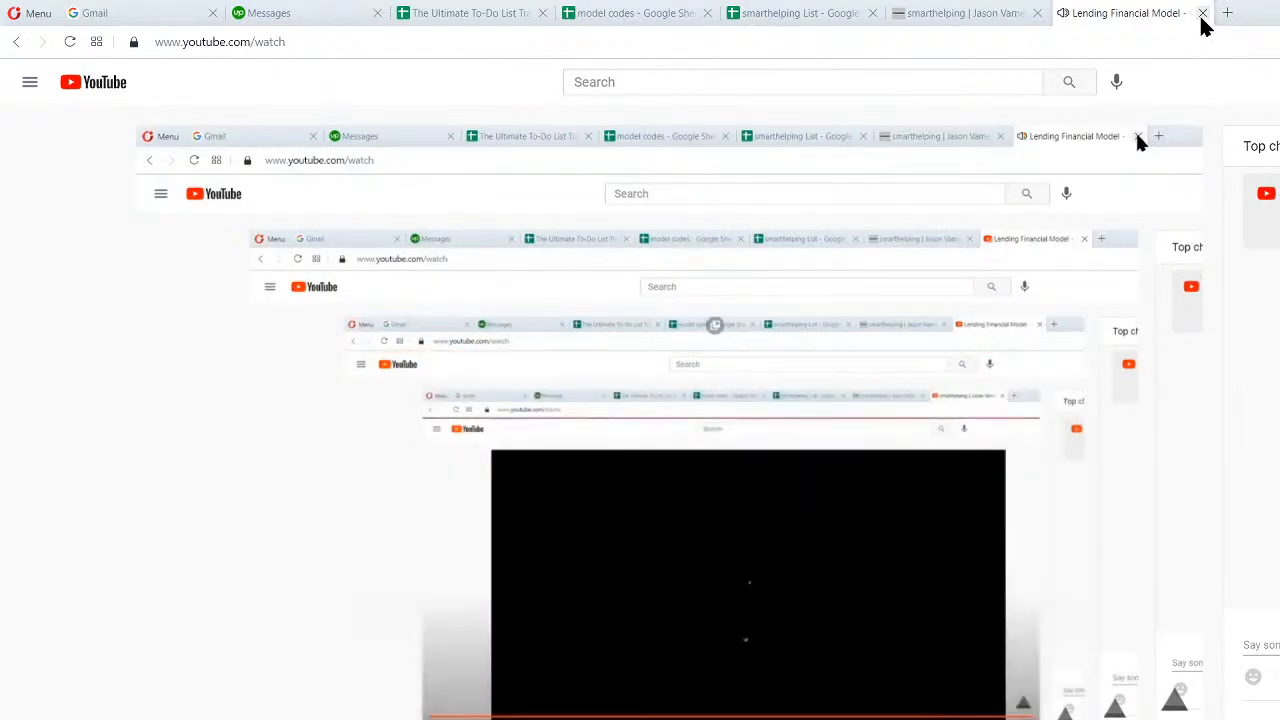
Close the YouTube livestream page and switch to the Lending Model - 10 Year workbook in Excel
click(1203, 14)
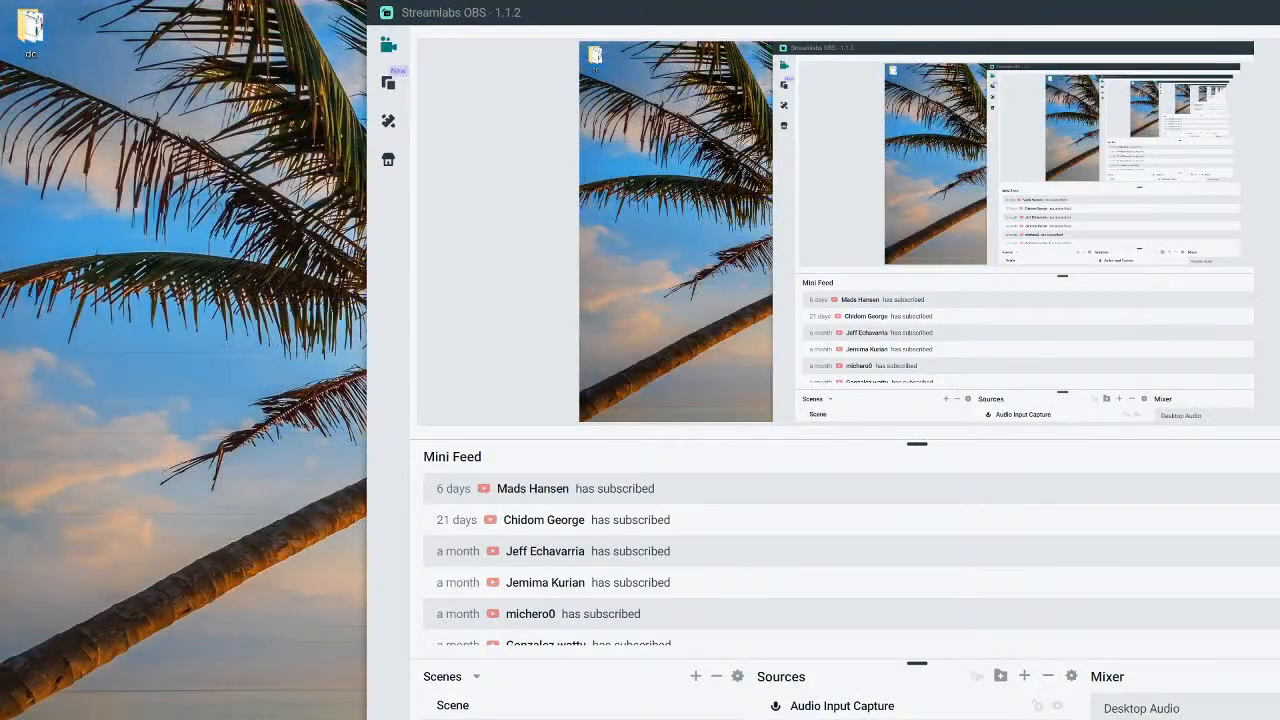
click(188, 718)
click(185, 712)
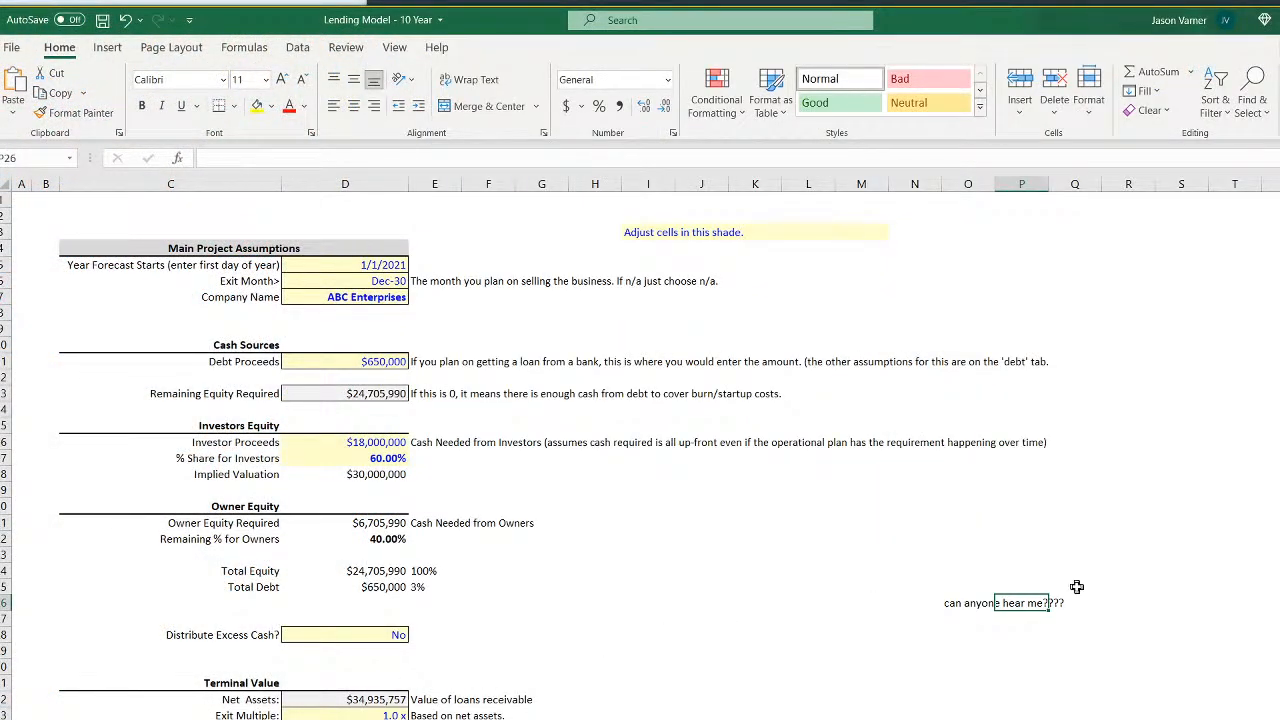
Delete the stray note "can anyone hear me????" from cell O26 of the main assumptions sheet
click(968, 602)
key(BackSpace)
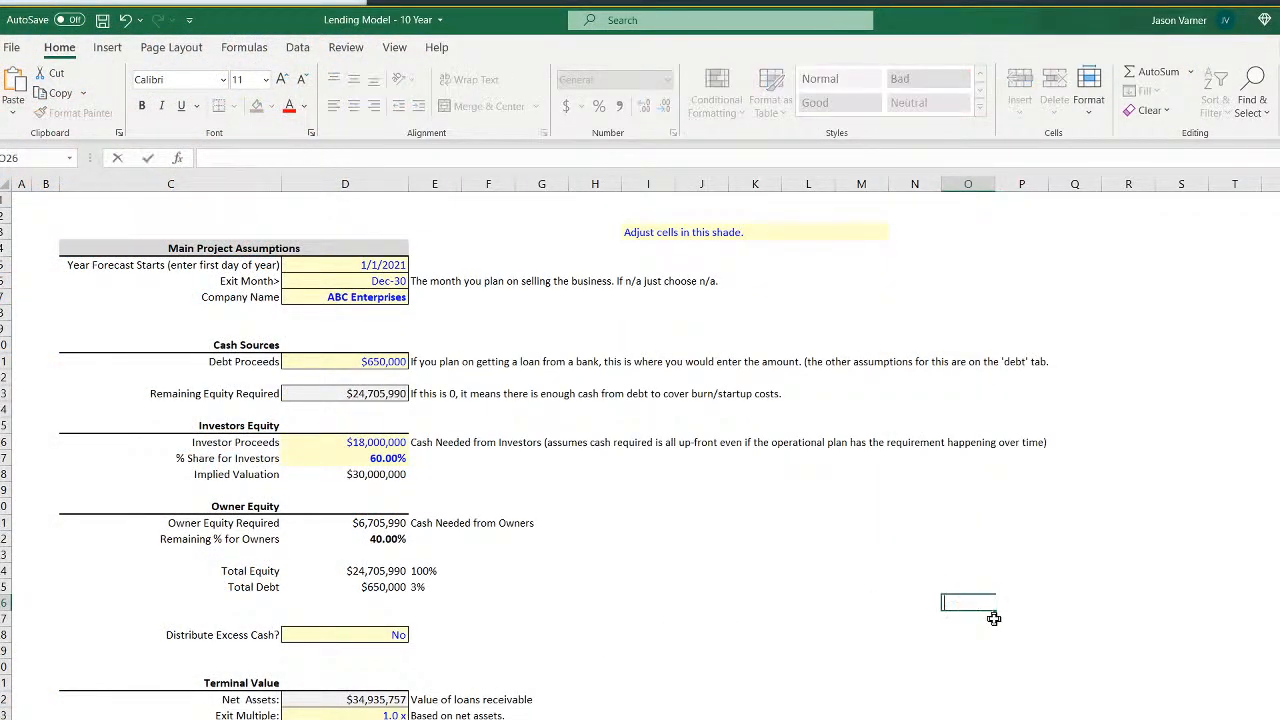
key(Return)
key(Return)
key(Return)
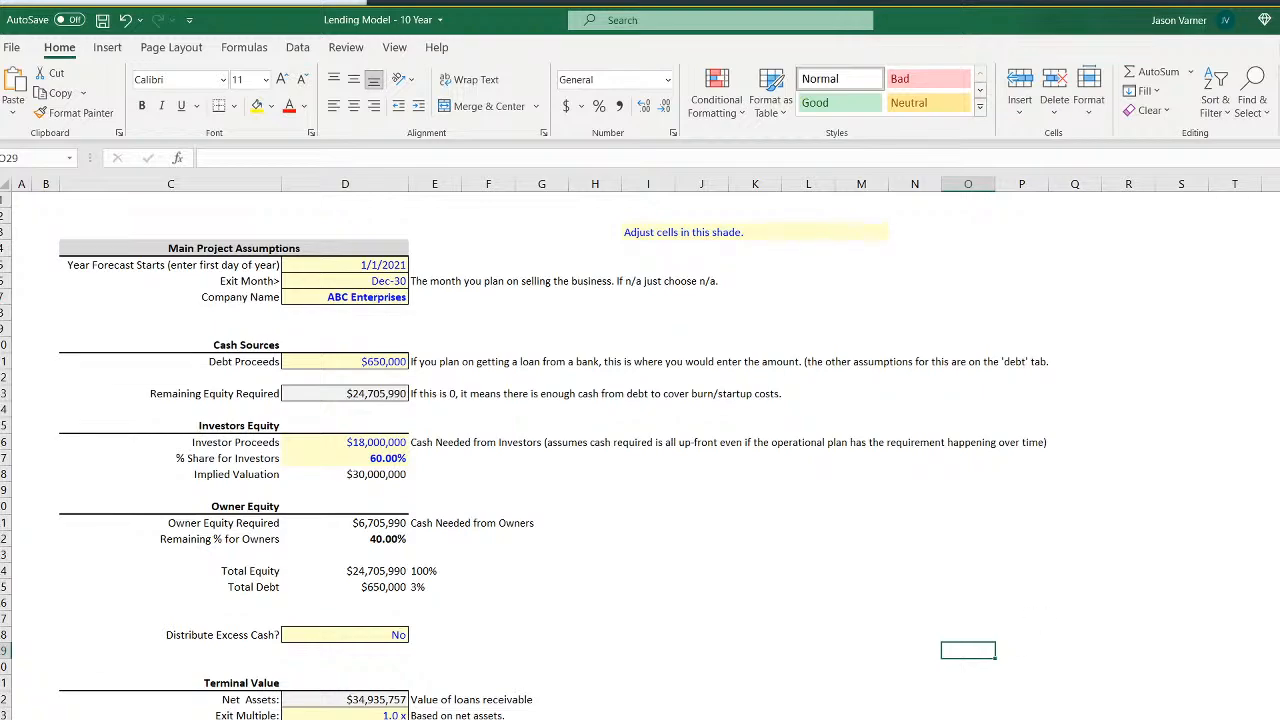
Go to the loan configuration sheet and examine the sections for the three loan types and the Loan Type 1 yearly inputs
key(ctrl+Page_Down)
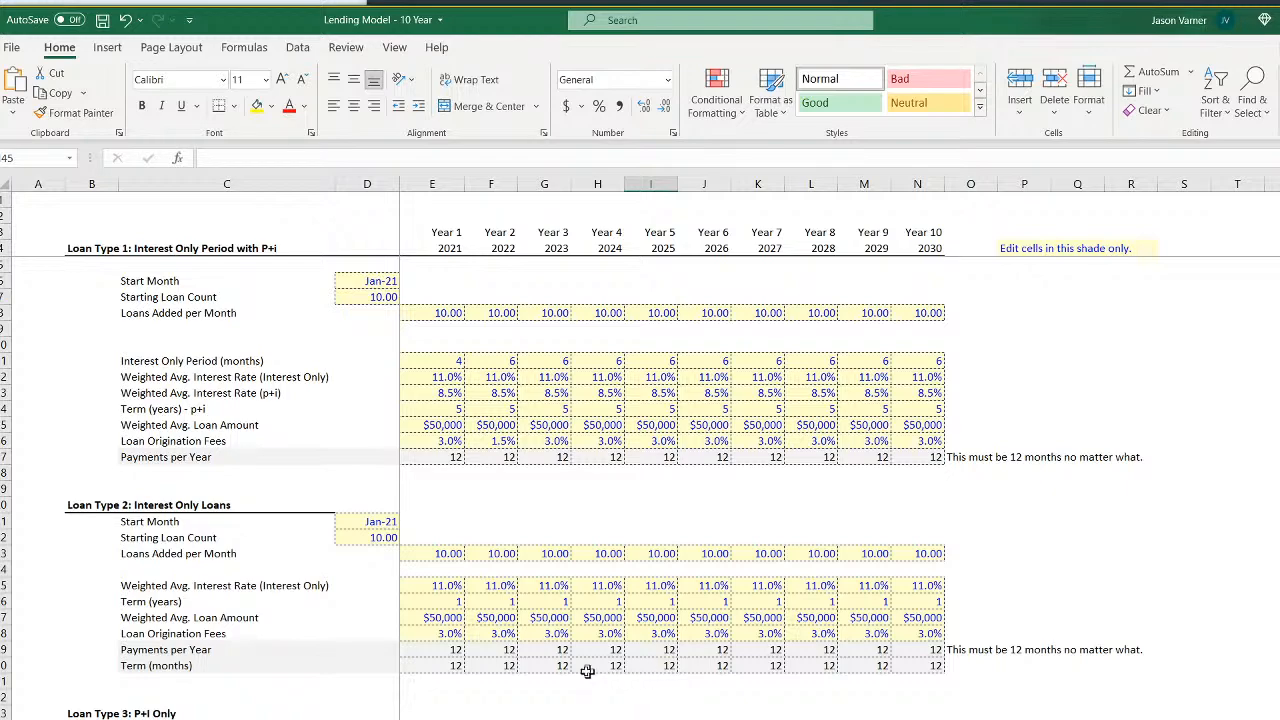
click(446, 314)
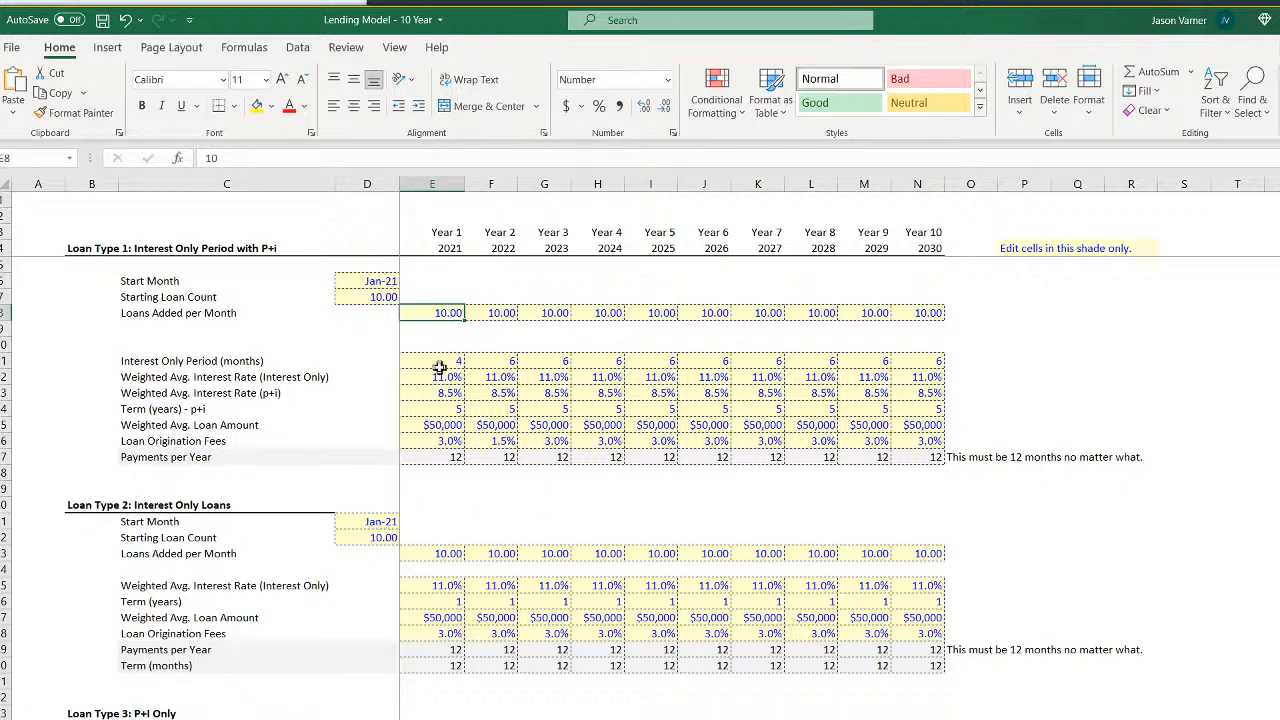
drag(438, 363, 979, 428)
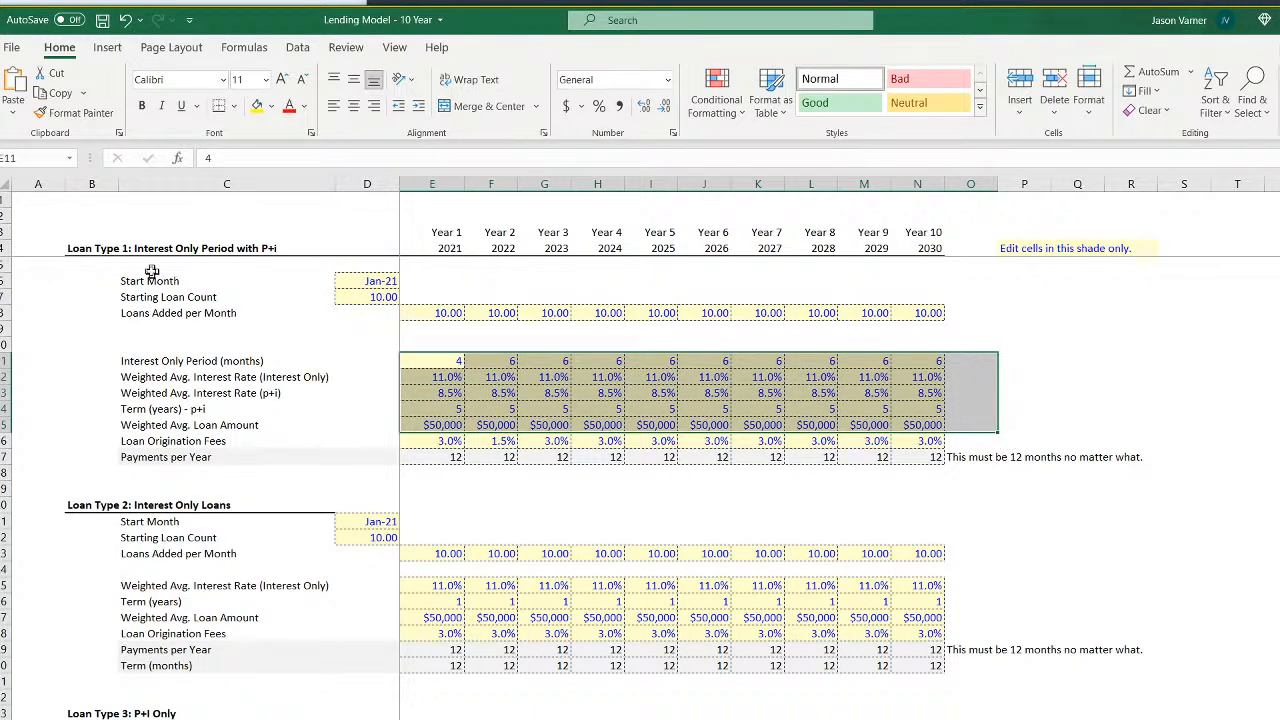
click(108, 252)
click(84, 507)
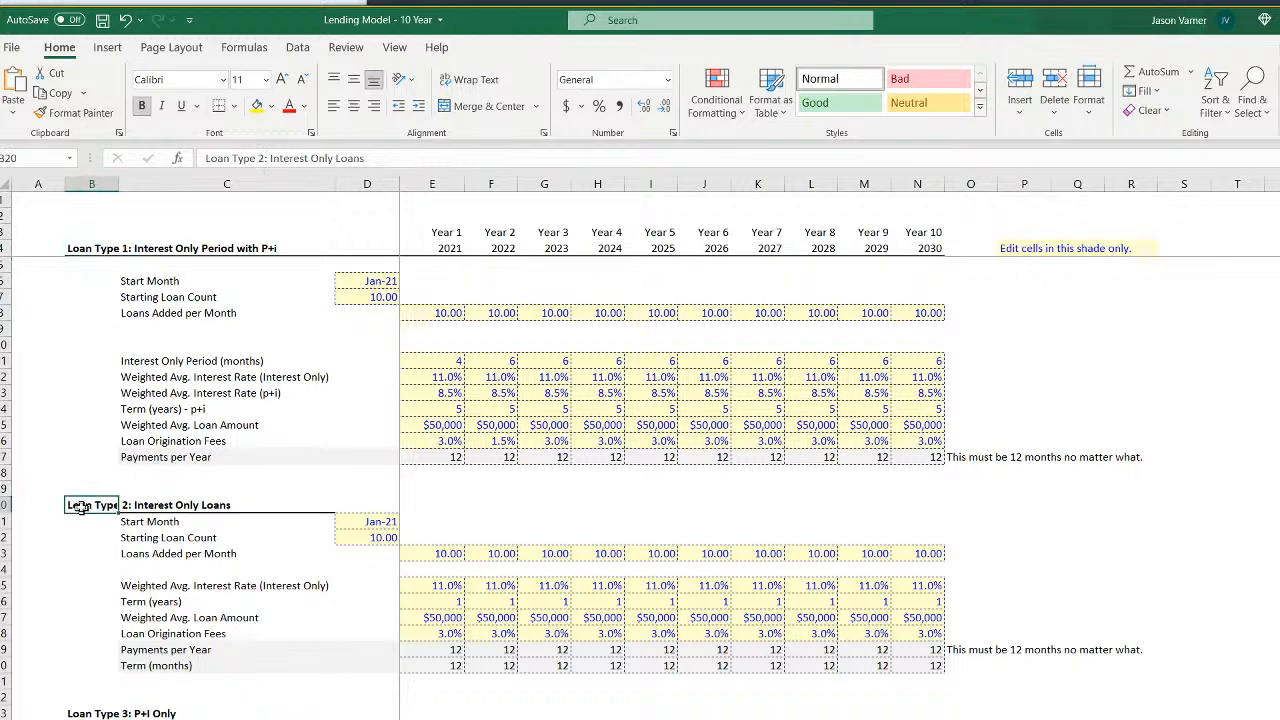
click(82, 253)
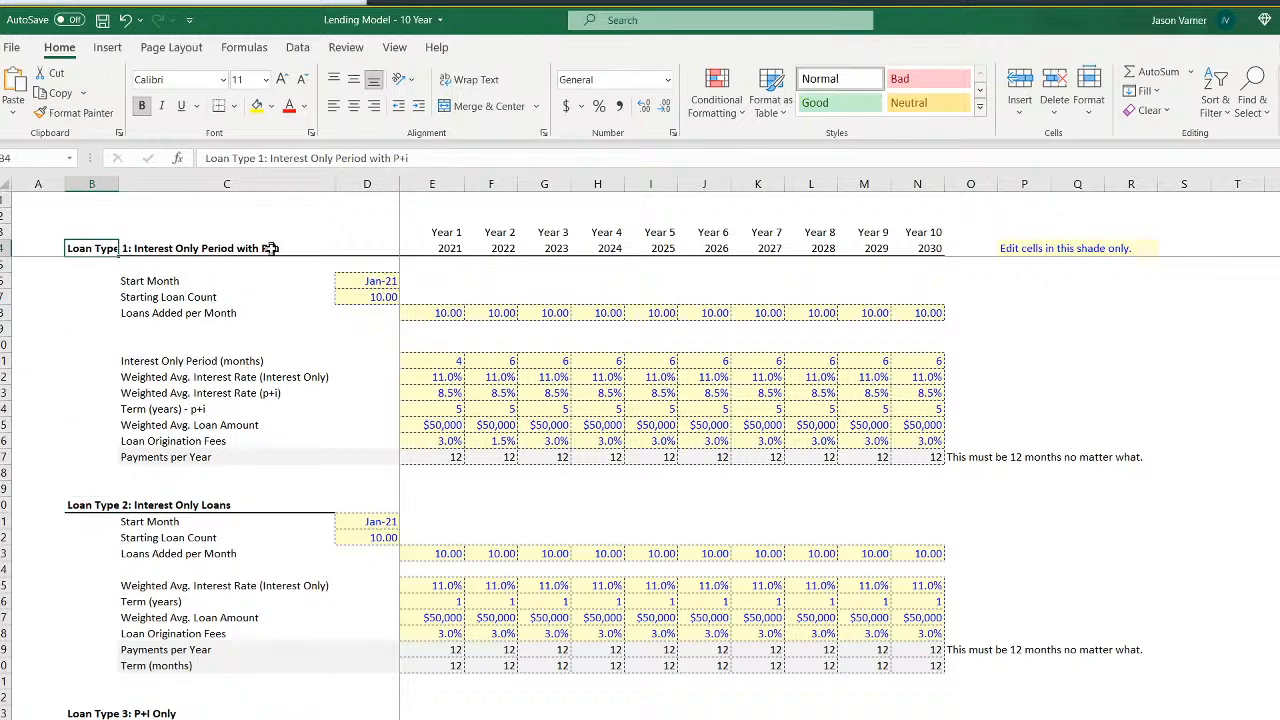
click(86, 506)
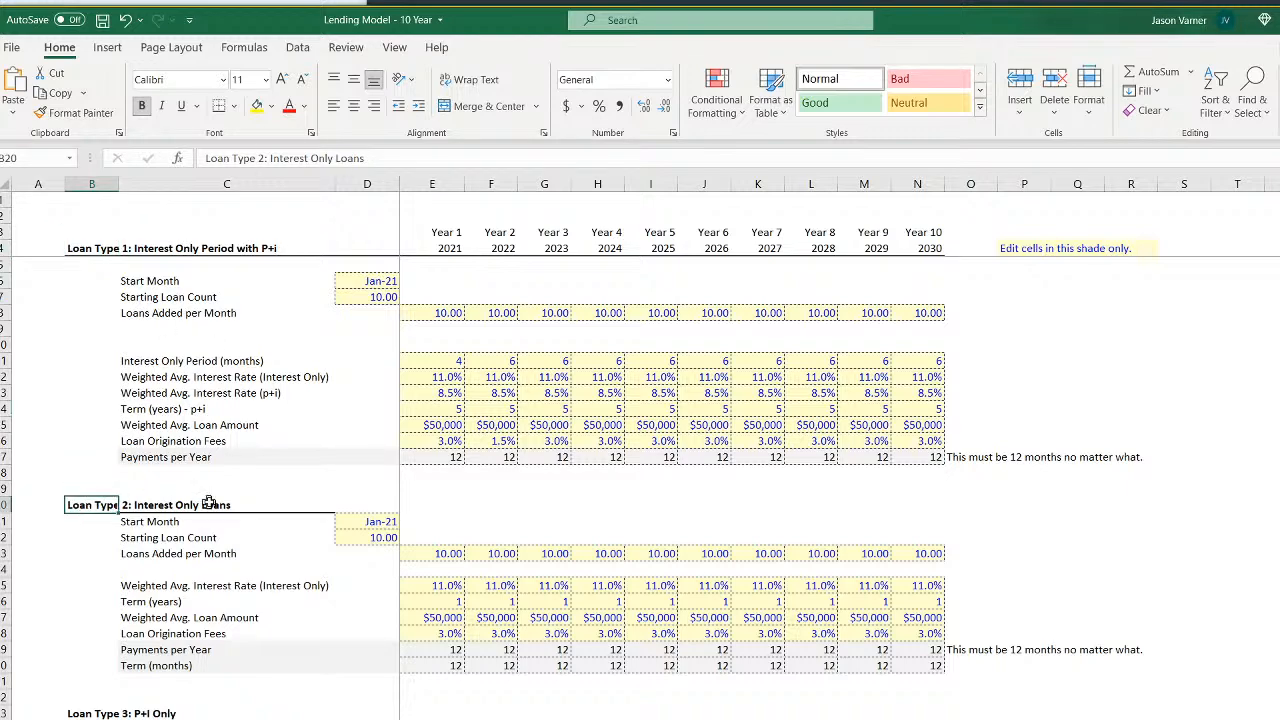
click(78, 708)
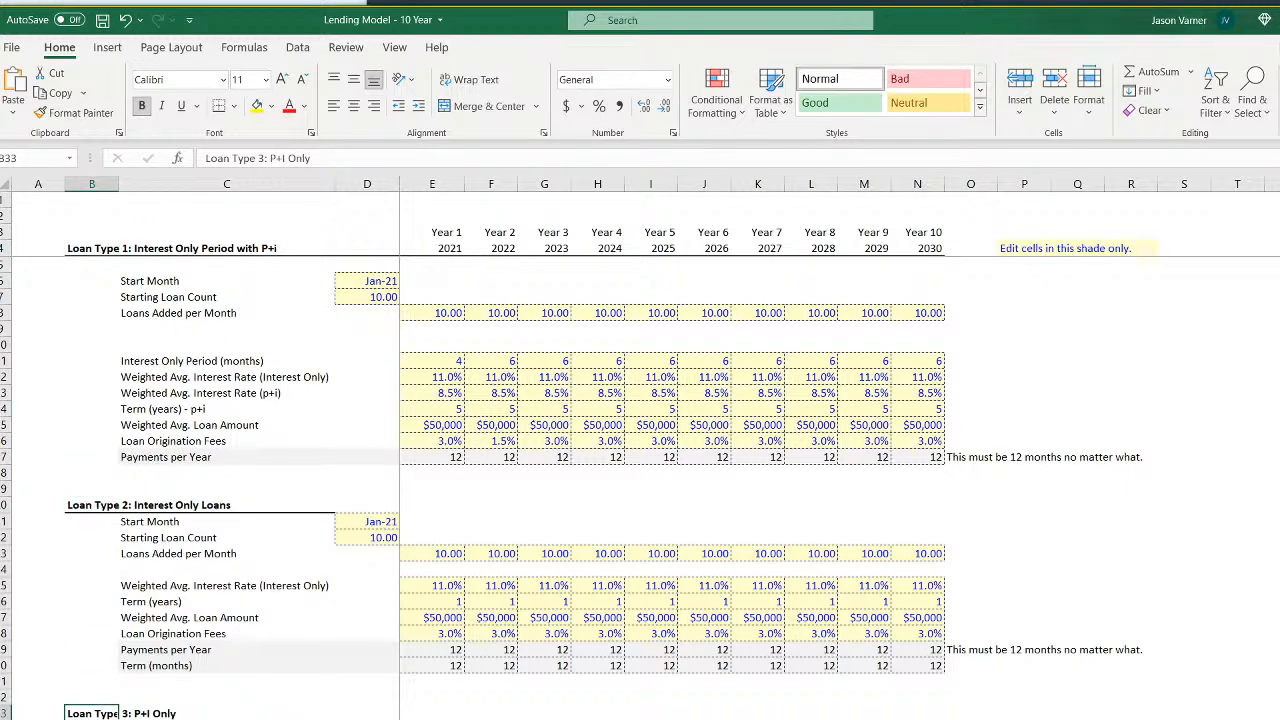
Examine Loan Type 1's starting loan count and its loans added per month for the first years
click(383, 297)
click(441, 312)
click(495, 313)
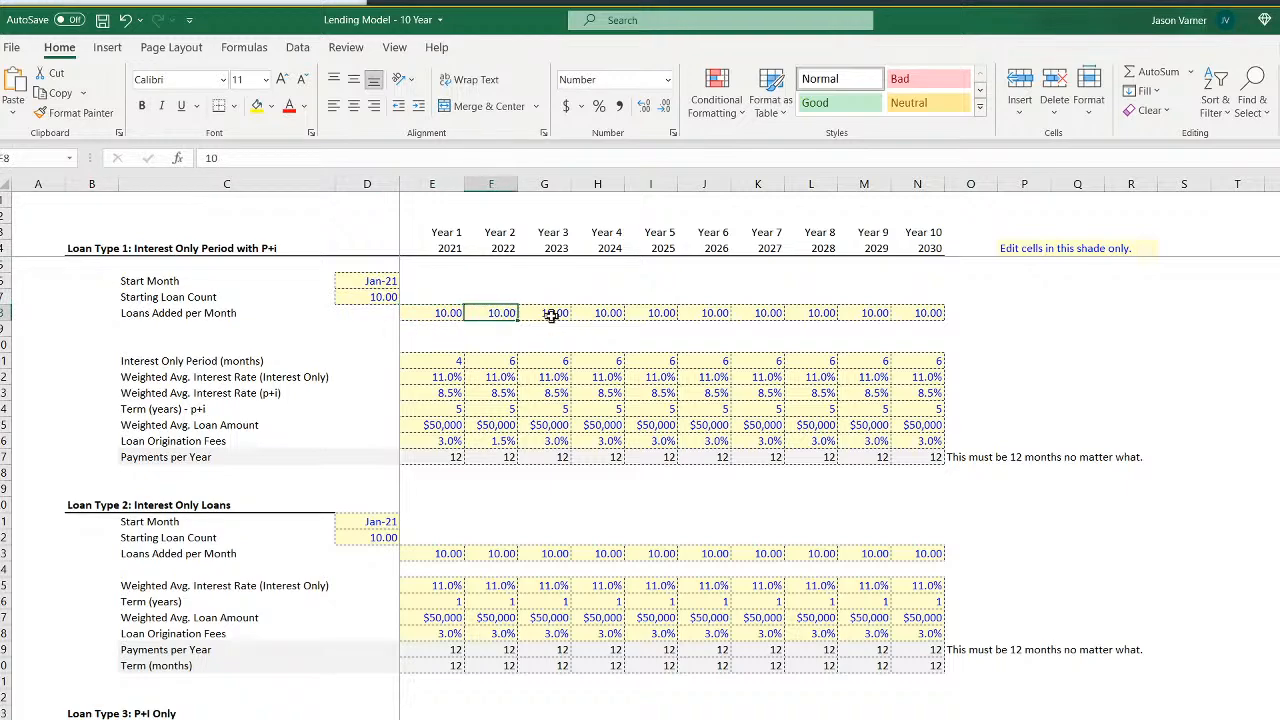
click(551, 315)
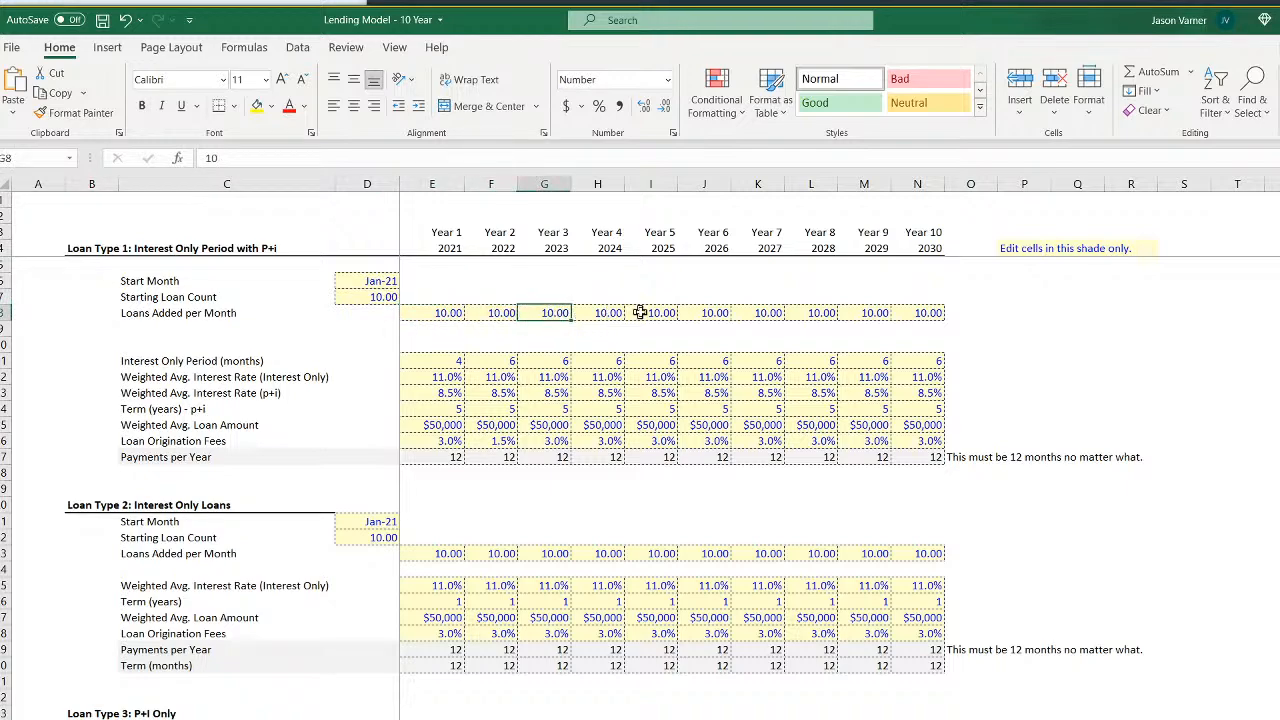
click(441, 312)
click(496, 313)
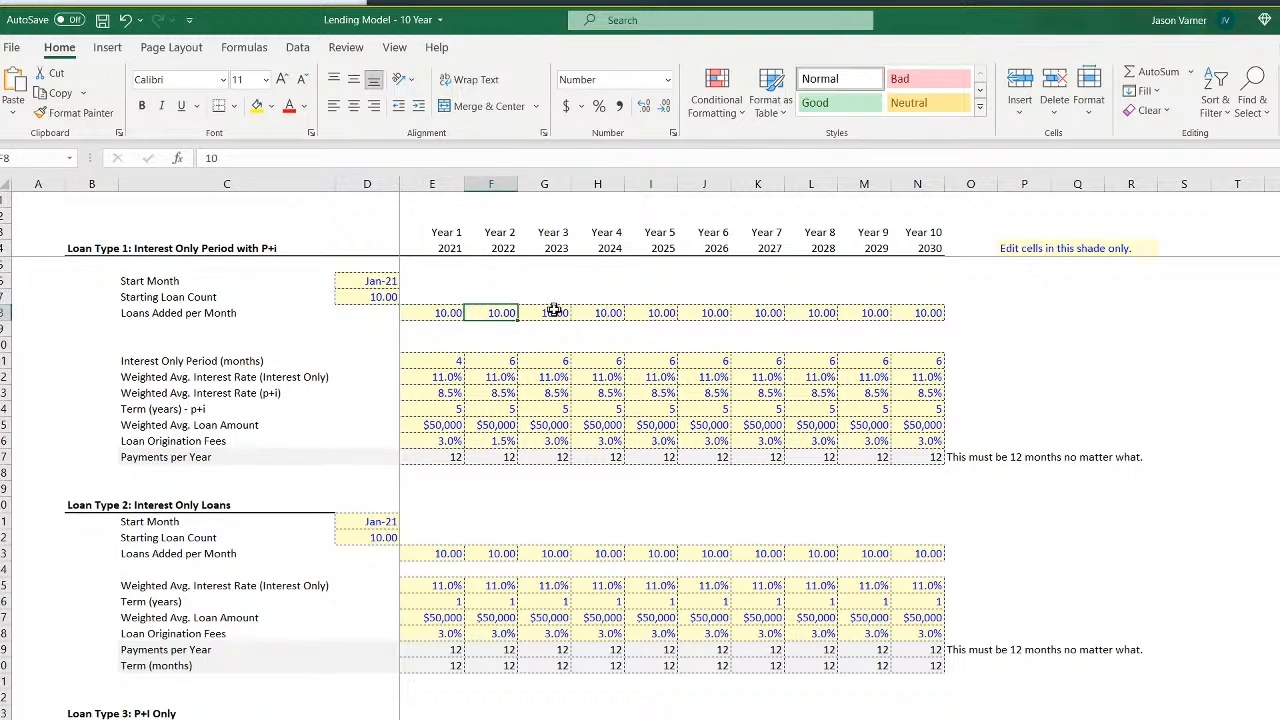
click(434, 311)
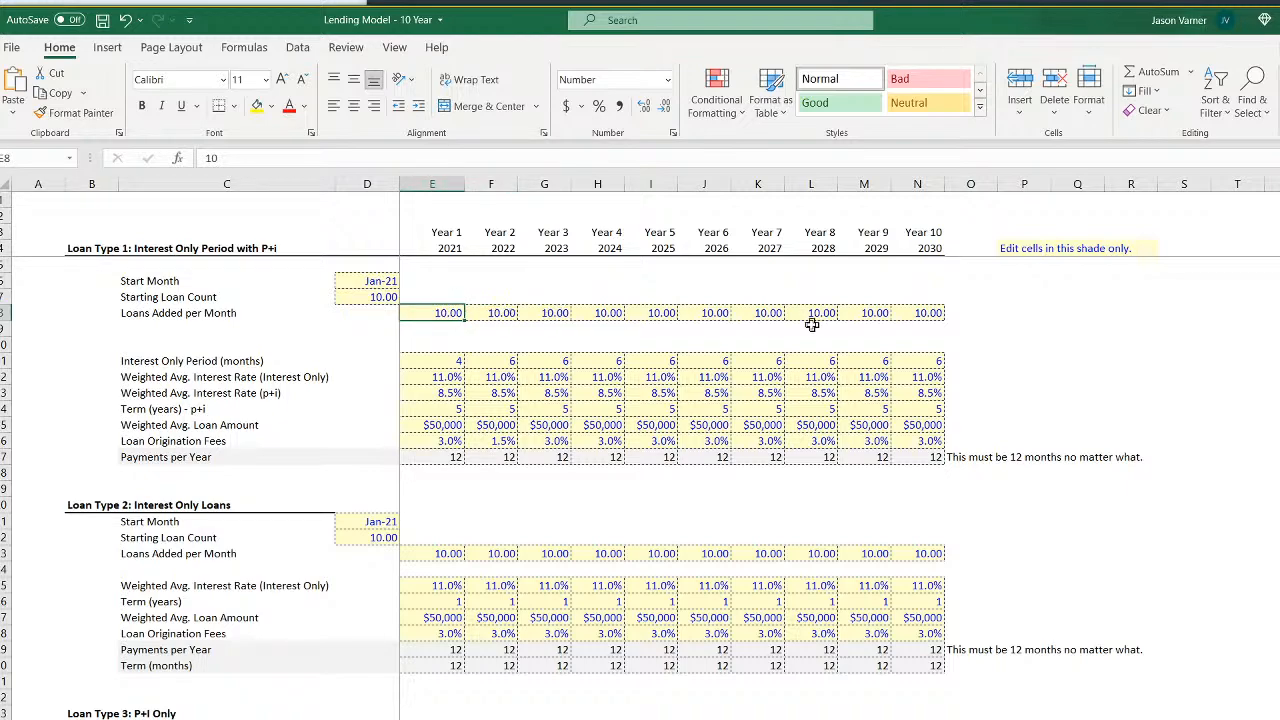
Review Loan Type 1's interest-only period, interest rates, term and loan amount, and look over the Loan Type 2 and 3 assumptions
click(434, 362)
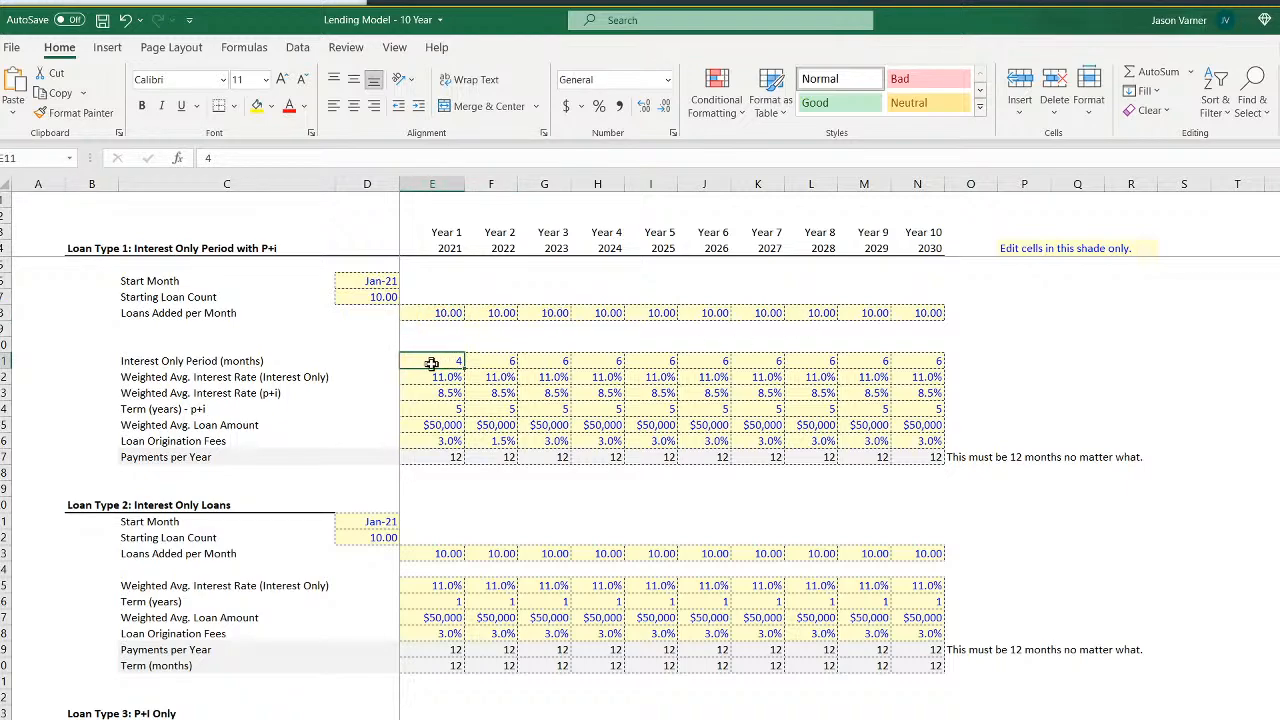
drag(432, 363, 907, 363)
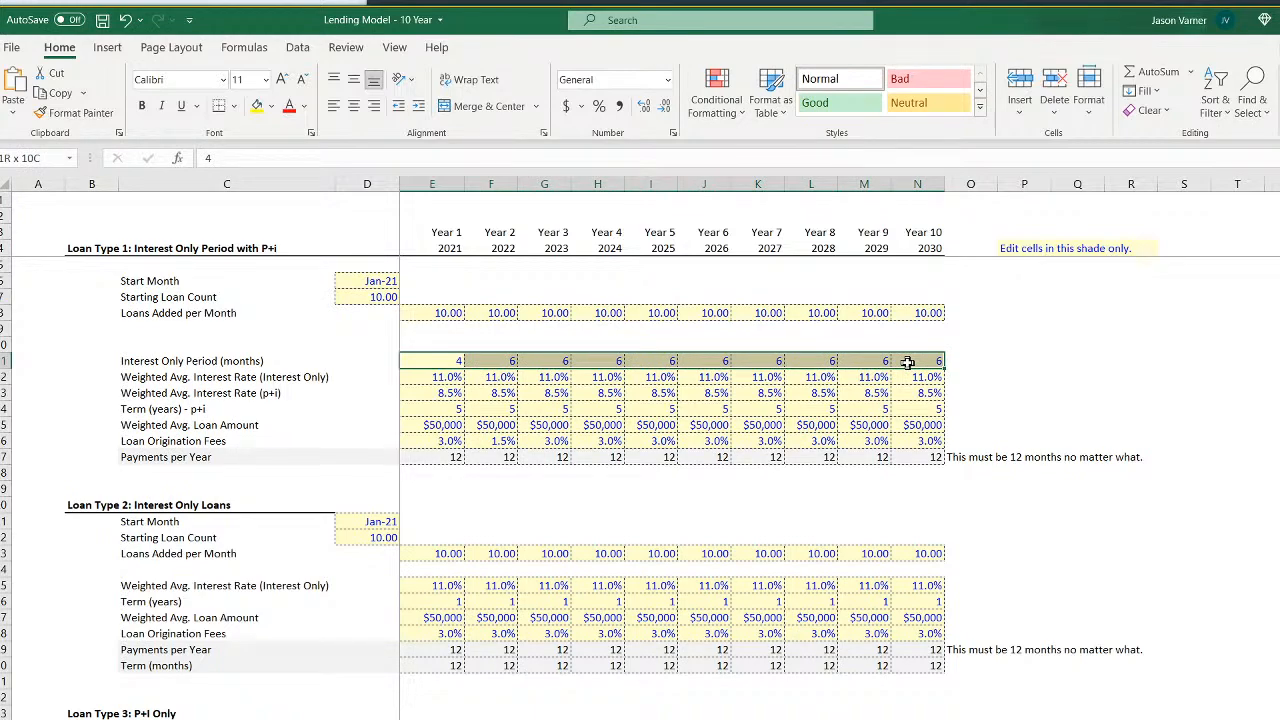
drag(434, 376, 592, 377)
drag(447, 395, 558, 396)
click(423, 409)
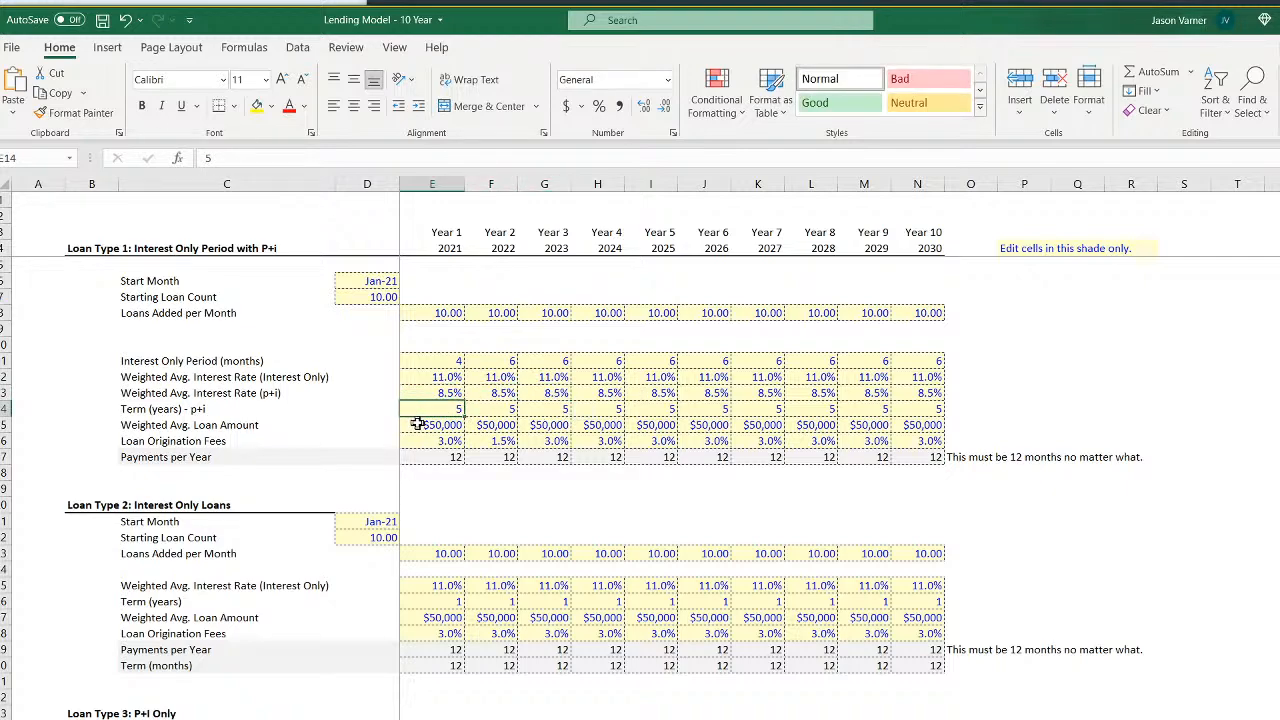
click(428, 424)
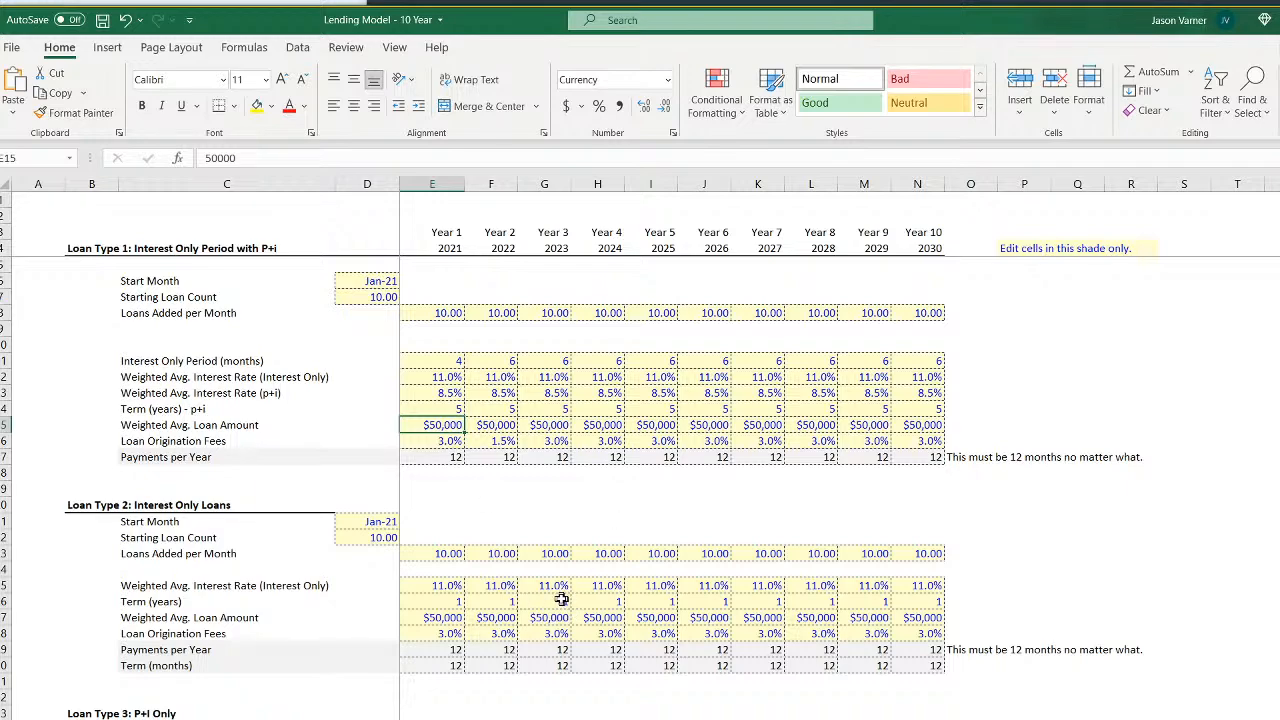
scroll(506, 595, down, 4)
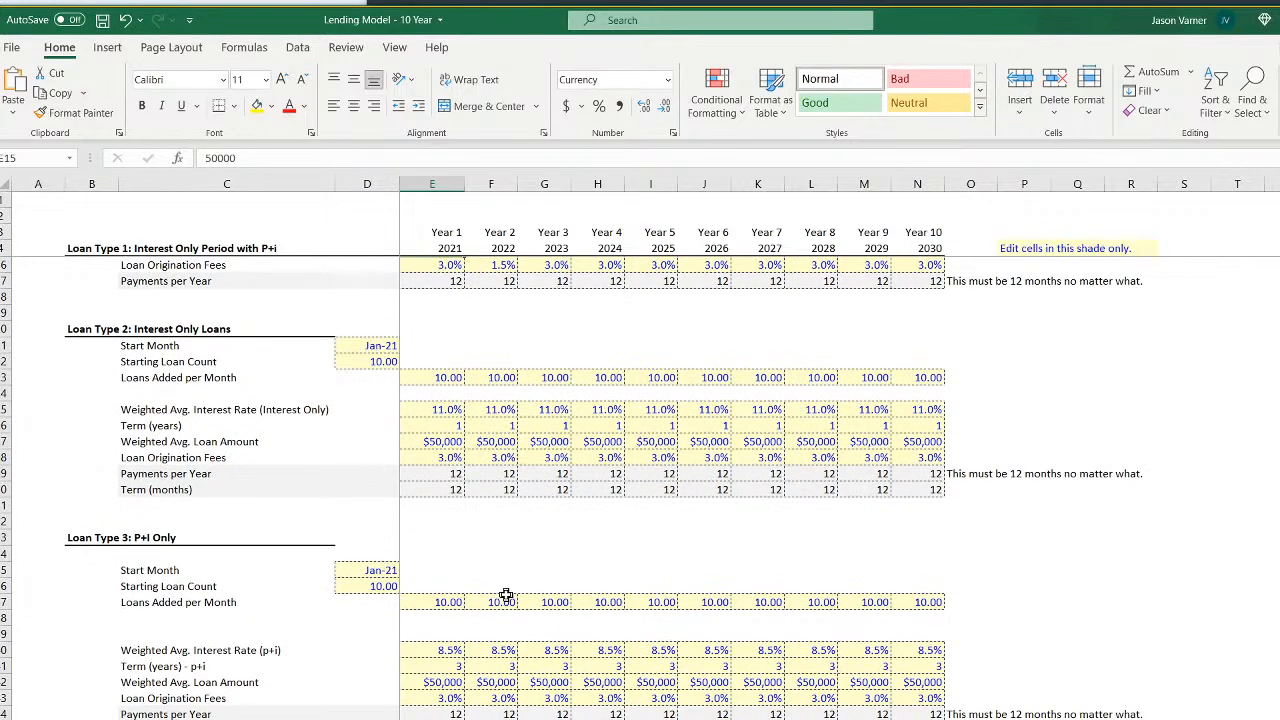
scroll(506, 595, up, 4)
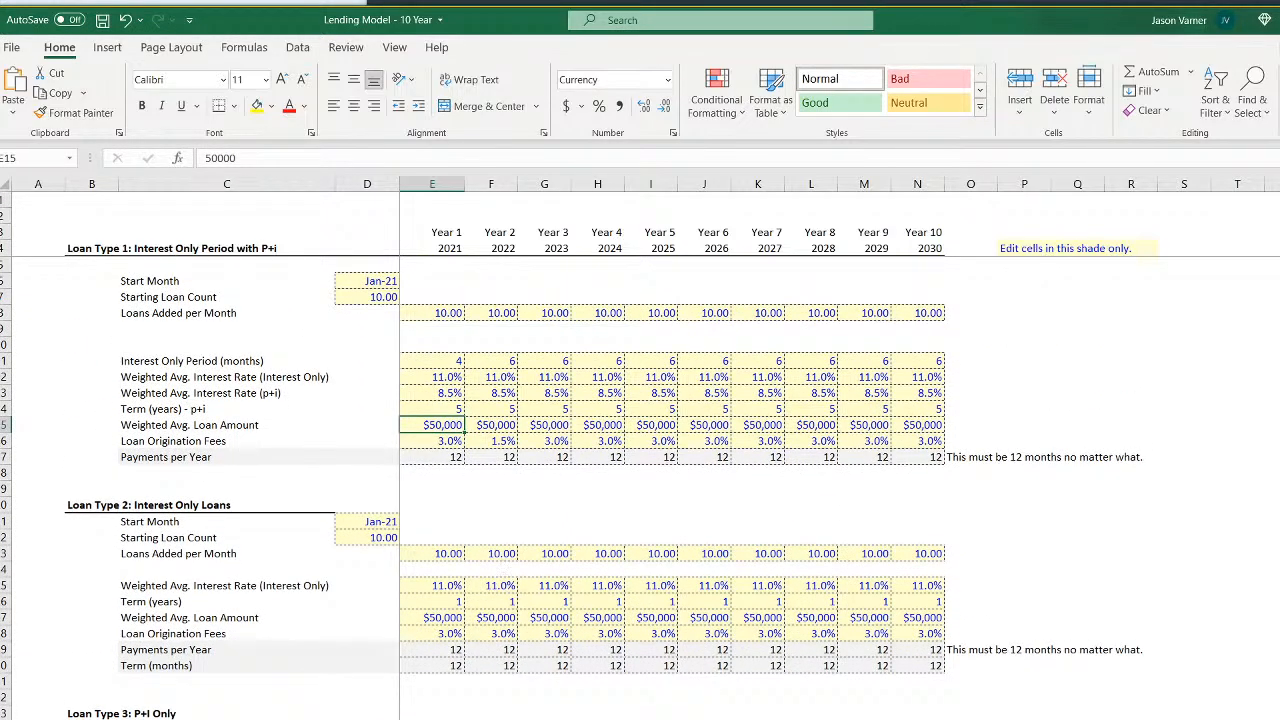
Examine the loan cohort calculation matrix on its own sheet, from the lower blocks back to the first months
key(ctrl+Page_Down)
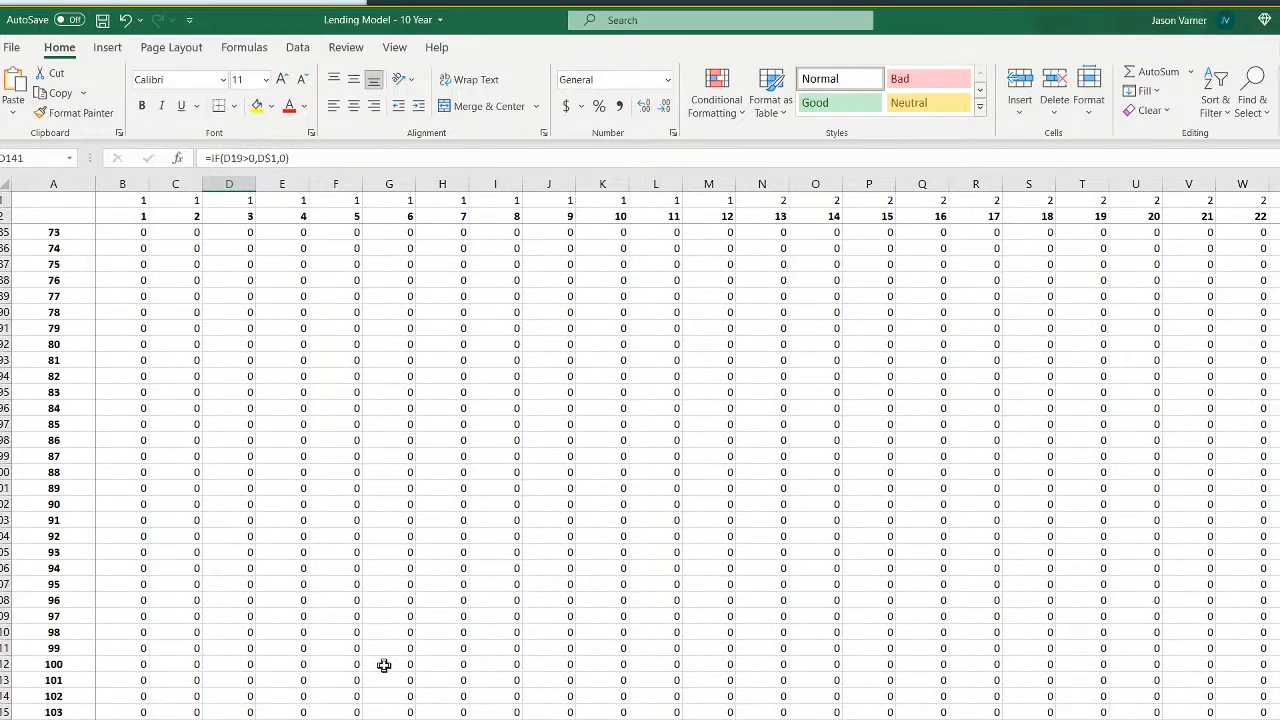
scroll(388, 666, up, 15)
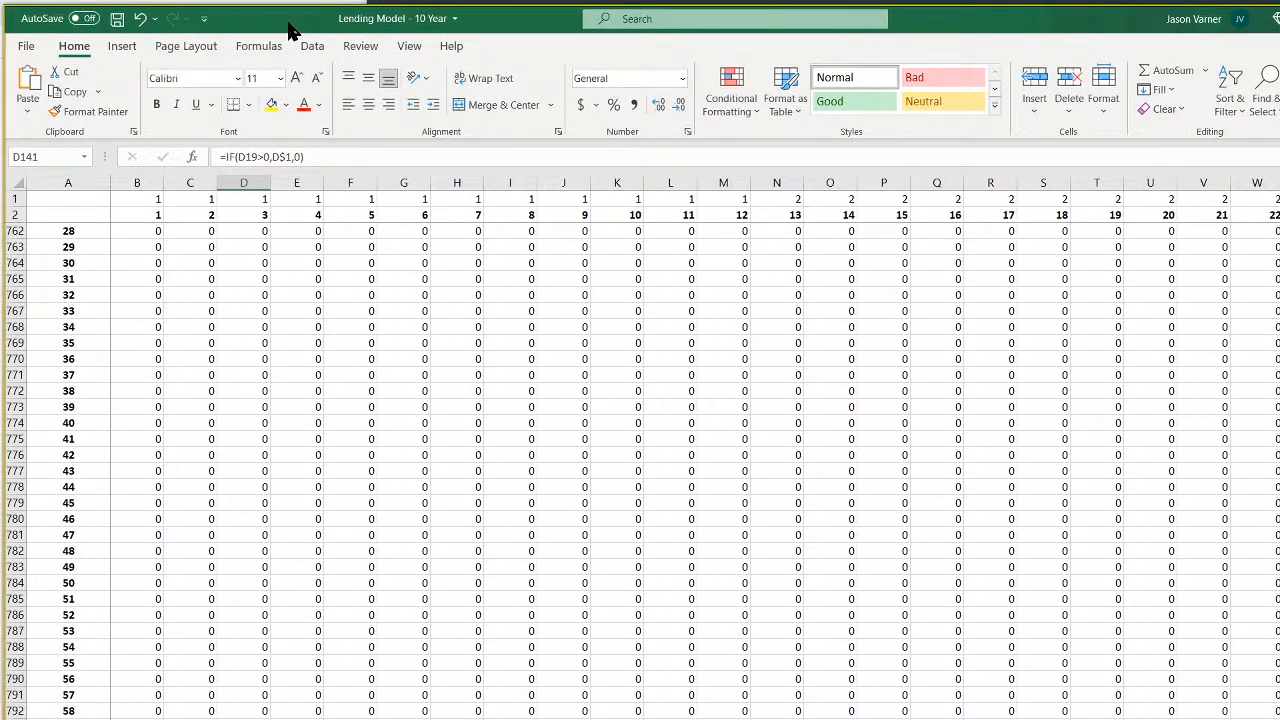
scroll(234, 494, down, 15)
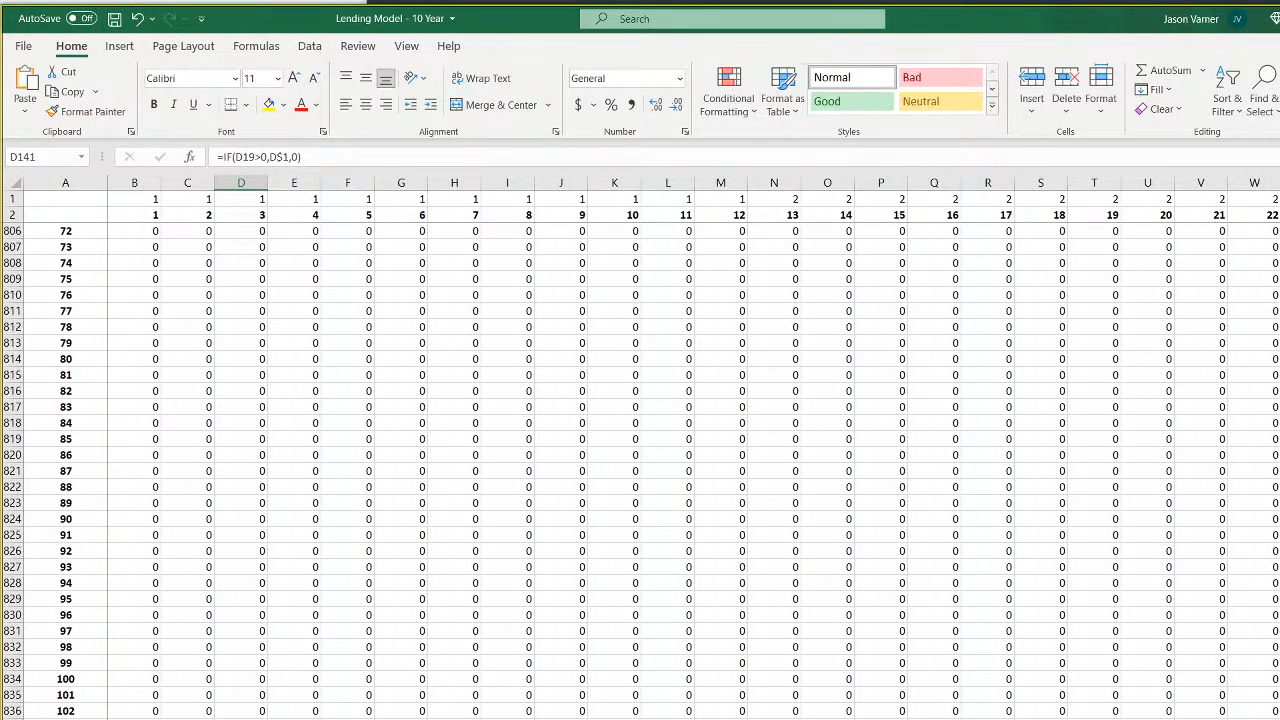
scroll(640, 470, up, 1)
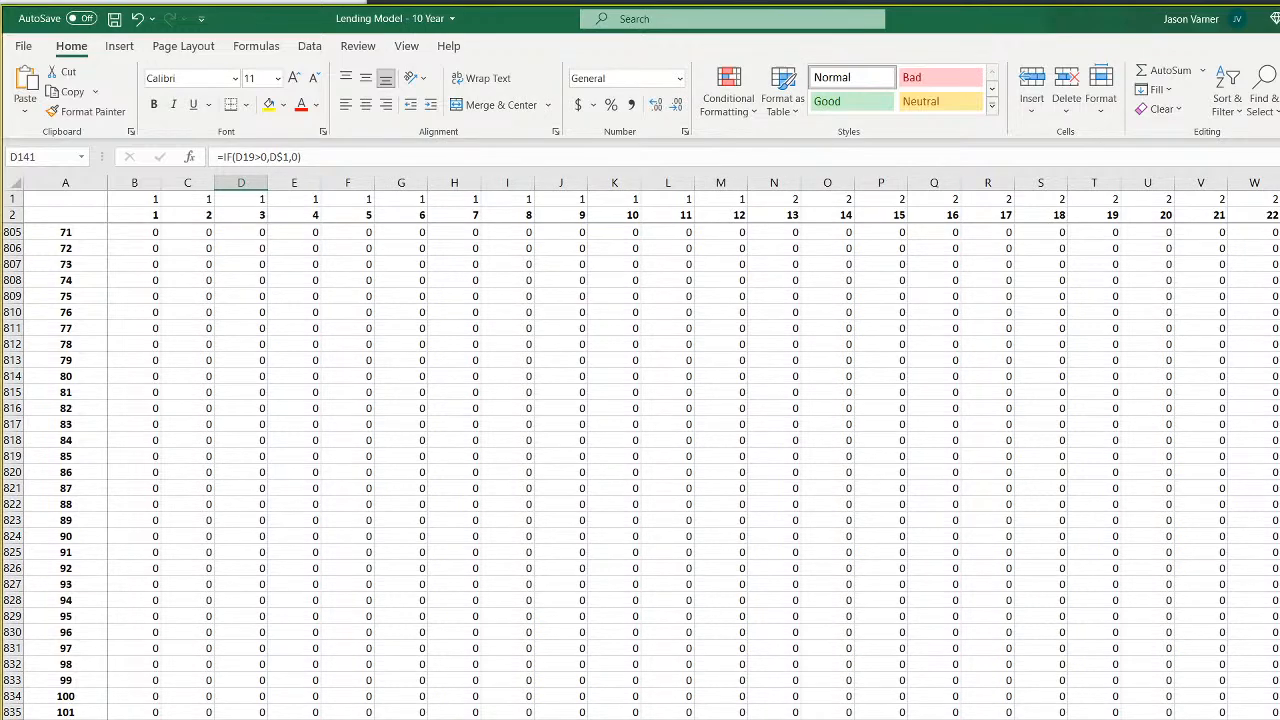
scroll(640, 470, up, 20)
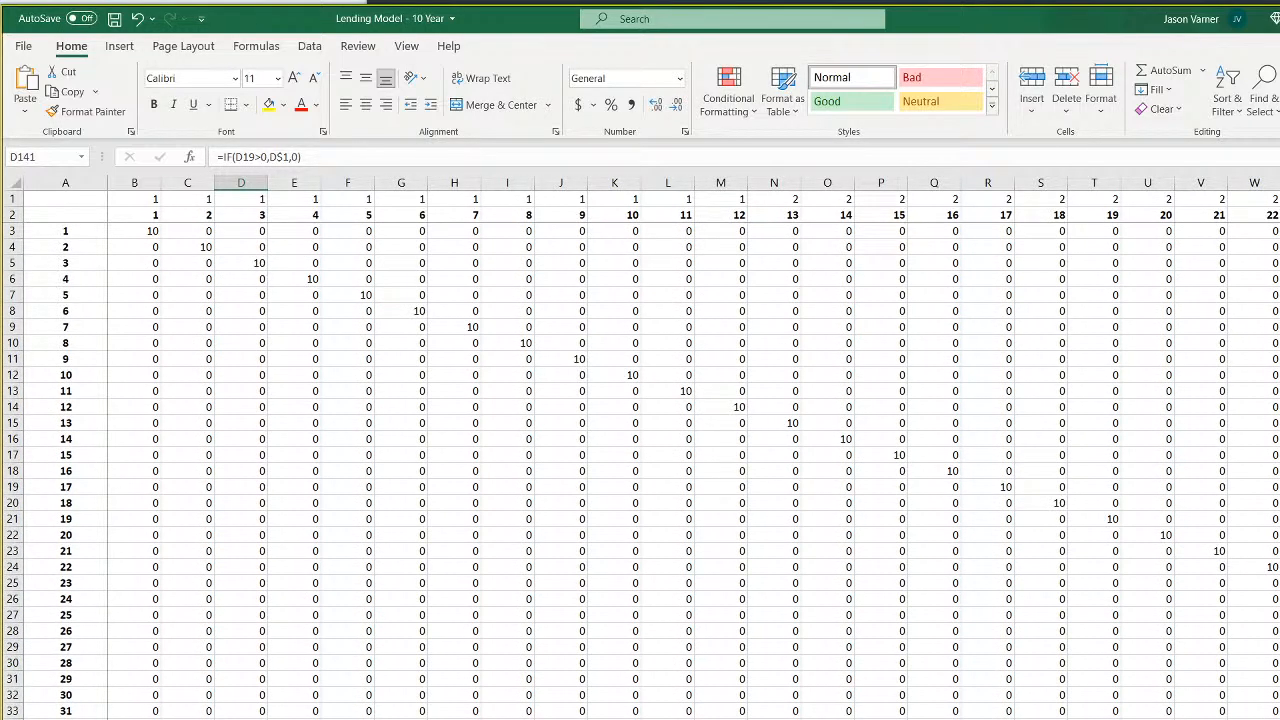
Return to the monthly pro-forma and examine the Loans Added section for all loan types from Jan-21 to May-21
key(ctrl+Page_Up)
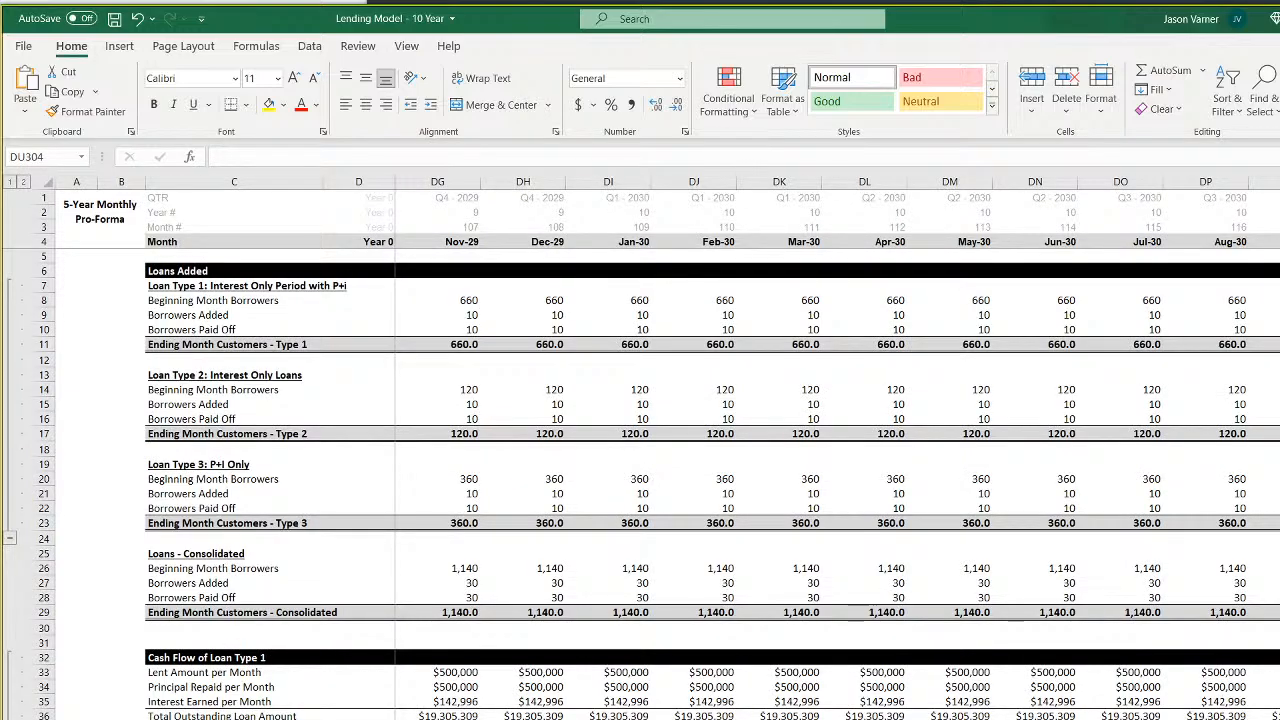
key(ctrl+Page_Up)
key(ctrl+Page_Down)
scroll(421, 710, down, 3)
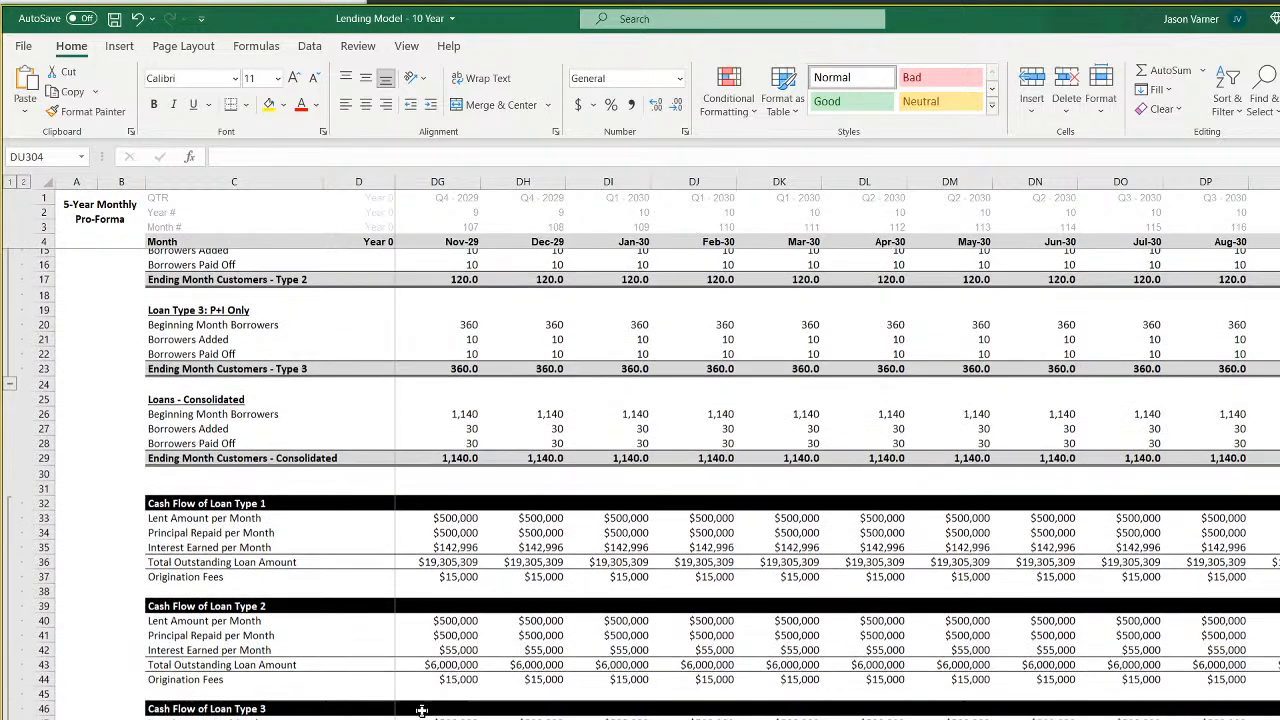
scroll(421, 710, up, 3)
drag(155, 271, 822, 618)
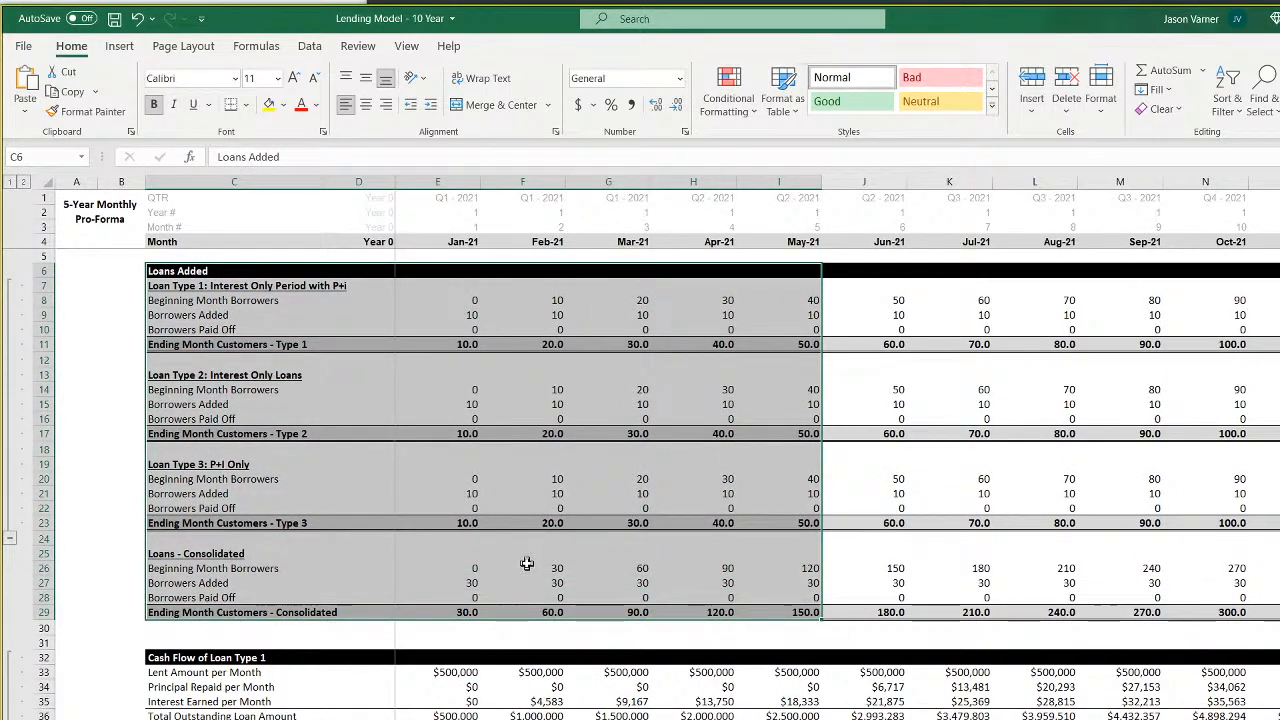
Examine the loan type cash flow sections, checking the Feb-21 principal repaid and origination fees formulas for Loan Type 3
scroll(527, 564, down, 7)
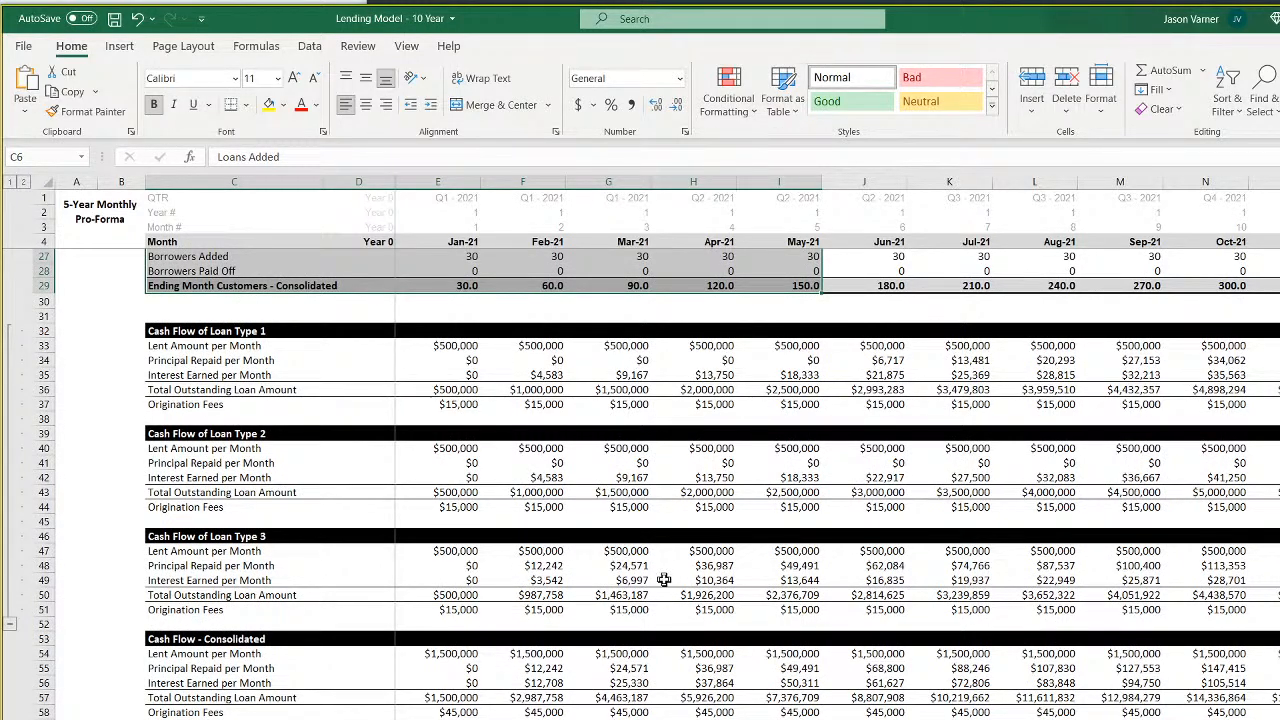
click(540, 565)
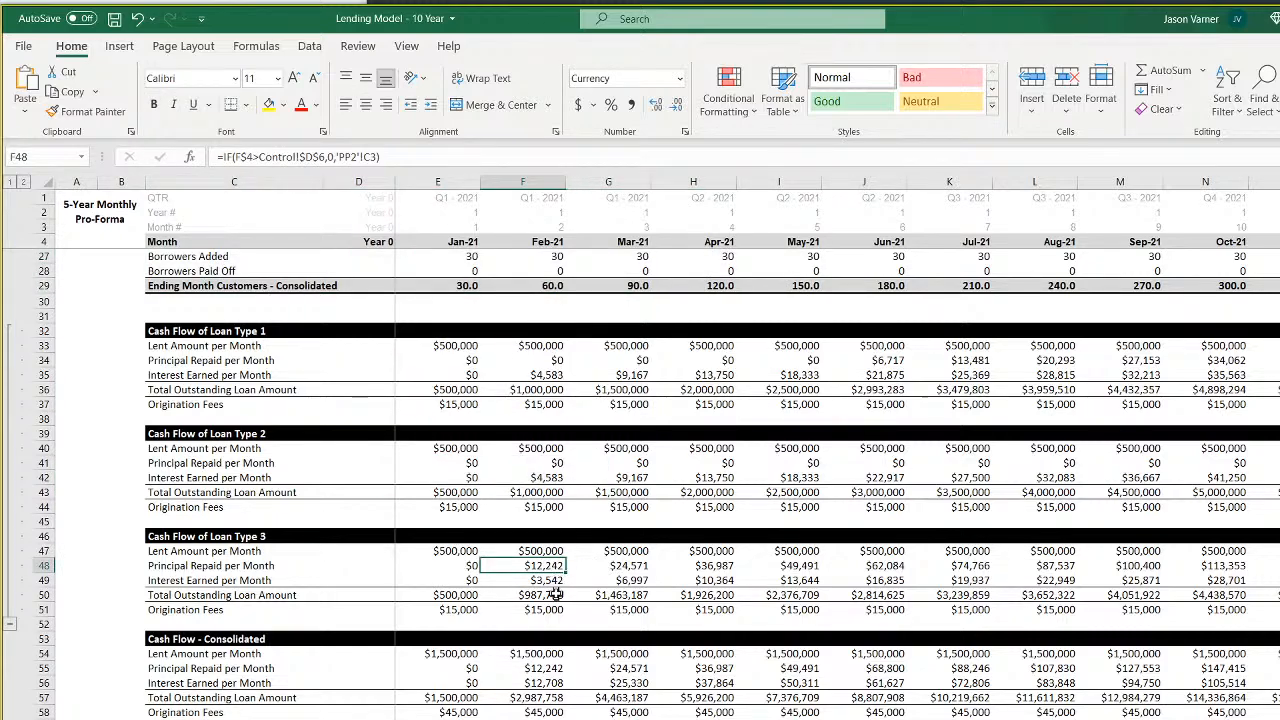
click(543, 610)
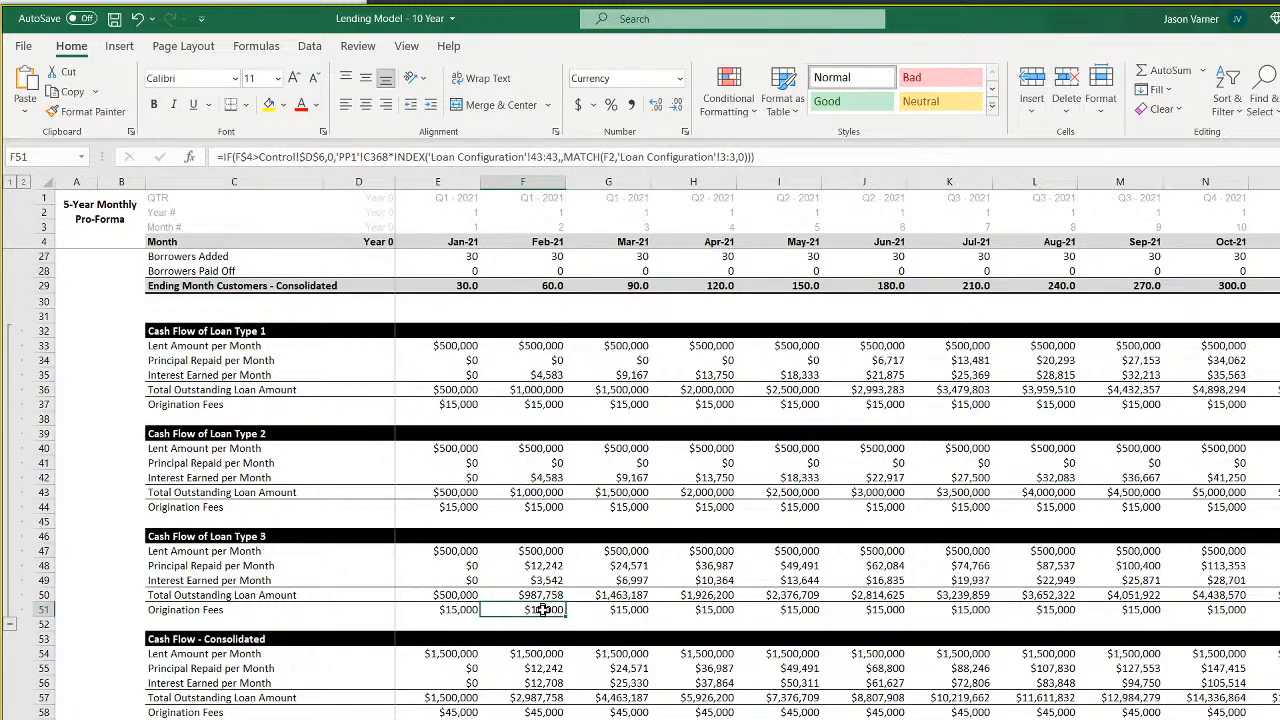
scroll(513, 706, down, 4)
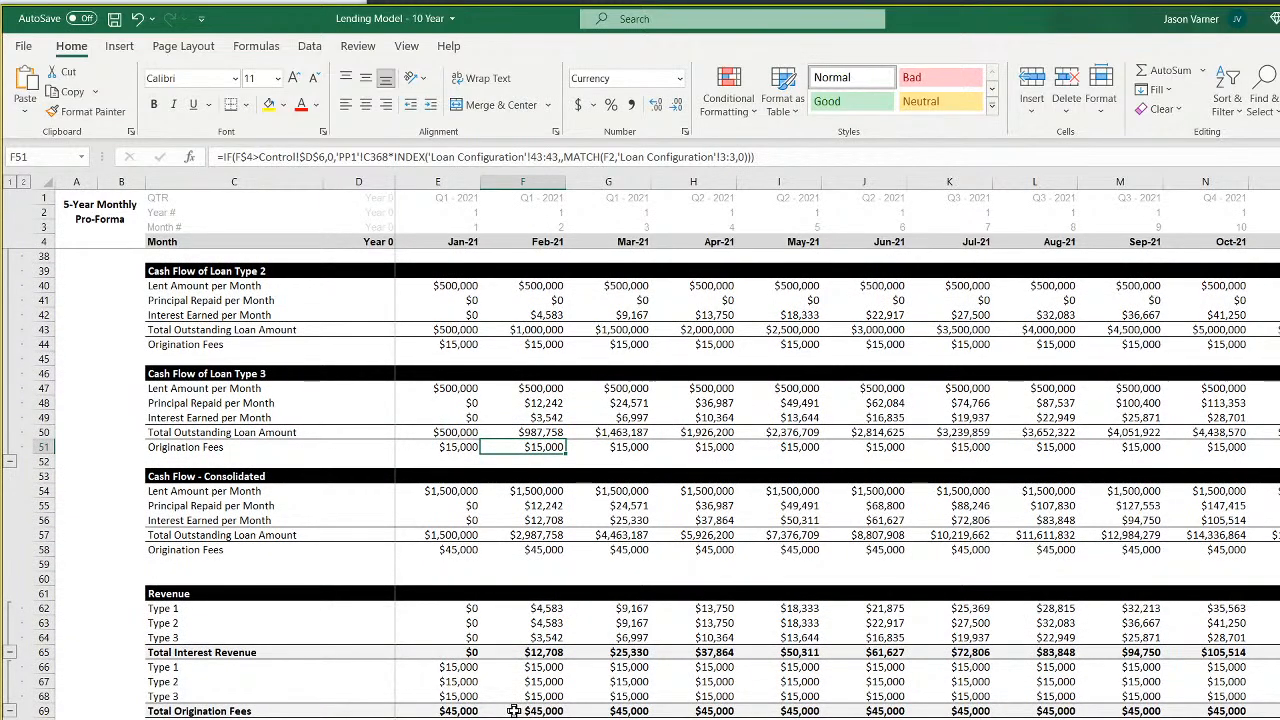
Examine the Revenue section's interest and origination fee rows for loan types 1 to 3
scroll(513, 706, down, 4)
click(175, 447)
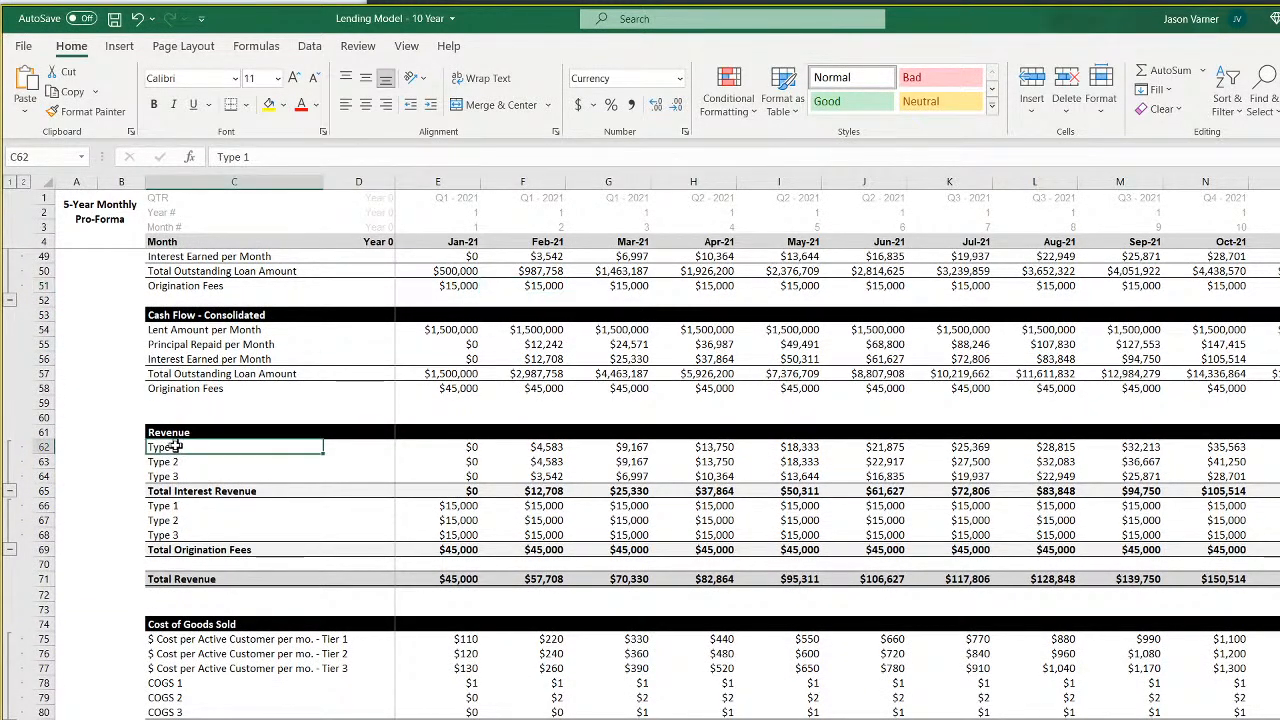
drag(175, 447, 224, 537)
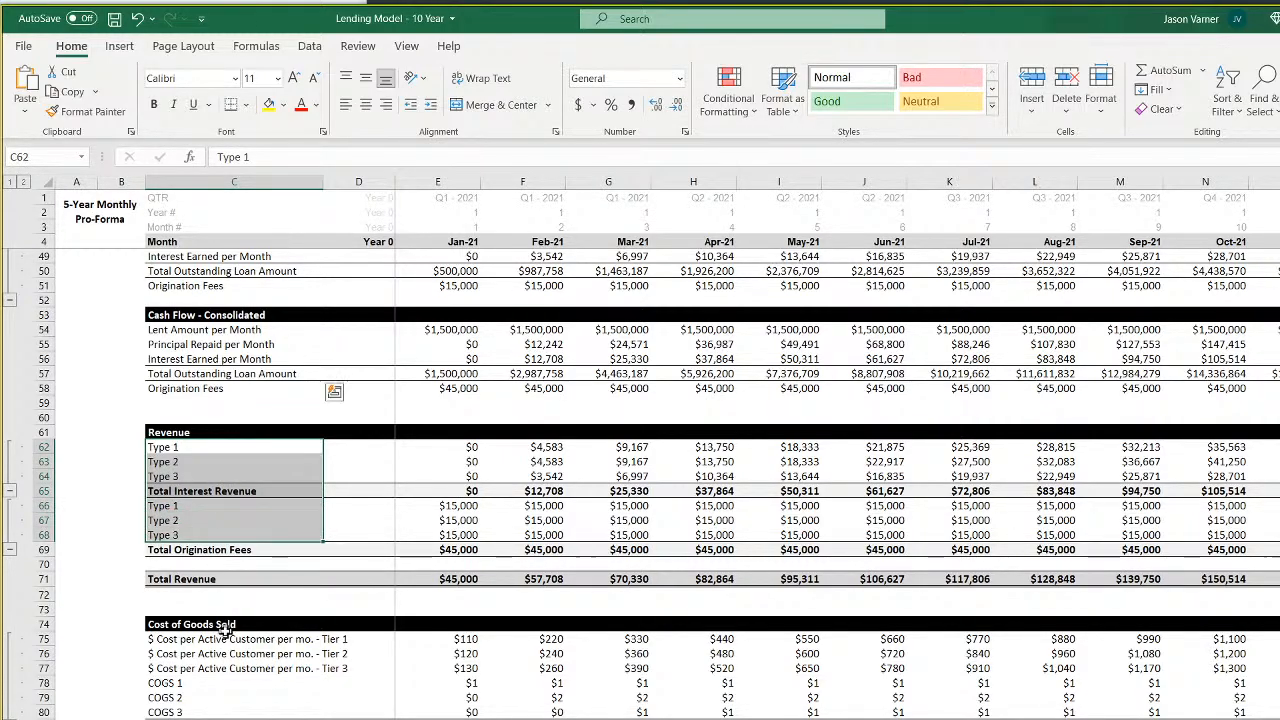
Examine the monthly pro-forma's remaining sections, from cost of goods sold through G&A and R&D expenses to EBITDA and headcount
scroll(226, 630, down, 4)
scroll(463, 480, down, 20)
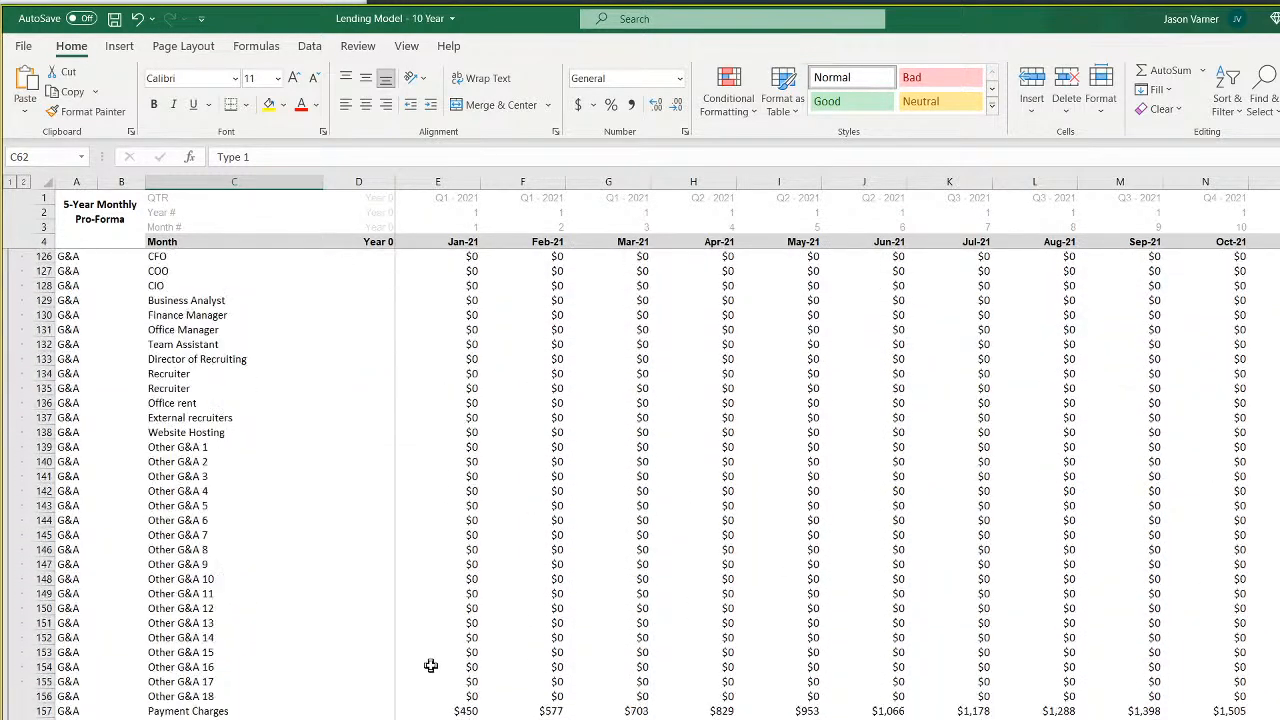
scroll(430, 666, down, 20)
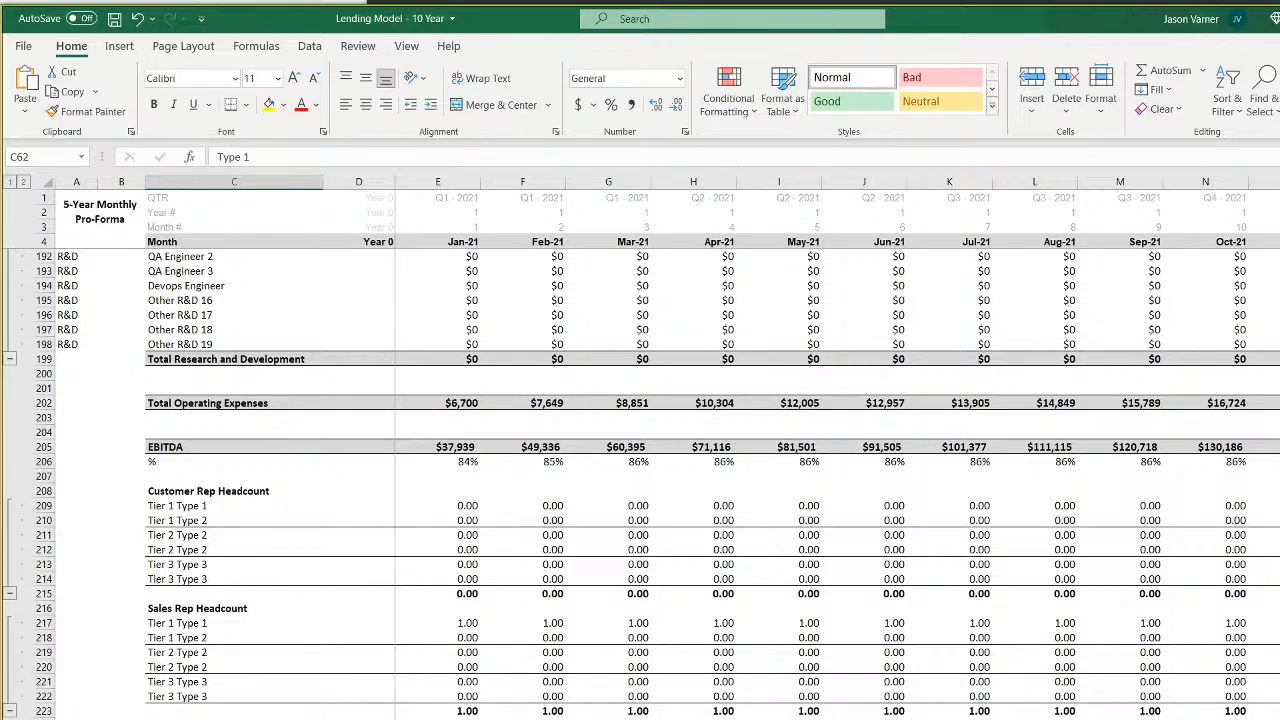
Review the loan type assumptions again, the Contribution & Distribution Summary and the monthly Cash Flow Statement
key(ctrl+Page_Up)
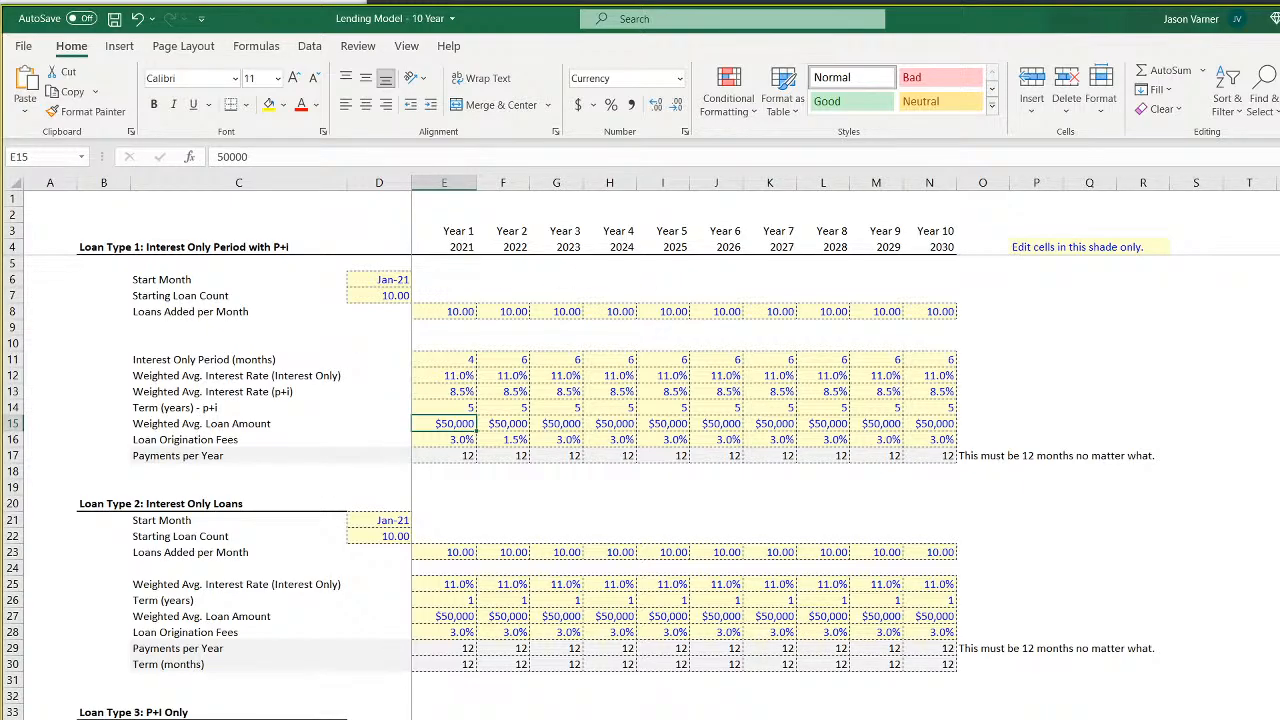
key(ctrl+Page_Down)
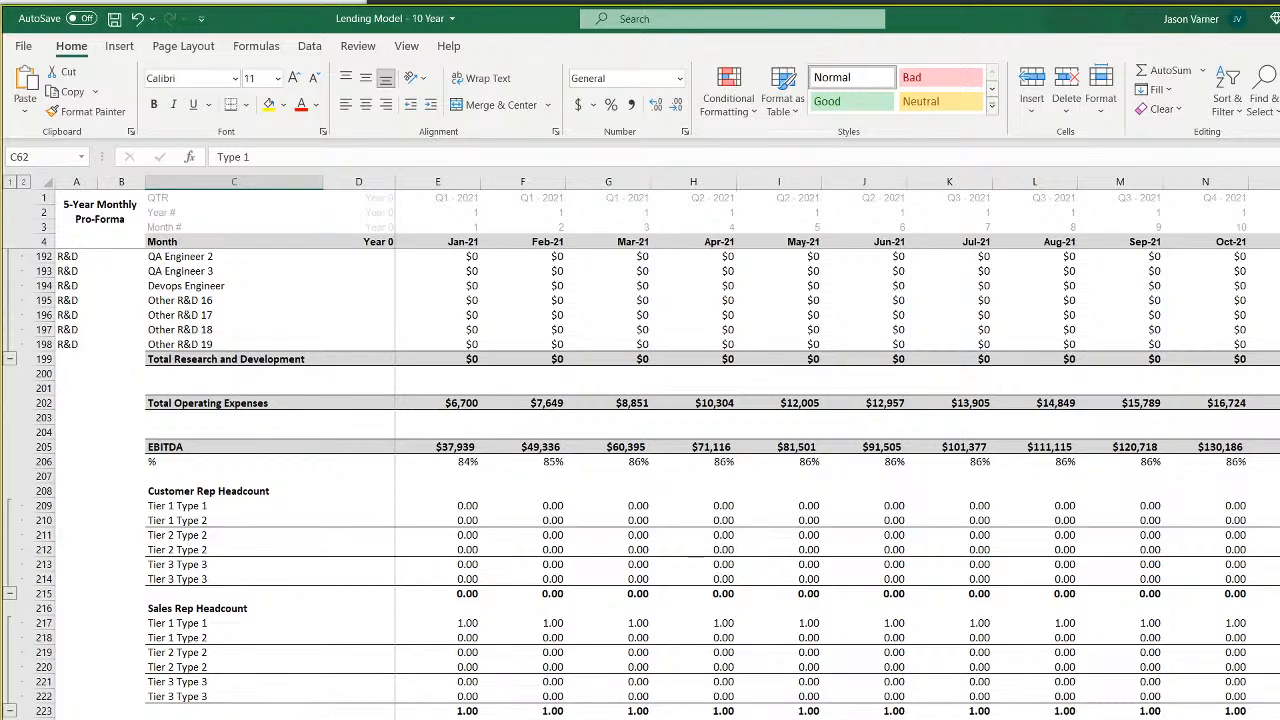
key(ctrl+Page_Down)
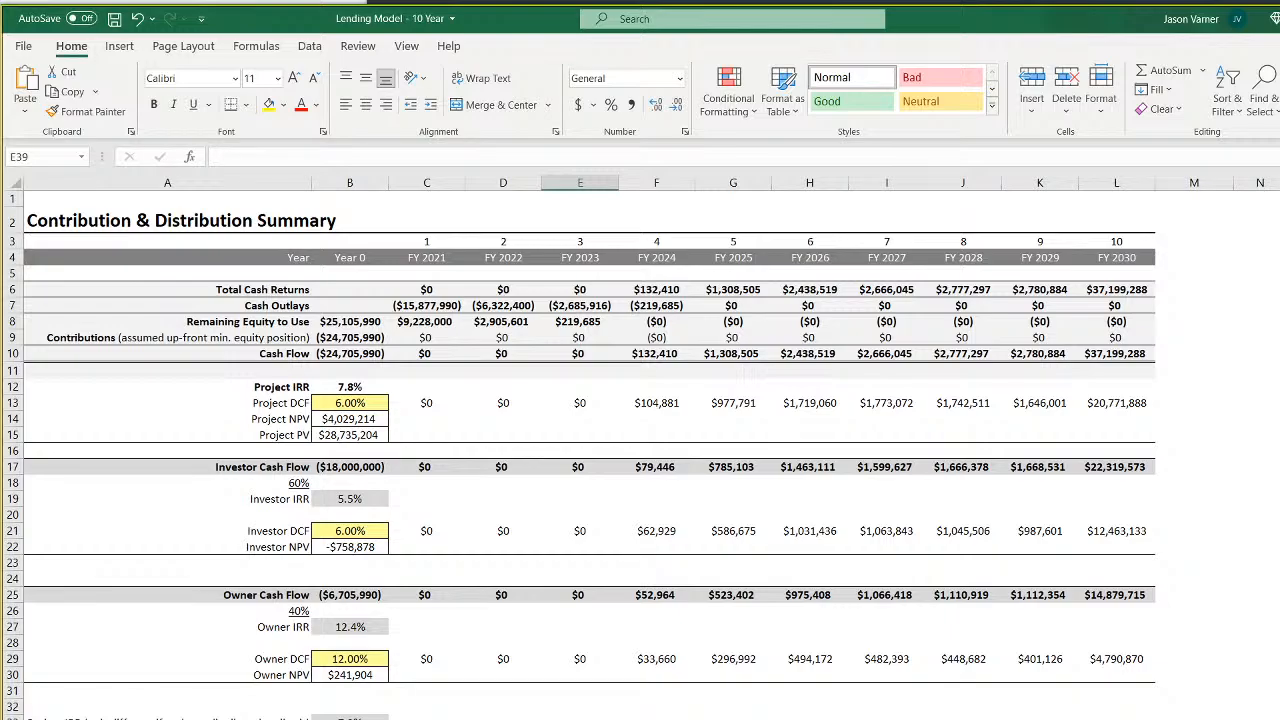
key(ctrl+Page_Down)
key(ctrl+Page_Down)
key(ctrl+Page_Down)
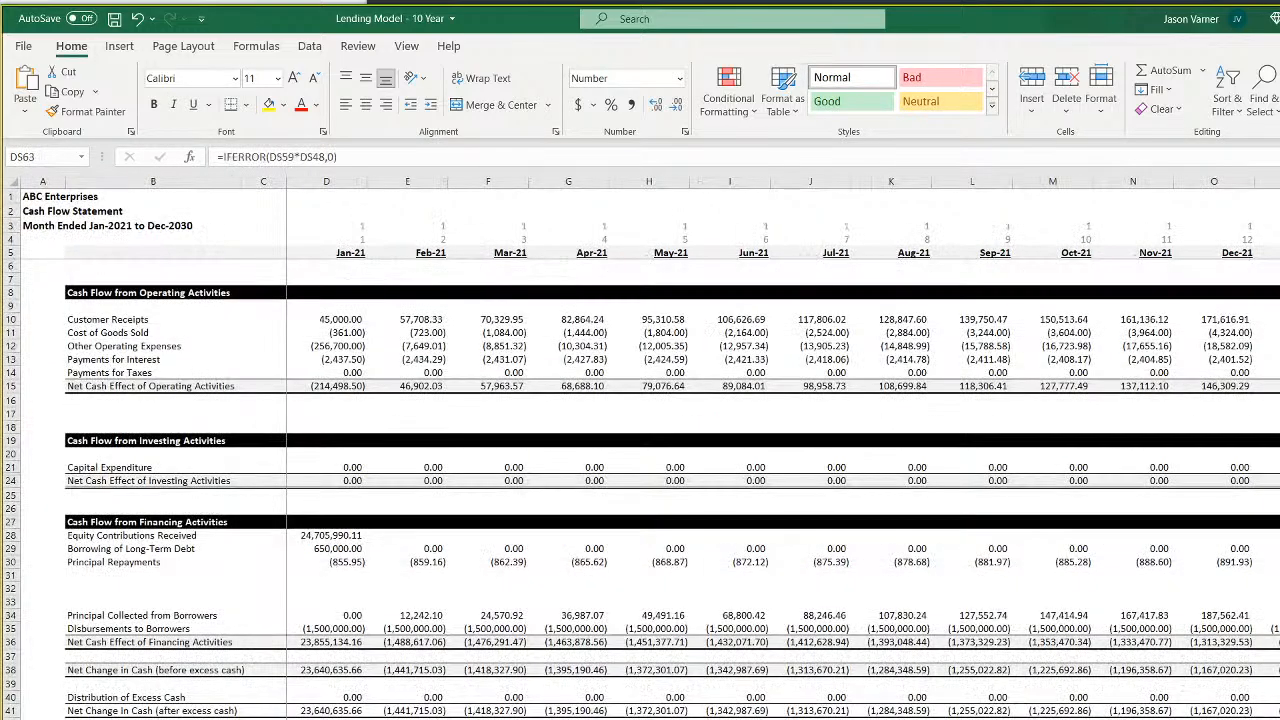
View the monthly Income Statement and the Main Project Assumptions, checking the formula behind Remaining Equity Required
key(ctrl+Page_Up)
key(ctrl+Page_Up)
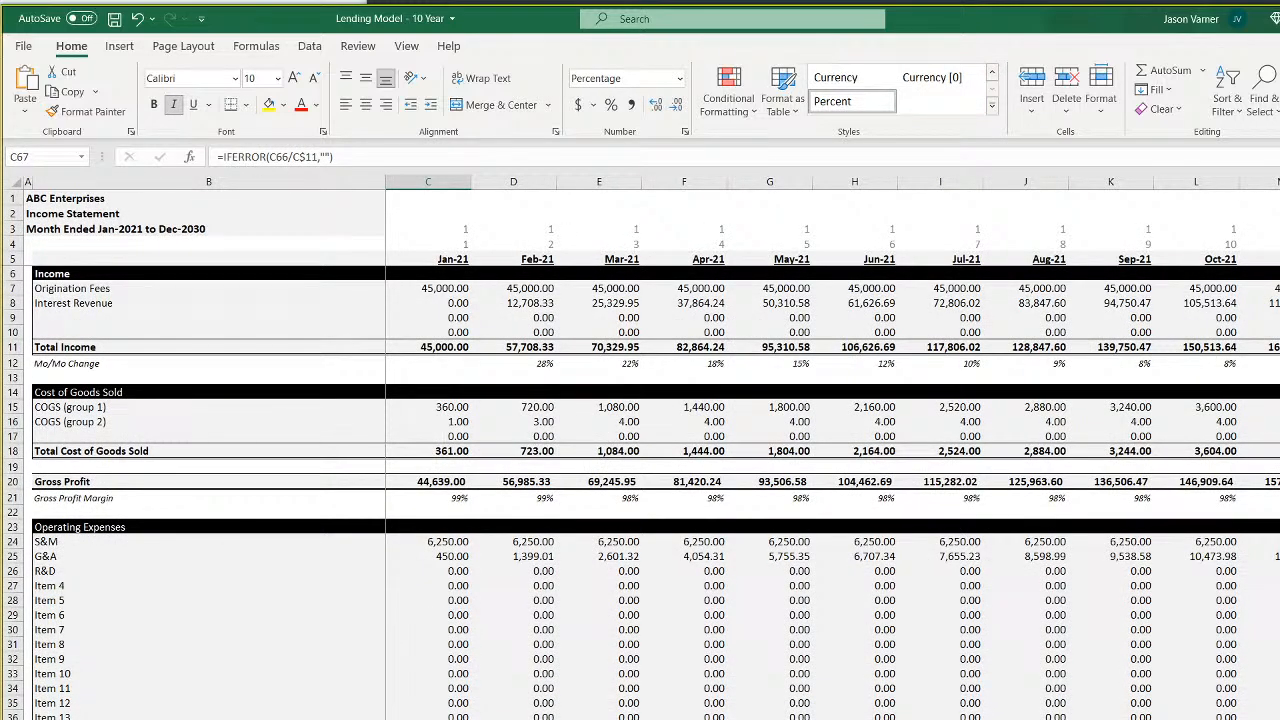
key(ctrl+Page_Up)
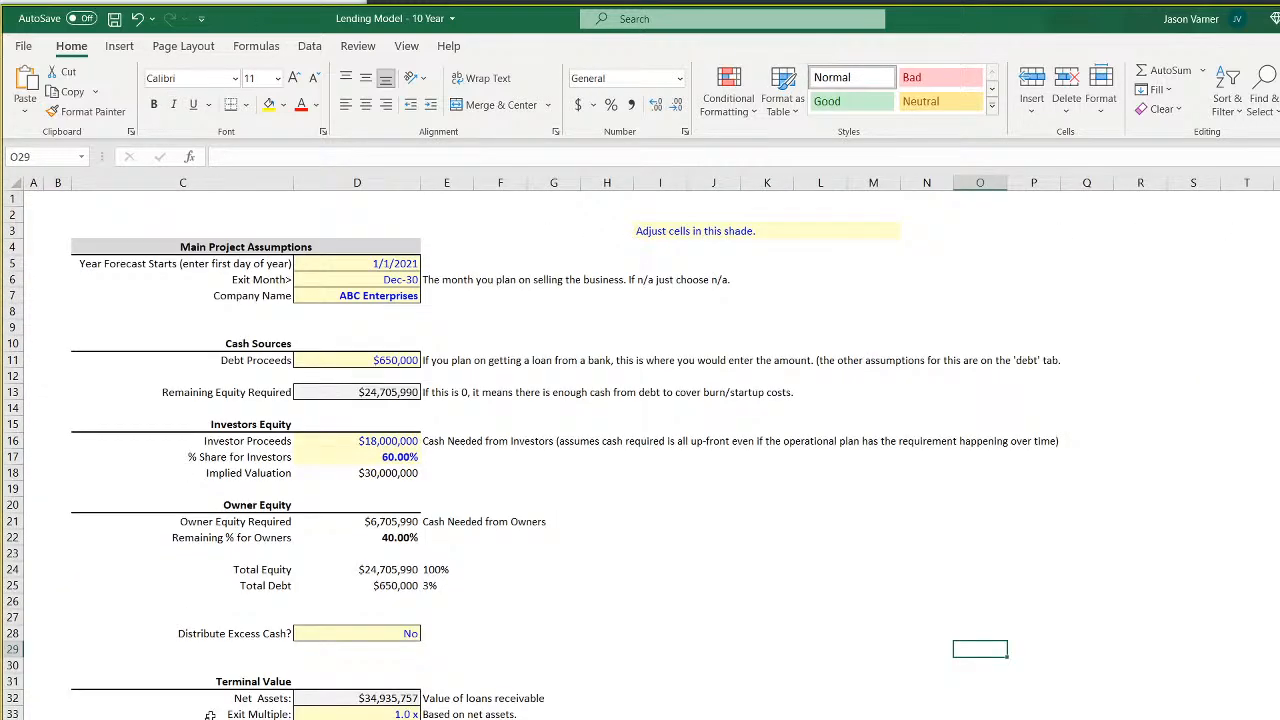
click(373, 392)
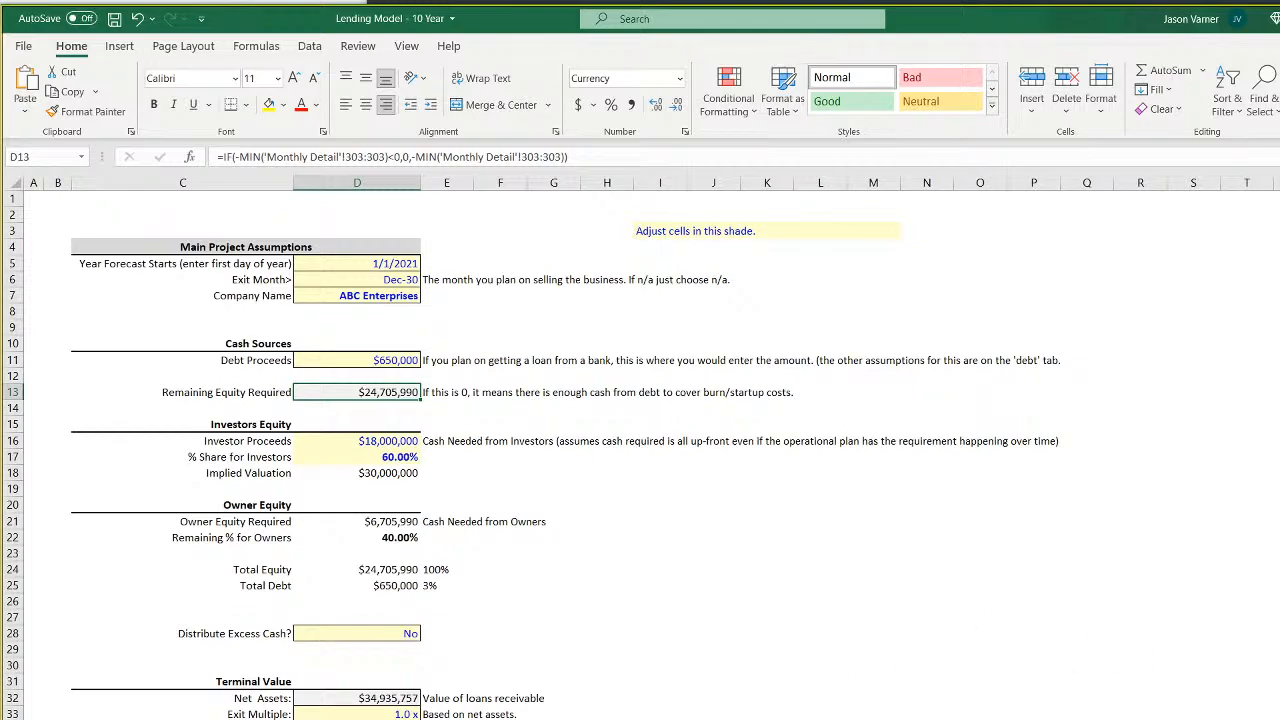
Return to the Cash Flow Statement and follow Net Change in Cash (after excess cash) from Mar-21 to Jan-25
key(ctrl+Page_Down)
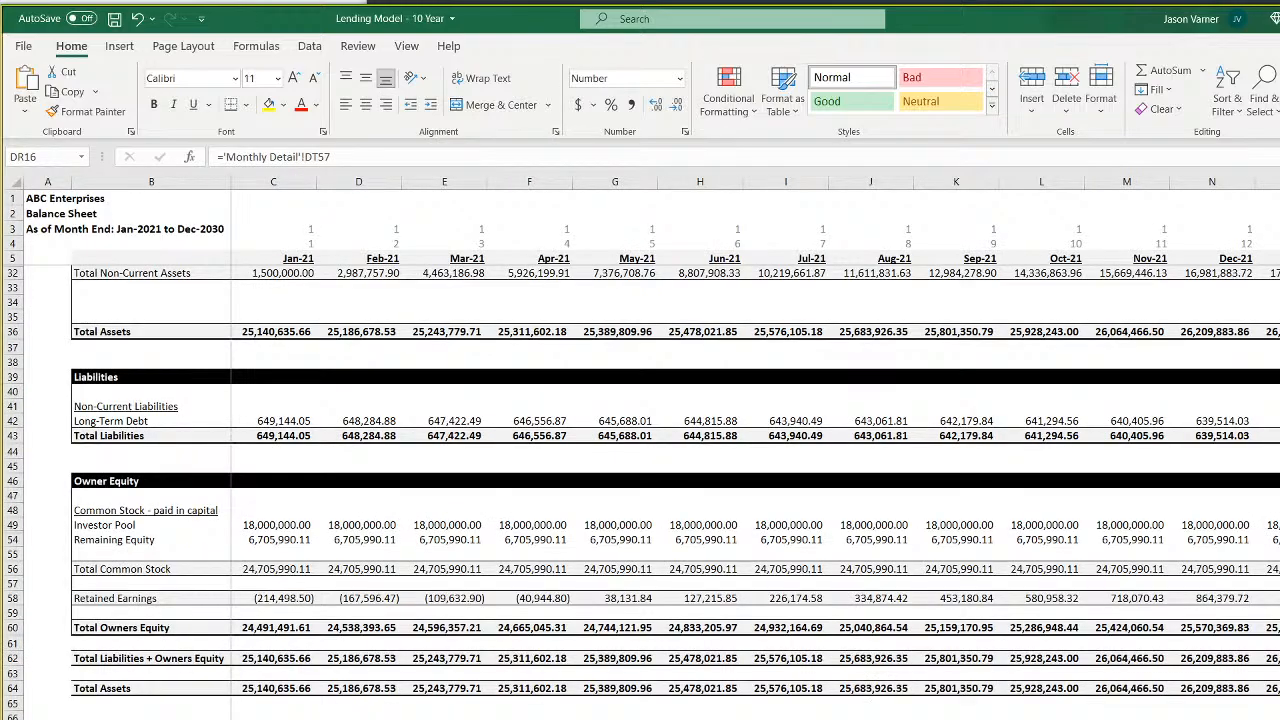
key(ctrl+Page_Down)
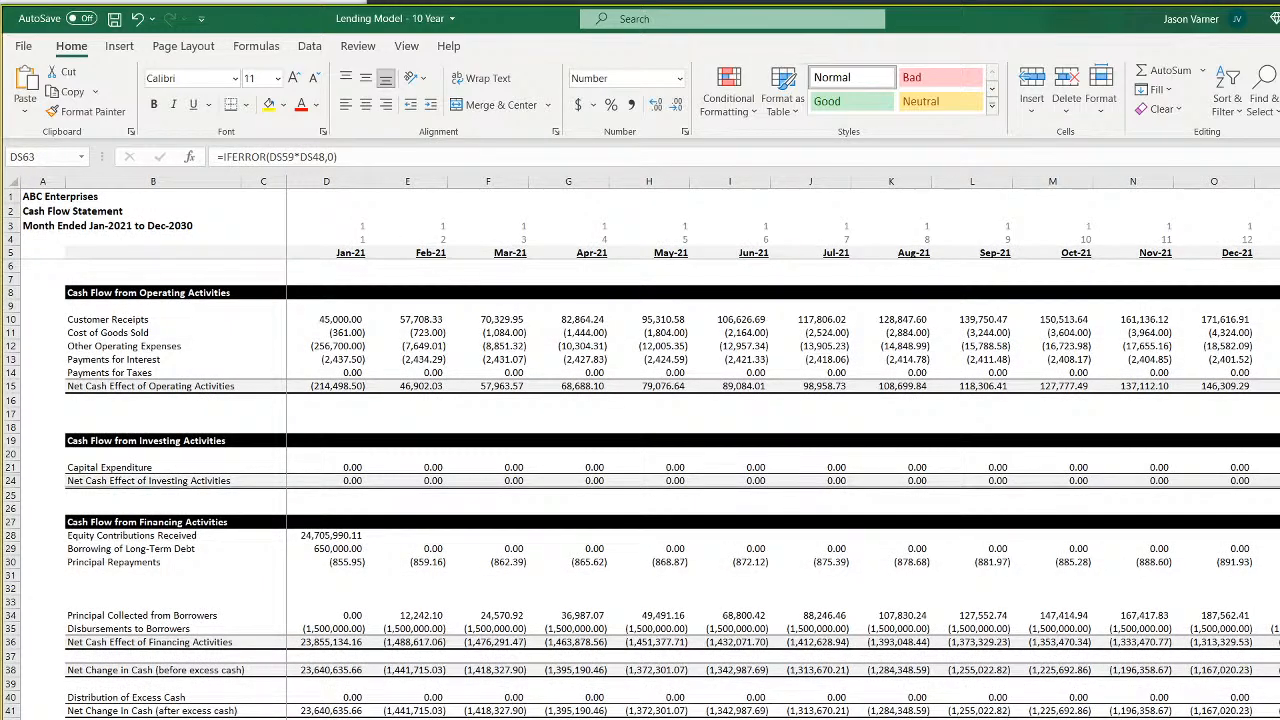
click(499, 711)
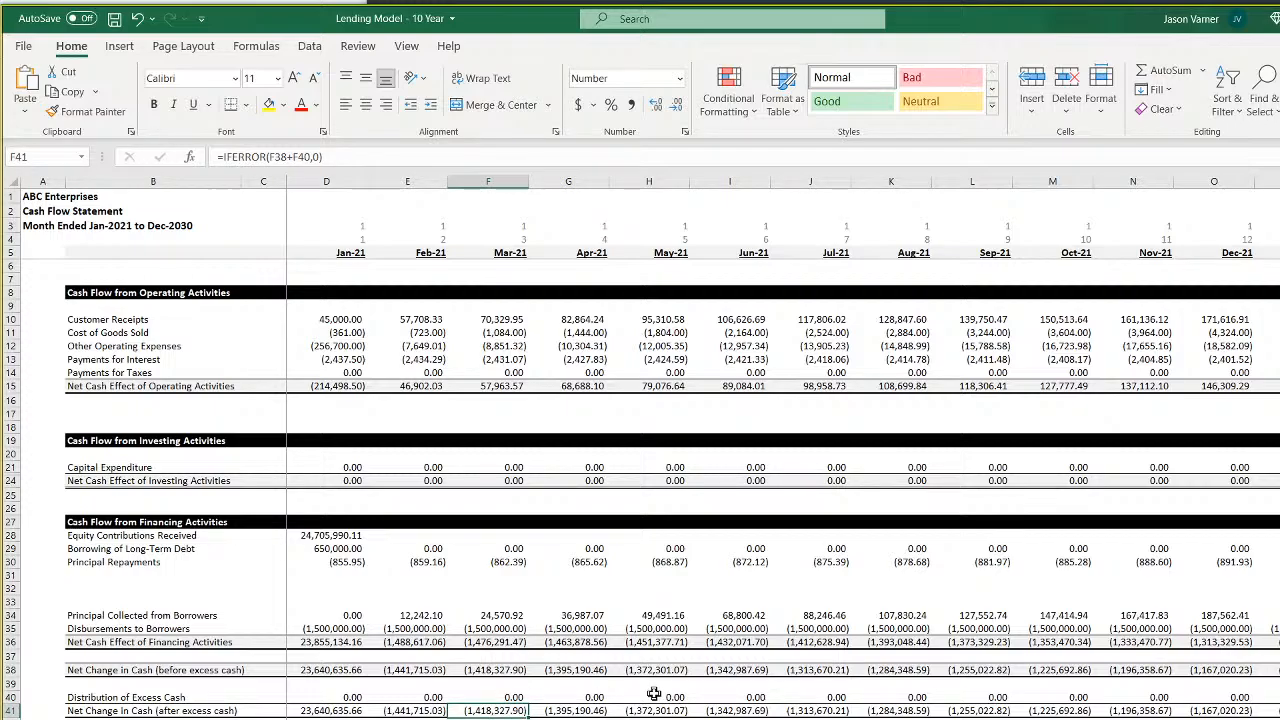
key(Right)
key(Right)
key(Right)
key(Right)
key(Right)
key(Right)
key(Right)
key(Right)
key(Right)
key(Right)
key(Right)
key(Right)
key(Right)
key(Right)
key(Right)
key(Right)
key(Right)
key(Right)
key(Right)
key(Right)
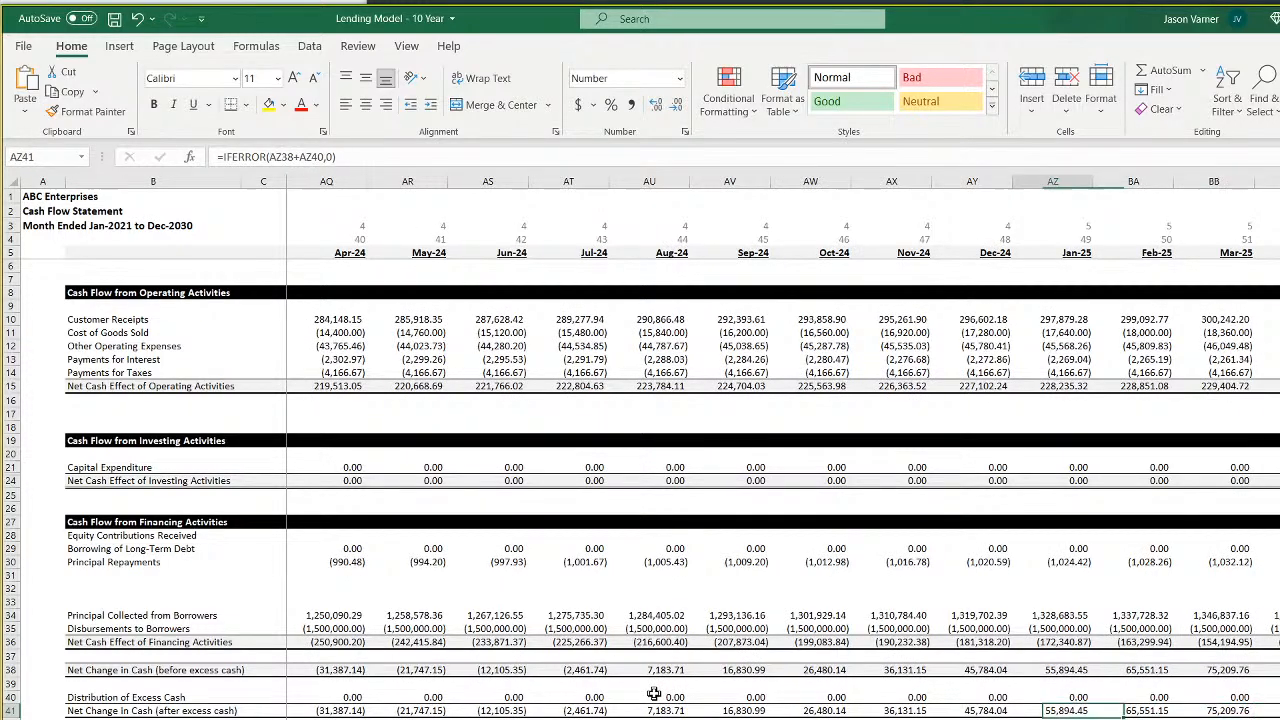
Check Net Change in Cash (before excess cash) for Aug-24 and the two preceding months
key(Up)
key(Up)
key(Right)
key(Right)
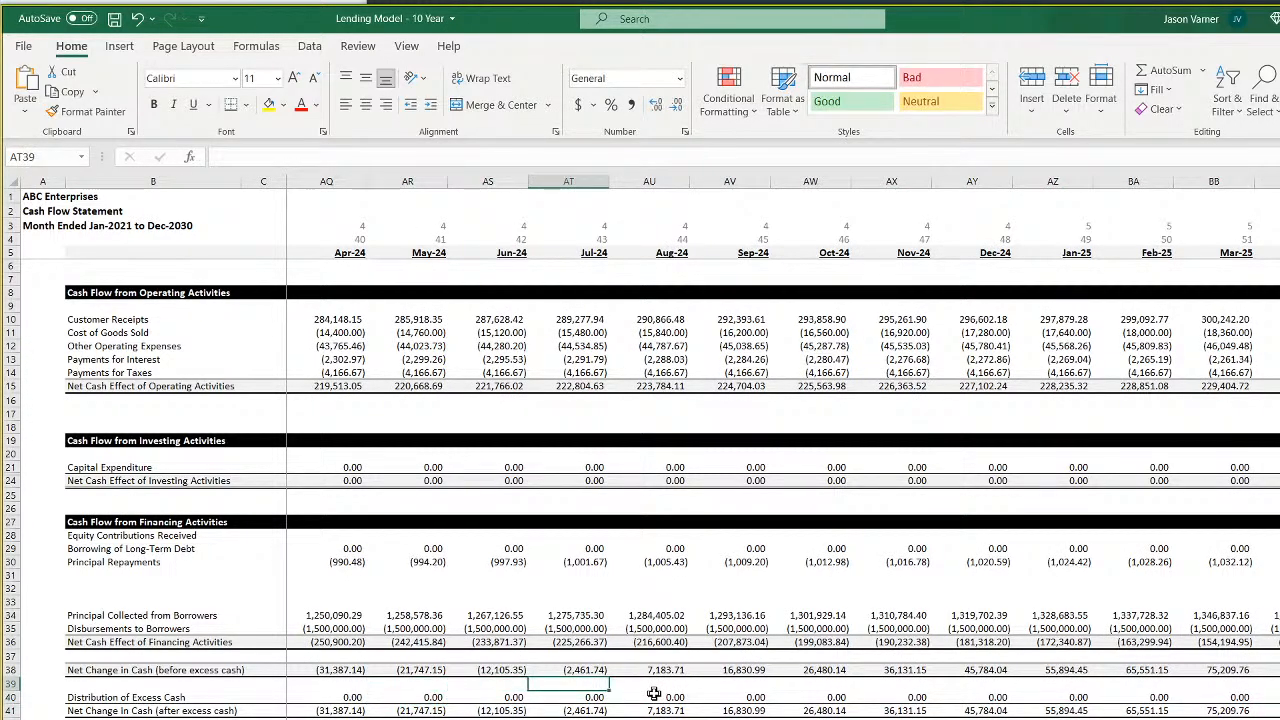
key(Right)
key(Up)
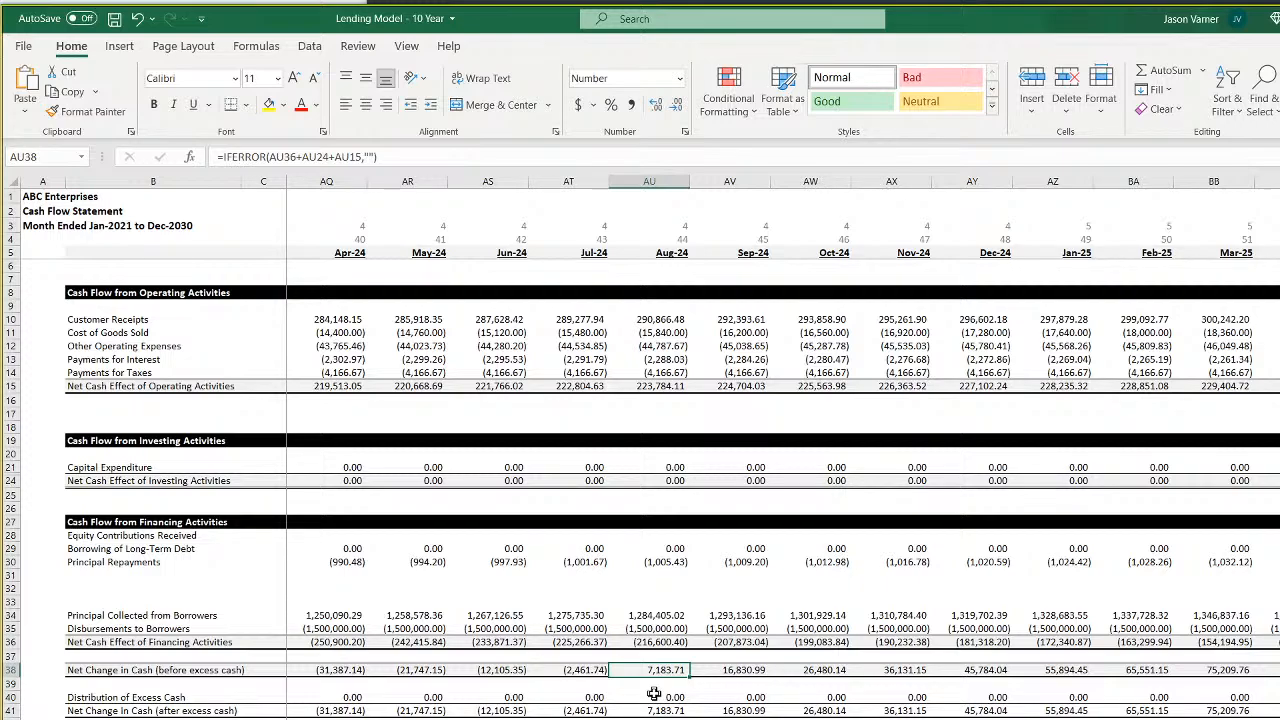
key(Left)
key(Left)
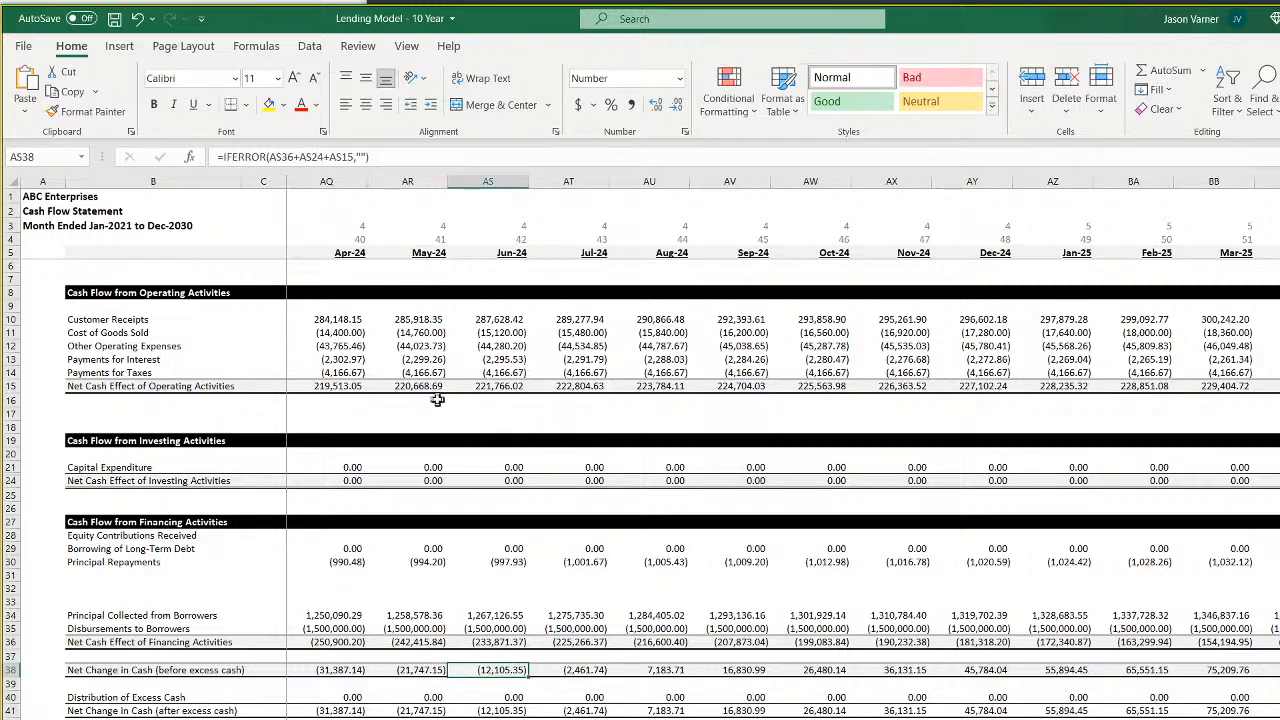
Inspect May-24's net cash effect of operating activities, disbursements to borrowers and net cash effect of financing activities
click(410, 384)
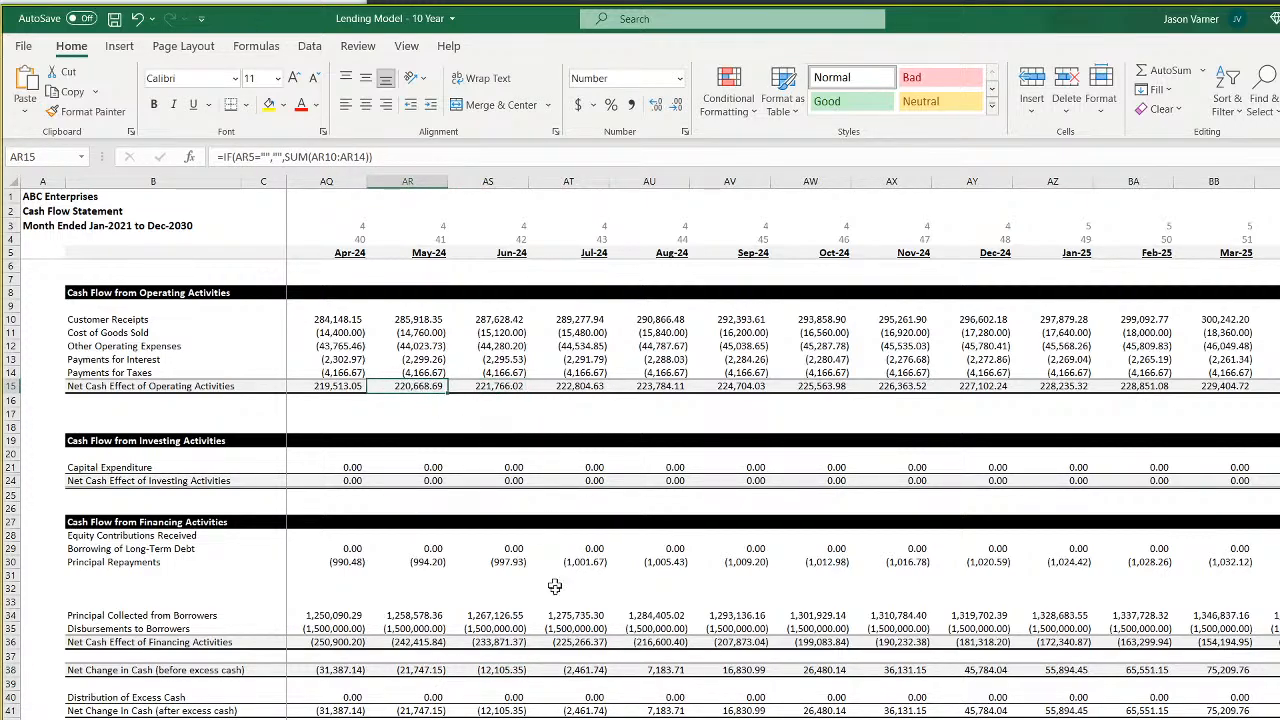
click(417, 628)
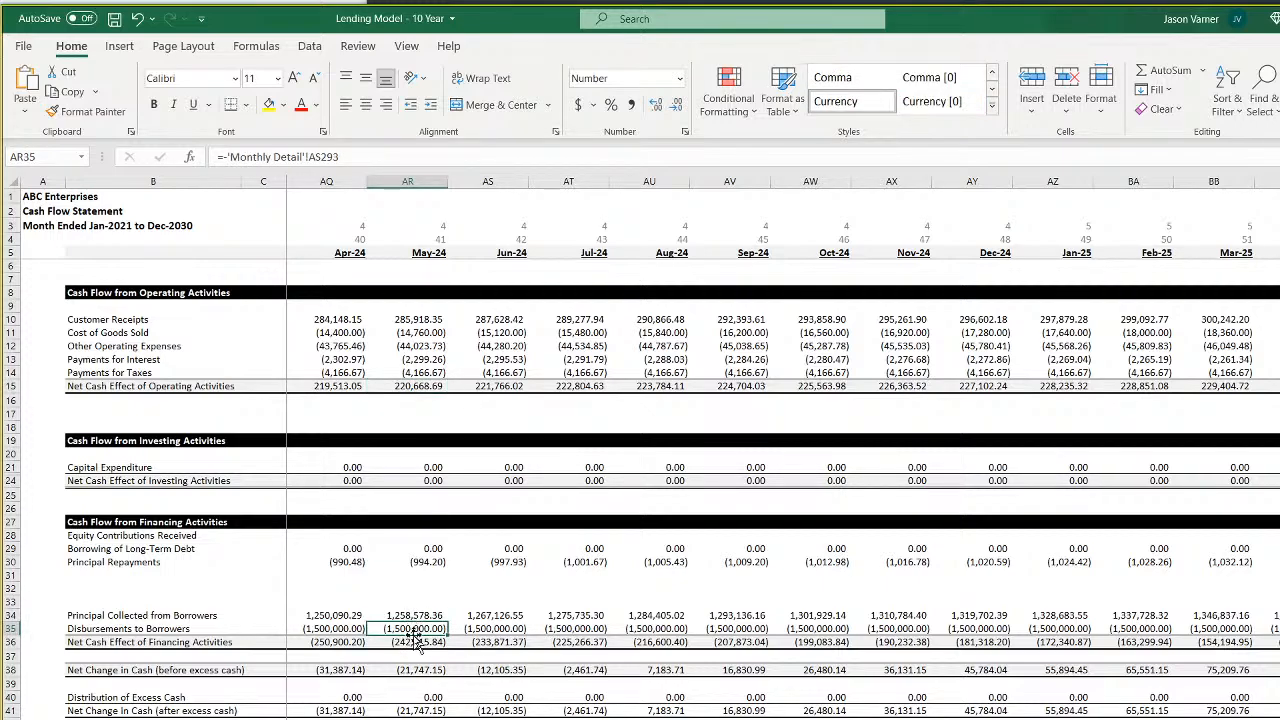
click(407, 642)
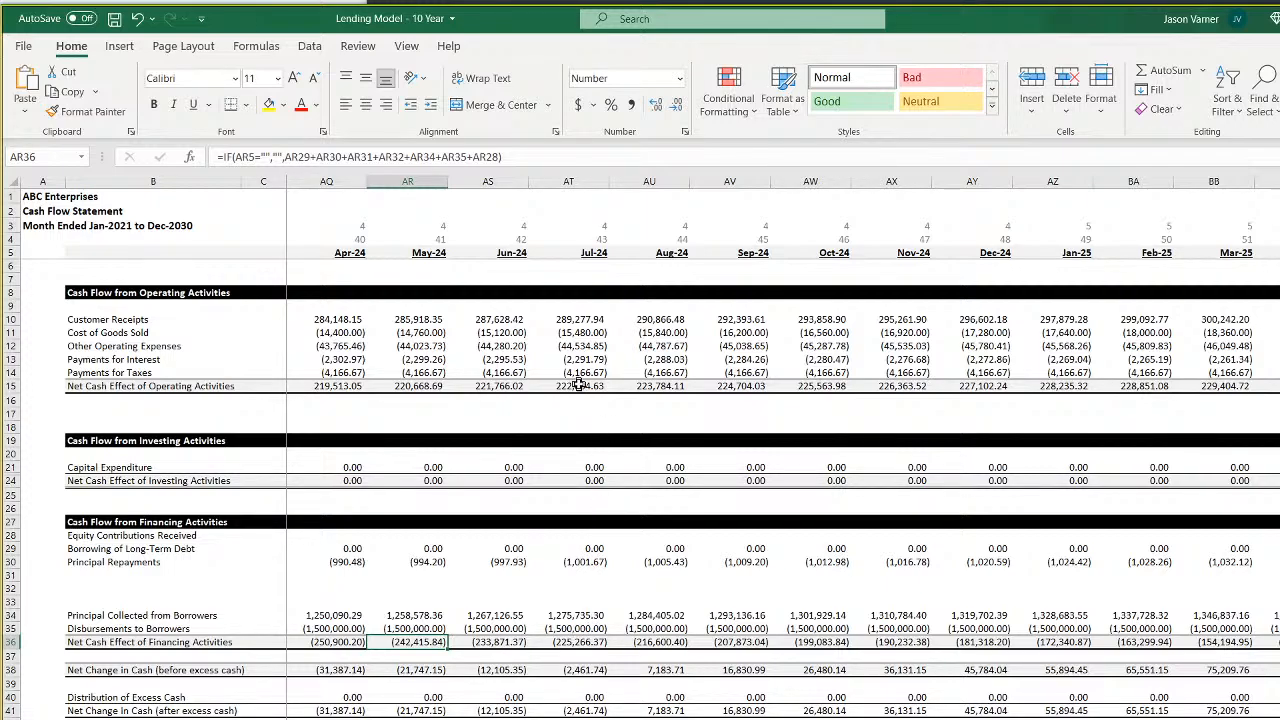
Inspect Aug-24's operating and financing cash totals, principal repayments, principal collected from borrowers and disbursements to borrowers
click(665, 386)
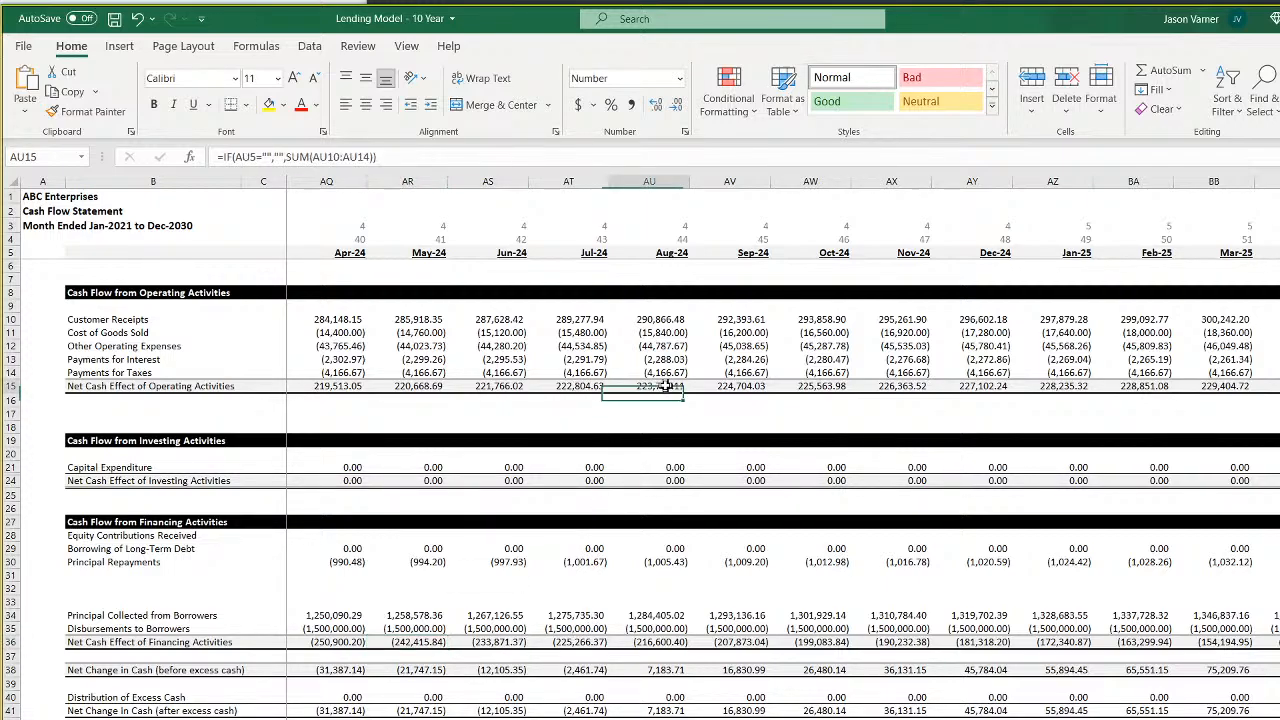
click(663, 643)
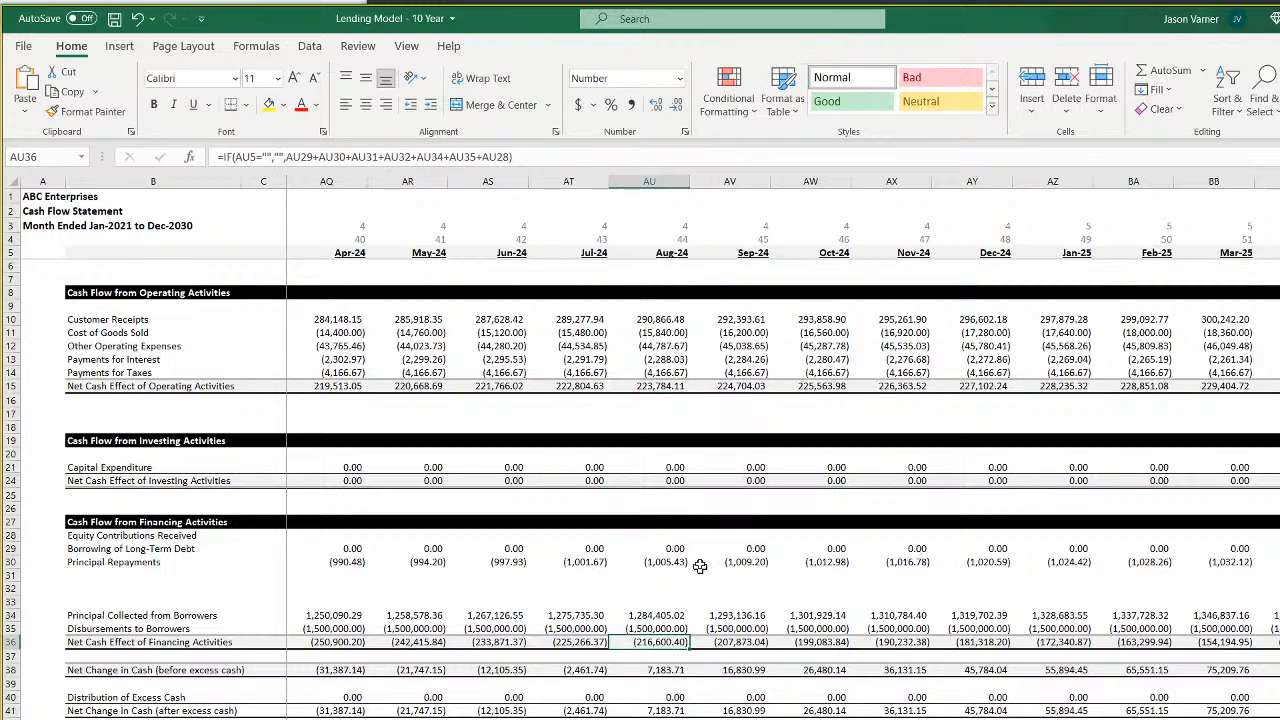
click(655, 561)
click(655, 615)
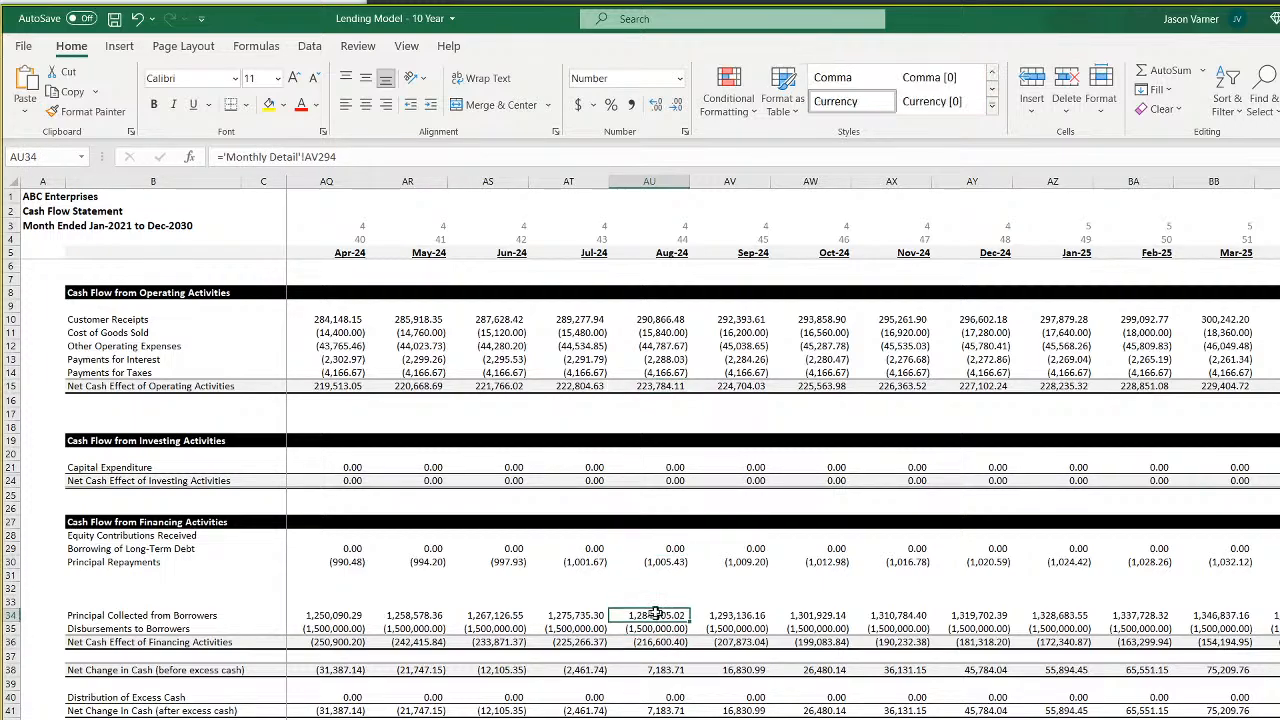
click(662, 562)
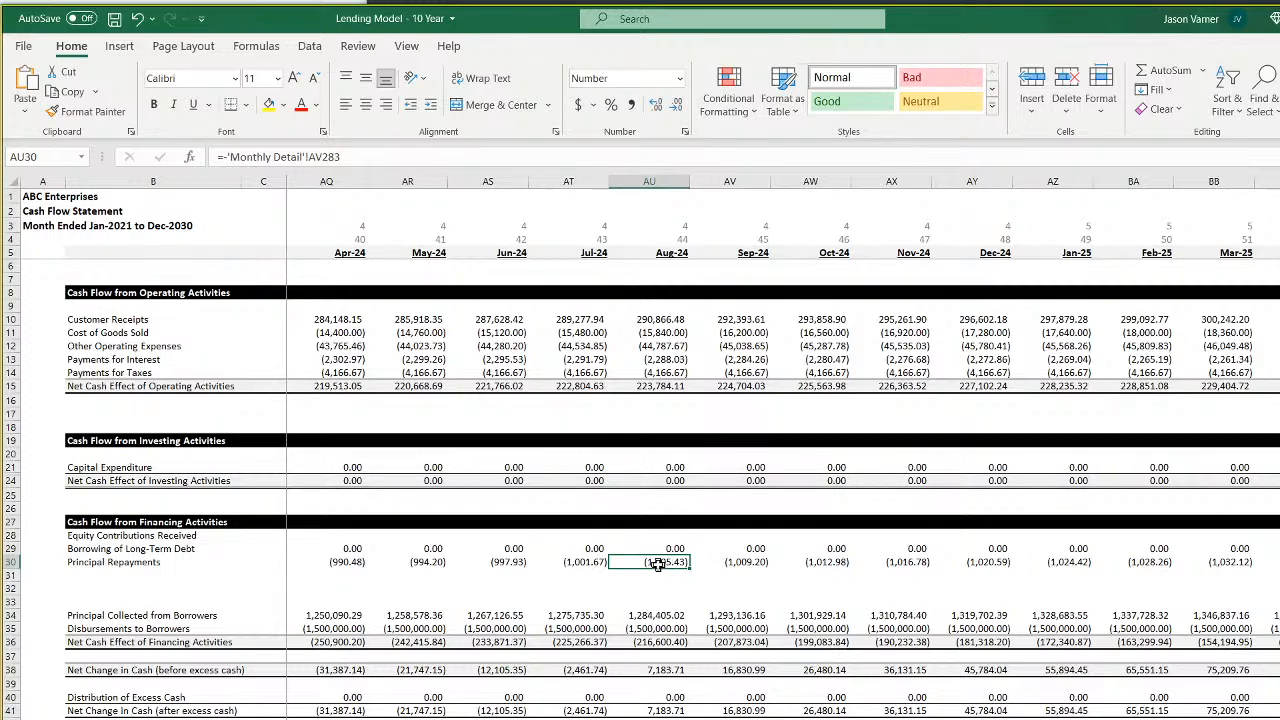
click(590, 563)
click(652, 562)
click(656, 616)
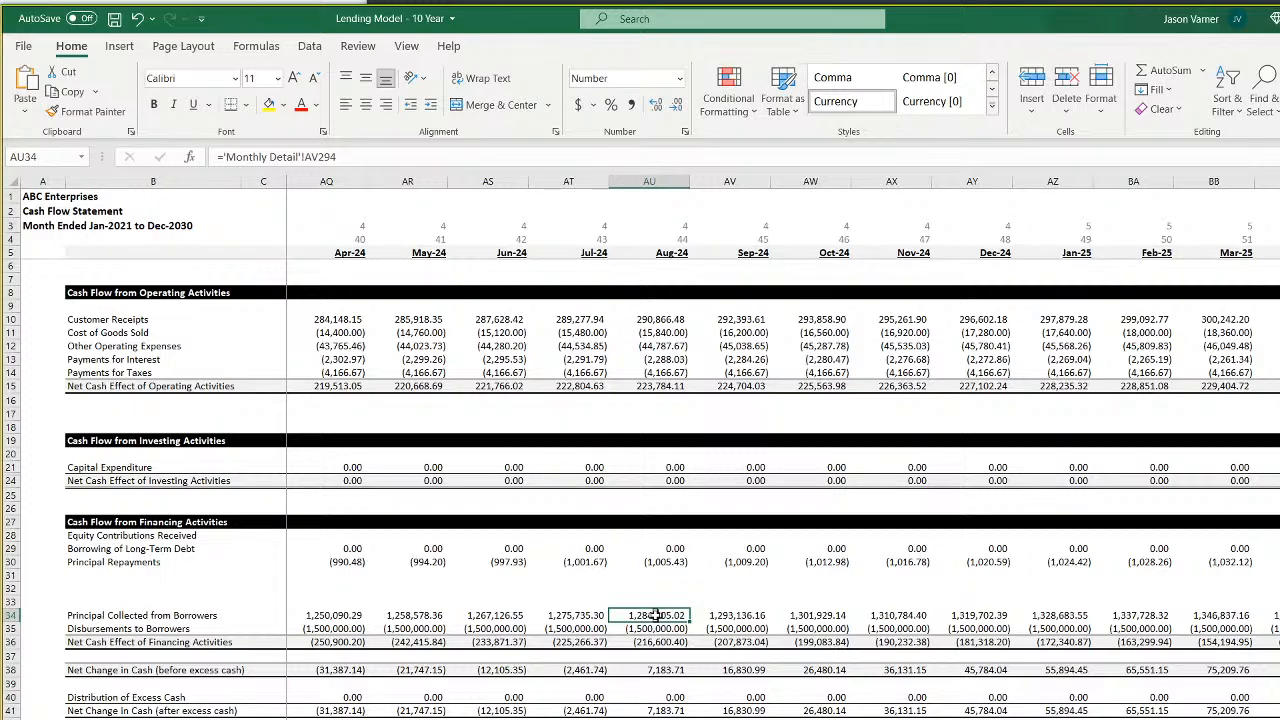
click(658, 628)
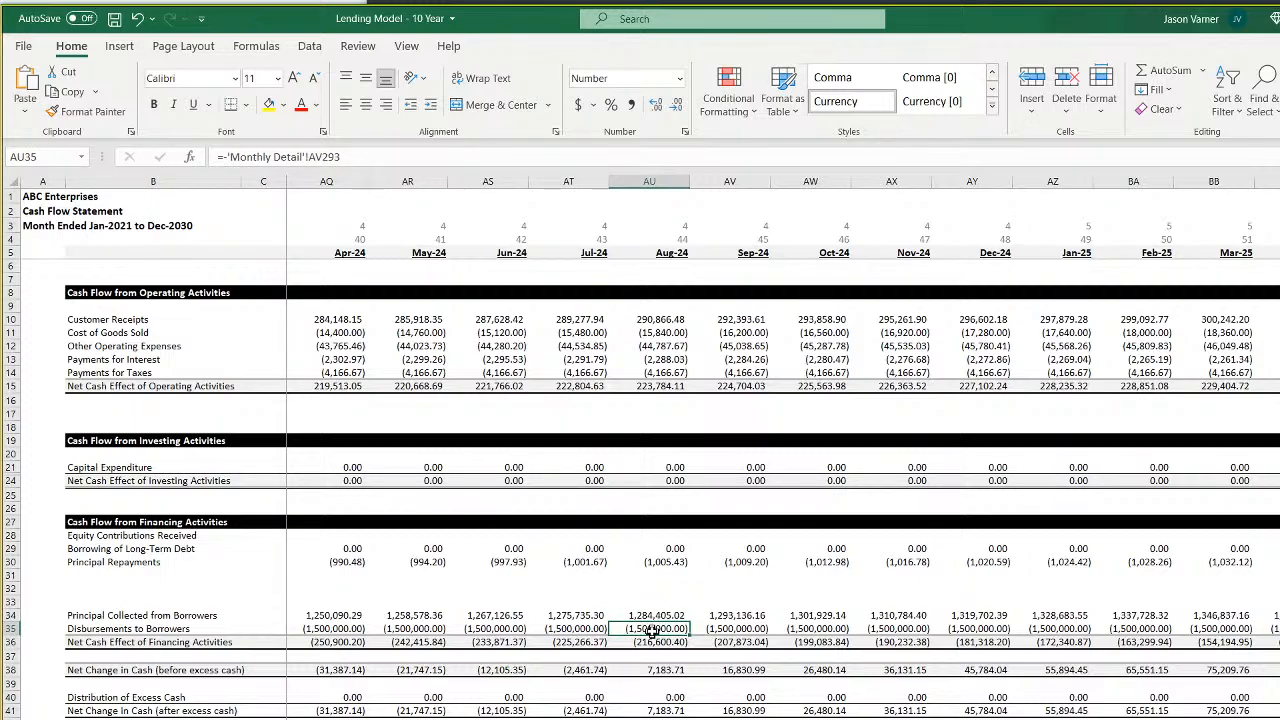
Check Aug-24's net change in cash before and after excess cash, comparing the after-excess figures through Oct-24
click(650, 670)
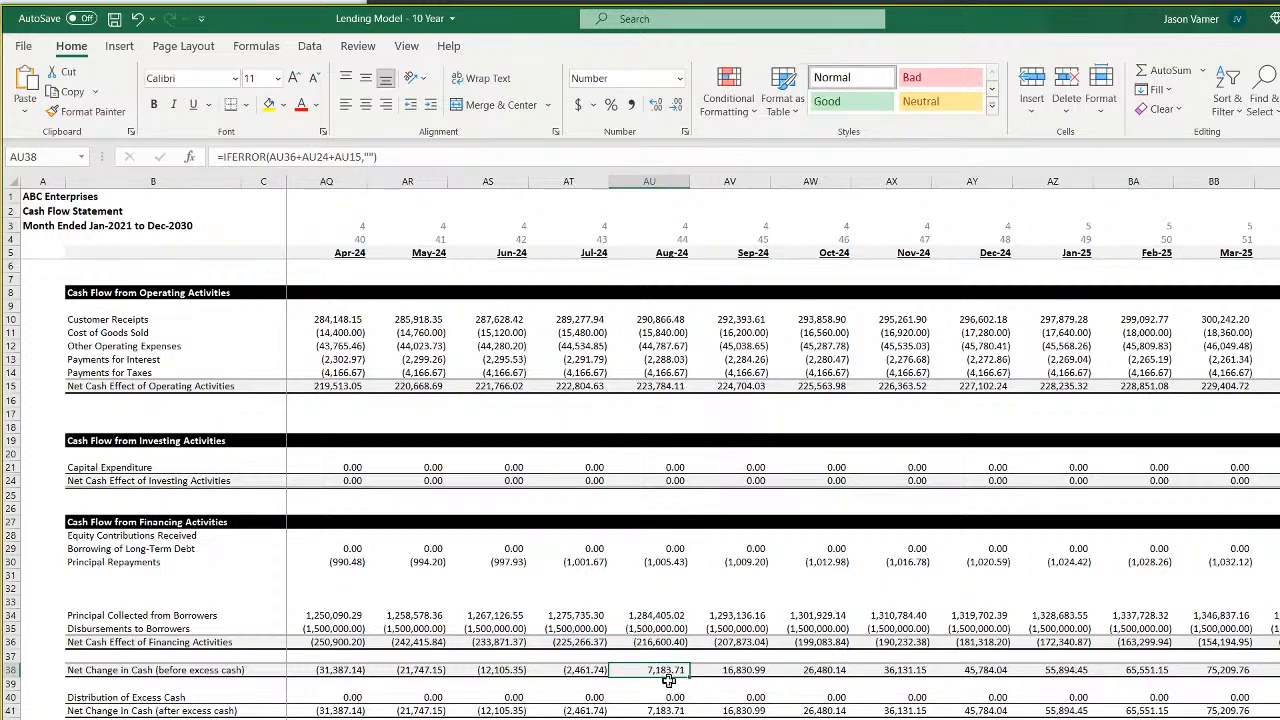
click(666, 710)
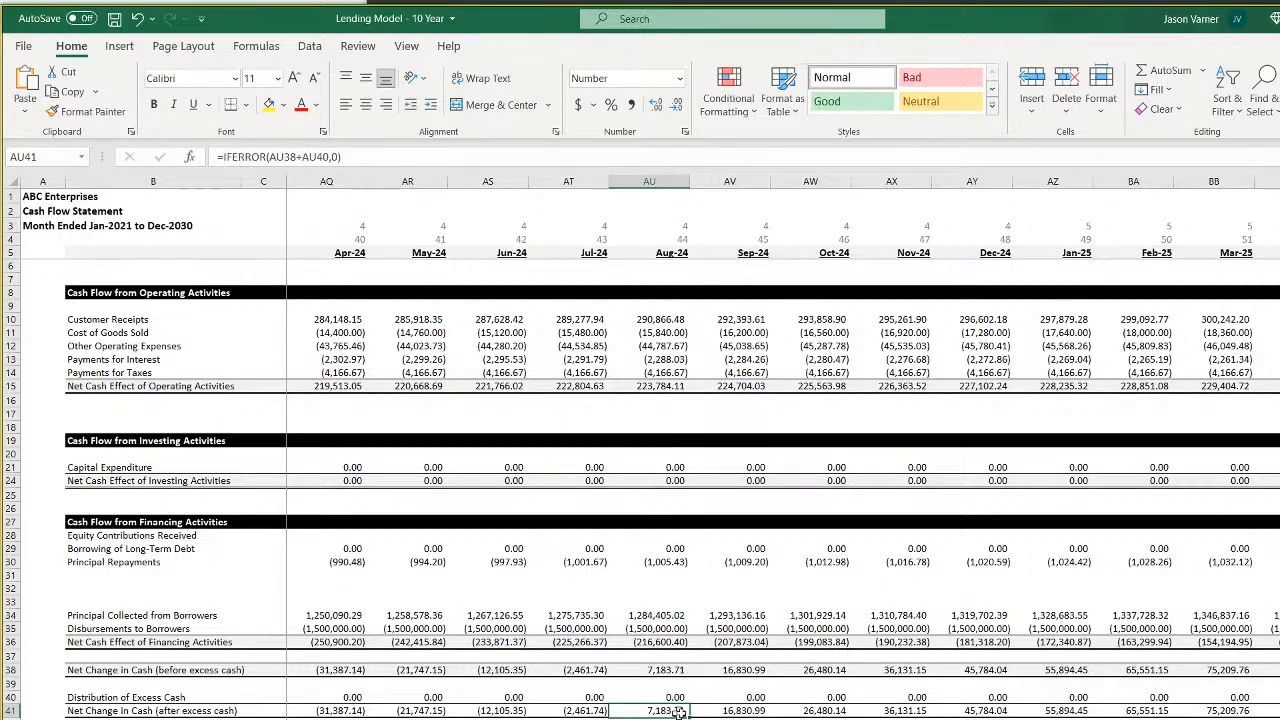
click(743, 710)
click(820, 710)
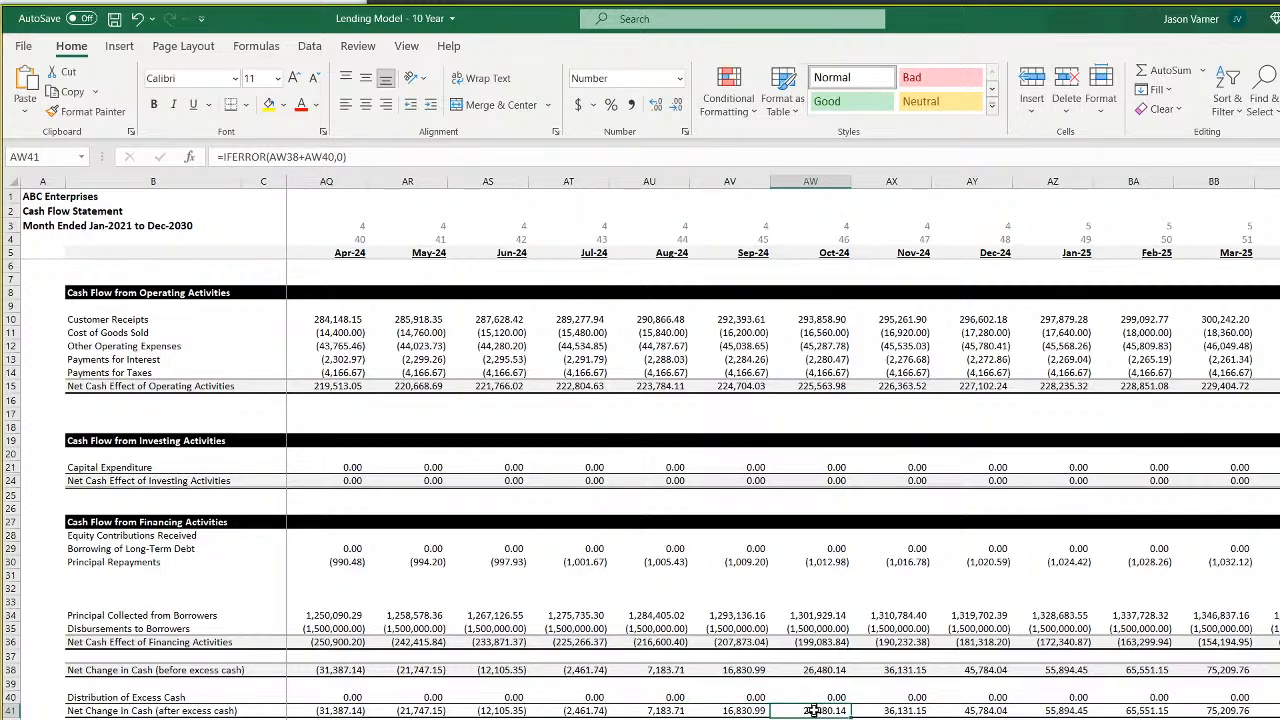
click(666, 710)
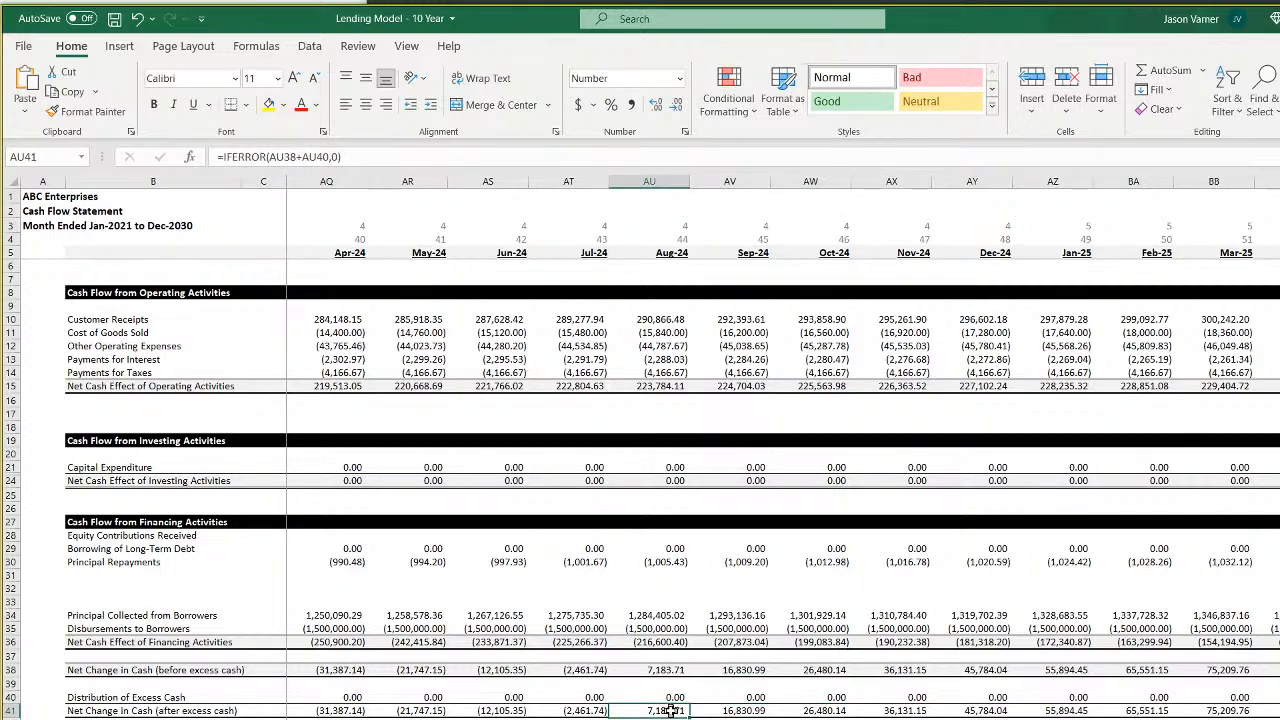
click(760, 710)
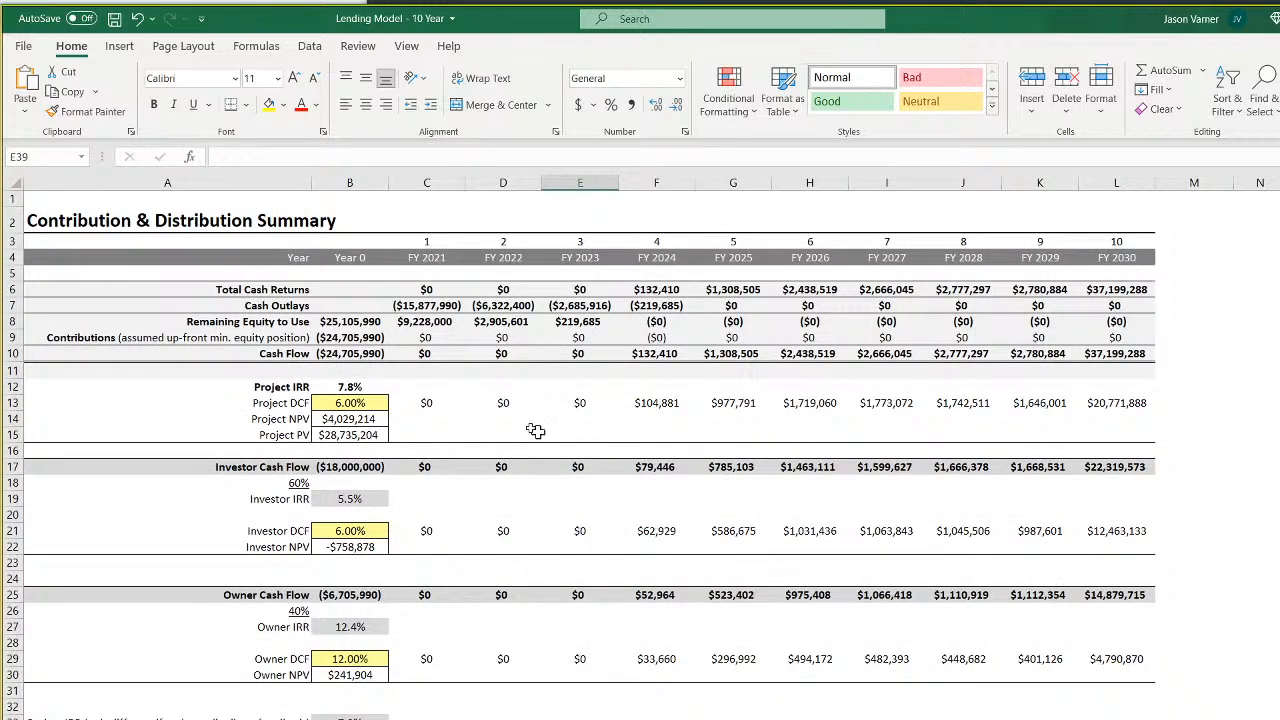
Inspect the project Cash Flow row in the Contribution & Distribution Summary for FY 2021, FY 2022 and Year 0
click(427, 356)
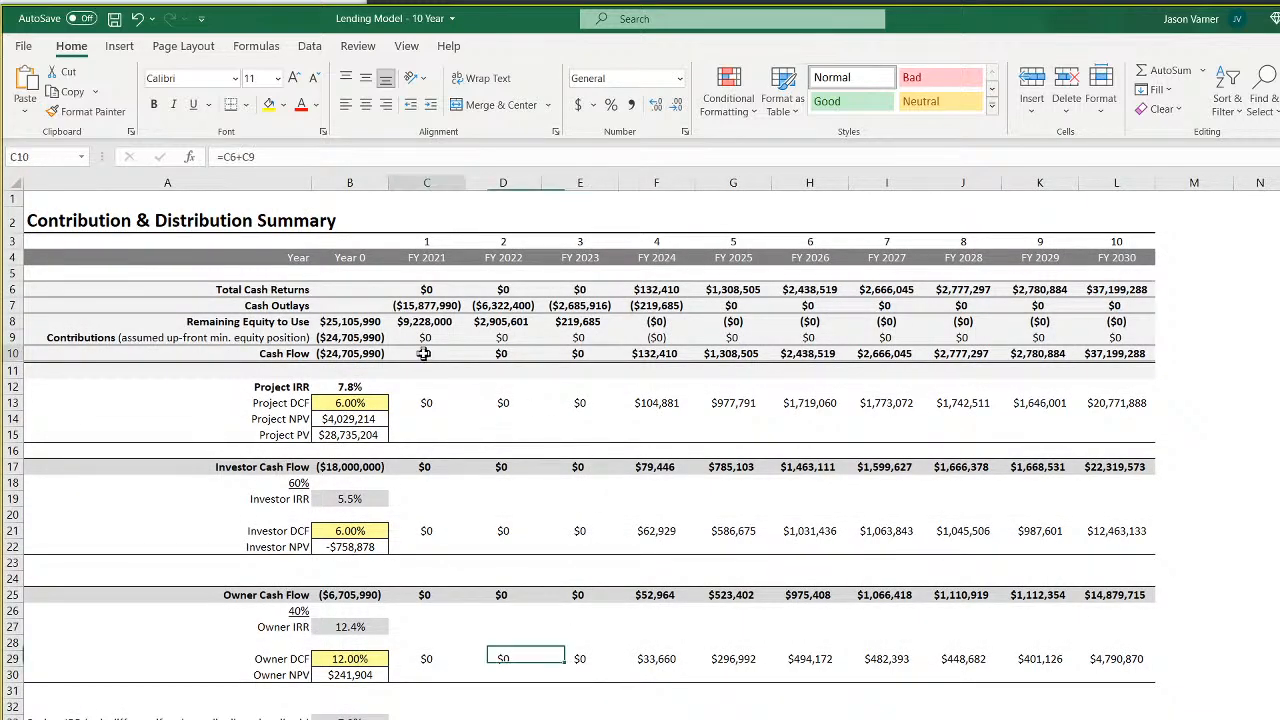
click(503, 356)
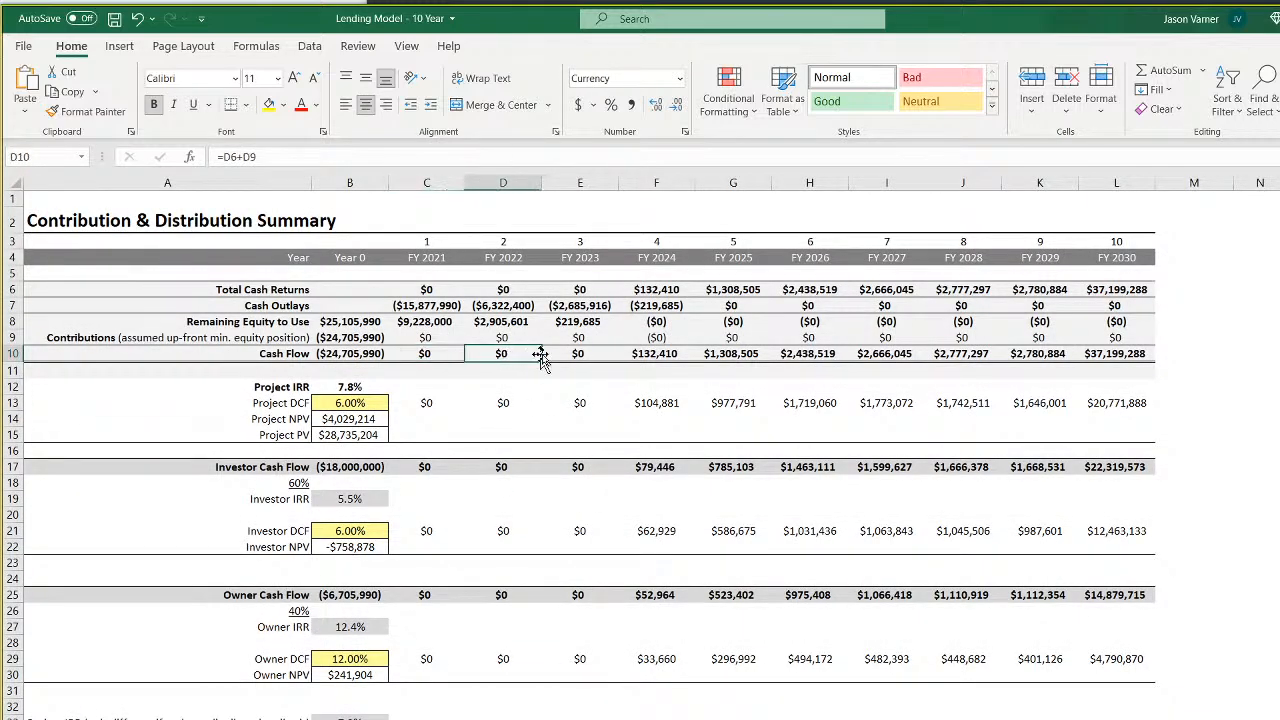
click(352, 353)
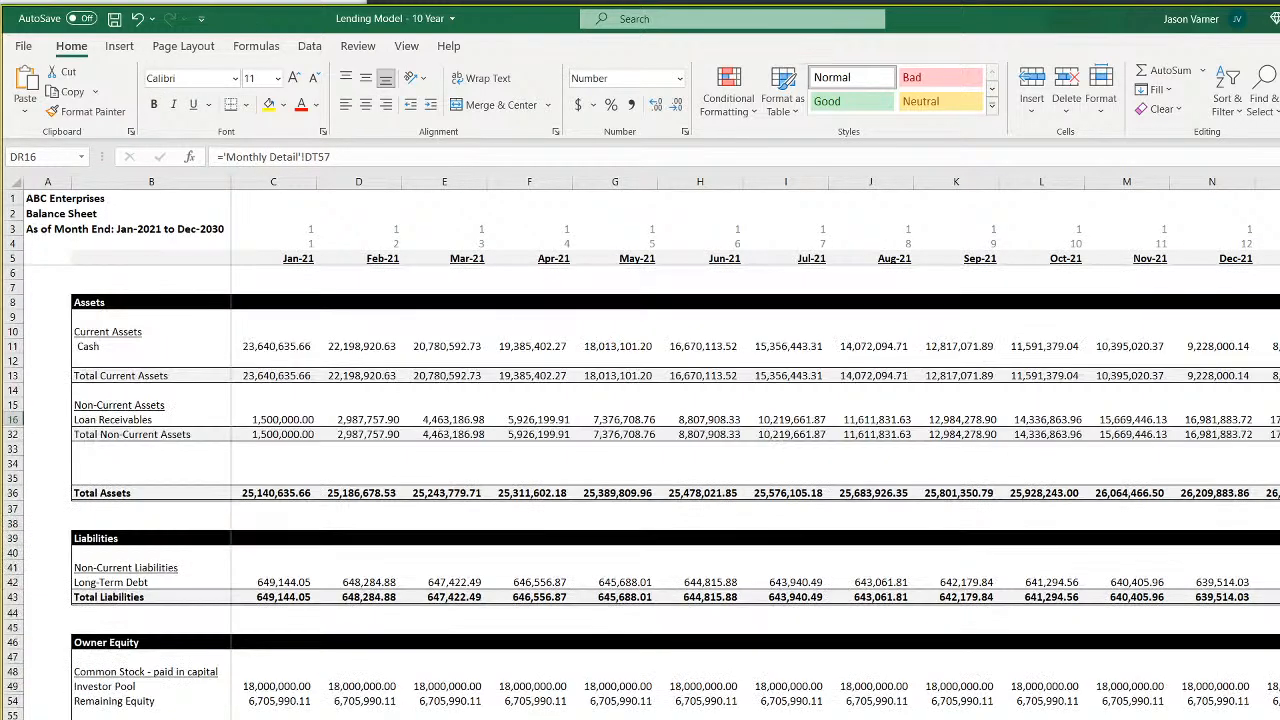
Examine the monthly Balance Sheet's Cash row, following the balances from Jan-21 through Dec-22
click(528, 344)
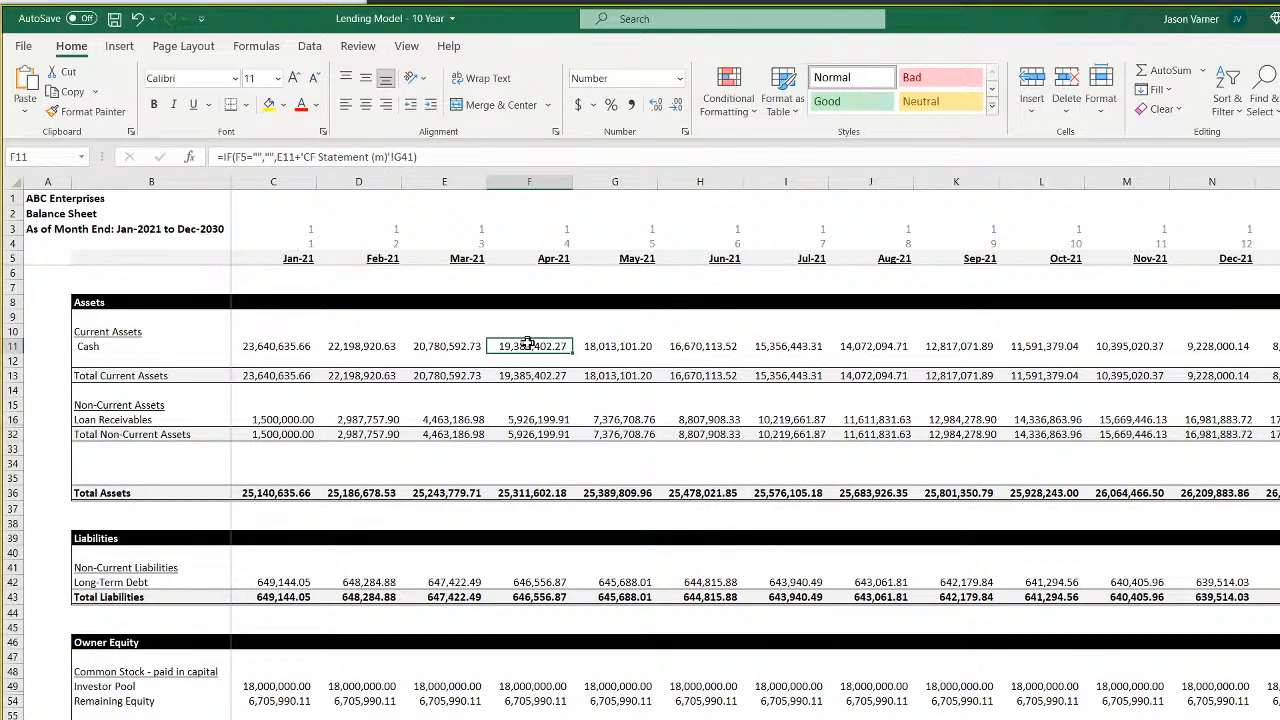
key(Left)
key(Left)
key(Left)
key(Right)
key(Right)
key(Right)
key(Right)
key(Right)
key(Right)
key(Right)
key(Right)
key(Right)
key(Right)
key(Right)
key(Right)
key(Right)
key(Right)
key(Right)
key(Right)
key(Right)
key(Right)
key(Right)
key(Right)
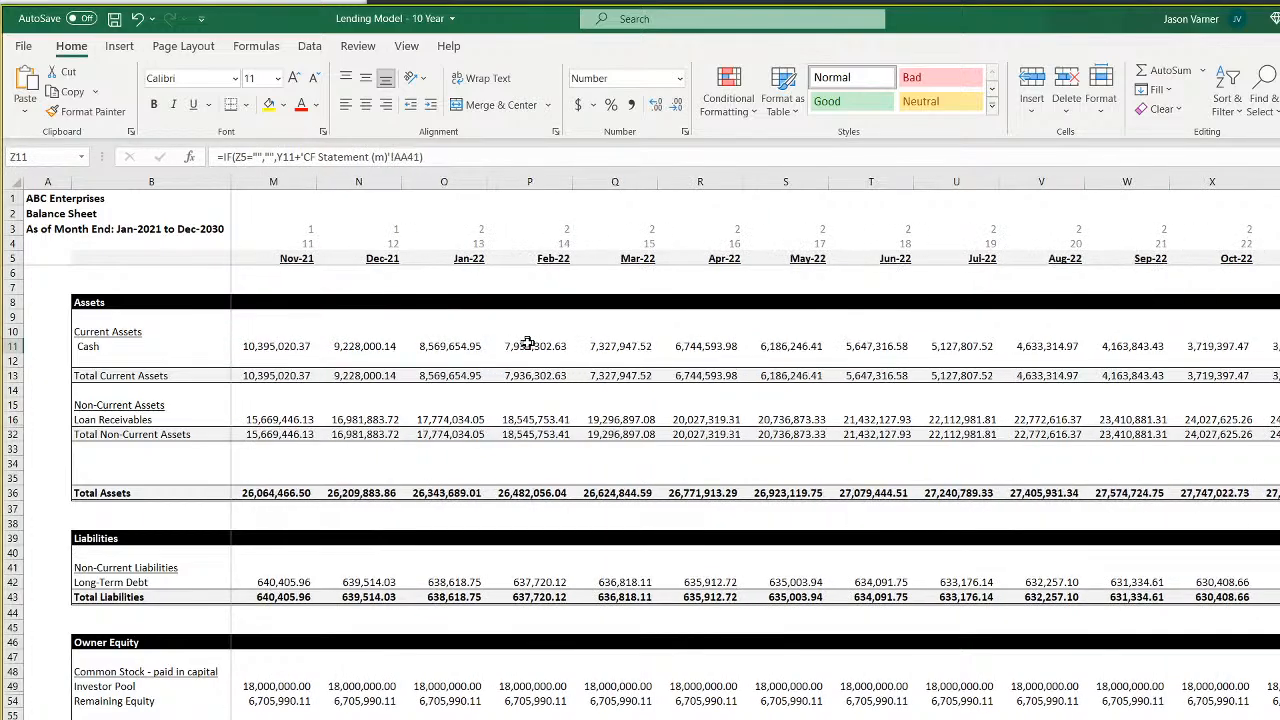
Follow the monthly Balance Sheet's Cash row from Dec-22 to Jul-24, going back to Aug-23
key(Right)
key(Right)
key(Right)
key(Right)
key(Right)
key(Right)
key(Right)
key(Right)
key(Right)
key(Right)
key(Right)
key(Right)
key(Right)
key(Right)
key(Right)
key(Right)
key(Right)
key(Right)
key(Right)
key(Left)
key(Left)
key(Left)
key(Left)
key(Left)
key(Left)
key(Left)
key(Left)
key(Left)
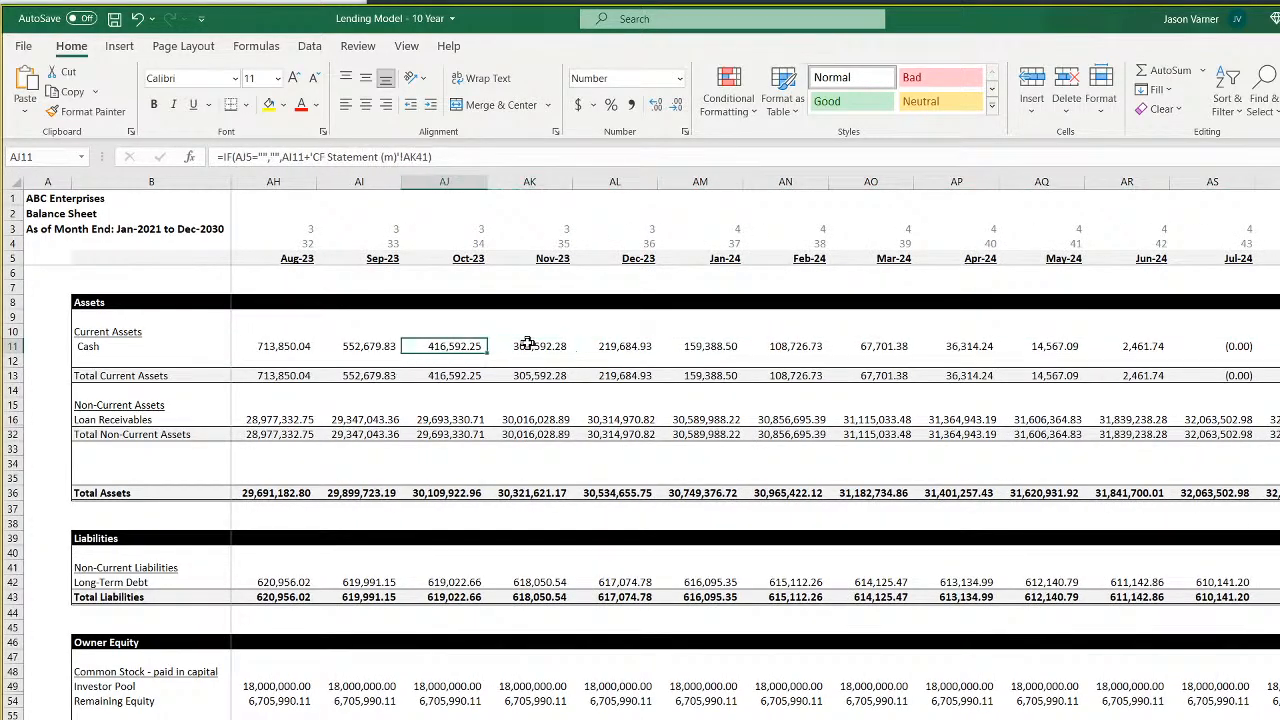
key(Left)
key(Left)
Trace the Cash balances month by month from Aug-23 through Jul-24 and on to Feb-25
key(Right)
key(Right)
key(Right)
key(Right)
key(Right)
key(Right)
key(Right)
key(Right)
key(Right)
key(Right)
key(Right)
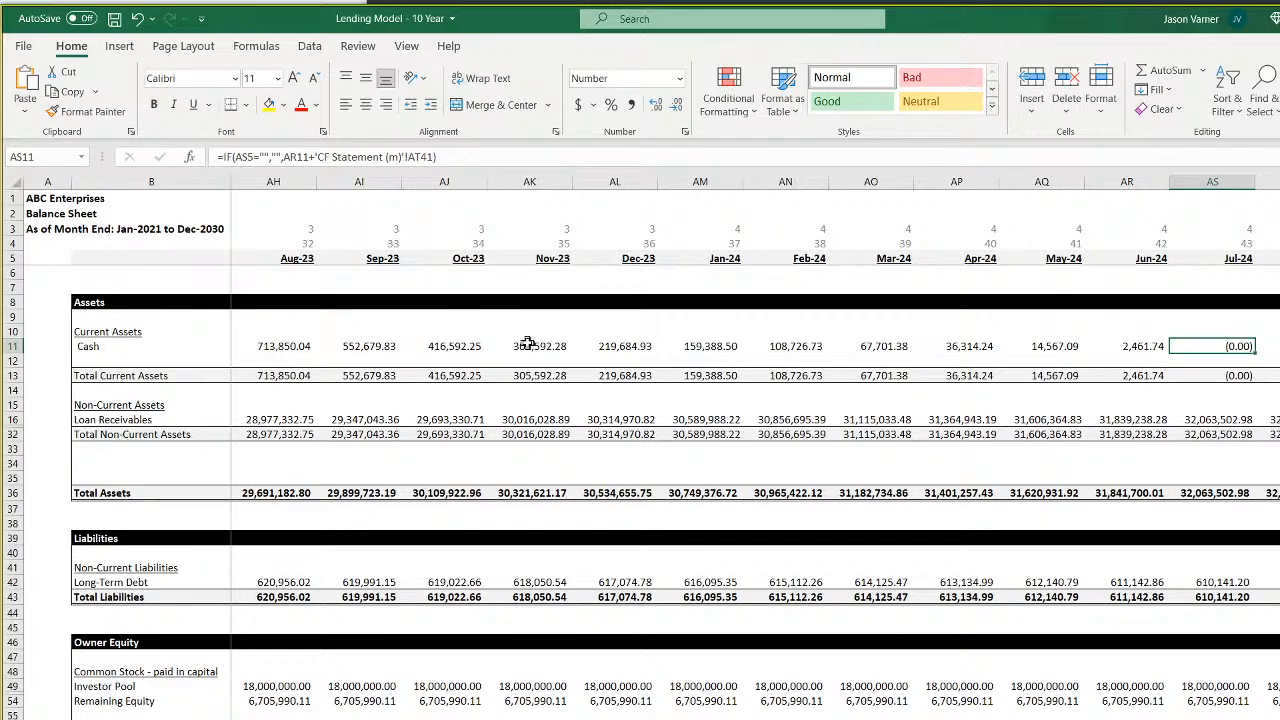
key(Right)
key(Right)
key(Right)
key(Right)
key(Right)
key(Right)
key(Right)
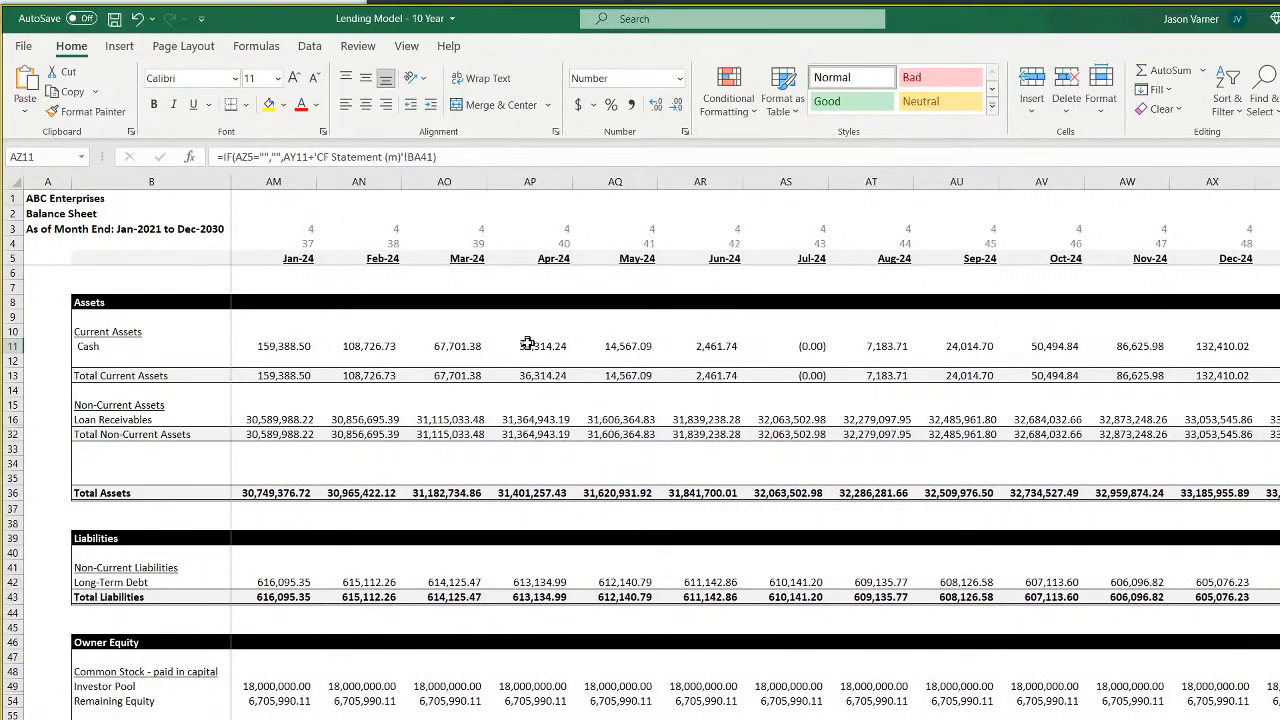
Check the 2021 balance totals, and on the Control sheet inspect the Company Name, Exit Multiple and available Exit Month choices
scroll(755, 450, left, 12)
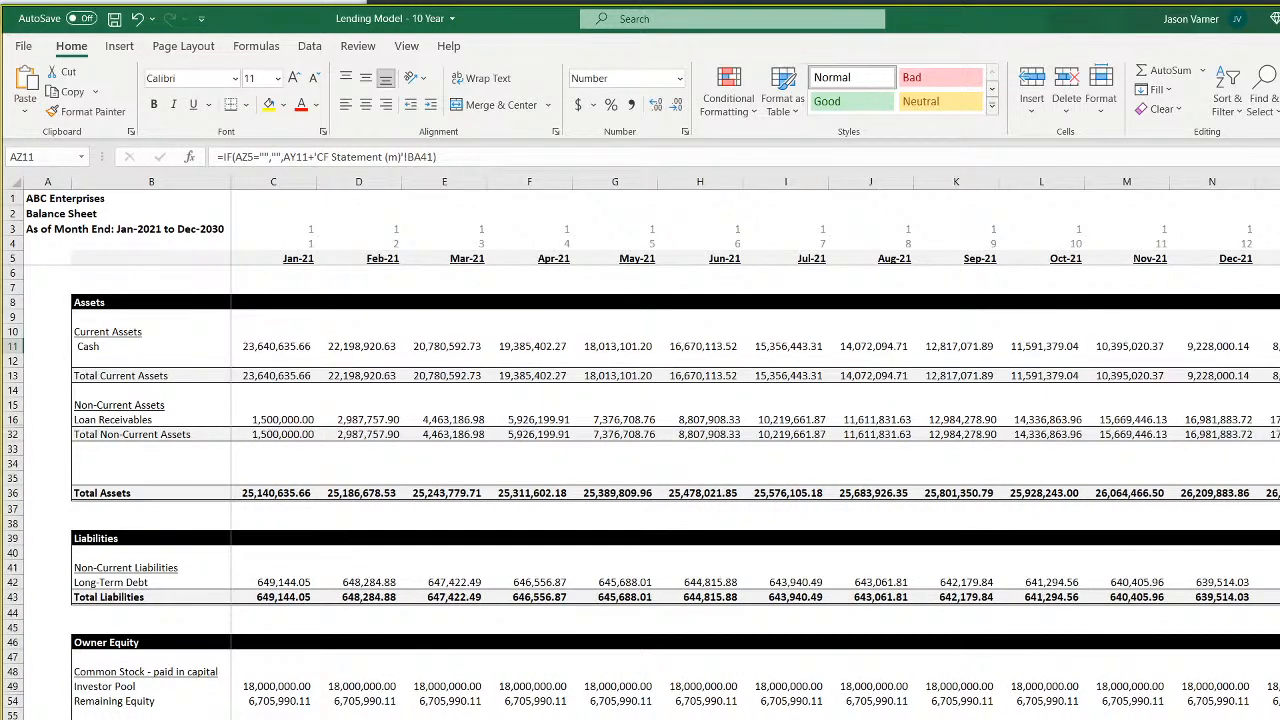
scroll(479, 657, down, 3)
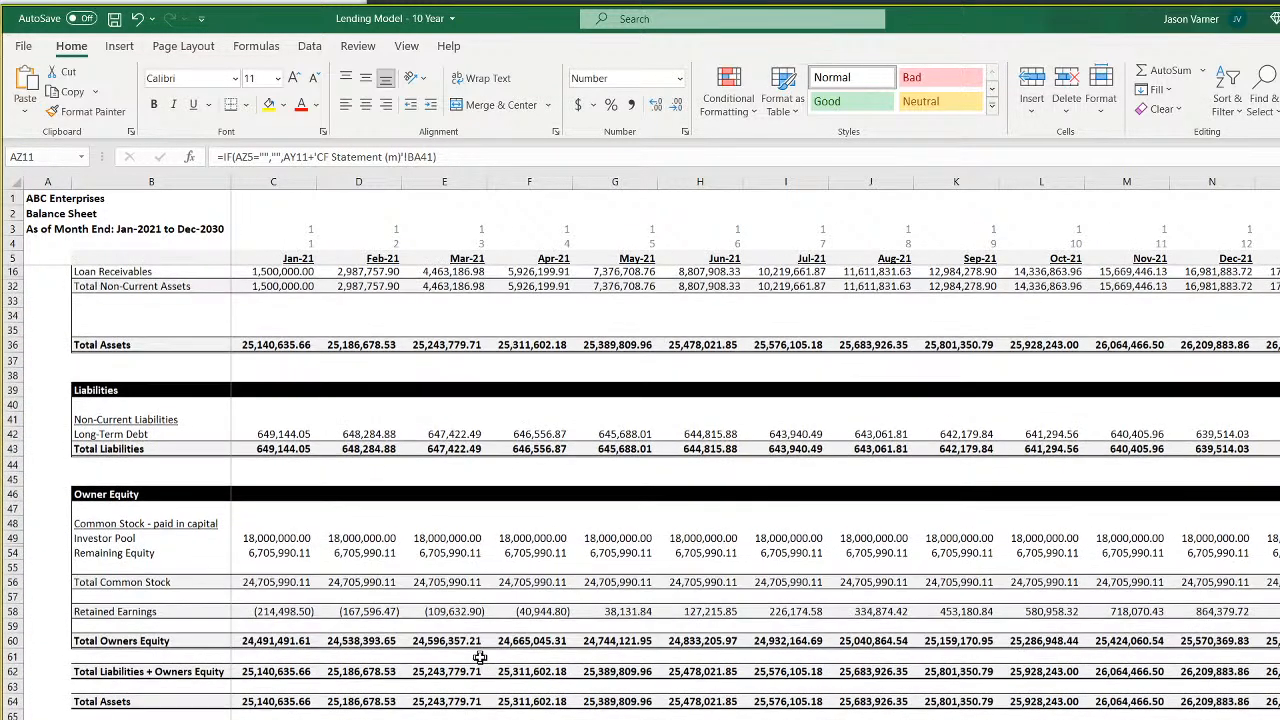
click(480, 719)
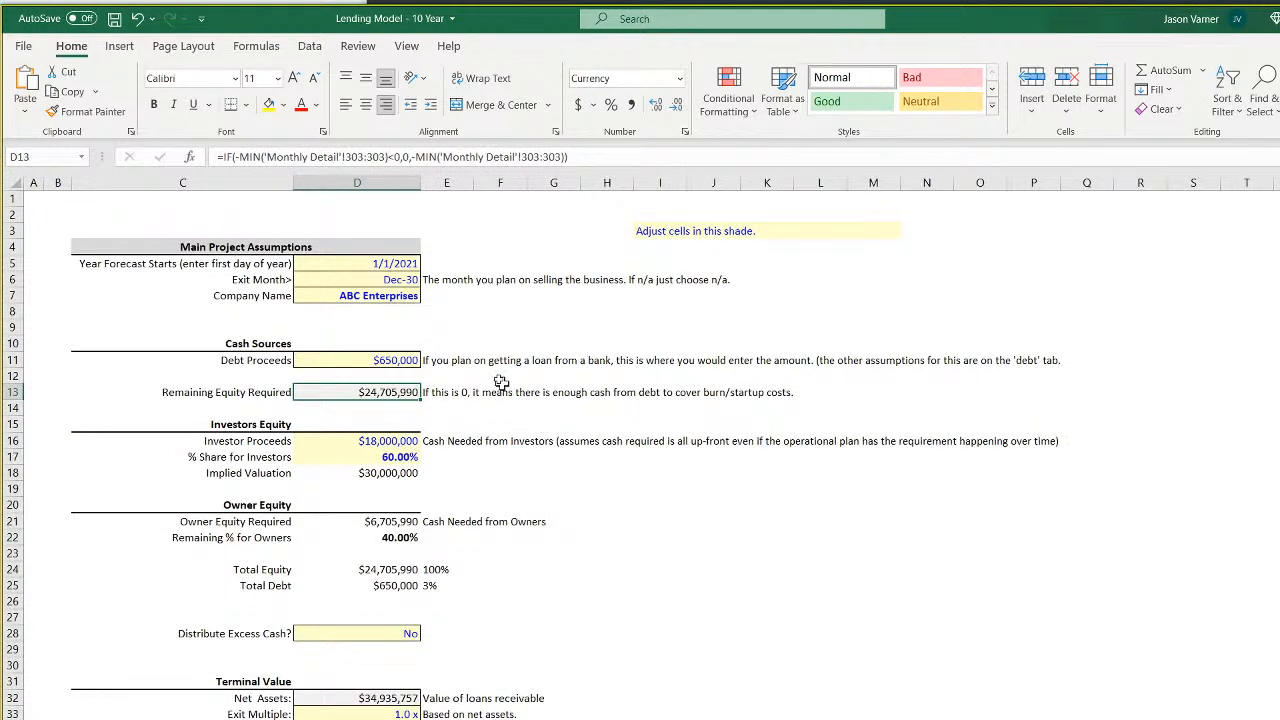
click(377, 296)
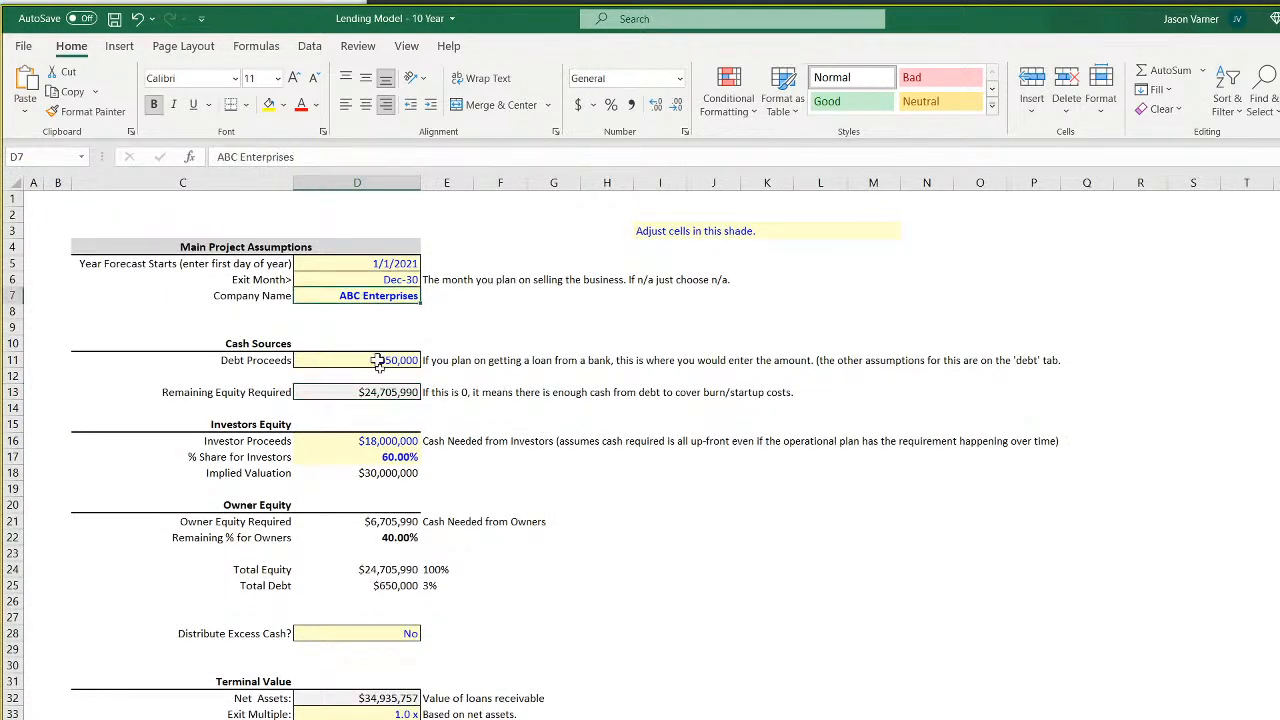
click(363, 714)
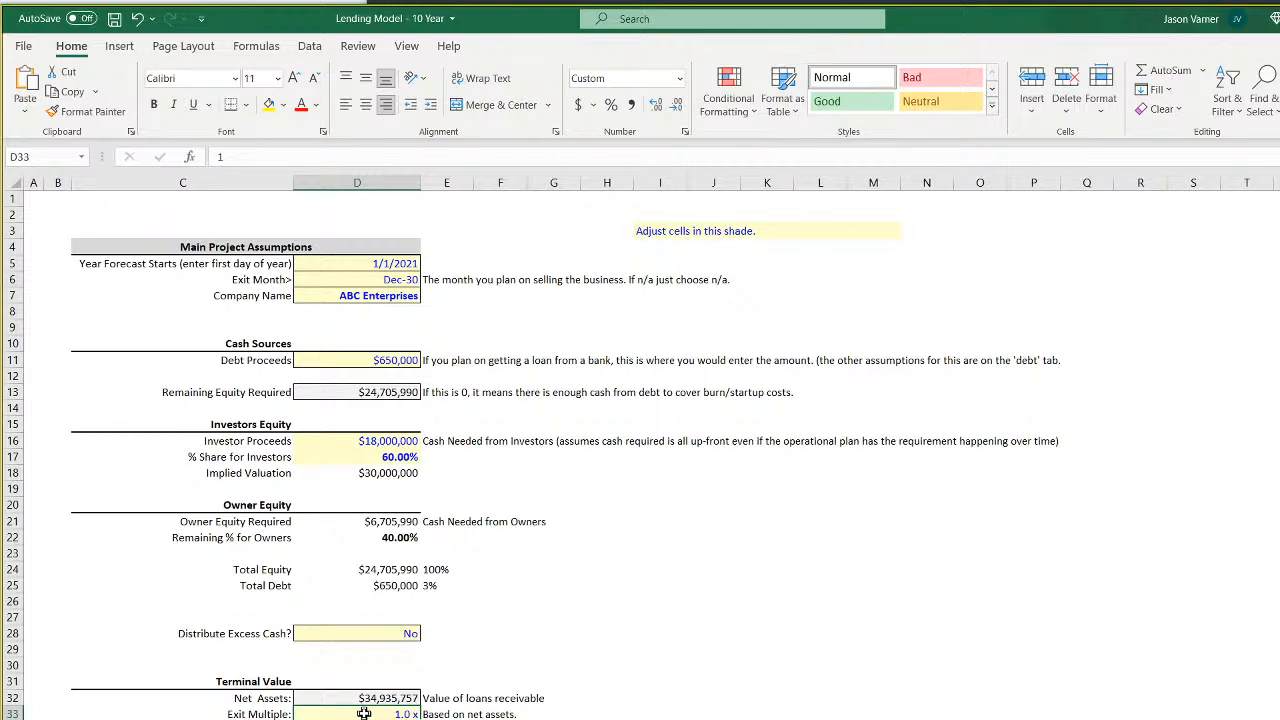
click(385, 280)
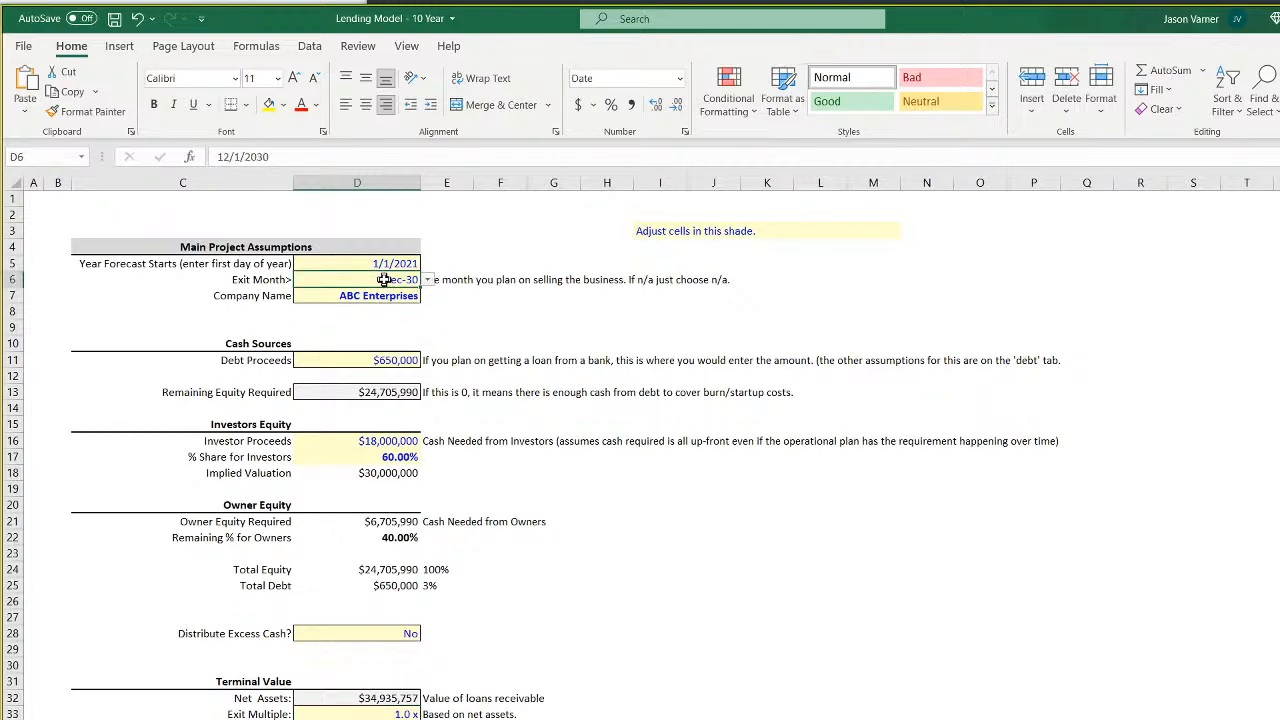
click(426, 280)
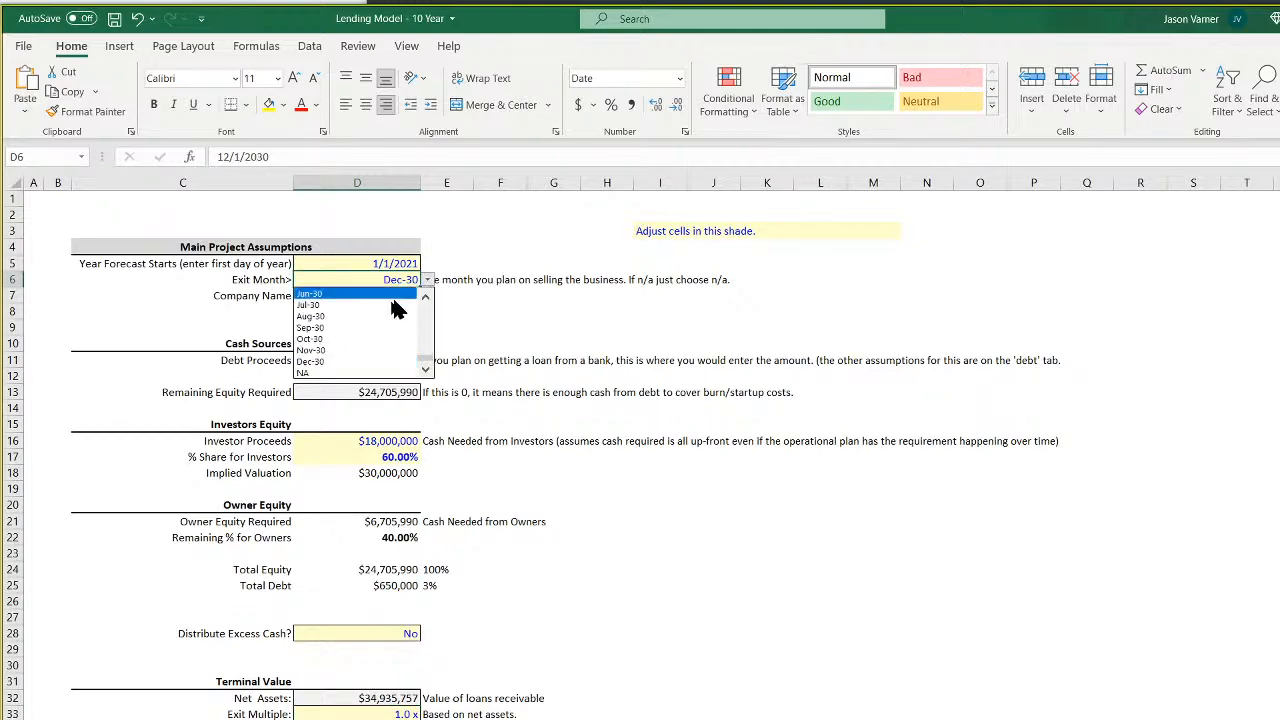
click(392, 300)
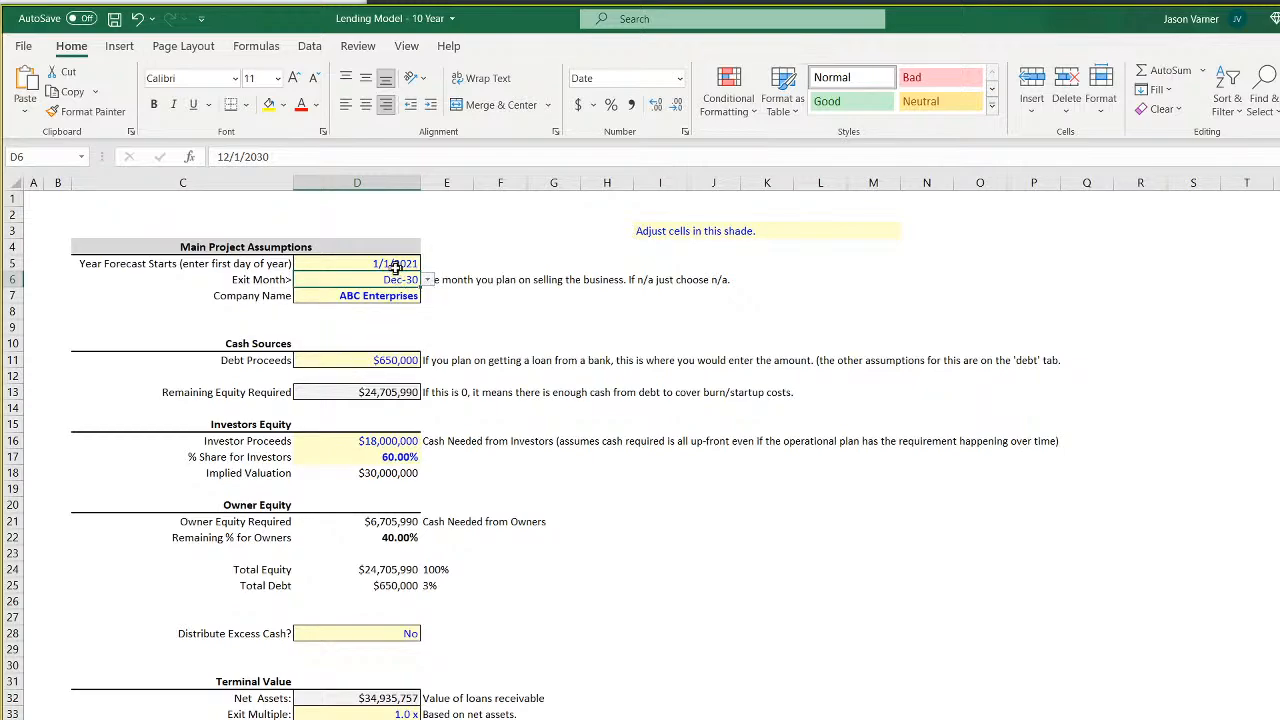
Set the Distribute Excess Cash? assumption to Yes
click(390, 634)
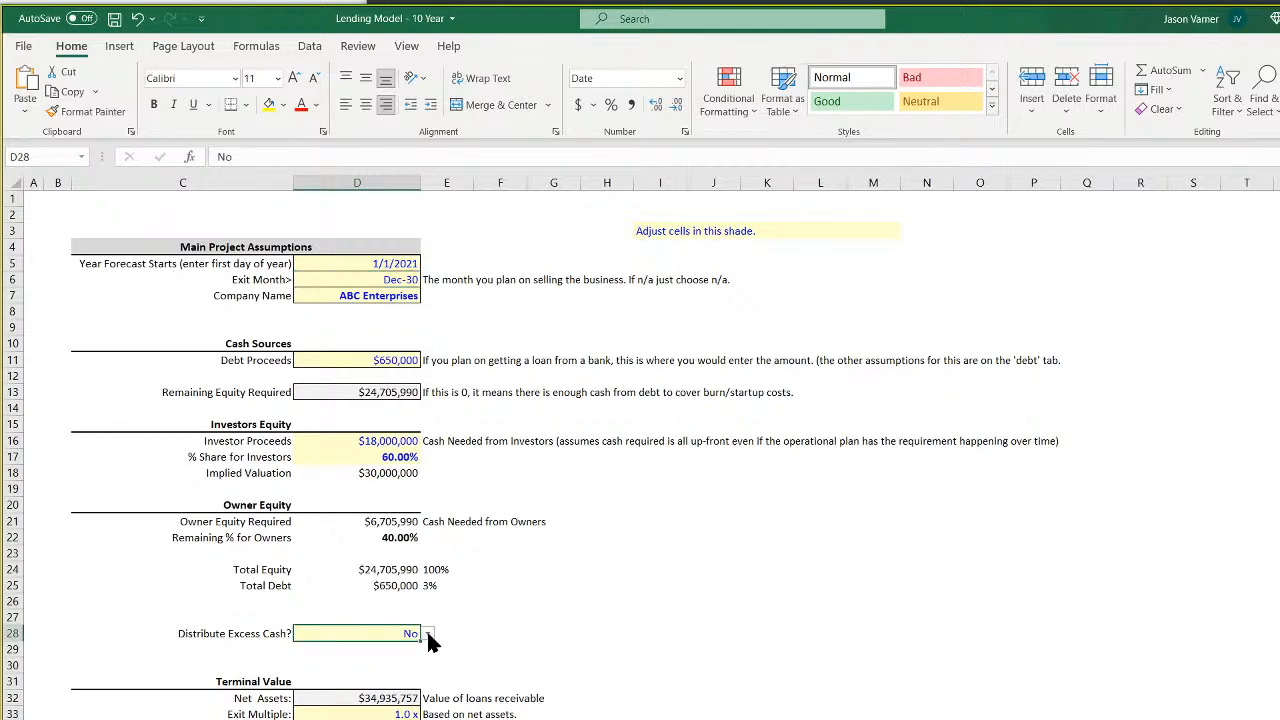
click(428, 634)
click(415, 646)
click(742, 614)
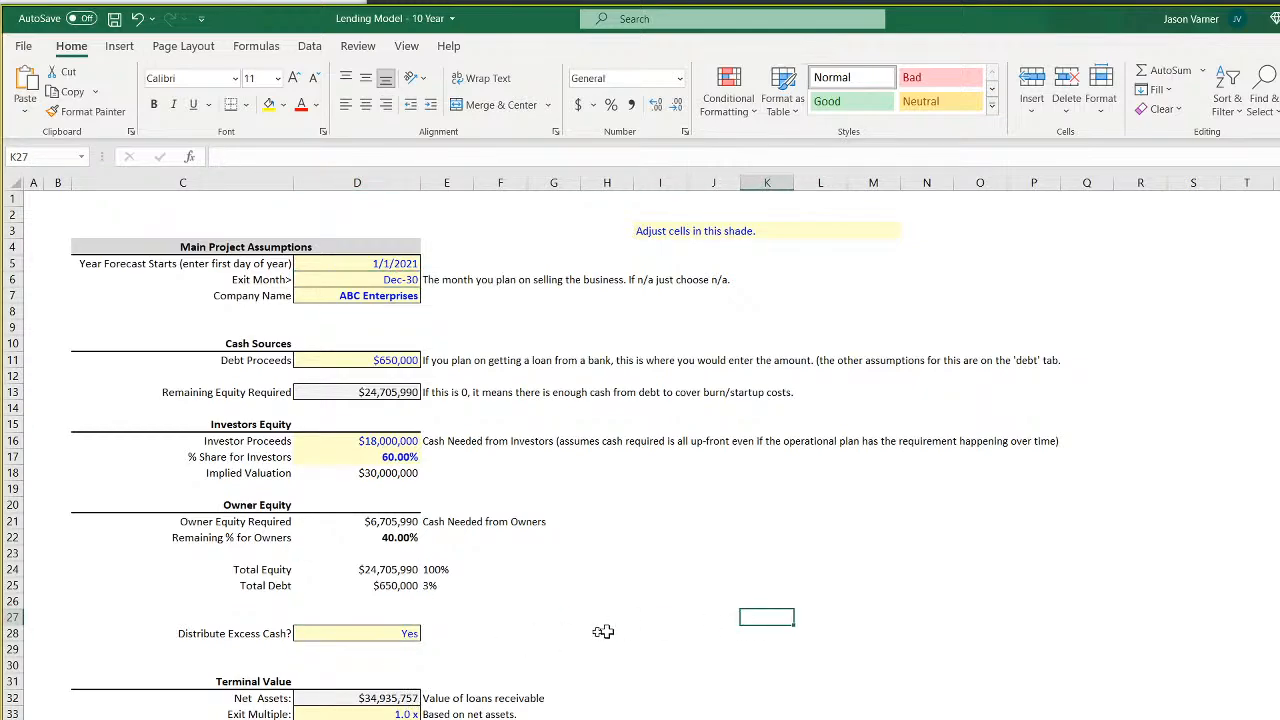
click(370, 633)
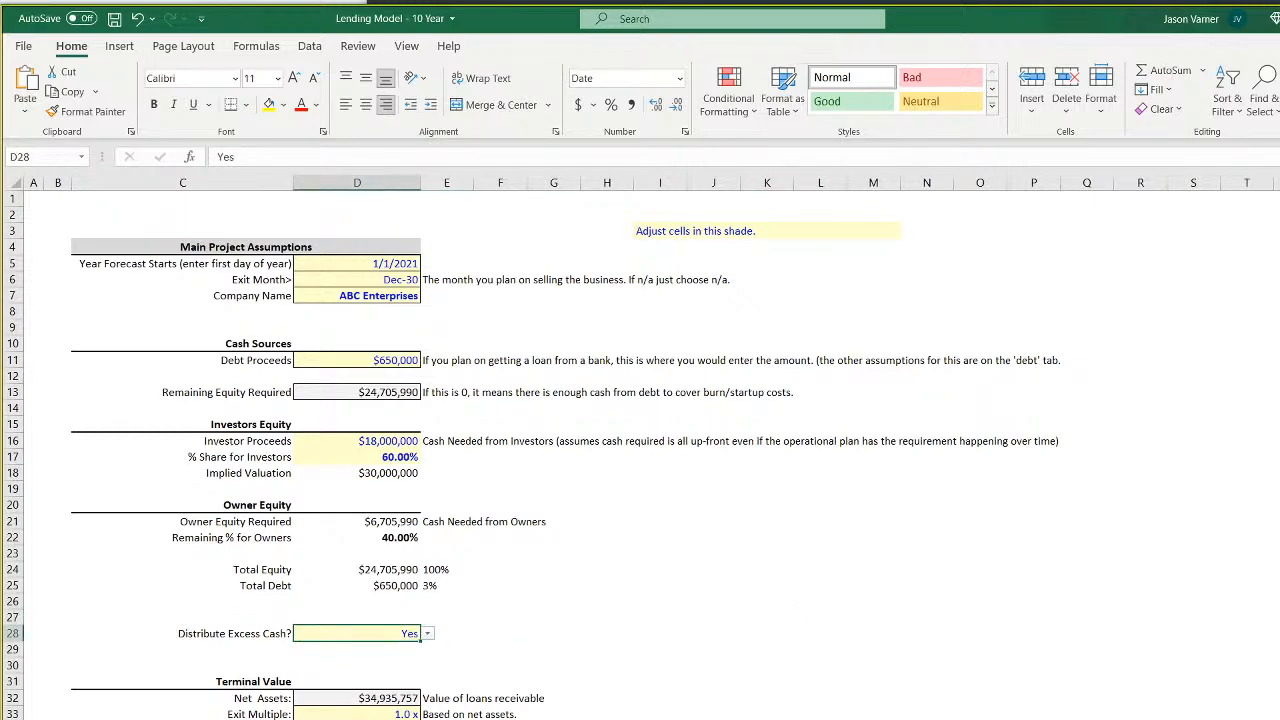
Inspect the Terminal Value's Net Assets formula and compare it with Dec-30's Loan Receivables and Total Non-Current Assets on the monthly Balance Sheet
click(370, 699)
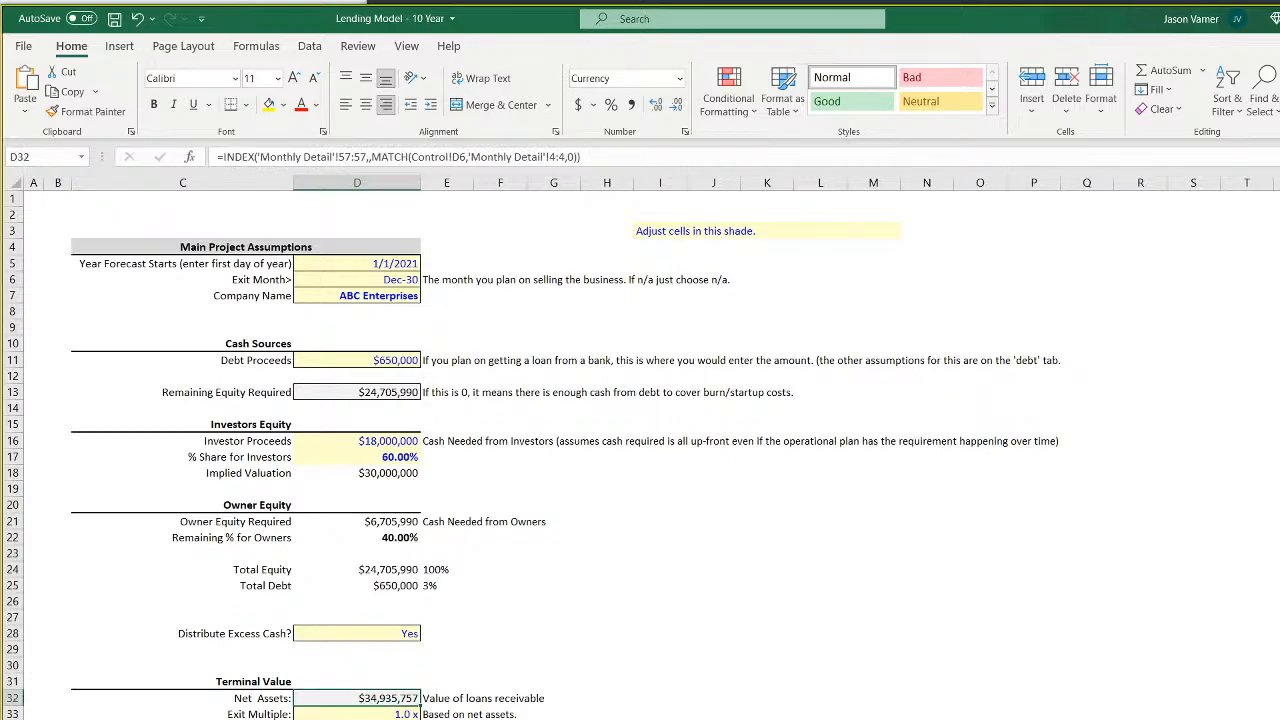
key(ctrl+Page_Down)
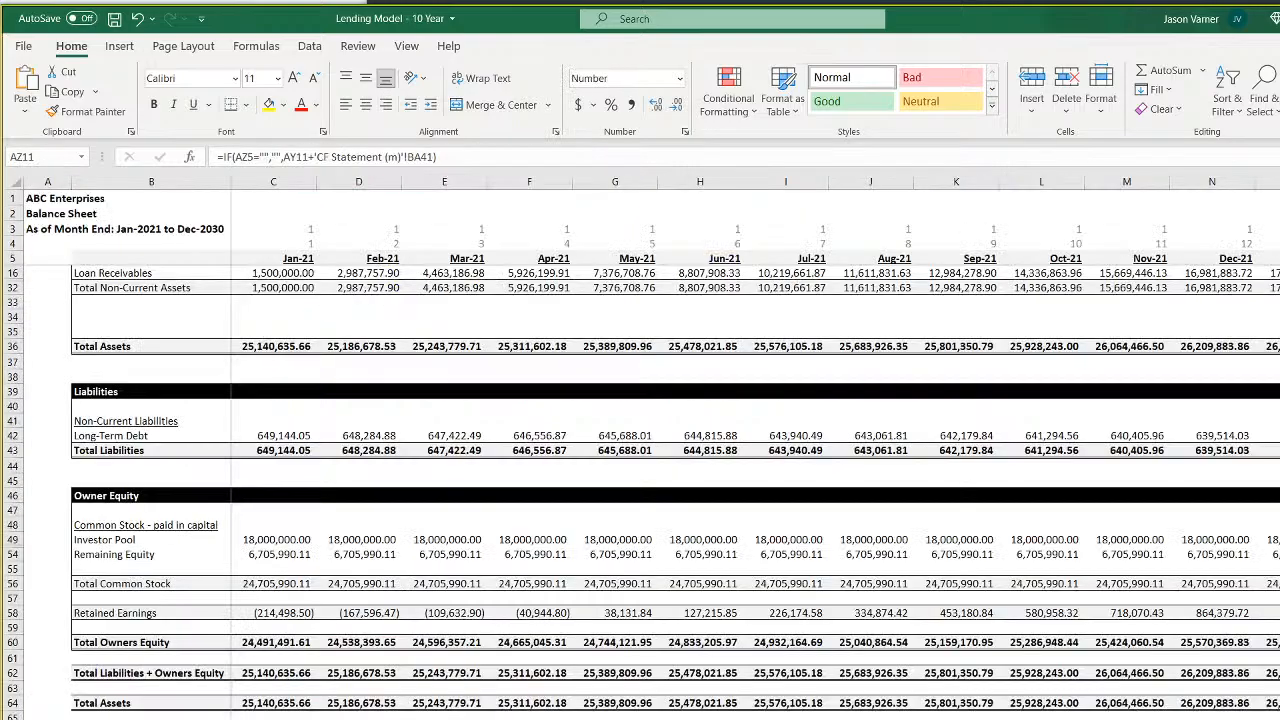
scroll(710, 686, up, 4)
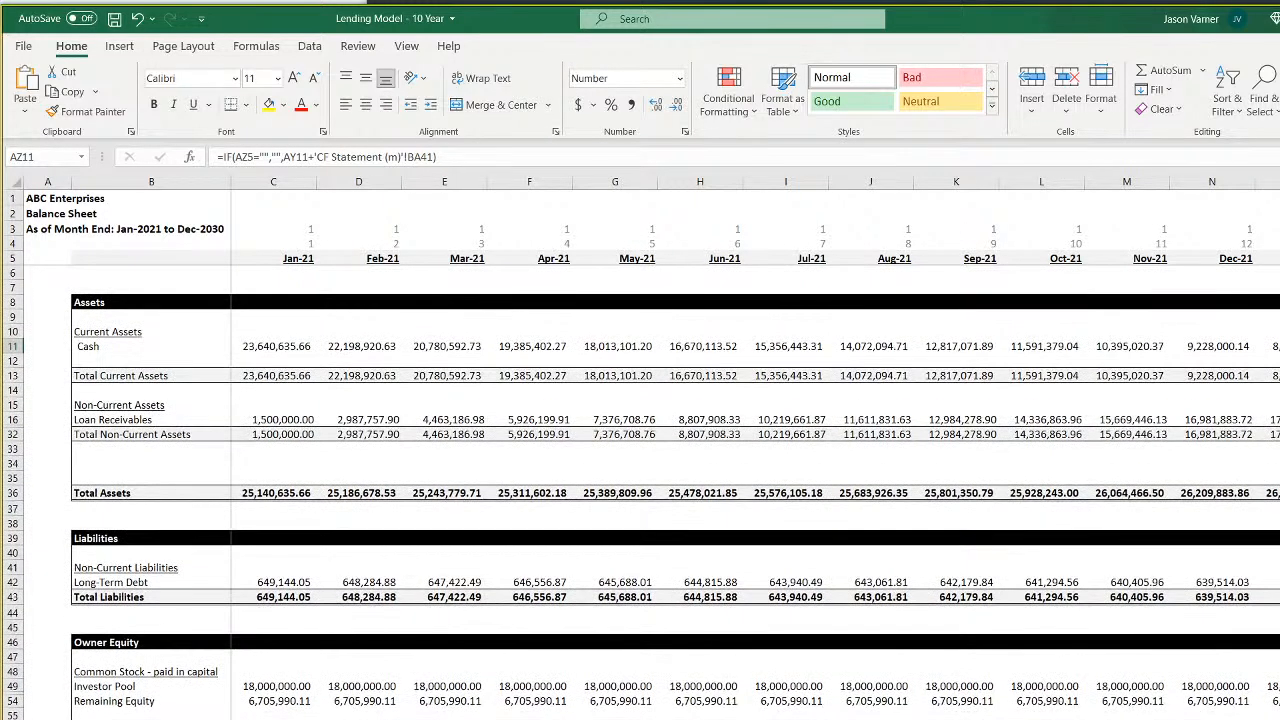
scroll(755, 441, right, 20)
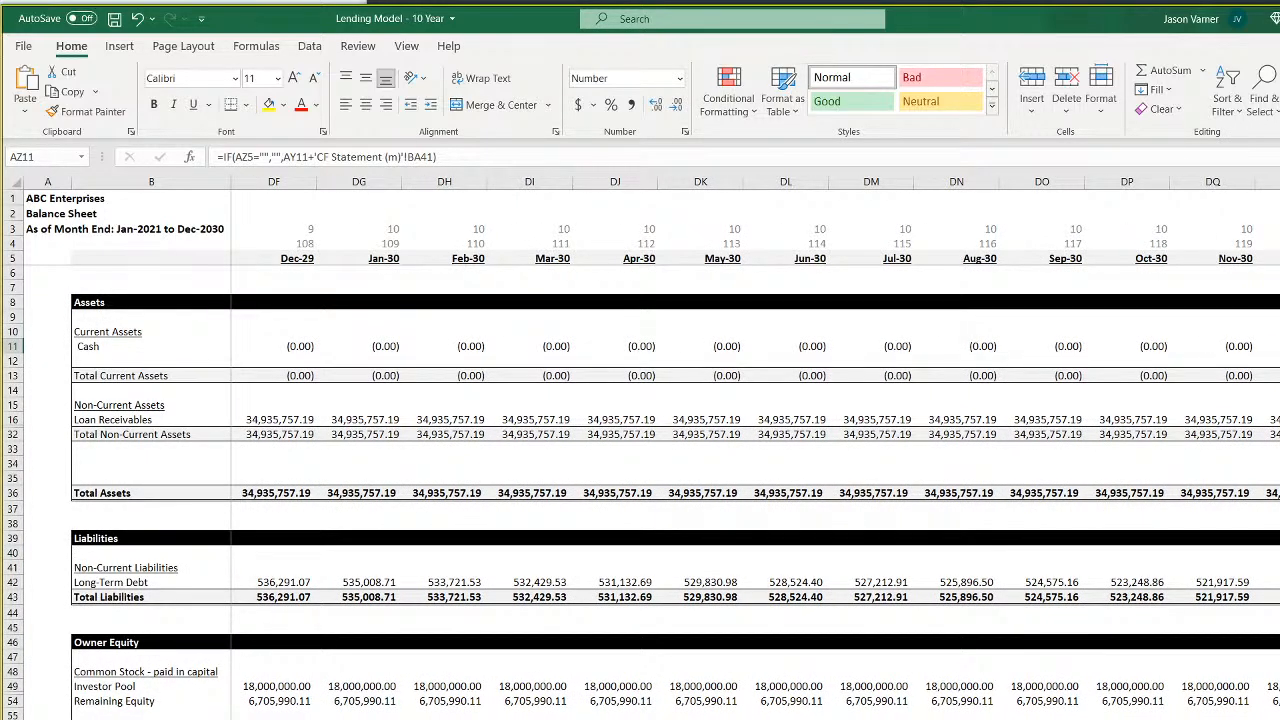
click(1270, 420)
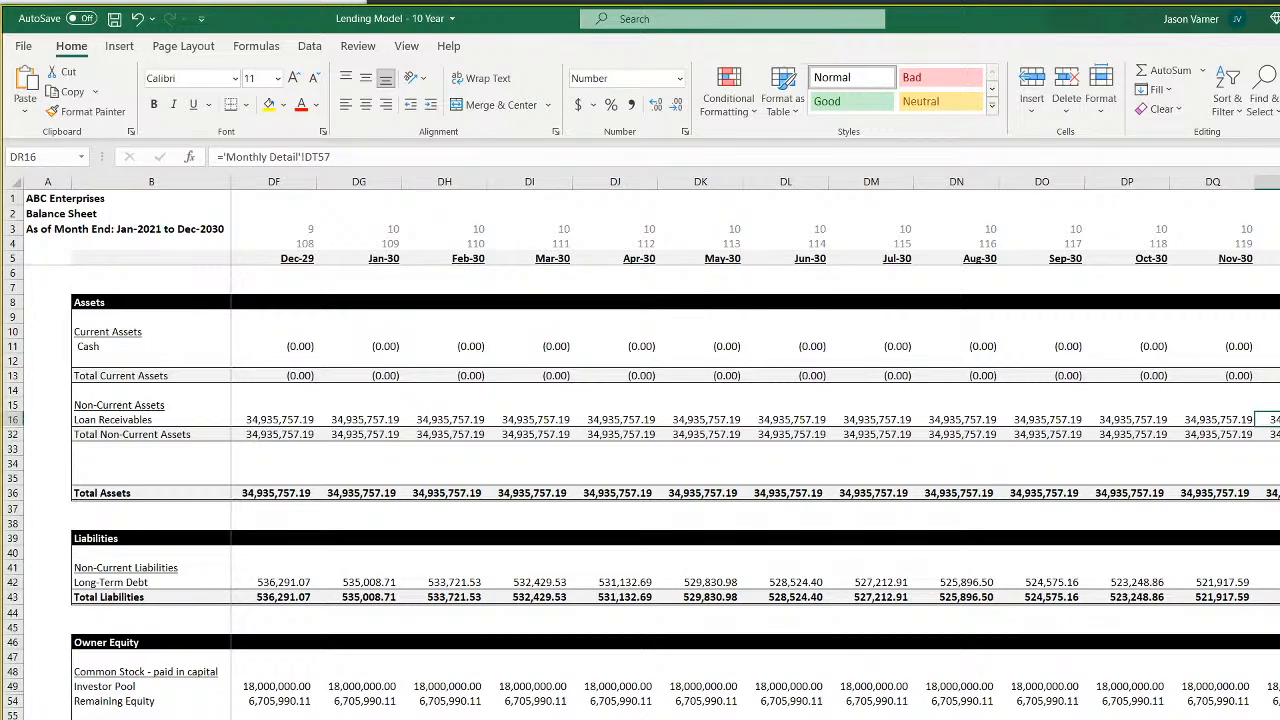
click(1270, 434)
click(1270, 420)
click(1270, 434)
Examine the Balance Sheet's Dec-30 column from Total Non-Current Assets through the liabilities down to Total Common Stock
key(Down)
key(Down)
key(Down)
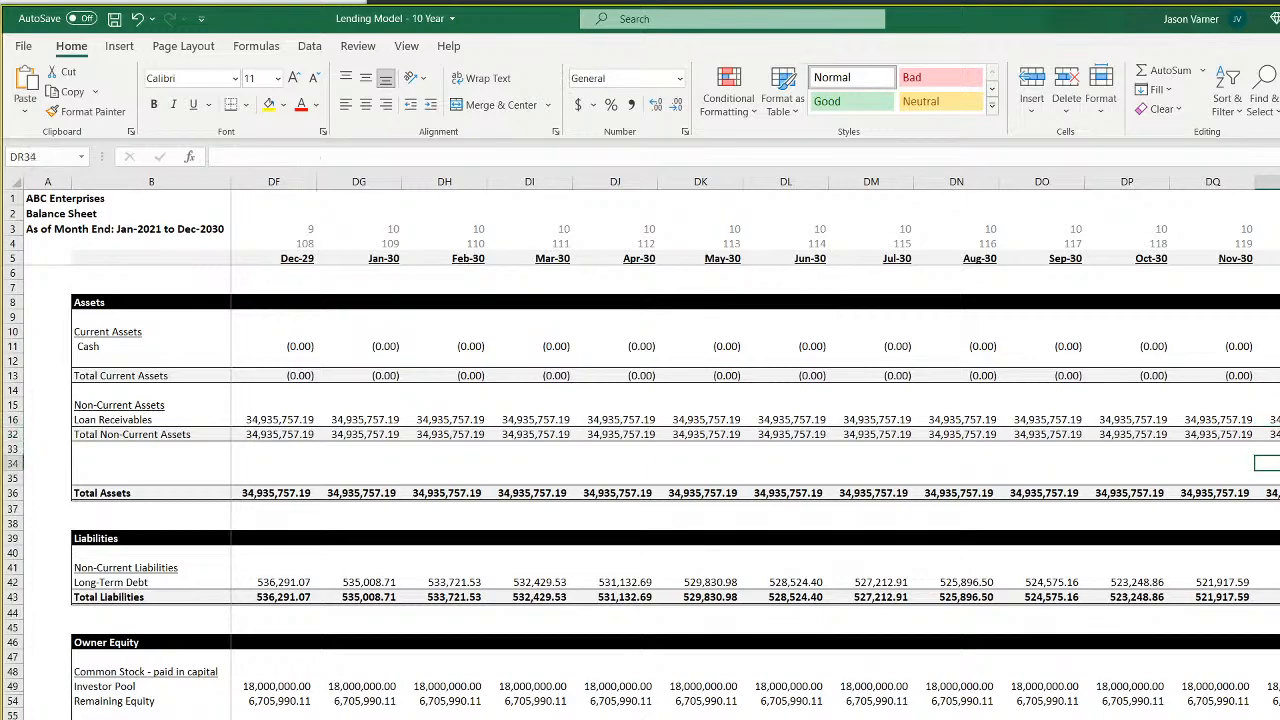
key(Up)
key(Up)
key(Down)
key(Down)
key(Down)
key(Down)
key(Down)
key(Down)
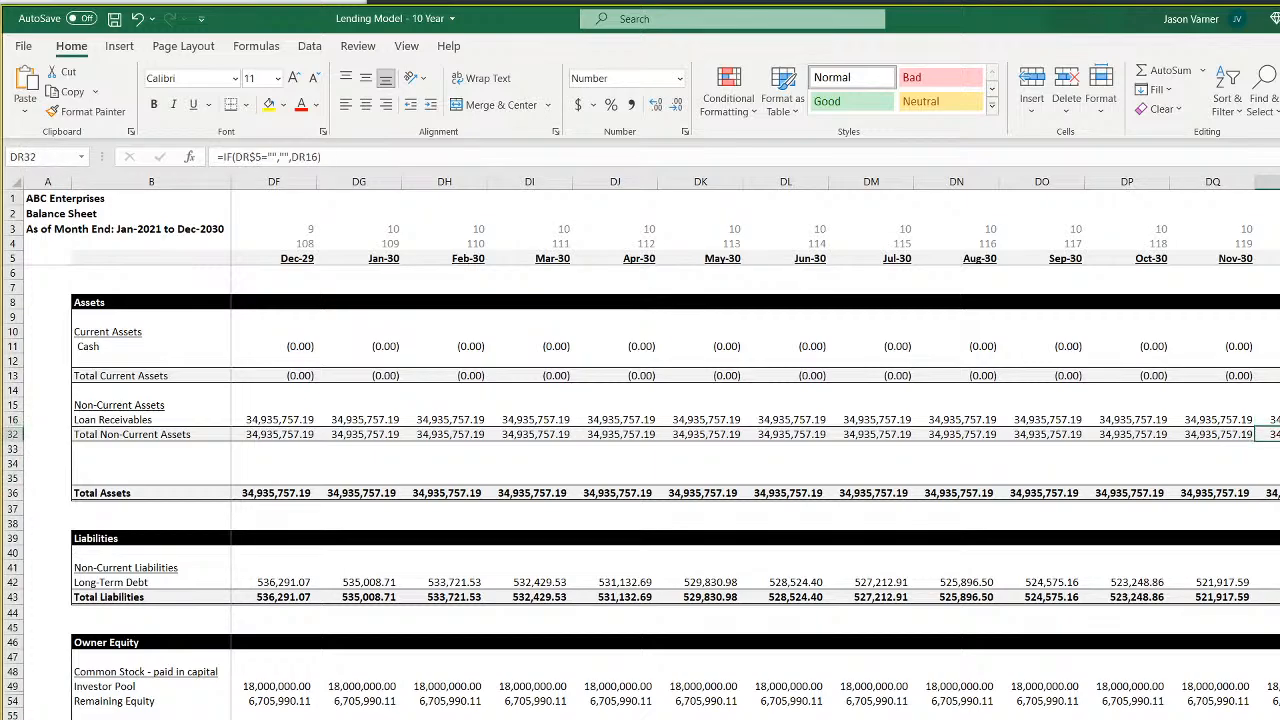
key(Down)
key(Down)
key(Down)
key(Down)
key(Down)
key(Down)
key(Down)
key(Down)
key(Down)
key(Down)
key(Down)
key(Down)
key(Down)
key(Down)
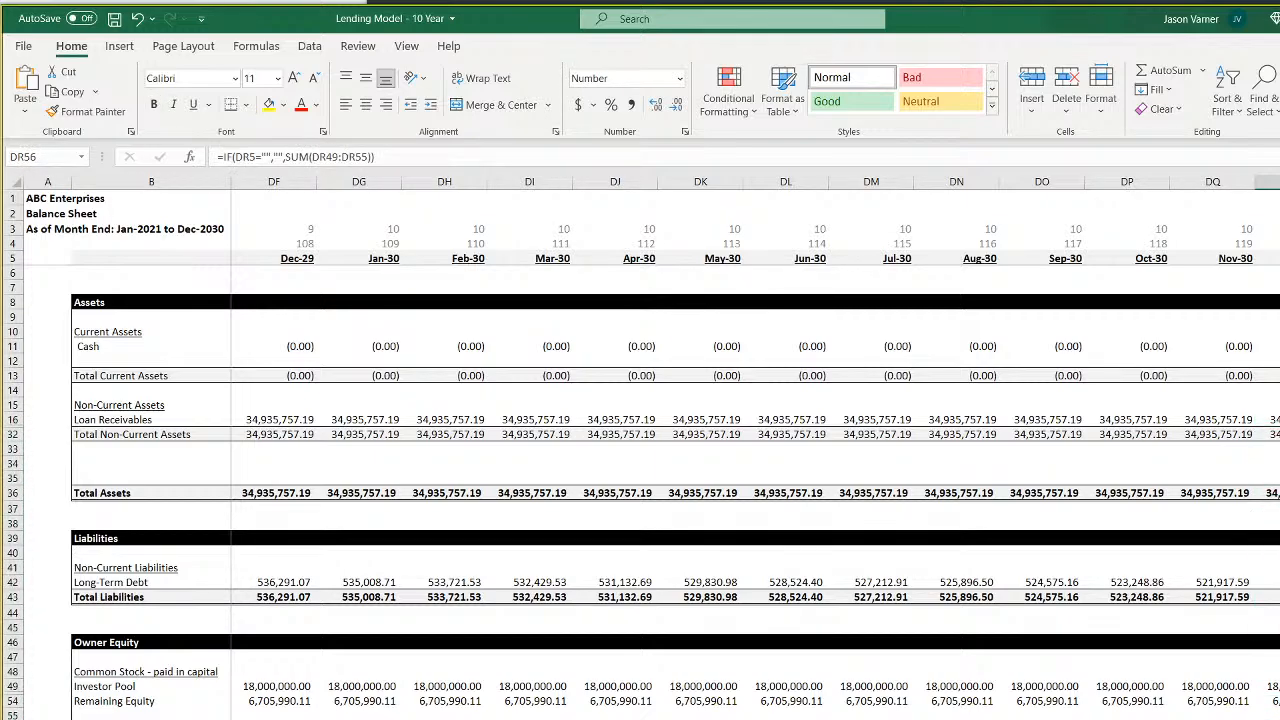
Inspect Dec-30's Investor Pool and Remaining Equity together with the Total Common Stock formula that sums them
key(Down)
key(Down)
key(Up)
key(Up)
key(Up)
key(Up)
key(Down)
key(Down)
key(Up)
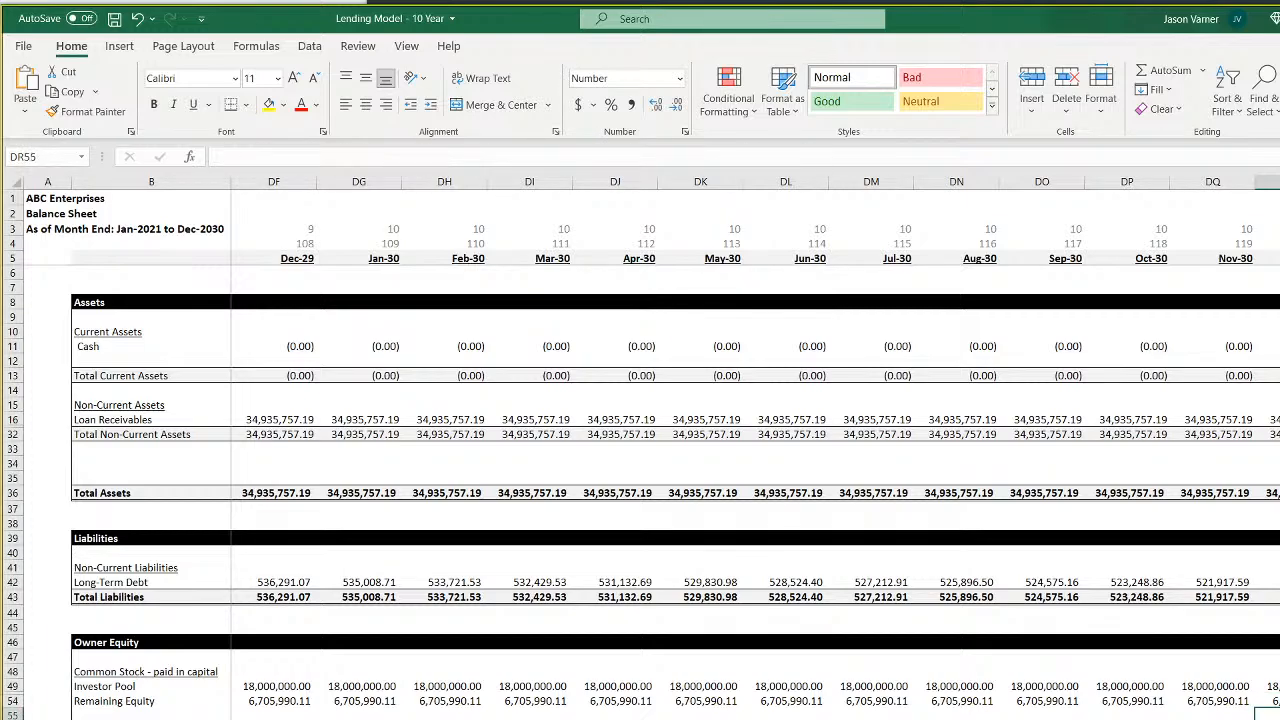
key(Up)
key(Up)
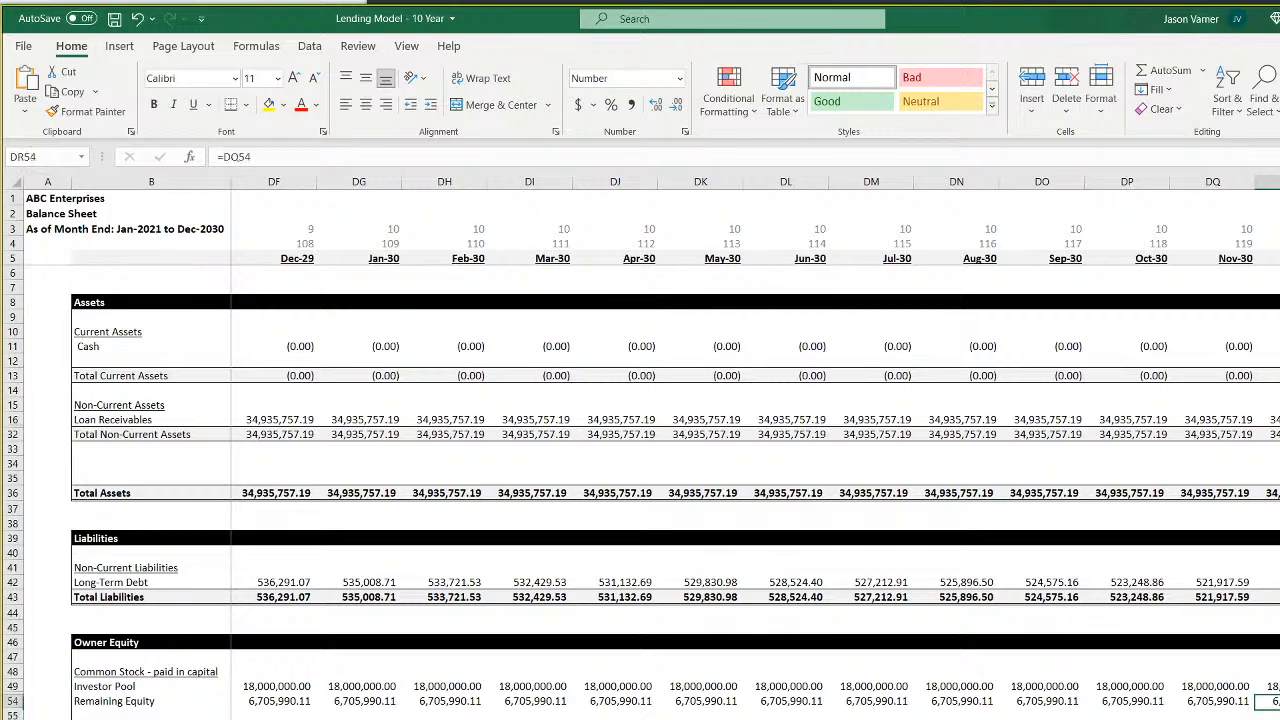
key(Down)
key(Up)
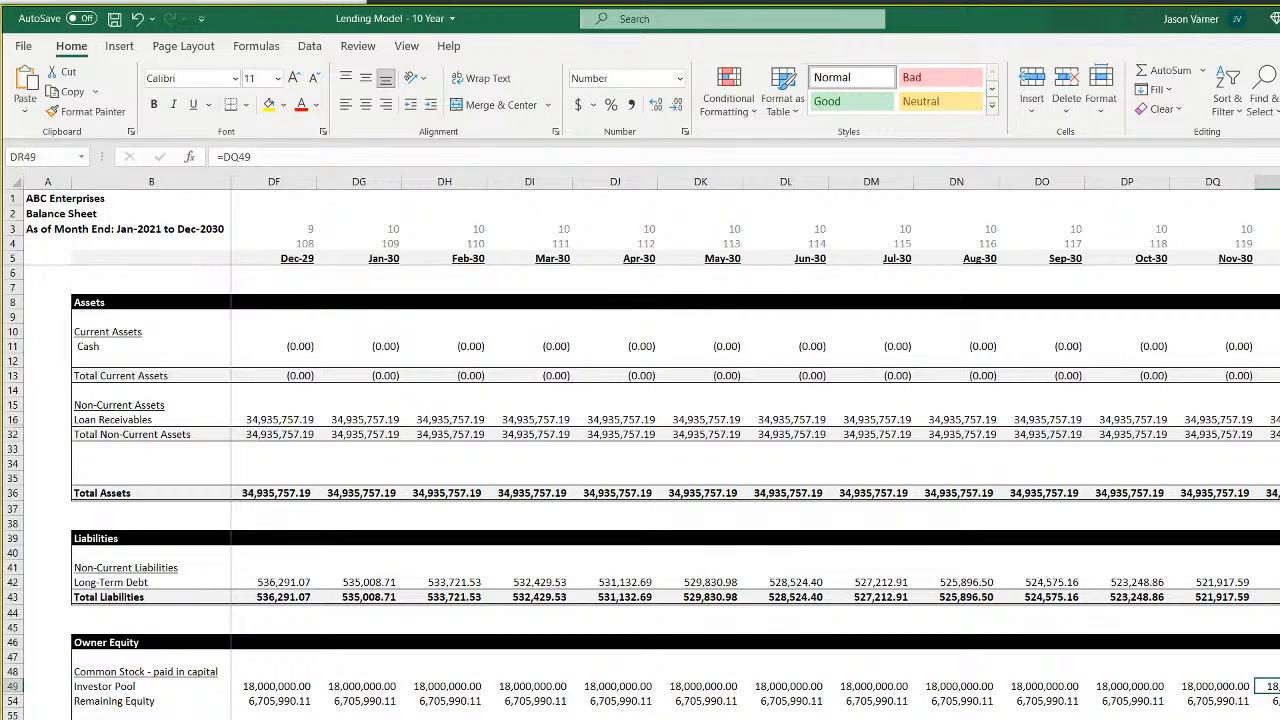
key(shift+Down)
key(shift+Down)
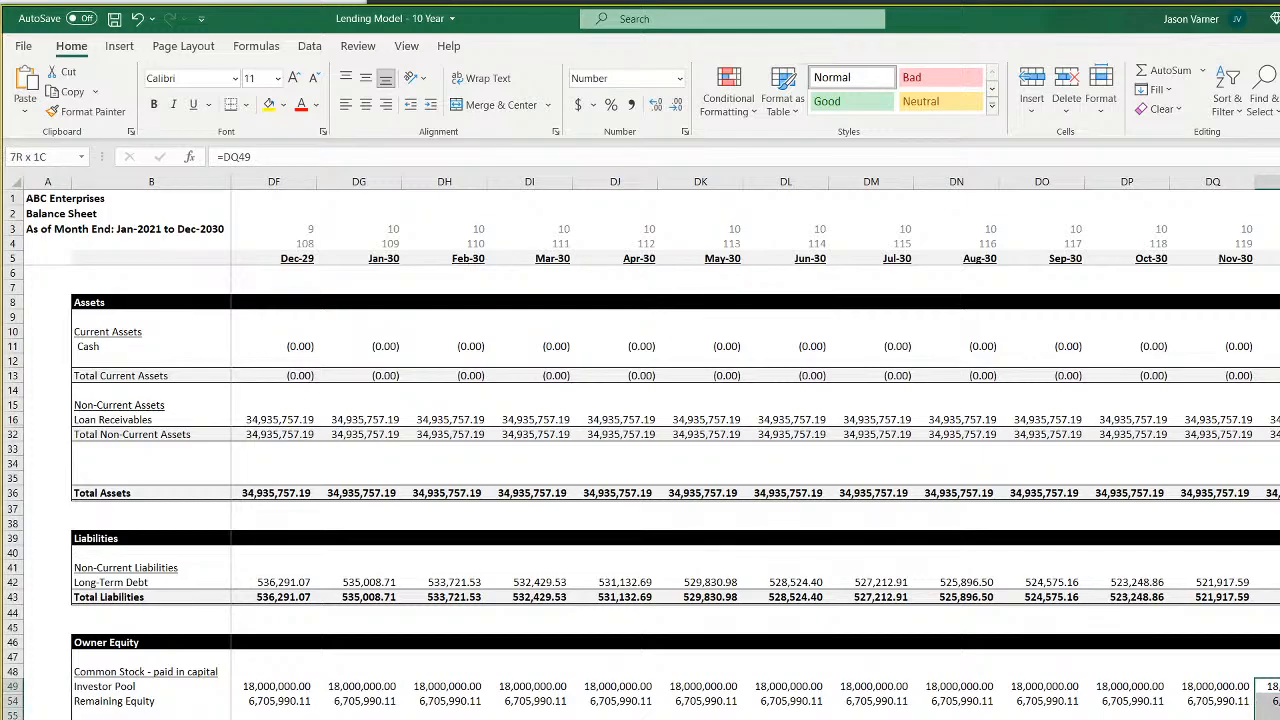
key(Down)
key(Down)
key(Down)
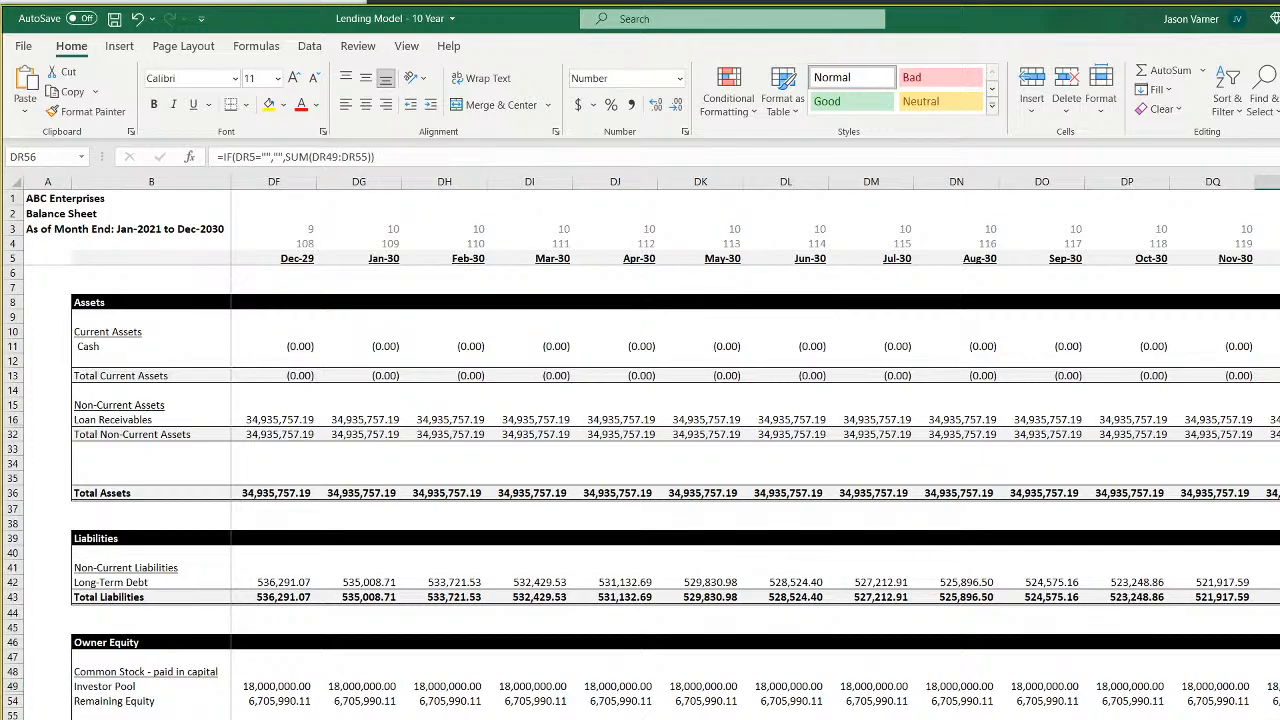
Return to the Control sheet and inspect Distribute Excess Cash?, the percentage in E35 and the formula in D36
scroll(755, 450, left, 20)
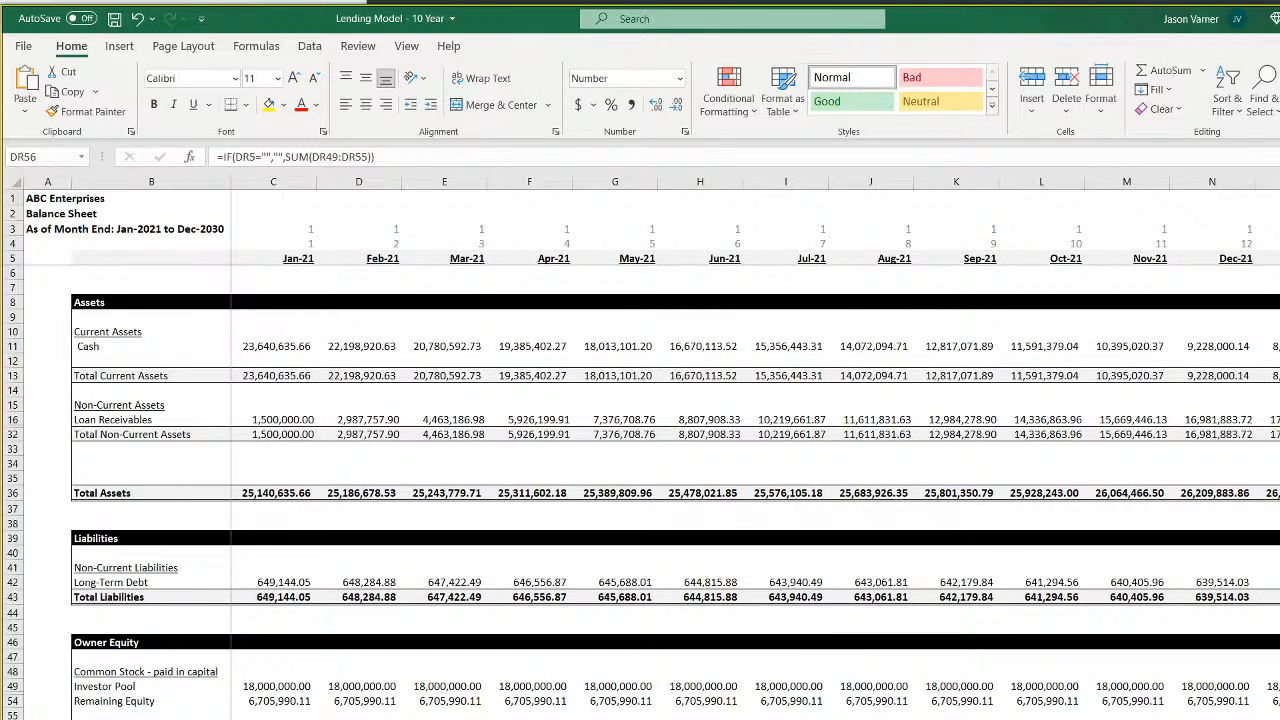
key(ctrl+Page_Up)
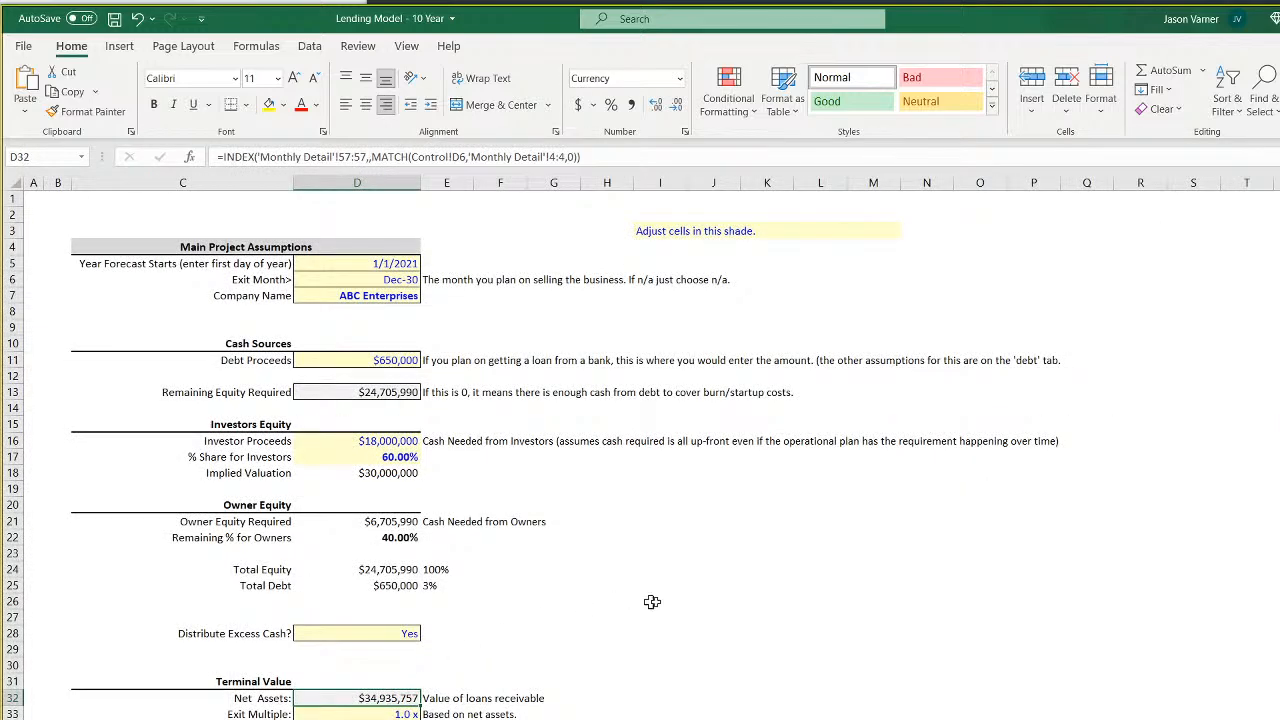
click(400, 634)
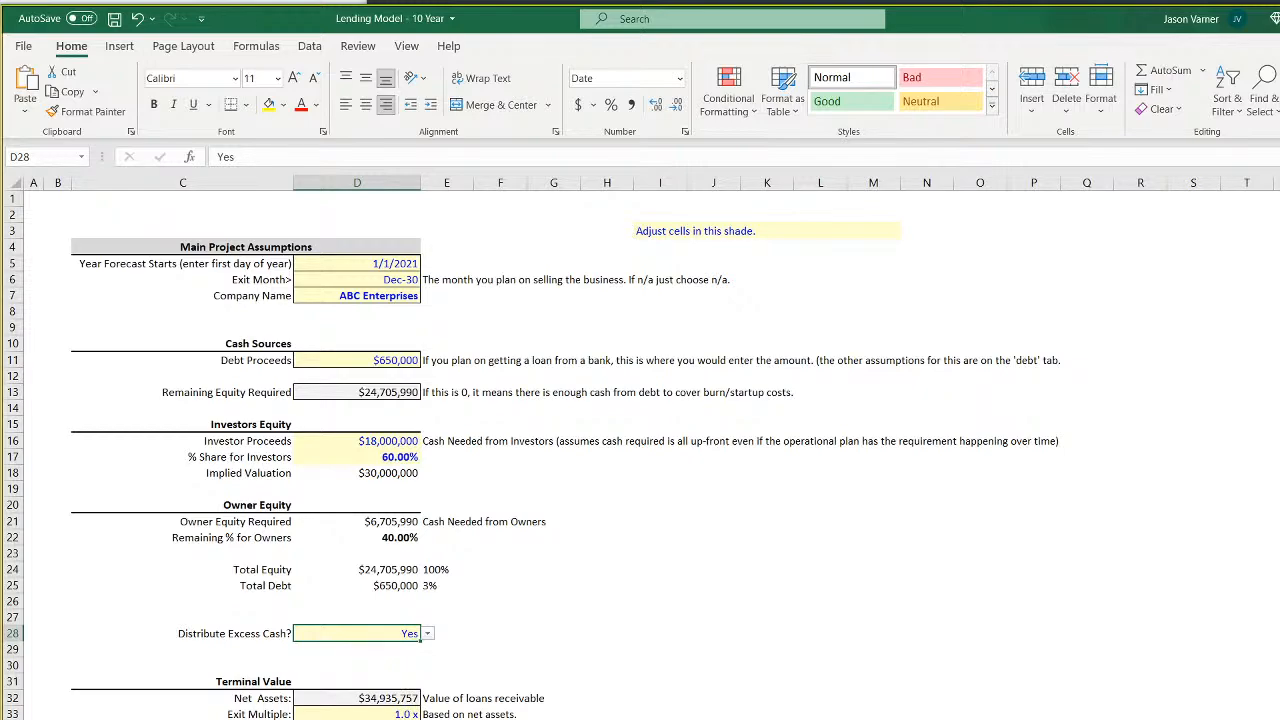
click(447, 719)
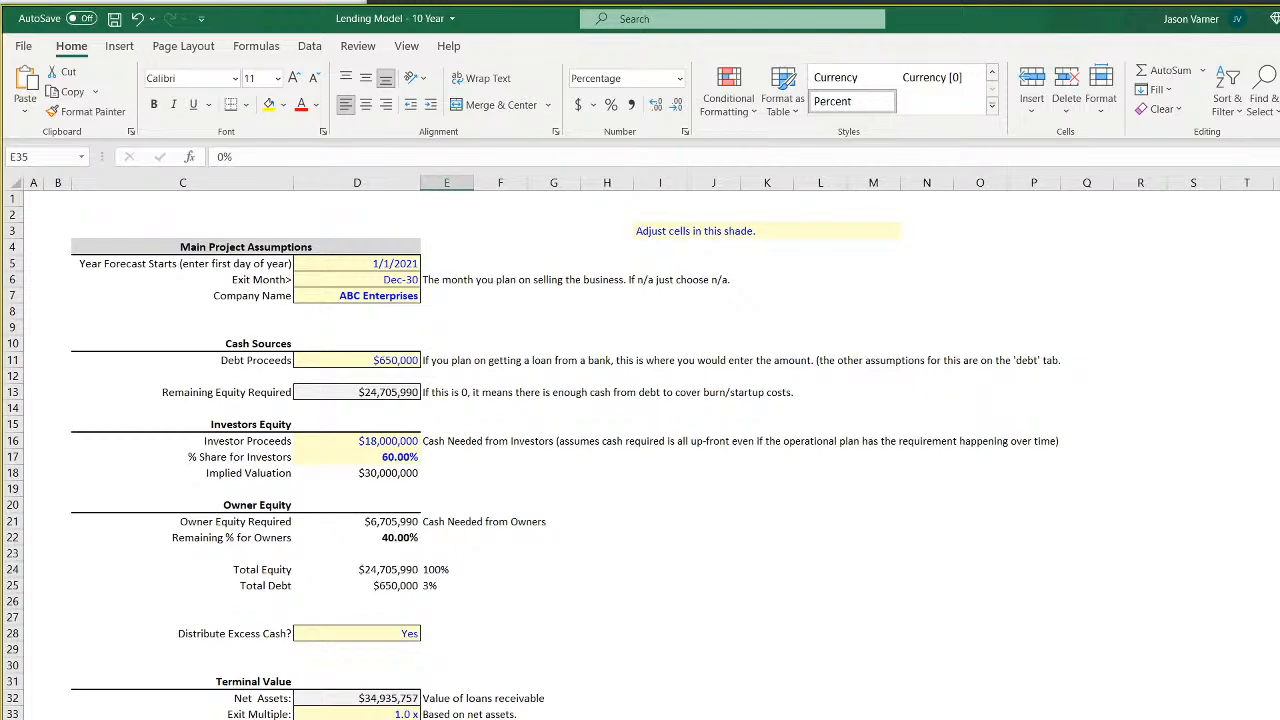
click(375, 719)
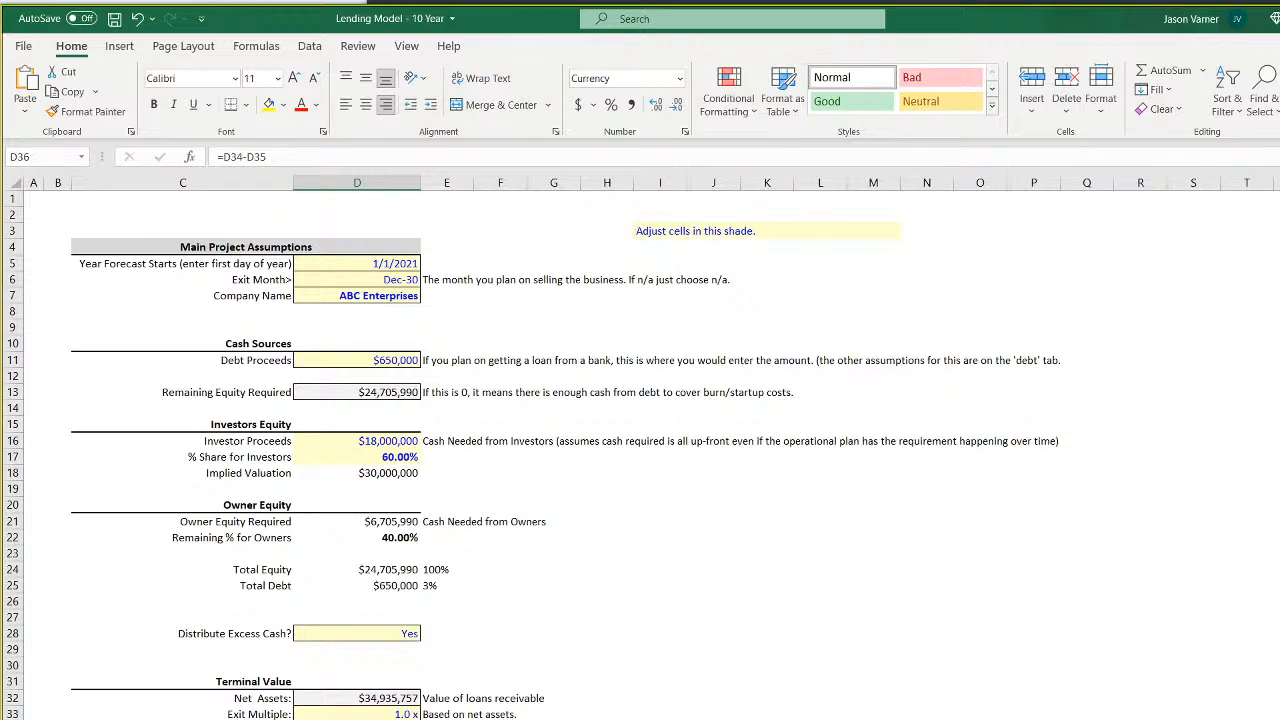
Check the Dec-30 Long-Term Debt balance and its source reference on the monthly Balance Sheet
click(640, 719)
drag(860, 719, 1130, 719)
click(1279, 582)
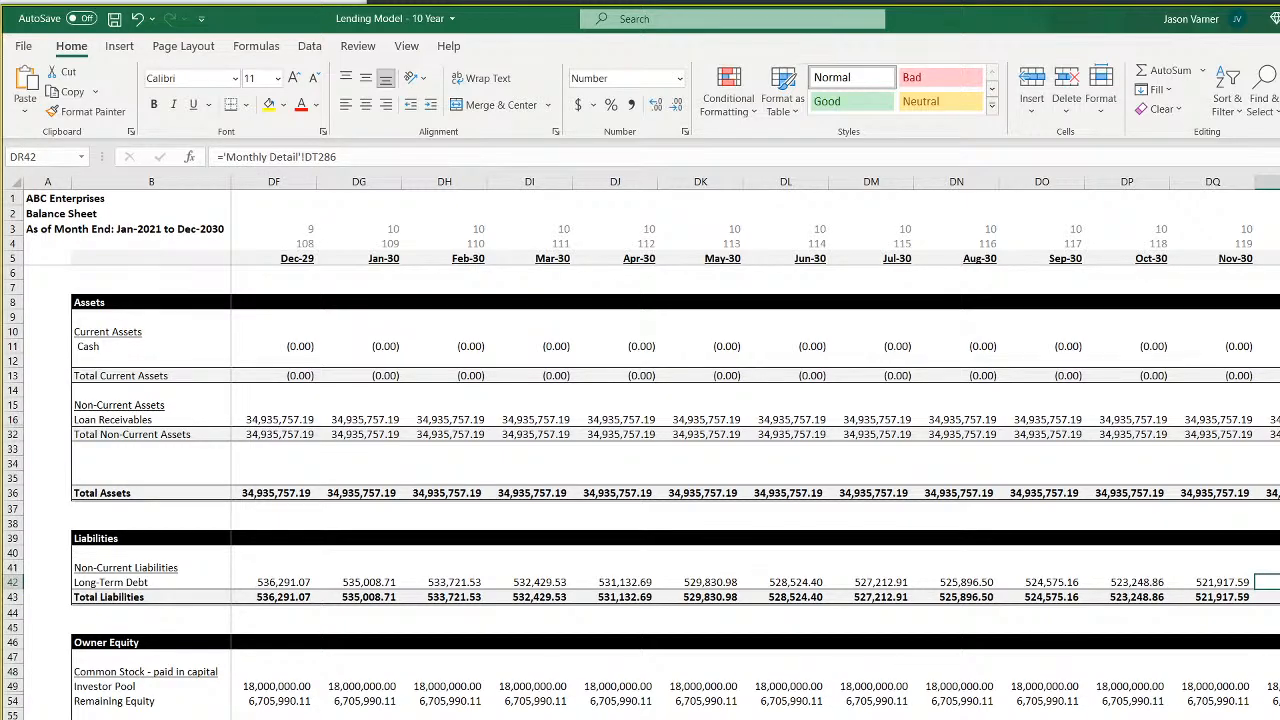
Open the monthly Cash Flow Statement and examine the 2030 financing activities, excess cash distributions and supplemental schedules
key(ctrl+Page_Down)
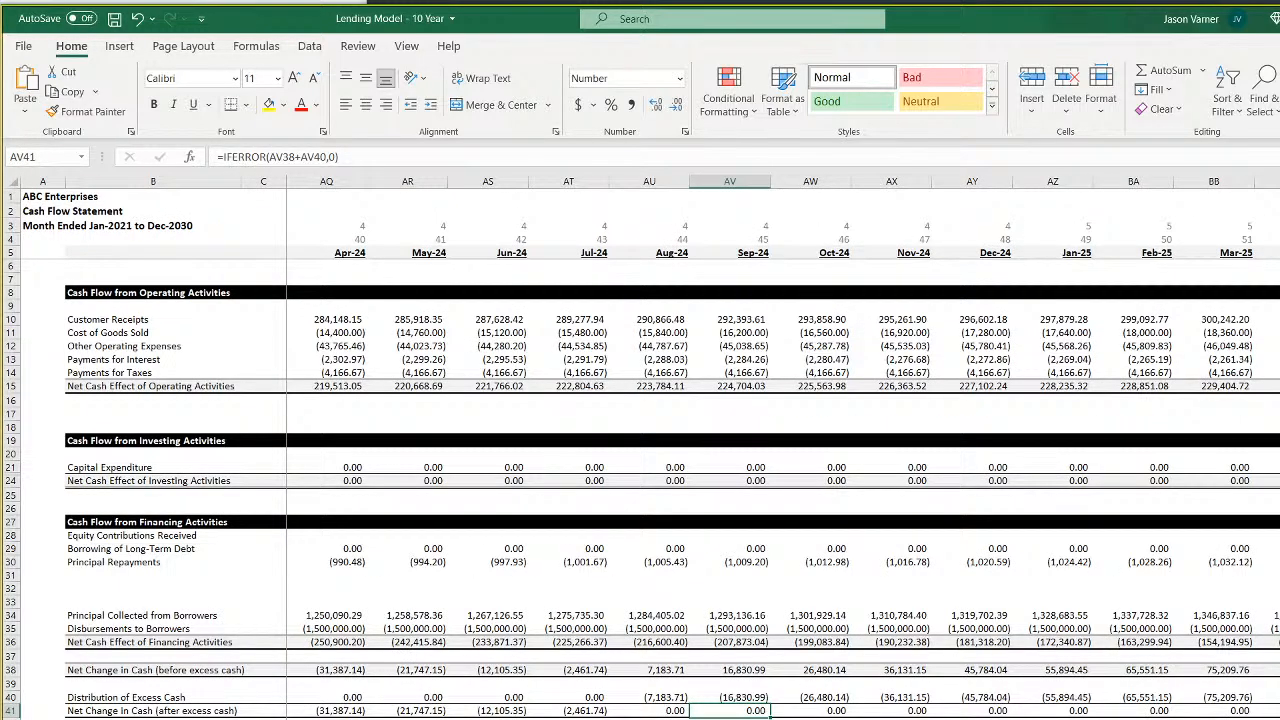
drag(960, 719, 1130, 719)
scroll(783, 490, down, 4)
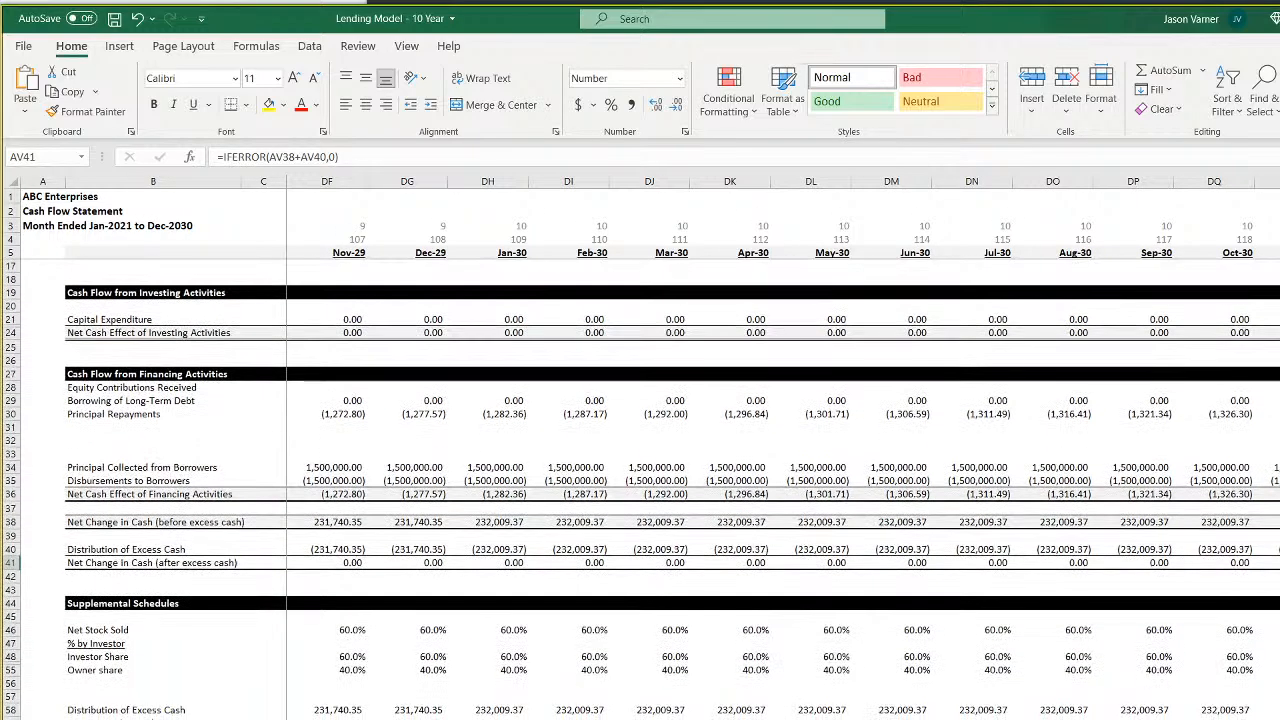
Compare the Dec-30 distribution formula in DS59 of the monthly Cash Flow Statement with Total Current Assets on the monthly Balance Sheet
click(1279, 719)
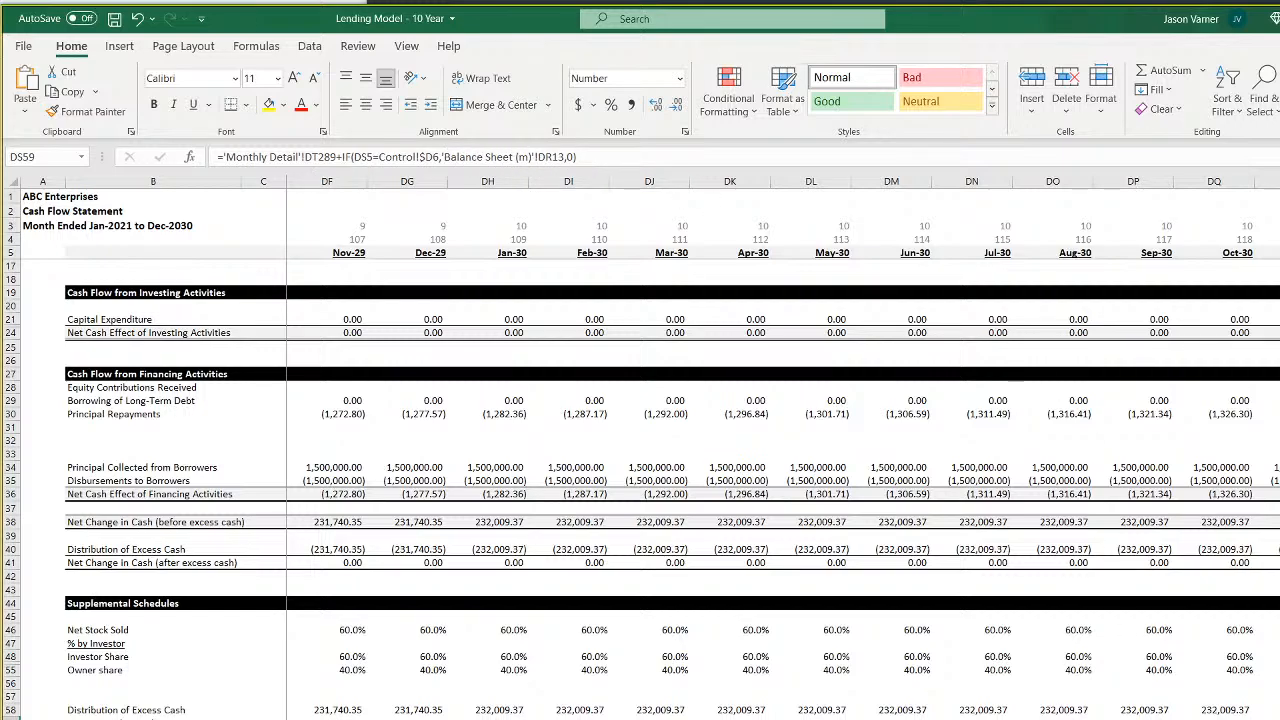
key(ctrl+Page_Up)
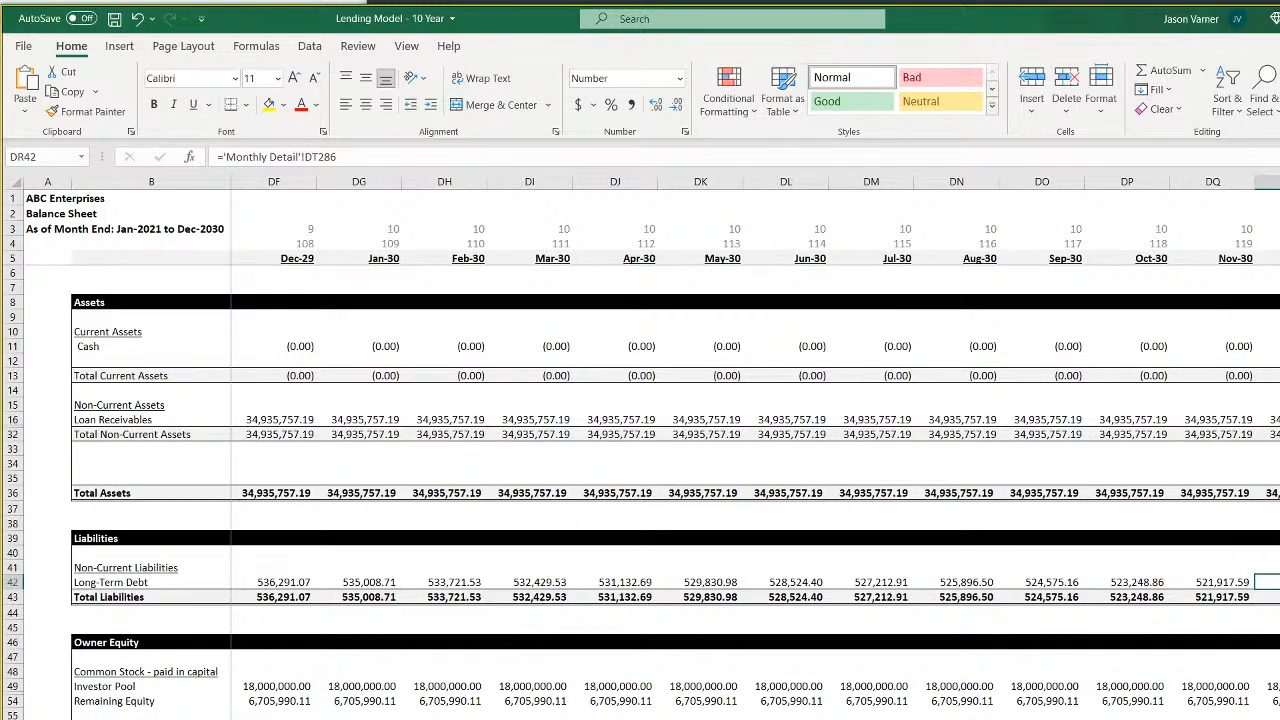
click(1266, 375)
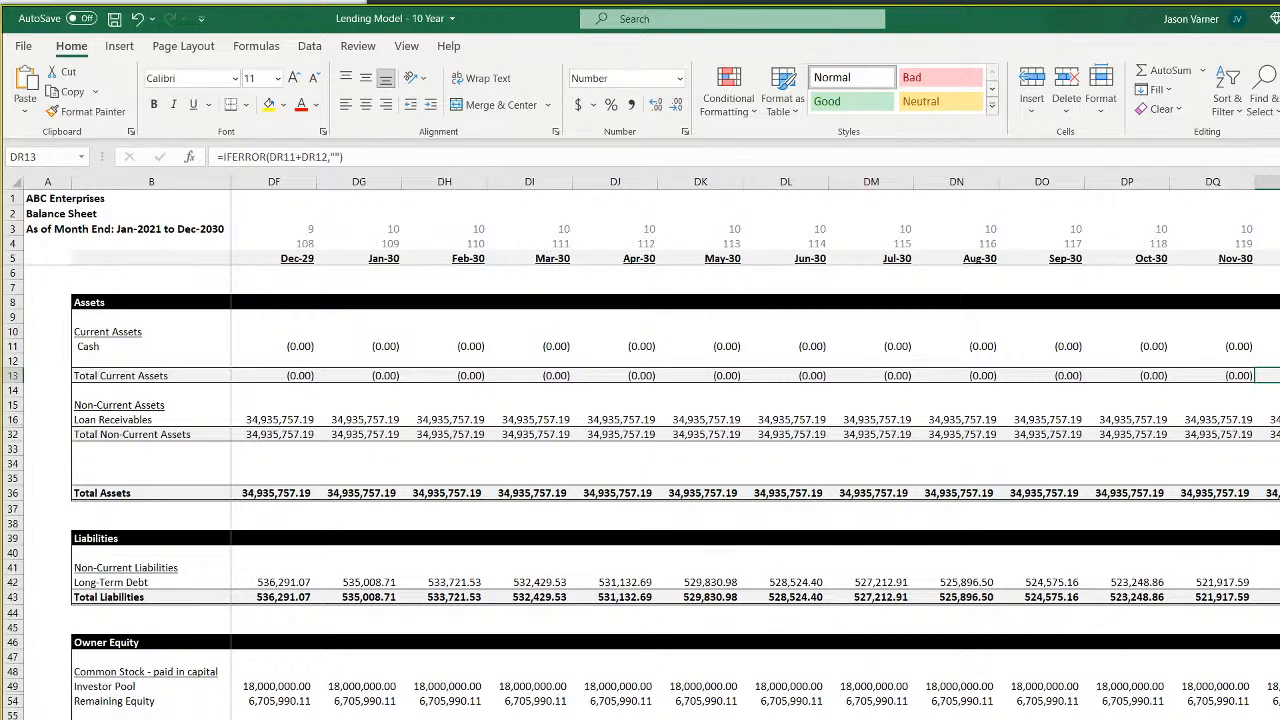
key(ctrl+Page_Down)
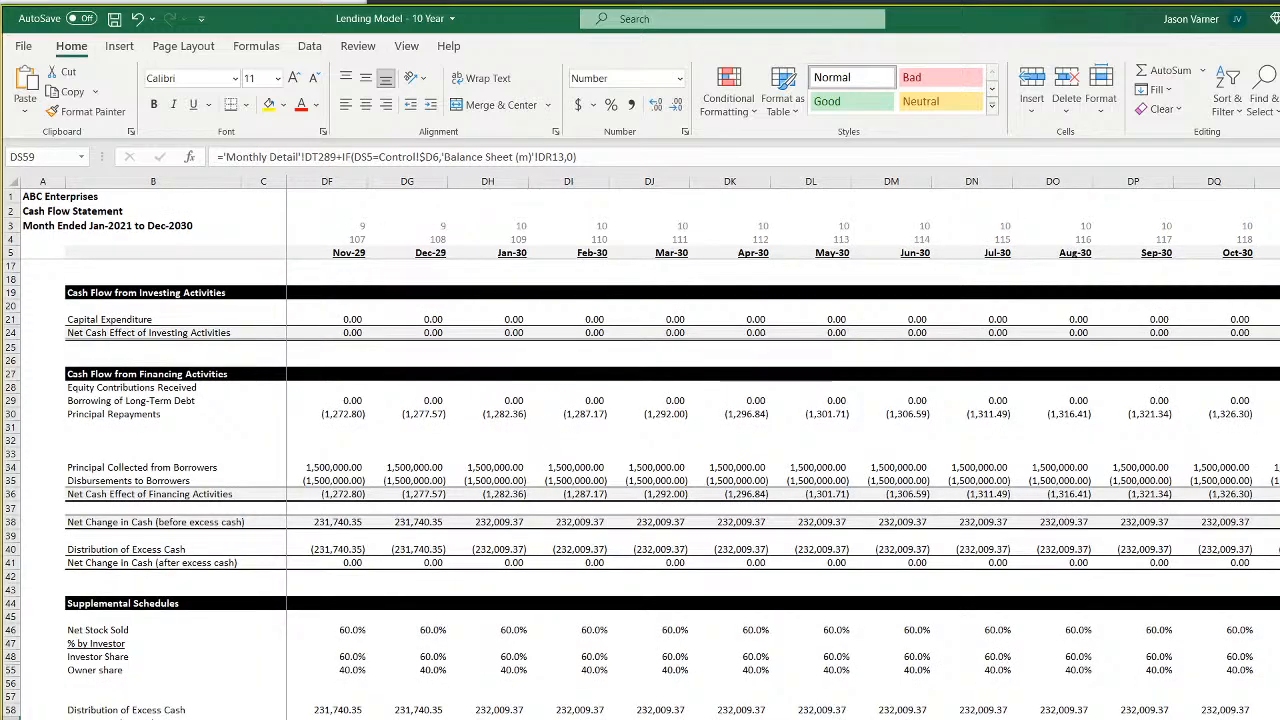
Open the Monthly Detail sheet and inspect the Dec-30 Debt Repayment and Terminal Value formulas
key(ctrl+Page_Down)
scroll(712, 450, right, 20)
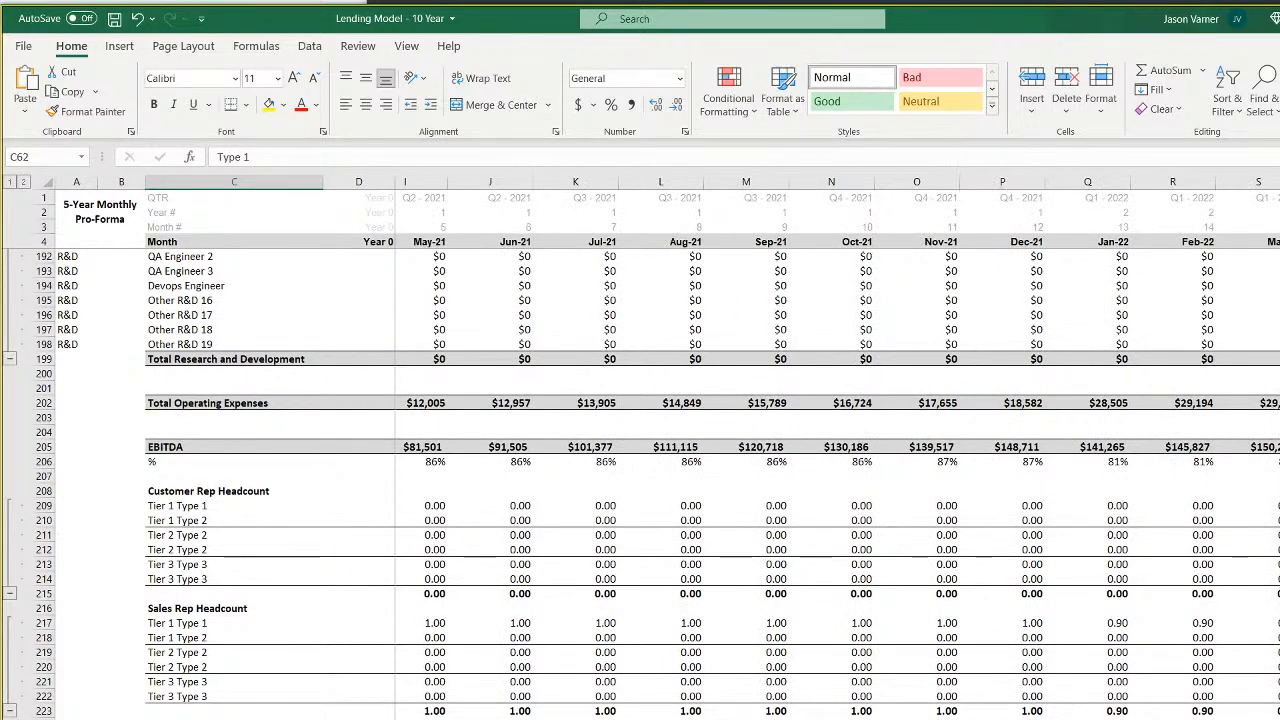
scroll(712, 450, down, 15)
scroll(640, 450, down, 11)
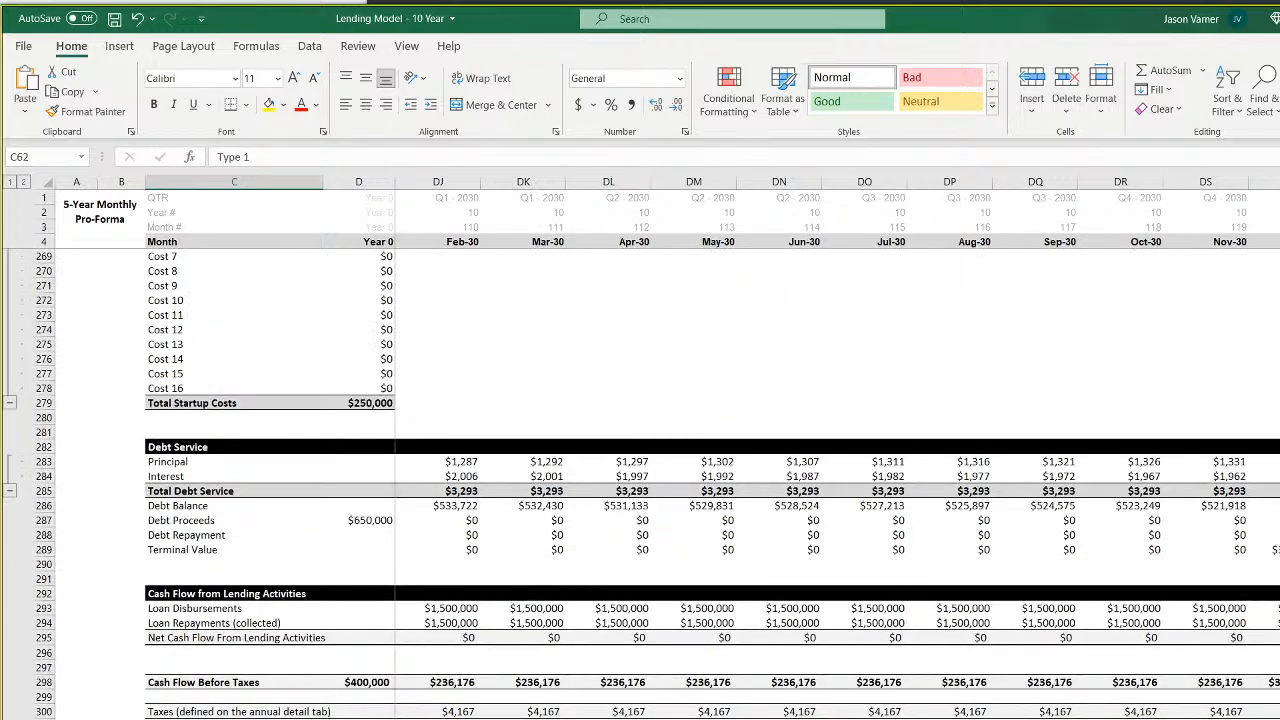
click(1268, 535)
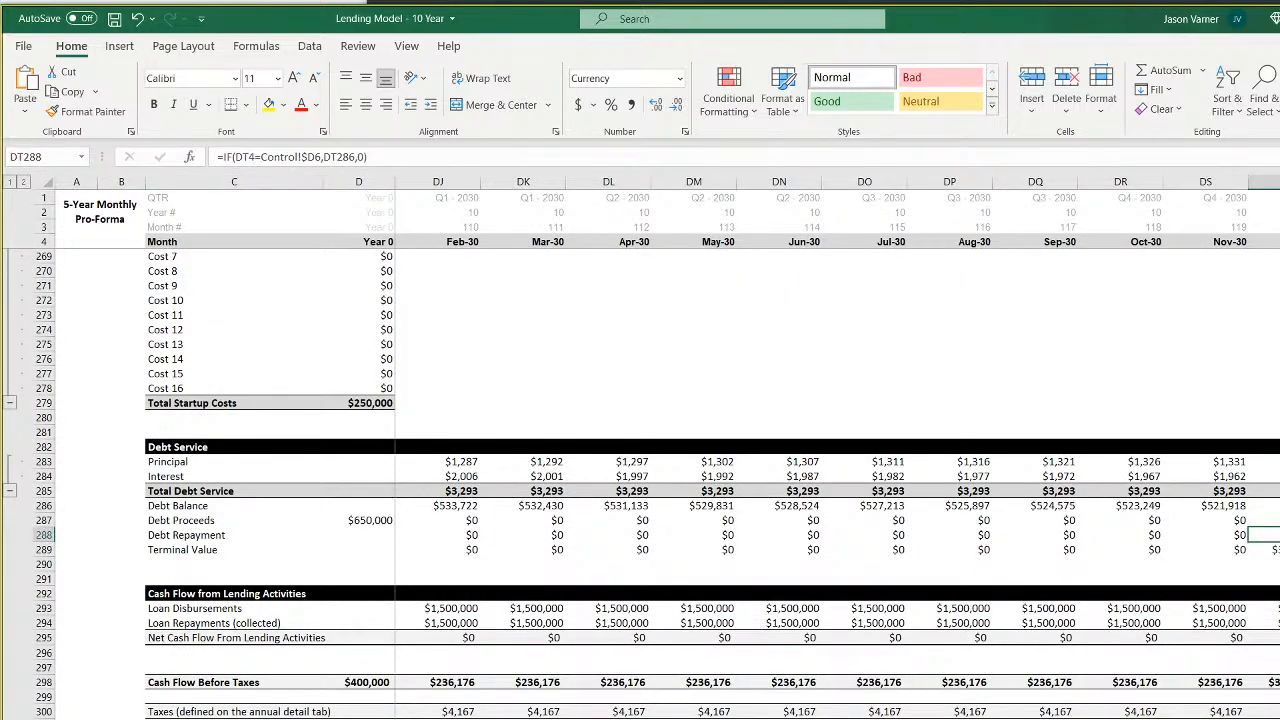
click(1268, 550)
double_click(1268, 550)
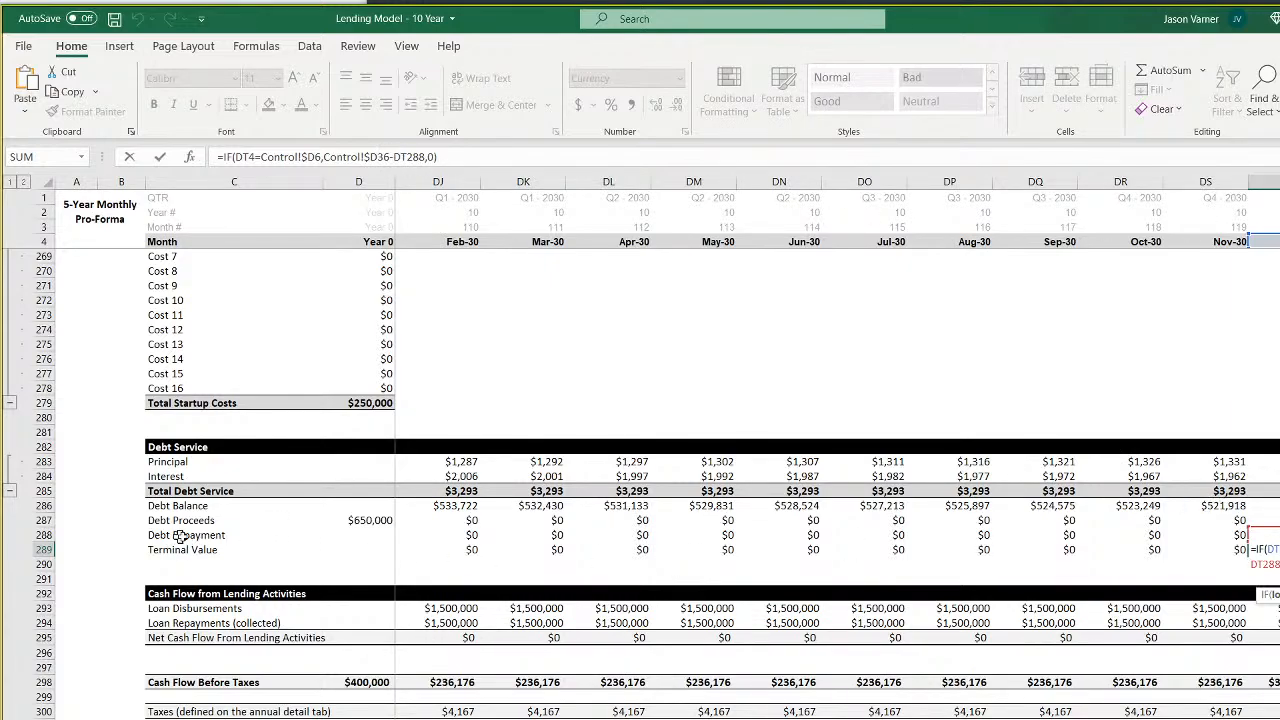
key(Return)
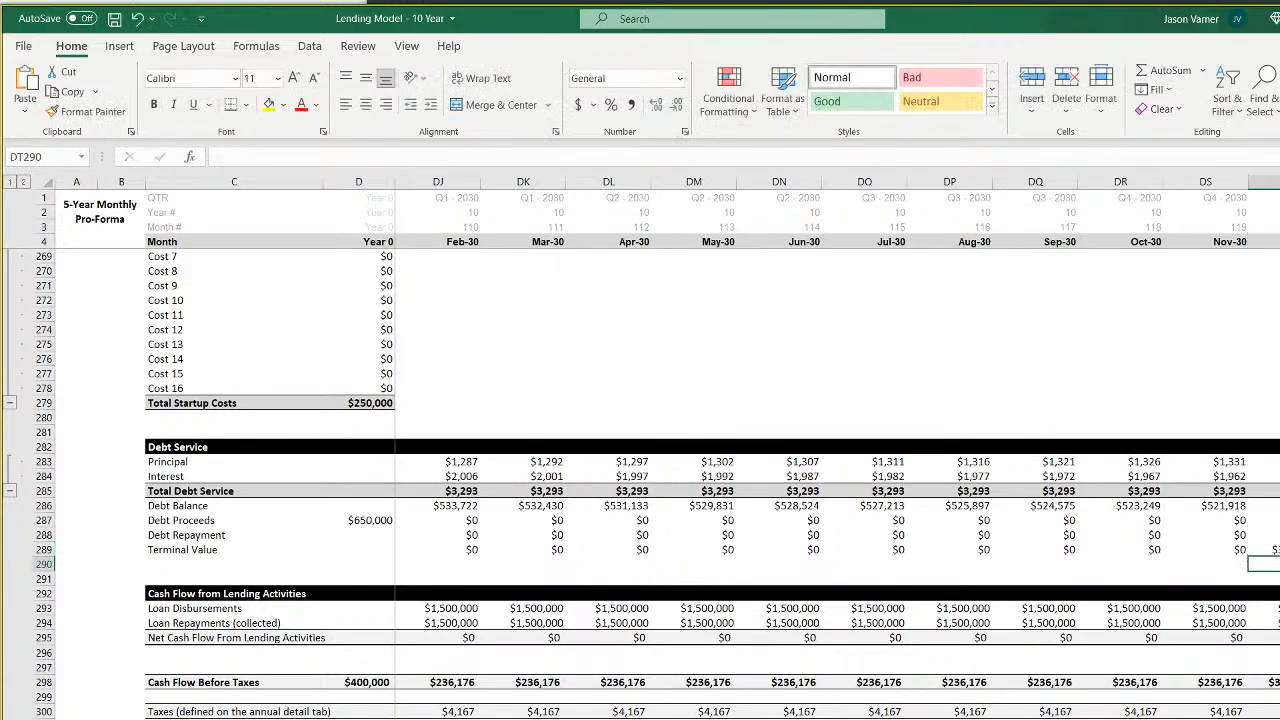
key(Up)
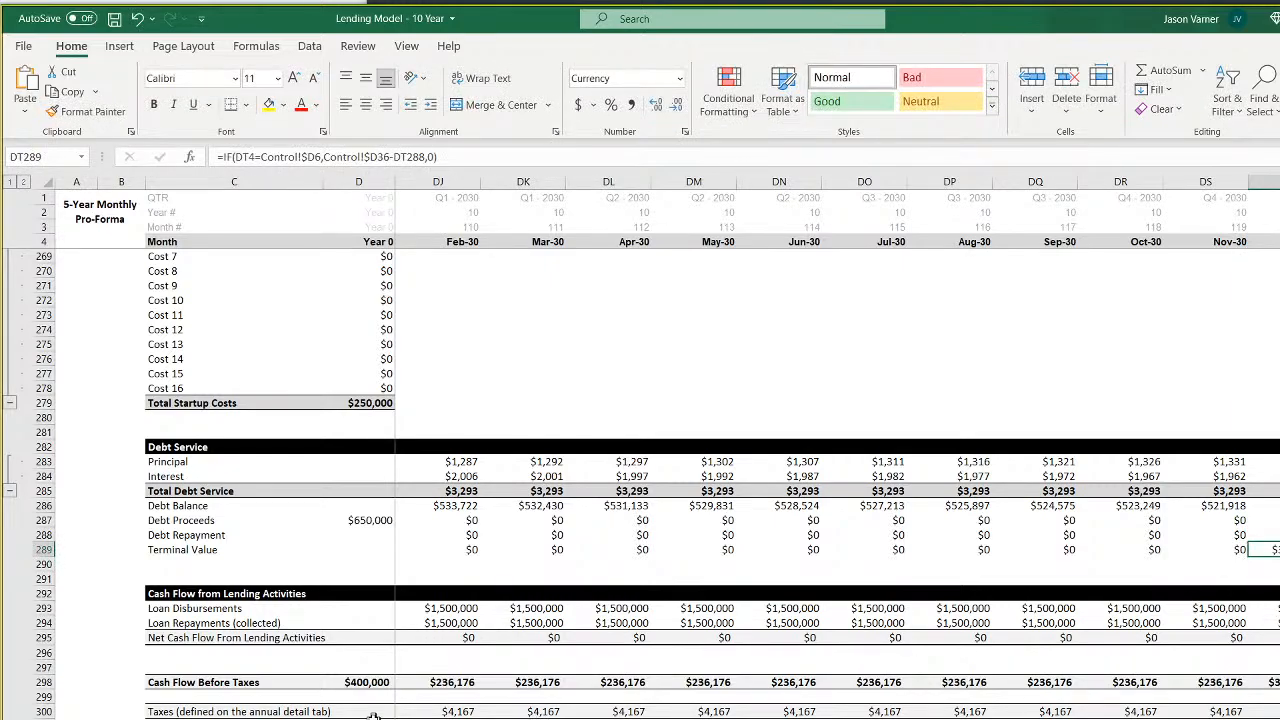
Trace the Terminal Value formula to Control D36 and check the percentage in E35 and the Distribute Excess Cash? setting
key(ctrl+bracketleft)
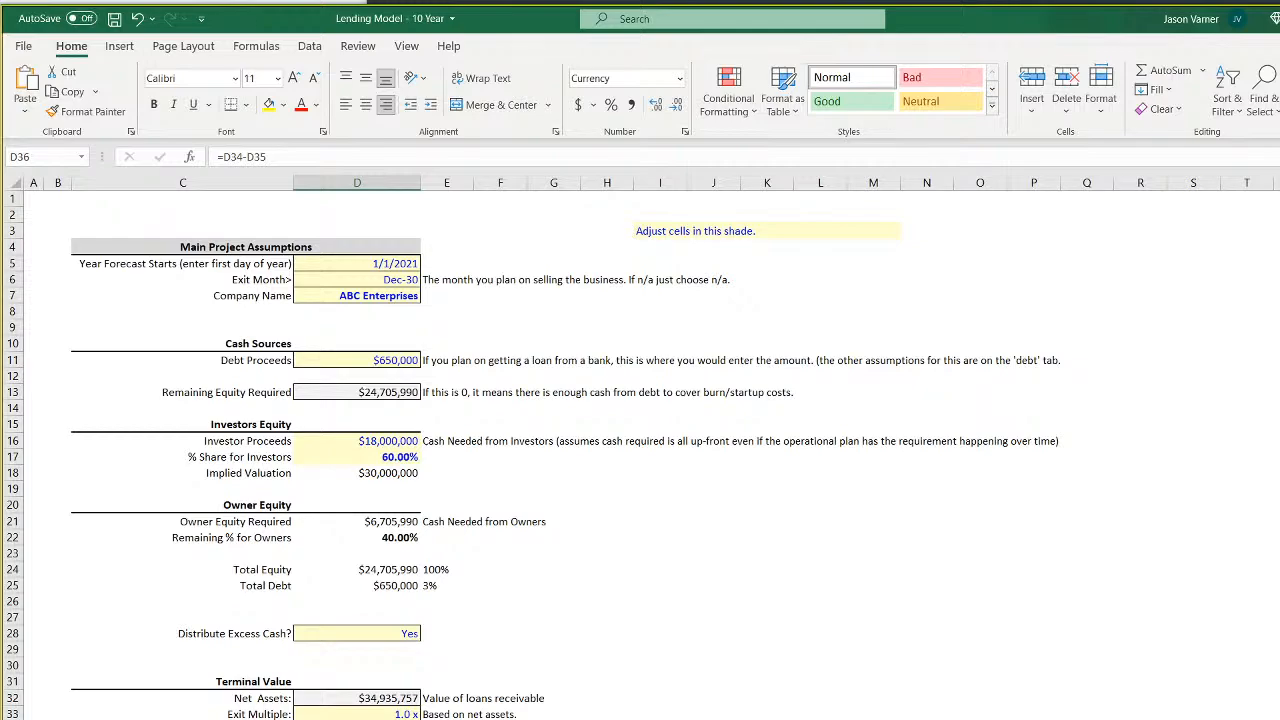
key(Up)
key(Right)
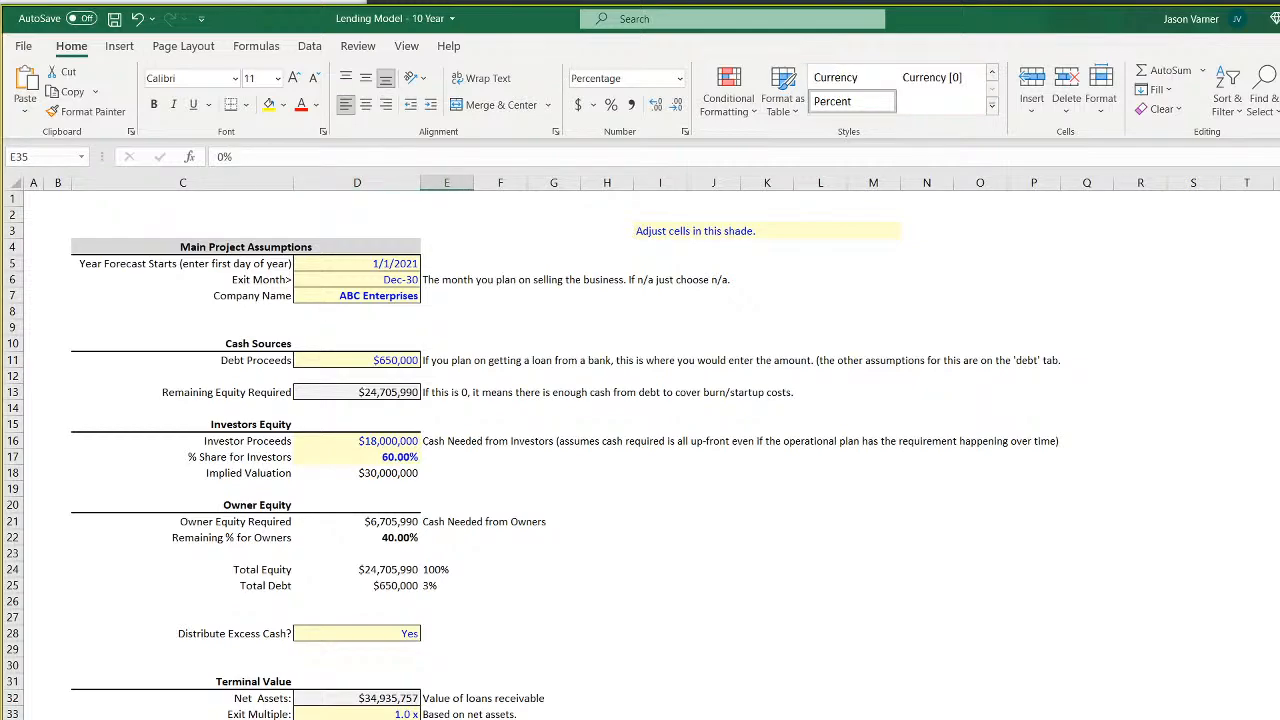
key(Left)
key(Down)
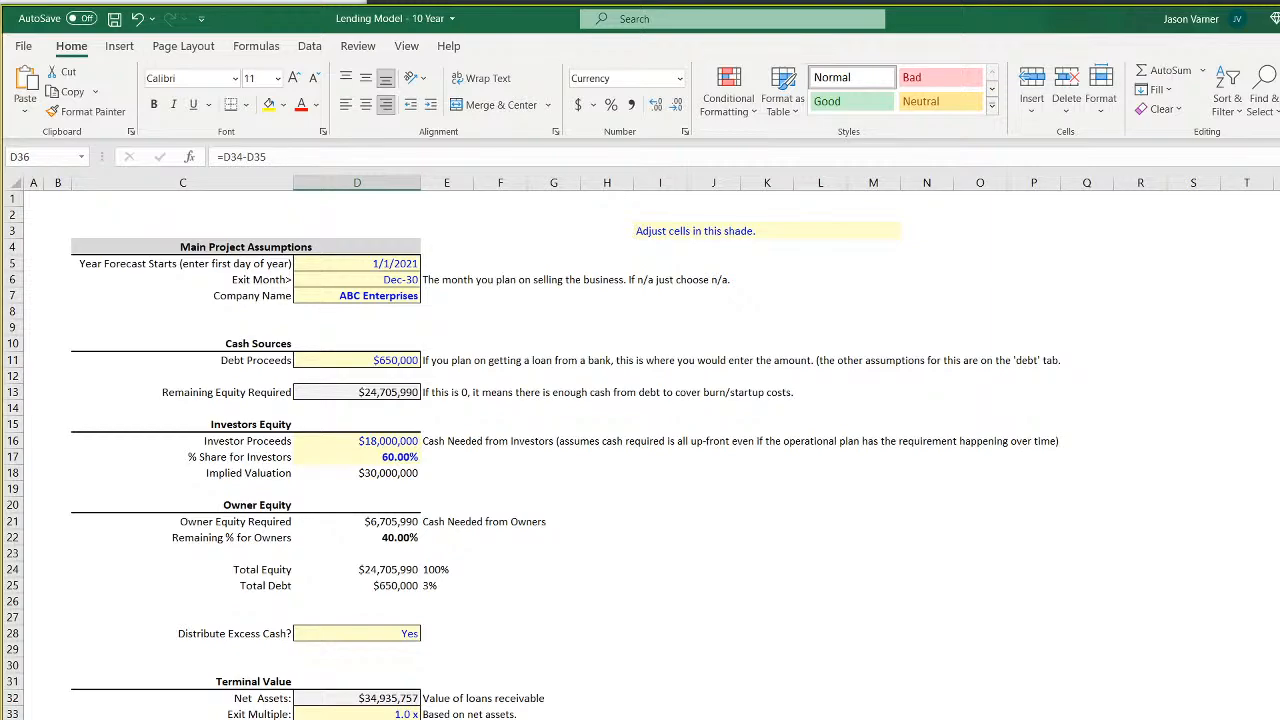
click(404, 633)
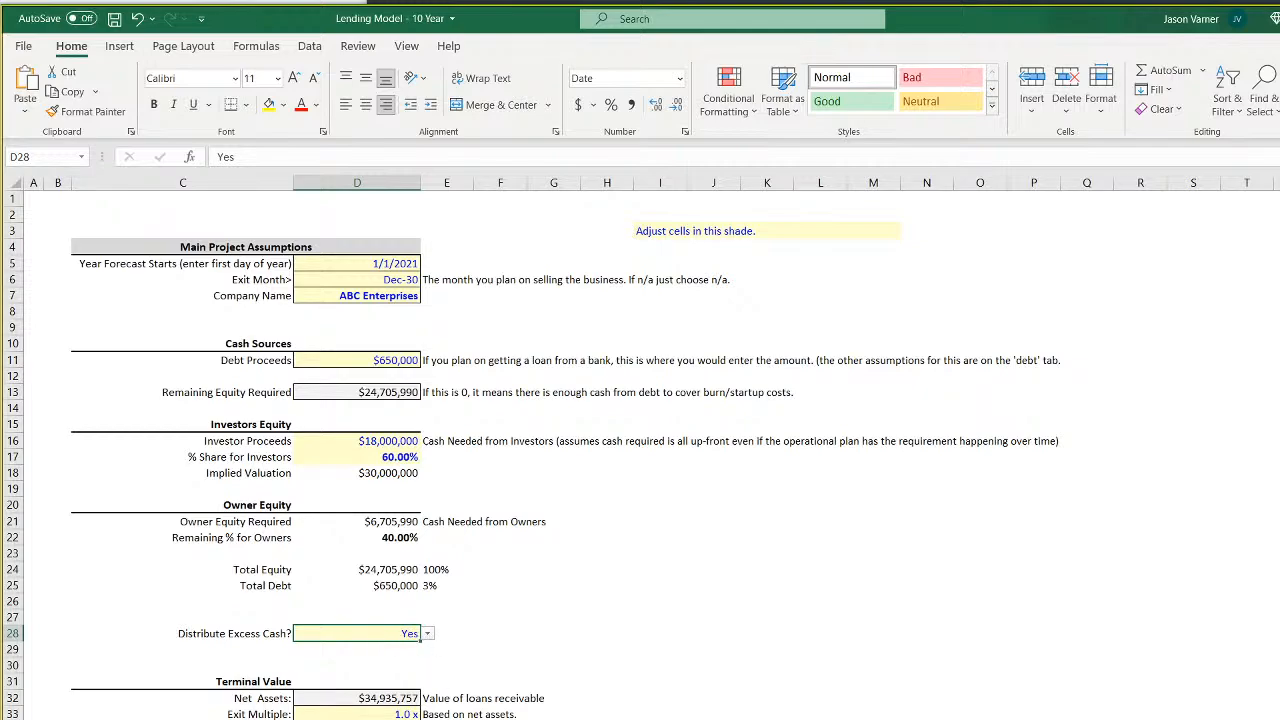
Open the Contribution & Distribution Summary and examine the yearly distributions in row 34 and the Cash Flow row from Year 0 onward
key(ctrl+Page_Down)
key(ctrl+Page_Down)
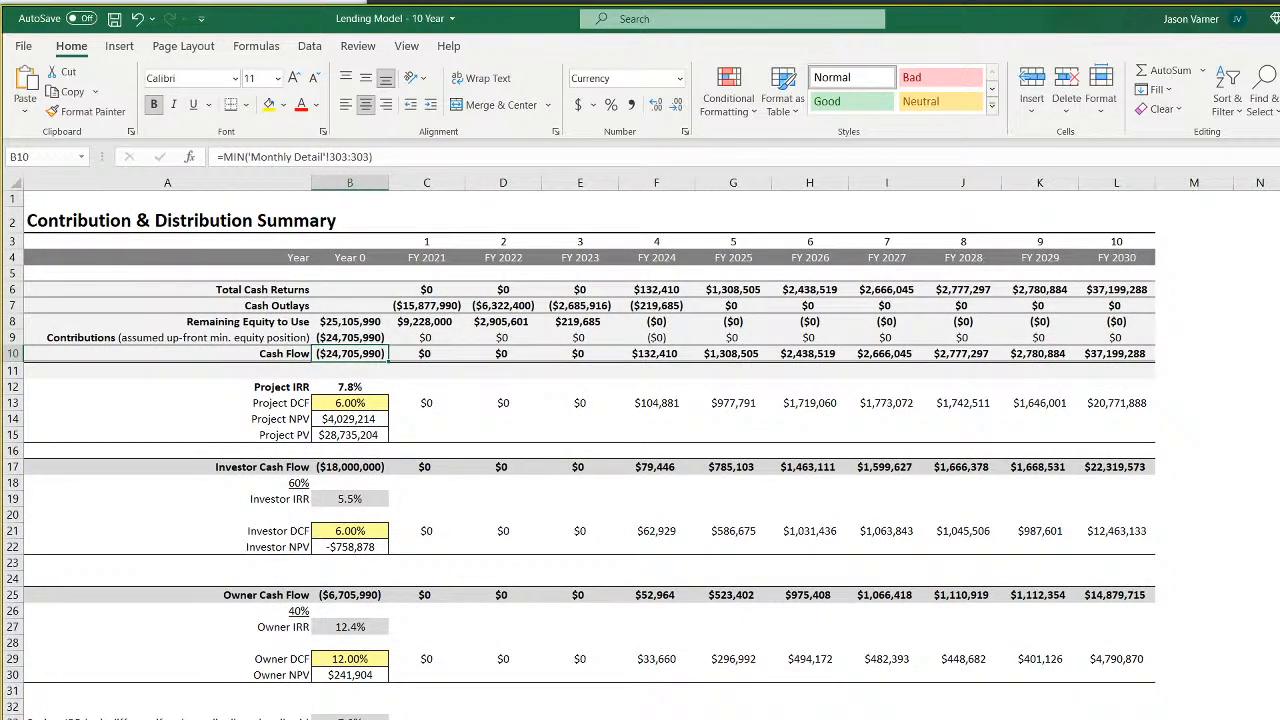
drag(1116, 719, 427, 719)
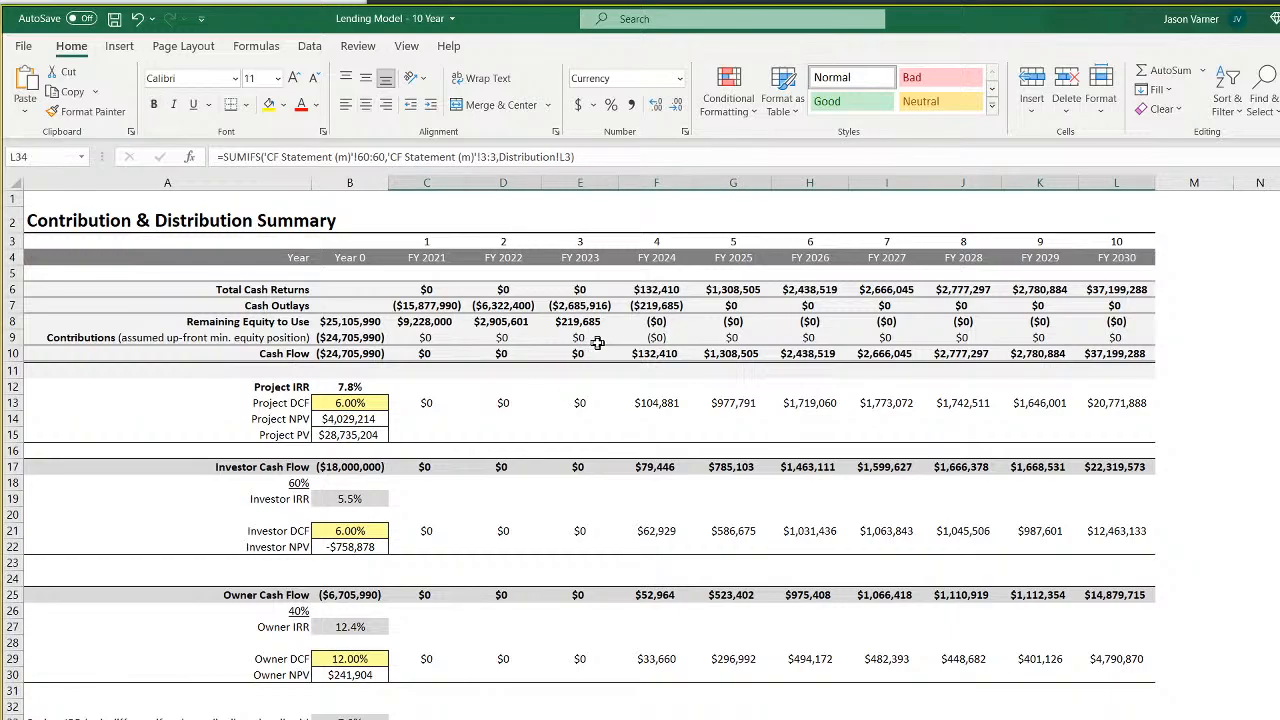
drag(282, 355, 650, 355)
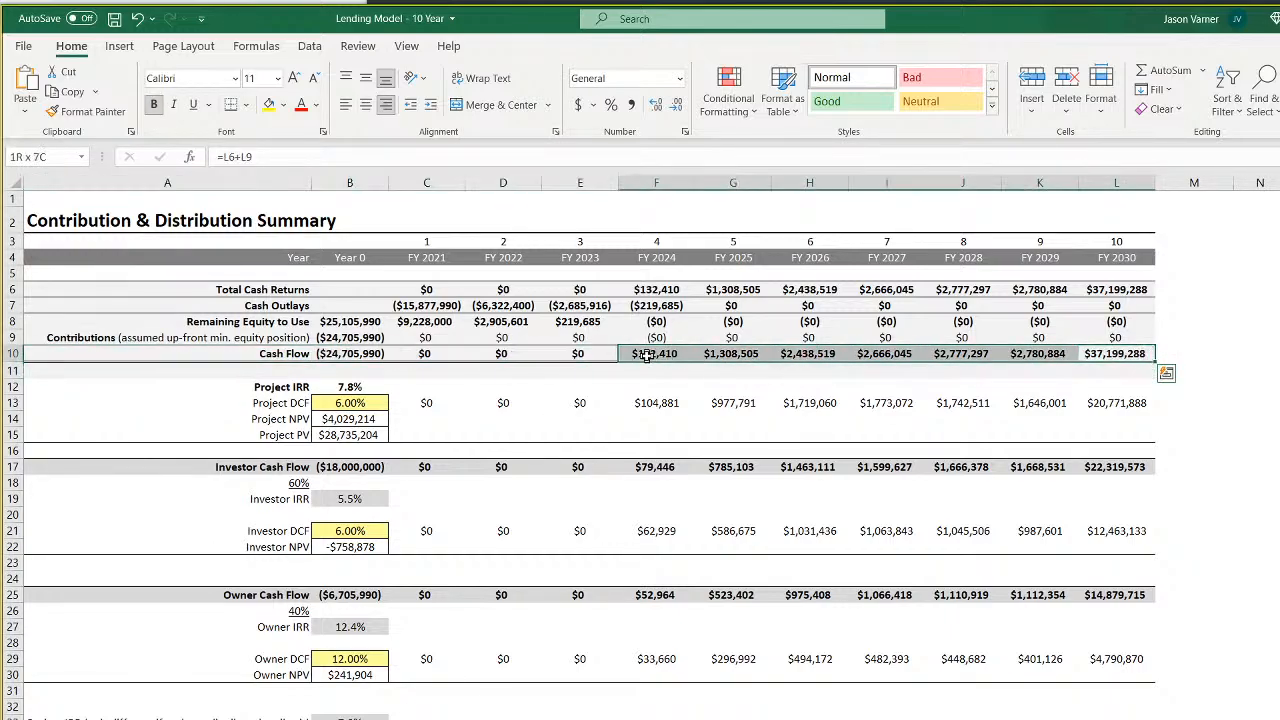
click(338, 356)
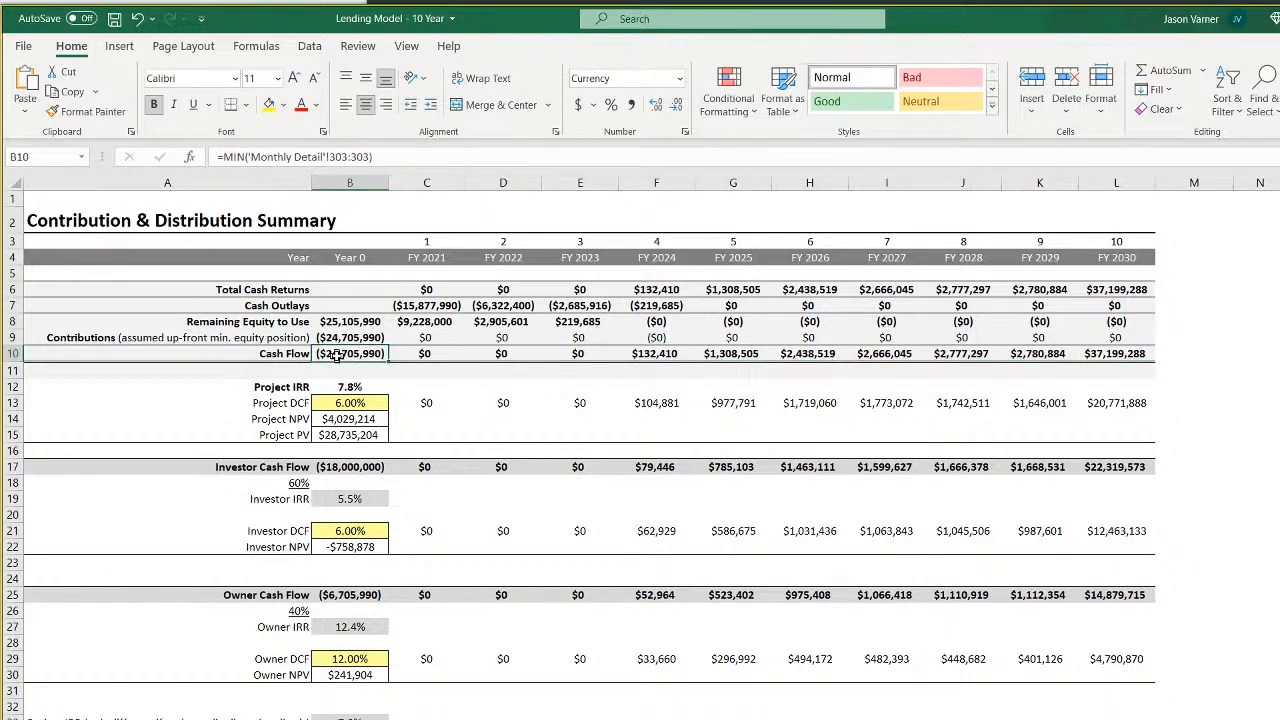
click(645, 356)
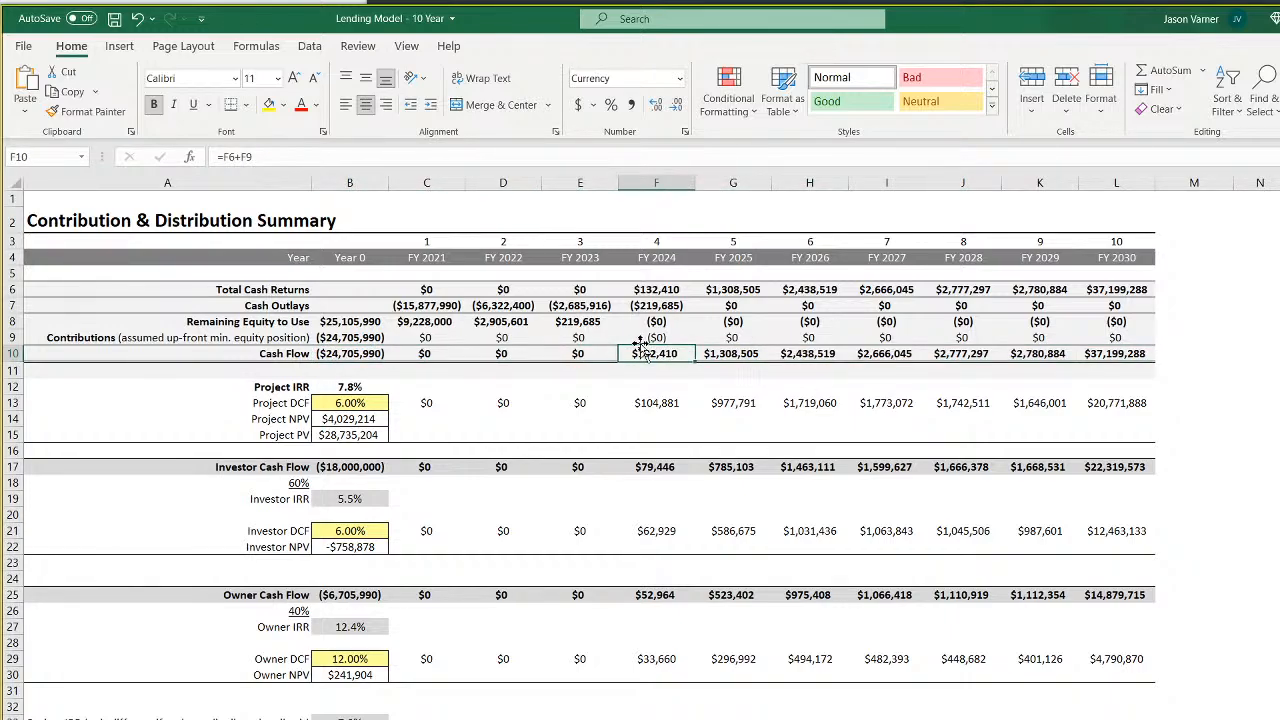
click(730, 356)
click(817, 354)
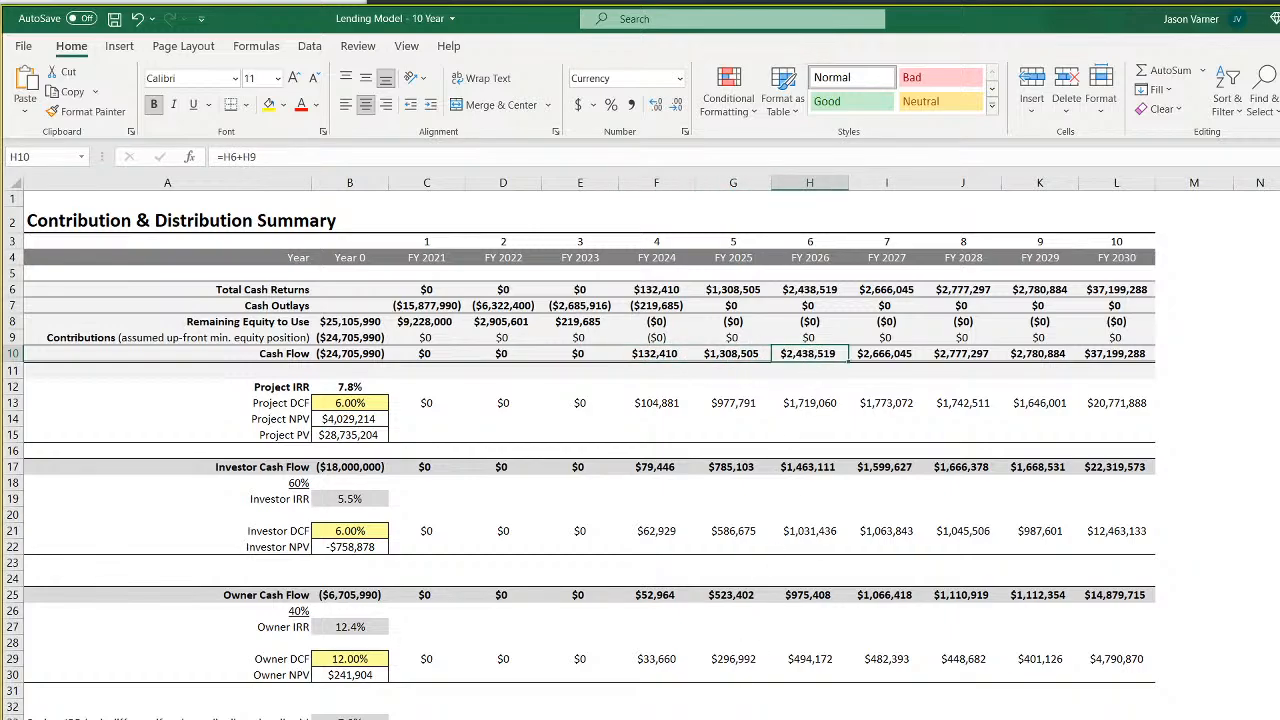
Set Distribute Excess Cash? to No on the Control sheet
key(ctrl+Page_Up)
click(427, 633)
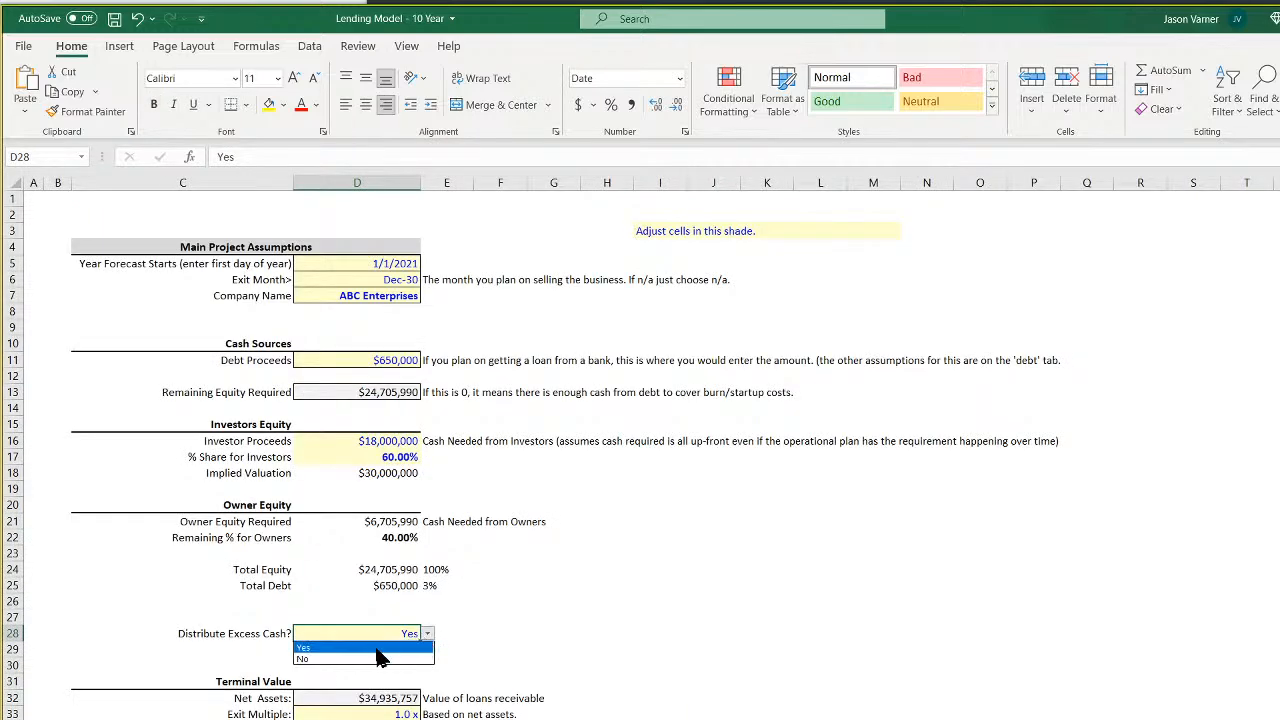
click(378, 656)
Review Total Cash Returns, the row 34 distributions and the IRR formula in B33 on the Contribution & Distribution Summary
key(ctrl+Page_Down)
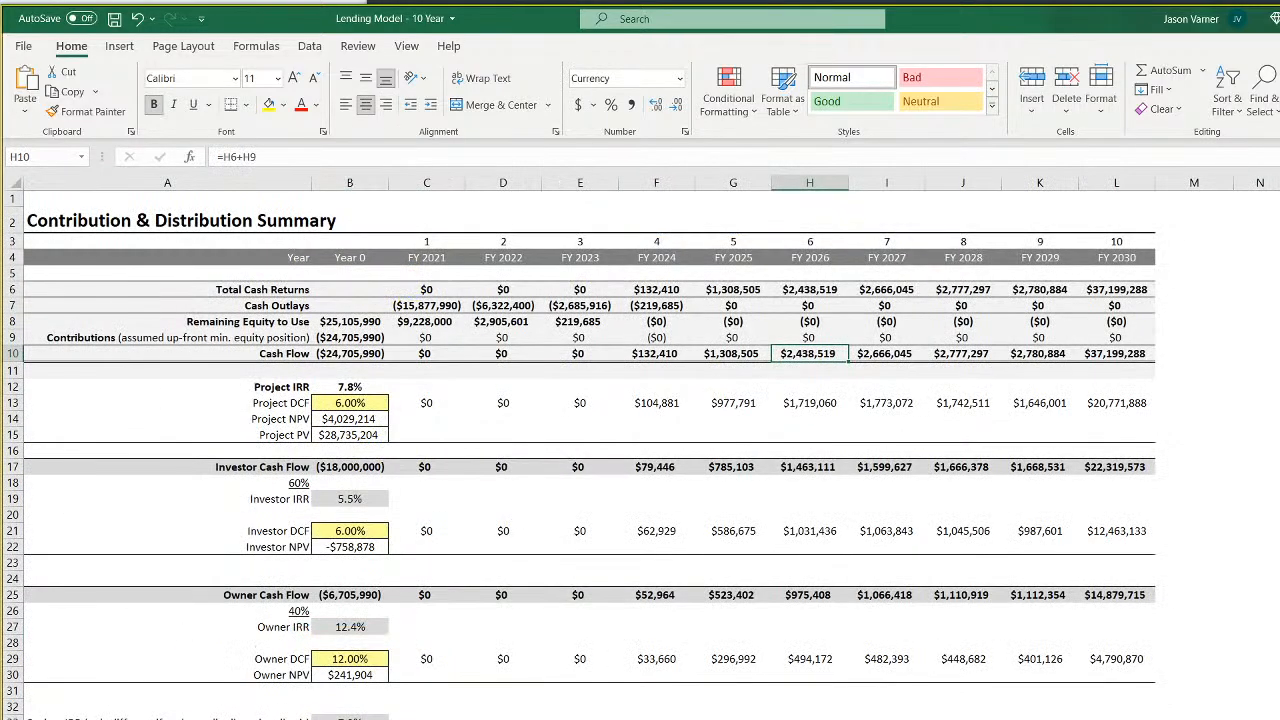
drag(427, 290, 1040, 290)
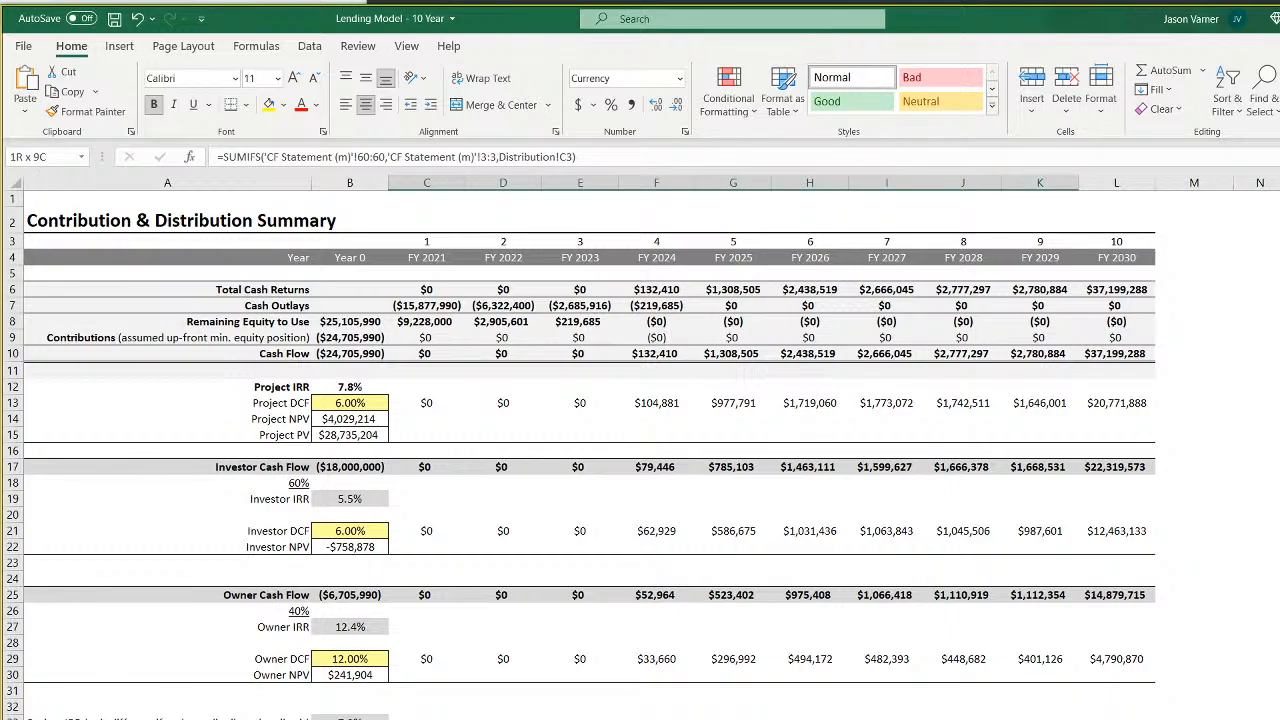
click(1116, 719)
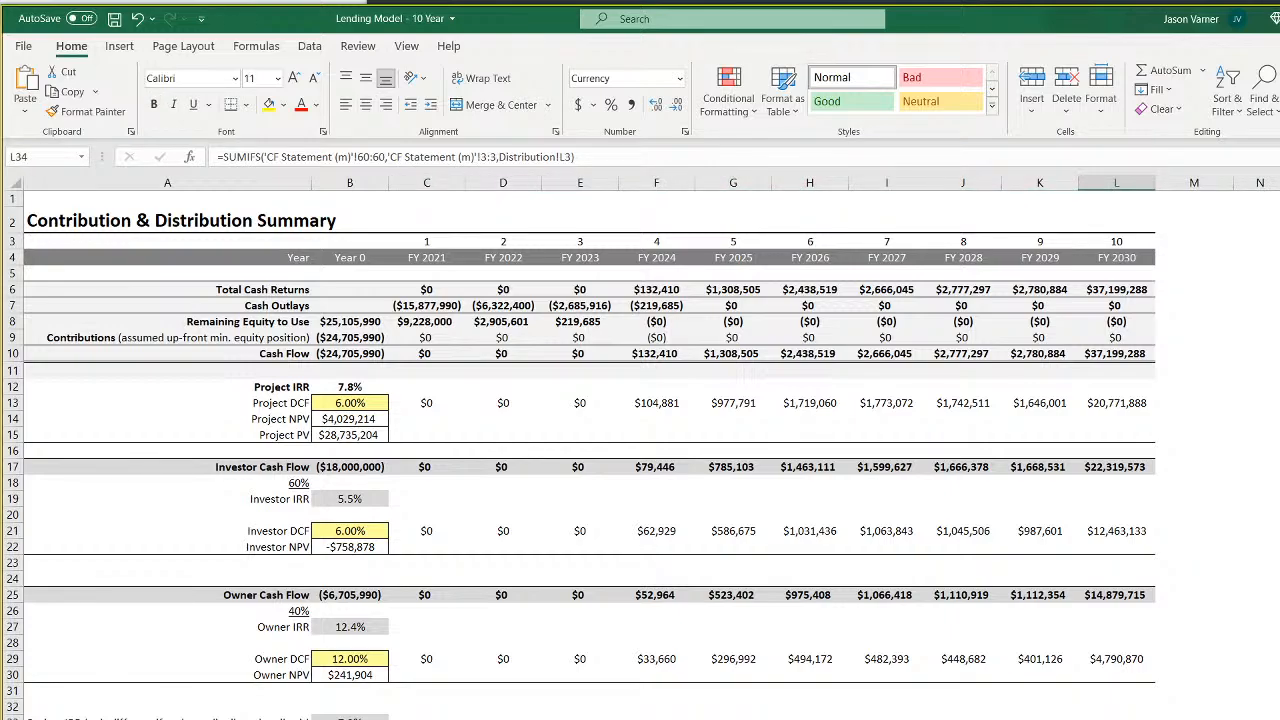
click(350, 716)
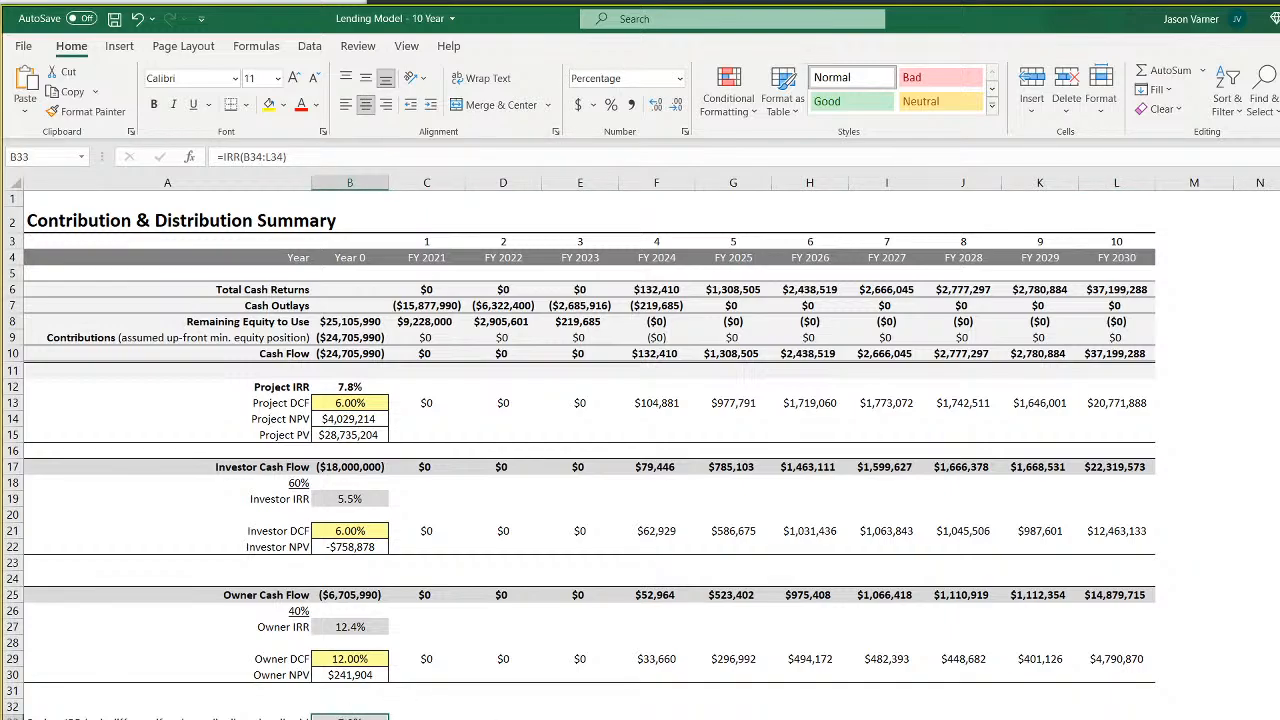
drag(427, 719, 1040, 719)
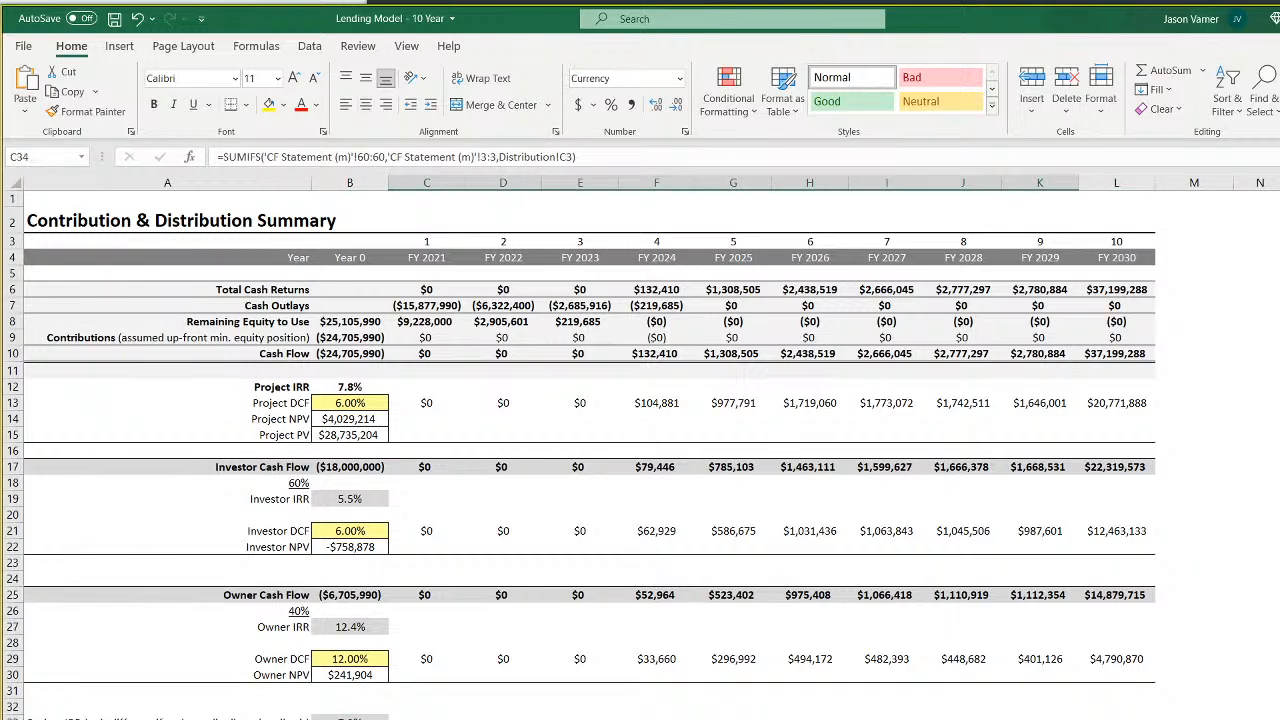
Check Dec-30 Cash, Long-Term Debt, Investor Pool and Remaining Equity on the monthly Balance Sheet
key(ctrl+Page_Up)
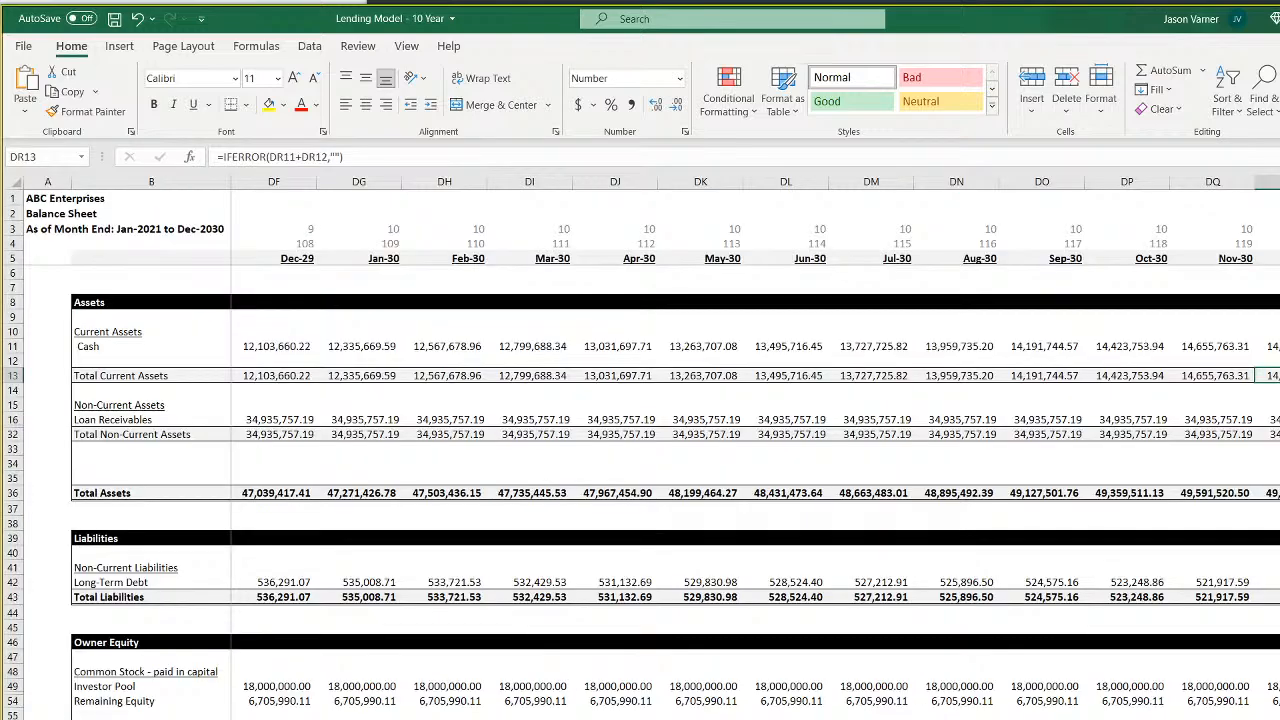
click(1270, 346)
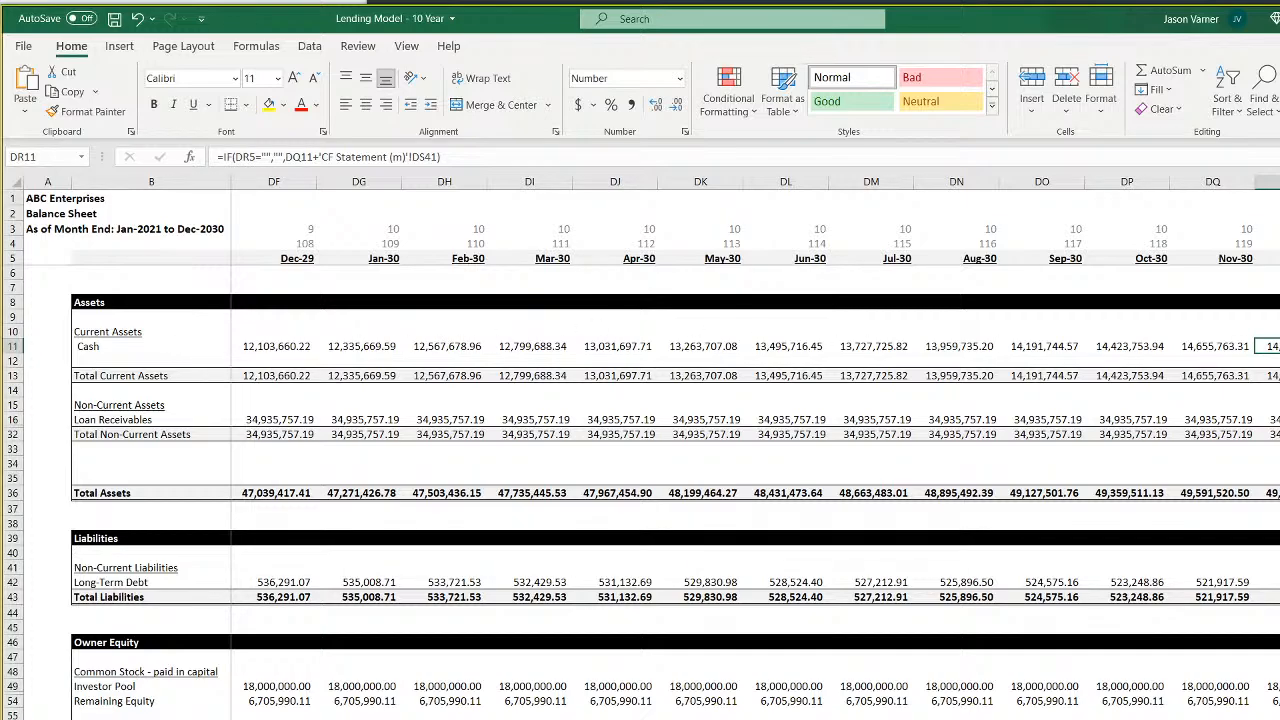
click(1270, 582)
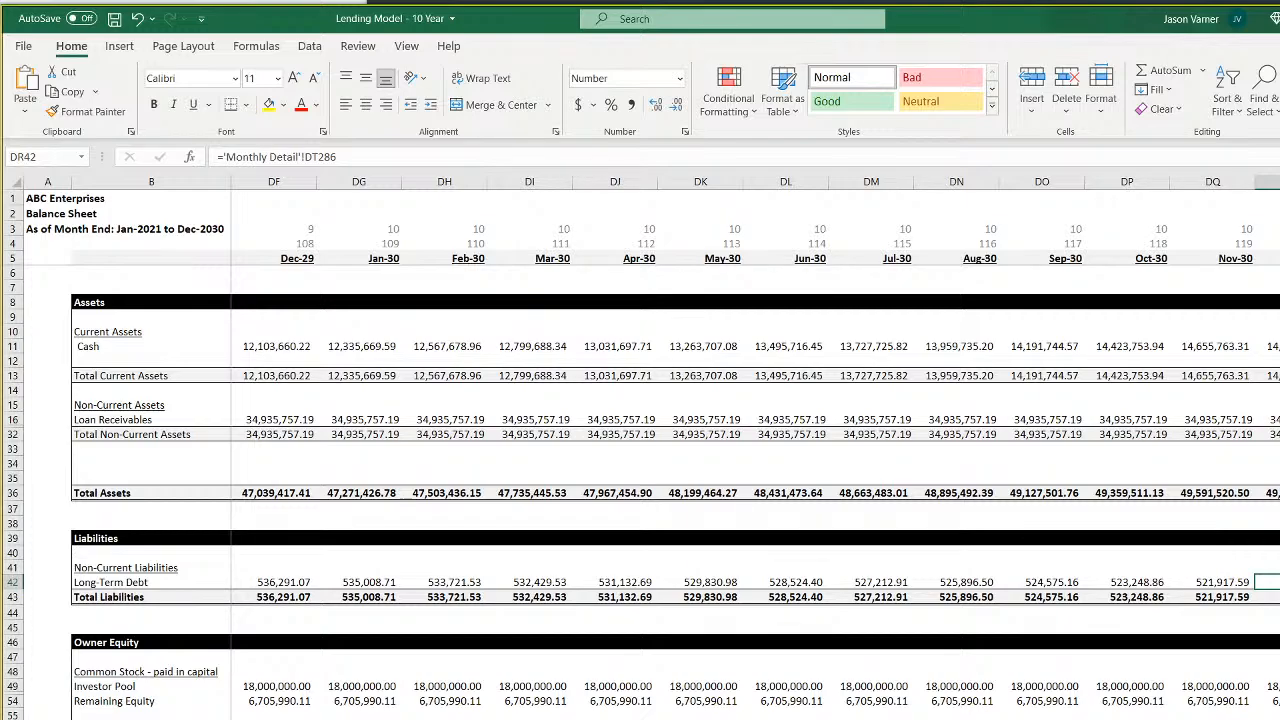
drag(1270, 686, 1270, 701)
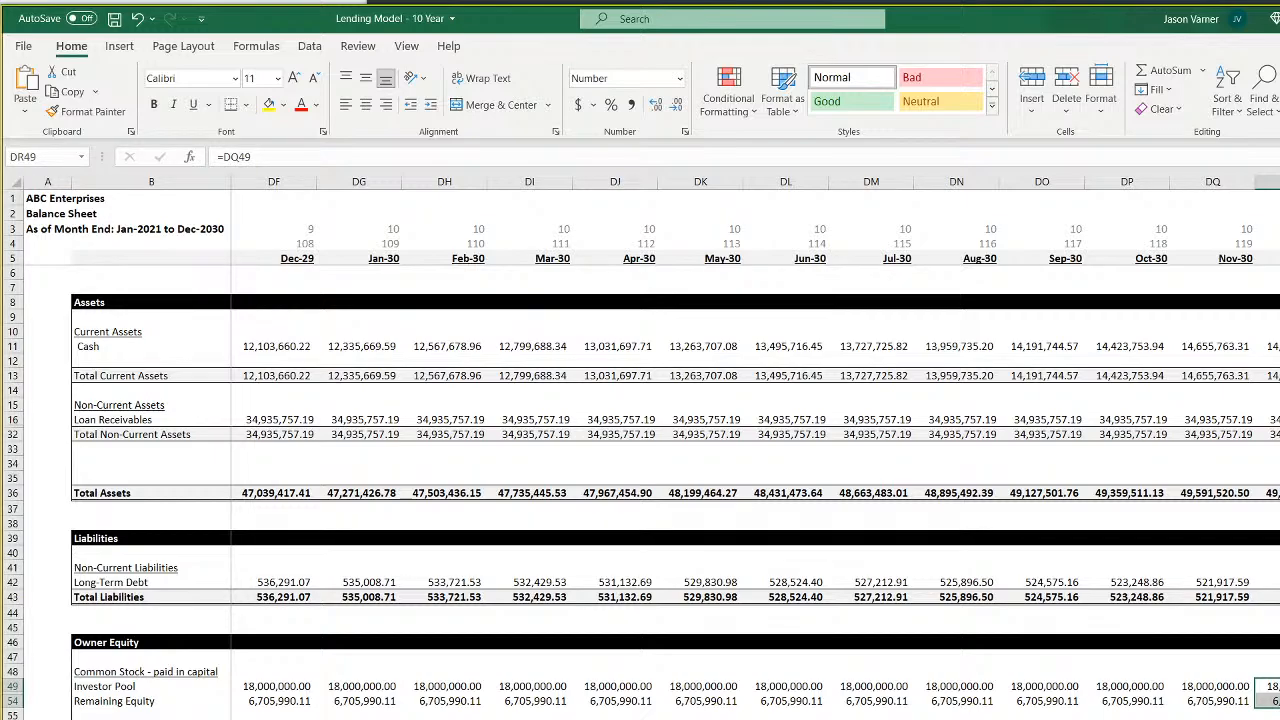
Return to the Contribution & Distribution Summary and examine the Cash Flow row from Year 0 and from FY 2024 to FY 2030
click(740, 719)
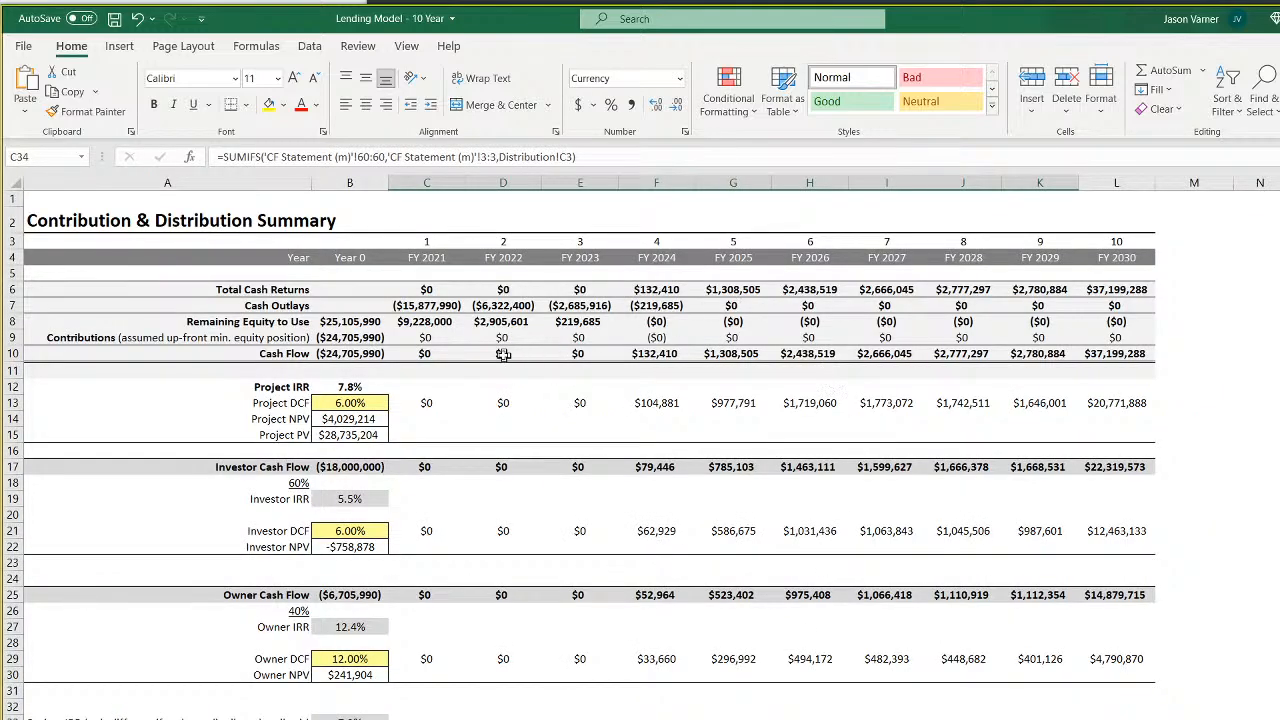
click(343, 352)
drag(800, 358, 1138, 354)
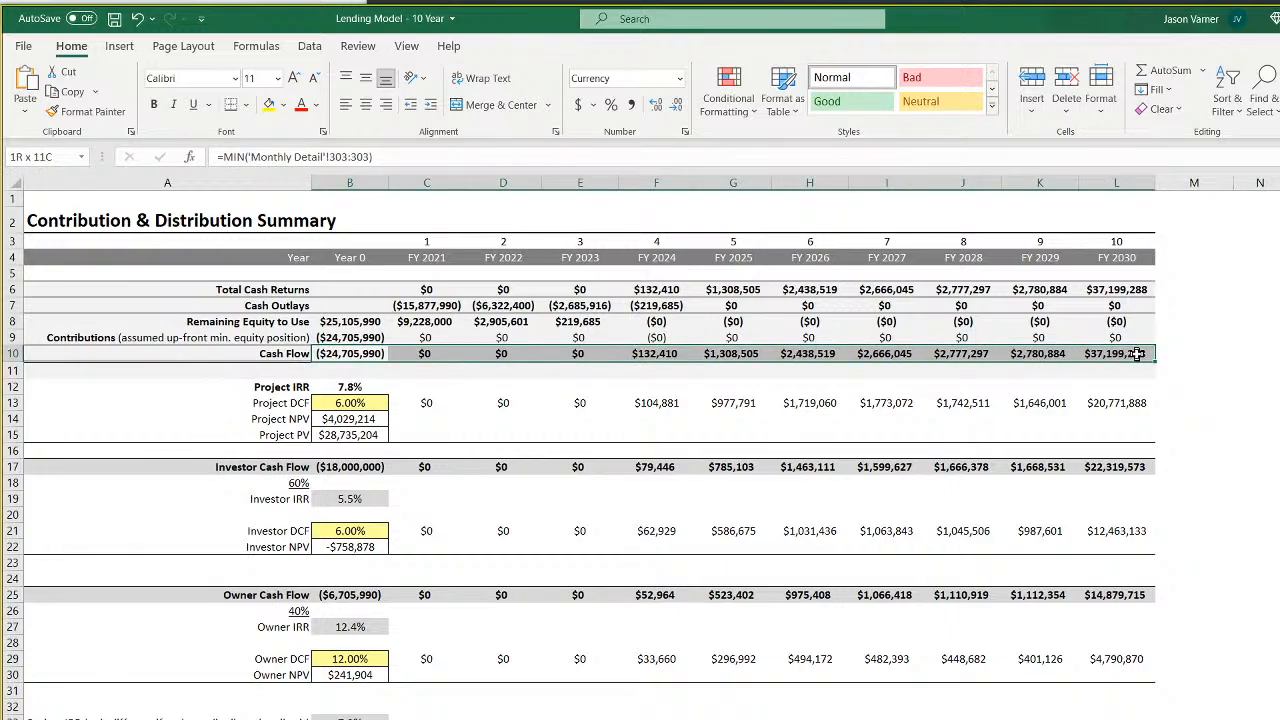
drag(1138, 354, 1138, 354)
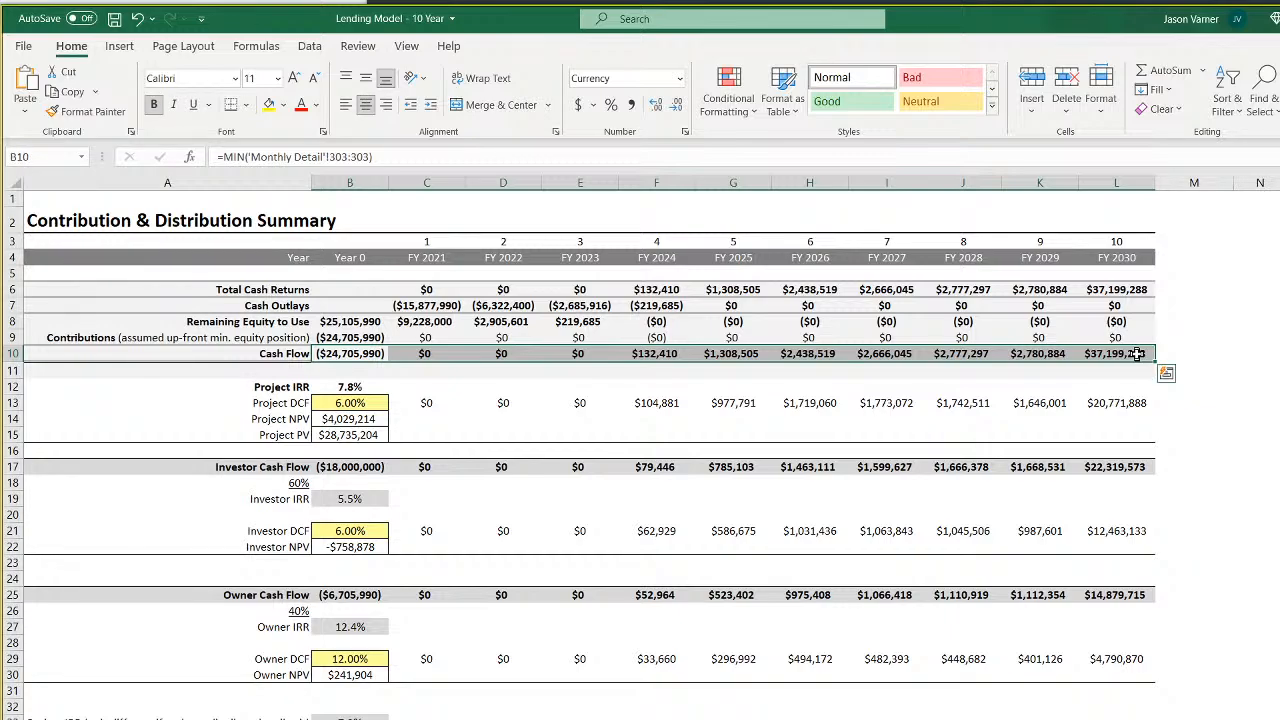
click(1135, 354)
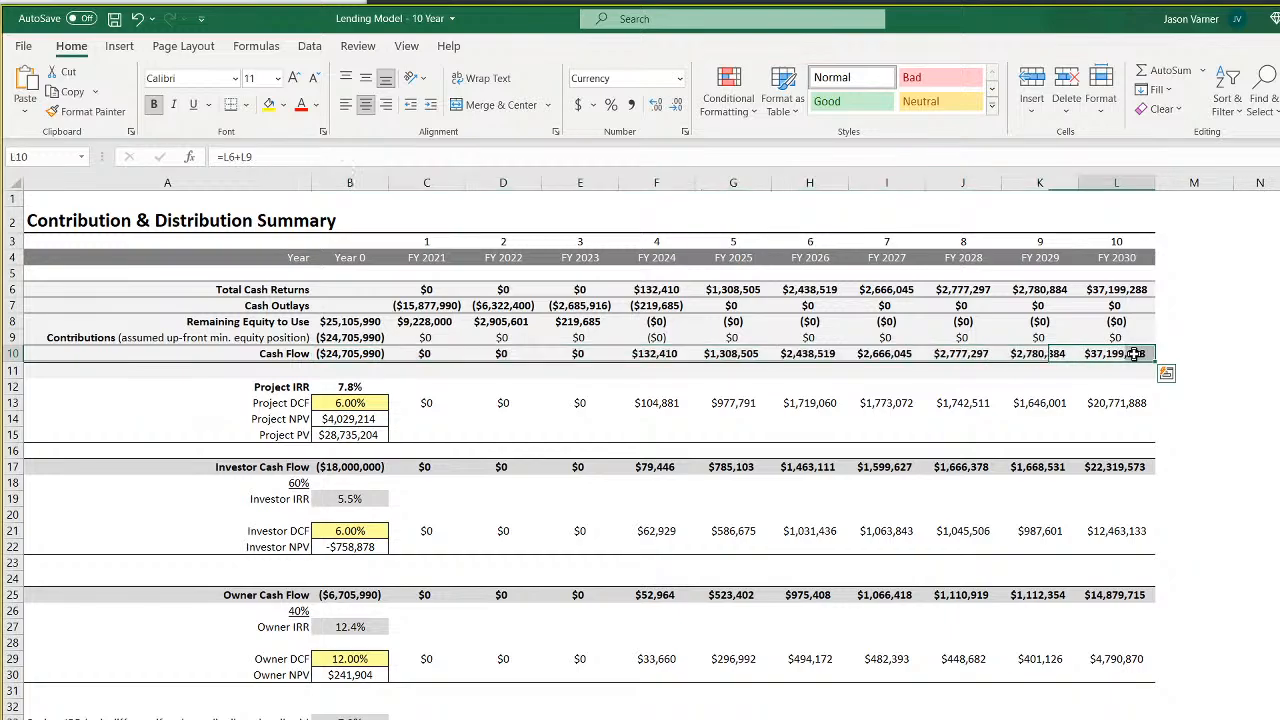
drag(1135, 354, 655, 356)
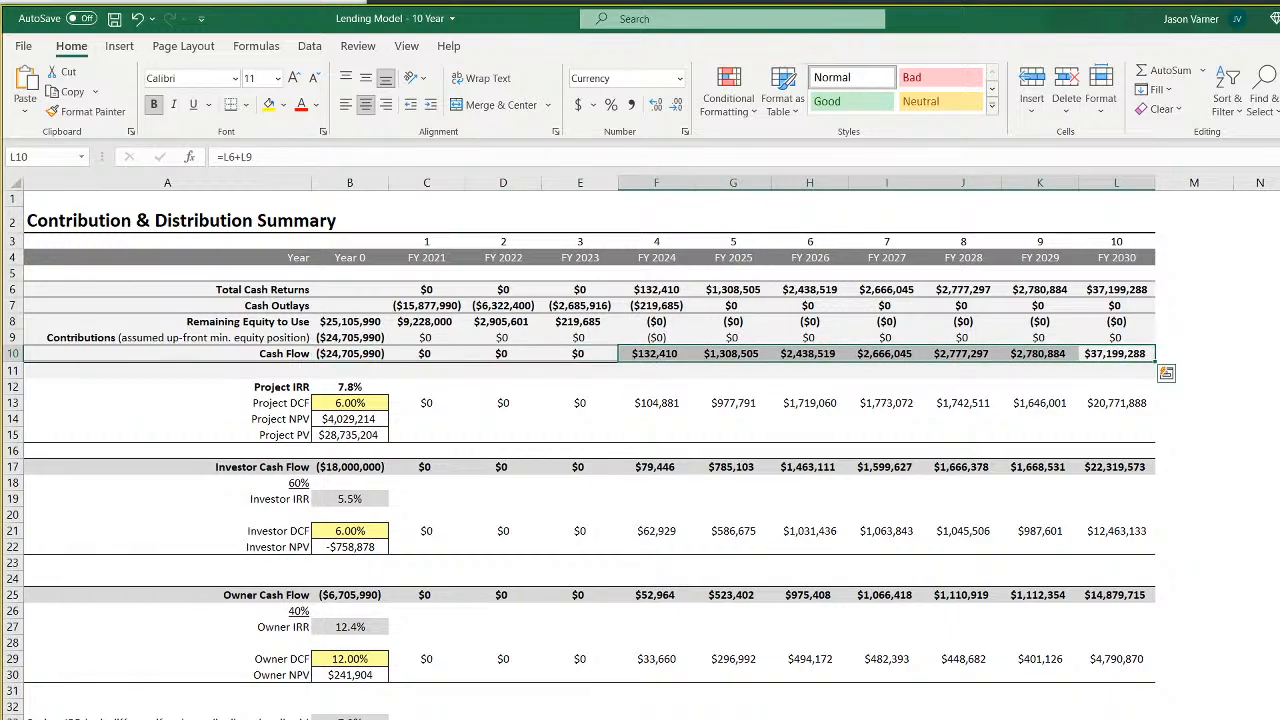
Examine the FY 2030 distribution in L34, the IRR formula in B33 and the Project IRR row 33 on the Contribution & Distribution Summary
click(1116, 719)
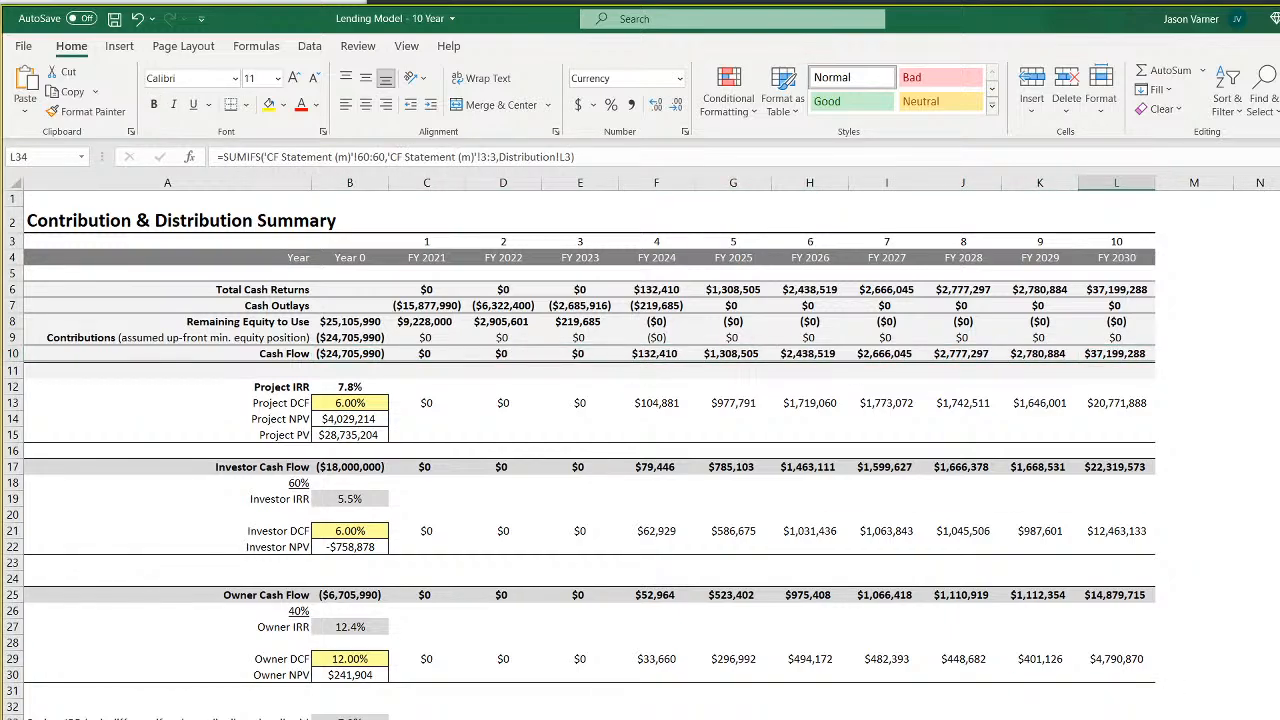
click(350, 717)
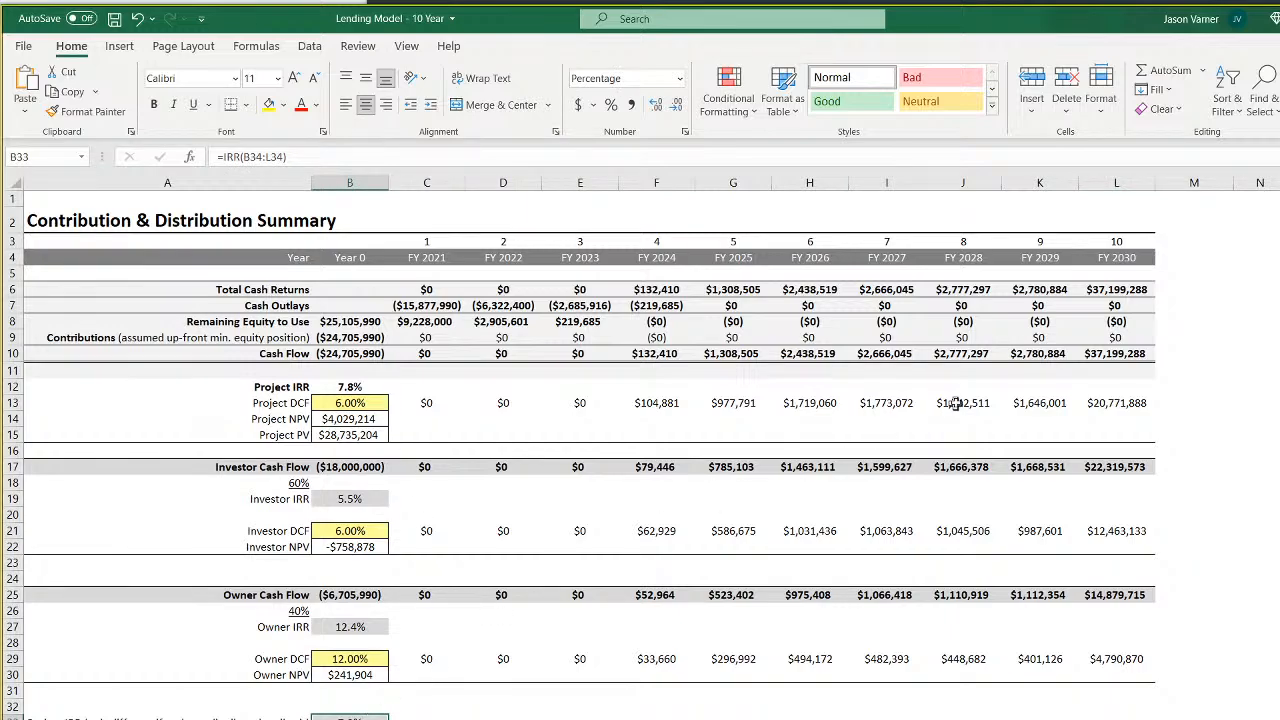
click(226, 717)
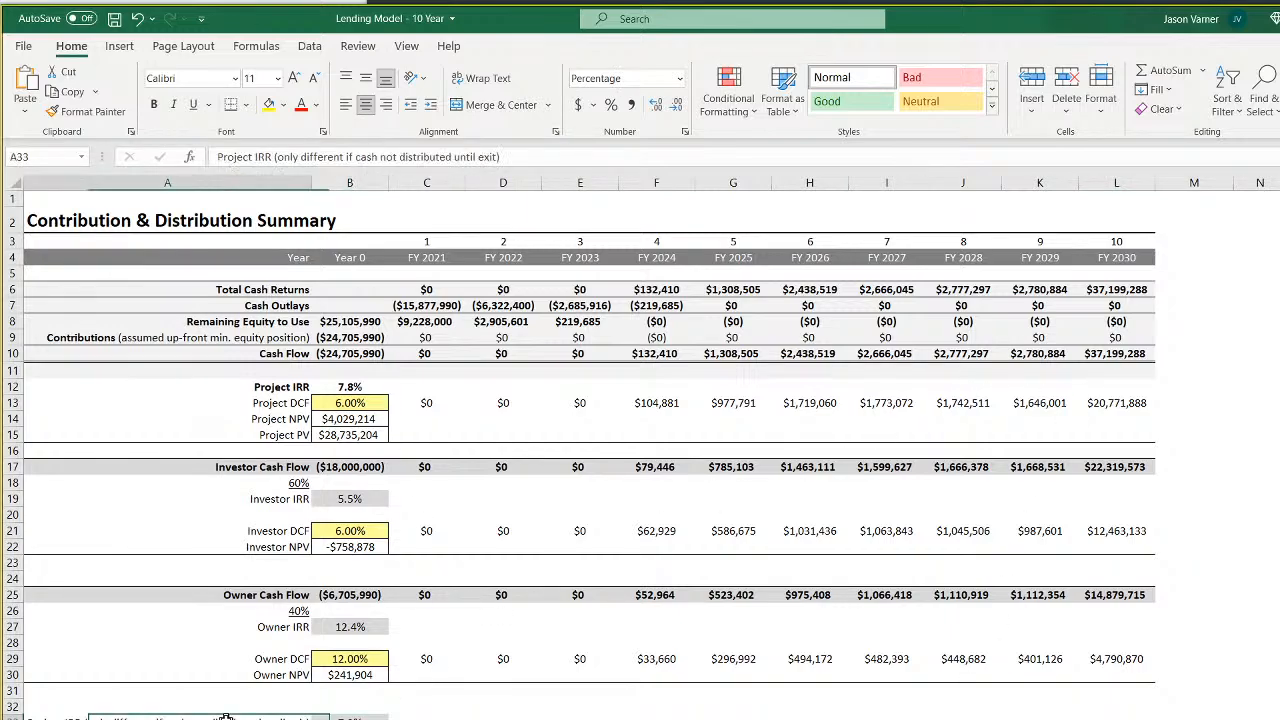
drag(226, 717, 1110, 714)
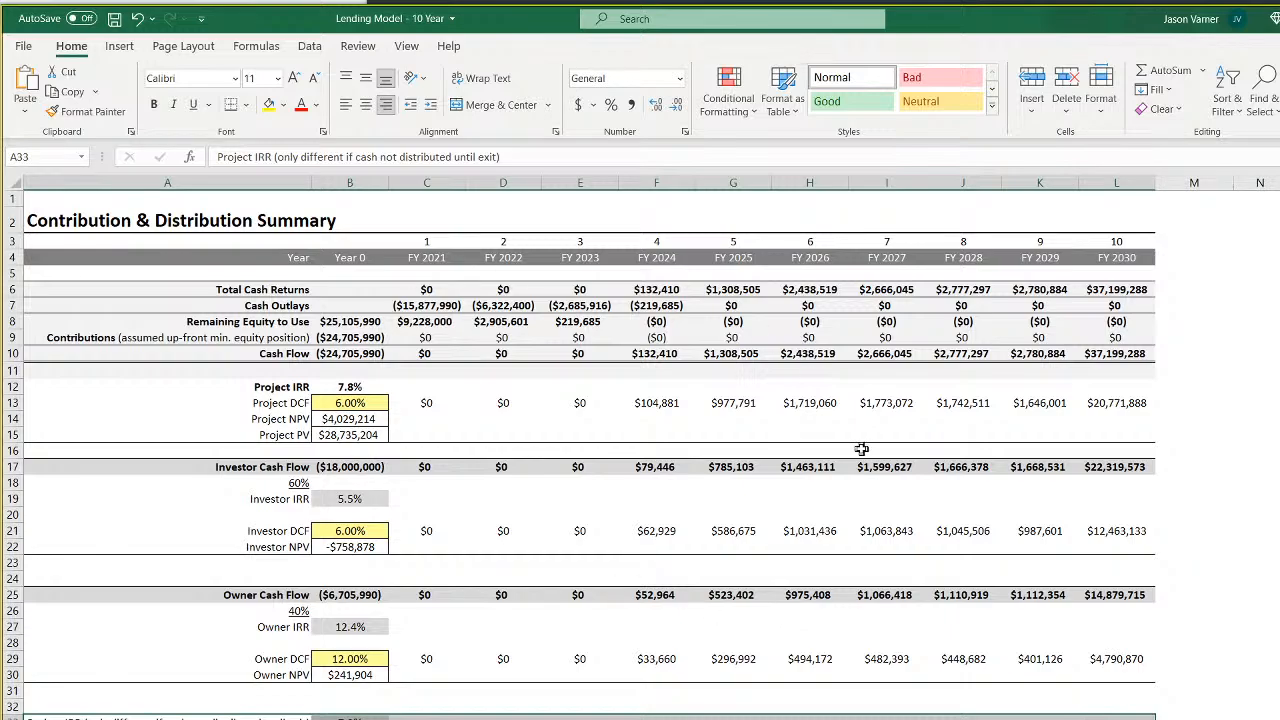
drag(232, 717, 1118, 717)
Set Distribute Excess Cash? to Yes on the Control sheet
click(355, 719)
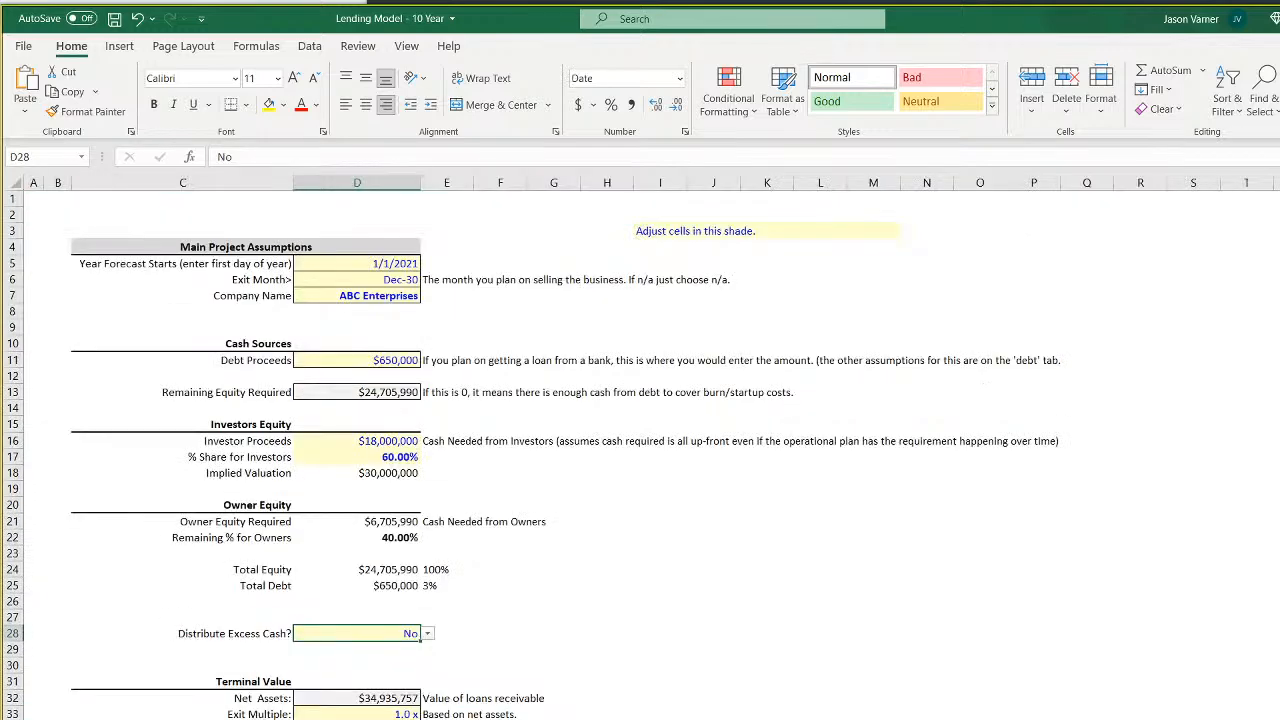
click(427, 634)
click(410, 648)
On the loan assumptions sheet, set Loan Type 1 Loans Added per Month for Year 1 (2021) to 20
click(900, 719)
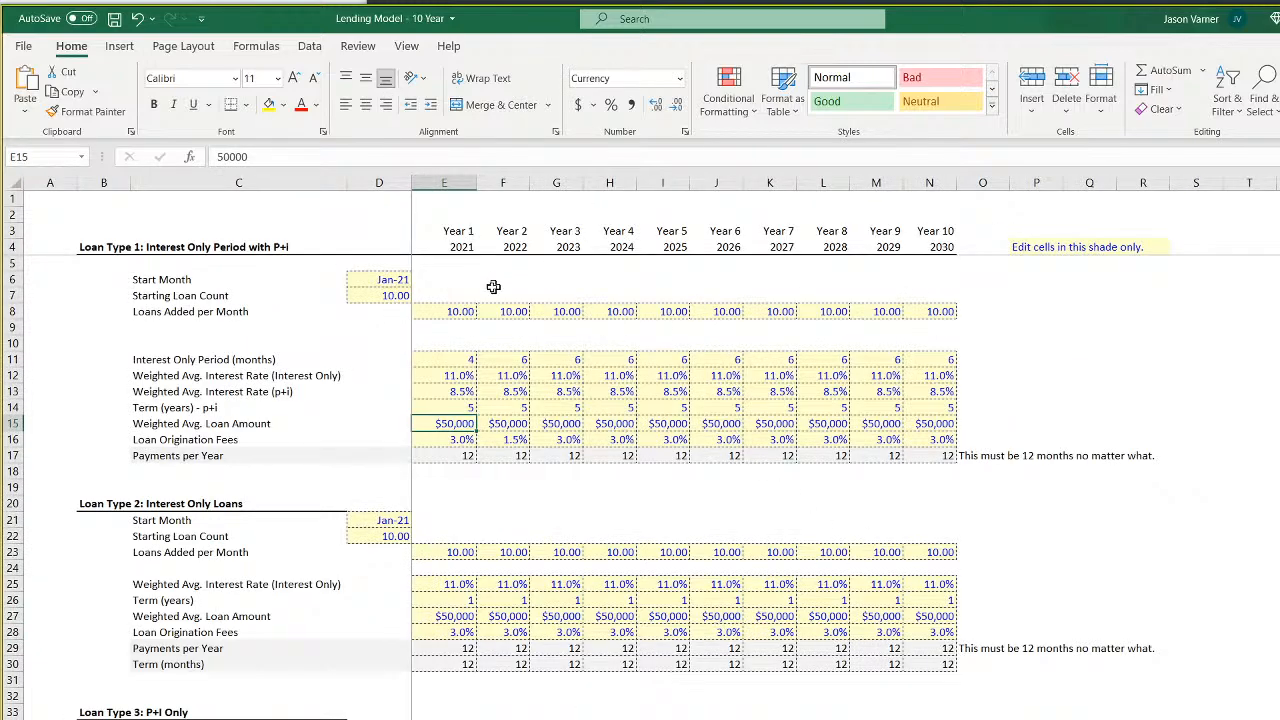
click(461, 312)
click(393, 295)
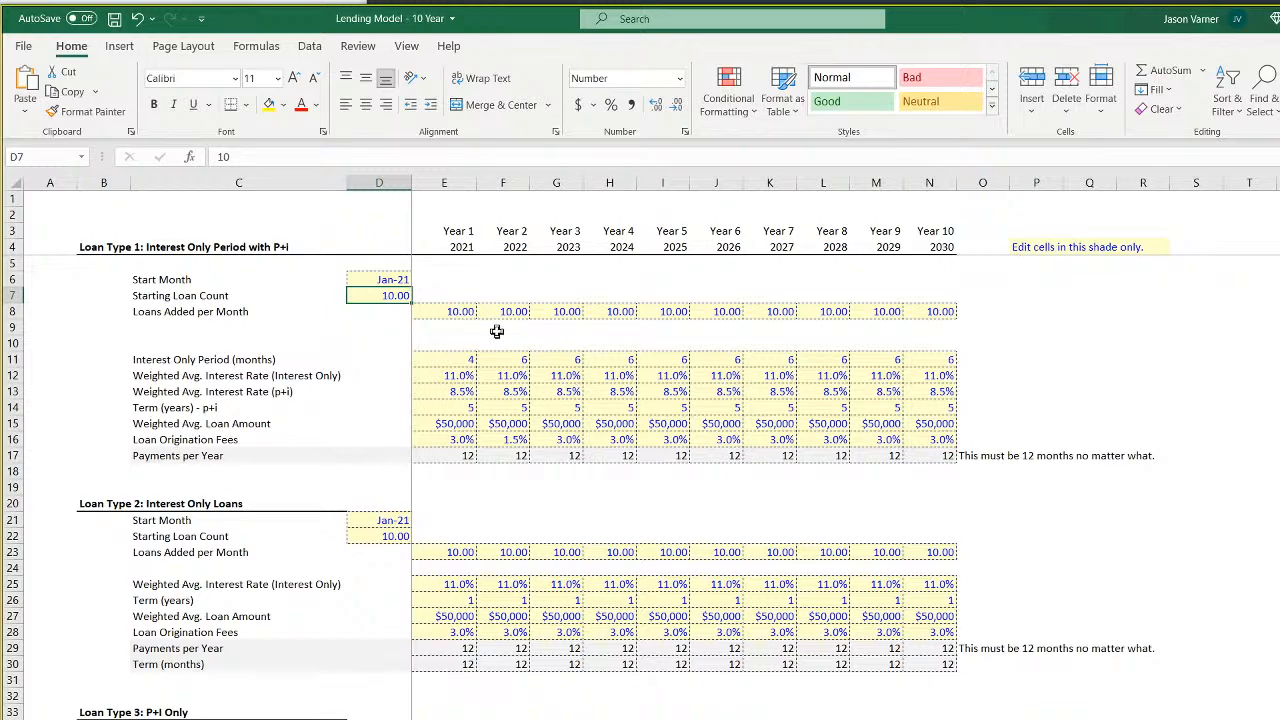
click(460, 313)
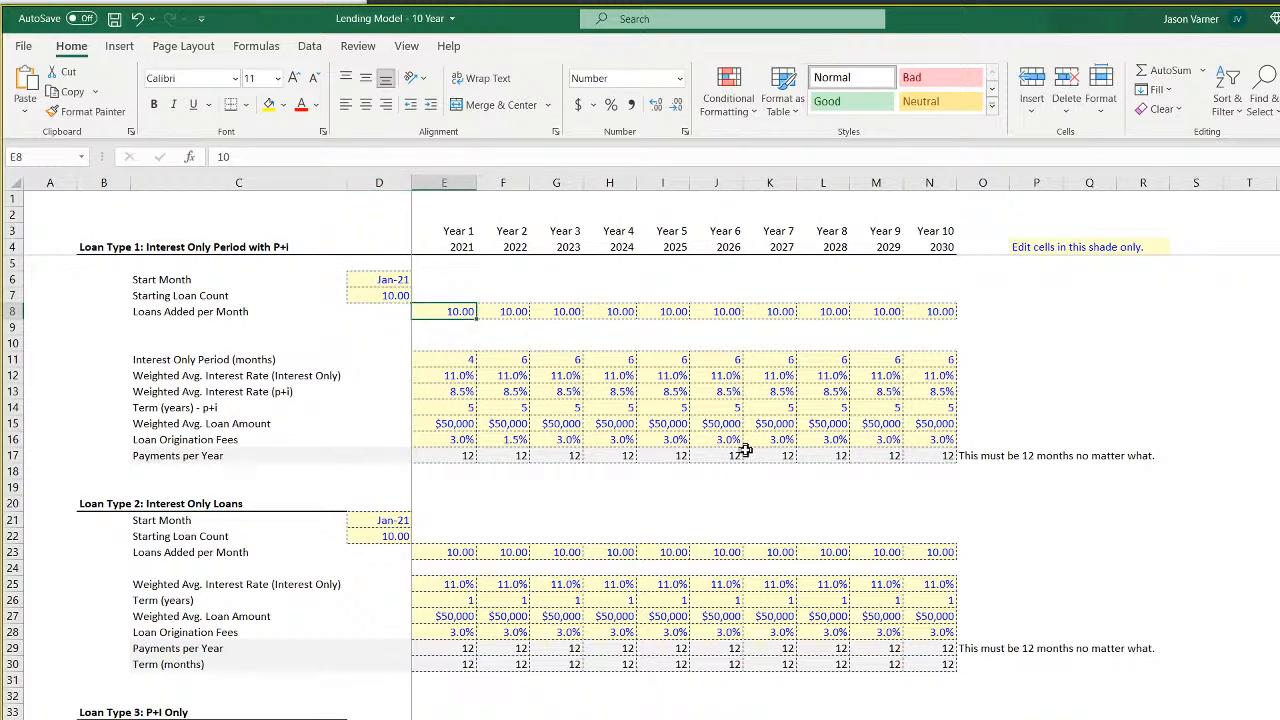
text(20)
key(Return)
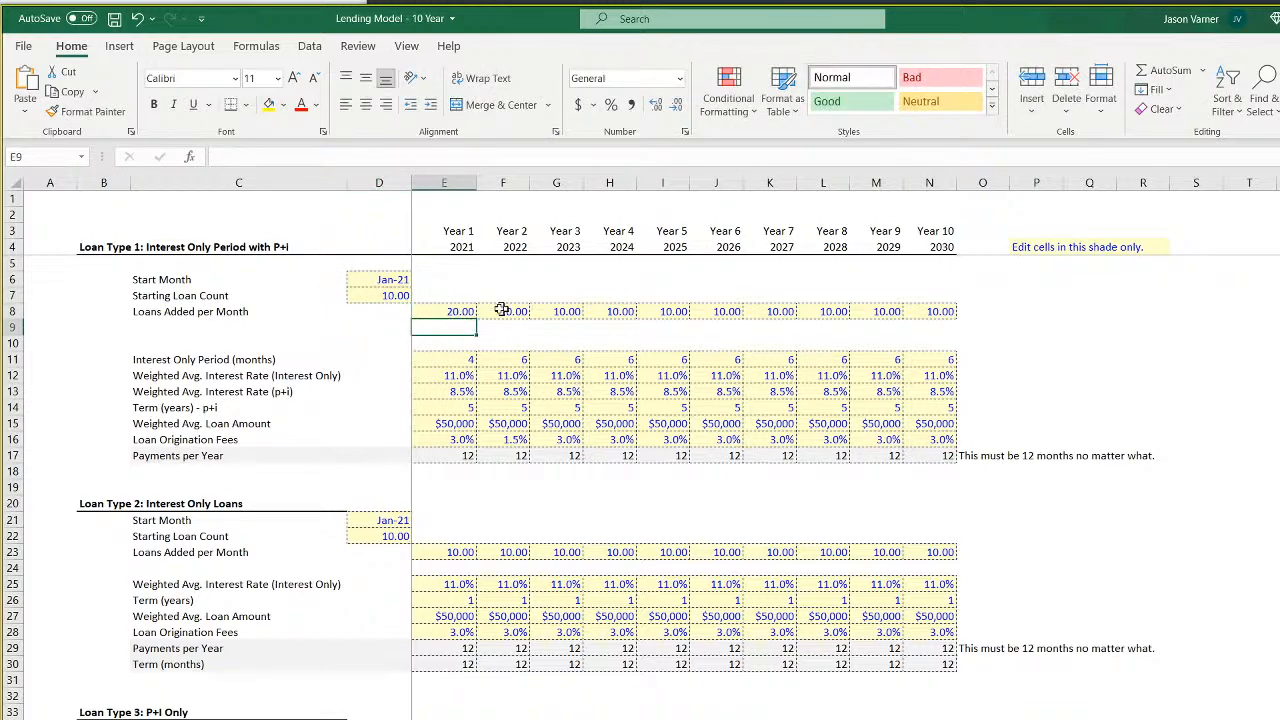
Fill the 20 loans per month across 2022 to 2030 and check the Year 0 Cash Flow on the Contribution & Distribution Summary
click(455, 310)
drag(477, 320, 941, 330)
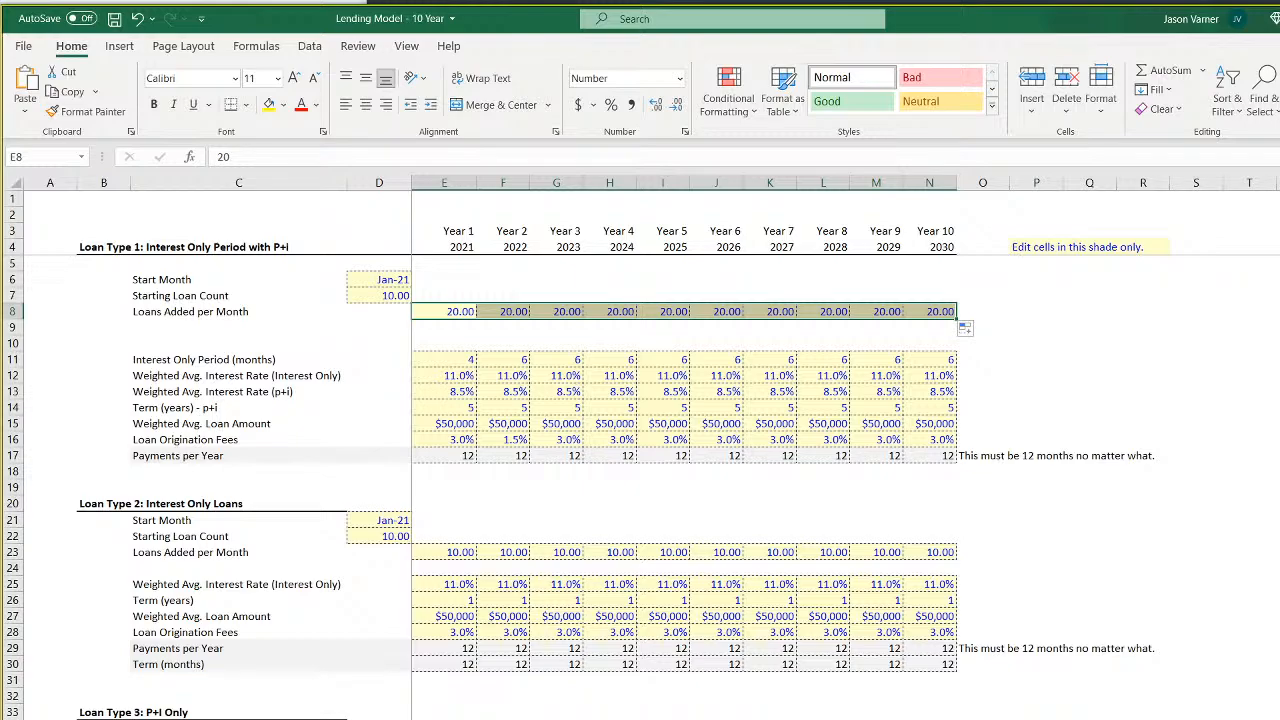
click(492, 712)
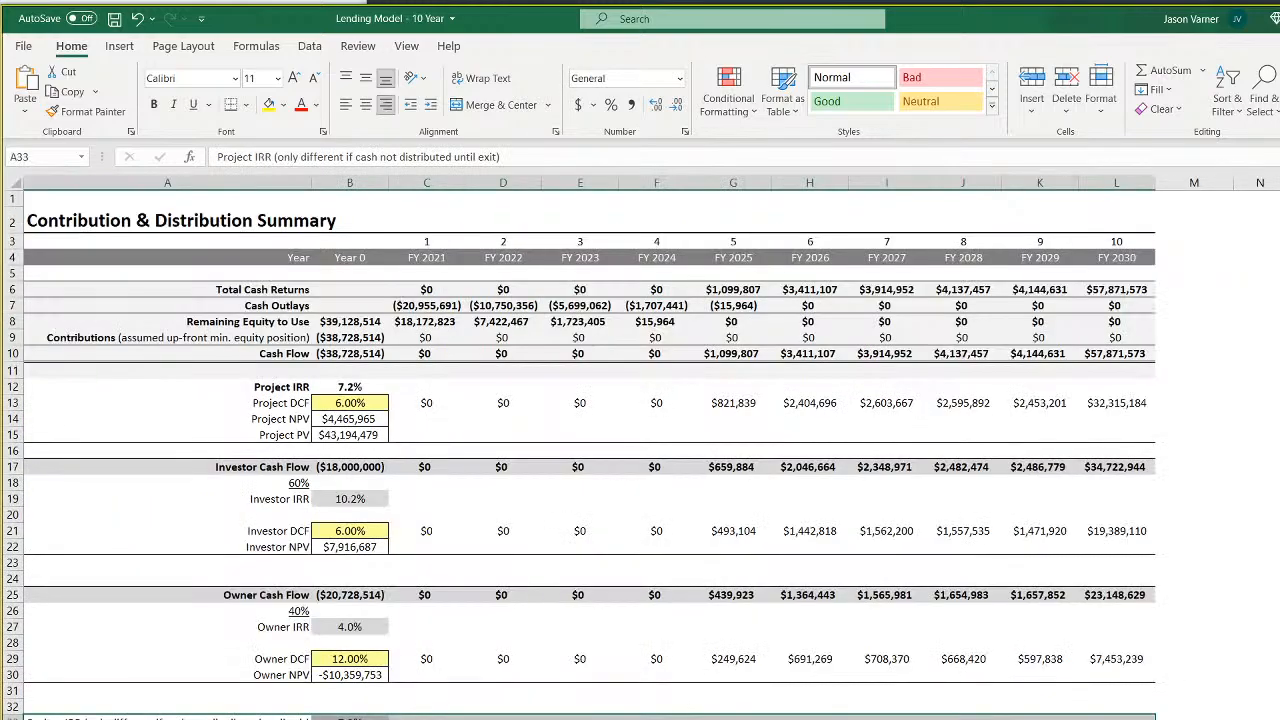
click(345, 353)
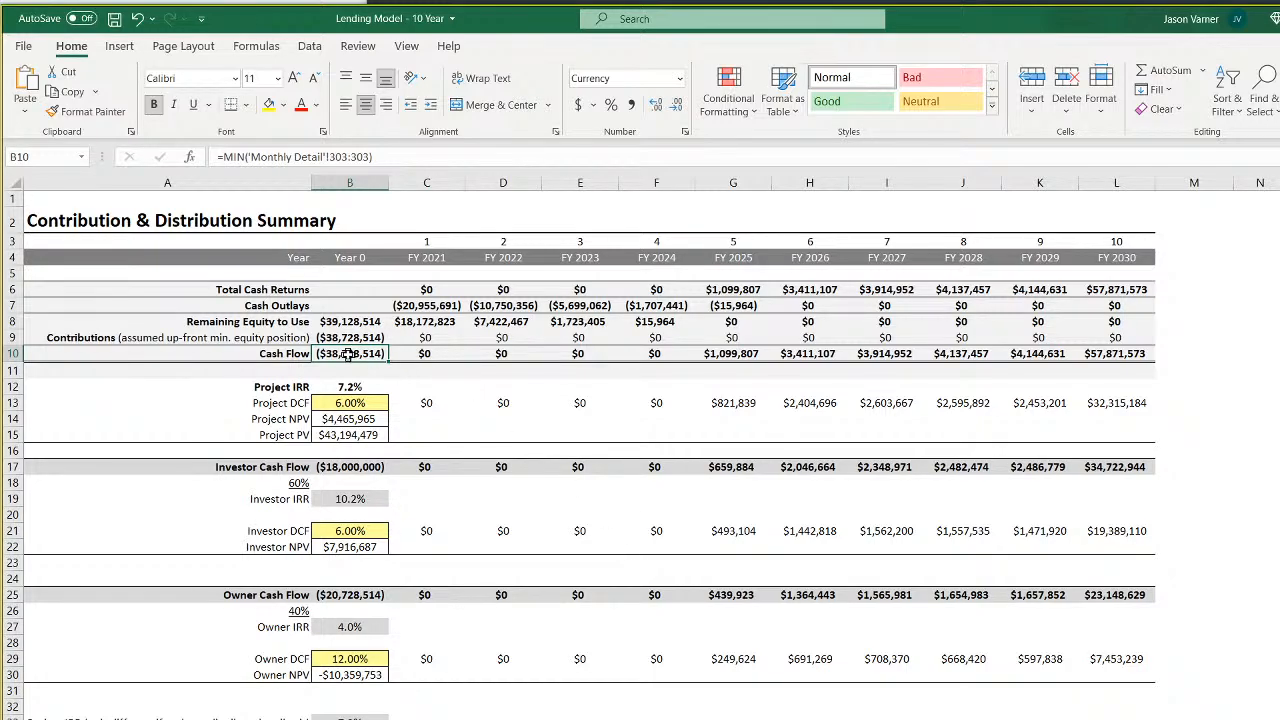
Undo the Loans Added per Month fill across 2022 to 2030 and recheck the Contribution & Distribution Summary
click(137, 18)
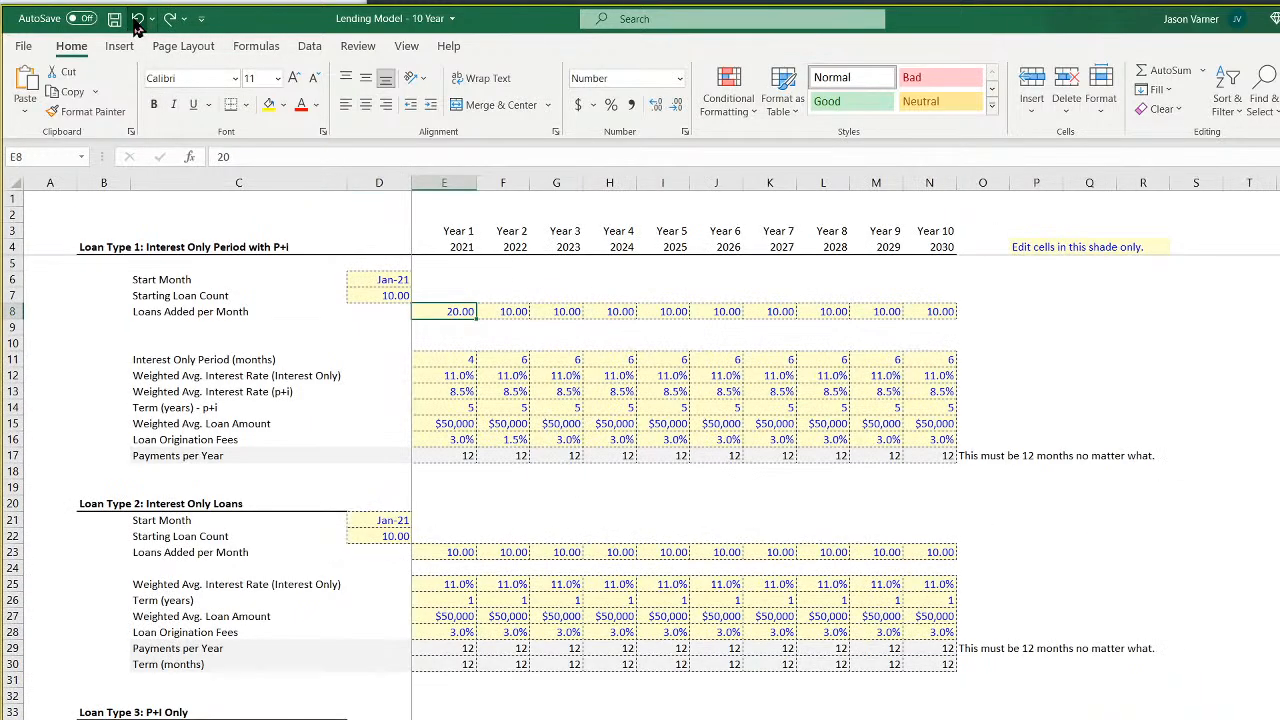
key(ctrl+Page_Down)
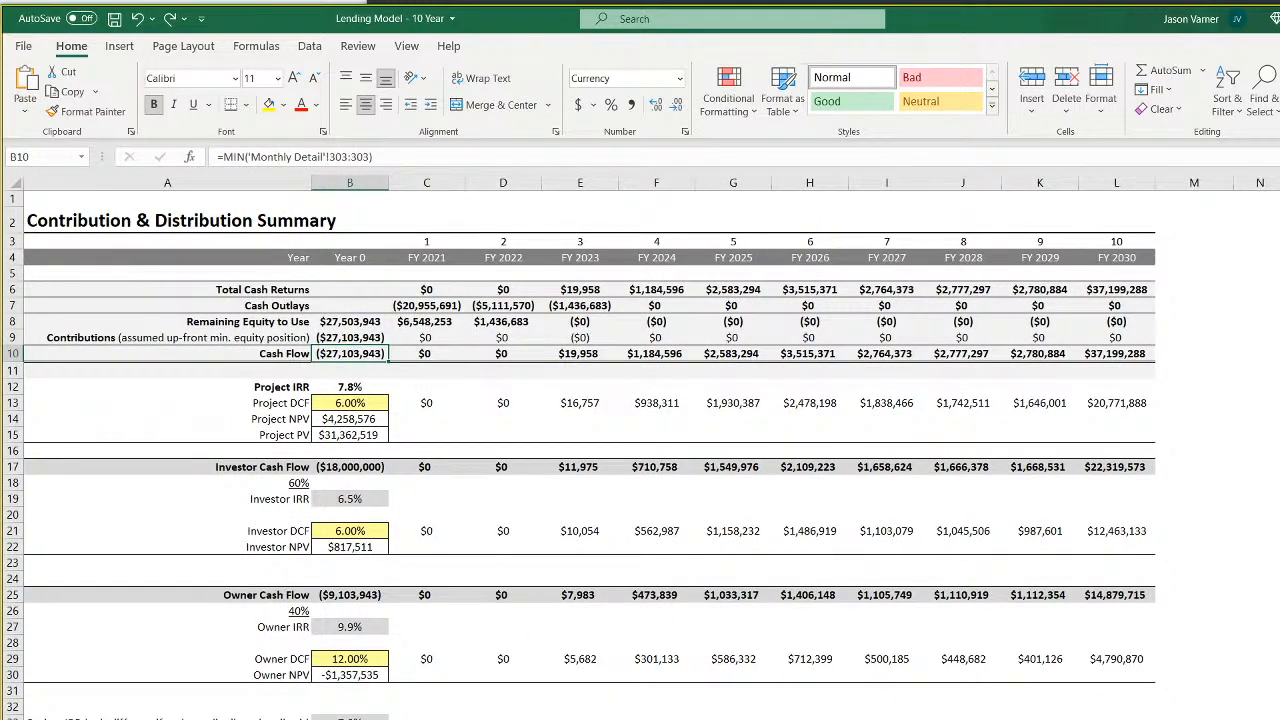
Return to the loan assumptions sheet and review the Loan Type 2 and Loan Type 3 inputs and the percentage in D49
key(ctrl+Page_Up)
key(ctrl+Page_Up)
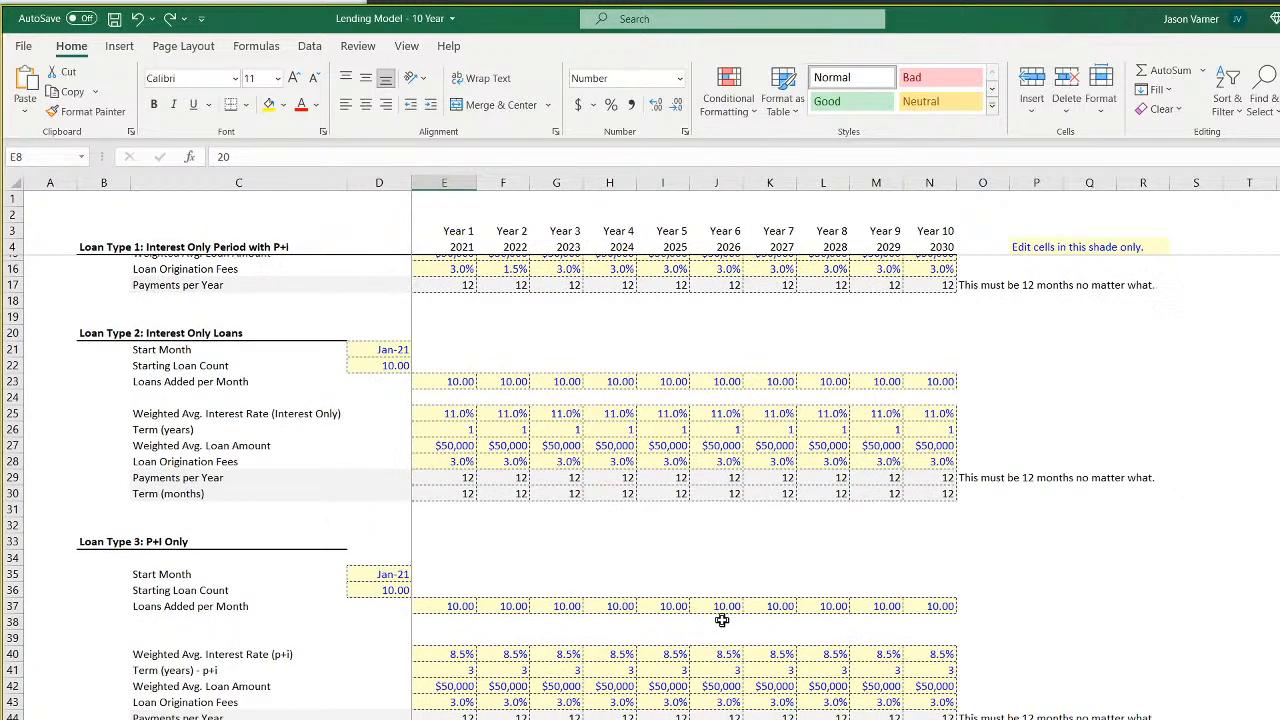
scroll(722, 620, down, 4)
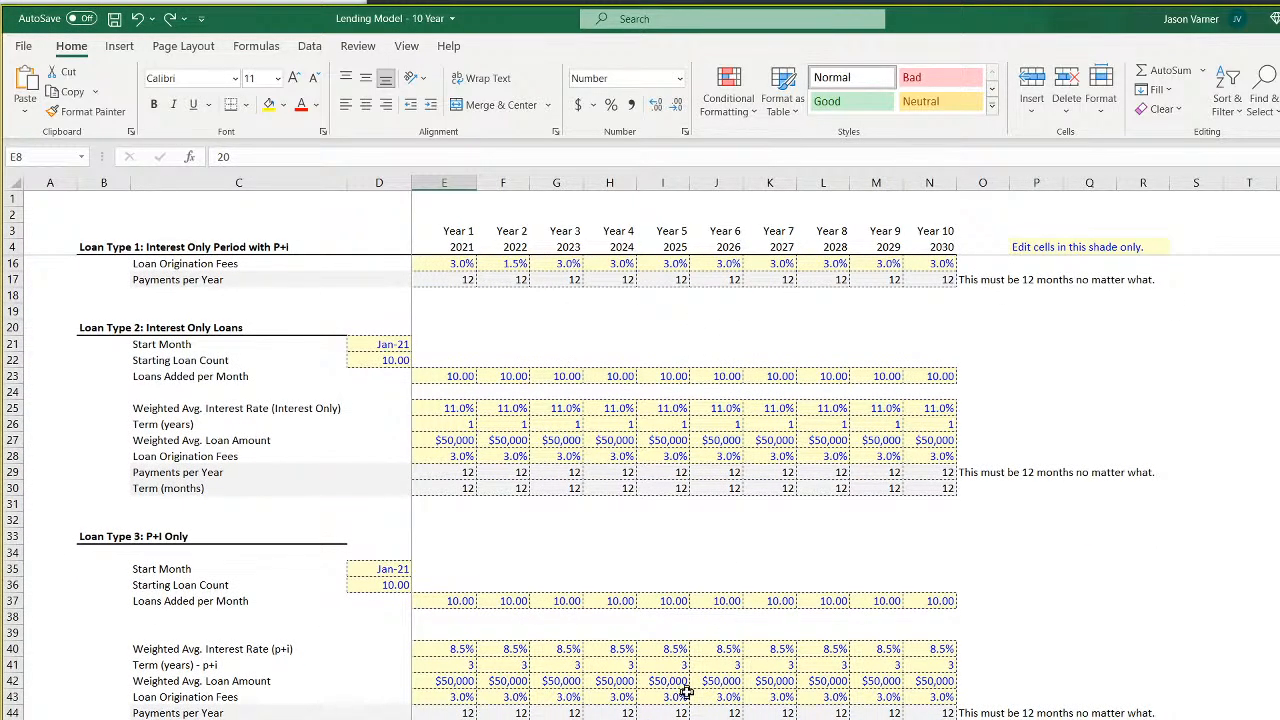
click(379, 719)
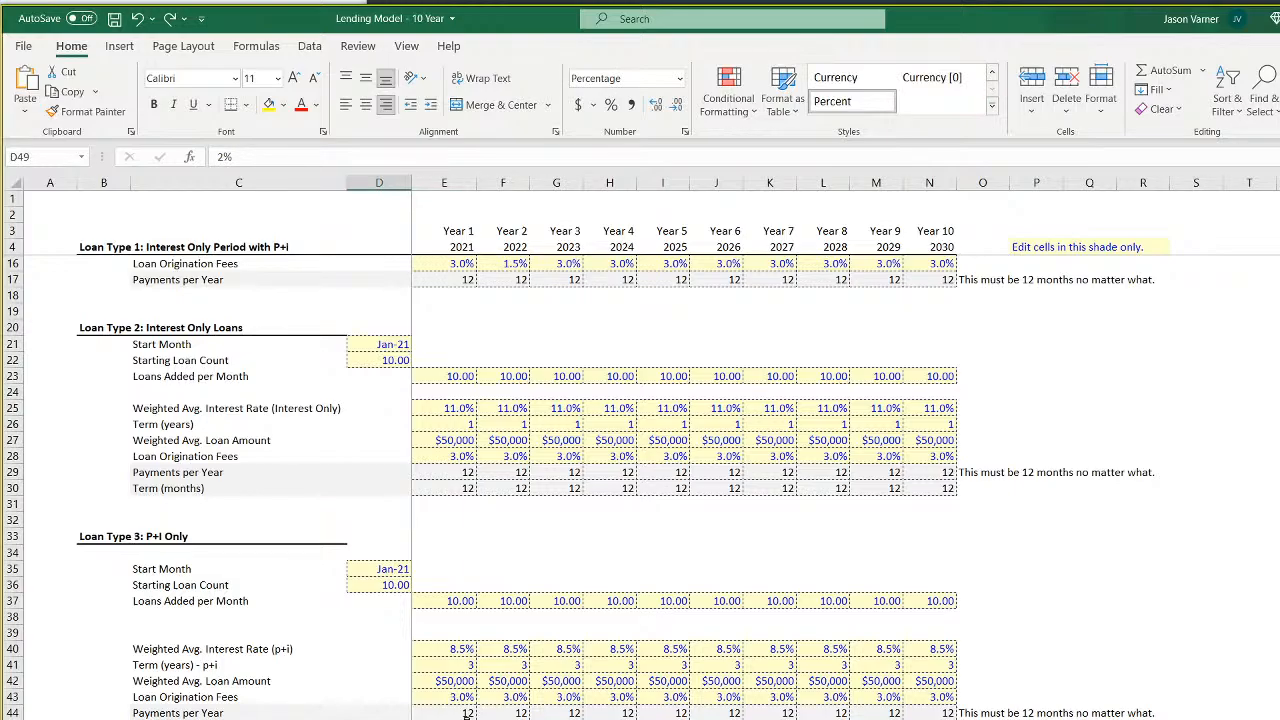
scroll(466, 700, up, 1)
scroll(466, 700, down, 1)
scroll(600, 450, up, 4)
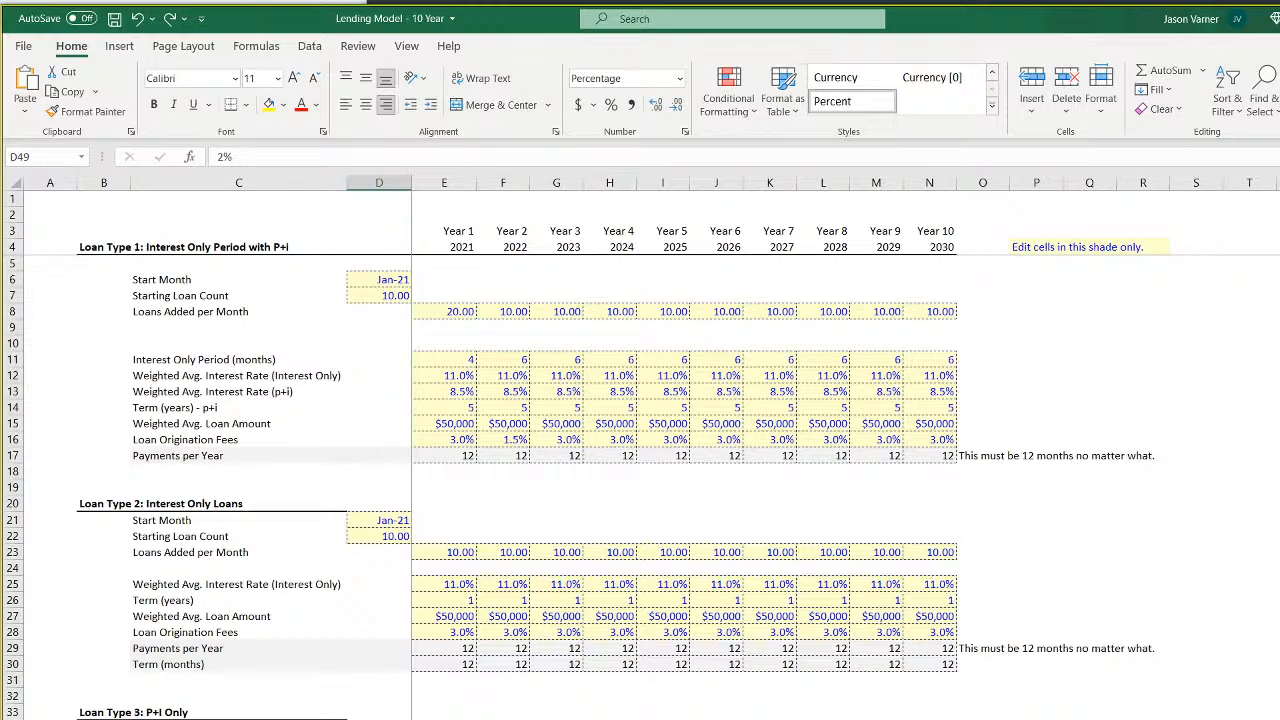
Look through the Contribution & Distribution Summary and the monthly Cash Flow Statement, ending on the monthly Income Statement
key(ctrl+Page_Down)
key(ctrl+Page_Down)
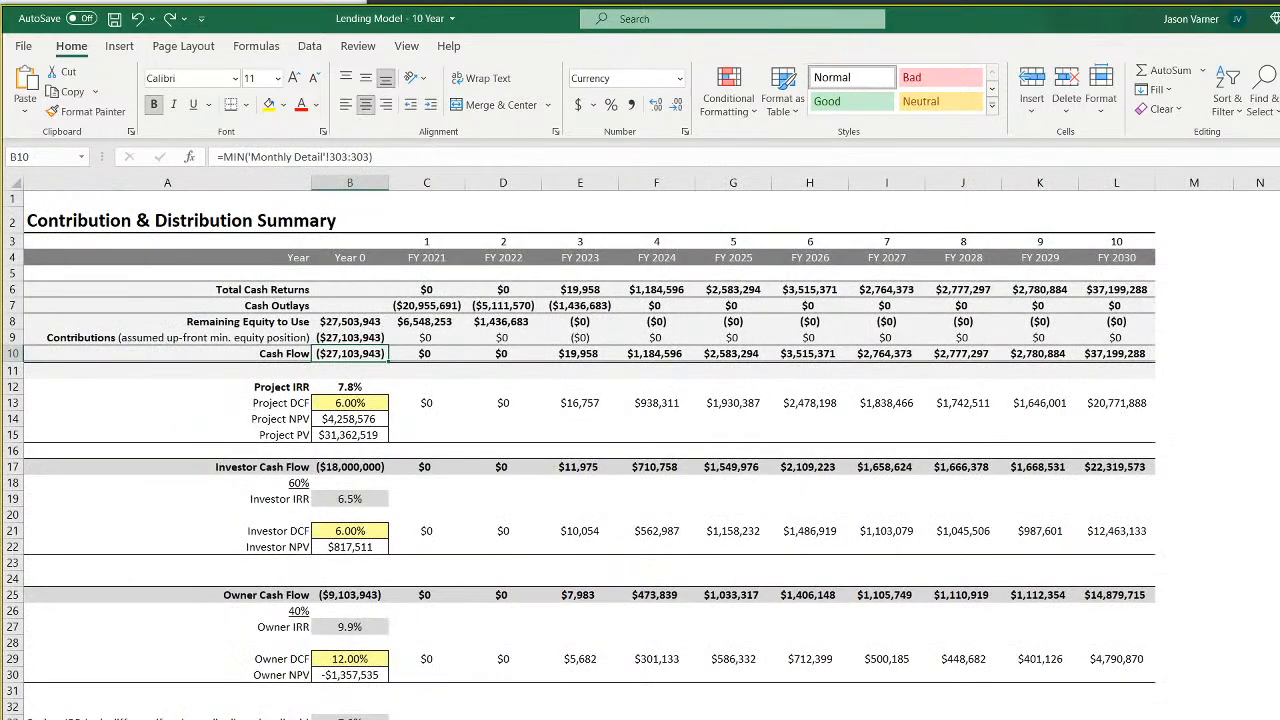
key(ctrl+Page_Down)
key(ctrl+Page_Down)
key(ctrl+Page_Down)
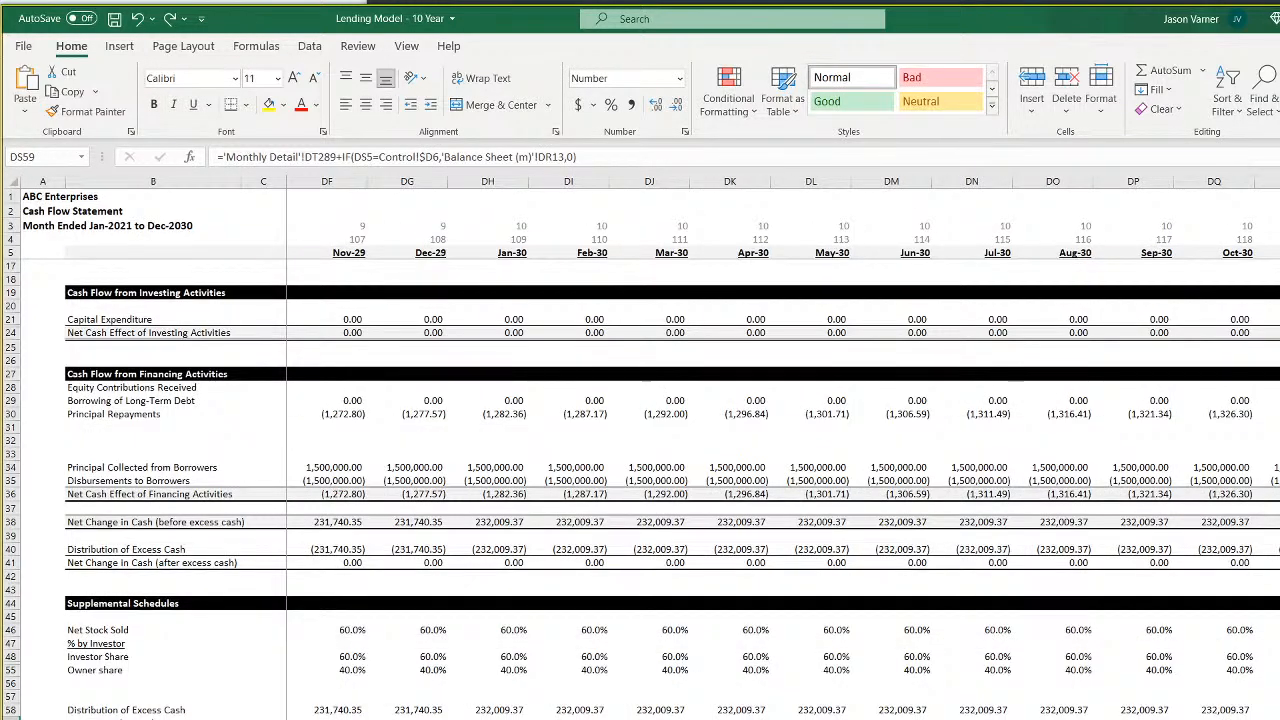
key(ctrl+Page_Up)
key(ctrl+Page_Up)
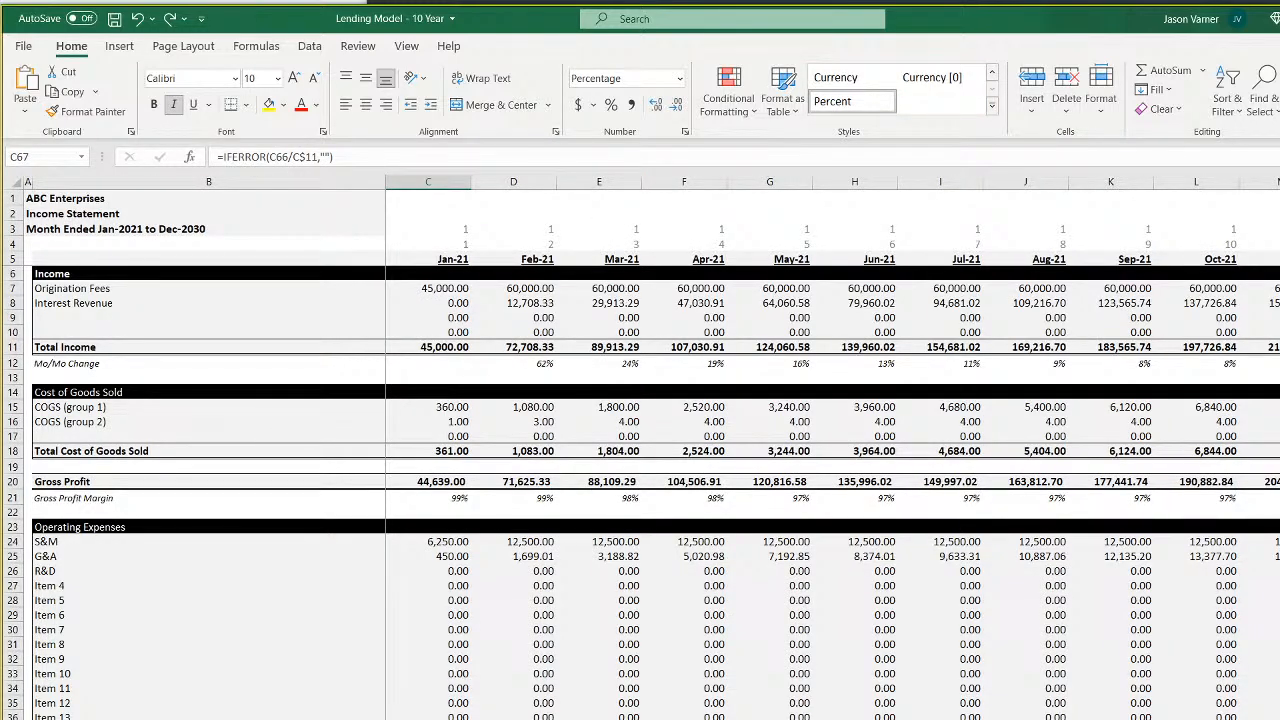
Create a copy of the monthly Income Statement sheet within the Lending Model - 10 Year workbook
right_click(718, 718)
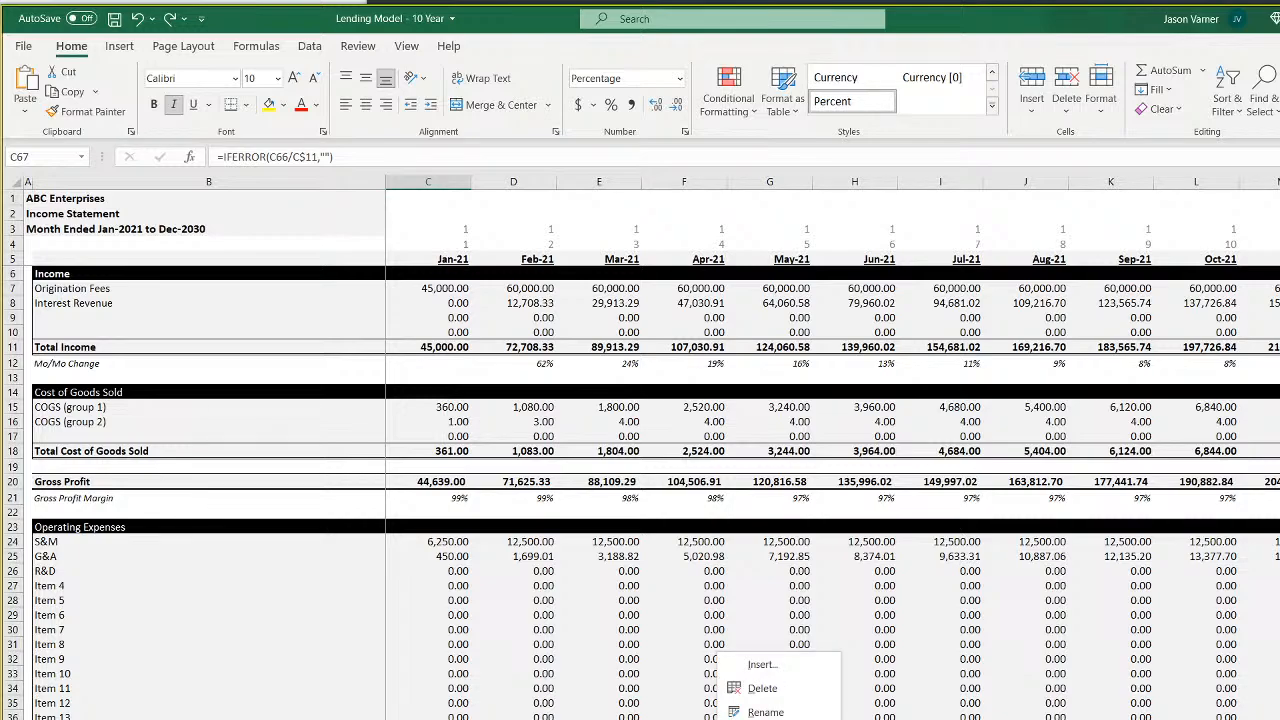
click(776, 719)
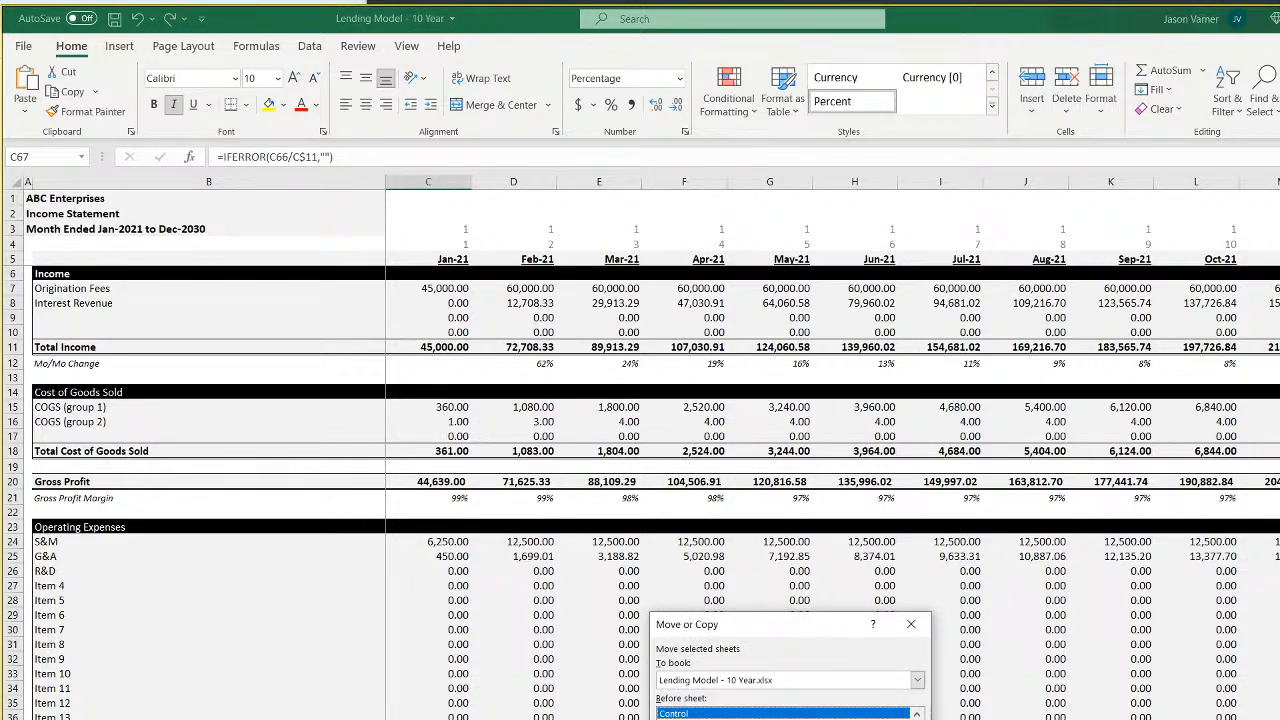
scroll(784, 715, down, 2)
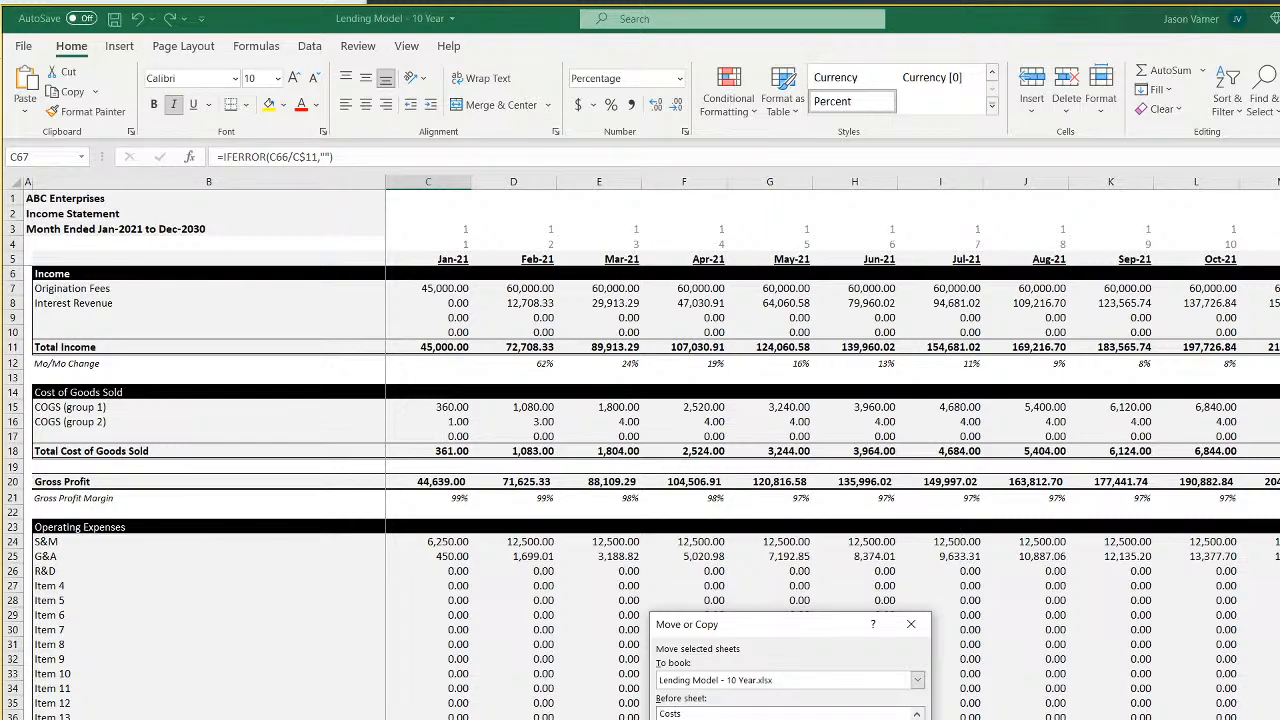
scroll(784, 714, down, 1)
key(Return)
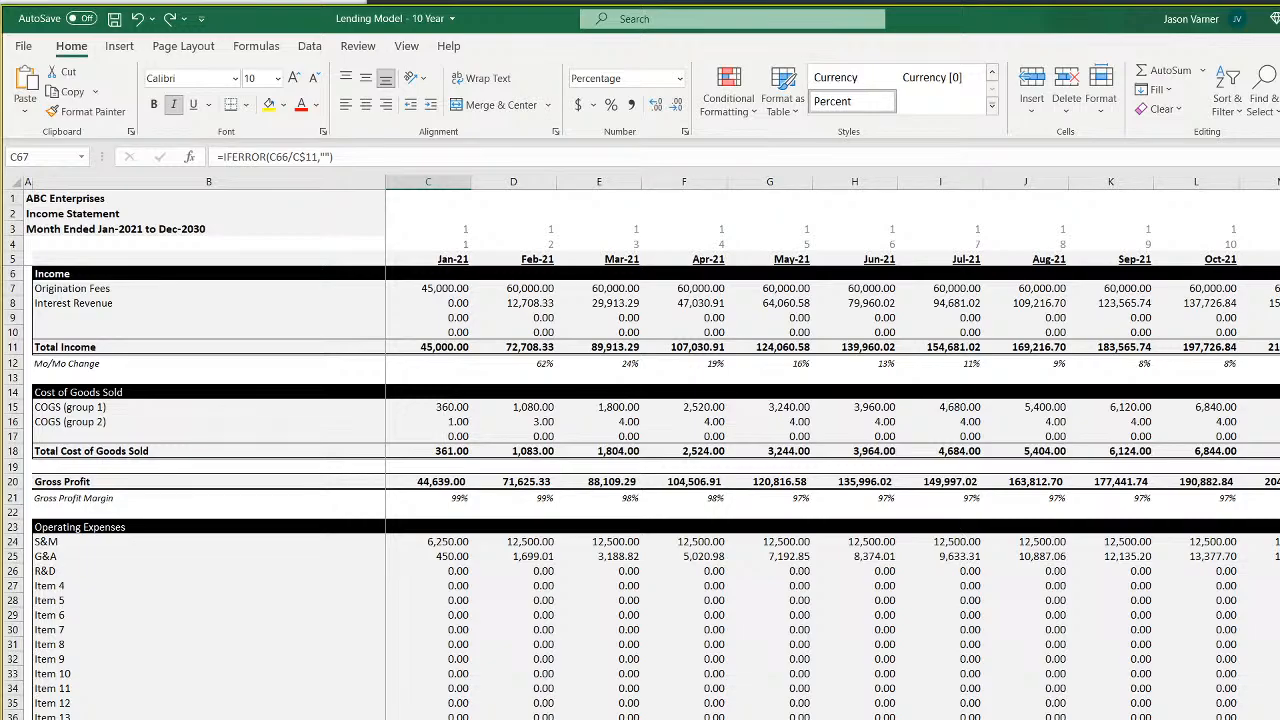
Clear the contents and formatting of columns M through DR on the copied Income Statement
scroll(832, 450, right, 20)
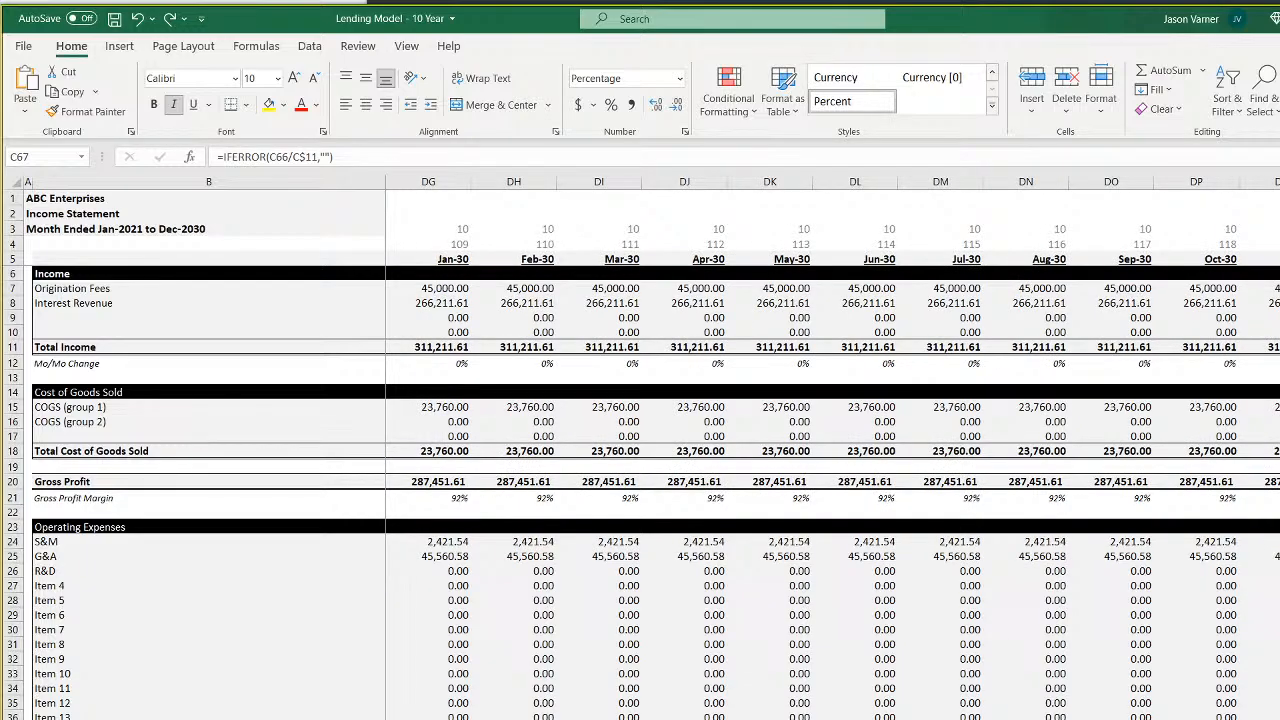
drag(1278, 181, 1276, 213)
click(1162, 109)
click(1200, 152)
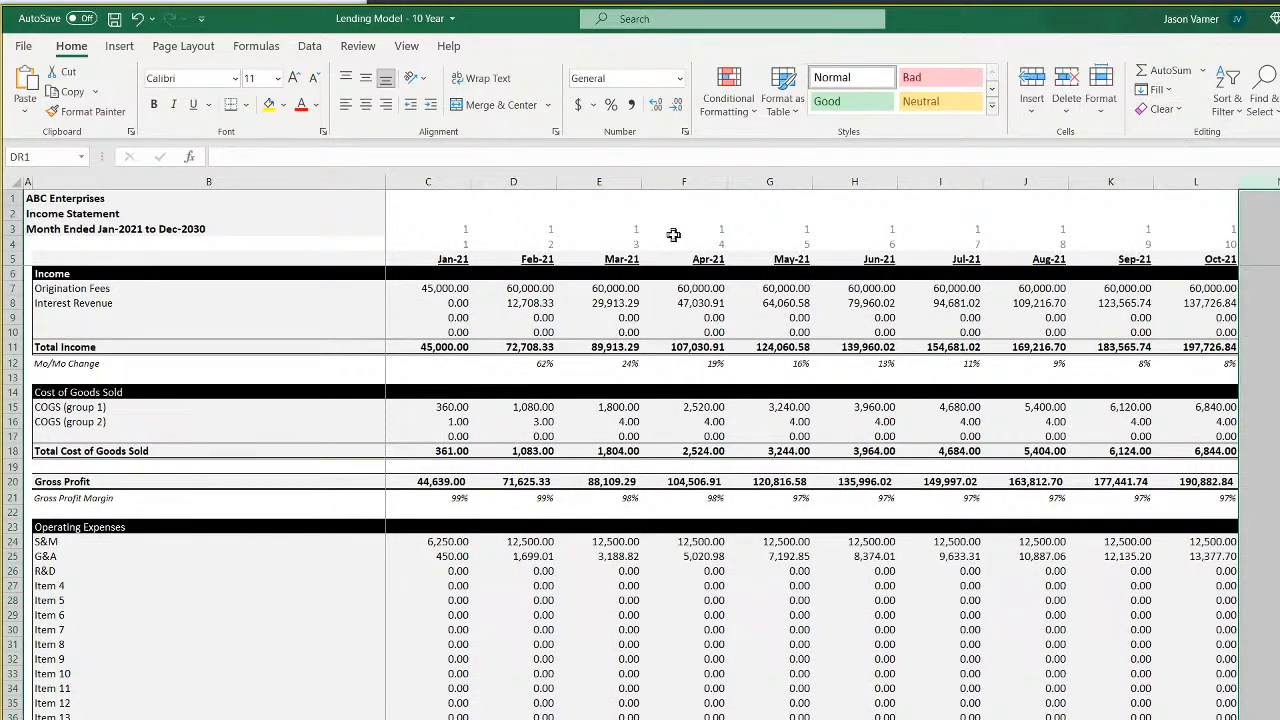
Examine the year formula in L3 and the period counter formulas in C4 to E4 of the copied Income Statement
click(1276, 248)
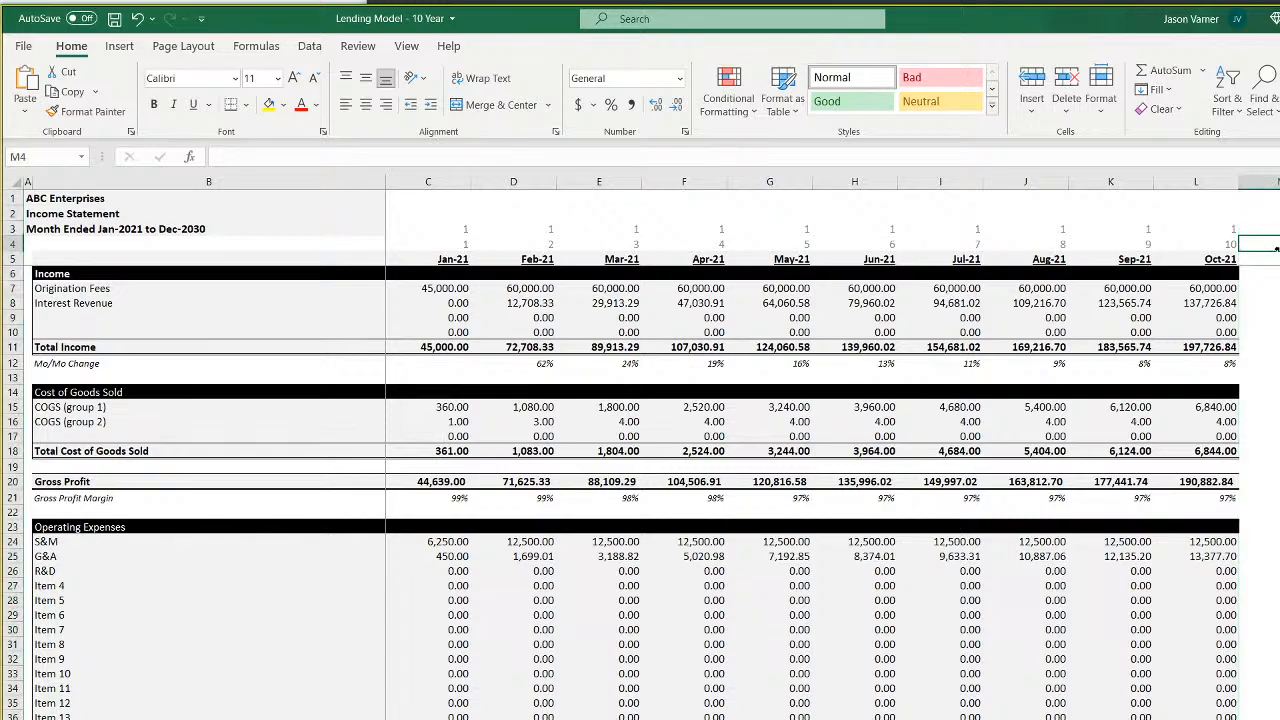
click(1275, 230)
mouse_move(1278, 236)
mouse_down()
mouse_move(403, 217)
mouse_move(1265, 243)
mouse_up()
click(1215, 229)
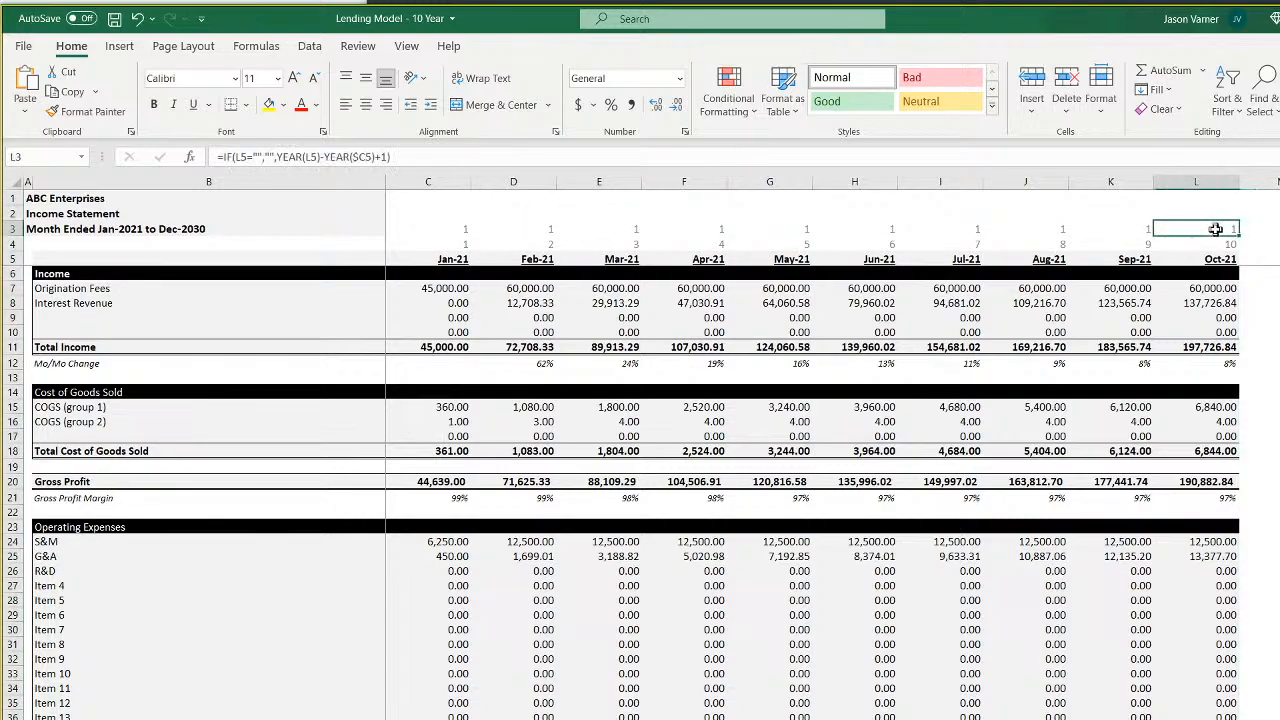
click(450, 243)
click(531, 246)
click(608, 246)
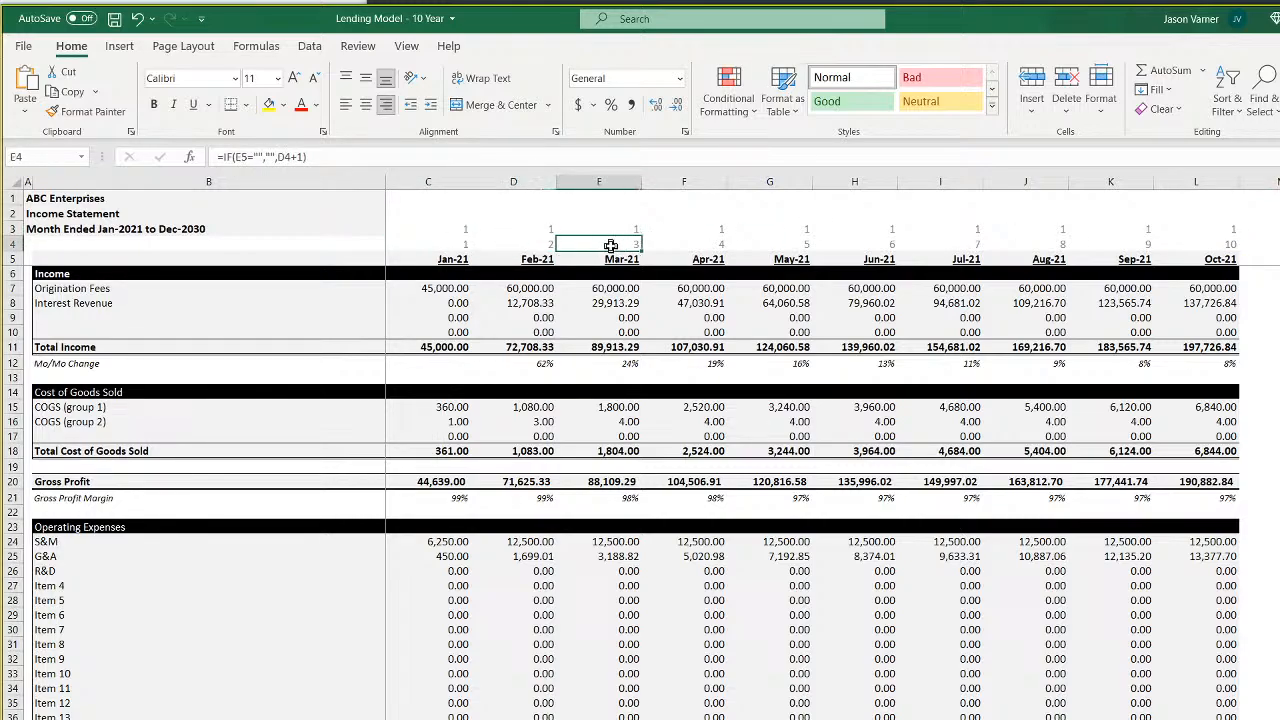
Clear the year numbers in row 3 from column C to M and check the period counters in C4 and D4
click(1265, 229)
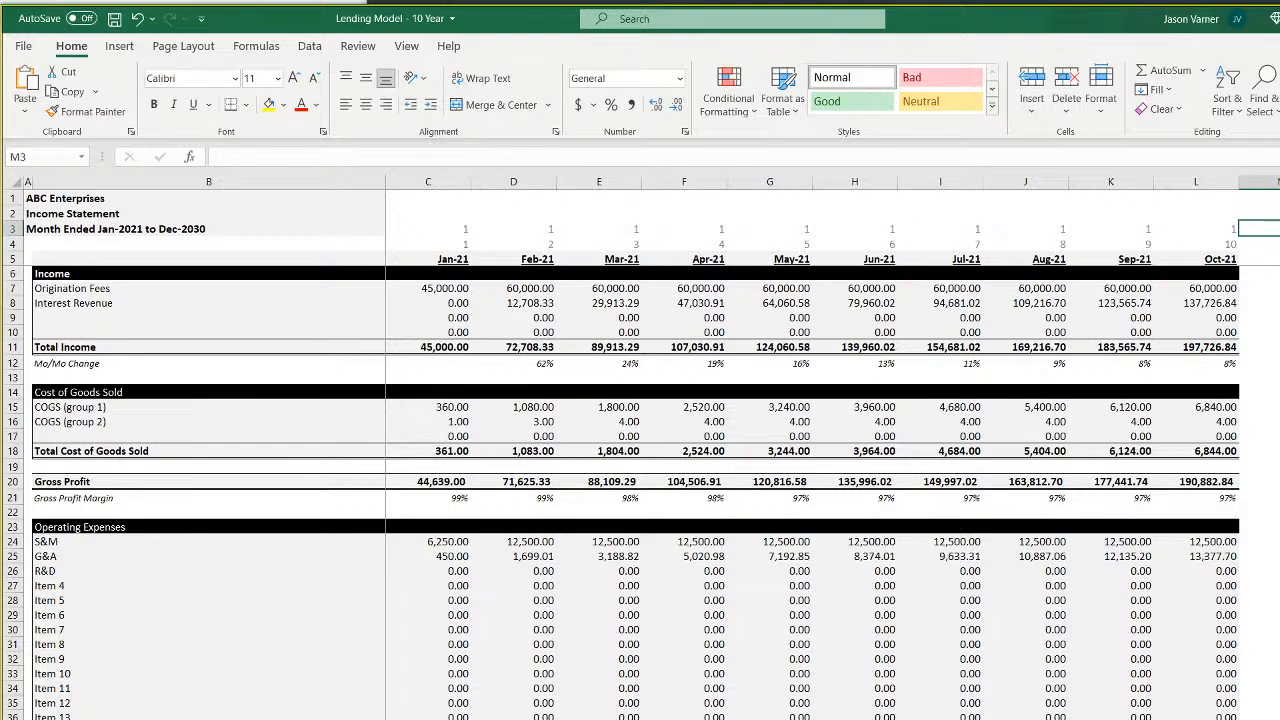
drag(1265, 229, 396, 235)
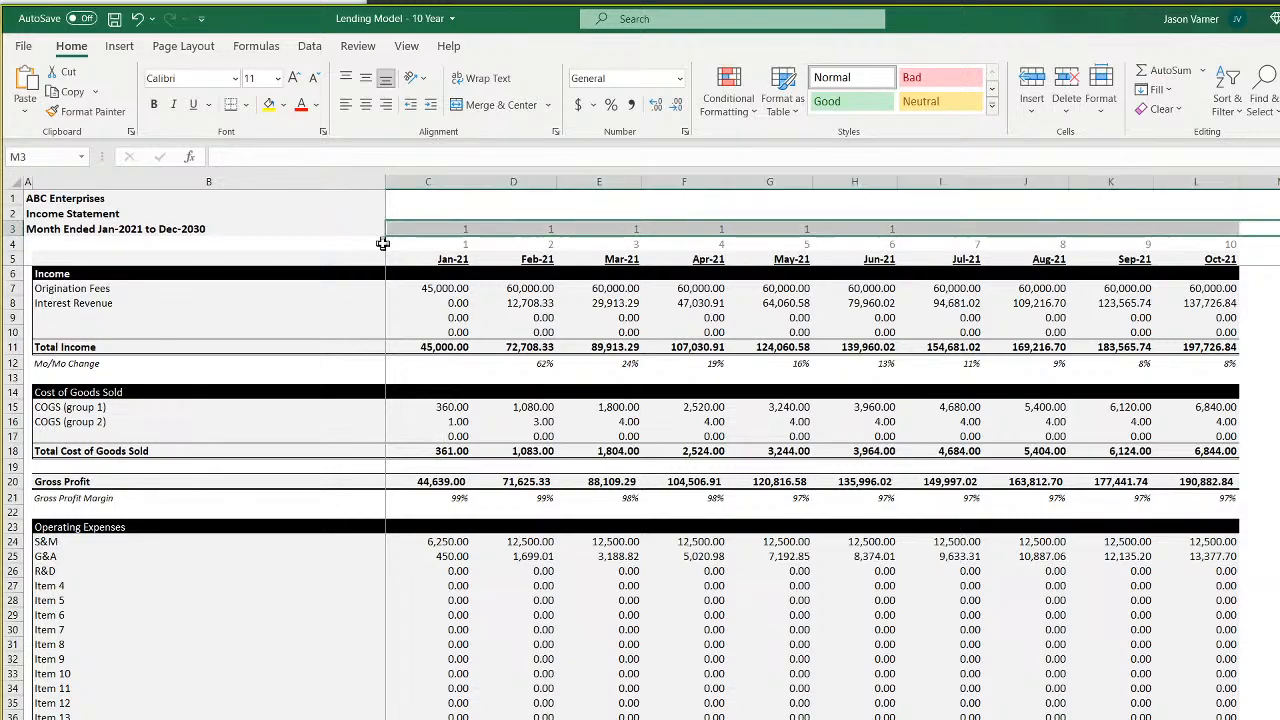
click(439, 246)
click(543, 250)
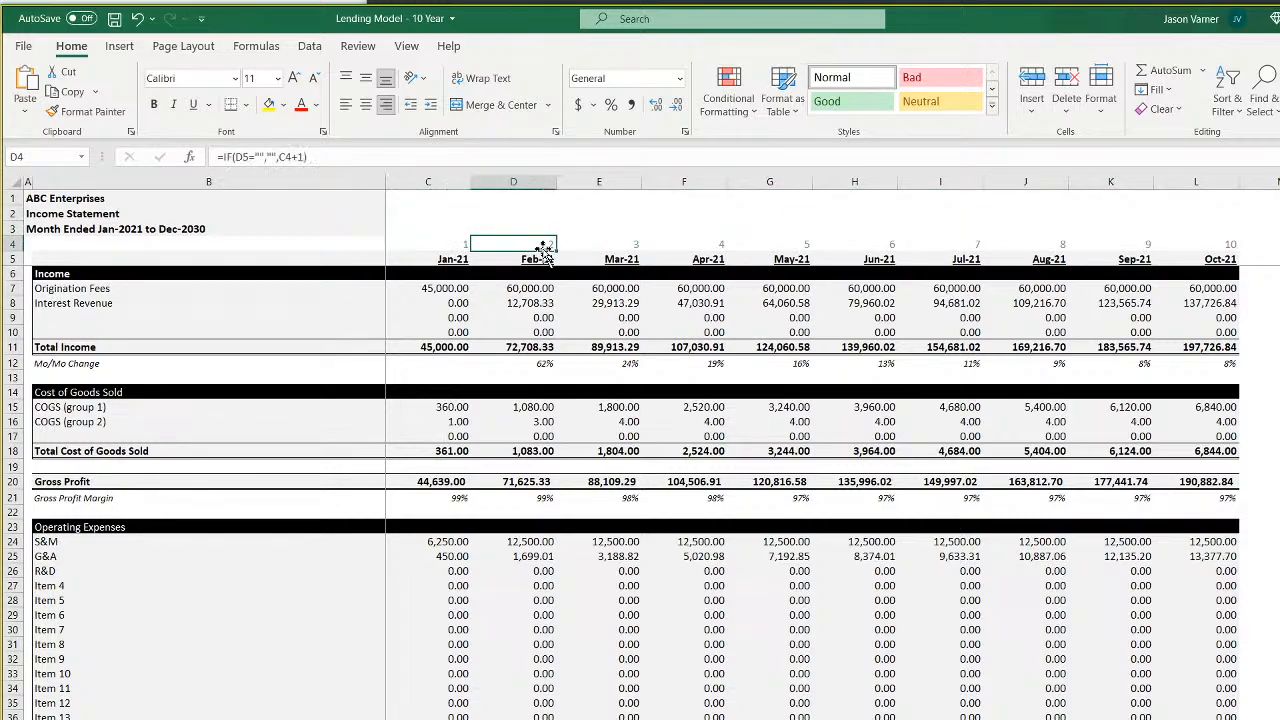
Change the "Month Ended" prefix in A3's heading formula to "Year Ended" and save the workbook
click(30, 229)
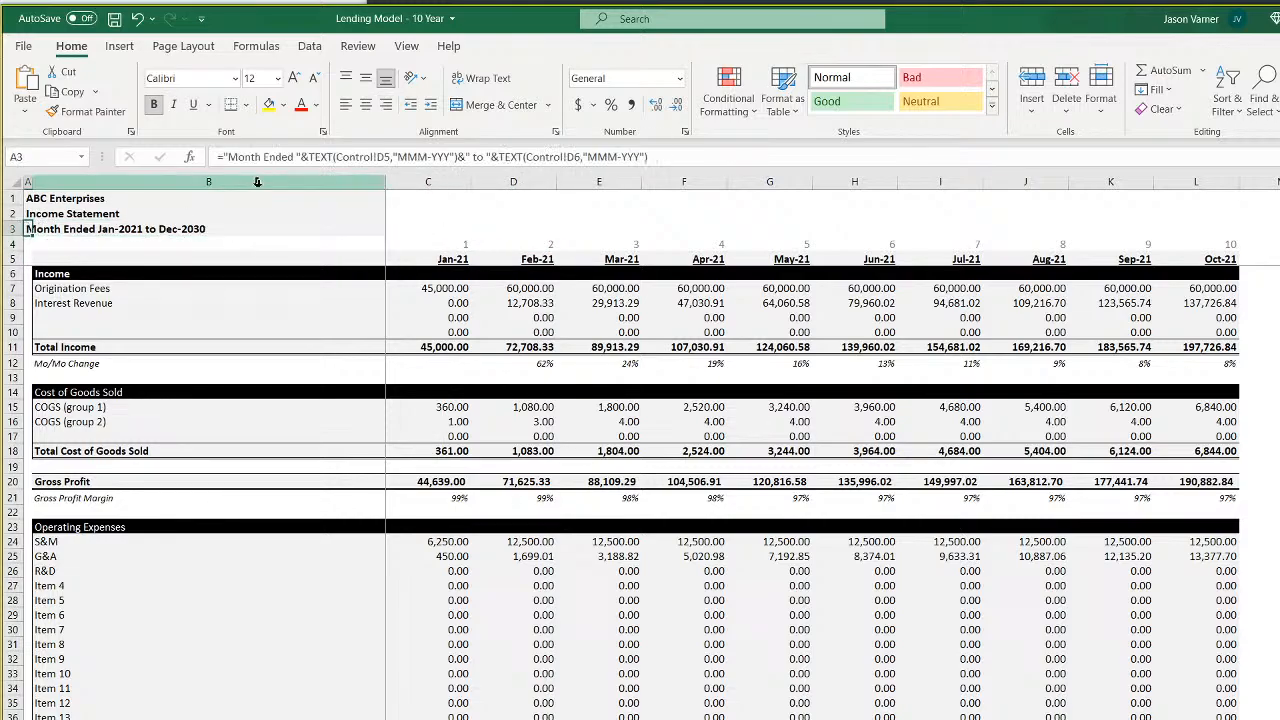
drag(295, 157, 228, 161)
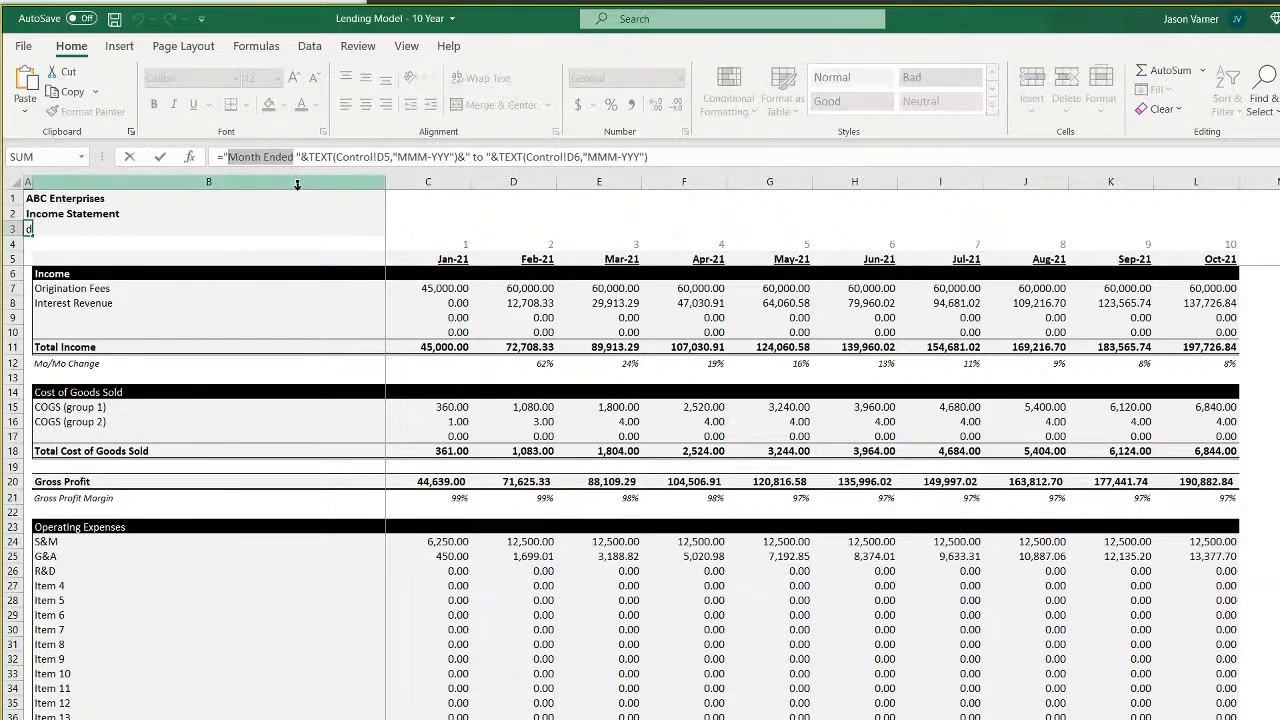
text(Year-)
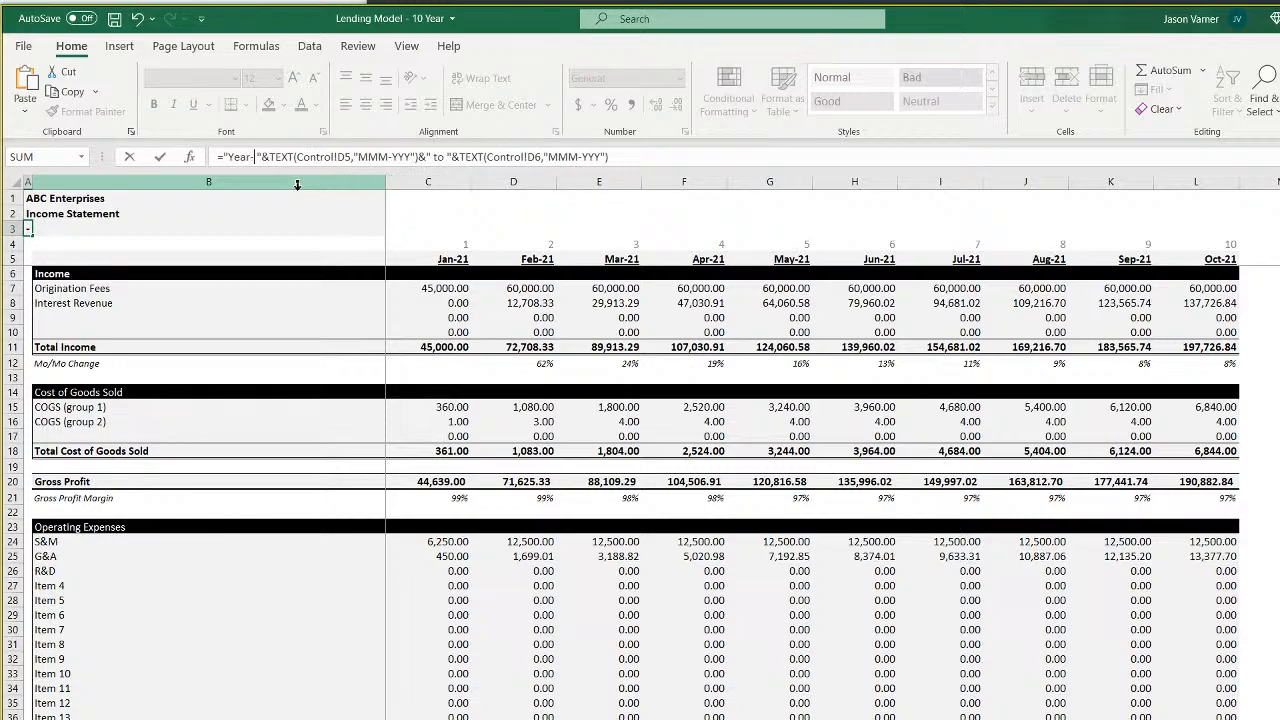
key(BackSpace)
text(Ended)
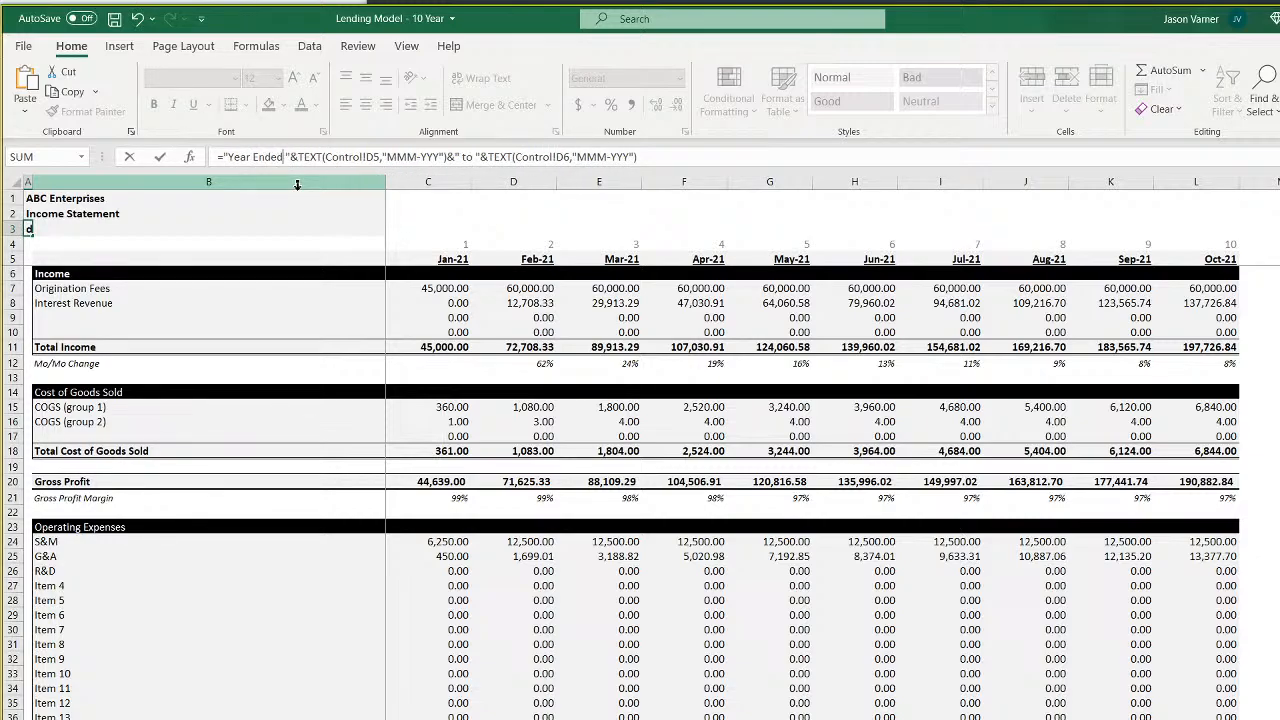
key(Return)
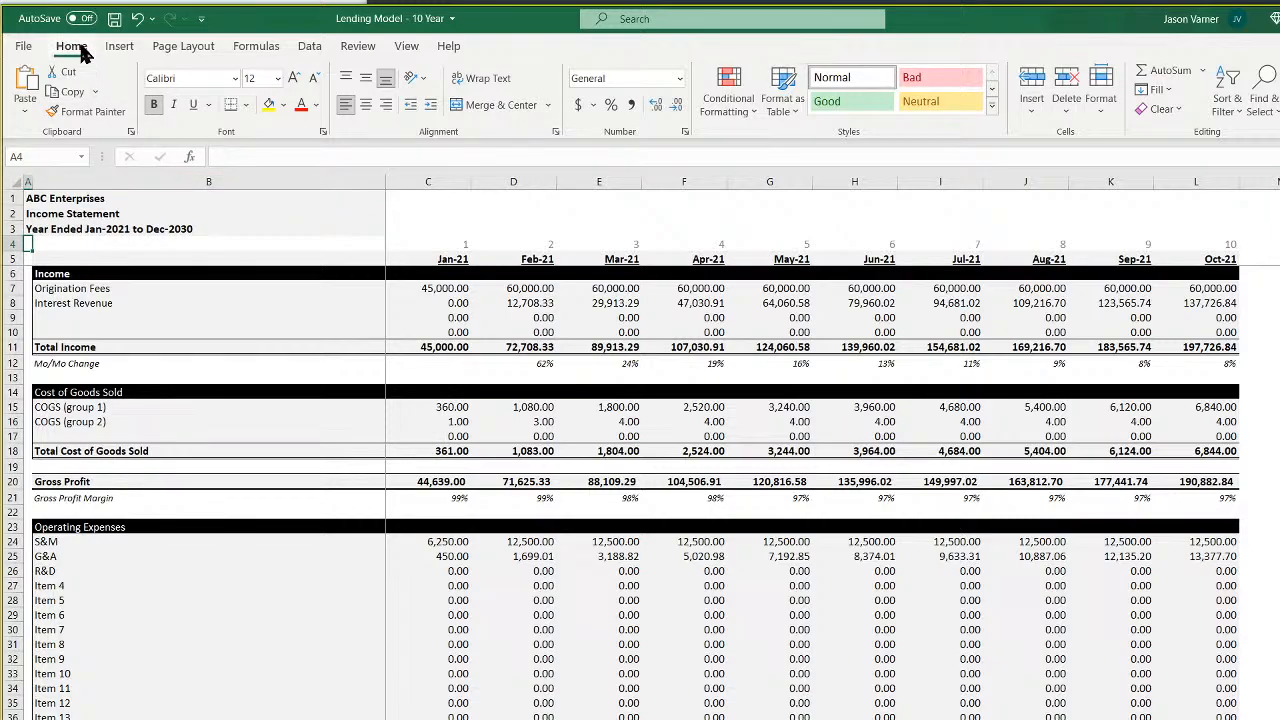
click(113, 18)
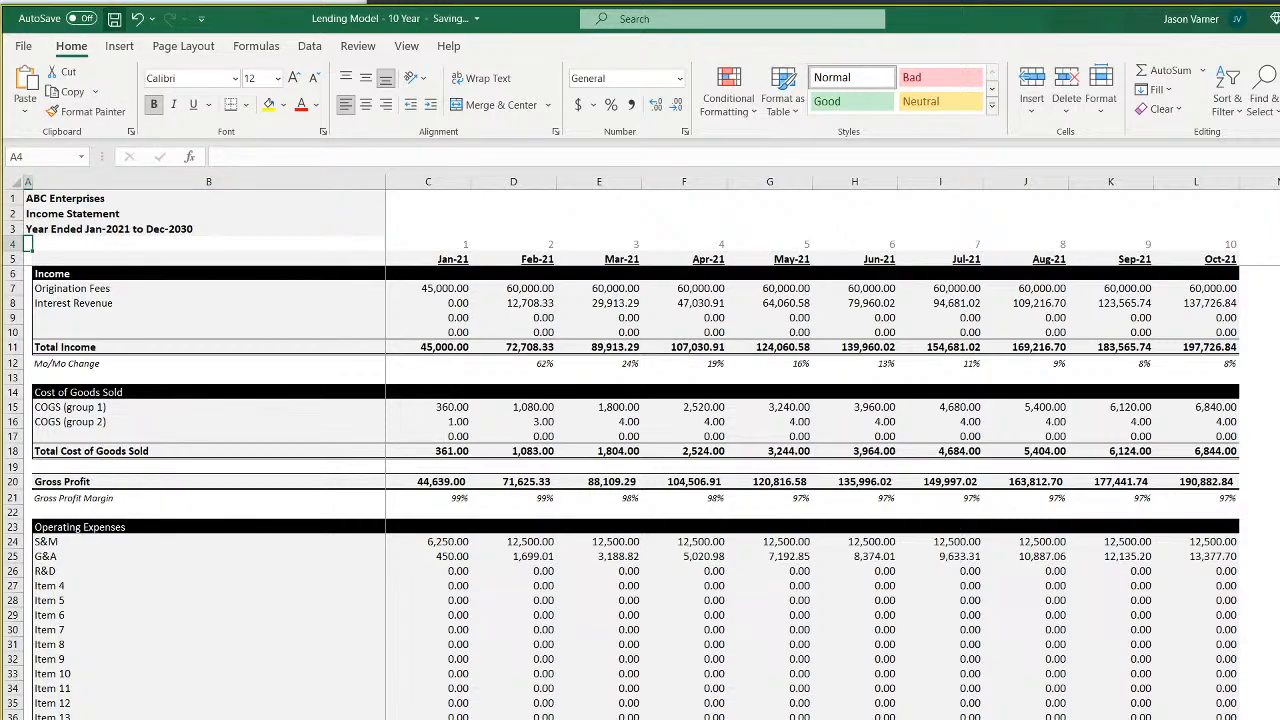
Search the models folder for "3 statement" and open the 3-Statement Financial Model - Monthly and Annual V2 workbook
key(super+e)
click(786, 422)
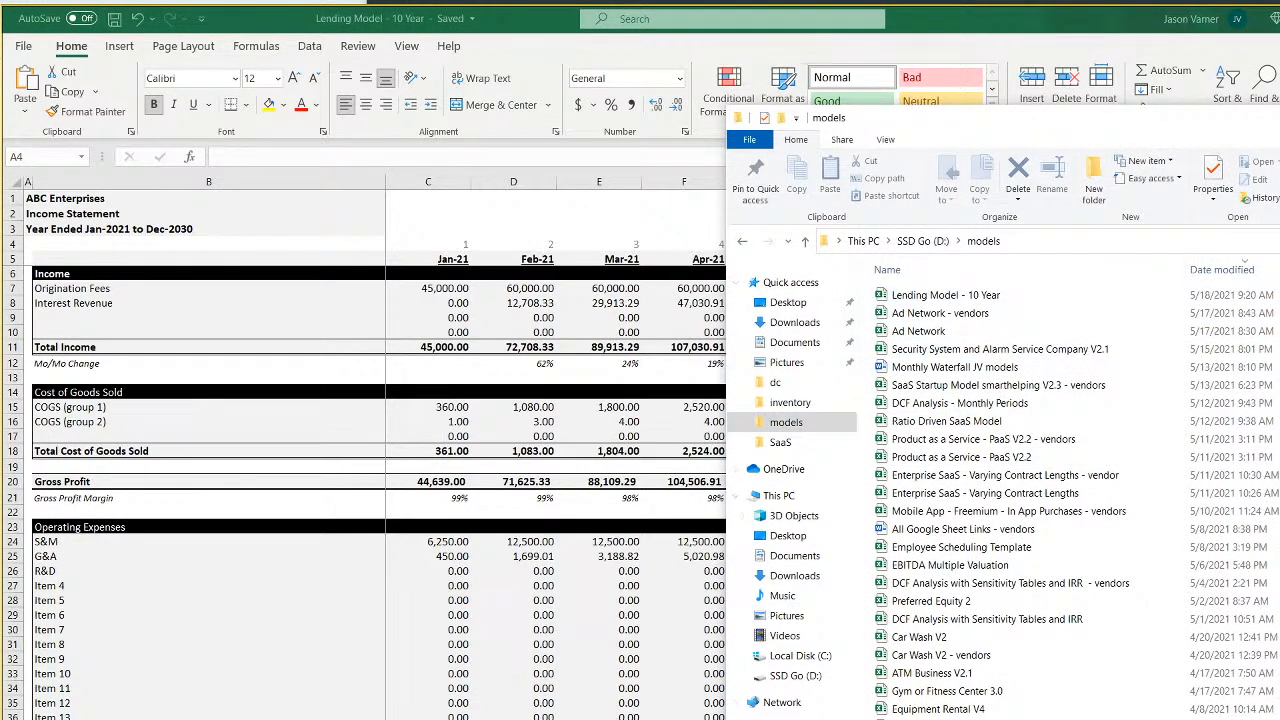
text(3 statement)
key(Return)
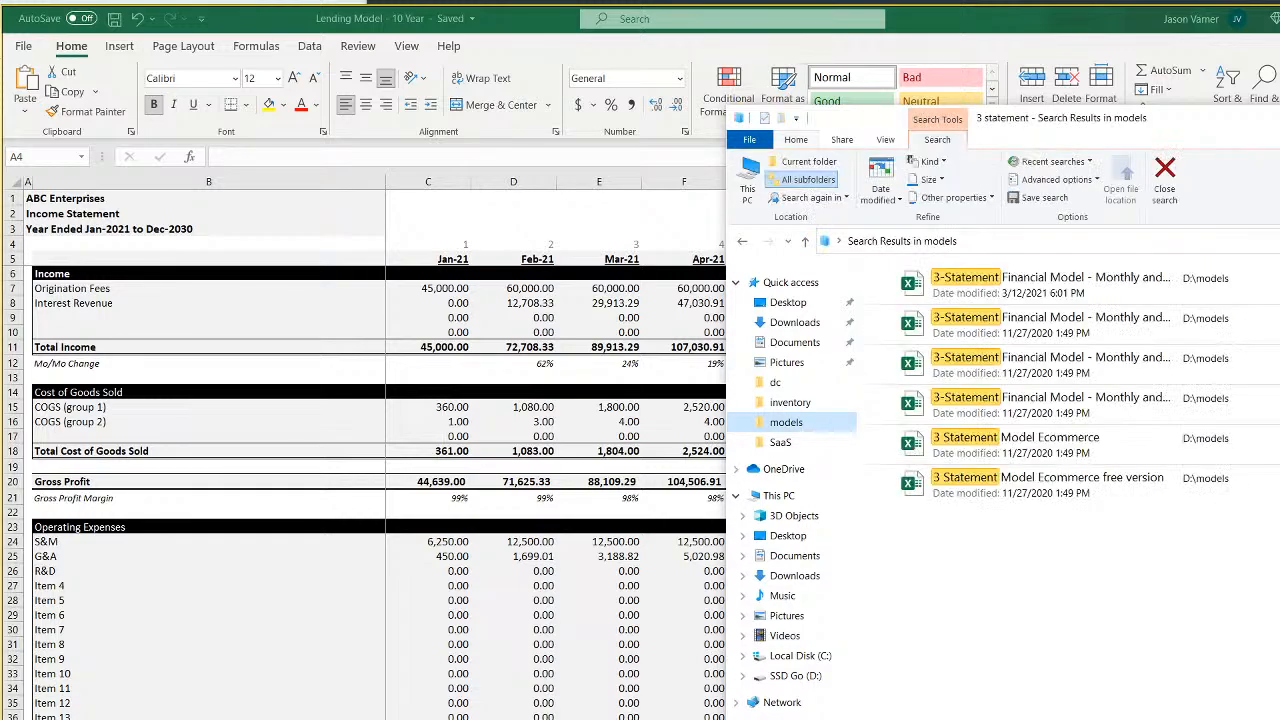
double_click(1022, 287)
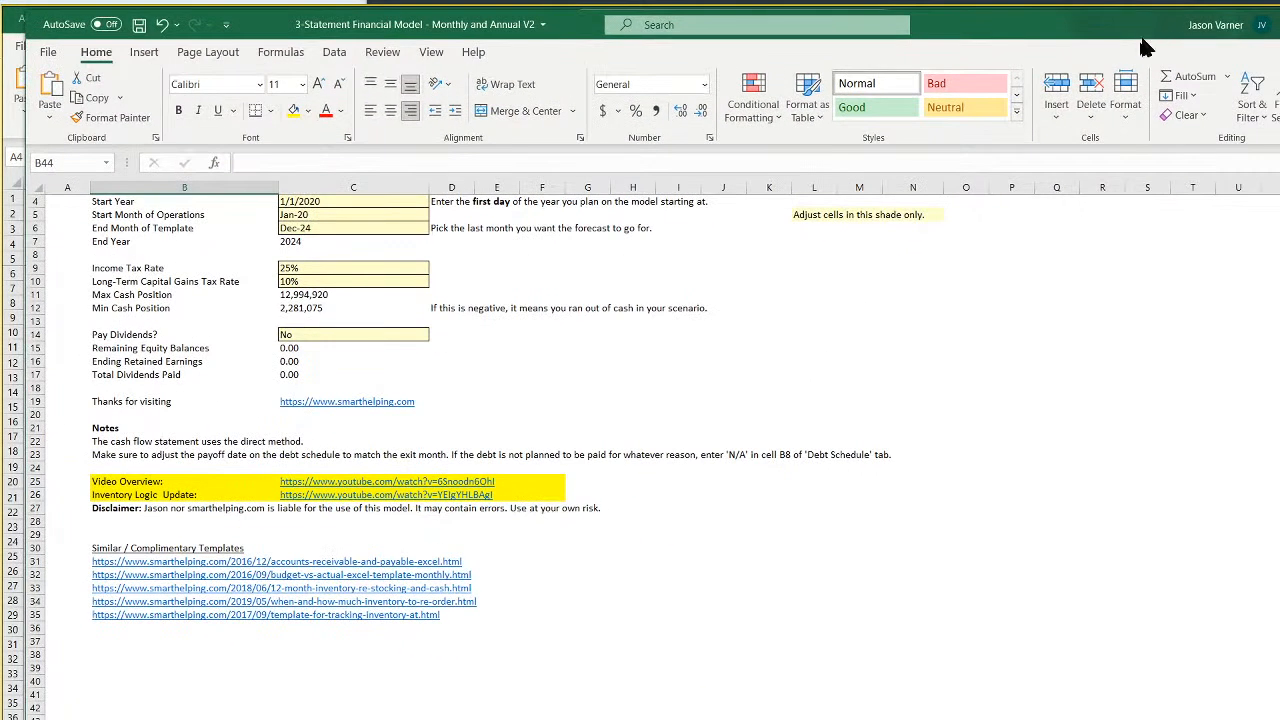
Review the annual Income Statement, Balance Sheet and Statement of Cash Flows layouts, and return to the Lending Model - 10 Year workbook
key(ctrl+Page_Down)
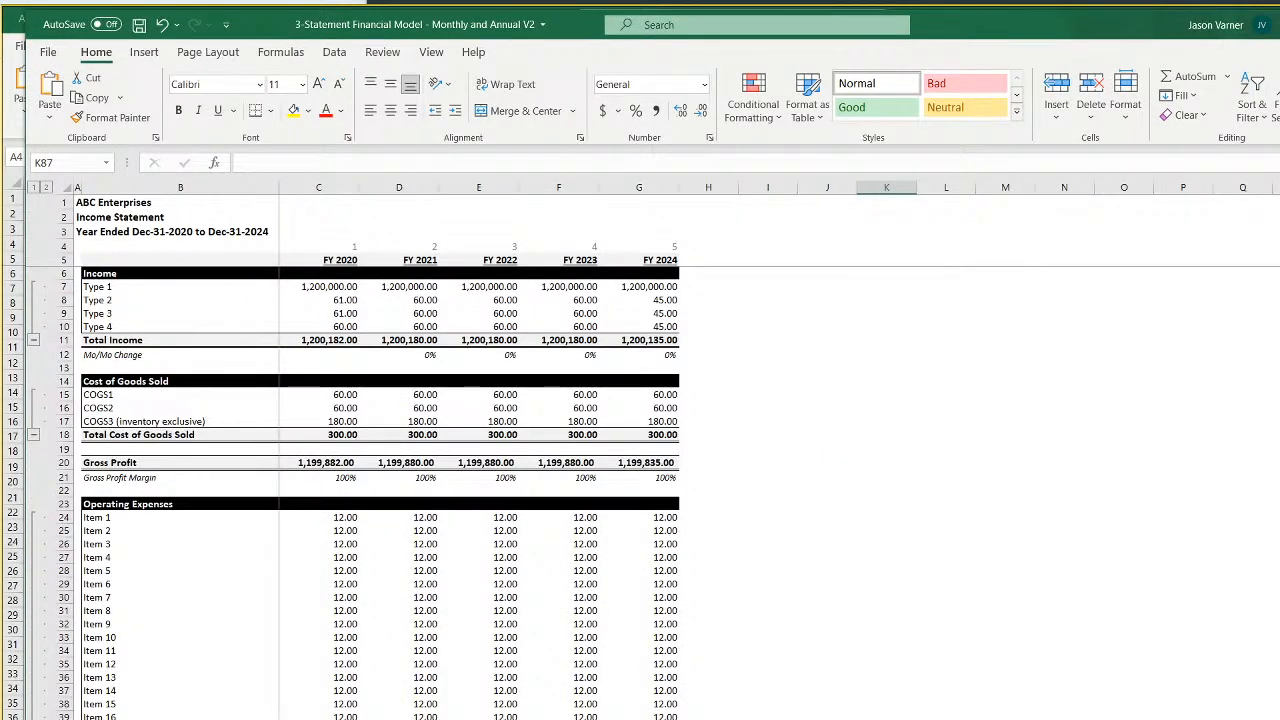
key(ctrl+Page_Down)
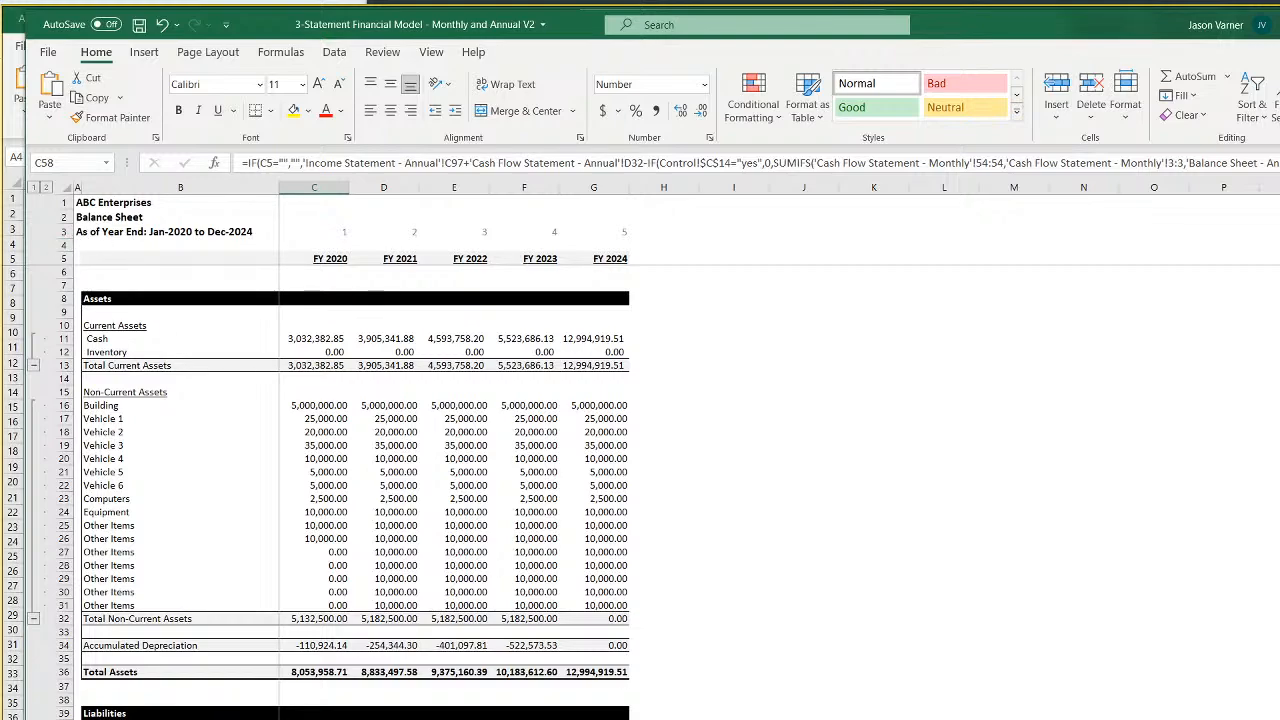
key(ctrl+Page_Down)
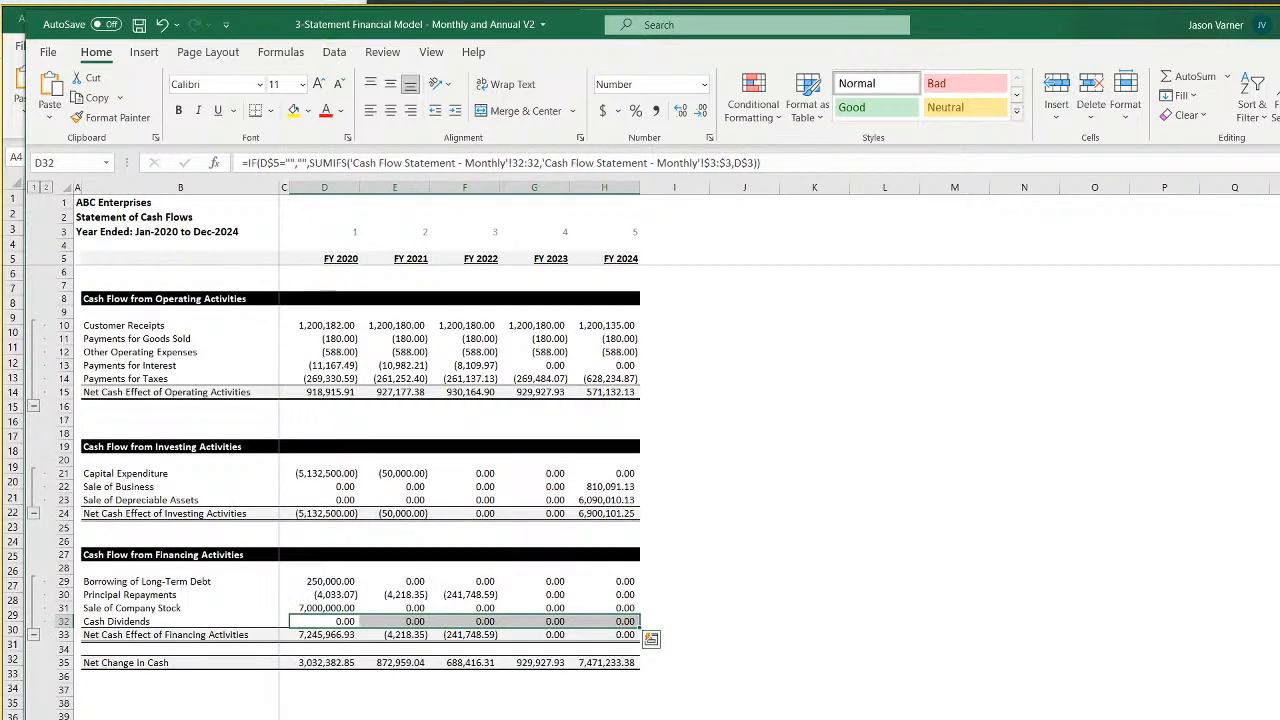
key(alt+Tab)
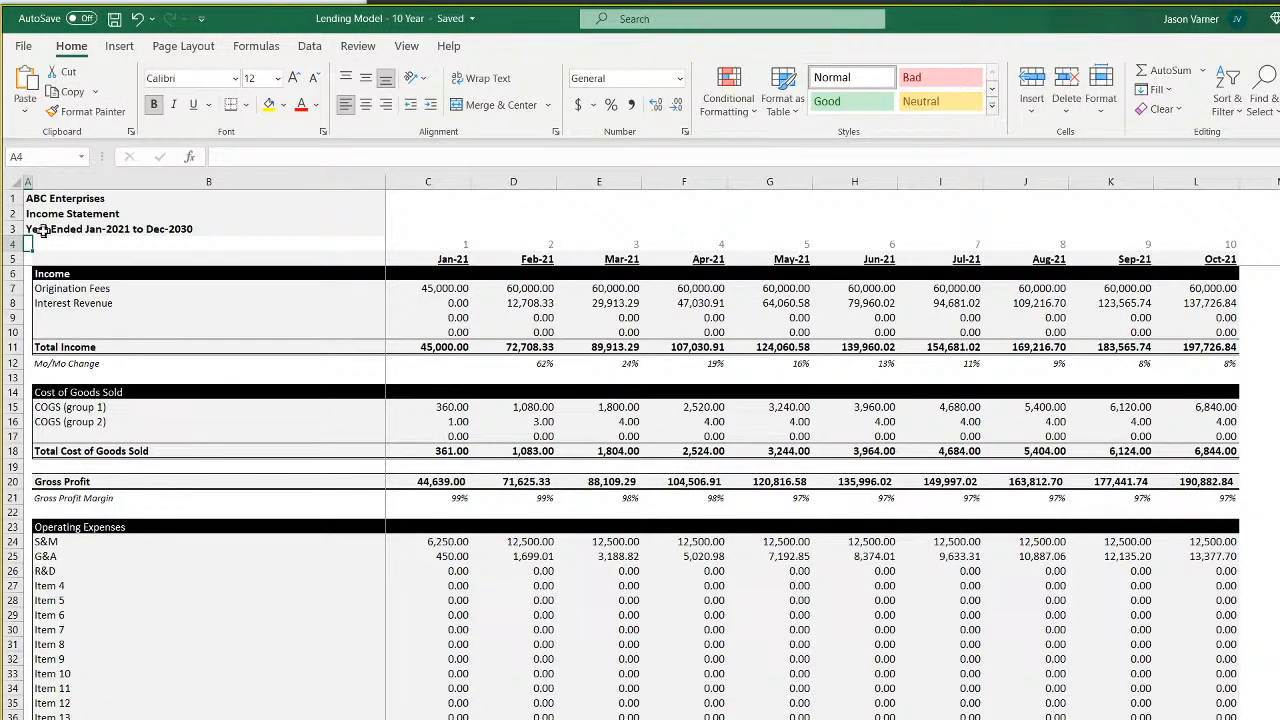
Enter a SUMIFS in C7 totalling row 7 of 'Income Statement (m)' where its row 3 matches C4 on the annual sheet
click(430, 286)
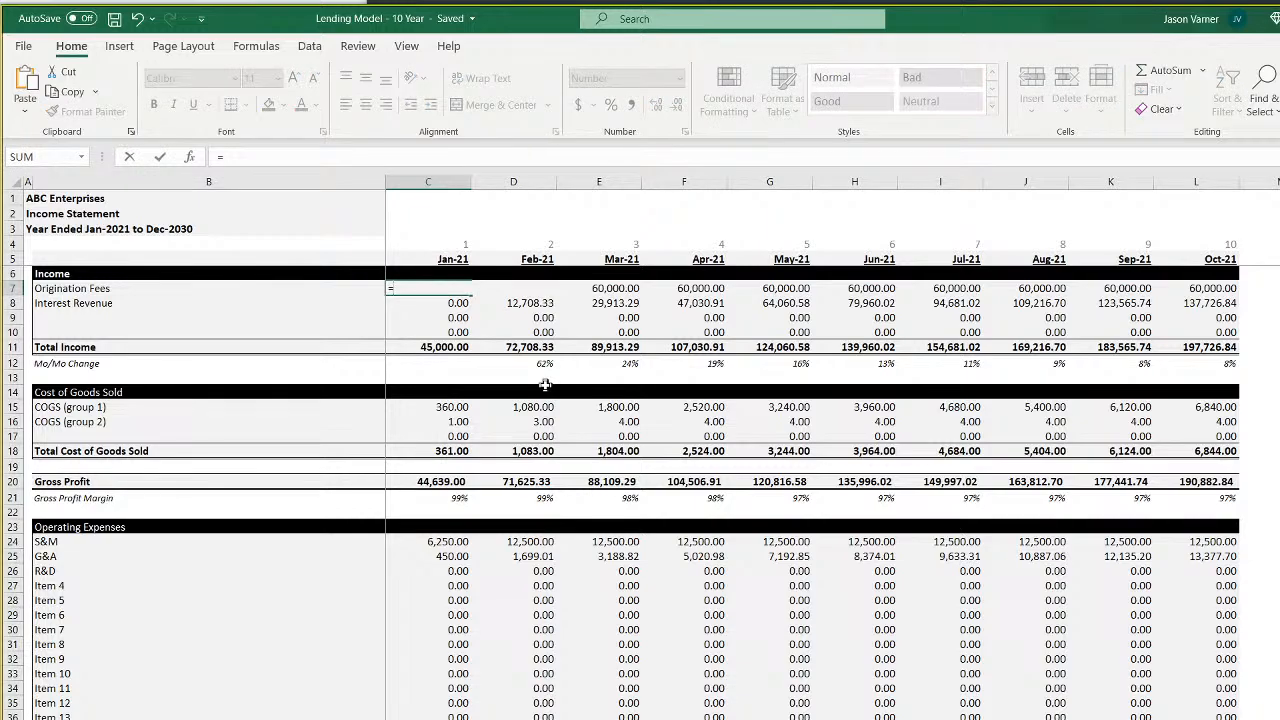
text(sumifs()
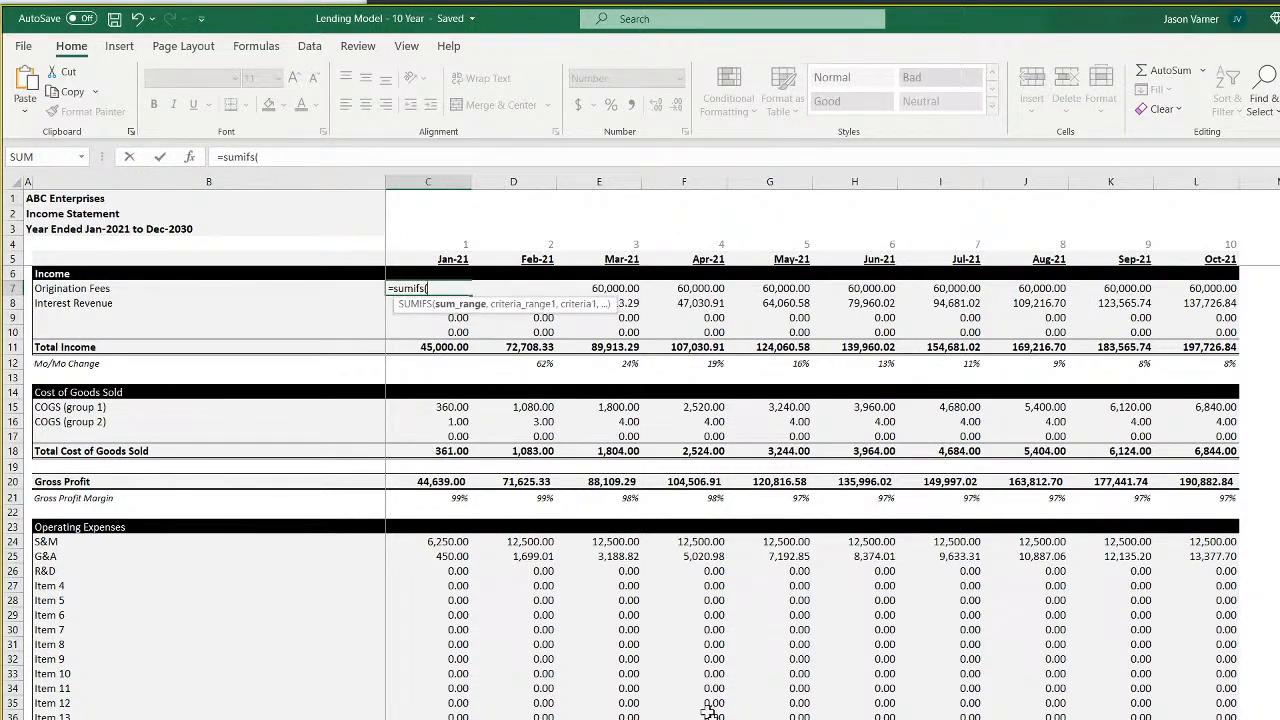
click(150, 718)
click(9, 289)
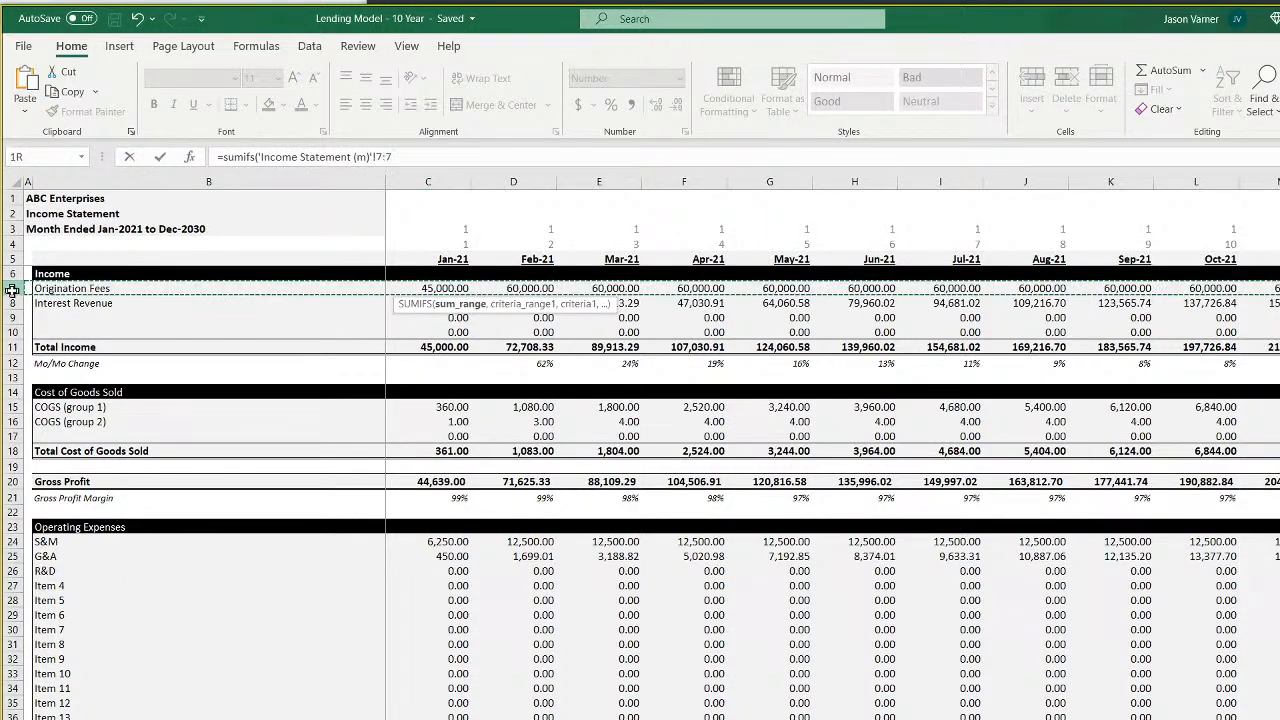
text(,)
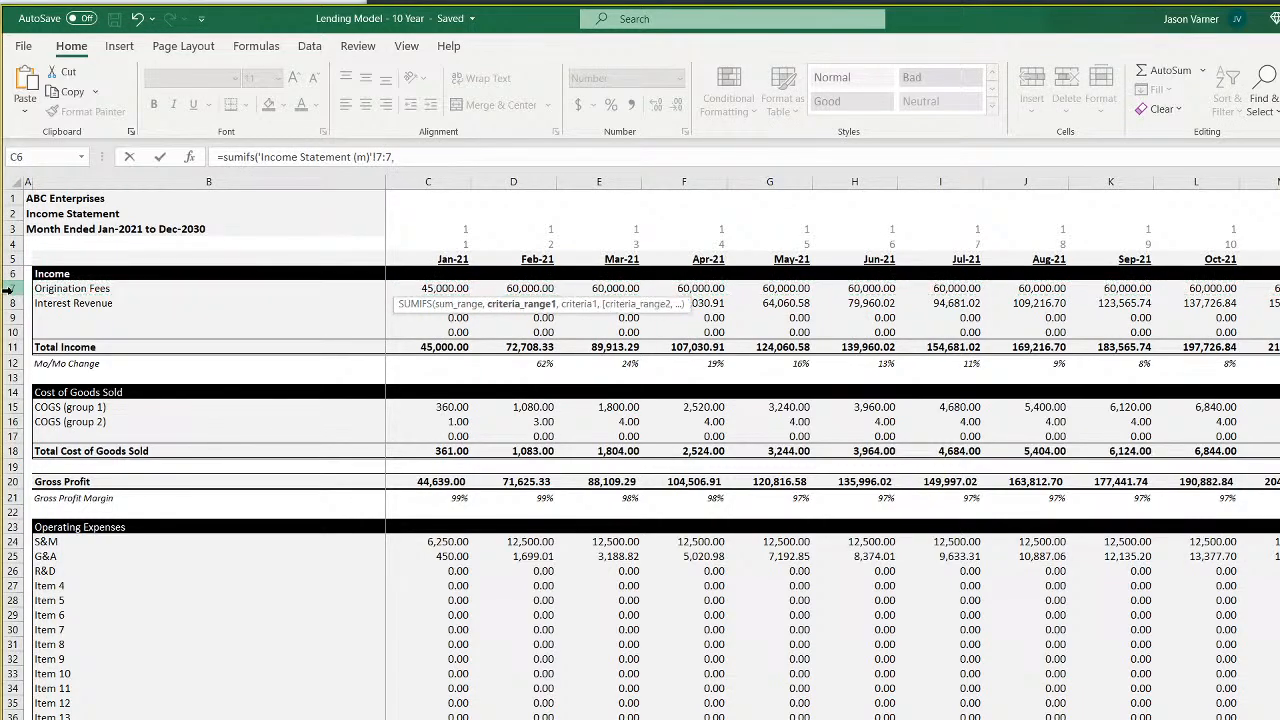
click(12, 229)
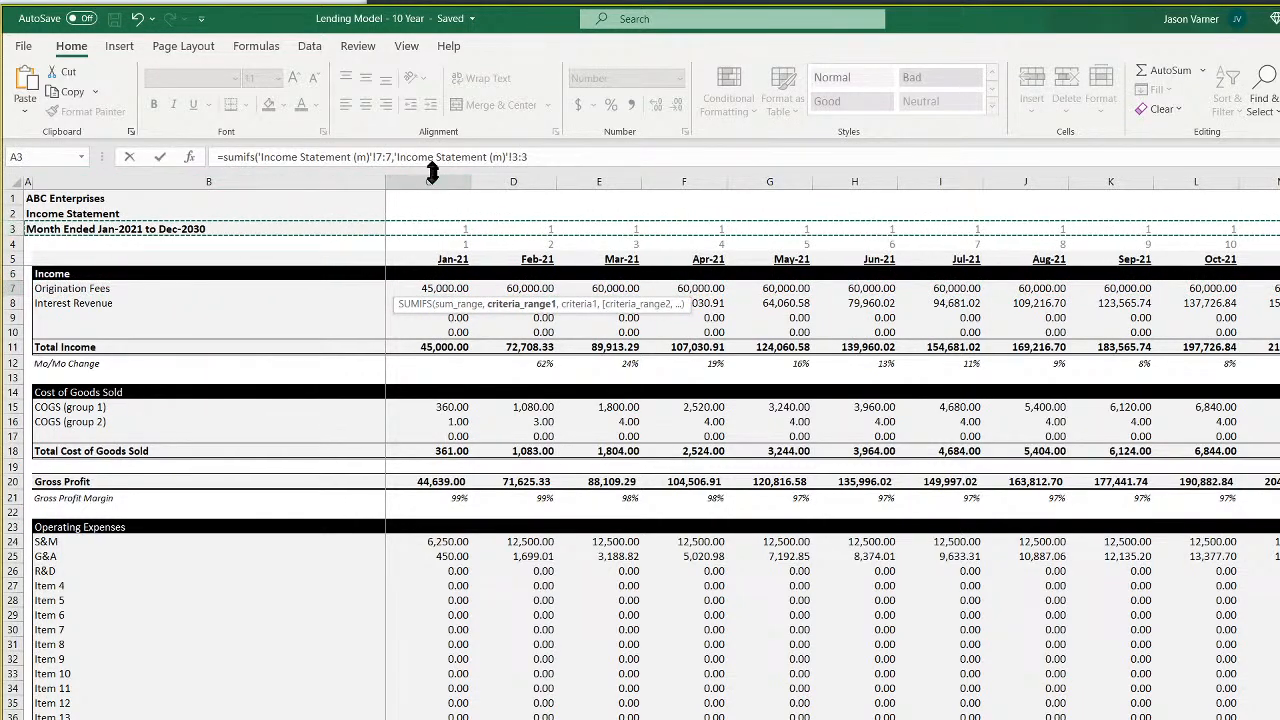
text(,)
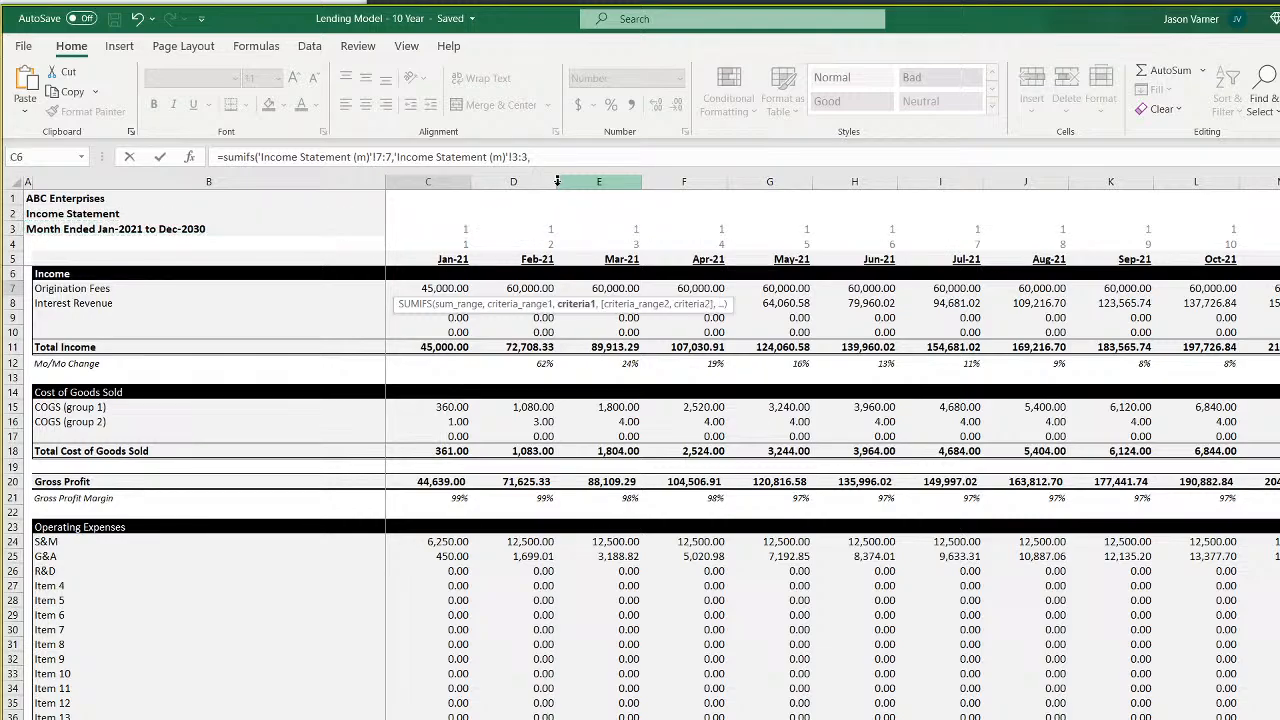
key(ctrl+Page_Down)
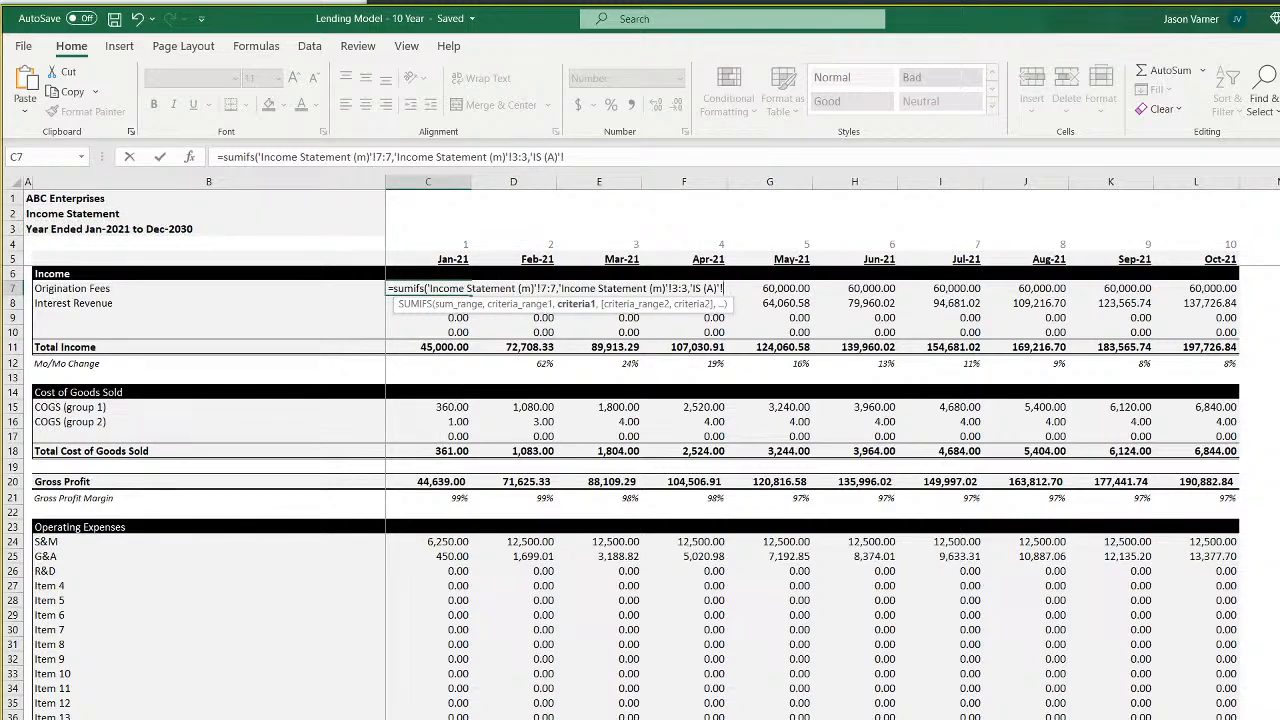
click(450, 243)
text())
key(Return)
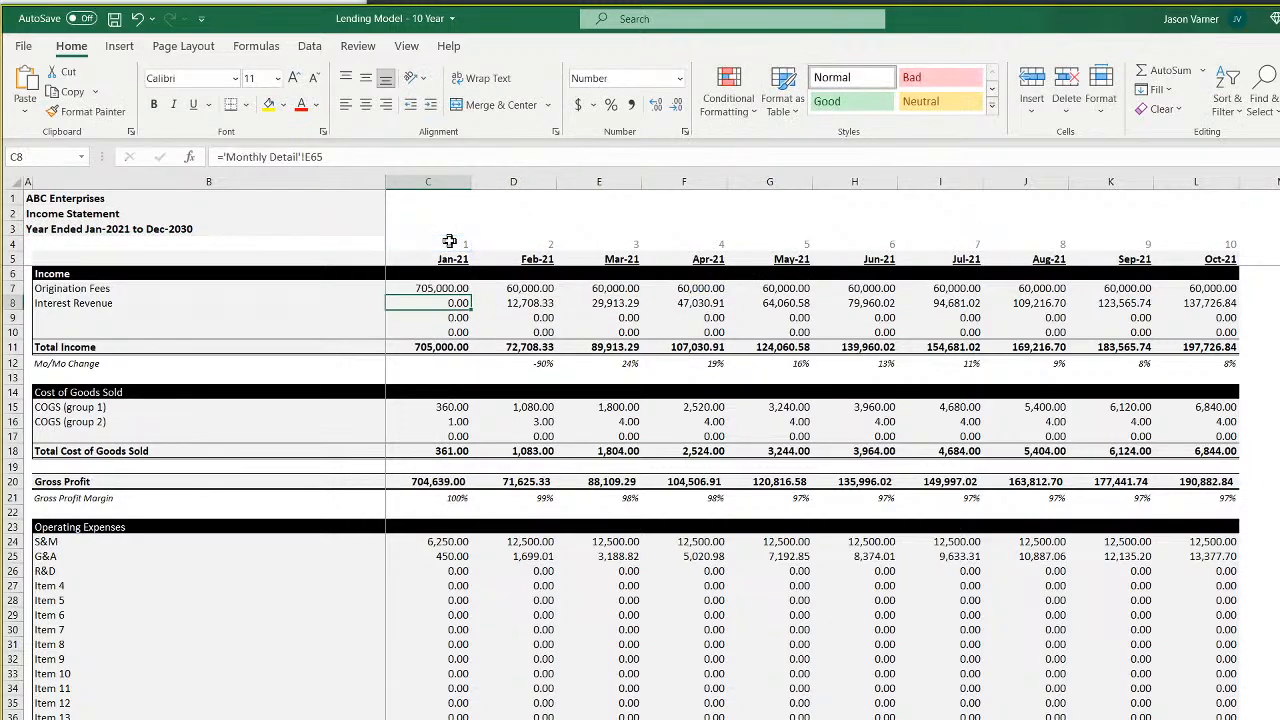
In C7's SUMIFS formula, lock the criteria range as $3:$3 and replace the 'IS (A)' sheet reference with C$4
click(452, 289)
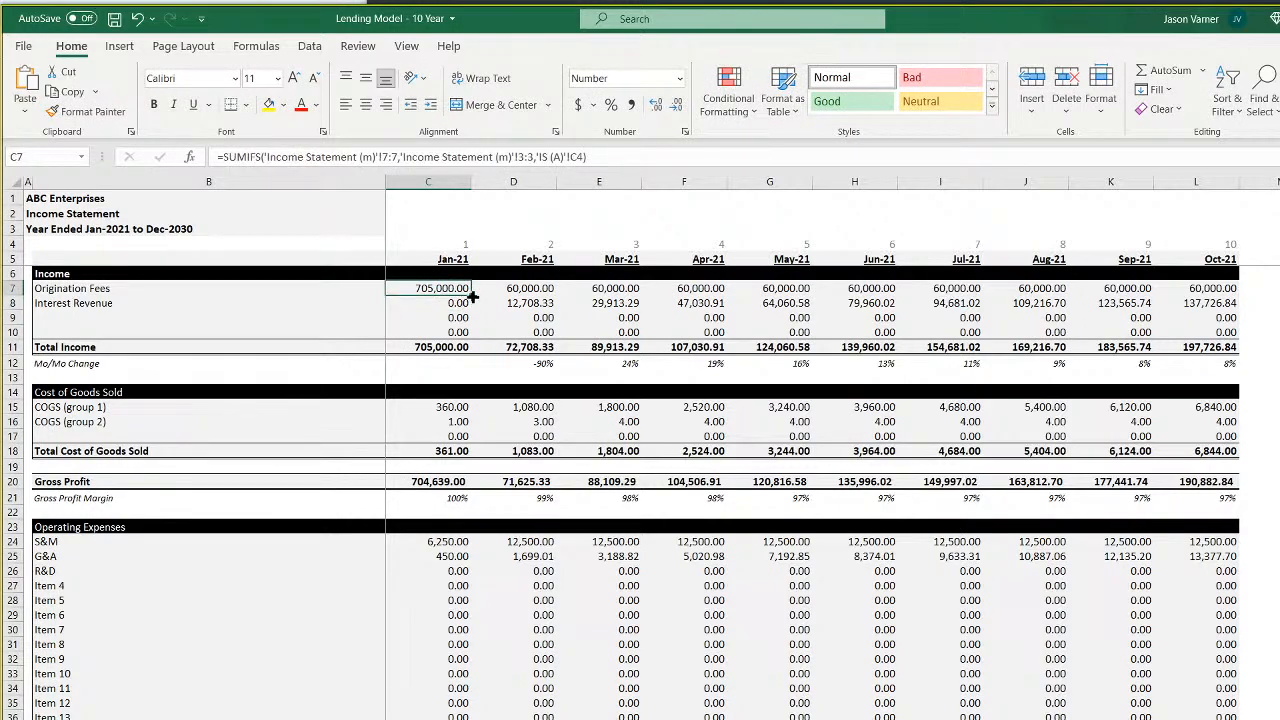
click(524, 156)
text($)
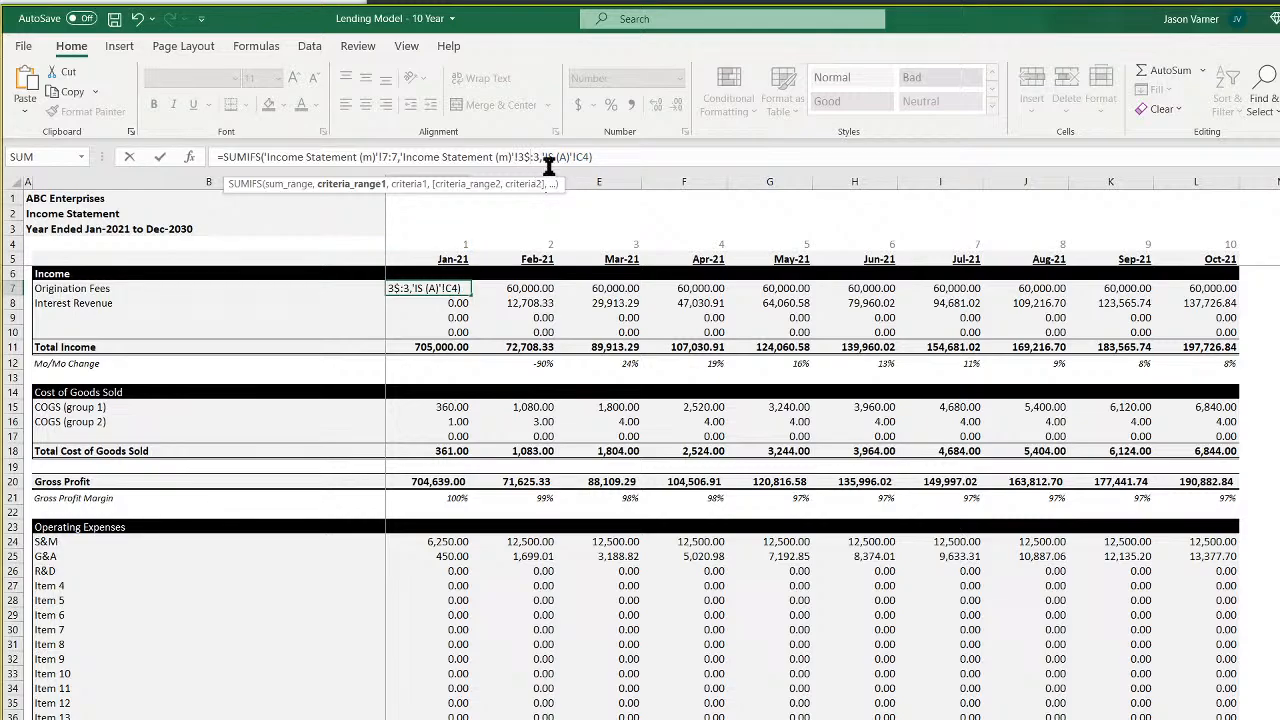
key(BackSpace)
key(F4)
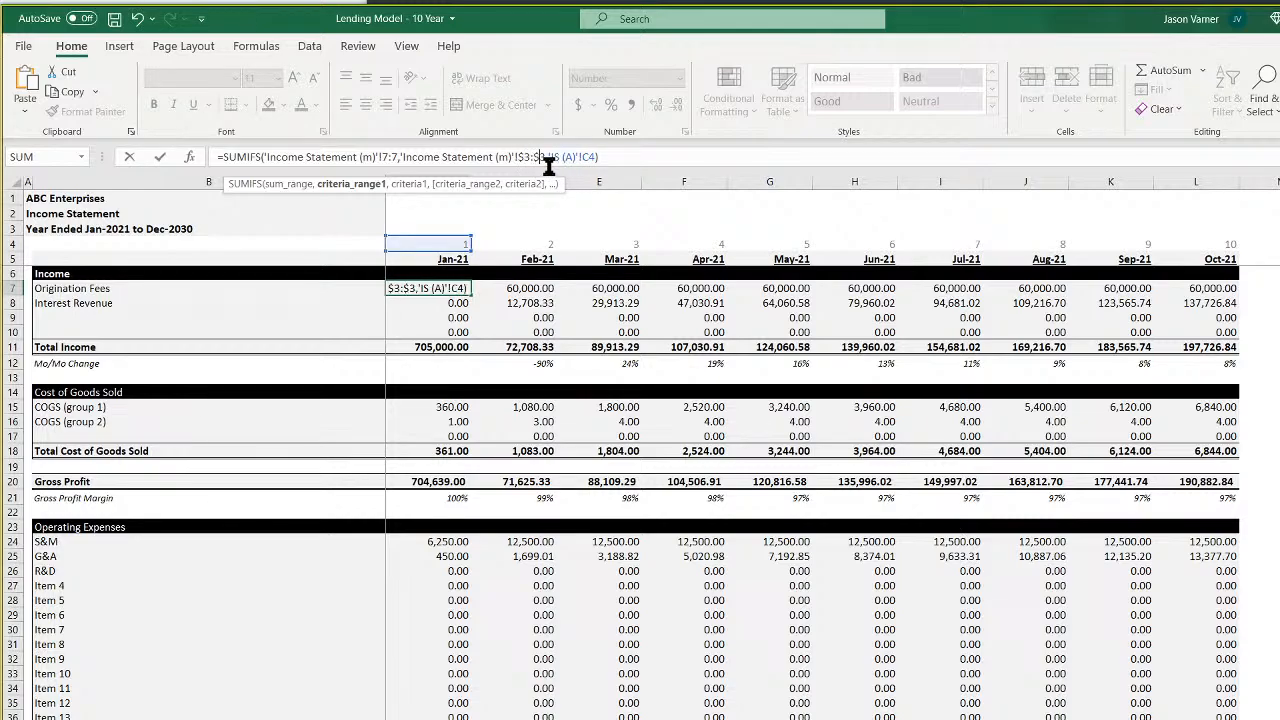
key(Right)
key(Right)
key(Right)
key(Right)
key(Right)
key(Right)
key(Right)
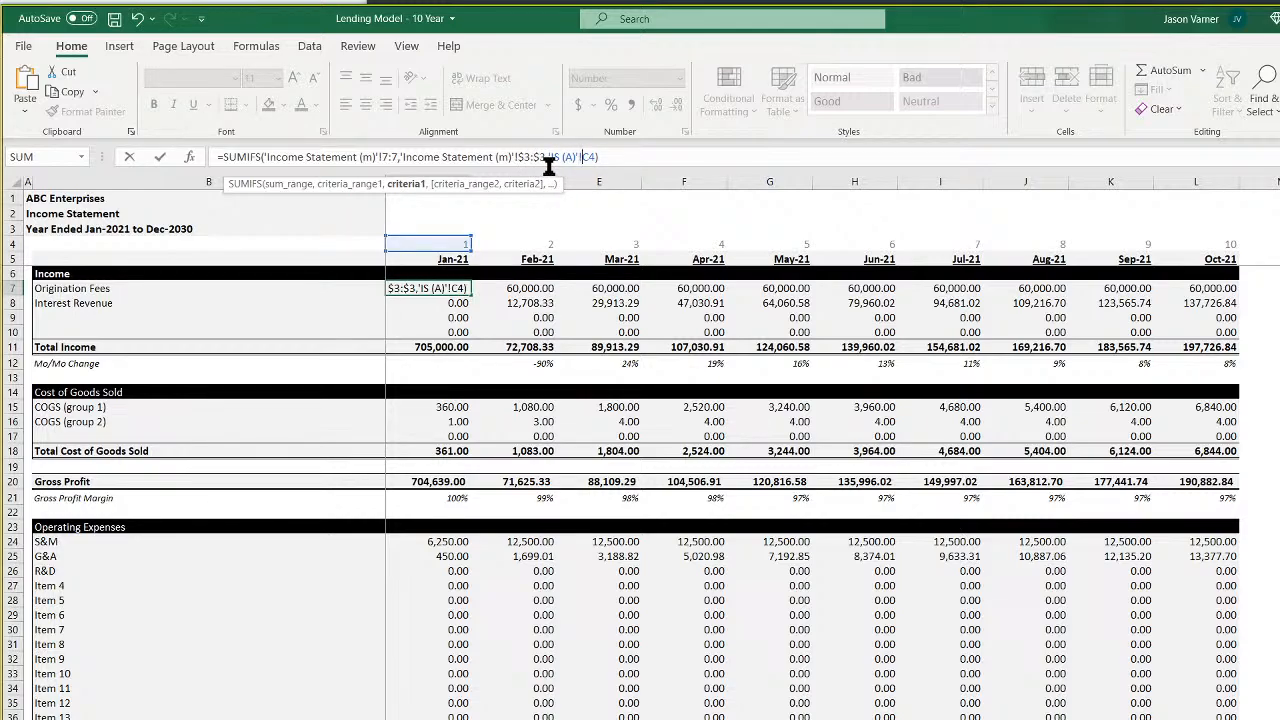
key(BackSpace)
key(BackSpace)
key(BackSpace)
key(BackSpace)
key(BackSpace)
key(BackSpace)
key(BackSpace)
key(BackSpace)
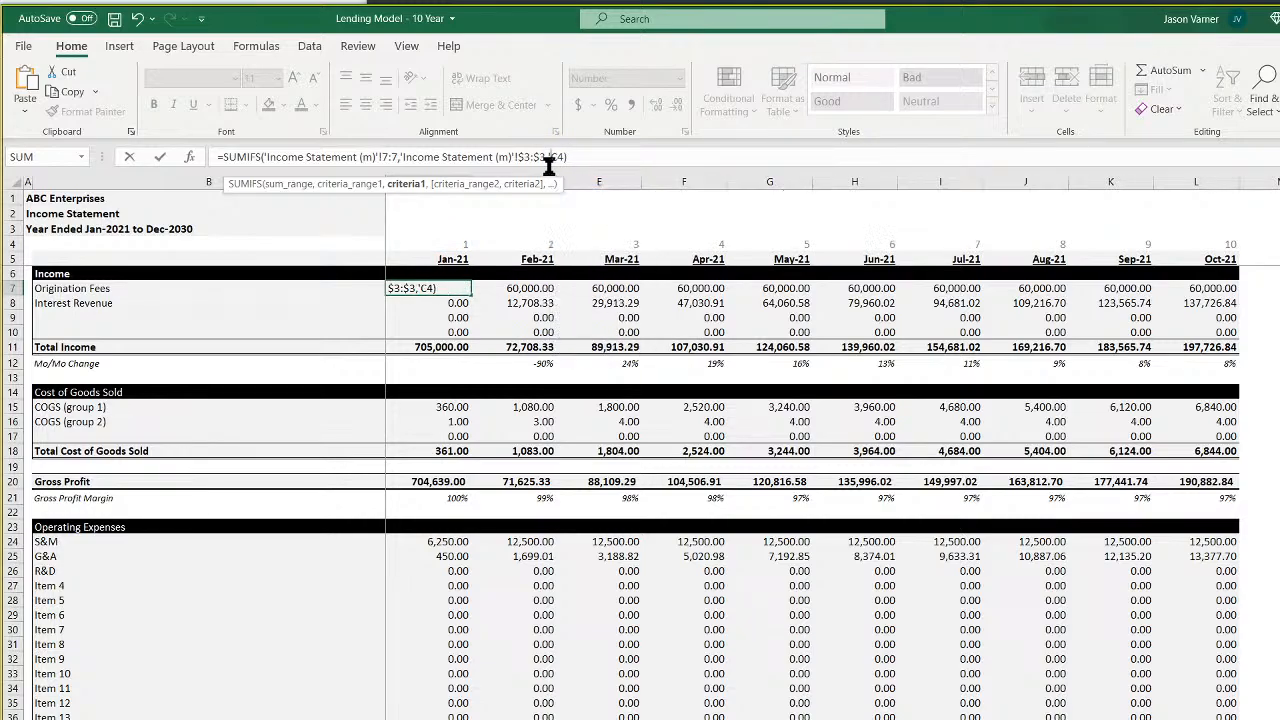
key(BackSpace)
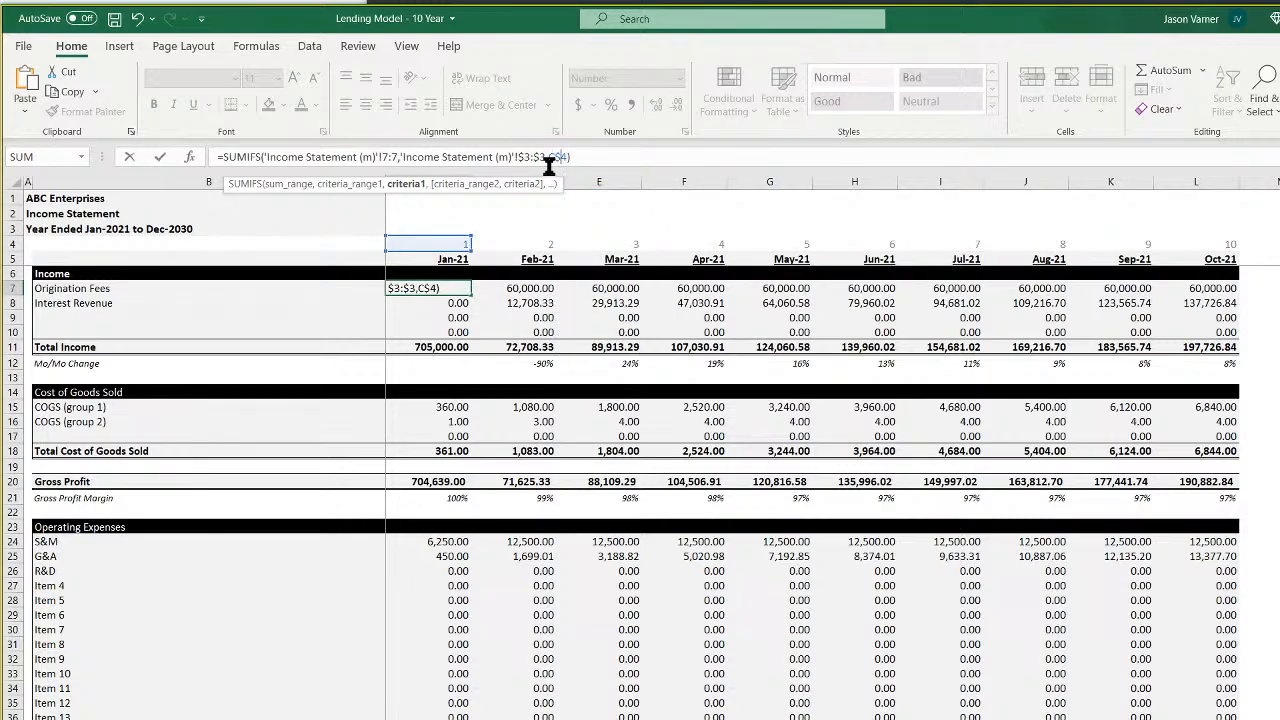
key(Return)
Fill the SUMIFS formula from C7 across the Income rows through L10
click(447, 288)
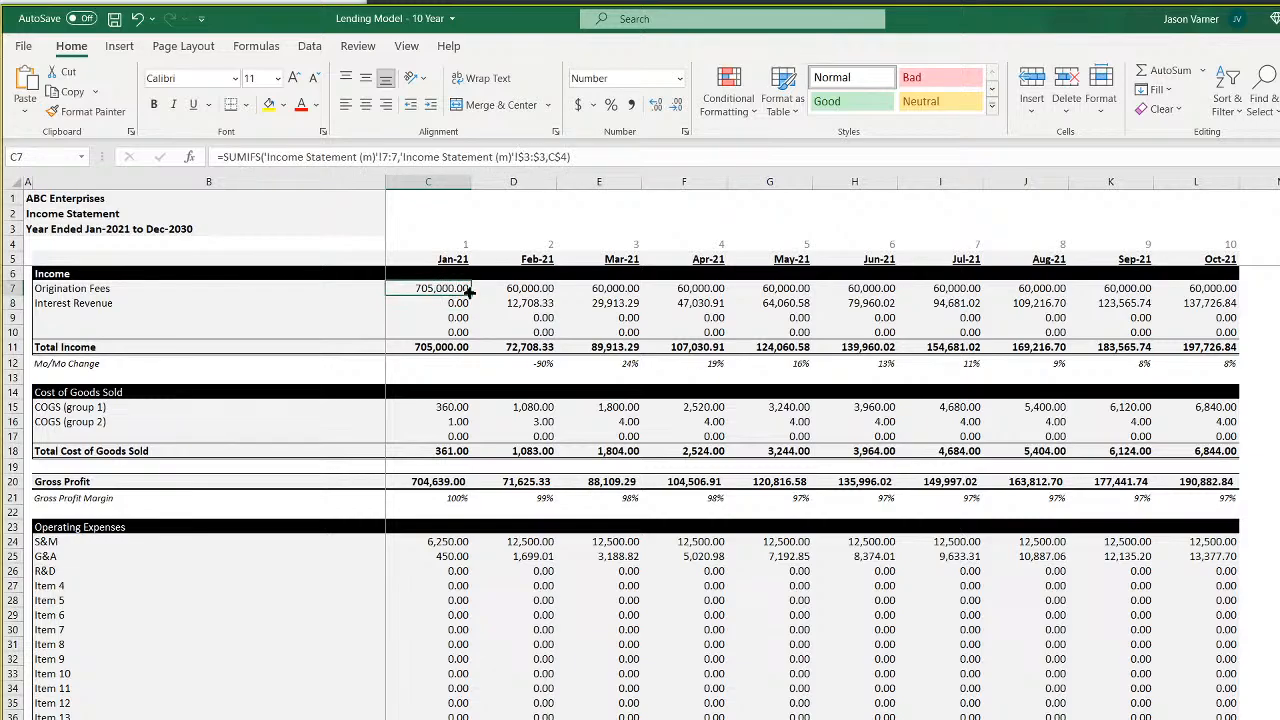
drag(470, 296, 1236, 306)
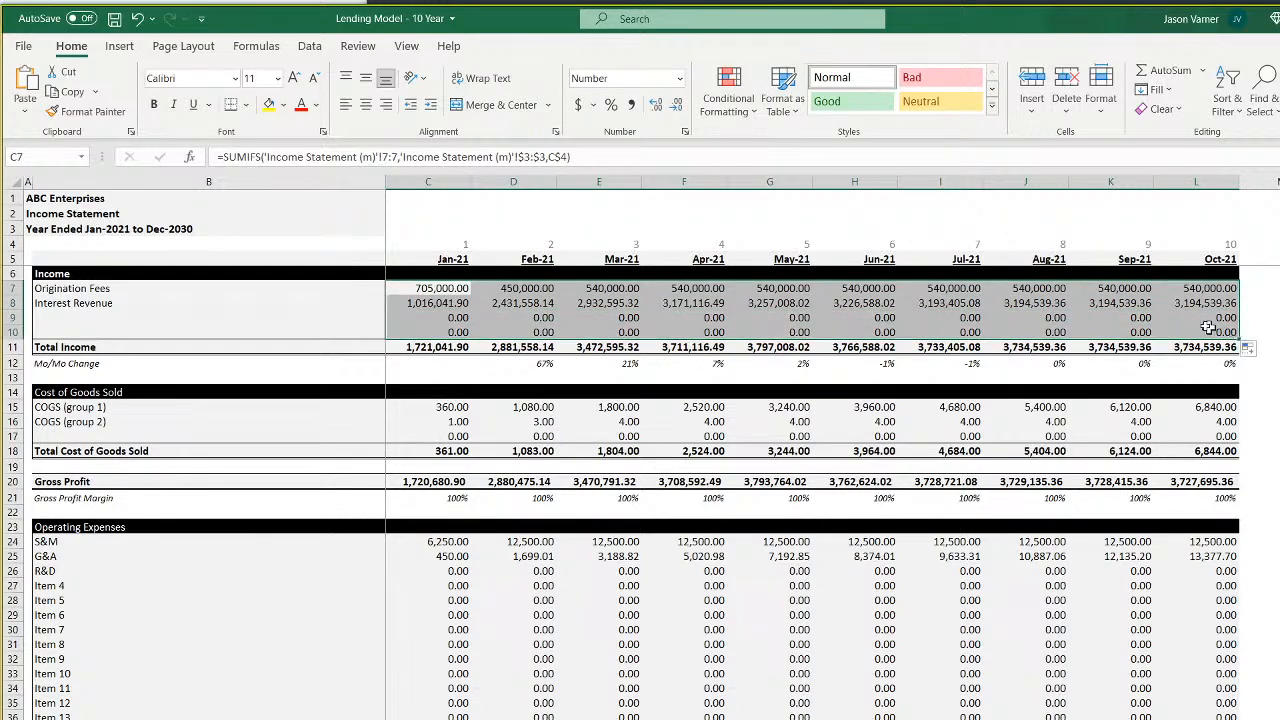
click(1160, 308)
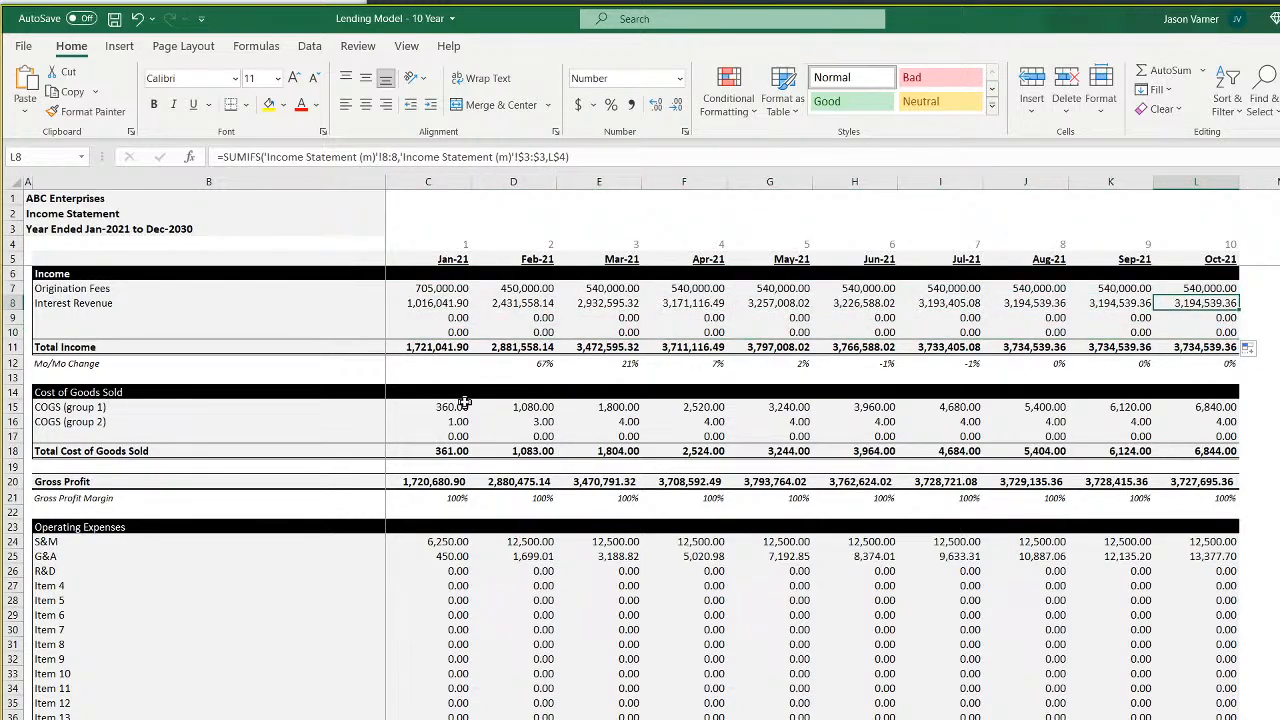
Copy the SUMIFS formula from C7 to C15 and fill it across the Cost of Goods Sold rows through L17
right_click(450, 291)
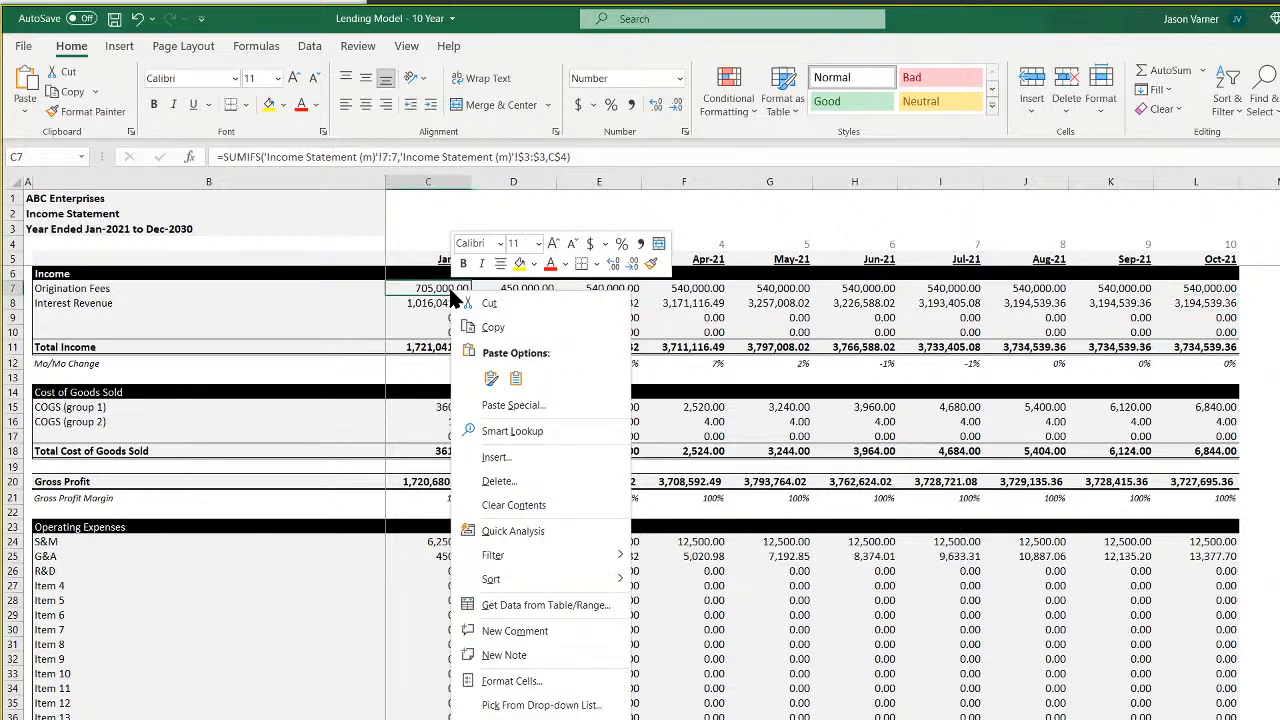
click(490, 324)
right_click(450, 412)
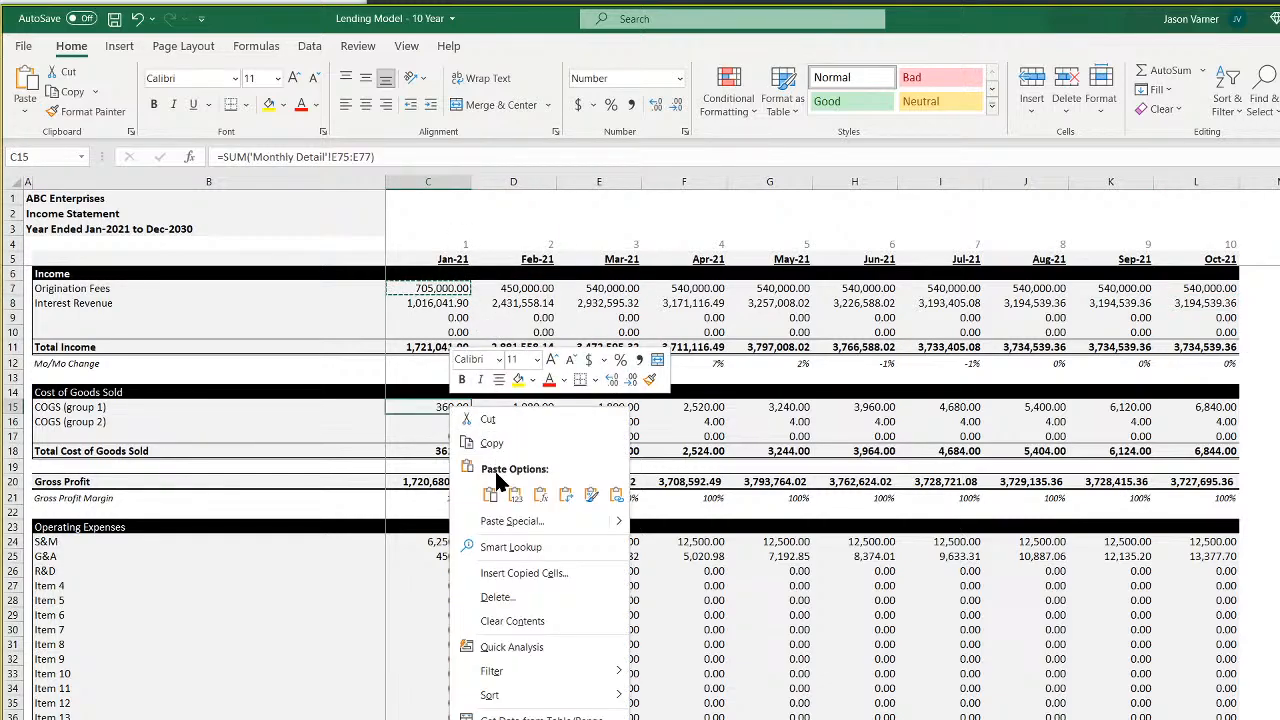
click(491, 494)
drag(471, 414, 1218, 447)
click(805, 603)
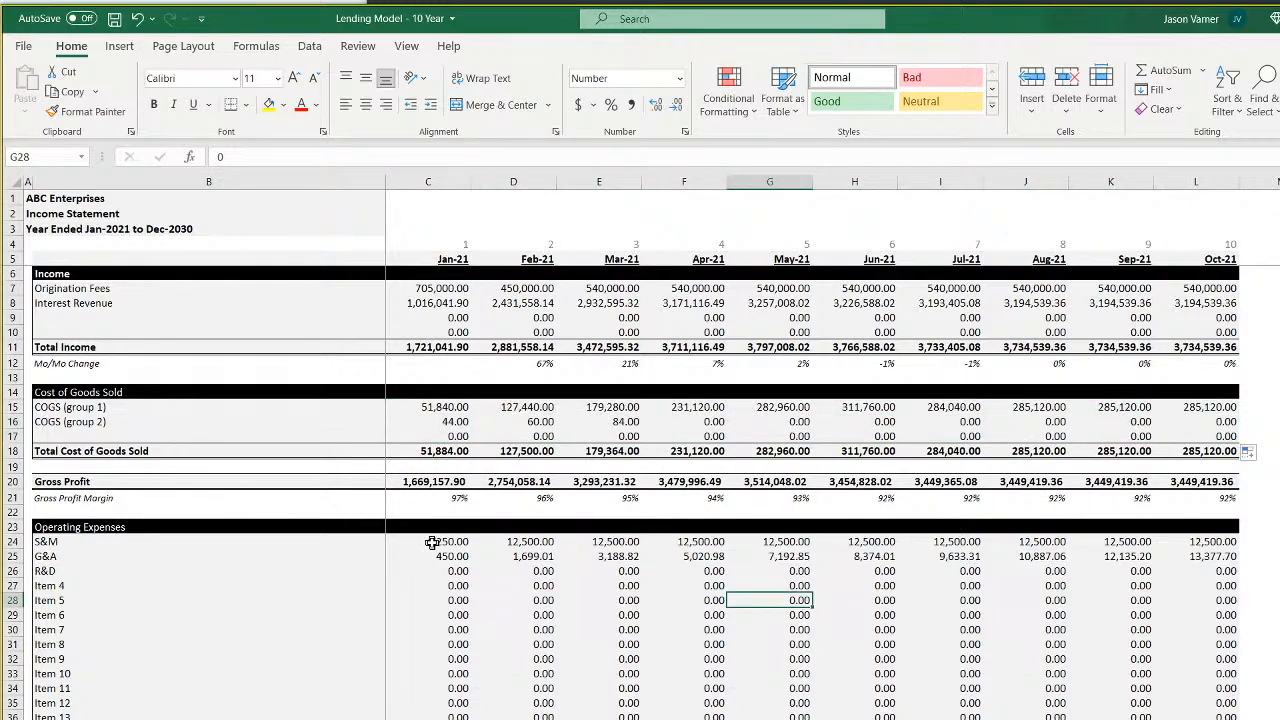
Copy the SUMIFS formula from C7 to C24 and fill it across the Operating Expenses rows through column L, down to Item 39
click(440, 303)
right_click(460, 290)
click(510, 323)
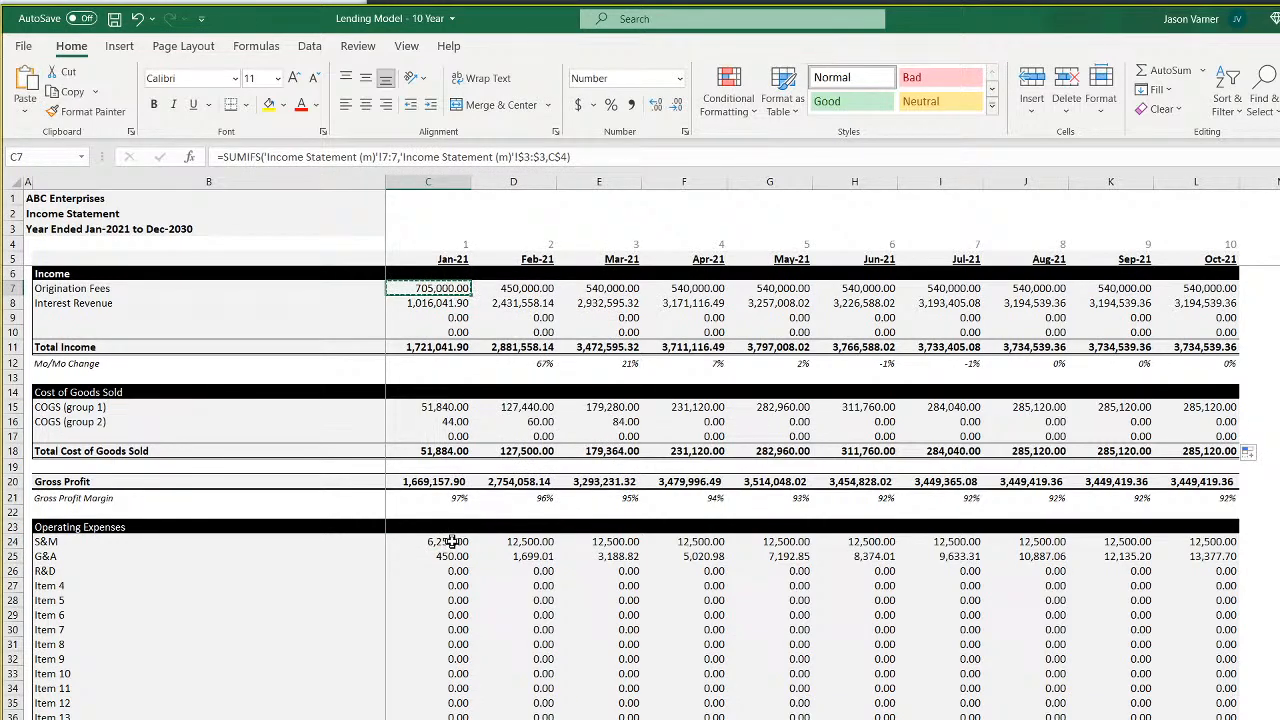
click(452, 541)
right_click(455, 545)
click(491, 150)
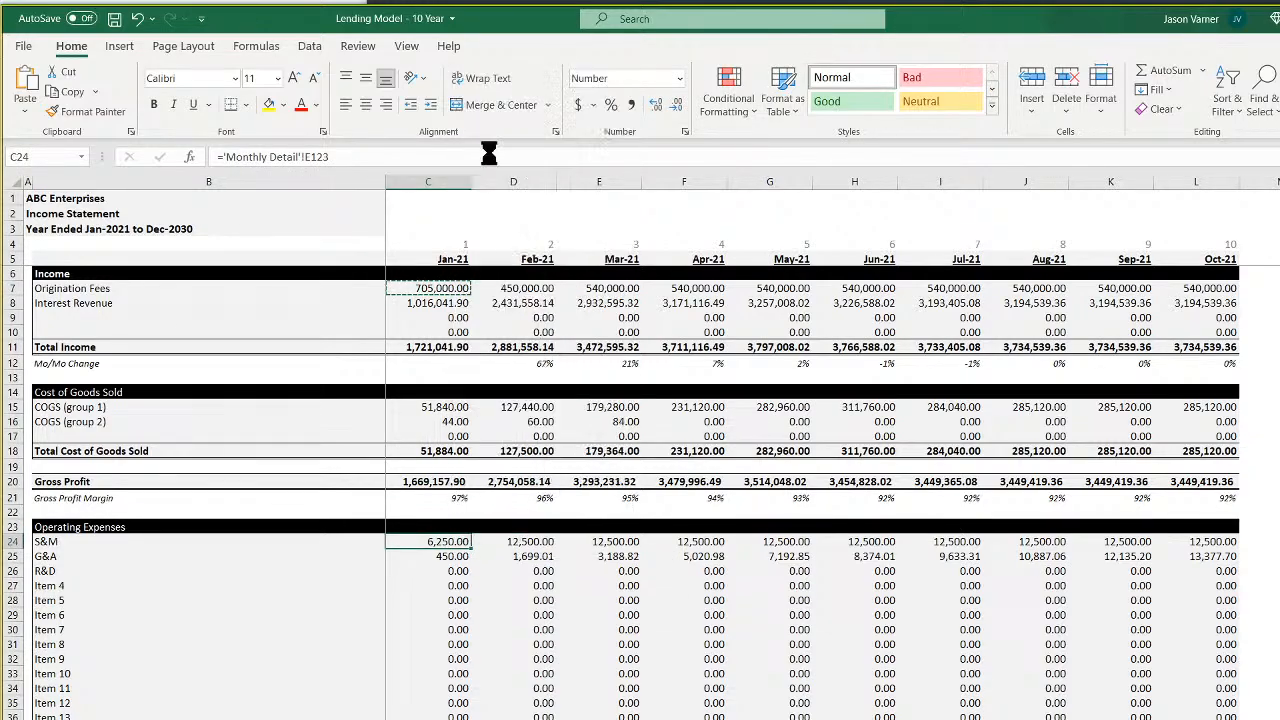
drag(470, 548, 1236, 548)
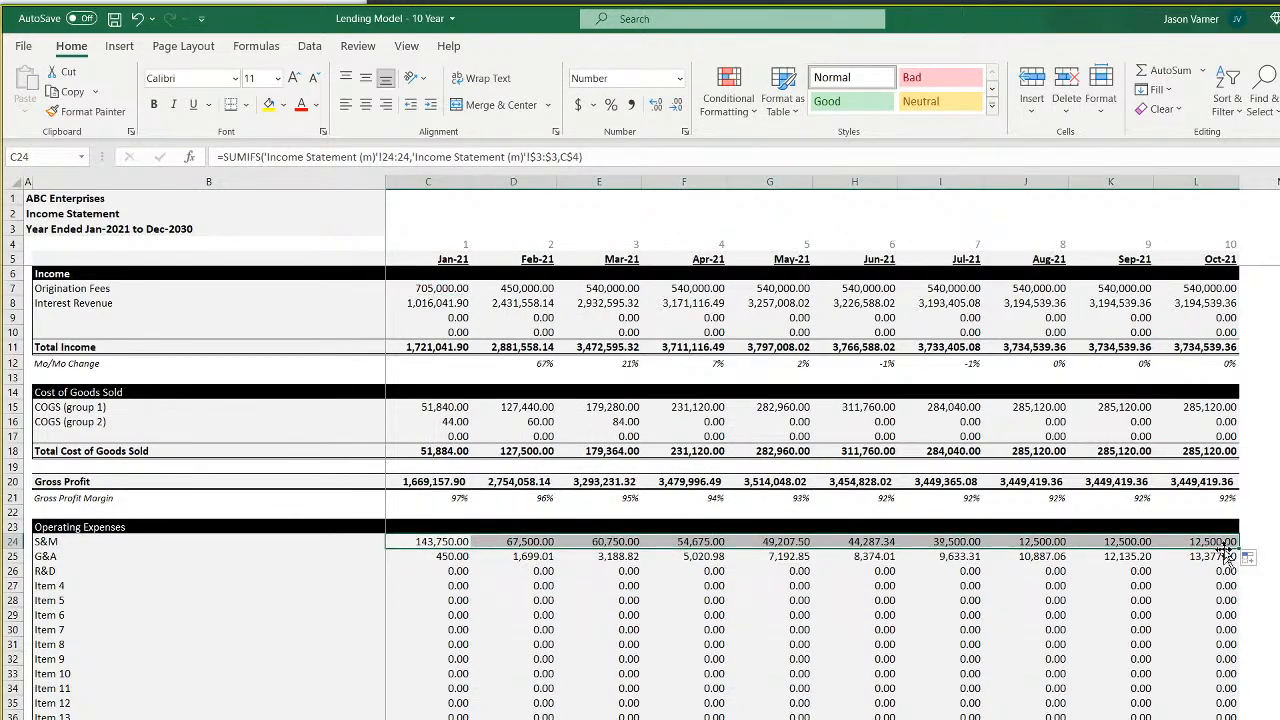
scroll(1240, 552, down, 6)
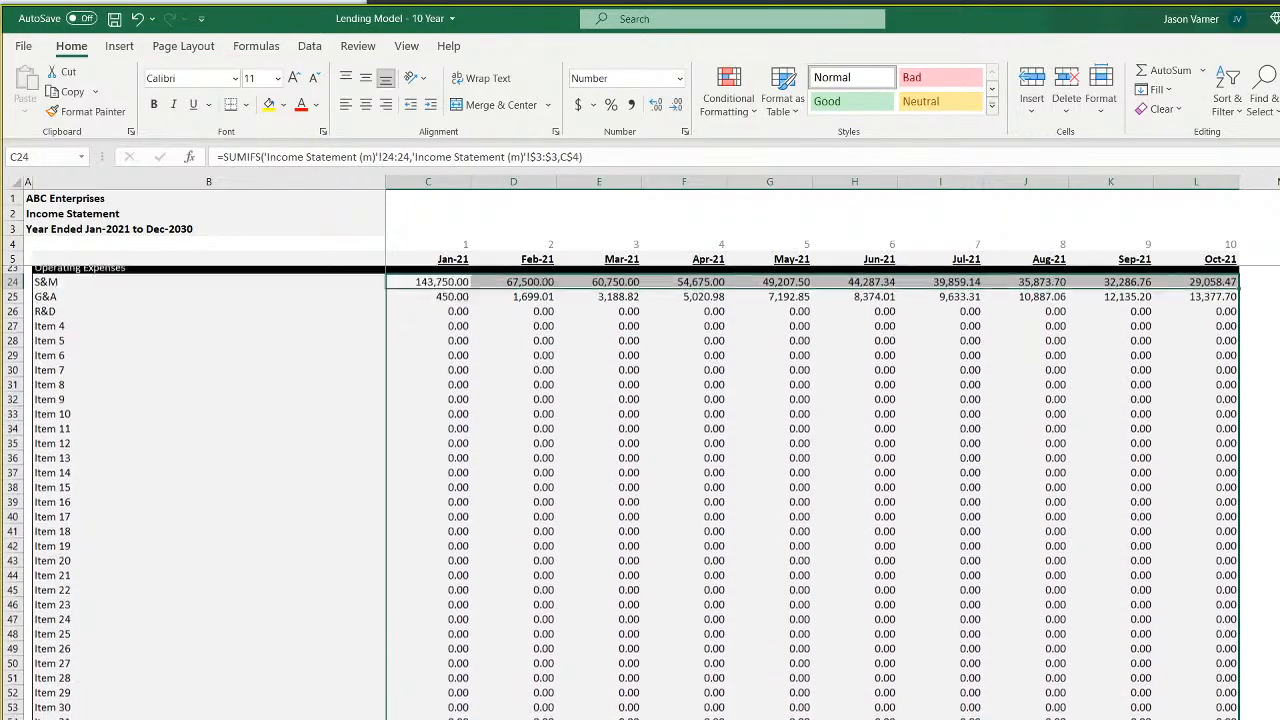
drag(1240, 281, 1240, 718)
Trace the Income Taxes formulas from row 78 of the annual and monthly income statements to row 300 of the 'Monthly Detail' sheet
click(444, 491)
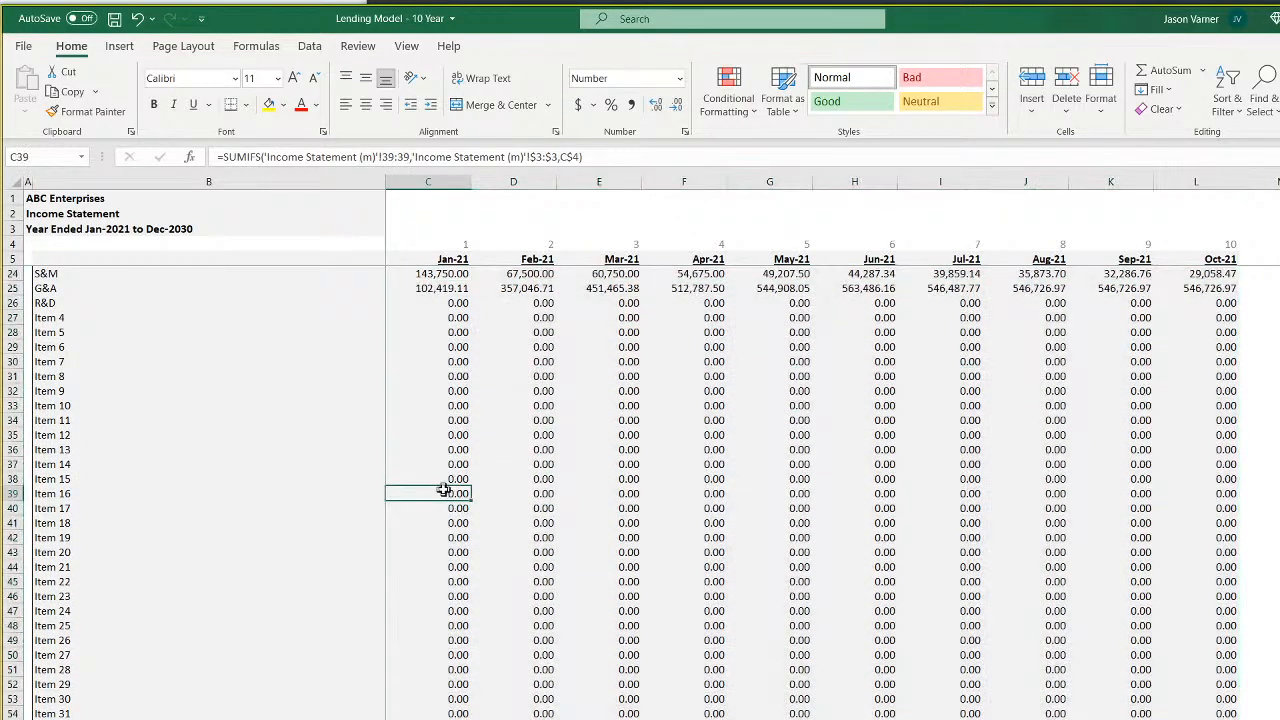
right_click(446, 492)
click(489, 58)
scroll(564, 567, down, 7)
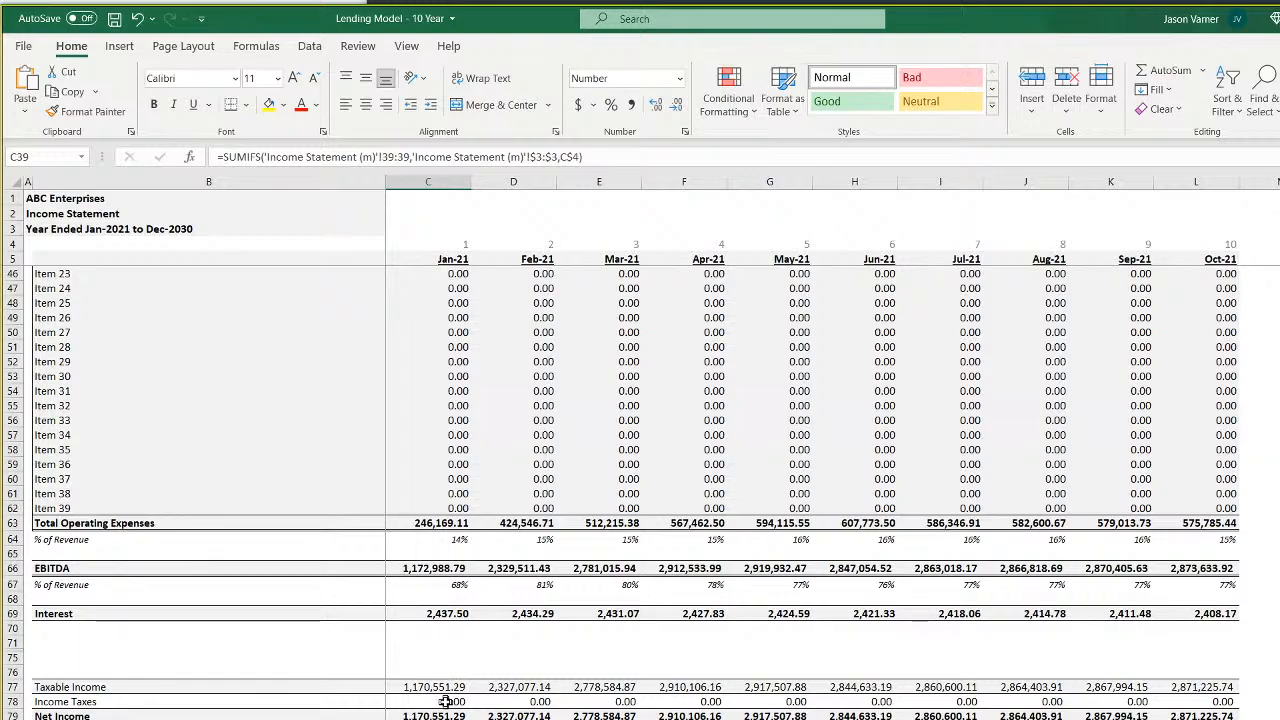
click(446, 702)
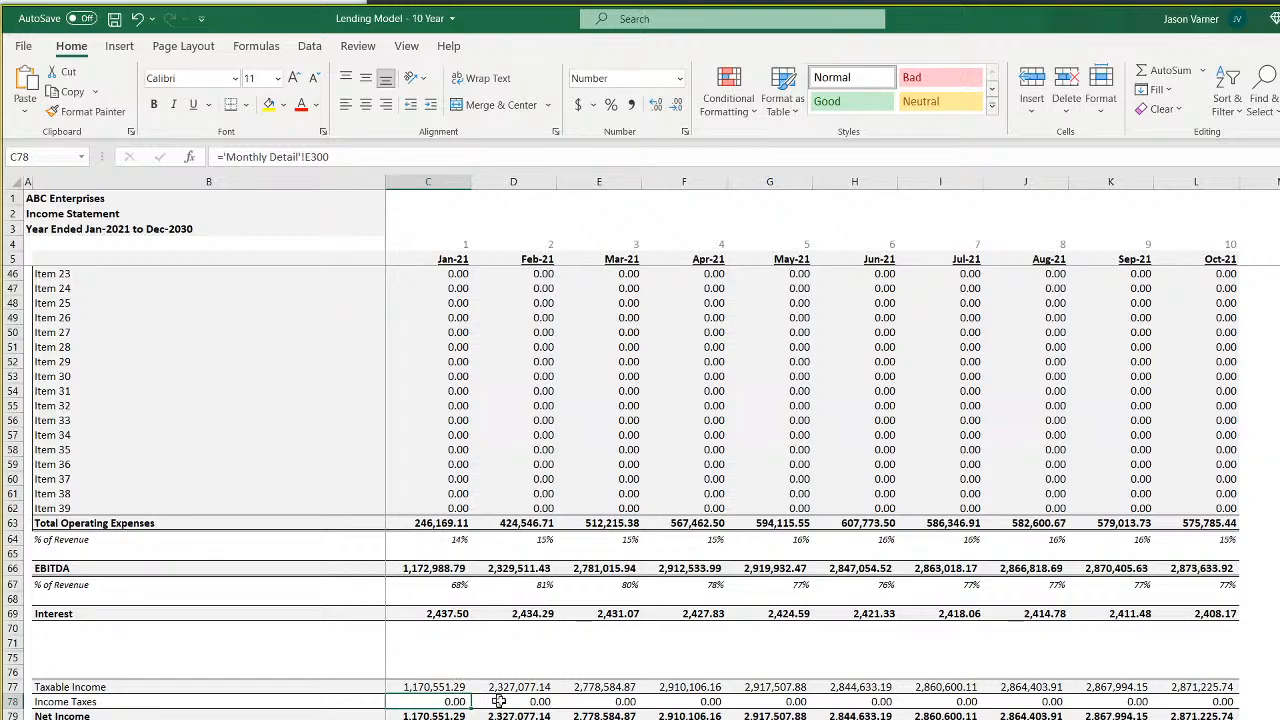
click(455, 420)
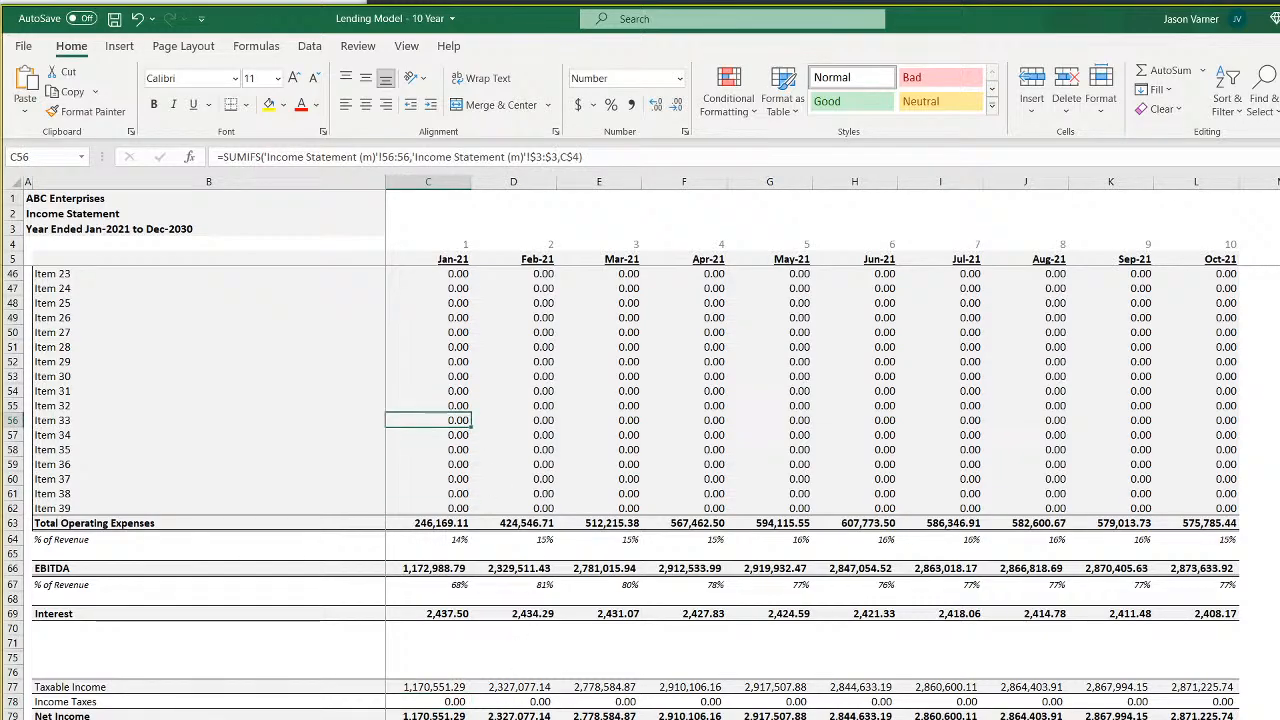
key(ctrl+Page_Up)
scroll(640, 490, down, 20)
scroll(640, 490, up, 3)
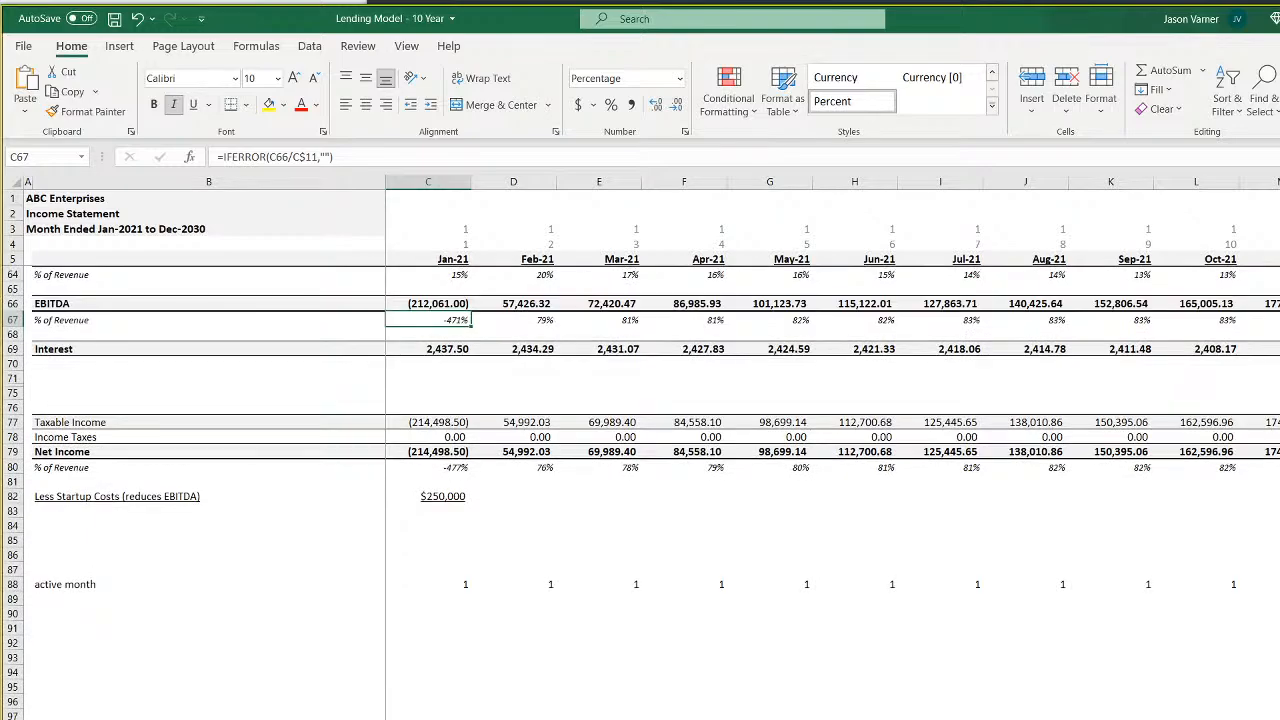
click(538, 438)
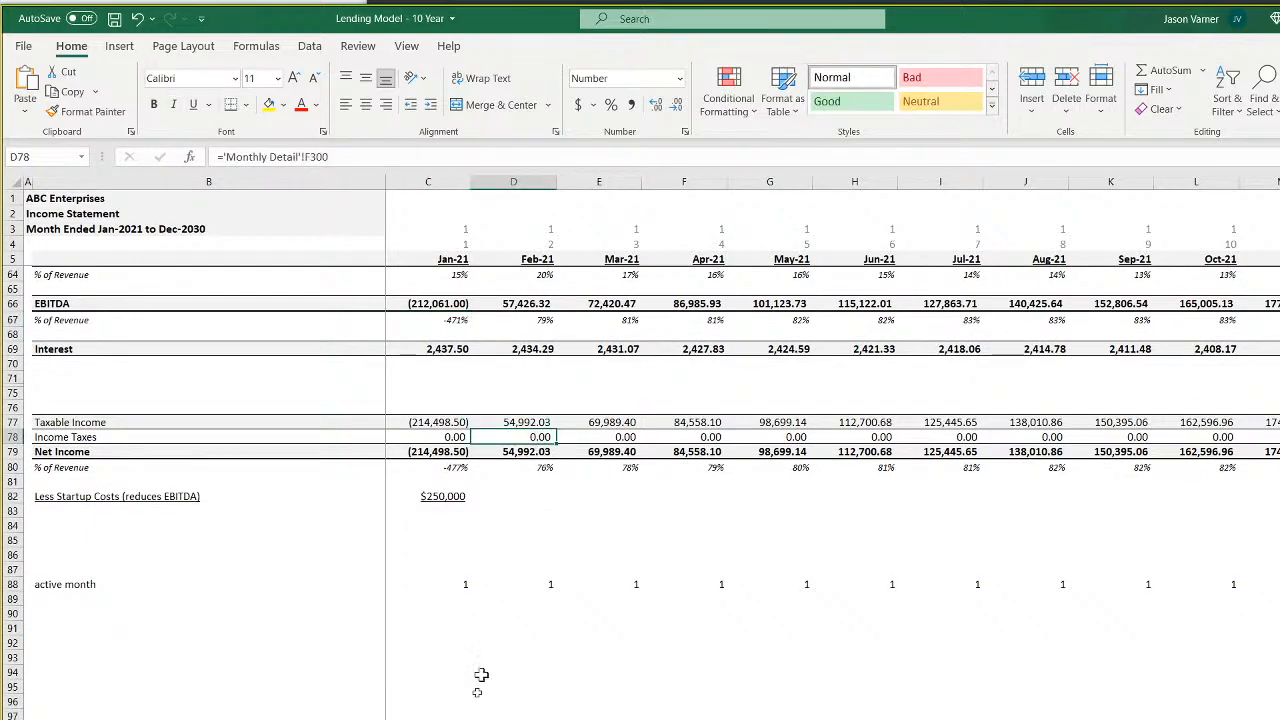
key(ctrl+Page_Down)
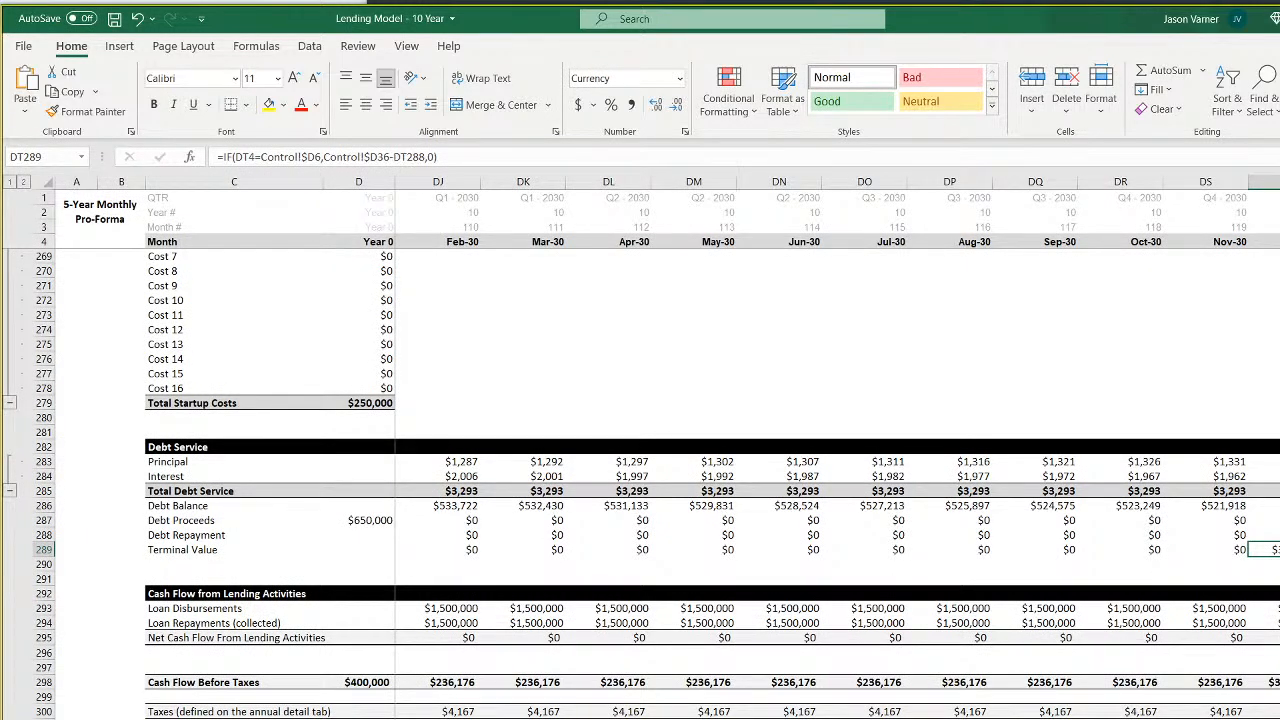
click(537, 710)
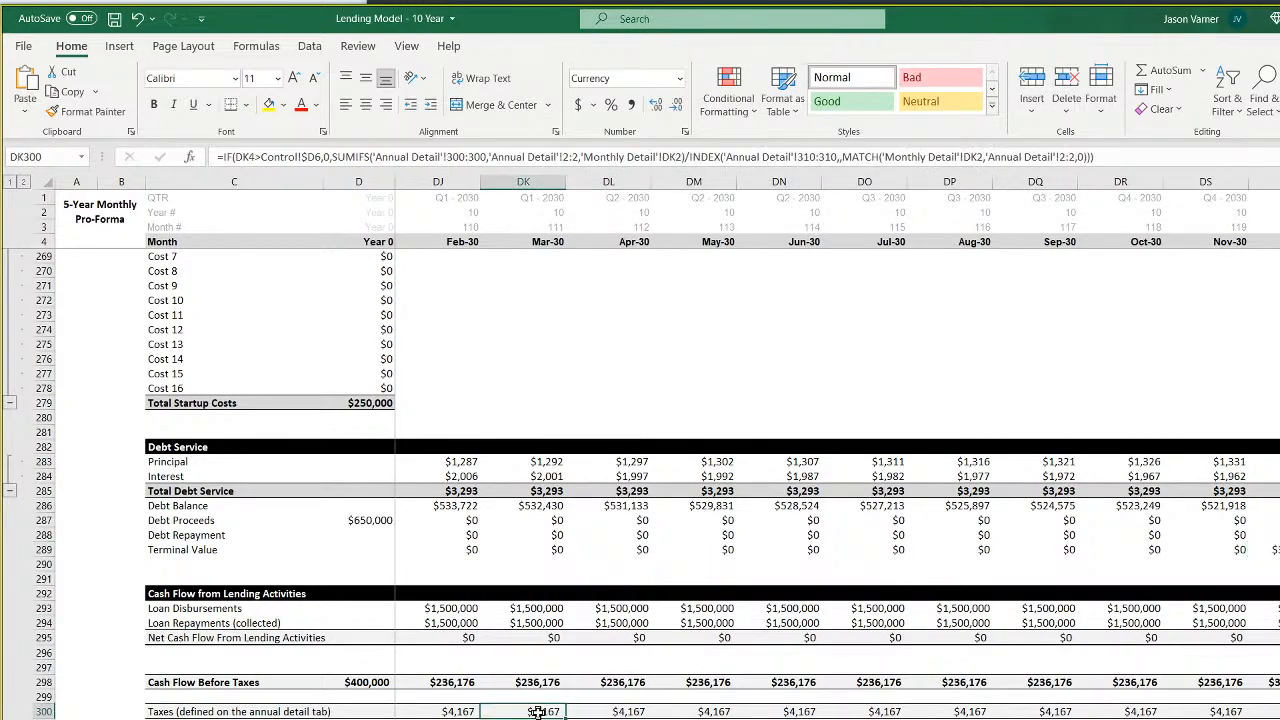
click(619, 711)
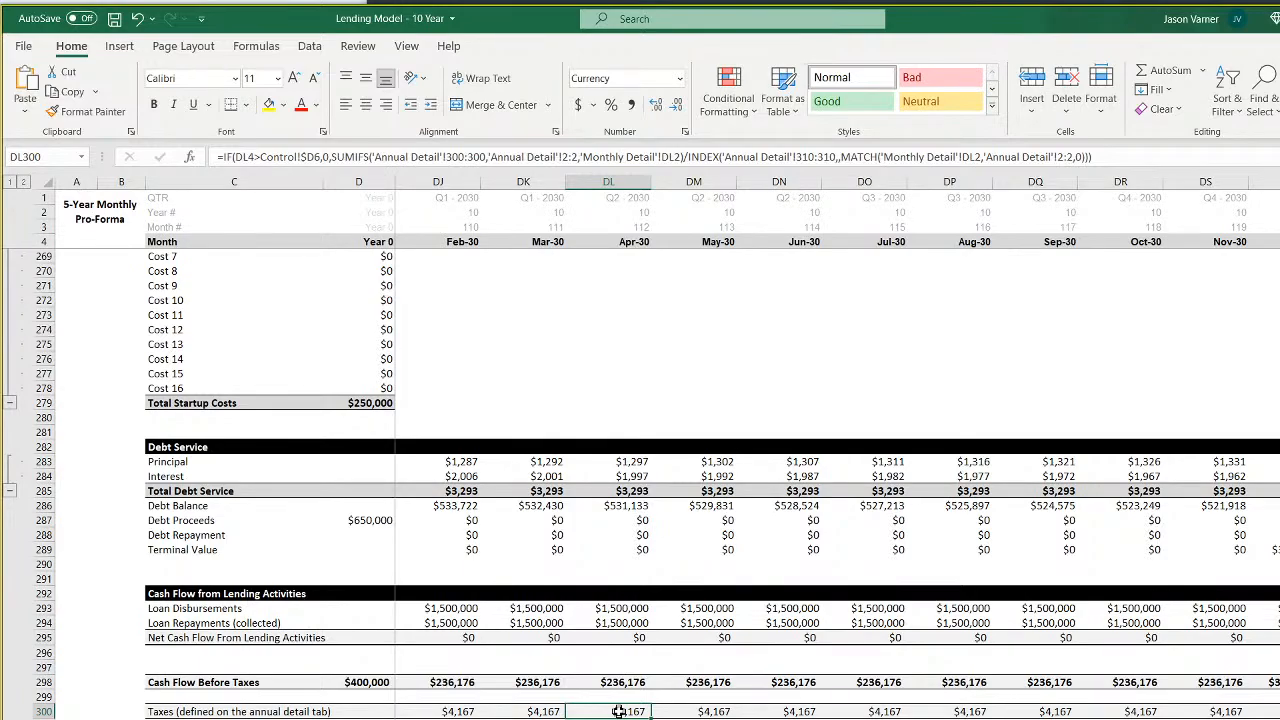
Examine the manual Taxes inputs for FY 2021 through FY 2030 in row 300 of the 'Annual Detail' sheet
key(ctrl+Page_Up)
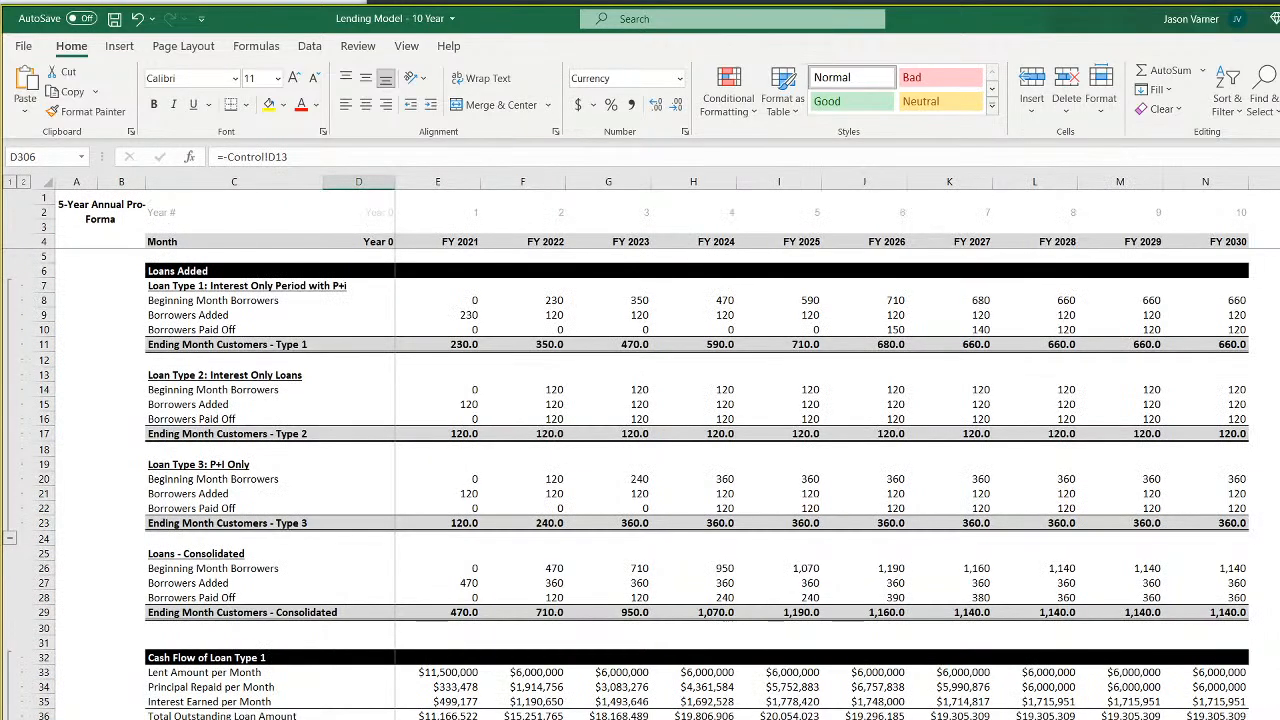
scroll(640, 480, down, 20)
scroll(640, 480, down, 20)
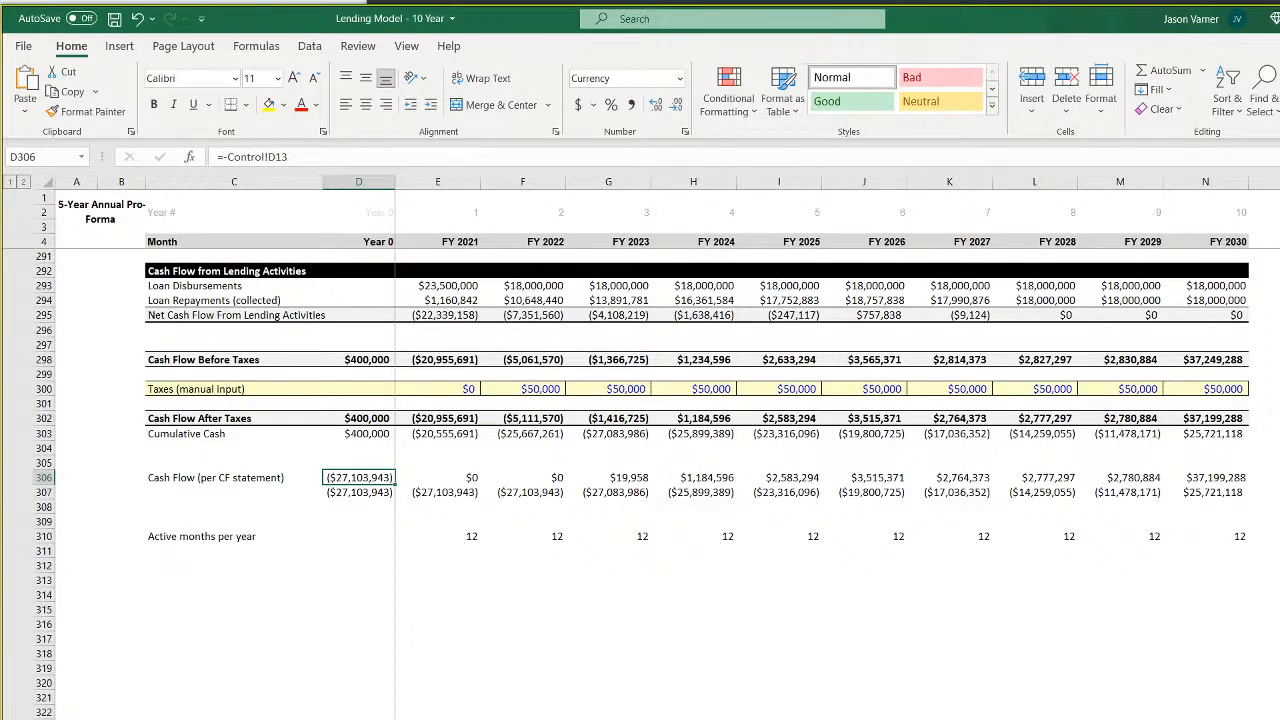
click(450, 390)
click(538, 389)
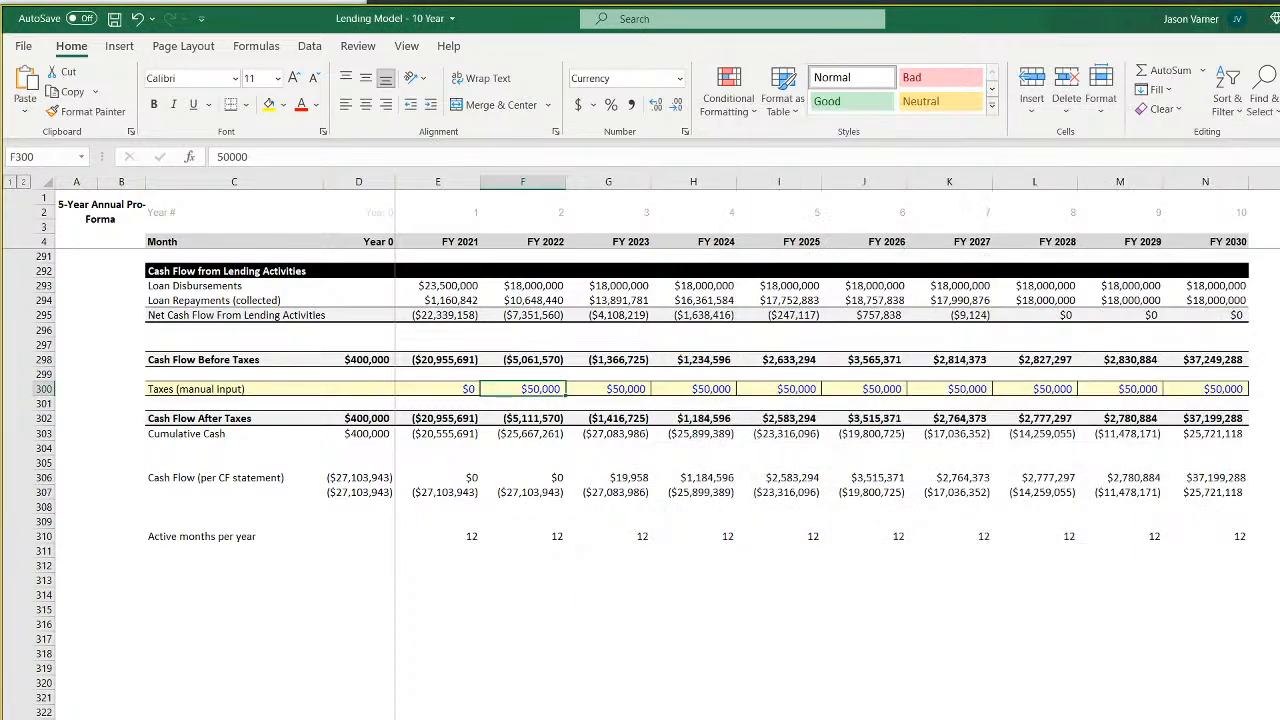
click(468, 386)
click(546, 387)
click(611, 388)
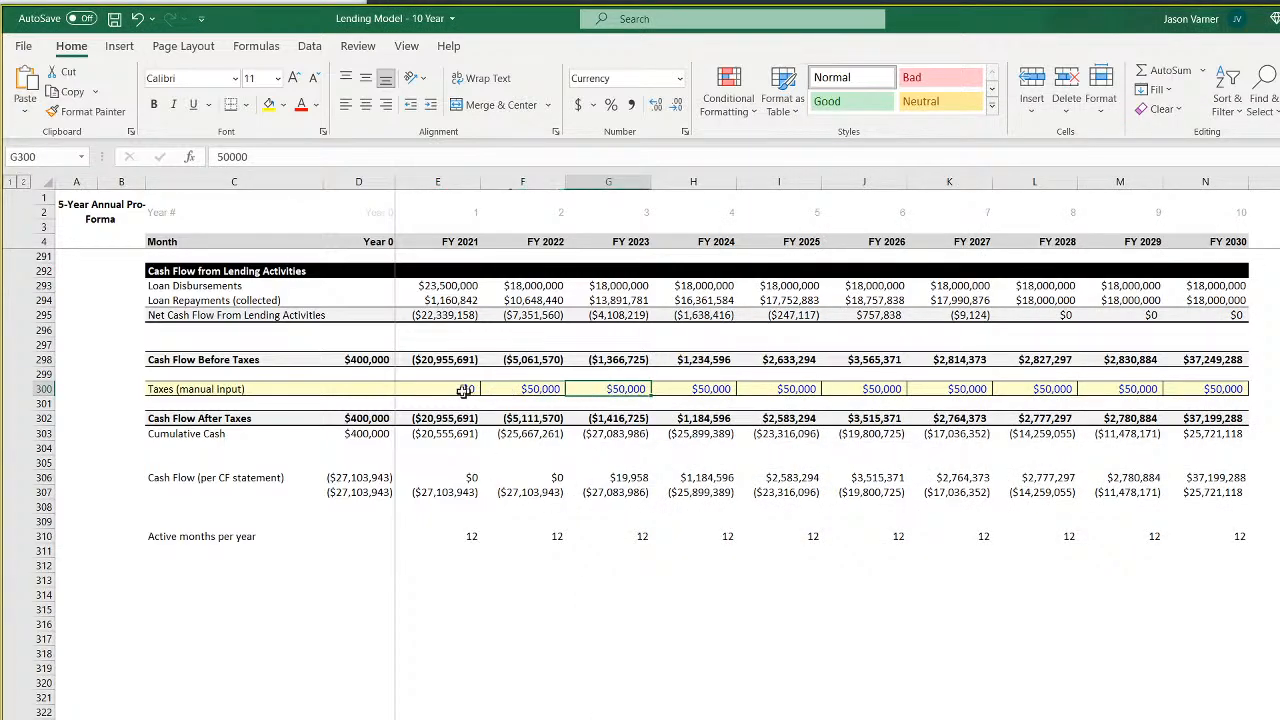
mouse_move(438, 391)
mouse_down()
mouse_move(1225, 389)
mouse_move(457, 388)
mouse_up()
click(1217, 389)
Set the manual Taxes inputs for FY 2022 and FY 2023 in F300 and G300 to 0
click(528, 388)
text(0)
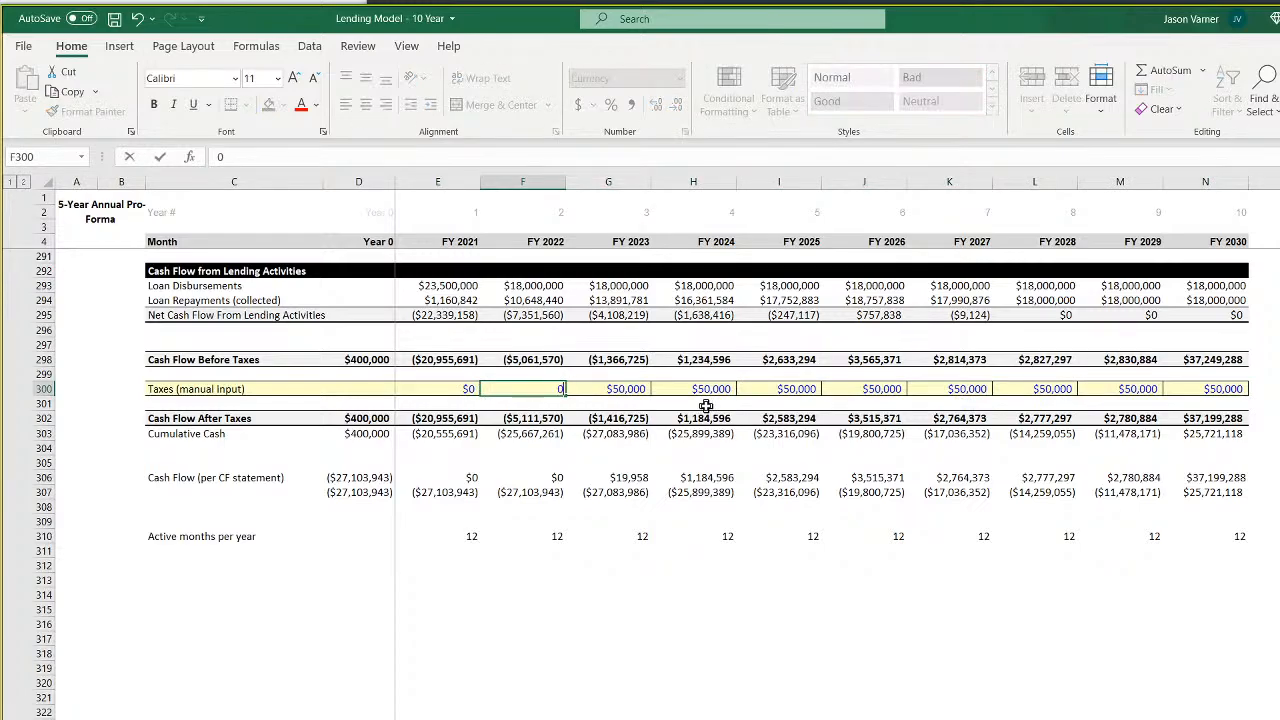
key(Return)
key(Up)
key(Right)
text(0)
key(Return)
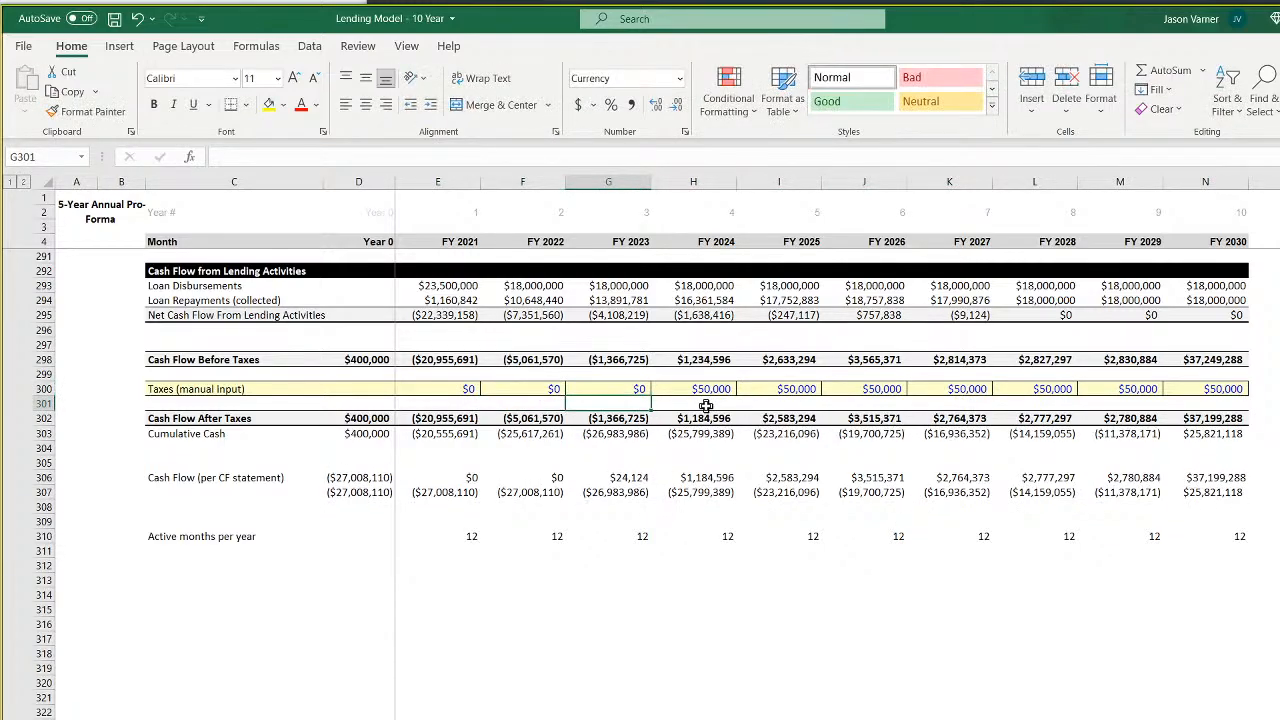
key(Up)
key(Right)
key(Right)
key(Right)
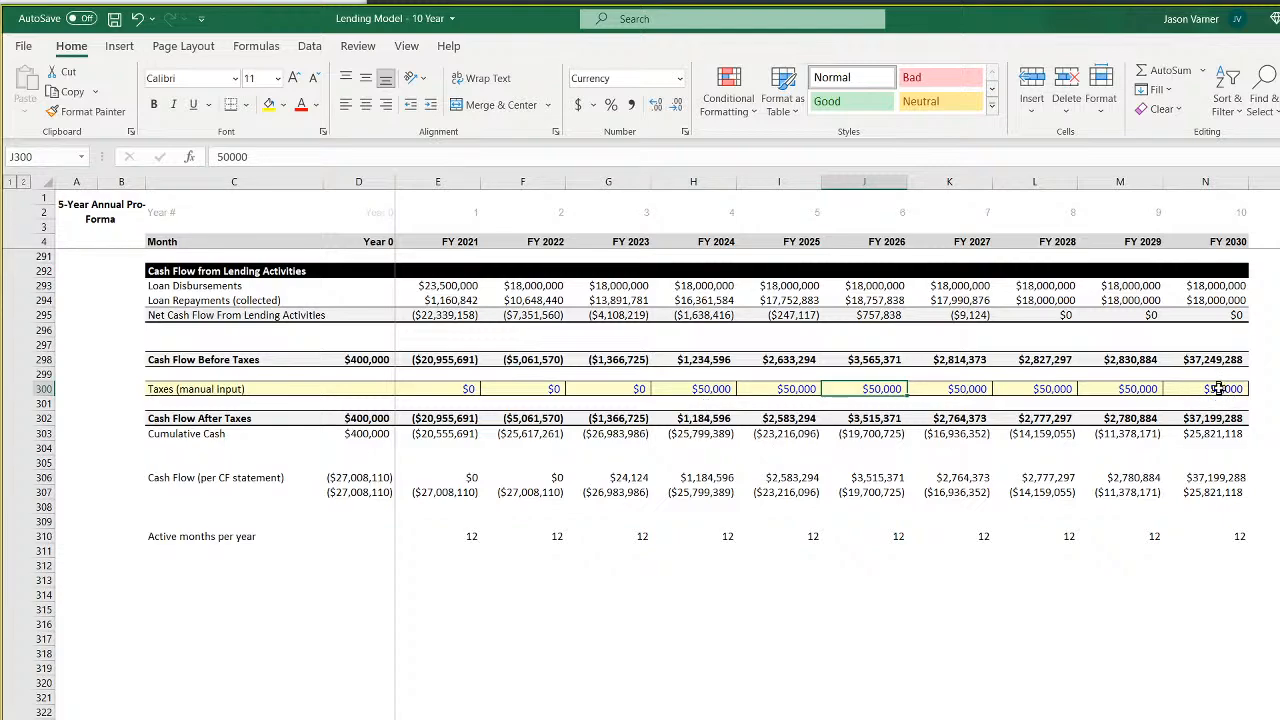
drag(1218, 389, 441, 389)
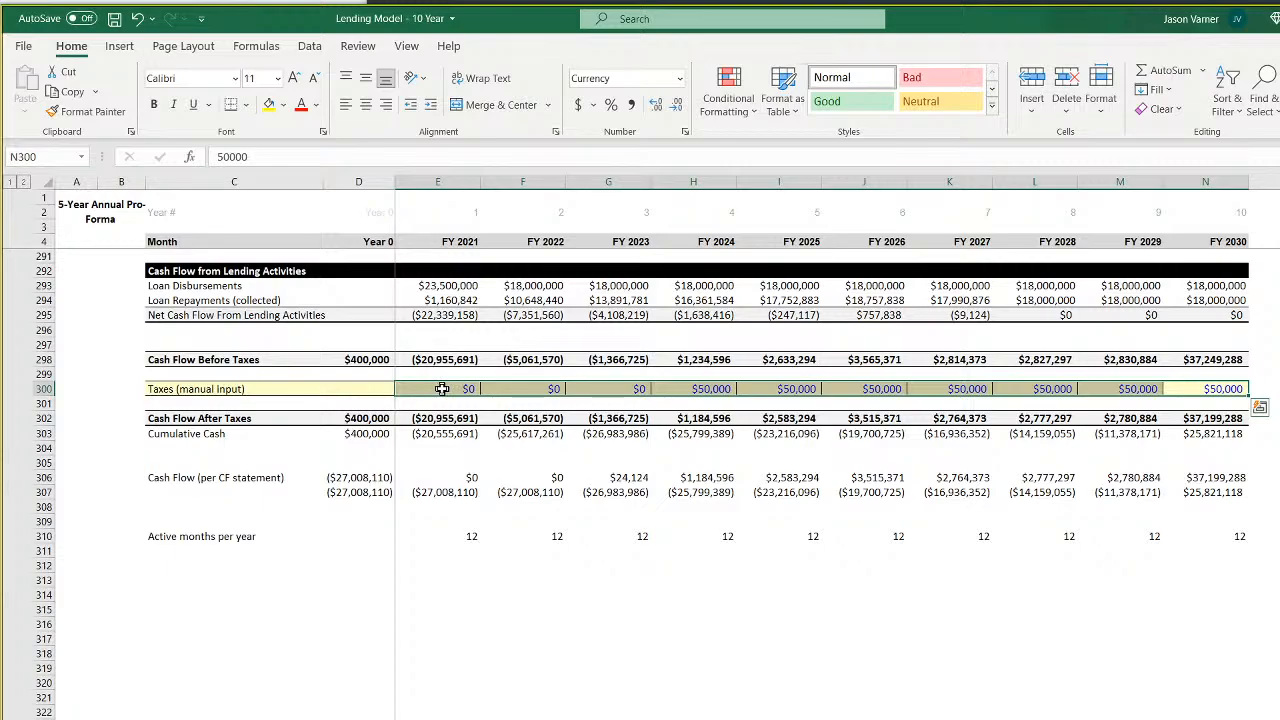
click(441, 389)
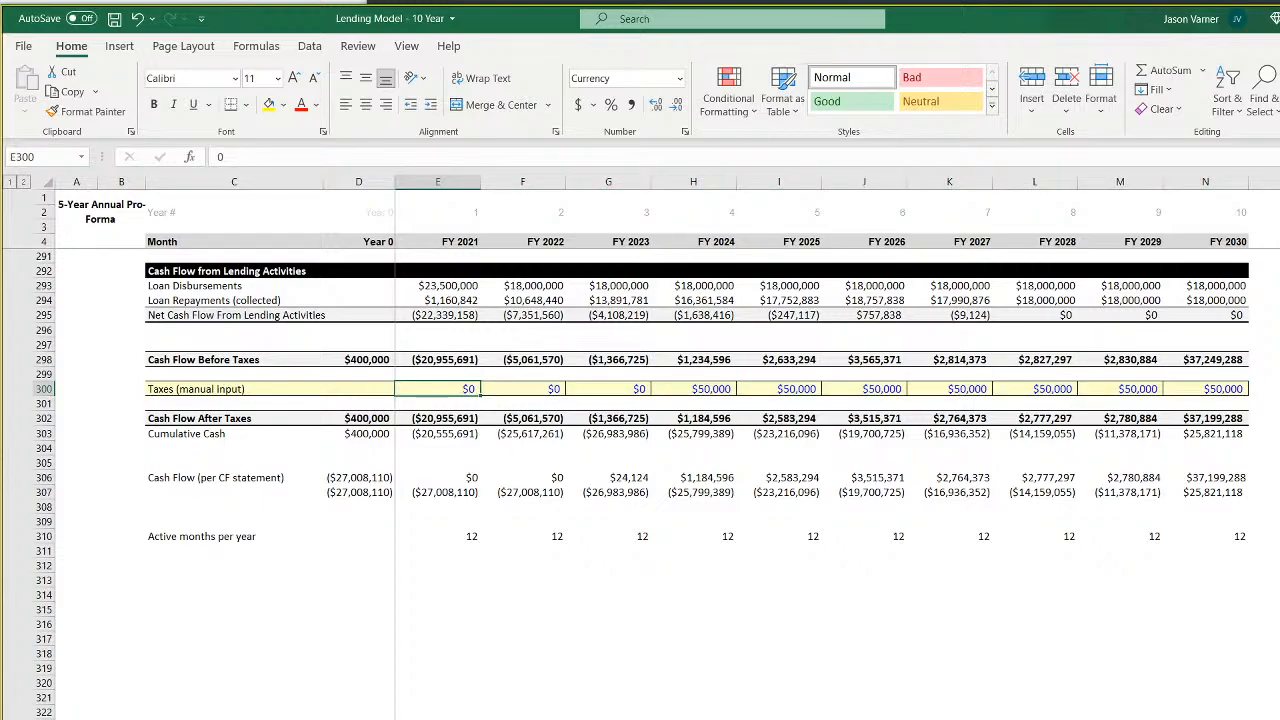
On the annual Income Statement, copy the SUMIFS formula from C56 to the Income Taxes cell C78
key(ctrl+Page_Down)
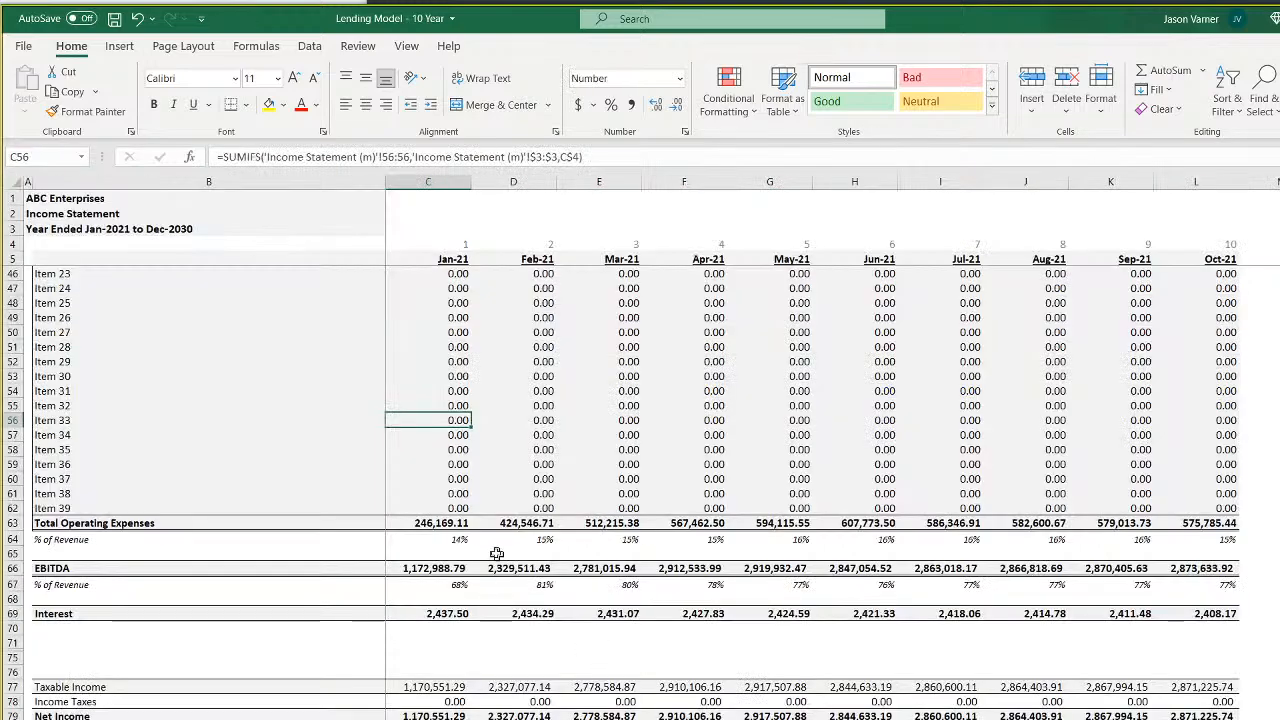
right_click(456, 421)
click(485, 457)
click(445, 701)
right_click(445, 701)
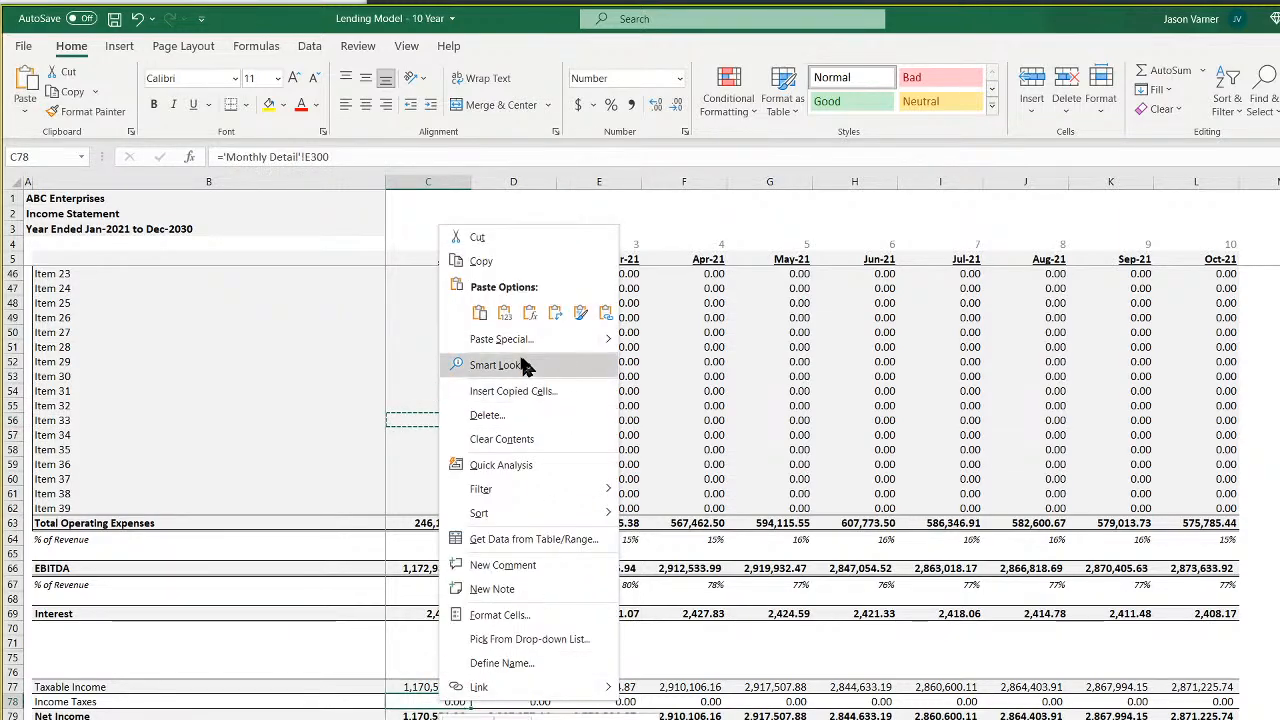
click(478, 310)
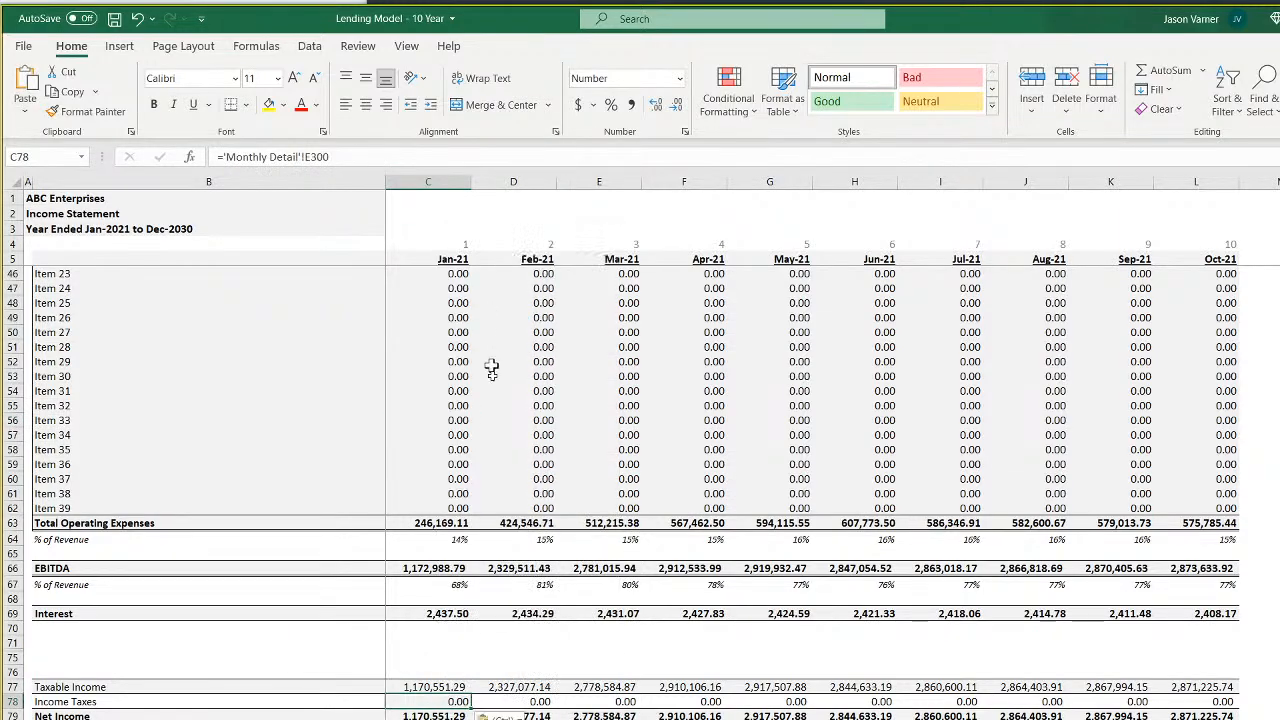
Remove the fill colour from C78 and fill its SUMIFS formula across the Income Taxes row through L78
click(284, 105)
click(304, 335)
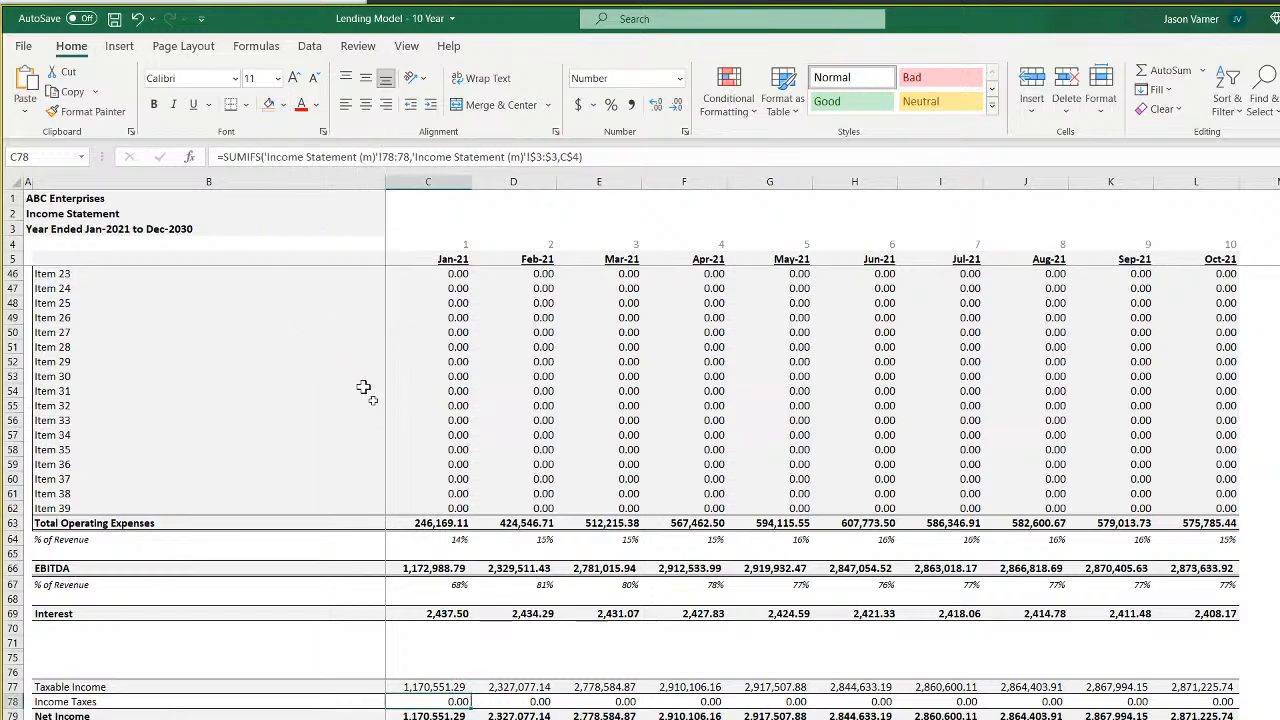
drag(474, 707, 1240, 716)
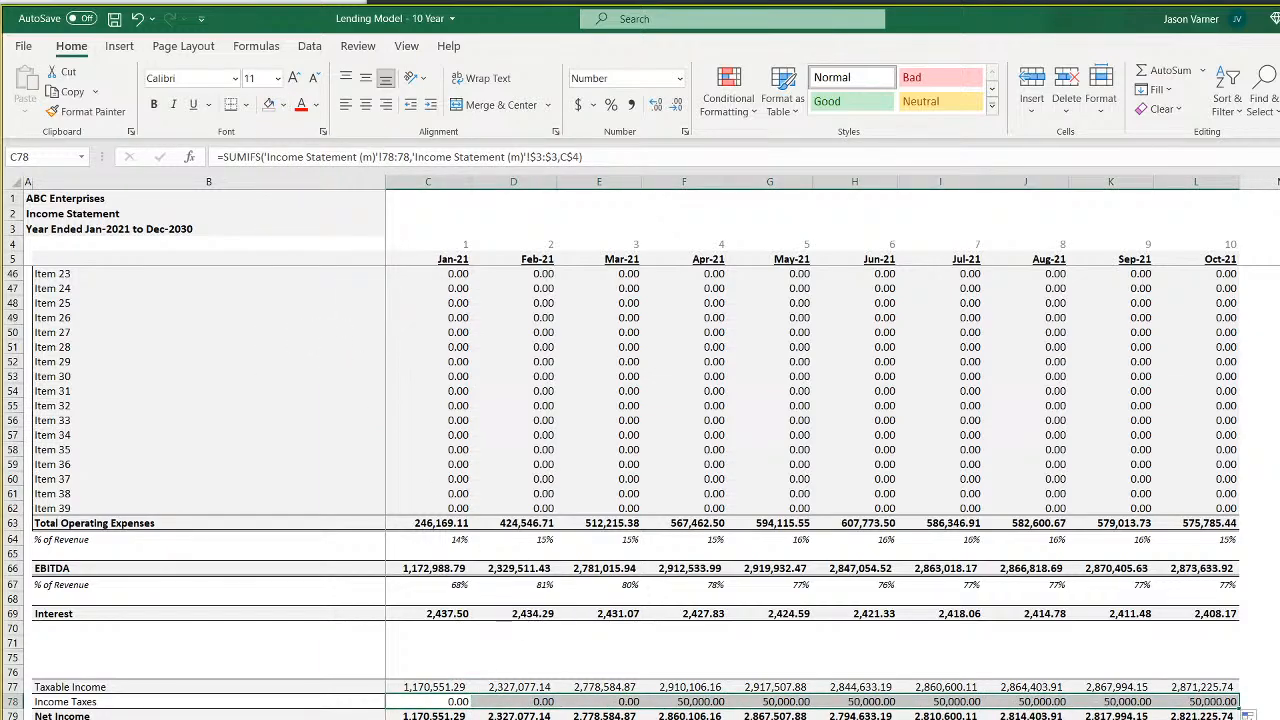
Compare the annual Net Income in C79:L79 with the Net Income row 79 on the monthly income statement
click(599, 719)
click(428, 719)
click(428, 719)
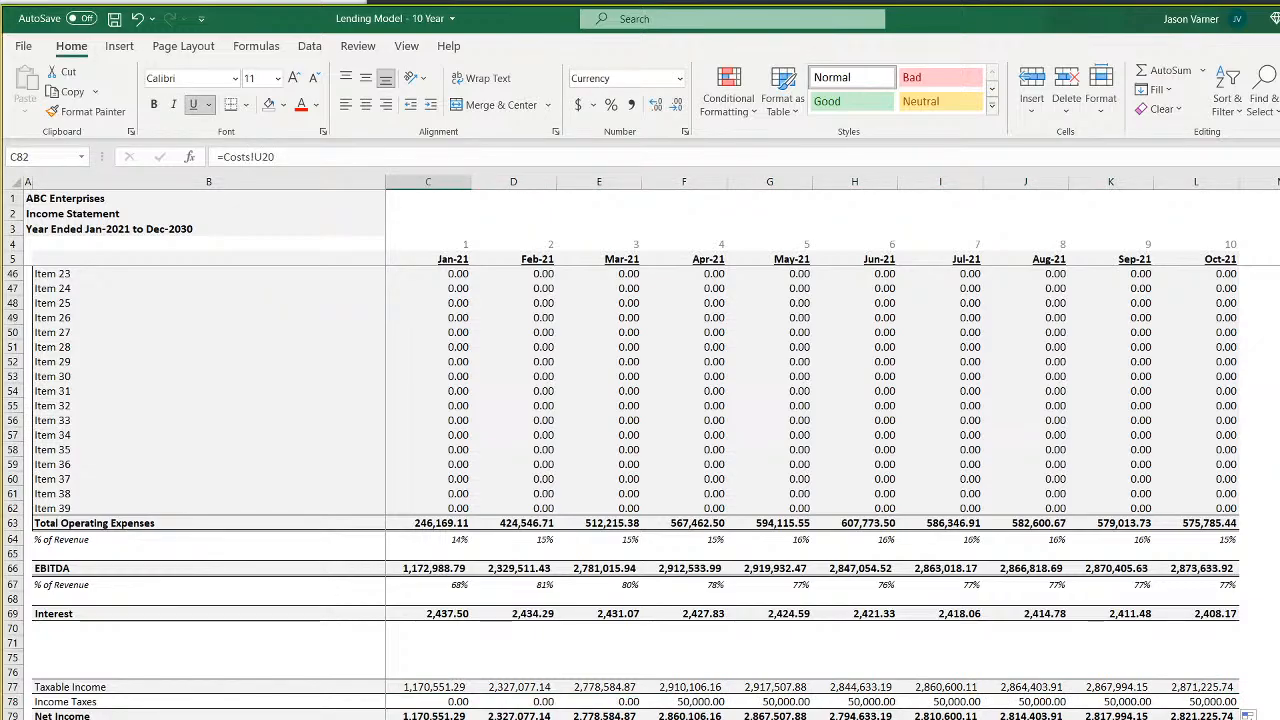
scroll(636, 490, down, 6)
scroll(636, 490, up, 6)
drag(420, 716, 1222, 716)
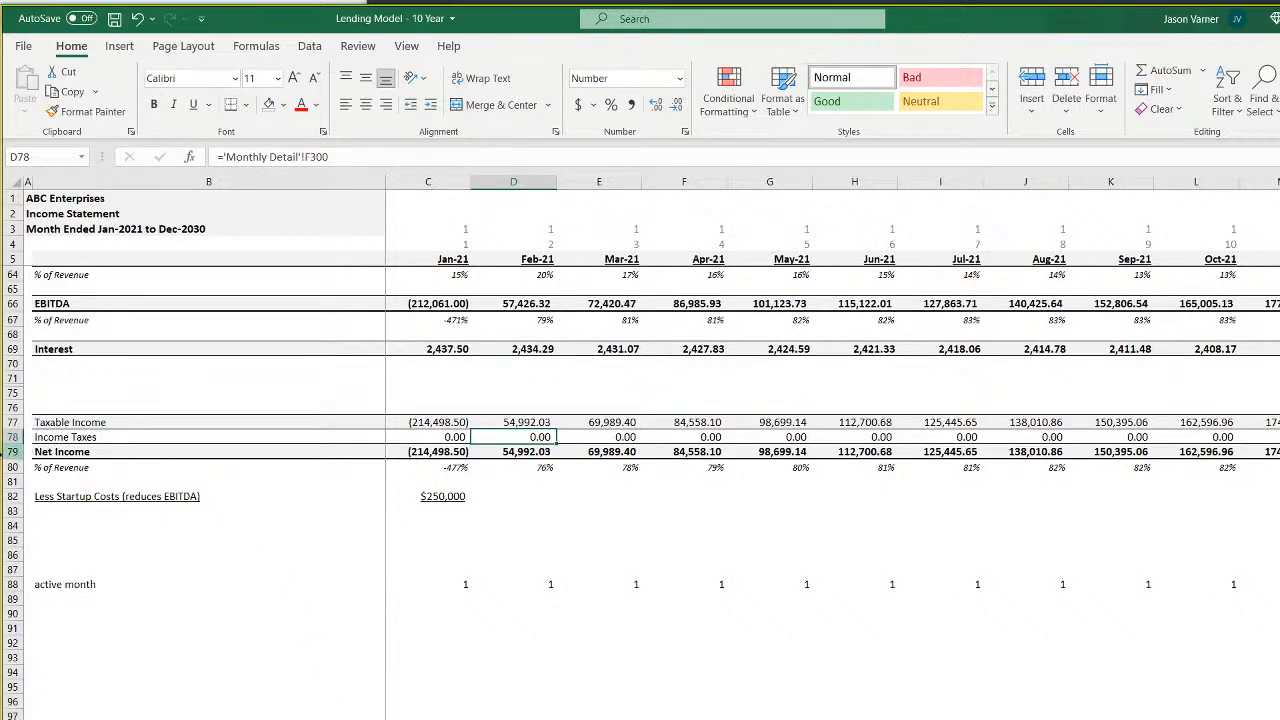
click(8, 452)
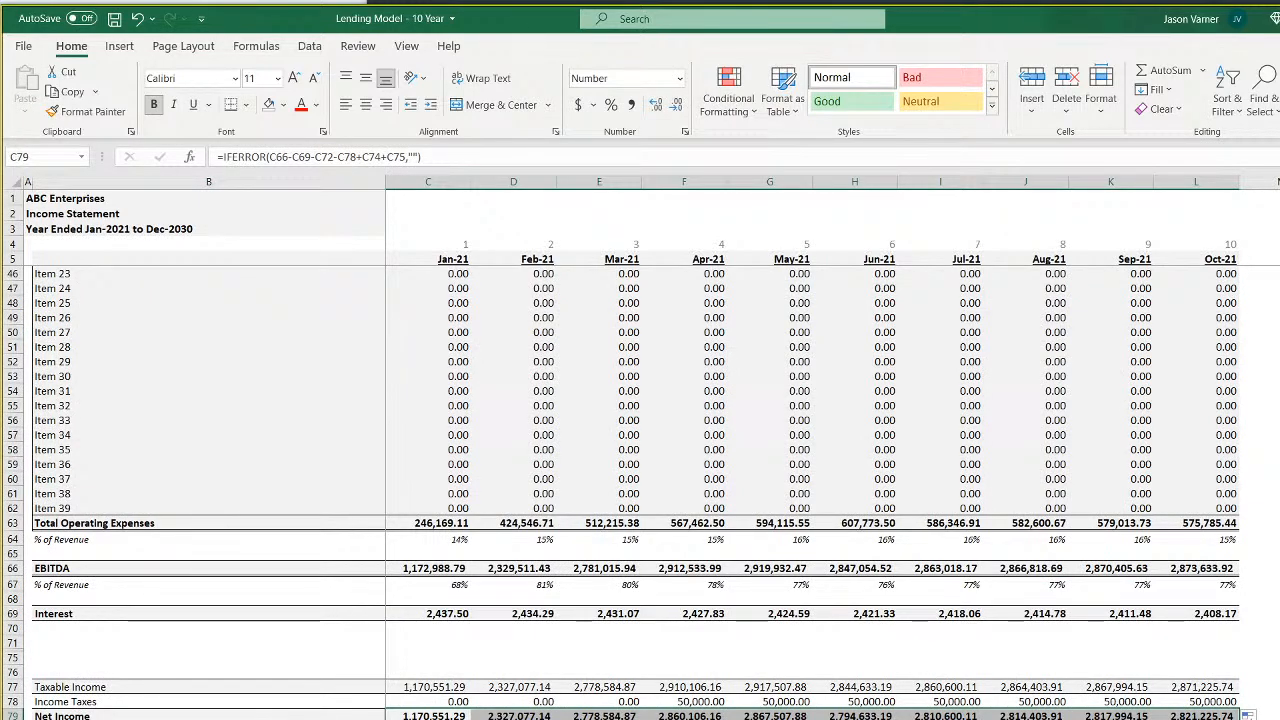
Enter a SUM of the entire row 79 of 'Income Statement (m)' in L82, below the annual Net Income row
click(1200, 716)
click(1170, 70)
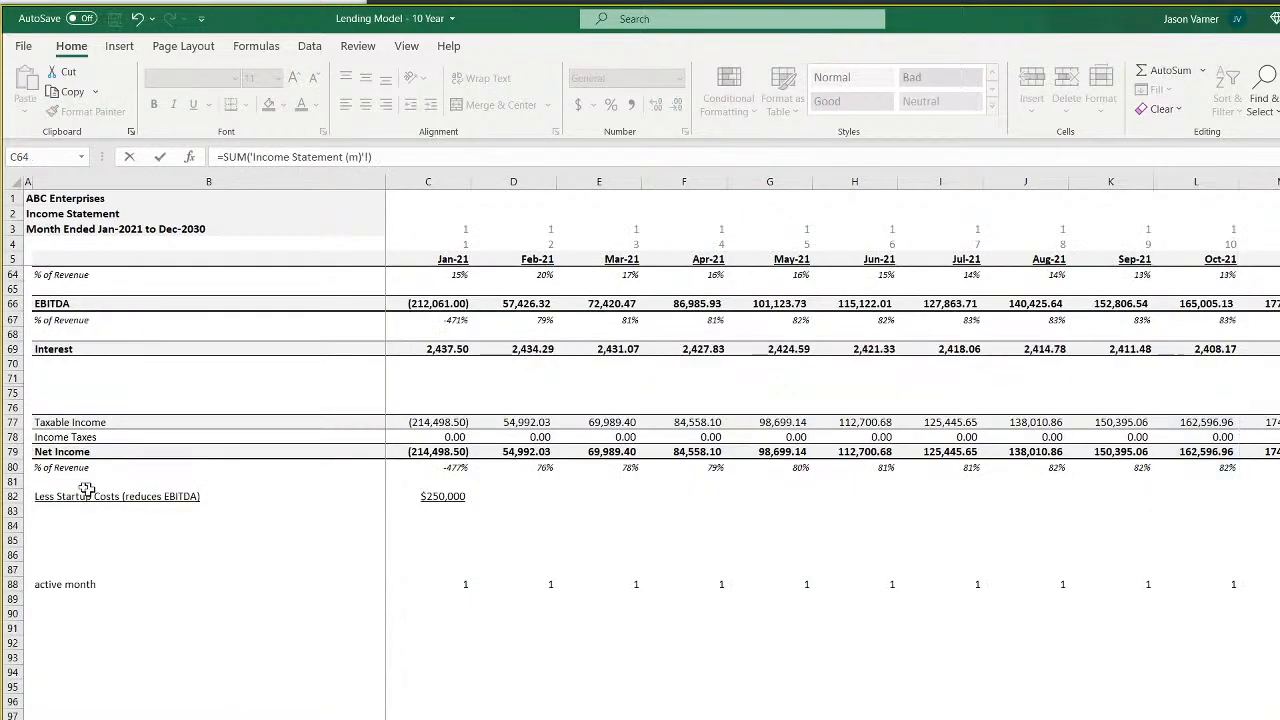
click(10, 452)
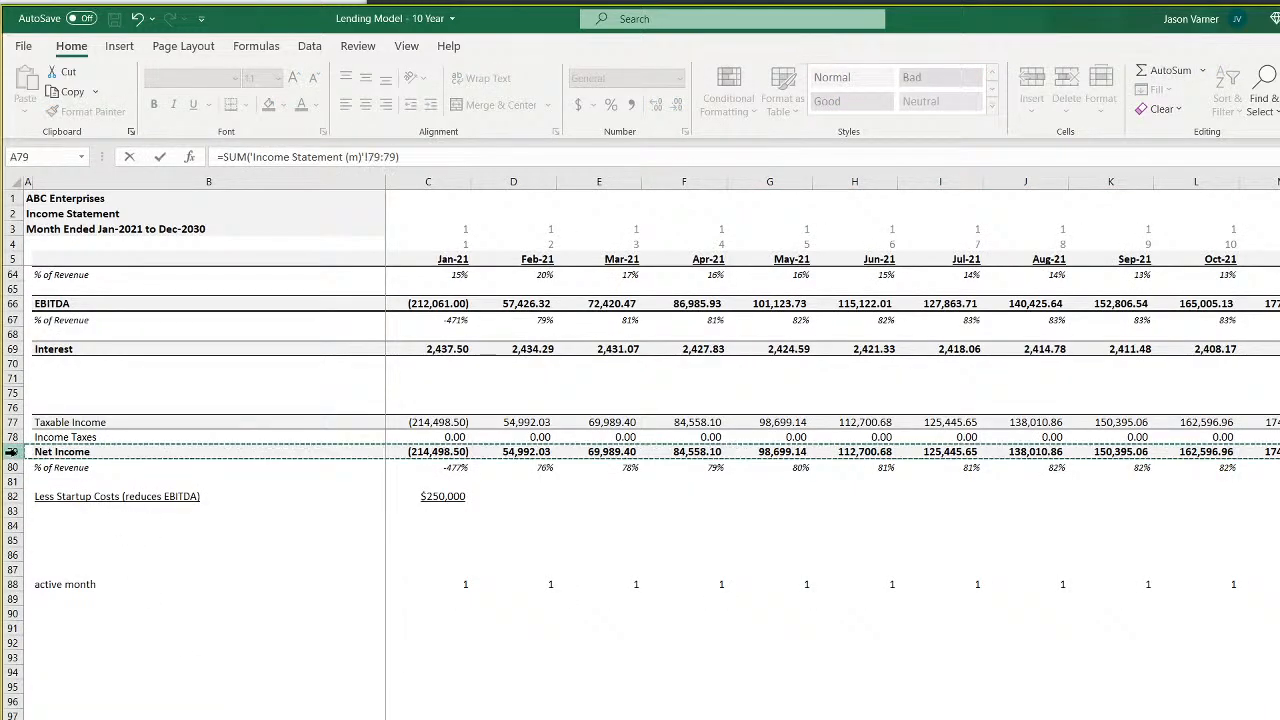
key(Return)
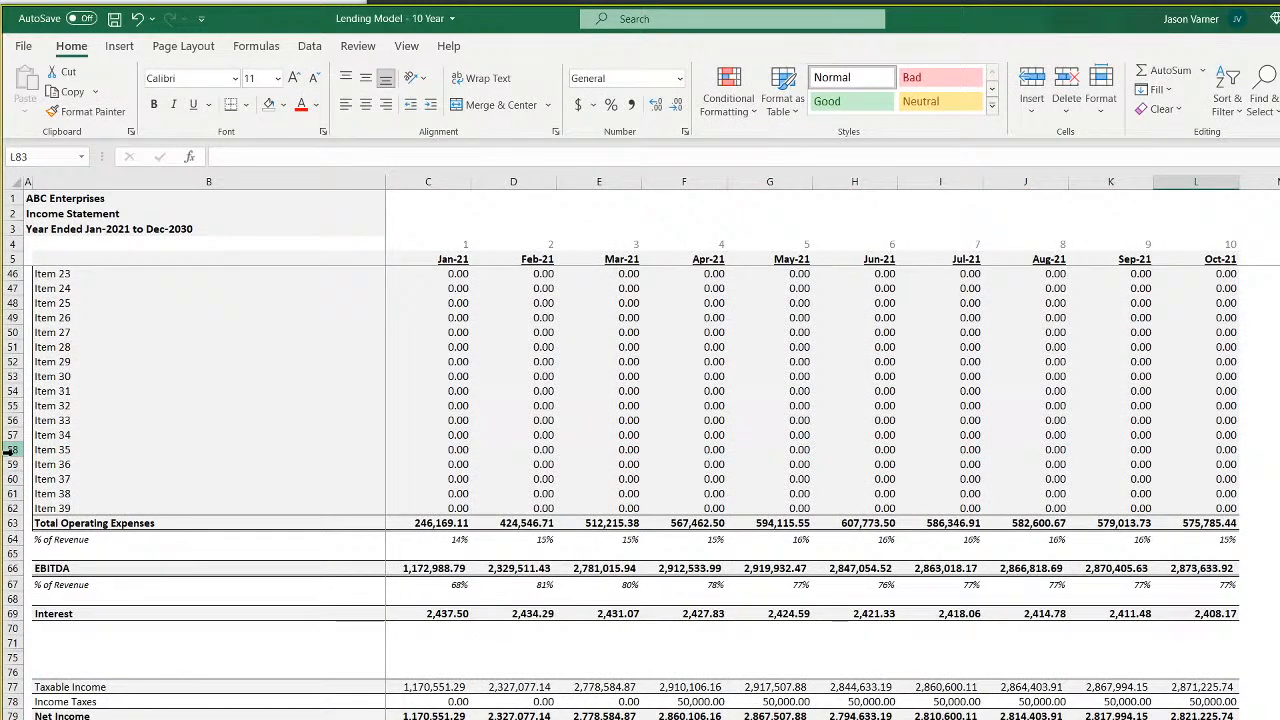
text(=)
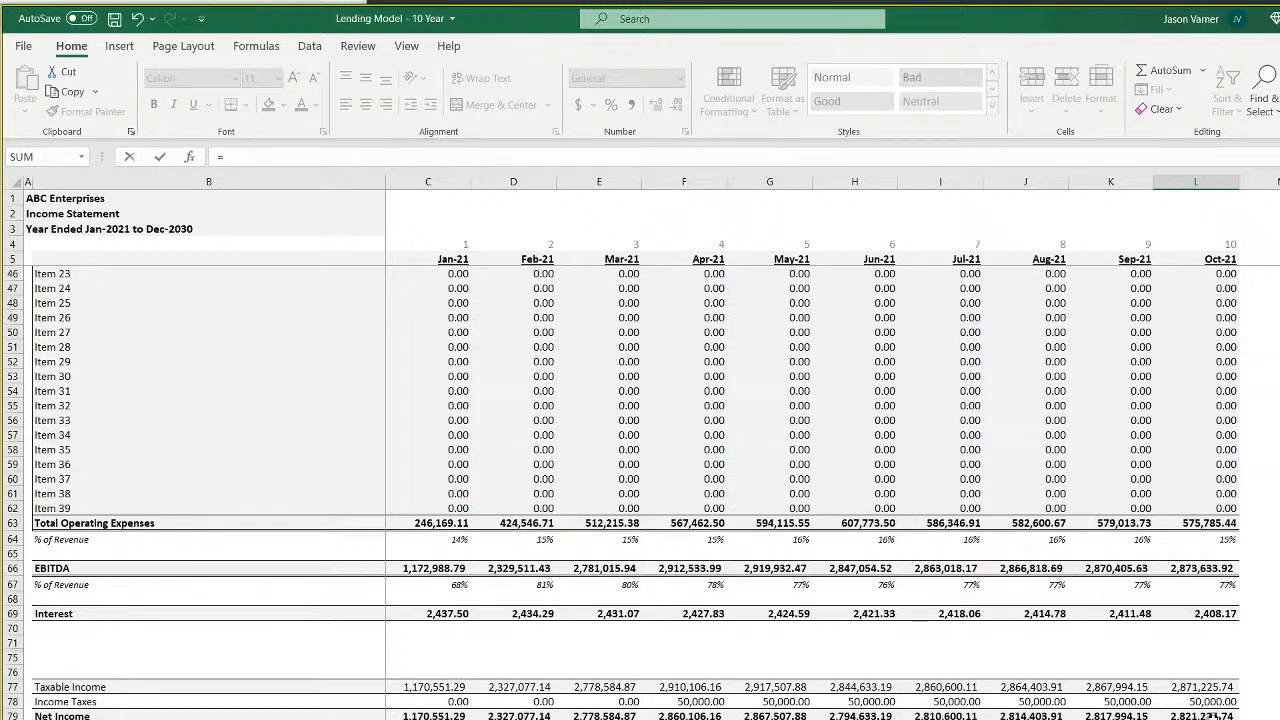
key(Escape)
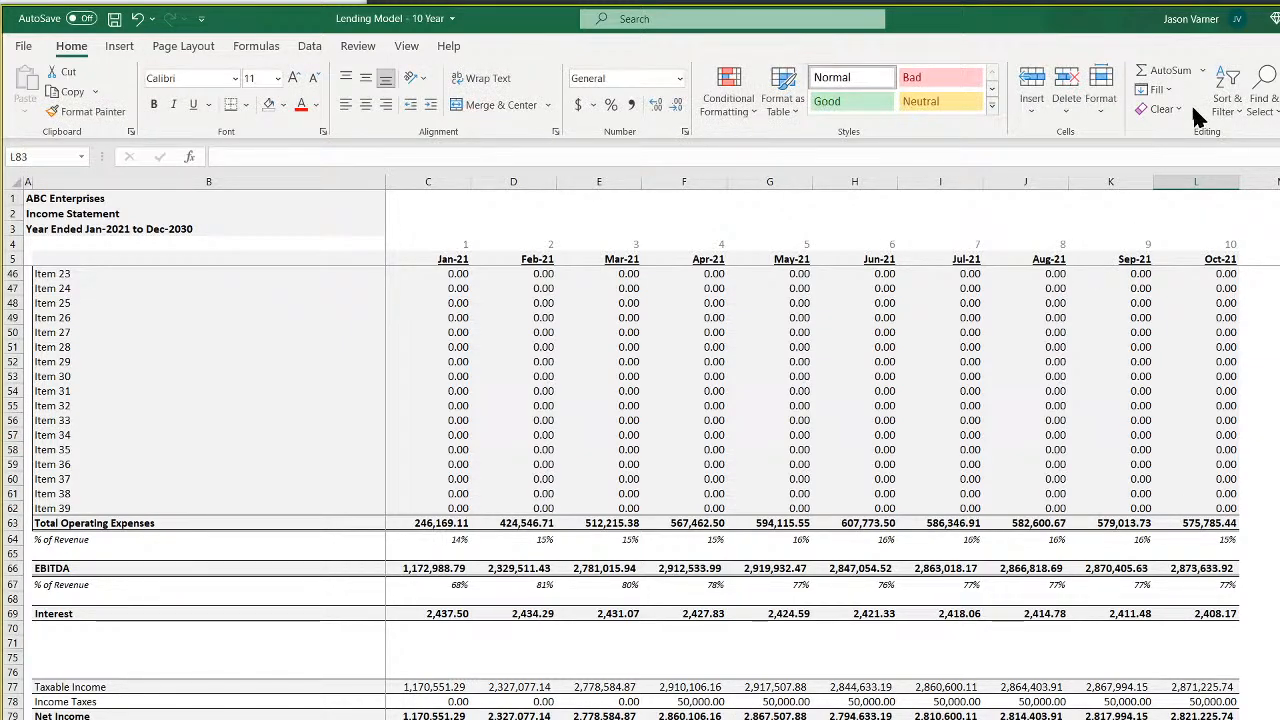
Enter a SUM of the entire annual Net Income row 79 in L83, and the difference L83-L82 in L84
key(alt+equal)
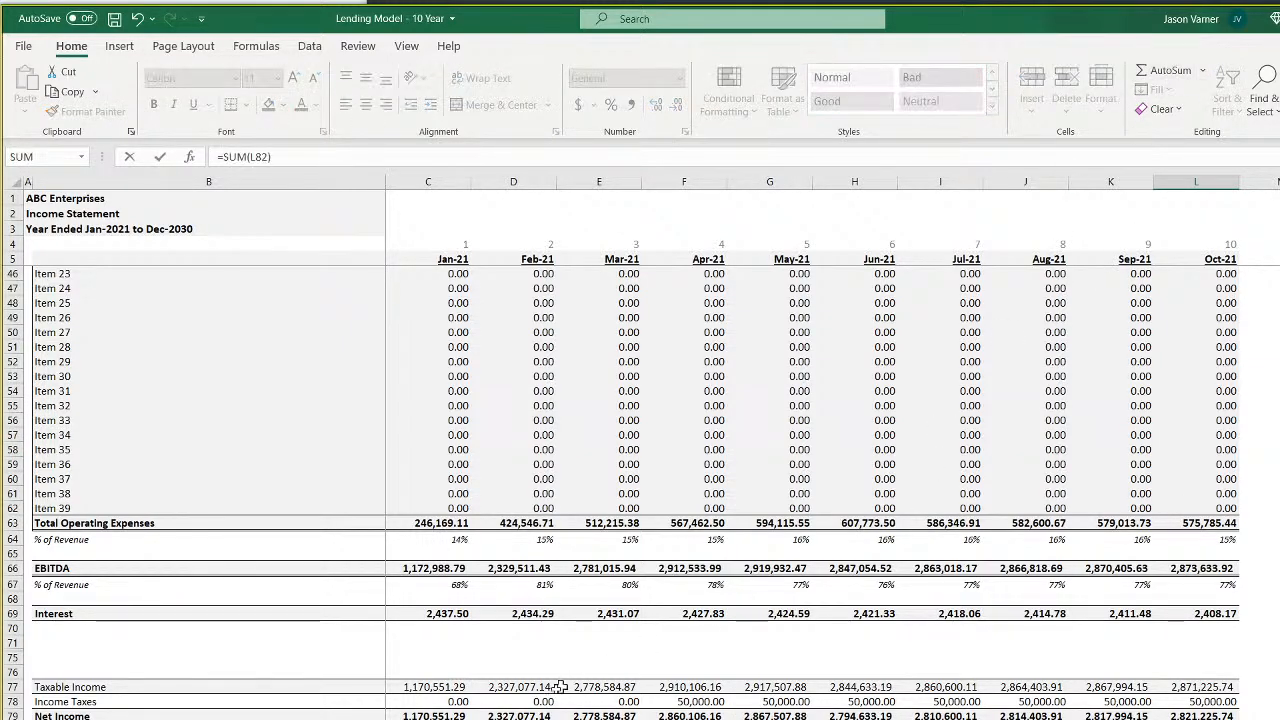
click(8, 716)
key(Return)
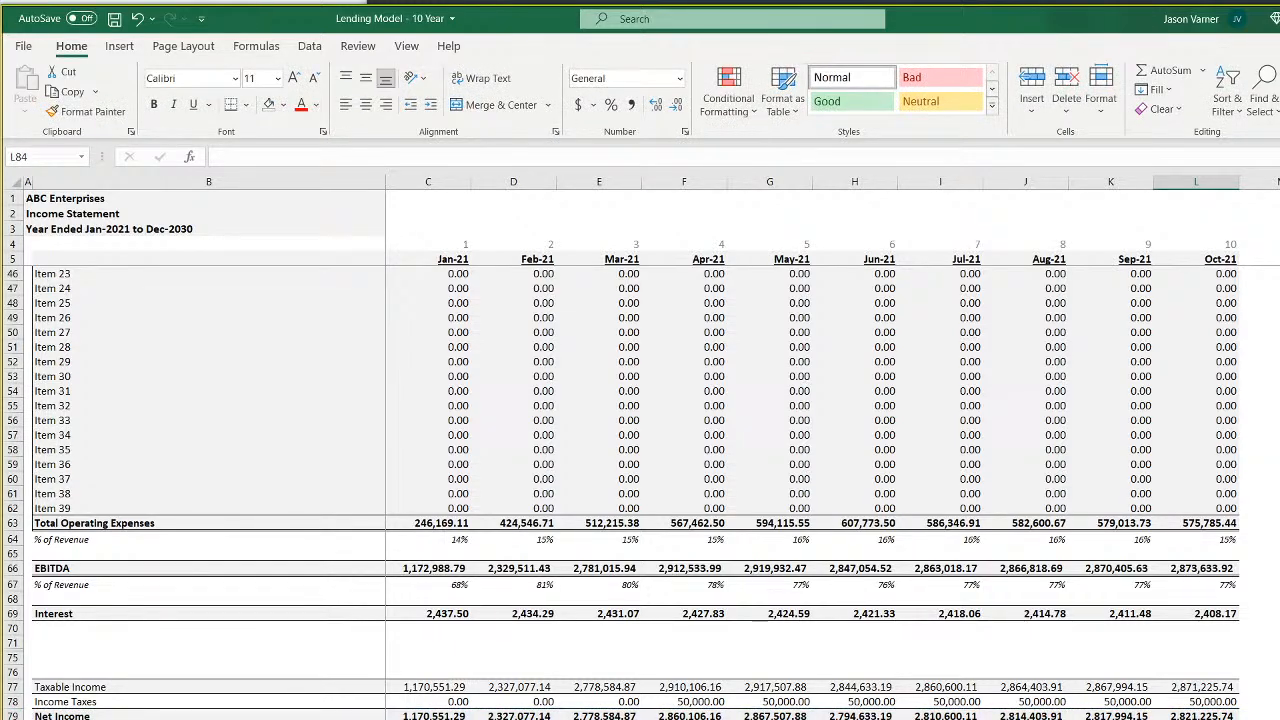
text(=)
key(Up)
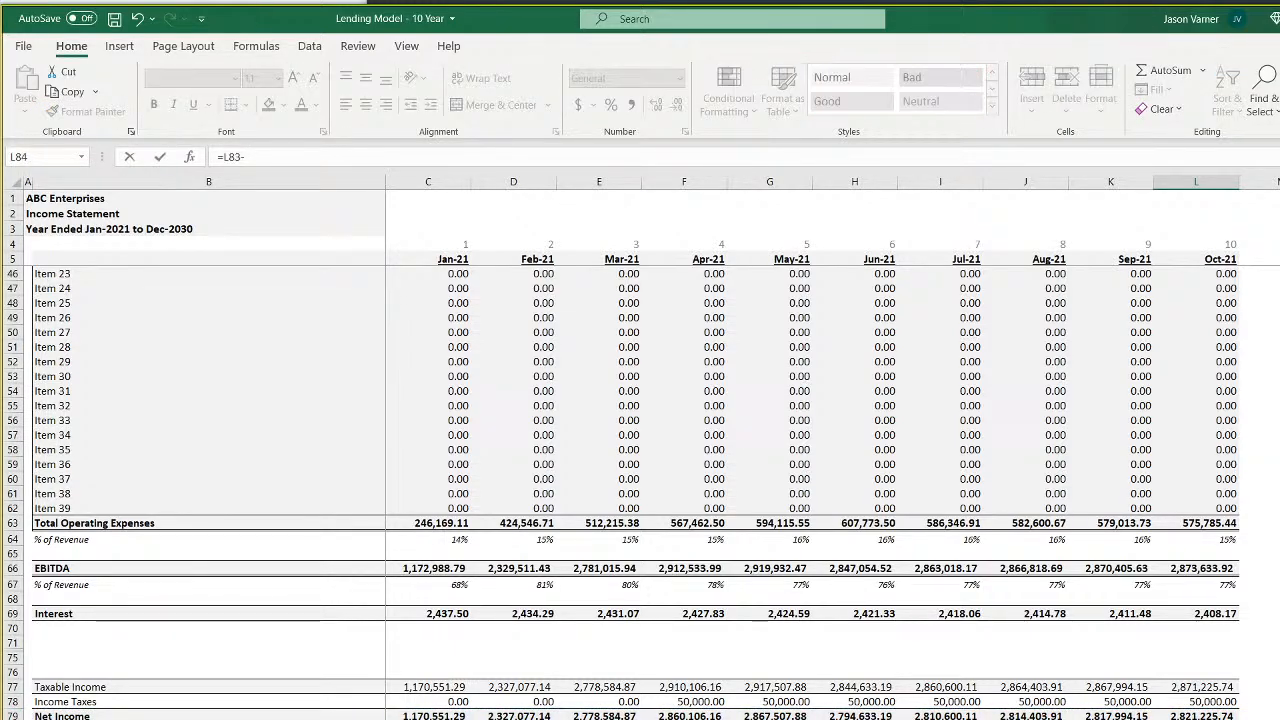
key(Return)
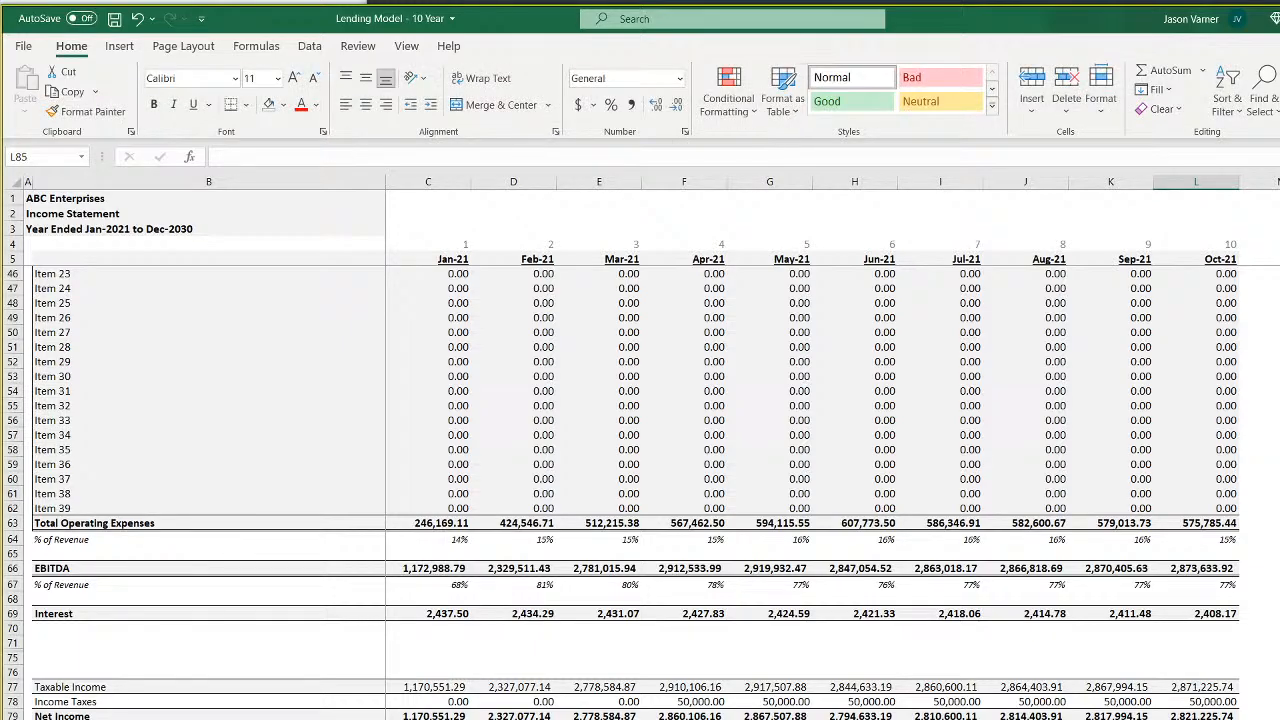
key(Up)
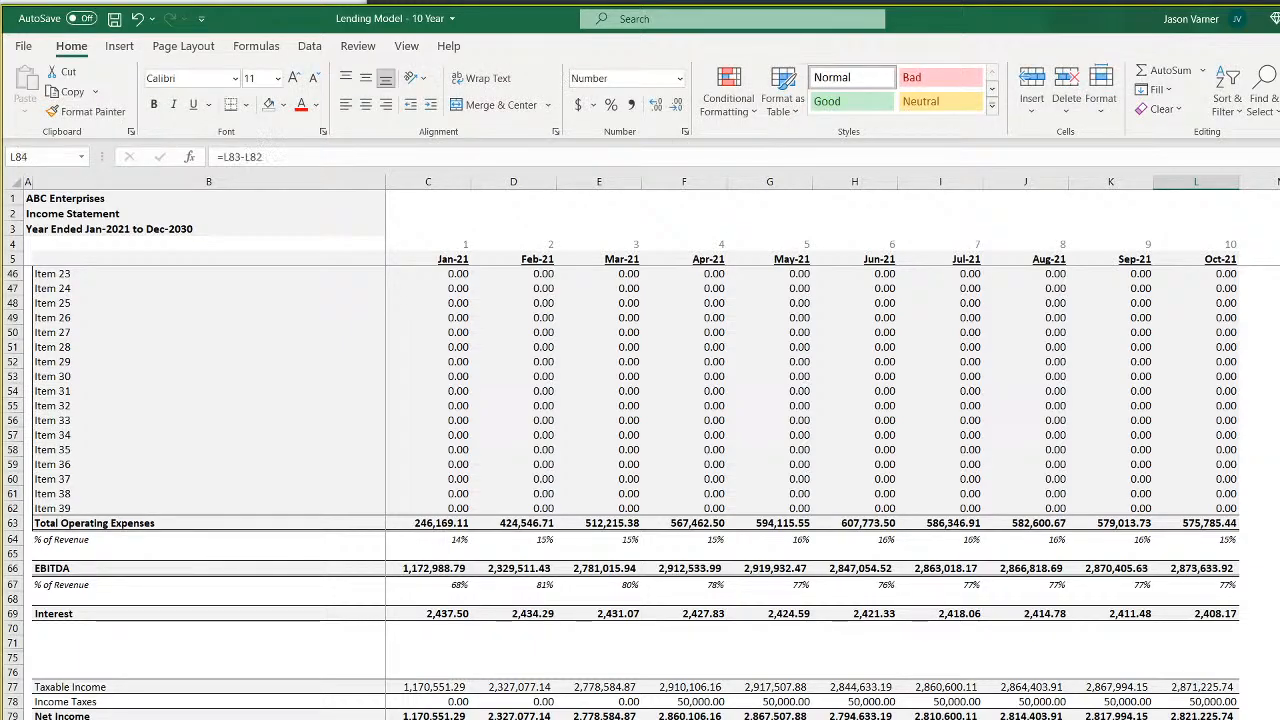
Check the Income Taxes cells C78:L78, and copy the SUMIFS formula from C54 to the Interest cell C69
drag(460, 701, 1205, 708)
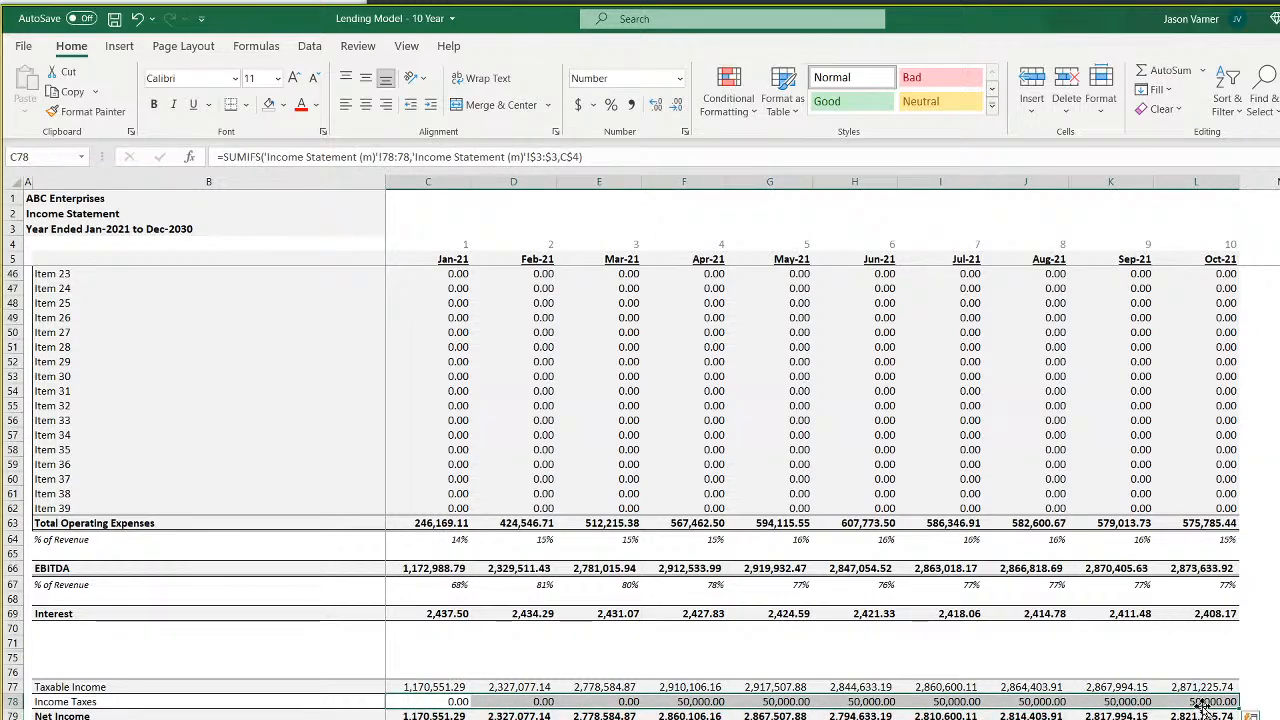
click(430, 390)
right_click(447, 392)
click(490, 427)
right_click(430, 613)
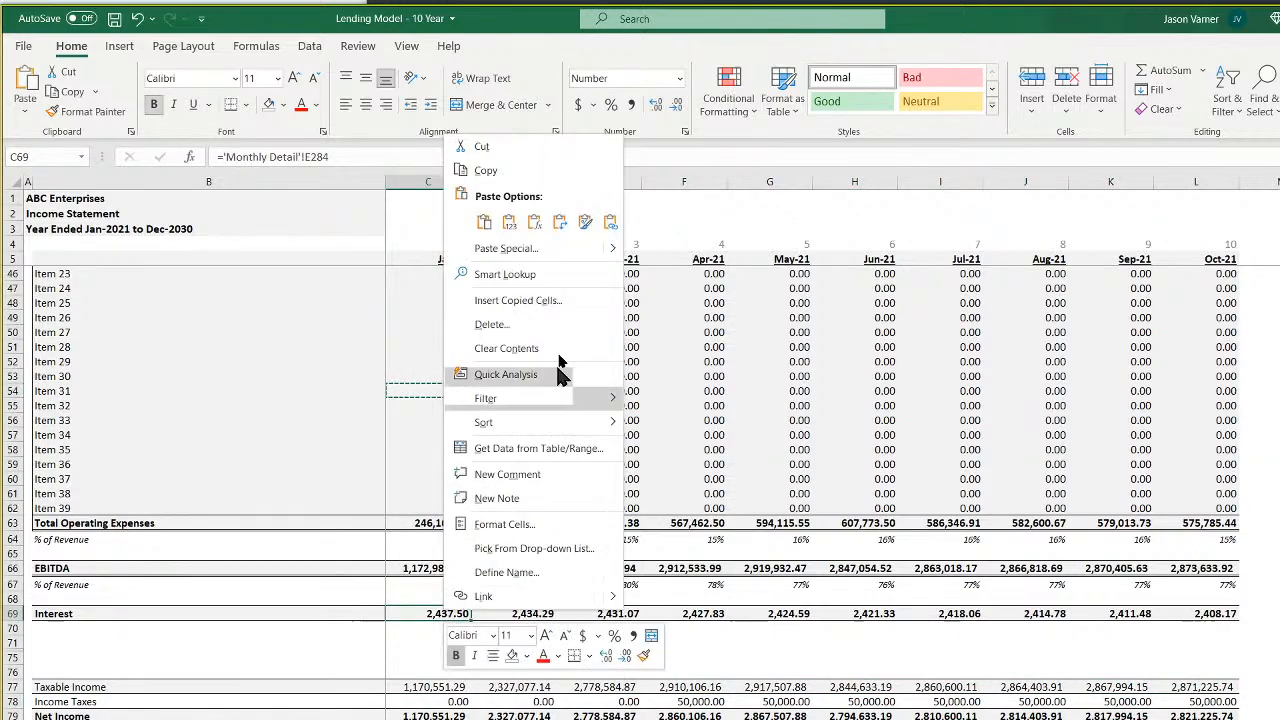
click(480, 220)
Give C69 top and bottom borders and bold text, and fill it across the Interest row through L69
click(246, 105)
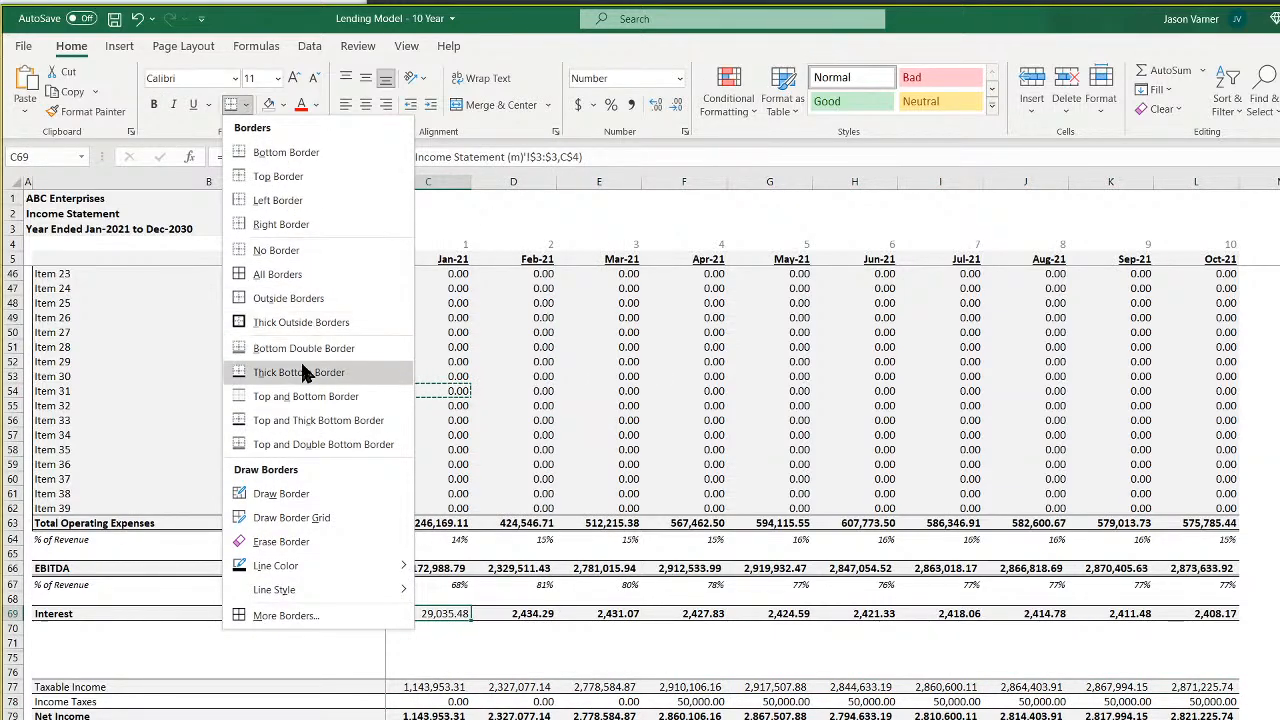
click(312, 402)
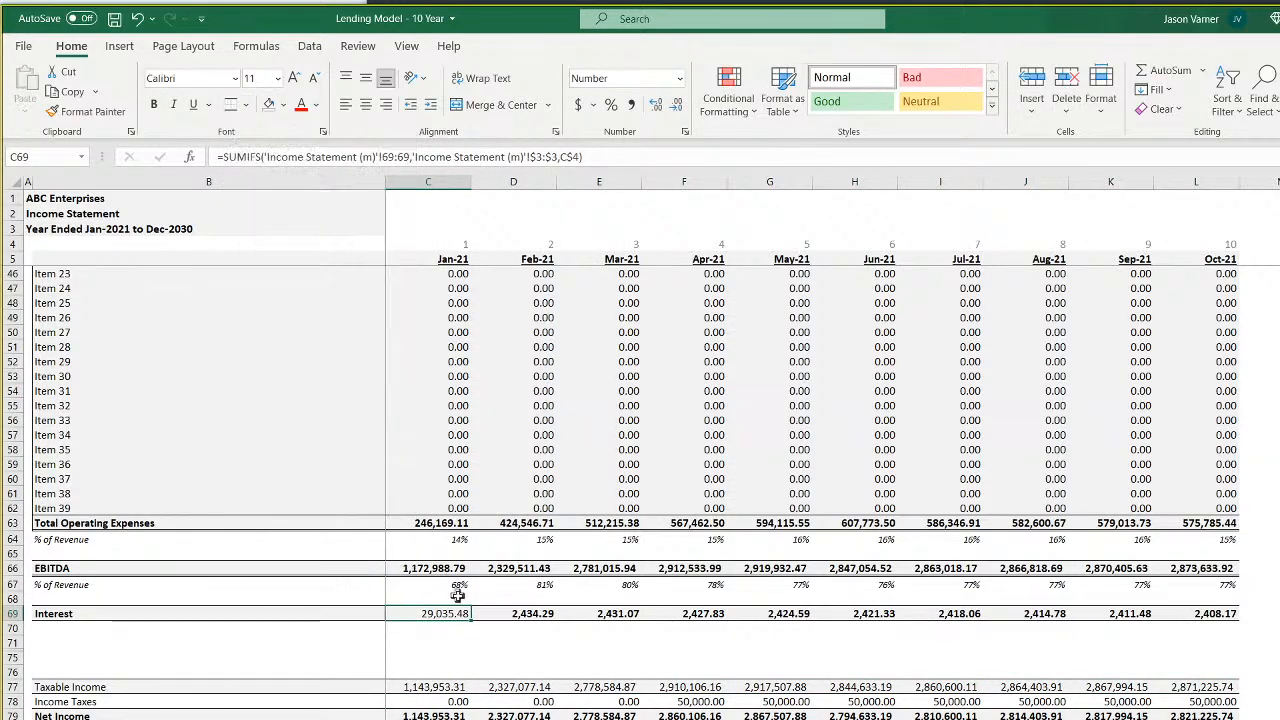
click(155, 105)
click(473, 625)
click(440, 613)
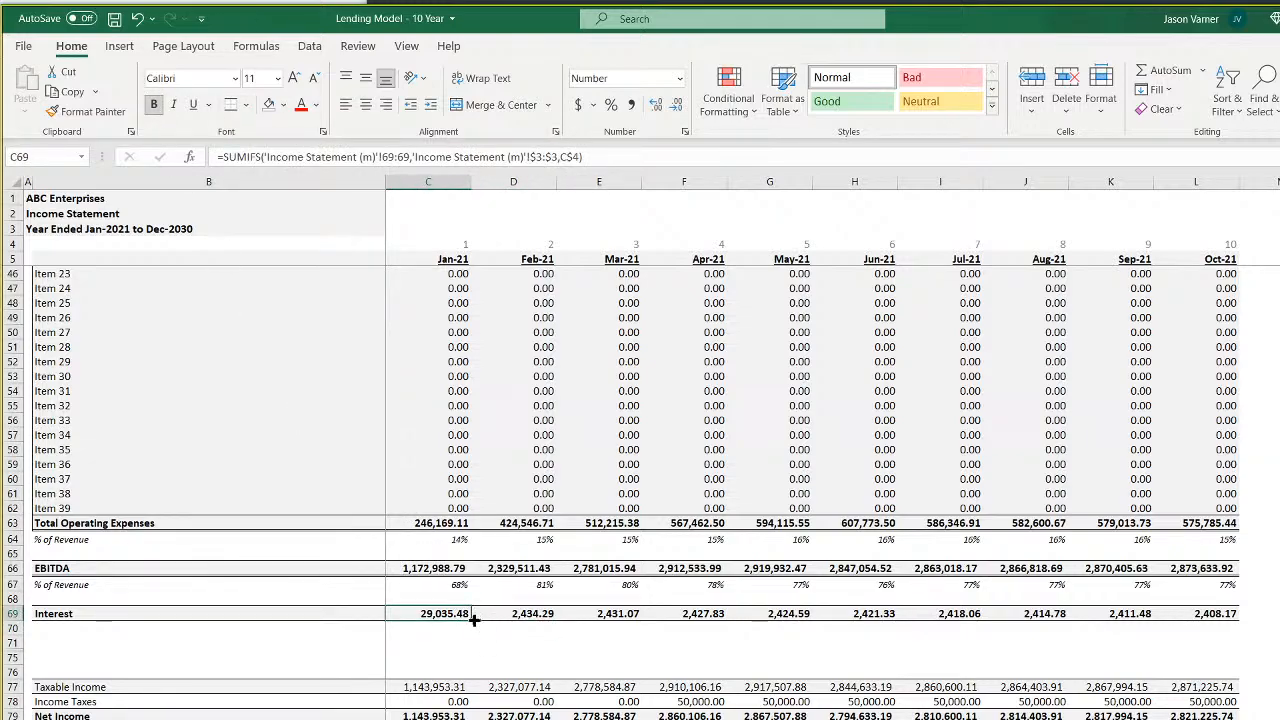
drag(470, 621, 1234, 626)
Recheck the Net Income check cells below the annual Income Statement and save the workbook
click(1110, 719)
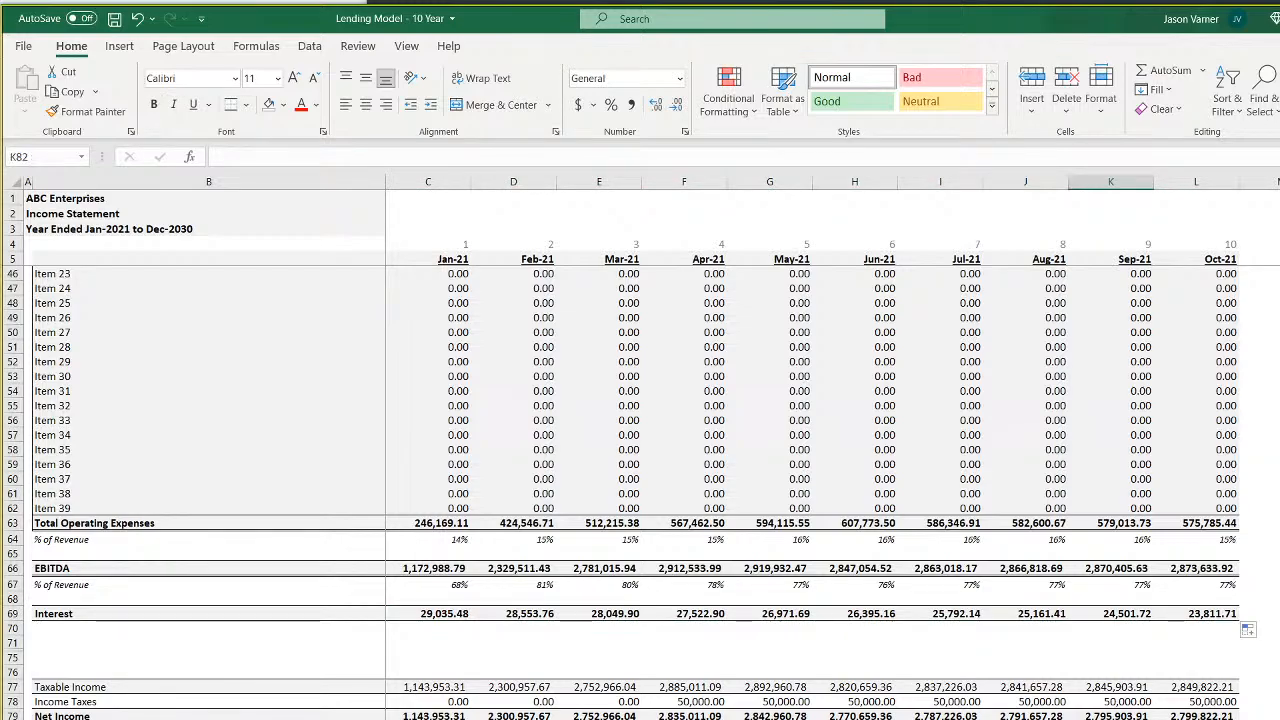
drag(1110, 719, 1196, 719)
click(1265, 719)
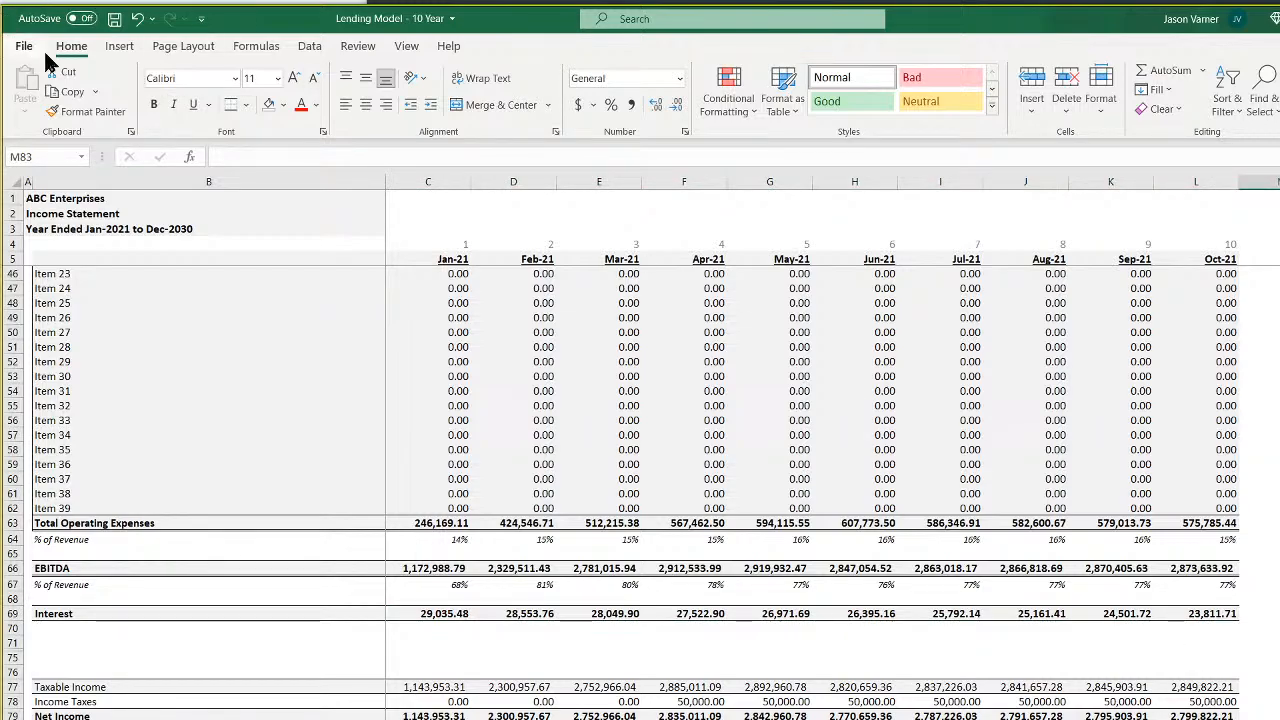
click(113, 19)
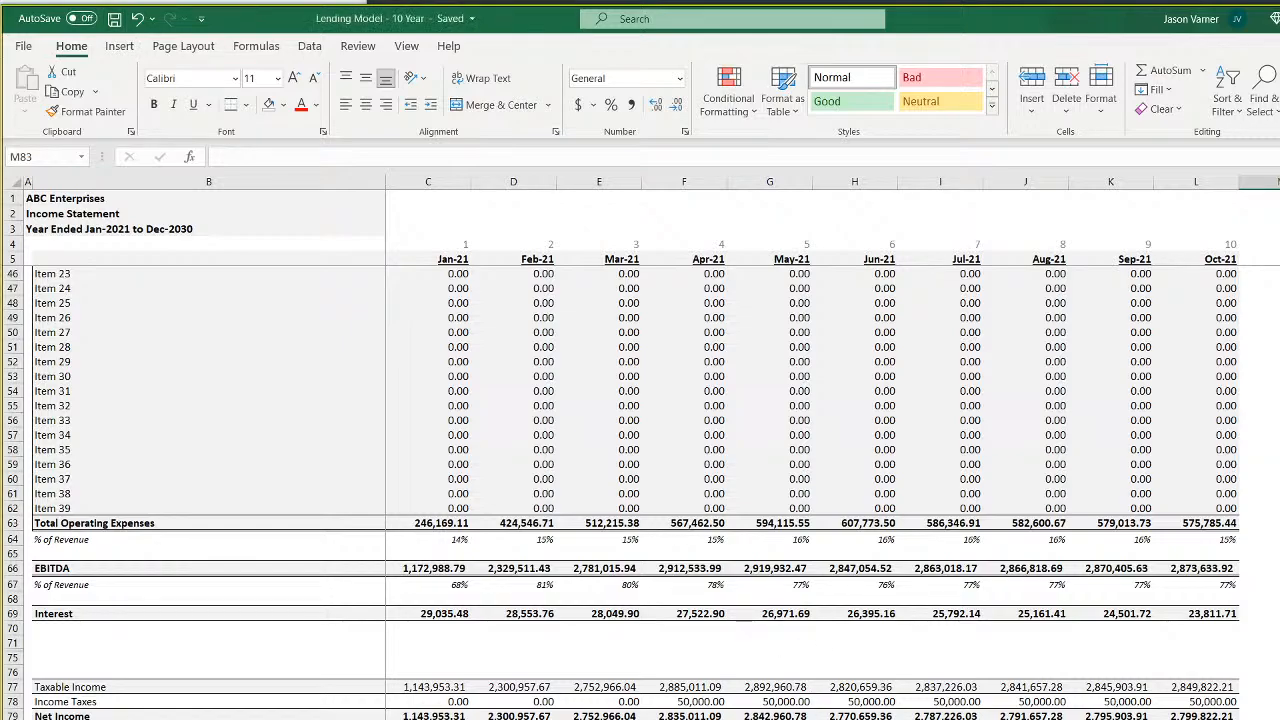
Create a copy of the monthly balance sheet within the Lending Model - 10 Year.xlsx workbook
key(ctrl+Page_Down)
right_click(896, 719)
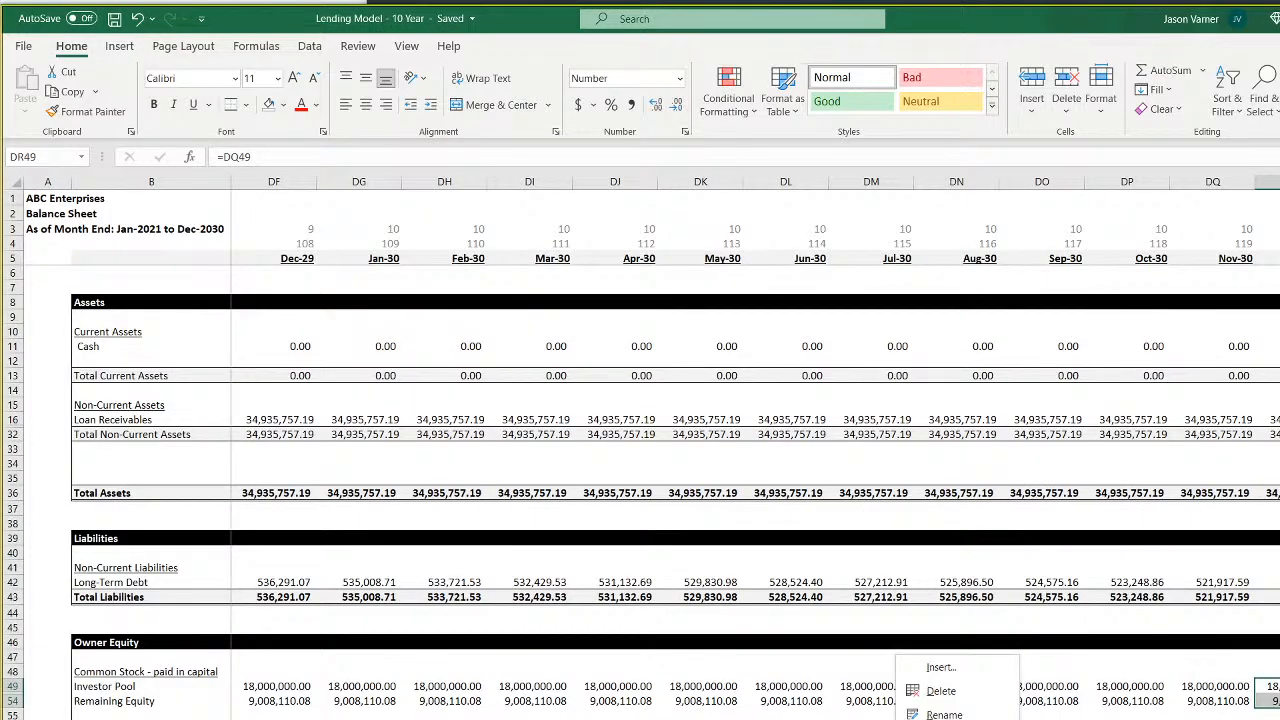
click(950, 719)
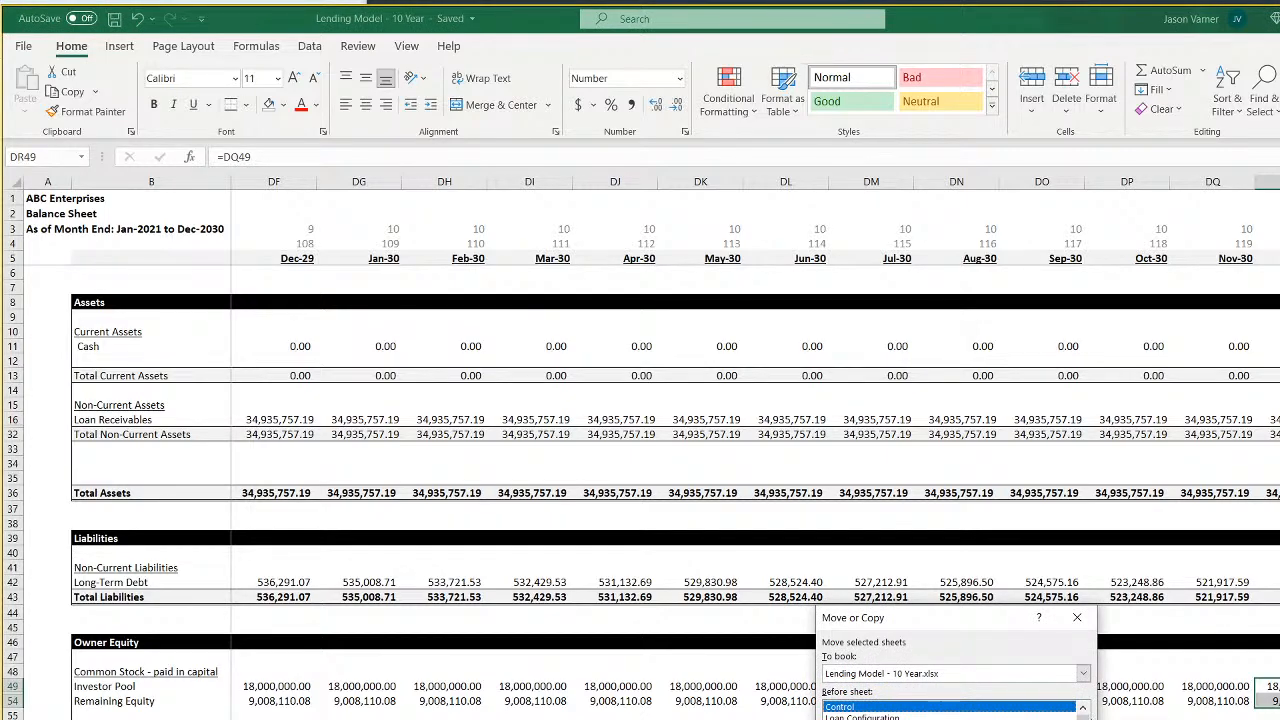
scroll(950, 712, down, 3)
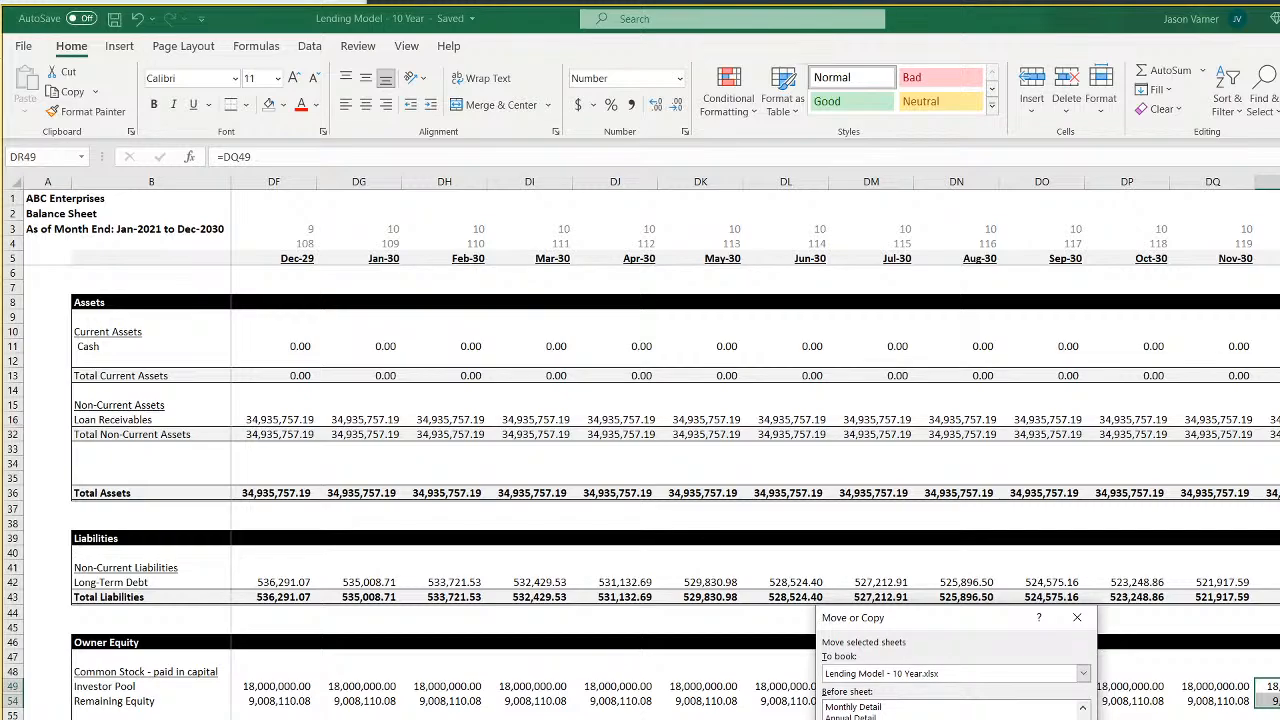
click(972, 719)
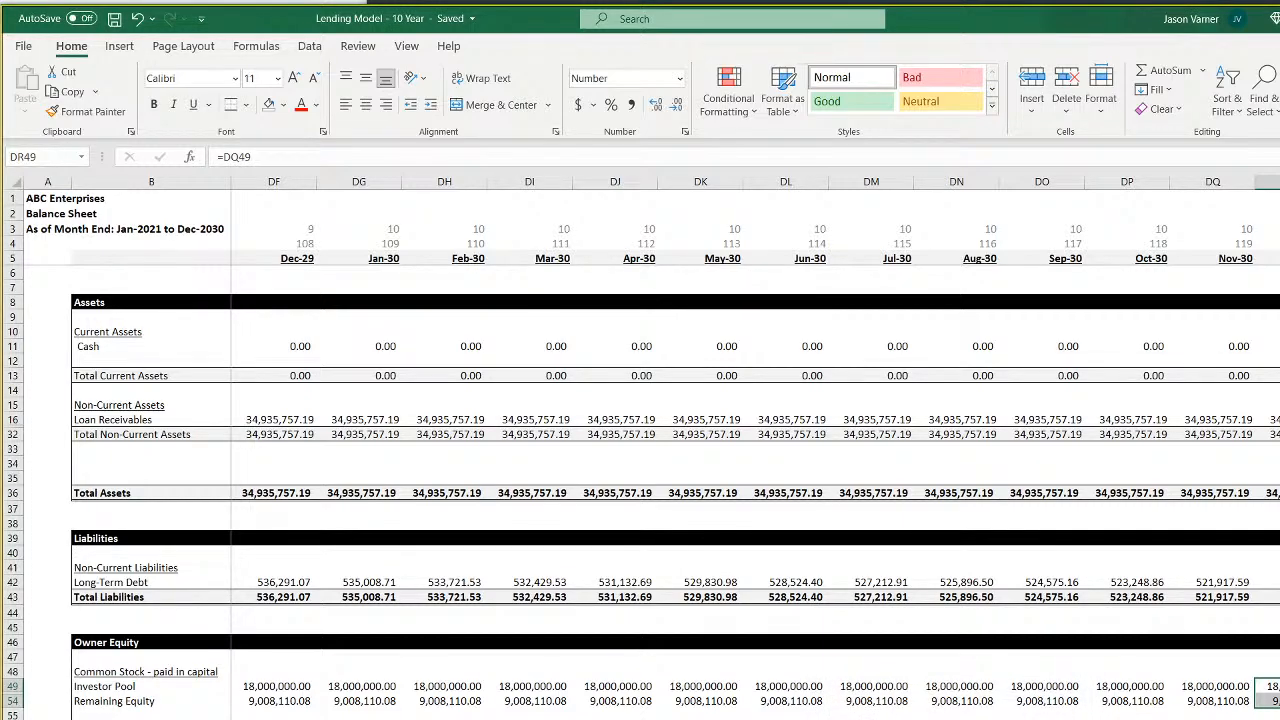
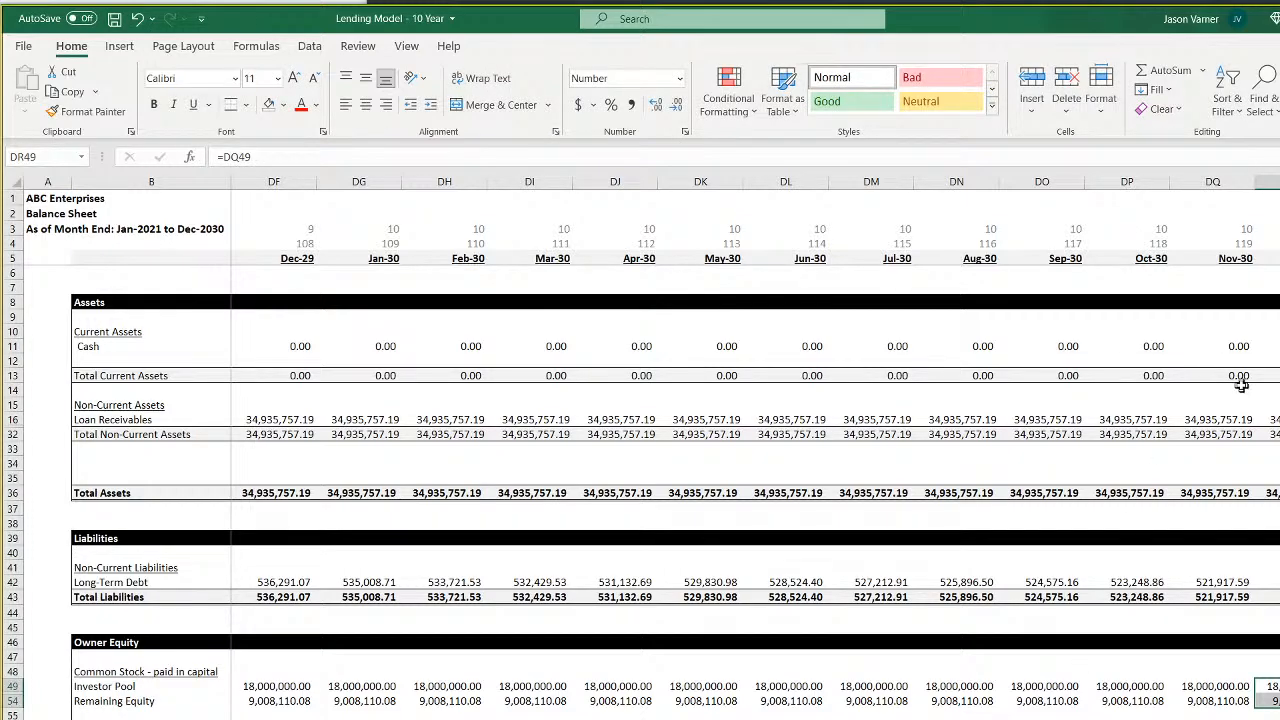
On the copied balance sheet, clear everything in columns M through DR and the index numbers in C3:L3
drag(1268, 181, 1136, 220)
click(1175, 111)
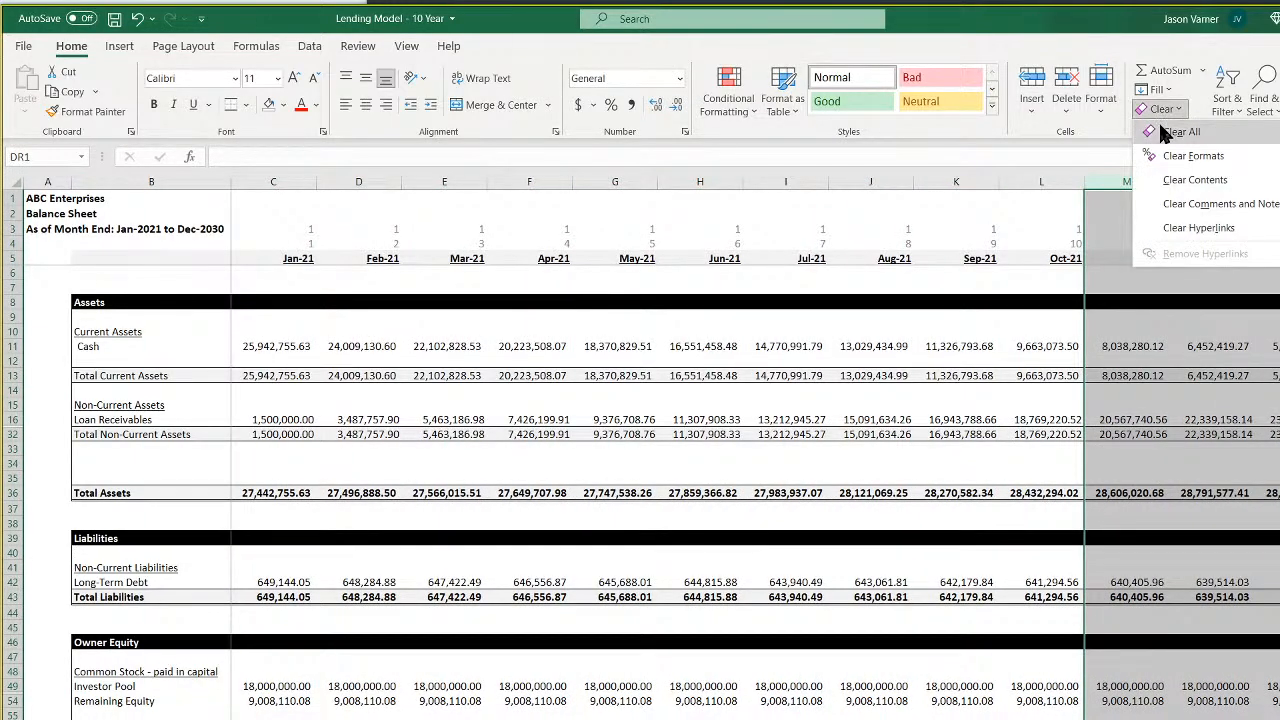
click(1165, 152)
click(1160, 236)
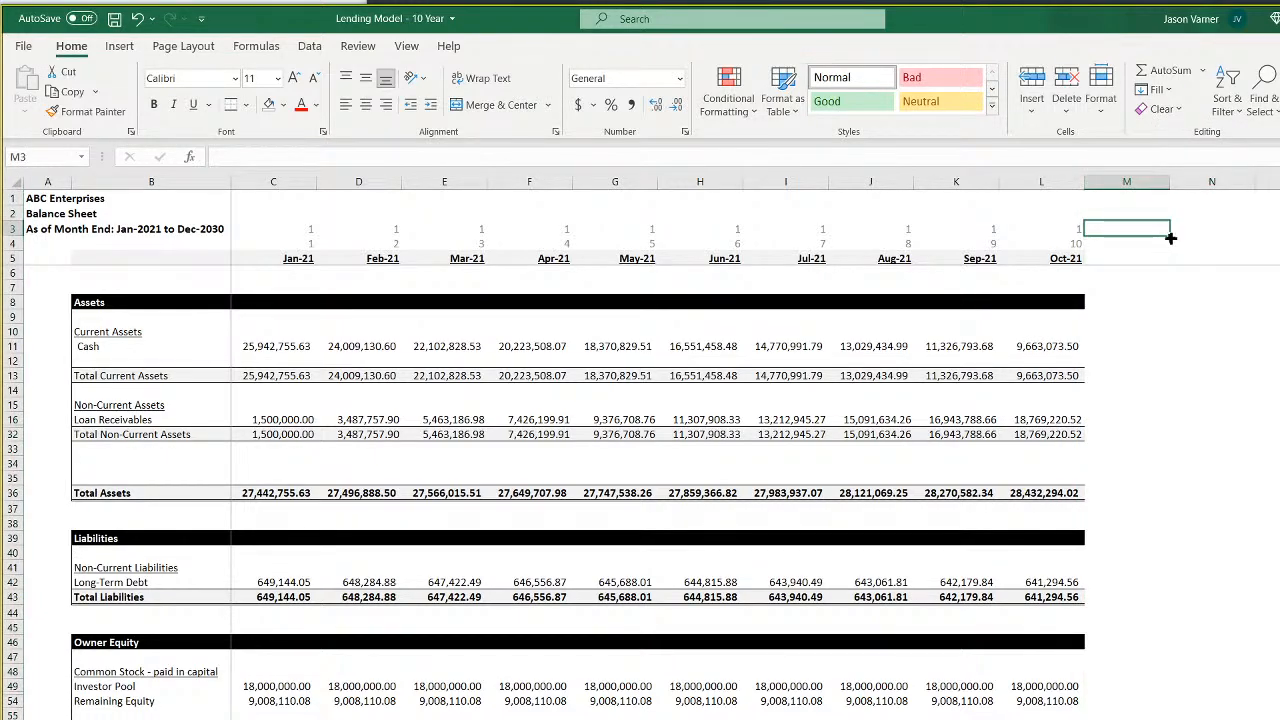
drag(1163, 238, 243, 238)
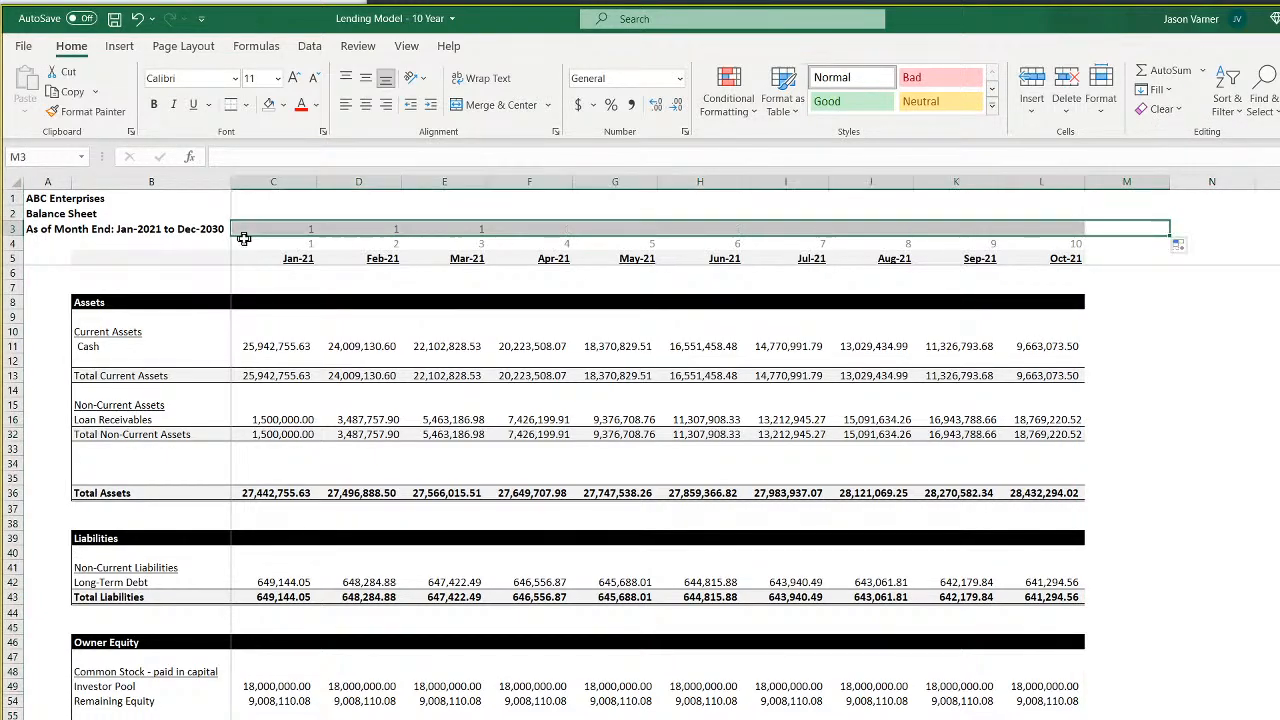
Change "Month" to "Year" in the A3 heading formula so it reads "As of Year End", and save the workbook
click(25, 231)
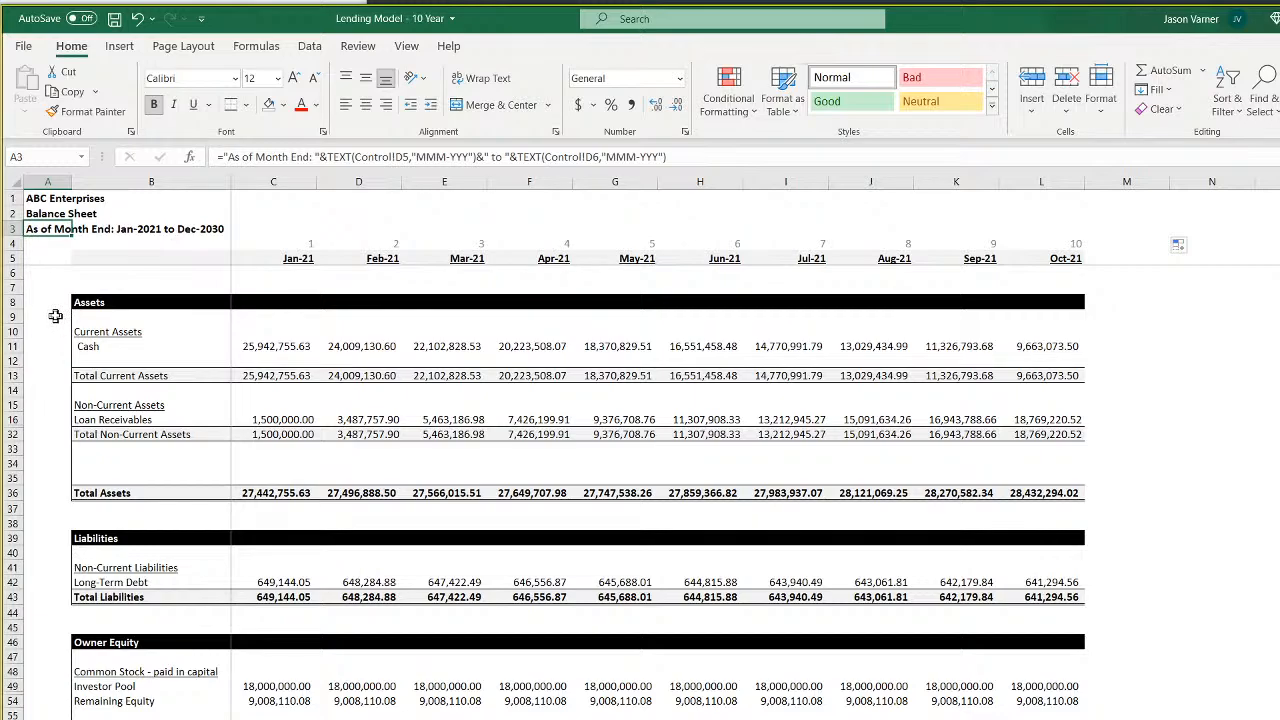
click(290, 157)
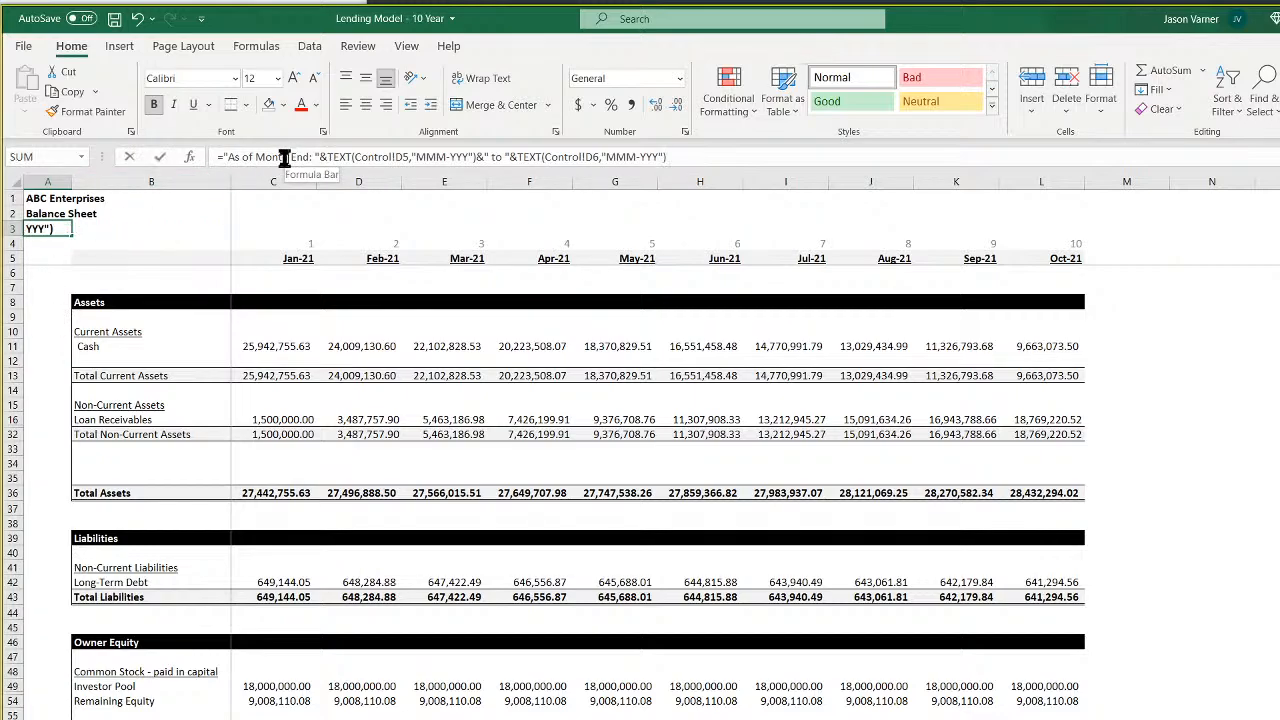
double_click(268, 157)
text(Year)
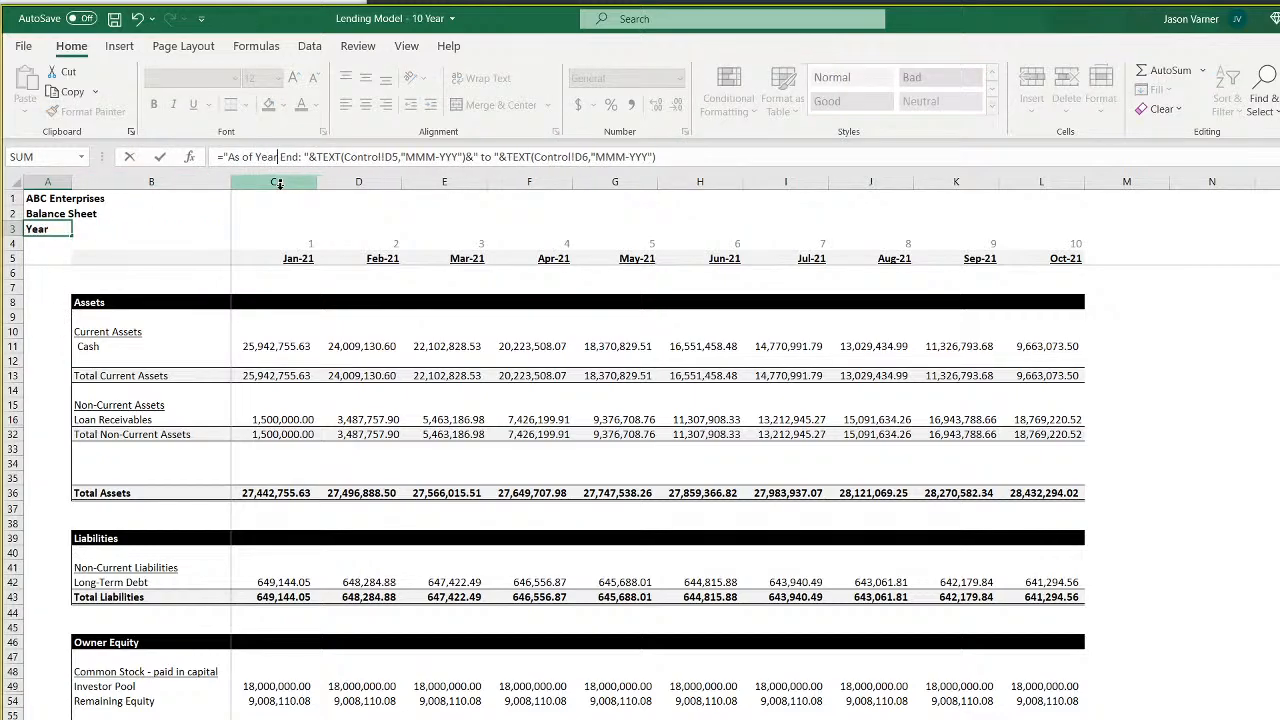
key(Return)
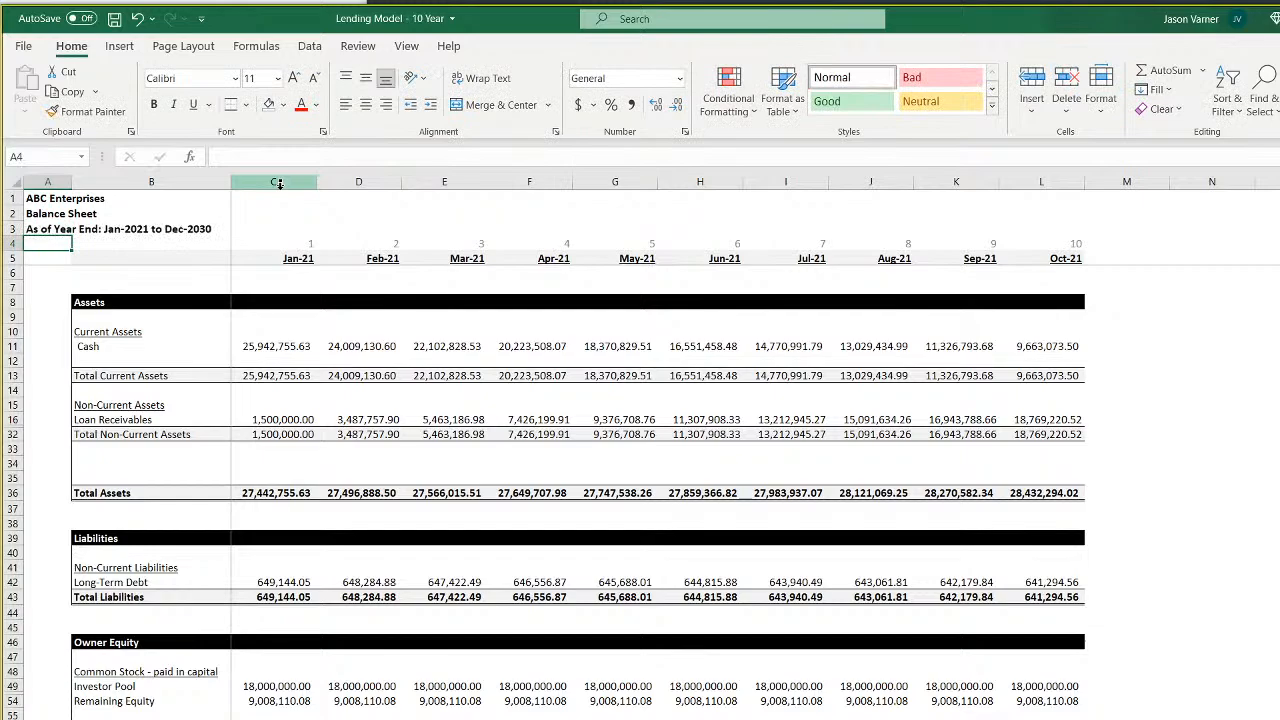
click(114, 18)
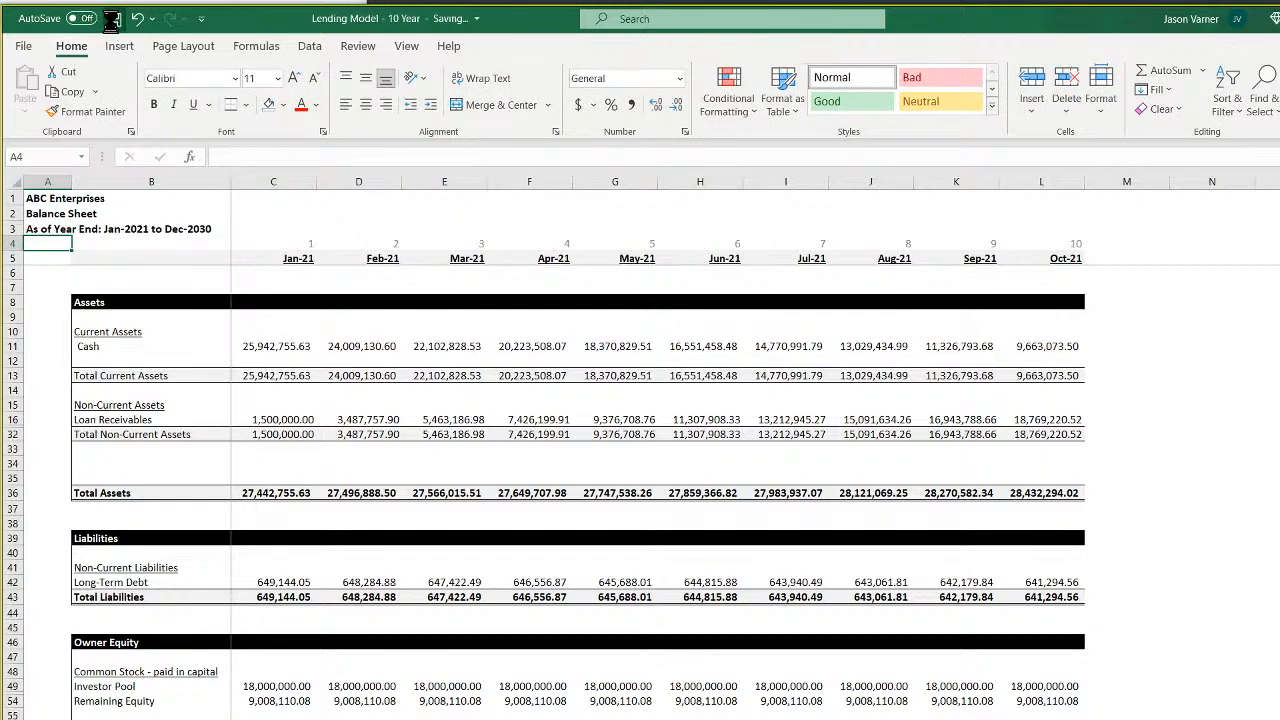
click(1214, 450)
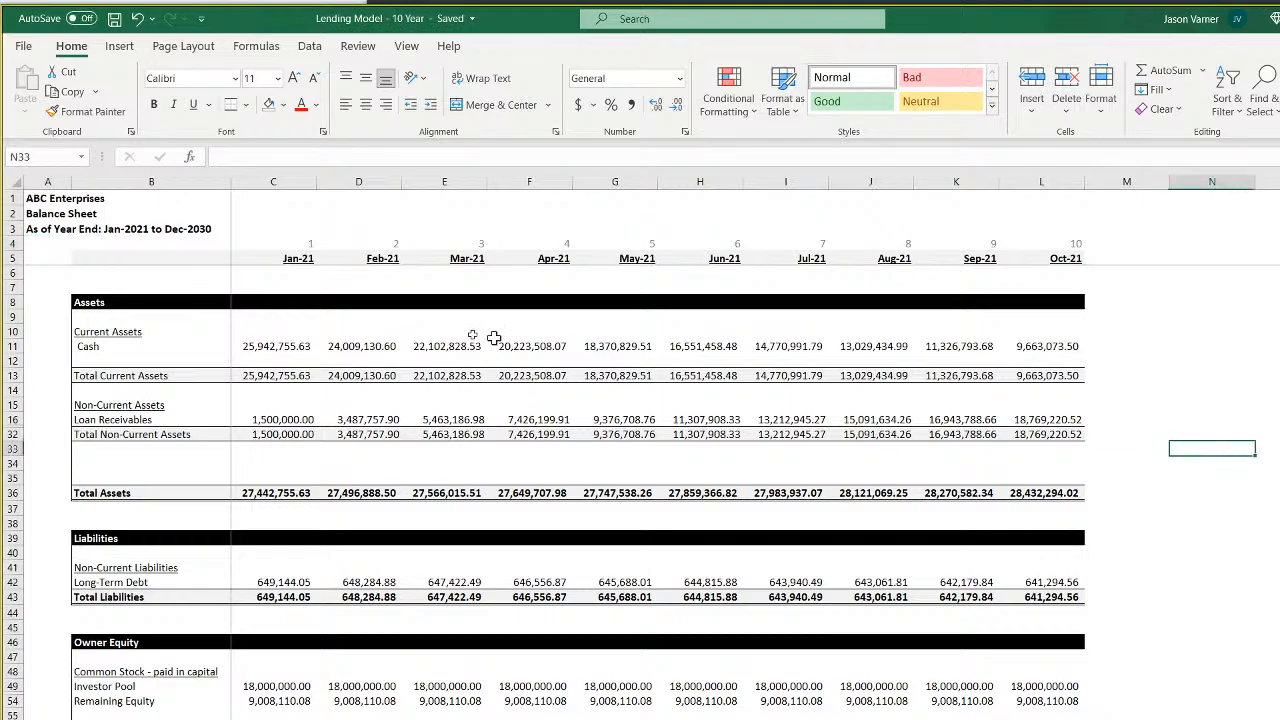
Apply the custom number format "FY" yyyy to the date headers C5:L5 of the annual balance sheet
click(268, 347)
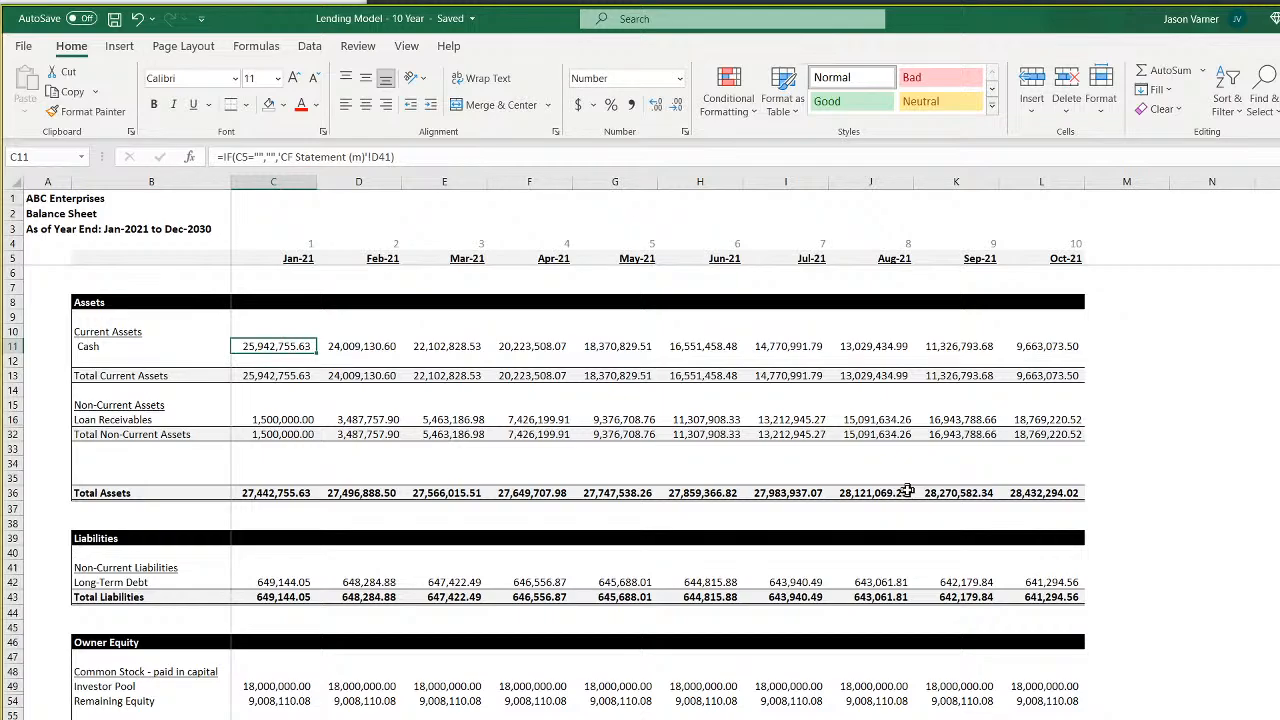
key(Up)
key(Up)
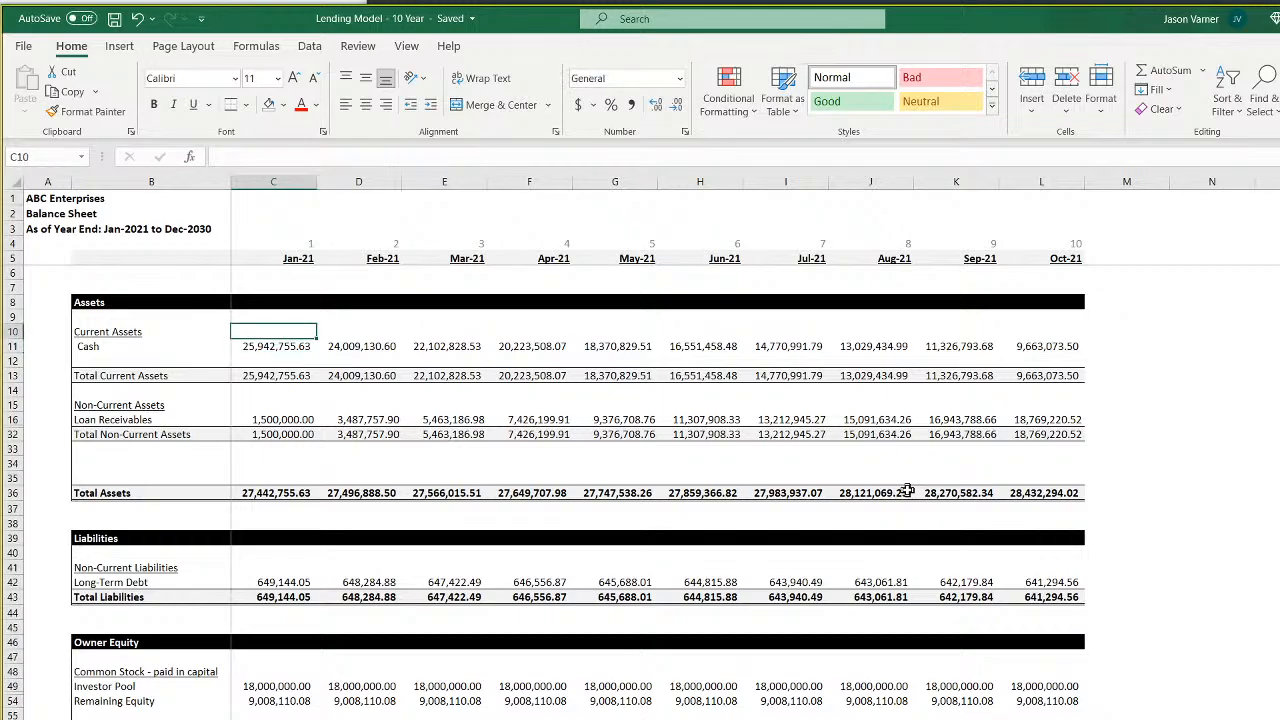
drag(290, 258, 1092, 260)
click(685, 131)
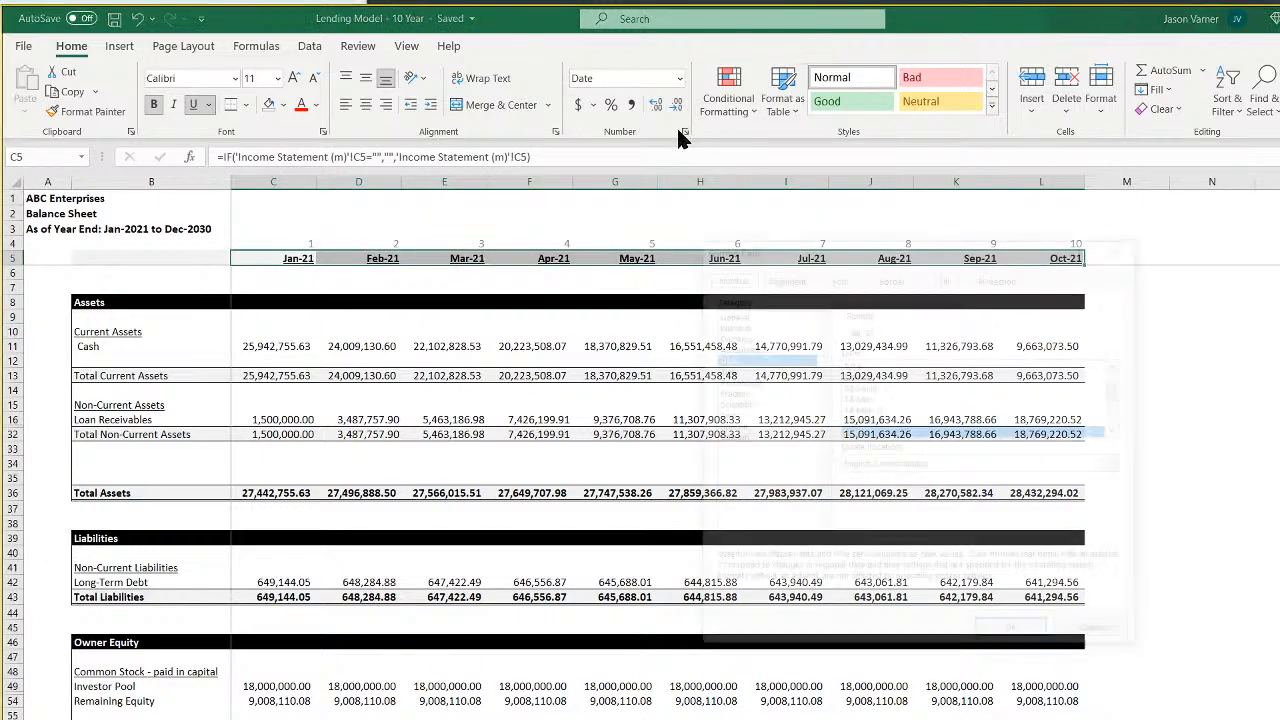
click(800, 437)
drag(924, 366, 738, 352)
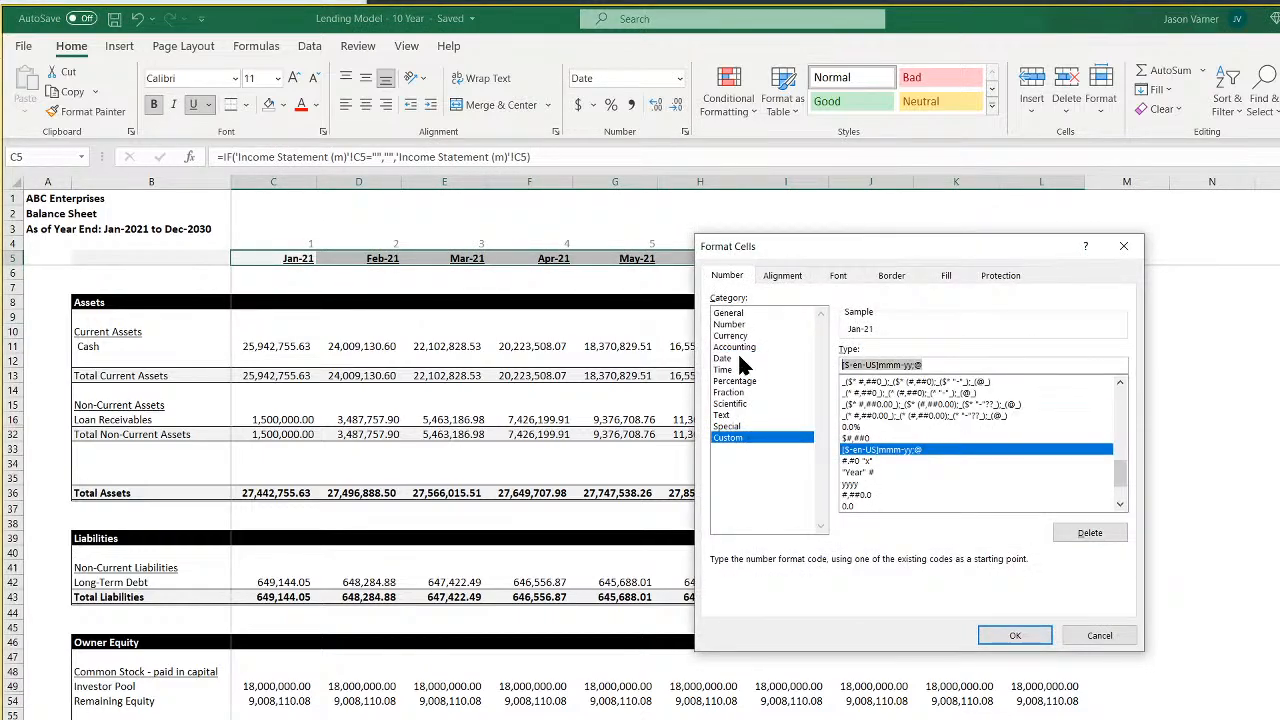
text("FY" yyyy)
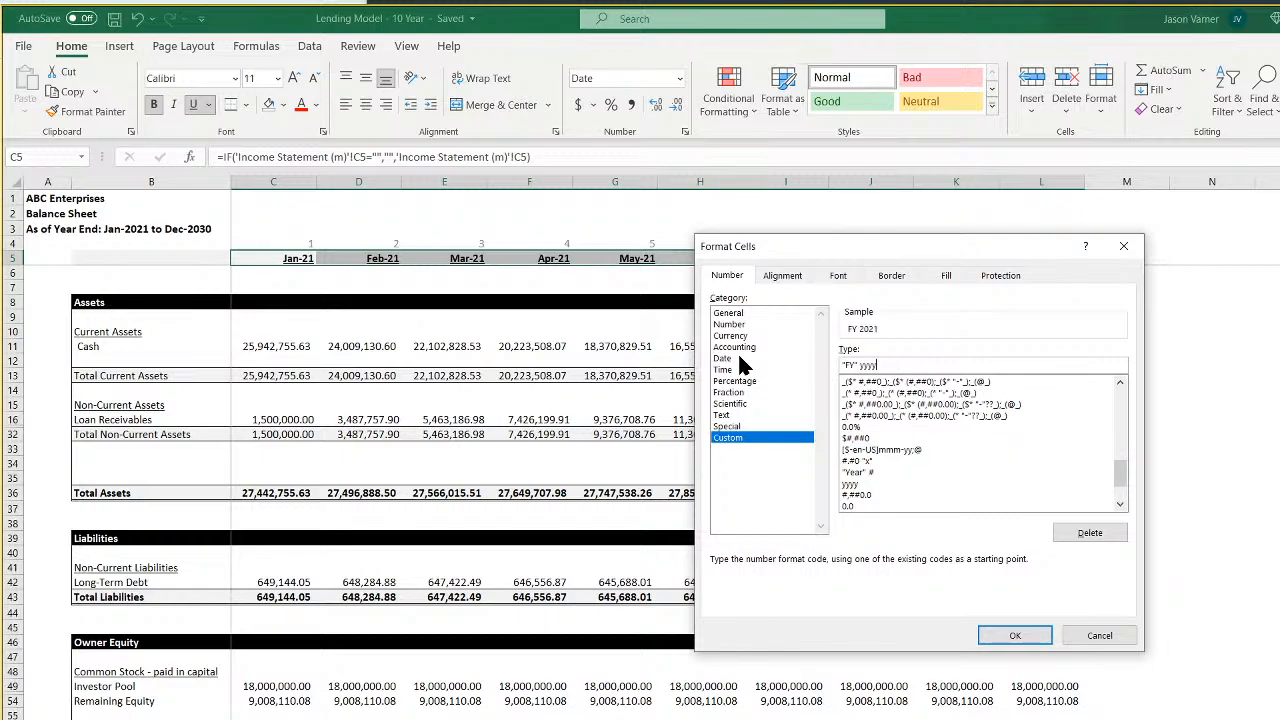
key(Return)
click(274, 347)
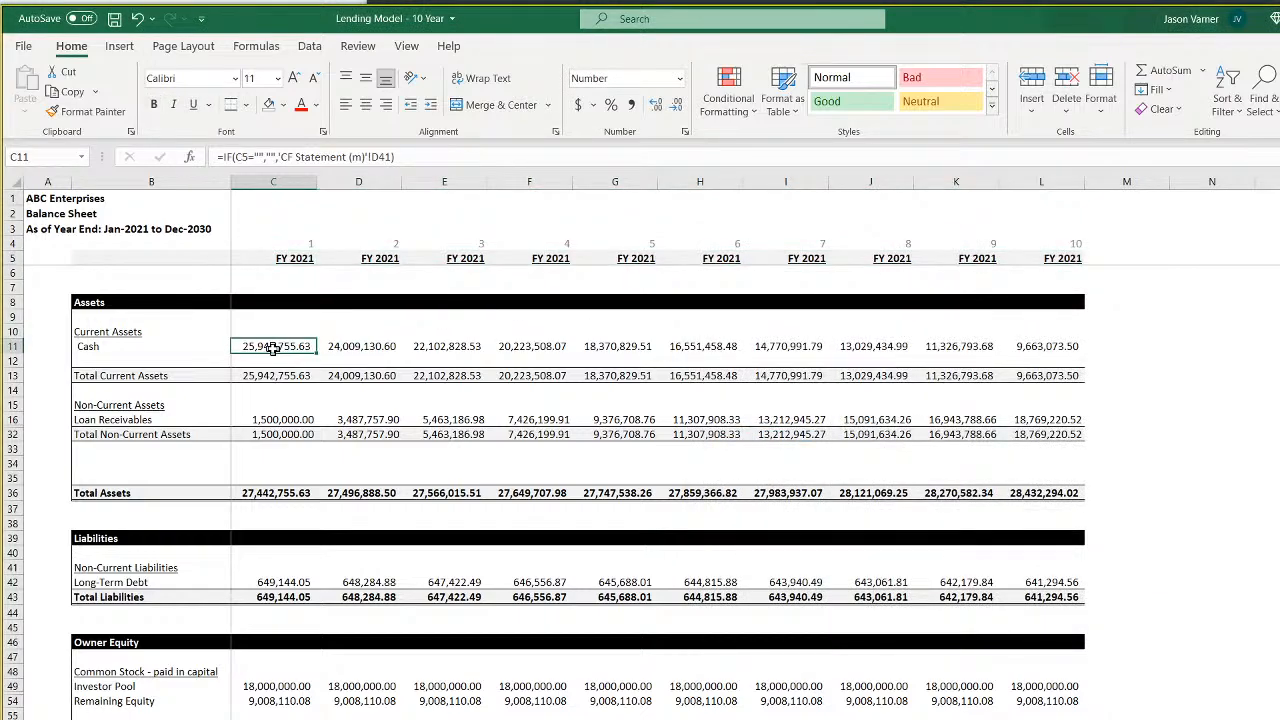
text(=)
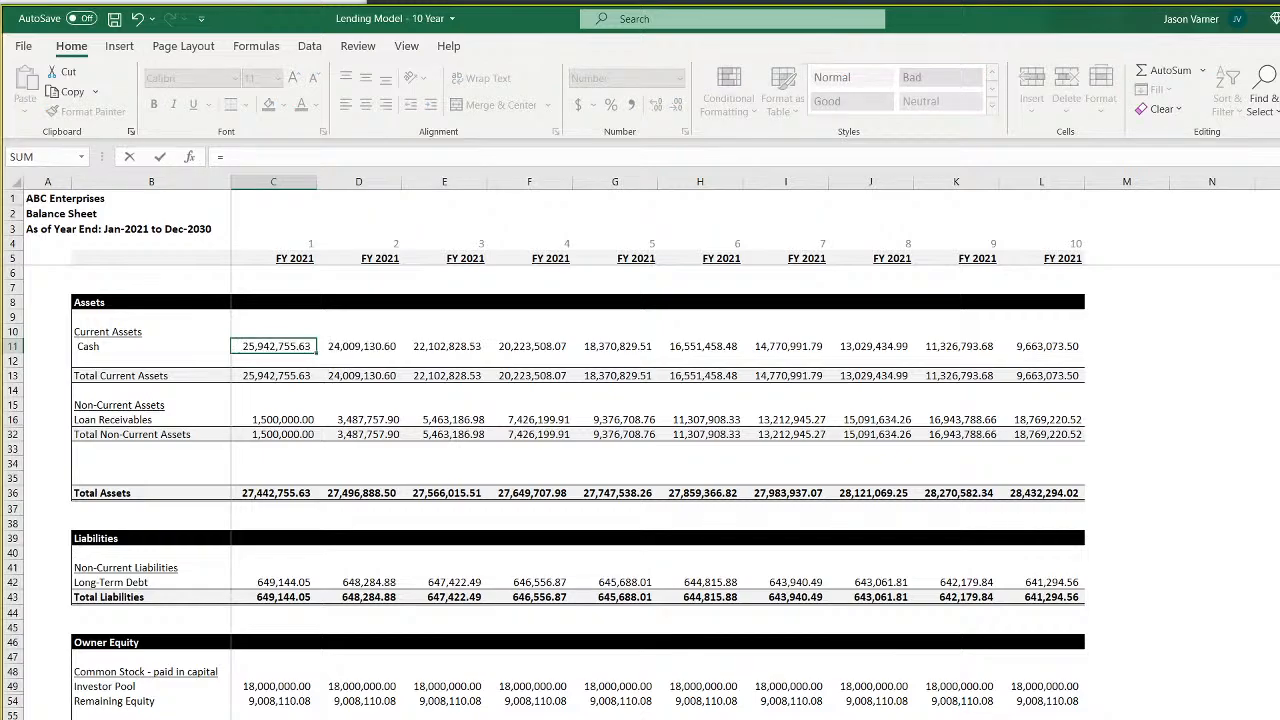
key(ctrl+Page_Up)
key(Home)
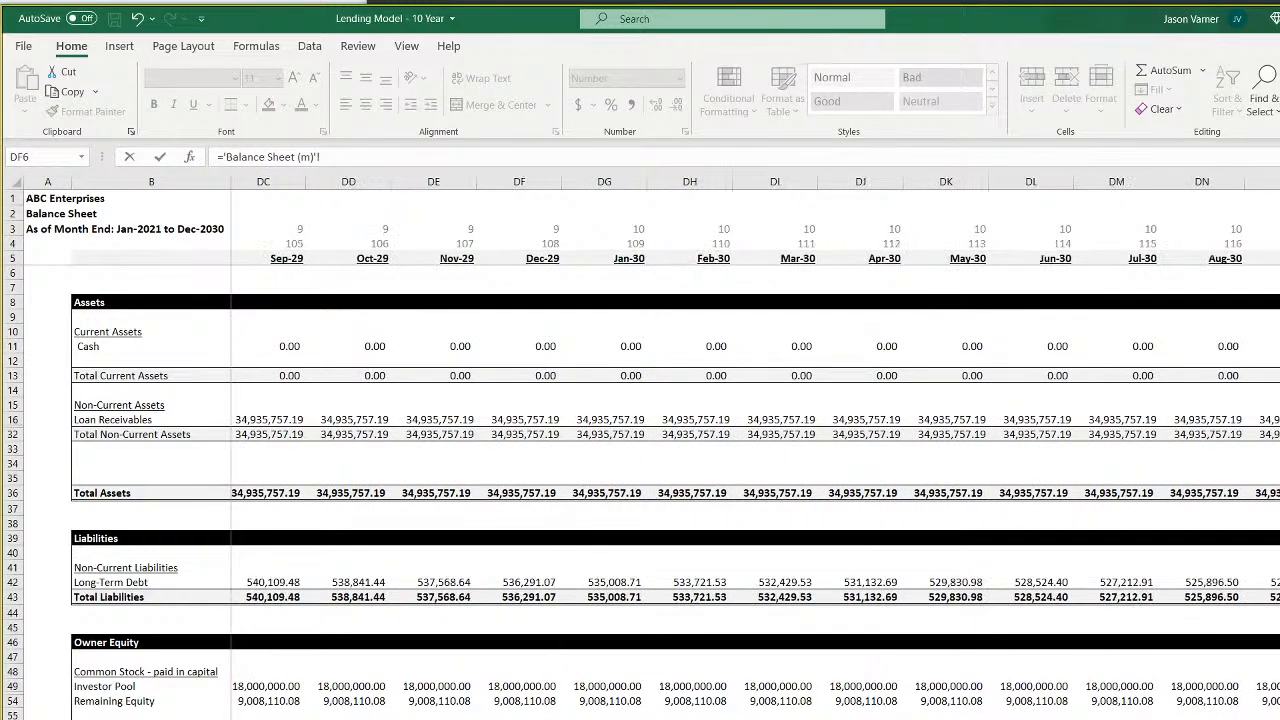
key(Return)
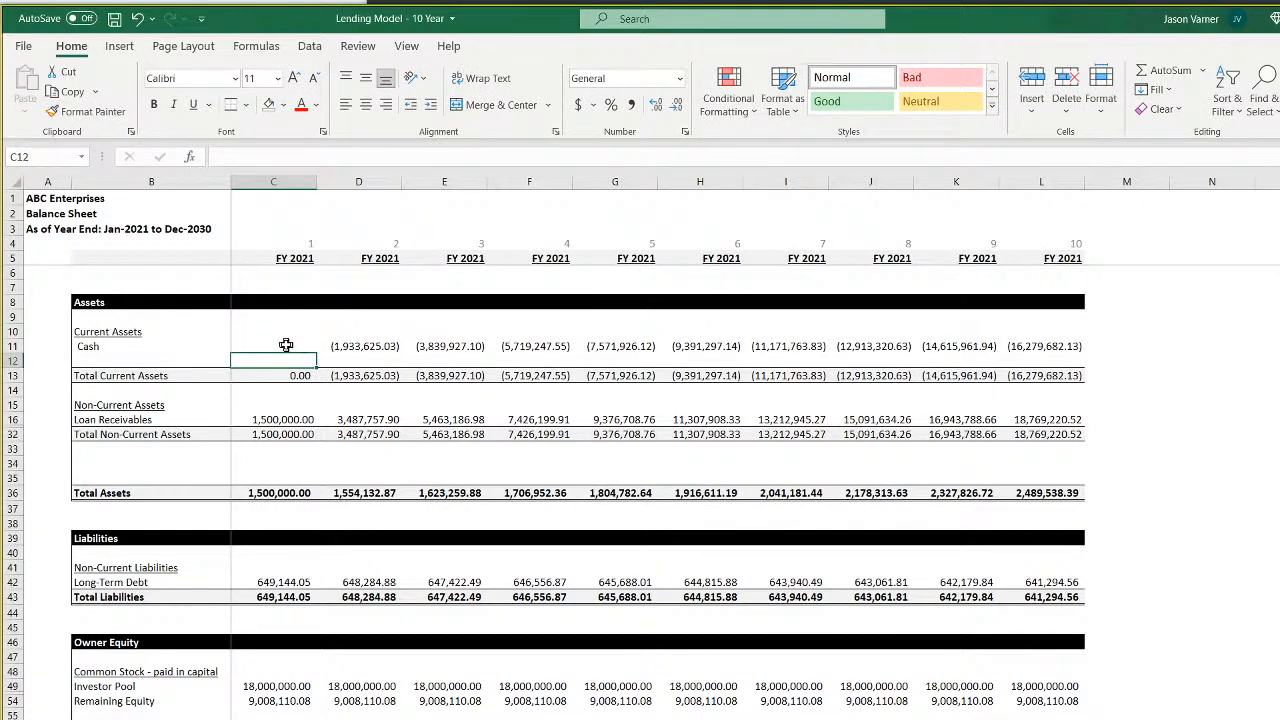
In the Main Project Assumptions, set the Exit Month to Nov-30
key(ctrl+Page_Up)
key(ctrl+Page_Up)
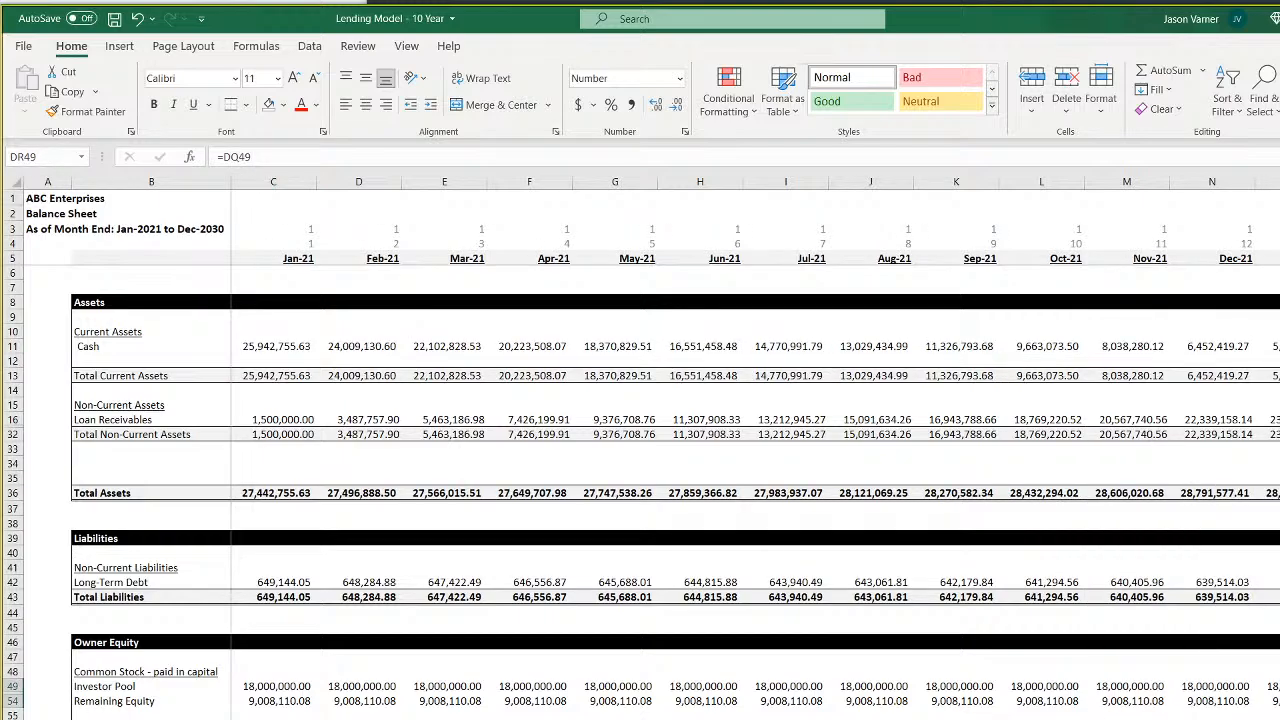
click(395, 280)
click(437, 285)
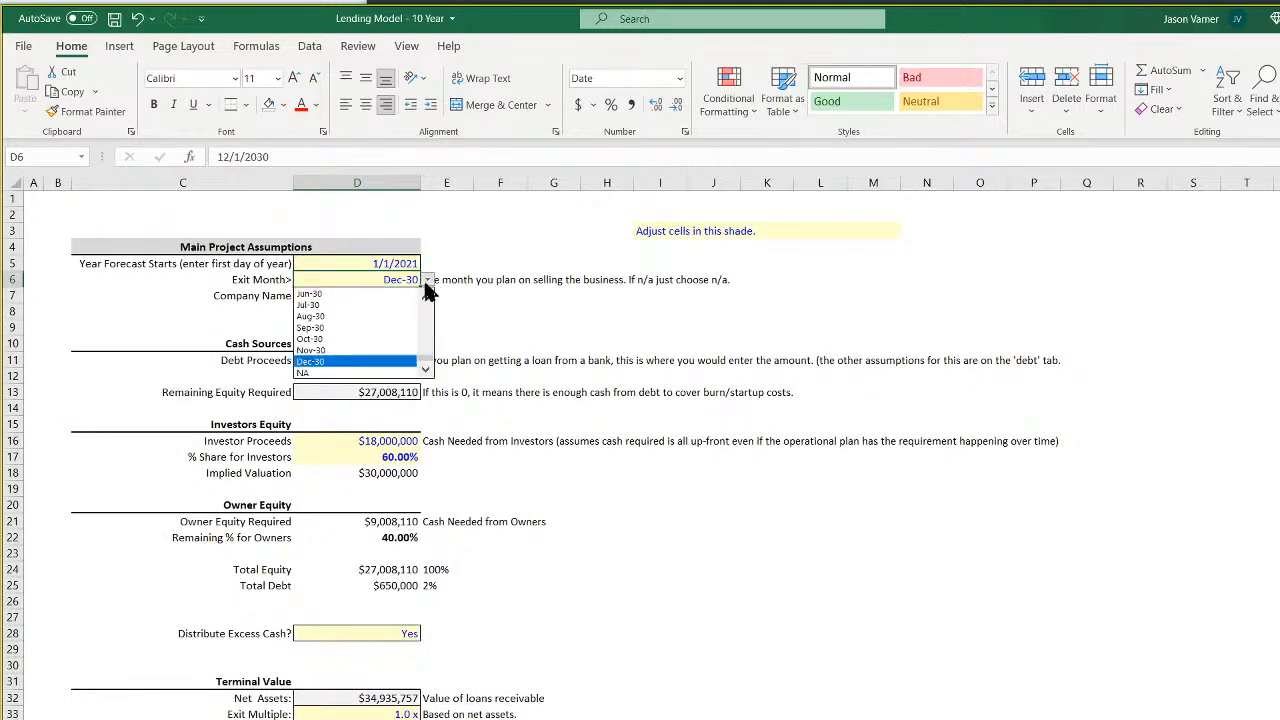
click(352, 358)
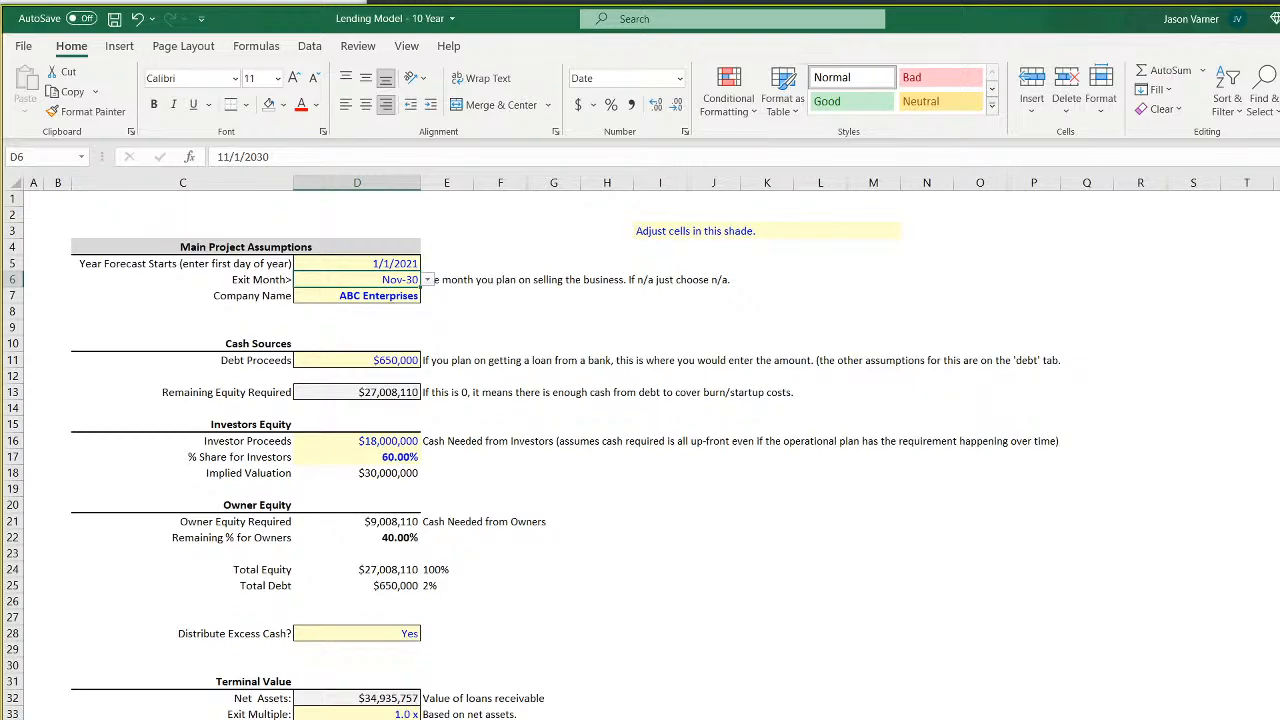
Check the date heading on the annual balance sheet and examine the monthly balance sheet's cash row across the forecast months
key(ctrl+Page_Down)
key(ctrl+Page_Down)
key(ctrl+Page_Down)
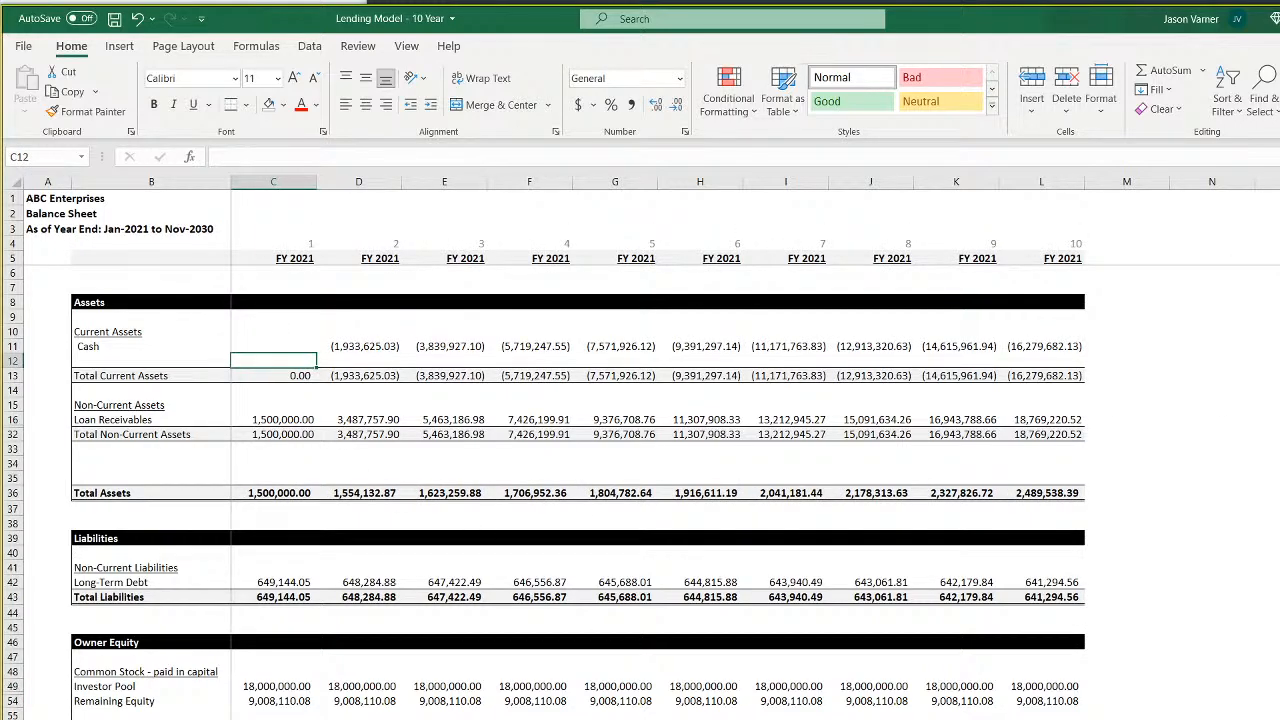
key(ctrl+Page_Up)
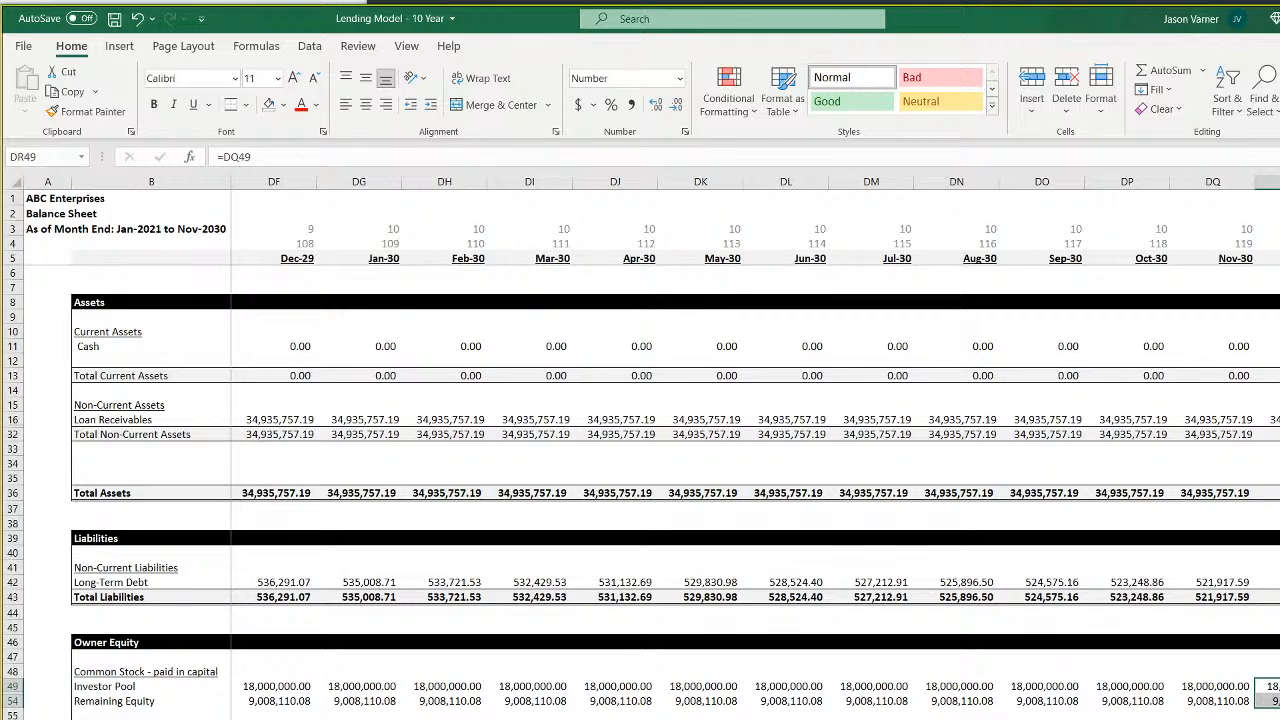
scroll(755, 447, left, 20)
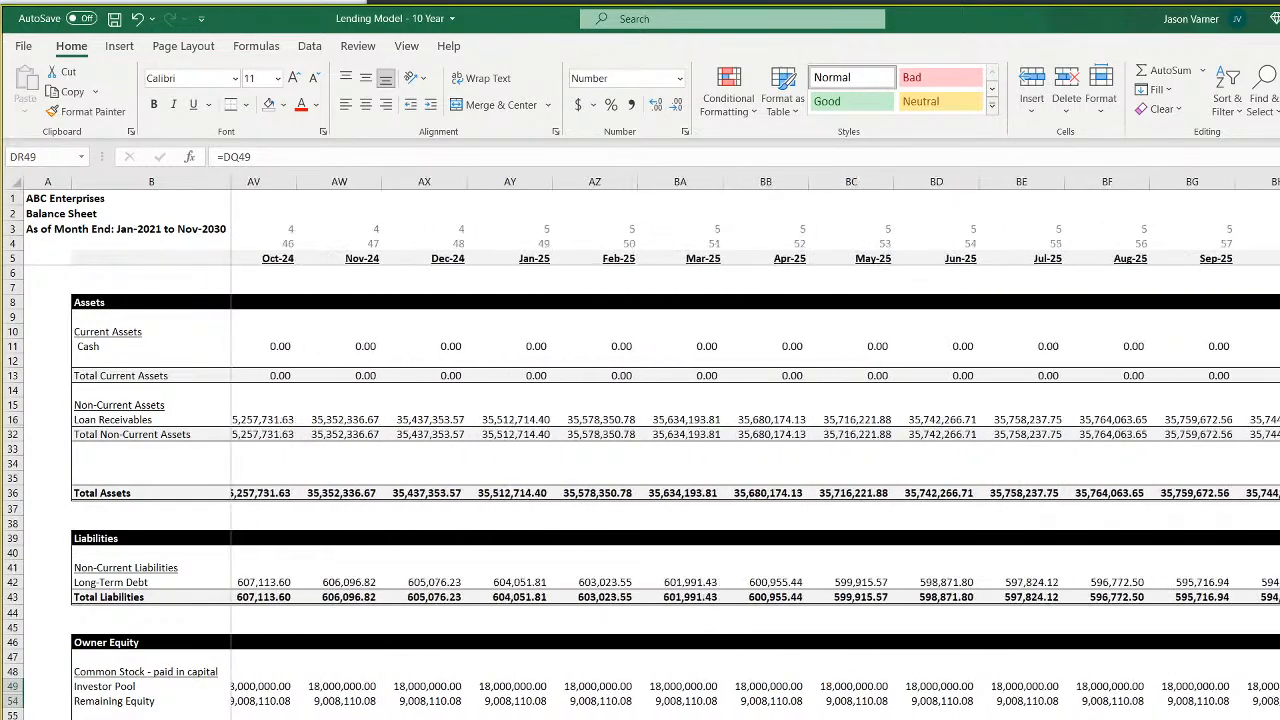
scroll(755, 447, left, 10)
scroll(755, 447, right, 3)
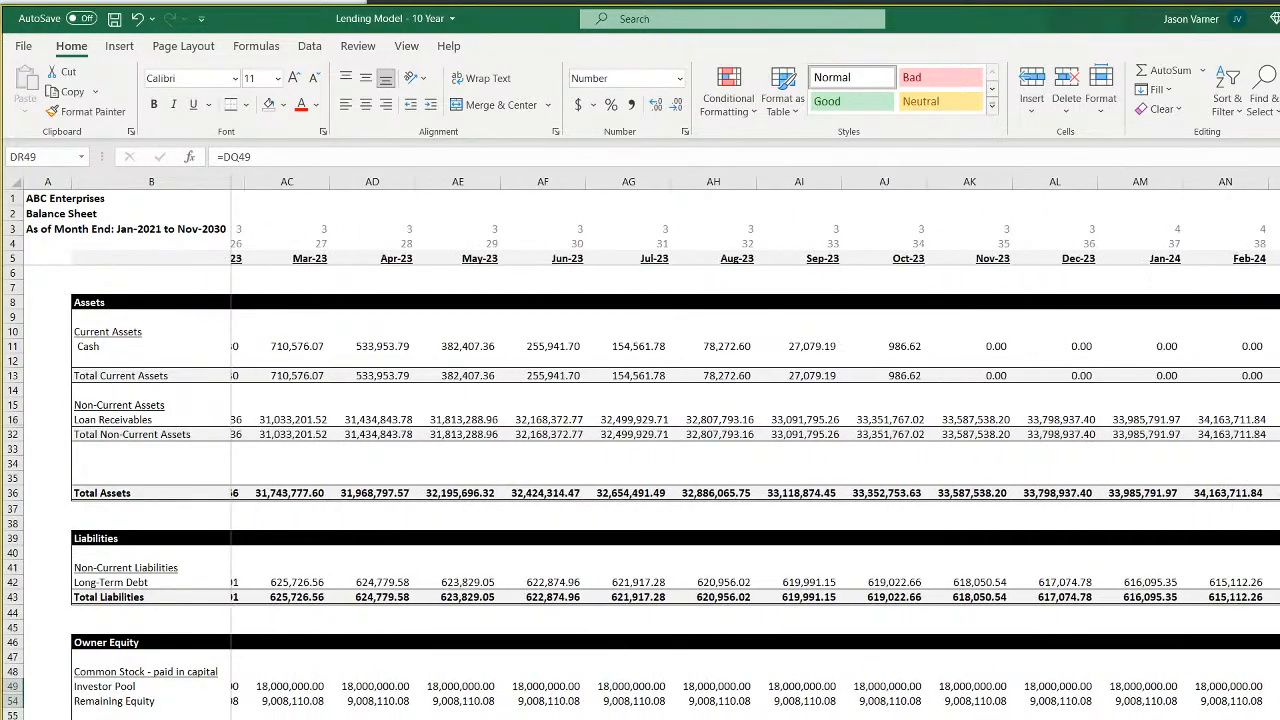
scroll(755, 447, right, 3)
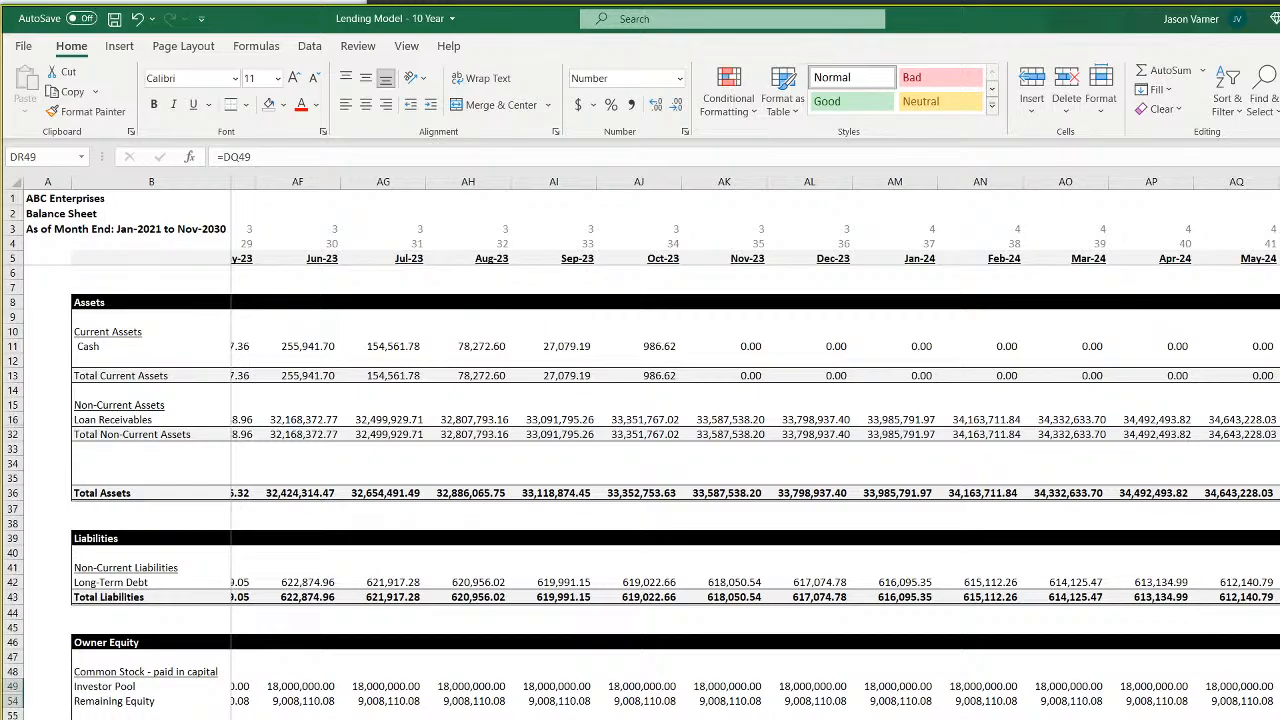
scroll(755, 447, left, 10)
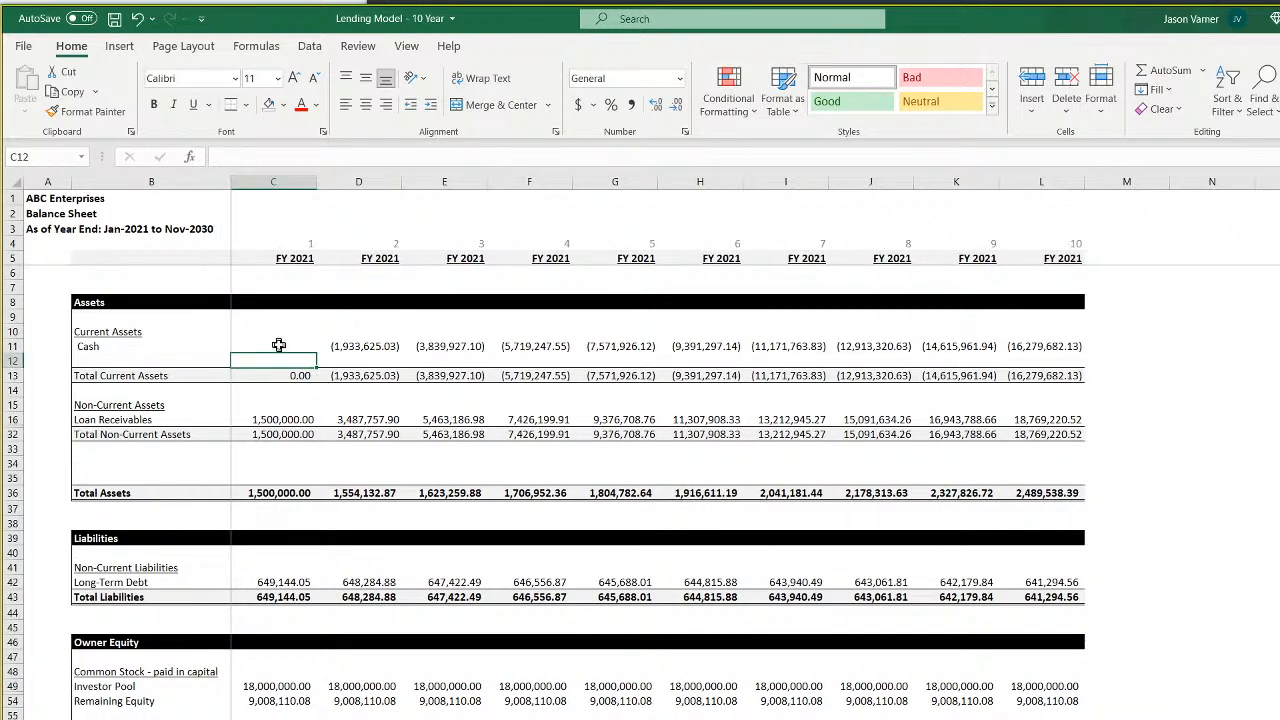
Begin an INDEX formula in the annual balance sheet's Cash cell C11, using row 11 of 'Balance Sheet (m)' as the array
click(277, 345)
text(=index()
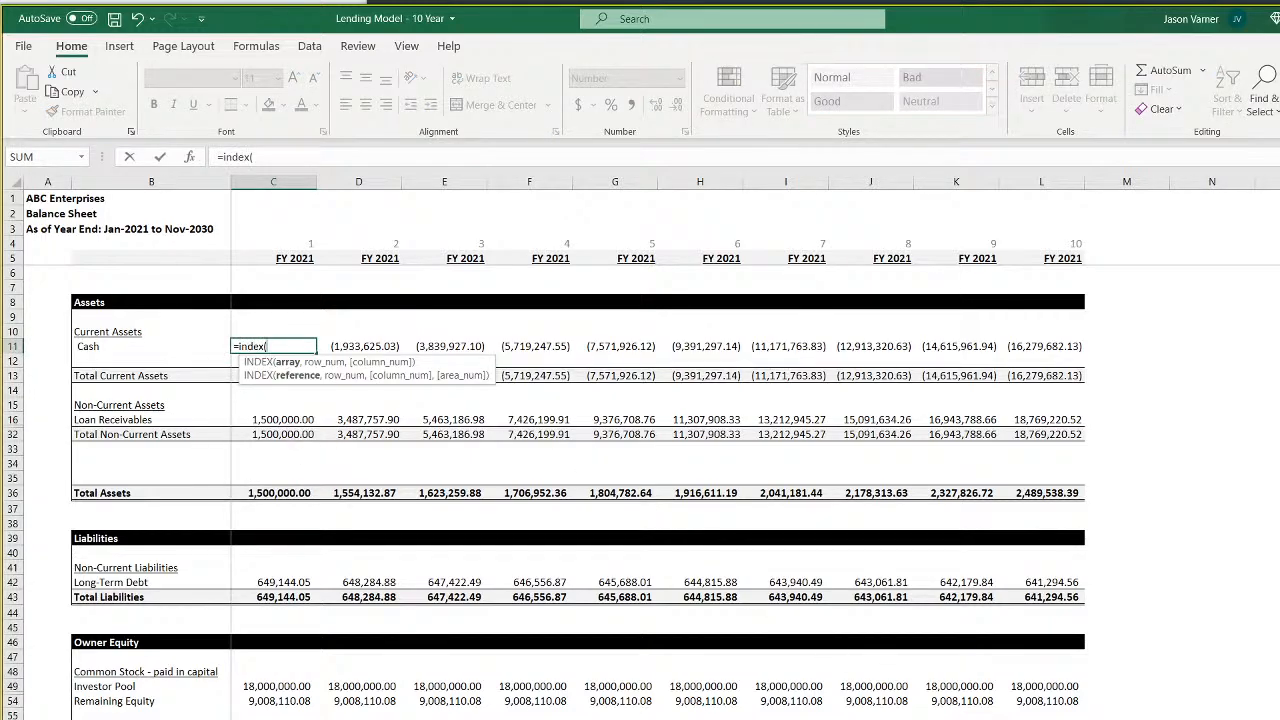
click(440, 718)
click(8, 345)
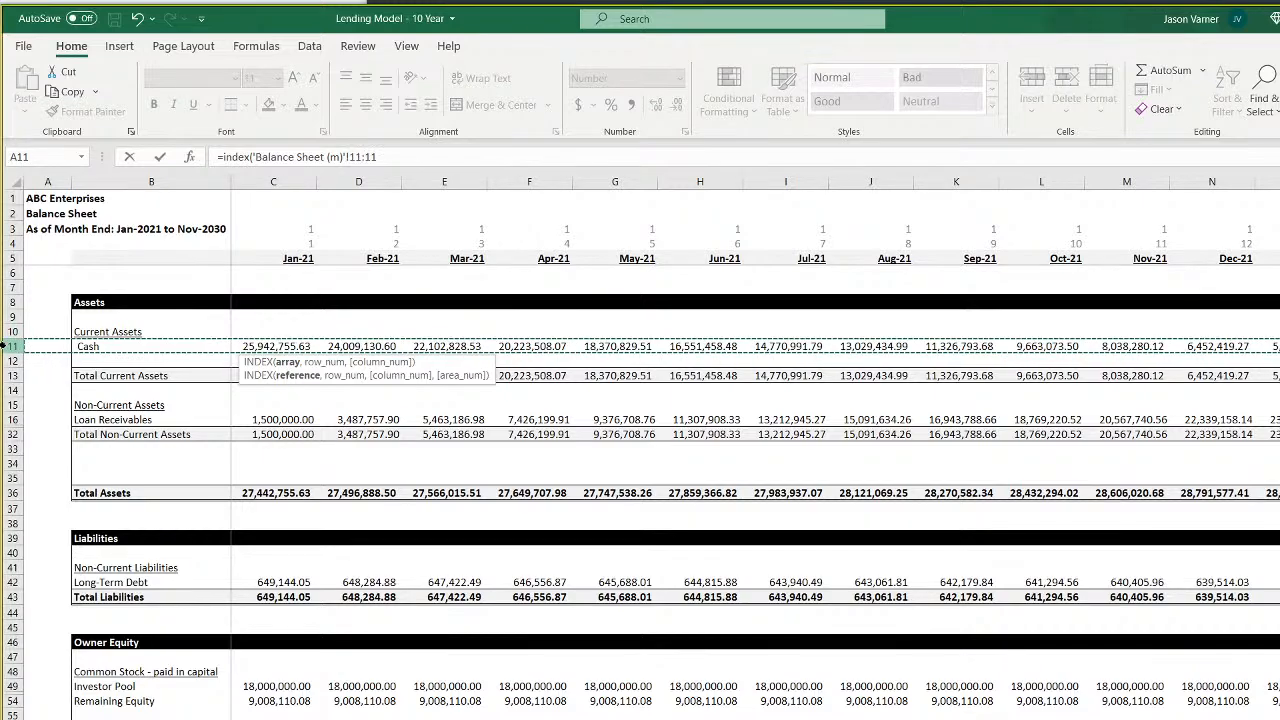
Leave the INDEX row argument blank and add a MATCH whose lookup value is EDATE of 'BS (A)'!C5 plus 11 months
text(,,match()
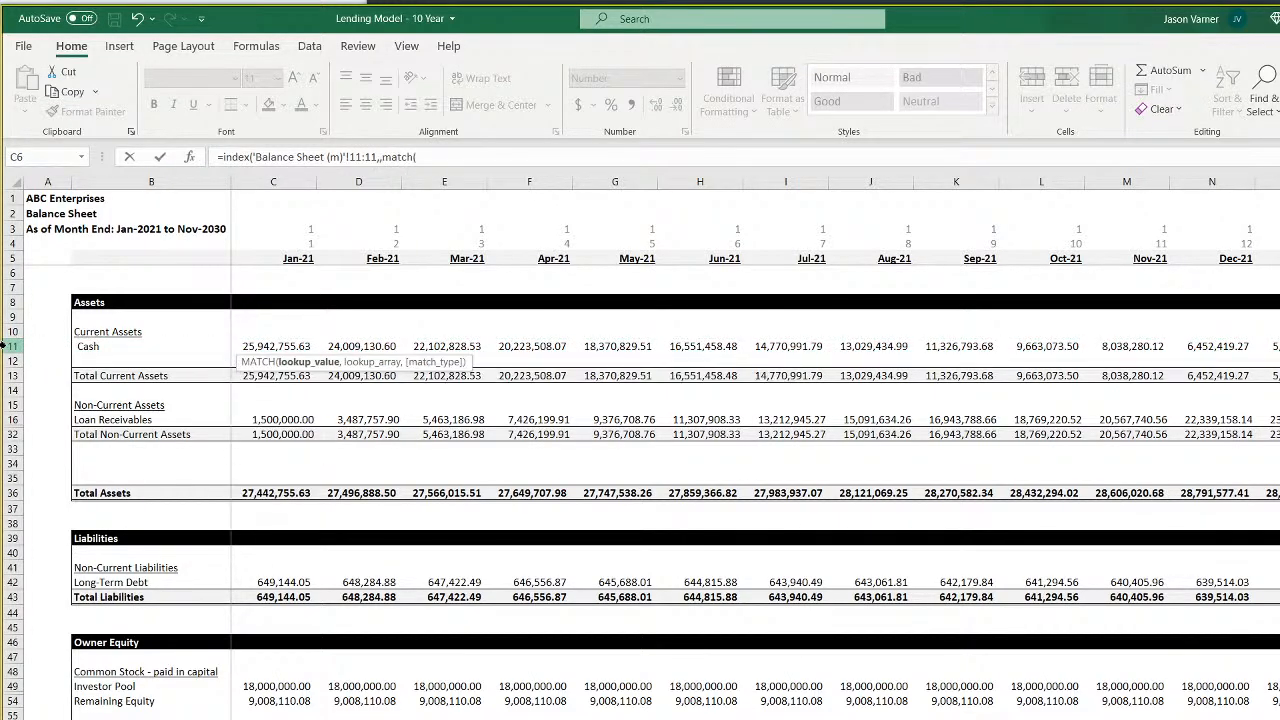
key(ctrl+Page_Down)
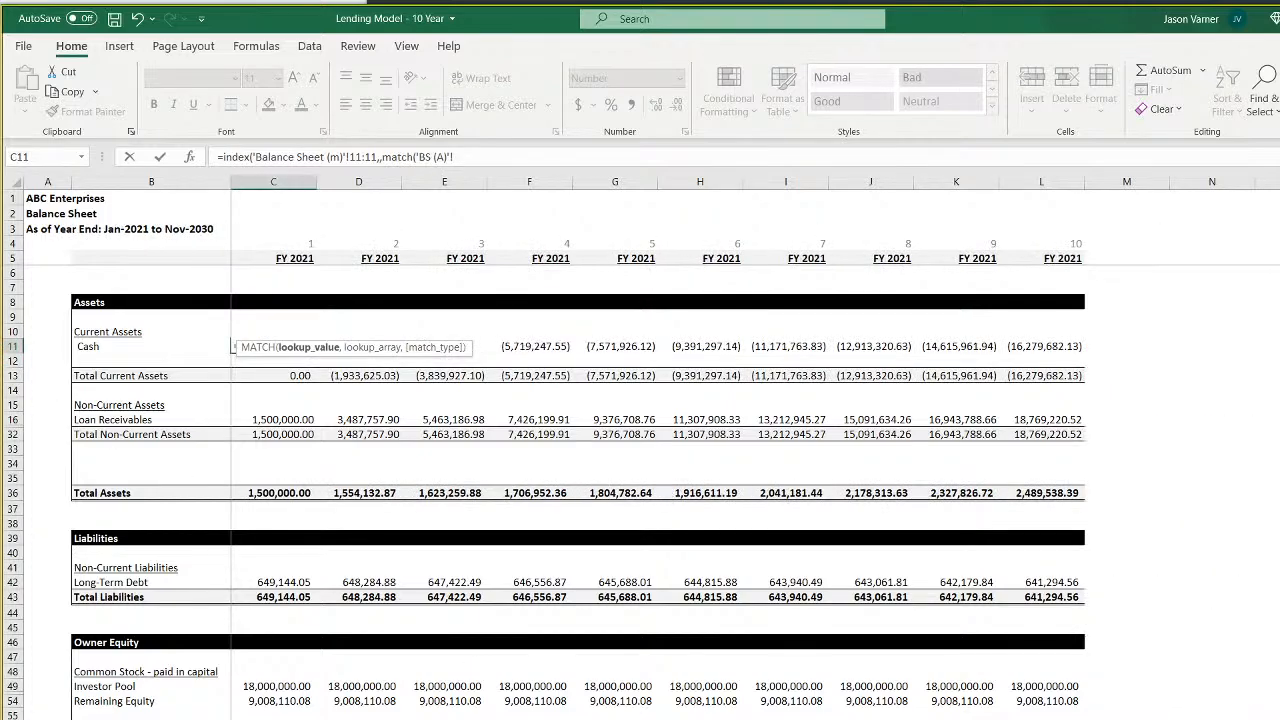
drag(421, 158, 528, 169)
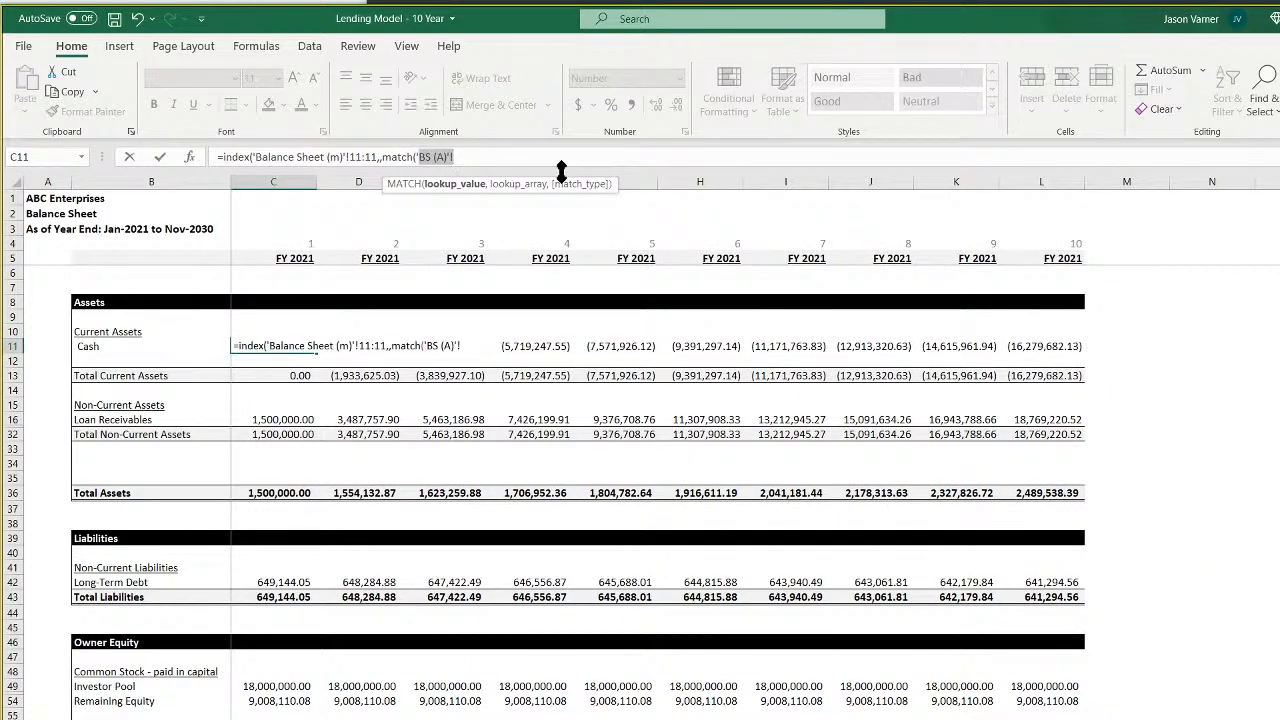
key(BackSpace)
text(edate()
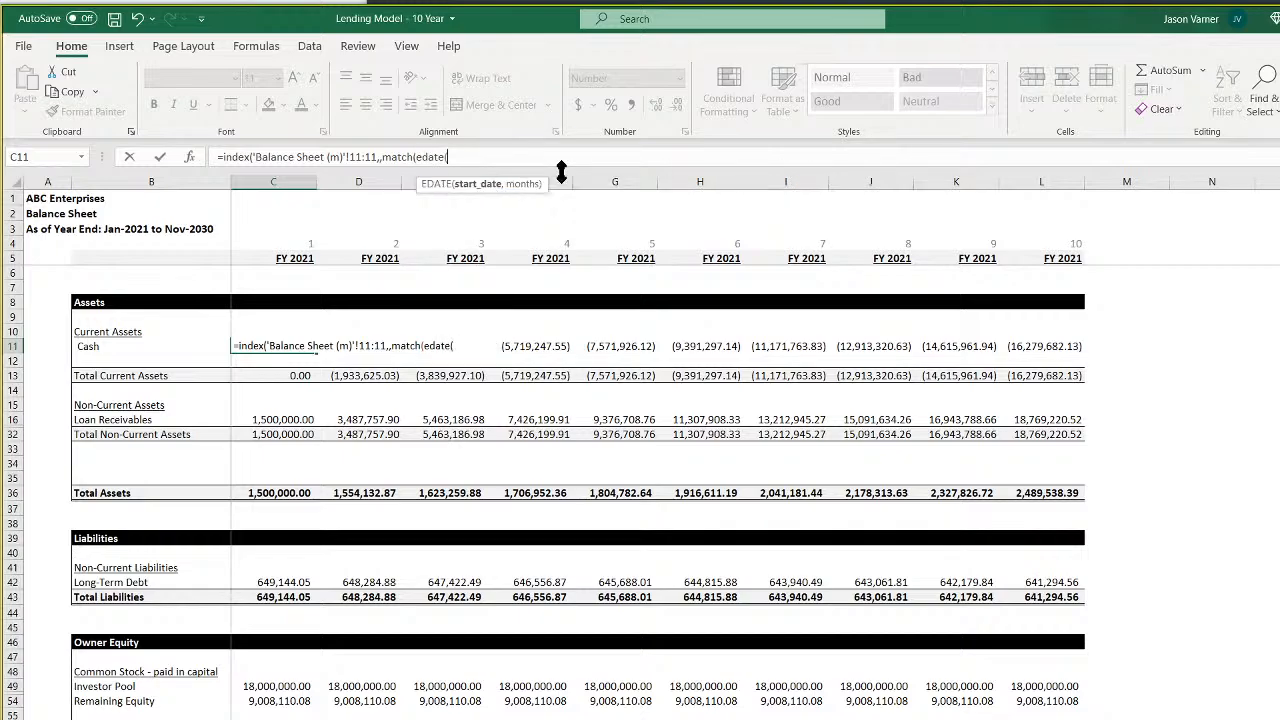
click(296, 262)
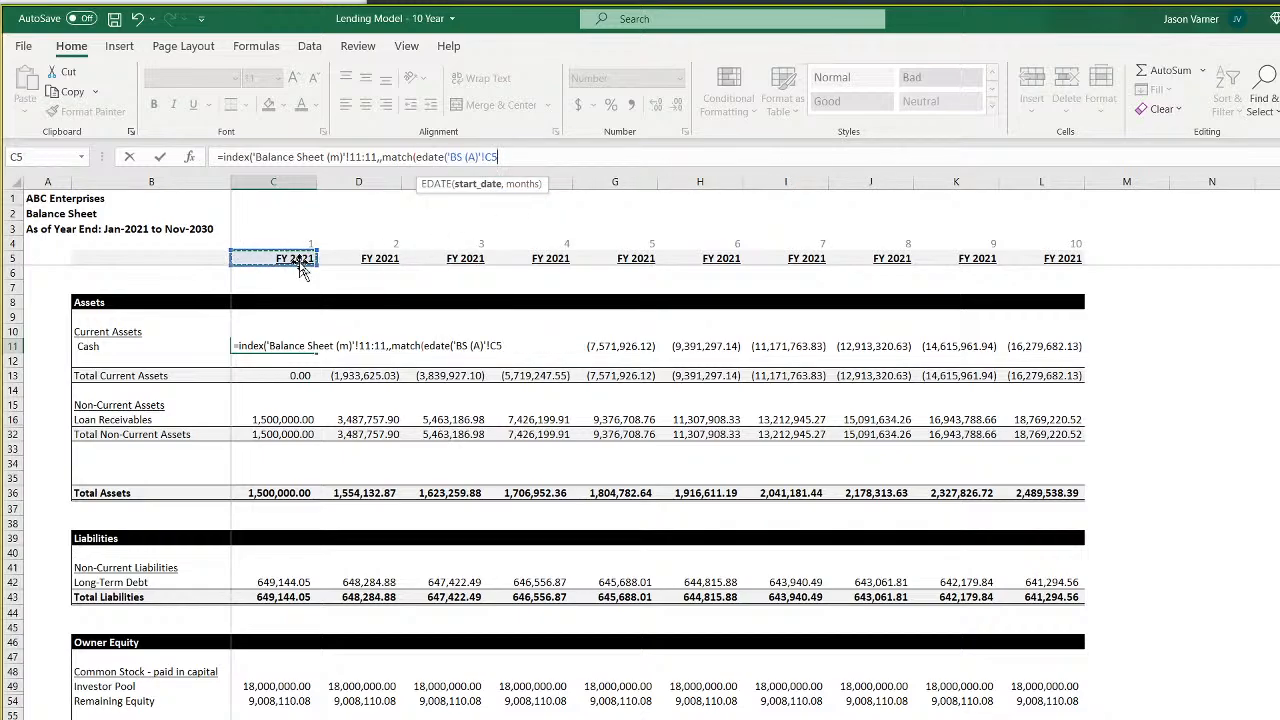
text(,12))
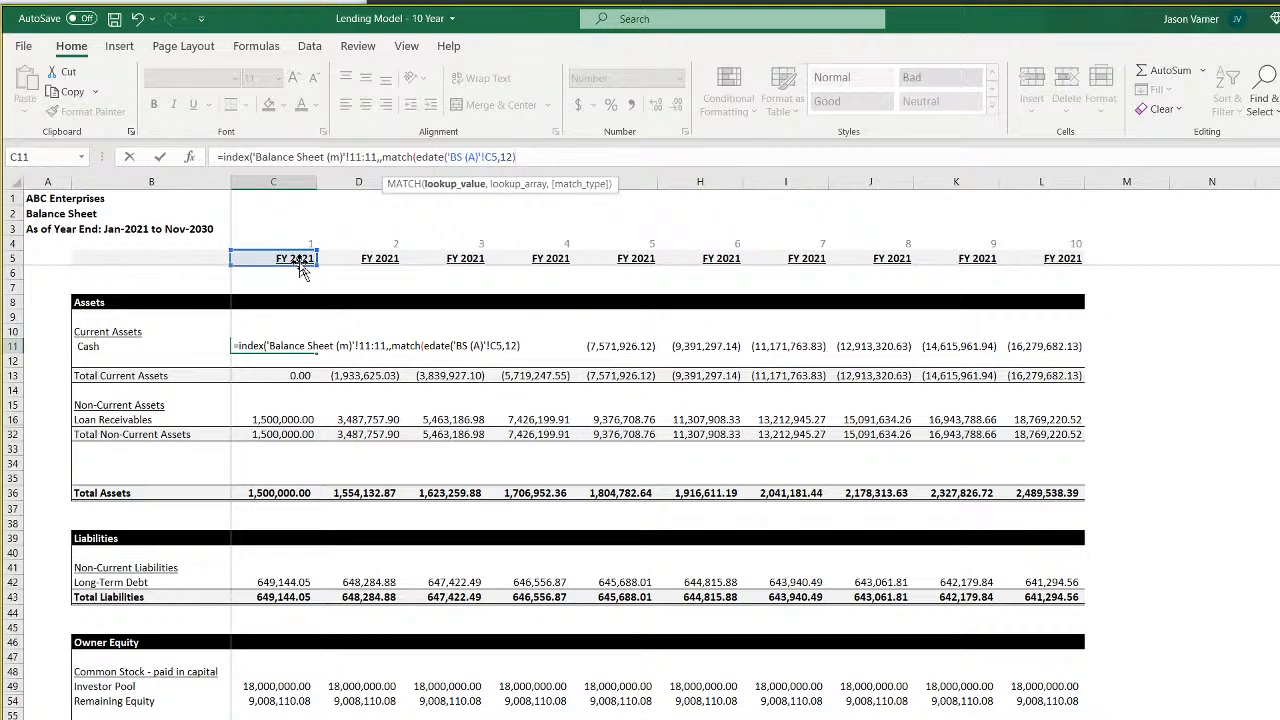
text(,)
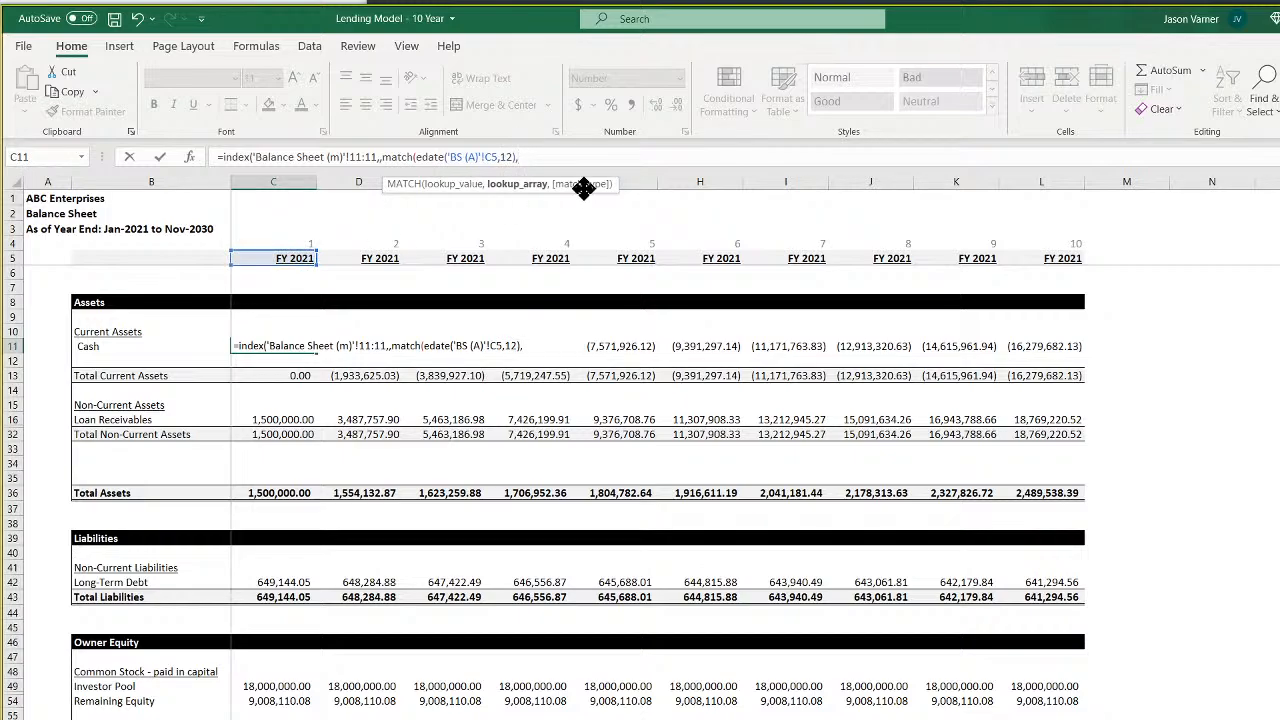
key(BackSpace)
key(BackSpace)
key(BackSpace)
key(BackSpace)
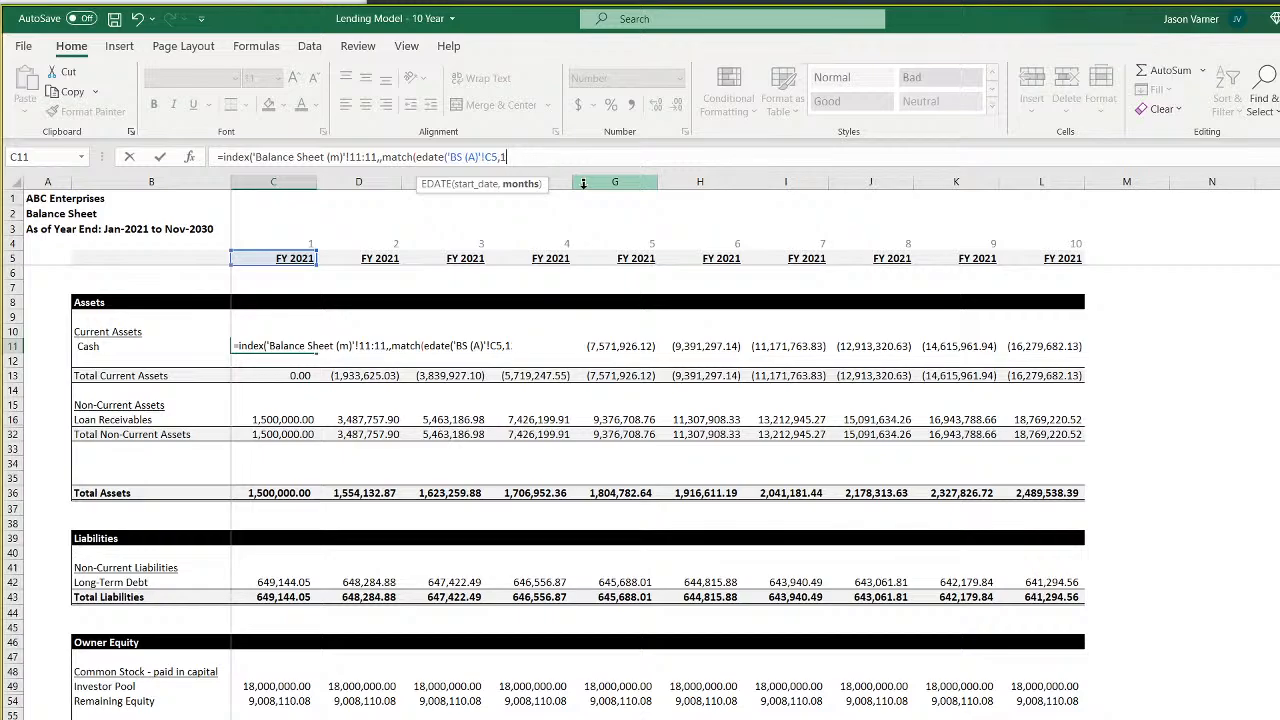
text(1),)
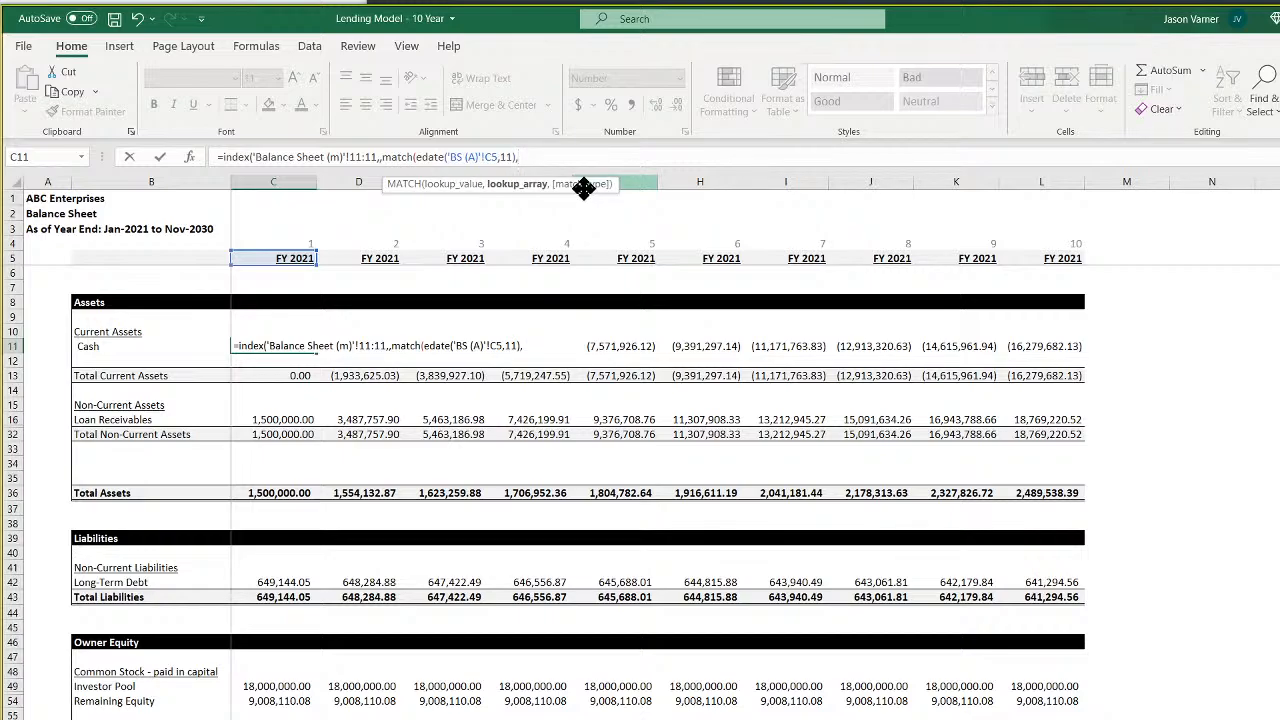
Complete the MATCH with row 5 of 'Balance Sheet (m)' as the lookup array and exact match 0, and enter the formula
click(785, 718)
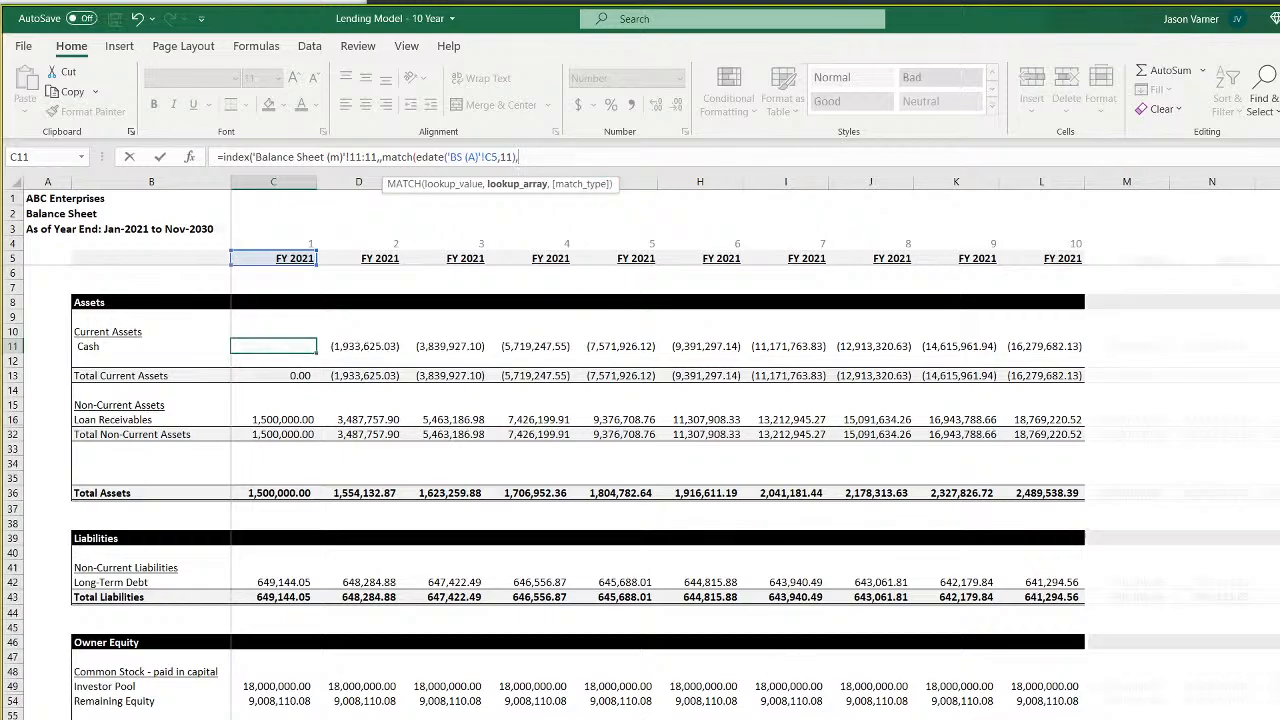
click(5, 258)
text(,0)
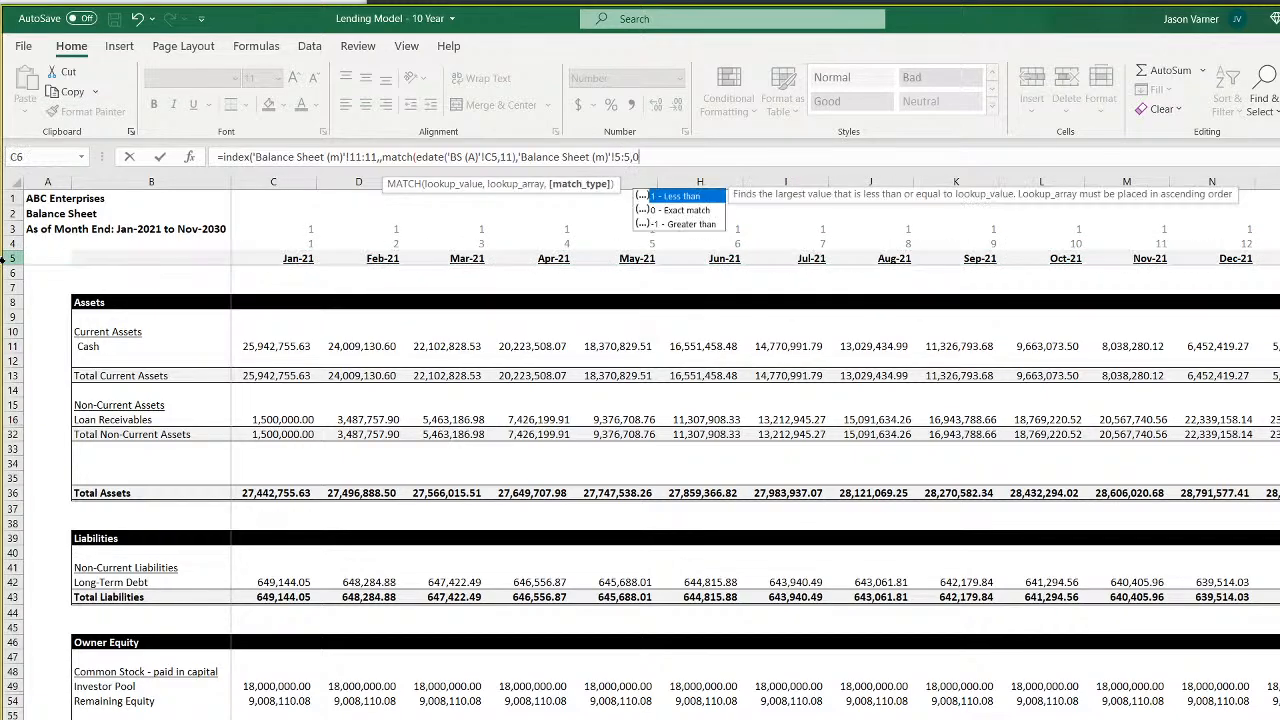
key(Return)
key(Return)
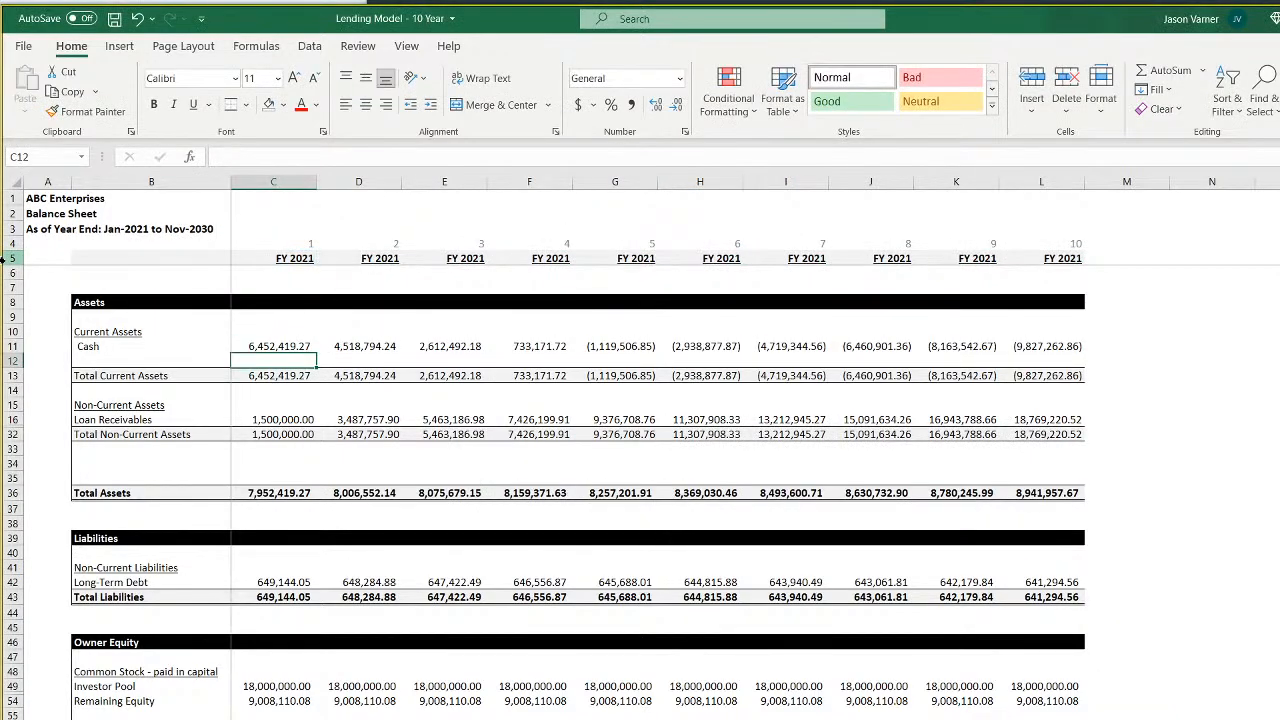
Fill the Cash formula from C11 across to L11 and inspect the formulas in the first and last year
click(293, 343)
drag(318, 356, 1063, 365)
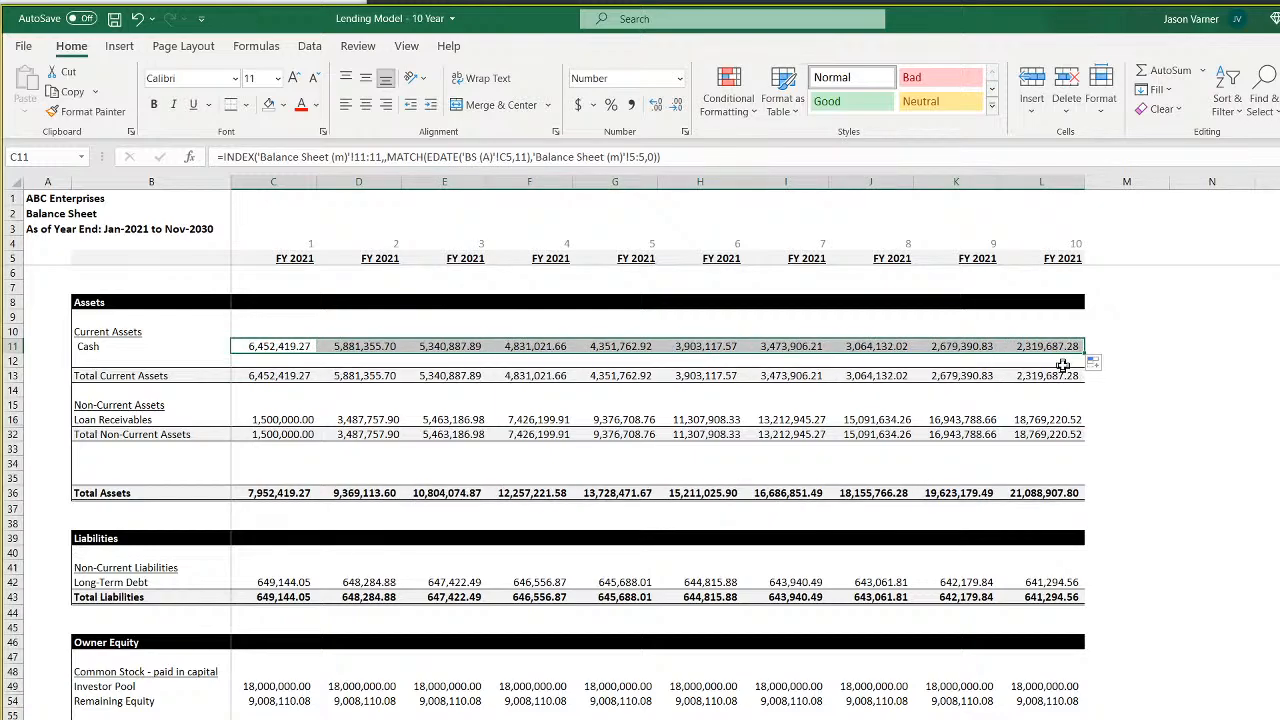
click(282, 346)
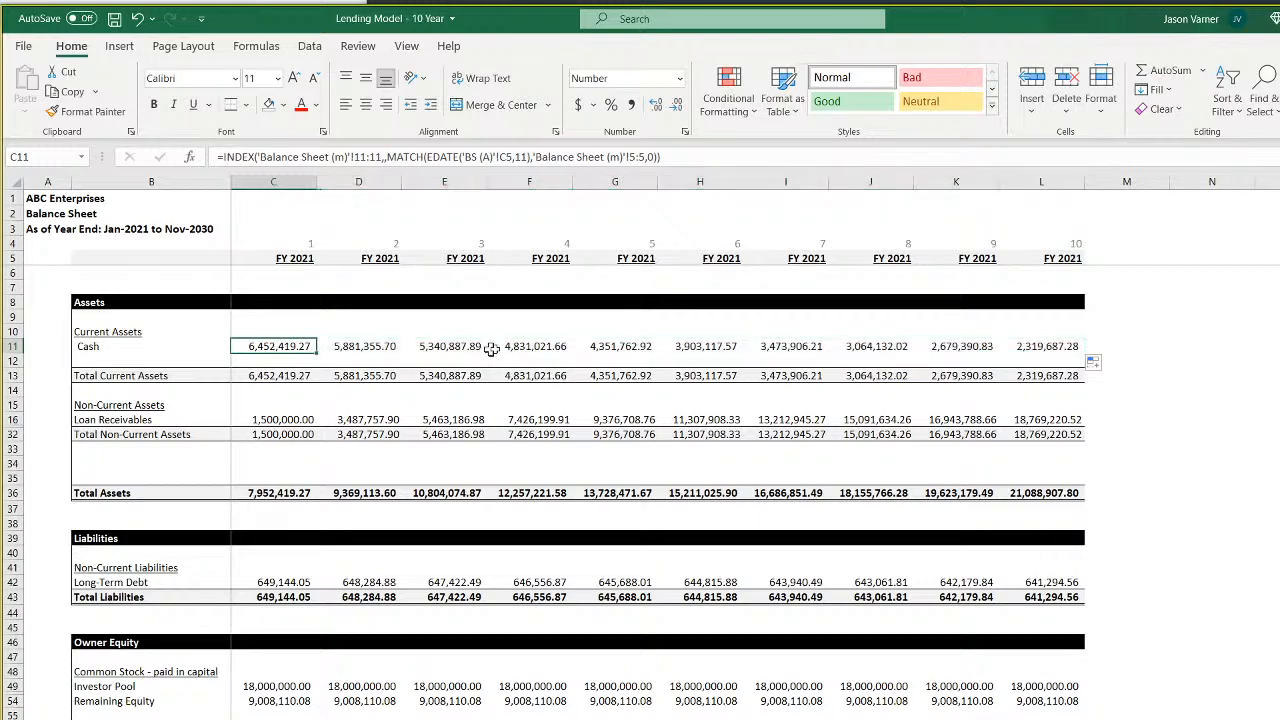
click(1044, 347)
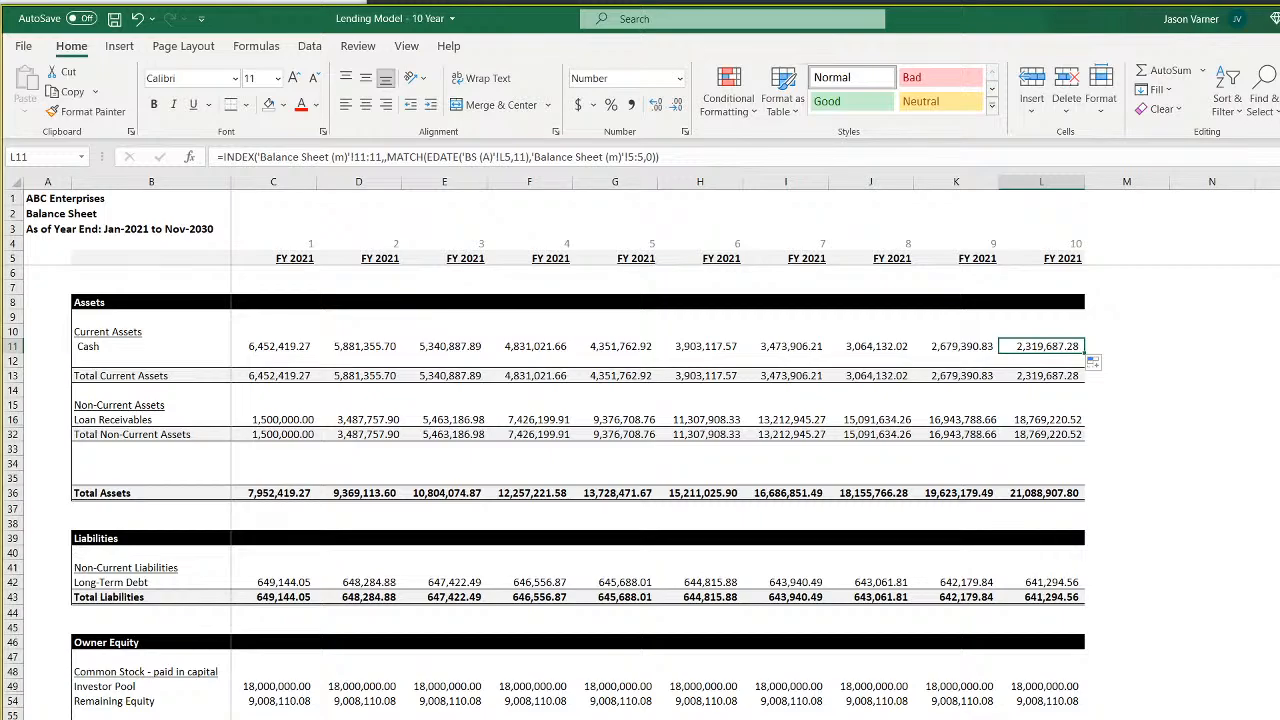
Enter =EDATE(C5,12) in D5 of the annual balance sheet so the second year header is 12 months after the first
click(313, 254)
click(360, 257)
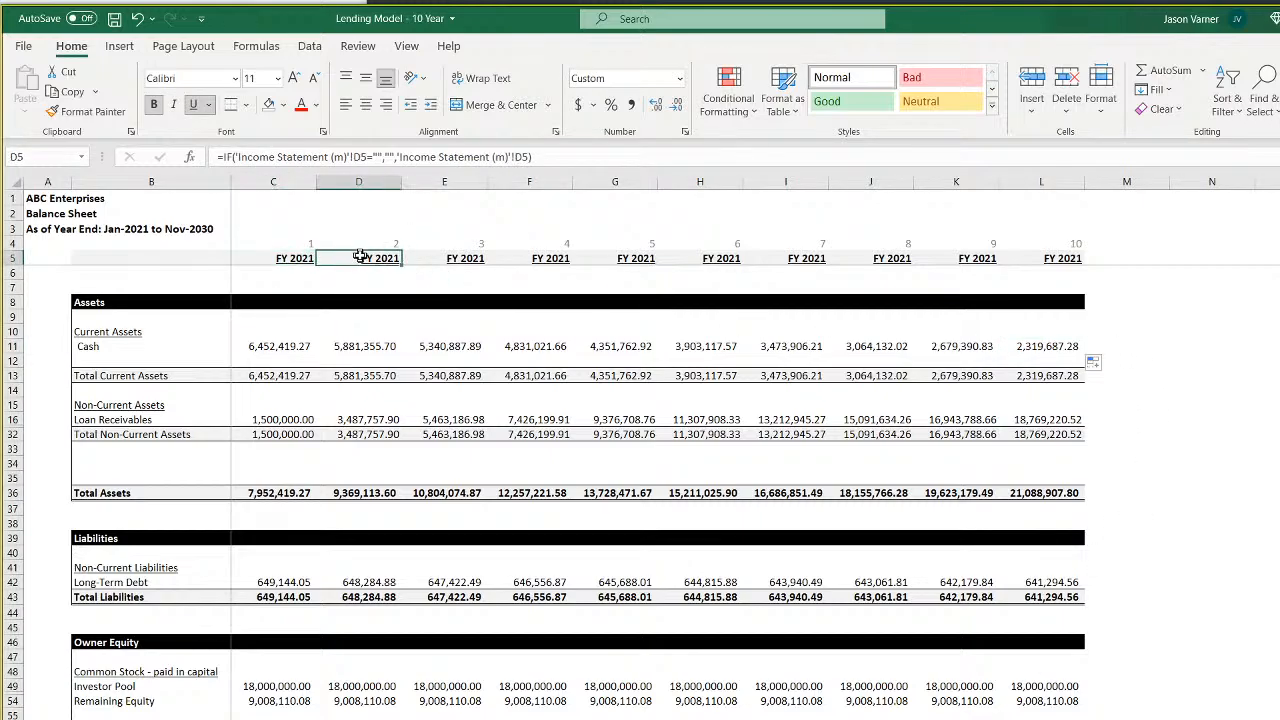
click(300, 258)
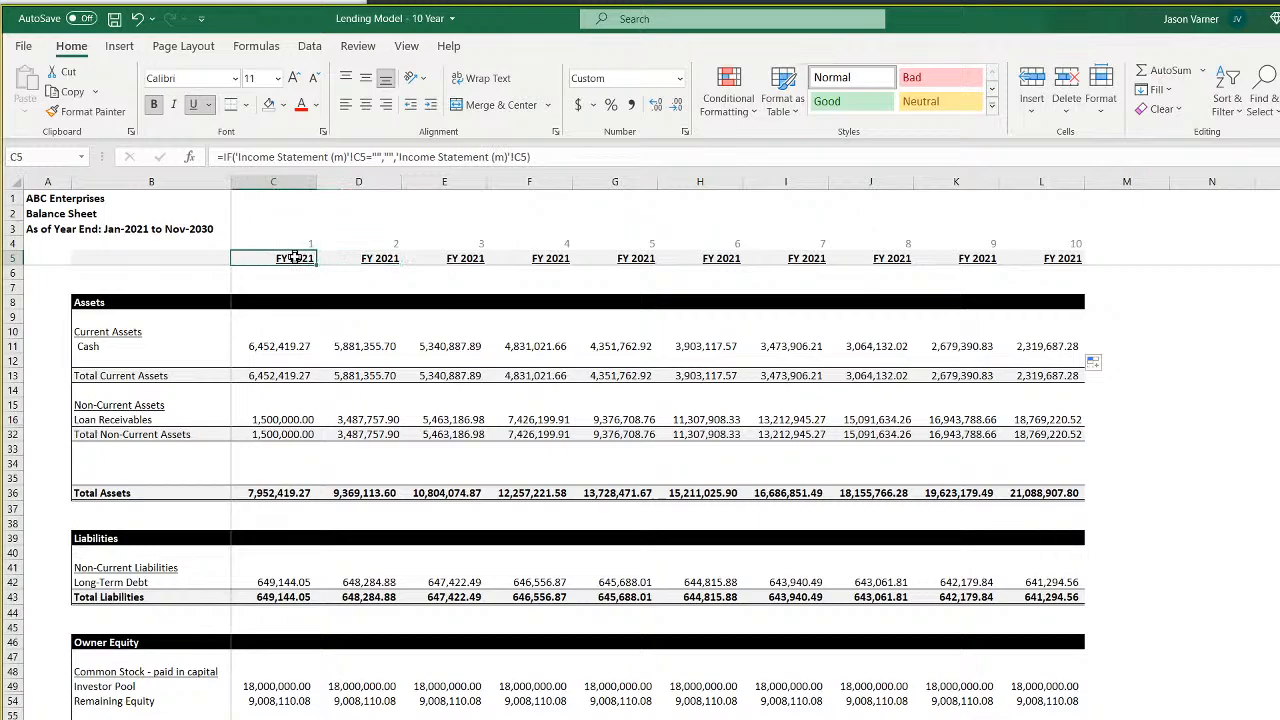
click(373, 258)
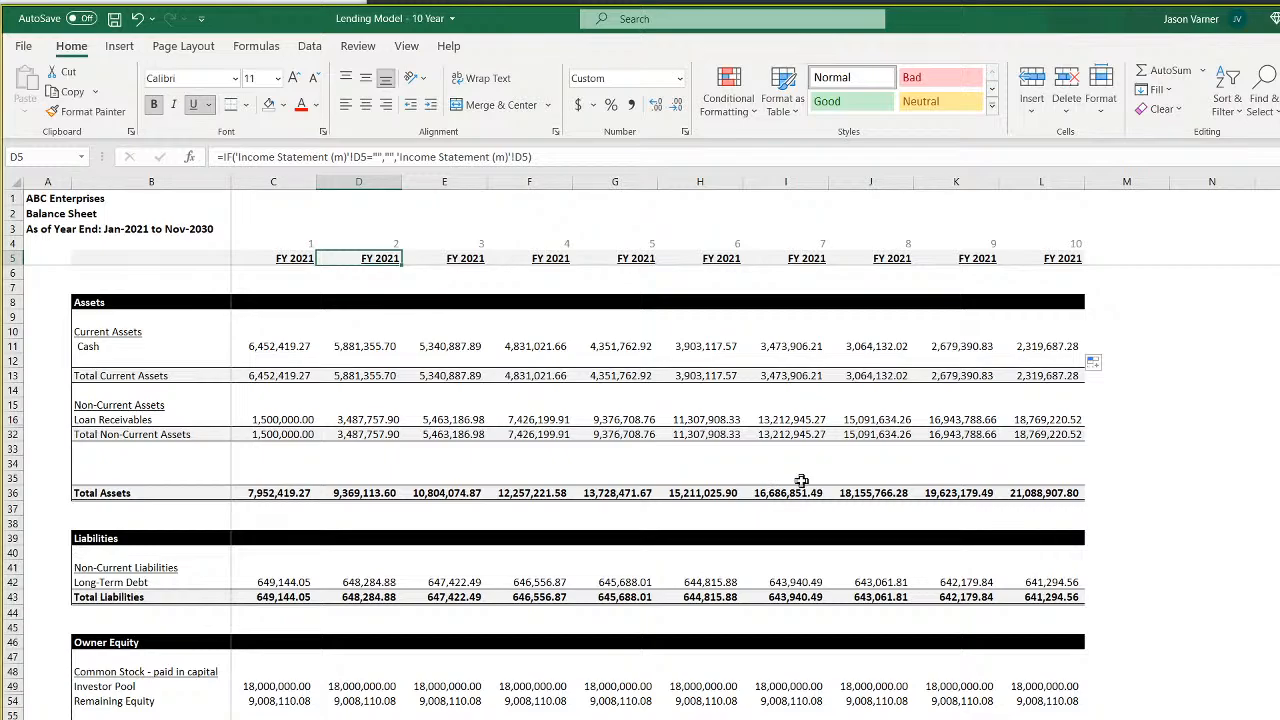
text(=edate()
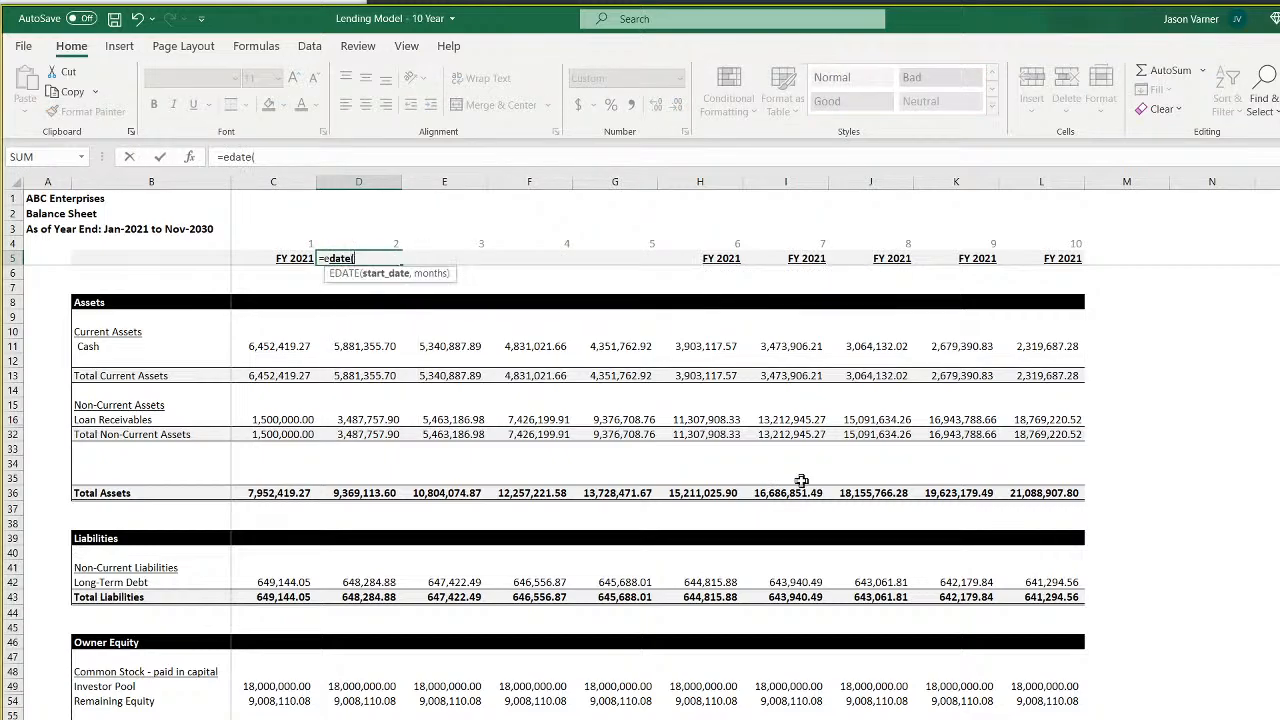
click(285, 258)
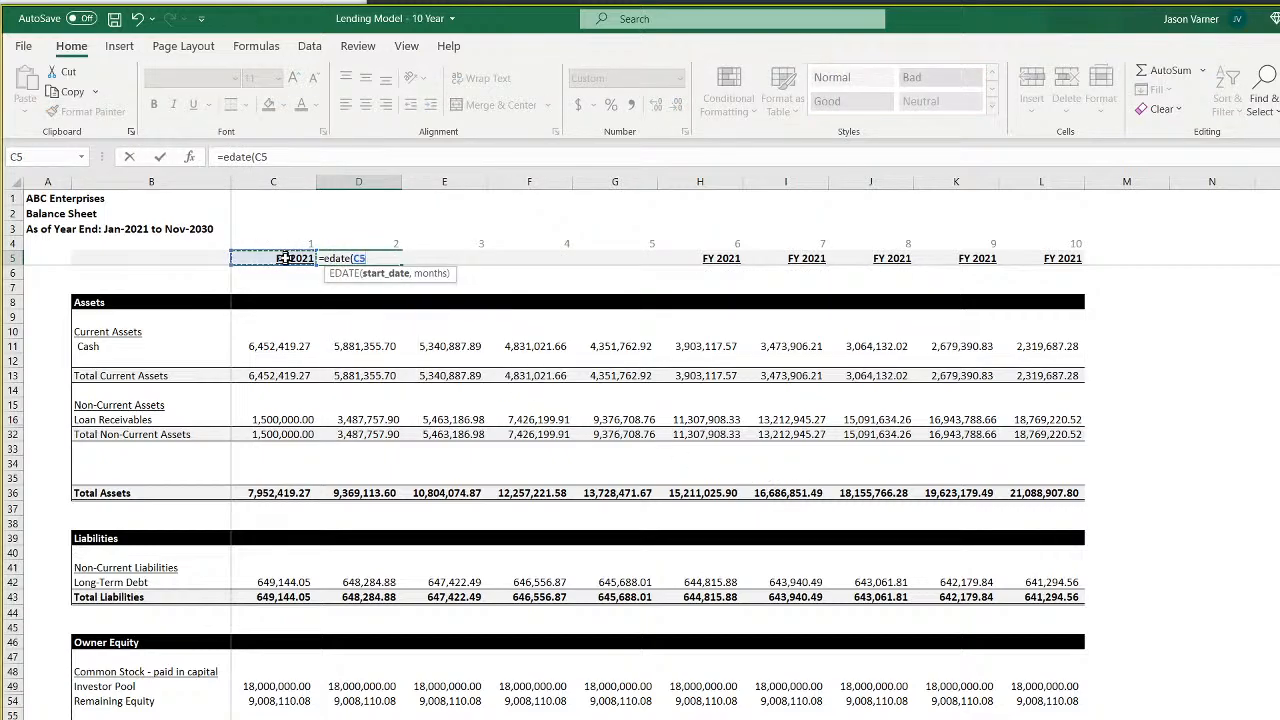
text(,12))
key(Return)
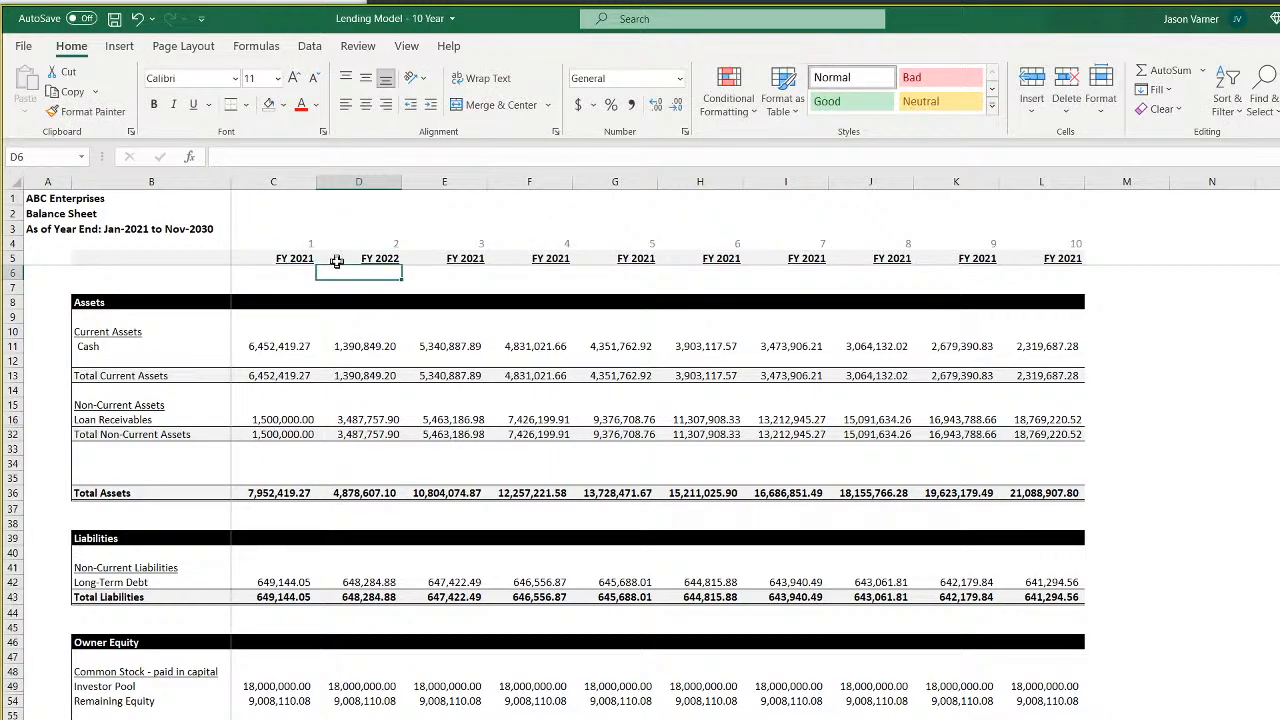
Fill the year header formula from D5 across to L5 and check the last year's Cash formula in L11
click(390, 262)
drag(401, 265, 1063, 272)
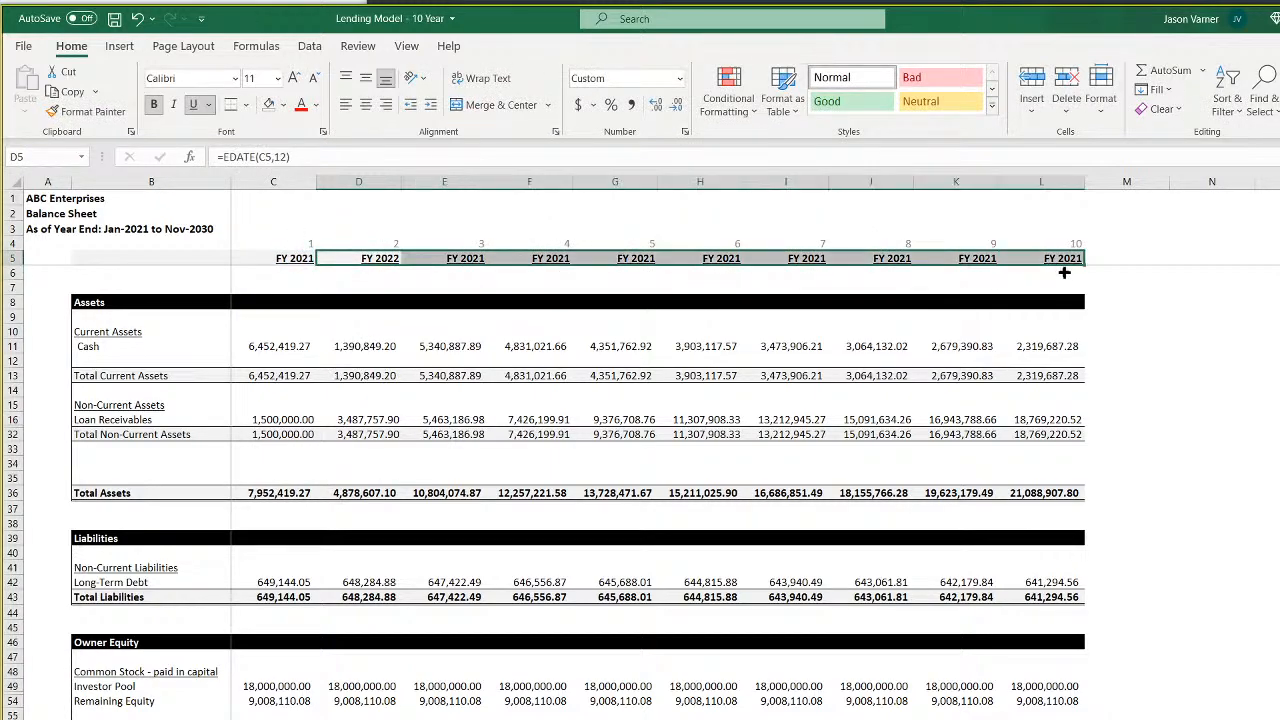
click(1055, 349)
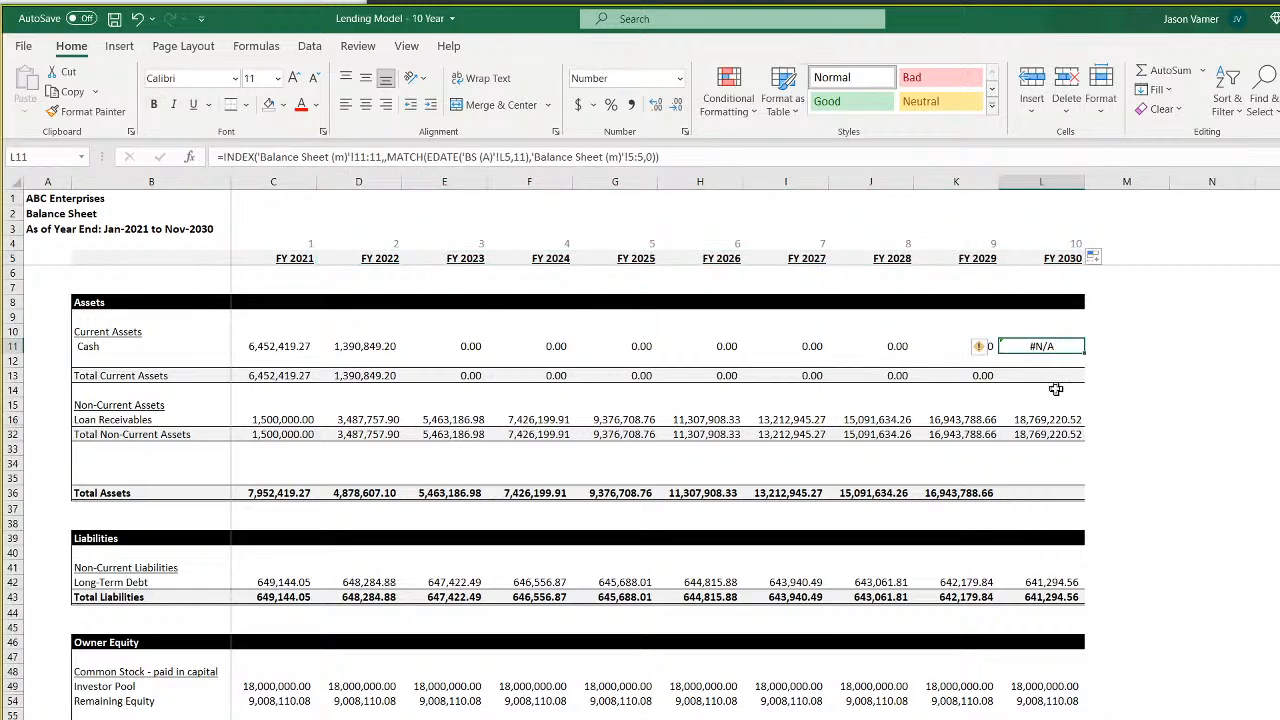
Wrap the Cash INDEX/MATCH formula in C11 in IFERROR with 0 as the value if error
click(253, 346)
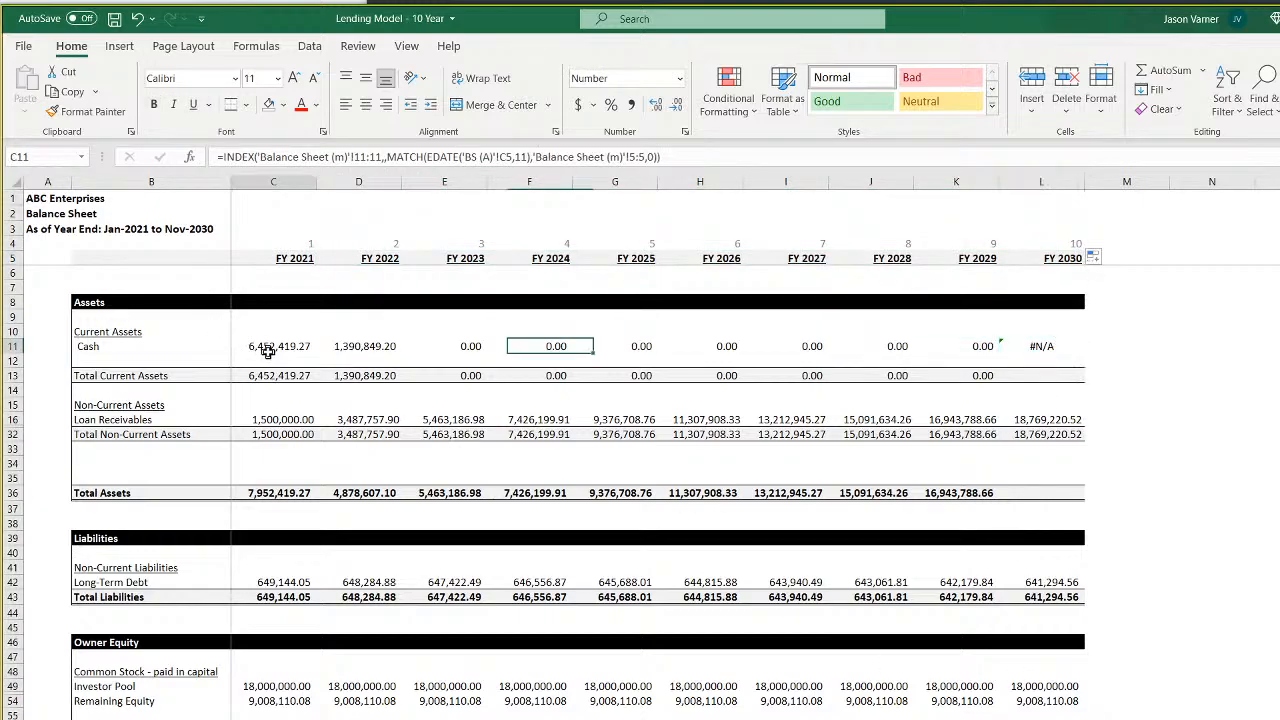
click(224, 157)
text(iferror()
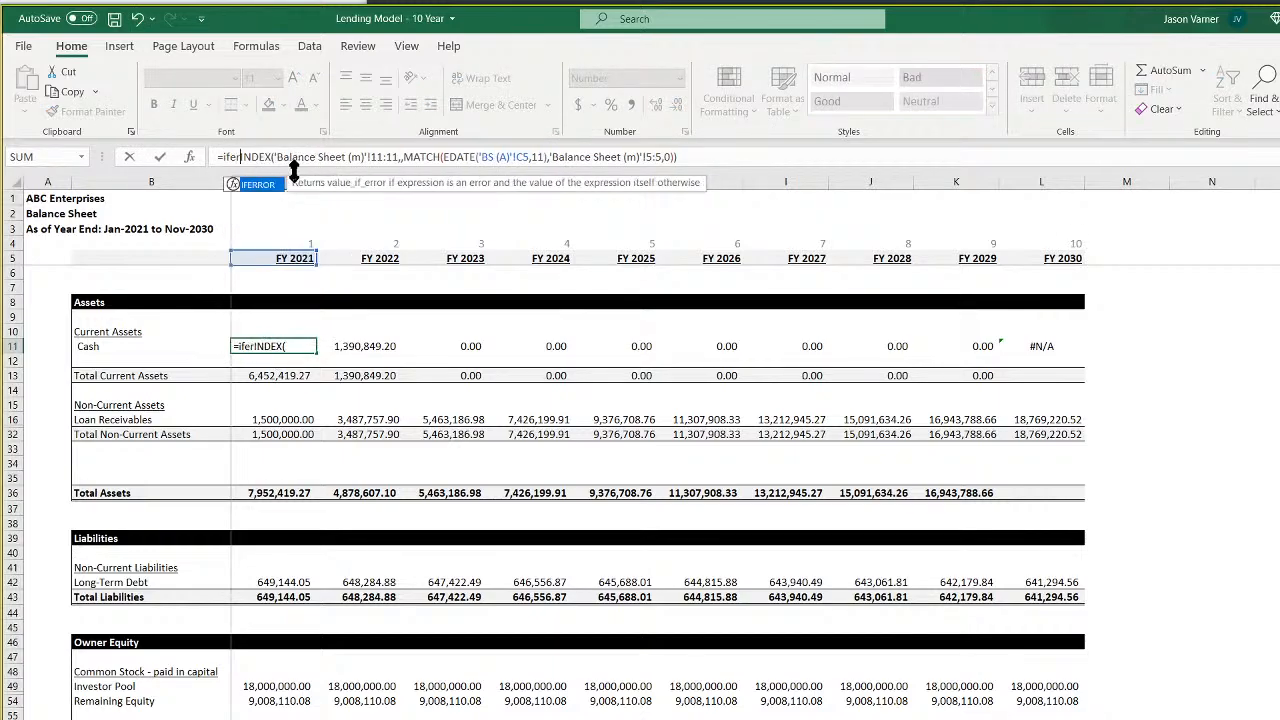
click(795, 156)
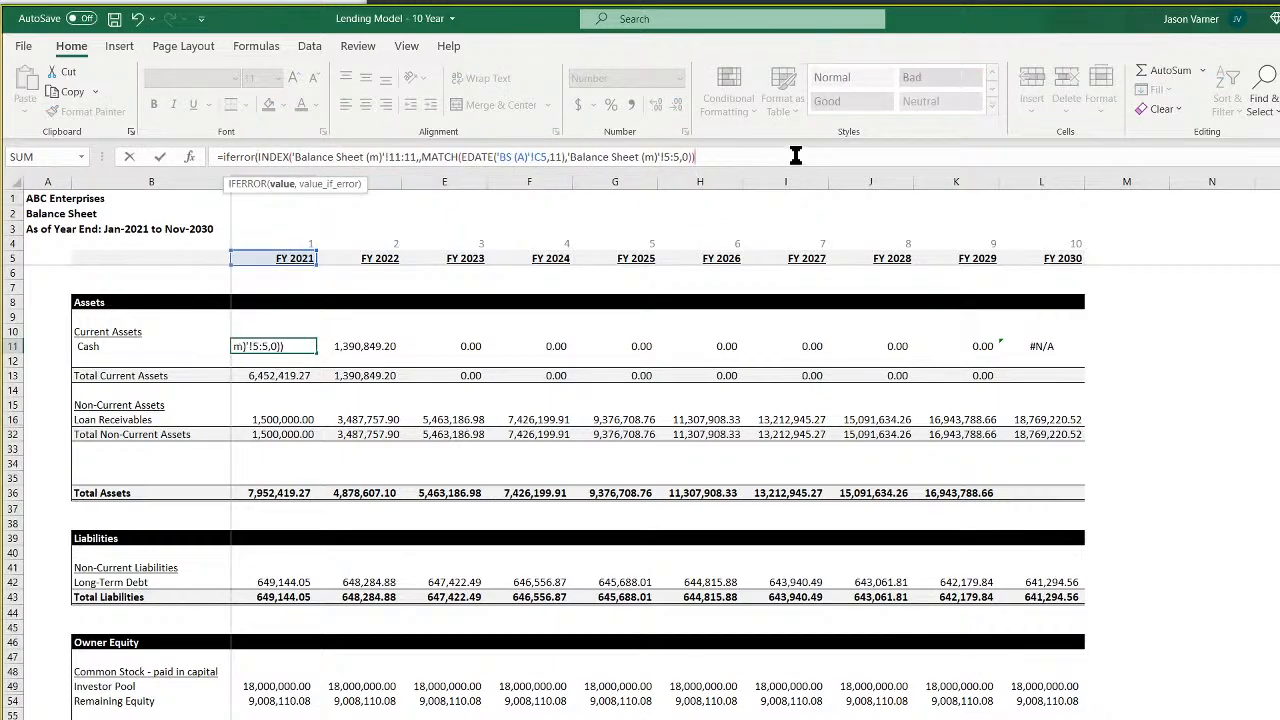
text(,0)
Remove the 'BS (A)' sheet reference from the EDATE in C11 and lock its row so the start date is C$5
click(534, 156)
key(BackSpace)
key(BackSpace)
key(BackSpace)
key(BackSpace)
key(BackSpace)
key(BackSpace)
key(BackSpace)
key(BackSpace)
key(BackSpace)
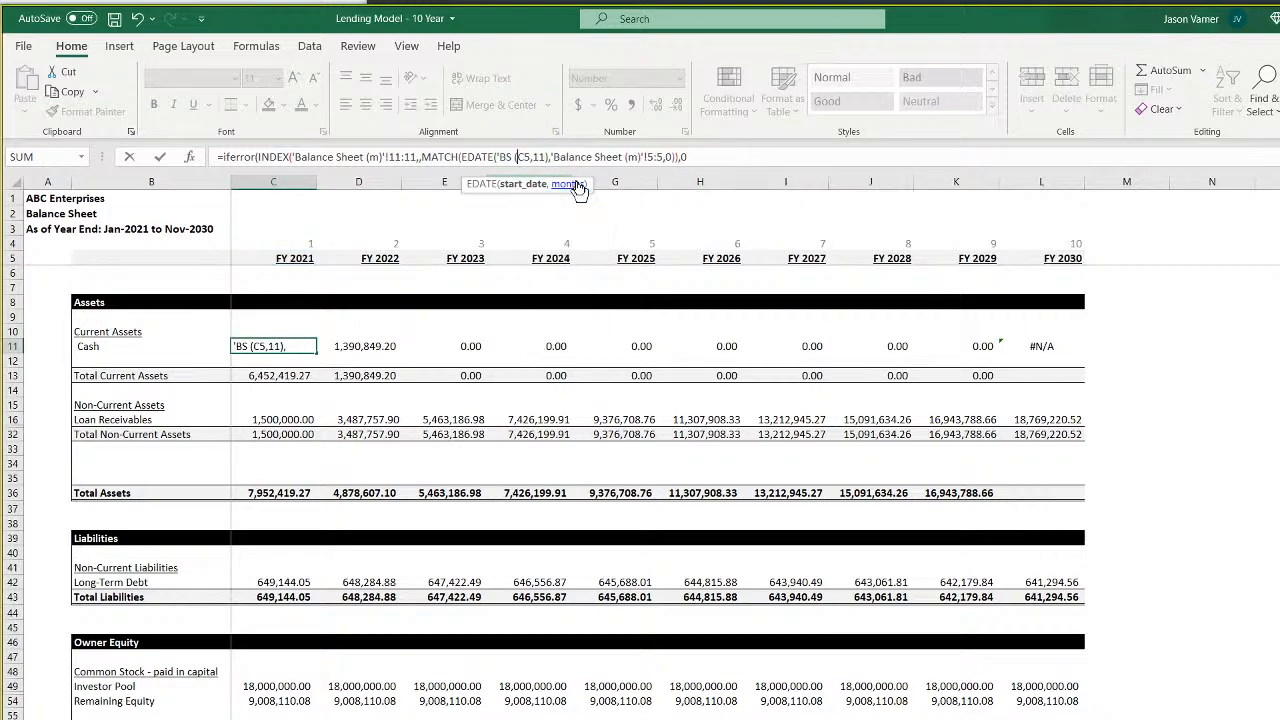
key(Right)
text($)
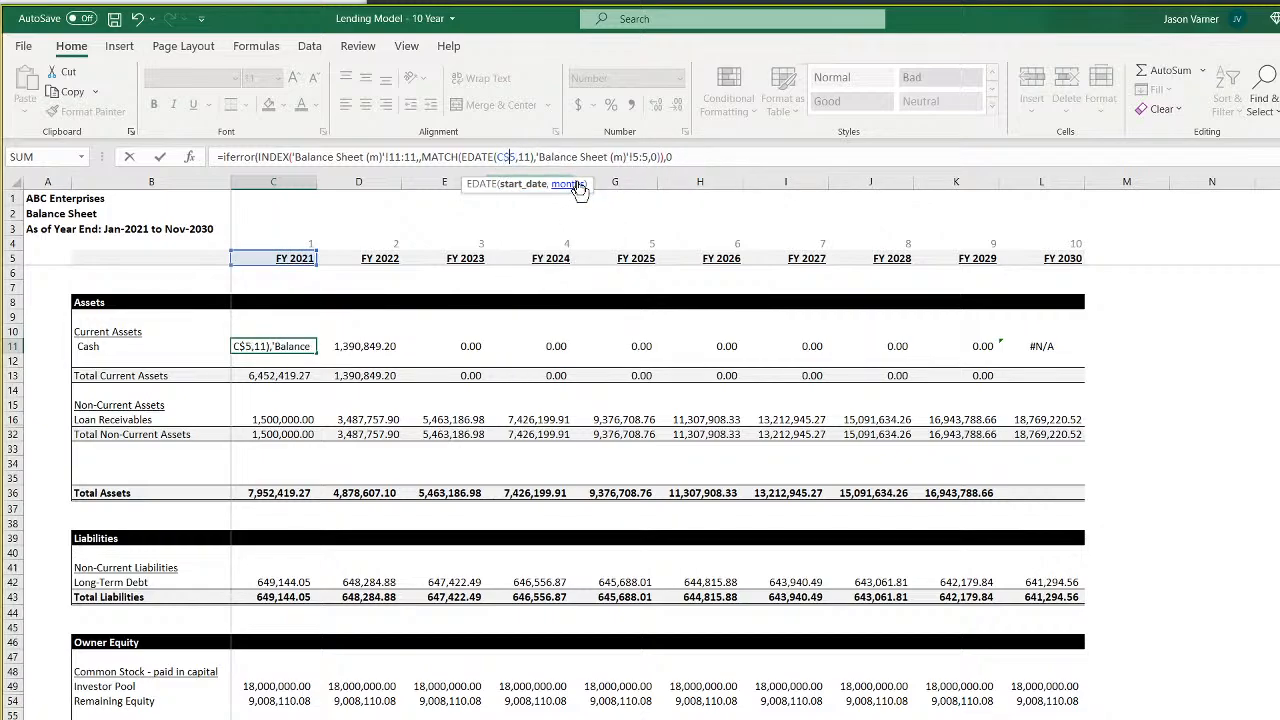
Make the MATCH lookup array in C11 absolute as 'Balance Sheet (m)'!$5:$5 and fill the completed Cash formula across to L11
key(Right)
key(Right)
key(Right)
key(Right)
key(Right)
key(Right)
key(Right)
key(Right)
key(Right)
key(Right)
key(Right)
key(Right)
key(Right)
key(Right)
key(Right)
key(Right)
key(Right)
key(Right)
key(Right)
key(Right)
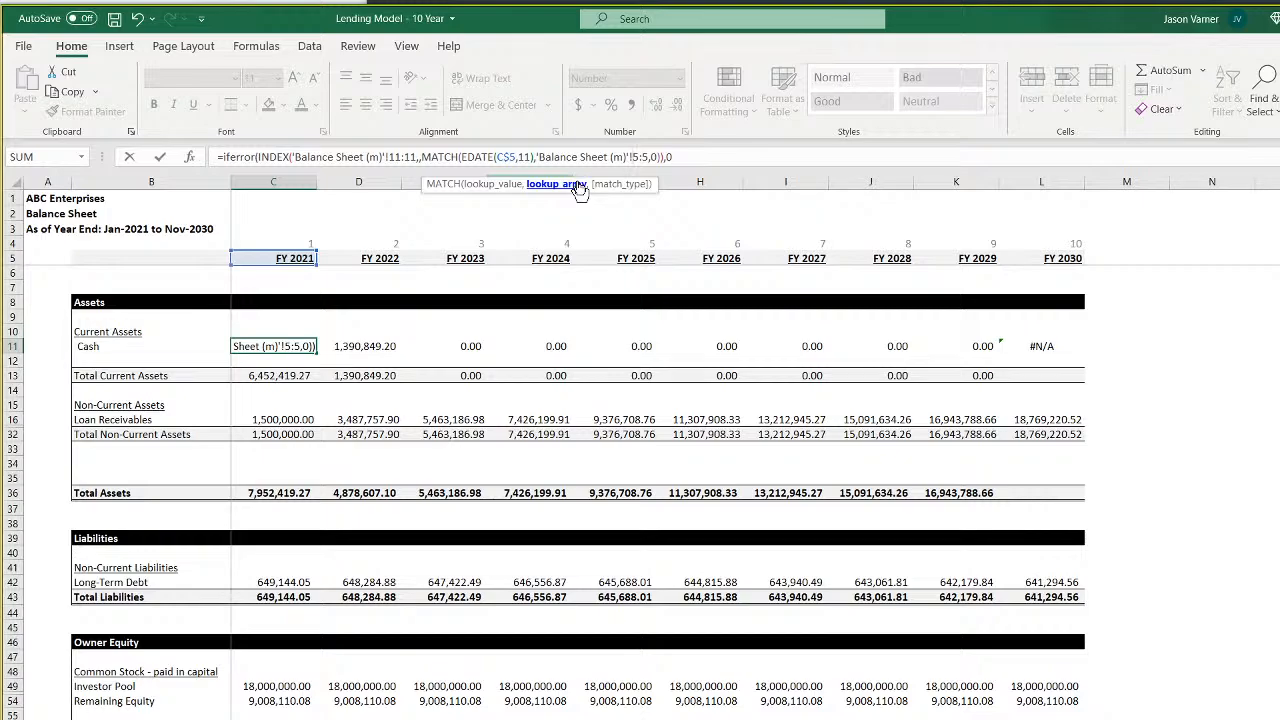
key(F4)
key(Return)
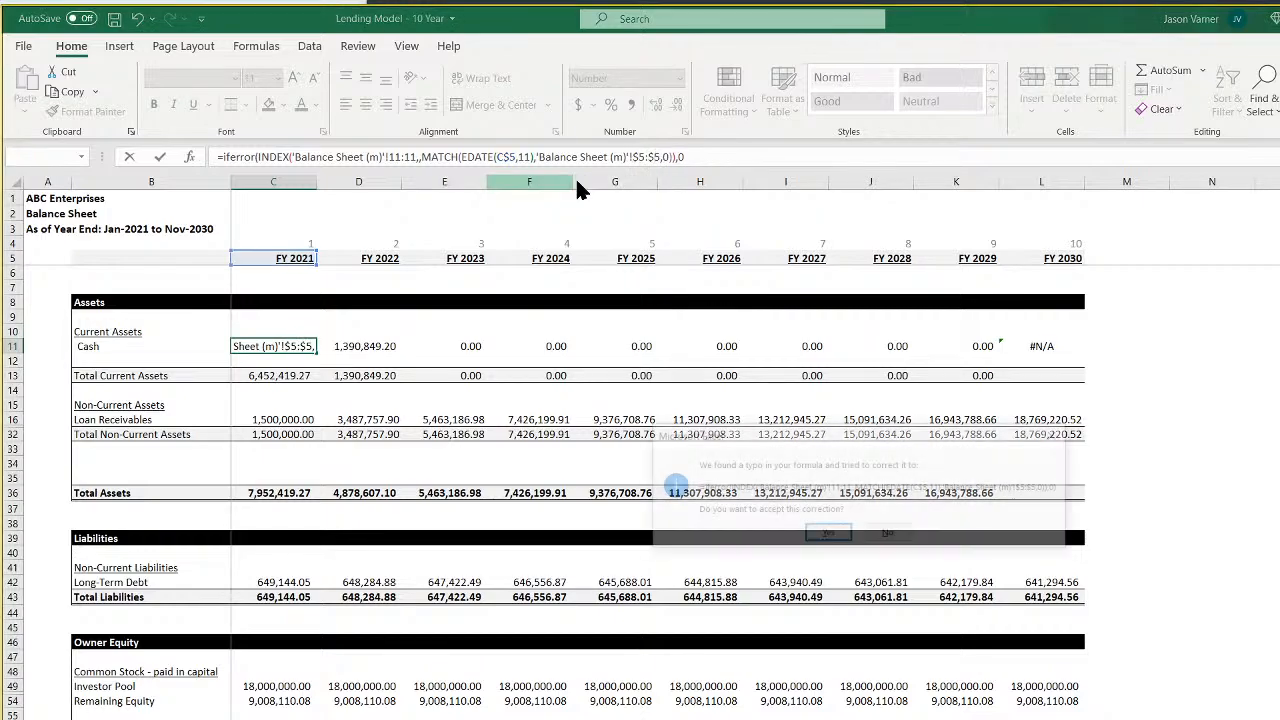
key(Return)
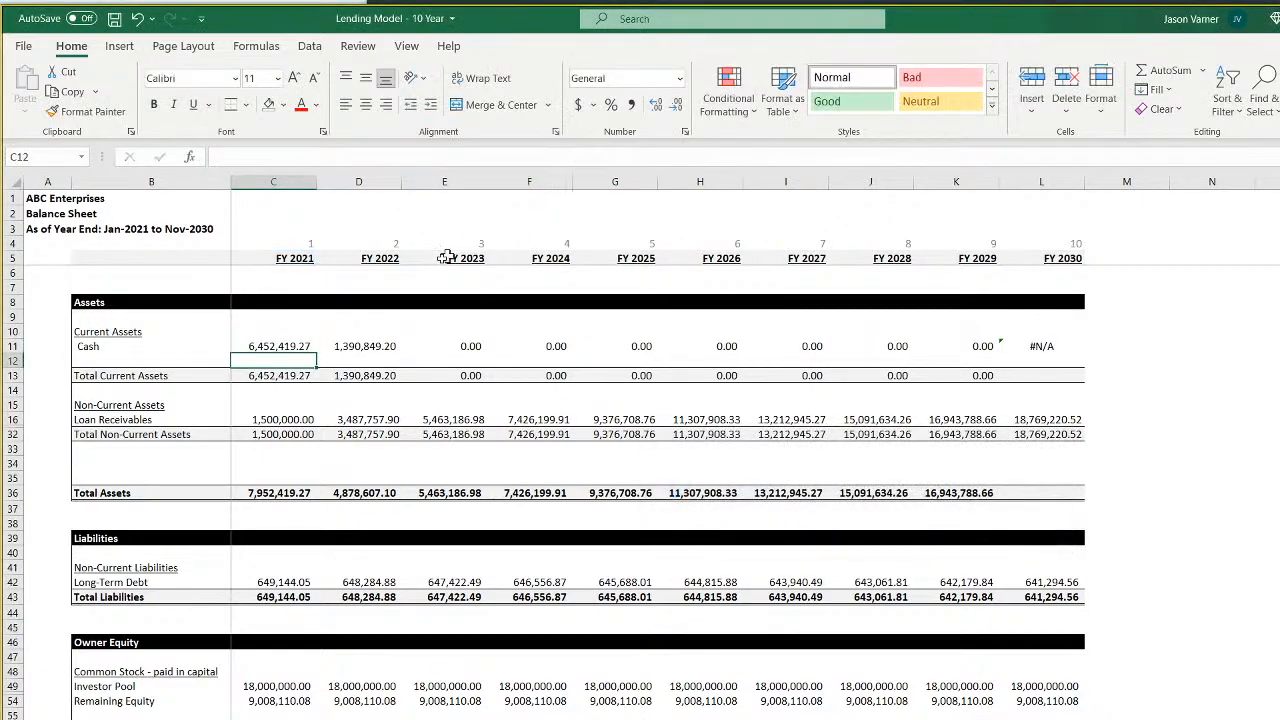
click(281, 348)
drag(340, 352, 1063, 360)
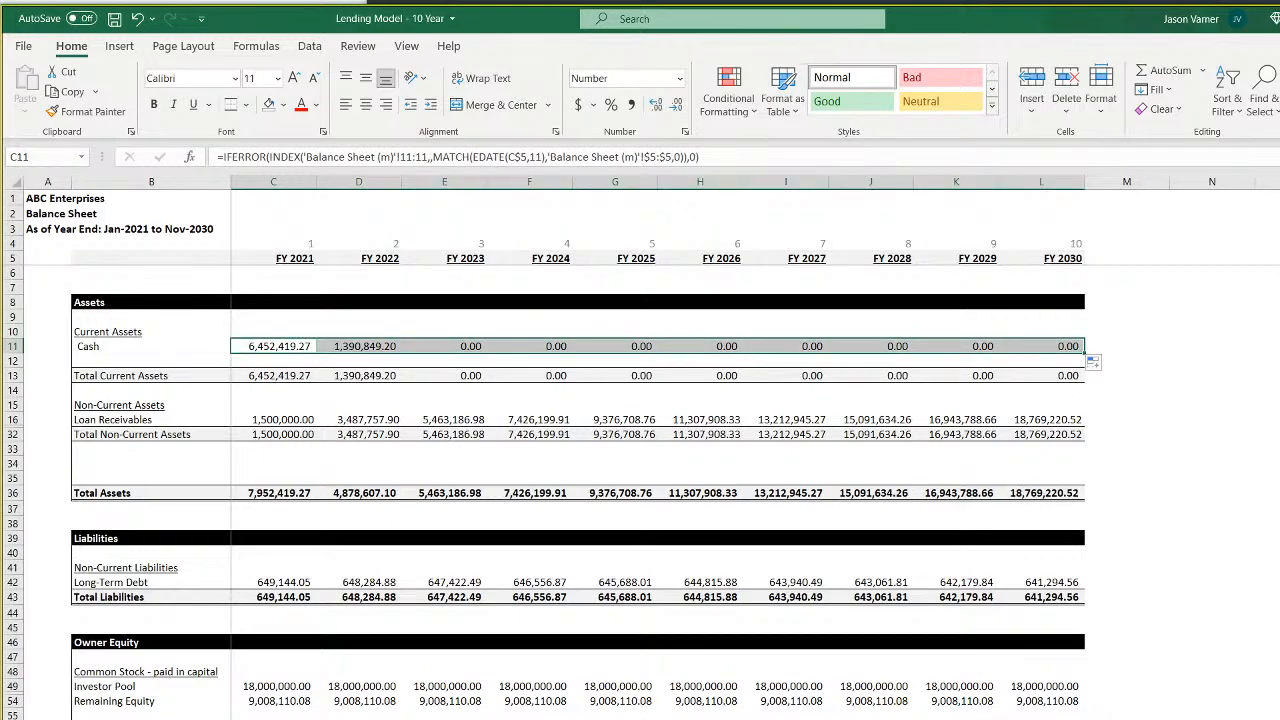
Switch to the annual income statement and replace the header formula in D5 with =EDATE(C5,12)
click(510, 717)
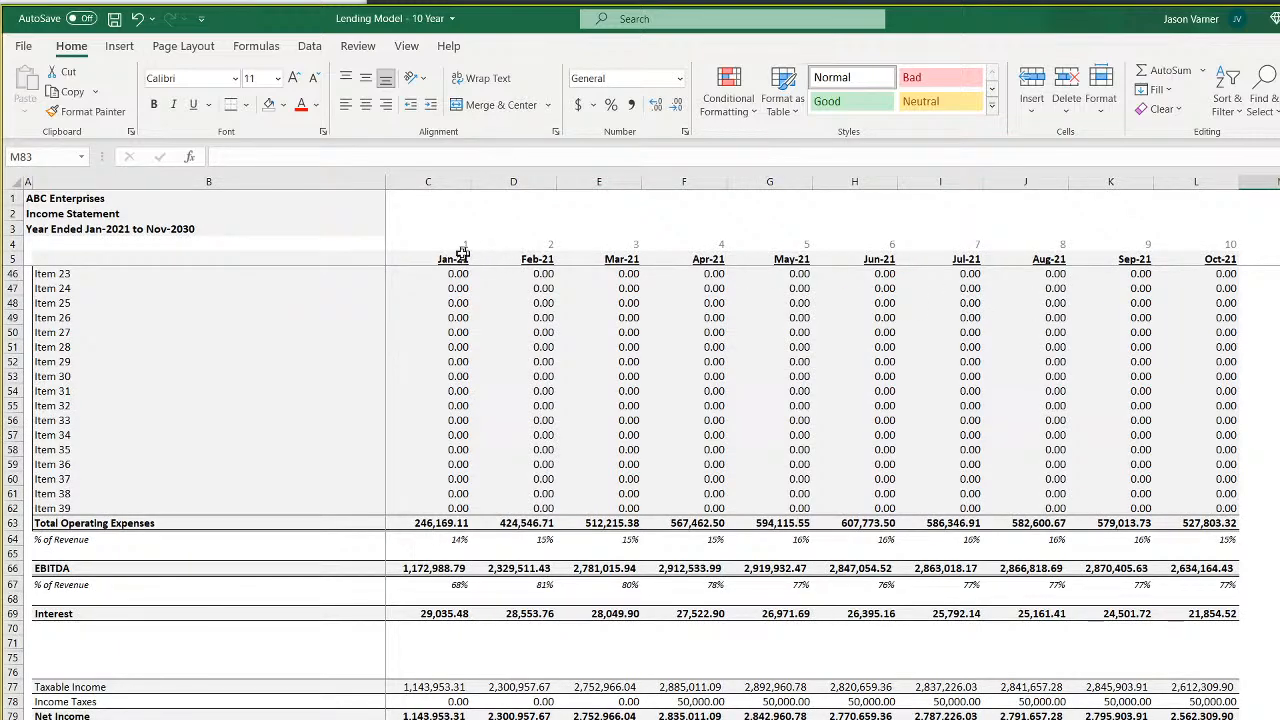
click(450, 257)
click(521, 258)
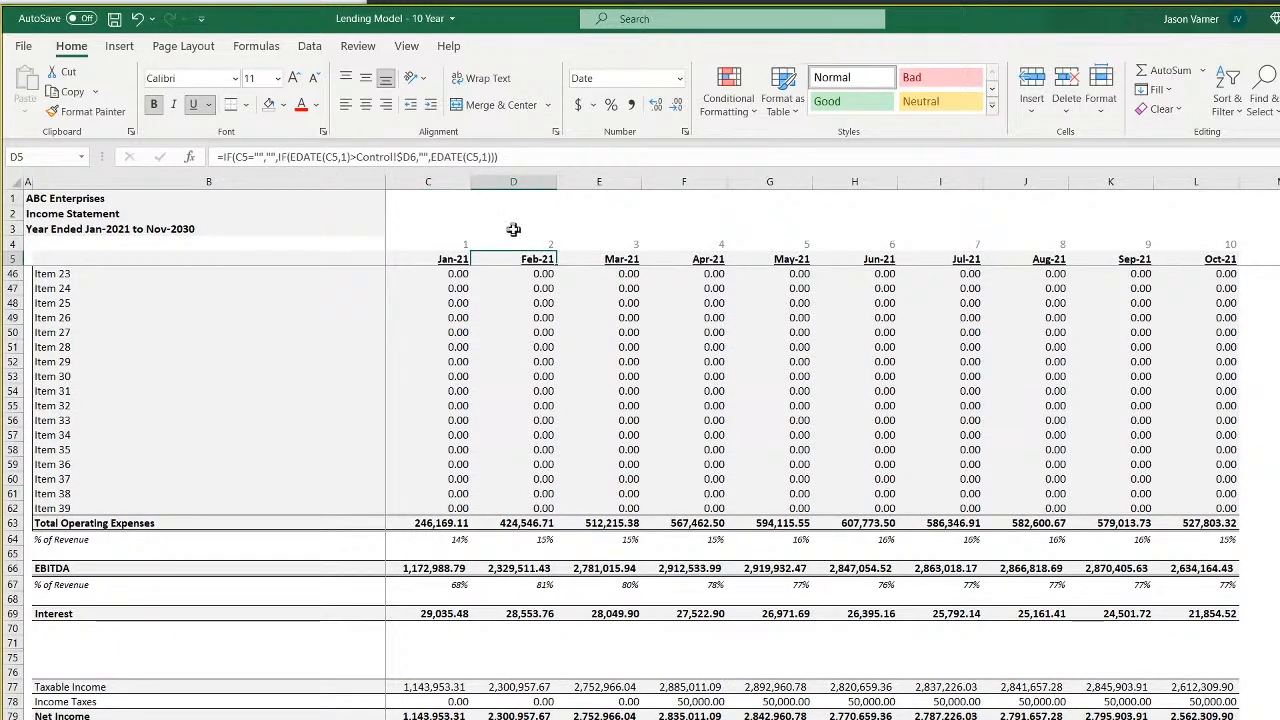
text(=edate()
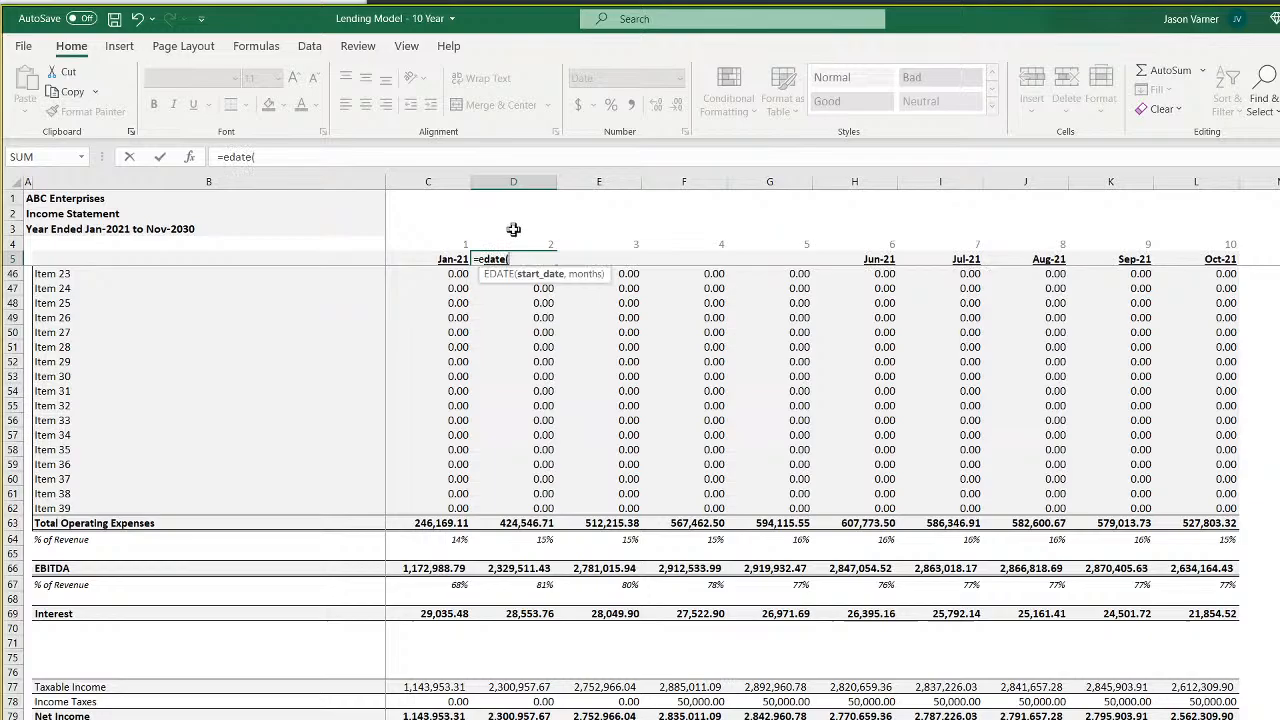
click(432, 261)
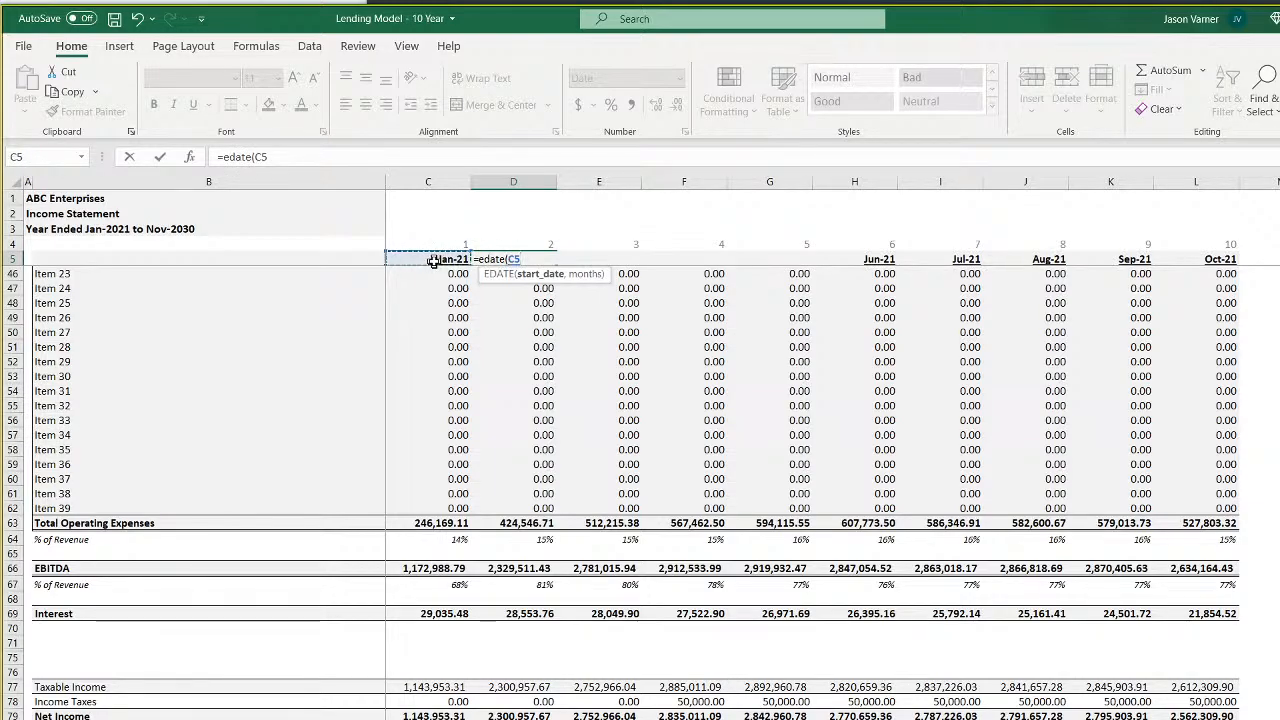
text(,12)
key(Return)
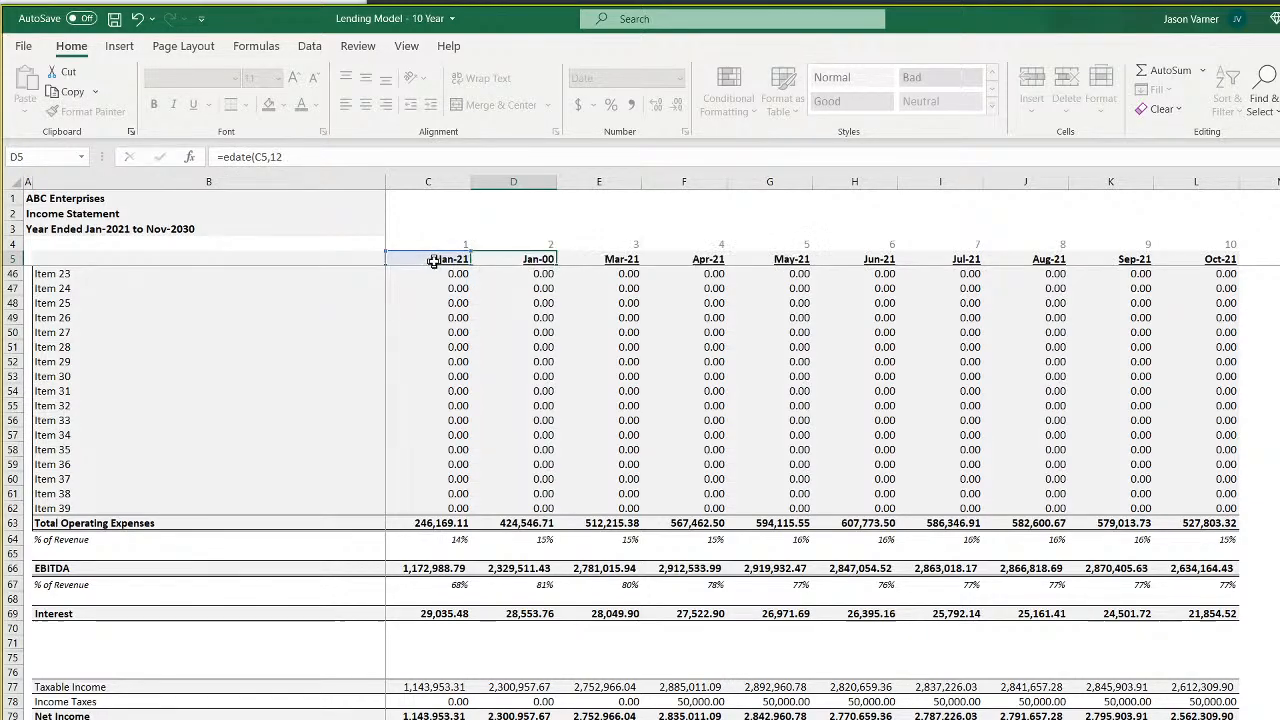
Fill the EDATE header formula from D5 across to L5 in the annual income statement
scroll(430, 258, up, 13)
click(552, 261)
drag(556, 264, 430, 260)
Apply the custom number format "FY" yyyy to the year headers C5:L5 of the annual income statement
click(1213, 260)
click(685, 131)
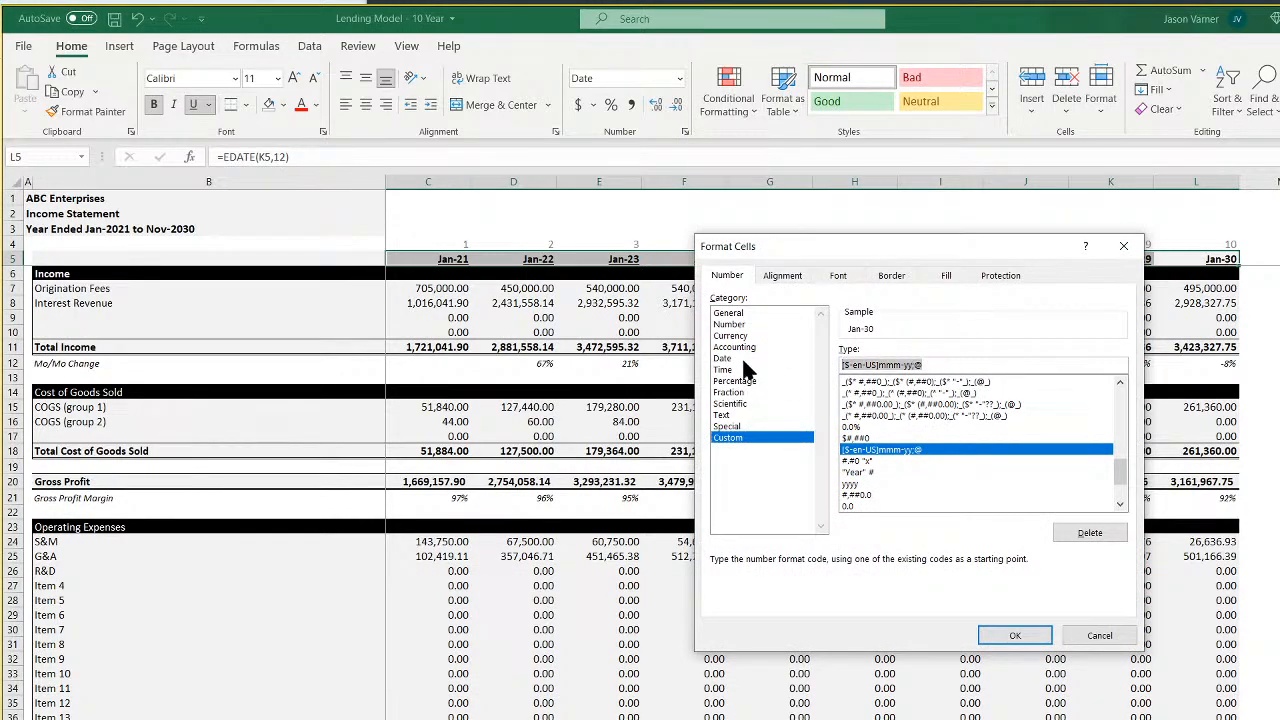
text("FY" yy)
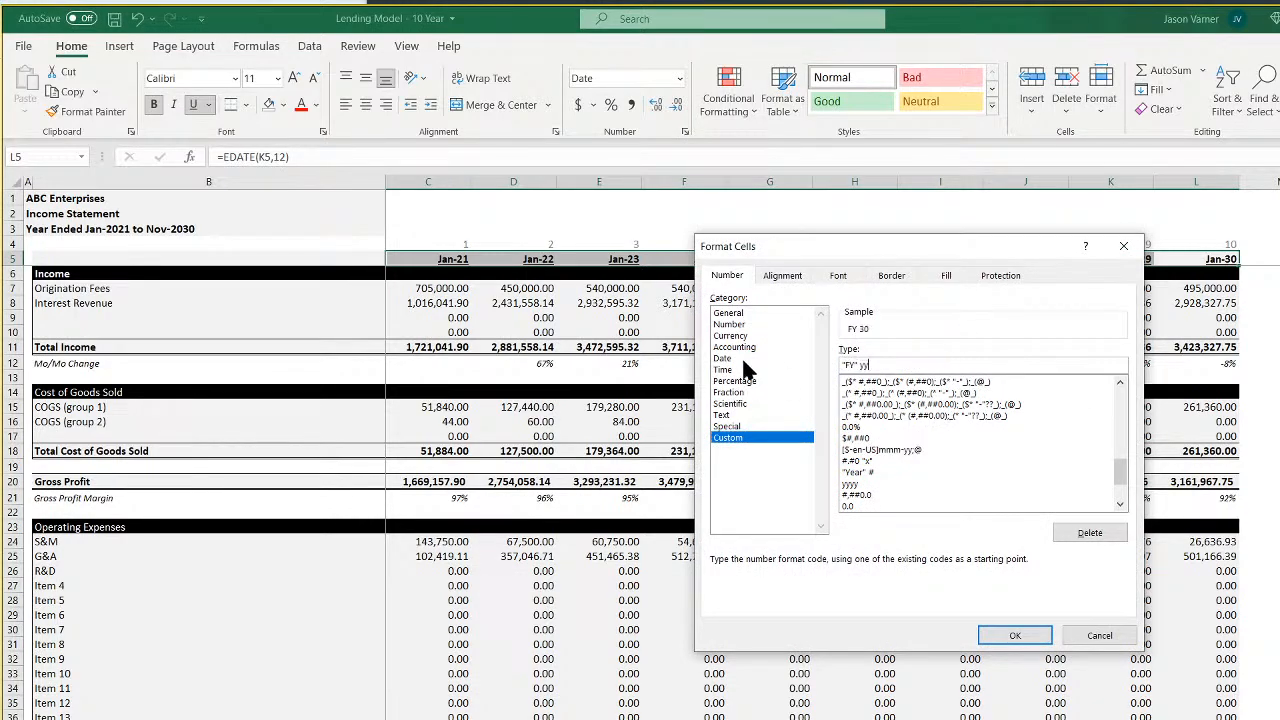
text(yy)
key(Return)
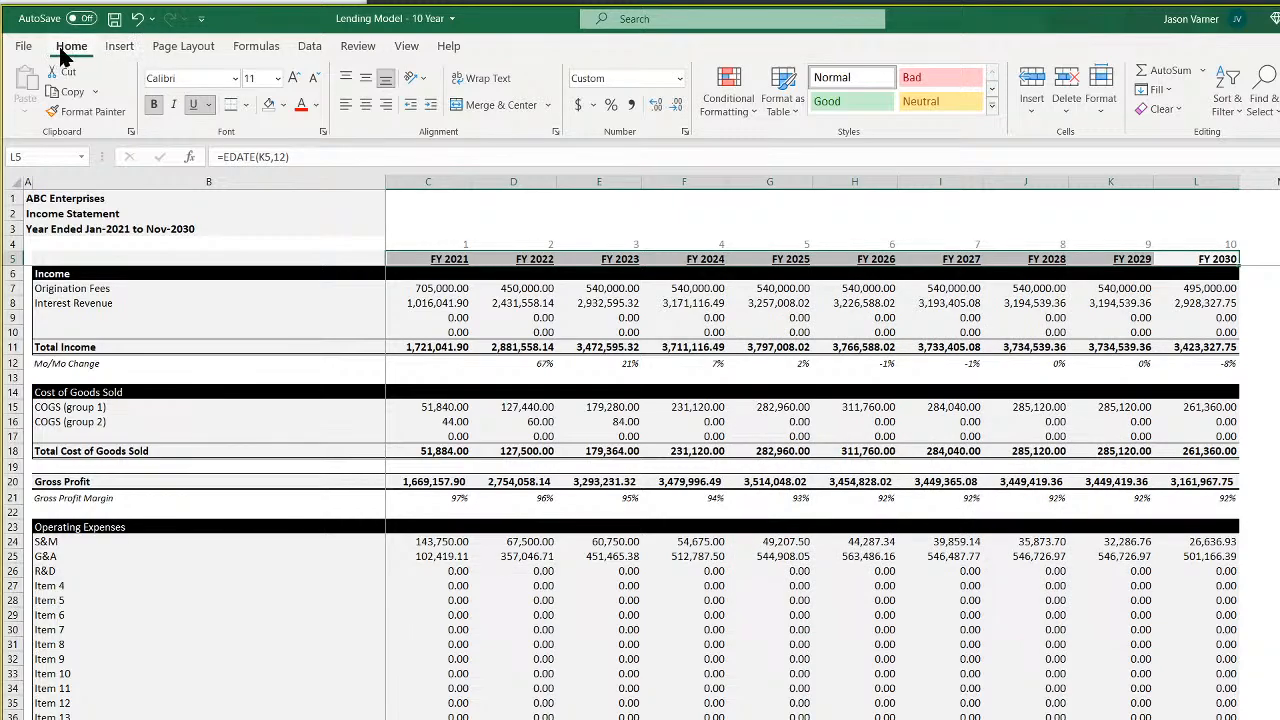
Save the workbook and look over the annual income statement from its header rows to the end
click(114, 19)
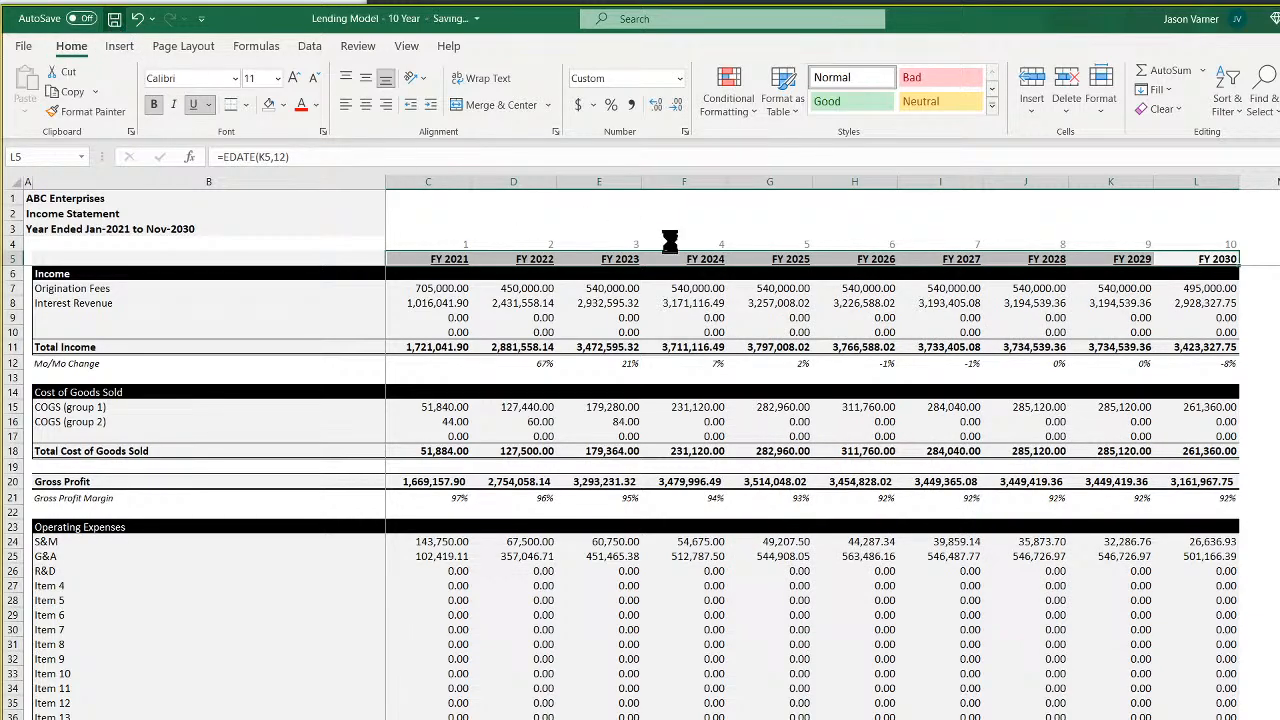
click(1212, 209)
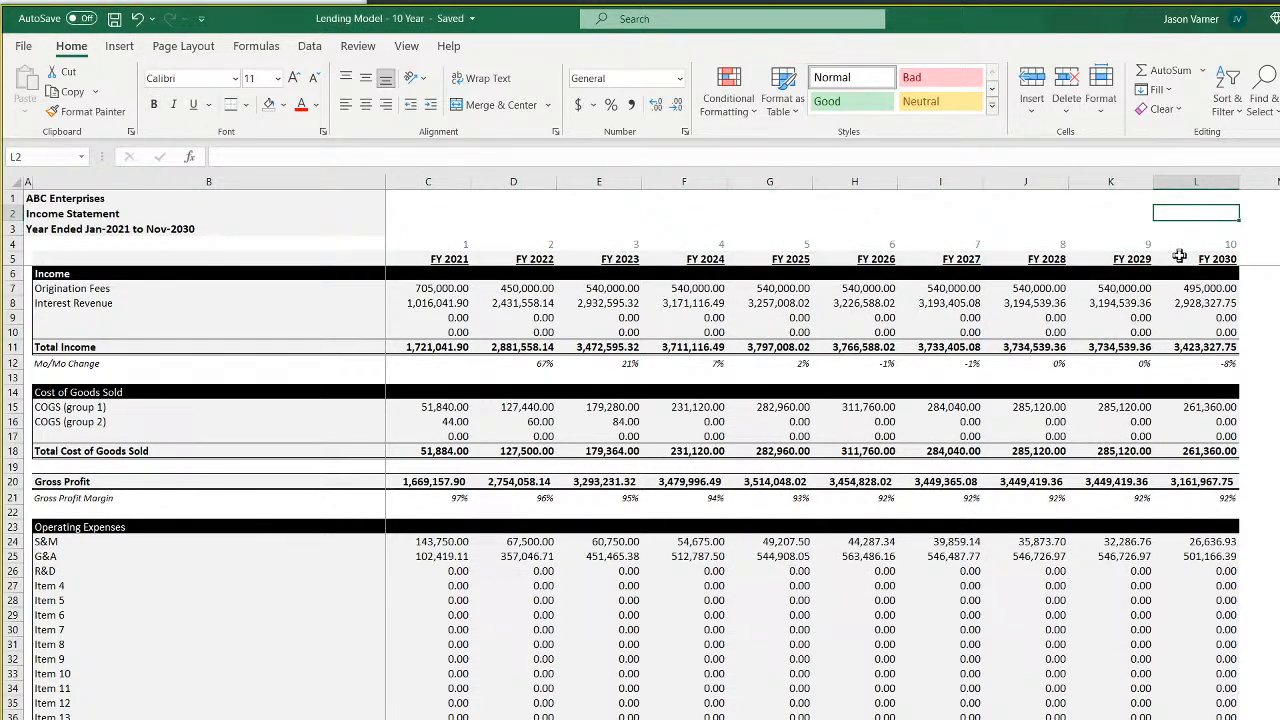
scroll(1150, 500, down, 20)
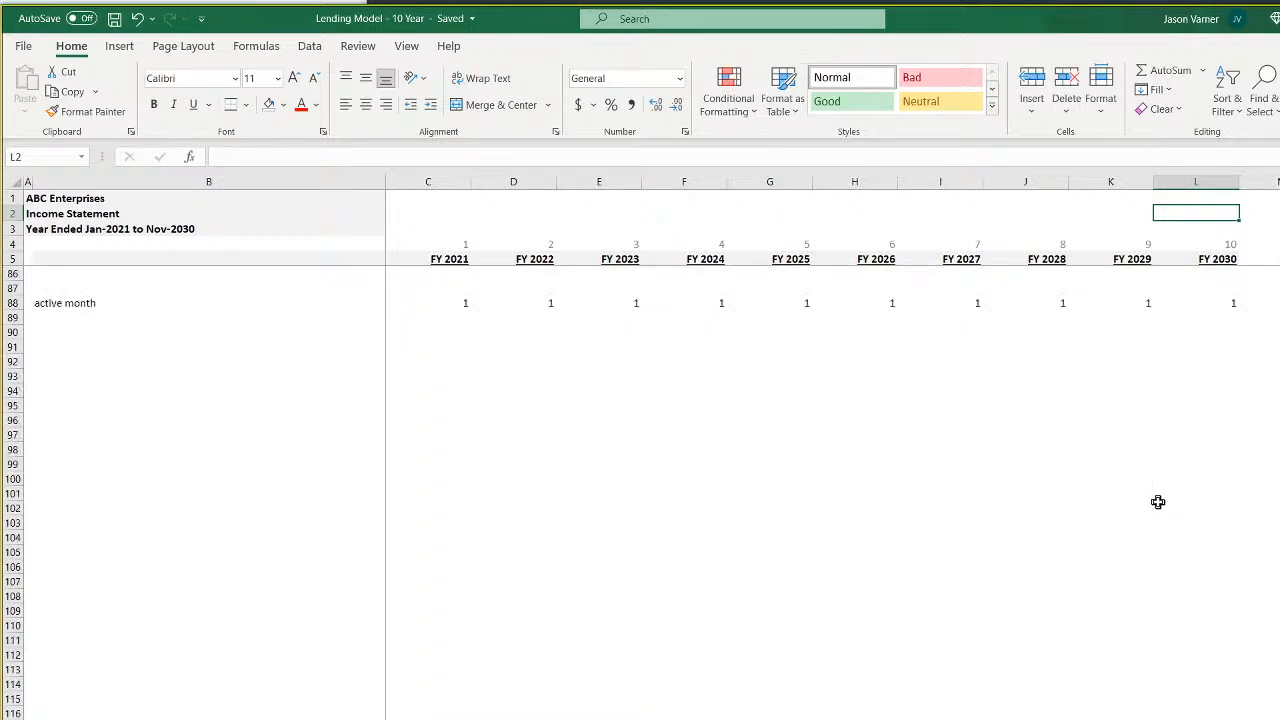
scroll(1155, 500, up, 20)
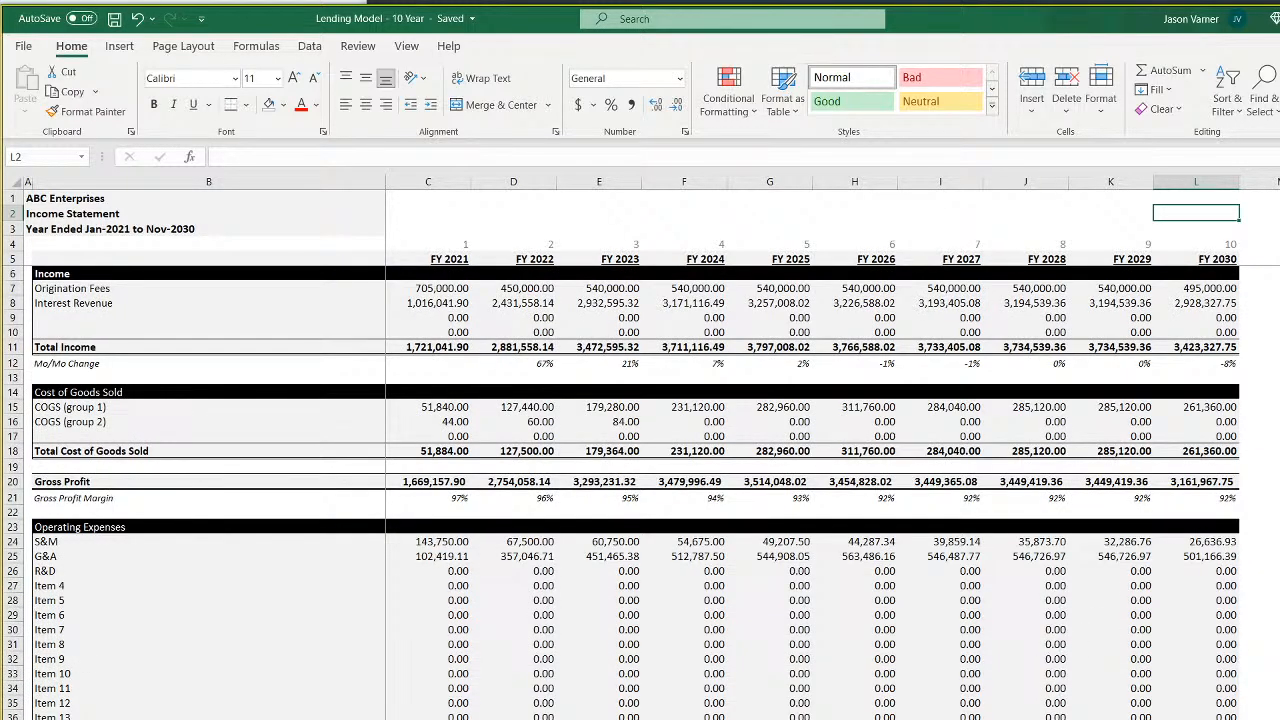
Return to the annual balance sheet and copy the Cash formula from C11 into the Loan Receivables cell C16
key(ctrl+Page_Down)
key(ctrl+Page_Down)
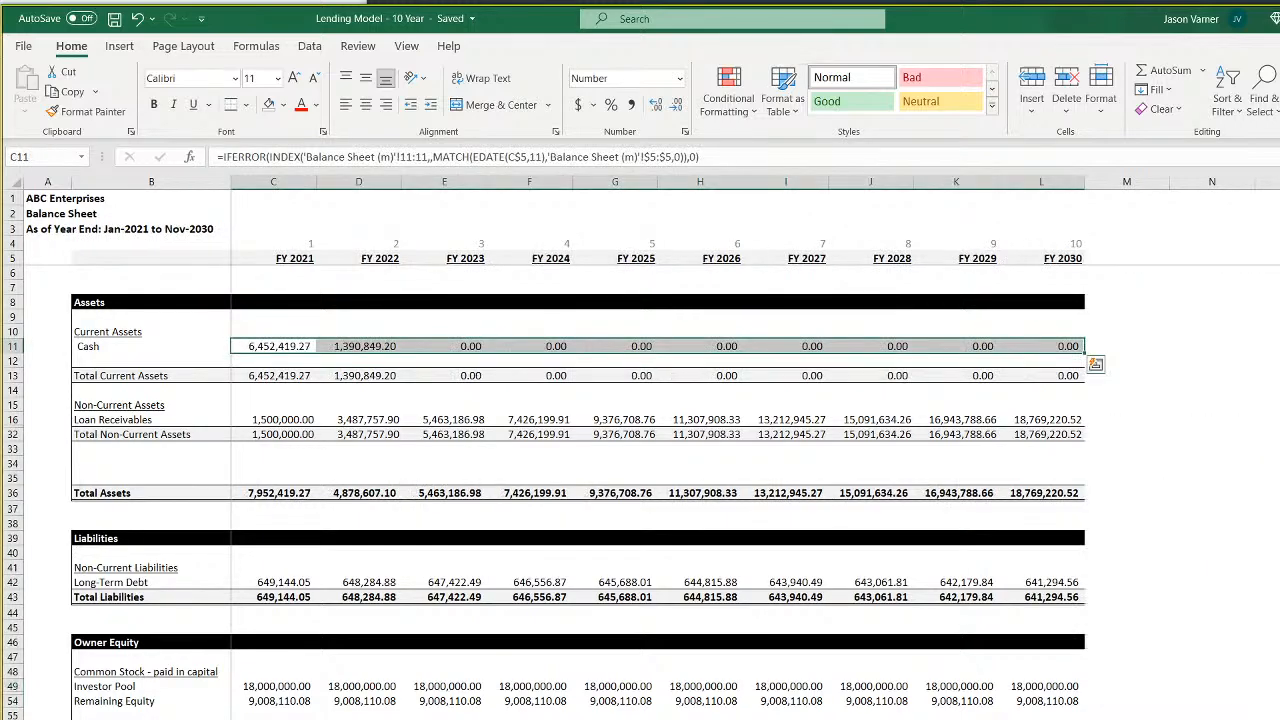
click(286, 348)
right_click(300, 348)
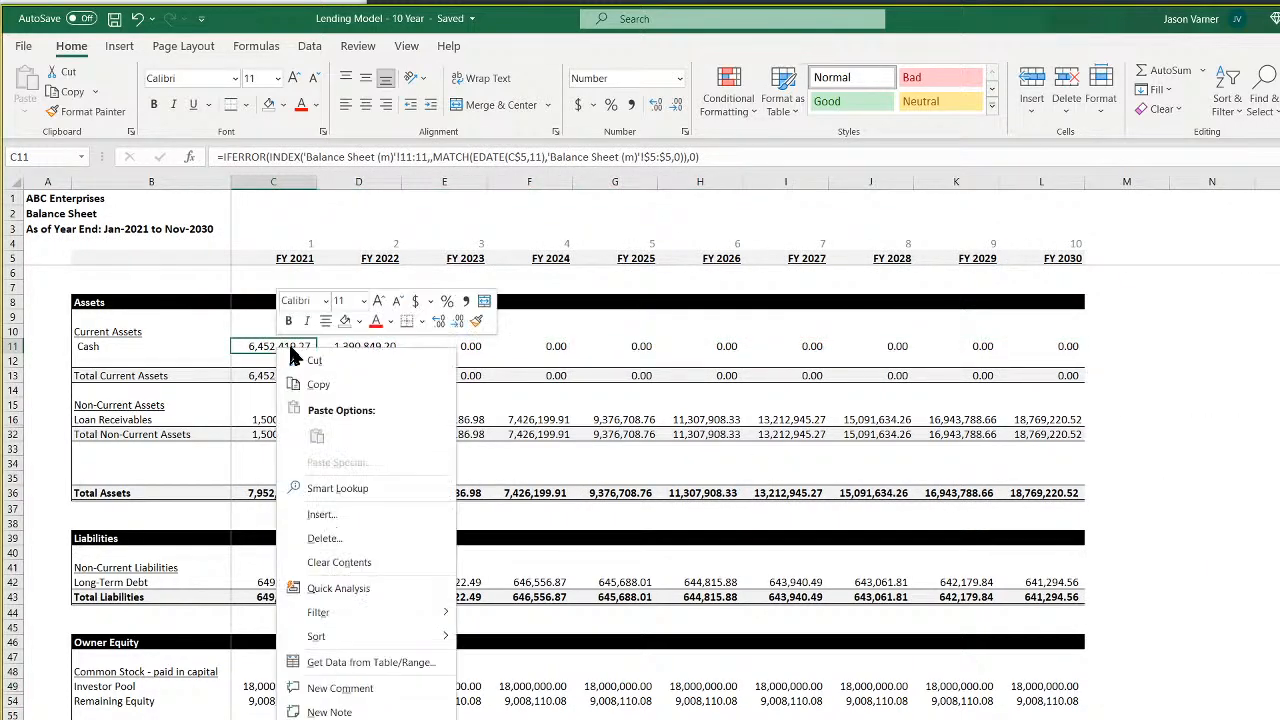
click(326, 379)
right_click(281, 416)
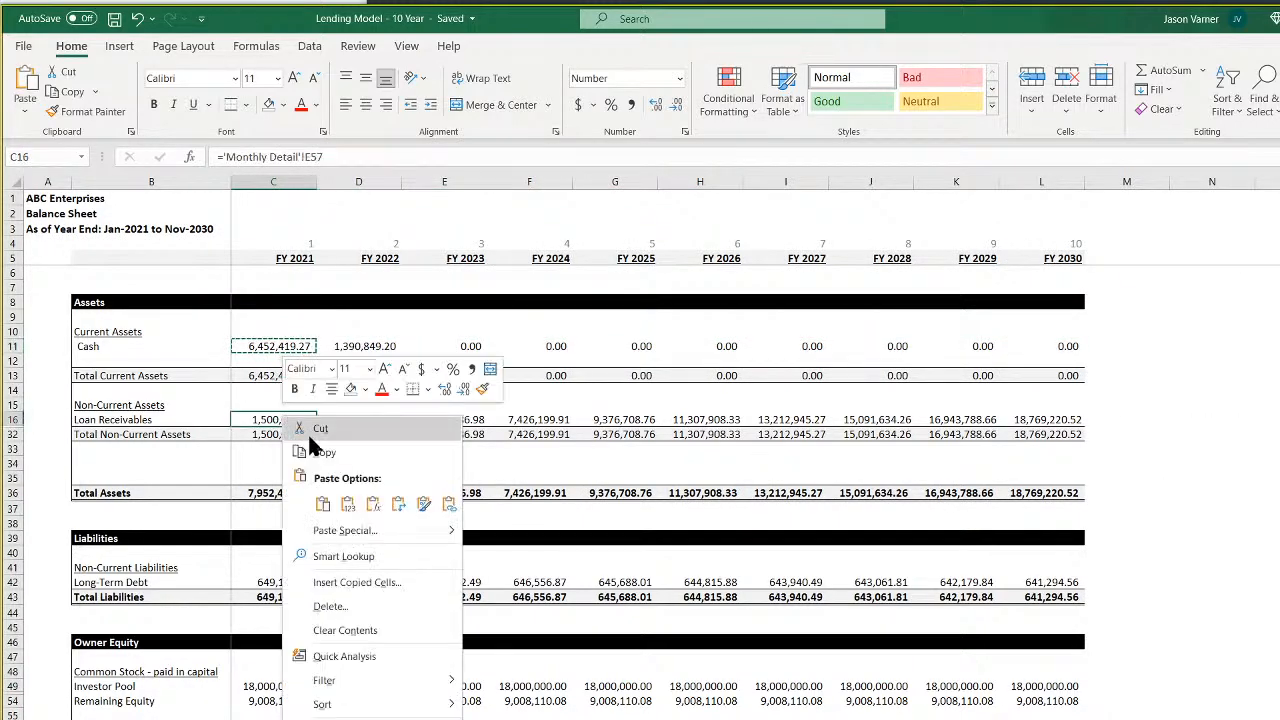
click(320, 500)
Fill the Loan Receivables formula from C16 across to L16 and inspect the formulas for FY 2021 and FY 2029
drag(316, 427, 1062, 428)
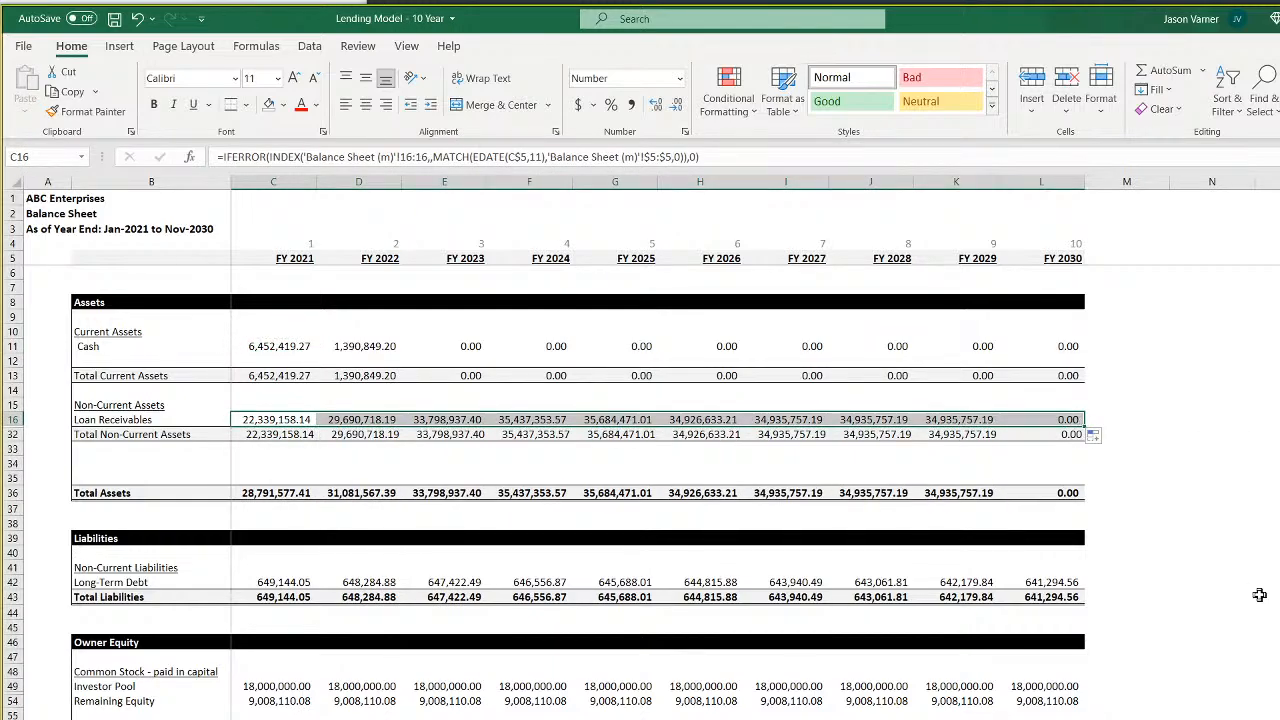
click(273, 421)
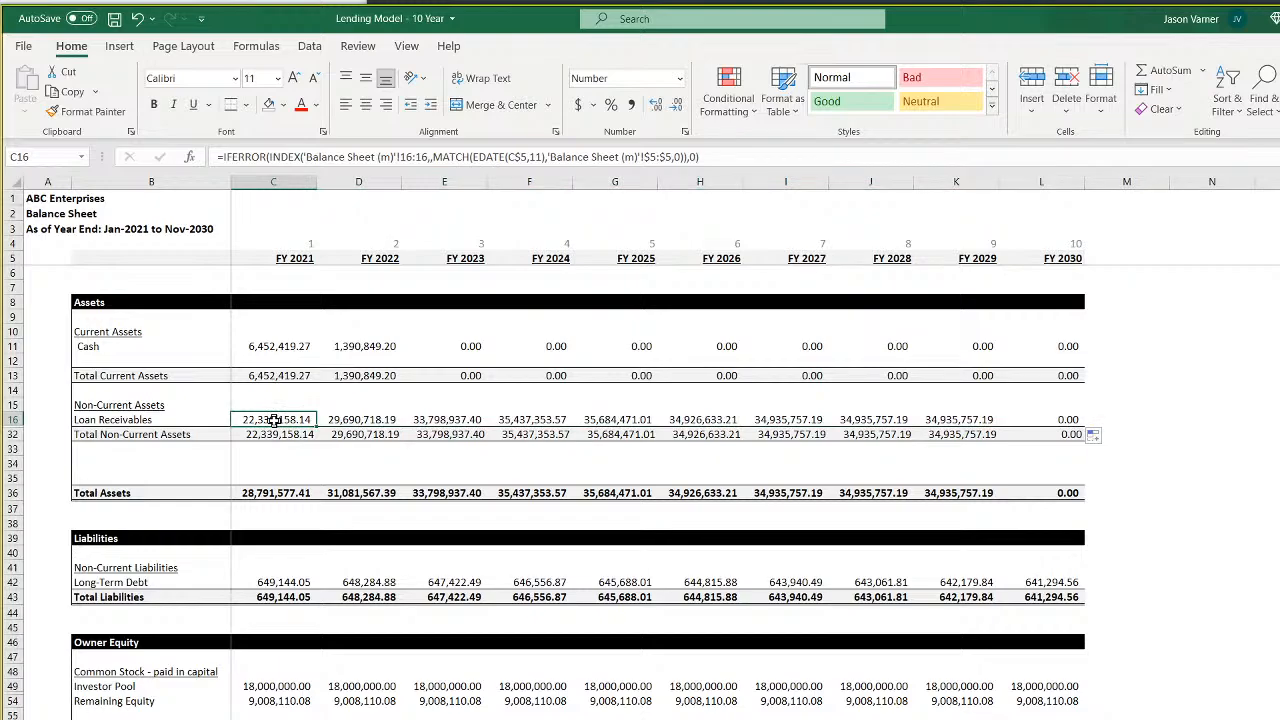
click(970, 422)
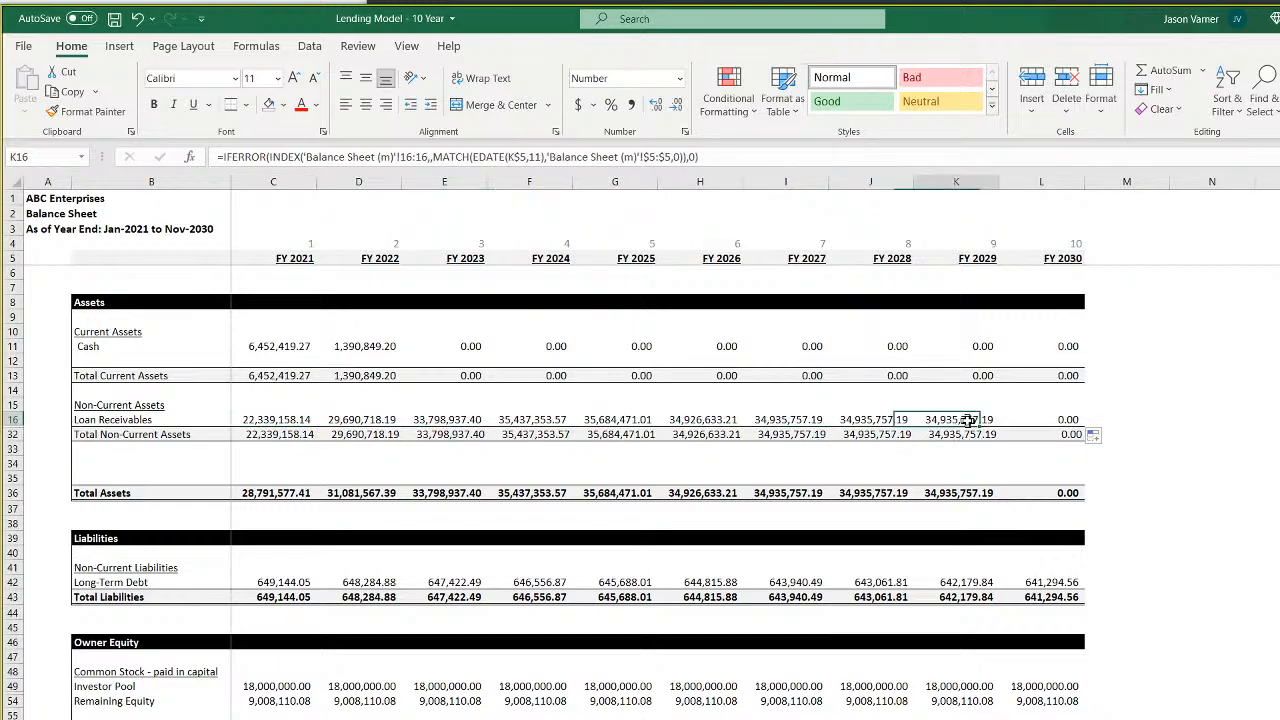
Check the Loan Receivables formulas for FY 2030 and FY 2029, and save the workbook
click(1062, 421)
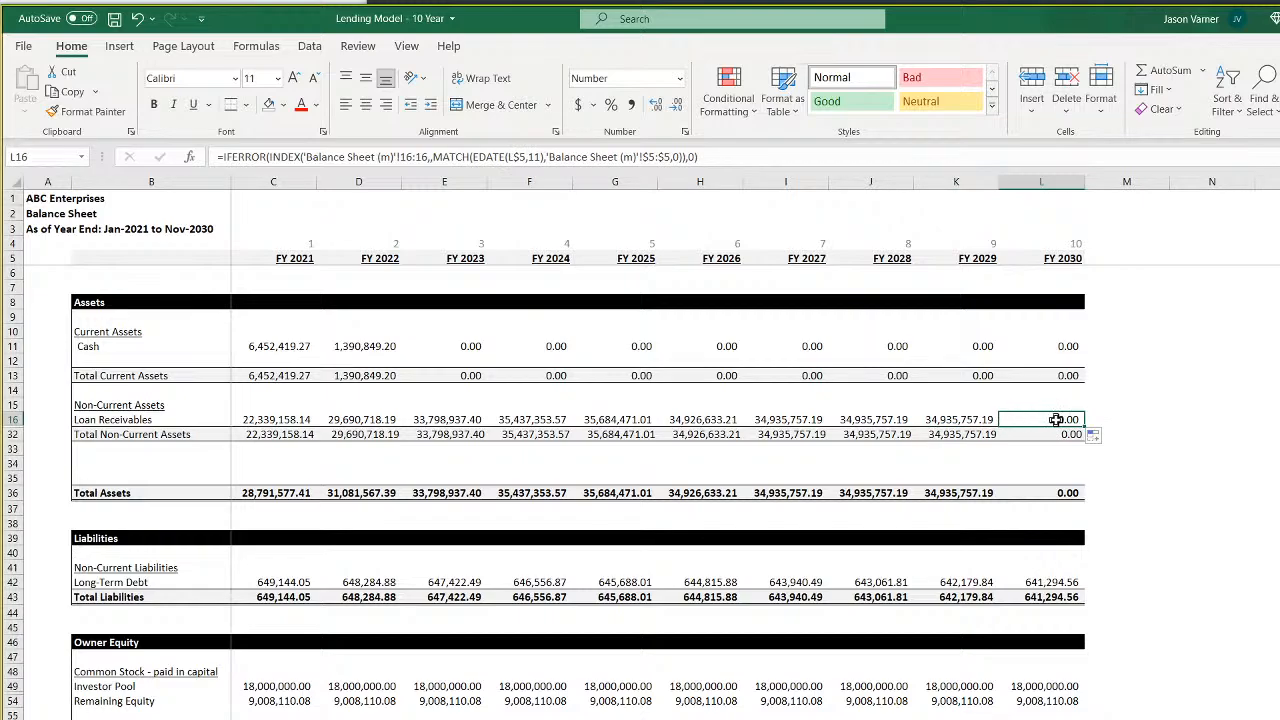
click(957, 420)
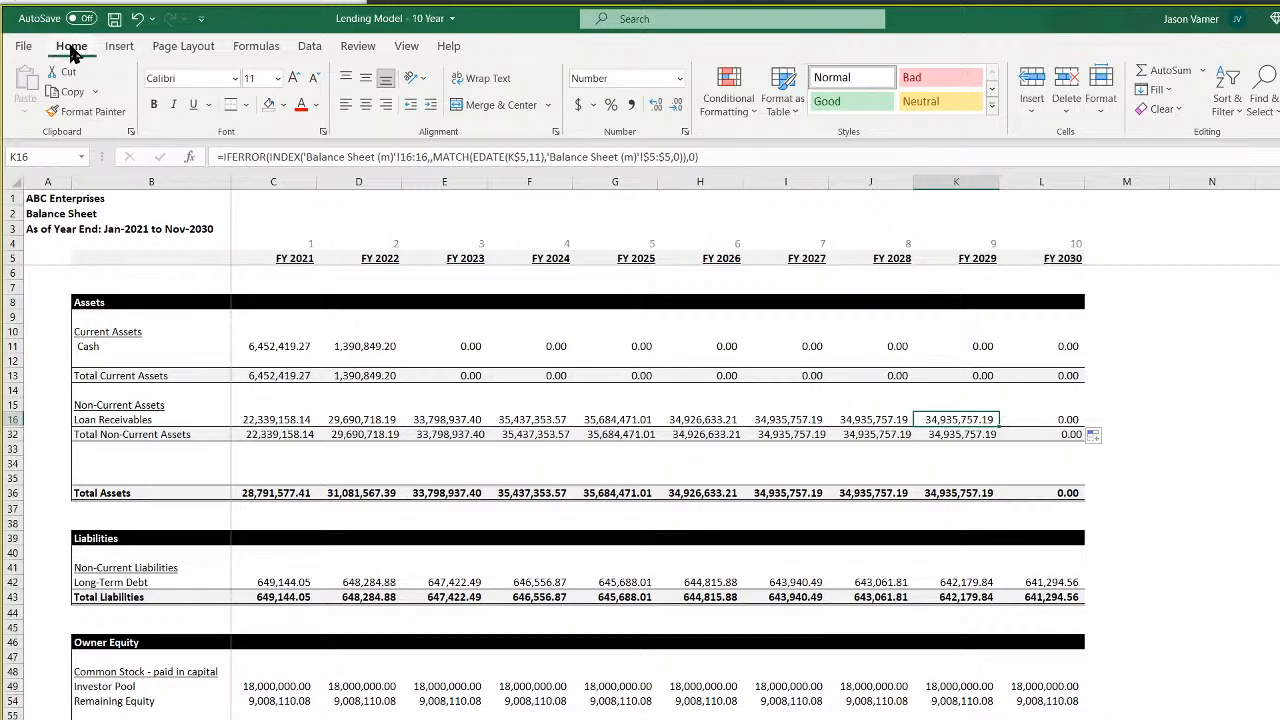
click(113, 18)
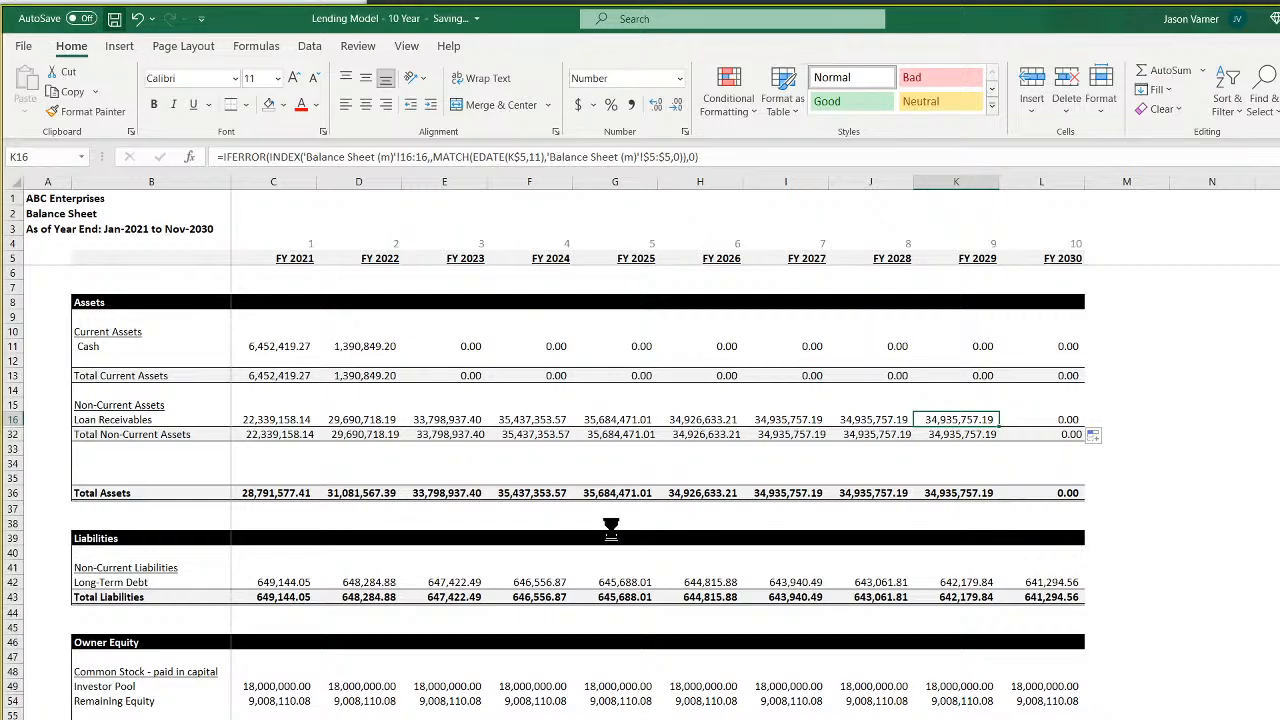
Copy the Loan Receivables formula from C16 into Long-Term Debt C42, fill it across to L42, and save the workbook
click(277, 418)
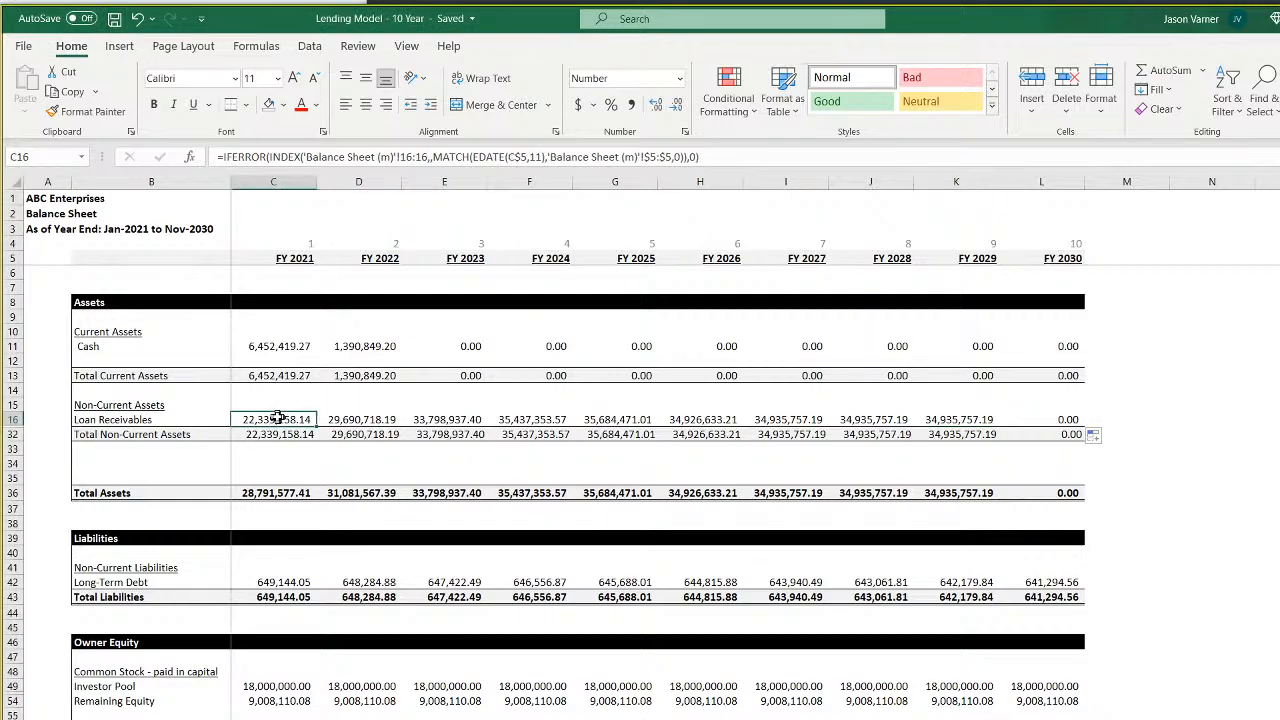
right_click(277, 418)
click(360, 451)
right_click(300, 582)
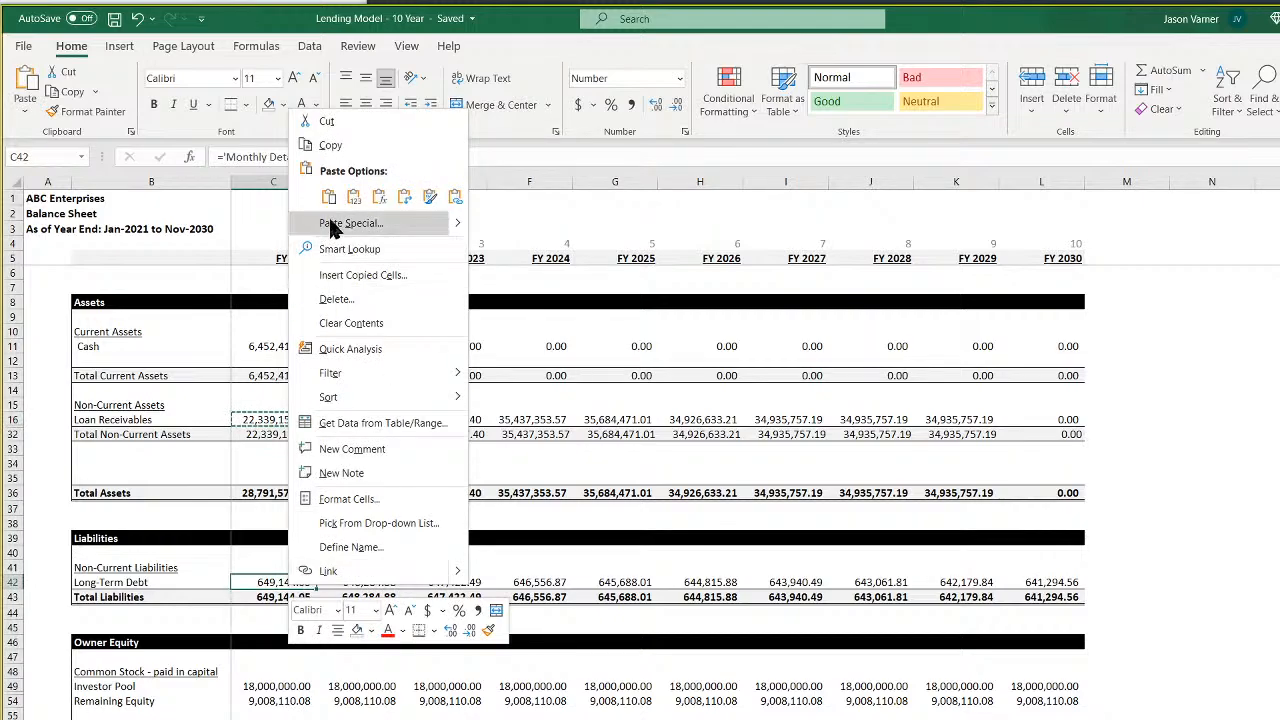
click(374, 186)
drag(309, 585, 1060, 590)
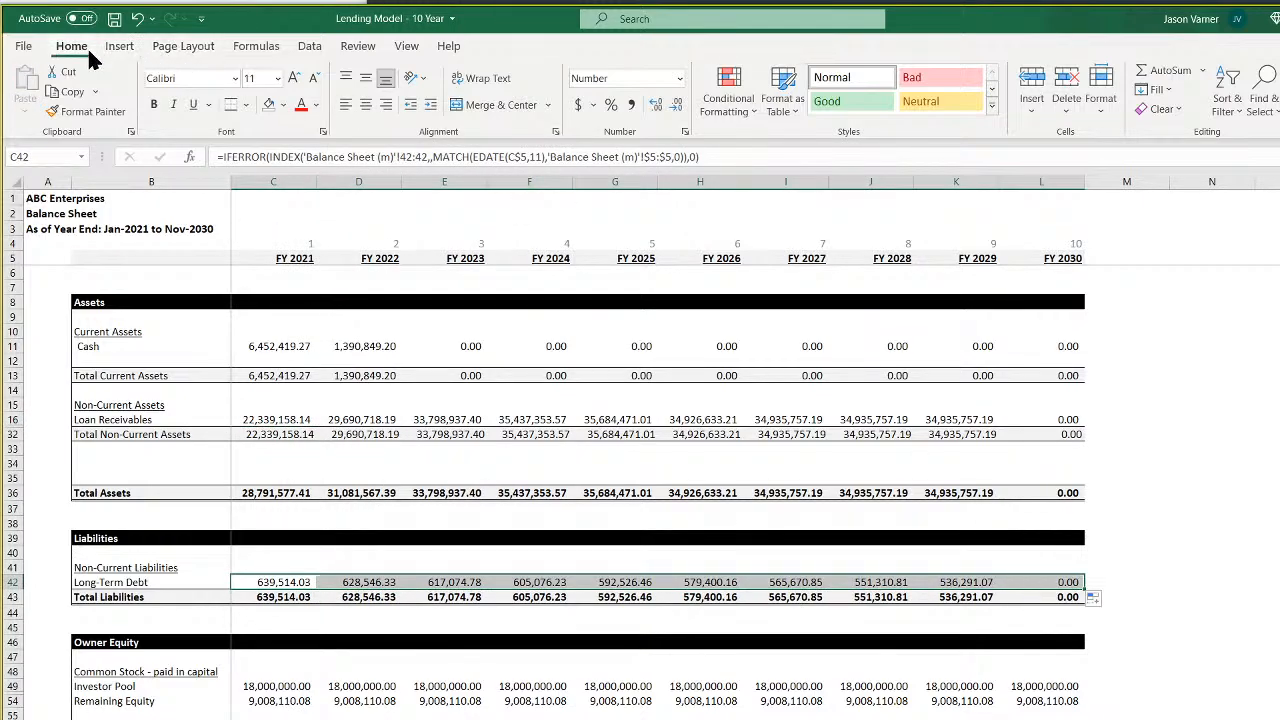
click(114, 18)
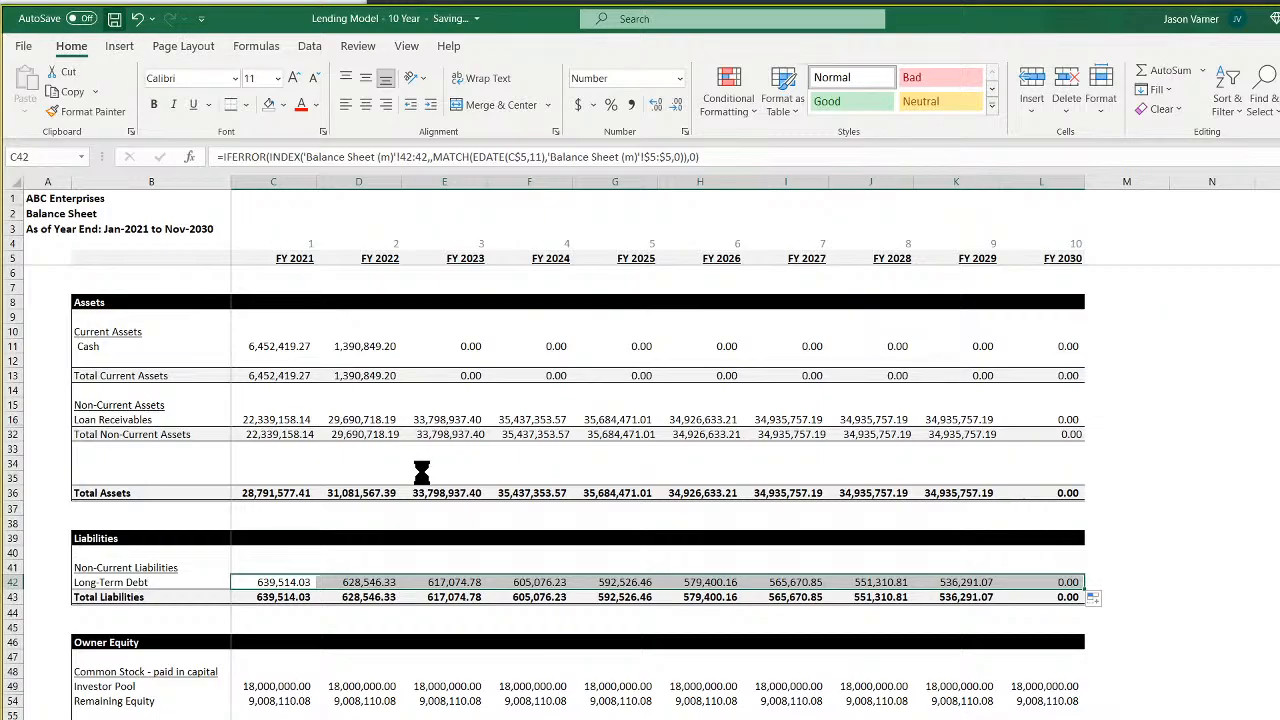
Copy the Long-Term Debt formula from C42 into the Investor Pool and Remaining Equity rows, covering C49:L54
scroll(421, 472, down, 4)
click(283, 421)
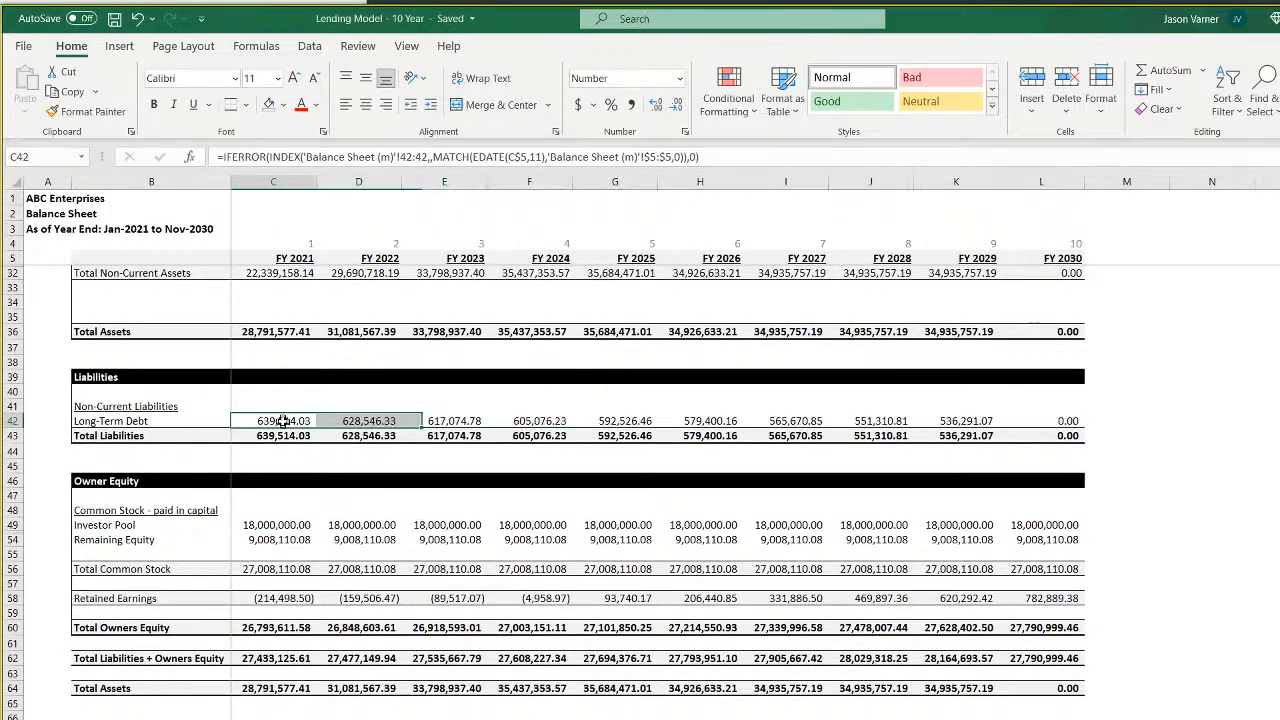
right_click(283, 421)
click(325, 459)
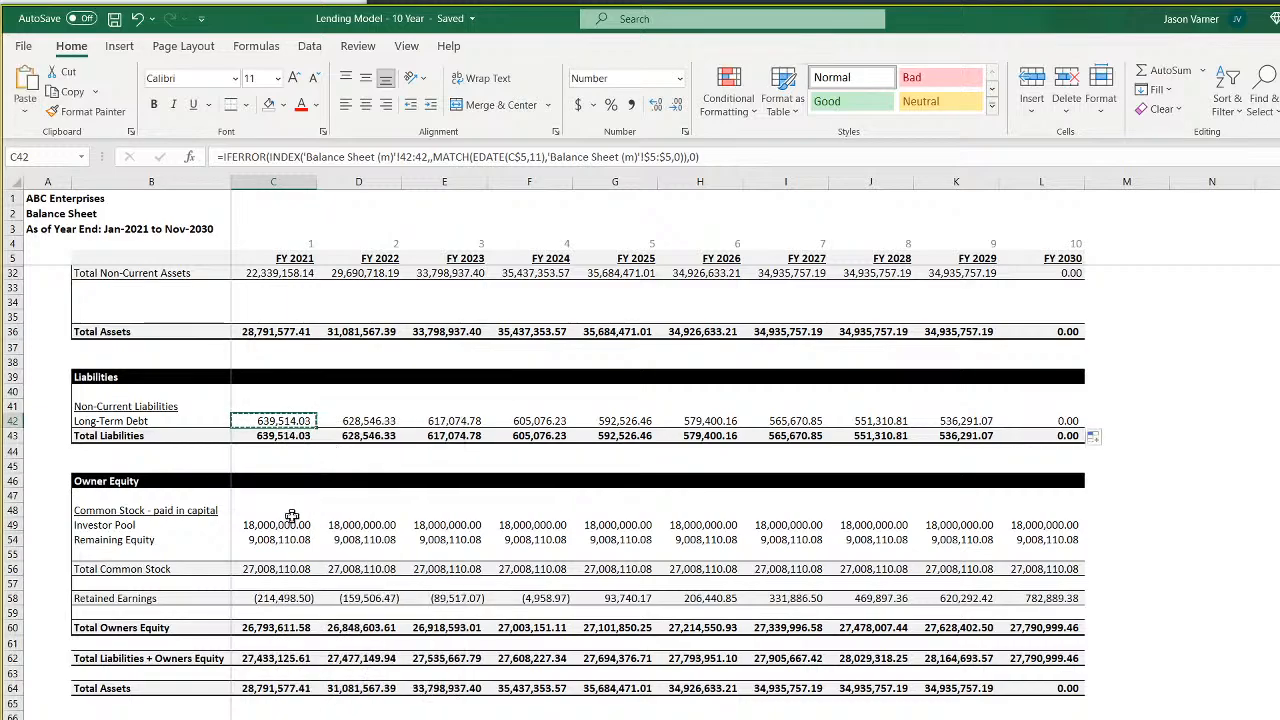
right_click(286, 524)
click(327, 136)
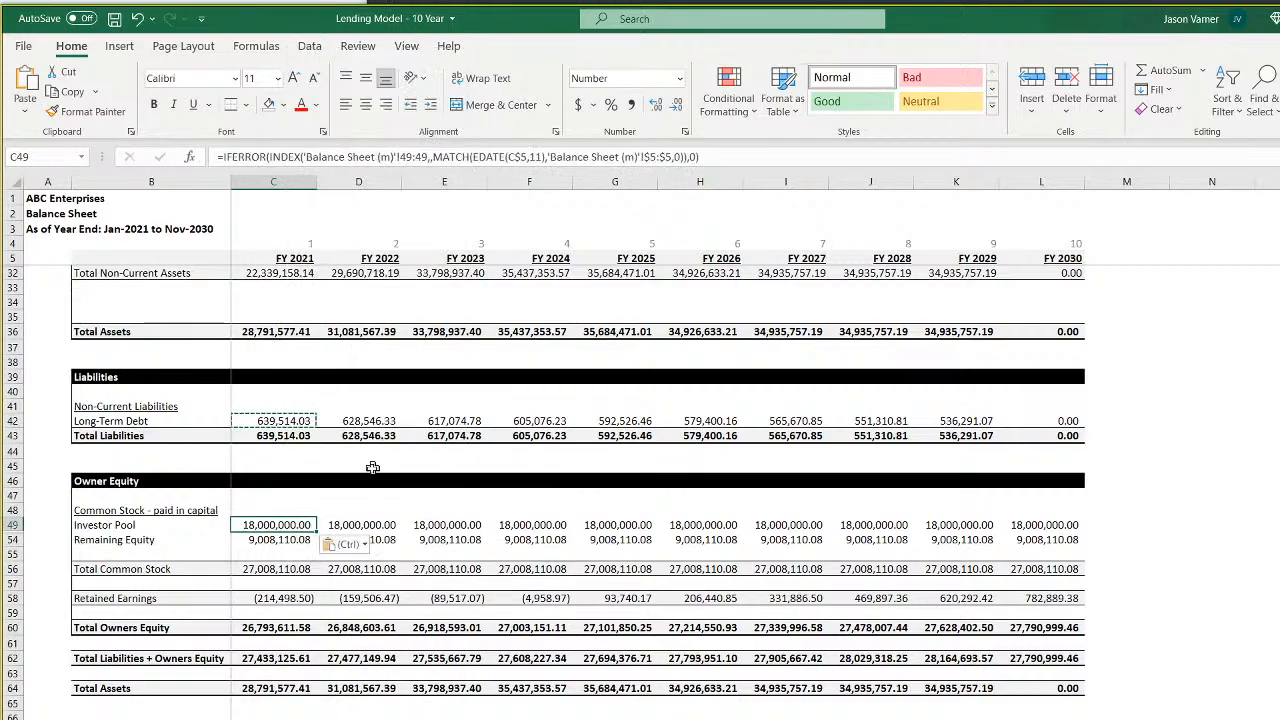
drag(318, 531, 1045, 540)
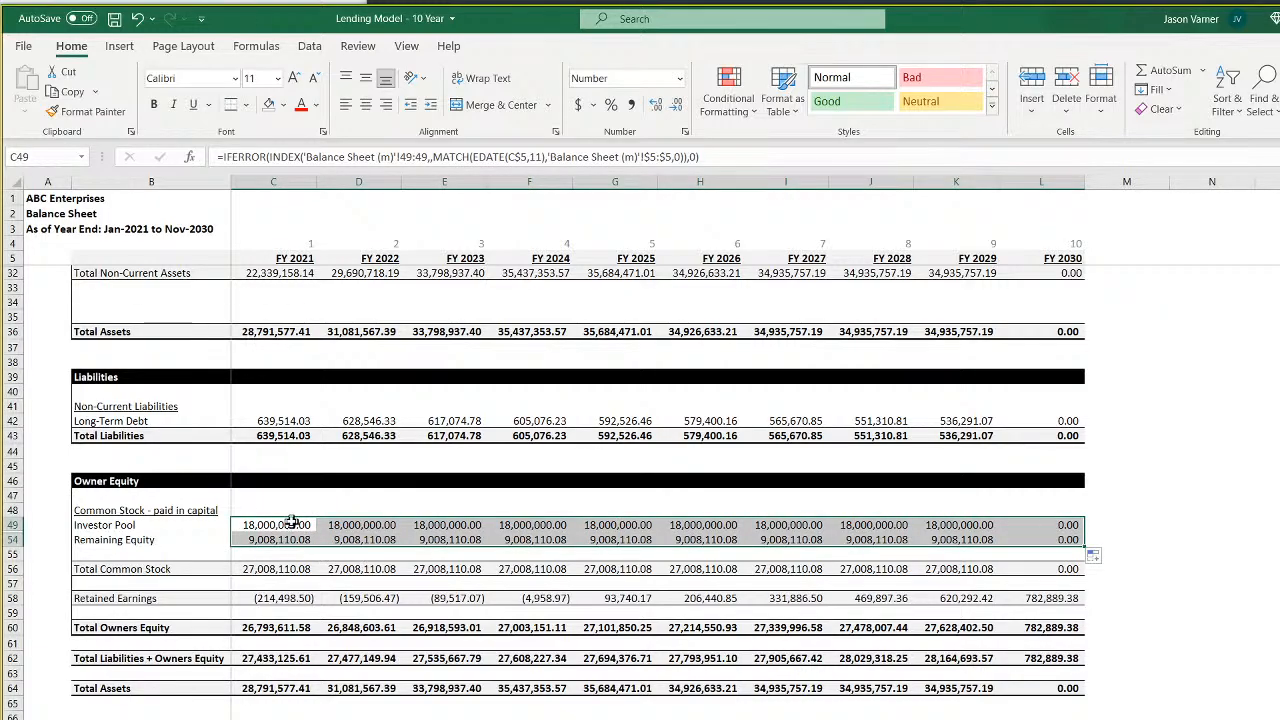
Check the FY 2021 Total Common Stock and Retained Earnings formulas, and paste the Loan Receivables formula from C16 into C58
click(281, 568)
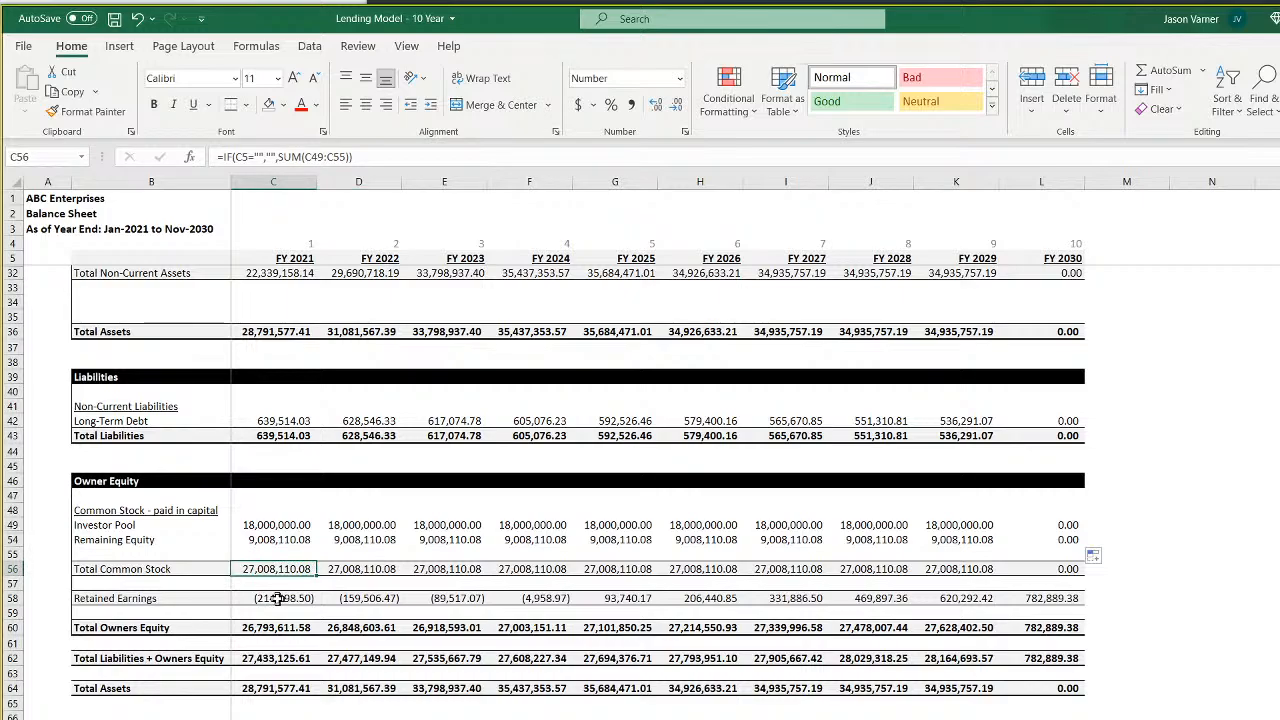
click(278, 598)
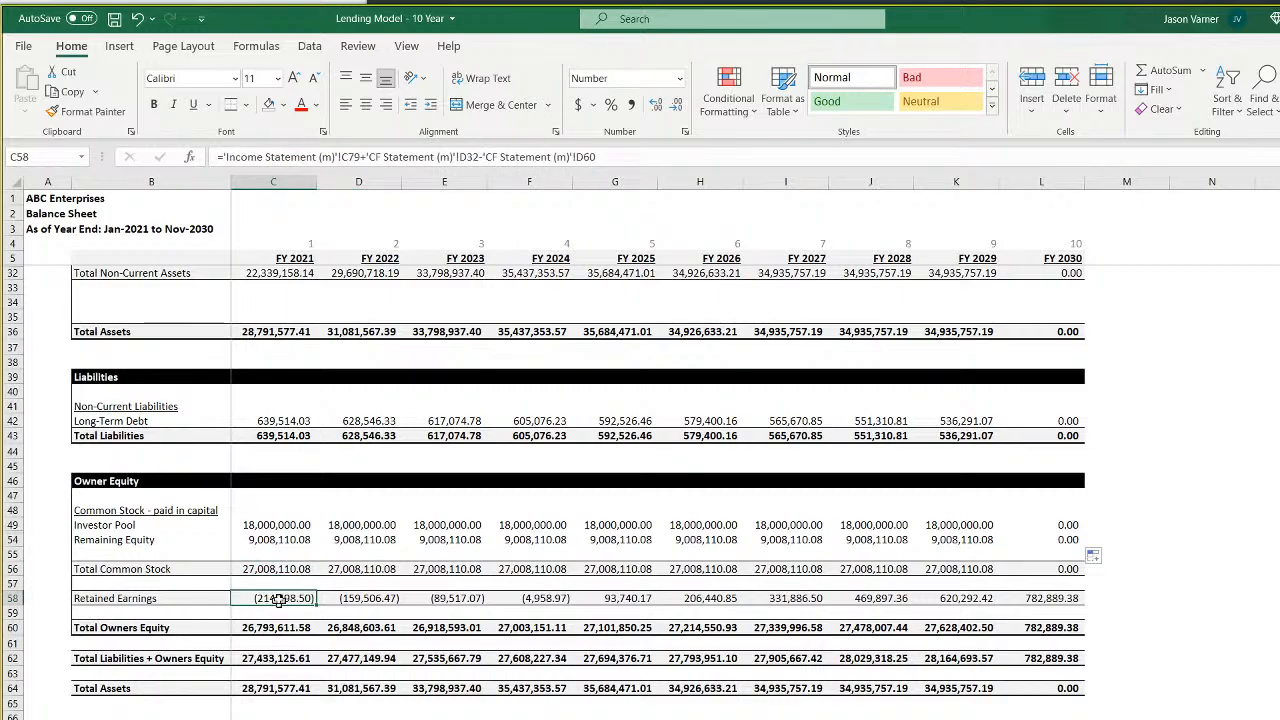
scroll(278, 333, up, 1)
right_click(287, 272)
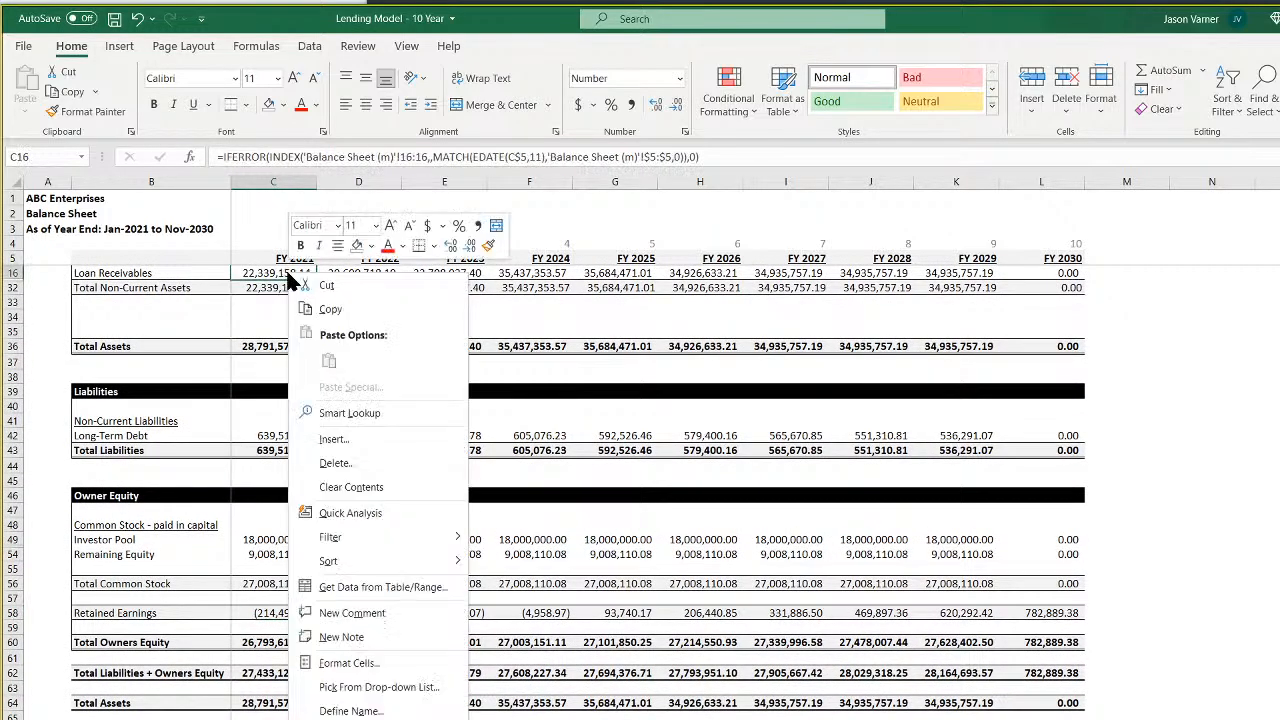
click(332, 307)
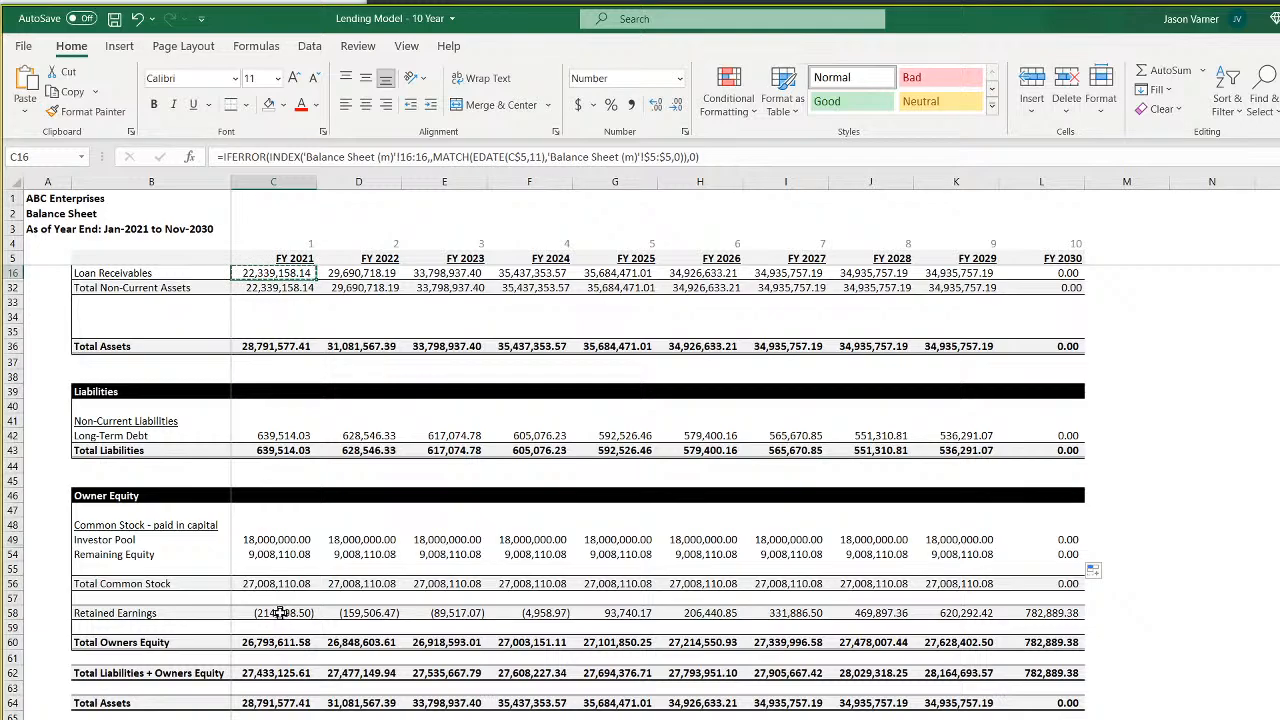
right_click(289, 612)
click(331, 224)
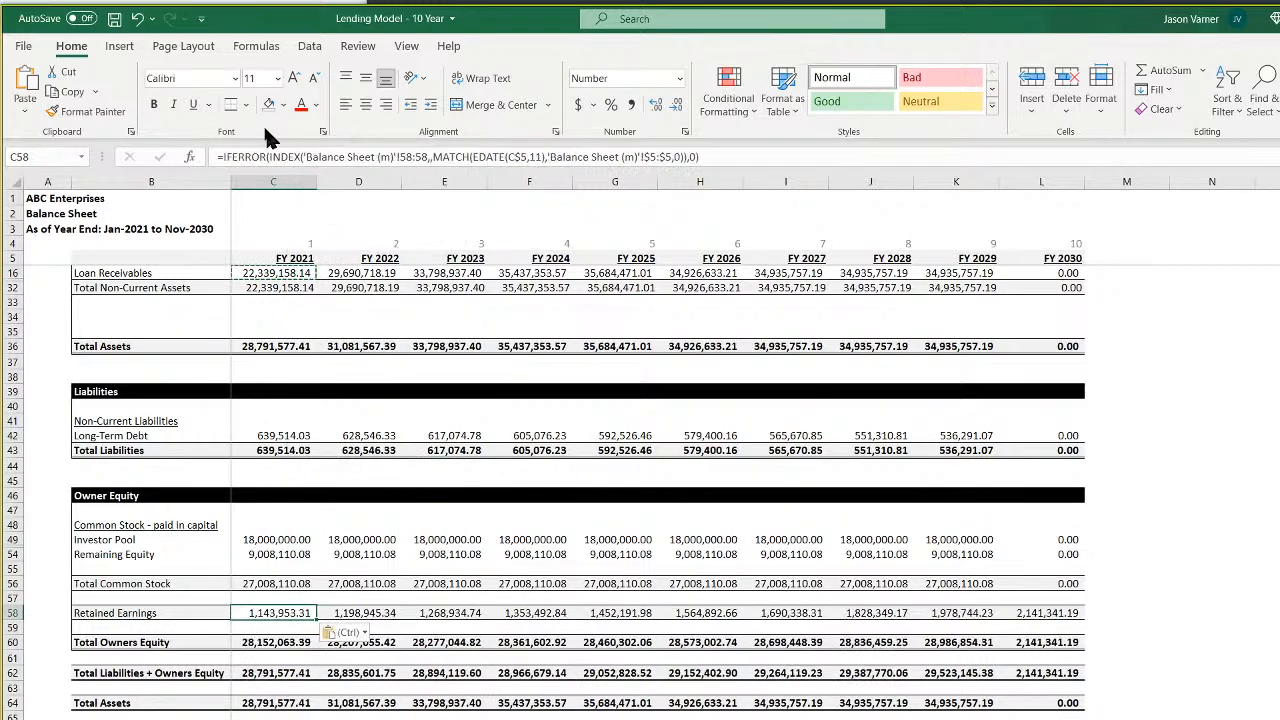
Give the Retained Earnings cell C58 a light grey fill and fill its formula across to L58
click(284, 105)
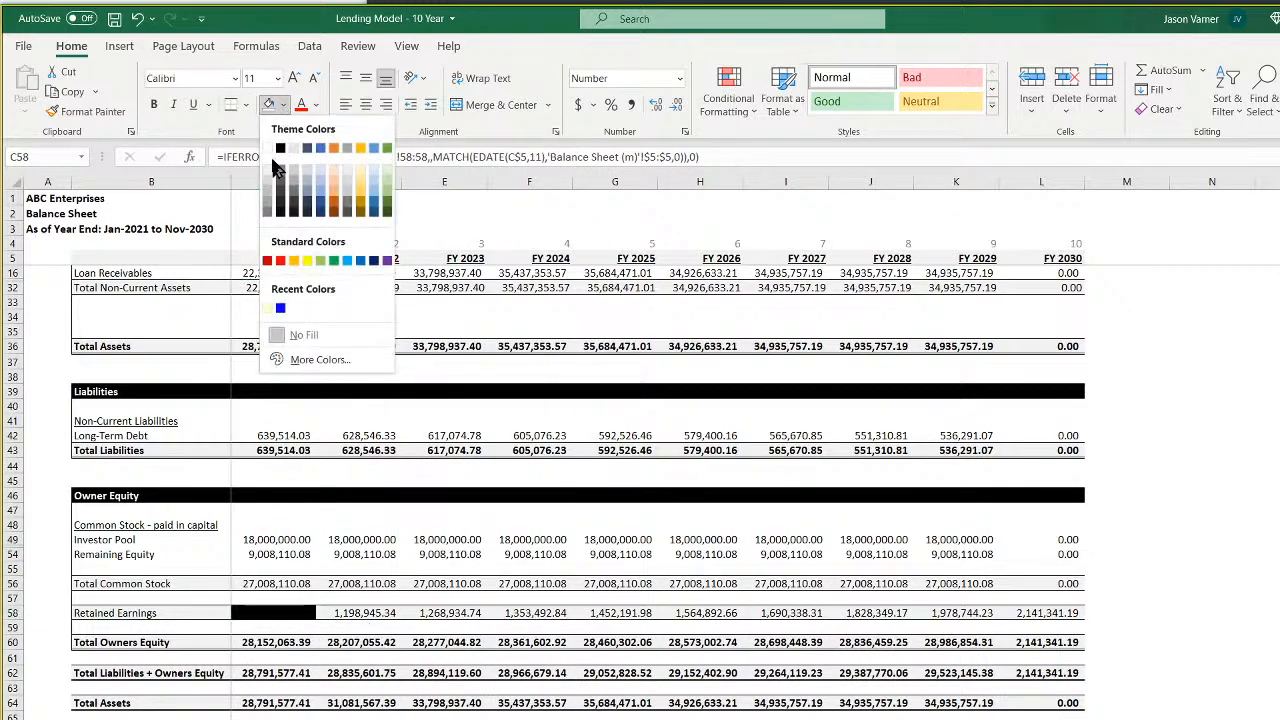
click(265, 164)
drag(317, 620, 1066, 614)
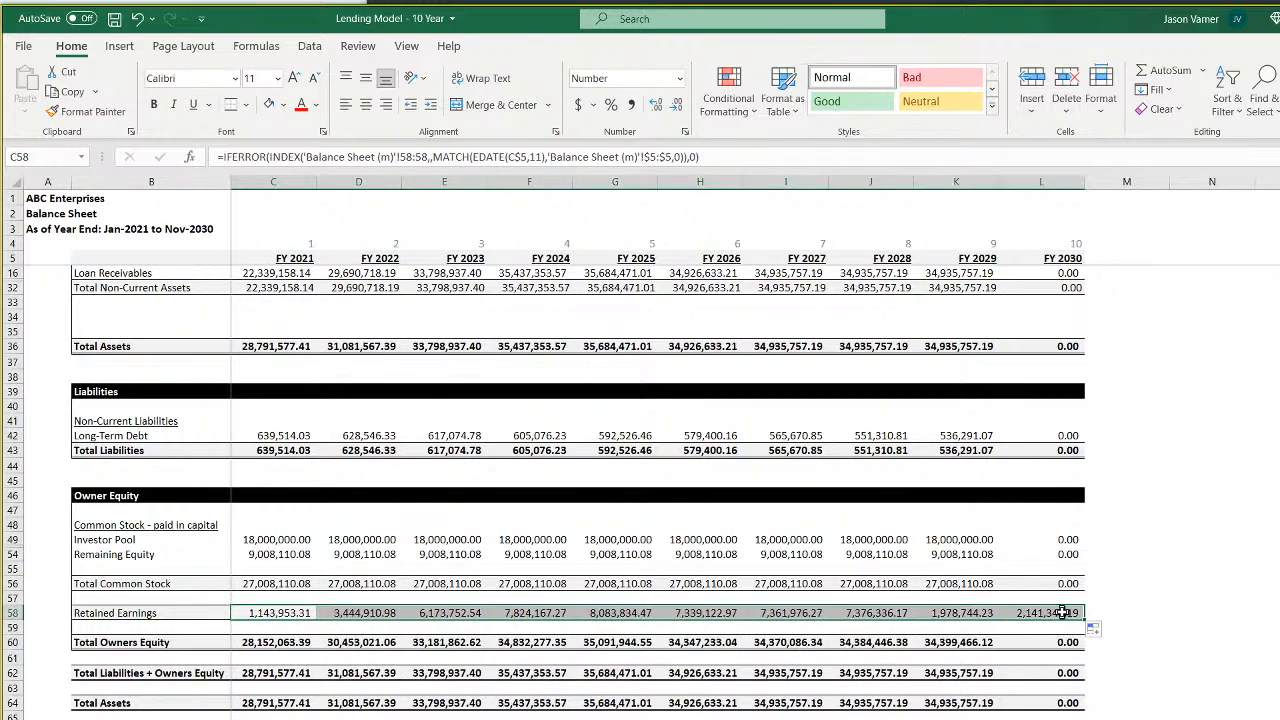
Check the FY 2021 equity and liability totals and the row 67 balance check formulas against Total Assets
click(281, 642)
click(280, 673)
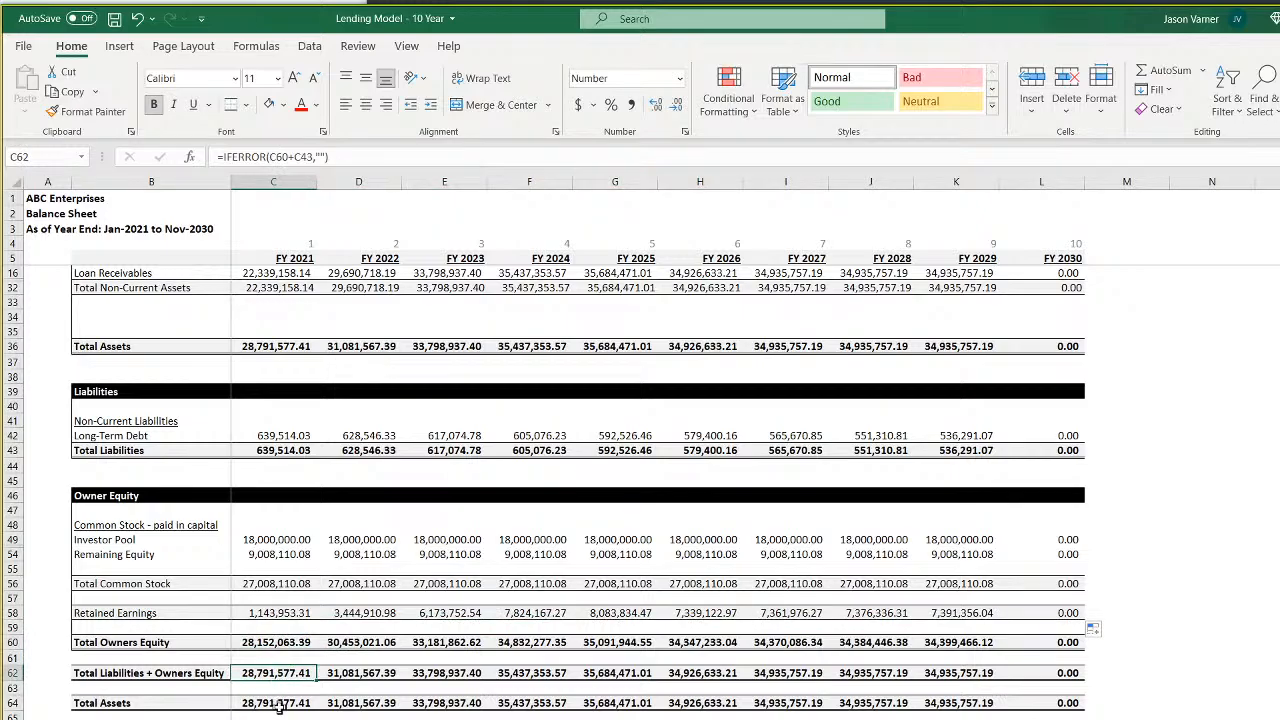
click(282, 712)
click(372, 712)
key(Right)
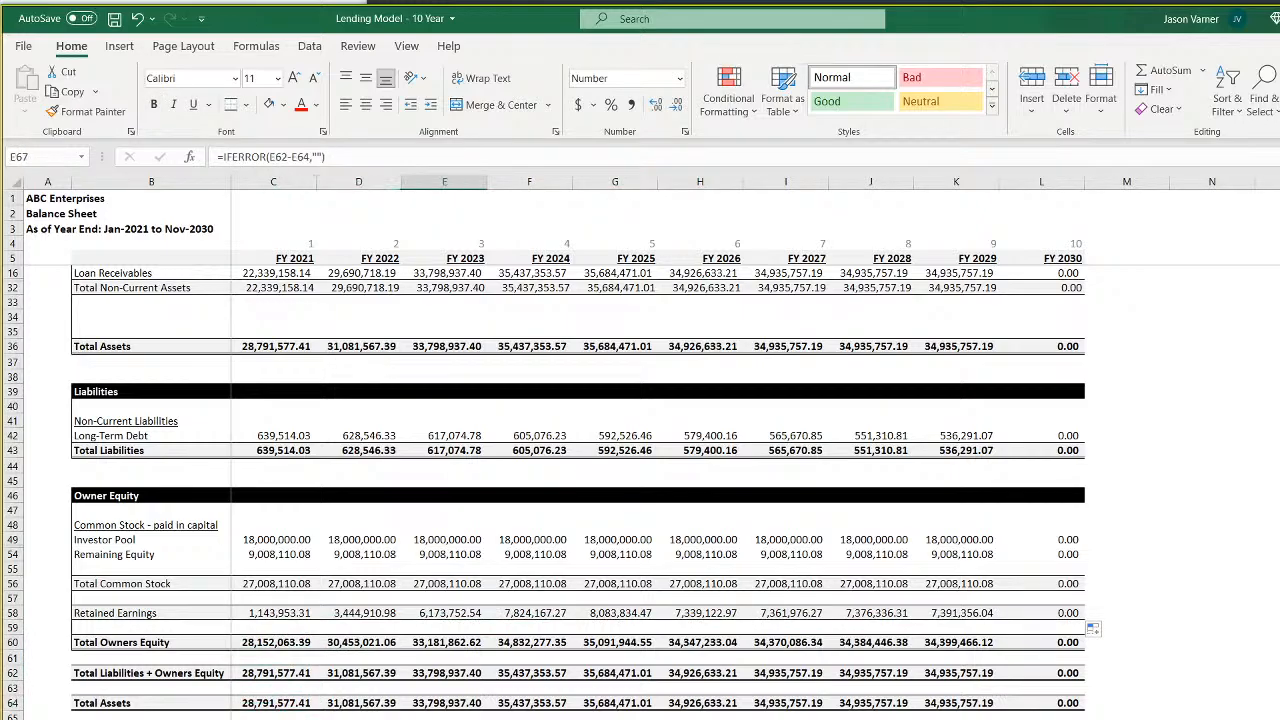
scroll(925, 716, up, 3)
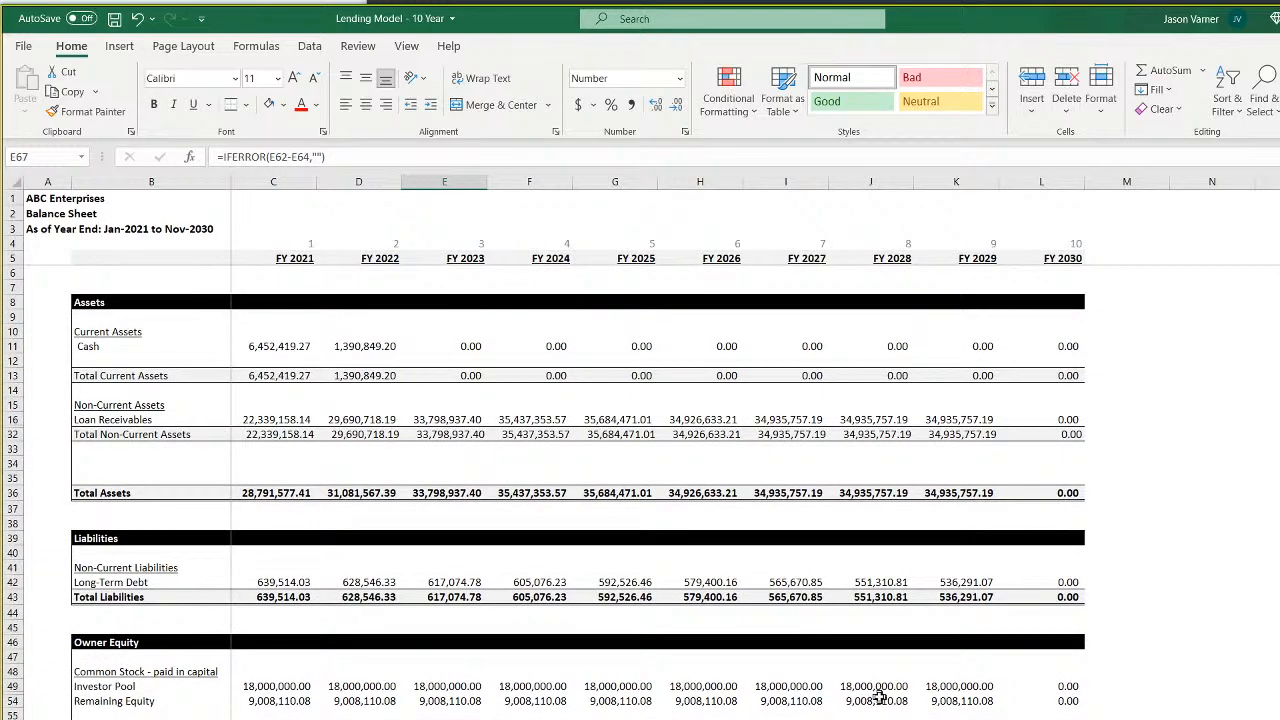
Duplicate the monthly cash flow statement sheet within the workbook and rename the copy for the annual statement
key(ctrl+Page_Down)
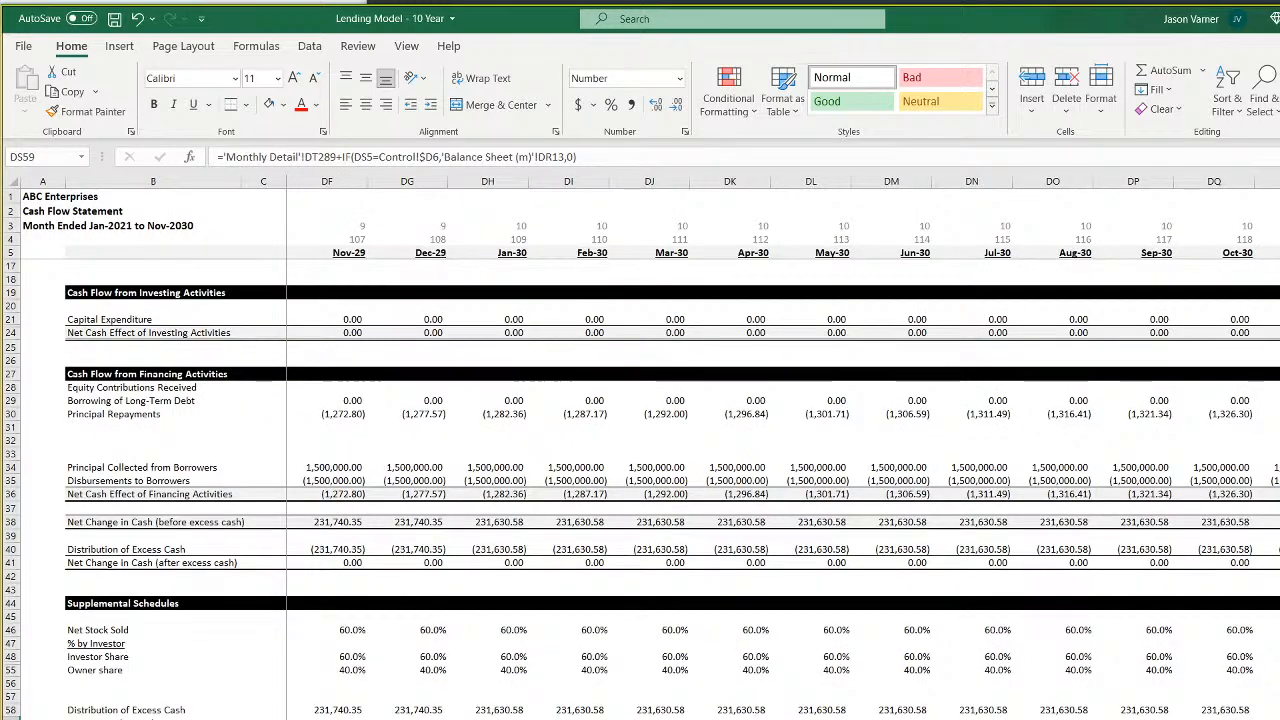
right_click(1038, 718)
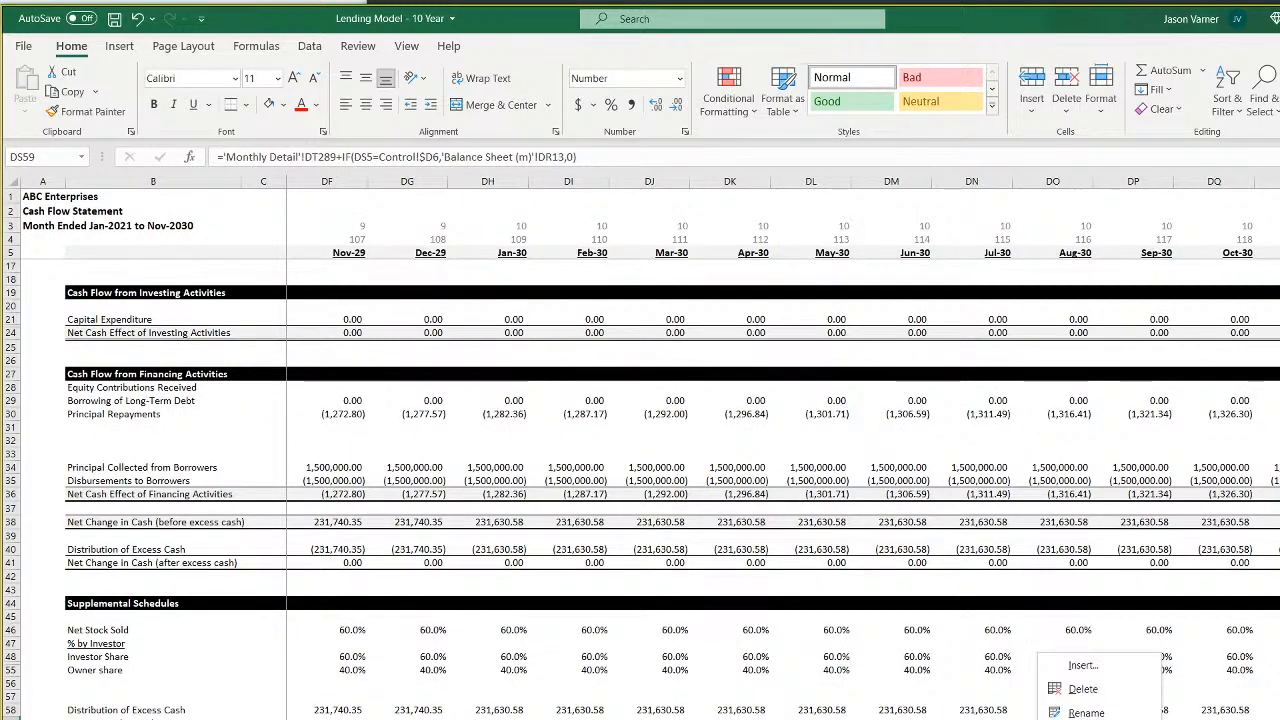
click(1095, 719)
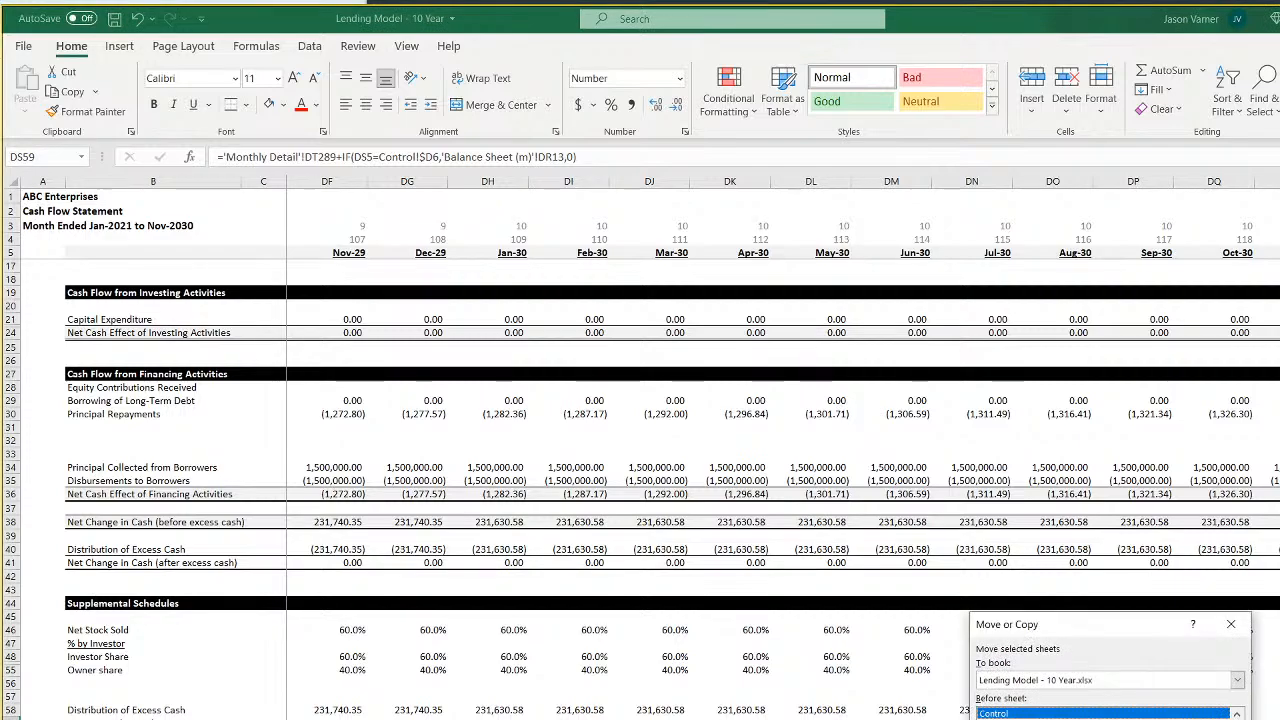
scroll(1105, 715, down, 5)
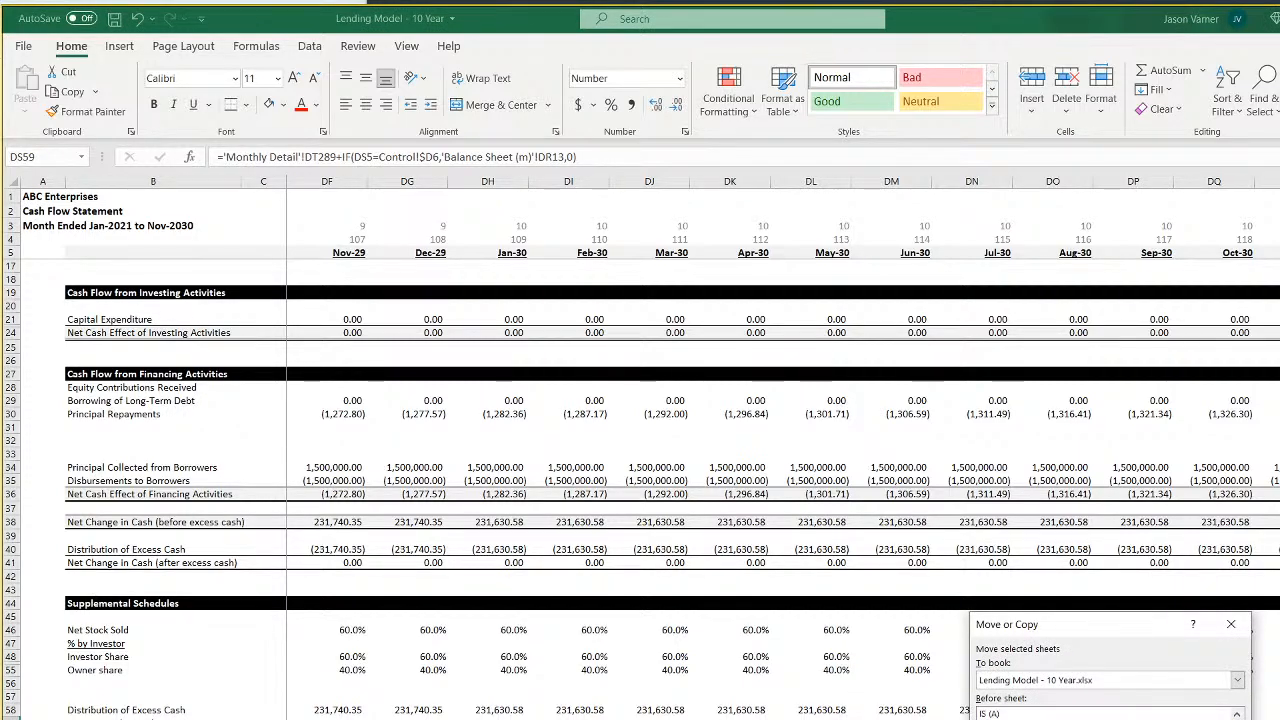
key(Return)
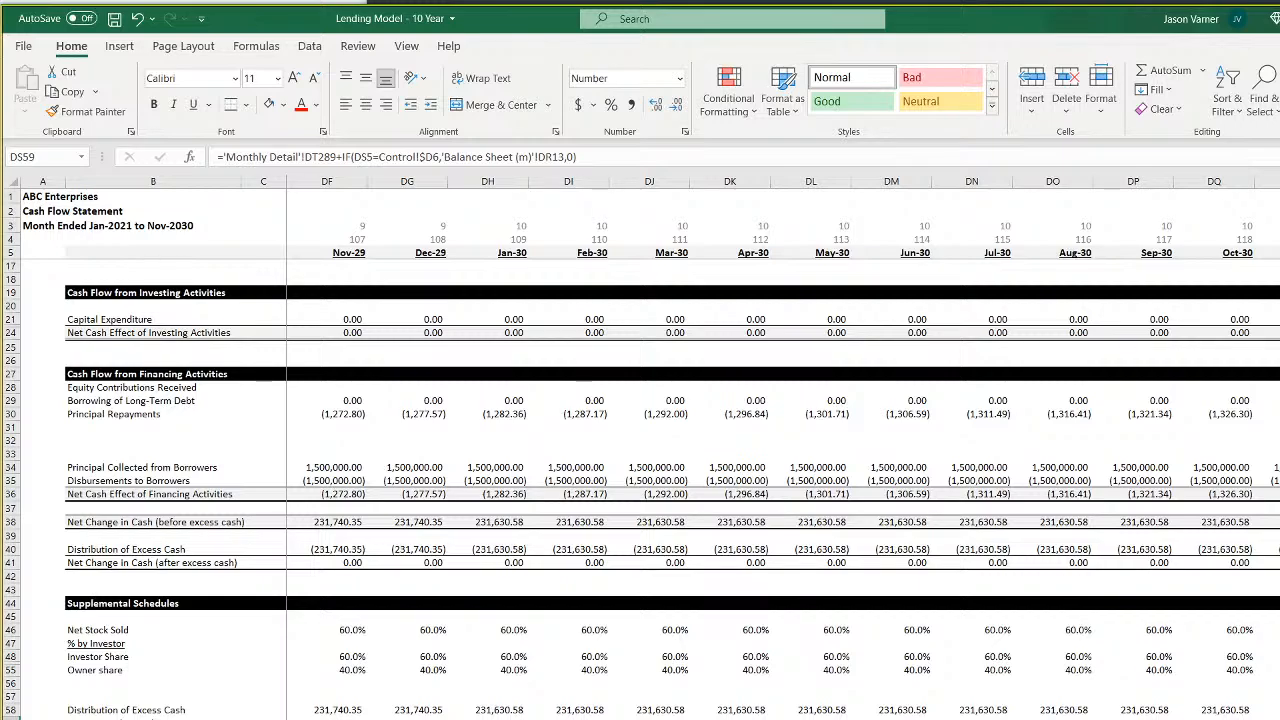
key(F2)
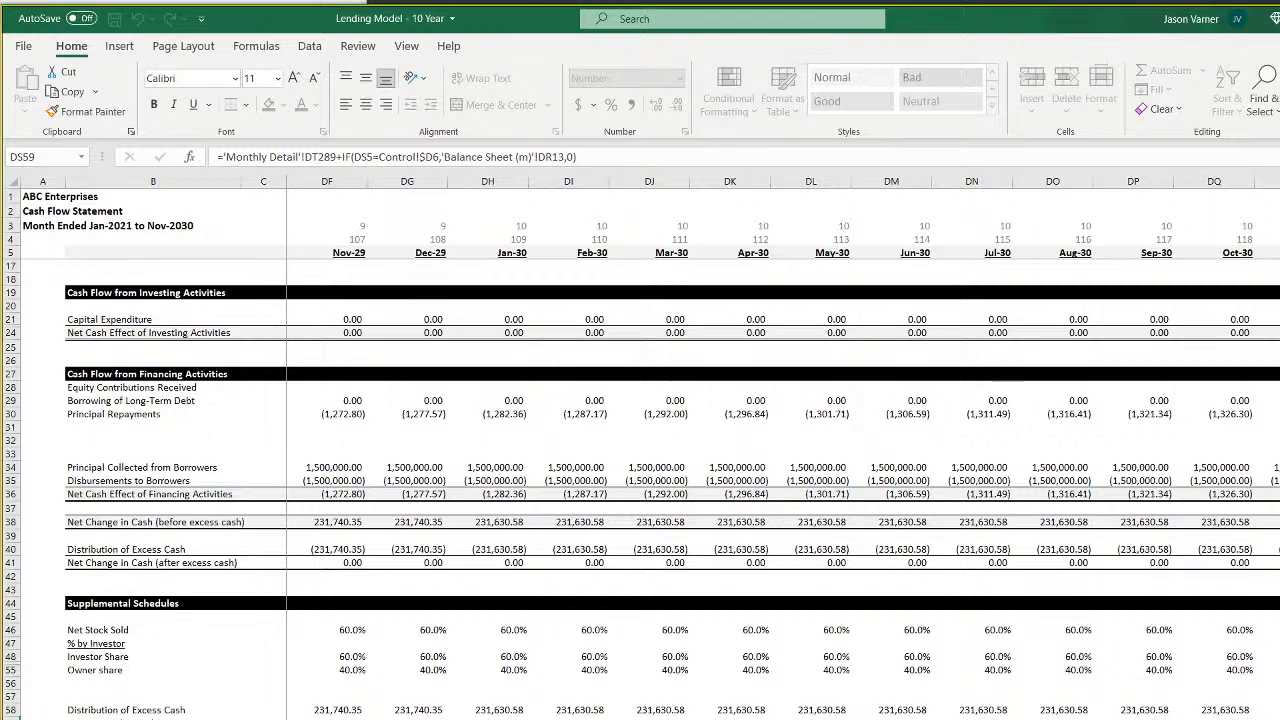
key(Escape)
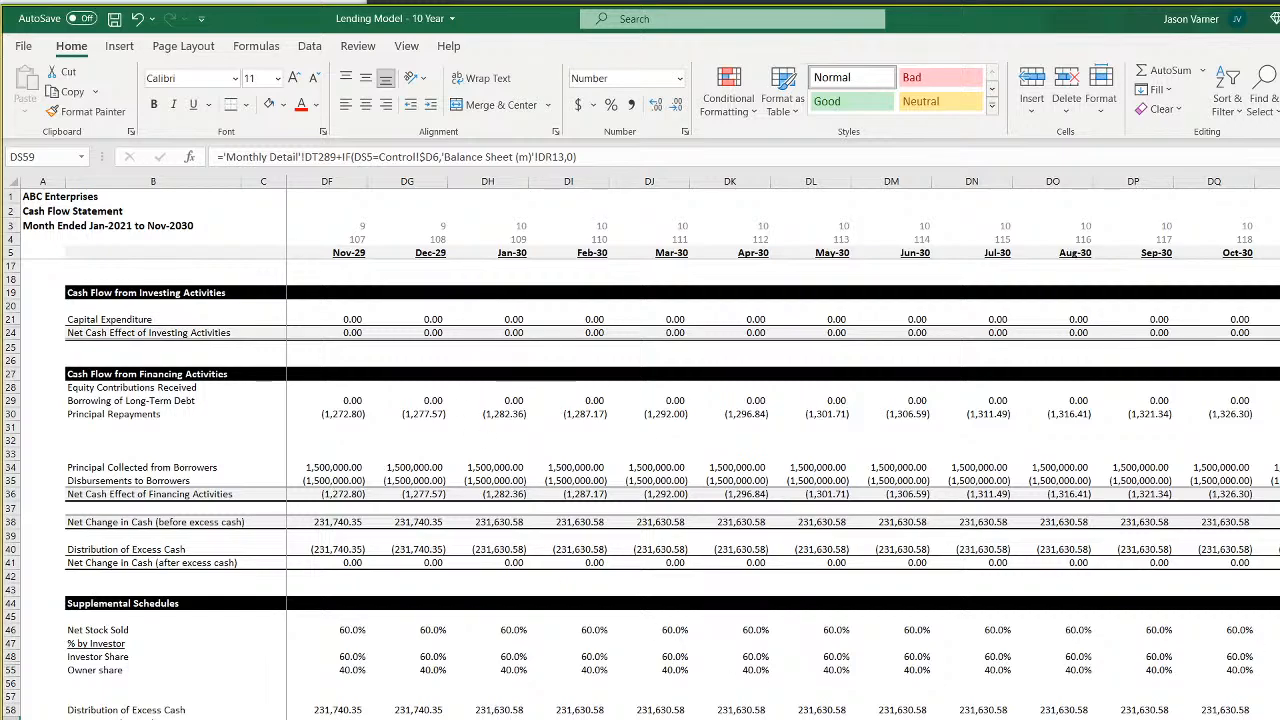
On the annual cash flow sheet, clear all contents and formatting from columns N to DS, and empty the row 3 year numbers in D3:M3
scroll(640, 490, up, 3)
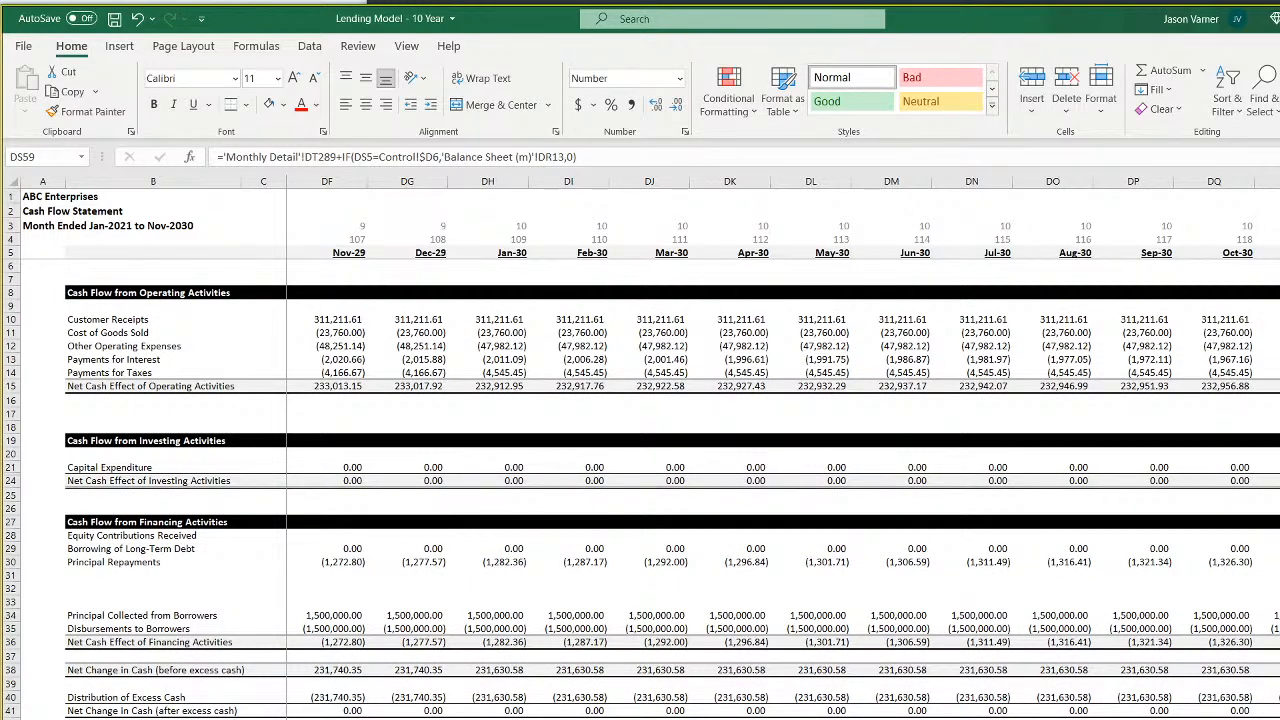
drag(1279, 181, 1146, 240)
click(1160, 109)
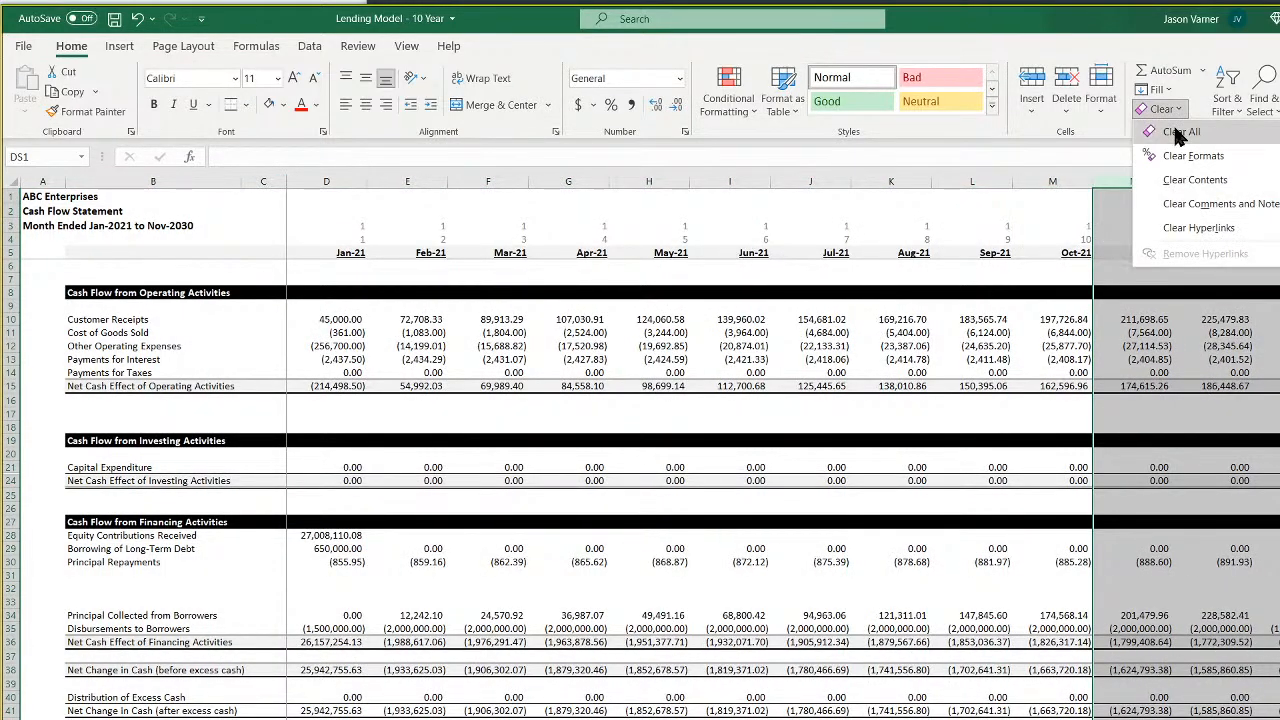
click(1172, 163)
click(1181, 238)
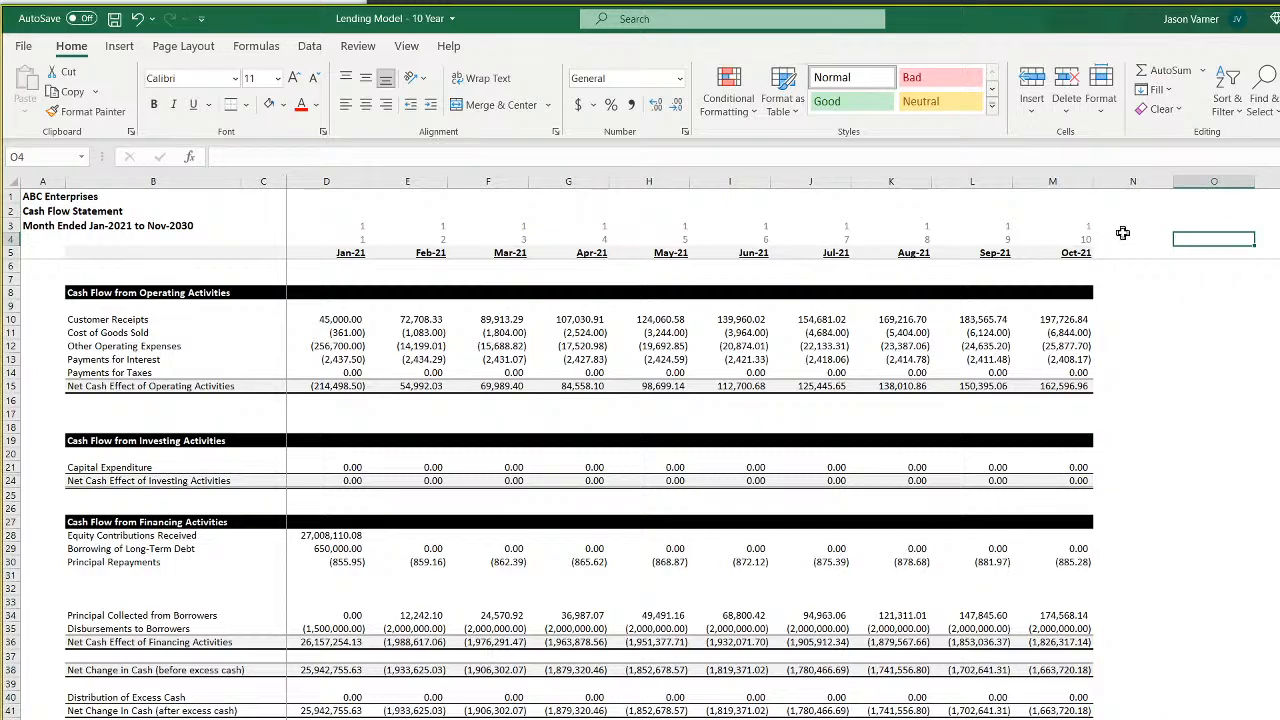
drag(1130, 226, 295, 224)
click(1268, 427)
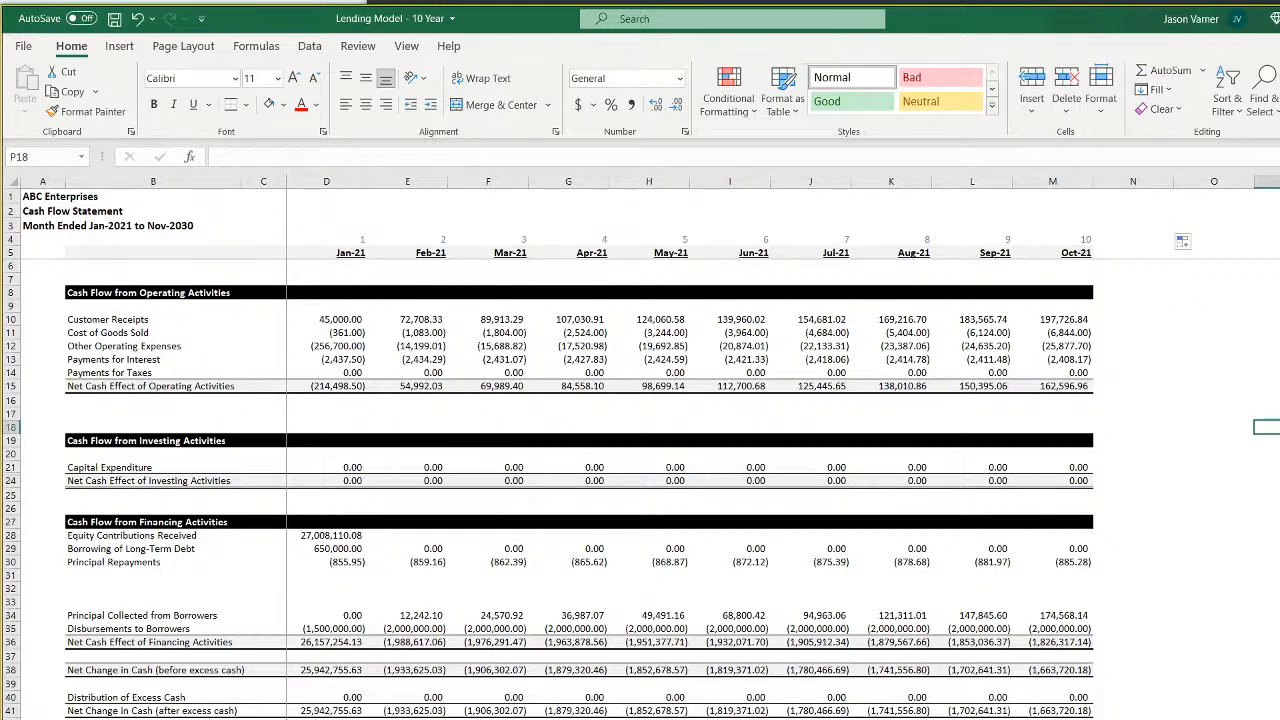
Start a SUMIFS formula in Customer Receipts D10, summing 'CF Statement (m)'!10:10 with 'CF Statement (m)'!3:3 as the criteria range
click(334, 319)
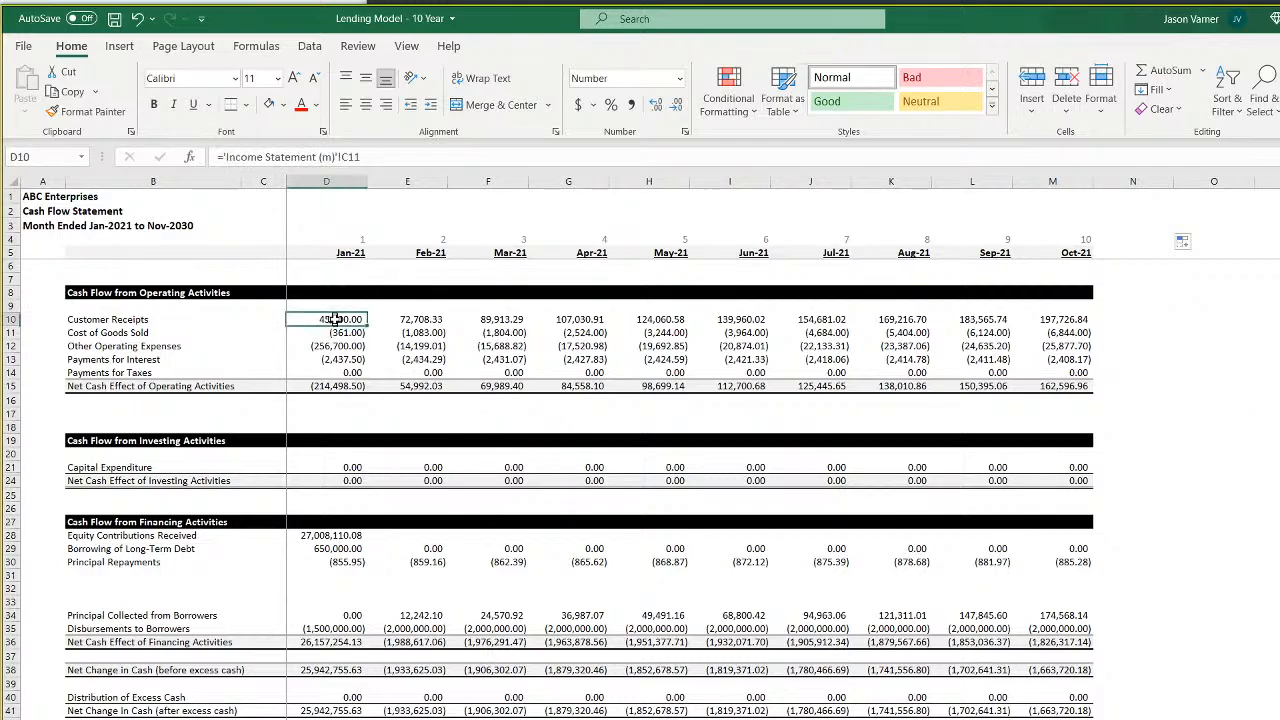
text(=sumifs()
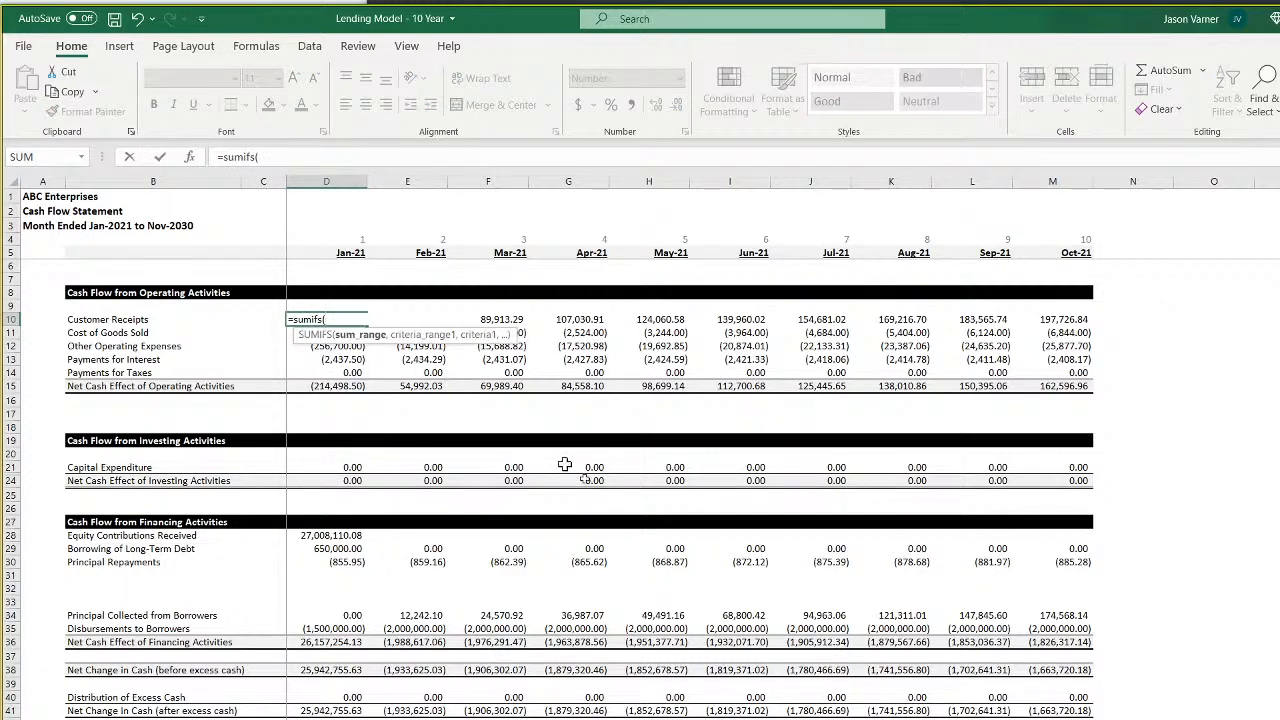
click(300, 718)
scroll(126, 454, up, 4)
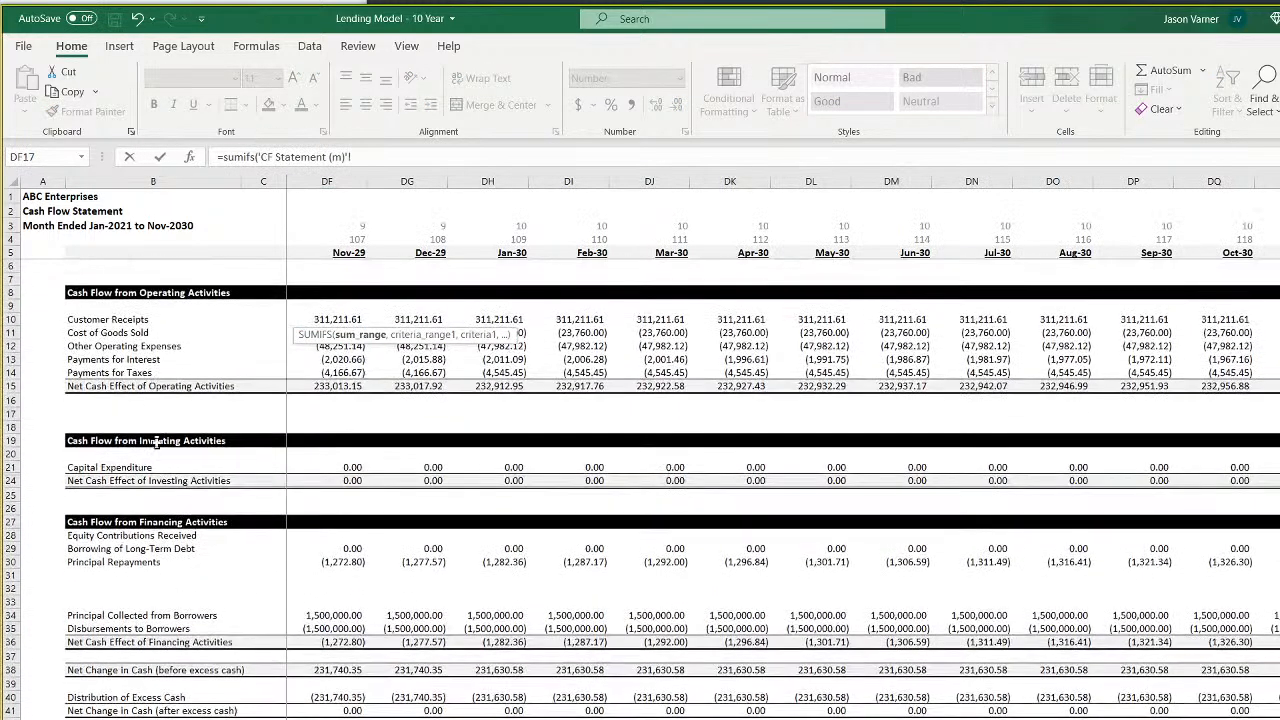
click(10, 319)
text(,)
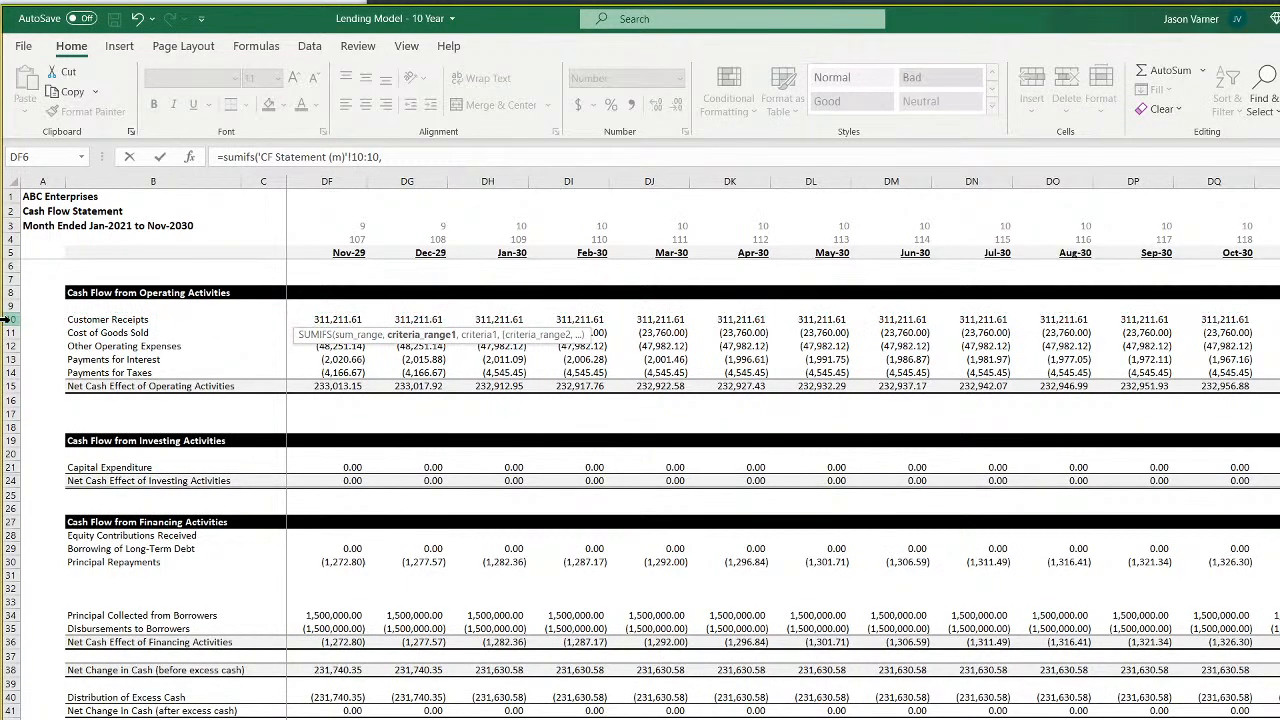
click(6, 225)
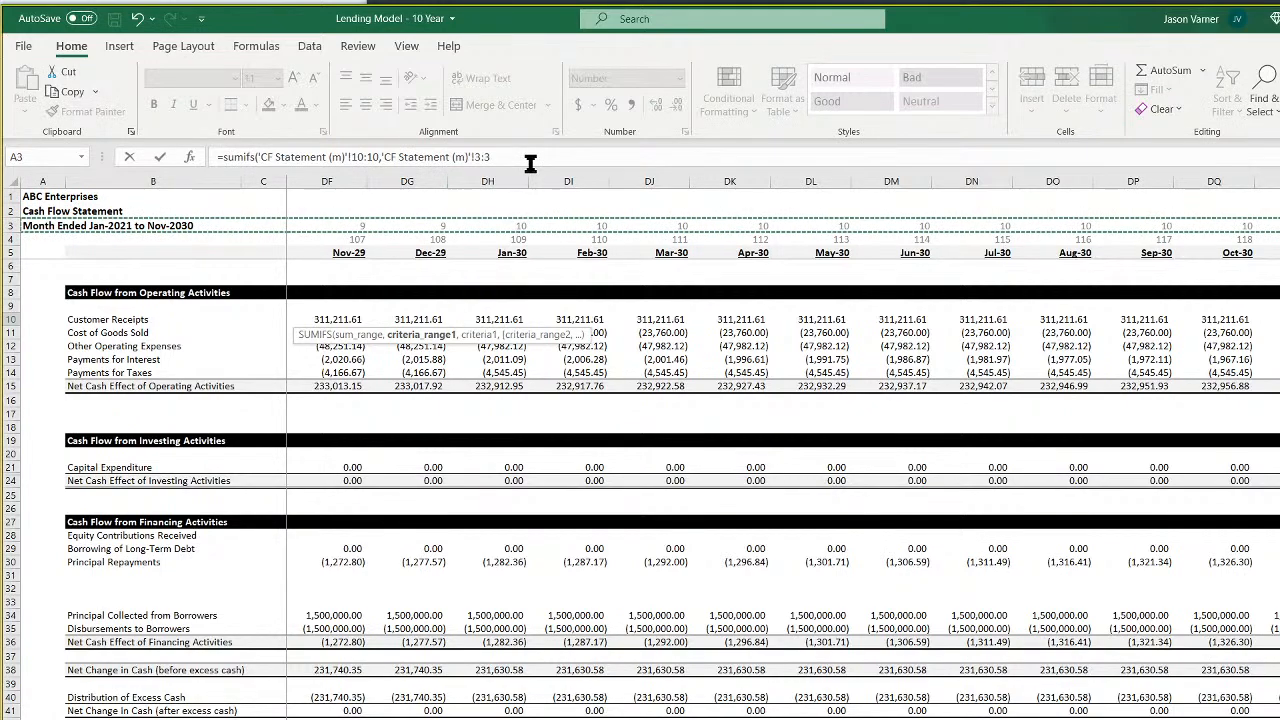
Complete the Customer Receipts SUMIFS formula in D10 using cell D4 of the annual cash flow sheet as the criterion
text(,)
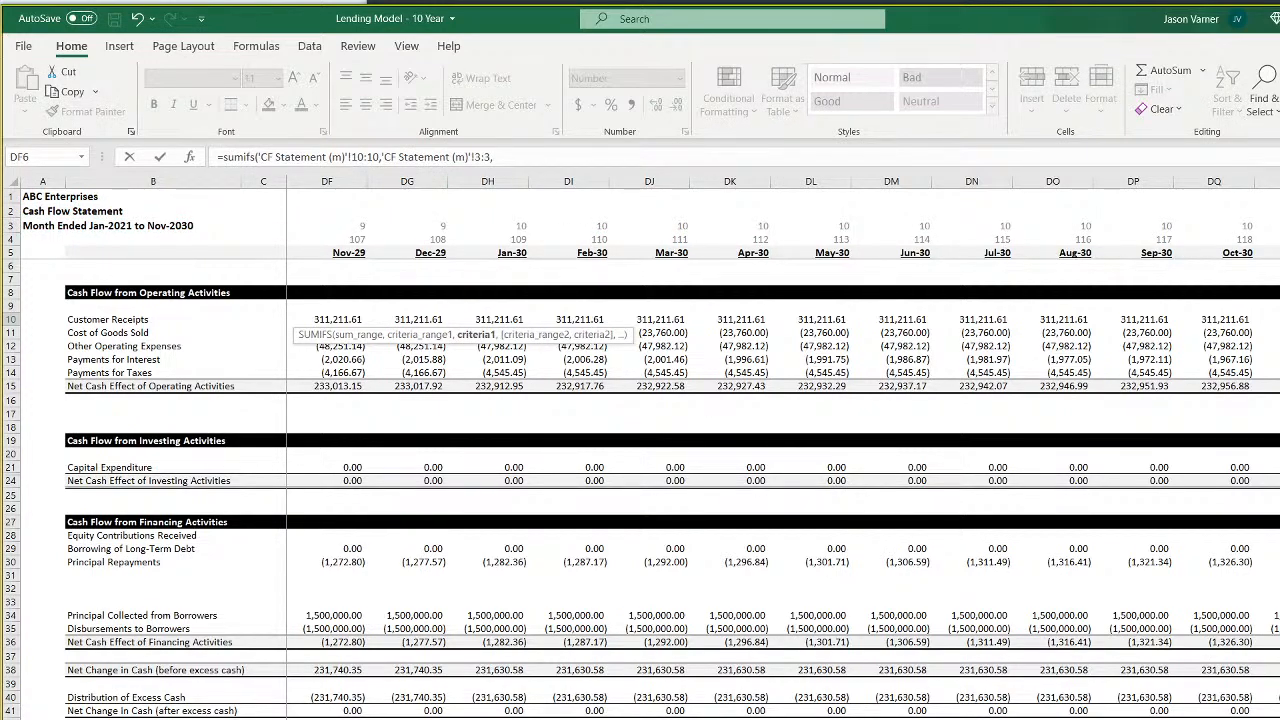
key(ctrl+Page_Down)
click(348, 239)
key(Return)
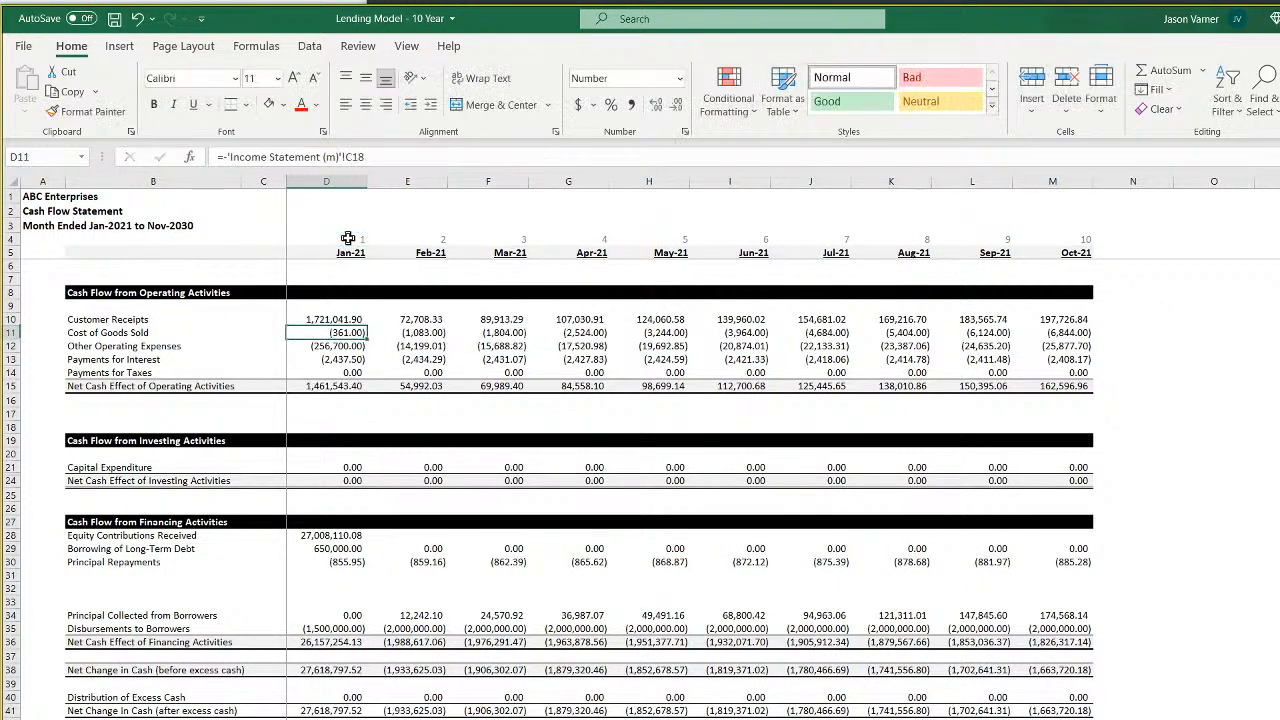
Change the criterion in D10's SUMIFS formula to D$4, removing the 'CF (A)' sheet reference
click(330, 319)
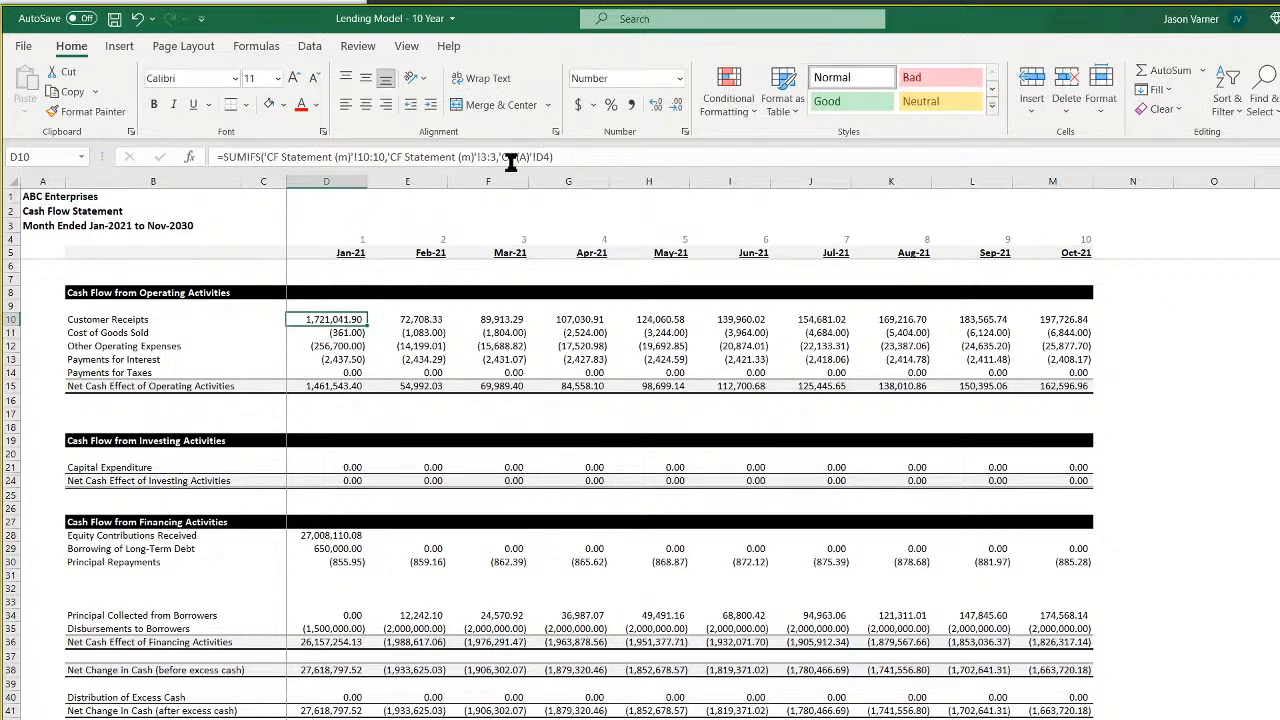
click(545, 157)
text($)
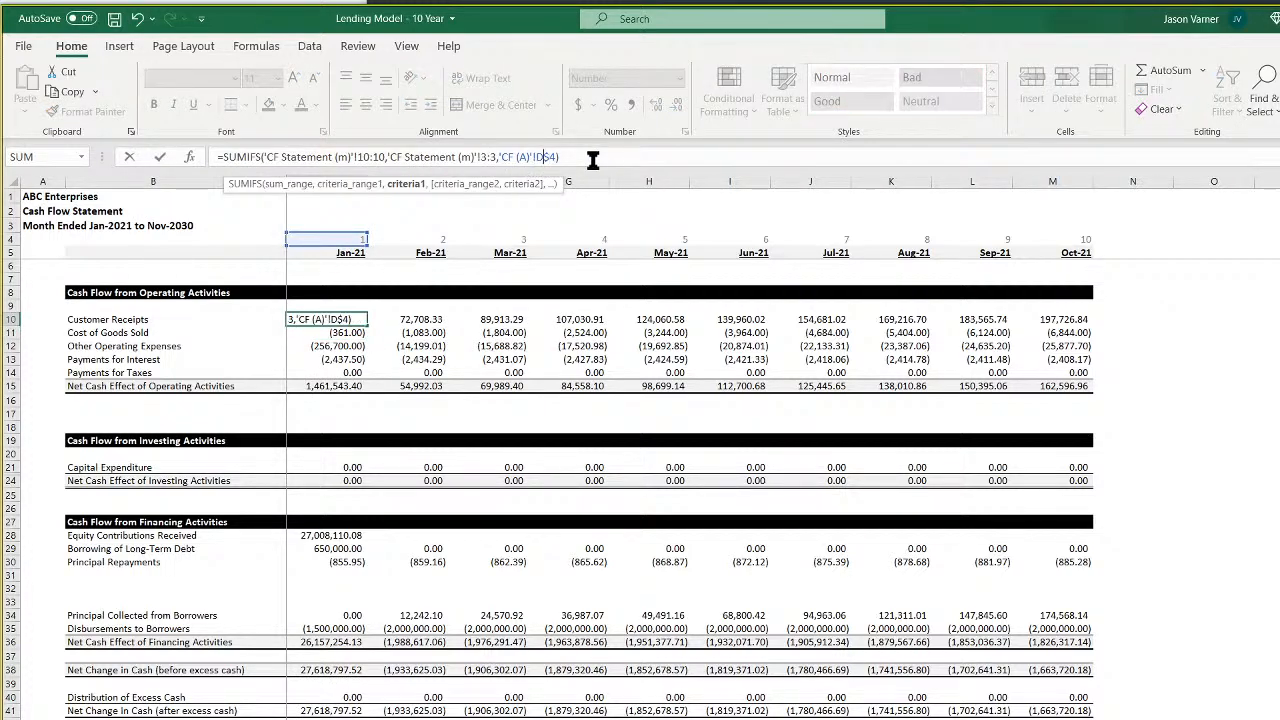
key(BackSpace)
key(BackSpace)
key(BackSpace)
key(BackSpace)
key(BackSpace)
key(BackSpace)
key(BackSpace)
key(BackSpace)
key(BackSpace)
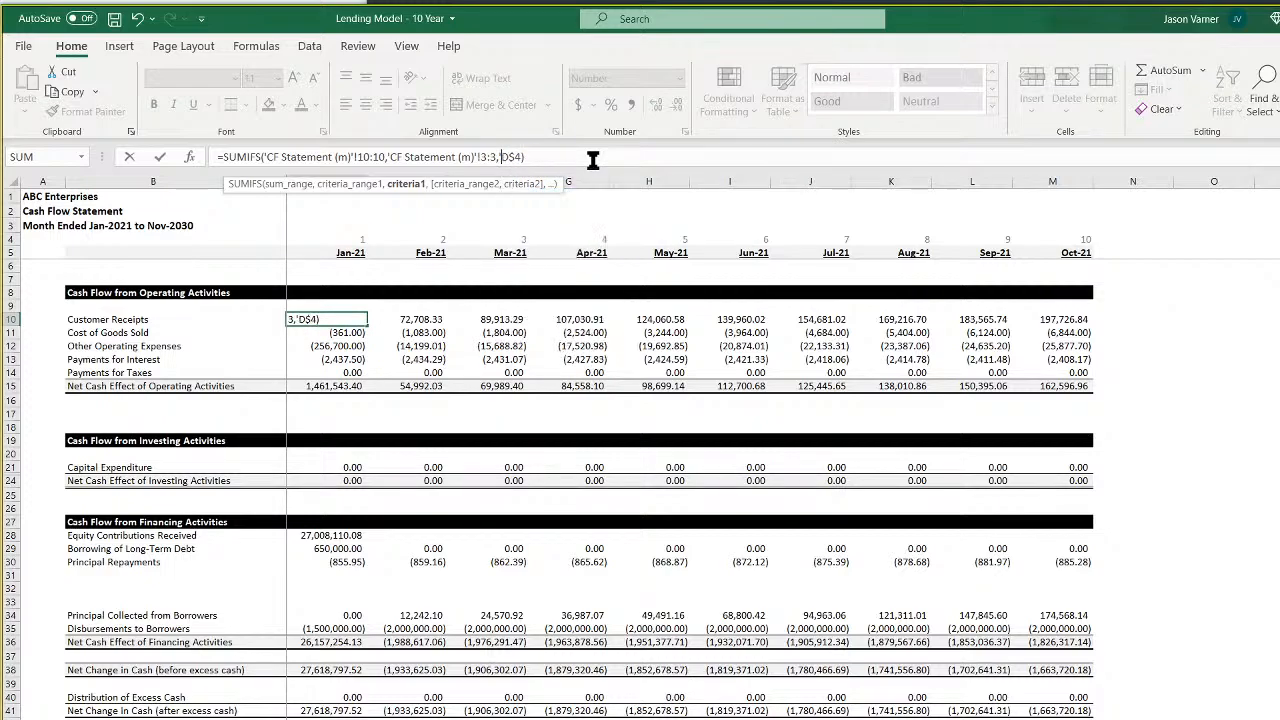
Make the criteria range in D10's SUMIFS formula absolute as 'CF Statement (m)'!$3:$3
key(Left)
key(Left)
text($)
key(Left)
key(Left)
key(Left)
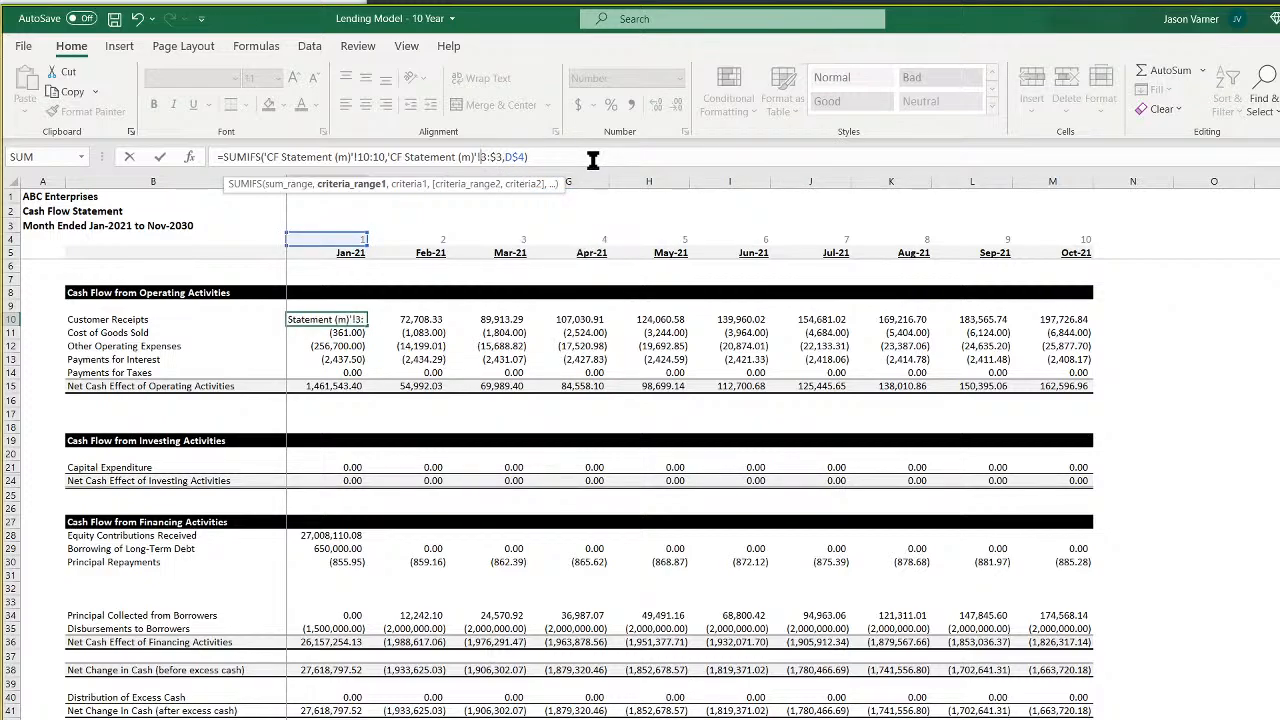
text($)
key(Return)
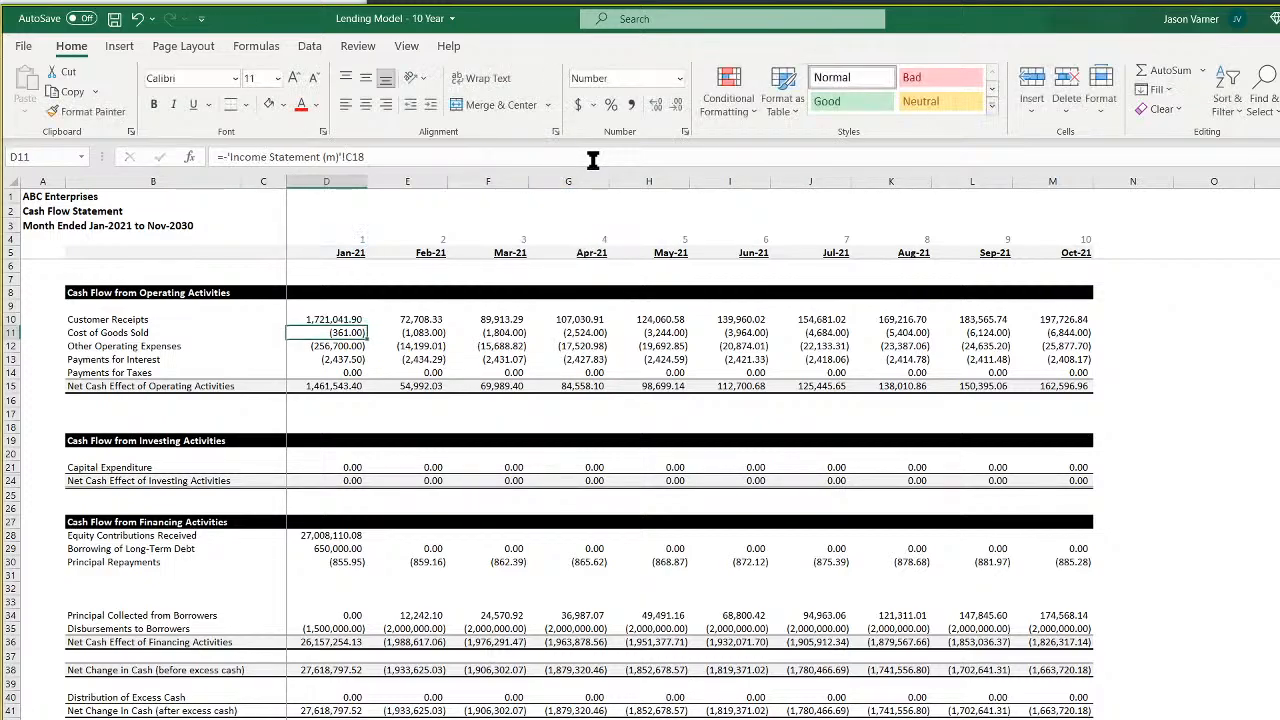
Fill the D10 formula across and down the operating activities rows through M14
click(358, 321)
drag(358, 321, 1090, 374)
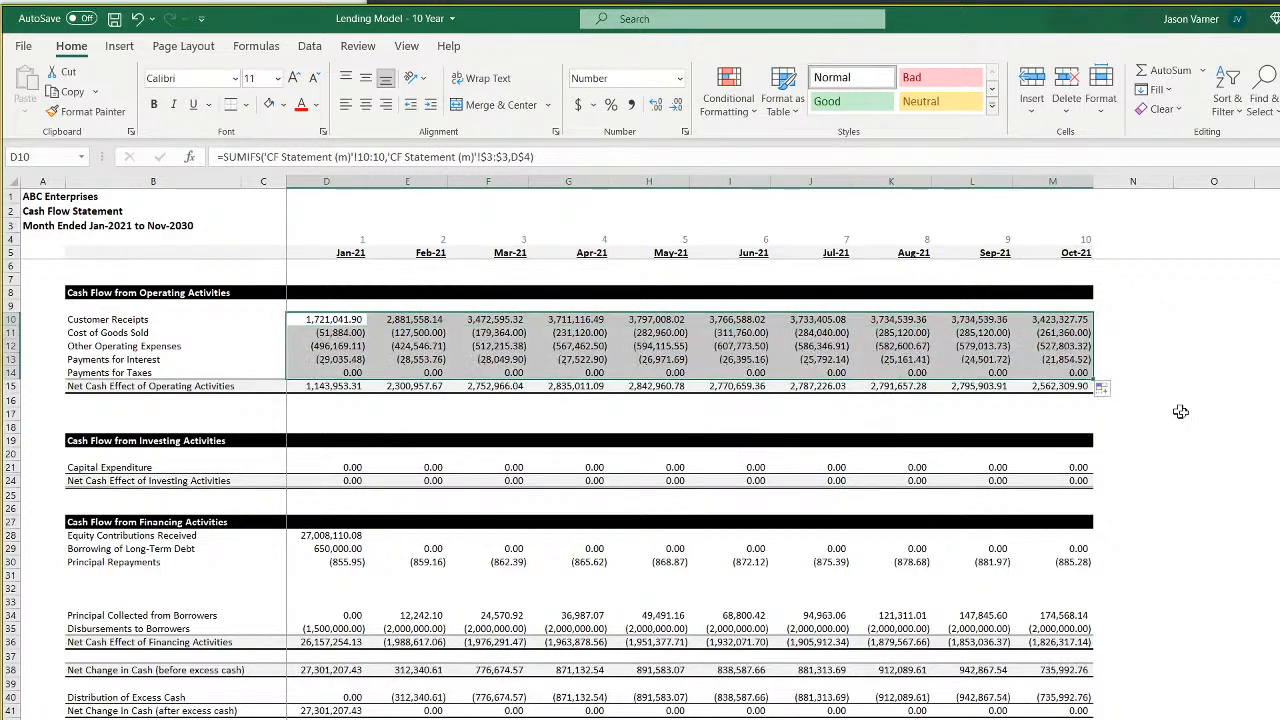
click(1230, 455)
Copy the D10 formula to Capital Expenditure in D21 and fill it across through M21
click(338, 320)
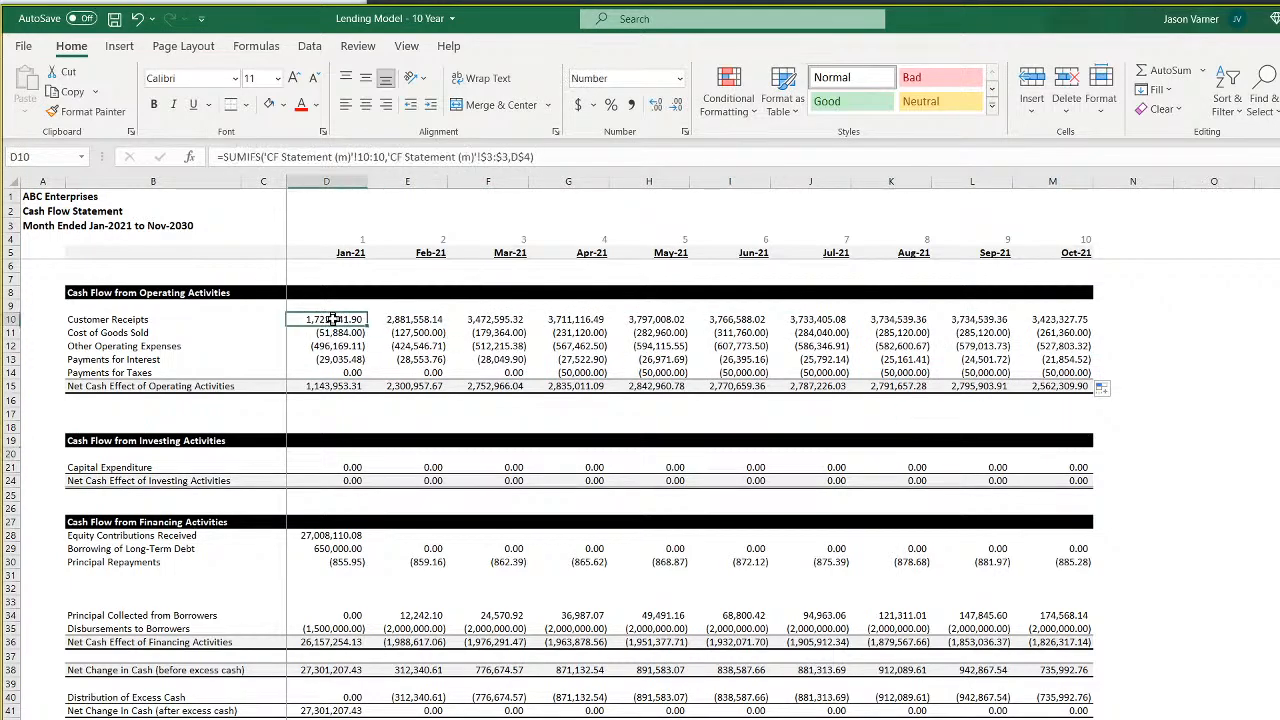
right_click(333, 322)
click(372, 356)
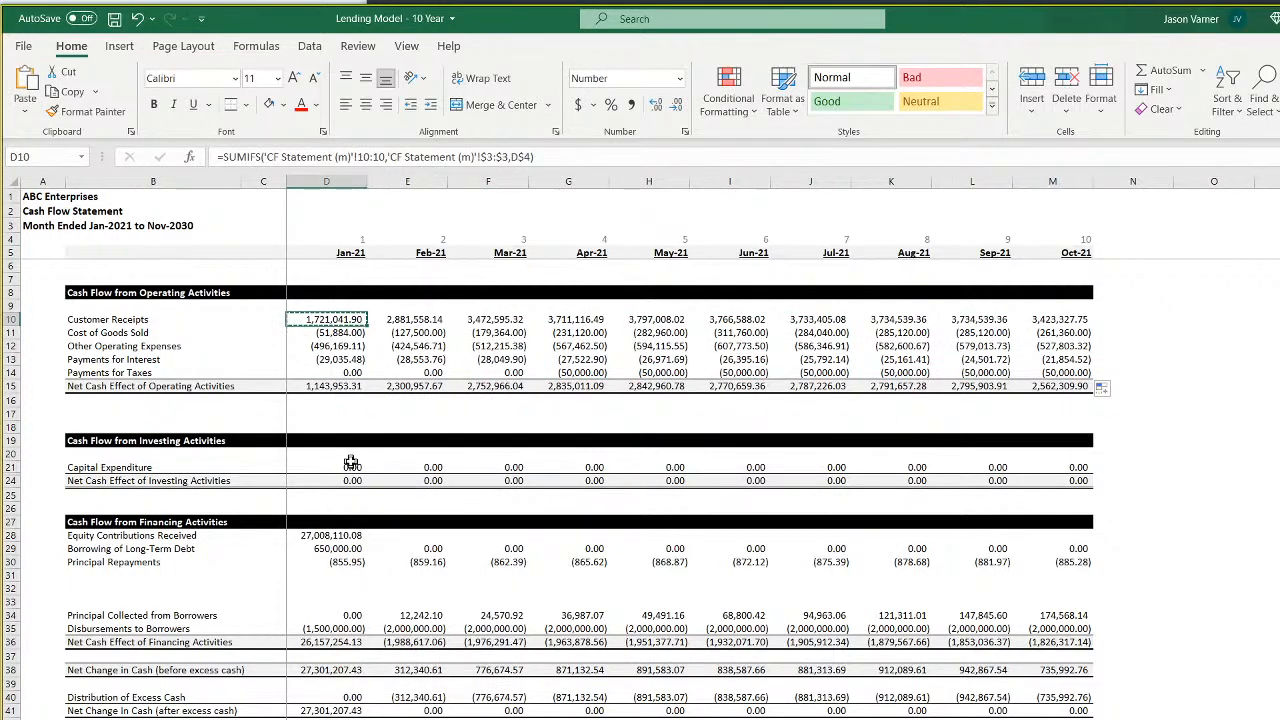
right_click(352, 470)
click(392, 536)
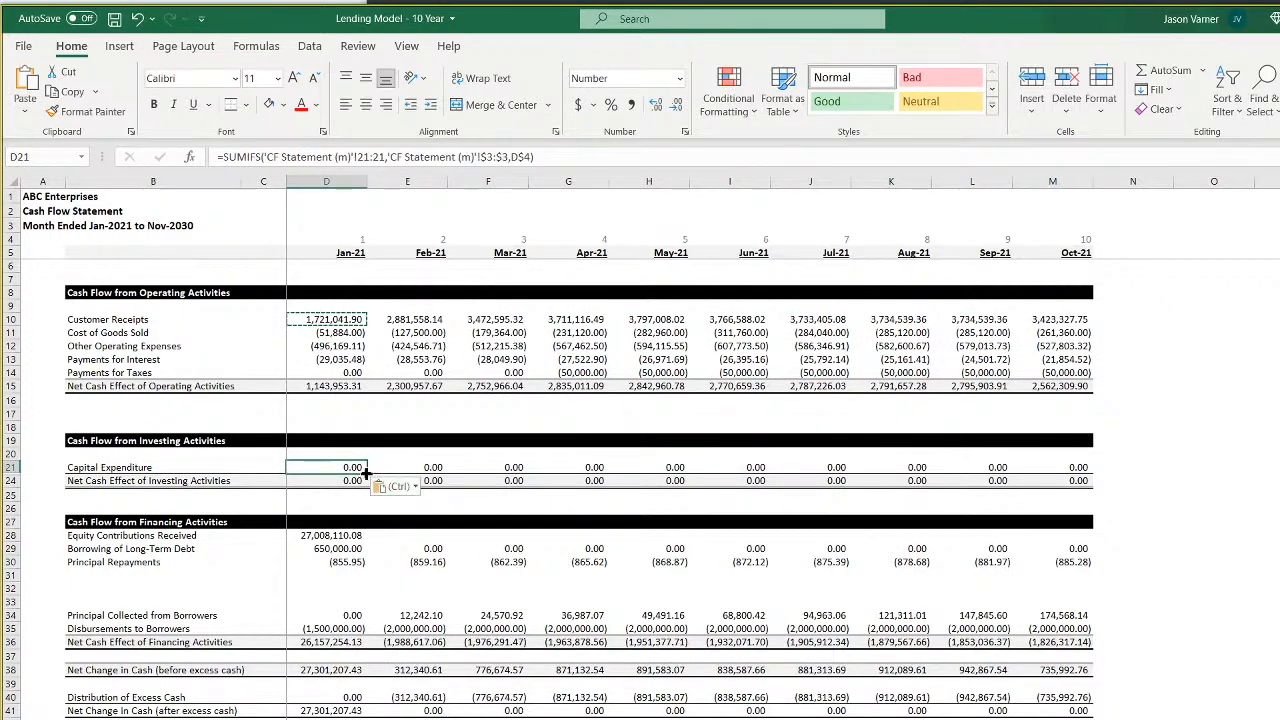
drag(367, 474, 1065, 467)
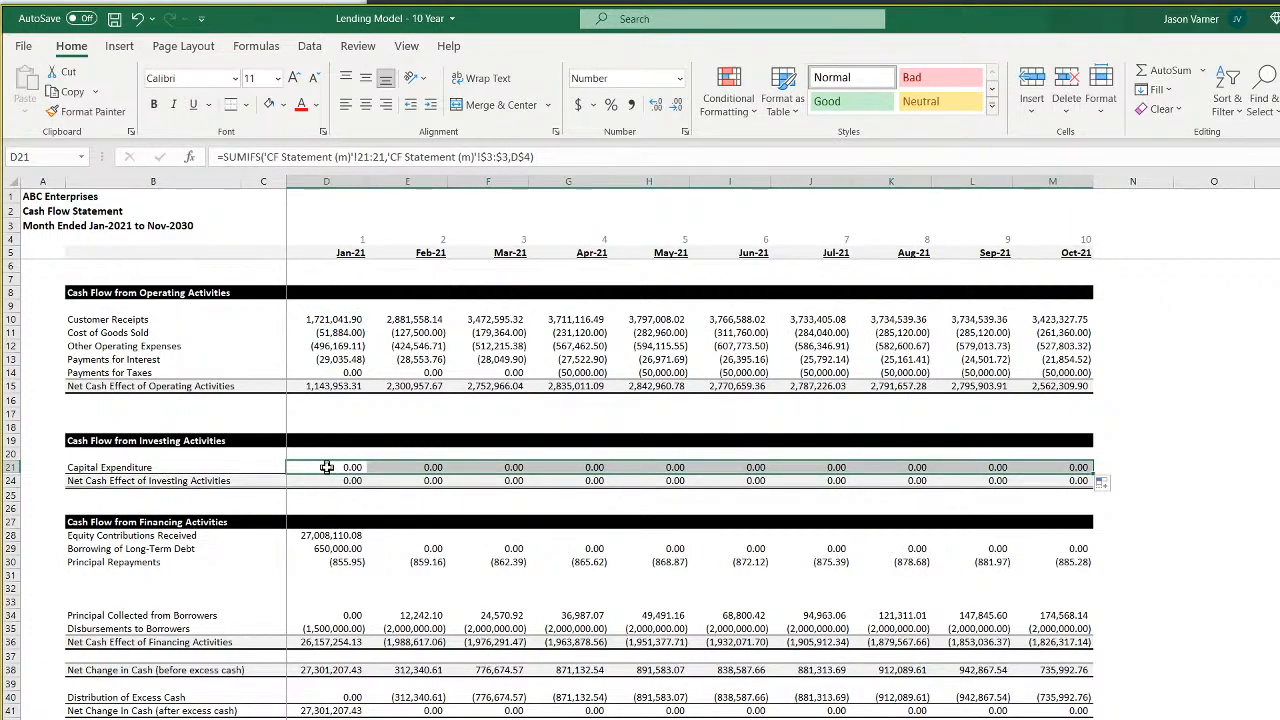
Copy the D21 formula to Equity Contributions Received in D28 and fill it through M30
click(327, 467)
right_click(327, 467)
click(381, 482)
right_click(345, 537)
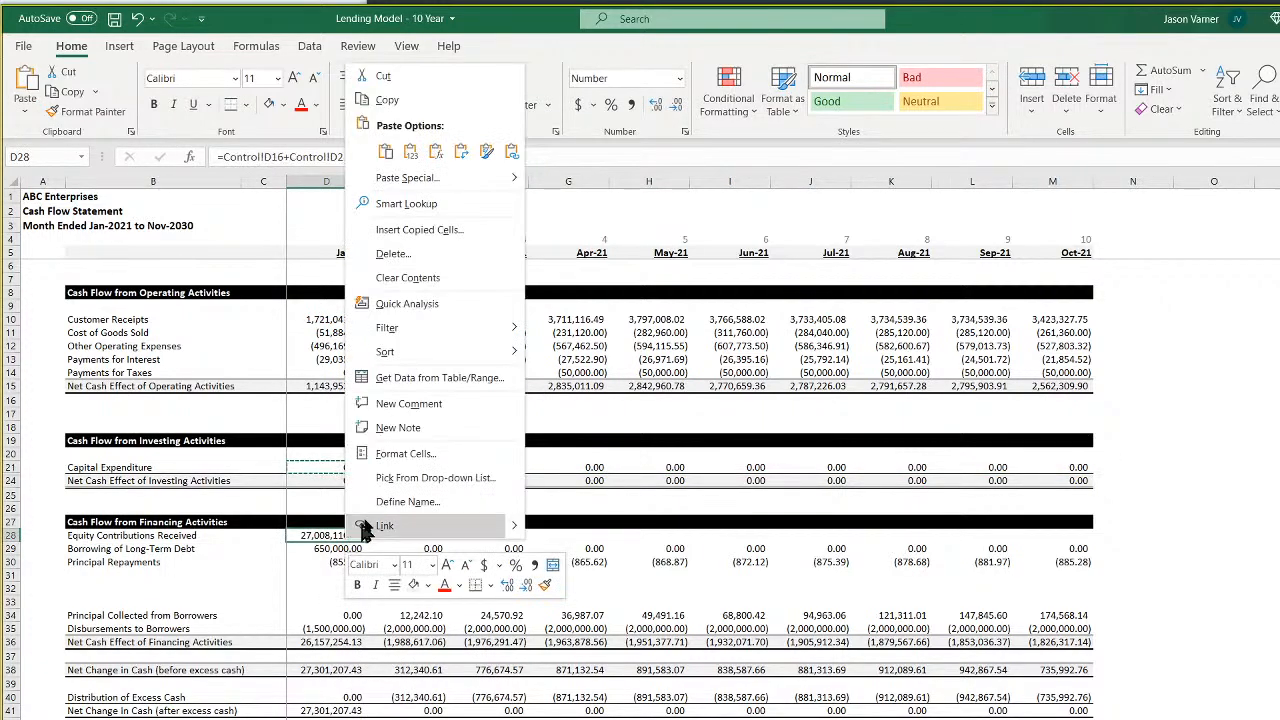
click(387, 152)
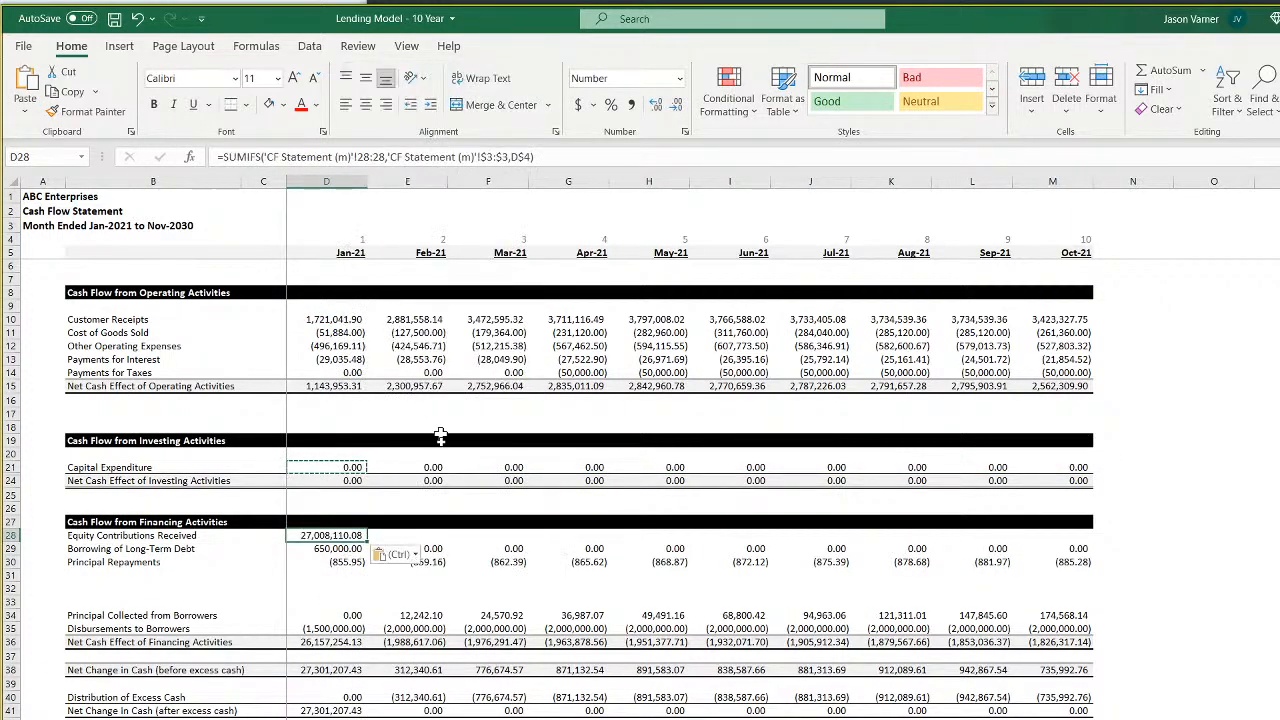
drag(367, 542, 1090, 569)
Copy the D28 formula to Principal Collected from Borrowers in D34 and fill it through M35
click(345, 537)
right_click(345, 537)
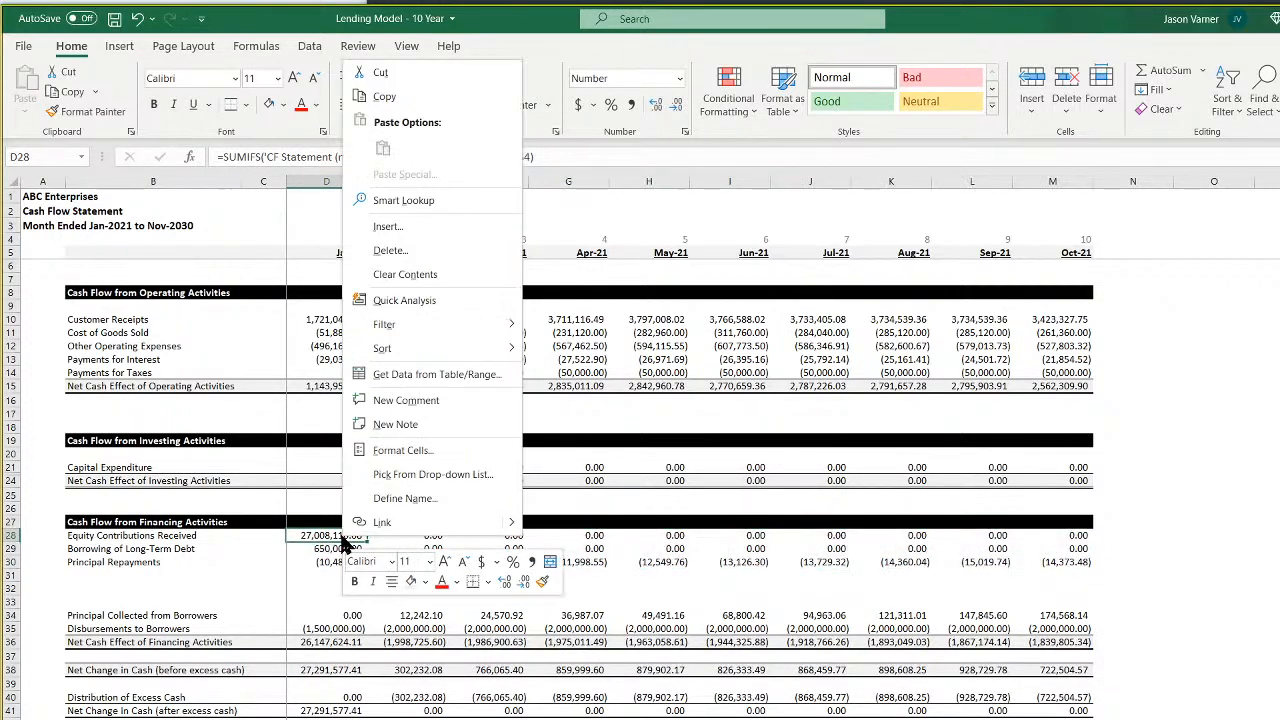
click(384, 96)
right_click(350, 617)
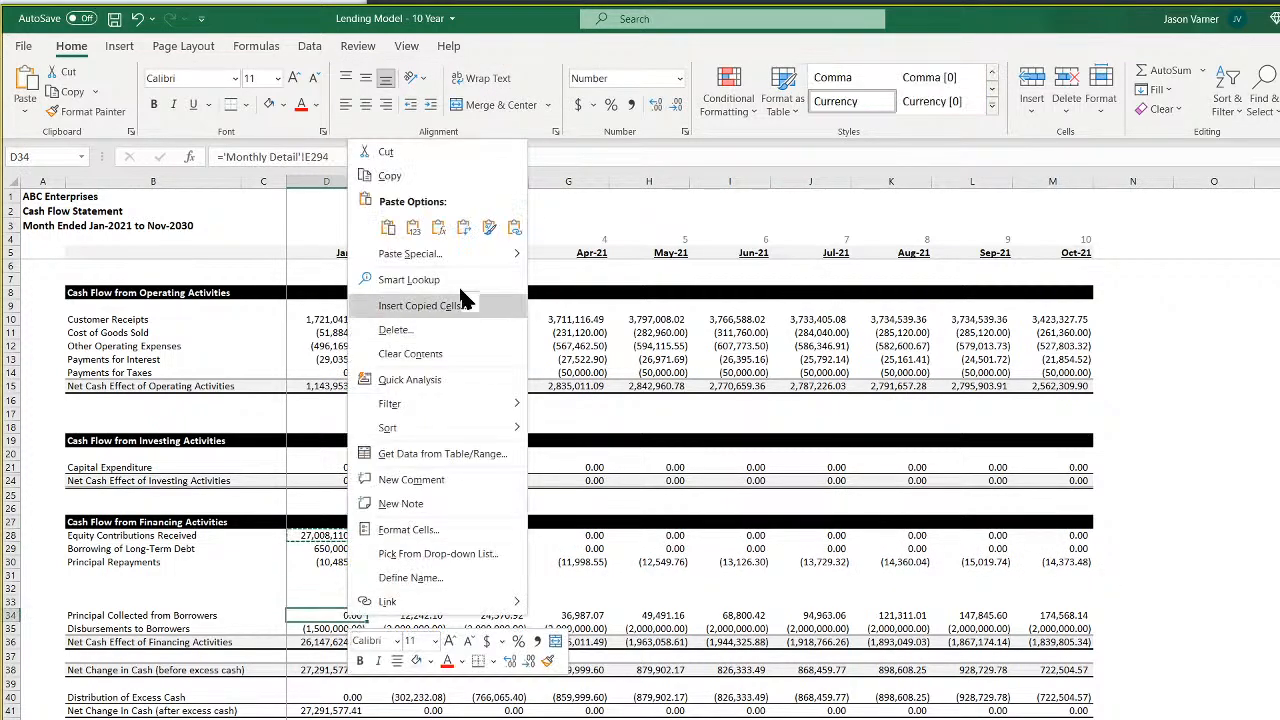
click(390, 230)
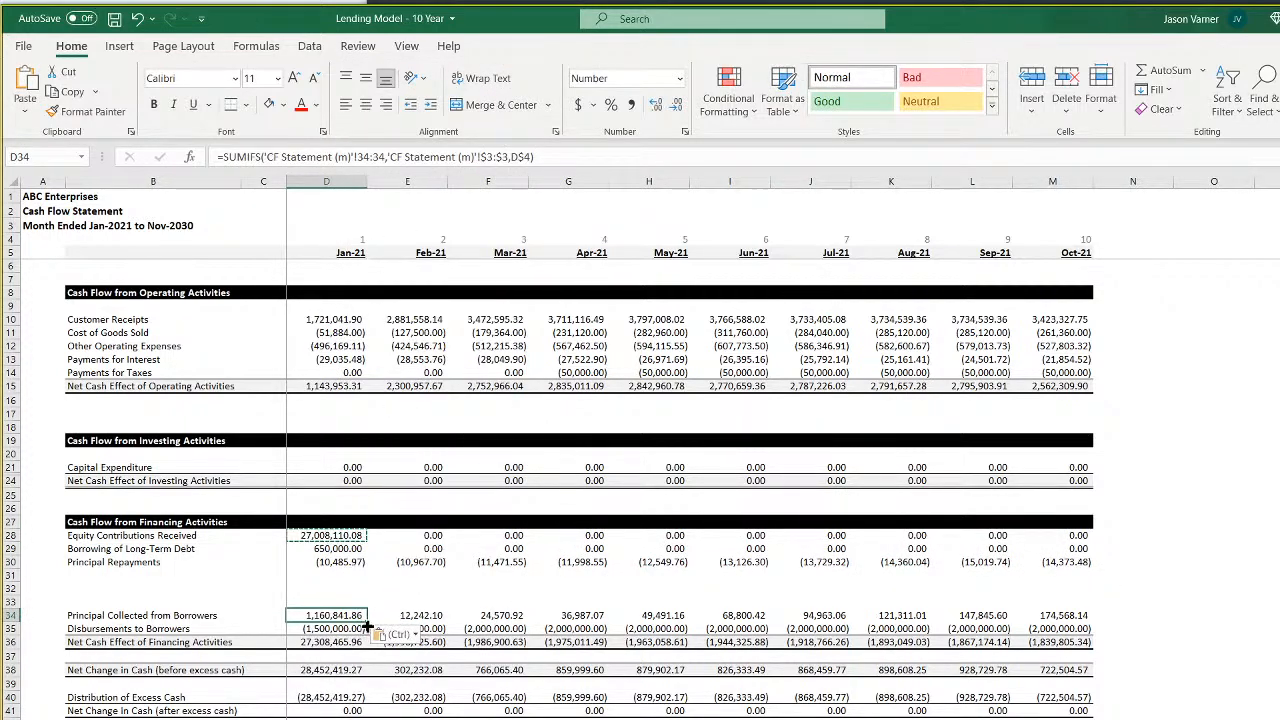
drag(366, 623, 1058, 627)
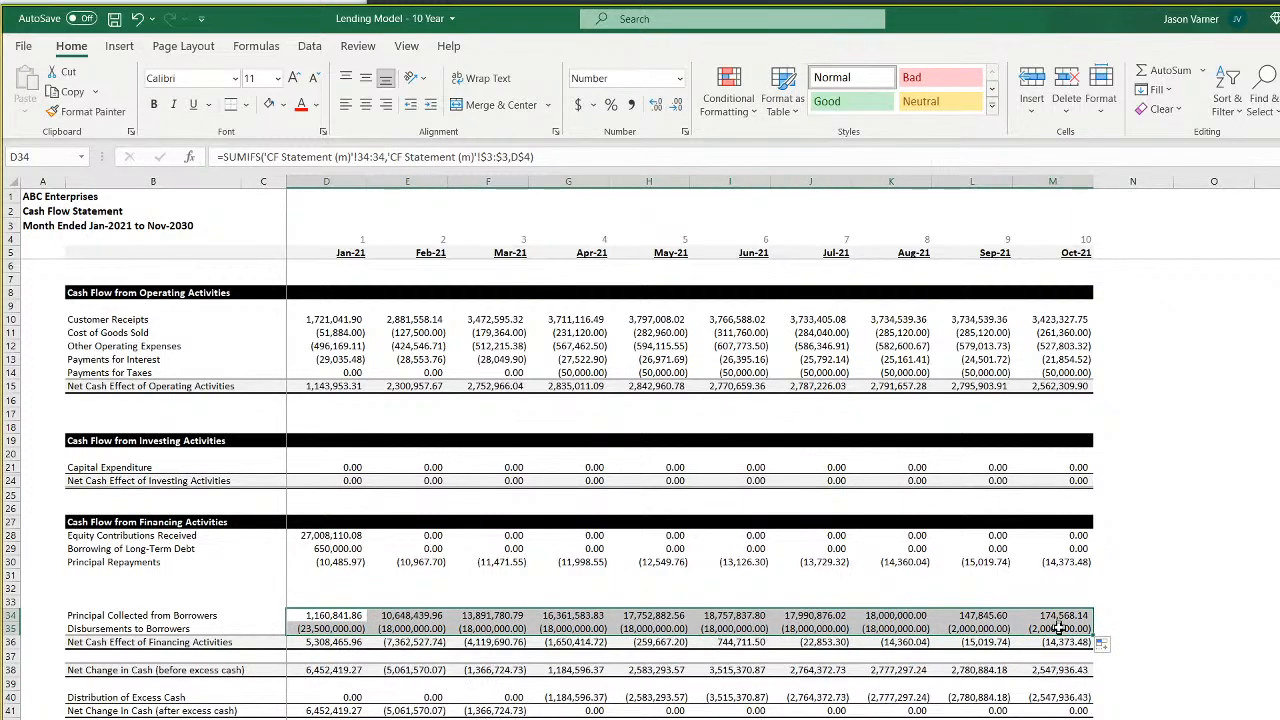
Copy the D34 formula to Distribution of Excess Cash in D40 and fill it across through M40
click(346, 619)
right_click(346, 620)
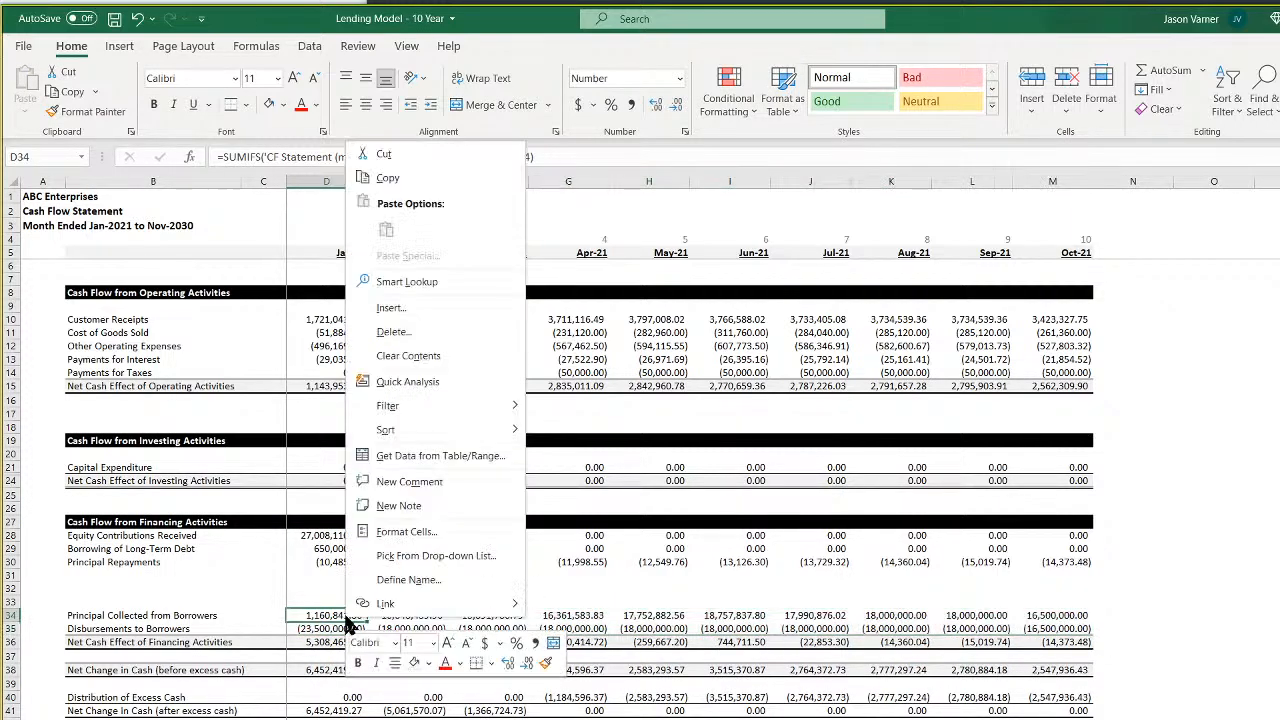
click(388, 178)
click(352, 698)
right_click(352, 698)
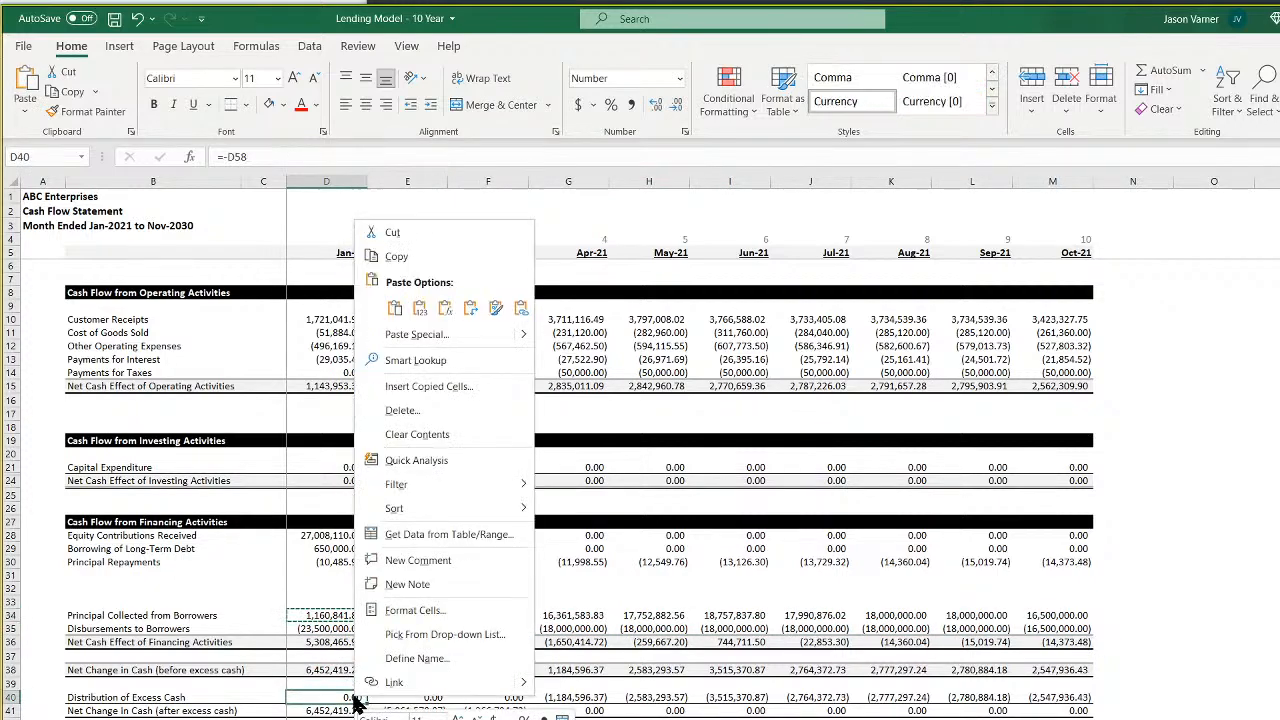
click(395, 308)
drag(366, 703, 1092, 700)
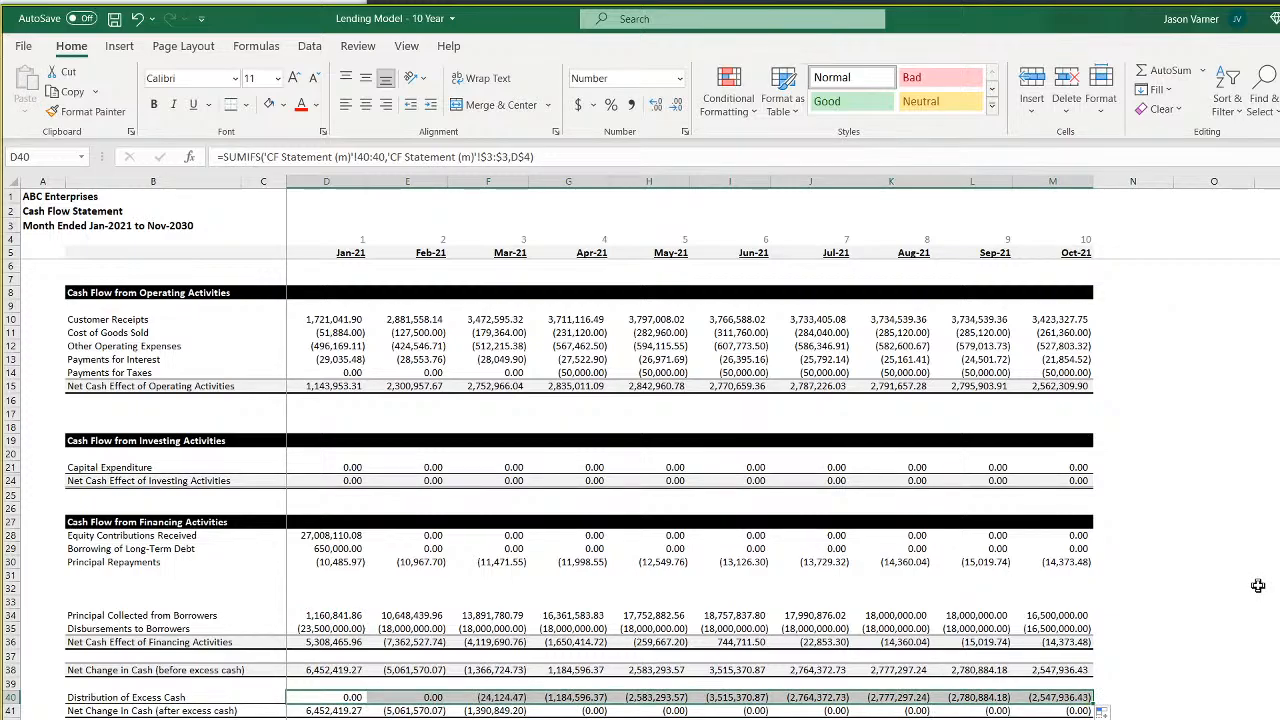
Copy the D40 formula to the supplemental Distribution of Excess Cash in D58 and fill it across through M58
scroll(1258, 586, down, 4)
click(1045, 549)
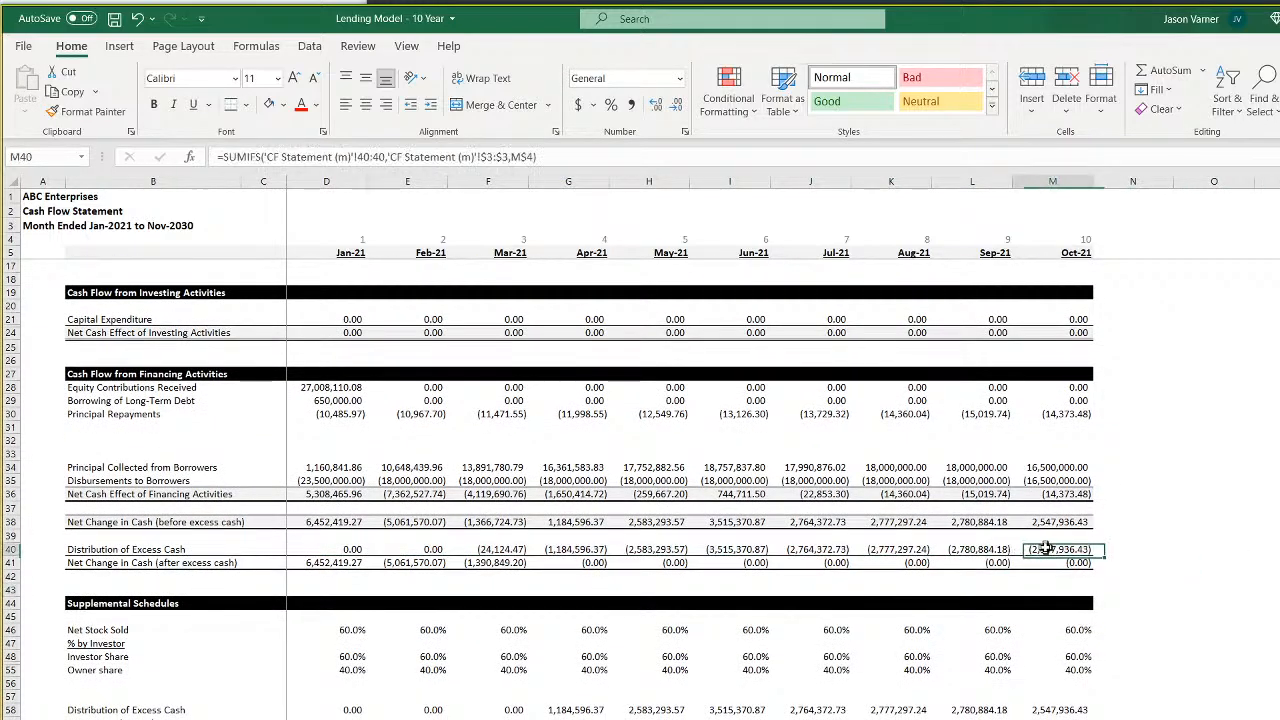
click(343, 549)
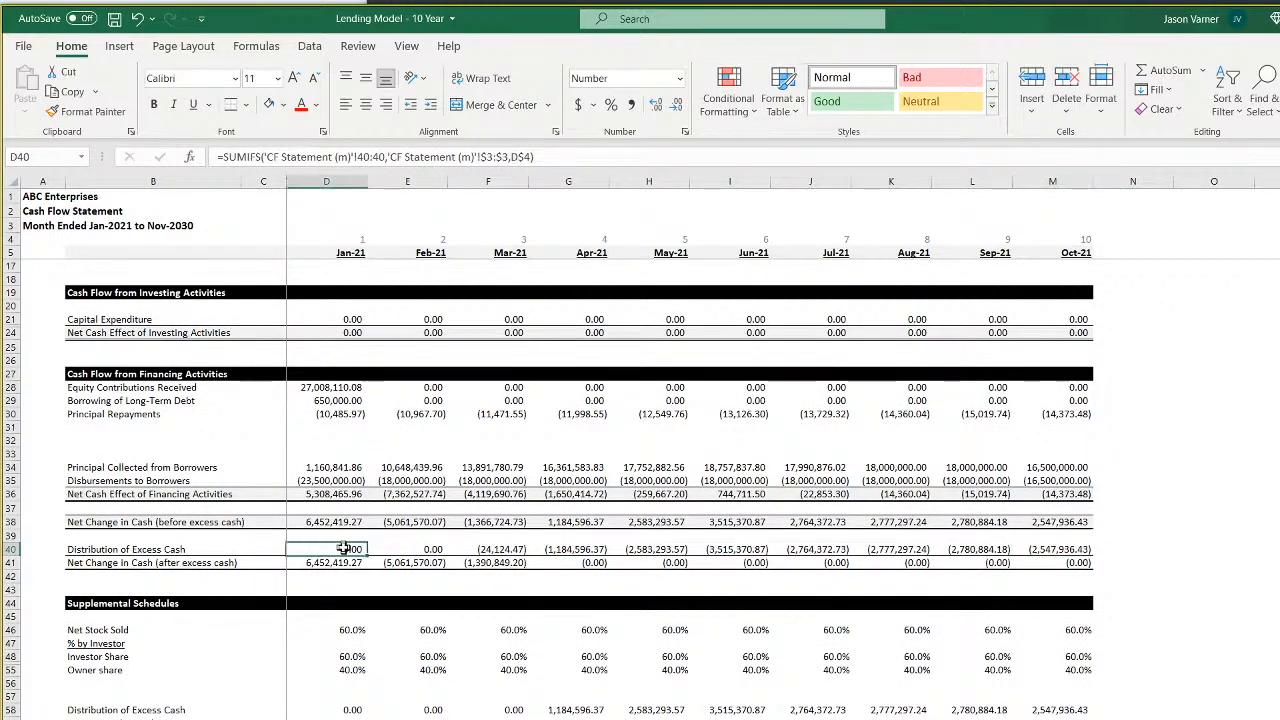
right_click(343, 549)
click(385, 106)
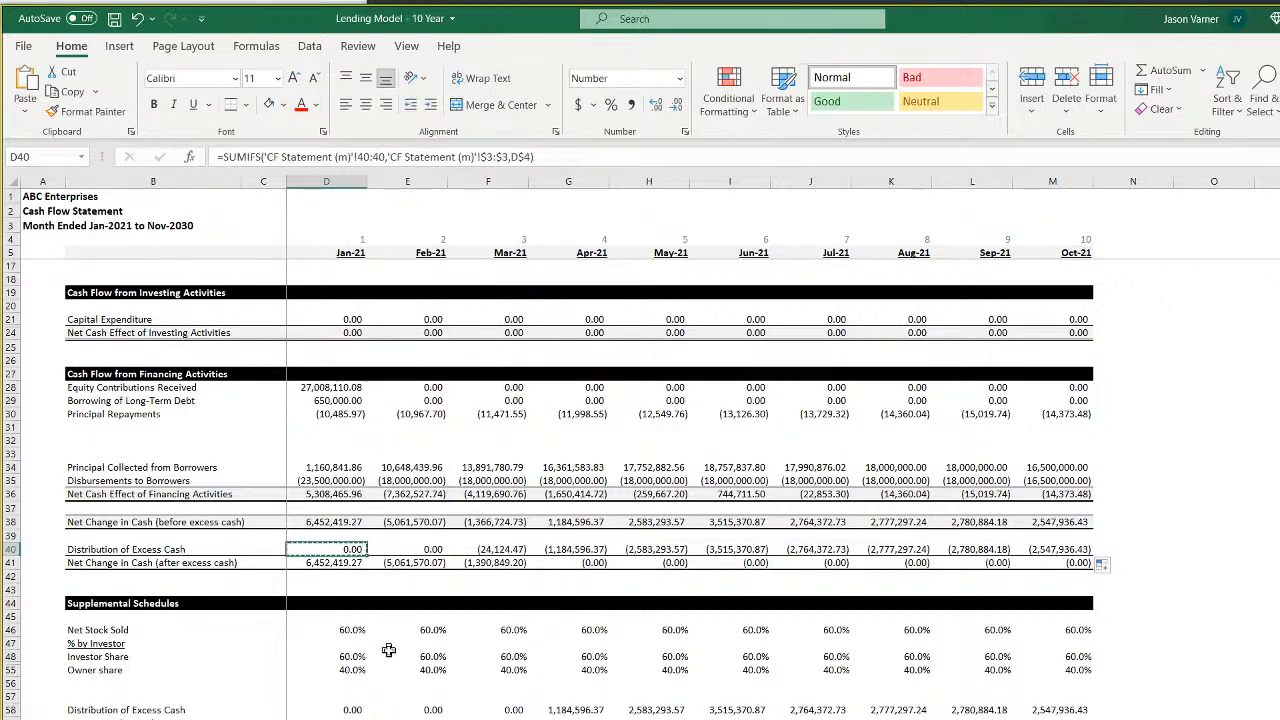
right_click(358, 709)
click(400, 327)
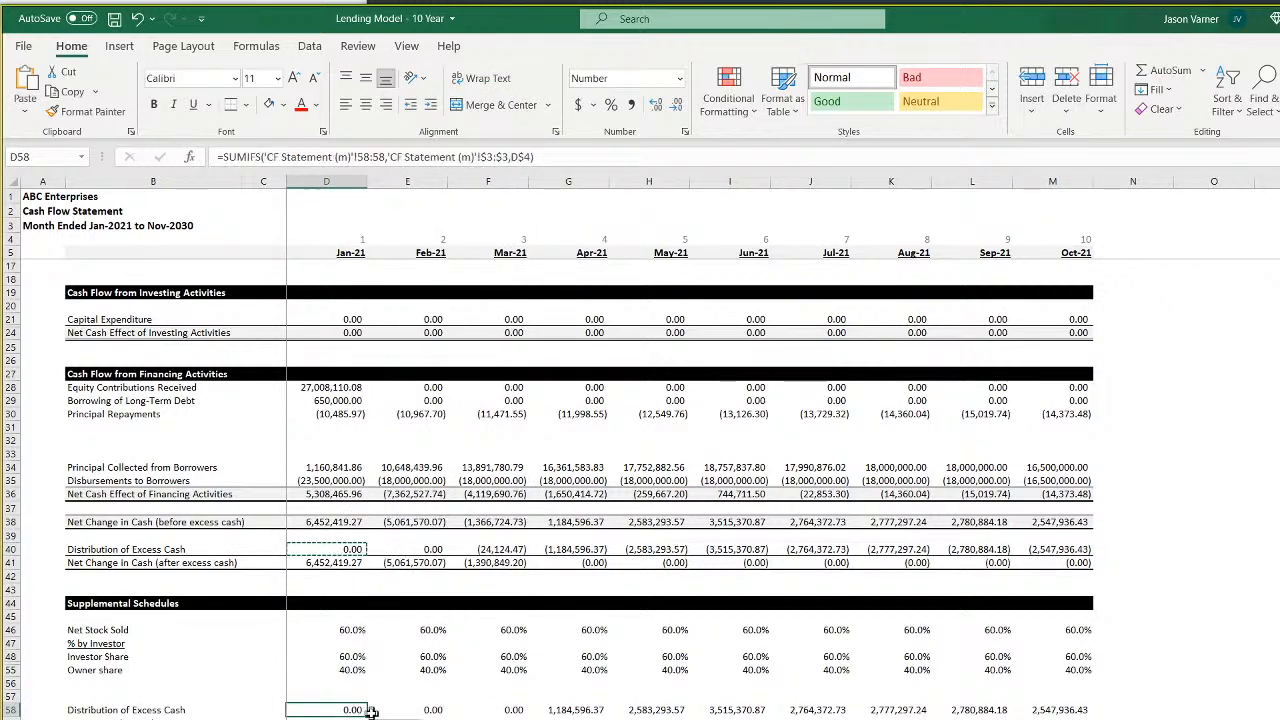
drag(370, 711, 1094, 712)
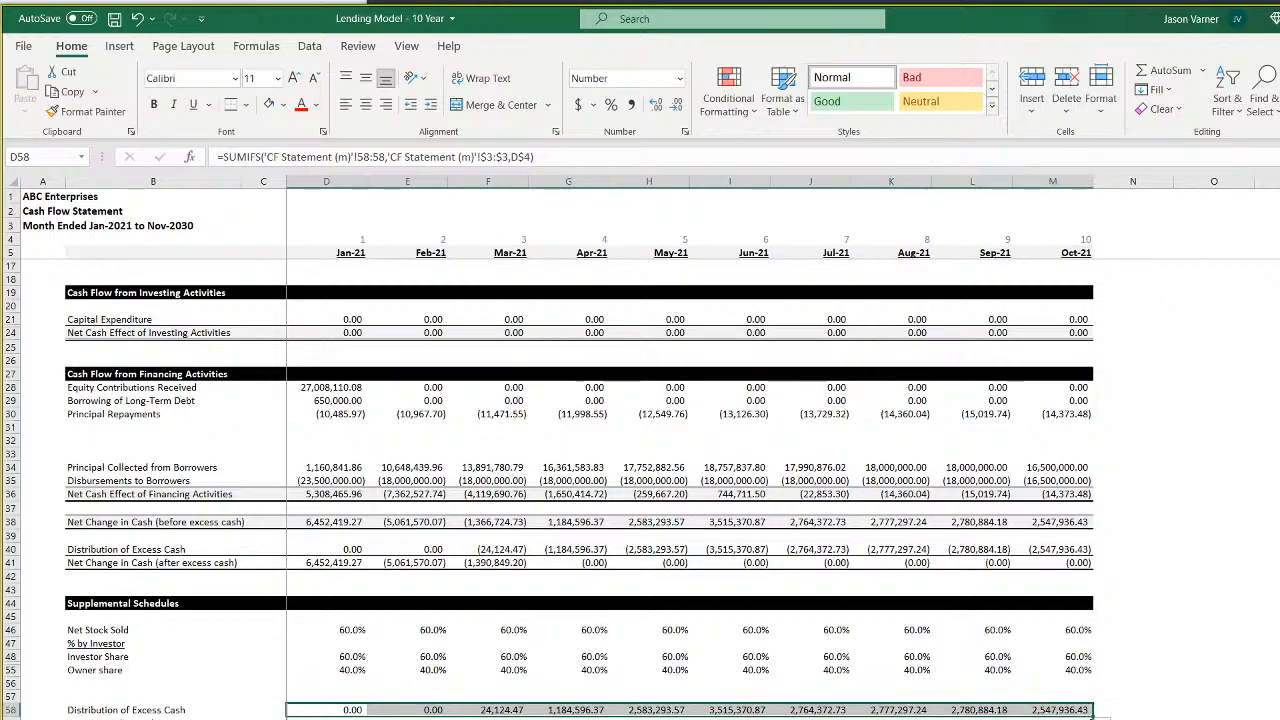
Copy the D58 formula to D61, fill it through M64, and check the formula in M64
click(355, 710)
right_click(355, 710)
click(390, 268)
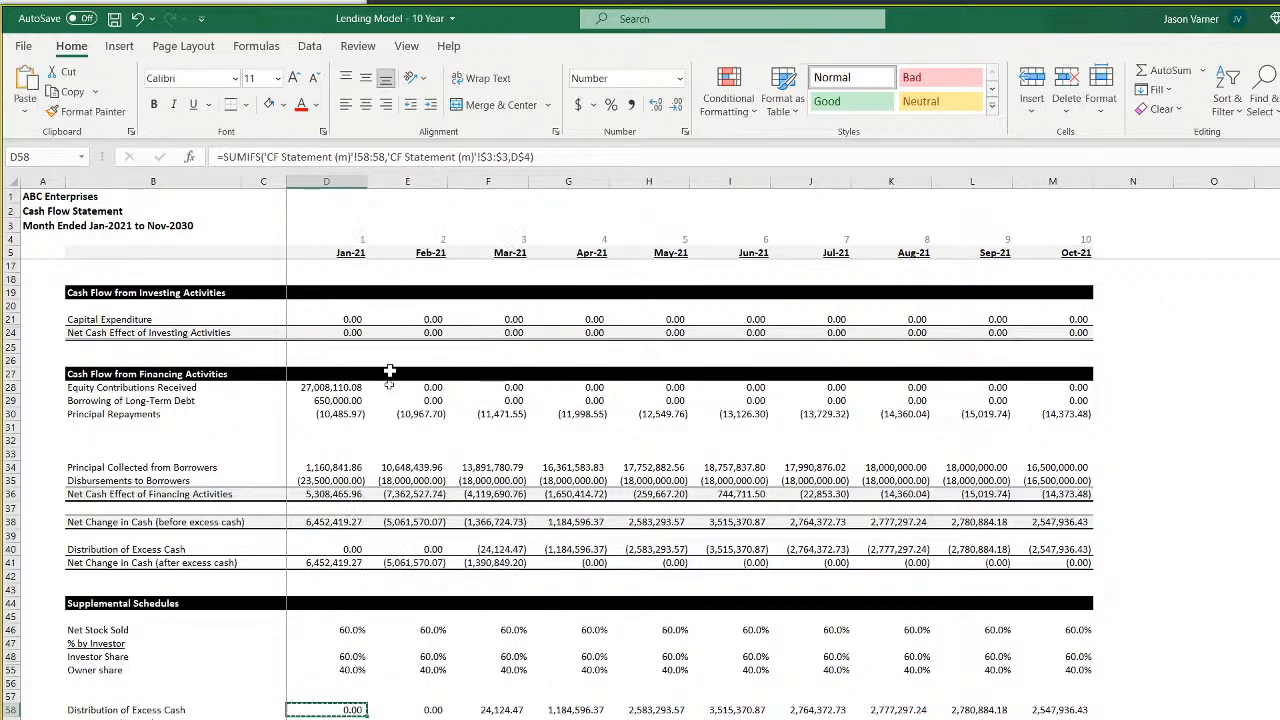
right_click(357, 719)
click(396, 366)
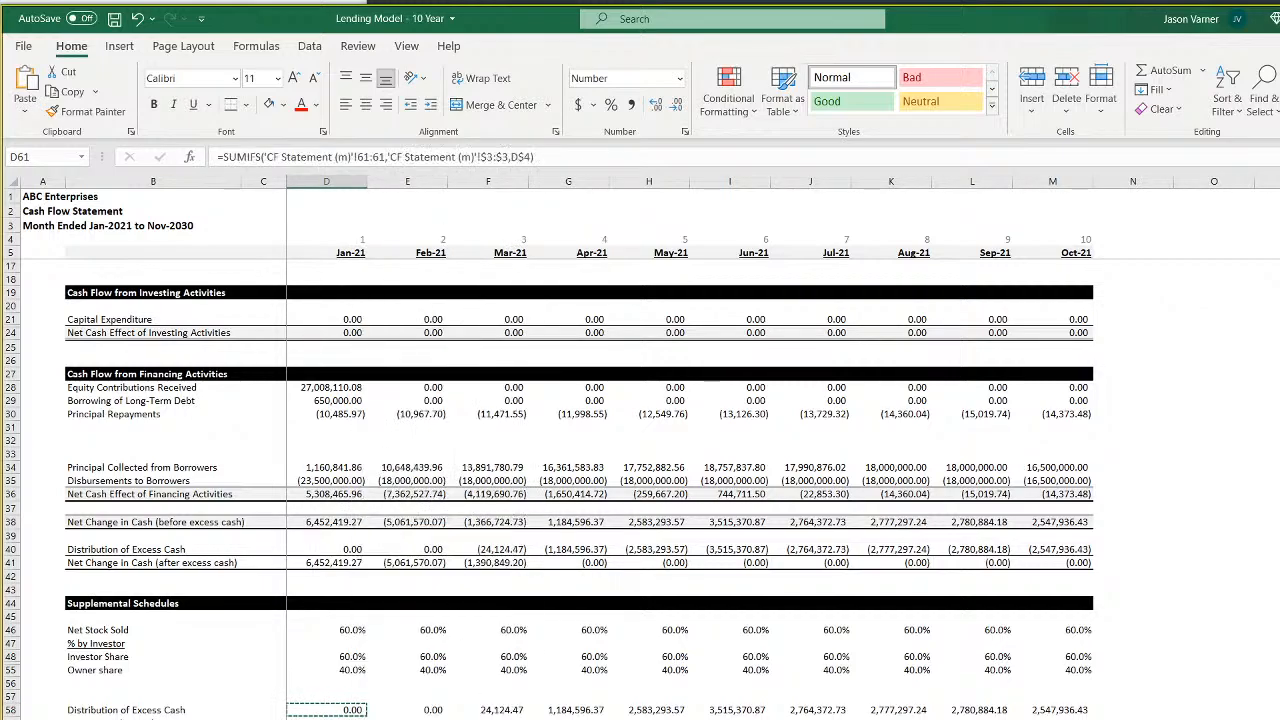
key(Escape)
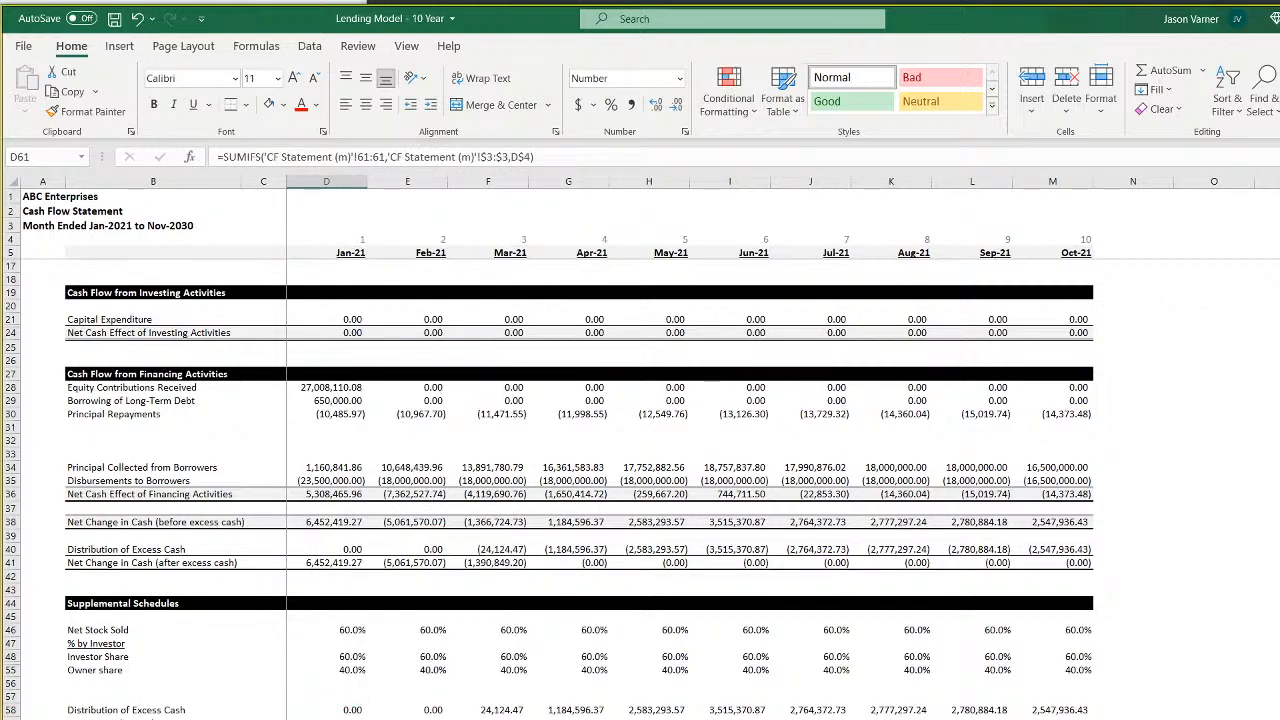
drag(367, 719, 1075, 719)
click(1214, 719)
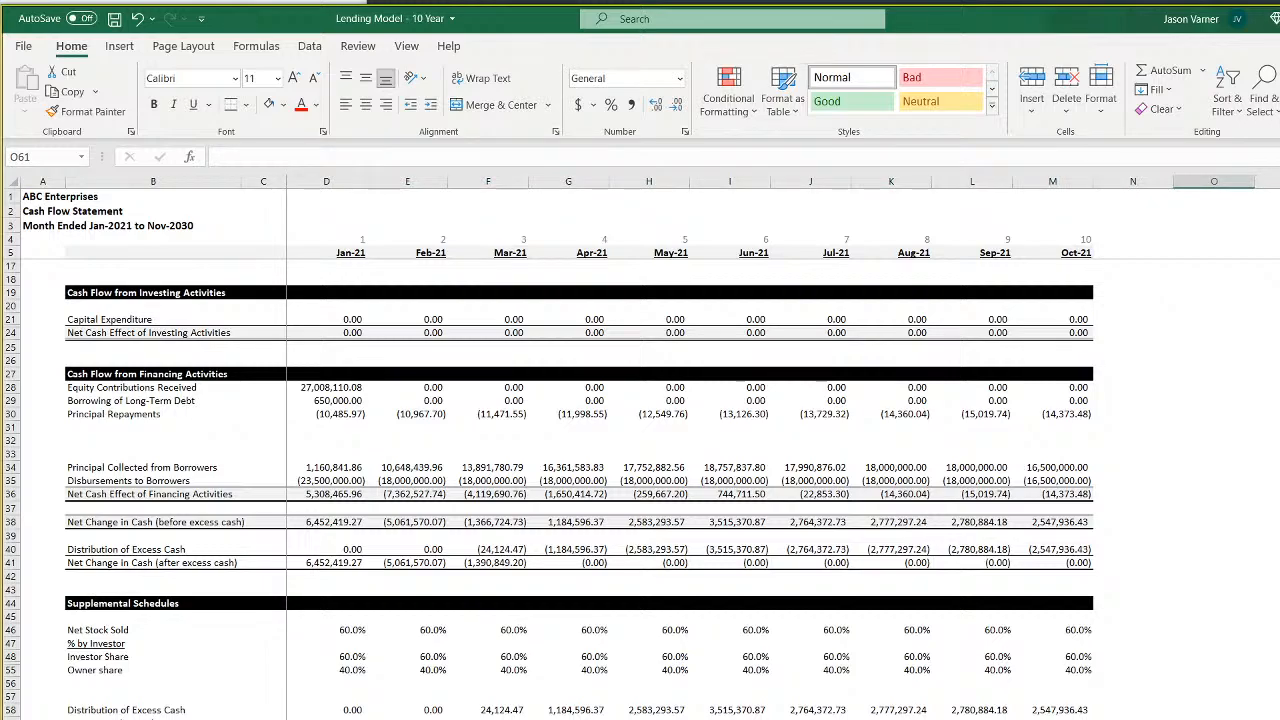
click(1053, 719)
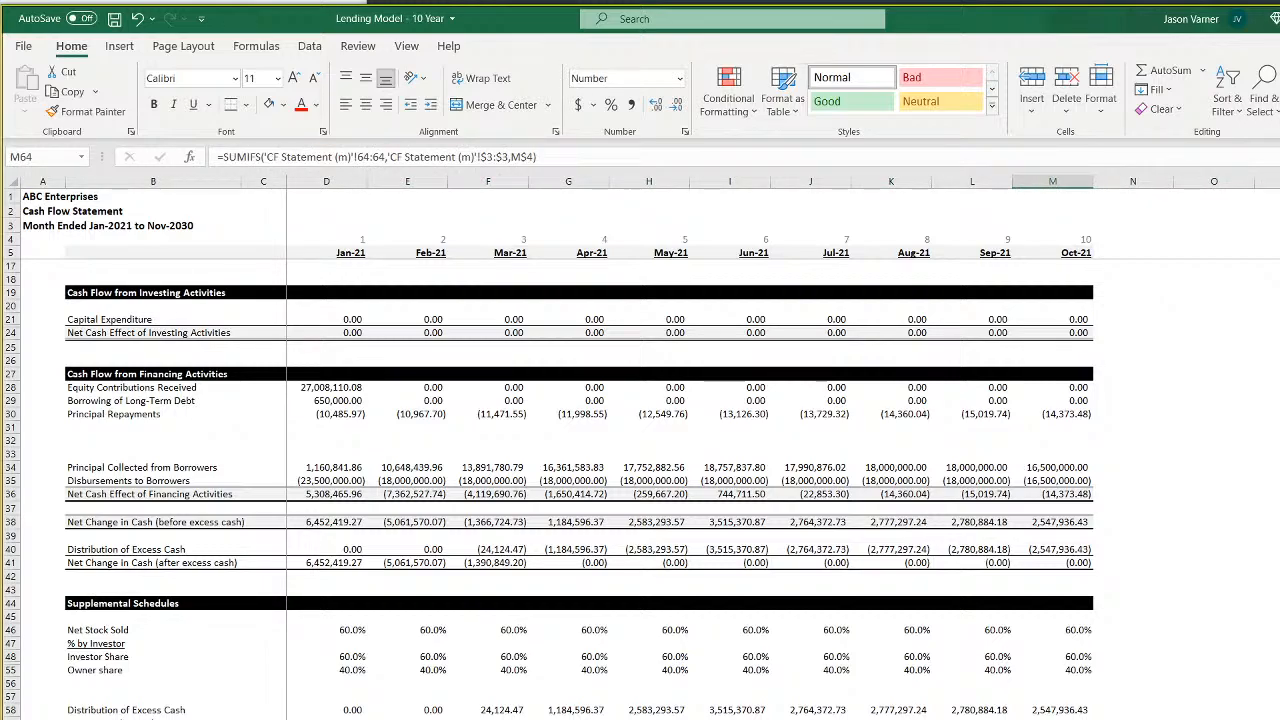
Save the Lending Model - 10 Year workbook
key(alt+equal)
key(Escape)
click(114, 20)
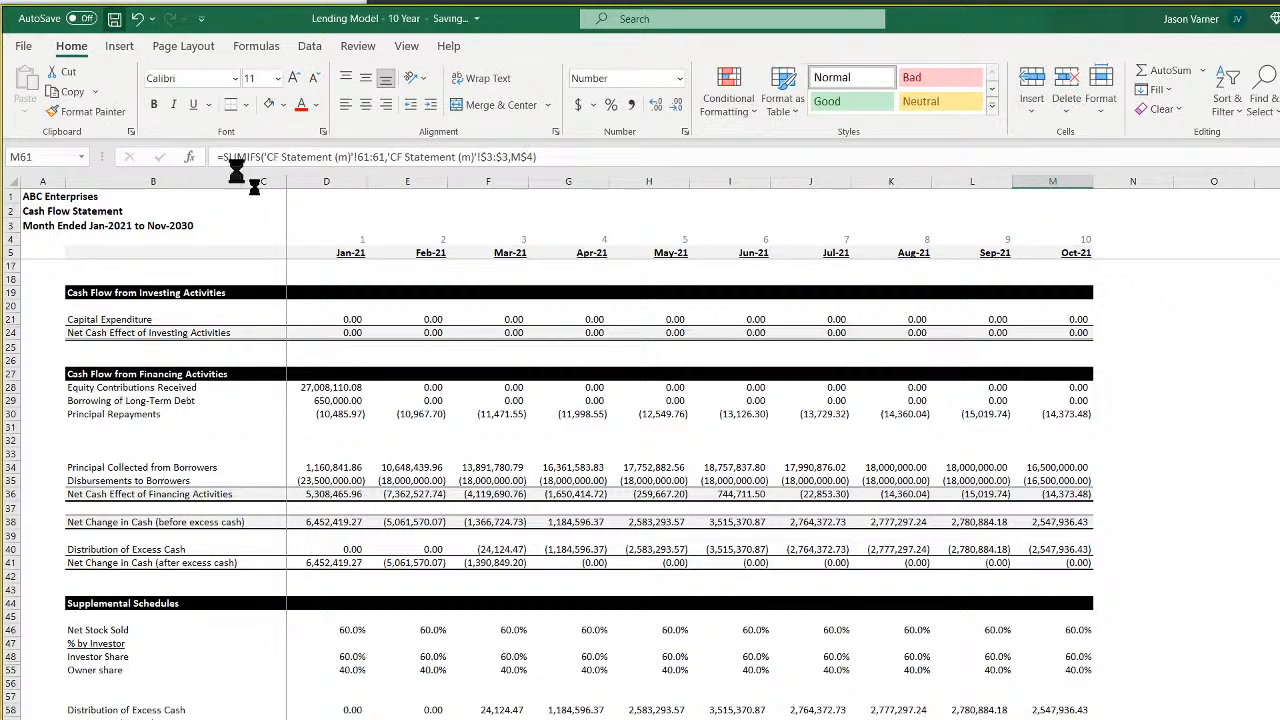
Replace the cash flow statement's A3 subtitle with a link to A3 on the IS (A) sheet and save the workbook
click(38, 226)
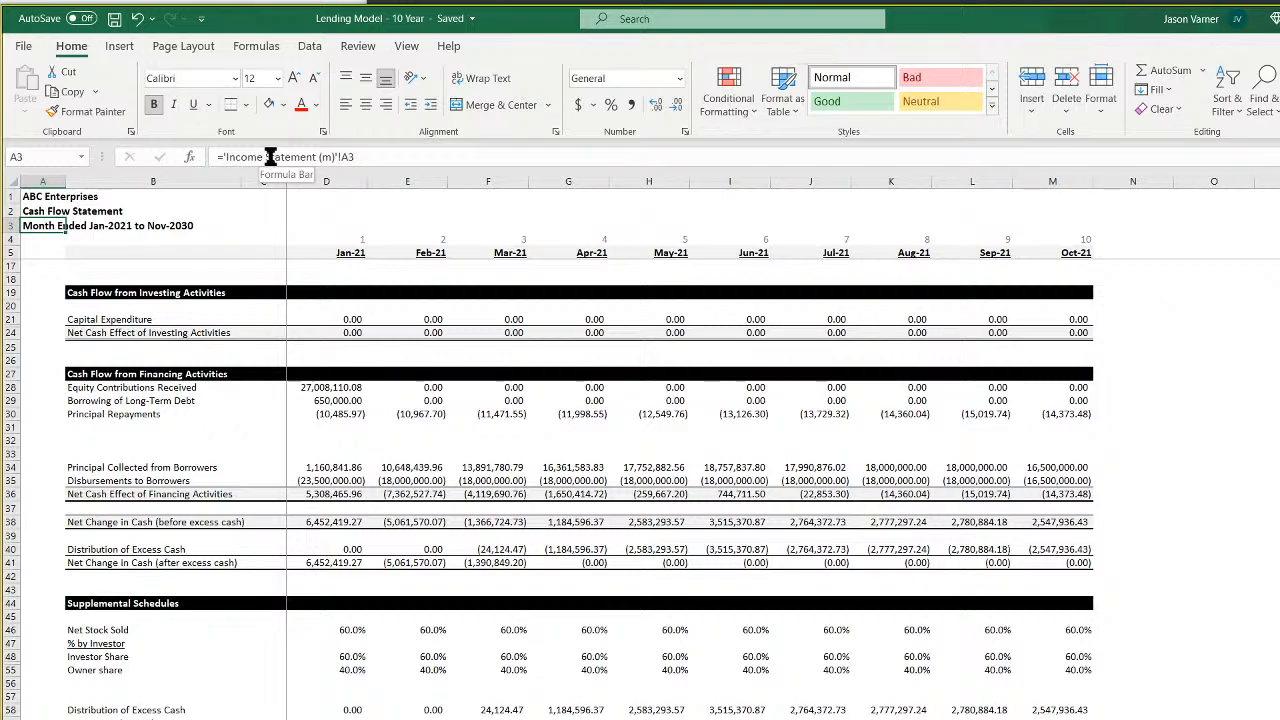
click(270, 157)
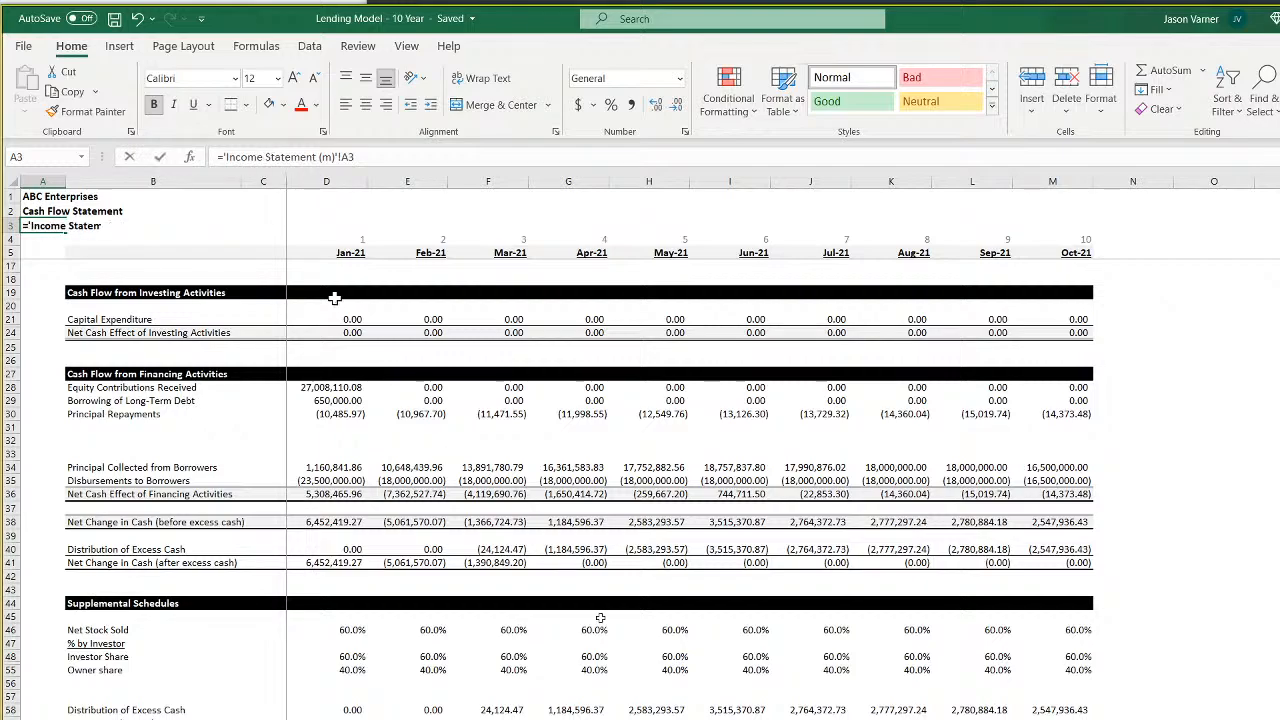
key(ctrl+a)
text(=)
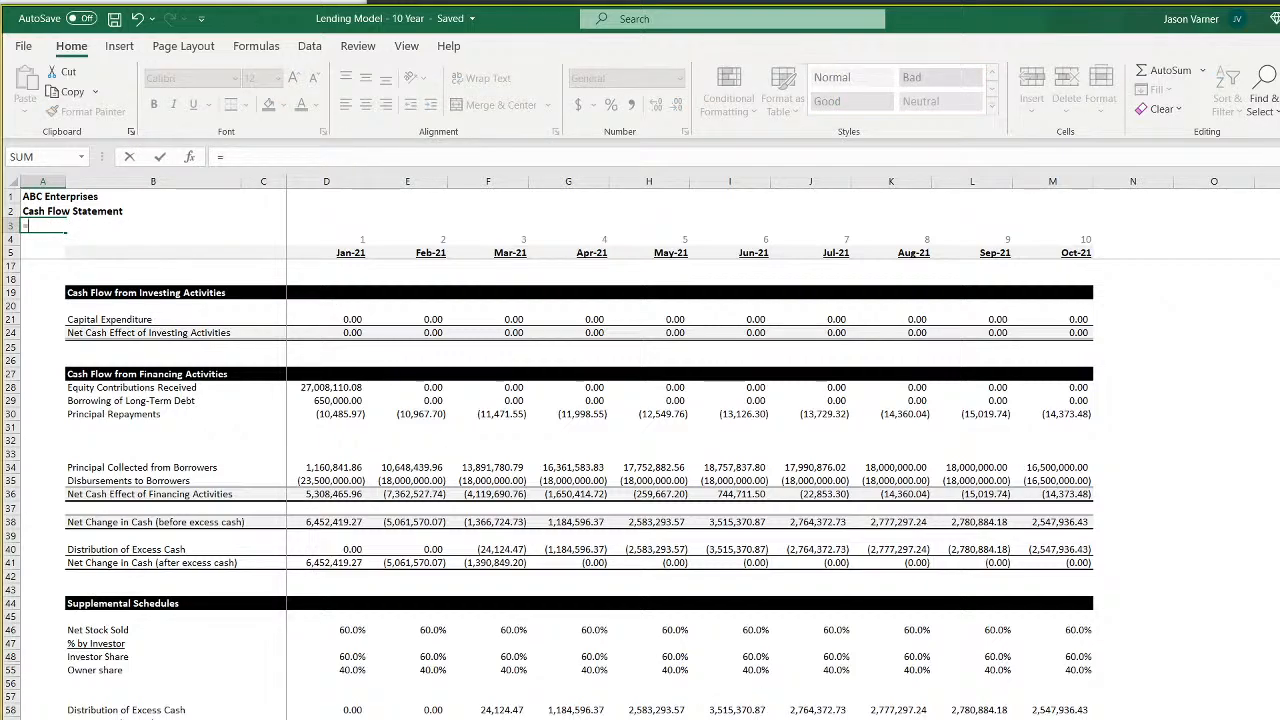
key(ctrl+Page_Up)
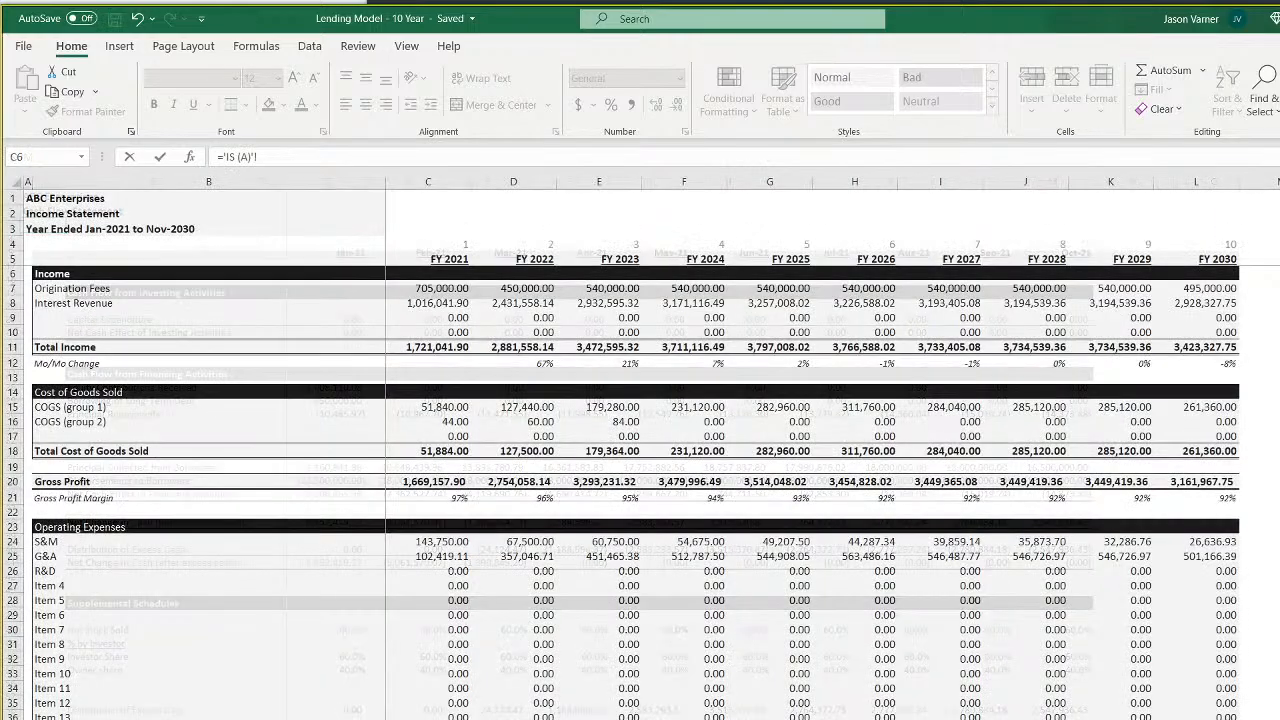
click(40, 226)
key(Return)
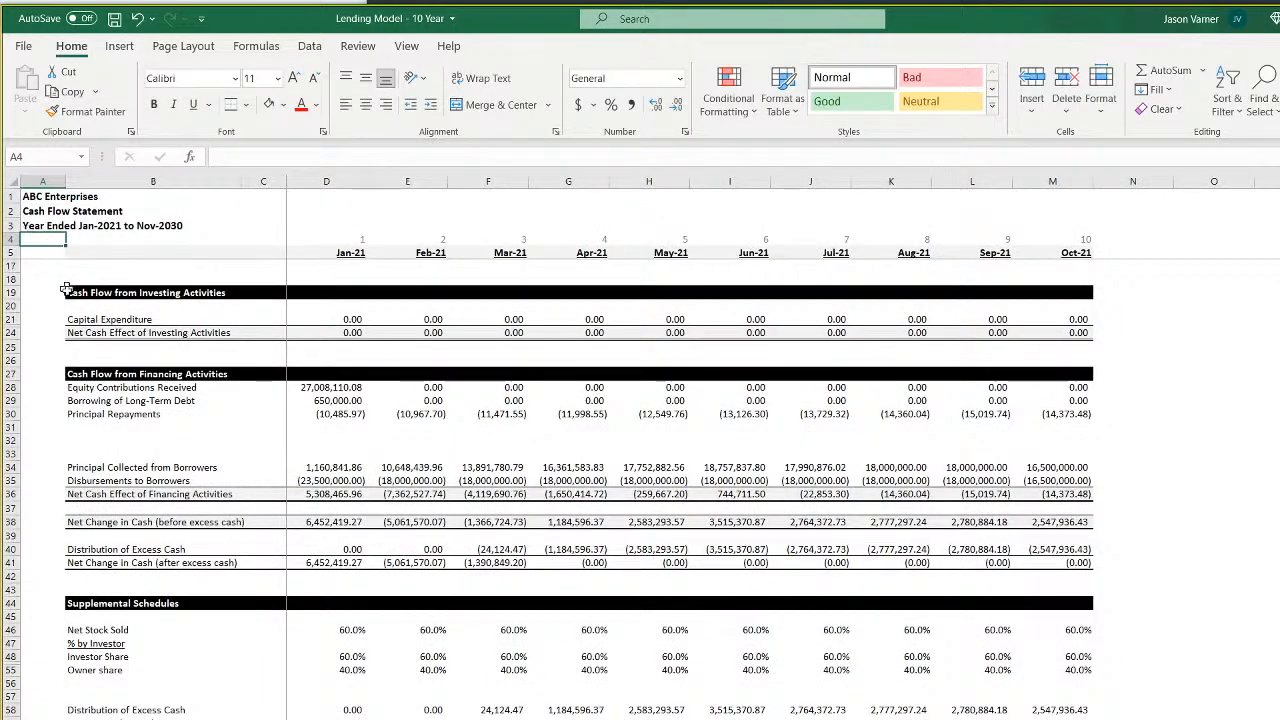
click(114, 20)
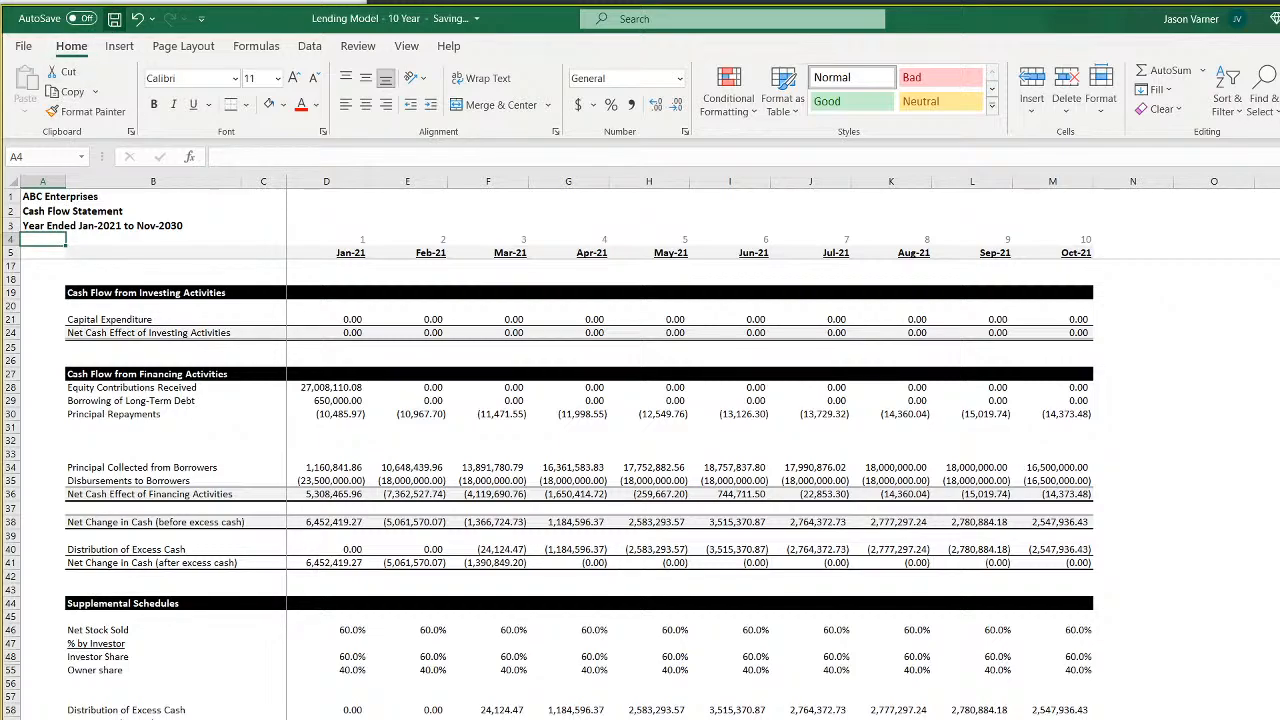
On the Contribution & Distribution Summary sheet, copy the Investor DCF and NPV rows A21:L22 and paste them at B35
key(ctrl+Page_Down)
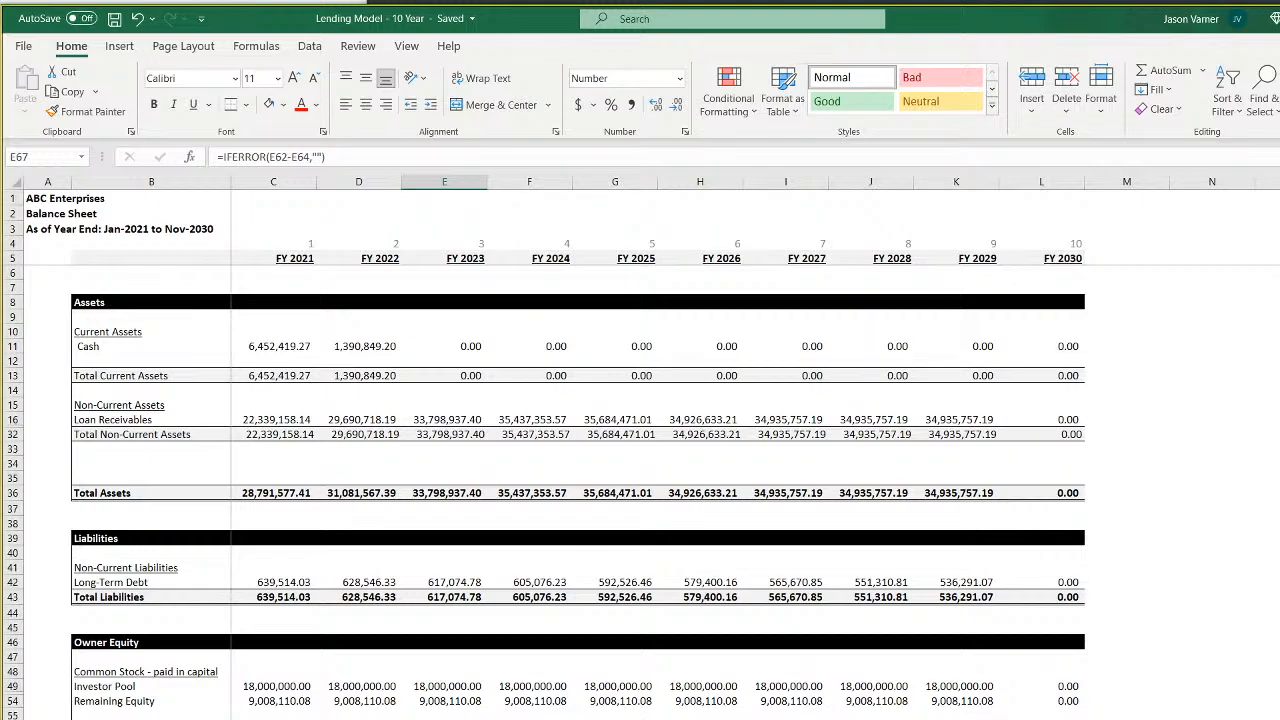
key(ctrl+Page_Down)
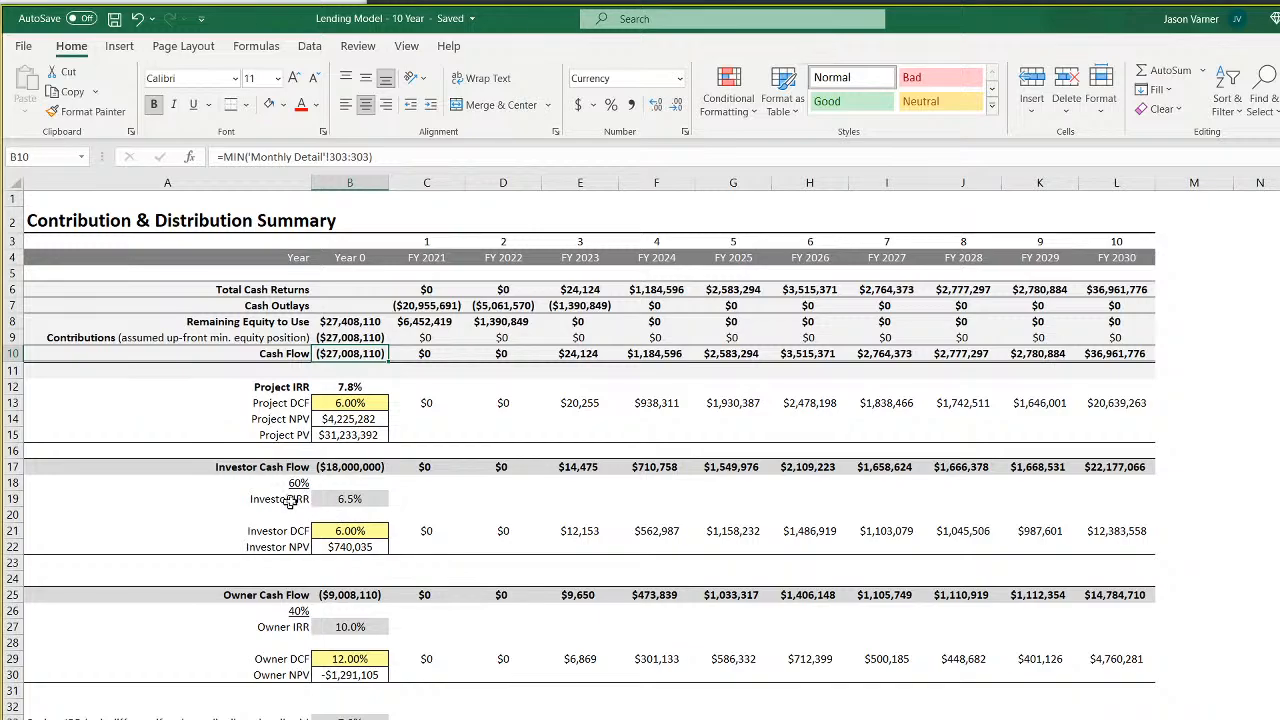
drag(262, 527, 1120, 545)
right_click(1120, 545)
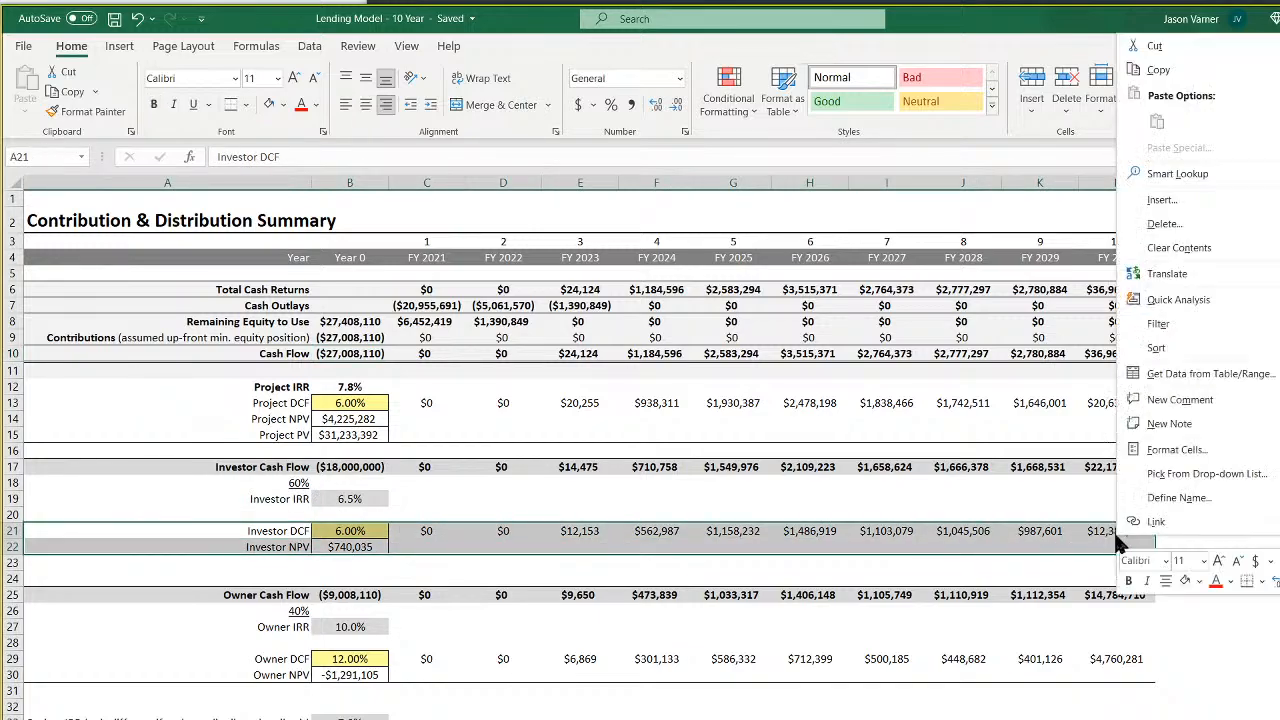
click(1165, 68)
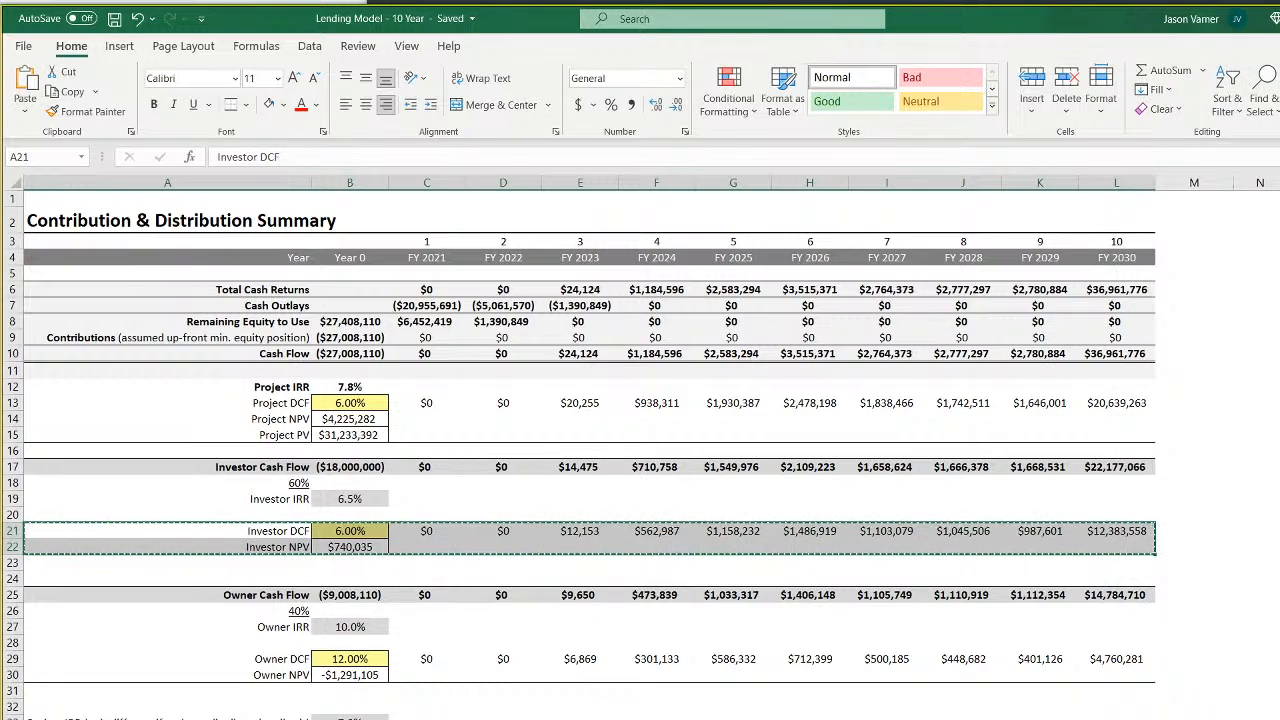
right_click(349, 719)
click(392, 372)
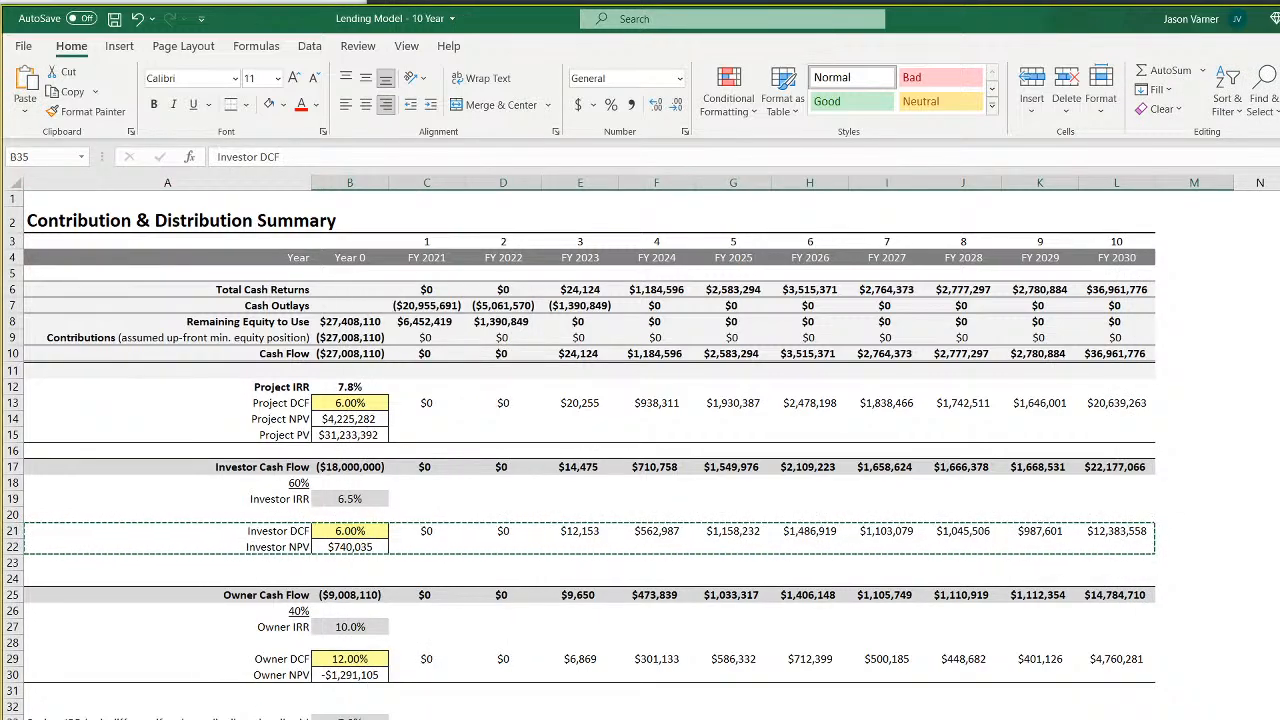
Check the Distribute Excess Cash? choice in D28 of the Control sheet and return to the Contribution & Distribution Summary
click(270, 719)
click(410, 640)
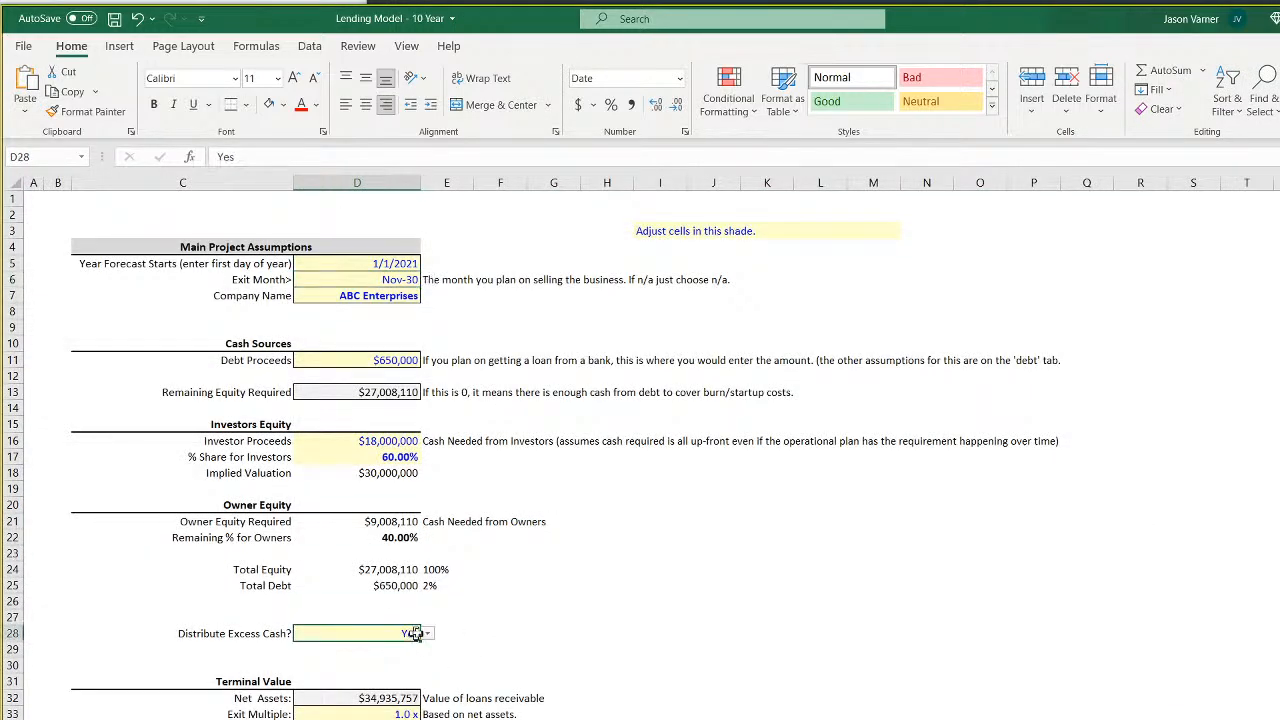
click(427, 633)
click(400, 662)
key(ctrl+Page_Down)
key(ctrl+Page_Down)
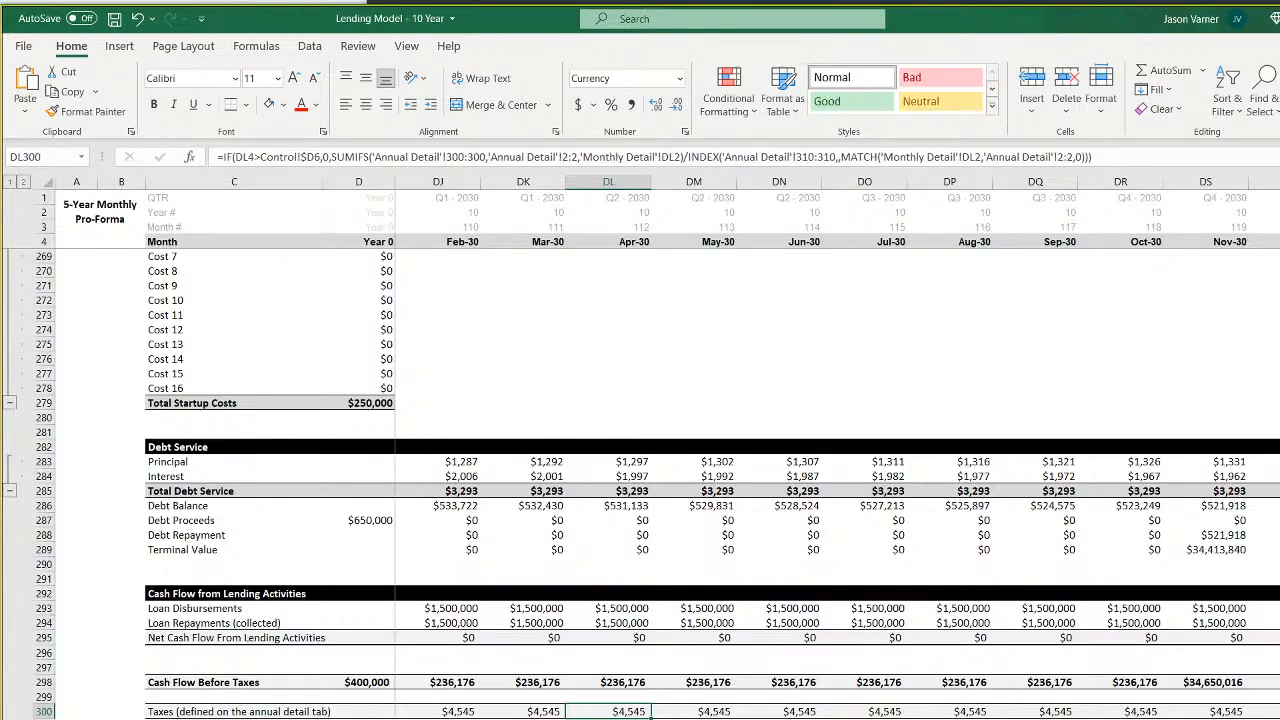
key(ctrl+Page_Down)
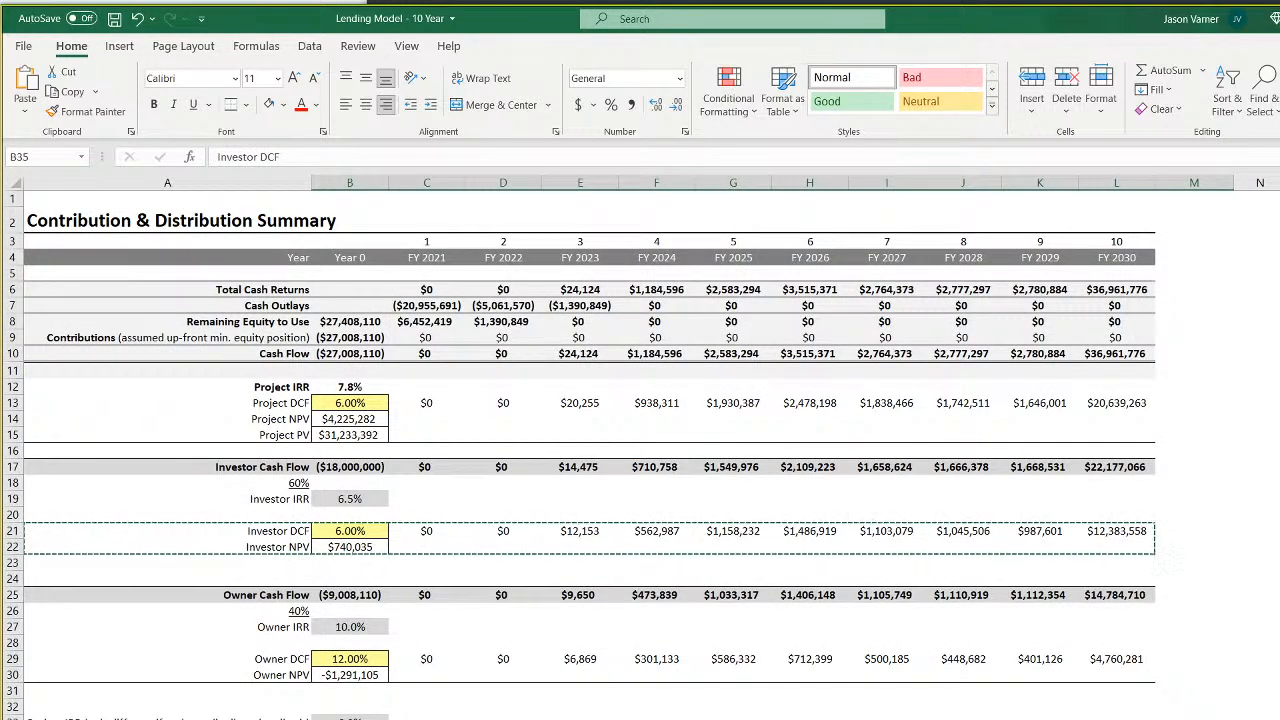
Paste the copied DCF and NPV rows at A35 and edit the discount formula in C35 to =C34/(1+$B38)^C3
key(Left)
key(Return)
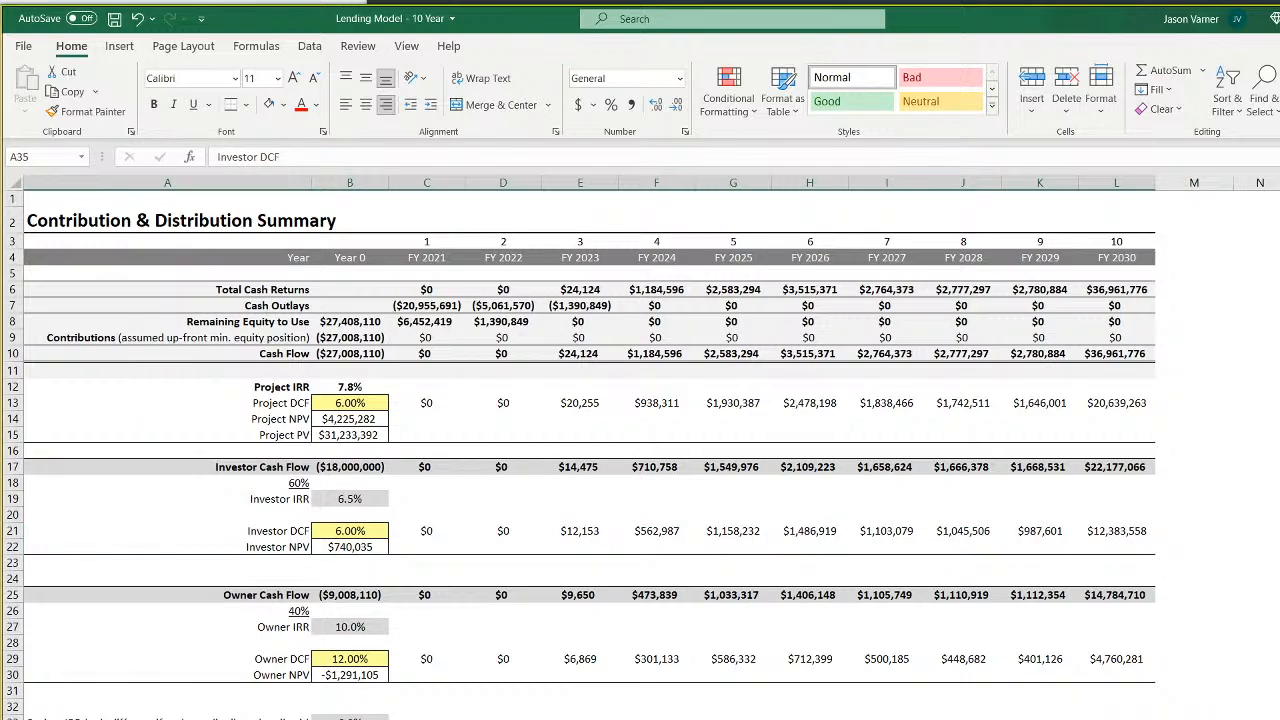
key(Right)
key(Right)
key(F2)
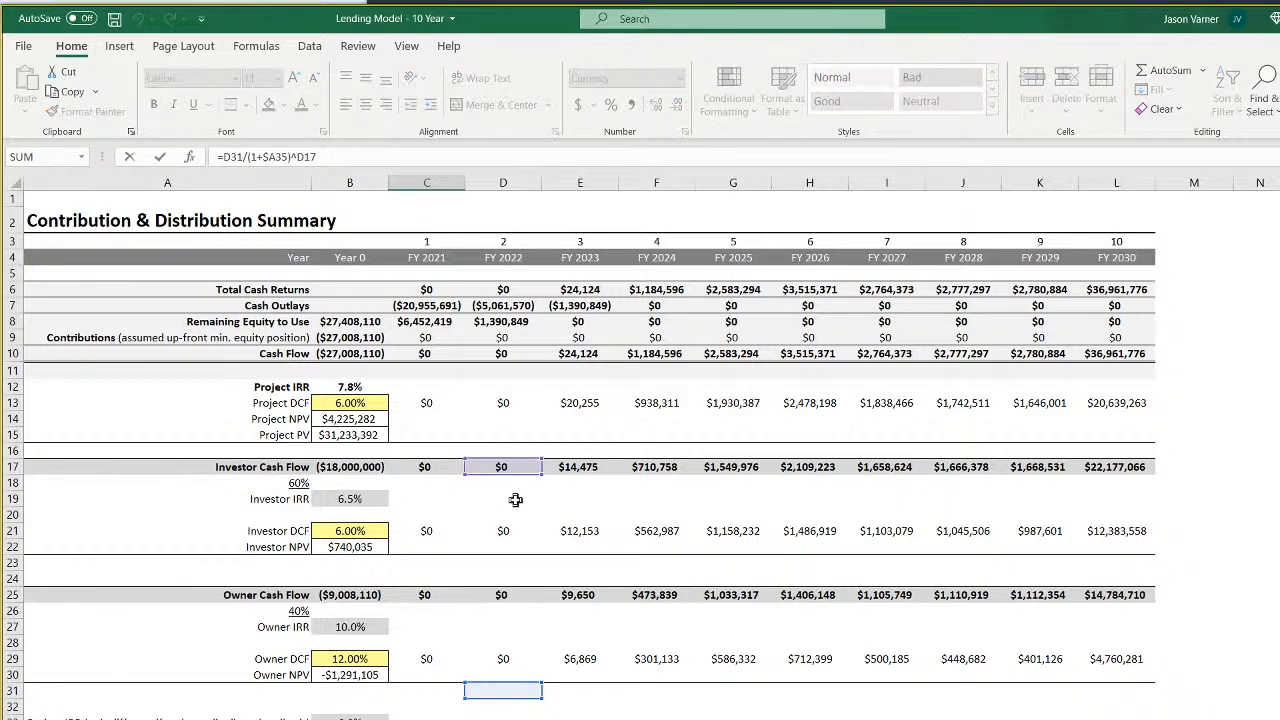
drag(513, 474, 434, 246)
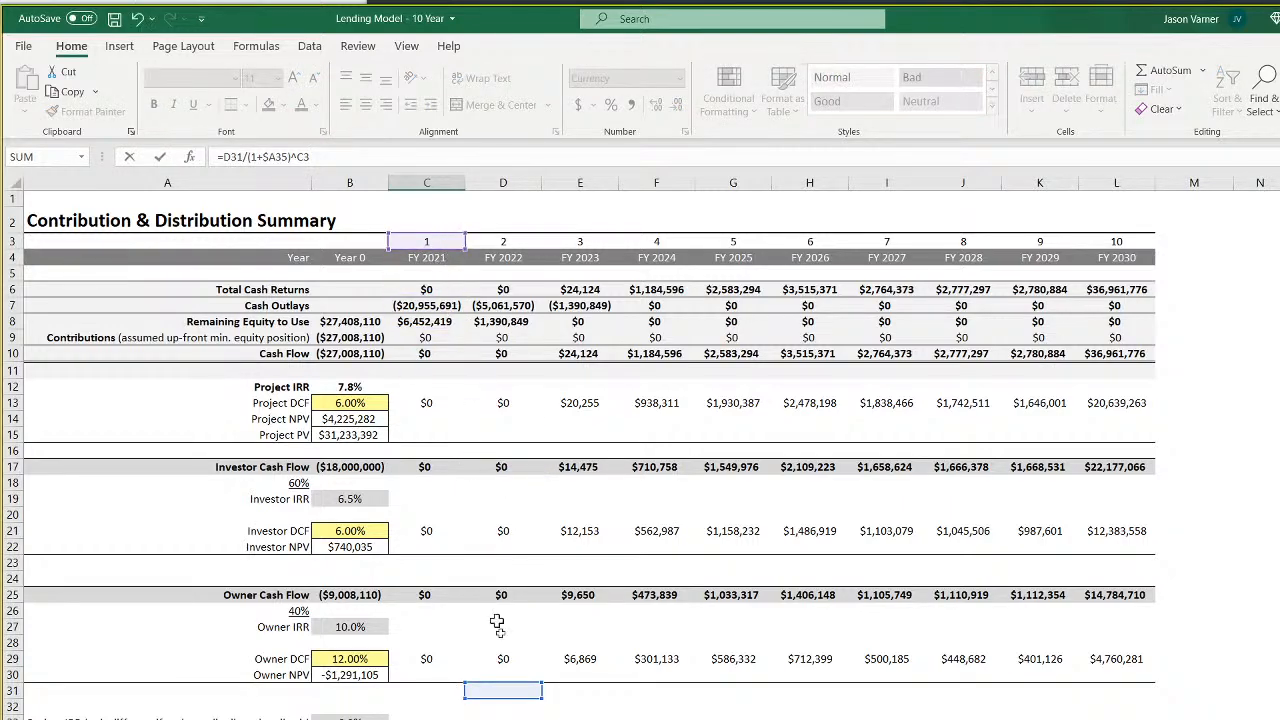
drag(503, 701, 434, 719)
double_click(427, 719)
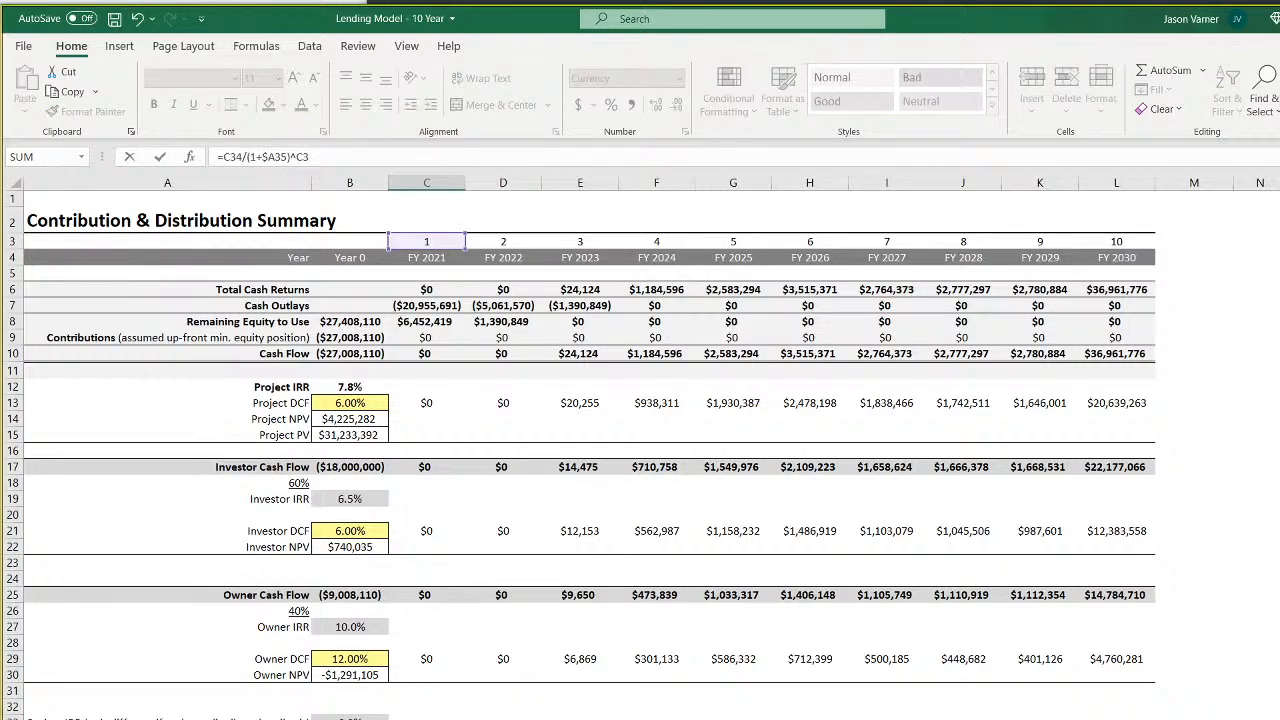
drag(302, 719, 346, 719)
key(Return)
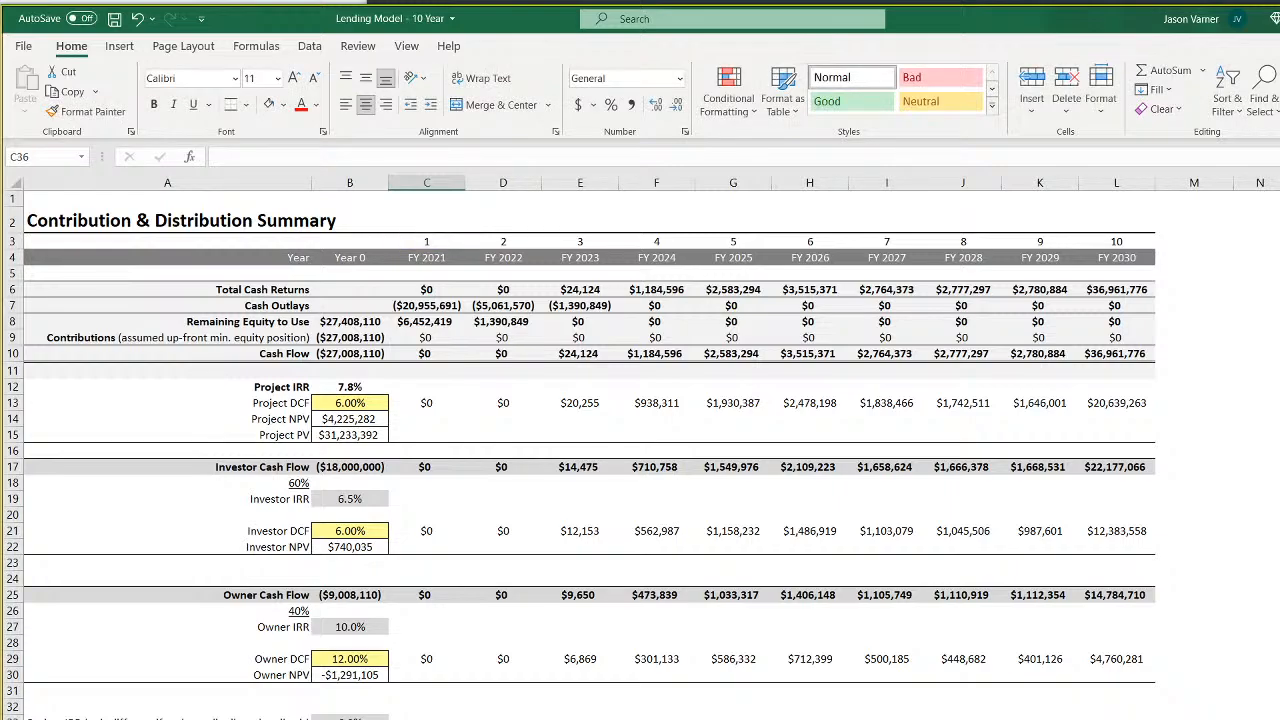
Correct the C35 formula to =C34/(1+$B35)^C3, fill it across through L35, and check the formula in L34
key(Up)
key(F2)
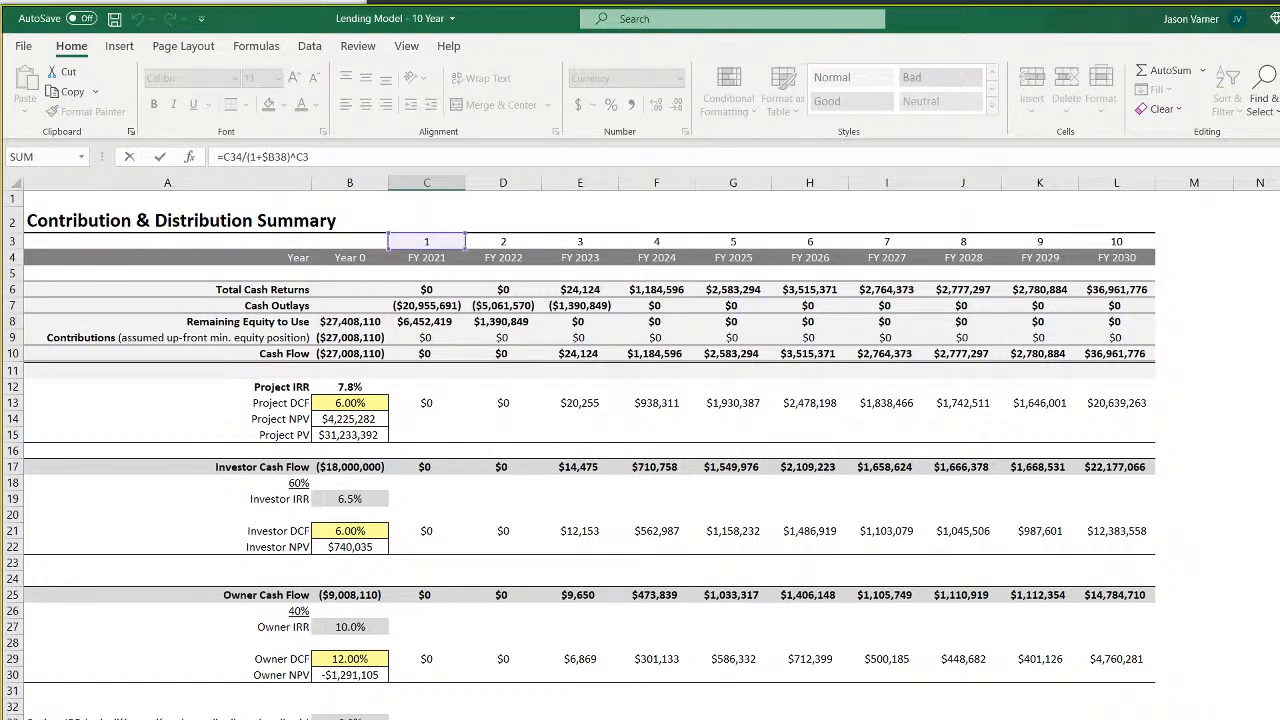
key(Return)
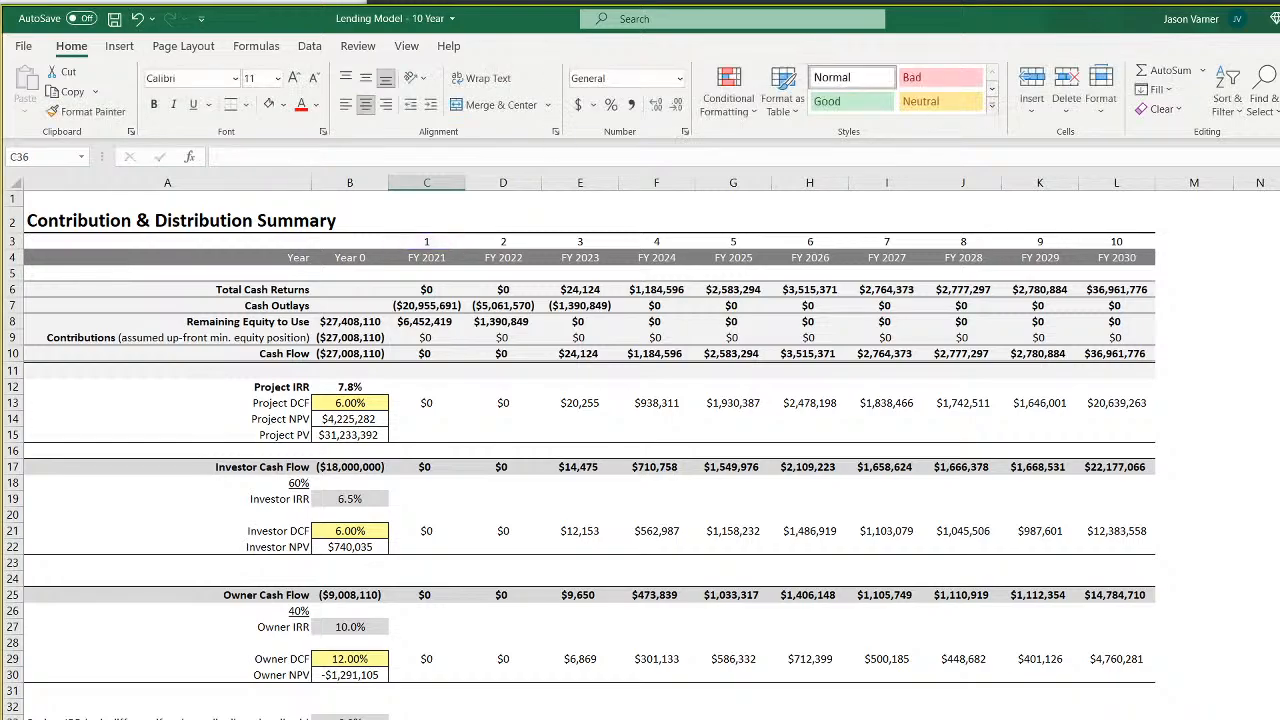
key(Up)
key(ctrl+shift+Right)
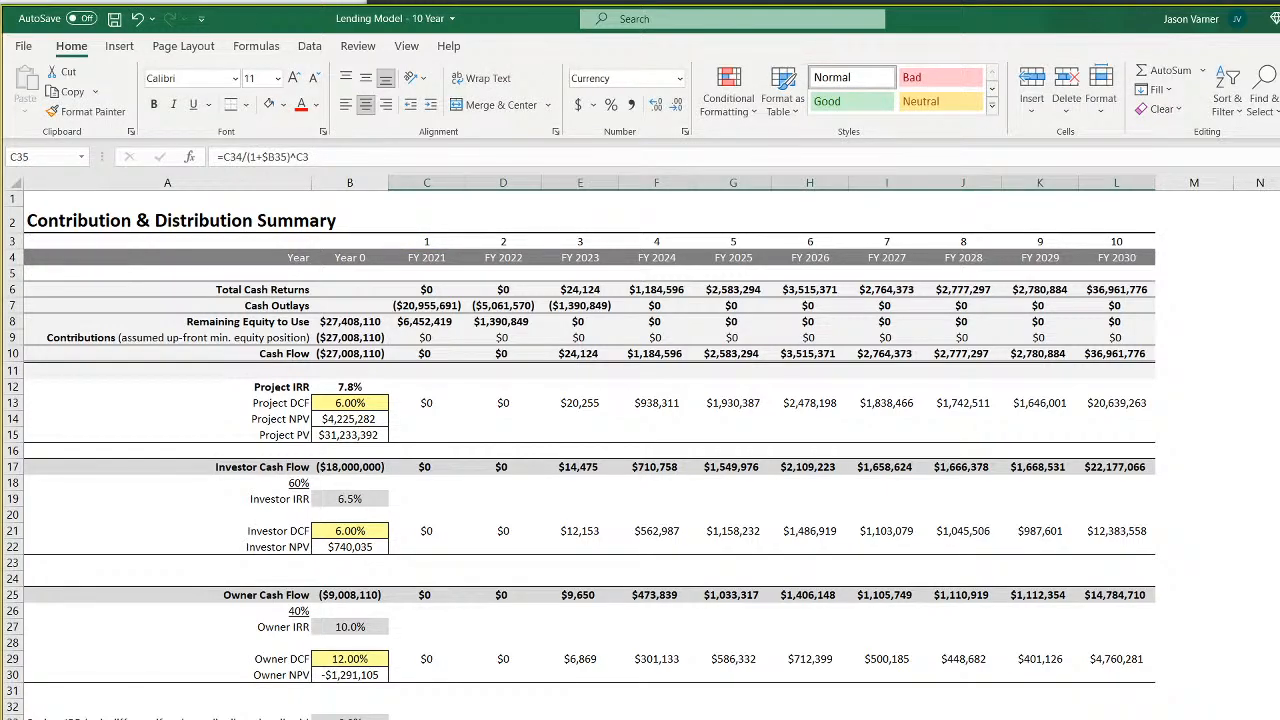
key(Left)
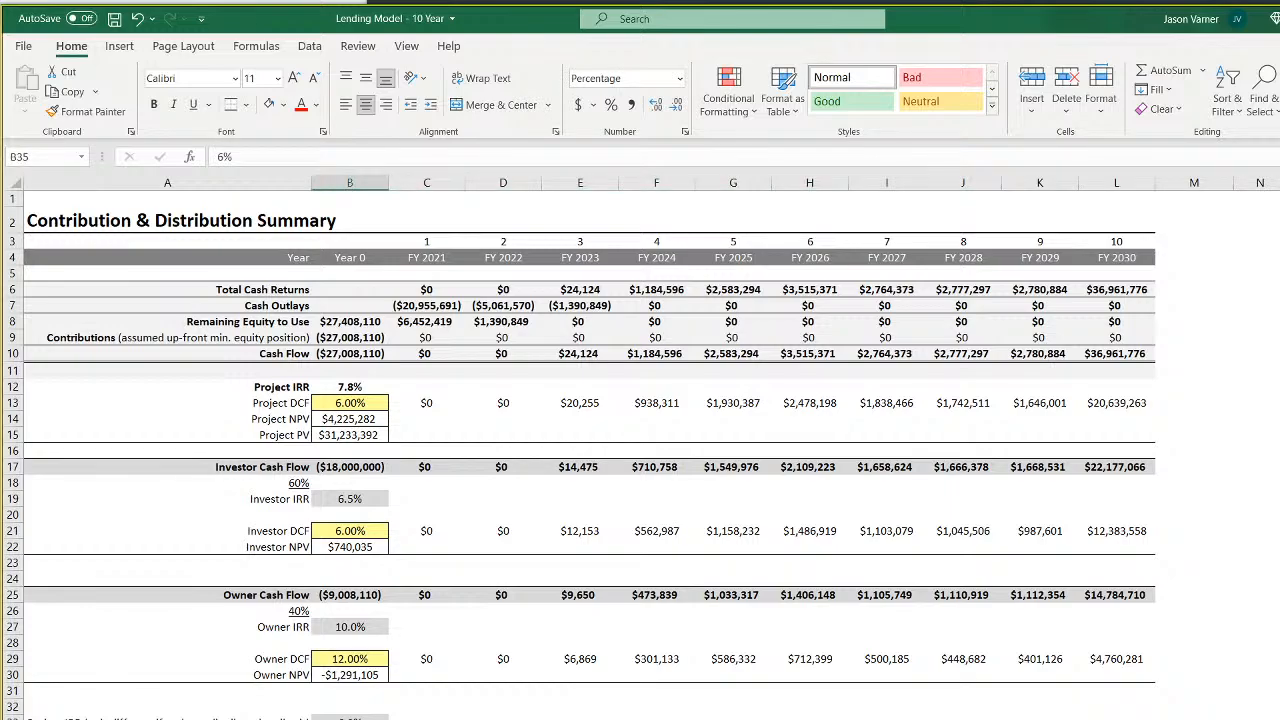
key(ctrl+Right)
key(Up)
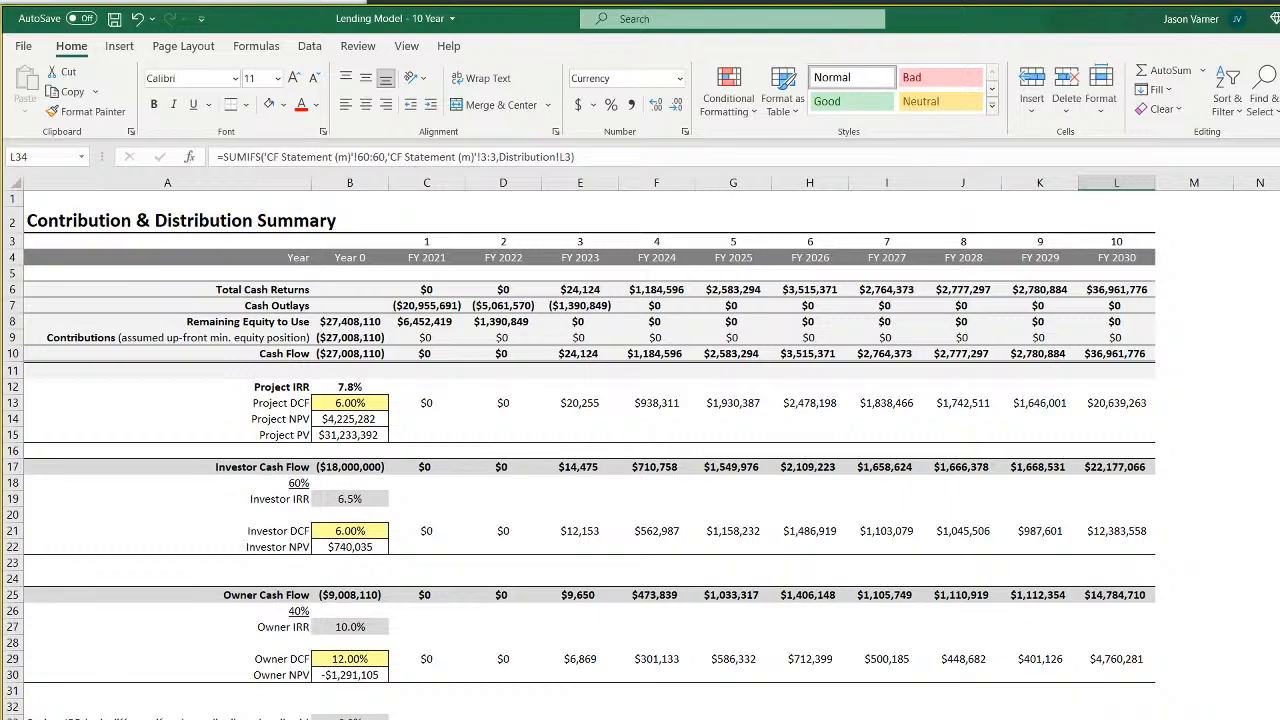
Change the NPV formula in B36 to =SUM(C35:L35)+B34
key(Down)
key(Down)
key(ctrl+Left)
key(F2)
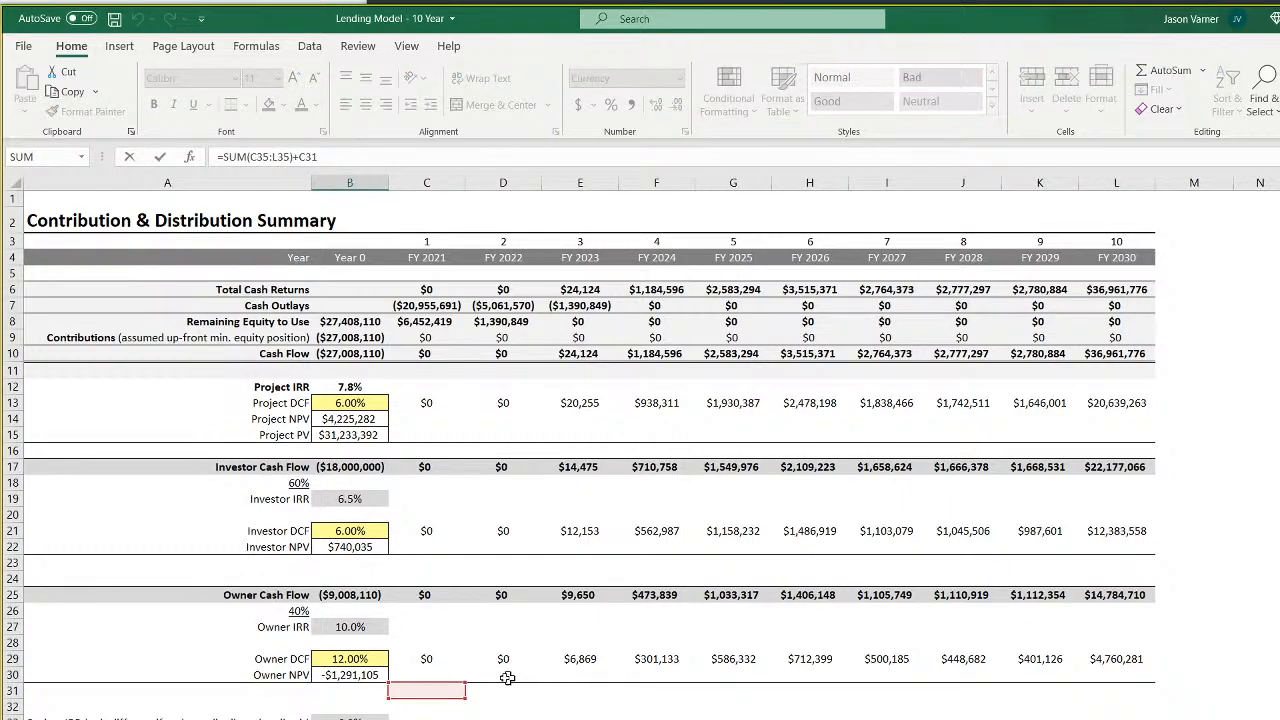
drag(441, 698, 355, 719)
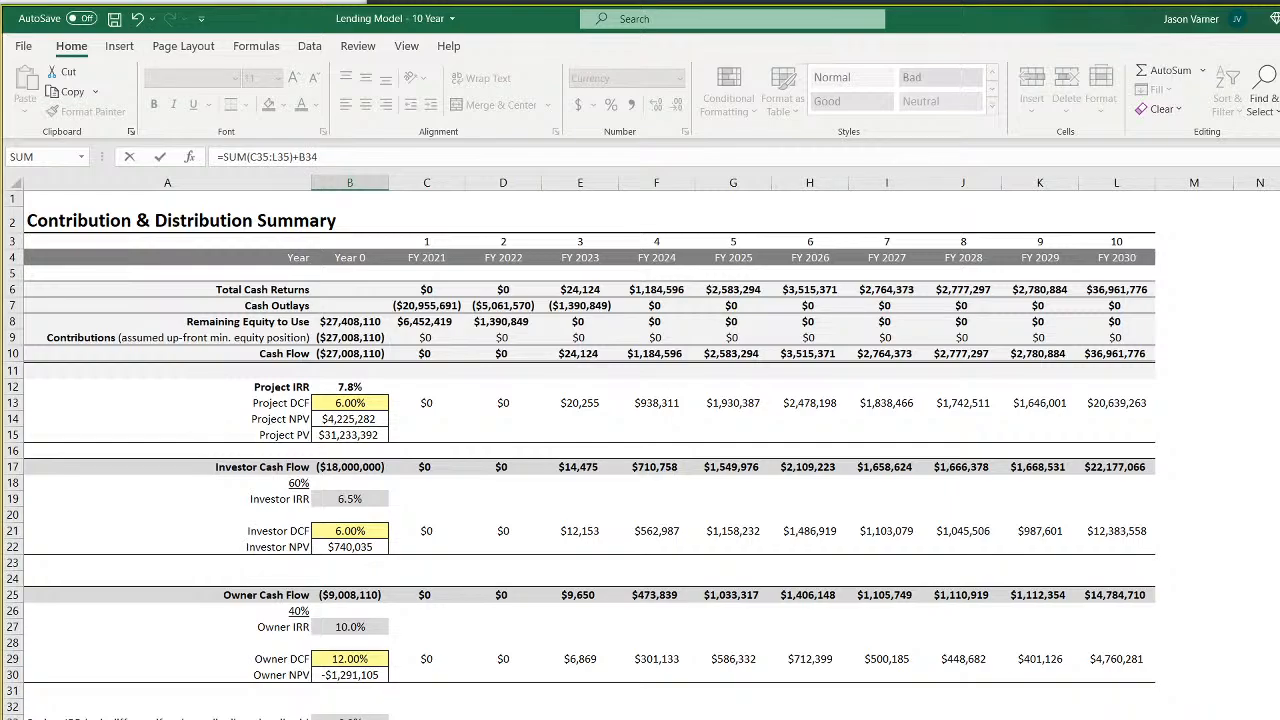
key(Return)
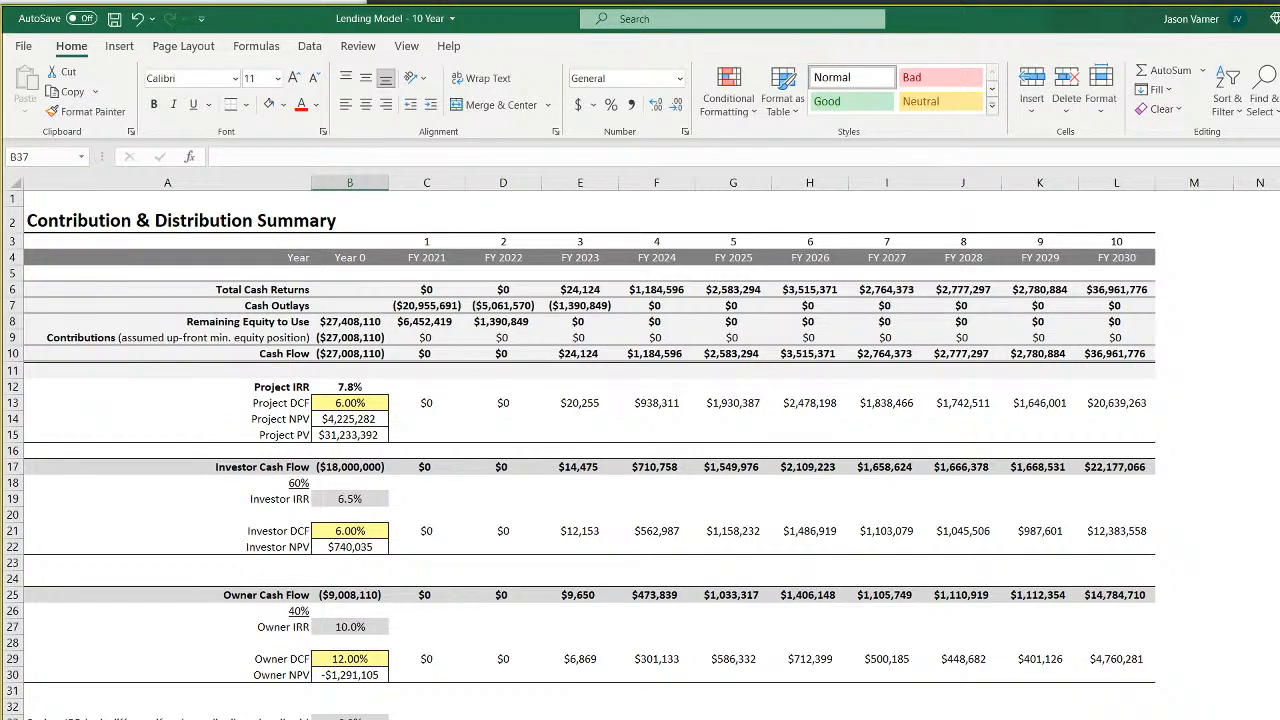
Test the NPV in B36 by pasting the B33 IRR as a value into the discount rate B35, and undo the paste
right_click(362, 716)
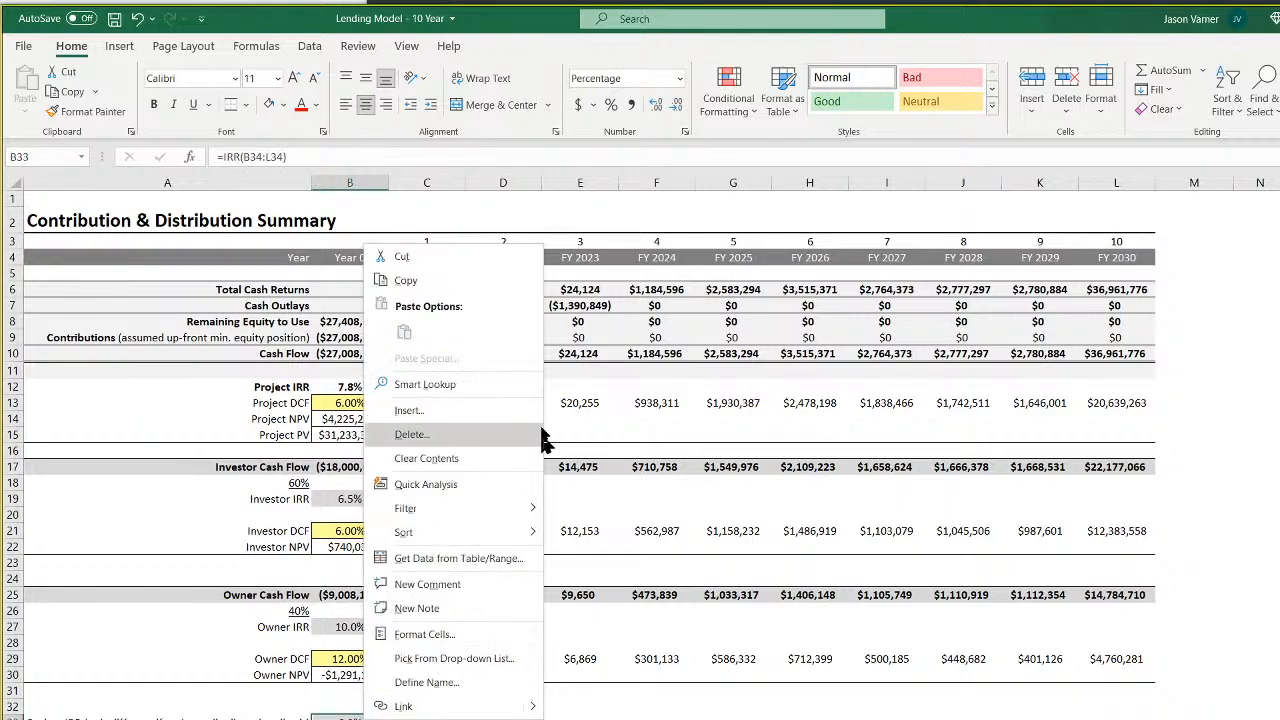
click(446, 281)
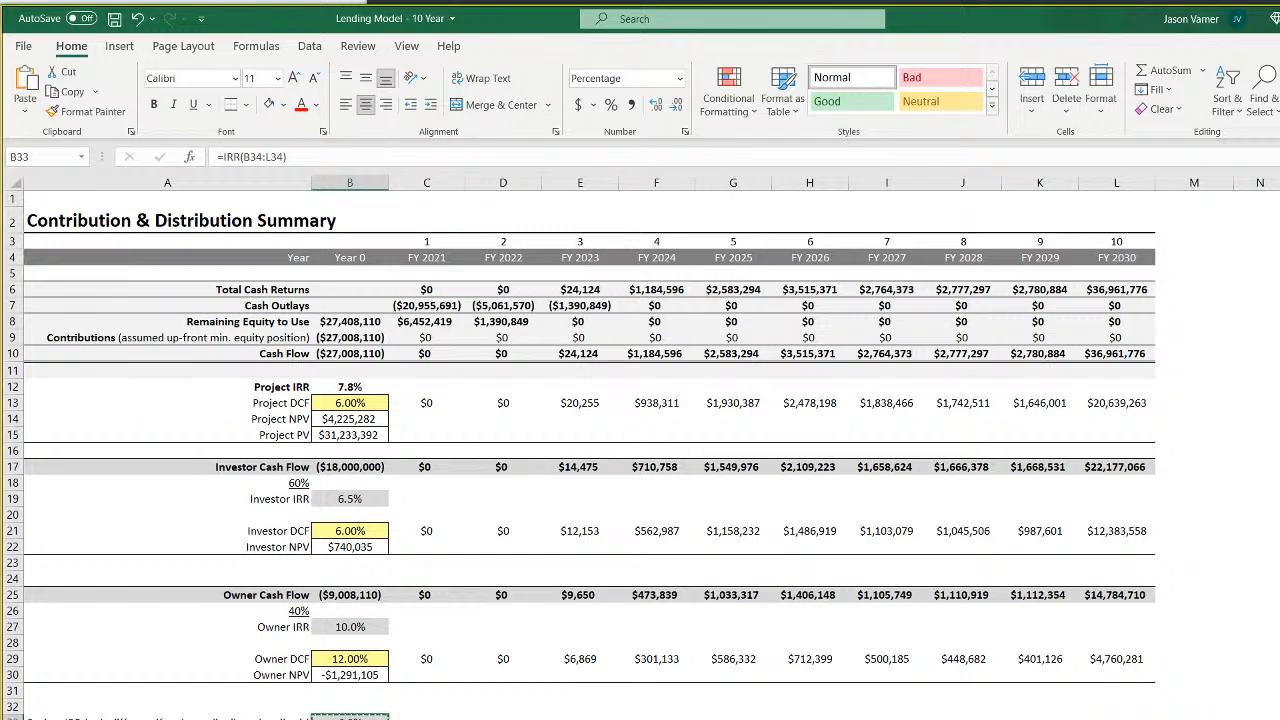
right_click(346, 719)
click(415, 366)
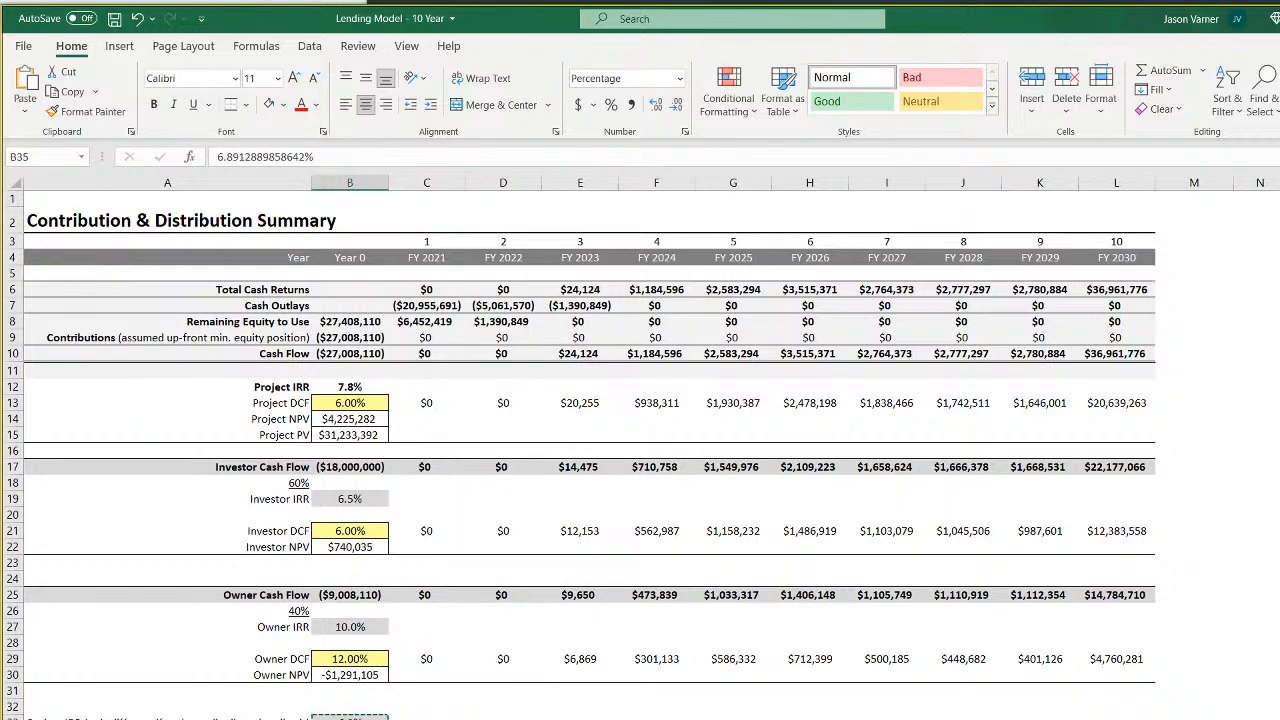
key(Down)
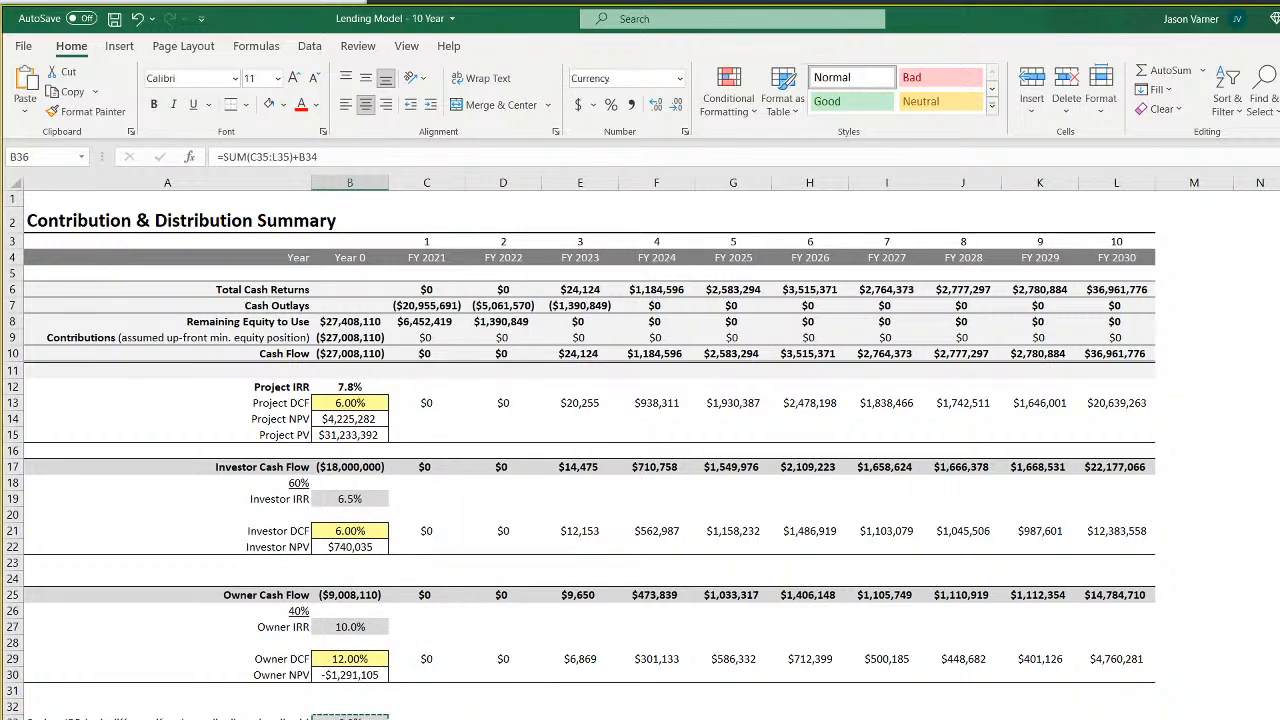
click(137, 19)
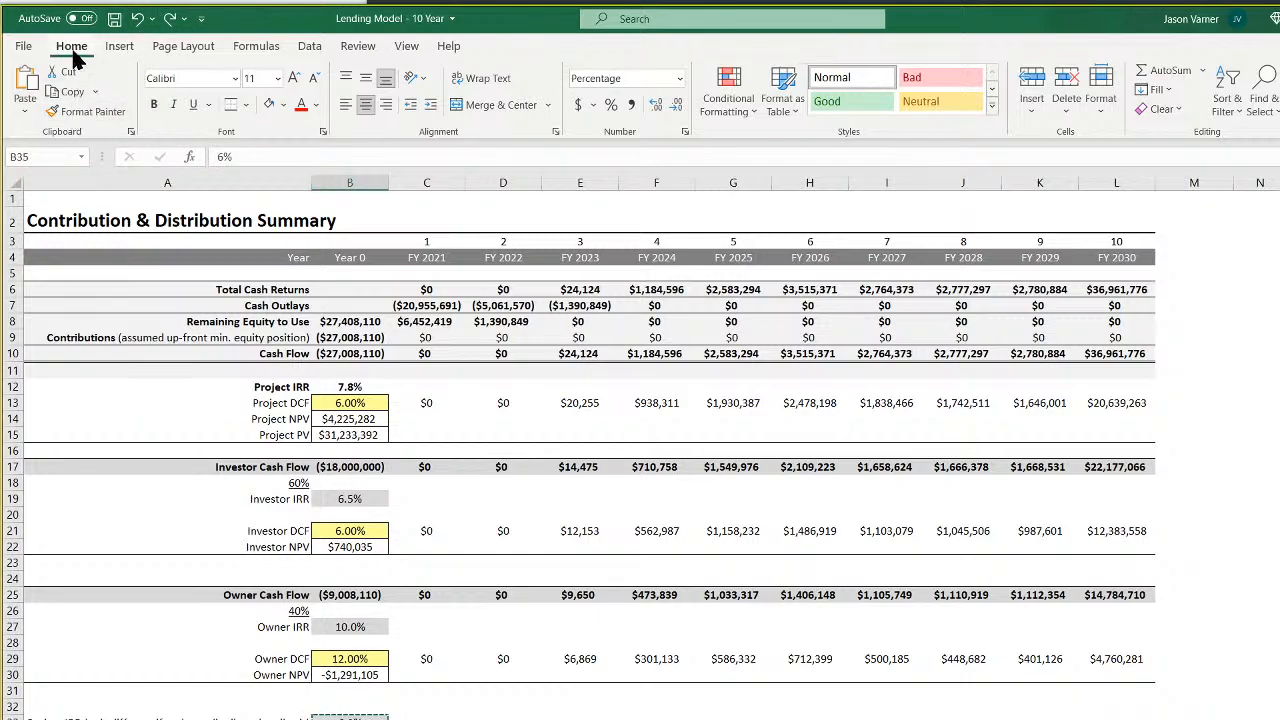
Save the Lending Model - 10 Year workbook and select the newly added cells across columns A through L
click(114, 22)
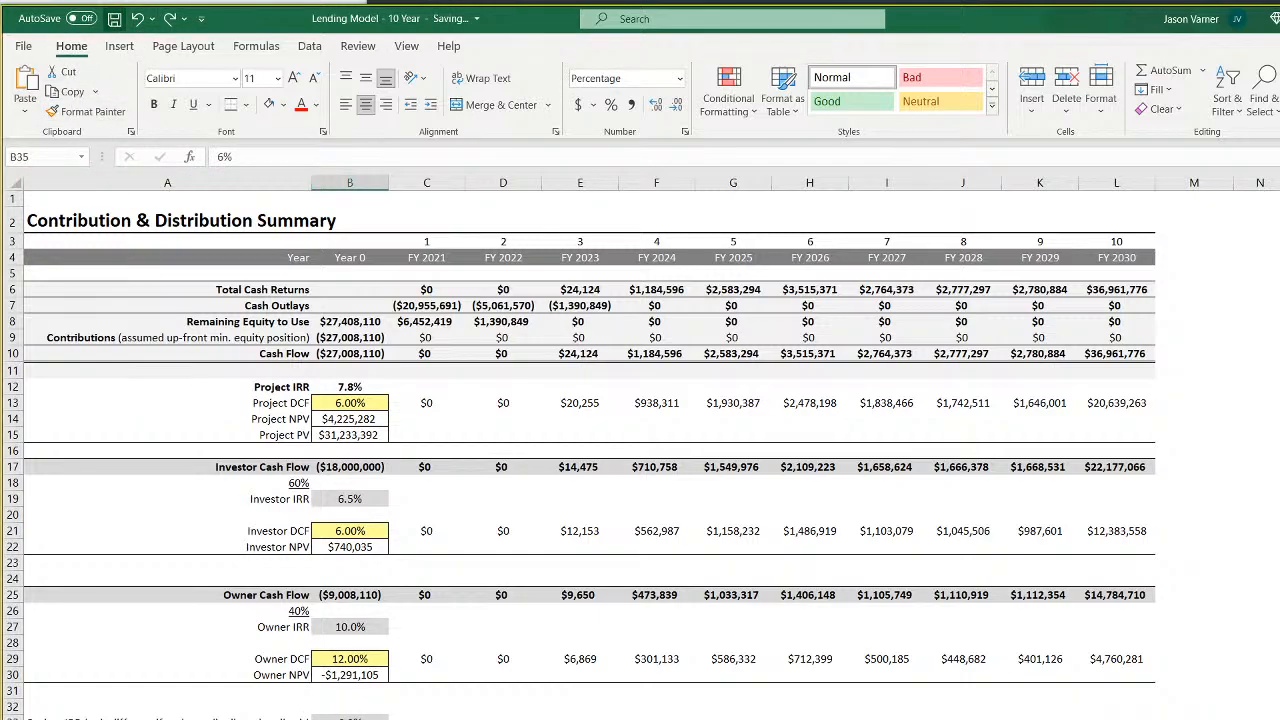
click(427, 717)
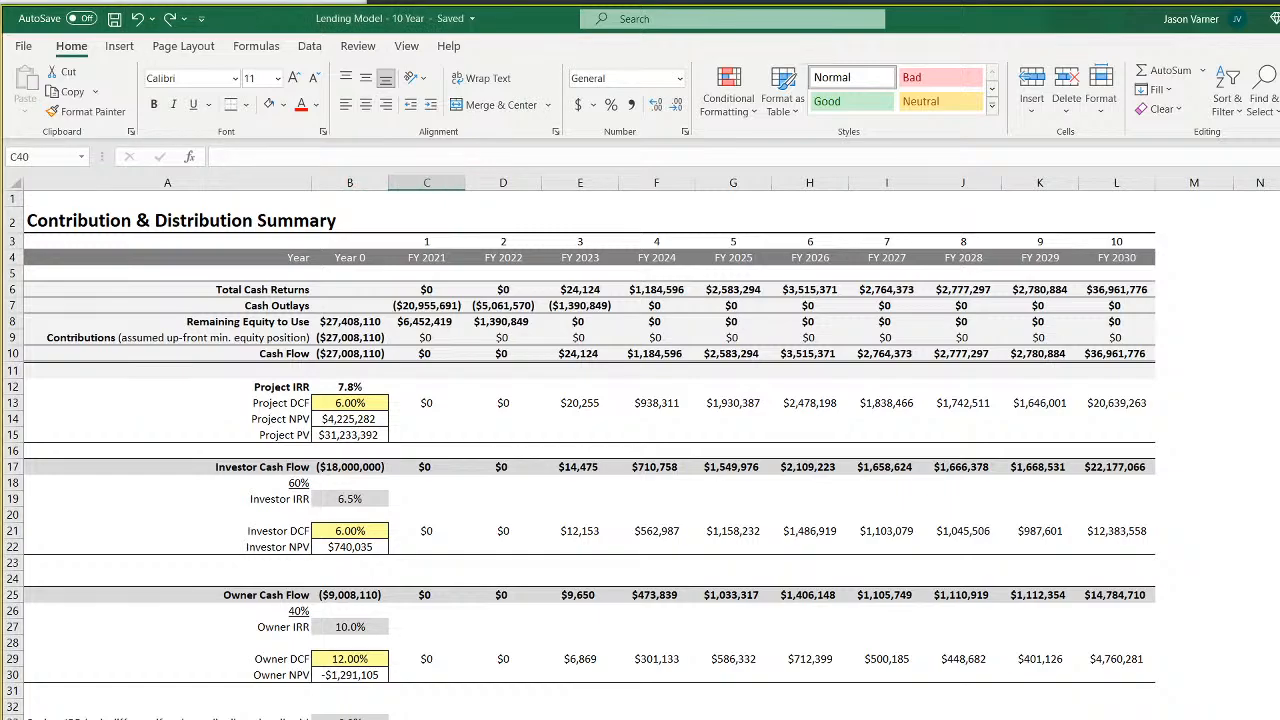
drag(262, 717, 1116, 719)
click(1270, 712)
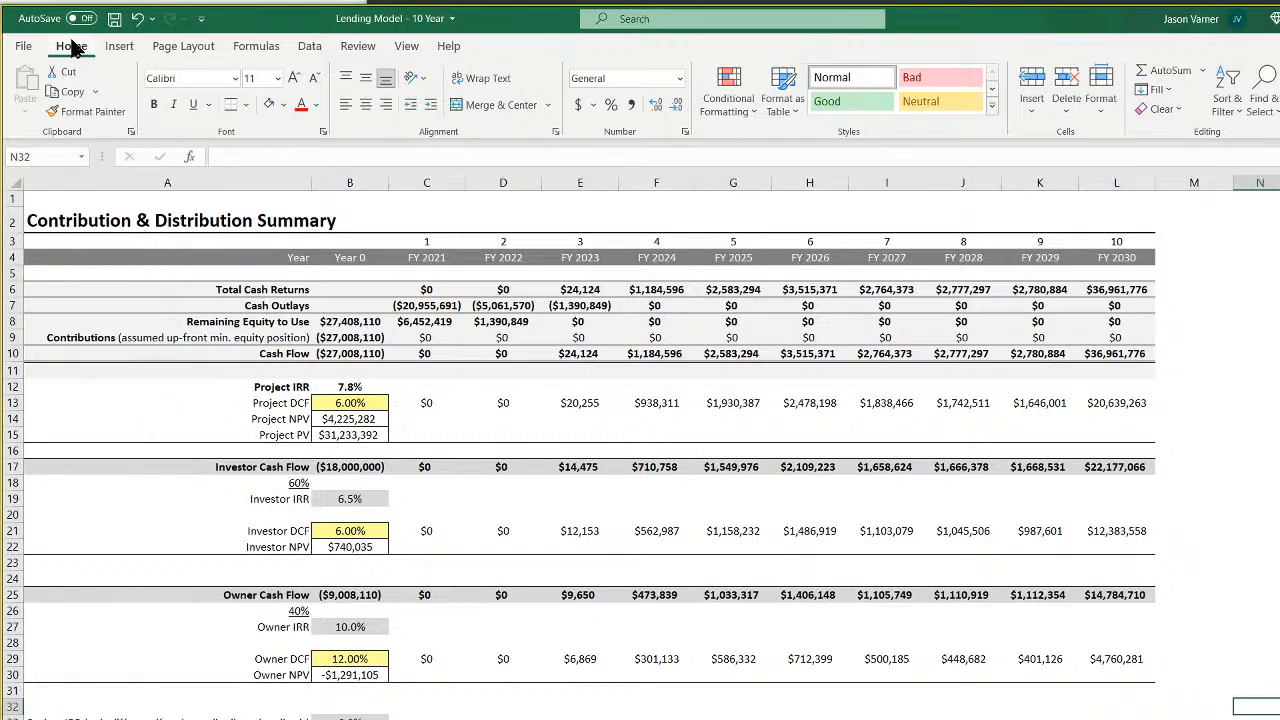
Save the workbook and apply a blue font color to the DCF rate cells B36, B29, B21 and B13
click(114, 19)
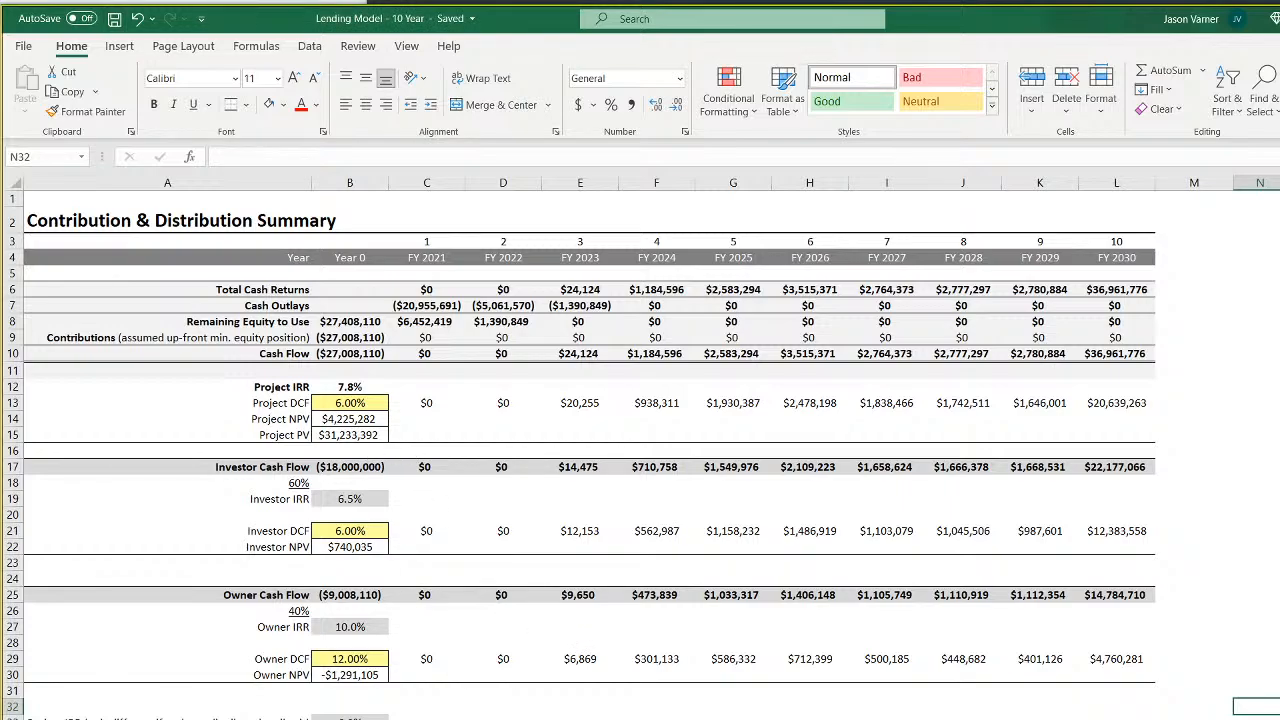
click(316, 105)
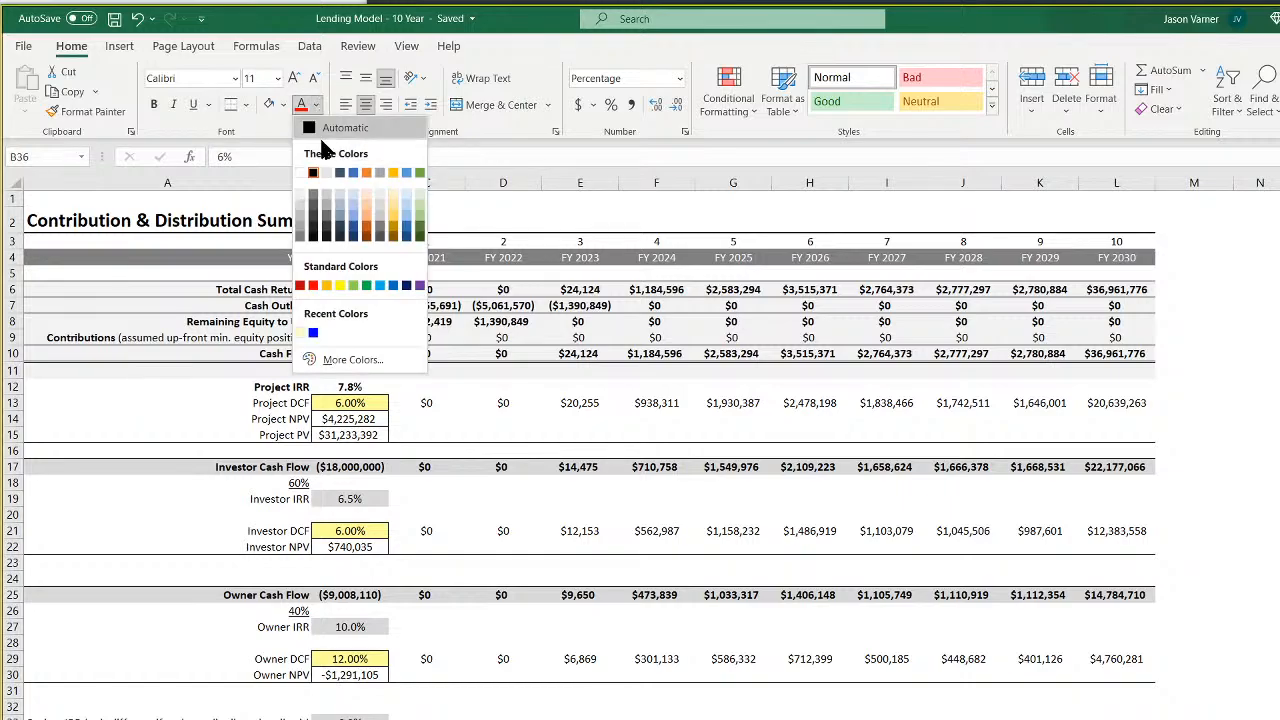
click(313, 332)
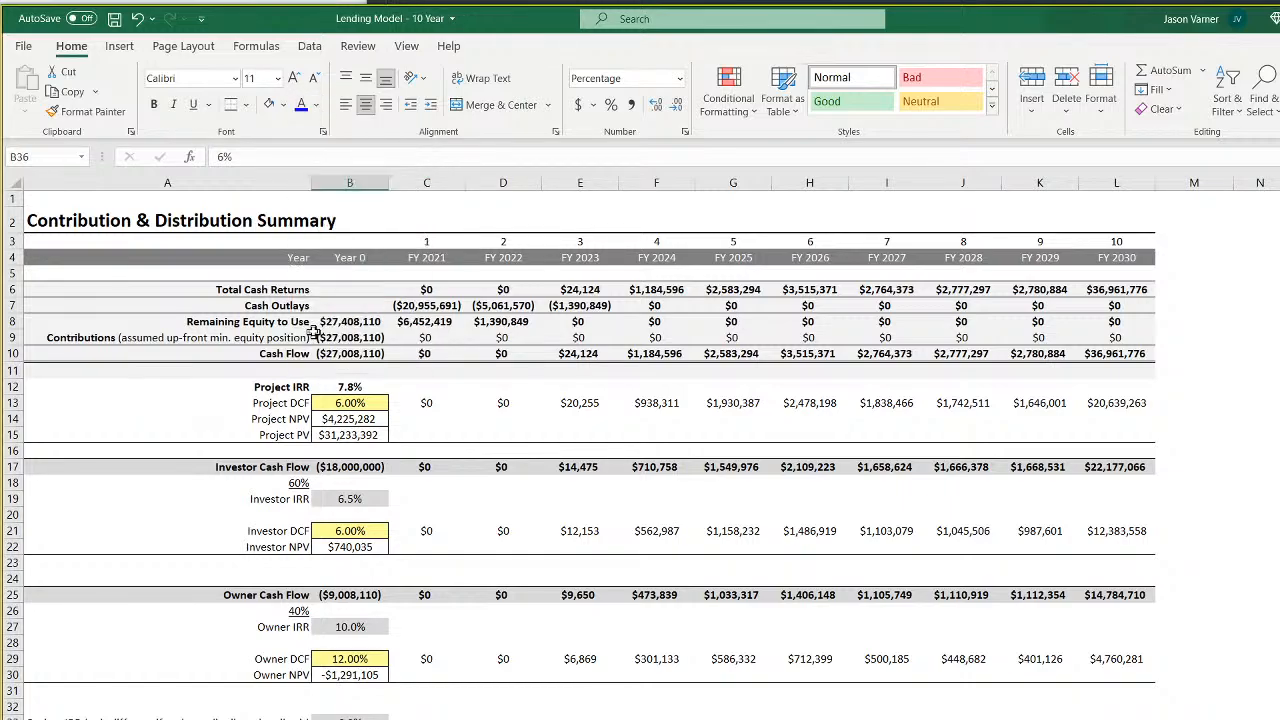
click(360, 657)
click(360, 532)
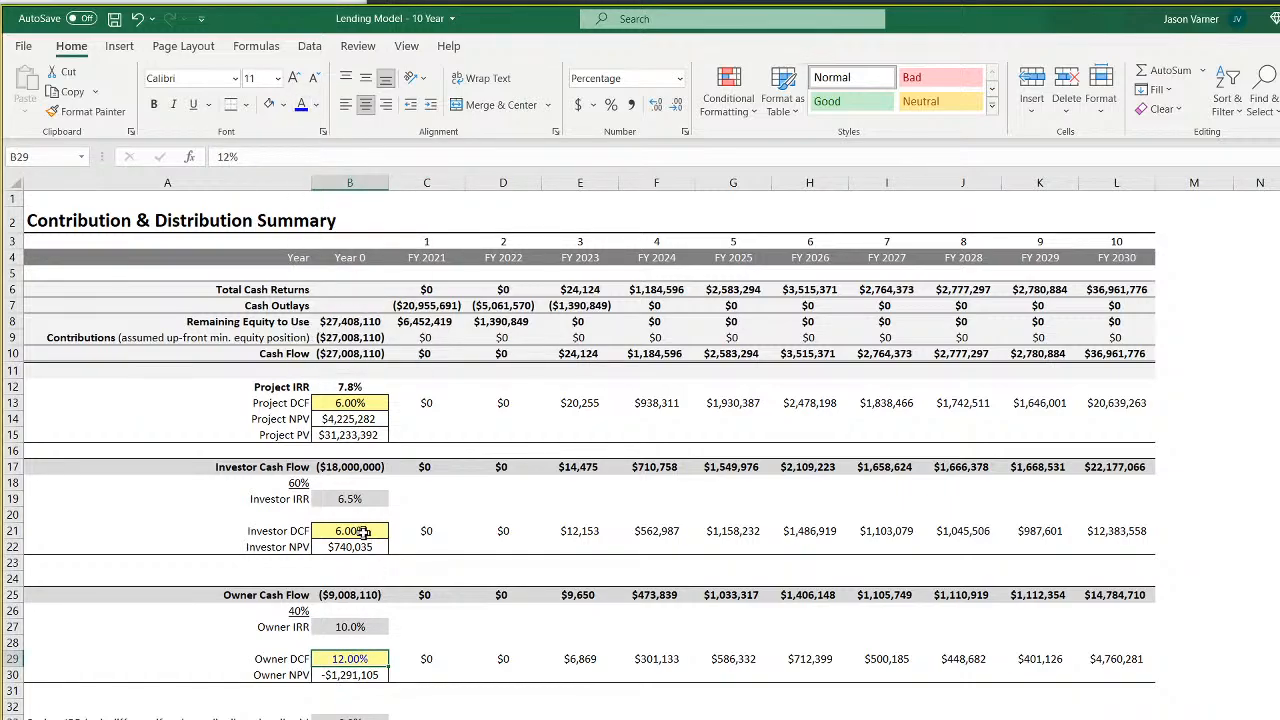
click(362, 402)
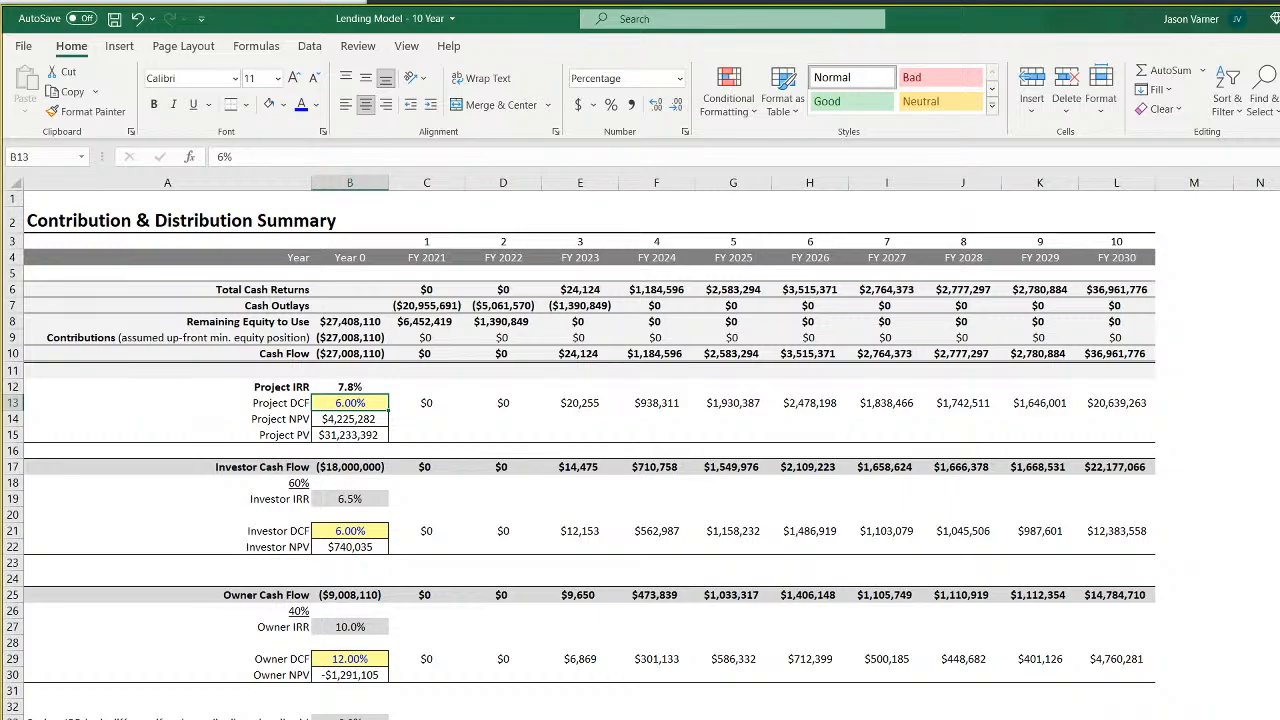
Add a blank worksheet to the workbook and rename it
click(688, 719)
right_click(686, 719)
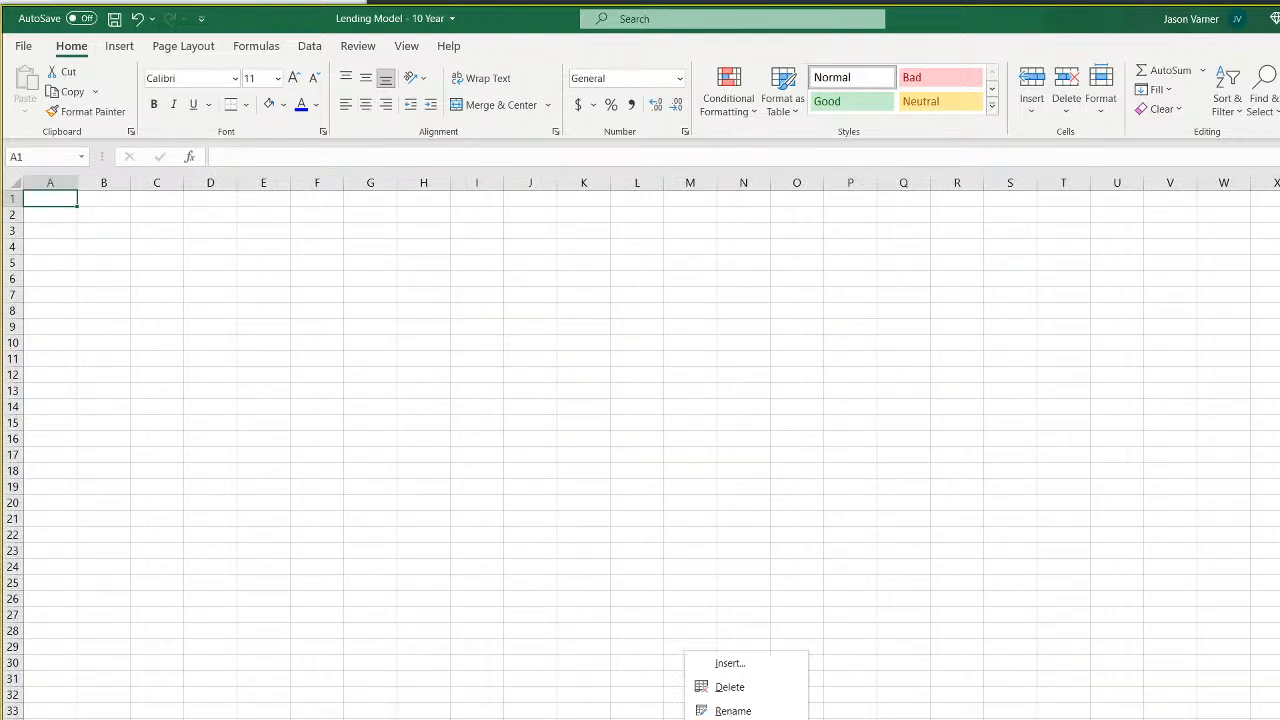
click(734, 711)
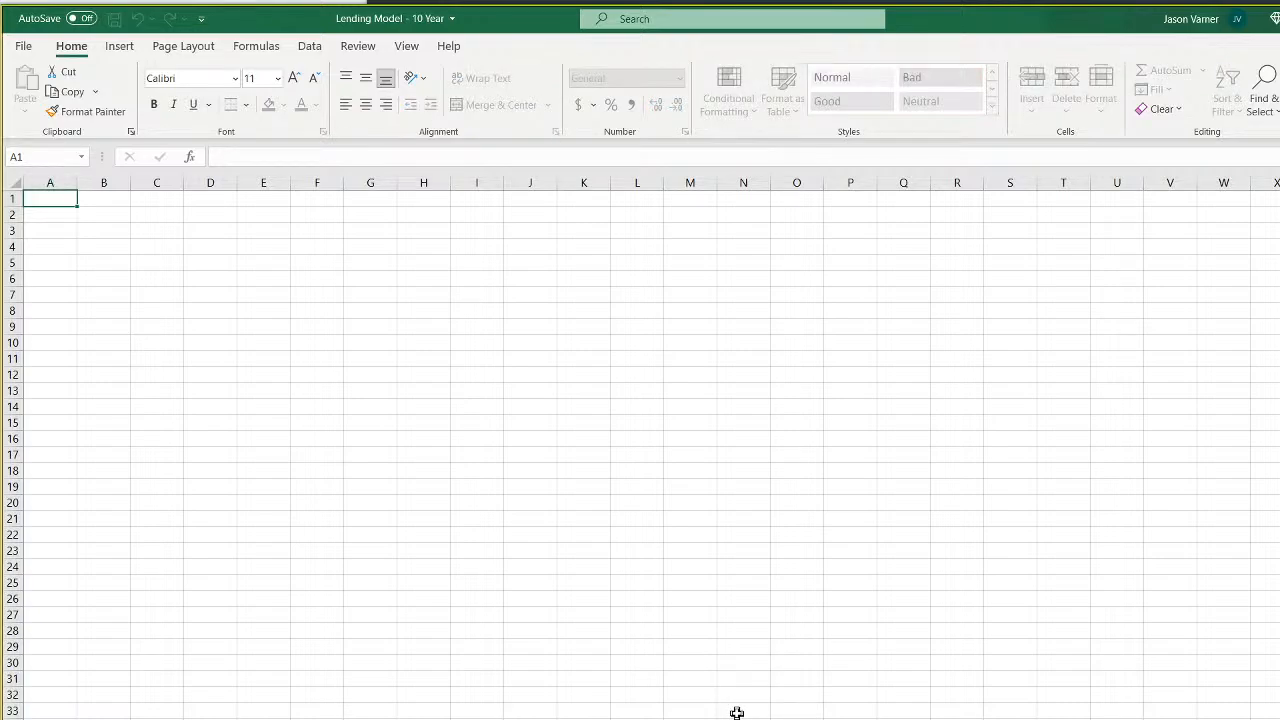
key(Return)
click(640, 719)
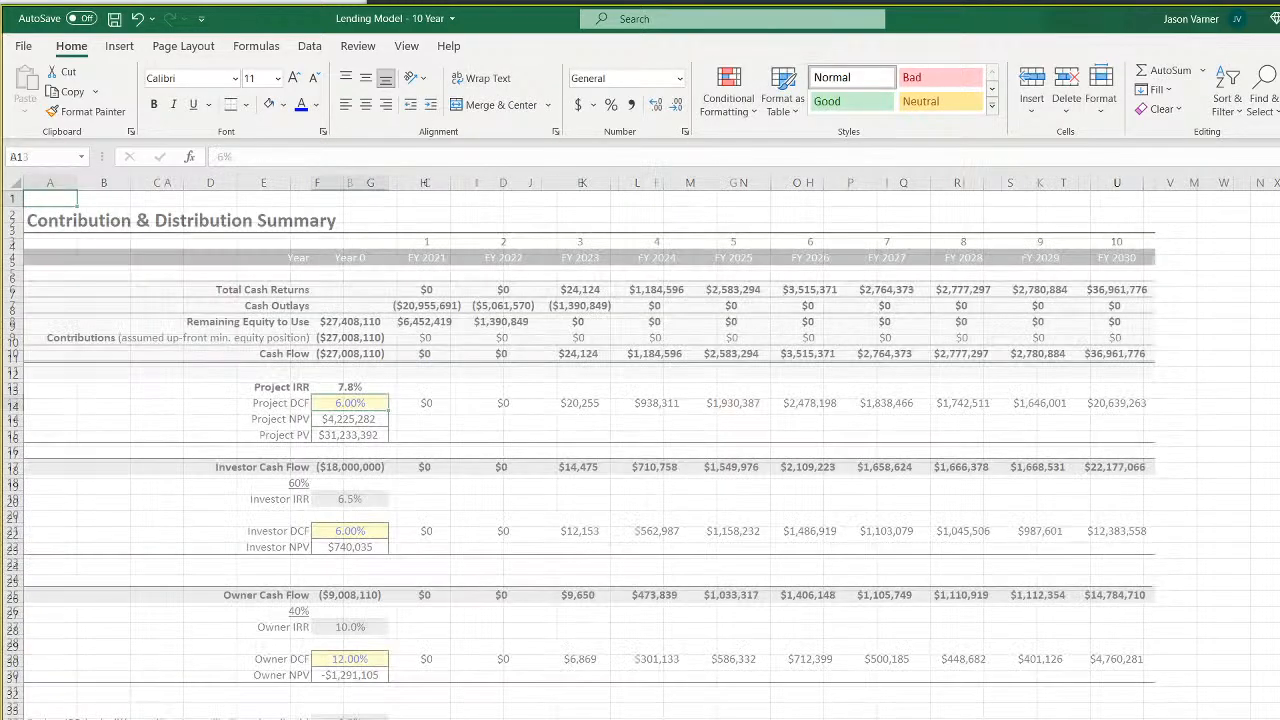
right_click(690, 719)
mouse_move(745, 719)
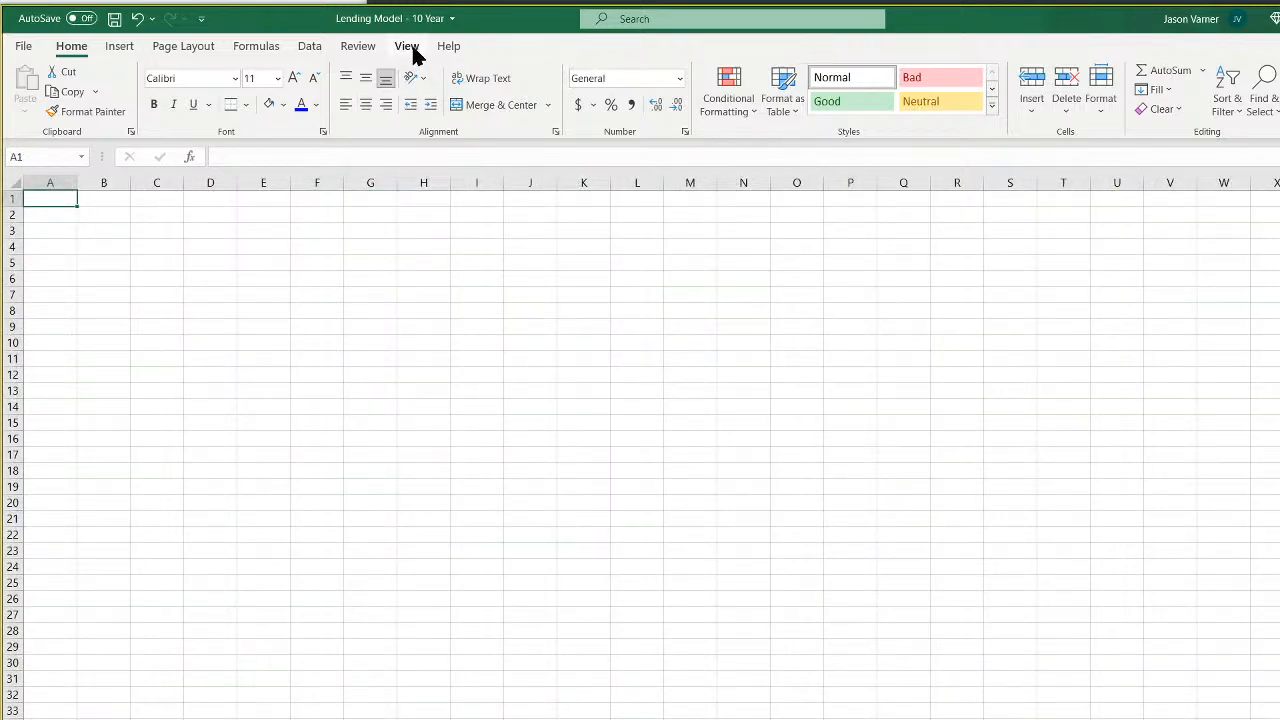
Hide the gridlines on the new blank worksheet
click(406, 46)
click(399, 105)
click(423, 308)
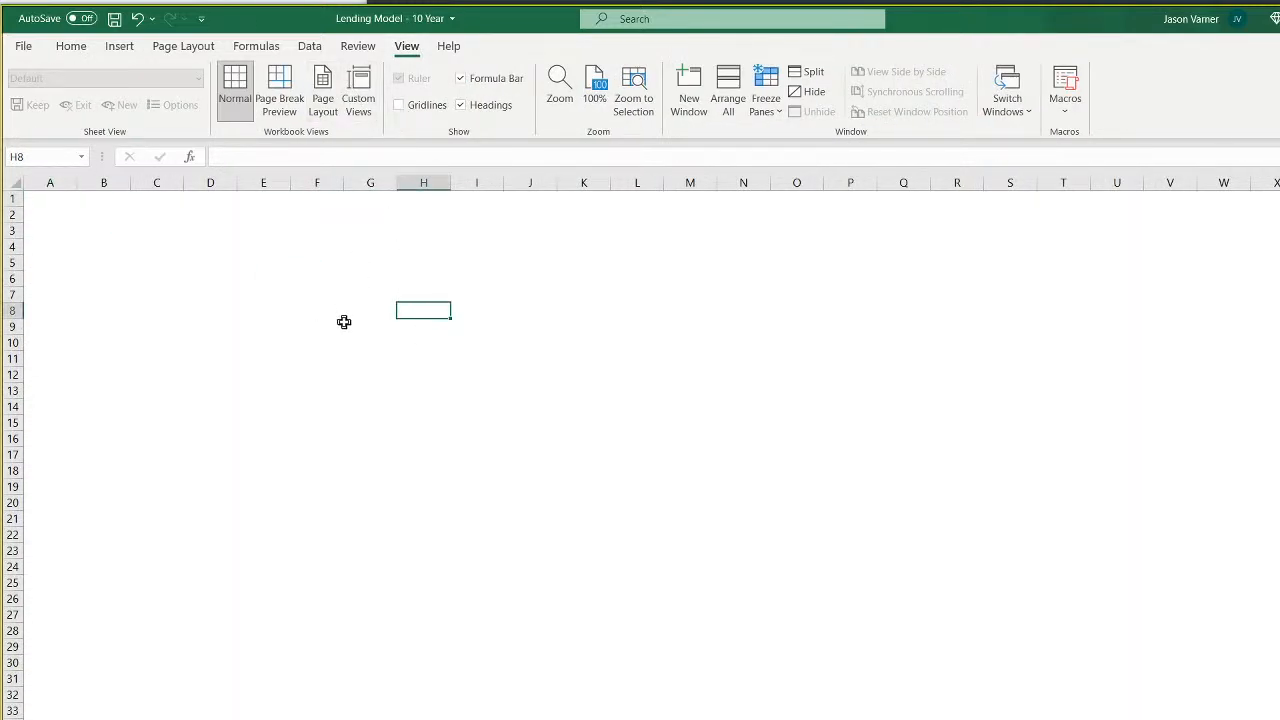
click(62, 50)
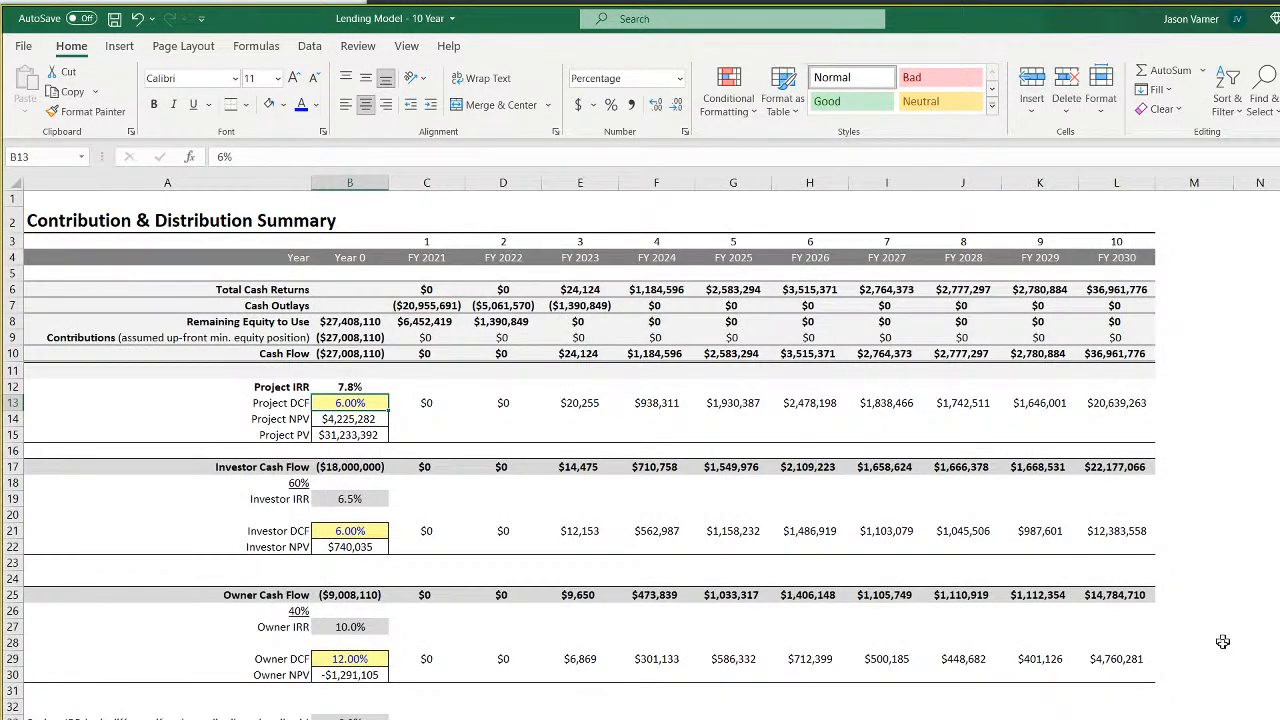
Insert an empty 2-D clustered column chart beside the Contribution & Distribution Summary table and enlarge it to span rows 3 through 30
scroll(646, 447, right, 3)
scroll(646, 447, left, 3)
click(311, 178)
drag(1279, 370, 1279, 387)
click(847, 289)
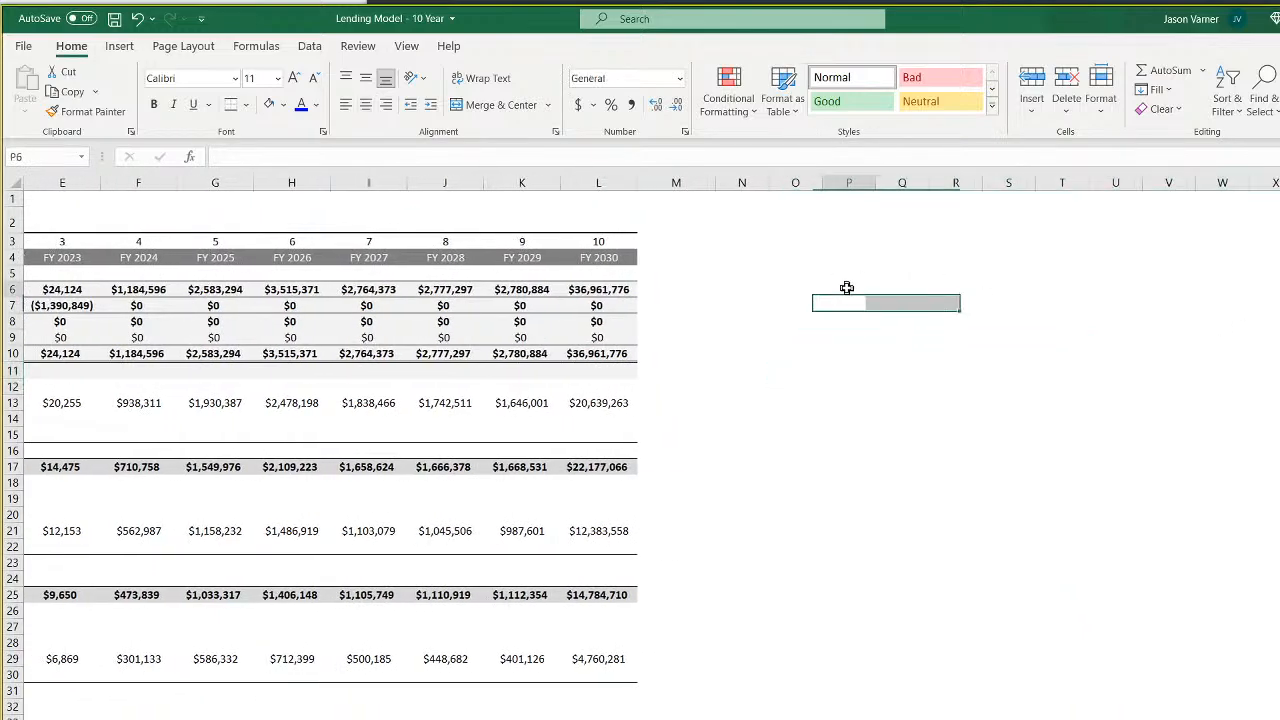
click(119, 46)
click(598, 71)
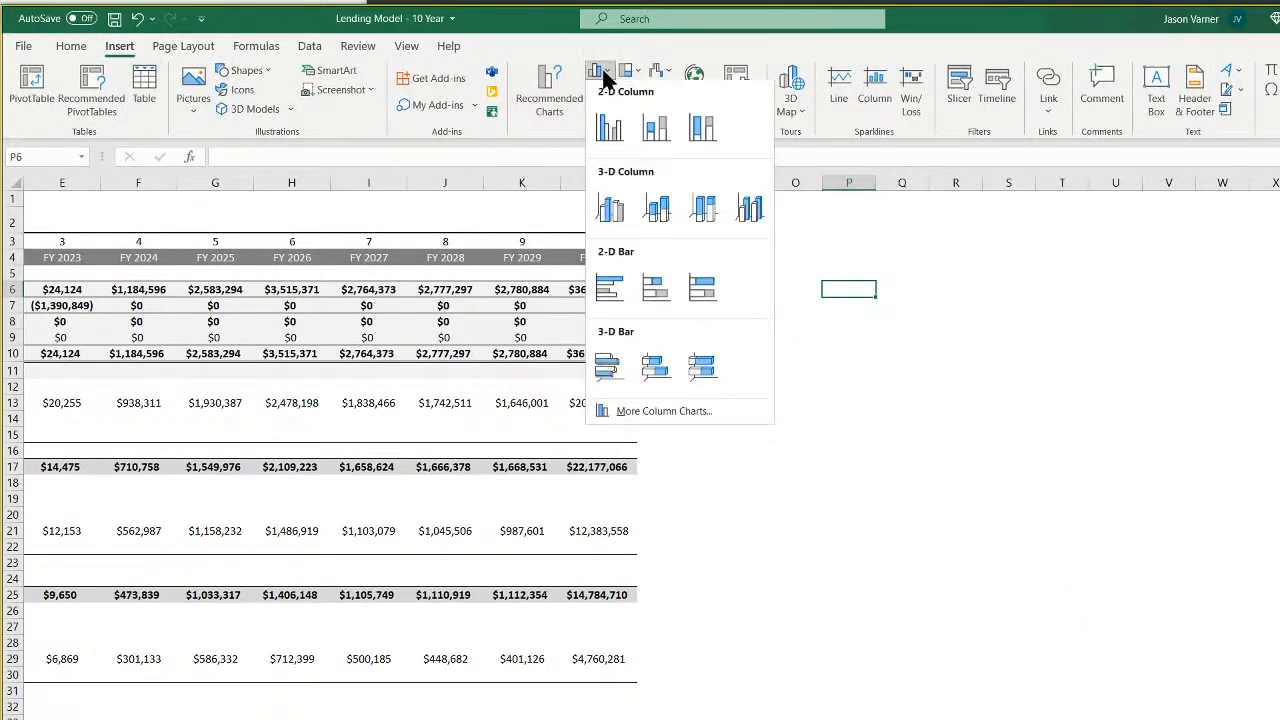
click(613, 133)
drag(663, 434, 769, 251)
drag(1044, 471, 1279, 681)
Add the investor cash flow series to the chart, with B17 as the series name and C17:L17 as the values
right_click(914, 372)
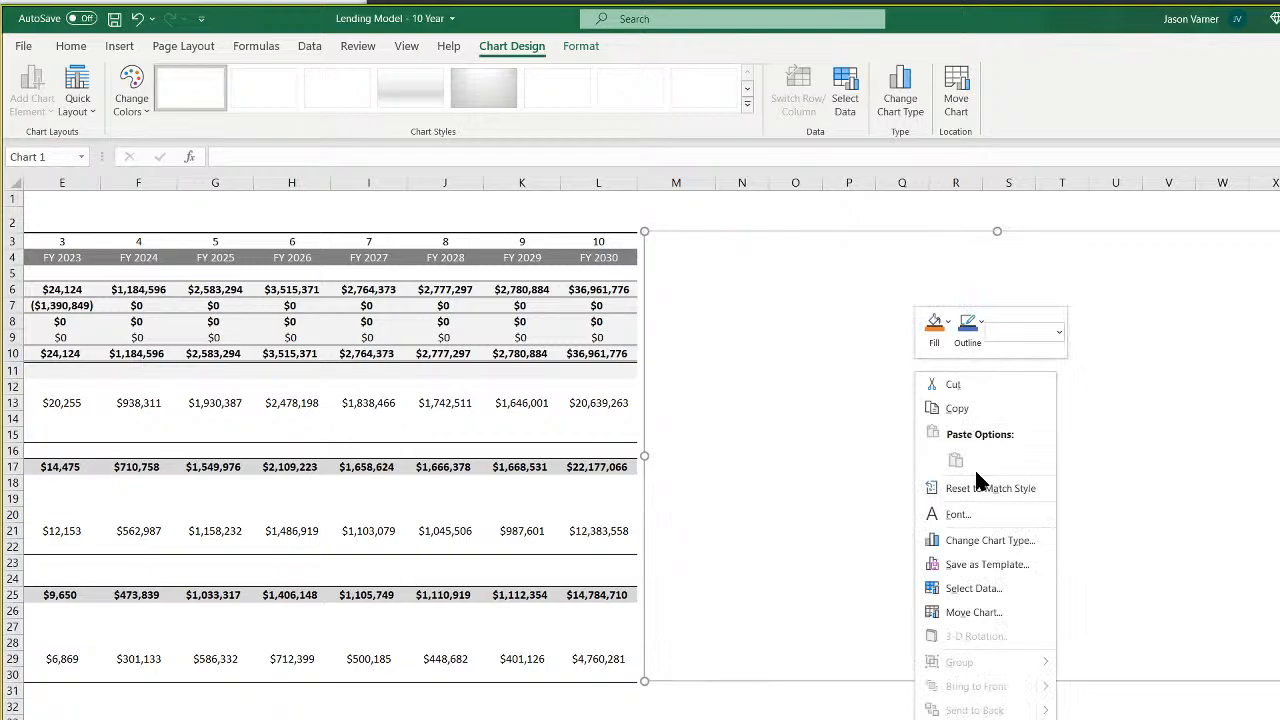
click(991, 591)
click(726, 477)
scroll(149, 360, left, 5)
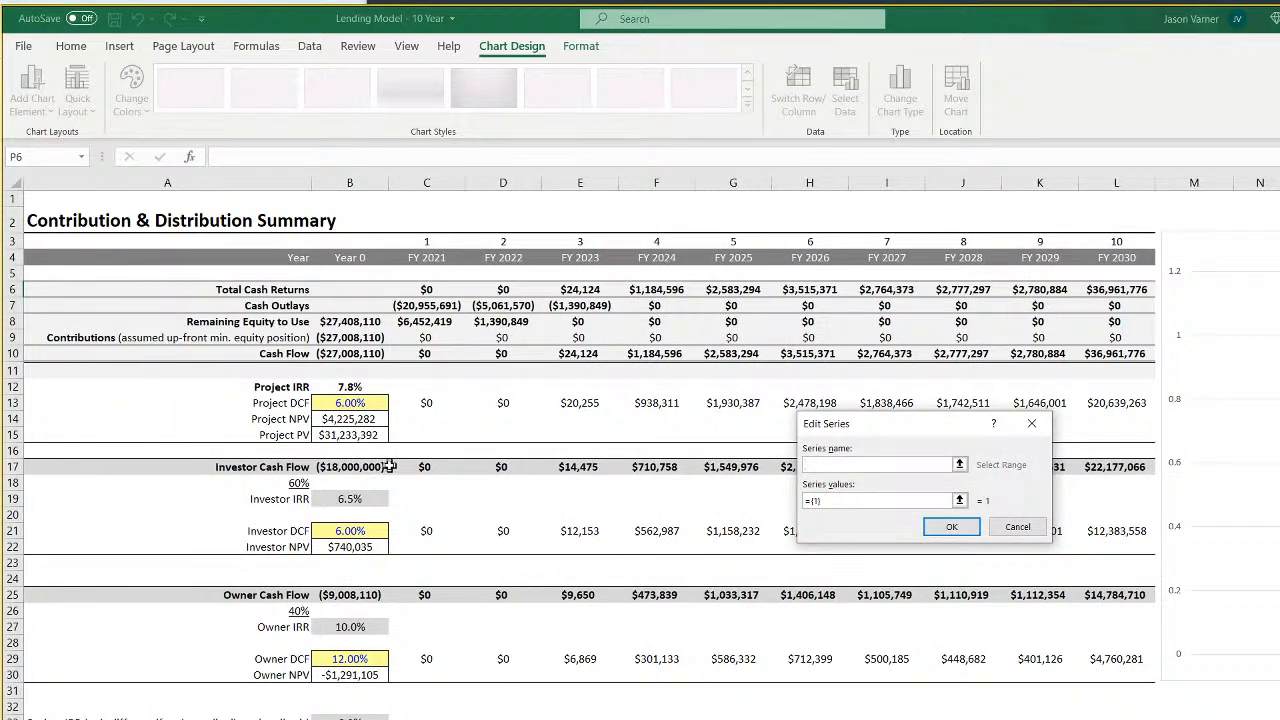
click(350, 467)
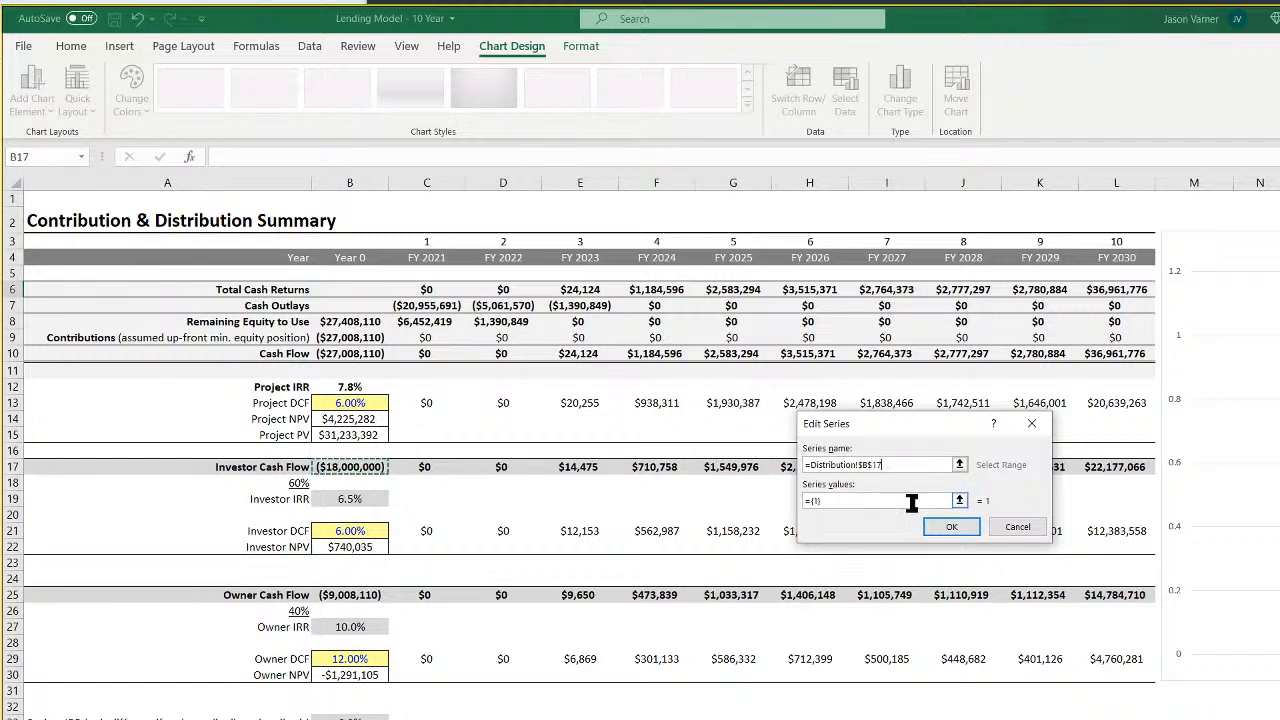
click(835, 500)
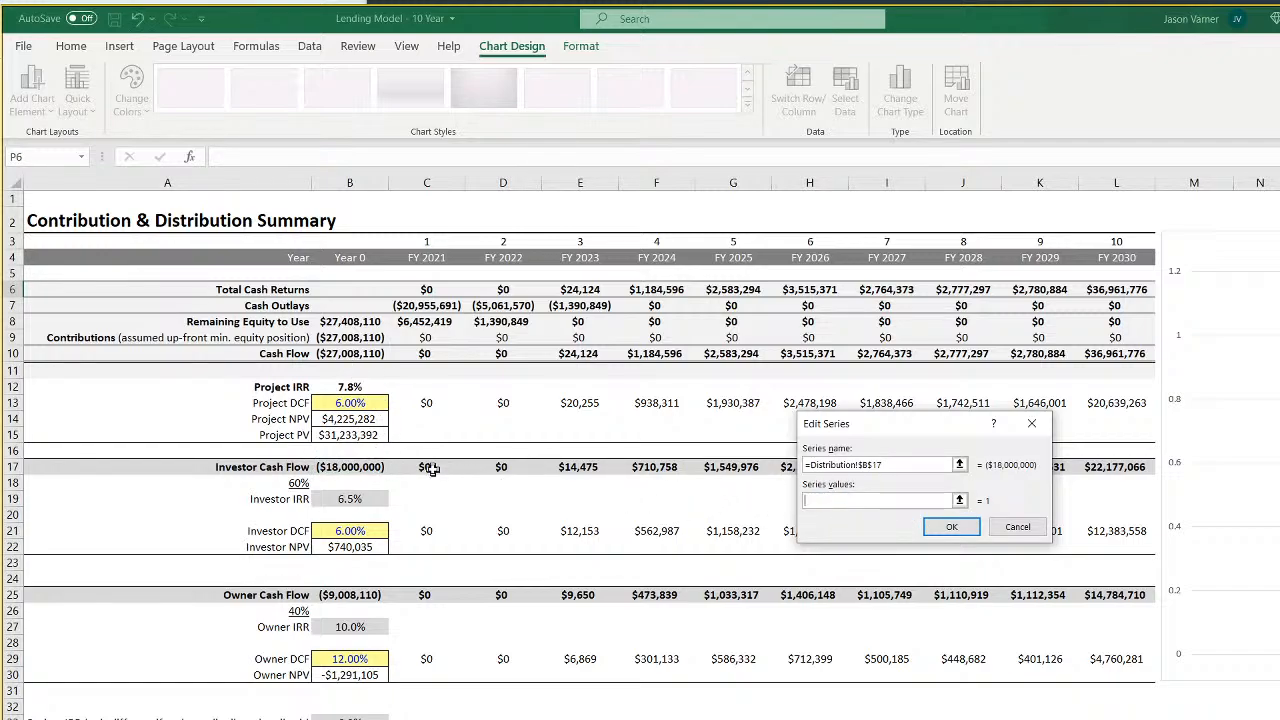
drag(426, 467, 1116, 467)
click(951, 527)
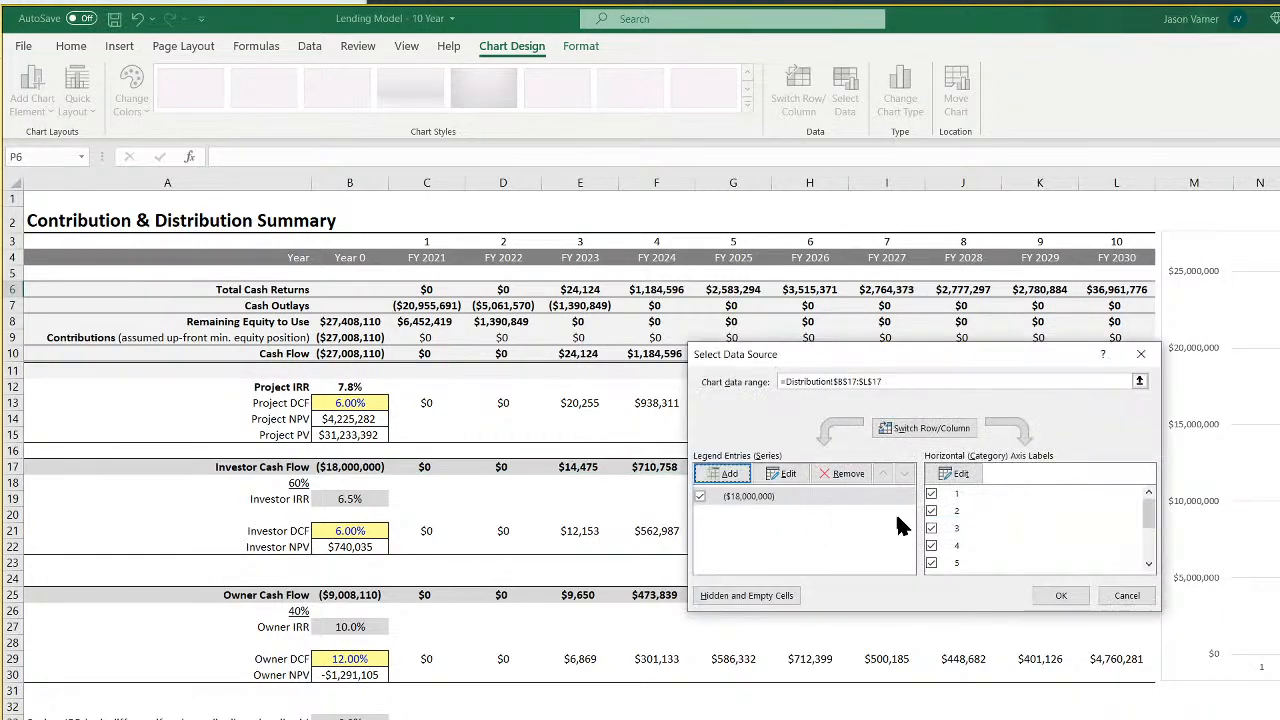
Add an Owner Cash Flow series to the chart, with A25 as the series name and B25:L25 as the values
click(705, 472)
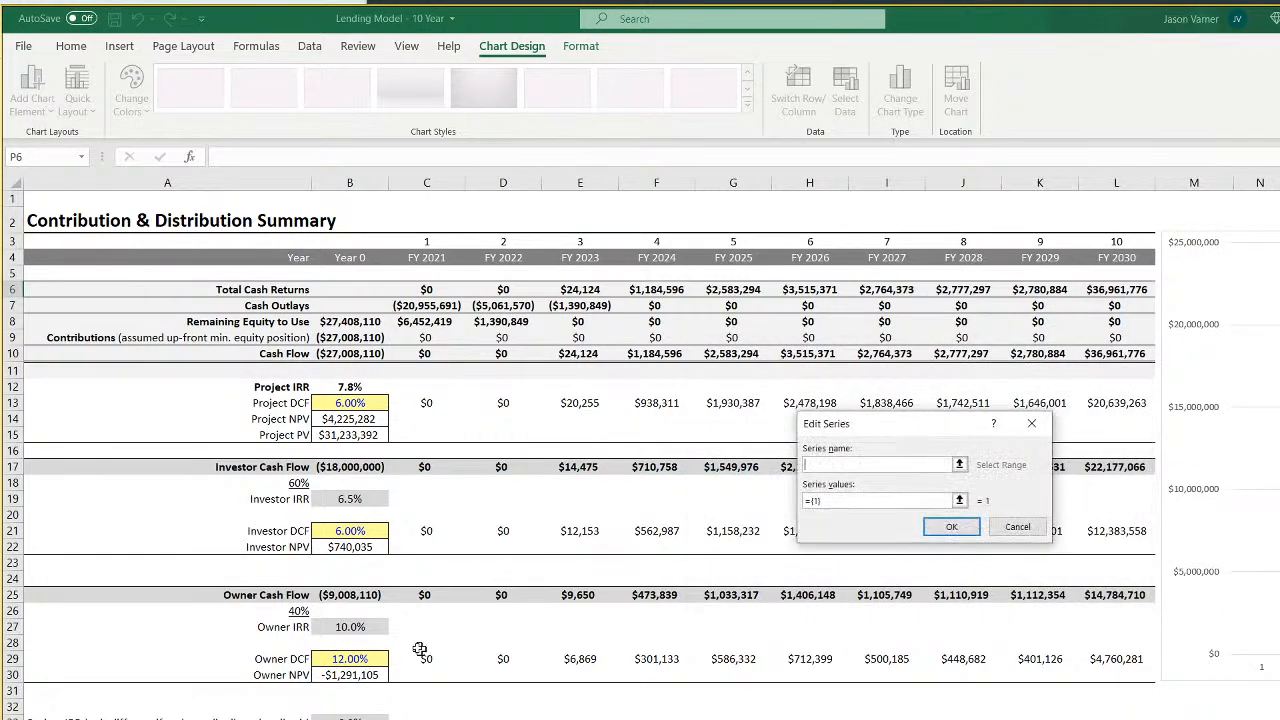
click(285, 595)
click(874, 500)
click(345, 595)
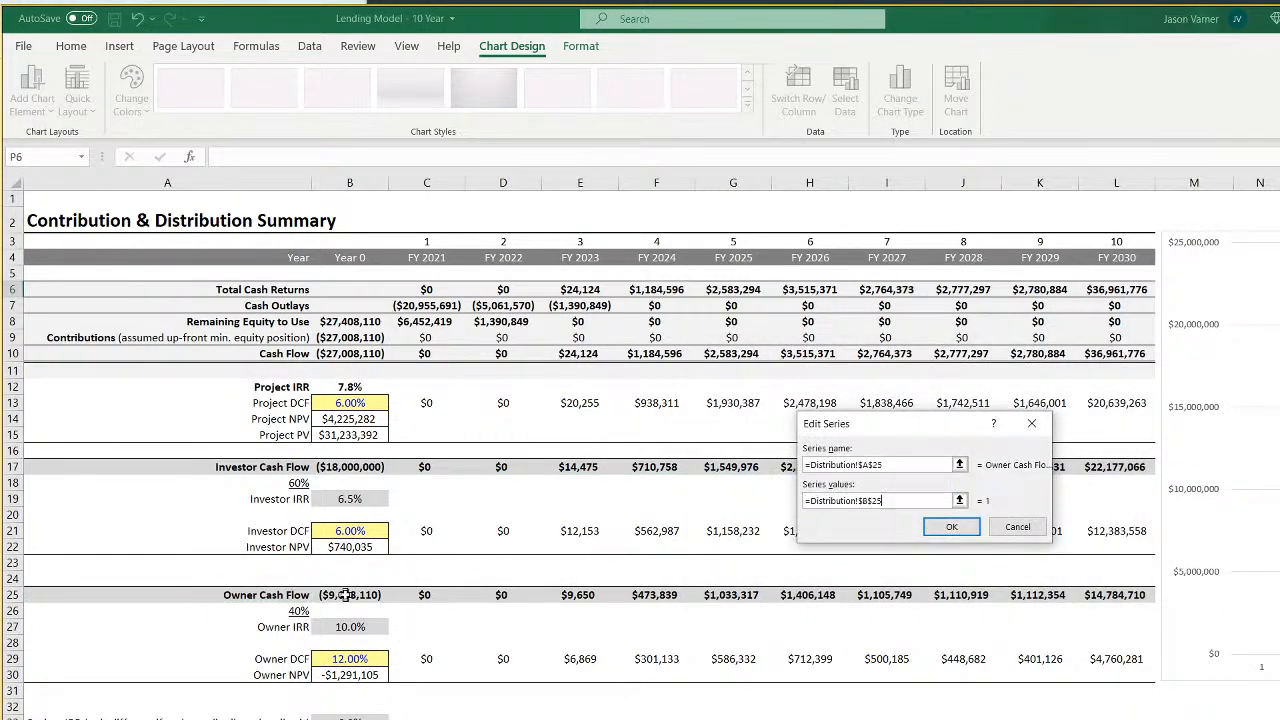
drag(345, 595, 1116, 595)
click(951, 527)
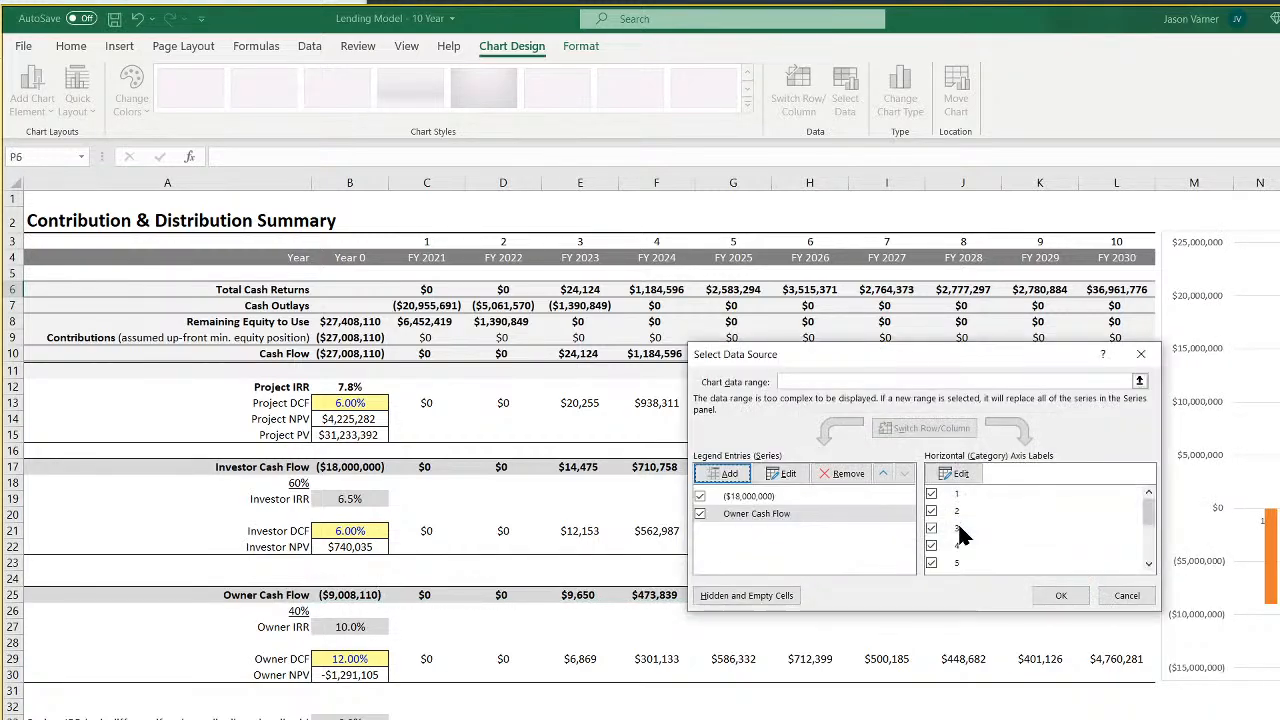
Set the chart's horizontal axis labels to B4:L4, Year 0 through FY 2030, and apply the data source changes
click(955, 473)
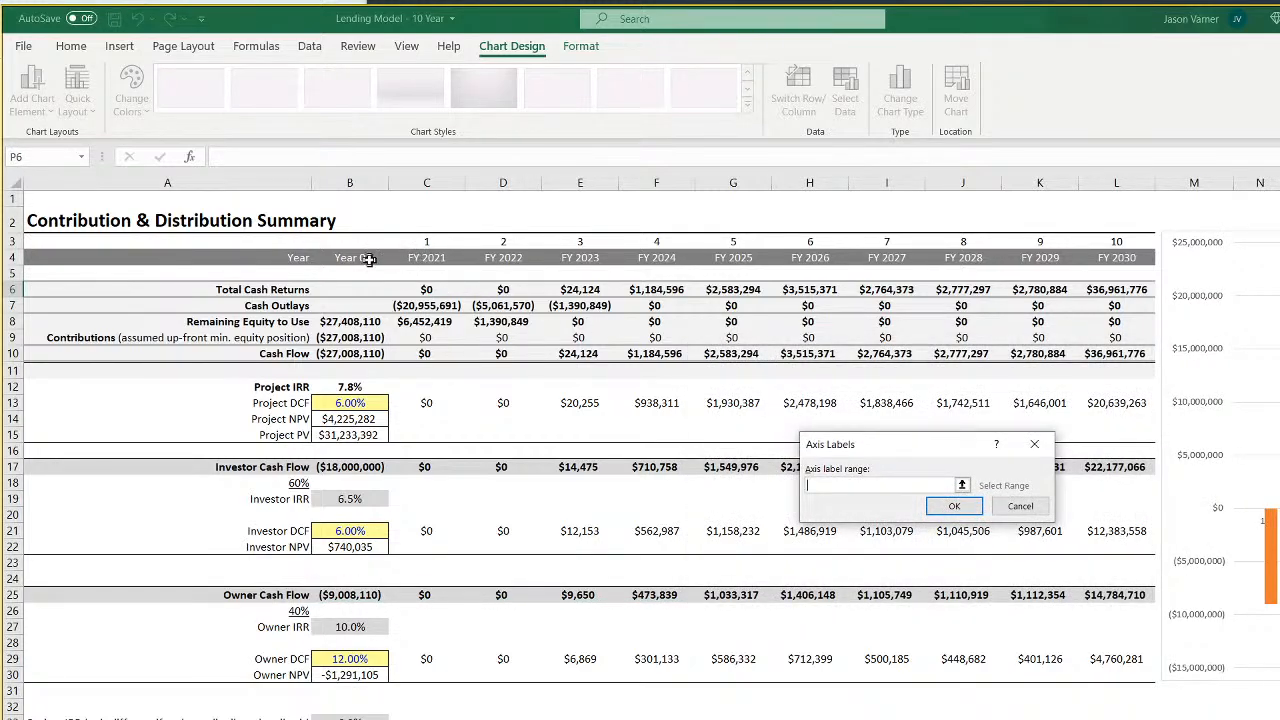
drag(368, 259, 1160, 264)
click(958, 507)
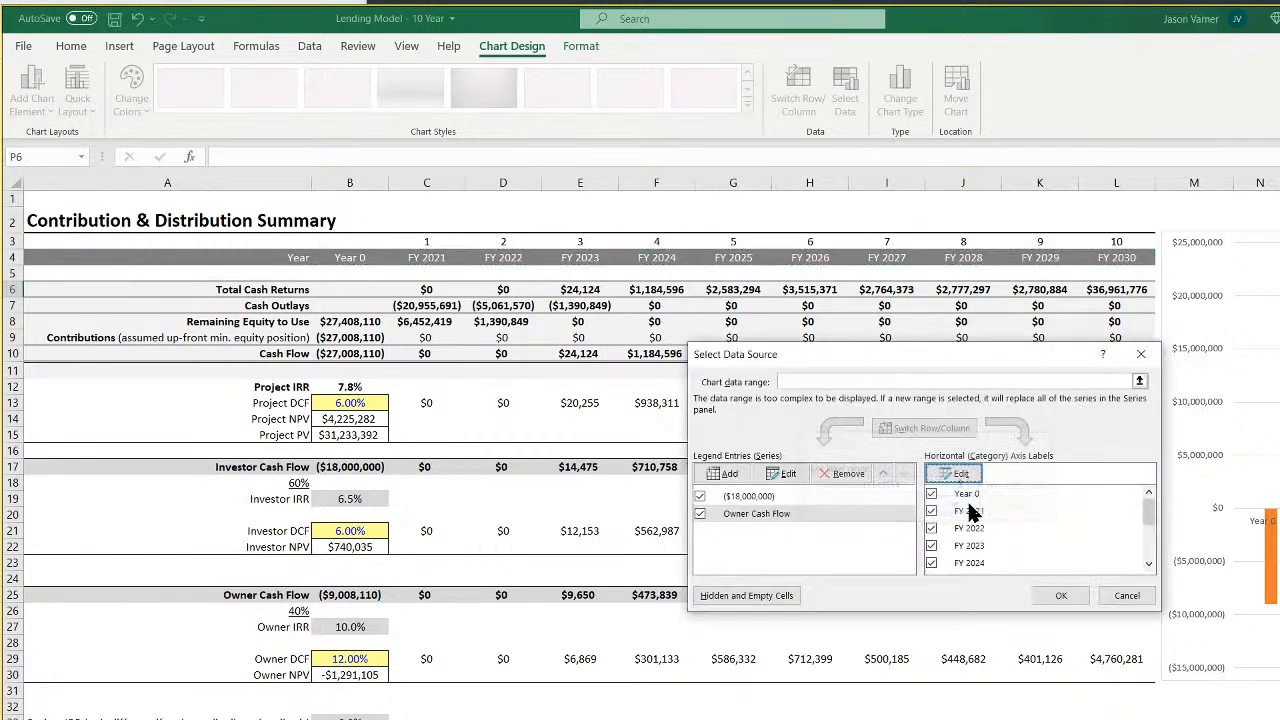
click(1061, 595)
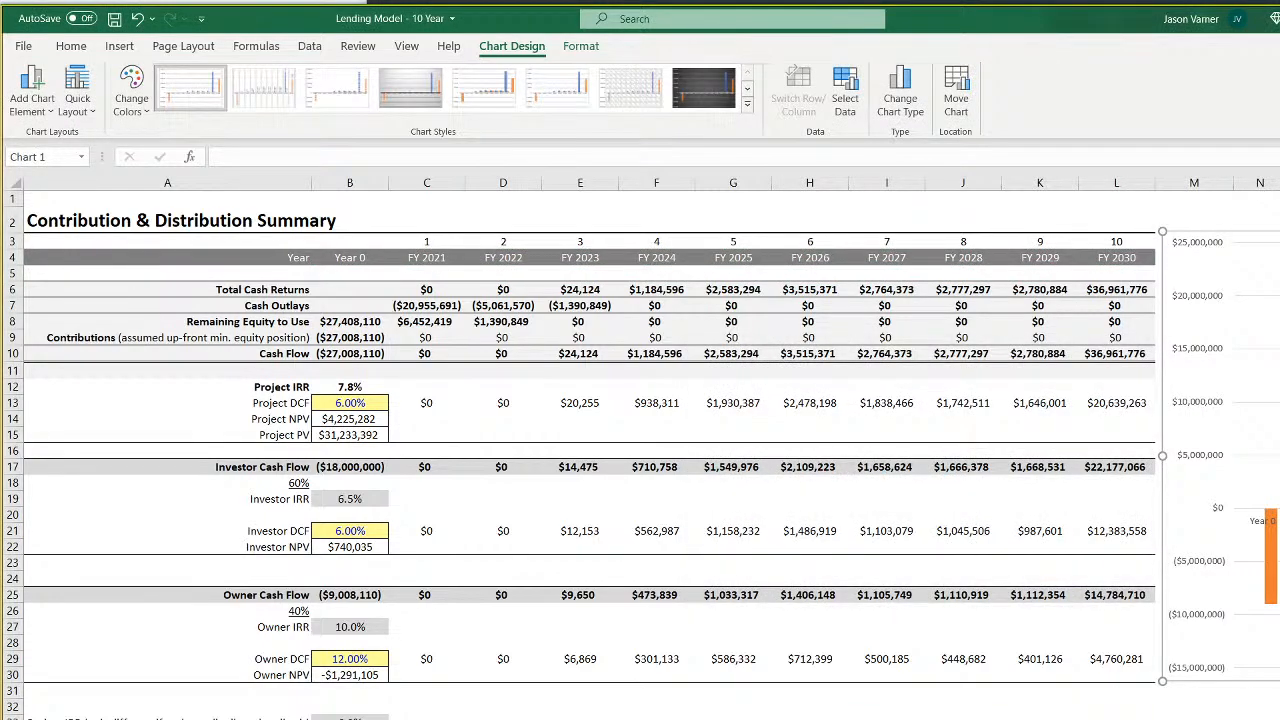
Slant the year labels on the chart's horizontal axis upward with a custom text angle
scroll(640, 450, right, 5)
double_click(951, 522)
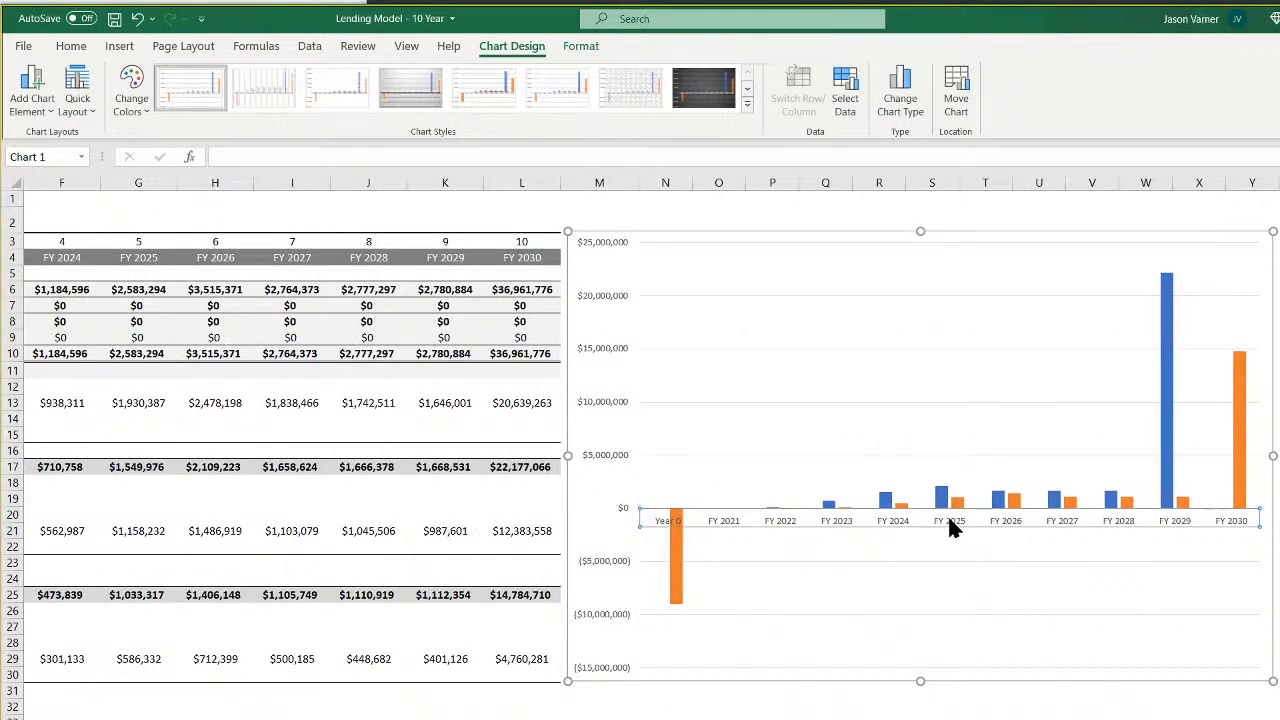
right_click(951, 522)
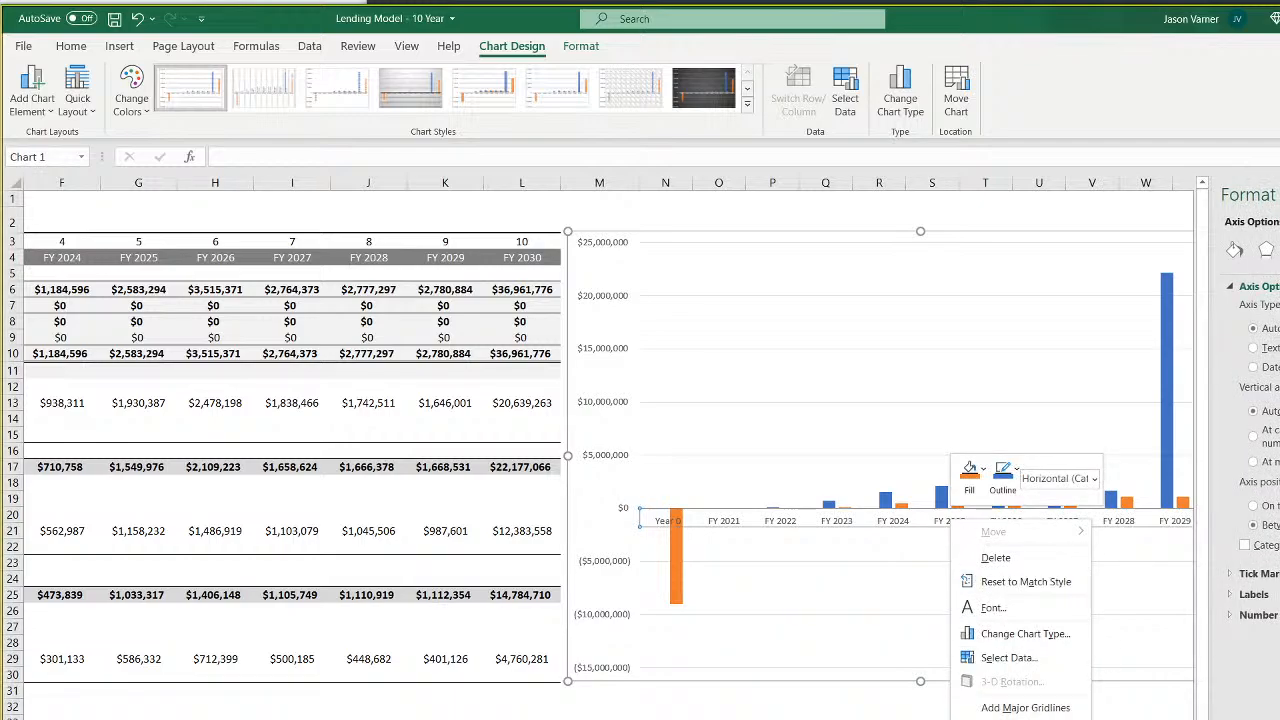
key(Escape)
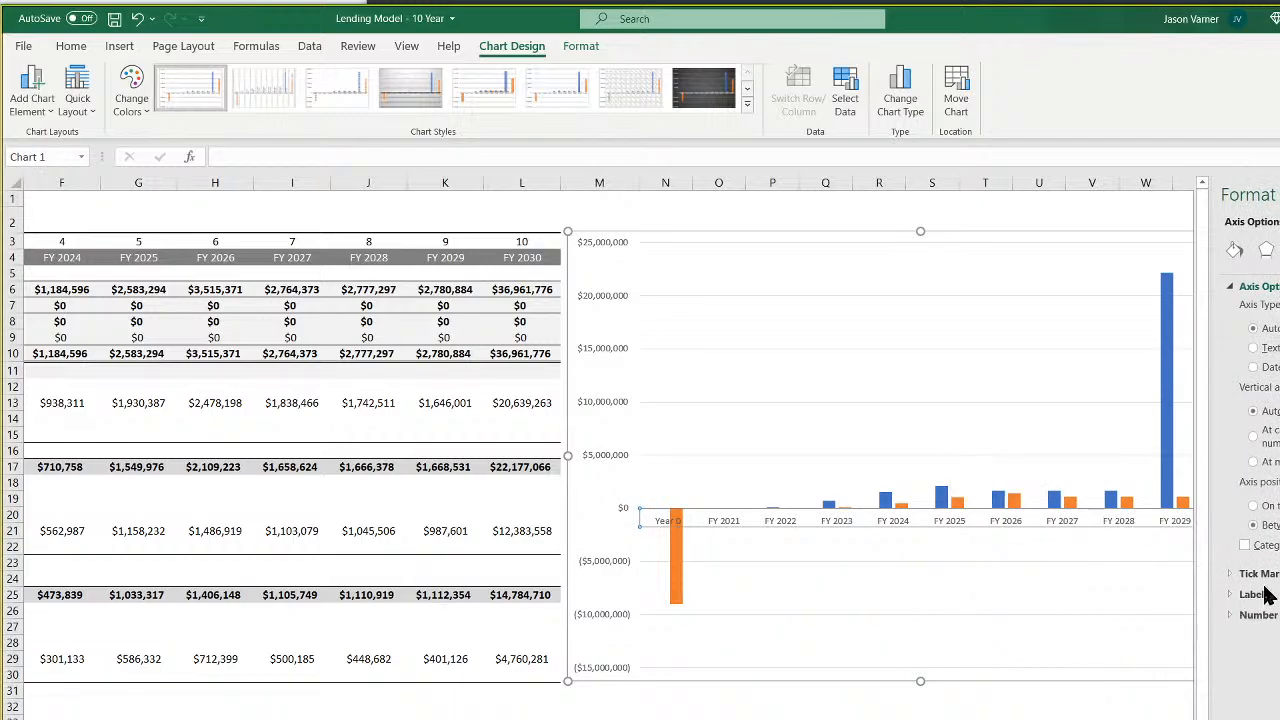
click(1279, 250)
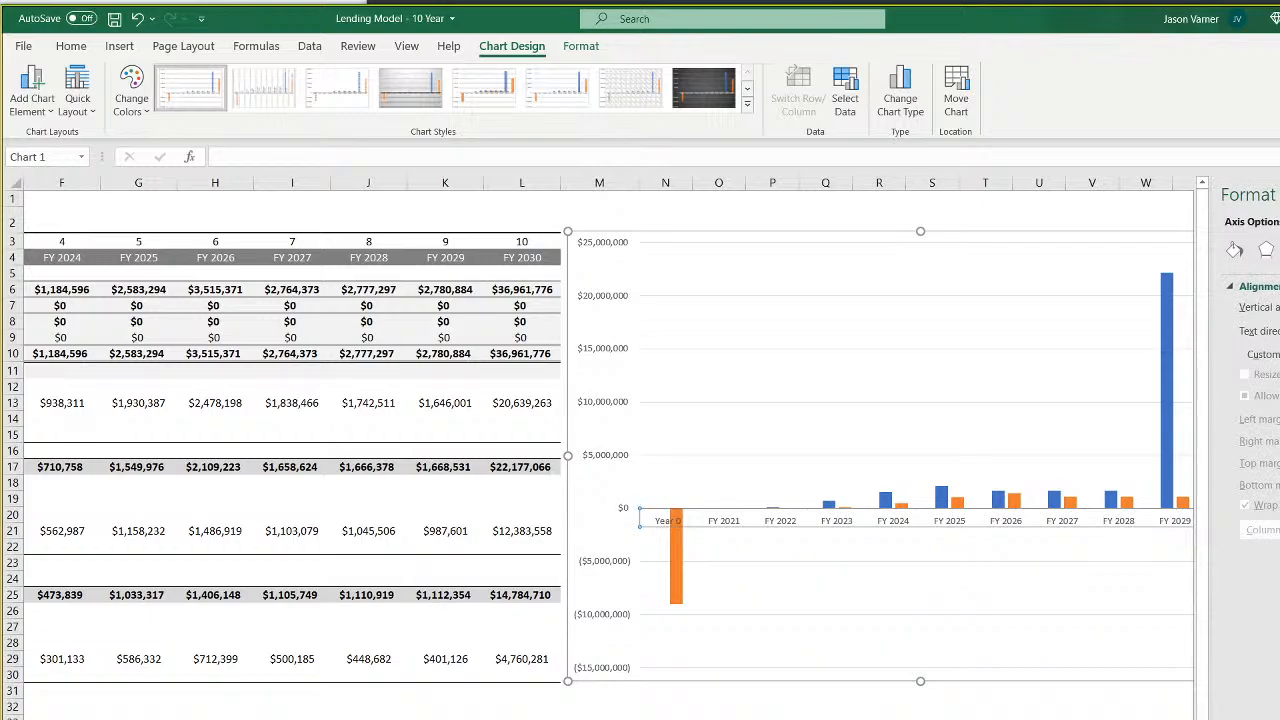
key(Return)
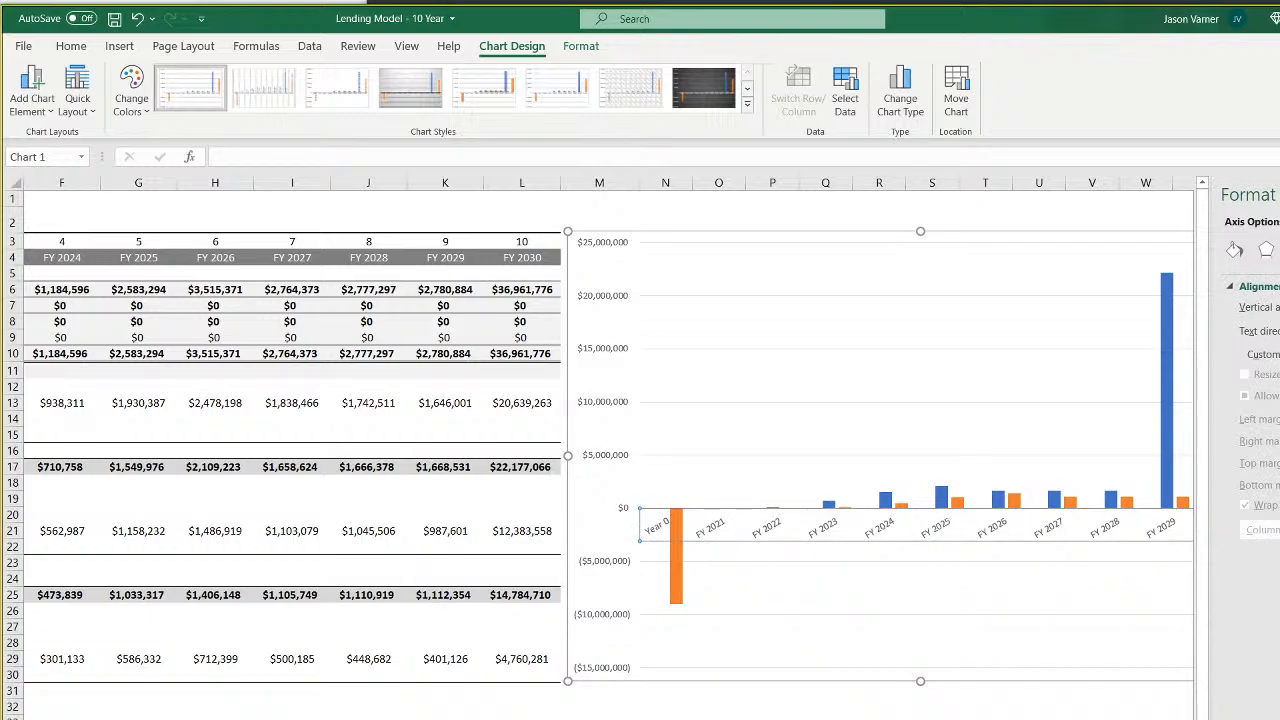
Change the horizontal axis label position so the year labels sit at the bottom of the plot, below the negative columns
right_click(1061, 530)
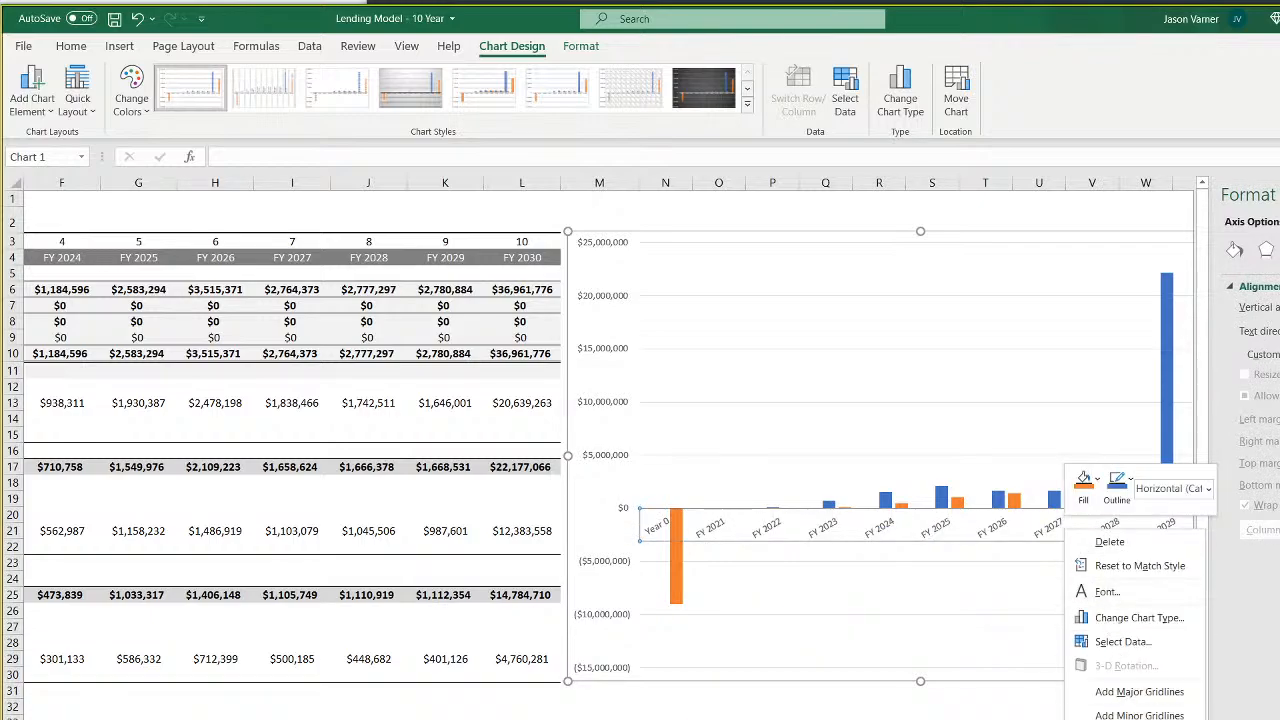
click(1125, 719)
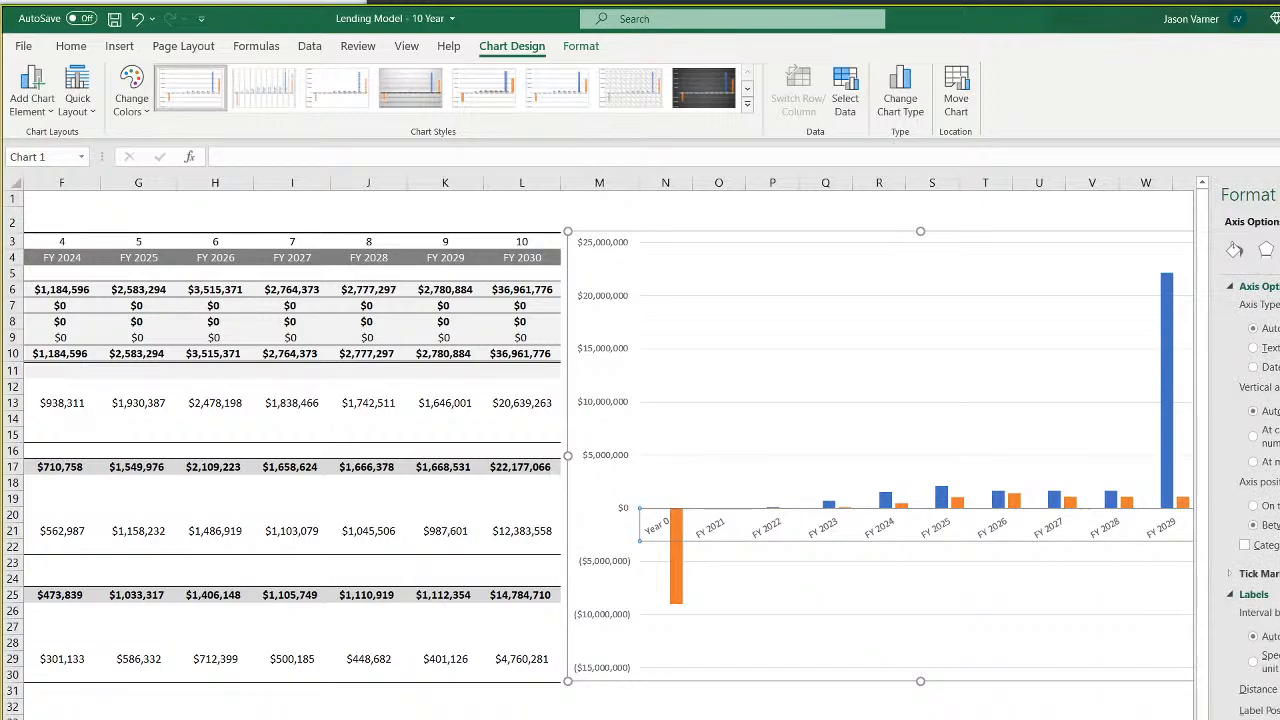
click(1279, 719)
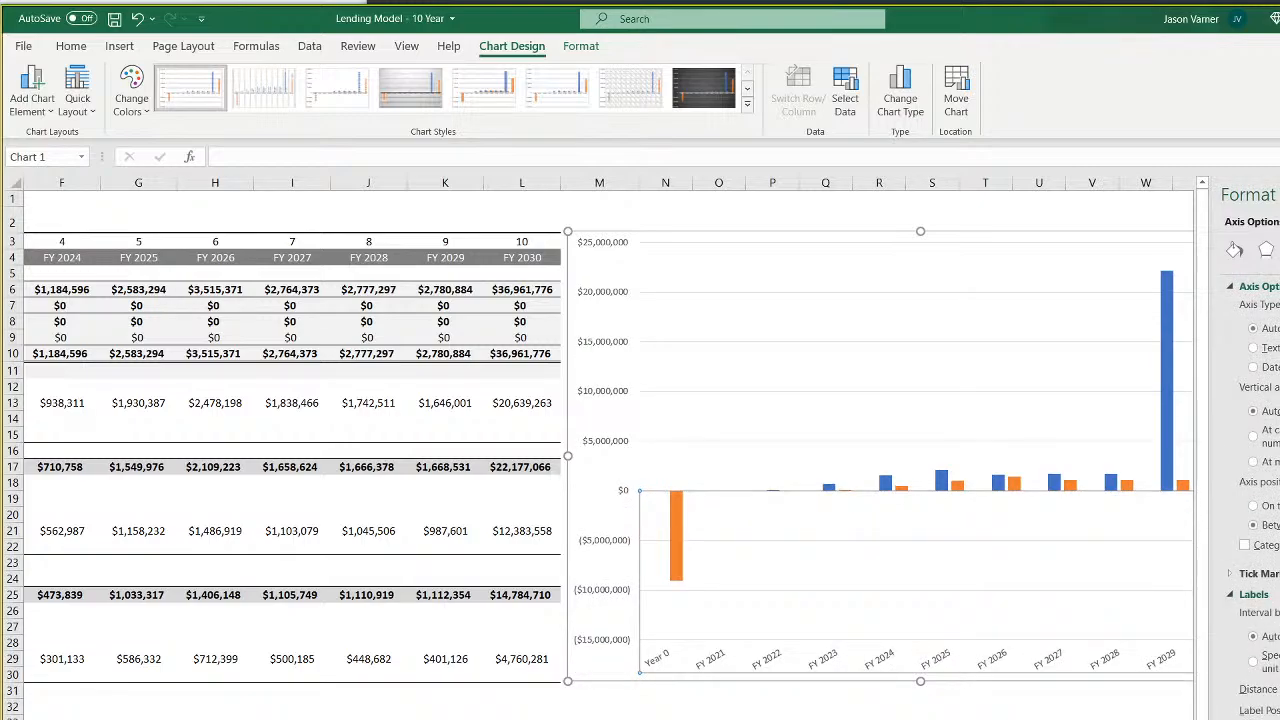
click(1279, 195)
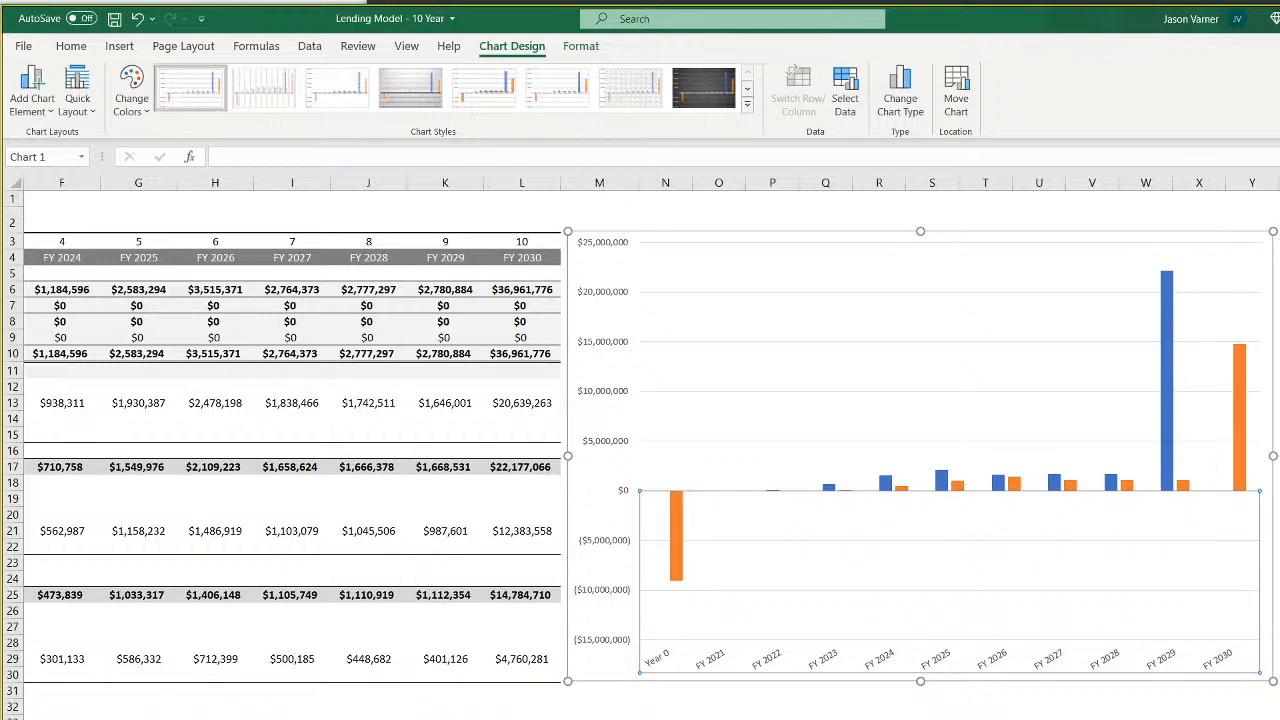
Add a legend to the chart and position it at the bottom, below the horizontal axis
click(1279, 282)
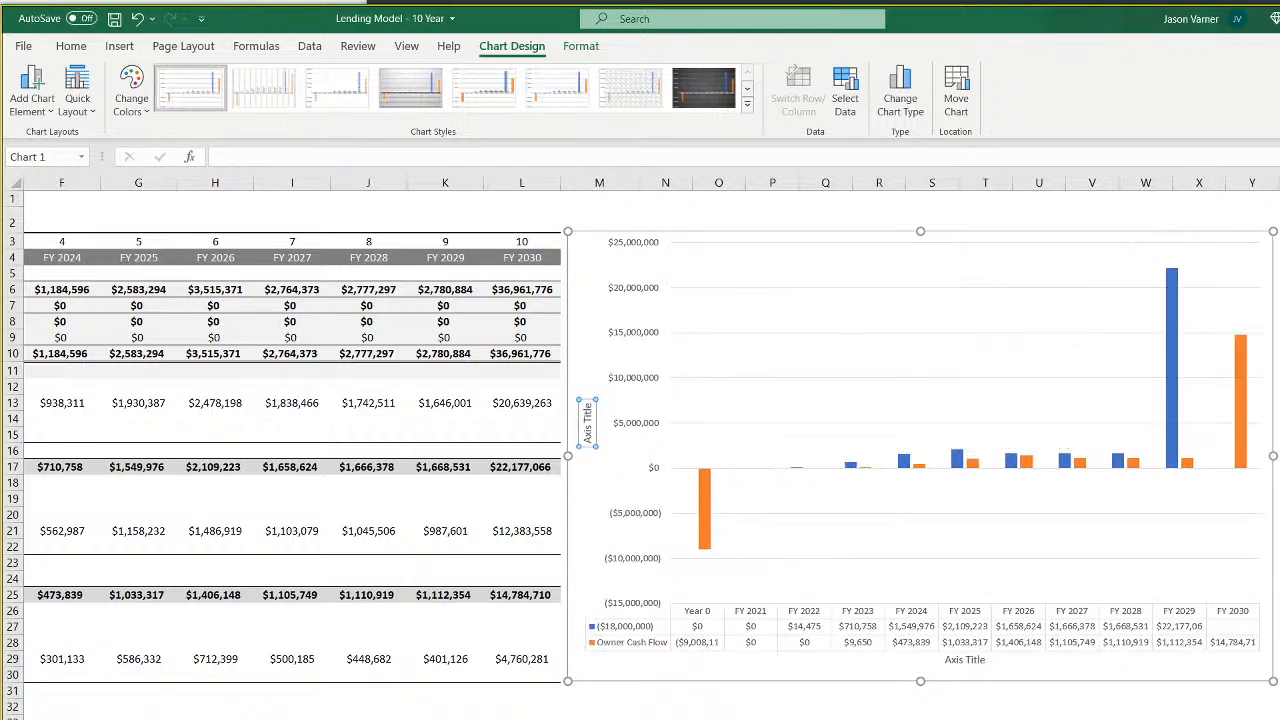
click(1279, 390)
right_click(1210, 462)
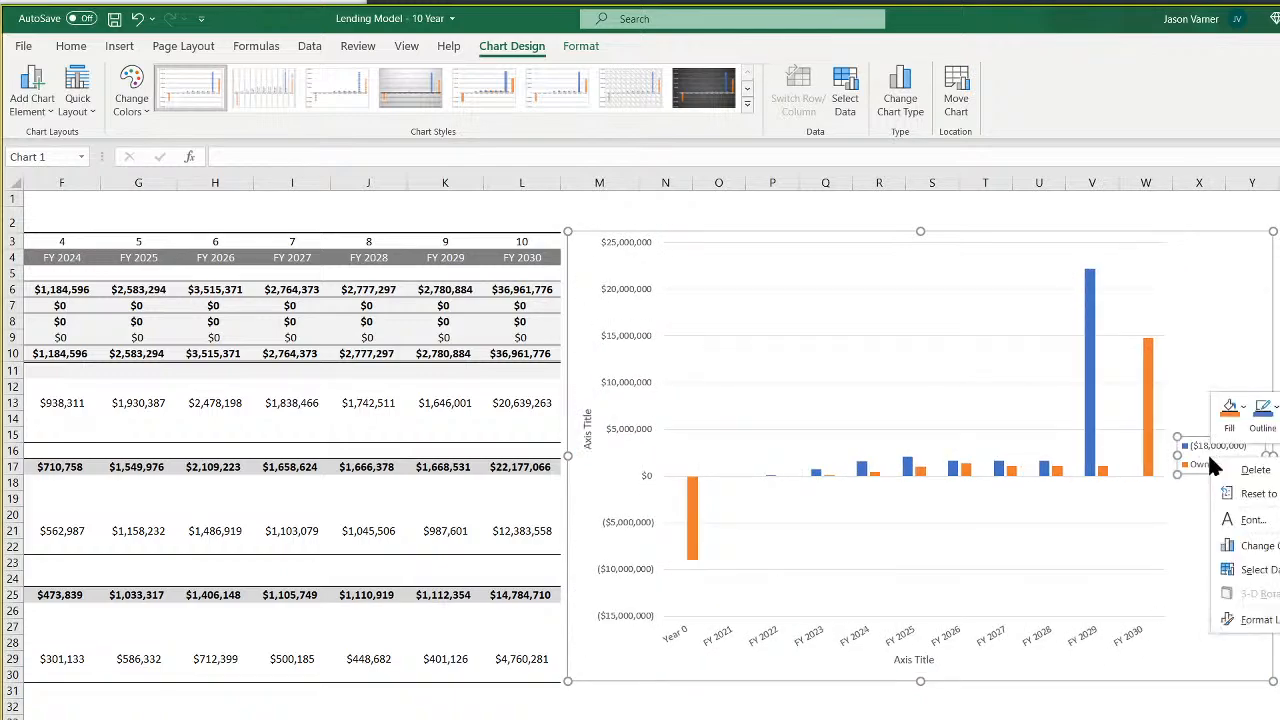
click(1240, 621)
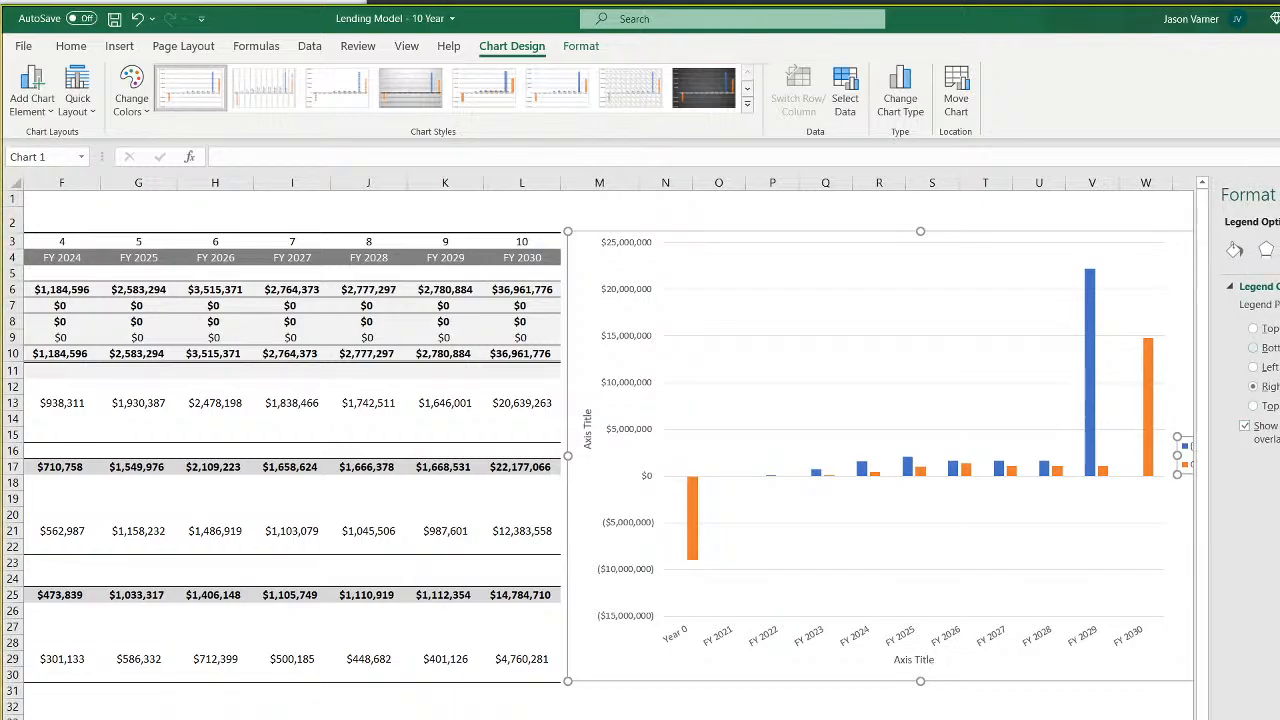
click(1253, 347)
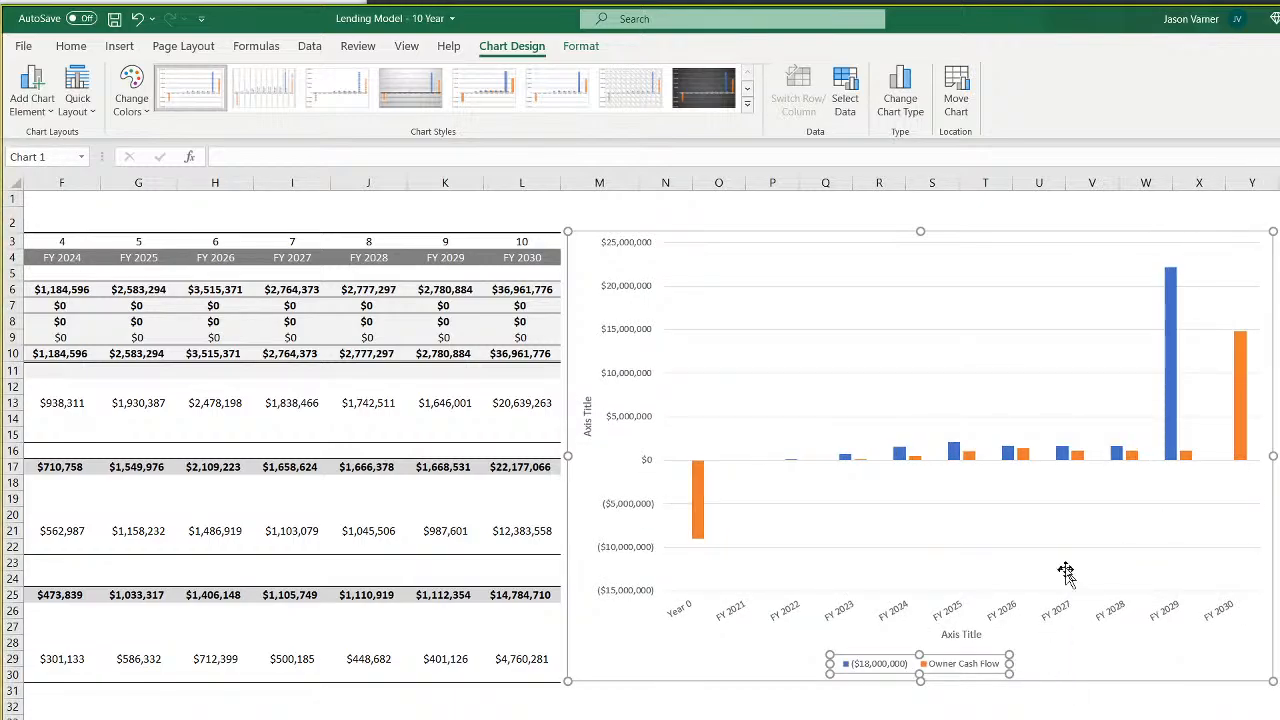
Correct the chart's first series to use A17, Investor Cash Flow, as its name and B17:L17 as its values
right_click(1060, 518)
click(1112, 629)
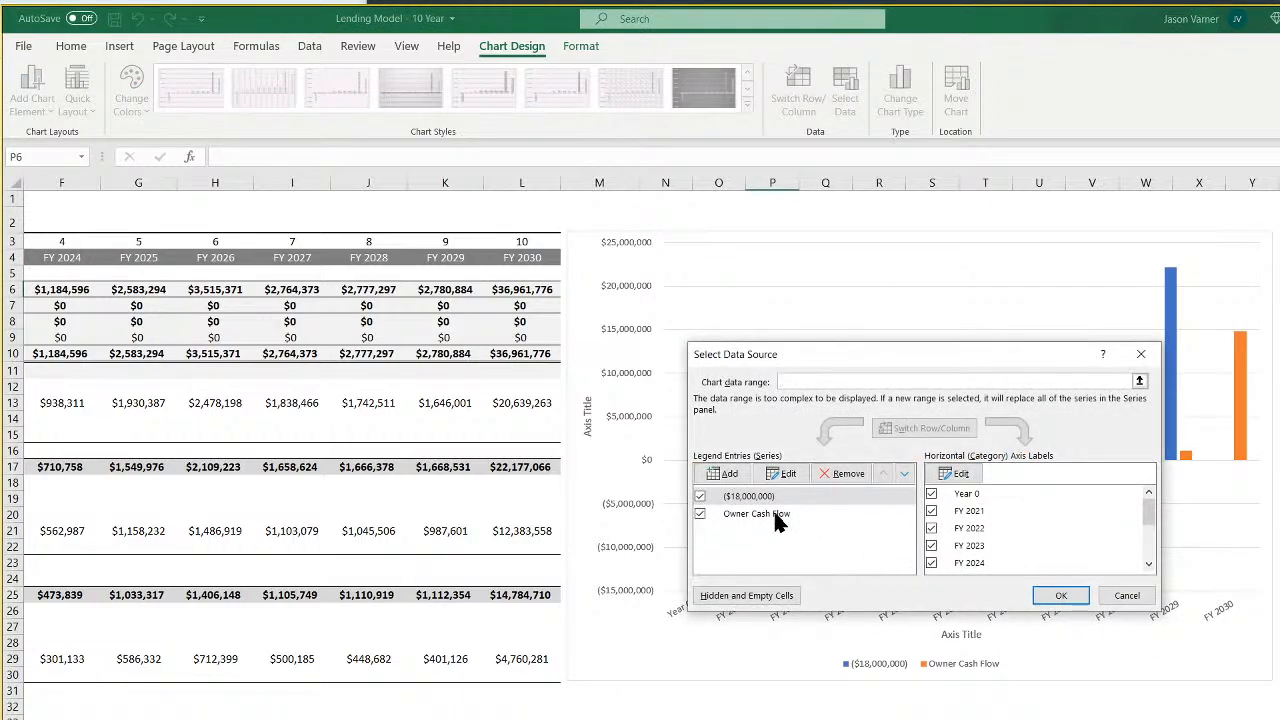
click(783, 480)
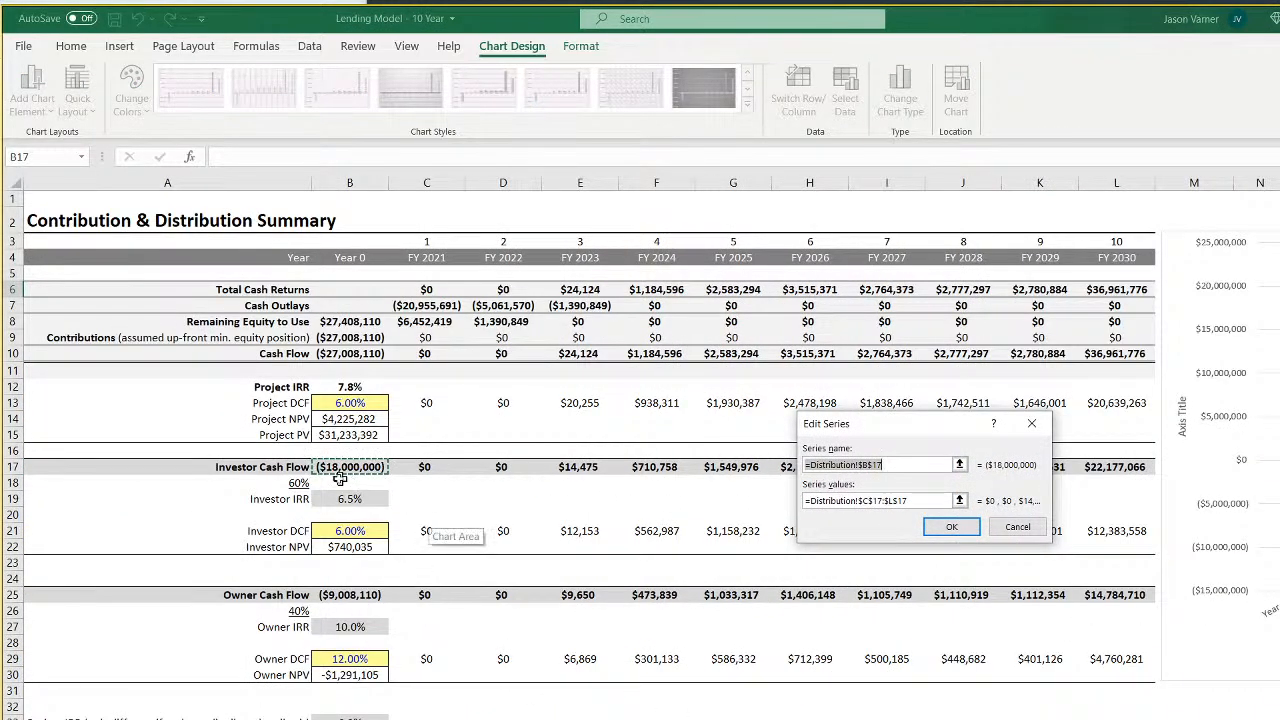
click(290, 467)
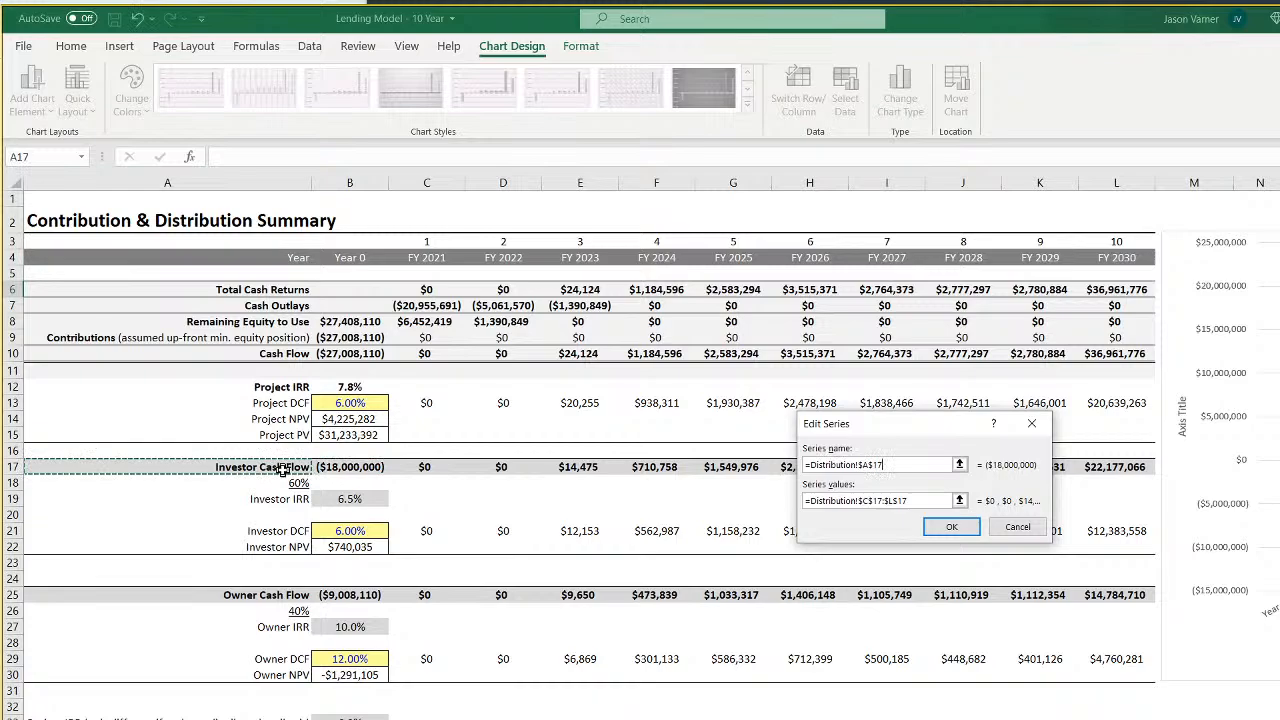
click(925, 502)
key(BackSpace)
drag(362, 468, 1116, 468)
click(944, 519)
click(1061, 595)
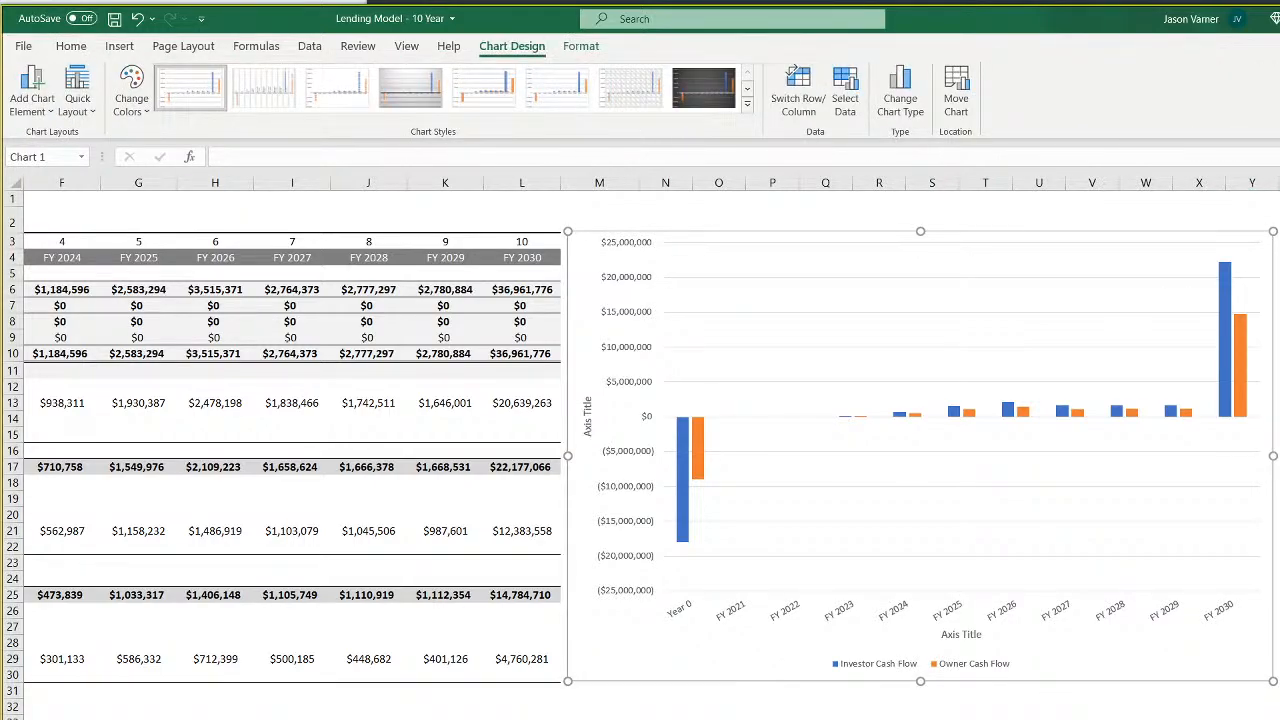
Remove the chart's axis titles and add the chart title "Investor vs. Owner Cash Flows"
click(1279, 300)
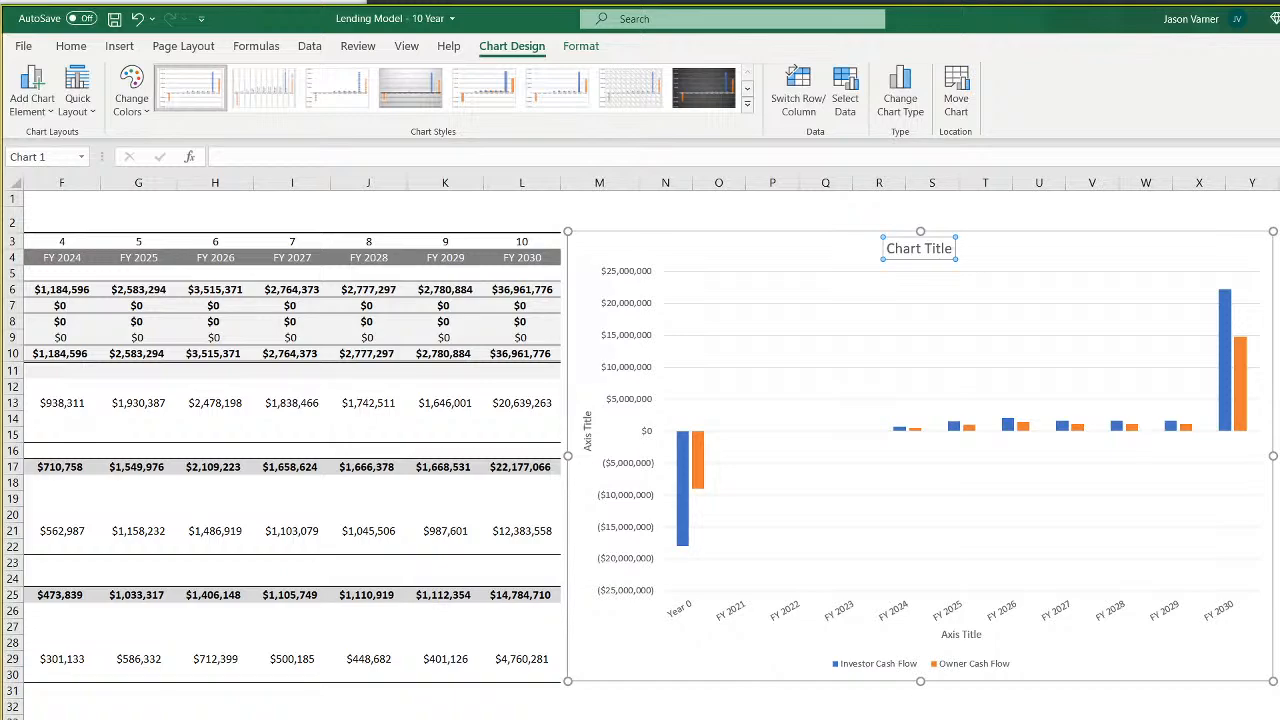
click(893, 248)
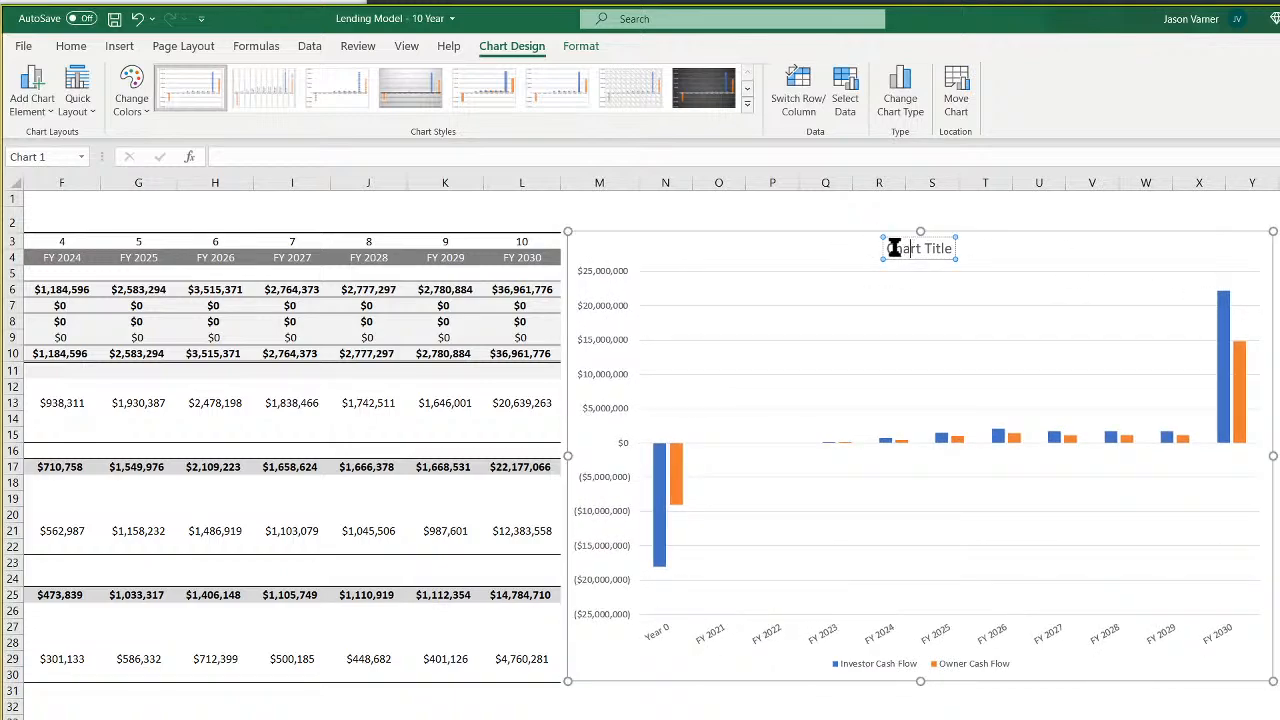
drag(893, 248, 955, 249)
text(Inv)
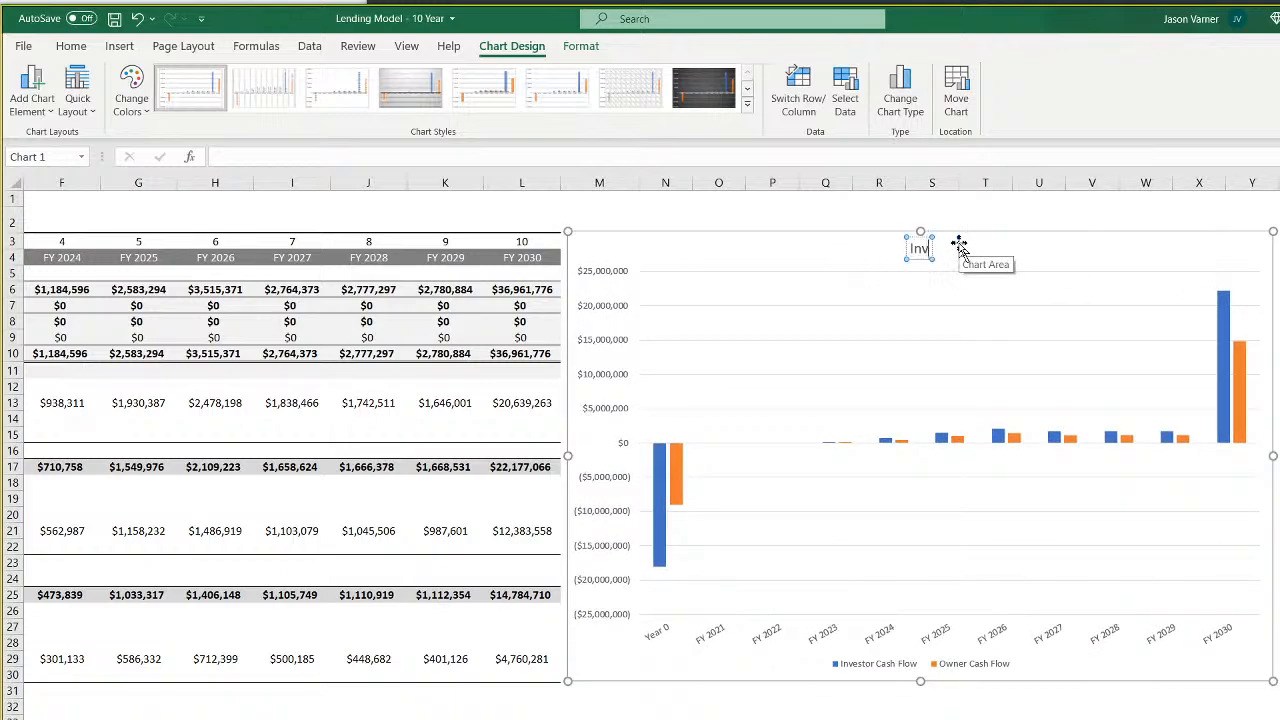
text(estor vs. Owner Cash Flows)
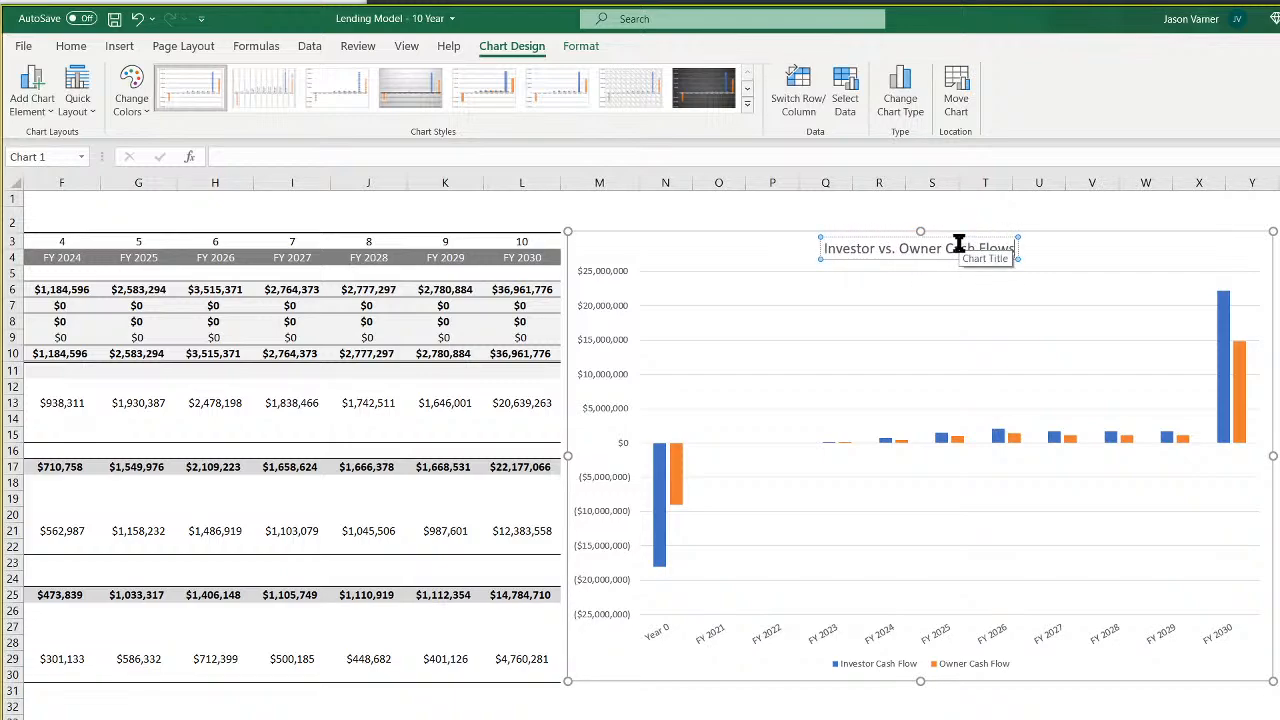
Give the chart area a light grey fill with a black outline and shorten the chart to end at about row 27
click(70, 46)
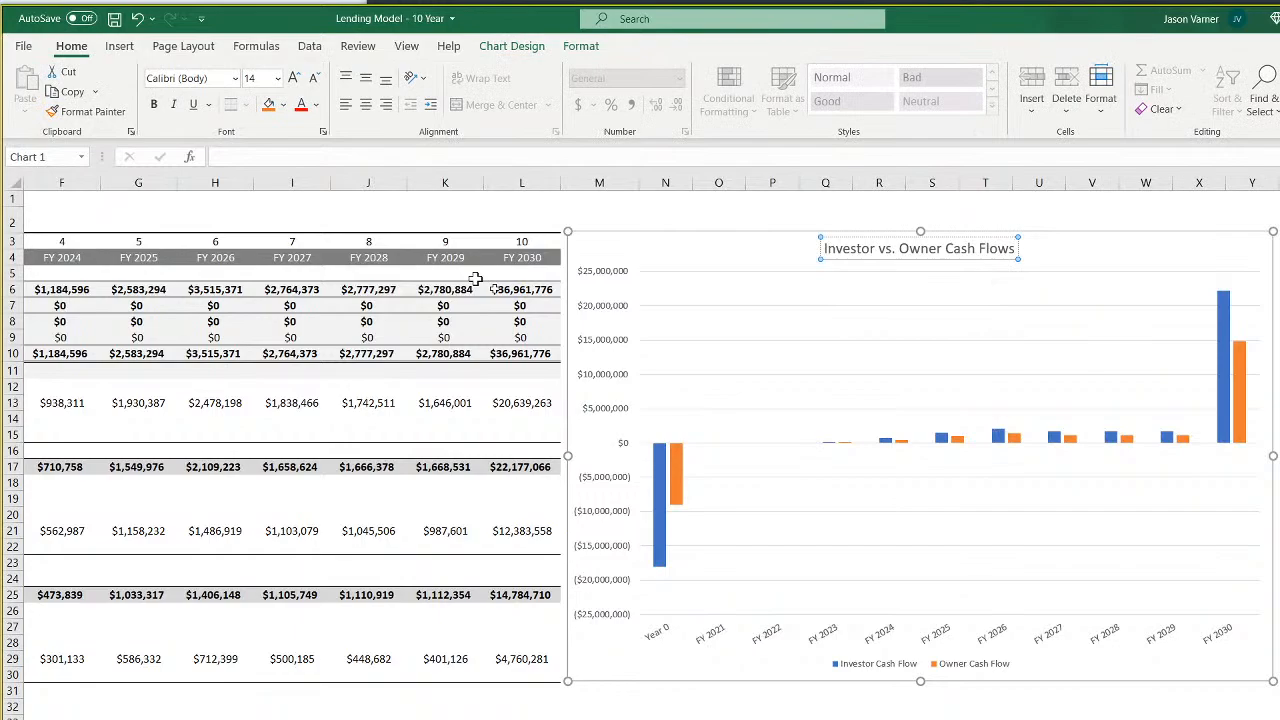
right_click(1160, 256)
click(1212, 207)
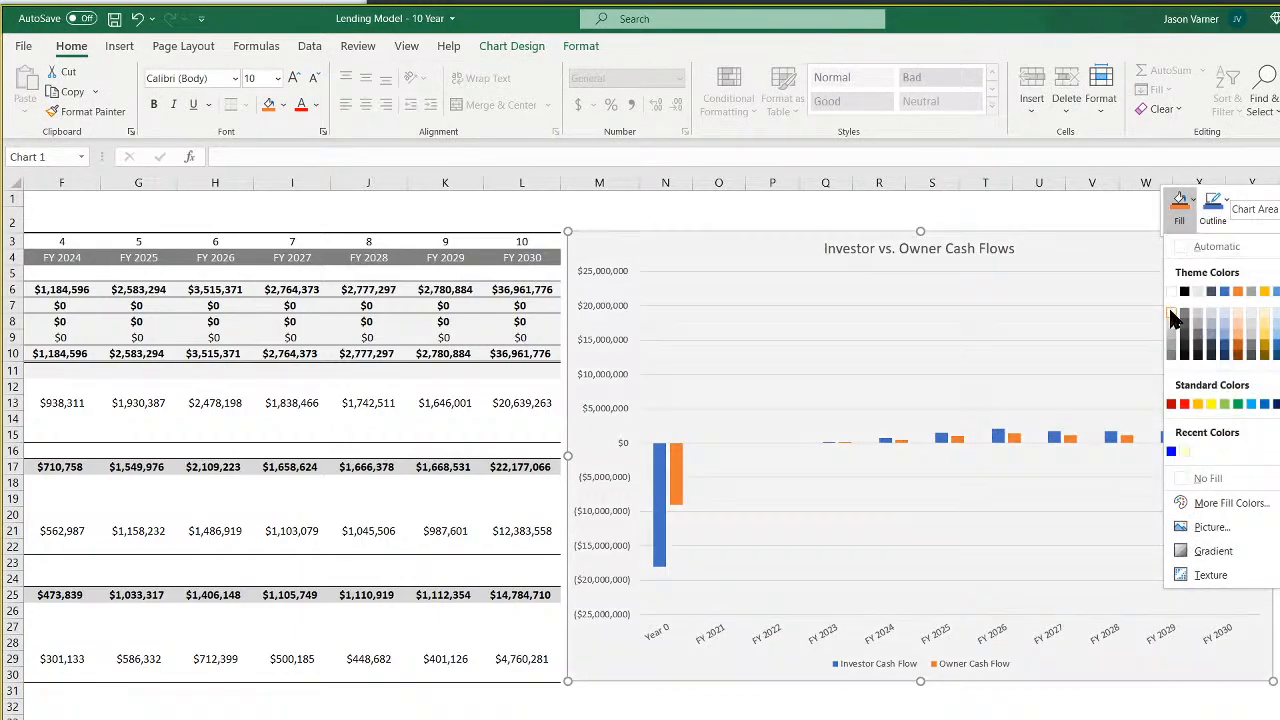
click(1204, 289)
click(1213, 205)
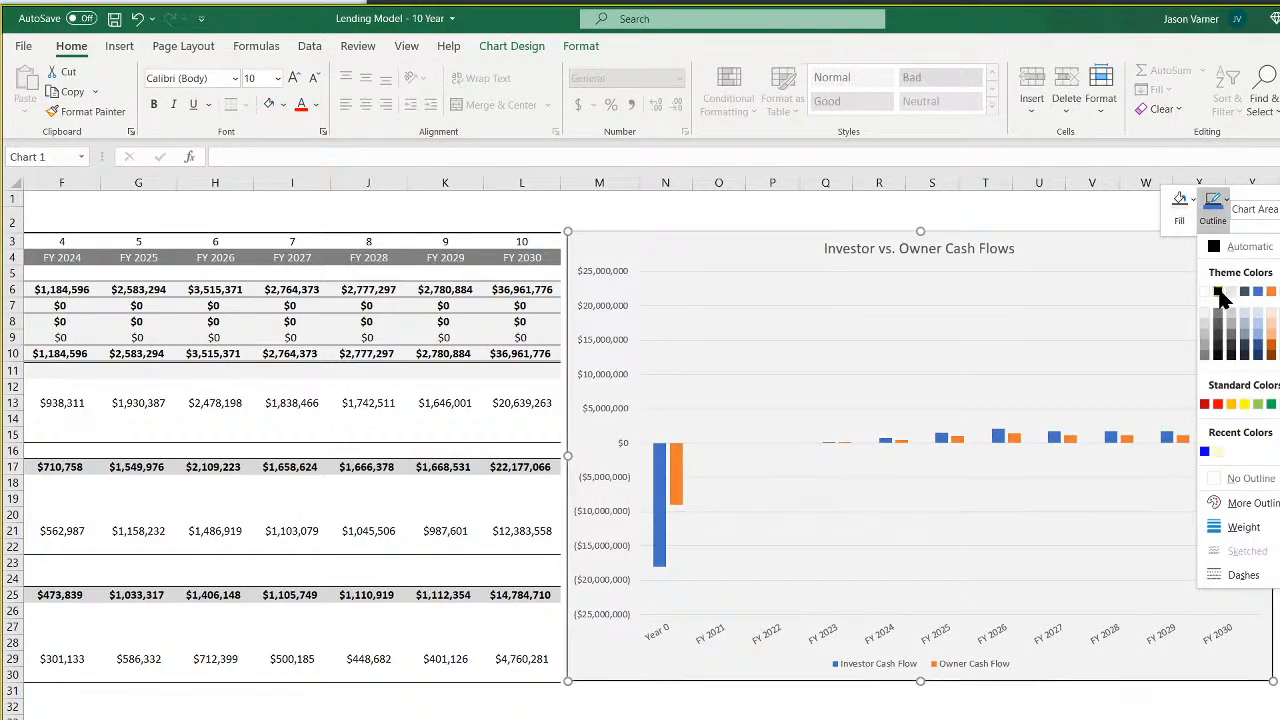
click(1223, 280)
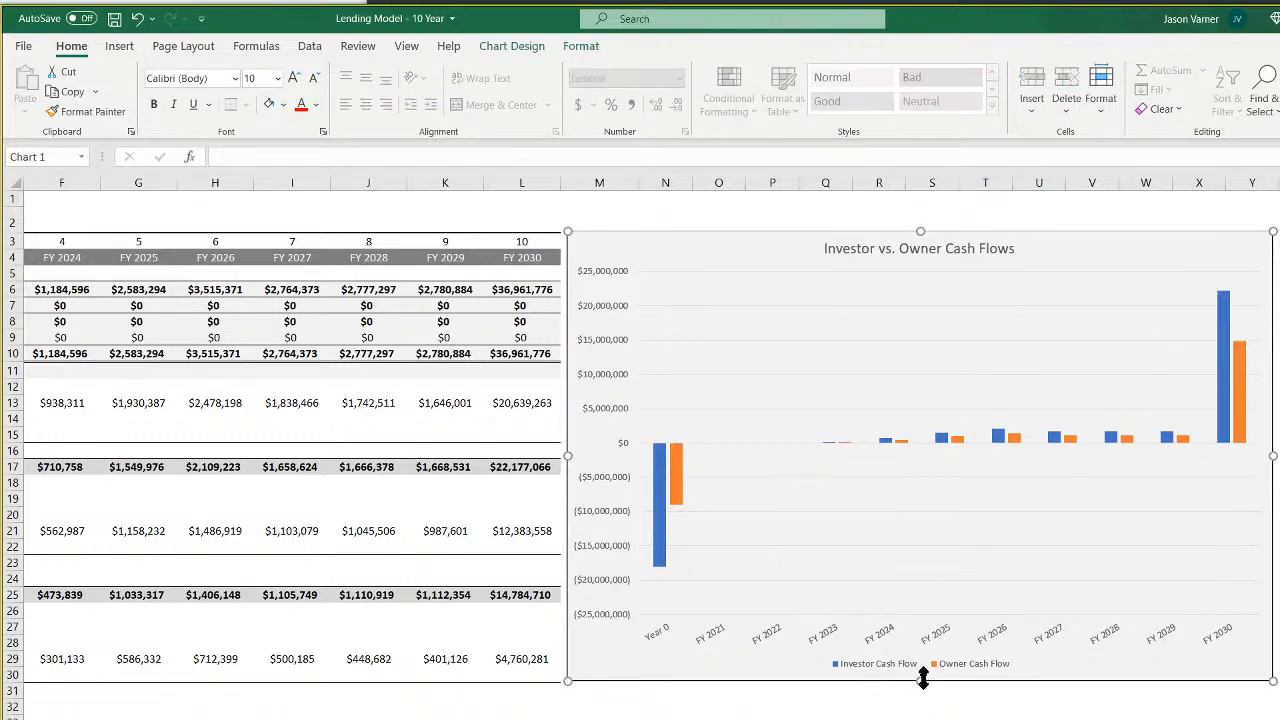
drag(920, 681, 912, 632)
click(932, 713)
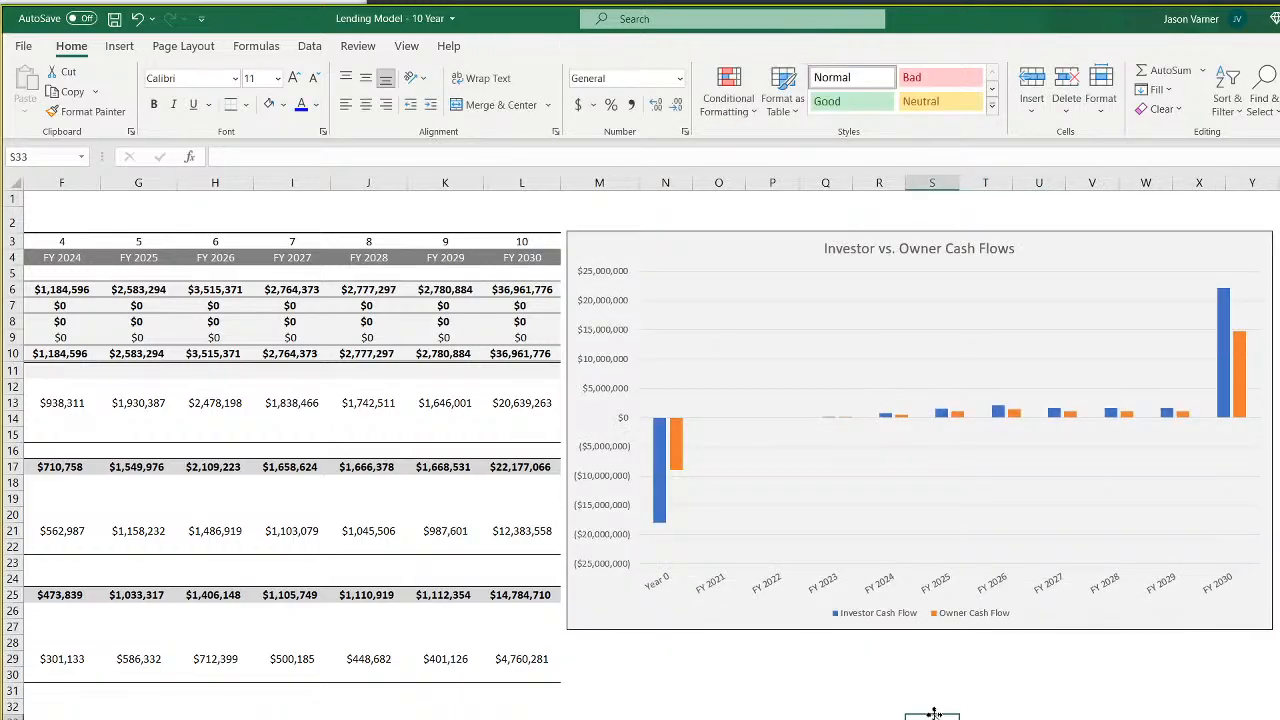
In the main project assumptions, set Investor Proceeds to $25,000,000 and % Share for Investors to 50%
click(345, 719)
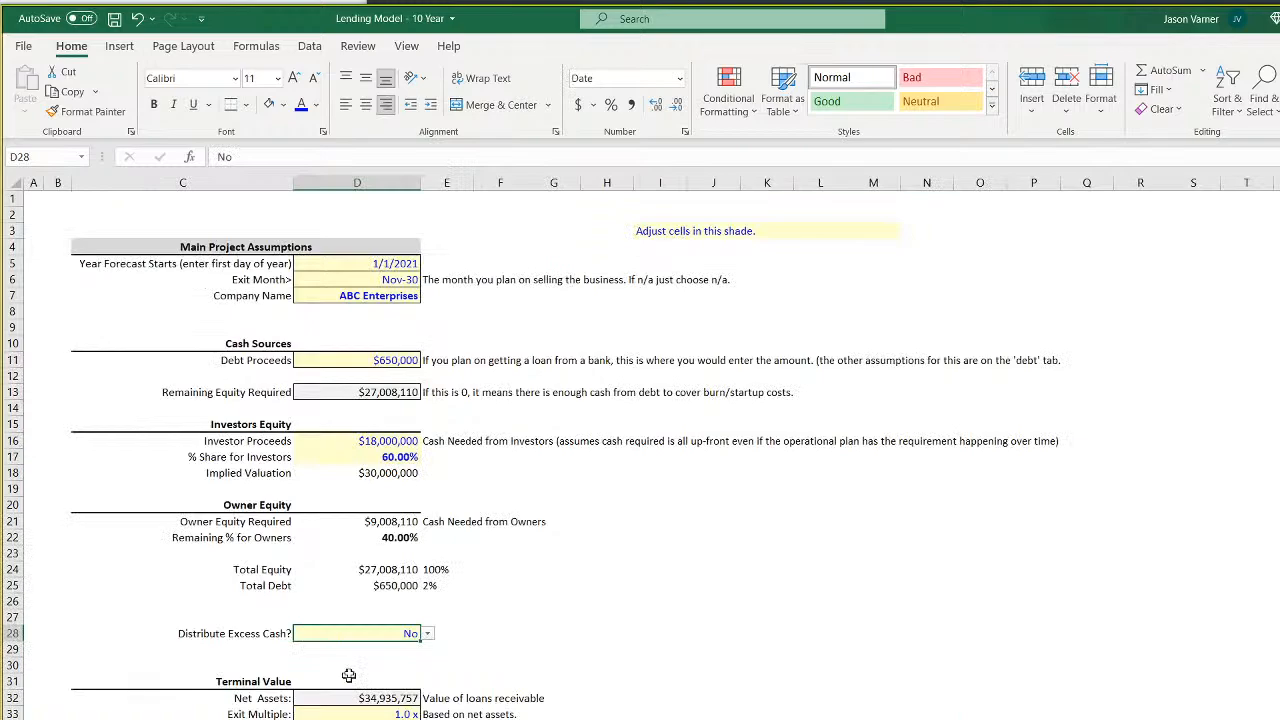
click(391, 459)
click(383, 440)
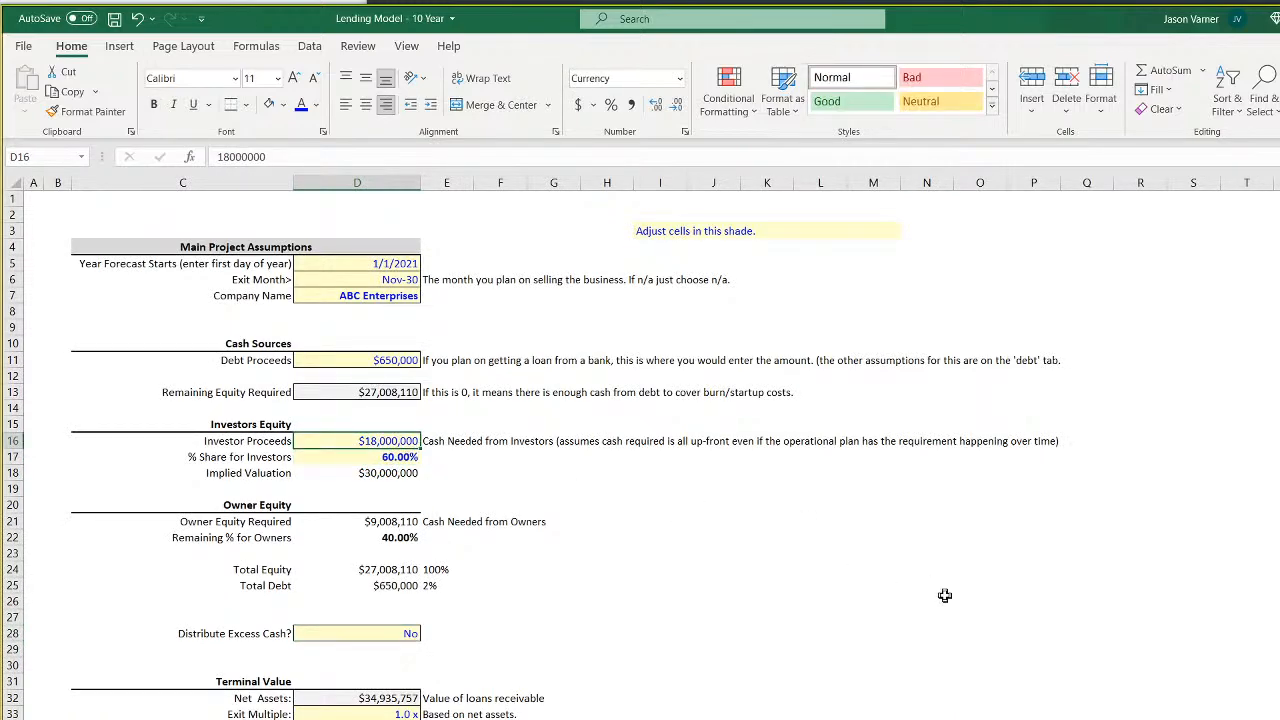
text(25,)
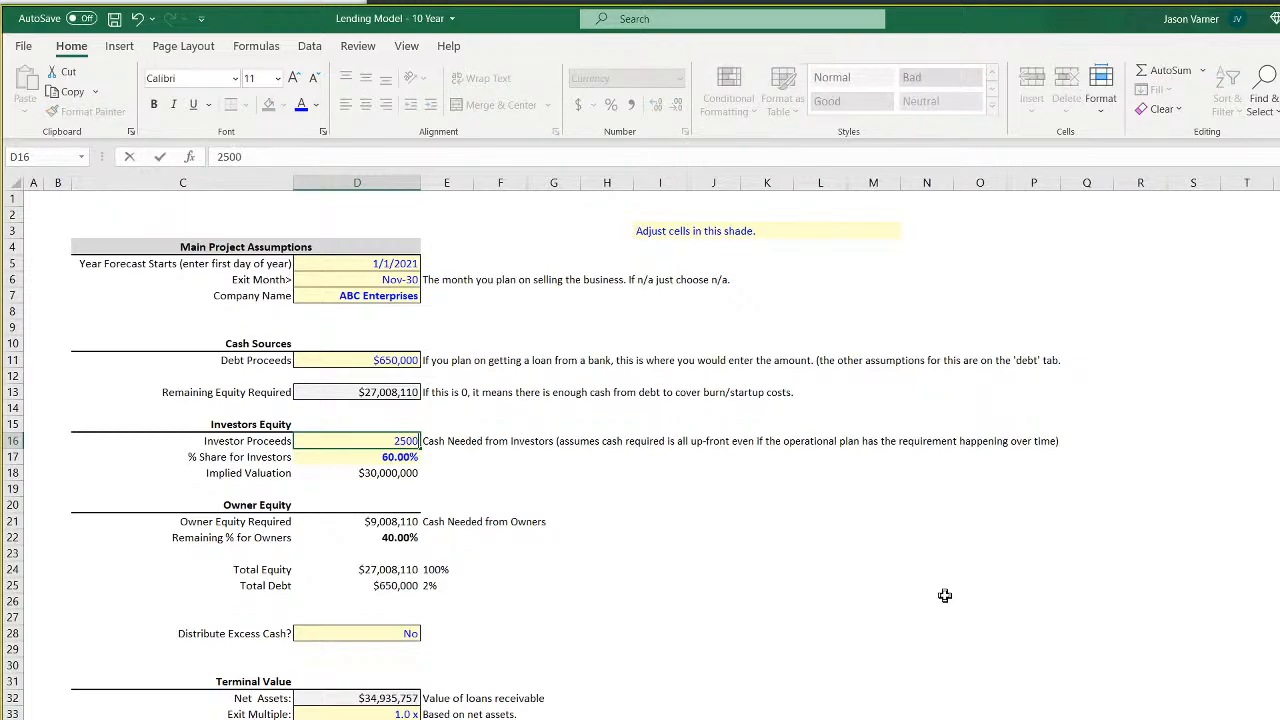
text(000,000)
key(Return)
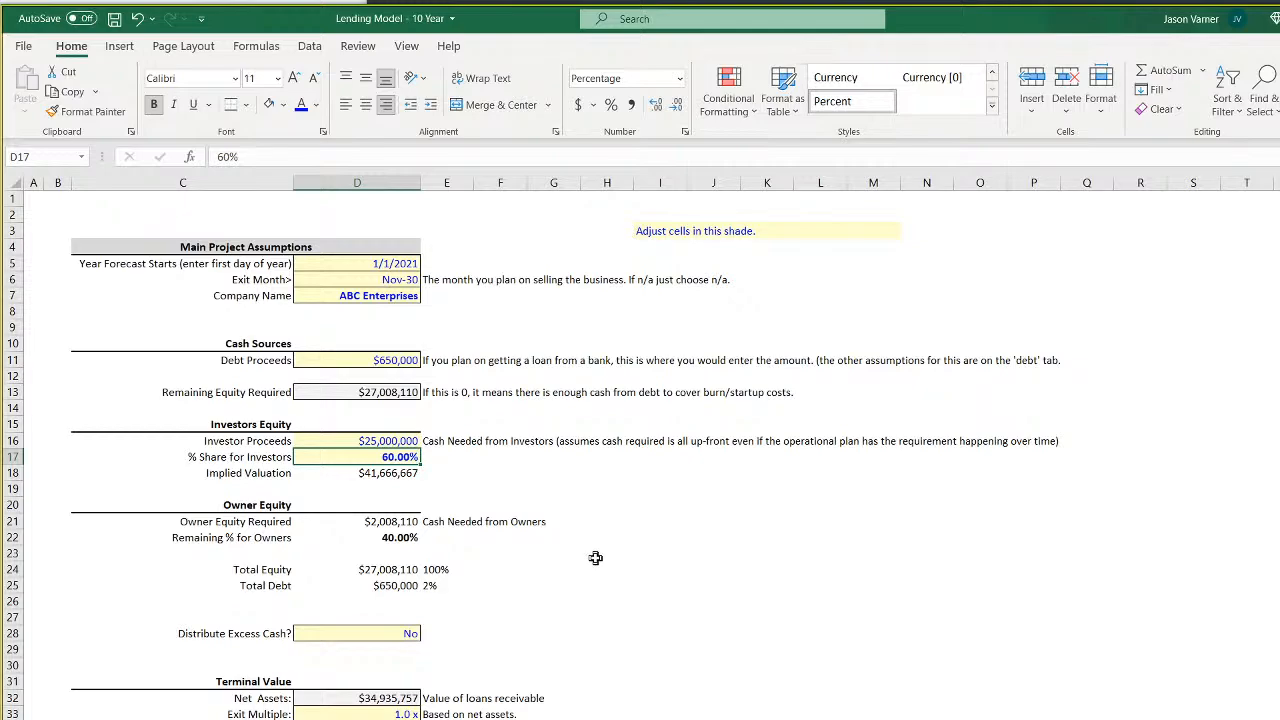
text(50)
key(Return)
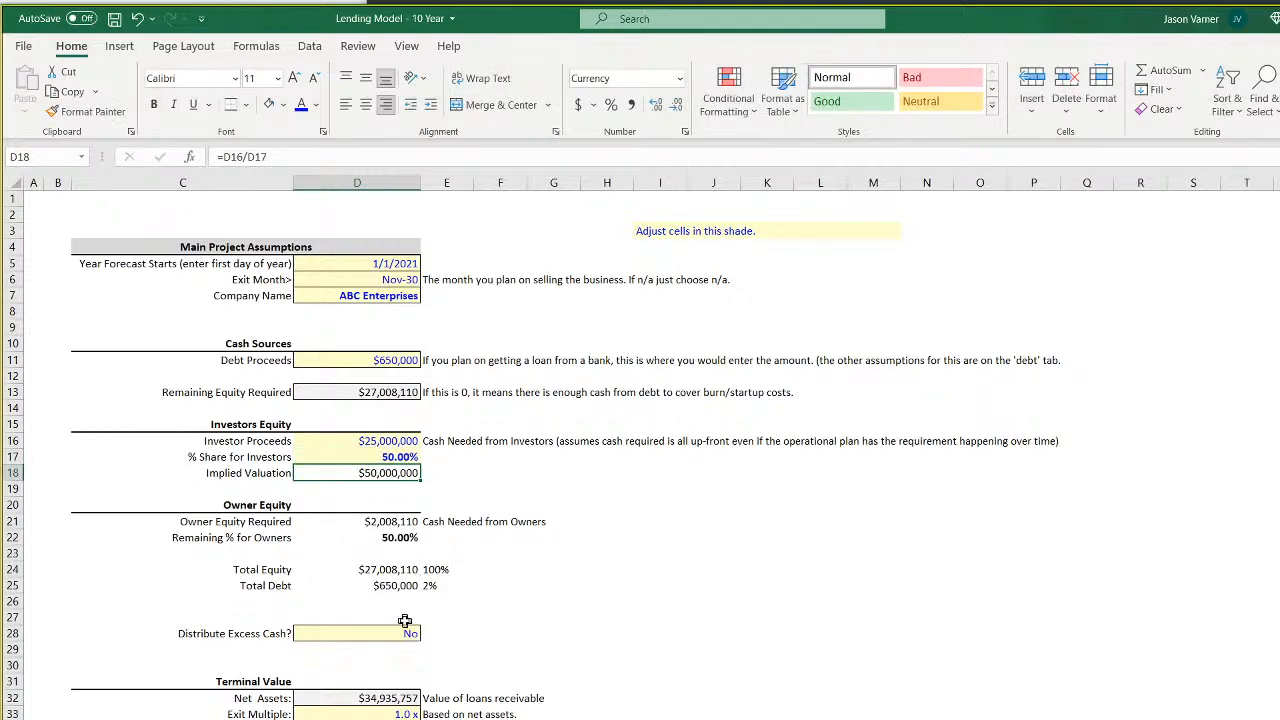
Check the Owner Equity Required formula and examine the chart, owner IRR, investor IRR, and investor DCF and NPV on the distribution summary
click(367, 523)
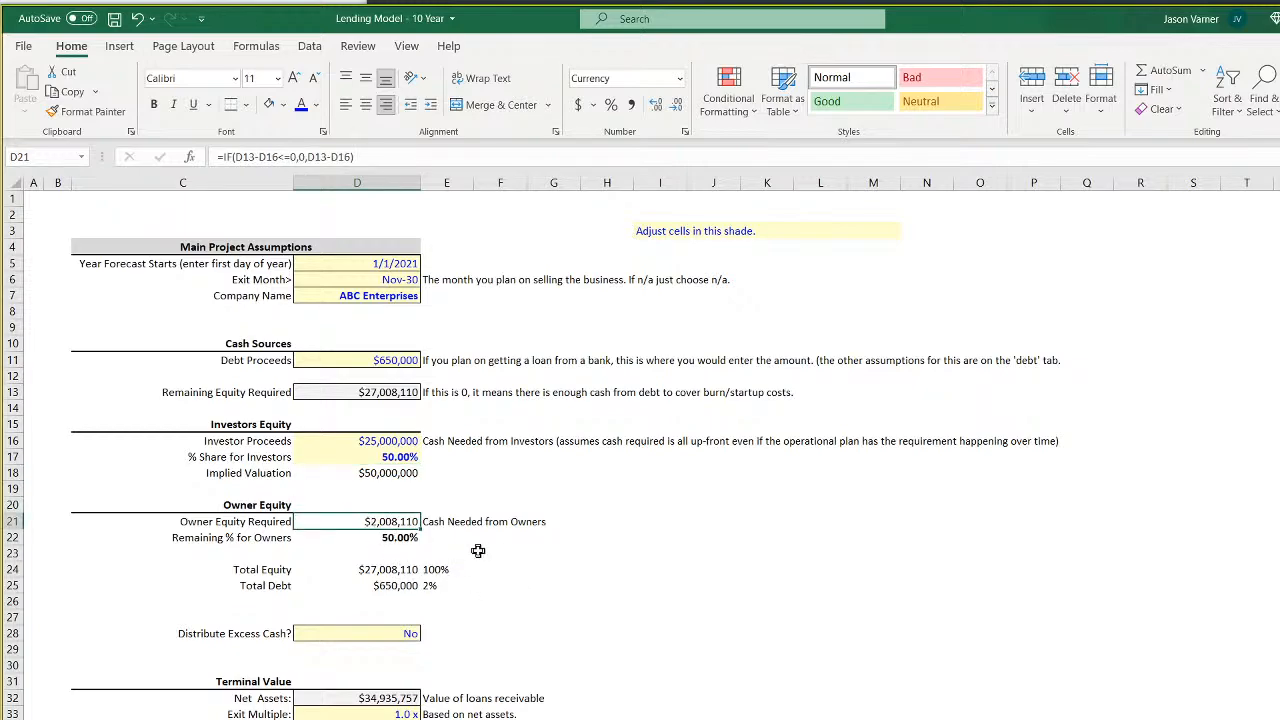
key(ctrl+Page_Down)
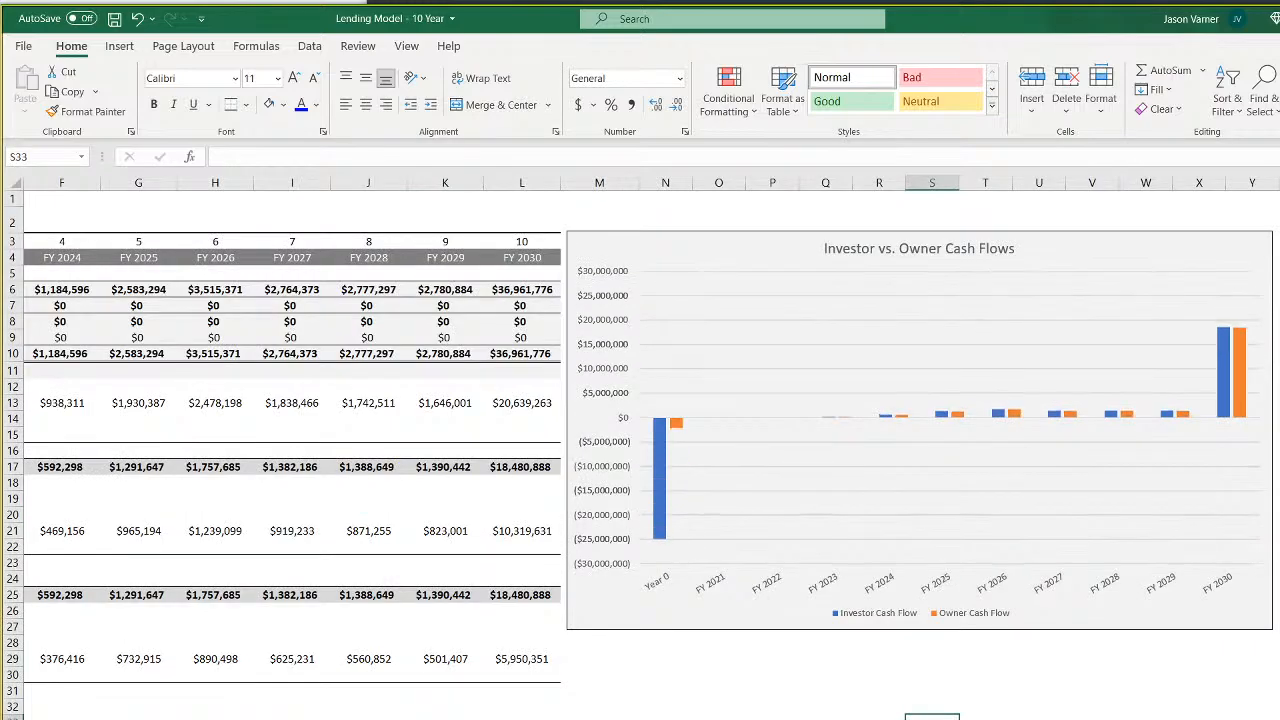
scroll(640, 450, left, 5)
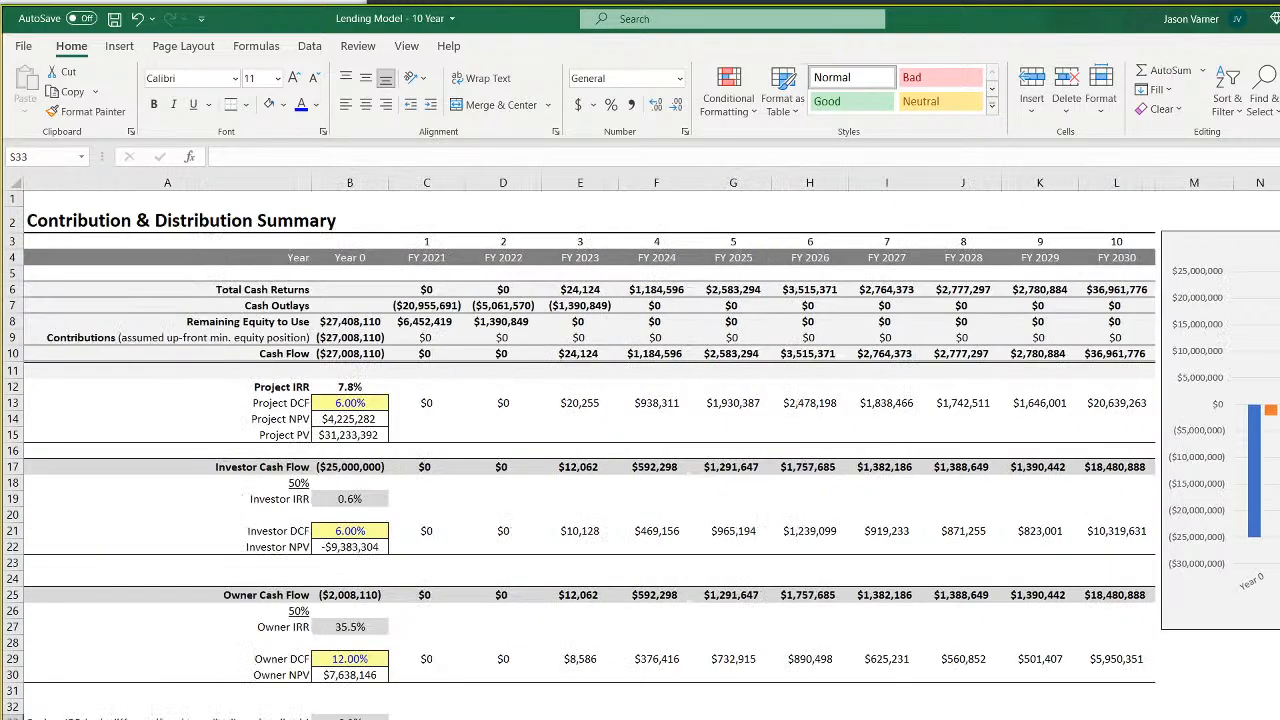
click(363, 627)
click(355, 499)
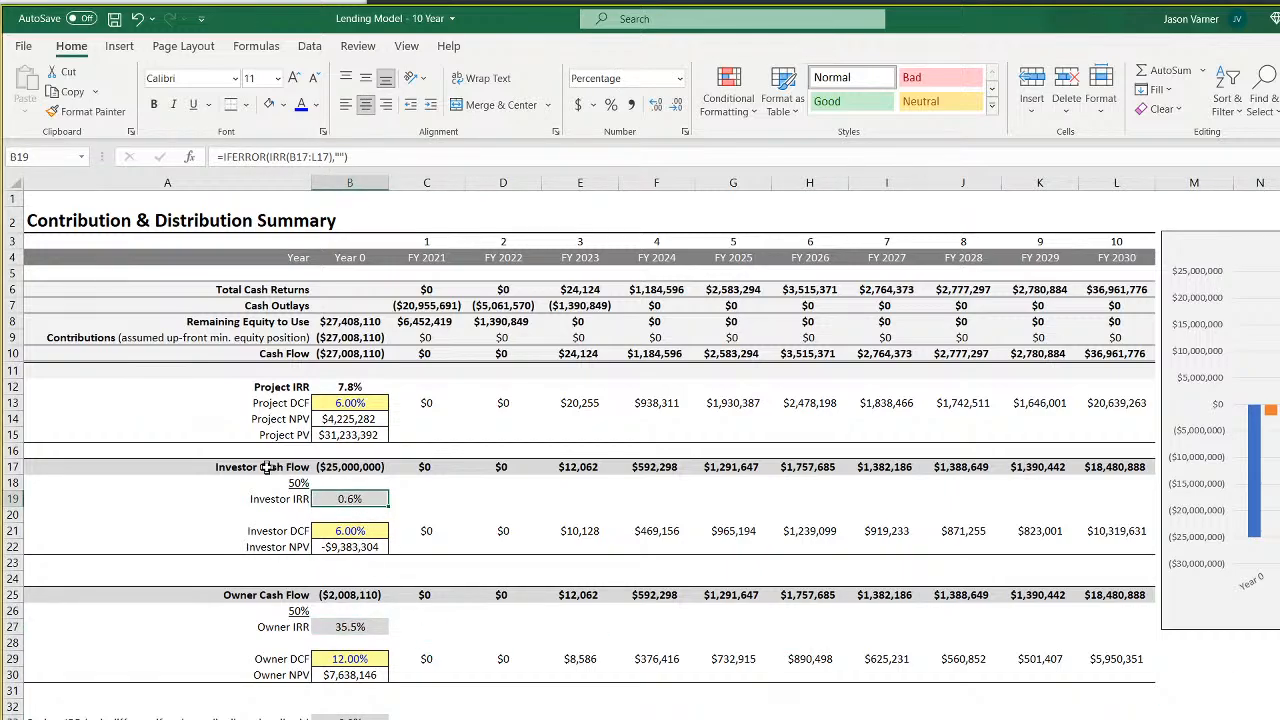
click(347, 546)
click(364, 533)
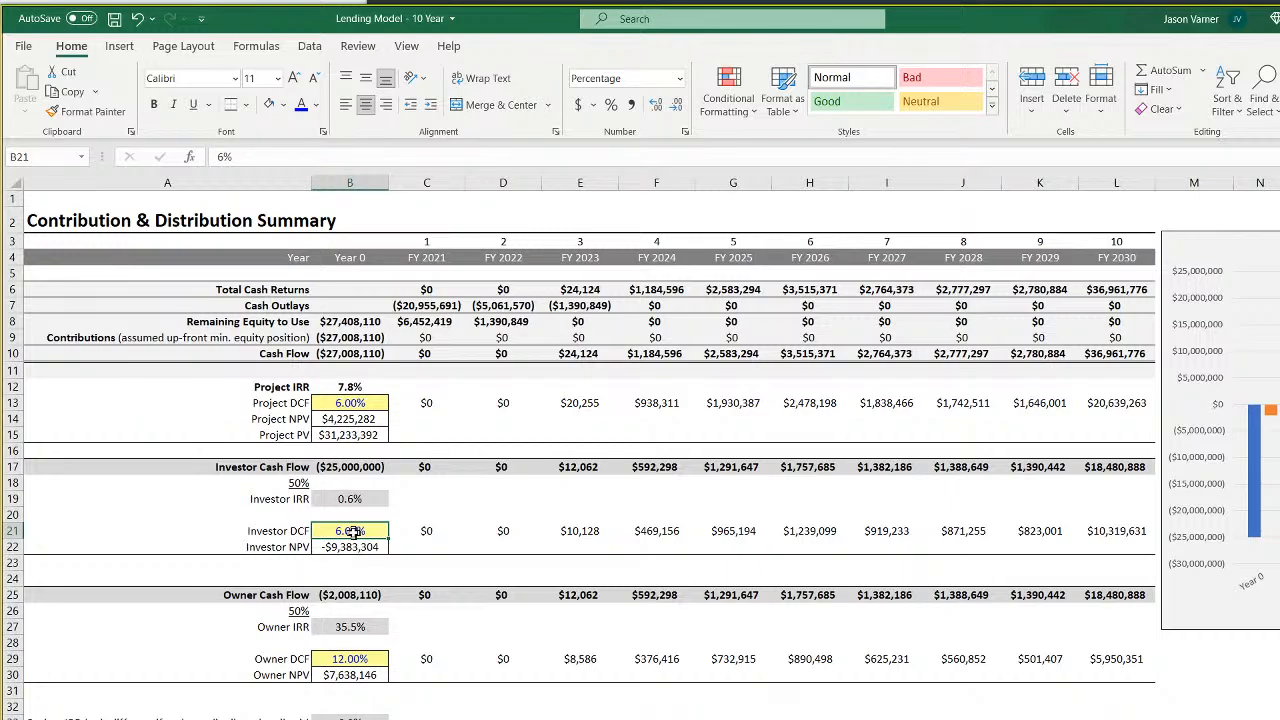
click(360, 500)
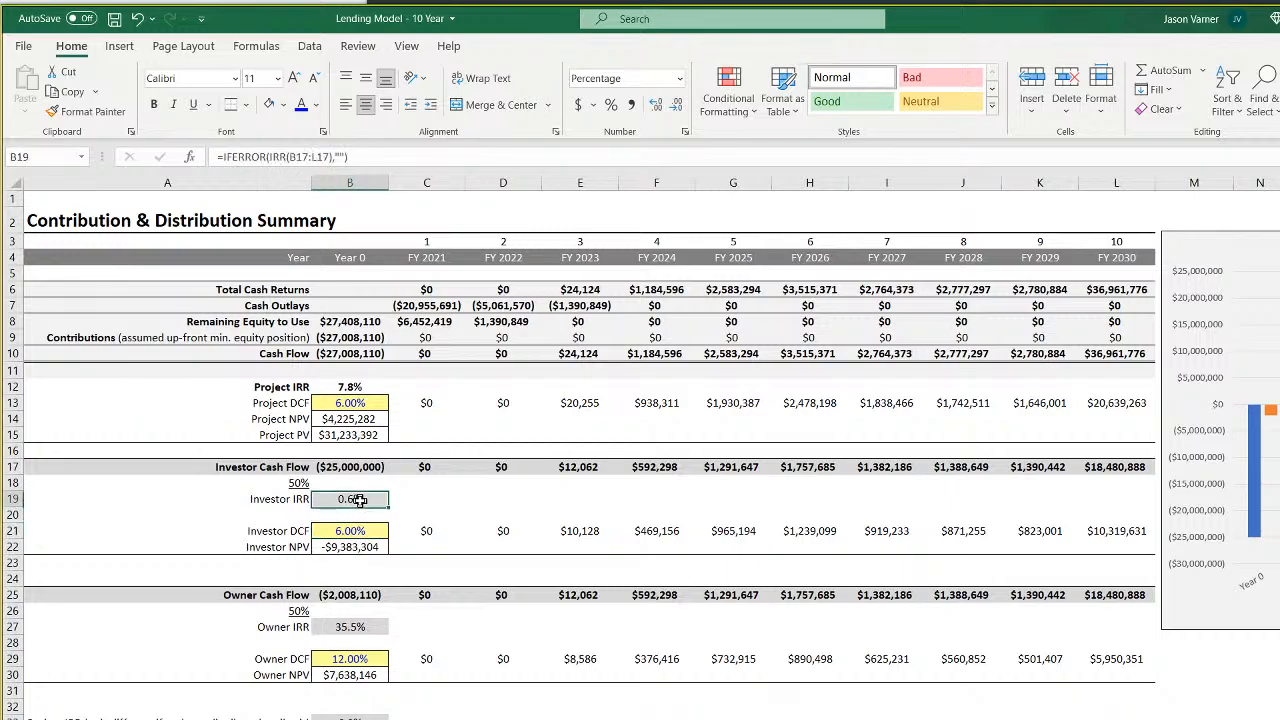
click(353, 548)
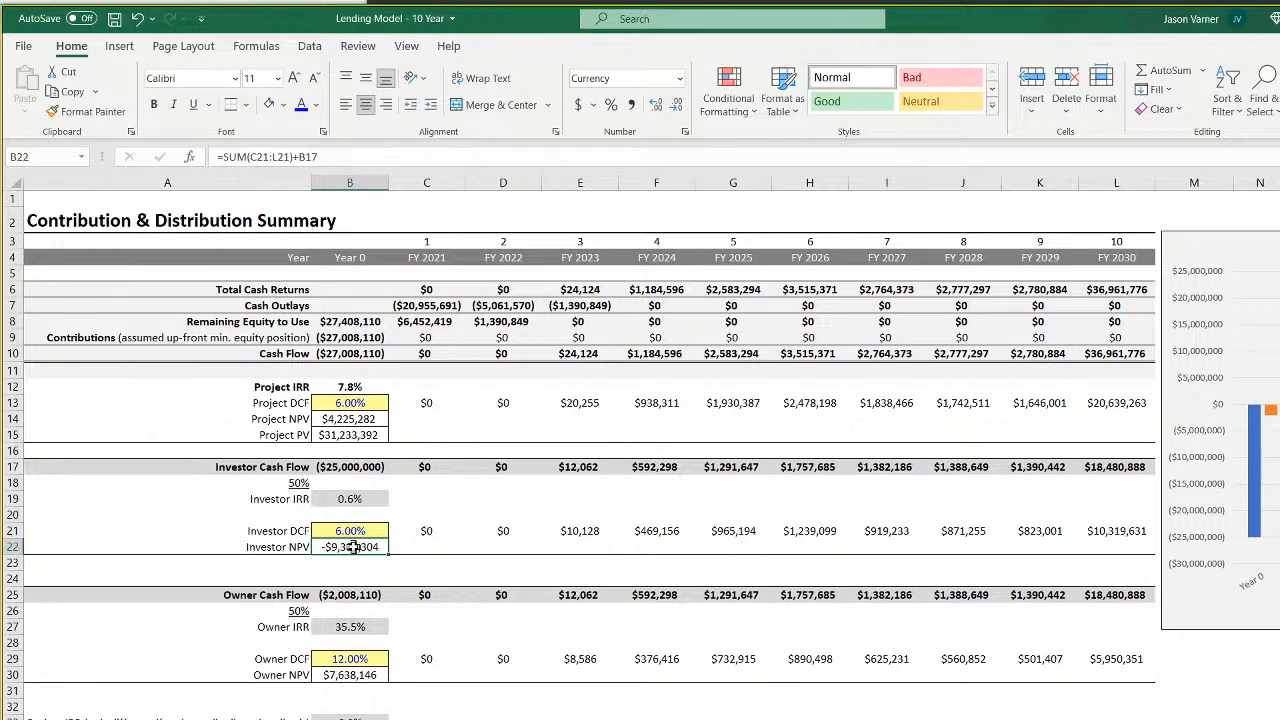
Check the discounting and NPV formulas below the owner section and right-align the discounted cash flows in C36:L36
double_click(362, 719)
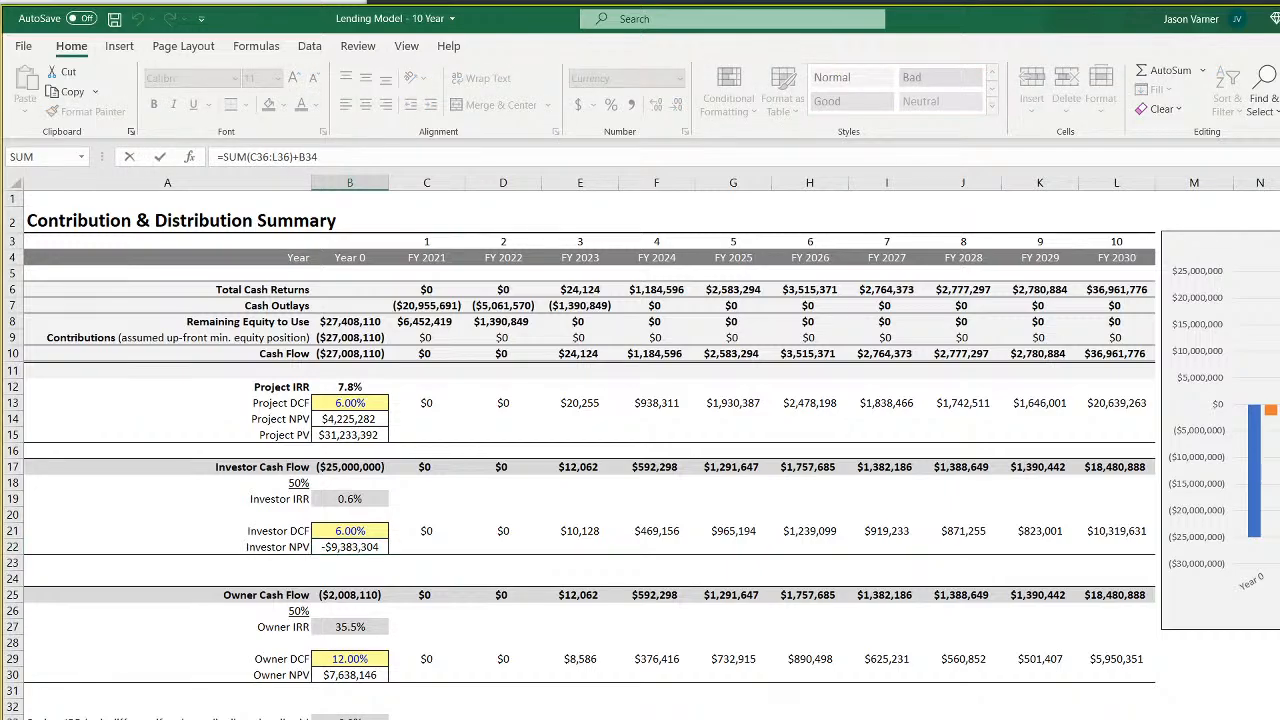
key(Return)
double_click(503, 719)
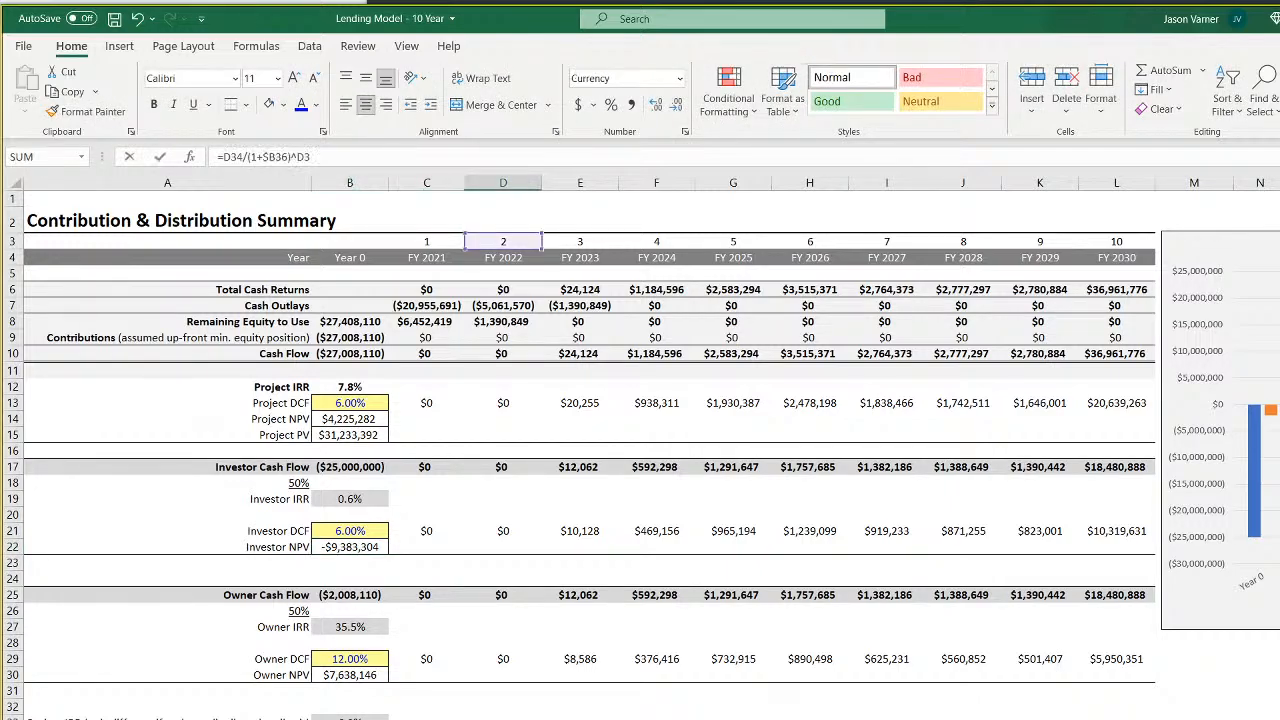
key(Return)
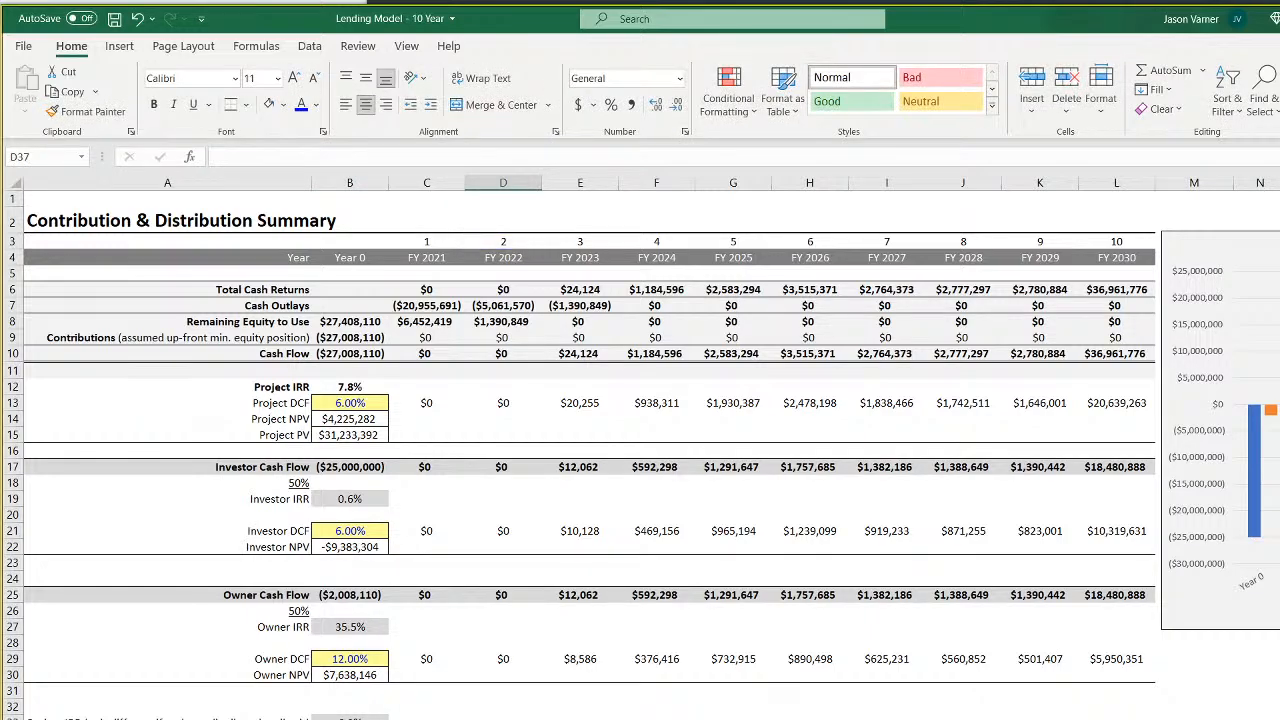
drag(427, 719, 1117, 719)
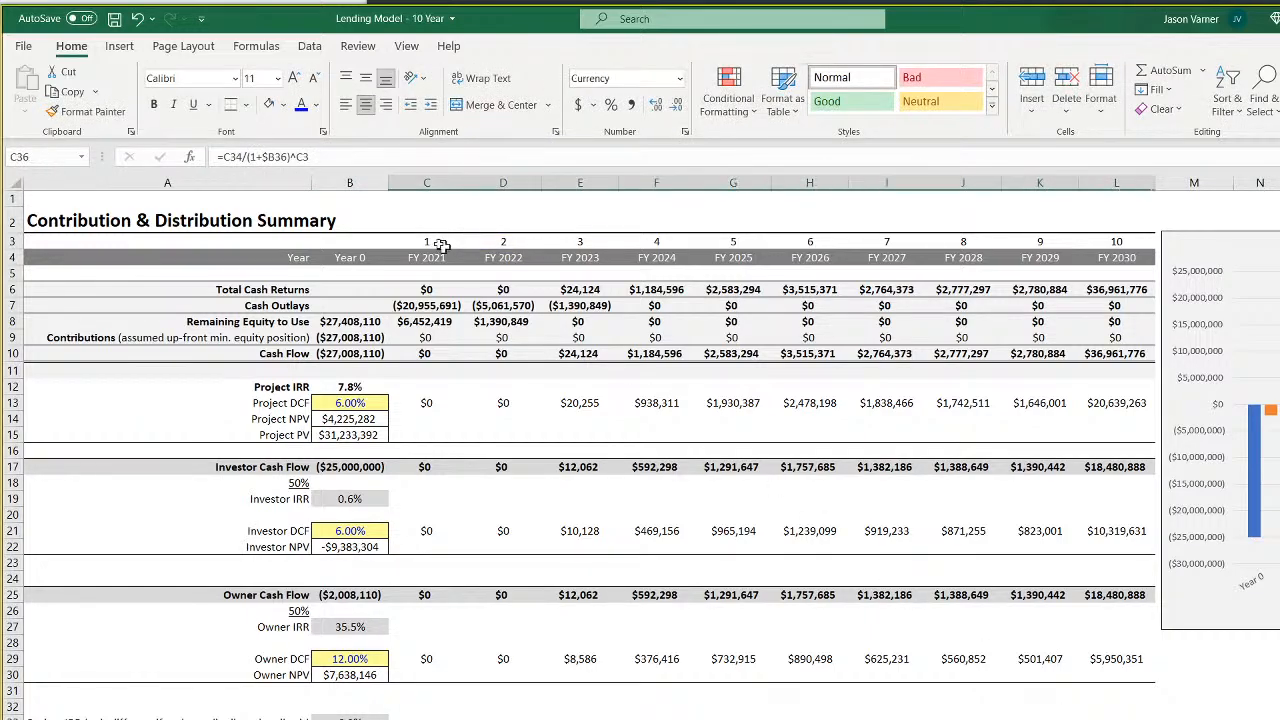
click(387, 103)
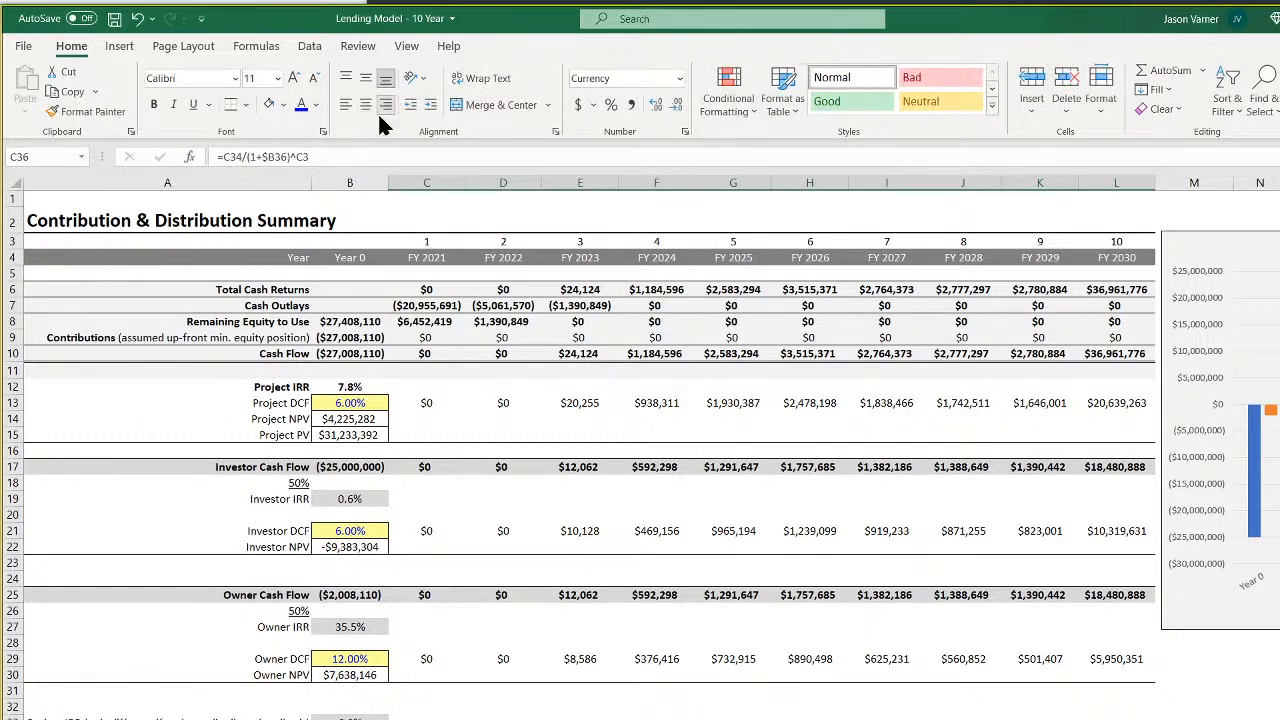
double_click(656, 660)
key(Return)
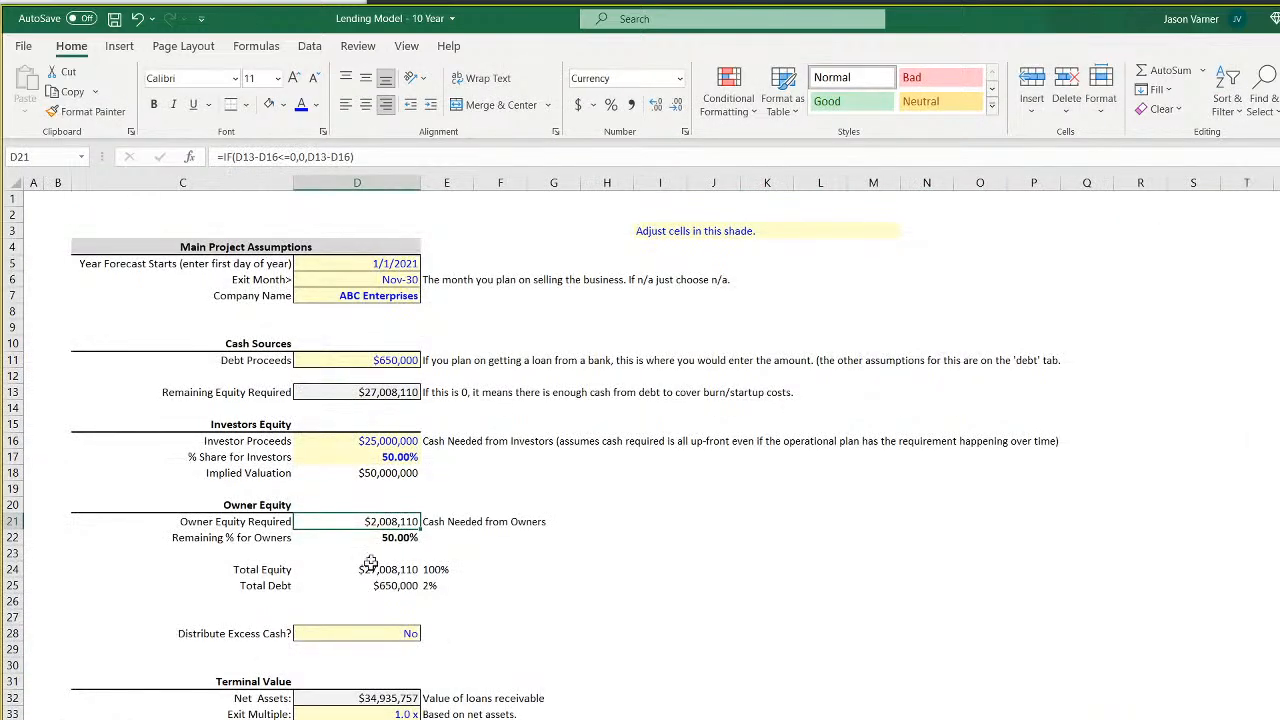
Set % Share for Investors to 75% in the main project assumptions and save the workbook
click(392, 457)
text(75)
key(Return)
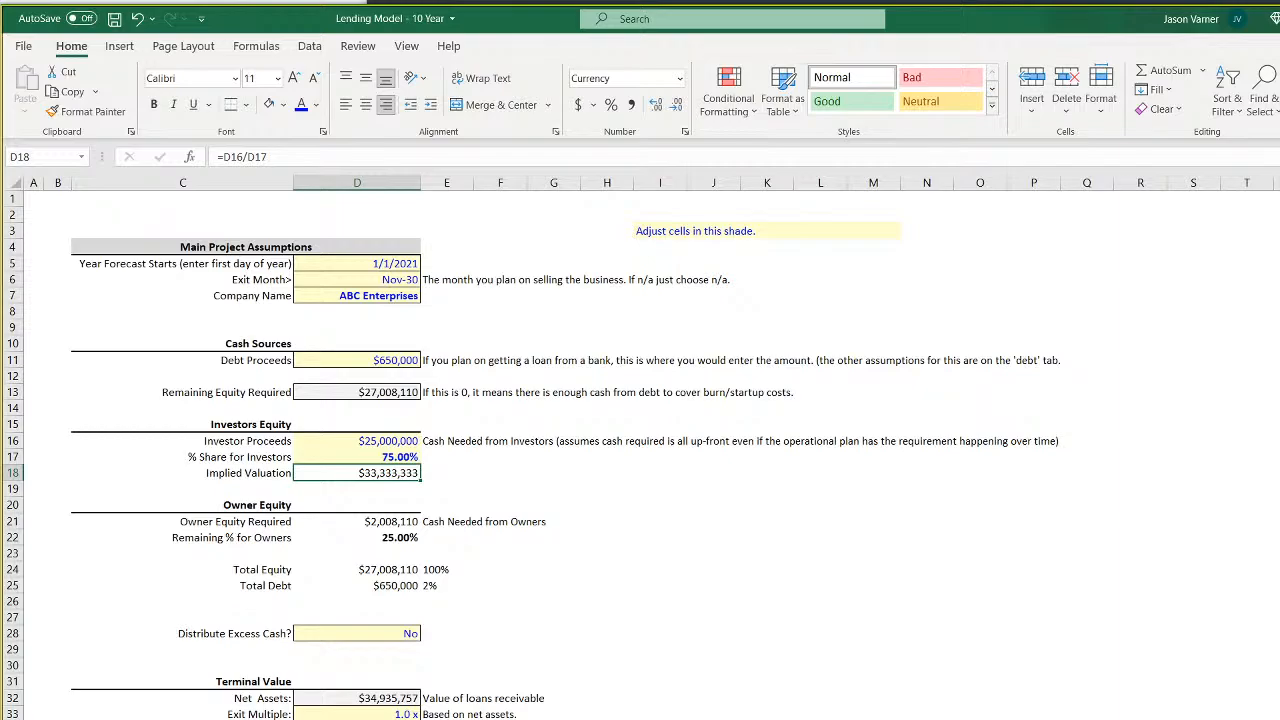
click(114, 18)
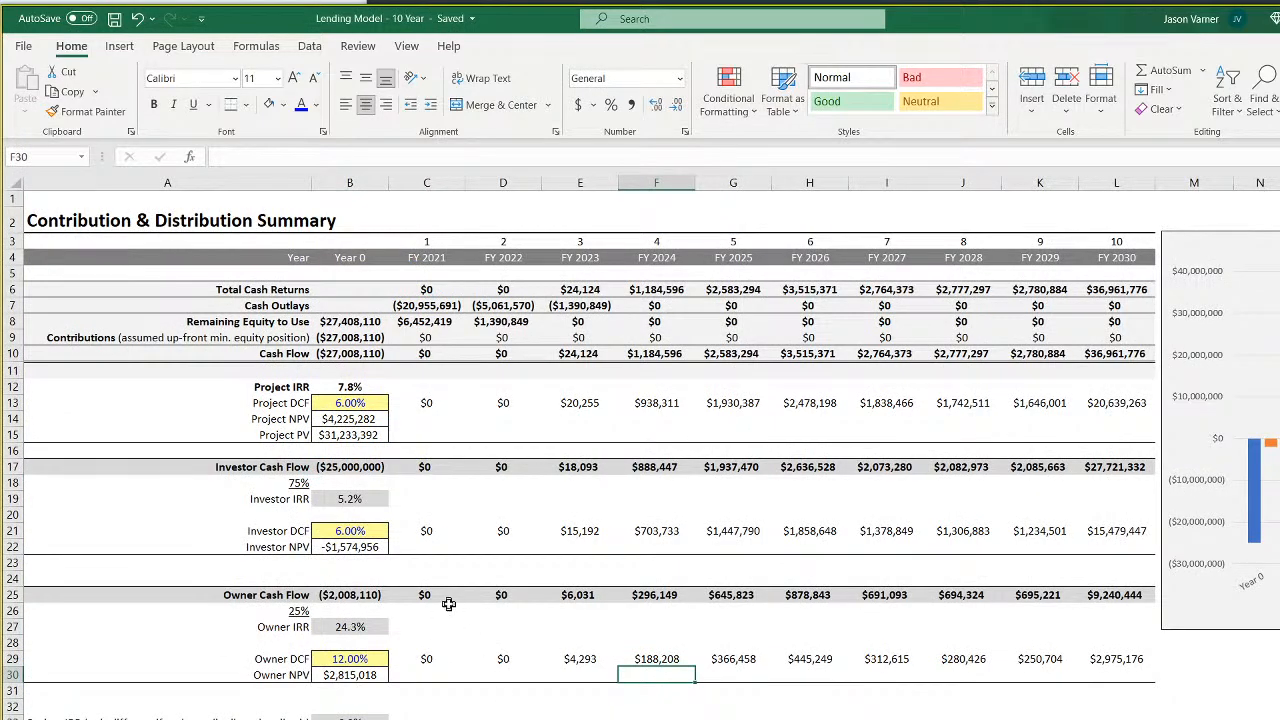
Check the investor IRR and owner IRR on the Contribution & Distribution Summary and return to the main project assumptions
click(356, 502)
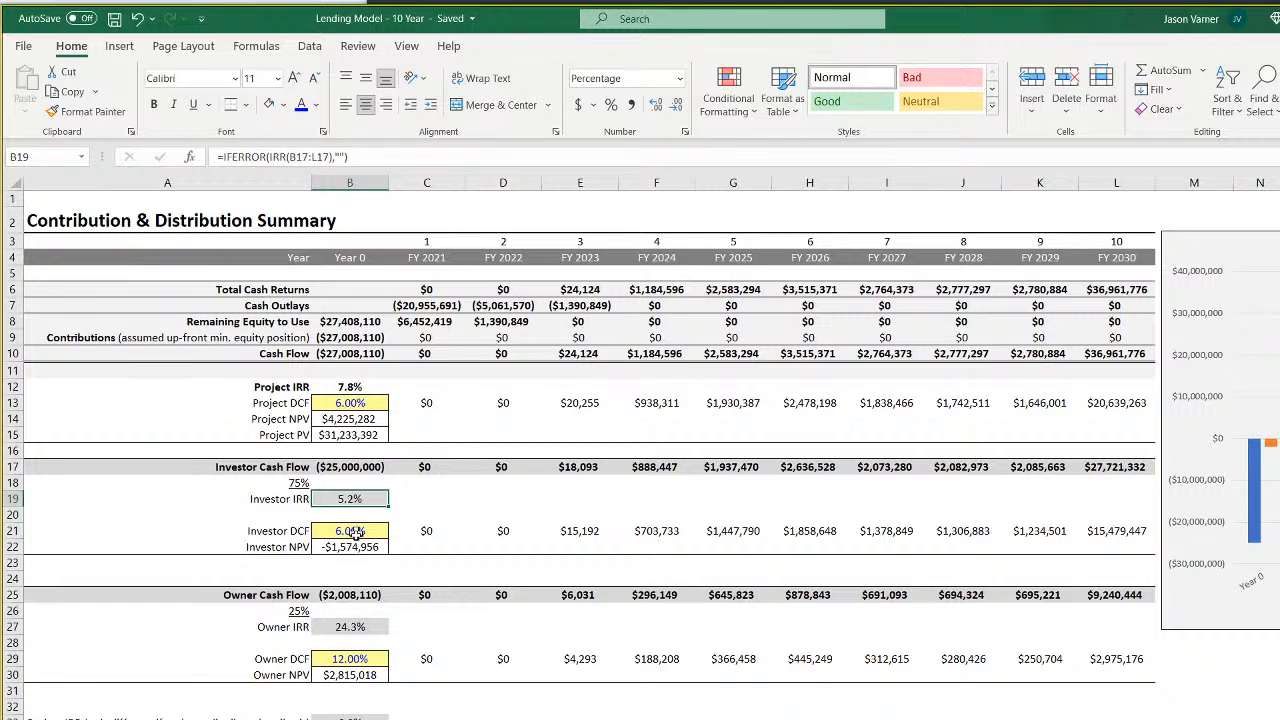
click(358, 626)
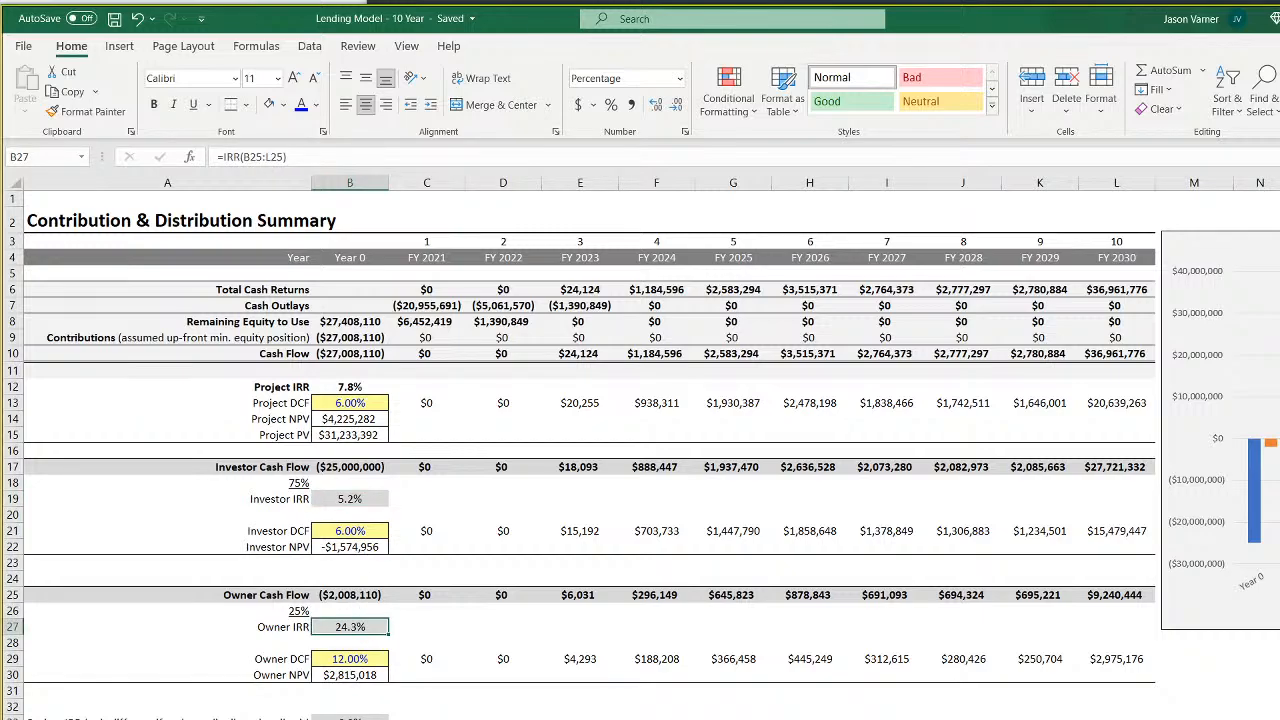
key(ctrl+Page_Up)
key(ctrl+Page_Up)
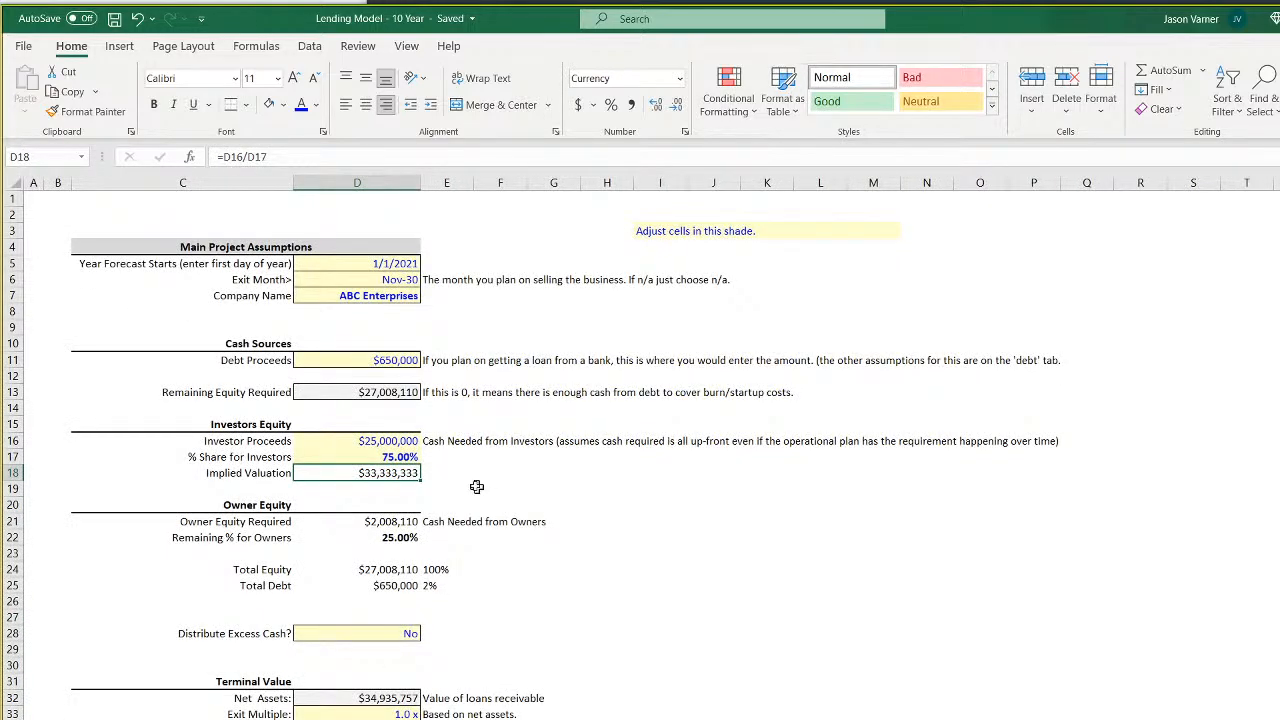
Replace % Share for Investors with the formula =D16/D13, dividing Investor Proceeds by Remaining Equity Required
click(393, 456)
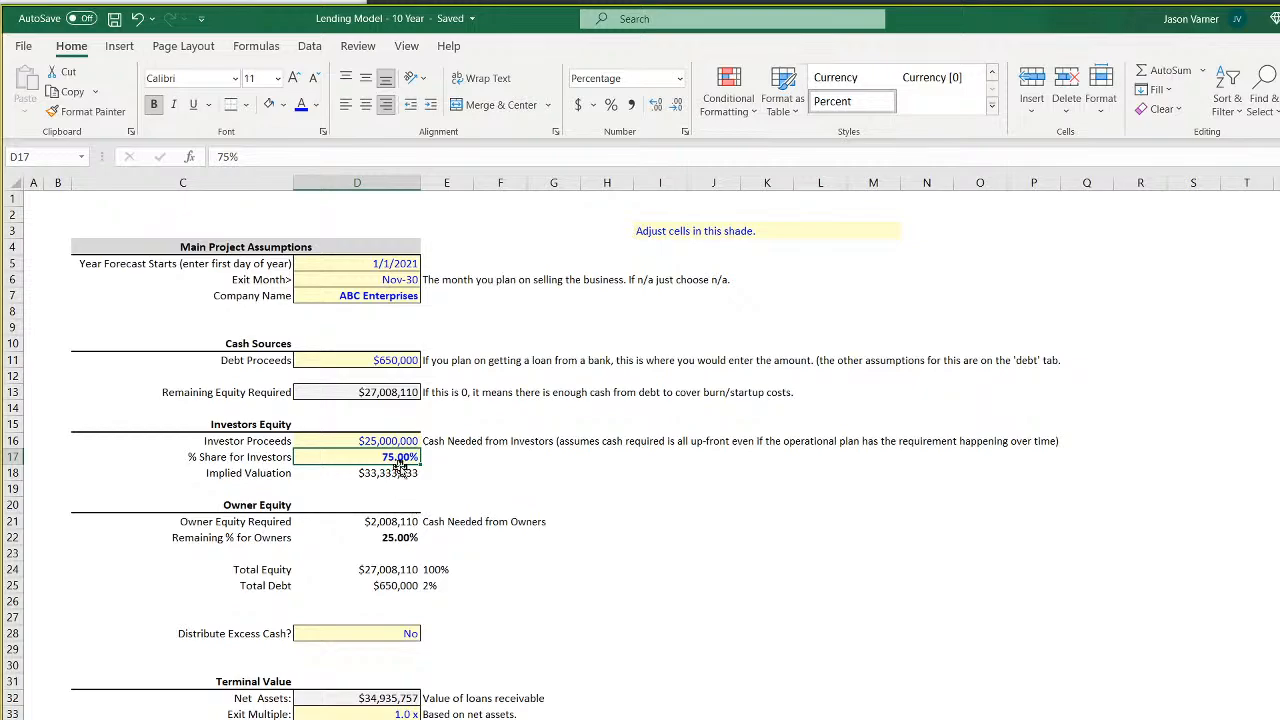
text(=)
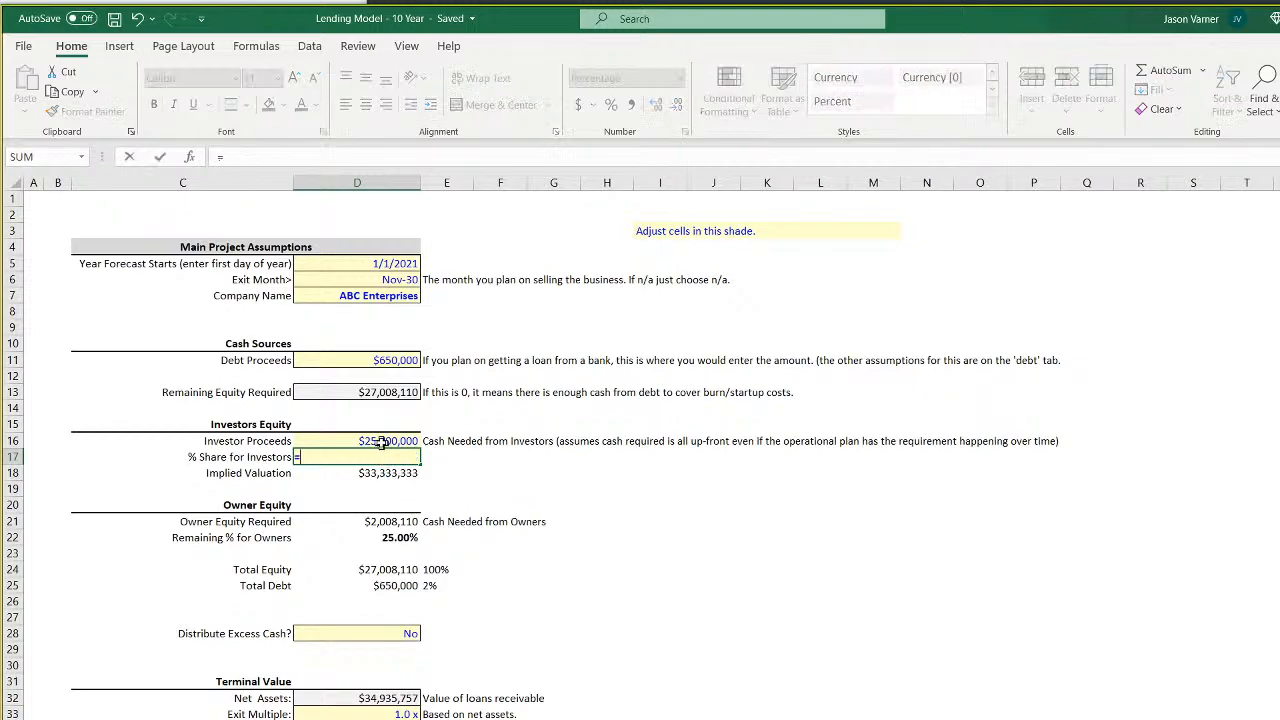
click(381, 441)
text(/)
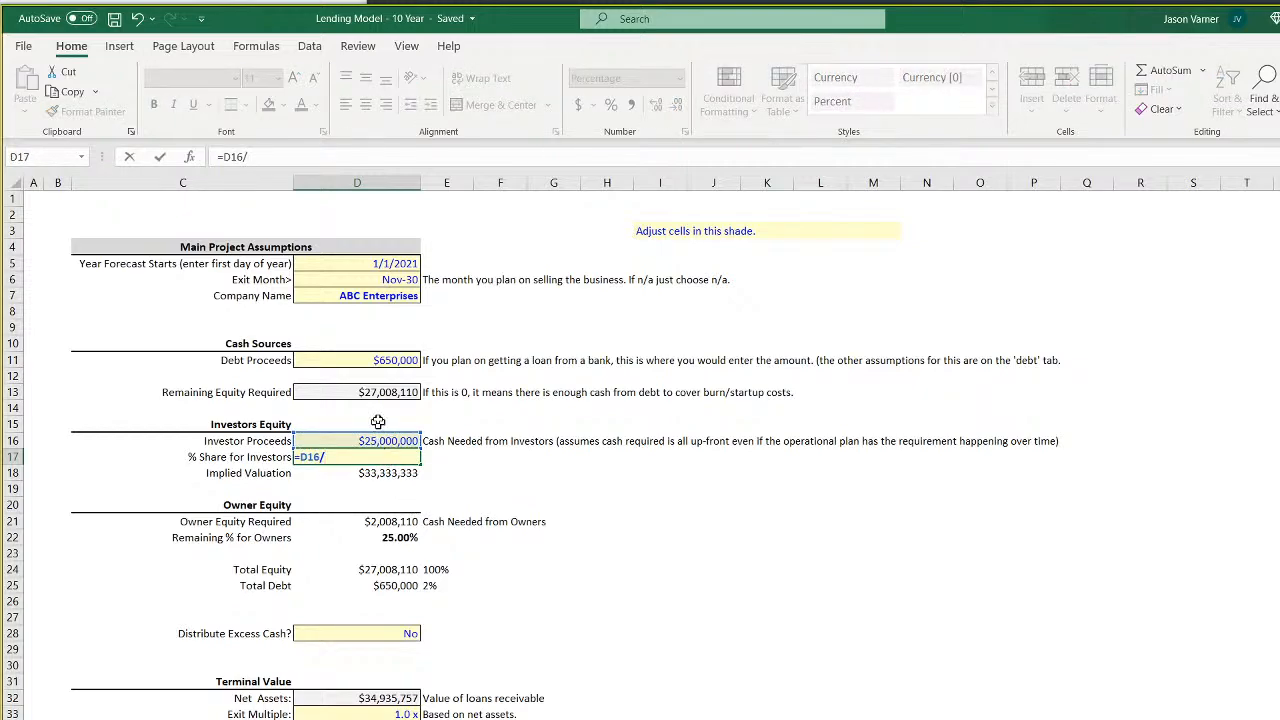
click(367, 392)
key(Return)
click(380, 457)
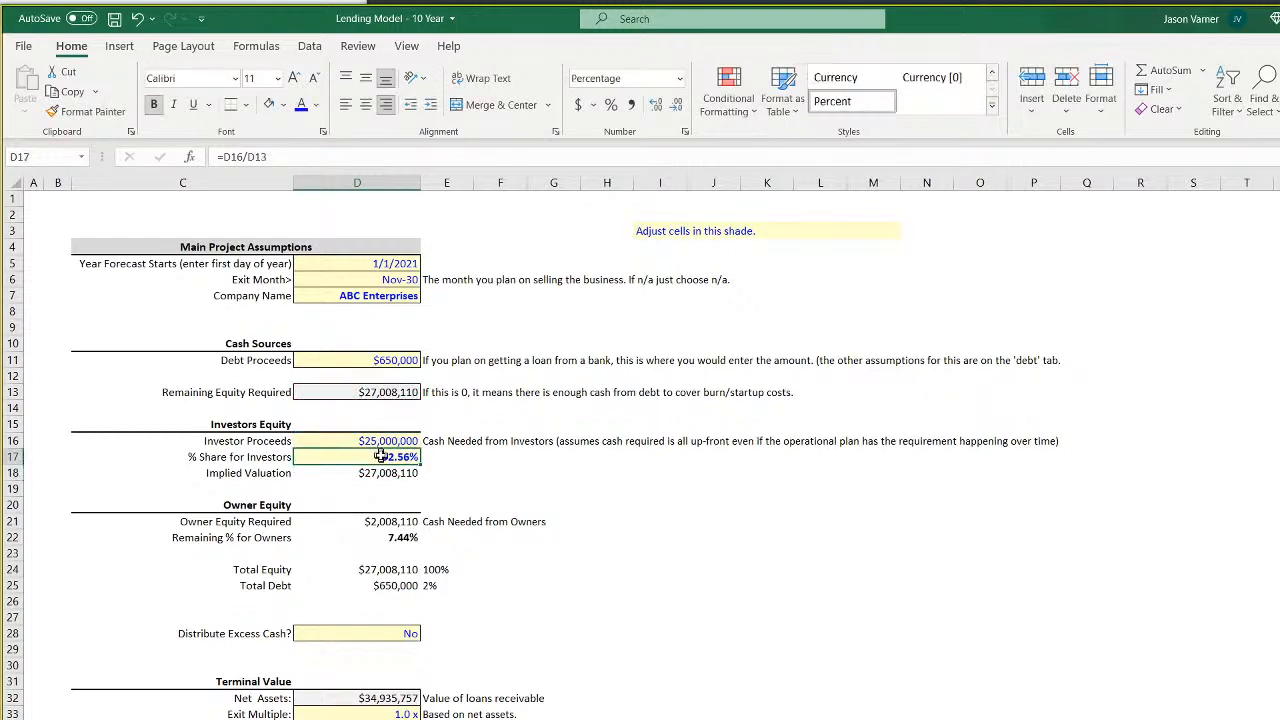
Compare the investor IRR in B19 with the owner IRR in B27 on the Contribution & Distribution Summary
click(490, 718)
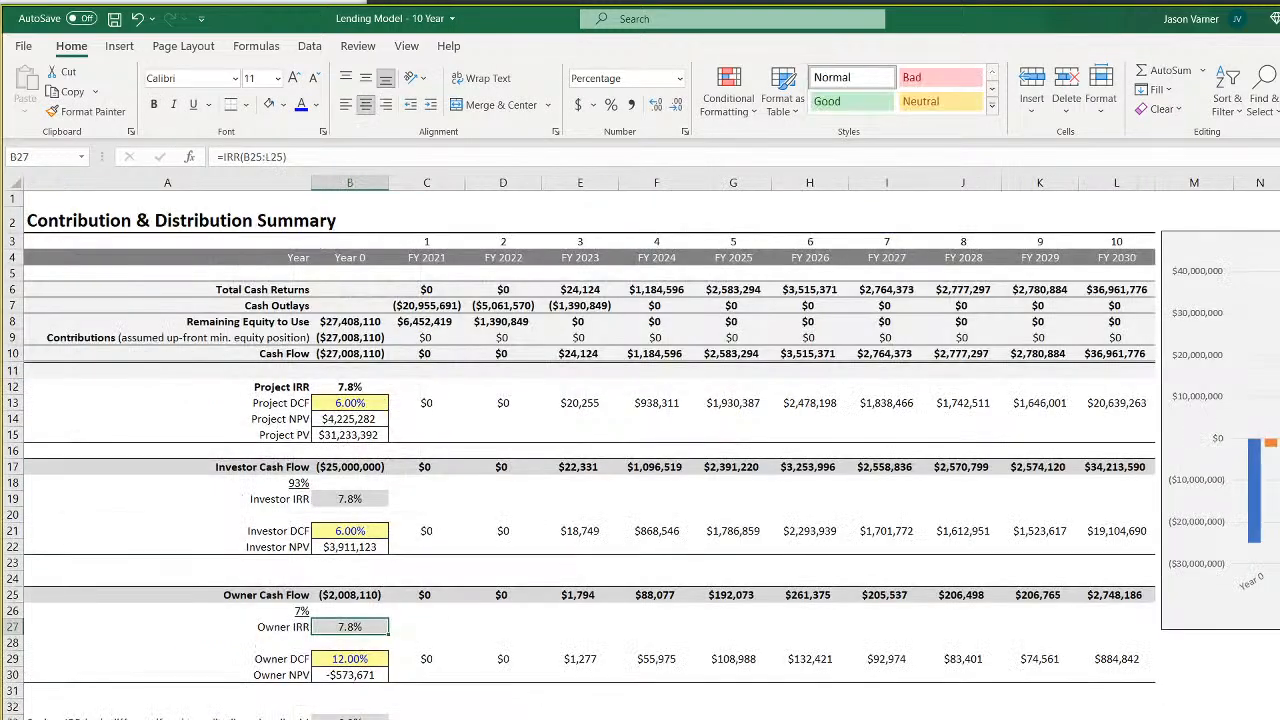
click(350, 498)
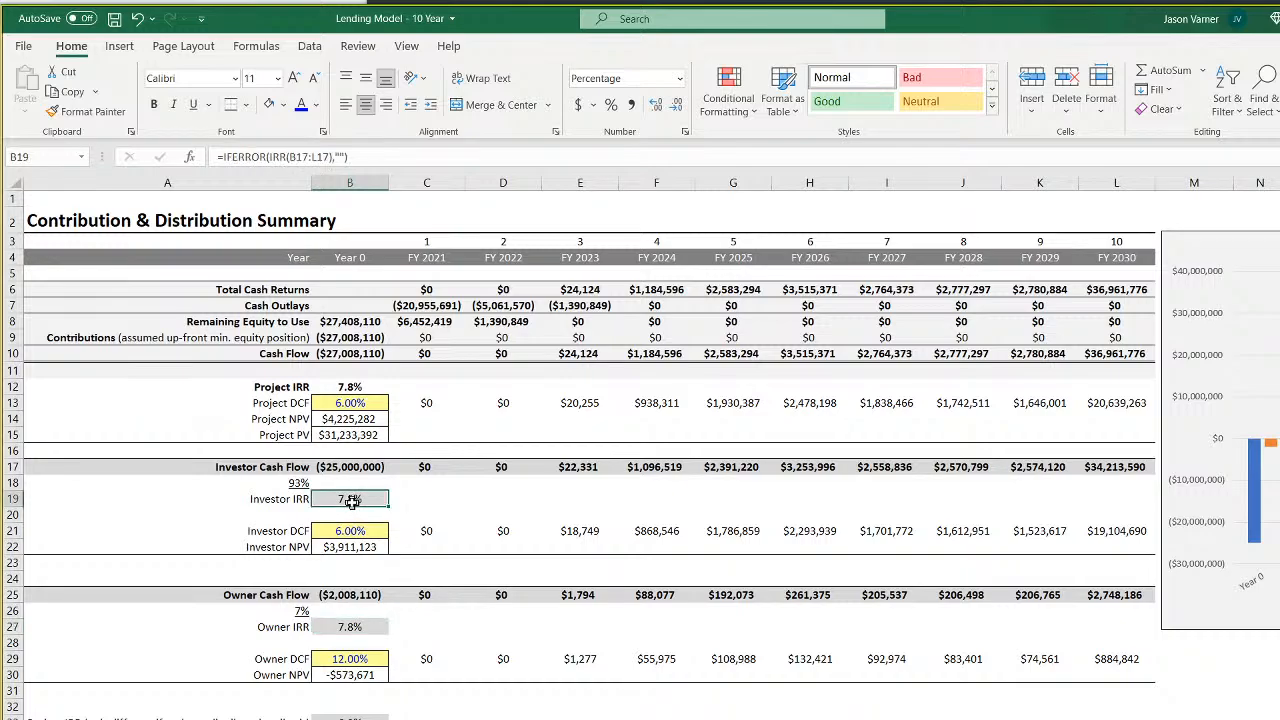
click(352, 627)
click(356, 498)
click(350, 627)
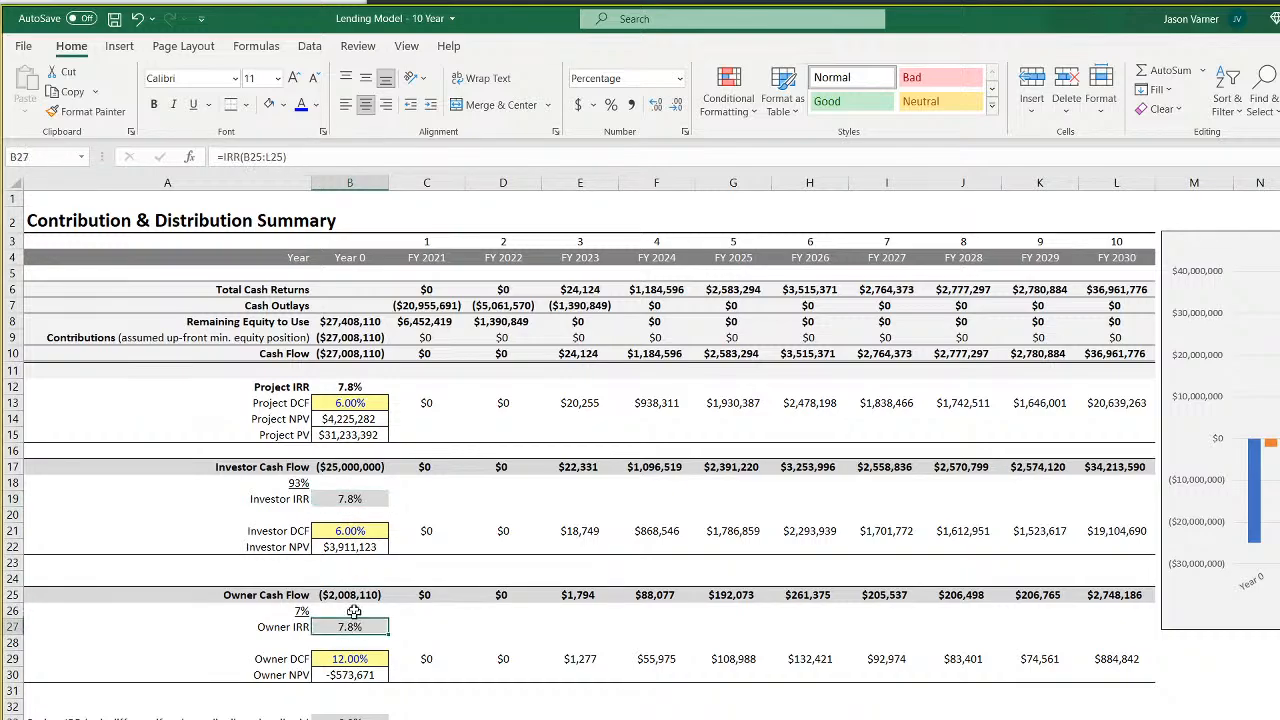
click(352, 498)
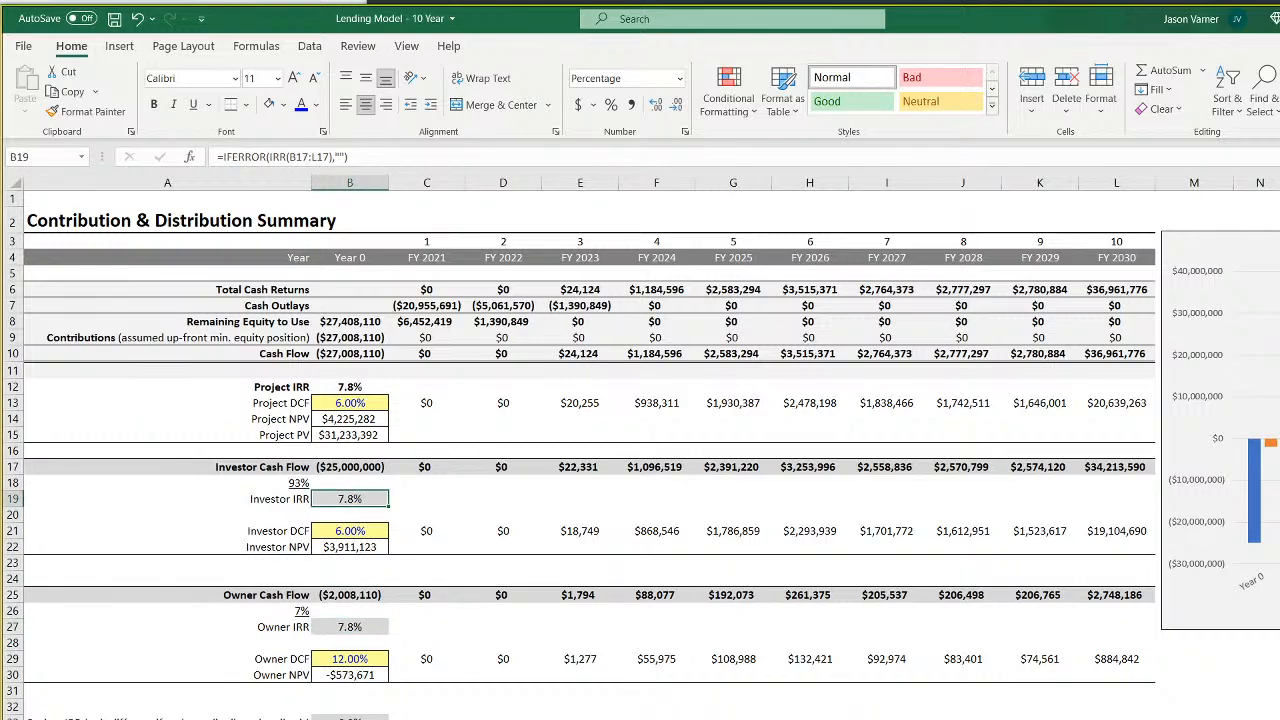
Set % Share for Investors to 70% in the main project assumptions and save the workbook
click(150, 718)
click(500, 718)
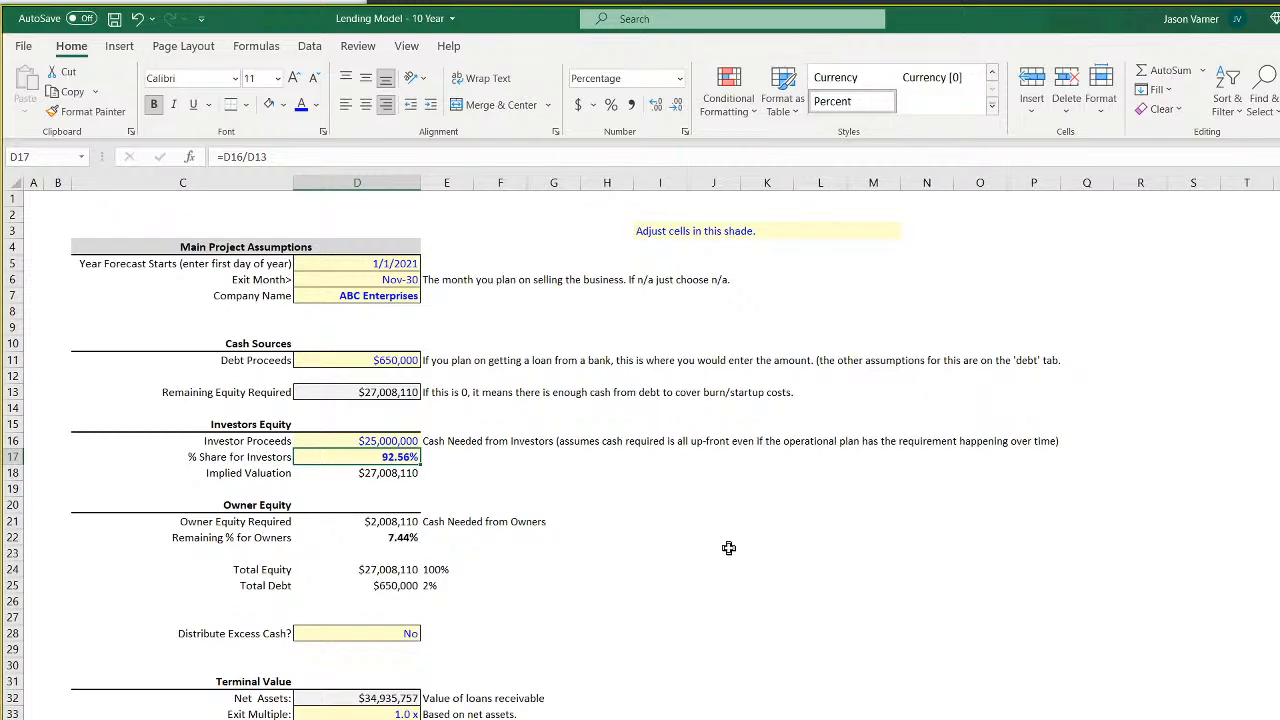
text(70)
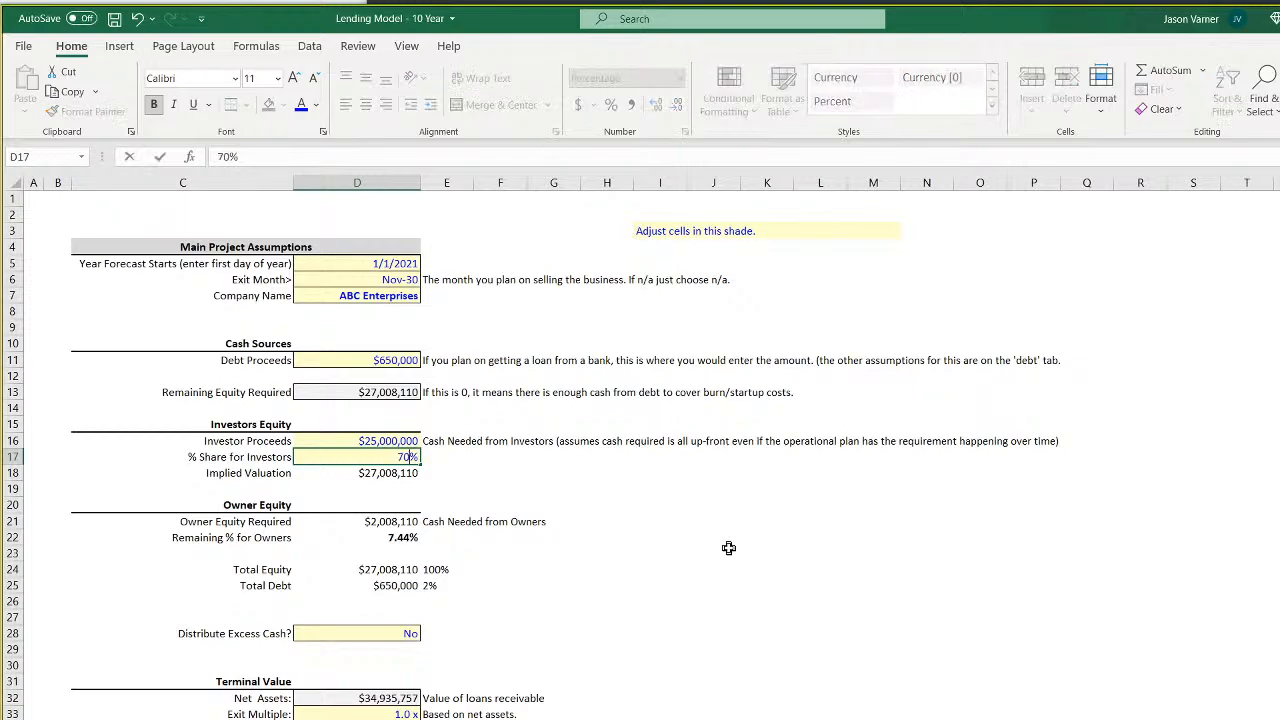
key(Return)
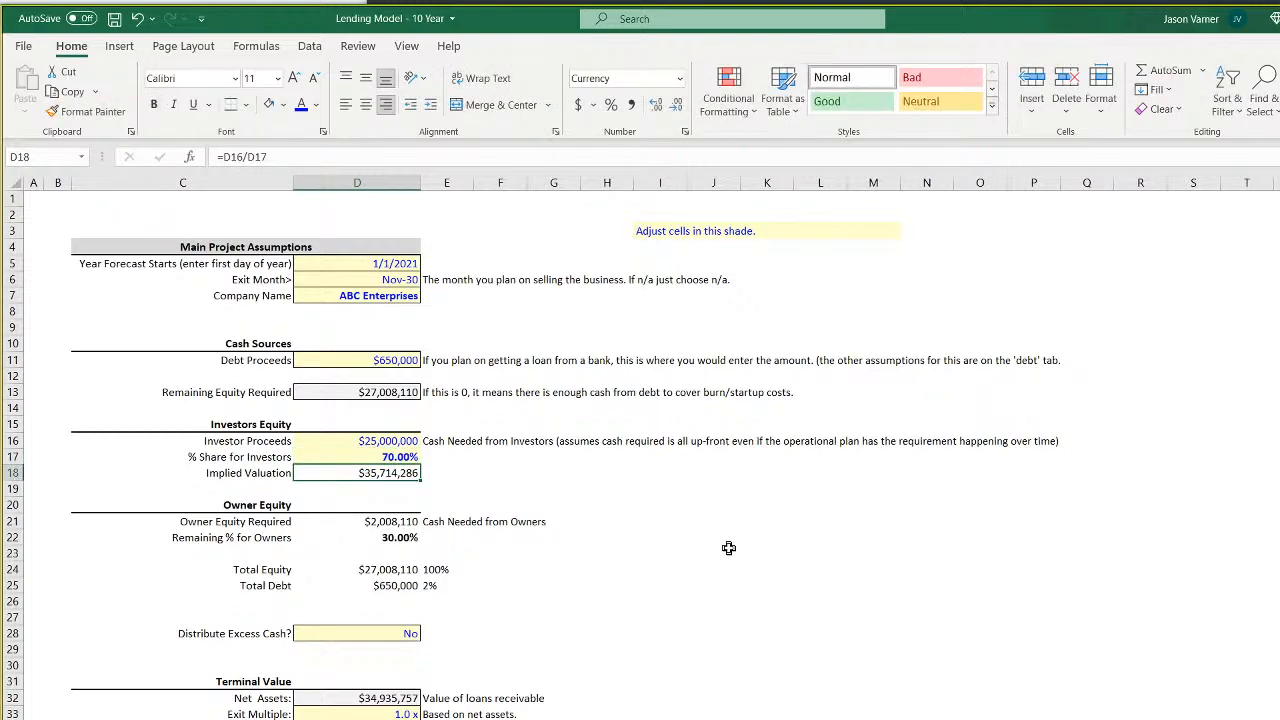
key(Up)
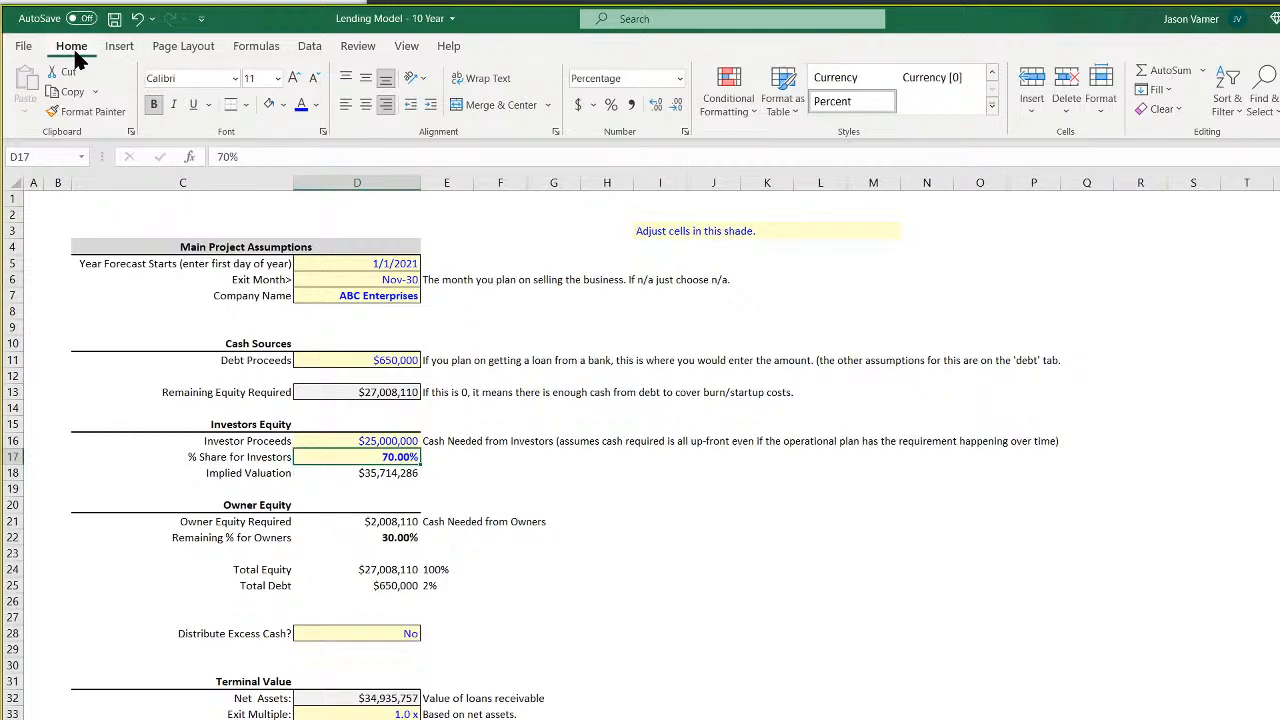
click(115, 18)
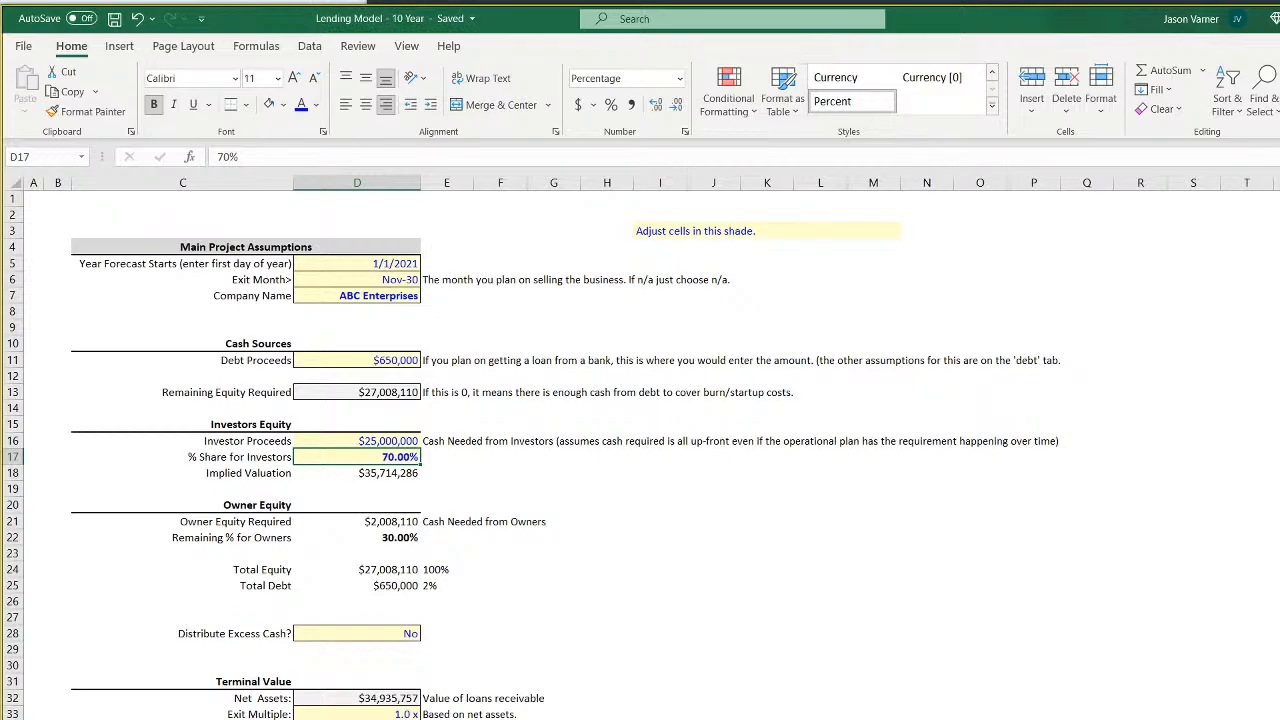
Look at the Distribute Excess Cash? setting and browse the Customer Service Reps, Sales Reps and monthly pro-forma sheets
click(404, 635)
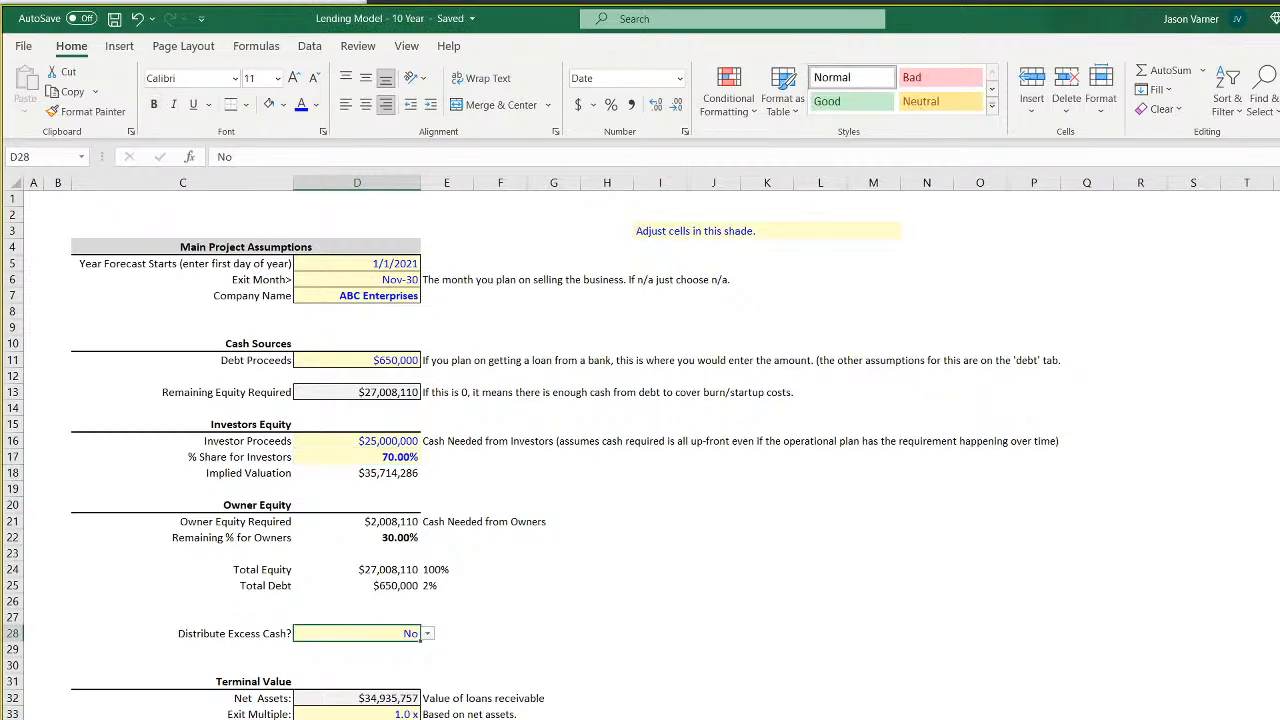
key(ctrl+Page_Down)
key(ctrl+Page_Down)
key(ctrl+Page_Down)
key(ctrl+Page_Down)
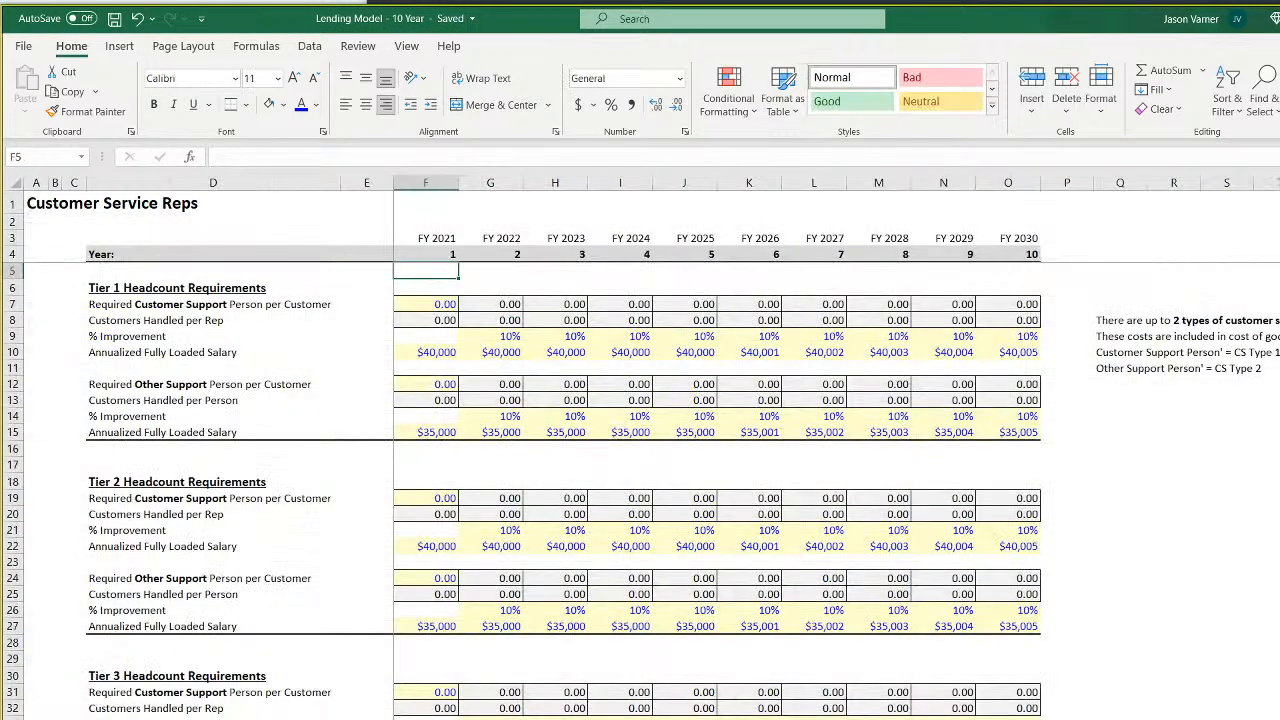
key(ctrl+Page_Down)
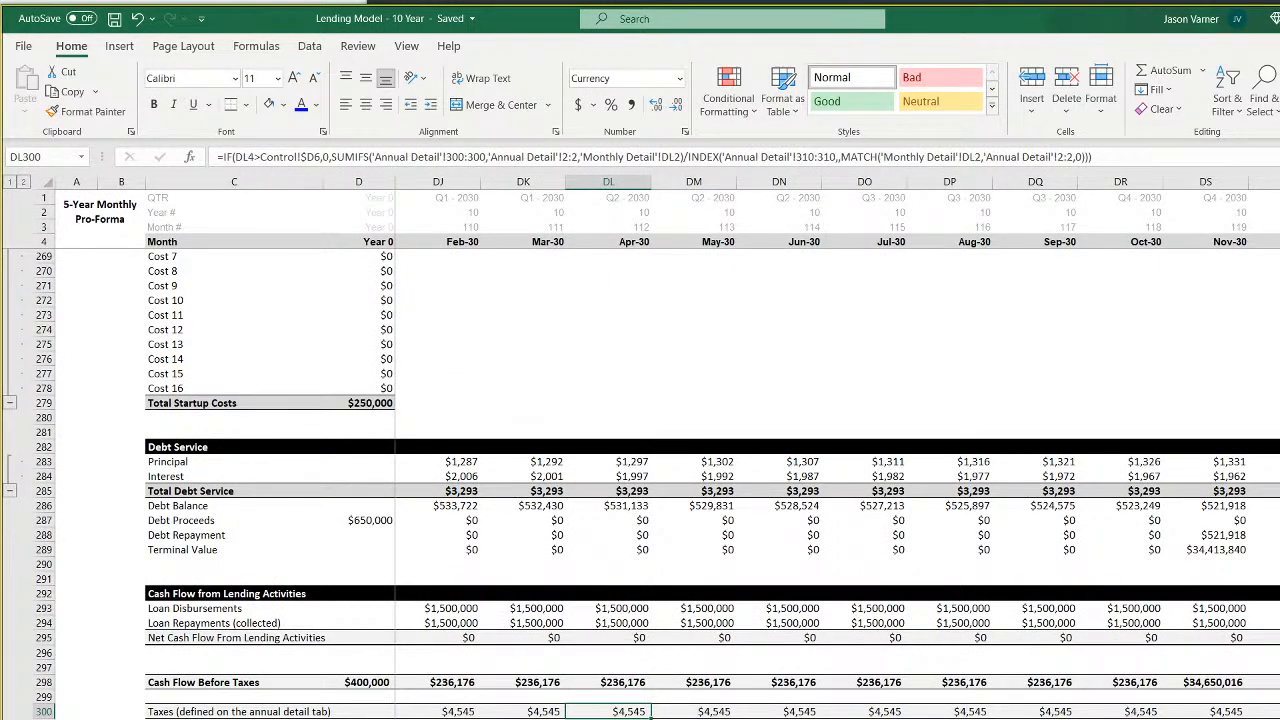
key(ctrl+Page_Up)
key(ctrl+Page_Up)
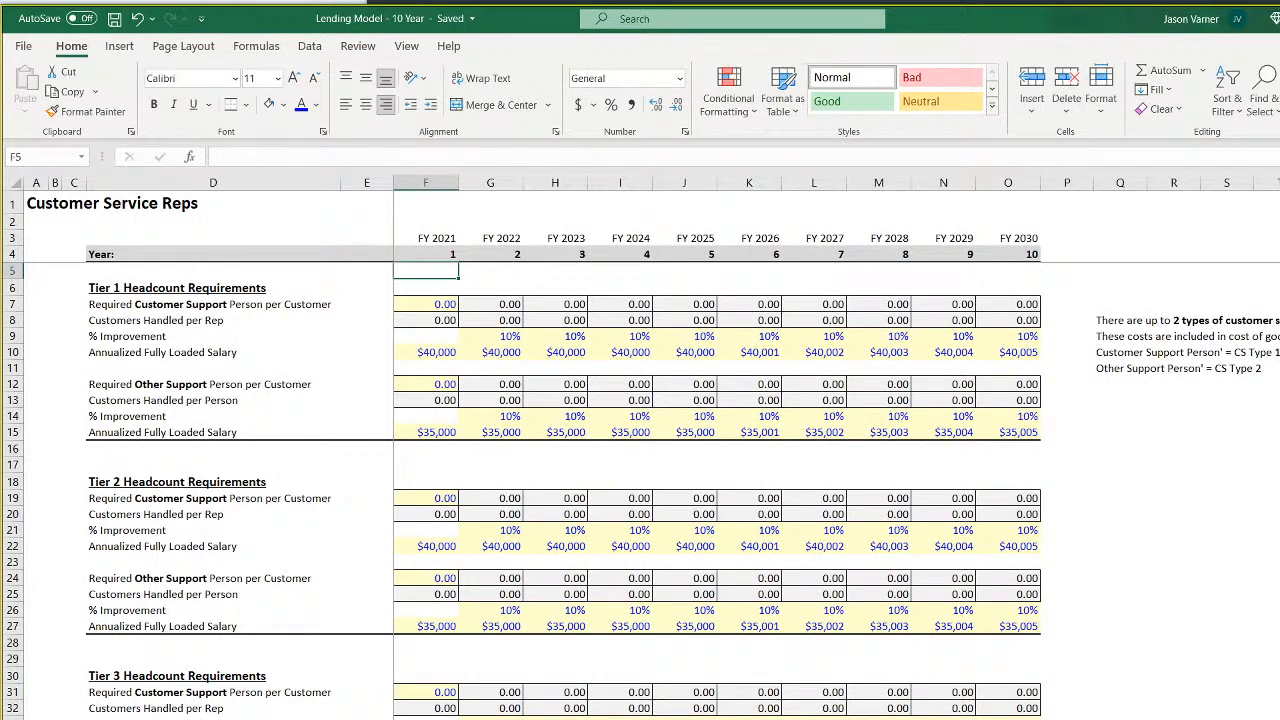
key(ctrl+Page_Down)
key(ctrl+Page_Up)
key(ctrl+Page_Down)
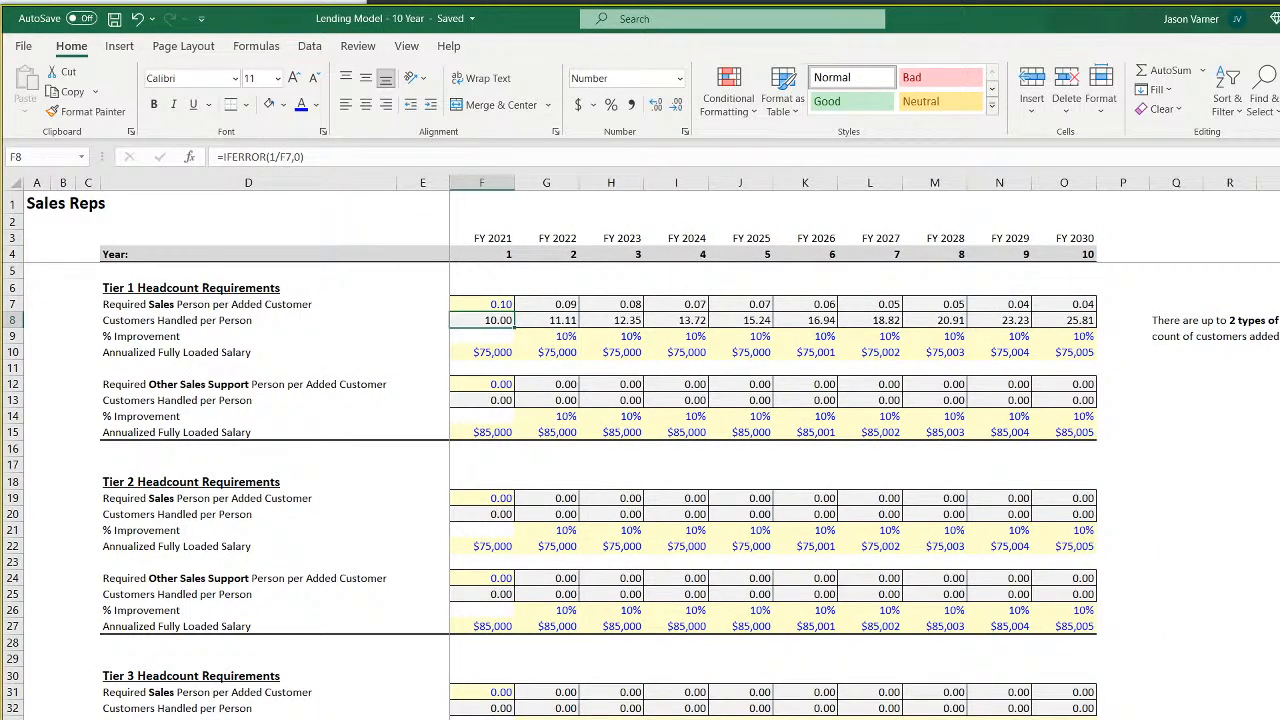
key(ctrl+Page_Up)
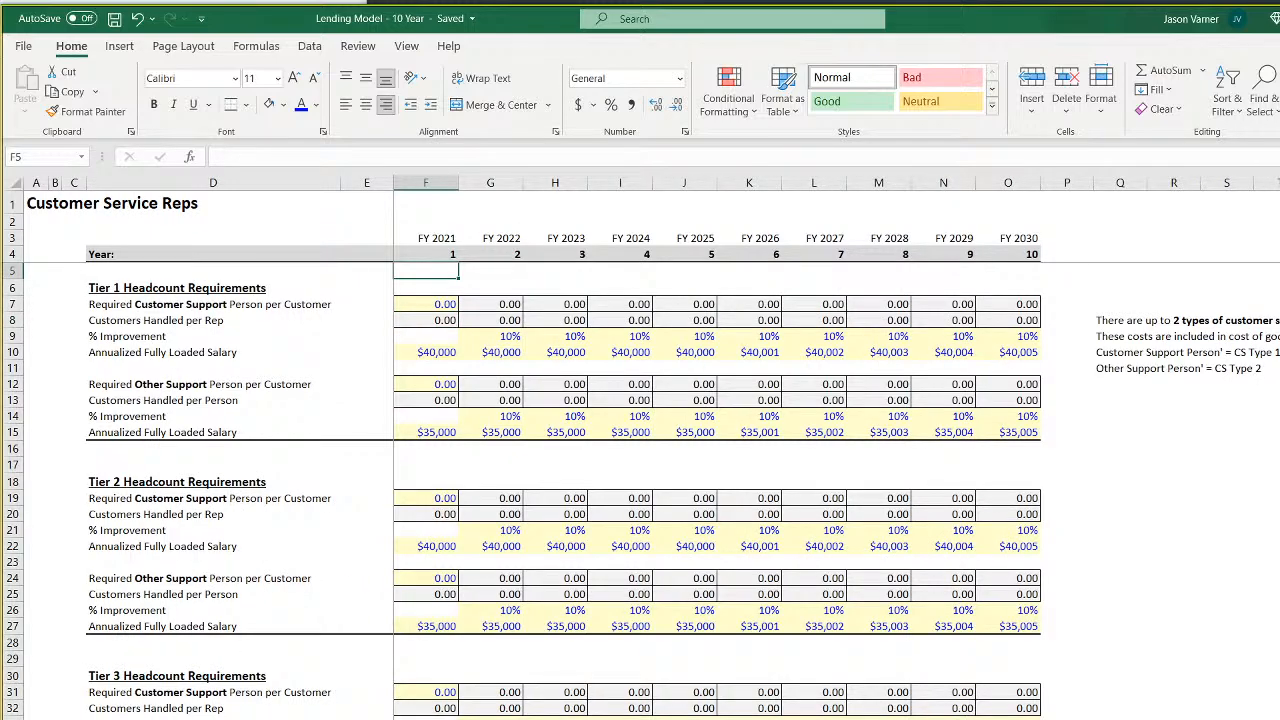
key(ctrl+Page_Down)
key(ctrl+Page_Up)
Review the loan type assumptions down to the Average Default Rate and return to the main project assumptions
key(ctrl+Page_Up)
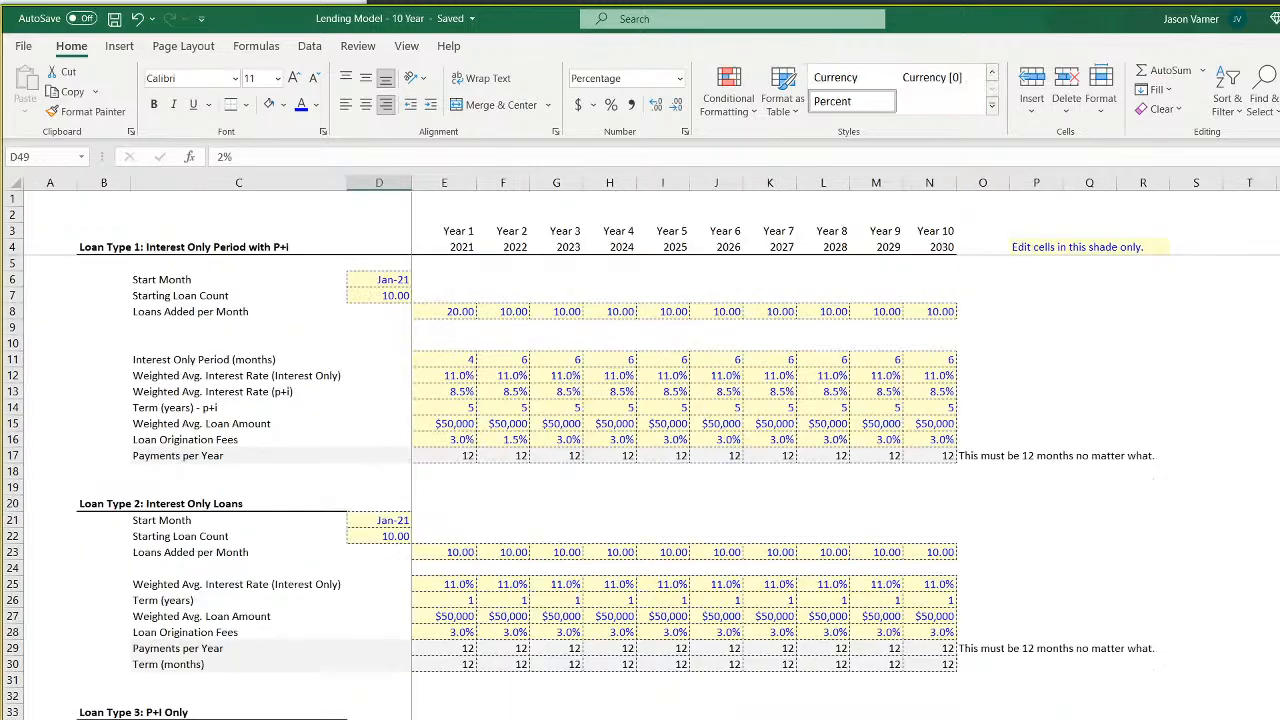
scroll(640, 480, down, 7)
scroll(640, 480, up, 7)
scroll(640, 480, down, 15)
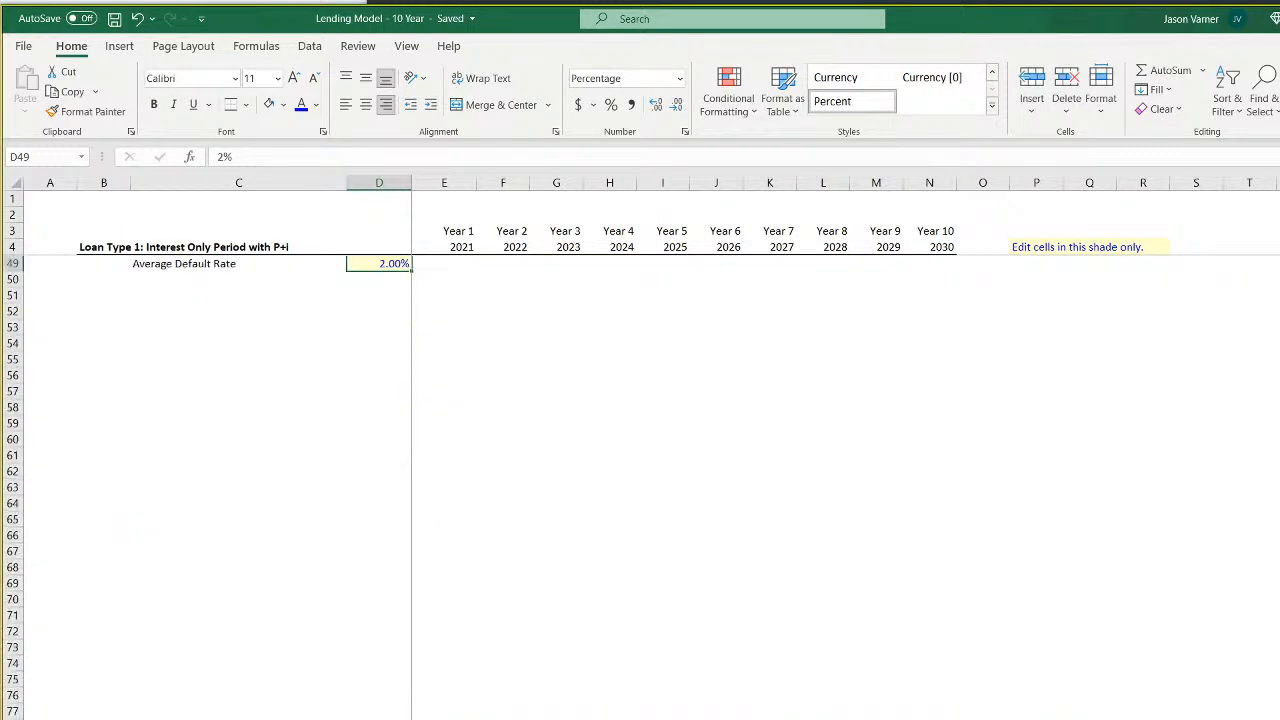
scroll(640, 480, up, 15)
key(ctrl+Page_Up)
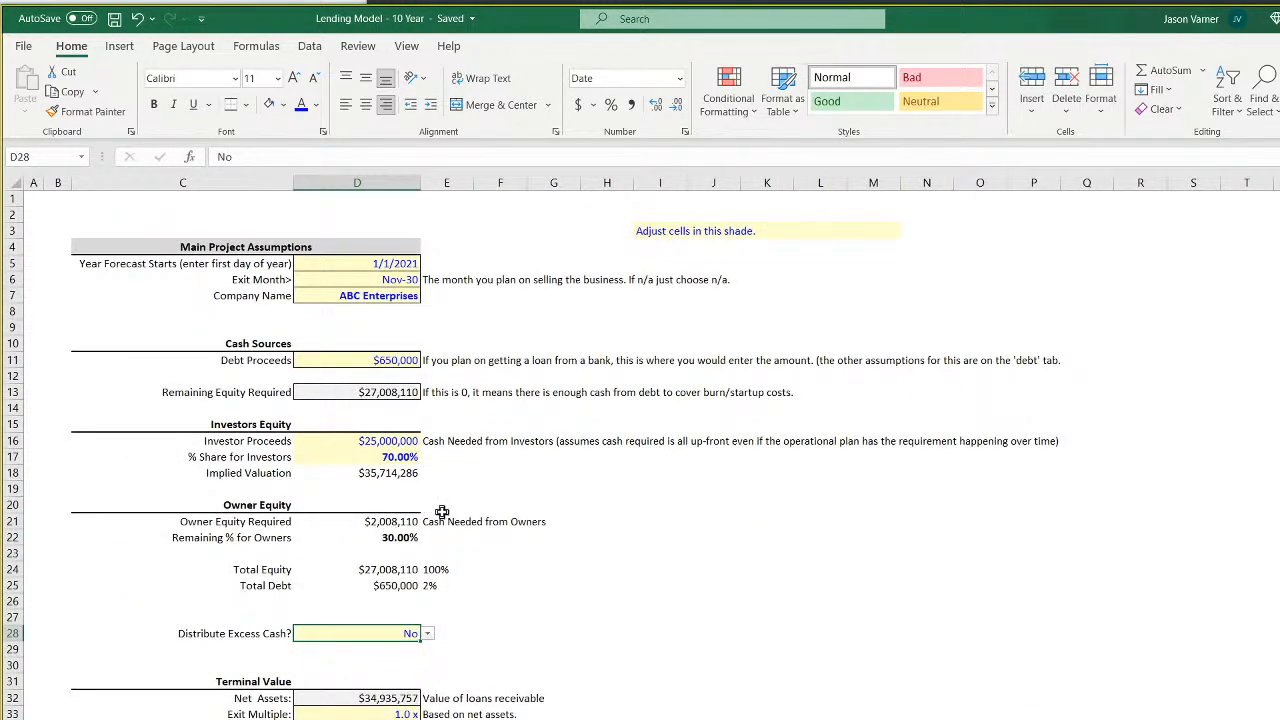
Set the Exit Month in the main project assumptions to NA
click(390, 296)
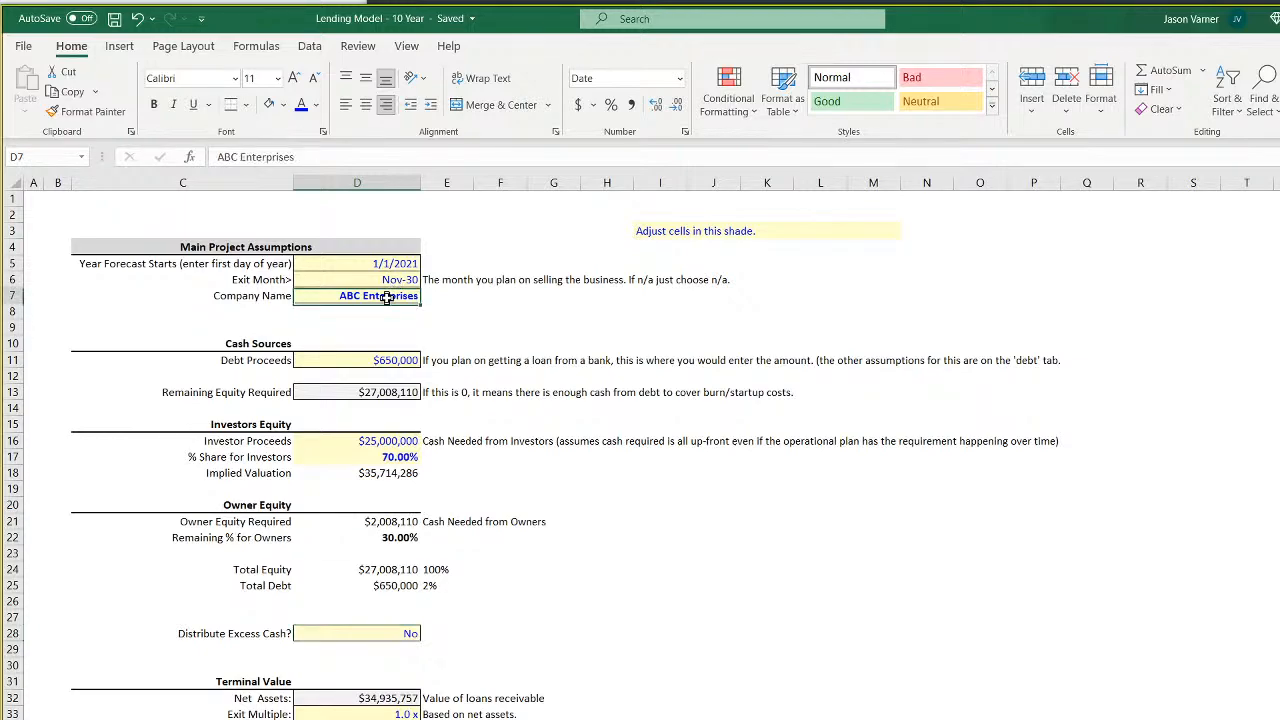
click(387, 283)
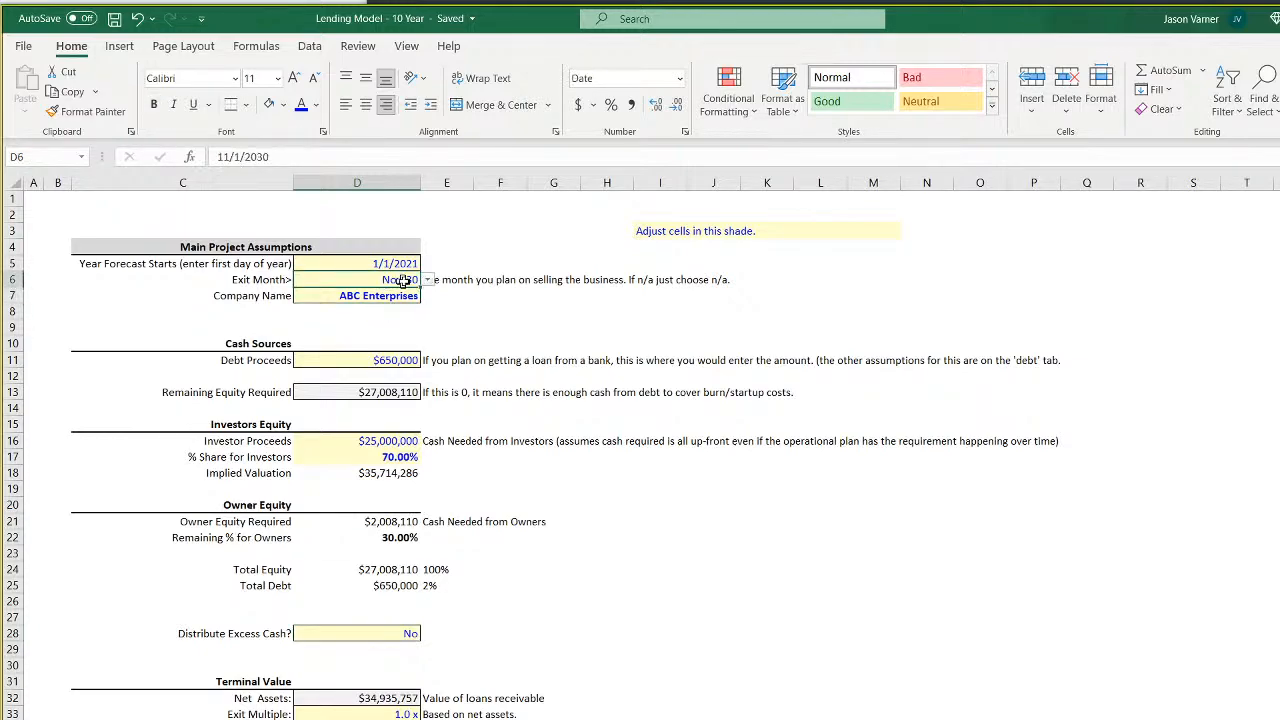
click(430, 281)
click(357, 373)
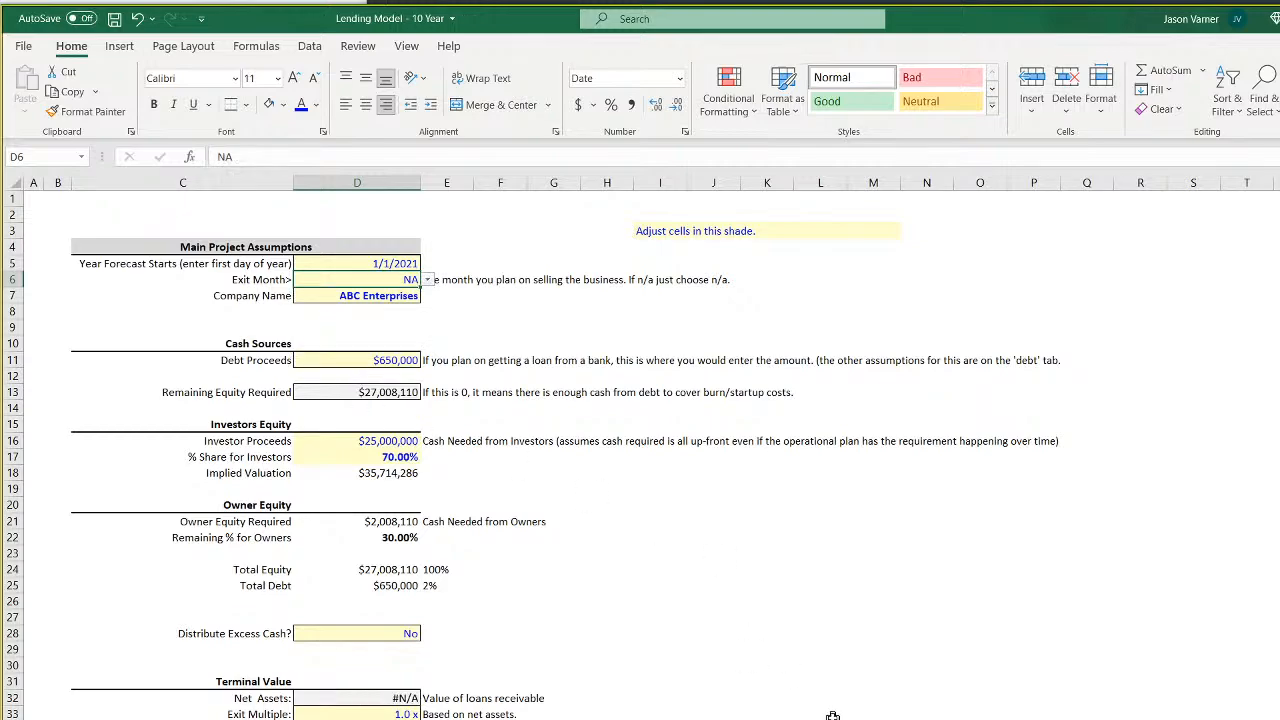
click(930, 695)
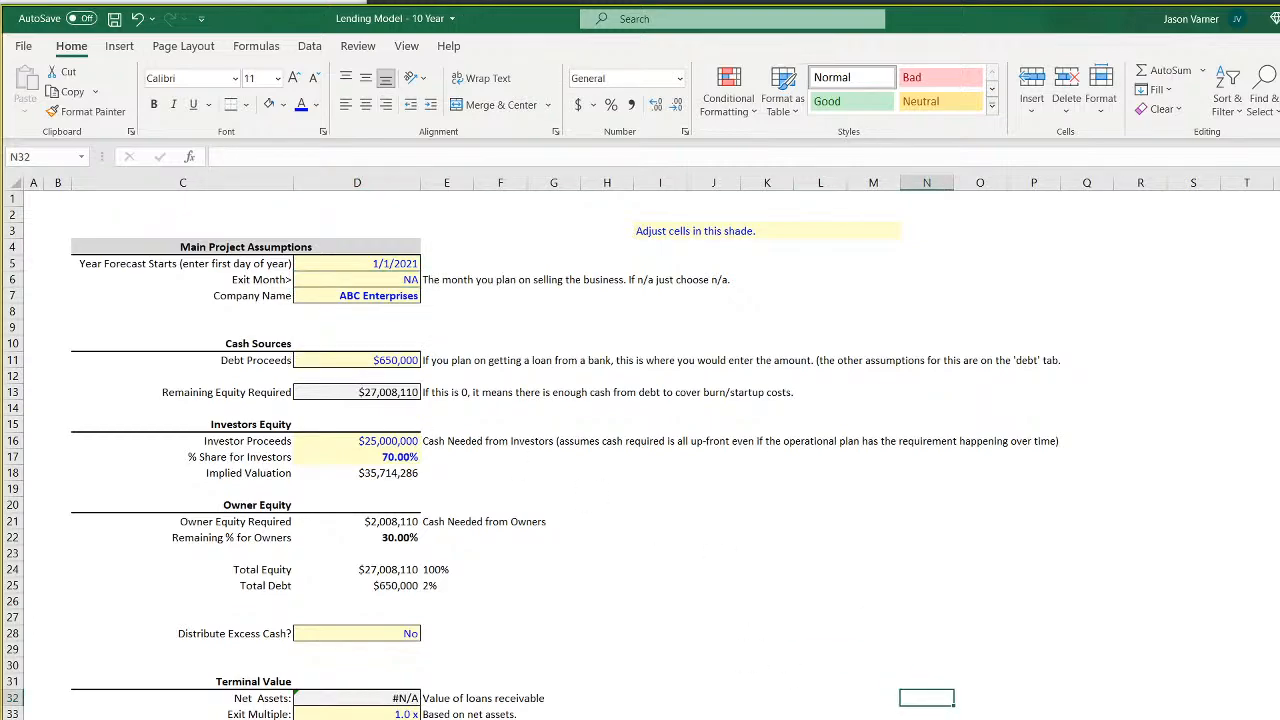
Examine the final forecast months of the monthly balance sheet, including the balance check in DR67 and the cash formula in DR11
key(ctrl+Page_Down)
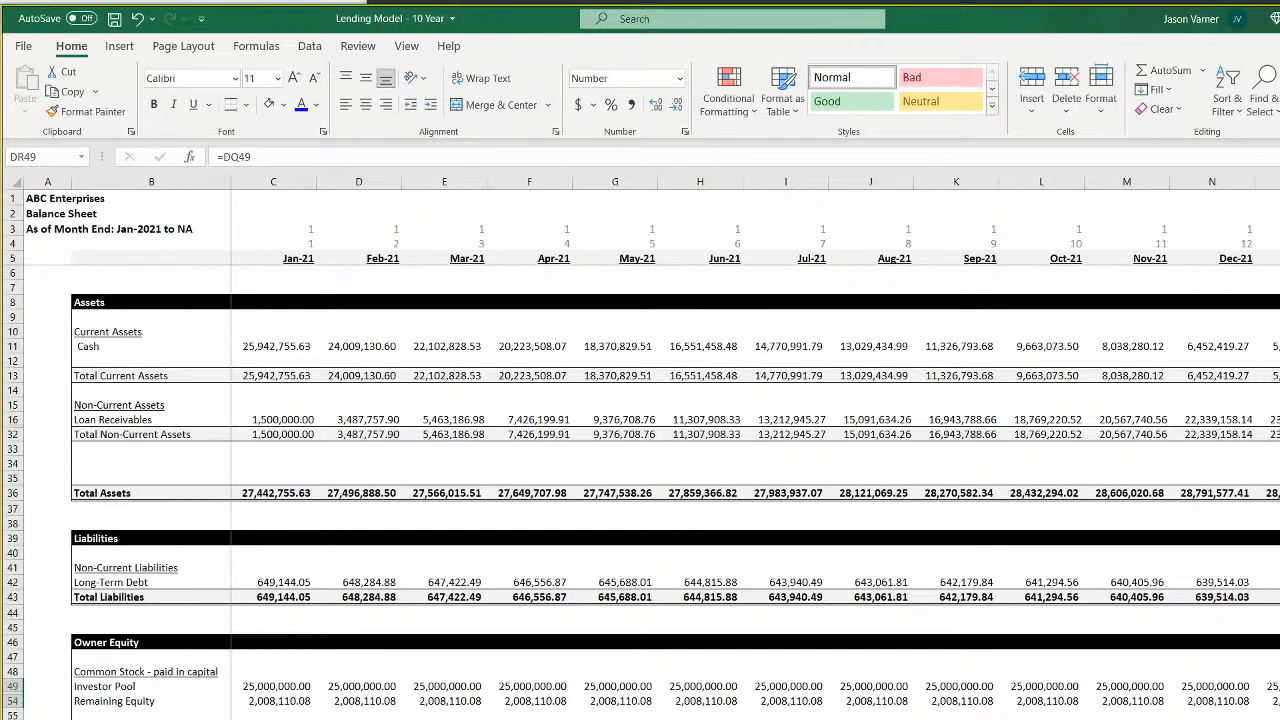
scroll(755, 450, right, 20)
scroll(755, 490, down, 4)
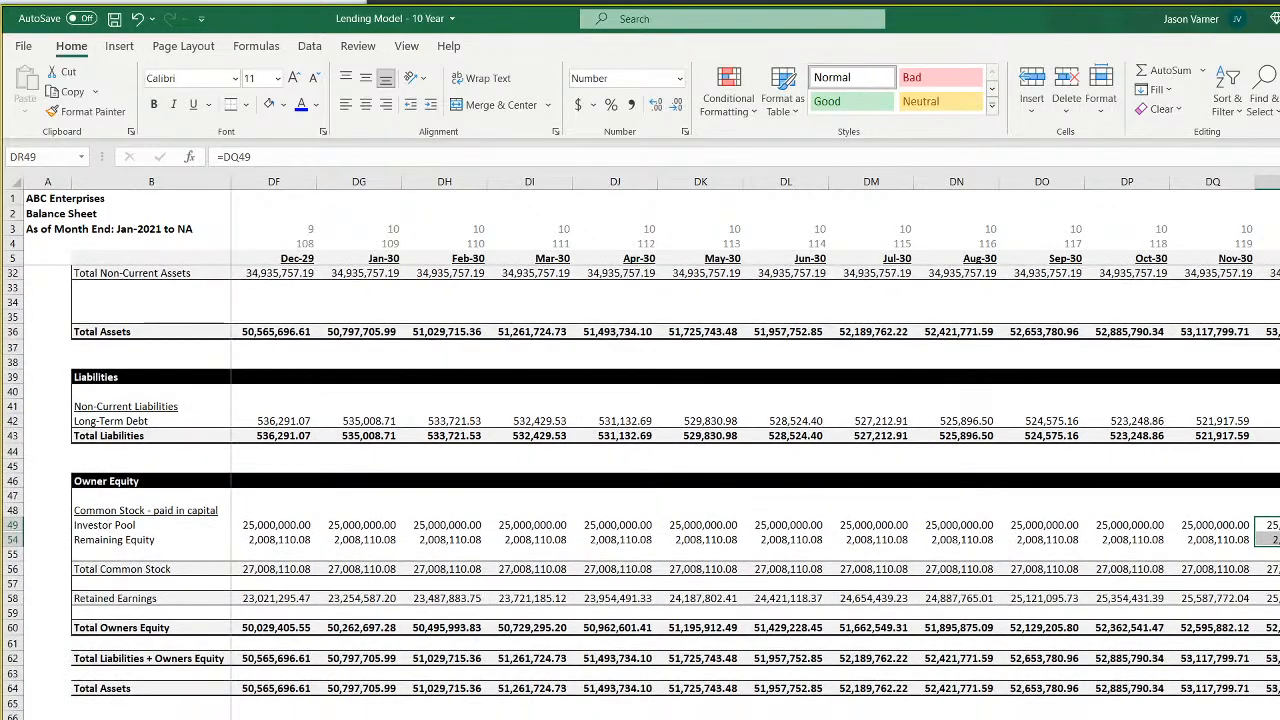
click(1270, 719)
scroll(640, 490, up, 4)
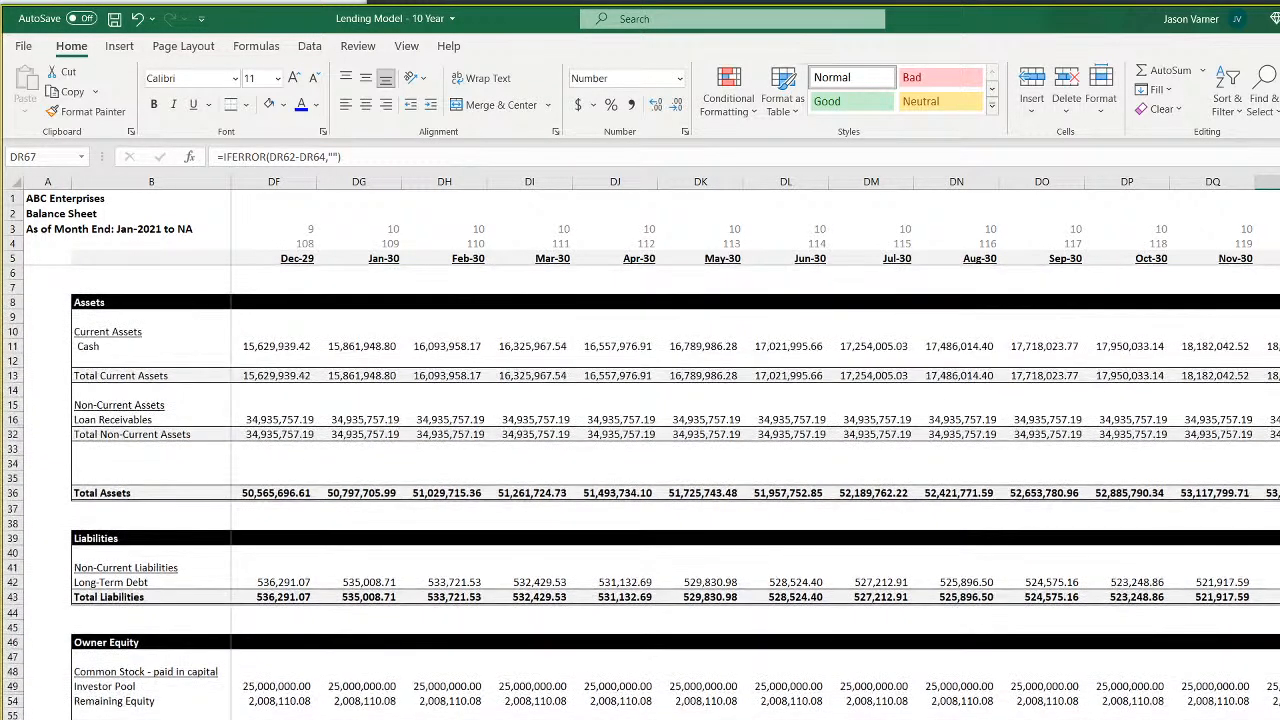
click(1270, 346)
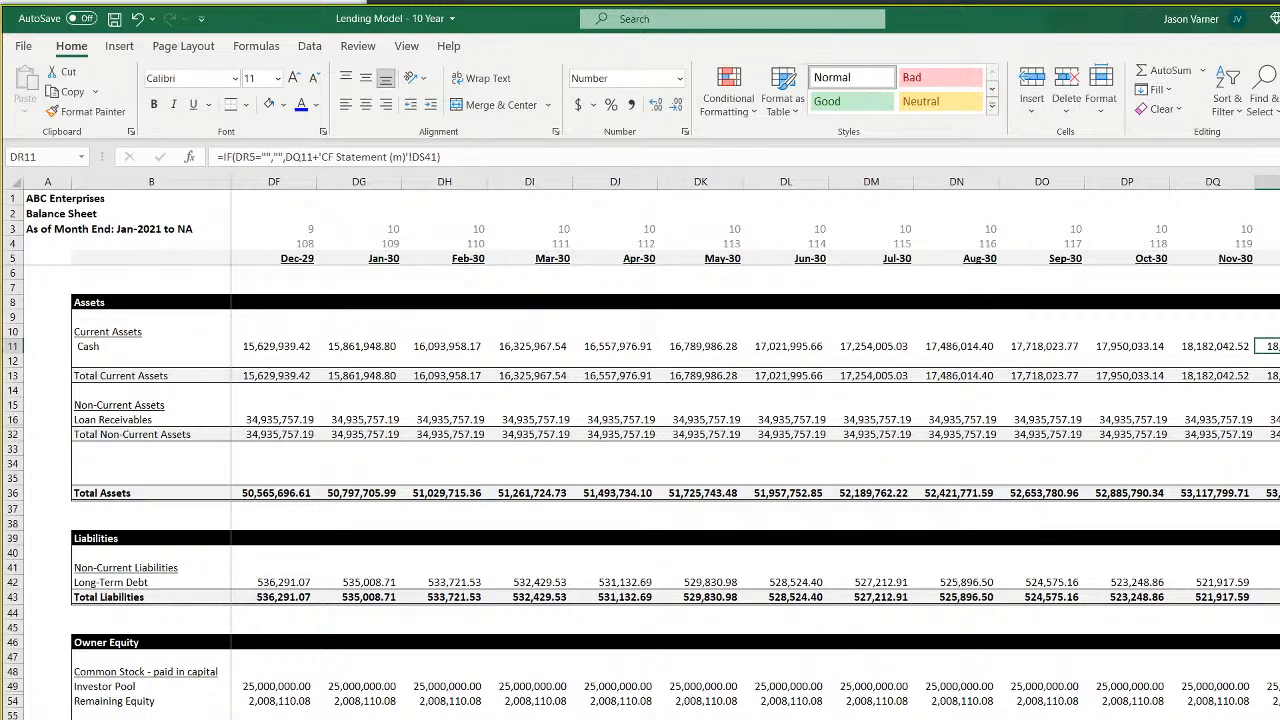
Set Distribute Excess Cash? in the main project assumptions to Yes
click(440, 719)
click(408, 634)
click(428, 634)
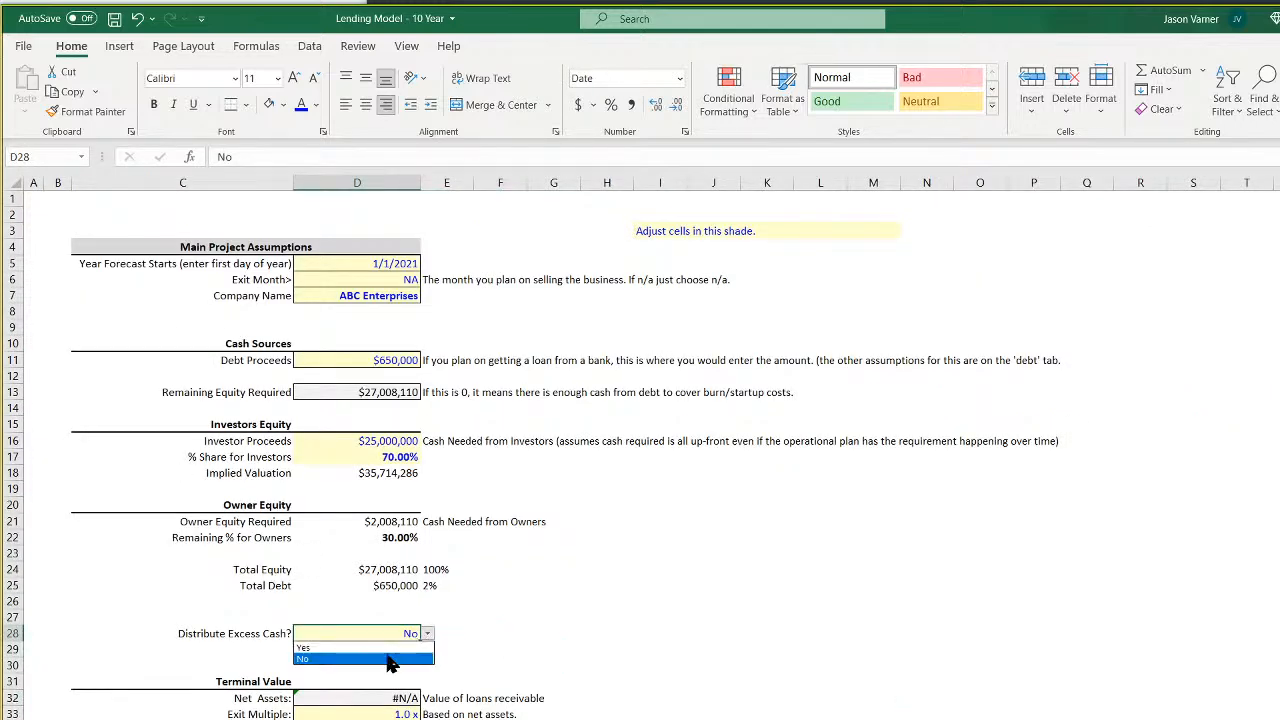
click(389, 657)
click(427, 634)
click(412, 645)
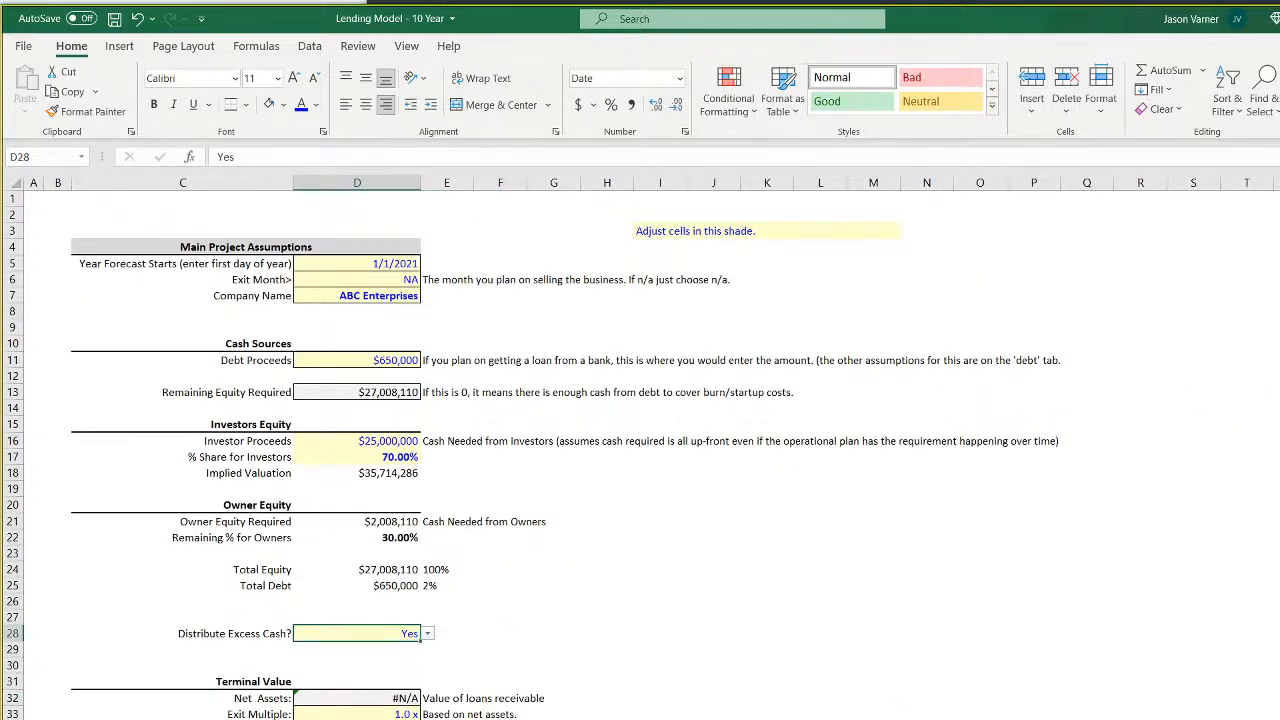
Examine the monthly and annual balance sheets, the monthly cash flow statement and the income statement through the 2030 forecast months
click(1100, 719)
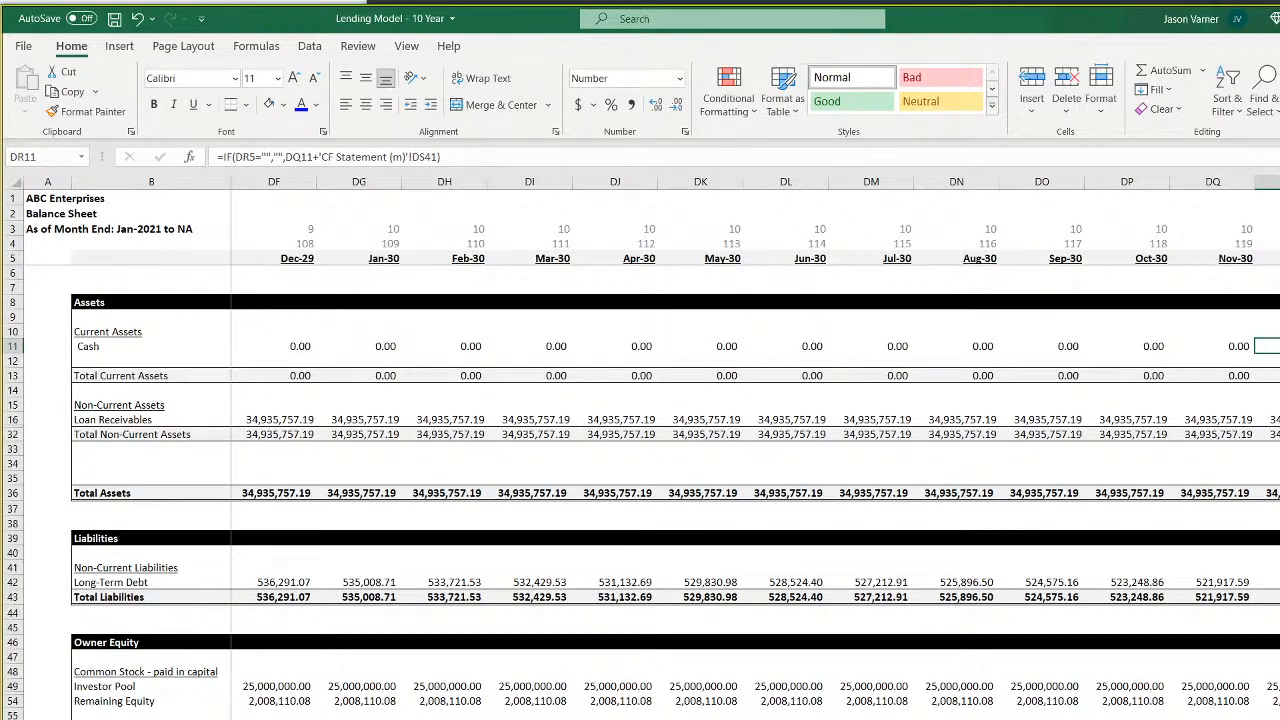
scroll(640, 490, down, 2)
scroll(640, 490, up, 2)
key(ctrl+Page_Down)
scroll(640, 490, down, 4)
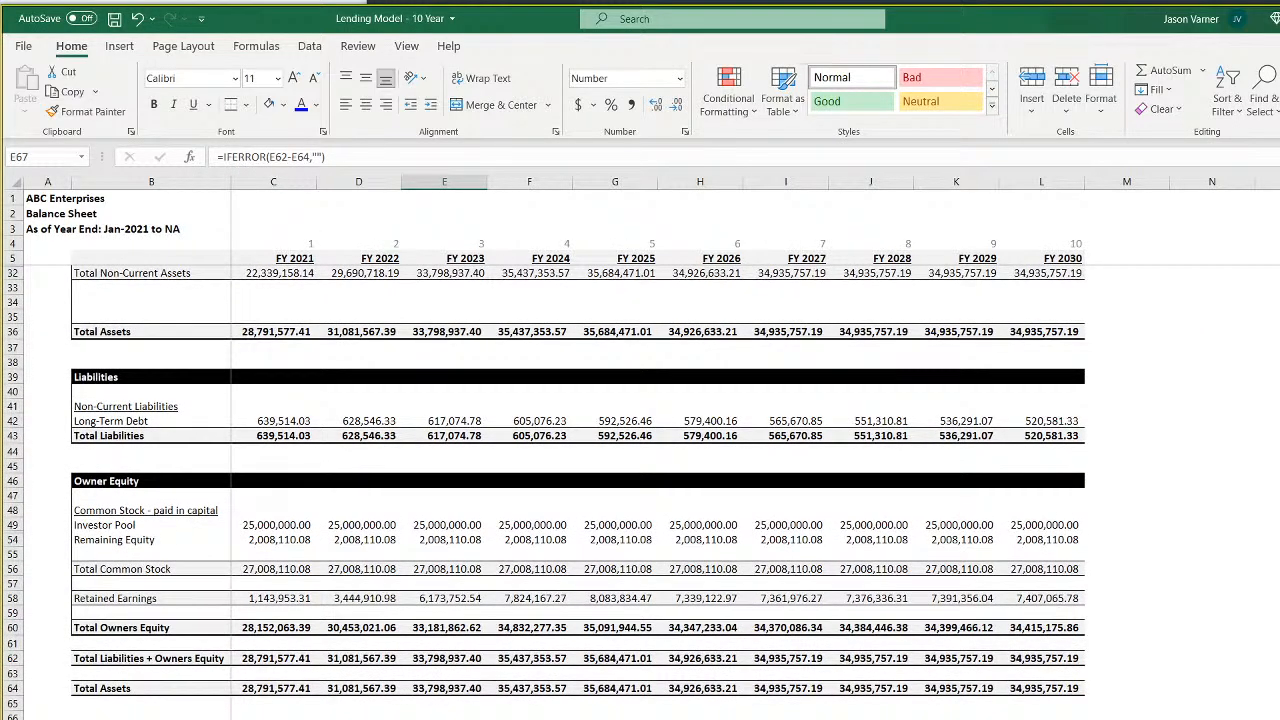
scroll(640, 490, up, 5)
key(ctrl+Page_Down)
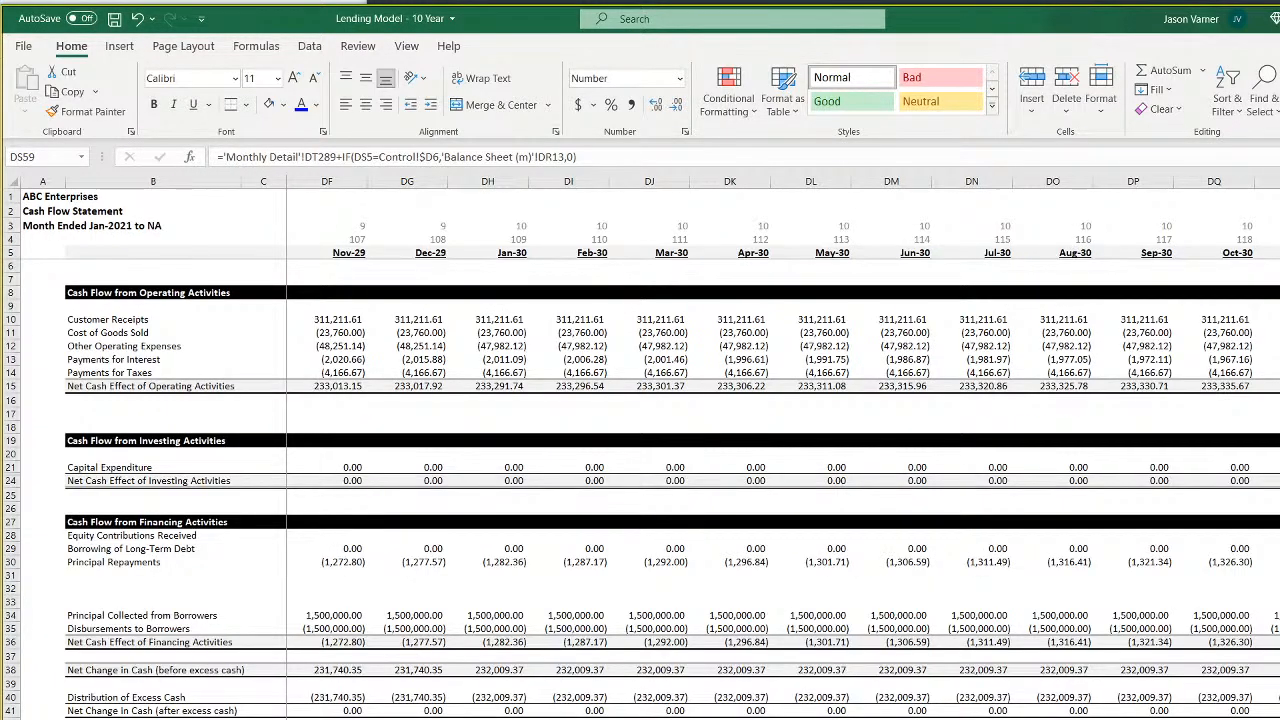
key(ctrl+Page_Up)
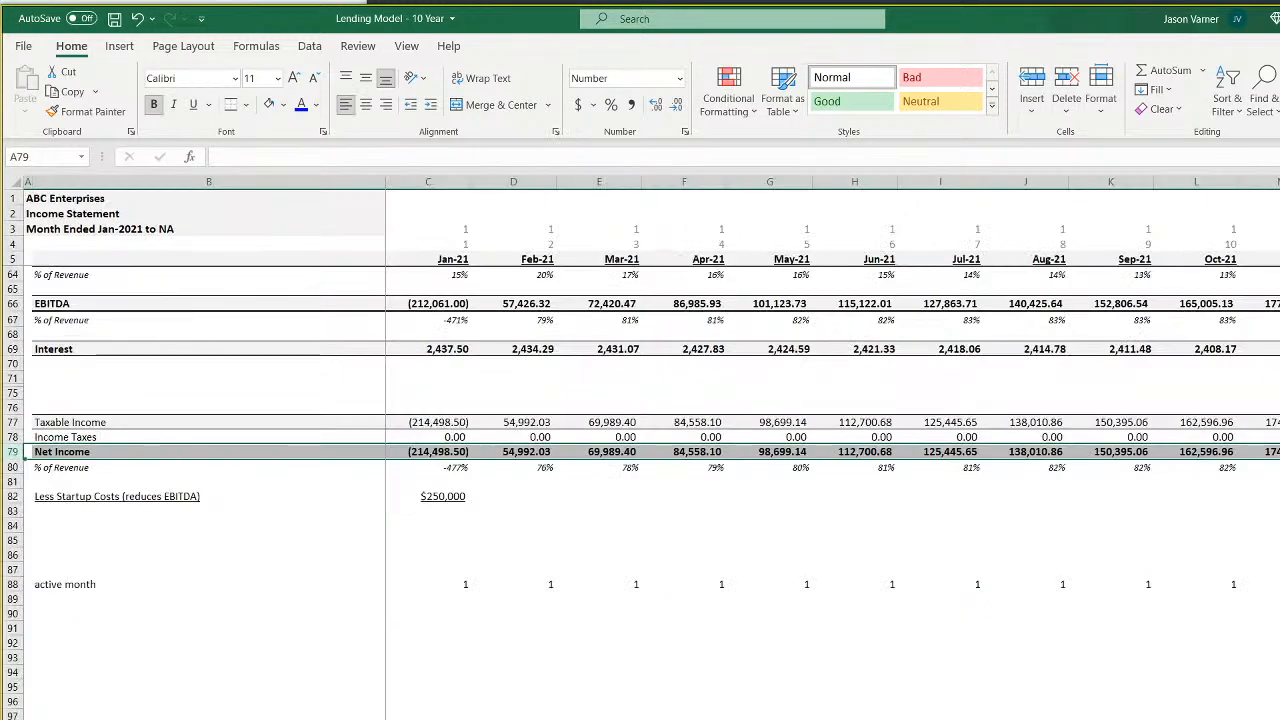
scroll(832, 450, right, 1)
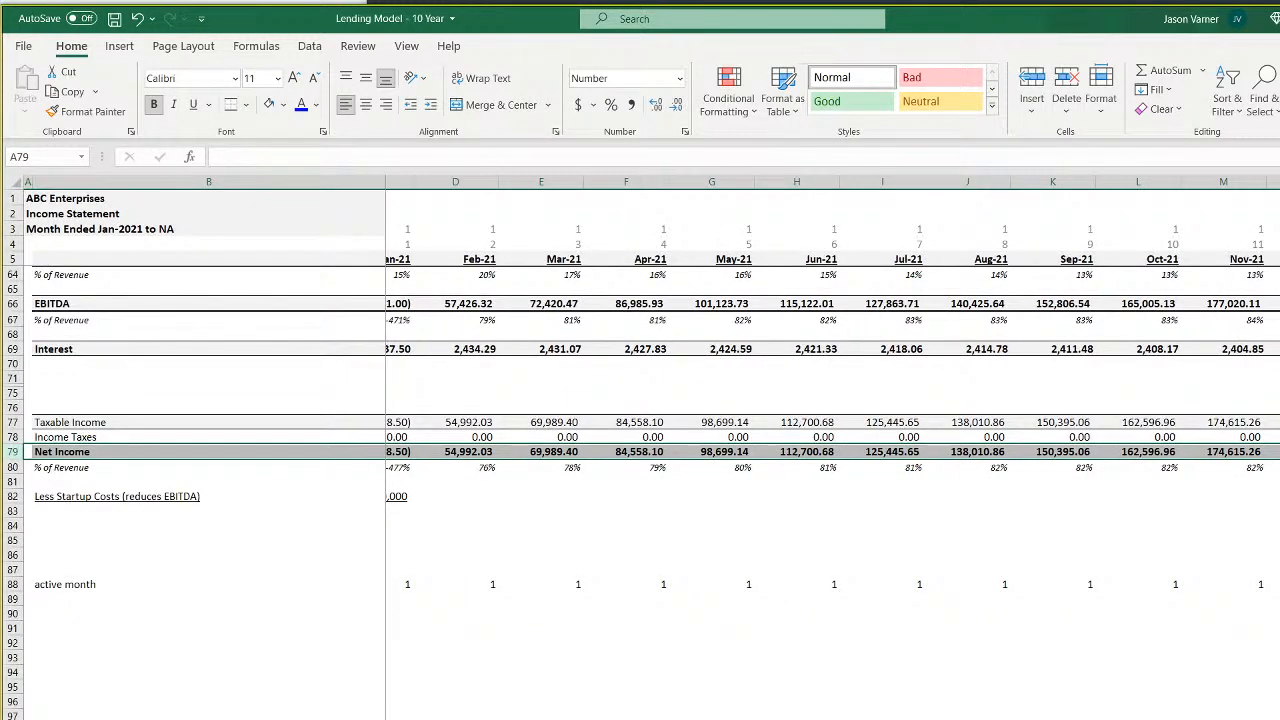
scroll(832, 450, right, 10)
scroll(832, 450, up, 19)
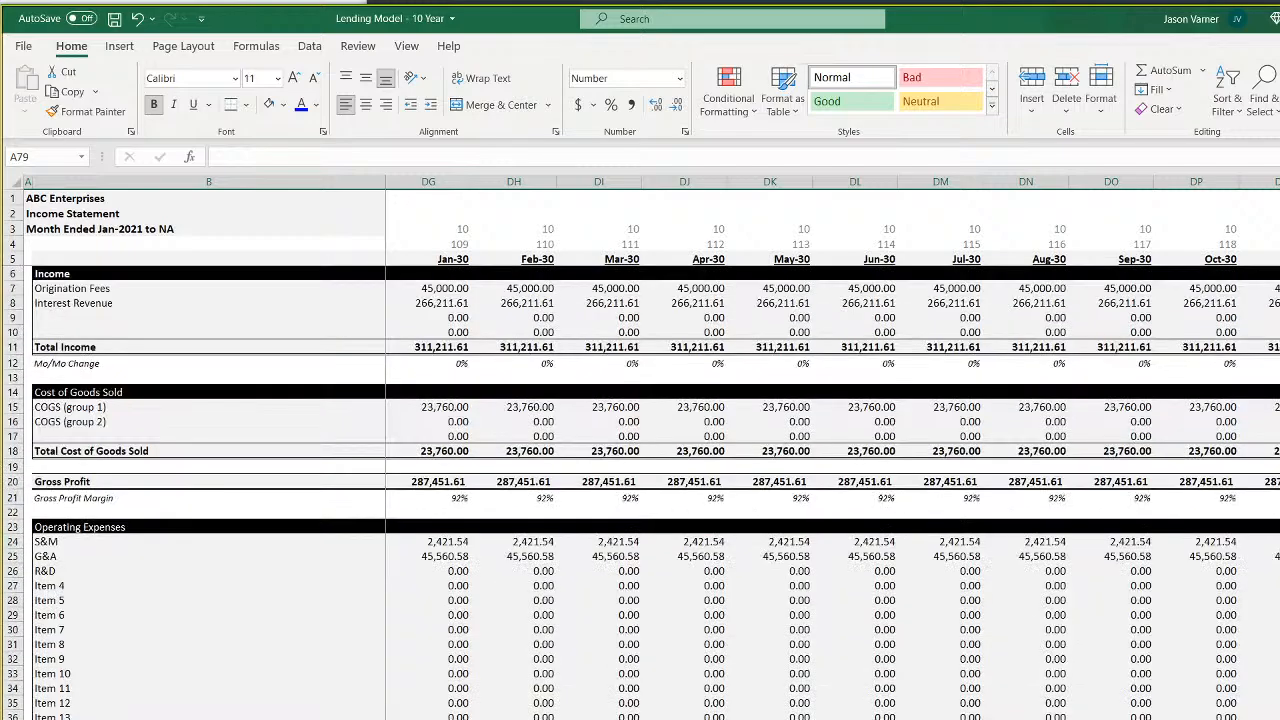
scroll(832, 450, left, 10)
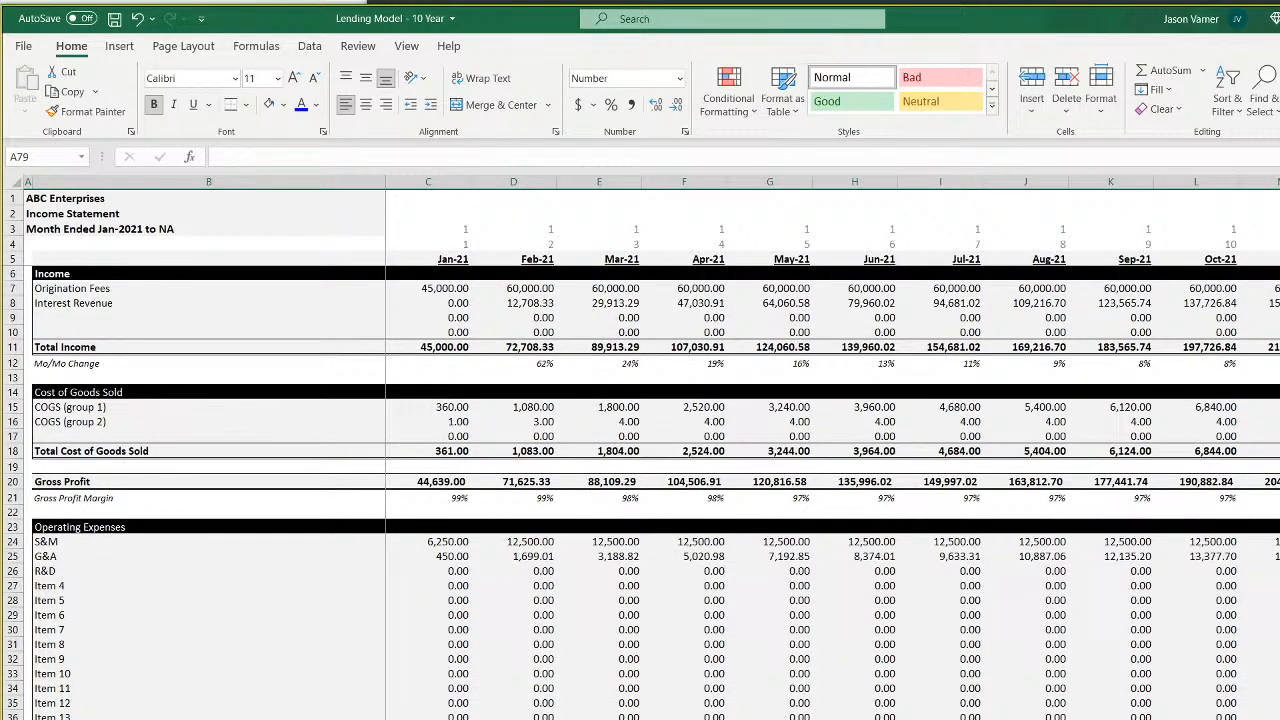
Set the Exit Month in the main project assumptions to Dec-30 and save the workbook
key(ctrl+Page_Up)
click(399, 284)
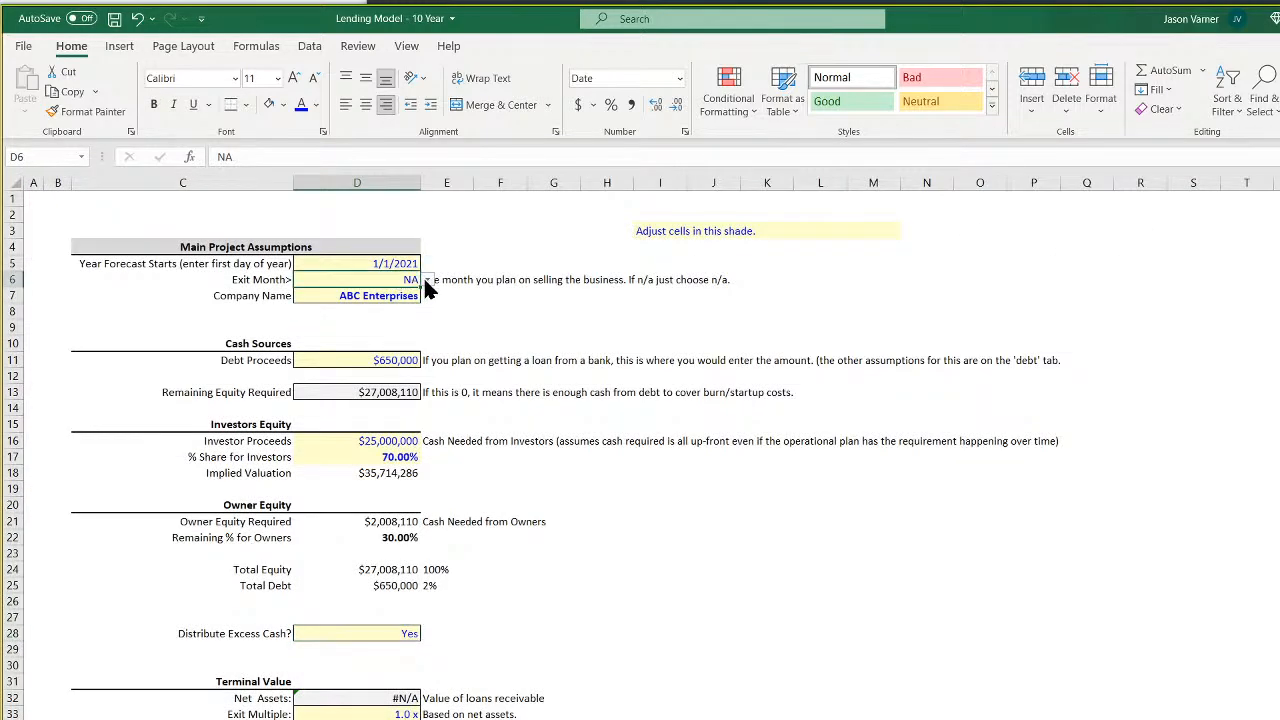
click(427, 282)
click(396, 366)
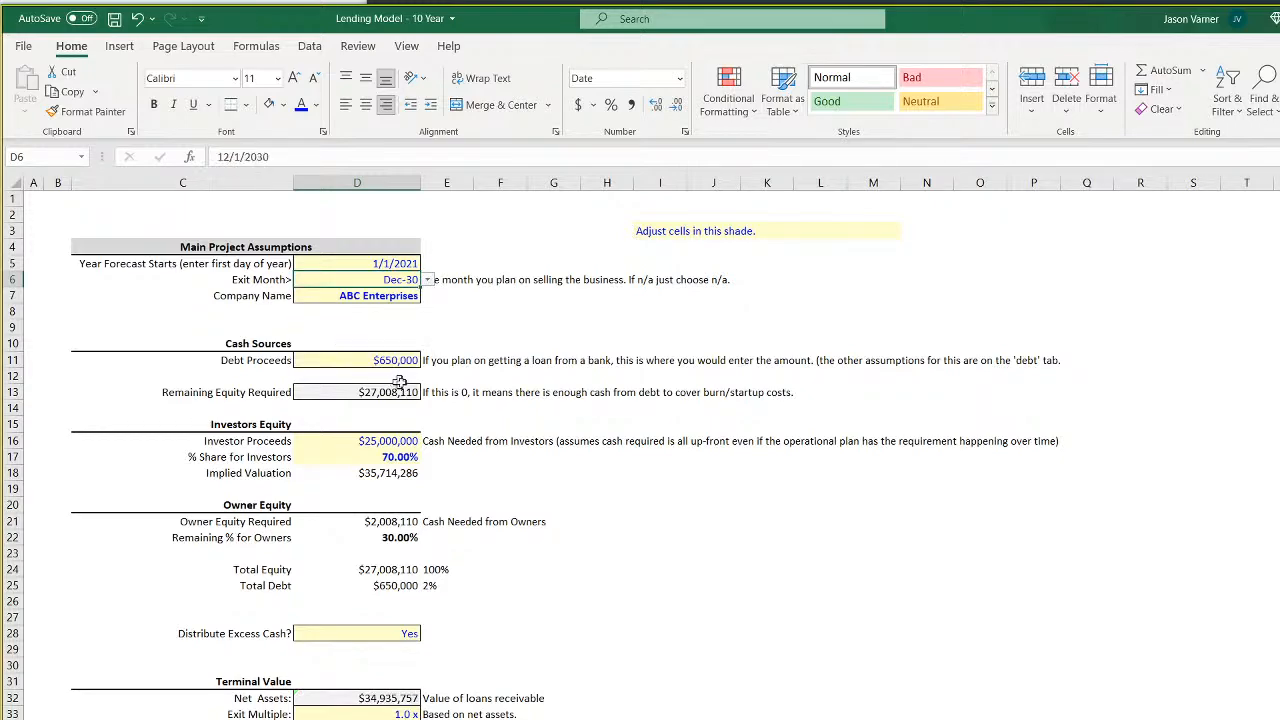
click(114, 19)
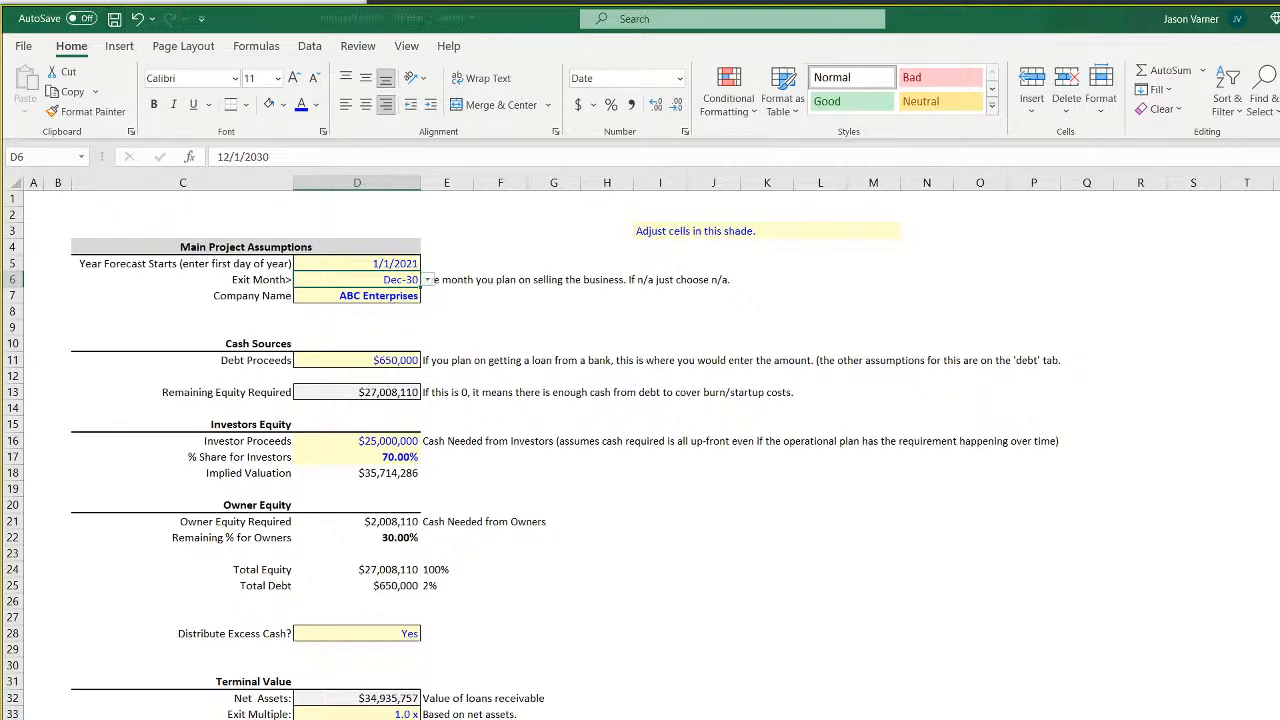
right_click(677, 718)
mouse_move(728, 719)
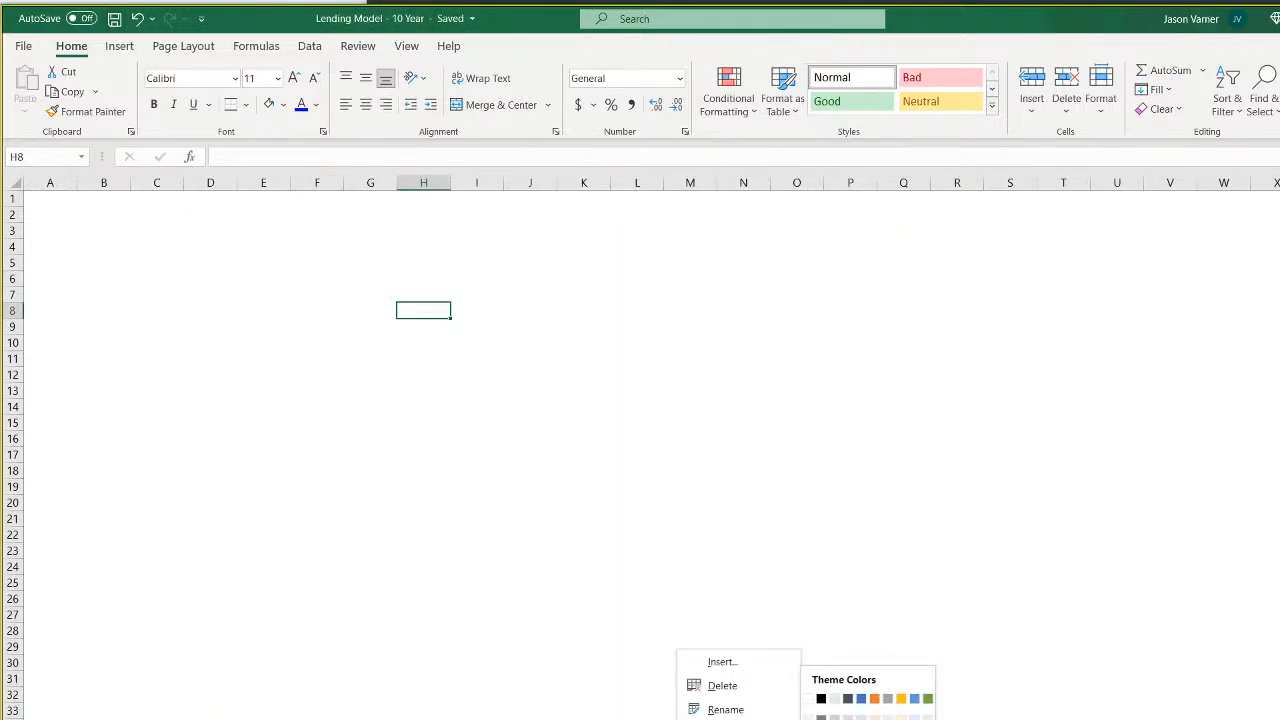
key(Escape)
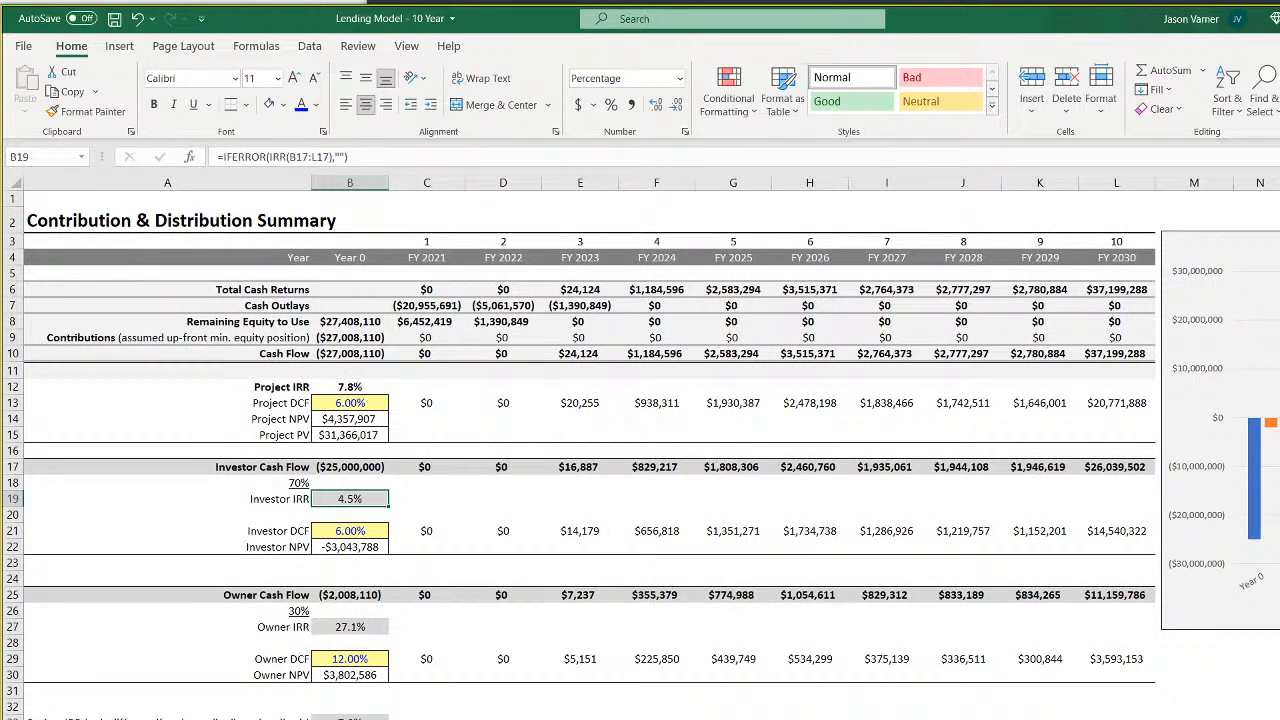
Apply the chart style with translucent, outlined columns to the Investor vs. Owner Cash Flows chart
scroll(640, 450, right, 5)
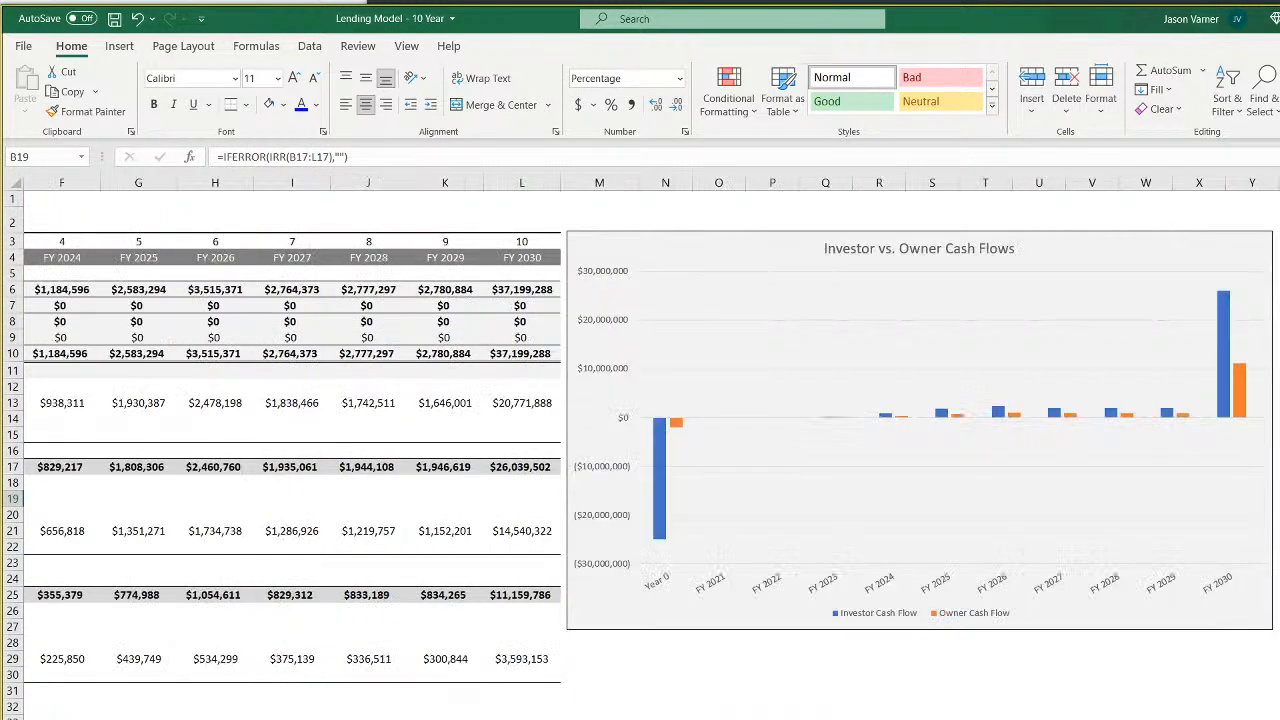
click(1055, 245)
click(515, 48)
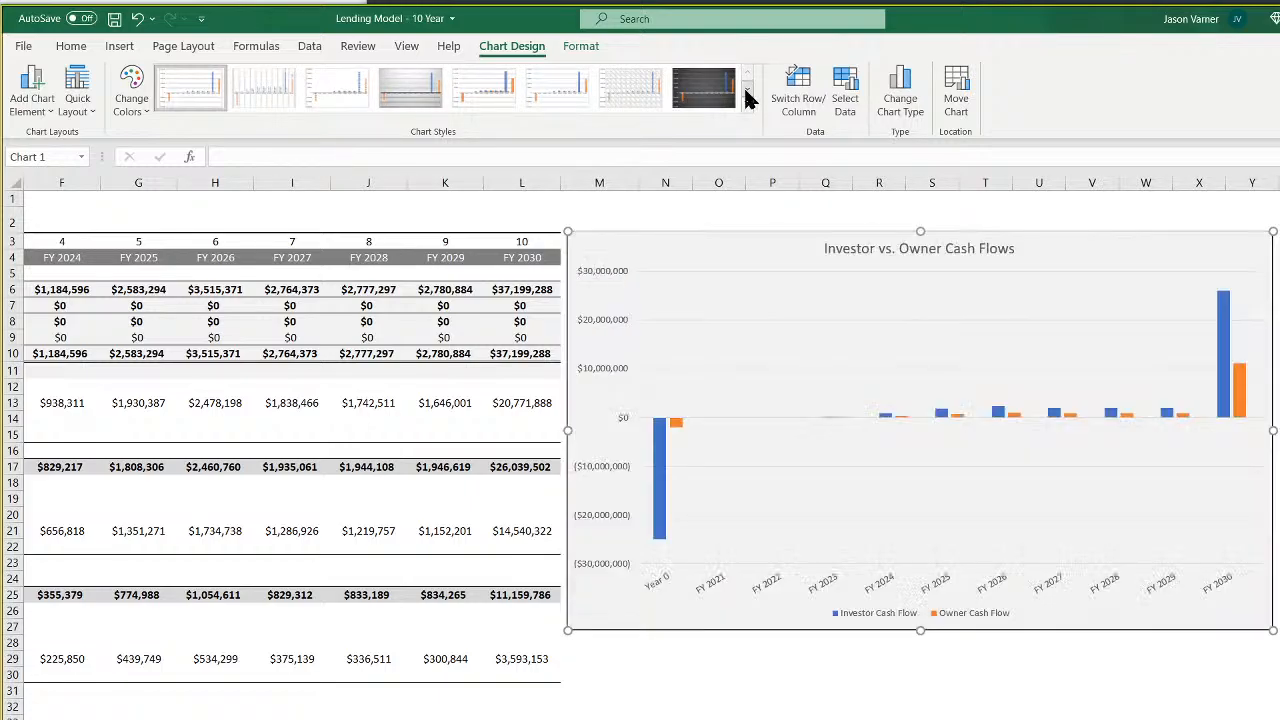
click(747, 90)
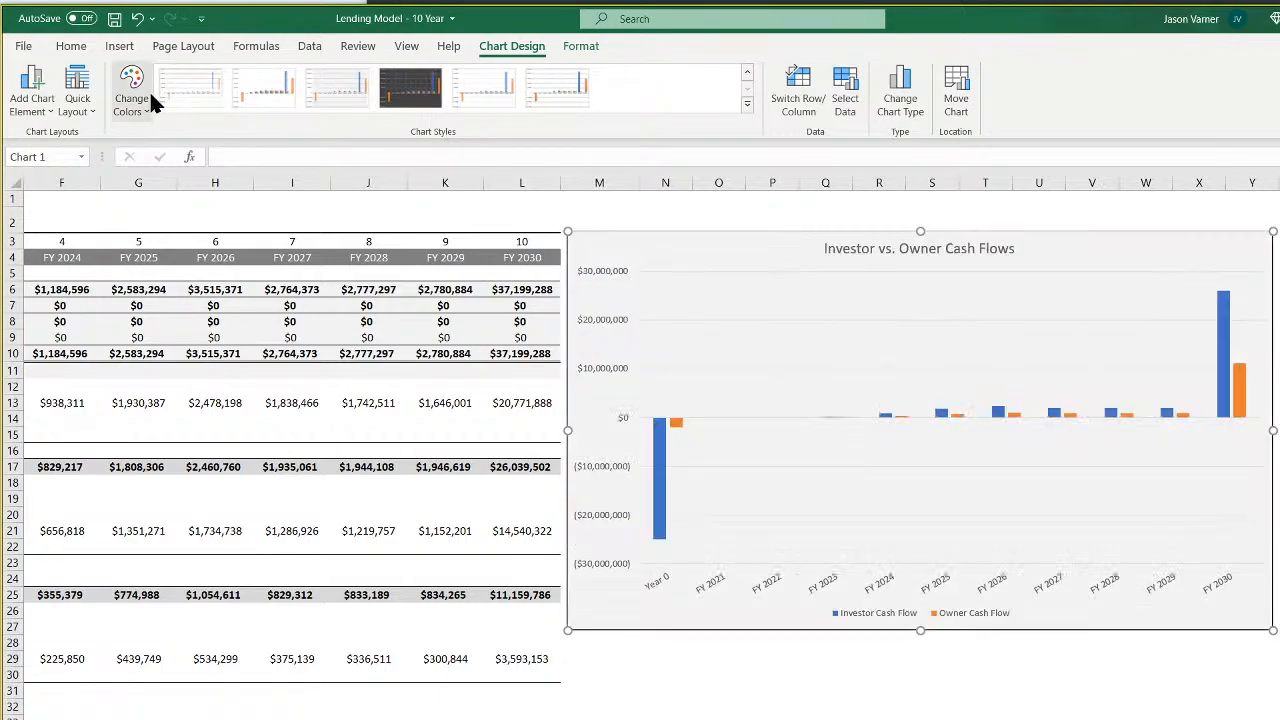
click(747, 72)
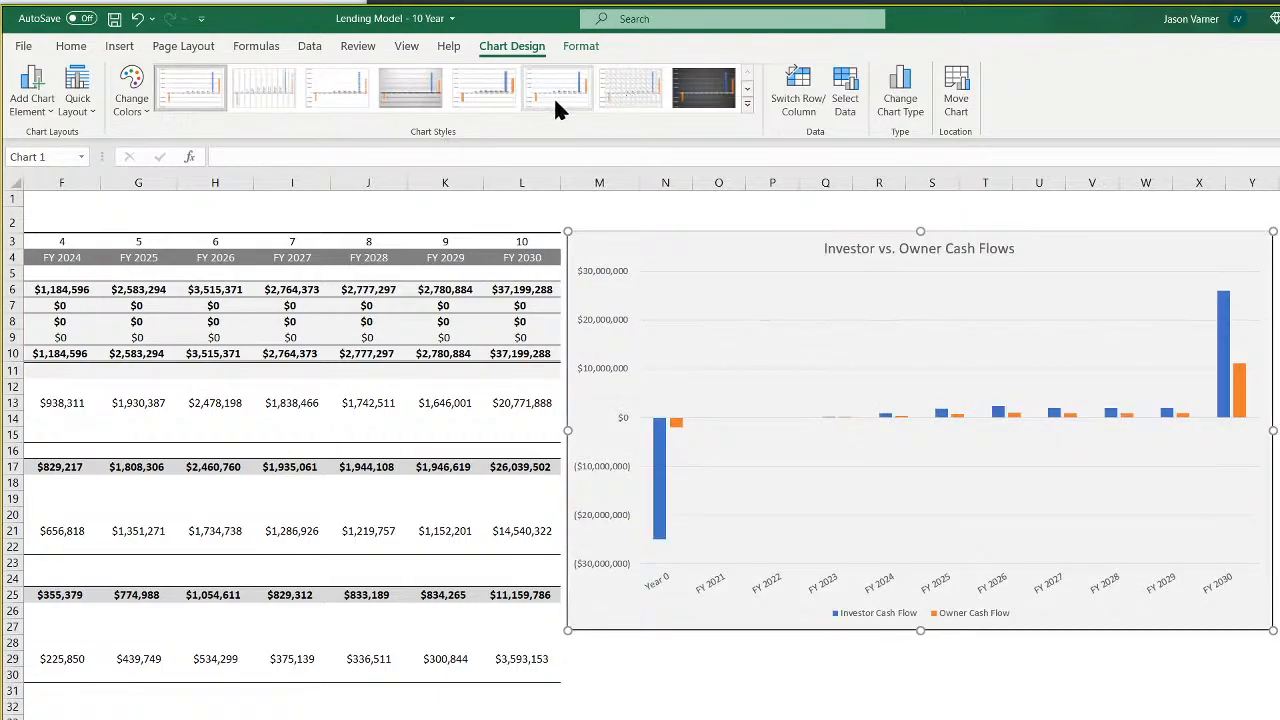
click(485, 98)
Fill the Owner Cash Flow columns of the Investor vs. Owner Cash Flows chart with green
right_click(1248, 390)
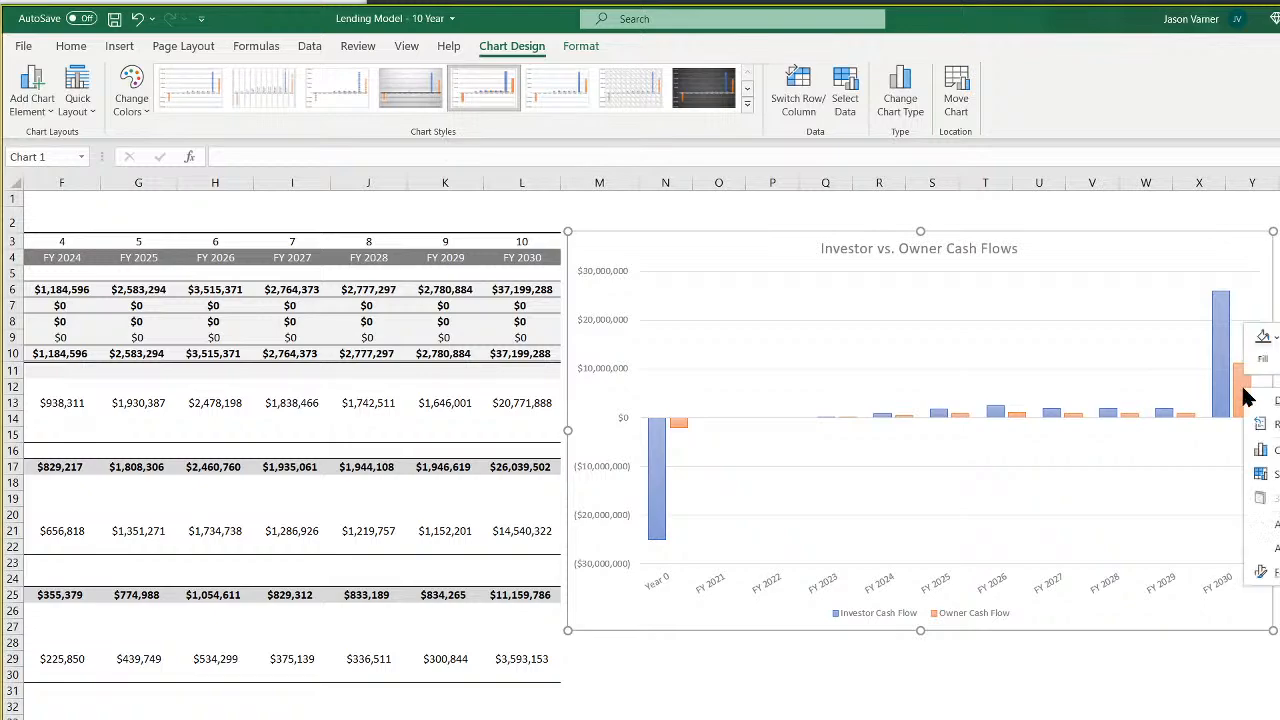
click(1264, 340)
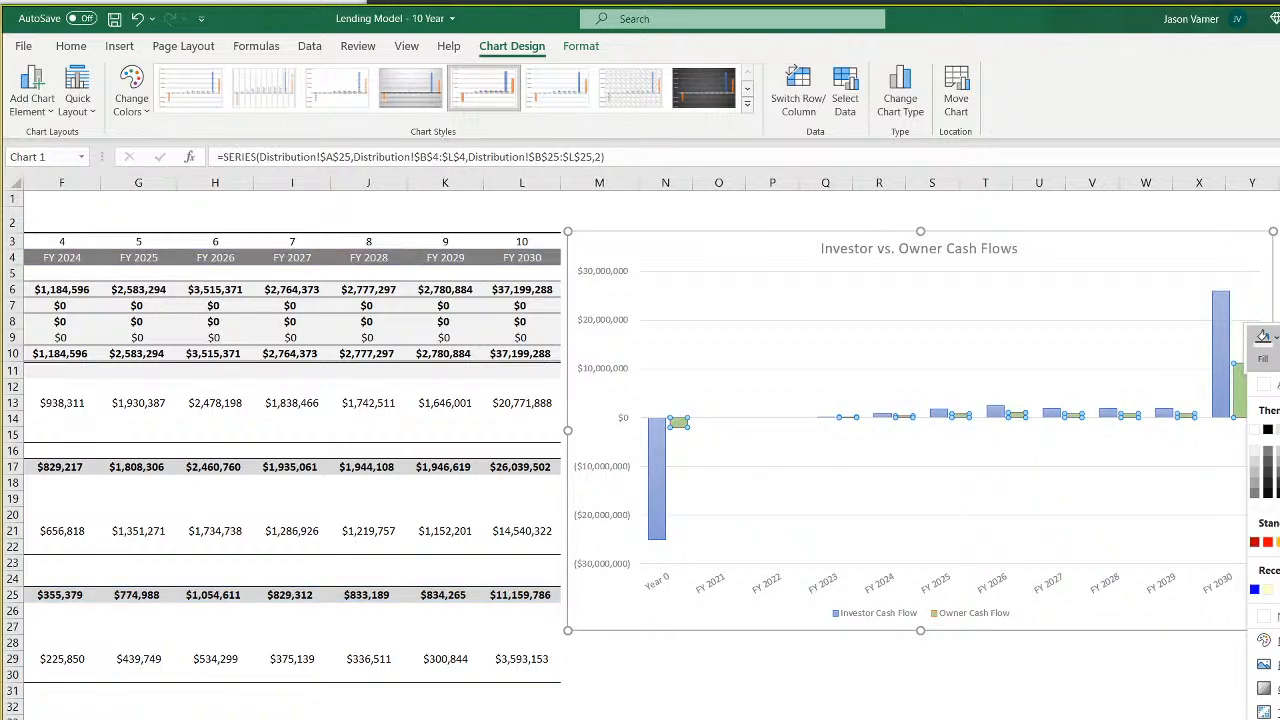
click(1279, 473)
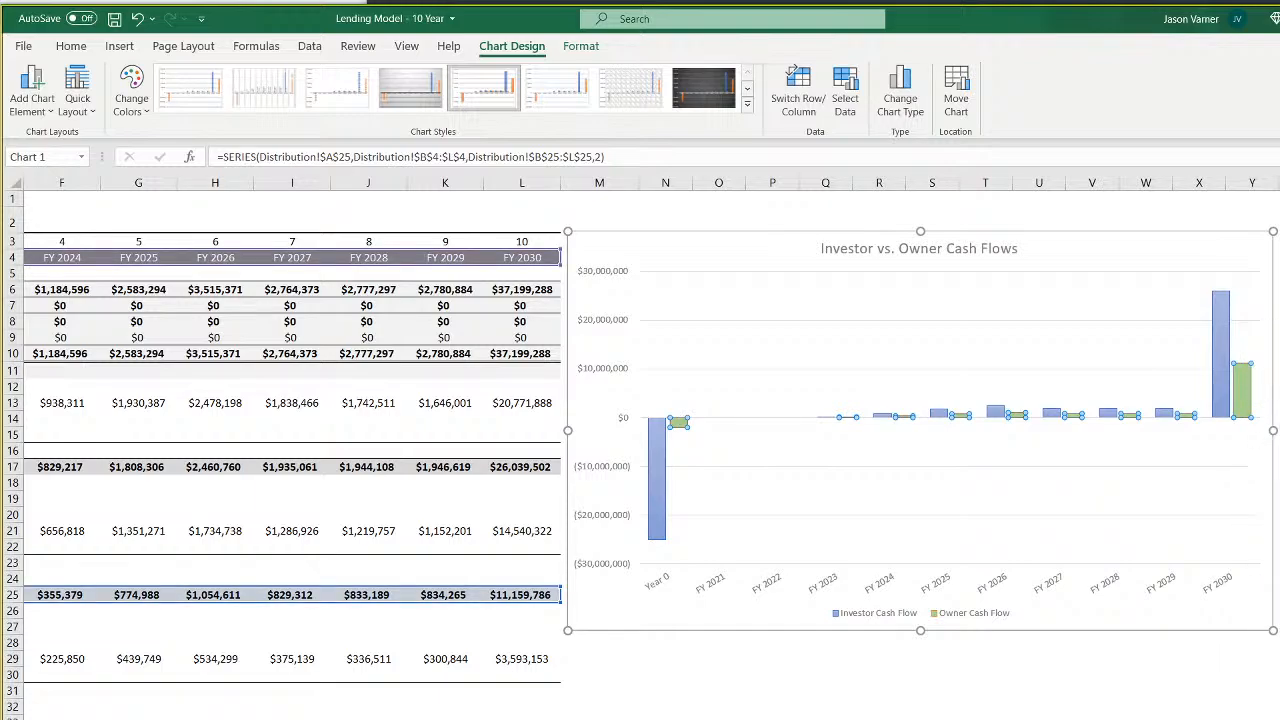
click(1279, 563)
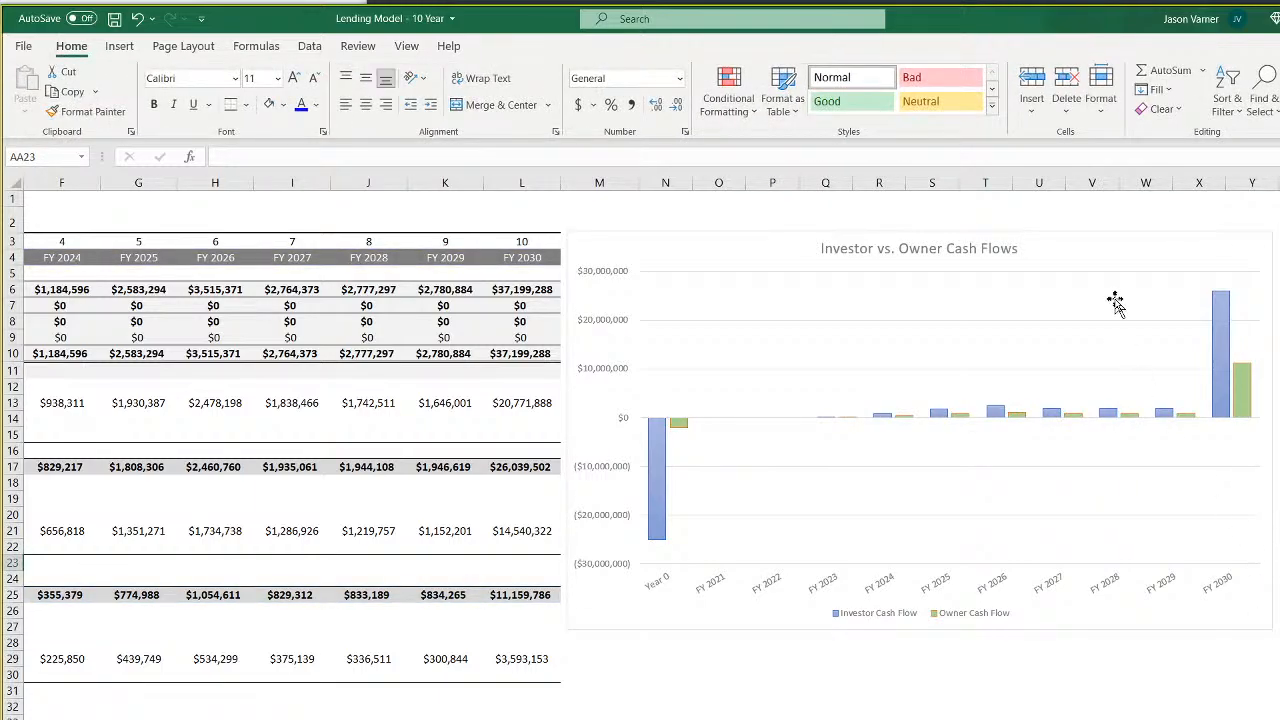
Give the cash flow chart's area a light gray fill and a black outline, and save the workbook
right_click(1104, 252)
click(1120, 226)
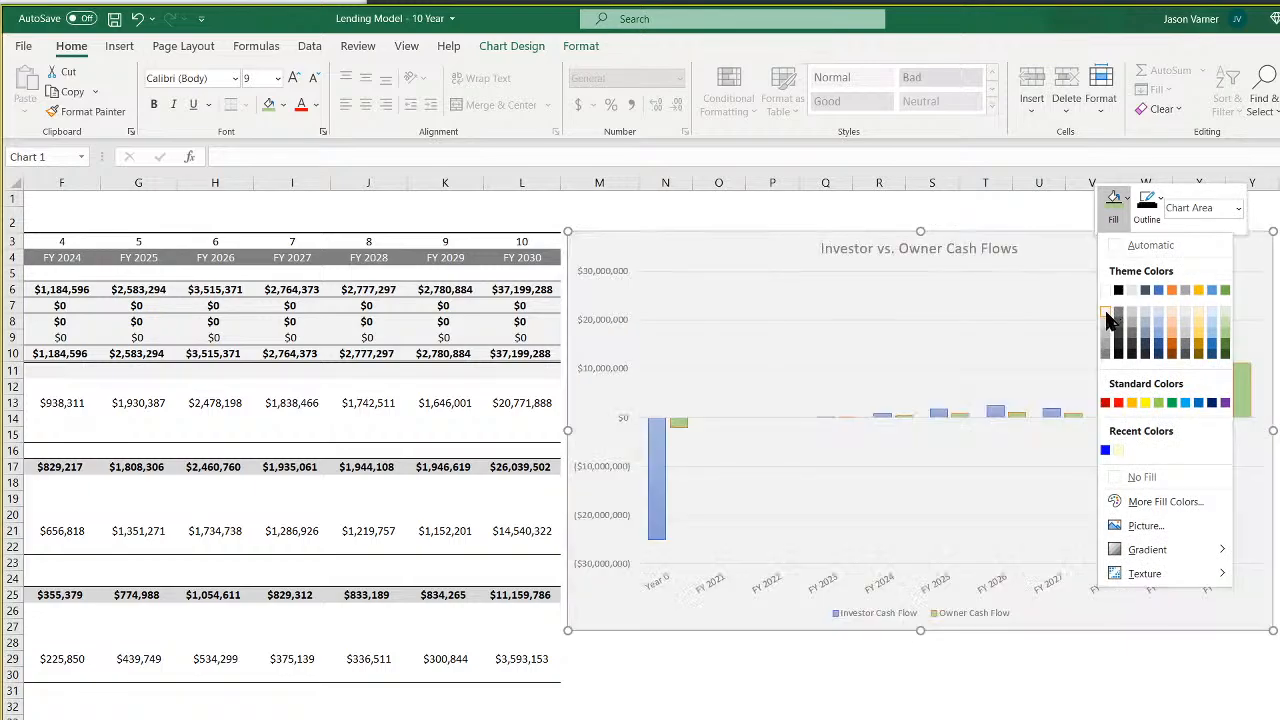
click(1107, 317)
click(1147, 206)
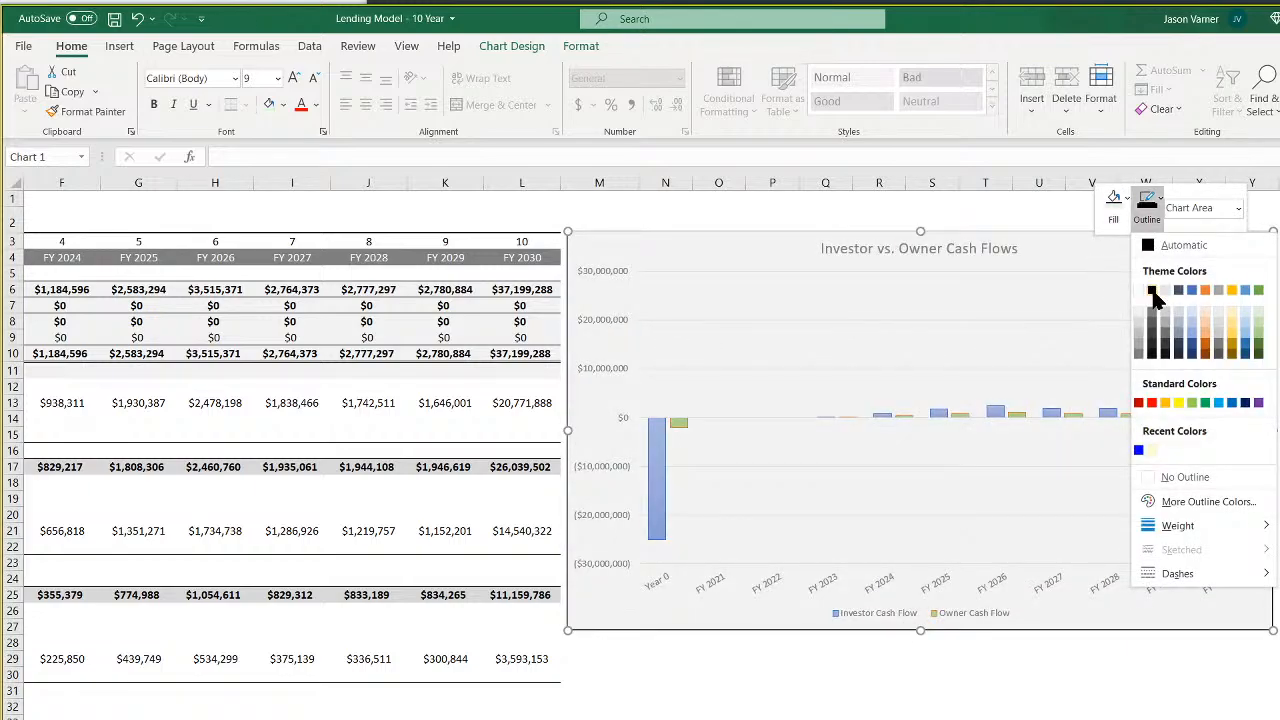
click(1154, 300)
click(1078, 676)
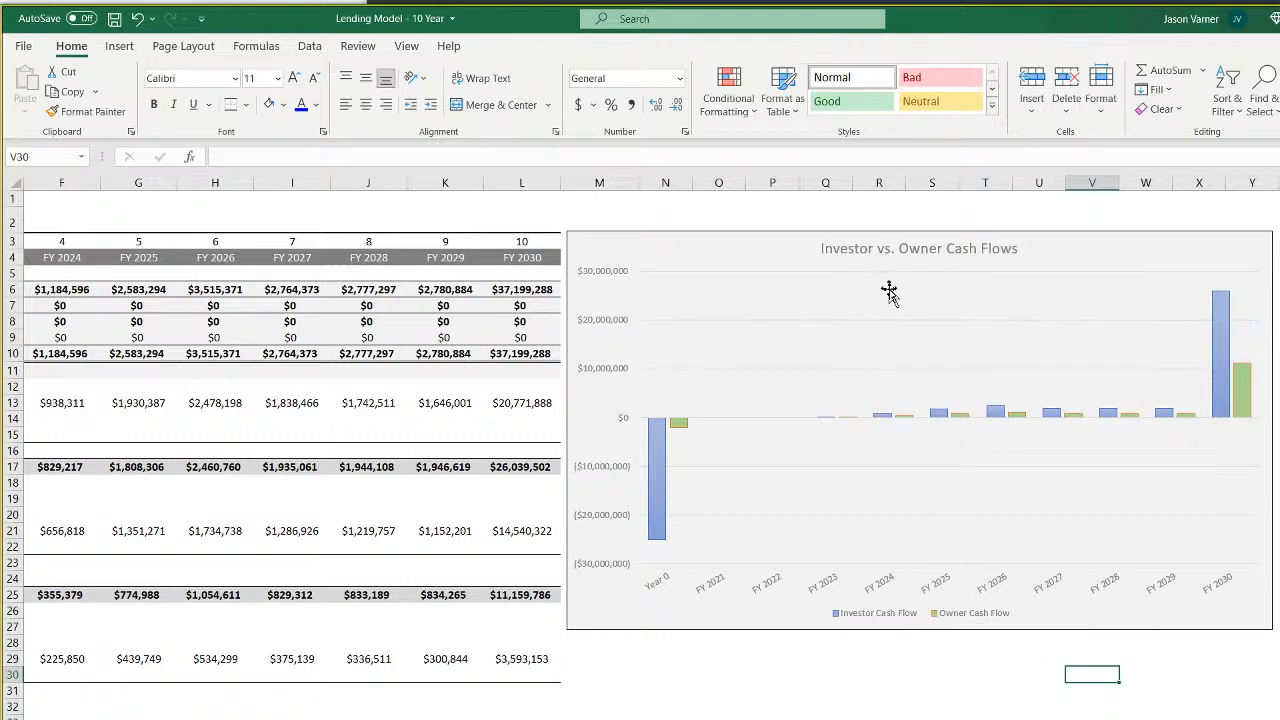
click(114, 18)
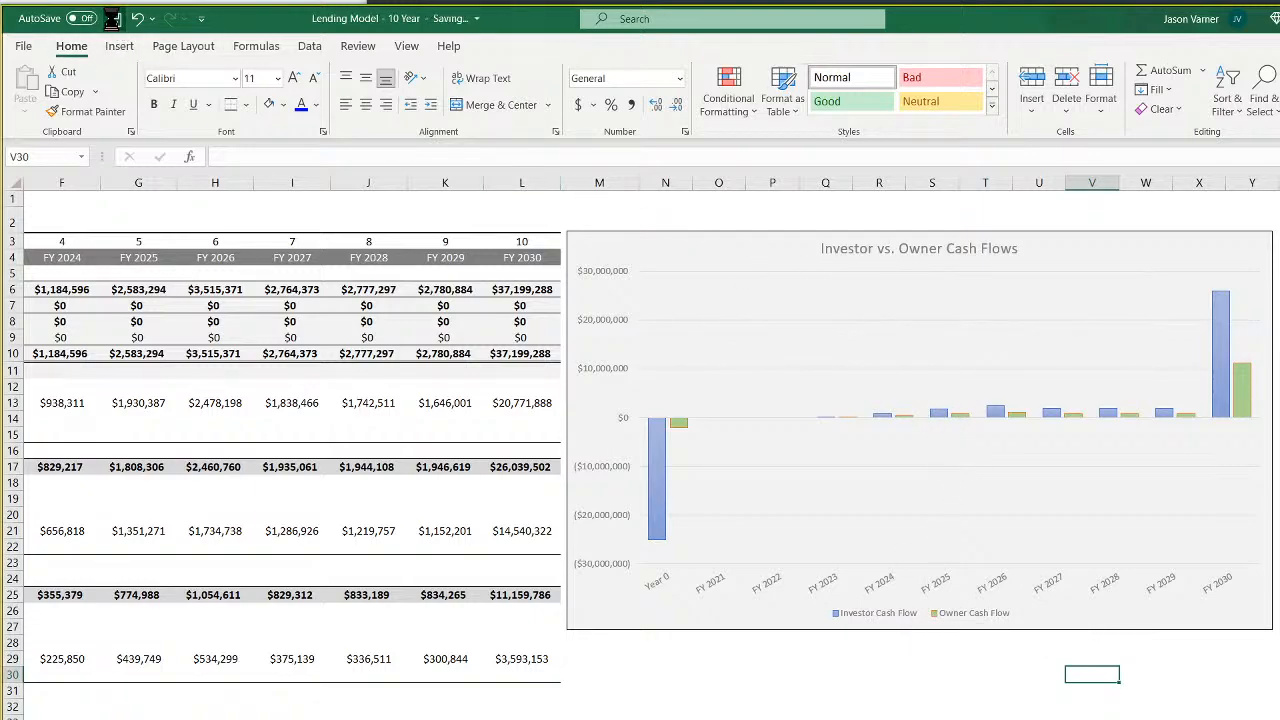
Copy the Investor vs. Owner Cash Flows chart onto the blank sheet and place it at the sheet's top-left corner
click(713, 258)
right_click(722, 249)
click(762, 284)
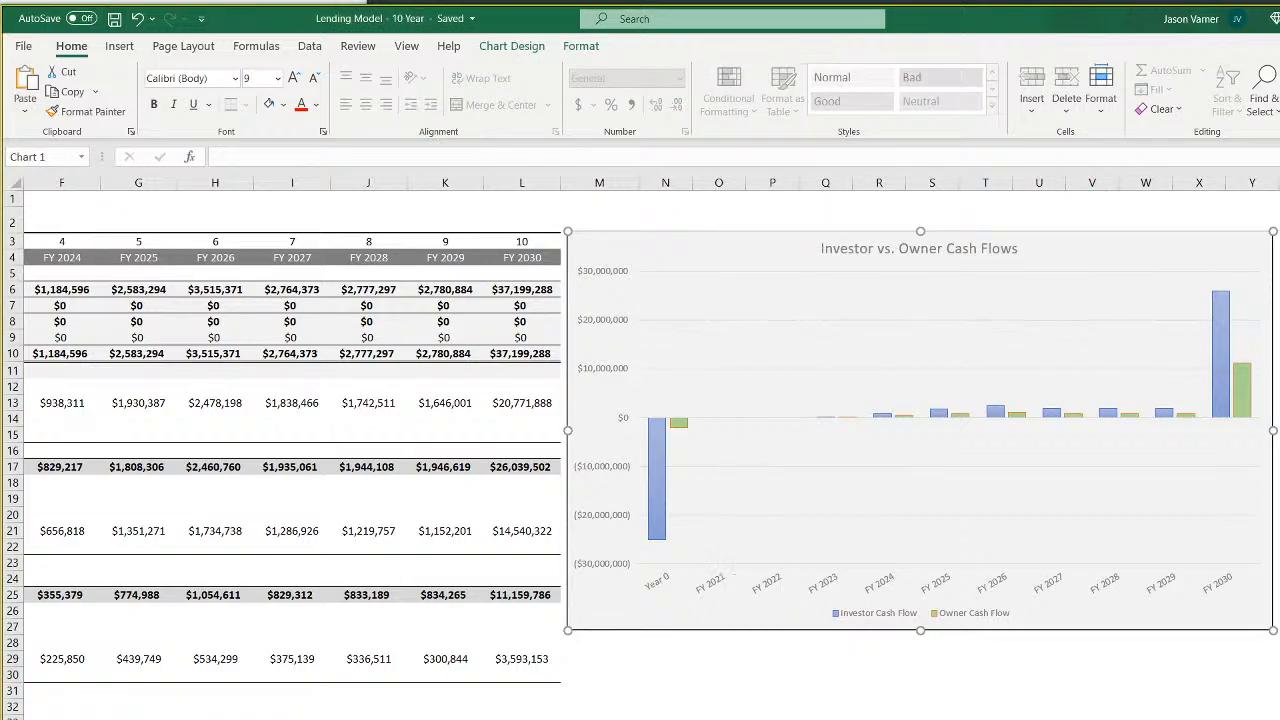
key(ctrl+Page_Down)
right_click(160, 232)
click(254, 320)
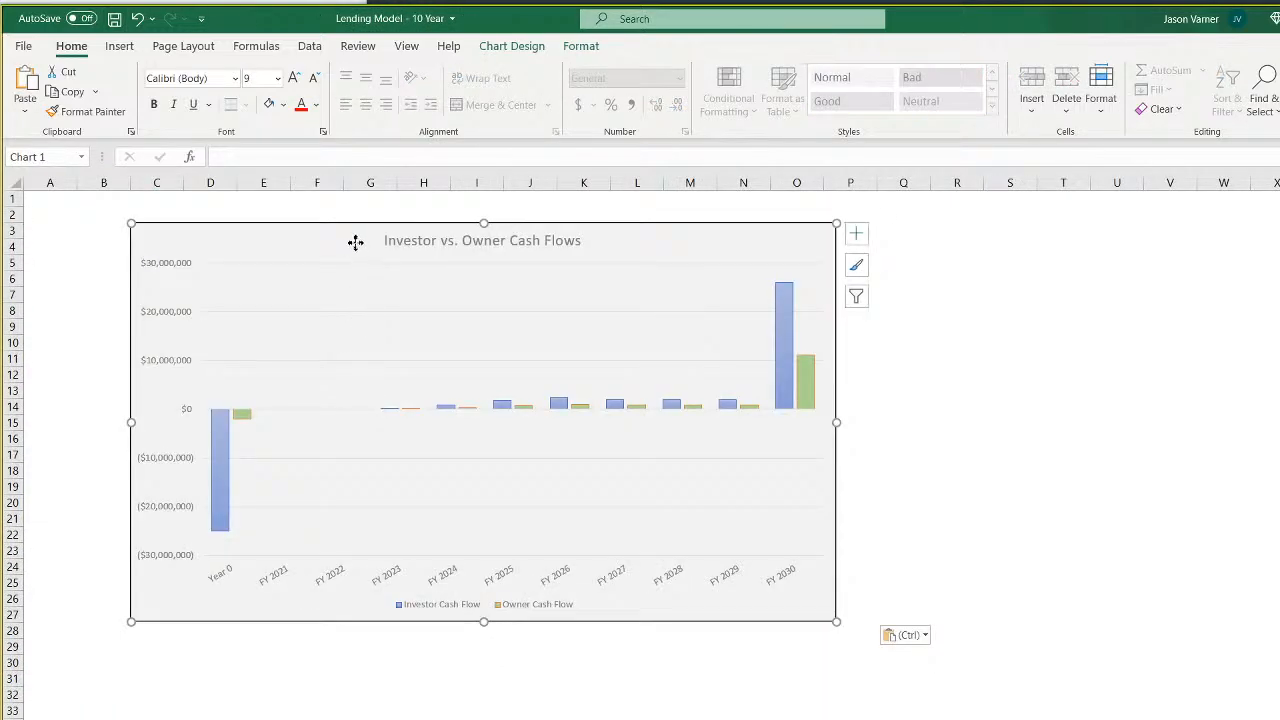
drag(354, 243, 243, 211)
right_click(268, 276)
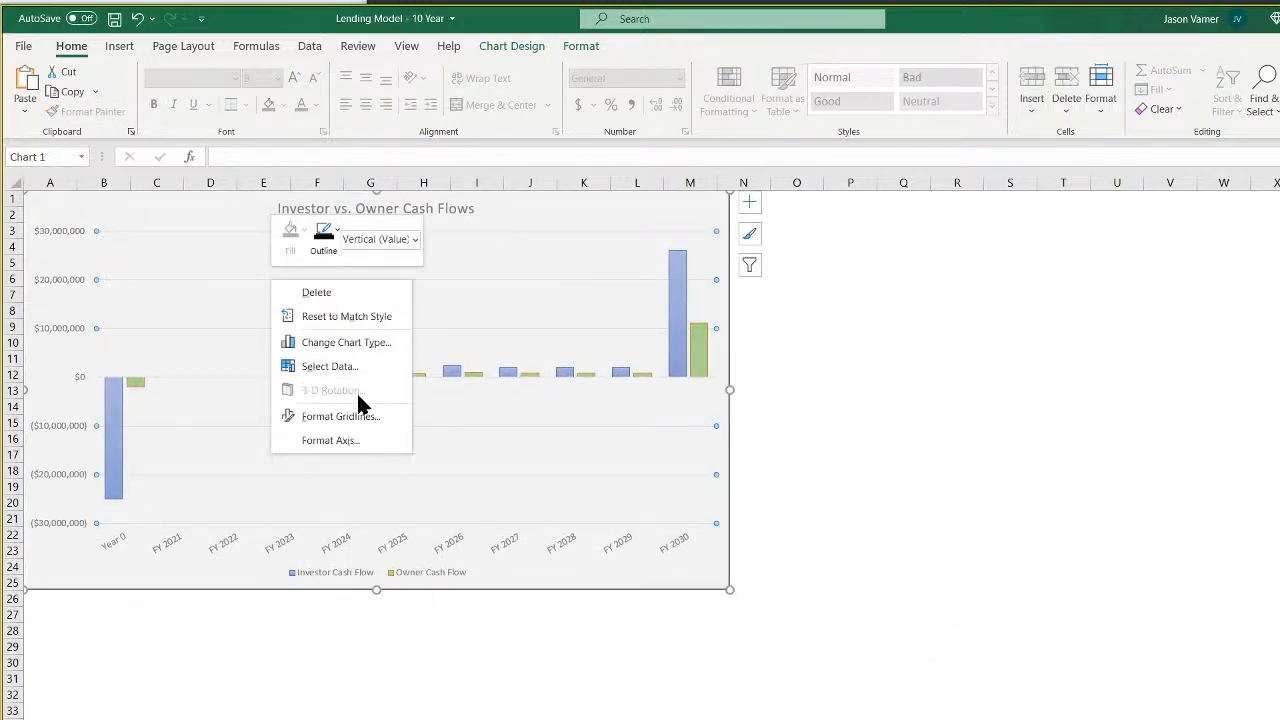
click(354, 368)
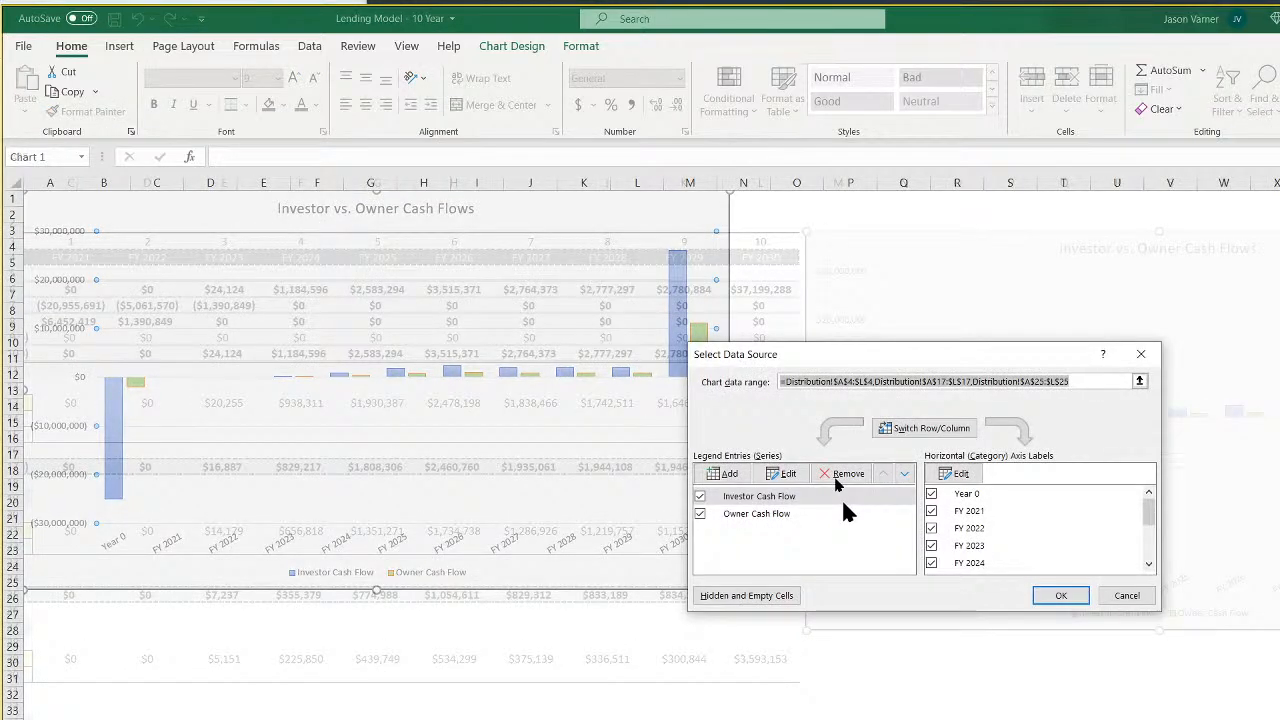
click(836, 475)
click(836, 475)
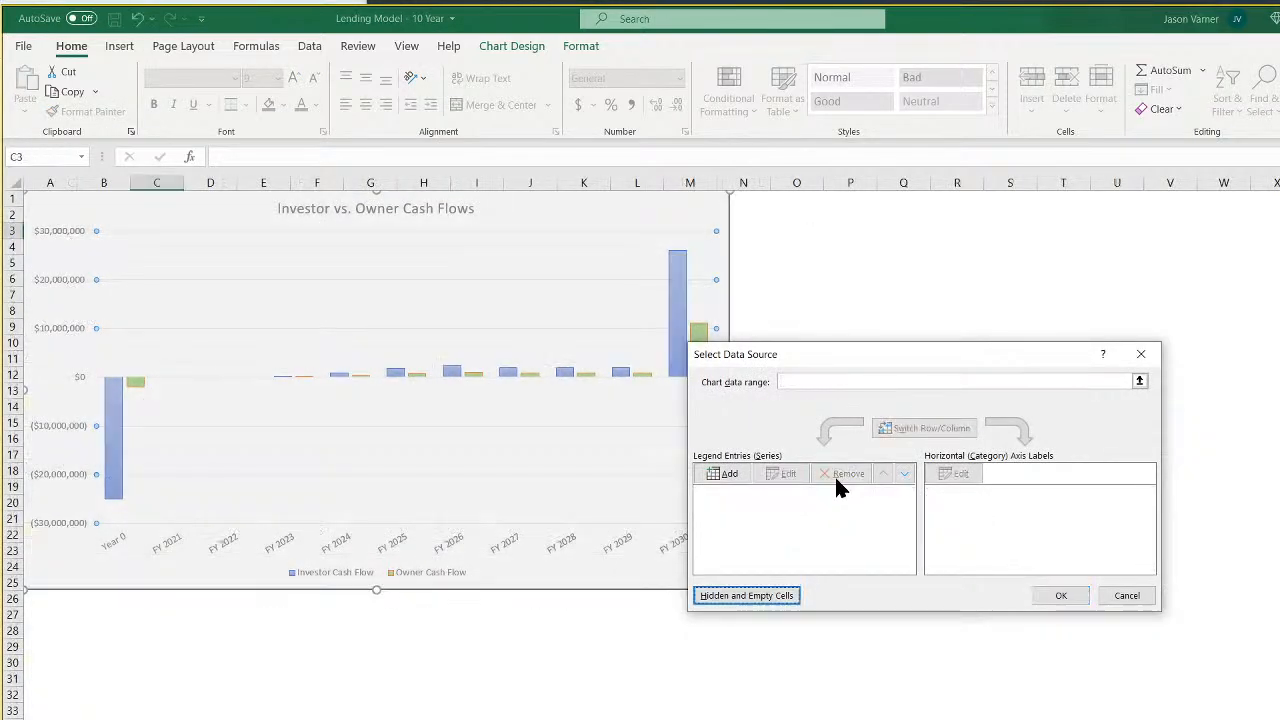
click(733, 477)
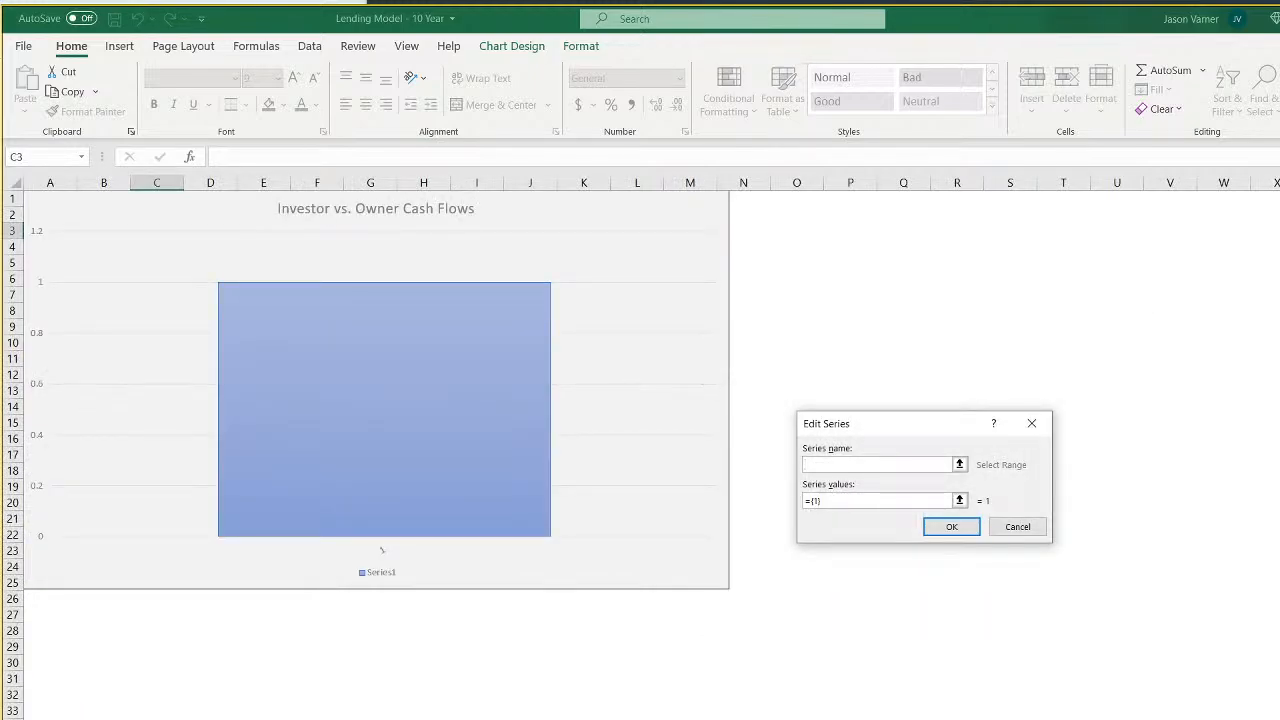
click(1019, 526)
click(1128, 596)
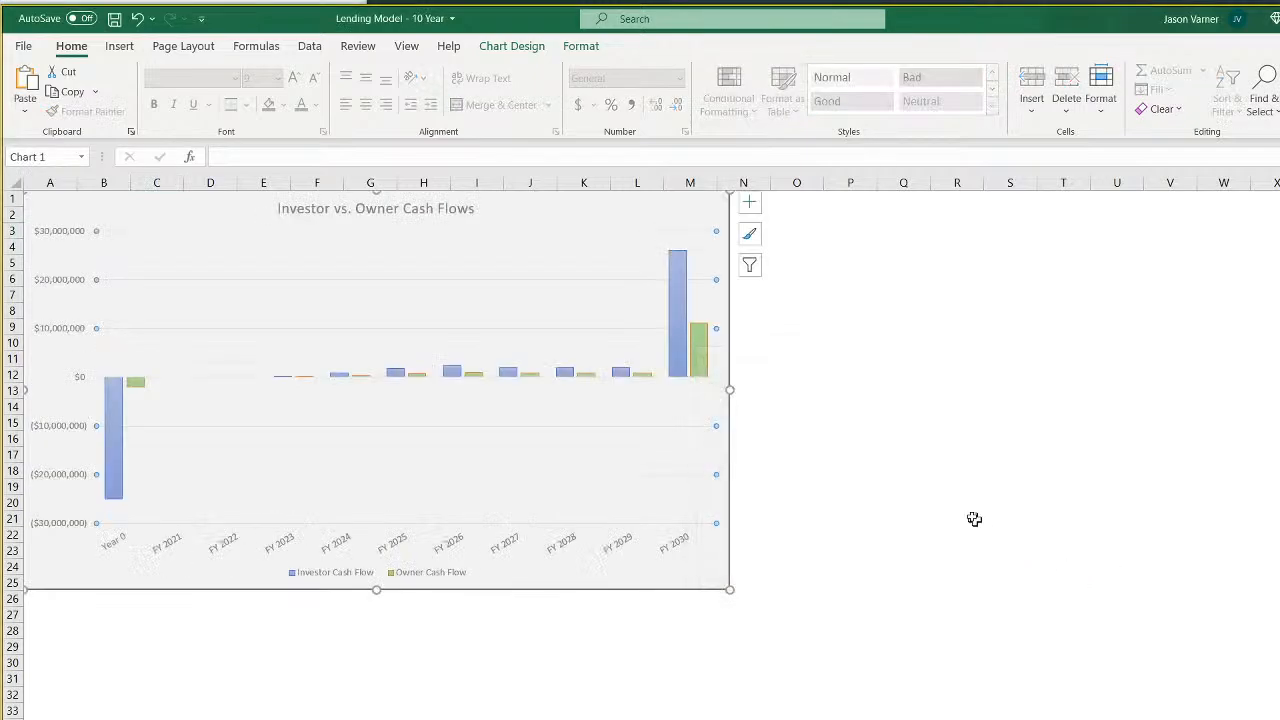
click(946, 470)
click(581, 210)
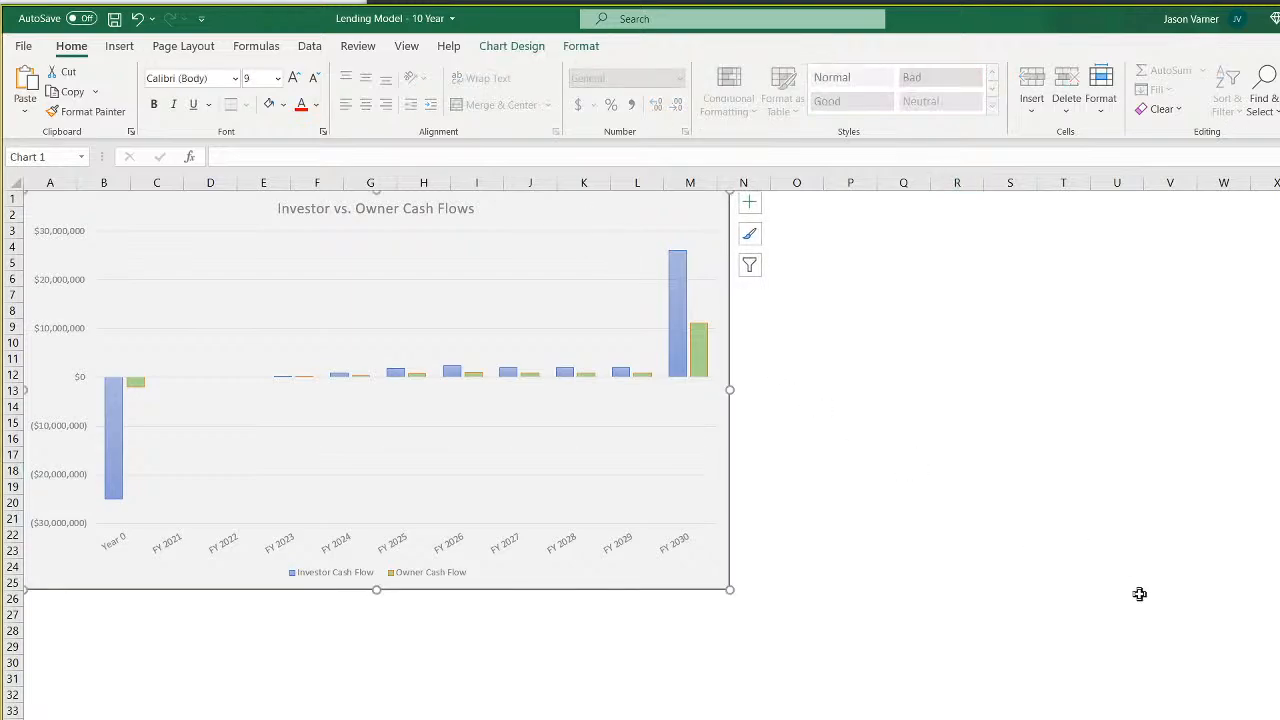
click(1137, 596)
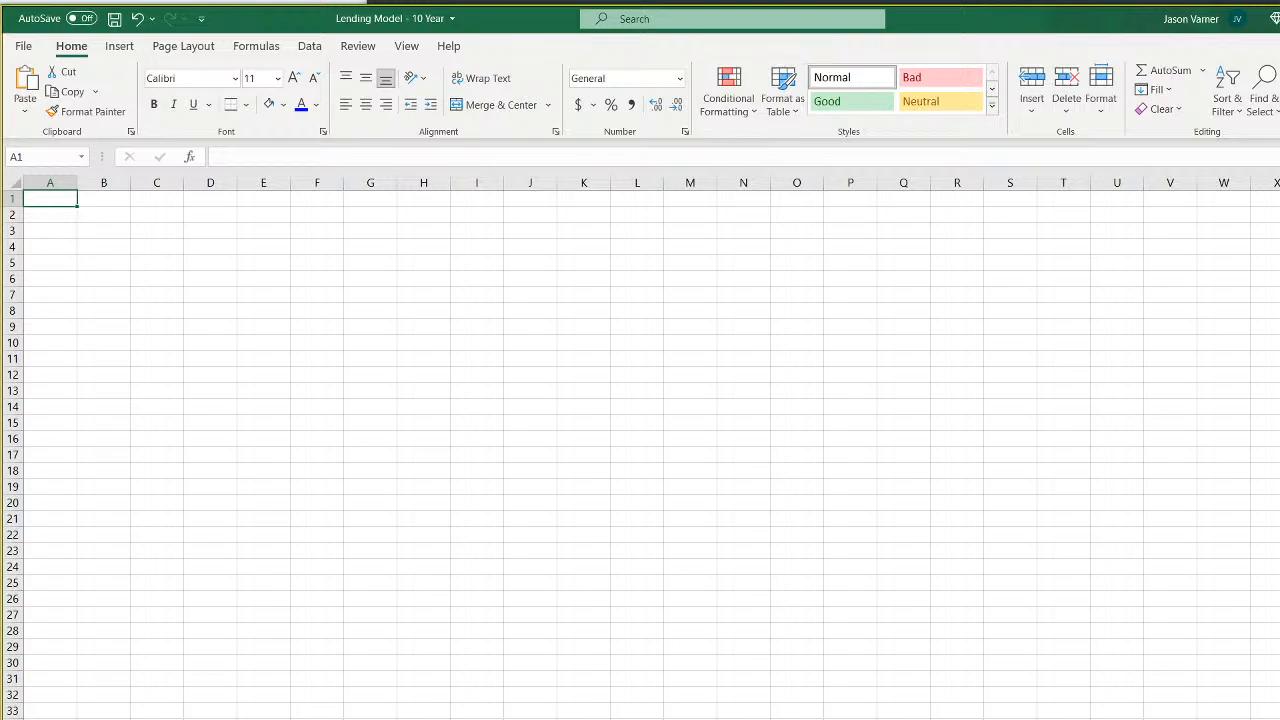
Rename the new blank sheet and assign a color to its tab
right_click(680, 719)
click(743, 713)
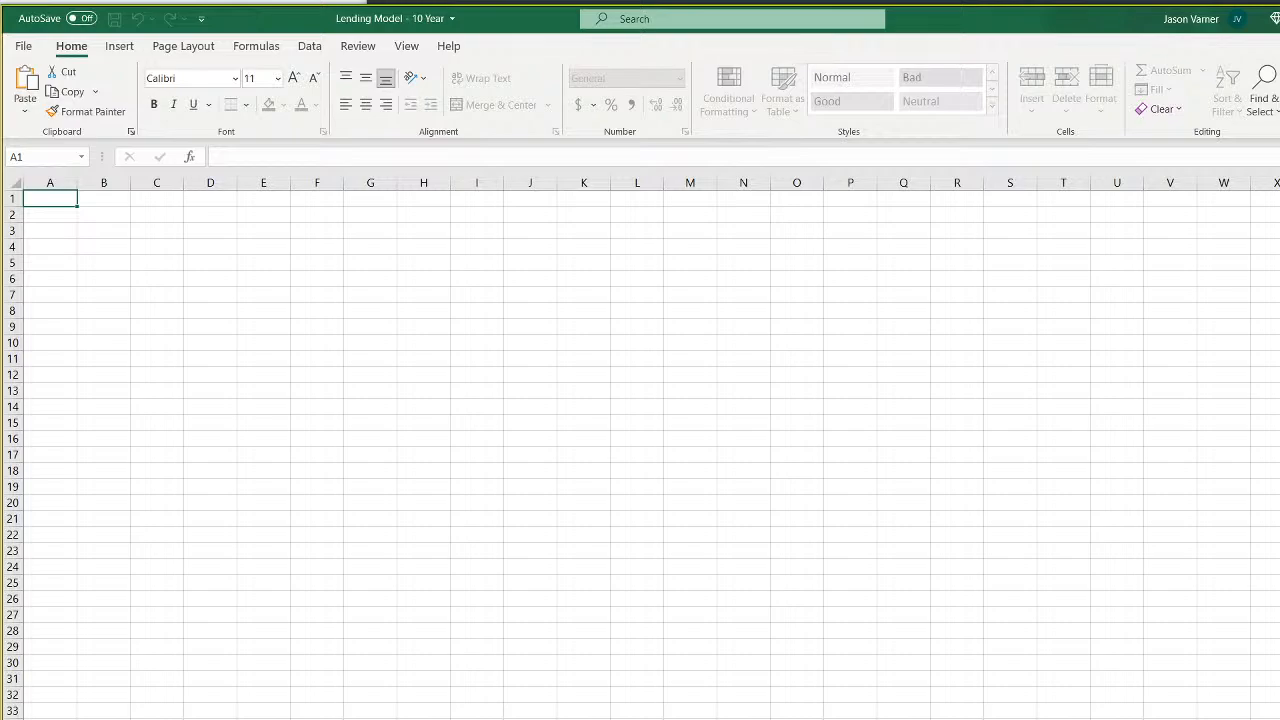
key(Return)
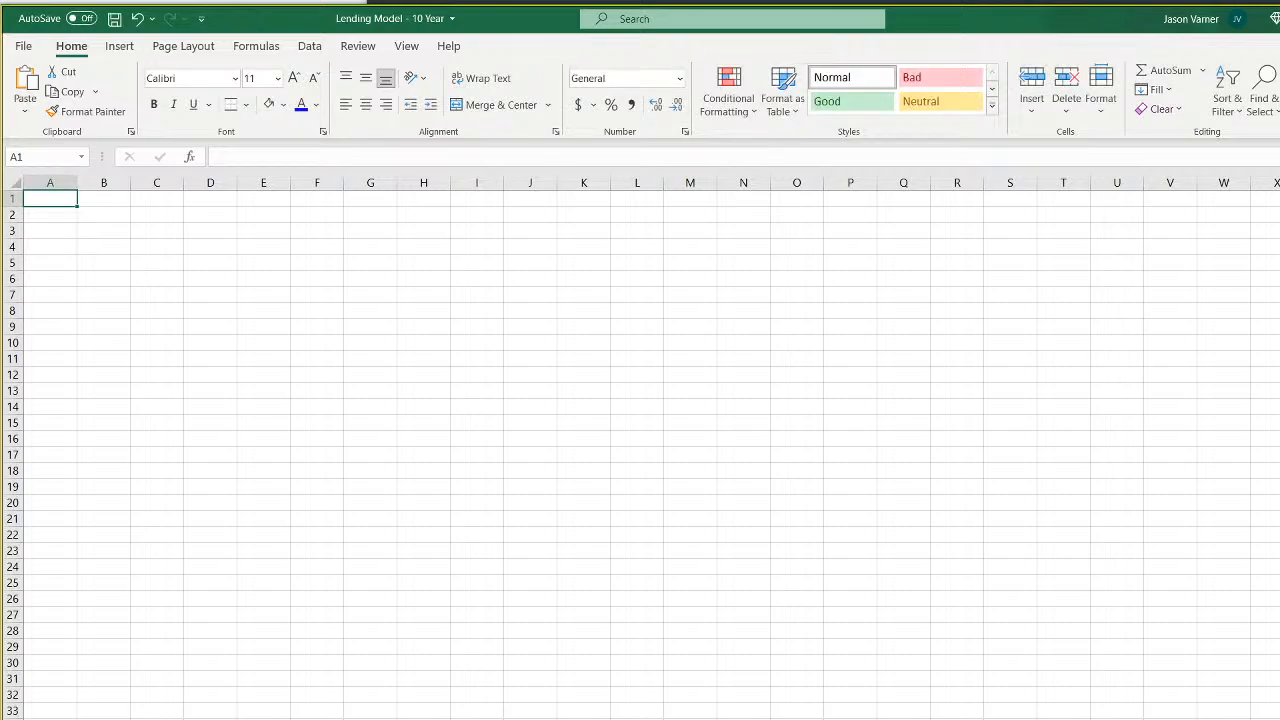
key(ctrl+Page_Up)
scroll(700, 480, up, 20)
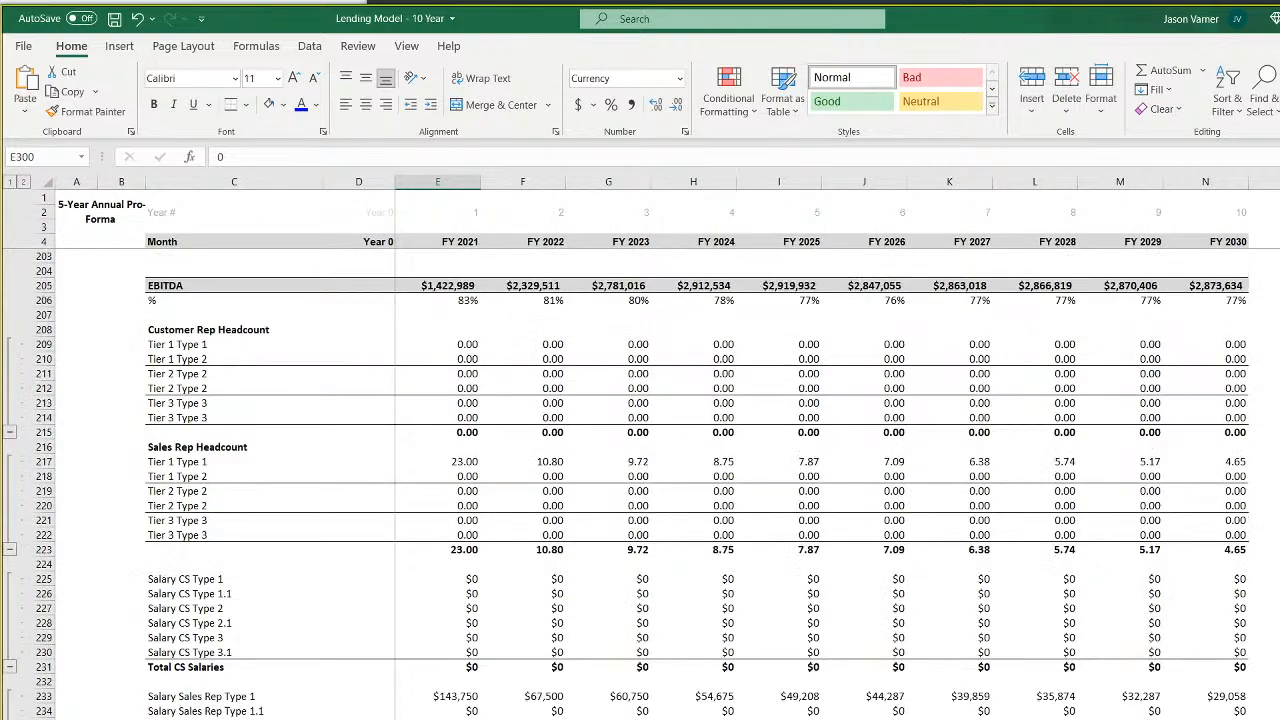
scroll(700, 480, up, 18)
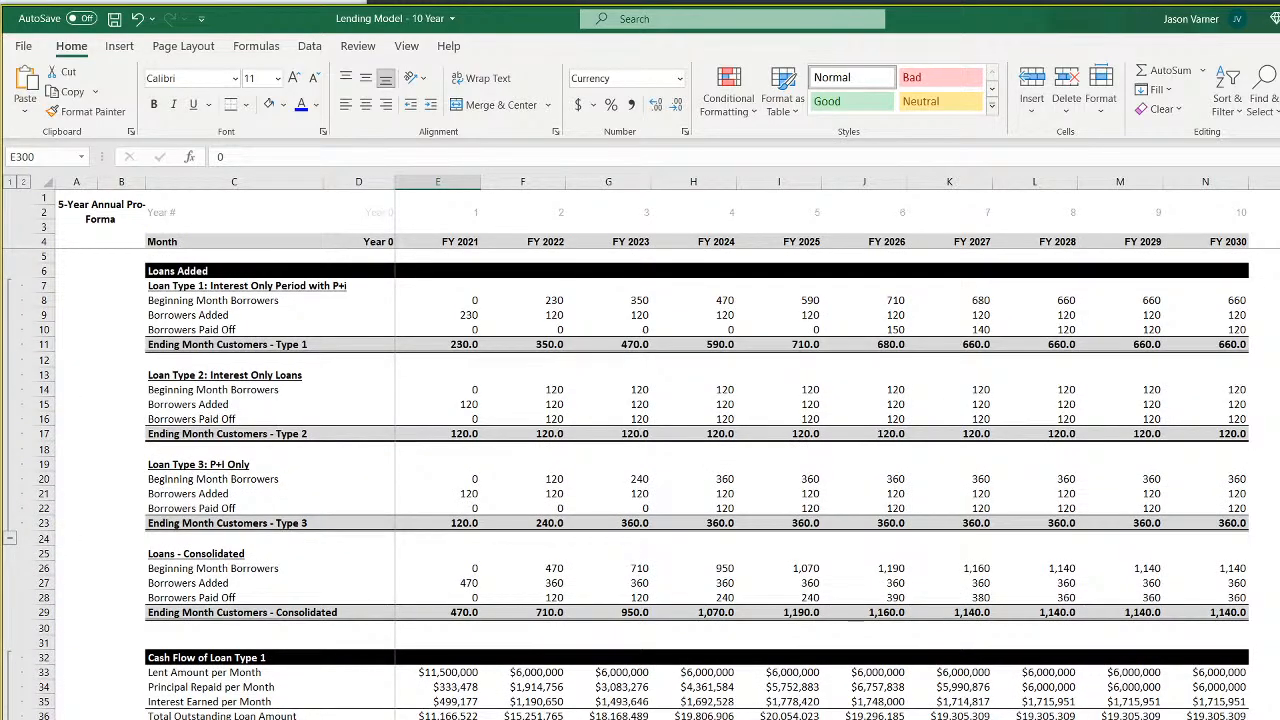
right_click(688, 718)
mouse_move(750, 718)
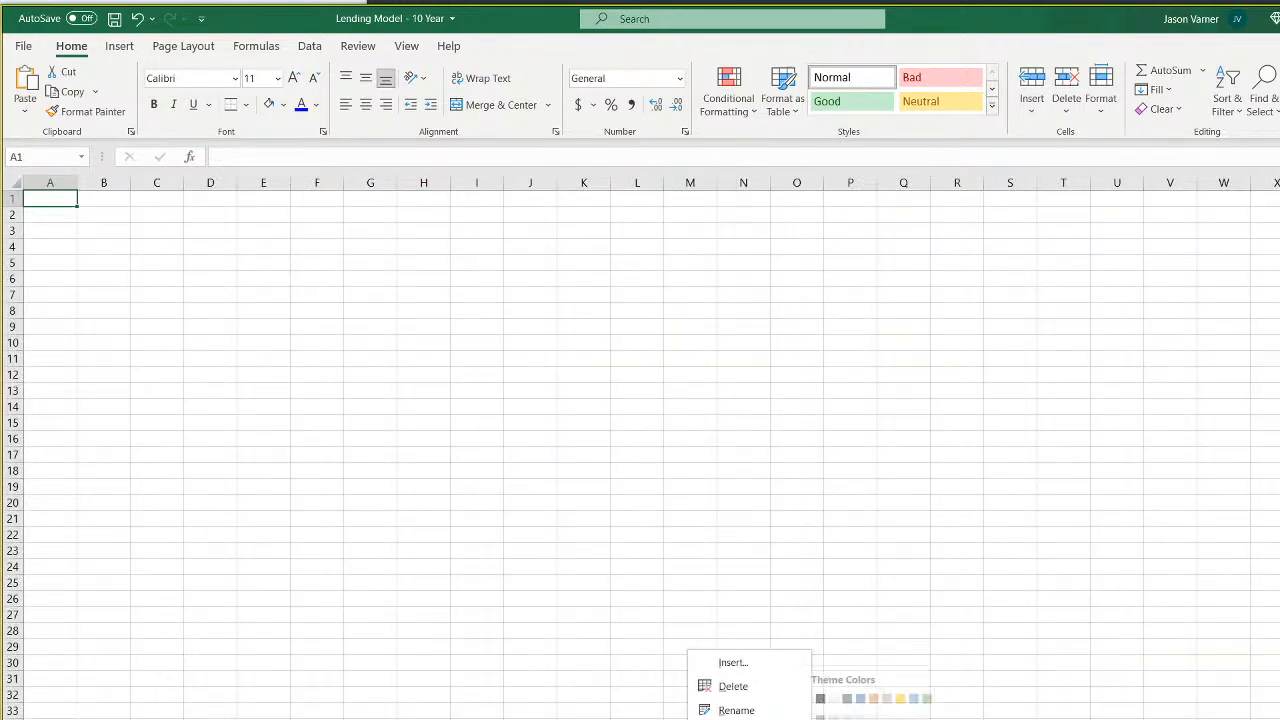
click(880, 718)
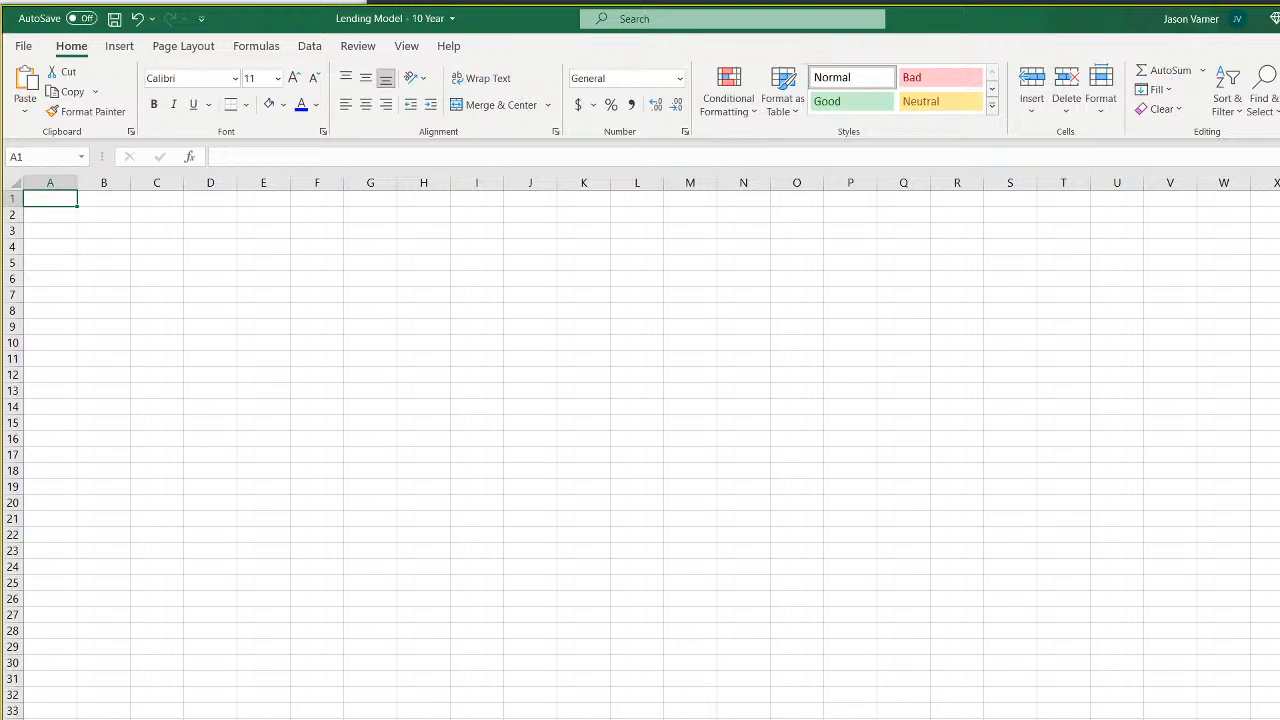
Switch to File Explorer, open the Ad Network workbook from the models folder, and move its window into view
key(alt+Tab)
click(796, 427)
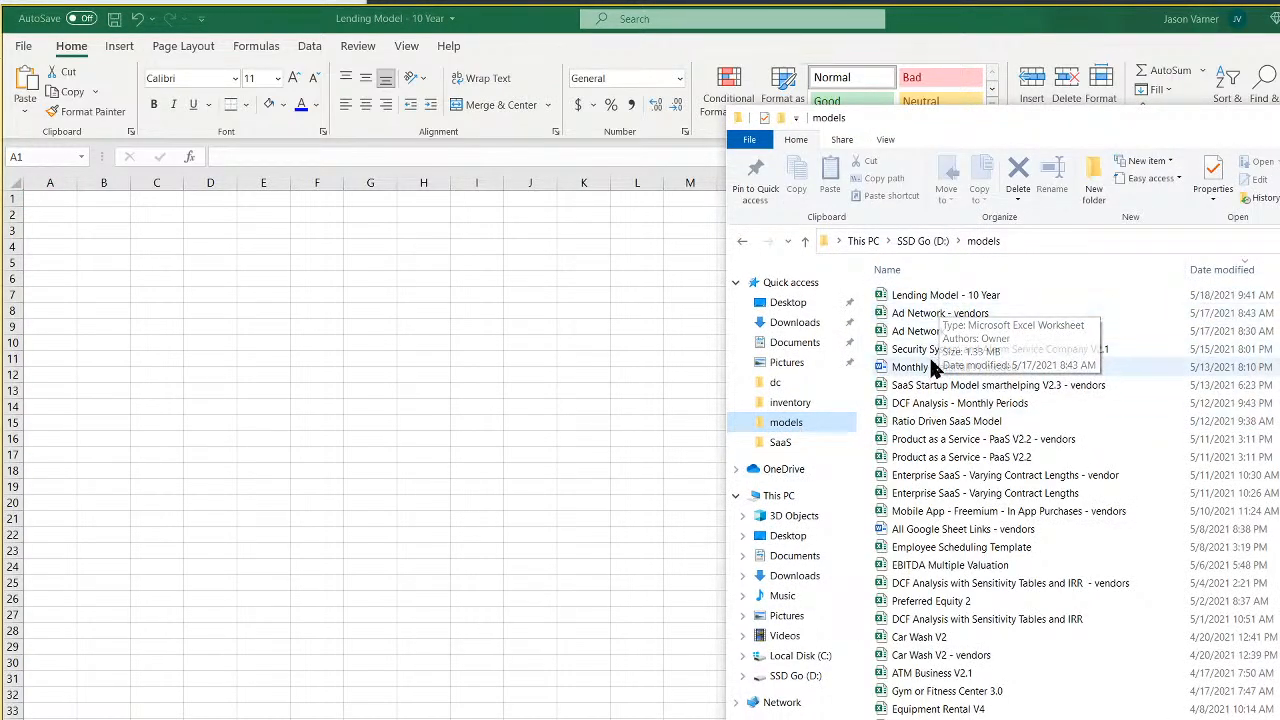
click(920, 333)
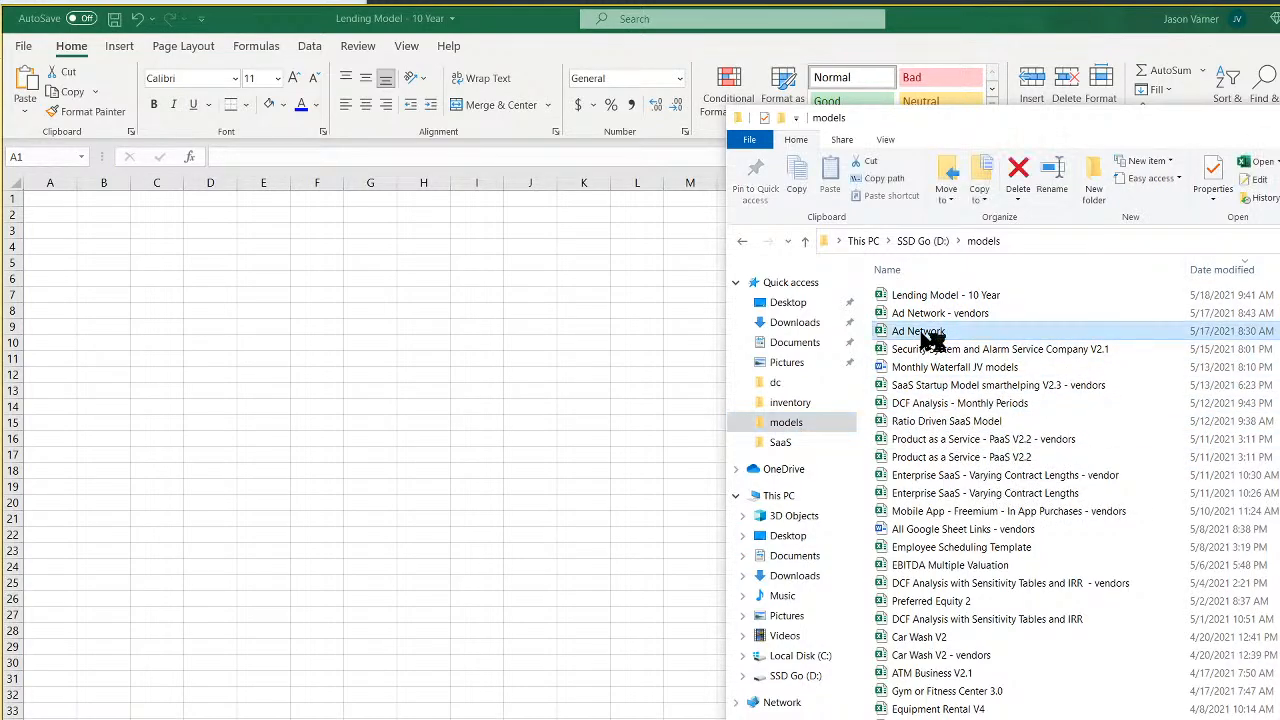
double_click(920, 332)
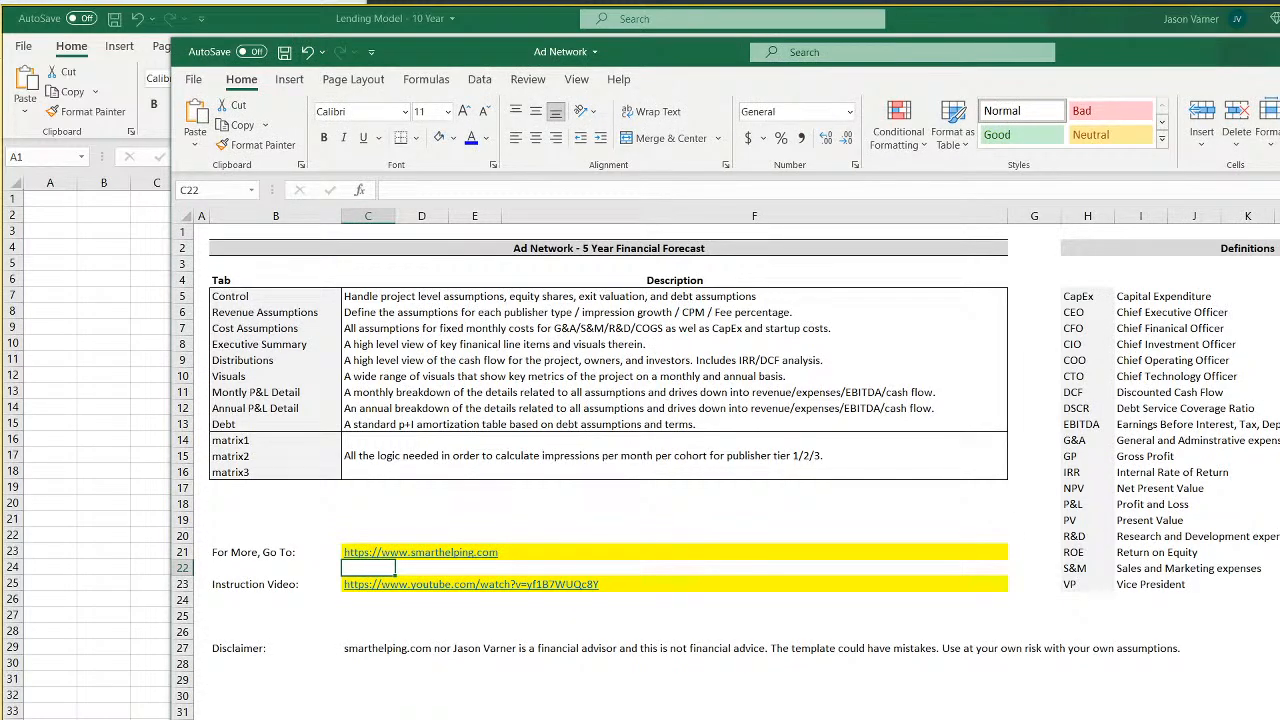
drag(1232, 60, 1115, 34)
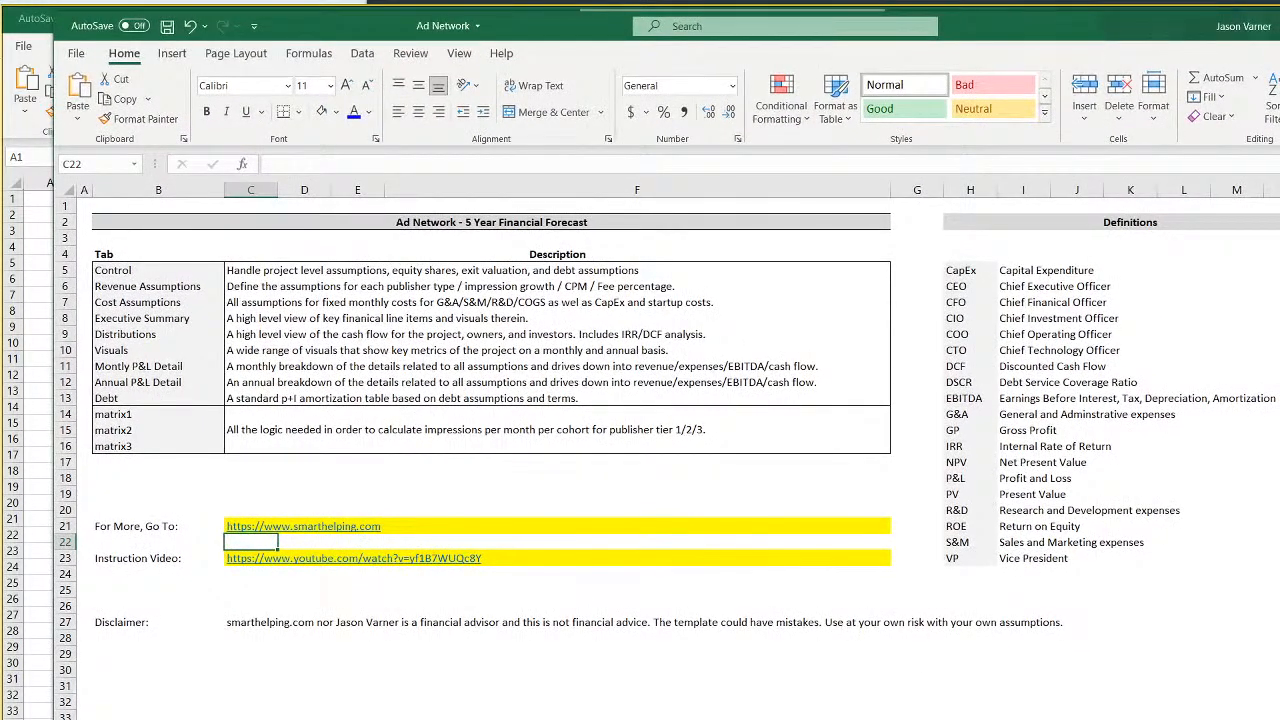
Copy the entire 5-Year Project Summary sheet, including its charts, from the Ad Network workbook
click(450, 718)
drag(84, 211, 1050, 712)
right_click(1048, 712)
click(1110, 262)
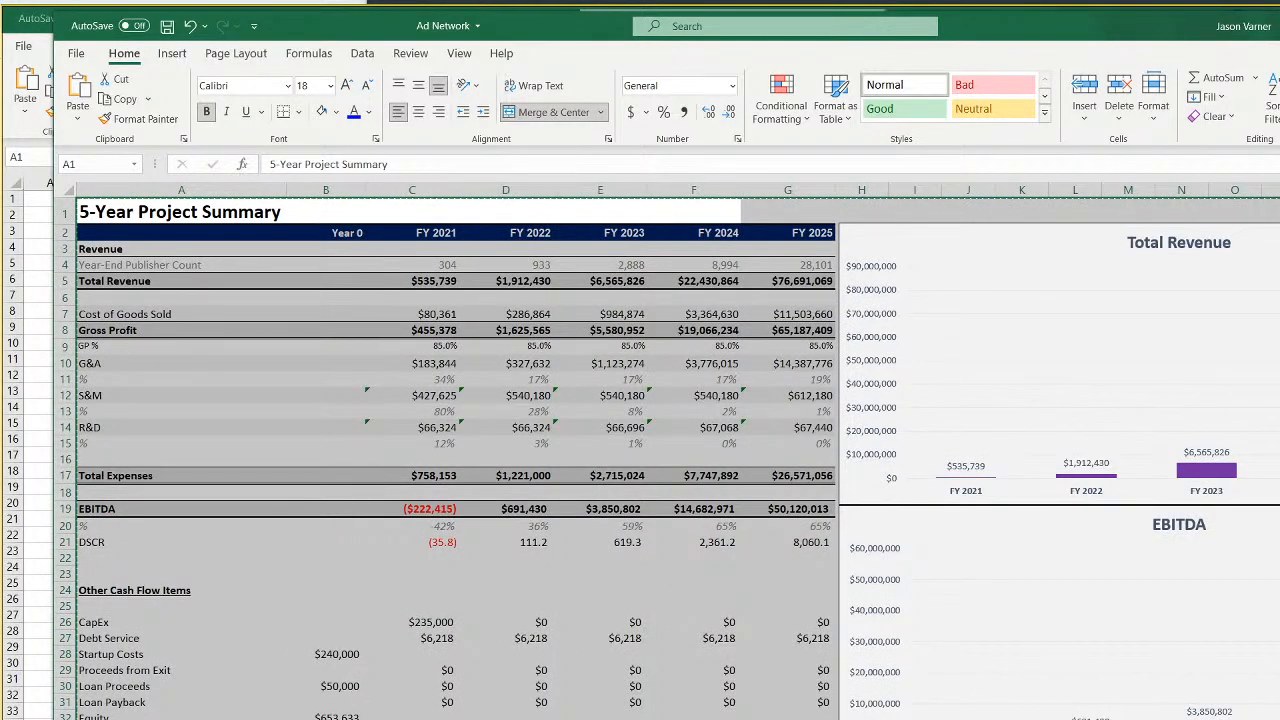
Close the Ad Network workbook and paste the copied summary at A1 of the lending model's blank sheet, without keeping the clipboard contents
click(1279, 26)
right_click(59, 198)
click(98, 286)
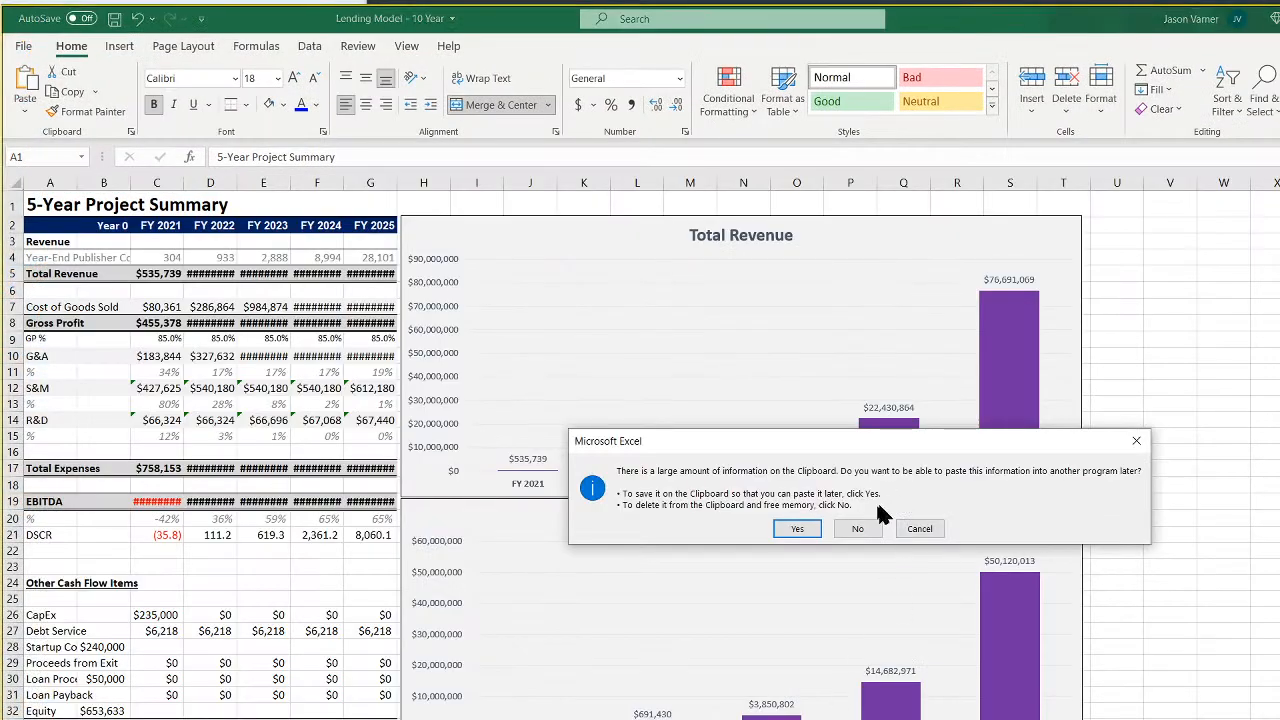
click(868, 524)
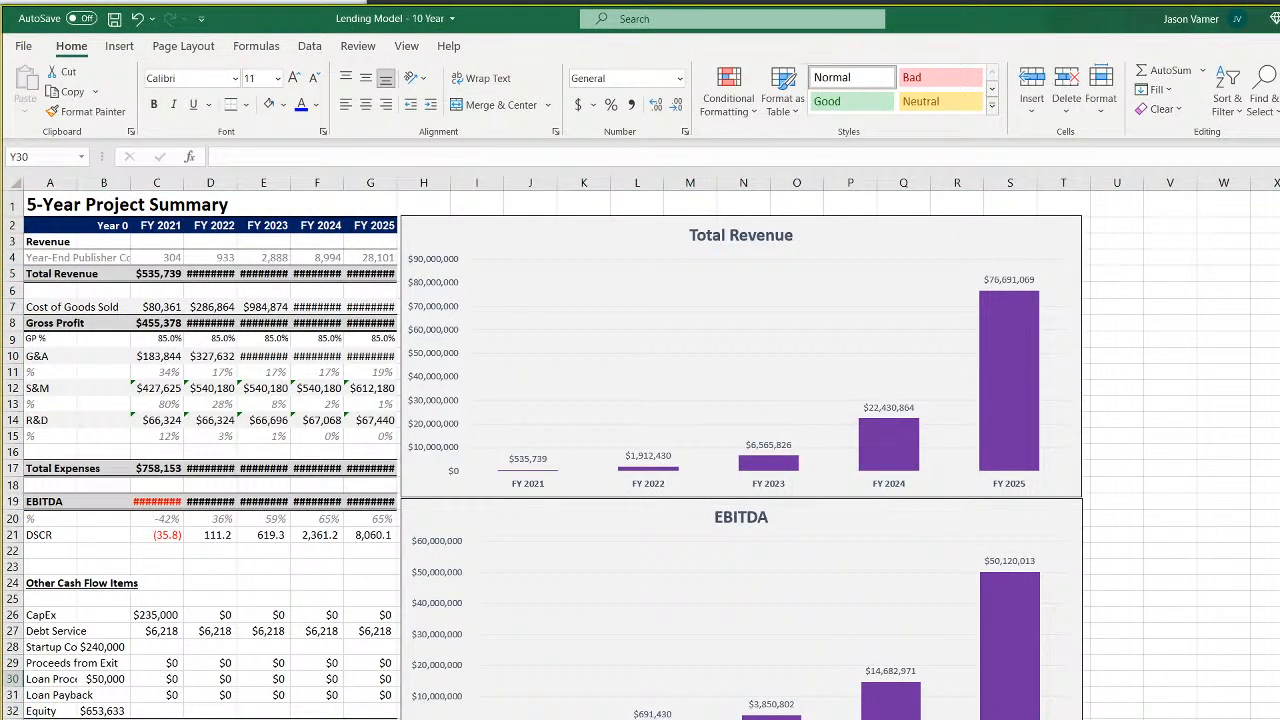
Hide the summary sheet's gridlines and move the Total Revenue and EBITDA charts to start near column O, clear of the table
click(404, 45)
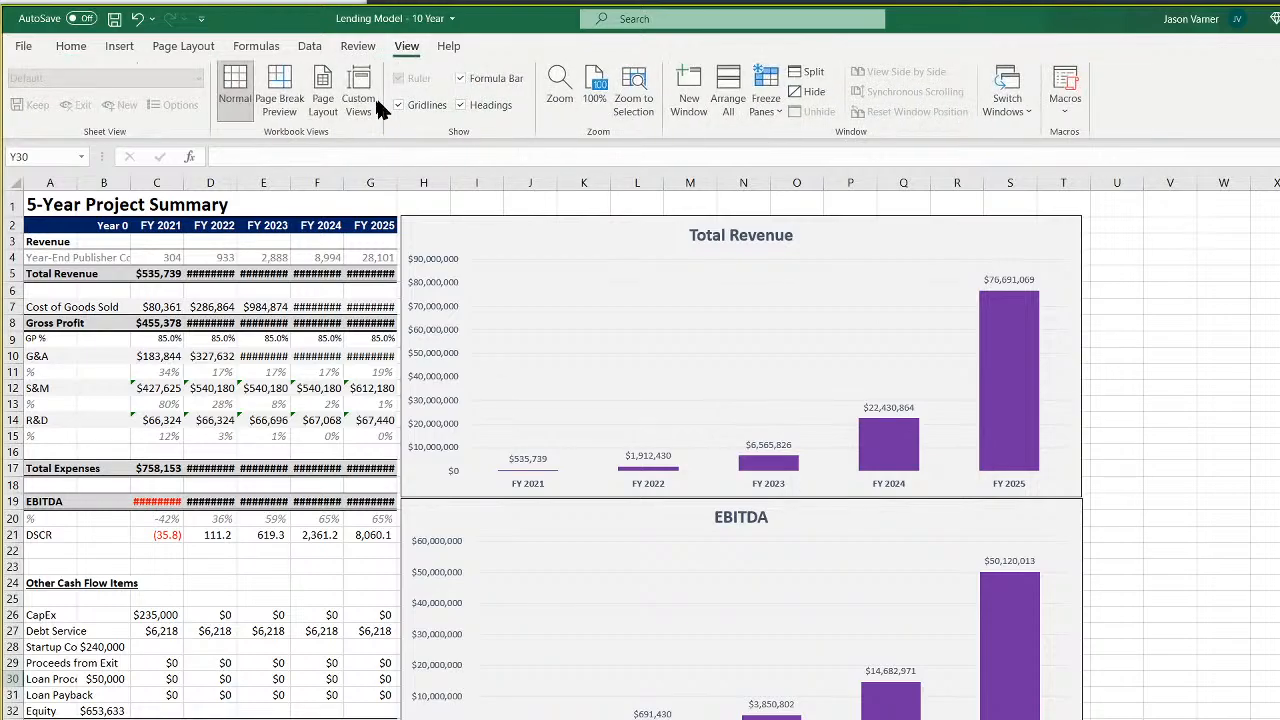
drag(500, 234, 870, 240)
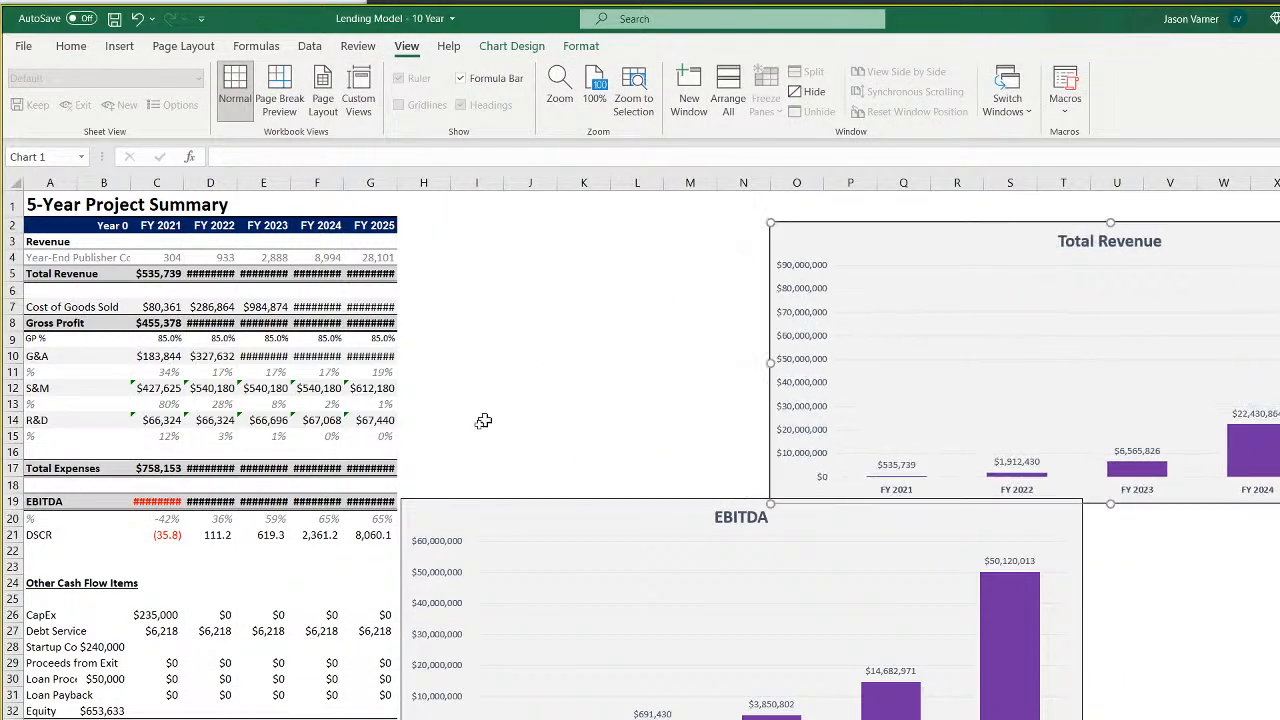
click(422, 510)
drag(422, 510, 777, 517)
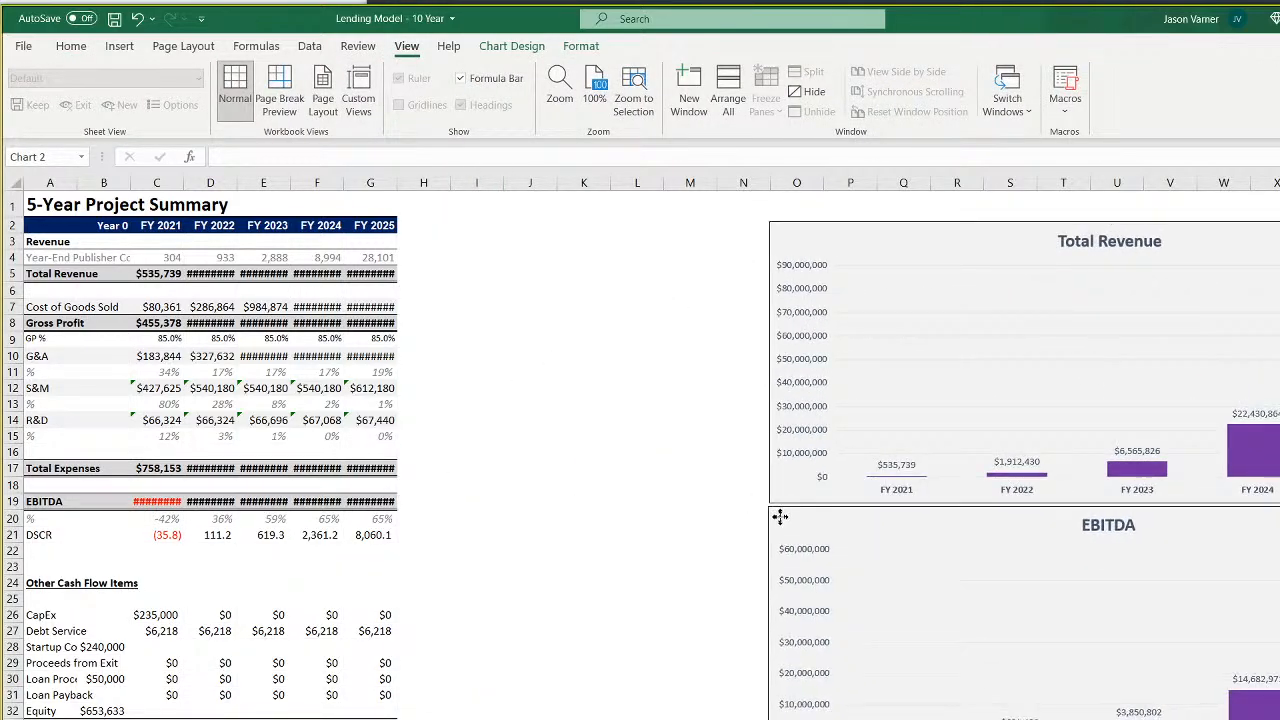
Extend the summary table's FY 2025 column from row 2 down across through column L
drag(370, 226, 655, 716)
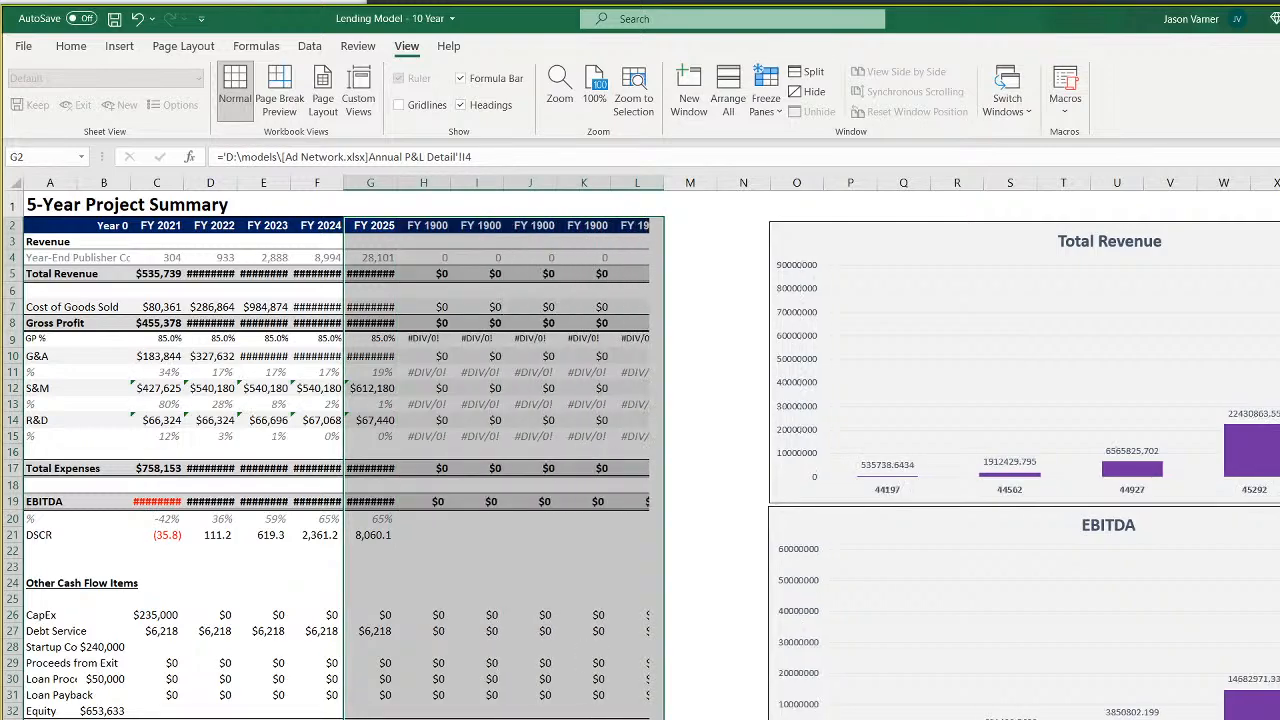
key(Left)
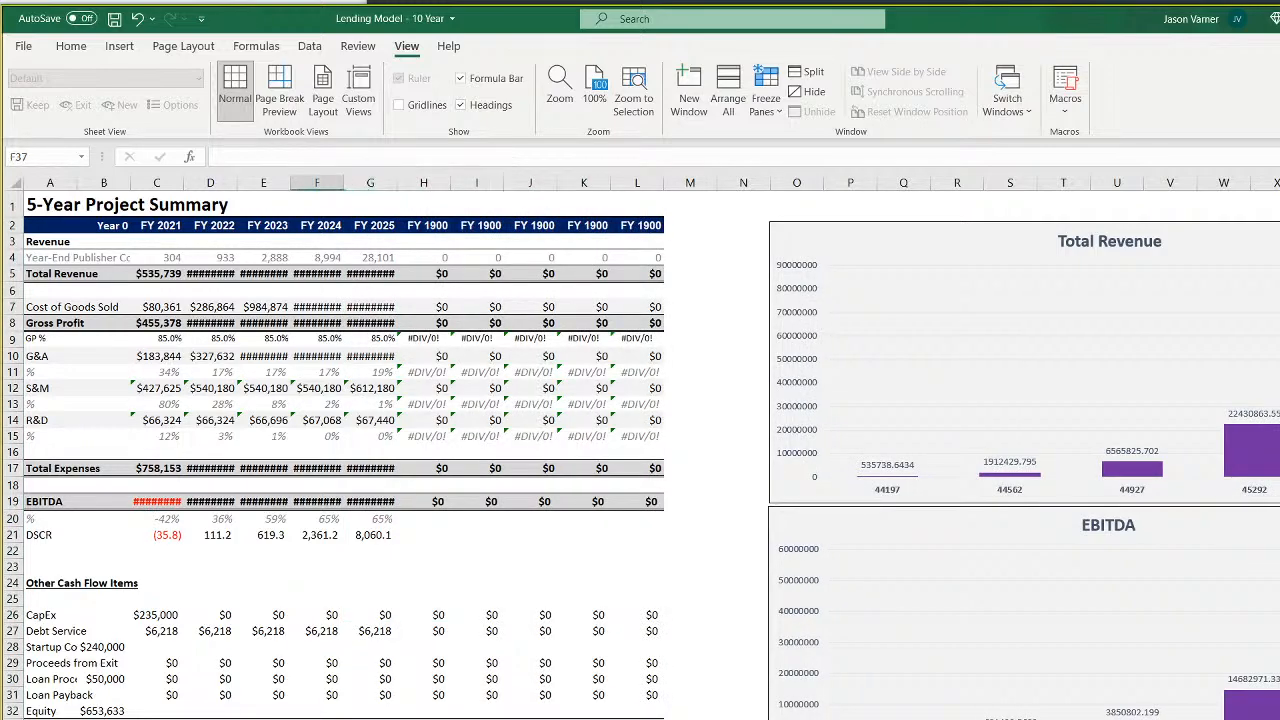
key(Right)
key(Right)
key(Right)
key(Right)
key(Right)
key(Right)
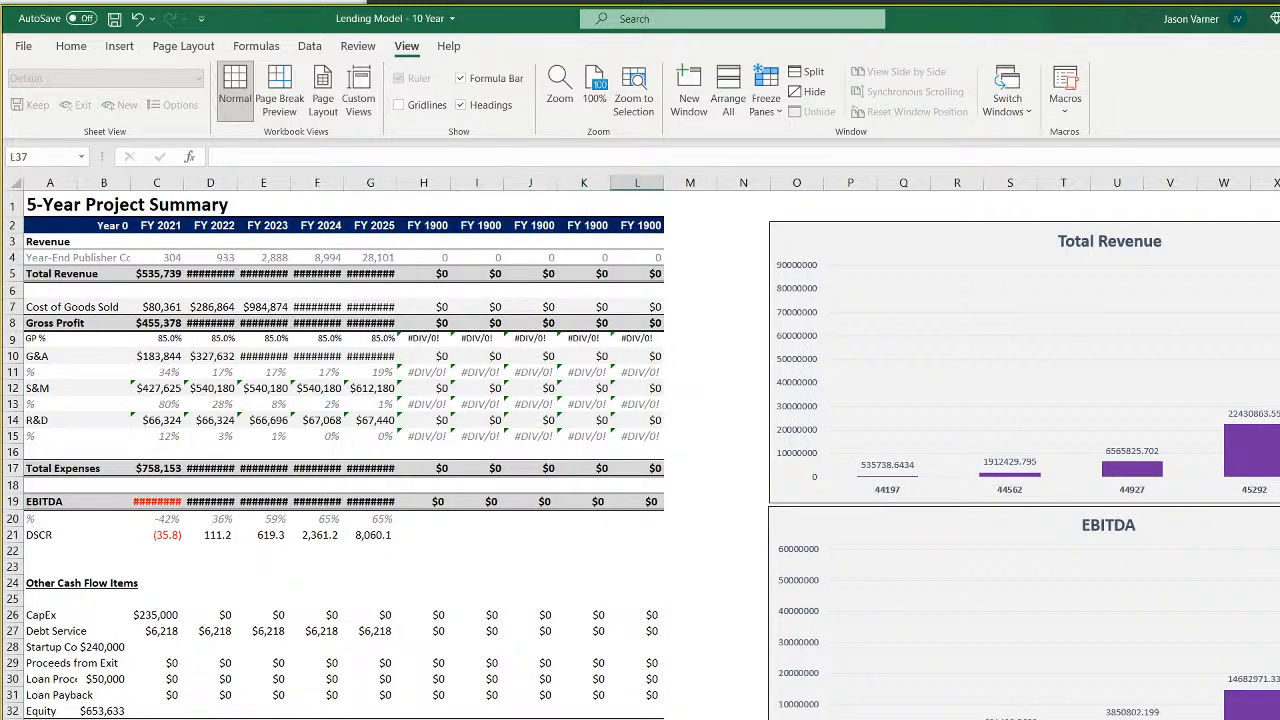
Set the width of columns C through L to 11 and widen column B slightly
drag(637, 182, 166, 228)
right_click(225, 182)
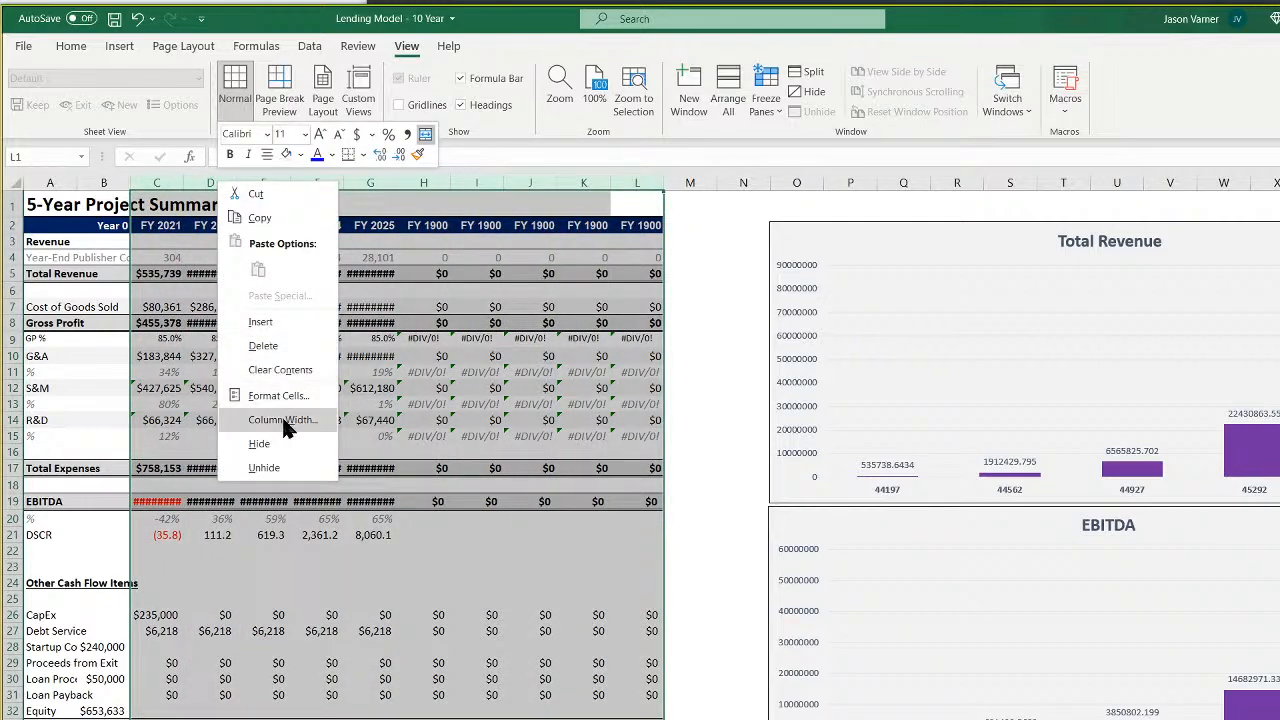
click(288, 420)
text(11)
key(Return)
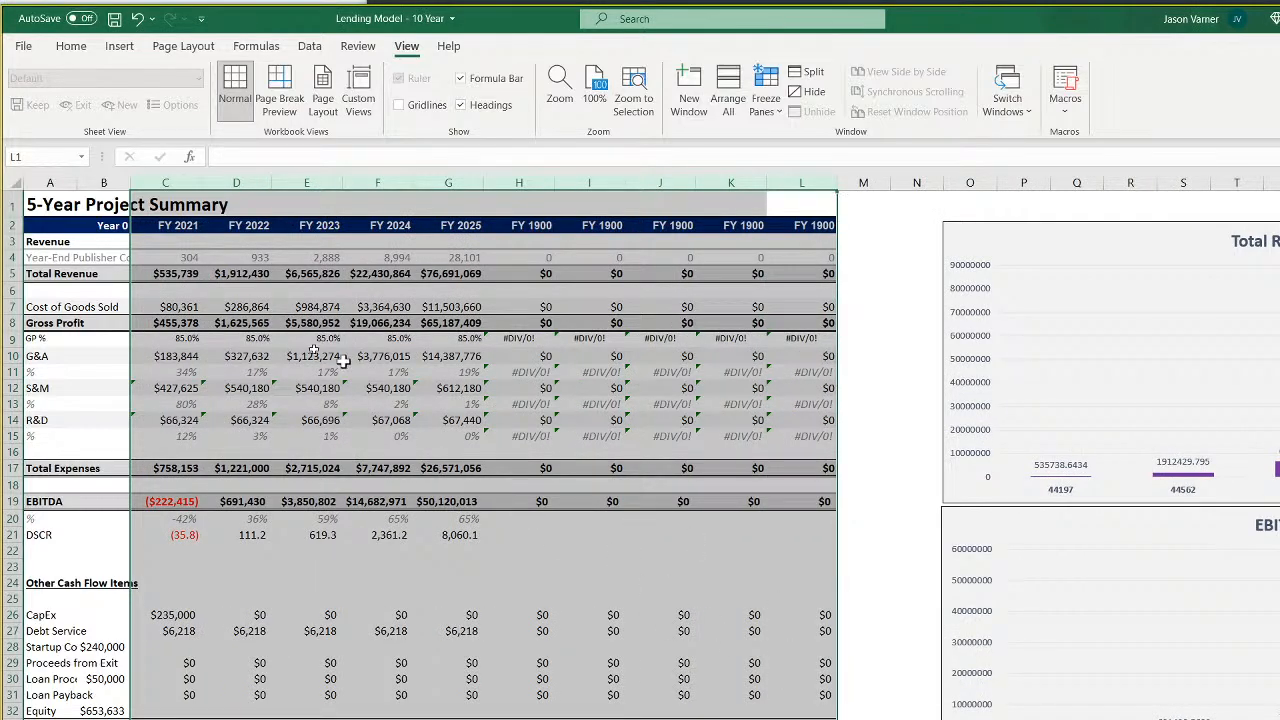
click(168, 276)
drag(129, 182, 141, 182)
Link C4 of the summary to the consolidated ending customers in 'Annual Detail'!E29 and fill the formula across to L4
click(194, 255)
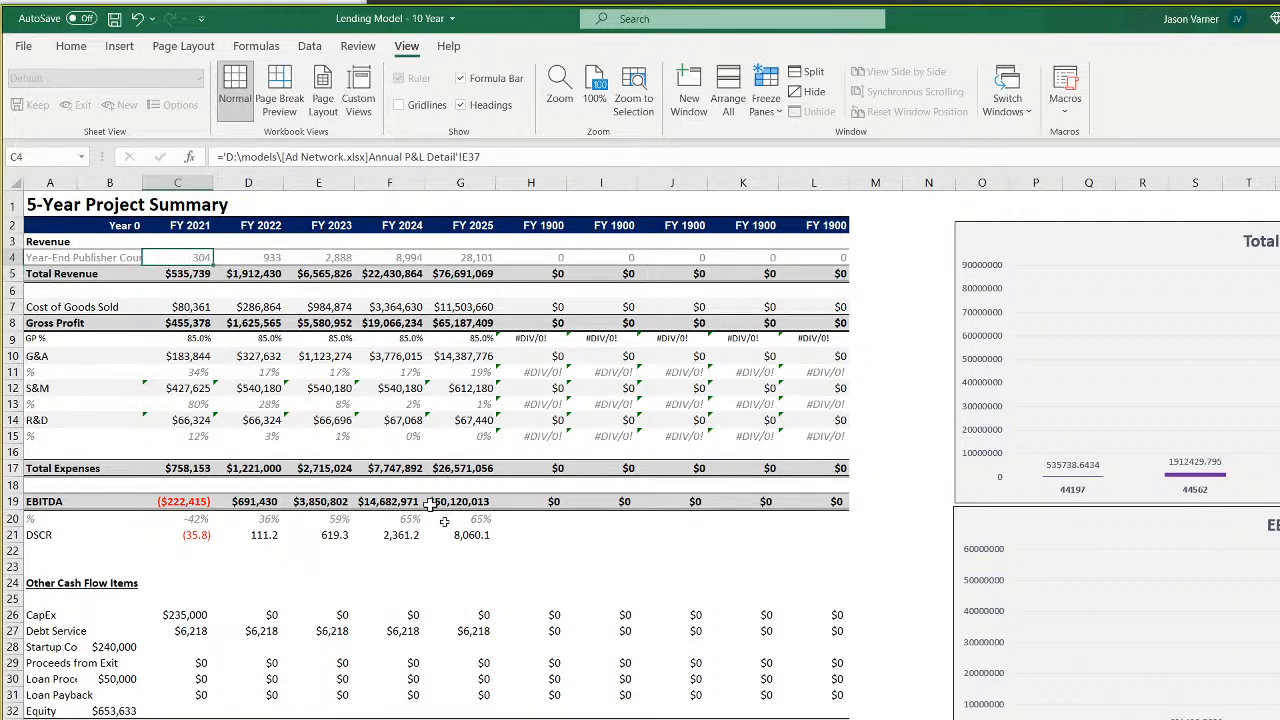
text(=)
key(ctrl+Page_Up)
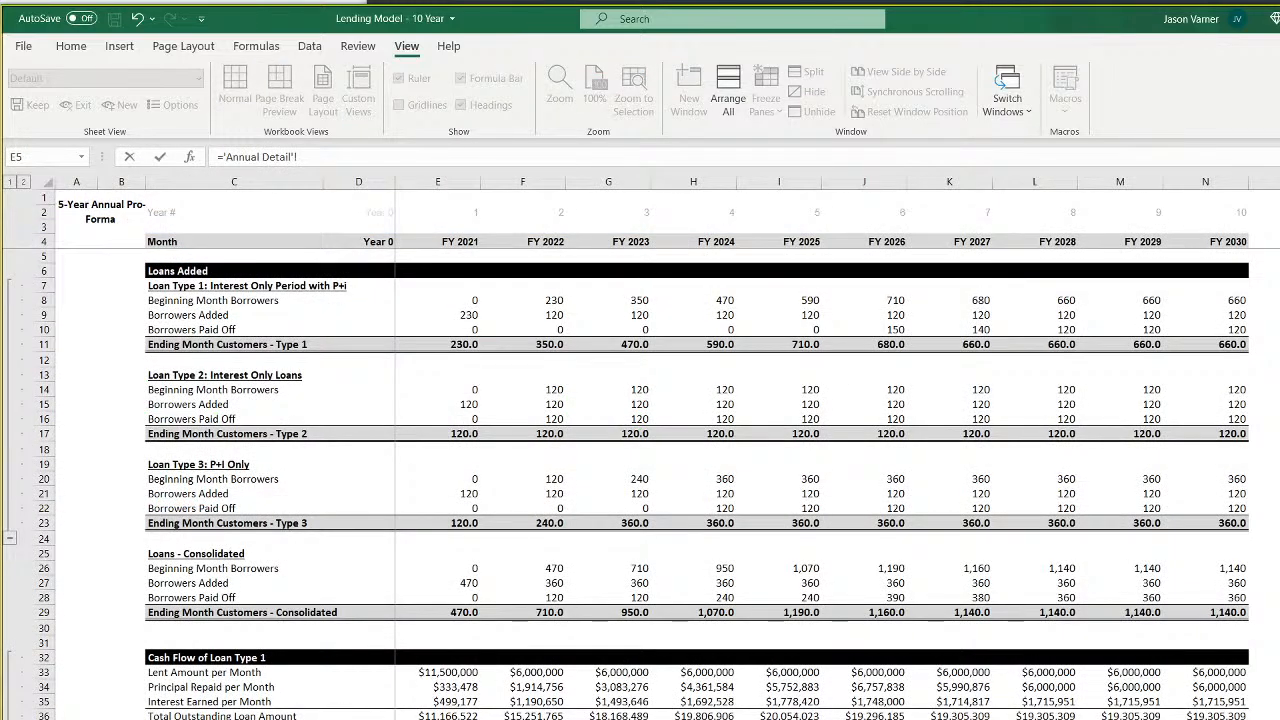
click(455, 613)
key(Return)
click(205, 257)
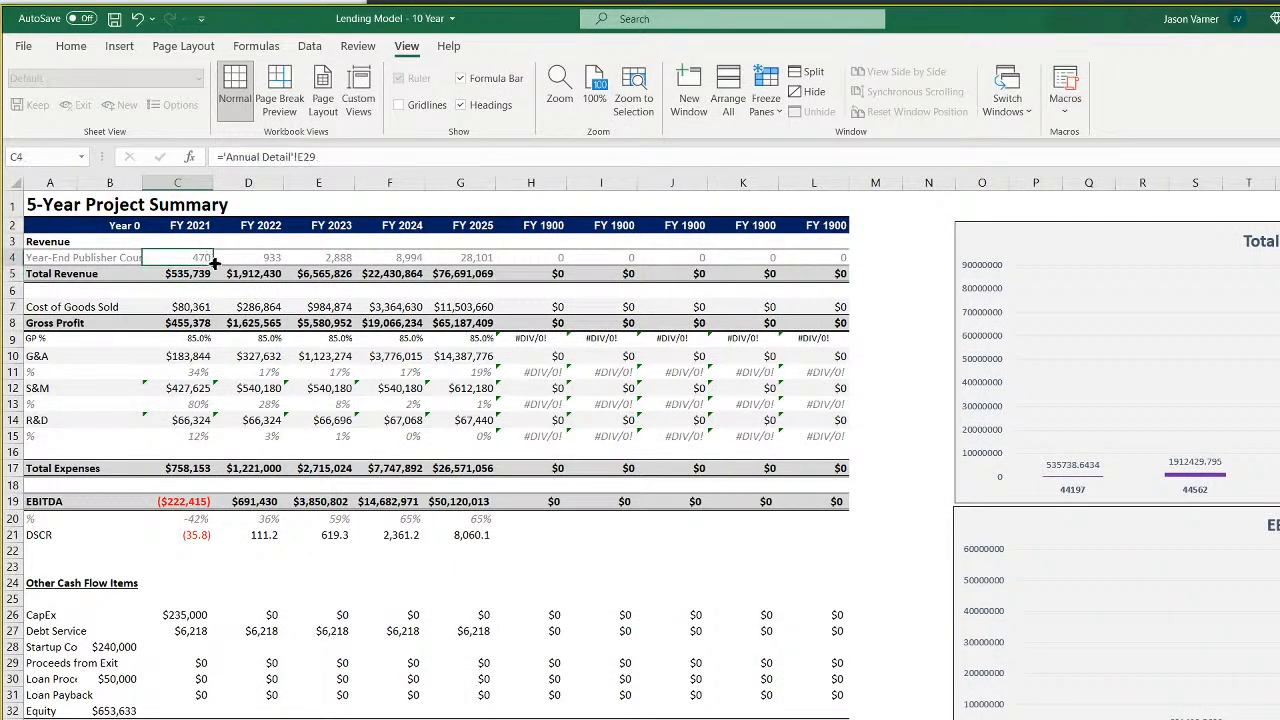
drag(213, 265, 843, 268)
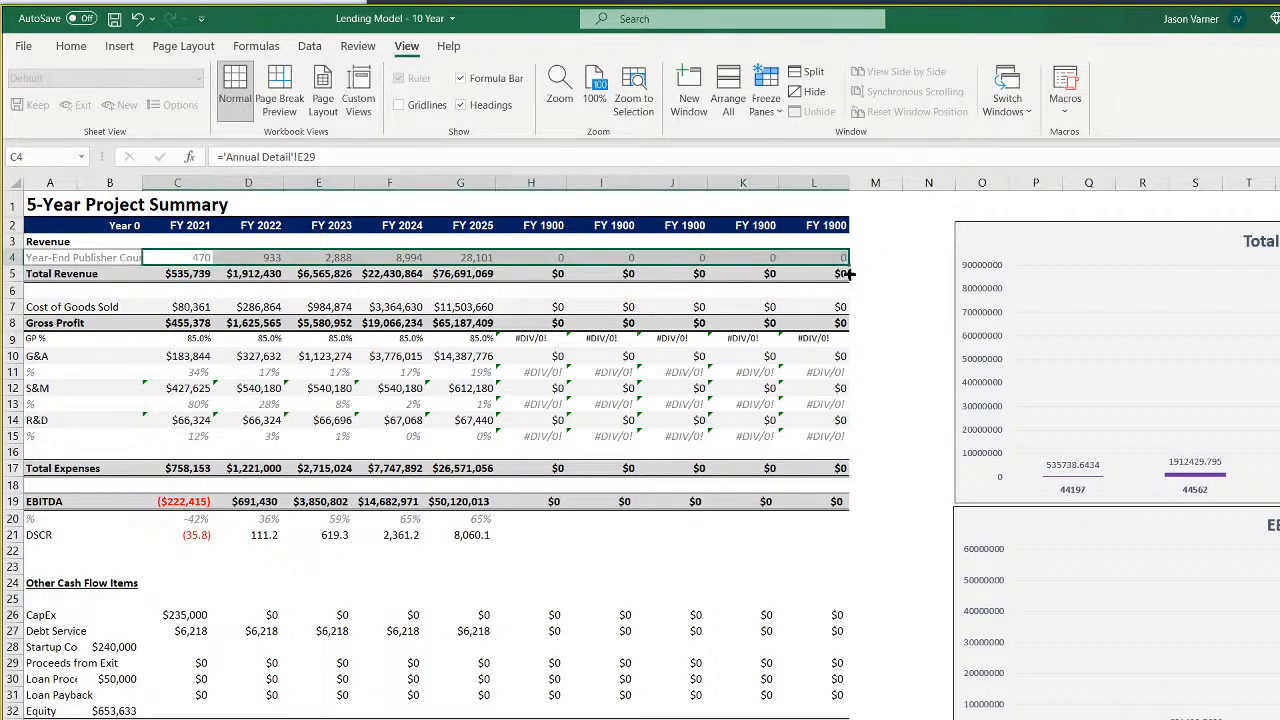
Link the year header in C2 to 'Annual Detail'!E4 and fill it across to L2
click(177, 225)
text(=)
click(370, 717)
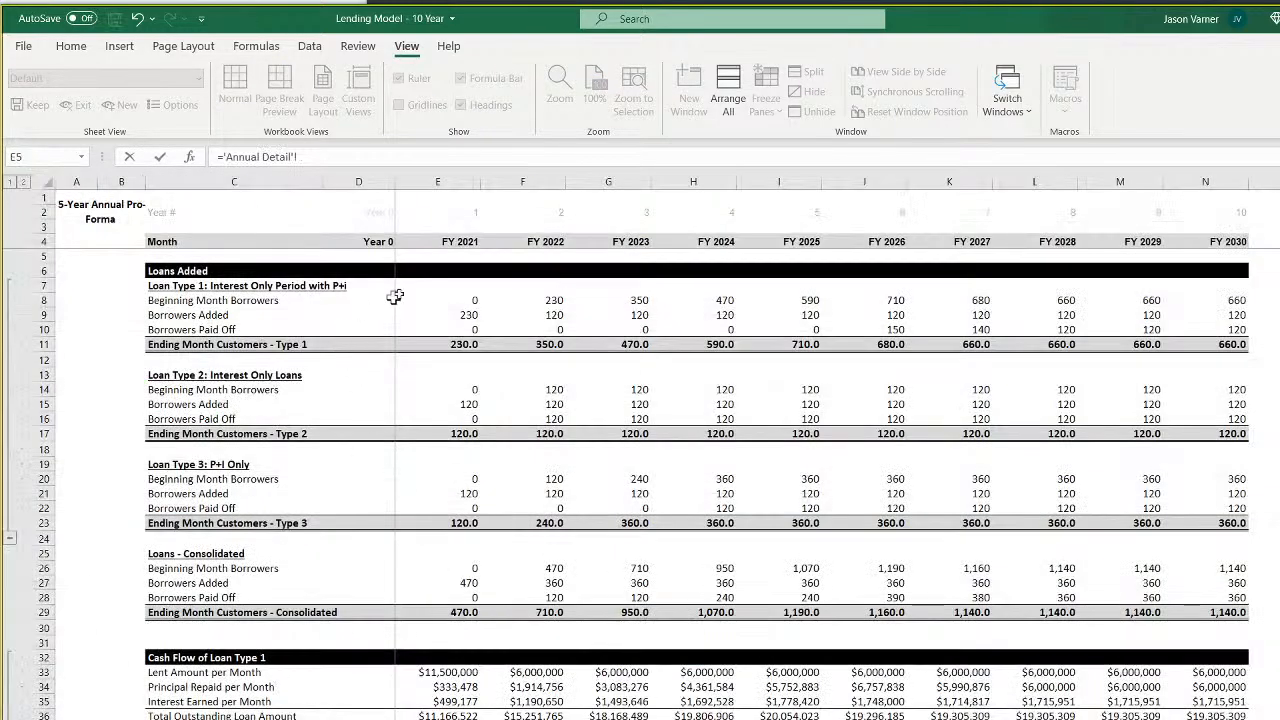
click(450, 243)
key(Return)
click(204, 226)
drag(205, 226, 813, 236)
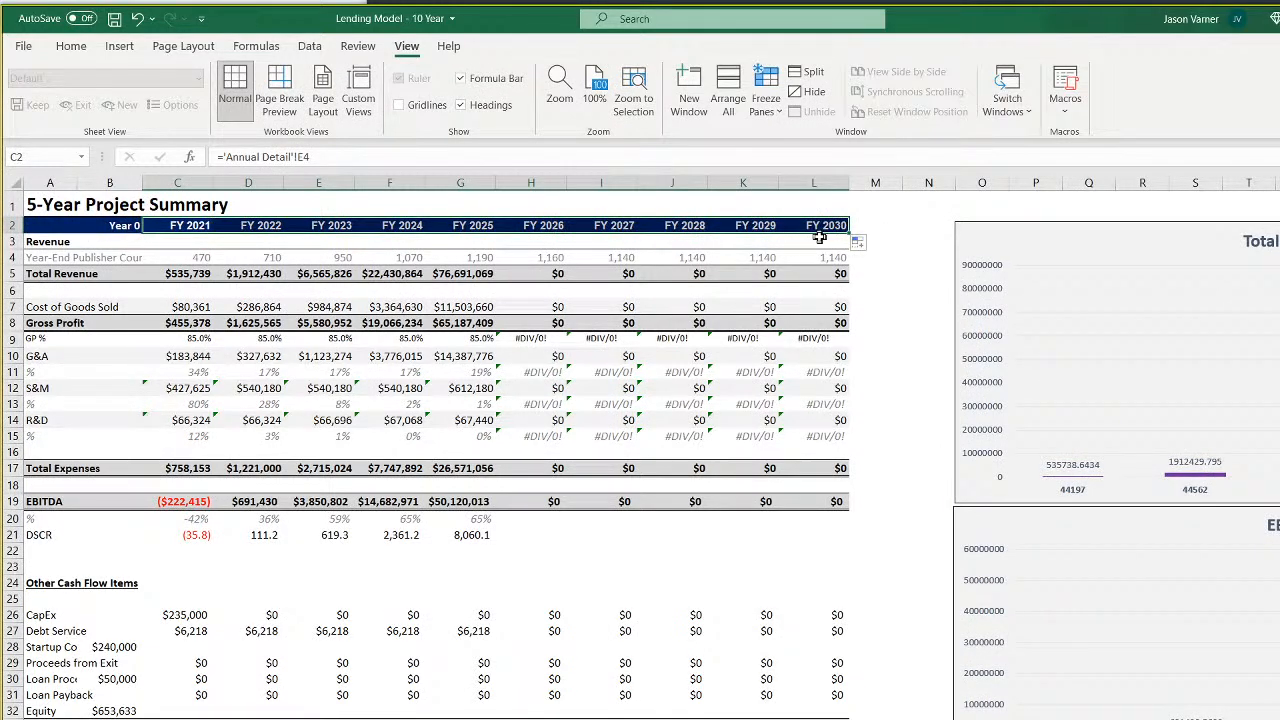
Change the summary sheet's title in A1 to 10-Year Project Summary
click(136, 225)
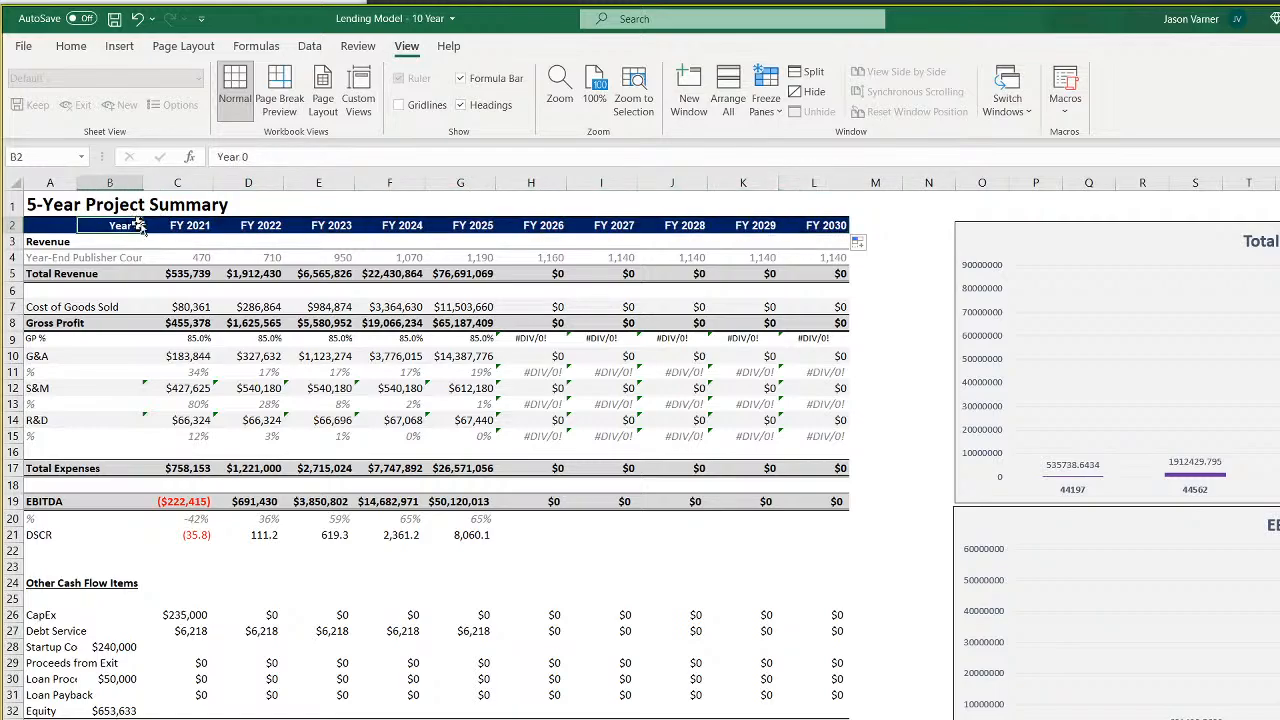
click(36, 202)
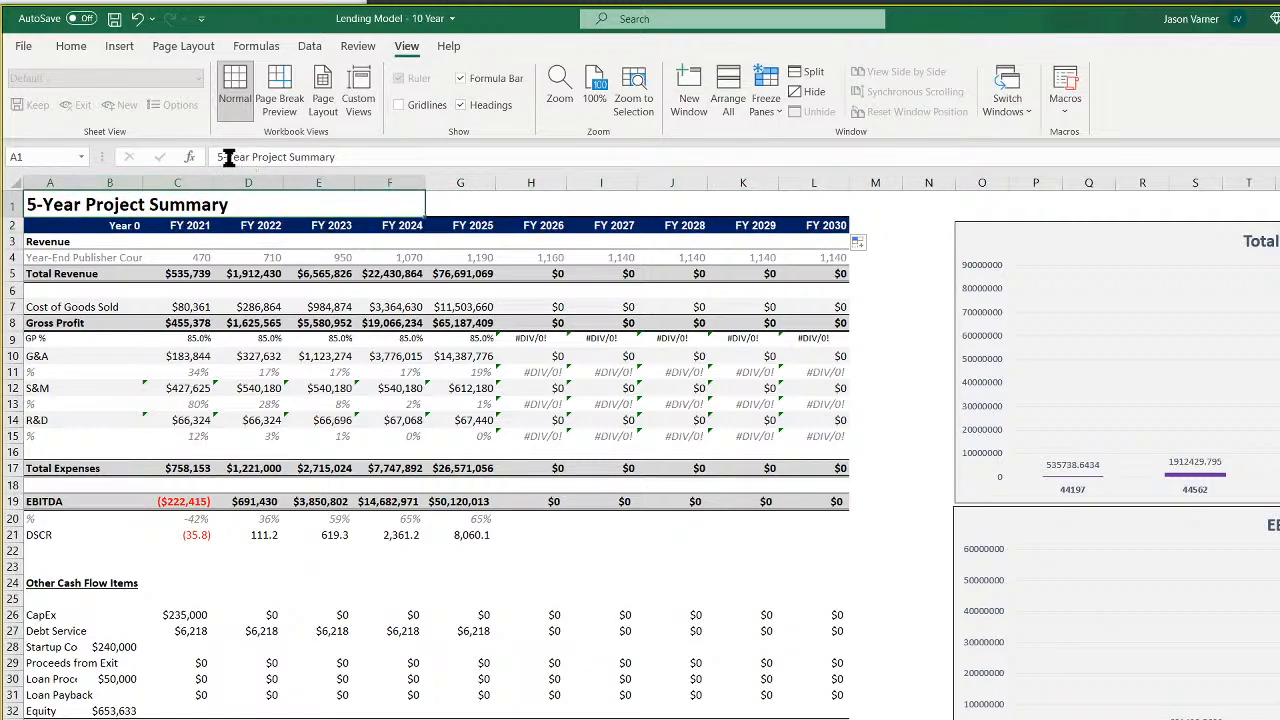
drag(224, 157, 187, 162)
text(10)
key(Return)
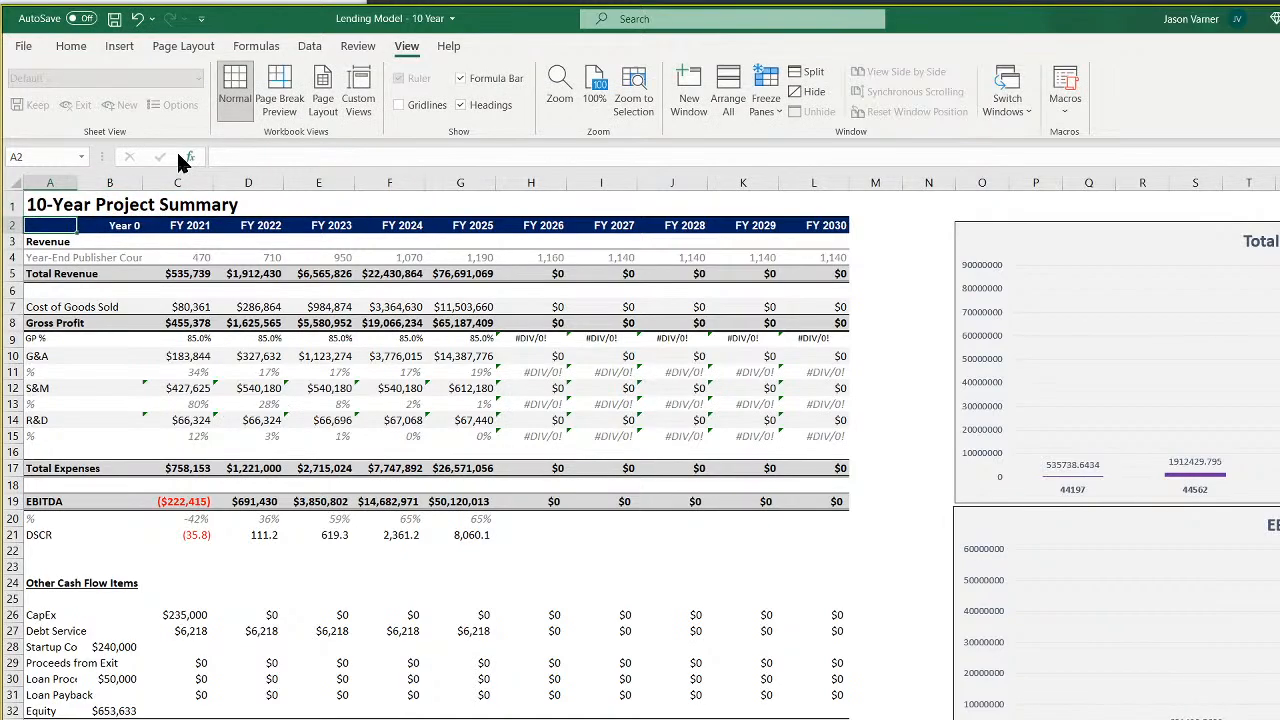
Link the FY 2021 Total Revenue cell C5 to Total Interest Revenue in 'Annual Detail'!E65
click(197, 273)
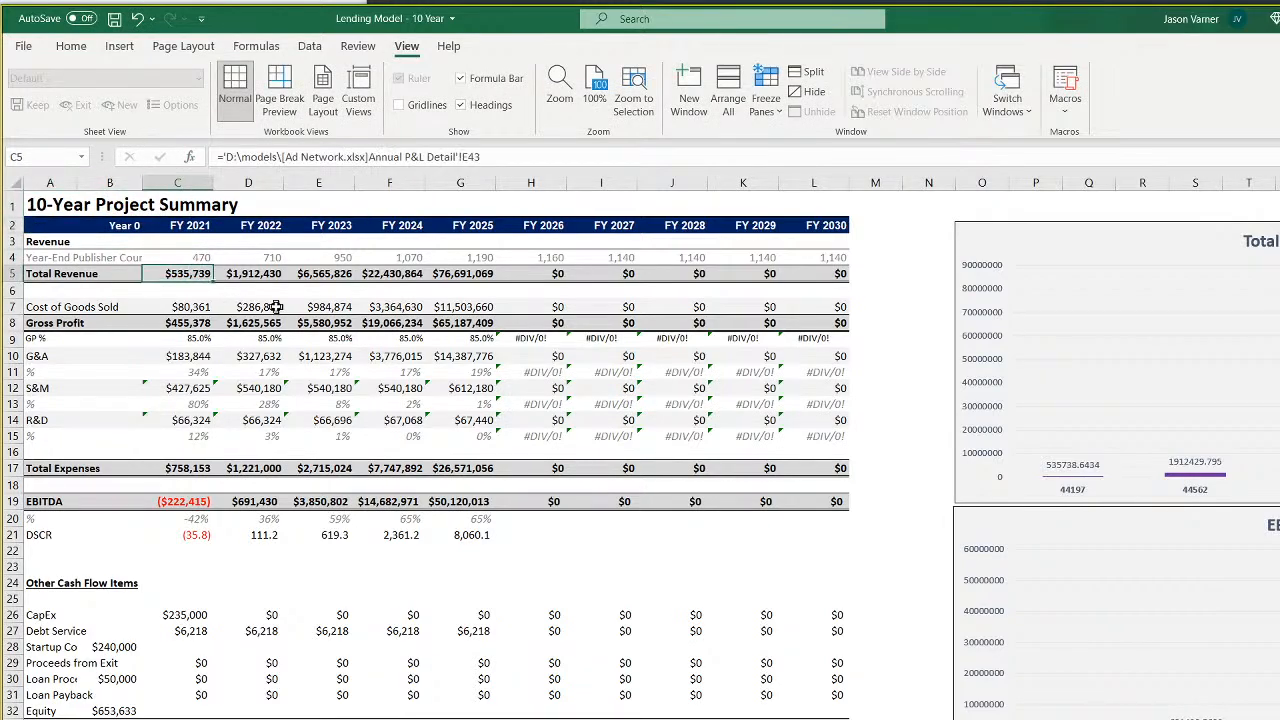
text(=)
key(ctrl+Page_Up)
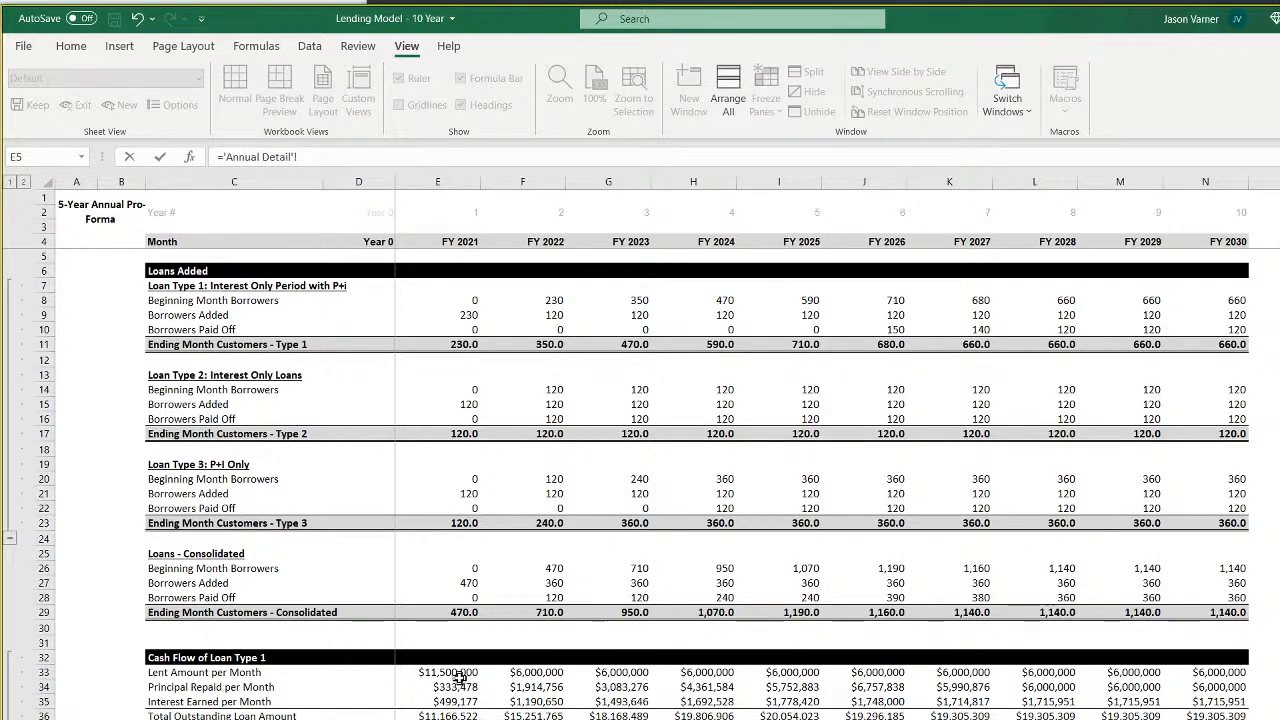
scroll(459, 677, down, 11)
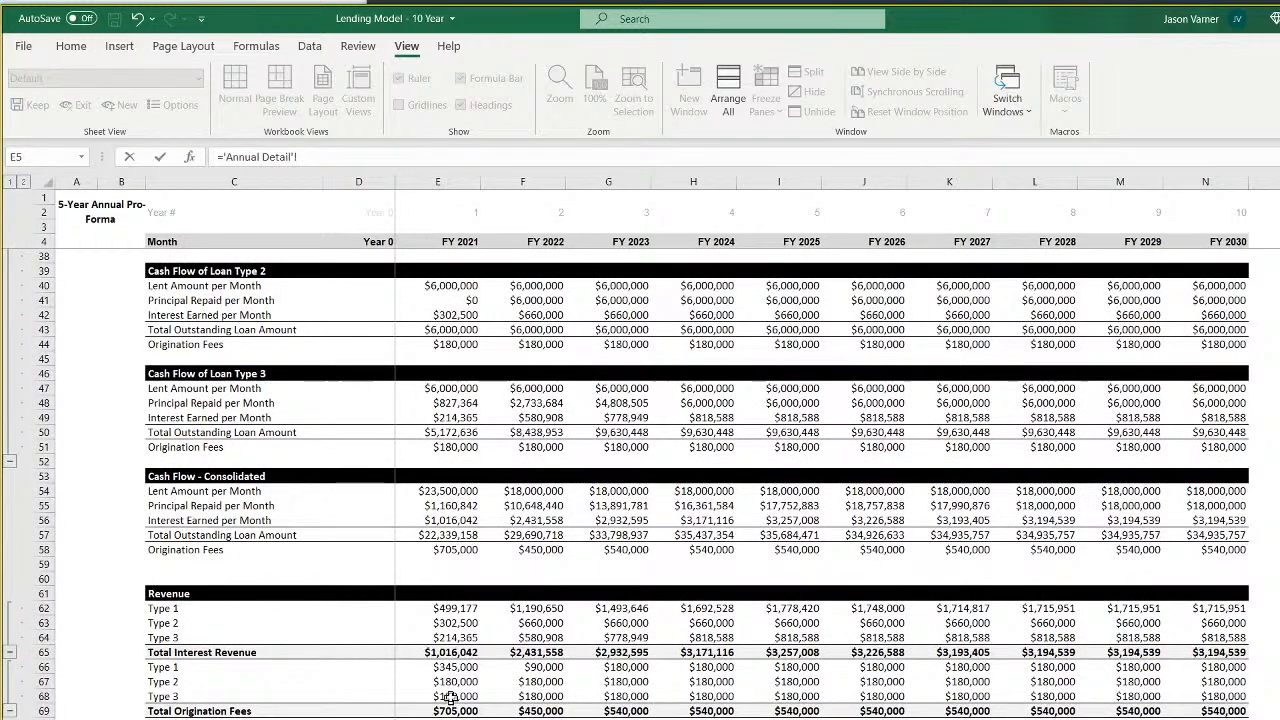
click(458, 652)
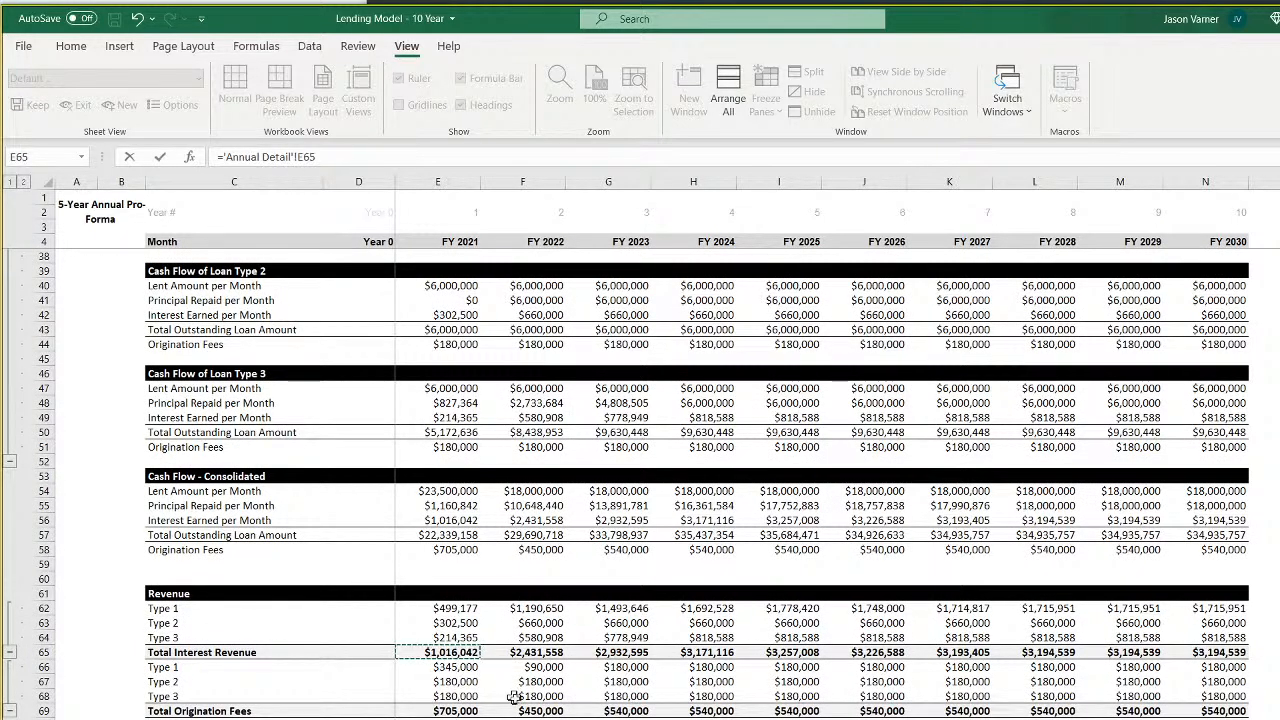
key(Return)
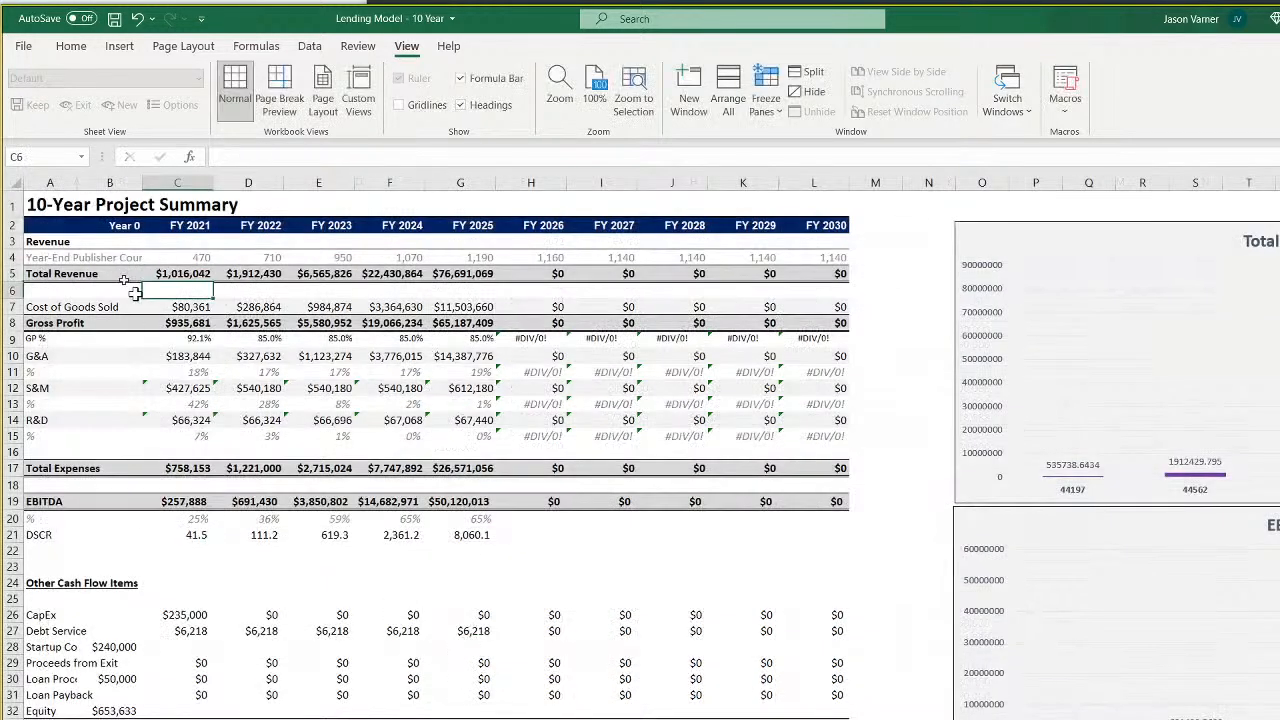
Insert two blank rows above the Total Revenue row of the summary
right_click(6, 273)
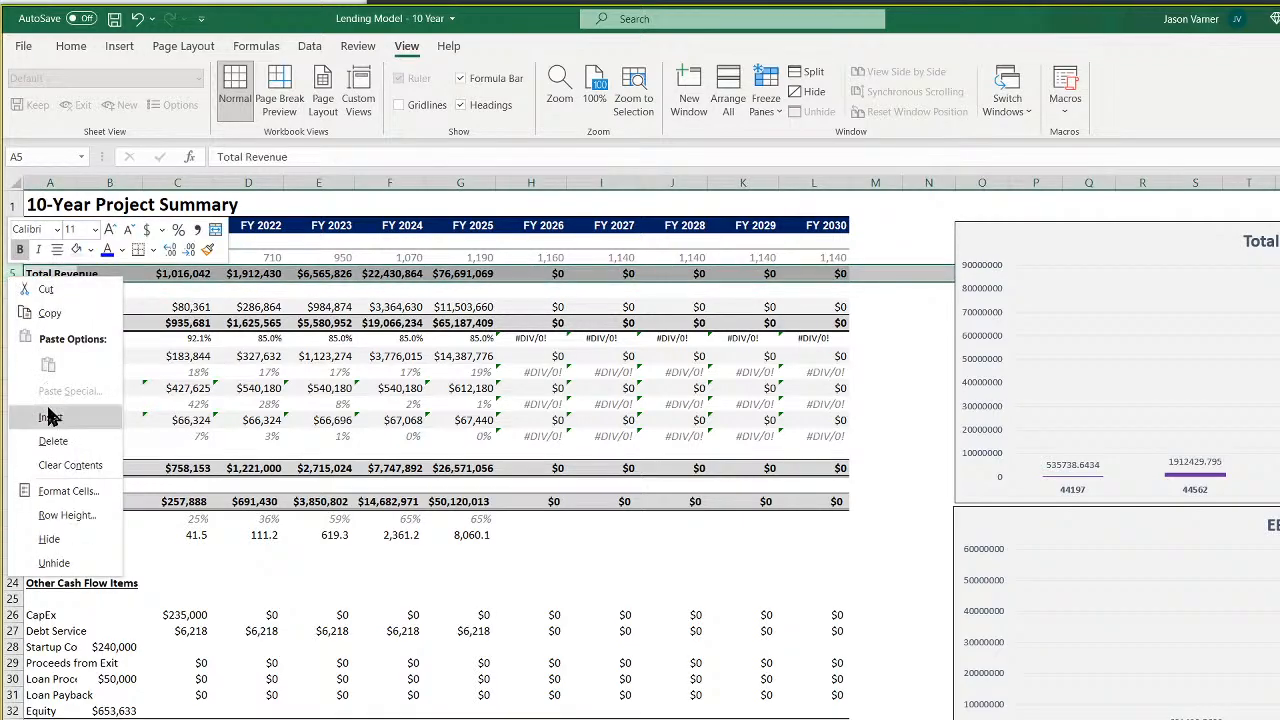
click(45, 415)
right_click(30, 273)
click(45, 410)
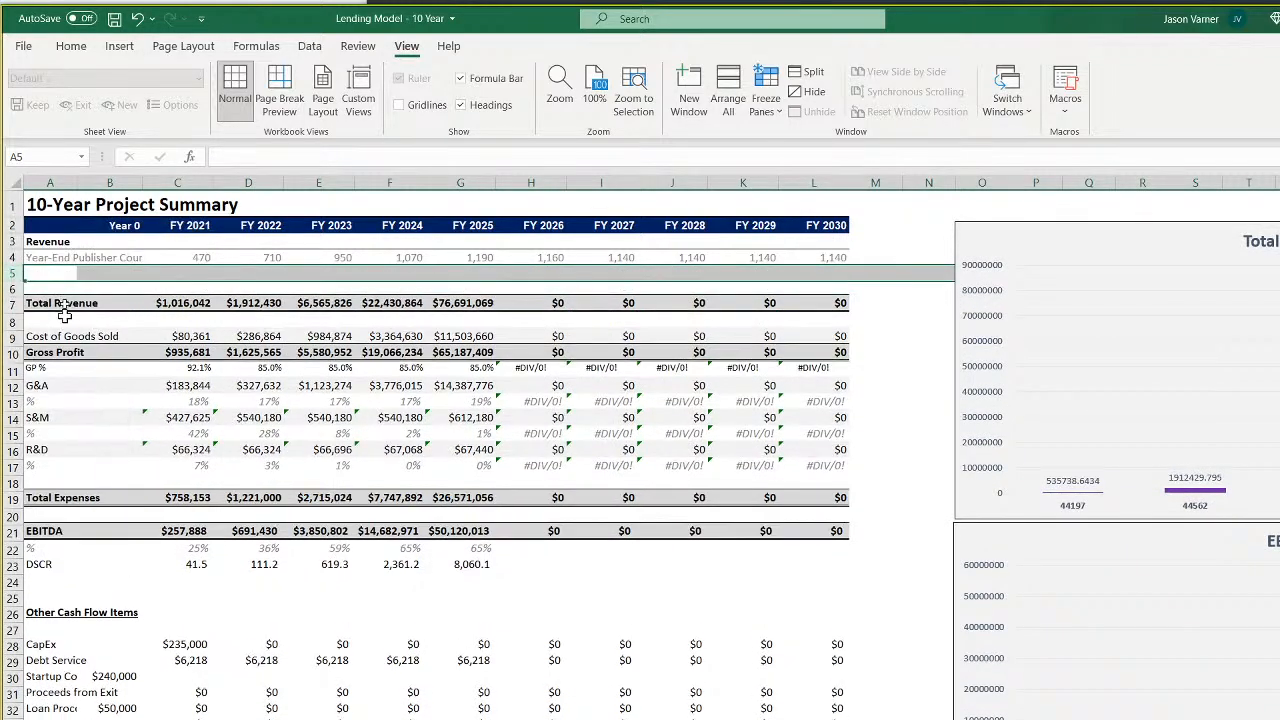
Label the two new rows Interest Revenue in A5 and Origination Fee Revenue in A6
click(52, 272)
text(i)
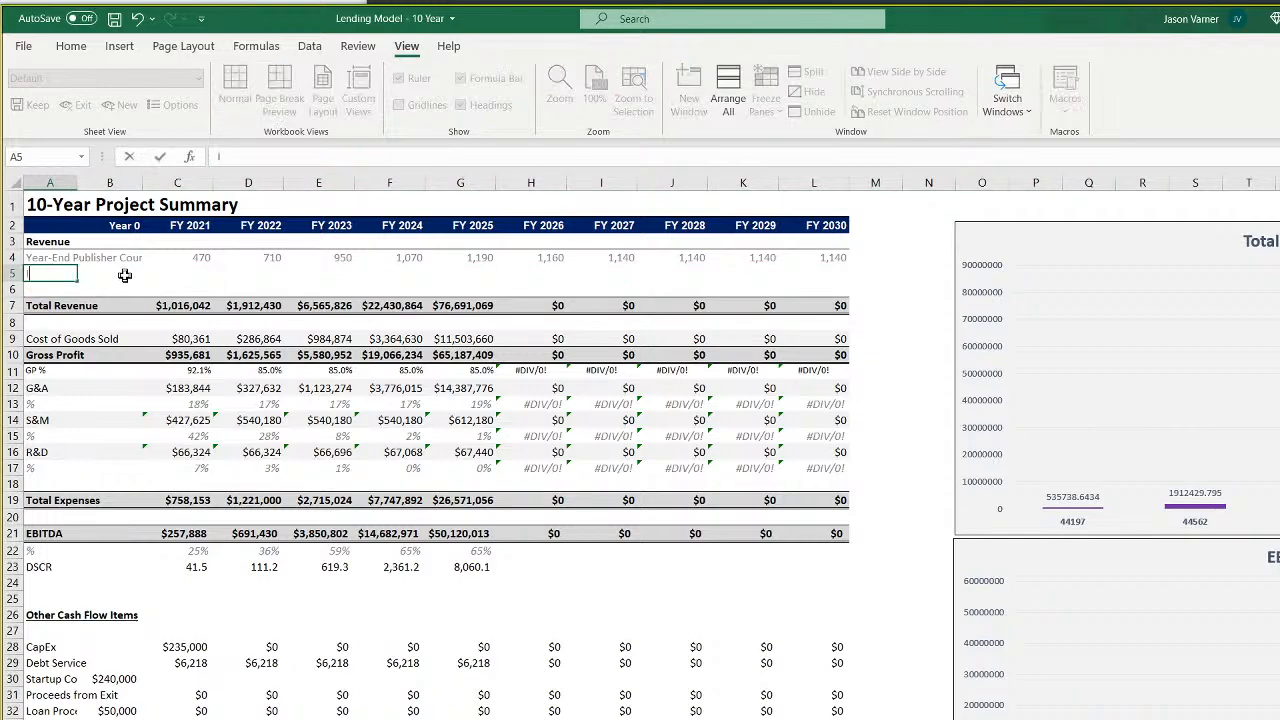
text(nterest revenue)
key(Return)
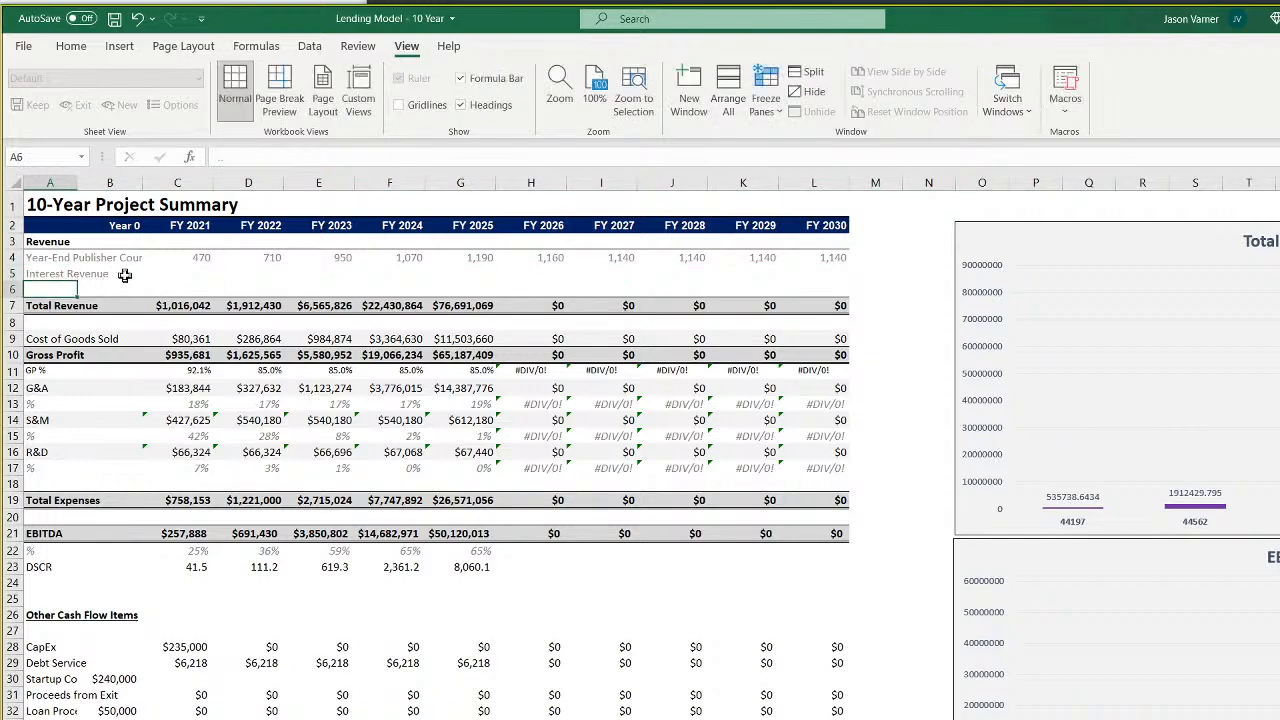
text(Origin)
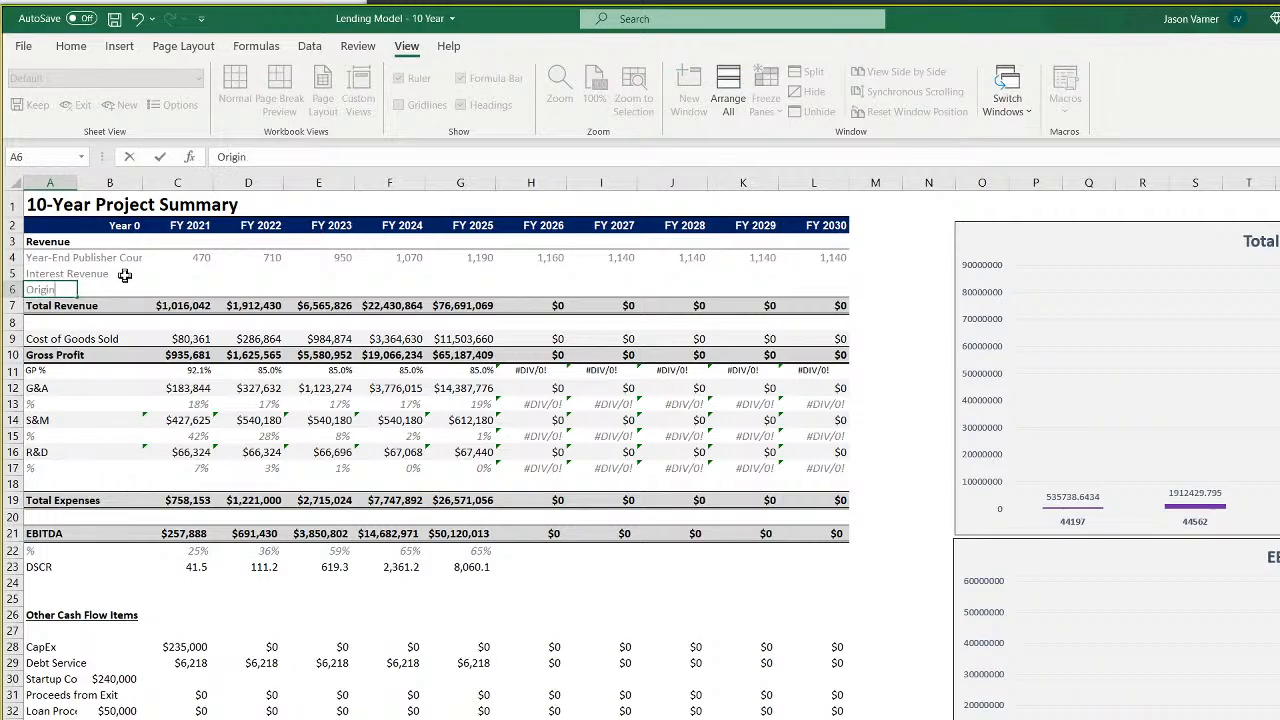
text(ation Fee Revenue)
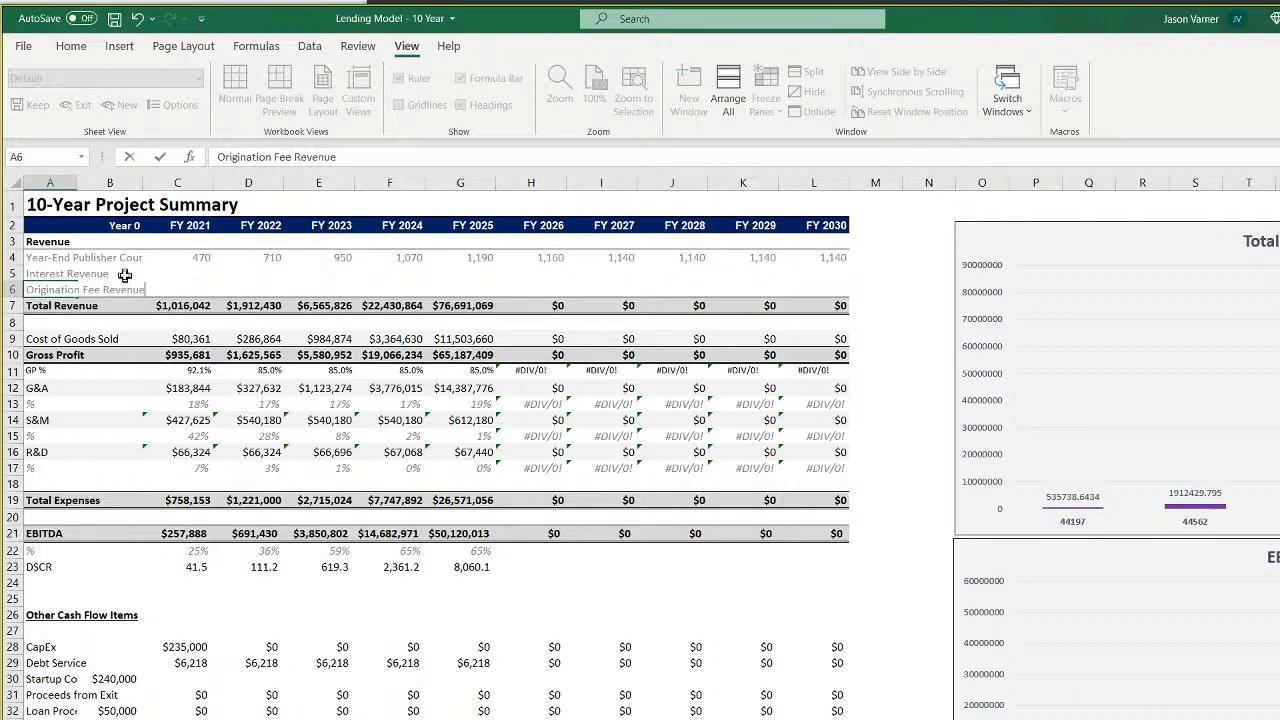
key(Return)
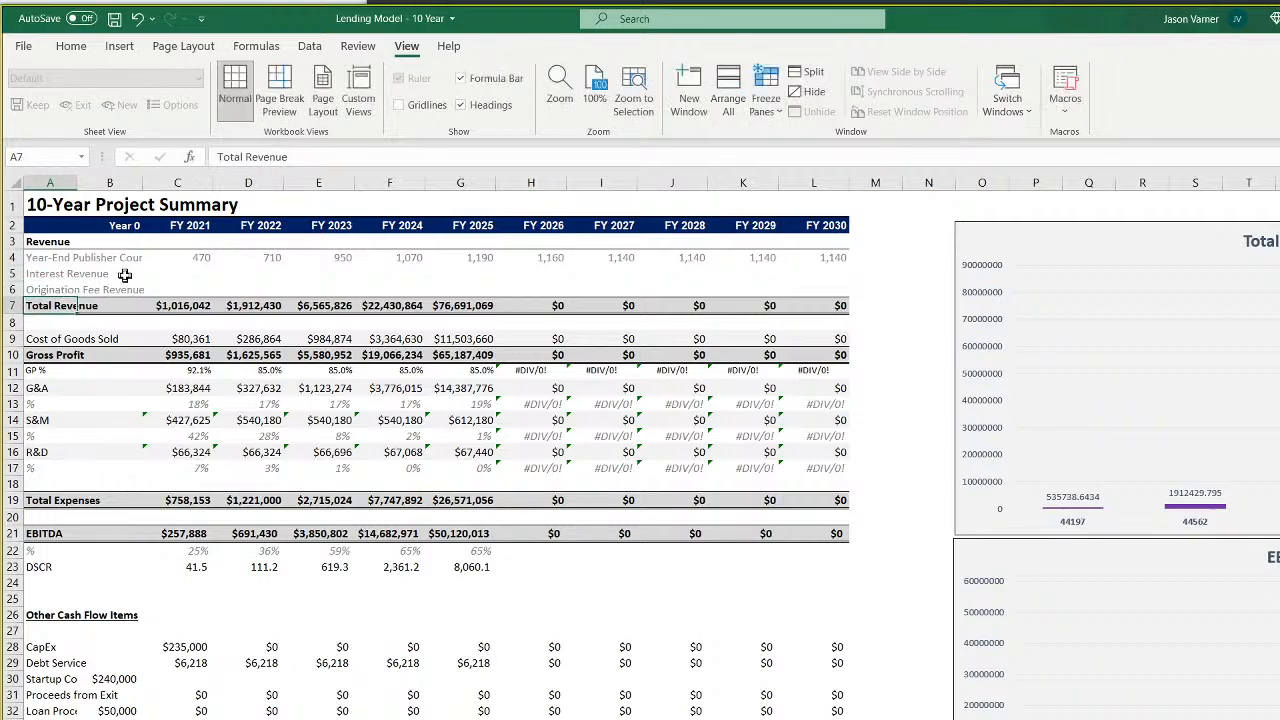
Replace the Total Revenue formula in C7 with =SUM(C5:C6) and fill it across to L7
click(178, 308)
click(71, 46)
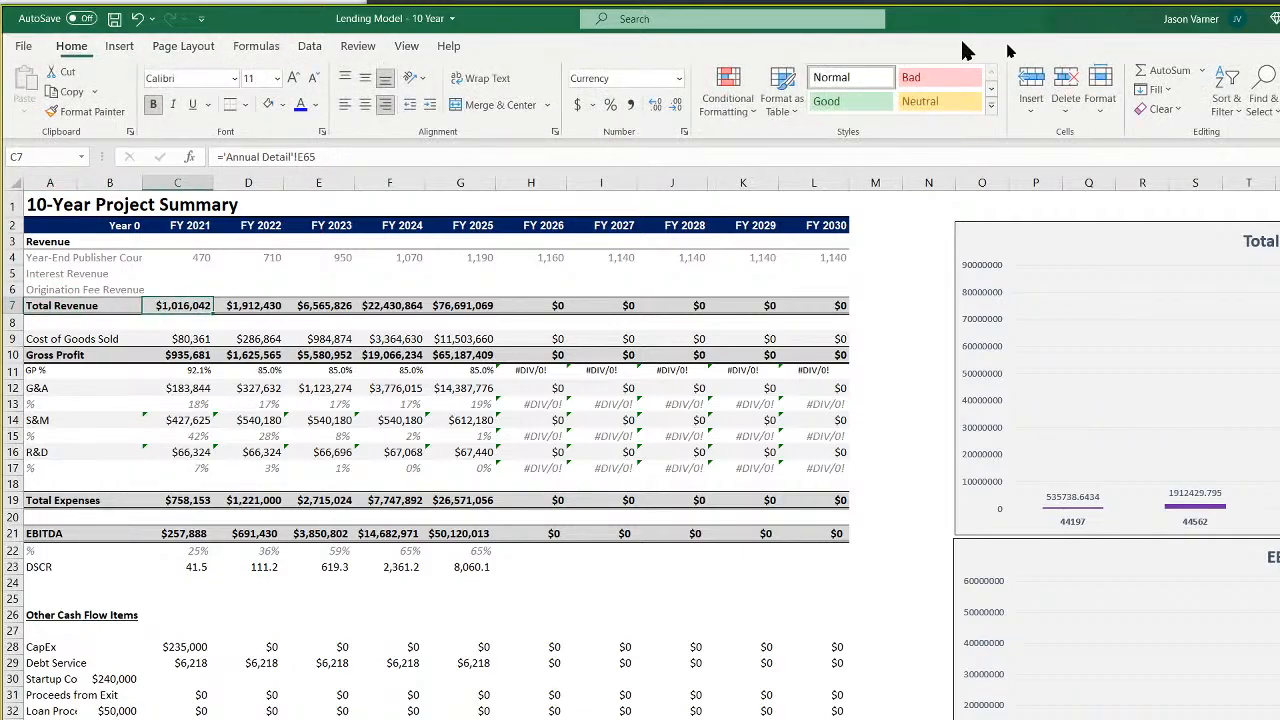
click(1160, 74)
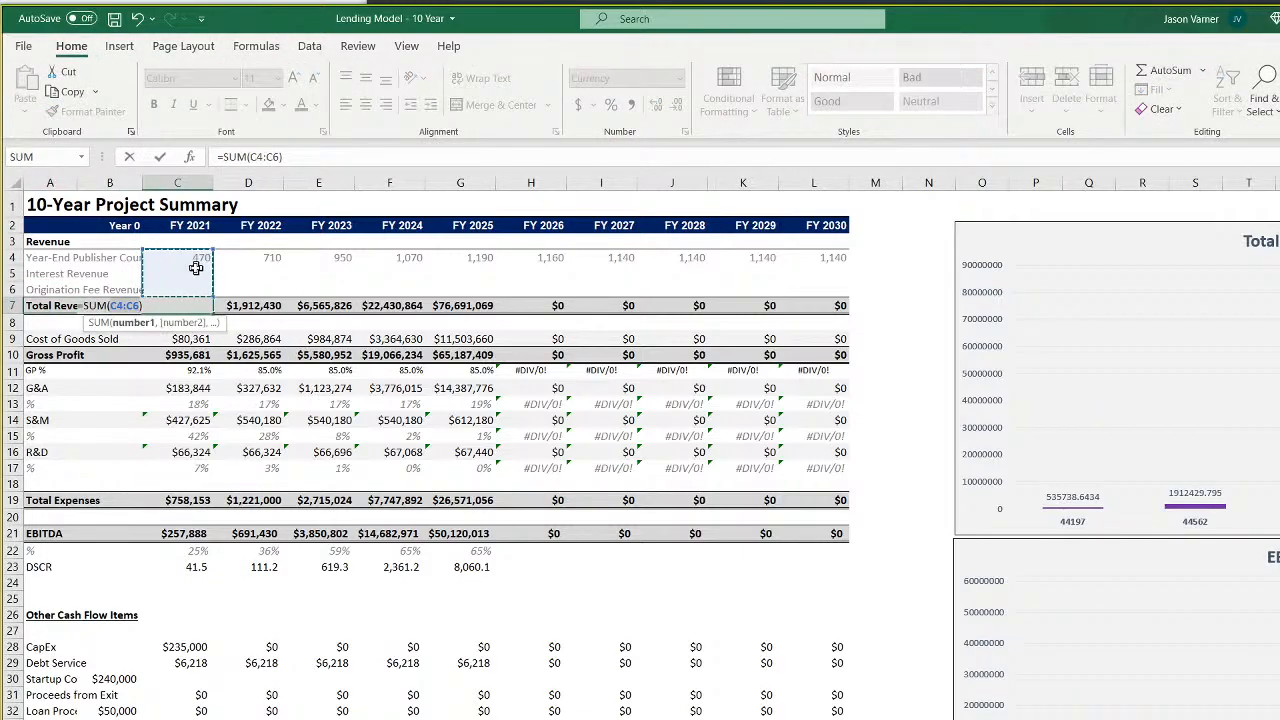
drag(196, 268, 189, 286)
key(Return)
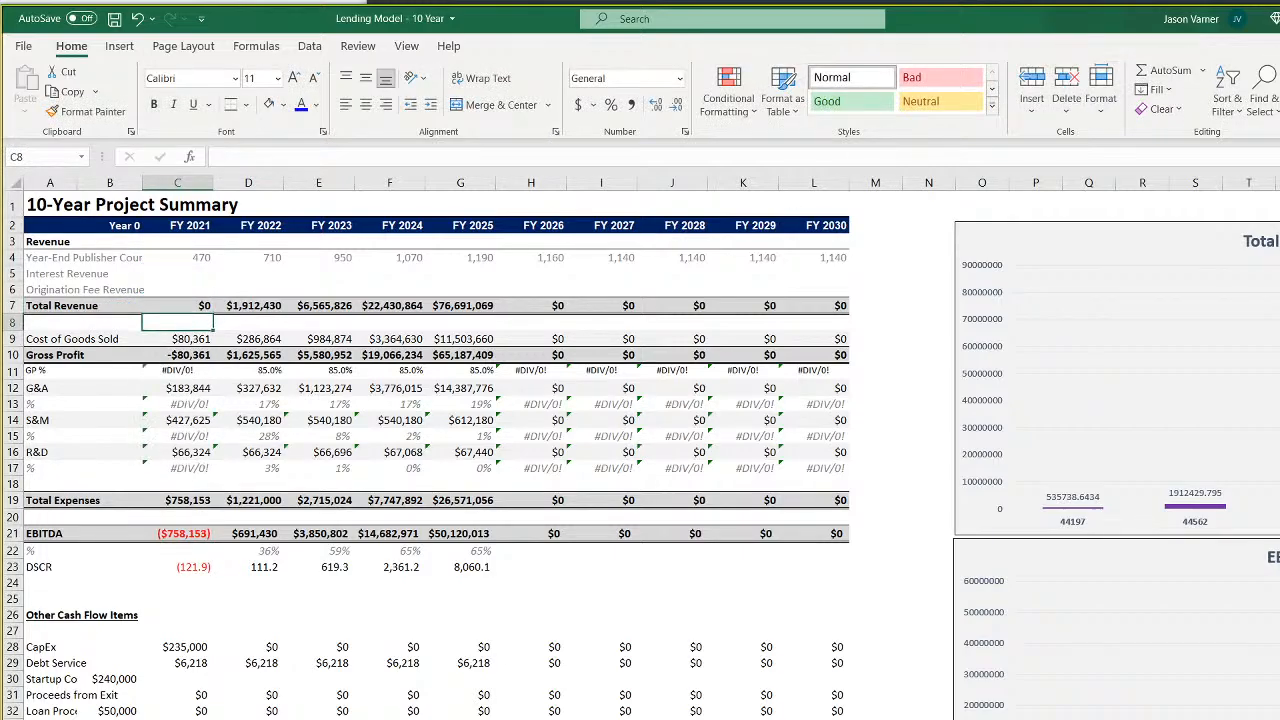
click(188, 306)
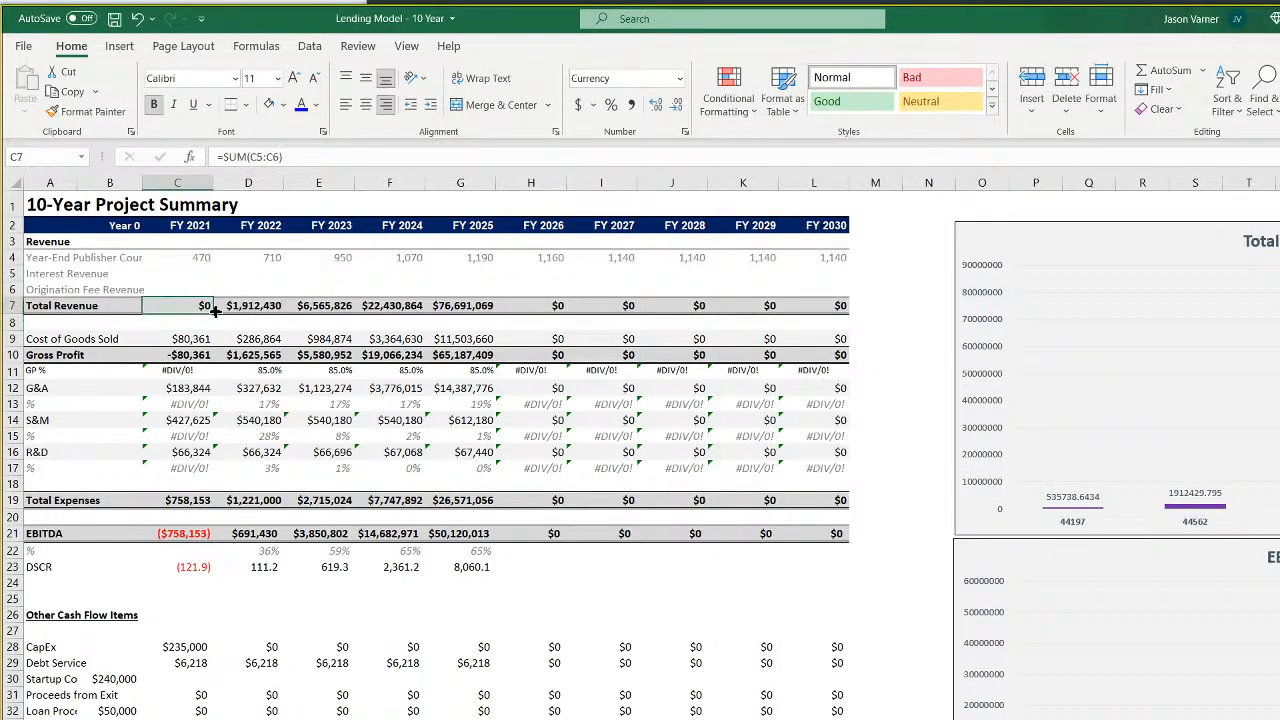
drag(213, 313, 840, 310)
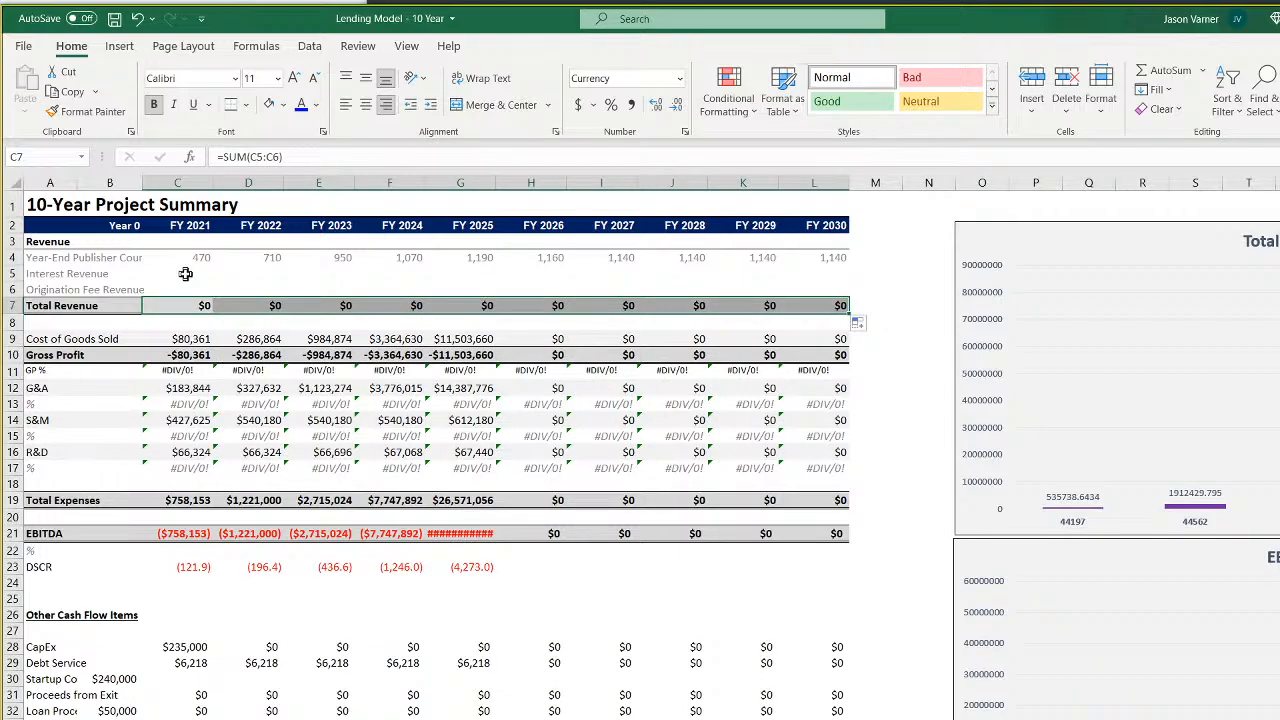
Link C5 to Total Interest Revenue in 'Annual Detail'!E65 and C6 to Total Origination Fees in 'Annual Detail'!E69
click(185, 274)
text(=)
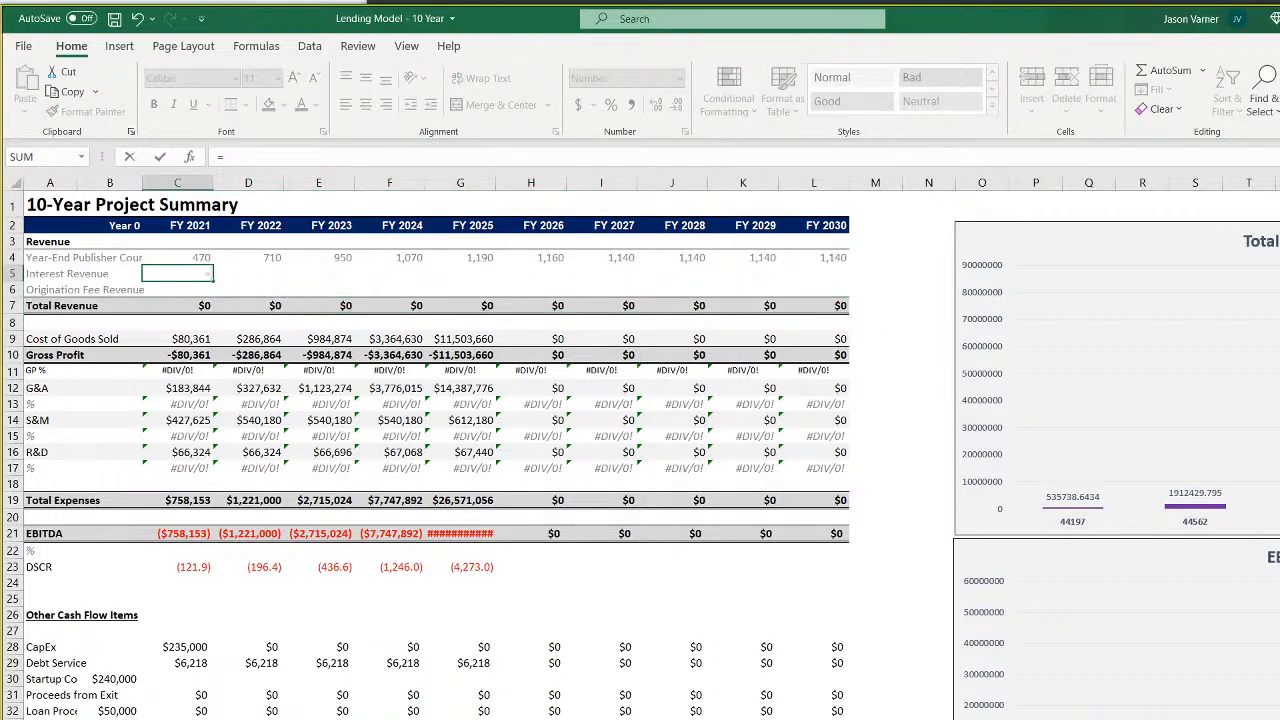
click(420, 717)
click(459, 654)
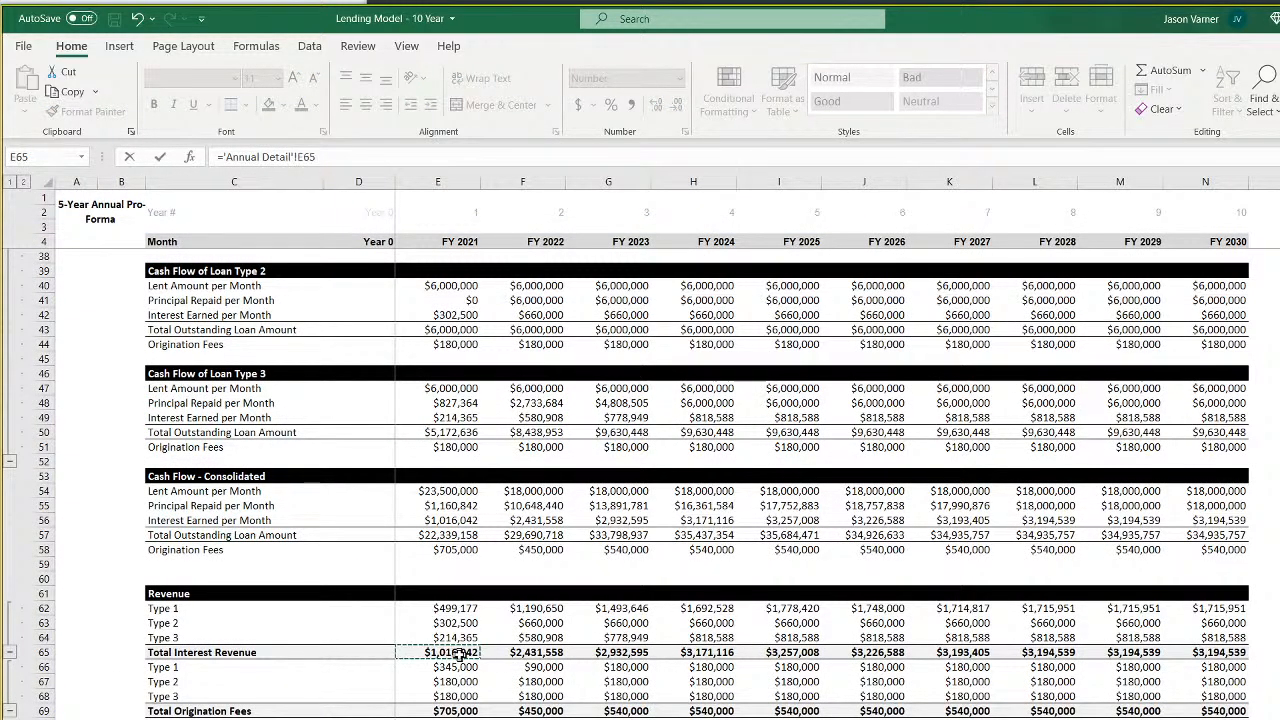
key(Return)
text(=)
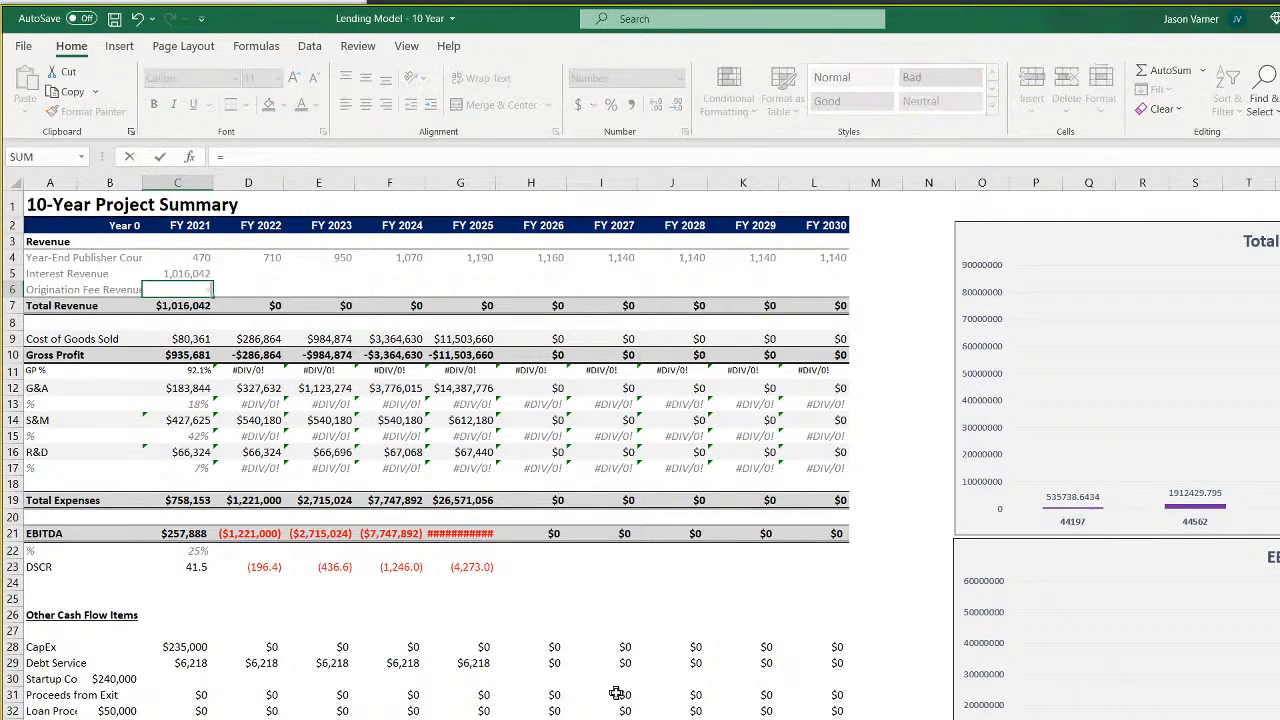
click(420, 717)
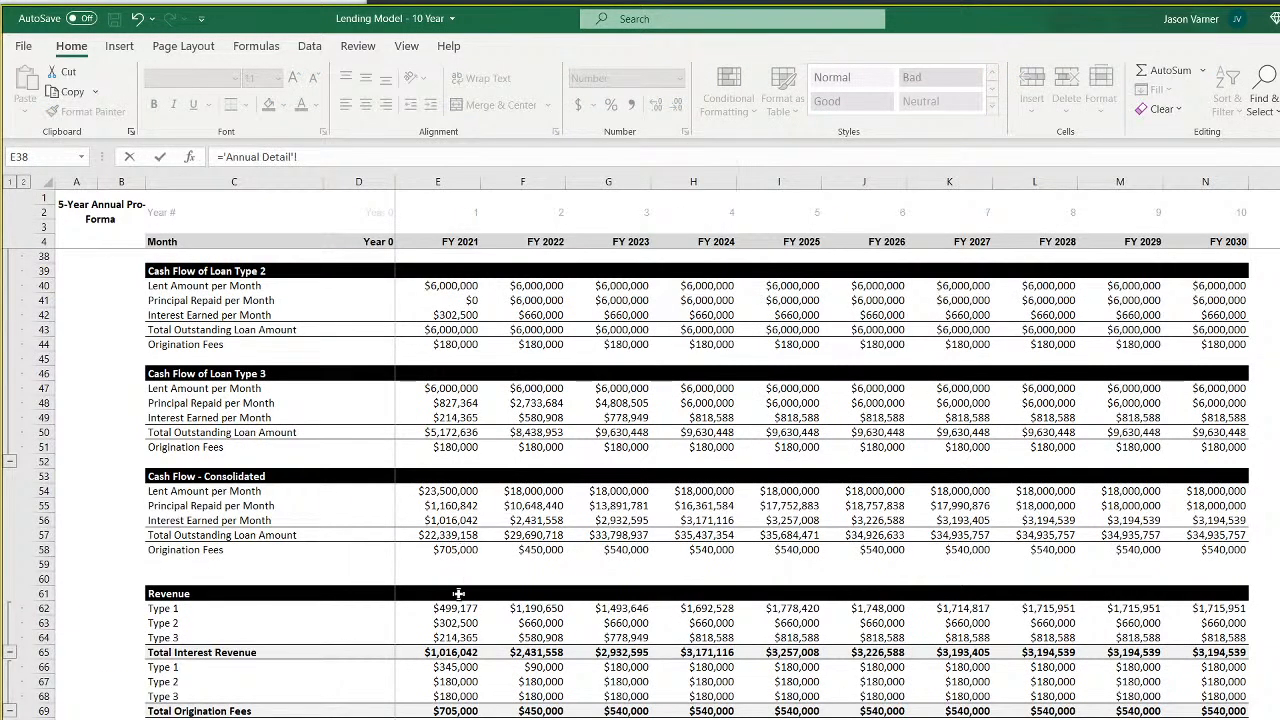
click(447, 711)
key(Return)
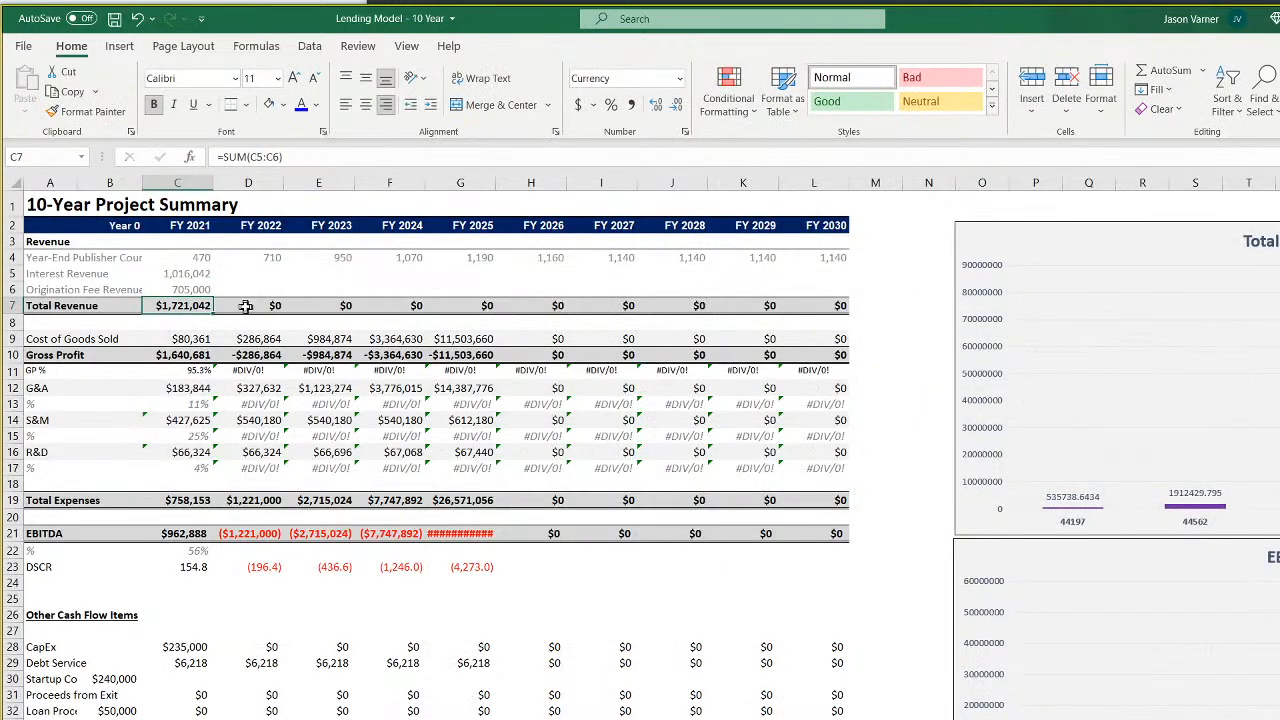
Fill the interest and origination fee links in C5:C6 across to column L and widen column B to fit the labels
drag(186, 276, 840, 302)
drag(143, 183, 152, 183)
Link Cost of Goods Sold in C9 to 'Annual Detail'!E81, fill it across to L9, and check the gross profit formulas
click(188, 334)
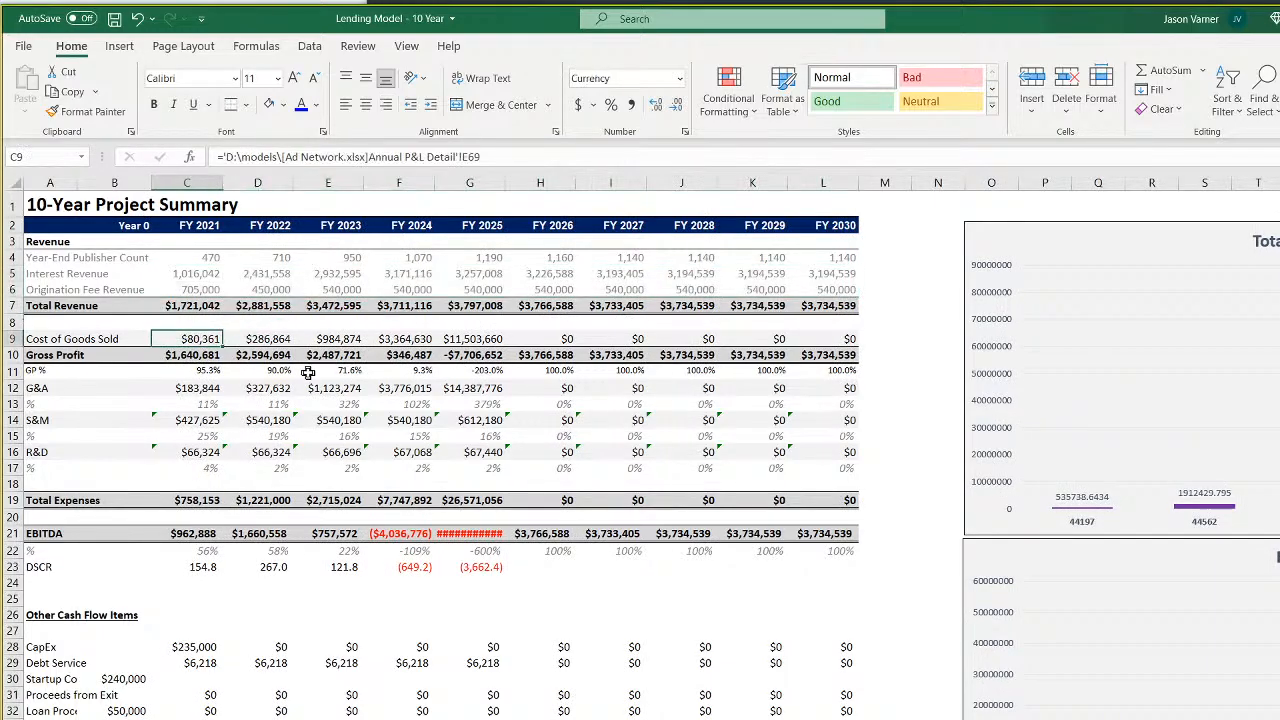
text(=)
key(ctrl+Page_Up)
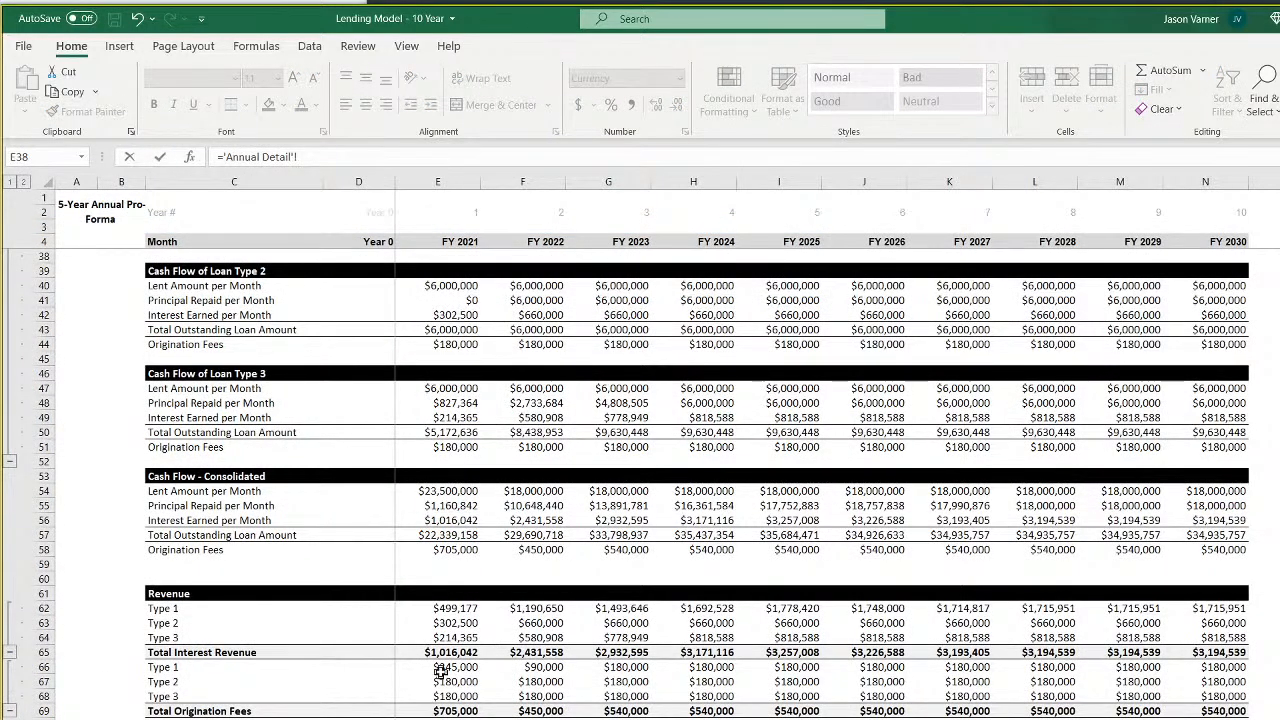
scroll(442, 683, down, 3)
scroll(442, 683, down, 4)
click(447, 566)
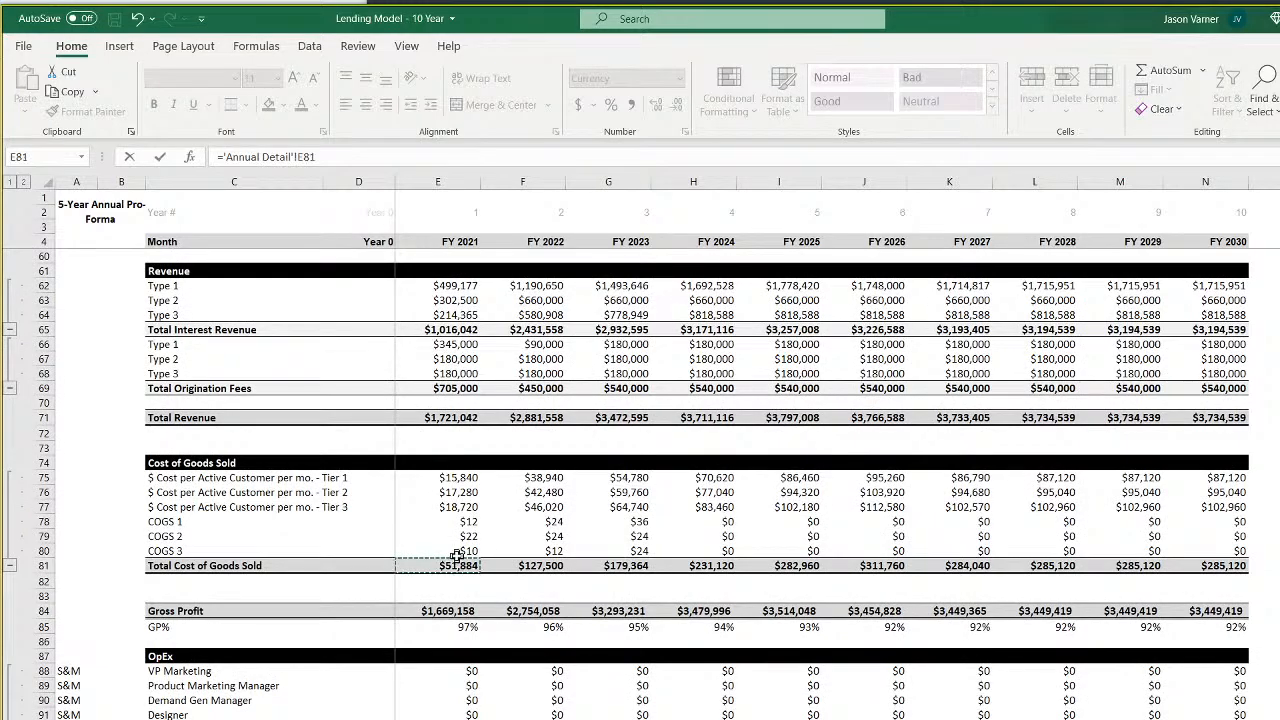
key(Return)
click(205, 340)
drag(220, 343, 840, 343)
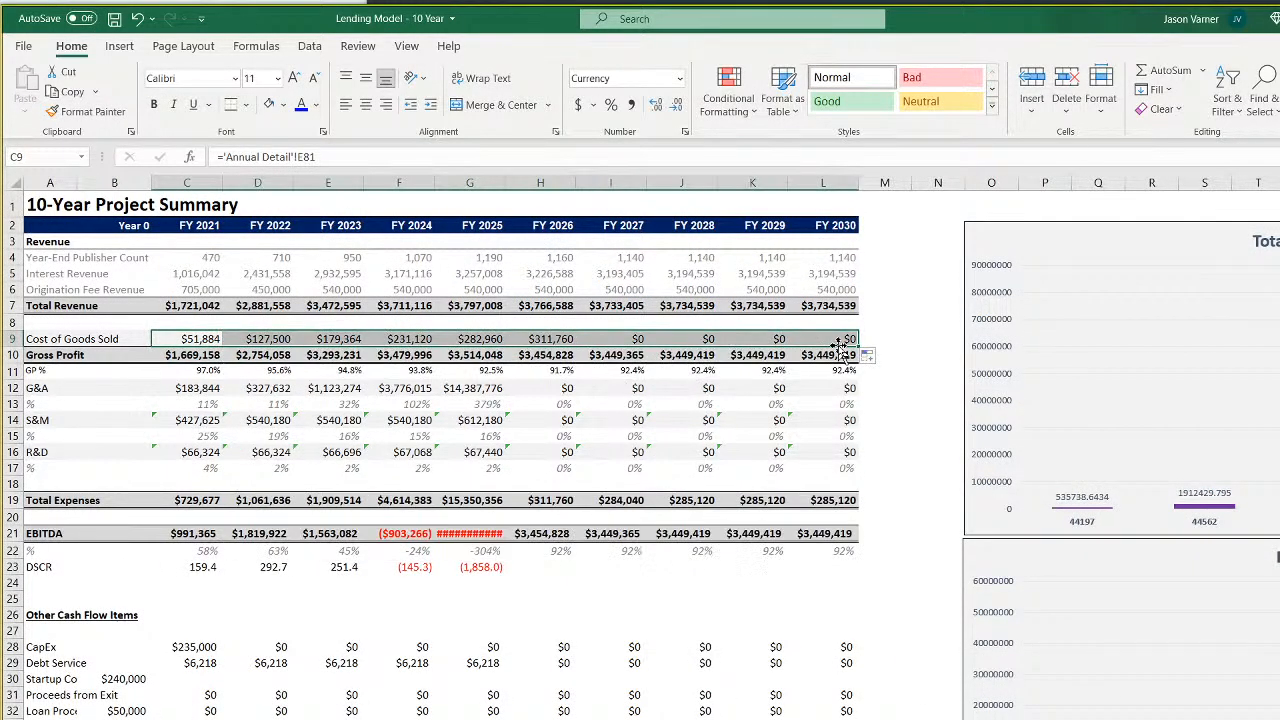
click(205, 355)
click(198, 371)
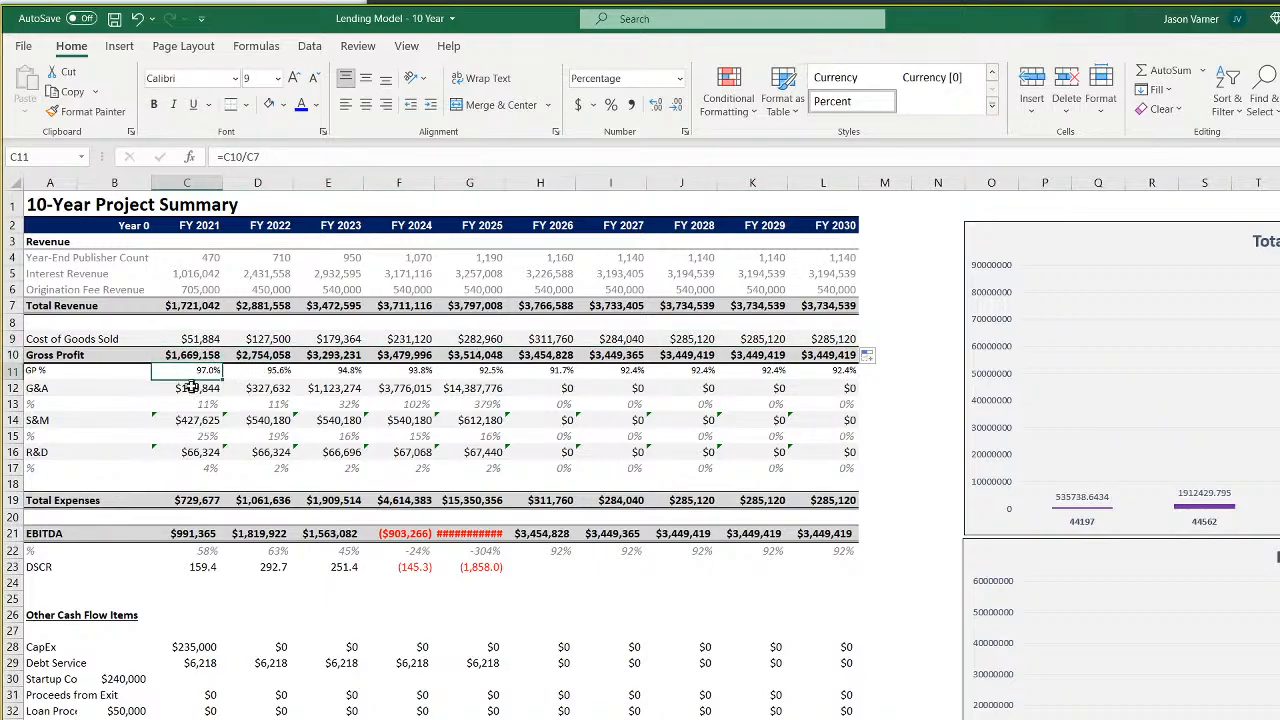
Link G&A in C12 to Total General and Administrative Costs in 'Annual Detail'!E165 and fill it across to L12
click(192, 388)
text(=)
click(300, 717)
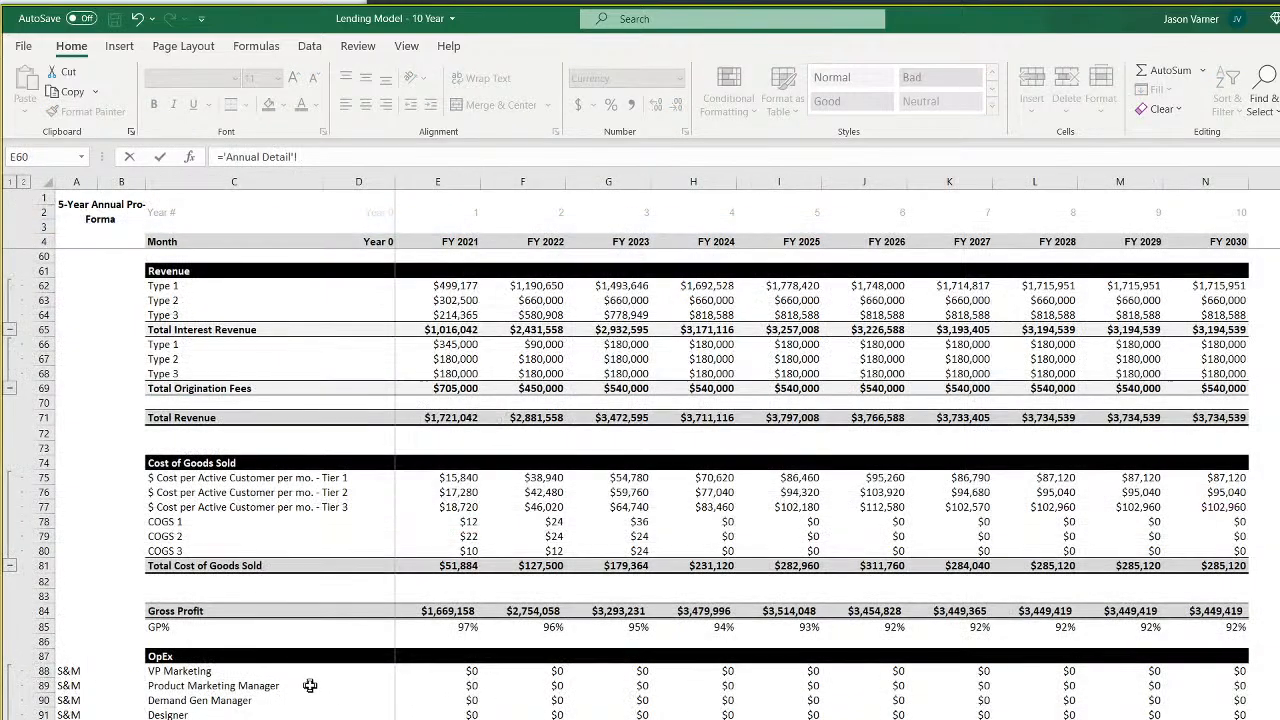
scroll(471, 678, down, 18)
scroll(471, 678, down, 8)
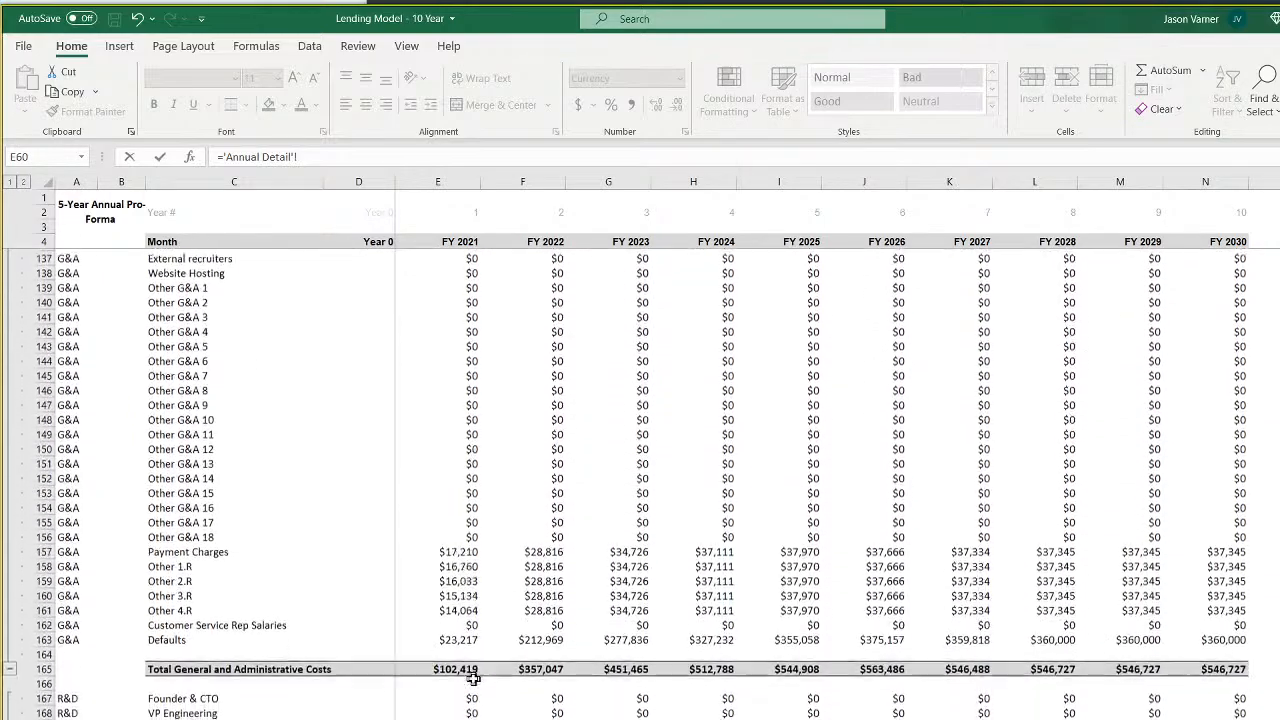
click(450, 668)
key(Return)
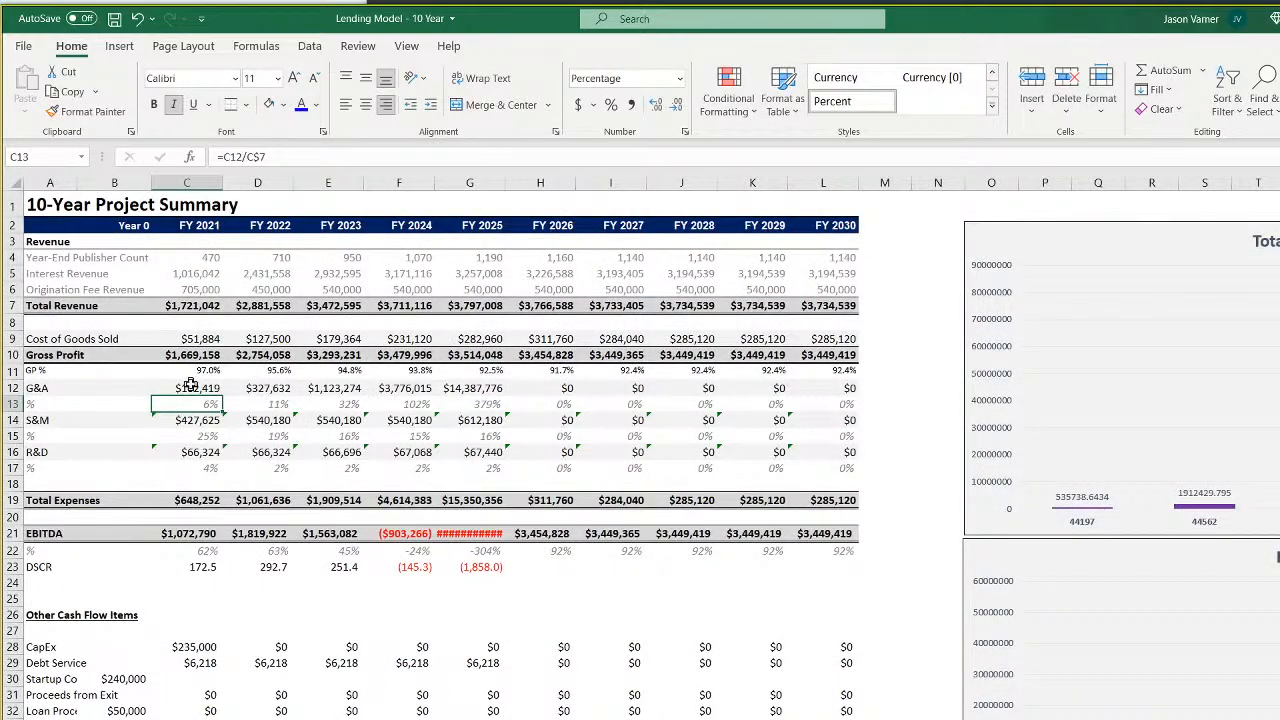
click(188, 386)
drag(223, 396, 831, 404)
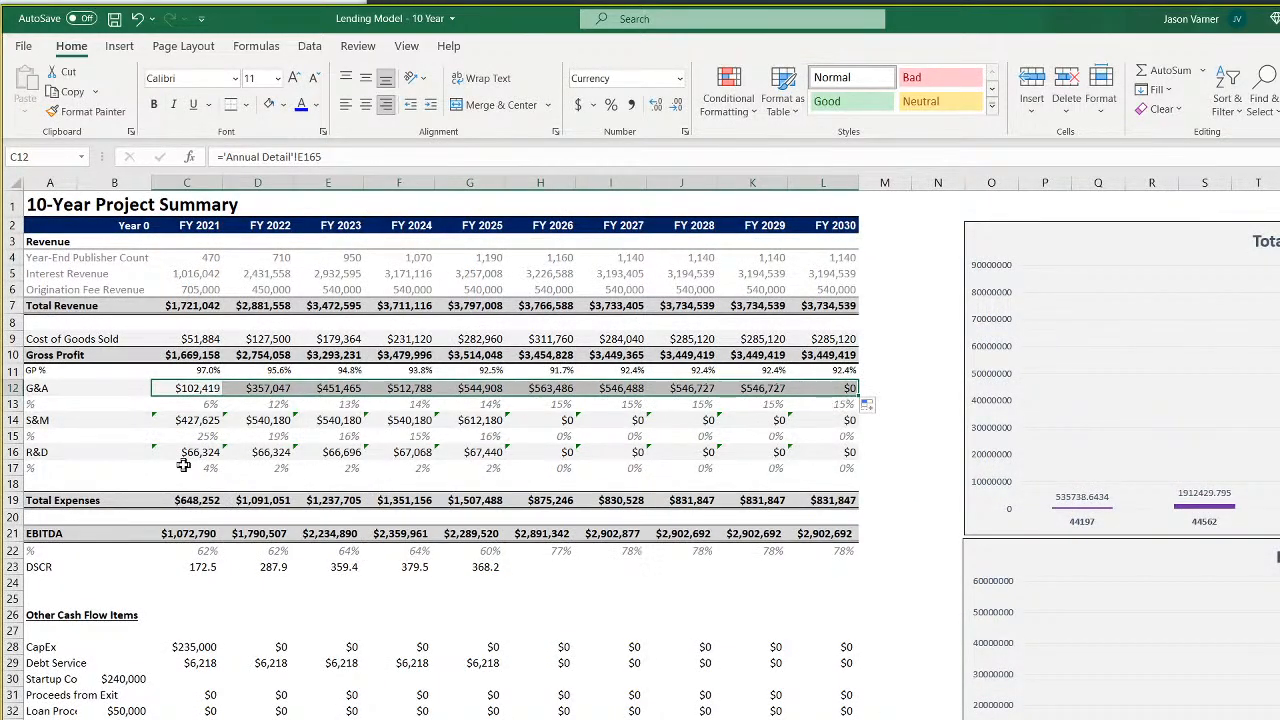
Link S&M in C14 to Total Sales and Marketing Costs in 'Annual Detail'!E123 and fill it across to L14
click(188, 420)
text(=)
key(ctrl+Page_Down)
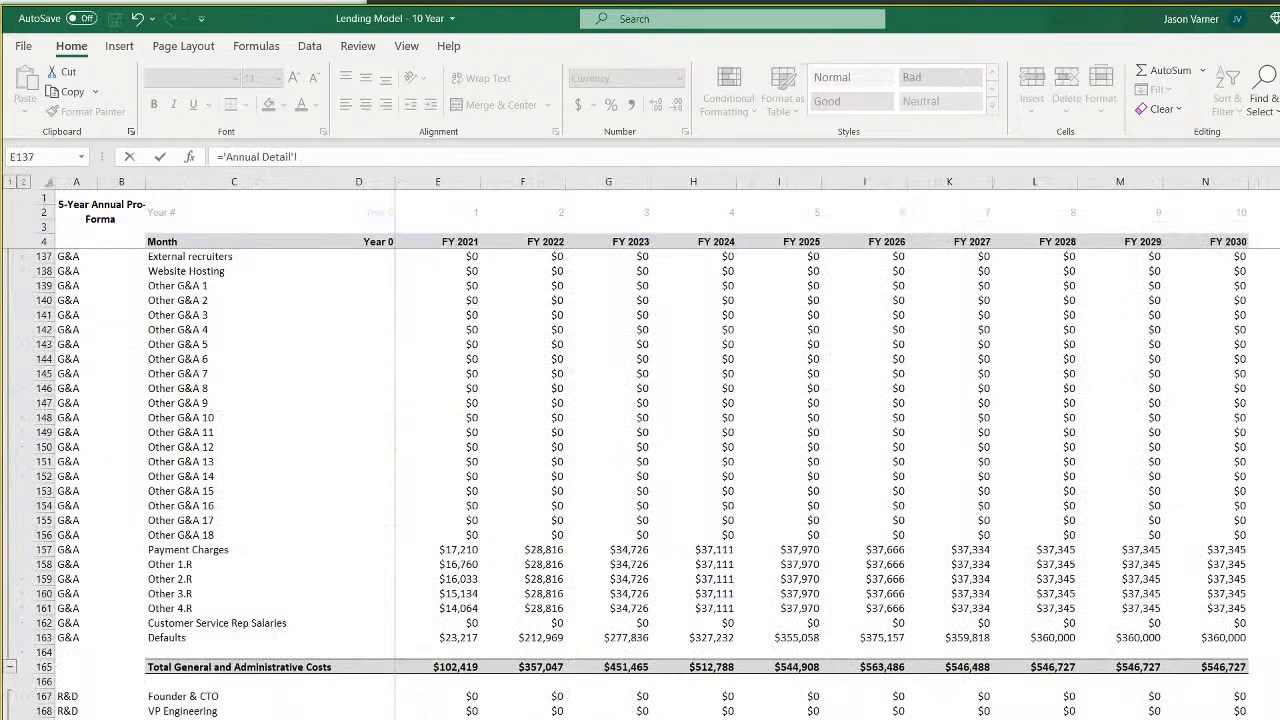
scroll(353, 640, down, 13)
scroll(353, 640, up, 20)
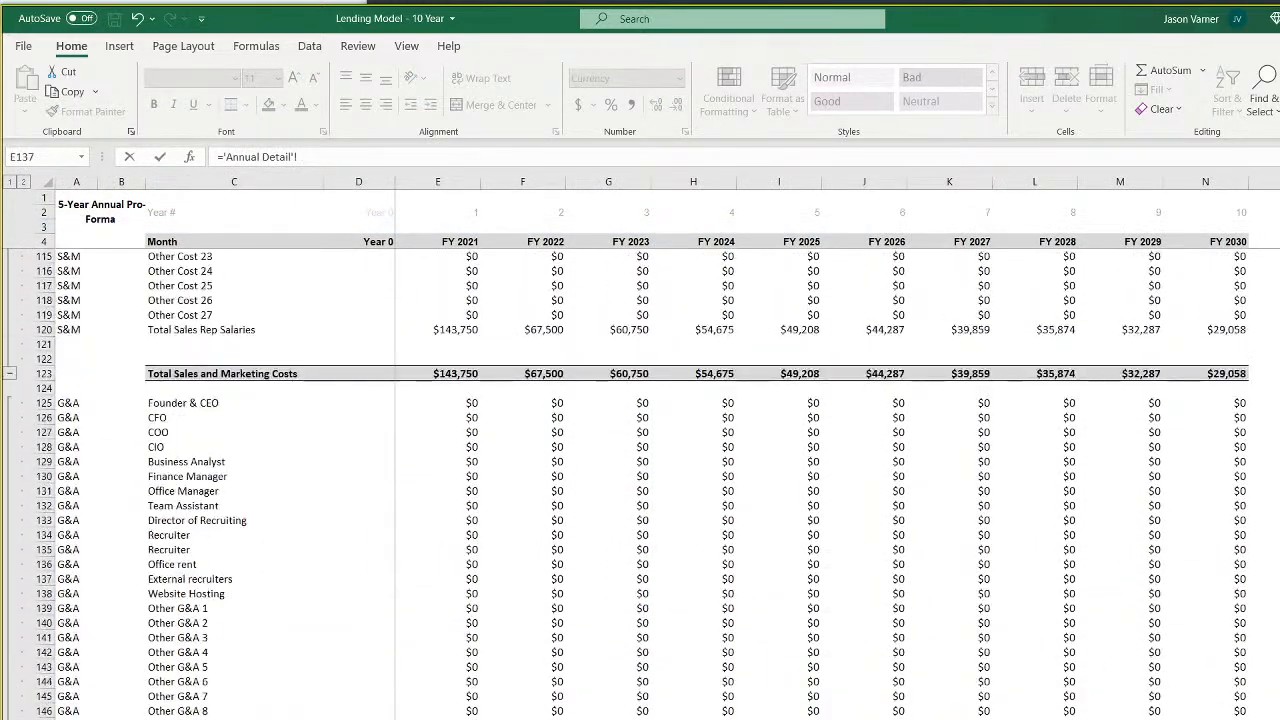
click(457, 375)
key(Return)
click(214, 423)
drag(219, 425, 845, 424)
Link R&D in C16 to the R&D total in 'Annual Detail'!E199 and fill it across to L16
click(200, 453)
text(=)
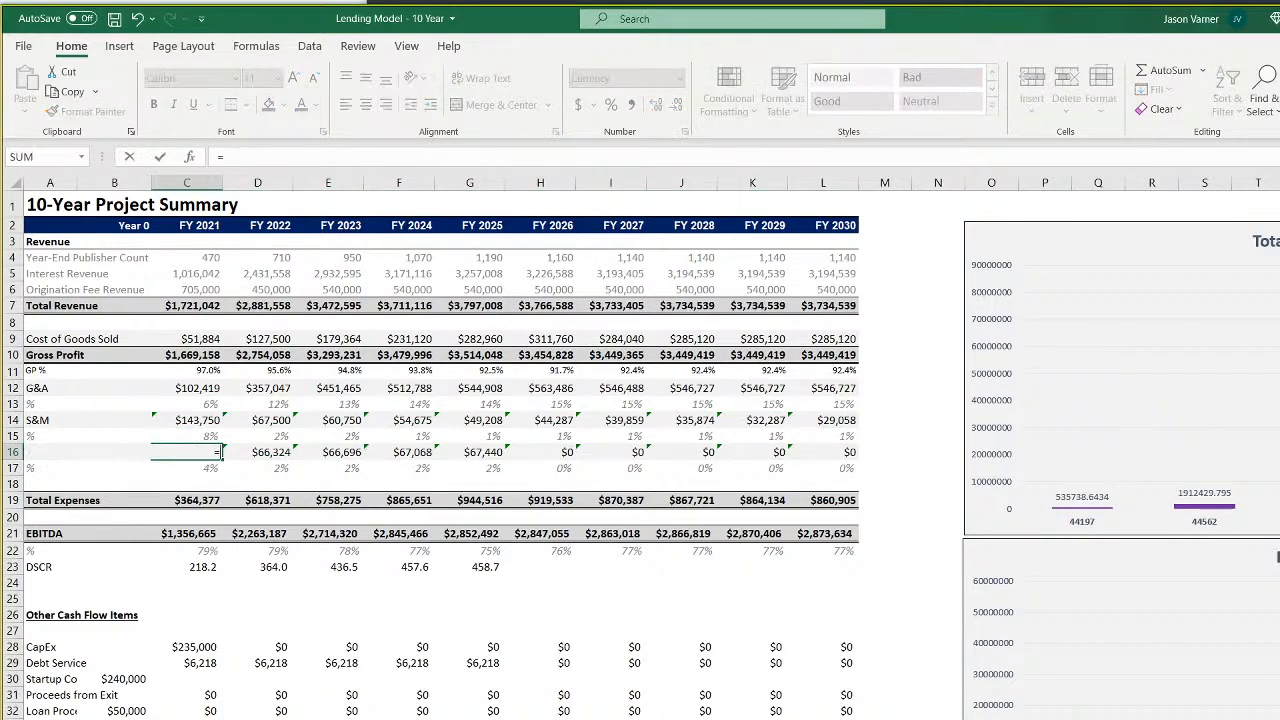
key(ctrl+Page_Up)
scroll(640, 480, down, 2)
scroll(640, 480, up, 3)
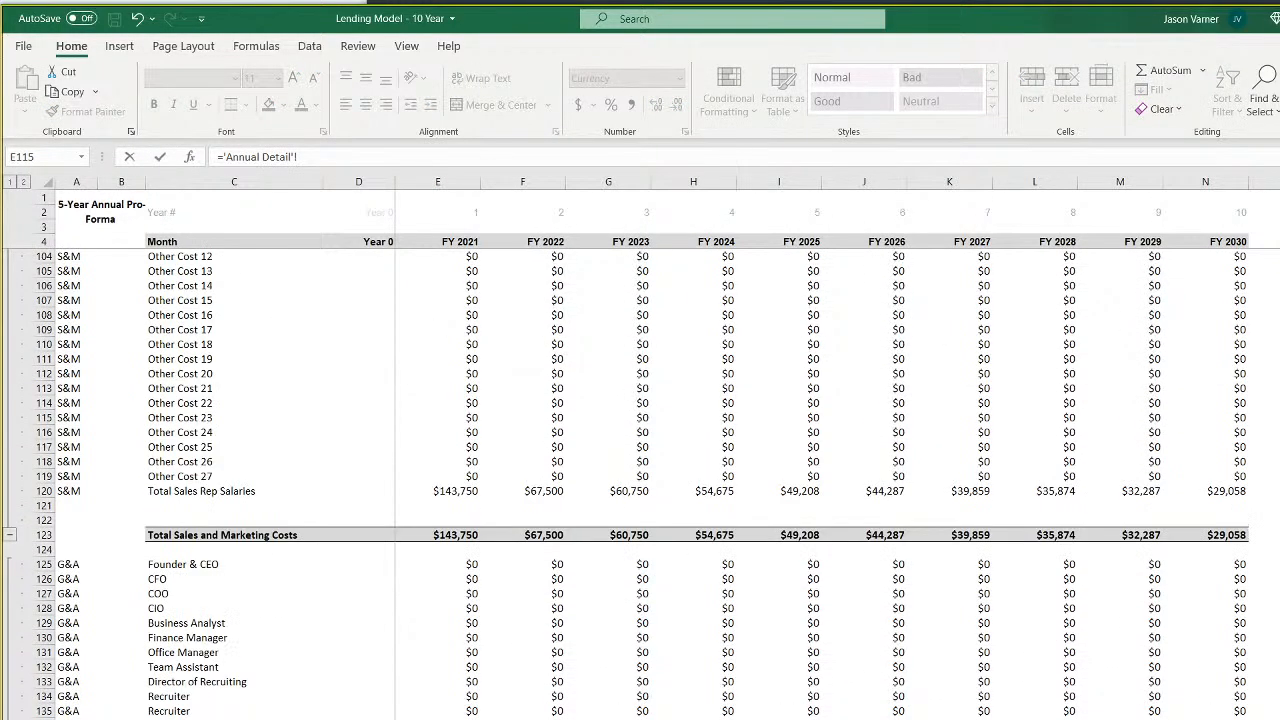
scroll(640, 480, down, 4)
scroll(423, 697, down, 7)
click(451, 680)
key(Return)
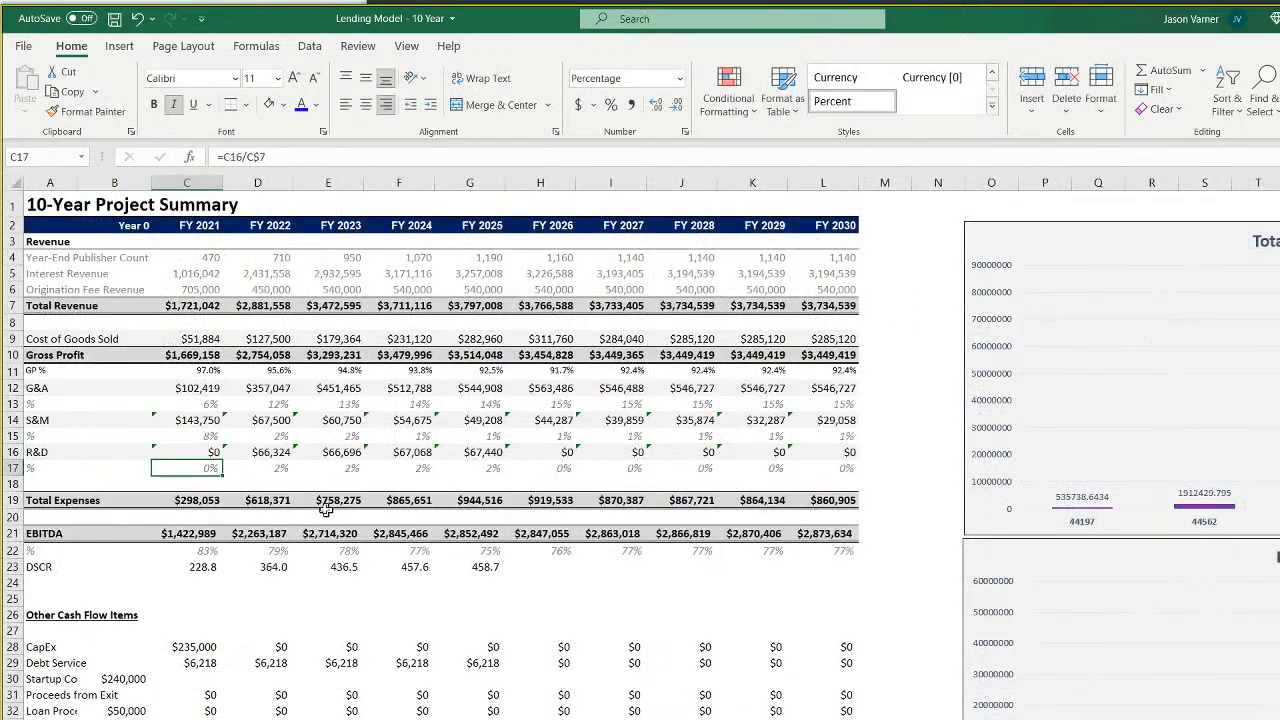
click(202, 452)
drag(222, 460, 808, 468)
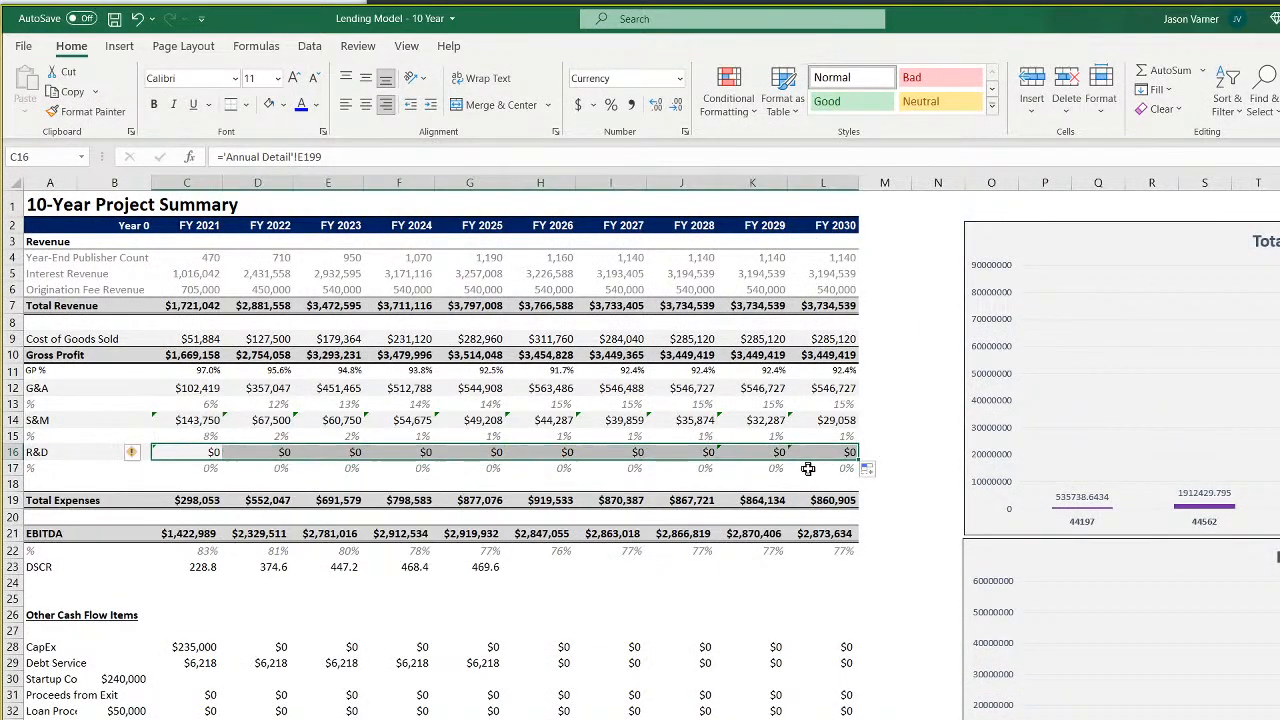
Check the Total Expenses formula in C19 and fill the DSCR formula from C23 across to L23
click(198, 500)
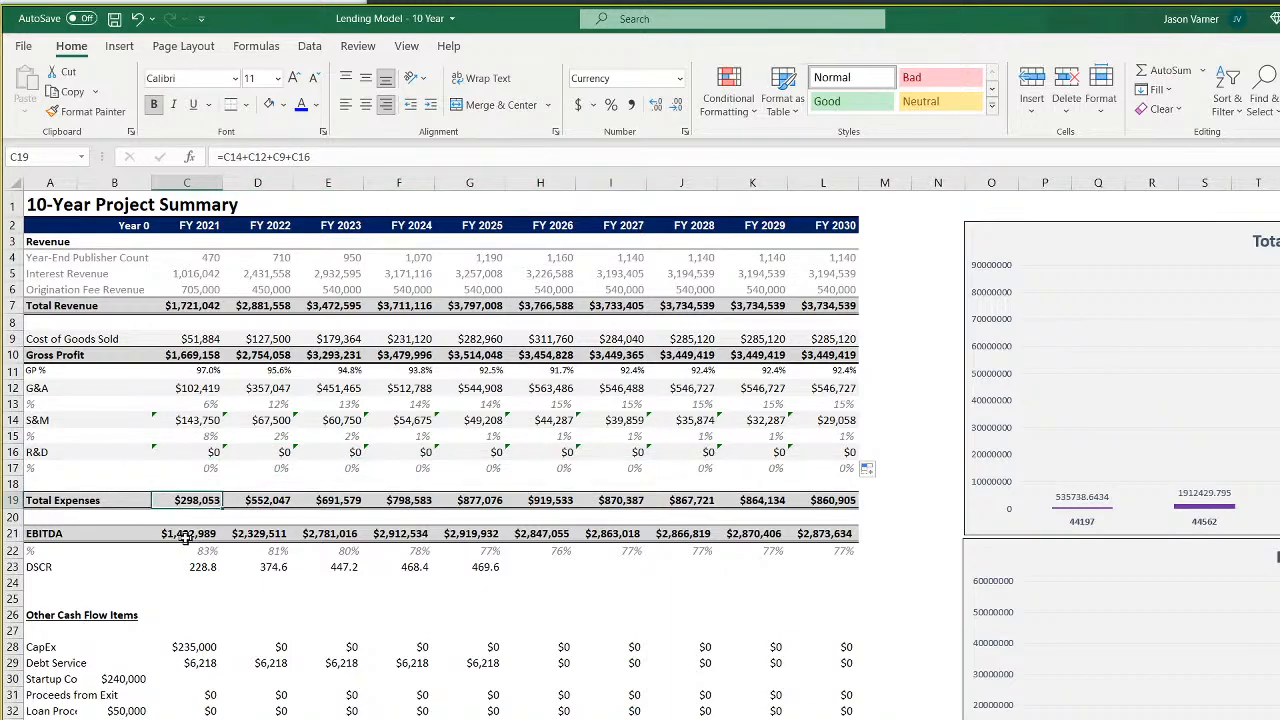
click(210, 566)
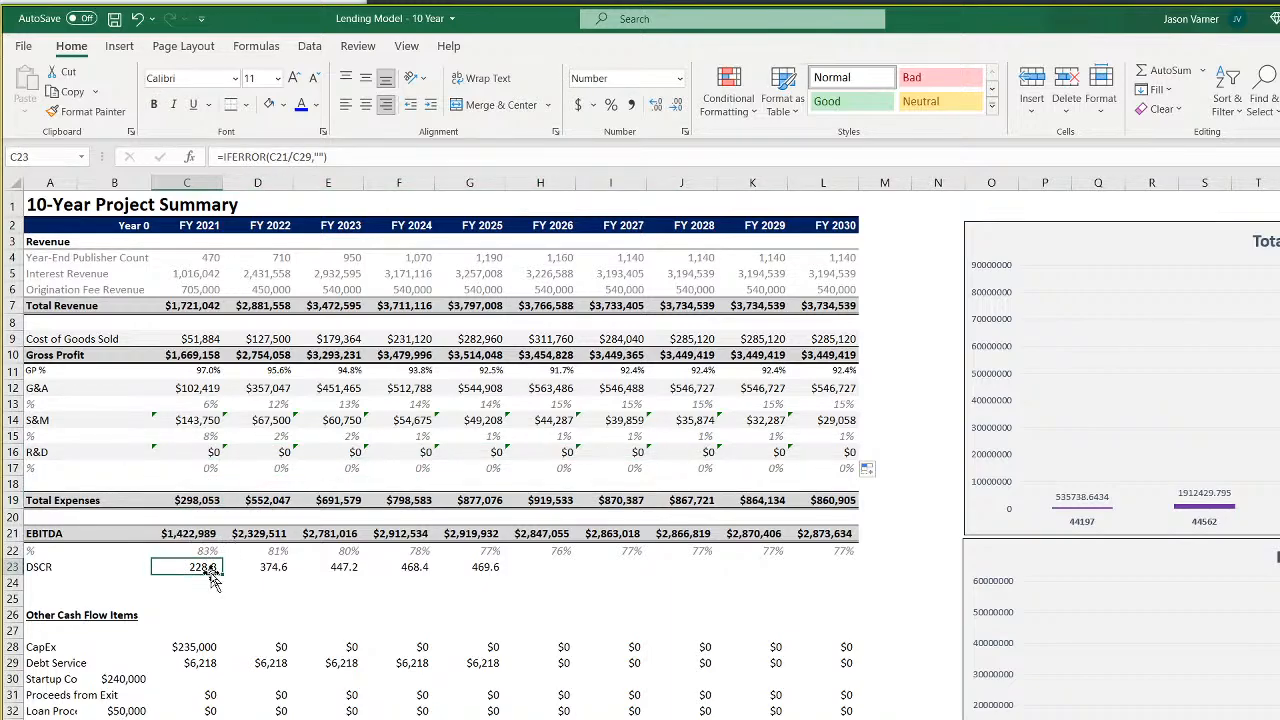
drag(222, 575, 840, 580)
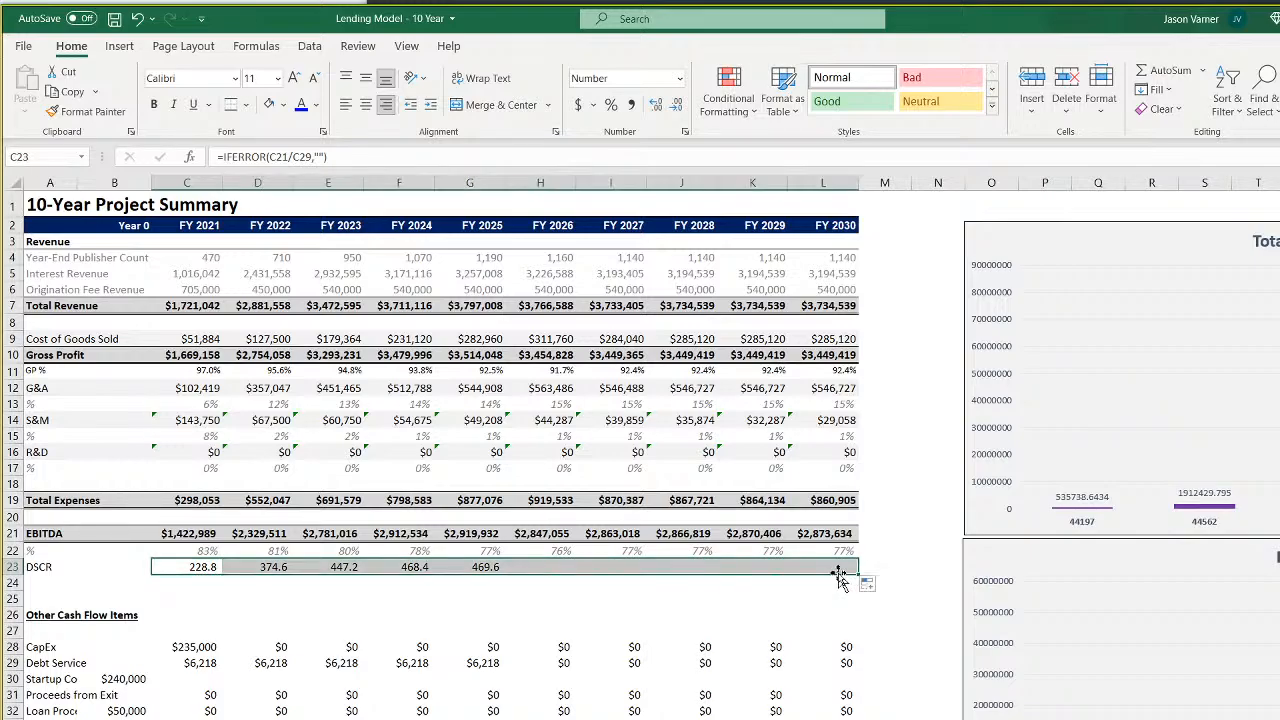
Check the DSCR formula in C23 and the cells it references
click(196, 567)
double_click(196, 567)
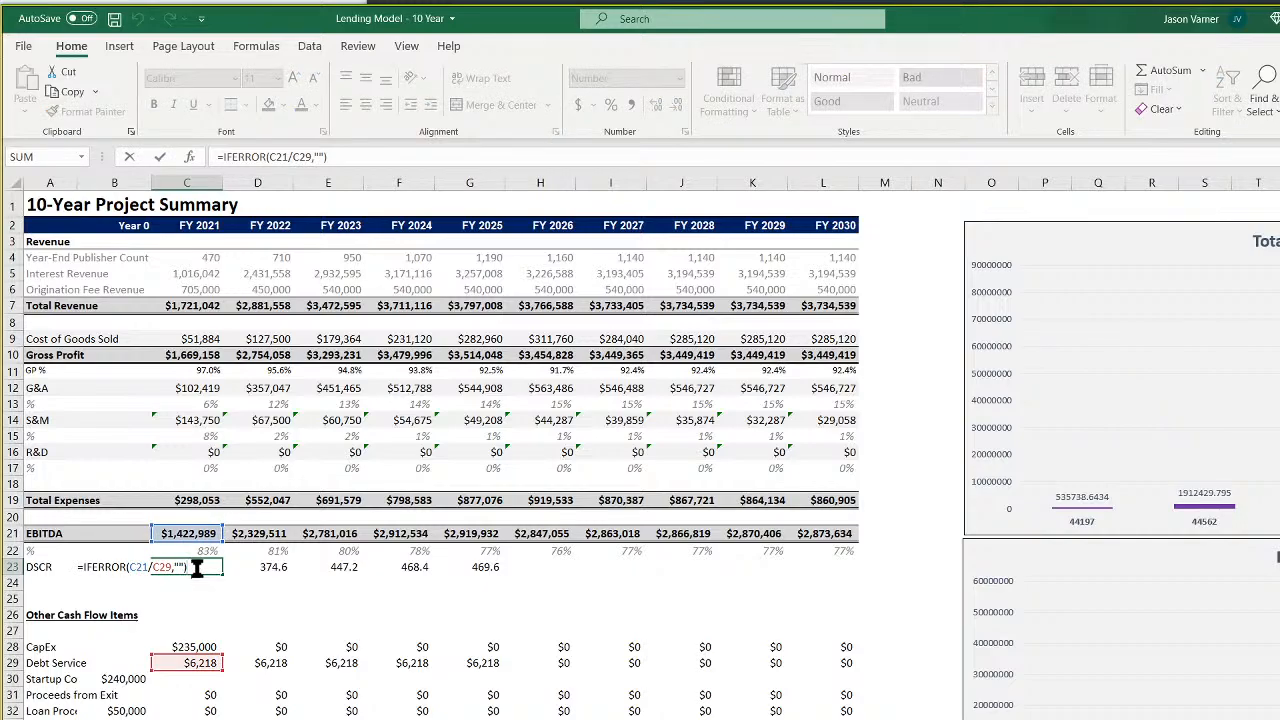
key(Escape)
Link CapEx in C28 to Total CapEx in 'Annual Detail'!E259 and fill it across to L28
click(186, 647)
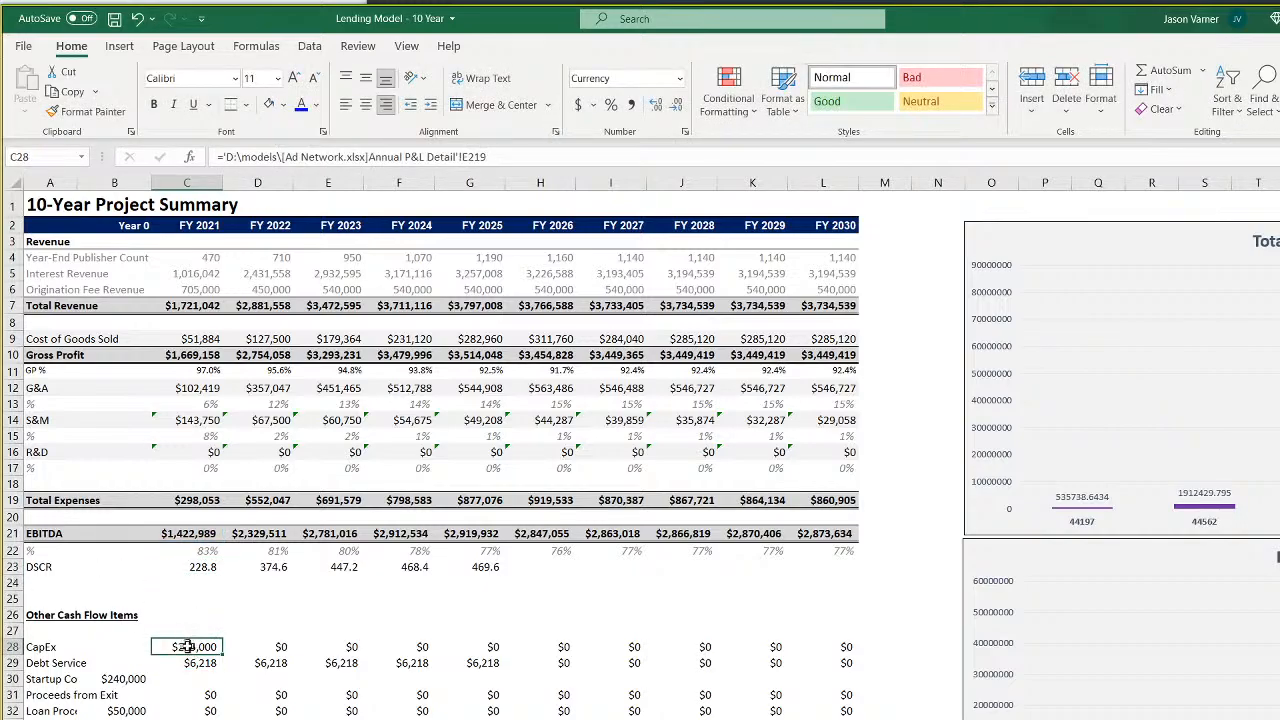
text(=)
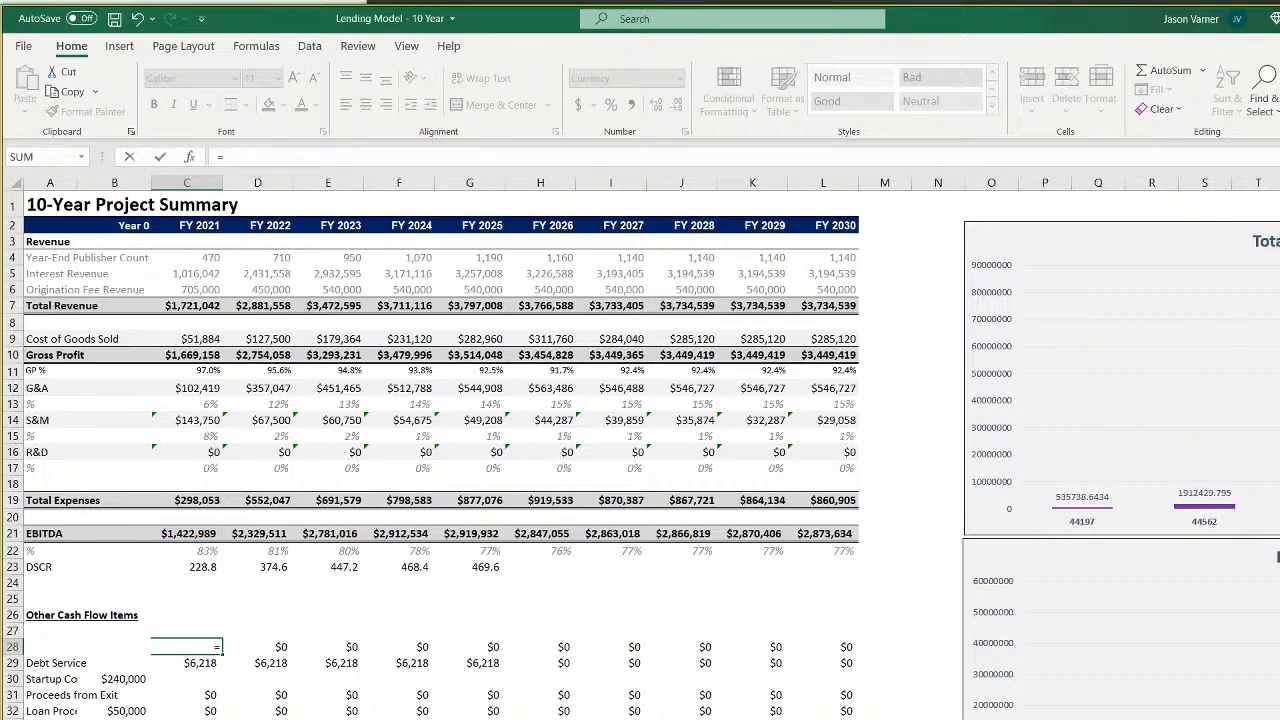
key(ctrl+Page_Up)
scroll(640, 450, down, 20)
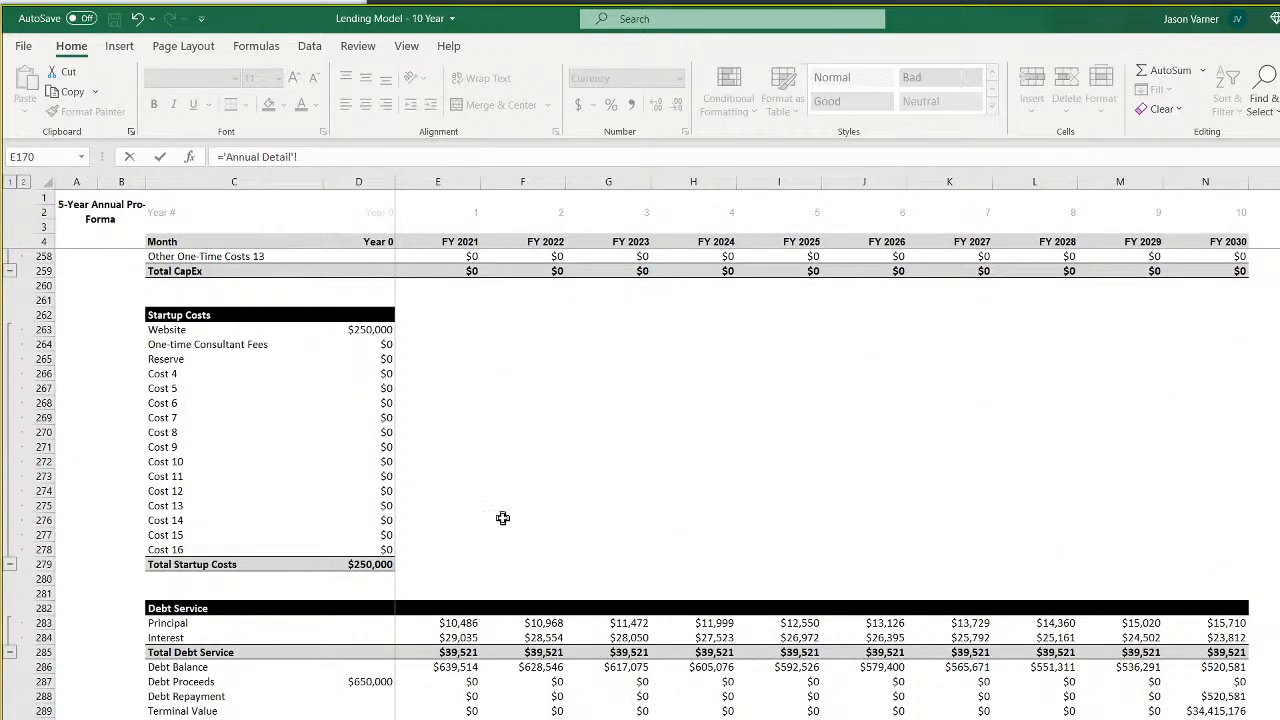
scroll(502, 518, up, 4)
click(469, 432)
key(Return)
click(204, 648)
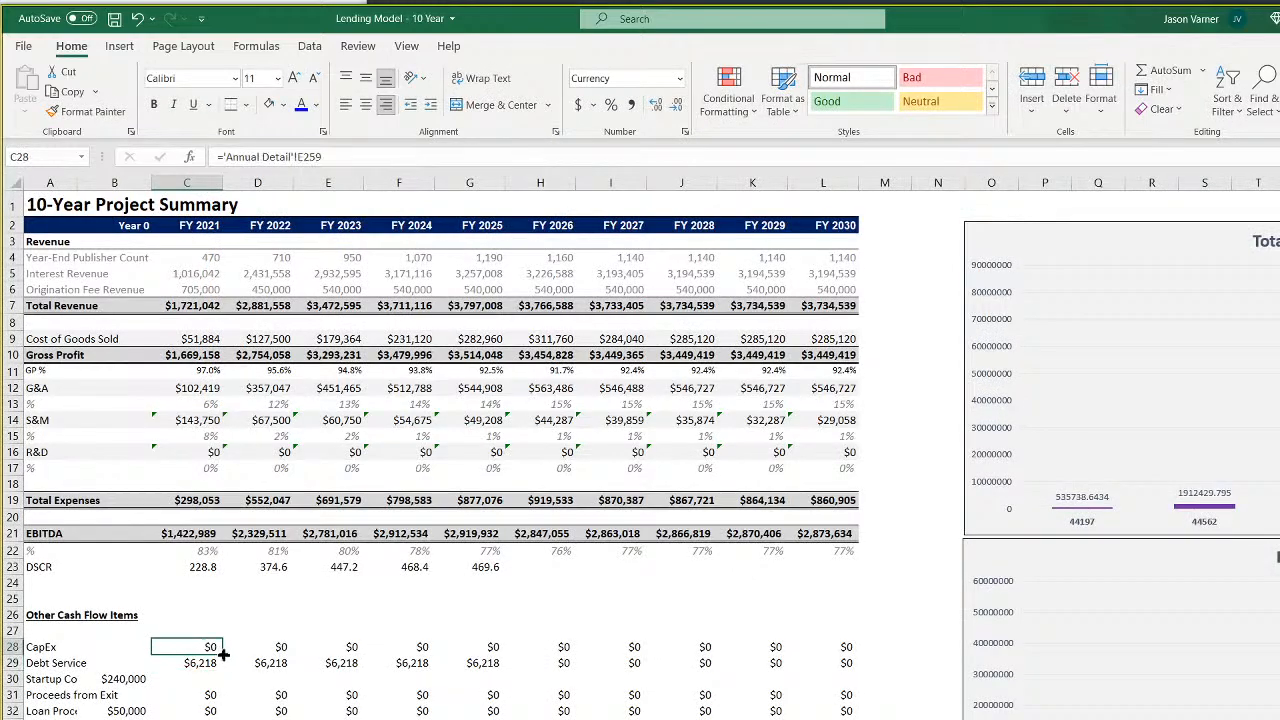
drag(222, 652, 848, 648)
Link Debt Service in C29 to Total Debt Service in 'Annual Detail'!E285 and fill it across to L29
click(225, 666)
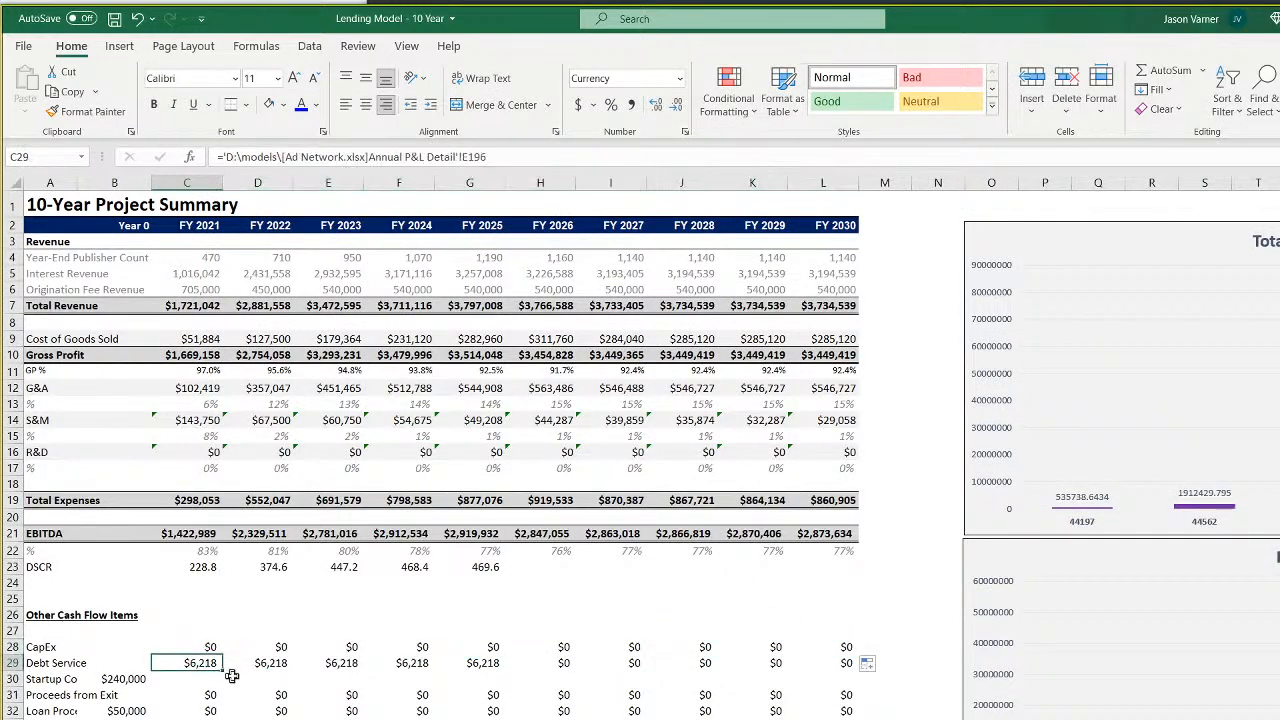
text(=)
key(ctrl+Page_Up)
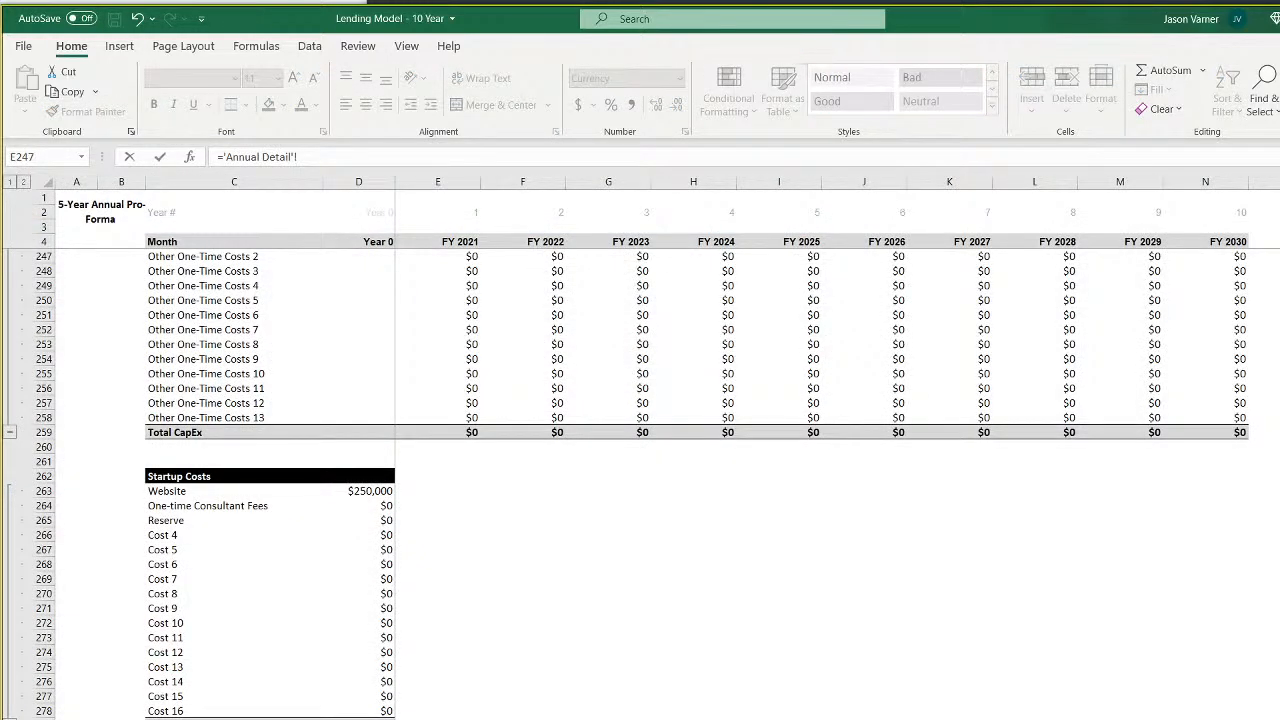
scroll(457, 666, down, 4)
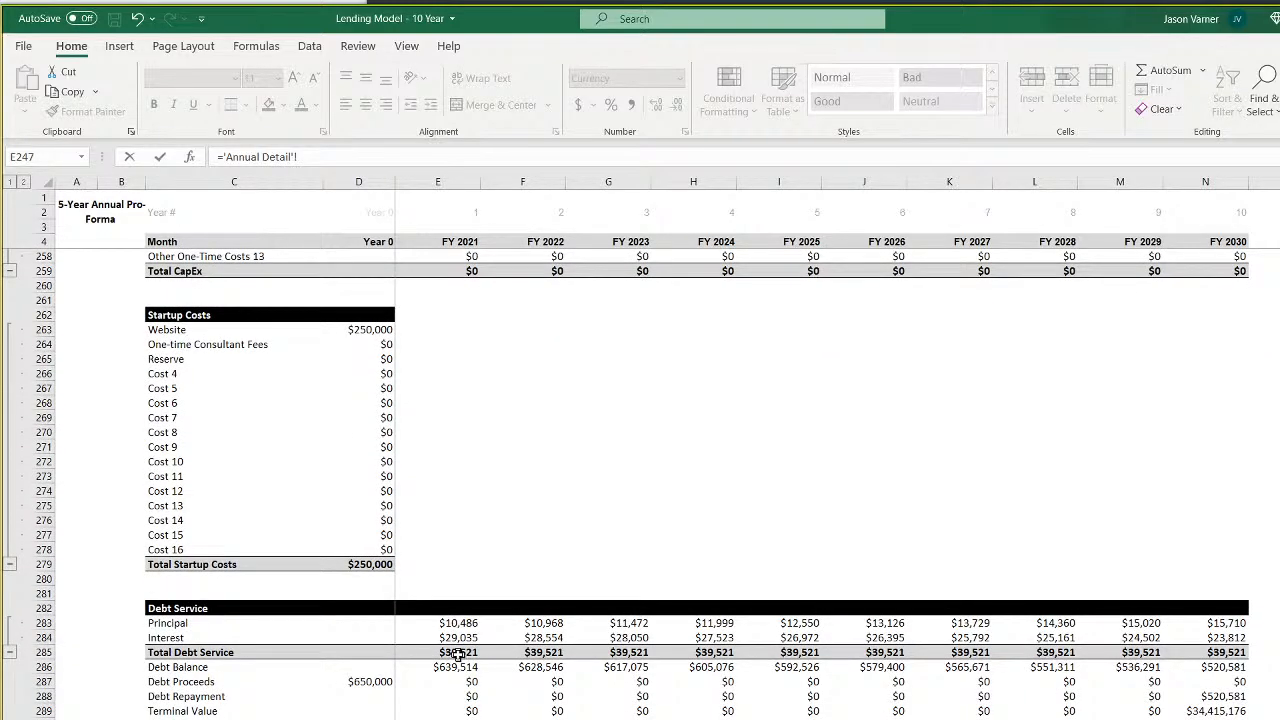
click(457, 652)
key(Return)
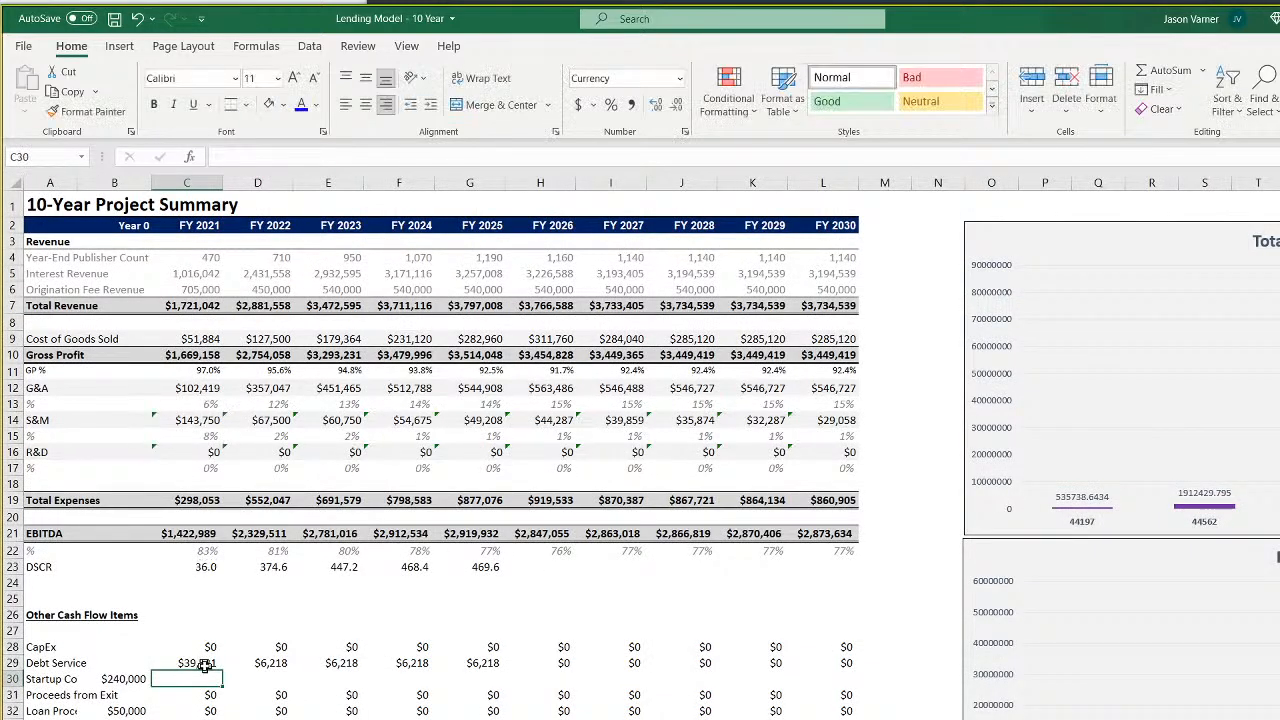
click(204, 666)
drag(222, 671, 846, 674)
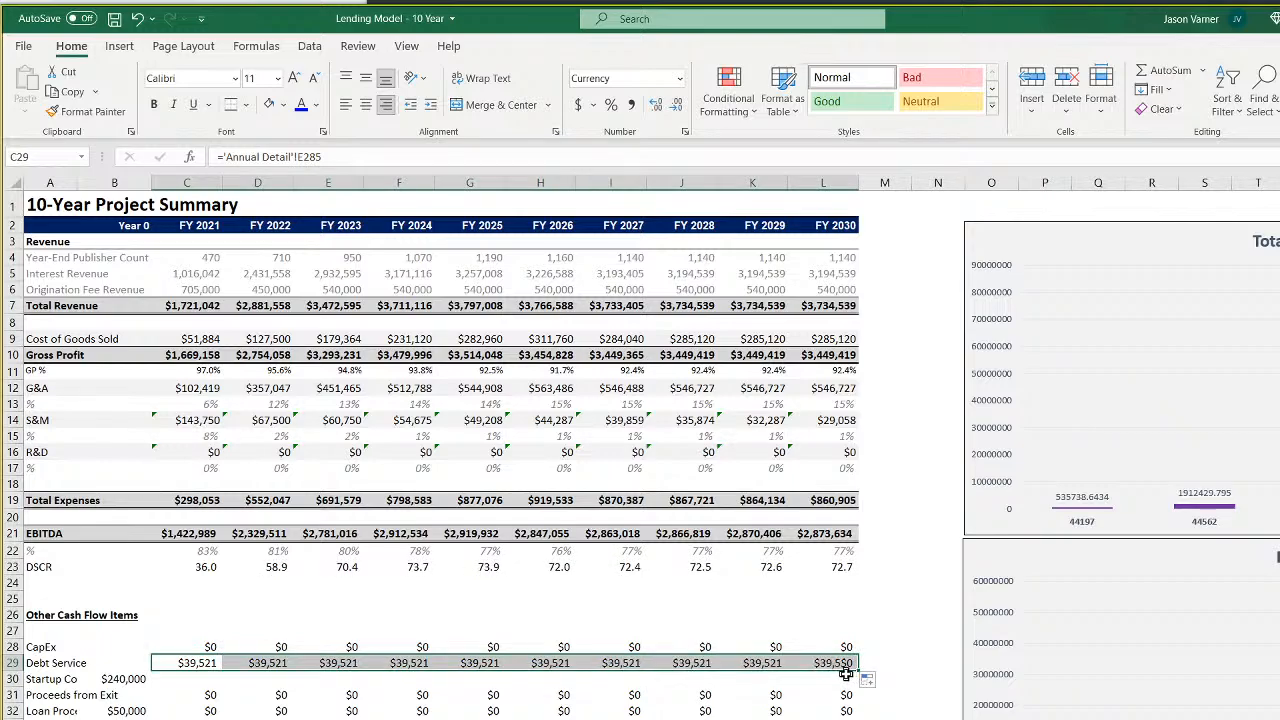
Autofit column A's width and link Startup Costs in B30 to Total Startup Costs in 'Annual Detail'!D279
click(121, 678)
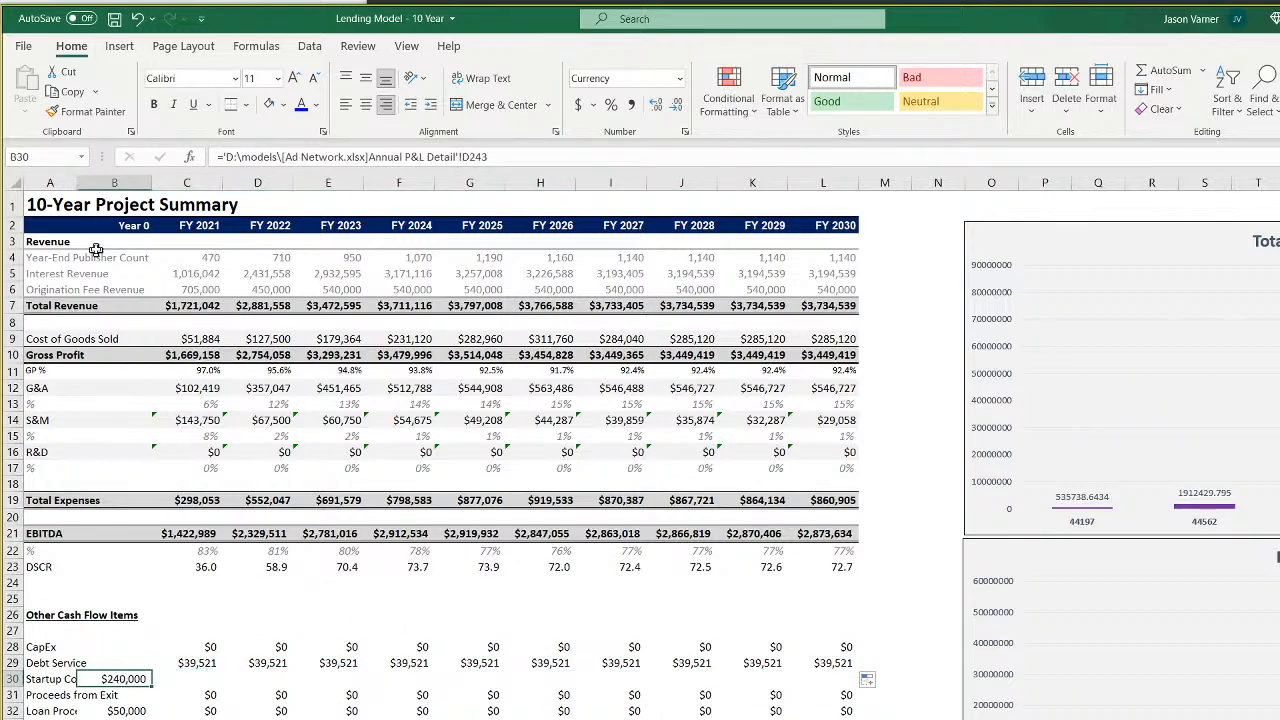
double_click(78, 182)
text(=)
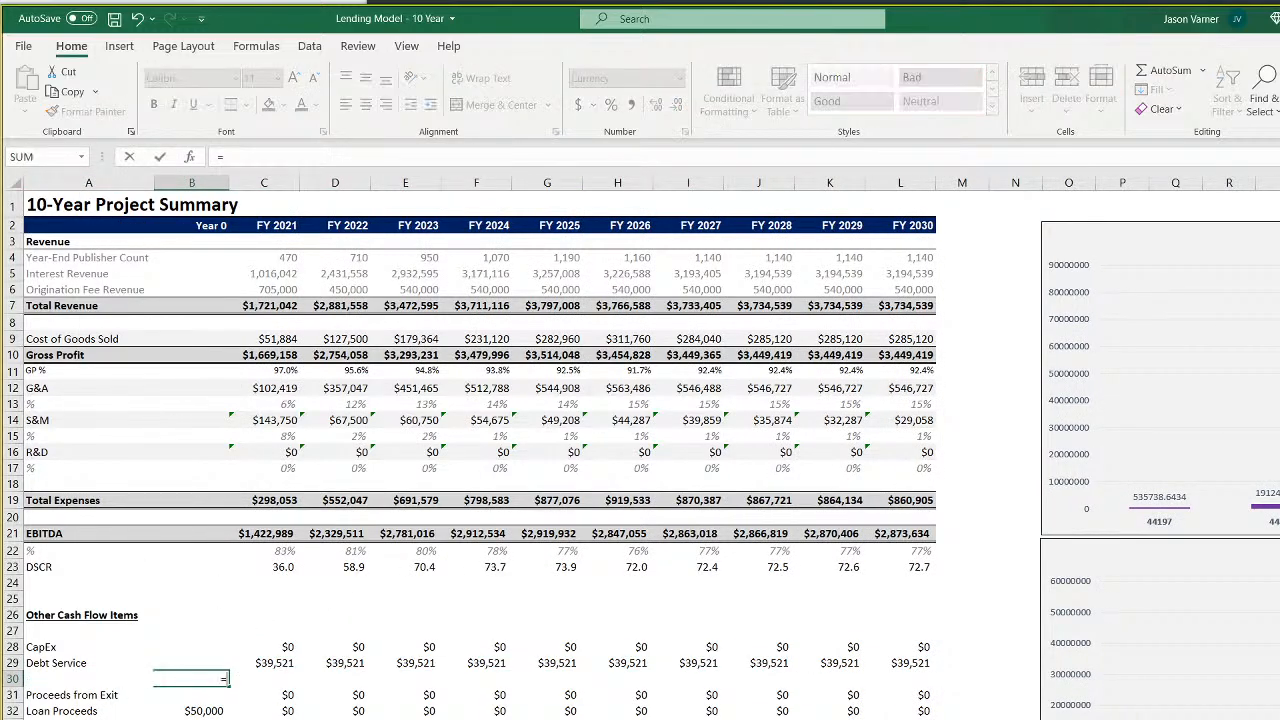
key(ctrl+Page_Down)
scroll(370, 400, down, 7)
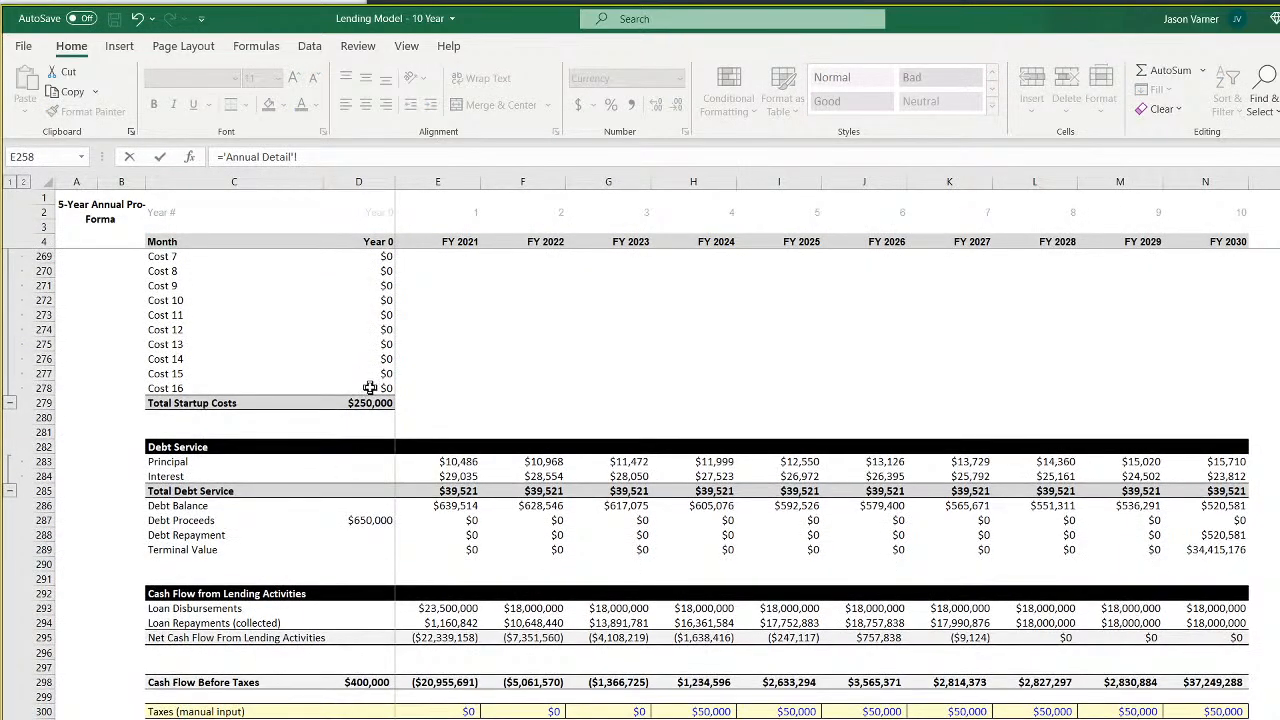
click(372, 402)
key(Return)
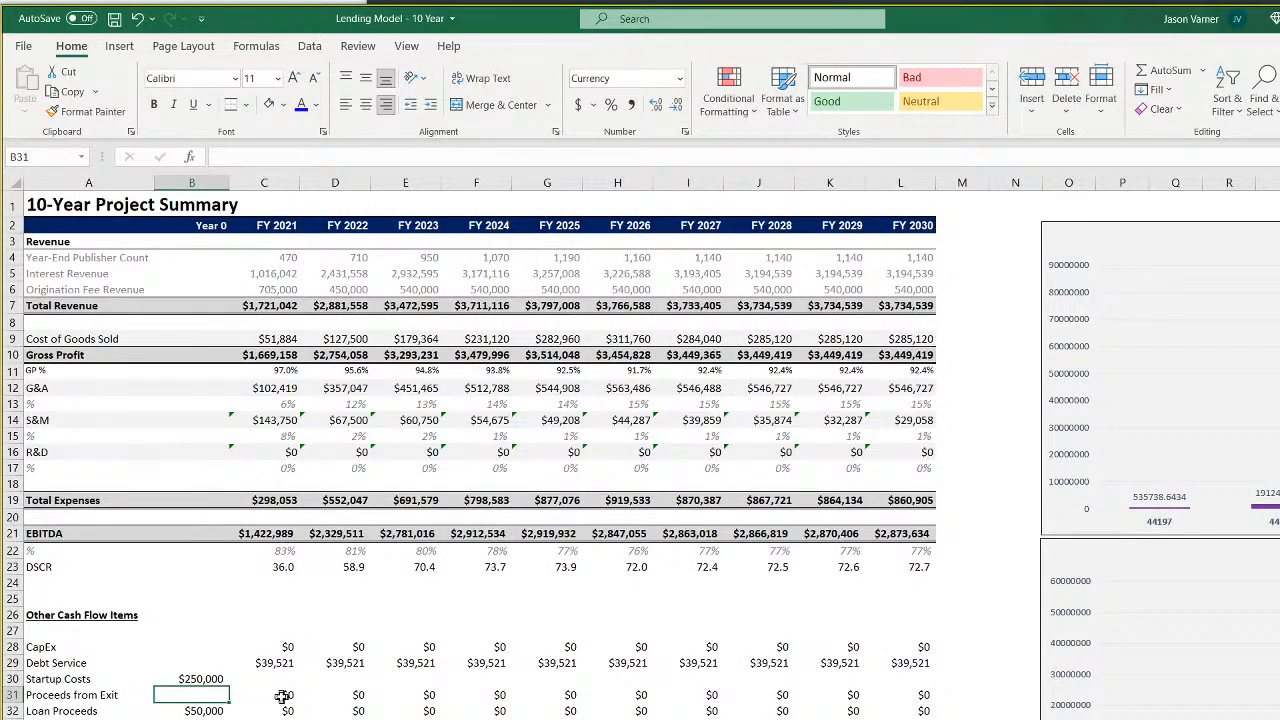
Link Proceeds from Exit in C31 to Terminal Value in 'Annual Detail'!E289 and fill it across to L31
click(283, 695)
text(=)
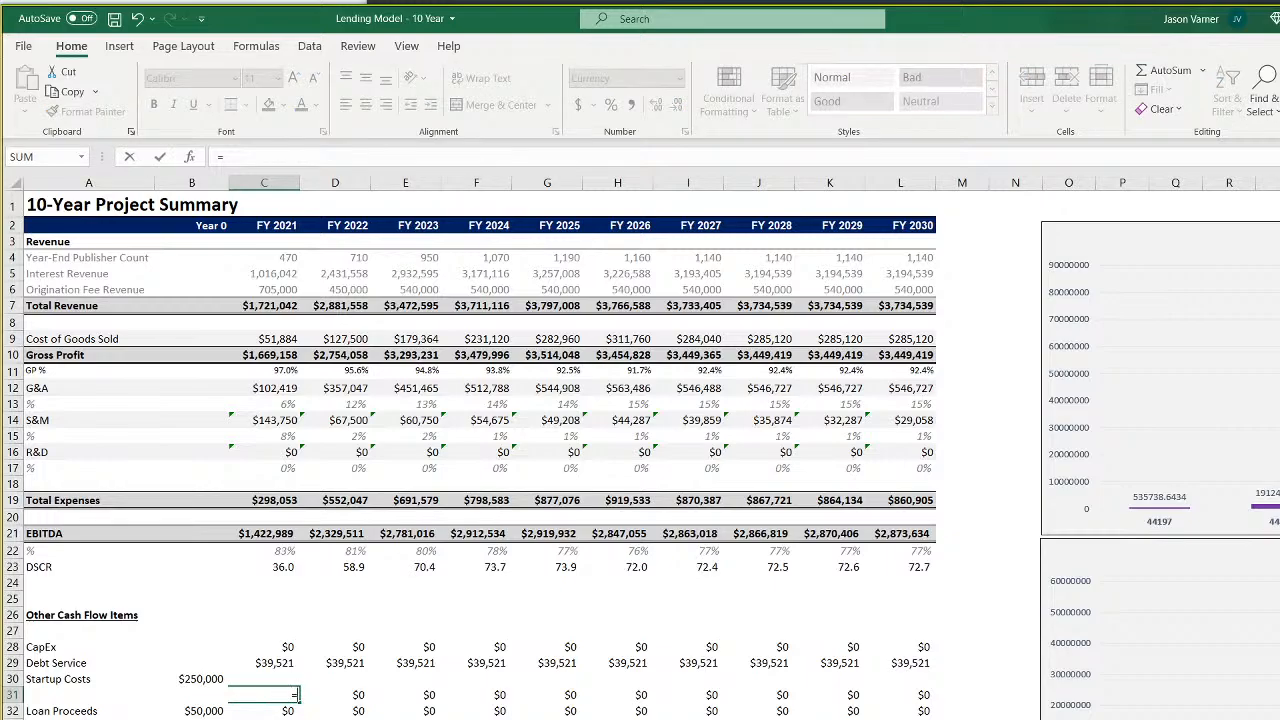
key(ctrl+Page_Down)
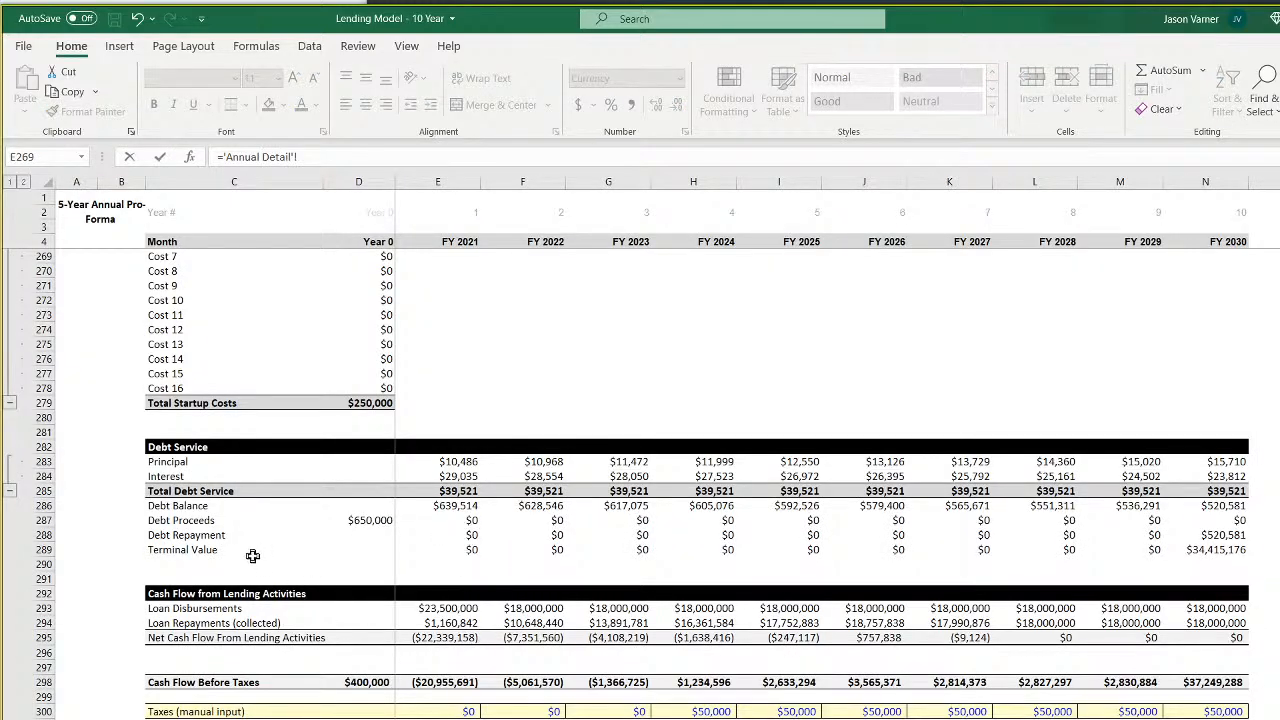
click(470, 553)
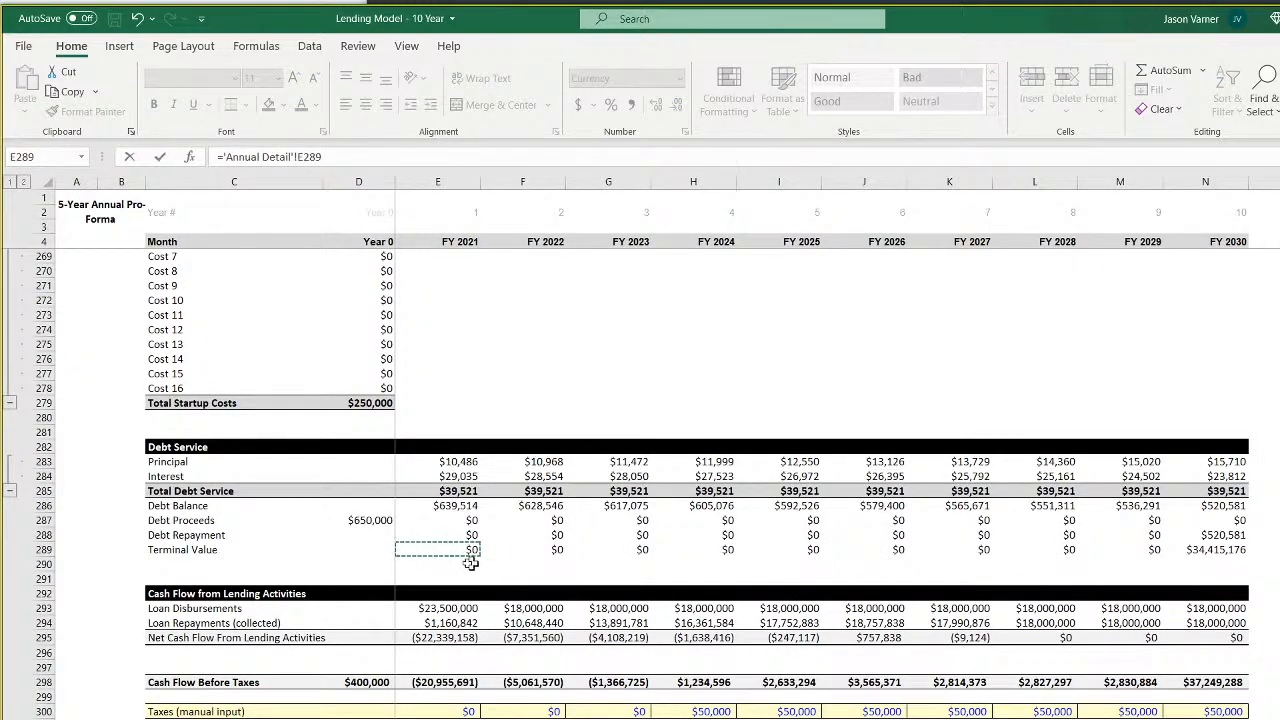
key(Return)
drag(285, 695, 430, 695)
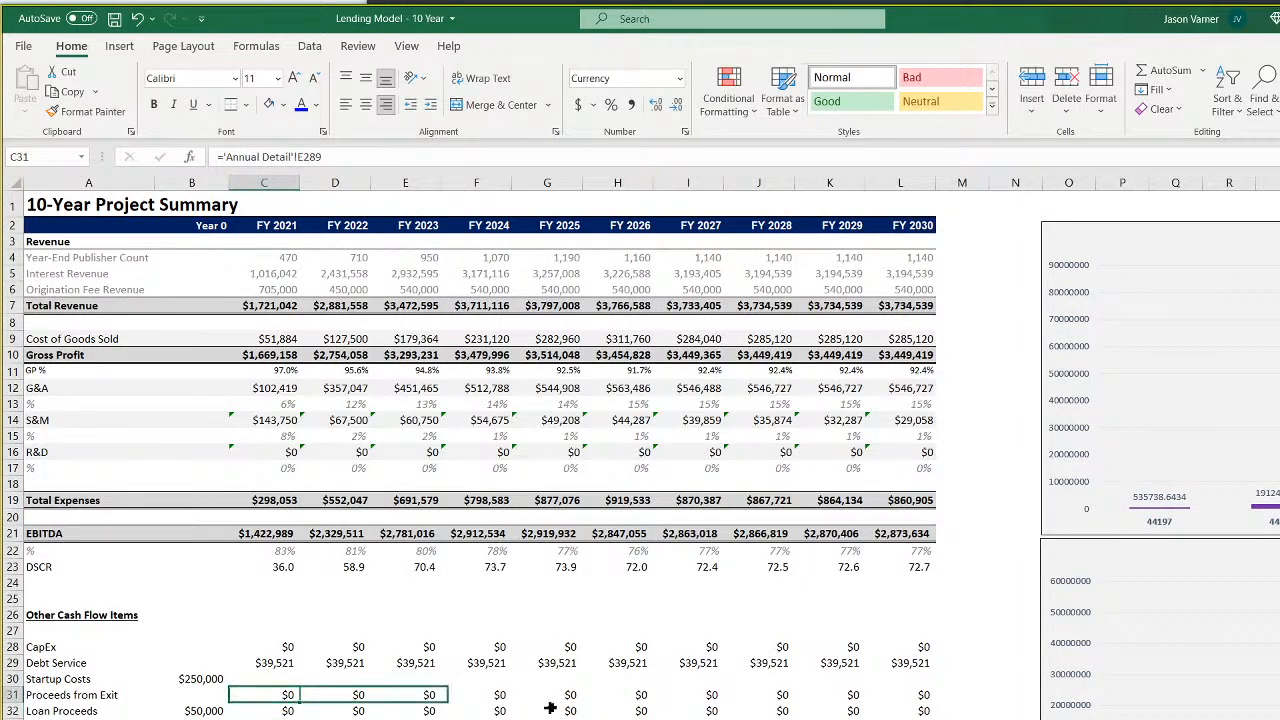
drag(550, 708, 920, 695)
key(ctrl+r)
Link Loan Proceeds in B32 to Debt Proceeds in 'Annual Detail'!D287 and fill it across to L32
click(205, 710)
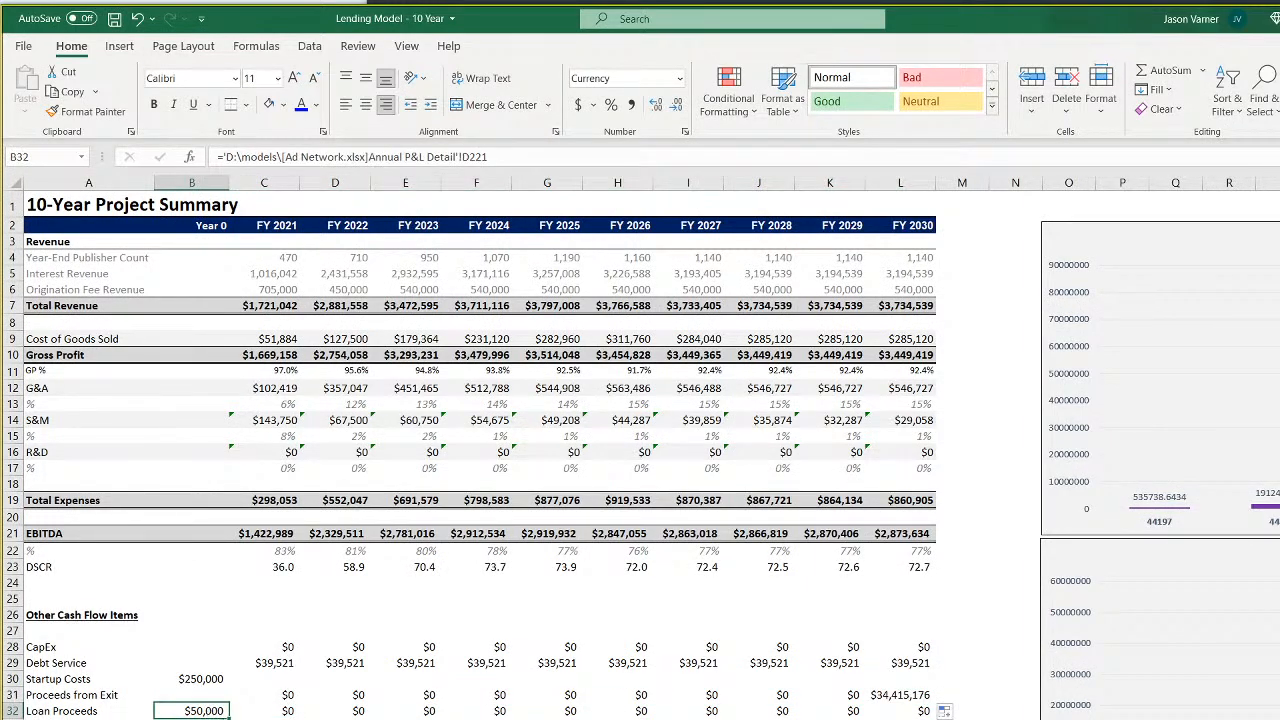
text(=)
key(ctrl+Page_Down)
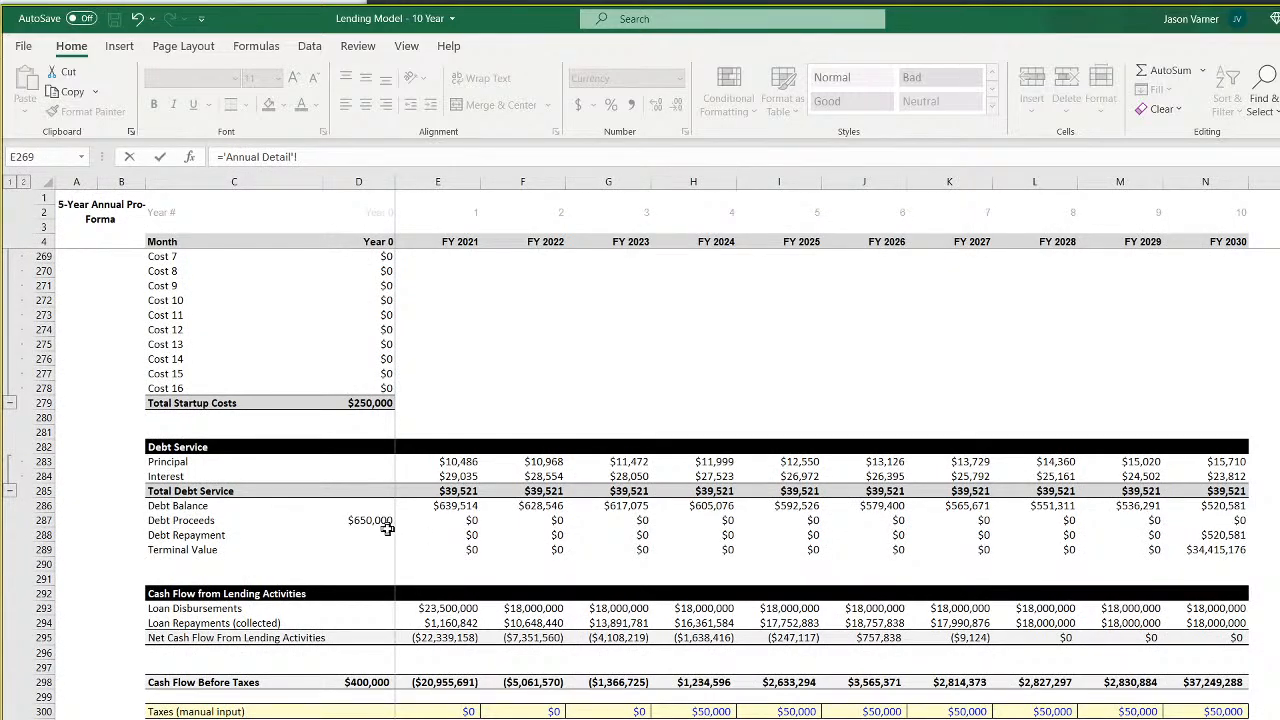
click(387, 528)
key(Return)
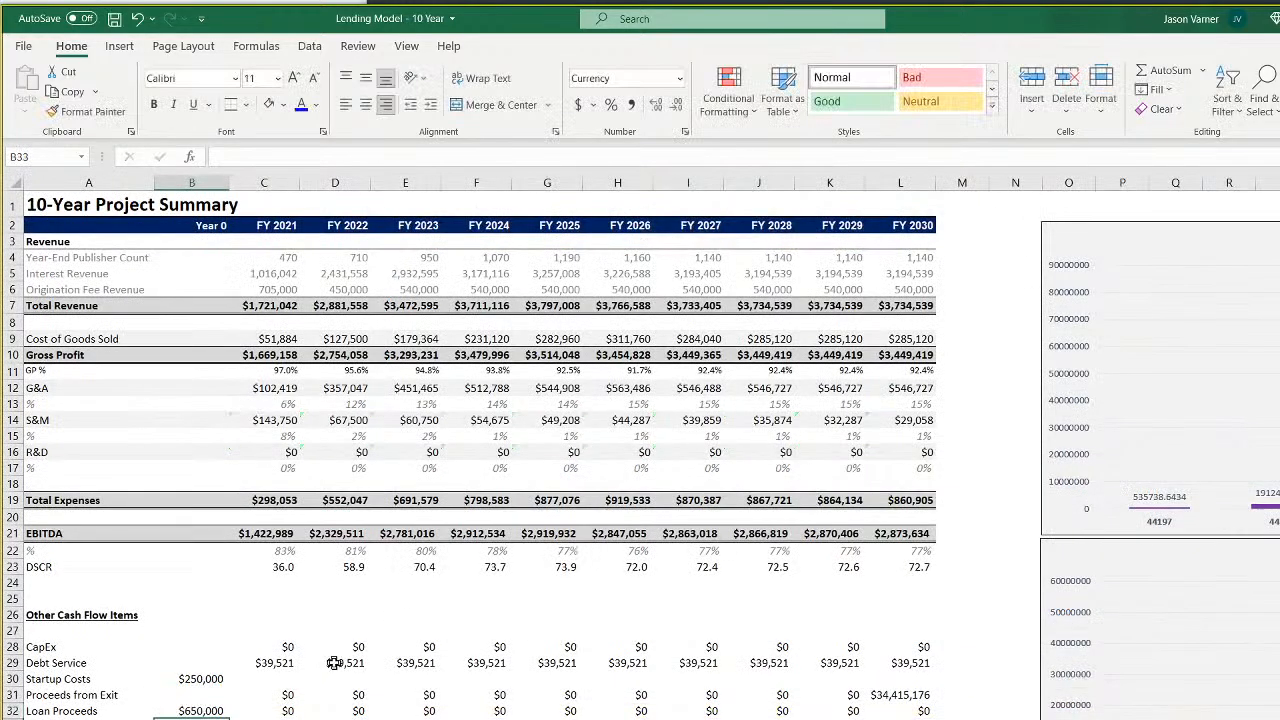
drag(200, 710, 900, 710)
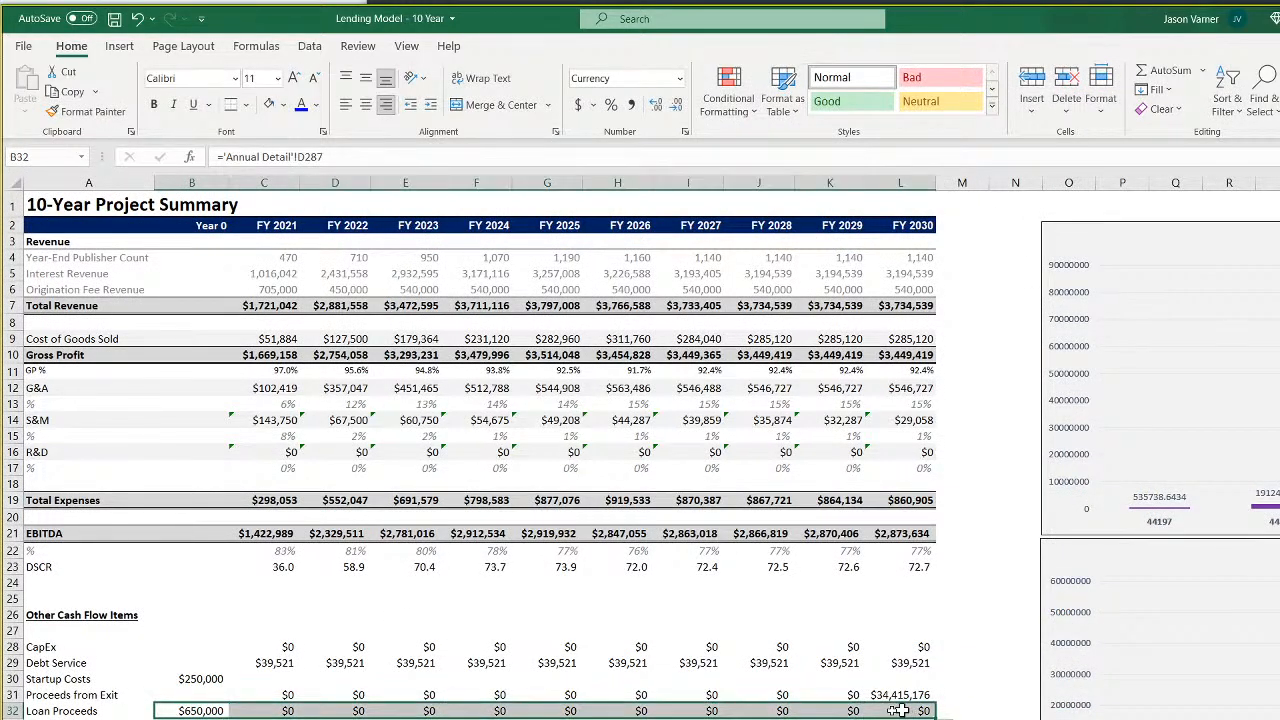
Link Loan Payback in C33 to Debt Repayment in 'Annual Detail'!E288 and fill it across to L33
click(287, 710)
text(=)
key(ctrl+Page_Down)
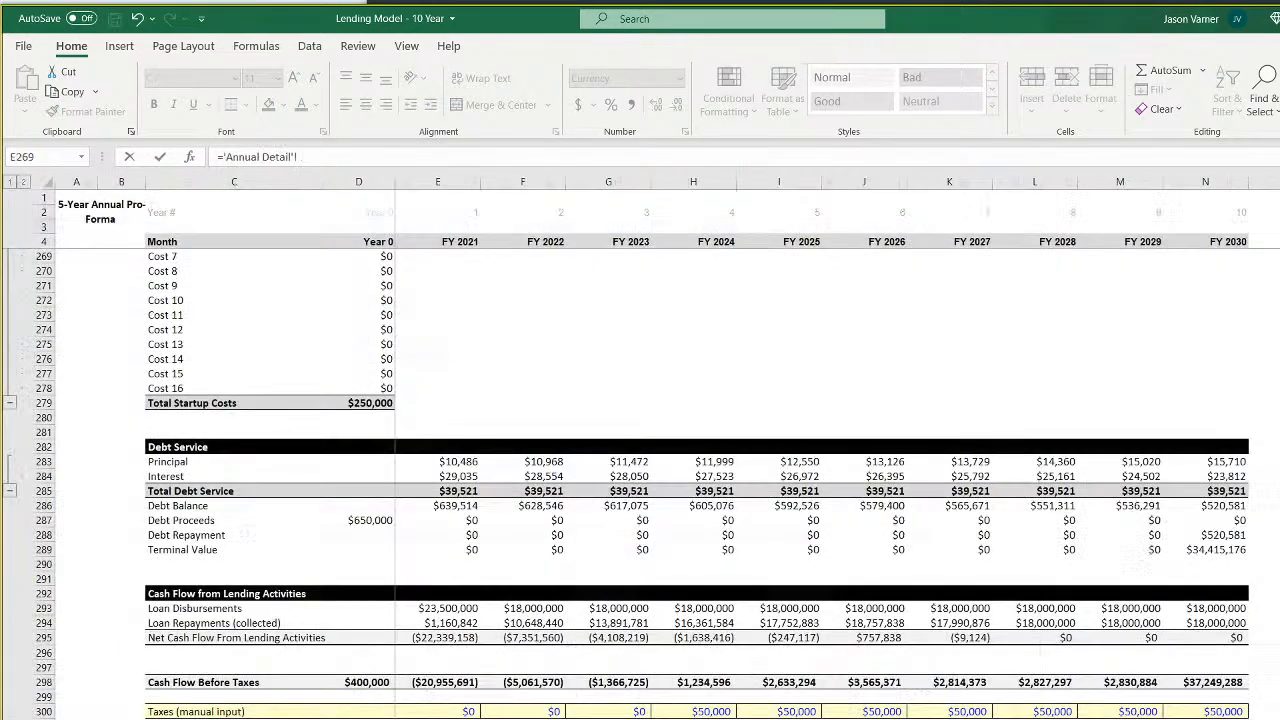
click(450, 540)
key(Return)
drag(277, 719, 900, 719)
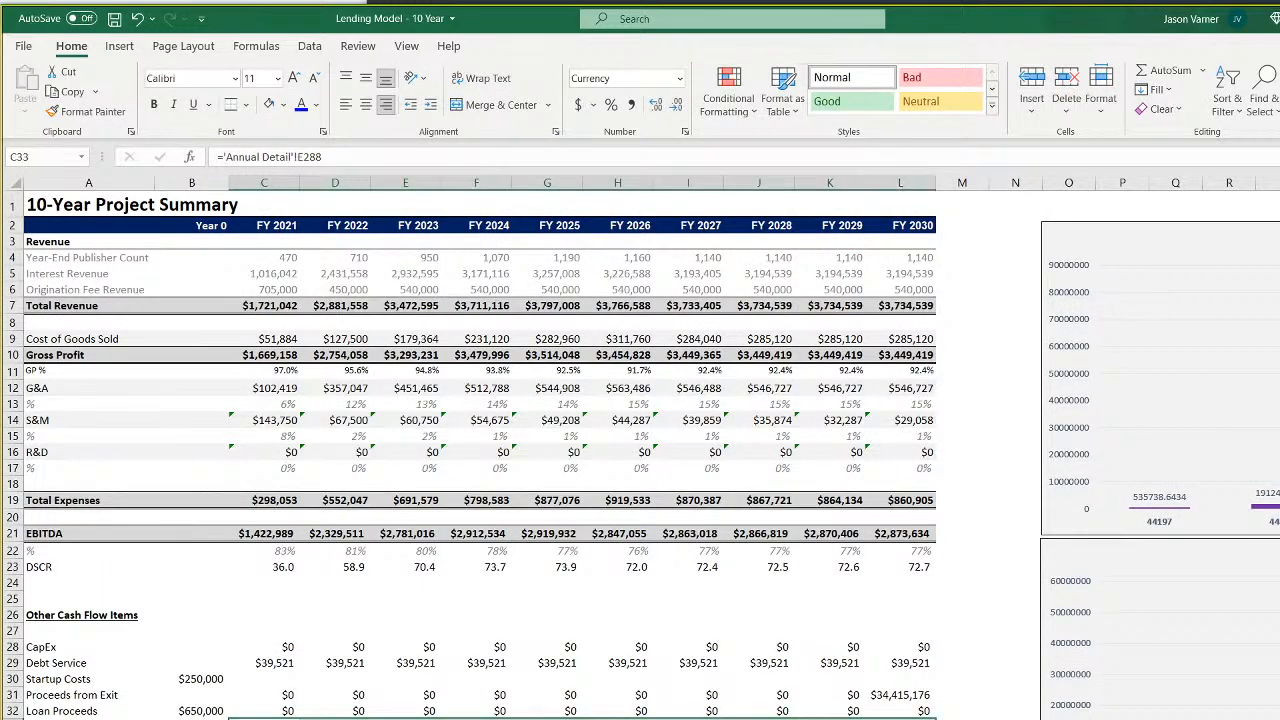
Link Equity in B34 to Remaining Equity Required in cell D13 of the Control sheet
click(192, 719)
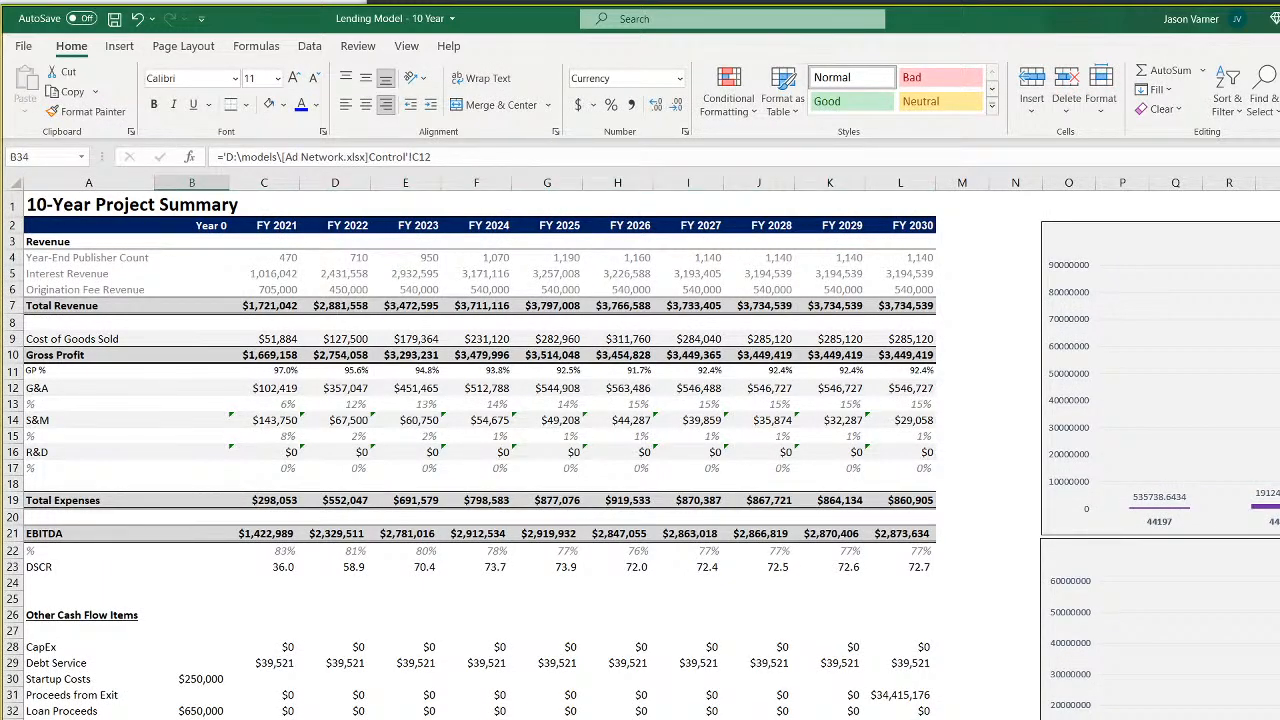
text(=)
key(ctrl+Page_Up)
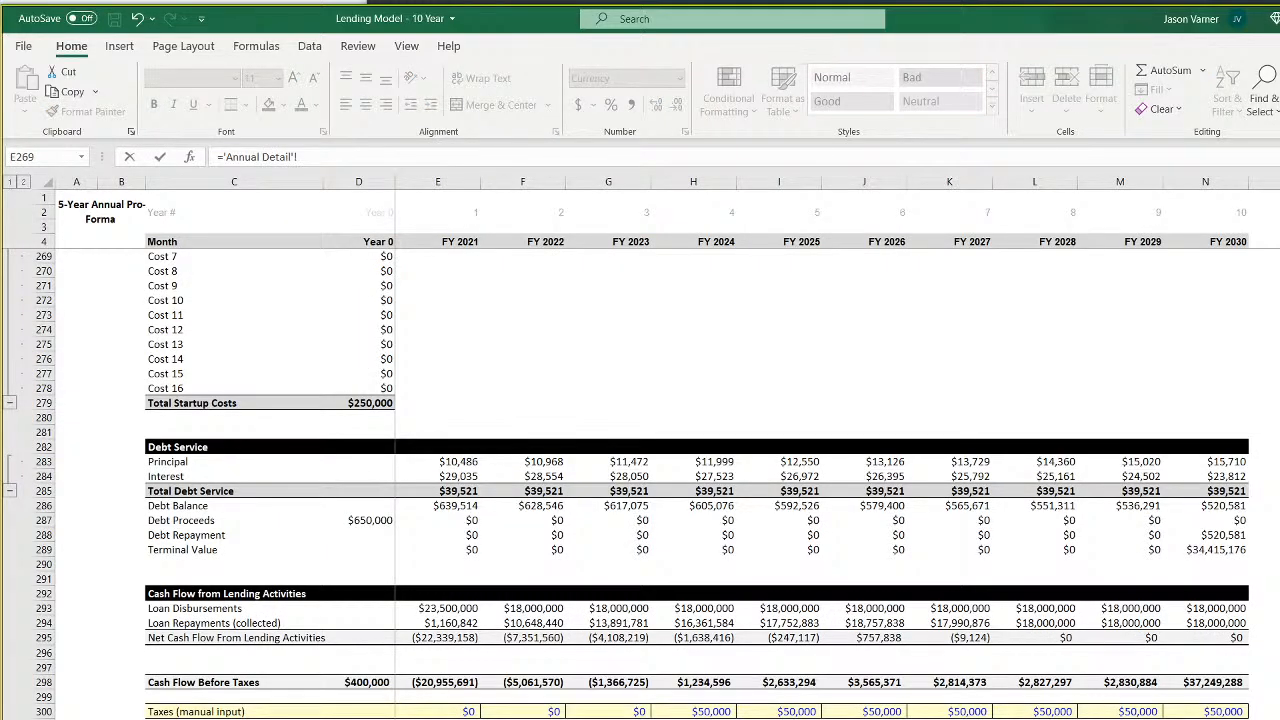
key(ctrl+Page_Up)
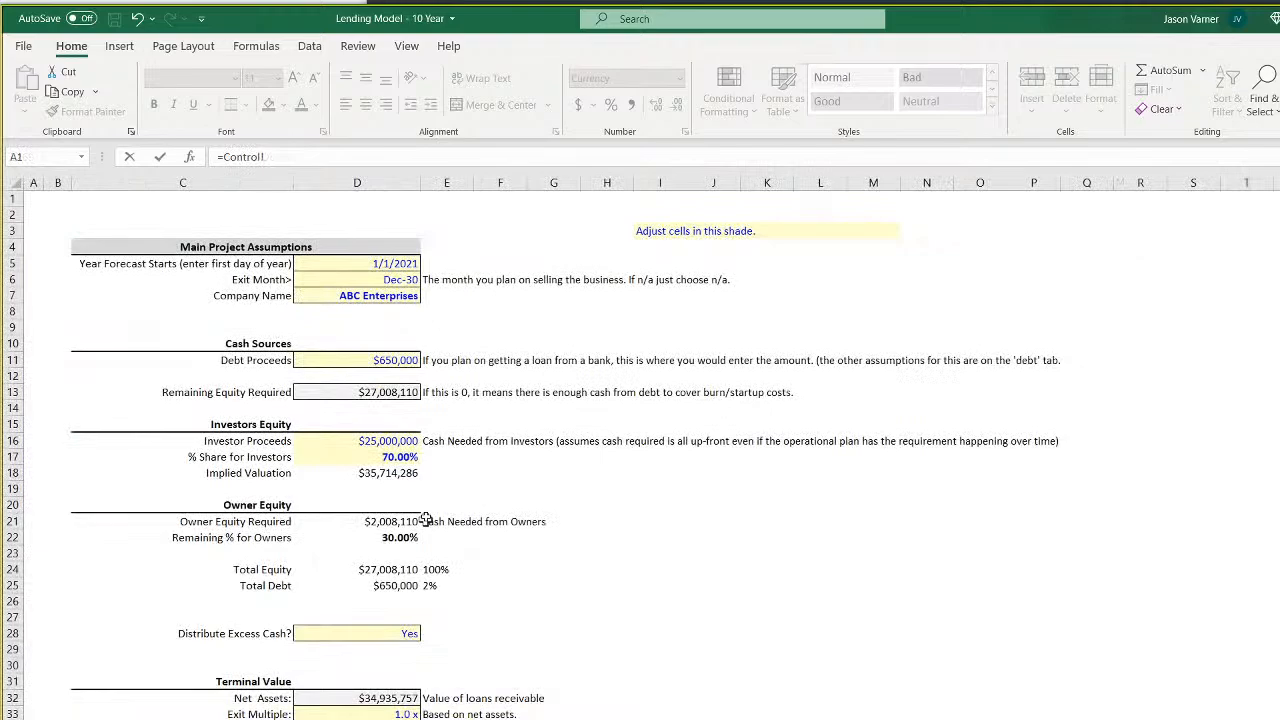
click(384, 391)
key(Return)
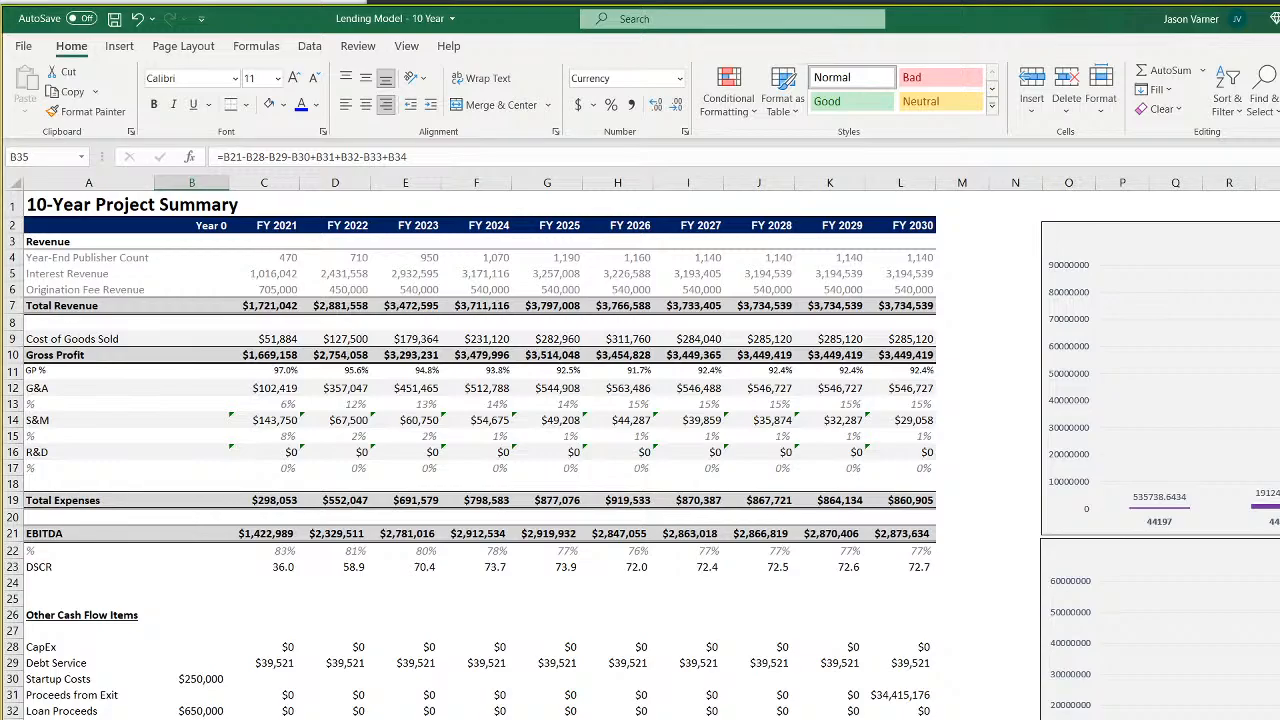
Review the summary's cash flow rows and compare the FY 2030 cumulative cash in N303 and N307 of Annual Detail
scroll(470, 450, down, 4)
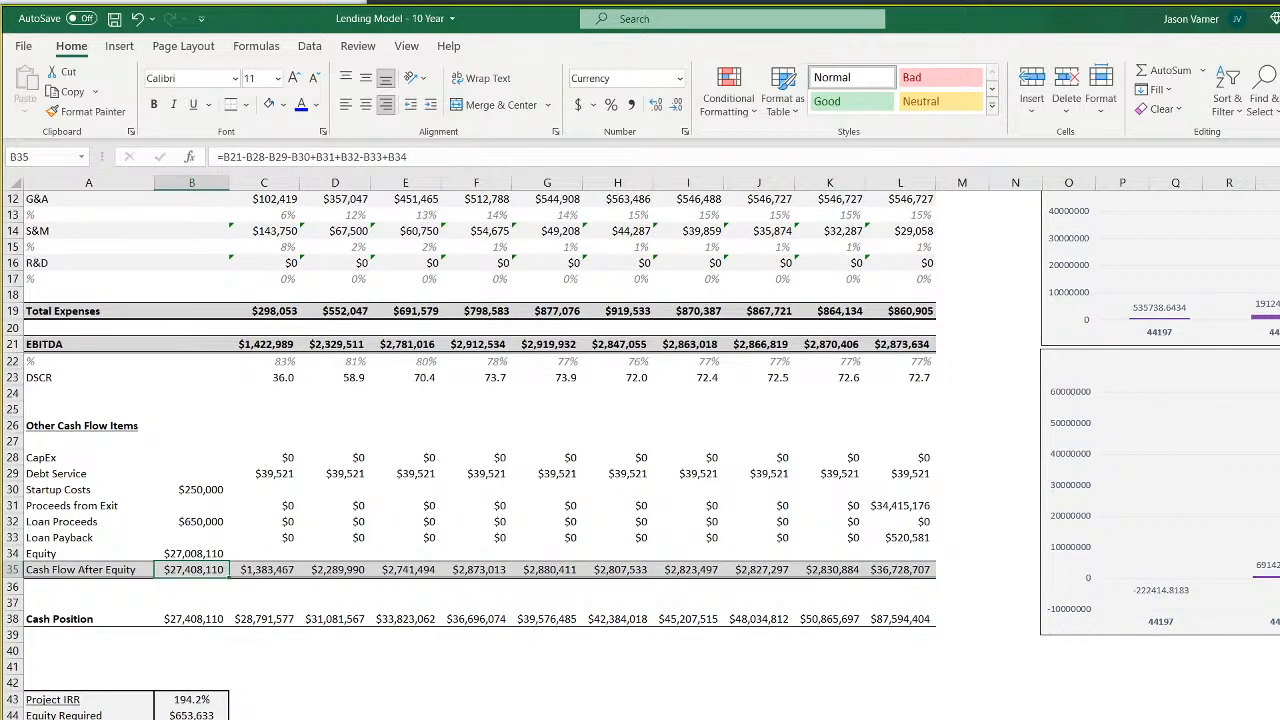
key(ctrl+Page_Down)
scroll(640, 480, down, 4)
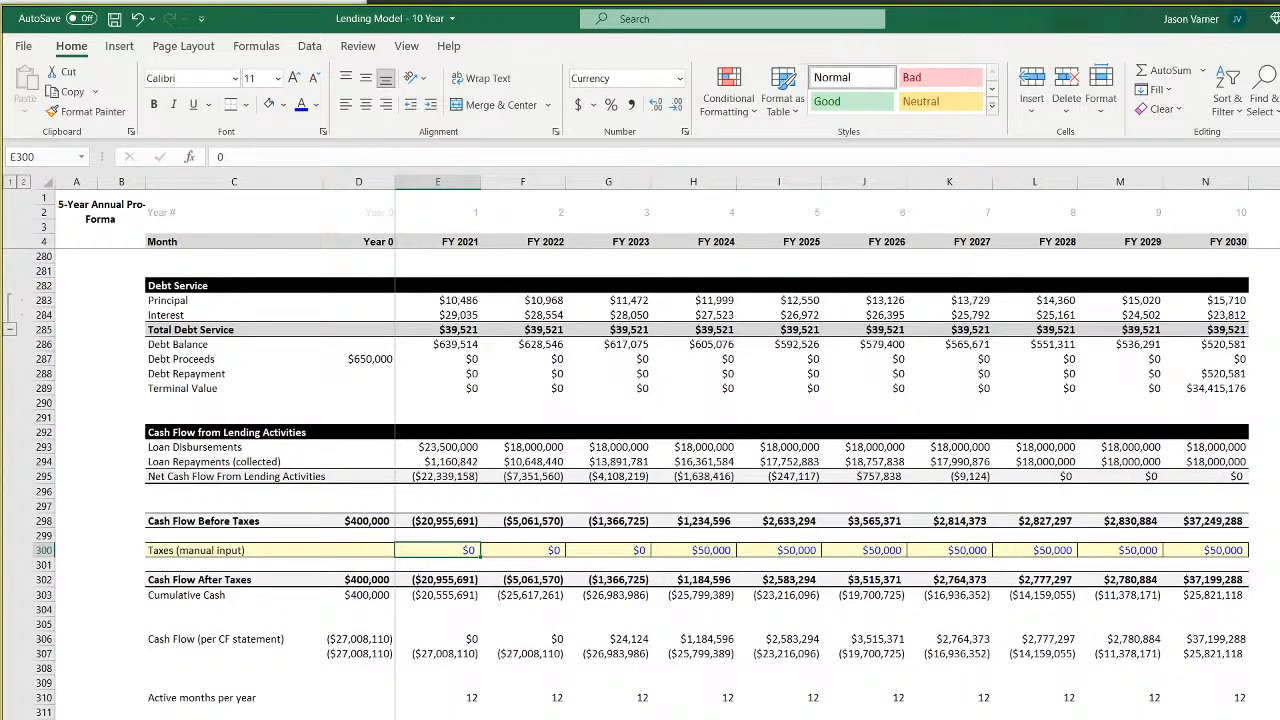
click(1220, 653)
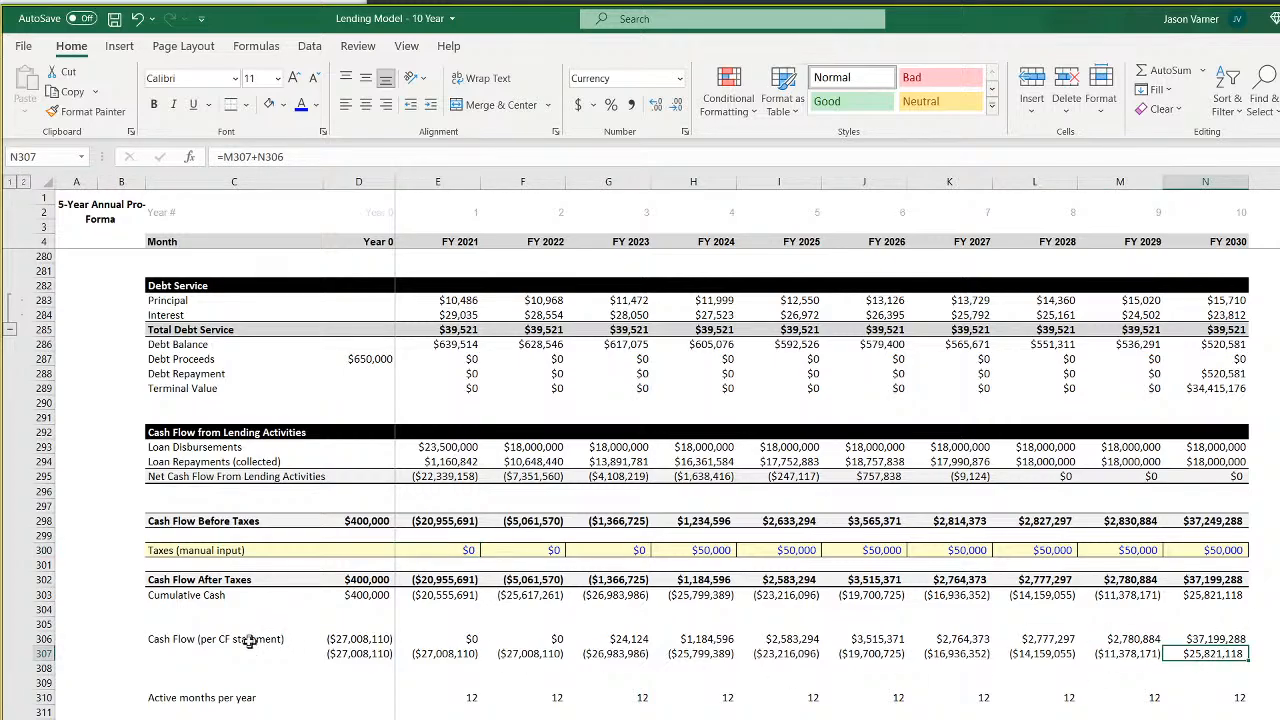
click(1214, 595)
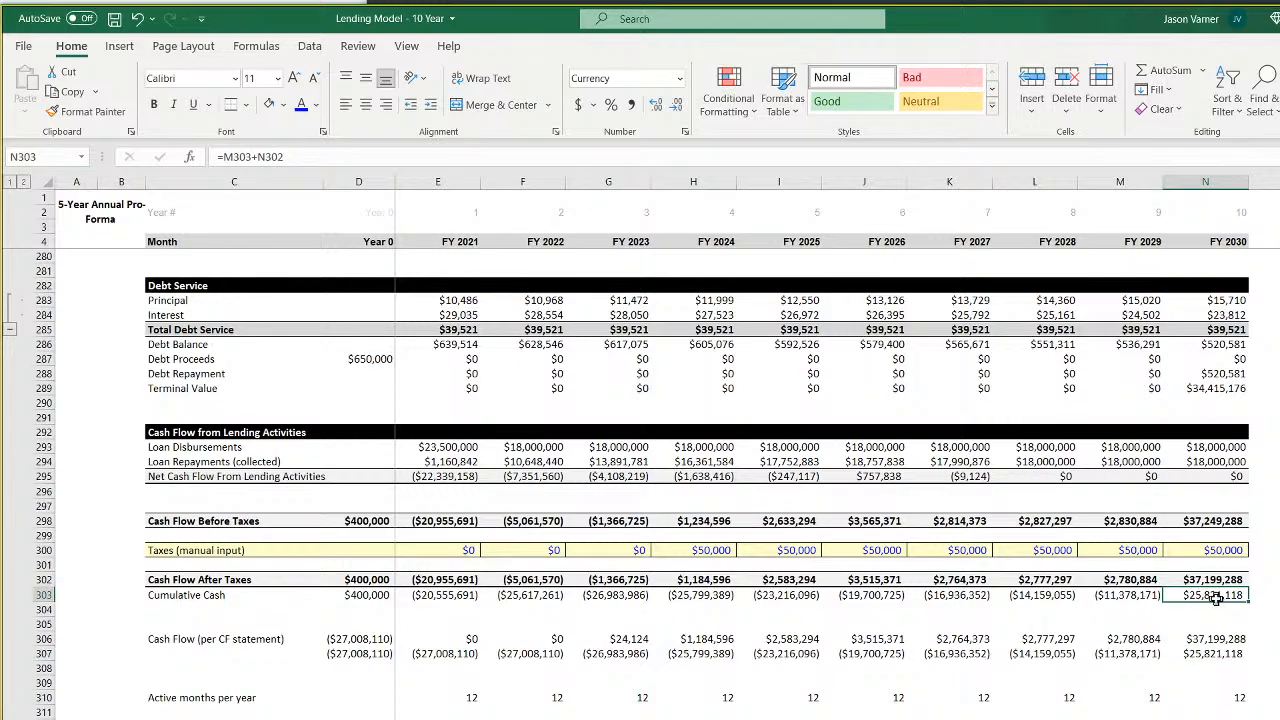
click(1214, 651)
click(1210, 595)
Save the workbook, glance at the Contribution & Distribution Summary, and return to the 10-Year Project Summary
click(114, 19)
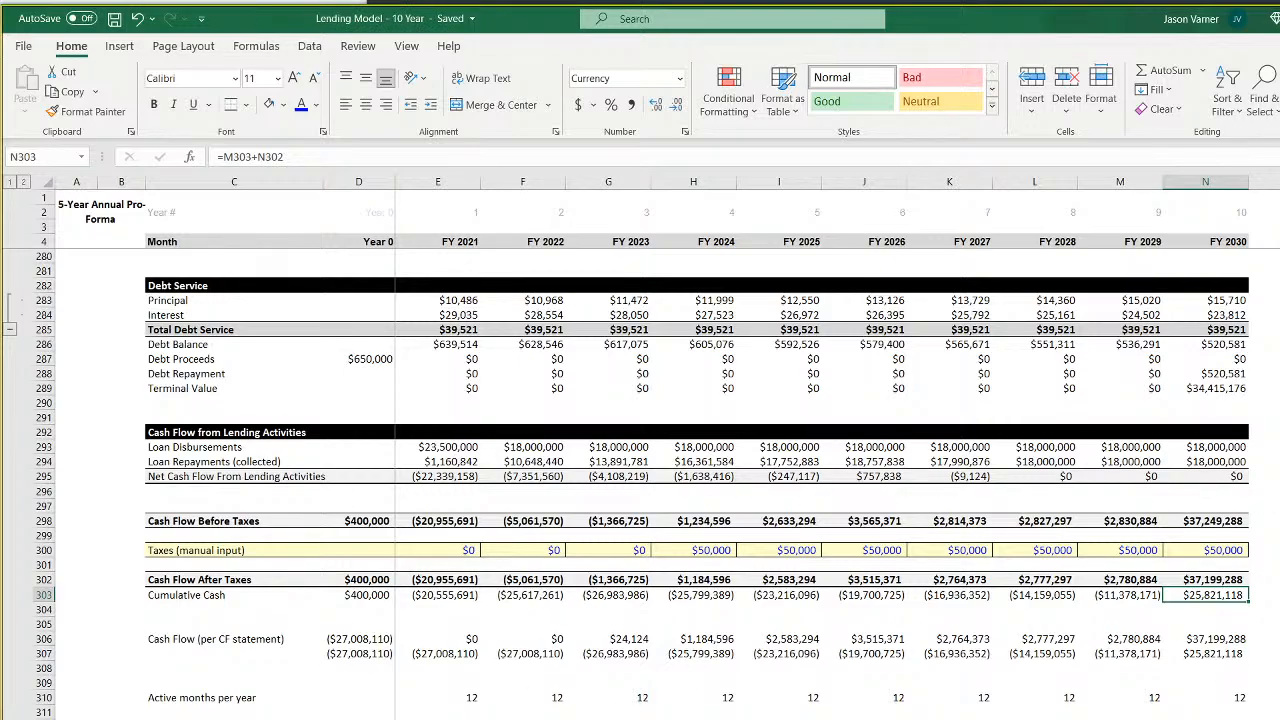
key(ctrl+Page_Down)
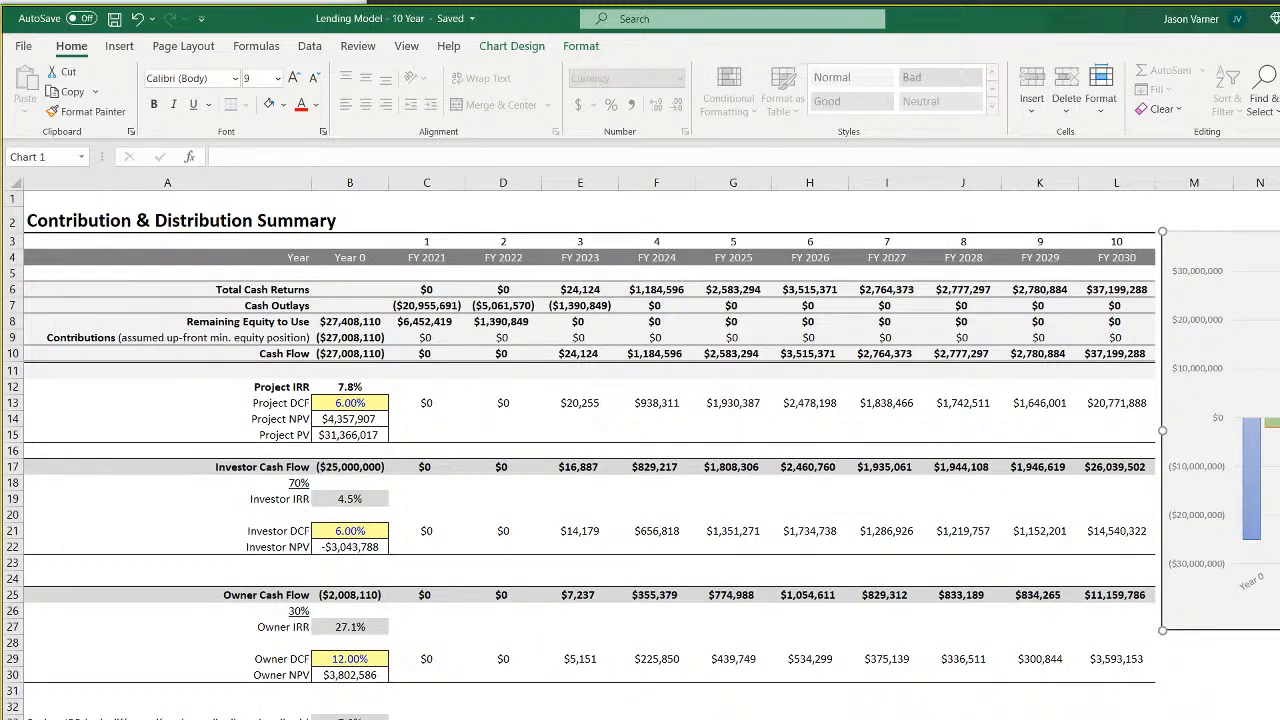
key(ctrl+Page_Up)
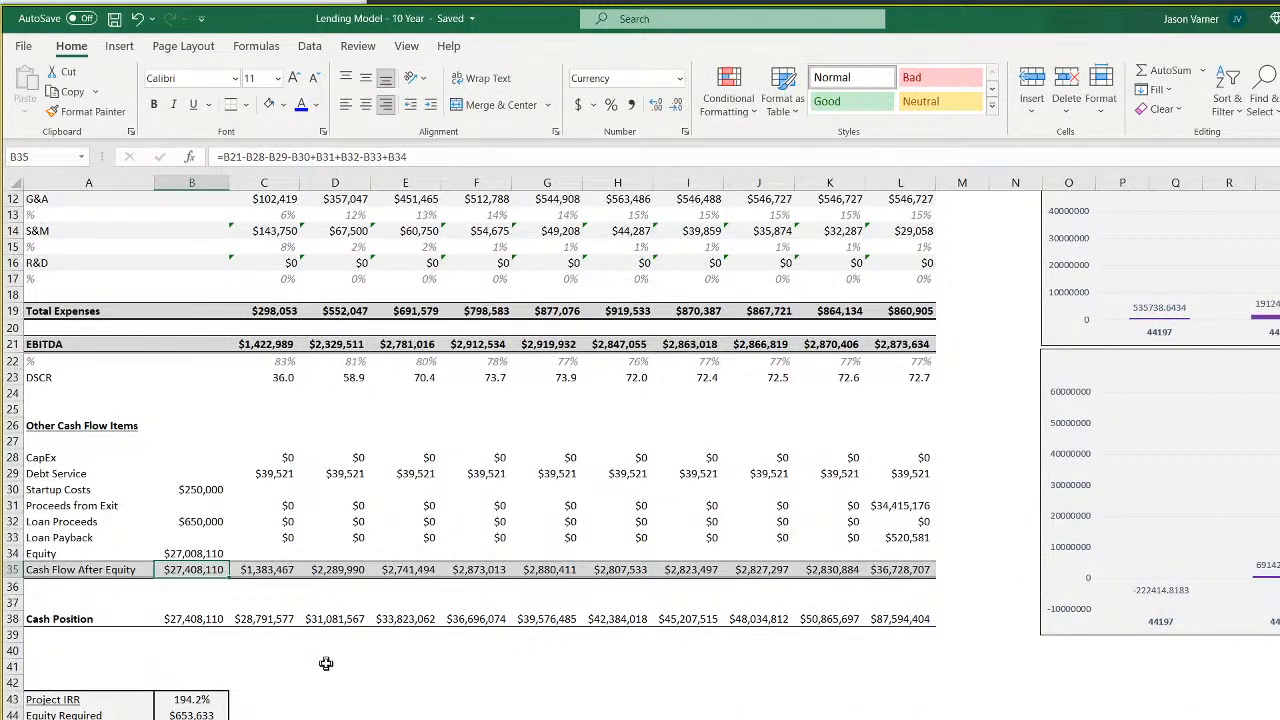
Clear the Equity label and amounts from A34:L34 of the 10-Year Project Summary
click(895, 553)
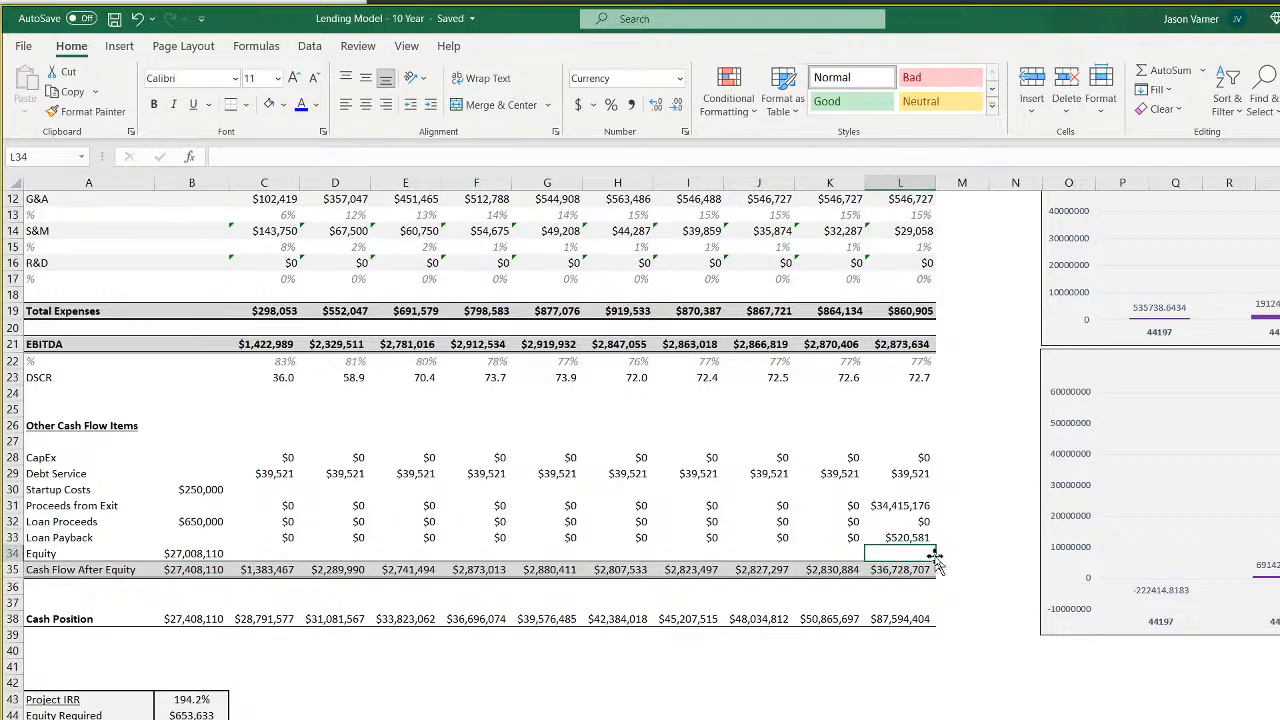
drag(935, 557, 12, 553)
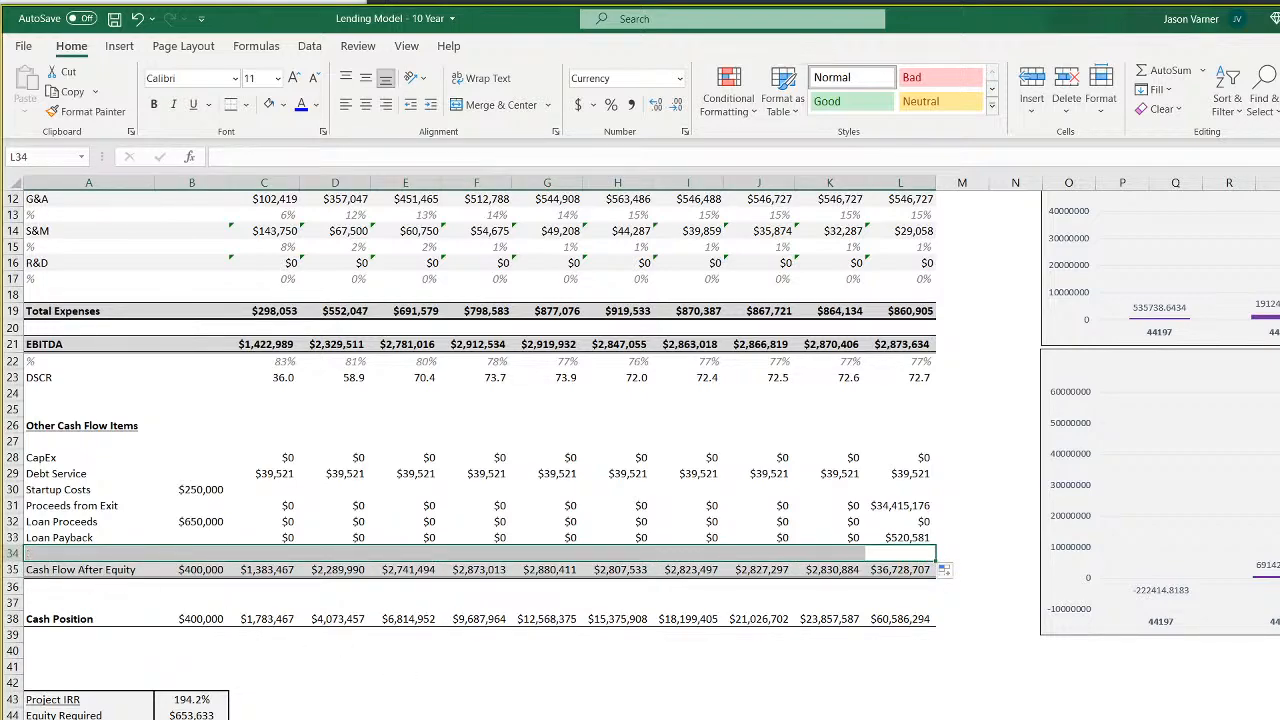
click(938, 667)
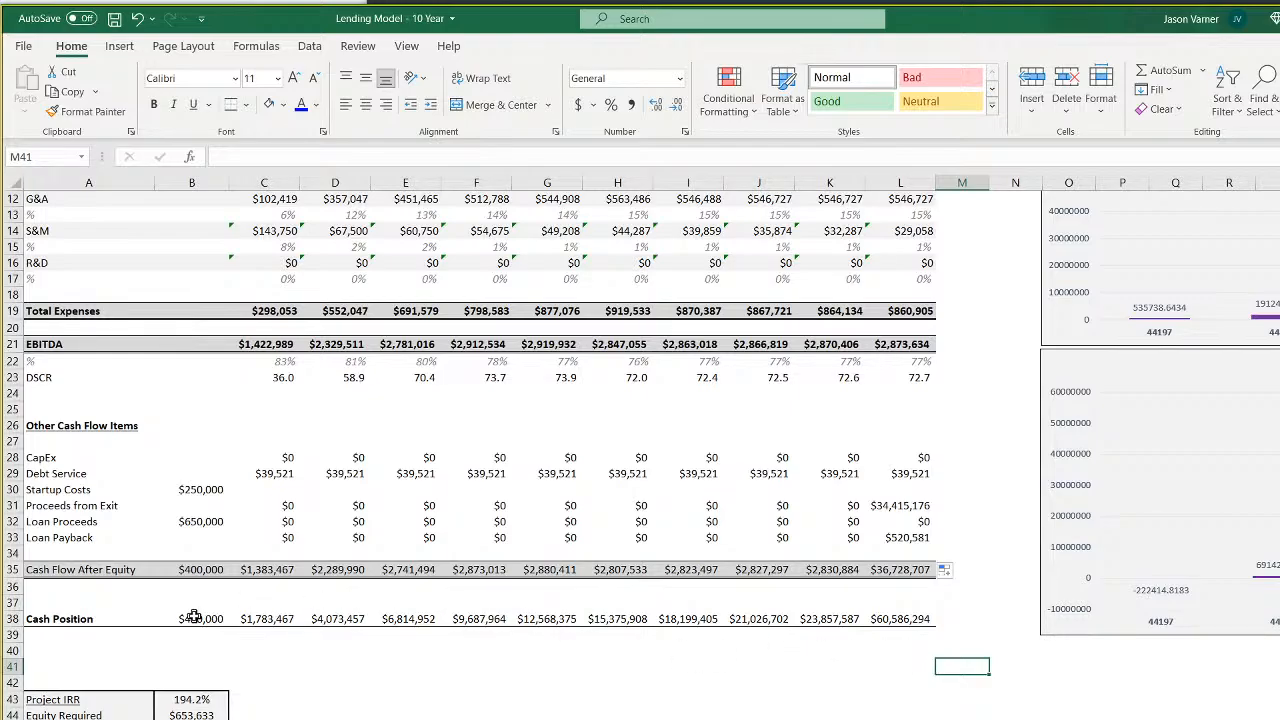
scroll(401, 569, up, 4)
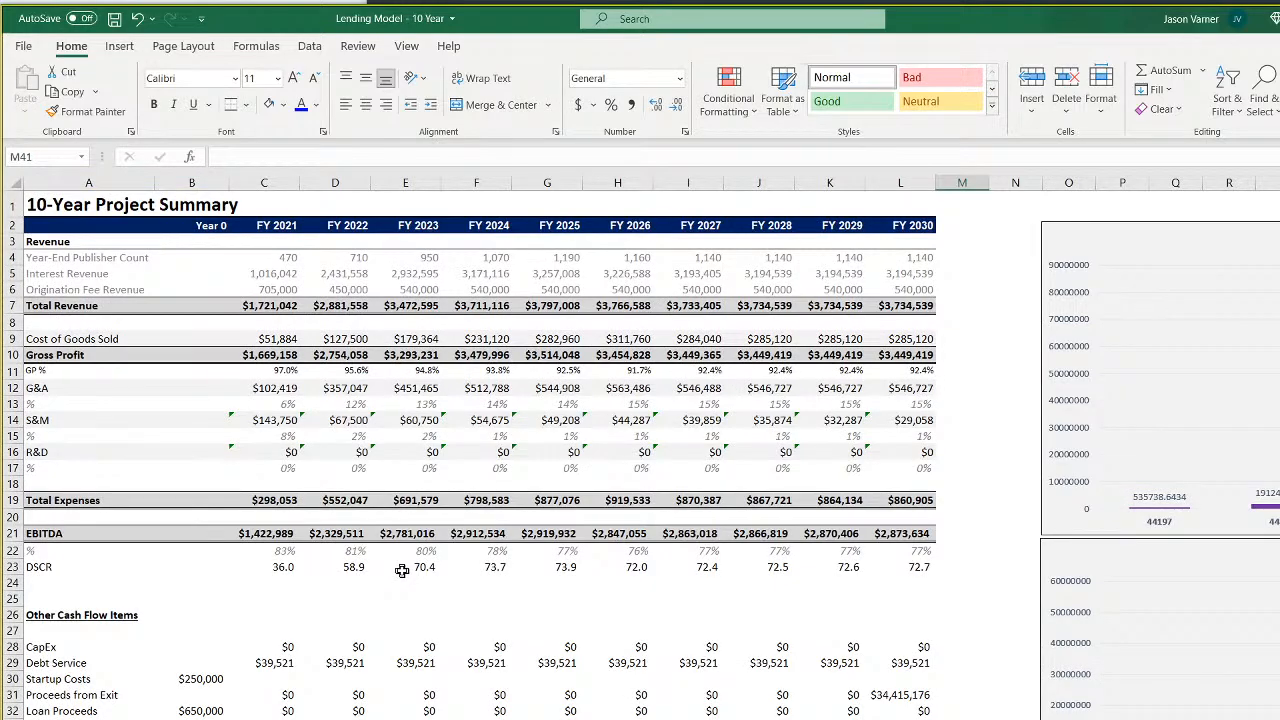
scroll(401, 569, down, 4)
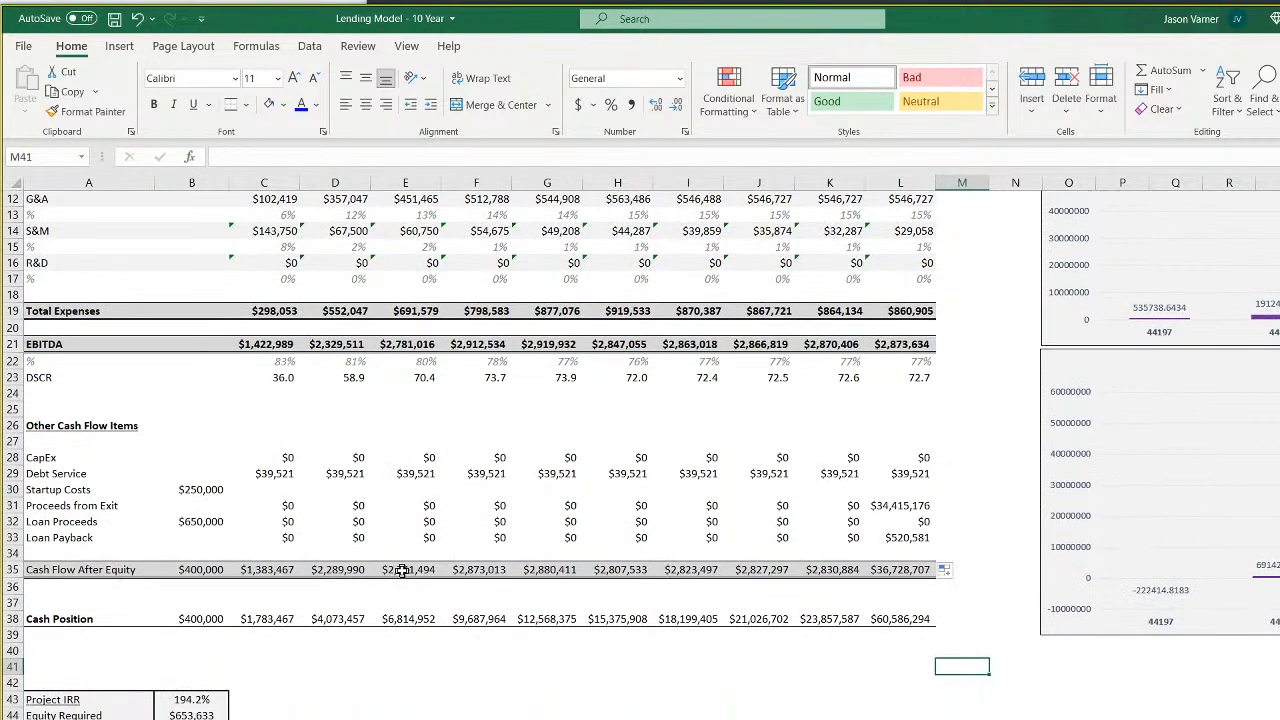
click(9, 441)
right_click(9, 441)
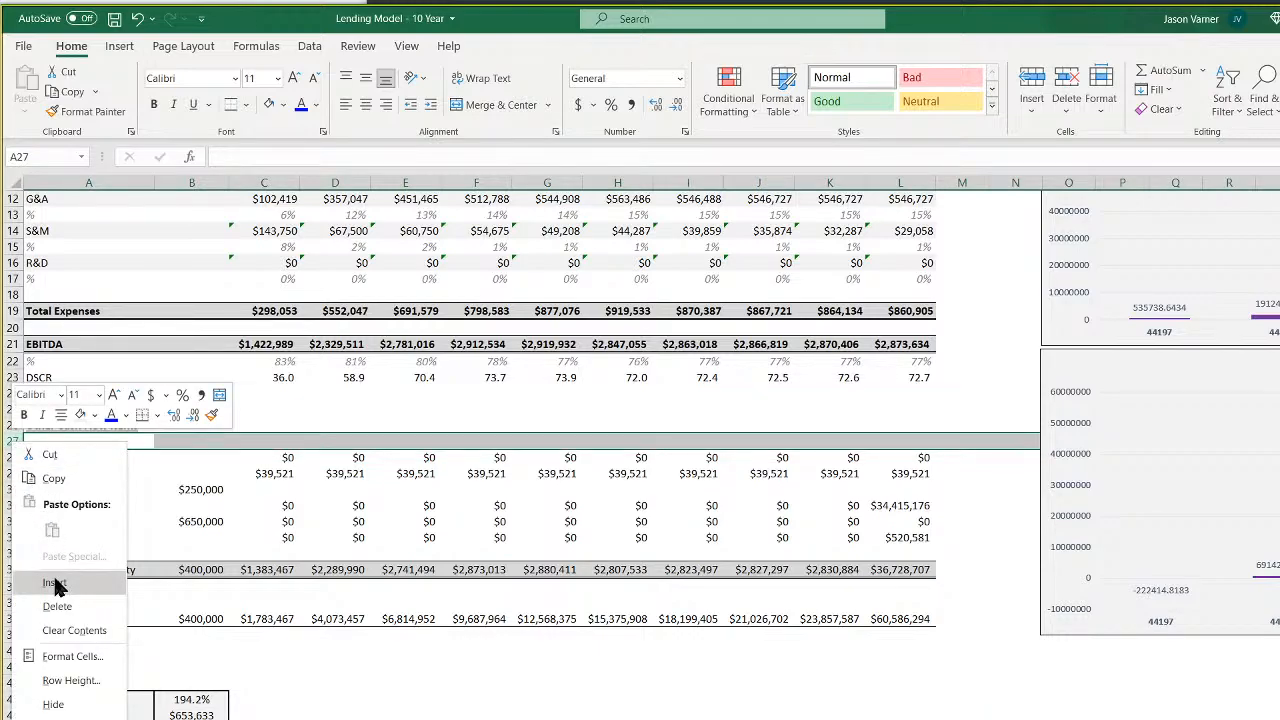
key(Escape)
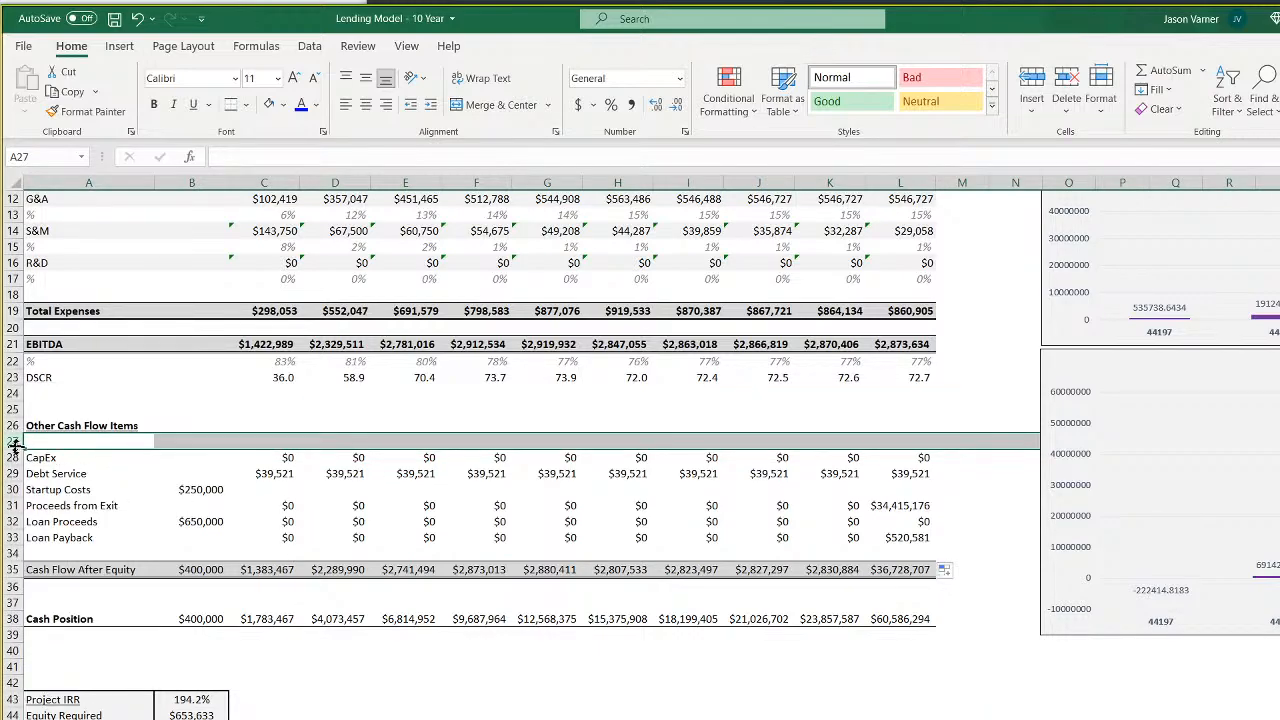
Insert a row above Cash Flow After Equity and label A34 "Loan Disbursements" and A35 "Loan Rapayments"
right_click(12, 569)
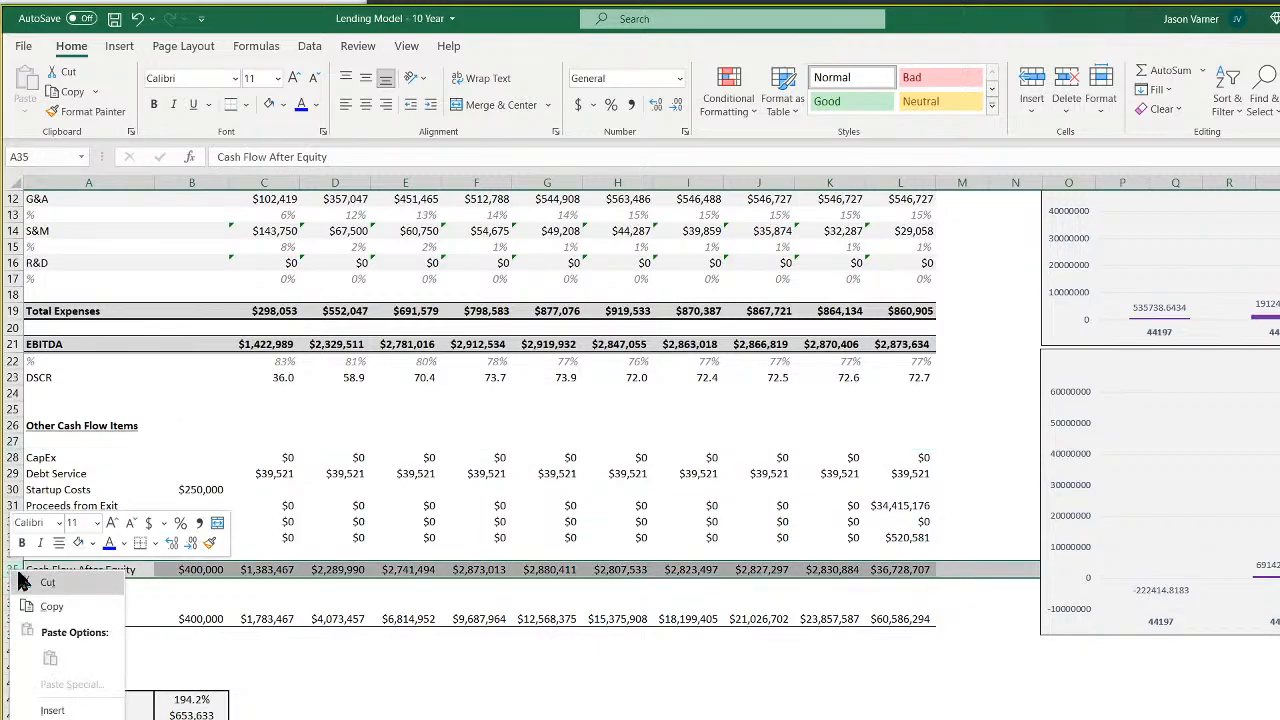
click(63, 710)
click(112, 553)
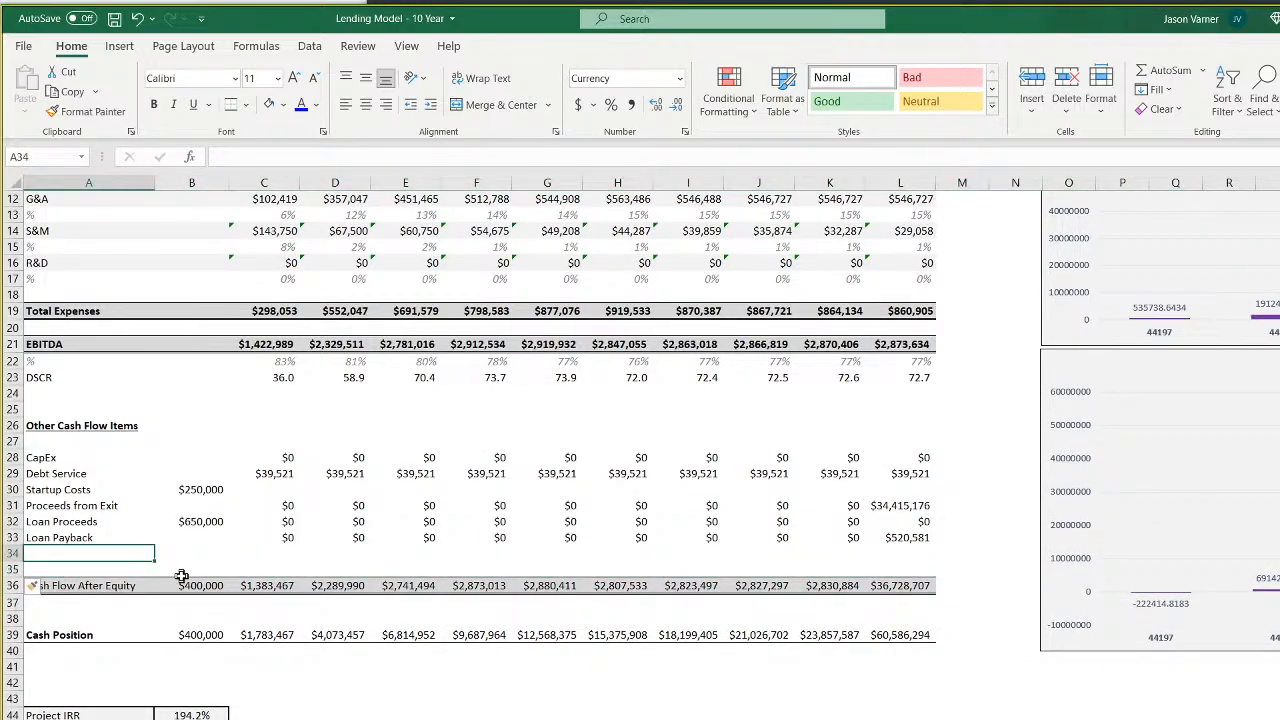
text(Loan Disb)
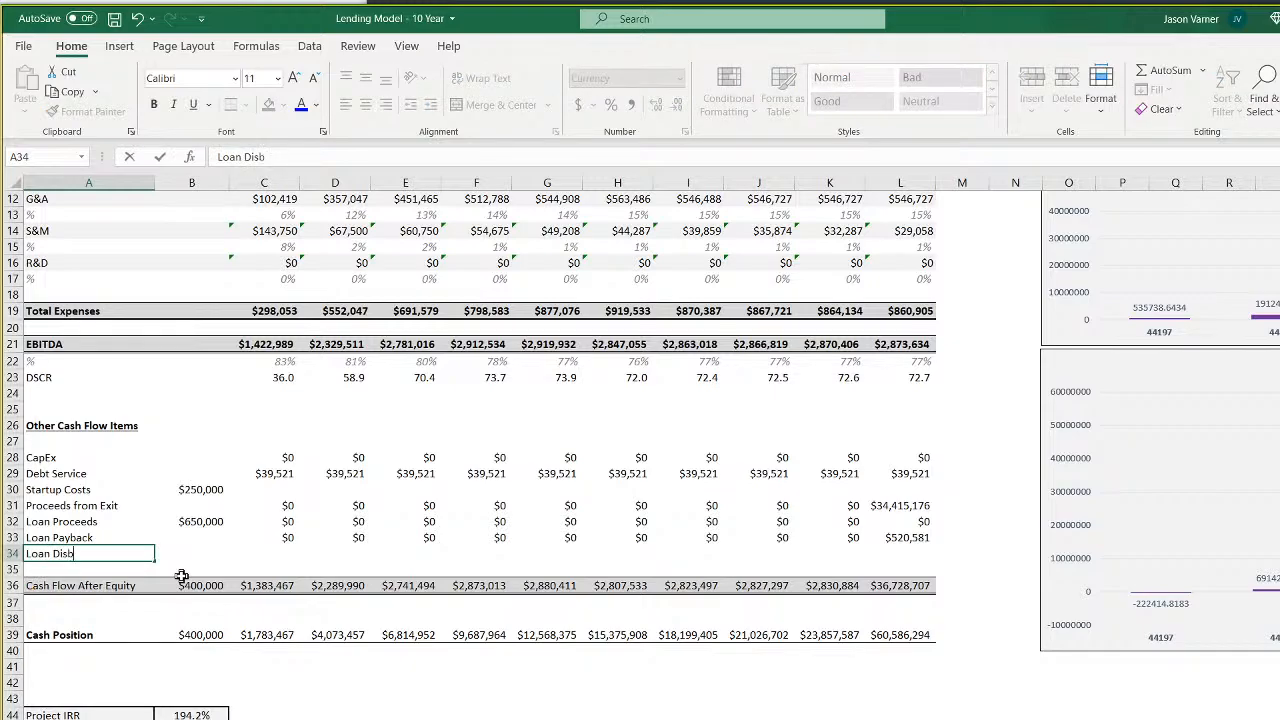
text(ursements)
key(Return)
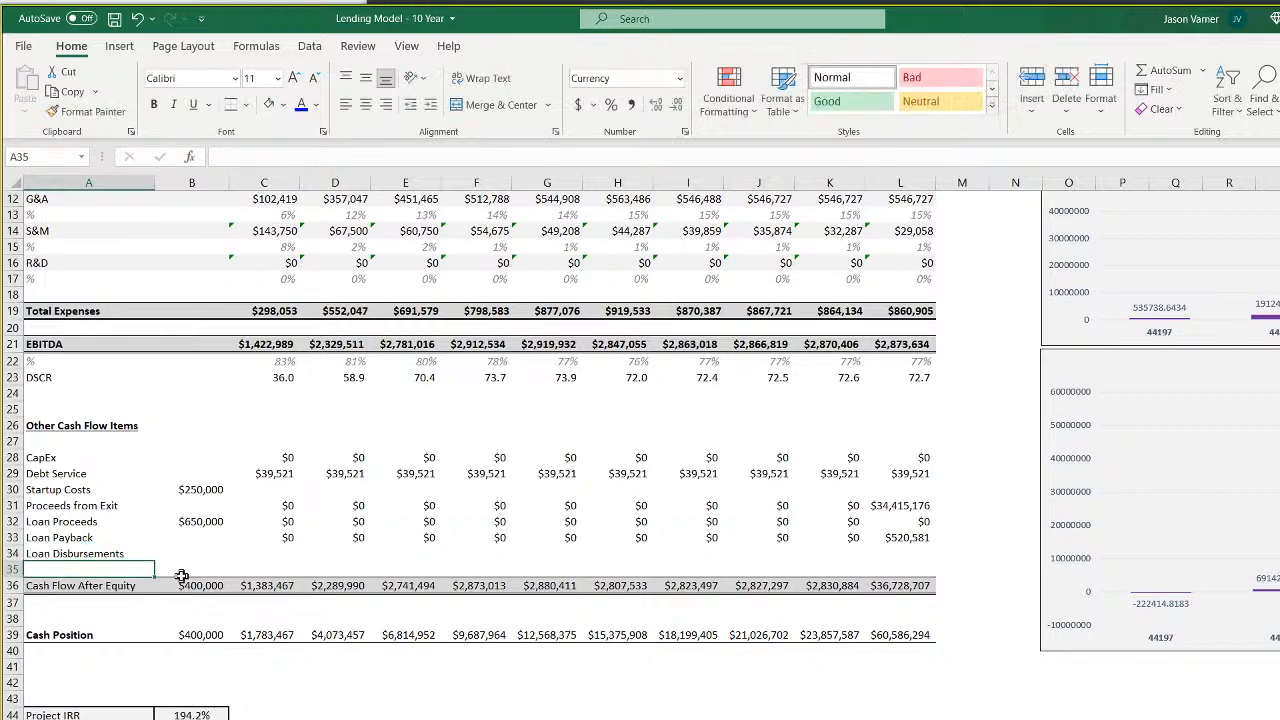
text(Loan R)
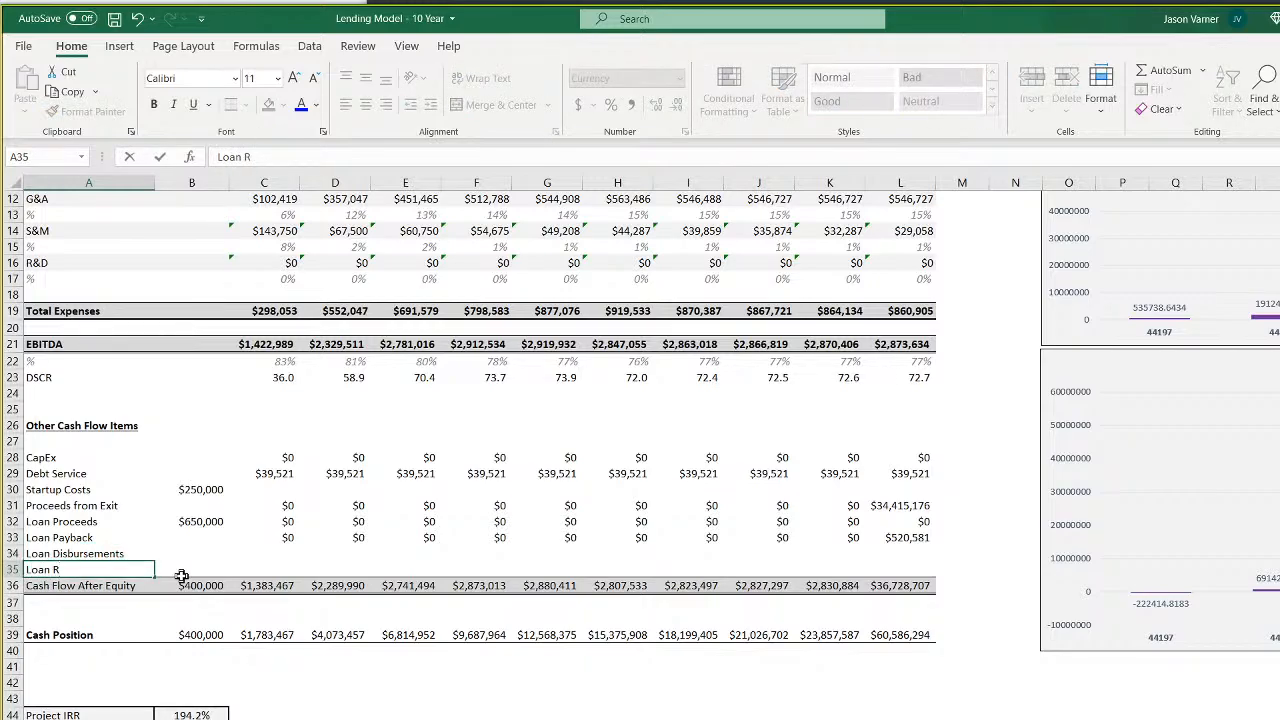
text(epayments)
key(Return)
Link Loan Disbursements in B34 to 'Annual Detail'!D293 and fill it down to row 35 and across to column L
key(Up)
key(Up)
key(Right)
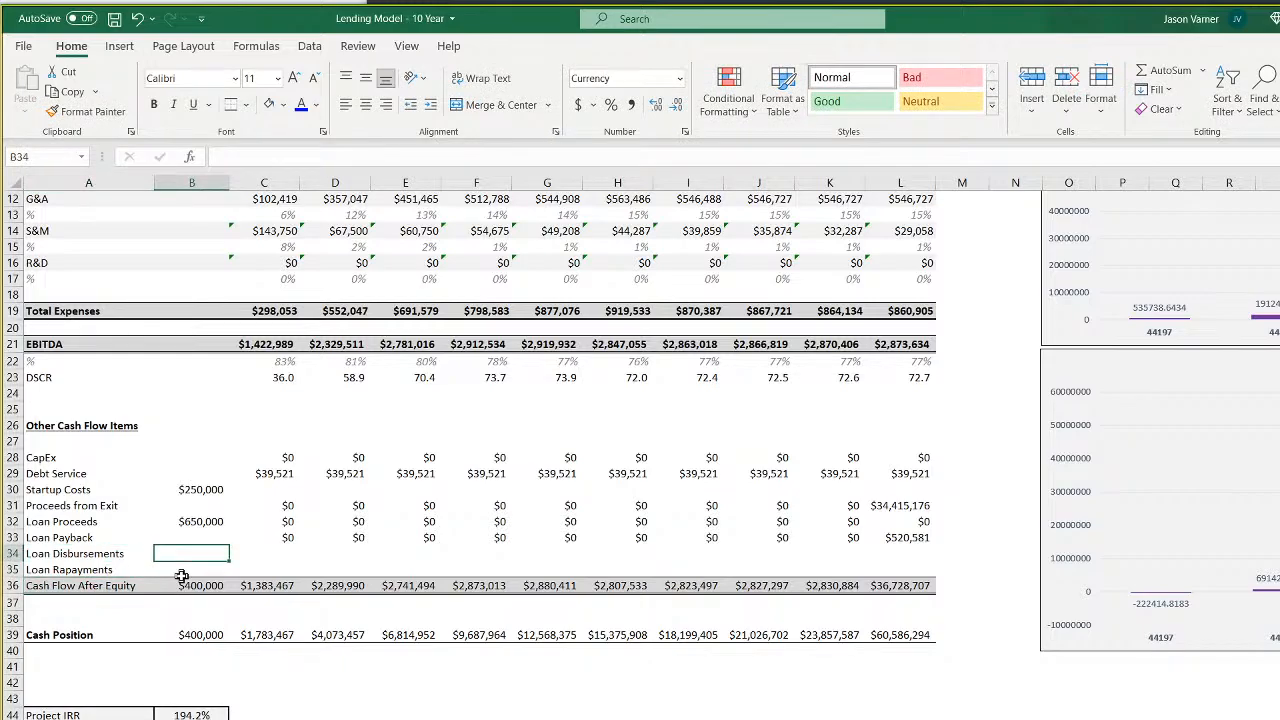
text(=)
key(ctrl+Page_Up)
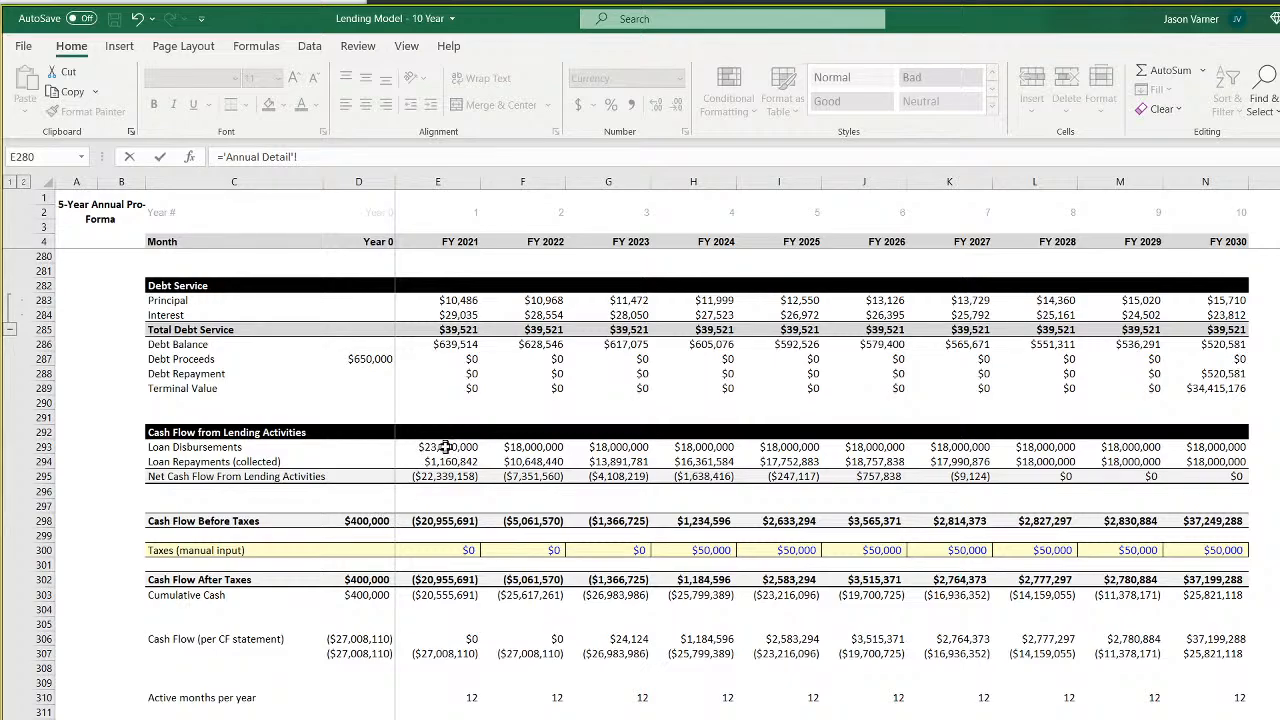
click(372, 447)
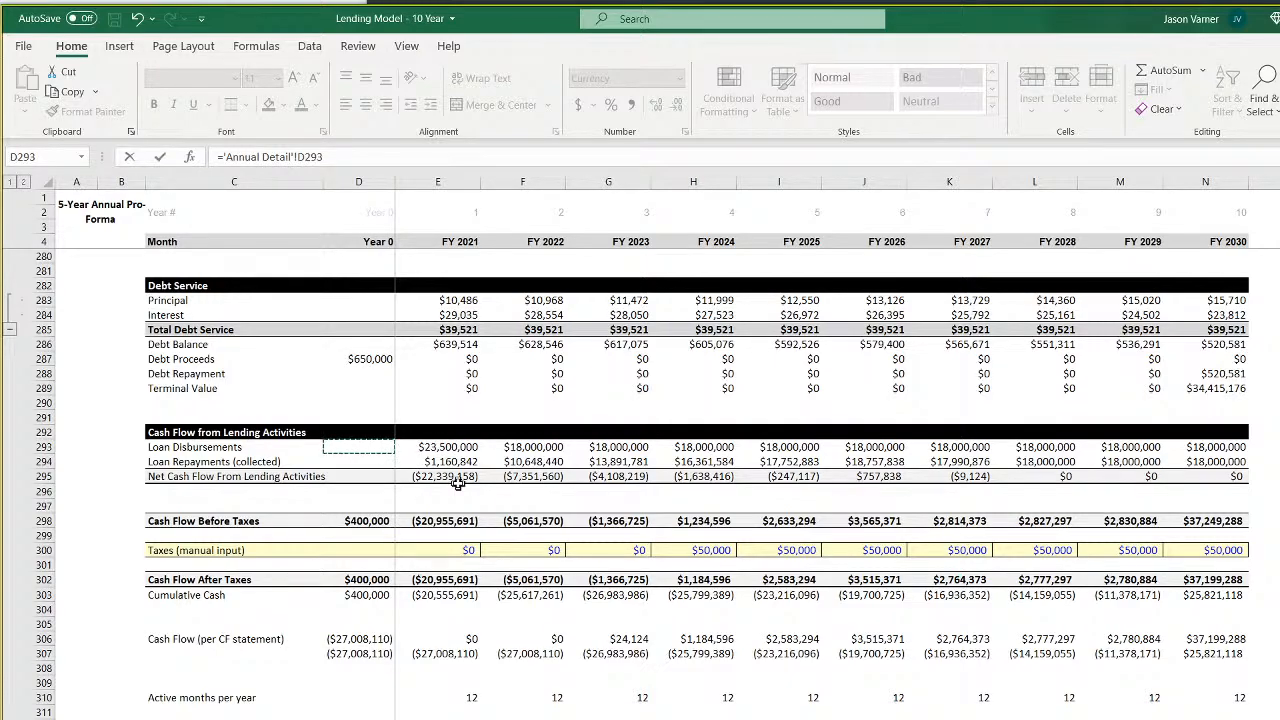
key(Return)
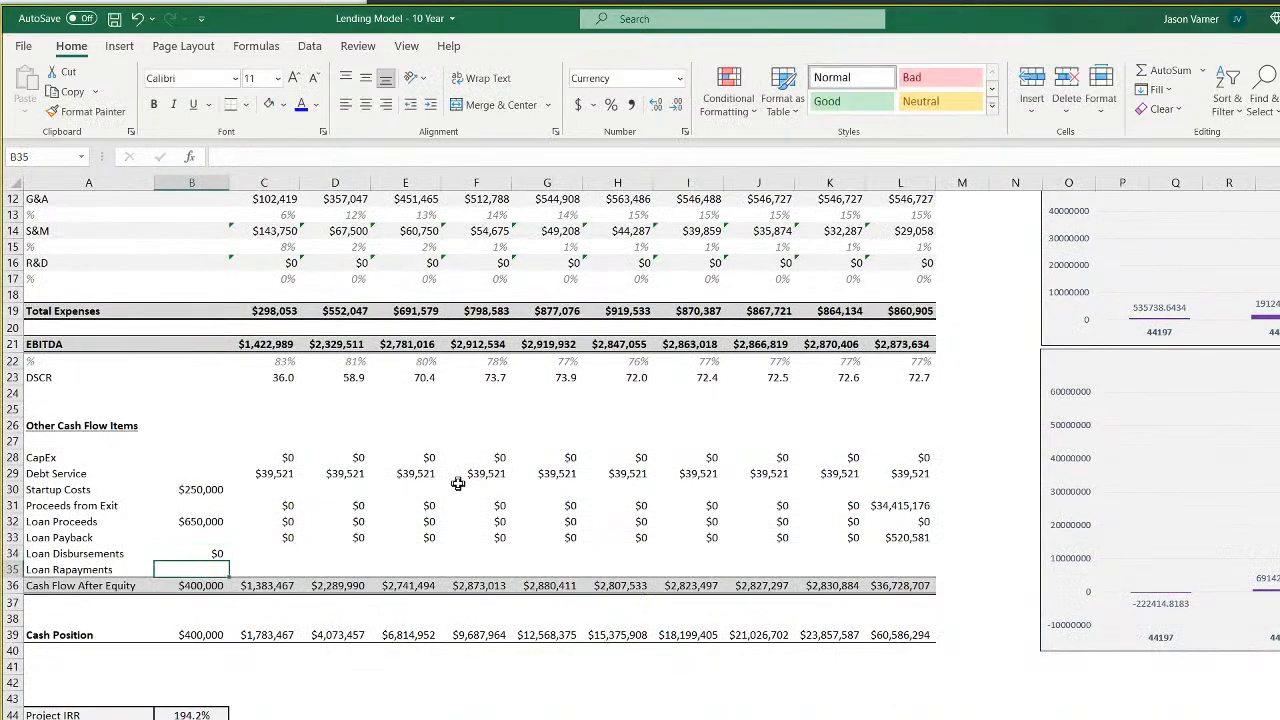
click(200, 553)
drag(229, 561, 230, 577)
drag(474, 580, 960, 586)
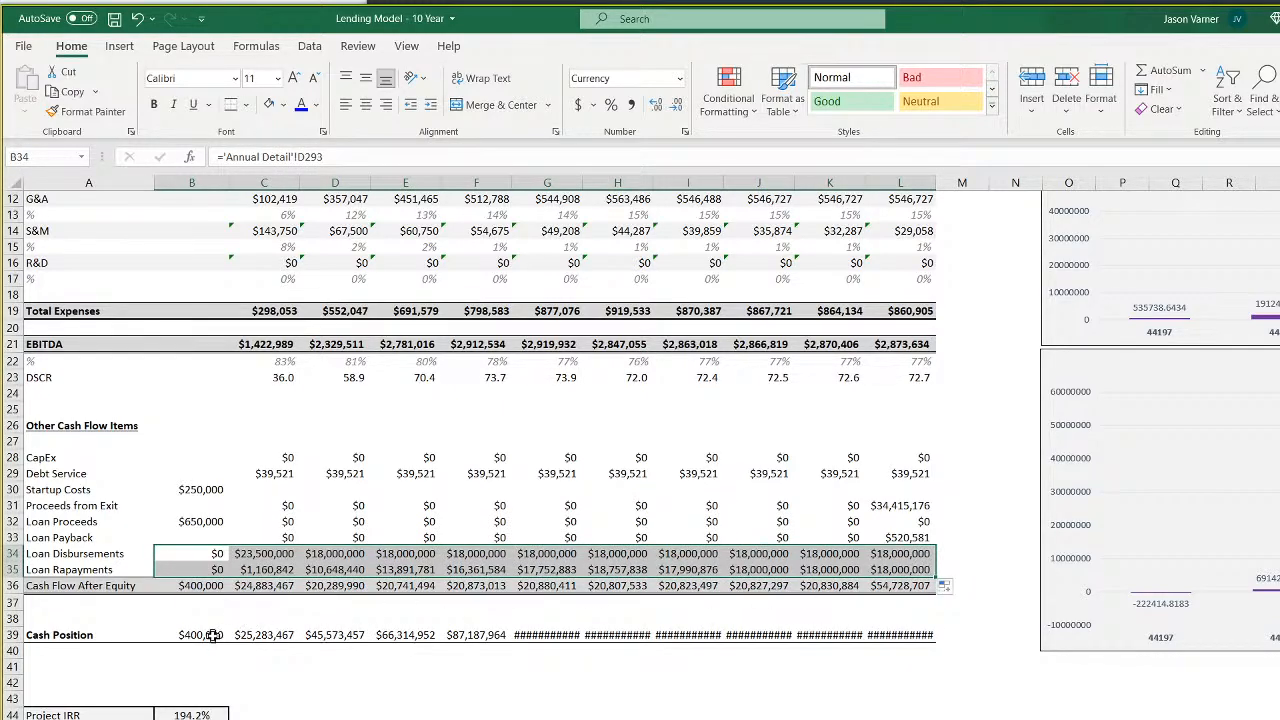
Change the Cash Flow After Equity formula in B36 to end with -B34+B35 and fill it across to L36
double_click(205, 585)
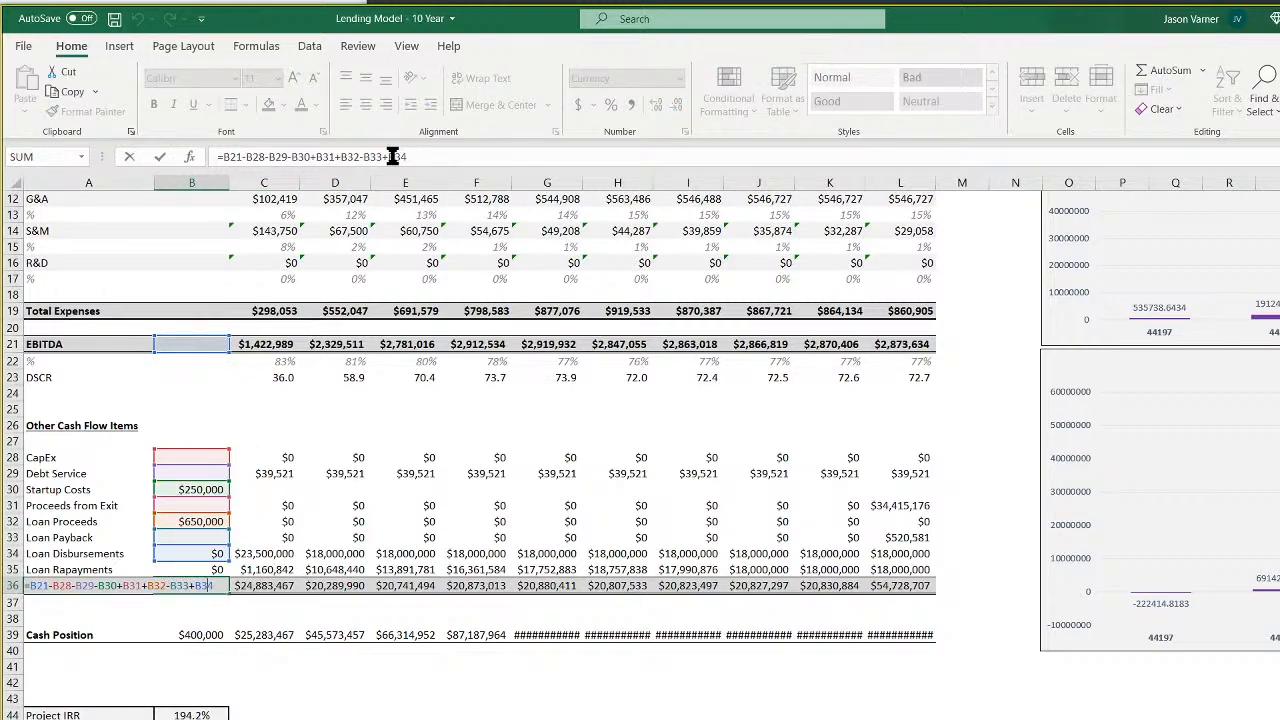
click(410, 157)
key(BackSpace)
key(BackSpace)
key(BackSpace)
key(BackSpace)
text(-B34)
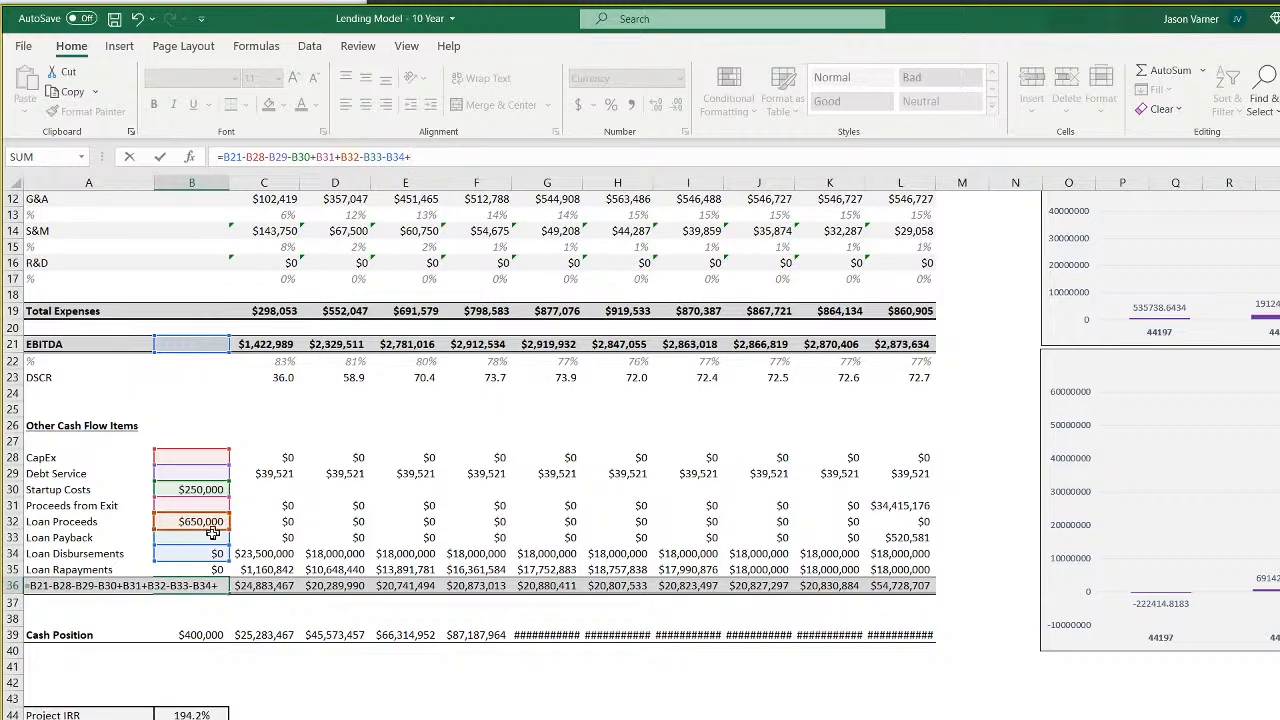
click(198, 568)
key(Return)
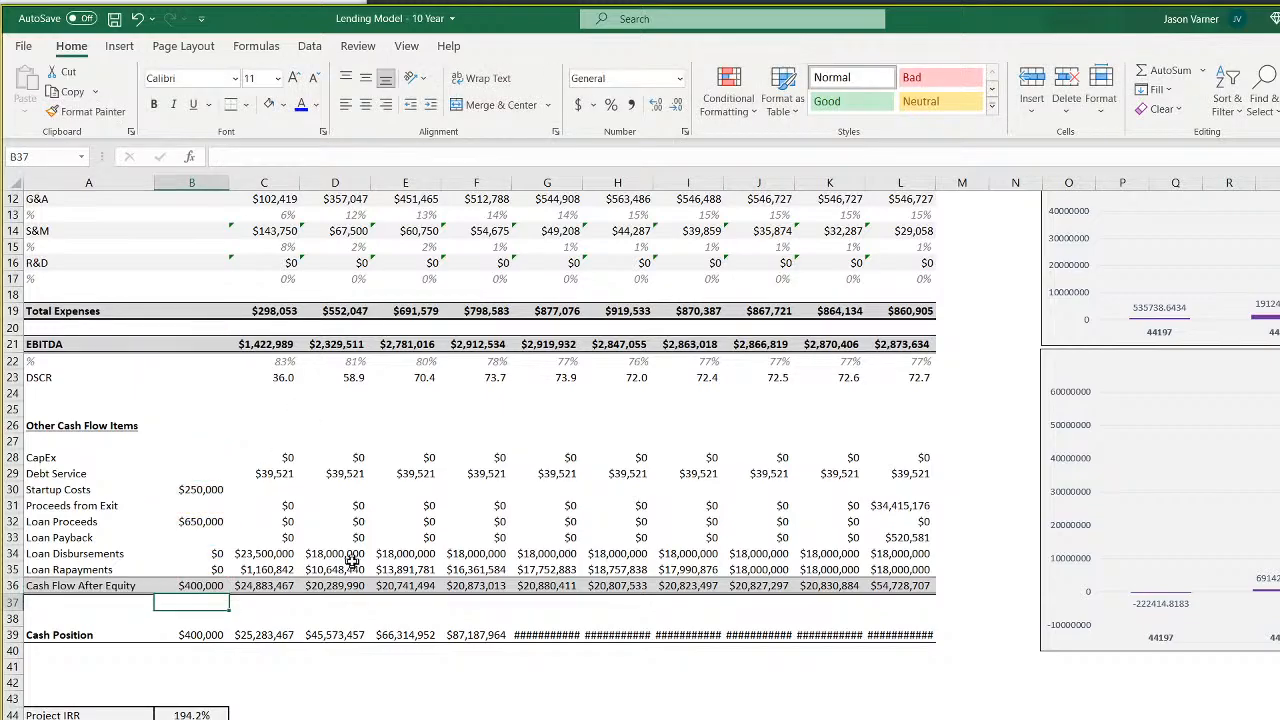
click(215, 588)
drag(228, 594, 903, 600)
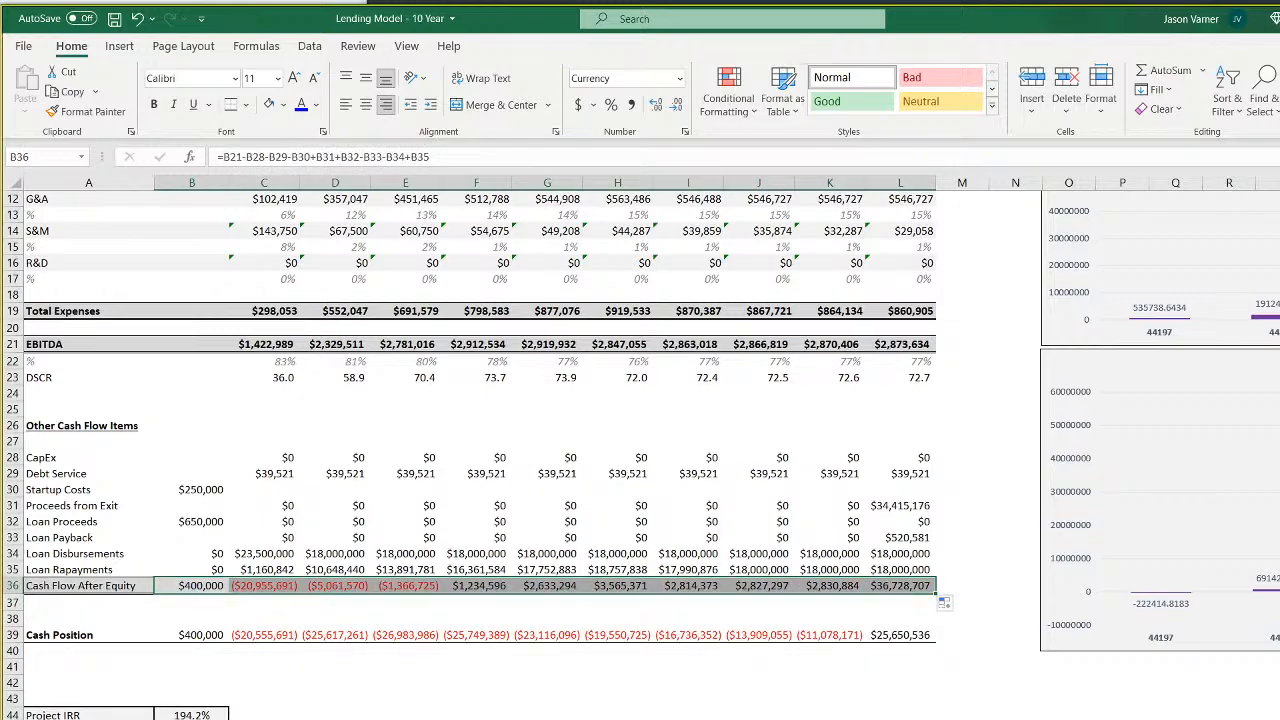
Compare the FY 2030 Cash Position in L39 with the cumulative cash flow in N307 of Annual Detail
click(908, 636)
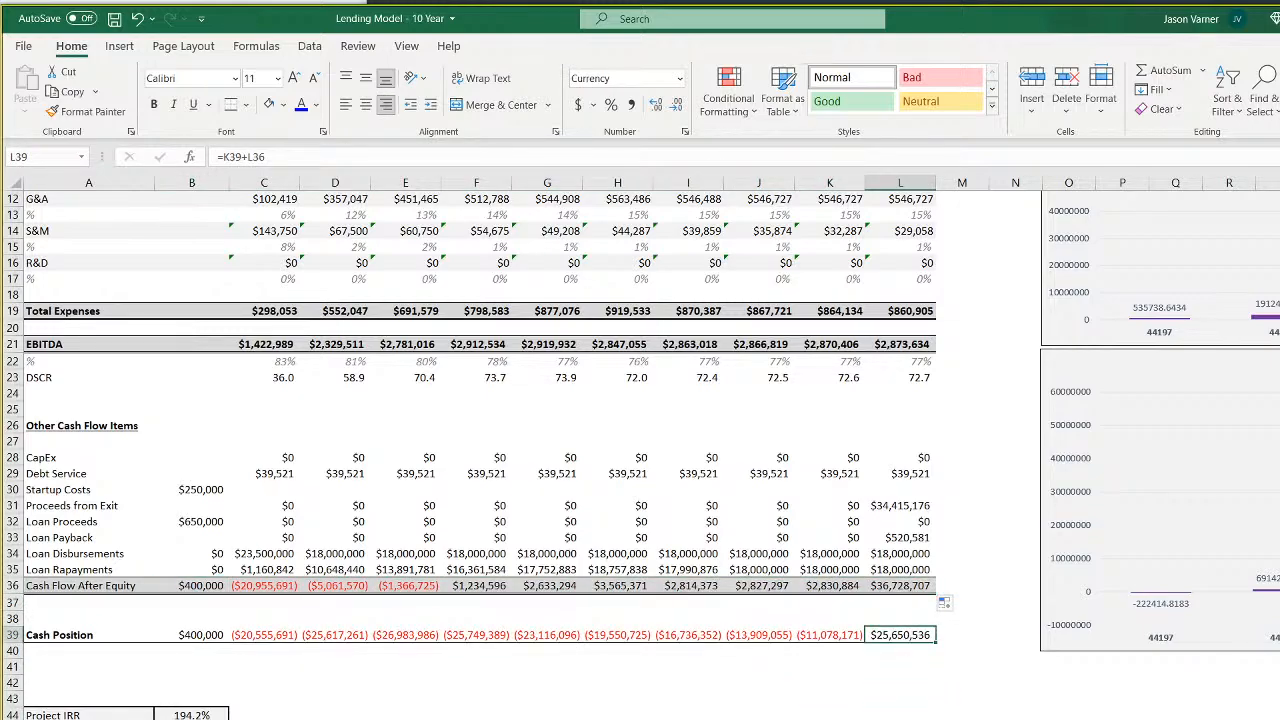
key(ctrl+Page_Down)
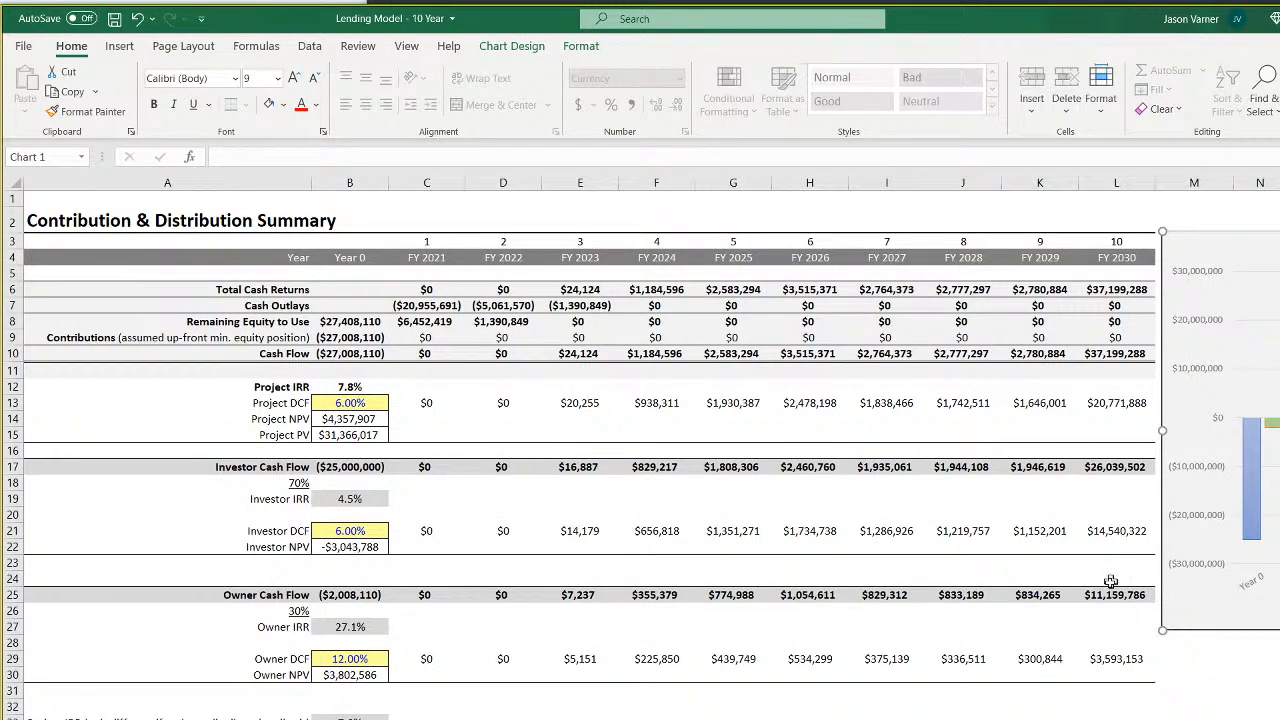
key(ctrl+Page_Up)
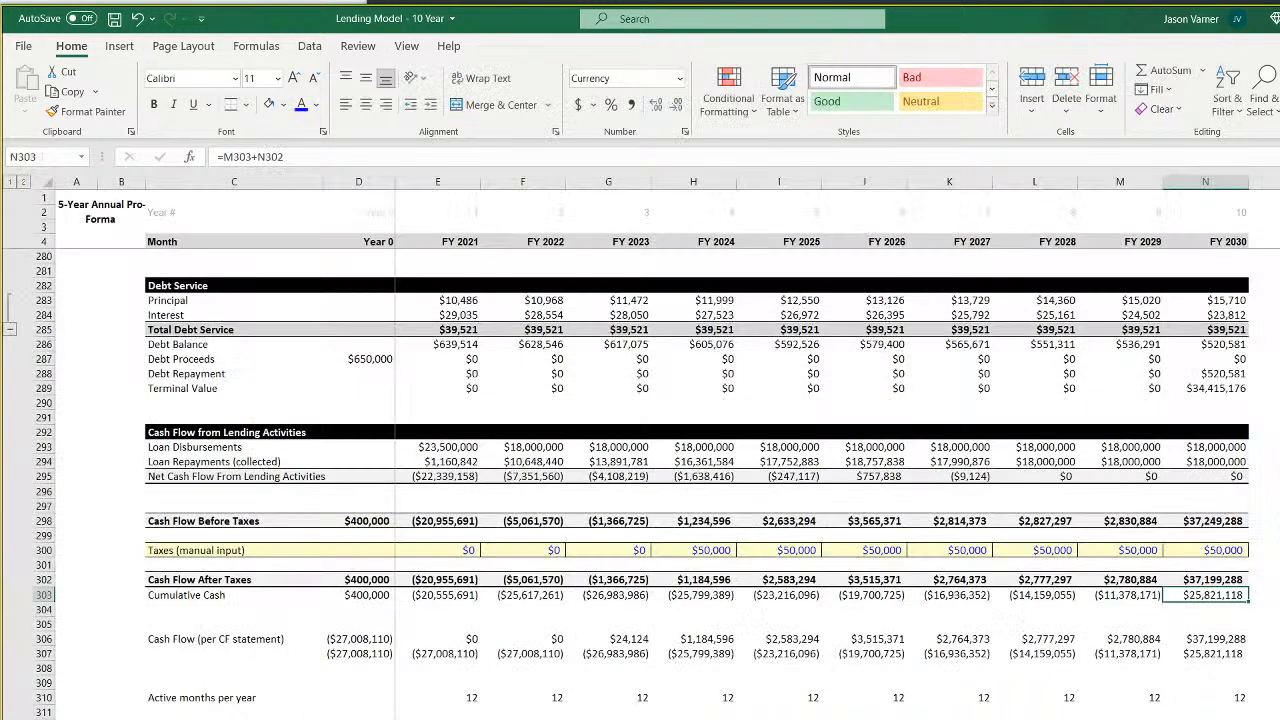
click(1218, 656)
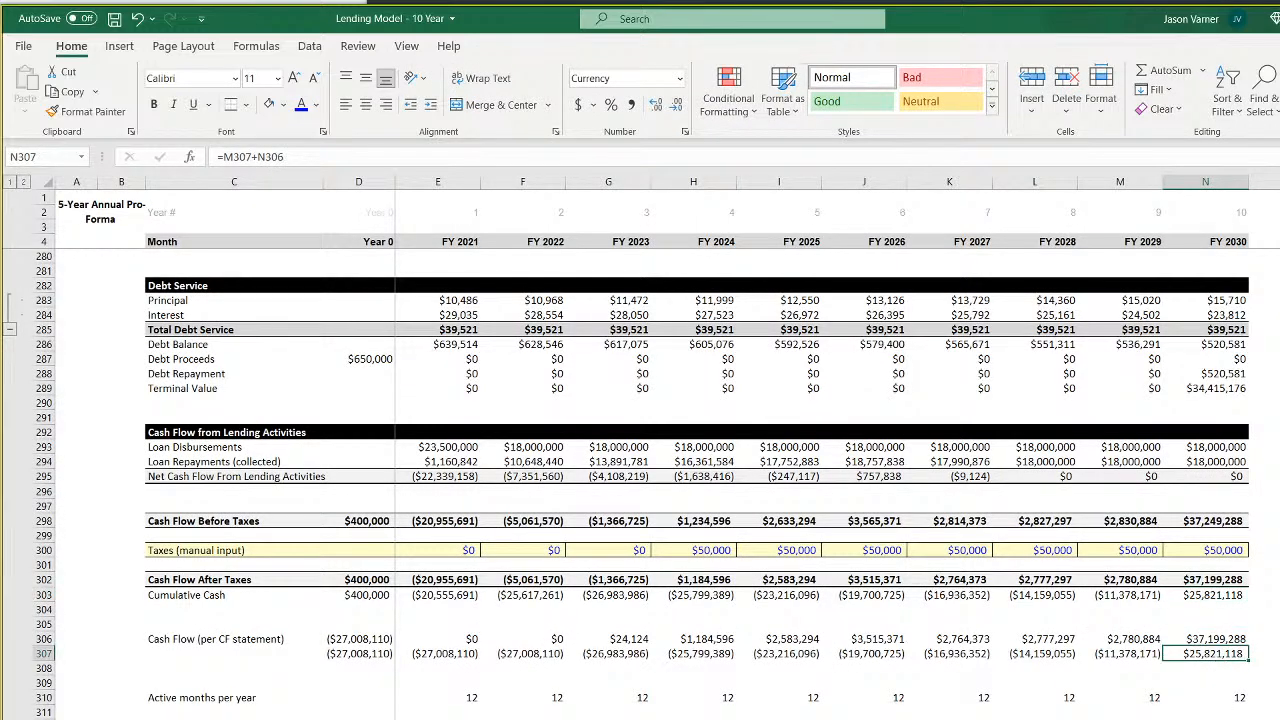
key(ctrl+Page_Down)
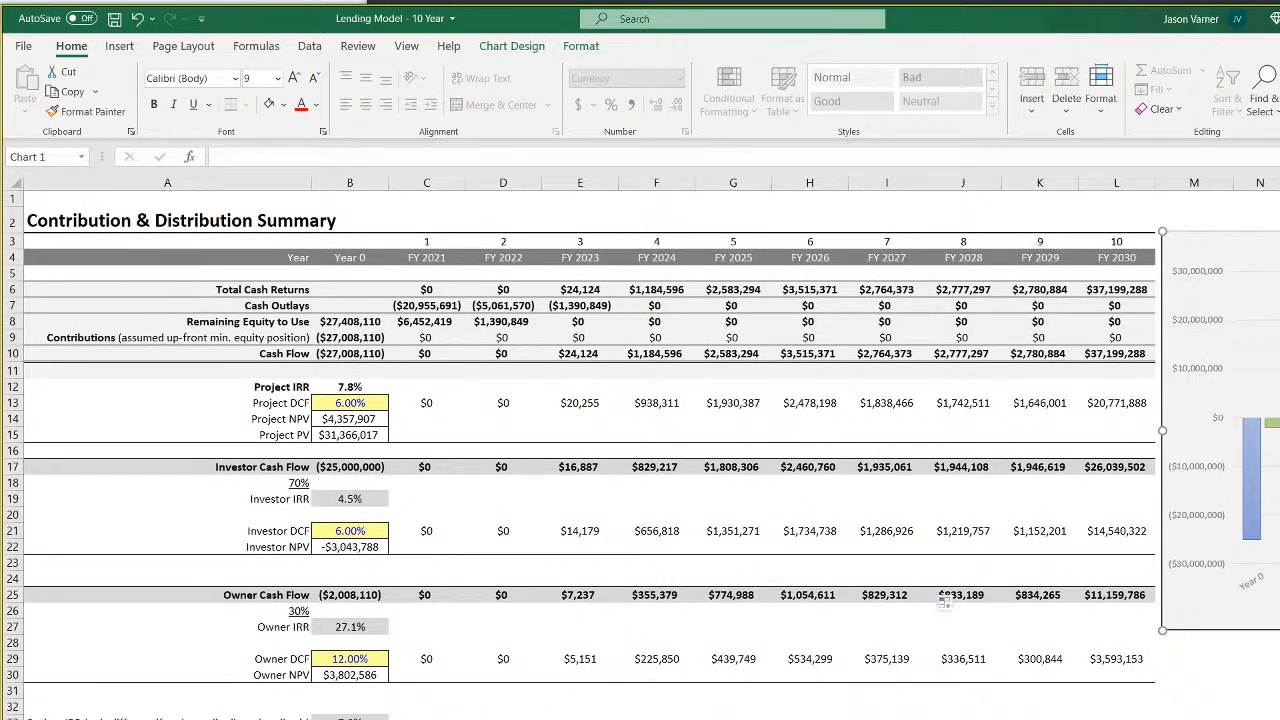
key(ctrl+Page_Up)
Enter a check formula in L41 that subtracts 'Annual Detail'!N307 from the Cash Position in L39
click(908, 666)
text(=)
click(907, 636)
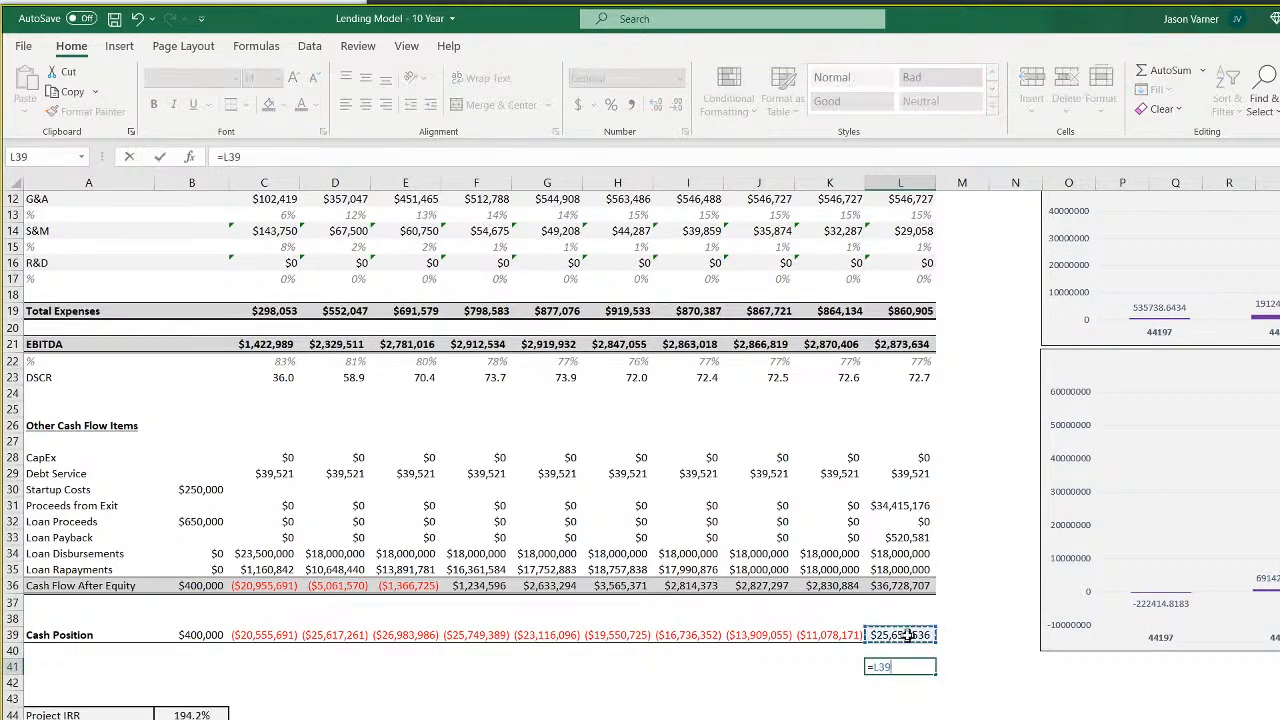
text(-)
key(ctrl+Page_Down)
key(ctrl+Page_Down)
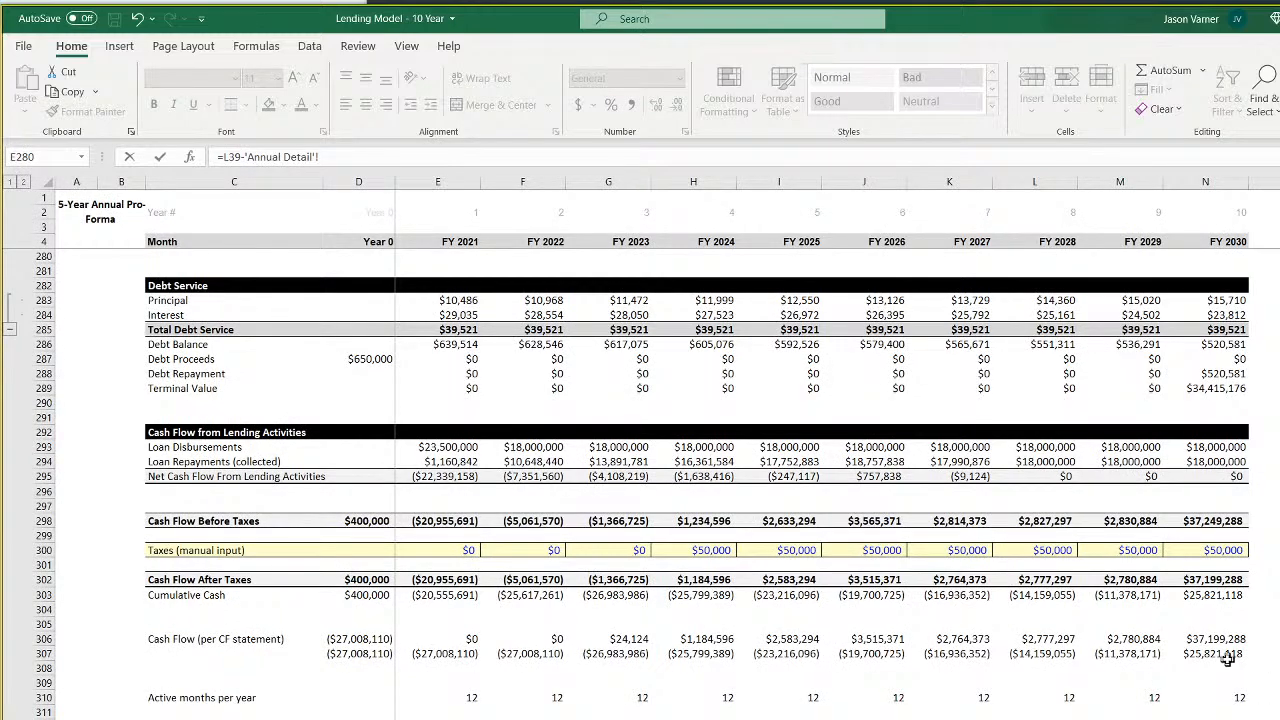
click(1226, 655)
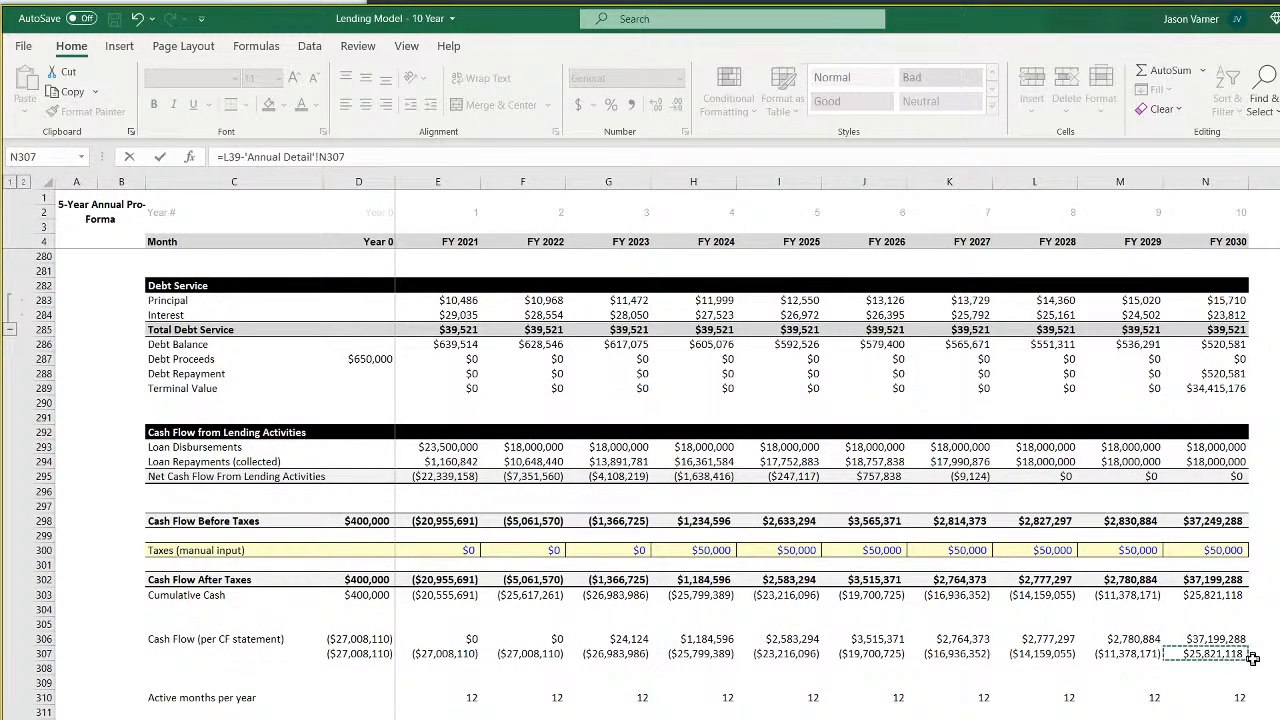
key(Return)
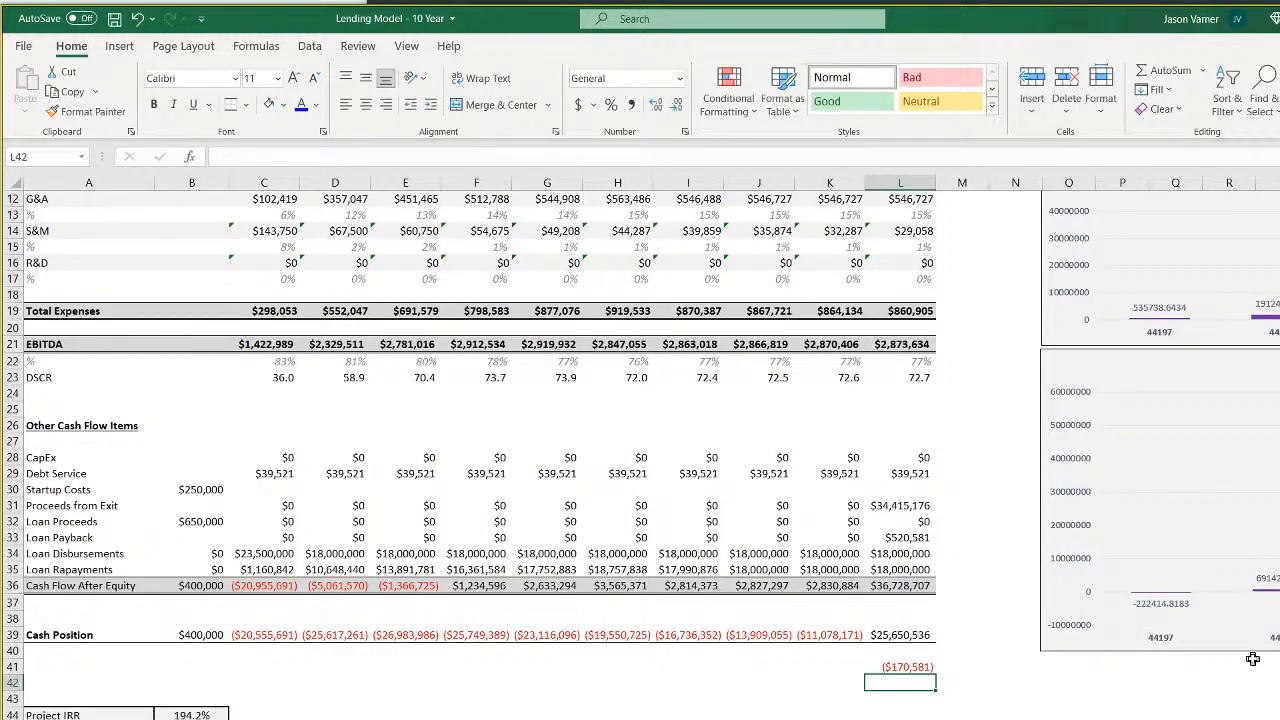
Trace L41 back to Annual Detail, examine the Taxes inputs in E300:N300, and return to the summary's Other Cash Flow Items
key(Up)
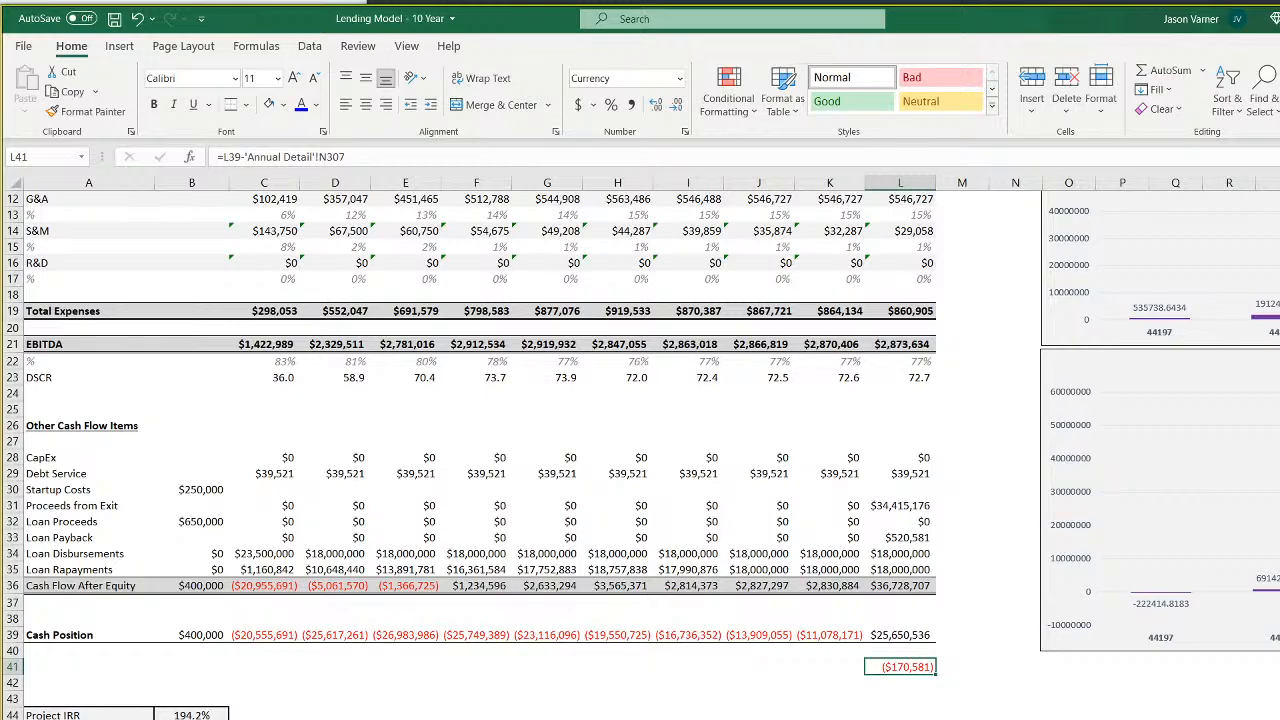
key(ctrl+bracketleft)
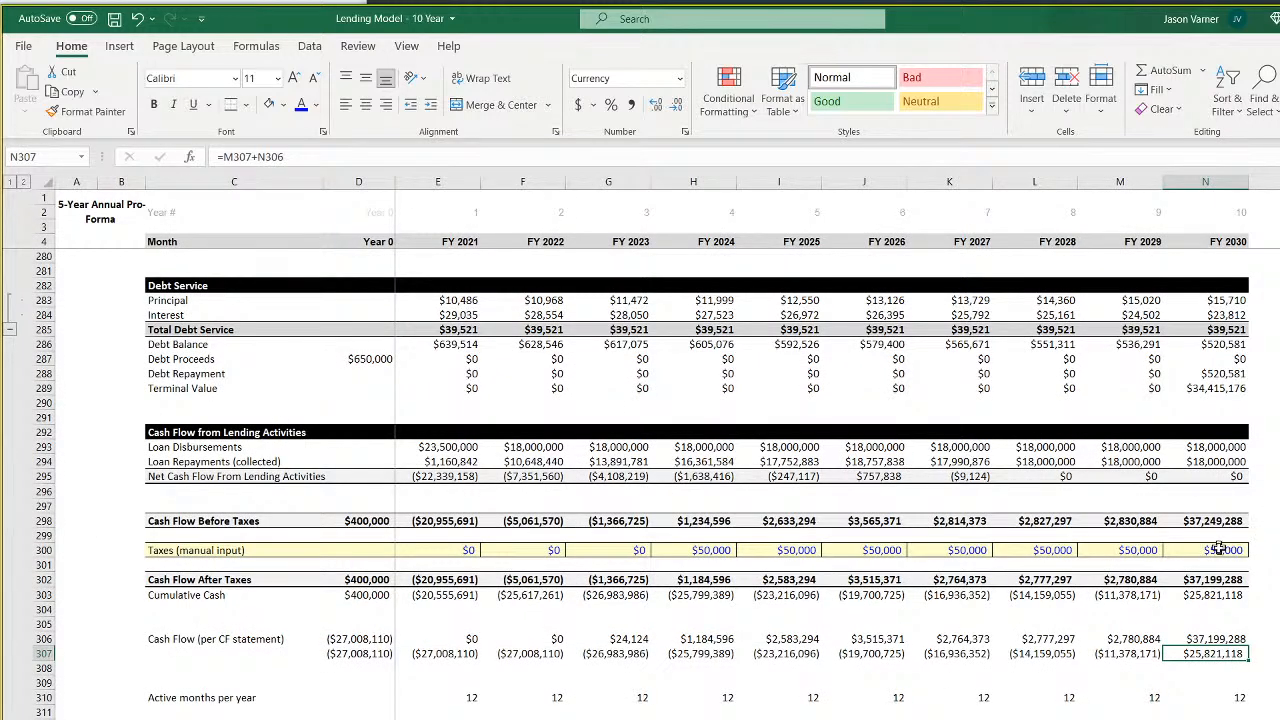
drag(1222, 550, 462, 553)
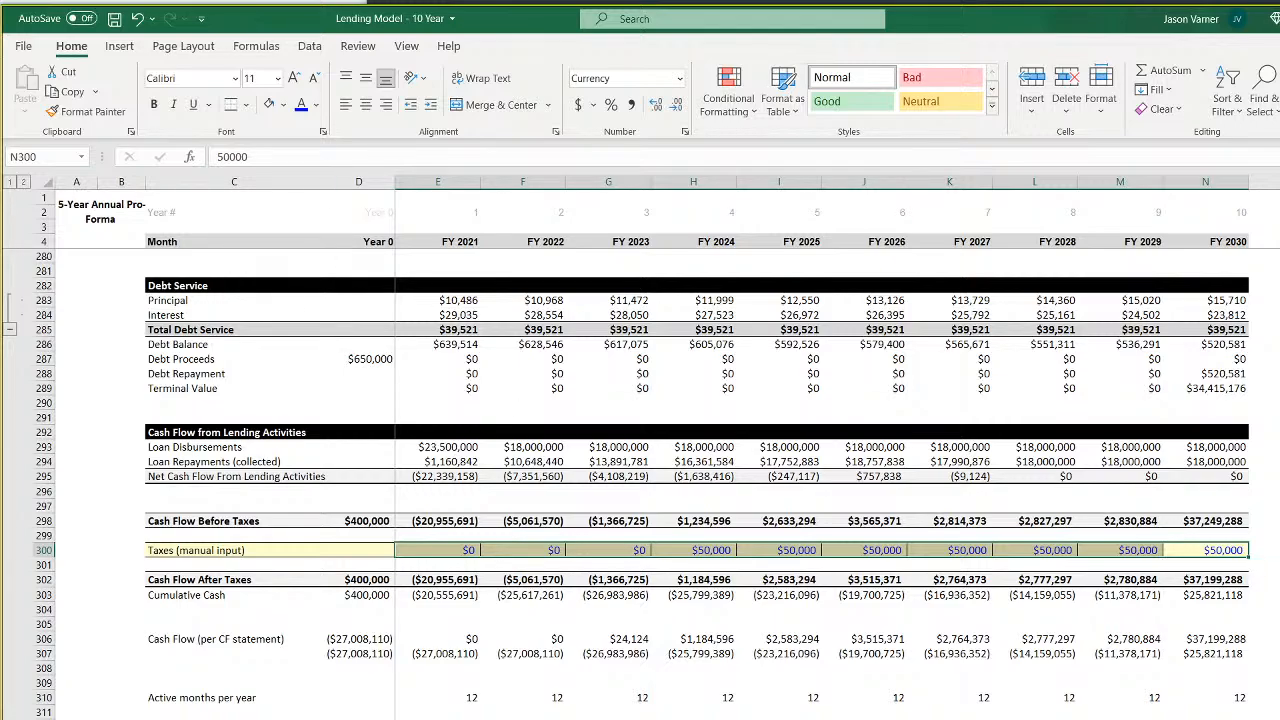
key(ctrl+Page_Down)
key(ctrl+Page_Up)
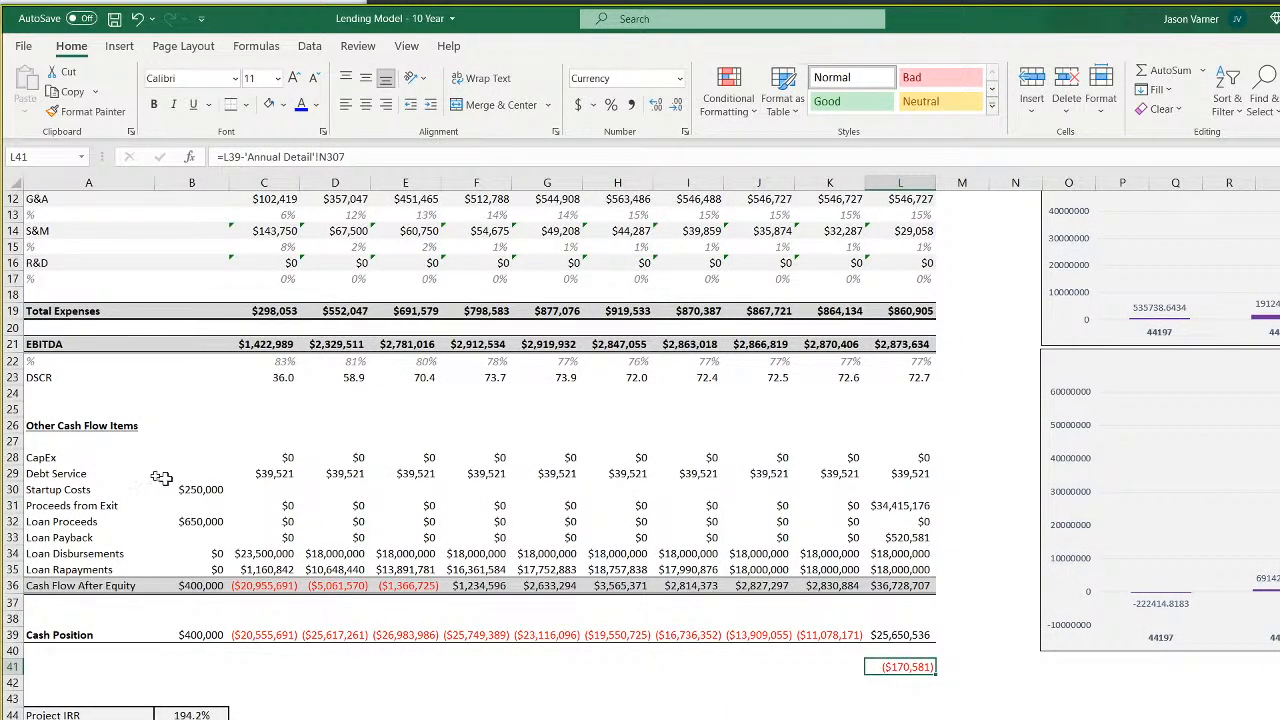
click(50, 443)
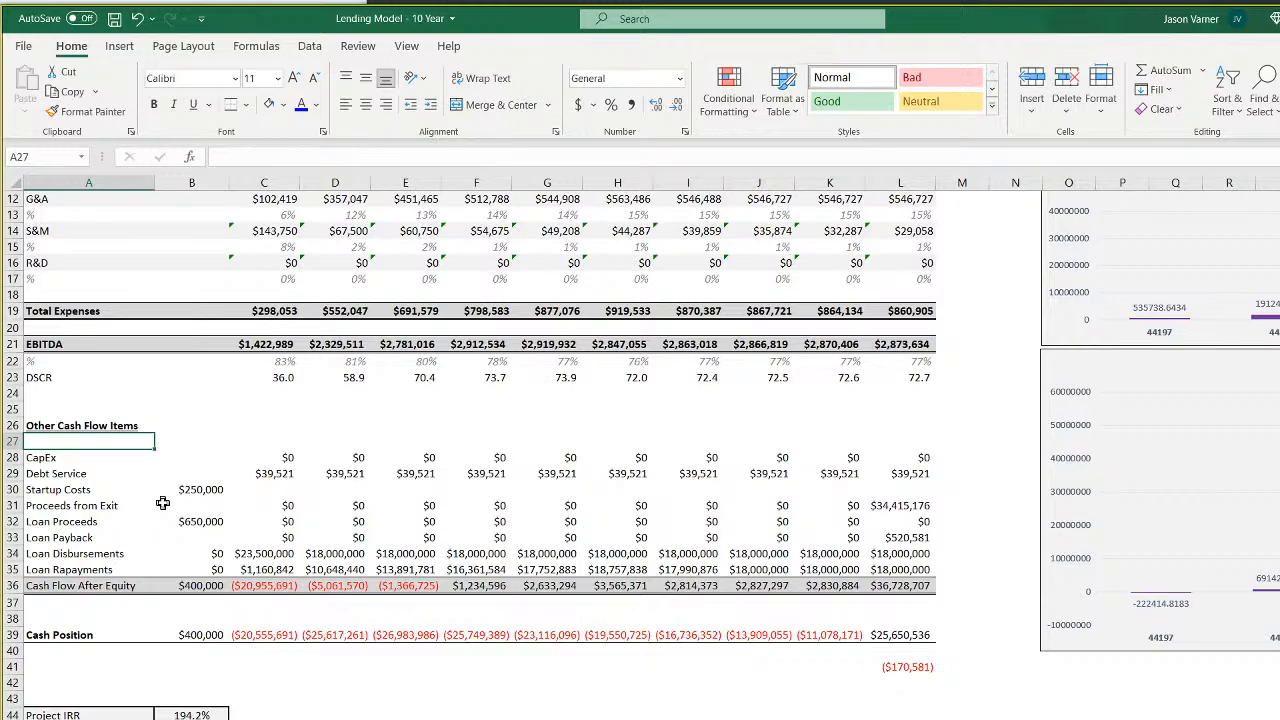
Label A27 Taxes, link C27 to 'Annual Detail'!E300, and fill the link across to L27
text(Taxes)
key(Return)
key(Up)
key(Right)
key(Right)
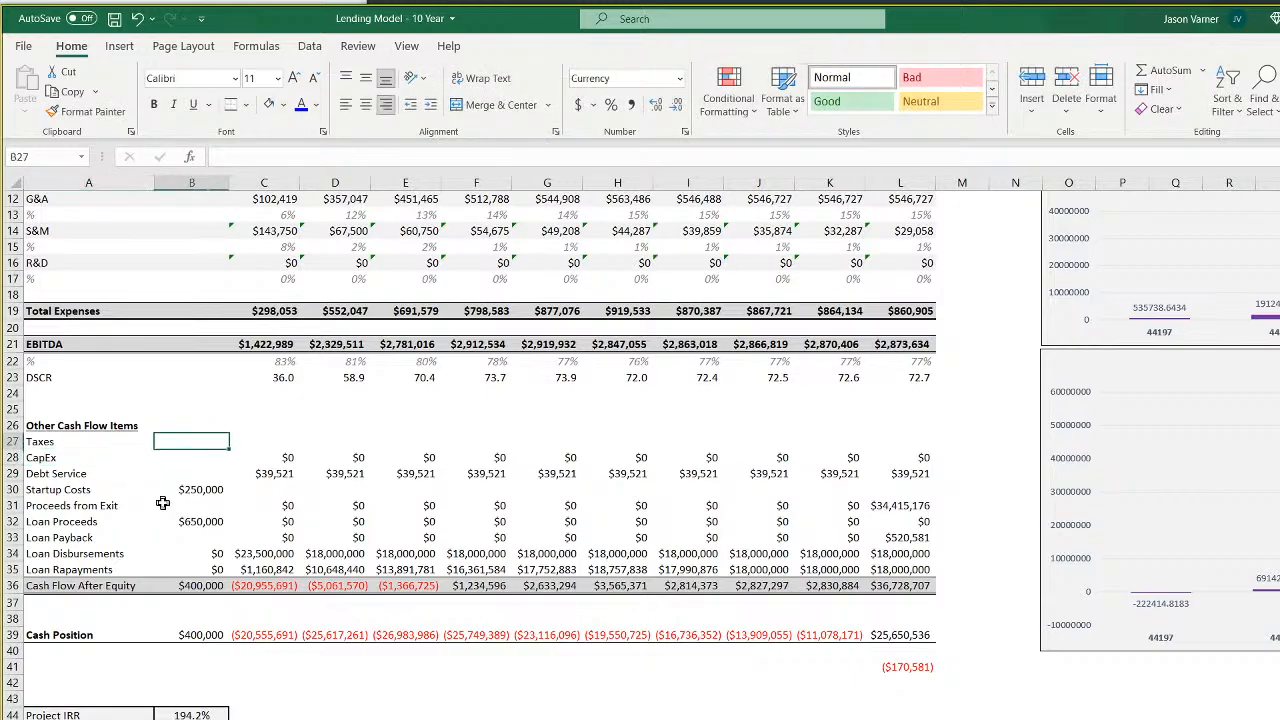
text(=)
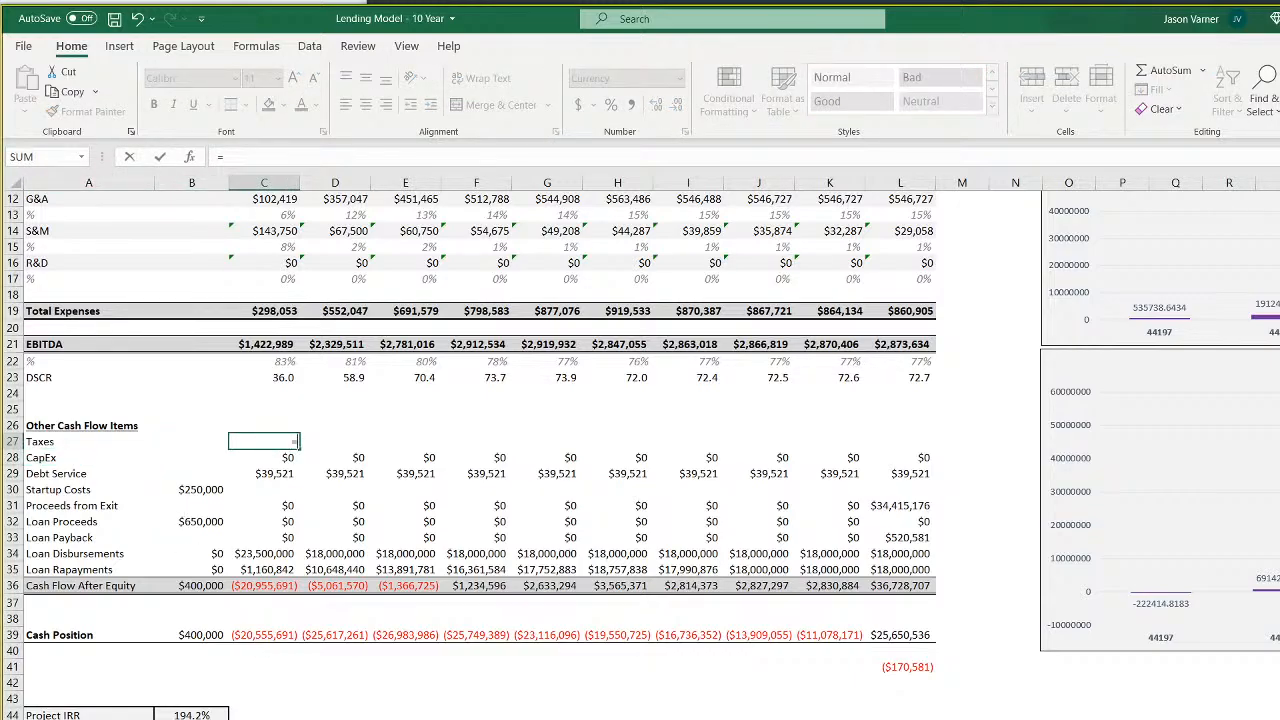
key(ctrl+Page_Down)
click(450, 549)
key(Return)
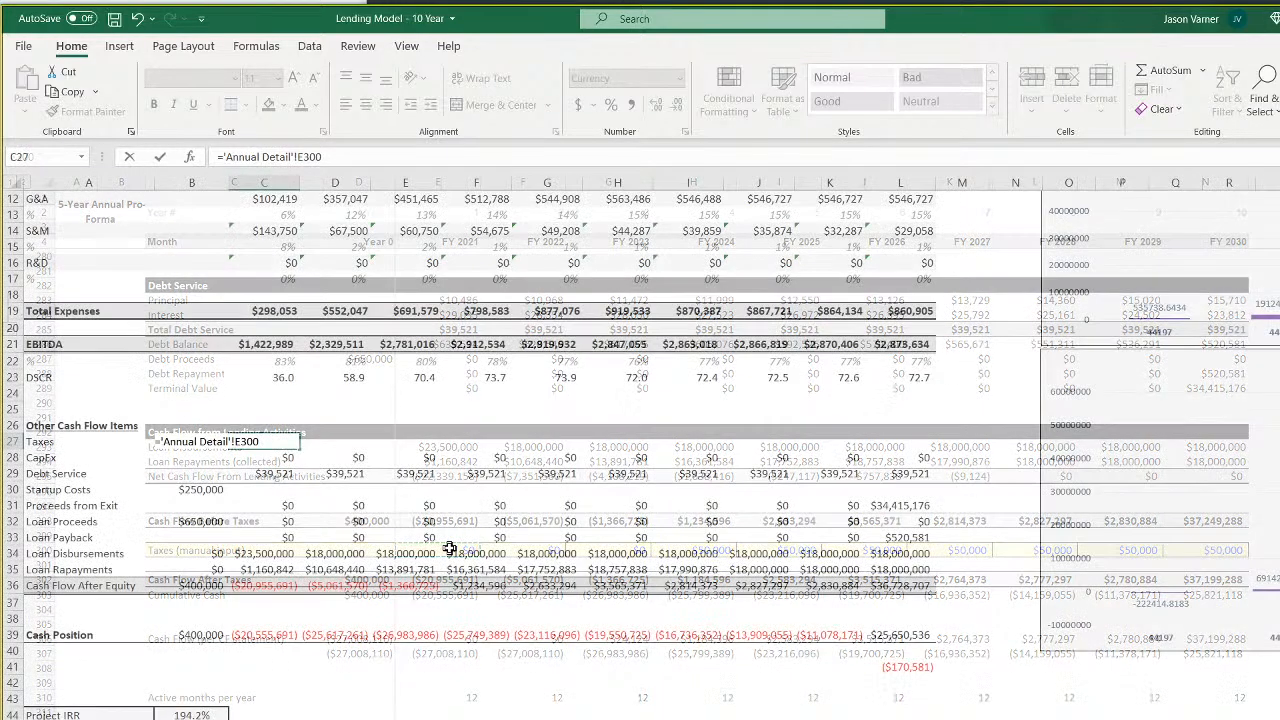
click(287, 441)
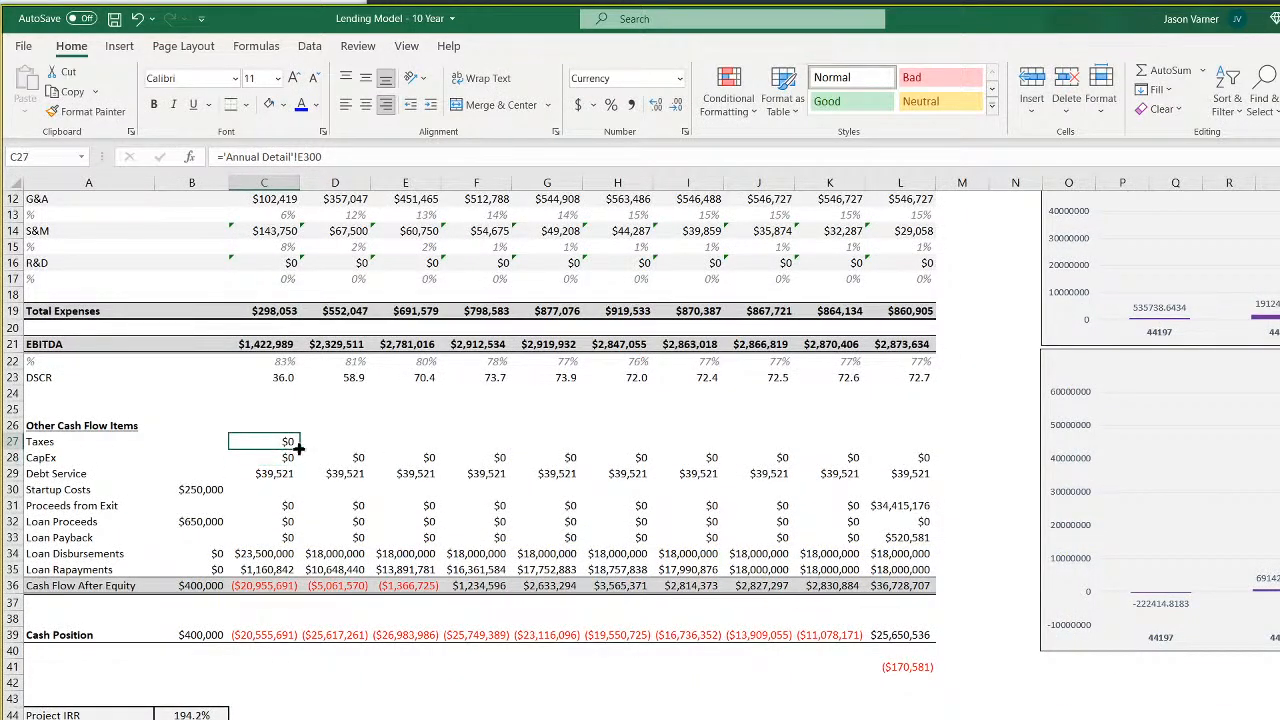
drag(298, 449, 930, 446)
Append -L27 to the Cash Flow After Equity formula in L36, fill it back across to B36, and save the workbook
click(893, 585)
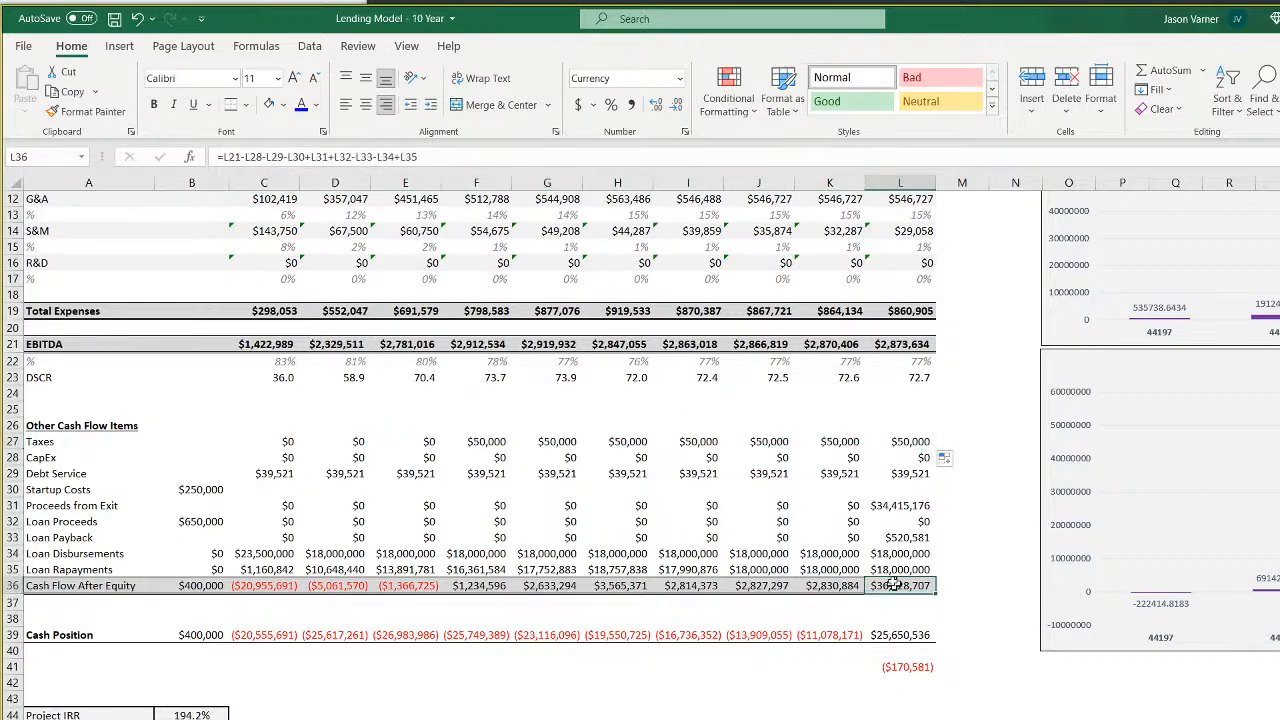
click(494, 155)
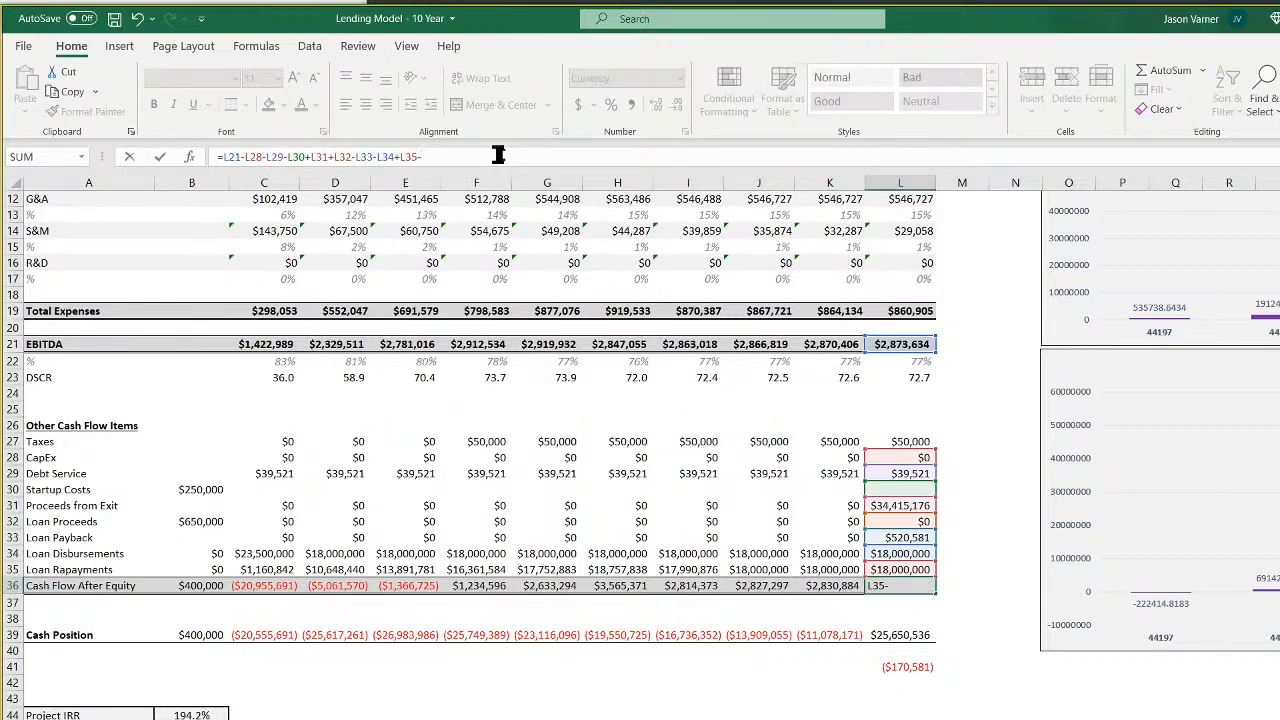
text(-)
click(912, 441)
key(Return)
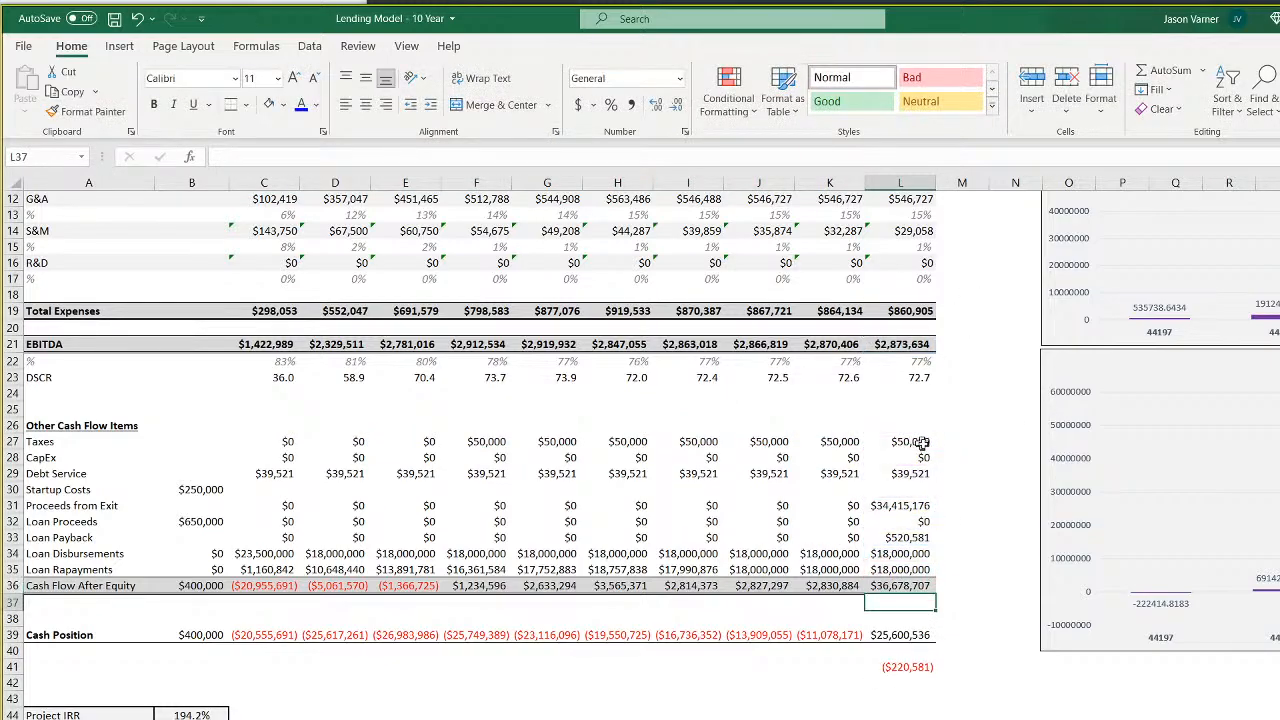
click(915, 588)
drag(935, 594, 180, 587)
click(898, 713)
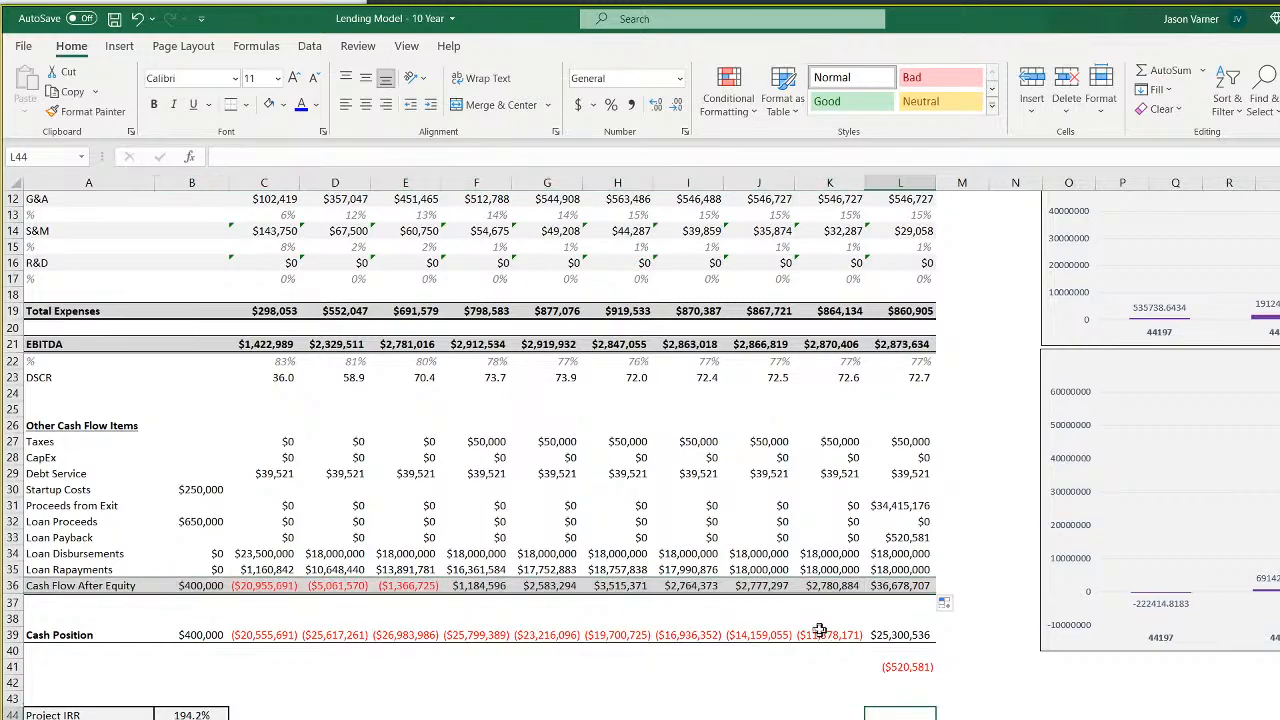
click(114, 18)
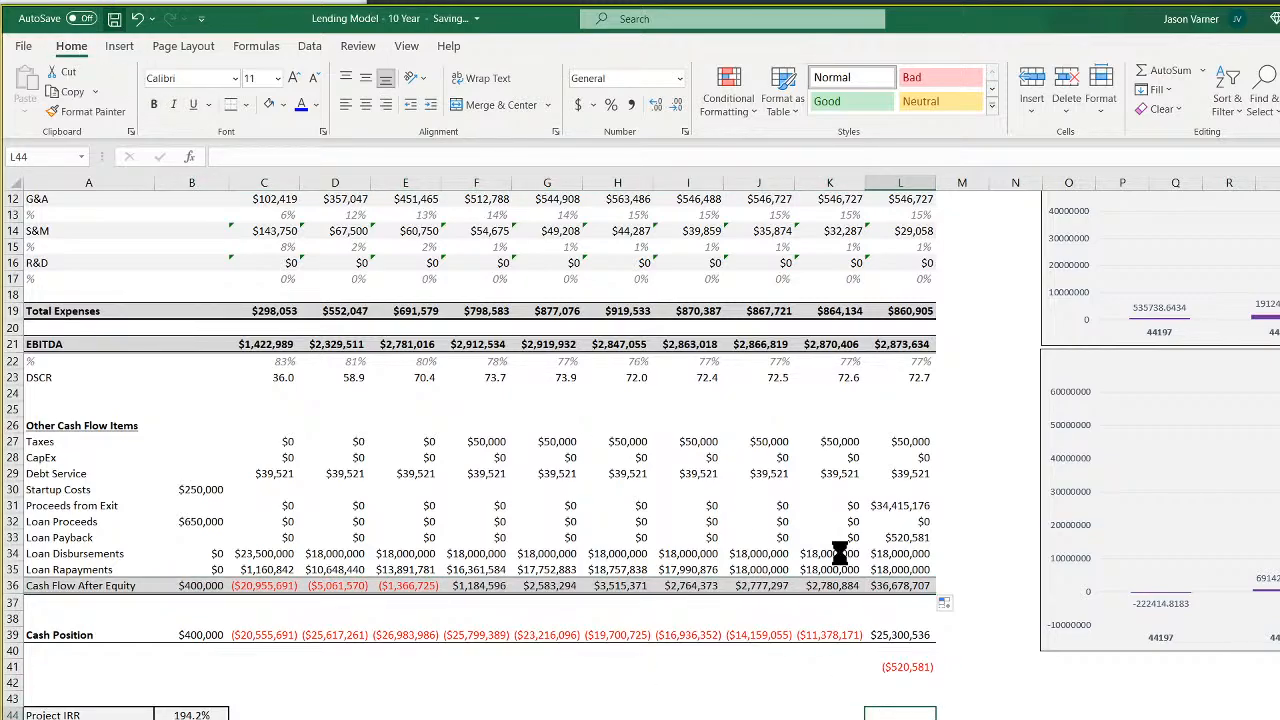
Inspect the FY 2030 Loan Payback link, the Cash Flow After Equity formula in L36, and the Proceeds from Exit link
click(912, 538)
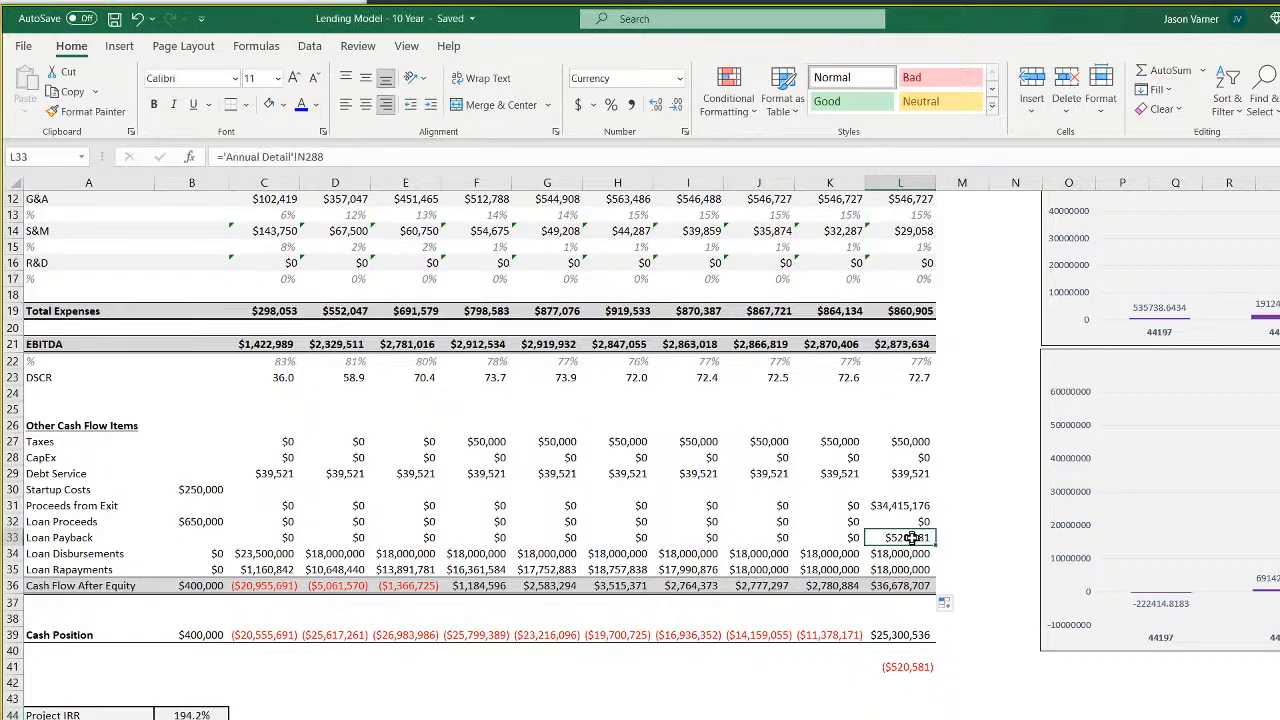
click(905, 585)
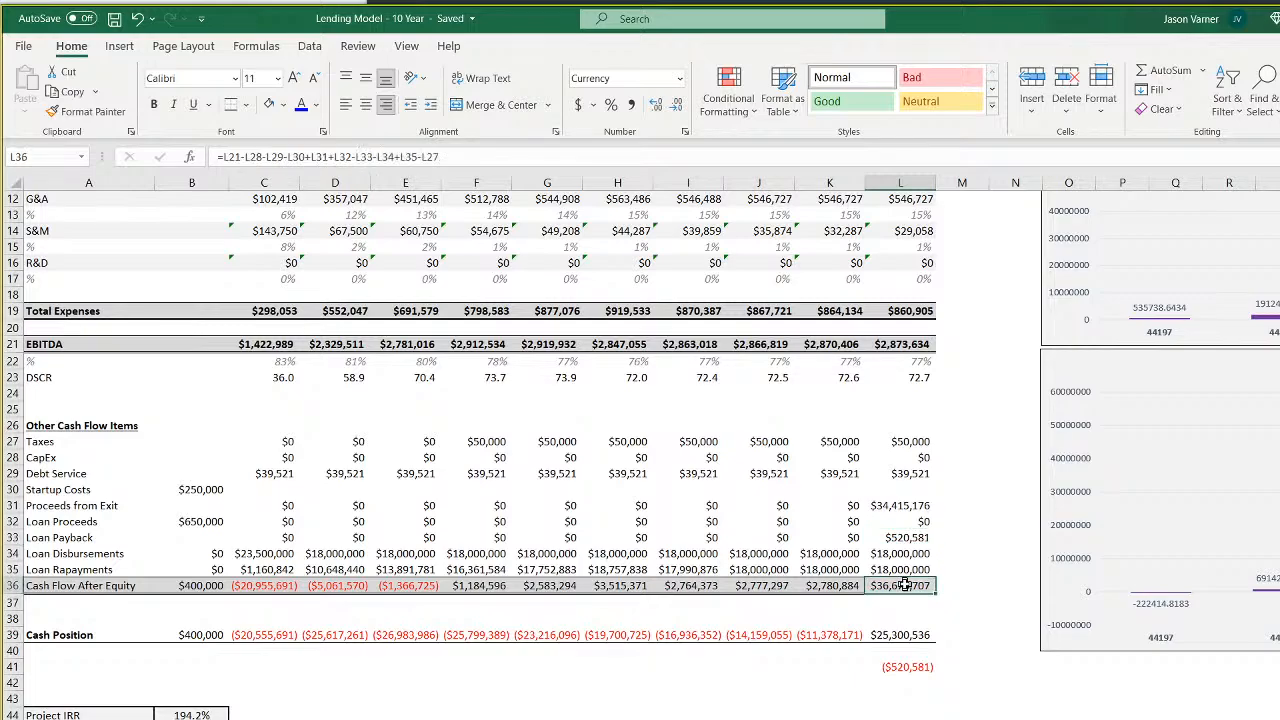
double_click(905, 585)
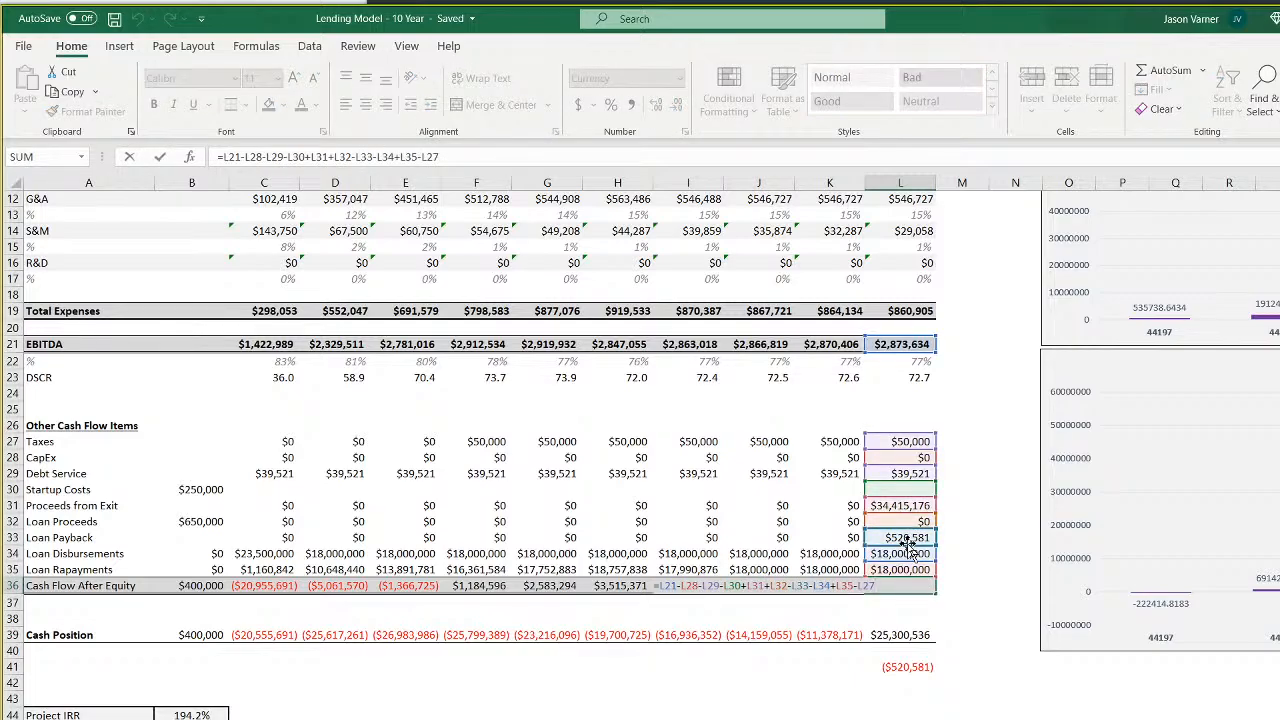
key(Return)
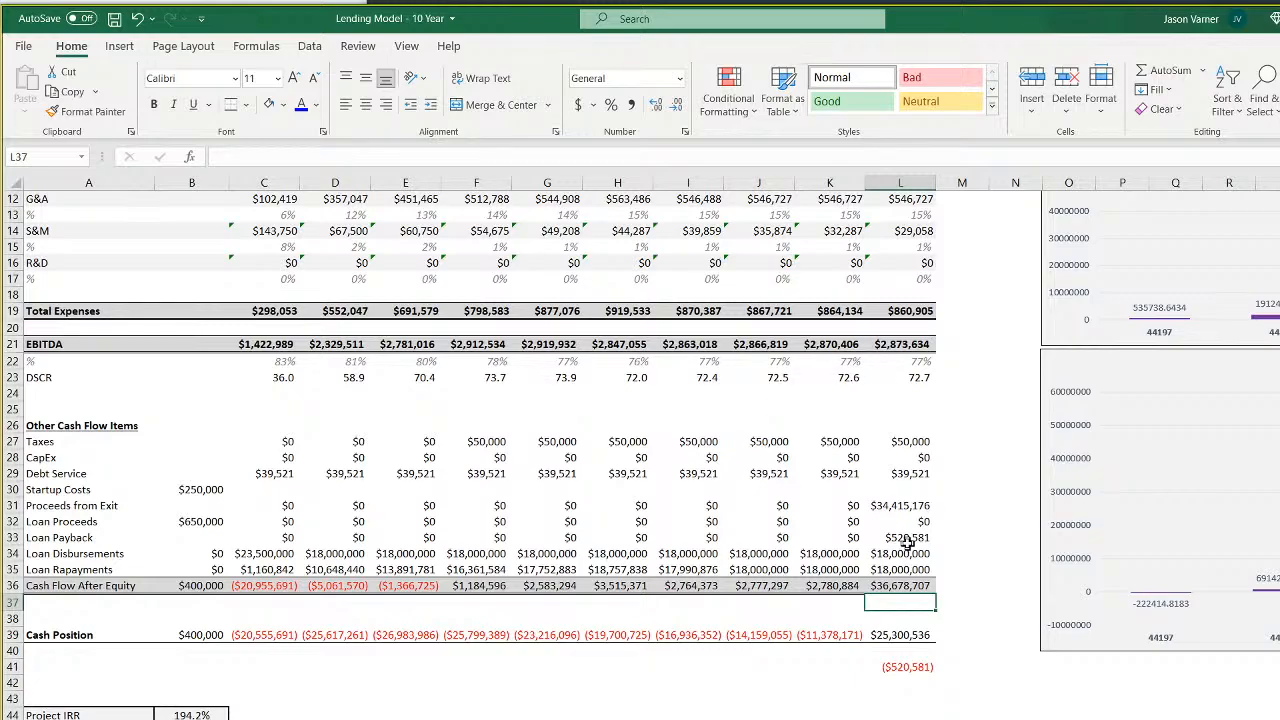
click(911, 504)
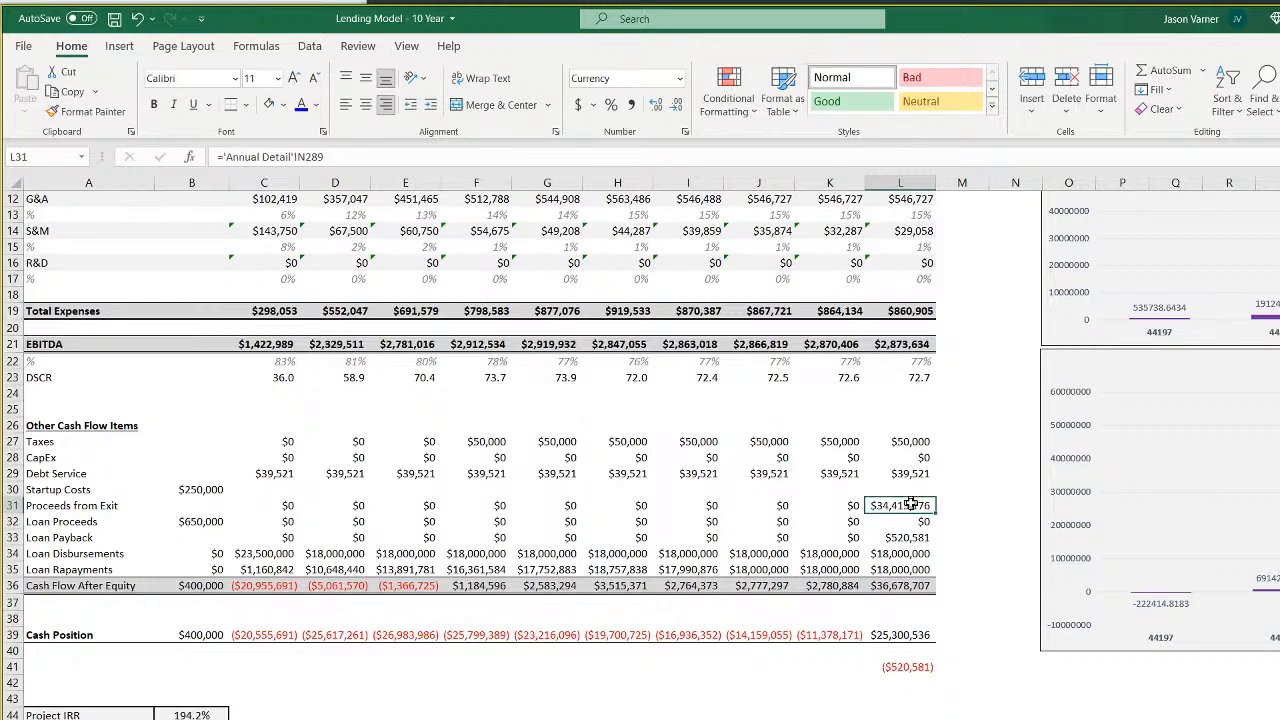
Clear the contents of the Loan Payback row, A33:L33, including its label
click(903, 538)
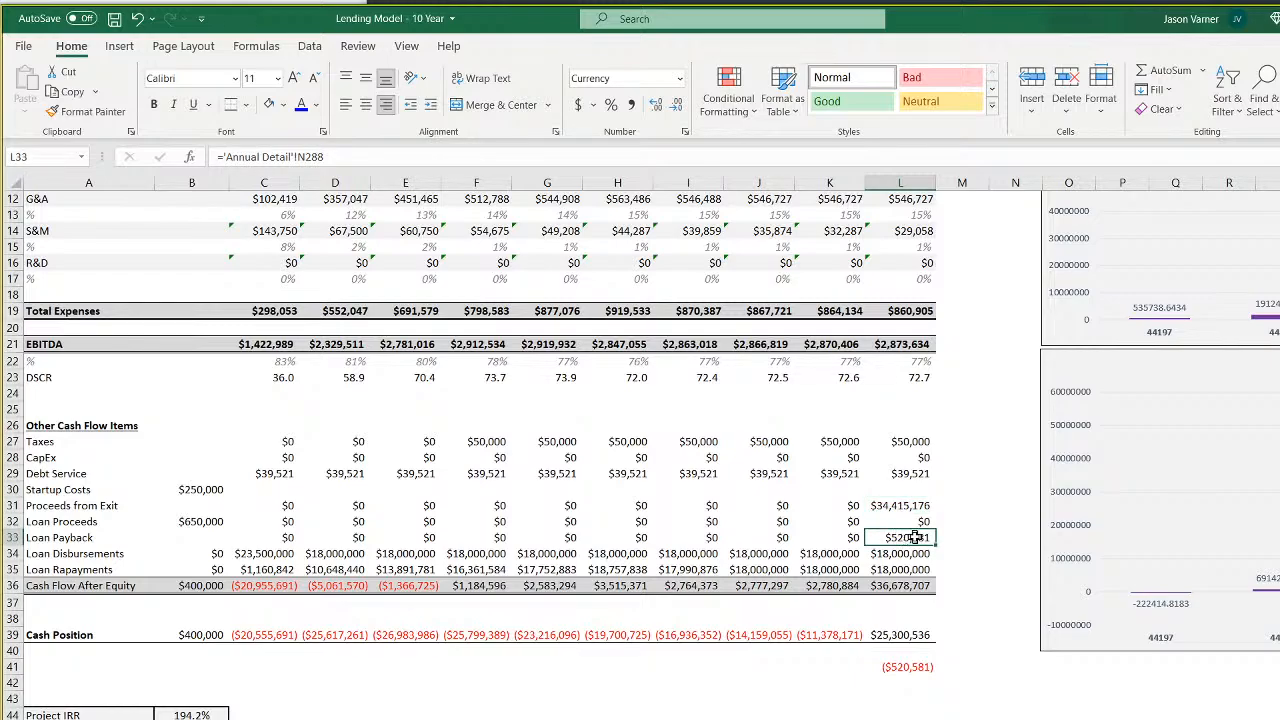
drag(915, 538, 30, 538)
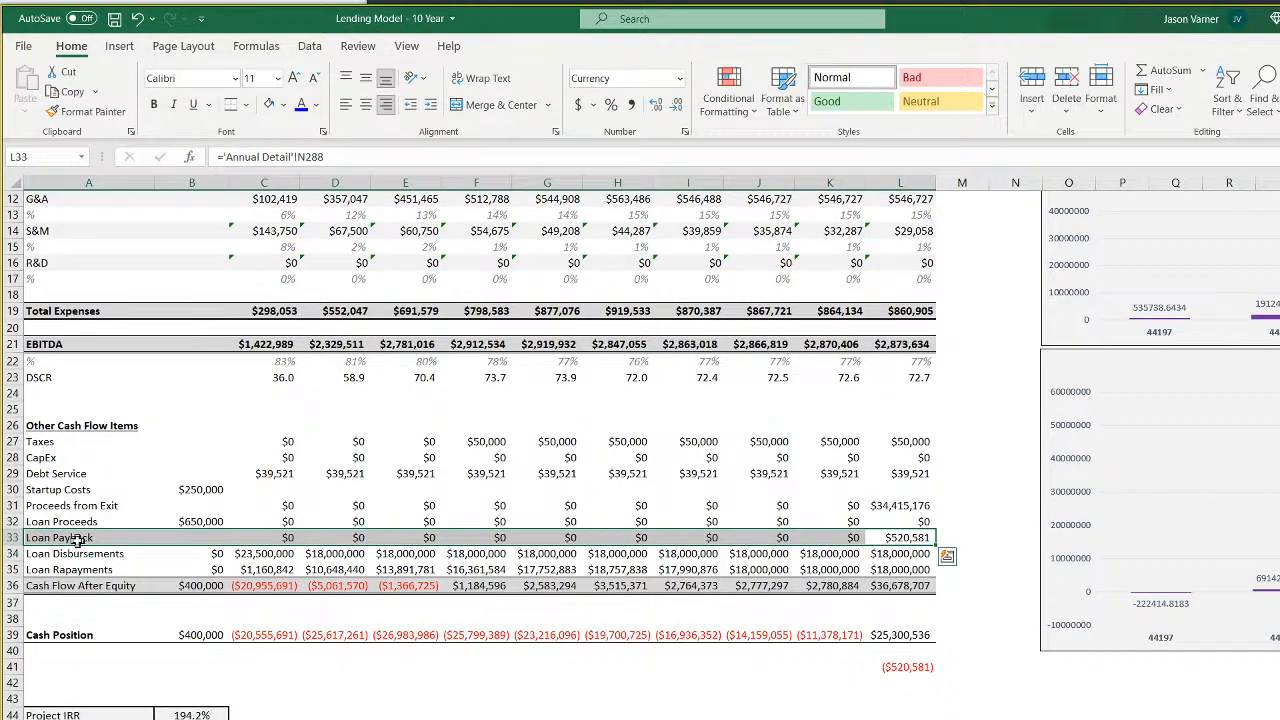
right_click(82, 540)
click(143, 251)
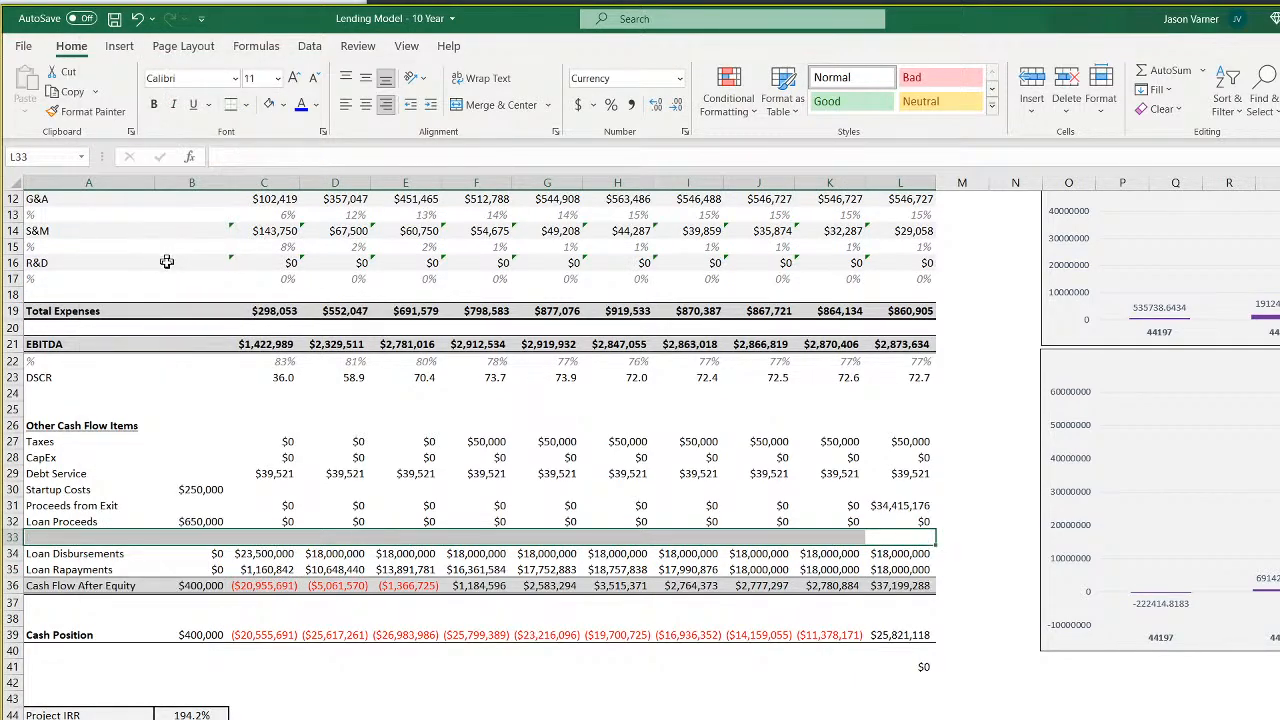
Review the check formula in L41, blank it out using the empty cell above, and save the workbook
click(922, 669)
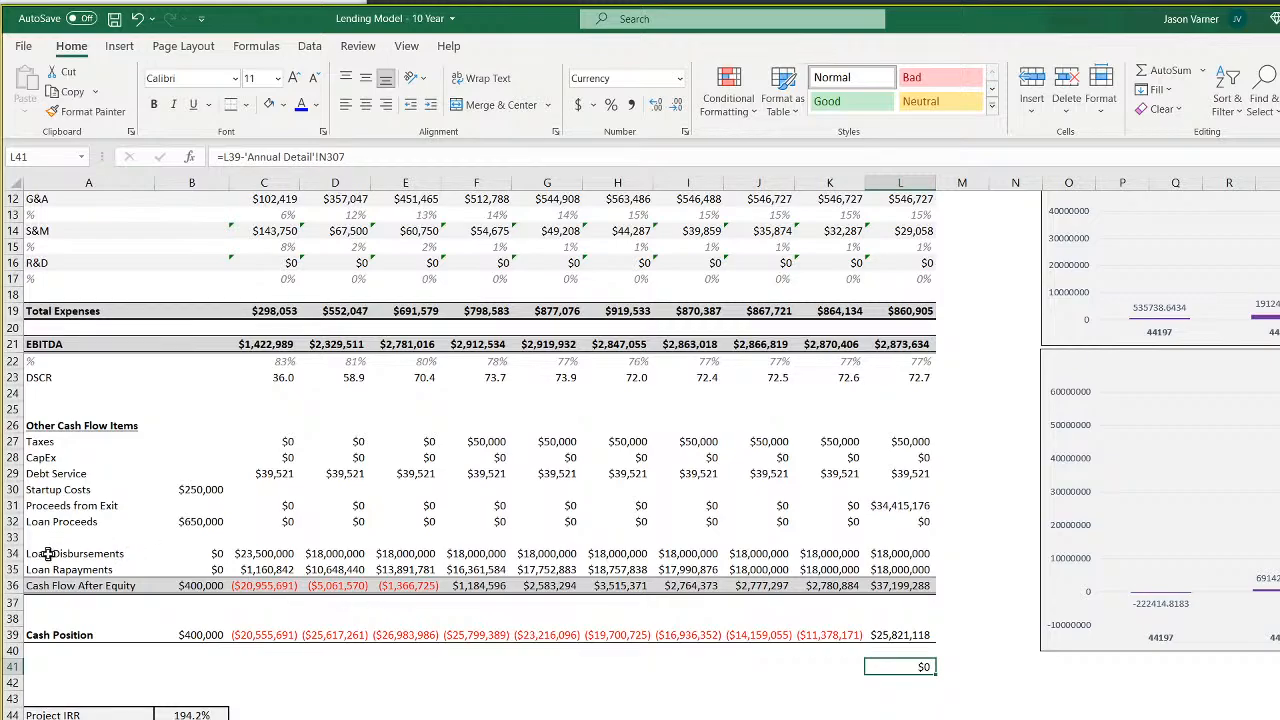
click(935, 655)
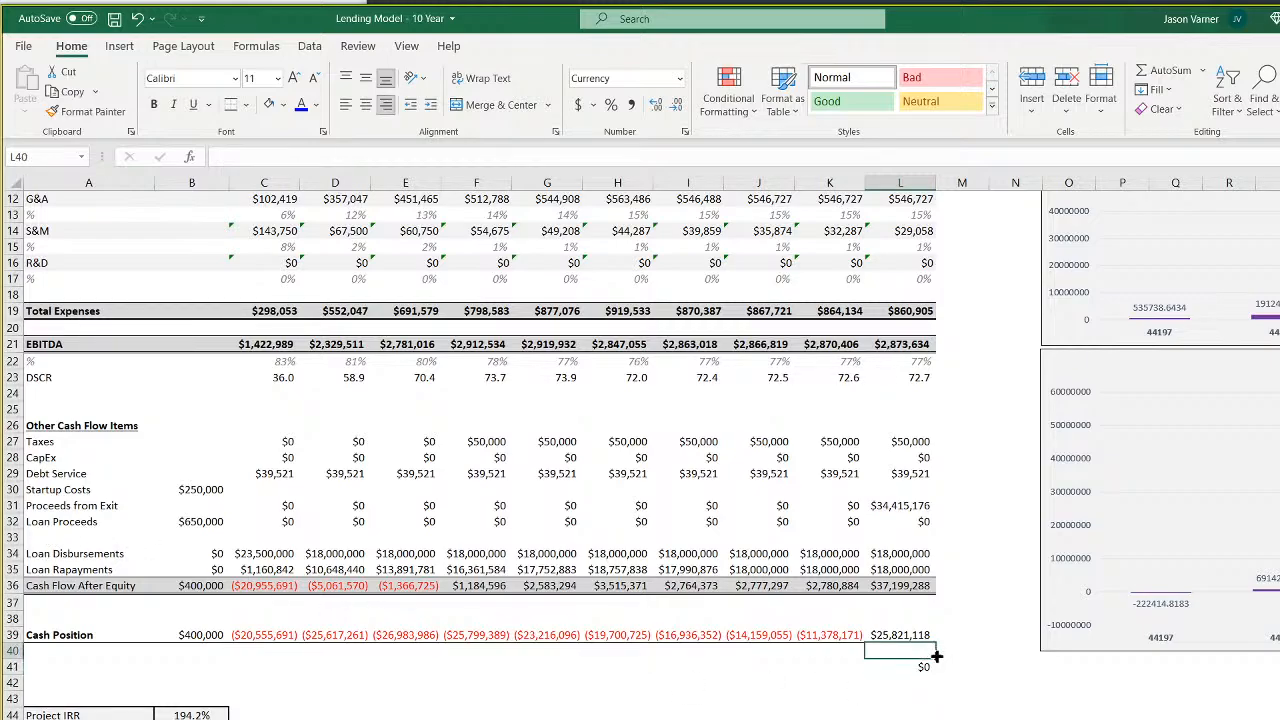
drag(936, 656, 935, 681)
click(960, 718)
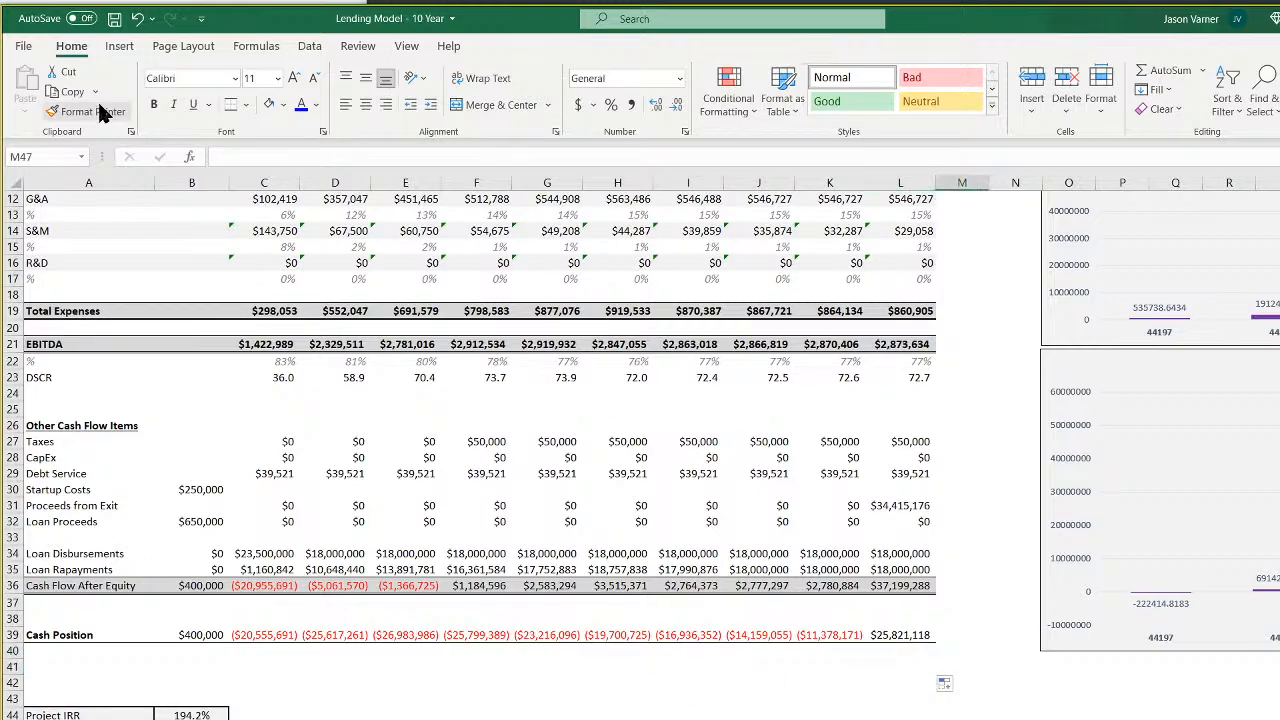
click(114, 20)
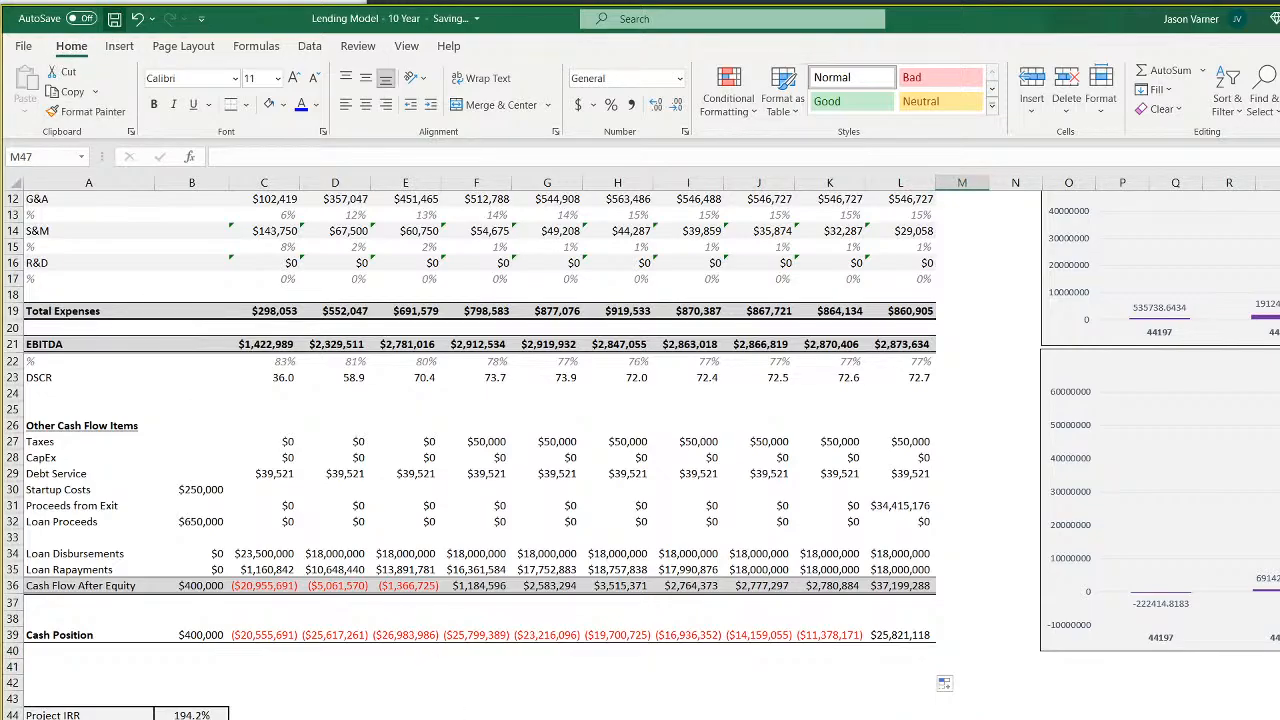
Freeze panes at B3 so the title and year rows and column A stay in view, and save the workbook
click(484, 718)
scroll(580, 706, up, 4)
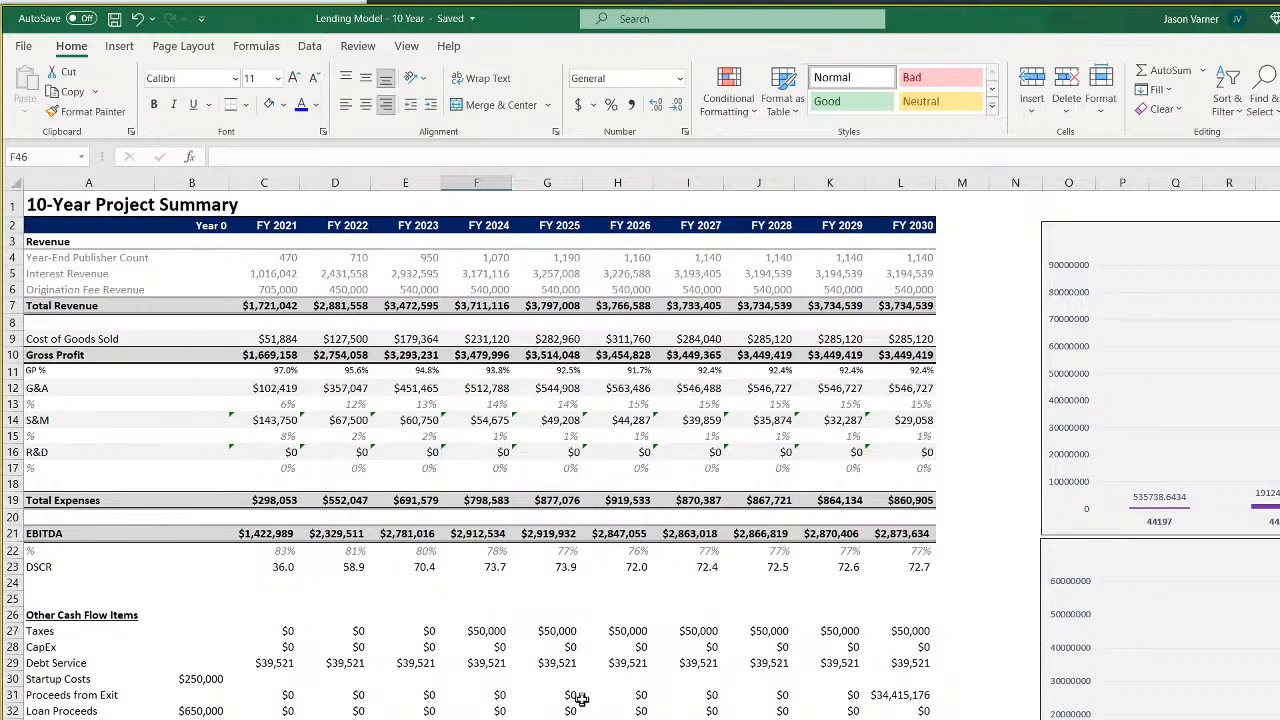
click(222, 241)
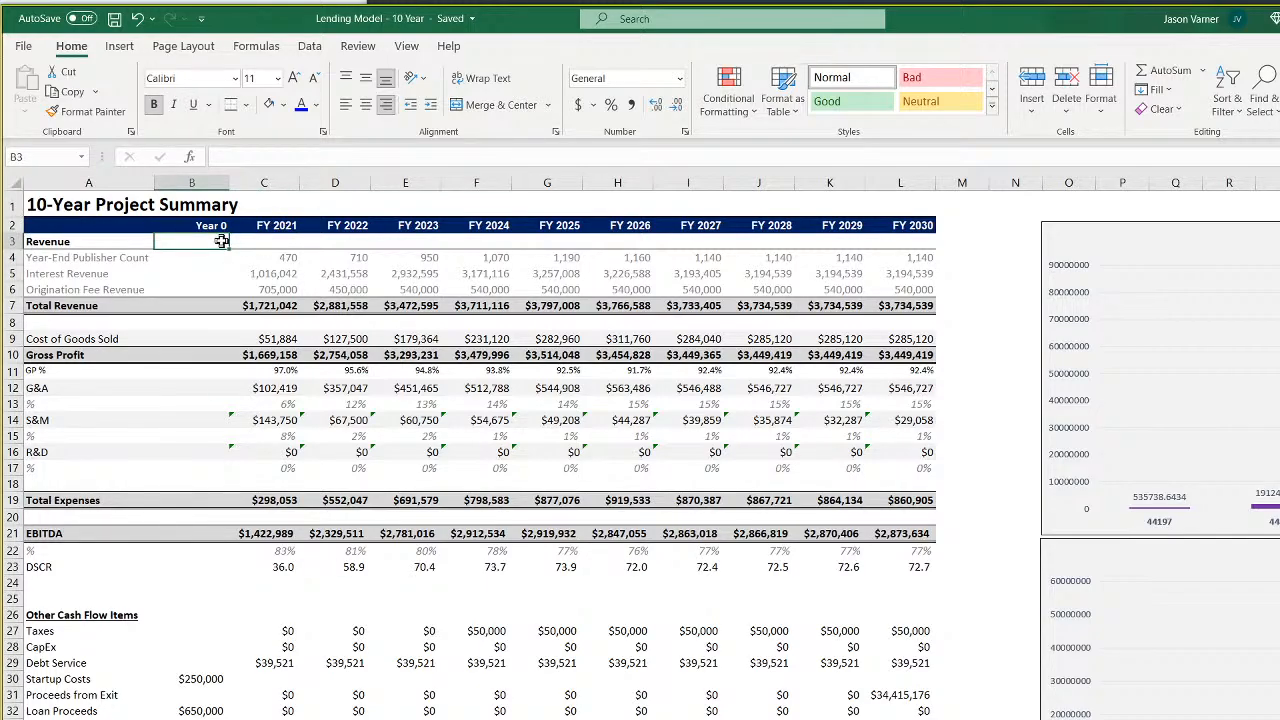
click(406, 46)
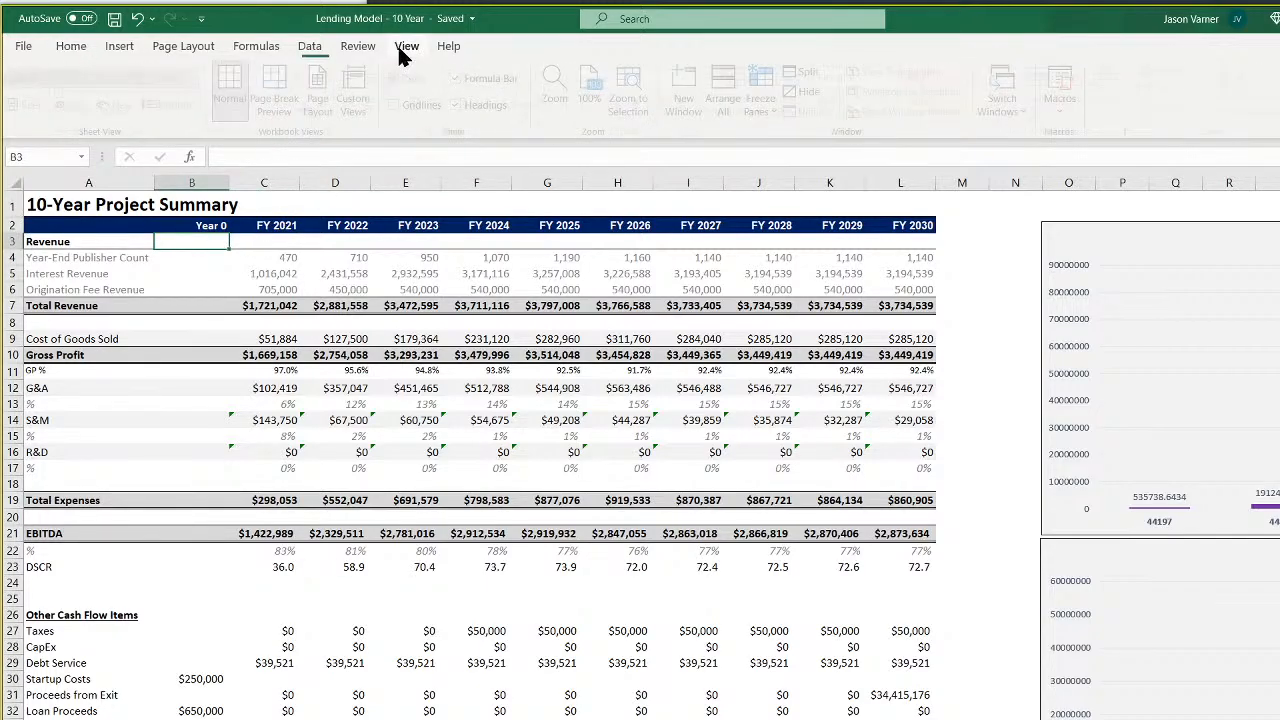
click(772, 114)
click(813, 146)
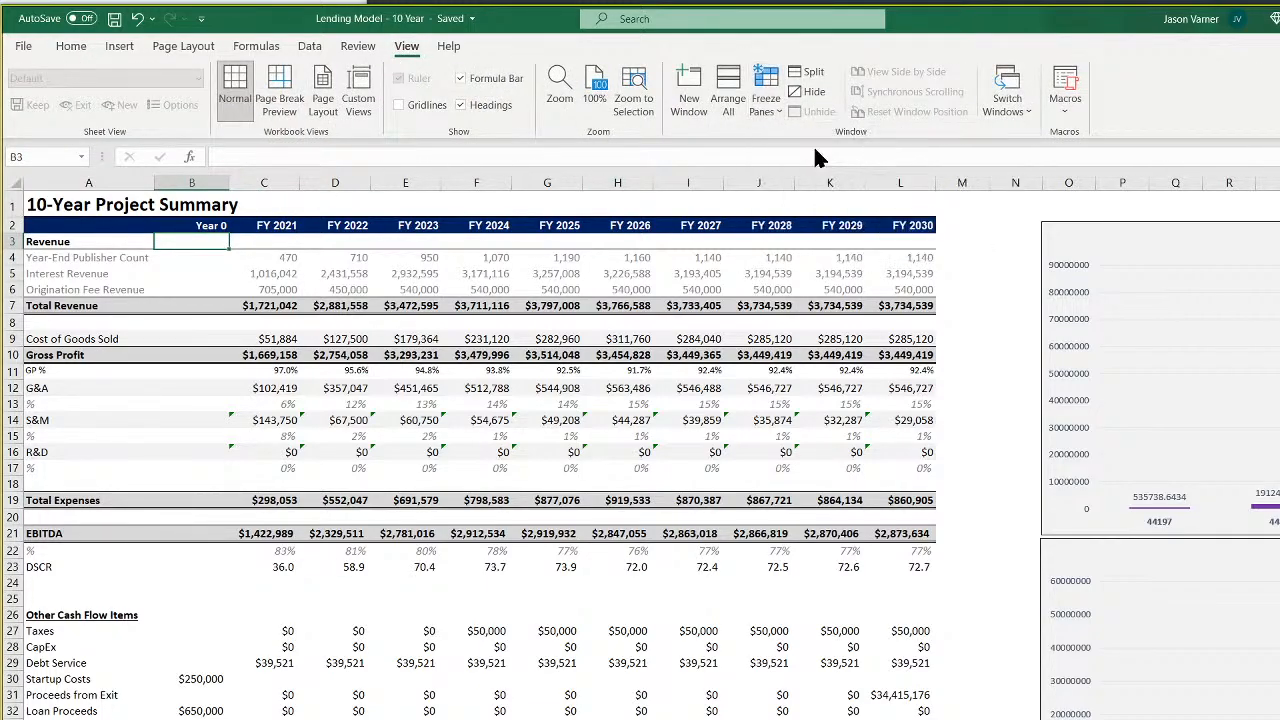
click(70, 46)
click(114, 18)
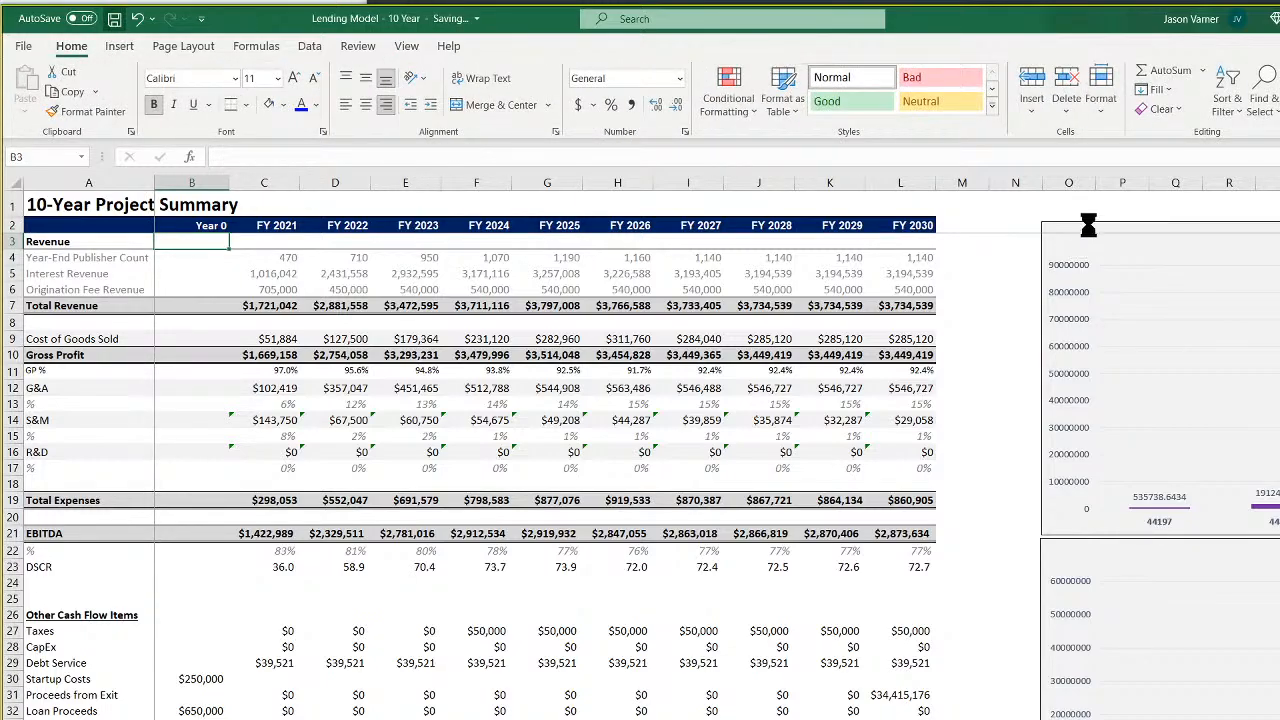
Move the Total Revenue and EBITDA charts next to the summary table, stacked directly beside column L
drag(1088, 226, 990, 219)
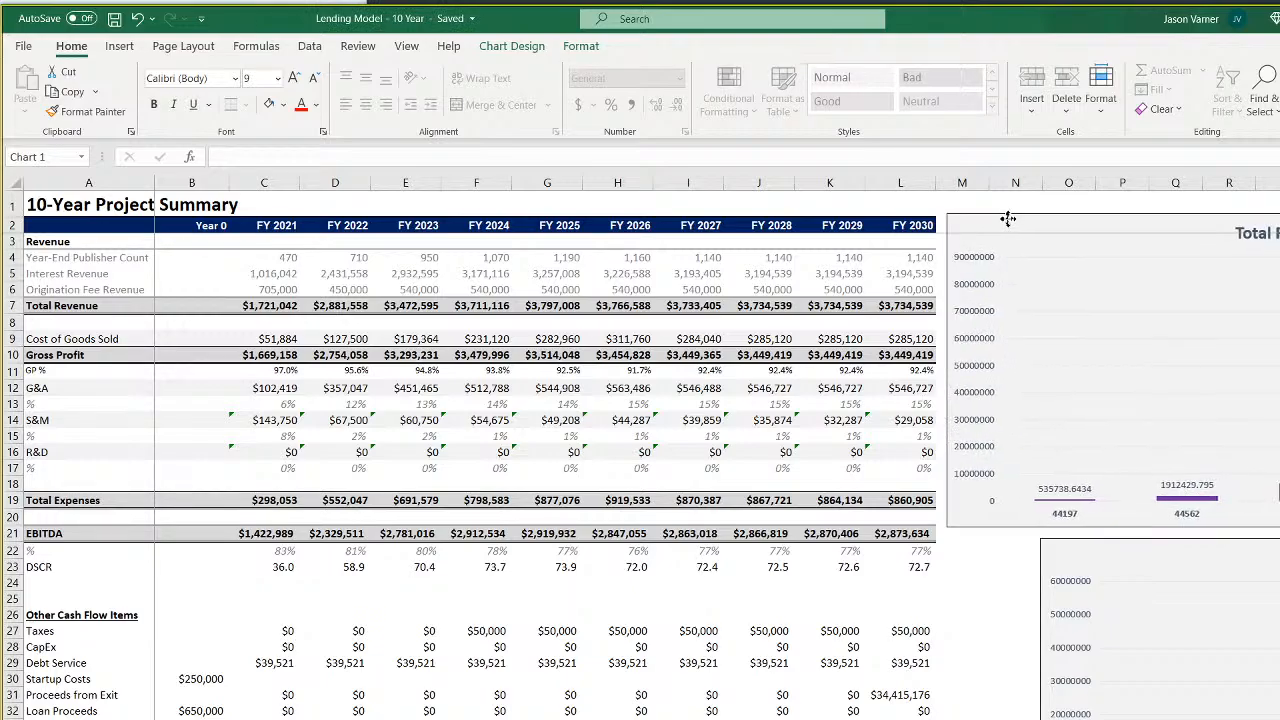
click(1095, 551)
drag(1095, 551, 943, 534)
click(706, 632)
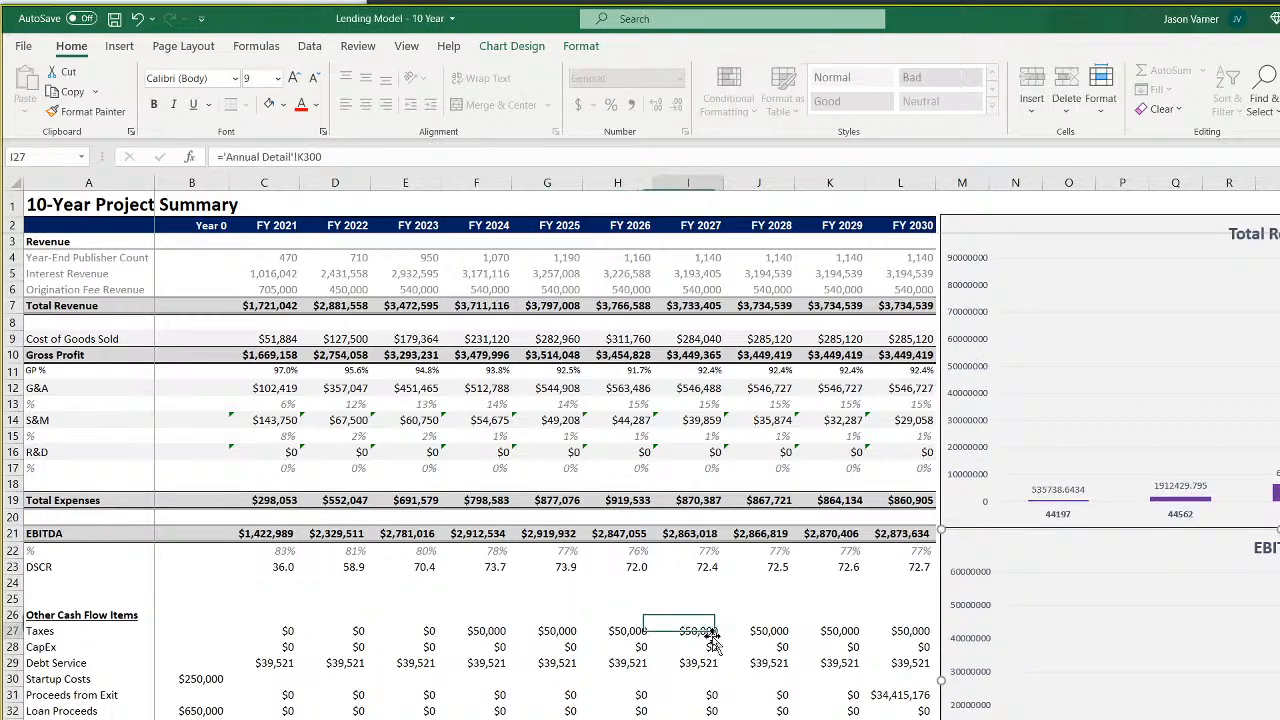
Inspect the source link of the Project IRR in B44
scroll(634, 632, down, 2)
scroll(634, 632, down, 5)
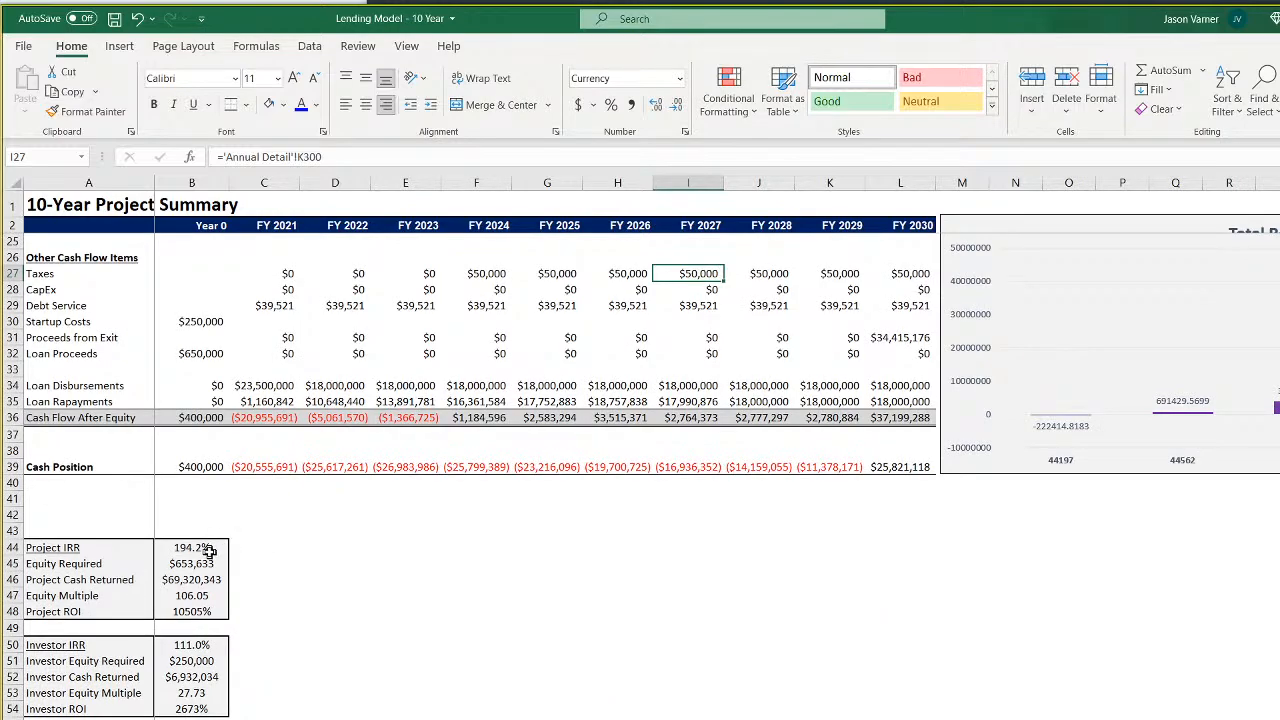
click(205, 548)
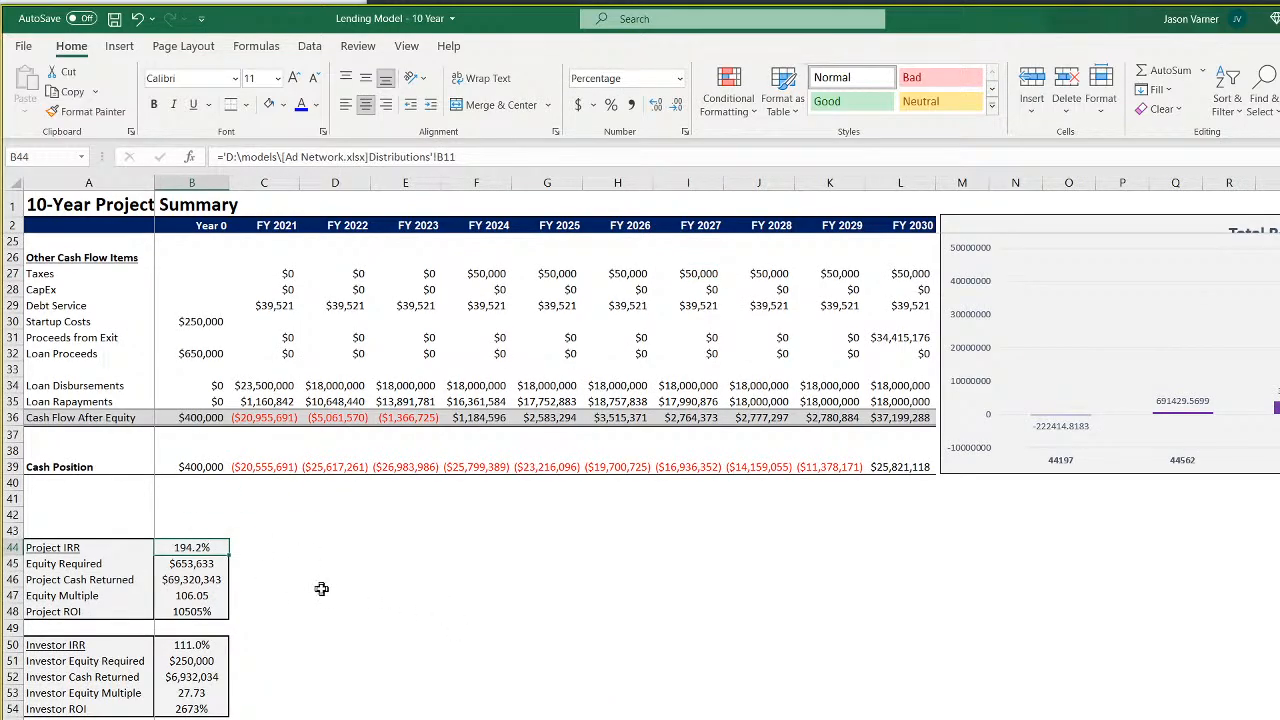
Duplicate the Investor IRR summary block (A50:B54) below itself, starting at cell A56
scroll(340, 594, up, 7)
scroll(341, 597, down, 7)
drag(51, 645, 190, 708)
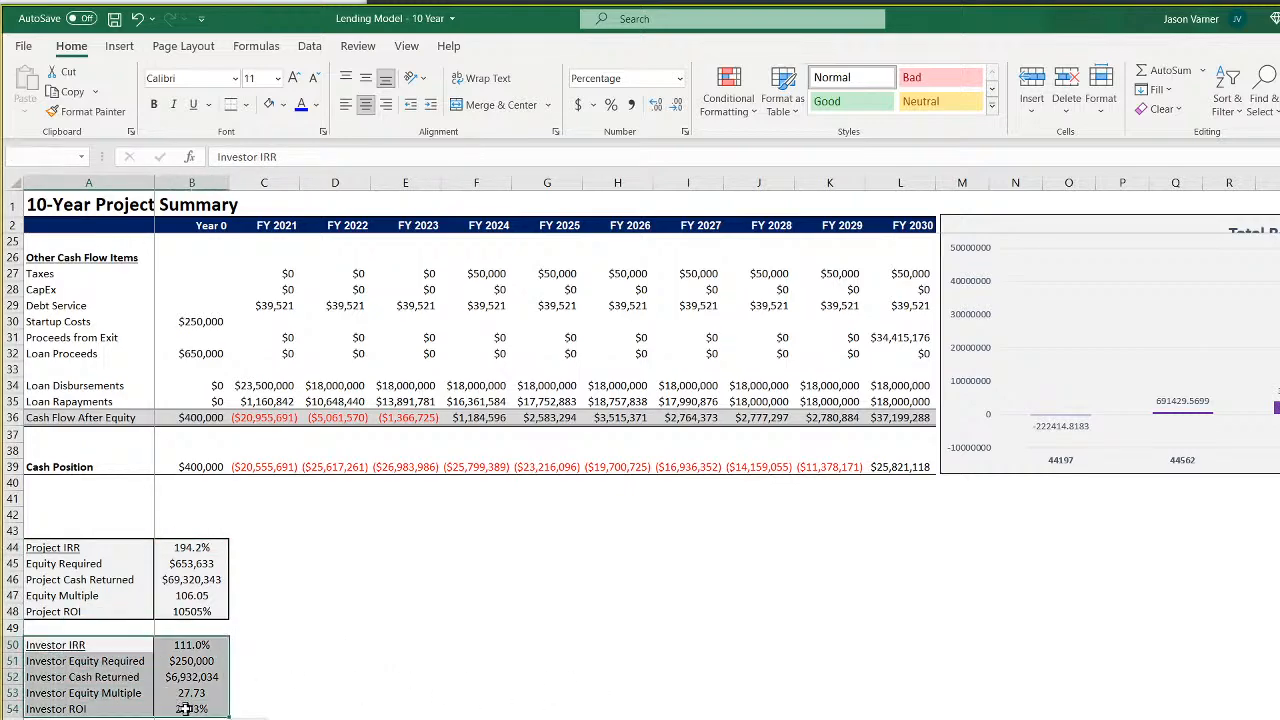
right_click(190, 678)
click(228, 212)
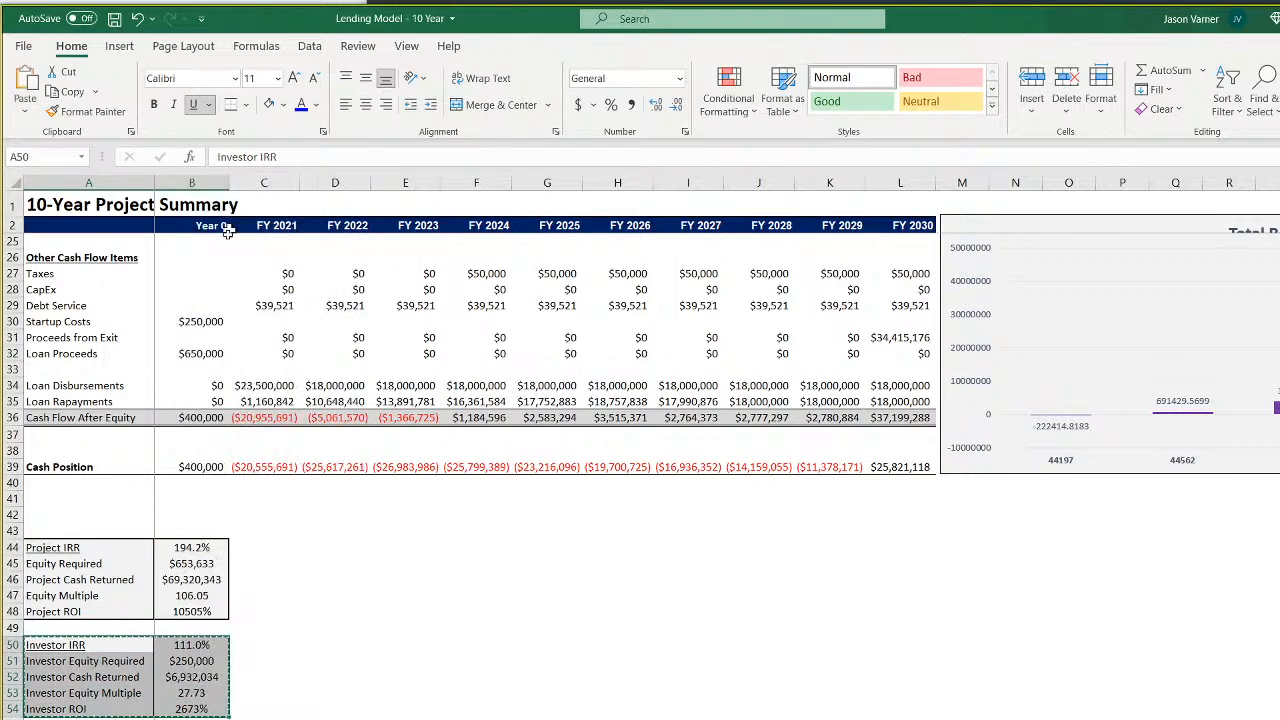
click(48, 719)
right_click(48, 712)
click(112, 428)
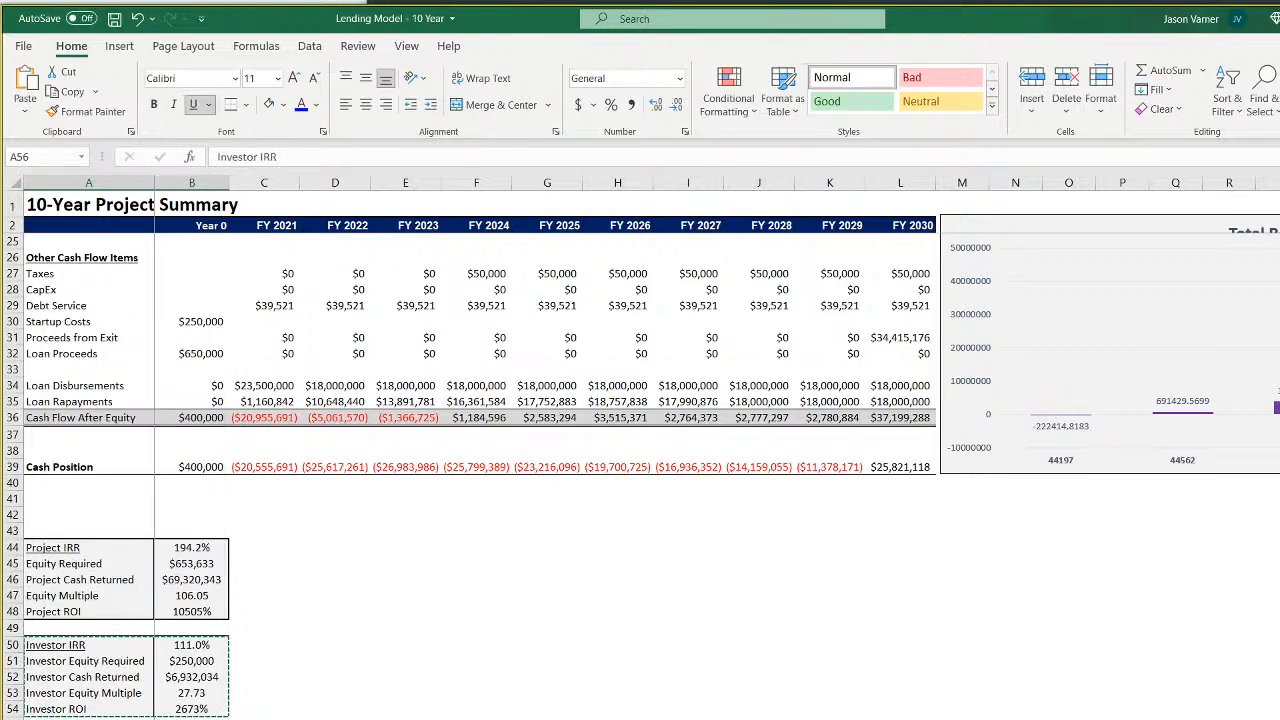
Change the heading label of the duplicated block in A56 to Owner IRR
double_click(48, 719)
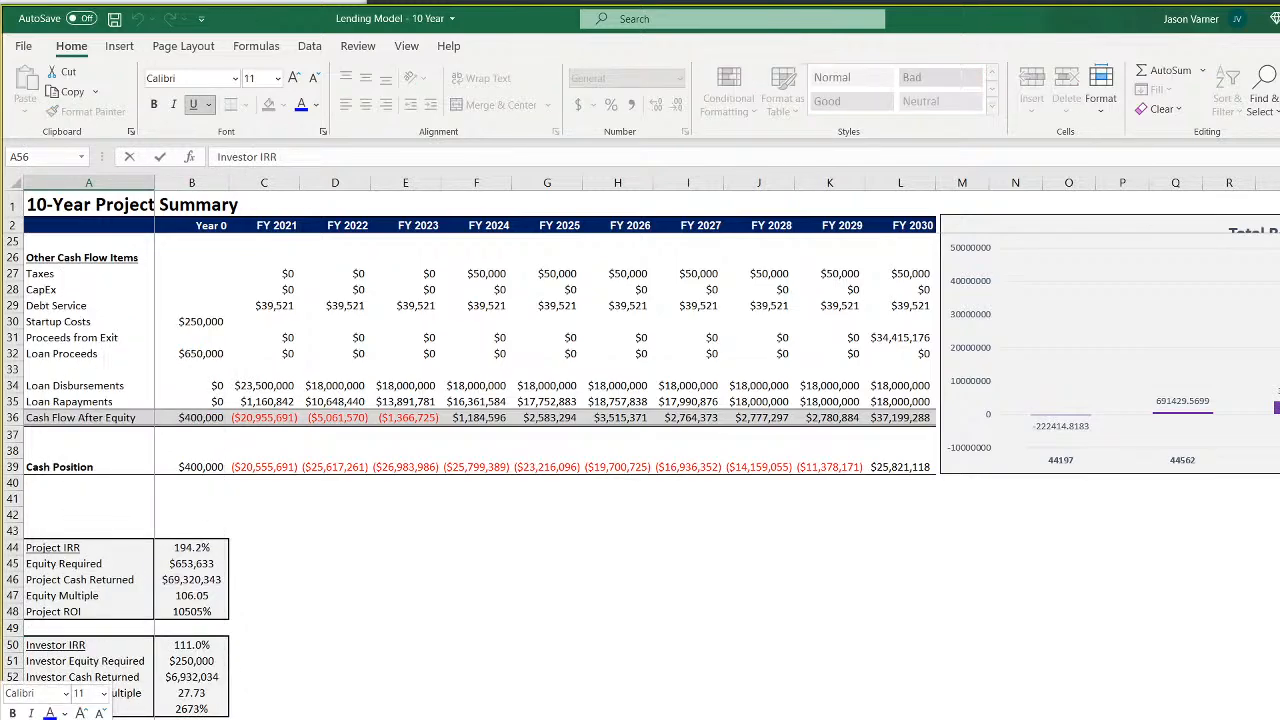
text(Own)
key(Return)
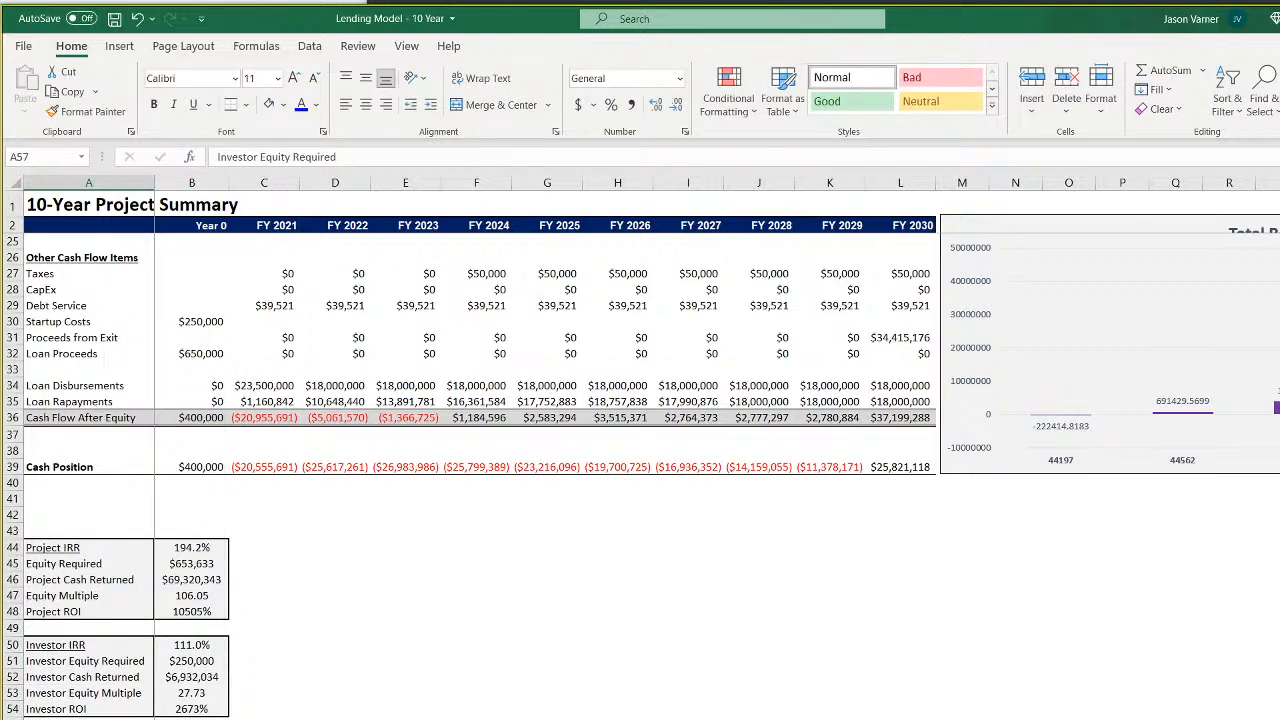
Link the summary's Project IRR in B44 to the Project IRR in B12 of the Distribution sheet
click(211, 547)
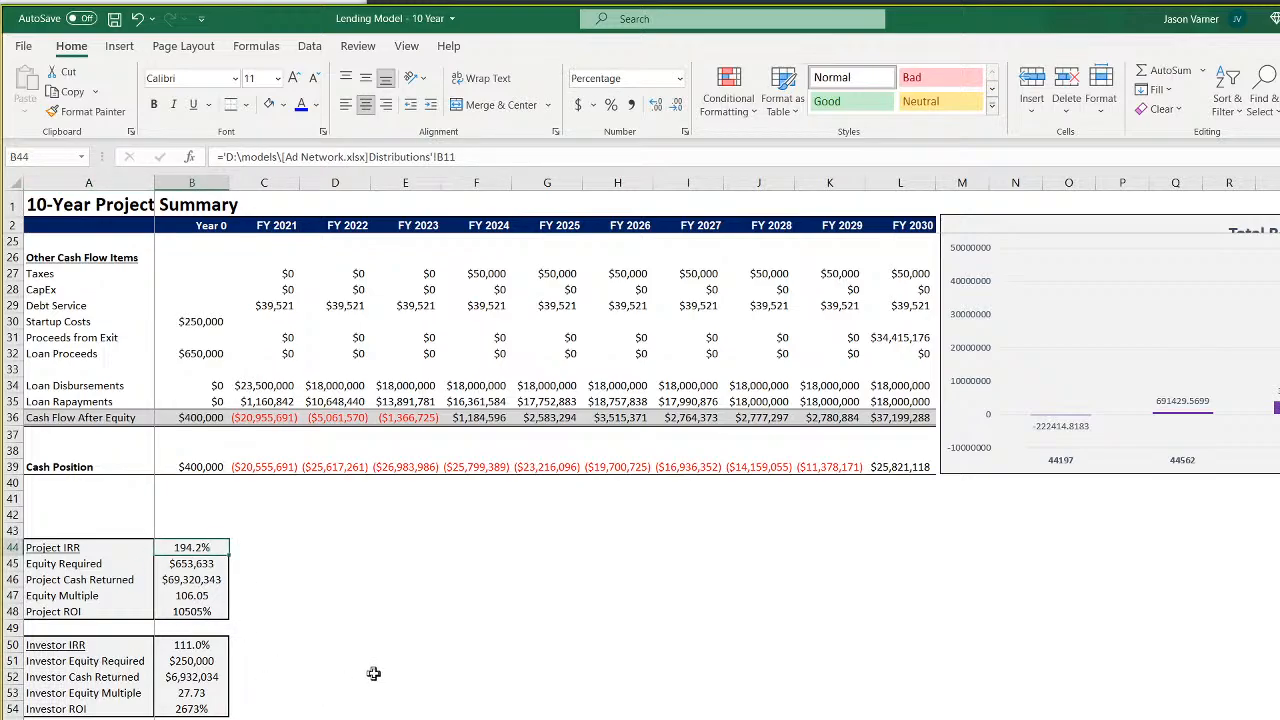
text(=)
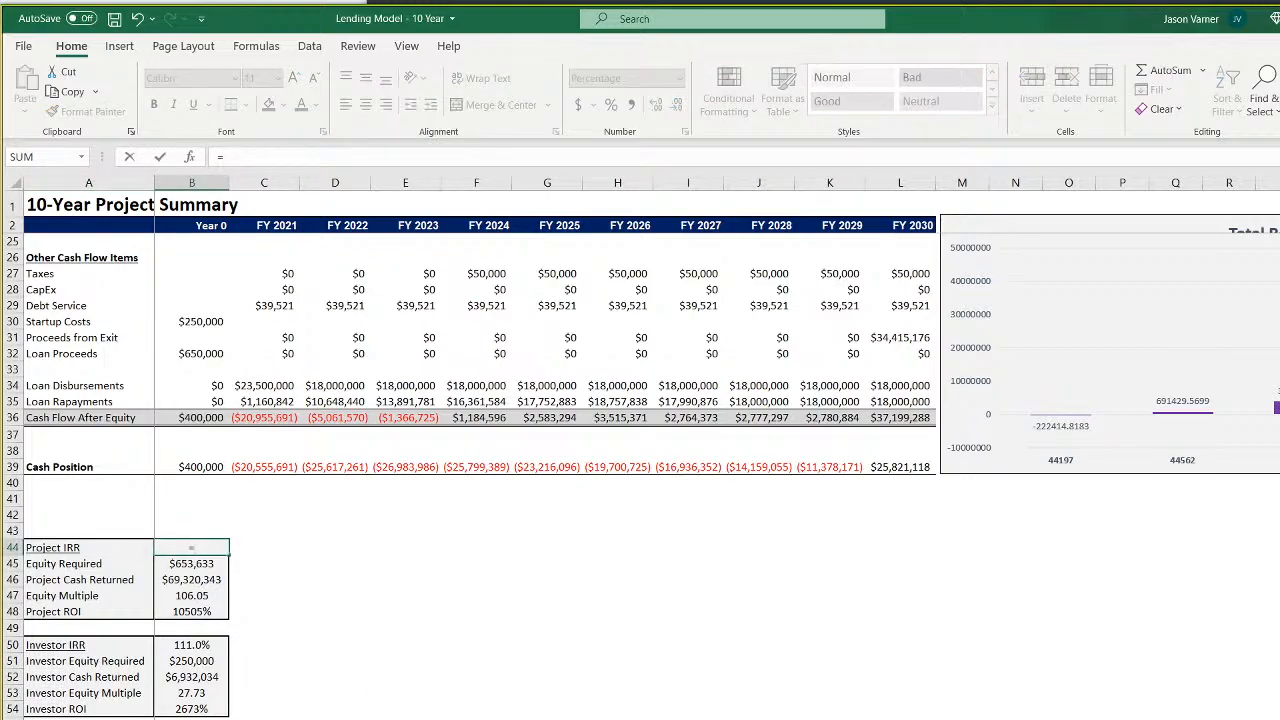
key(ctrl+Page_Down)
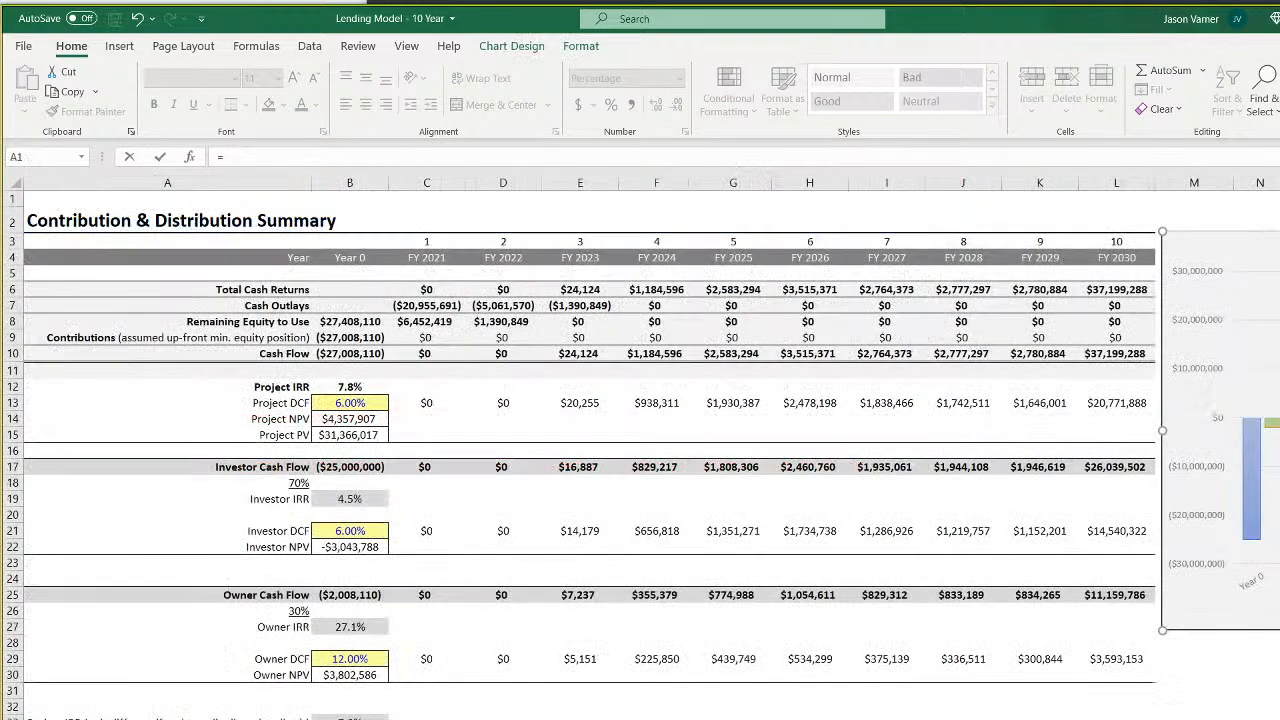
click(349, 387)
key(Return)
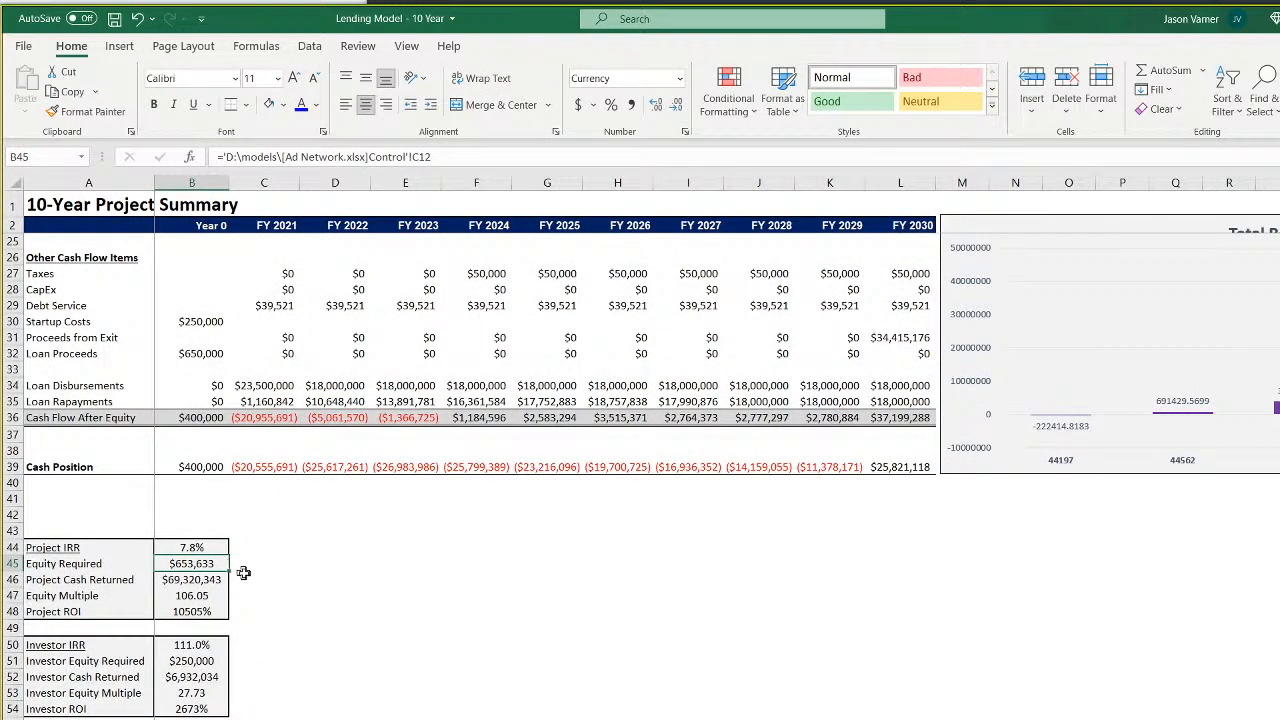
Set Equity Required in B45 to the negative of Remaining Equity Required, cell D13 on the Control sheet
text(=)
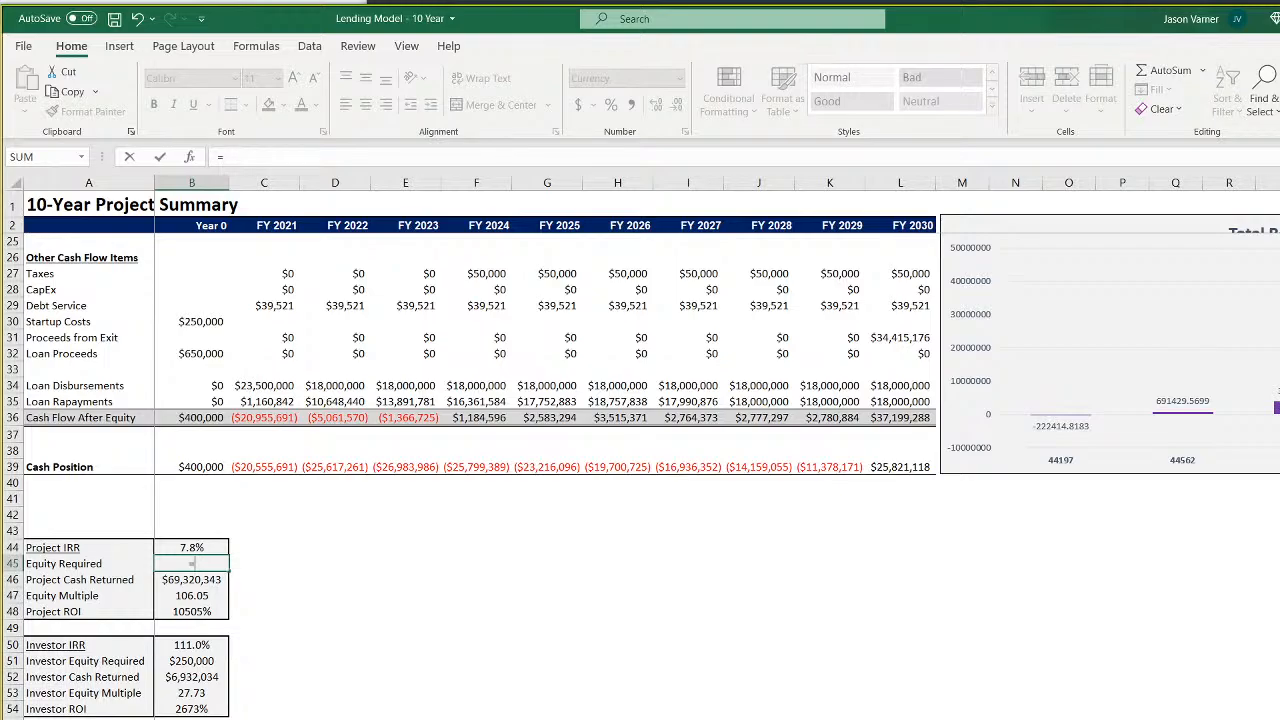
text(-)
key(ctrl+Page_Up)
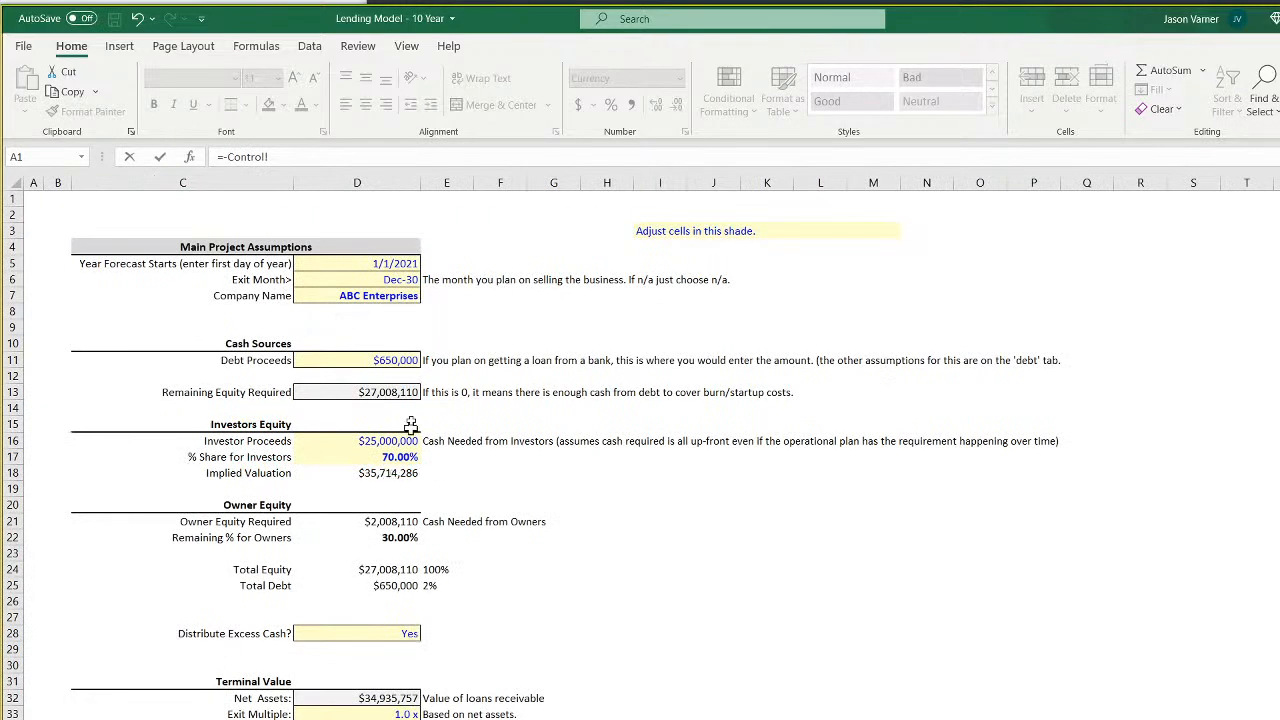
click(385, 391)
key(Return)
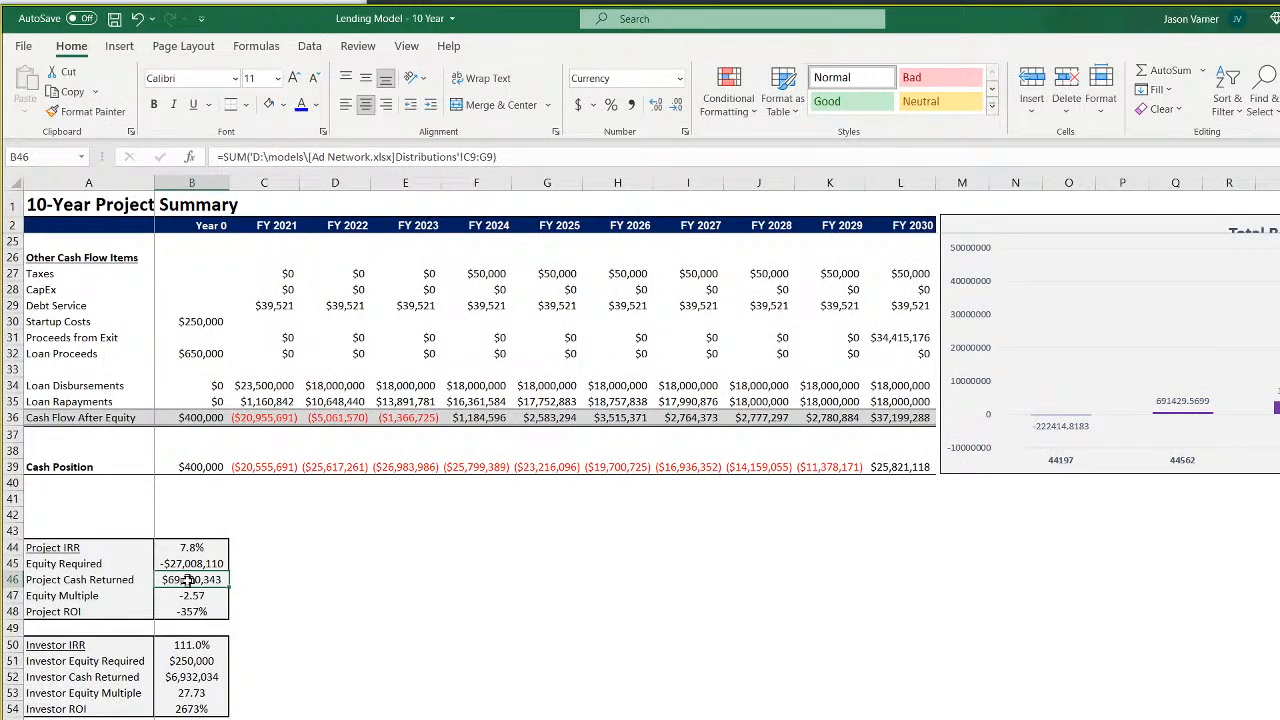
Remove the minus sign from the Equity Required formula in B45
click(191, 563)
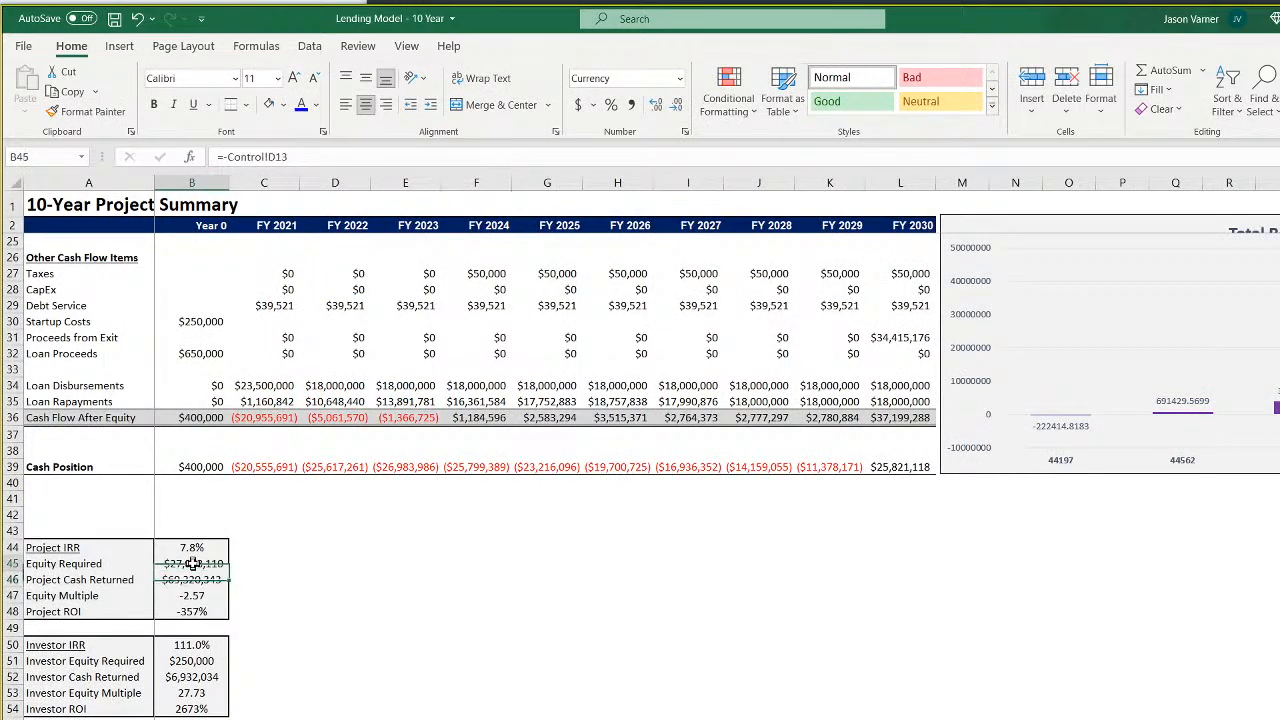
click(228, 157)
key(BackSpace)
key(Return)
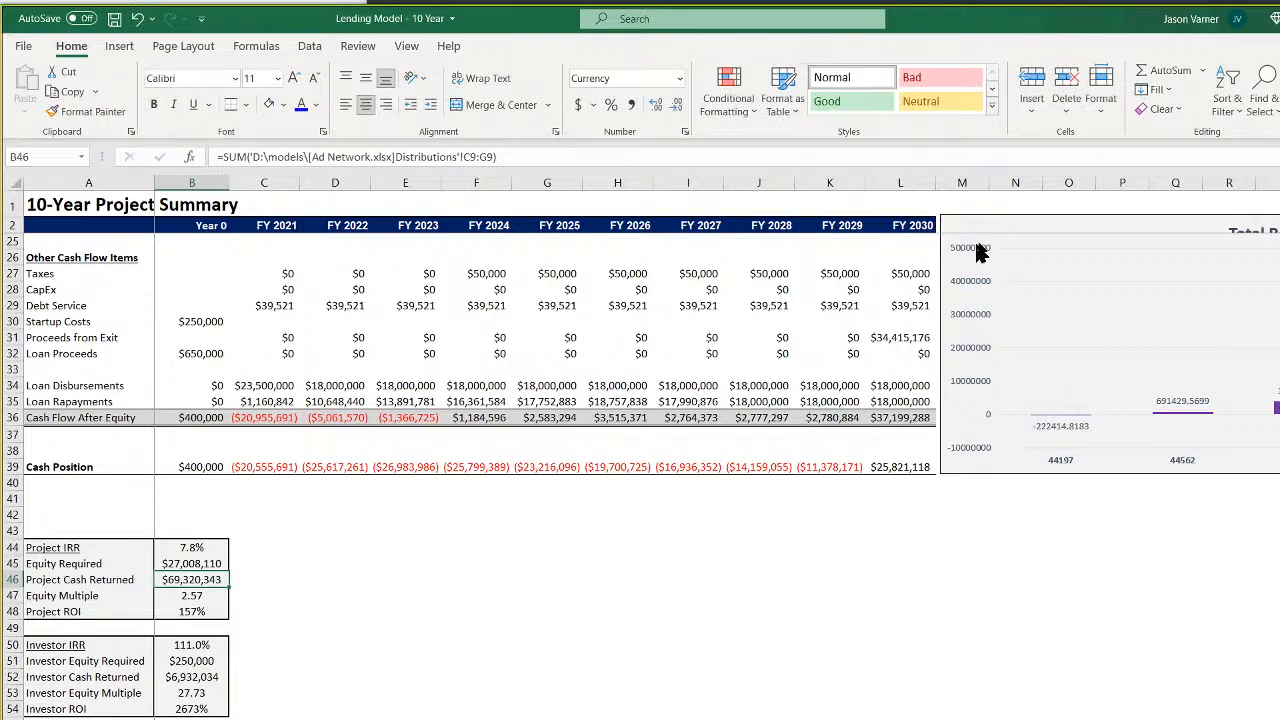
Set Project Cash Returned in B46 to the sum of the Distribution sheet's Cash Flow row, C10:L10
click(1163, 71)
scroll(636, 522, up, 7)
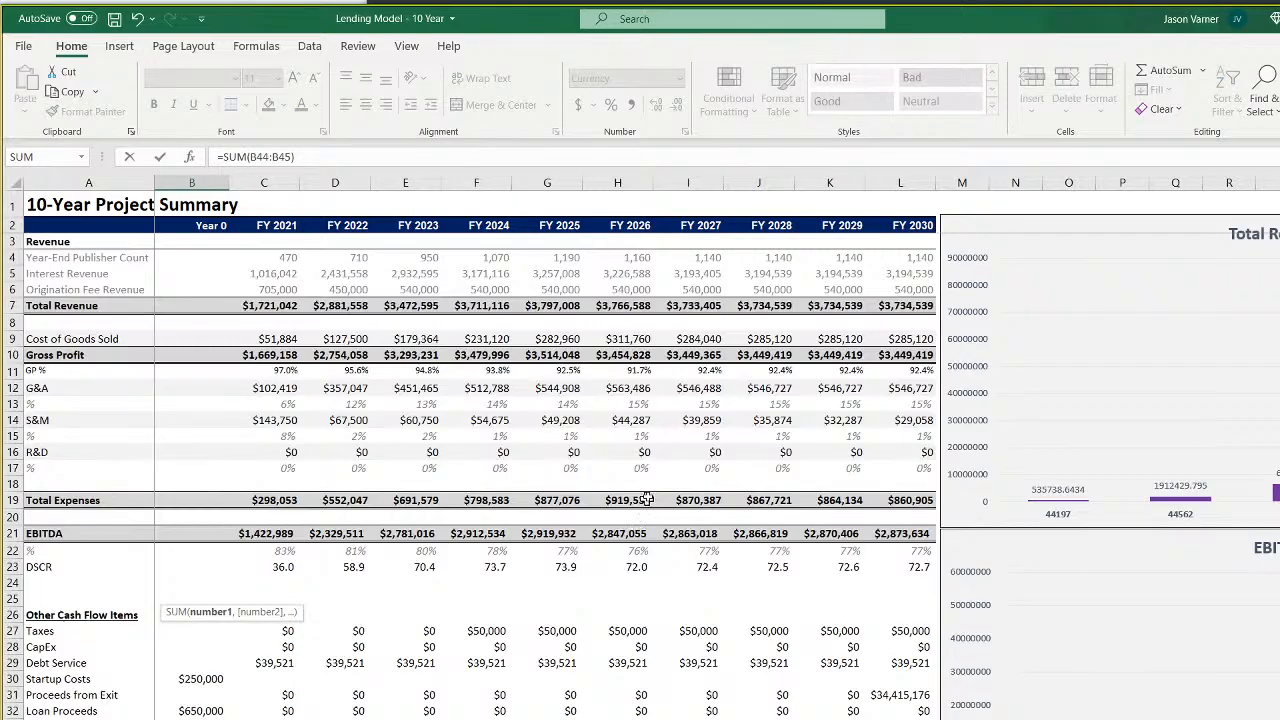
key(ctrl+Page_Down)
drag(428, 354, 1100, 350)
key(Return)
Check the formulas behind Project Cash Returned, Equity Multiple and Project ROI
scroll(748, 514, down, 5)
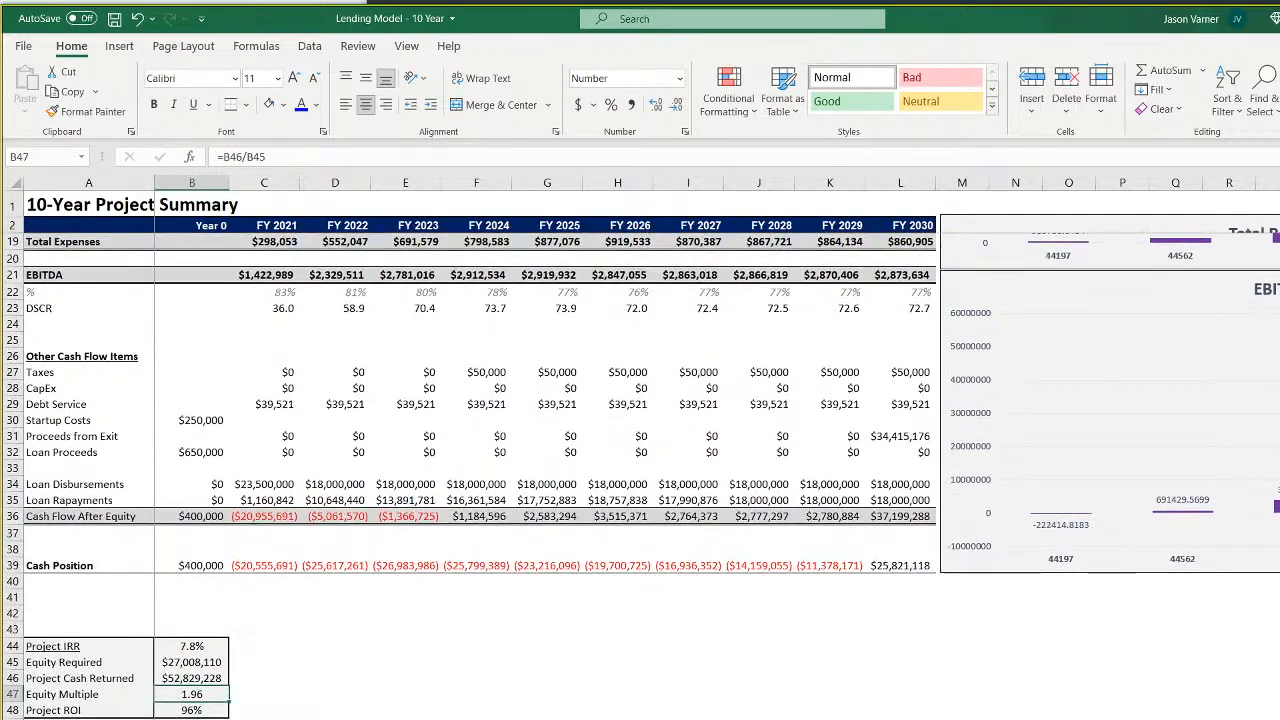
click(192, 678)
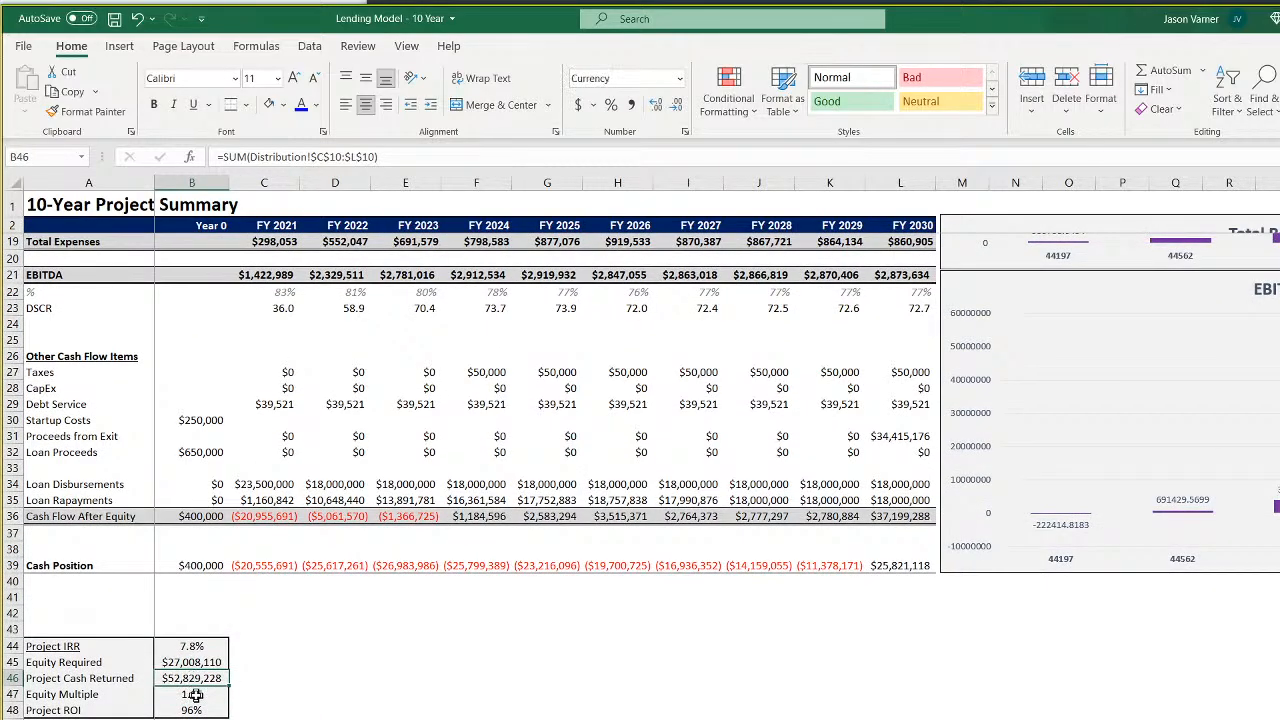
click(195, 694)
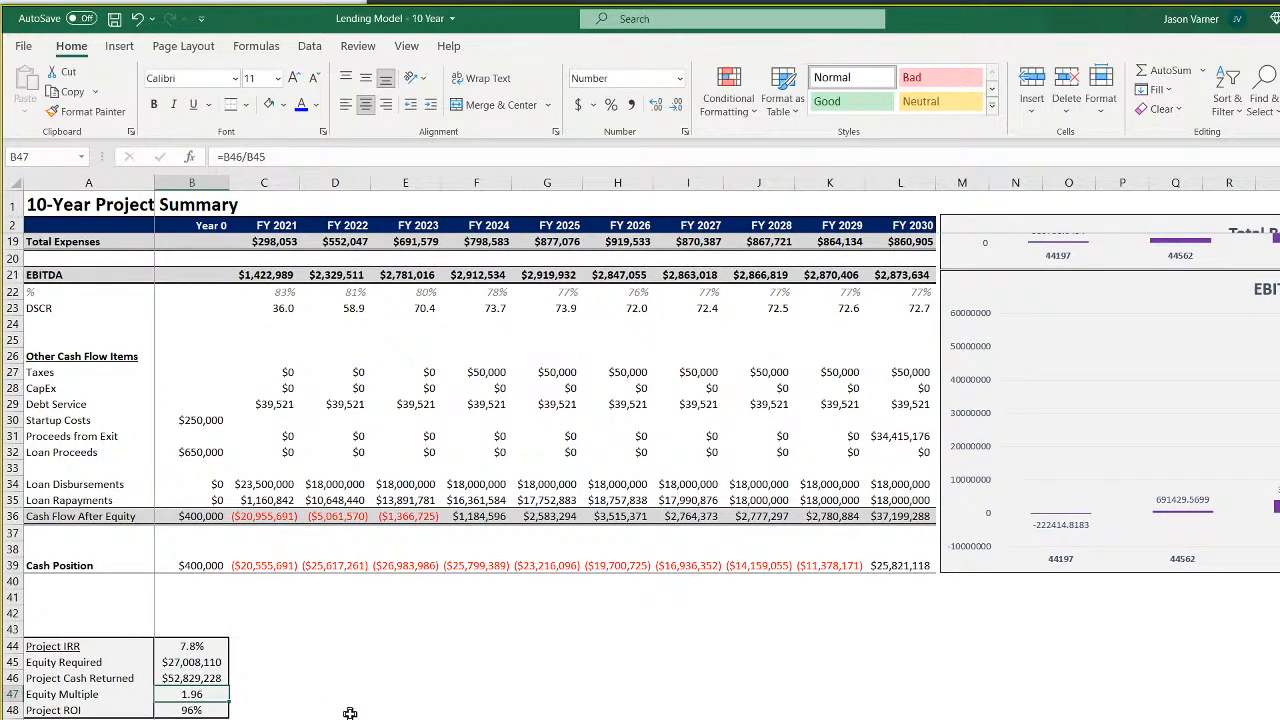
click(193, 709)
scroll(231, 600, down, 4)
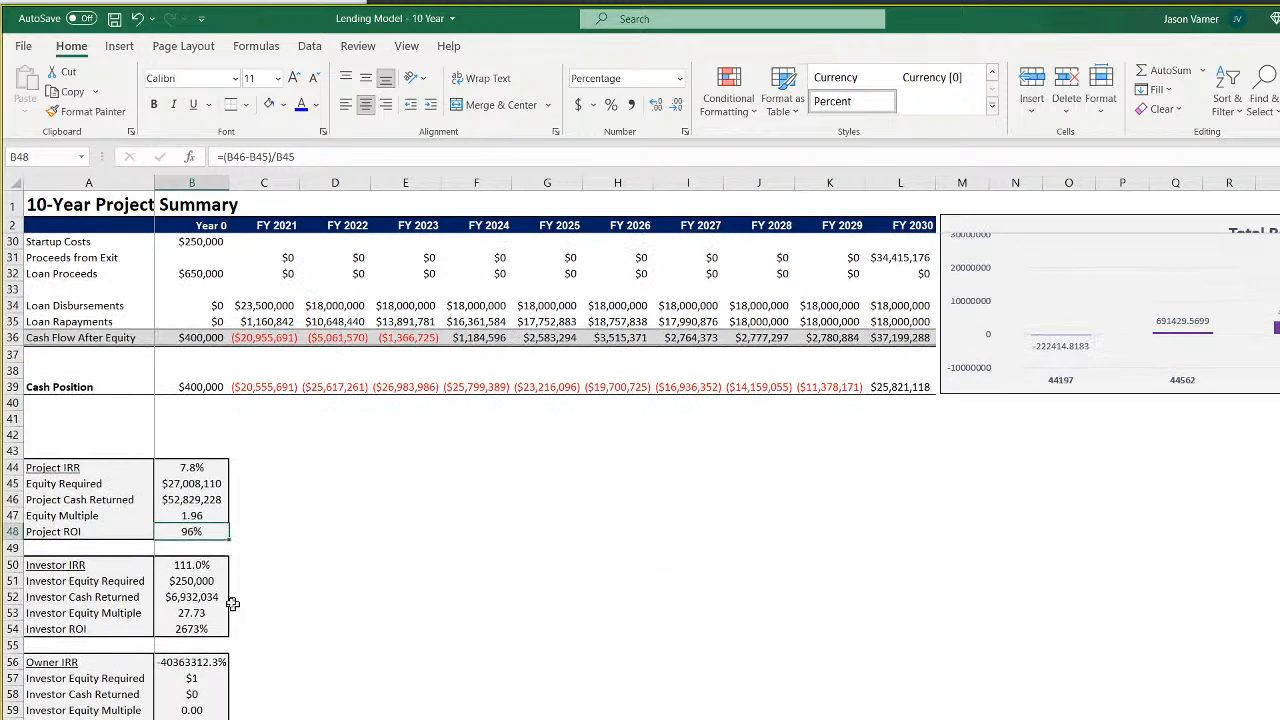
double_click(193, 531)
key(Return)
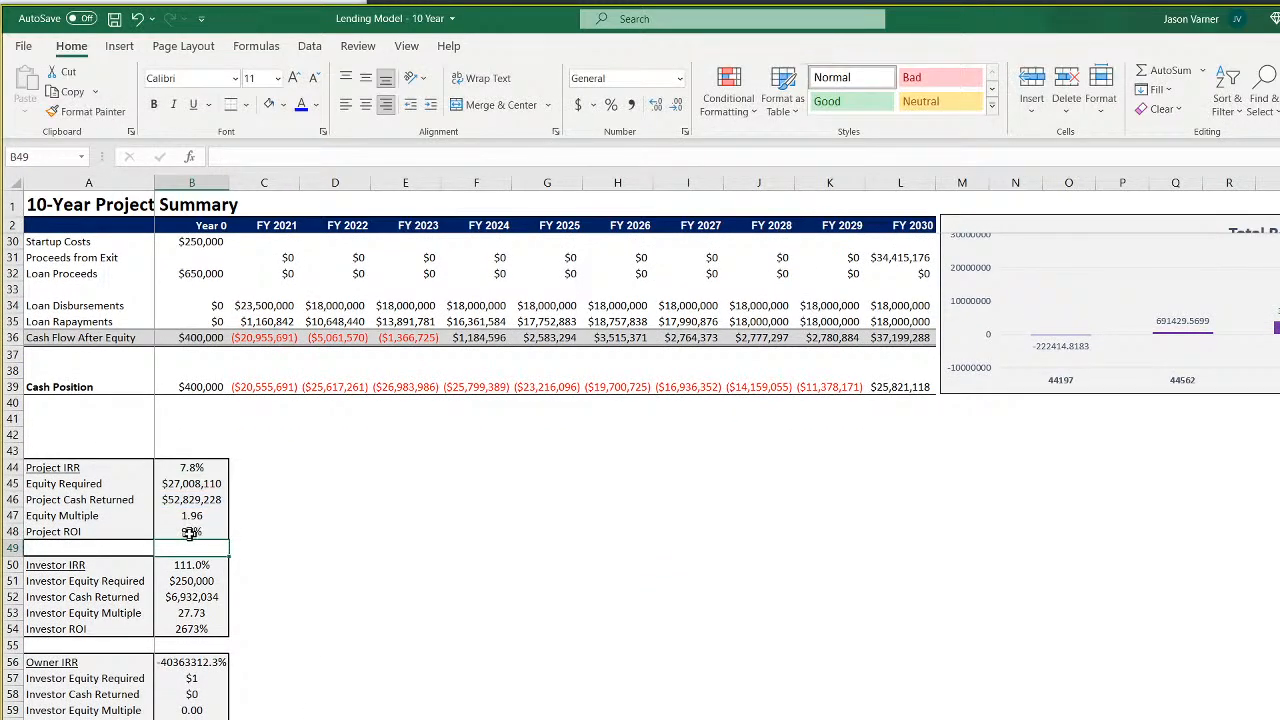
click(189, 532)
Link Investor IRR in B50 to the Investor IRR in B19 of the Distribution sheet
click(190, 566)
text(=)
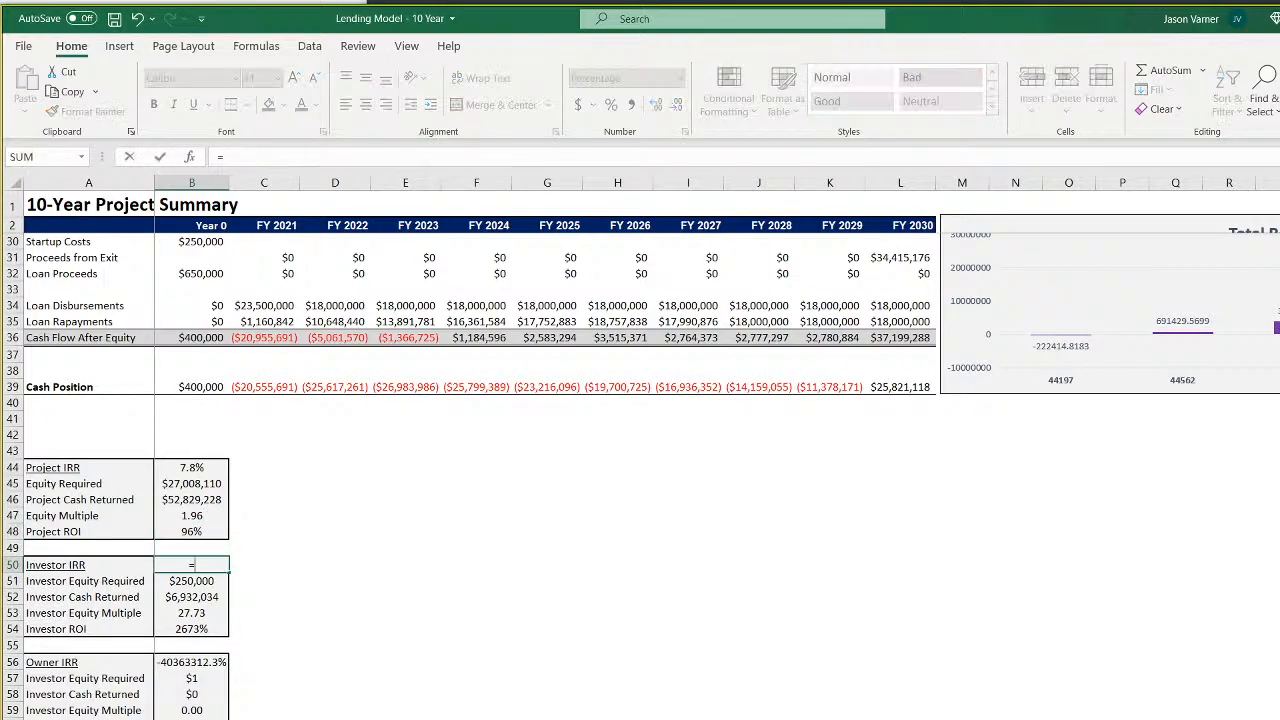
click(345, 718)
click(360, 500)
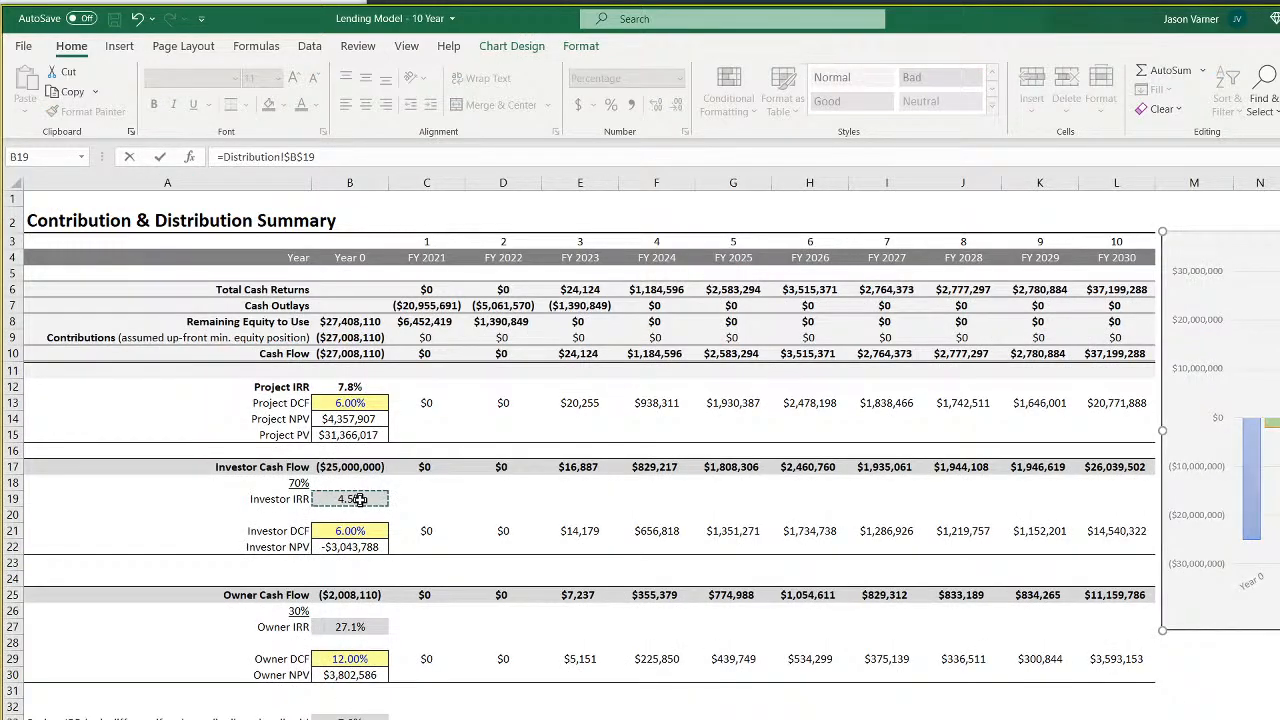
key(Return)
Link Investor Equity Required in B51 to Investor Proceeds, cell D16 on the Control sheet
text(=)
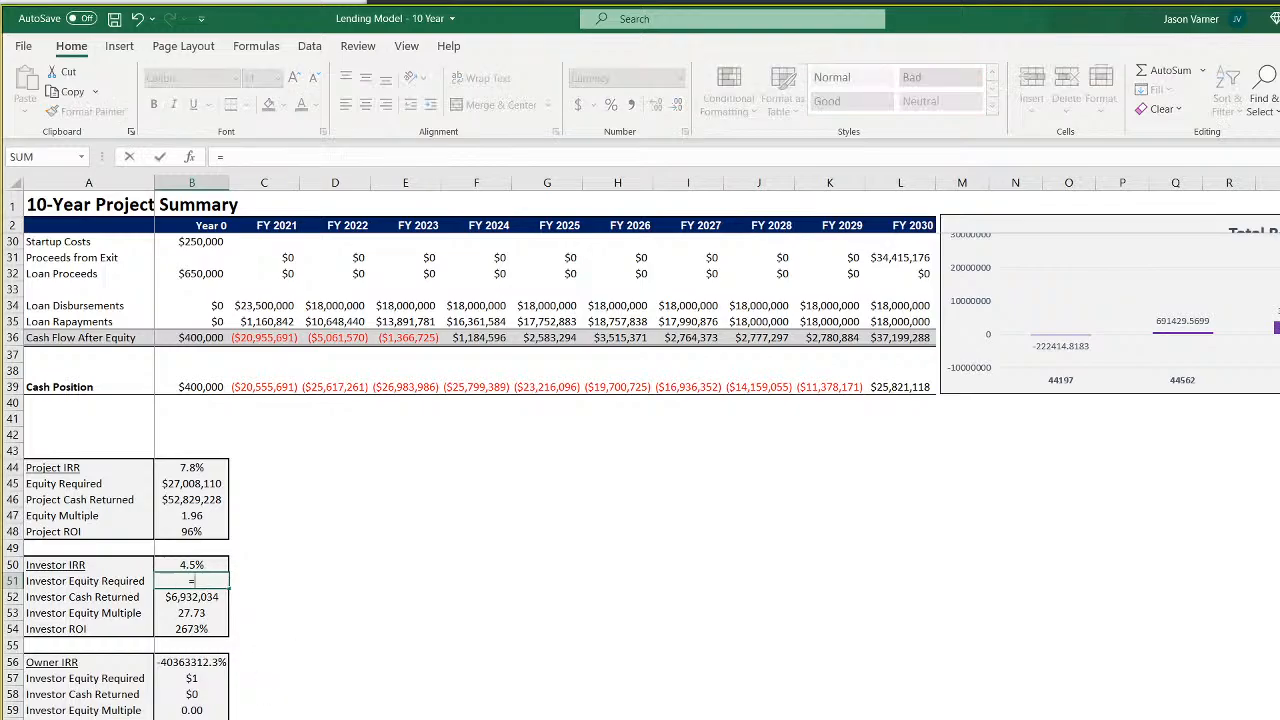
click(560, 718)
click(378, 444)
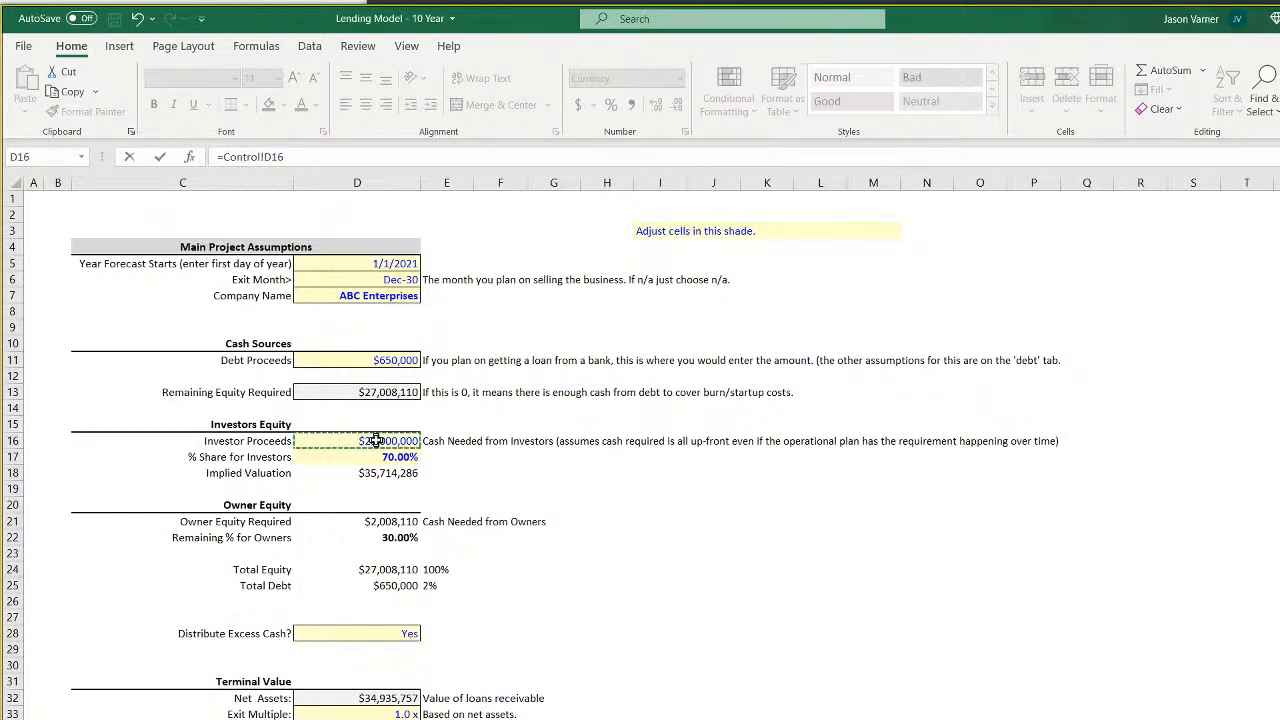
key(Return)
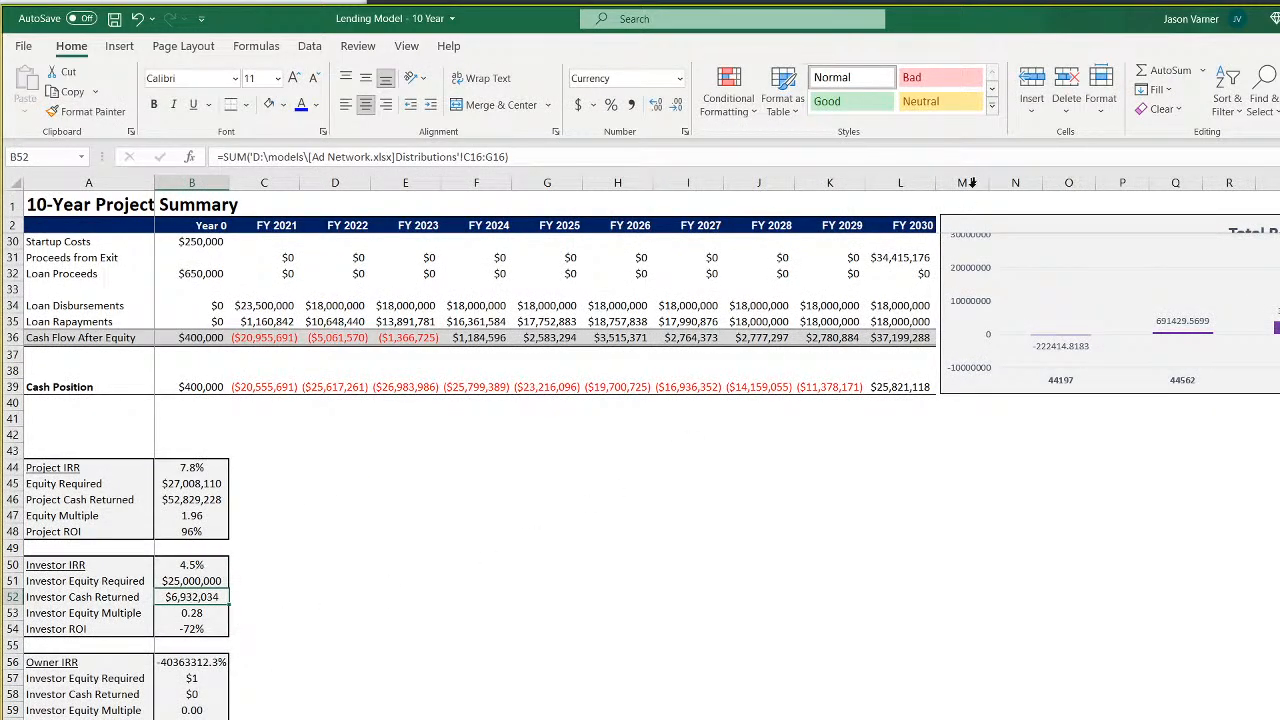
Set Investor Cash Returned in B52 to the sum of the Distribution sheet's Investor Cash Flow, C17:L17
click(1160, 75)
scroll(645, 560, up, 9)
click(590, 717)
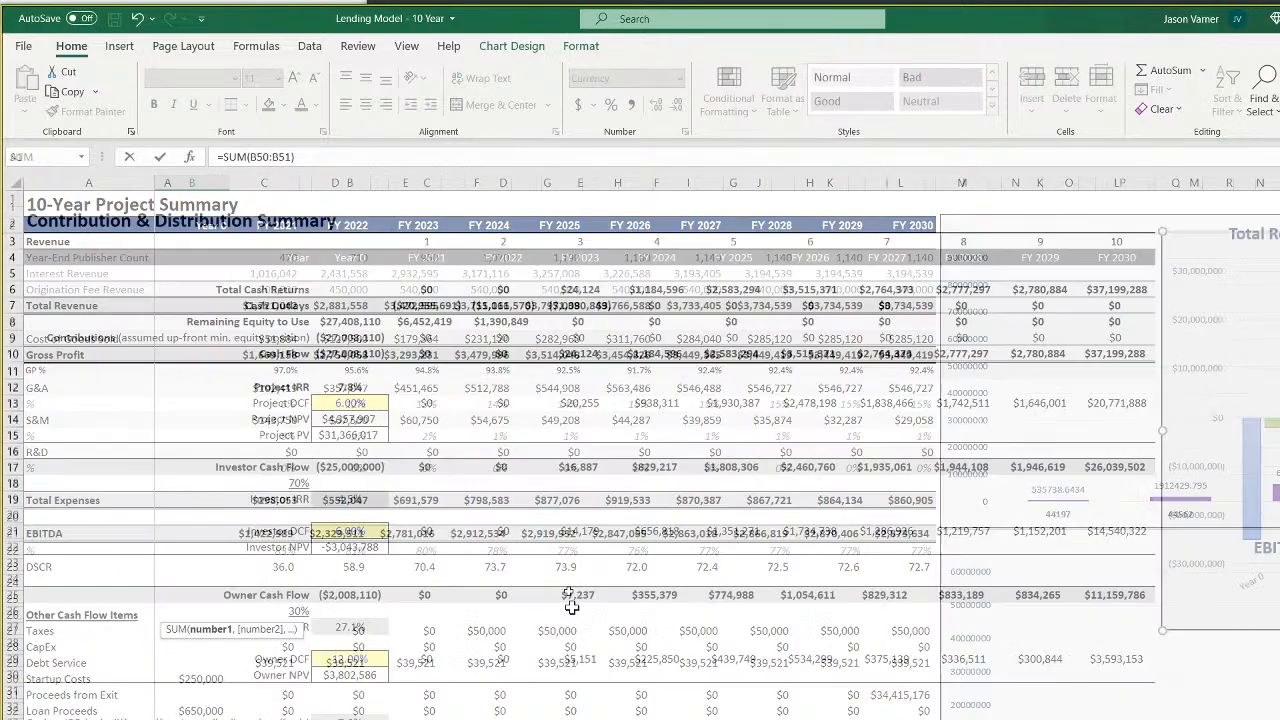
drag(427, 469, 1110, 467)
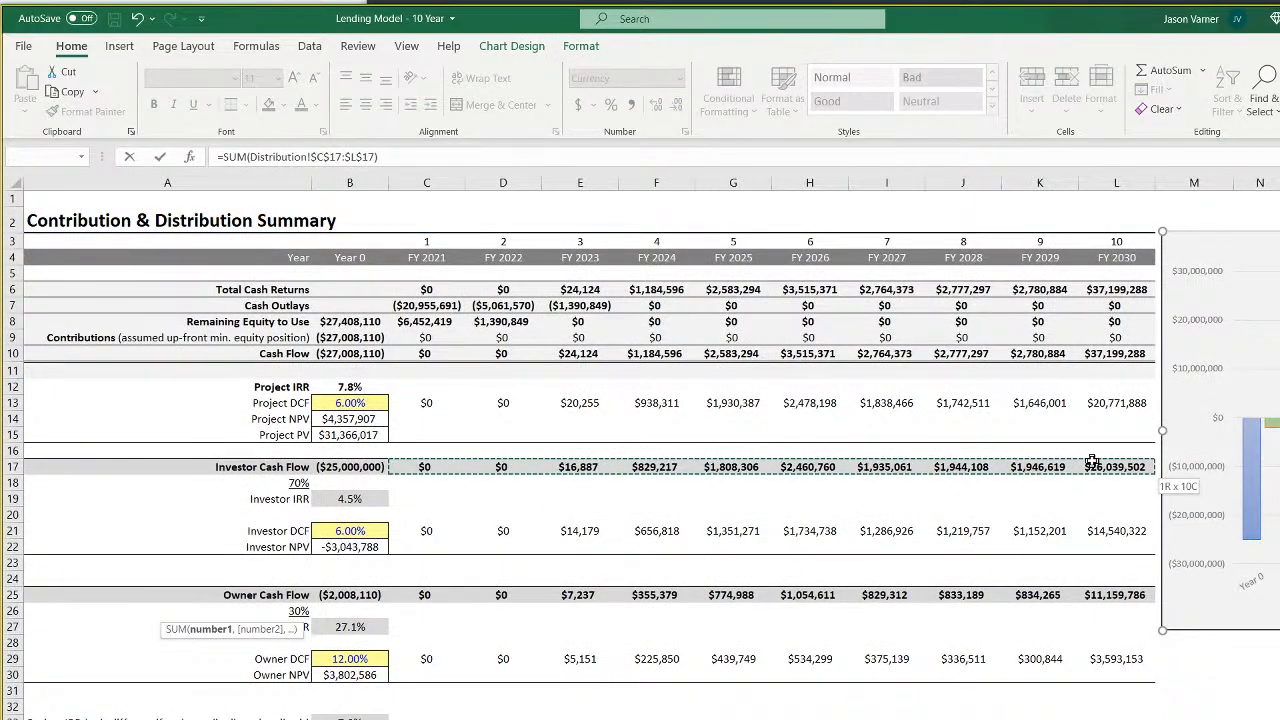
key(Return)
Link Owner IRR in B56 to the Owner IRR in B27 of the Distribution sheet
scroll(236, 714, down, 4)
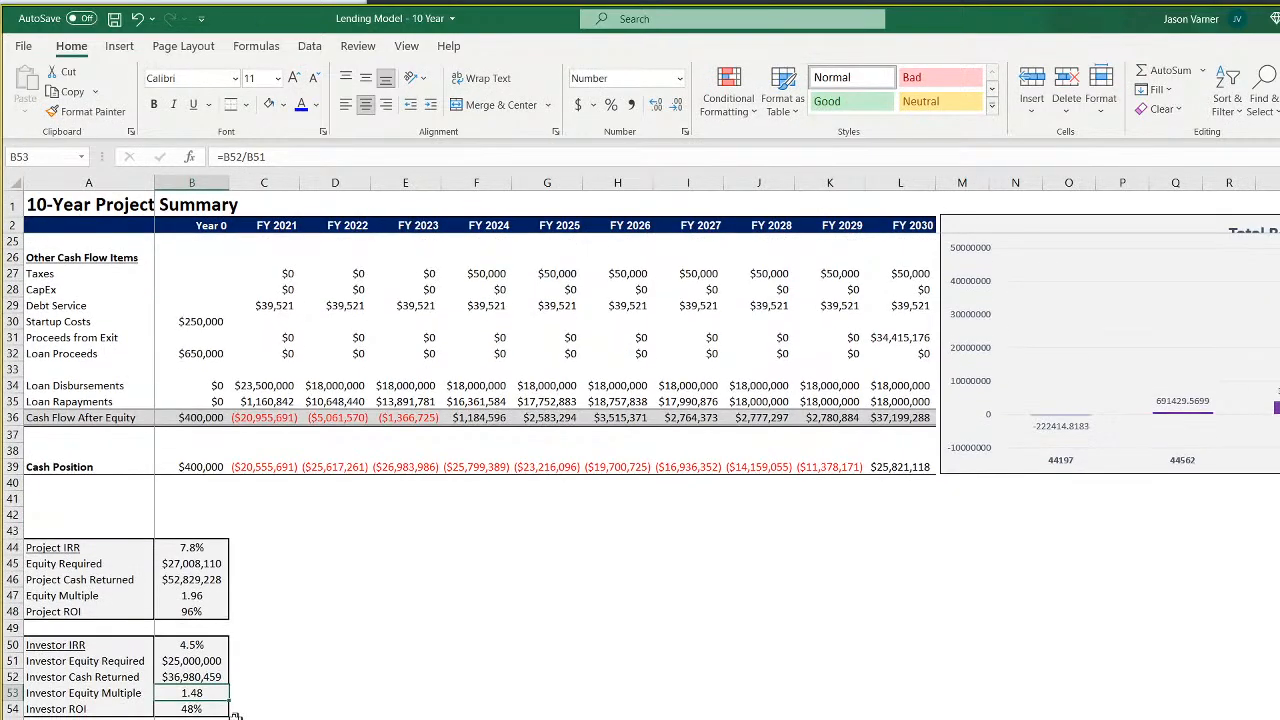
click(191, 709)
click(191, 719)
text(=)
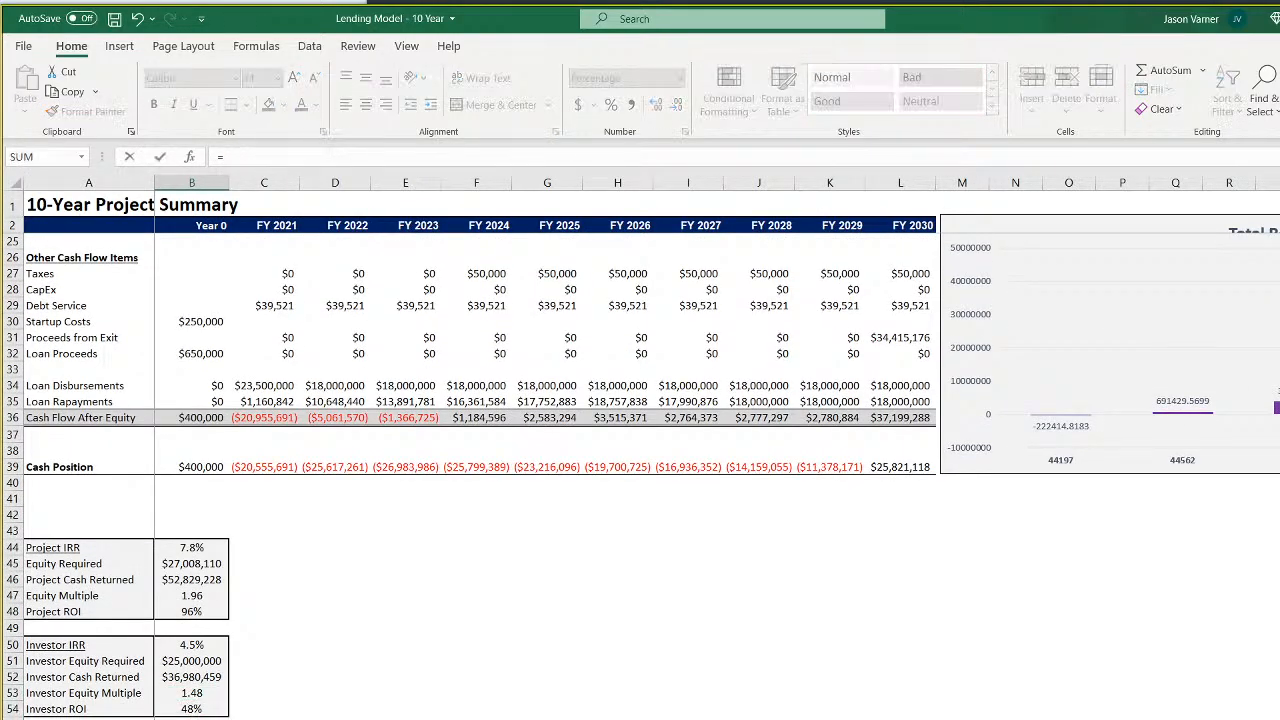
key(ctrl+Page_Down)
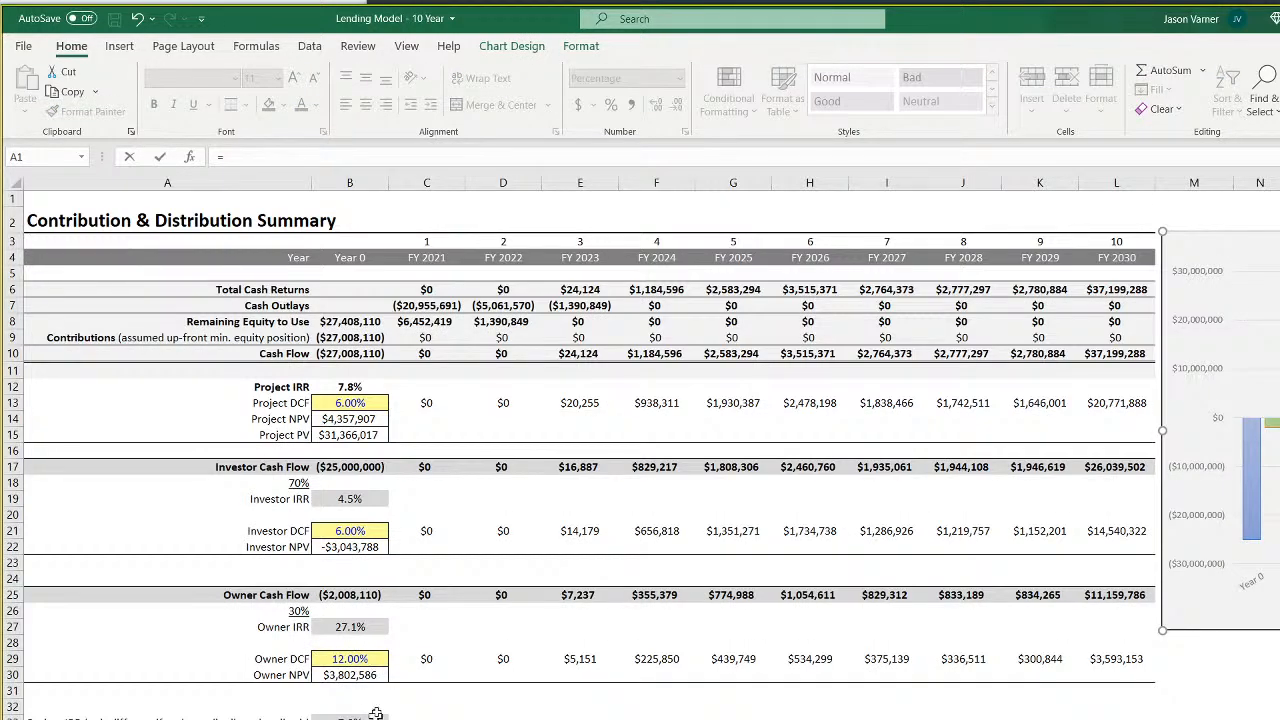
click(350, 627)
key(Return)
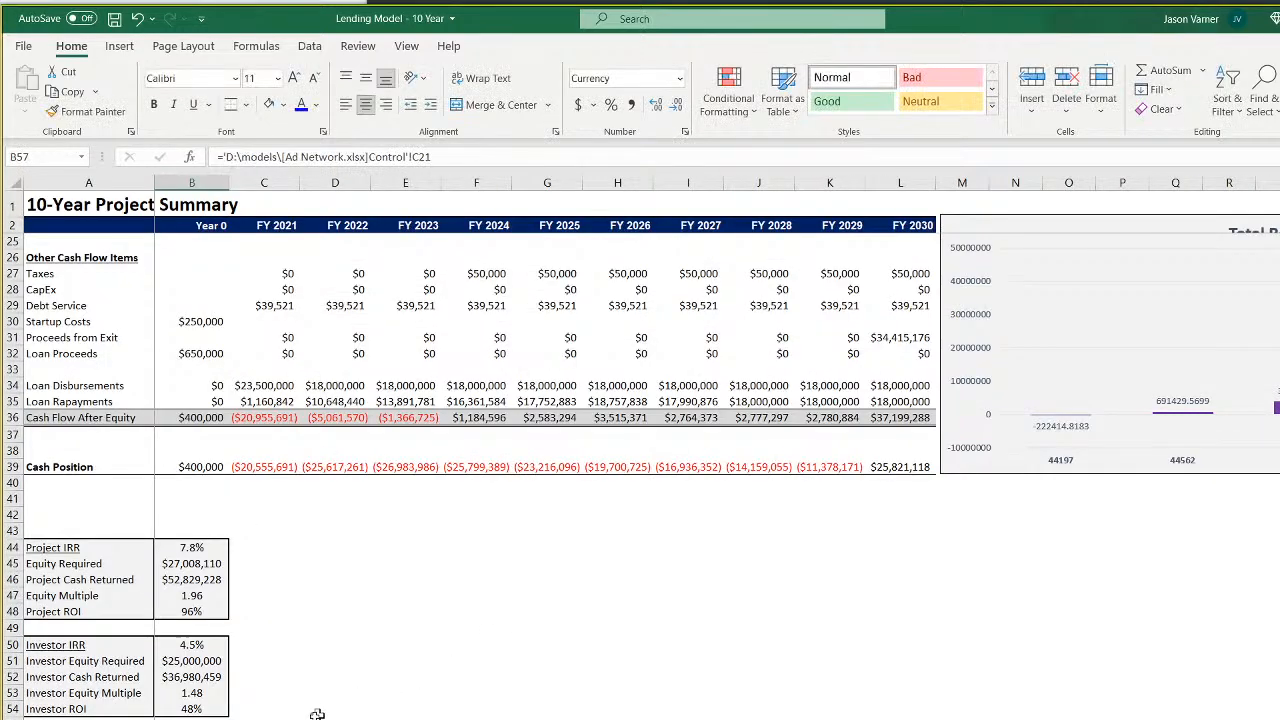
Link the owner block's equity required in B57 to Owner Equity Required, cell D21 on the Control sheet
text(=)
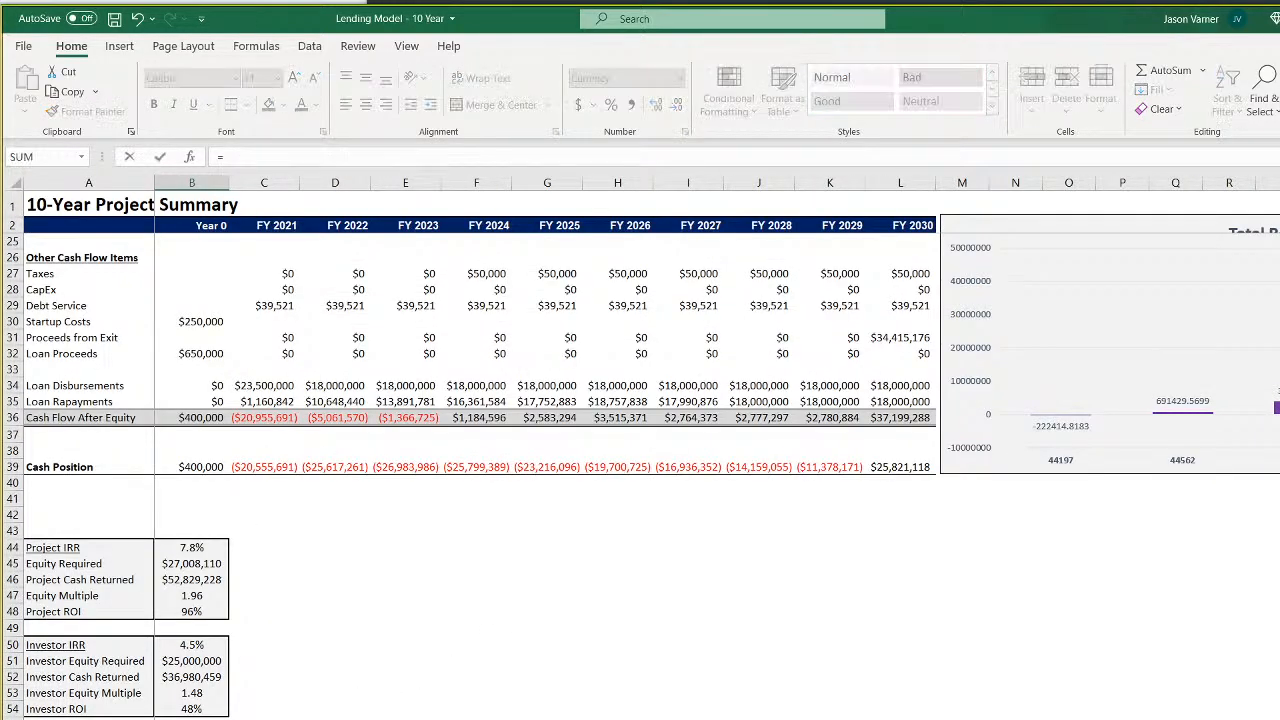
key(ctrl+Page_Up)
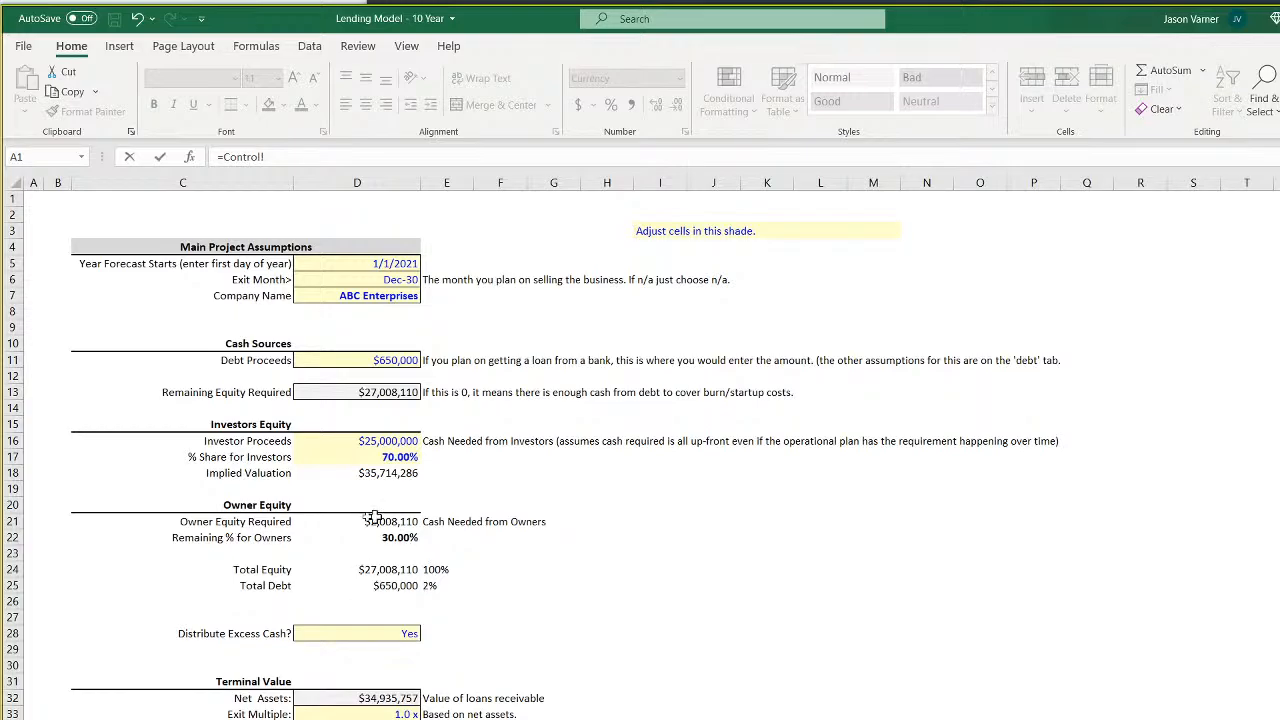
click(385, 517)
key(Return)
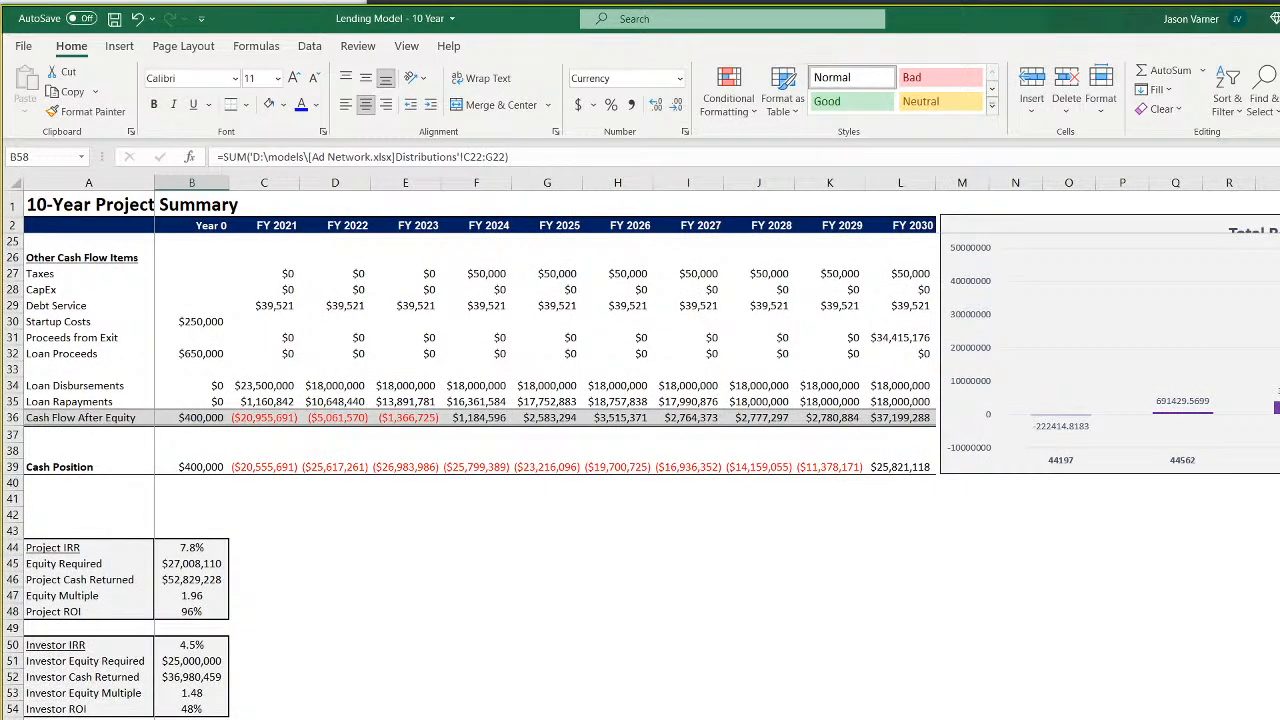
Set the owner block's cash returned in B58 to the sum of the owner cash flow on the Distribution sheet, and save the workbook
click(1193, 71)
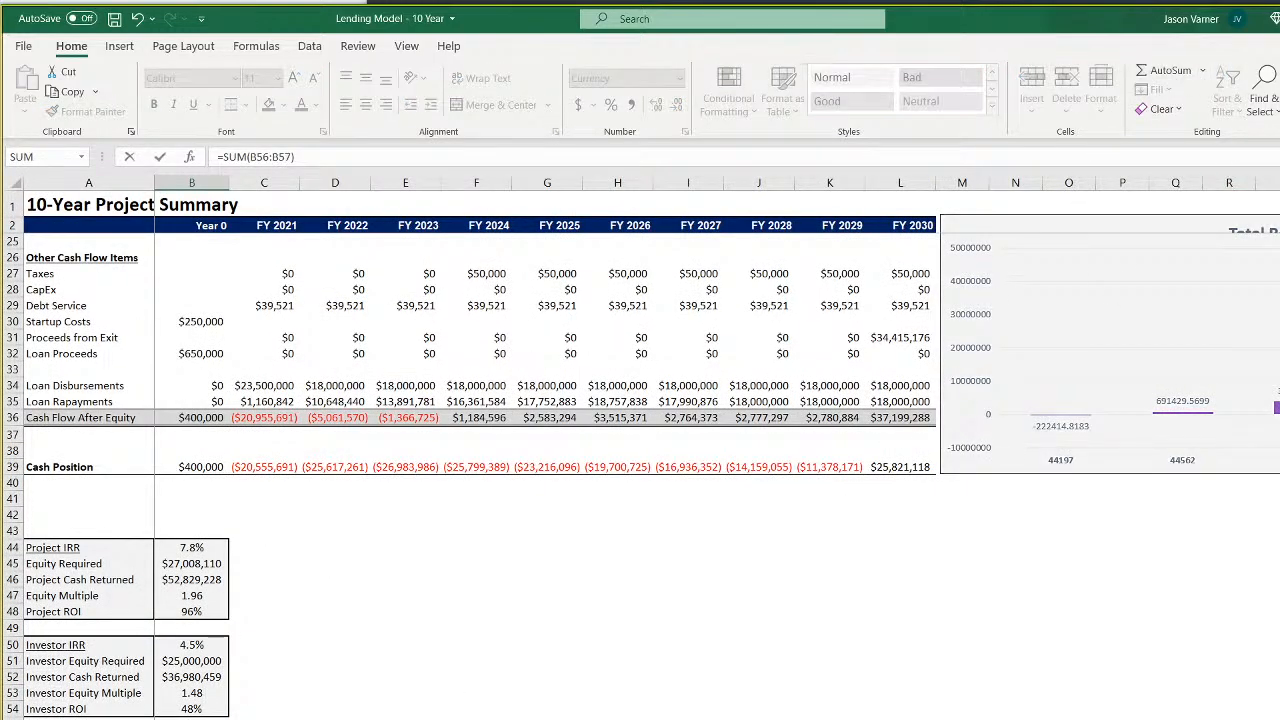
key(ctrl+Page_Down)
drag(430, 596, 1092, 595)
key(Return)
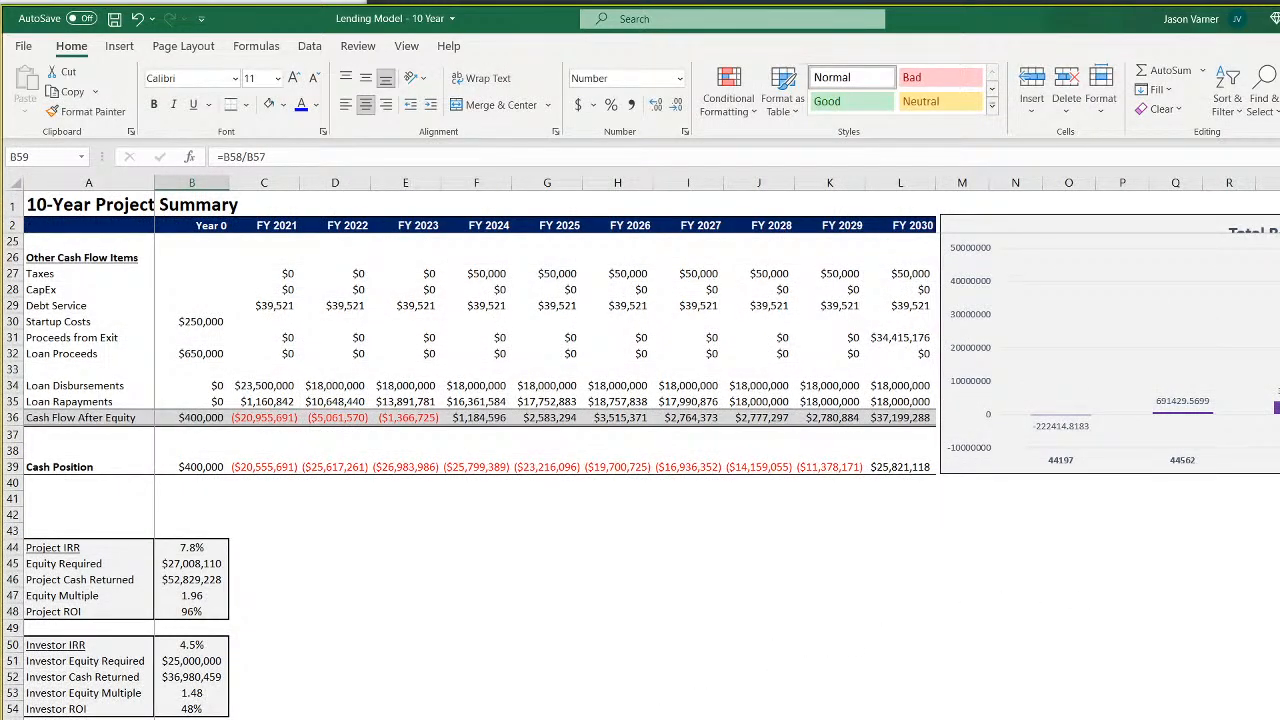
key(Down)
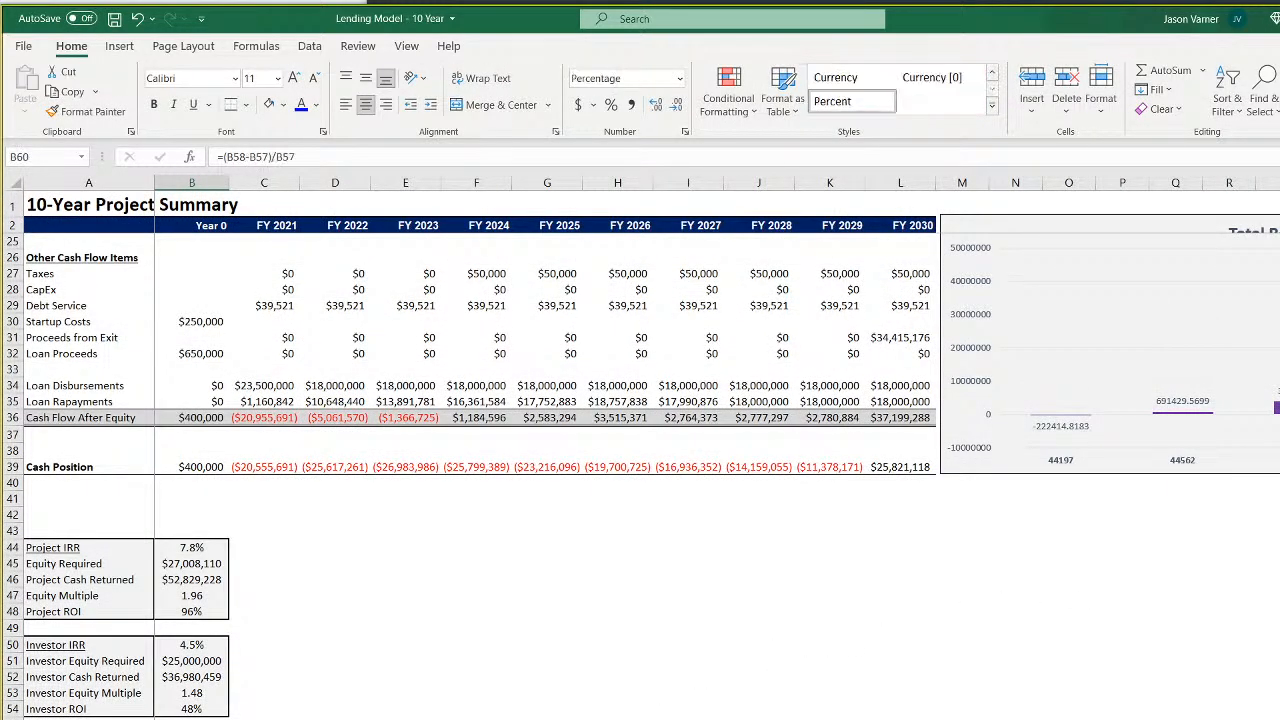
click(114, 18)
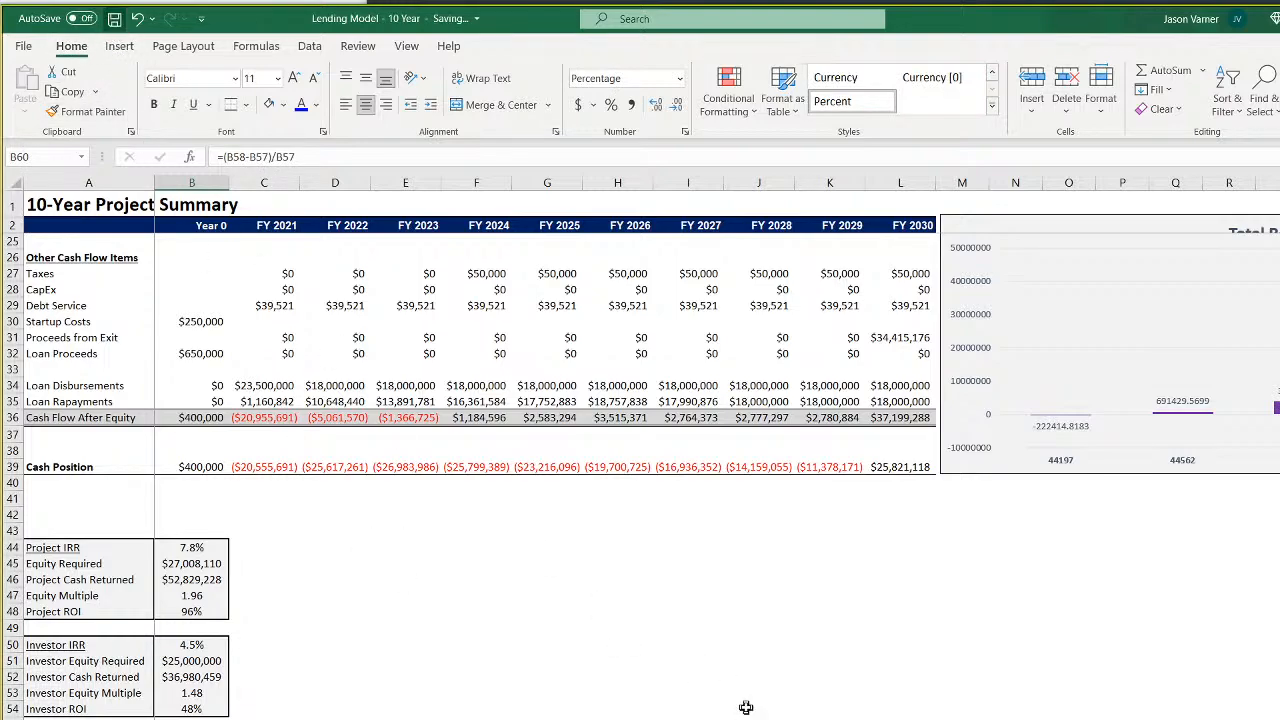
Move the Total Revenue chart down to just below the year header row and shift the EBITDA chart down beneath it
scroll(746, 707, up, 4)
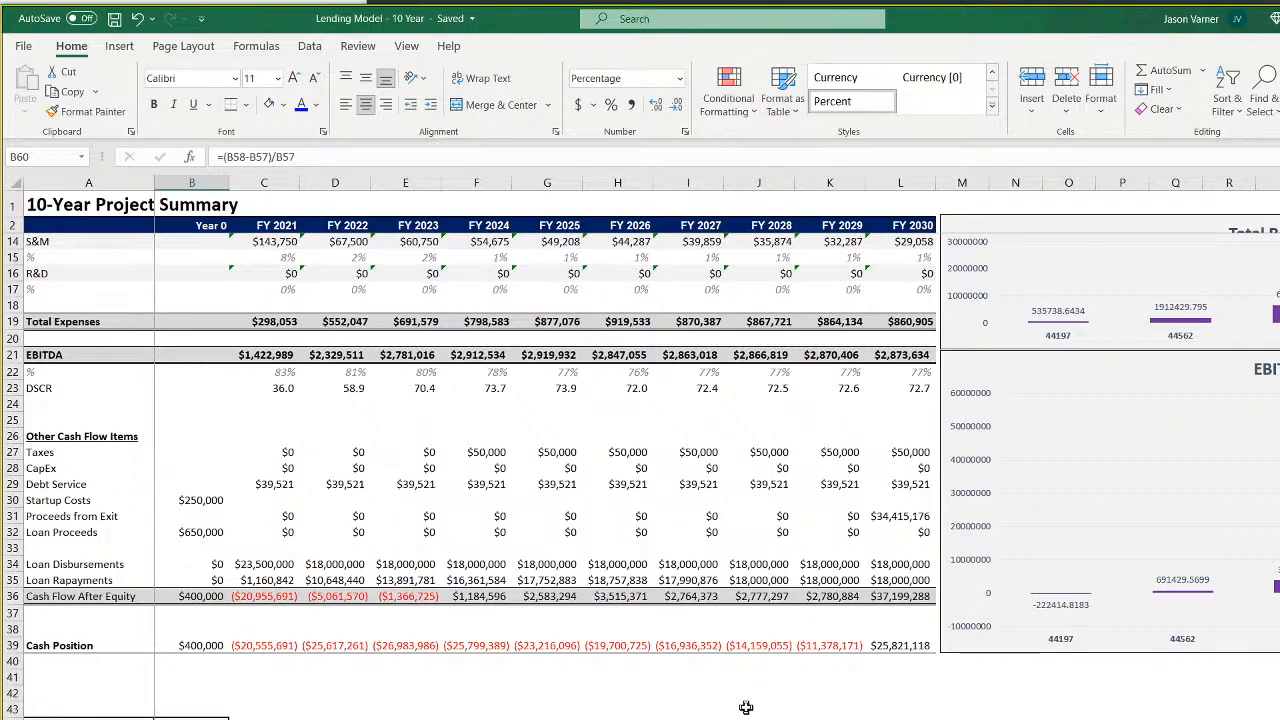
scroll(746, 707, up, 4)
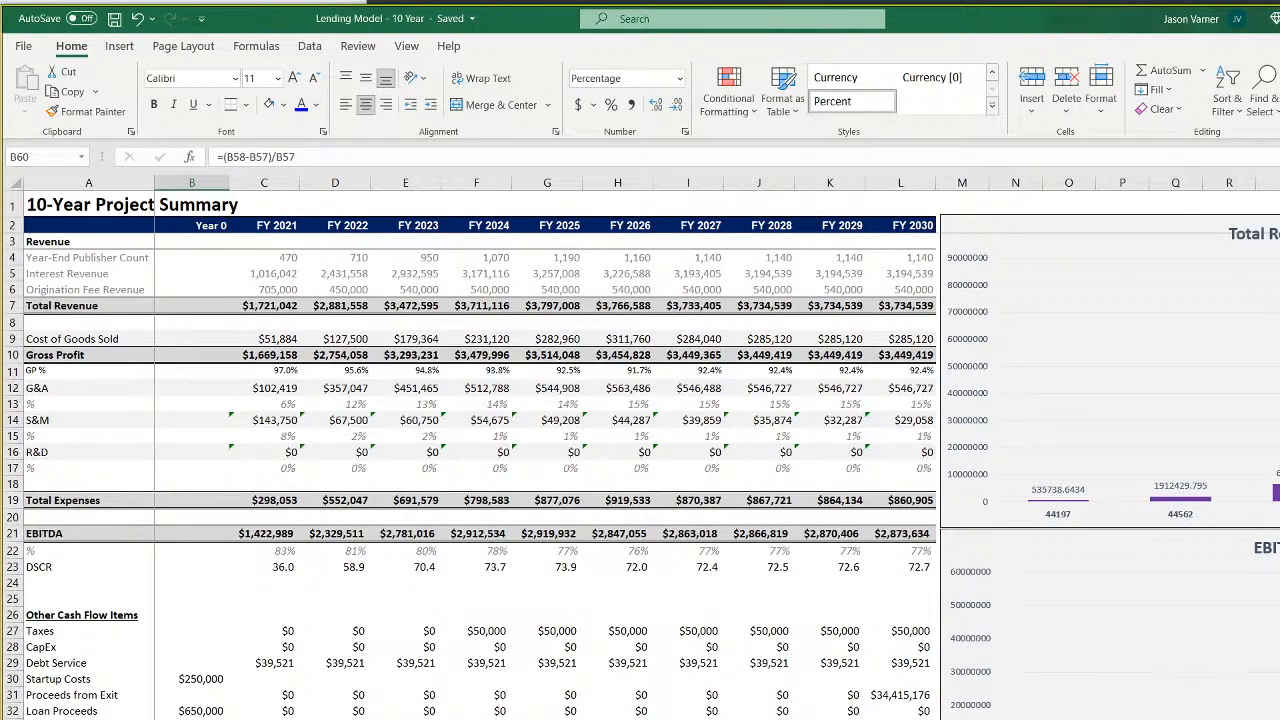
scroll(640, 450, right, 3)
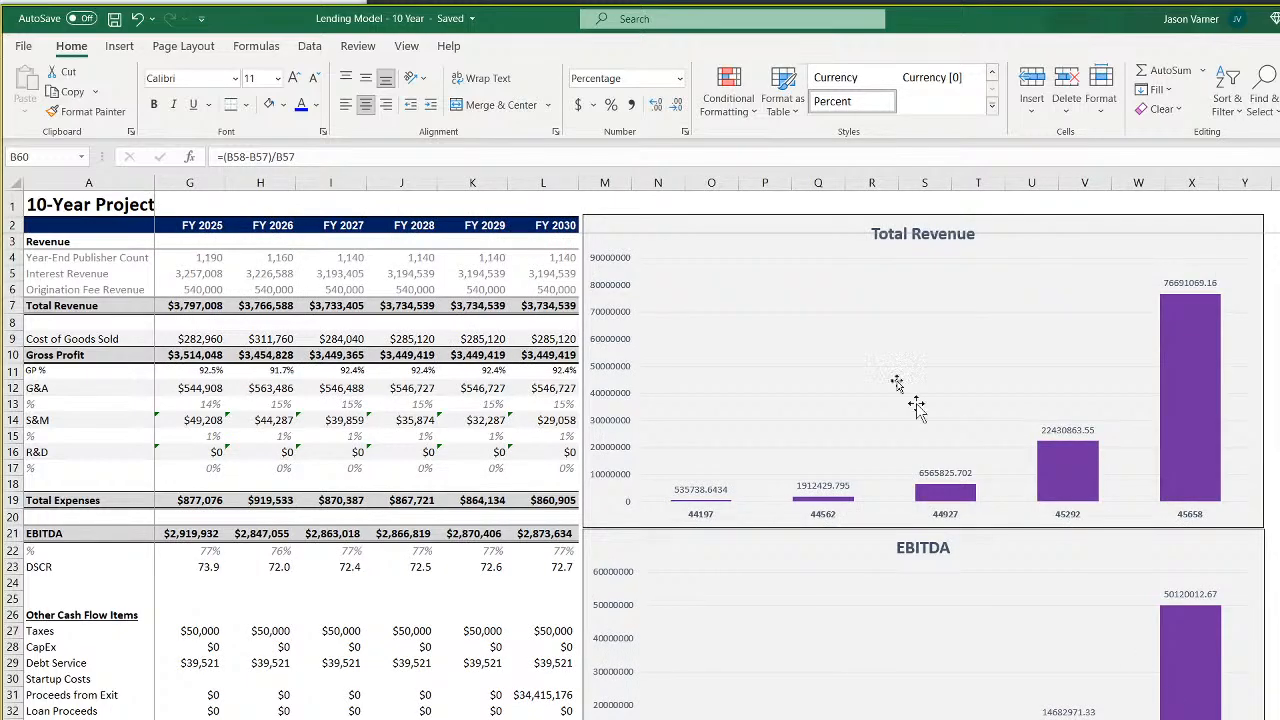
click(886, 220)
drag(847, 221, 846, 243)
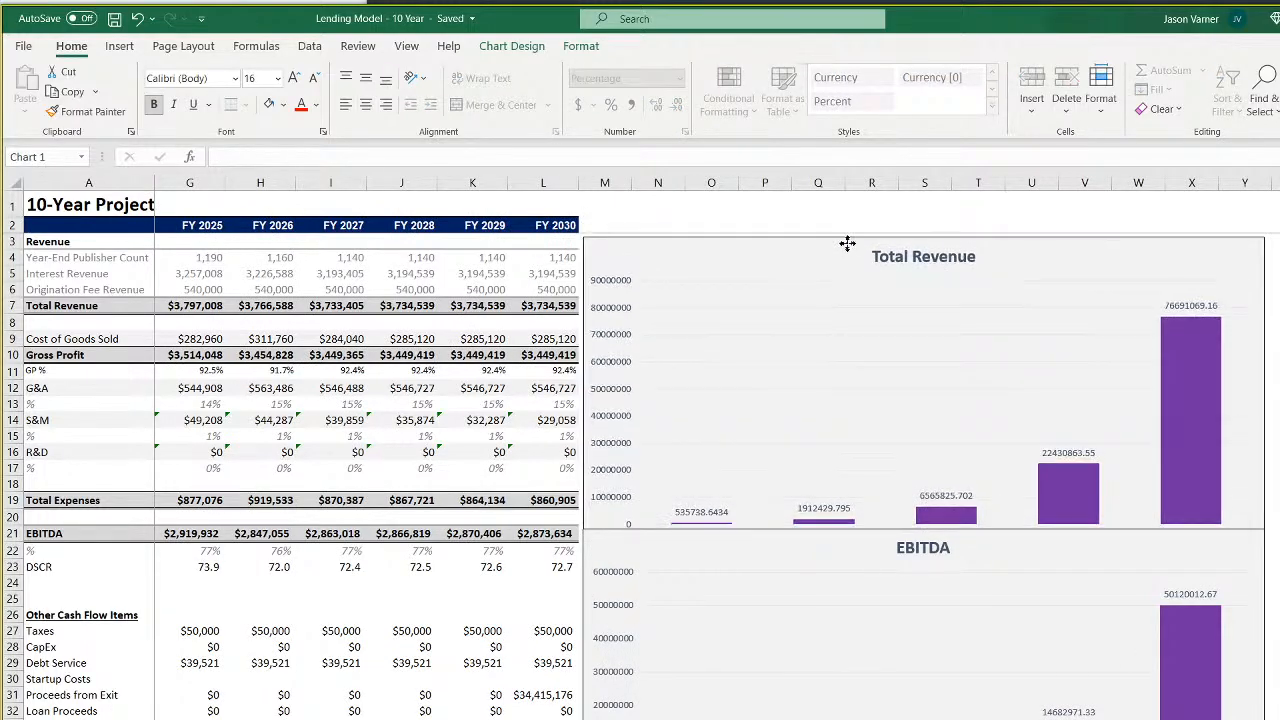
drag(729, 549, 727, 563)
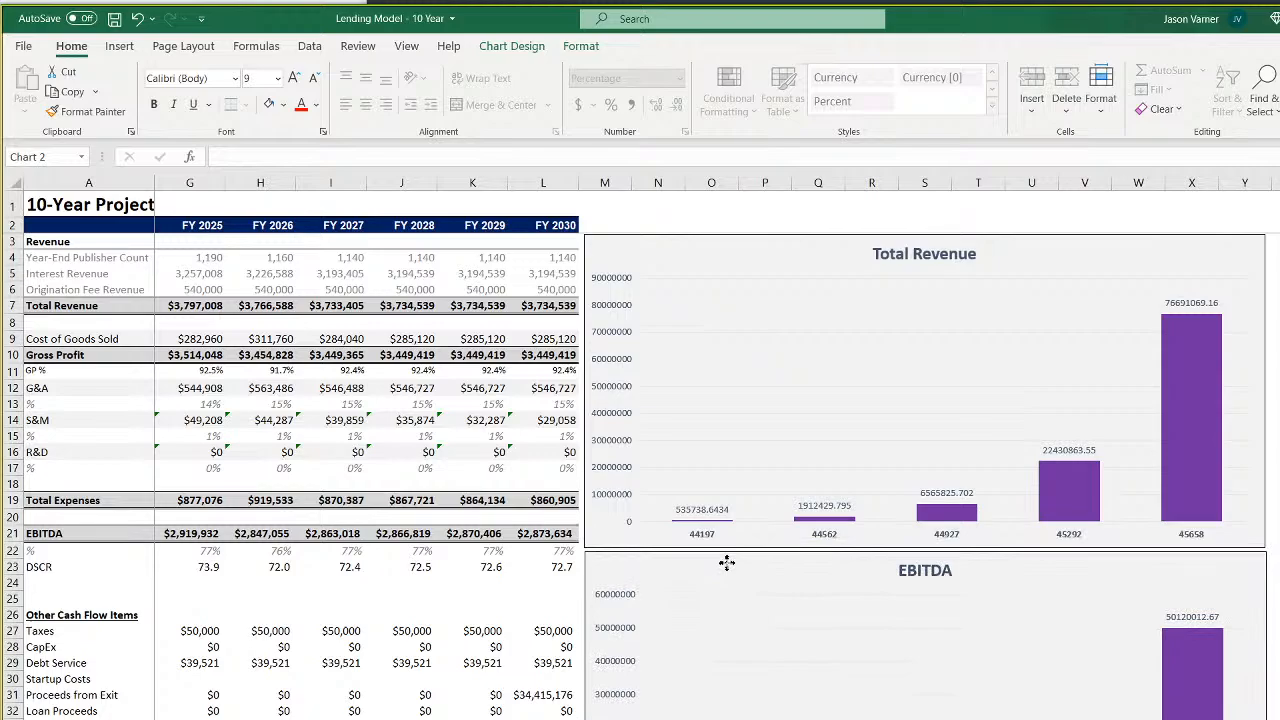
Repoint the Total Revenue chart's series to Interest Revenue, with name A5 and values G5:L5 on the Executive Summary sheet
right_click(930, 288)
click(994, 395)
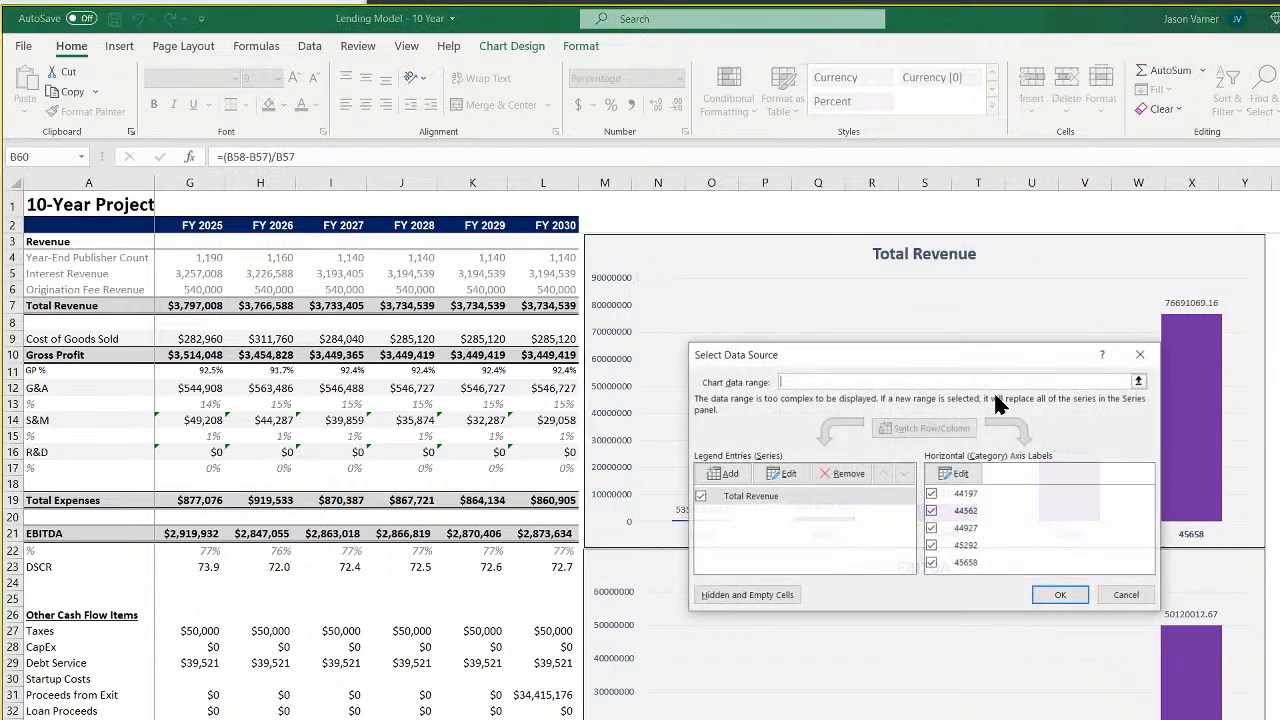
click(775, 476)
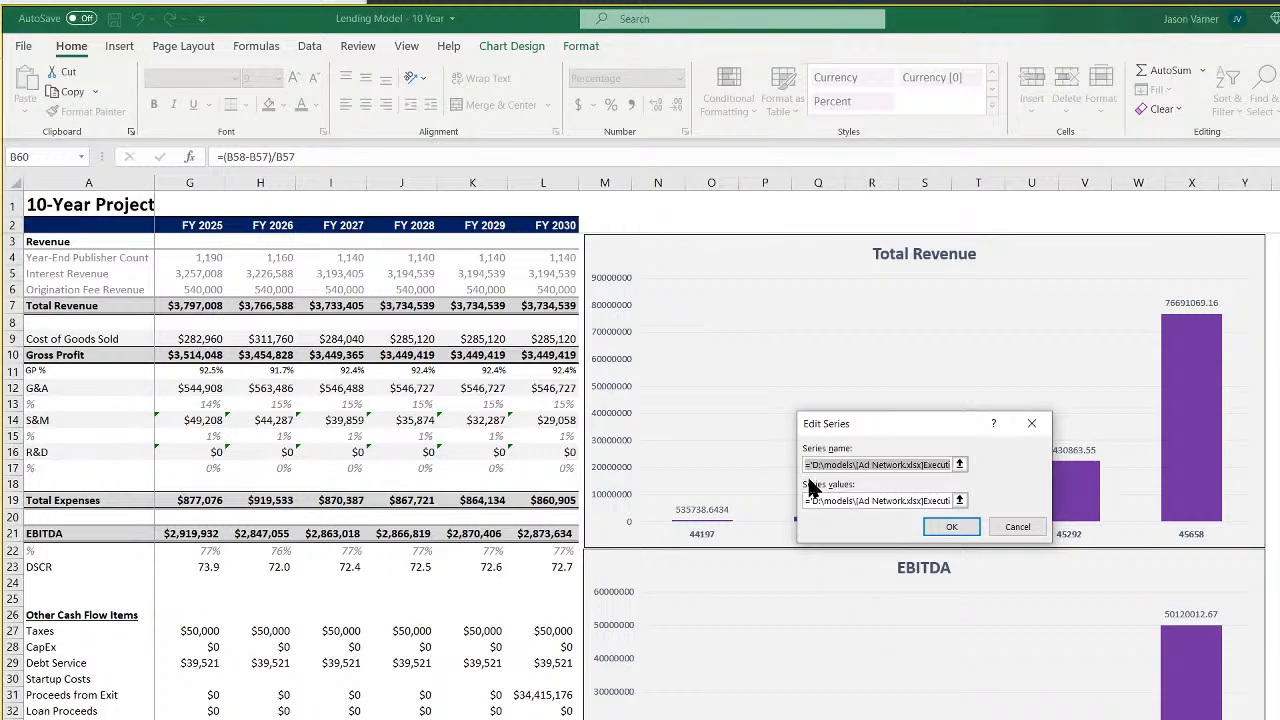
key(BackSpace)
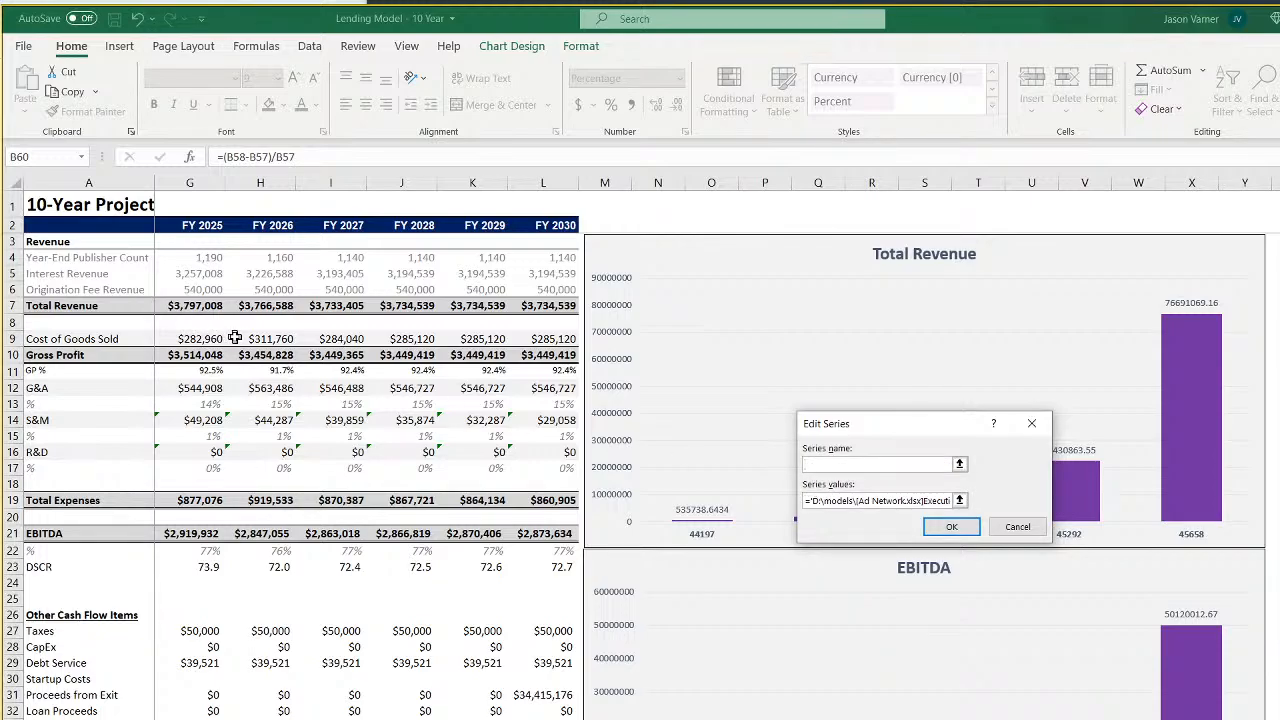
click(57, 273)
click(959, 500)
key(BackSpace)
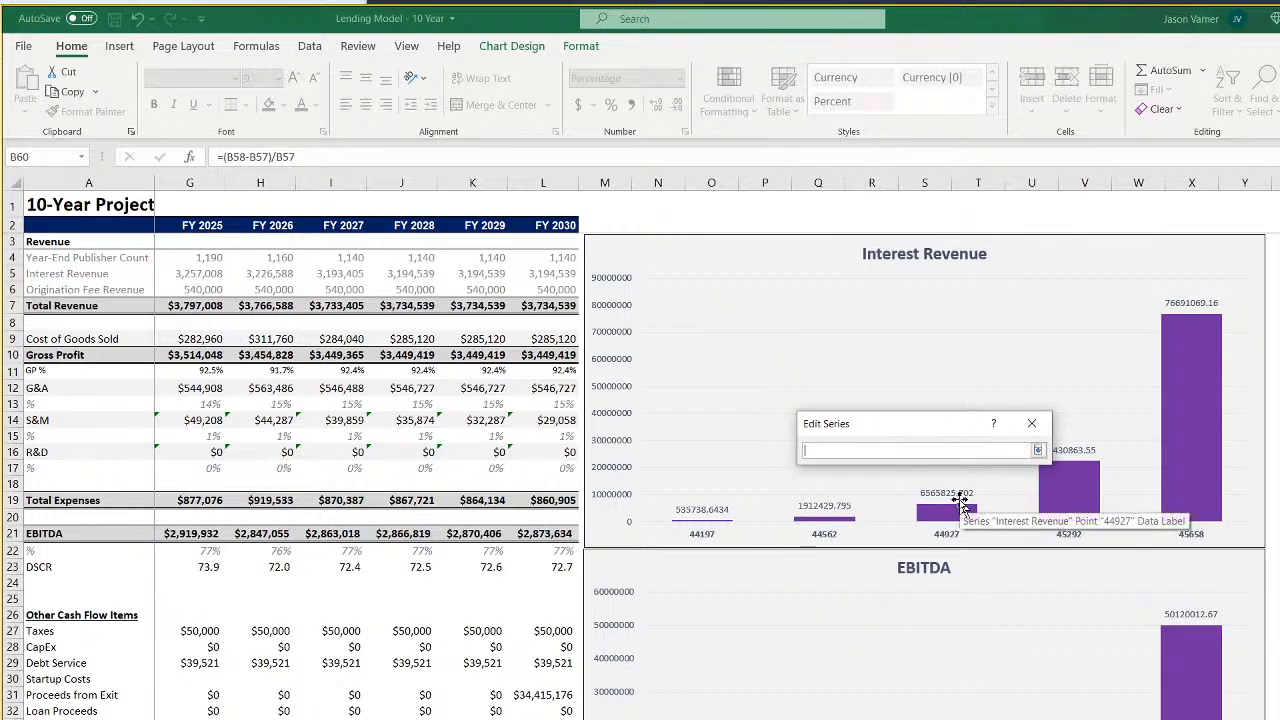
drag(184, 274, 560, 276)
click(1038, 450)
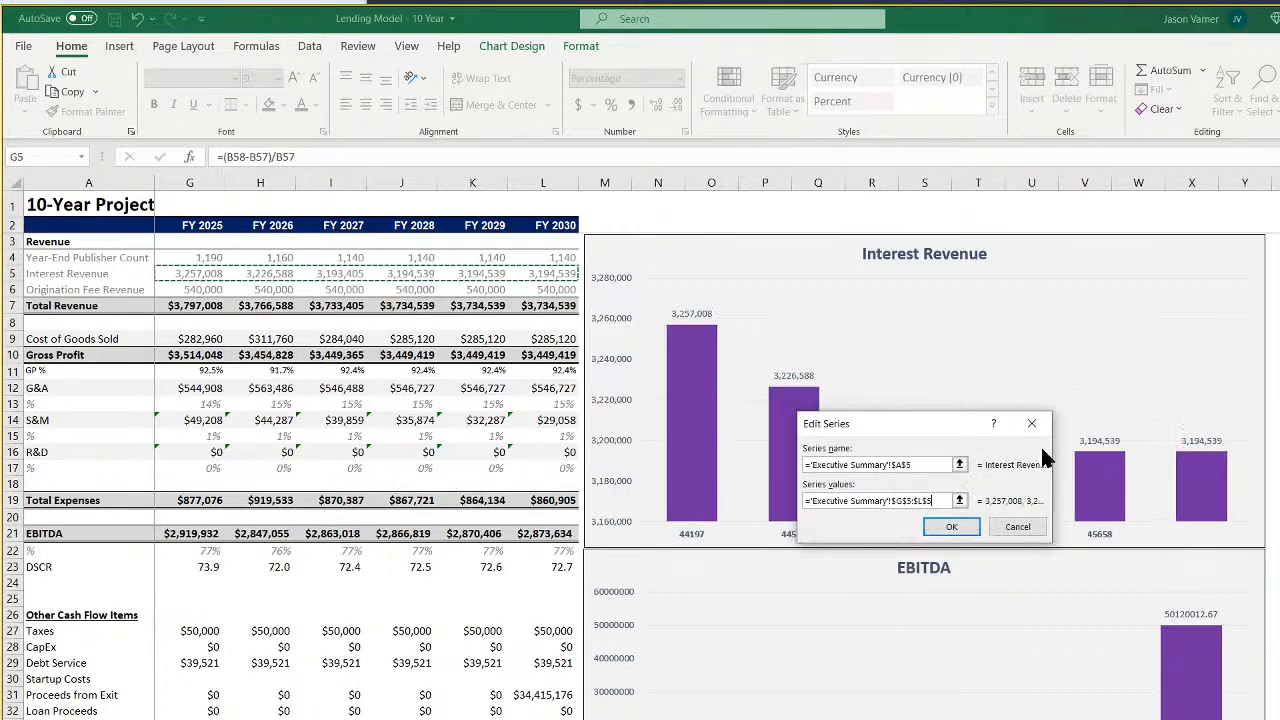
click(955, 532)
Add an Origination Fee Revenue series to the chart with name A6 and values G6:L6
click(722, 550)
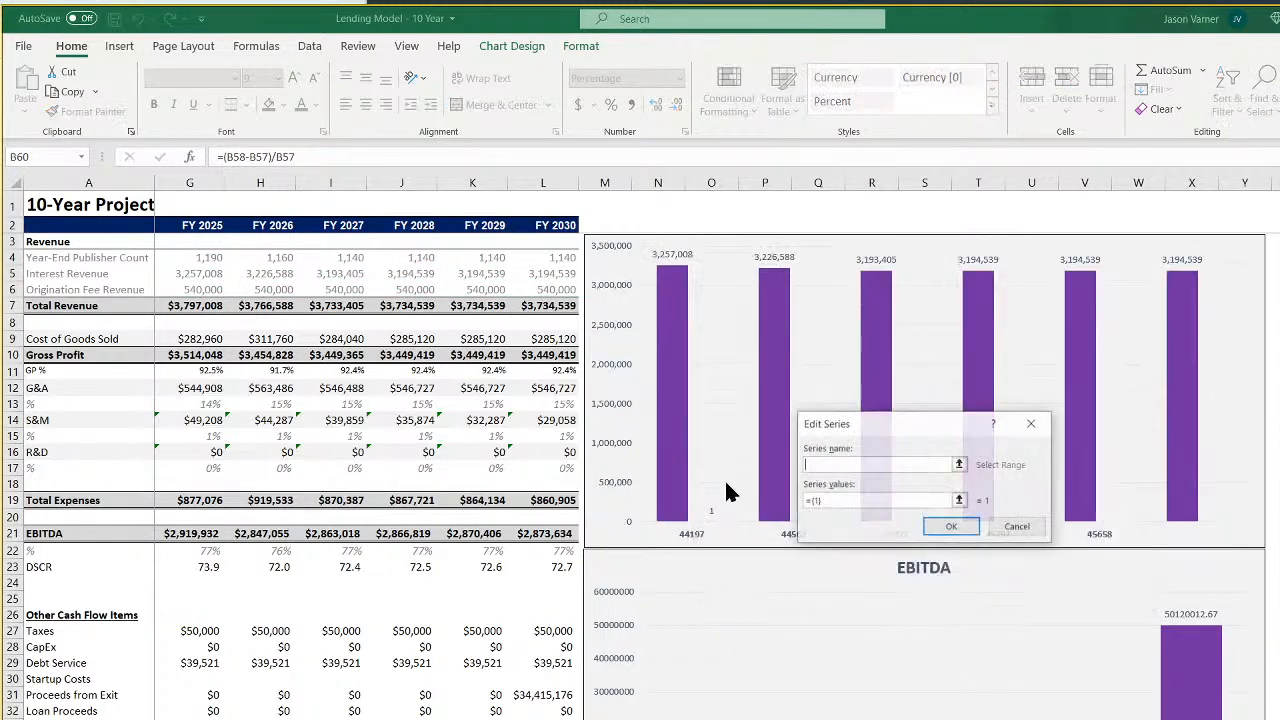
click(68, 290)
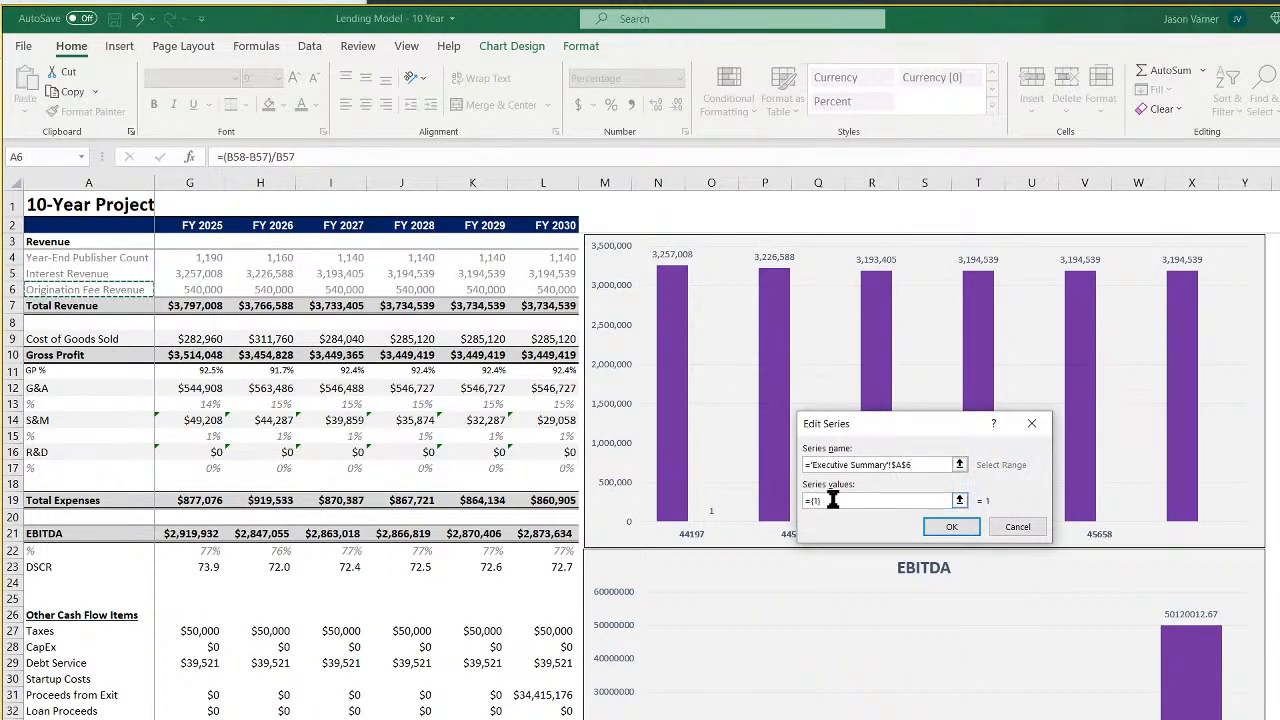
drag(832, 499, 758, 508)
key(BackSpace)
drag(189, 288, 543, 293)
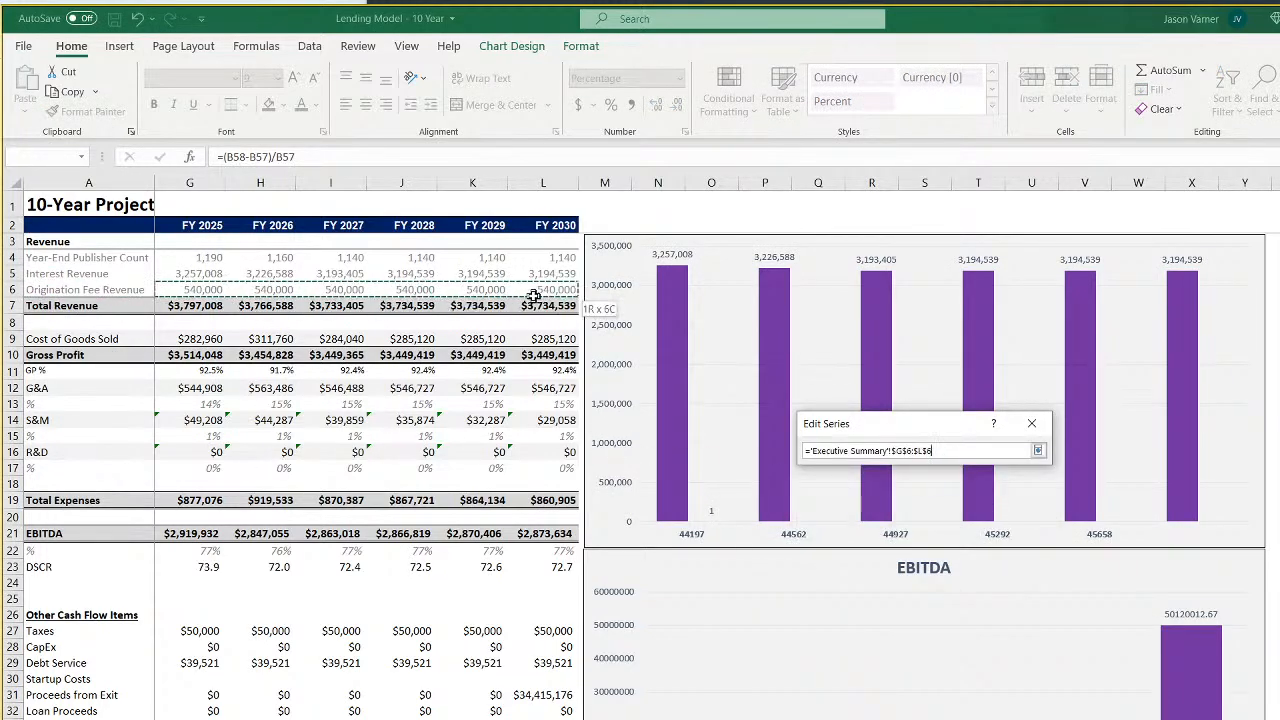
click(953, 525)
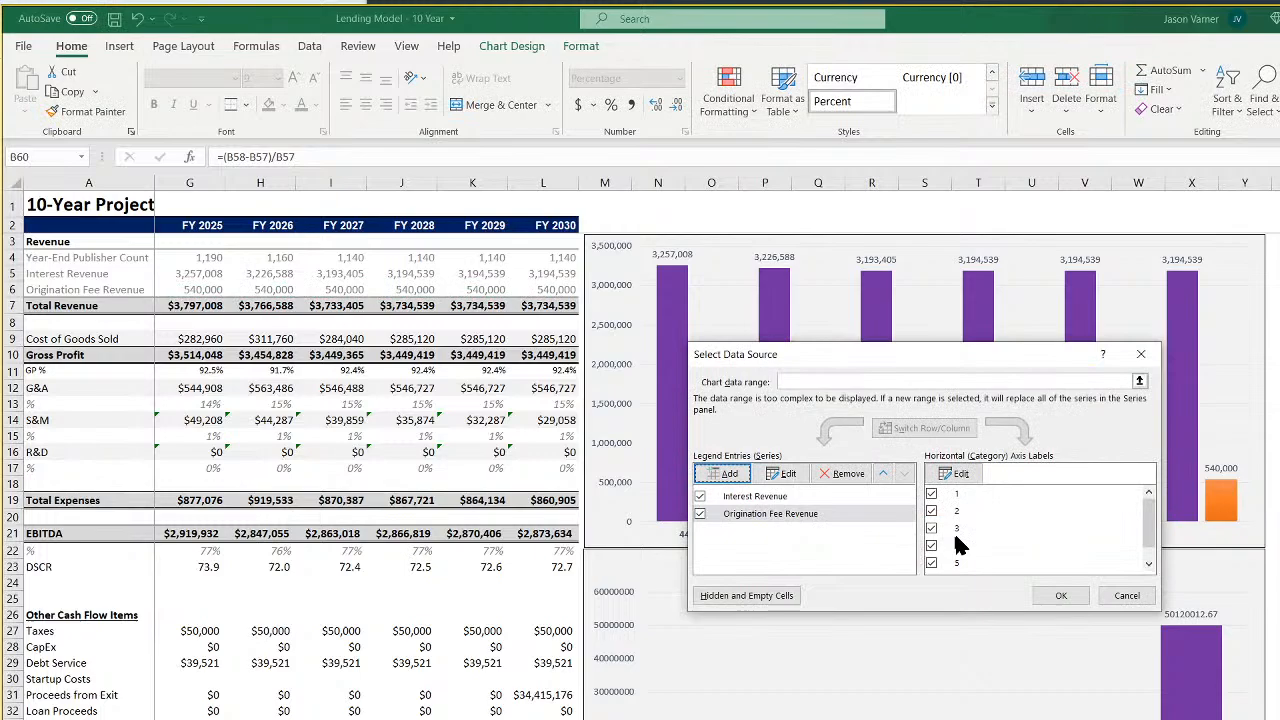
Set the chart's horizontal axis labels to the fiscal years FY 2021 to FY 2030 in C2:L2
click(962, 478)
drag(186, 225, 549, 229)
drag(549, 229, 277, 223)
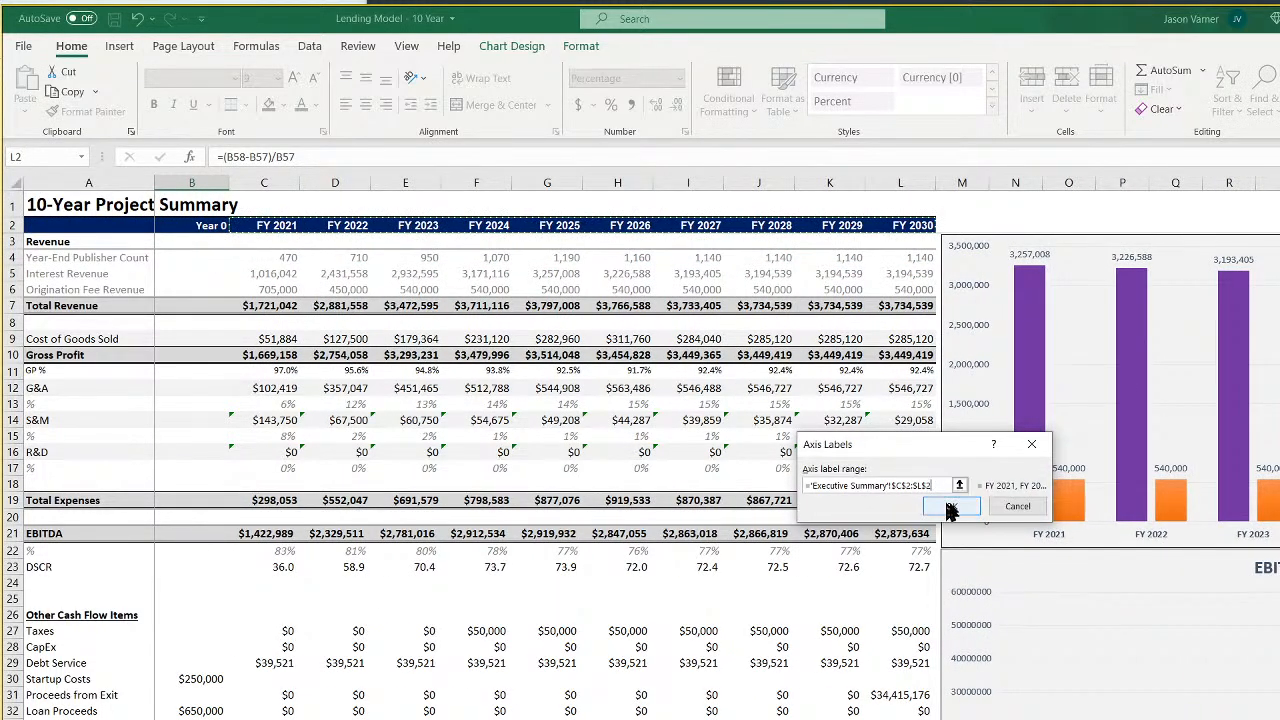
click(950, 509)
Extend the Interest Revenue series to all ten years, with name A5 and values C5:L5
click(762, 495)
click(782, 473)
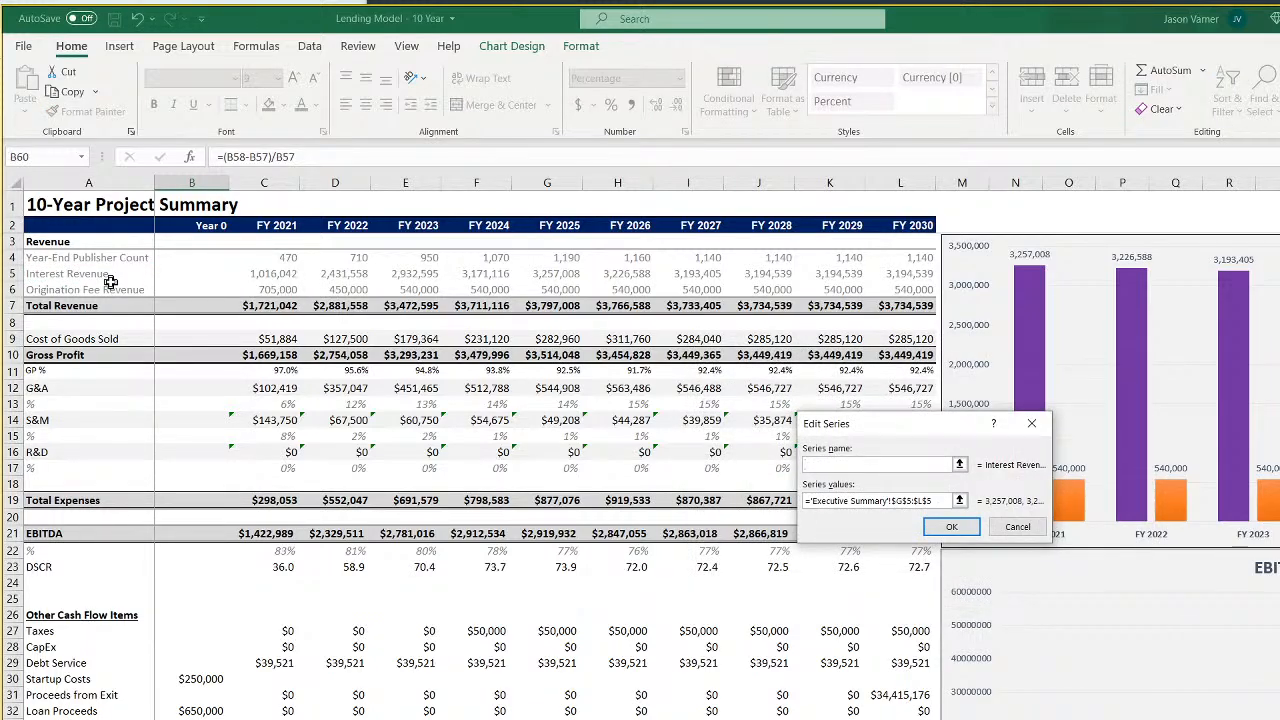
click(62, 273)
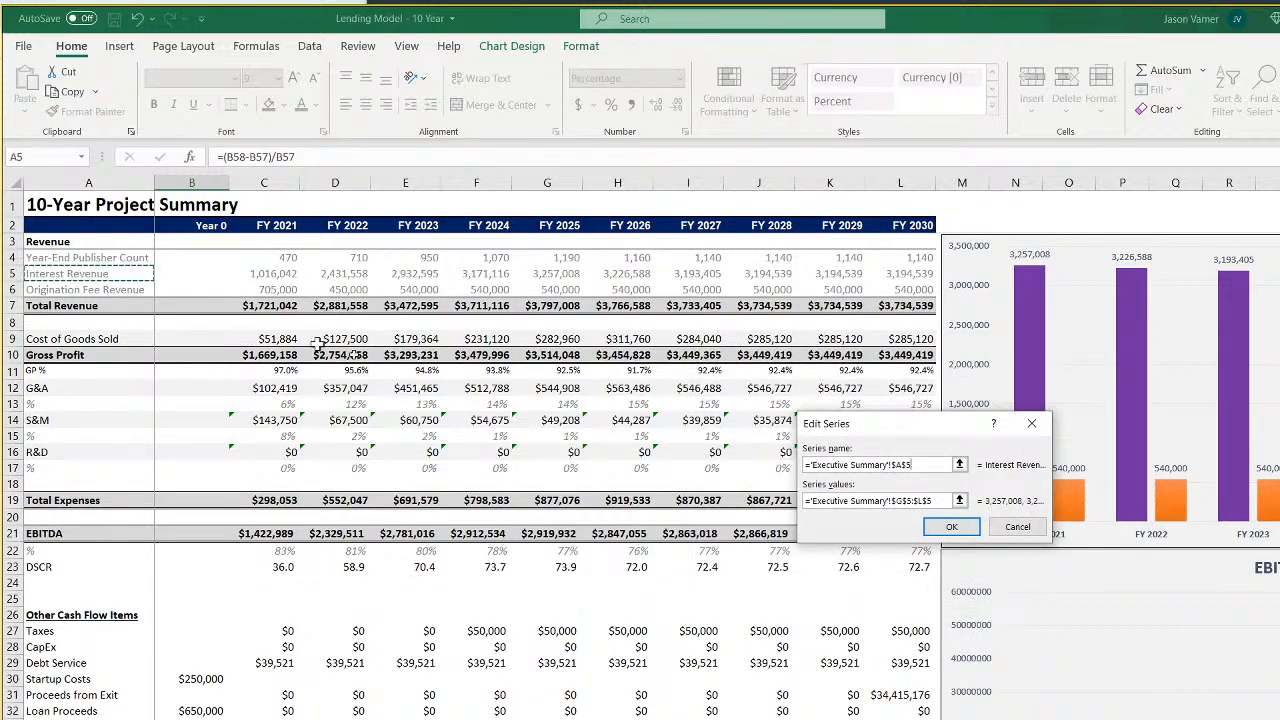
click(915, 500)
drag(276, 274, 915, 275)
click(951, 526)
Extend the Origination Fee Revenue series to all ten years, with name A6 and values C6:L6, and apply the new data source
click(745, 514)
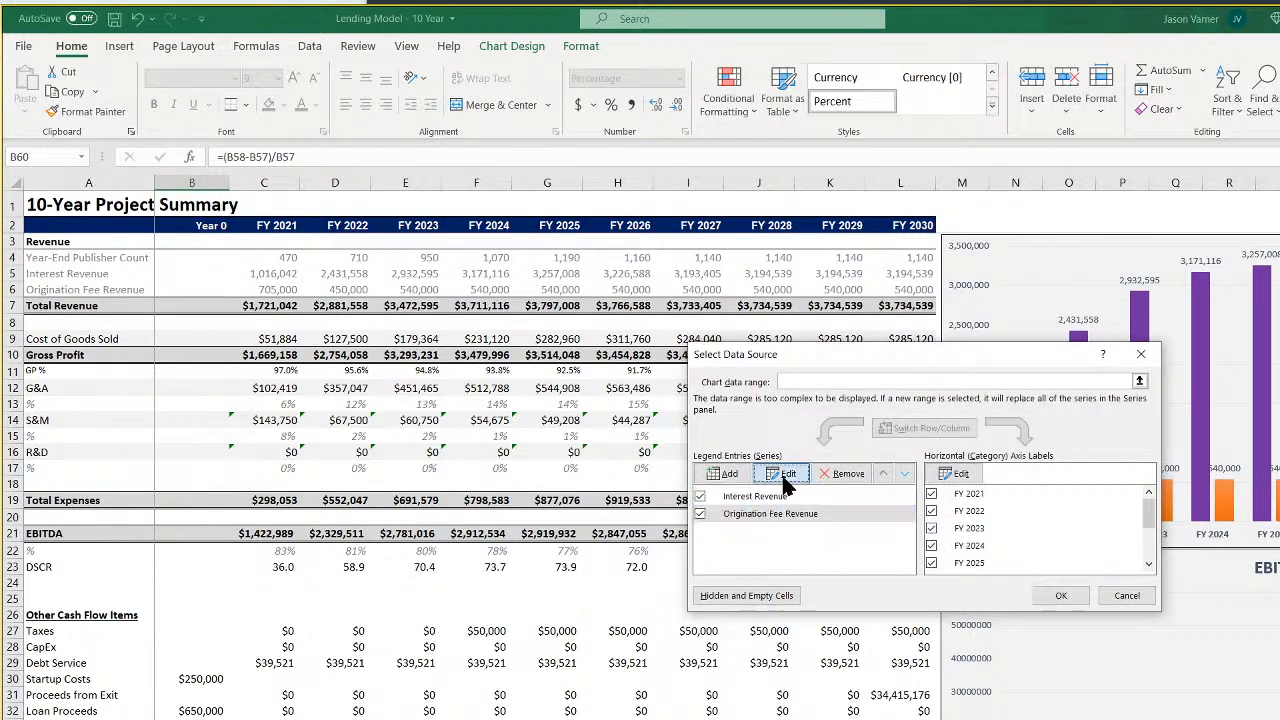
click(783, 473)
key(BackSpace)
click(99, 288)
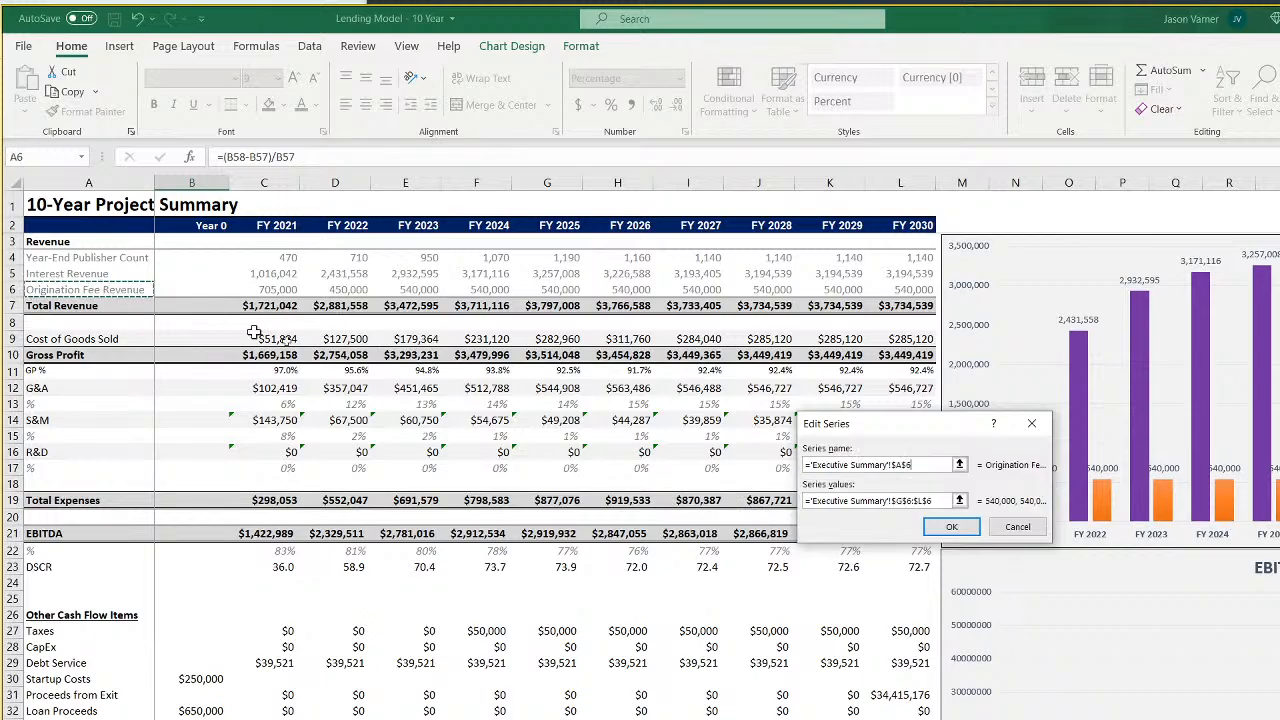
key(Tab)
key(BackSpace)
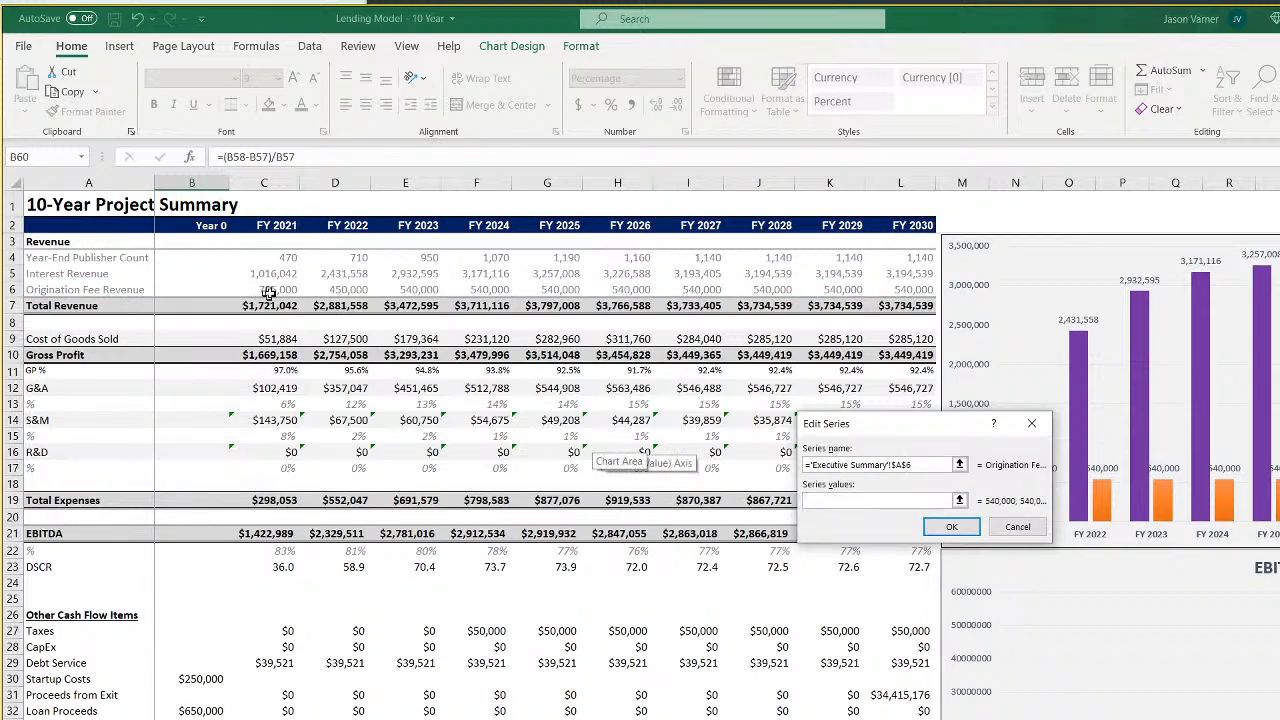
drag(266, 290, 888, 306)
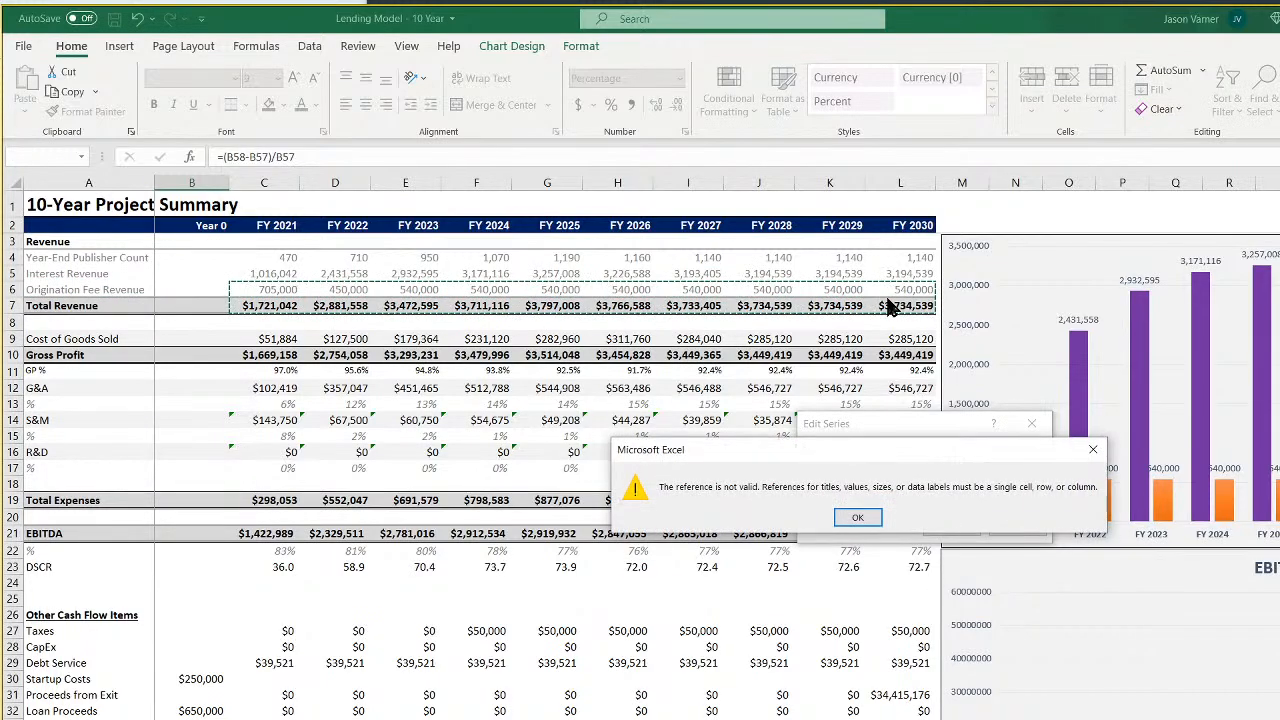
click(857, 517)
key(BackSpace)
drag(270, 290, 905, 300)
click(952, 527)
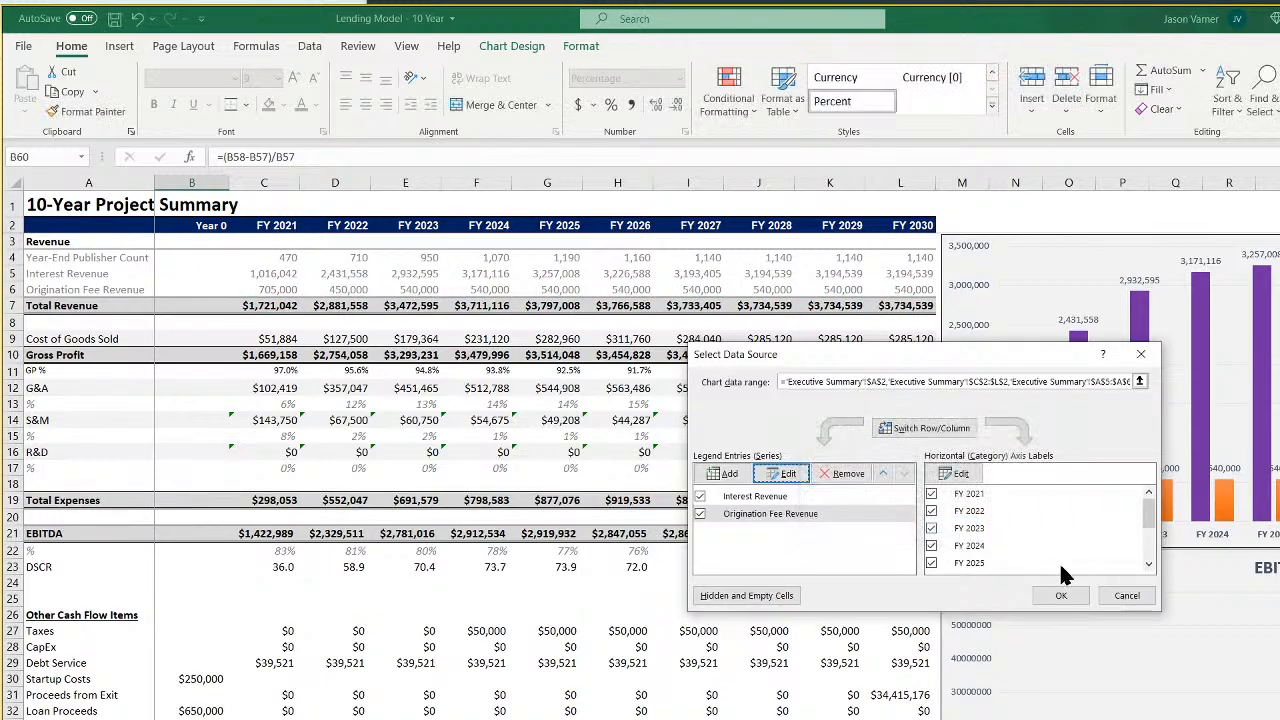
click(981, 594)
Change the revenue chart's type from clustered to Stacked Column
scroll(640, 450, right, 2)
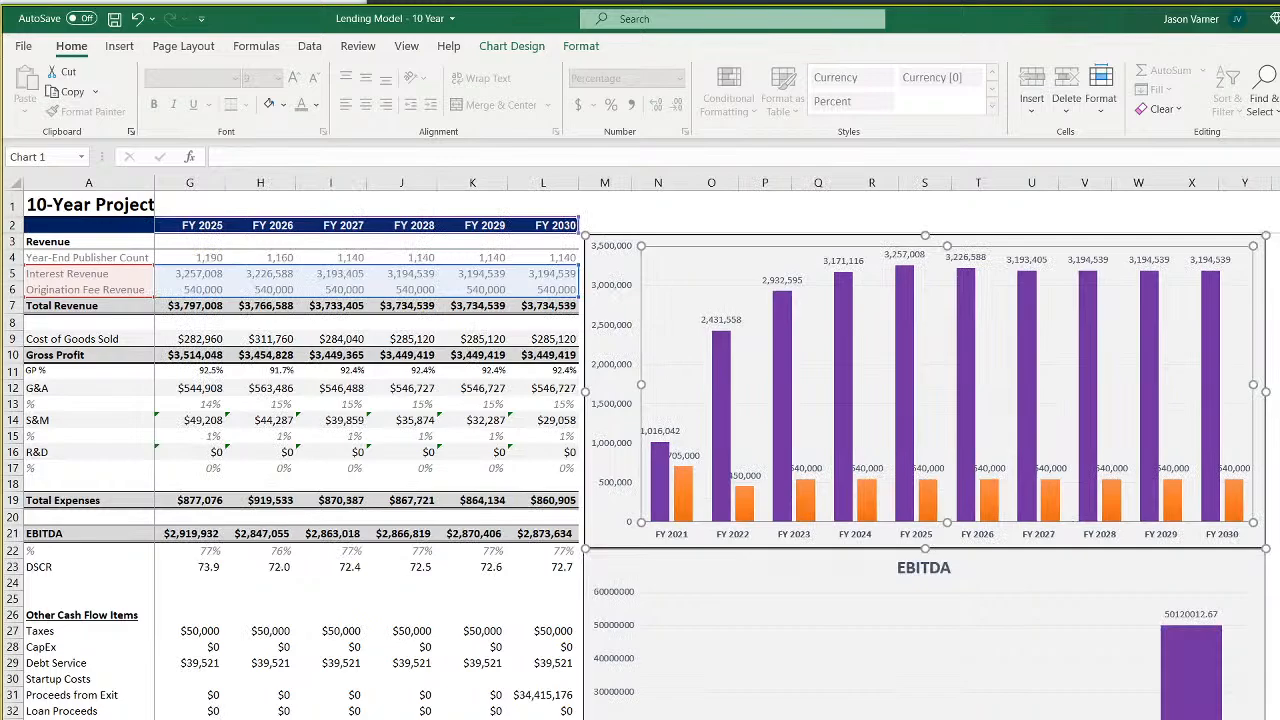
right_click(1116, 362)
click(1160, 423)
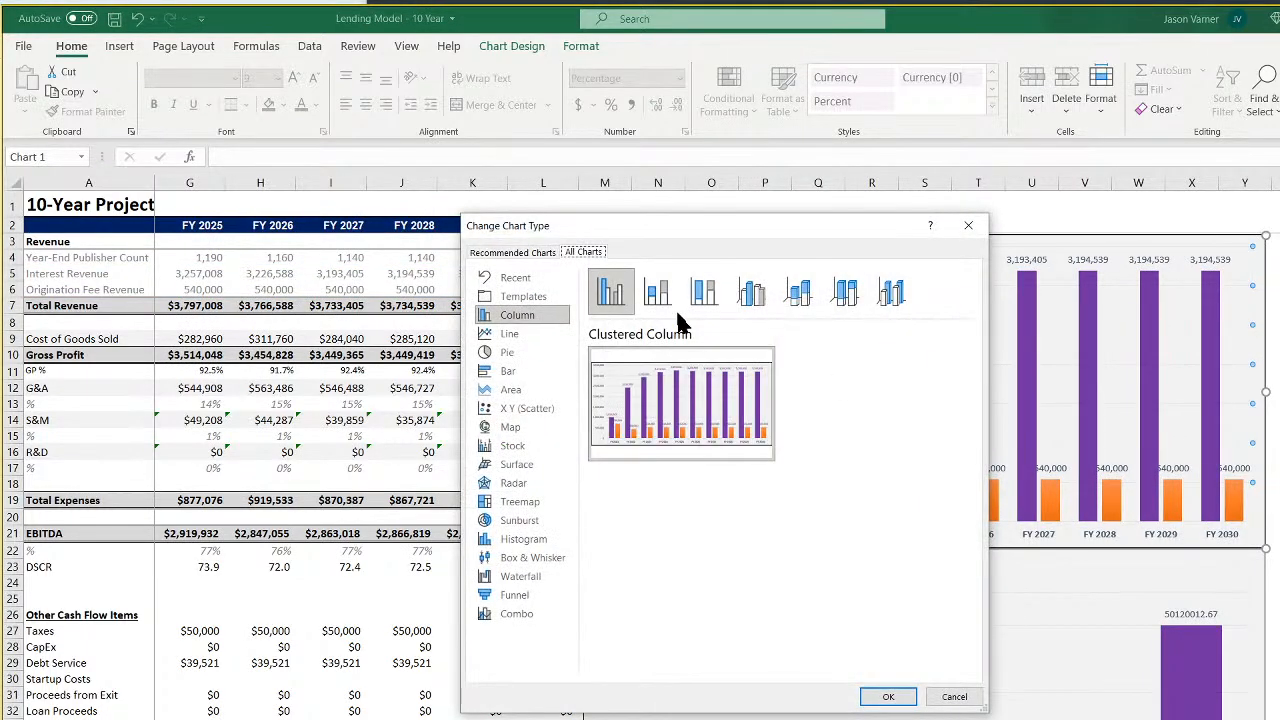
click(657, 291)
click(890, 697)
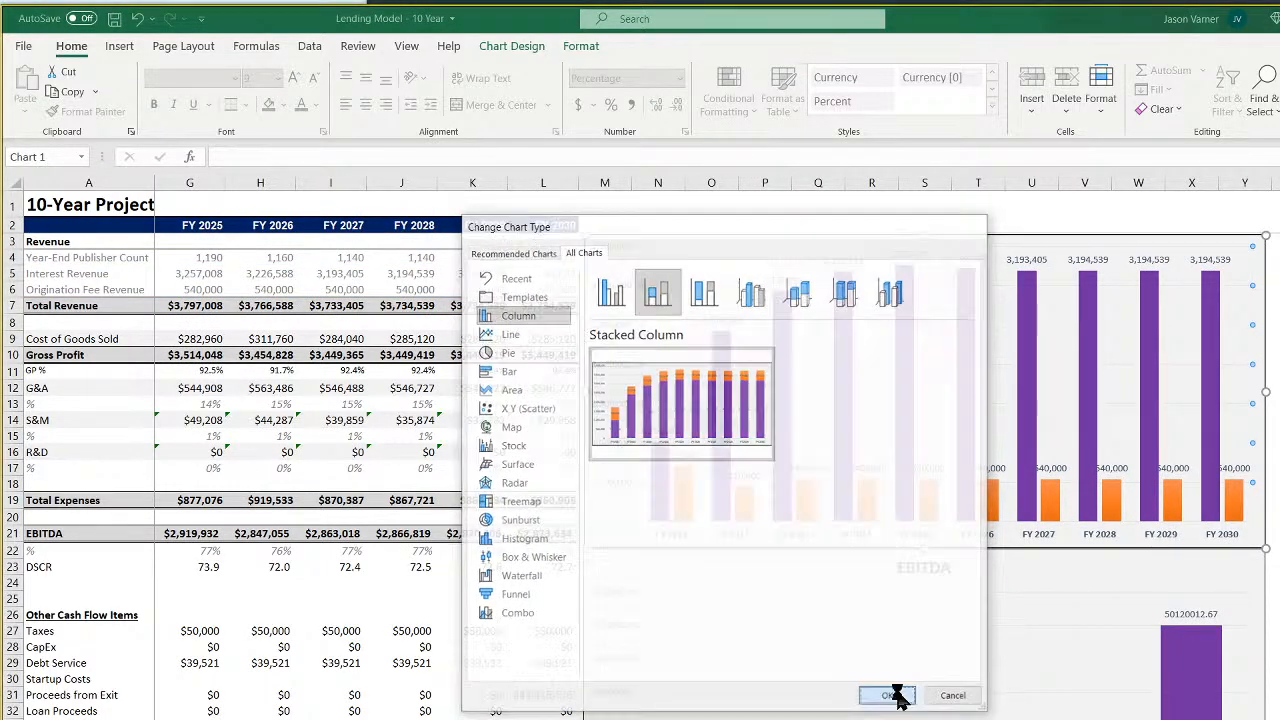
Delete the data labels of the Origination Fee Revenue and Interest Revenue series and add a legend to the revenue chart
right_click(1107, 283)
click(1135, 295)
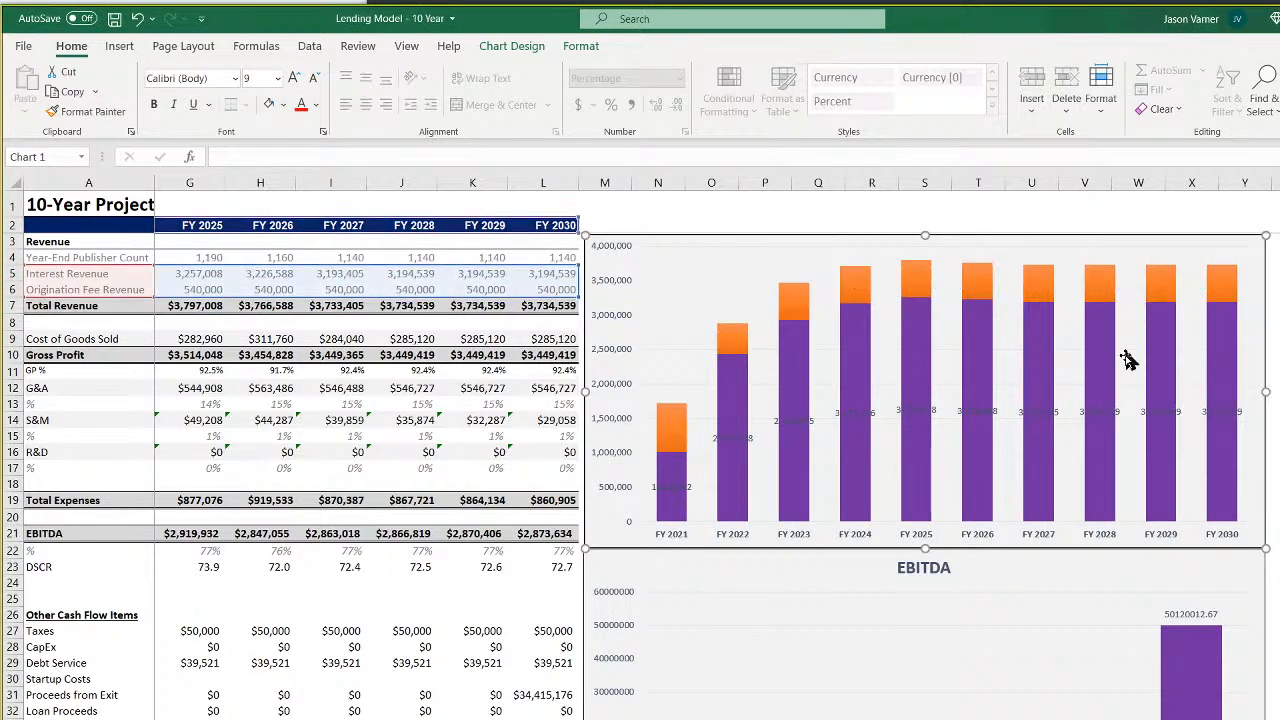
right_click(1117, 414)
key(Escape)
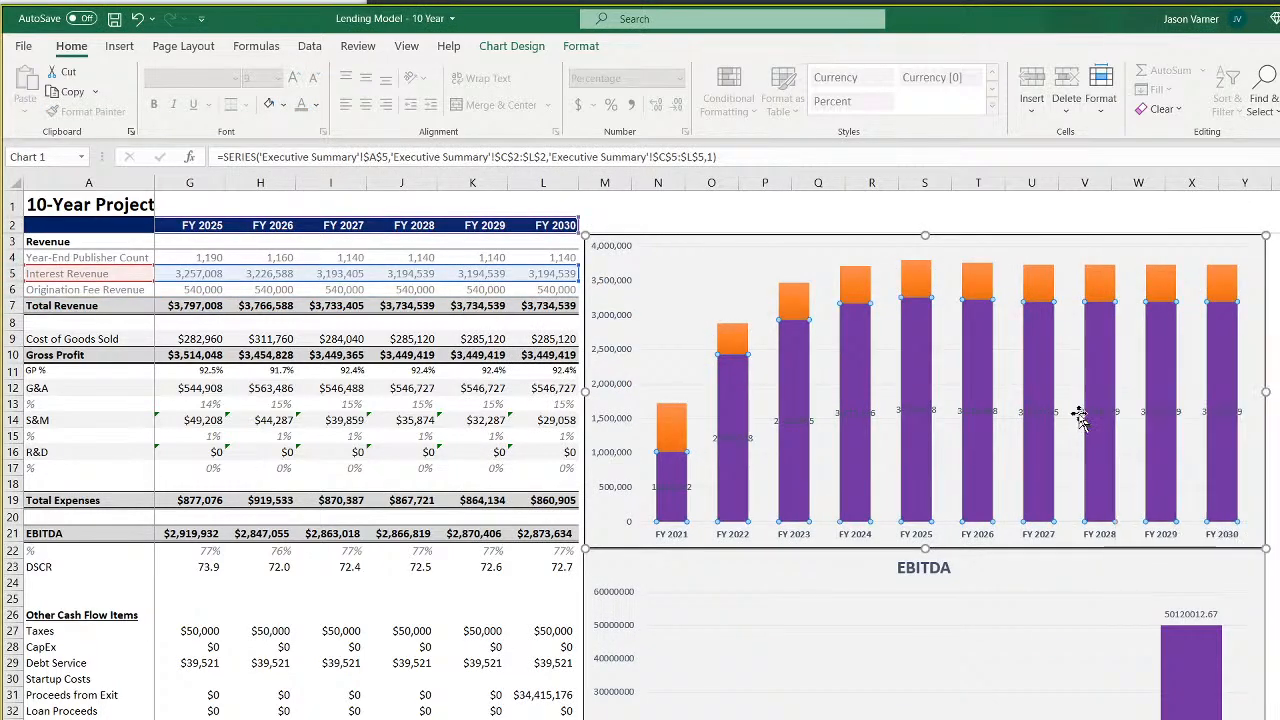
right_click(1081, 402)
click(1128, 411)
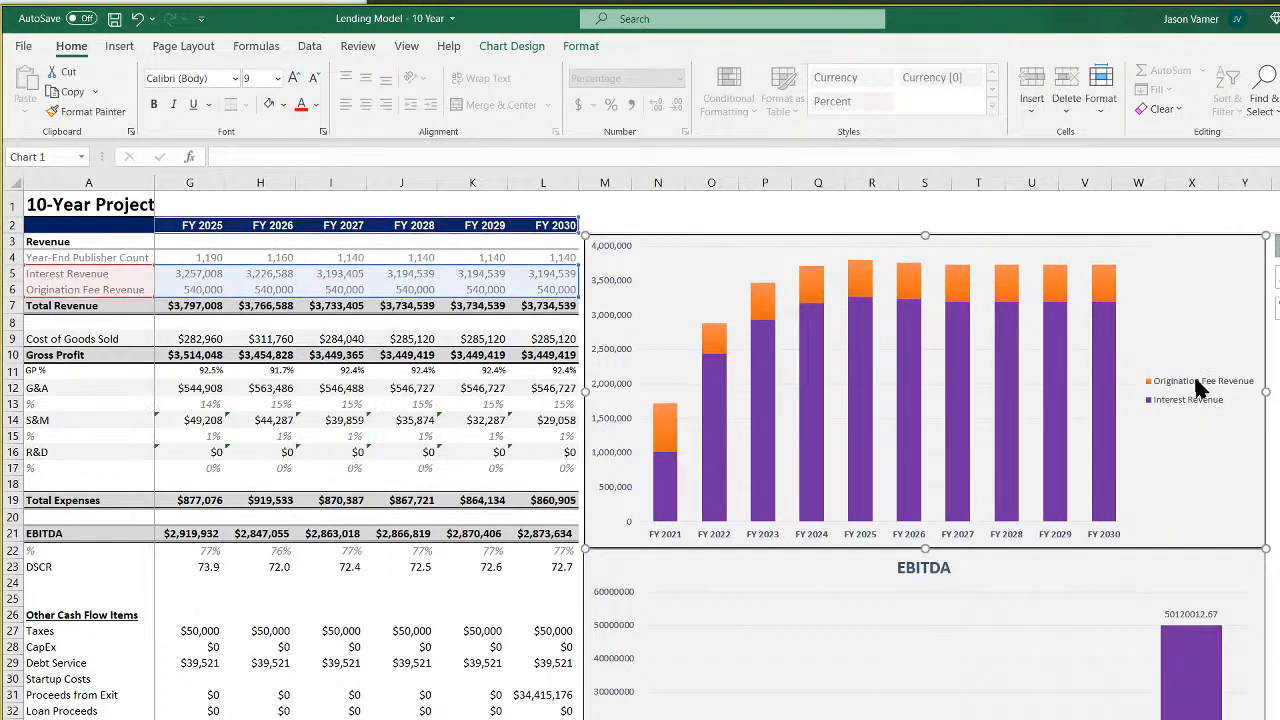
Set the revenue chart's legend position to Bottom
right_click(1148, 385)
click(1255, 542)
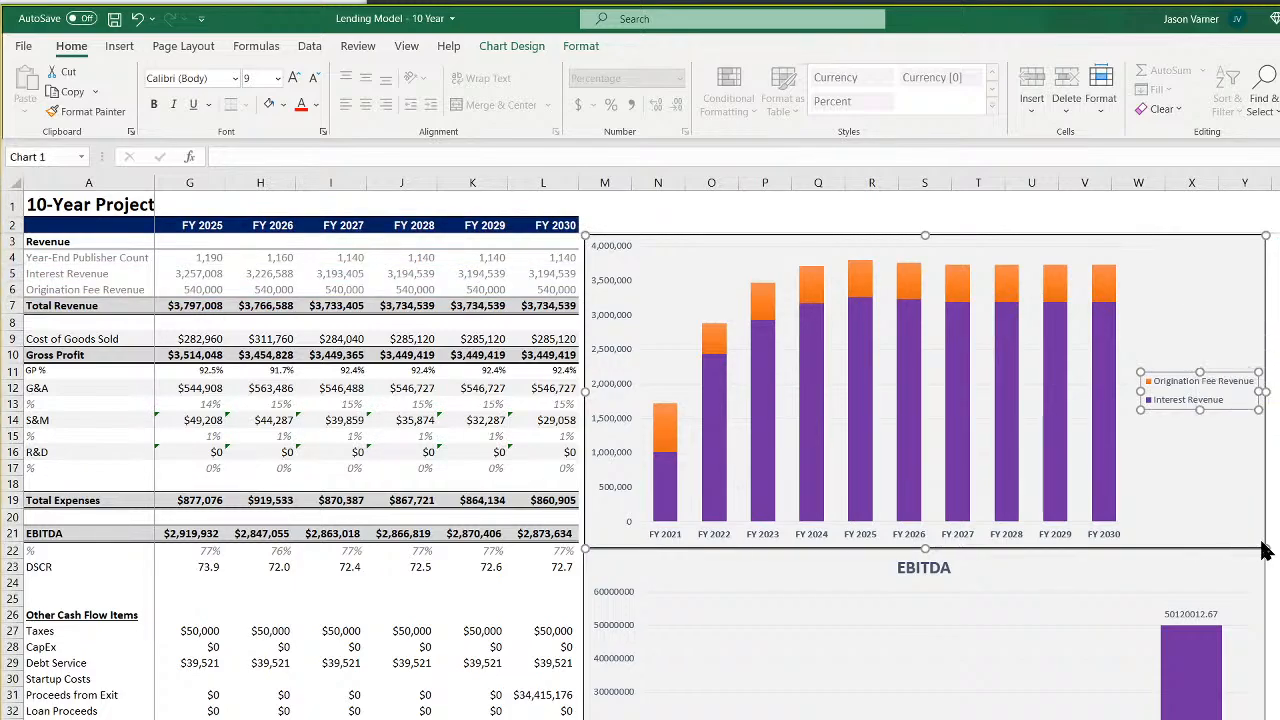
click(1253, 347)
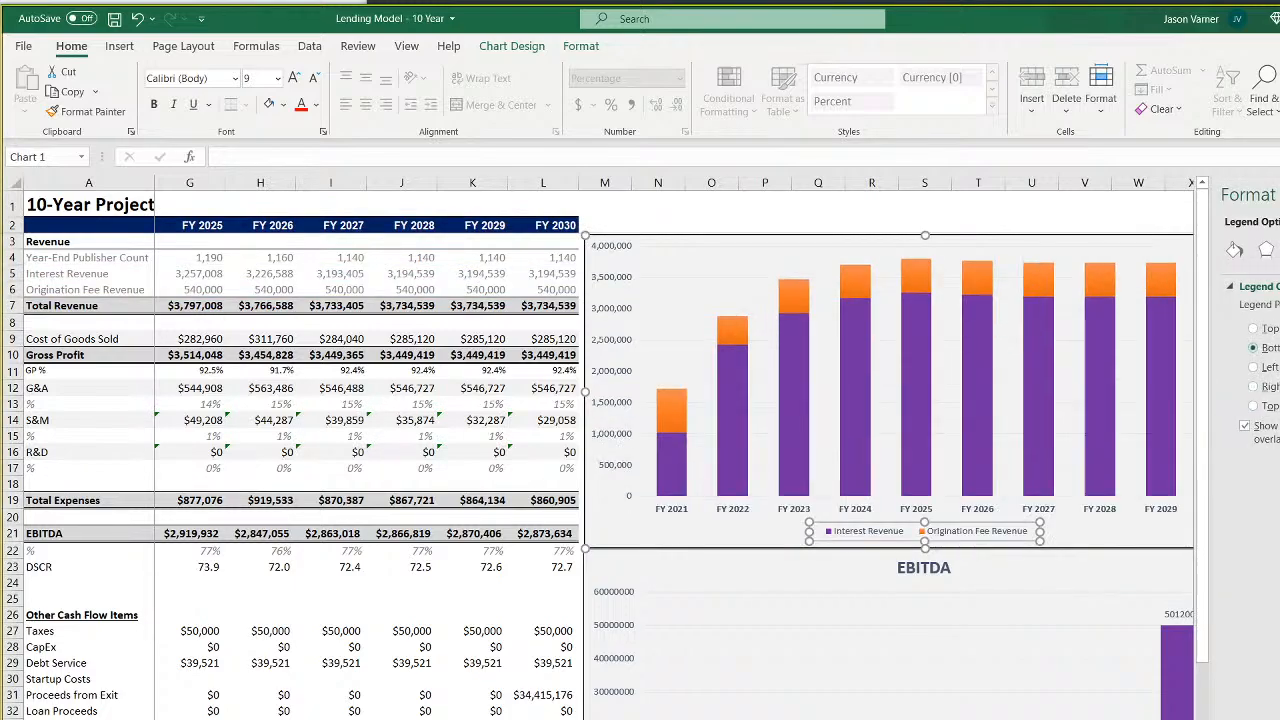
click(1137, 249)
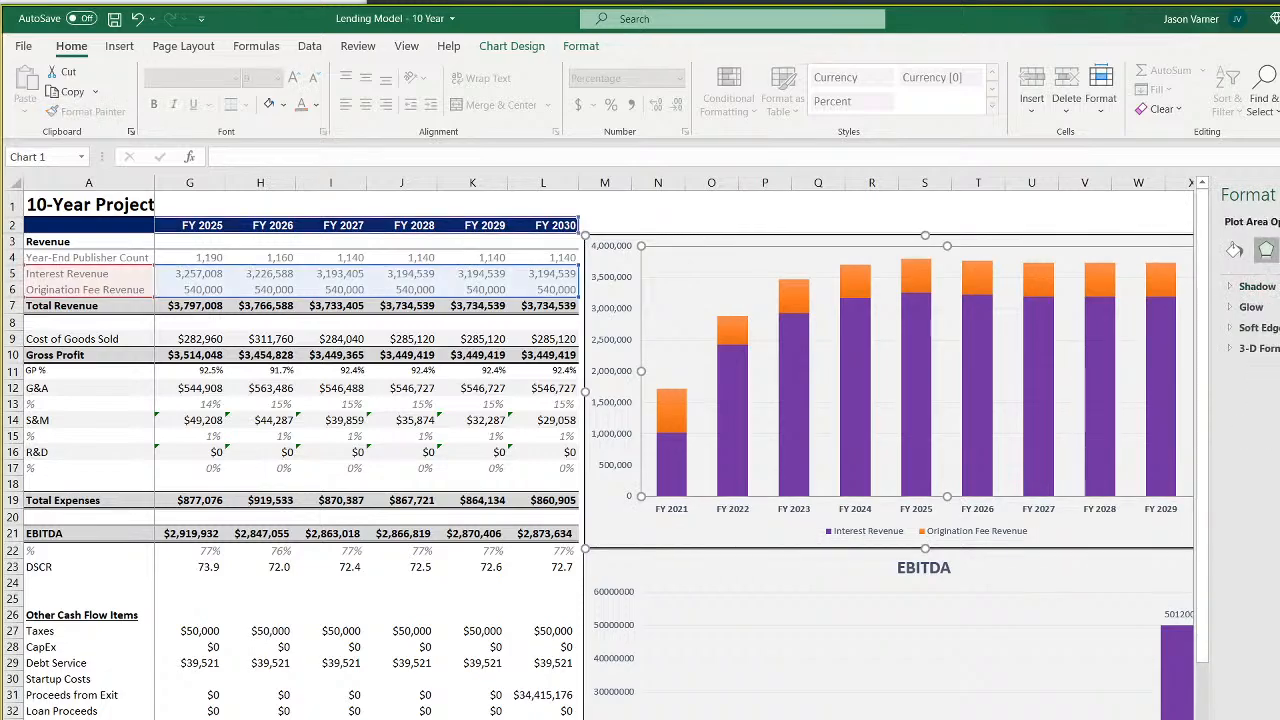
Add a chart title to the revenue chart reading "Revenue by Type (stacked)", in its default centred position
click(1276, 195)
click(1260, 250)
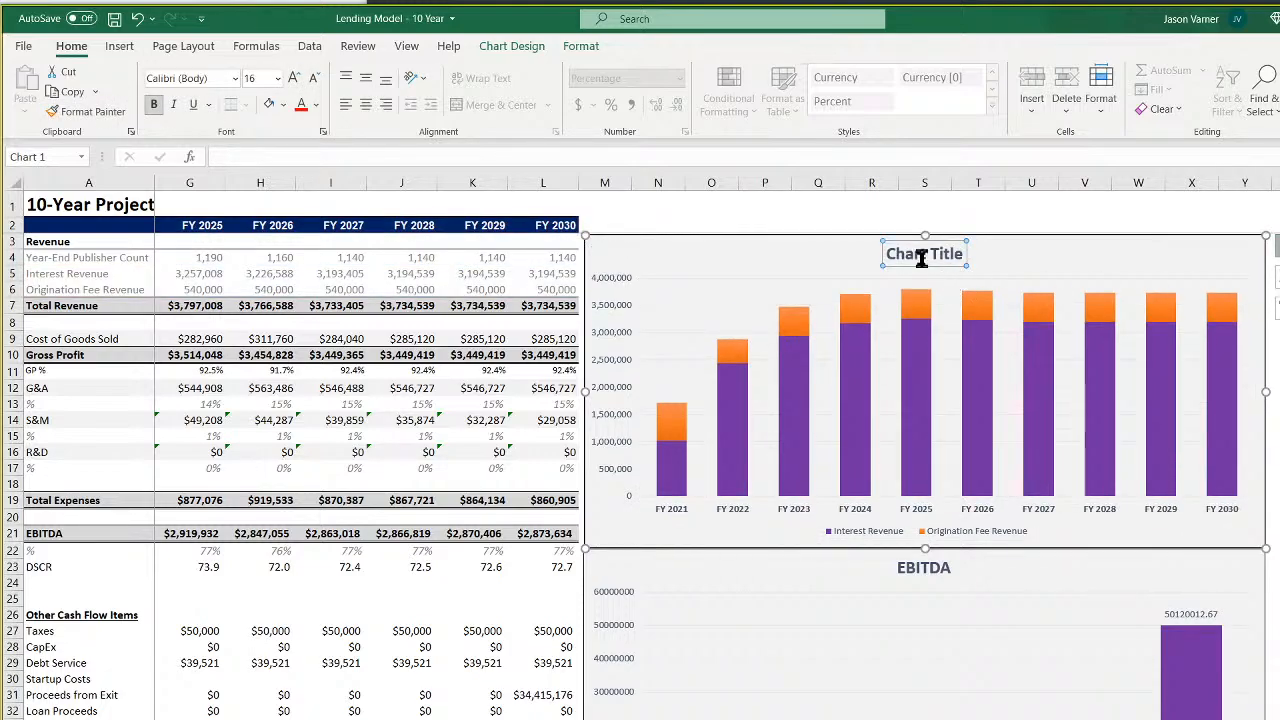
drag(894, 250, 983, 256)
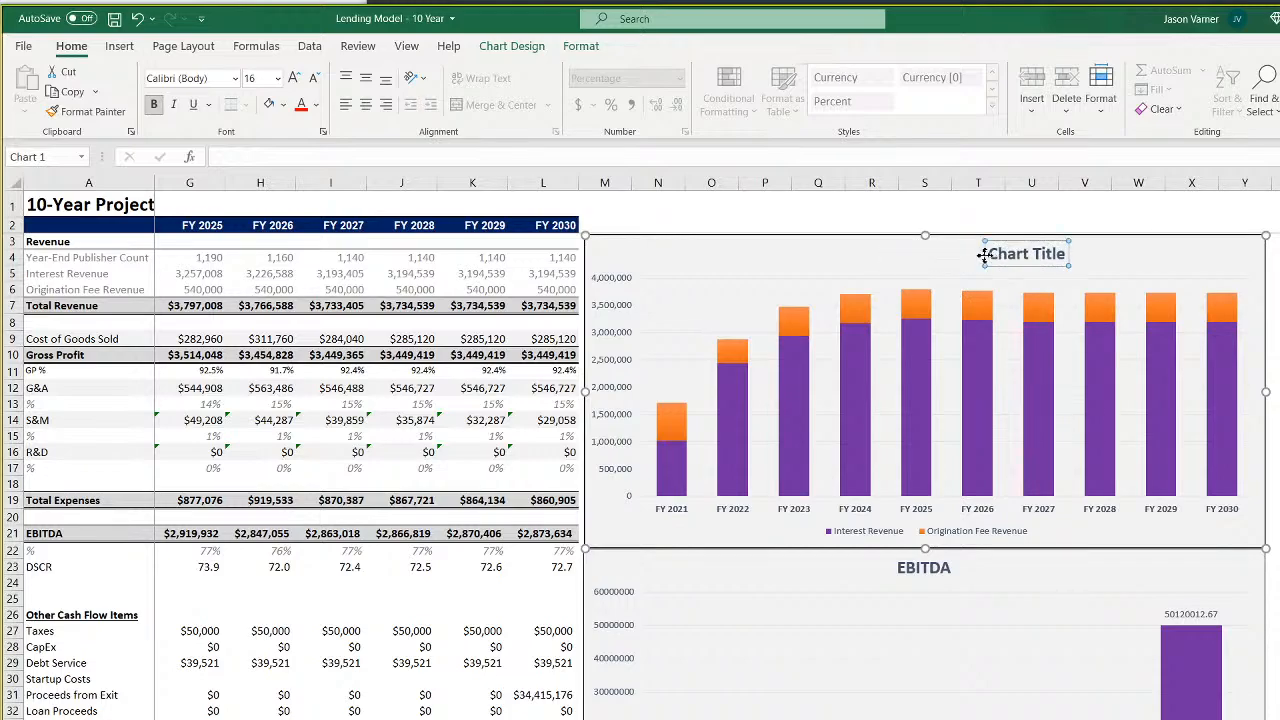
click(137, 18)
triple_click(886, 254)
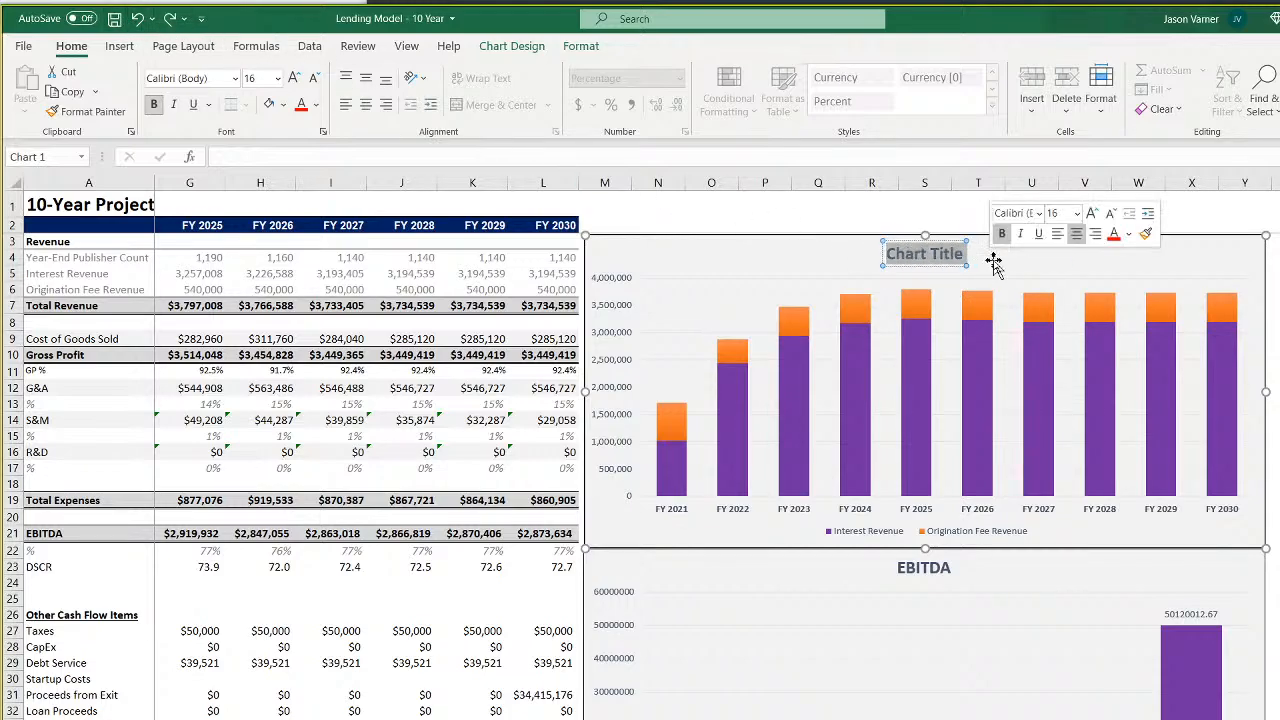
text(Revenue by Type)
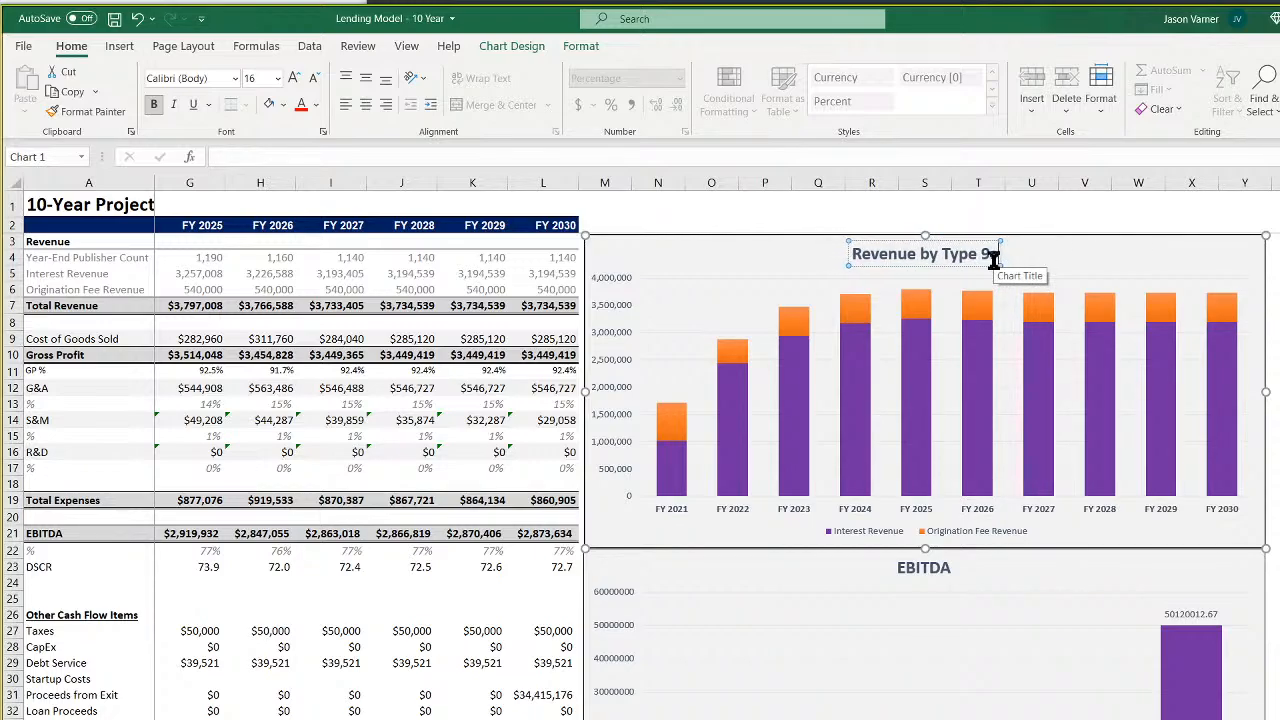
click(993, 256)
text((stacked)
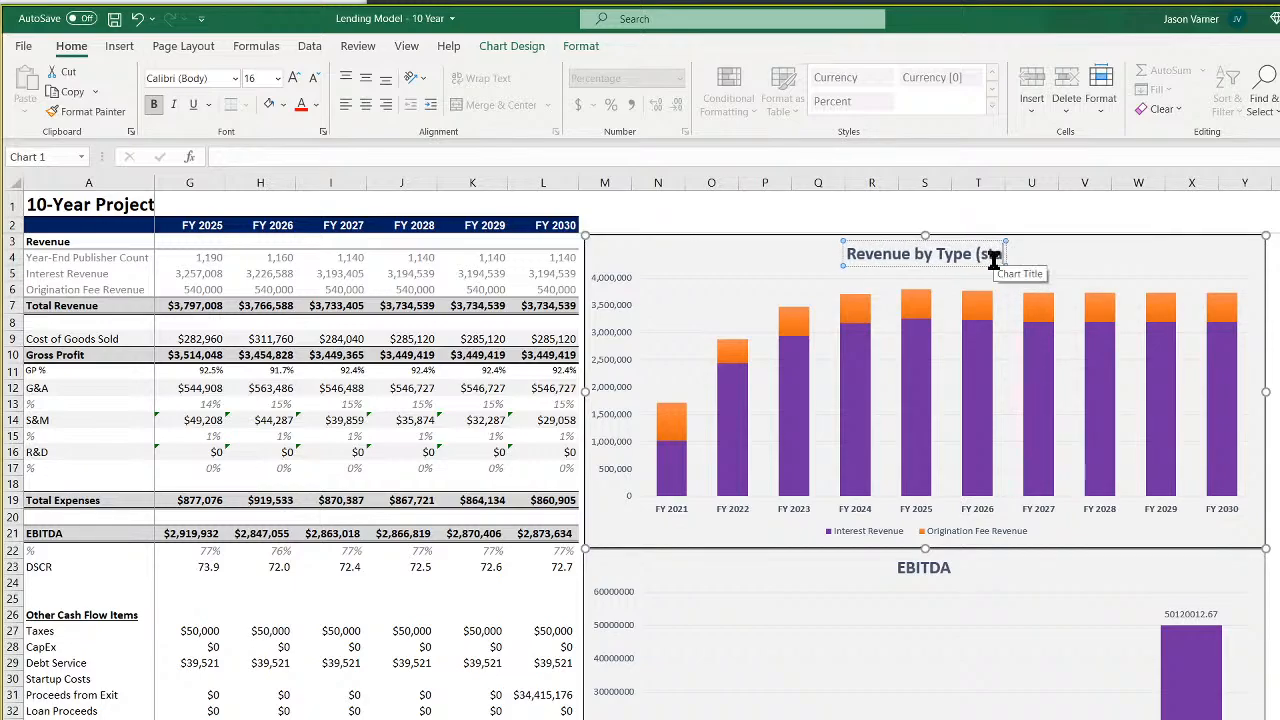
text())
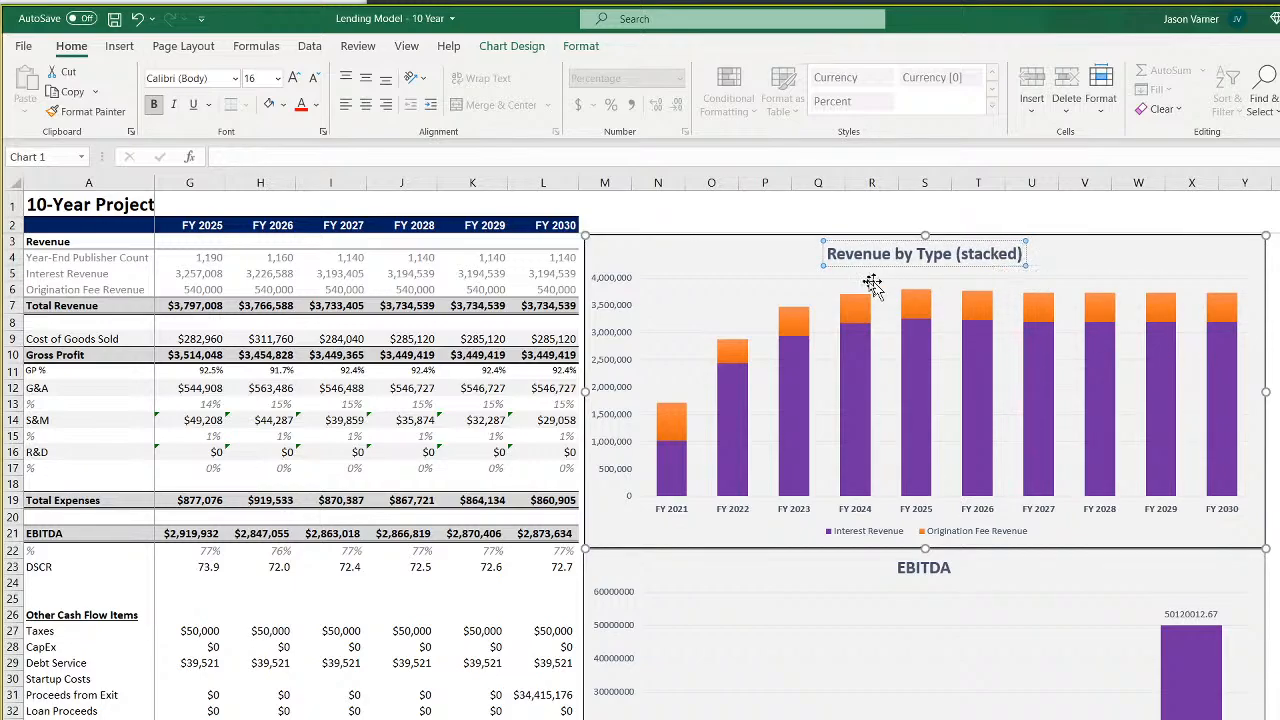
mouse_move(861, 315)
click(1243, 263)
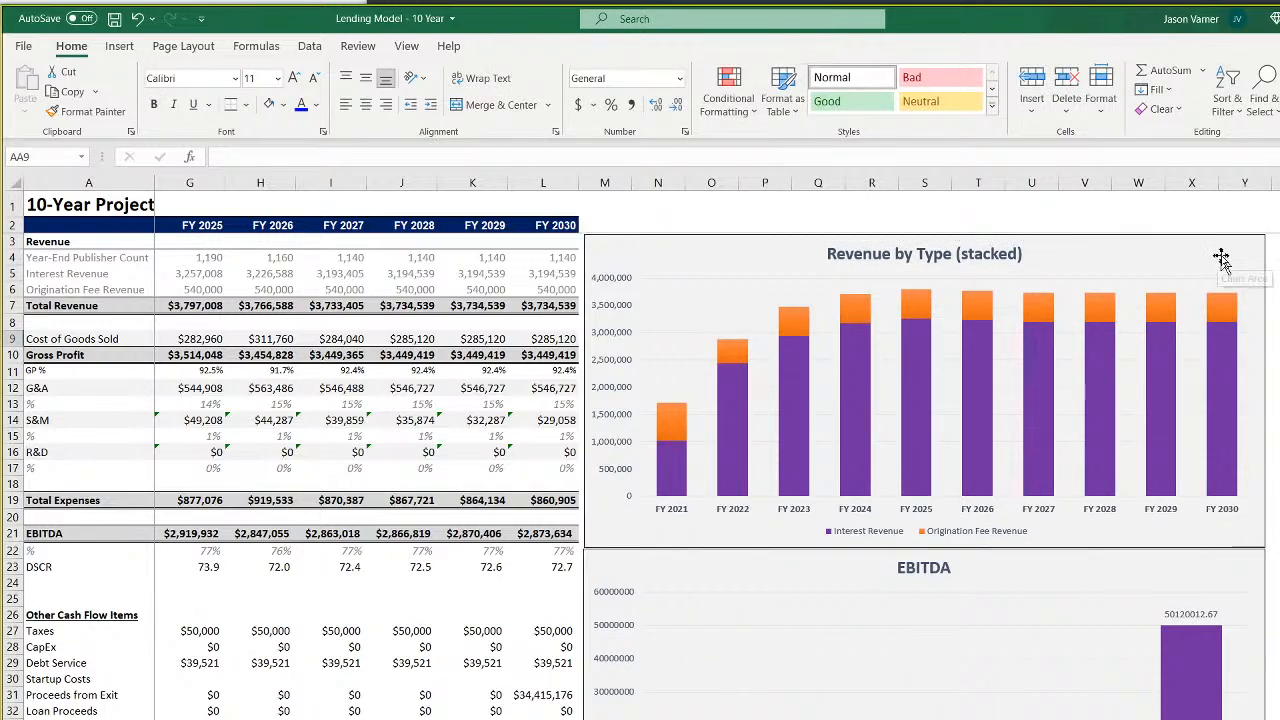
Change the fill of the Origination Fee Revenue columns in the revenue chart to light gold
right_click(1163, 314)
click(1186, 283)
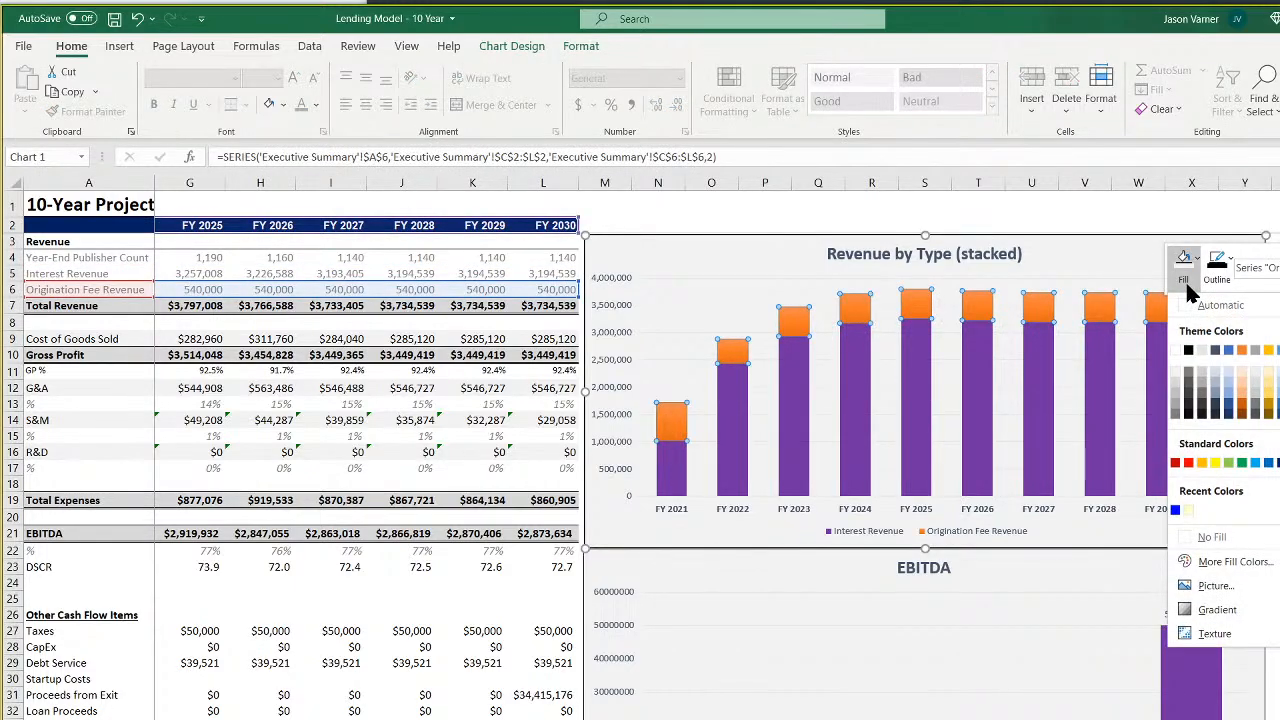
click(1265, 390)
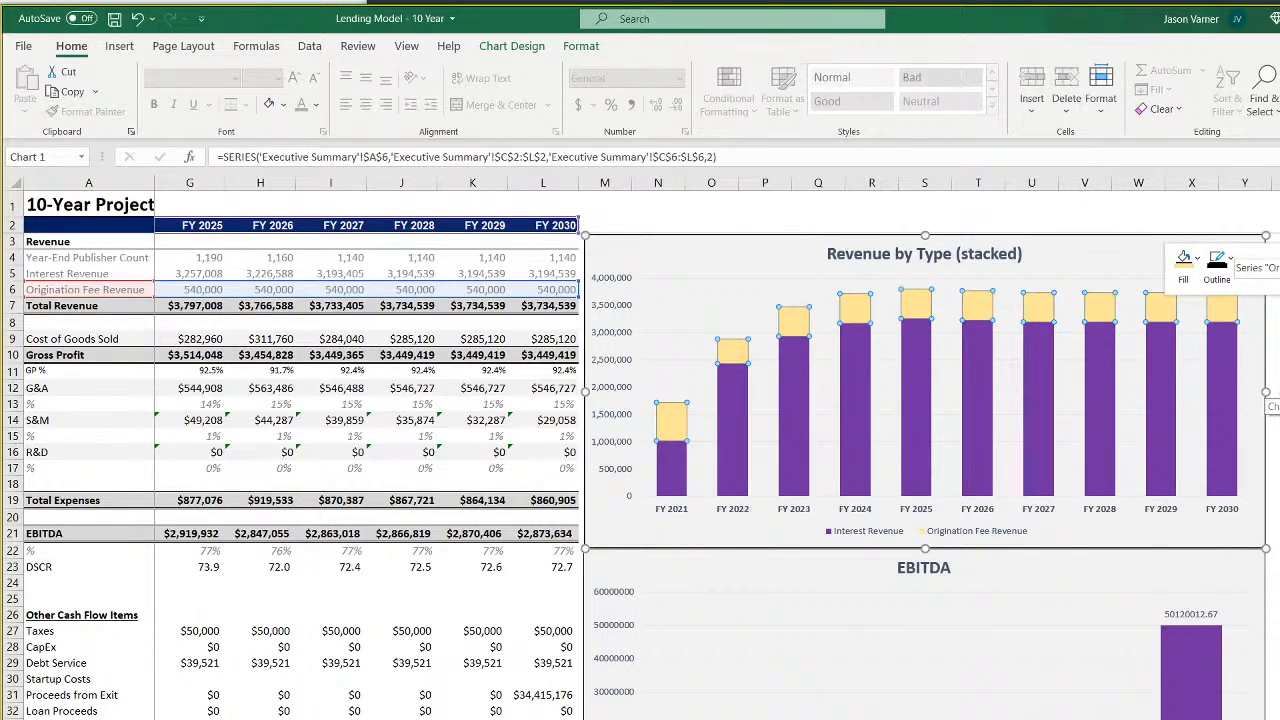
click(1279, 436)
Open the EBITDA chart's data source and remove its existing EBITDA series
click(1024, 612)
right_click(1032, 570)
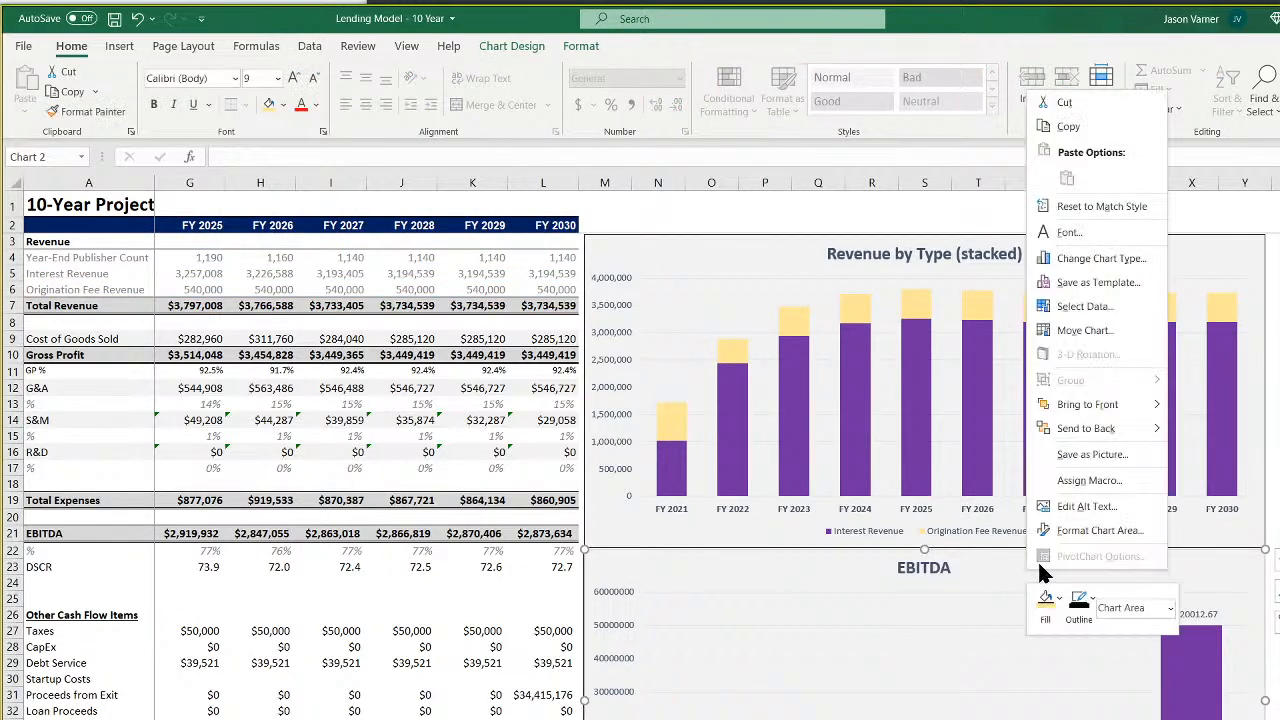
click(908, 616)
right_click(978, 577)
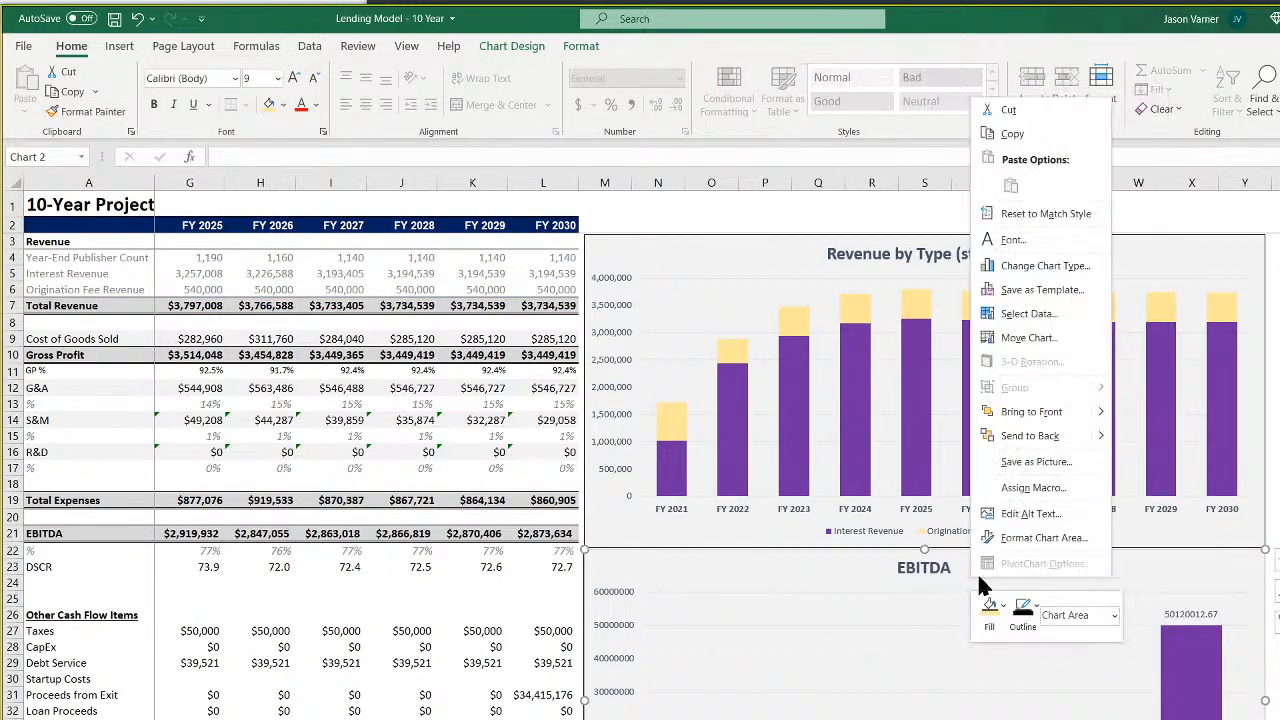
click(912, 648)
right_click(912, 648)
click(981, 708)
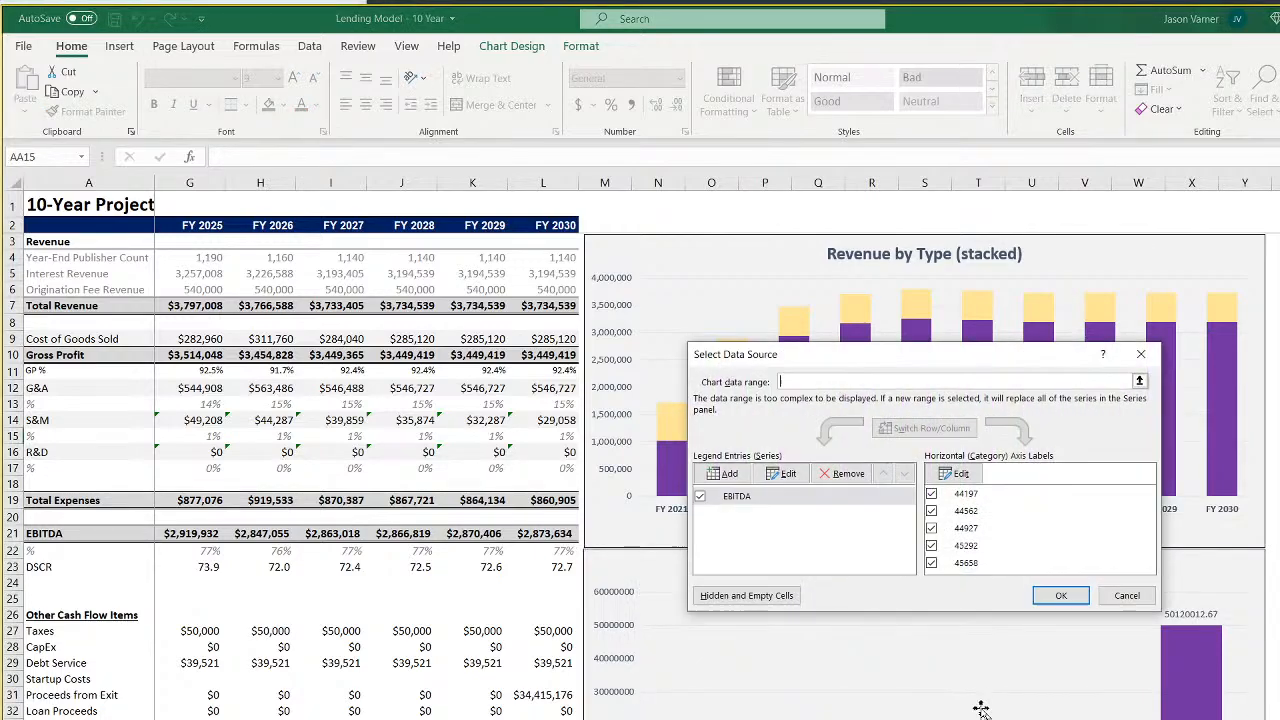
click(848, 473)
Add an EBITDA series with its name from A21 and values C21:L21, and apply the chart's new data source
click(728, 473)
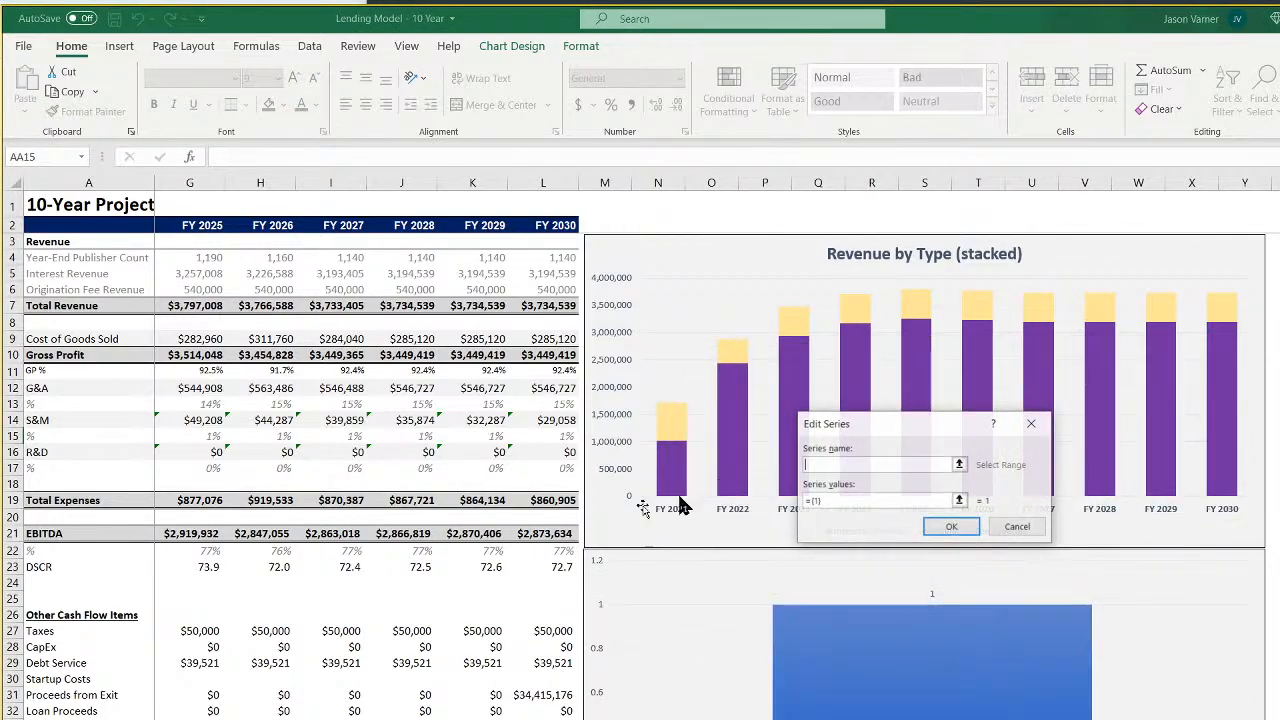
click(55, 537)
click(813, 500)
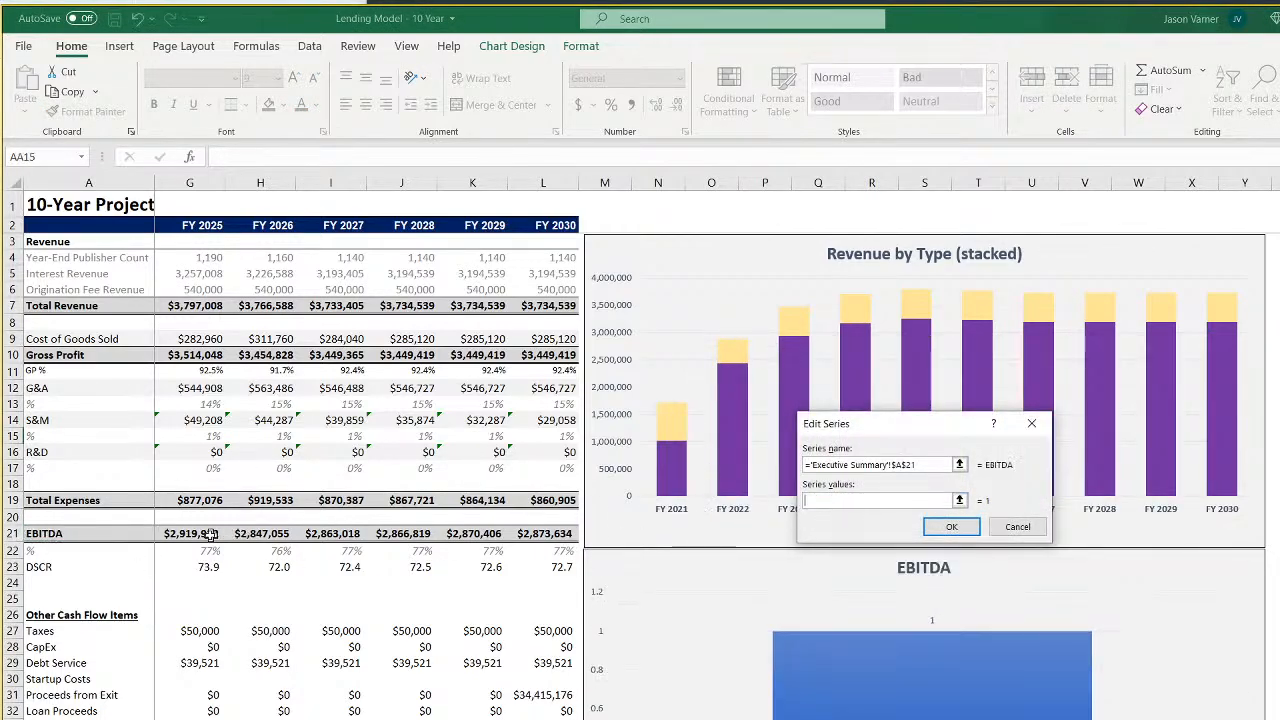
click(175, 537)
drag(175, 537, 238, 550)
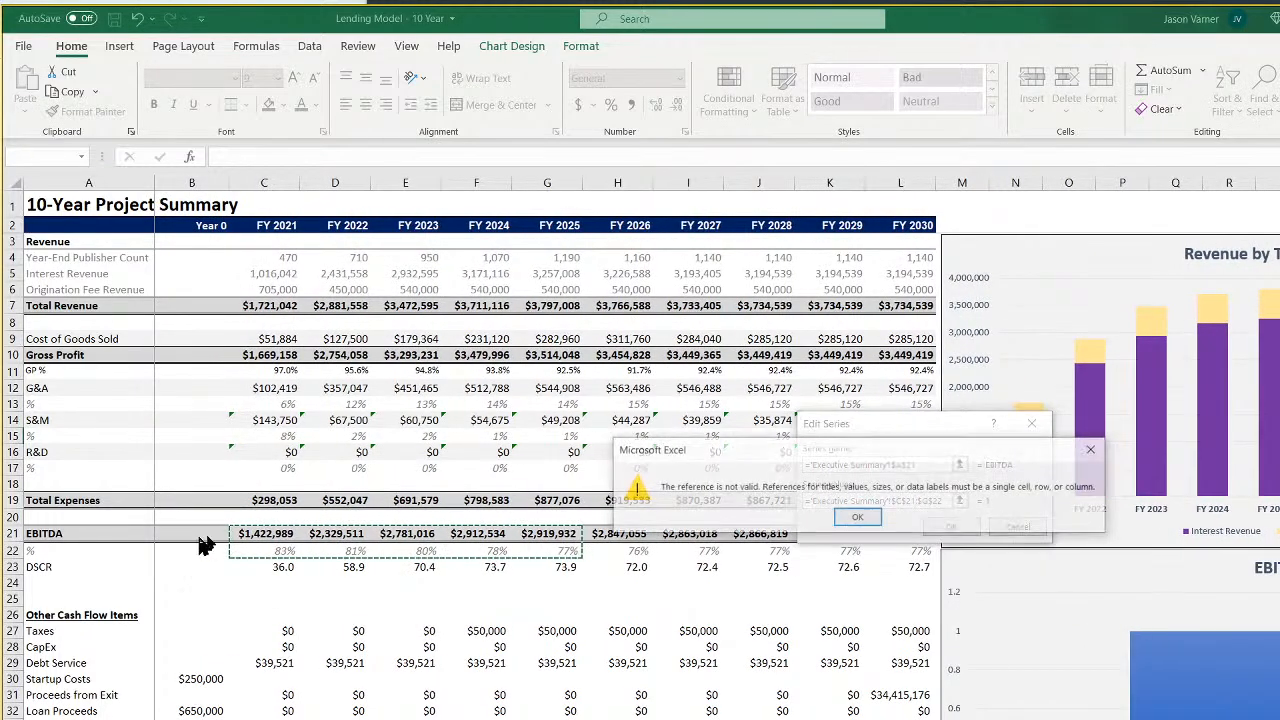
click(857, 517)
key(BackSpace)
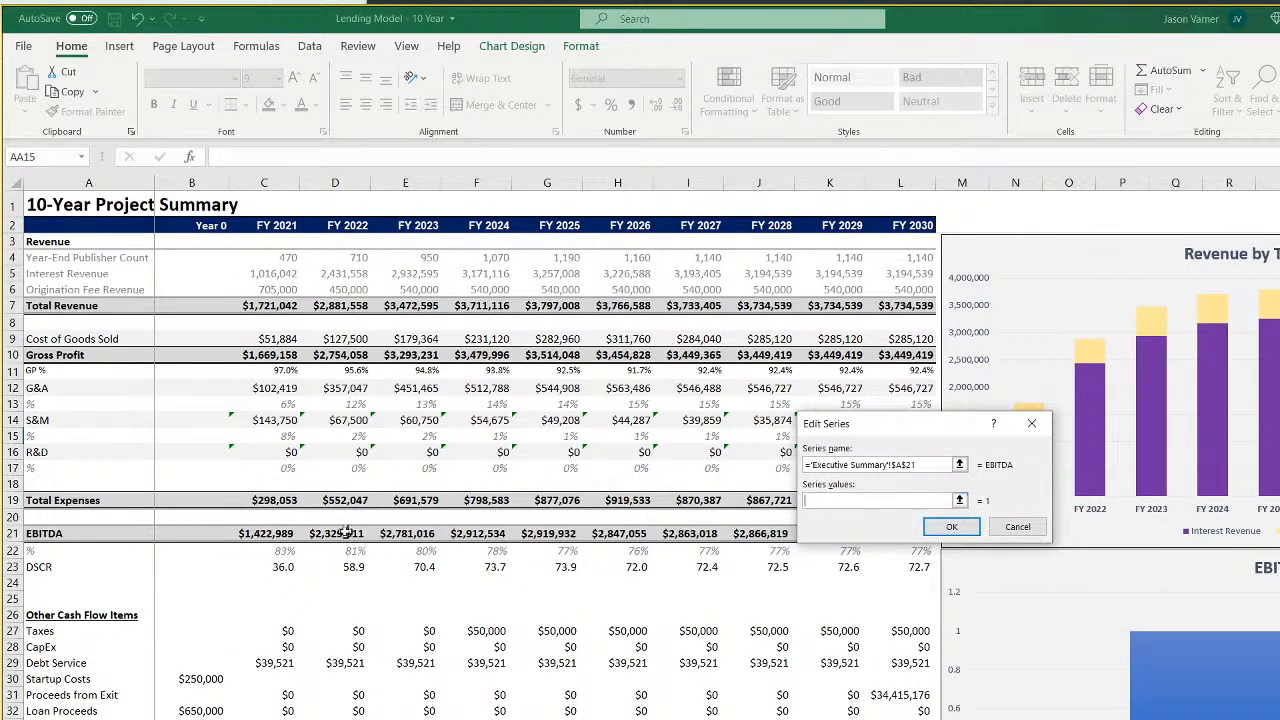
drag(255, 537, 900, 540)
click(938, 529)
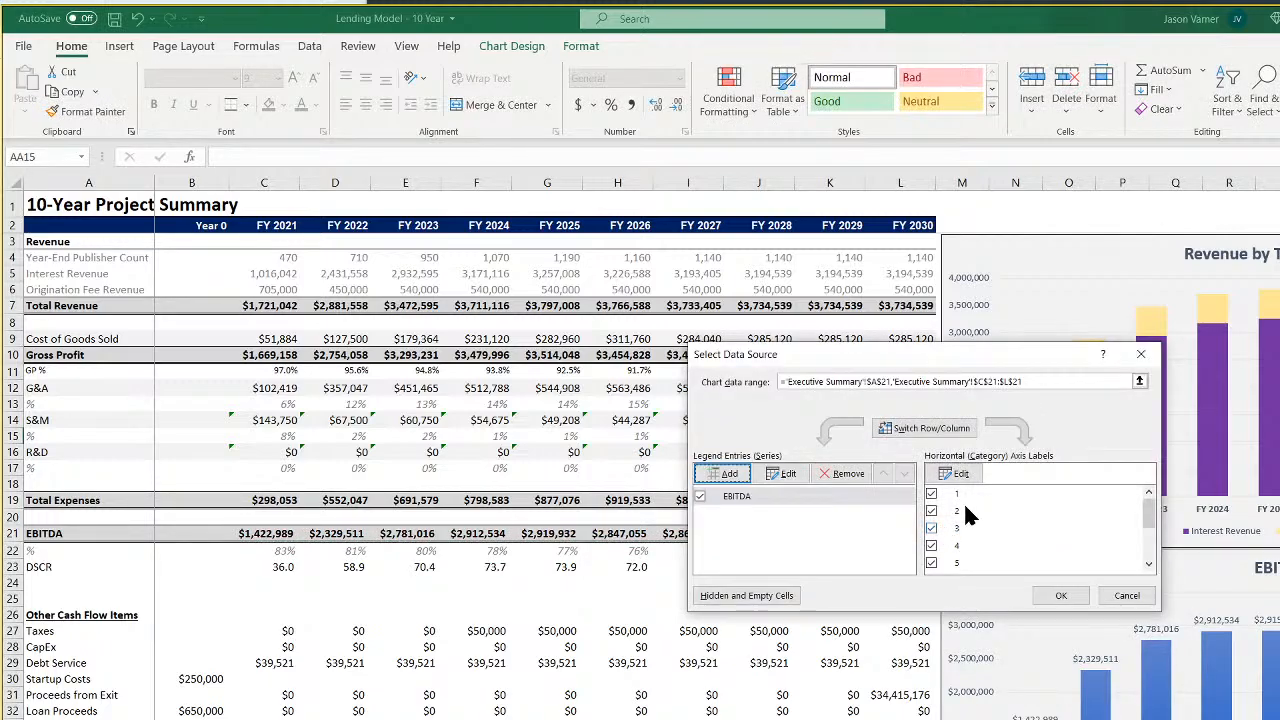
click(1061, 595)
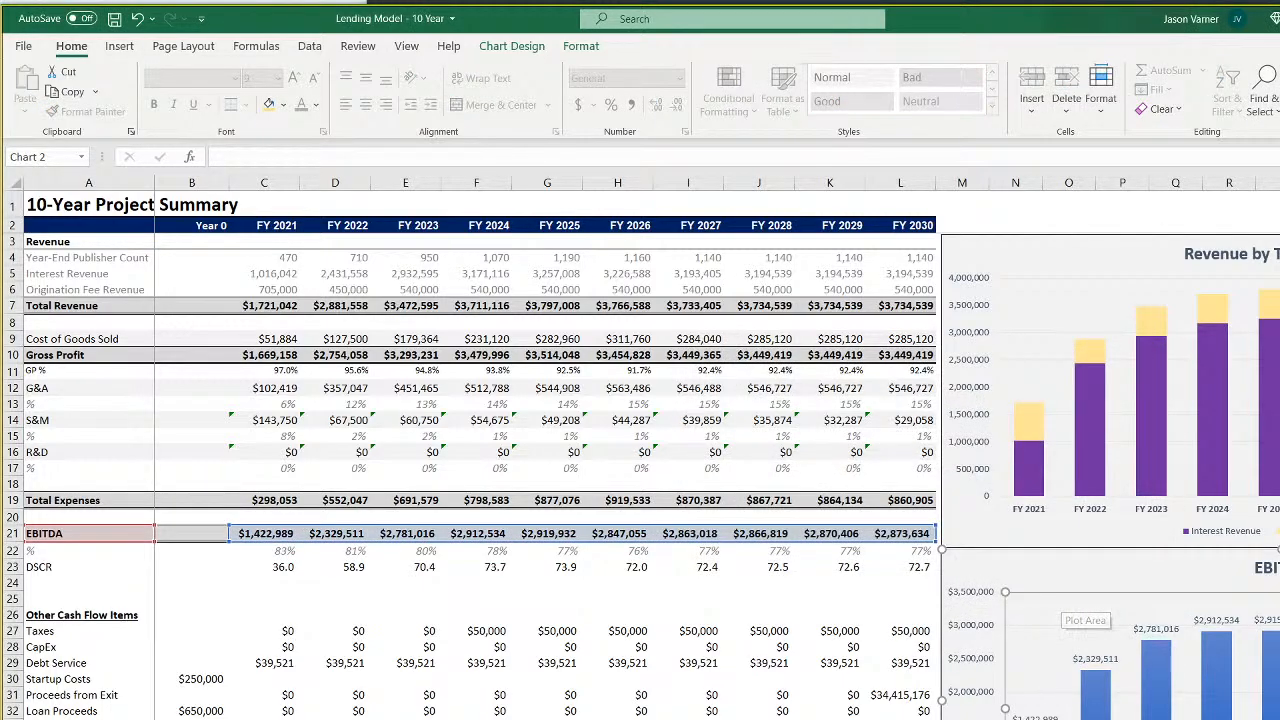
scroll(1061, 600, right, 3)
key(Escape)
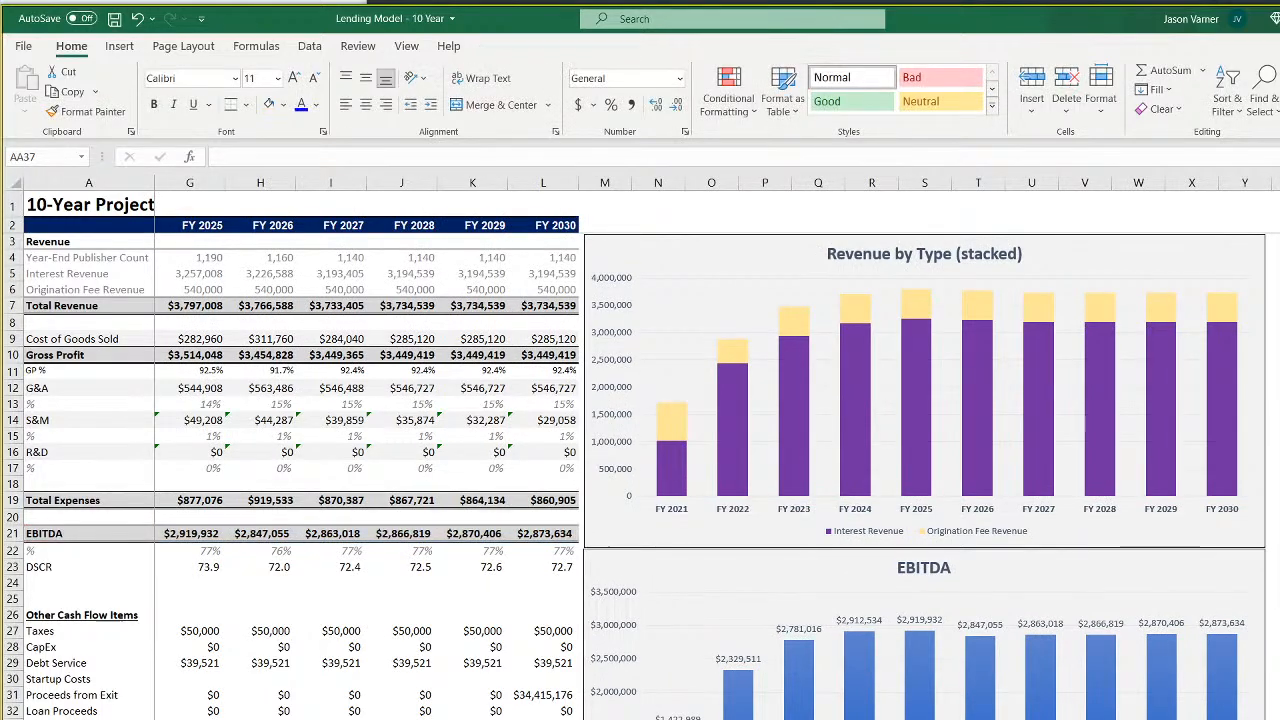
Put the EBITDA chart's data labels in white boxes with a thin outline
click(1224, 620)
right_click(1232, 624)
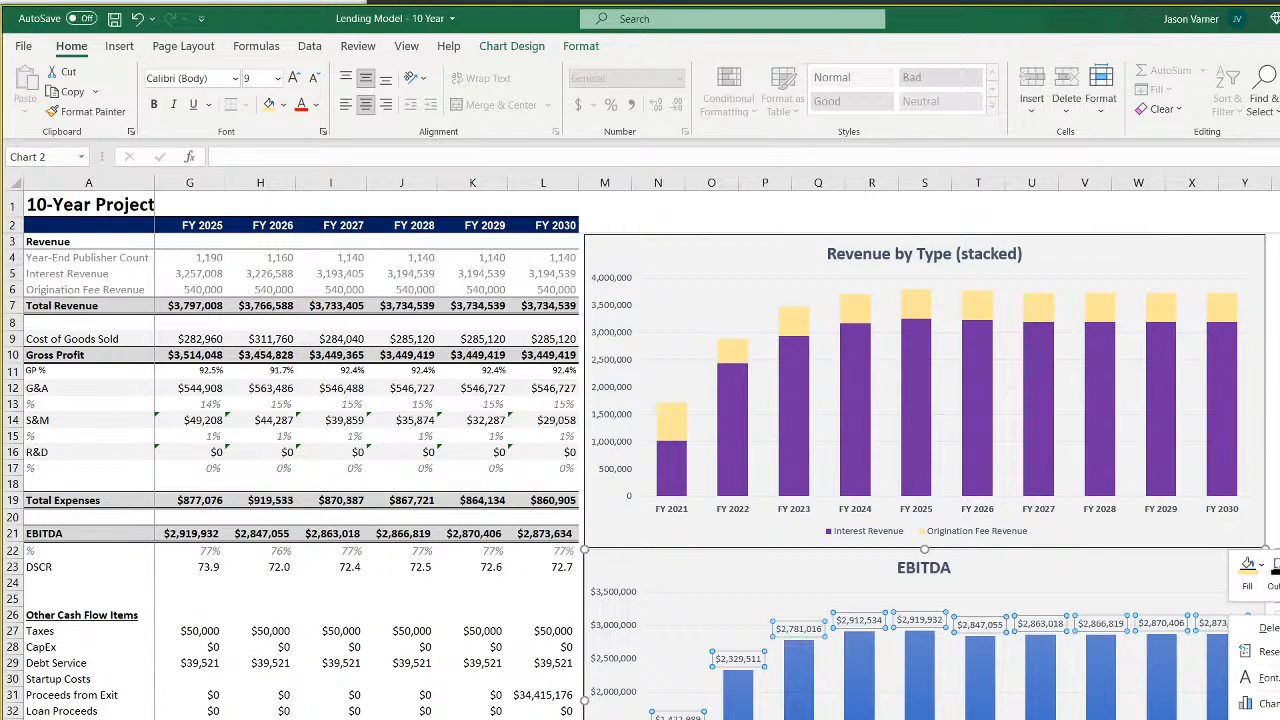
click(1272, 703)
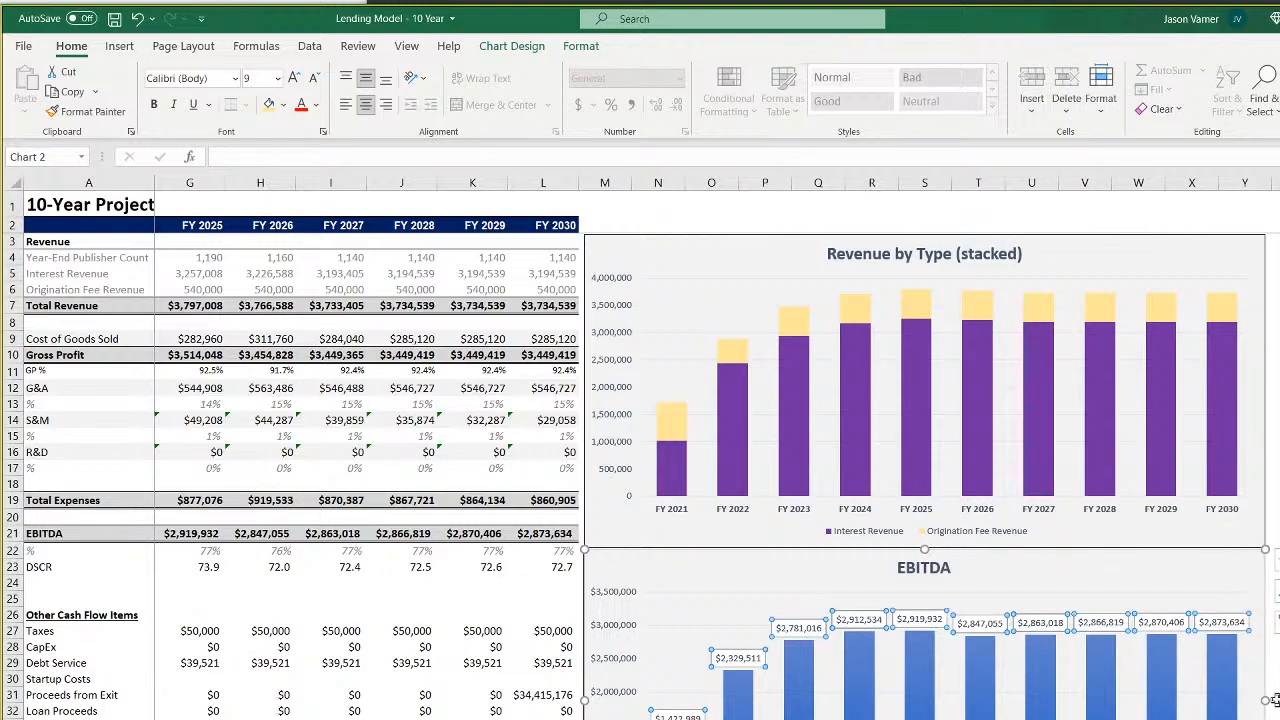
click(1279, 631)
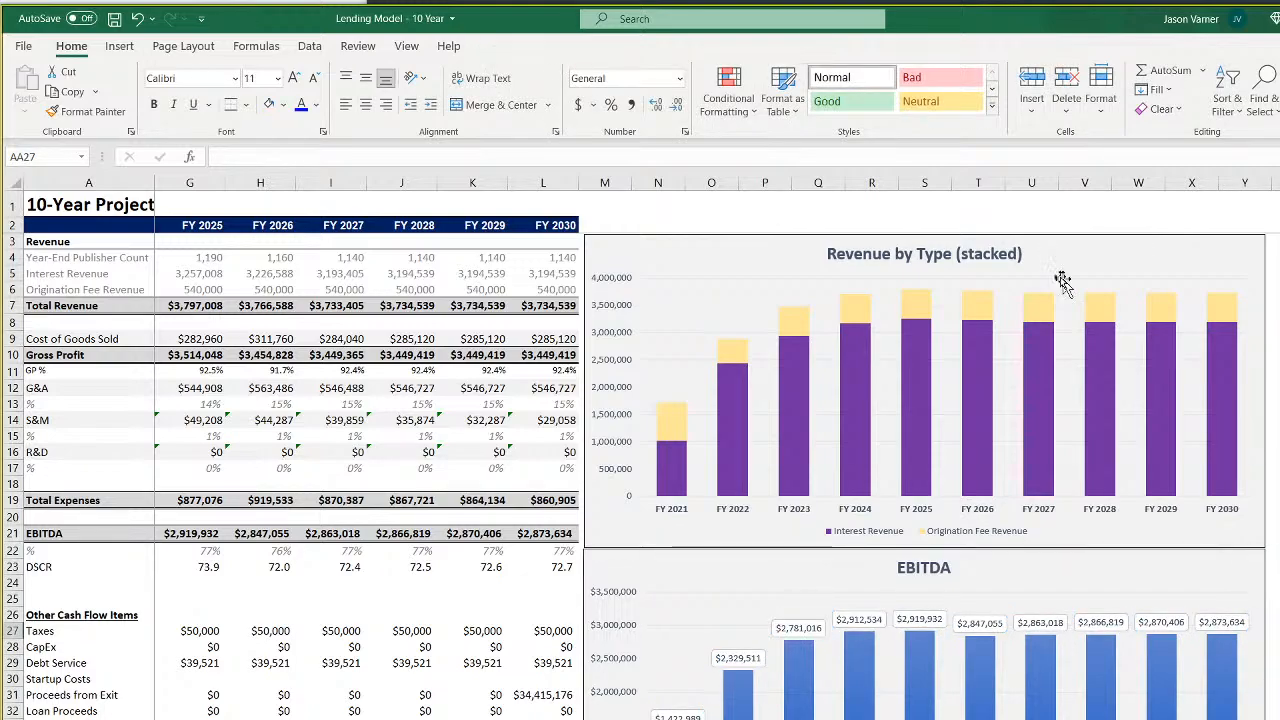
click(1279, 436)
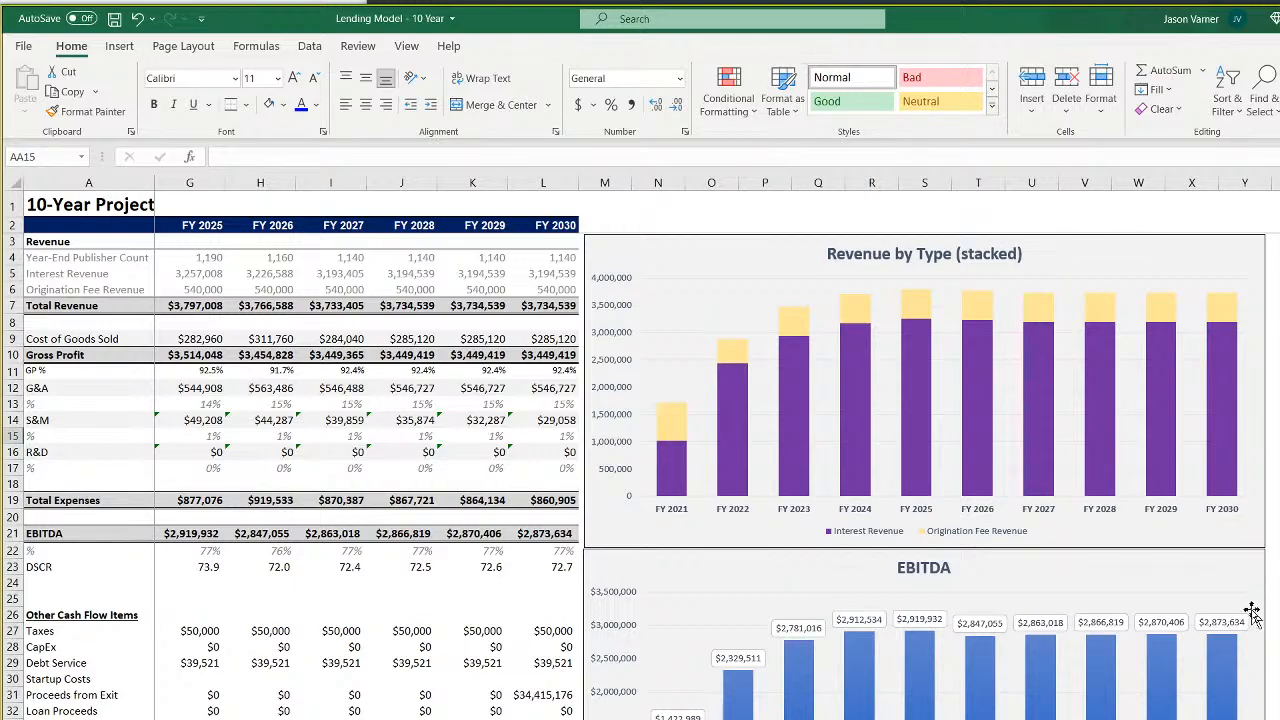
Set the font size of the EBITDA chart's data labels to 7
right_click(1221, 626)
click(1250, 688)
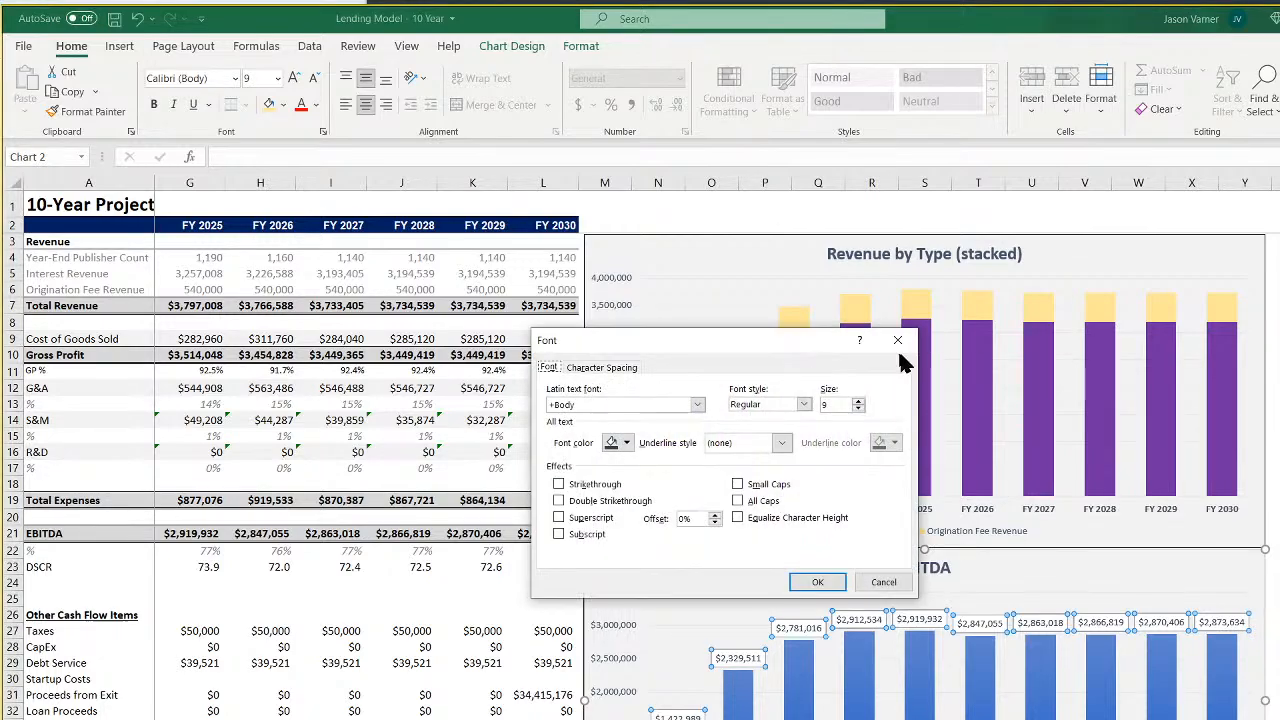
text(7)
click(814, 581)
key(Escape)
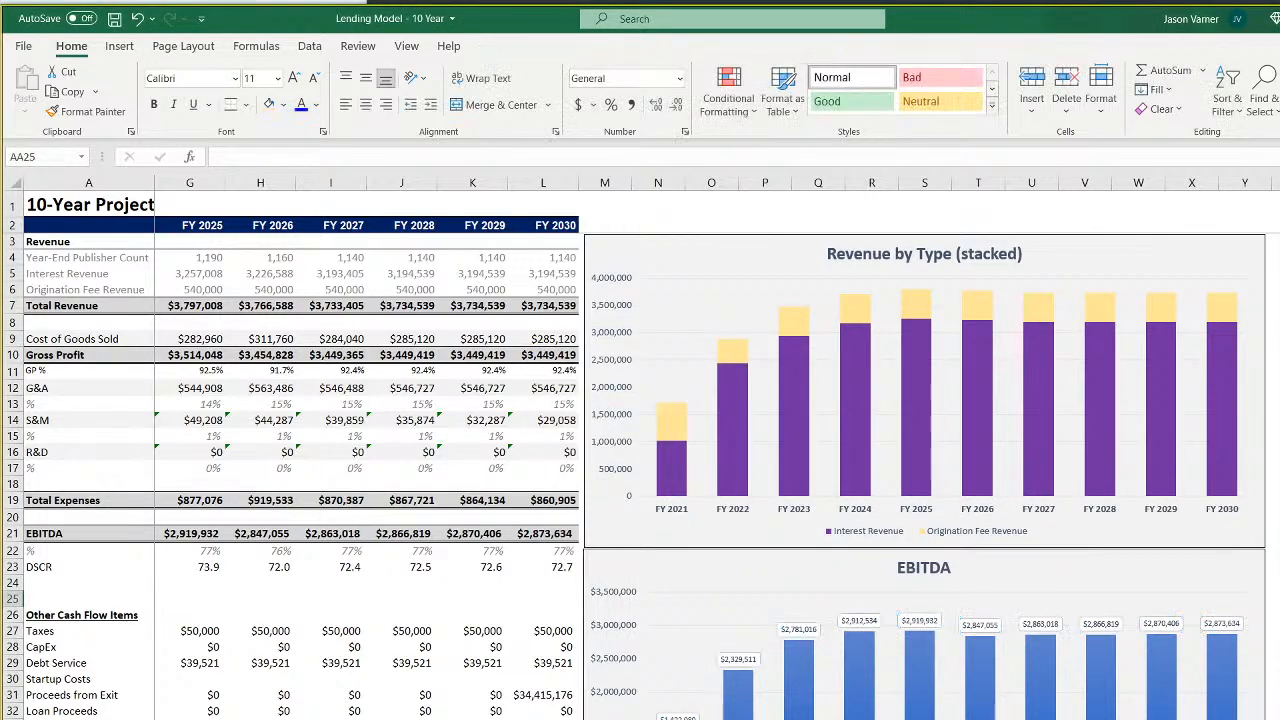
Give the Origination Fee Revenue and Interest Revenue columns in the revenue chart a black outline
scroll(715, 450, left, 5)
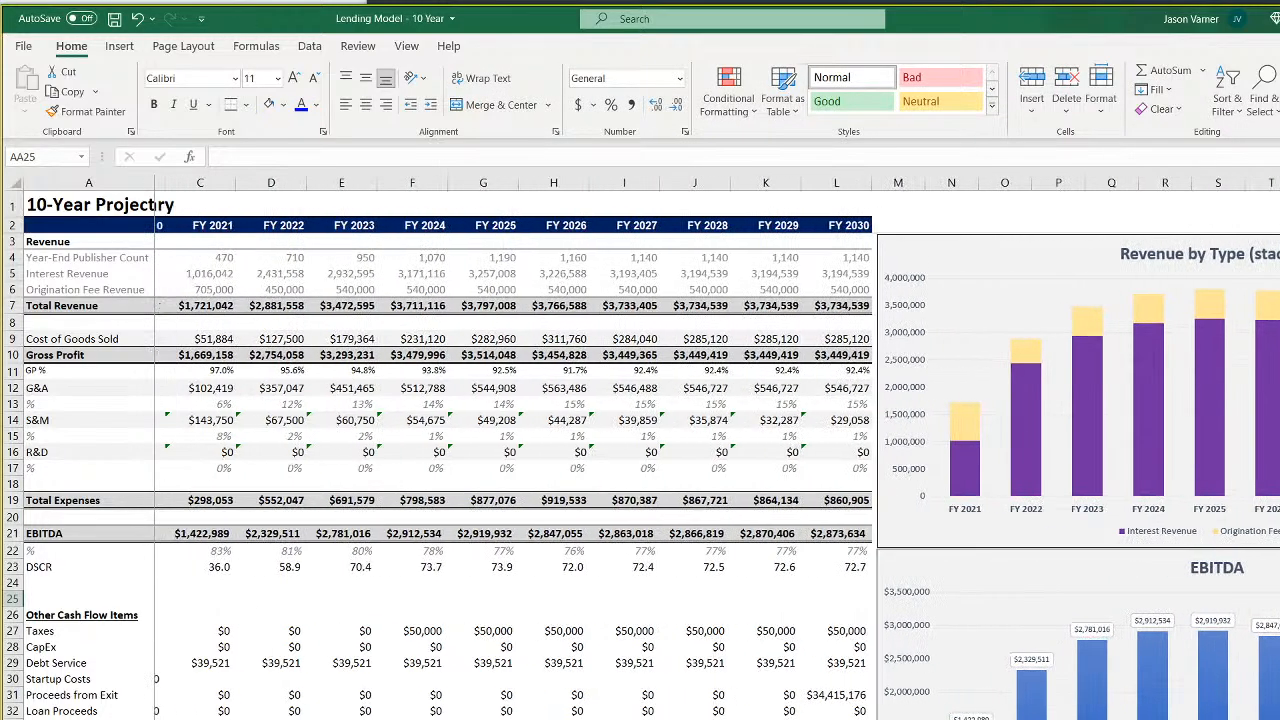
right_click(1175, 338)
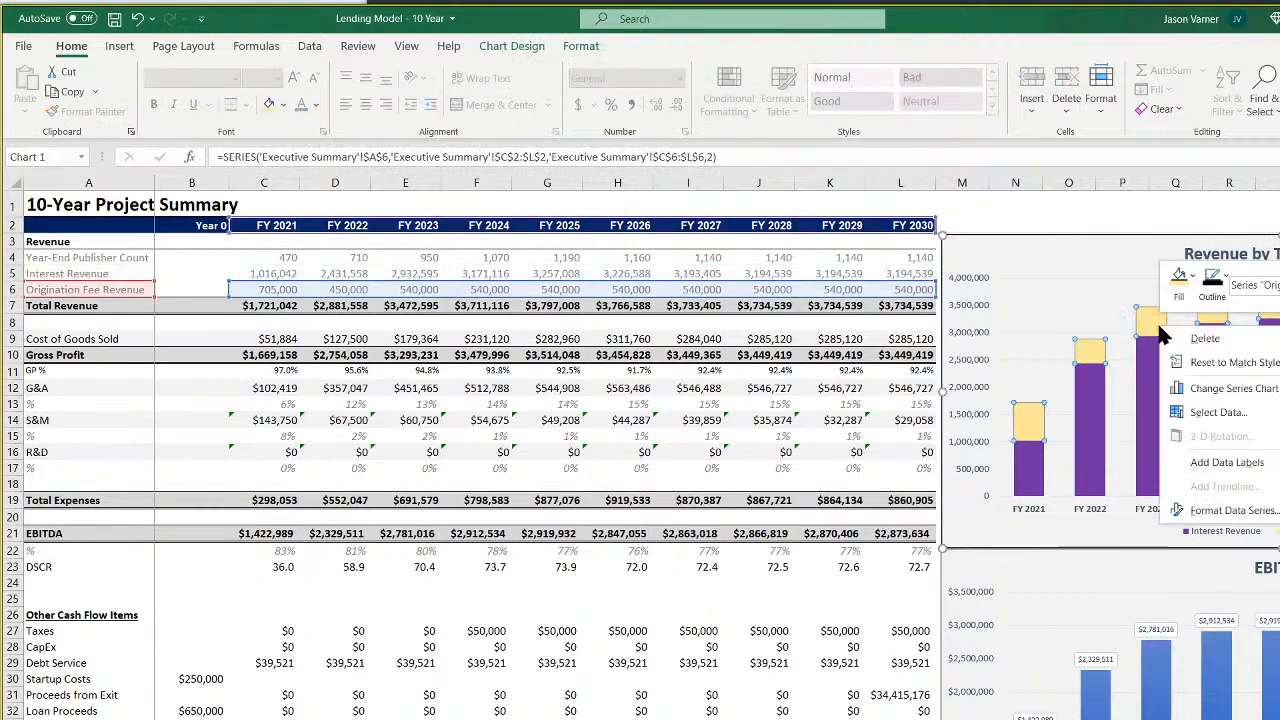
click(1212, 283)
click(1222, 377)
right_click(1165, 382)
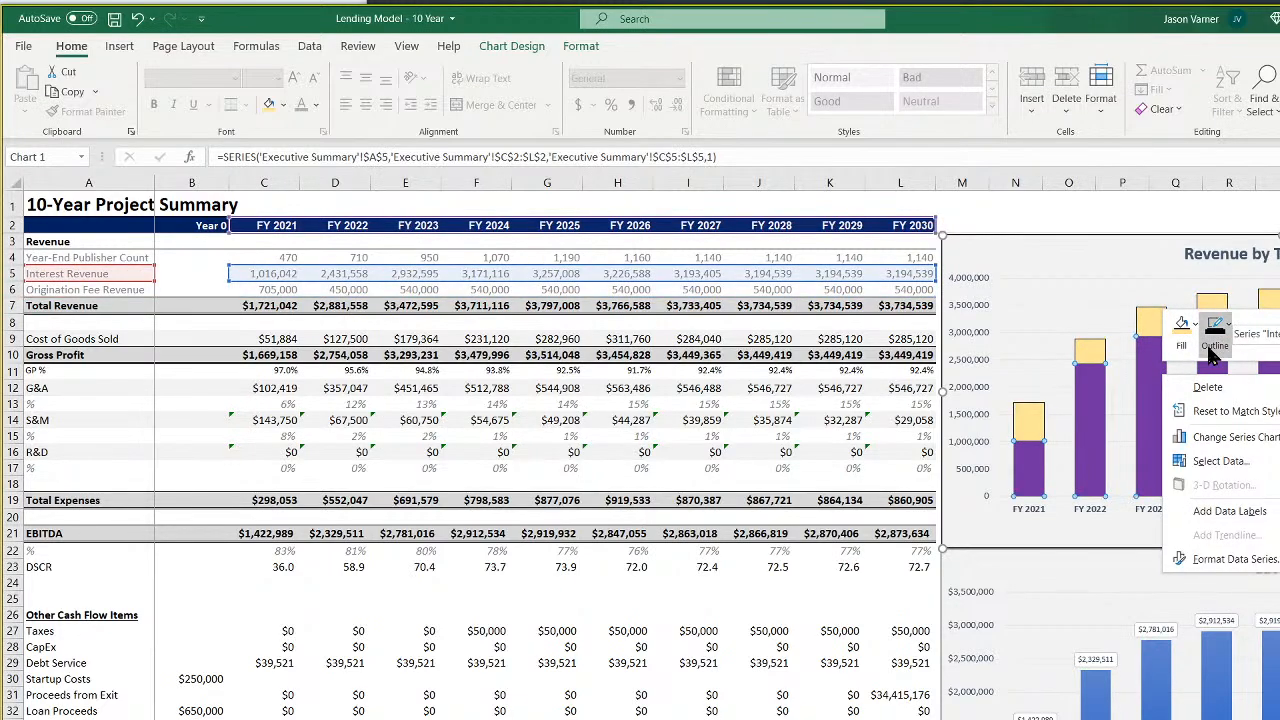
click(1215, 325)
click(1222, 418)
click(1088, 208)
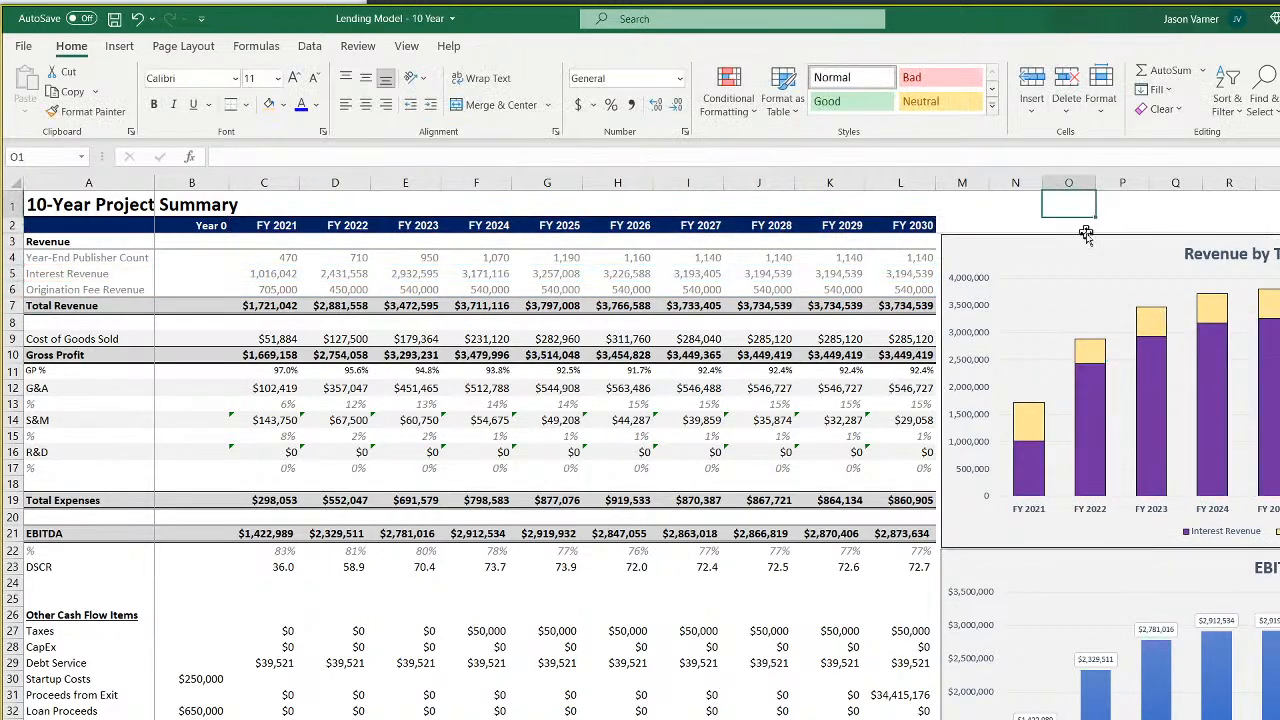
Apply a black outline to the columns of the EBITDA chart
right_click(1162, 694)
click(1218, 650)
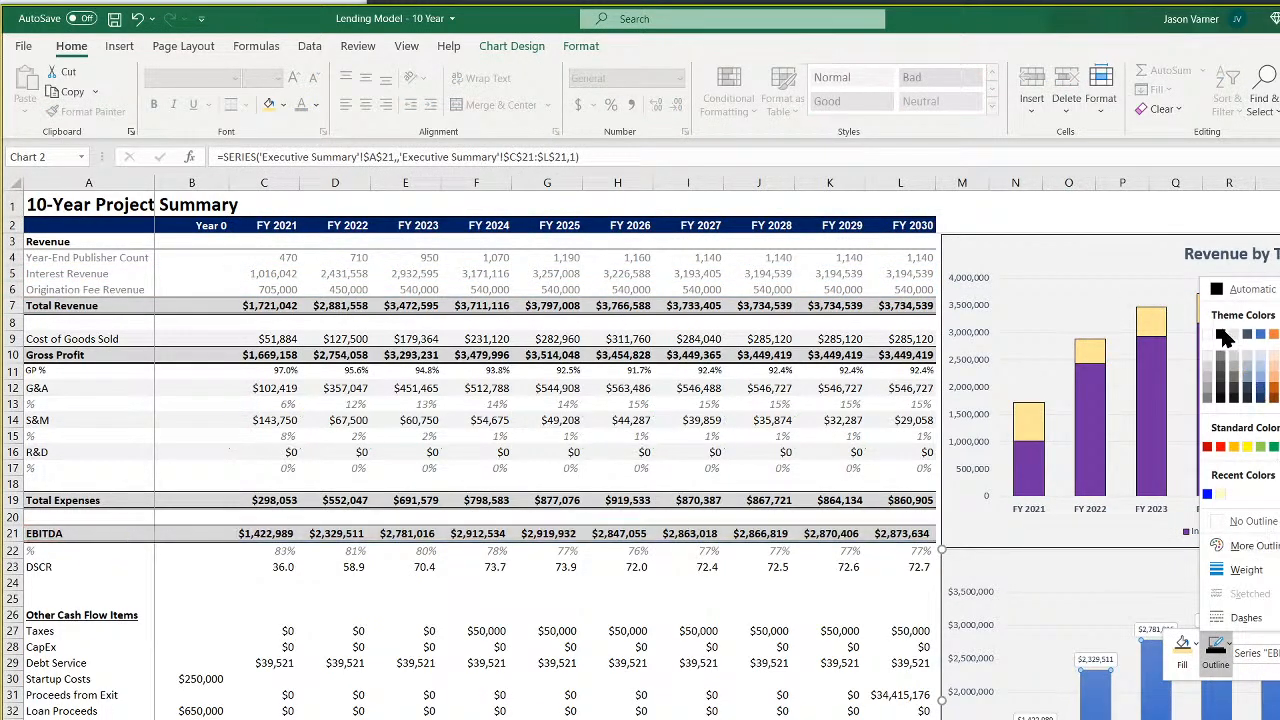
click(1224, 337)
click(1121, 203)
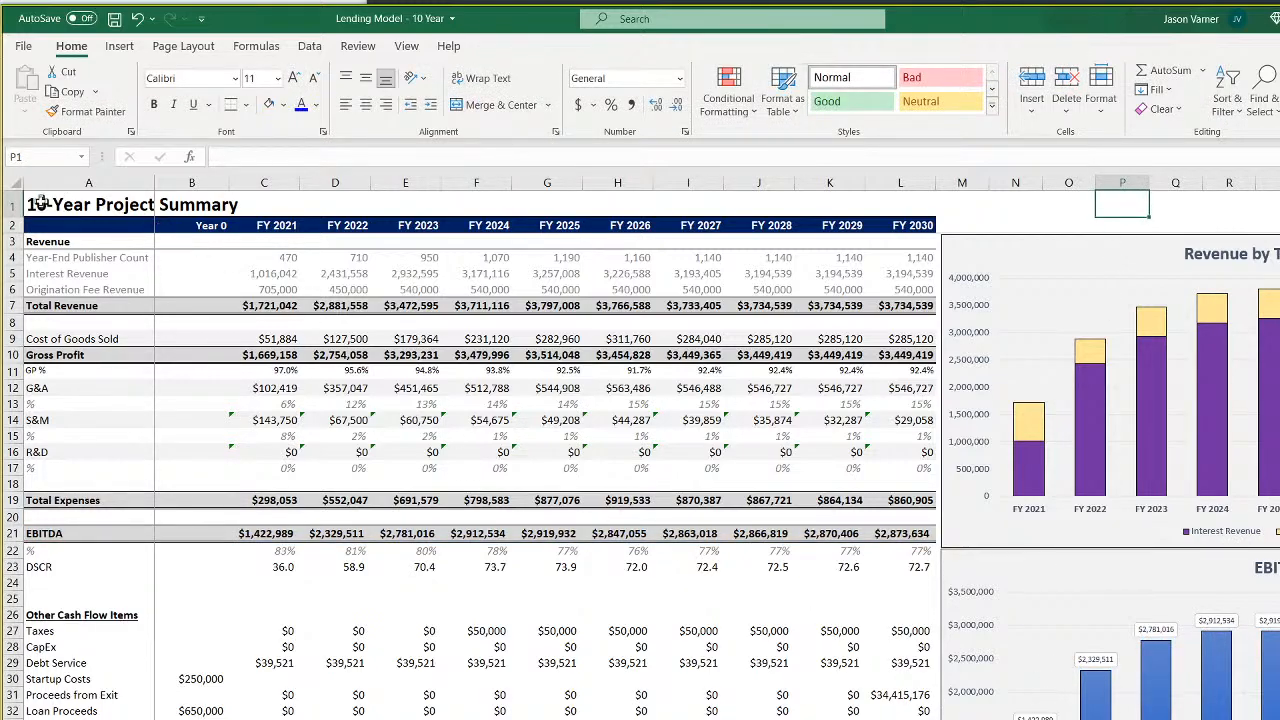
Merge and center the "10-Year Project Summary" title across A1:L1
click(38, 204)
drag(88, 204, 880, 203)
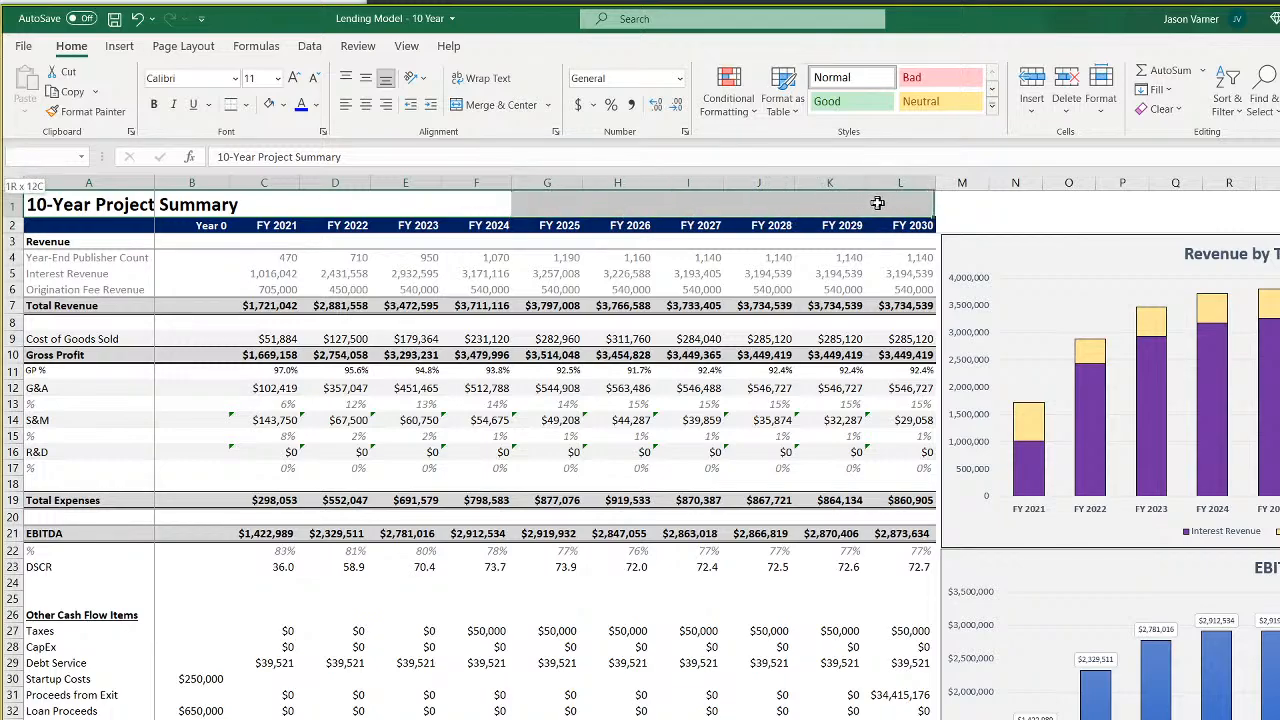
click(490, 106)
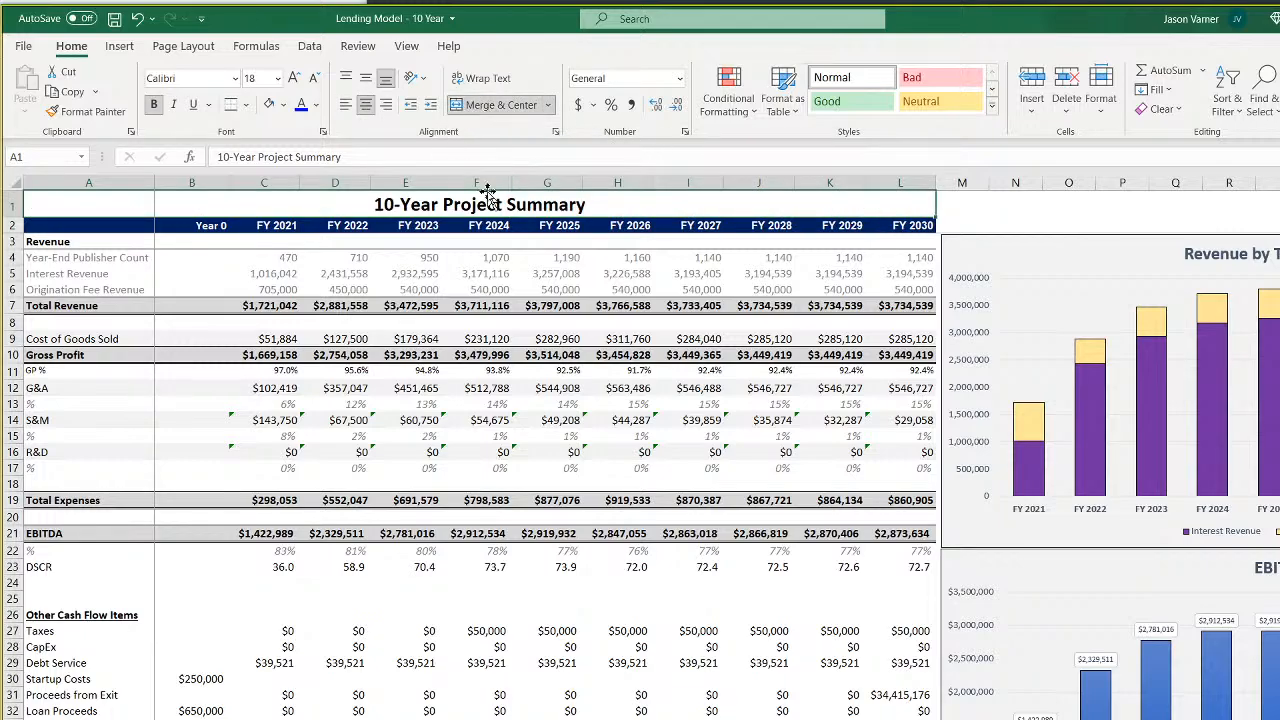
click(477, 306)
Fill the merged title cell in row 1 with light gray
click(455, 204)
click(284, 105)
click(268, 175)
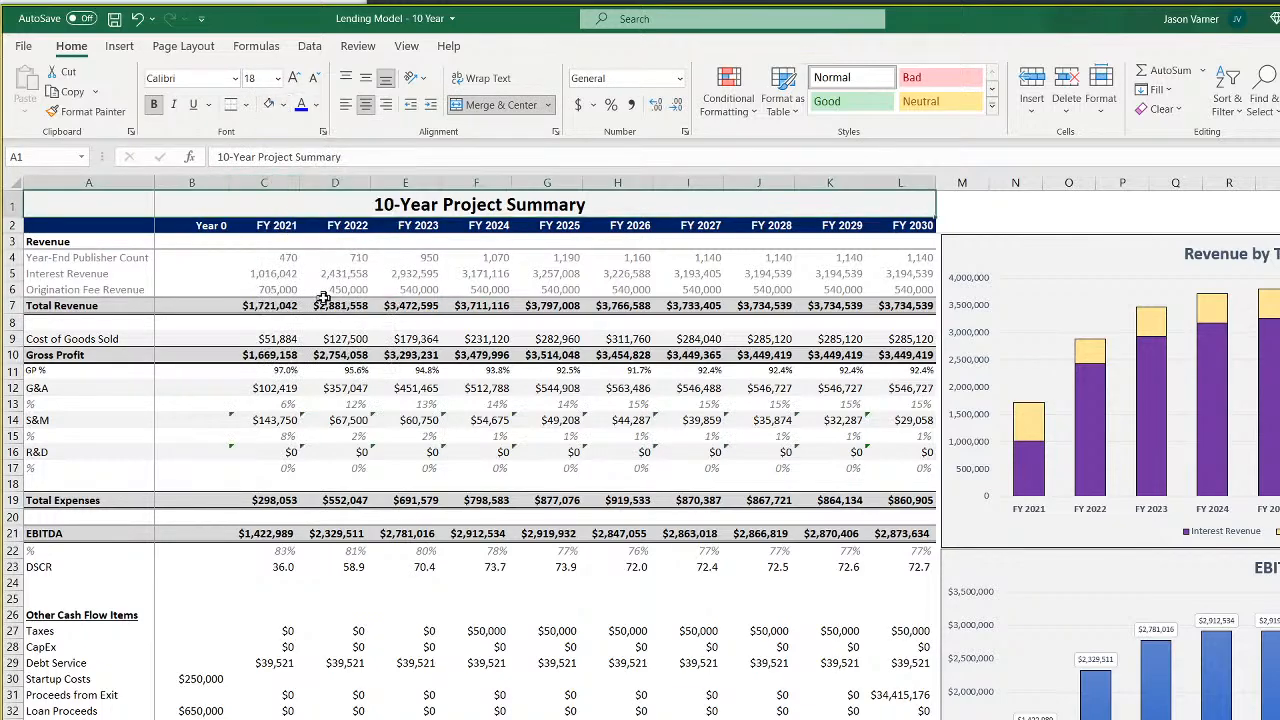
click(322, 302)
click(279, 224)
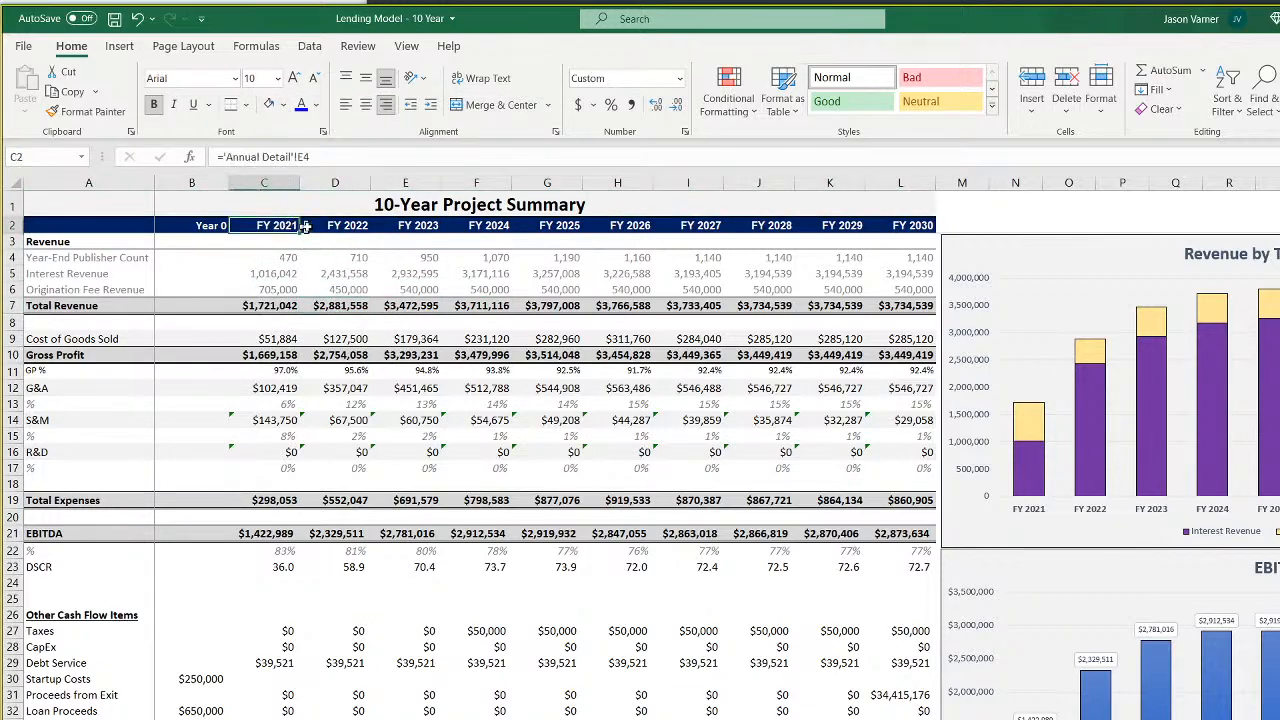
Review the line-item labels in column A of the 10-Year Project Summary, from Revenue down to Cash Position
click(205, 229)
click(82, 260)
click(73, 277)
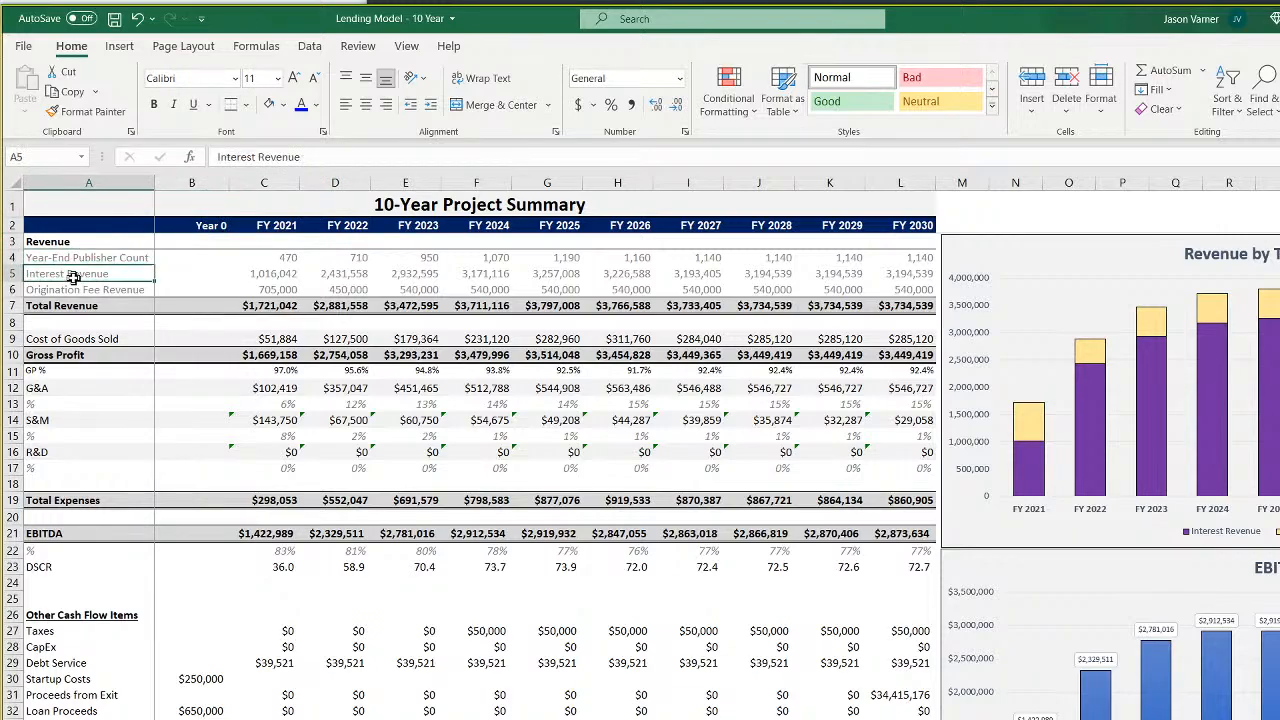
key(Down)
key(Down)
key(Down)
key(Down)
key(Down)
key(Down)
key(Down)
key(Down)
key(Down)
key(Down)
key(Down)
key(Down)
key(Down)
key(Down)
key(Down)
key(Down)
key(Down)
key(Down)
key(Down)
key(Down)
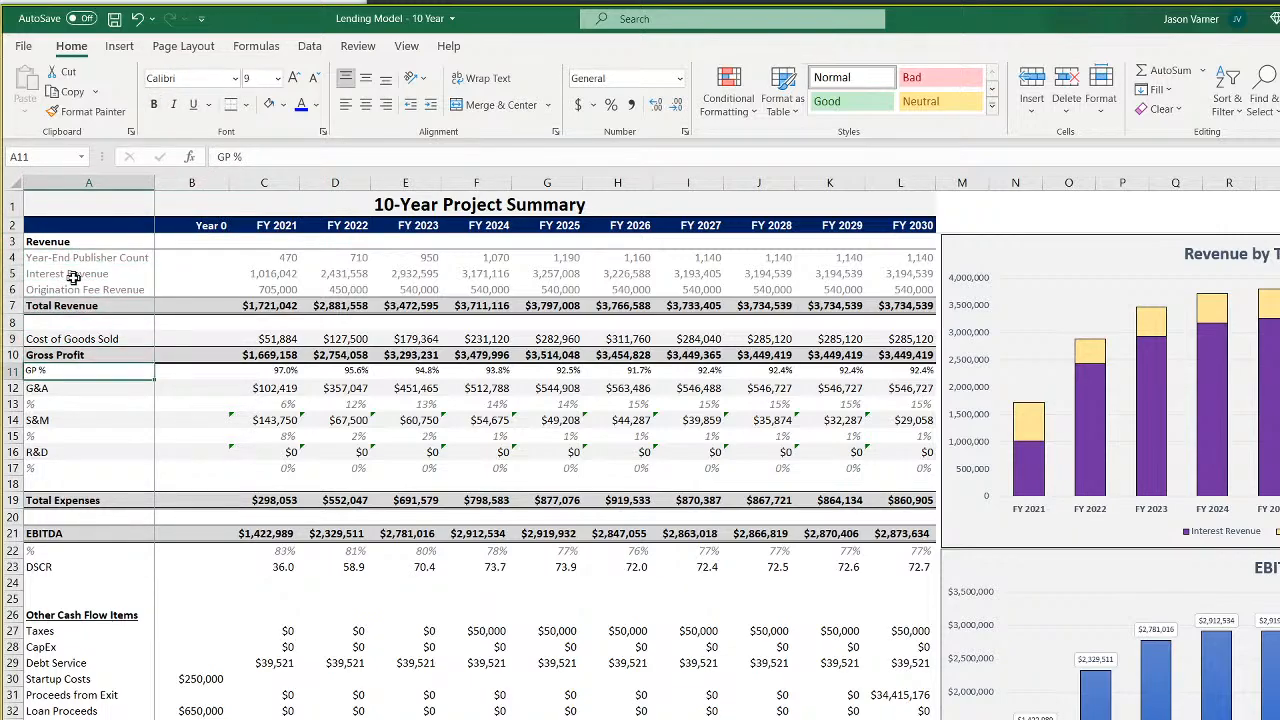
key(Down)
key(Down)
key(Down)
key(Down)
key(Down)
key(Down)
key(Down)
key(Down)
key(Down)
key(Down)
key(Down)
key(Down)
key(Down)
key(Down)
key(Down)
key(Up)
key(Up)
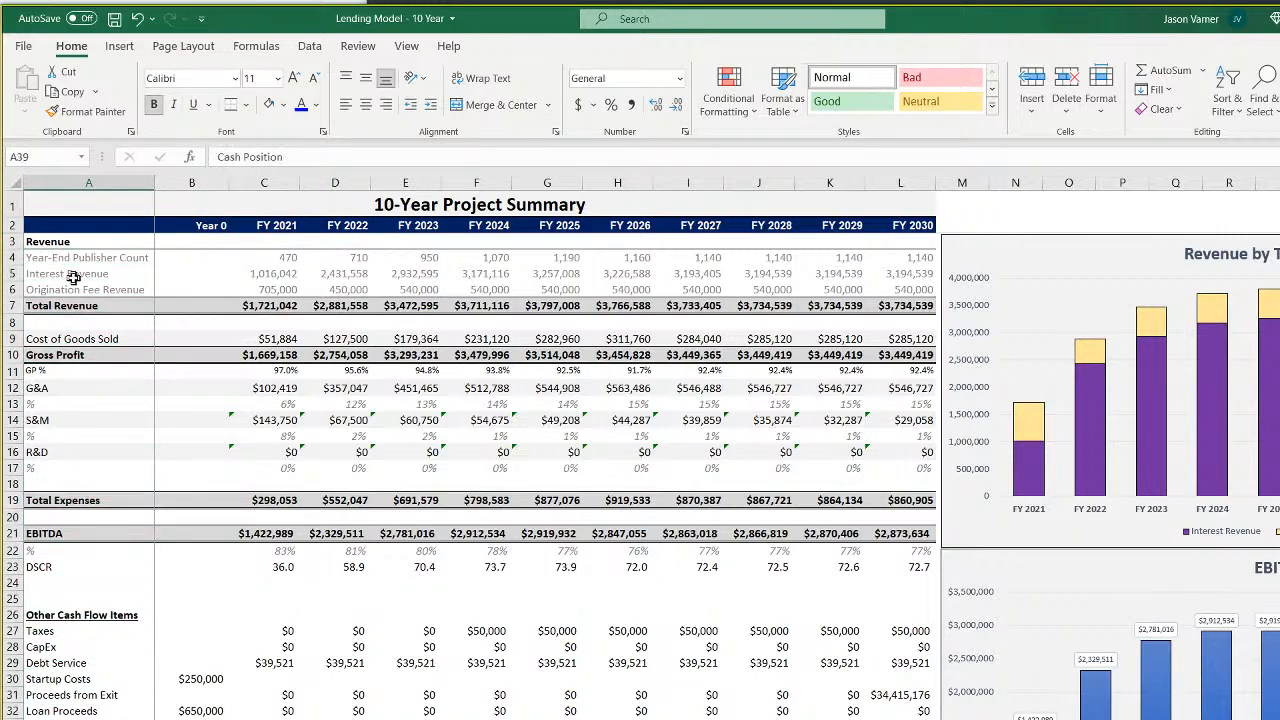
Examine the FY 2026 column's formulas from the cash flow rows up to Interest Revenue, plus the FY 2021 publisher count
key(Right)
key(Right)
key(Right)
key(Right)
key(Right)
key(Right)
key(Right)
key(Up)
key(Up)
key(Up)
key(Up)
key(Up)
key(Up)
key(Up)
key(Up)
key(Up)
key(Up)
key(Up)
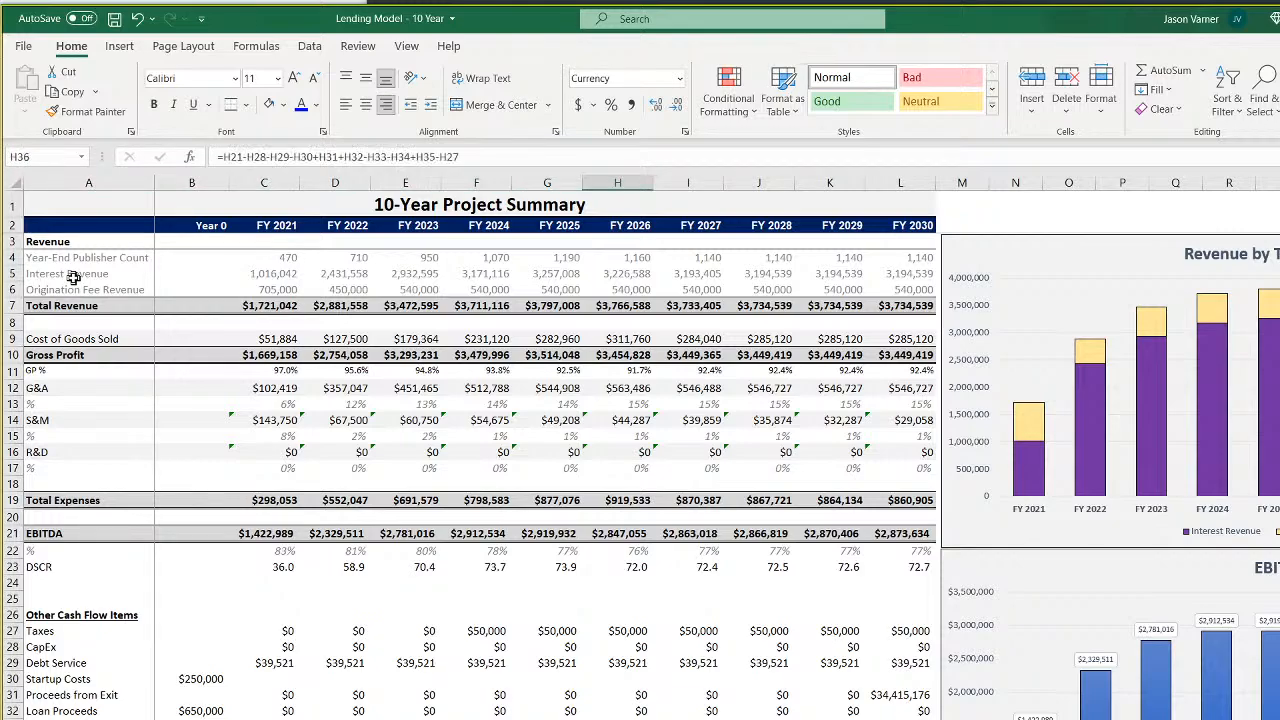
key(Up)
key(Up)
key(Up)
key(Up)
key(Up)
key(Up)
key(Up)
key(Up)
key(Up)
key(Up)
key(Up)
key(Up)
key(Up)
key(Up)
key(Up)
key(Up)
key(Up)
key(Up)
key(Up)
key(Up)
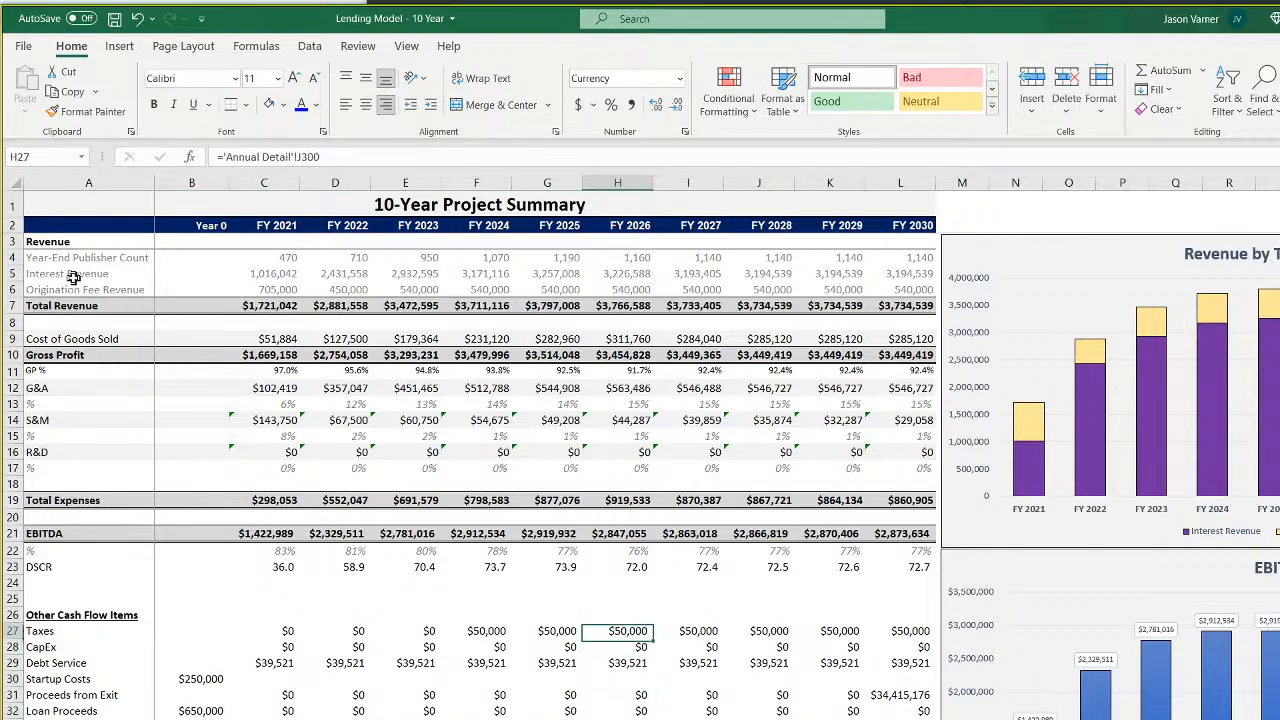
key(Up)
key(Up)
key(Up)
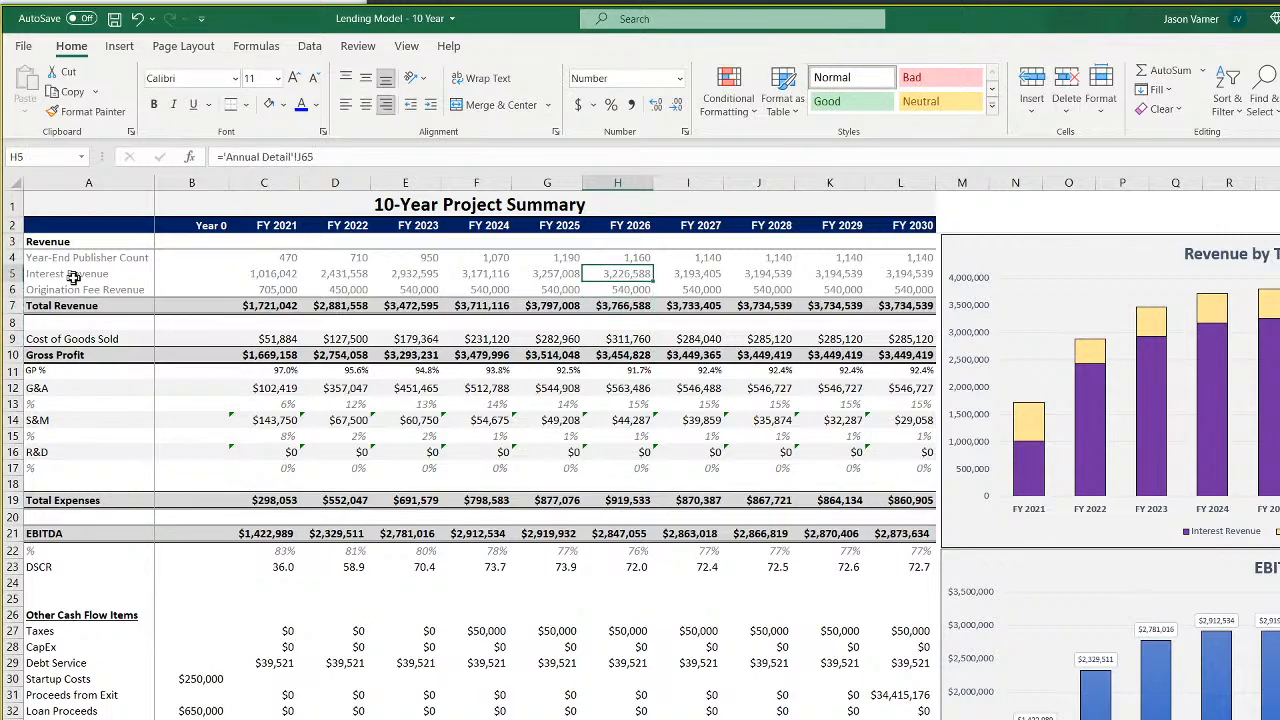
key(Left)
key(Left)
key(Left)
key(Left)
key(Left)
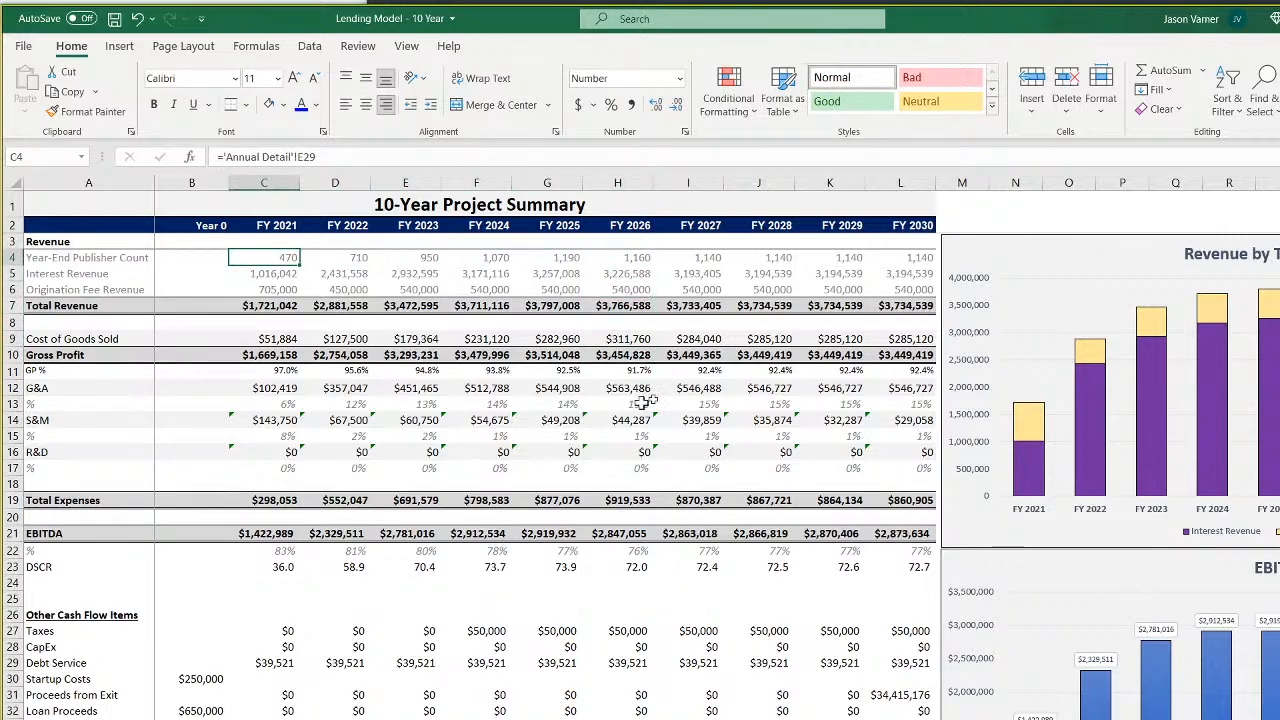
Search the formulas of the entire workbook for ".xls" to check for links to external files
click(1264, 108)
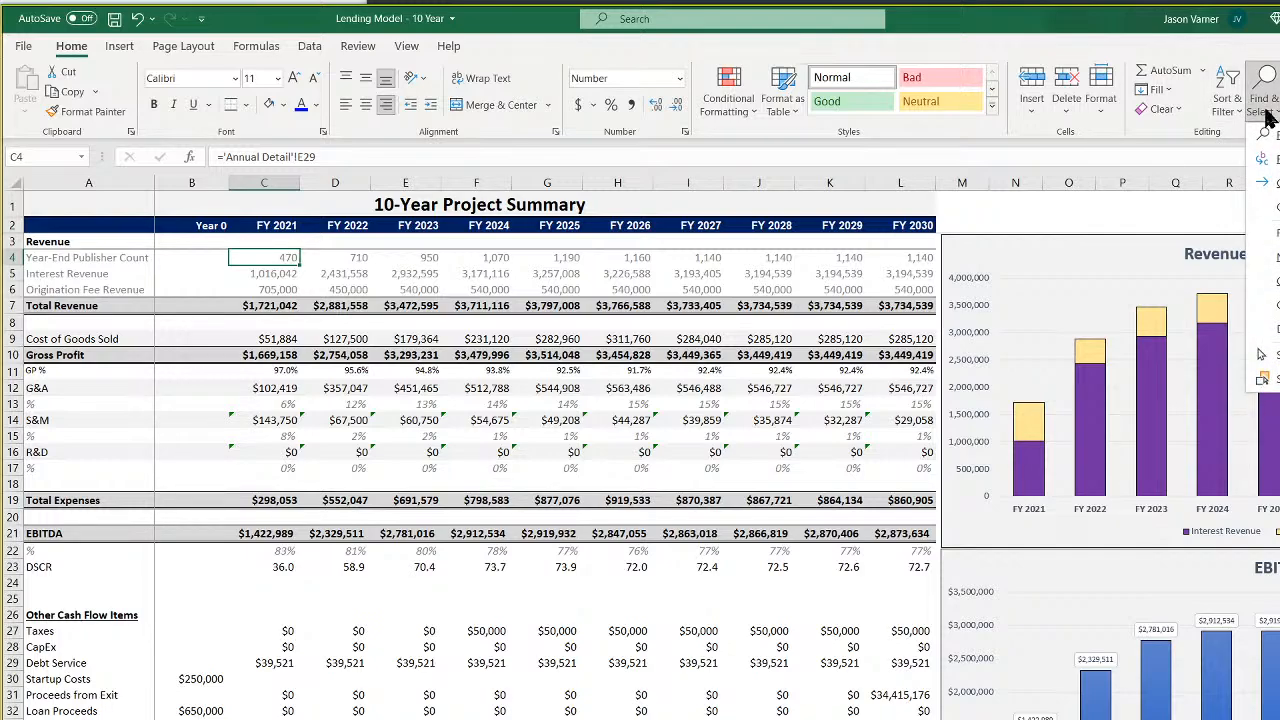
click(1268, 134)
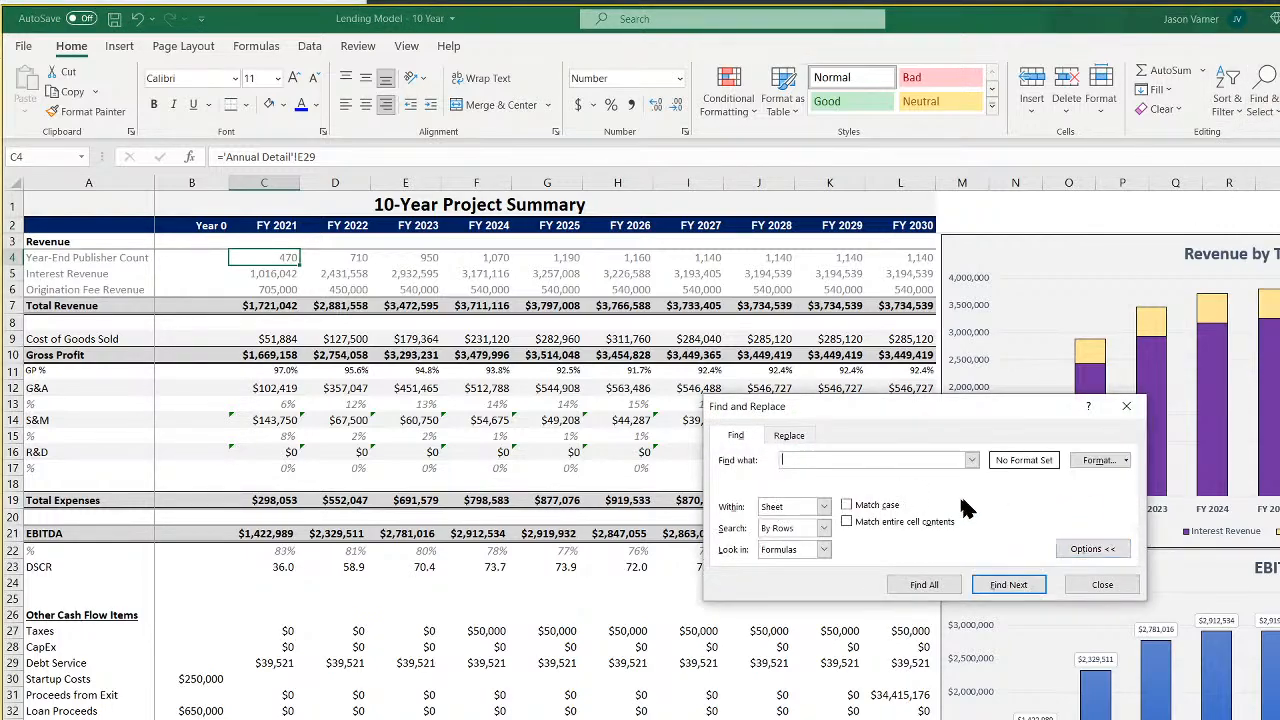
click(822, 506)
click(790, 529)
click(834, 462)
text(.xls)
click(1008, 584)
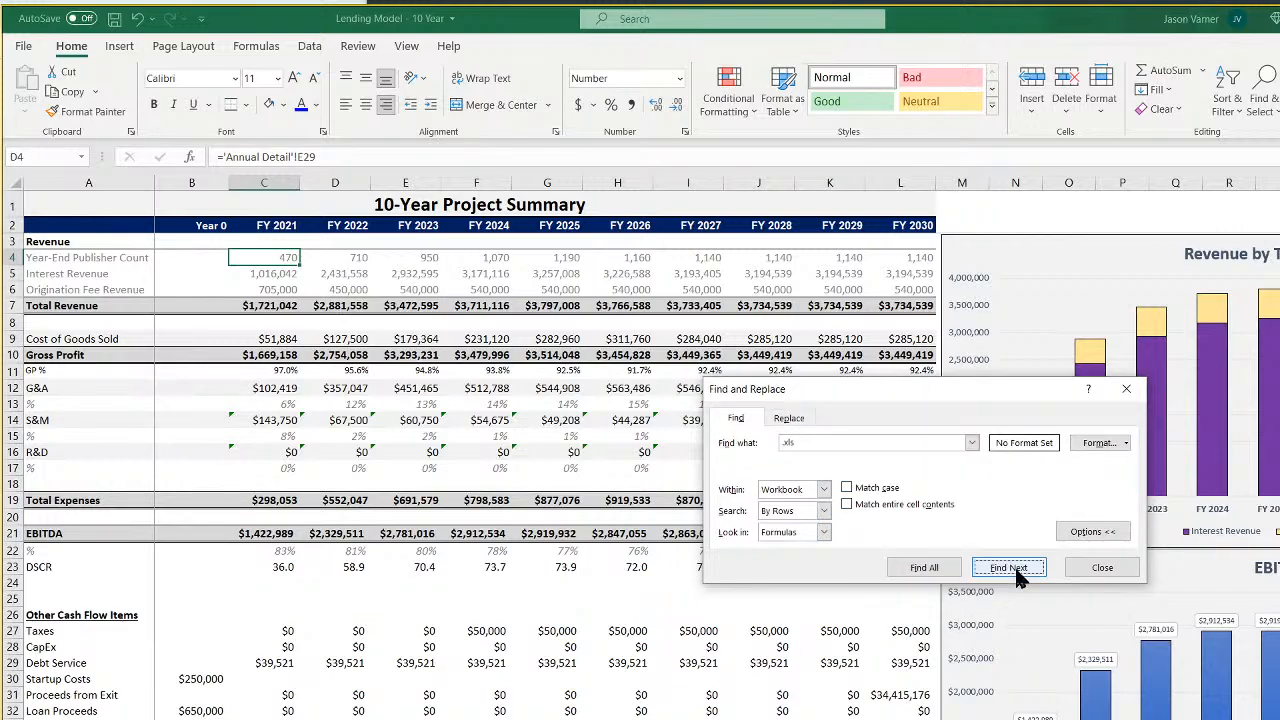
click(1014, 573)
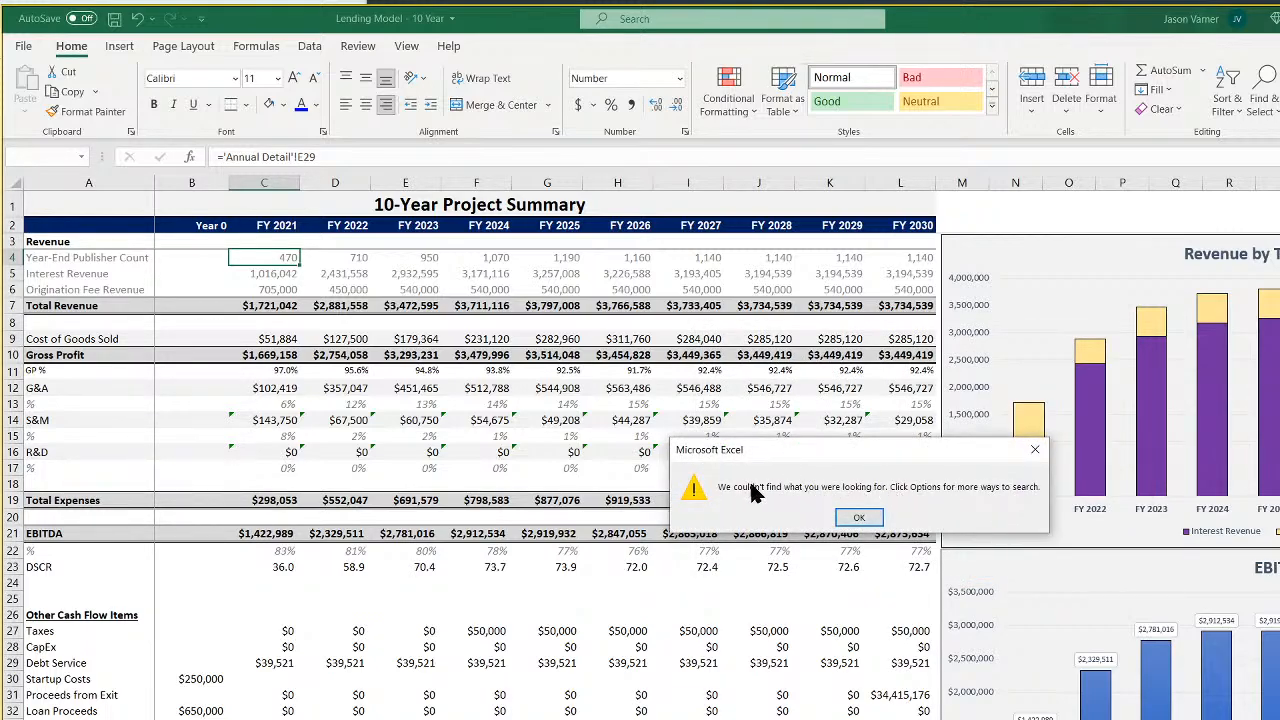
click(858, 517)
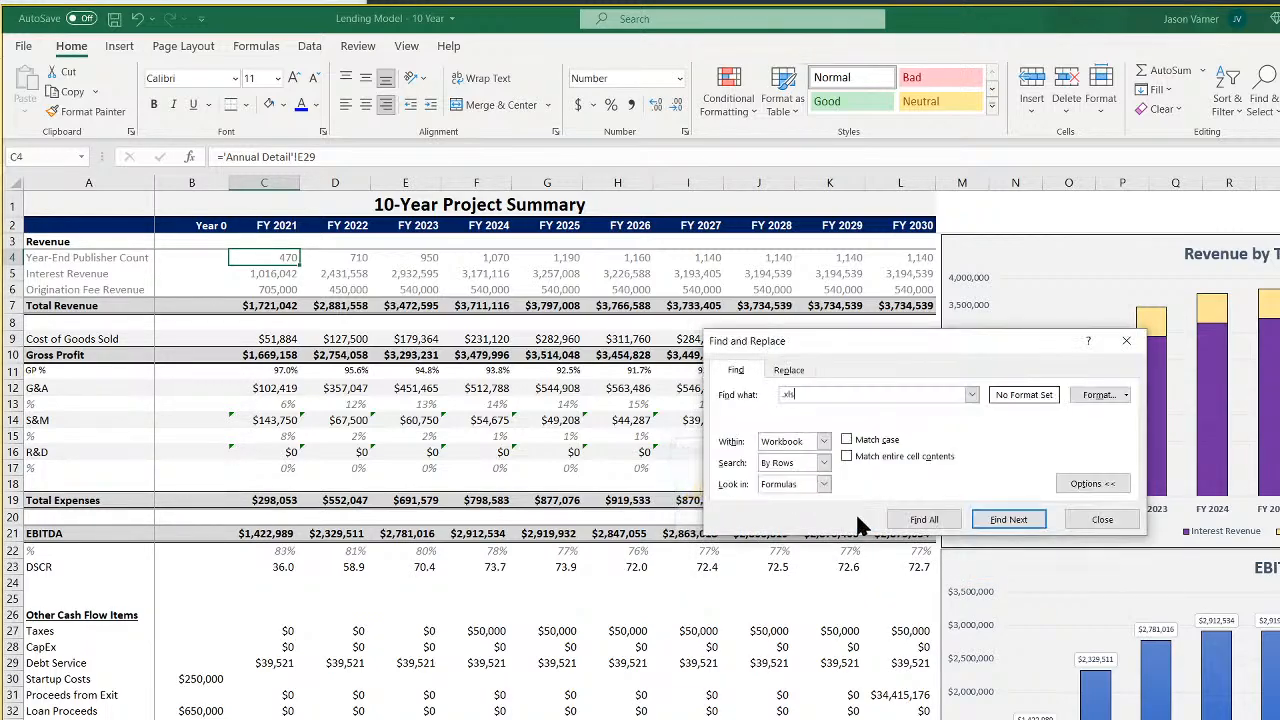
click(1104, 520)
Save the lending model workbook
click(693, 420)
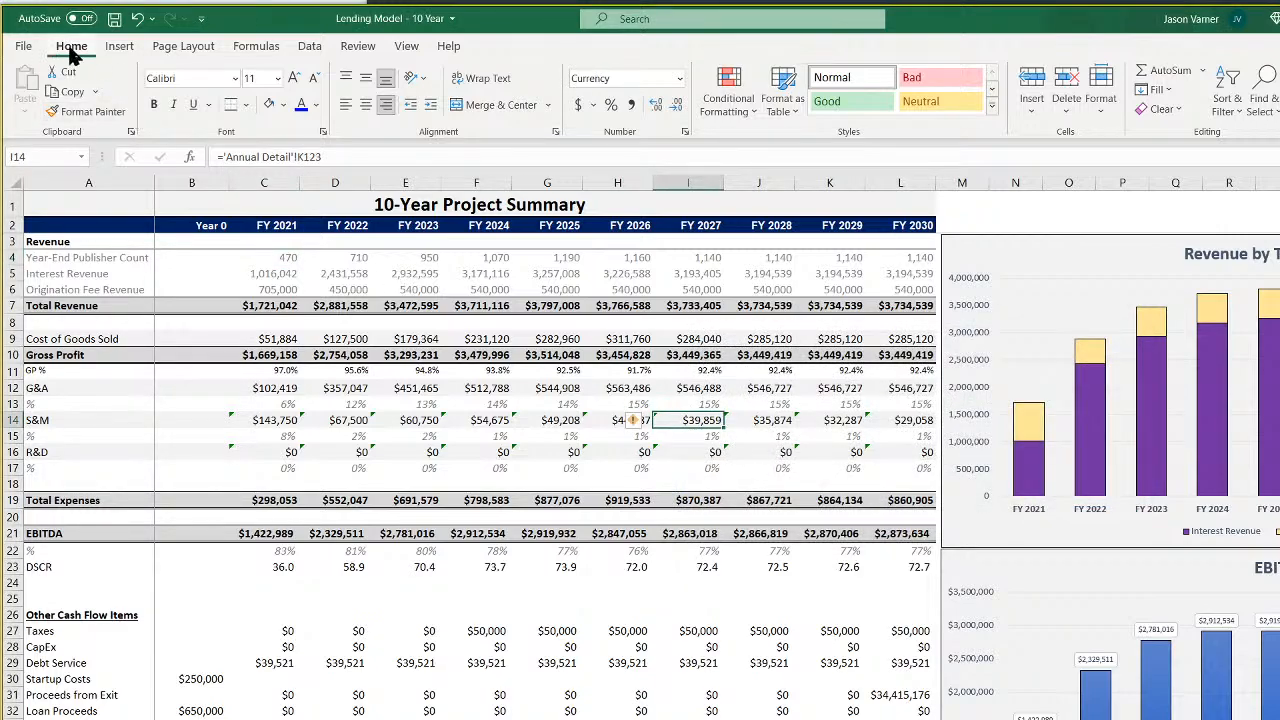
click(113, 18)
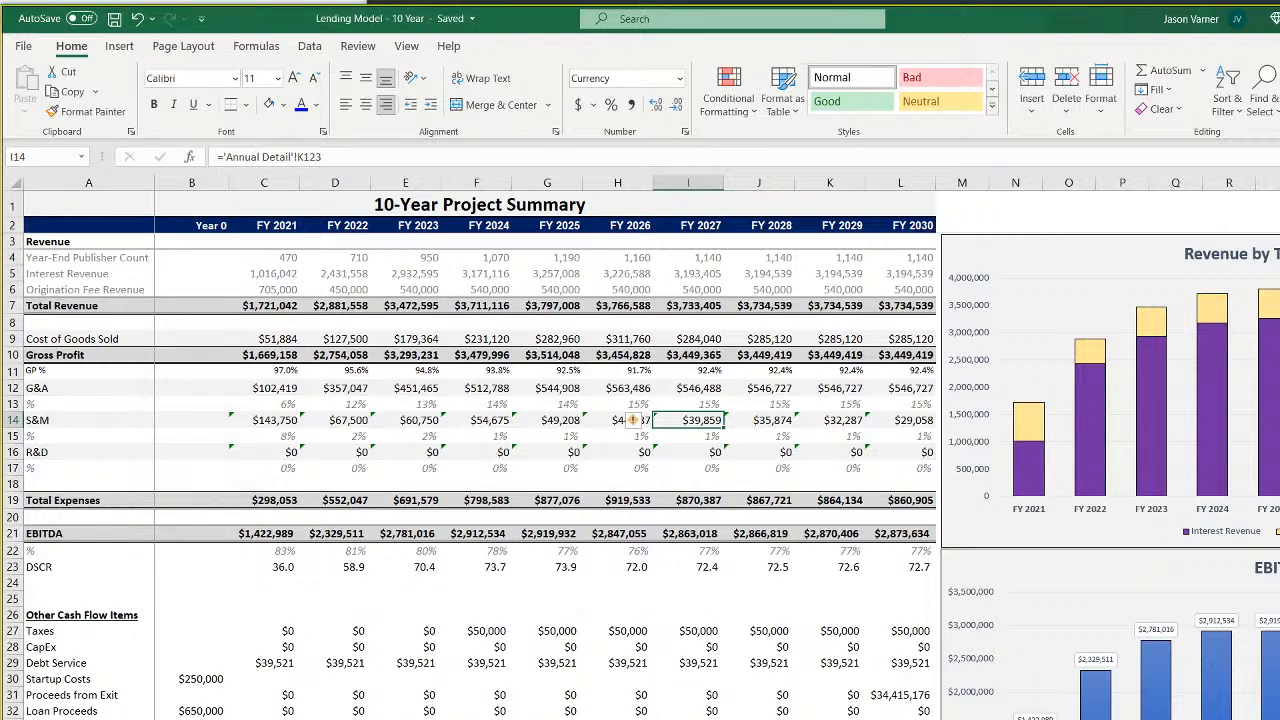
Clear the existing source data range from the Investor vs. Owner Cash Flows chart
click(690, 718)
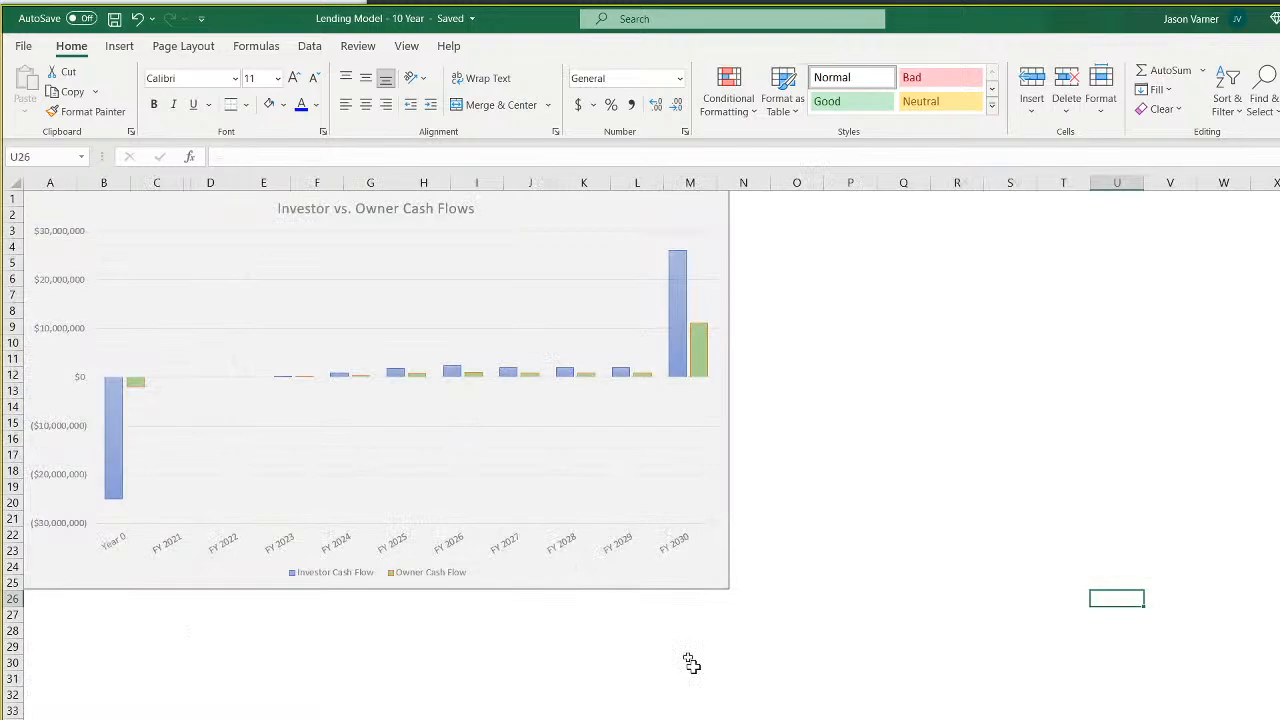
right_click(533, 208)
click(592, 425)
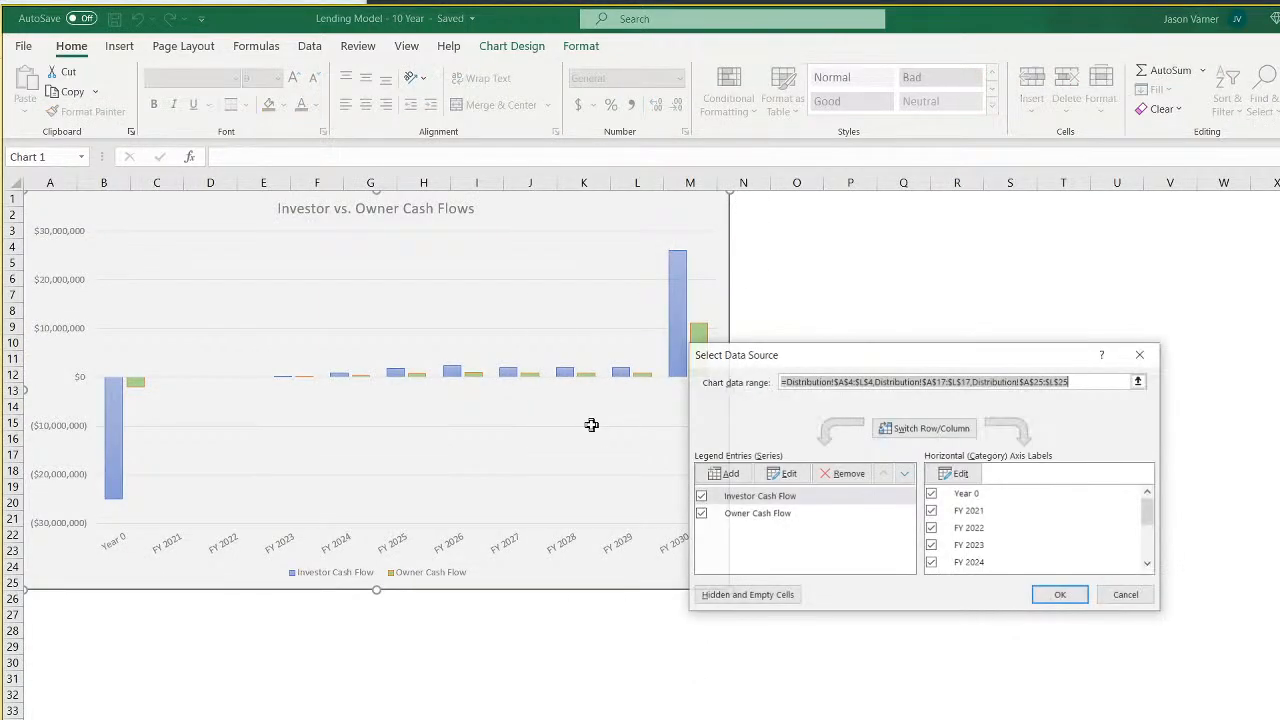
key(Delete)
Add a Total Revenue series to the chart, named from A7 with values C7:L7 on the Executive Summary sheet
click(727, 473)
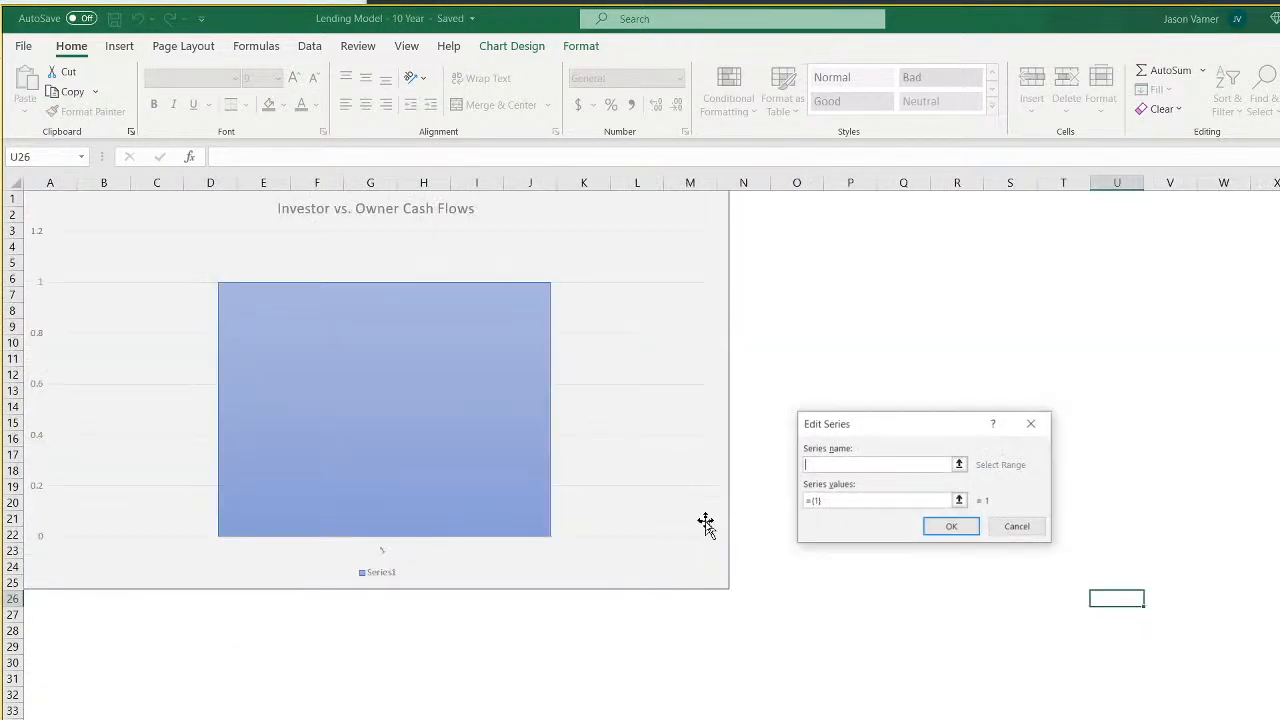
click(381, 715)
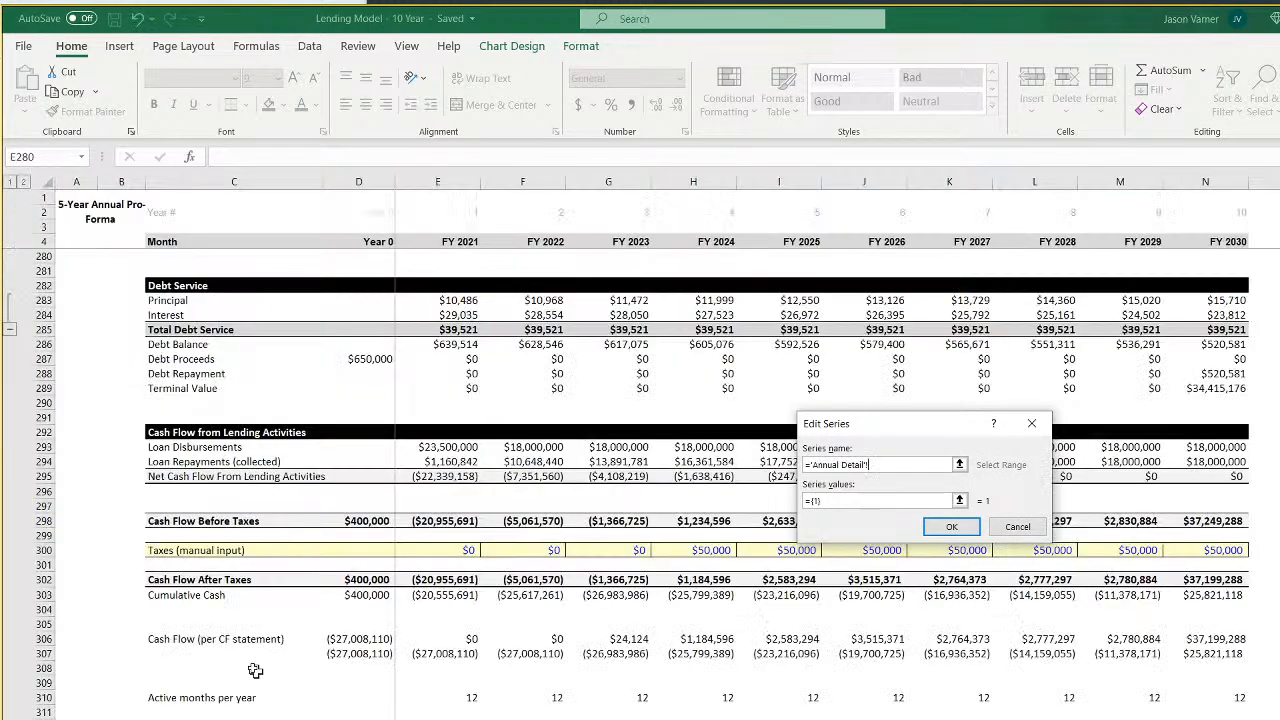
scroll(280, 680, up, 20)
key(ctrl+Page_Up)
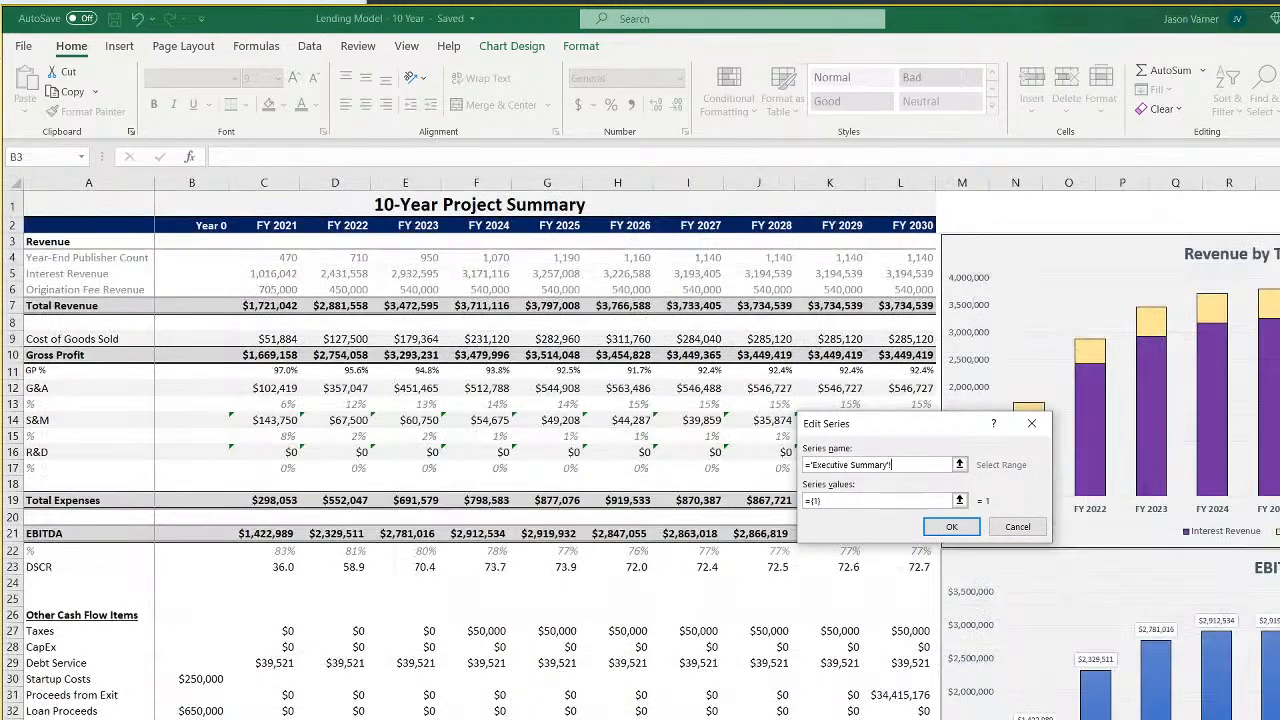
click(84, 306)
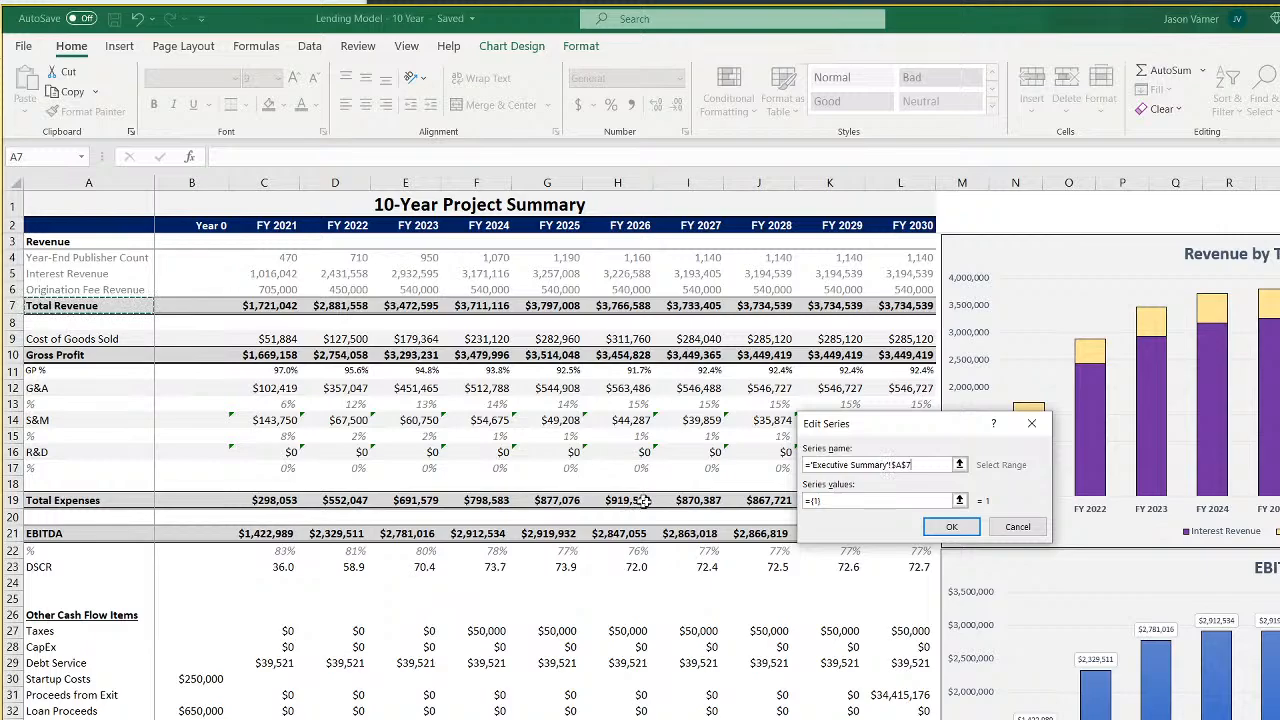
click(866, 500)
drag(266, 300, 909, 303)
click(970, 525)
Add a Gross Profit series to the chart, named from A10 with values C10:L10 on the Executive Summary sheet
click(750, 392)
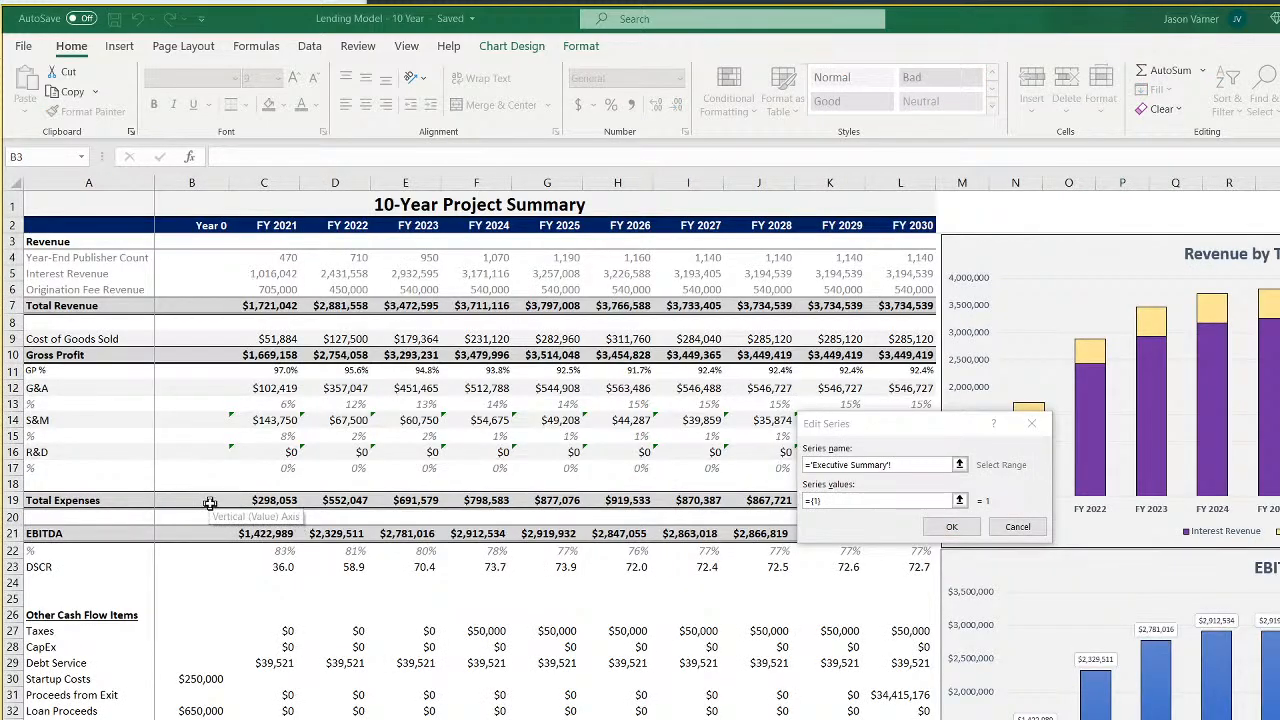
click(55, 355)
click(860, 500)
key(BackSpace)
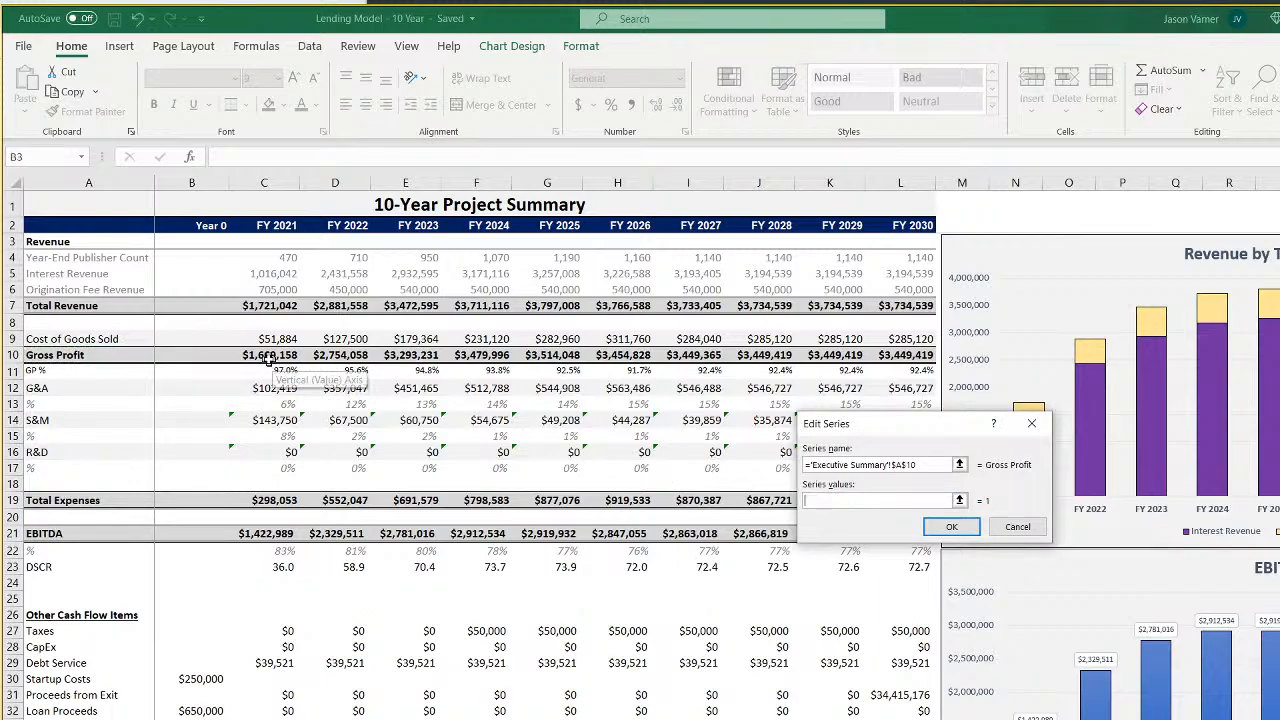
drag(268, 358, 905, 358)
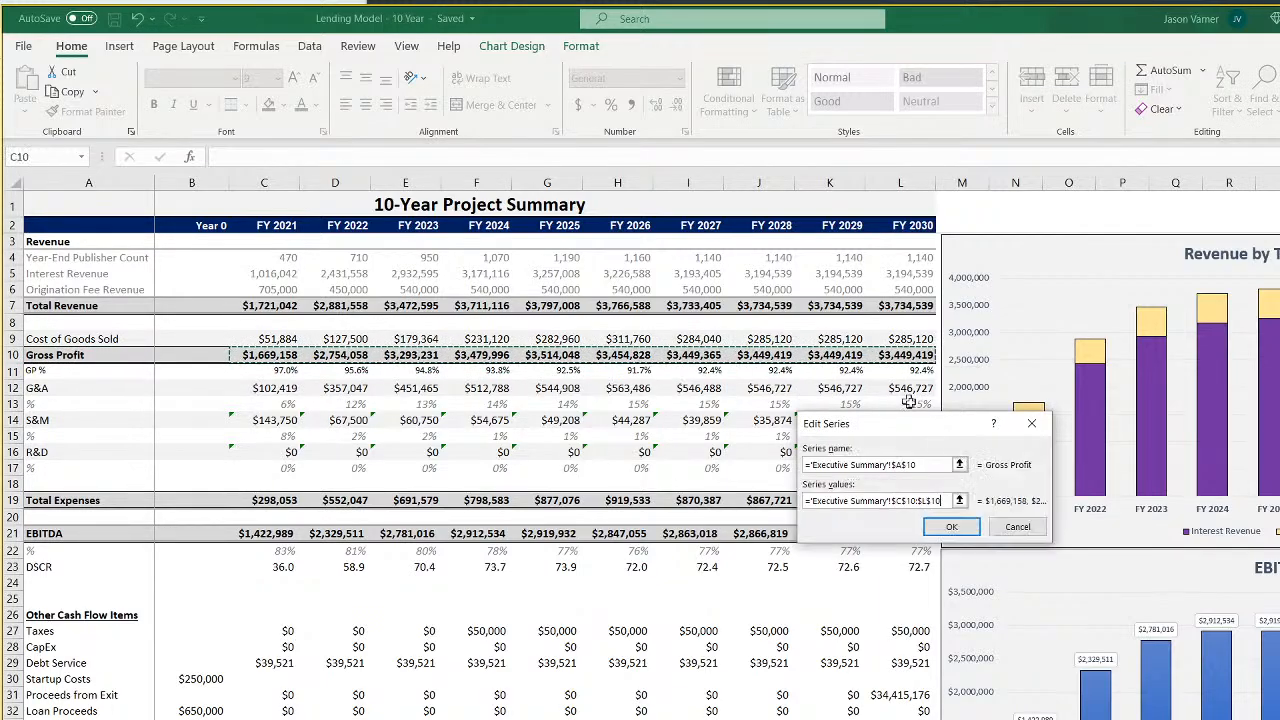
click(950, 527)
Add an EBITDA series to the chart, named from A21 with values C21:L21 on the Executive Summary sheet
click(734, 471)
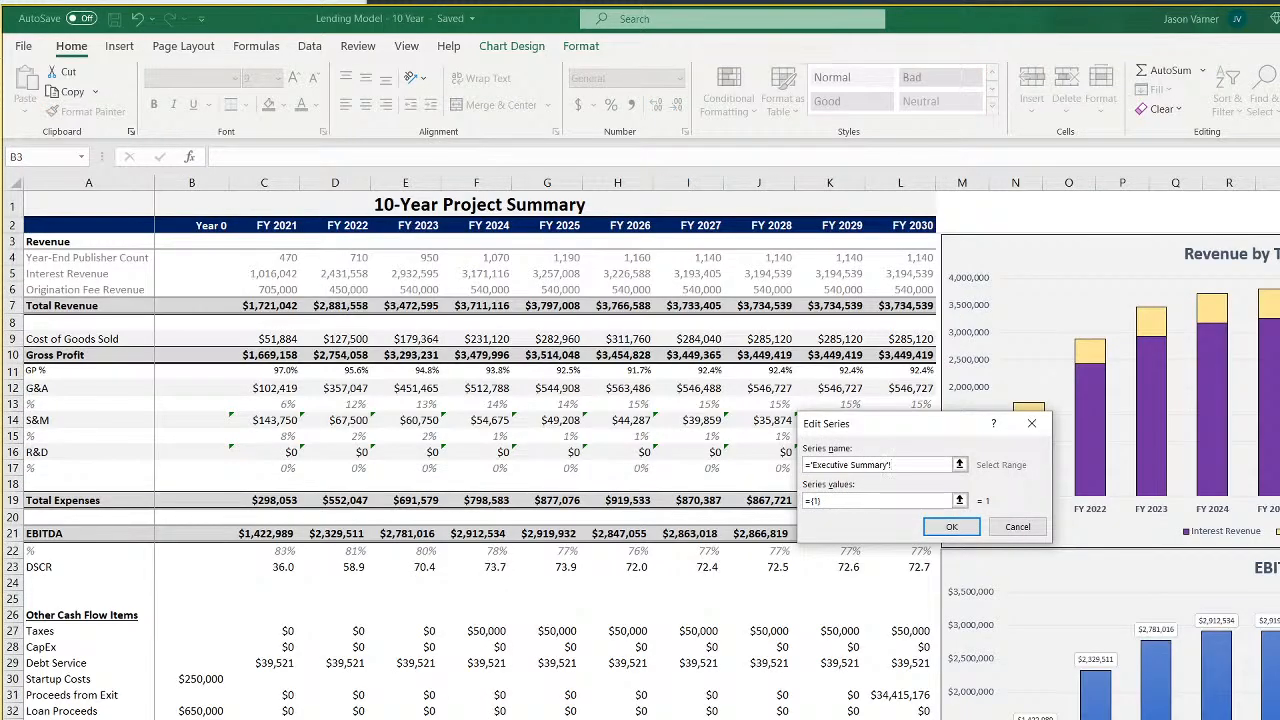
click(57, 535)
click(857, 500)
key(BackSpace)
key(BackSpace)
key(BackSpace)
key(BackSpace)
drag(256, 537, 900, 533)
click(951, 527)
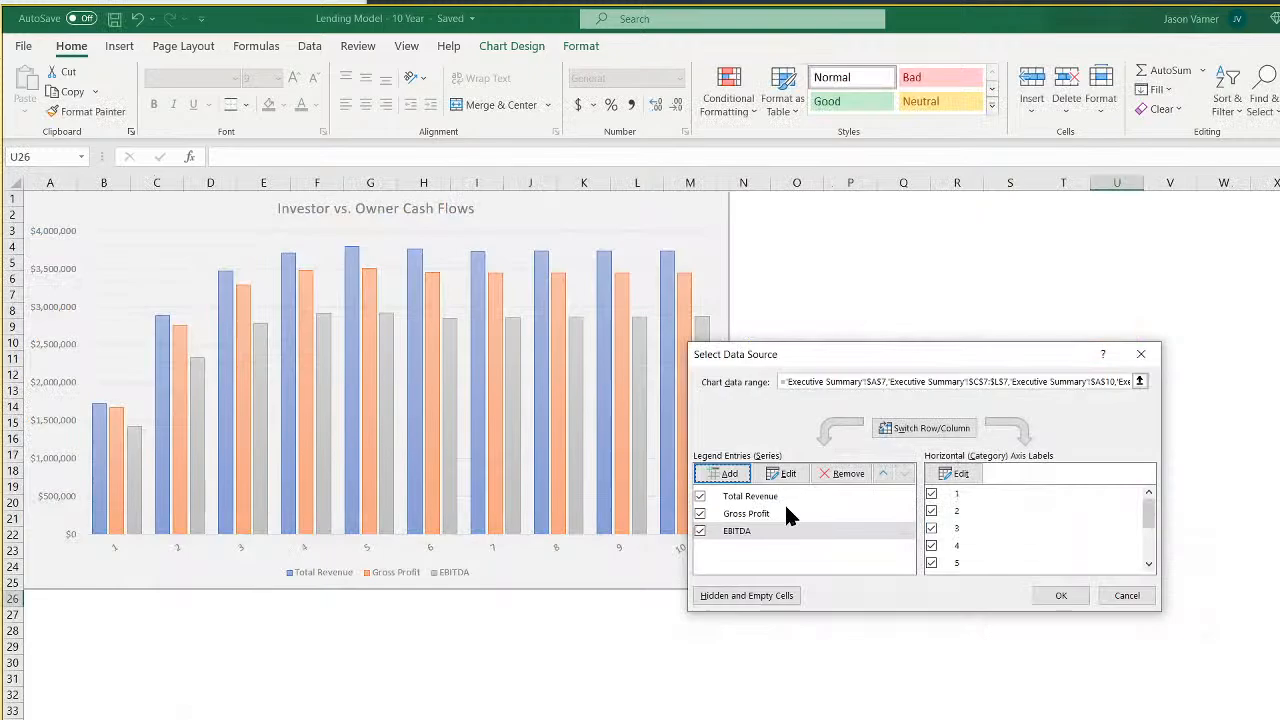
Add a Cash Flow After Equity series to the chart, named from A36 with values B36:L36 on the Executive Summary sheet
click(726, 474)
key(ctrl+Page_Up)
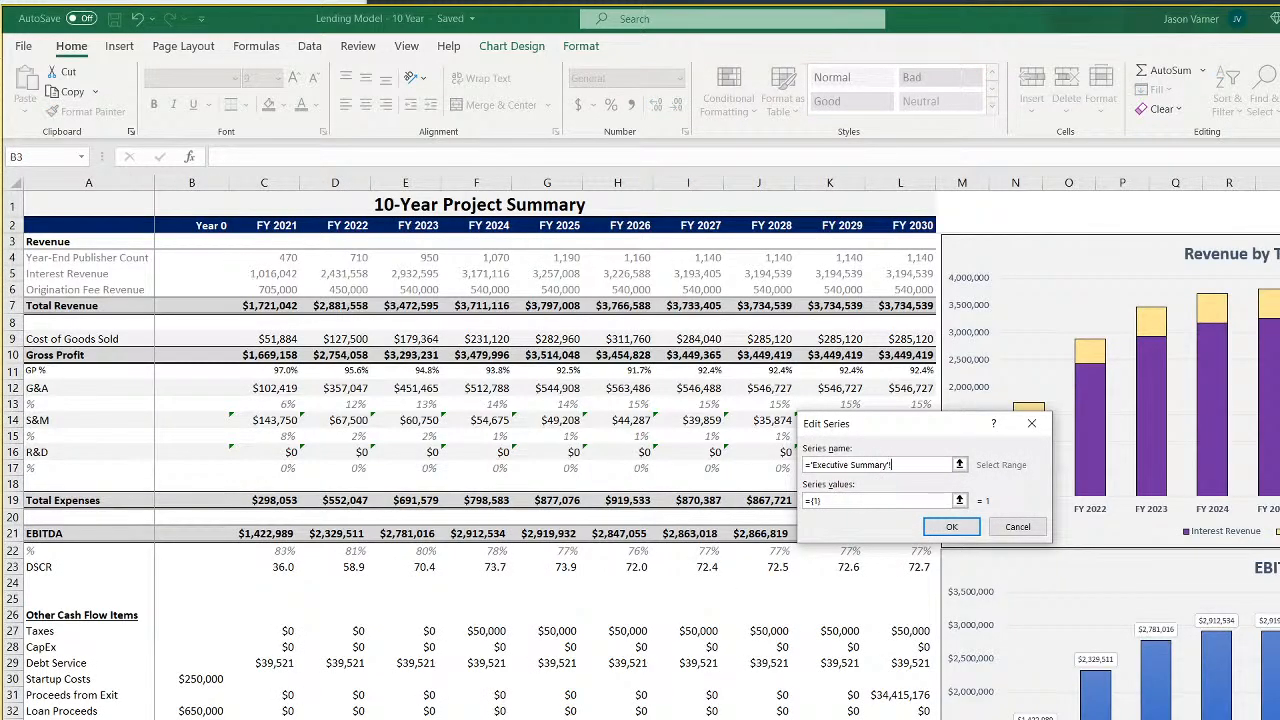
text($A$36)
click(849, 500)
key(BackSpace)
key(BackSpace)
key(BackSpace)
key(BackSpace)
drag(192, 719, 688, 719)
drag(900, 719, 900, 719)
click(952, 526)
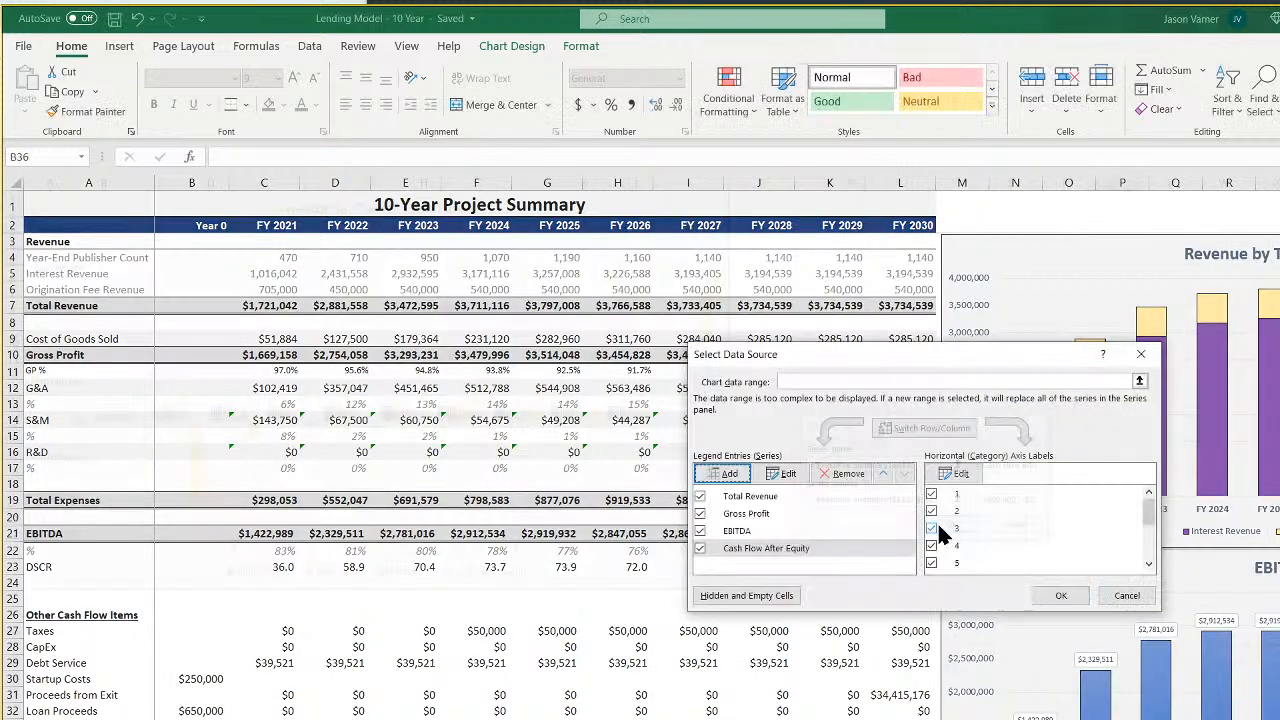
click(722, 468)
click(1018, 526)
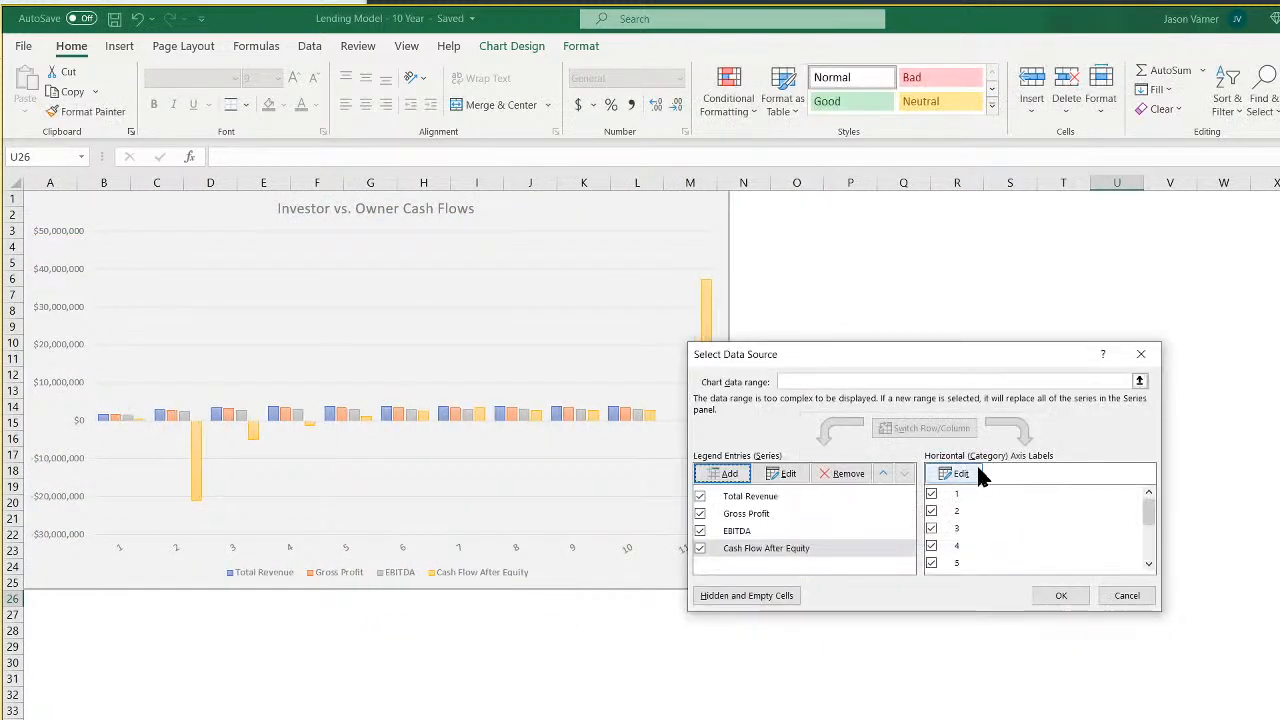
Set the chart's horizontal axis labels to Year 0 through FY 2030 from B2:L2 of the Executive Summary and apply the data source
click(977, 463)
click(600, 719)
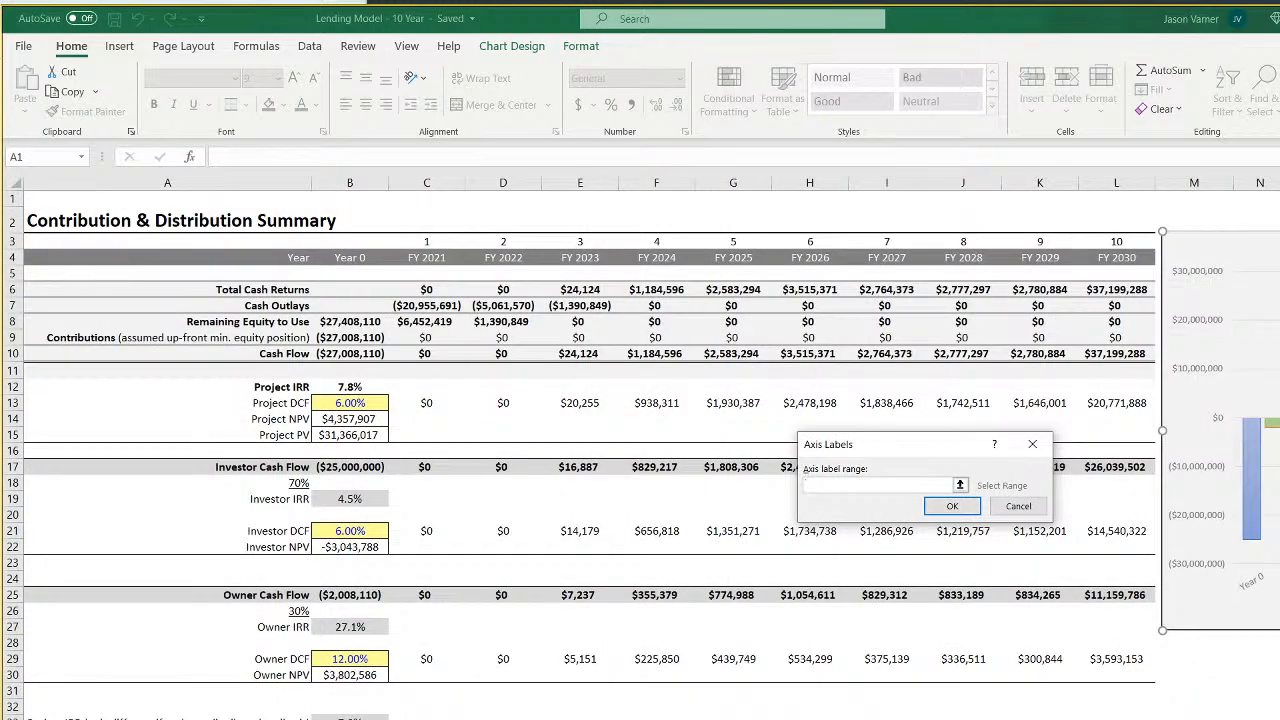
click(450, 719)
drag(903, 228, 205, 226)
click(952, 506)
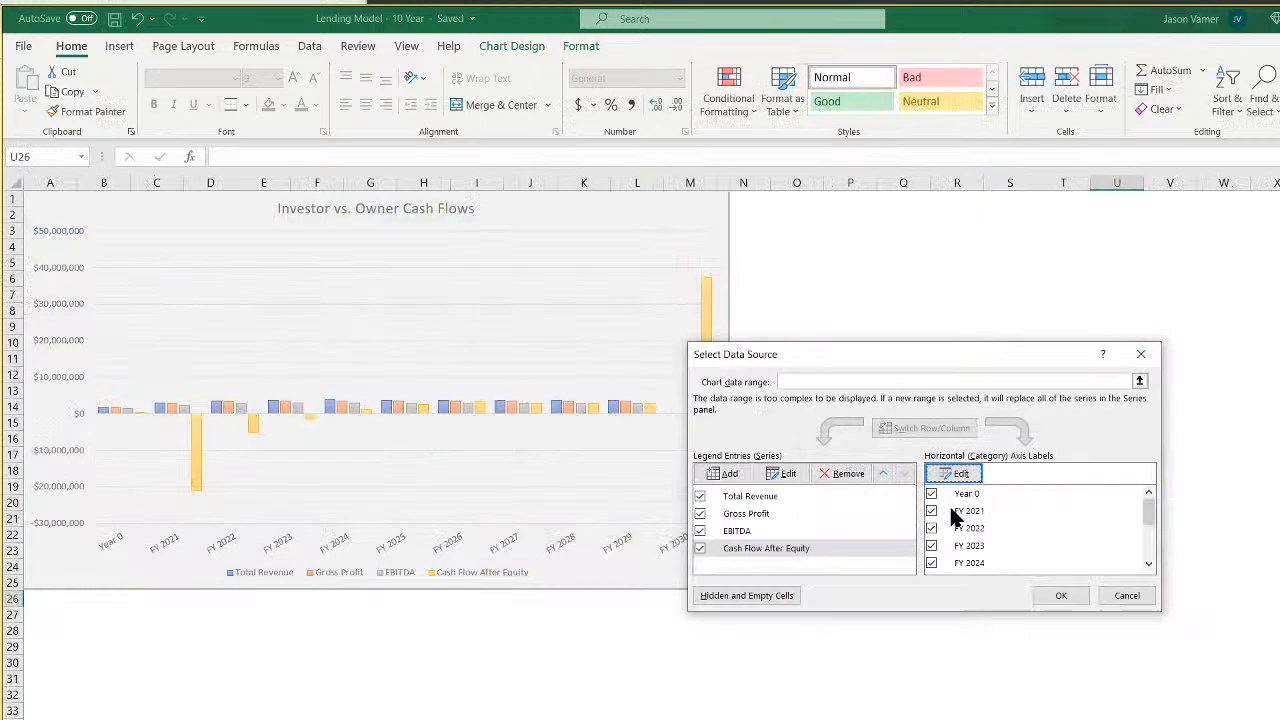
click(1054, 595)
Change the label in A36 of the Executive Summary sheet to Cash Flow Before Equity
click(450, 719)
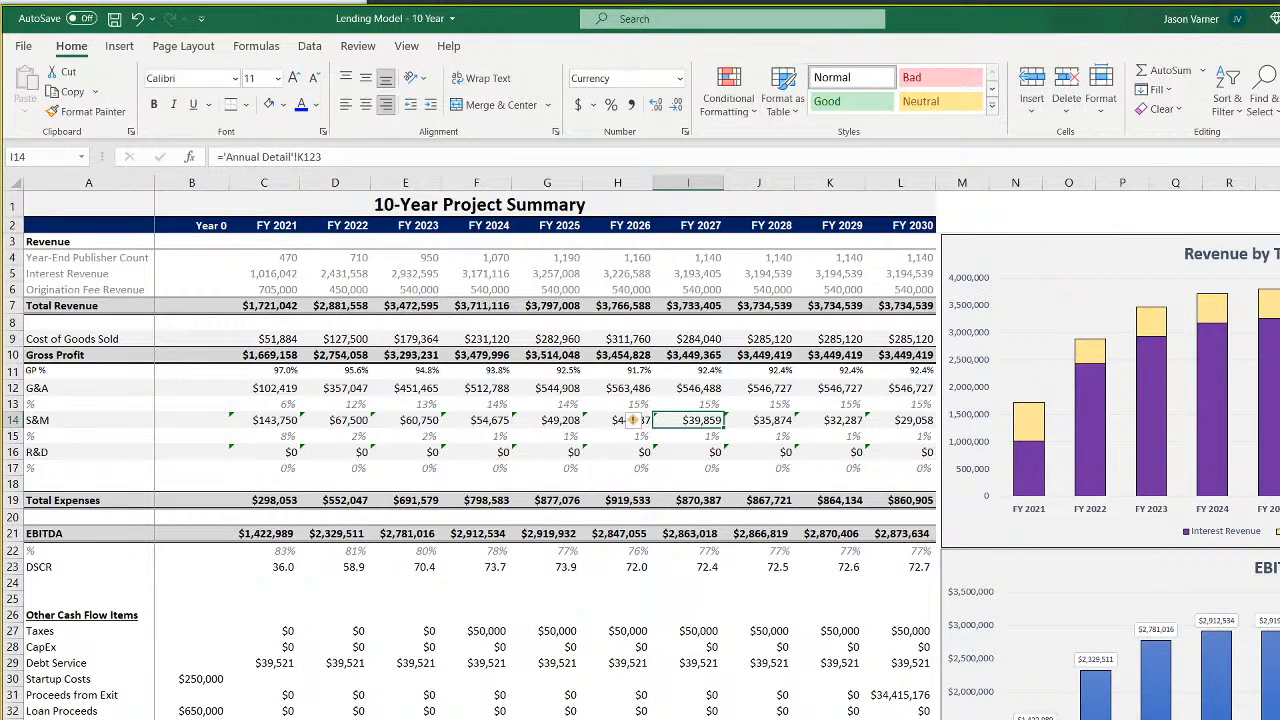
double_click(88, 719)
drag(141, 719, 79, 719)
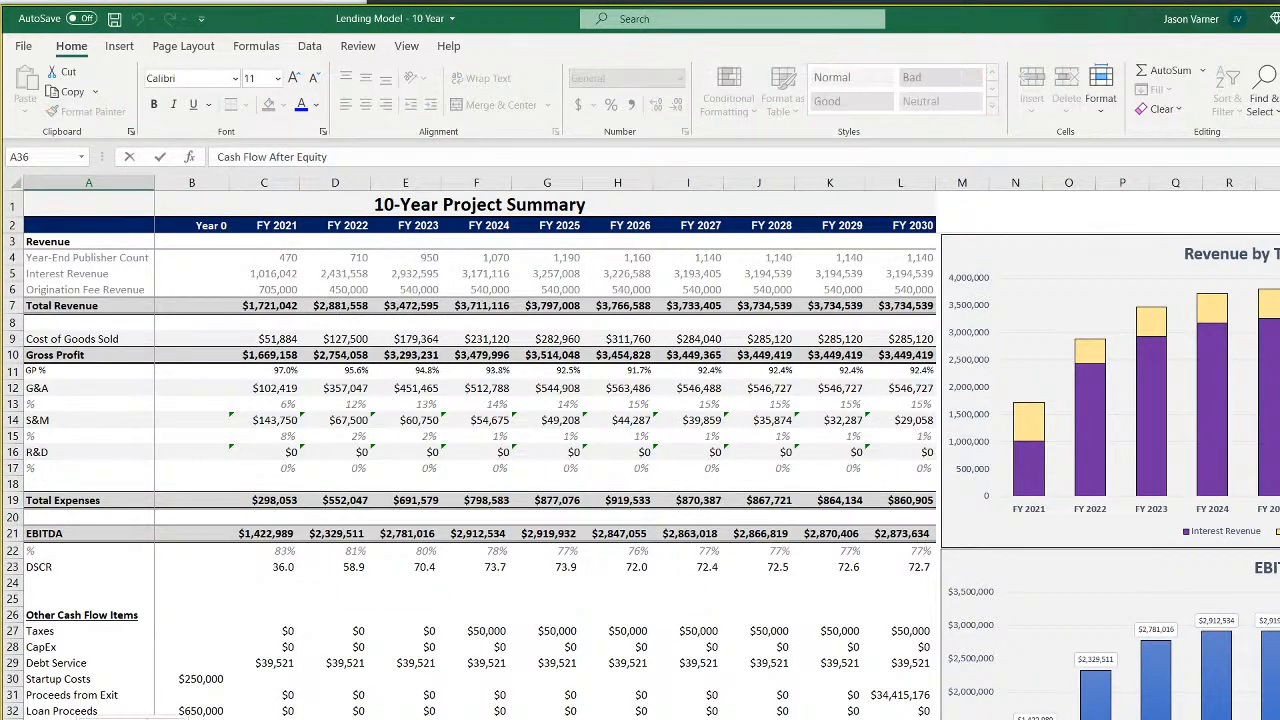
key(BackSpace)
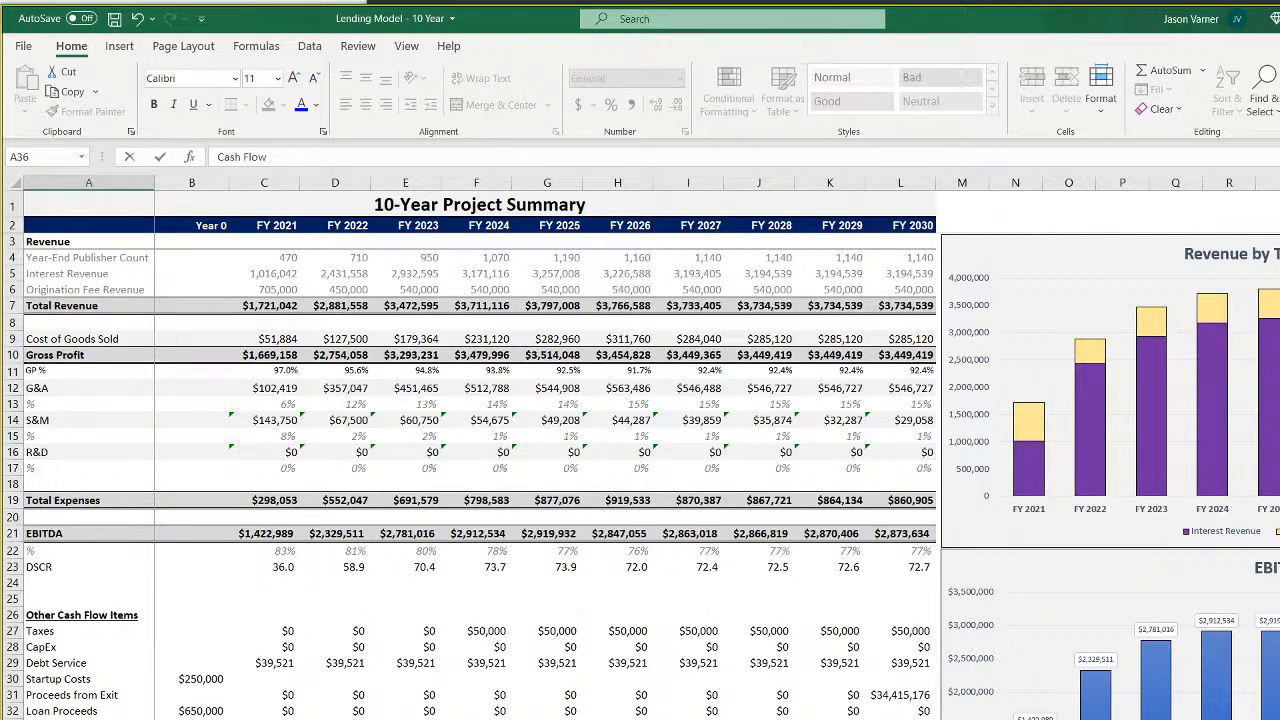
key(Return)
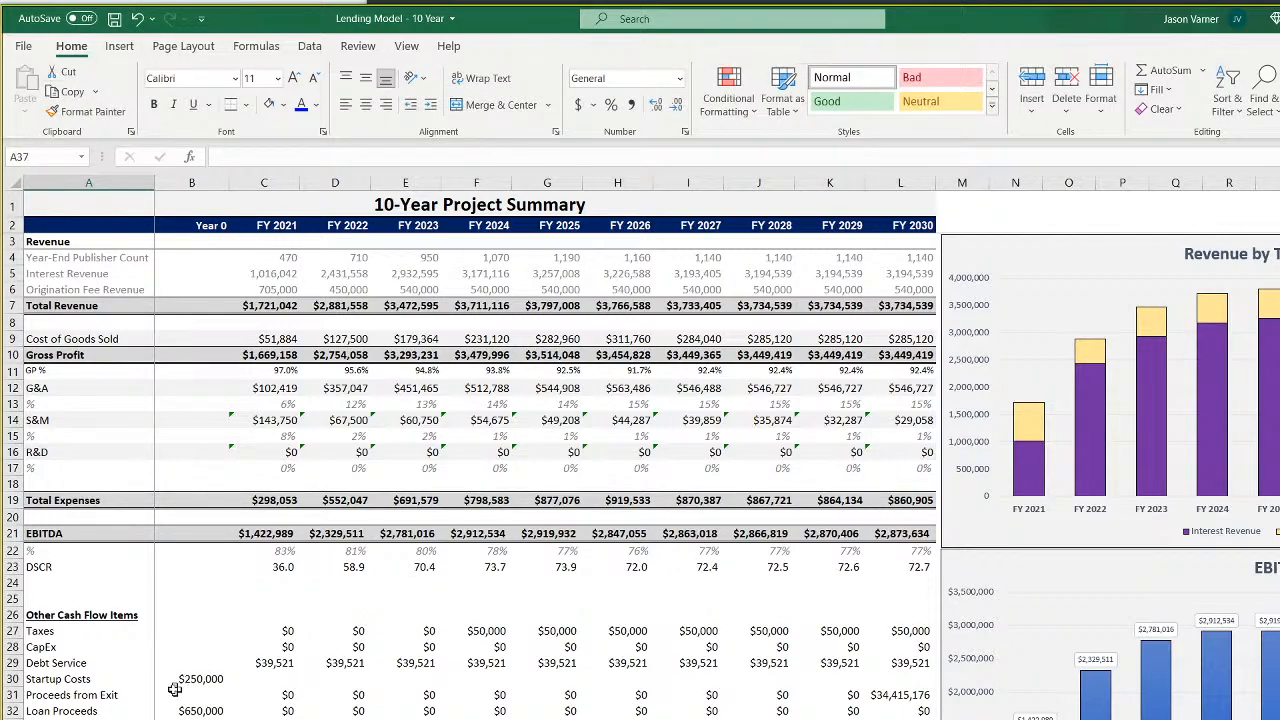
key(Up)
key(F2)
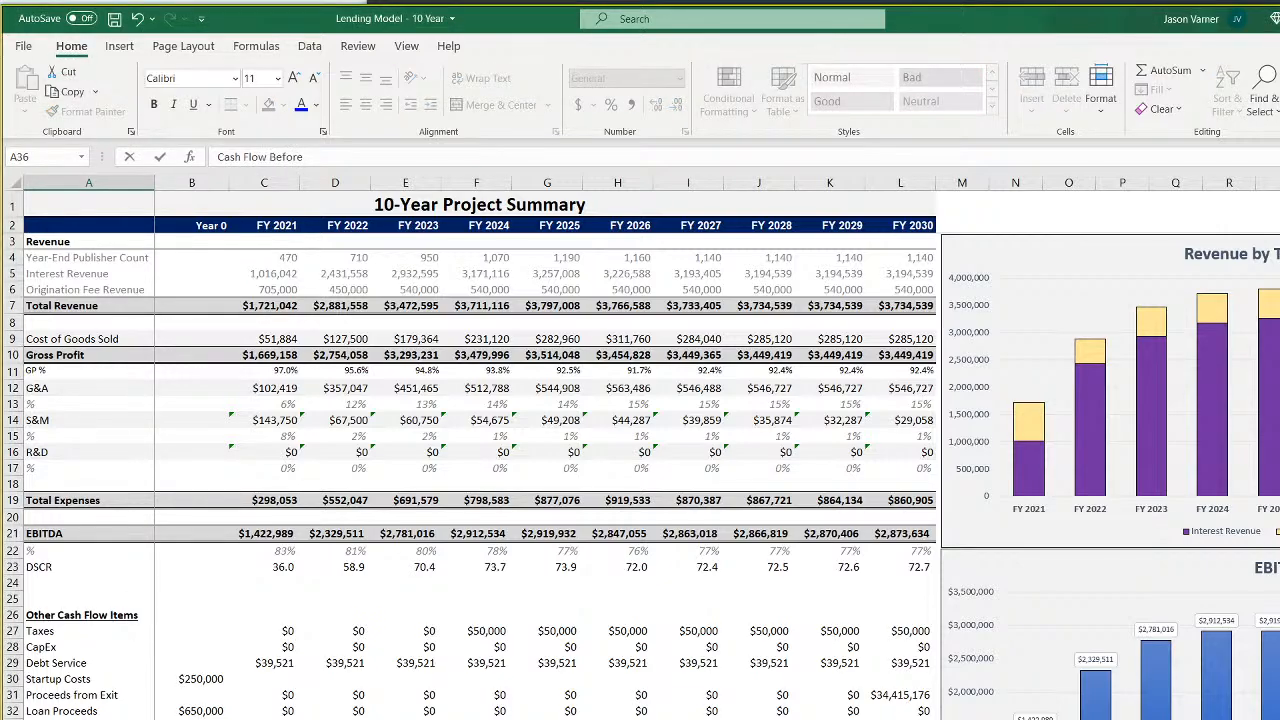
key(Return)
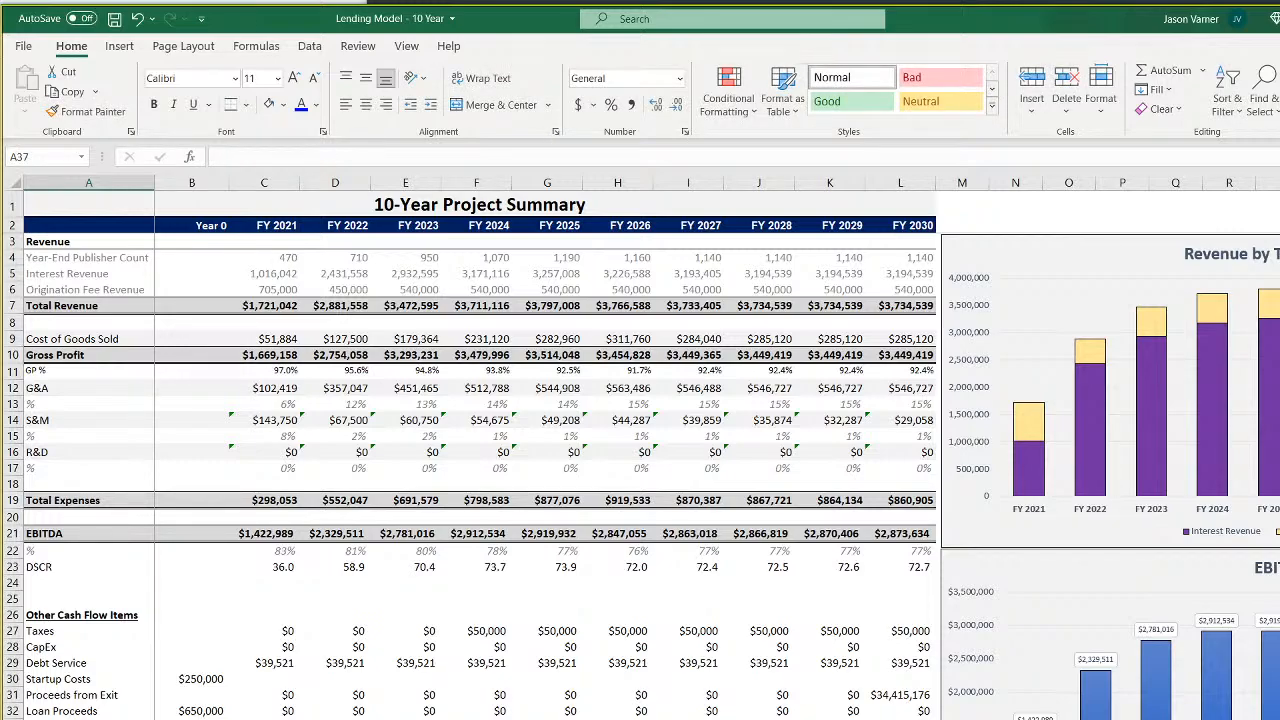
Set the label in A39 to Cumulative Cash Flow and save the workbook
key(Down)
key(Down)
key(F2)
text(Cumulative Cash Flow)
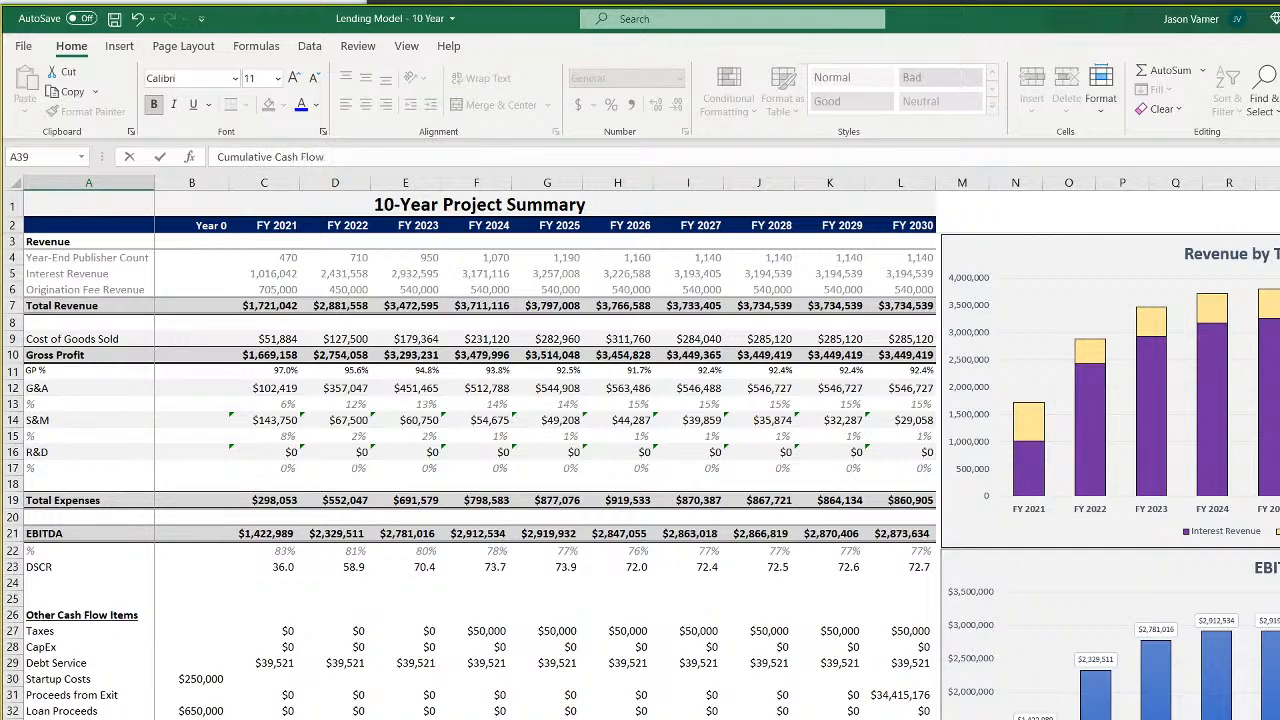
key(Return)
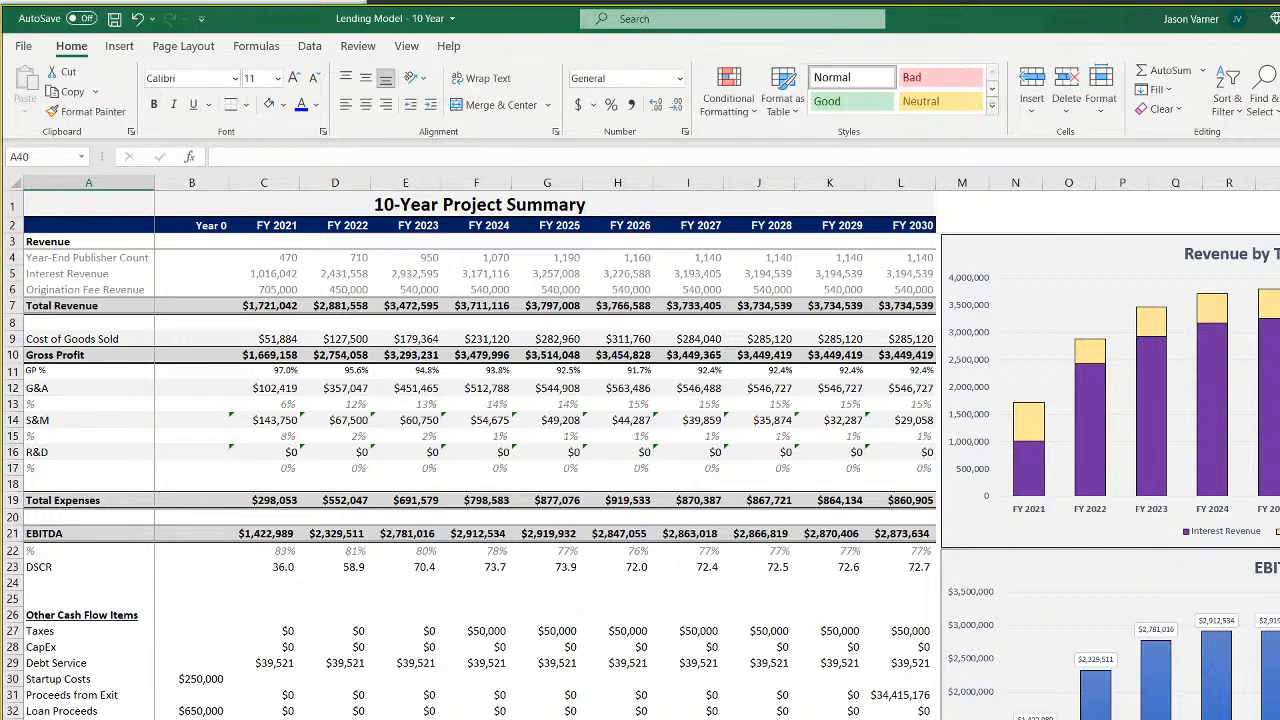
click(113, 18)
Enlarge the Investor vs. Owner Cash Flows chart so it extends to about column V and row 29
key(ctrl+Page_Down)
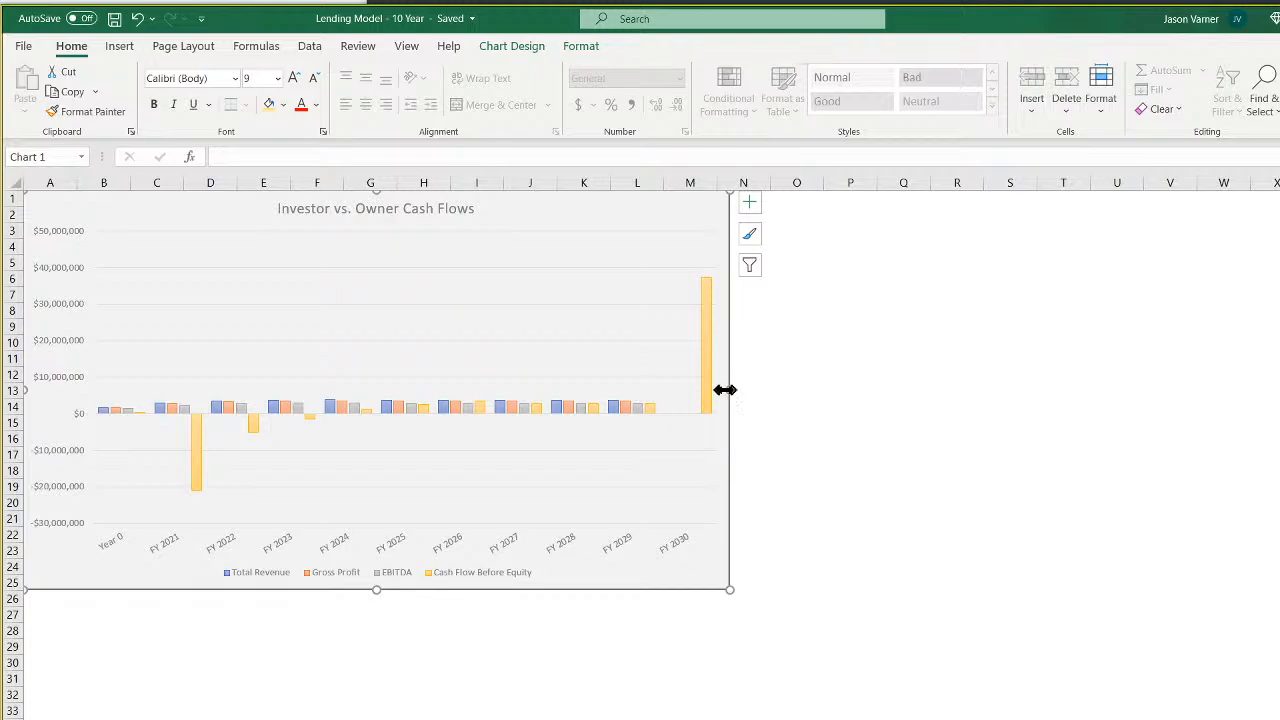
drag(730, 390, 1199, 381)
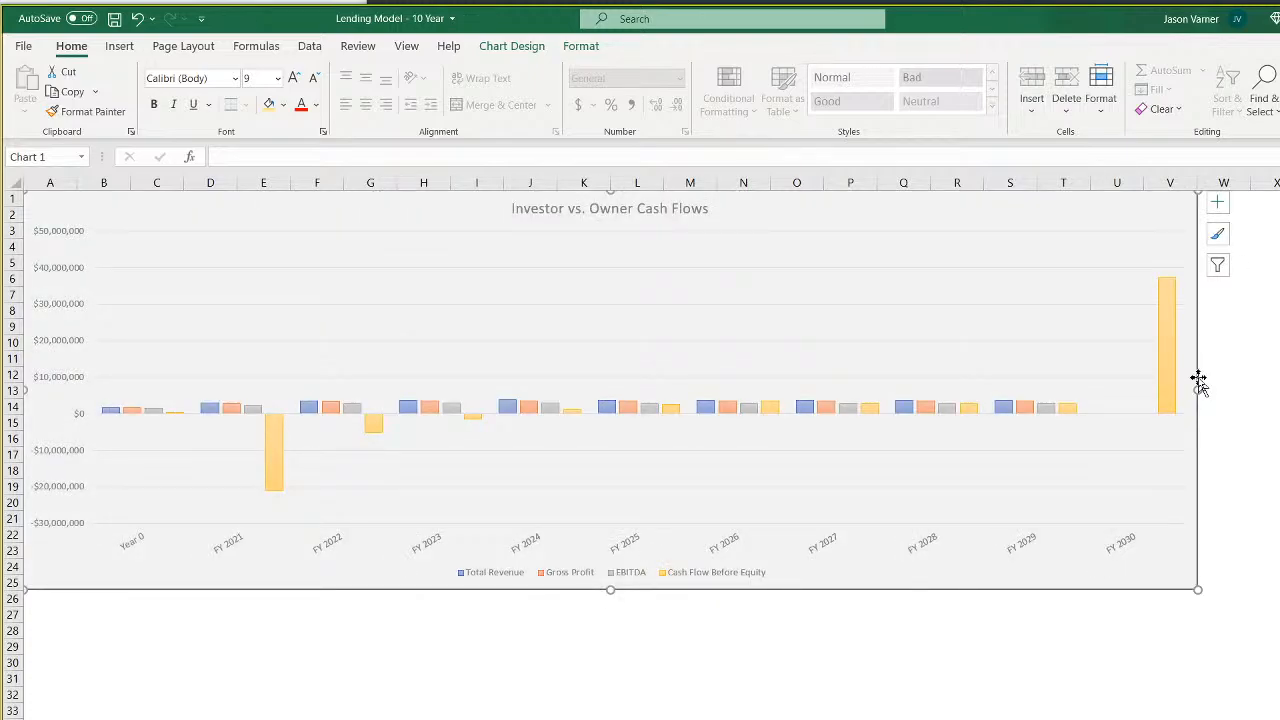
drag(610, 589, 600, 650)
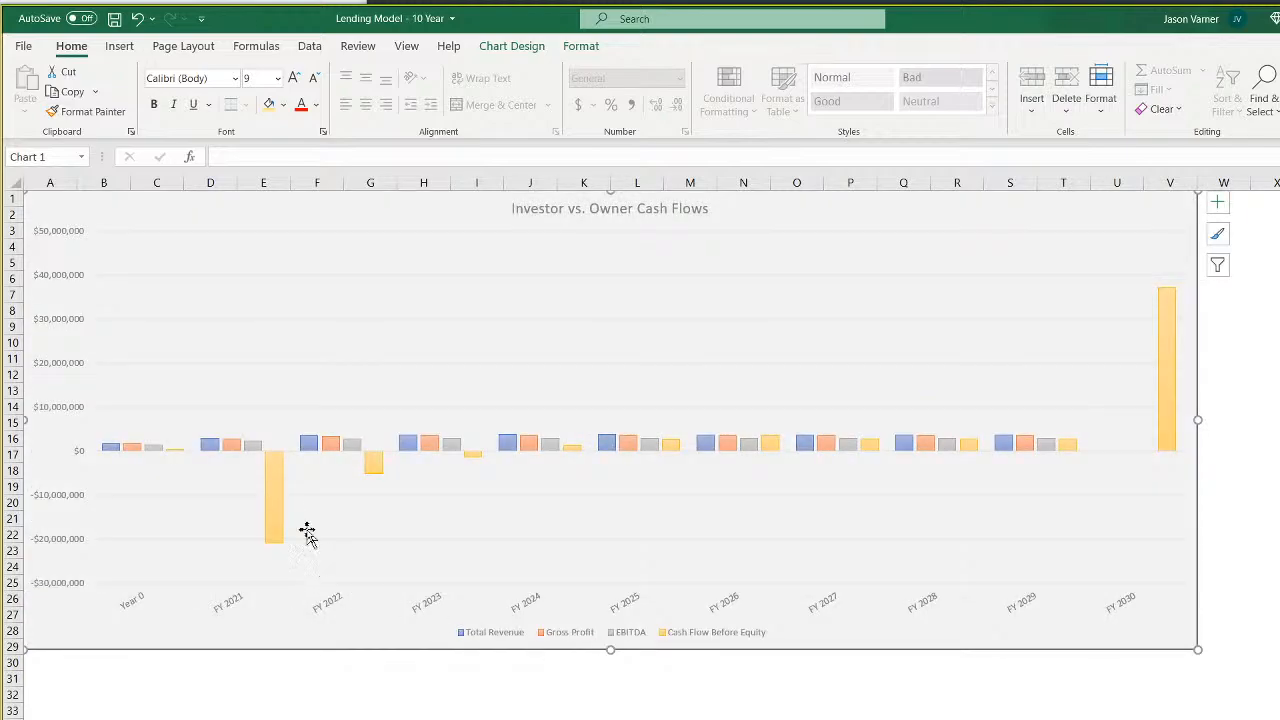
mouse_move(277, 503)
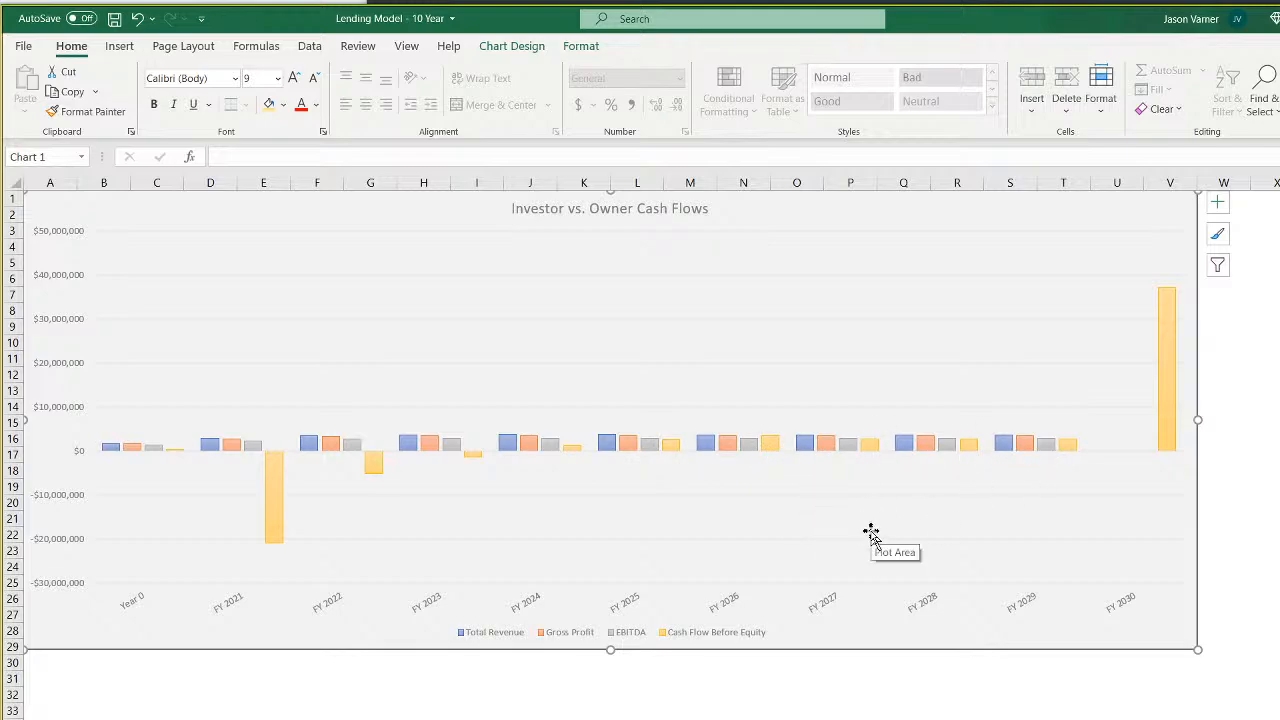
Change the Exit Month in D6 of the main project assumptions to take the exit proceeds out of the chart
mouse_move(1164, 413)
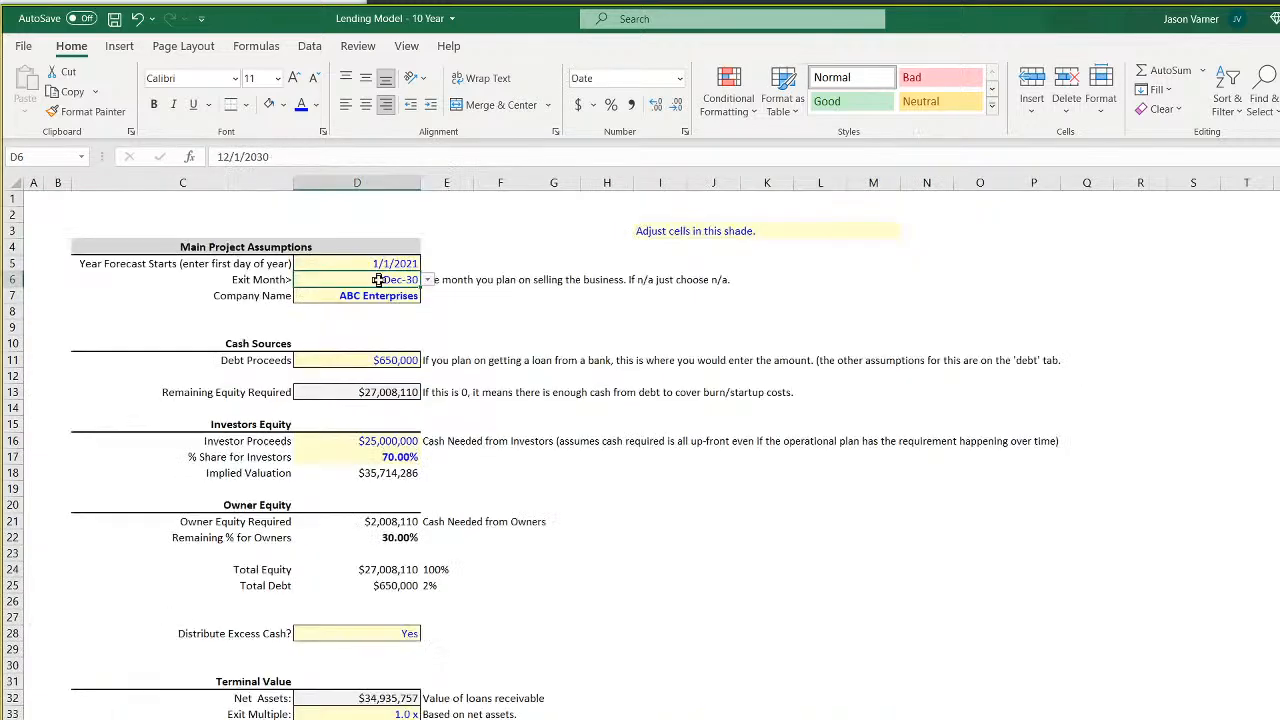
click(400, 279)
click(426, 280)
click(348, 371)
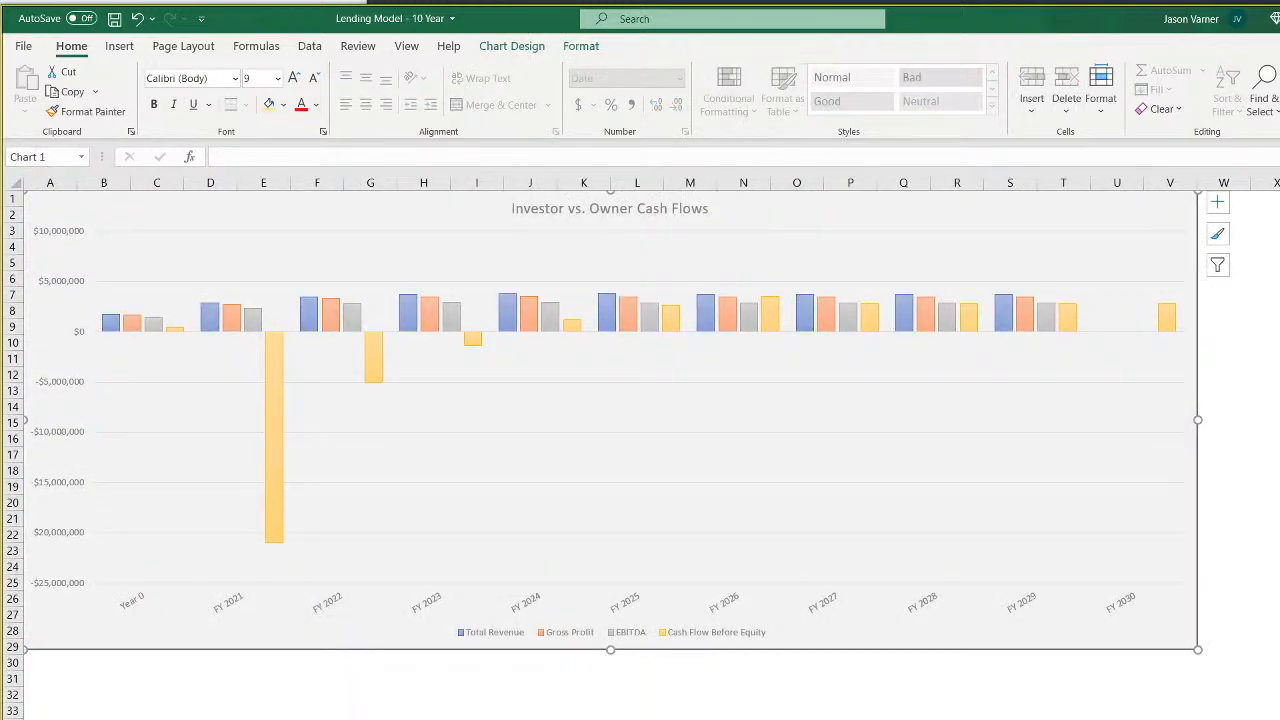
mouse_move(1165, 320)
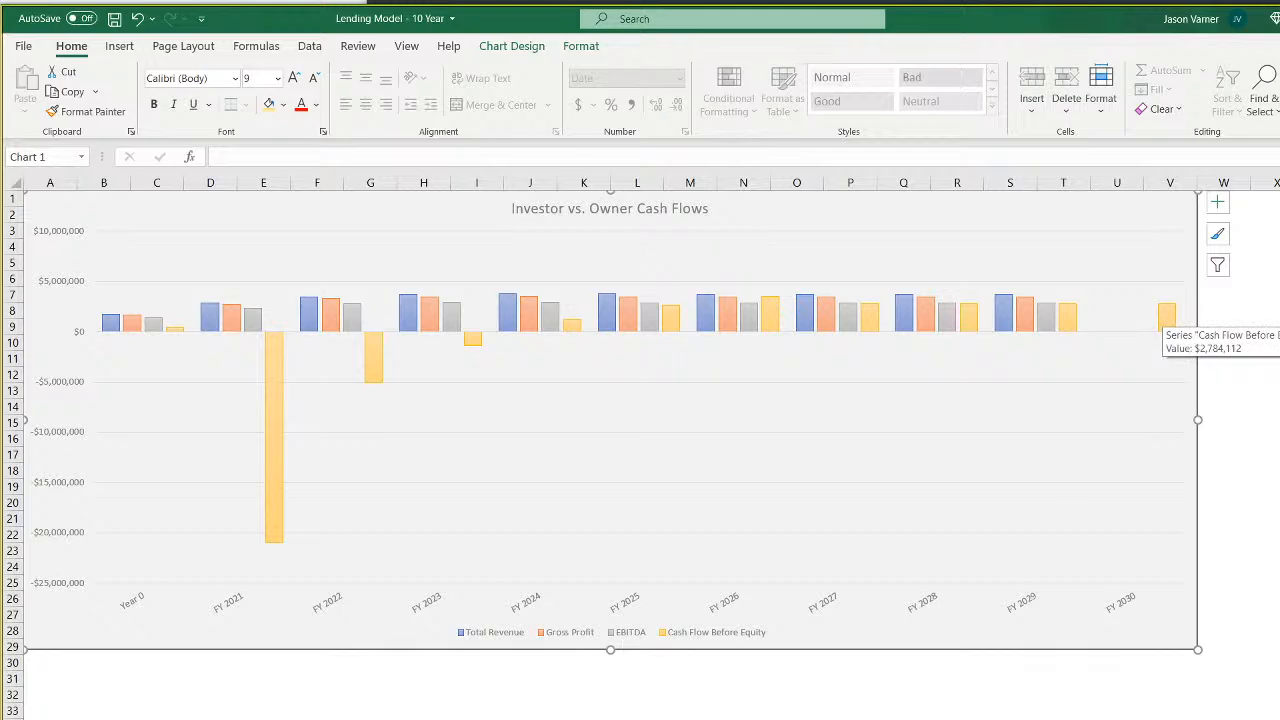
Check the chart's axis label range and set the Total Revenue series values to B7:L7 of the Executive Summary sheet
key(ctrl+Page_Up)
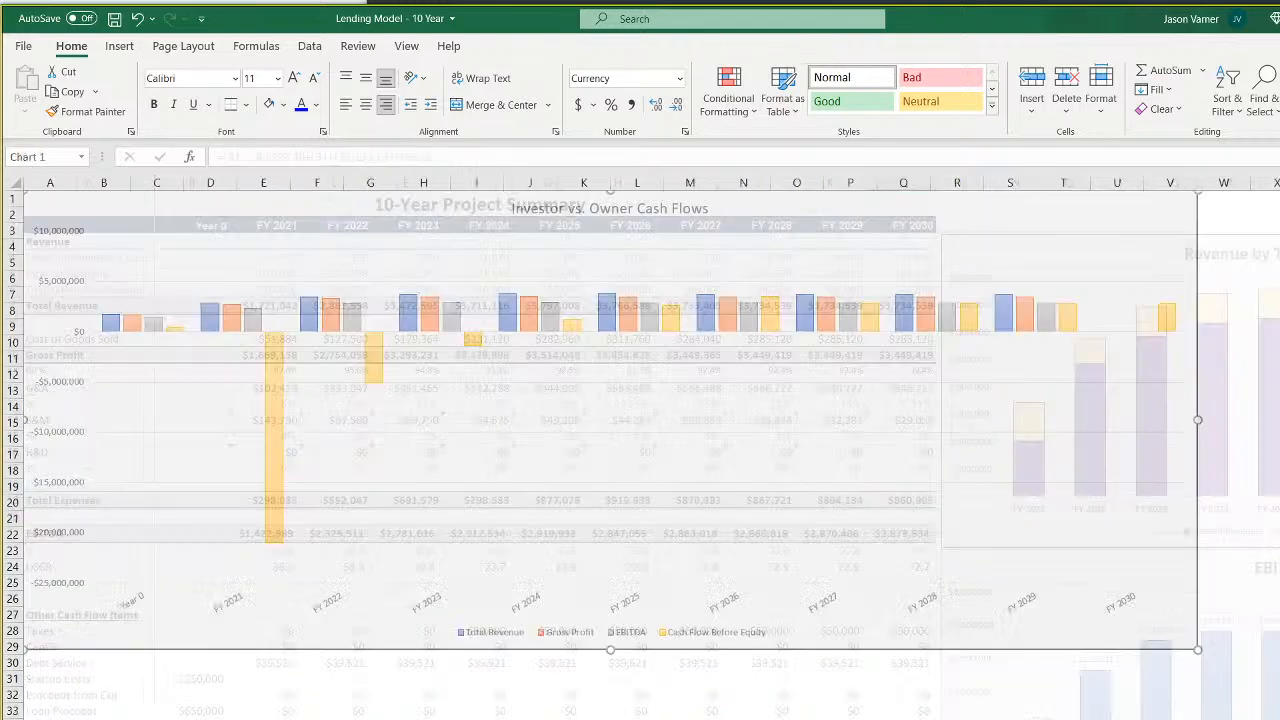
right_click(890, 380)
click(950, 470)
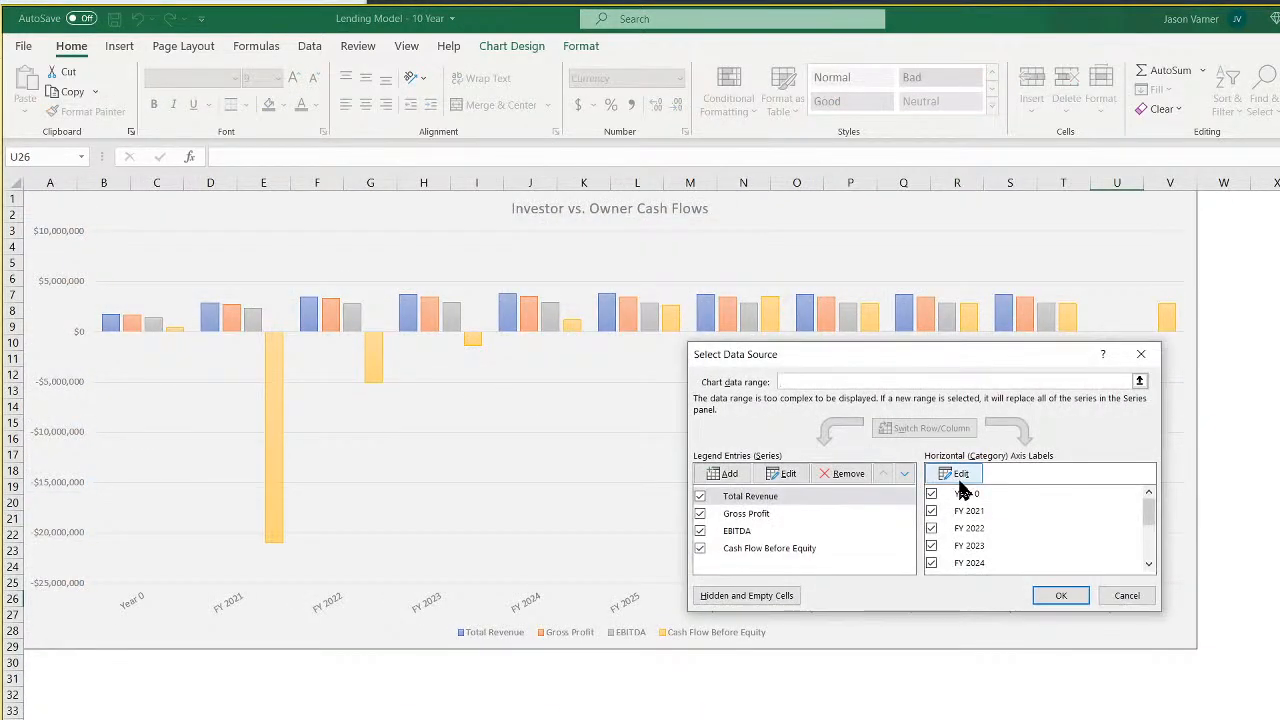
click(952, 473)
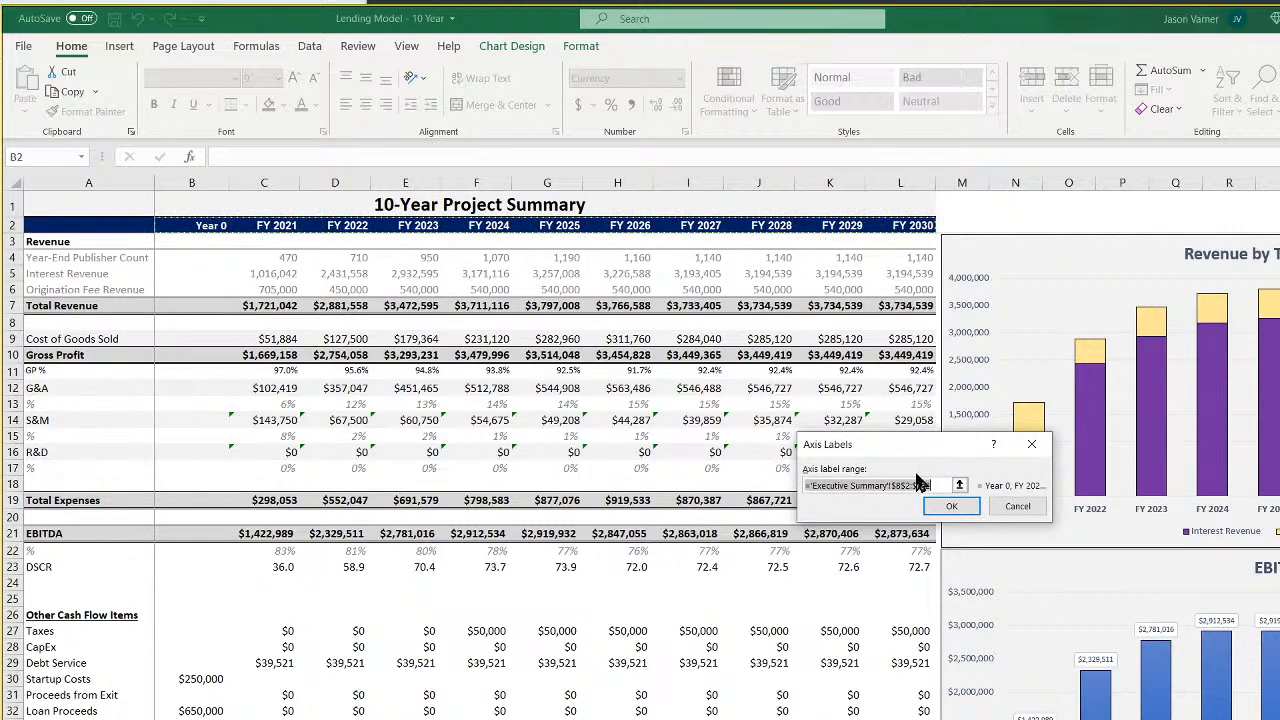
click(945, 507)
click(760, 497)
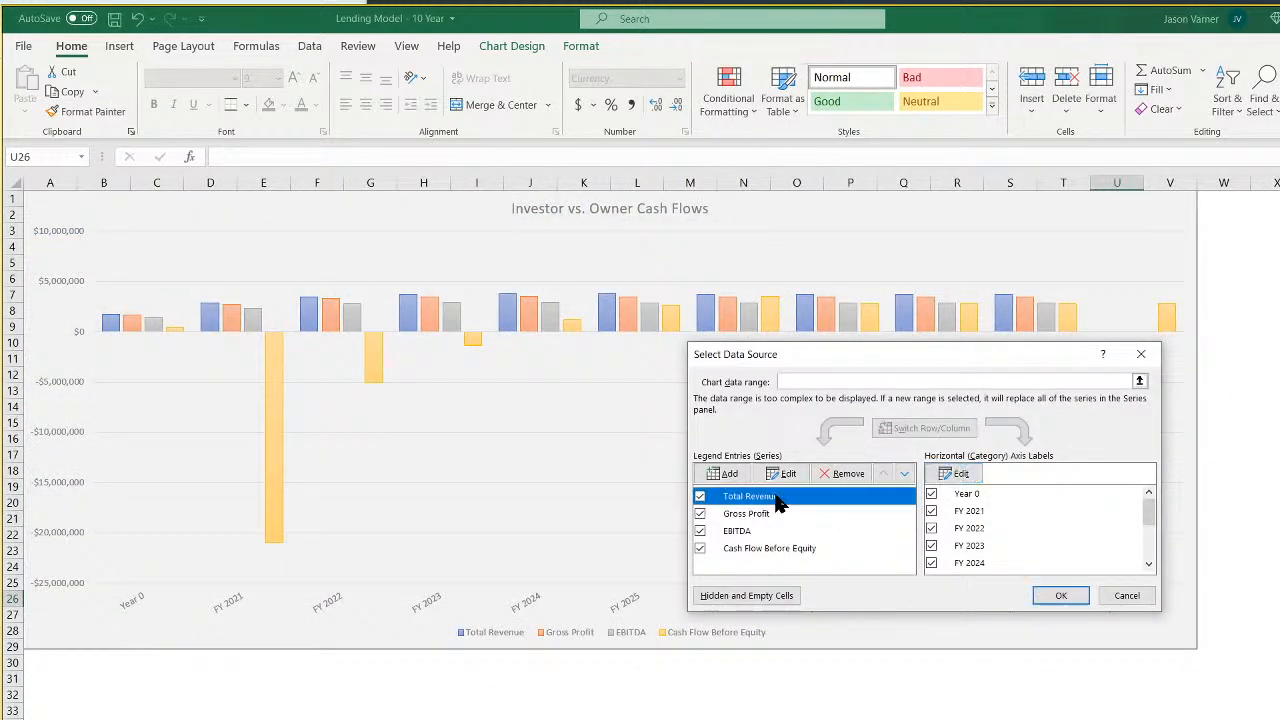
click(786, 472)
click(842, 498)
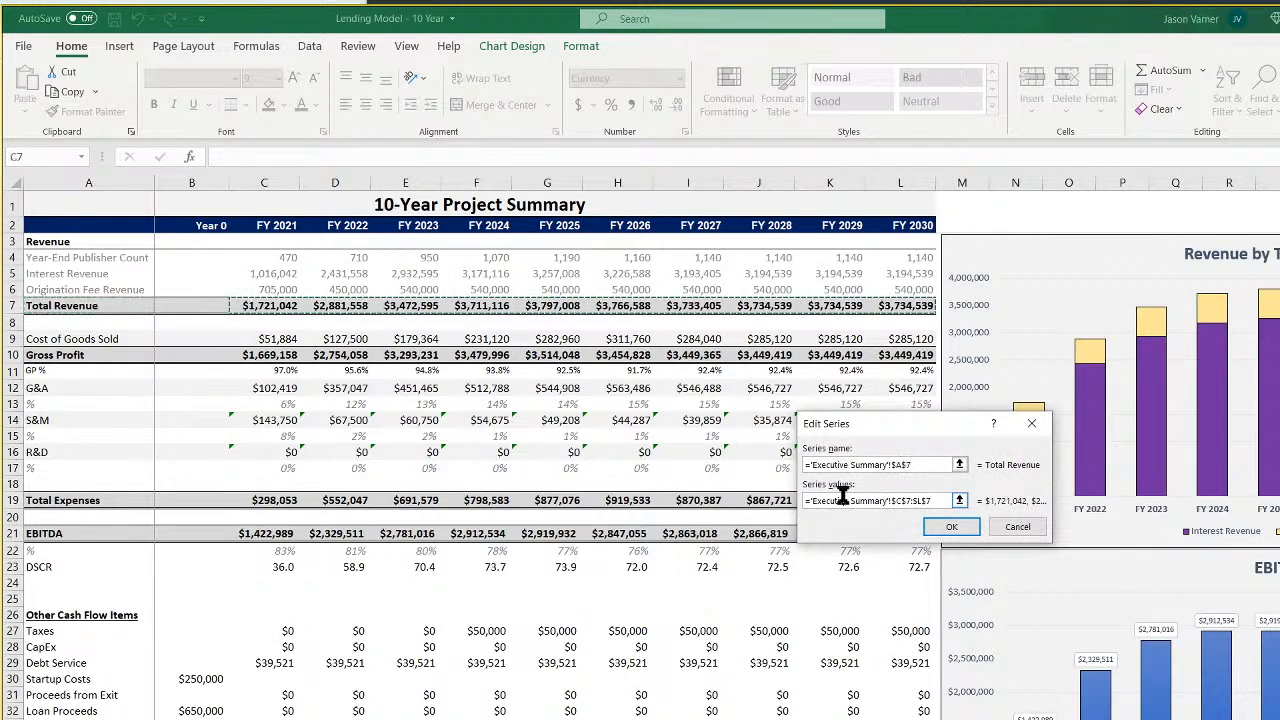
drag(935, 502, 723, 491)
key(BackSpace)
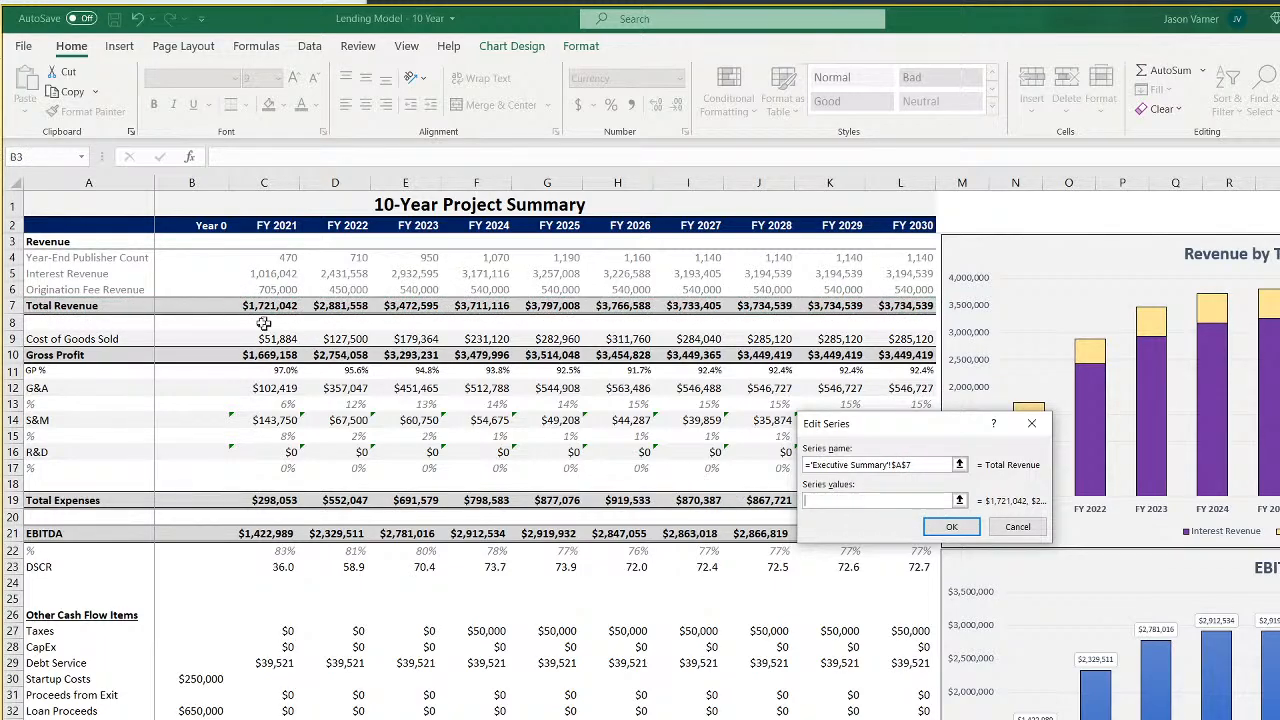
drag(200, 306, 888, 306)
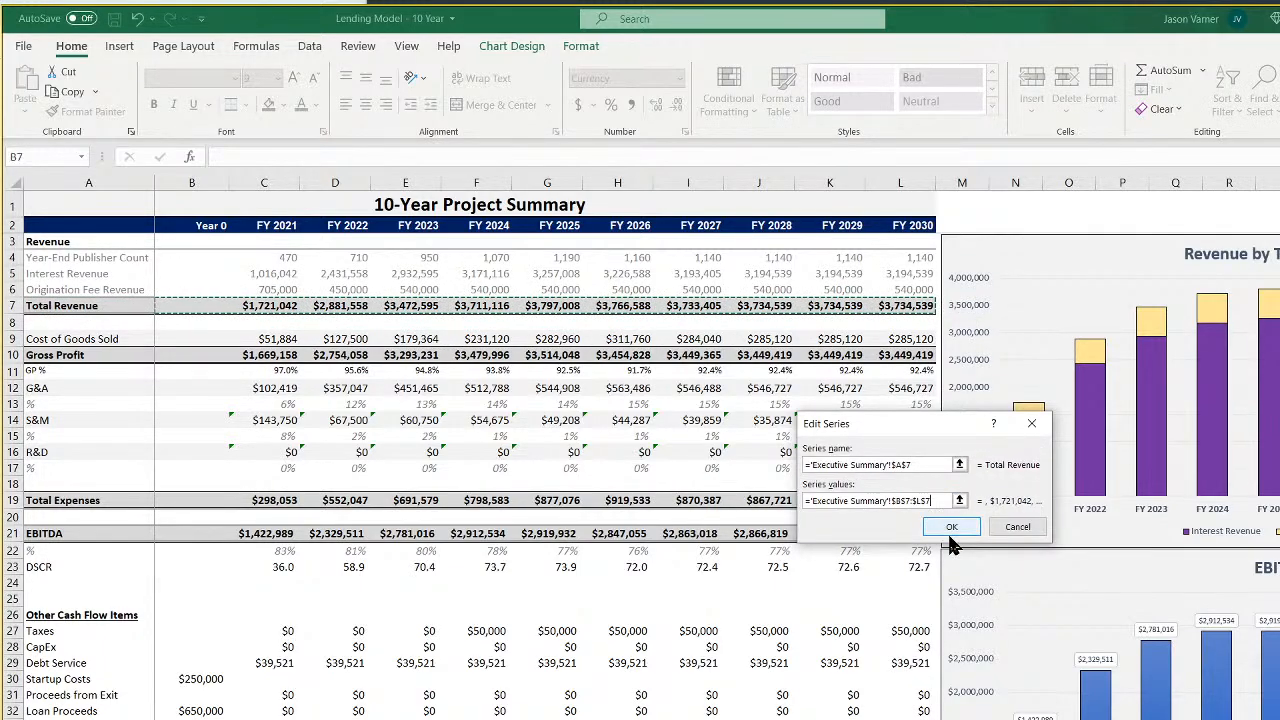
click(943, 526)
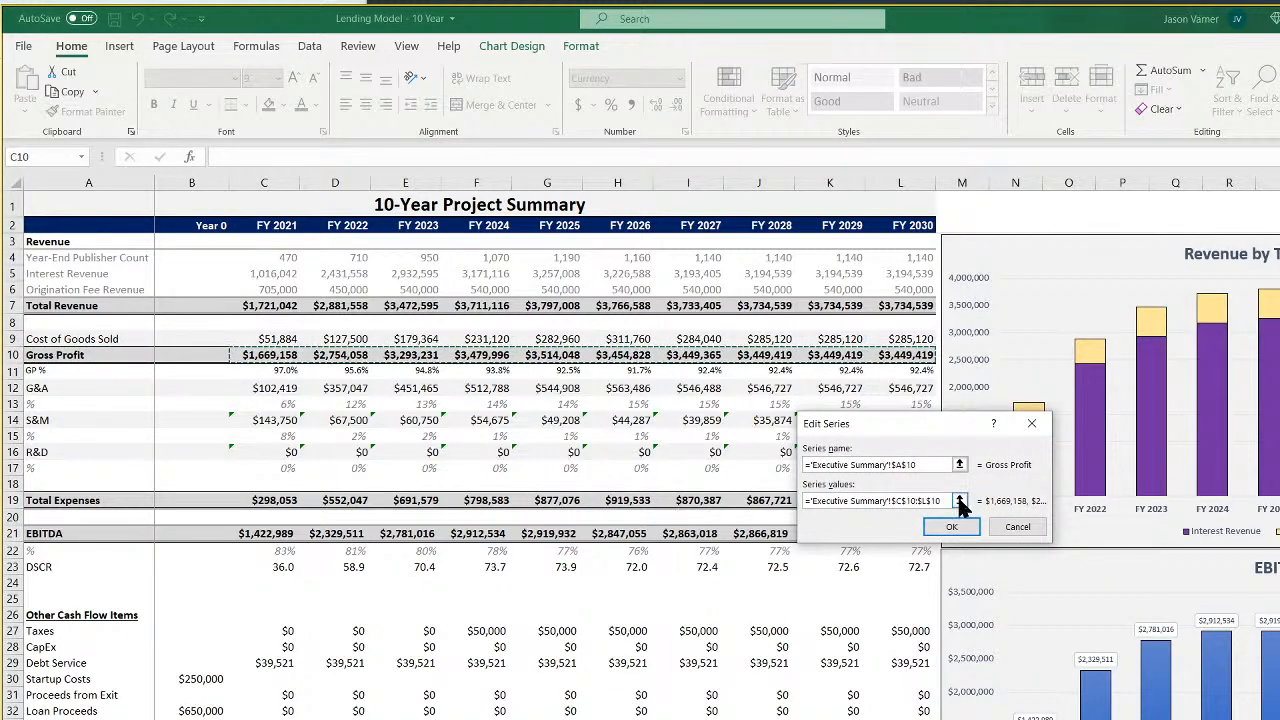
Set the Gross Profit series values to B10:L10 of the Executive Summary sheet
drag(946, 503, 880, 505)
key(BackSpace)
key(BackSpace)
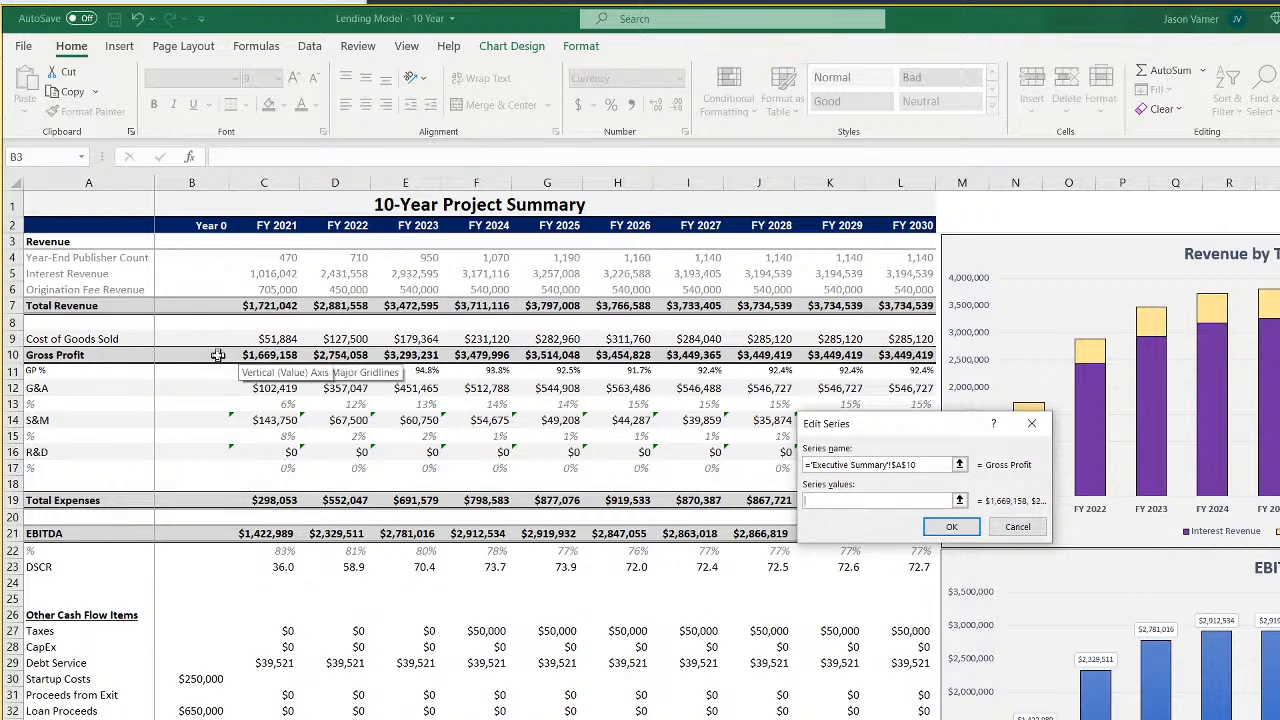
drag(217, 355, 905, 355)
click(951, 526)
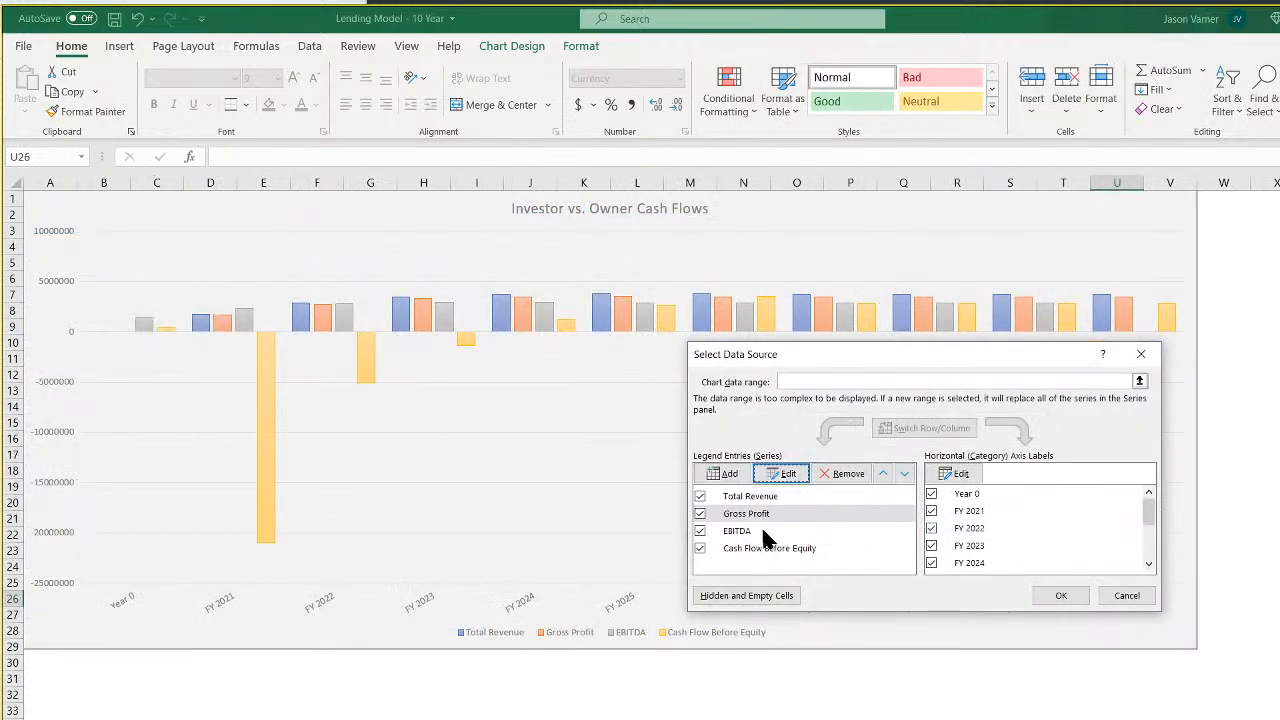
Set the EBITDA series values to B21:L21 of the Executive Summary sheet
click(737, 531)
click(785, 473)
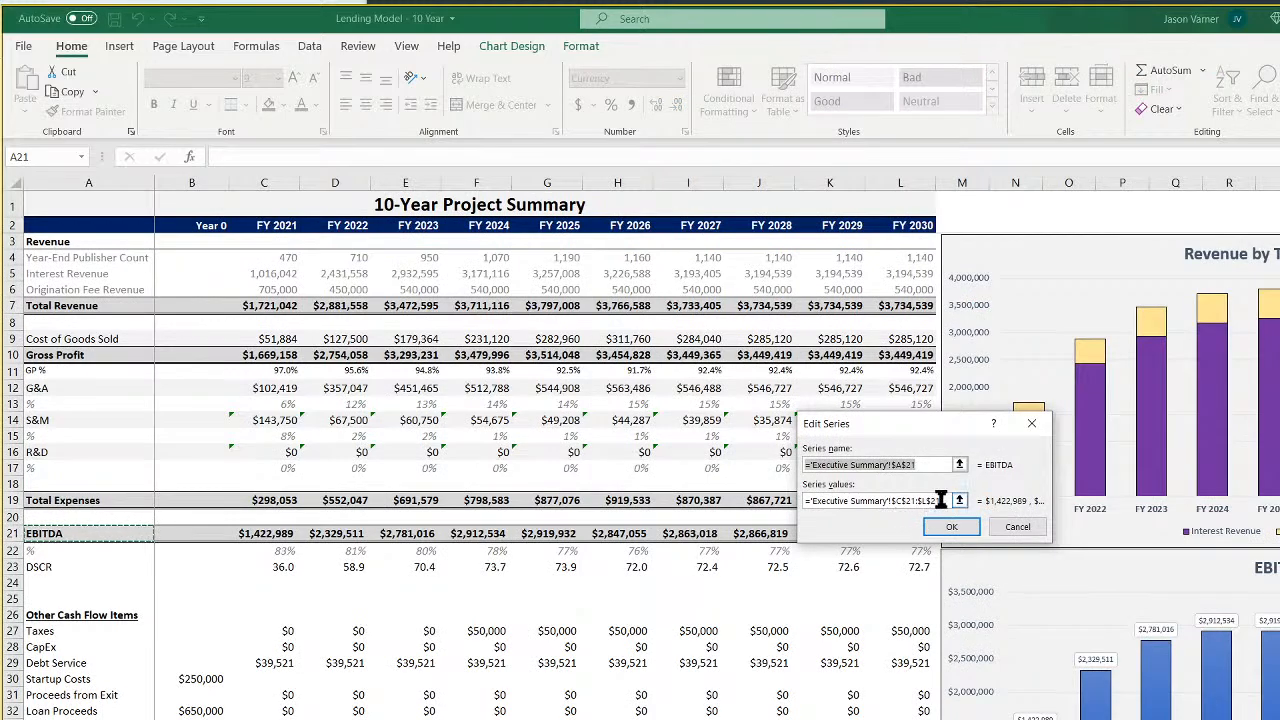
drag(940, 500, 806, 500)
key(BackSpace)
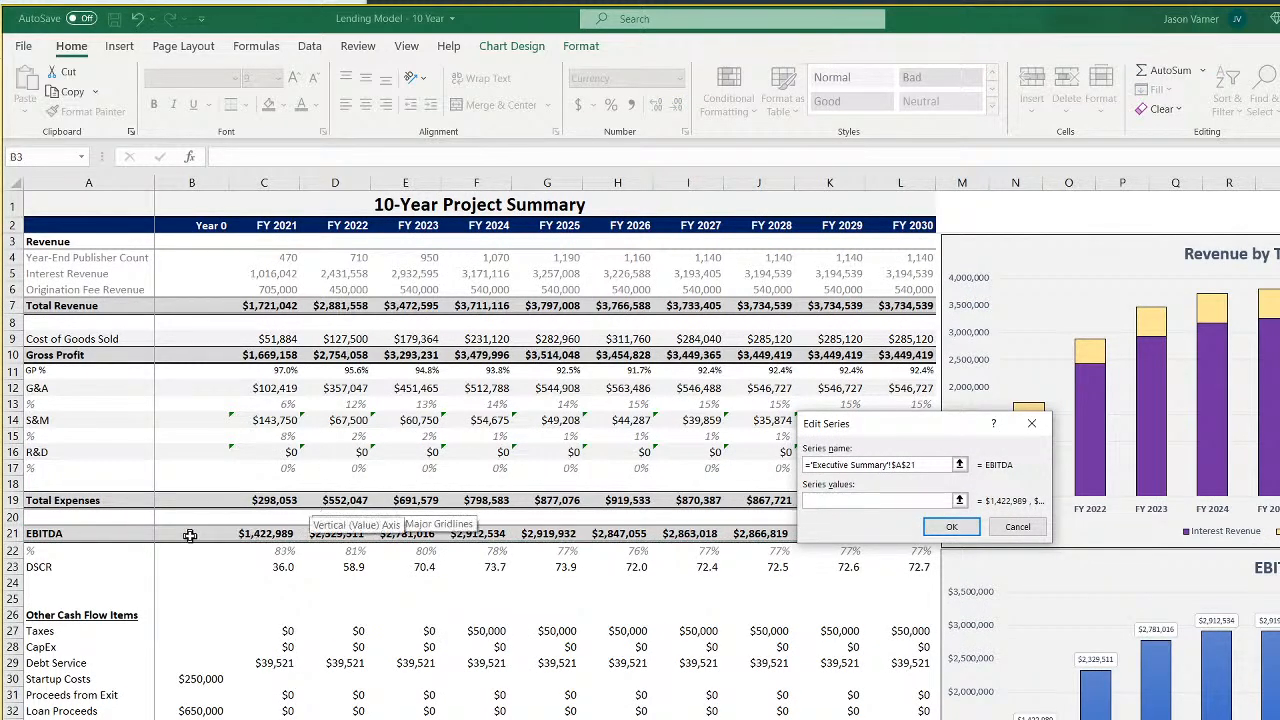
drag(190, 535, 905, 533)
click(951, 526)
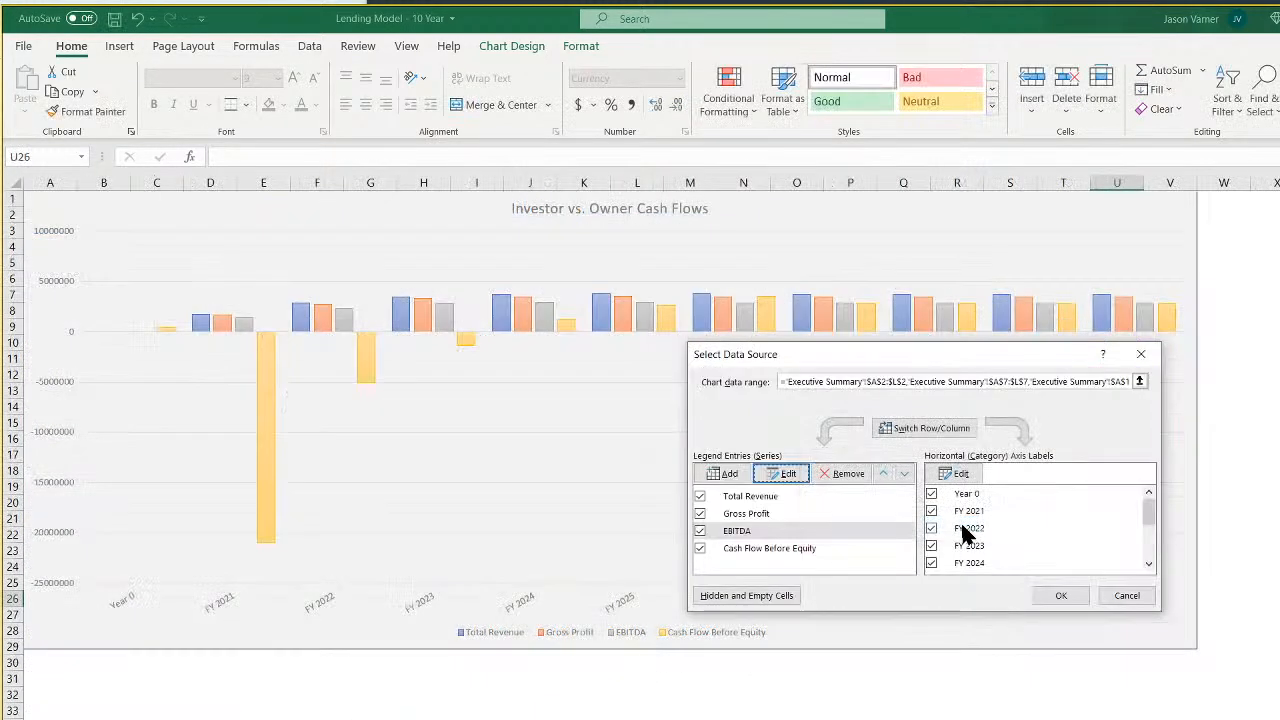
Check the Cash Flow Before Equity series range and apply the chart's edited data source
click(784, 548)
click(785, 473)
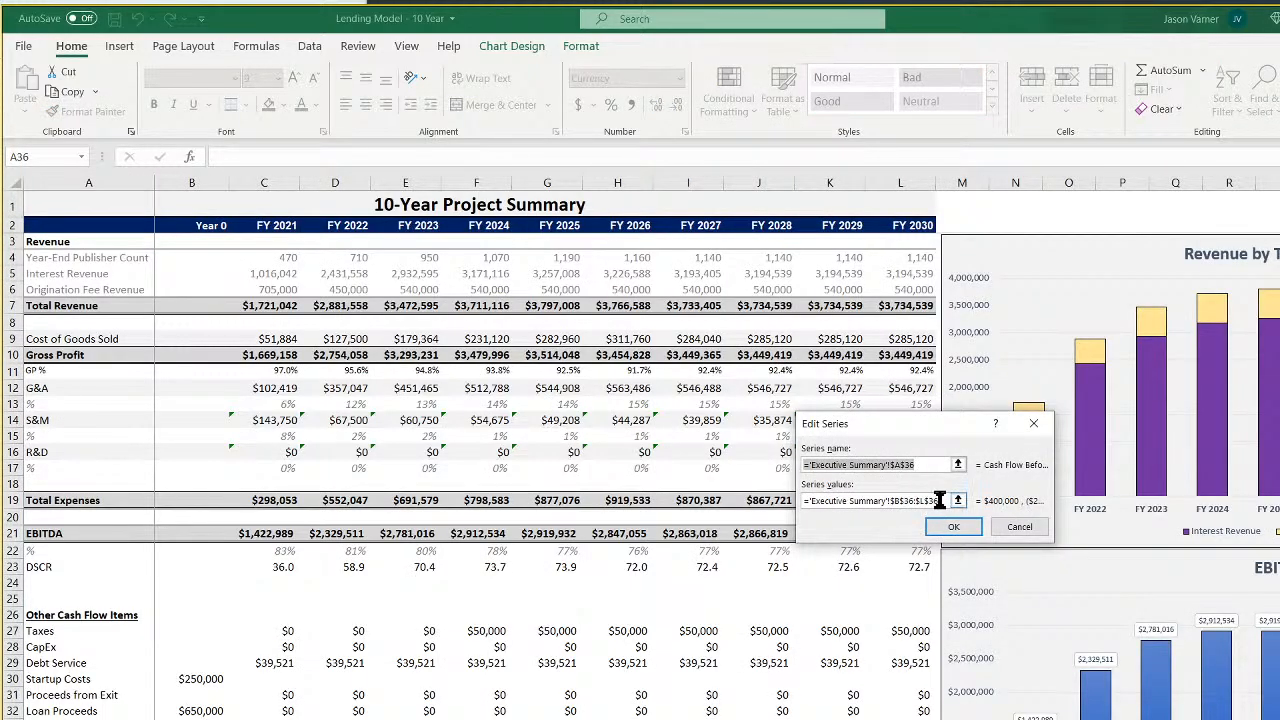
drag(940, 500, 787, 508)
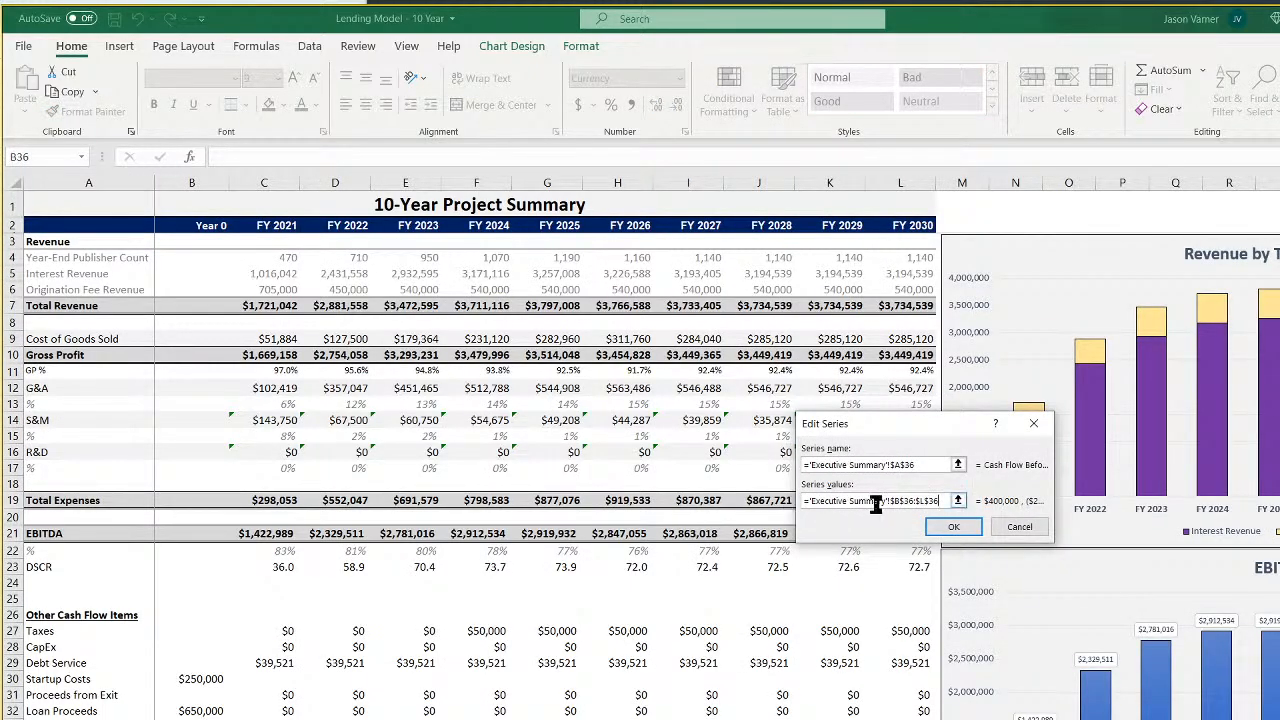
click(951, 526)
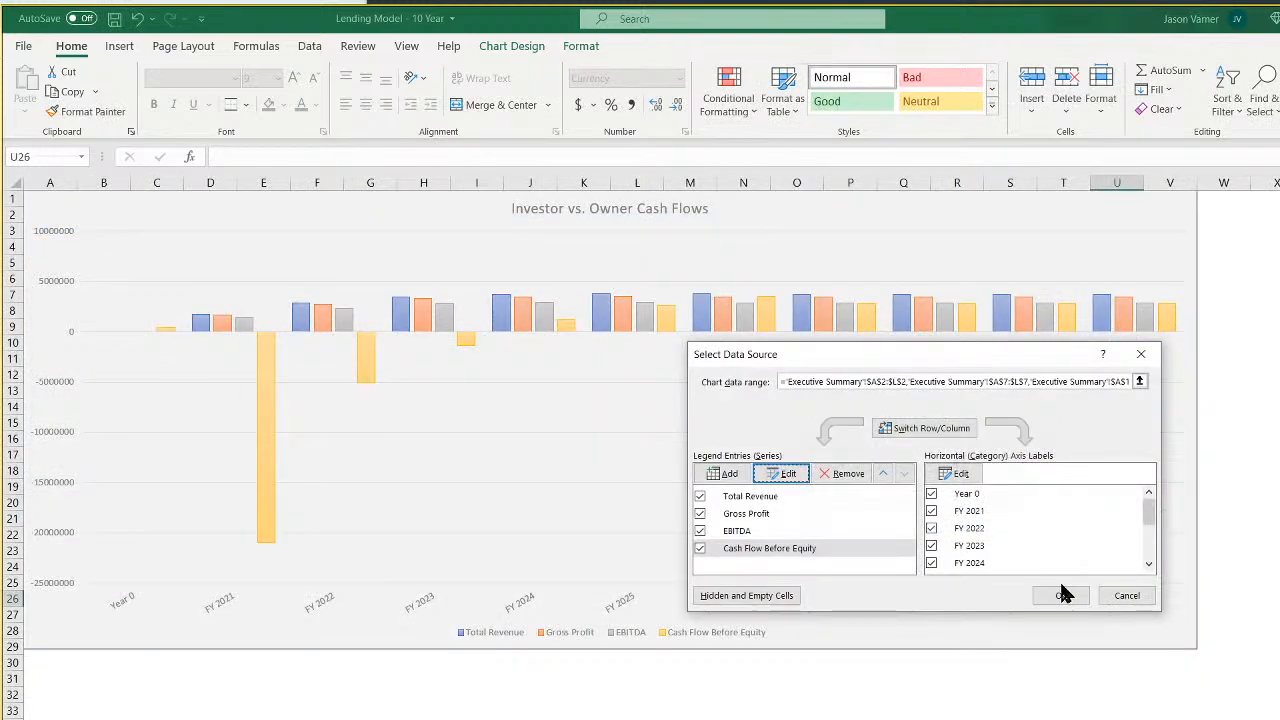
click(1061, 596)
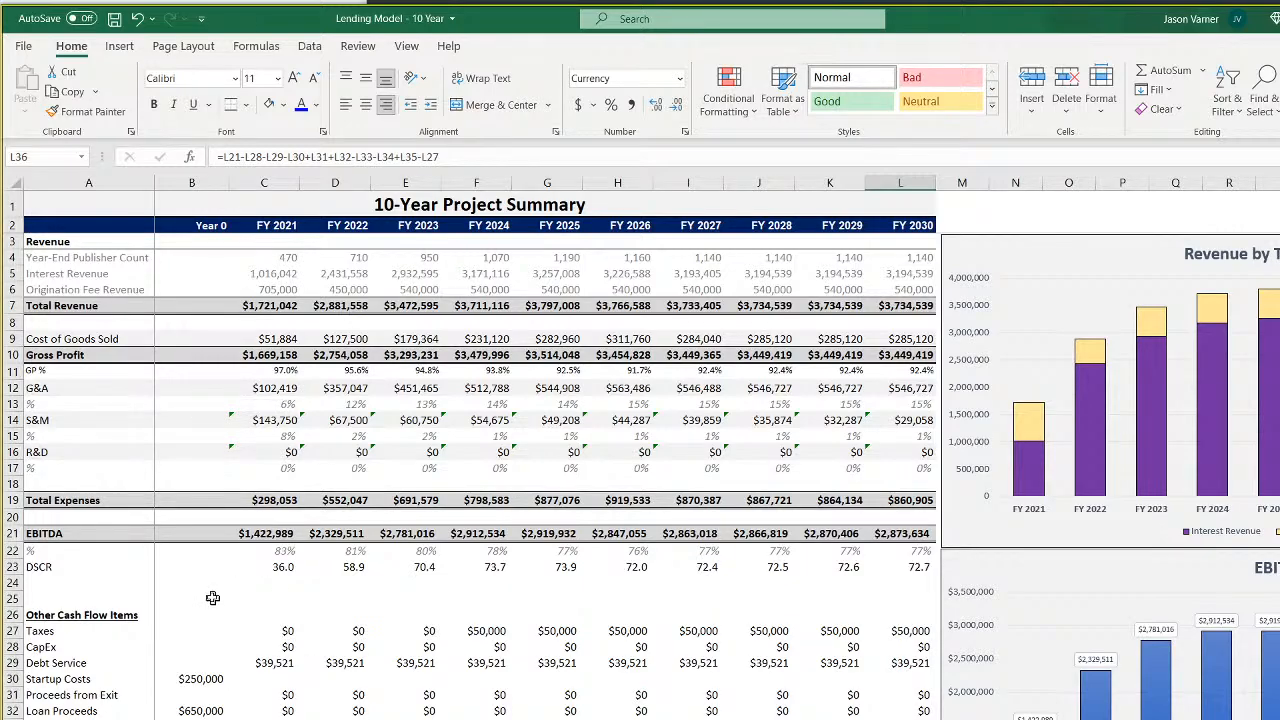
Enter 0 in the Year 0 column for Total Revenue and Gross Profit
click(195, 306)
text(0)
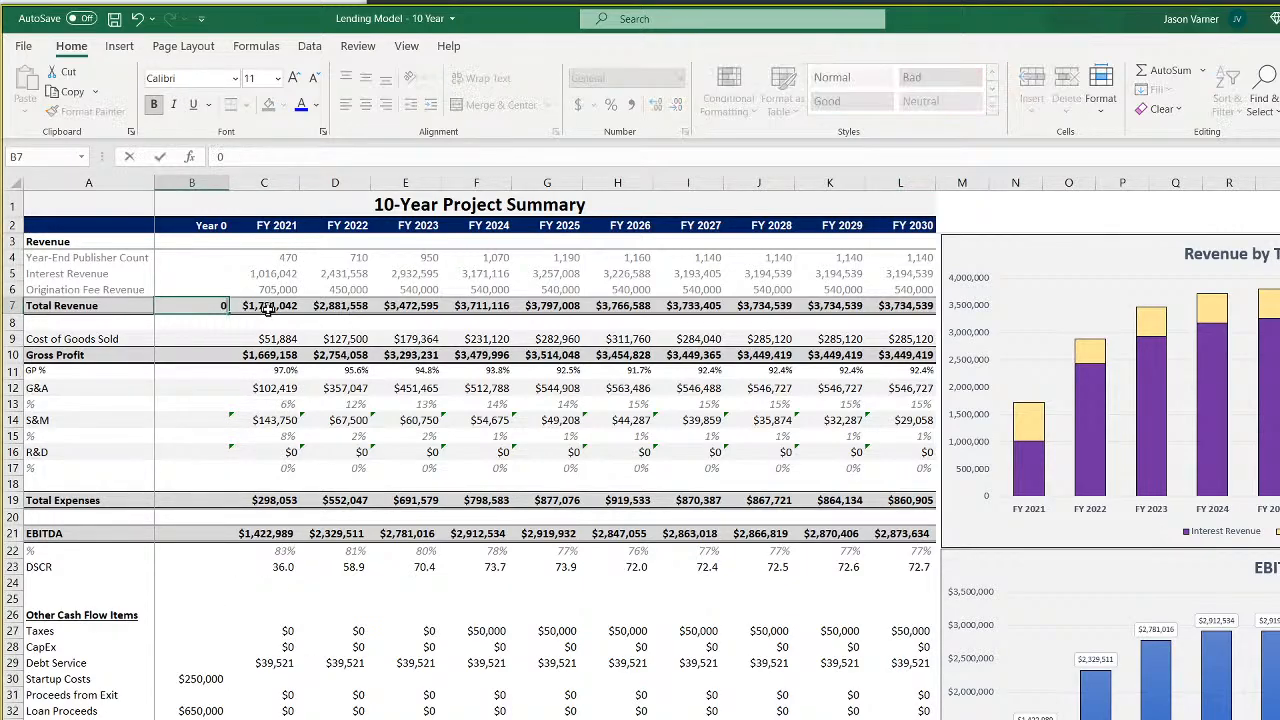
key(Return)
key(Down)
key(Down)
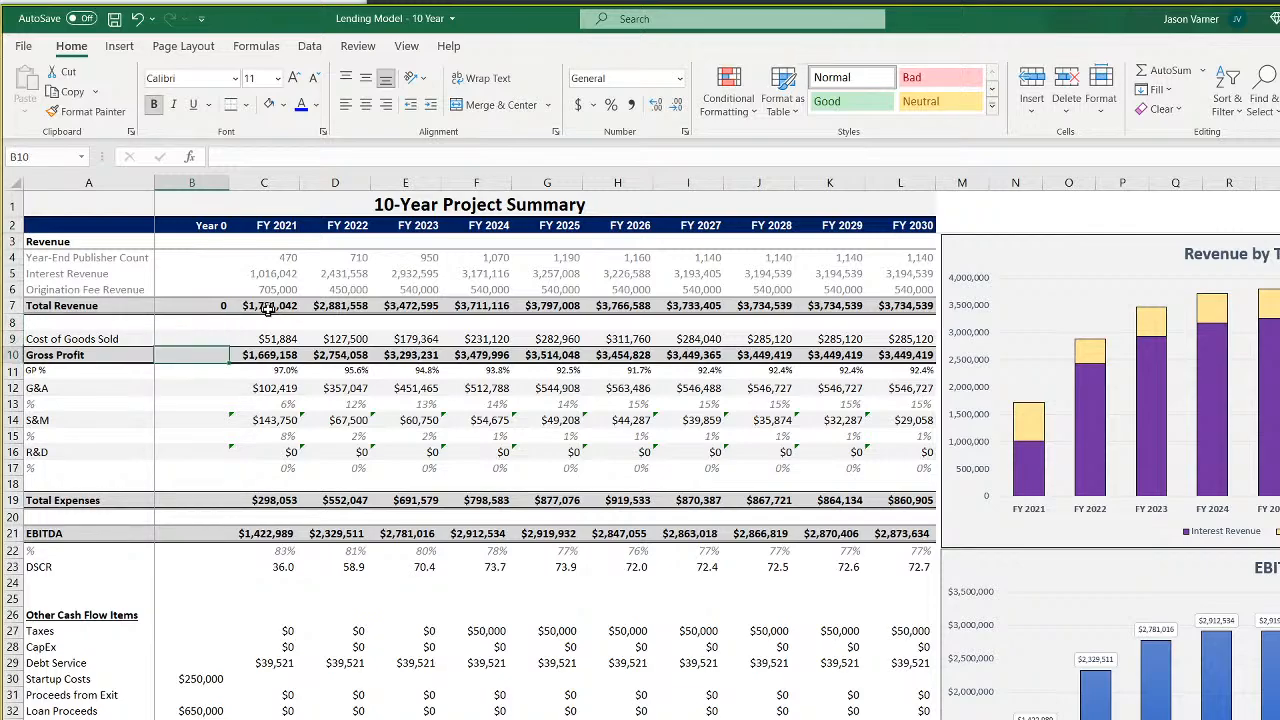
text(0)
key(Return)
Enter 0 in the Year 0 column for Total Expenses and EBITDA
key(Down)
key(Down)
key(Down)
key(Down)
key(Down)
key(Down)
key(Down)
key(Down)
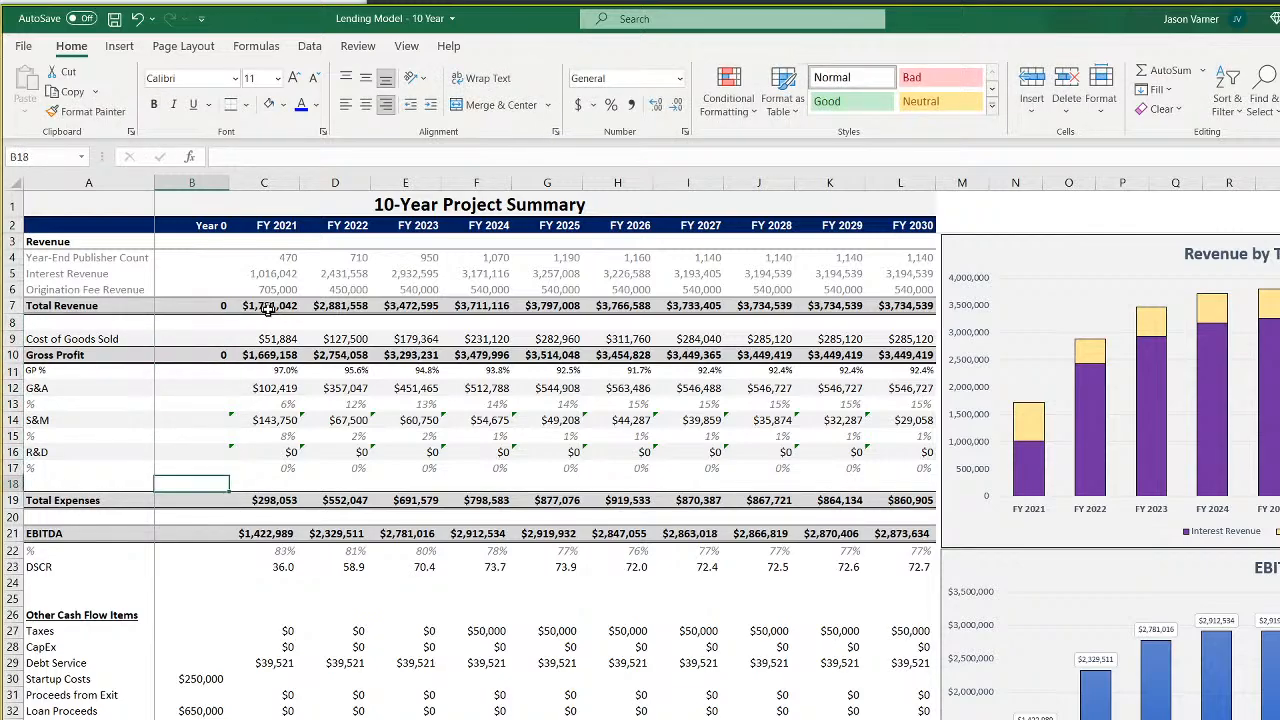
text(0)
key(Return)
key(Down)
text(0)
key(Return)
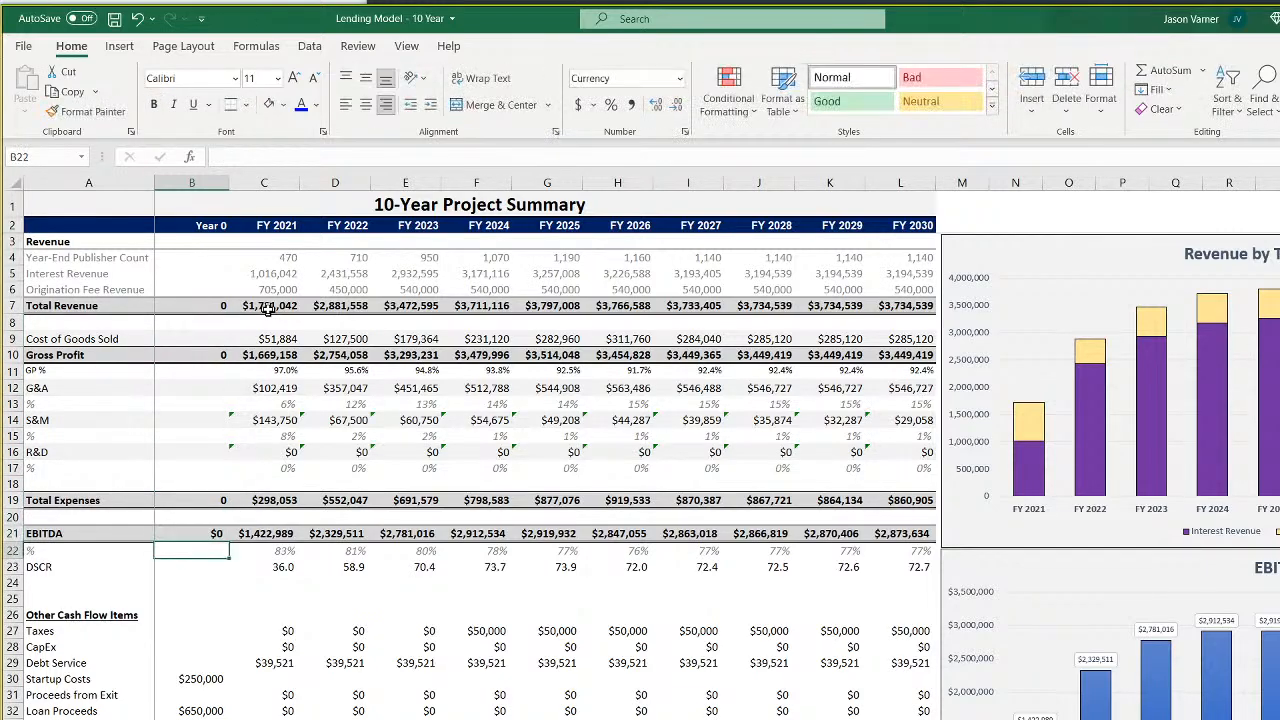
Fill the Year 0 cells of R&D, S&M and G&A with 0
key(Up)
key(Up)
key(Up)
key(Up)
key(Up)
key(Up)
text(0)
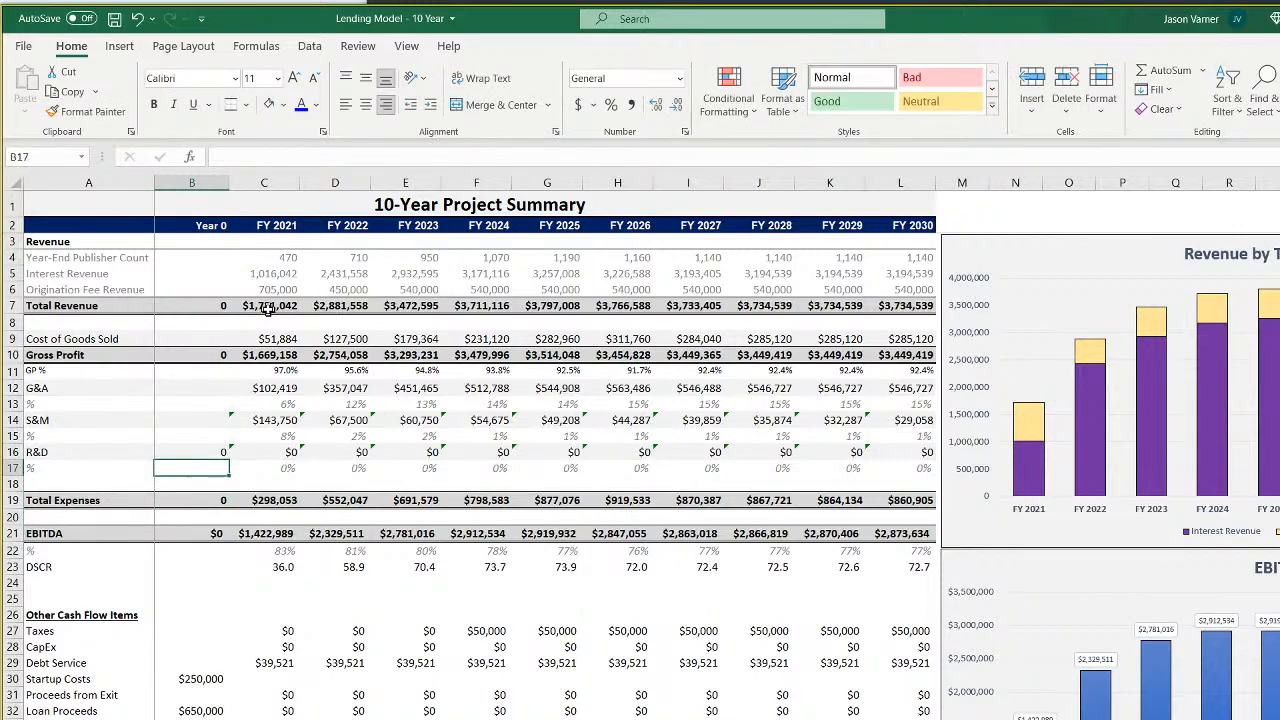
key(Return)
key(Up)
key(Up)
key(Up)
text(0)
key(Return)
key(Up)
key(Up)
key(Up)
text(0)
key(Return)
key(Right)
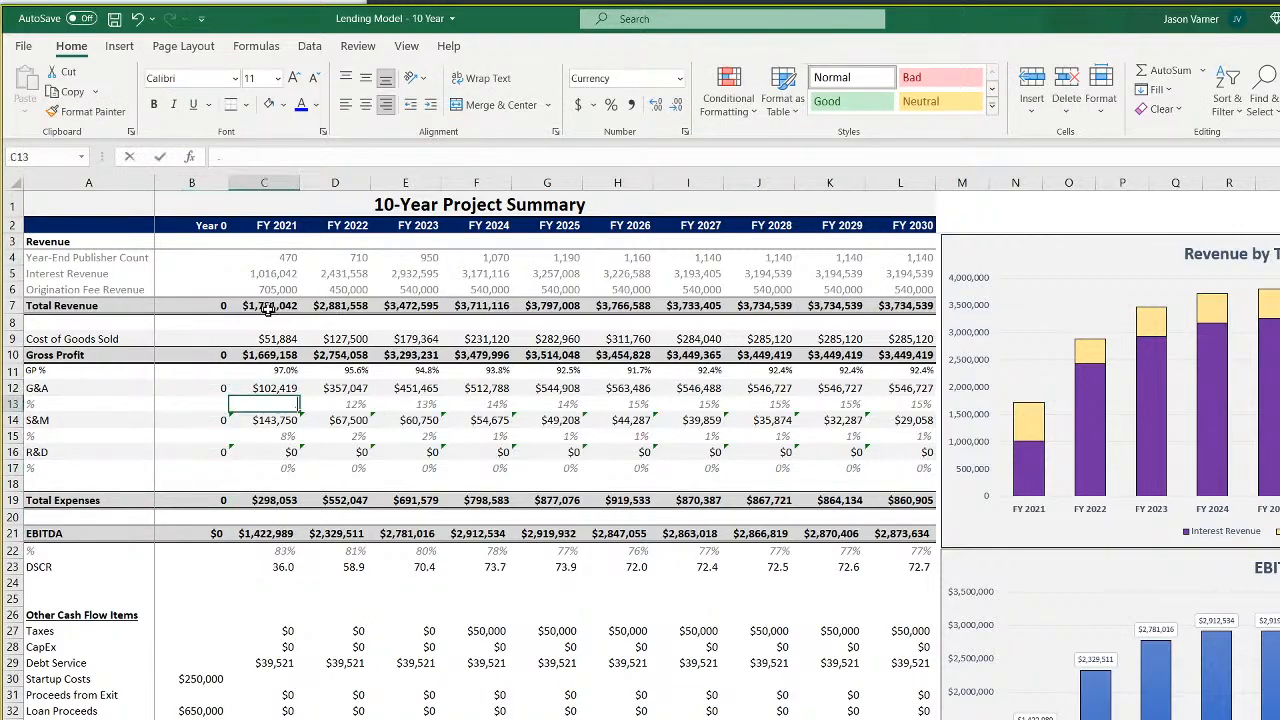
text(.)
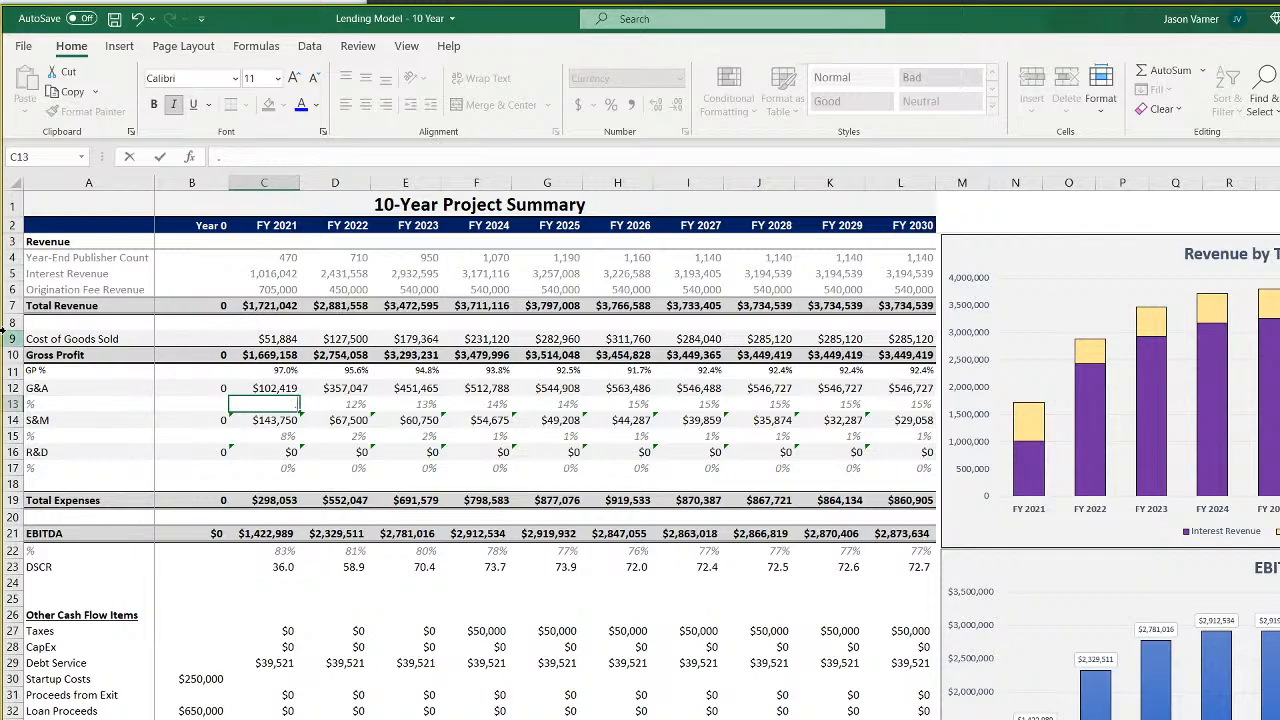
key(Escape)
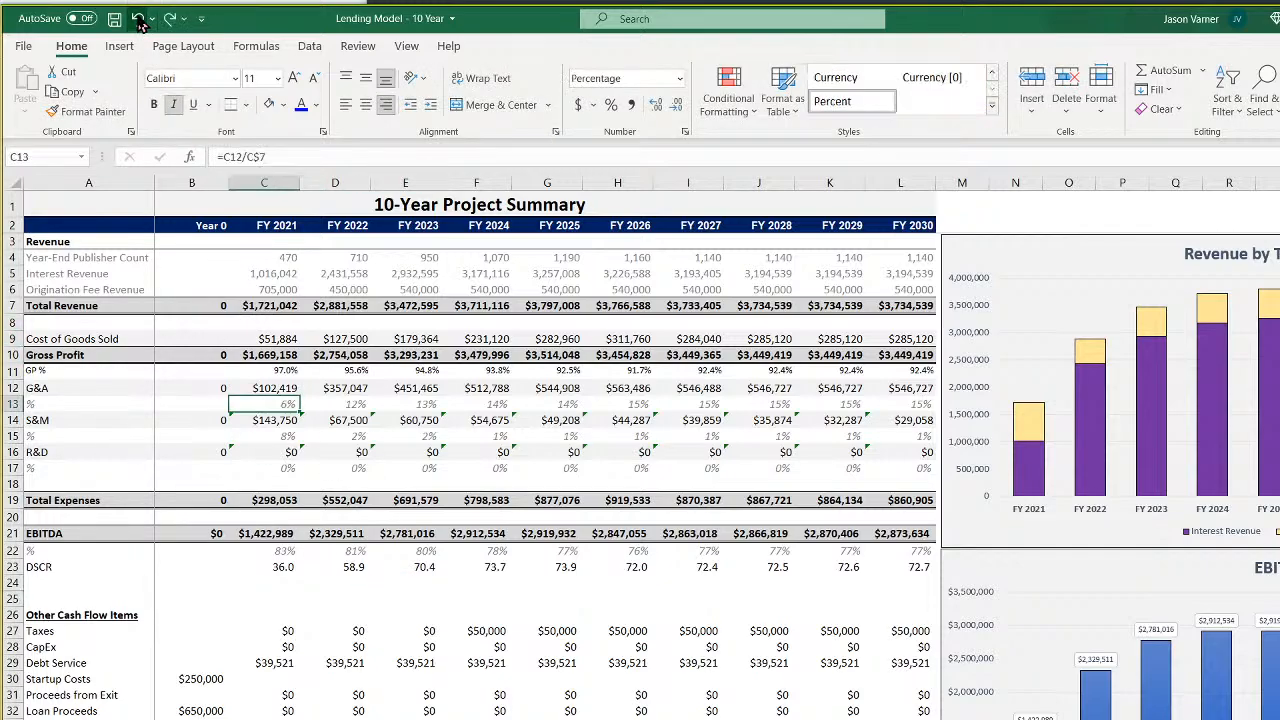
Format the whole Year 0 column as Currency with the $ symbol and 0 decimal places
click(192, 182)
click(684, 131)
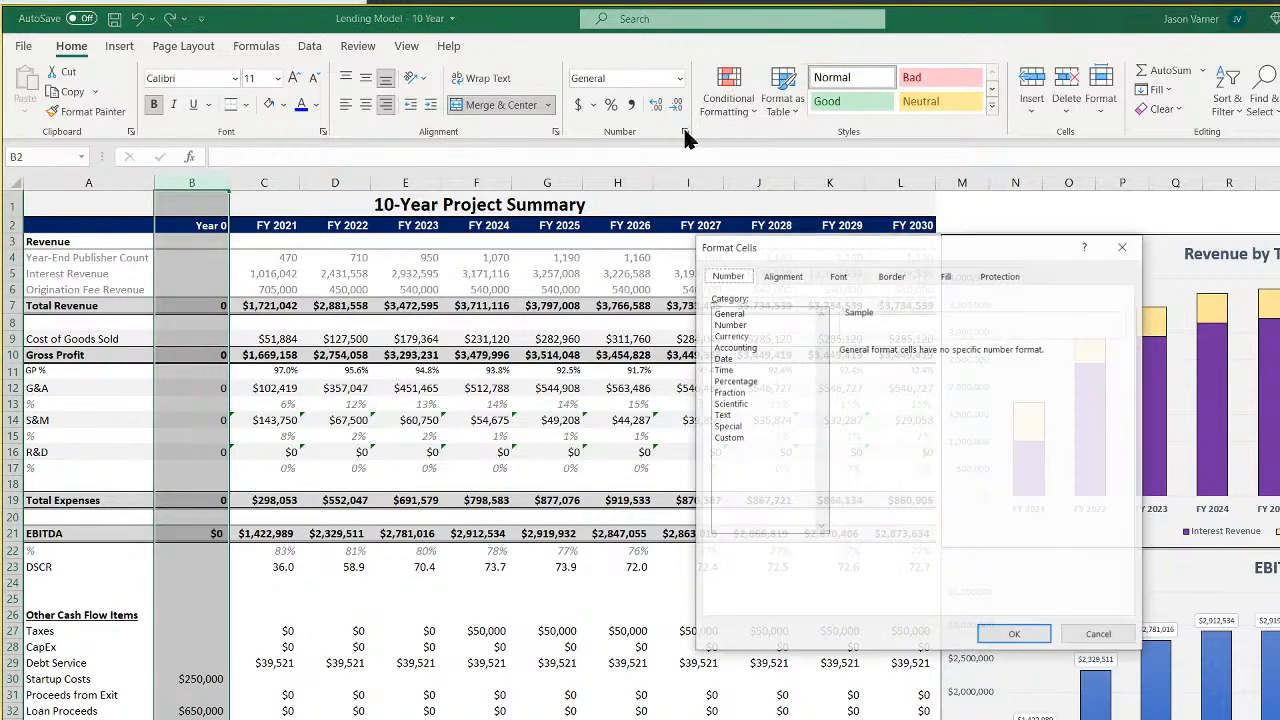
click(730, 335)
click(940, 371)
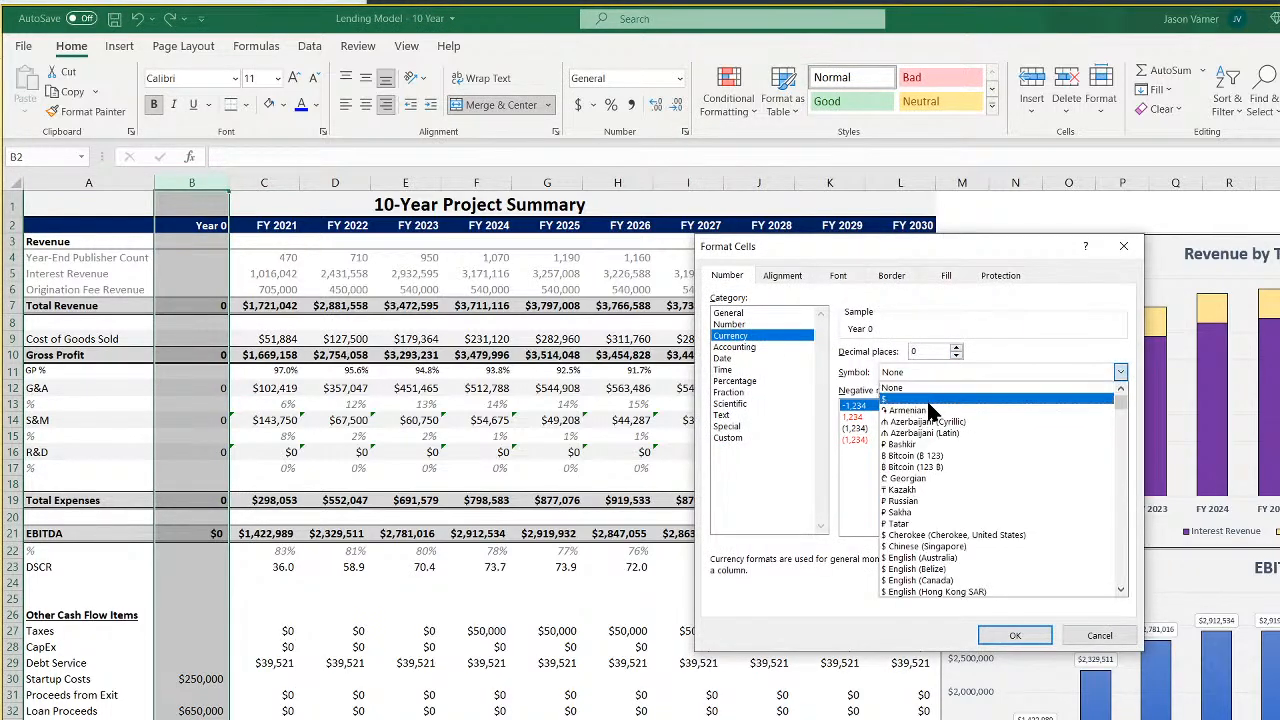
click(880, 396)
click(1015, 635)
click(378, 585)
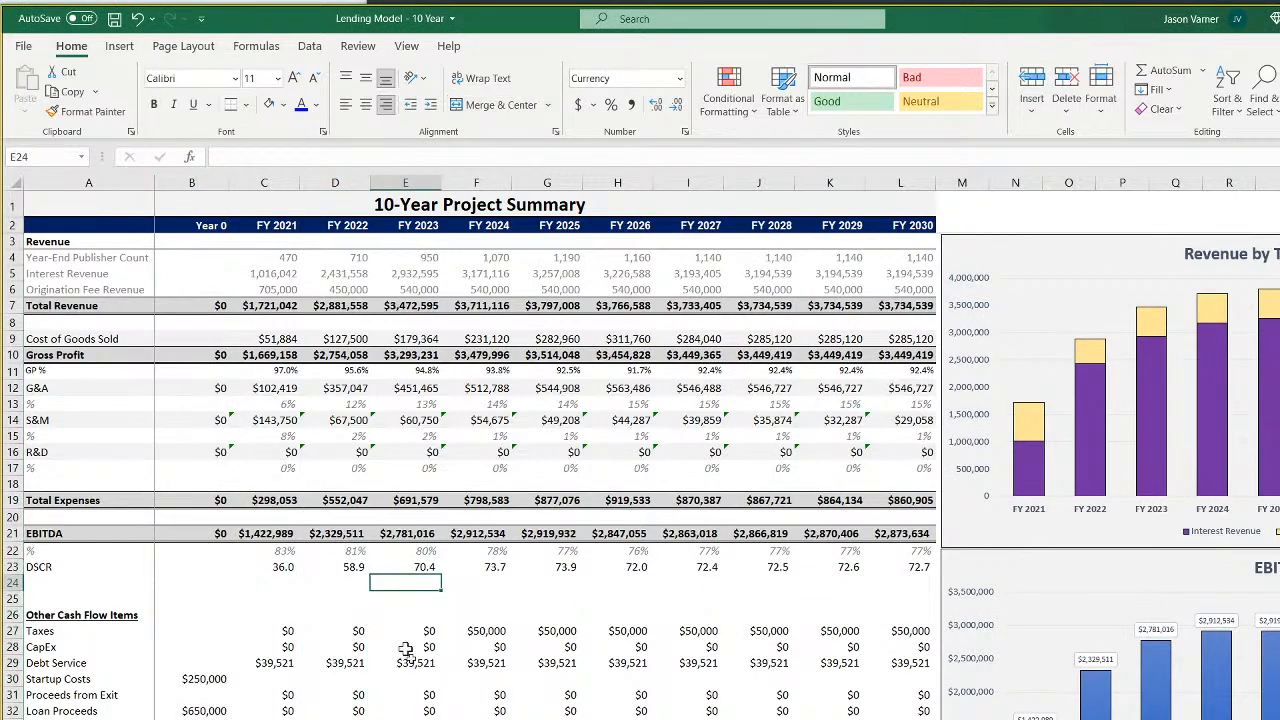
Set the legend font size of the Investor vs. Owner Cash Flows chart to 11
key(ctrl+Page_Down)
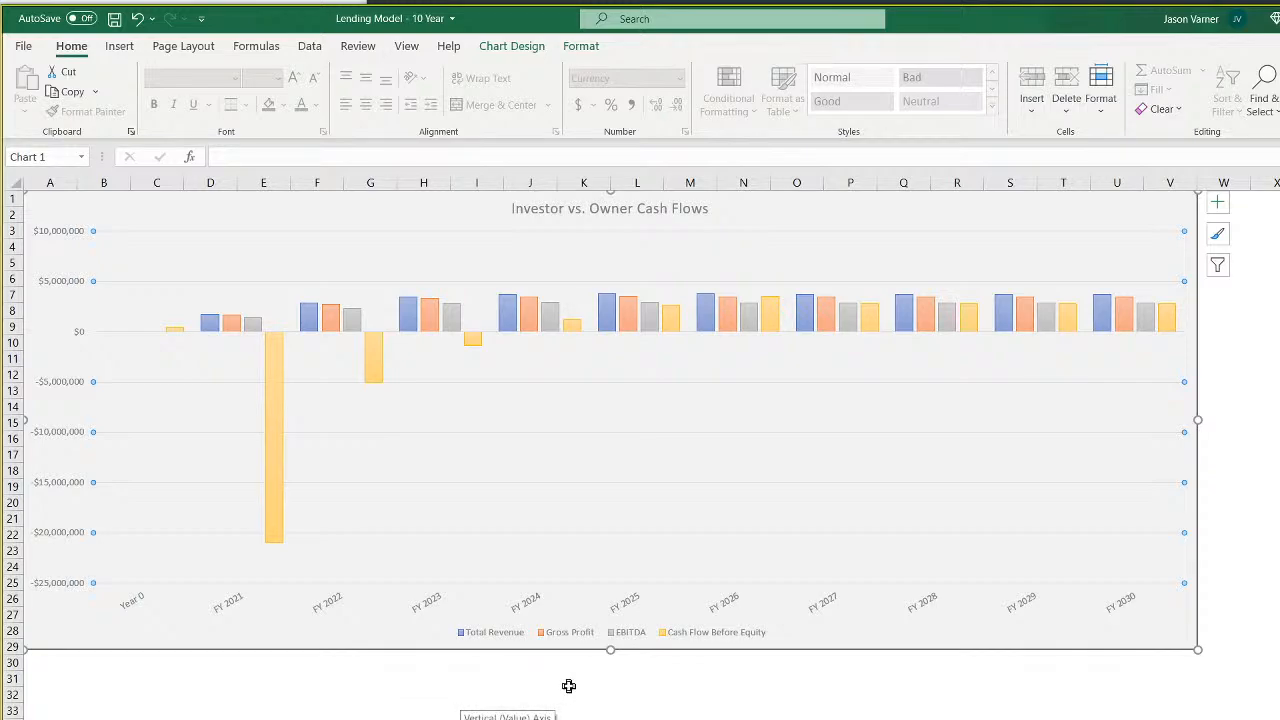
right_click(590, 640)
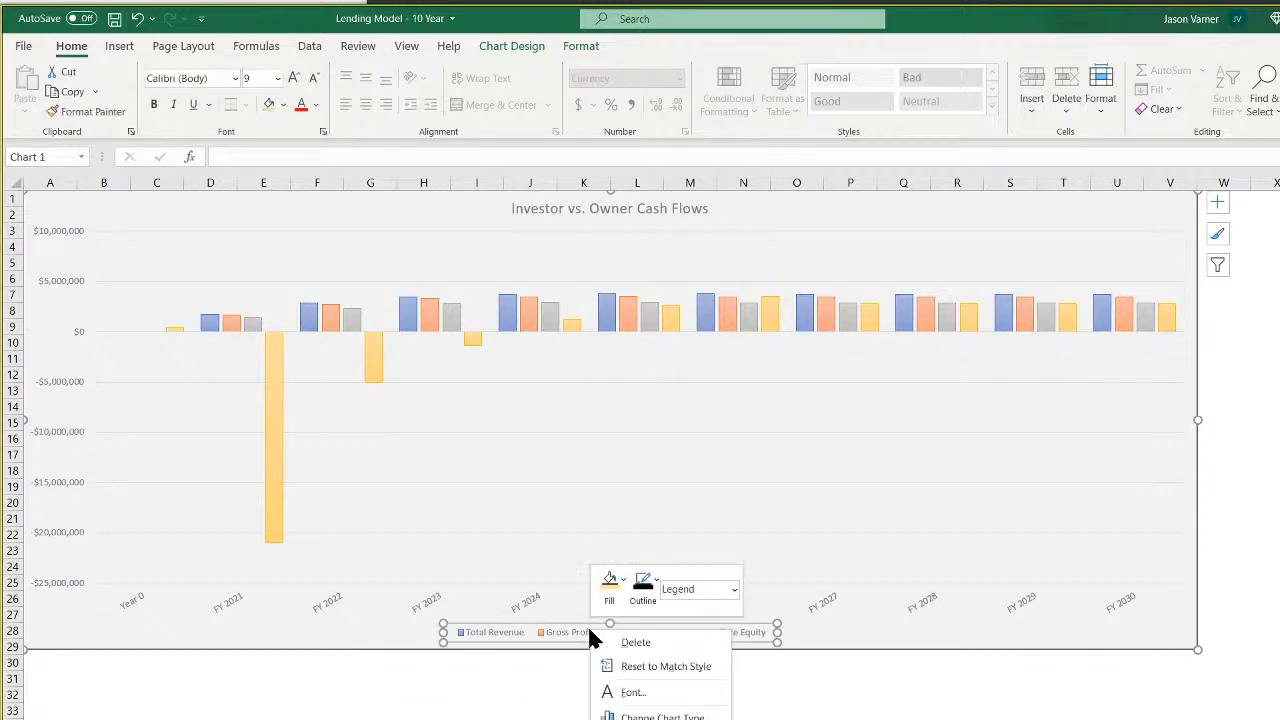
click(655, 705)
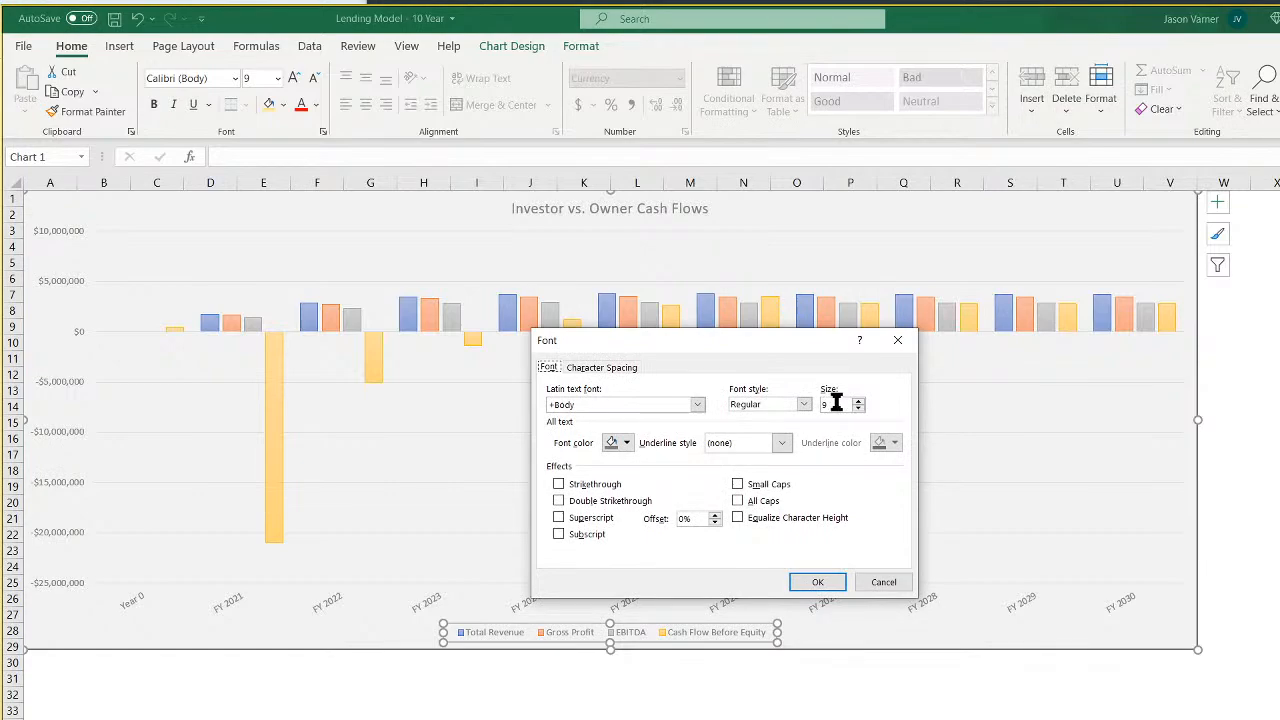
text(11)
click(833, 583)
Set the chart title's font size to 16 and make it bold
click(614, 222)
right_click(614, 222)
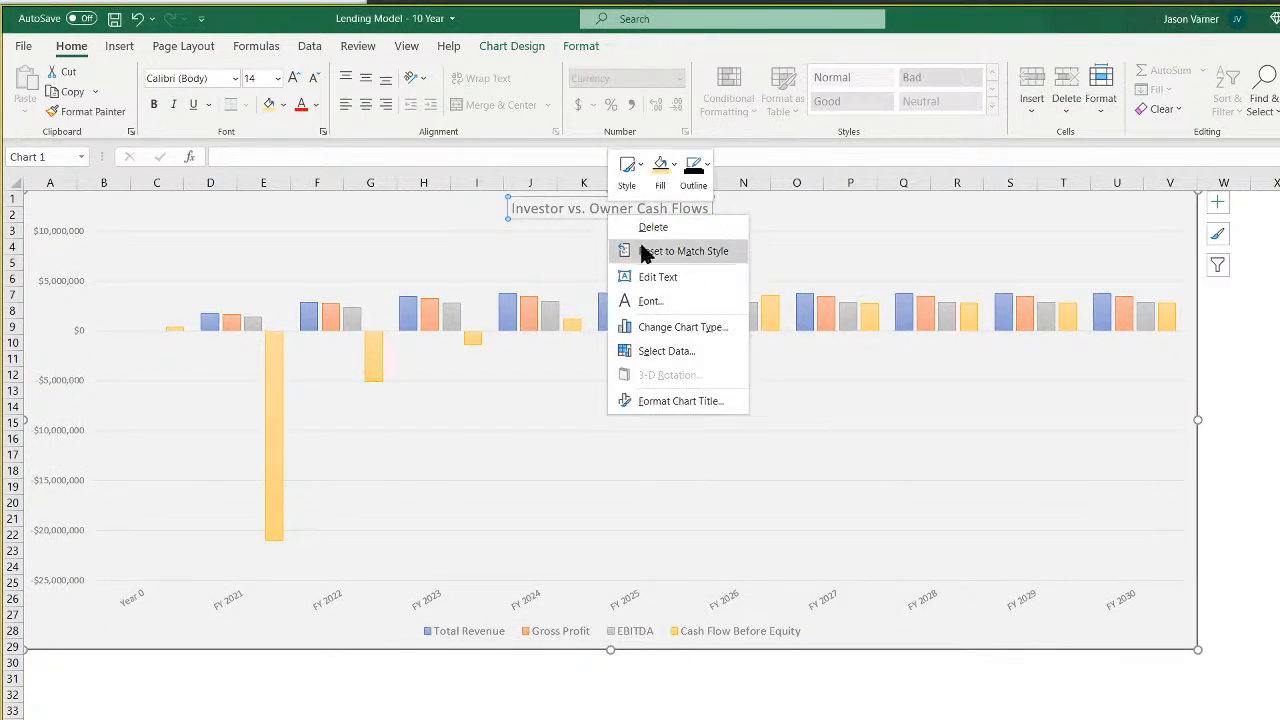
click(646, 300)
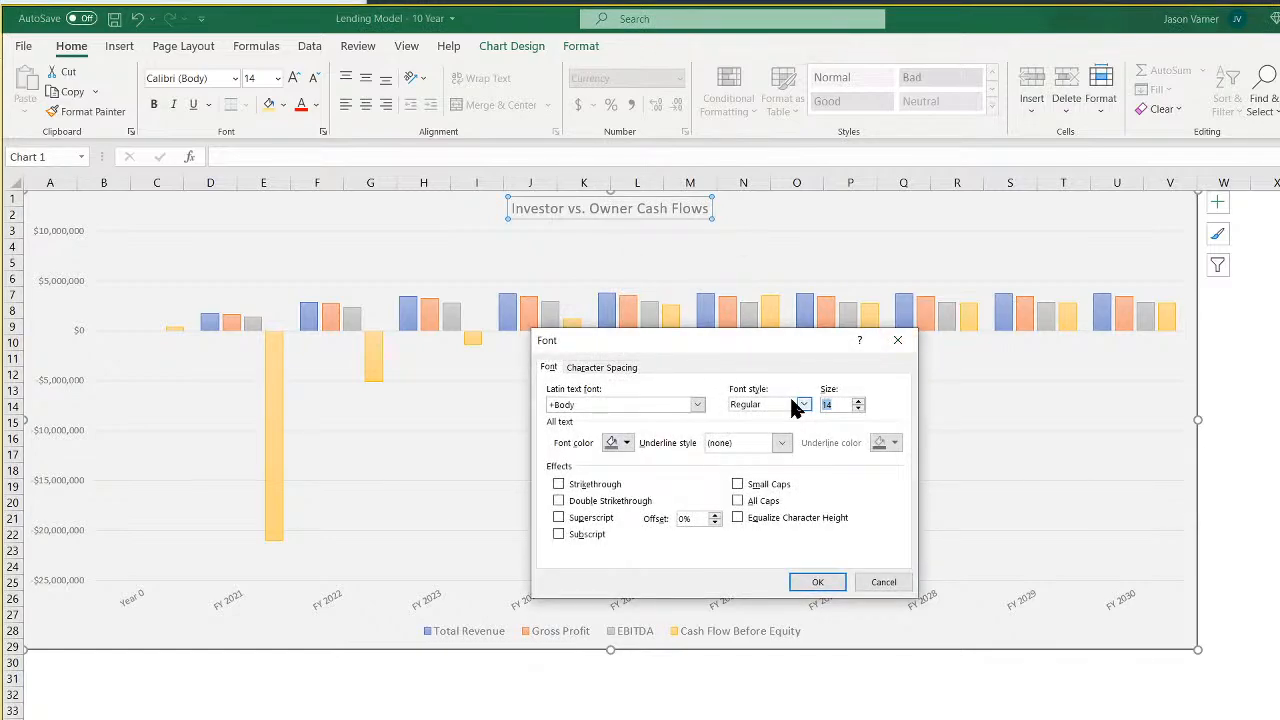
text(16)
key(Return)
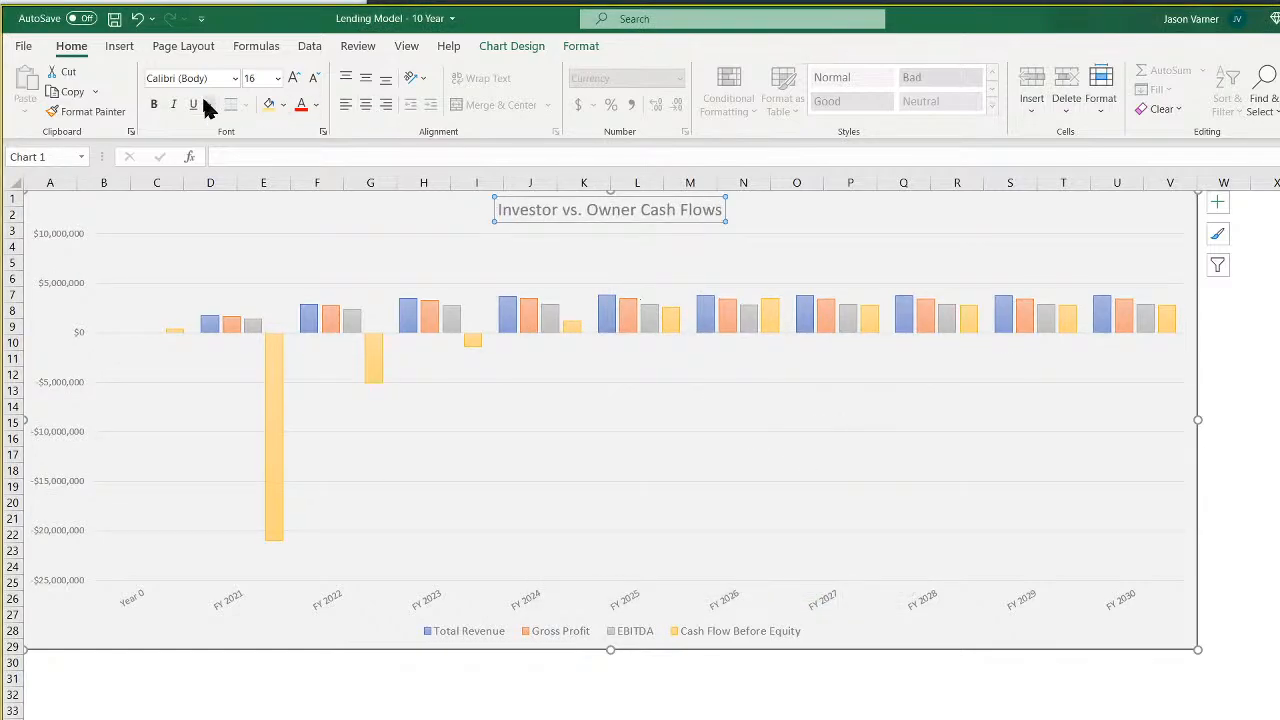
click(153, 104)
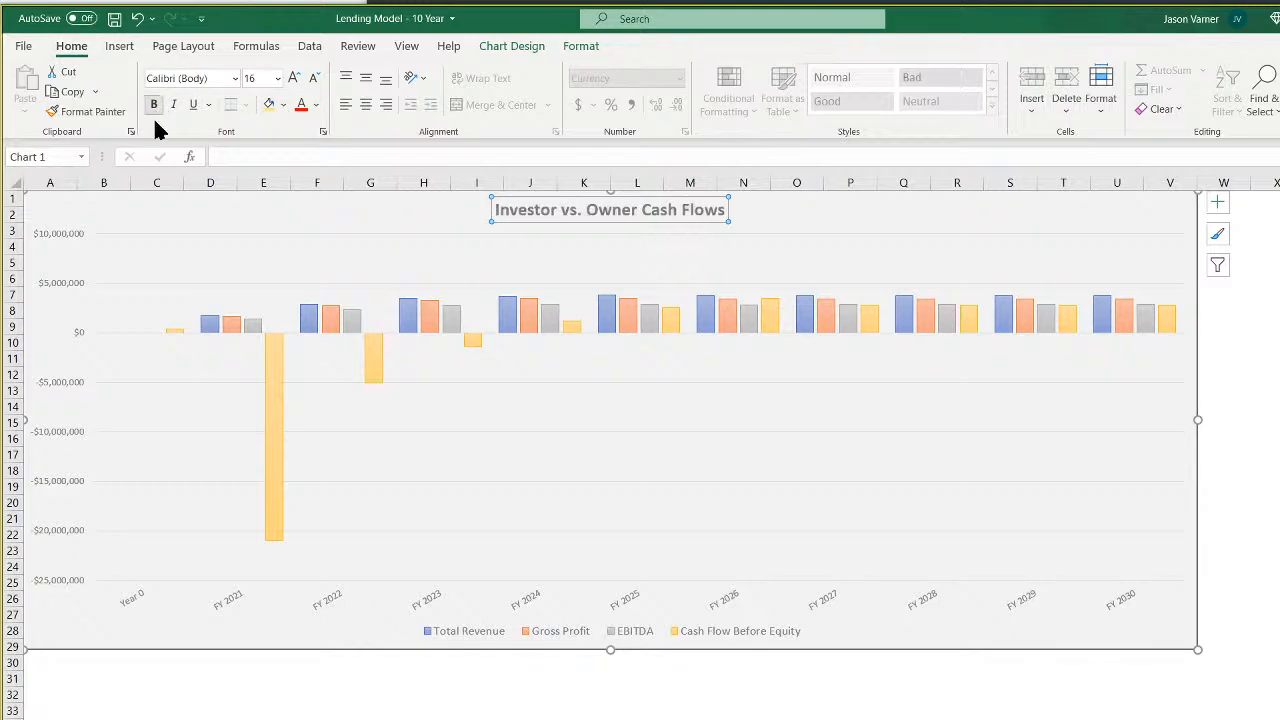
key(Escape)
key(Escape)
click(1129, 372)
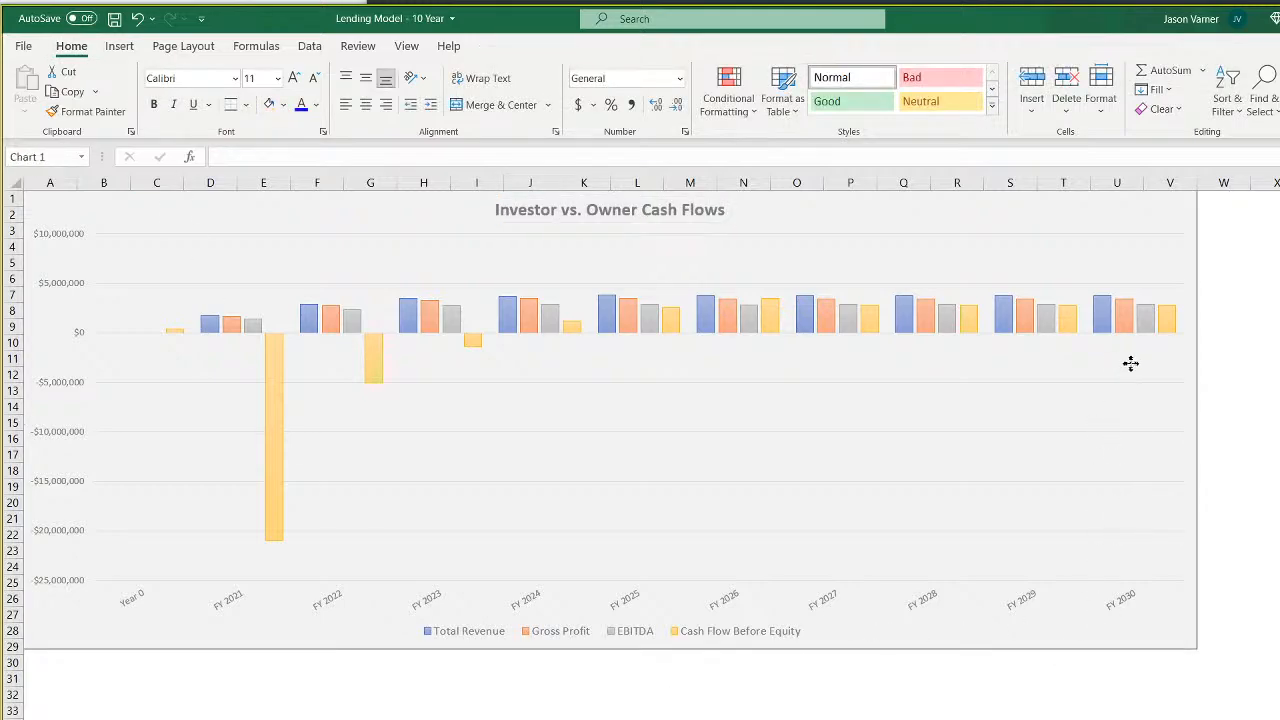
Change the chart title to "Operating Activities per Year"
click(912, 210)
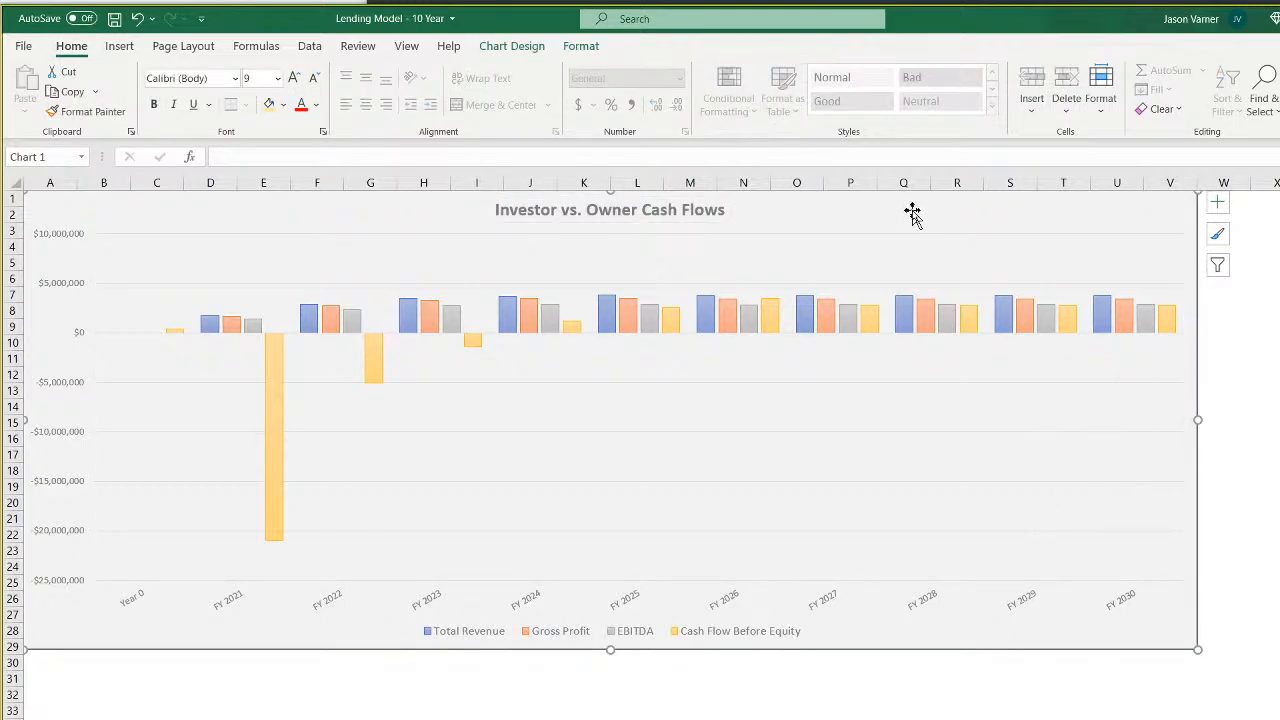
click(567, 205)
drag(499, 209, 740, 211)
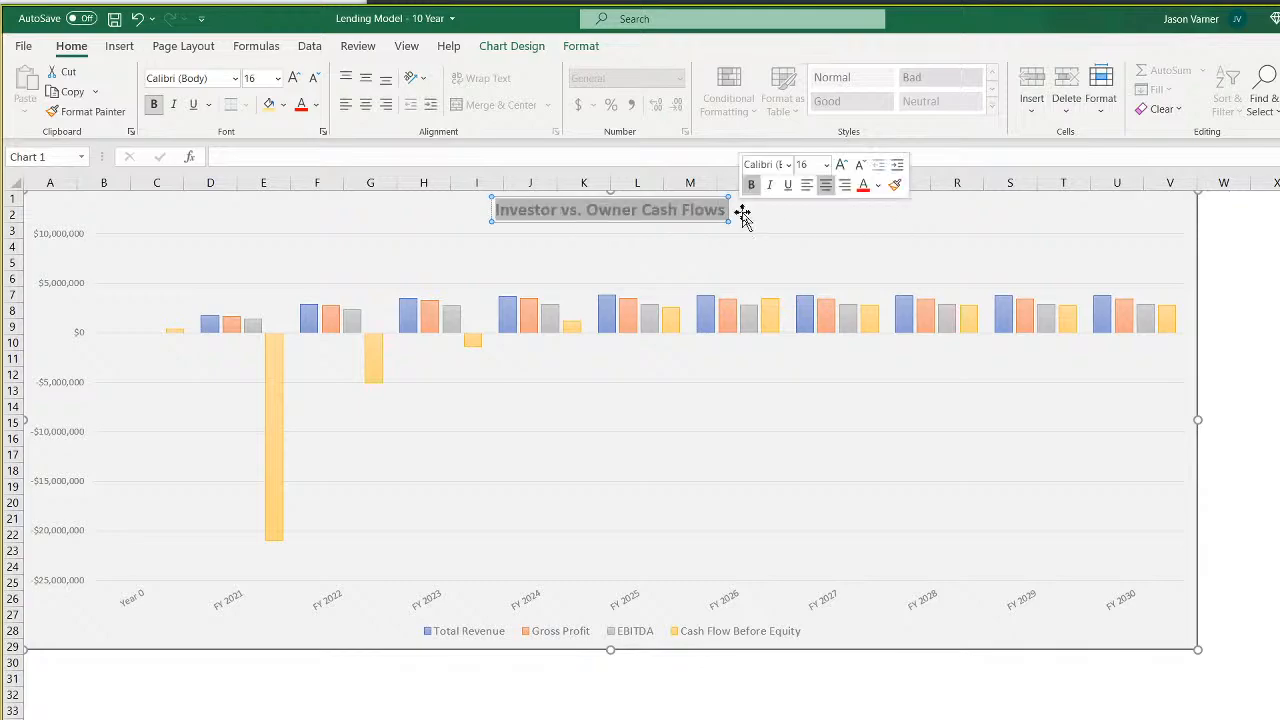
text(Op)
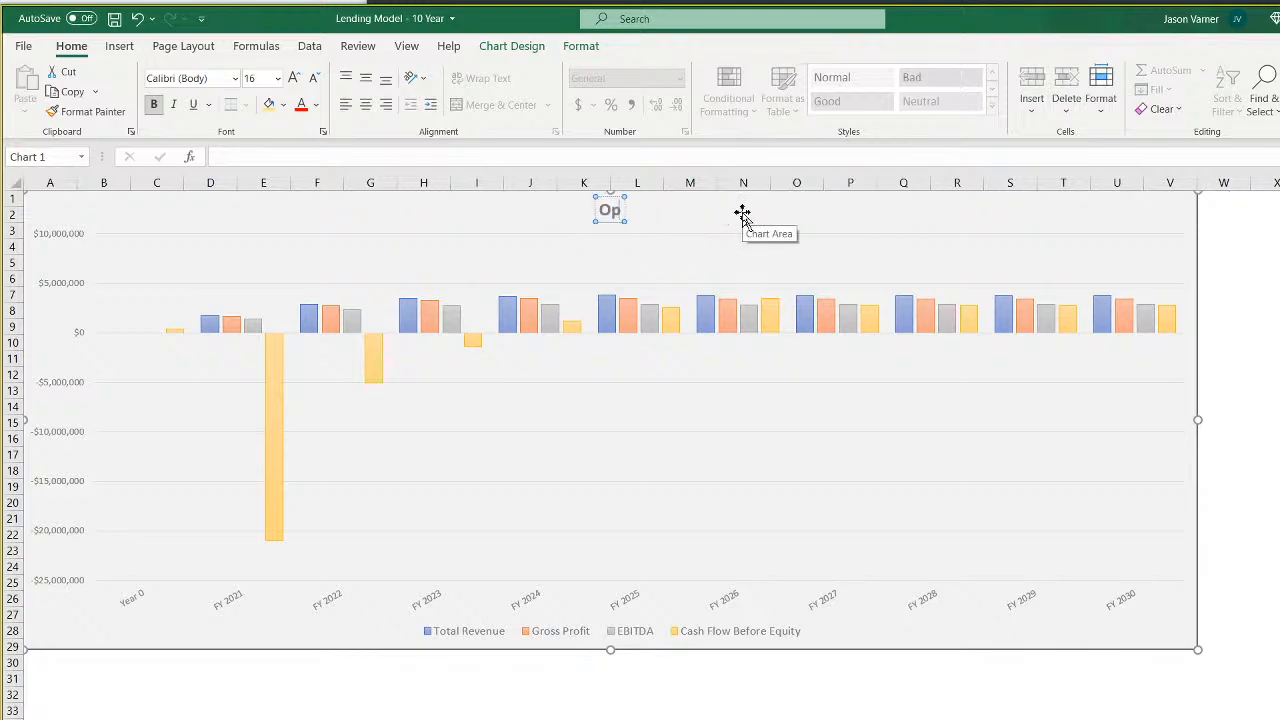
text(erating Activities)
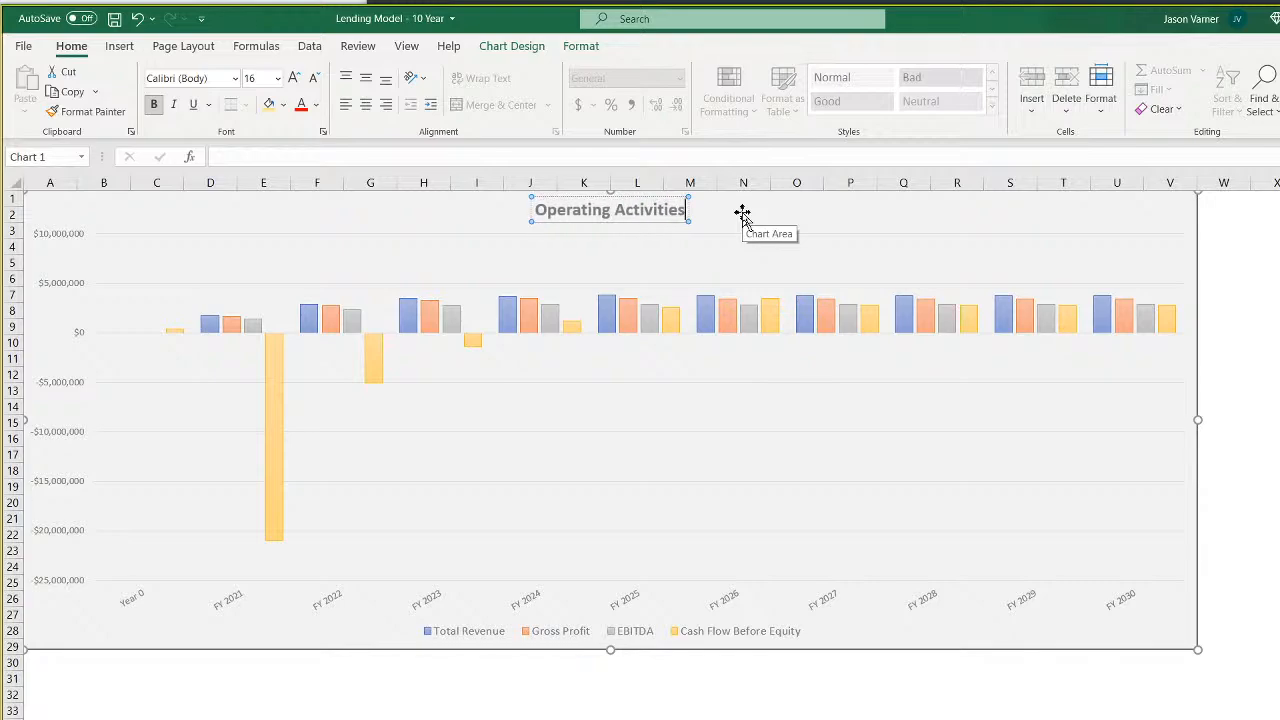
text( per Year)
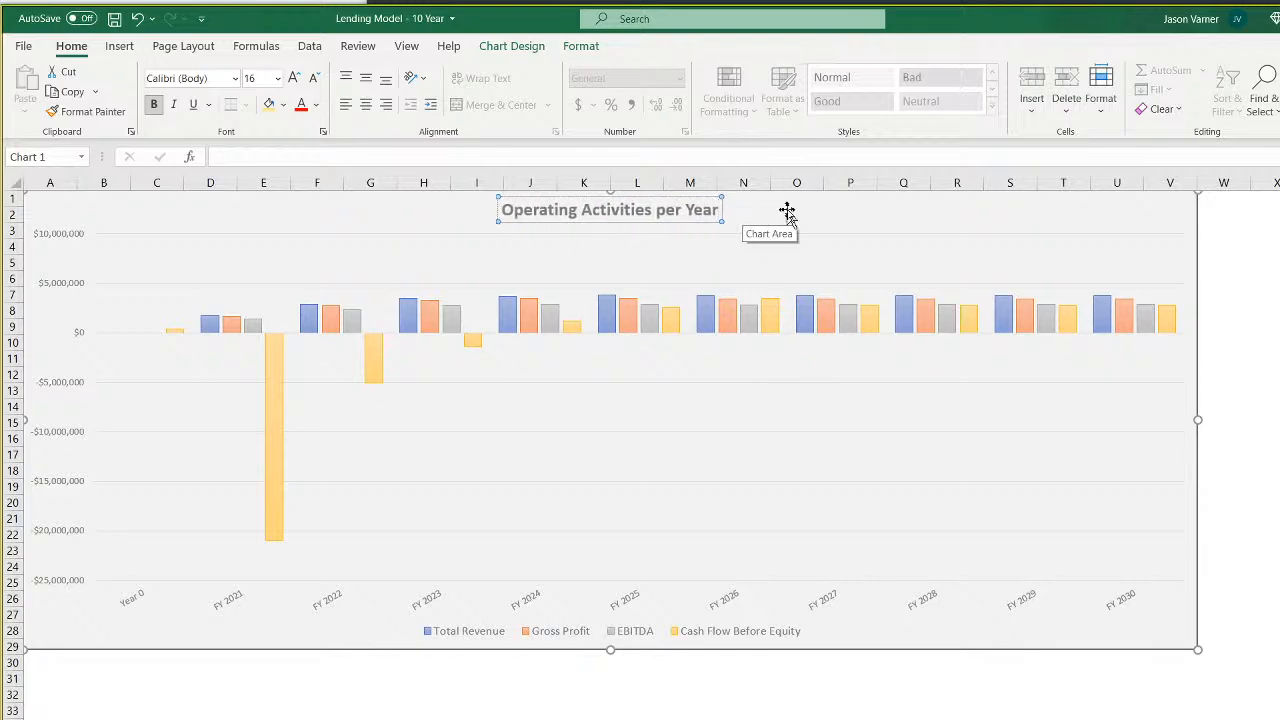
click(728, 716)
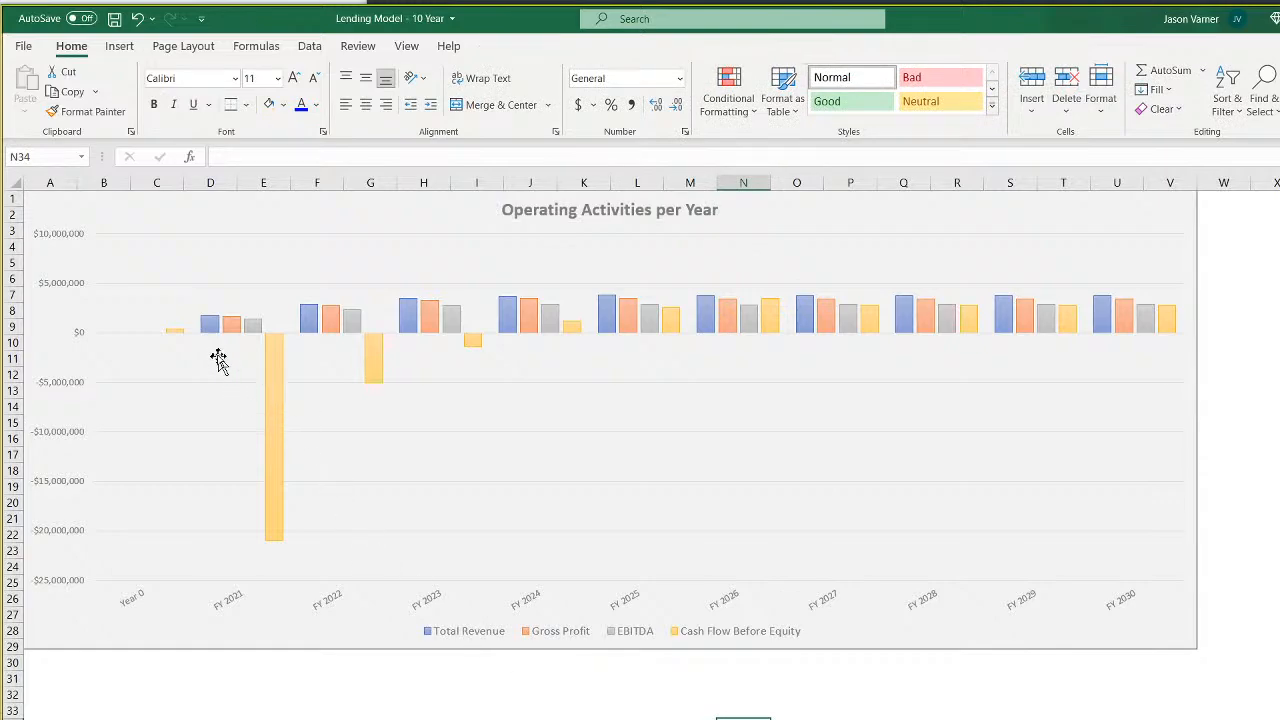
Copy the Operating Activities per Year chart, place the duplicate directly below the original at row 30, and save the workbook
mouse_move(208, 333)
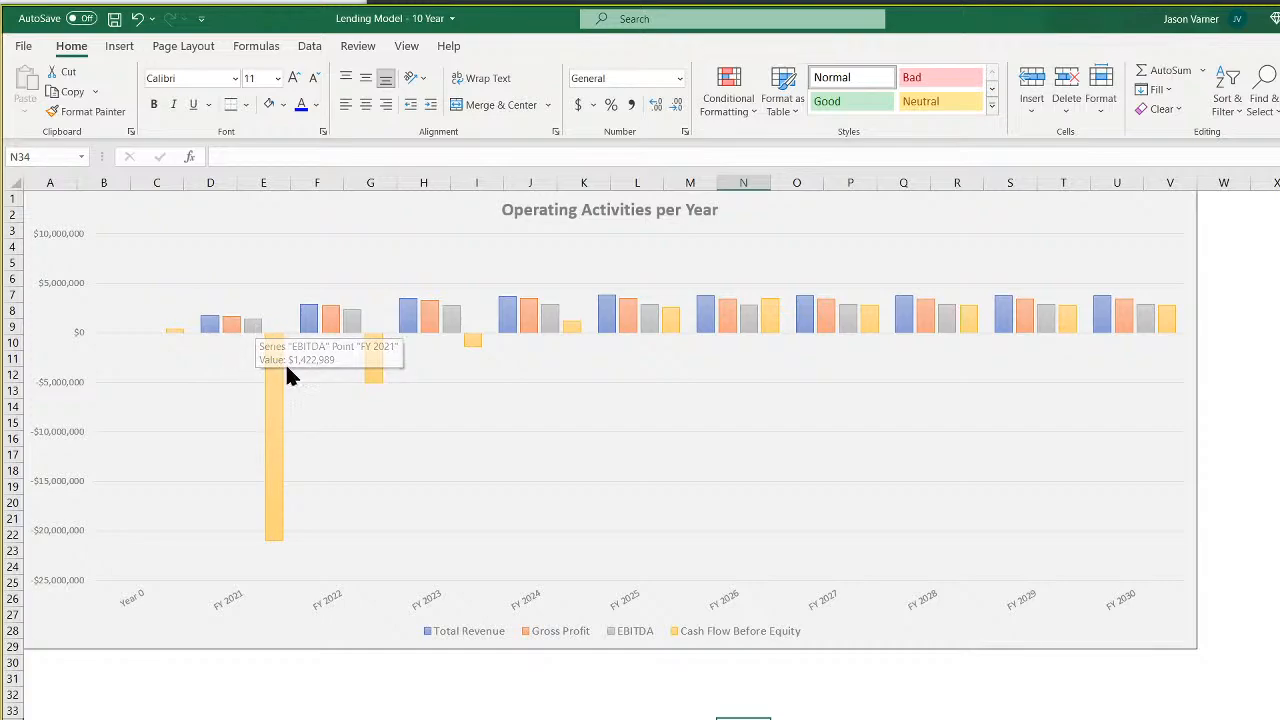
mouse_move(279, 370)
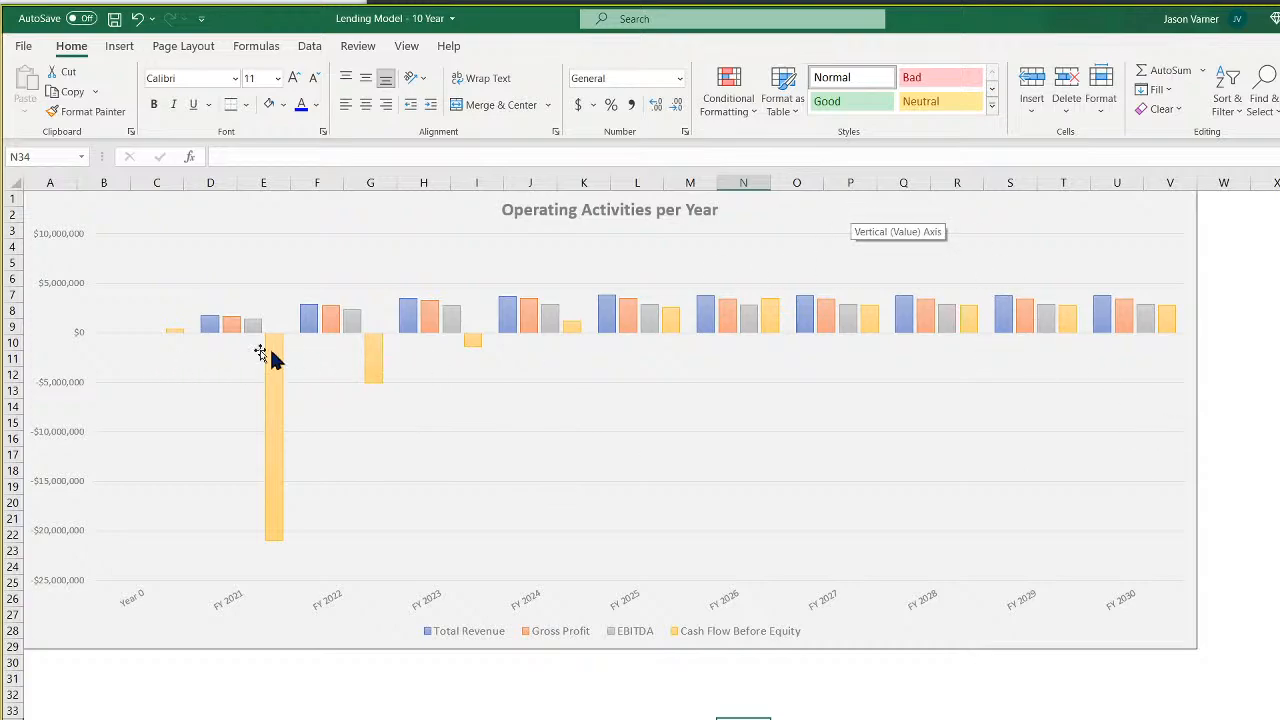
click(797, 208)
right_click(797, 208)
key(Escape)
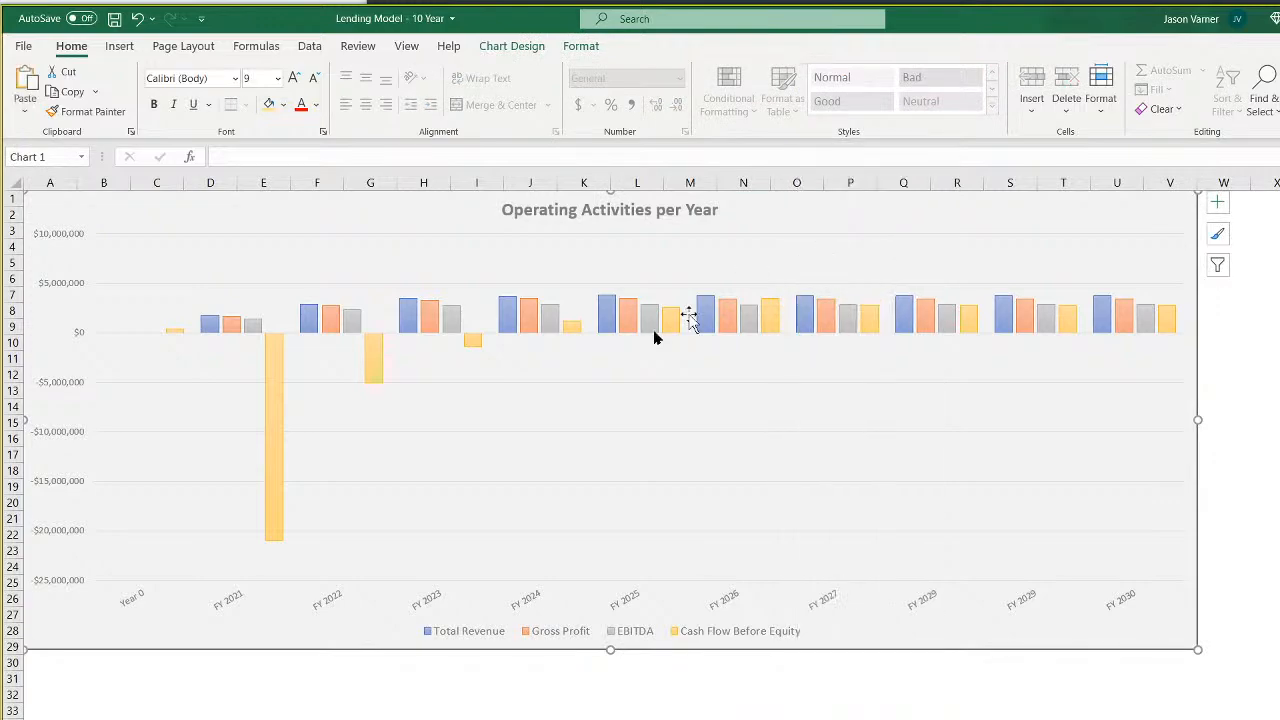
scroll(257, 549, down, 4)
right_click(246, 570)
click(283, 181)
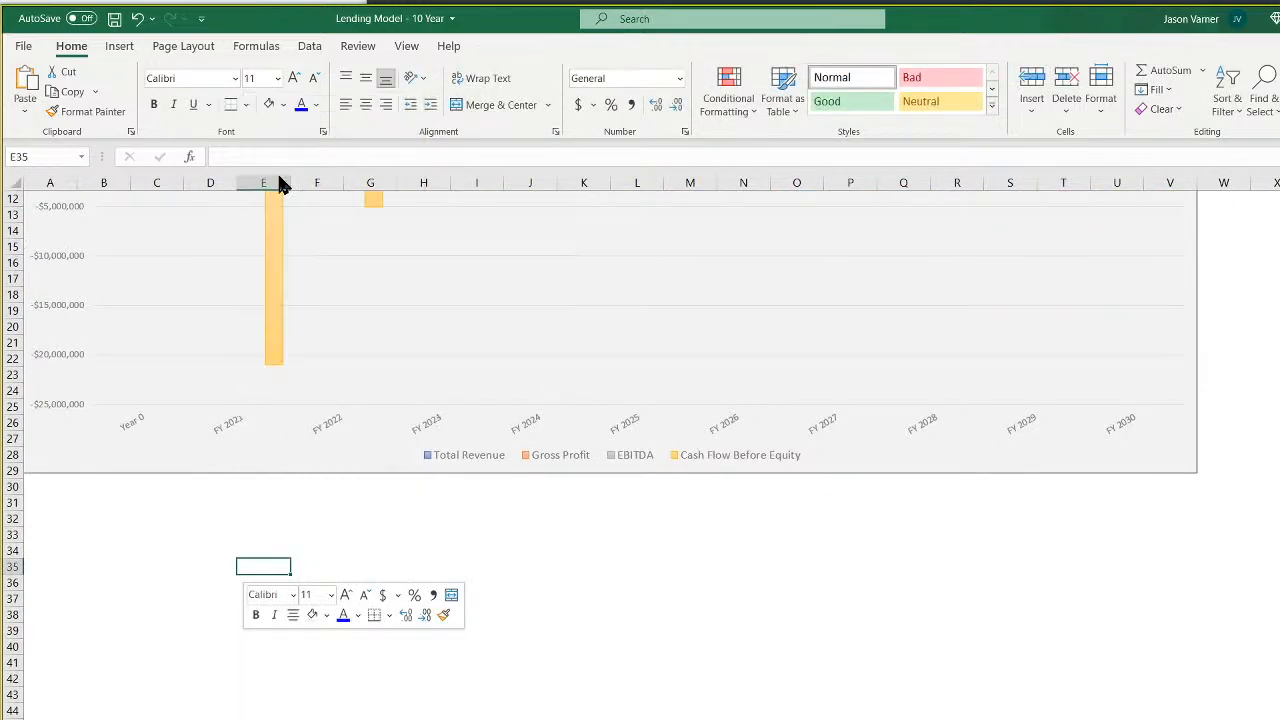
drag(564, 583, 271, 500)
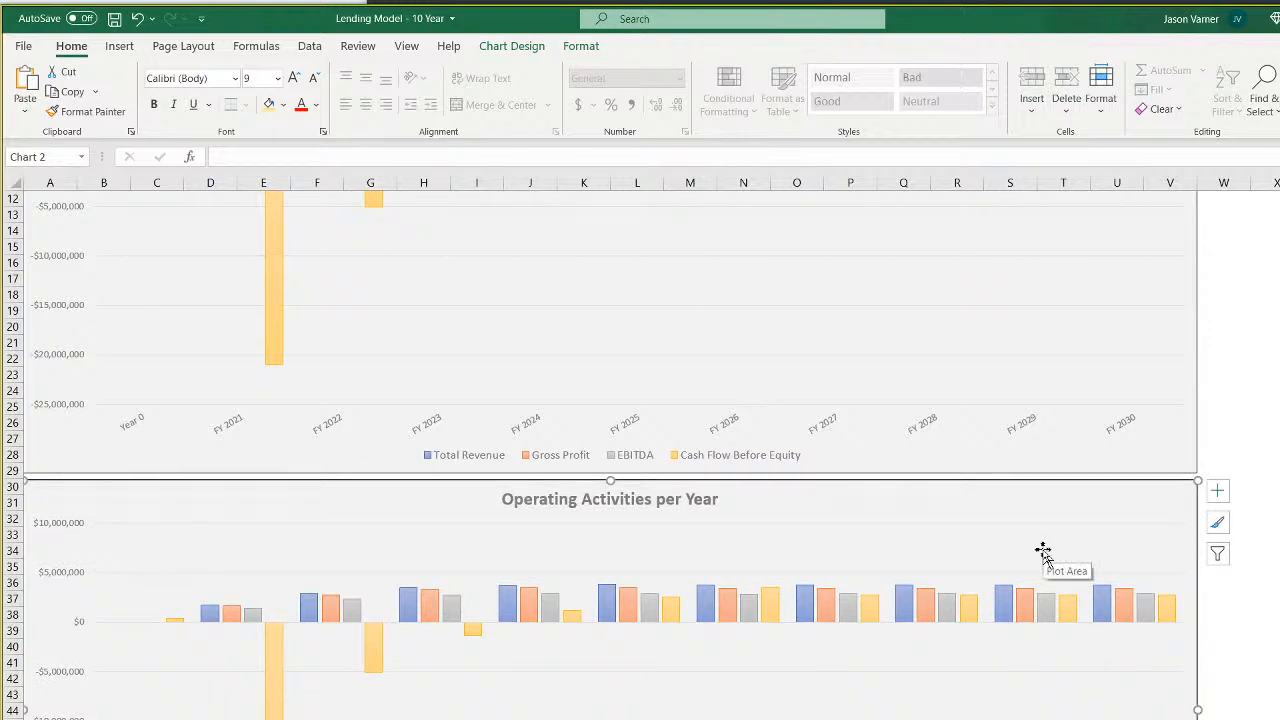
scroll(1043, 553, down, 4)
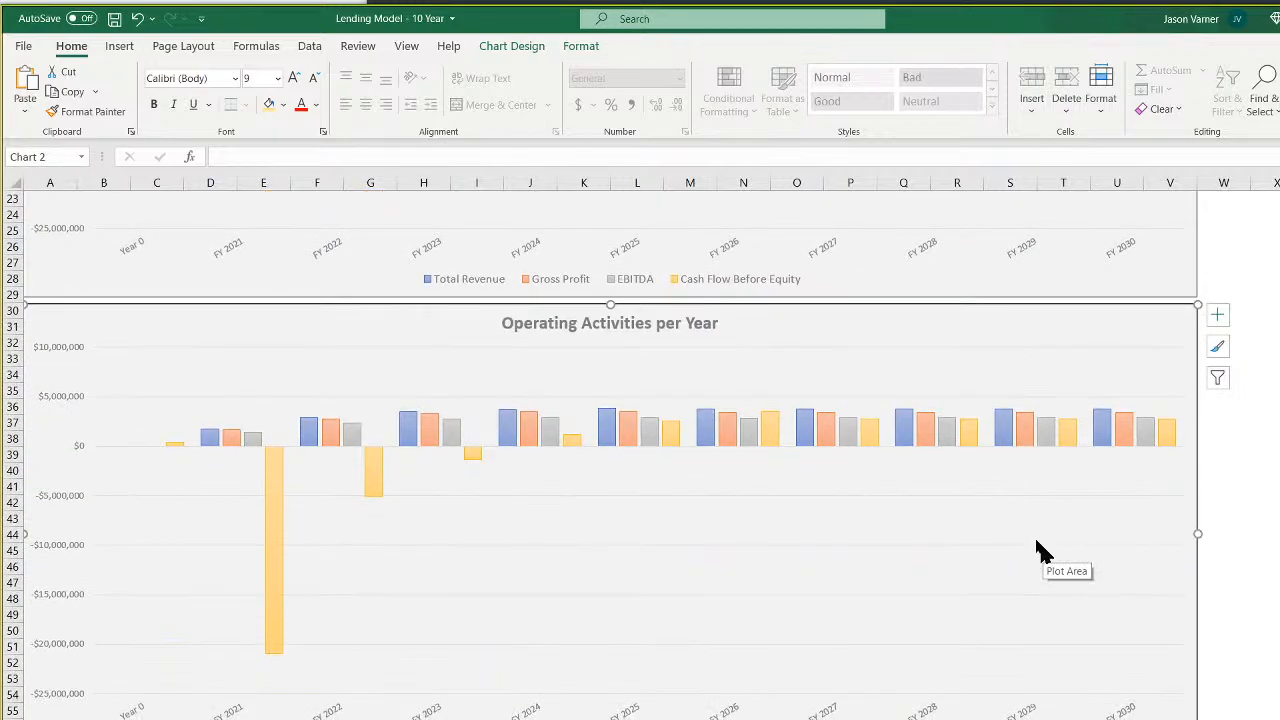
click(115, 19)
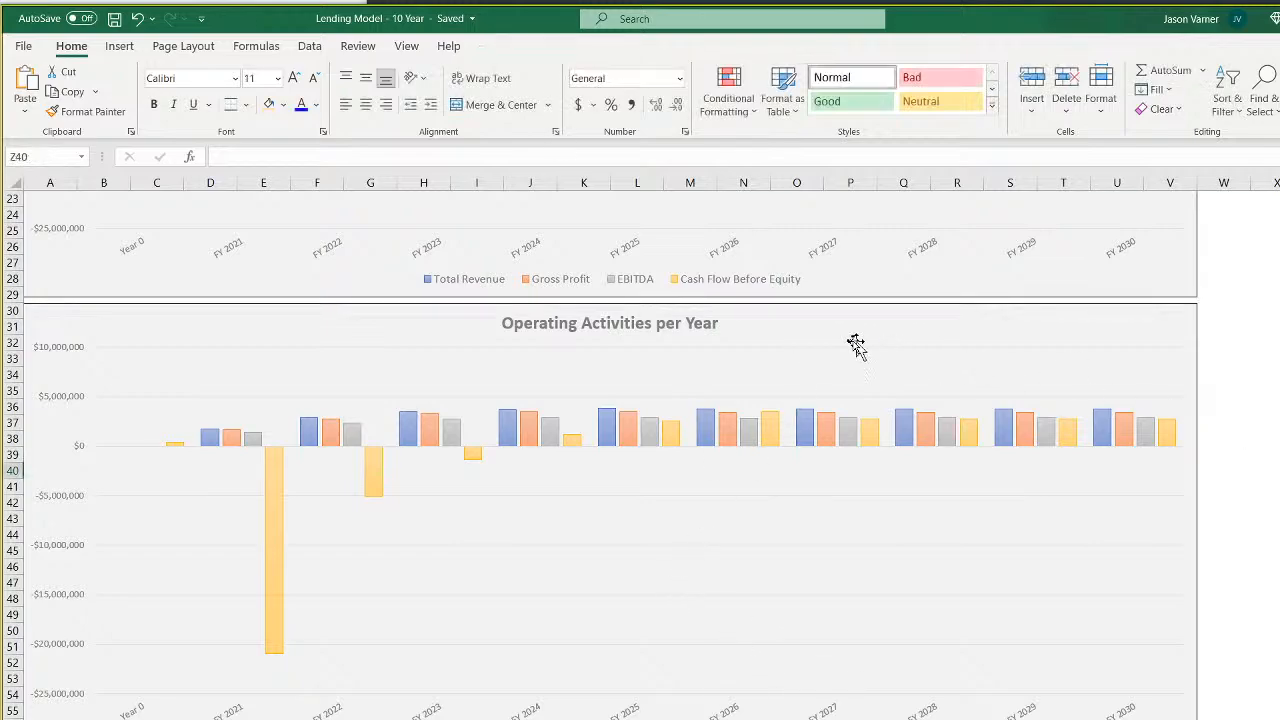
Remove the Total Revenue, Gross Profit, EBITDA and Cash Flow Before Equity series from the duplicated chart's data source
right_click(805, 362)
click(860, 477)
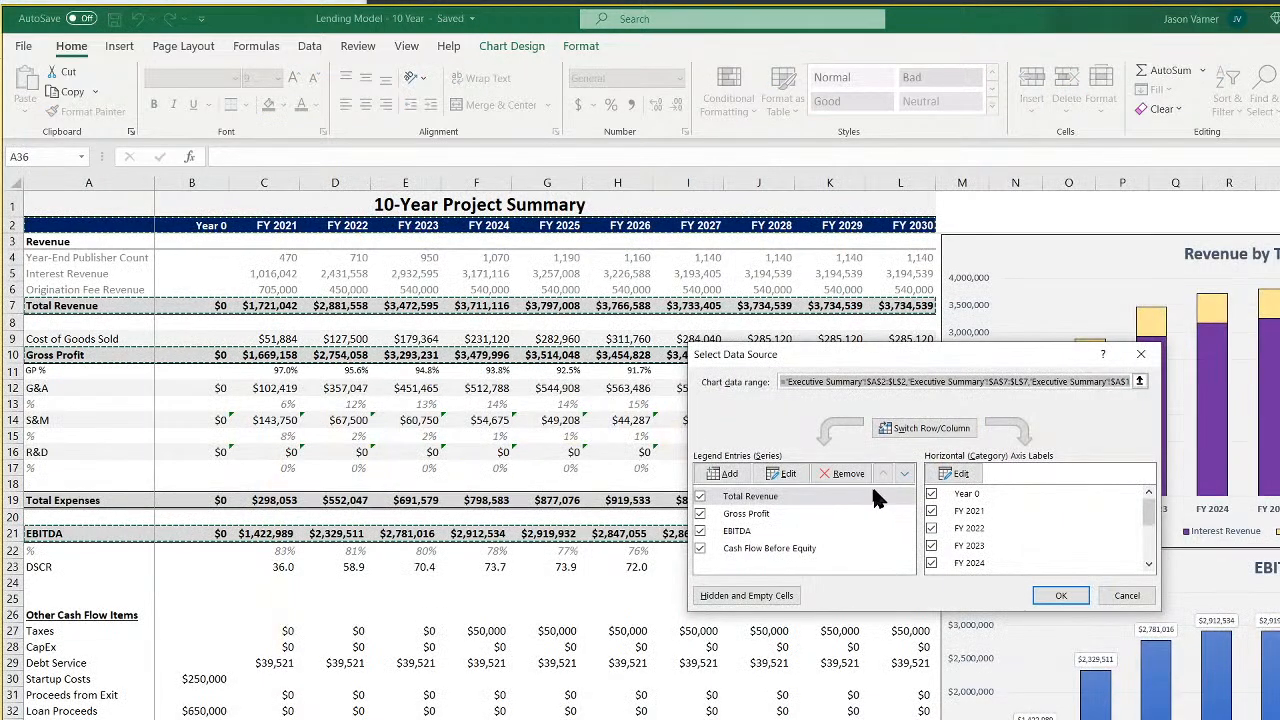
click(847, 473)
click(847, 473)
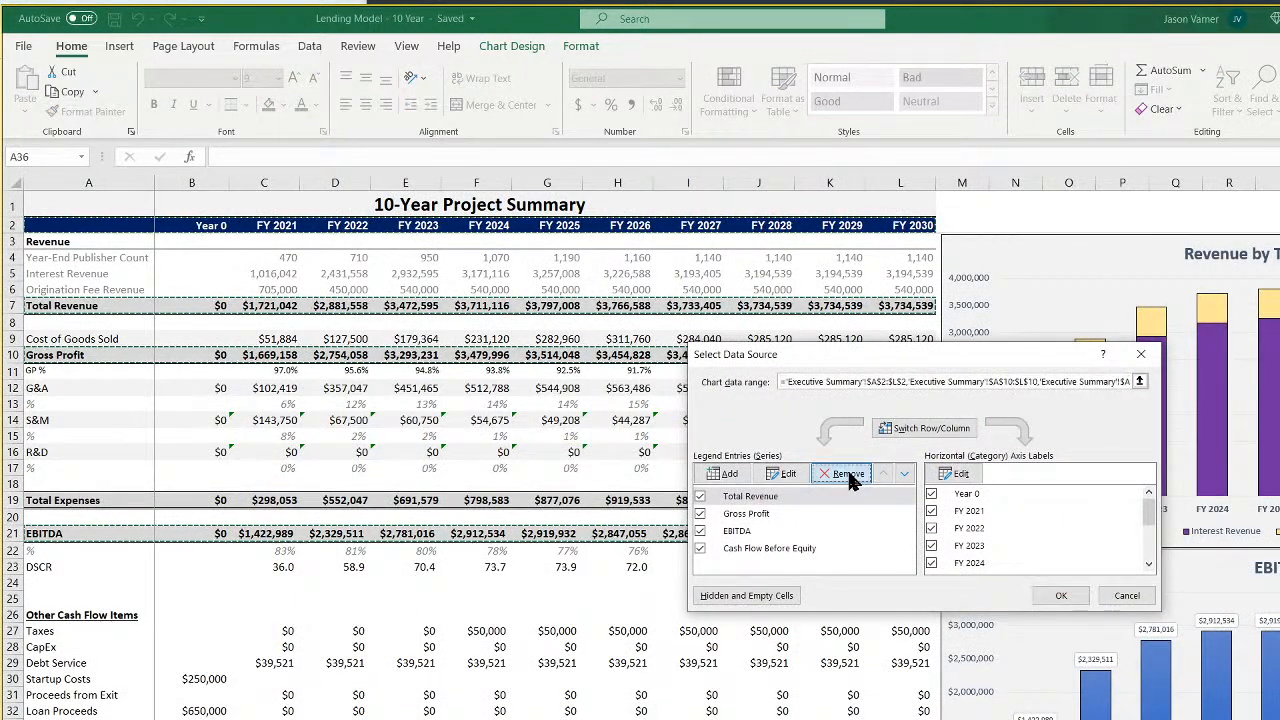
click(847, 473)
click(847, 473)
Add a Cost of Goods Sold series to the duplicated chart, naming it from Executive Summary A9 with values from C9:L9
click(730, 473)
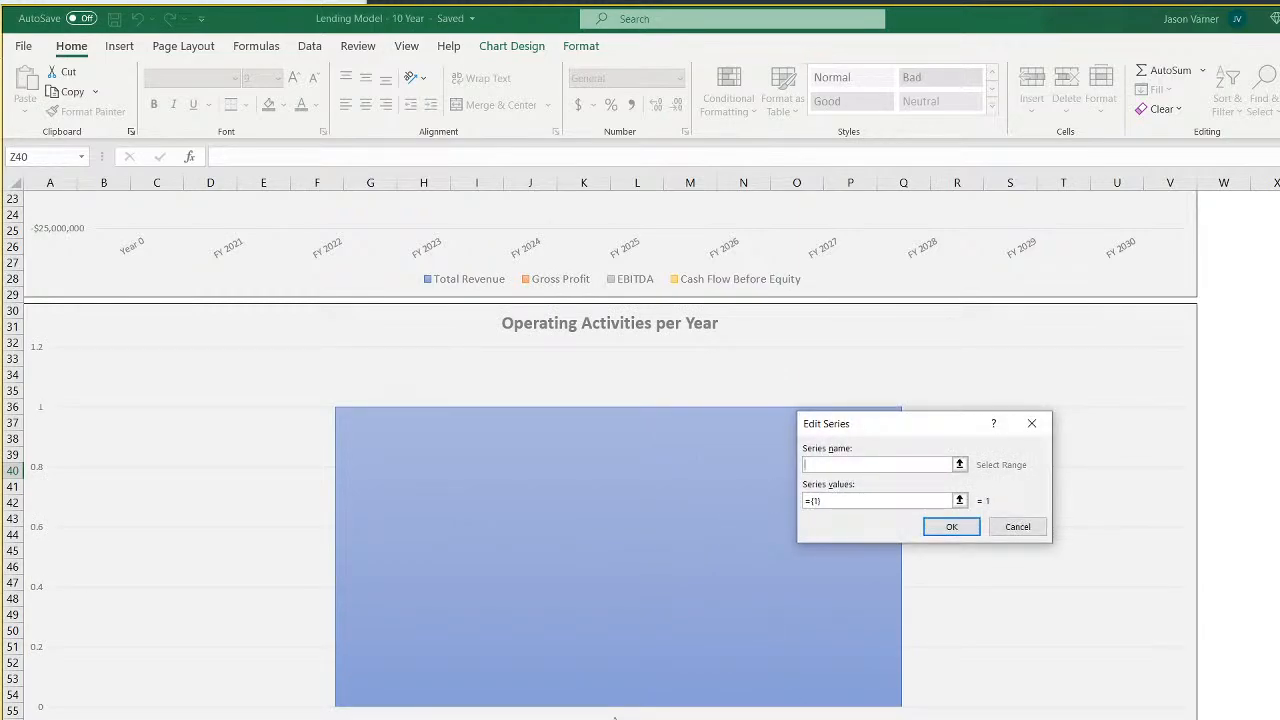
click(615, 719)
click(525, 719)
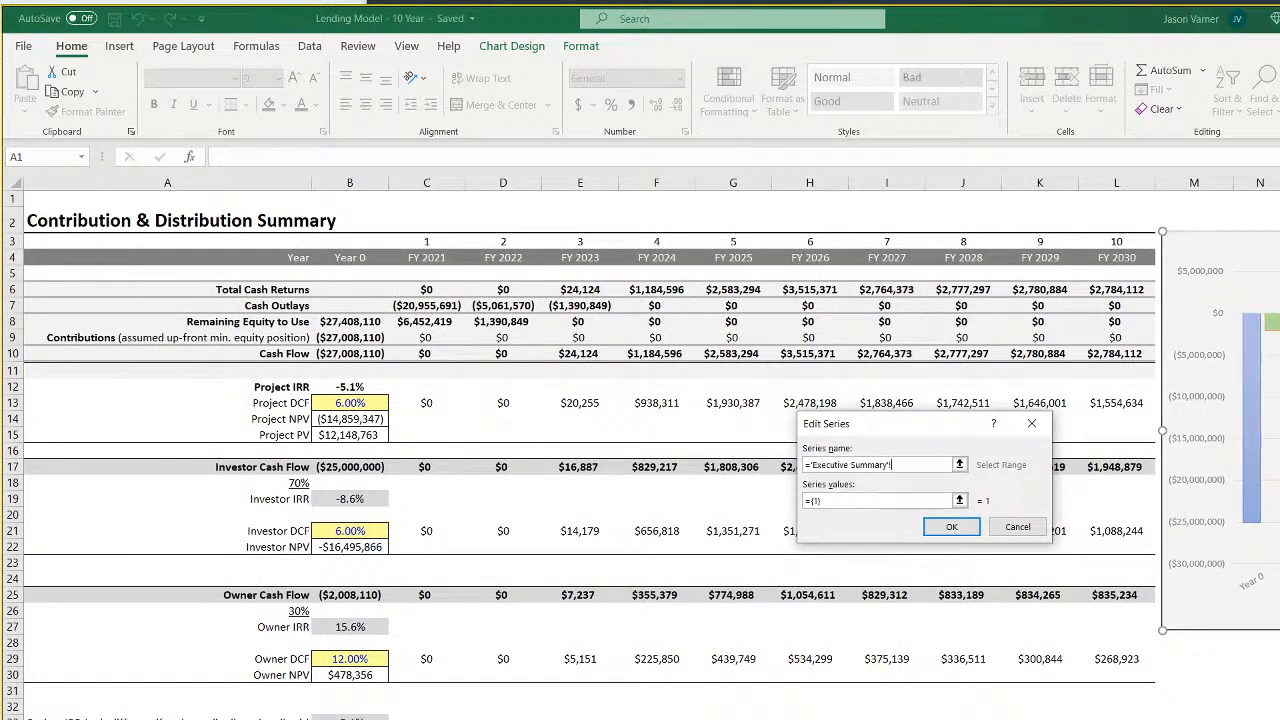
click(86, 341)
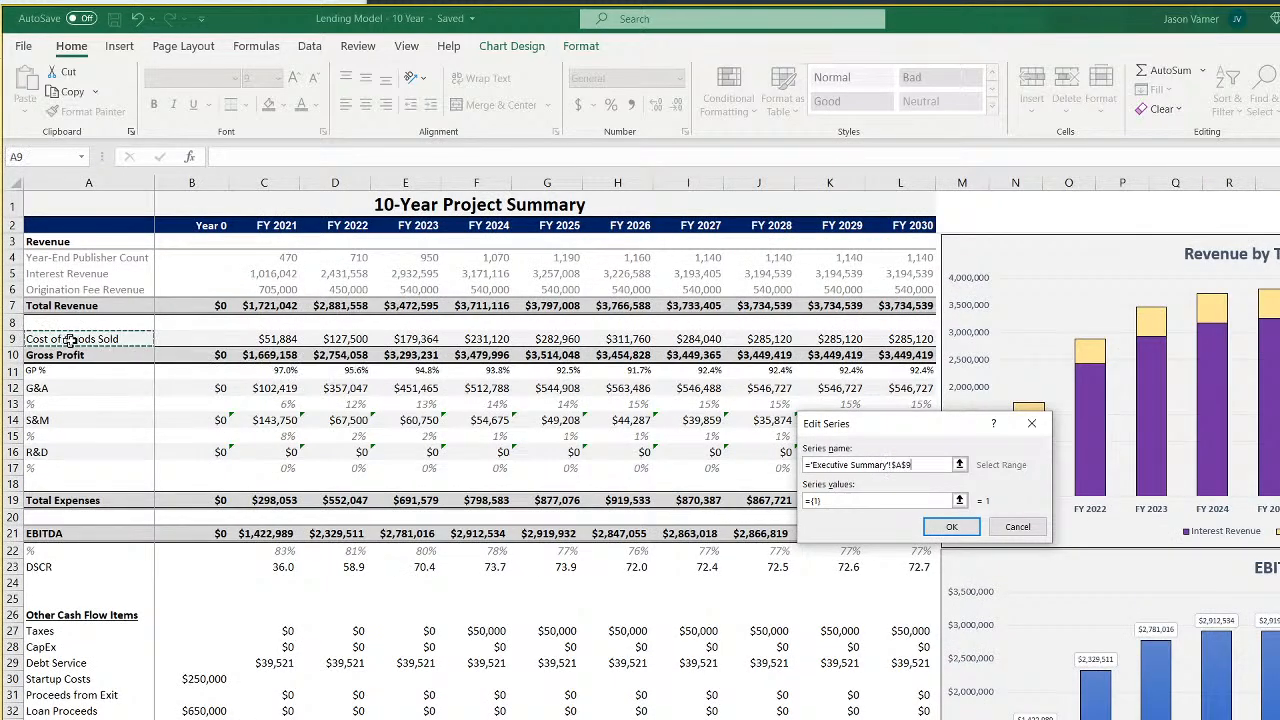
drag(838, 504, 778, 514)
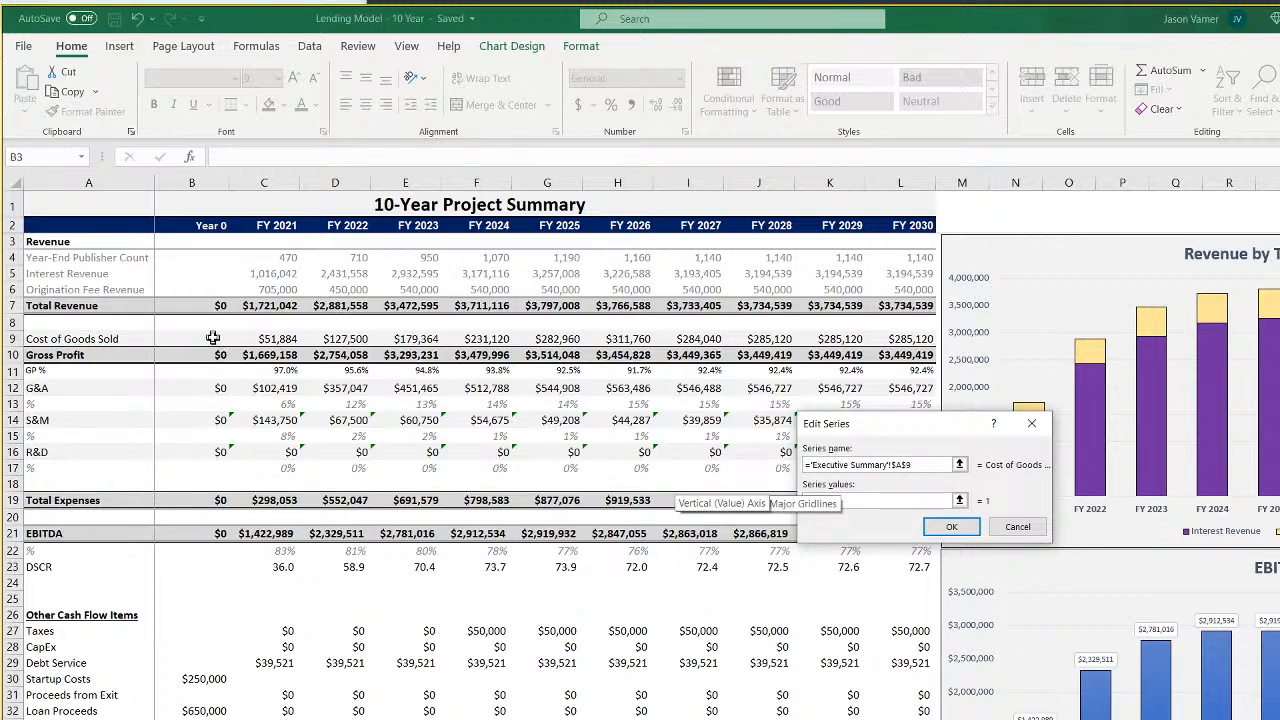
drag(266, 341, 900, 339)
click(956, 527)
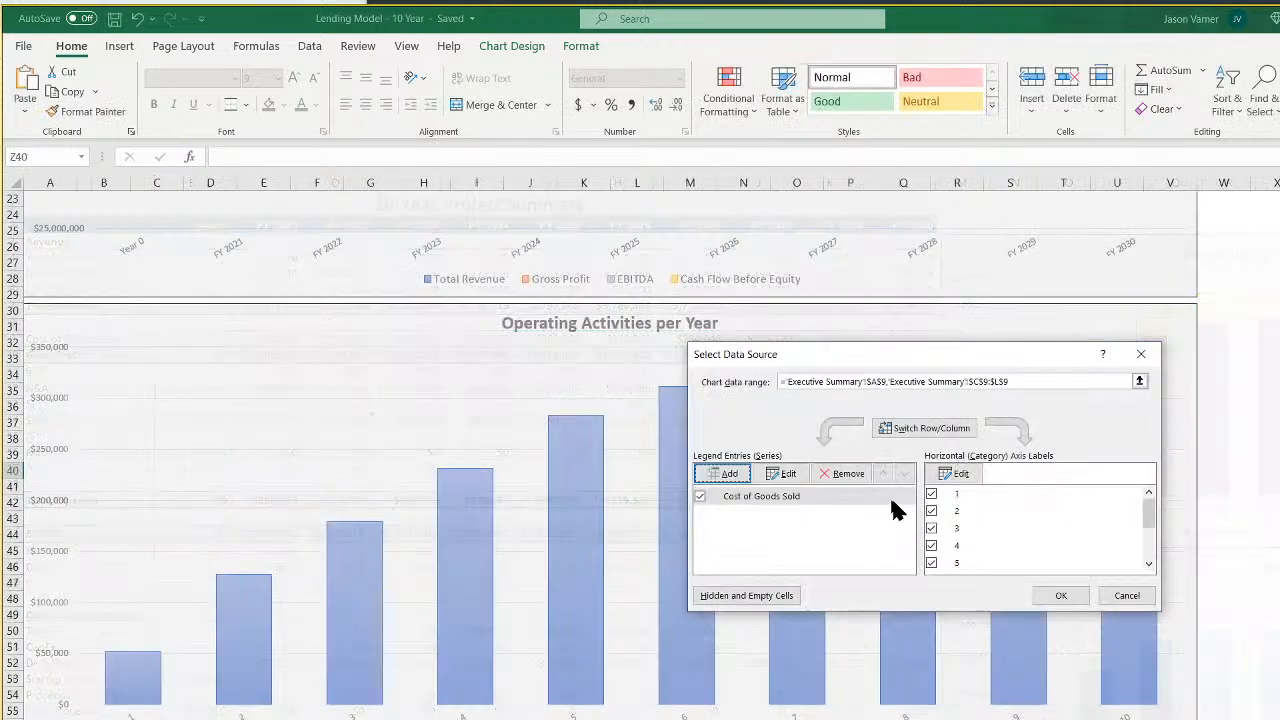
Add a G&A series to the chart, naming it from Executive Summary A12 with values from B12:L12
click(733, 476)
key(ctrl+Page_Up)
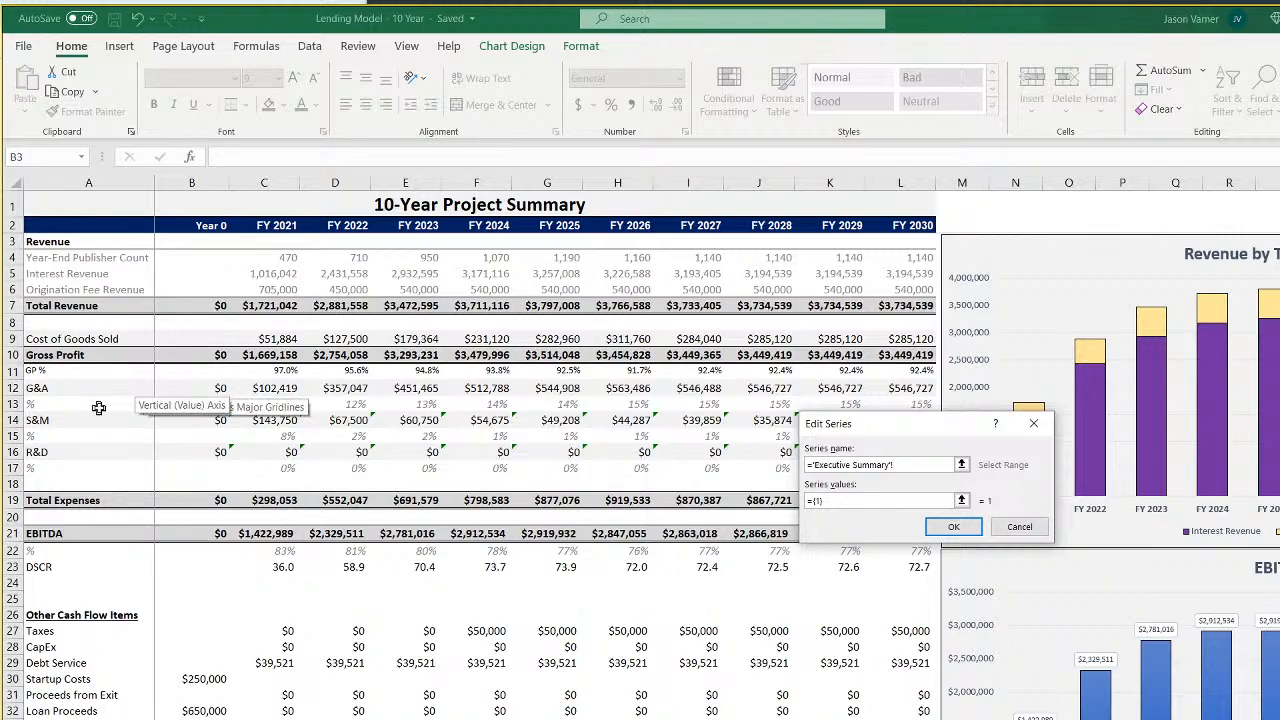
click(50, 388)
click(914, 500)
key(ctrl+a)
key(BackSpace)
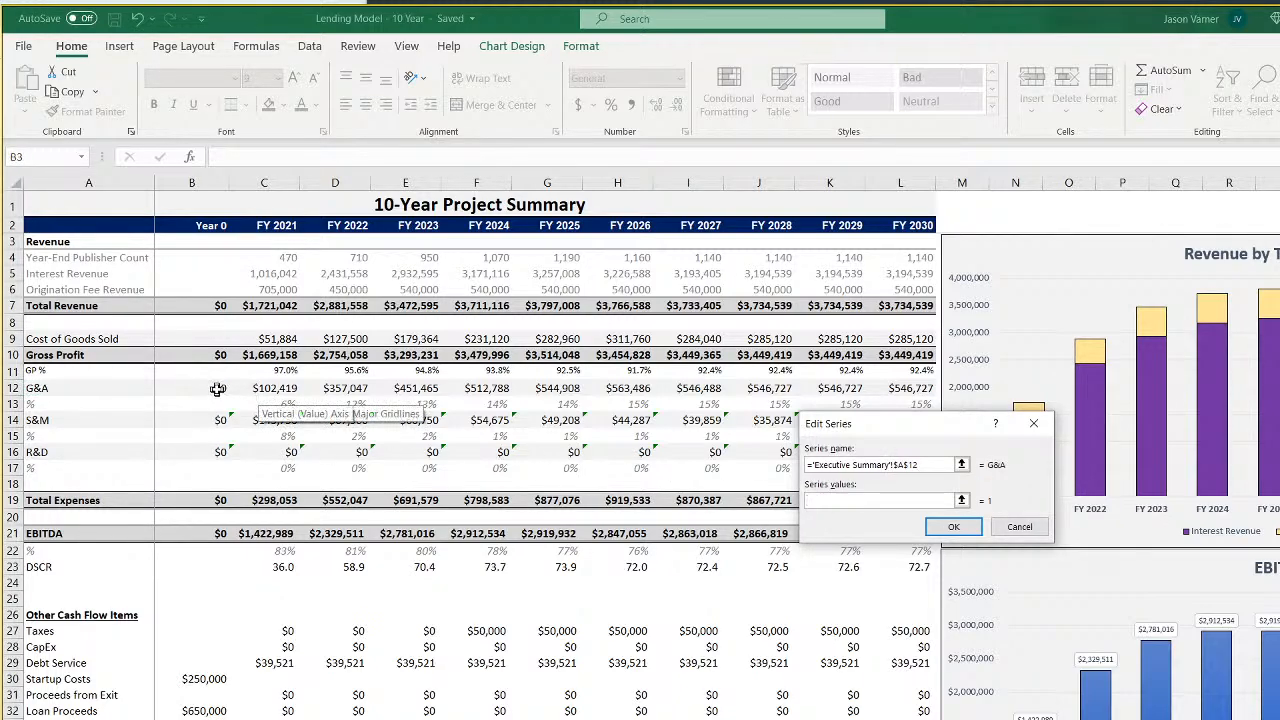
drag(217, 388, 908, 388)
click(953, 527)
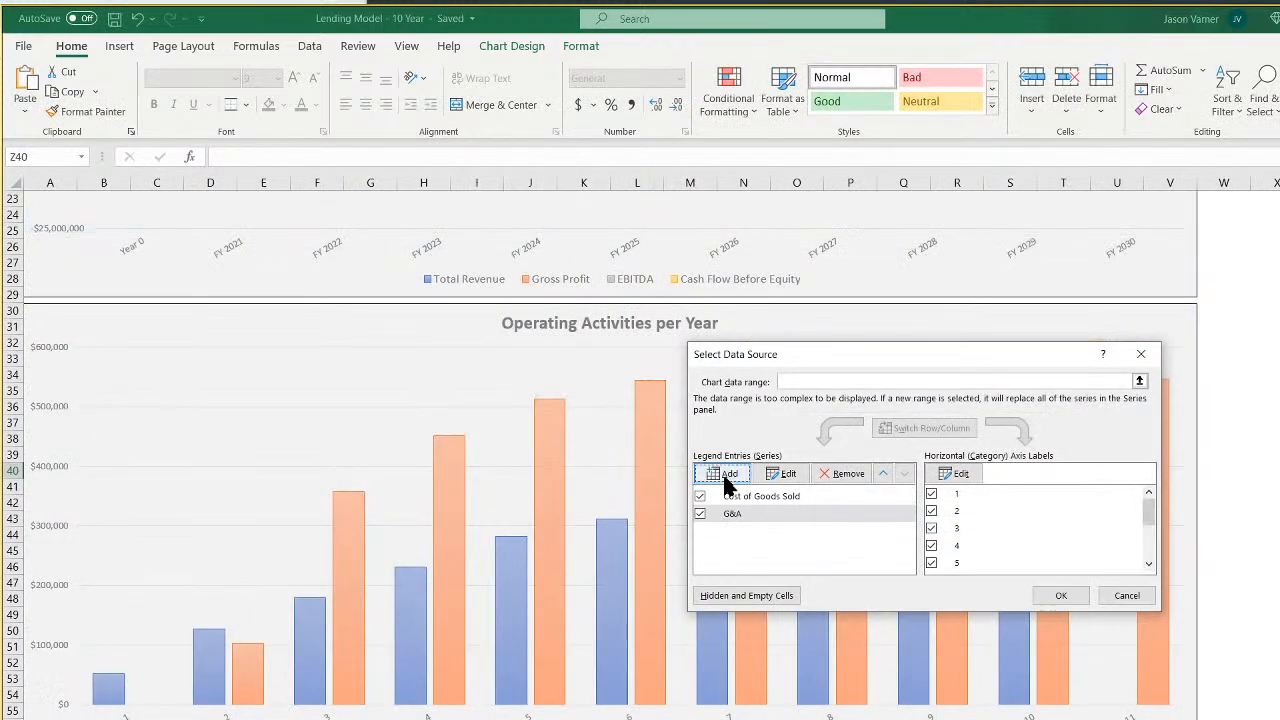
Add an S&M series to the chart, naming it from Executive Summary A14 with values from C14:L14
click(727, 474)
key(ctrl+Page_Up)
key(ctrl+Page_Up)
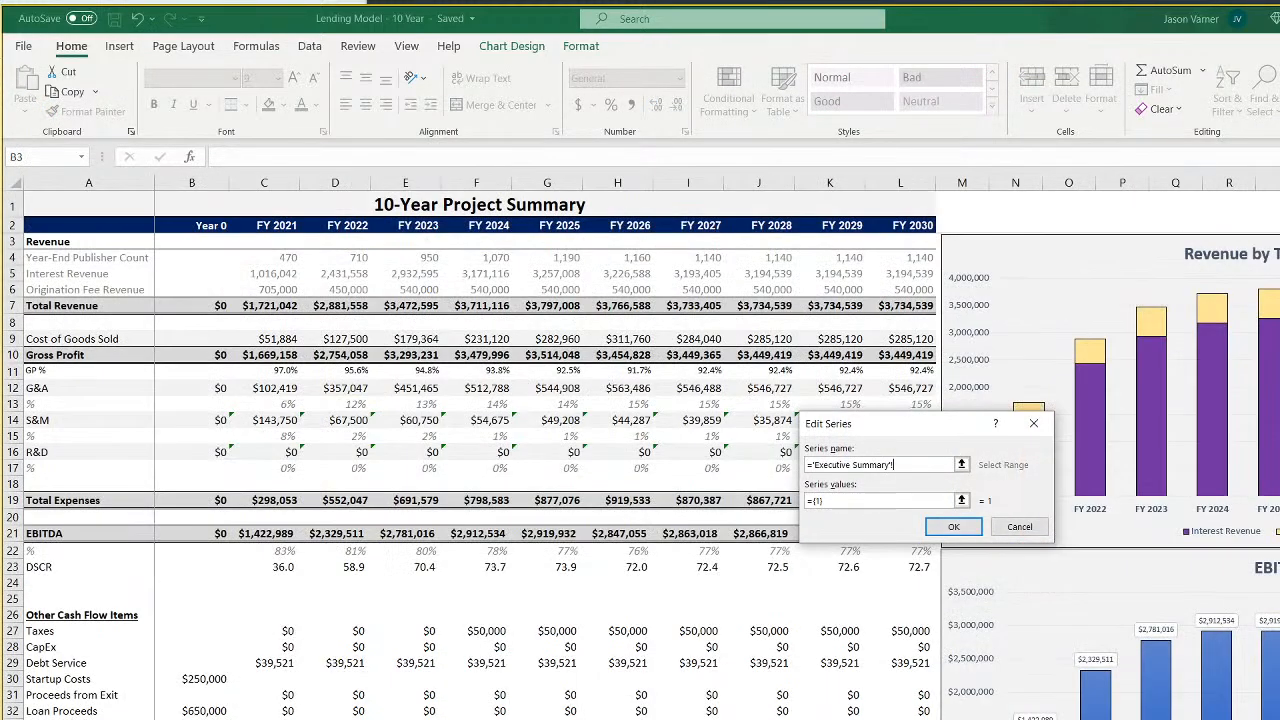
click(52, 419)
drag(869, 499, 808, 500)
key(BackSpace)
drag(217, 418, 645, 455)
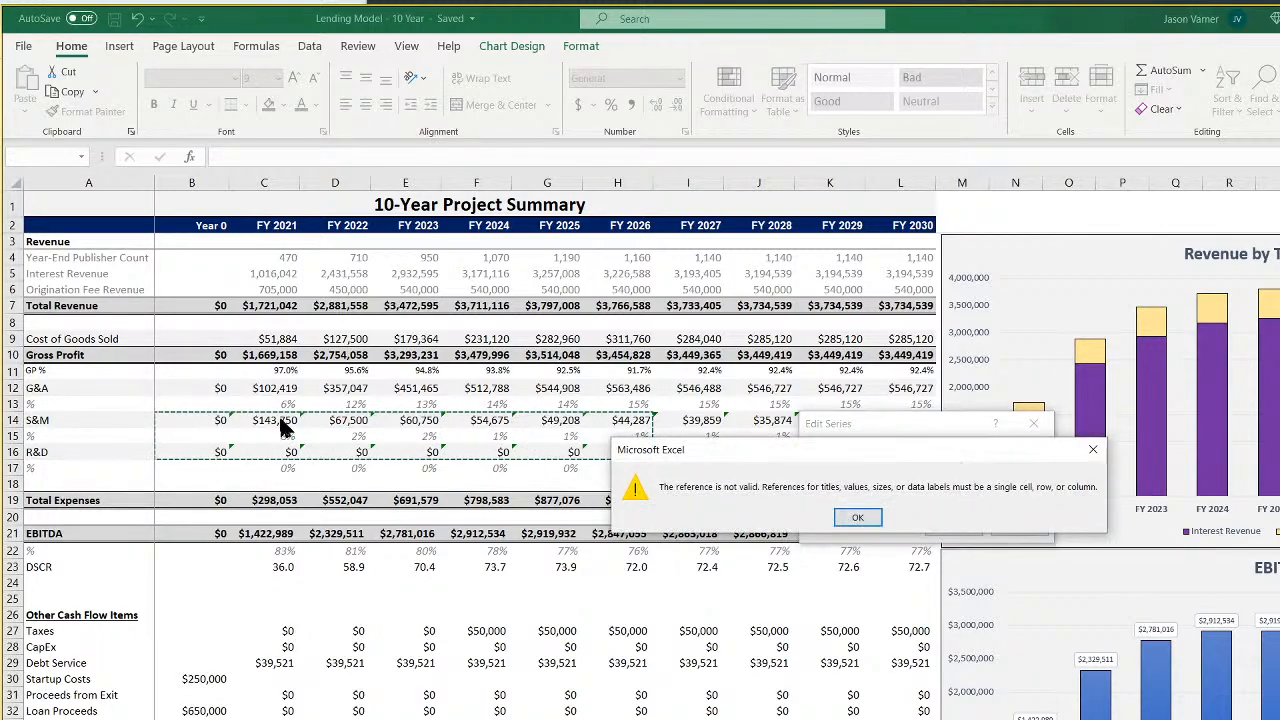
click(857, 517)
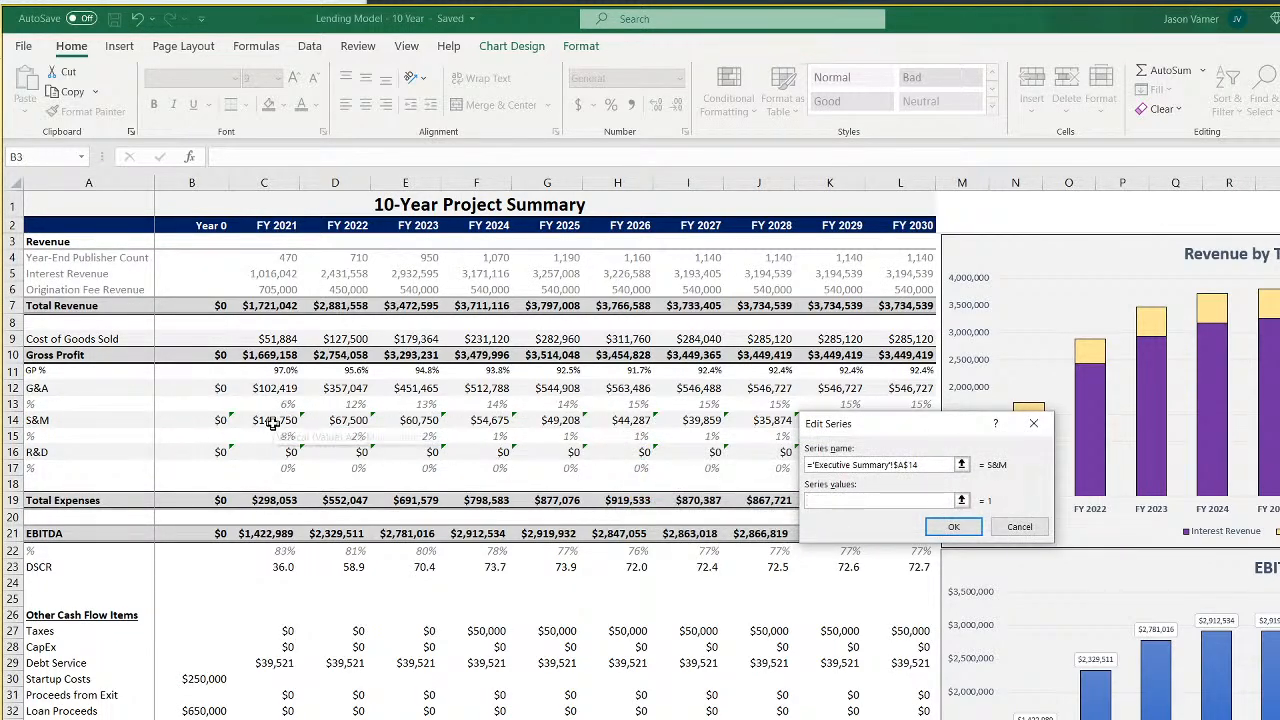
drag(264, 420, 914, 422)
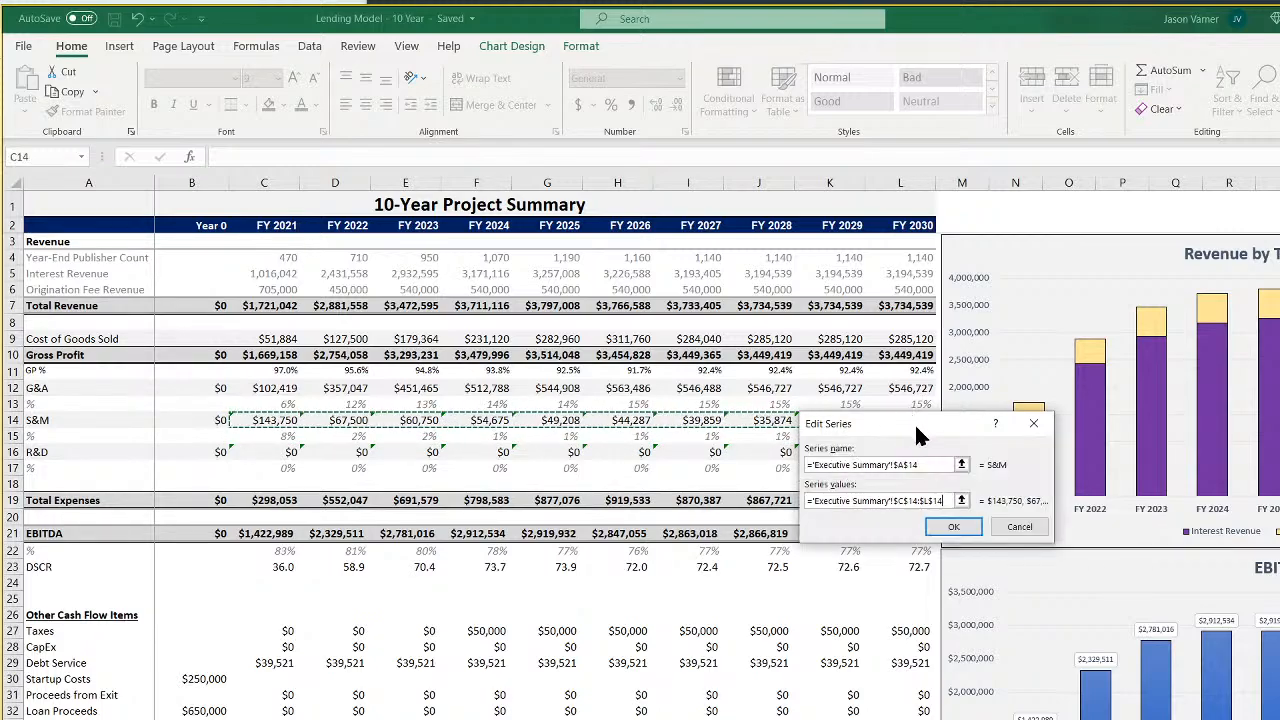
click(955, 527)
Add an R&D series to the chart, naming it from Executive Summary A16 with values from C16:L16
click(734, 480)
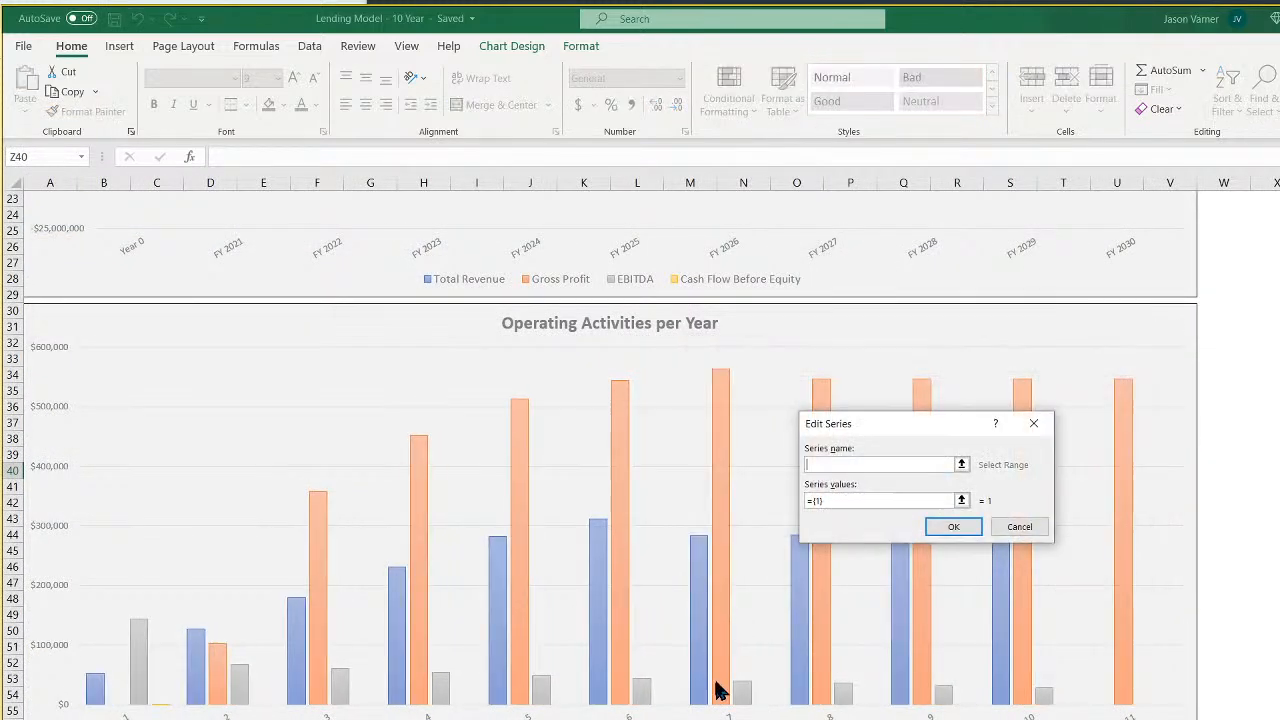
key(ctrl+Page_Up)
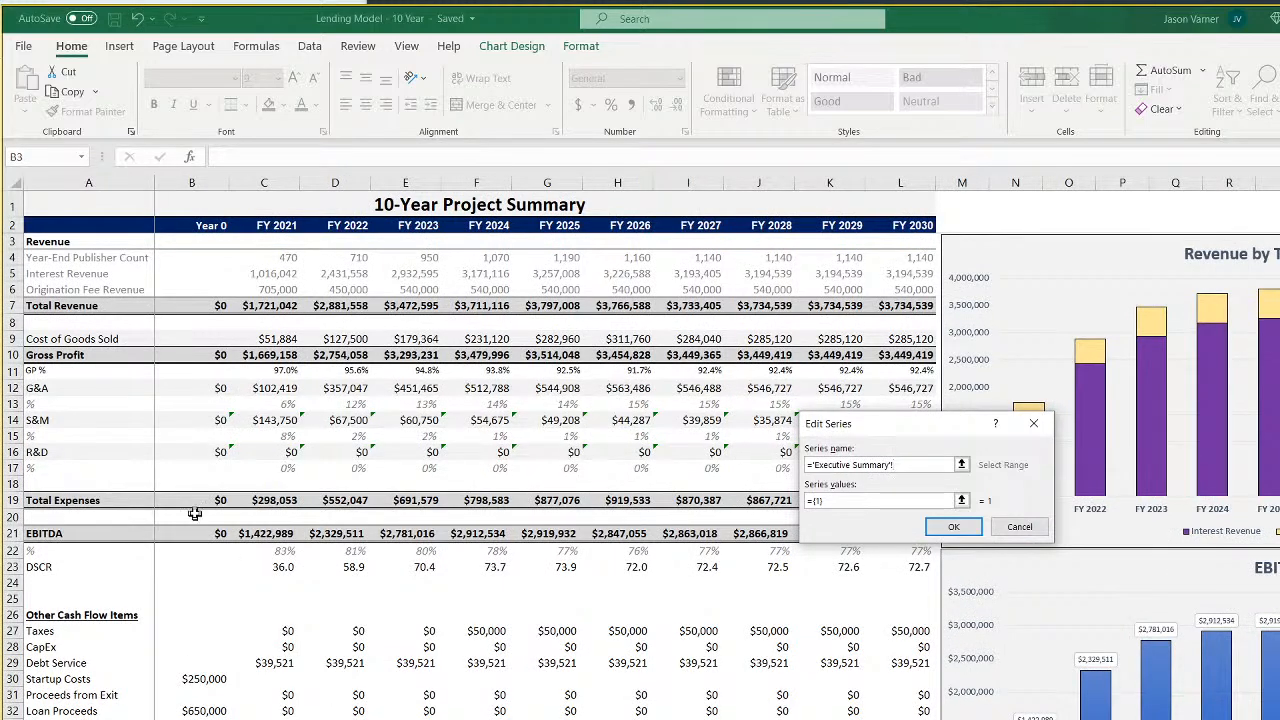
click(45, 452)
drag(840, 500, 812, 500)
key(BackSpace)
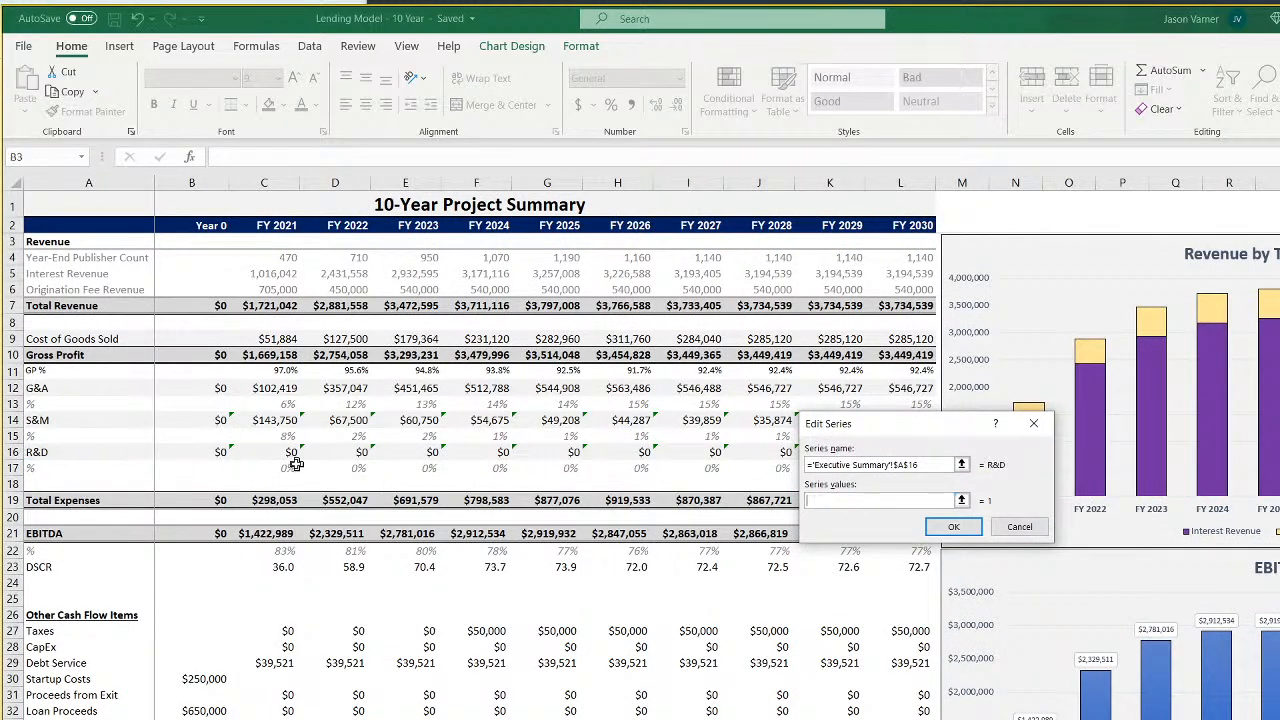
drag(266, 452, 920, 451)
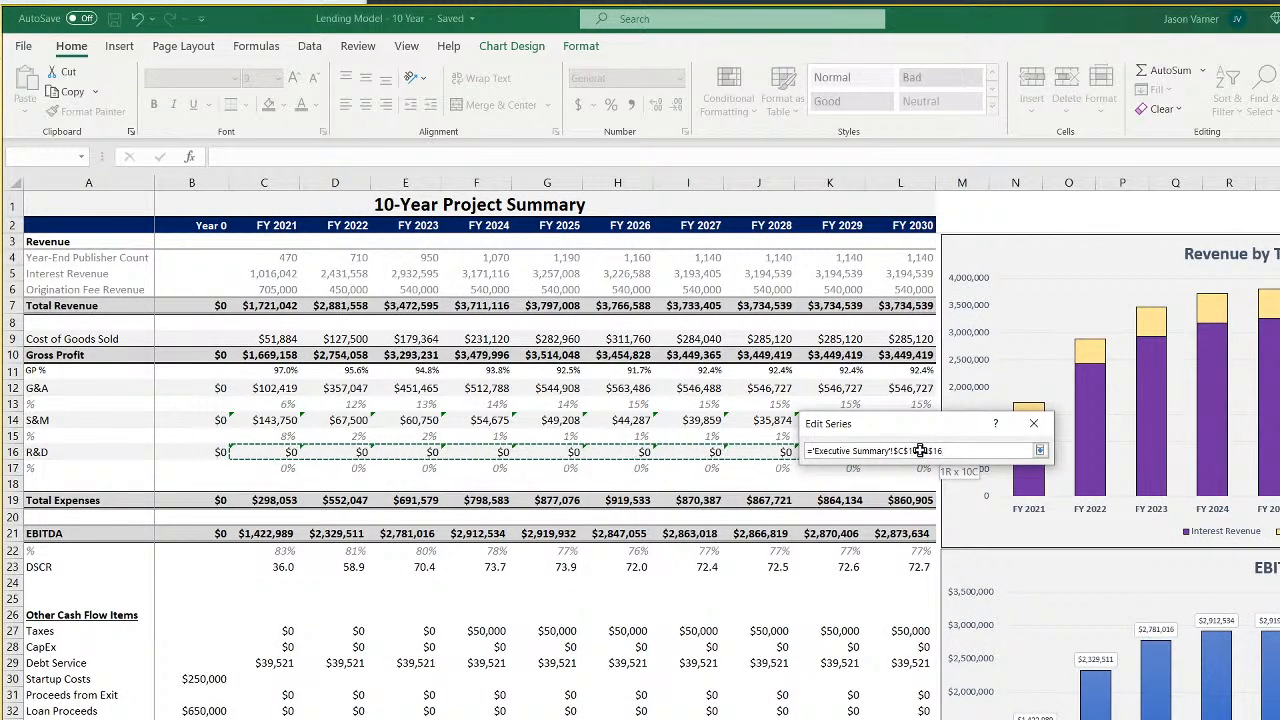
click(964, 522)
Set the horizontal axis labels to the FY 2021–FY 2030 headers in Executive Summary C2:L2 and apply the data source changes
click(960, 472)
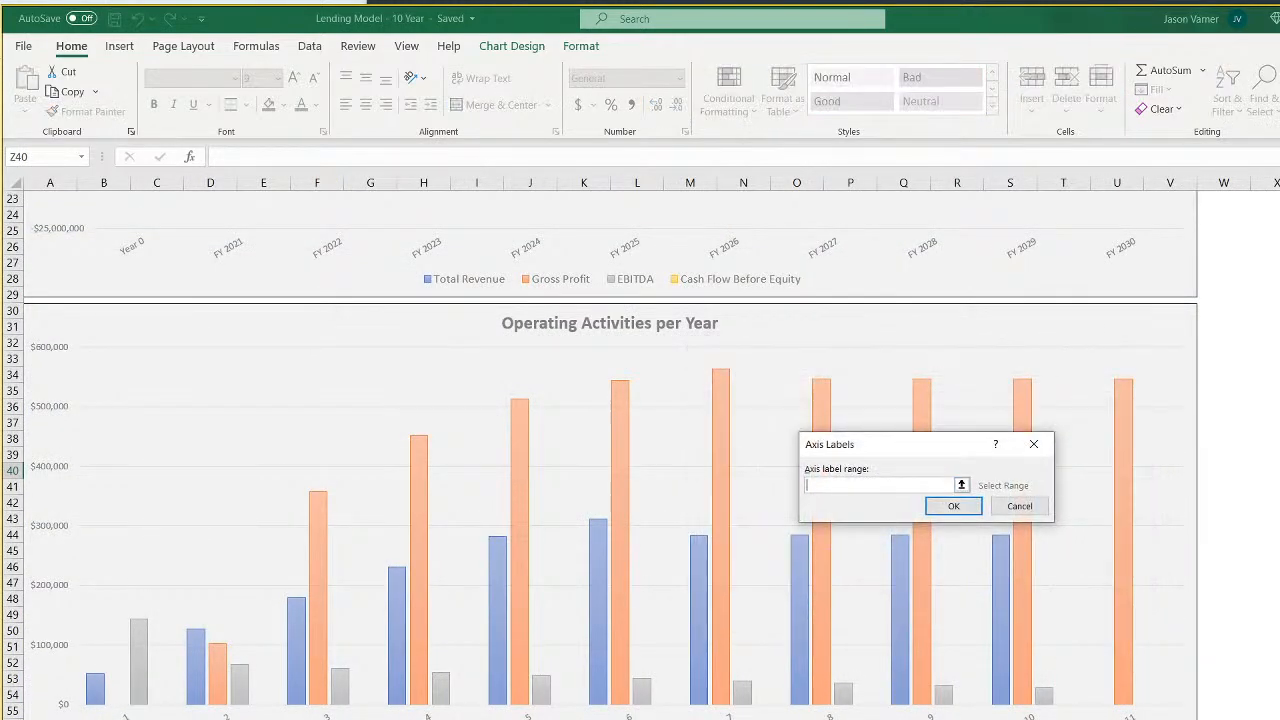
key(ctrl+Page_Up)
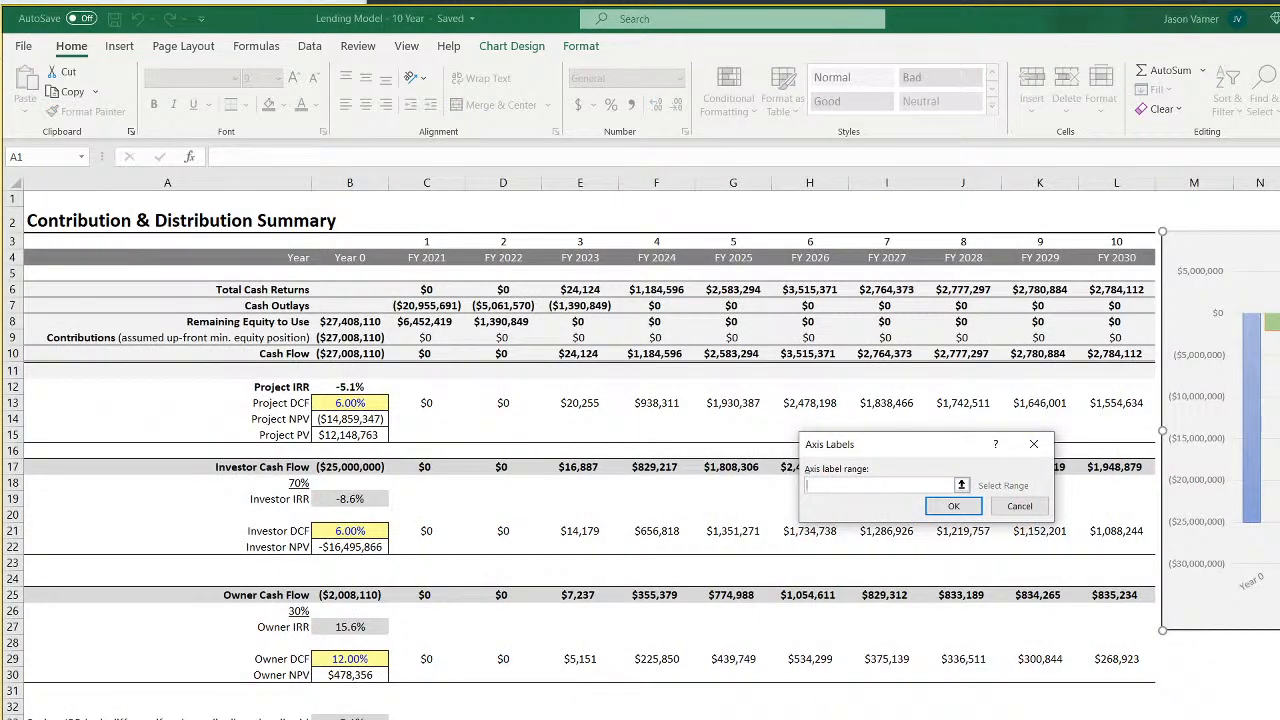
key(ctrl+Page_Up)
drag(288, 228, 908, 229)
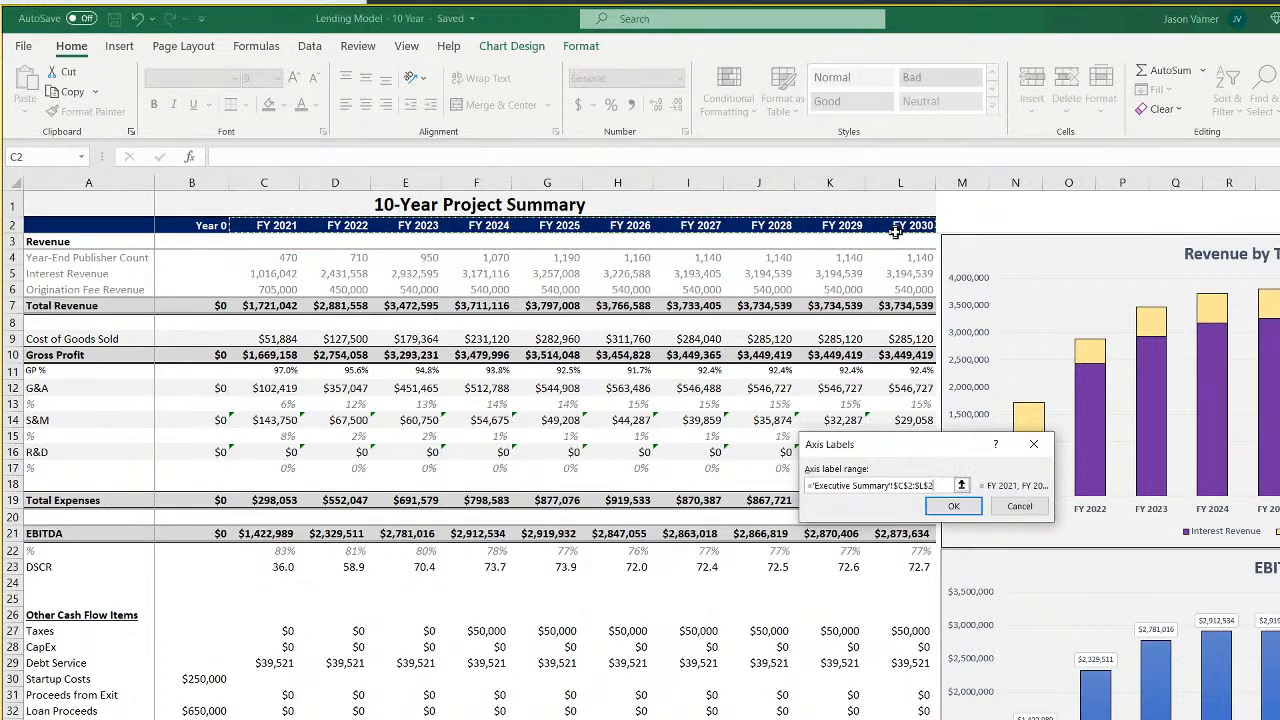
click(964, 507)
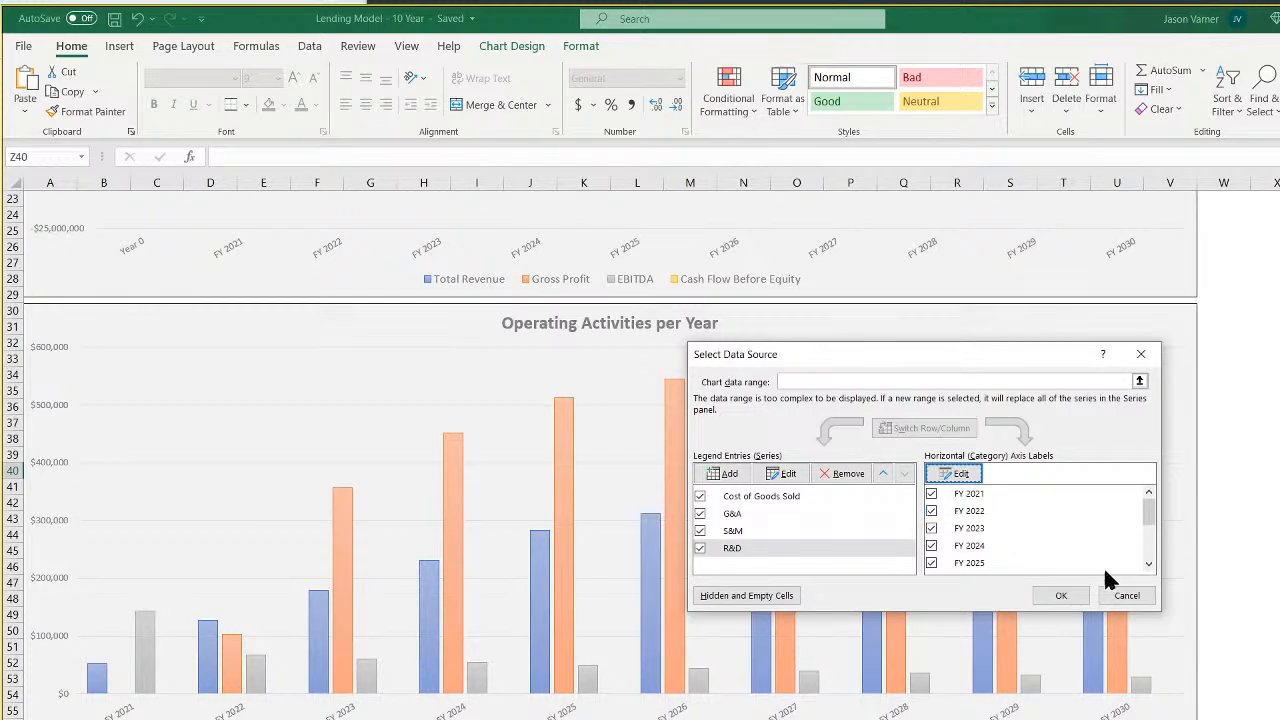
click(1062, 598)
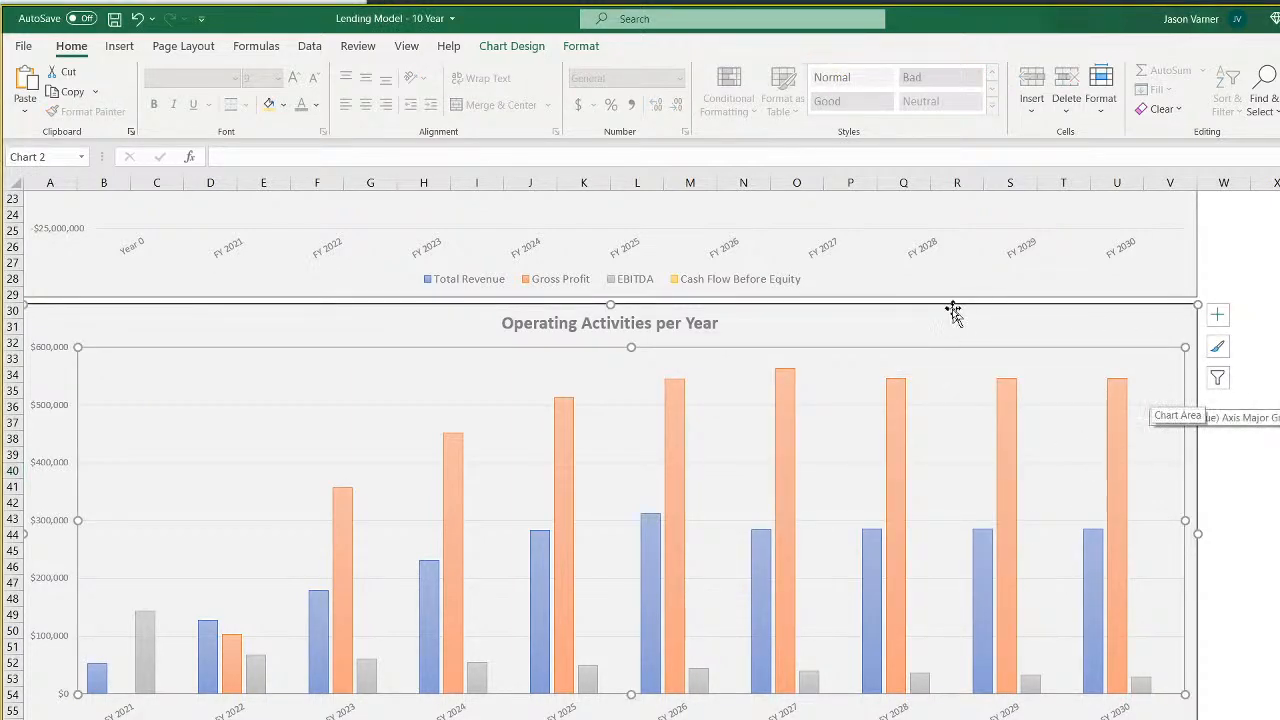
click(896, 323)
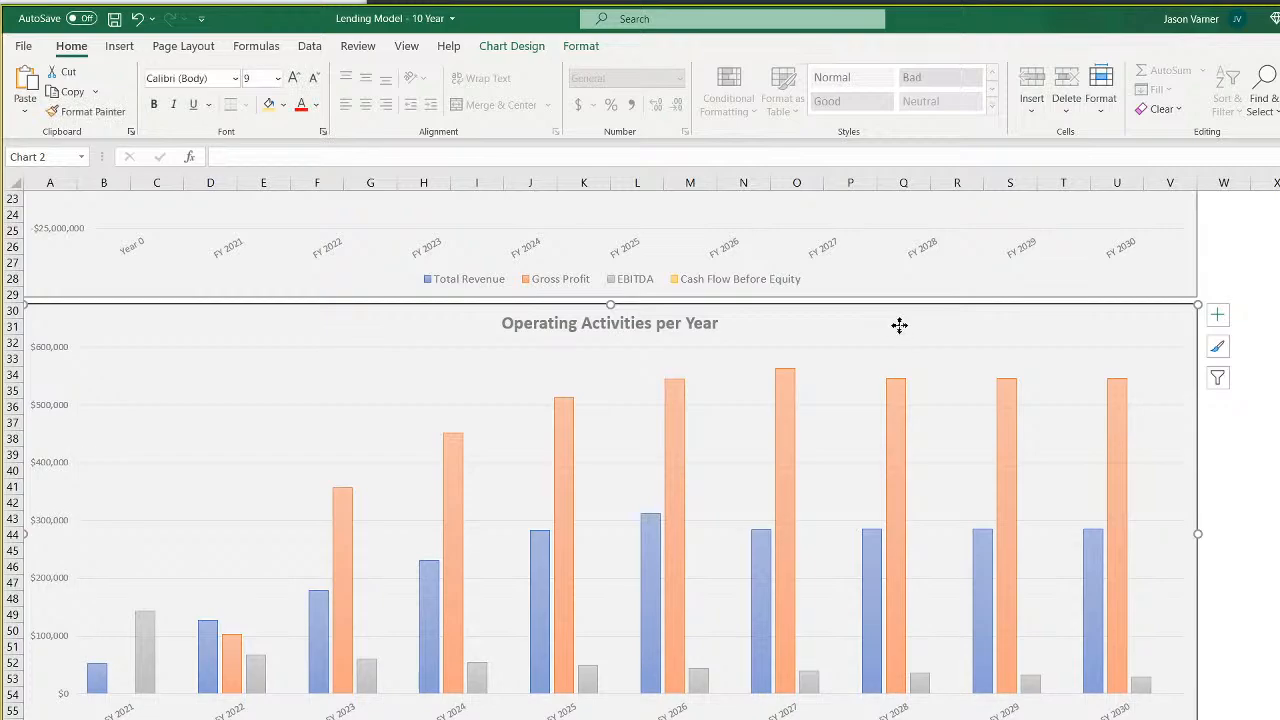
right_click(897, 323)
click(966, 541)
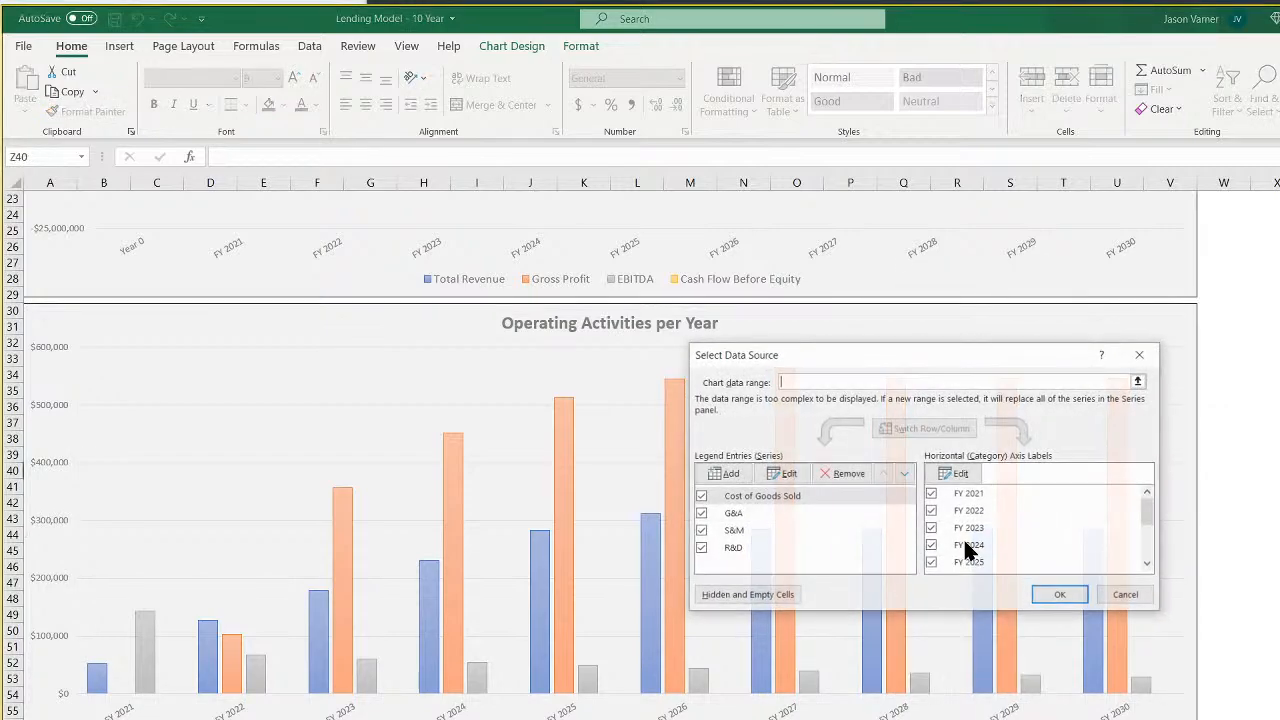
click(1127, 600)
Change the duplicated chart's type from clustered to stacked column
right_click(818, 371)
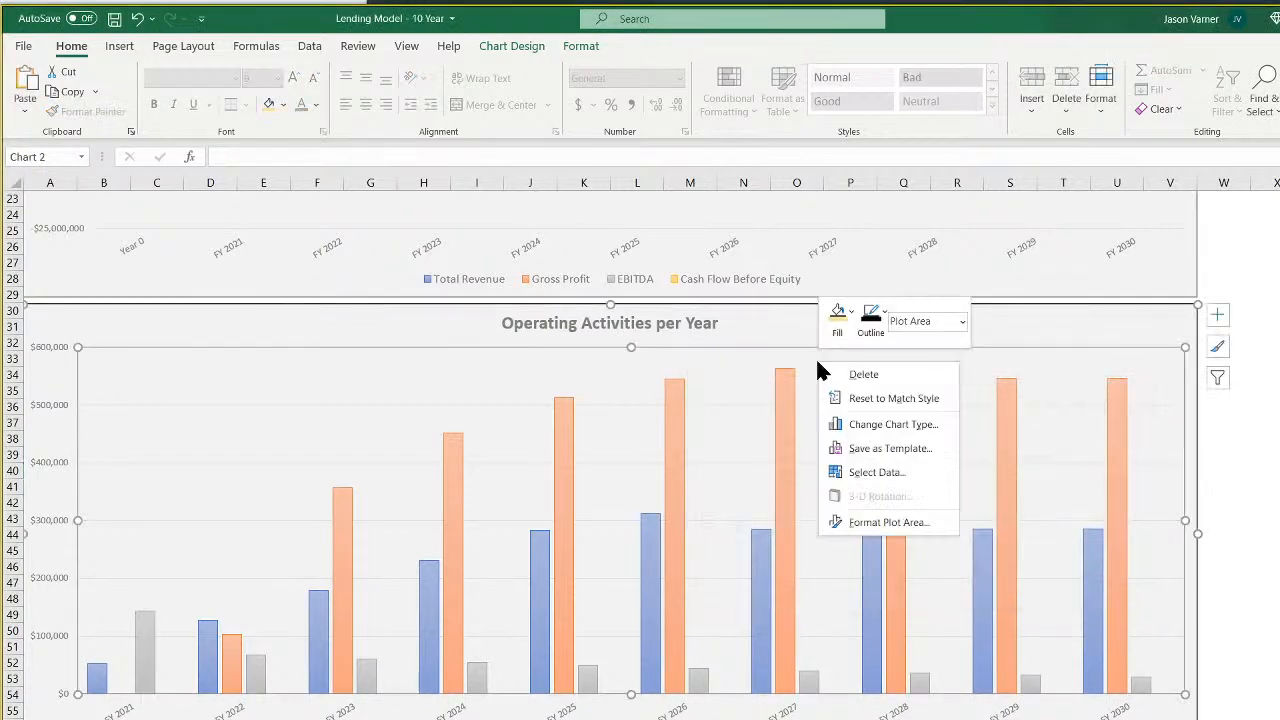
click(900, 425)
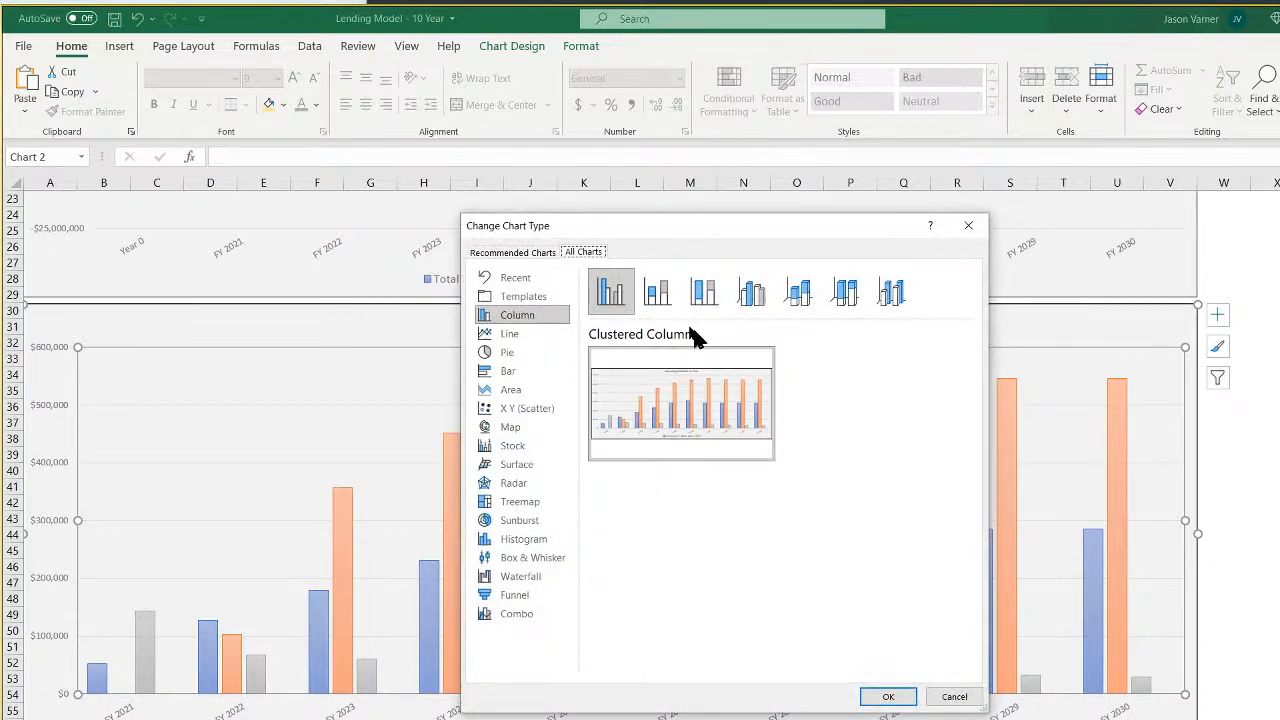
click(657, 292)
click(887, 697)
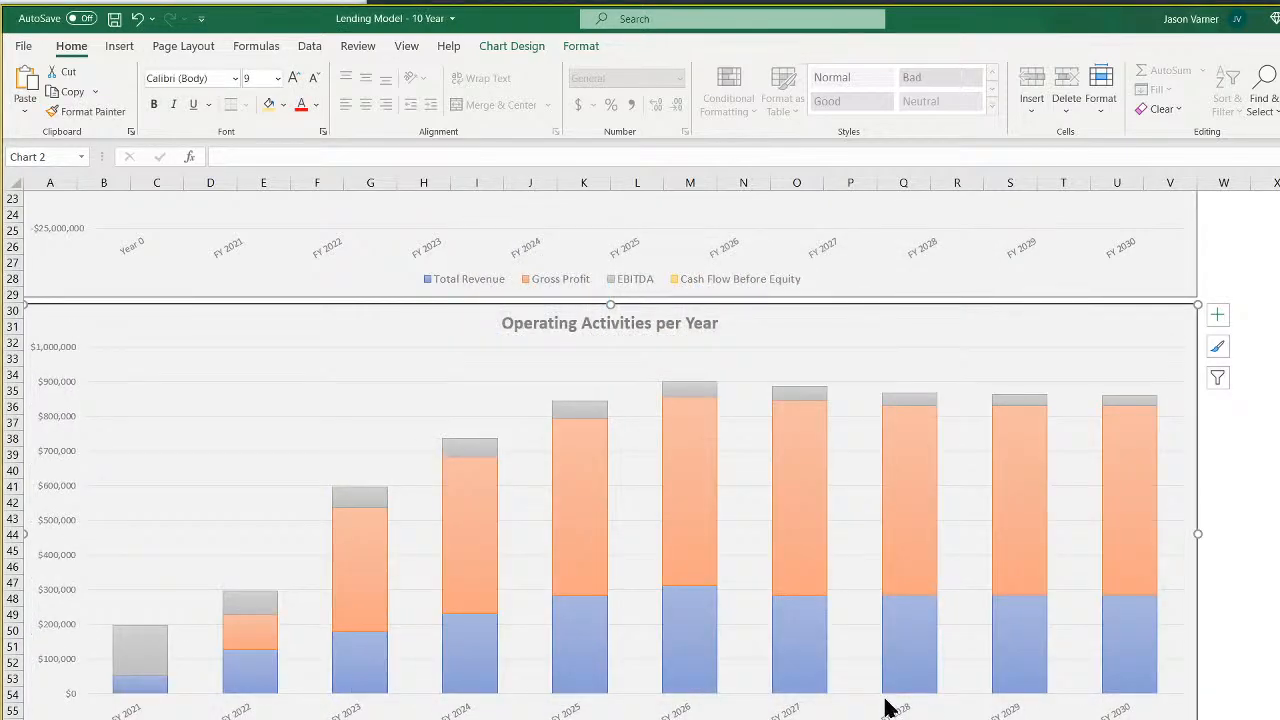
Examine the FY 2026 expense and EBITDA cells and the Total Expenses row on the Executive Summary sheet against the stacked chart
mouse_move(697, 393)
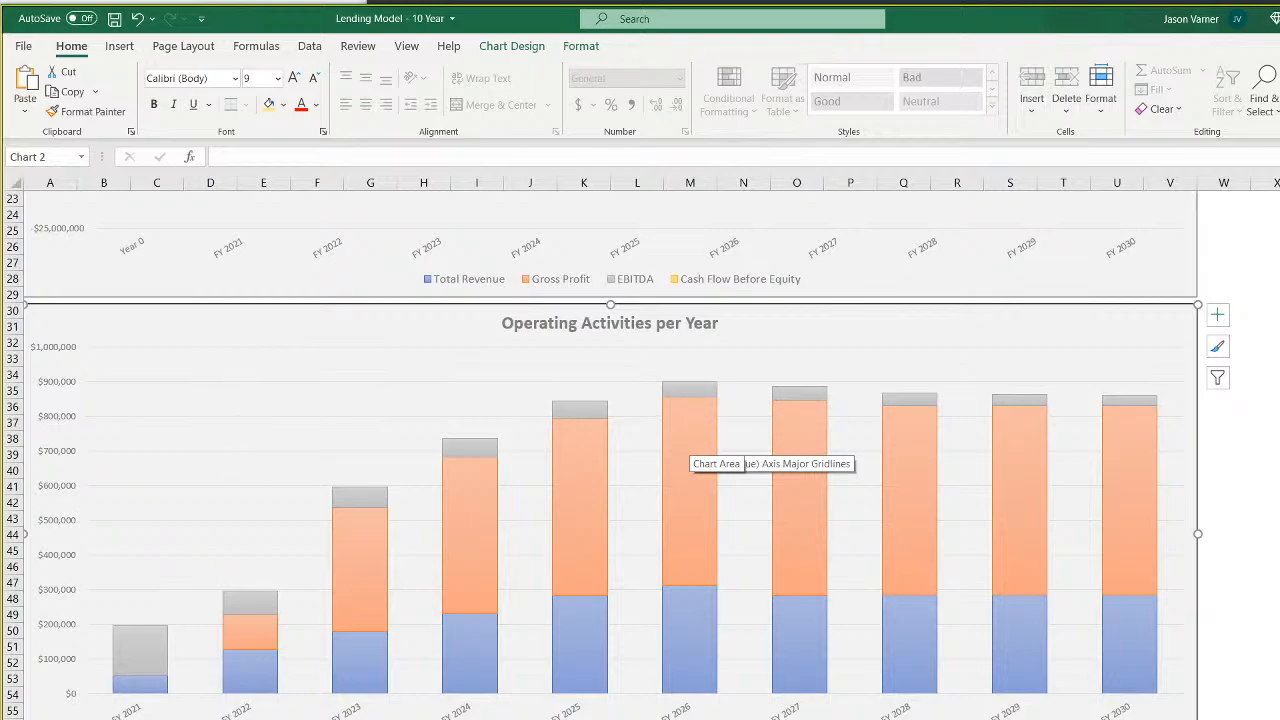
key(ctrl+Page_Up)
key(ctrl+Page_Up)
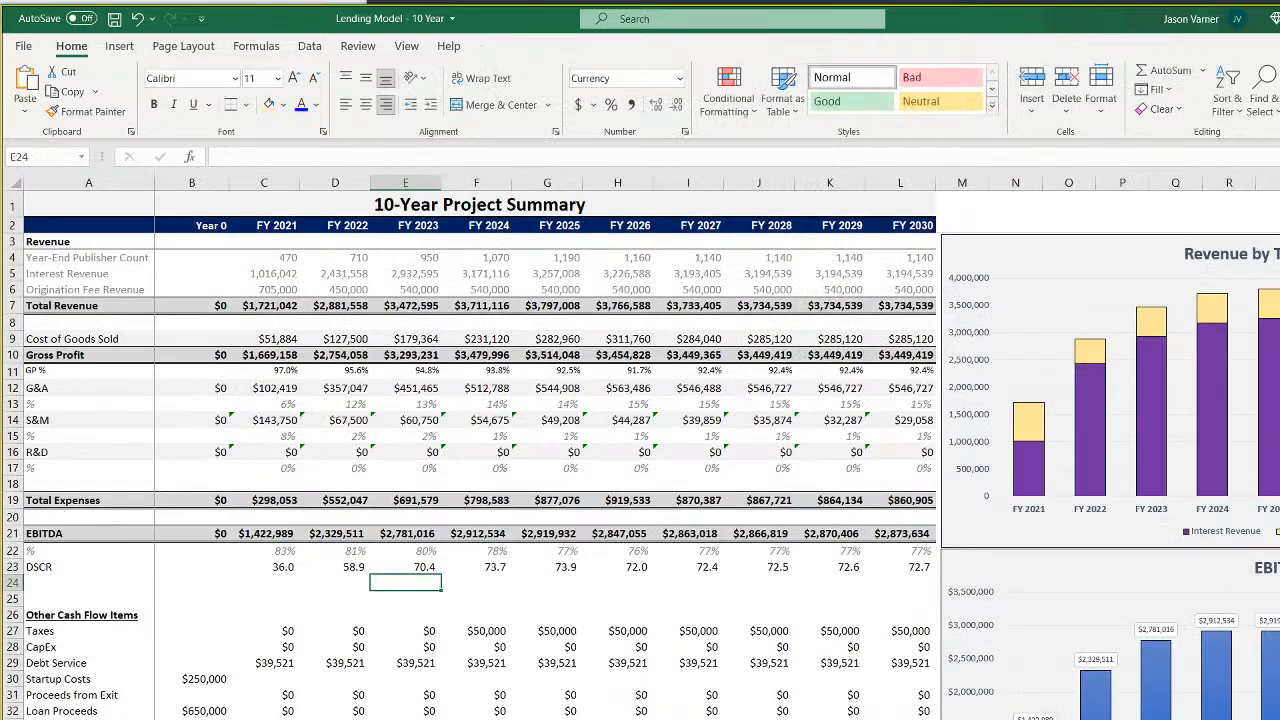
click(617, 533)
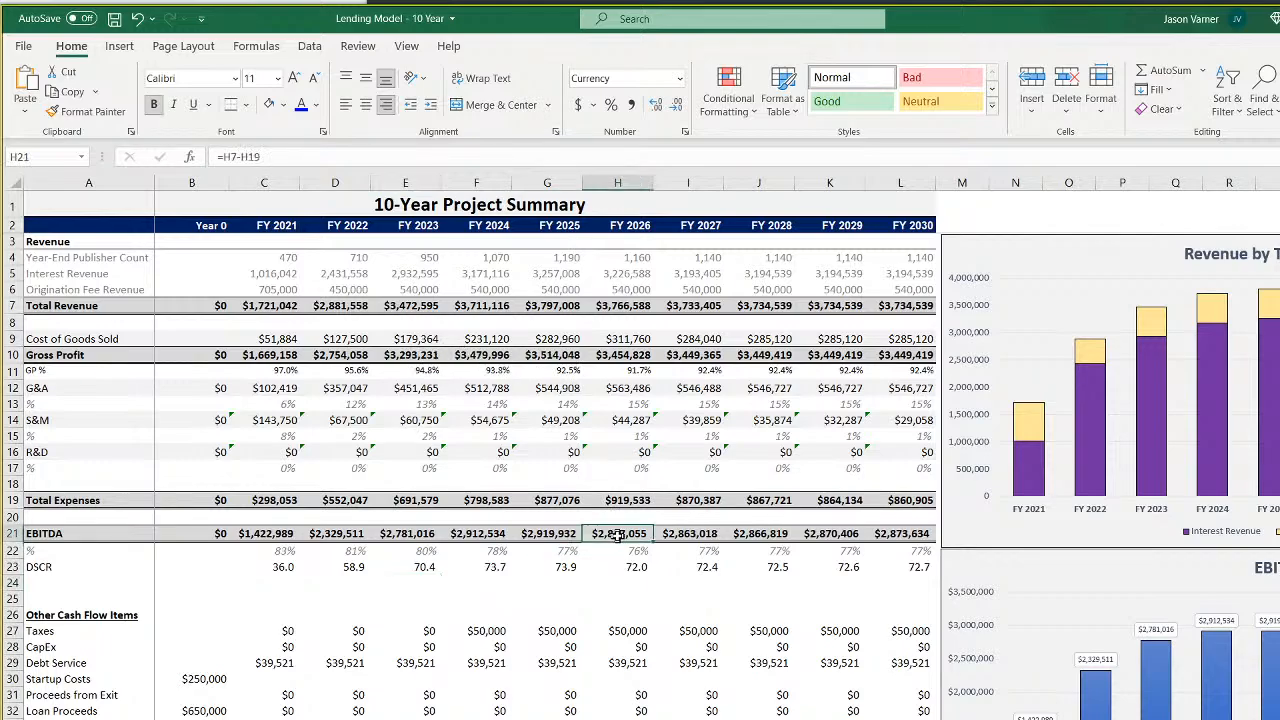
click(634, 338)
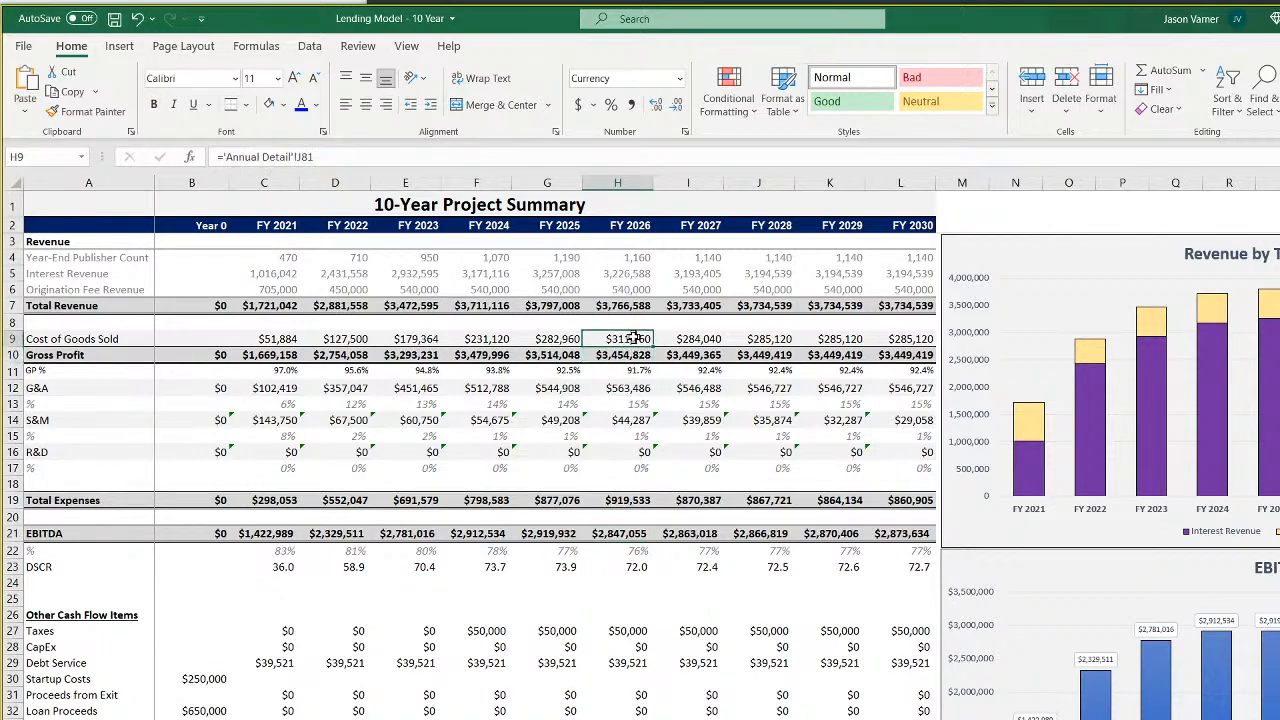
click(628, 390)
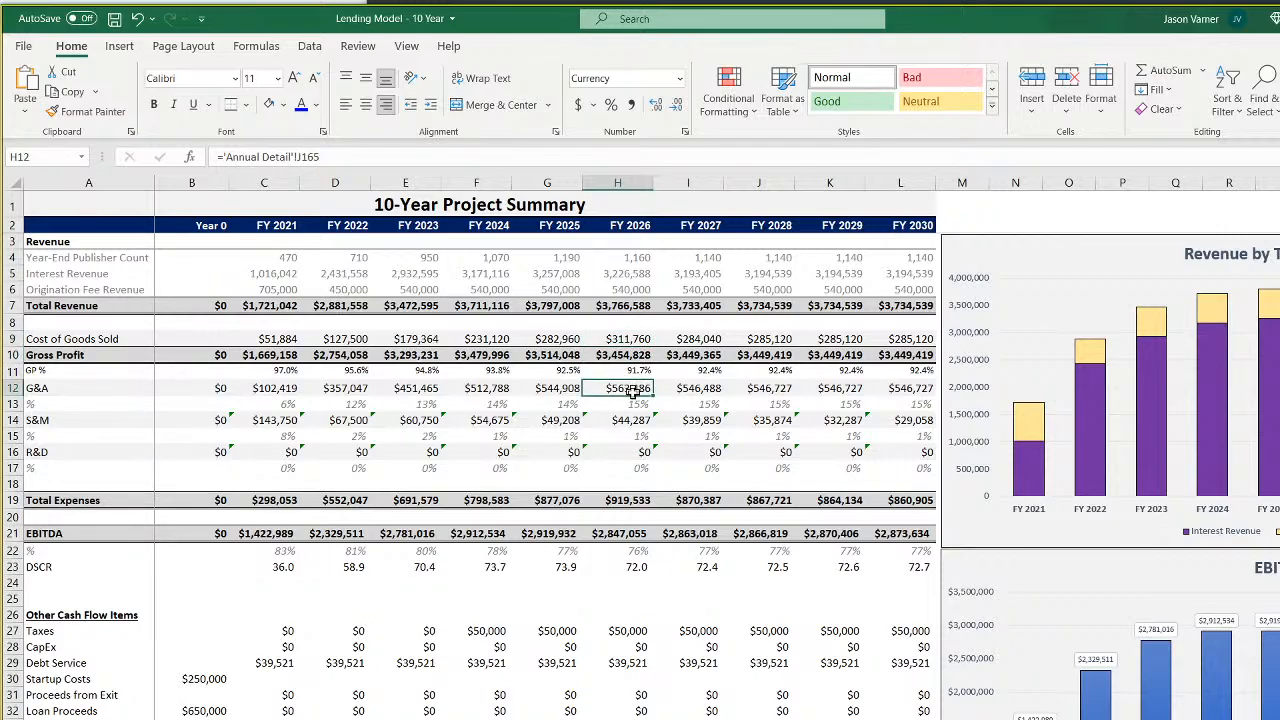
click(630, 422)
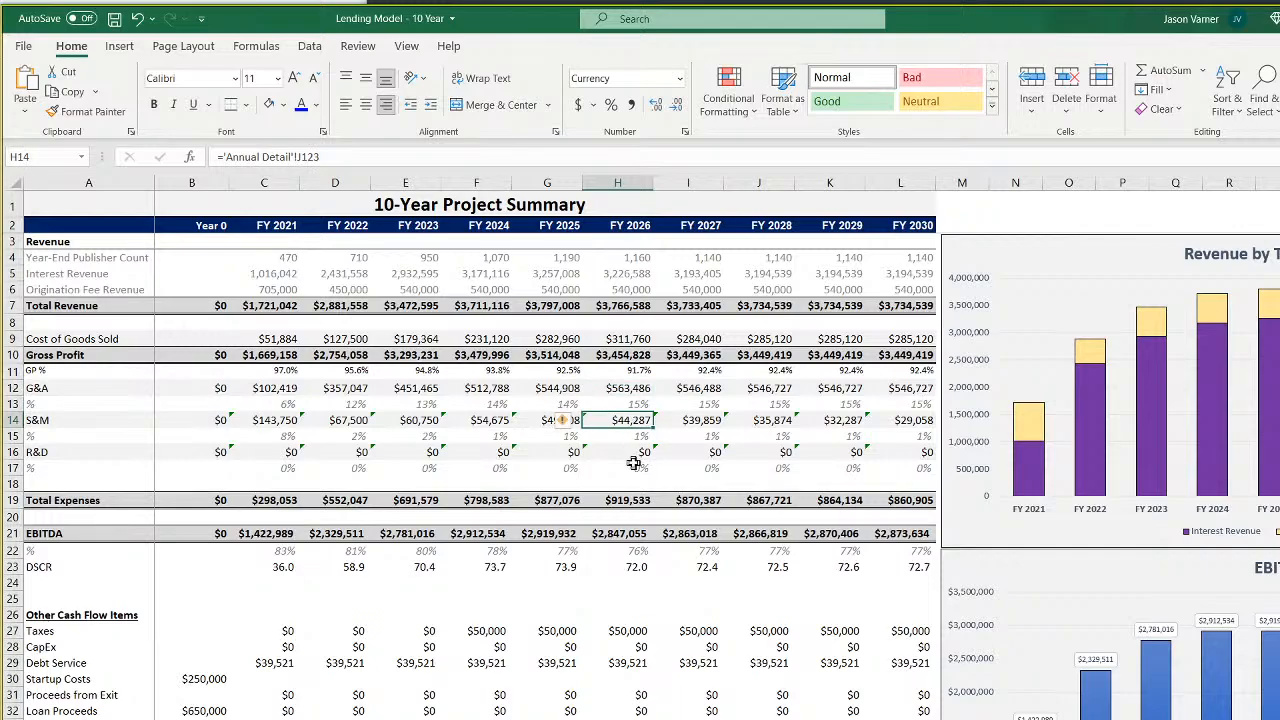
double_click(632, 500)
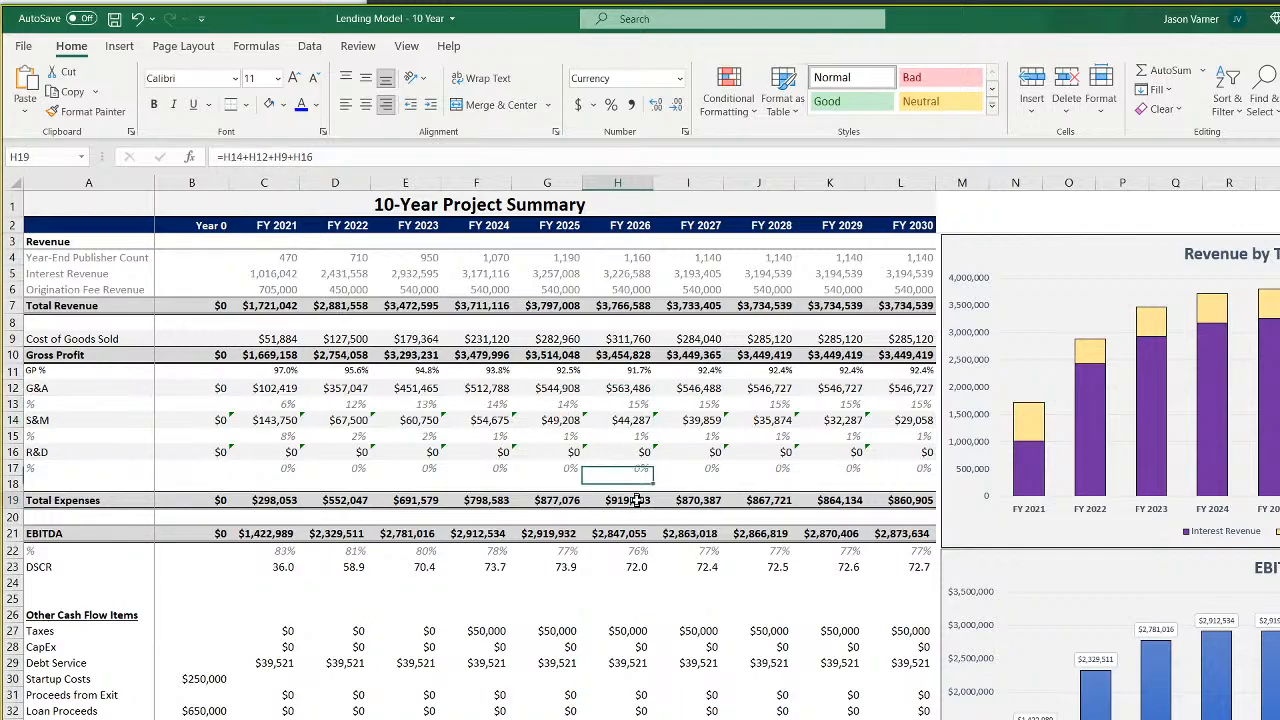
key(Return)
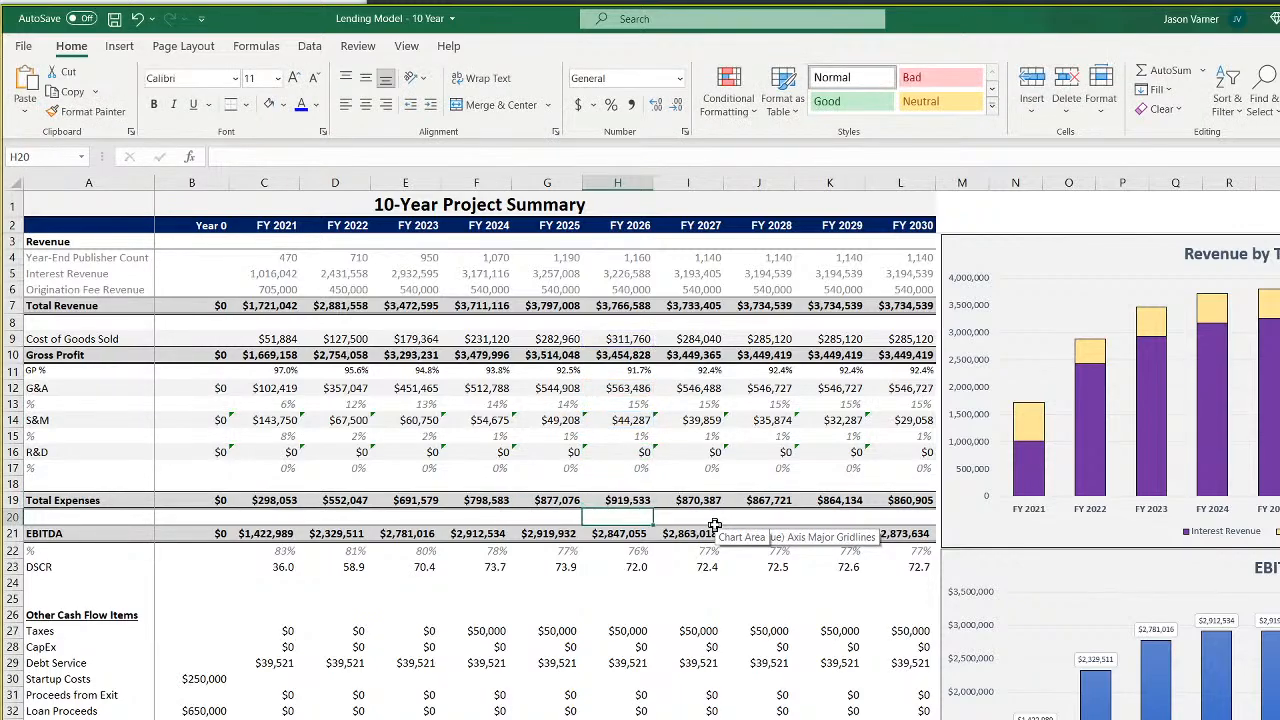
drag(912, 500, 258, 500)
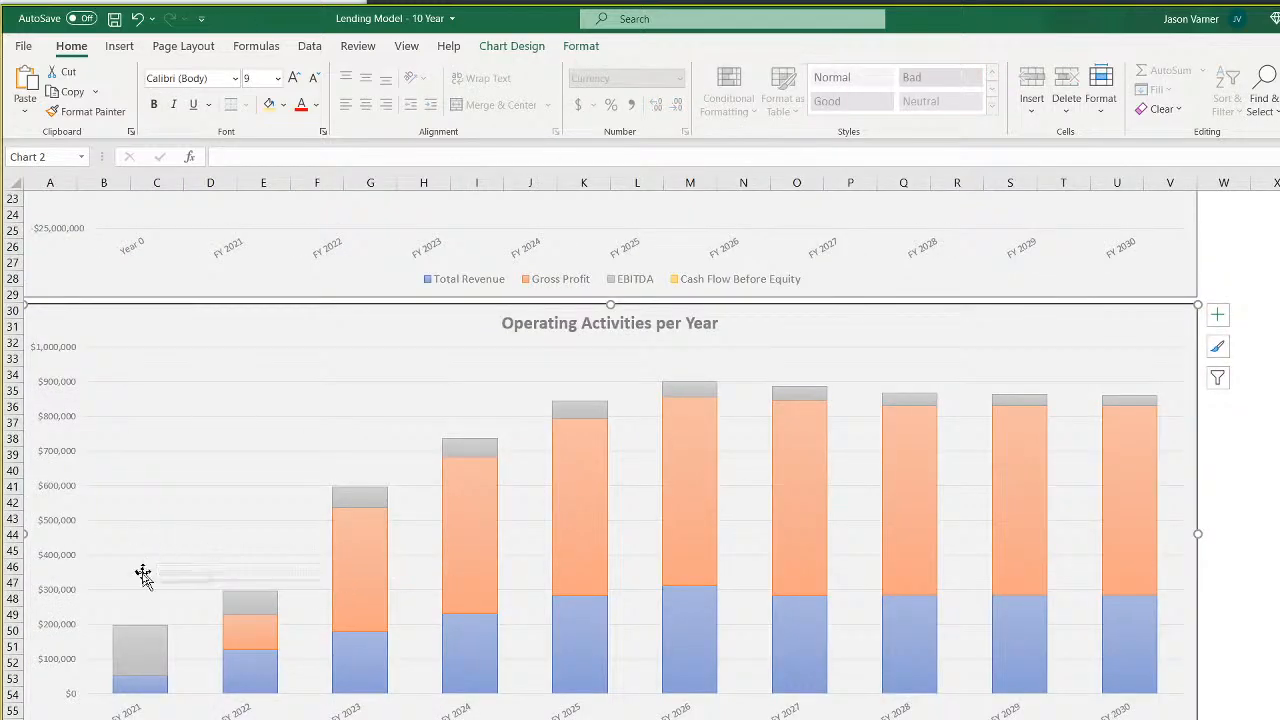
Check the name and value ranges of the Cost of Goods Sold series in the stacked chart's data source
mouse_move(146, 642)
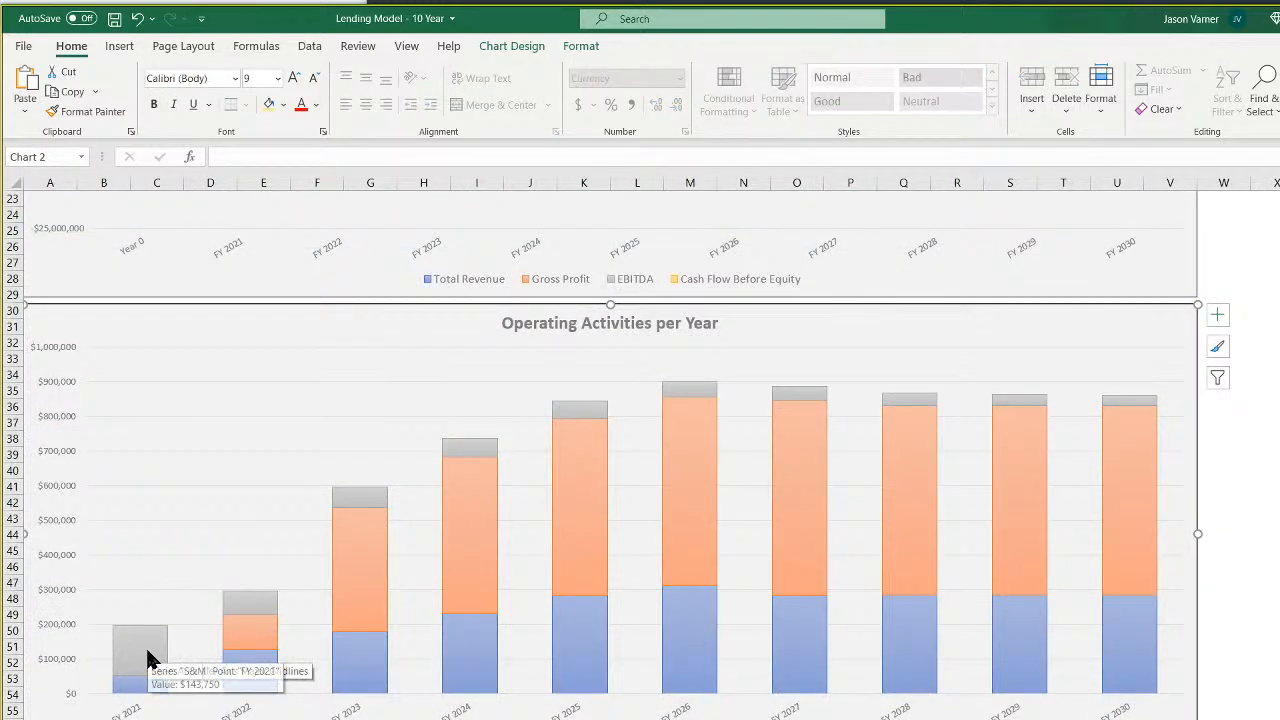
right_click(240, 457)
click(320, 567)
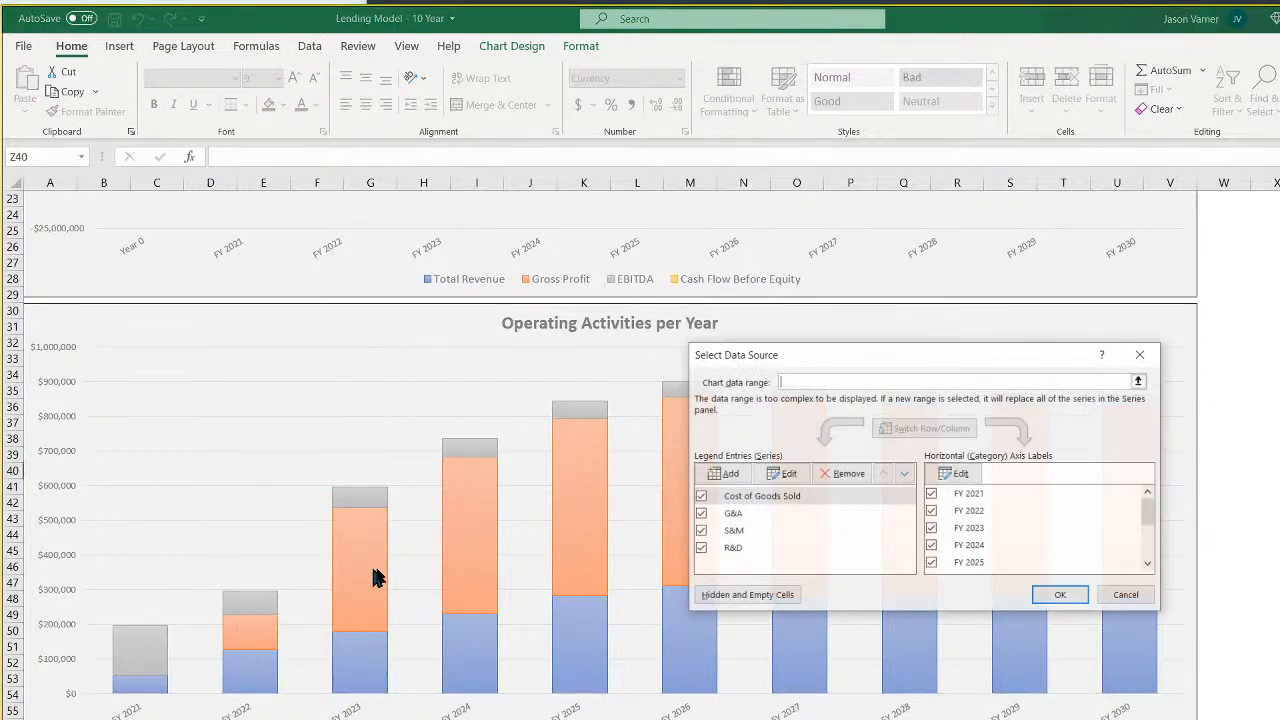
click(765, 496)
click(776, 472)
click(876, 501)
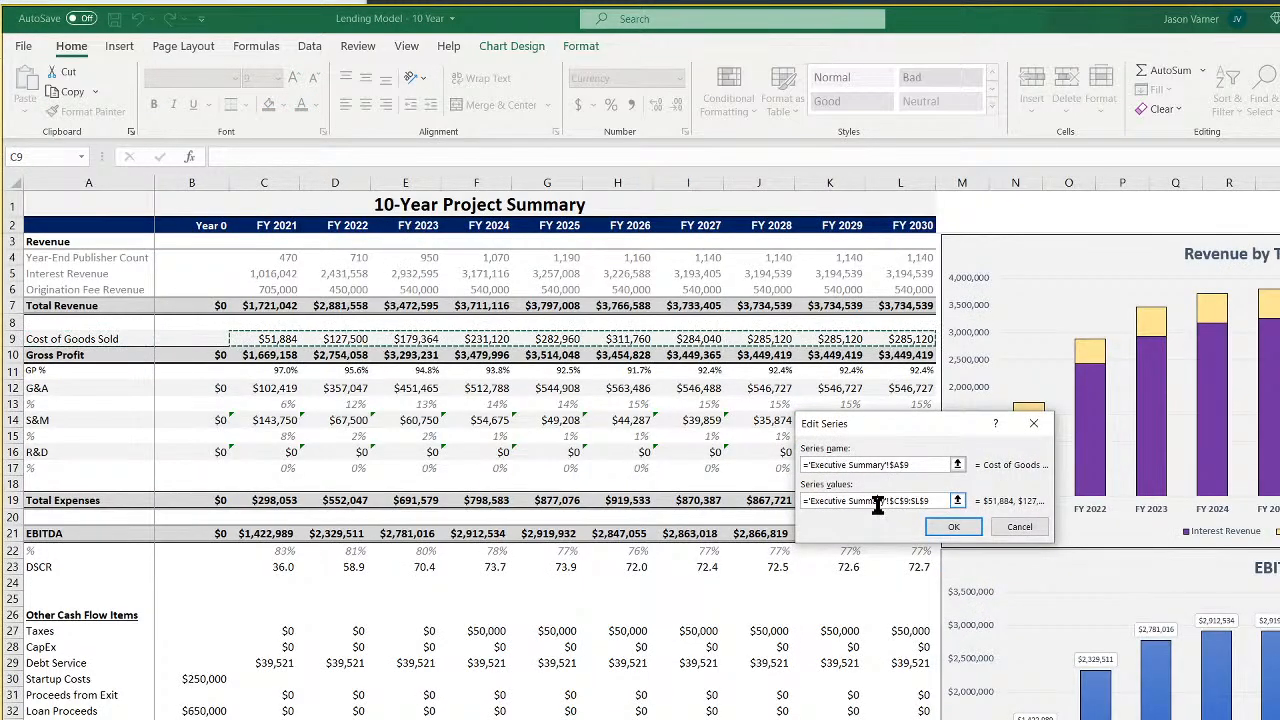
click(953, 526)
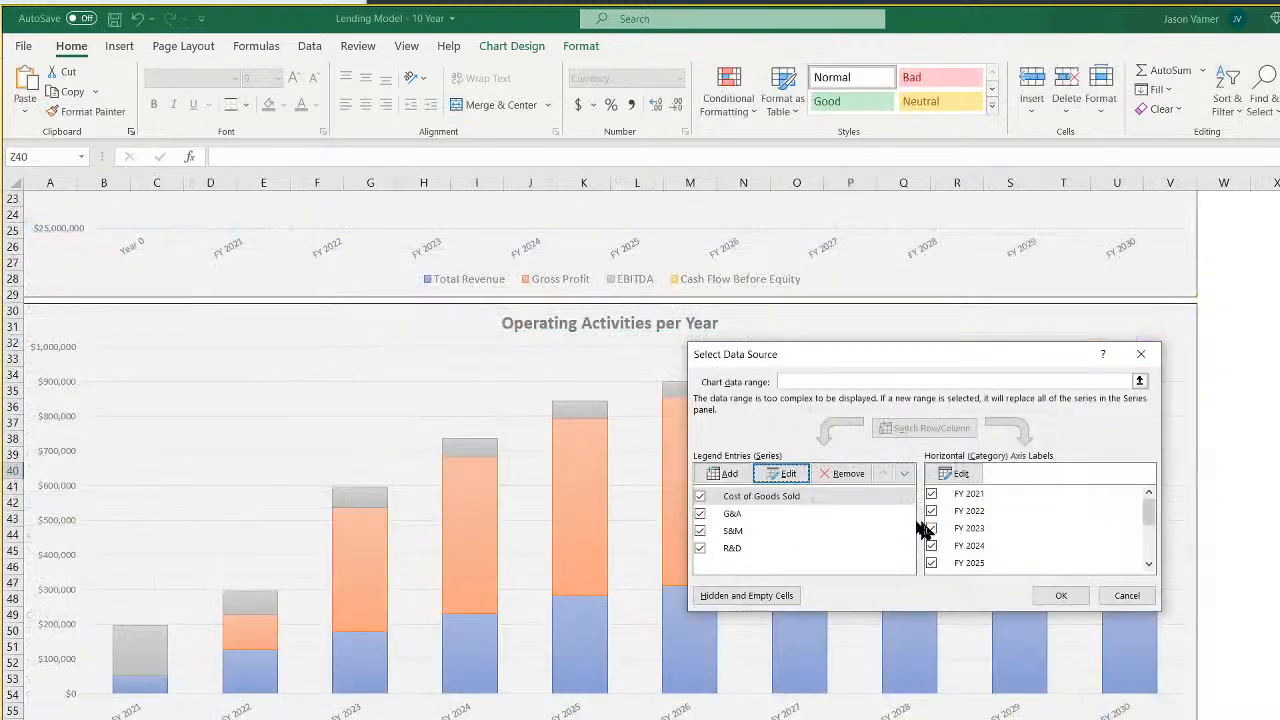
Change the G&A series values to Executive Summary C12:L12, leaving out the Year 0 column
click(780, 512)
click(785, 473)
click(858, 501)
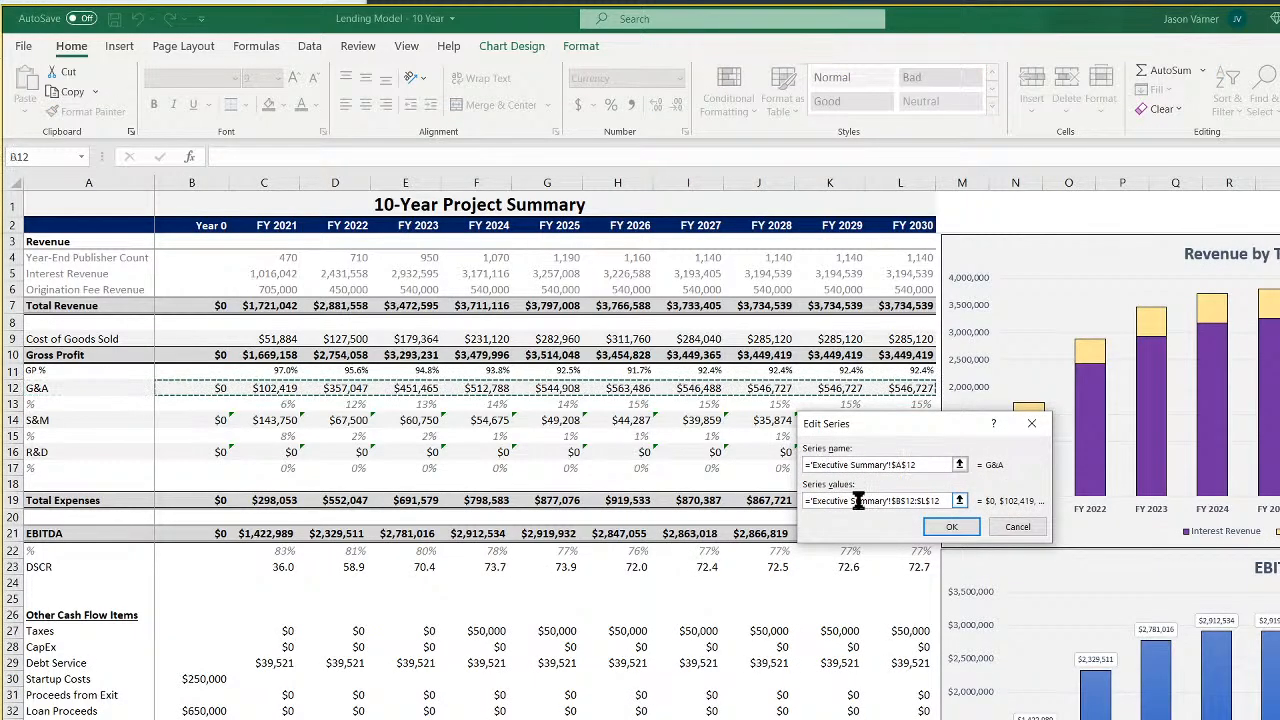
click(943, 501)
drag(943, 504, 780, 505)
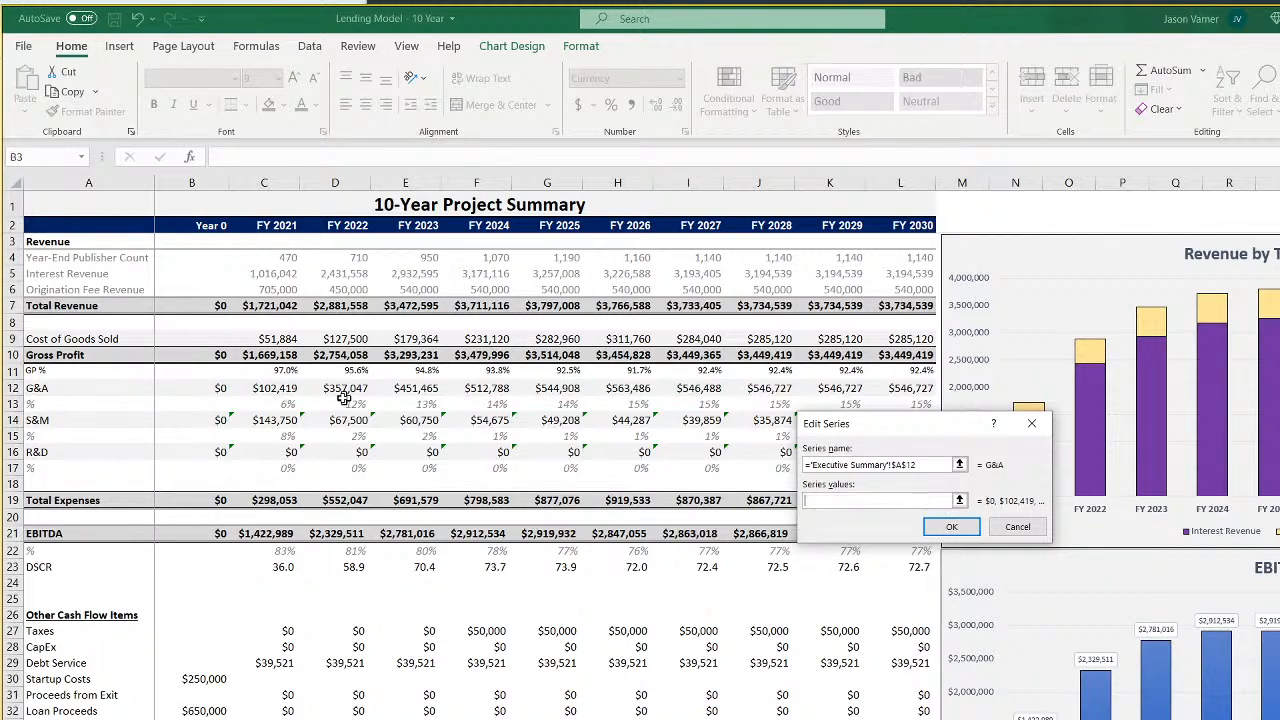
drag(281, 390, 900, 392)
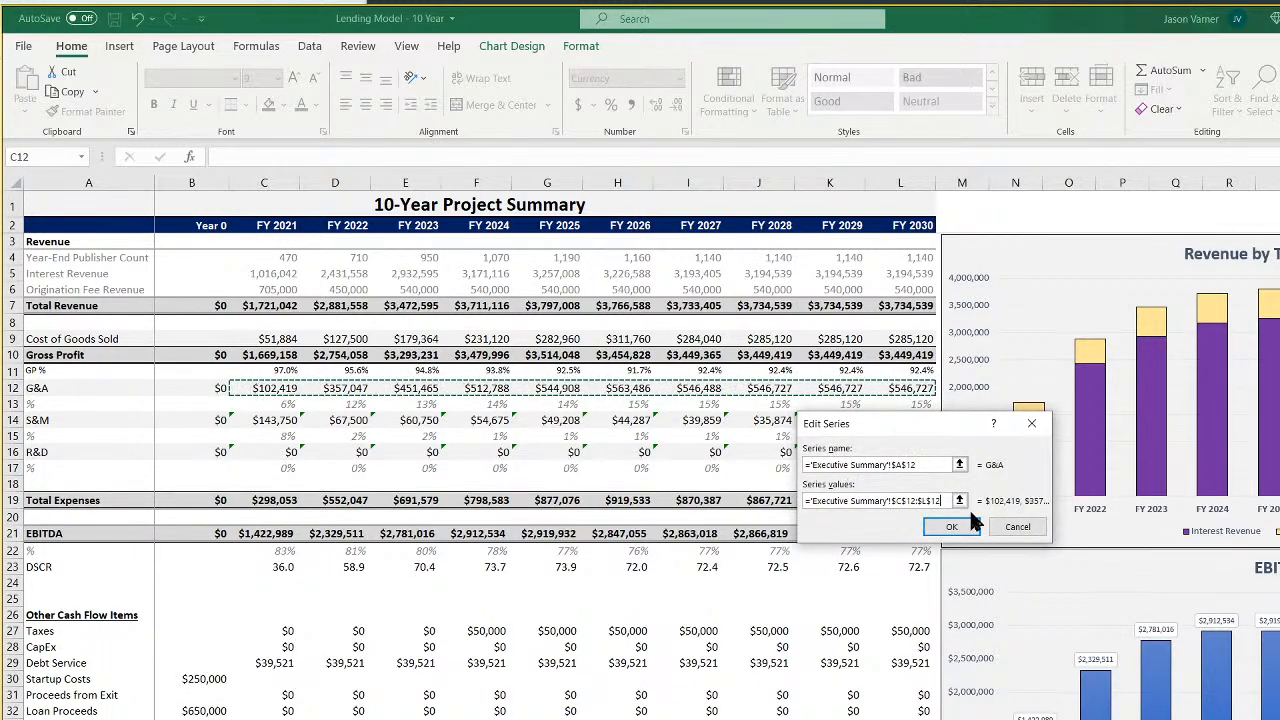
click(951, 523)
Check the S&M series' value range and apply the stacked chart's data source changes
click(757, 532)
click(788, 473)
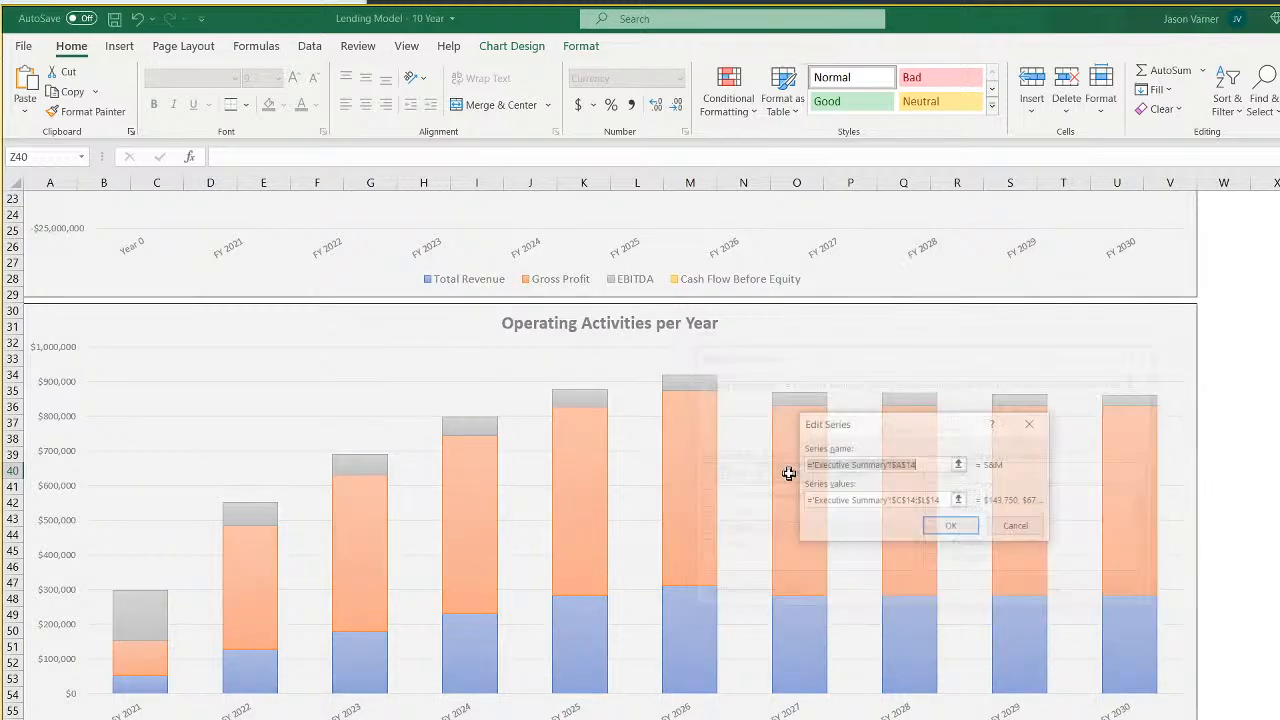
click(897, 503)
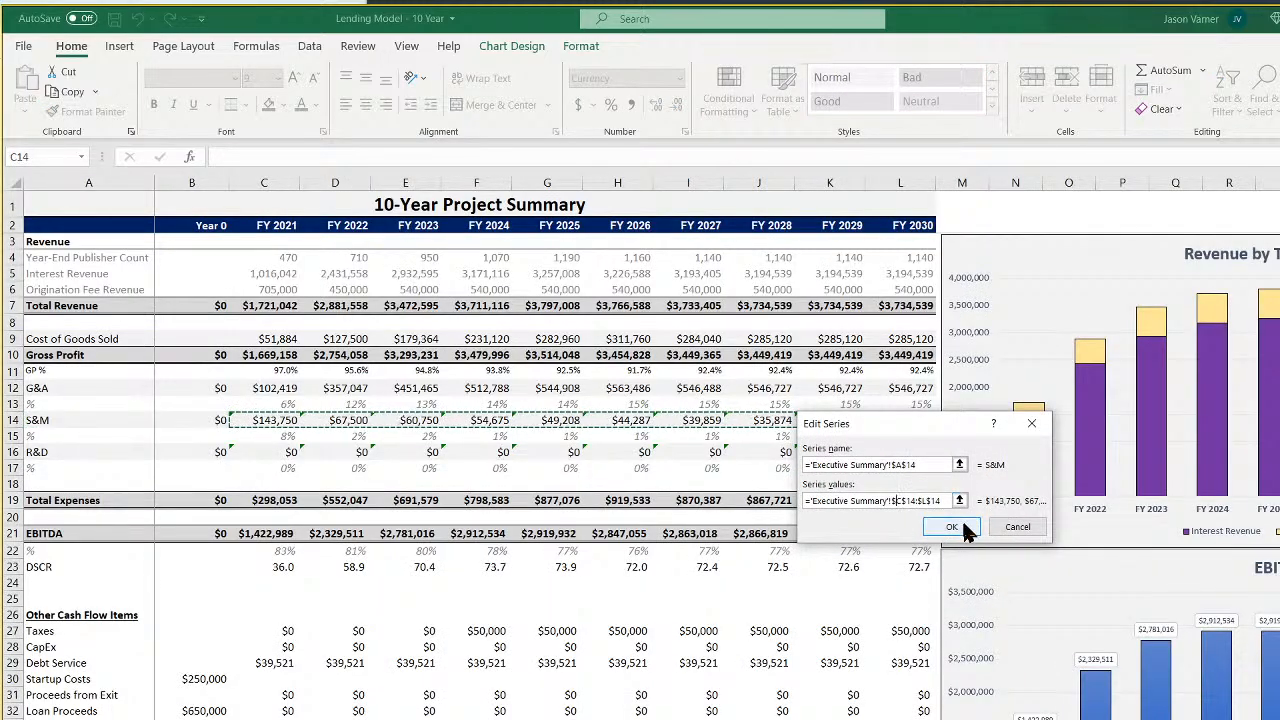
click(955, 527)
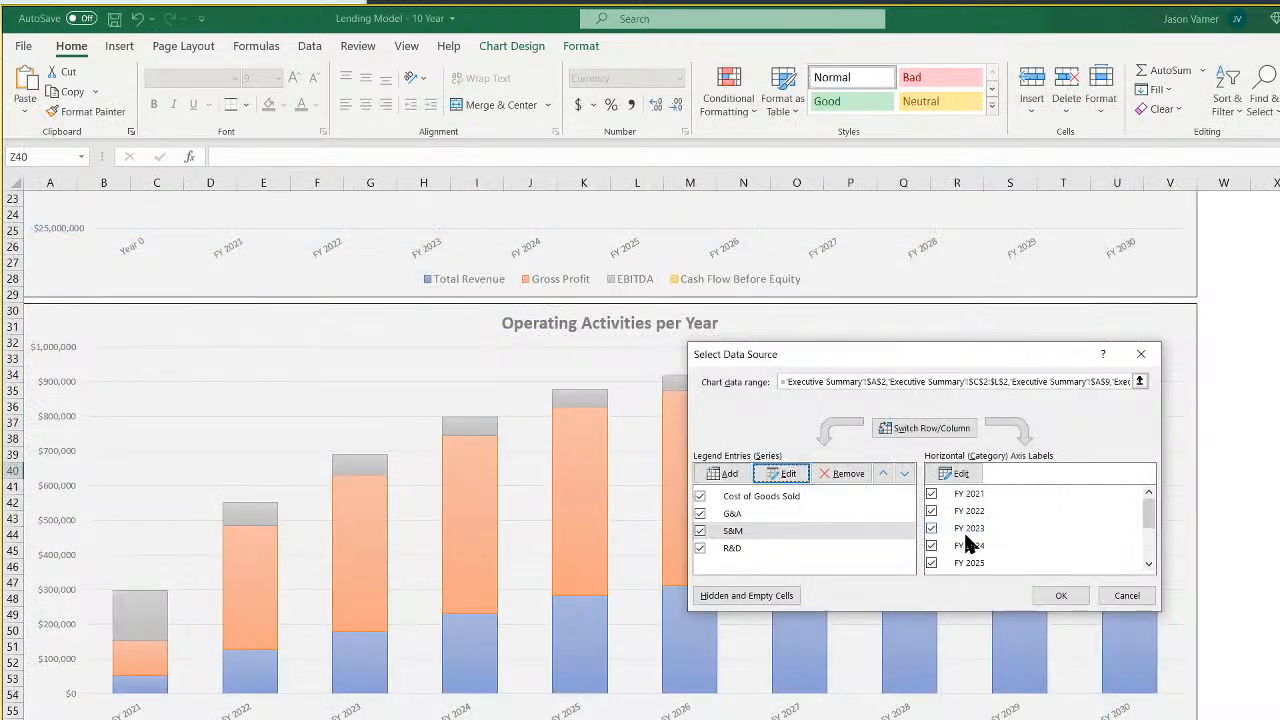
click(1068, 595)
click(1257, 623)
Retitle the stacked expense chart as "Operating Costs"
scroll(897, 513, up, 7)
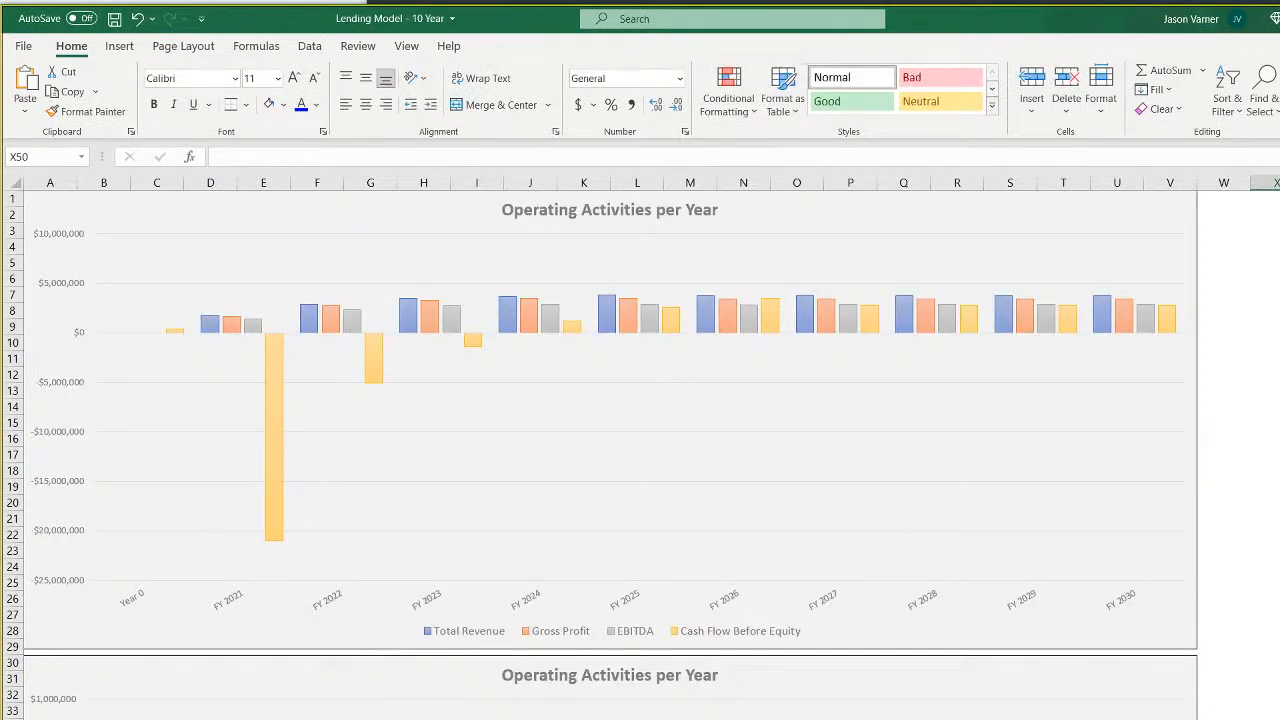
scroll(591, 357, down, 2)
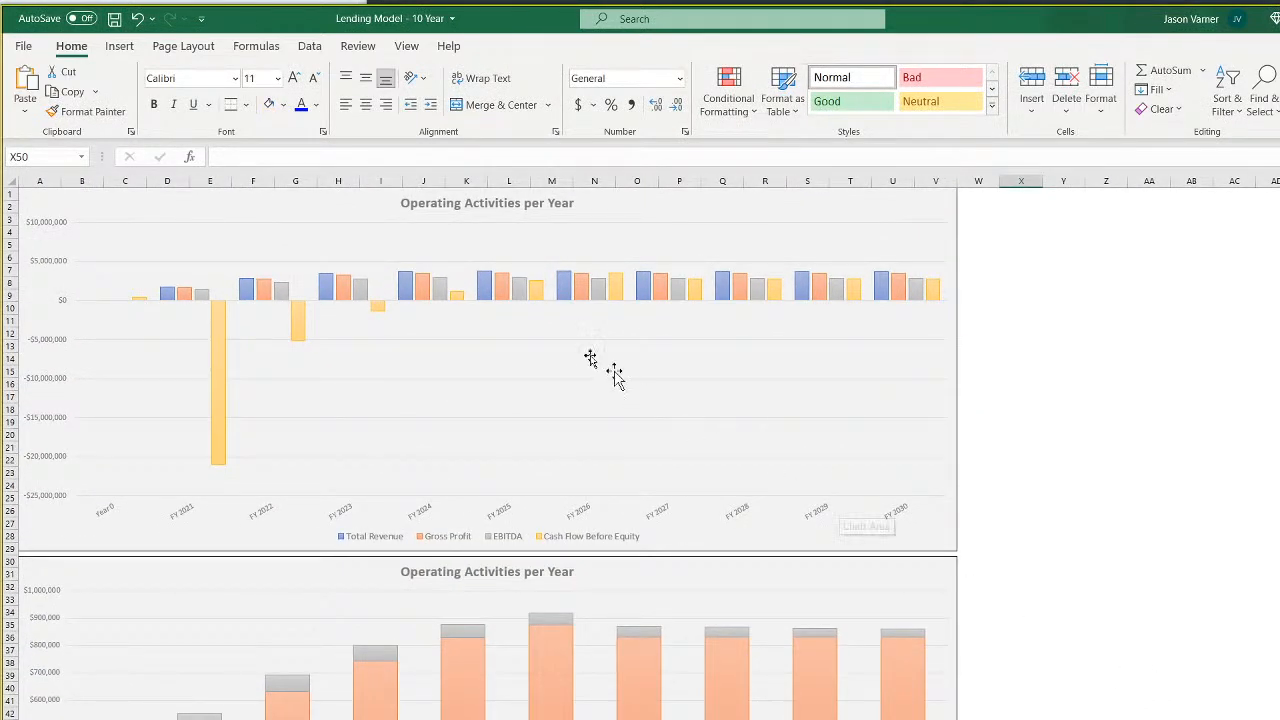
scroll(540, 300, down, 4)
click(460, 430)
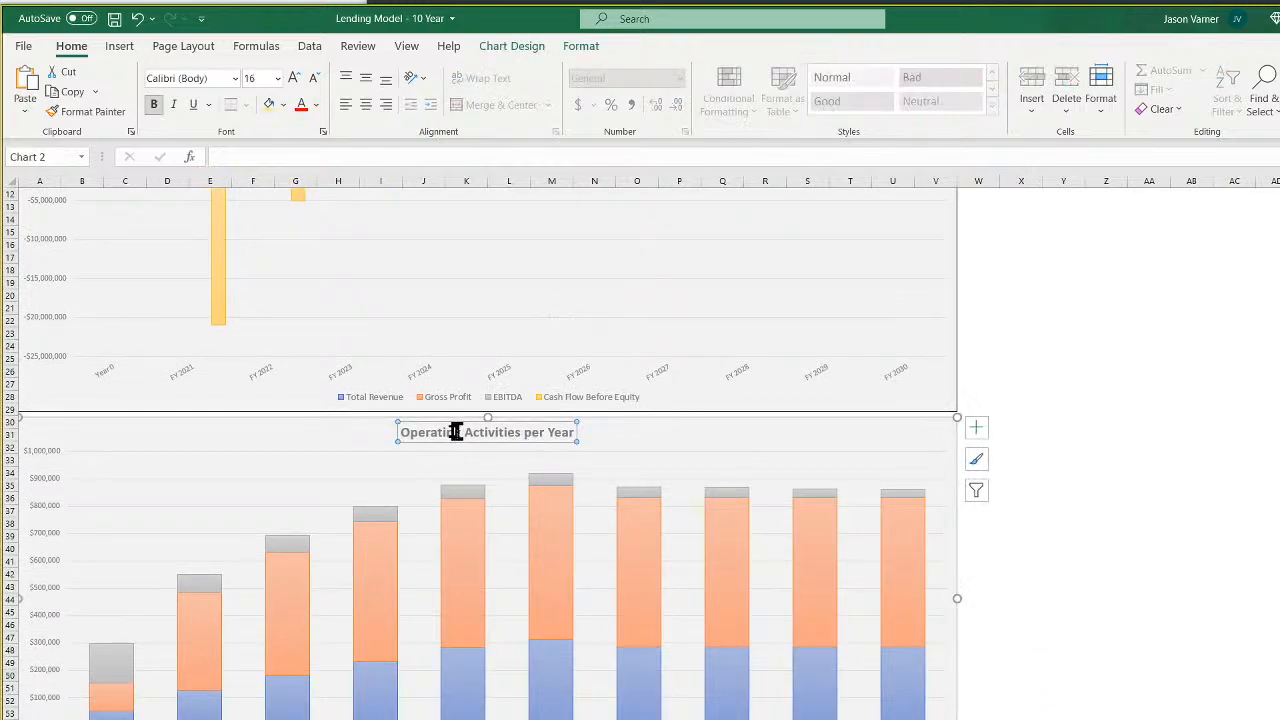
drag(403, 432, 570, 436)
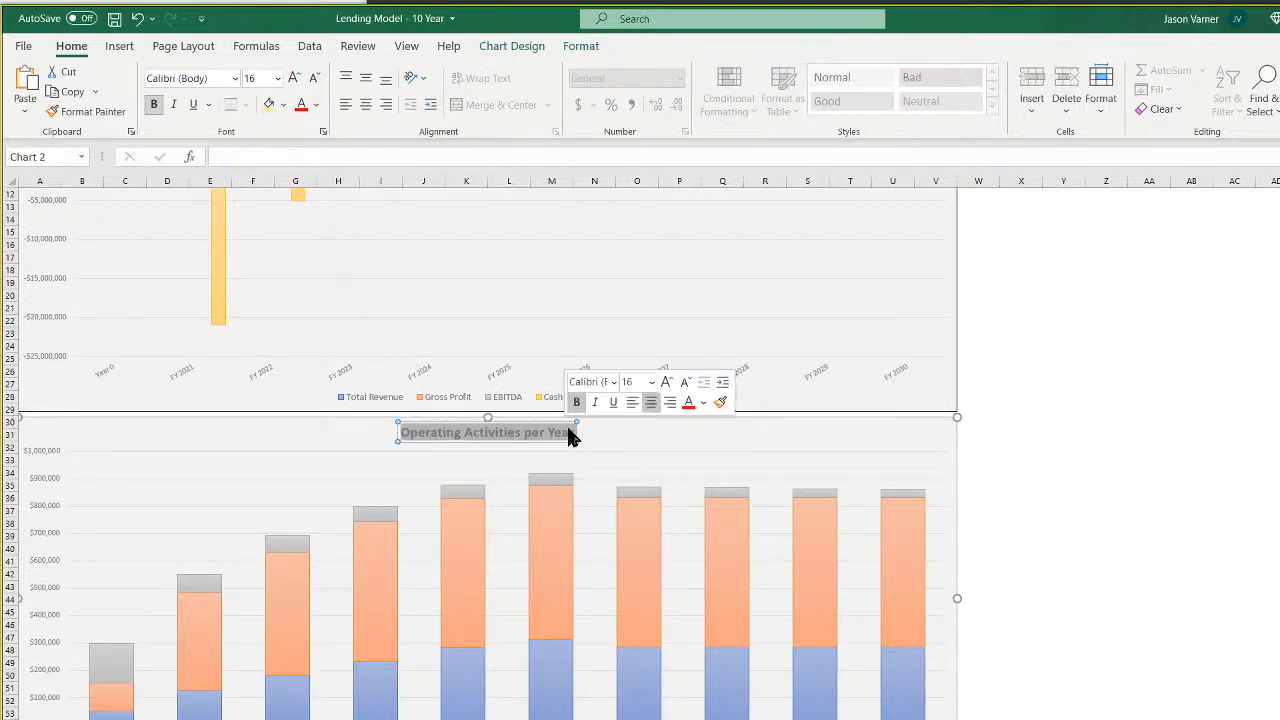
text(Operatin)
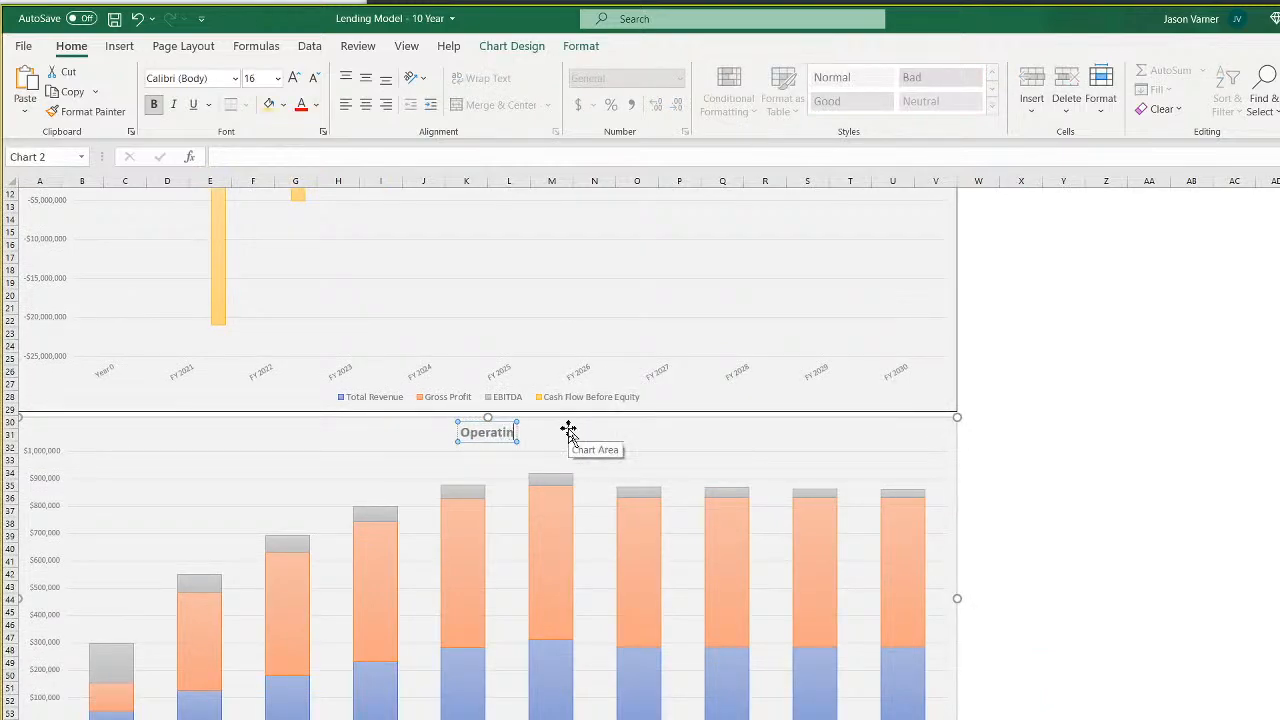
text(g Costs)
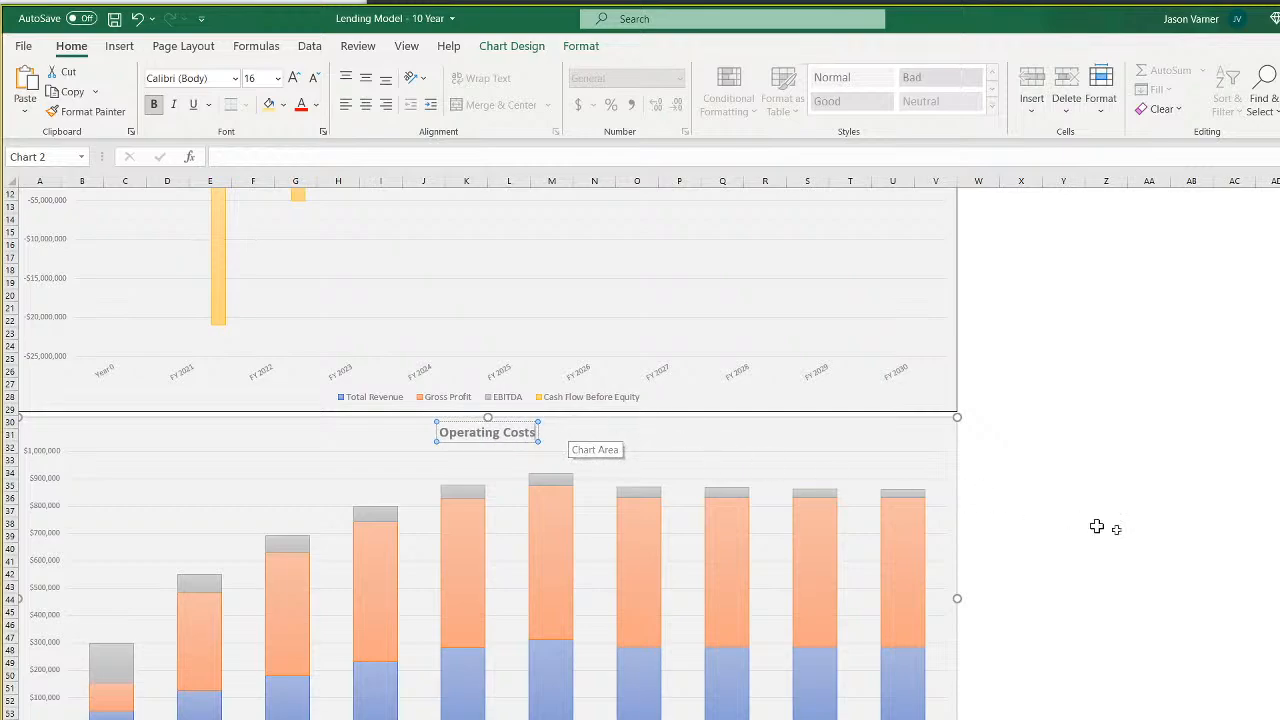
click(1125, 536)
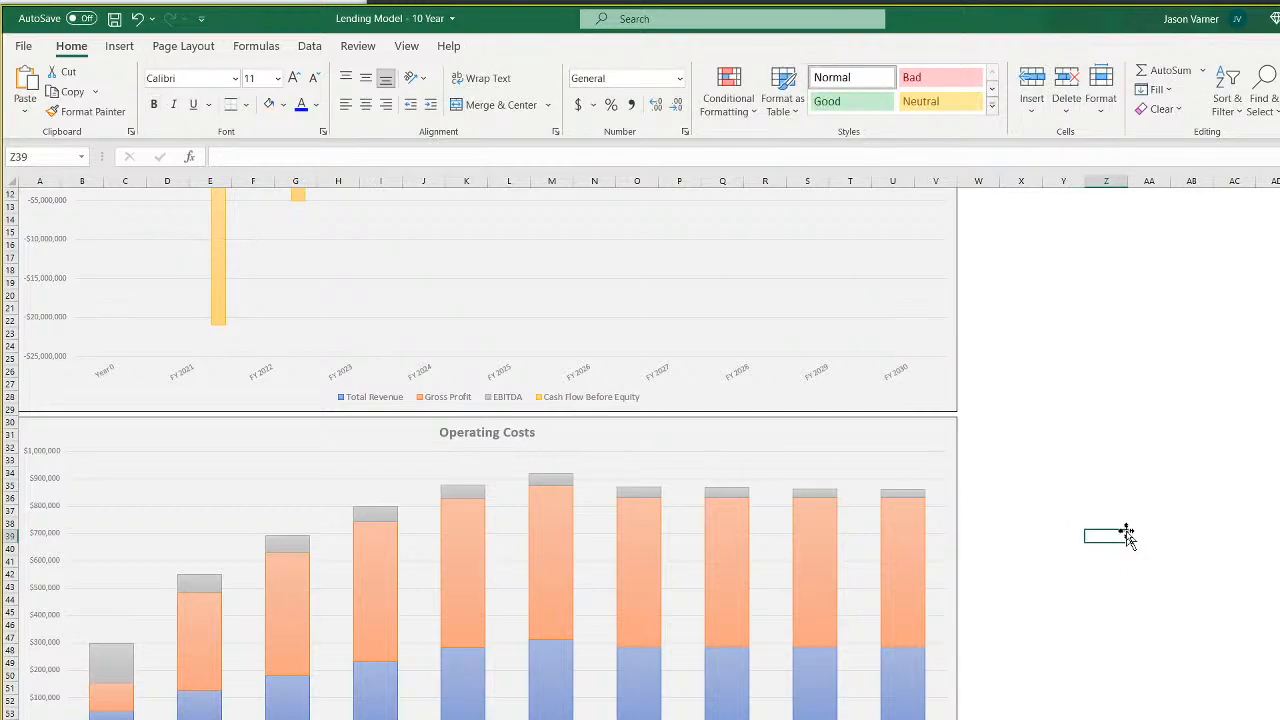
Duplicate the Operating Activities per Year chart and place the copy directly below the Operating Costs chart, starting at row 59
scroll(623, 583, up, 4)
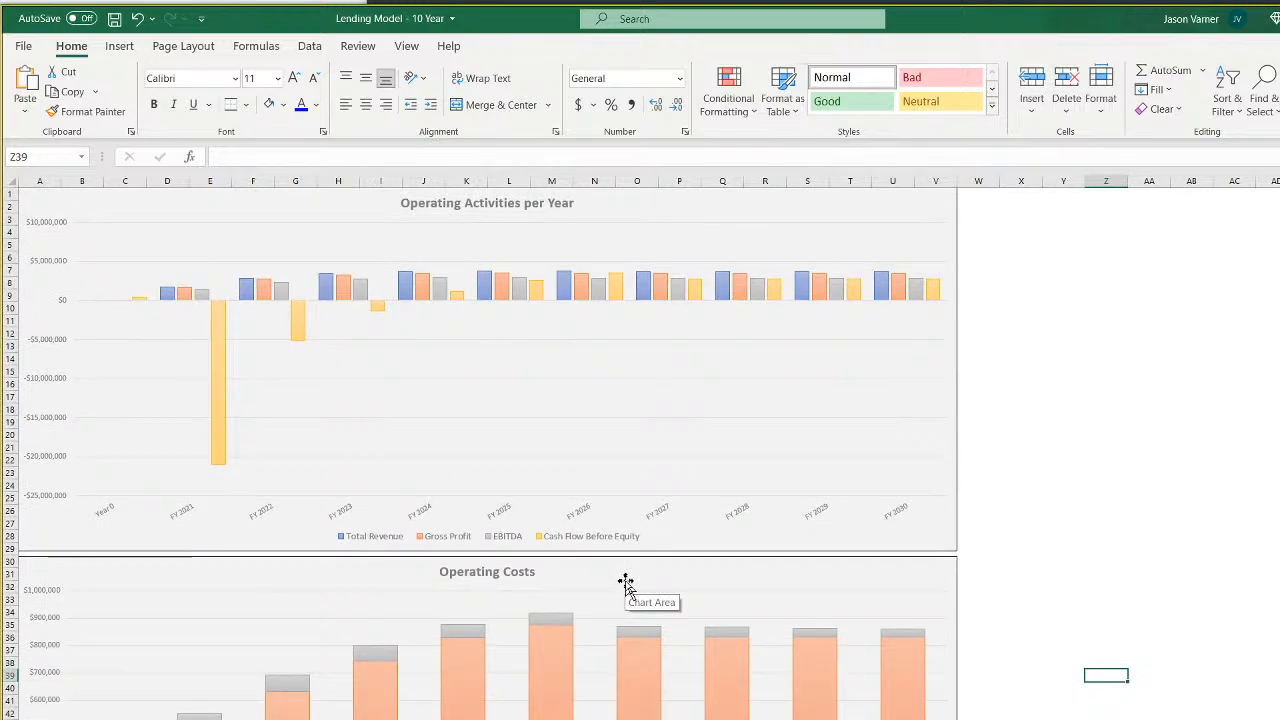
click(709, 202)
right_click(709, 202)
click(723, 239)
scroll(452, 550, down, 11)
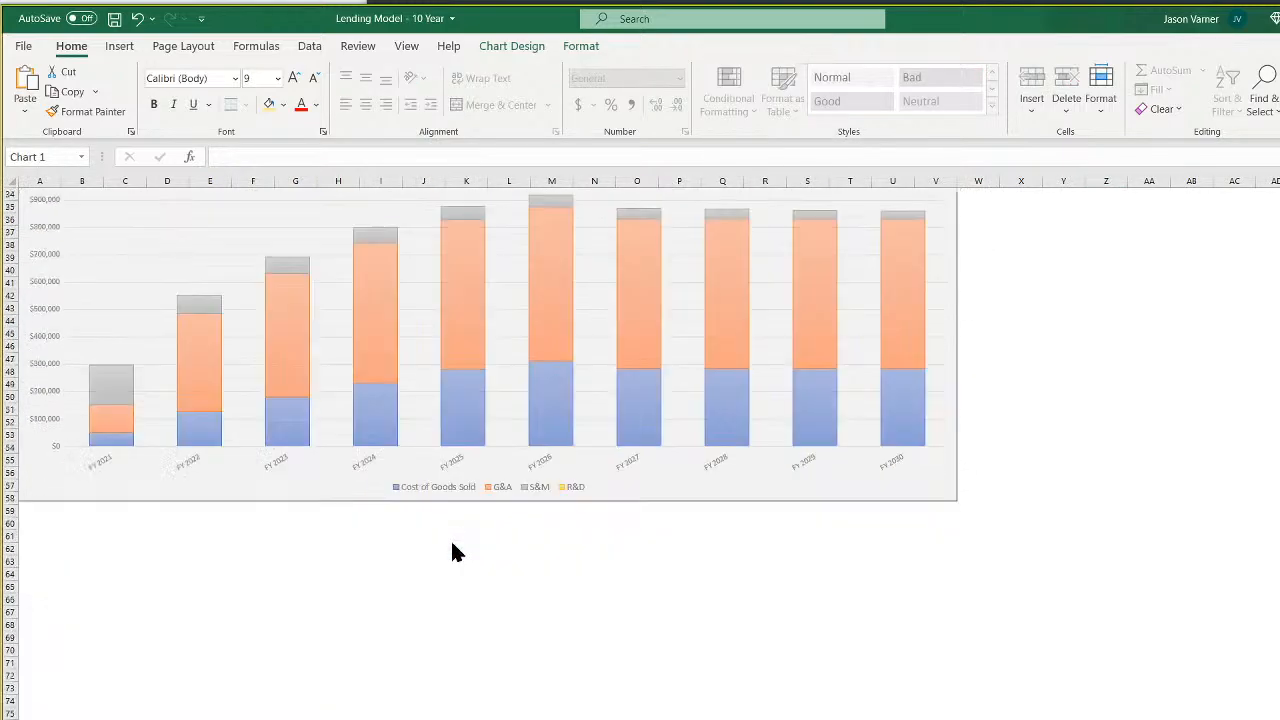
right_click(357, 572)
click(397, 184)
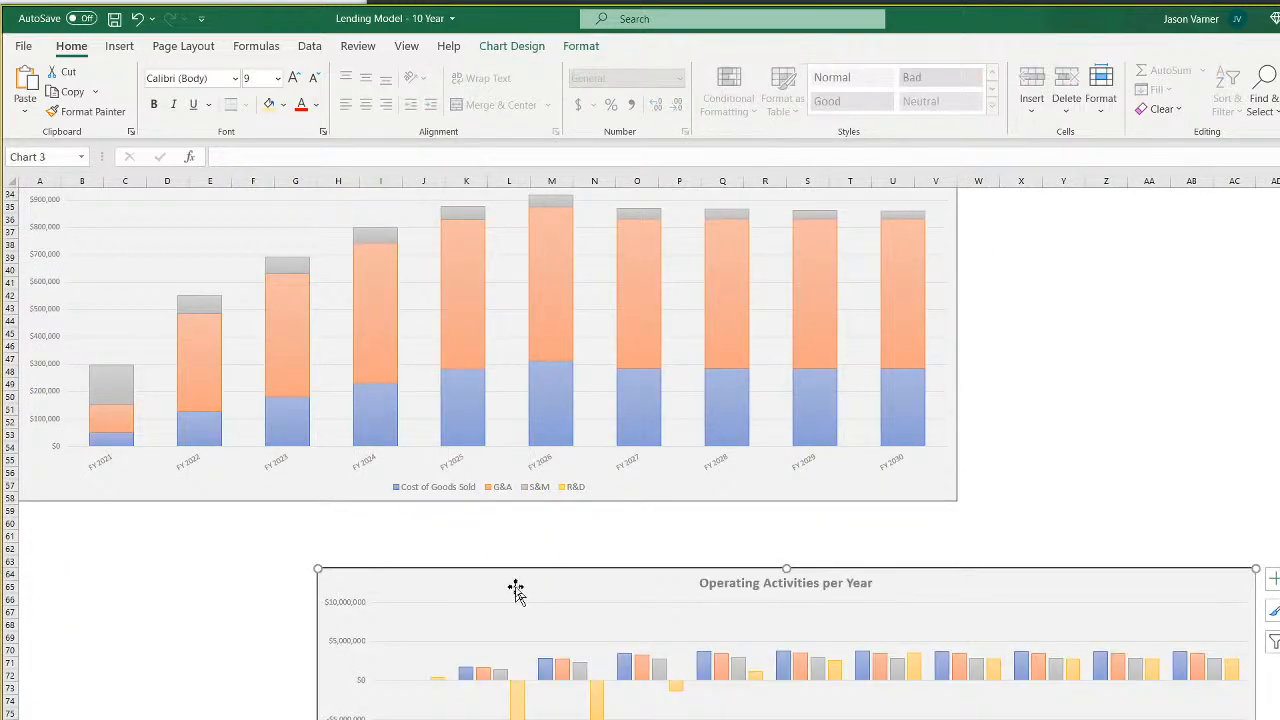
drag(514, 591, 183, 523)
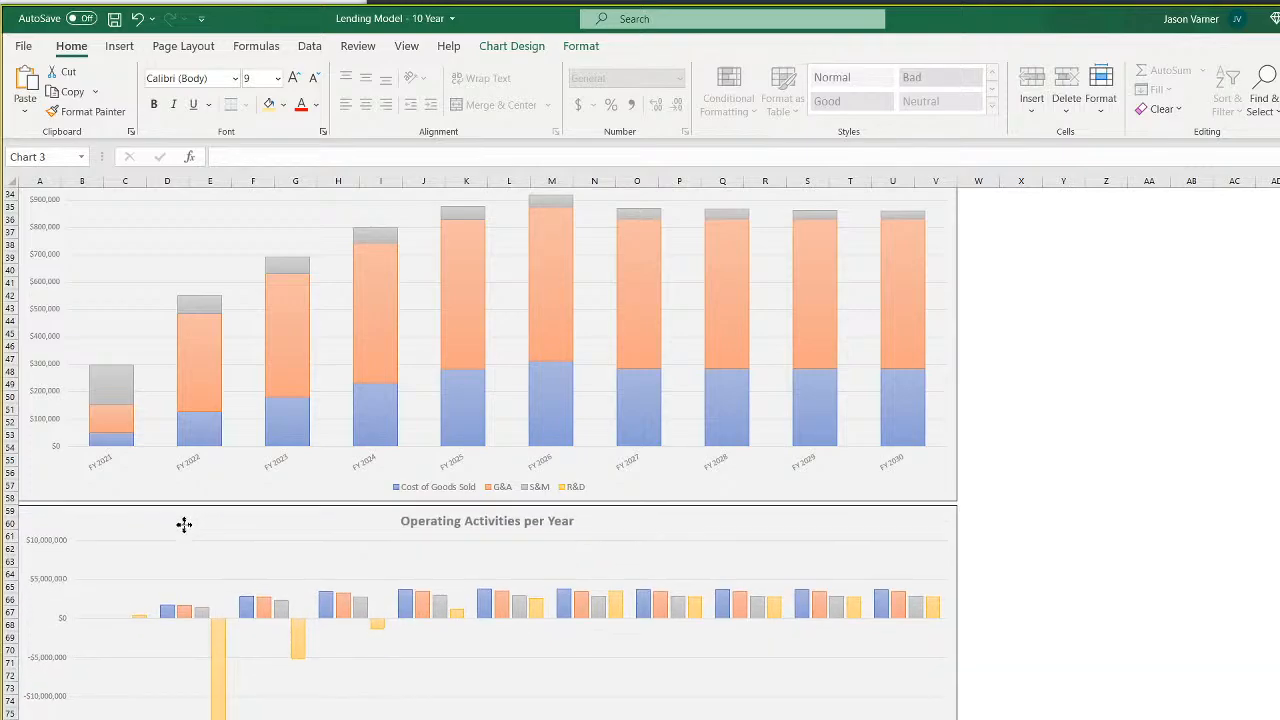
Remove all four existing series from the new chart copy's data source
right_click(540, 688)
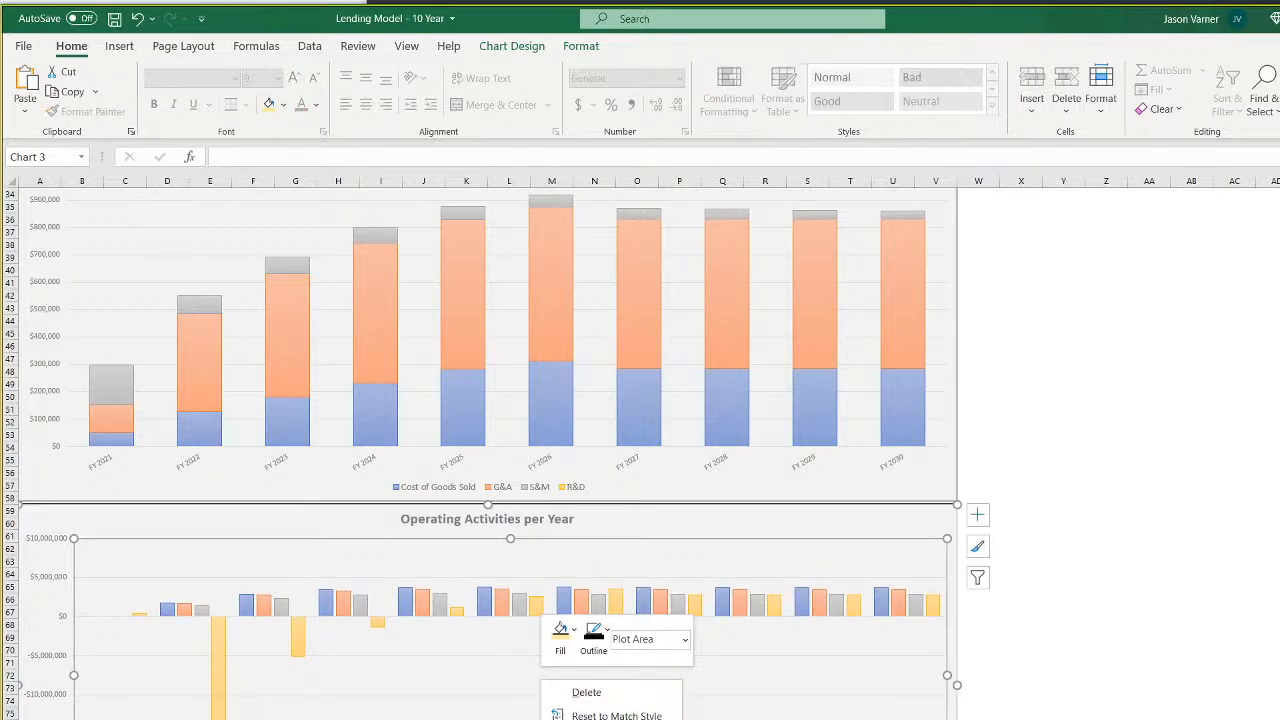
click(603, 719)
click(843, 476)
click(843, 476)
click(843, 476)
click(843, 476)
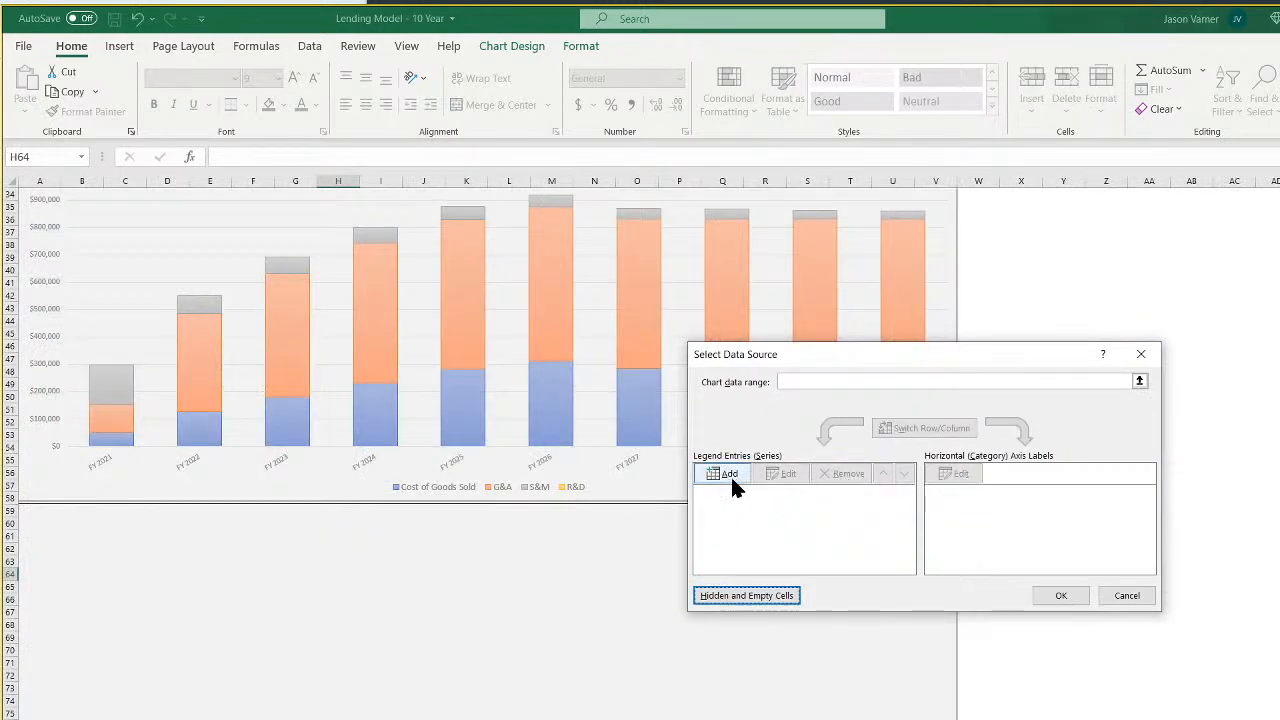
Start a new series for the chart copy and locate the Loan Type 1 cash flow rows in the Jan-21 columns of the Monthly Detail sheet
click(726, 474)
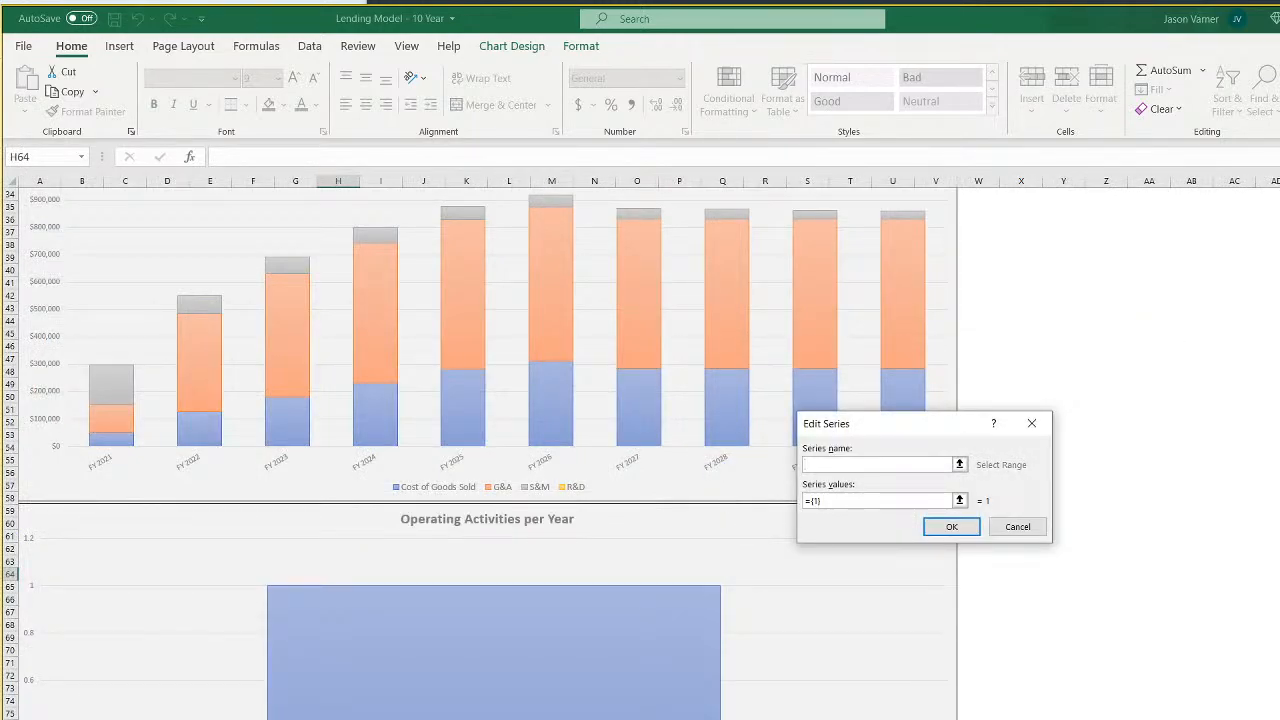
click(477, 719)
scroll(477, 683, up, 20)
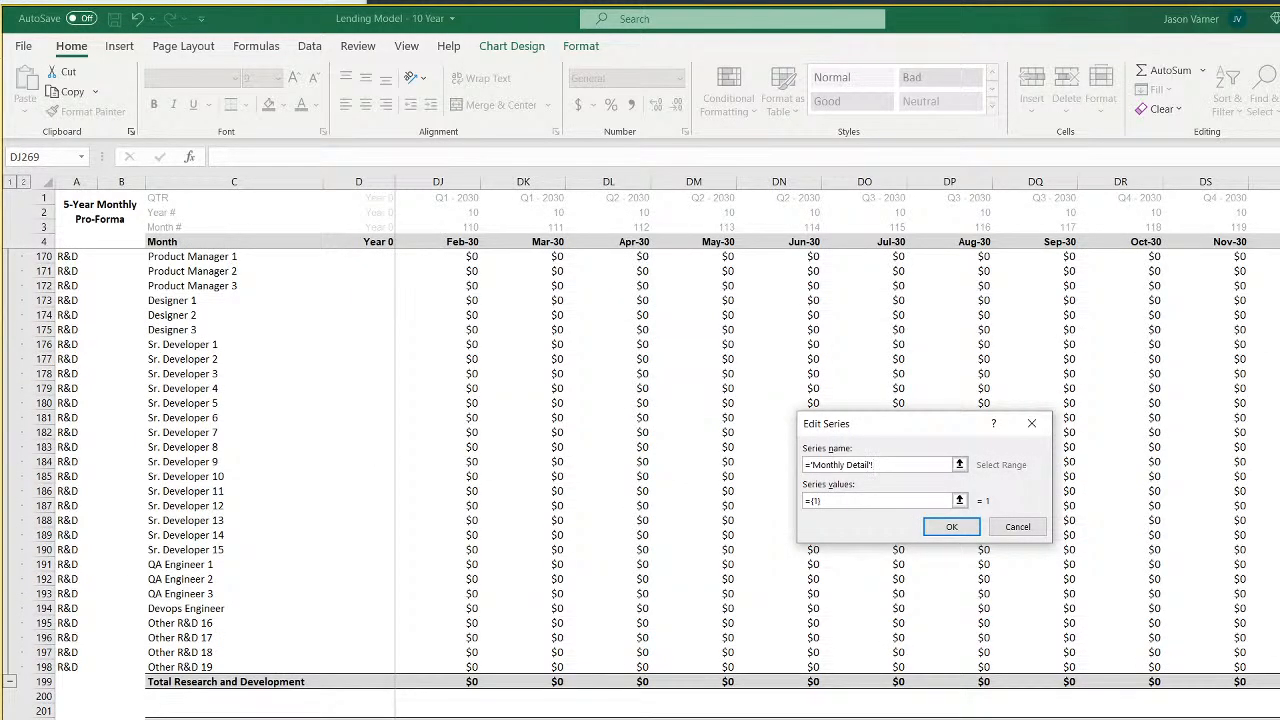
drag(1100, 719, 900, 719)
scroll(312, 683, up, 20)
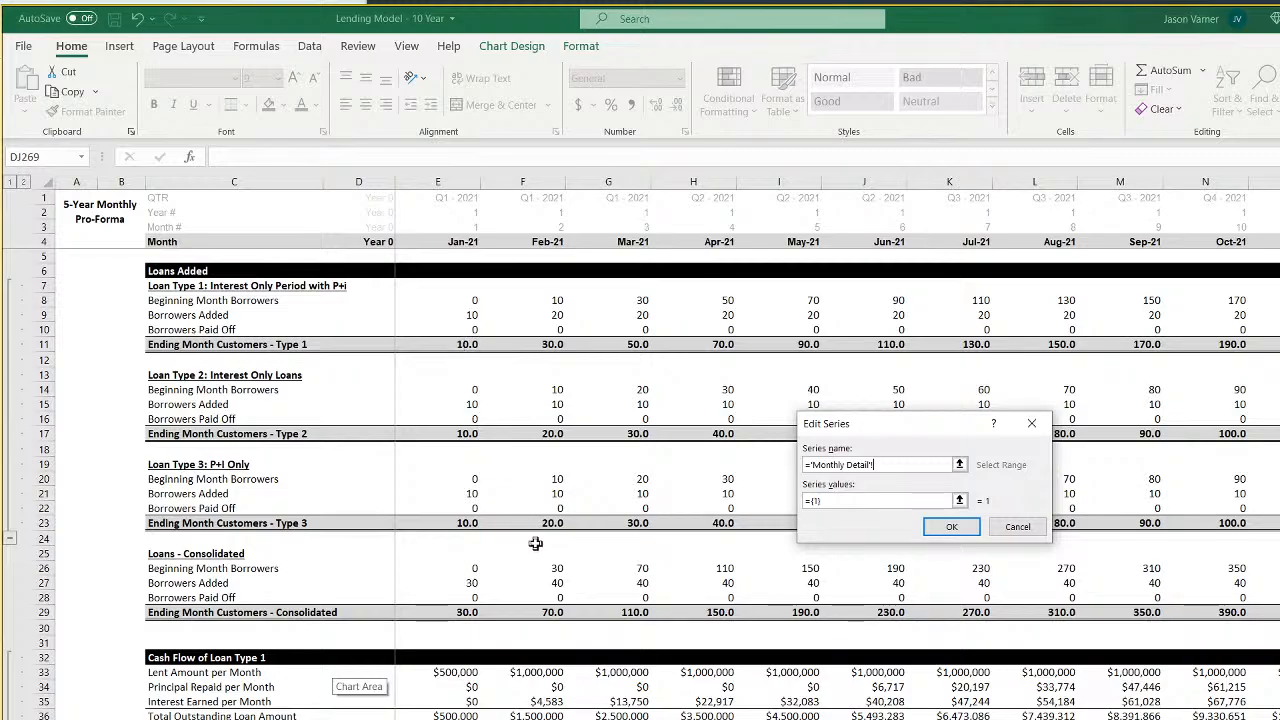
scroll(536, 544, down, 4)
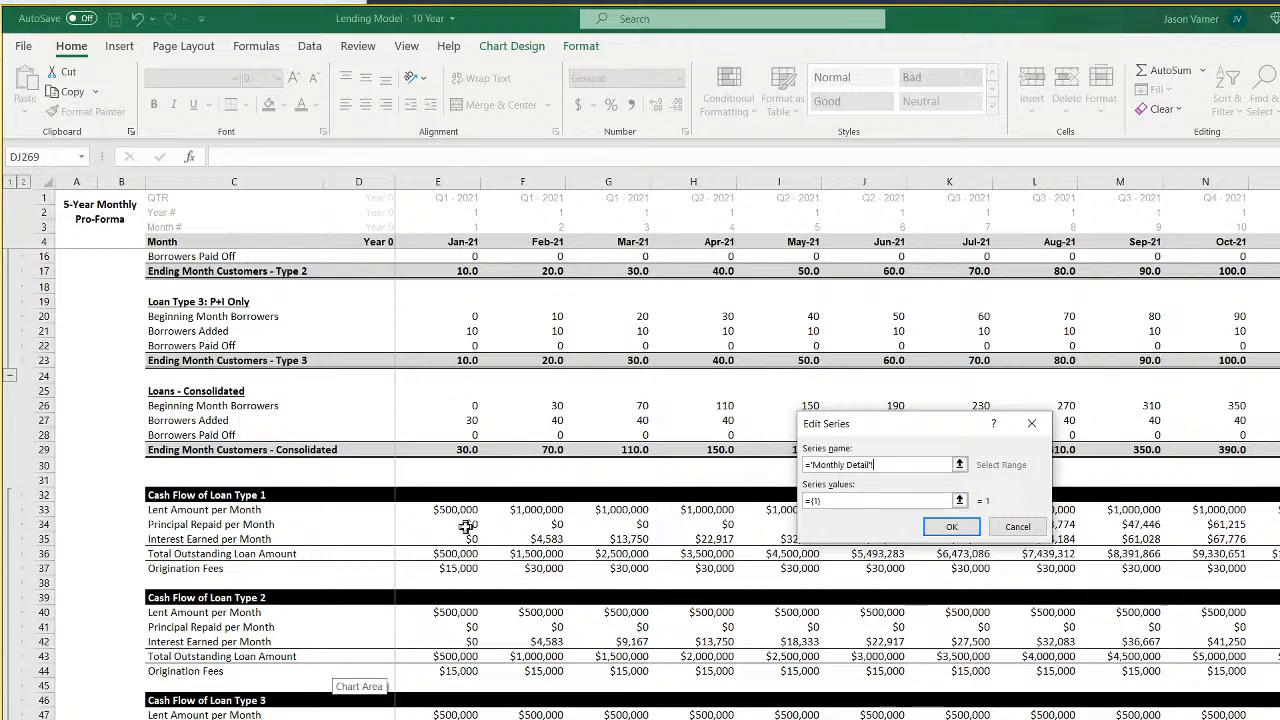
scroll(470, 525, down, 4)
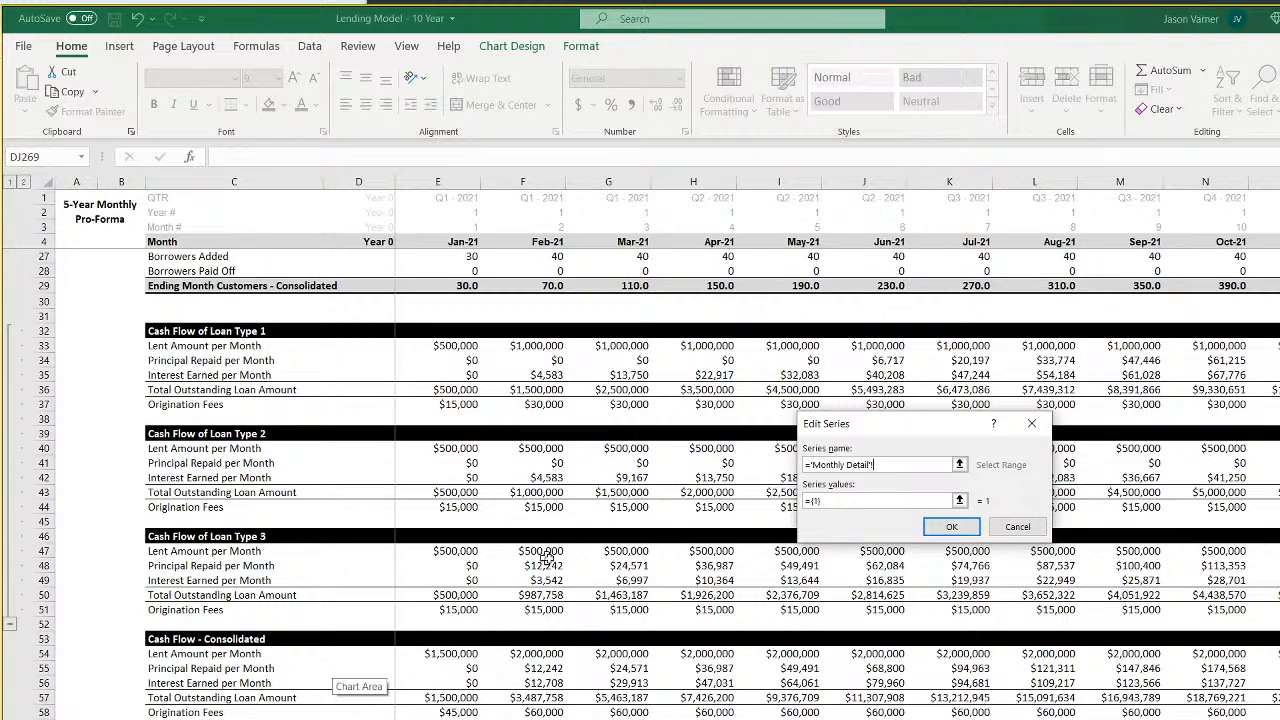
click(907, 464)
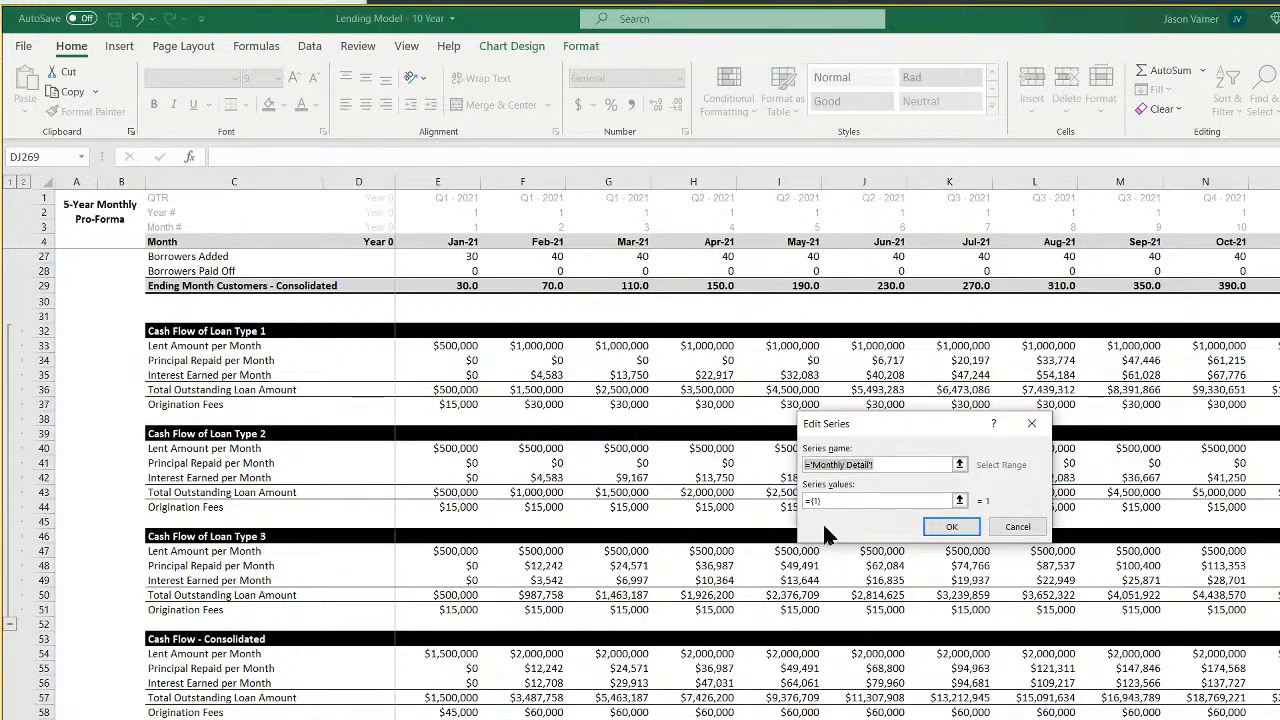
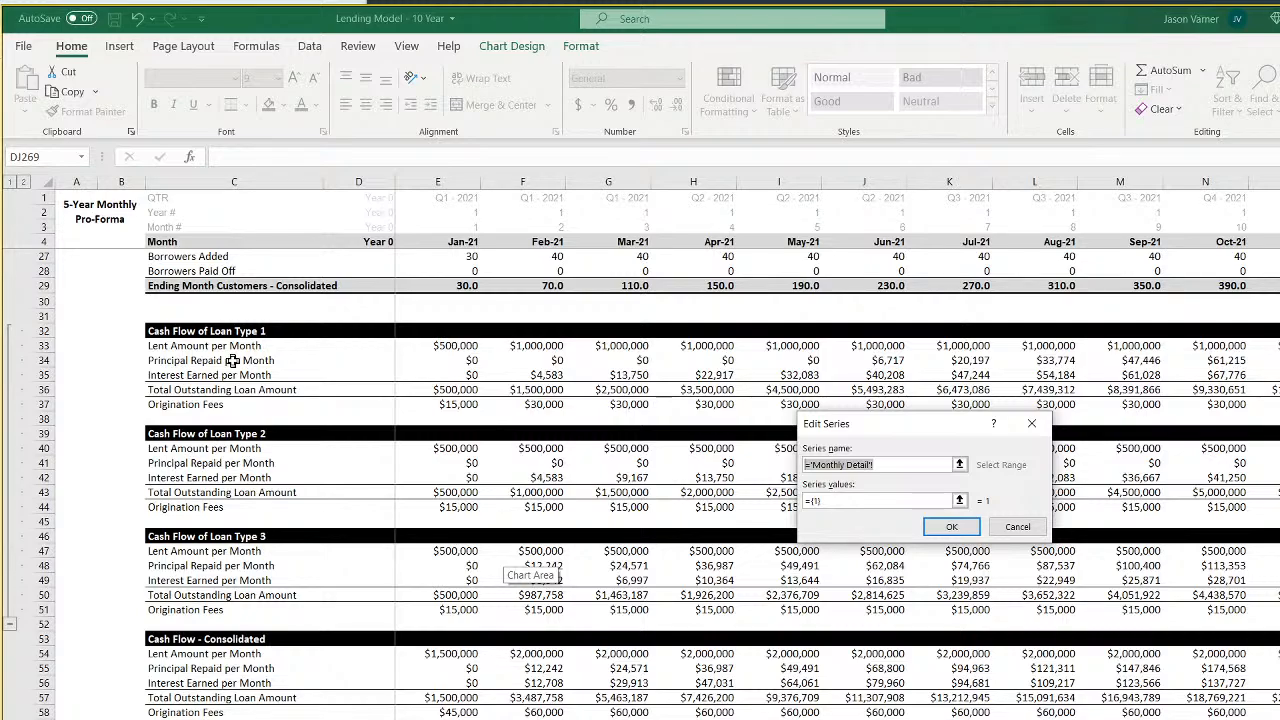
Try to name the series from Monthly Detail C33 and take its values from the Lent Amount per Month row, then clear the values
click(205, 347)
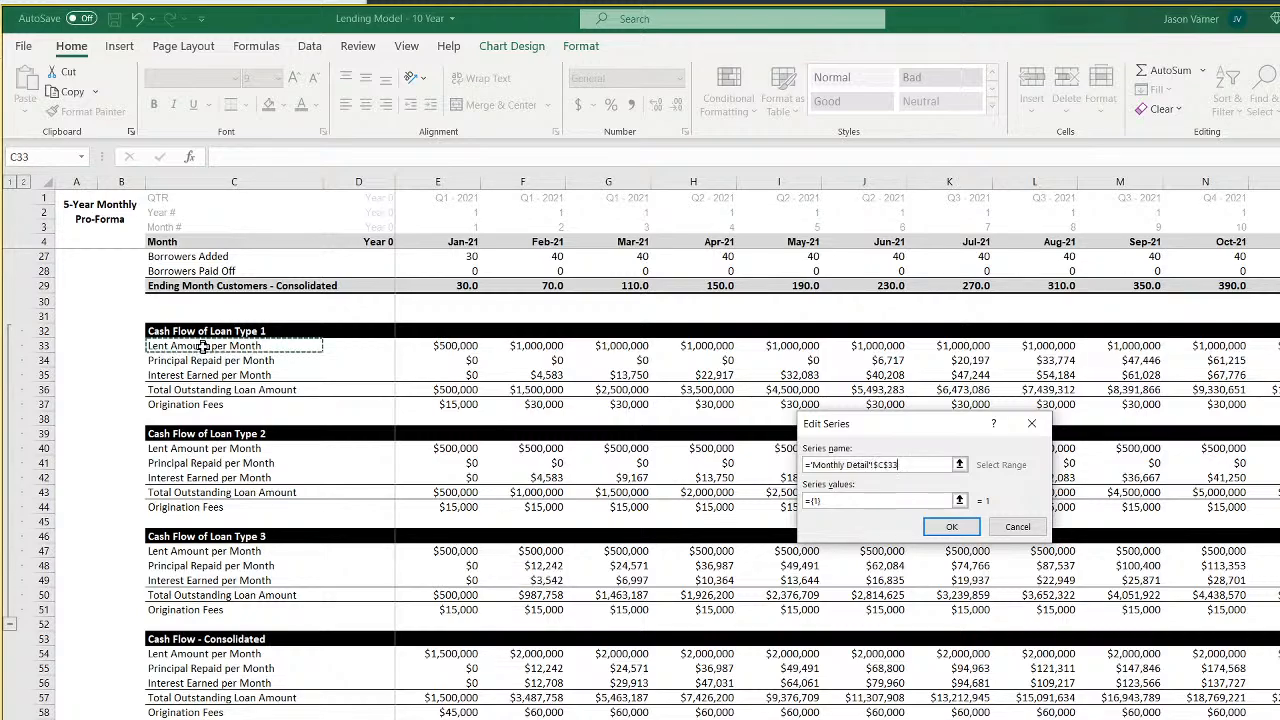
click(833, 505)
drag(437, 347, 1276, 361)
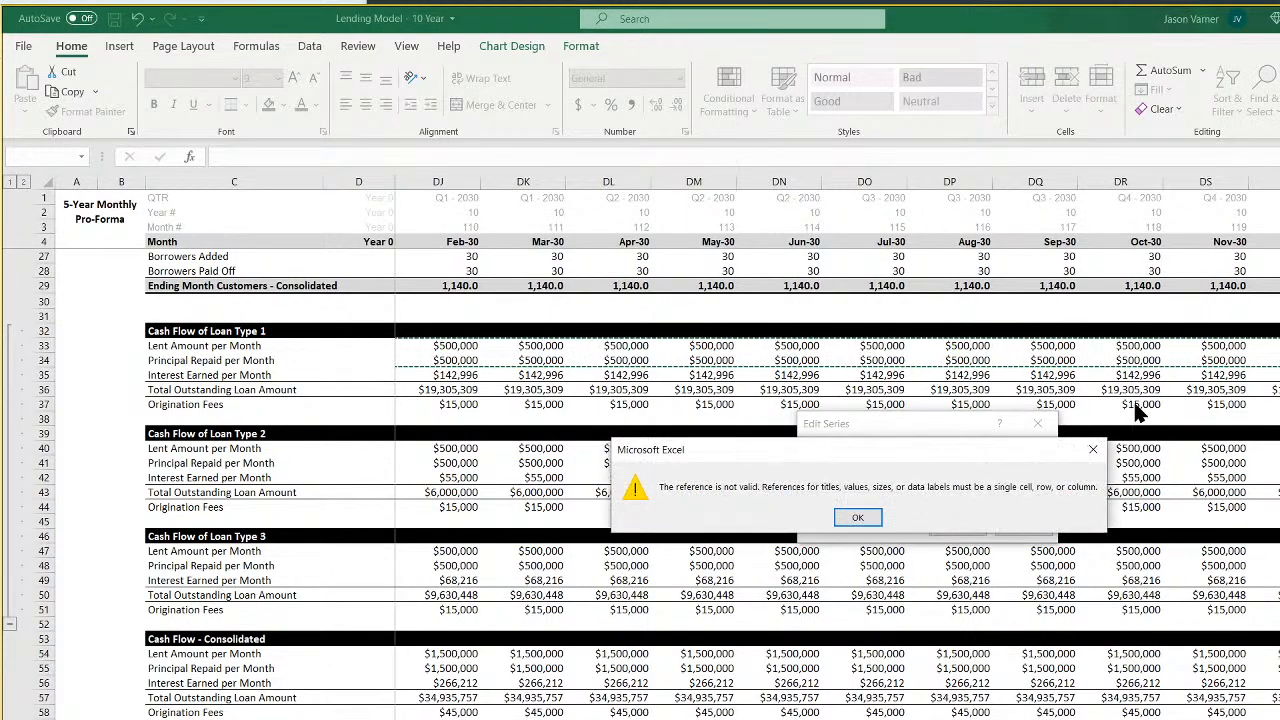
click(858, 518)
key(BackSpace)
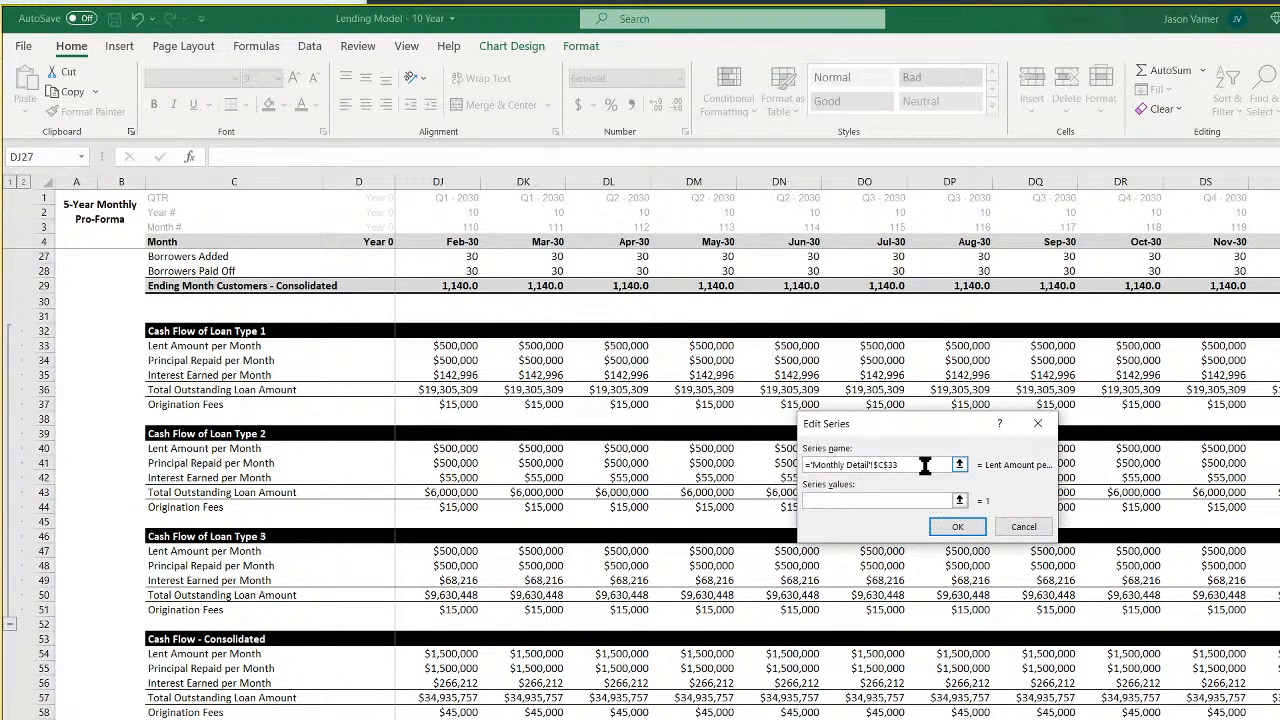
Name the series from Monthly Detail C36 and take its values from the Loan Type 1 Total Outstanding Loan Amount row, E36:DT36
click(924, 465)
click(865, 518)
drag(552, 463, 620, 460)
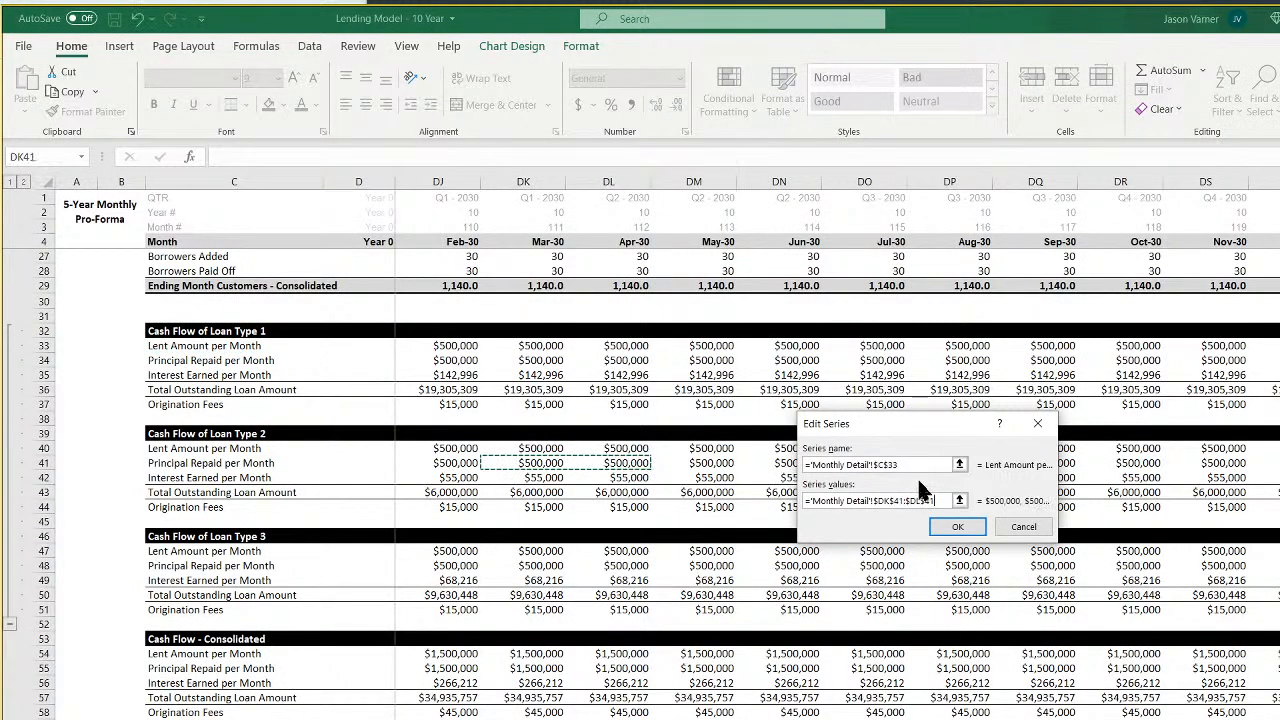
click(182, 391)
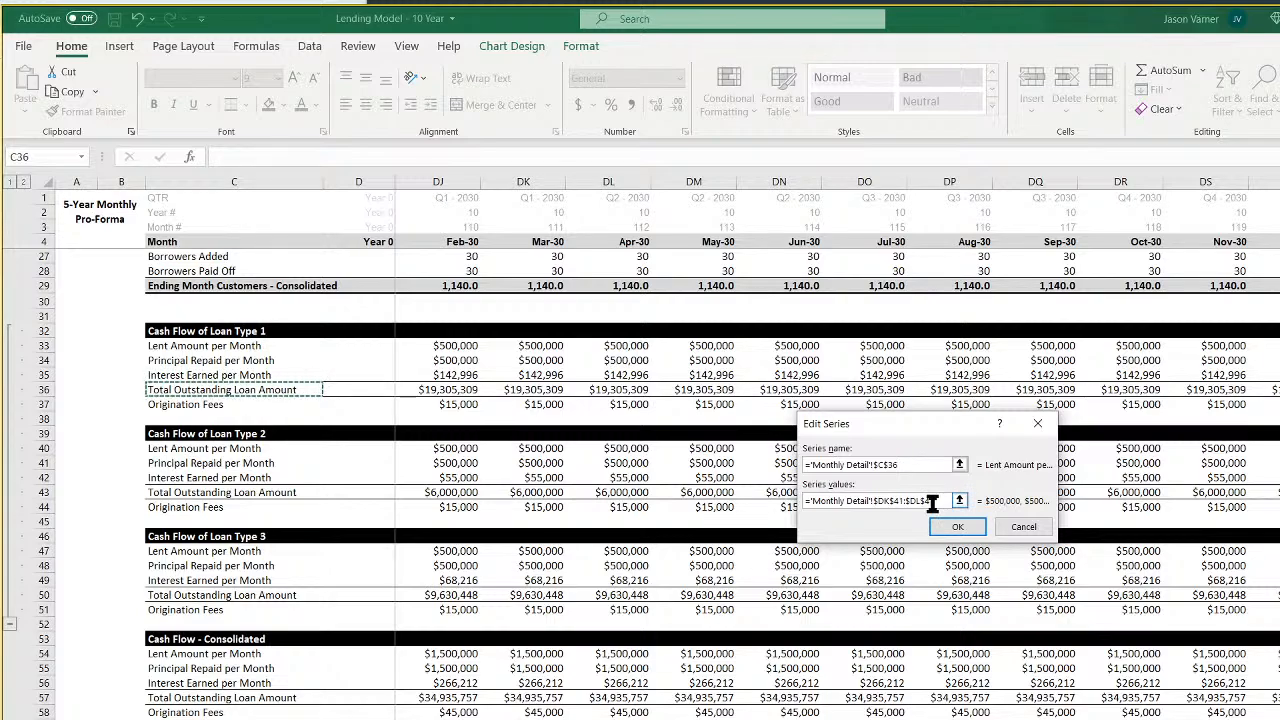
drag(932, 503, 806, 501)
key(BackSpace)
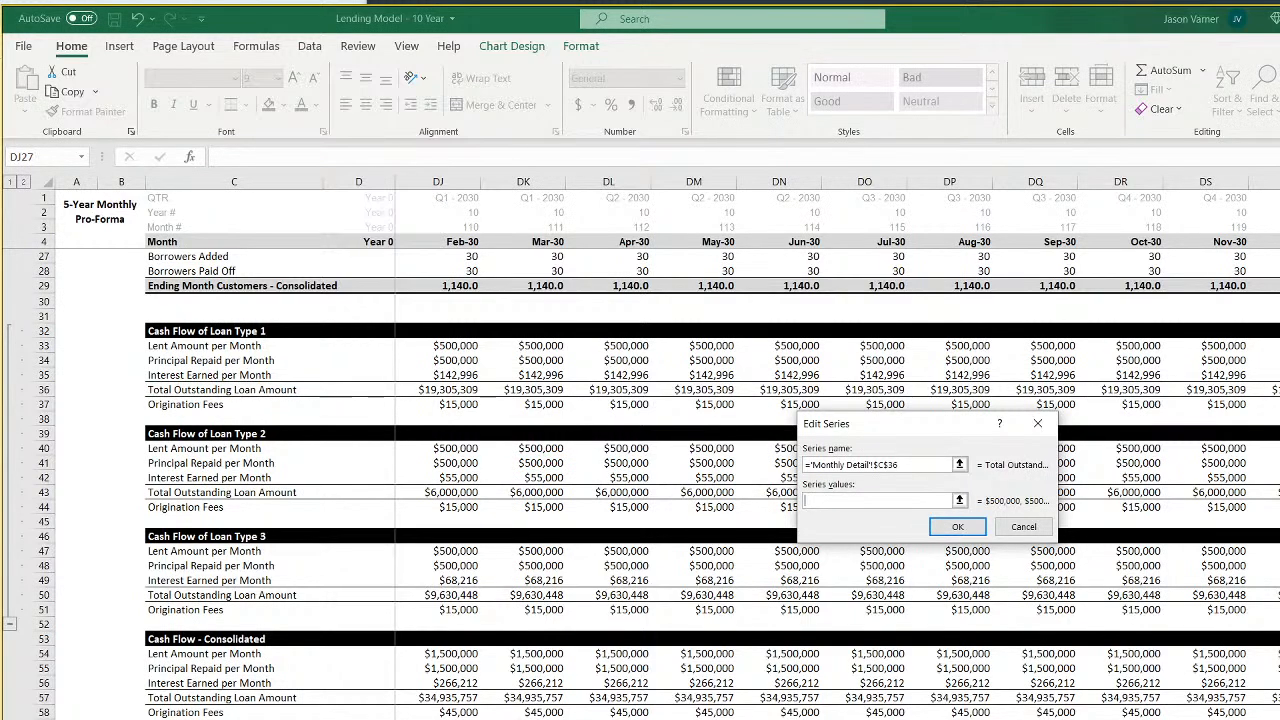
scroll(836, 450, left, 20)
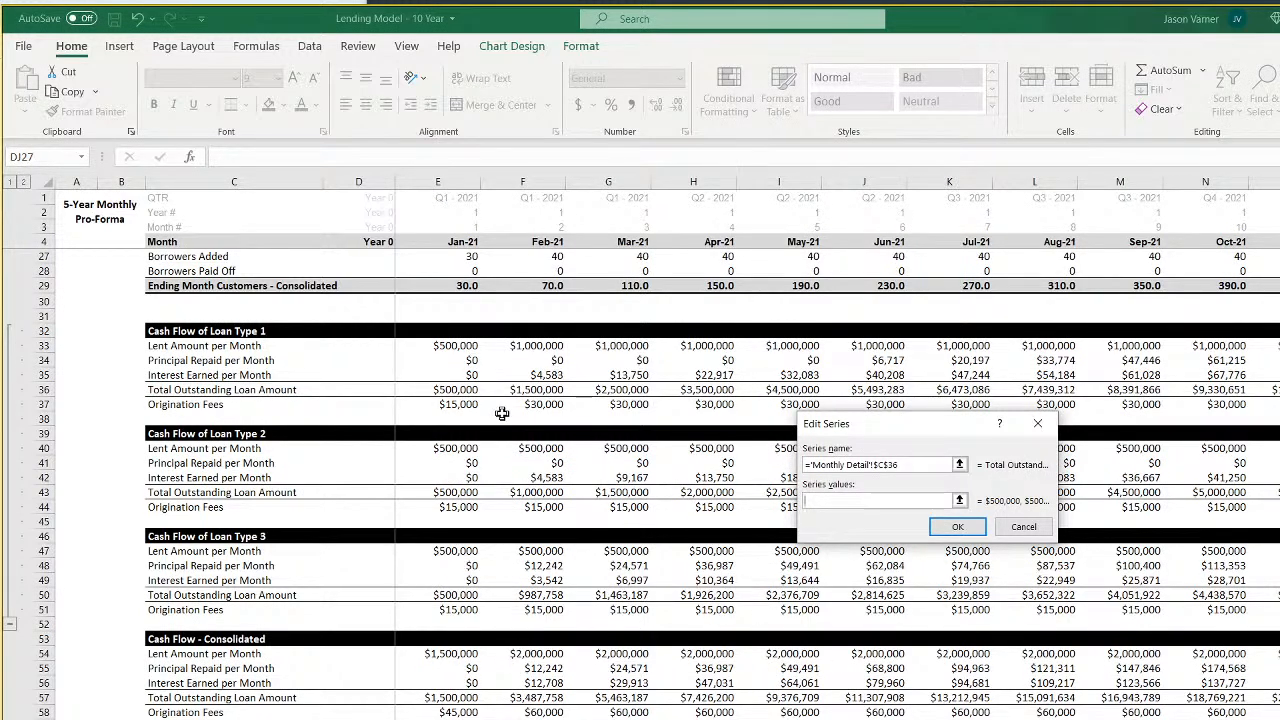
drag(440, 388, 1275, 390)
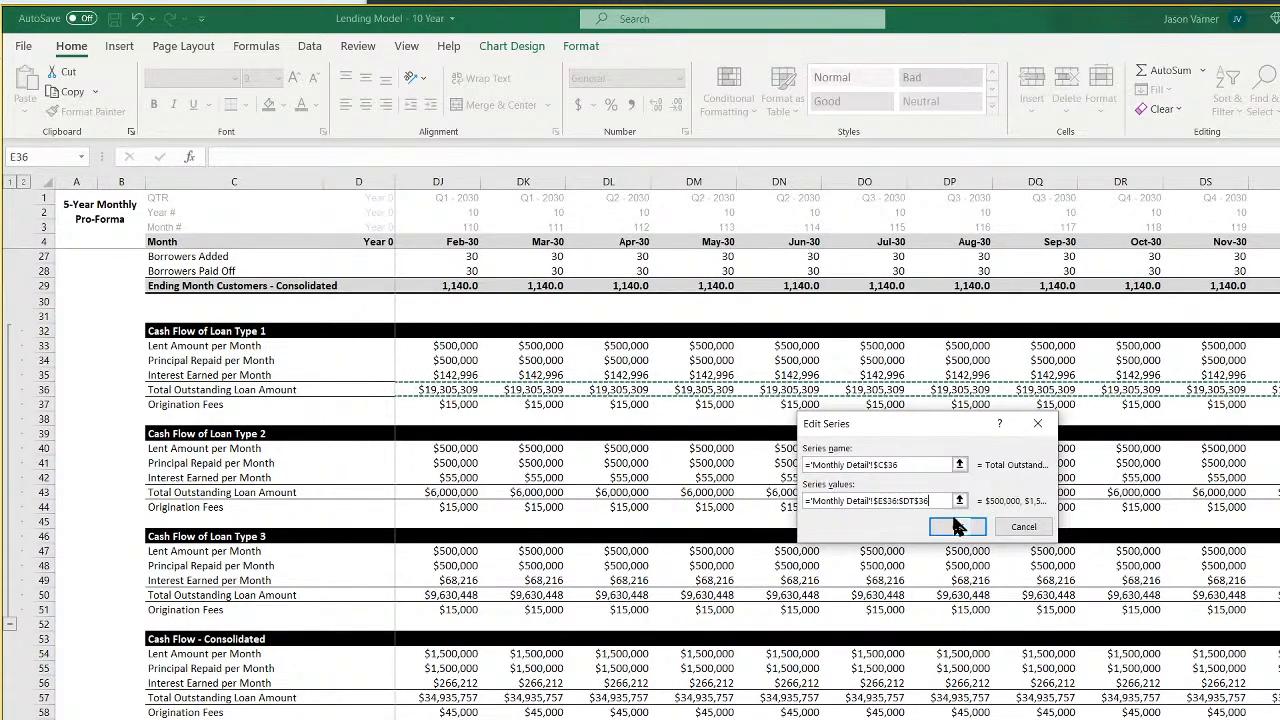
click(957, 535)
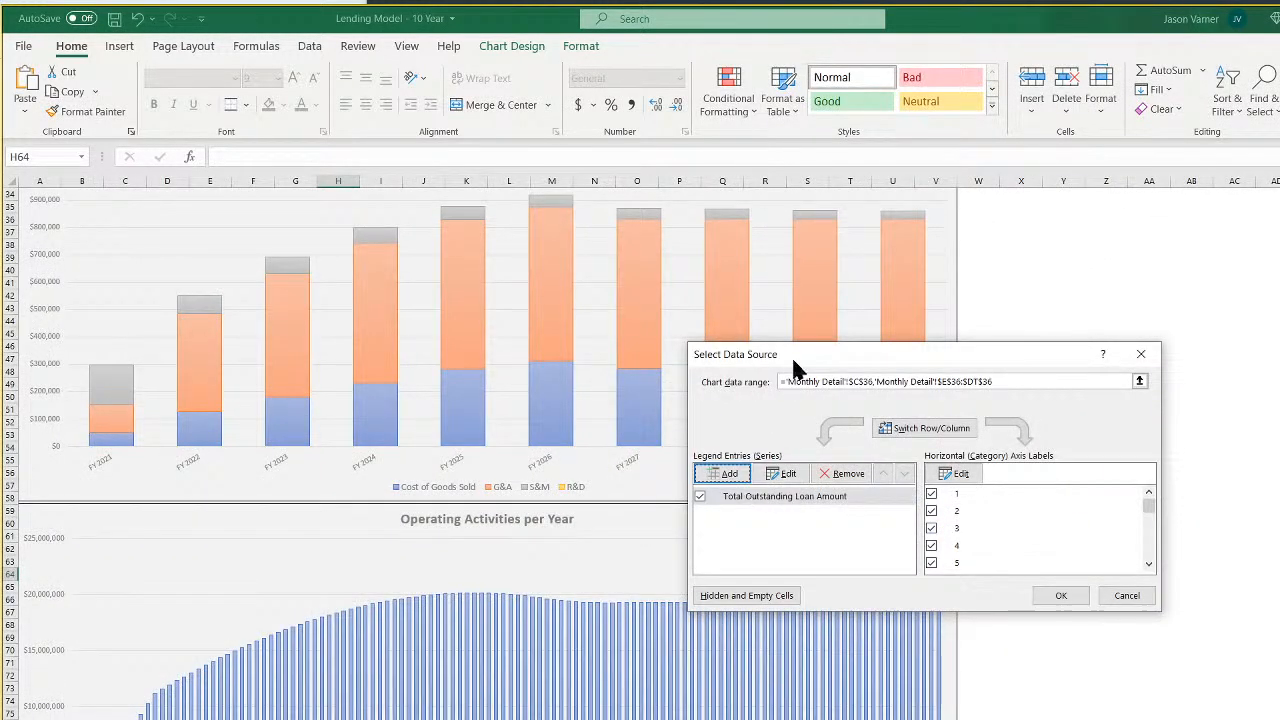
Set the chart's horizontal axis labels to the Monthly Detail month row, E4:DT4, and accept the data source
drag(800, 355, 553, 205)
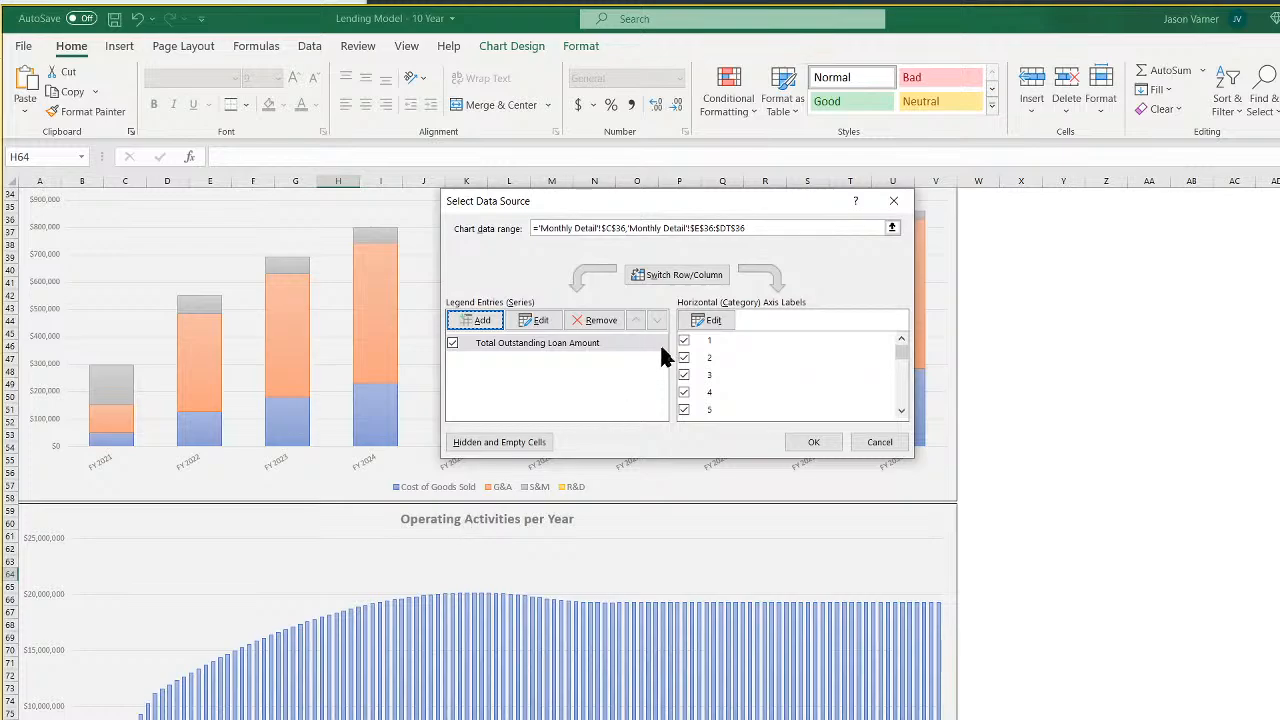
click(712, 322)
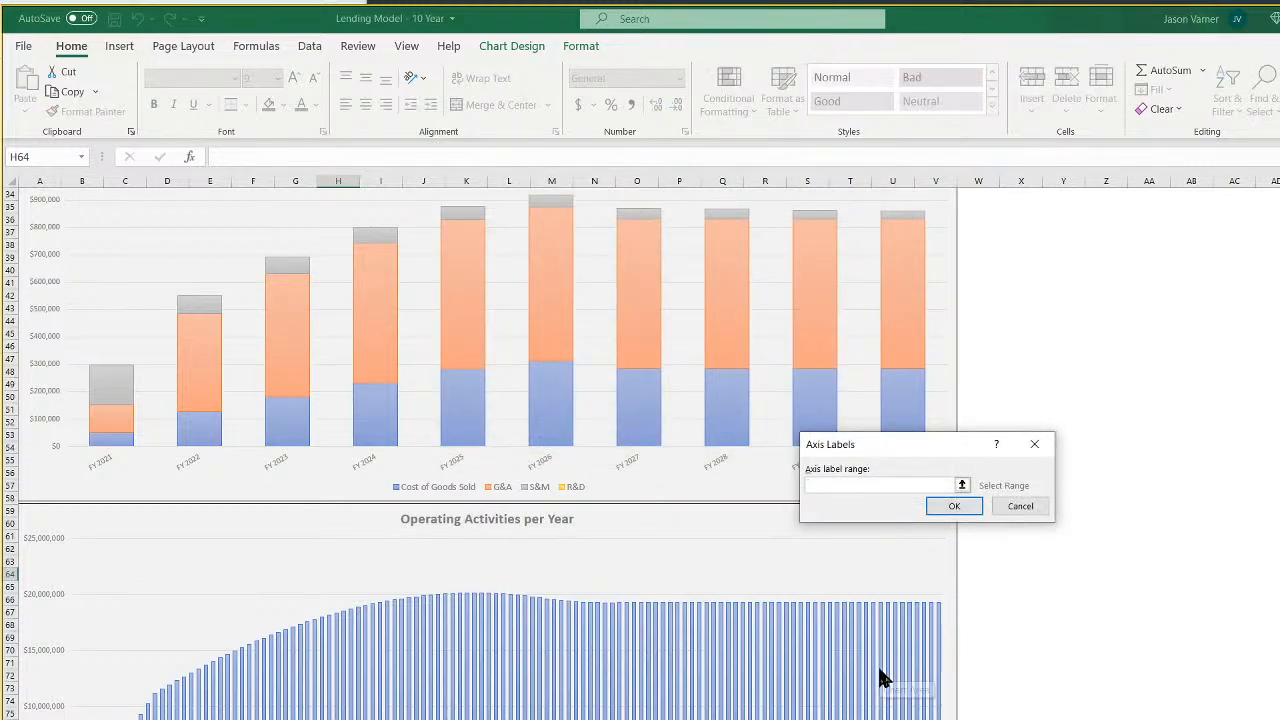
click(640, 718)
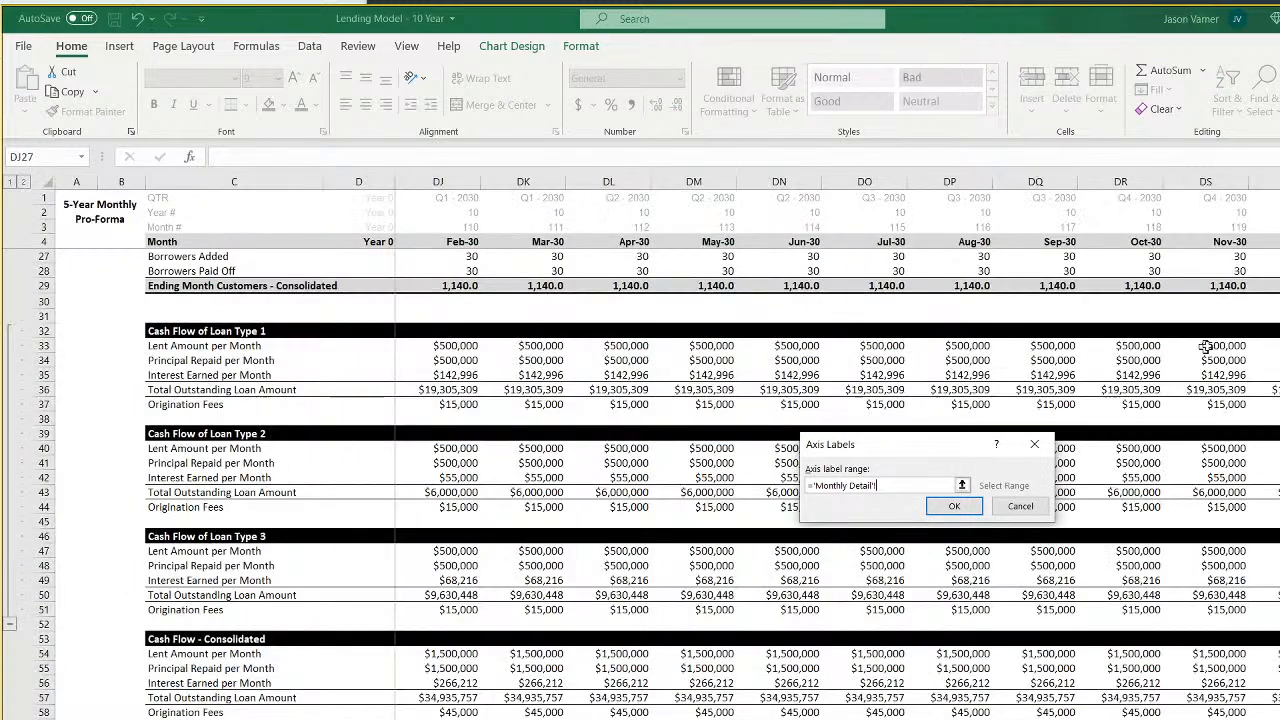
drag(1272, 241, 428, 240)
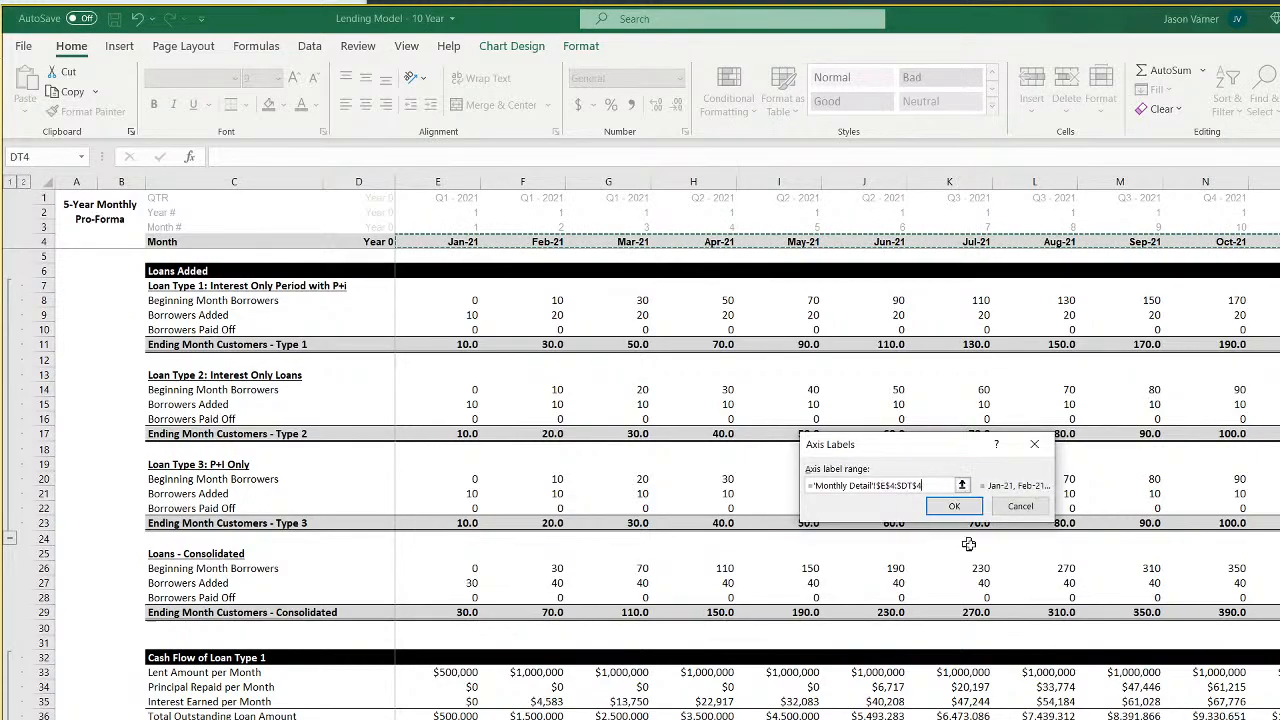
click(975, 514)
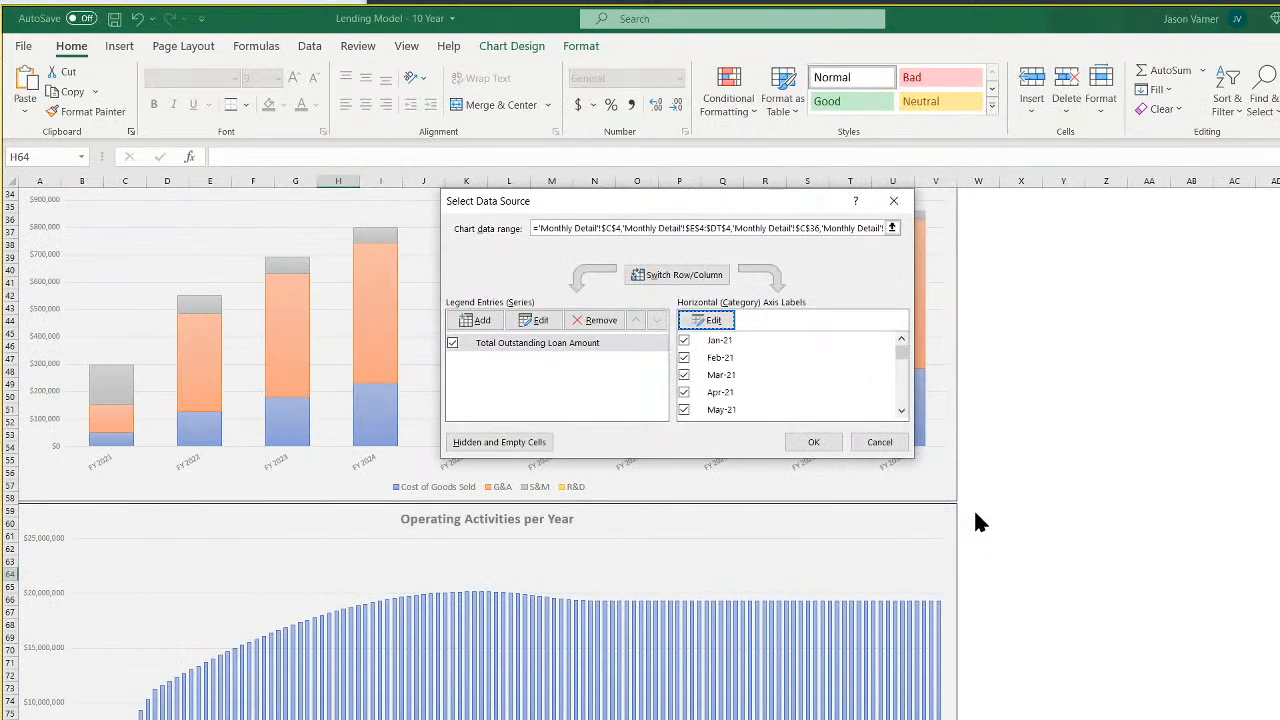
click(813, 444)
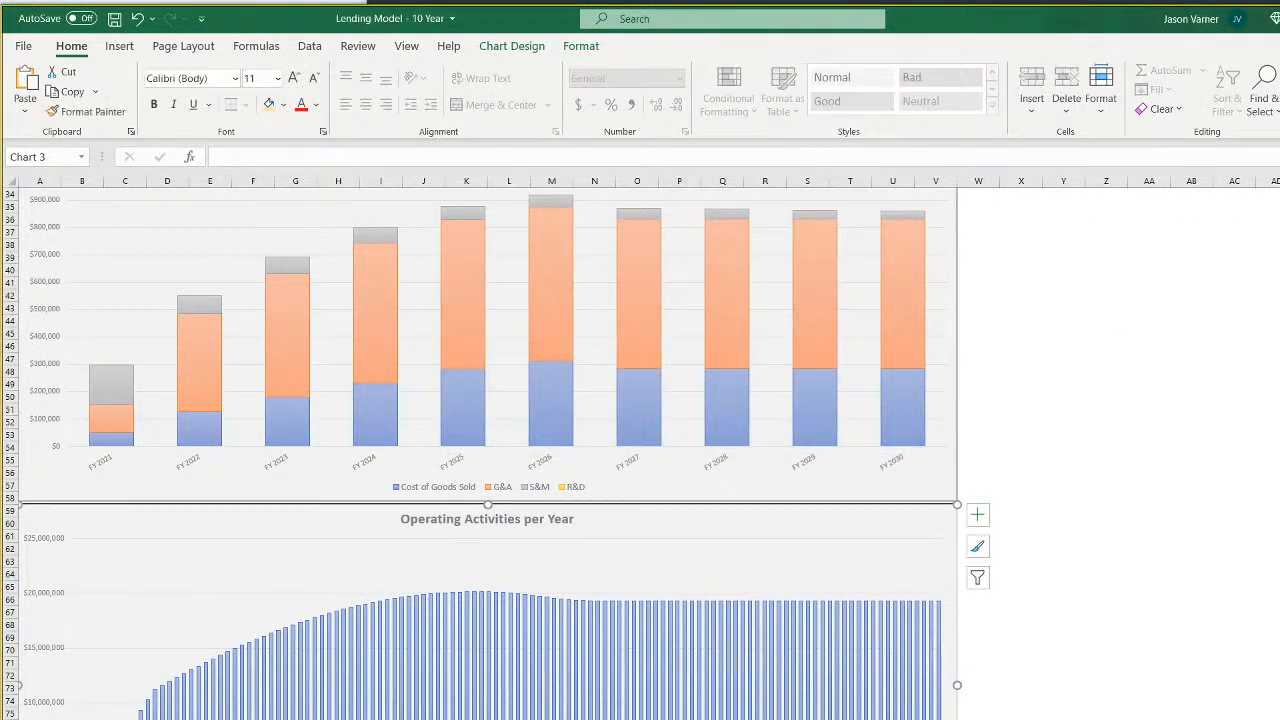
Delete the new chart's legend and retitle the chart "Total Outstanding Loans Receivable (Type 1)"
right_click(512, 718)
click(581, 692)
click(469, 519)
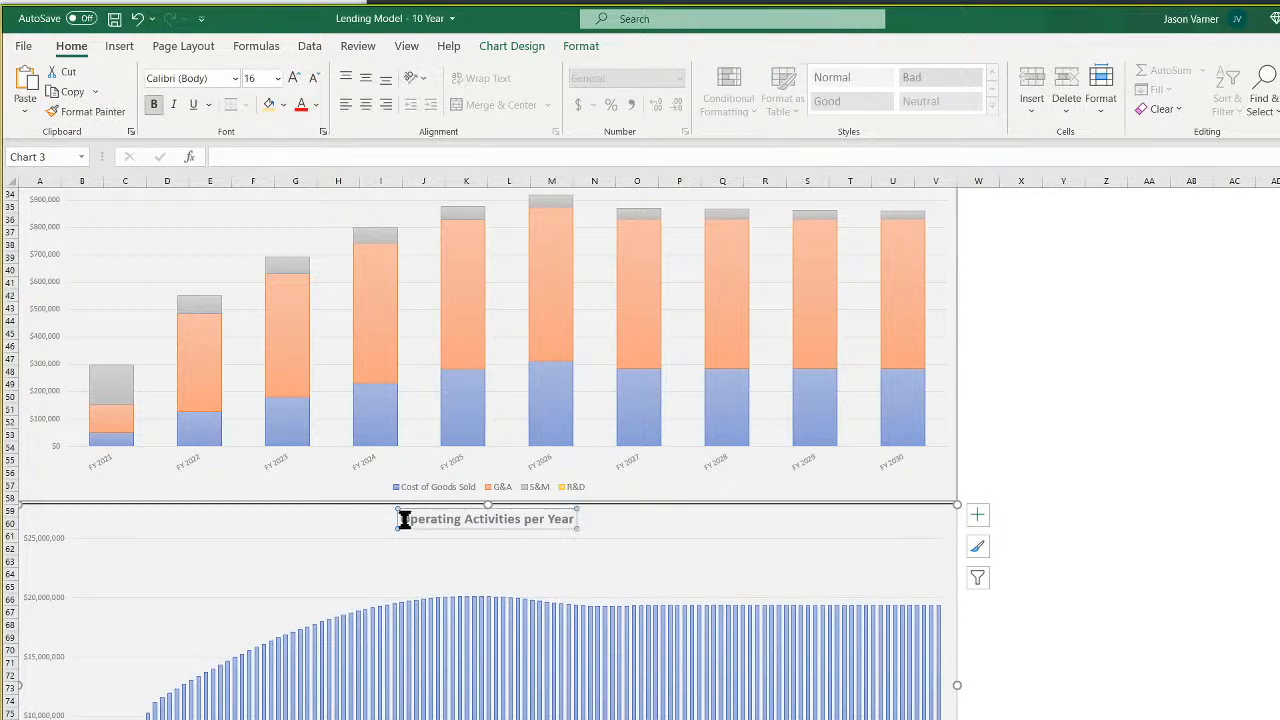
drag(404, 519, 598, 519)
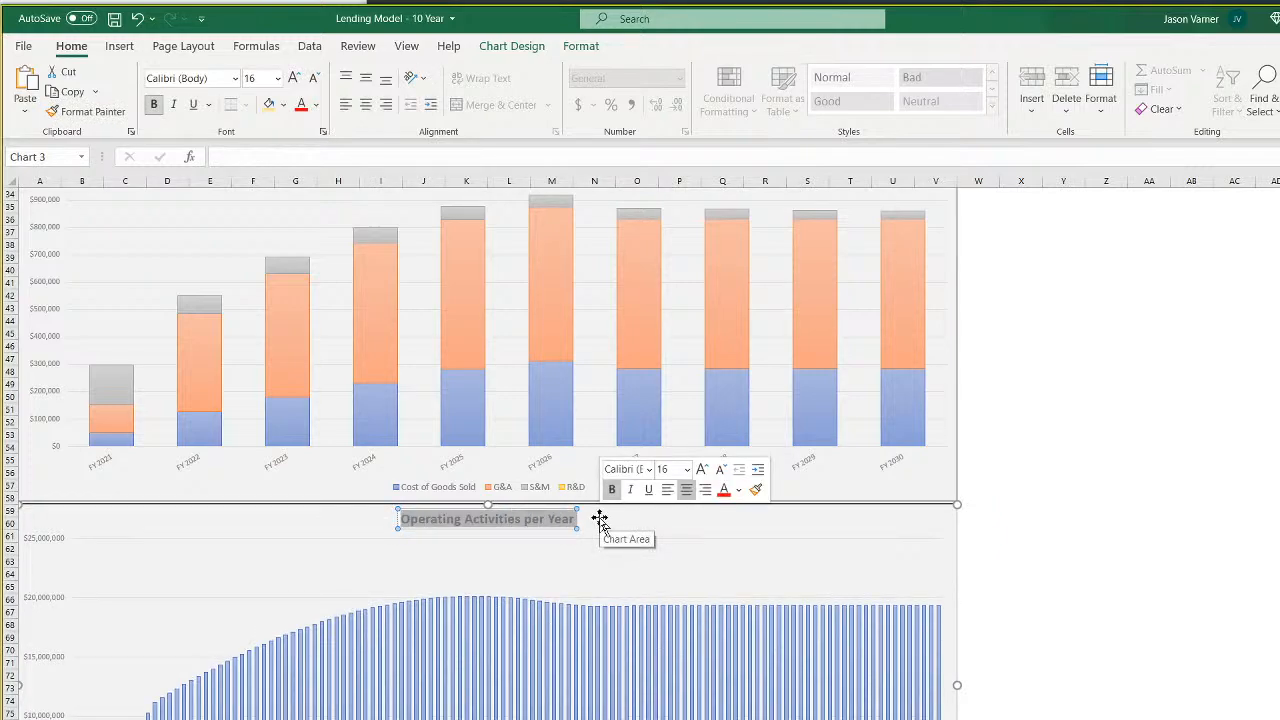
text(Total)
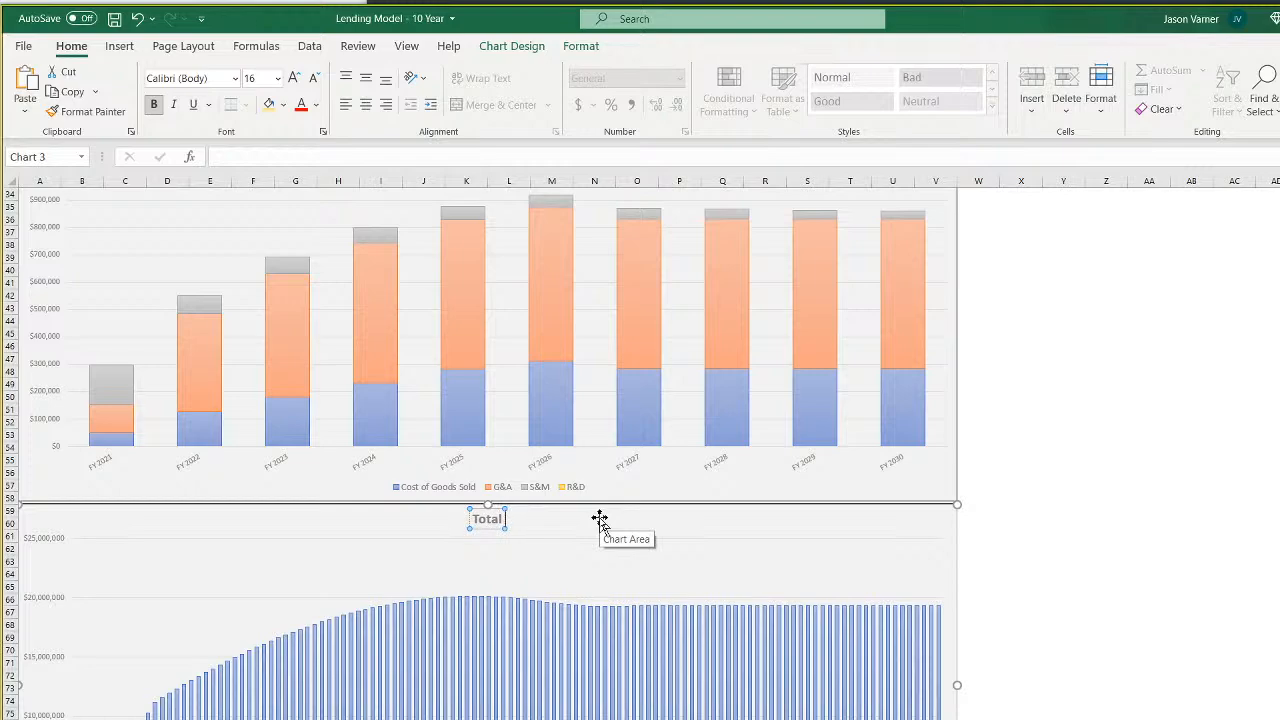
text( Outstanding)
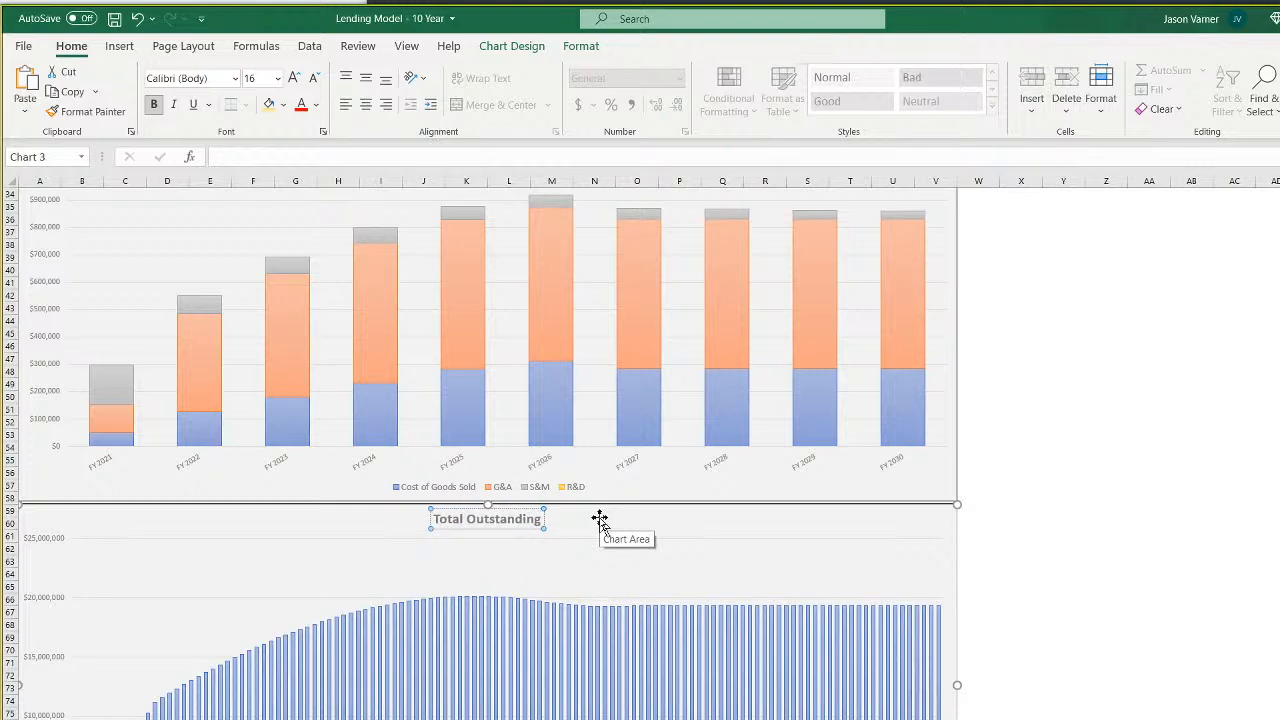
text( Loans Rece)
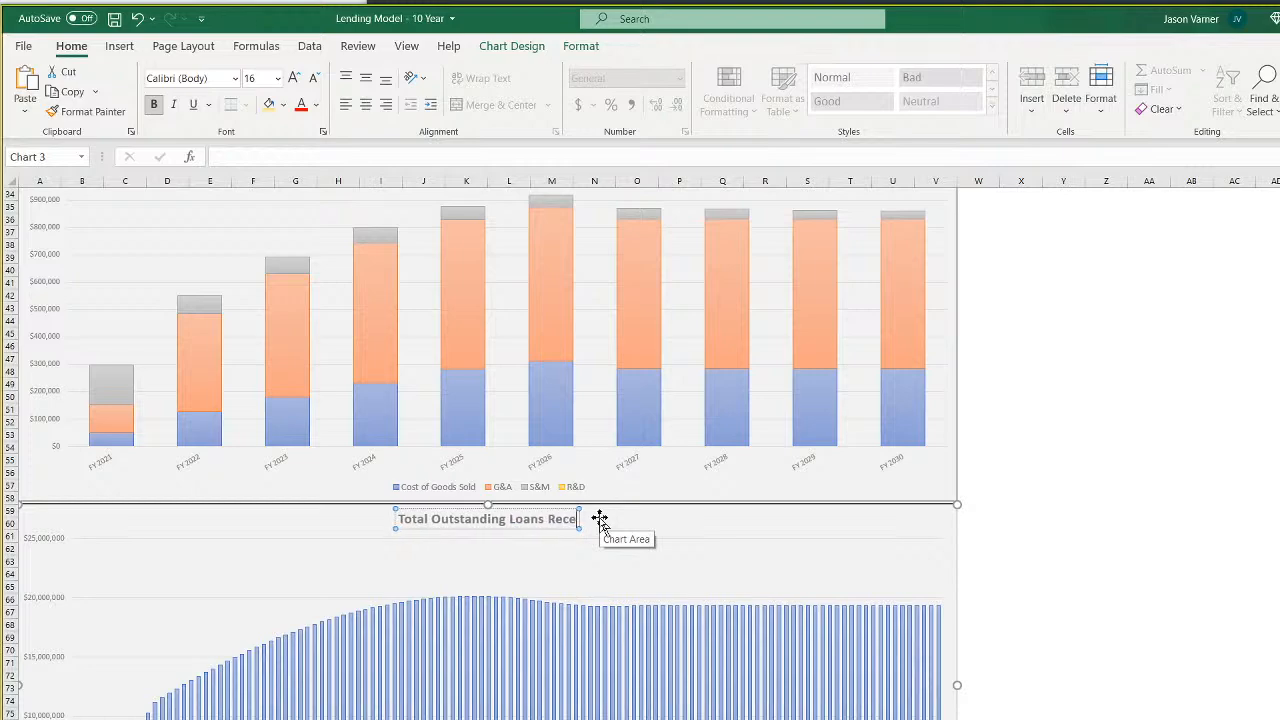
text(ivable (Type 1))
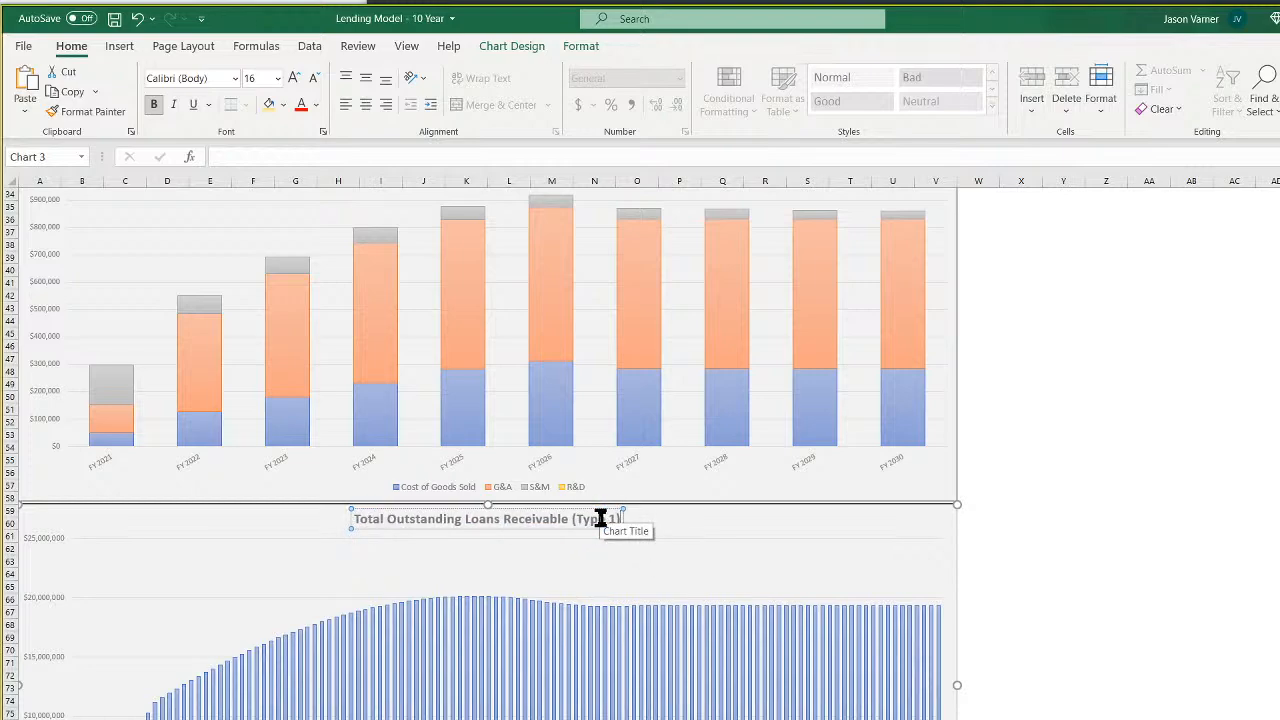
click(1140, 620)
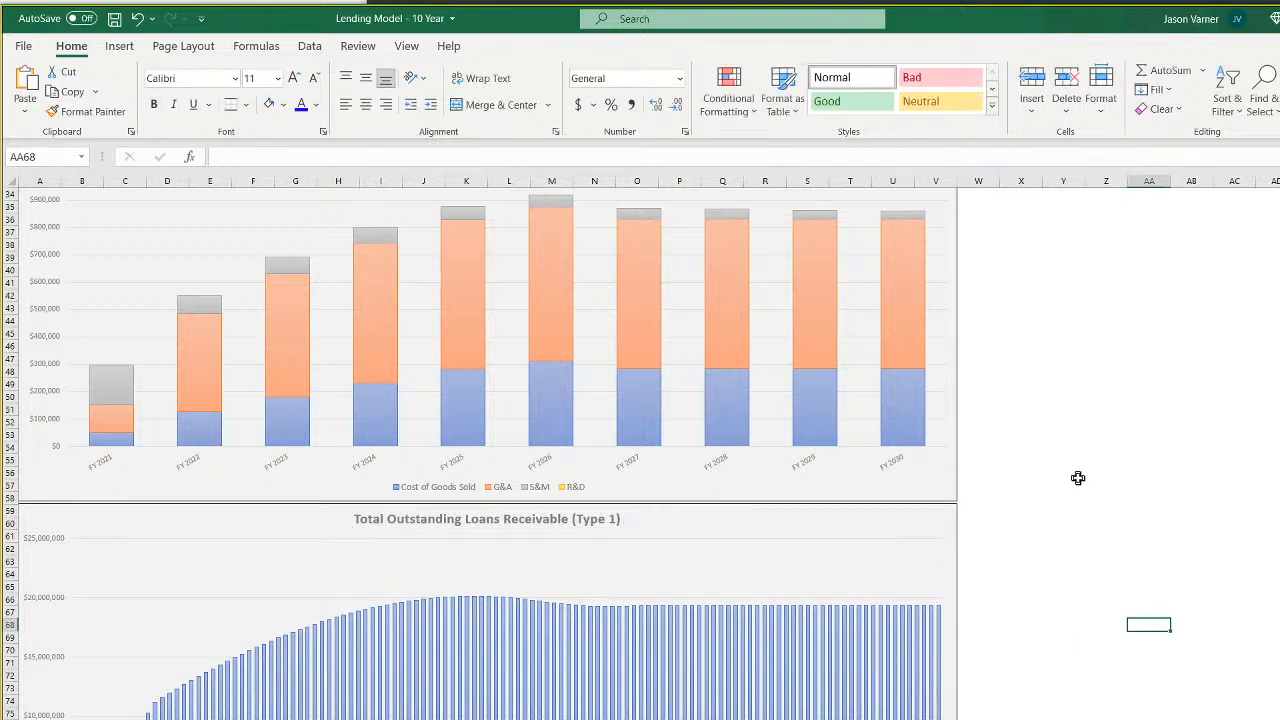
Set Loan Type 1's Year 1 Loans Added per Month to 10 and check the effect on the outstanding loans chart
scroll(1078, 478, down, 4)
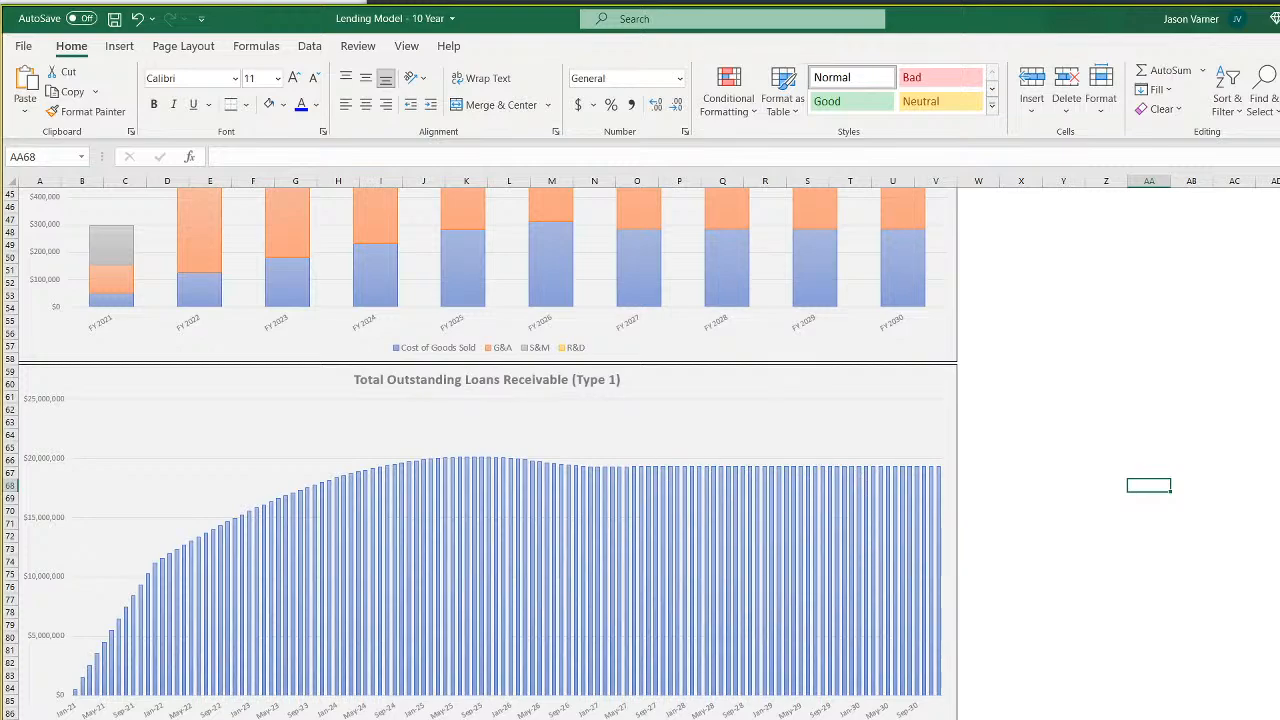
click(388, 717)
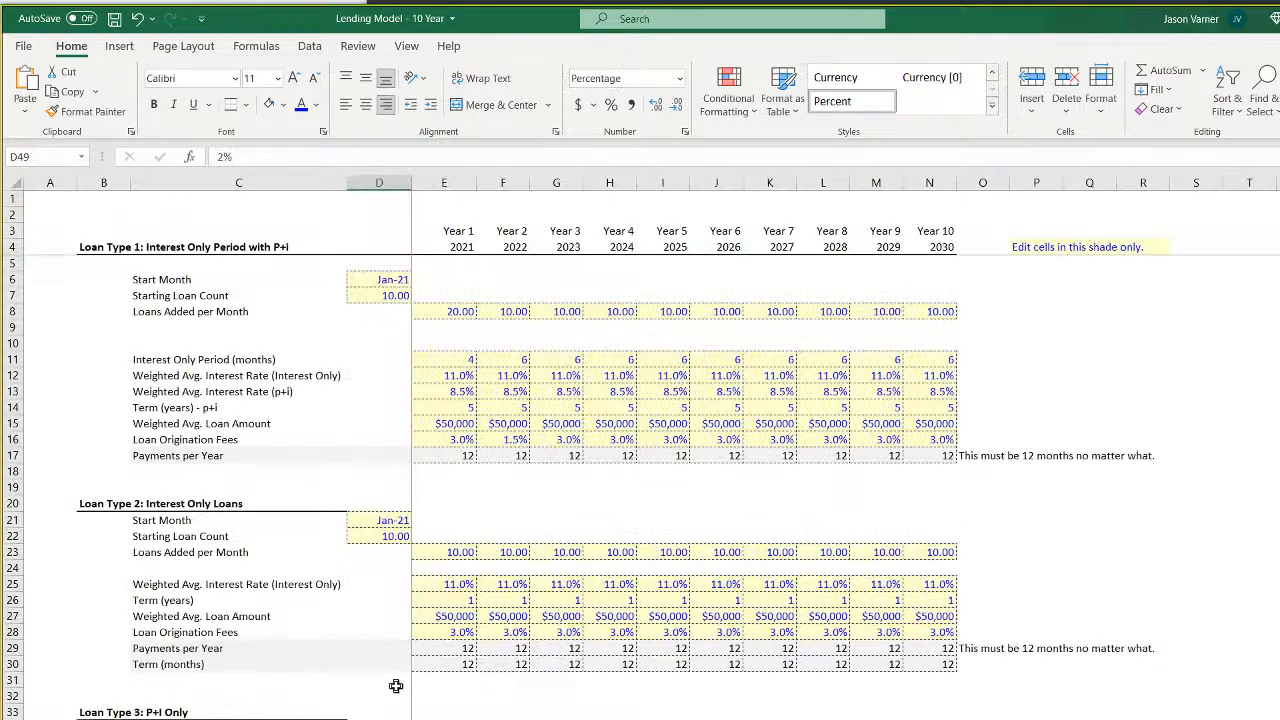
click(453, 312)
text(20)
key(ctrl+Return)
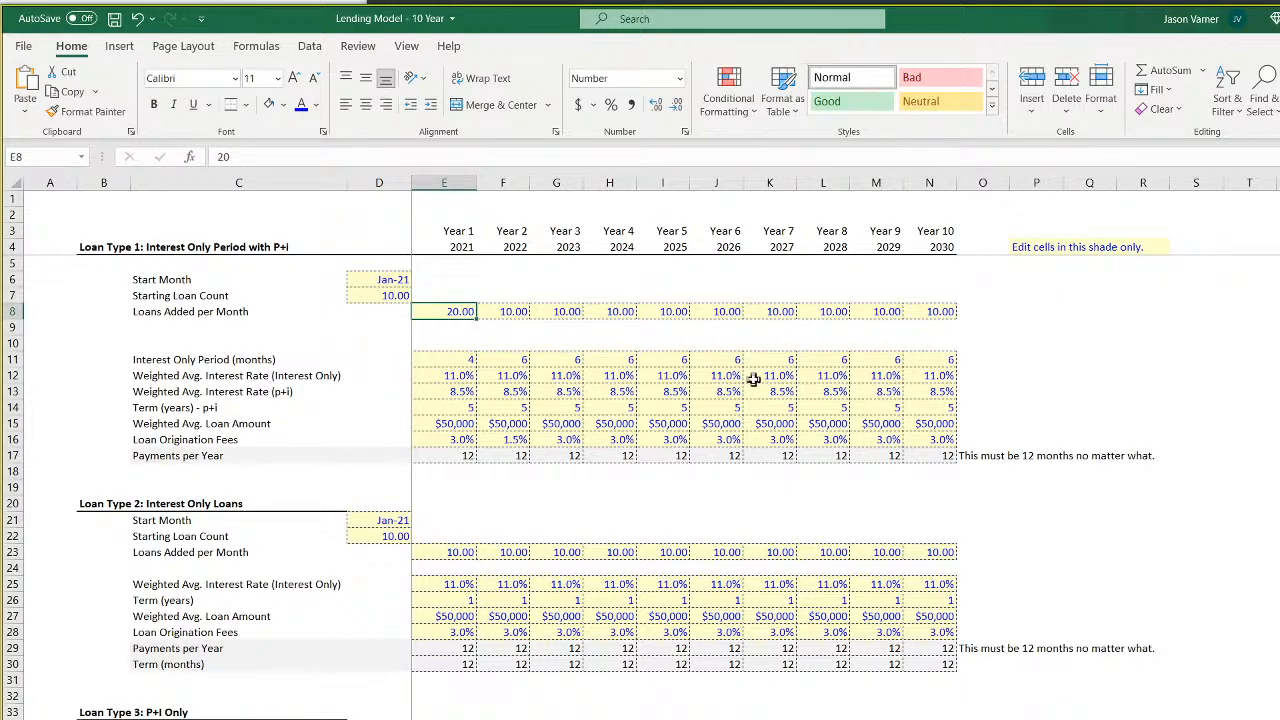
text(10)
key(Return)
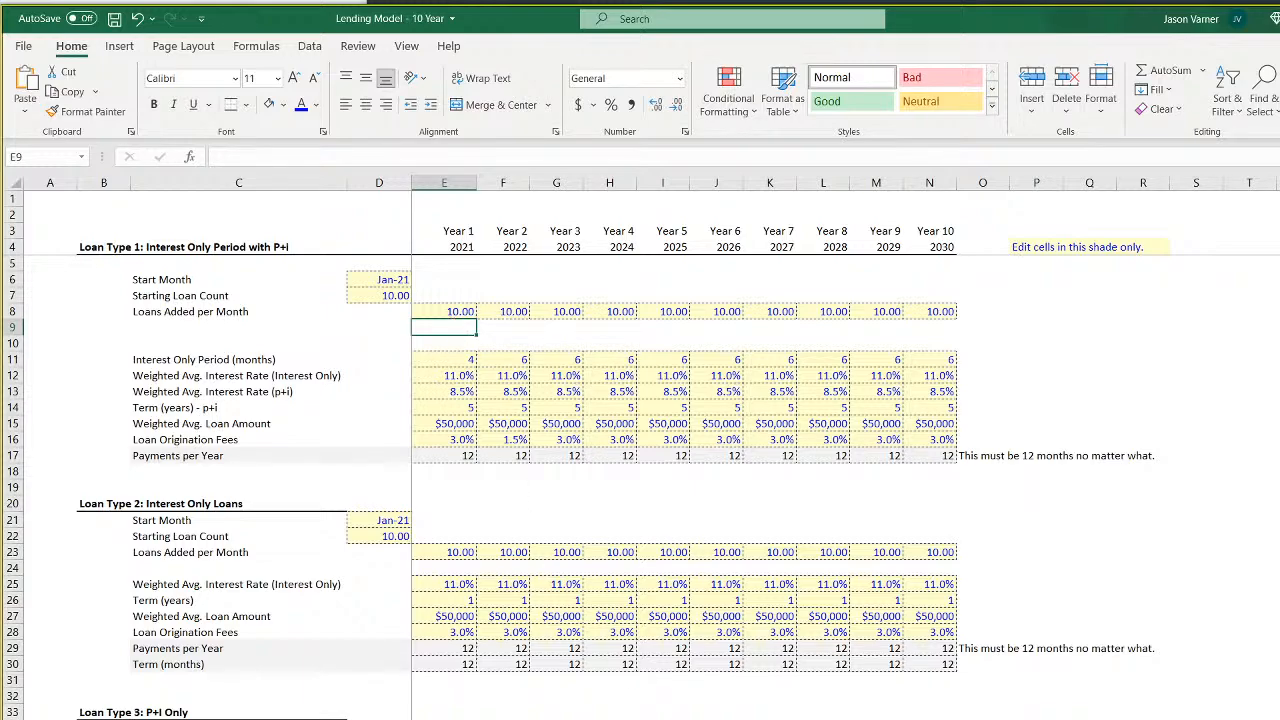
key(ctrl+Page_Down)
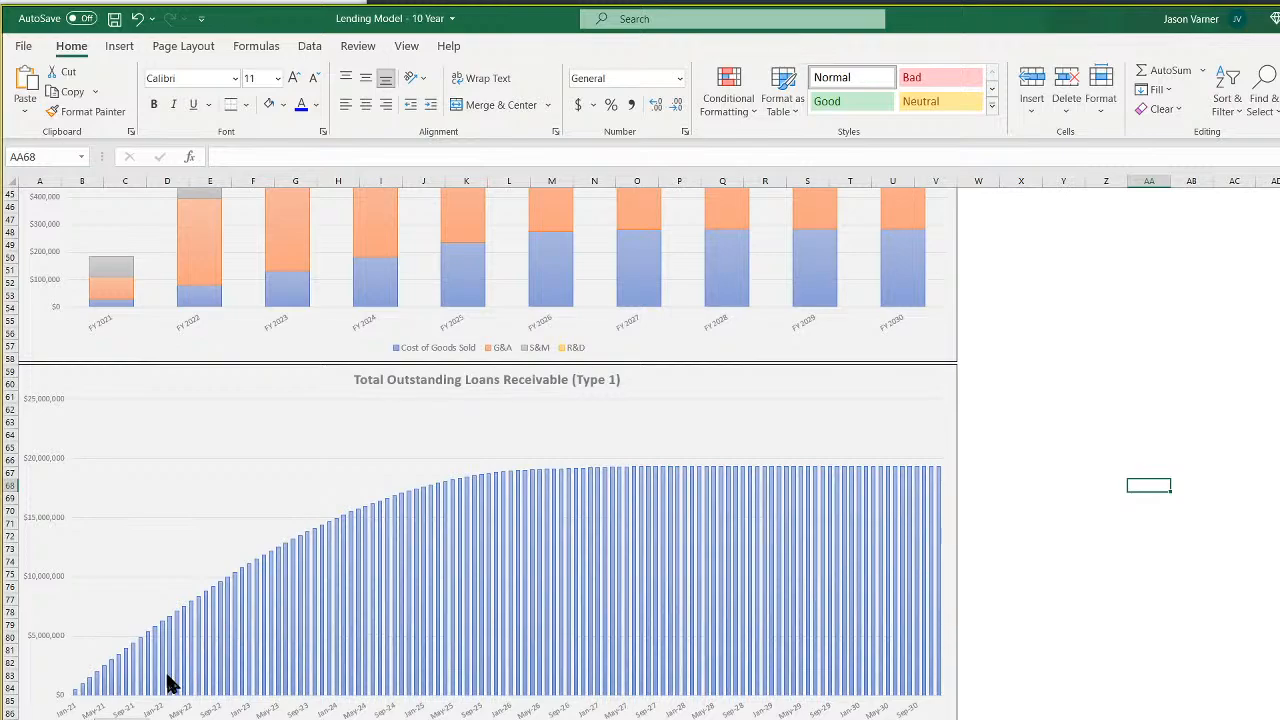
Set Loan Type 1's Loans Added per Month to 1, 3 and 8 for Years 1 to 3 and check the outstanding loans chart
key(ctrl+Page_Up)
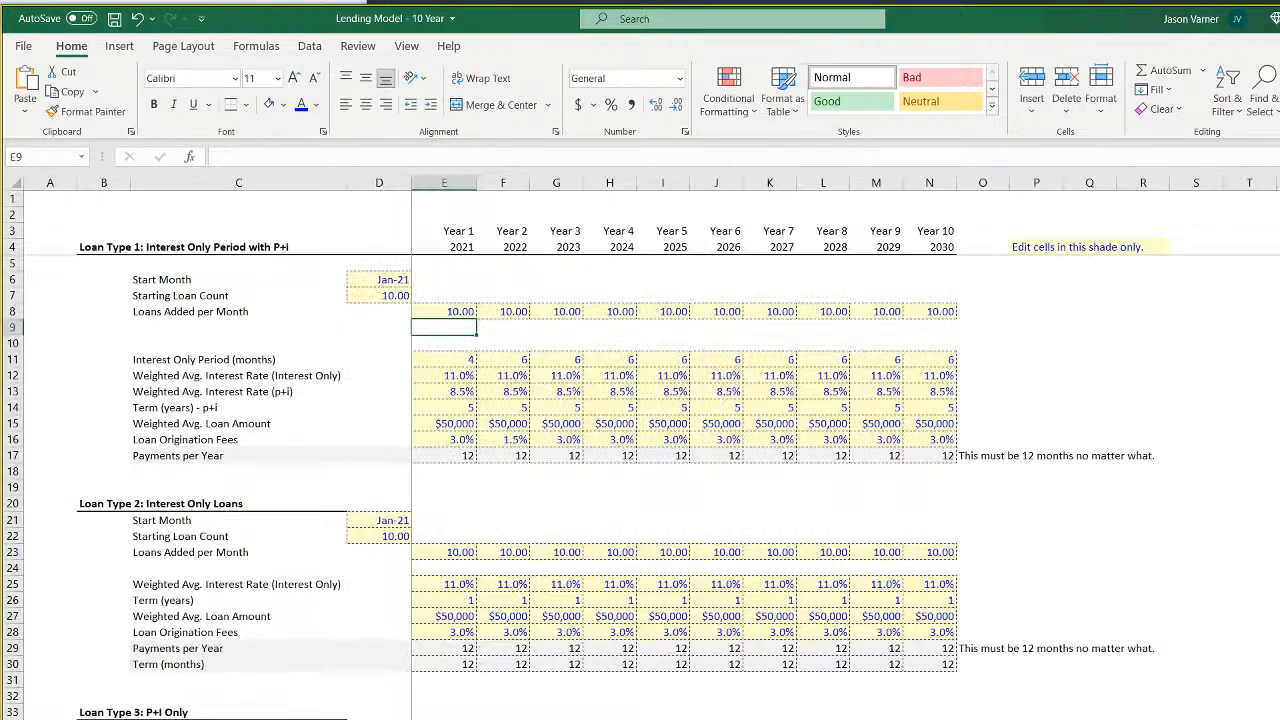
click(457, 311)
text(1)
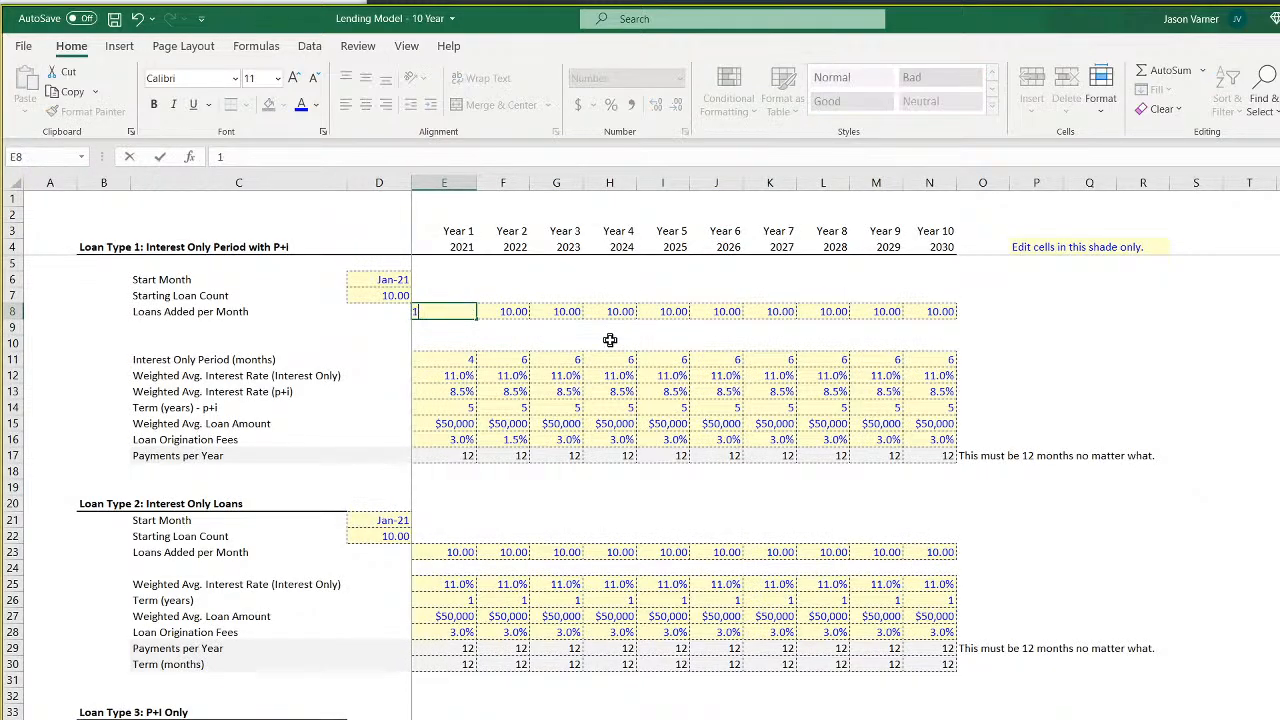
key(Tab)
text(3)
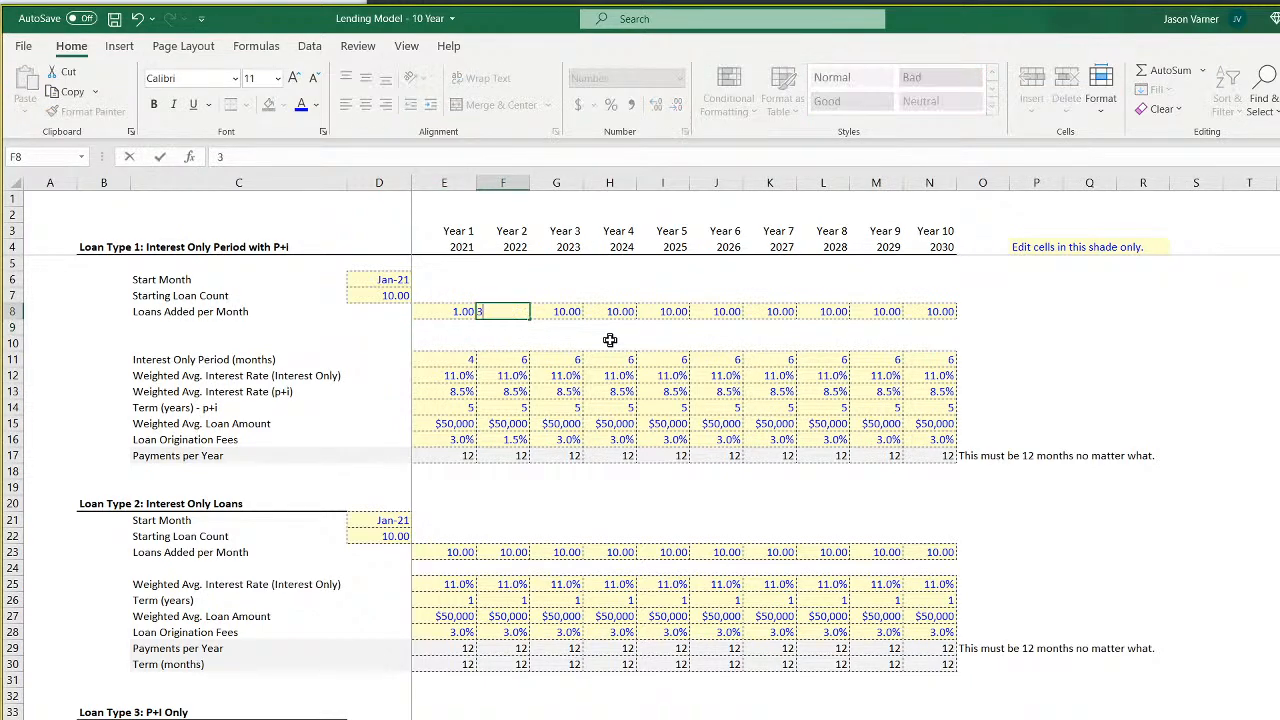
key(Tab)
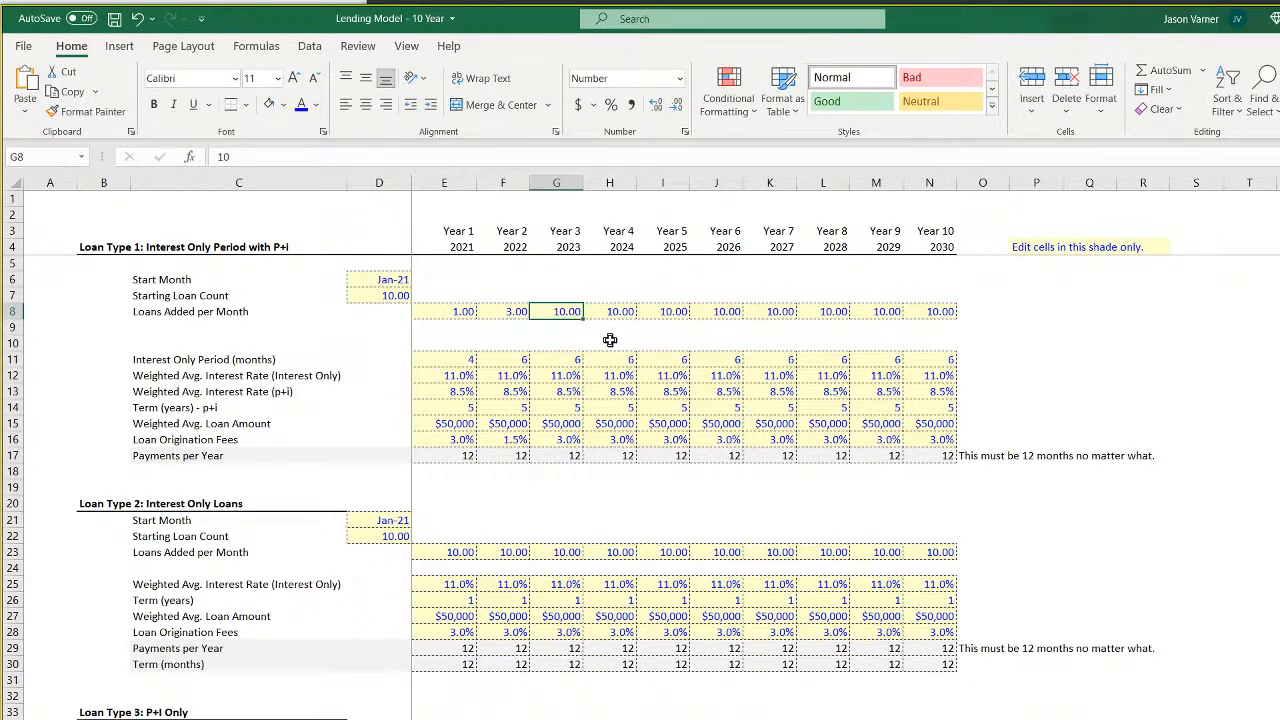
text(8)
key(Tab)
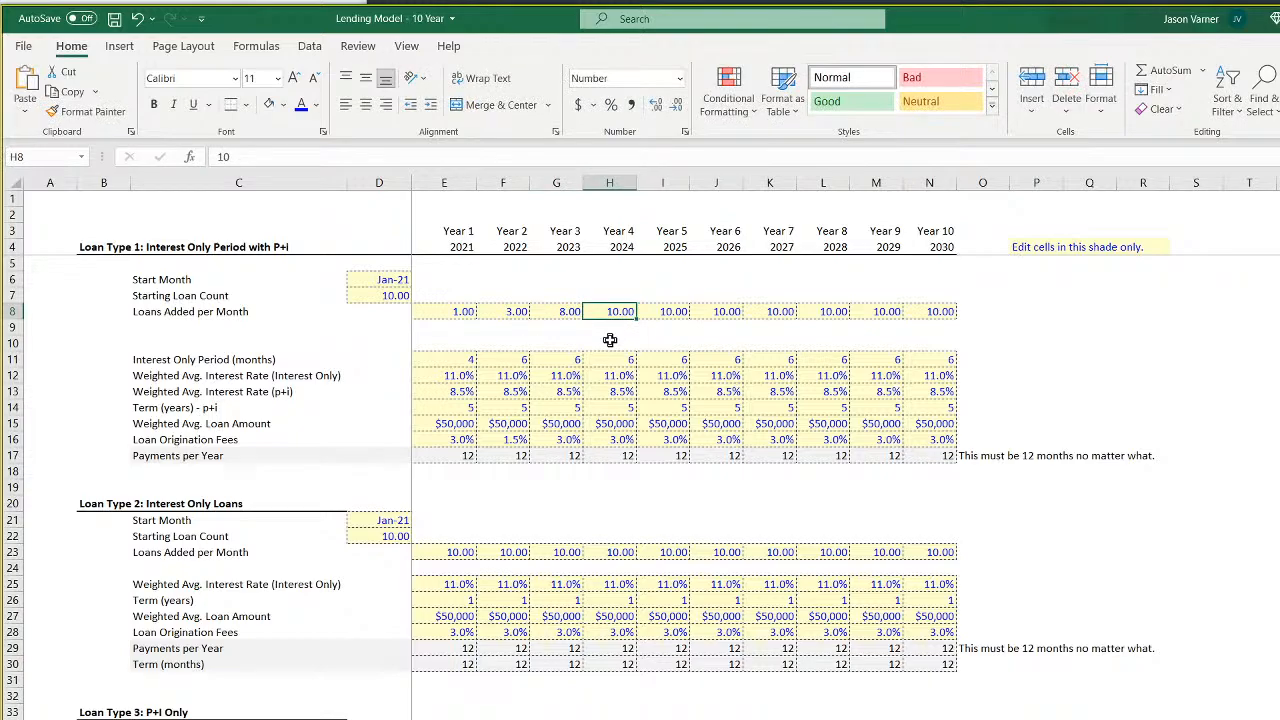
key(ctrl+Page_Down)
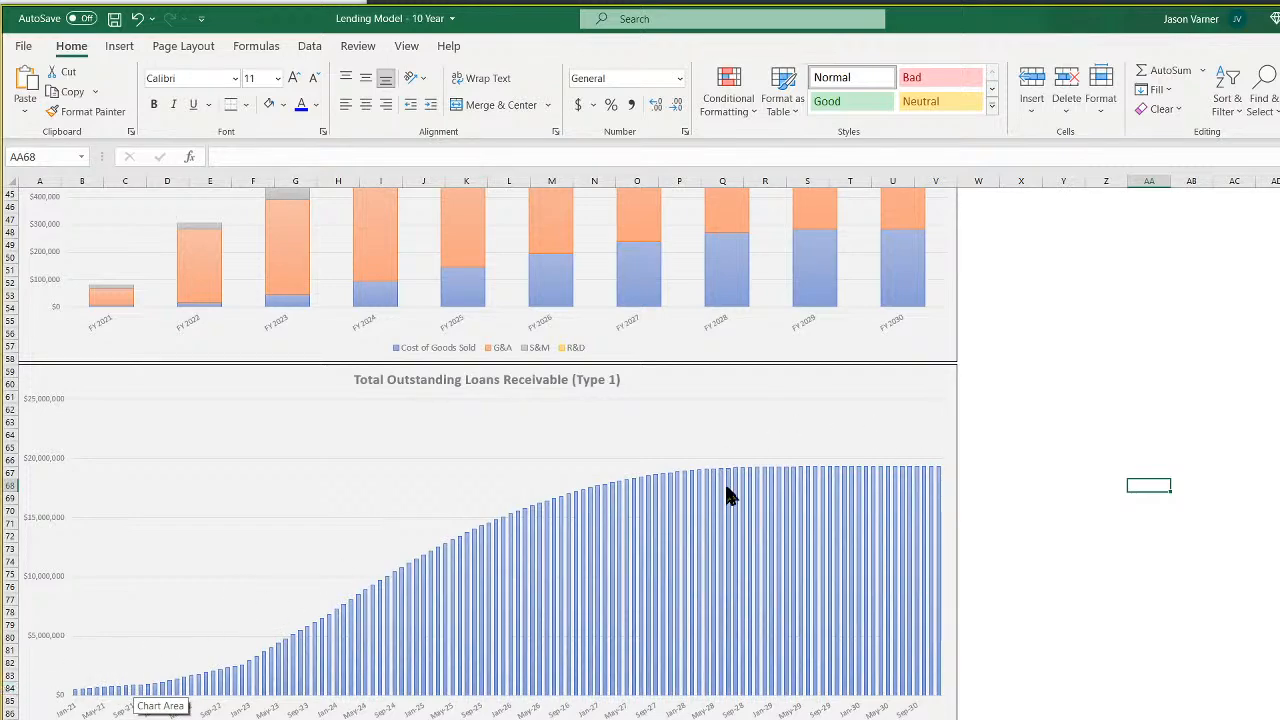
mouse_move(726, 481)
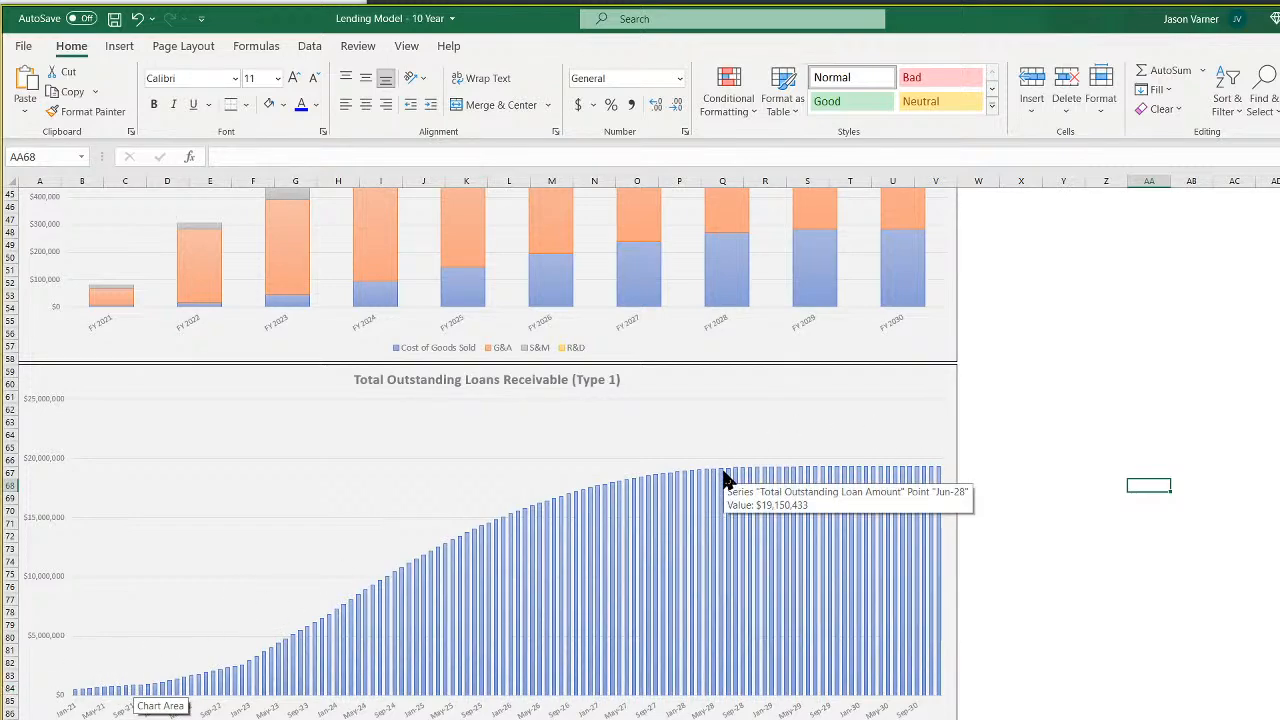
Duplicate the "Total Outstanding Loans Receivable (Type 1)" chart and place the copy directly beneath the original
click(704, 383)
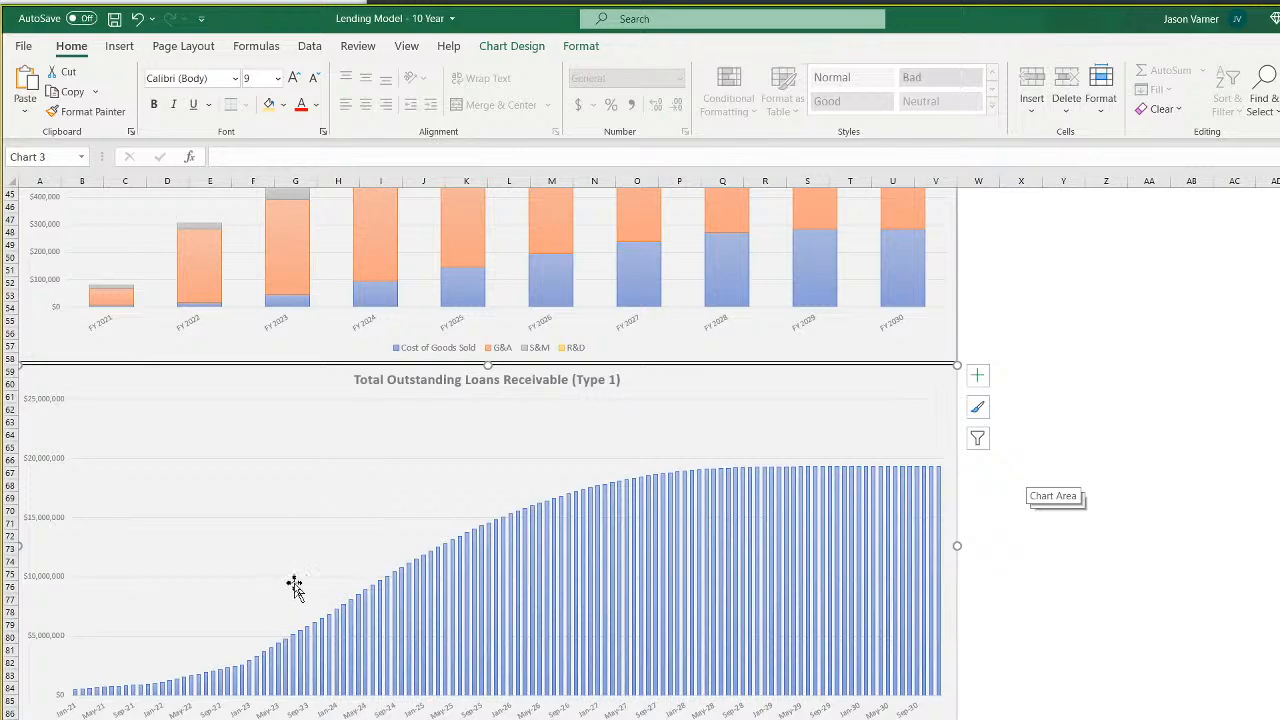
mouse_move(619, 529)
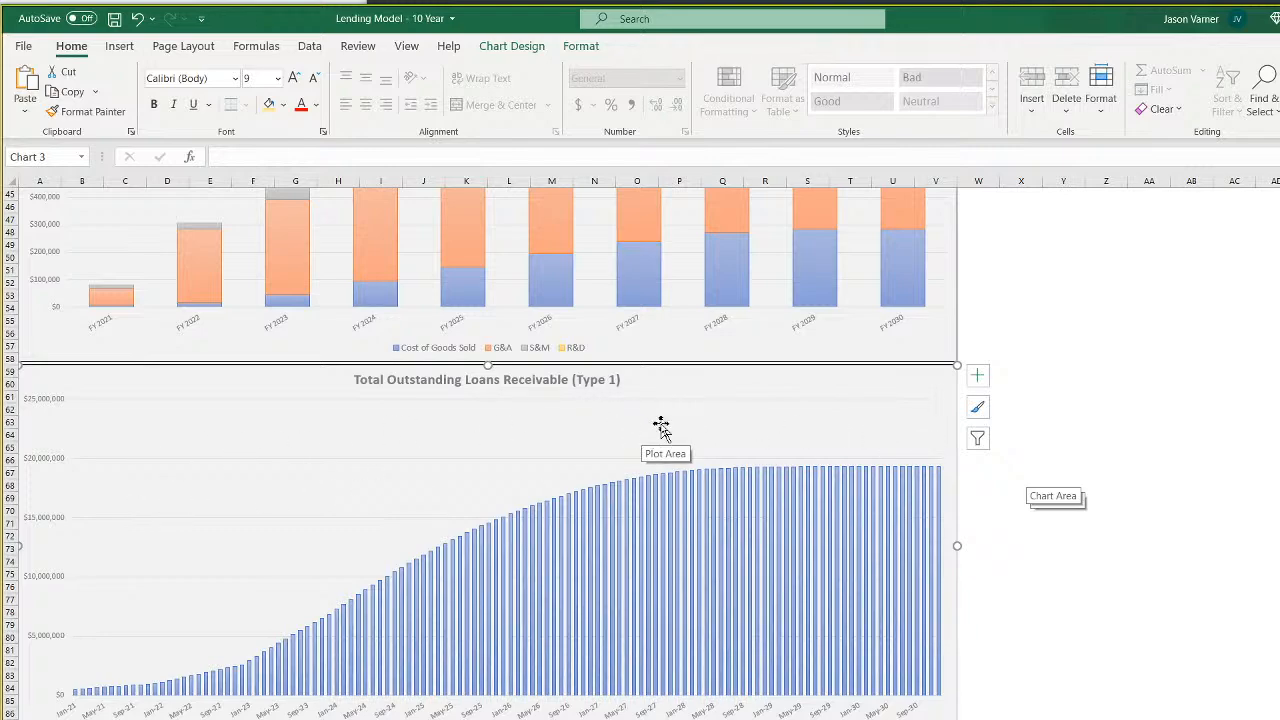
right_click(735, 379)
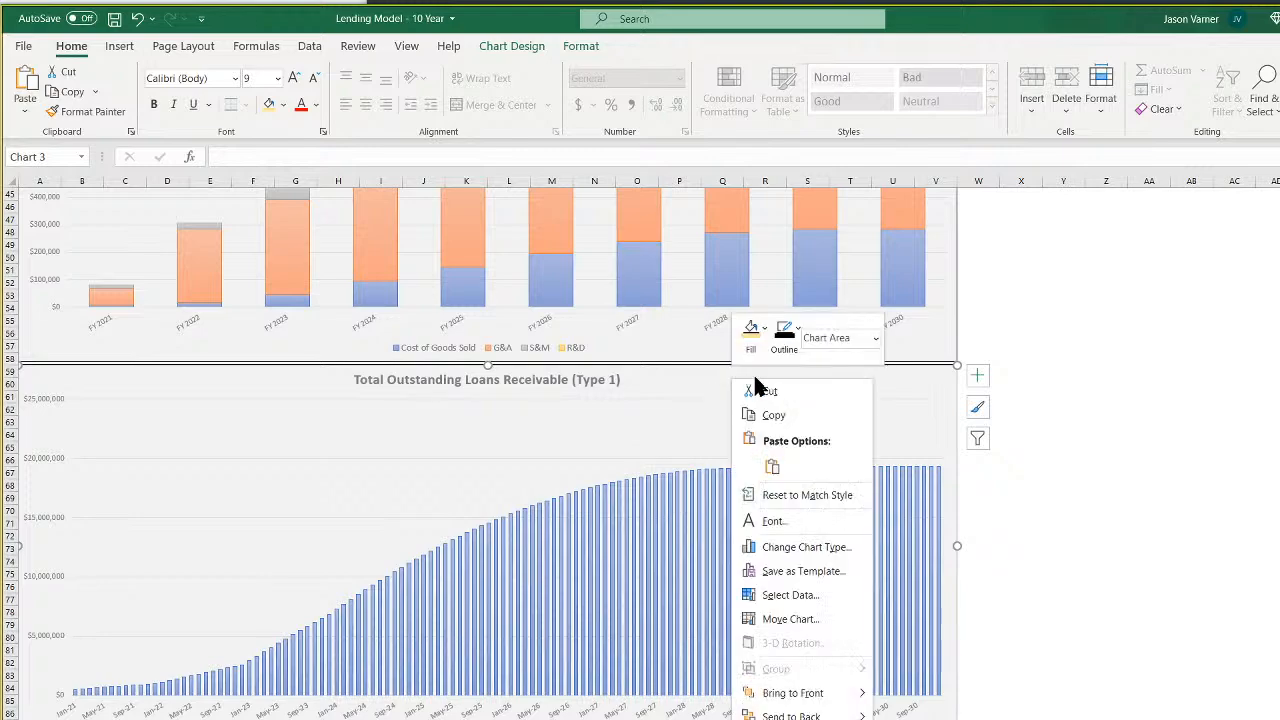
key(Escape)
scroll(771, 423, down, 4)
right_click(372, 625)
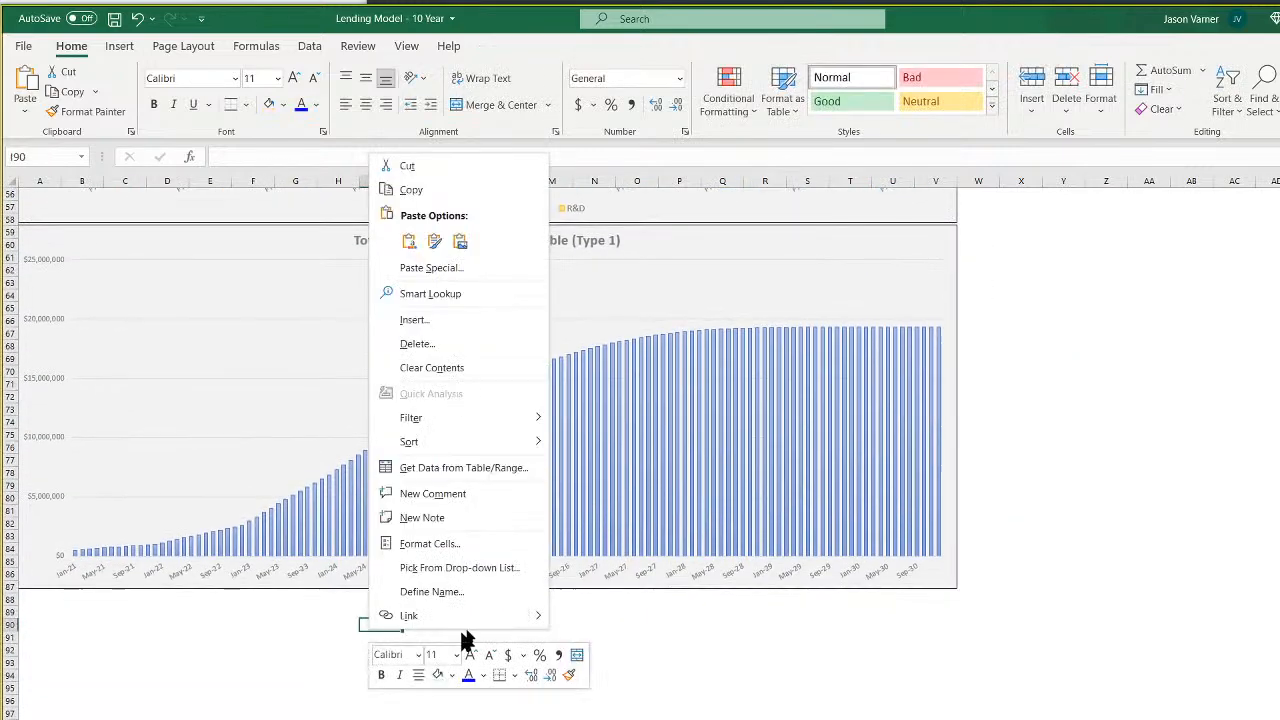
click(410, 242)
drag(583, 620, 220, 605)
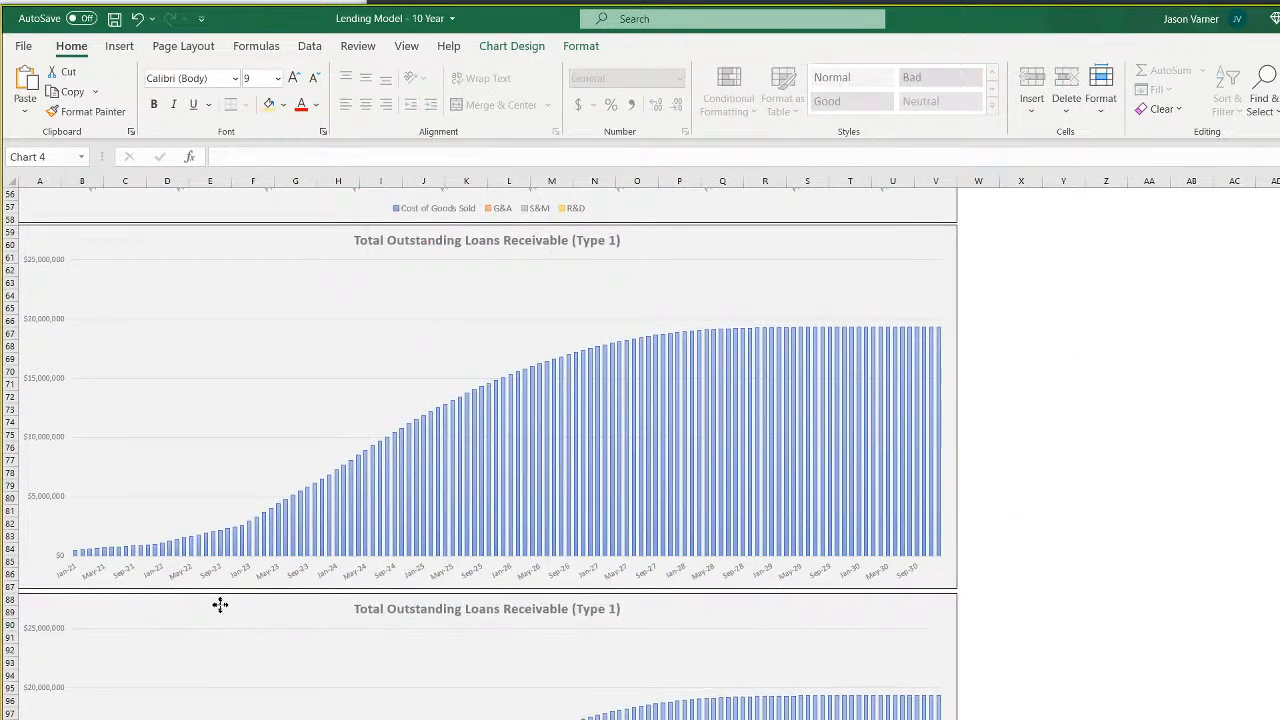
Open the copied chart's data source and remove its existing series
scroll(396, 620, down, 4)
right_click(406, 569)
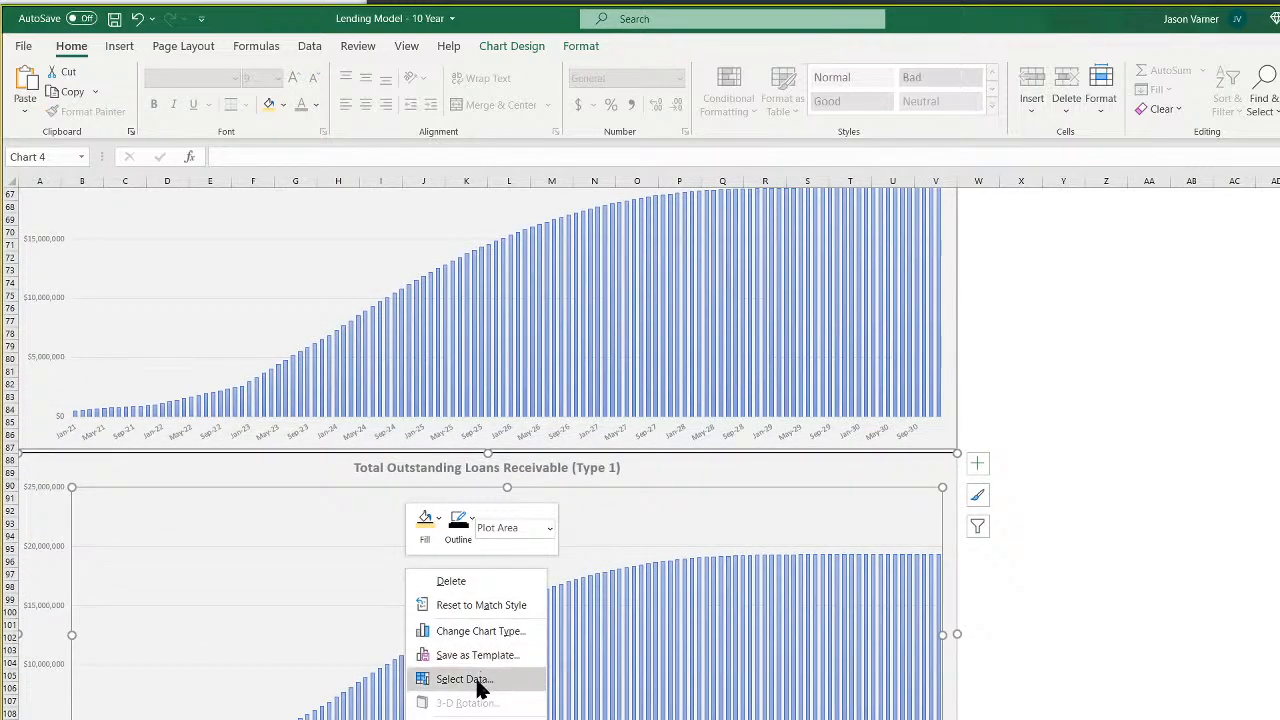
click(478, 680)
click(603, 320)
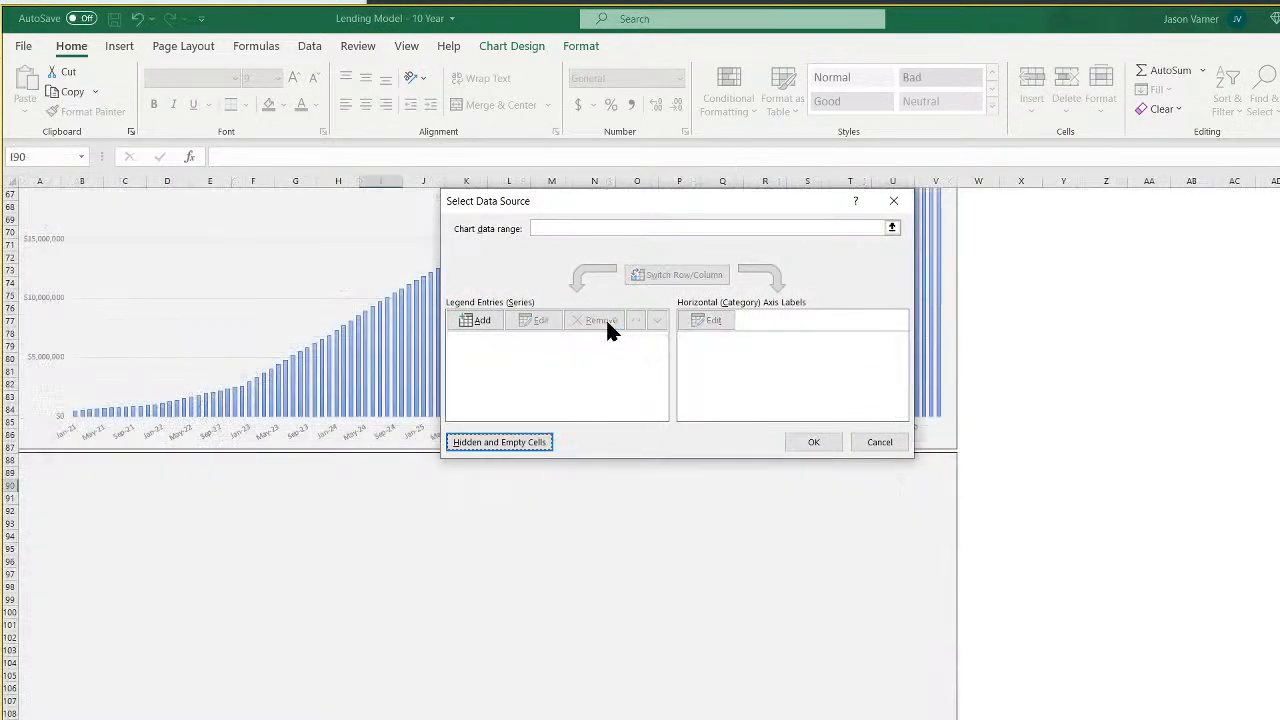
Add the Loan Type 1 Lent Amount per Month series from Monthly Detail, named from C33 with values E33:DT33
click(478, 322)
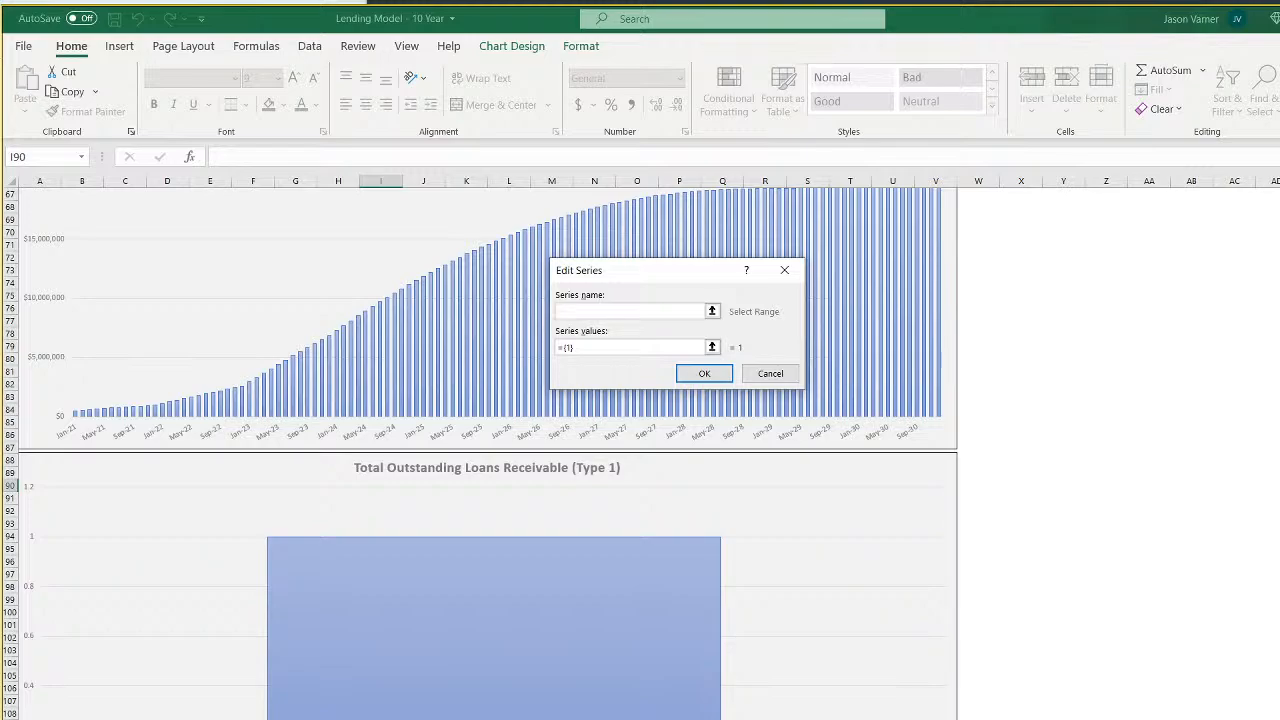
click(430, 715)
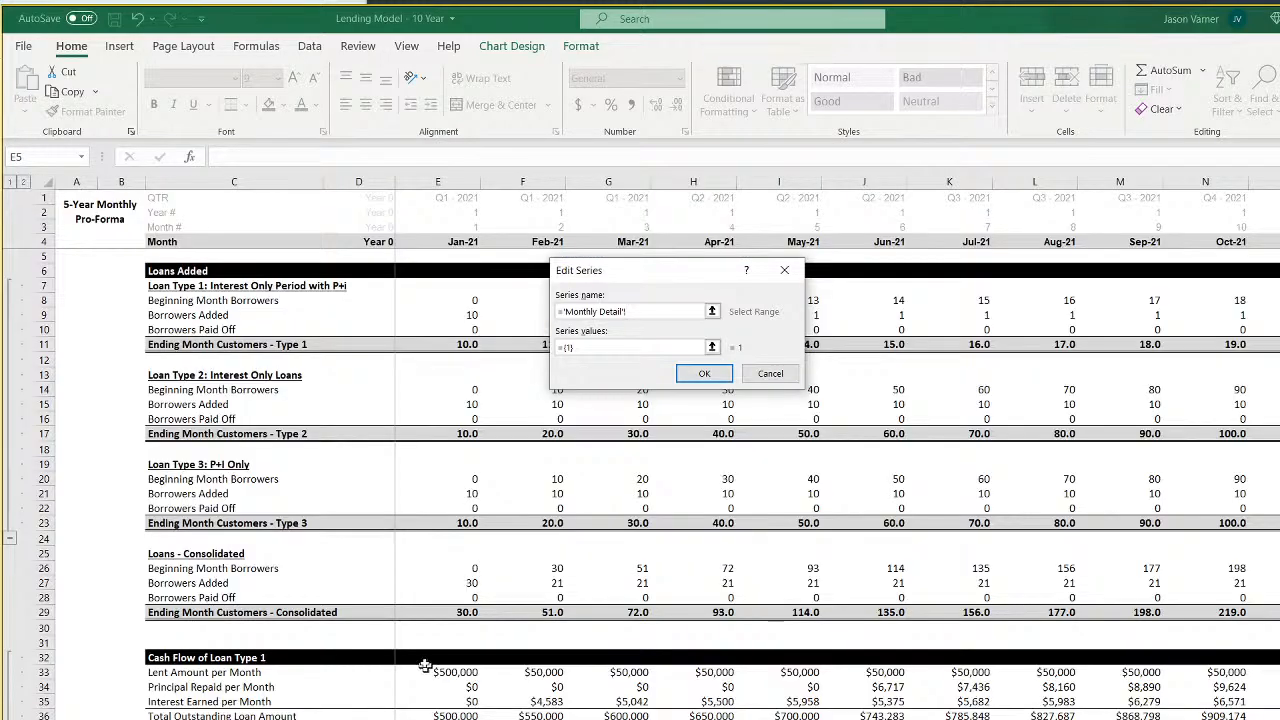
scroll(333, 572, down, 4)
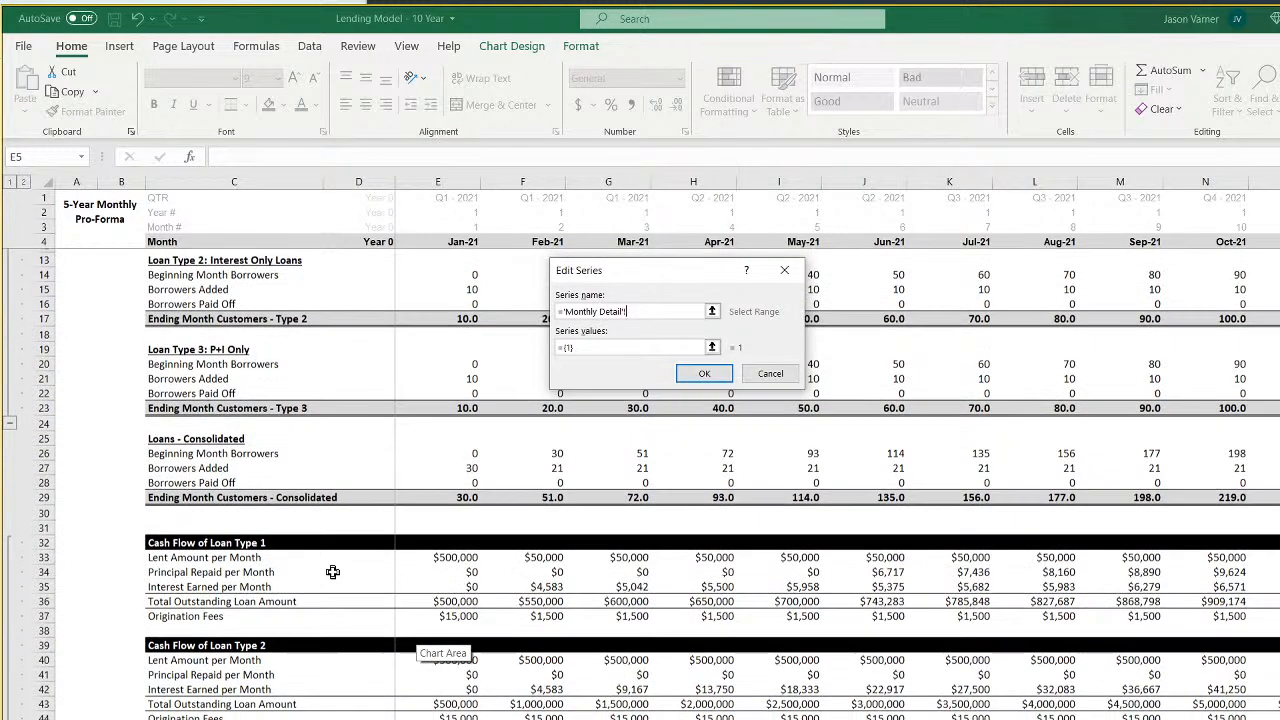
click(184, 509)
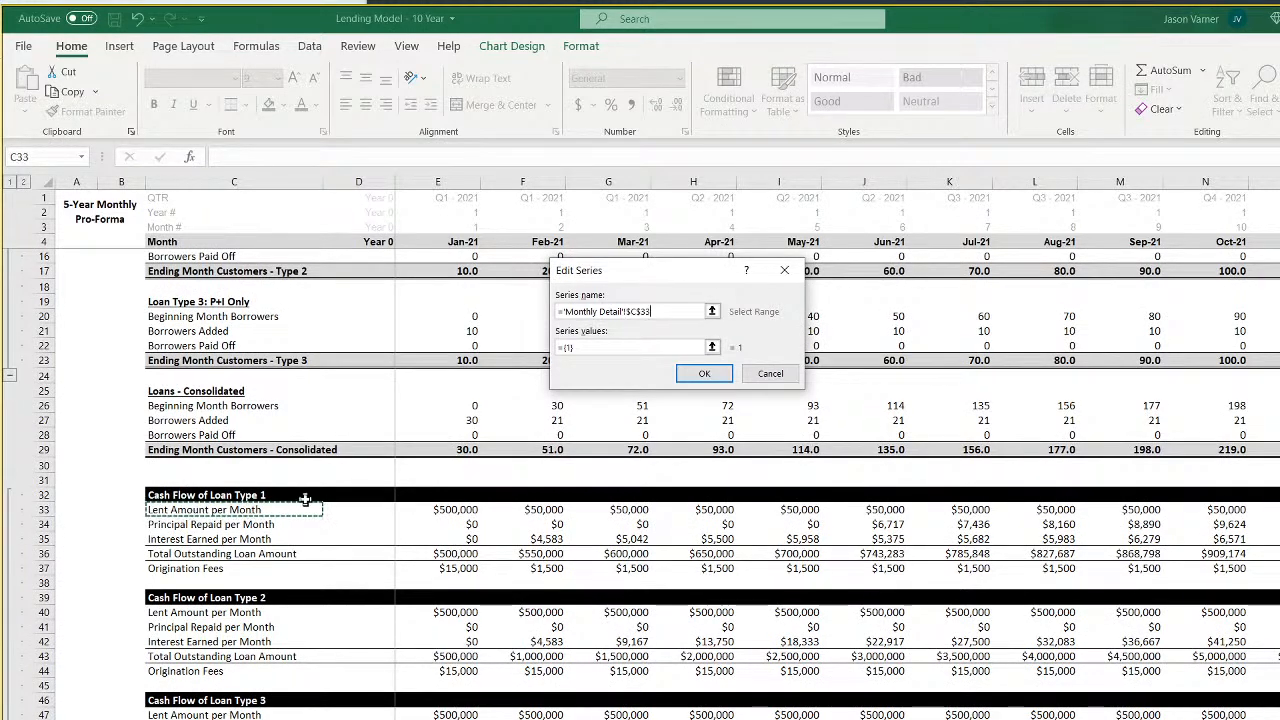
click(598, 347)
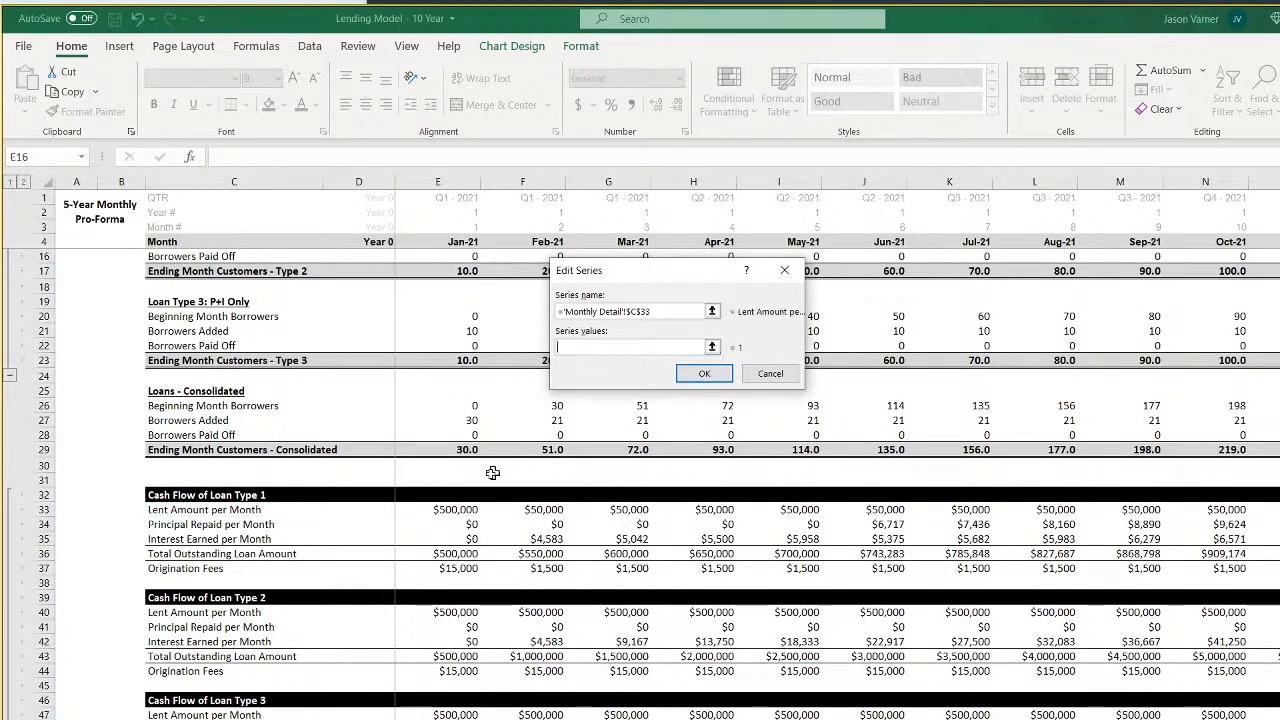
drag(443, 510, 1278, 510)
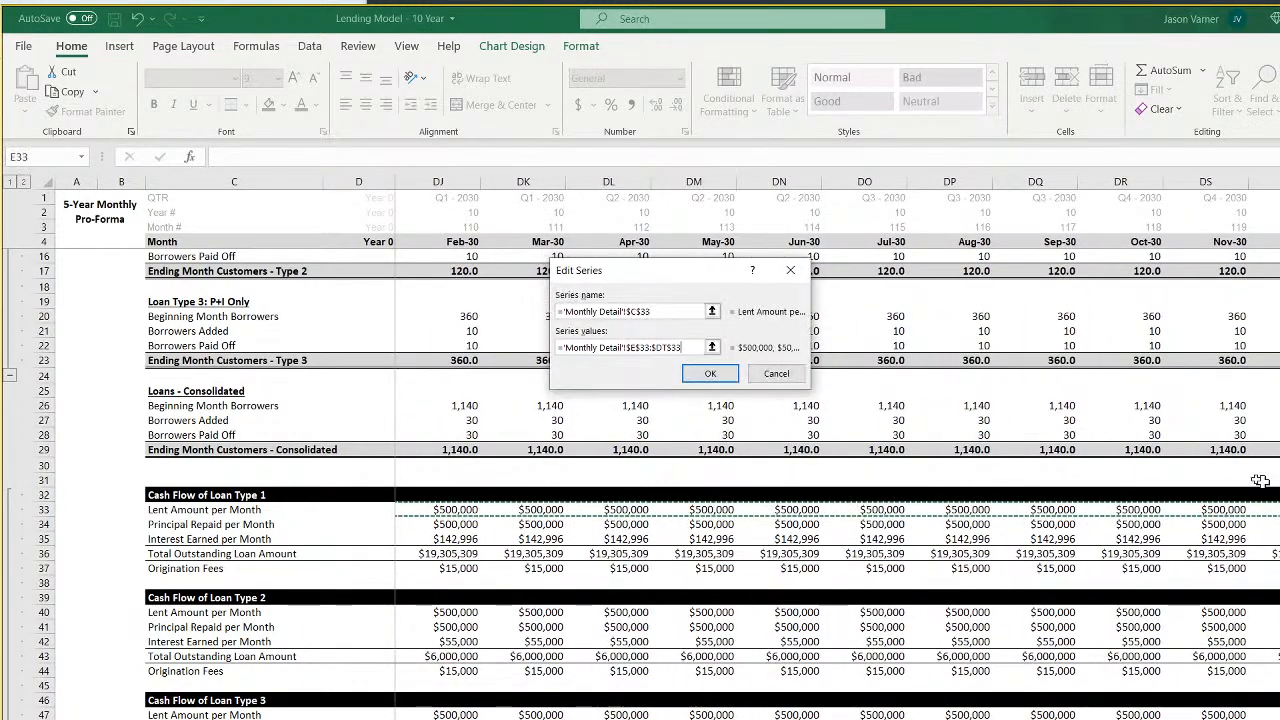
click(712, 376)
Add the Loan Type 1 Principal Repaid per Month series from Monthly Detail, named from C34 with values E34:DT34
click(482, 321)
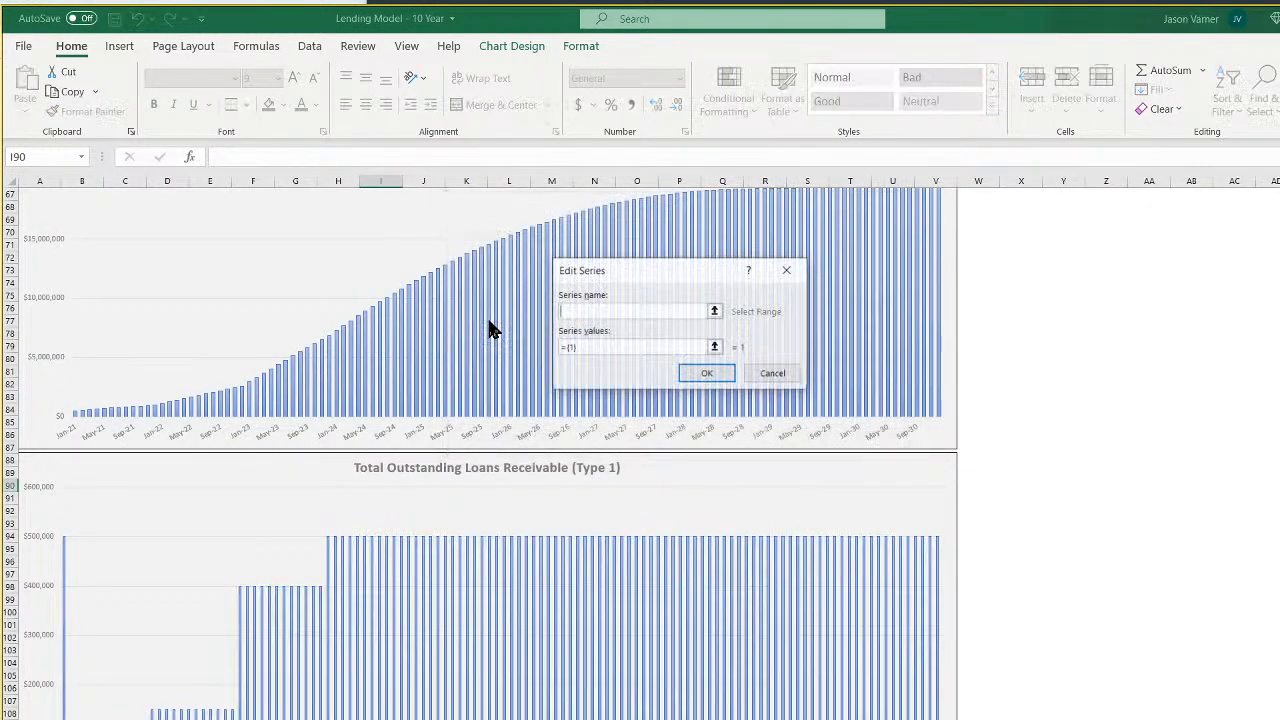
click(610, 718)
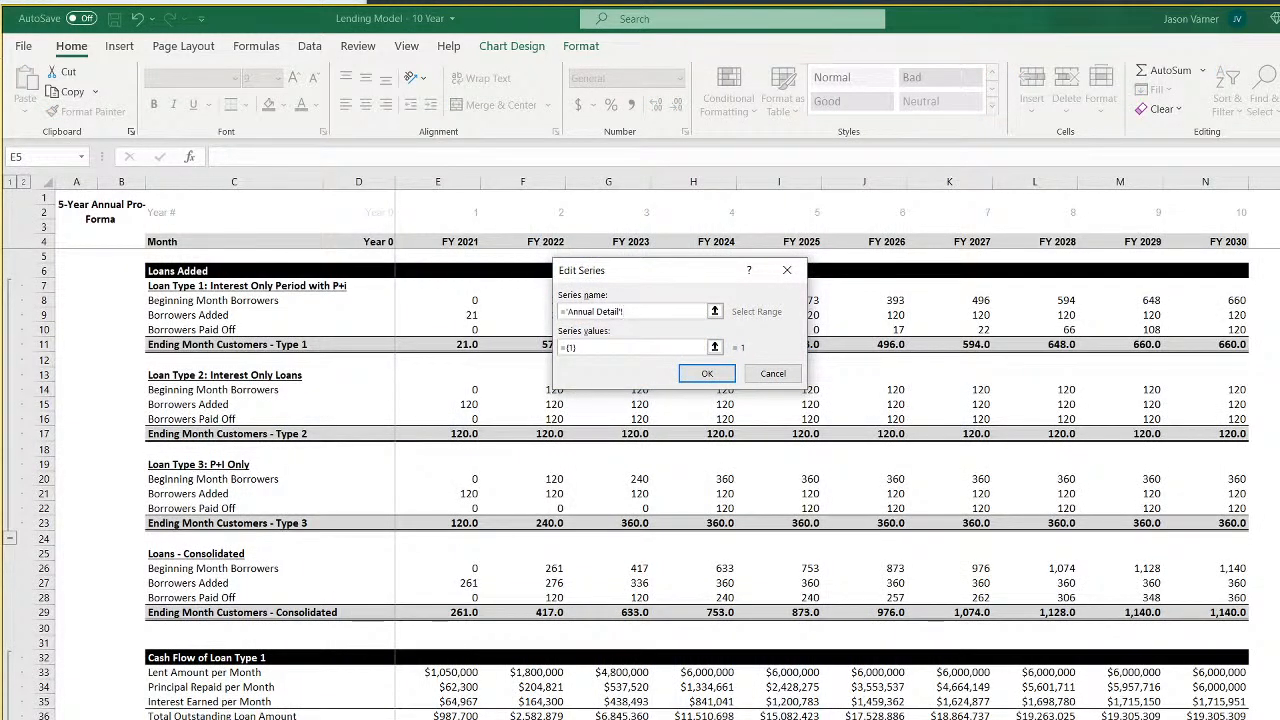
key(ctrl+Page_Up)
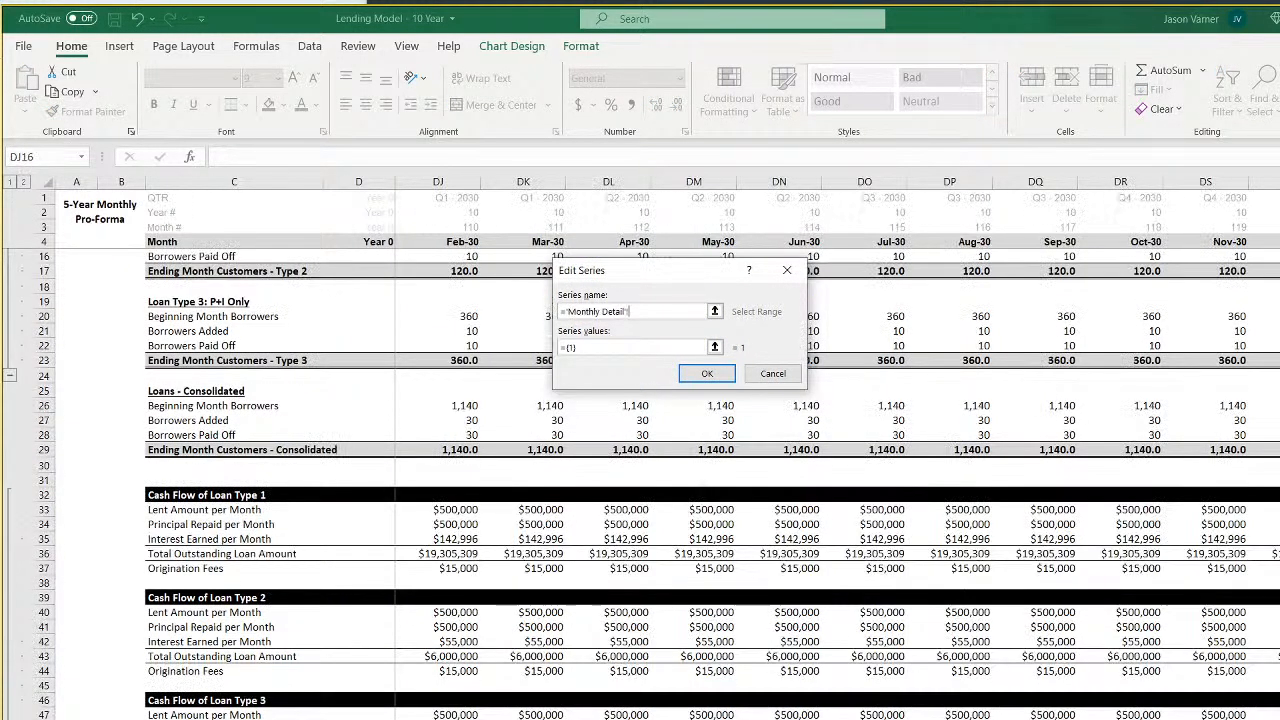
click(176, 525)
triple_click(616, 350)
key(BackSpace)
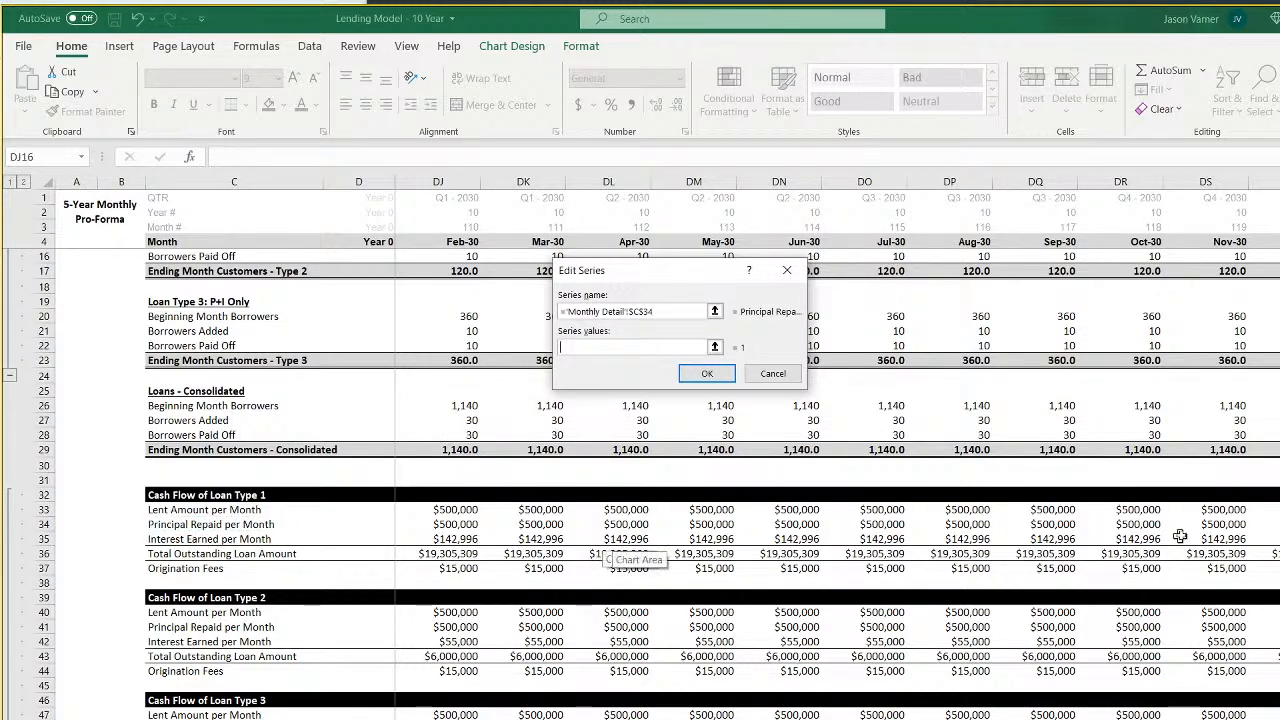
drag(1270, 525, 420, 527)
click(706, 388)
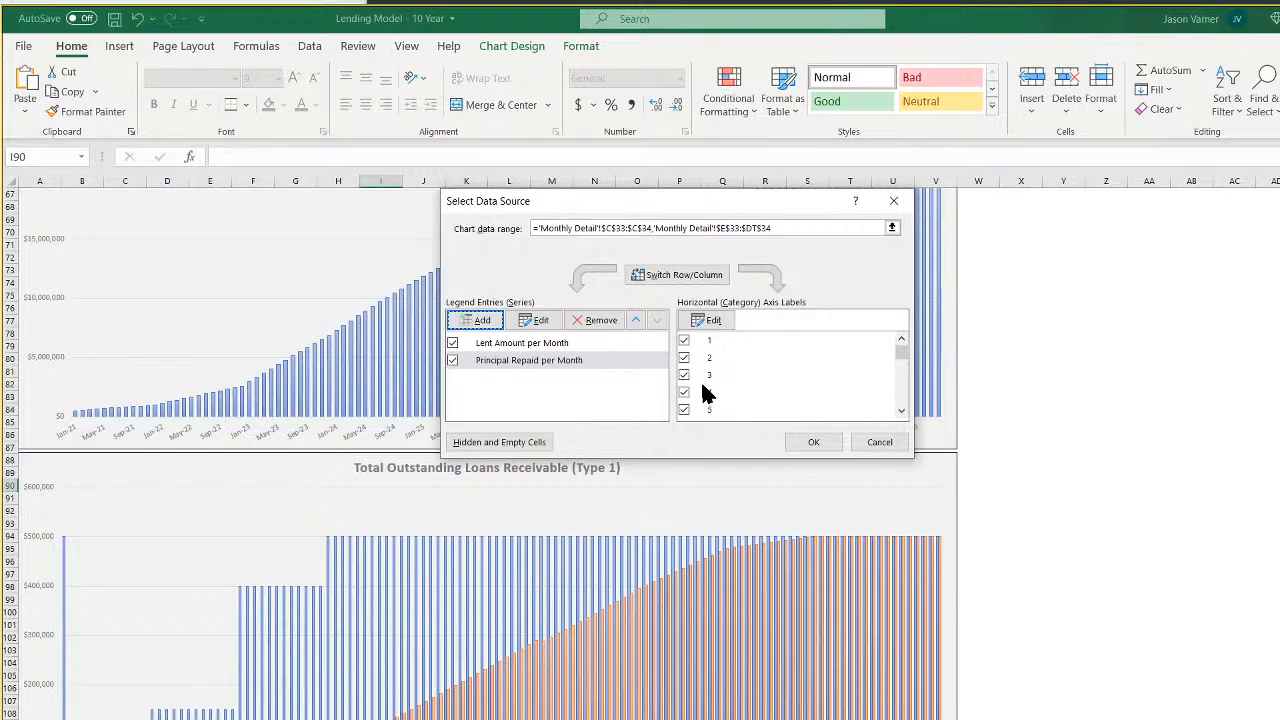
Set the copied chart's horizontal axis labels to the Monthly Detail month row, E4:DT4, and accept the data source
click(718, 322)
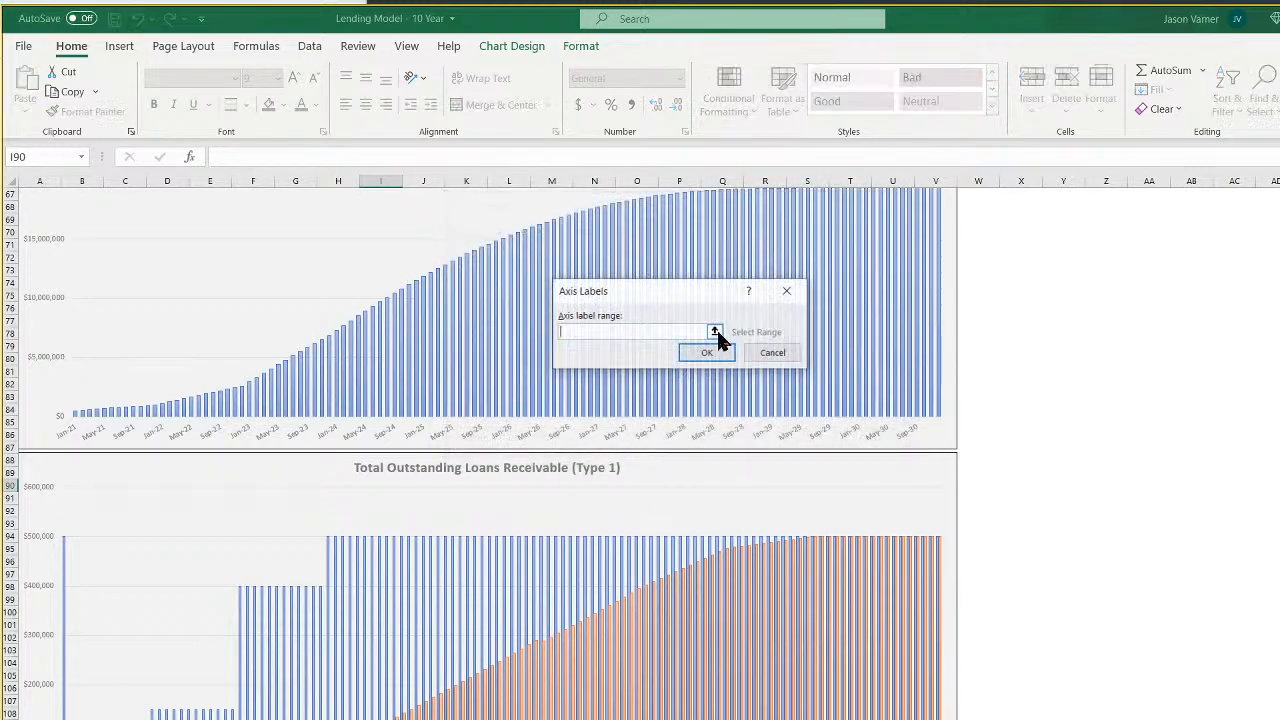
key(ctrl+Page_Up)
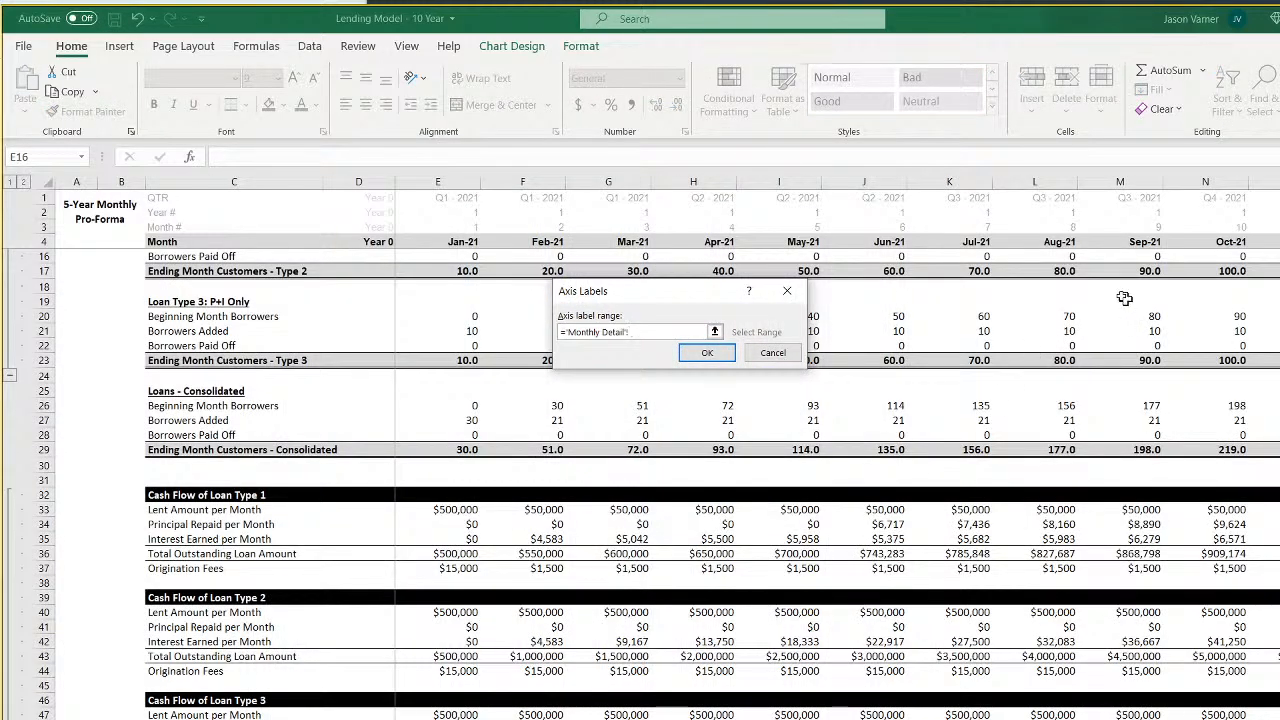
drag(443, 242, 1250, 245)
click(714, 352)
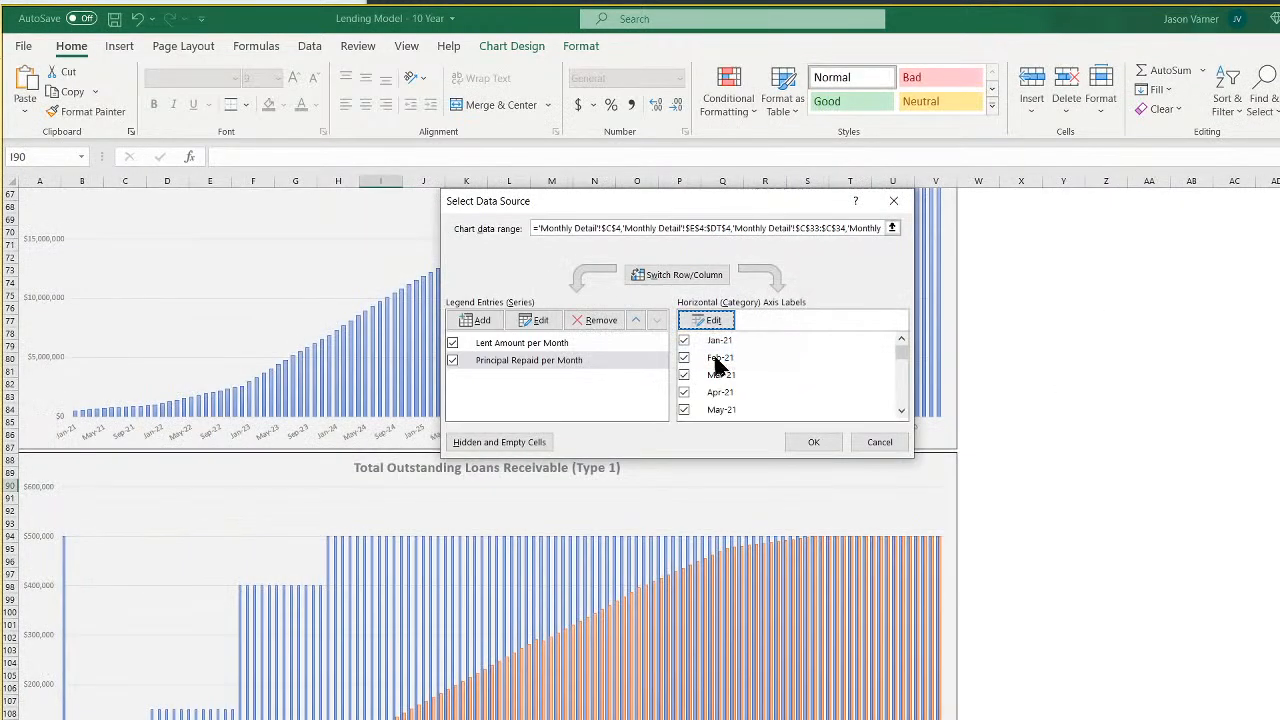
click(816, 443)
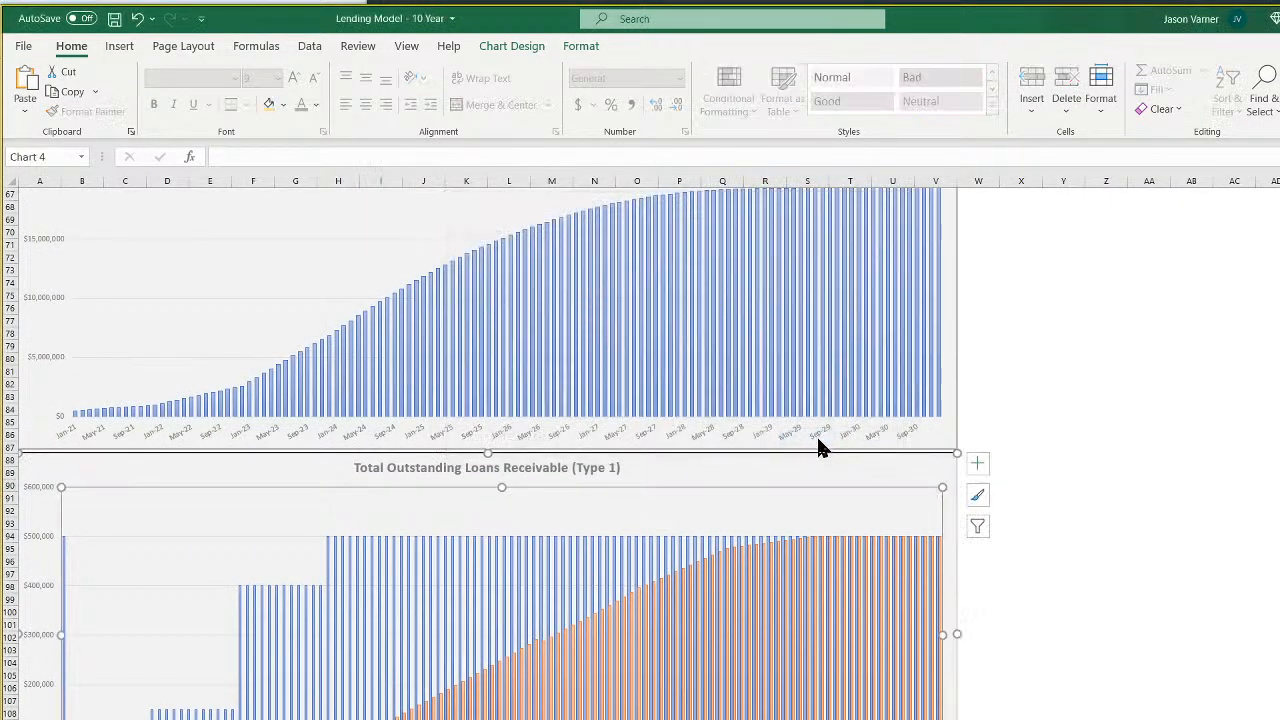
Change the copied chart's type to a plain Line chart
right_click(768, 473)
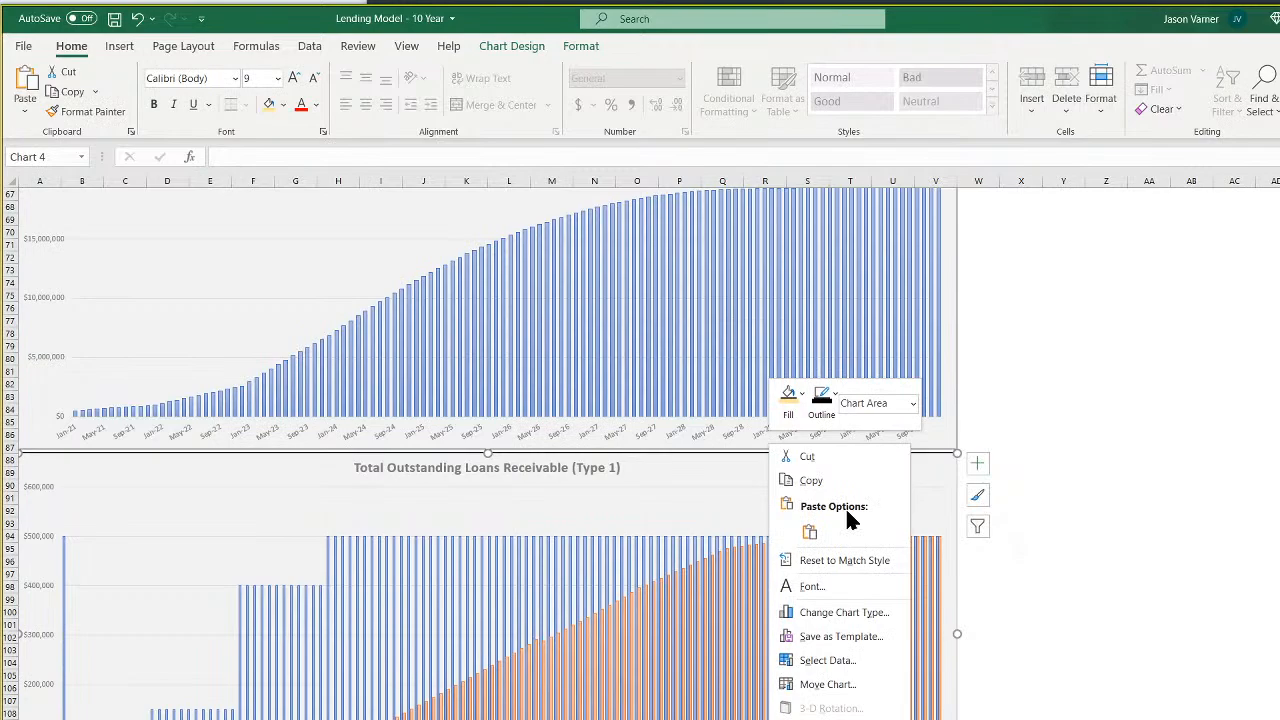
click(833, 612)
click(505, 334)
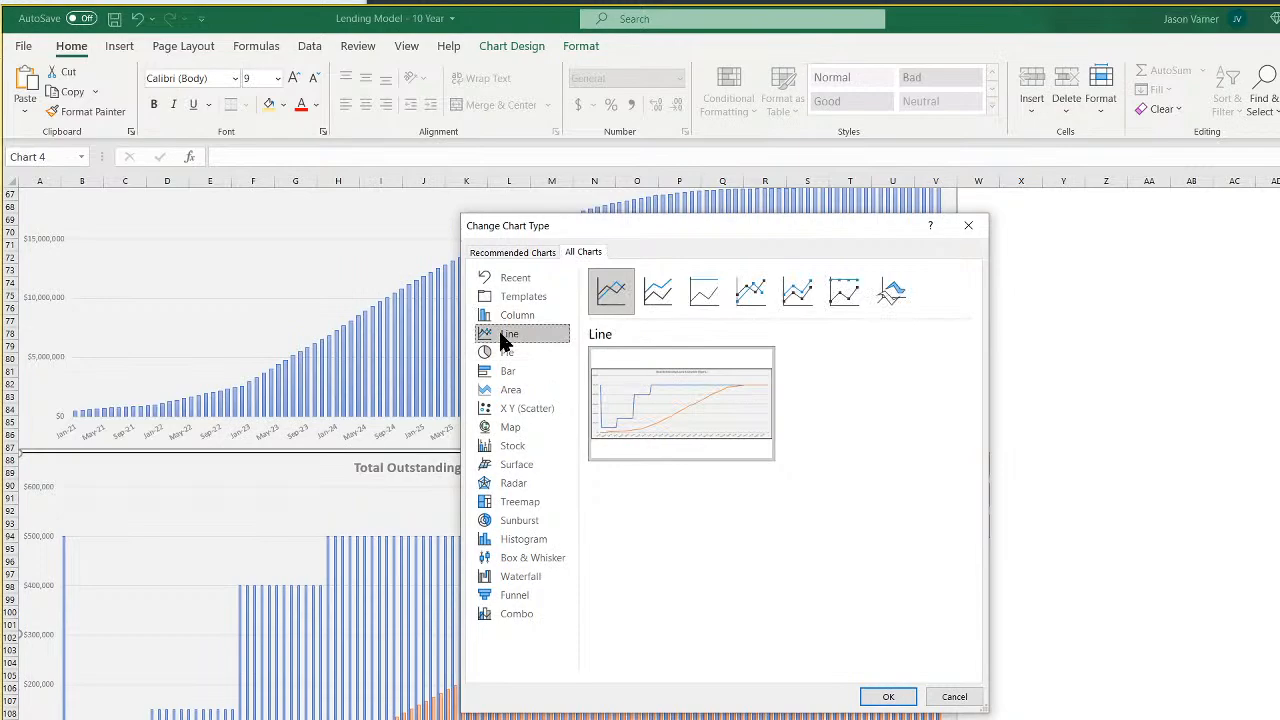
click(797, 295)
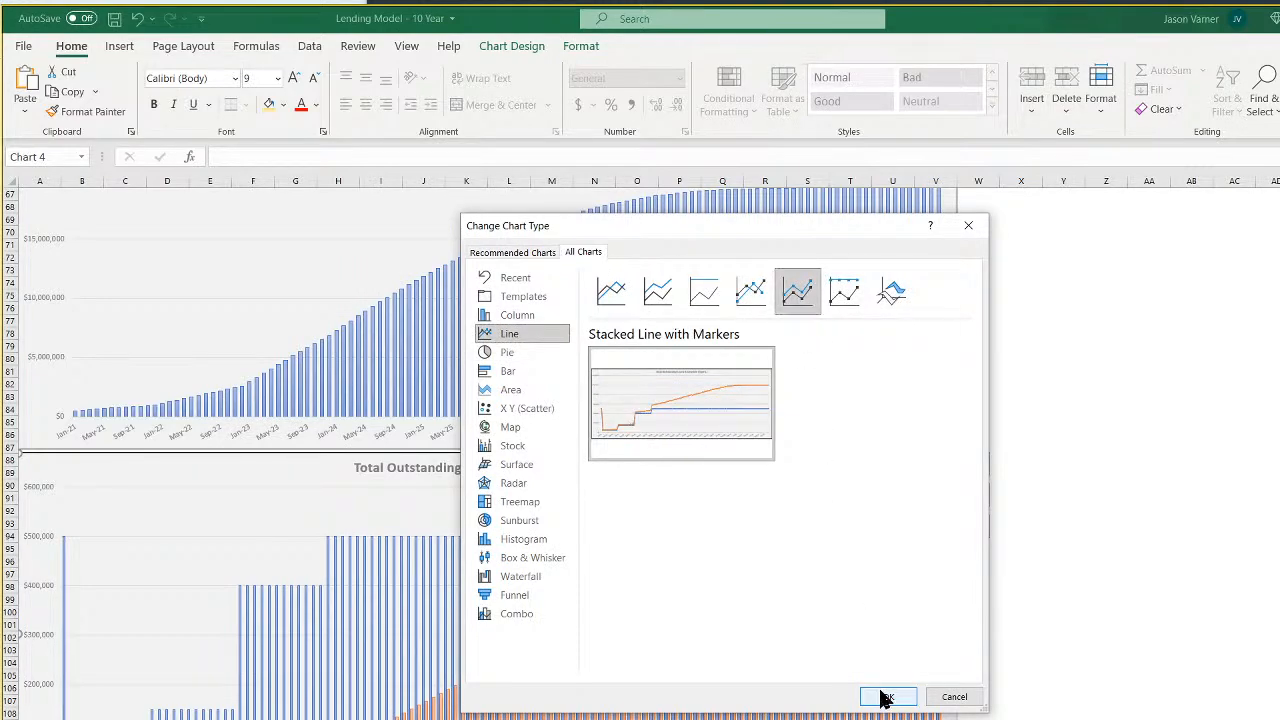
click(657, 291)
click(611, 291)
click(888, 696)
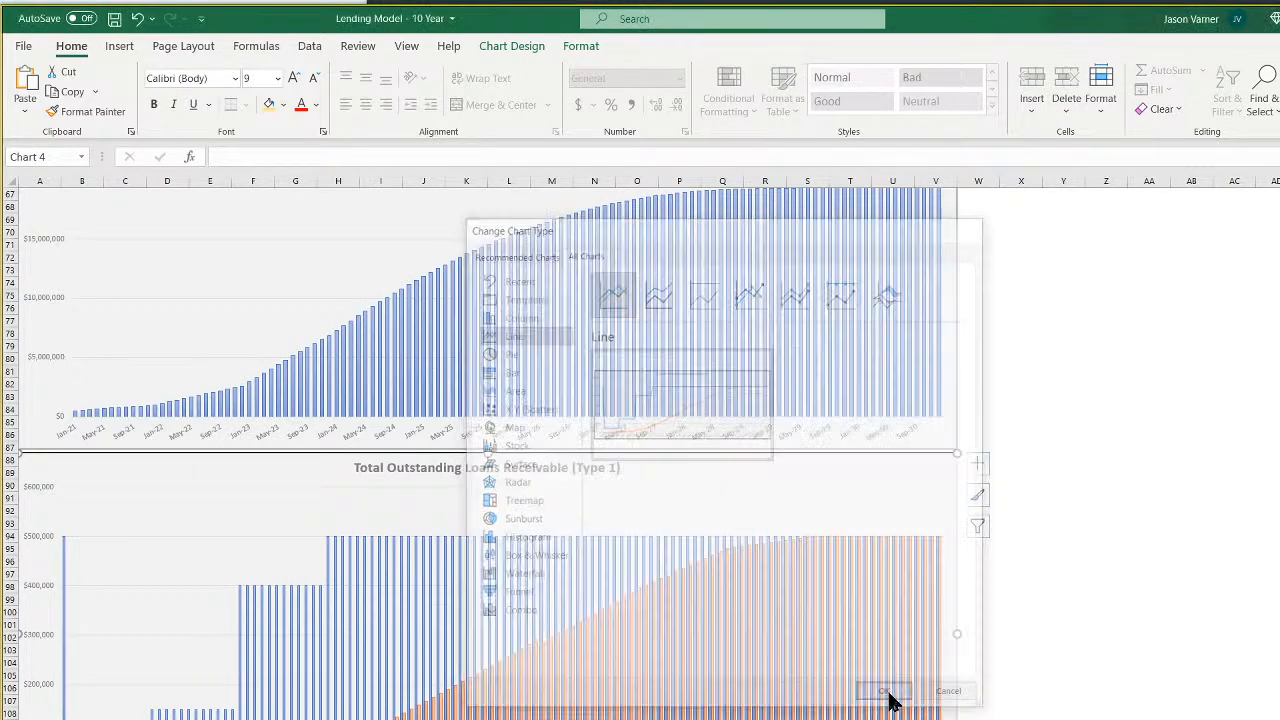
click(1190, 600)
Add a legend to the line chart and position it at the bottom of the chart
click(882, 470)
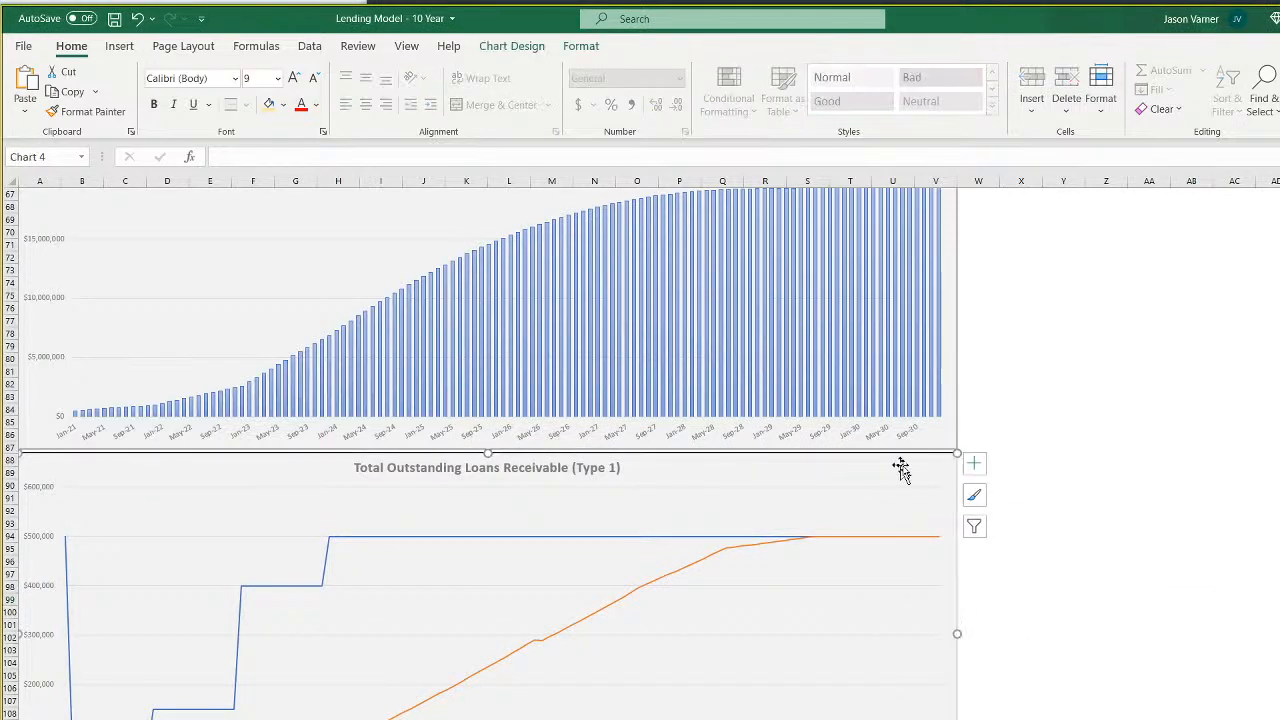
click(977, 463)
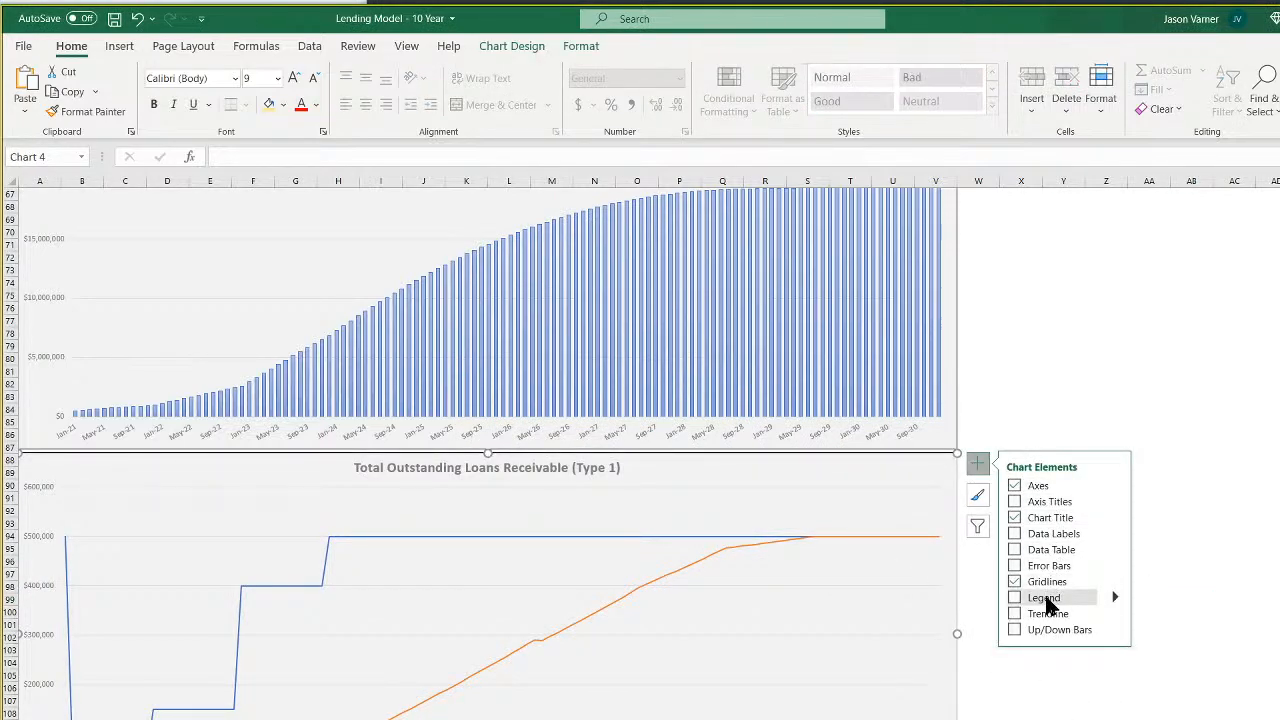
right_click(903, 641)
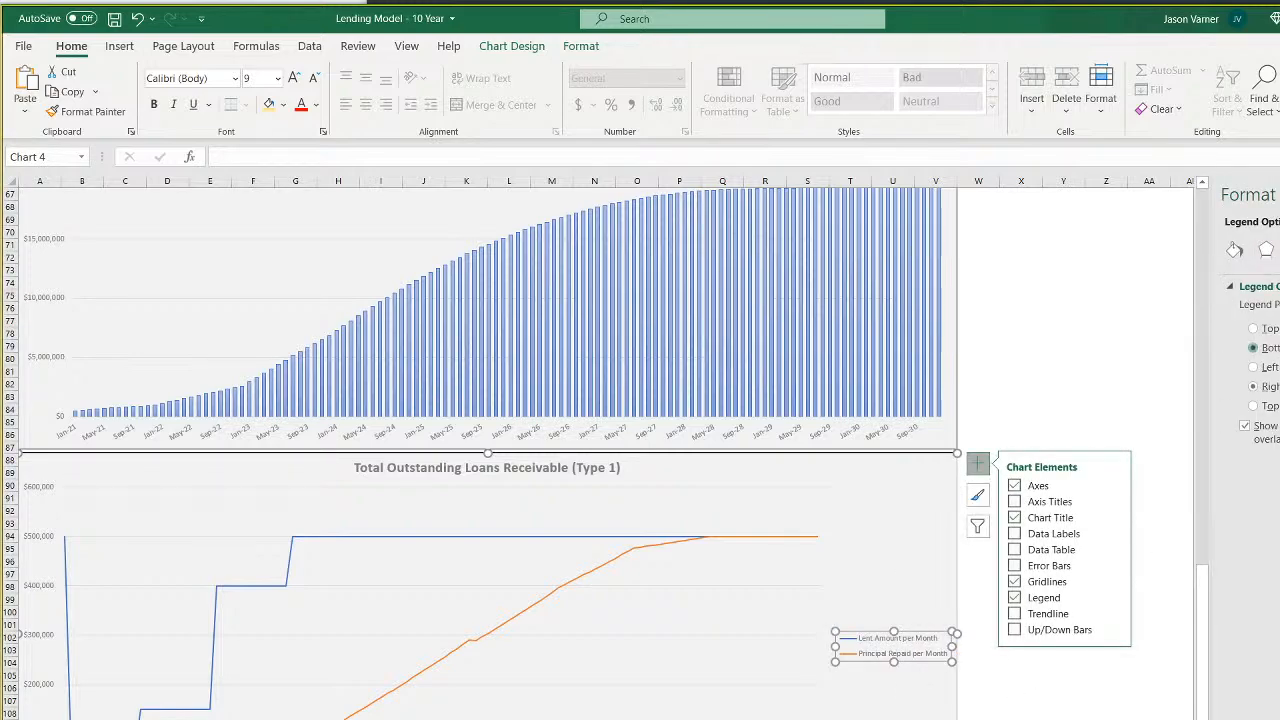
key(Delete)
Replace the line chart's title text before "(Type 1)" with "Monthly Loan Disbursements vs. Repayments"
click(375, 477)
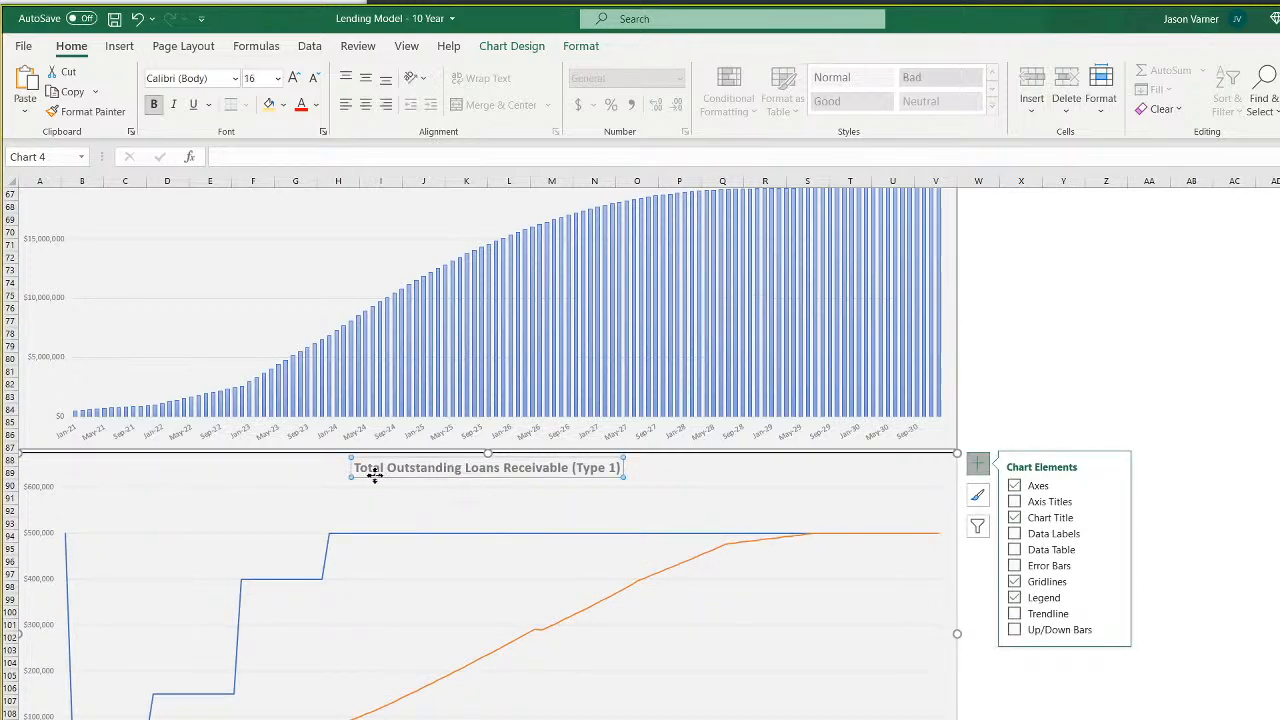
click(643, 473)
mouse_move(356, 470)
mouse_down()
mouse_move(621, 471)
mouse_move(354, 468)
mouse_up()
click(557, 468)
click(568, 467)
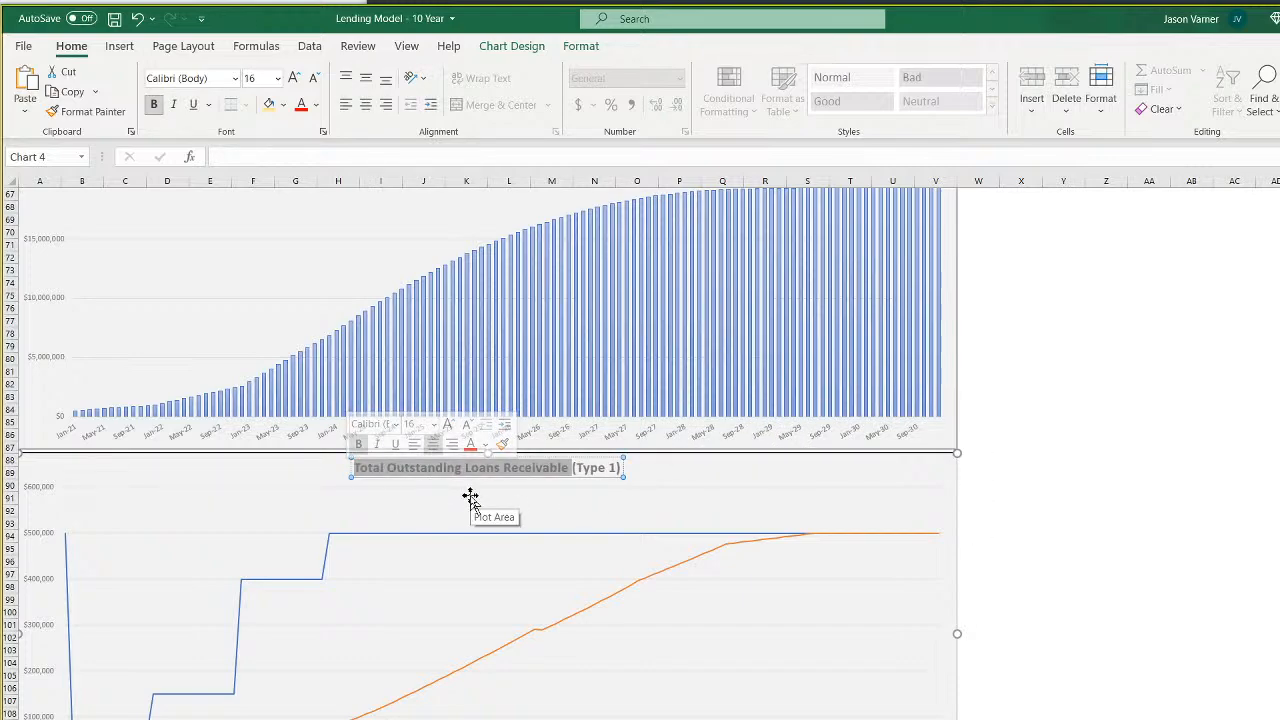
text(Monthly)
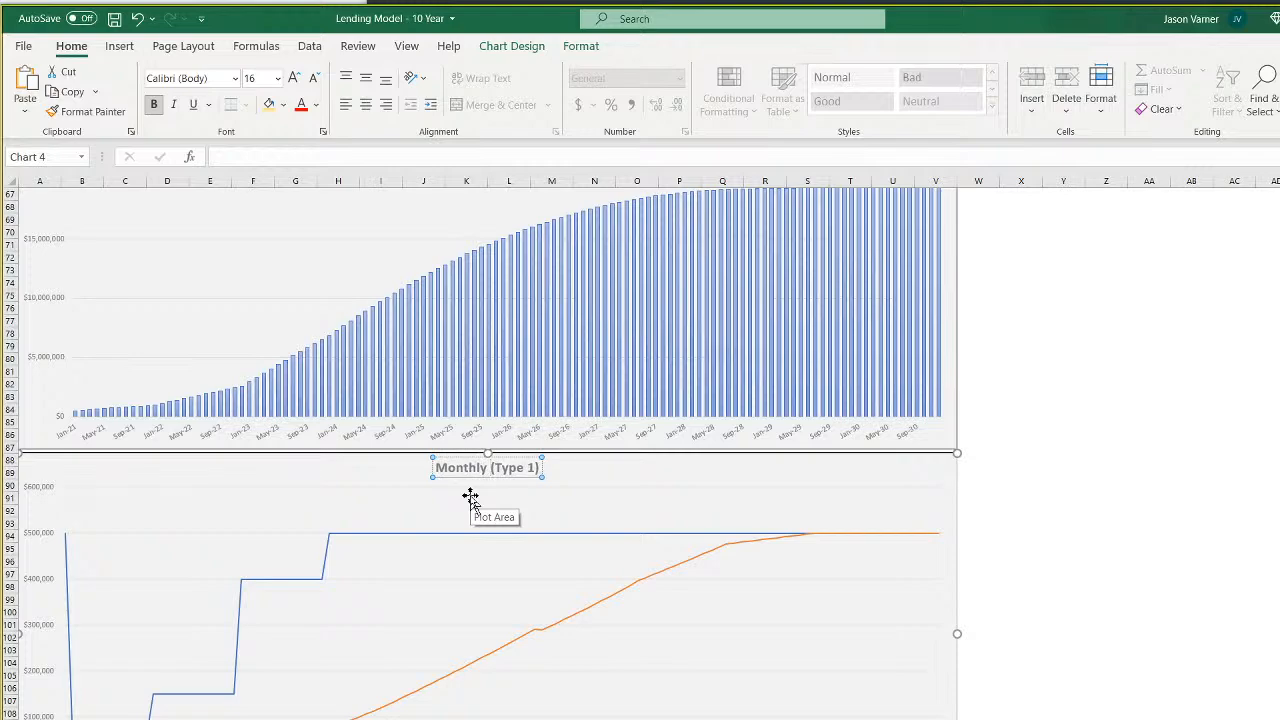
text( Loan Disb)
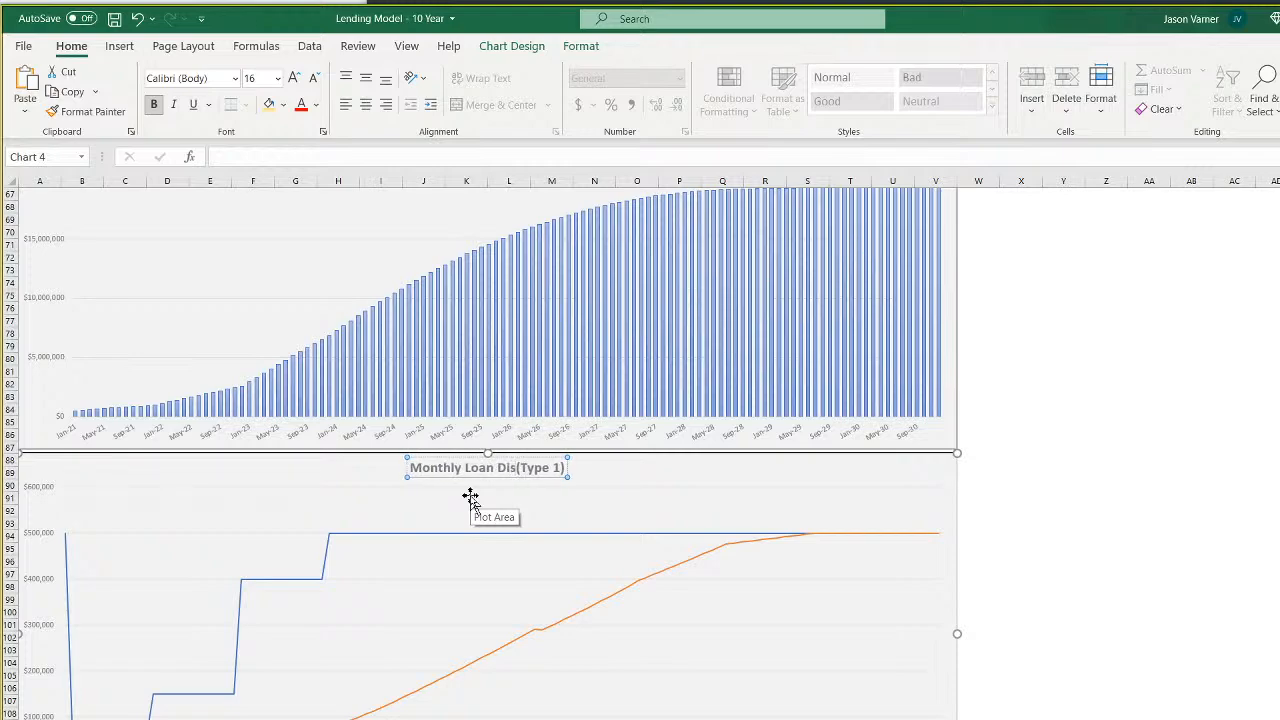
text(ursements vs. R)
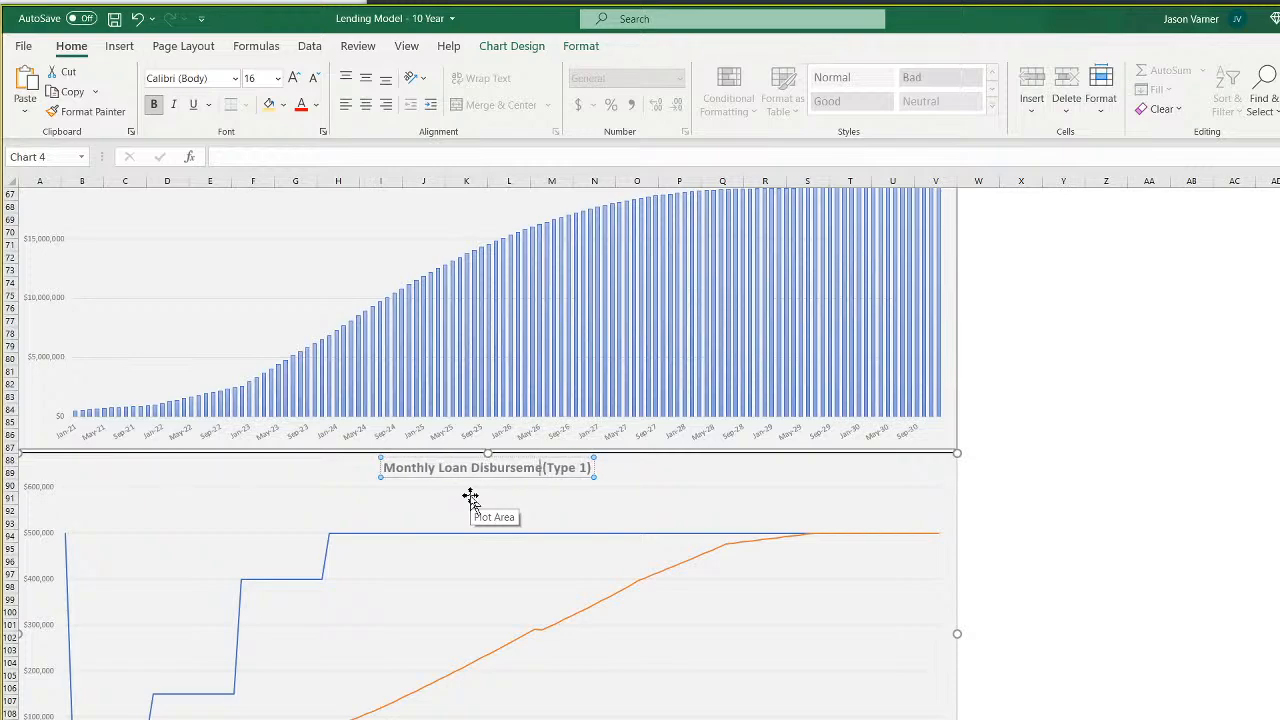
text(epayments)
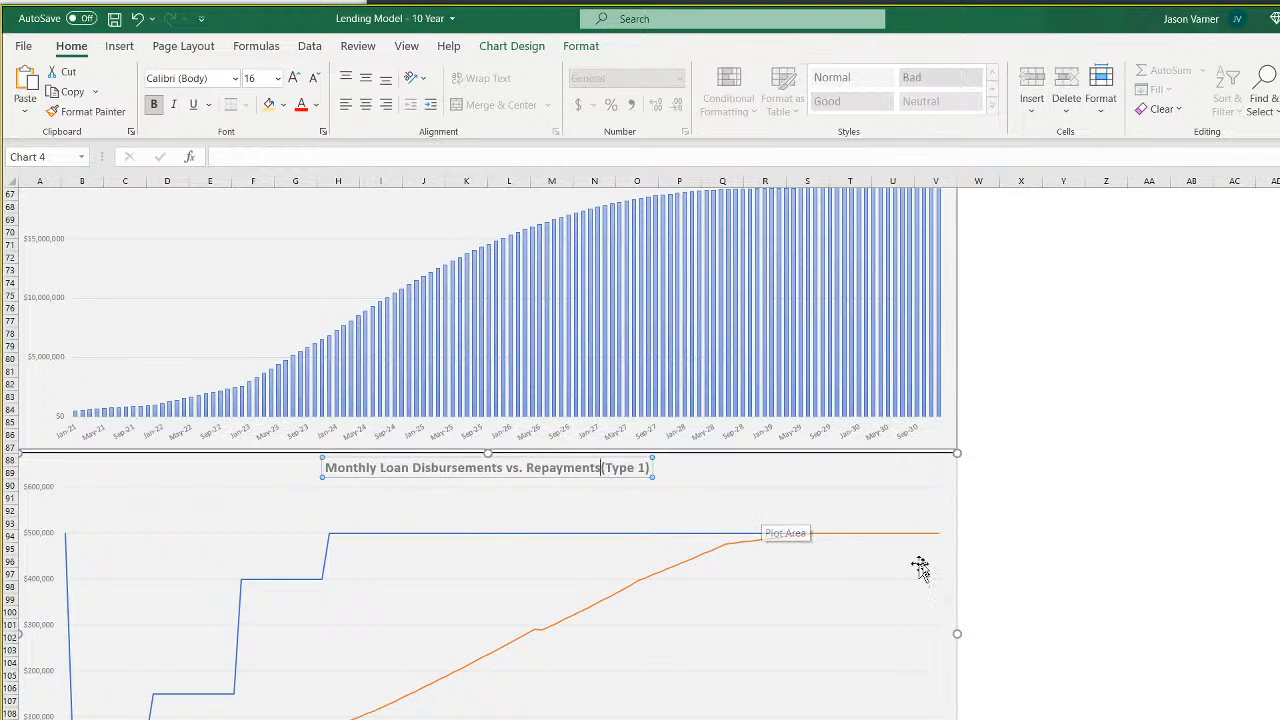
Finish editing the line chart's title and save the workbook
click(1148, 598)
click(114, 18)
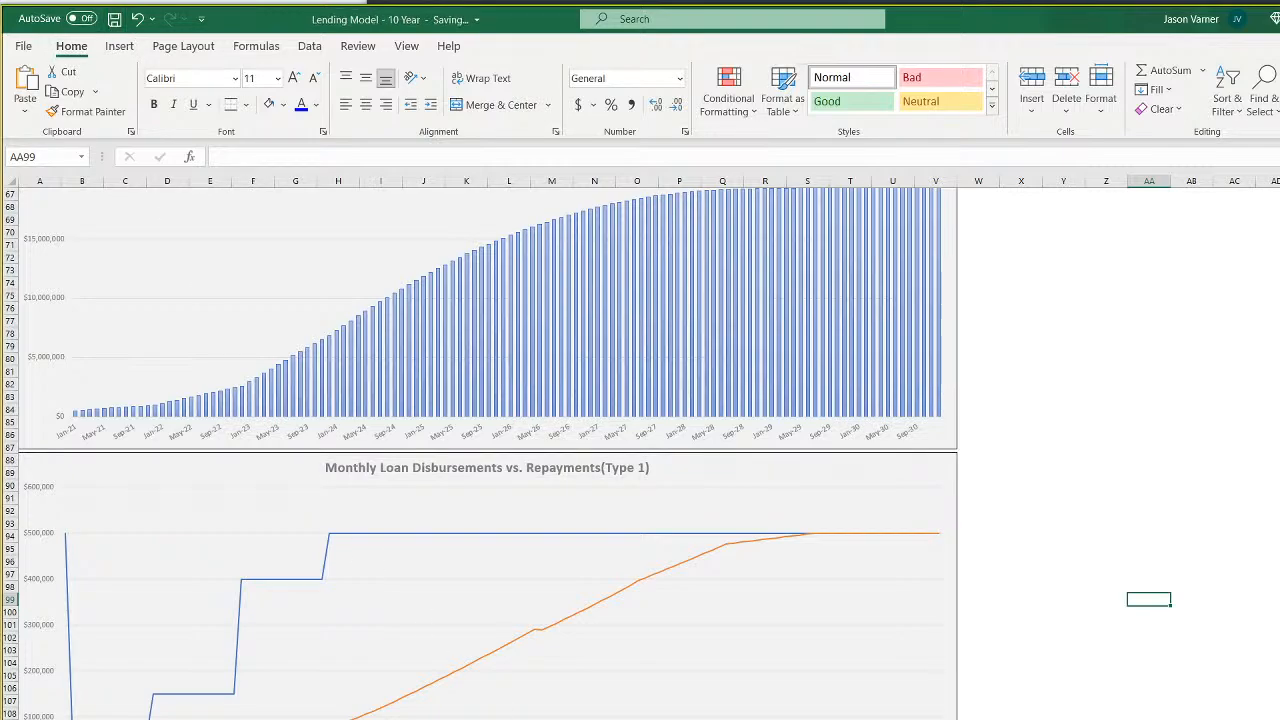
Examine the Loan Type 1 cash flow rows on the Monthly Detail sheet, especially Interest Earned per Month across the first months
click(400, 717)
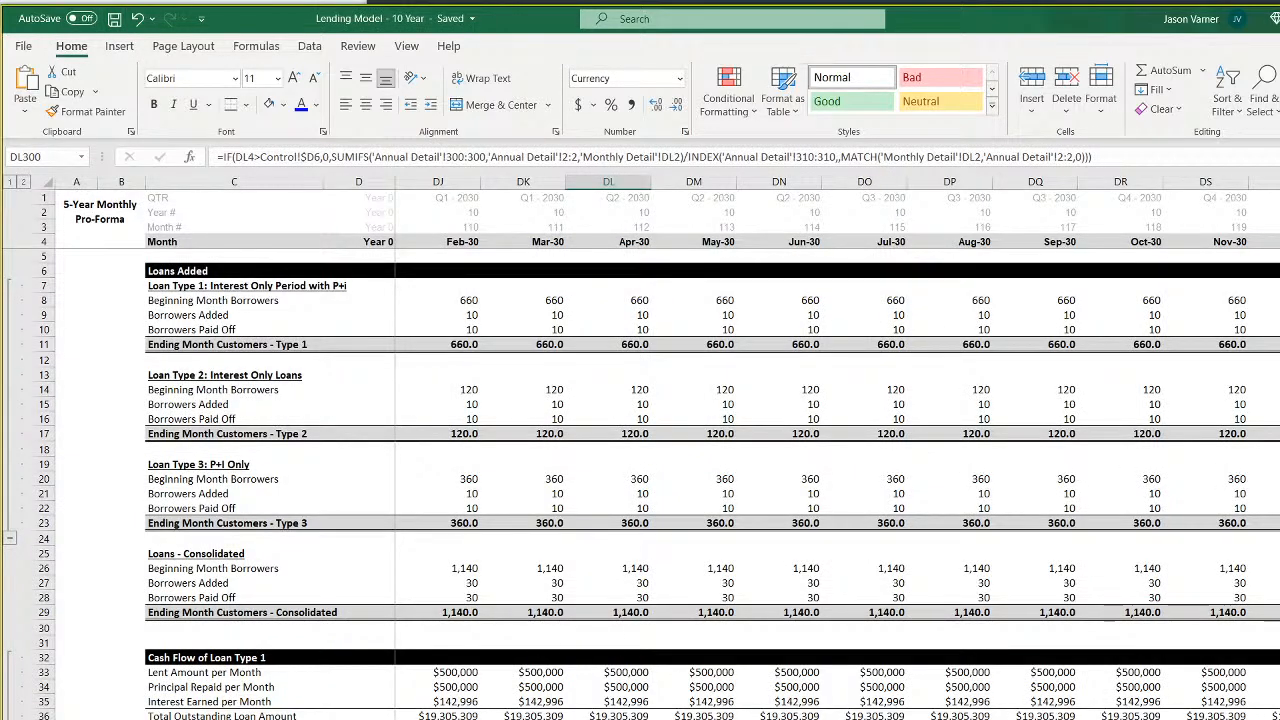
scroll(408, 670, down, 4)
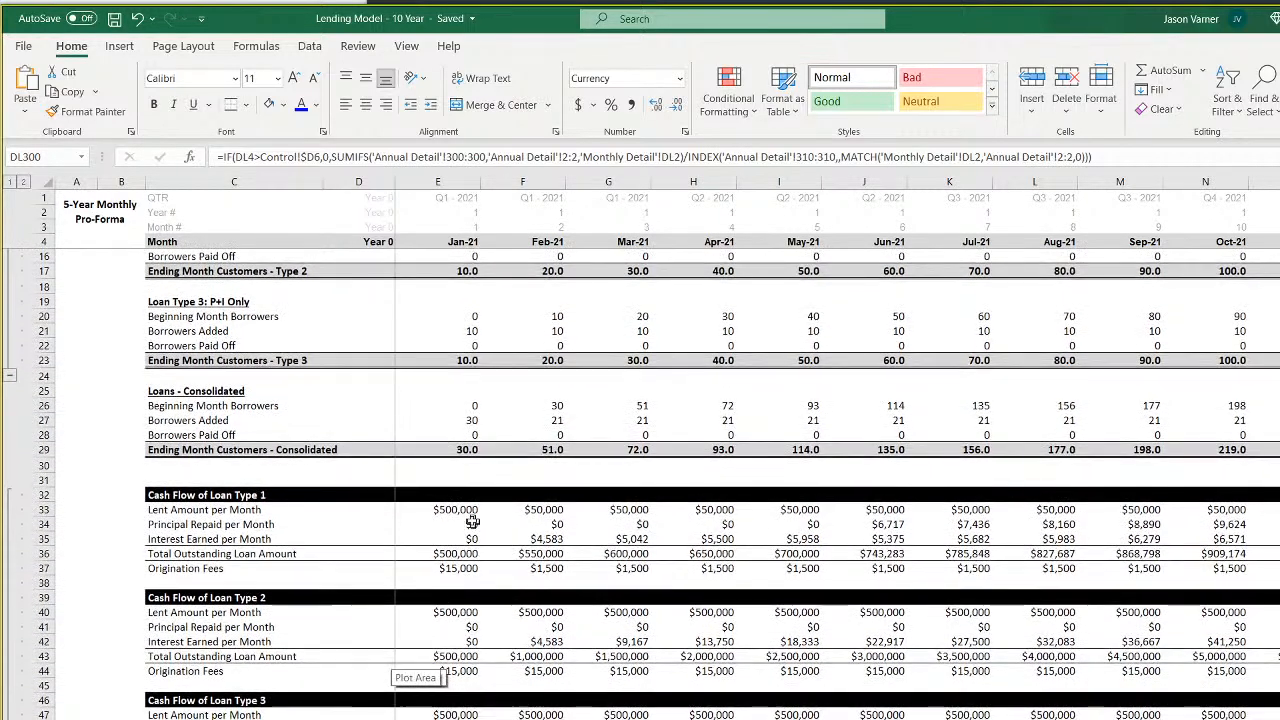
click(463, 511)
key(Down)
key(Down)
key(Down)
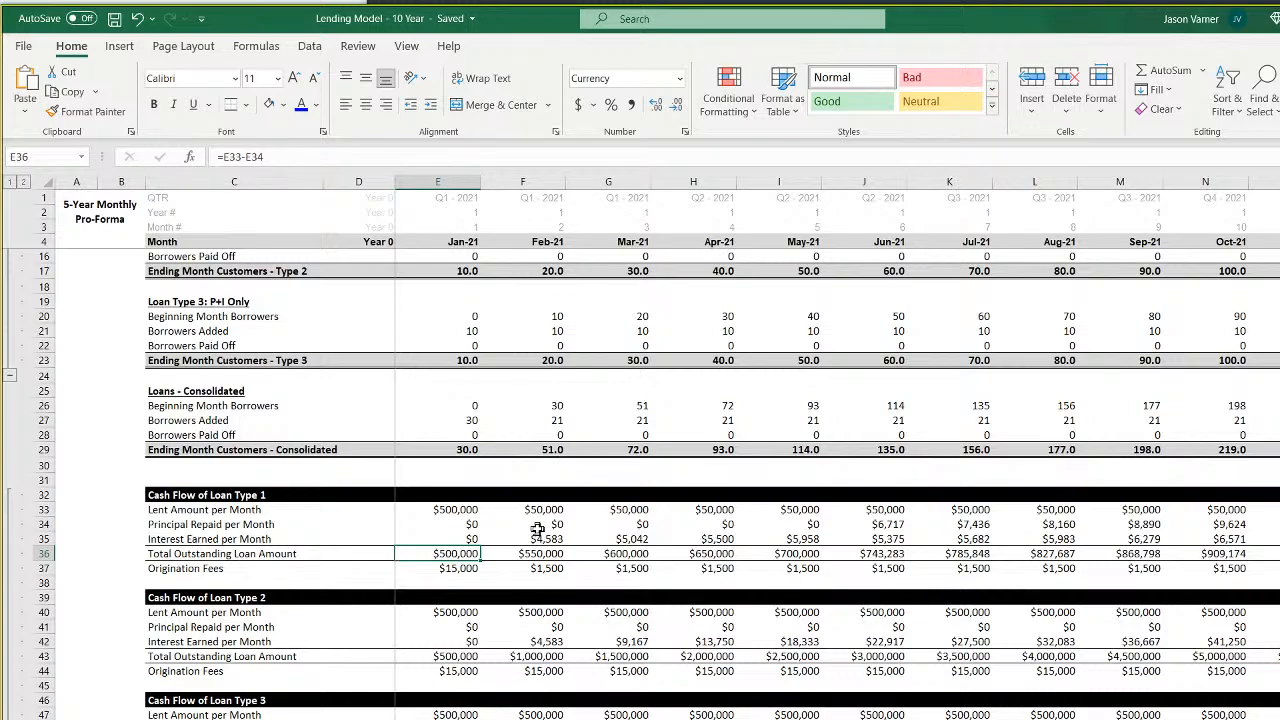
click(537, 532)
key(Right)
key(Right)
key(Right)
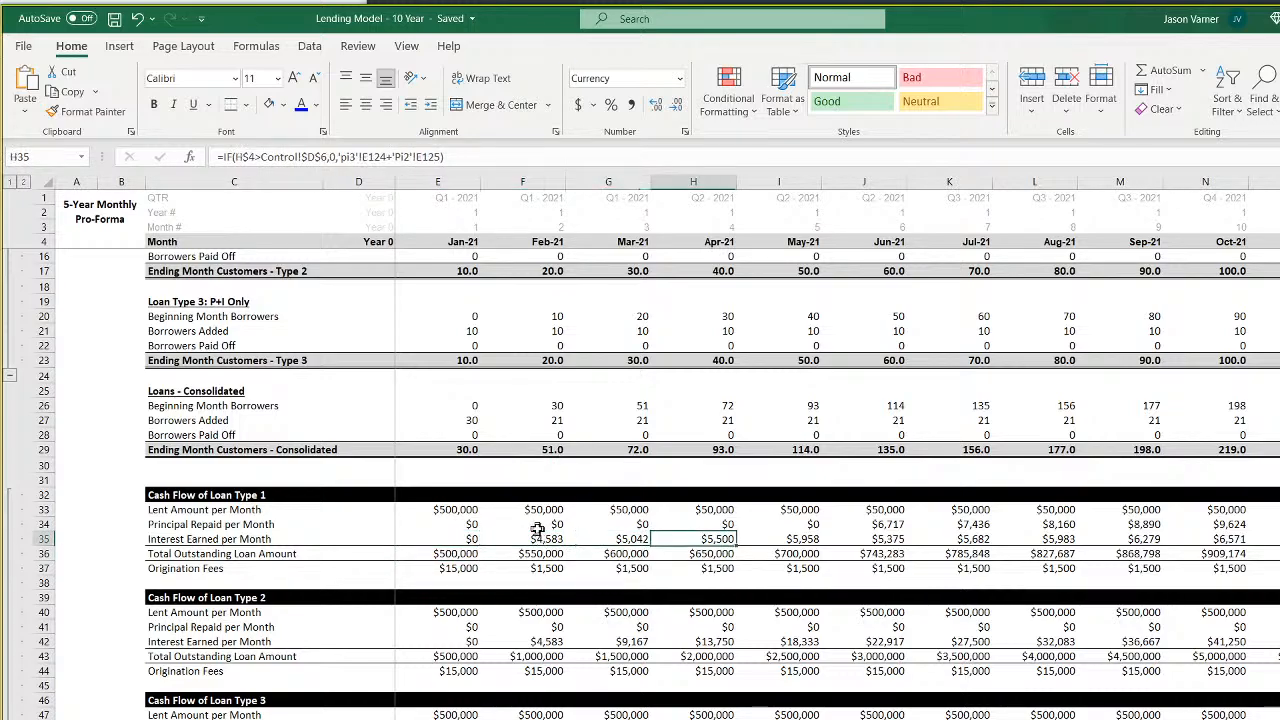
key(Left)
key(Left)
key(Left)
key(Left)
key(Left)
key(Right)
key(Right)
key(Right)
key(Right)
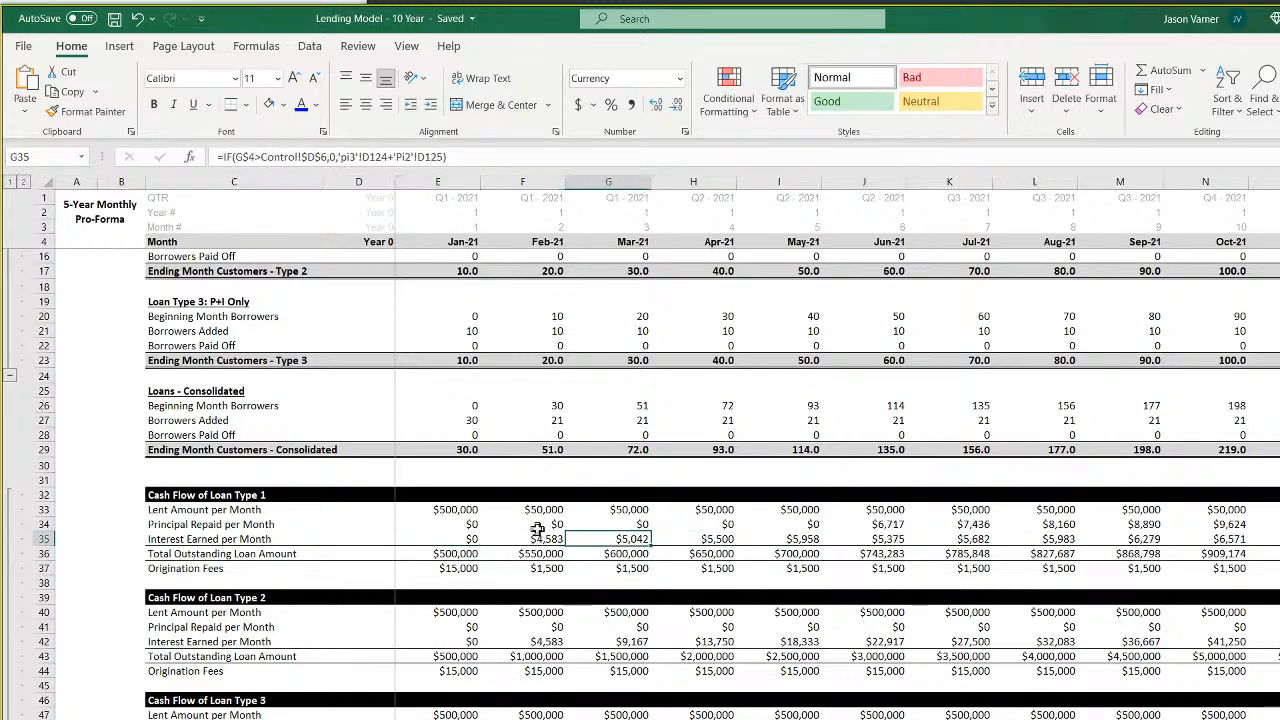
key(Left)
key(Left)
key(Left)
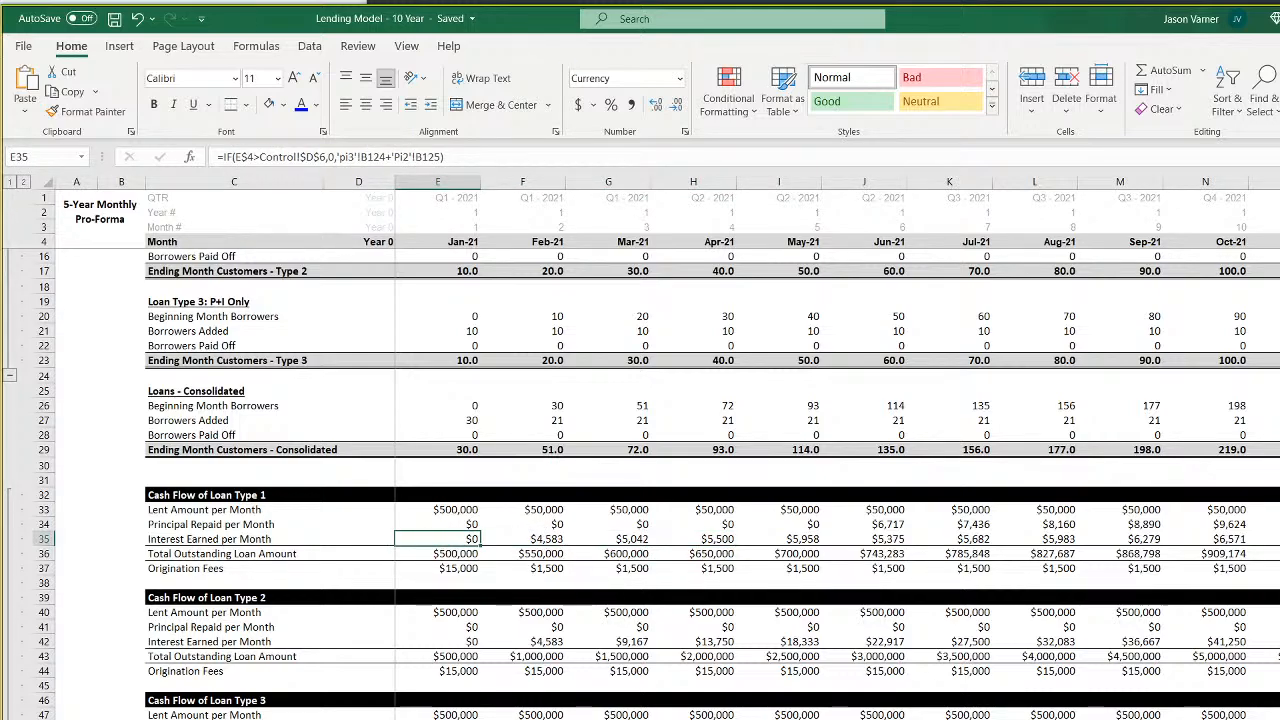
Add a series to the Total Outstanding Loans Receivable (Type 1) chart, named from Monthly Detail cell C35, Interest Earned per Month
key(ctrl+Page_Down)
scroll(480, 450, up, 4)
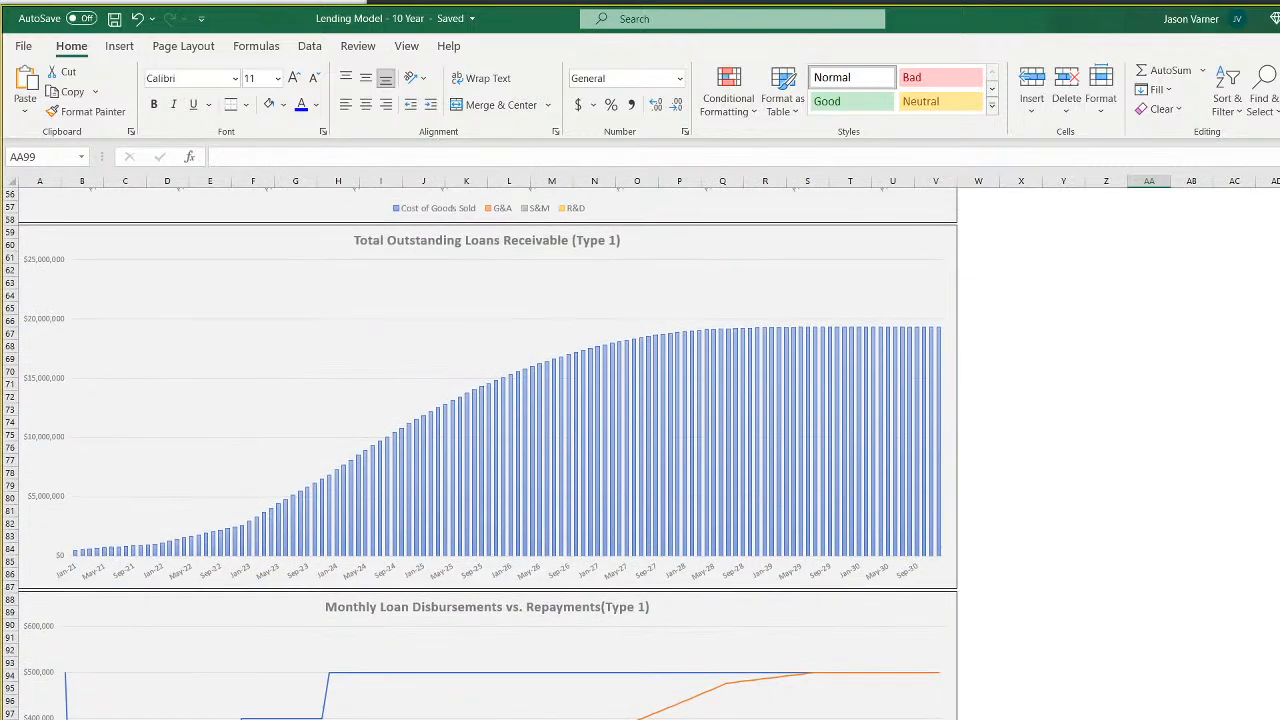
click(684, 247)
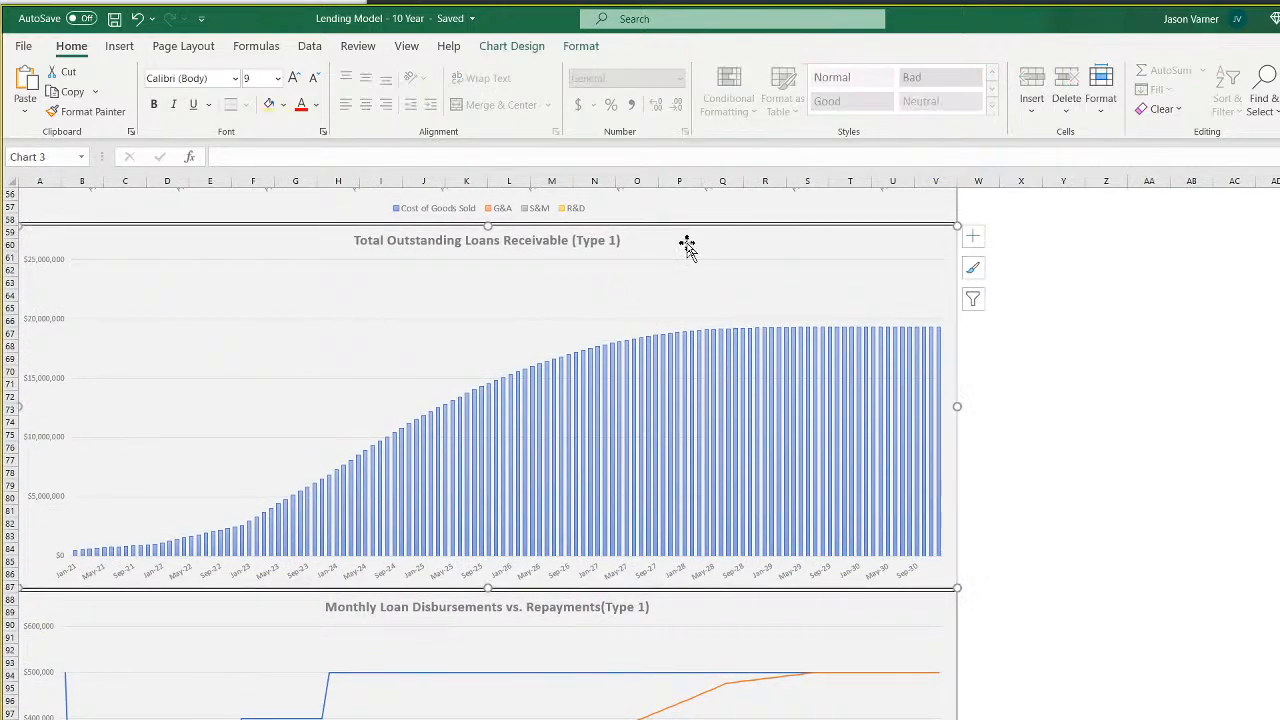
right_click(688, 246)
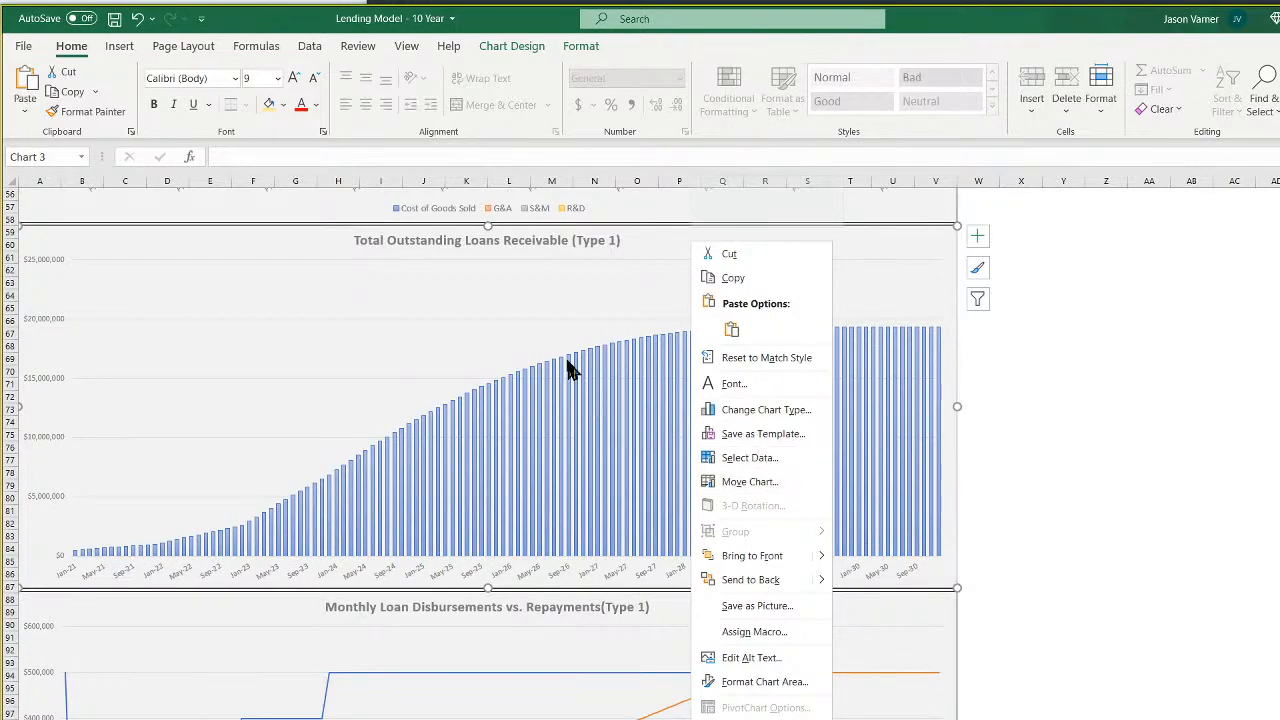
right_click(538, 332)
click(609, 446)
click(468, 318)
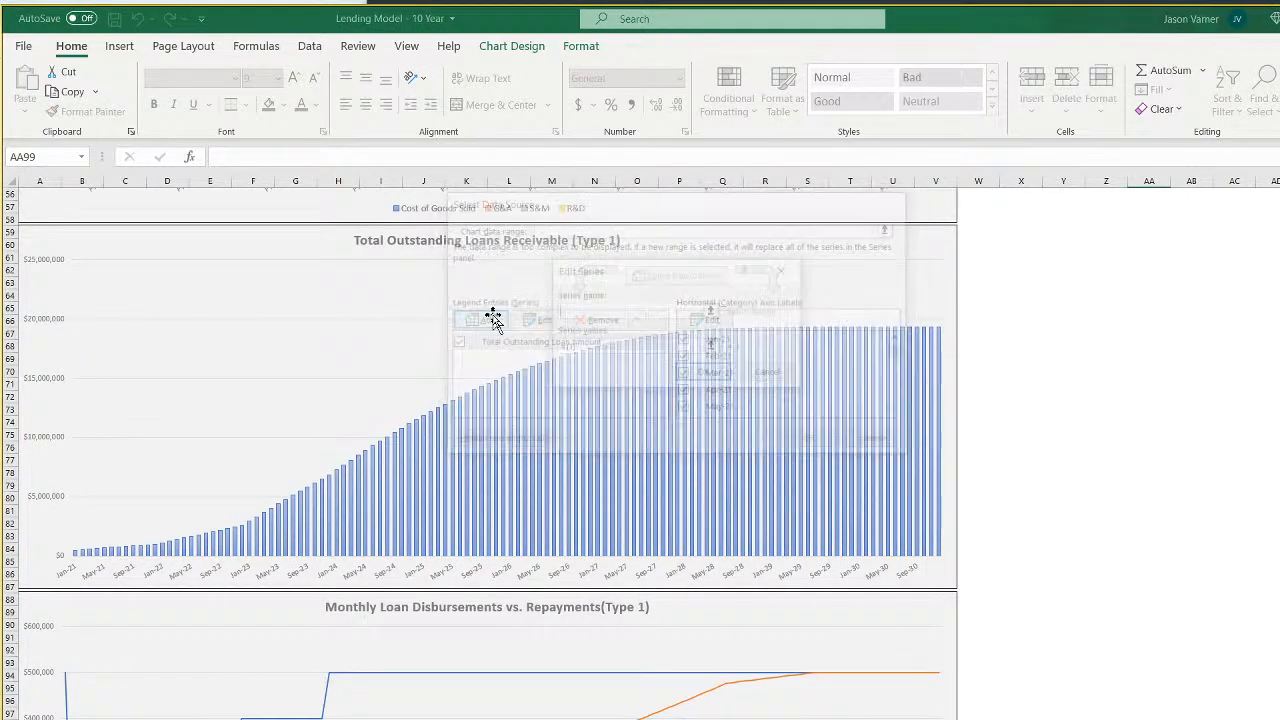
click(312, 718)
scroll(312, 617, up, 4)
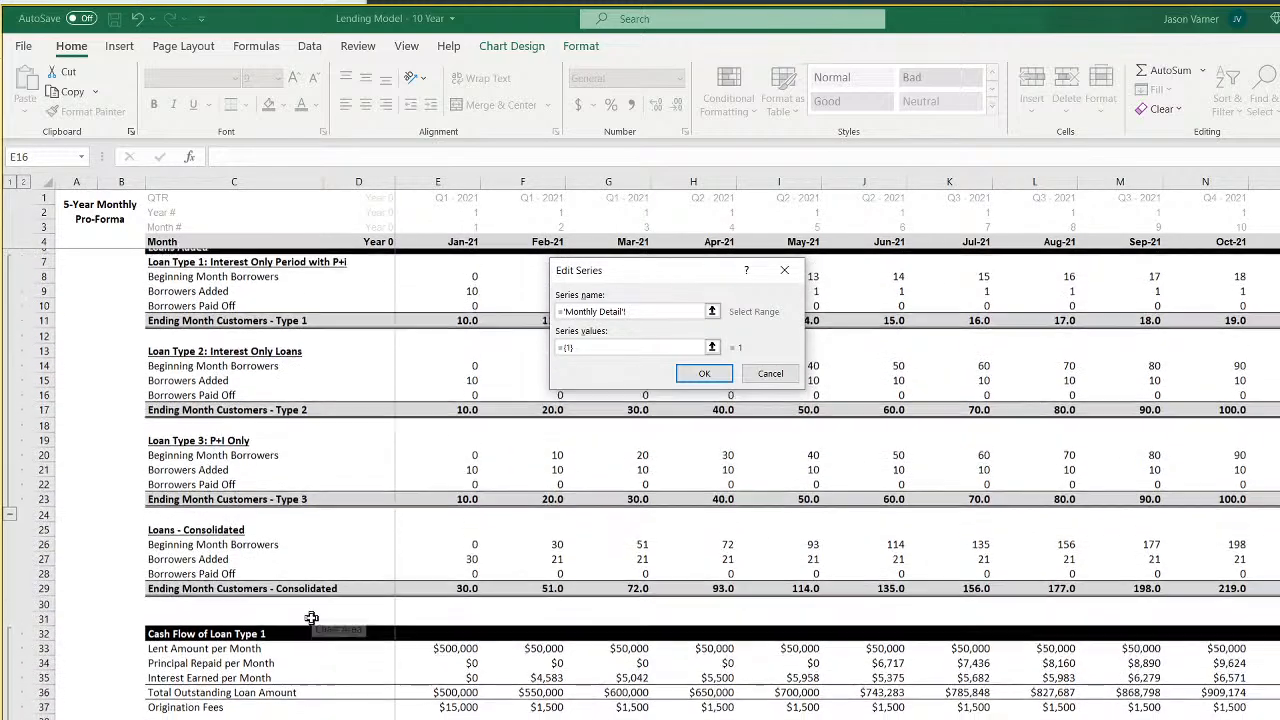
scroll(308, 618, down, 4)
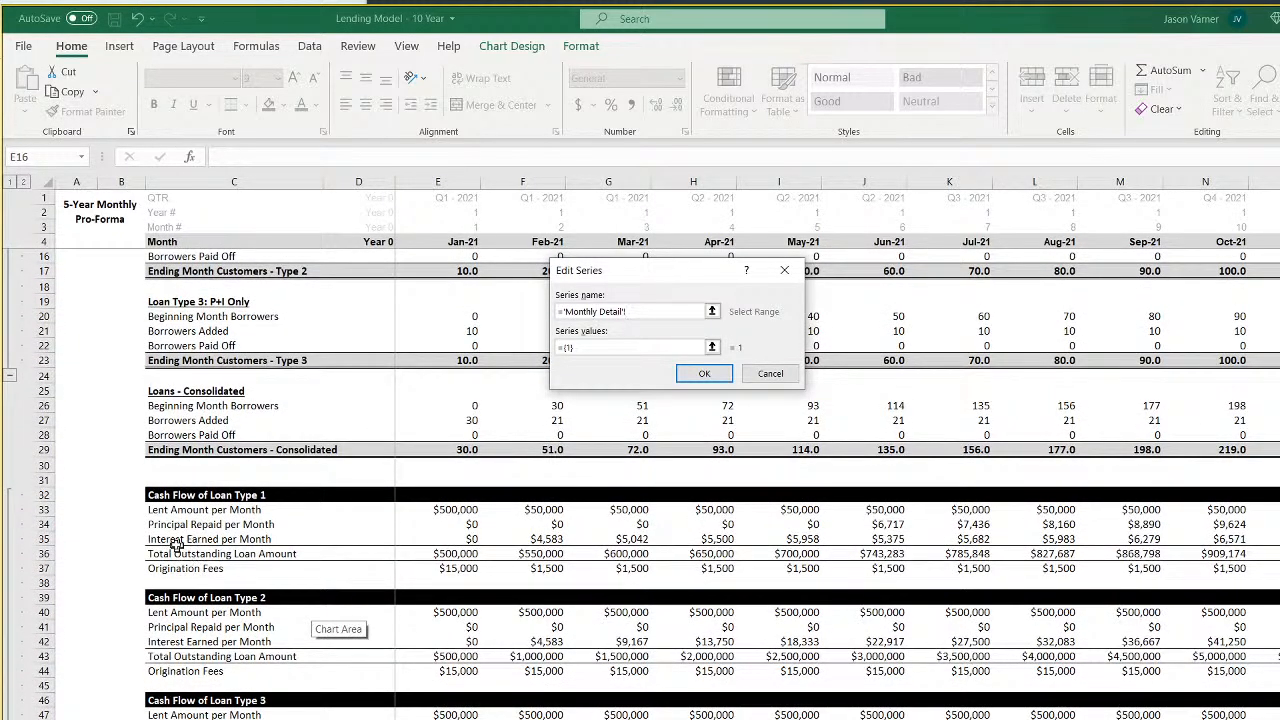
click(176, 540)
Set the new series' values to the monthly Loan Type 1 interest in Monthly Detail row 35, starting at E35, and accept the data source
drag(609, 350, 480, 360)
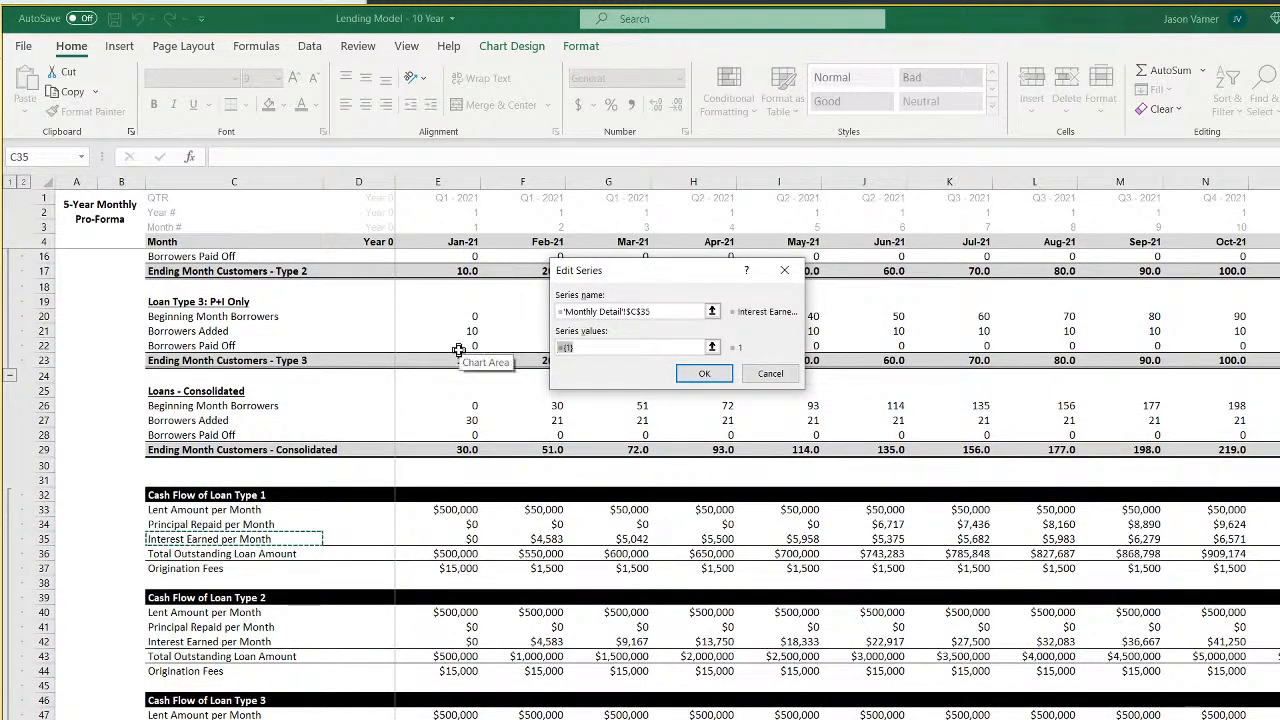
key(BackSpace)
drag(455, 540, 1260, 550)
click(713, 377)
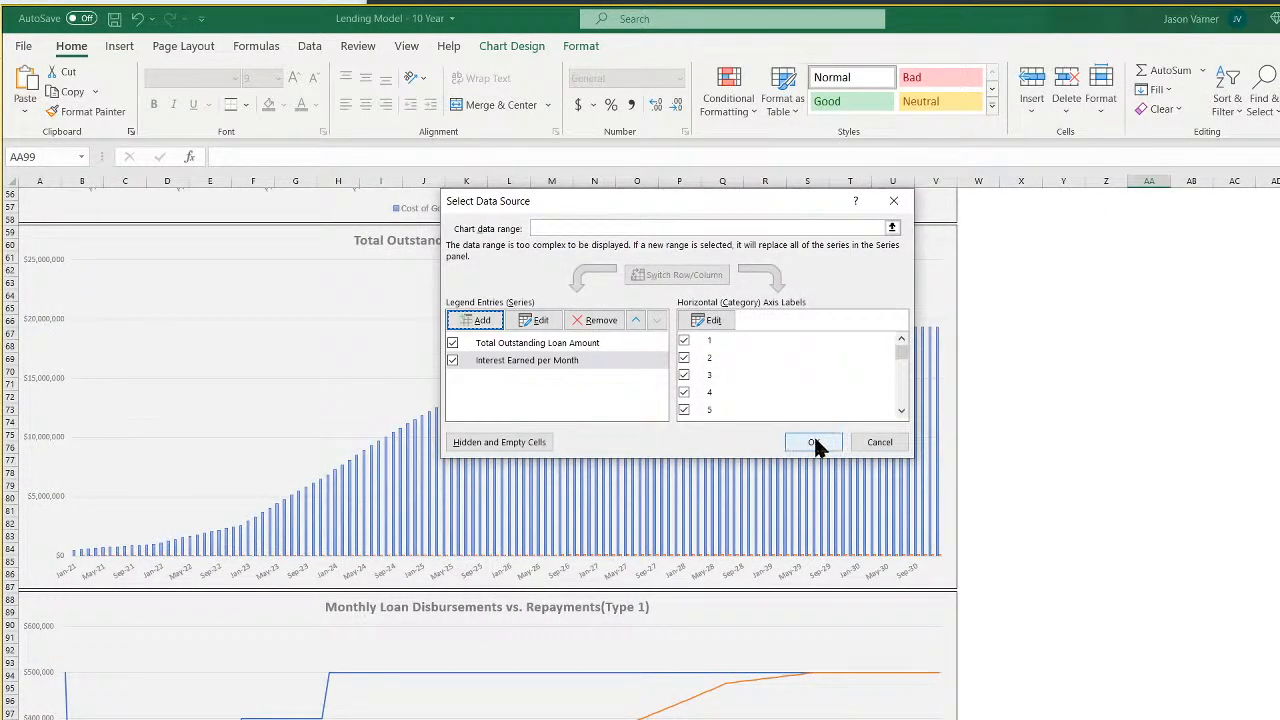
click(816, 444)
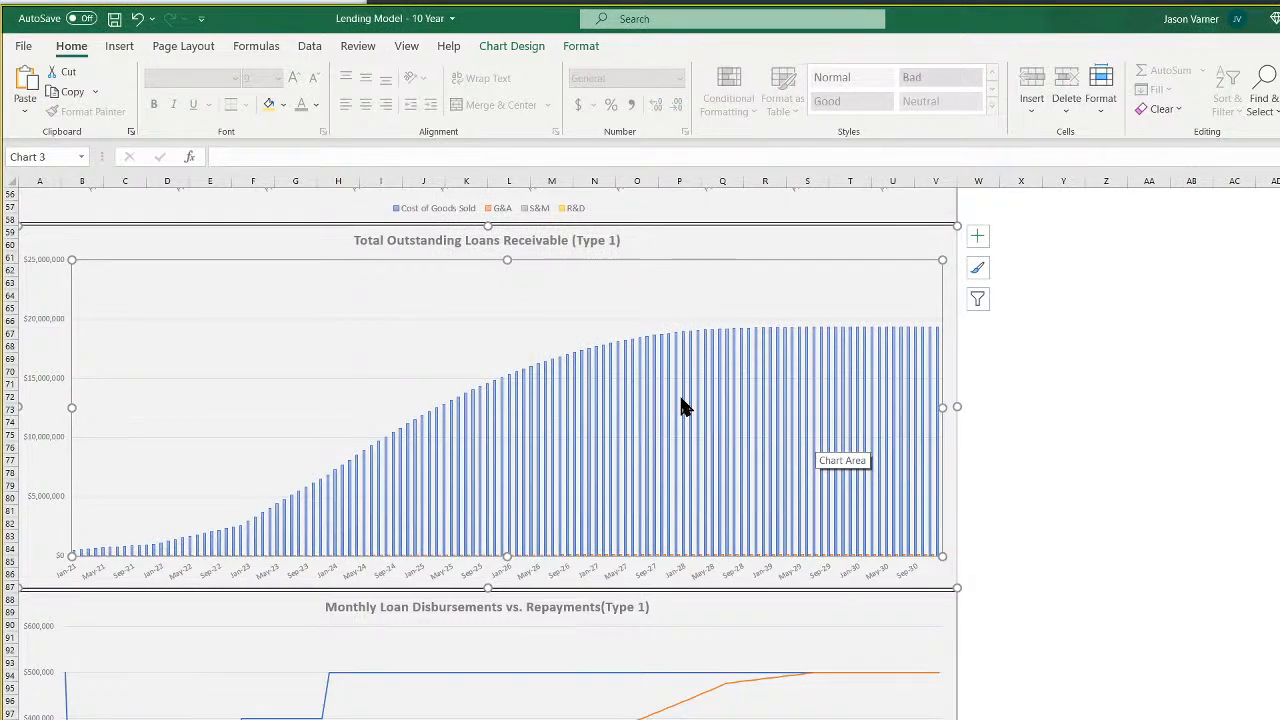
Change the chart to a Combo, with Total Outstanding Loan Amount as Clustered Column and Interest Earned per Month as Line on the secondary axis
scroll(793, 240, up, 8)
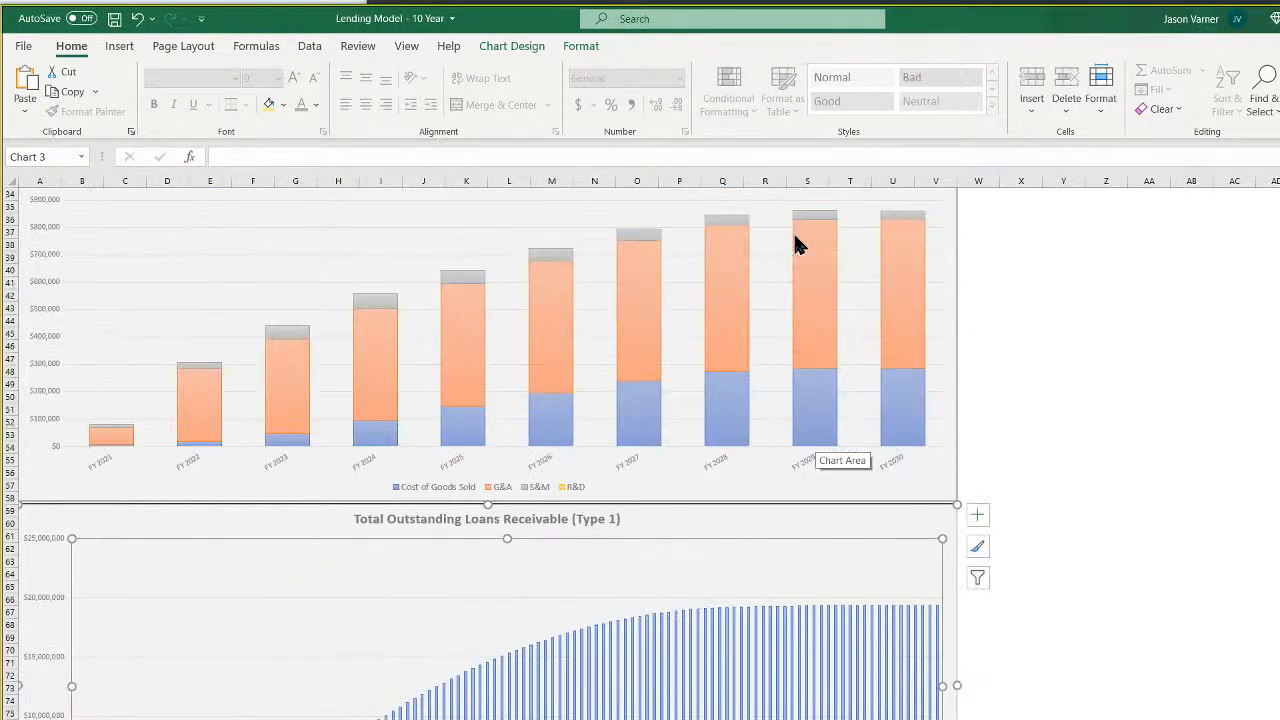
scroll(800, 243, down, 4)
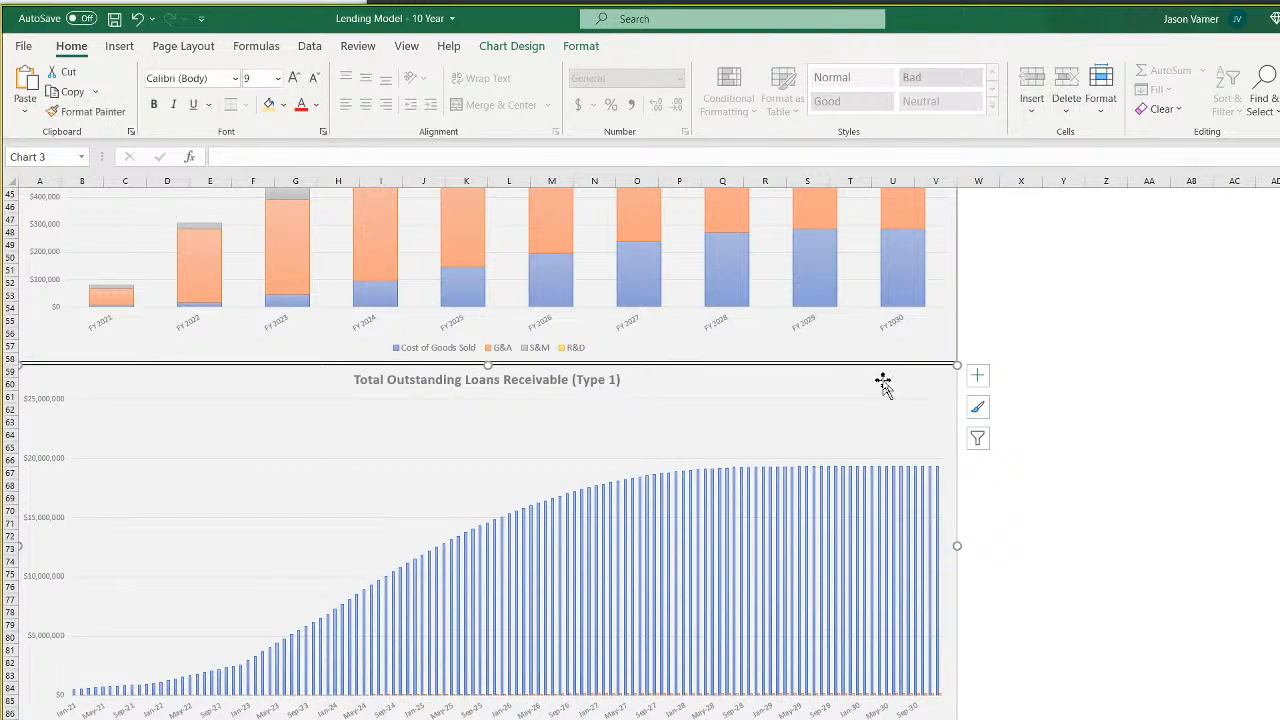
right_click(884, 380)
click(966, 545)
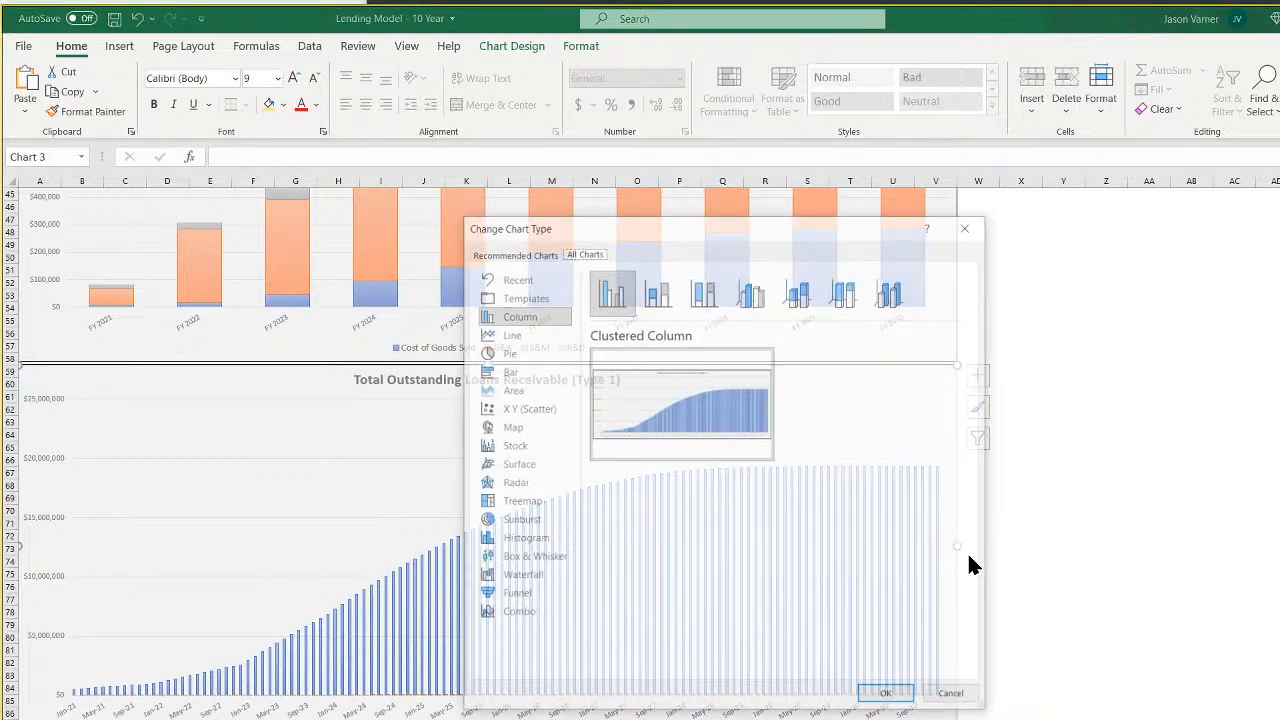
click(517, 613)
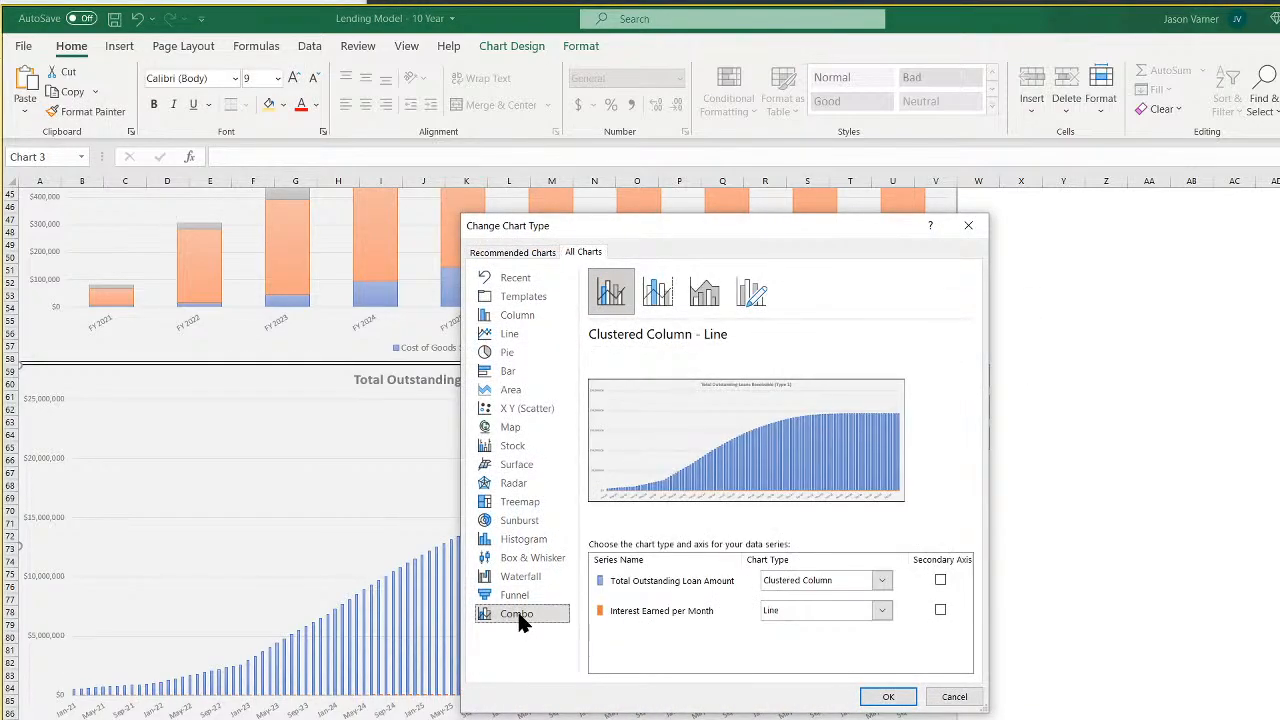
click(940, 610)
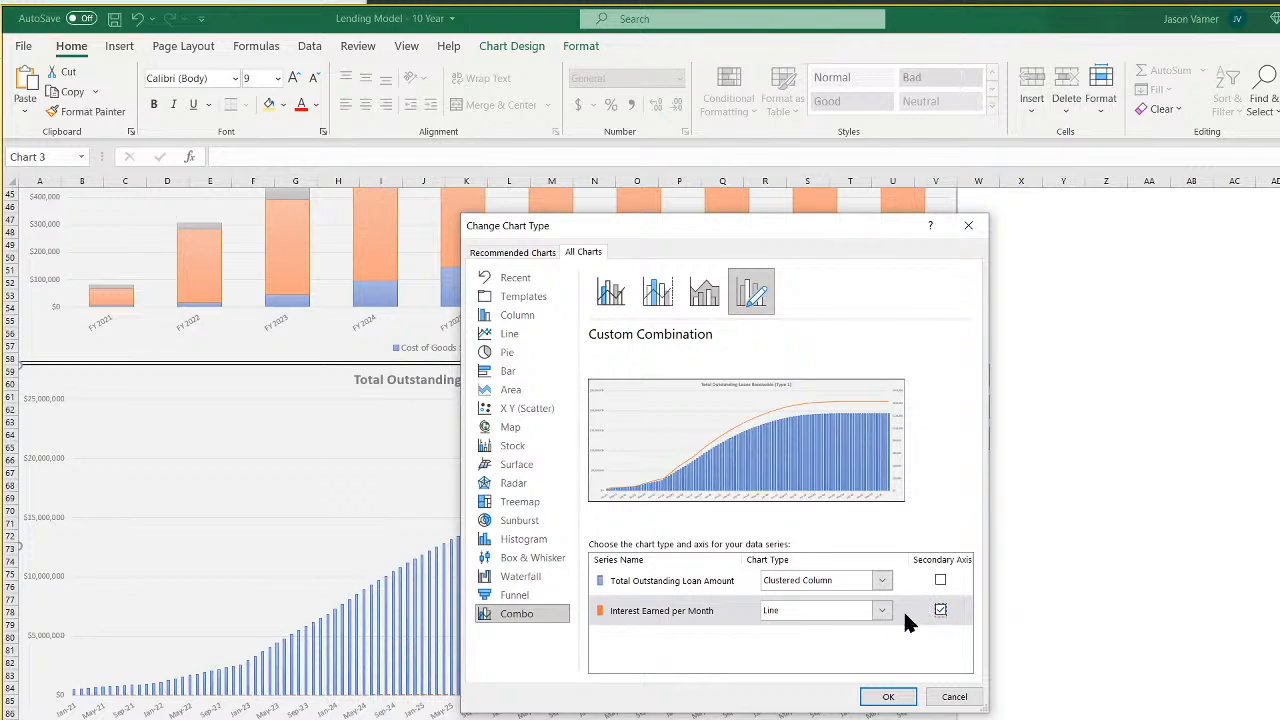
click(888, 697)
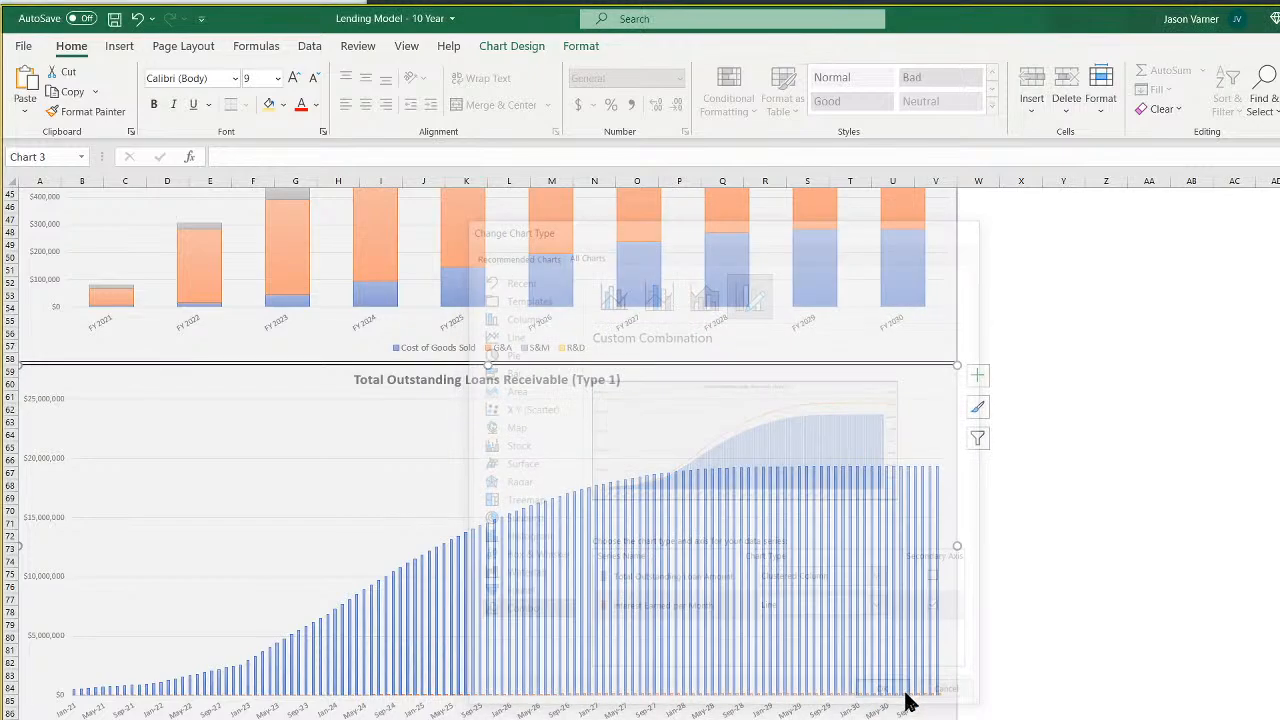
mouse_move(612, 447)
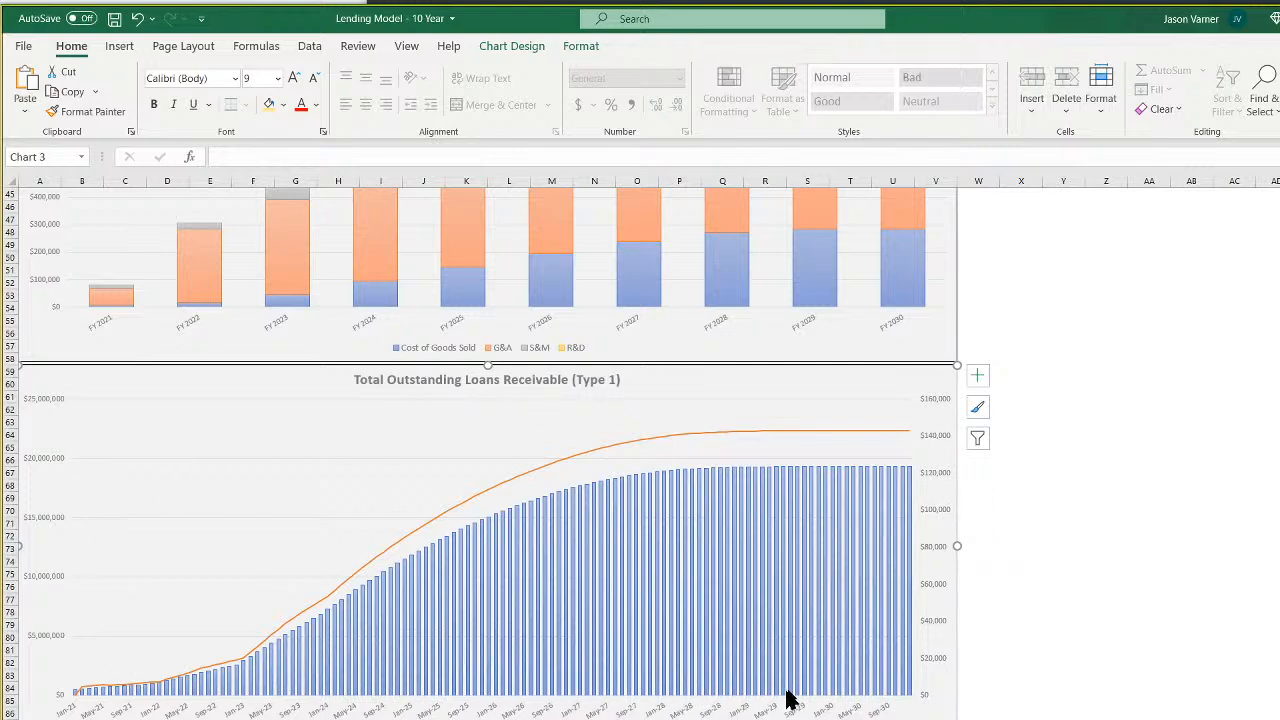
Add axis titles to the combo chart and title the secondary vertical axis "INTEREST EARNED"
click(977, 375)
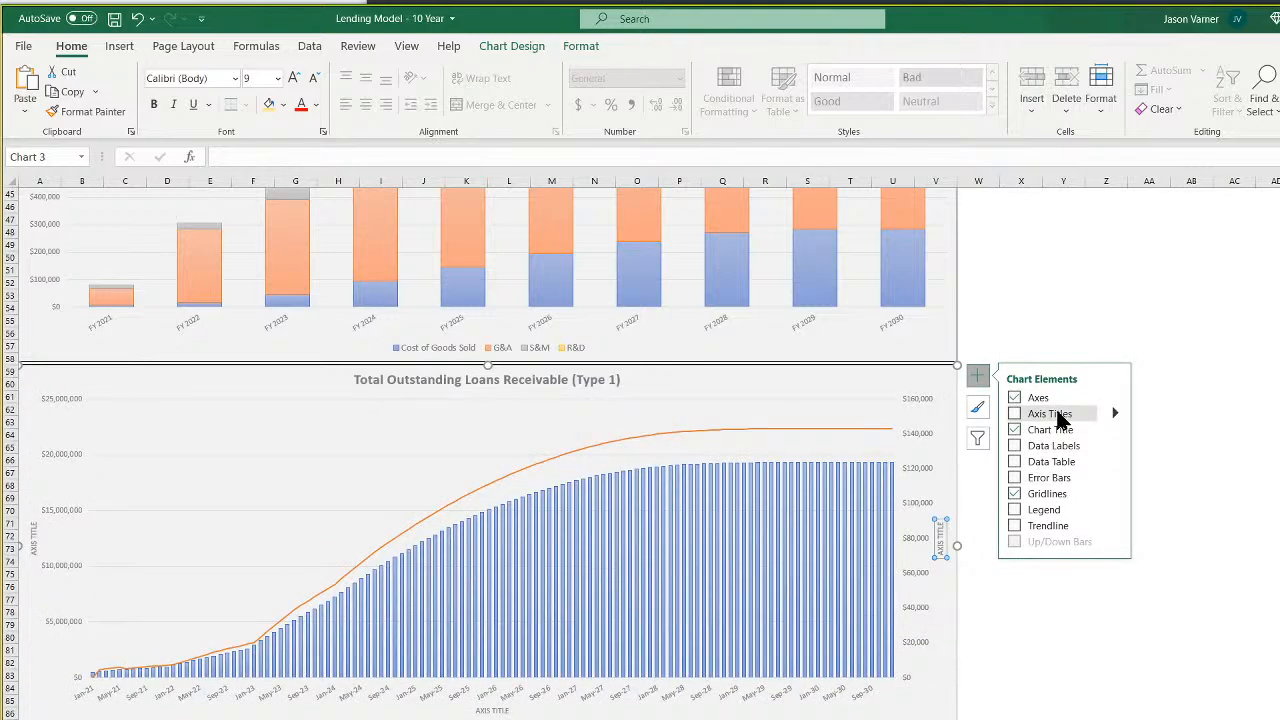
click(1058, 418)
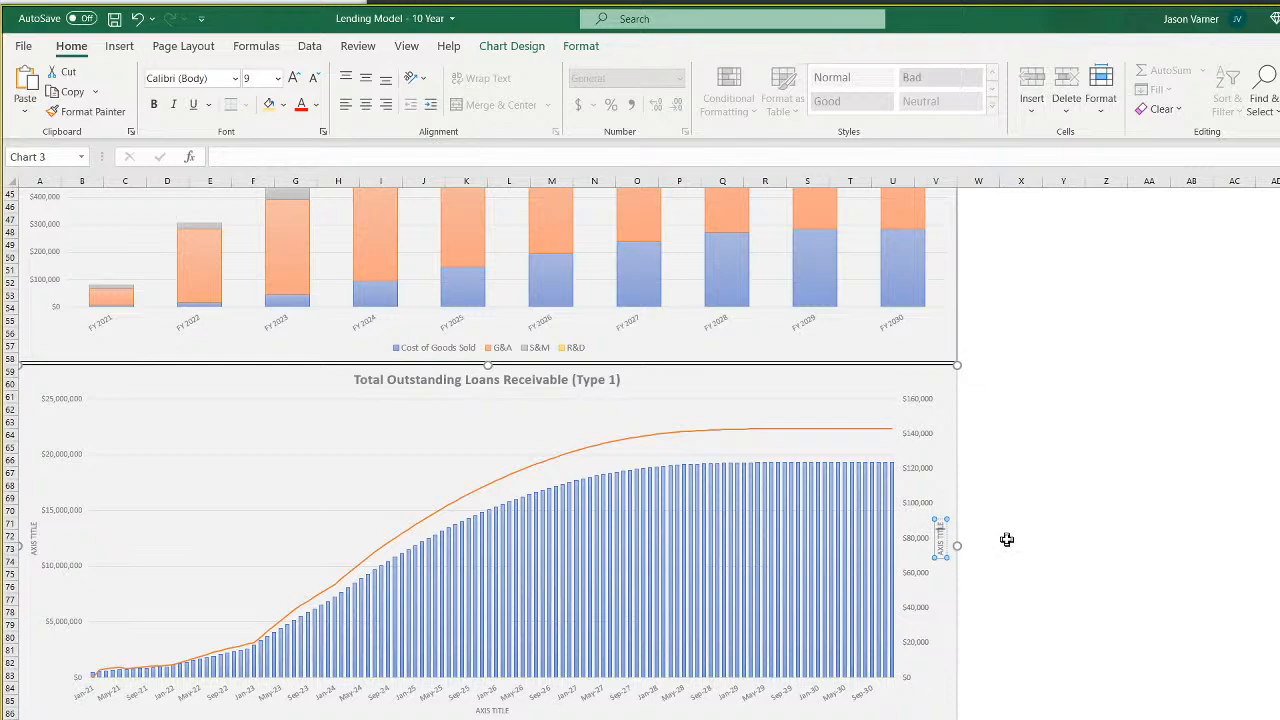
key(BackSpace)
key(BackSpace)
key(BackSpace)
key(BackSpace)
key(BackSpace)
key(BackSpace)
key(BackSpace)
key(BackSpace)
key(BackSpace)
key(BackSpace)
text(INTEREST EARNED)
Title the primary vertical axis "LOANS RECEIVABLE" and delete the horizontal axis title
click(36, 544)
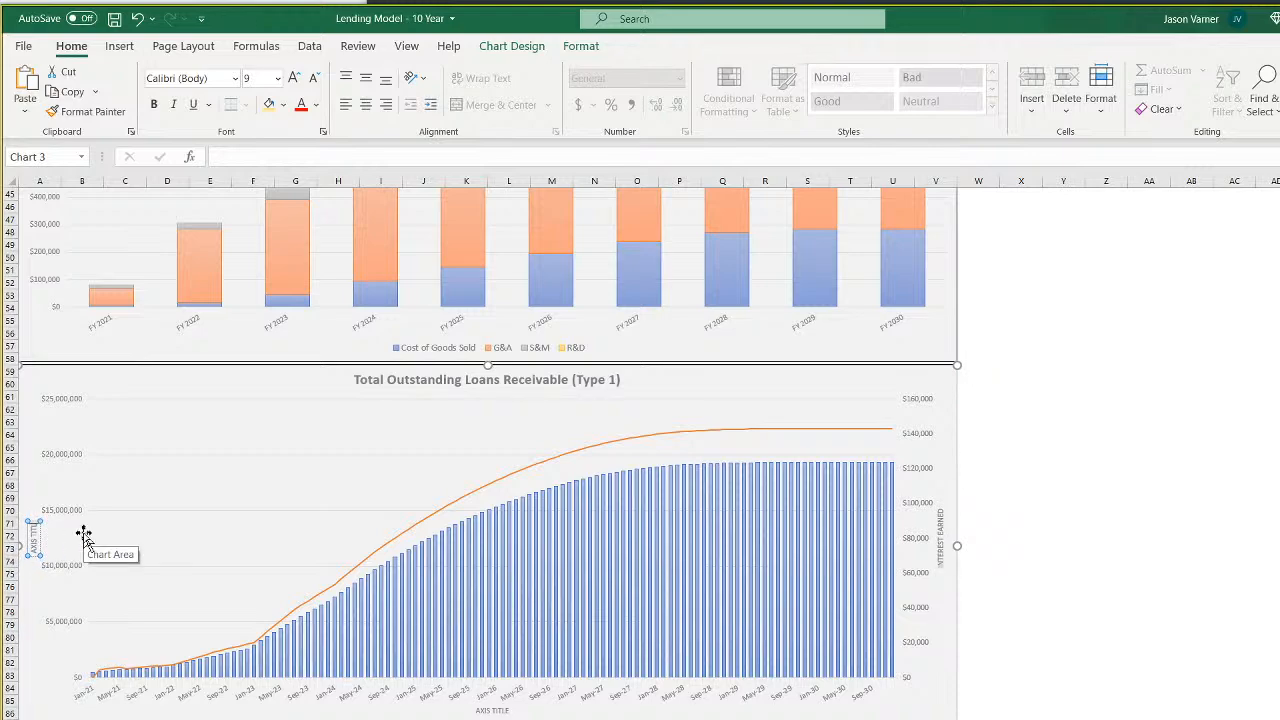
key(BackSpace)
text(LOANS RECEIVABLE)
right_click(491, 712)
click(535, 716)
key(Delete)
Add a legend to the combo chart and position it at the bottom of the chart
click(978, 375)
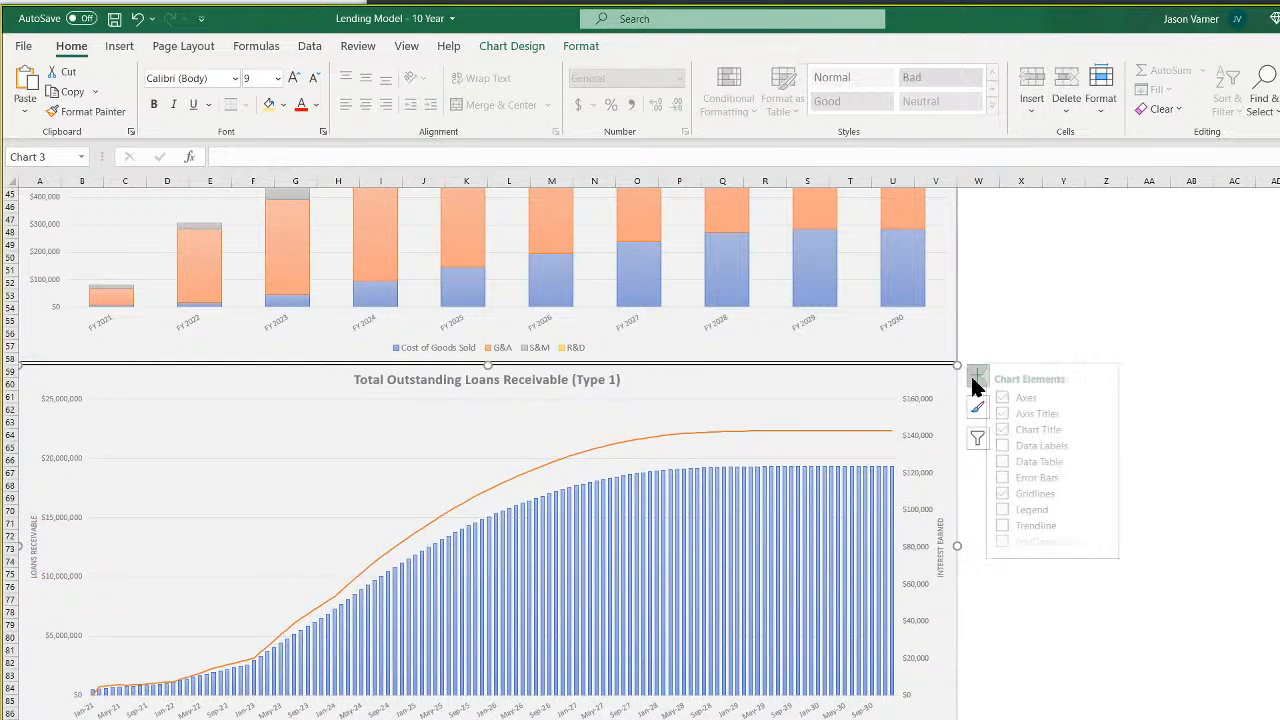
click(1014, 510)
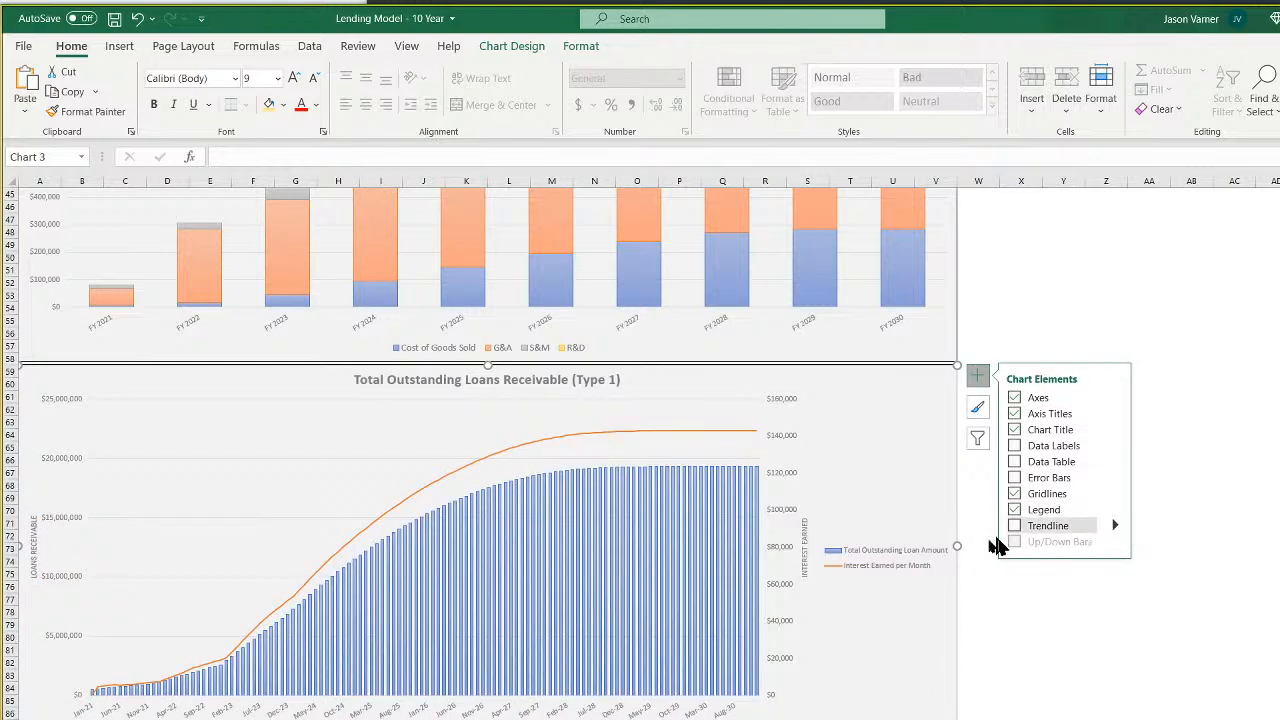
right_click(880, 560)
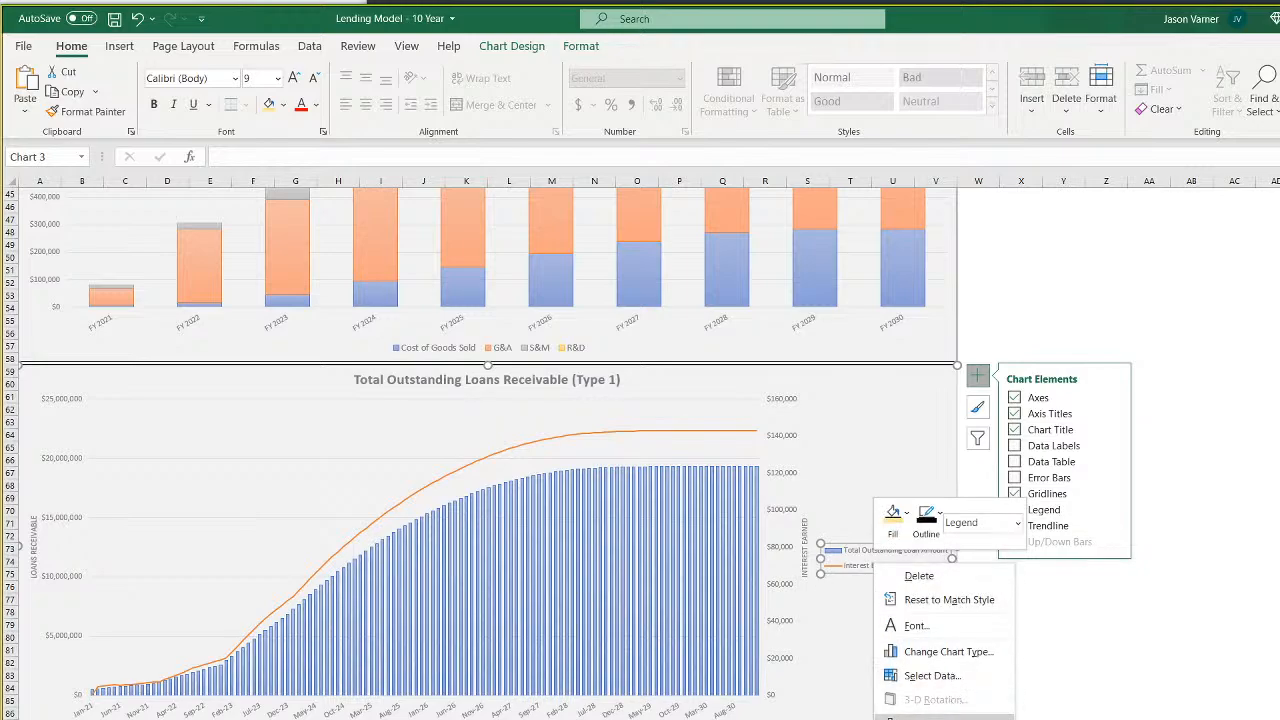
click(935, 715)
click(1254, 347)
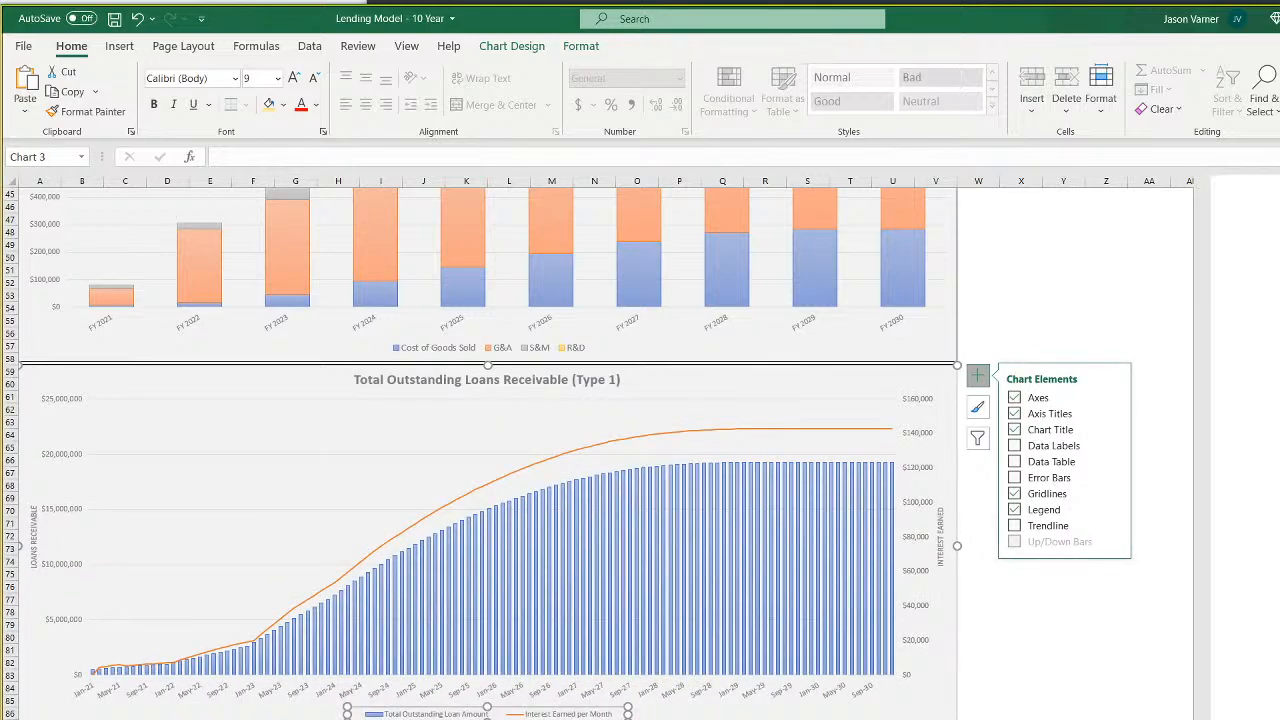
click(1191, 613)
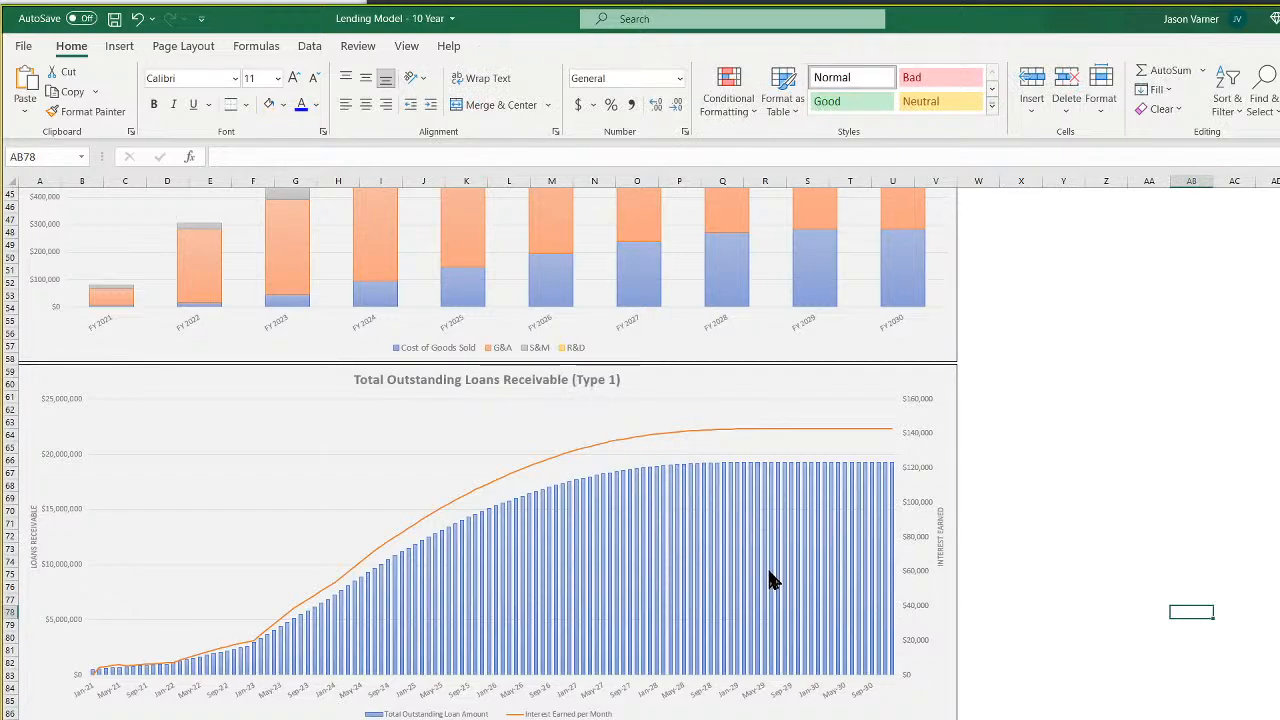
mouse_move(768, 579)
click(1148, 460)
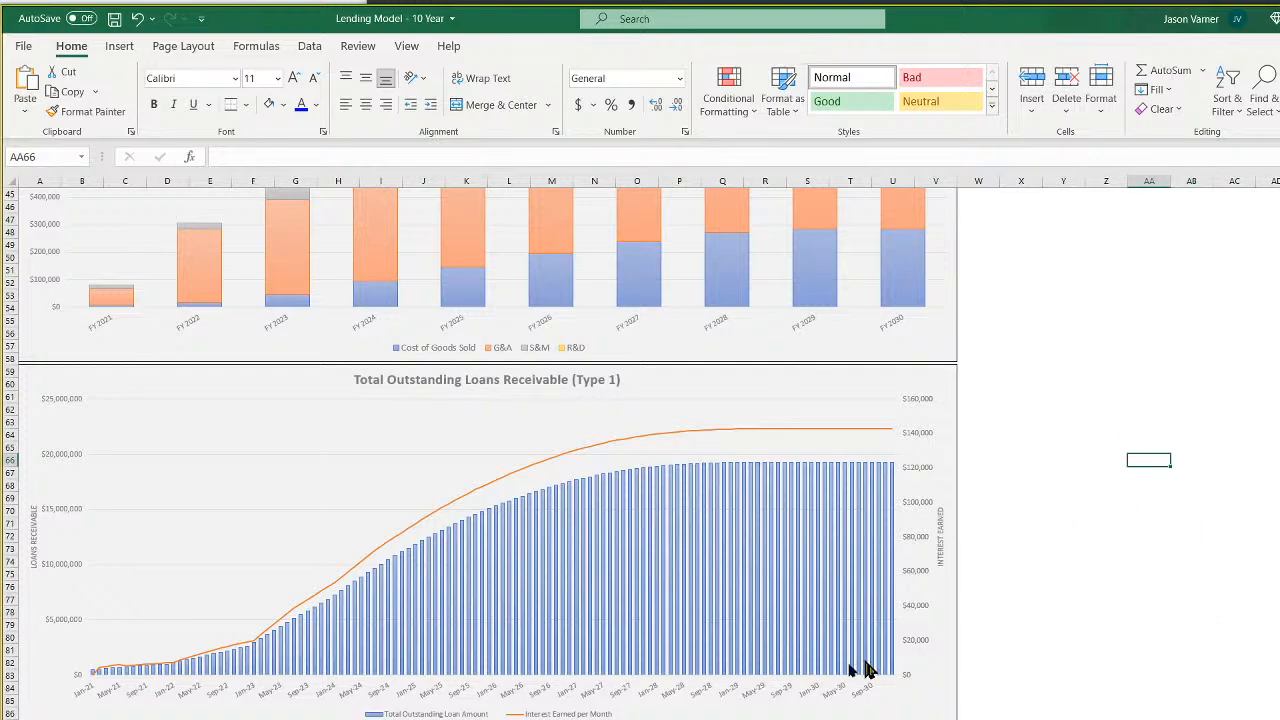
Extend the combo chart's title to read "Total Outstanding Loans Receivable vs Interest Earned (Type 1)"
click(505, 710)
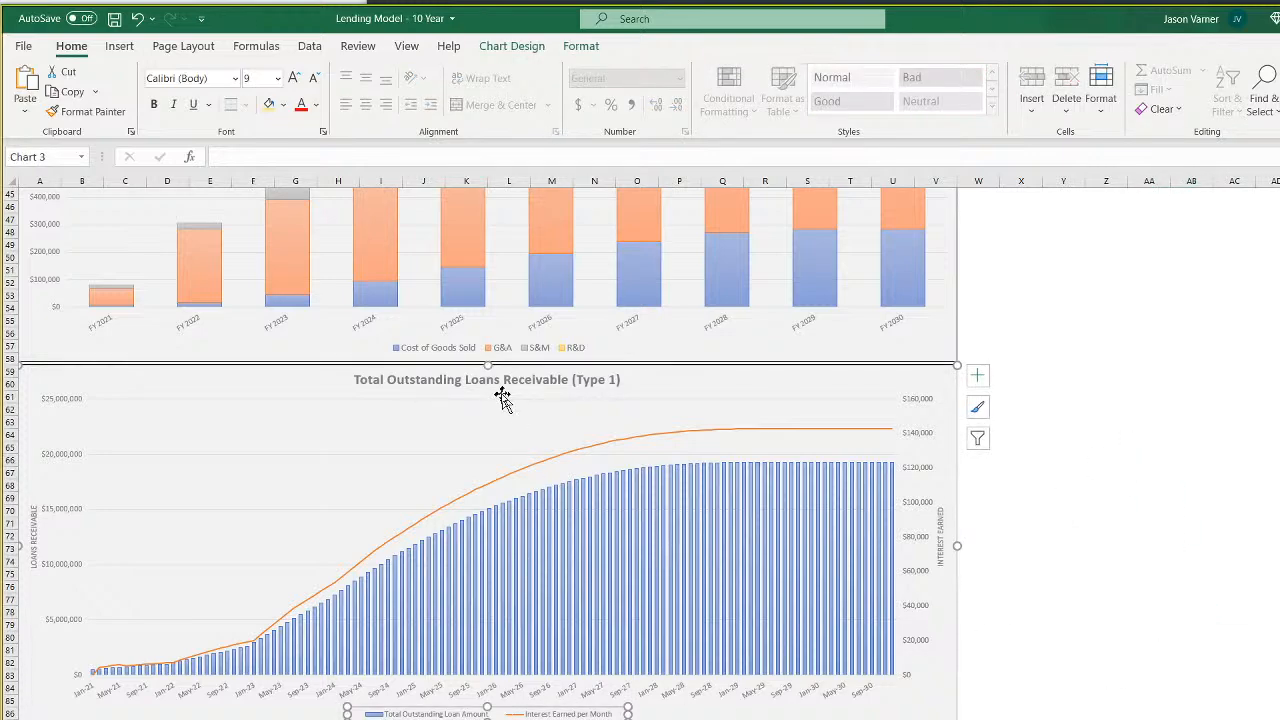
click(404, 380)
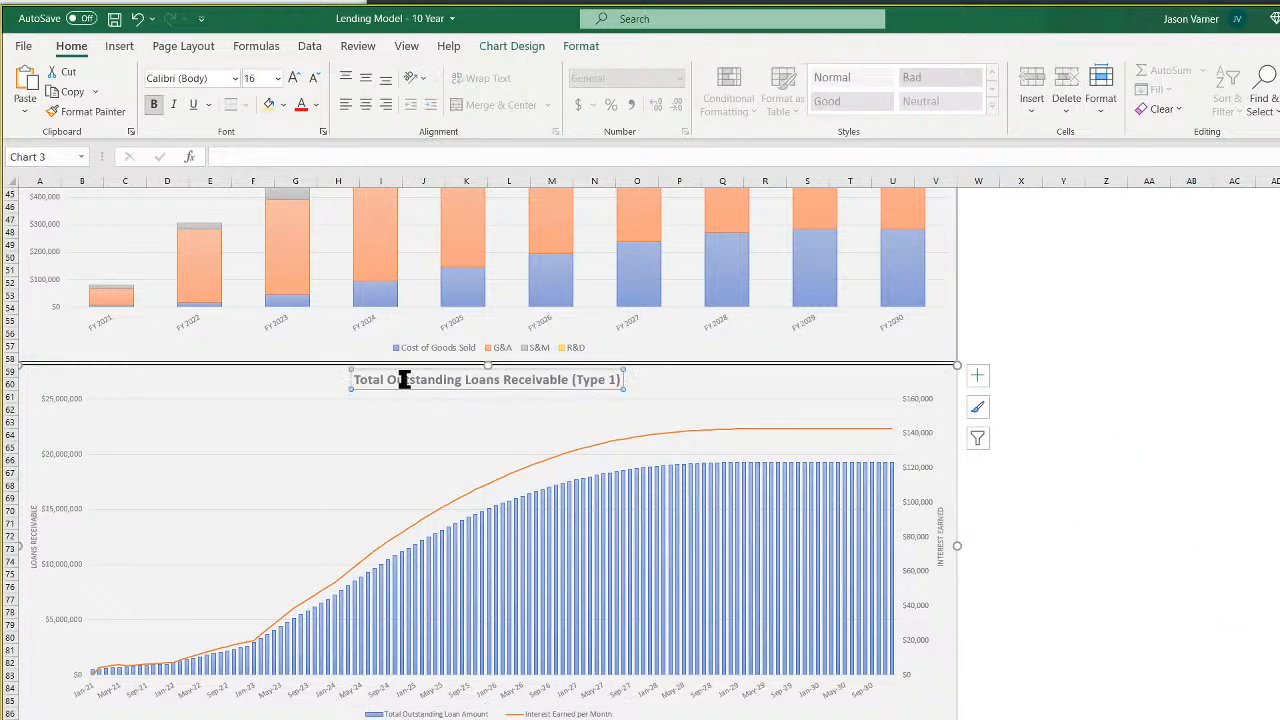
click(567, 379)
text(vs)
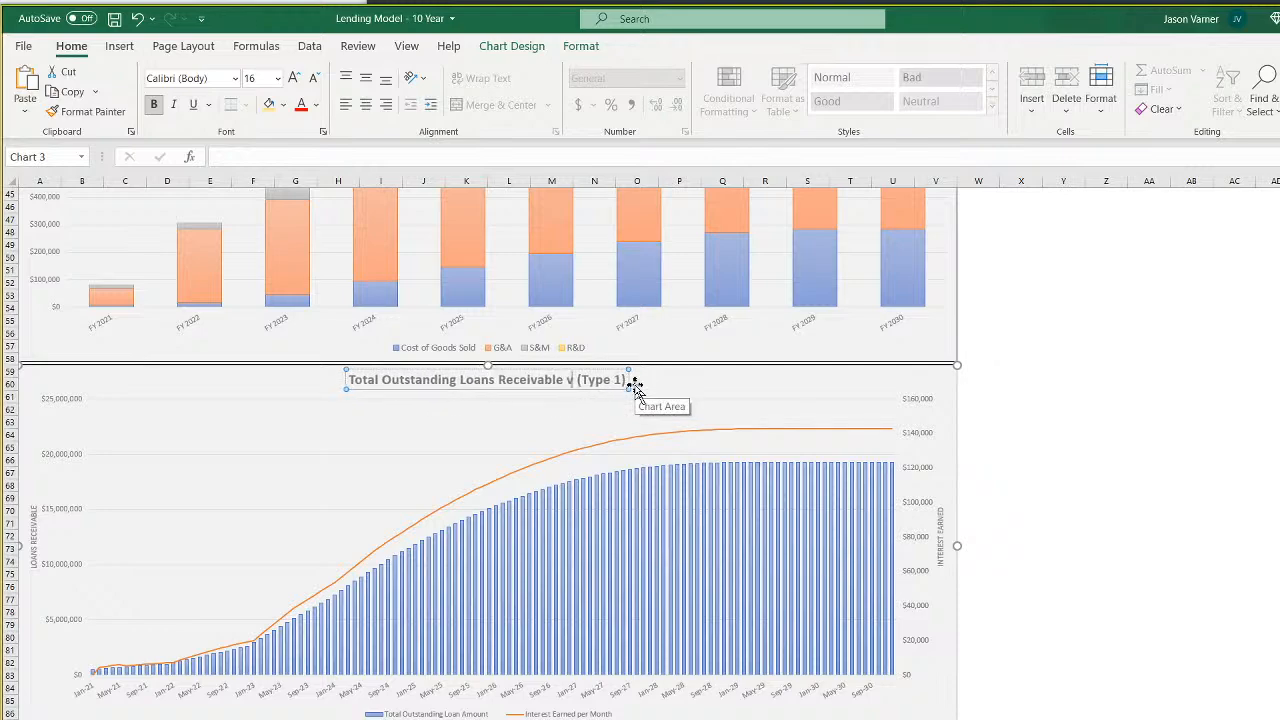
text( Interest Ea)
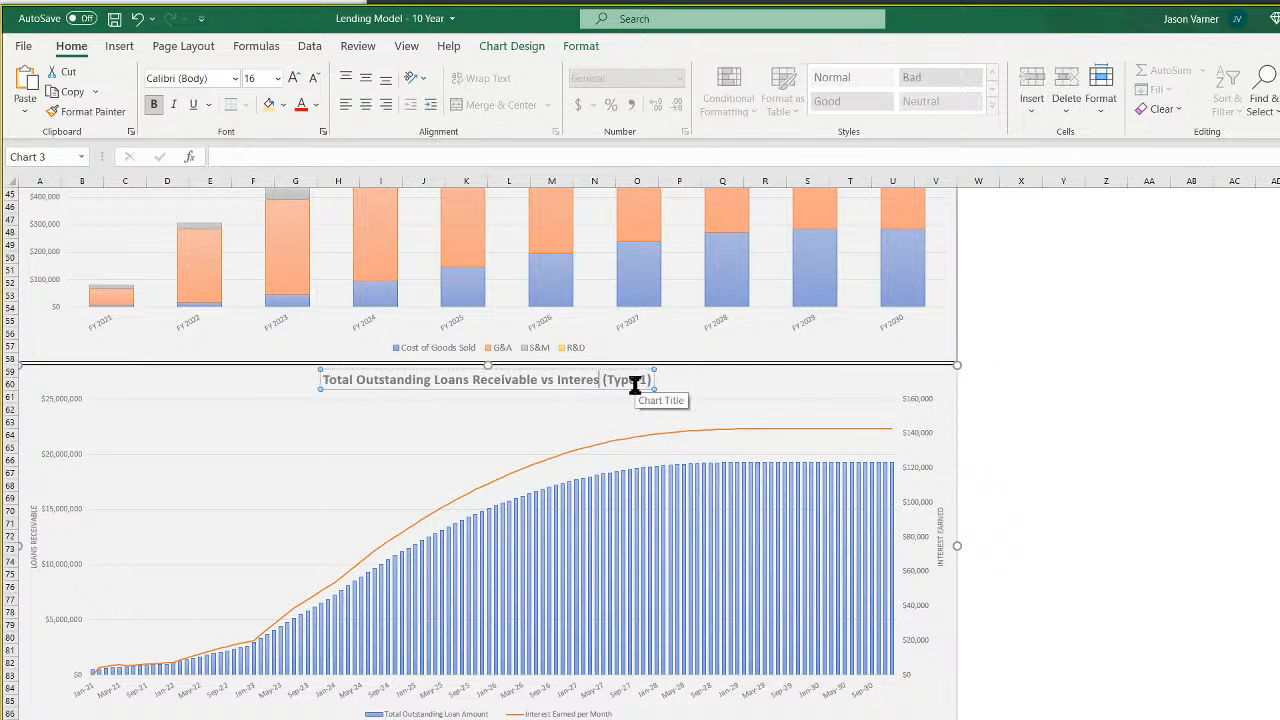
text(rned)
click(1133, 537)
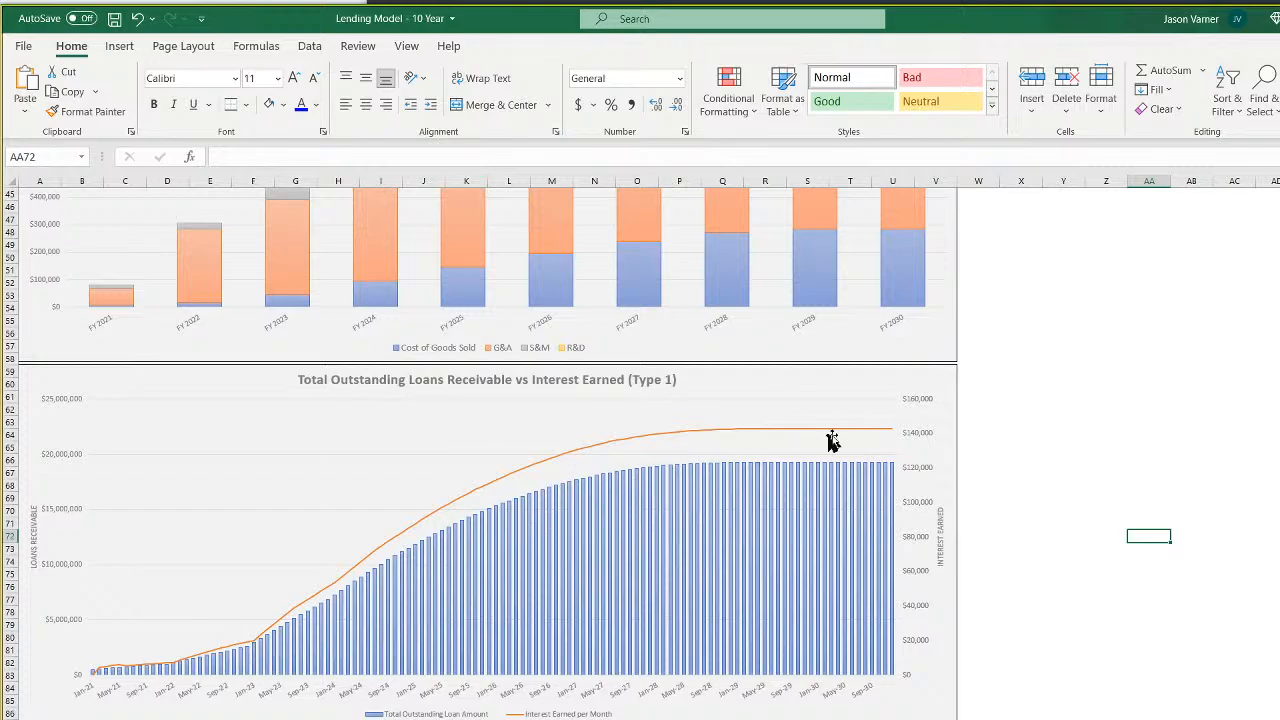
Examine the lent and repaid amount lines in the Type 1 monthly disbursements vs. repayments chart
scroll(1206, 663, down, 10)
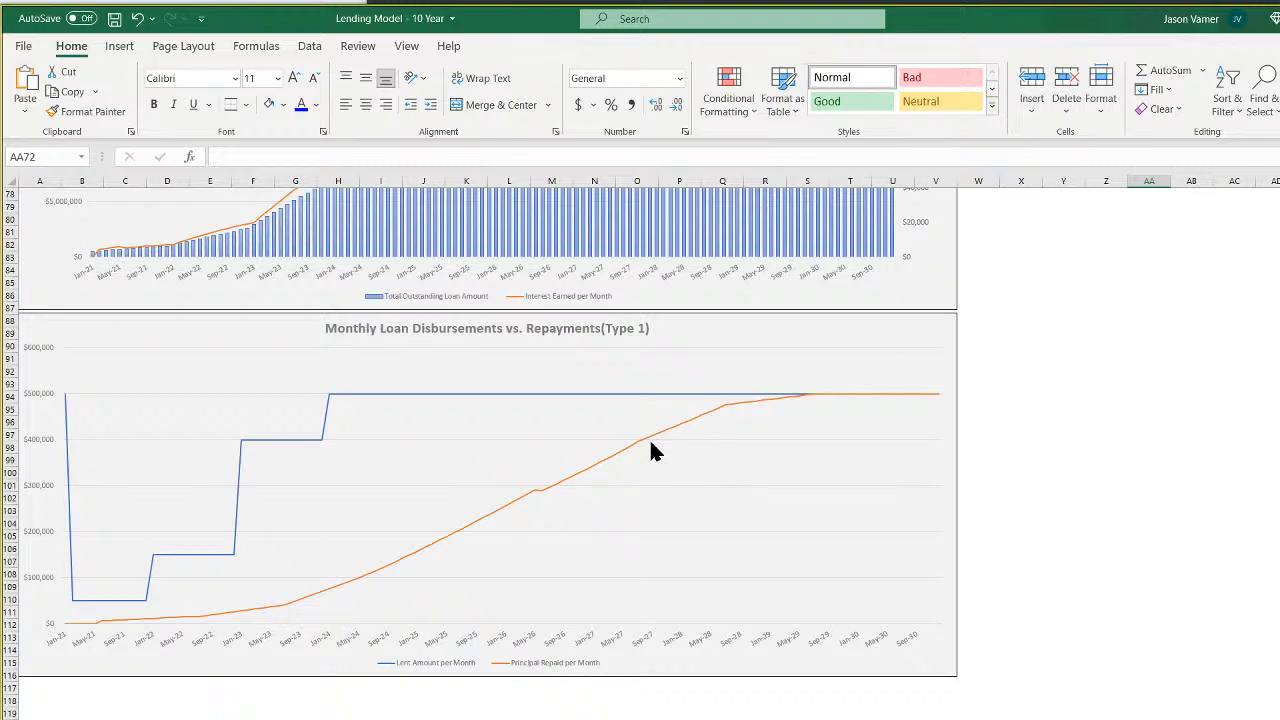
mouse_move(637, 445)
mouse_move(808, 400)
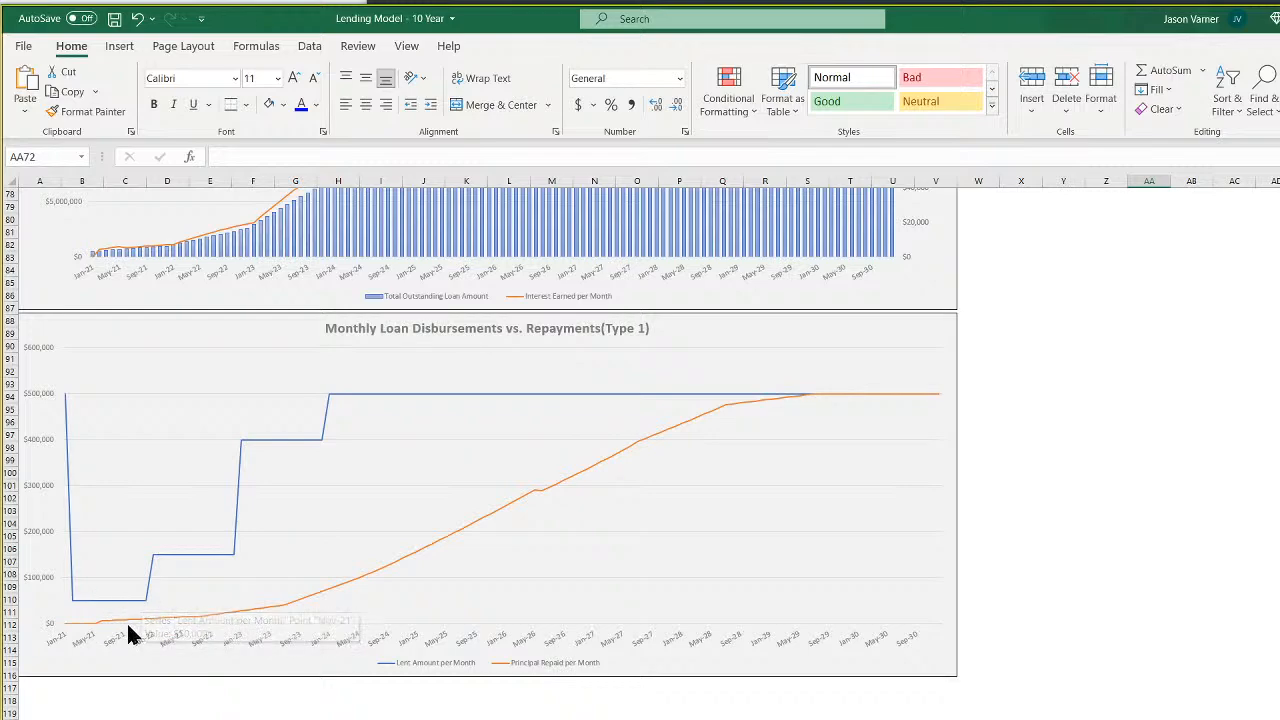
mouse_move(133, 620)
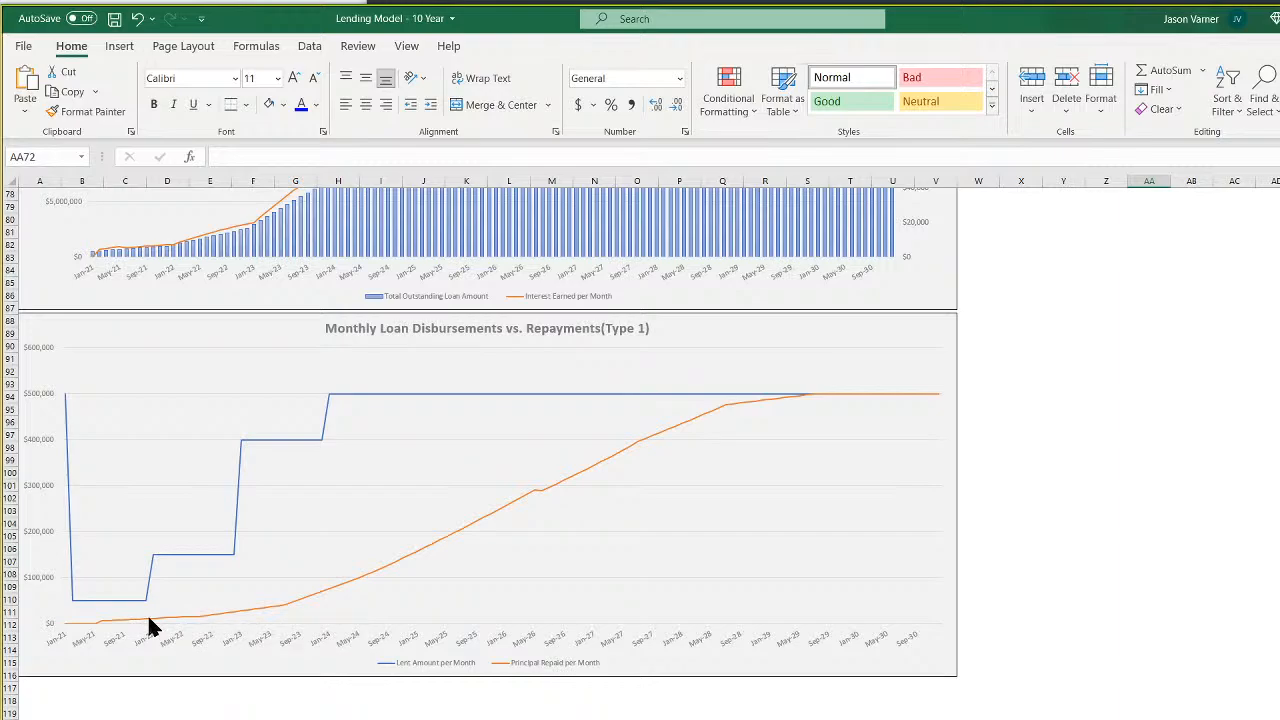
scroll(645, 592, up, 11)
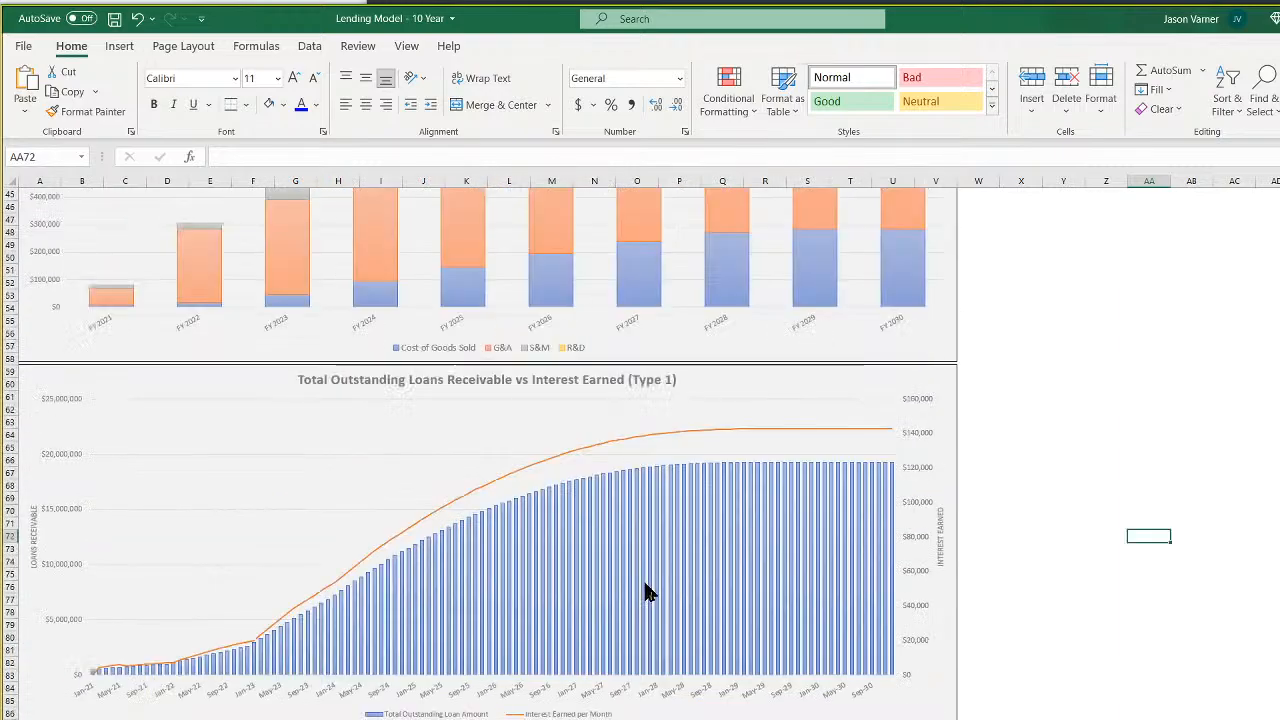
Try 1 loan added per month for all ten years of Loan Type 1 on the charts, and undo the fill
scroll(651, 592, down, 4)
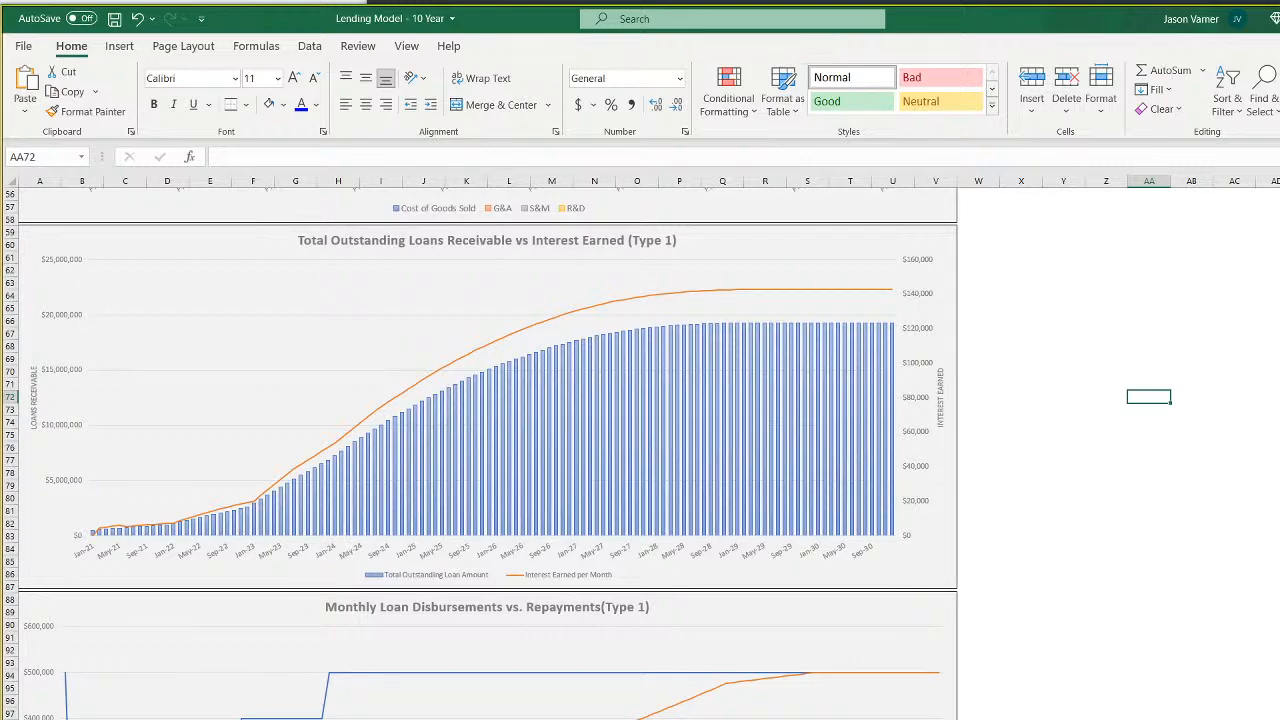
scroll(360, 697, down, 4)
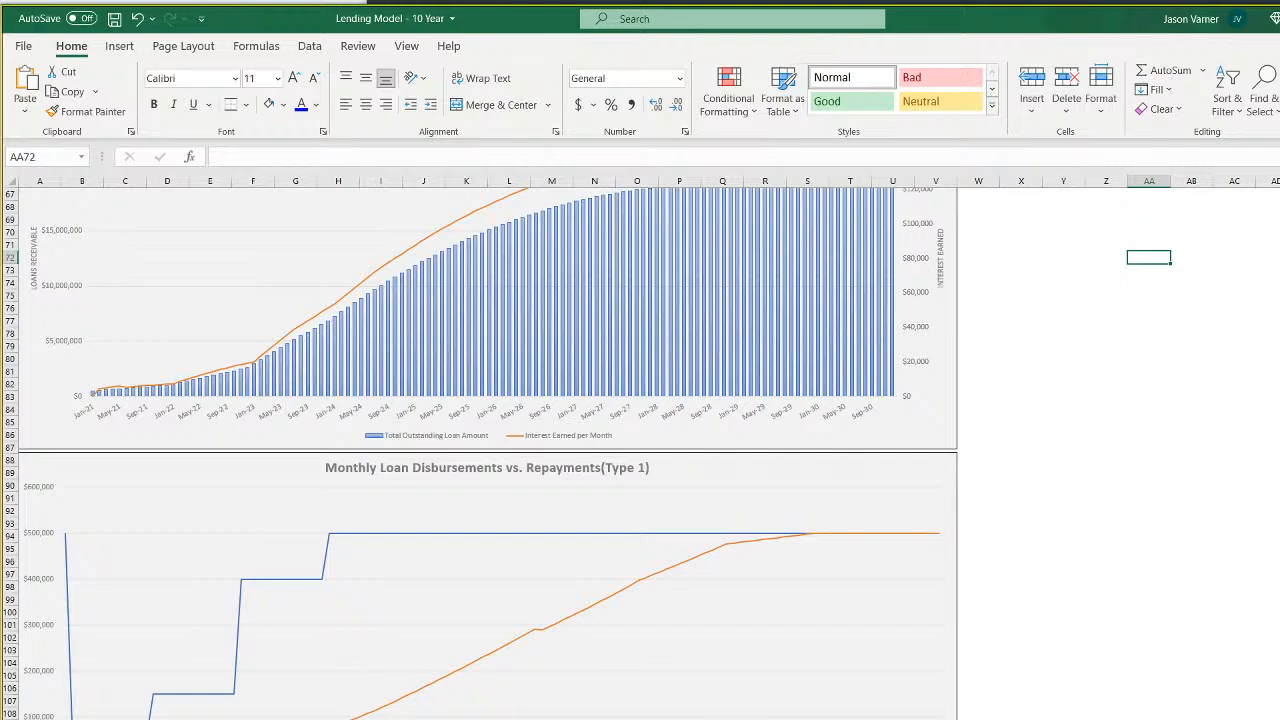
key(ctrl+Page_Up)
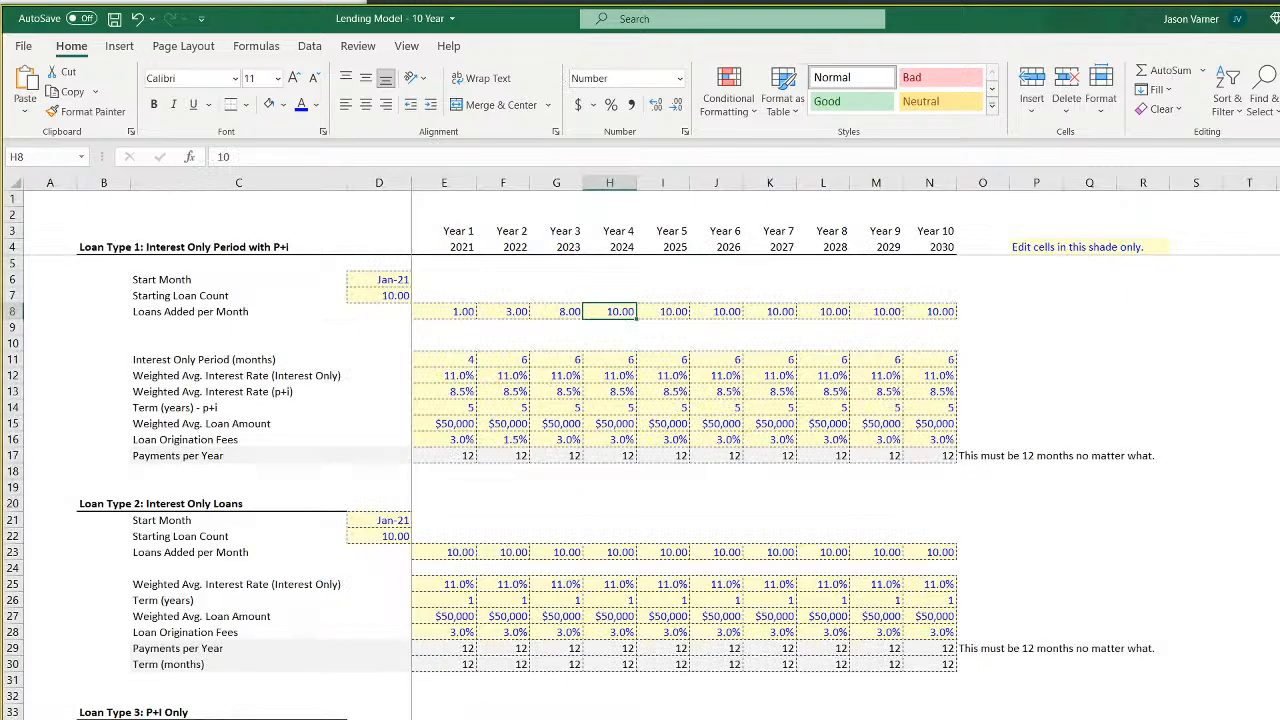
drag(462, 311, 945, 312)
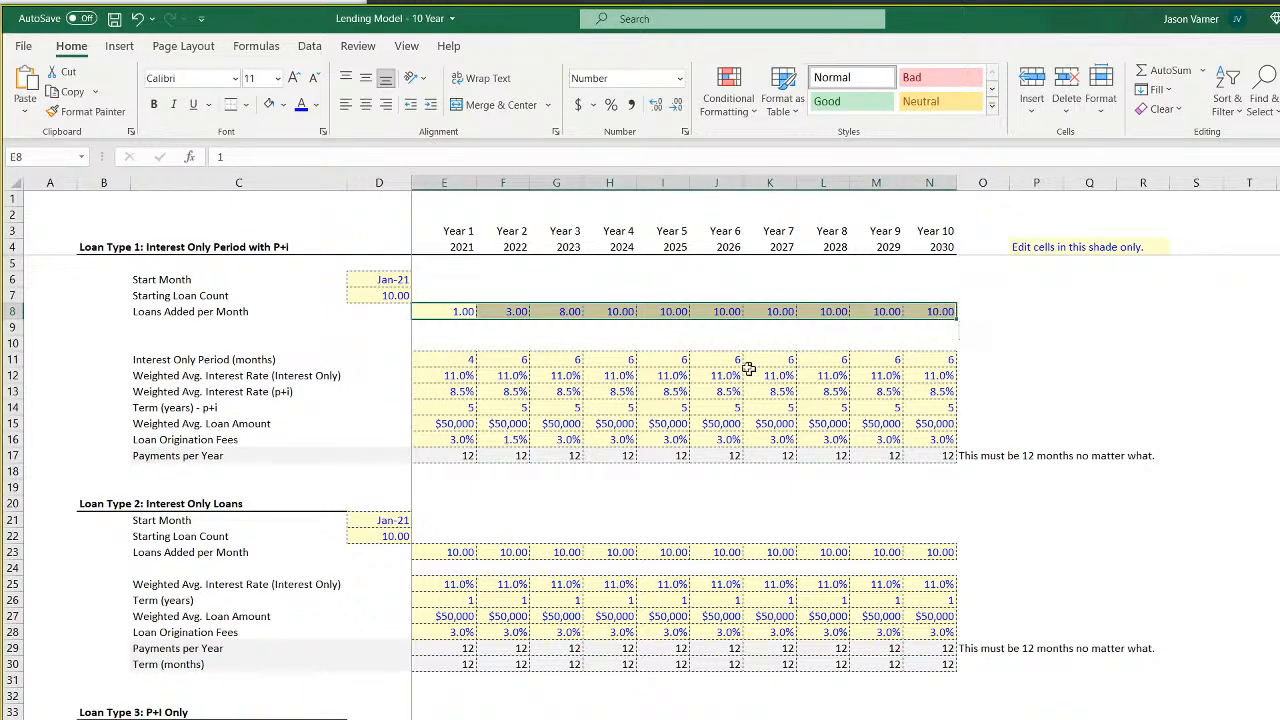
mouse_move(614, 312)
mouse_down()
mouse_move(835, 312)
mouse_move(429, 314)
mouse_move(940, 318)
mouse_up()
click(470, 312)
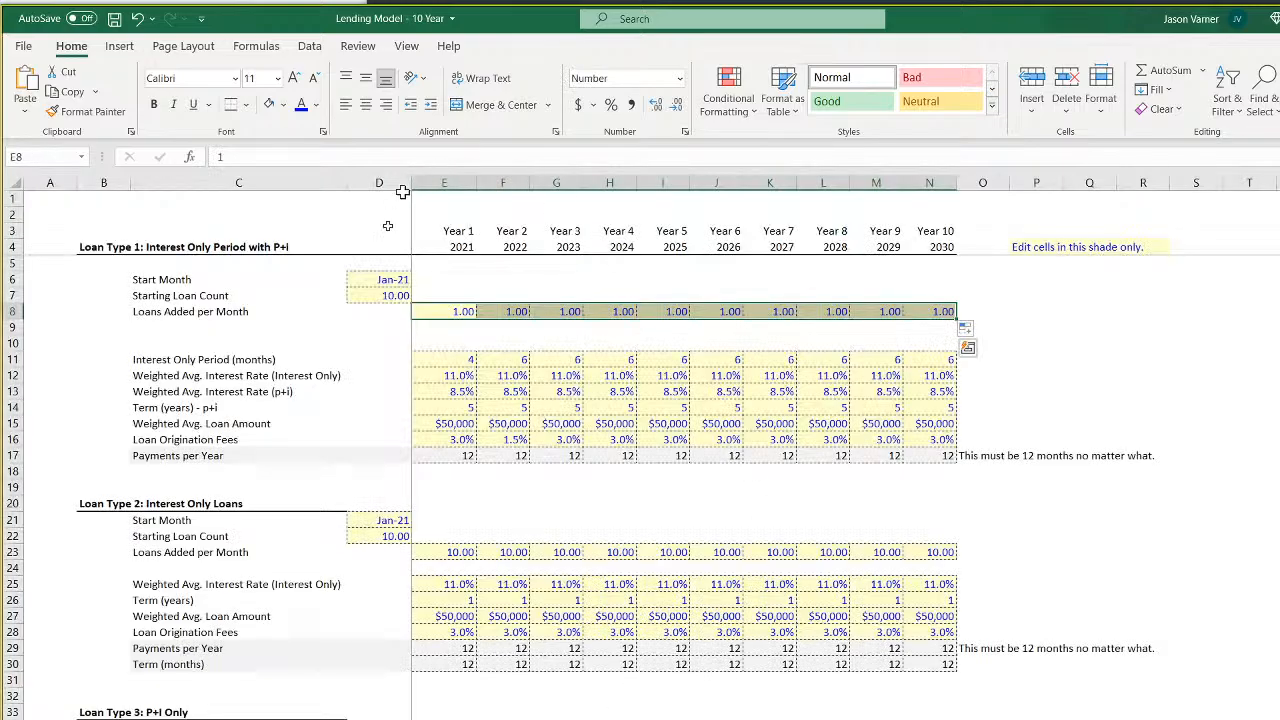
scroll(590, 500, down, 4)
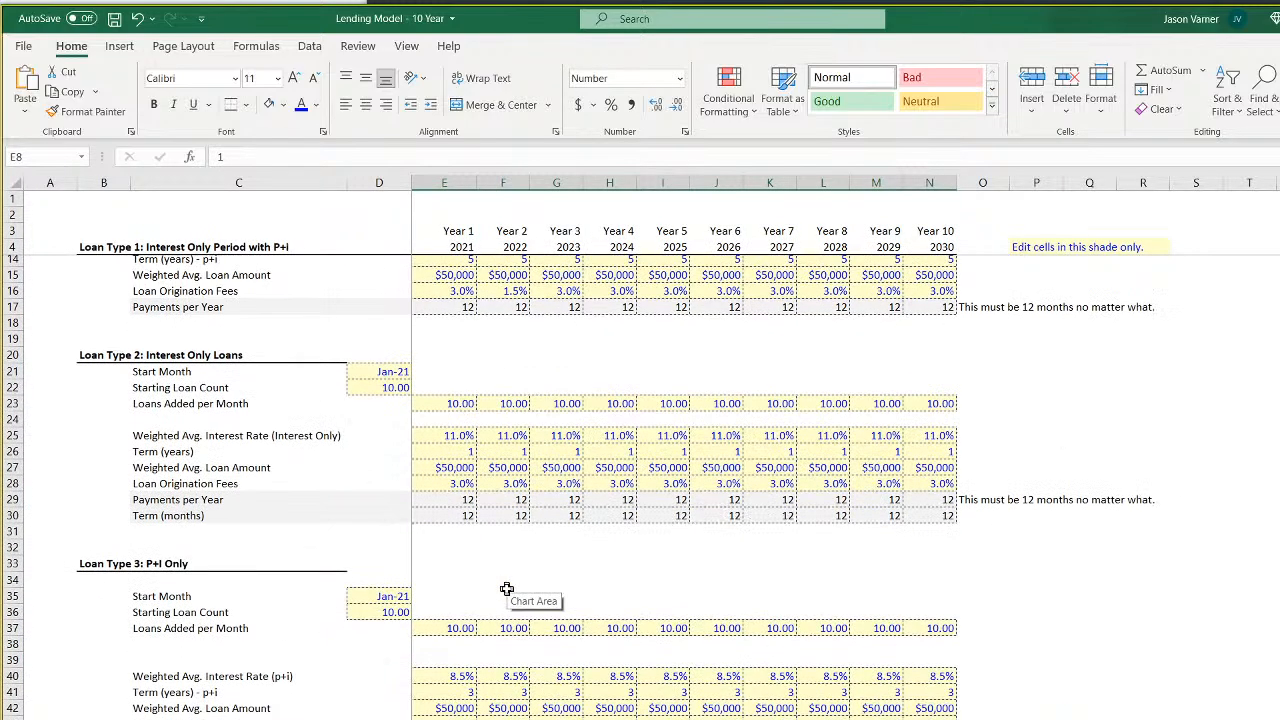
scroll(451, 325, up, 4)
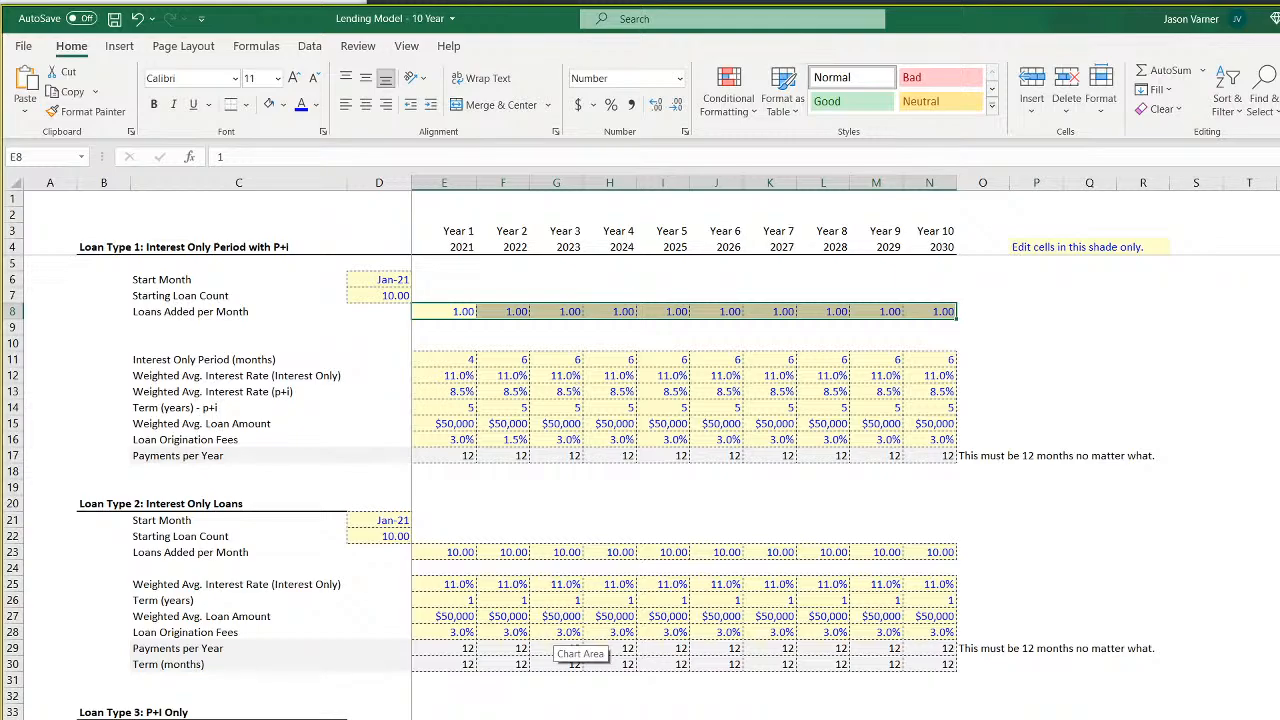
key(ctrl+Page_Down)
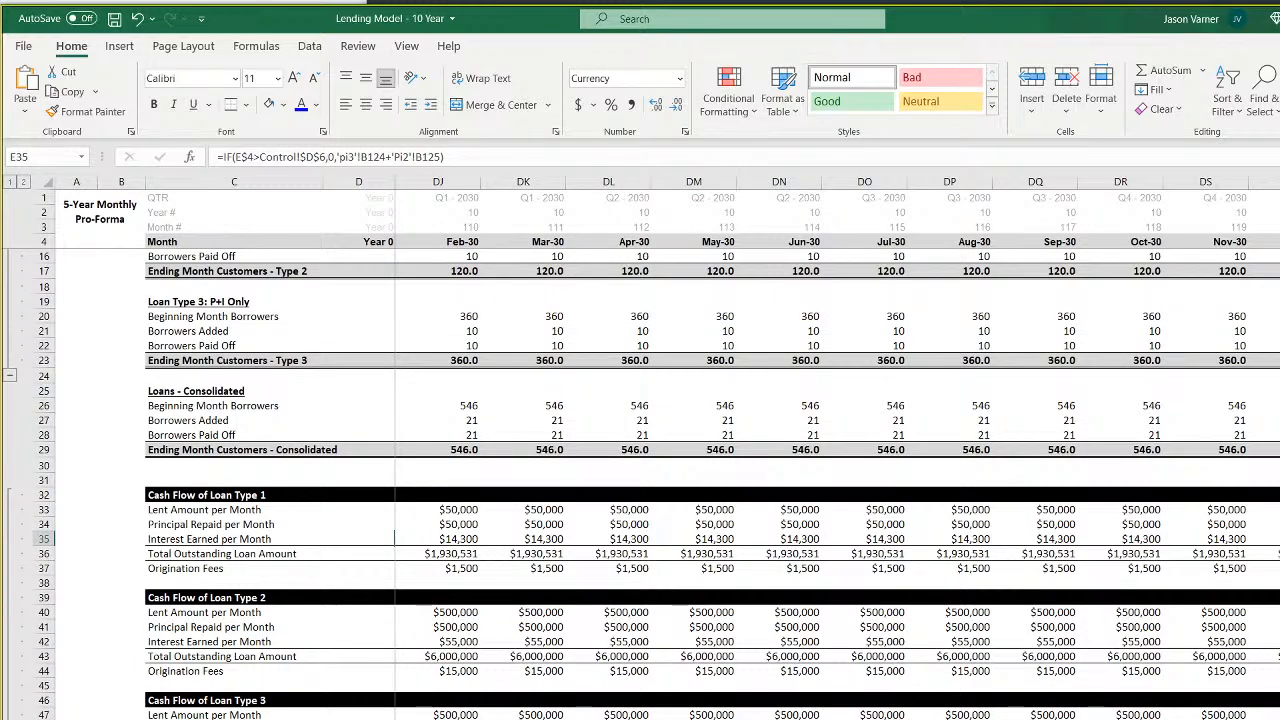
key(ctrl+Page_Down)
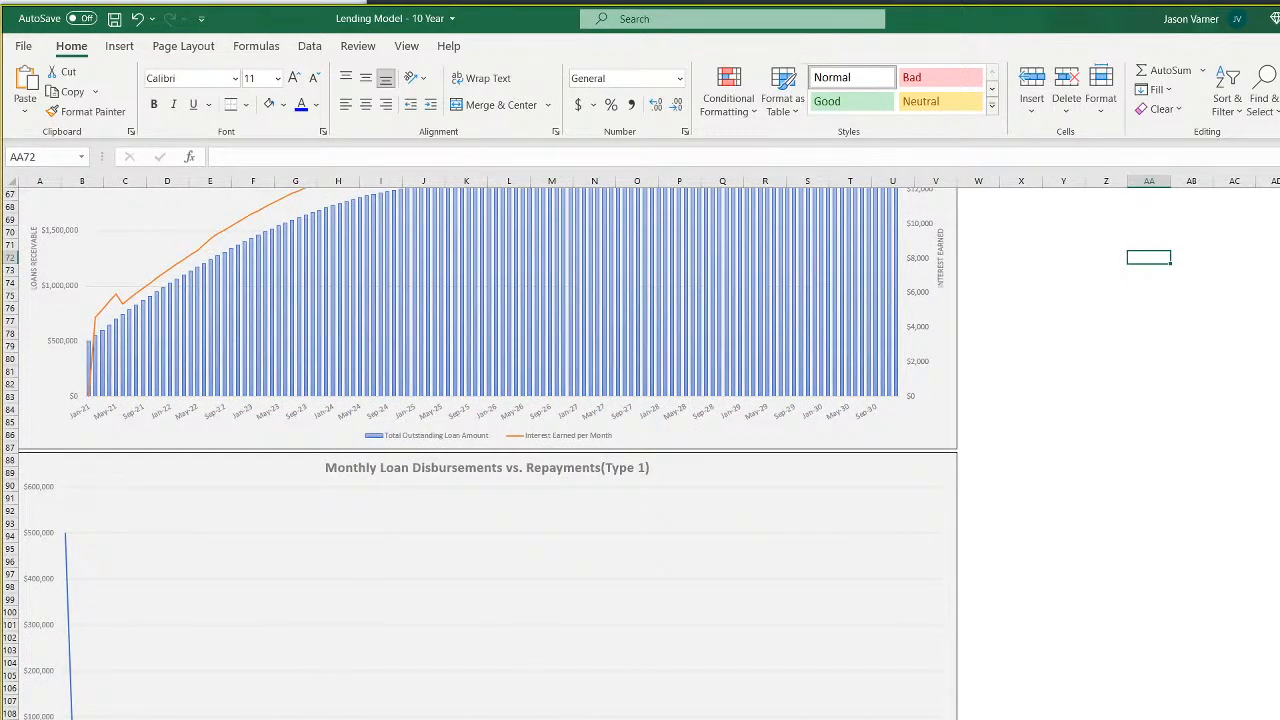
click(137, 18)
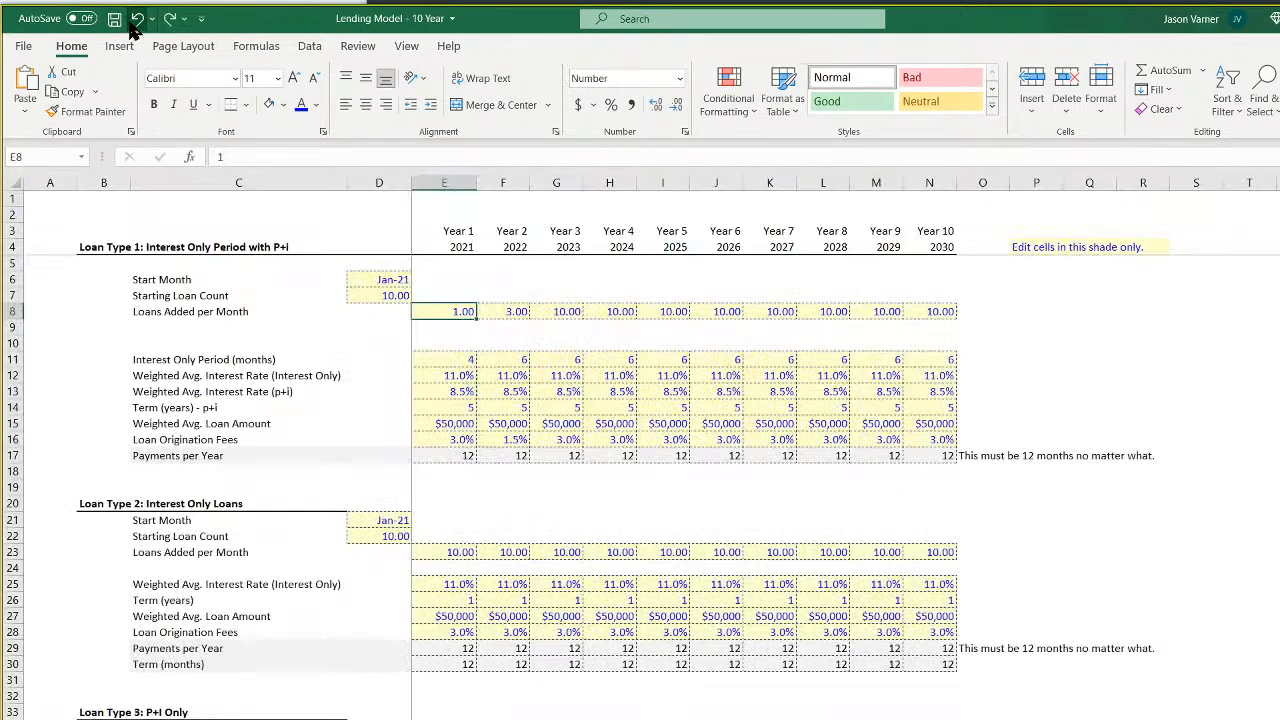
Set Loan Type 1's Loans Added per Month to 5 in Year 3 and 7 in Year 4
click(562, 307)
text(5)
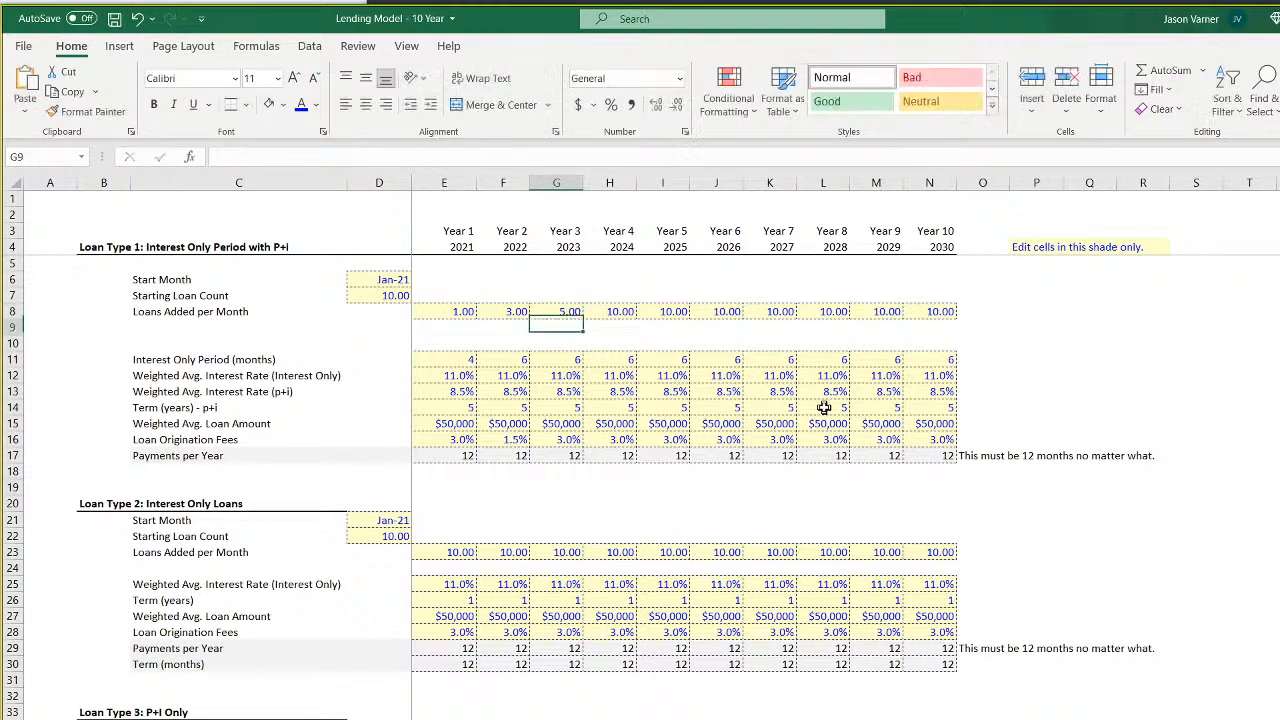
key(Right)
text(7)
key(Return)
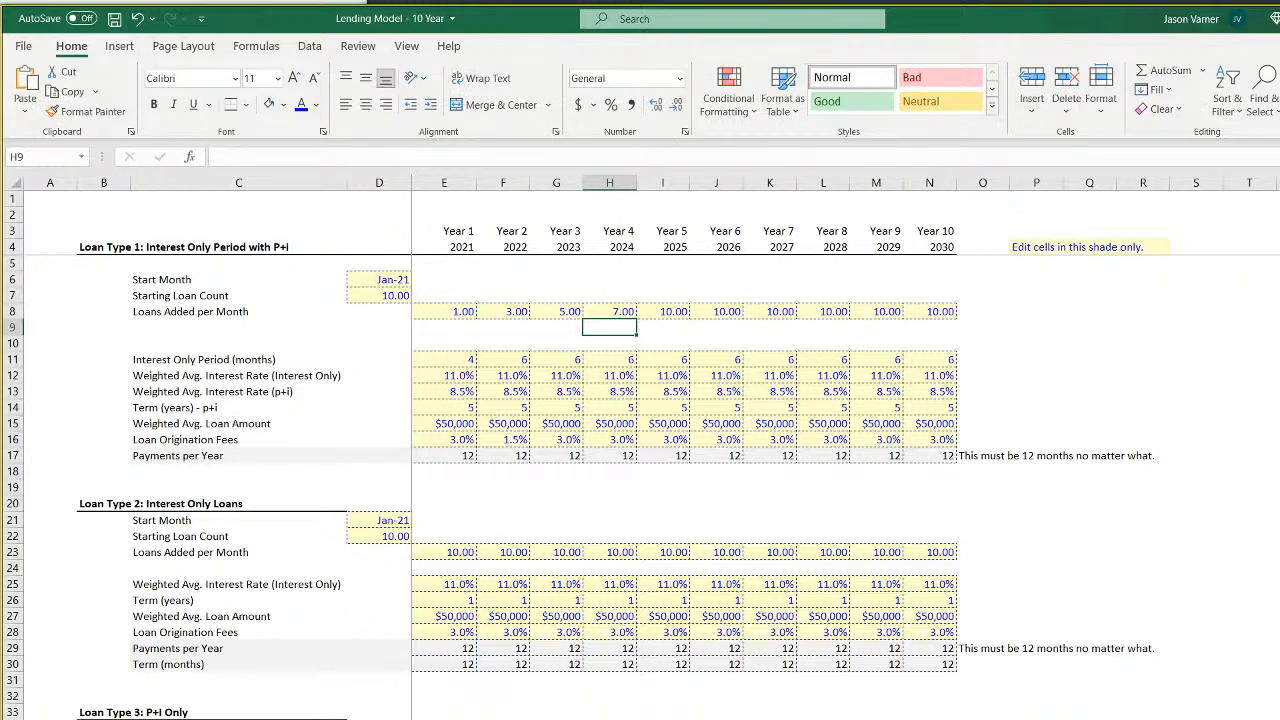
Duplicate the Type 1 Total Outstanding Loans Receivable vs Interest Earned chart and align the copy directly below the Monthly Loan Disbursements vs. Repayments chart
key(ctrl+Page_Down)
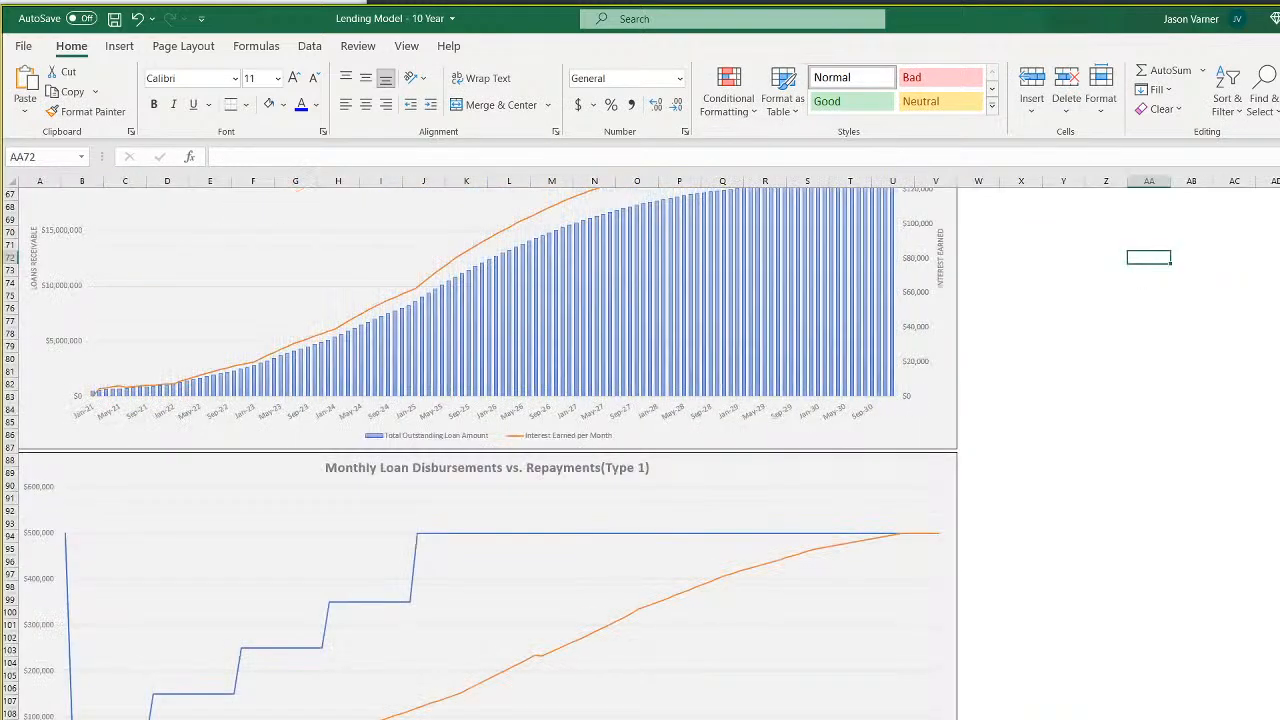
click(1156, 625)
scroll(1156, 625, up, 10)
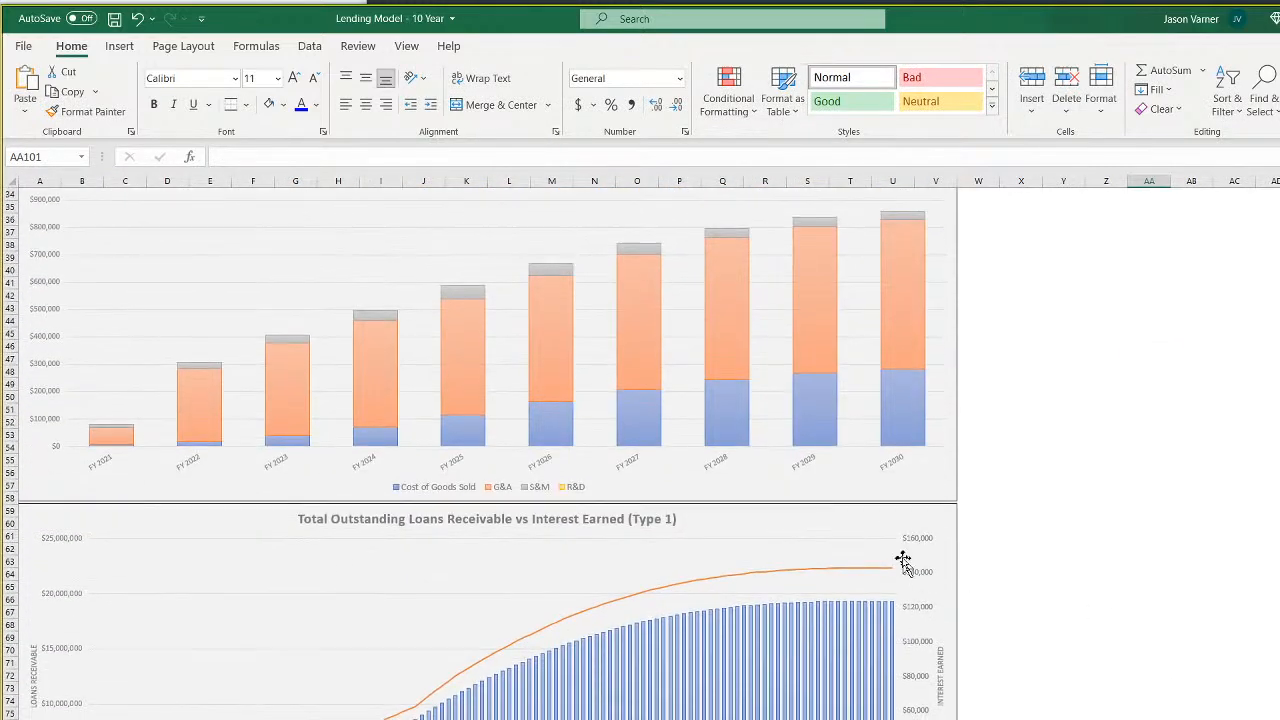
click(791, 520)
right_click(791, 520)
click(854, 76)
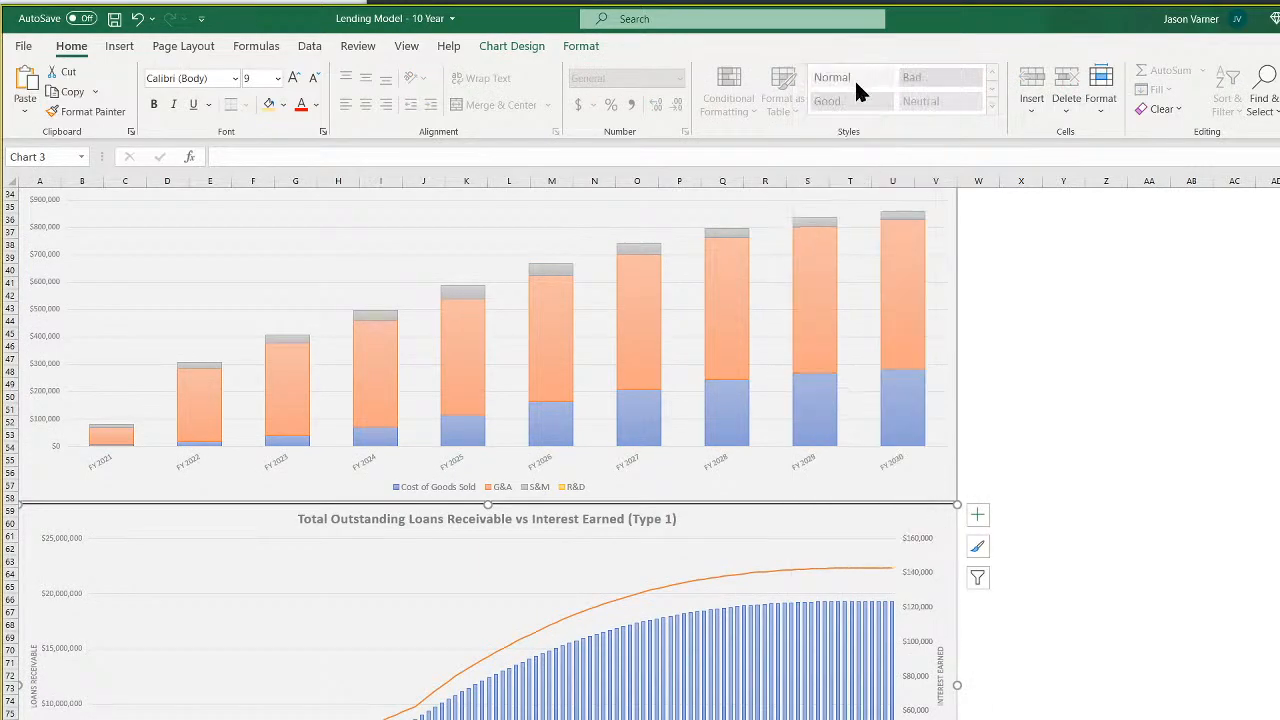
scroll(1091, 557, down, 18)
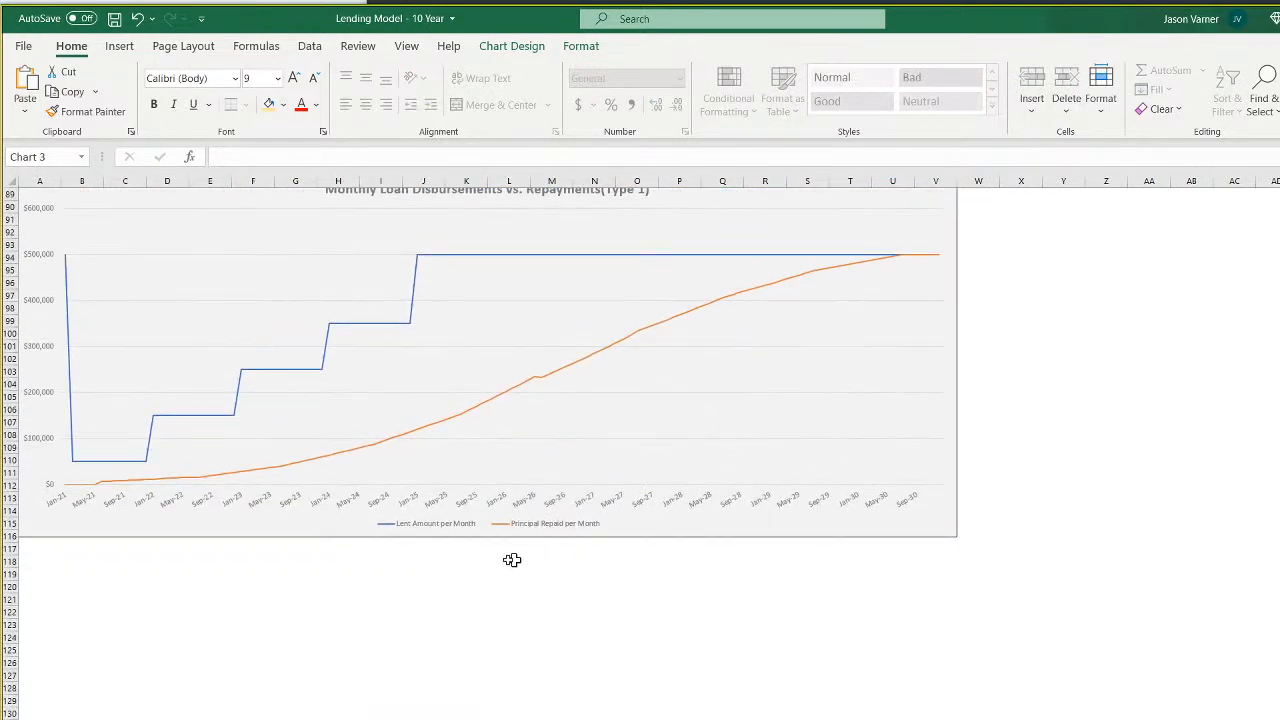
right_click(308, 576)
click(355, 184)
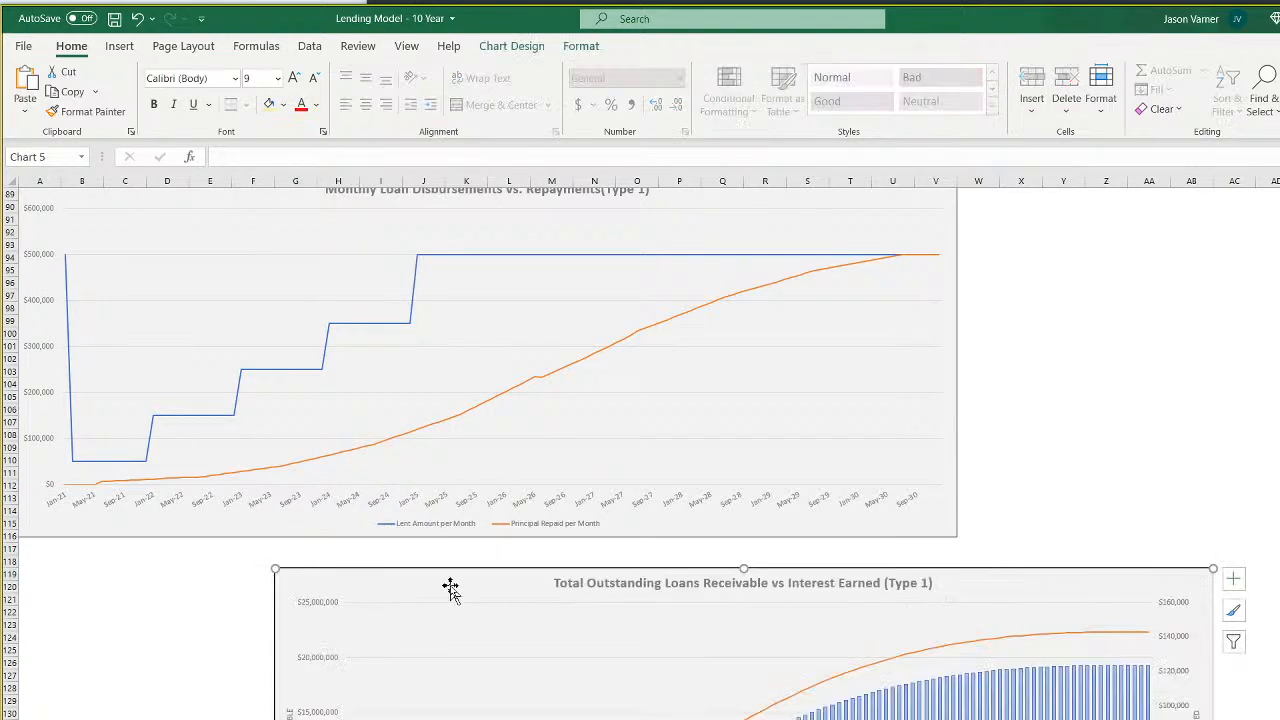
drag(449, 586, 171, 557)
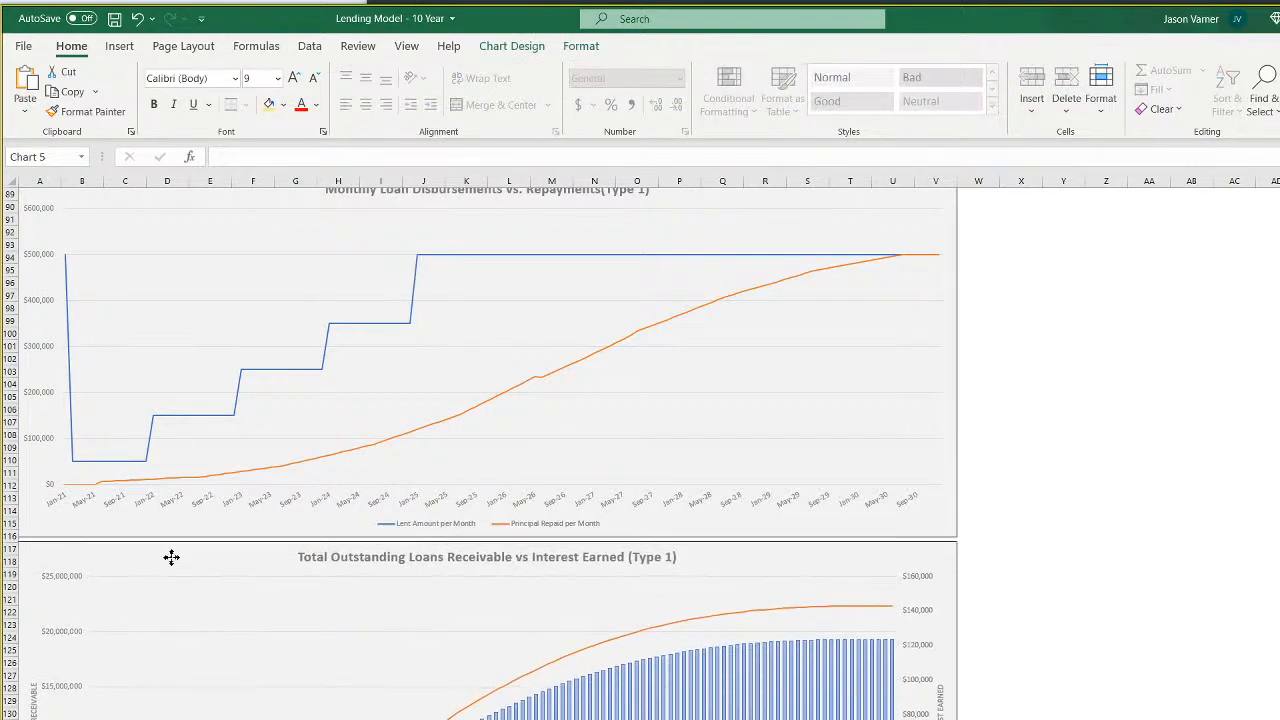
Point the copied chart's Total Outstanding Loan Amount series to Loan Type 2 on Monthly Detail, with name C43 and row 43 values from column E
right_click(434, 640)
click(505, 718)
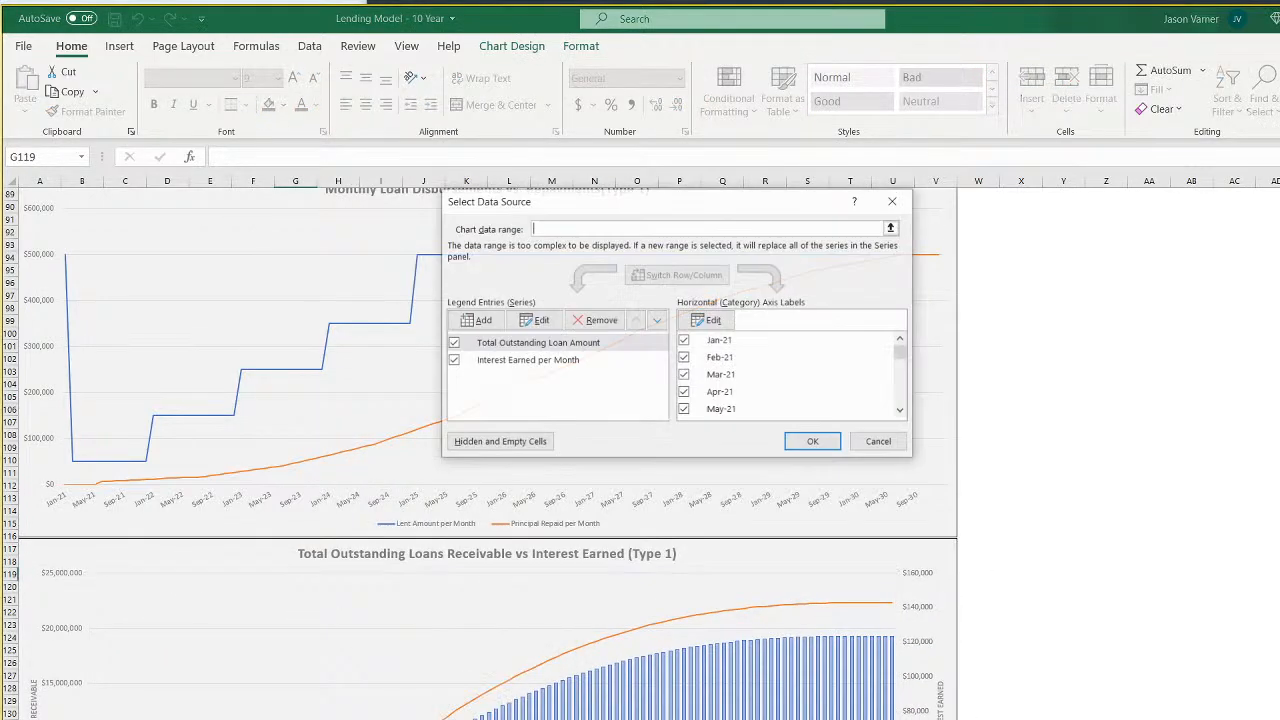
click(550, 314)
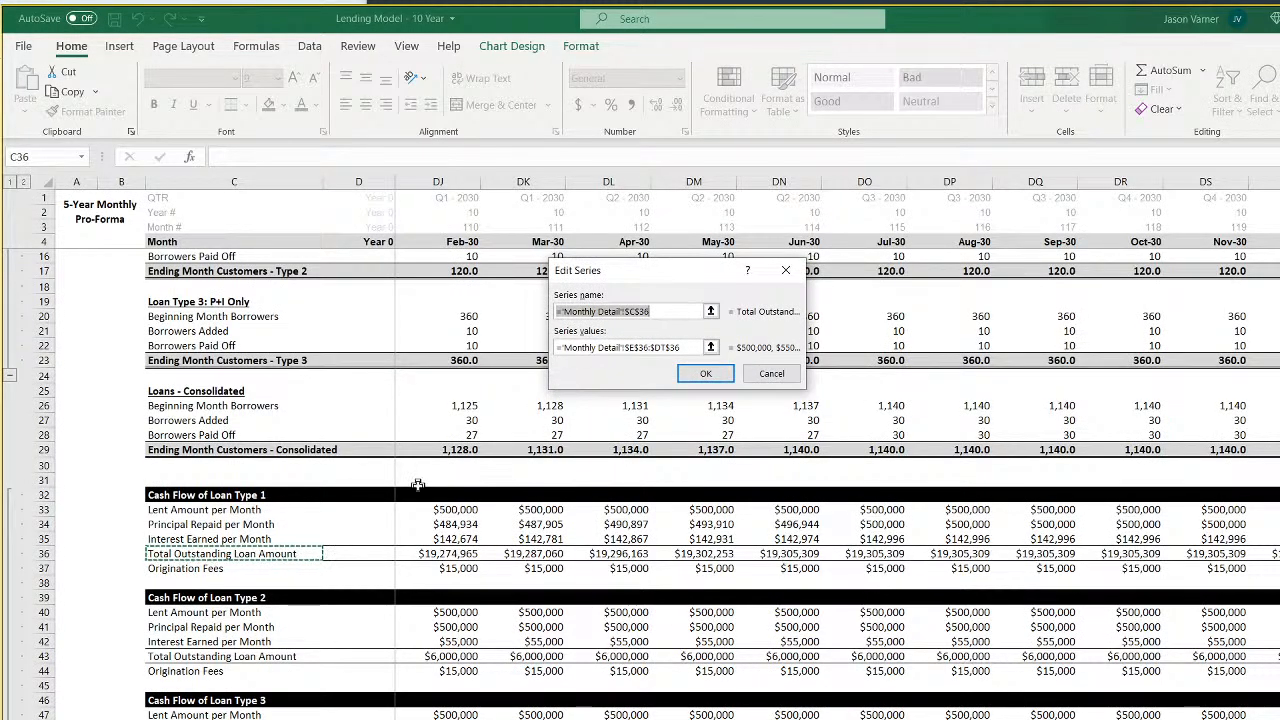
scroll(386, 460, up, 4)
scroll(386, 538, down, 7)
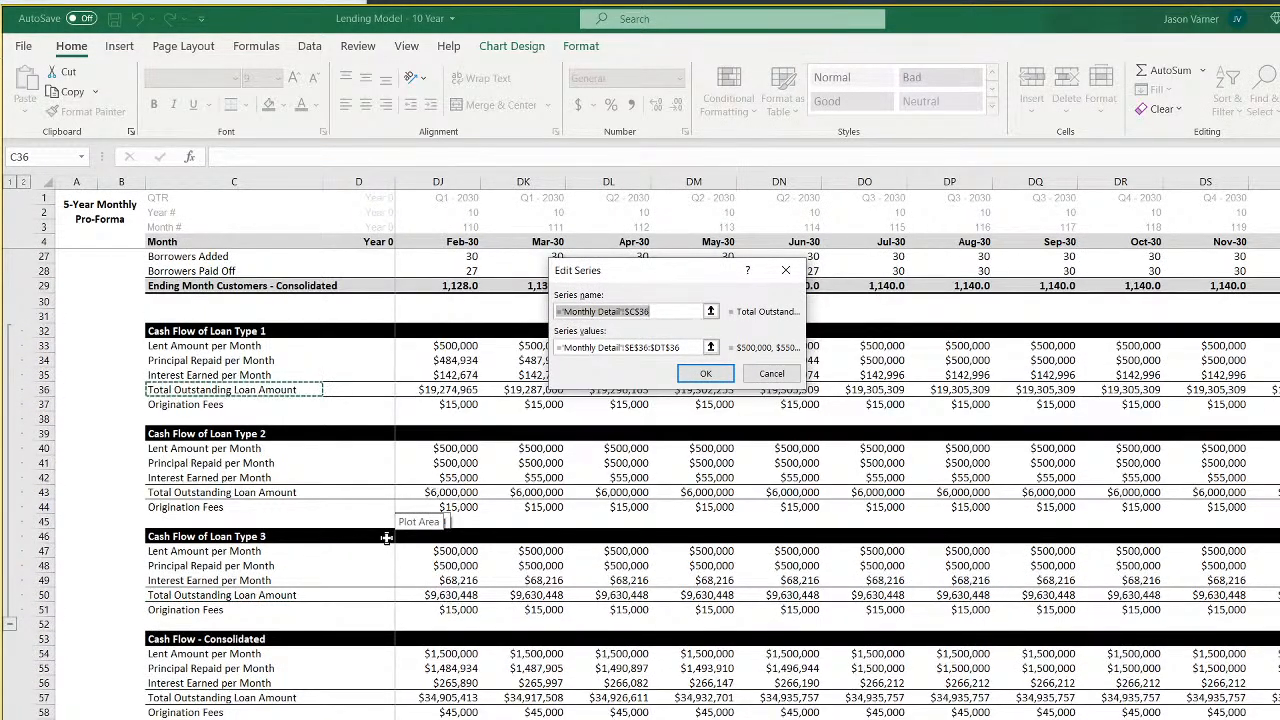
click(200, 492)
drag(697, 350, 434, 345)
key(BackSpace)
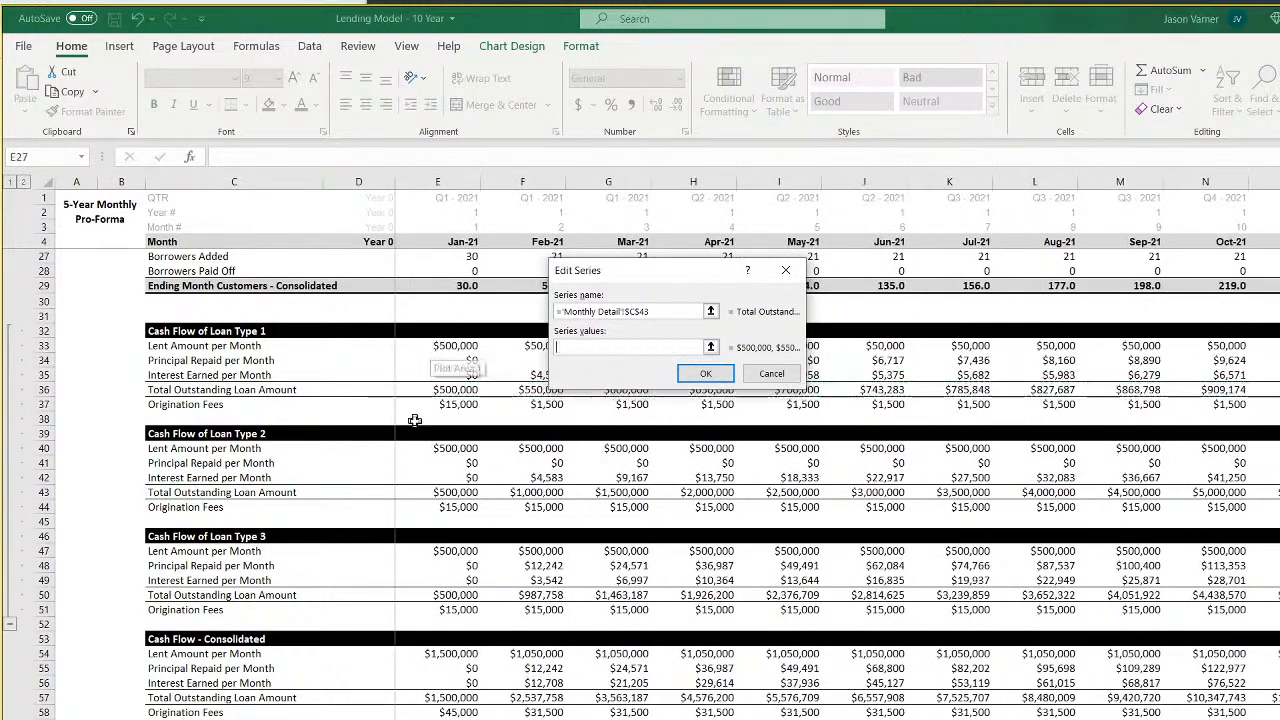
drag(437, 494, 1278, 493)
click(705, 373)
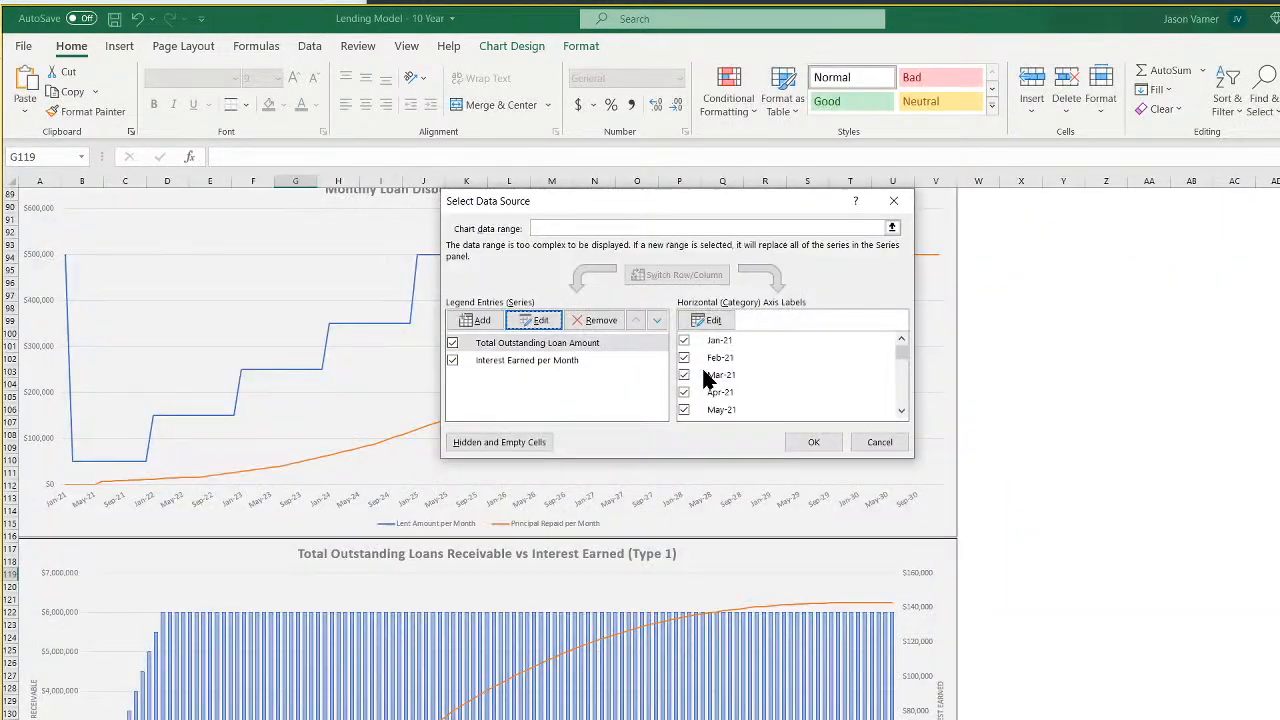
Point the copied chart's Interest Earned per Month series to Monthly Detail name cell C42 and values E42:DT42, and apply the data source changes
click(538, 362)
click(545, 320)
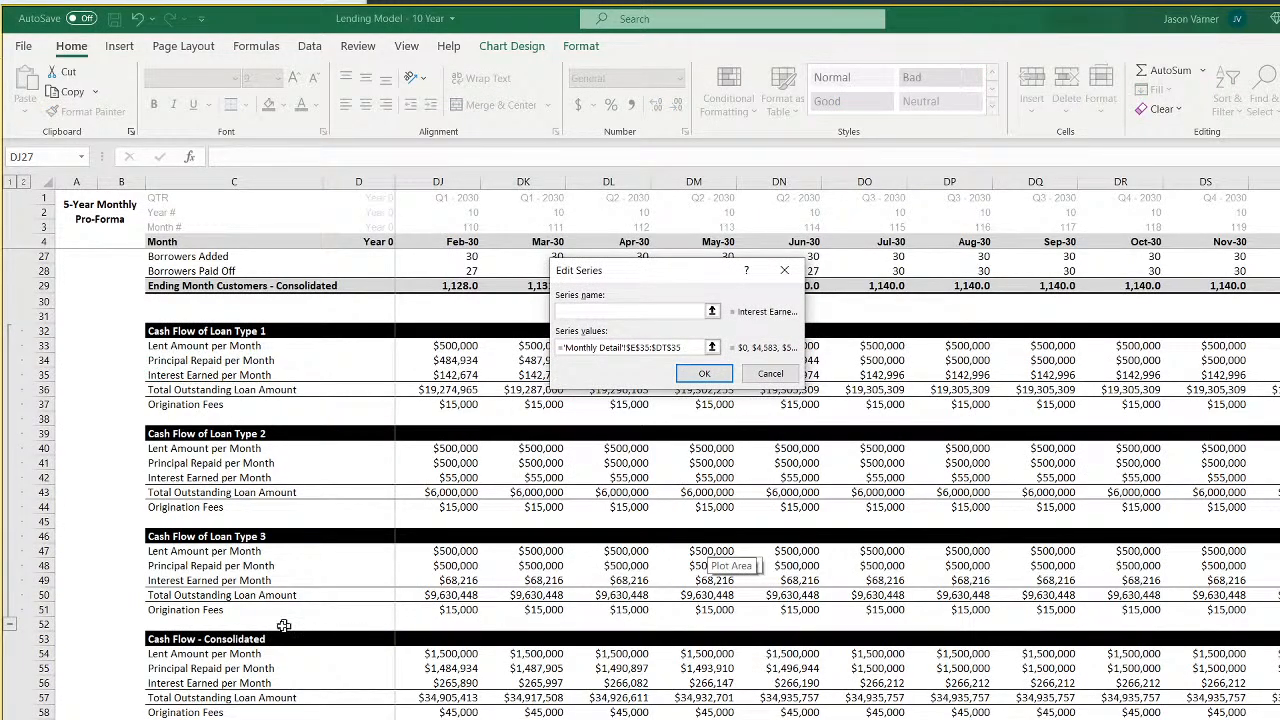
click(175, 478)
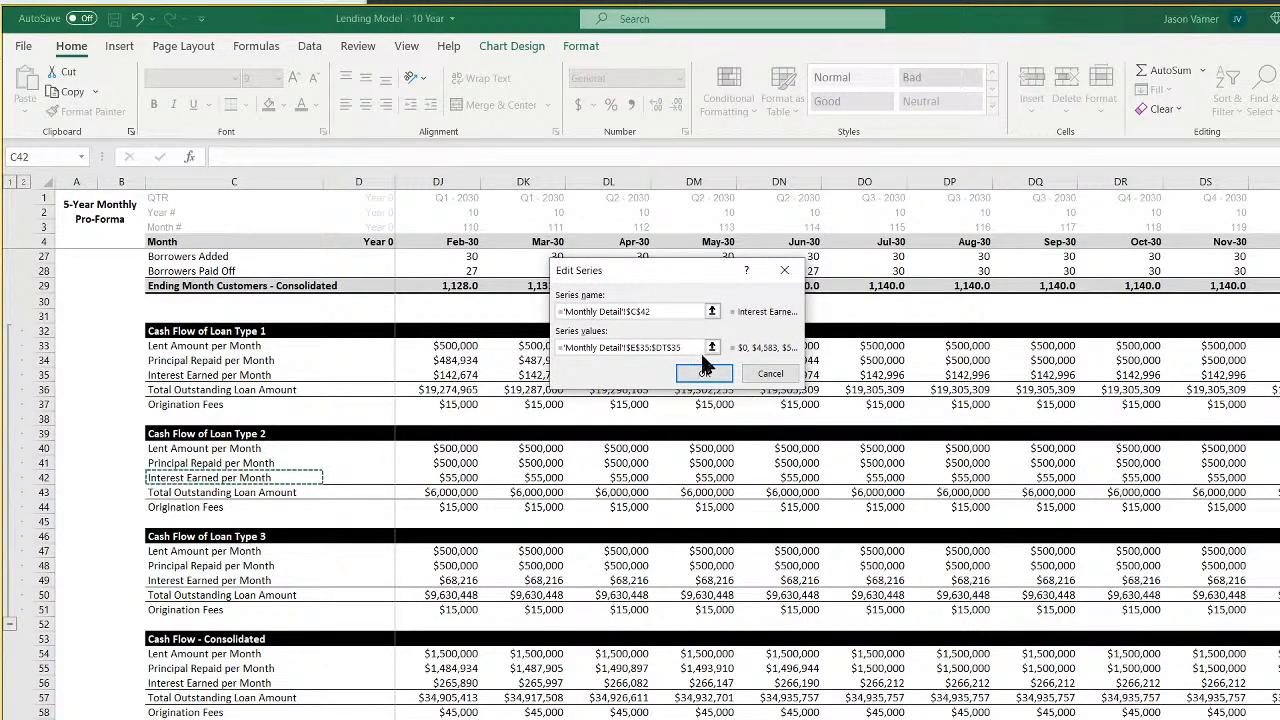
drag(700, 347, 585, 347)
key(BackSpace)
drag(453, 474, 1258, 477)
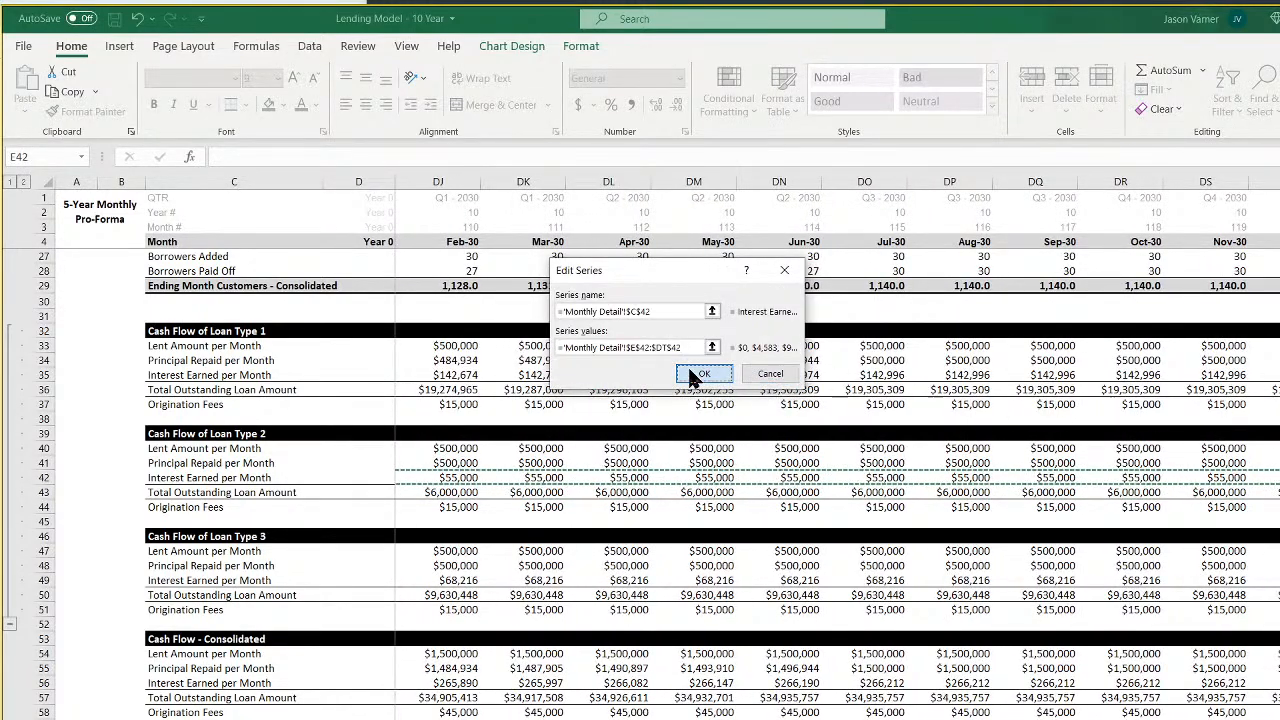
click(704, 373)
click(712, 322)
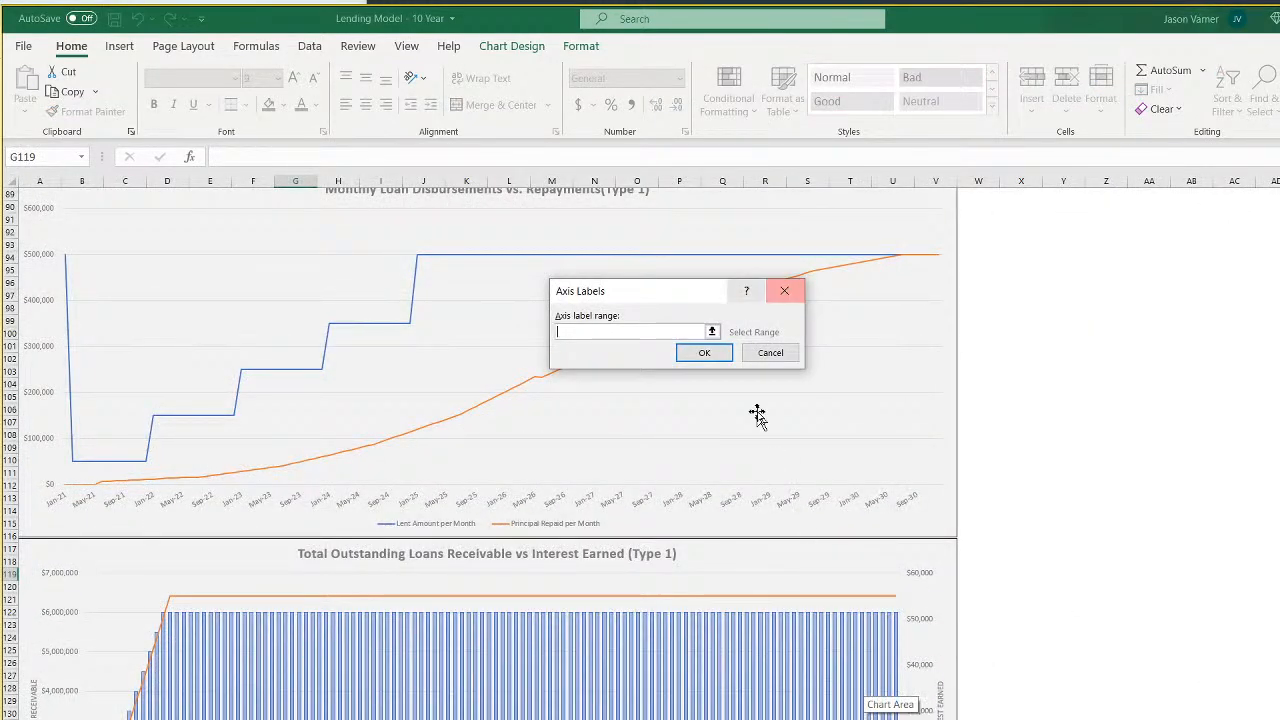
click(770, 353)
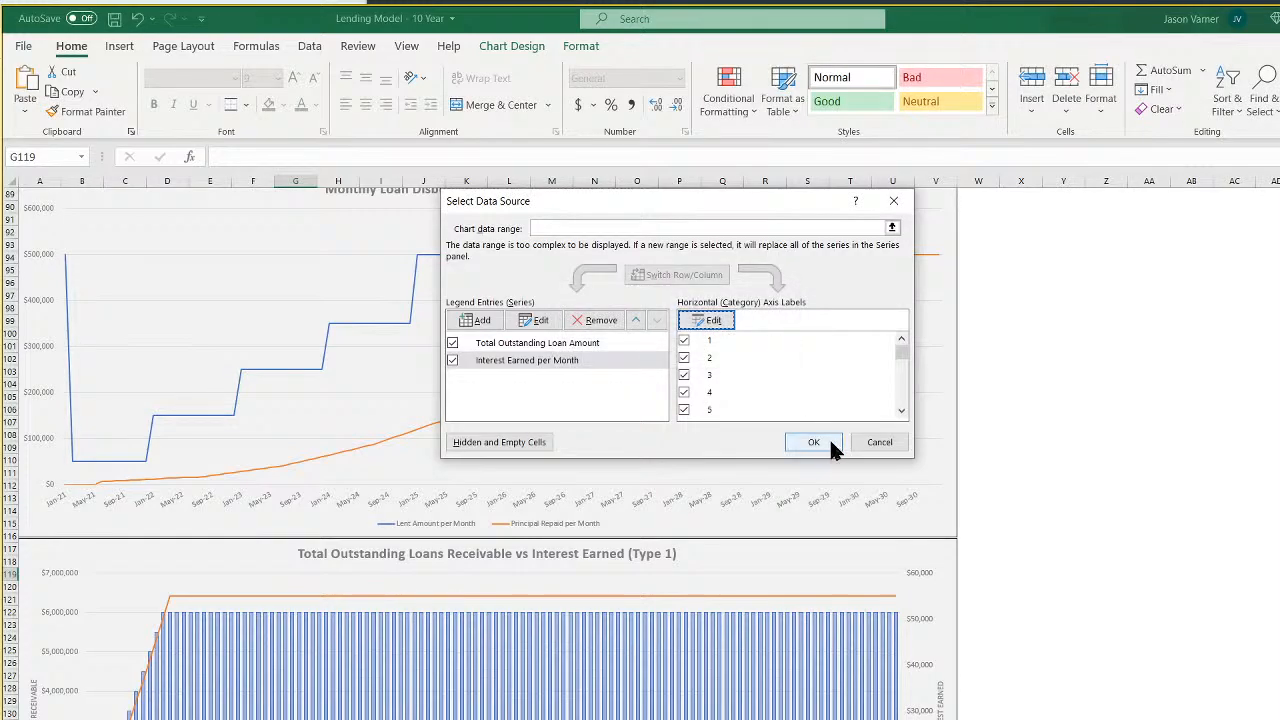
click(816, 443)
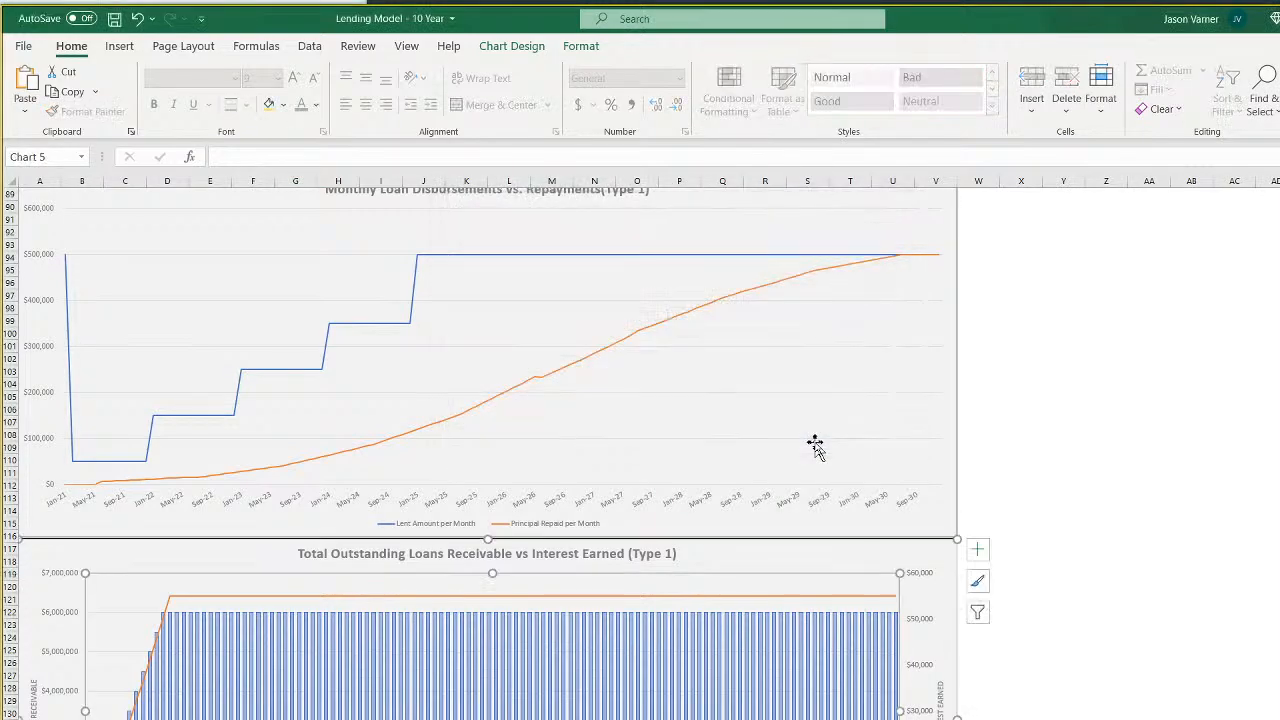
Change the copied chart's title to "Total Outstanding Loans Receivable vs Interest Earned (Type 2)"
click(578, 555)
click(670, 553)
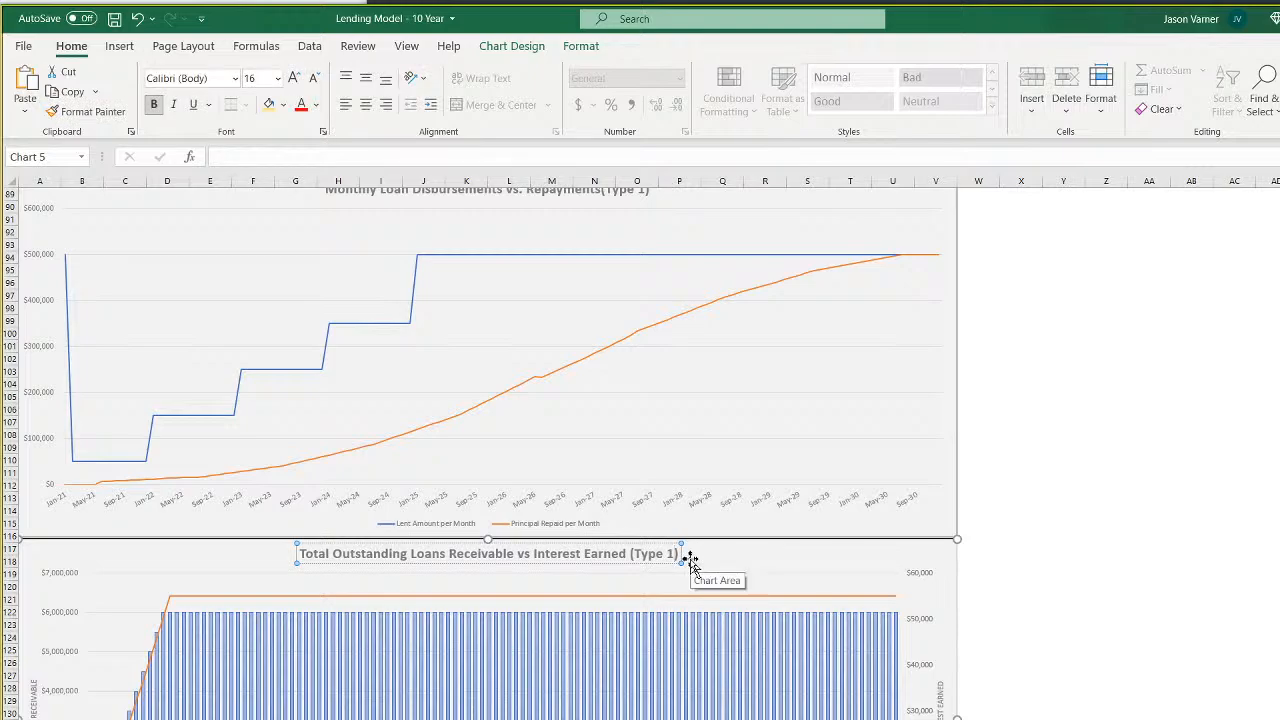
key(BackSpace)
text(2)
click(1150, 636)
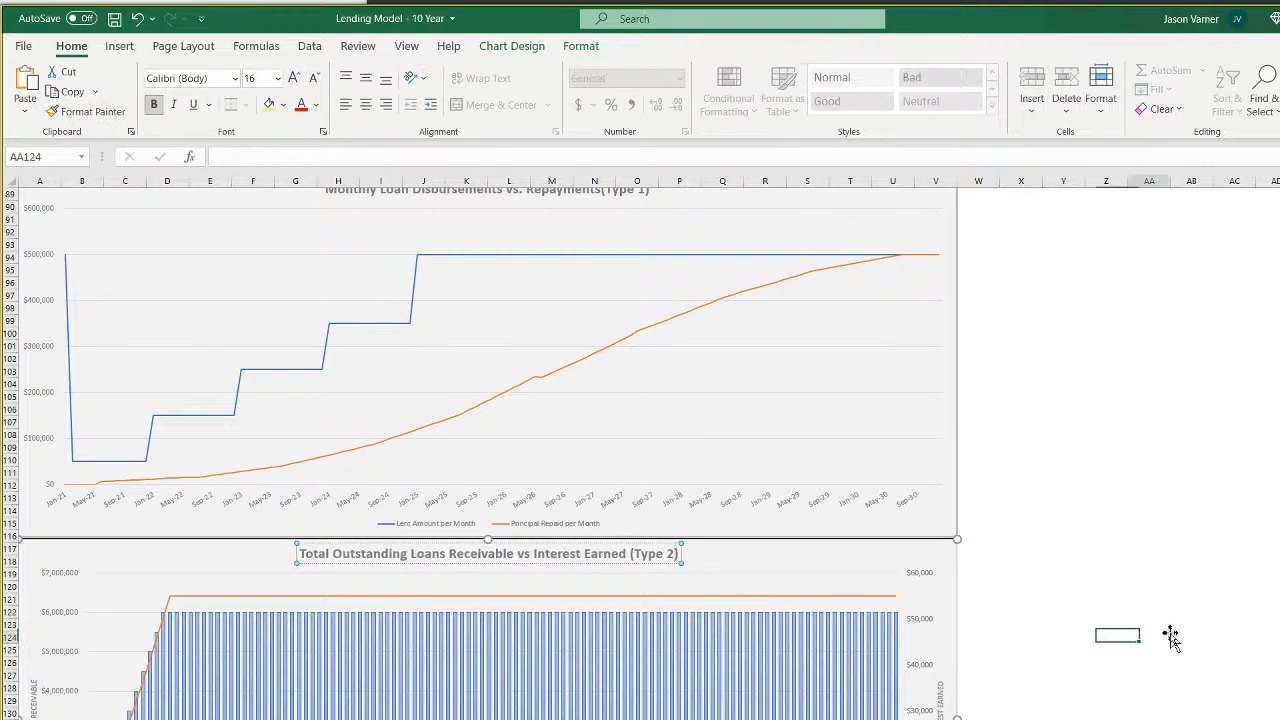
Examine the Type 2 chart alongside Loan Type 2's Year 1 Loans Added per Month and Term (years) assumptions
scroll(366, 686, down, 5)
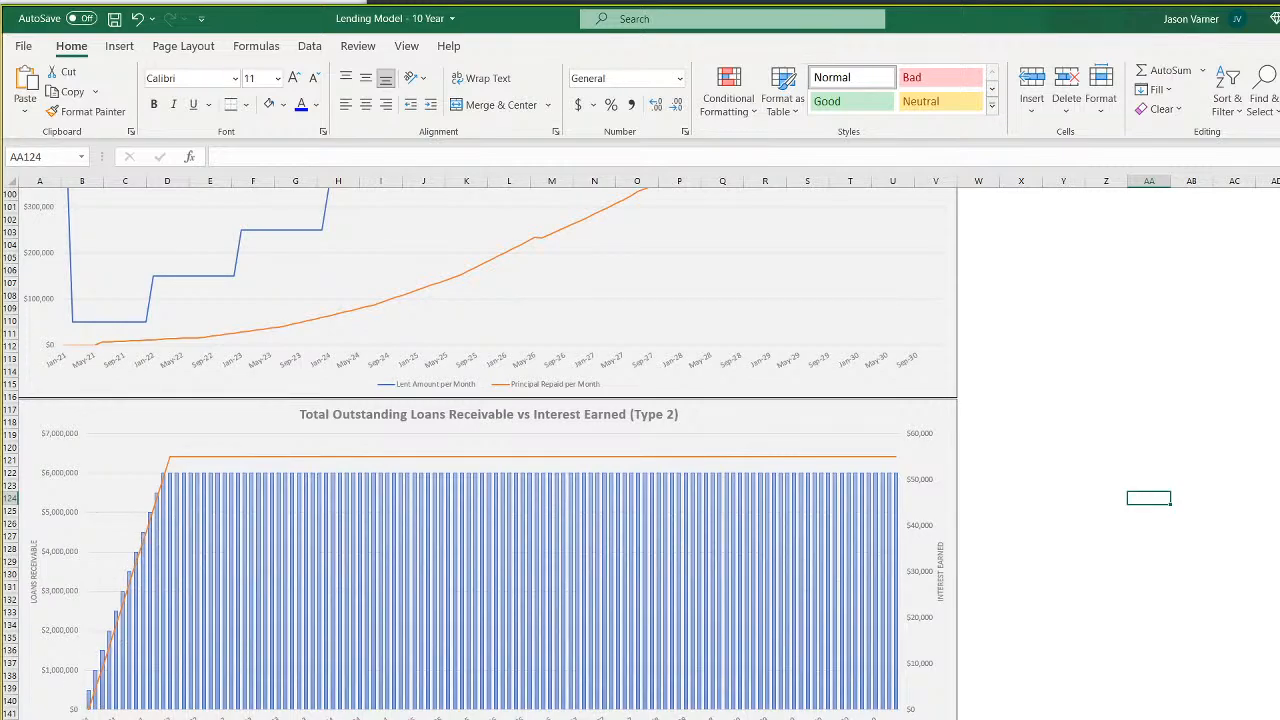
key(ctrl+Page_Up)
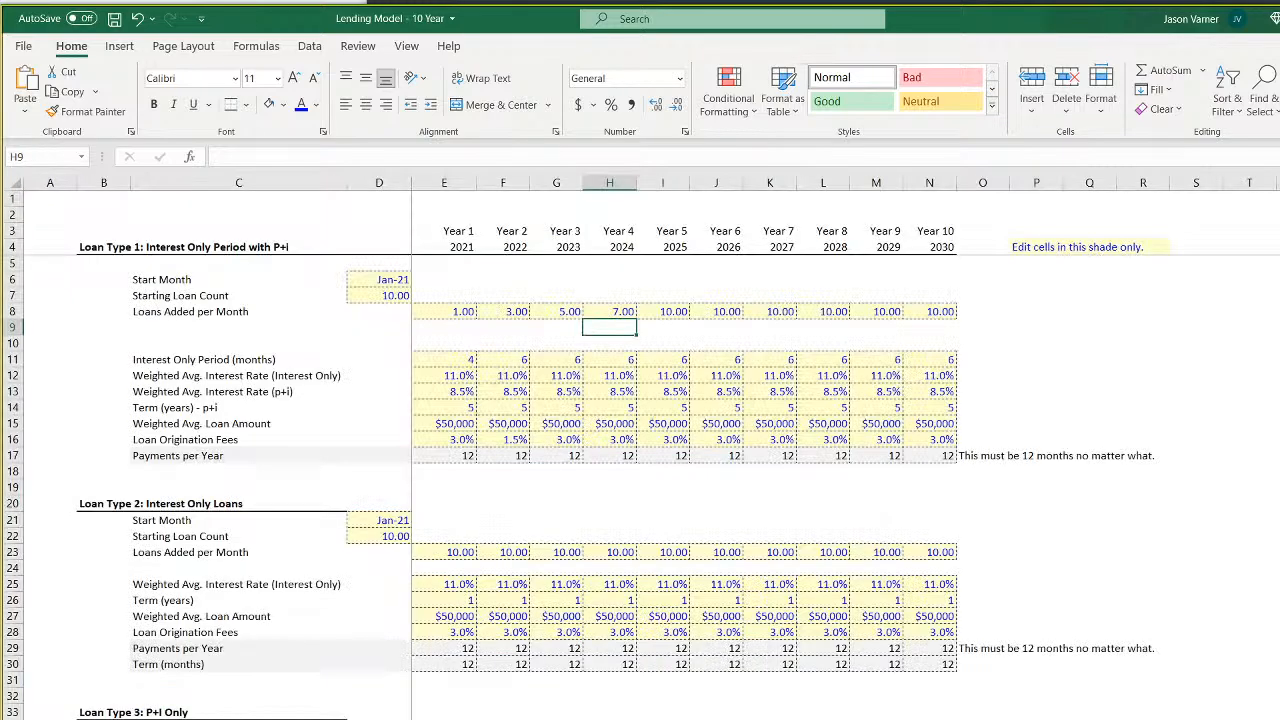
click(449, 550)
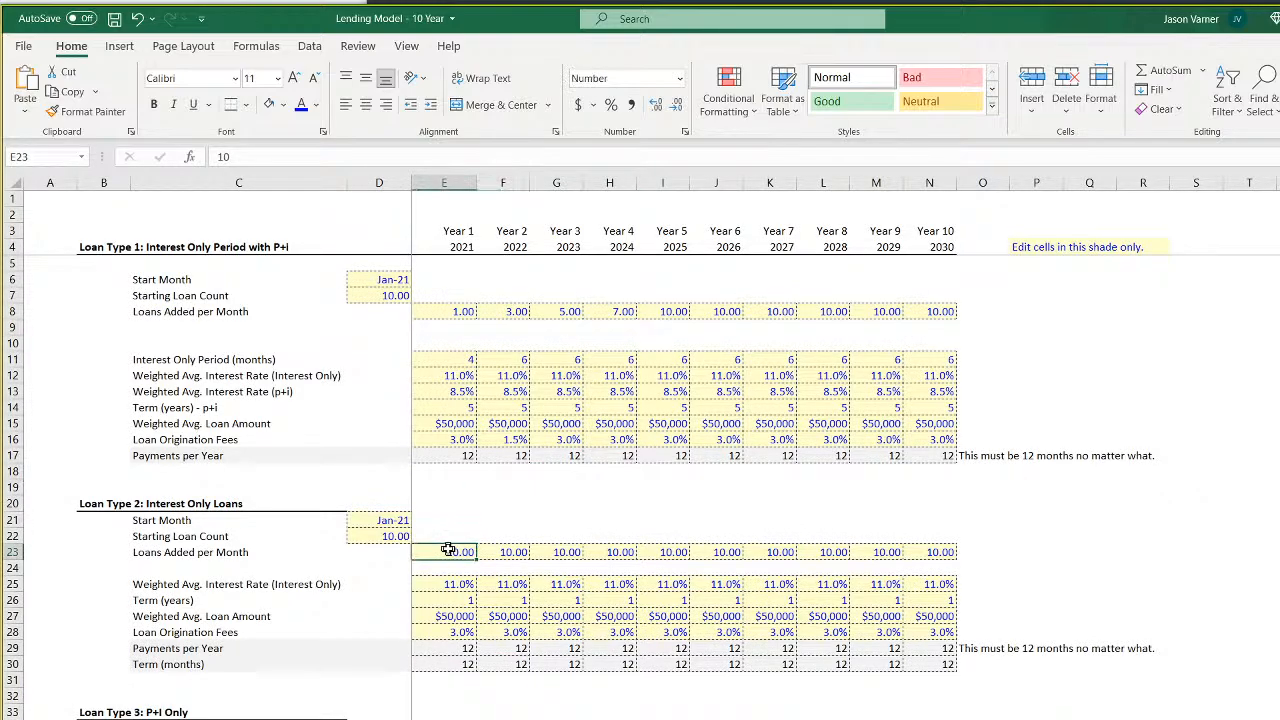
click(456, 602)
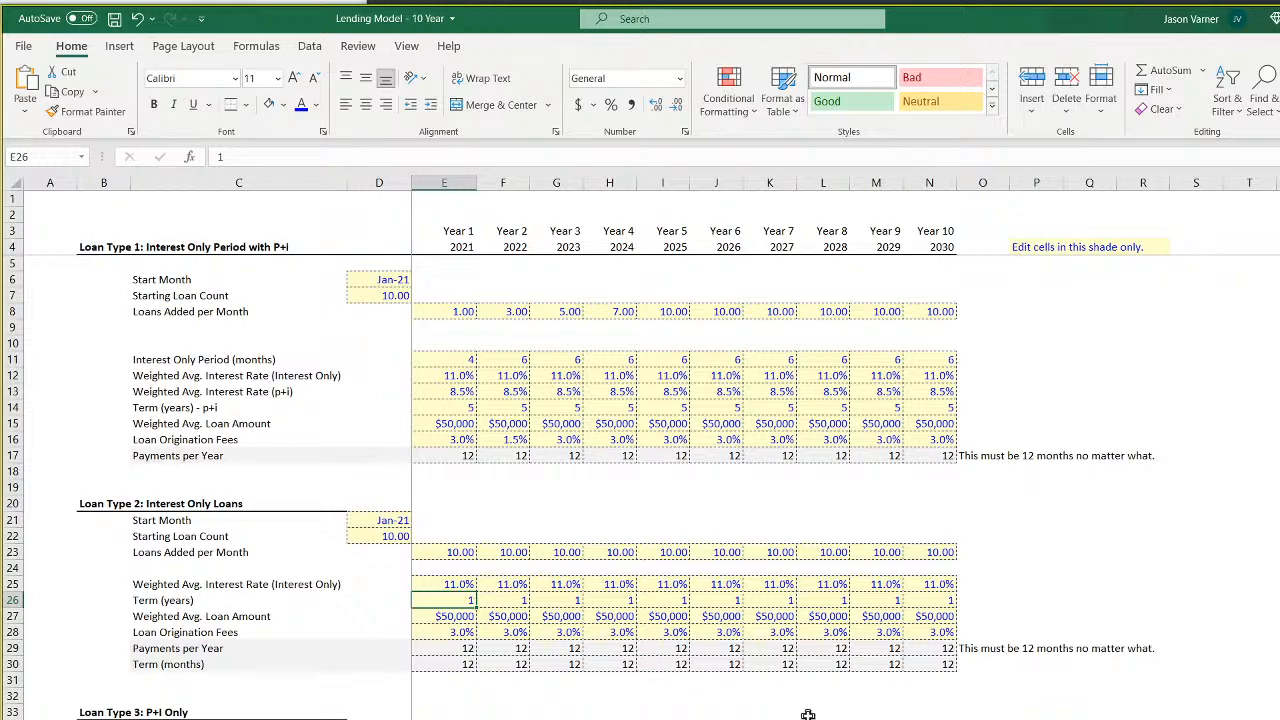
Set Loan Type 2's Term (years) to 0.5 for Year 1 and Year 2, and check the Type 2 chart
text(0.5)
key(Return)
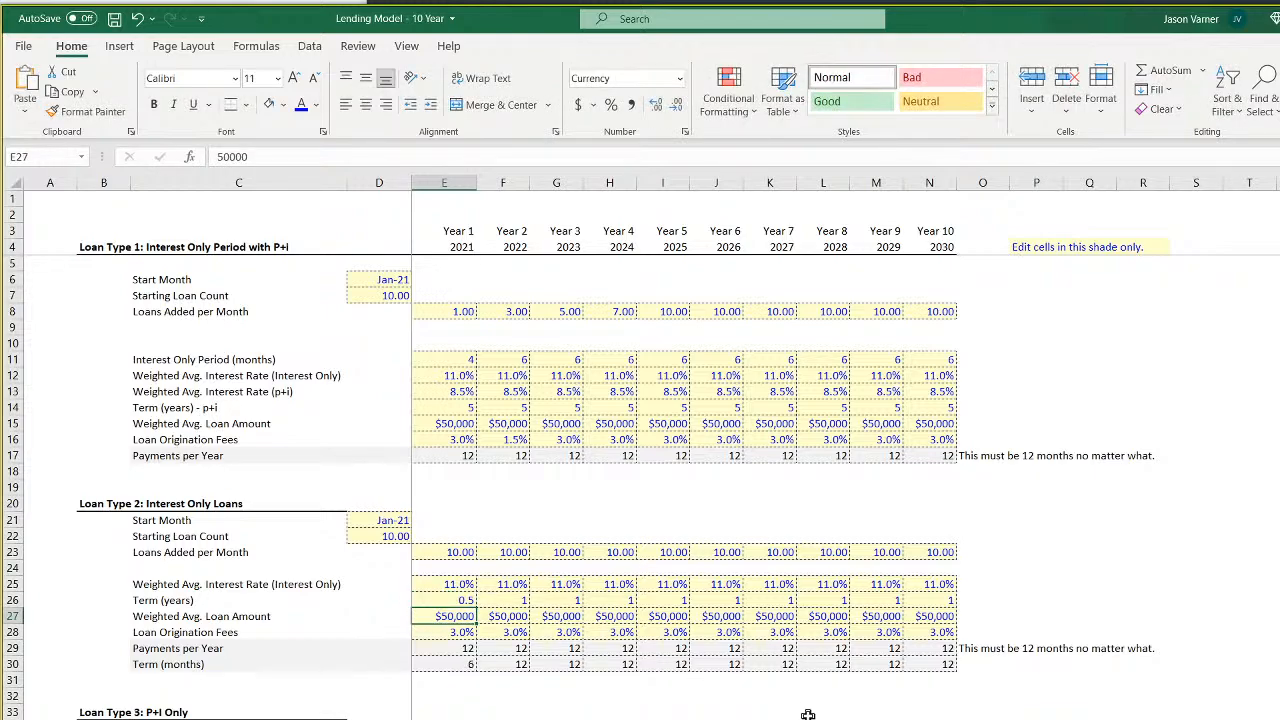
key(Up)
key(Right)
text(0.54)
key(Return)
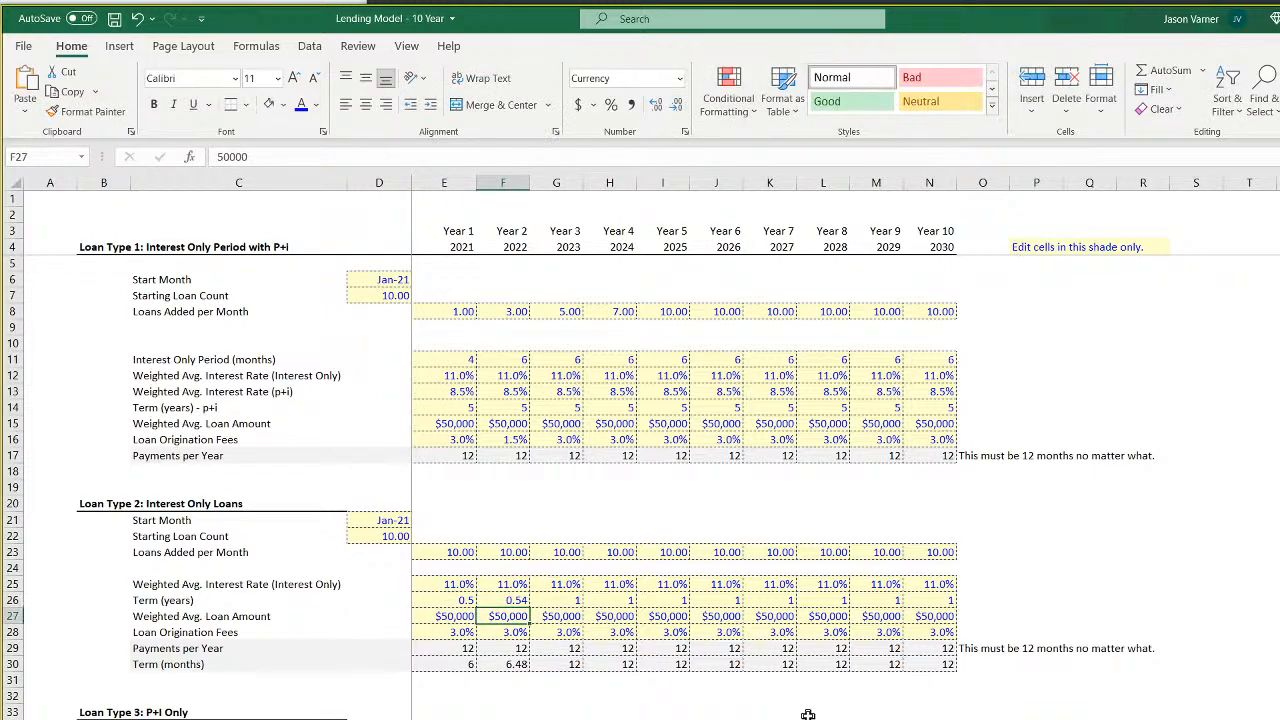
key(Up)
text(0)
key(Return)
key(ctrl+End)
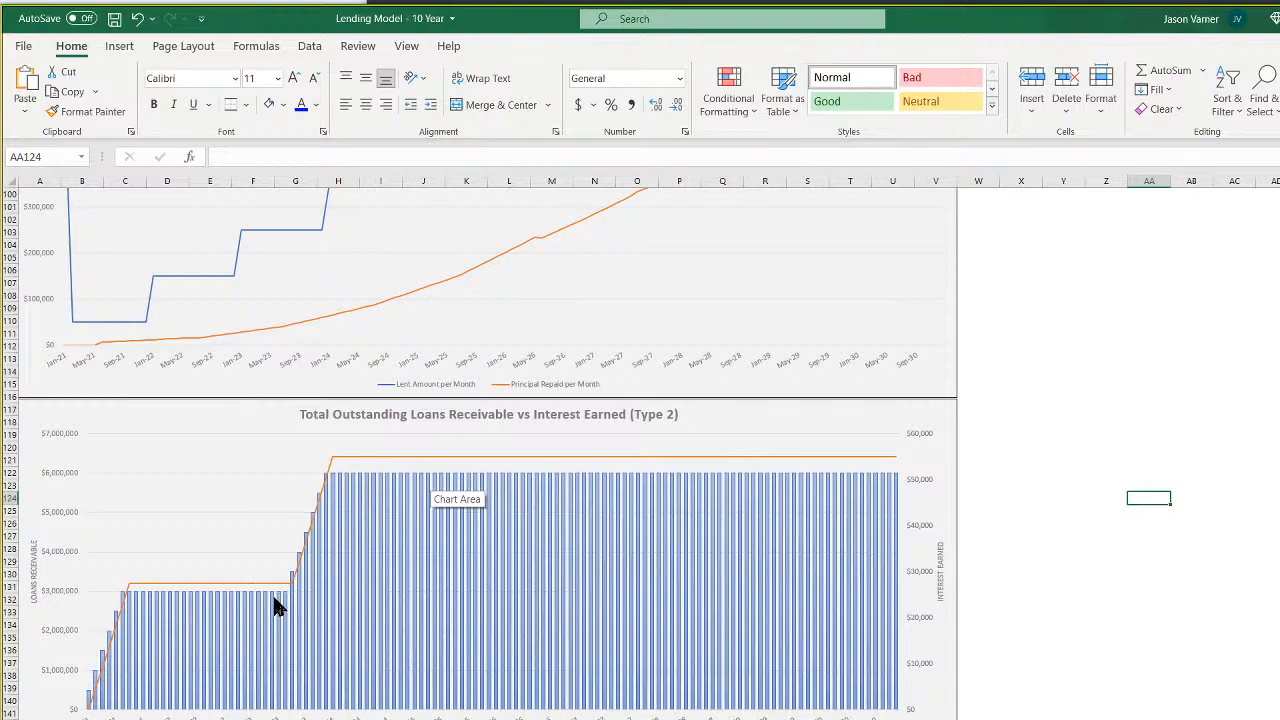
mouse_move(340, 505)
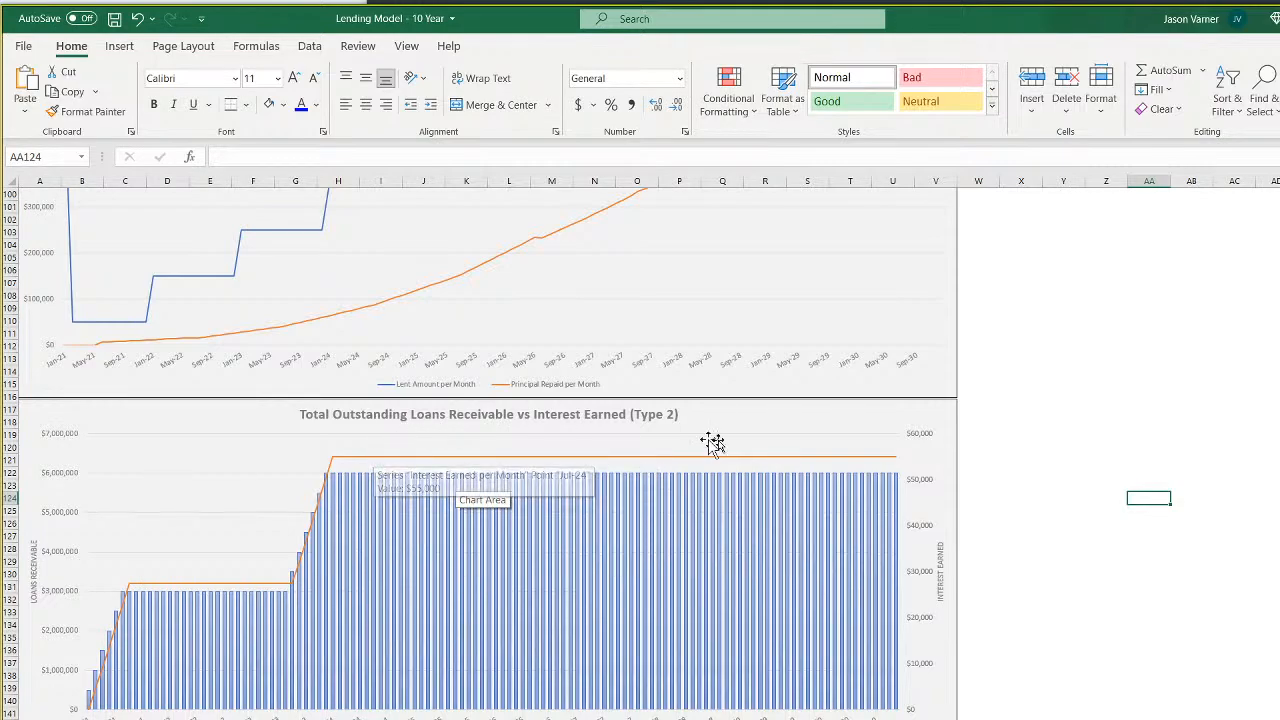
Copy the "Monthly Loan Disbursements vs. Repayments(Type 1)" chart and place the duplicate directly below the Type 2 outstanding loans chart
click(1185, 706)
scroll(1046, 640, up, 2)
scroll(1046, 640, up, 5)
right_click(787, 333)
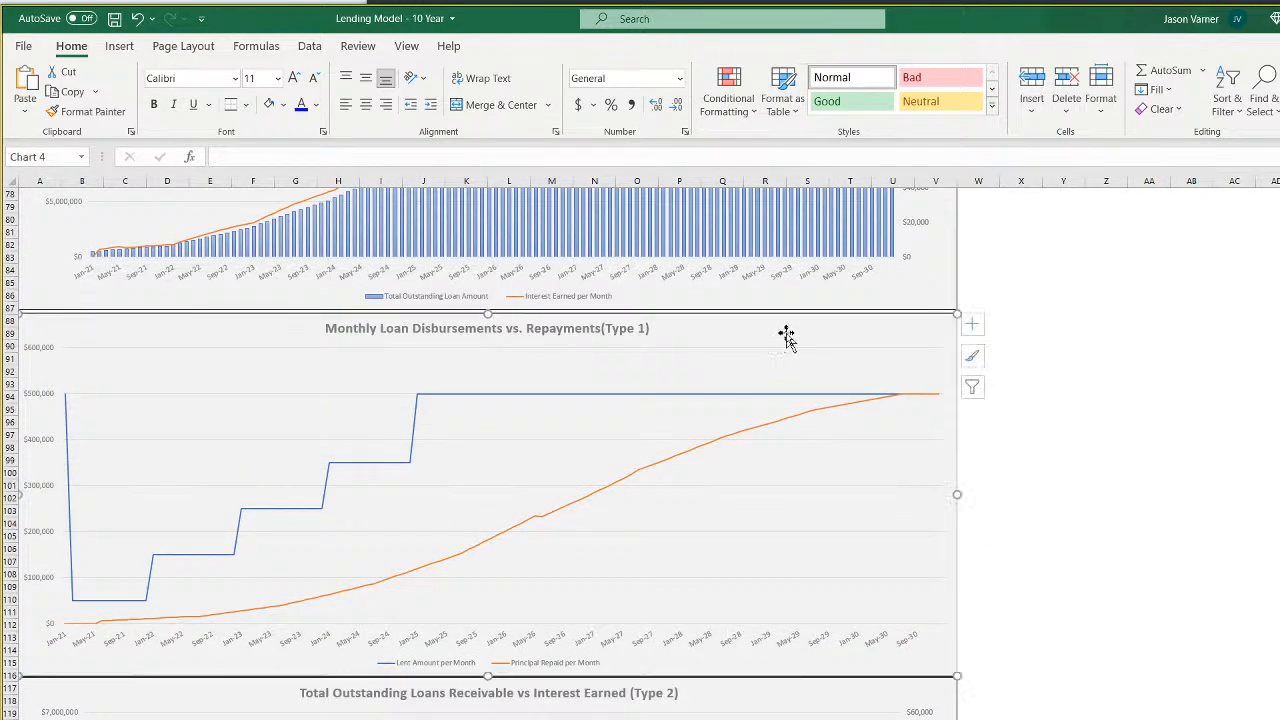
click(831, 368)
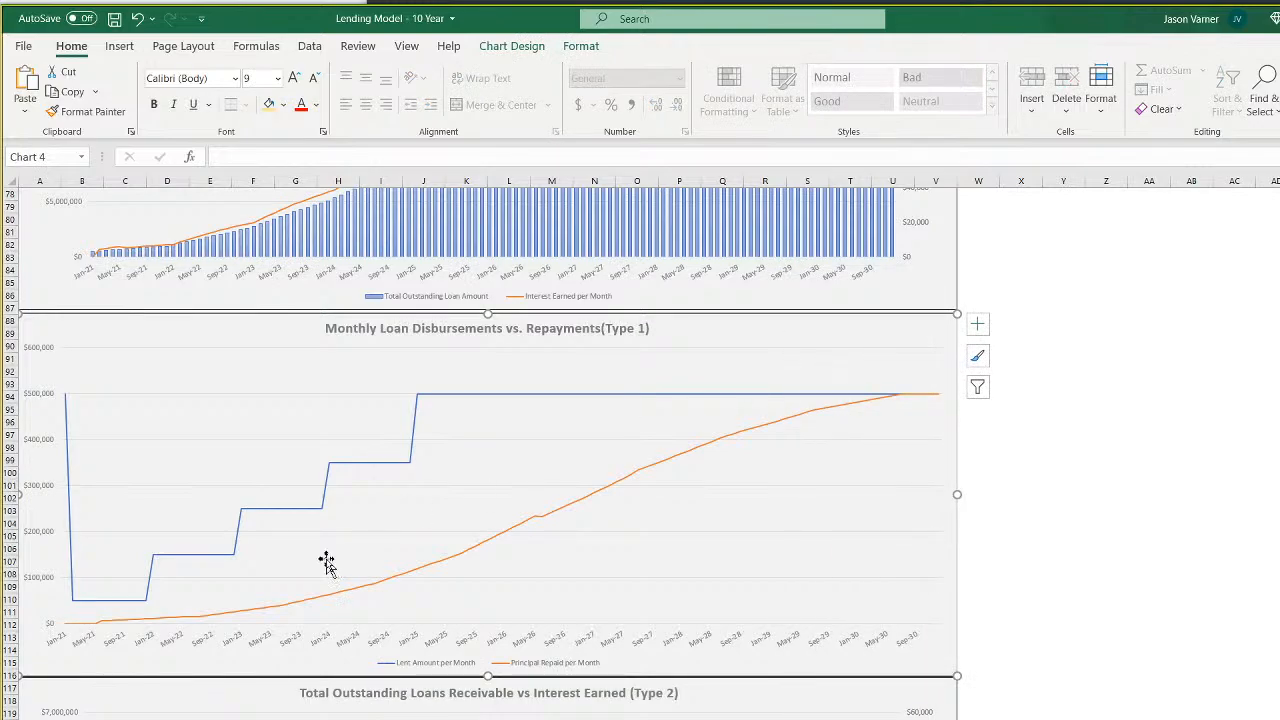
scroll(326, 563, down, 10)
right_click(305, 658)
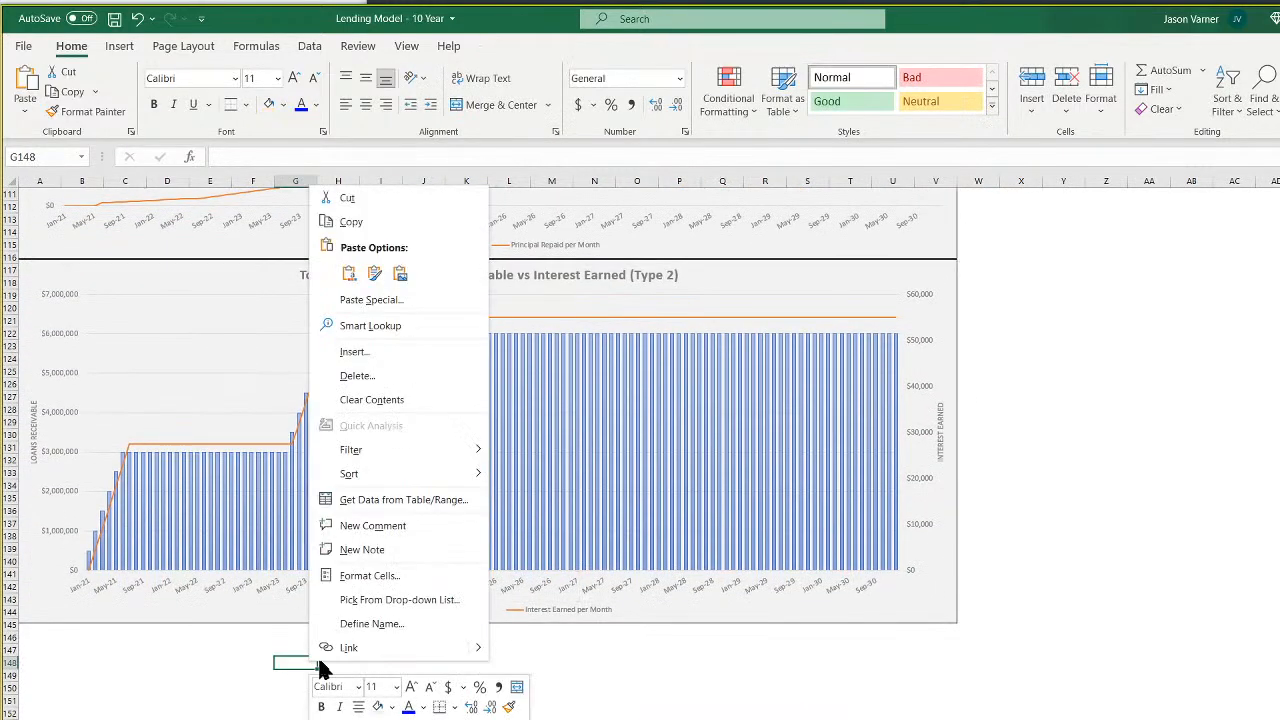
click(353, 295)
drag(523, 668, 220, 637)
Change the copied disbursements chart's title to "Monthly Loan Disbursements vs. Repayments(Type 2)"
click(632, 644)
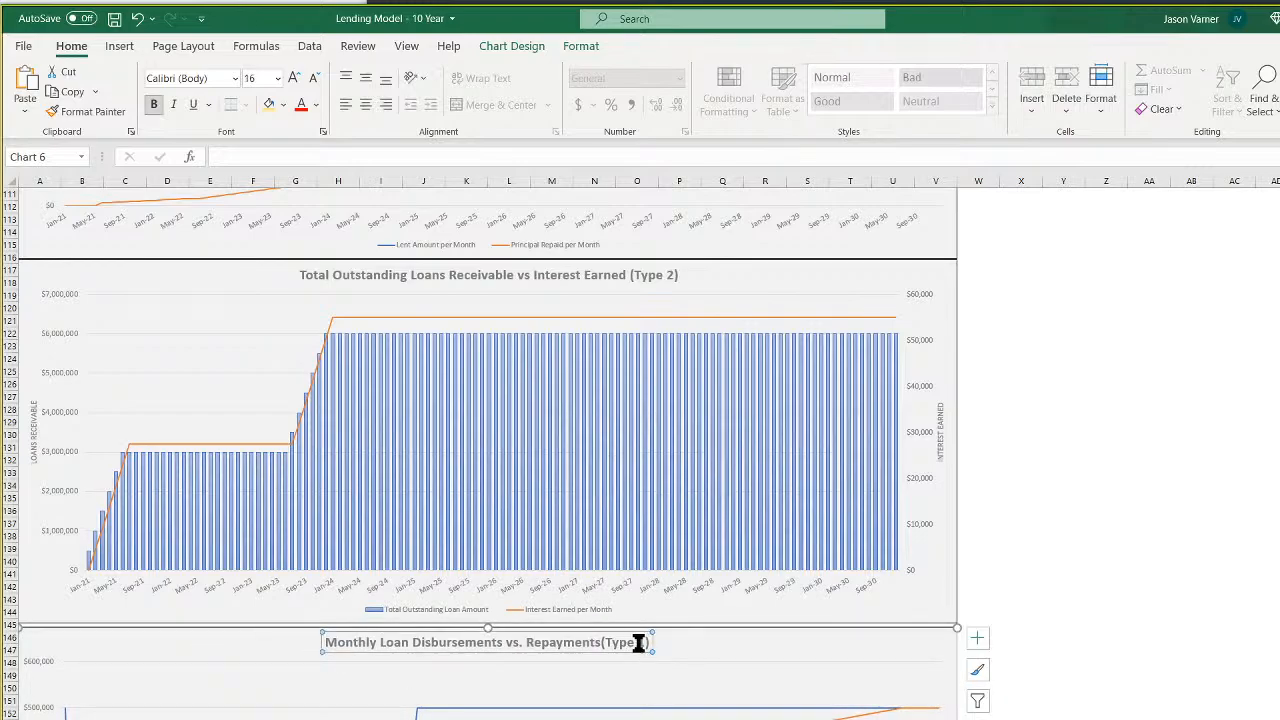
drag(640, 642, 649, 642)
text(2)
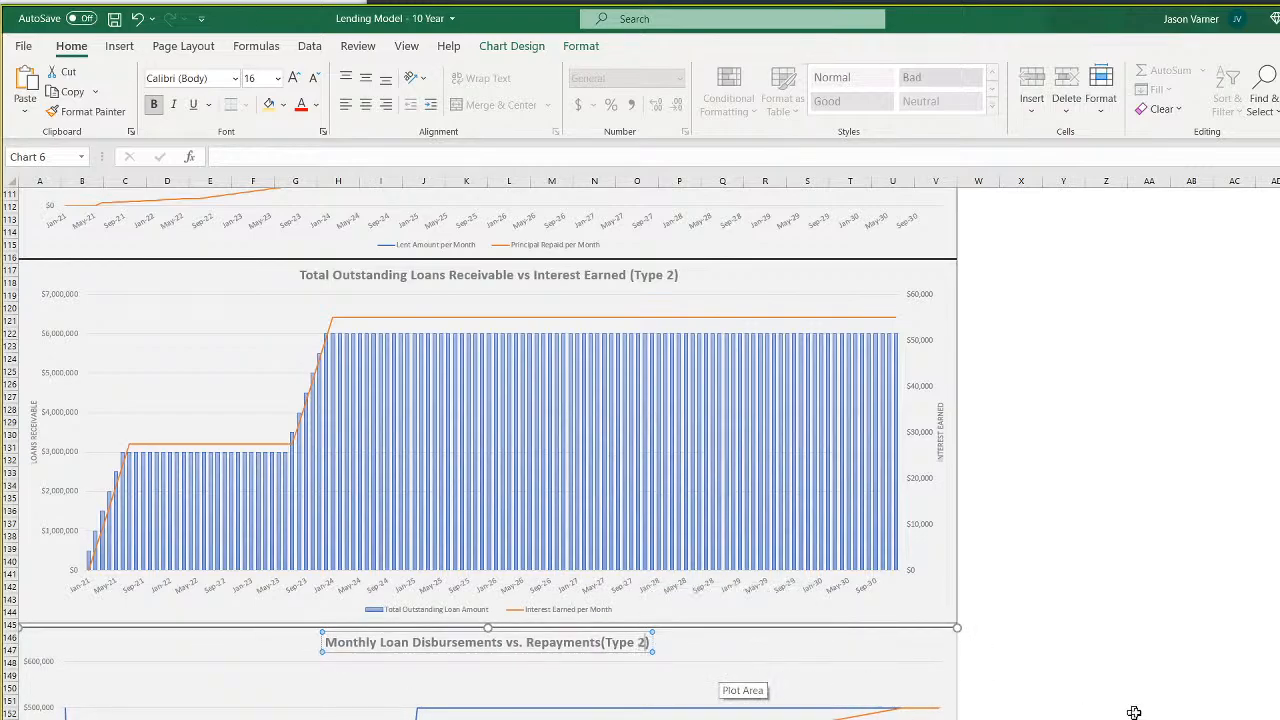
click(1137, 712)
Point the copied disbursements chart's Lent Amount per Month series to Monthly Detail name cell C47 and row 47 values from column E
scroll(1011, 589, down, 3)
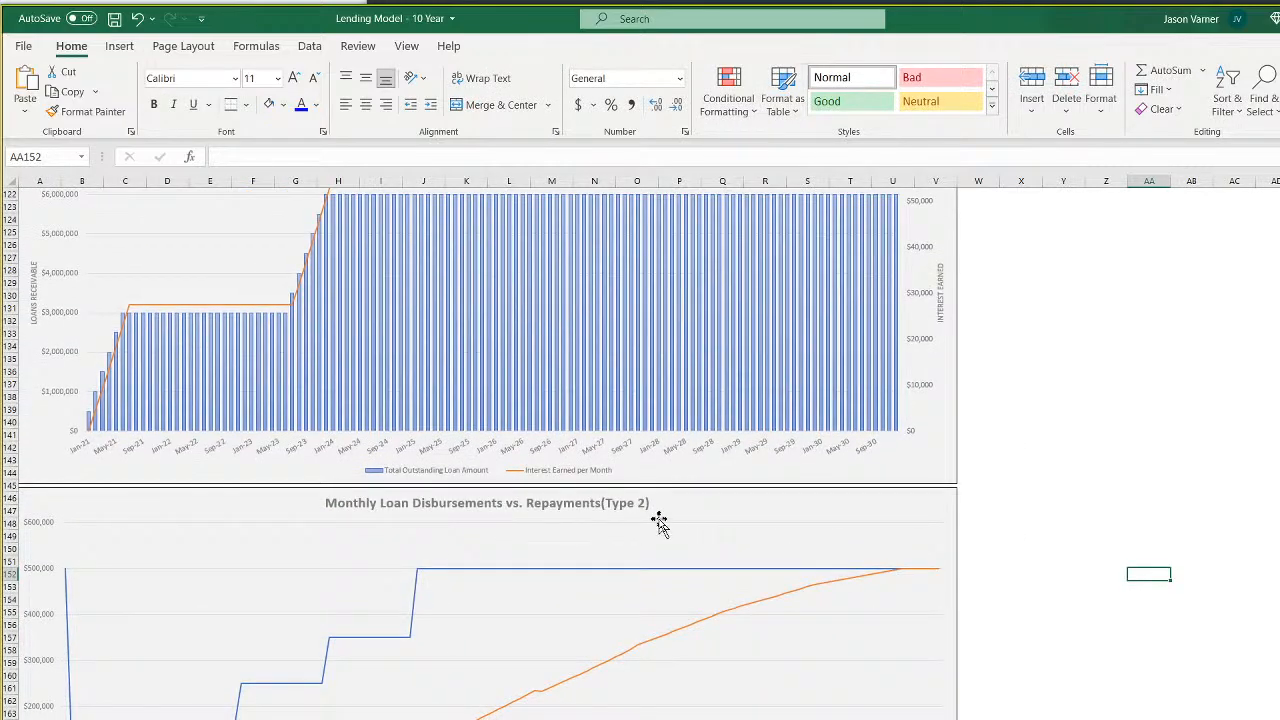
click(698, 508)
right_click(698, 508)
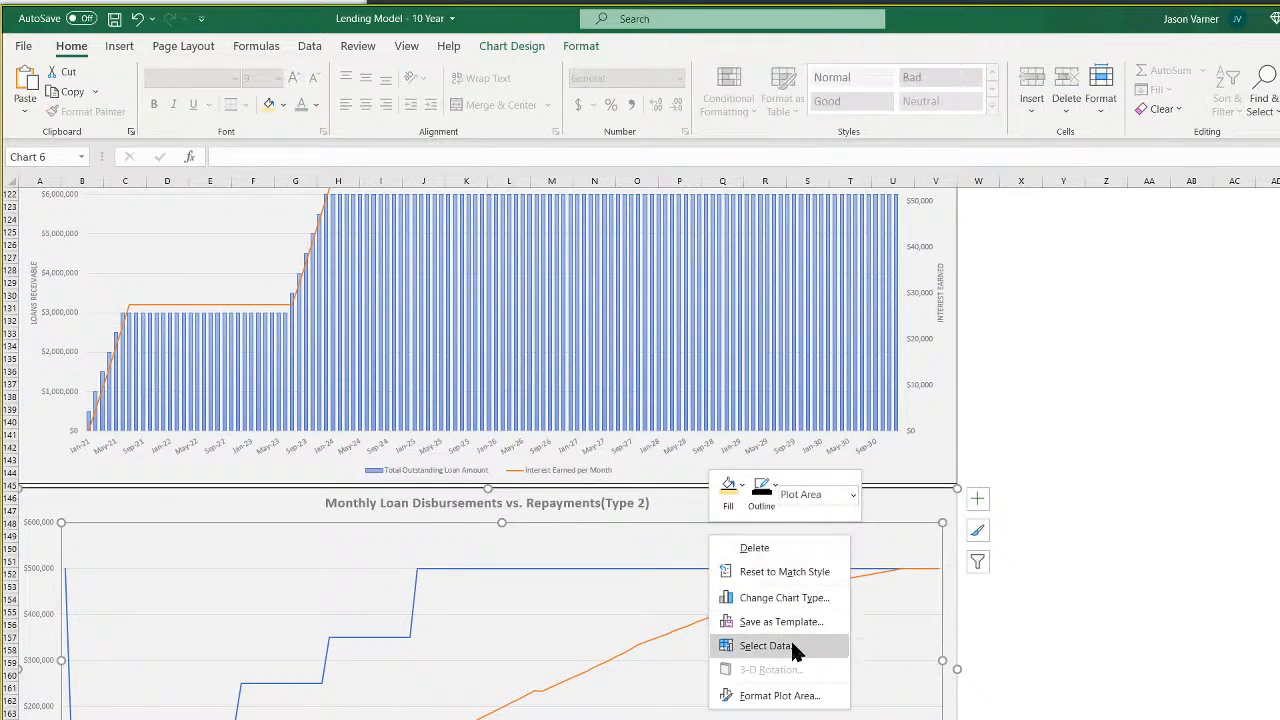
click(760, 647)
click(500, 343)
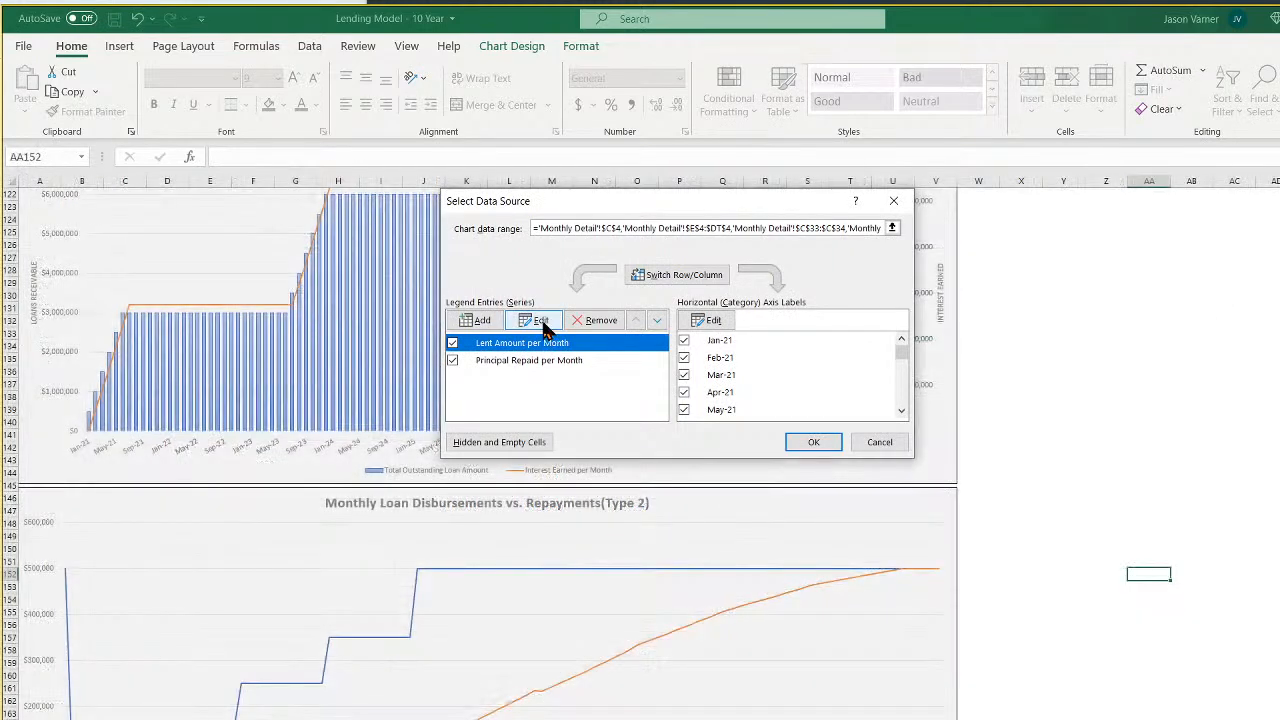
click(540, 321)
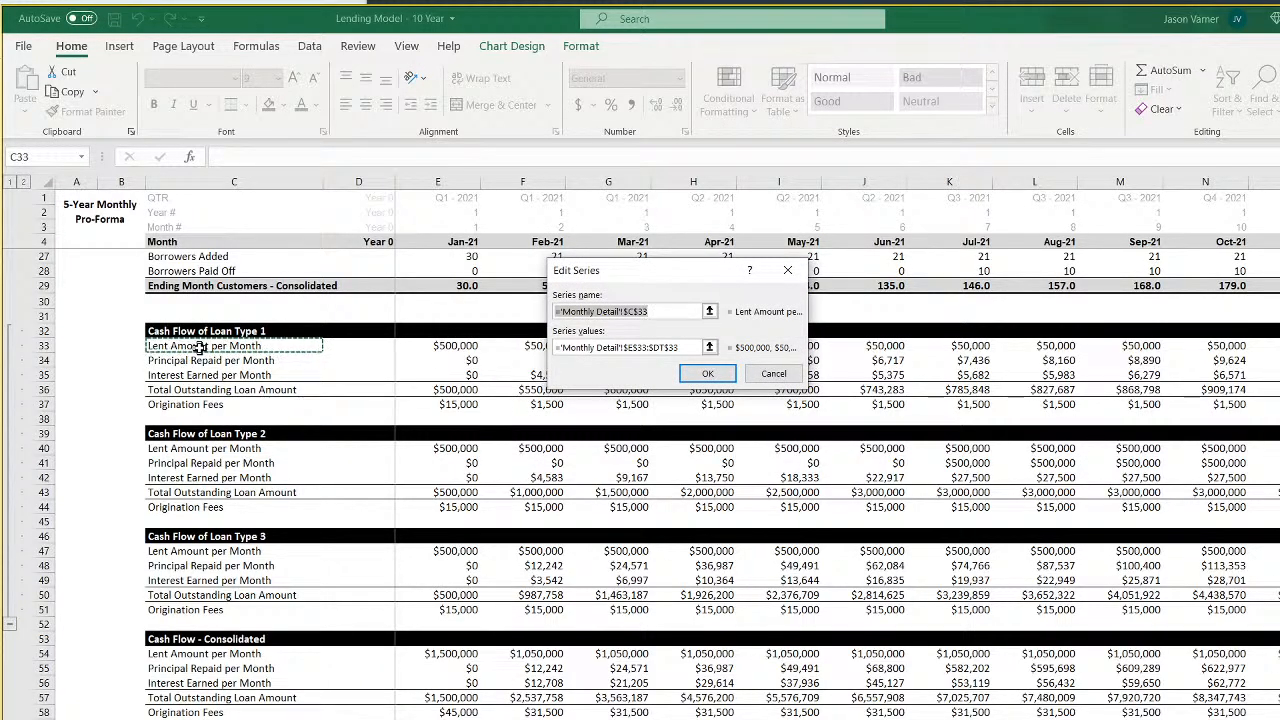
key(BackSpace)
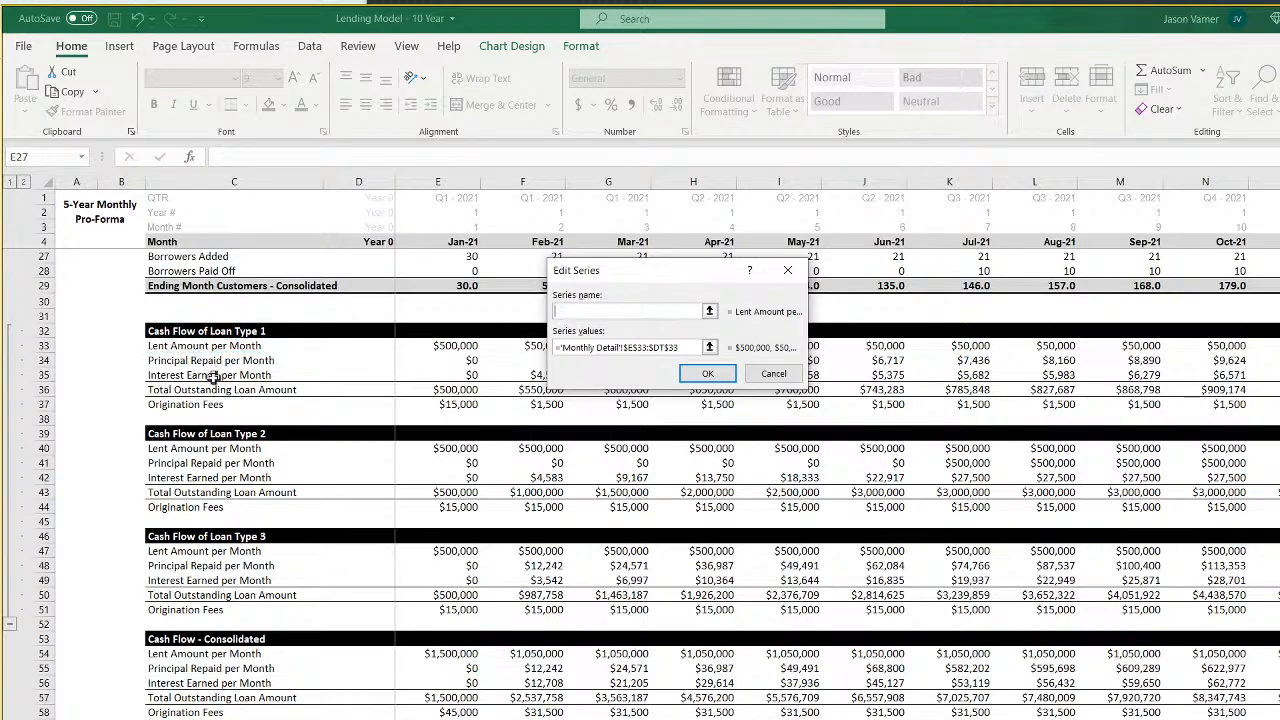
click(198, 551)
click(686, 347)
key(ctrl+a)
key(BackSpace)
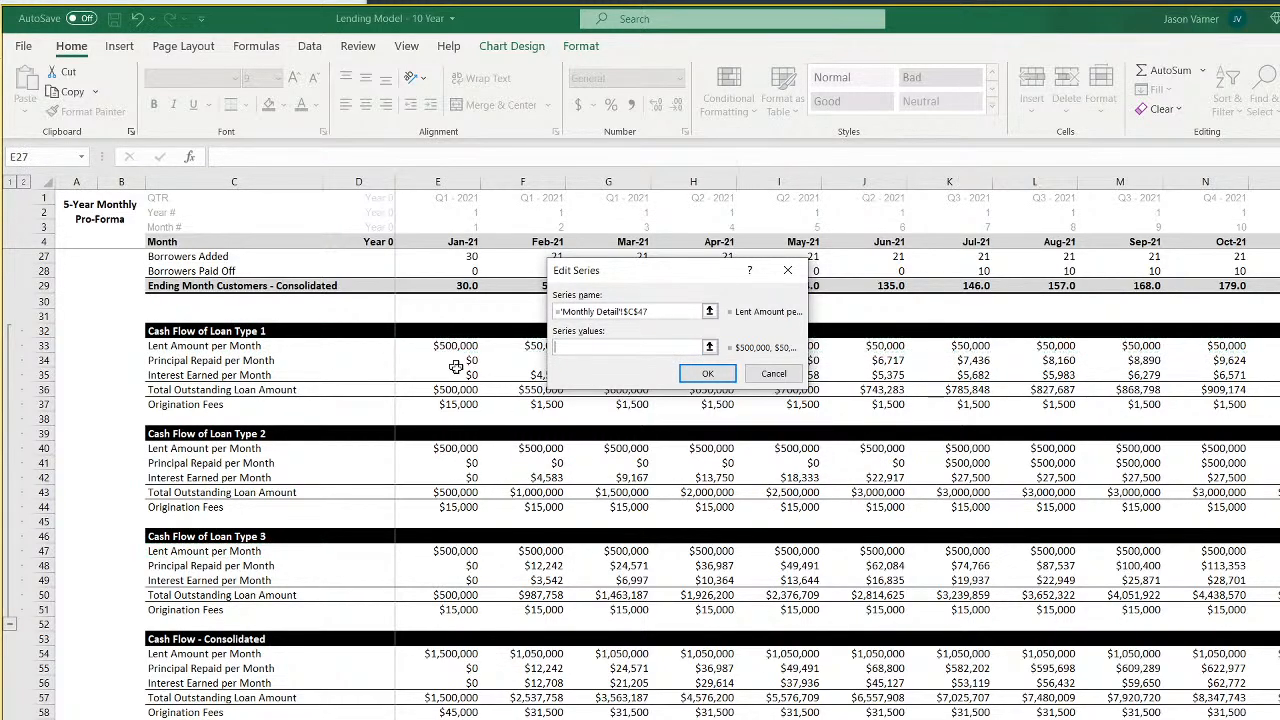
drag(445, 555, 328, 551)
drag(1279, 551, 1279, 551)
click(780, 372)
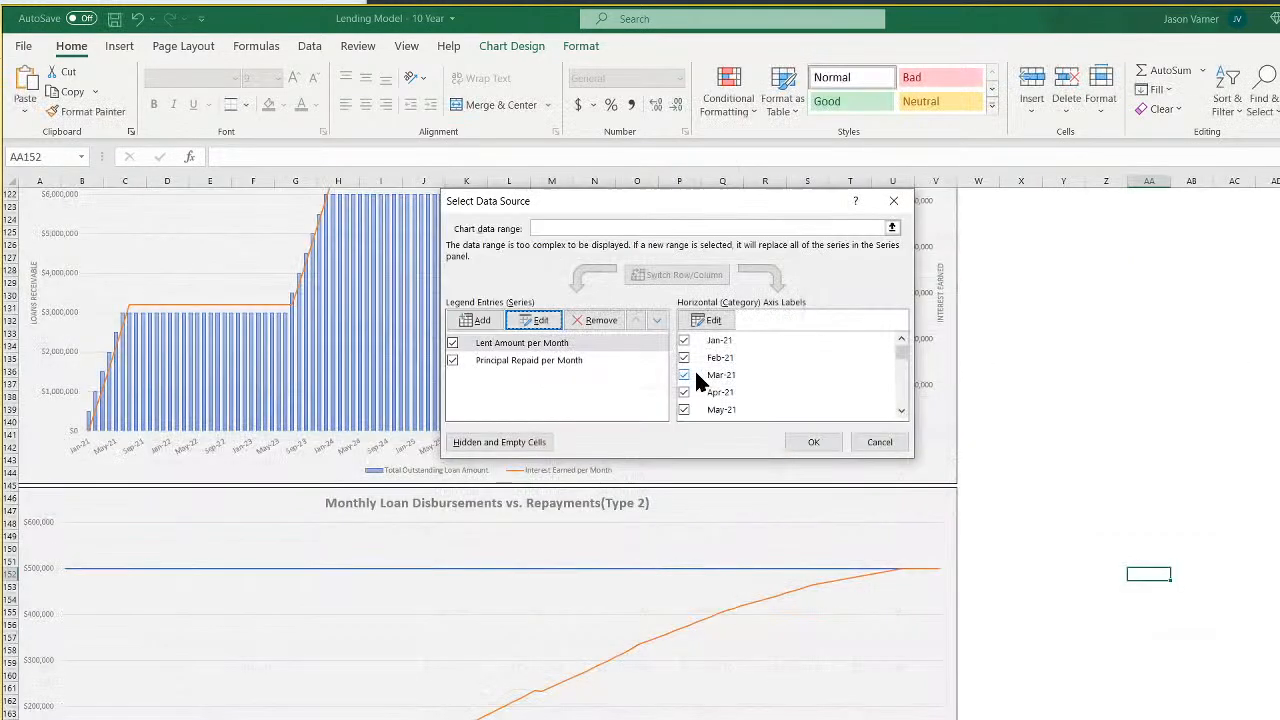
Point the Principal Repaid per Month series to Monthly Detail name cell C41 and row 41 values from column E, and apply the data source changes
click(530, 360)
click(533, 320)
key(BackSpace)
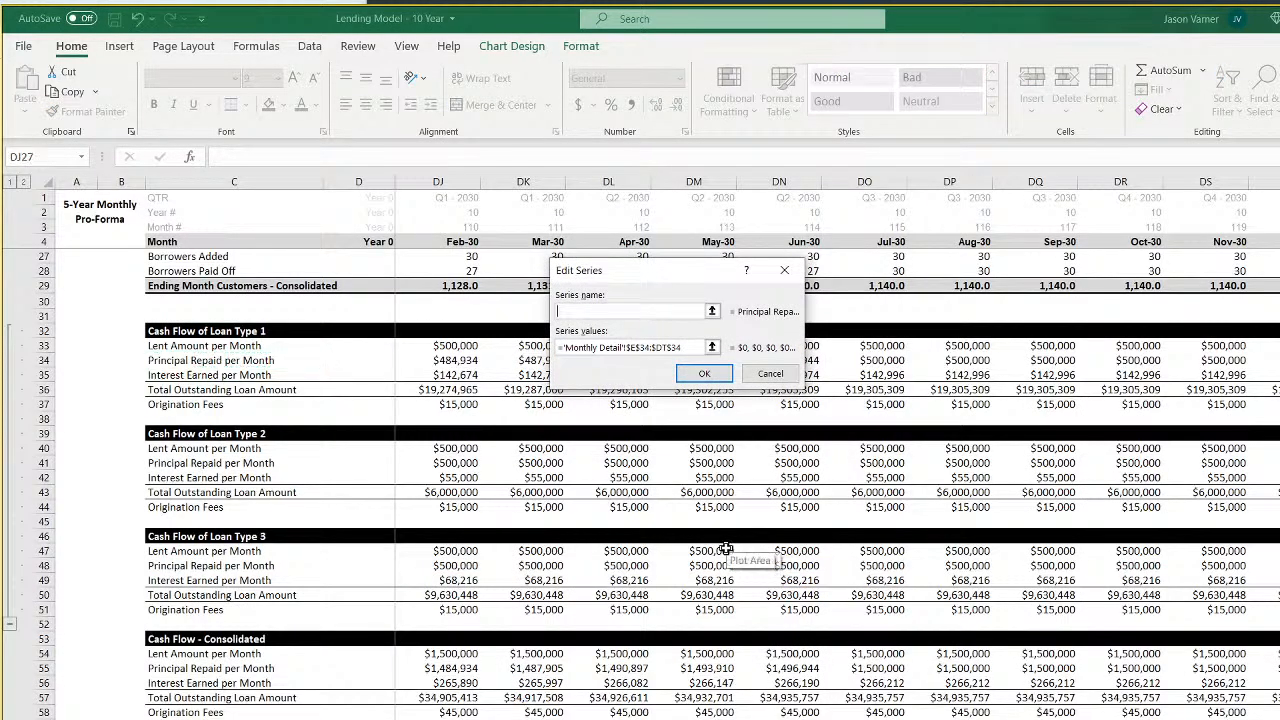
click(195, 464)
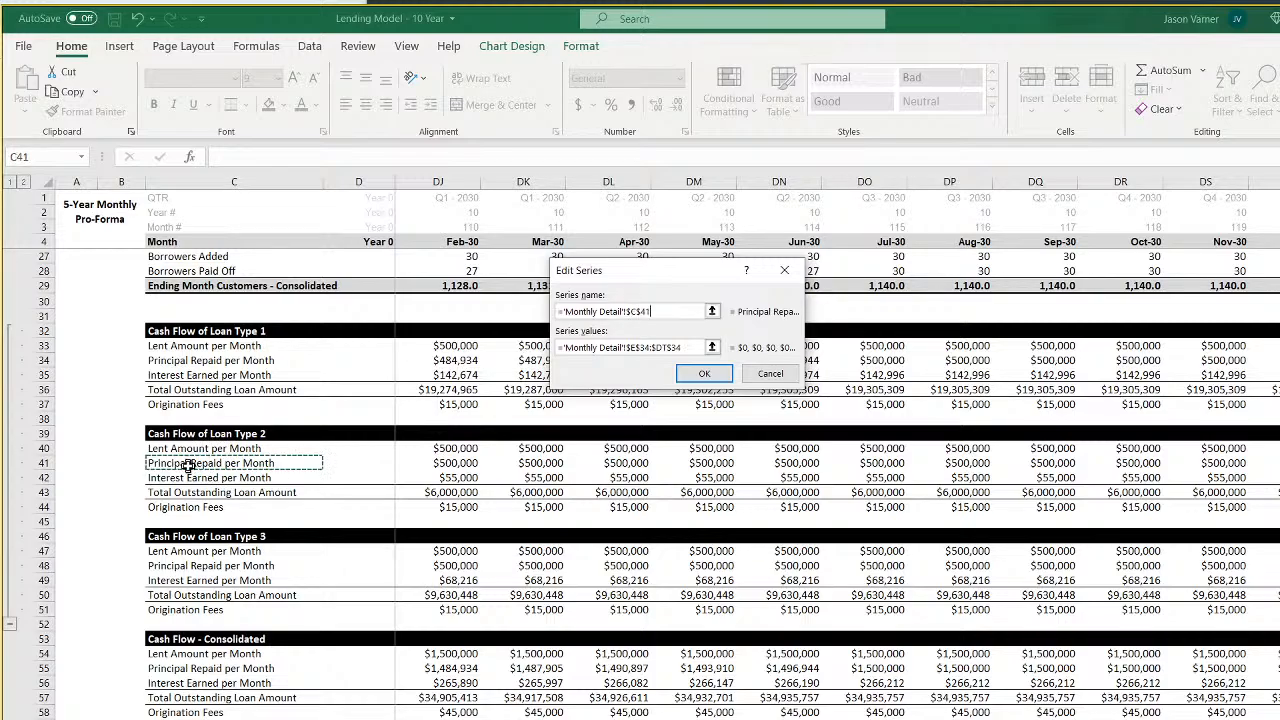
click(685, 347)
key(BackSpace)
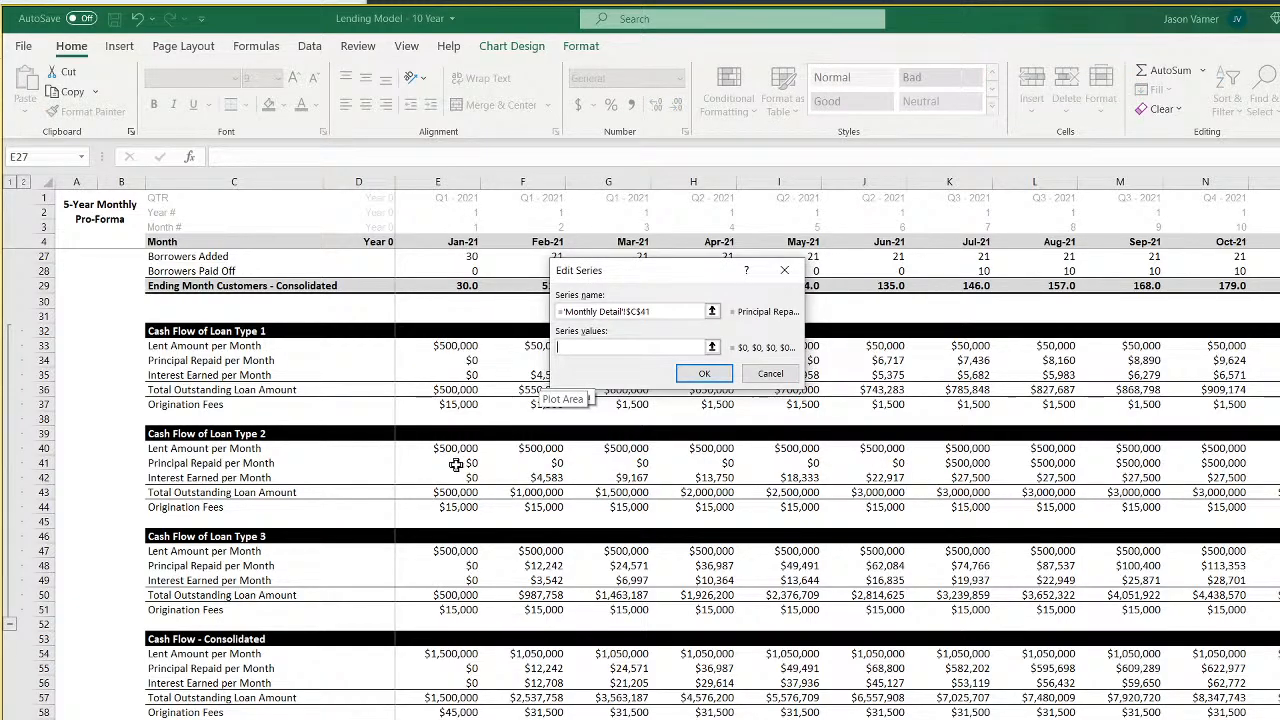
drag(455, 464, 1278, 463)
click(702, 374)
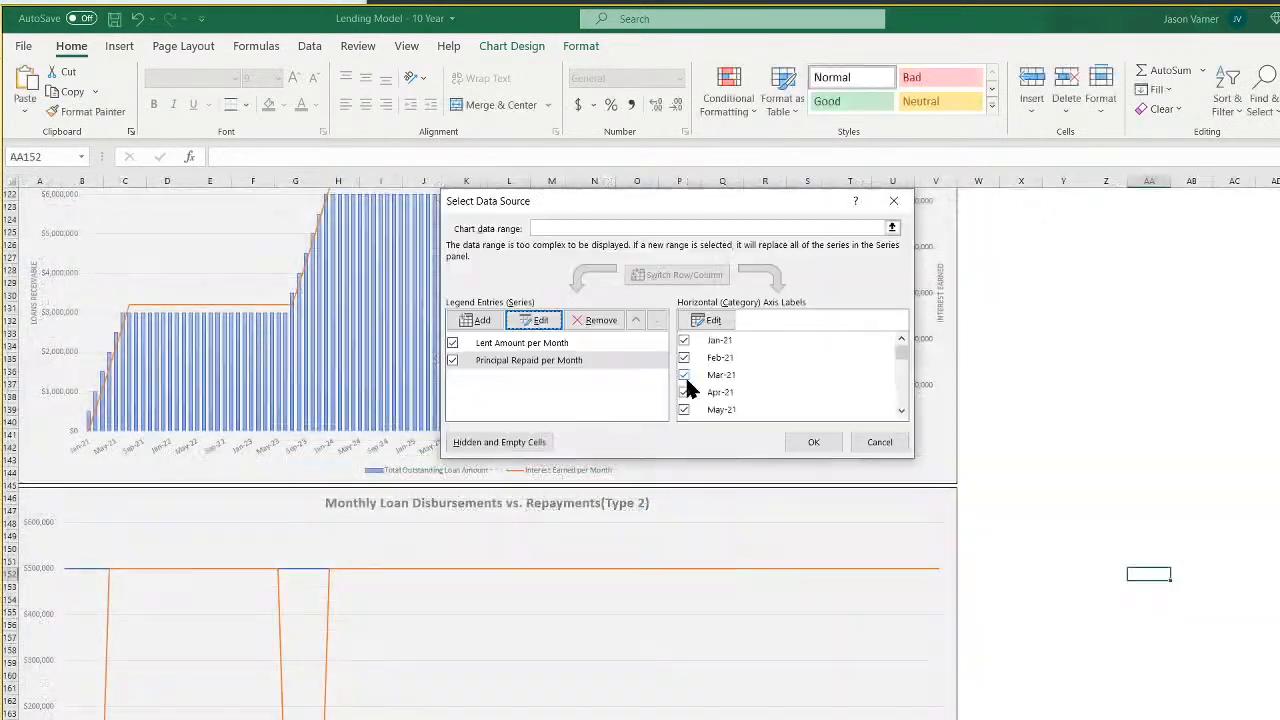
click(813, 447)
click(1224, 640)
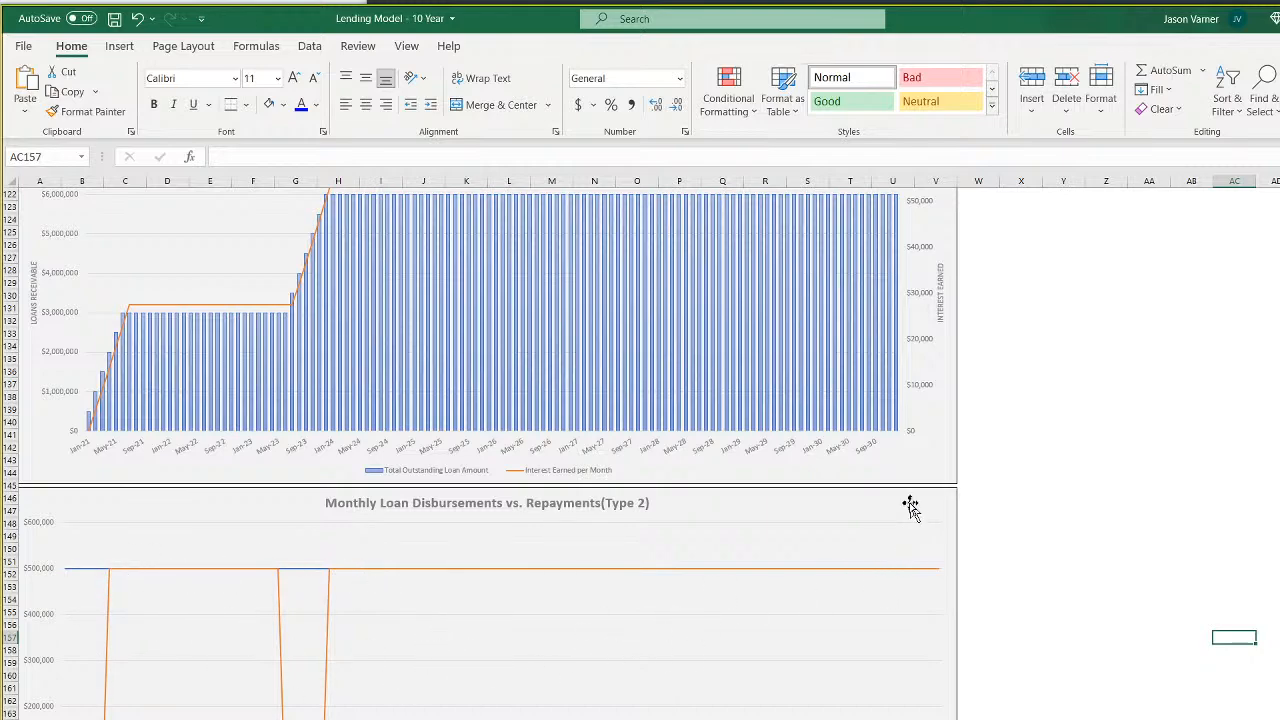
Examine the Type 2 disbursements and repayments chart and compare it with the Type 1 and Type 2 charts above it
click(910, 505)
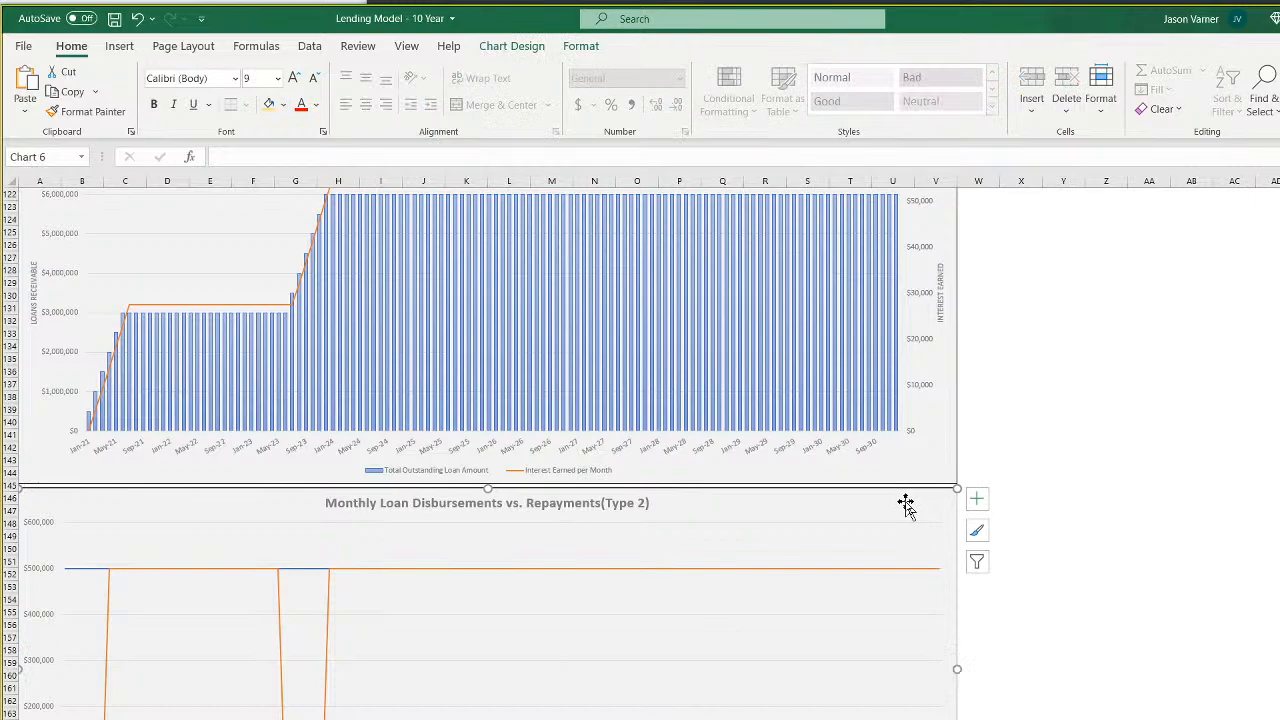
click(1155, 595)
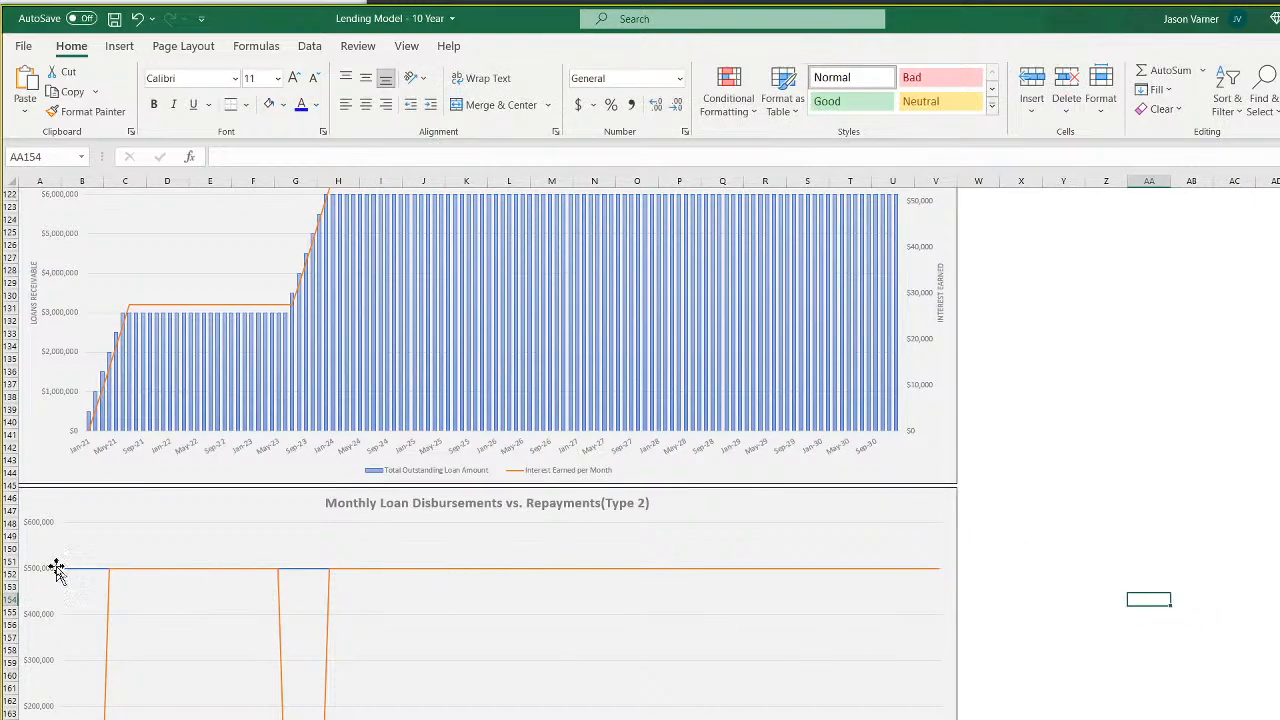
scroll(360, 630, up, 15)
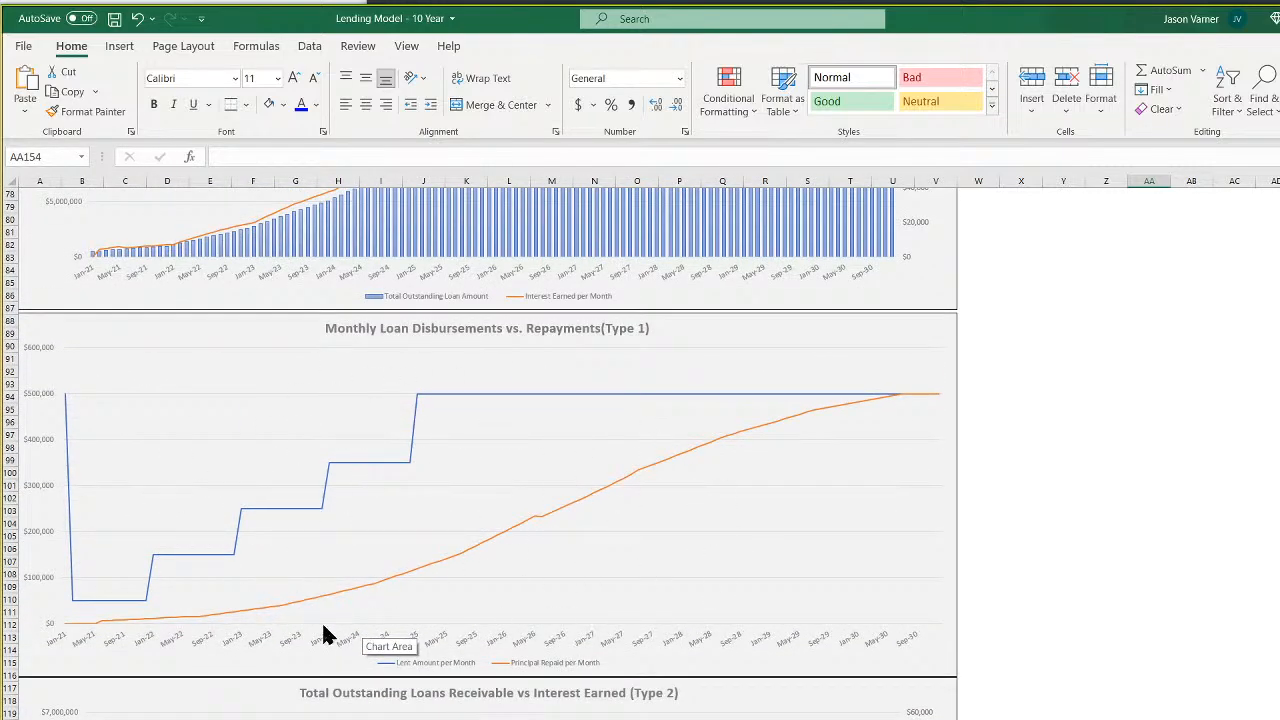
scroll(323, 635, down, 15)
scroll(320, 630, up, 4)
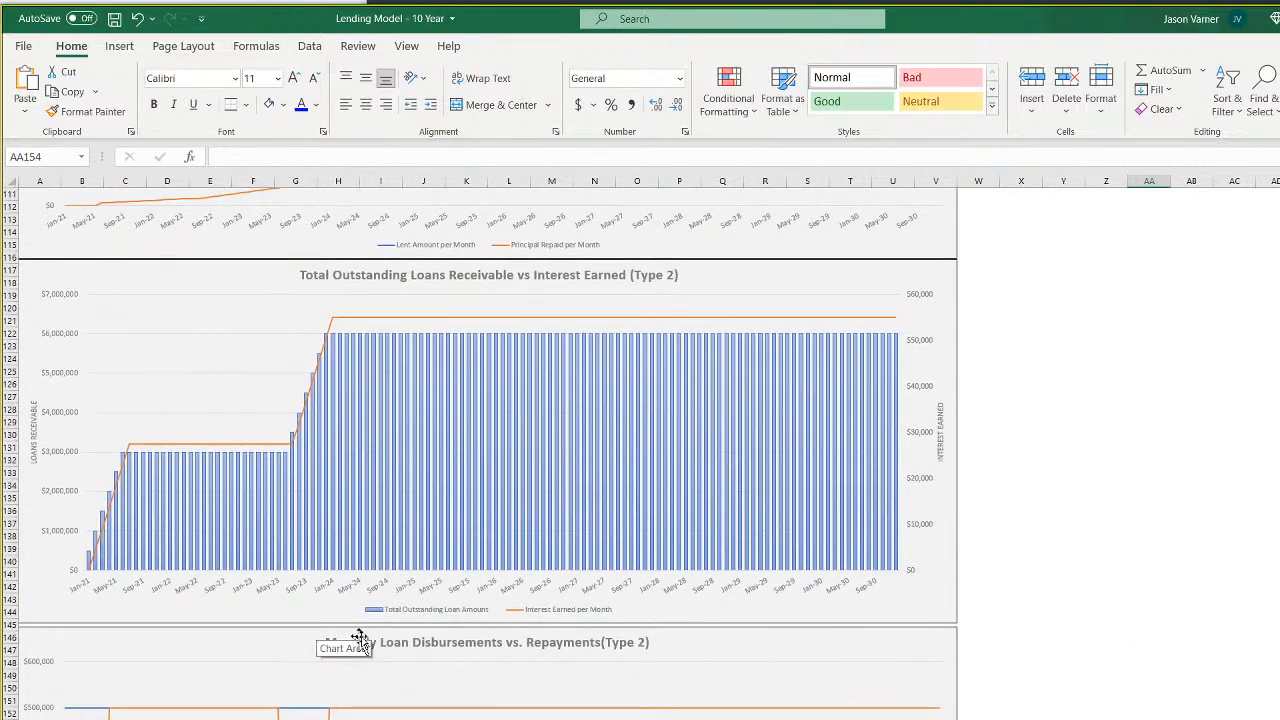
scroll(734, 686, up, 4)
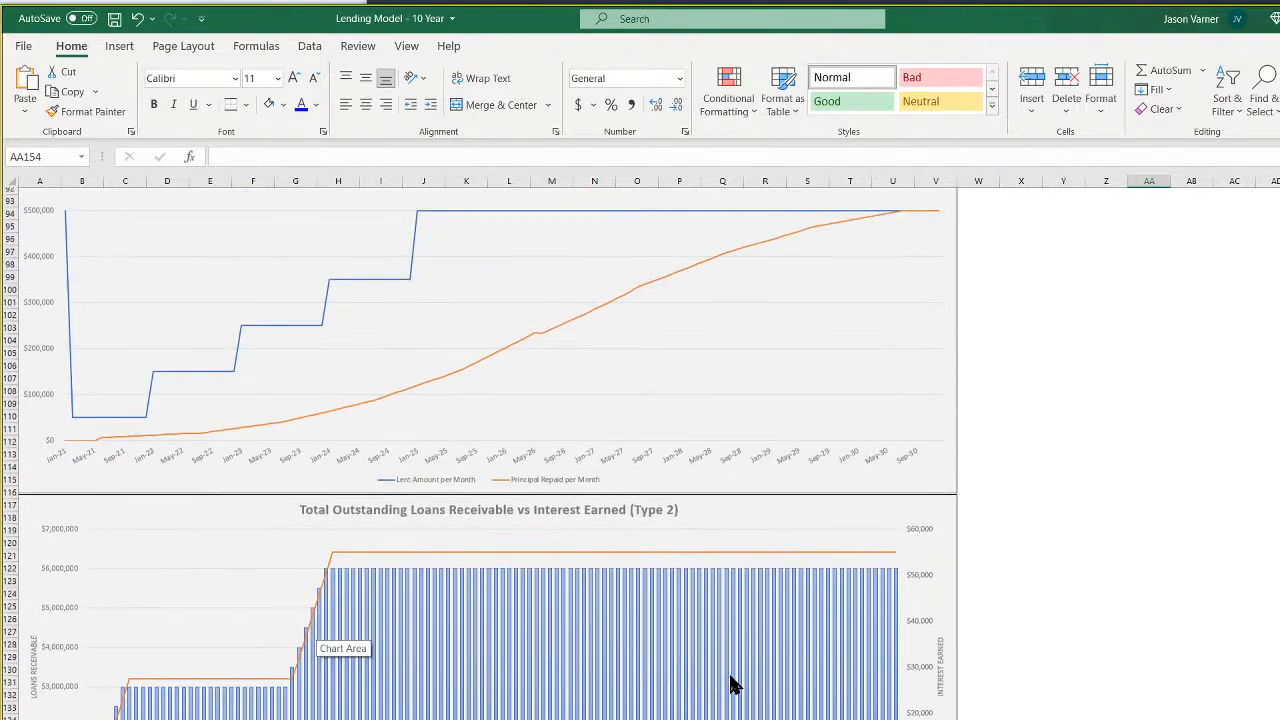
scroll(734, 686, down, 5)
scroll(737, 674, up, 1)
scroll(737, 672, up, 11)
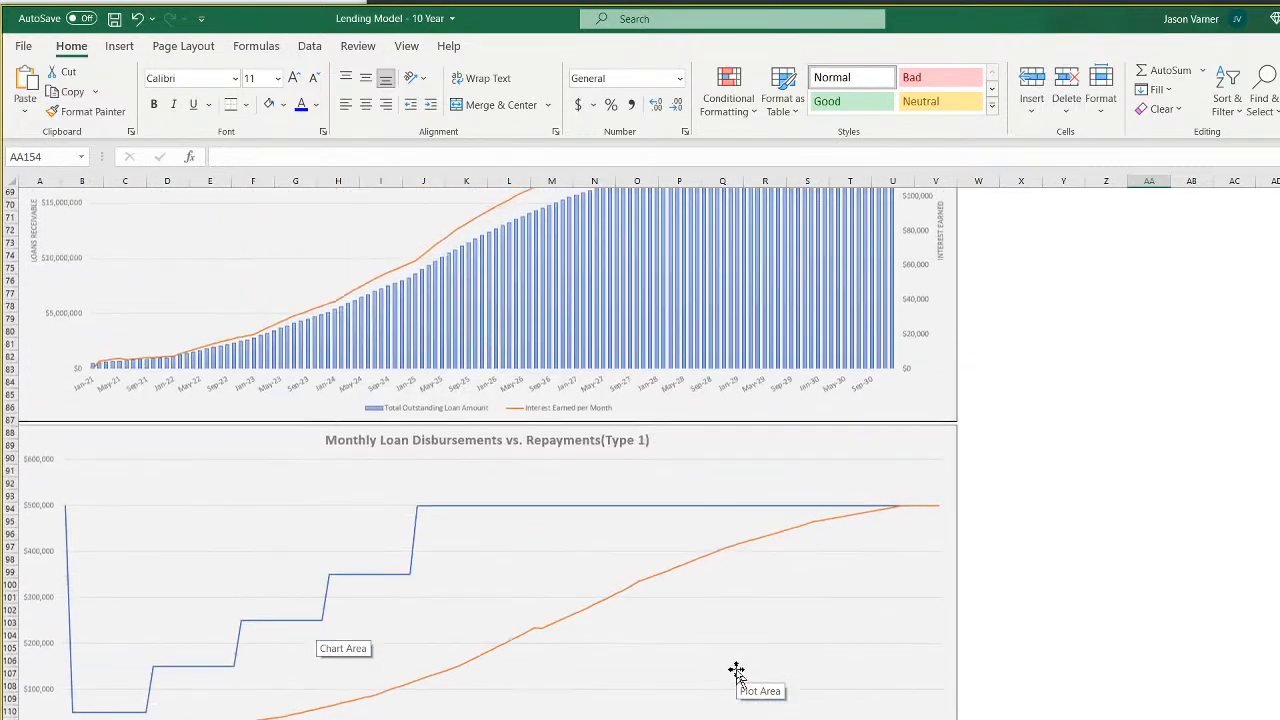
Copy the "Total Outstanding Loans Receivable vs Interest Earned (Type 2)" chart and place the duplicate directly below the Type 2 disbursements chart
scroll(740, 640, down, 3)
right_click(757, 545)
click(805, 103)
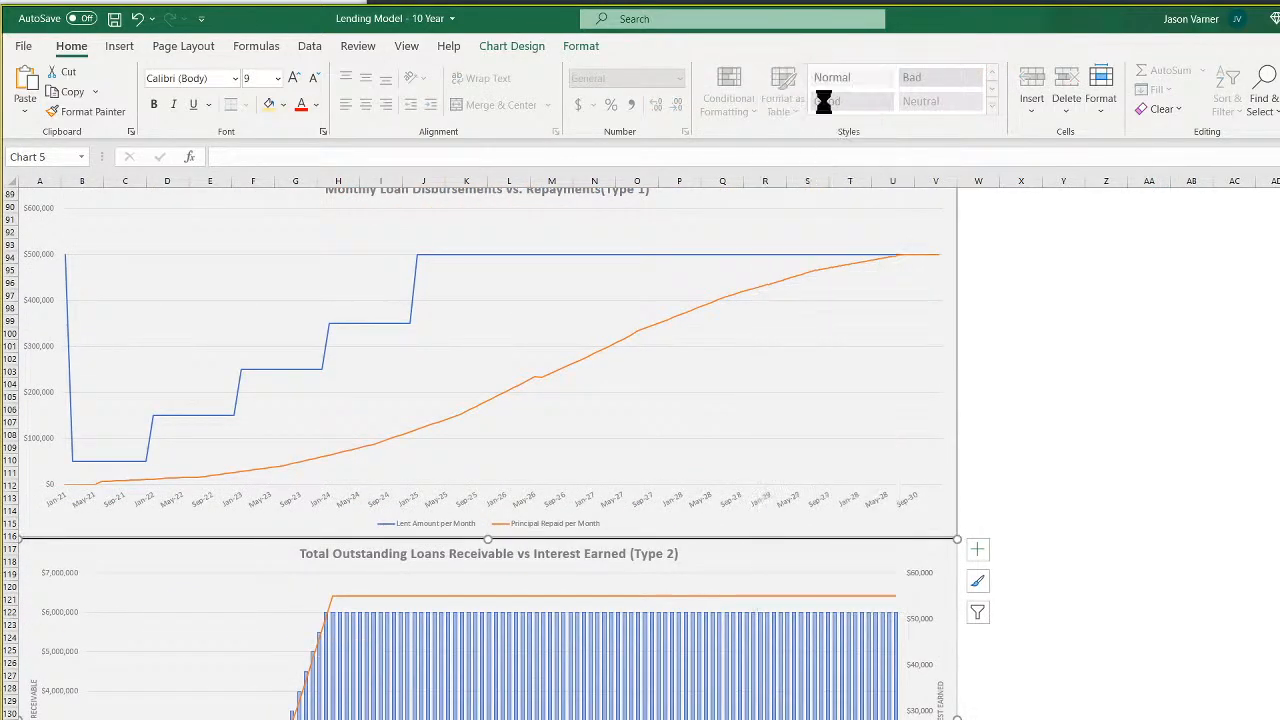
scroll(277, 580, down, 18)
right_click(265, 637)
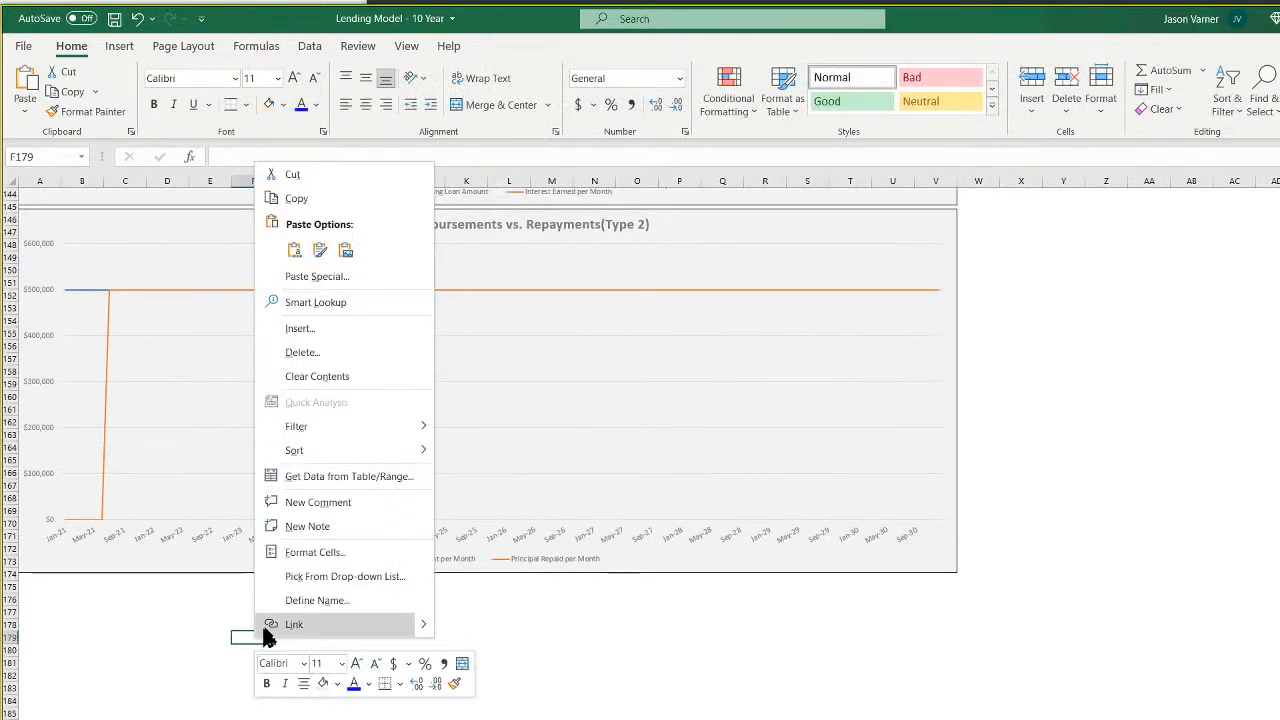
click(290, 250)
drag(330, 640, 108, 583)
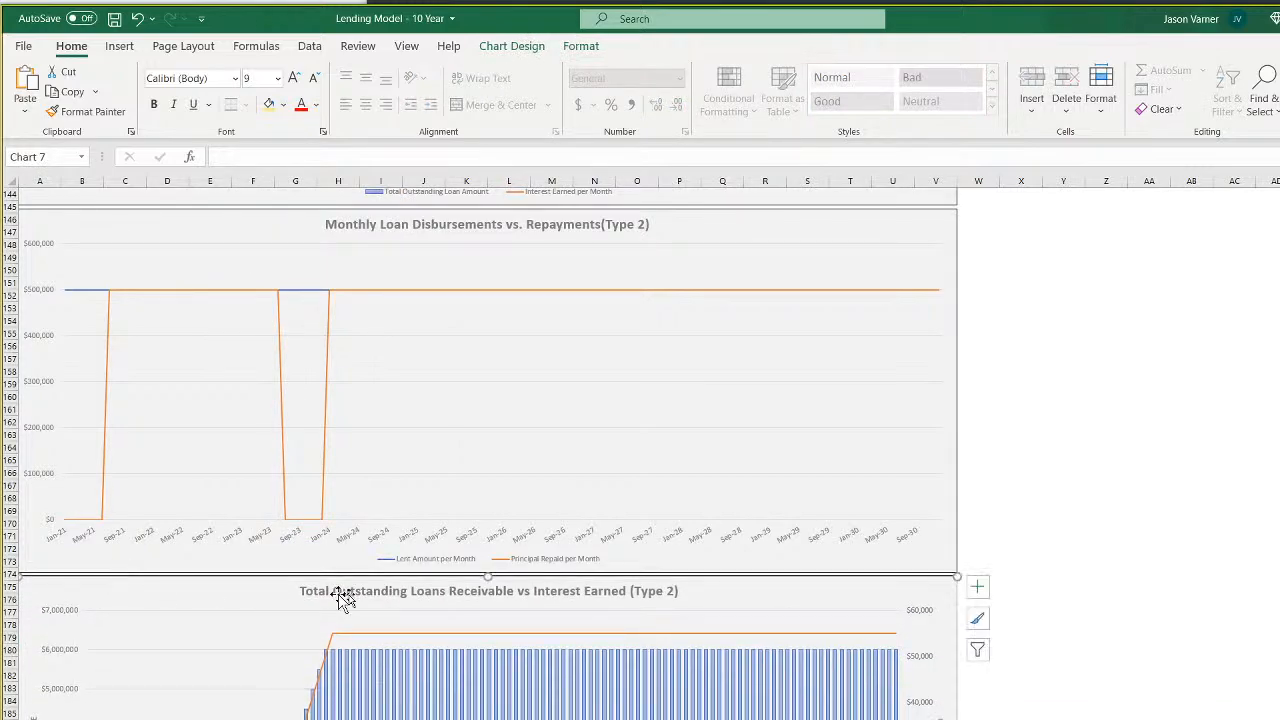
Change the newly copied chart's title to "Total Outstanding Loans Receivable vs Interest Earned (Type 3)"
click(666, 591)
click(667, 590)
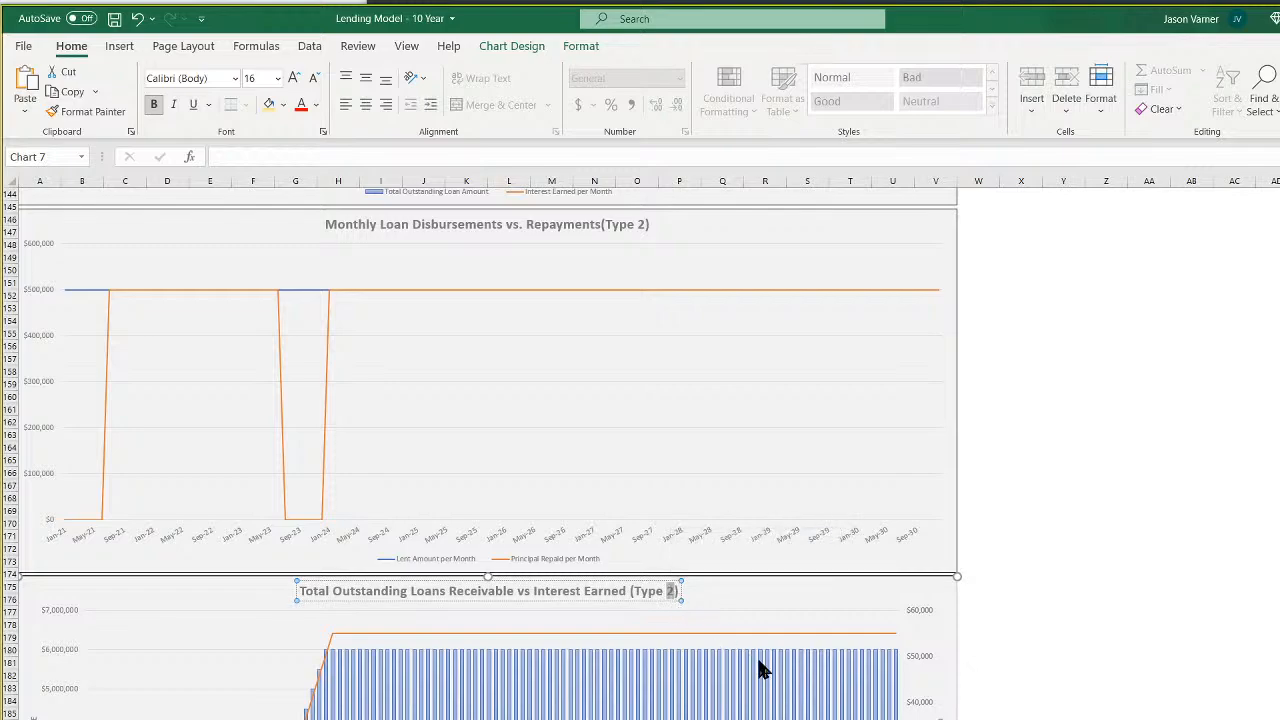
key(BackSpace)
text(3)
click(1148, 620)
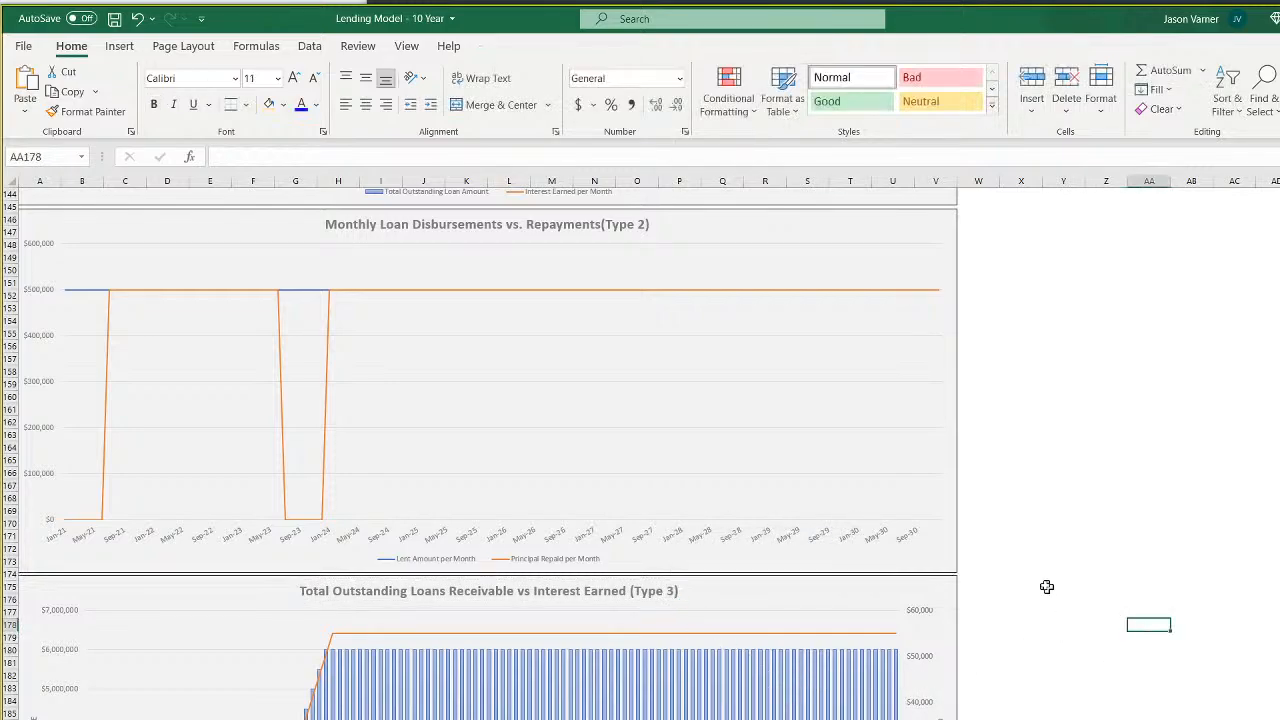
Open the data source settings of the Total Outstanding Loans Receivable vs Interest Earned (Type 3) chart
scroll(1040, 584, down, 7)
right_click(219, 388)
click(277, 492)
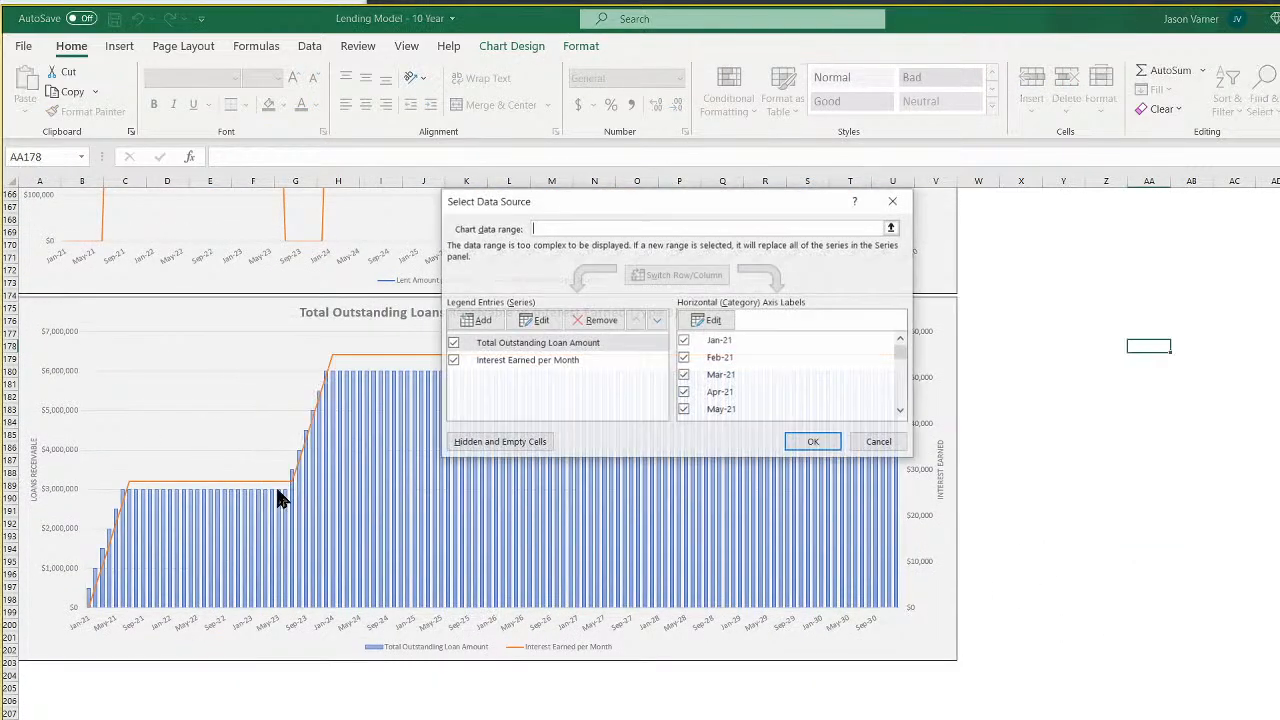
click(540, 345)
click(537, 321)
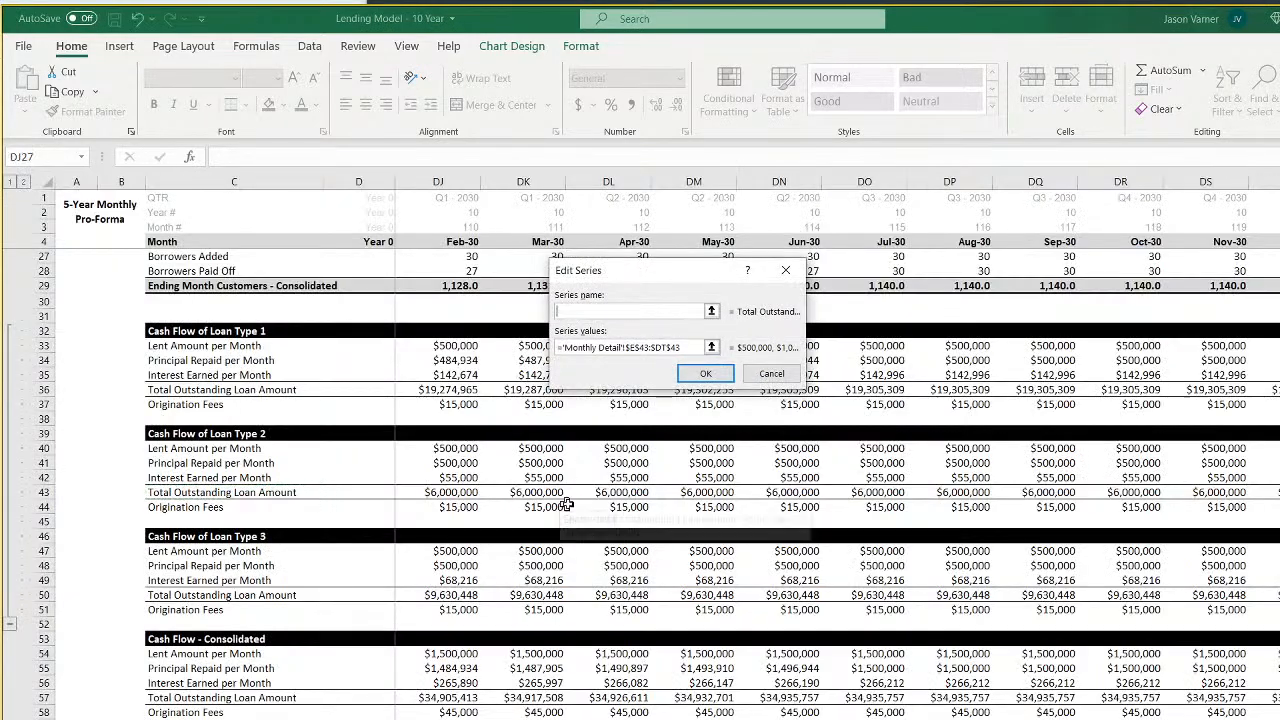
scroll(340, 665, up, 6)
scroll(280, 620, down, 6)
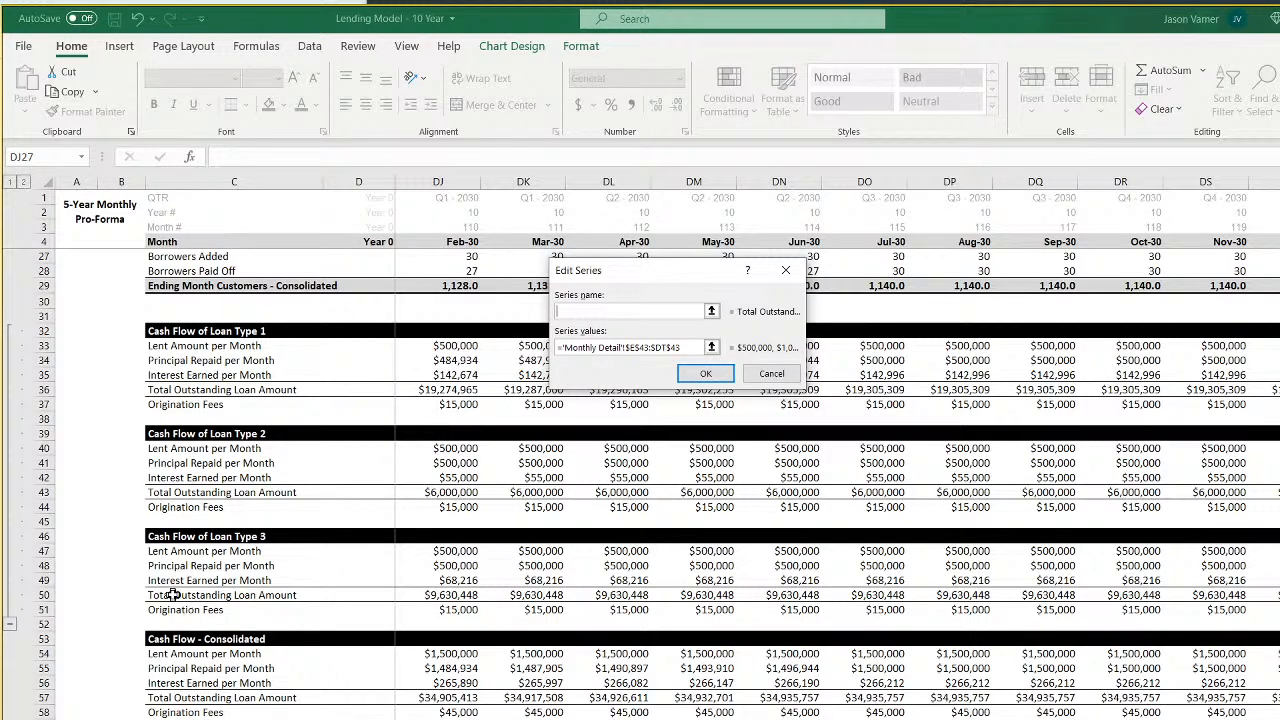
click(780, 375)
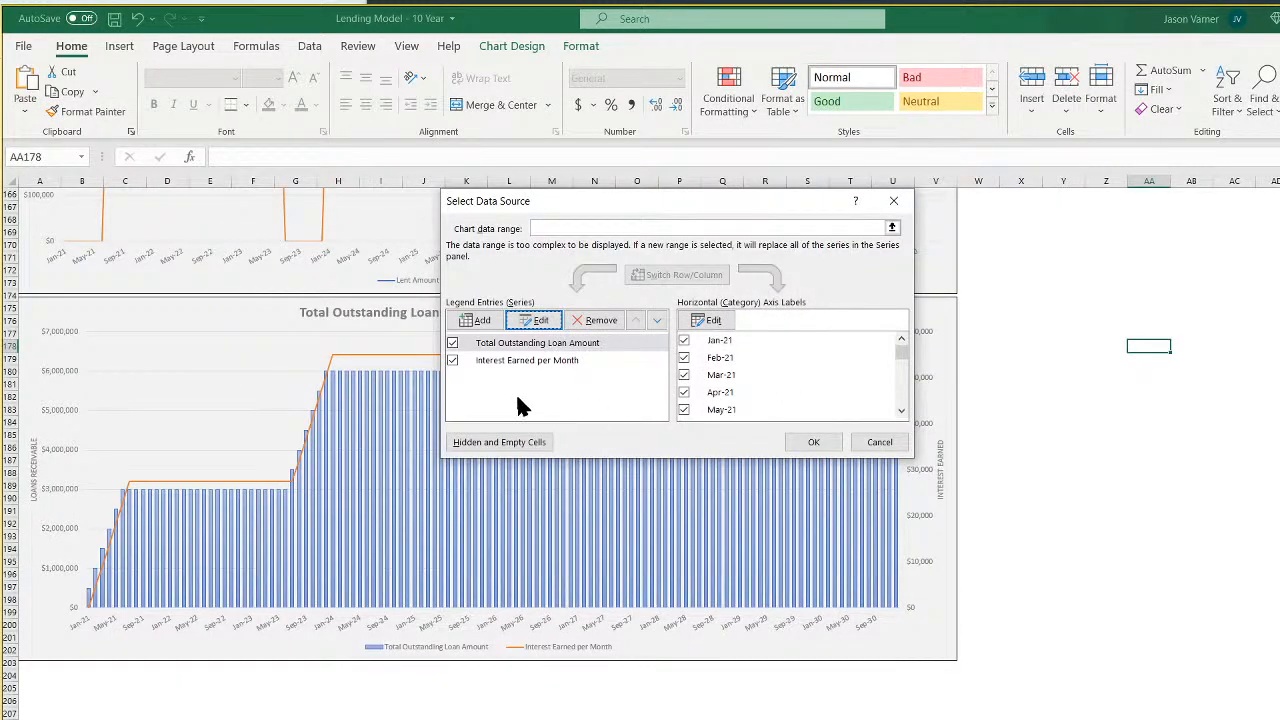
Point the Total Outstanding Loan Amount series to Monthly Detail name cell C50 and the row 50 values from column E
click(538, 324)
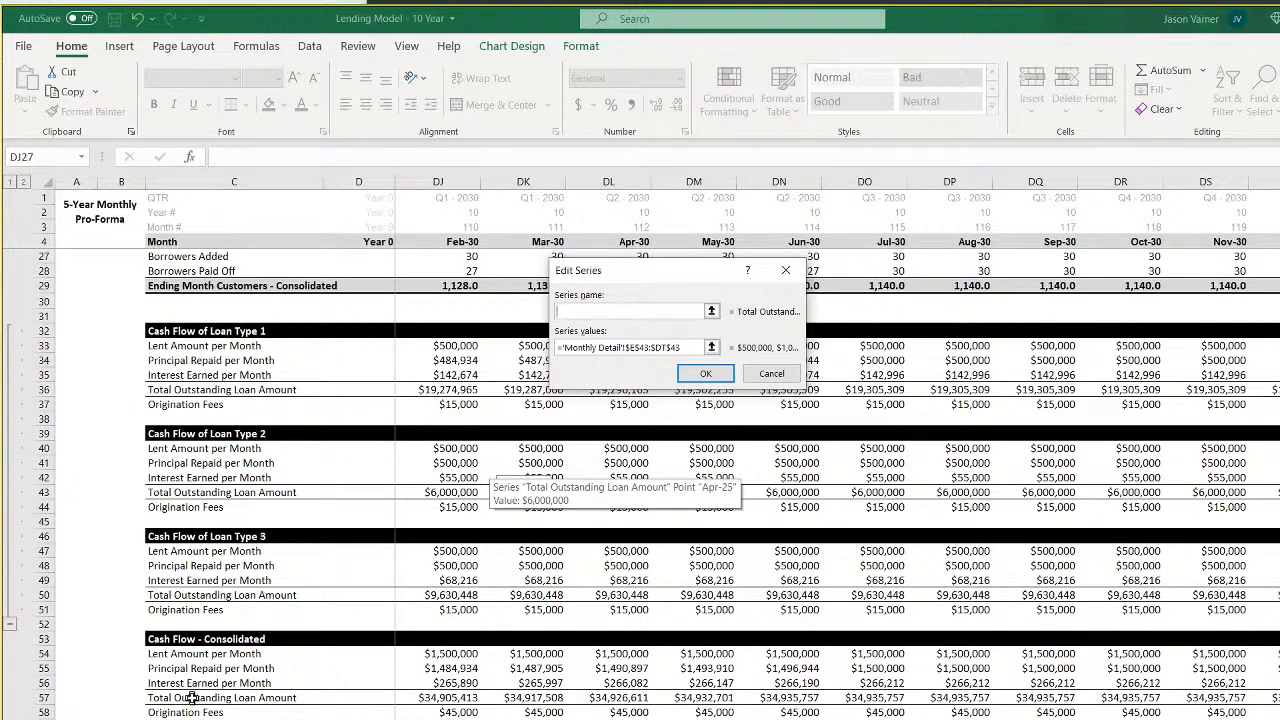
click(187, 594)
drag(690, 347, 437, 343)
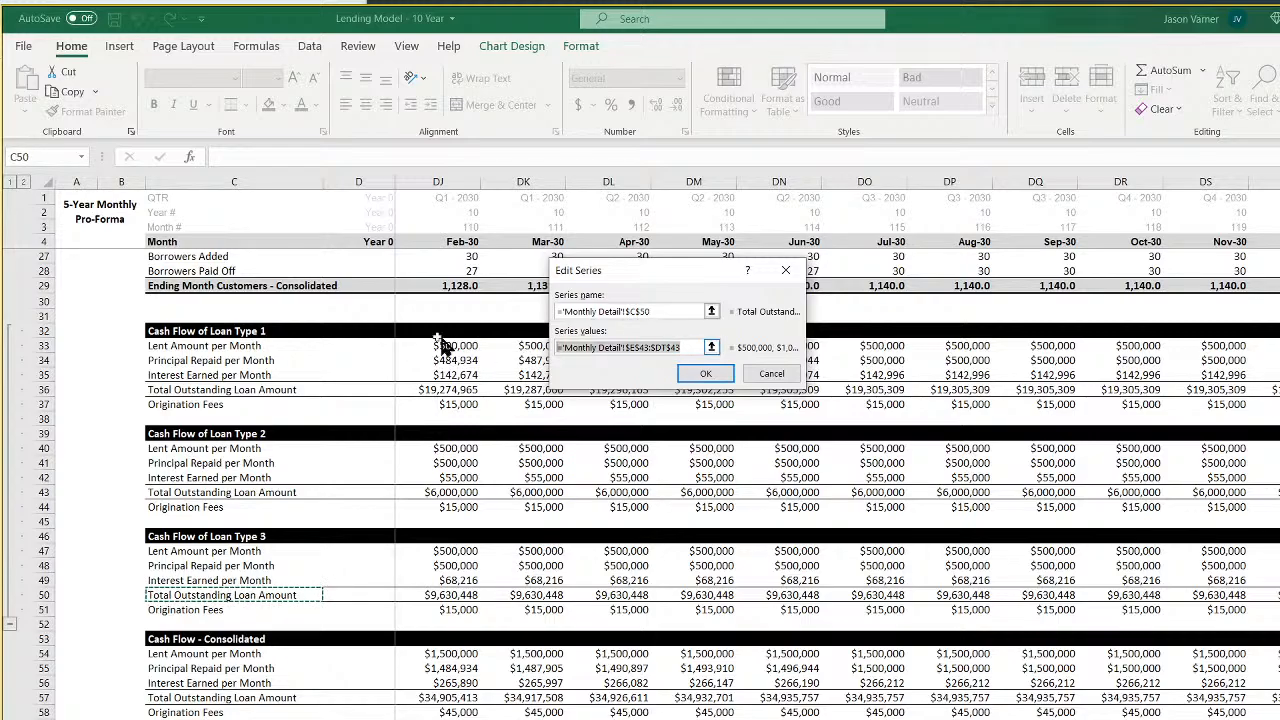
key(BackSpace)
drag(440, 595, 1275, 595)
click(705, 373)
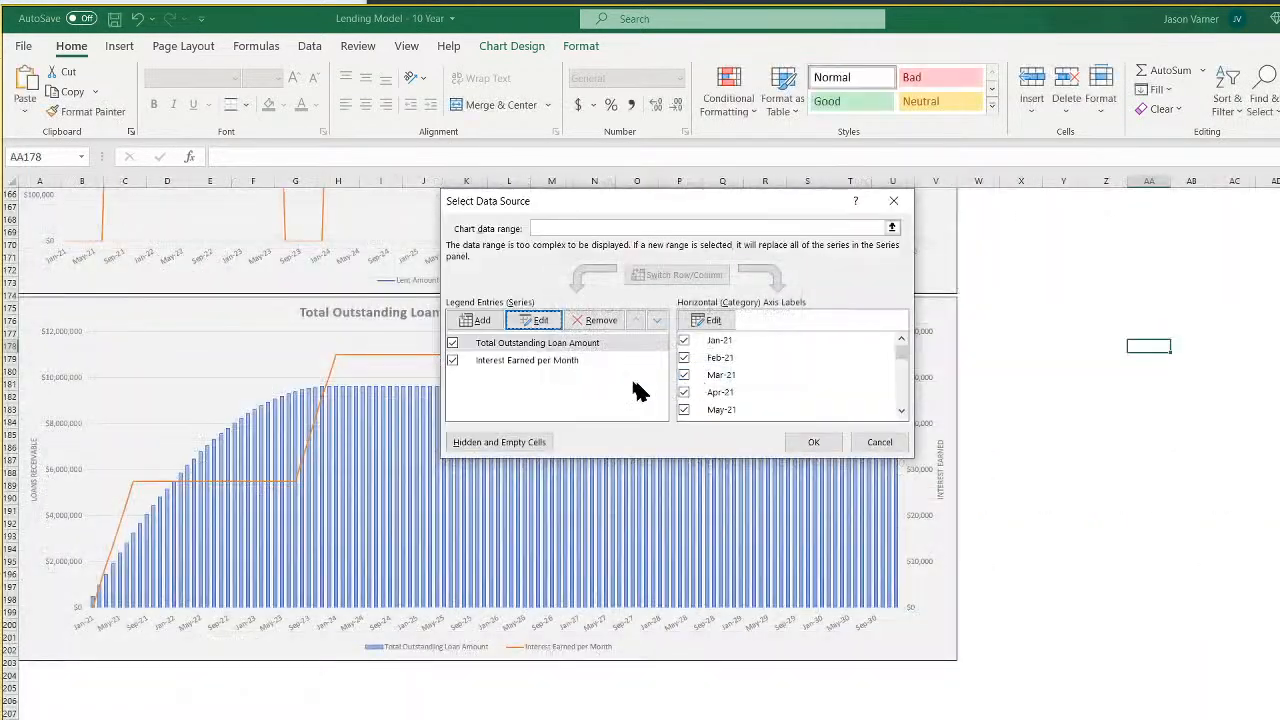
Point the Interest Earned per Month series to Monthly Detail name cell C49 and values E49:DT49, and apply the data source changes
click(540, 362)
click(537, 320)
key(BackSpace)
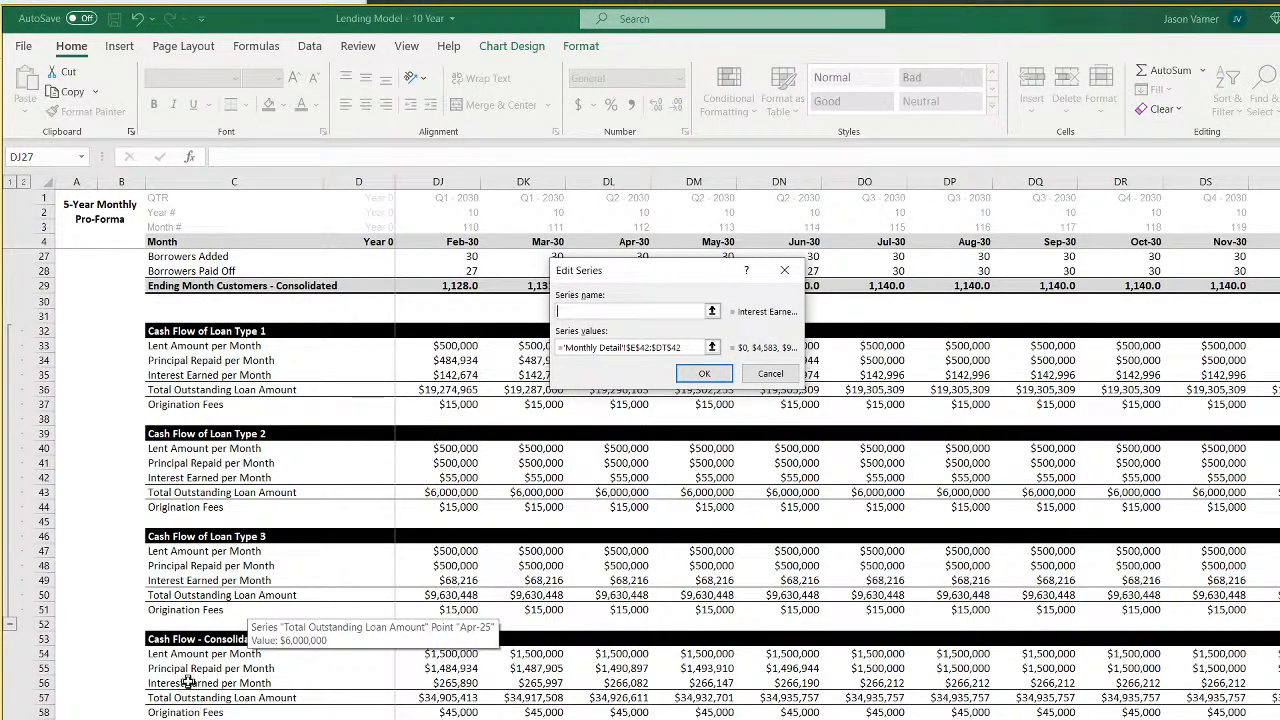
click(205, 580)
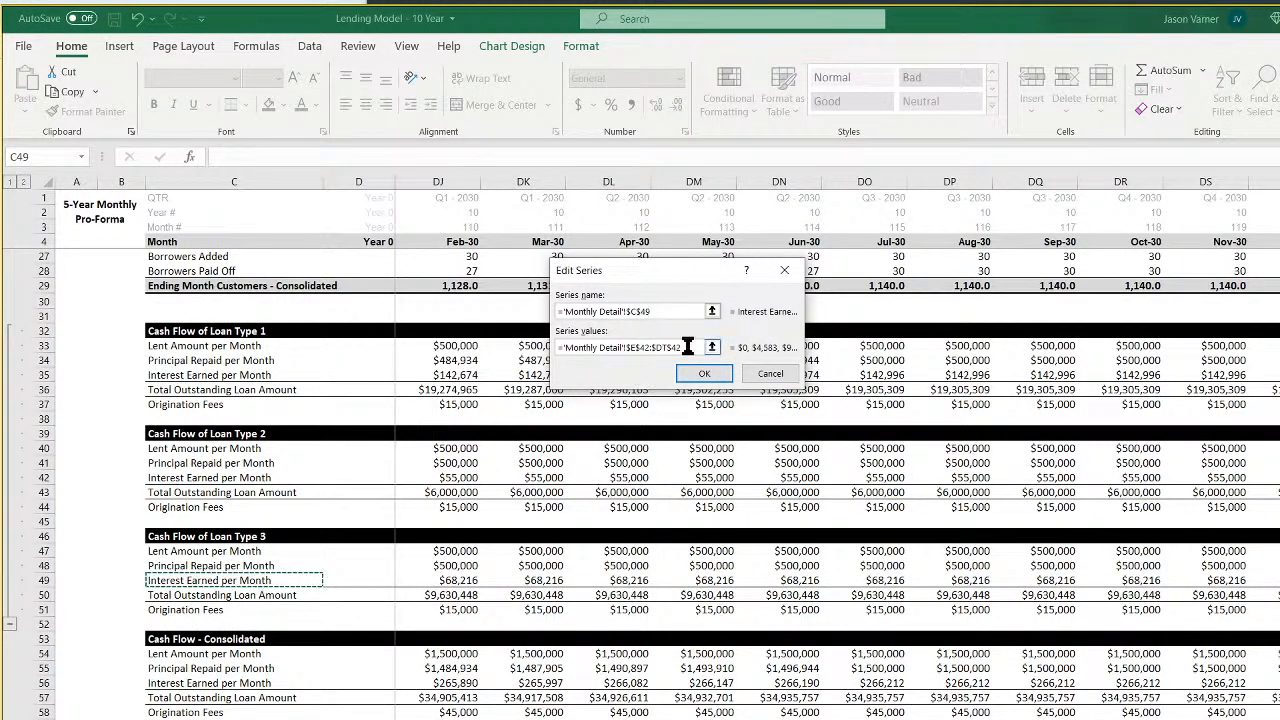
drag(688, 347, 445, 344)
key(BackSpace)
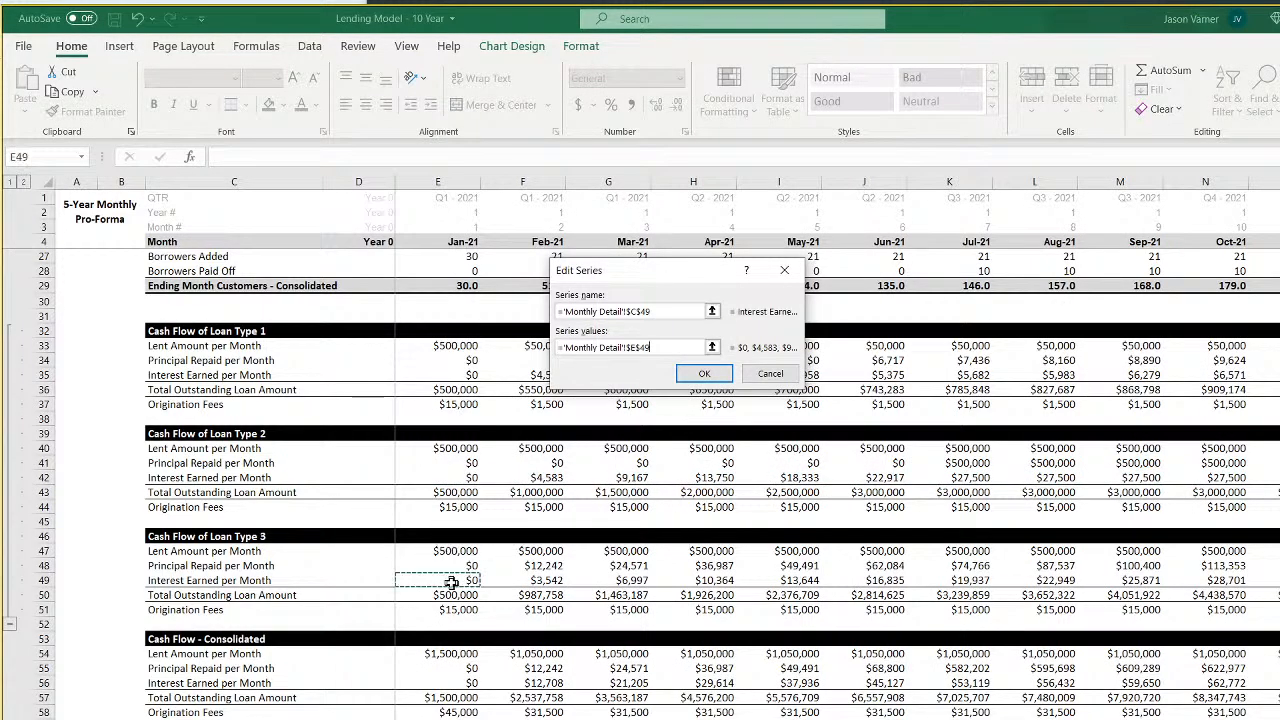
drag(450, 572, 1275, 580)
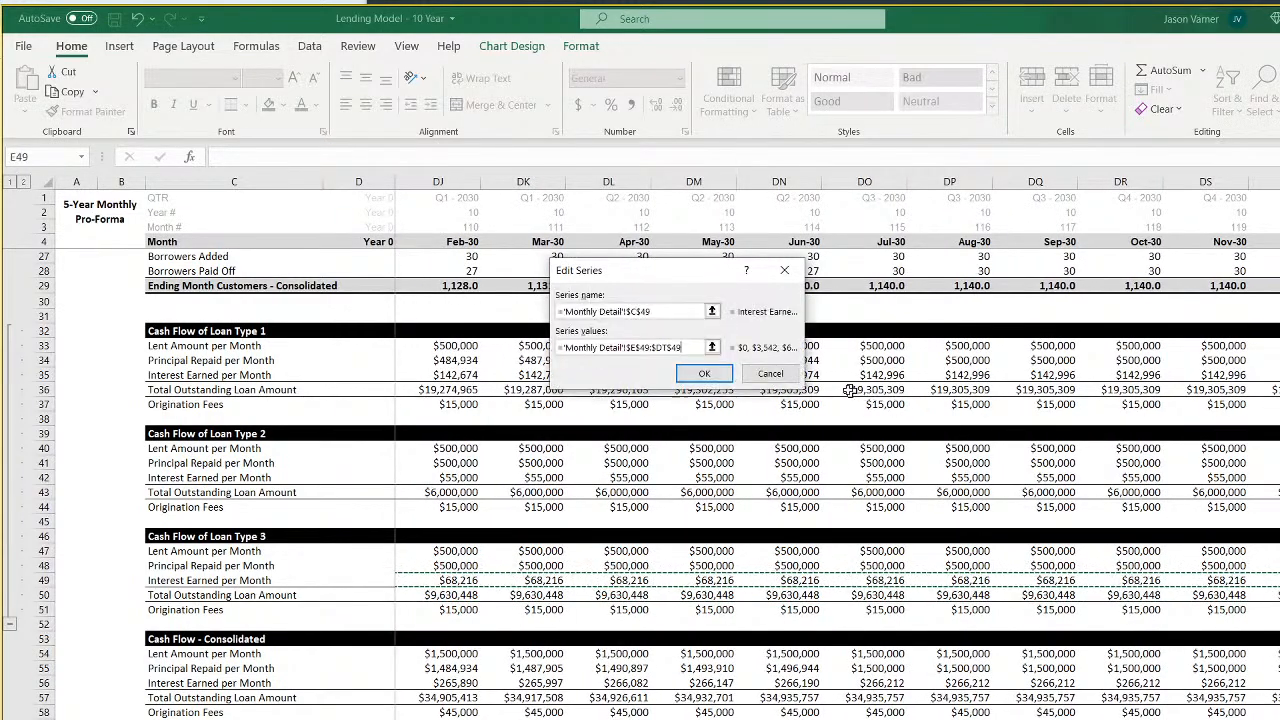
click(704, 373)
click(812, 445)
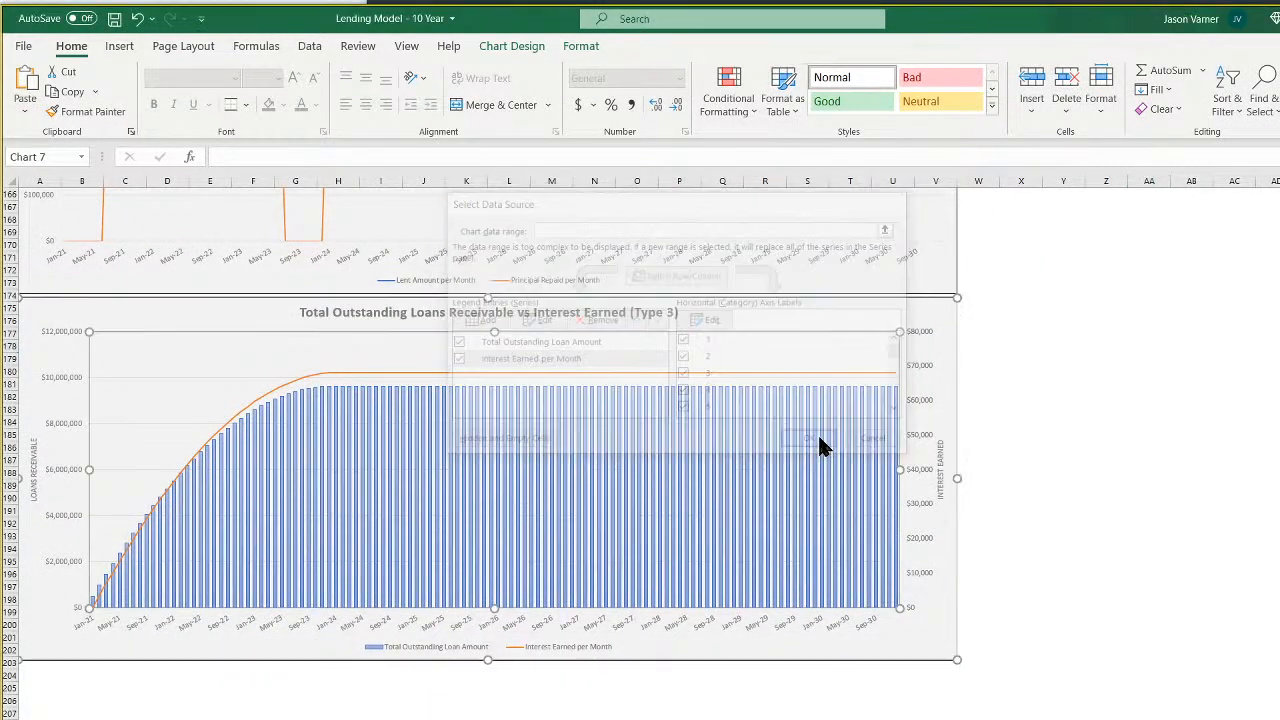
Compare the Type 3 receivables and interest chart with the Type 1 and Type 2 charts above it
click(1209, 522)
scroll(1103, 598, up, 20)
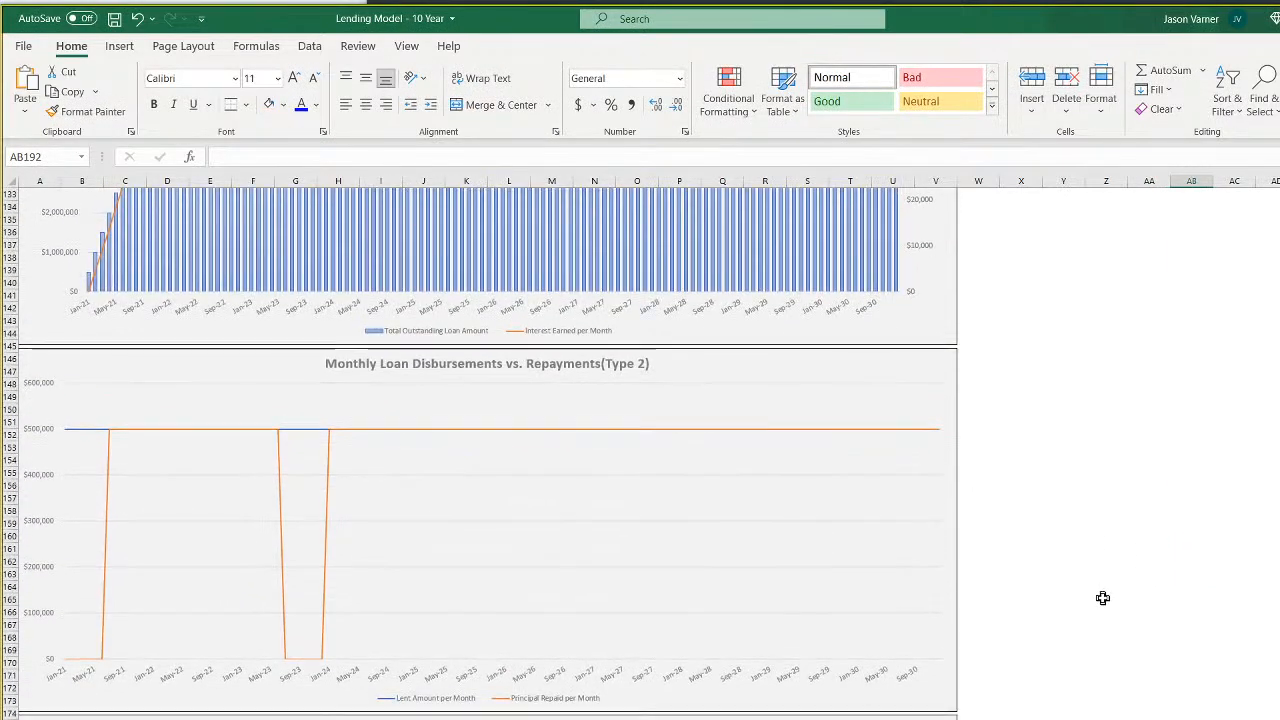
scroll(1103, 598, up, 9)
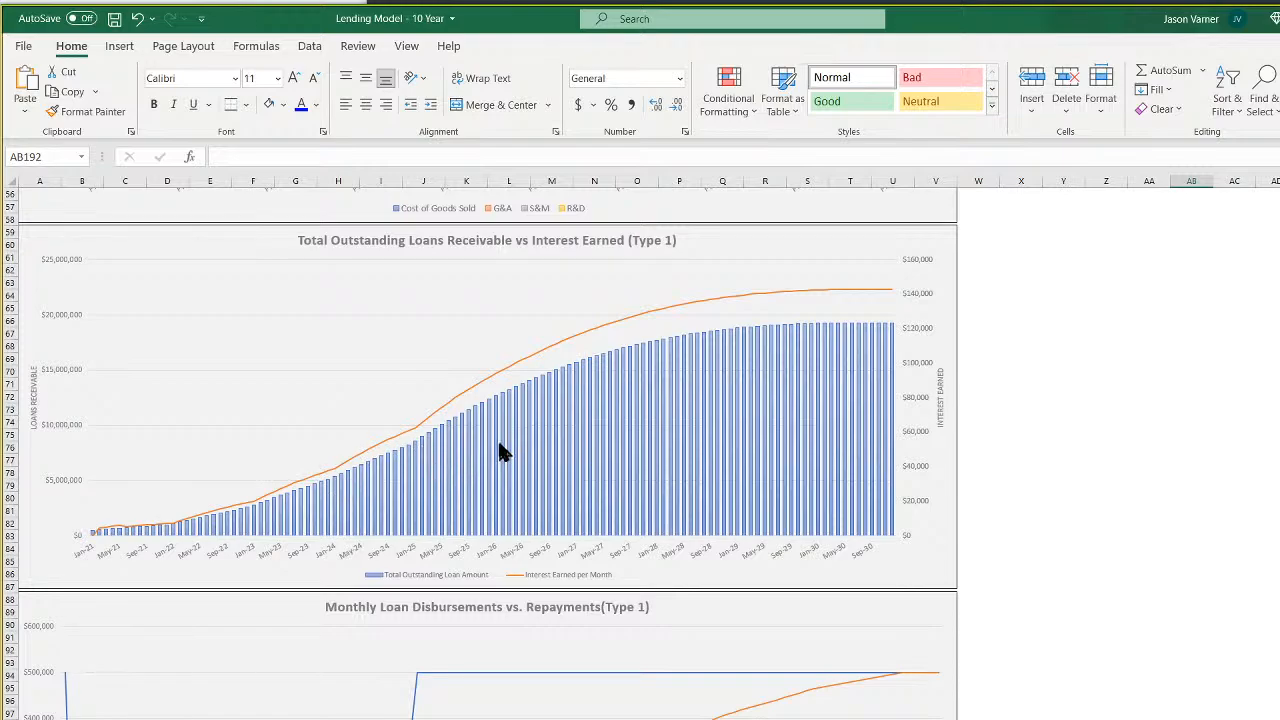
scroll(183, 541, down, 20)
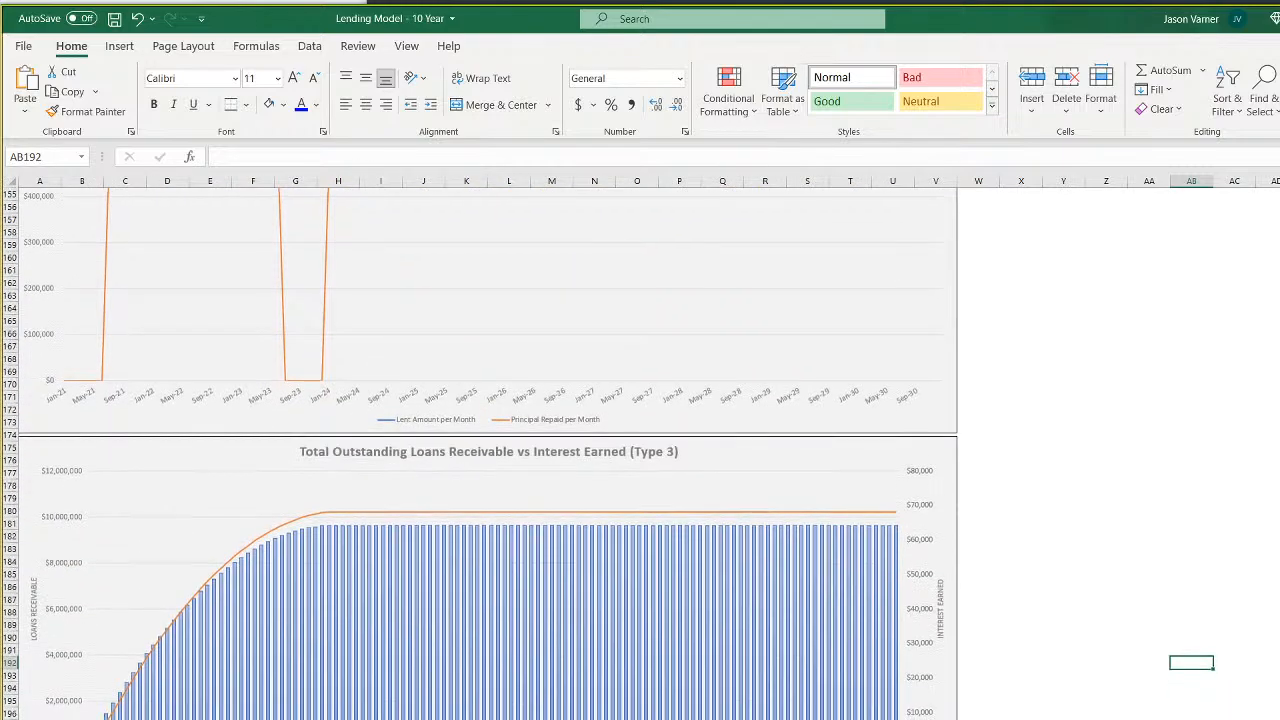
scroll(215, 712, up, 20)
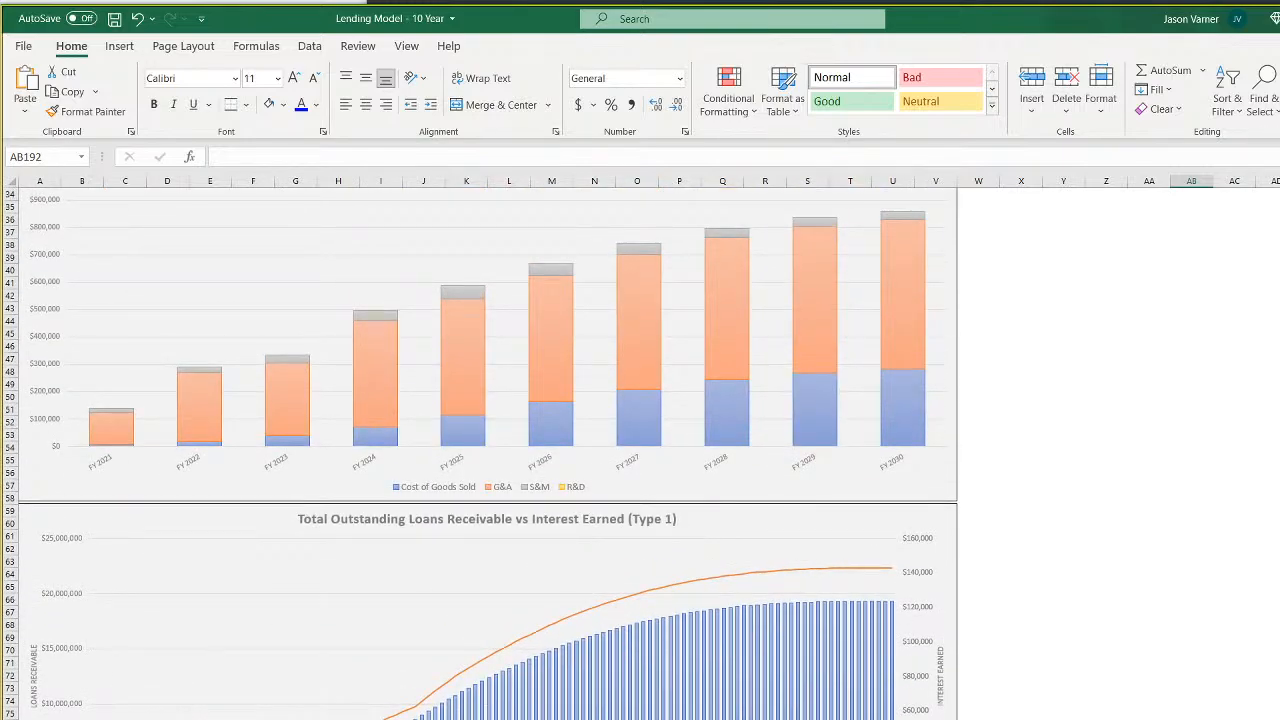
scroll(487, 450, down, 20)
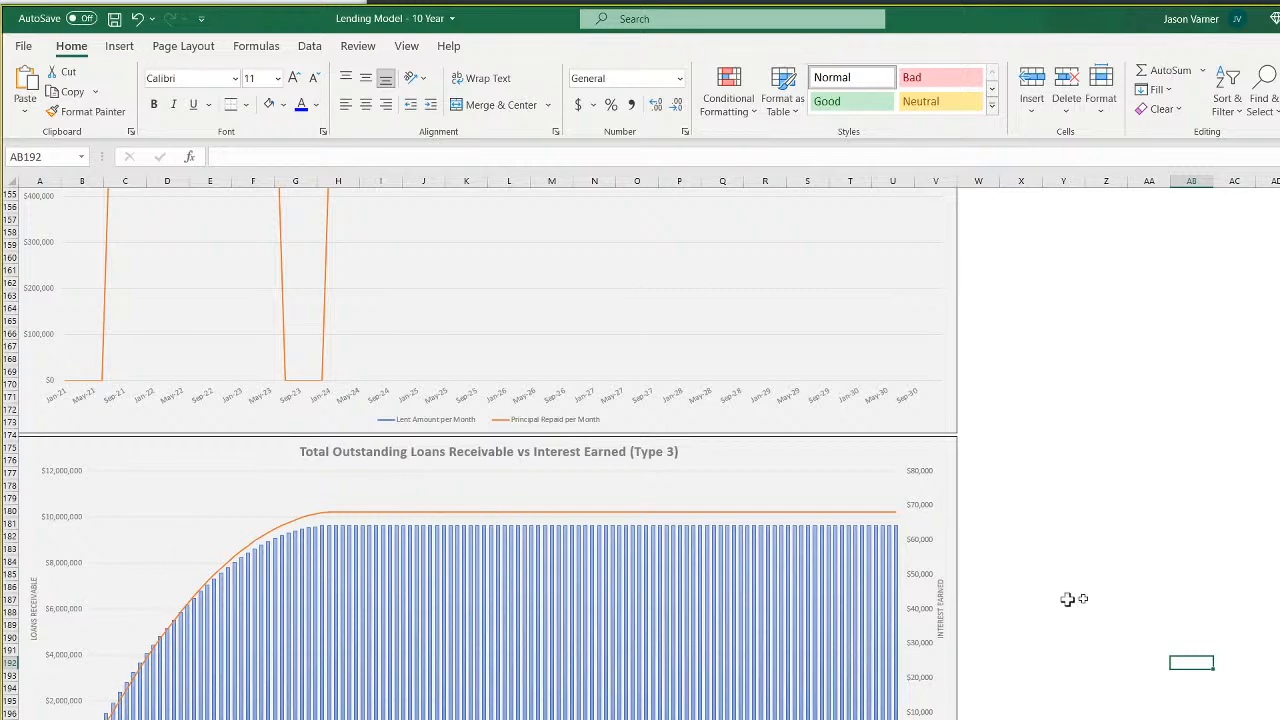
click(1150, 600)
scroll(1153, 608, down, 4)
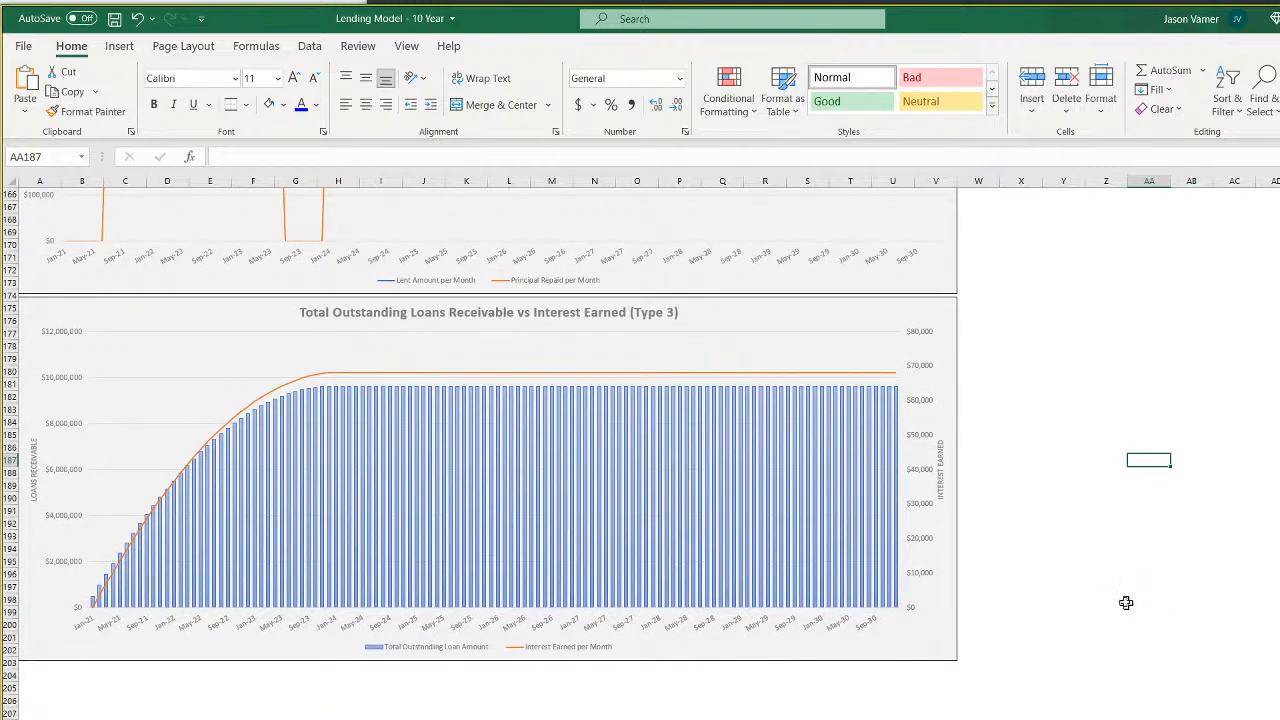
Copy the "Monthly Loan Disbursements vs. Repayments(Type 2)" chart and place the duplicate directly below the Type 3 receivables chart
scroll(862, 556, up, 7)
click(709, 229)
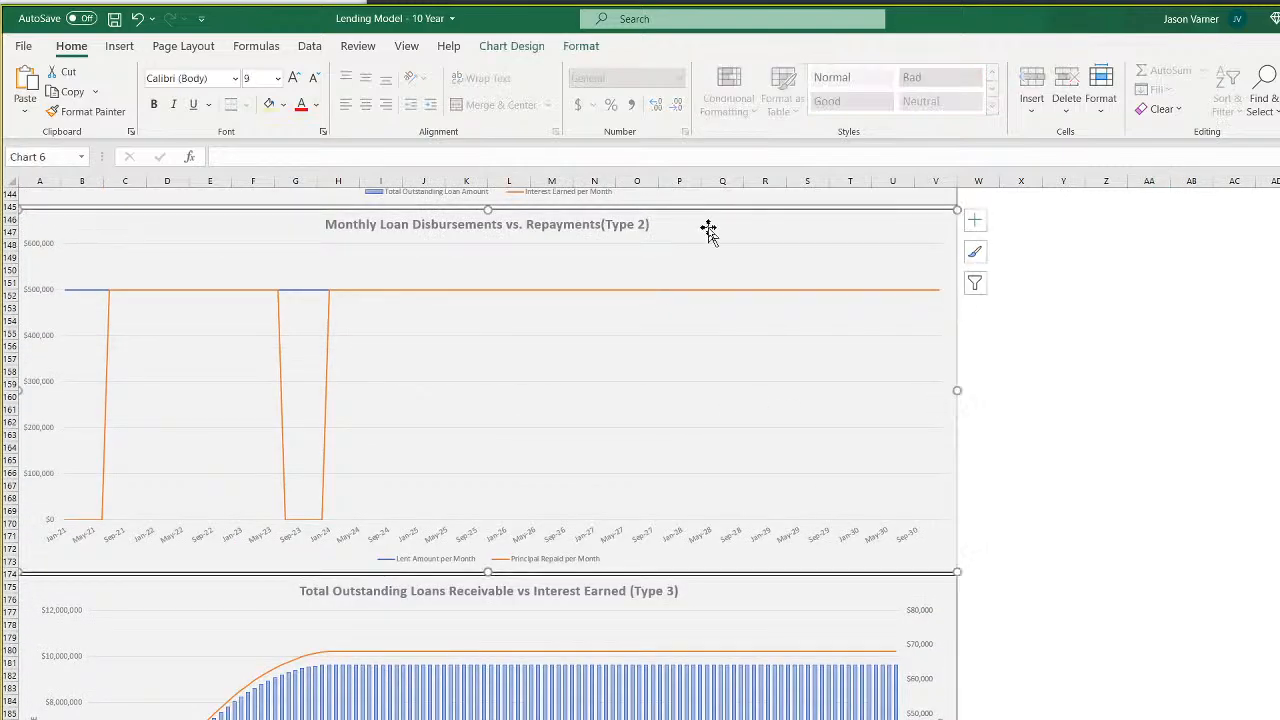
right_click(709, 229)
click(591, 514)
scroll(521, 586, down, 10)
right_click(283, 632)
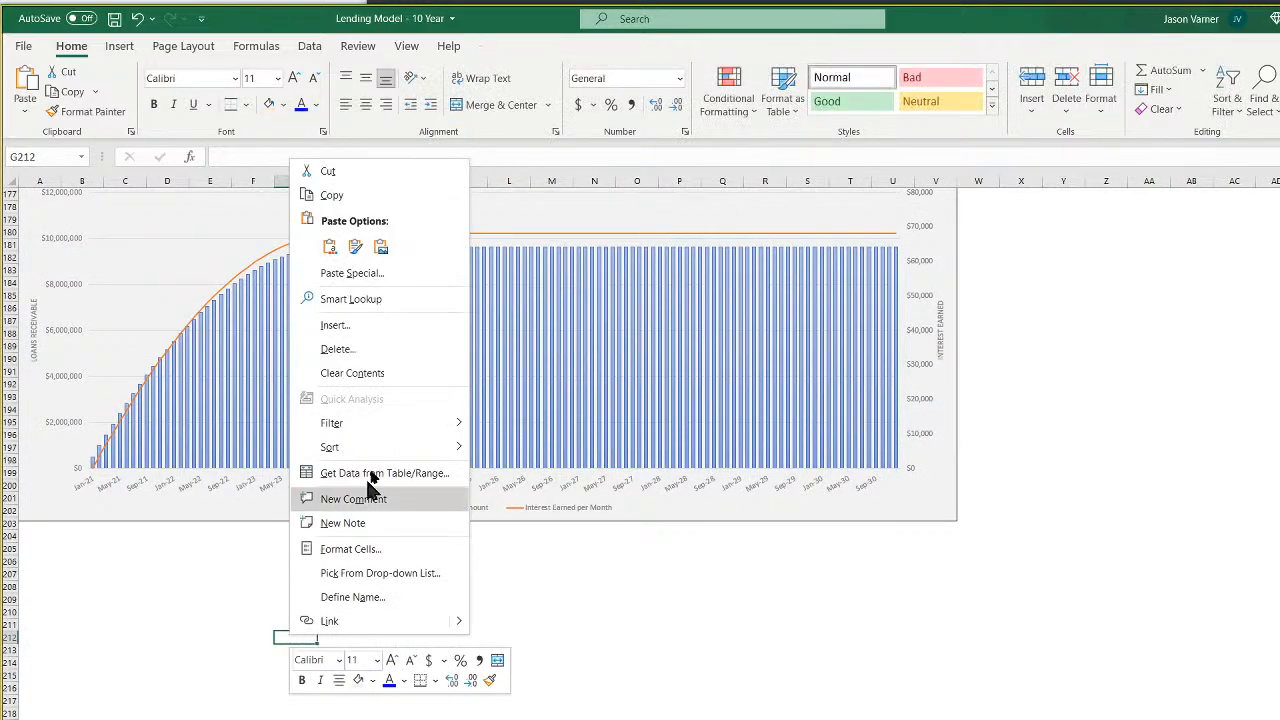
click(322, 249)
drag(451, 638, 166, 534)
In the duplicated disbursements chart, point the Lent Amount per Month series to Monthly Detail name cell C47 and values E47:DT47
right_click(566, 700)
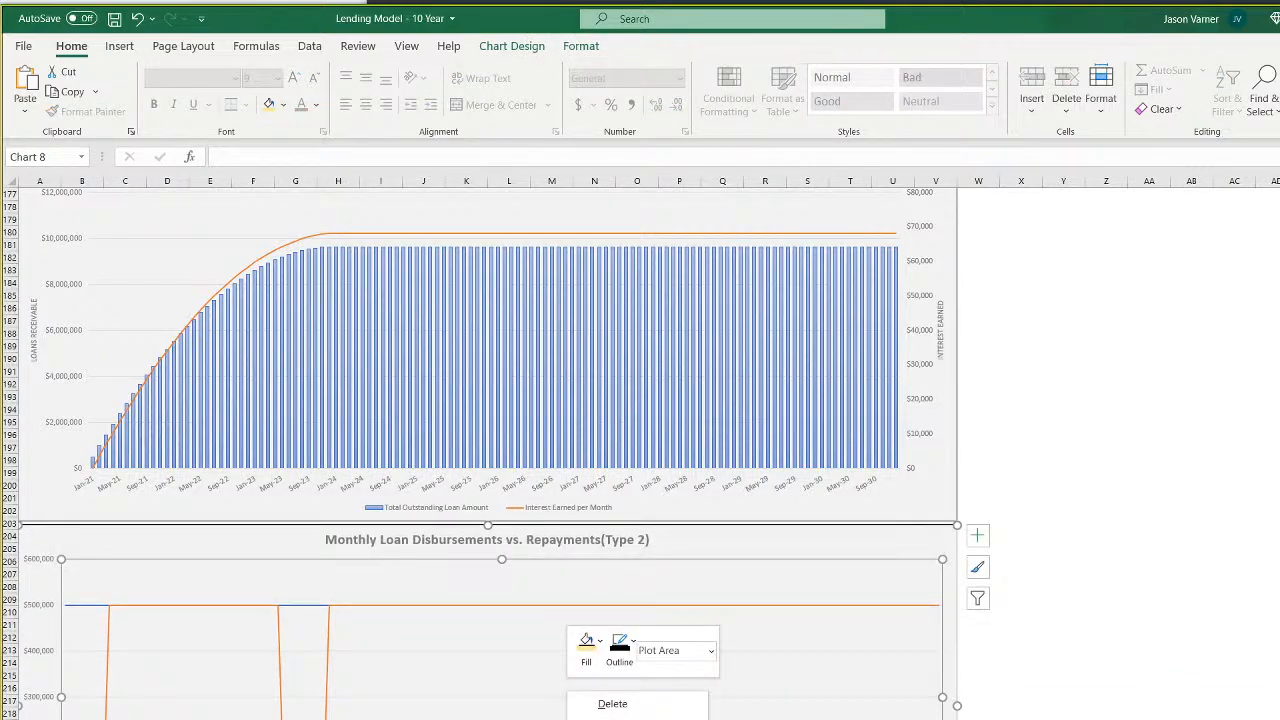
click(604, 719)
click(537, 344)
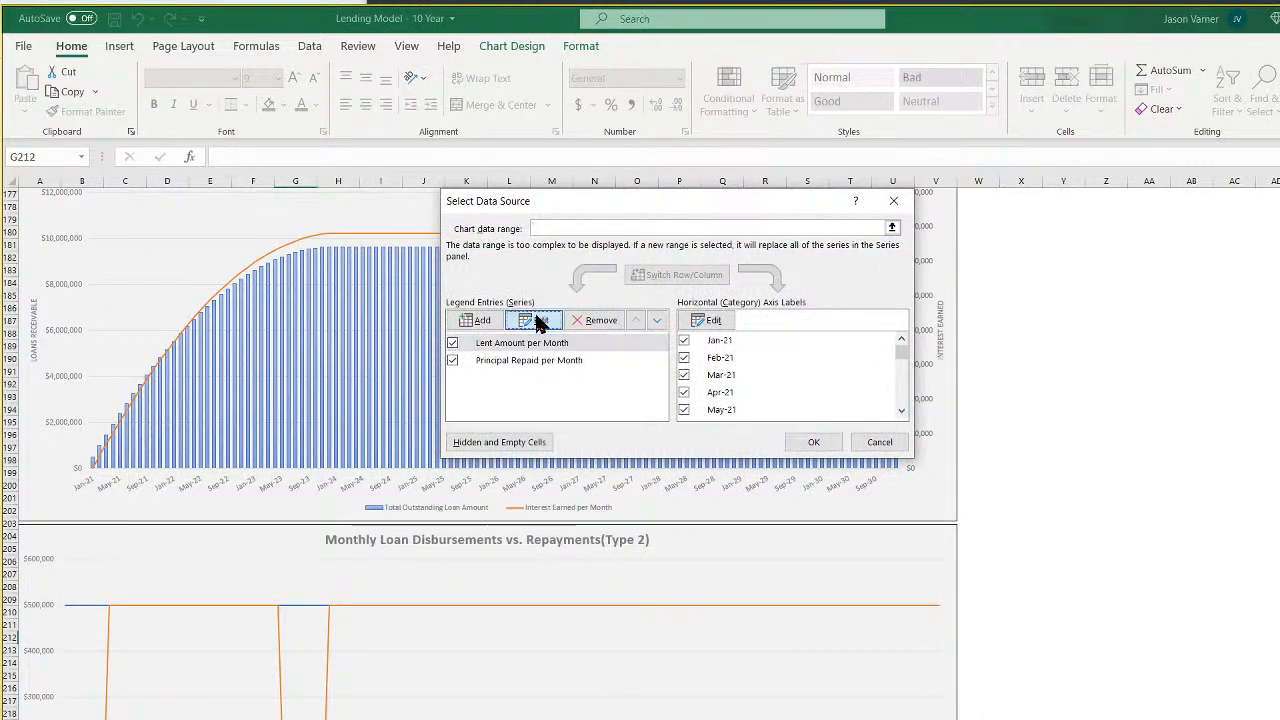
click(535, 320)
click(180, 653)
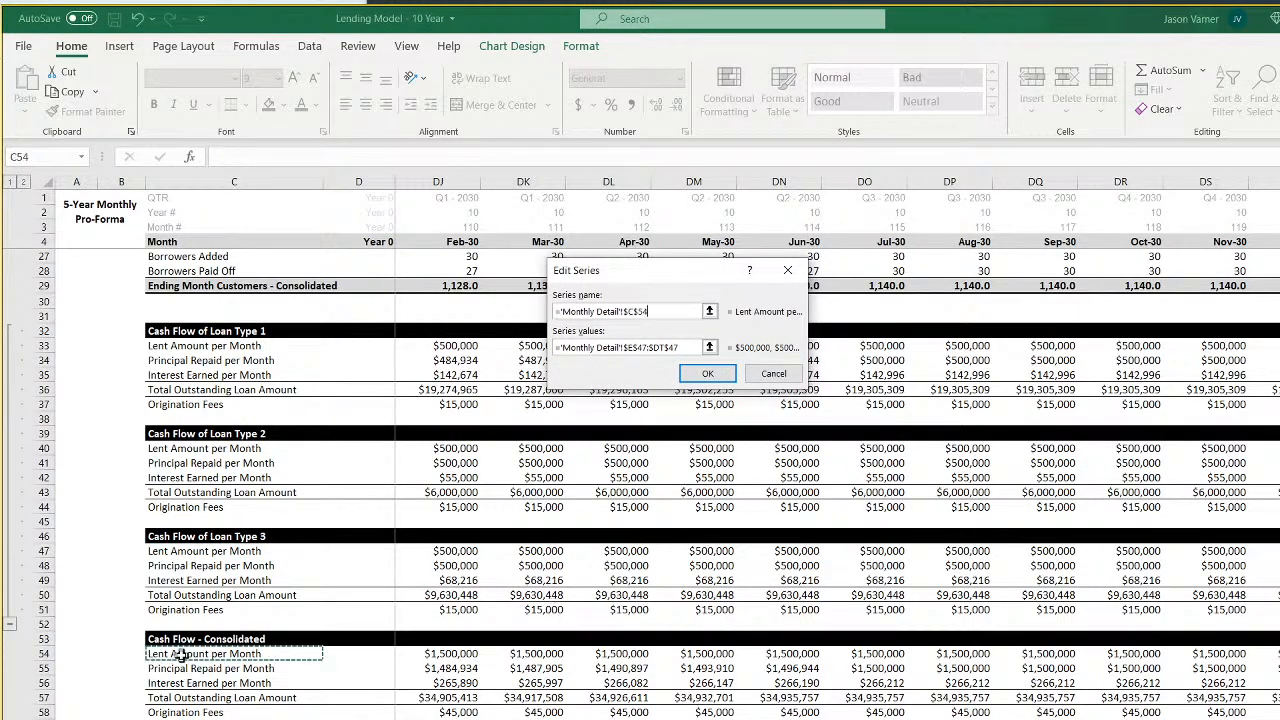
click(190, 551)
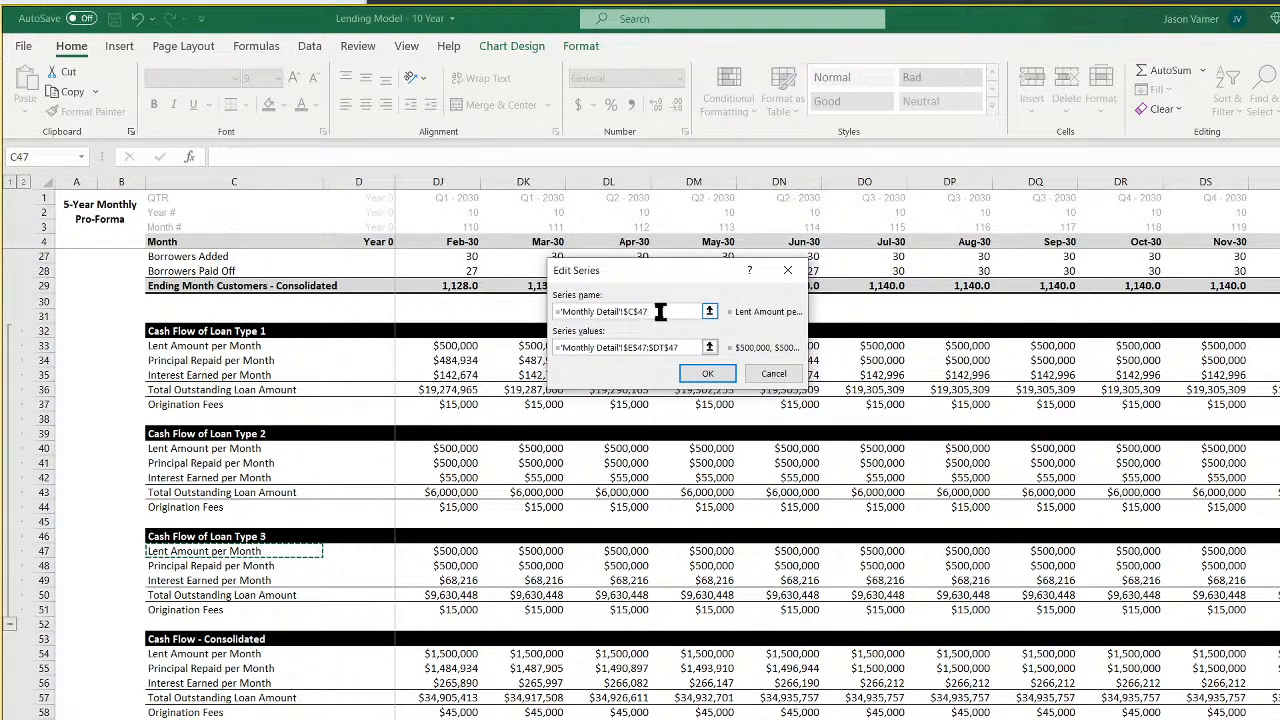
key(Return)
drag(695, 347, 497, 346)
key(BackSpace)
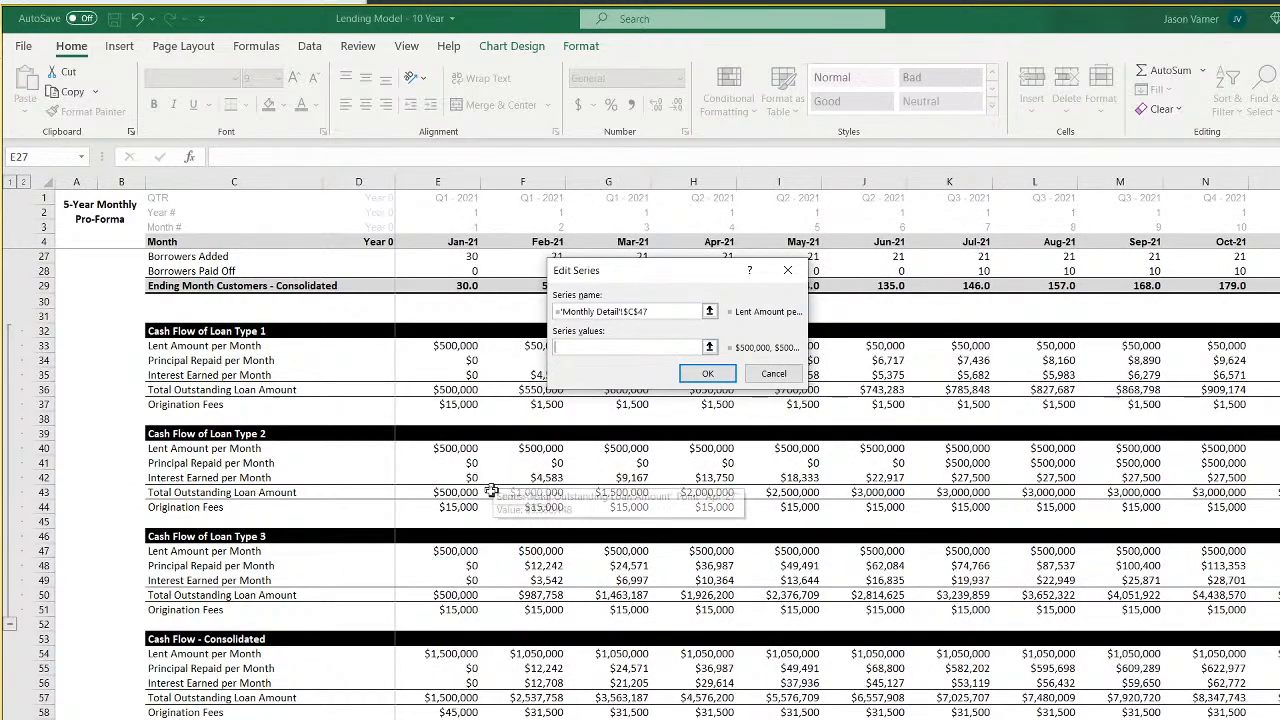
drag(450, 551, 1278, 551)
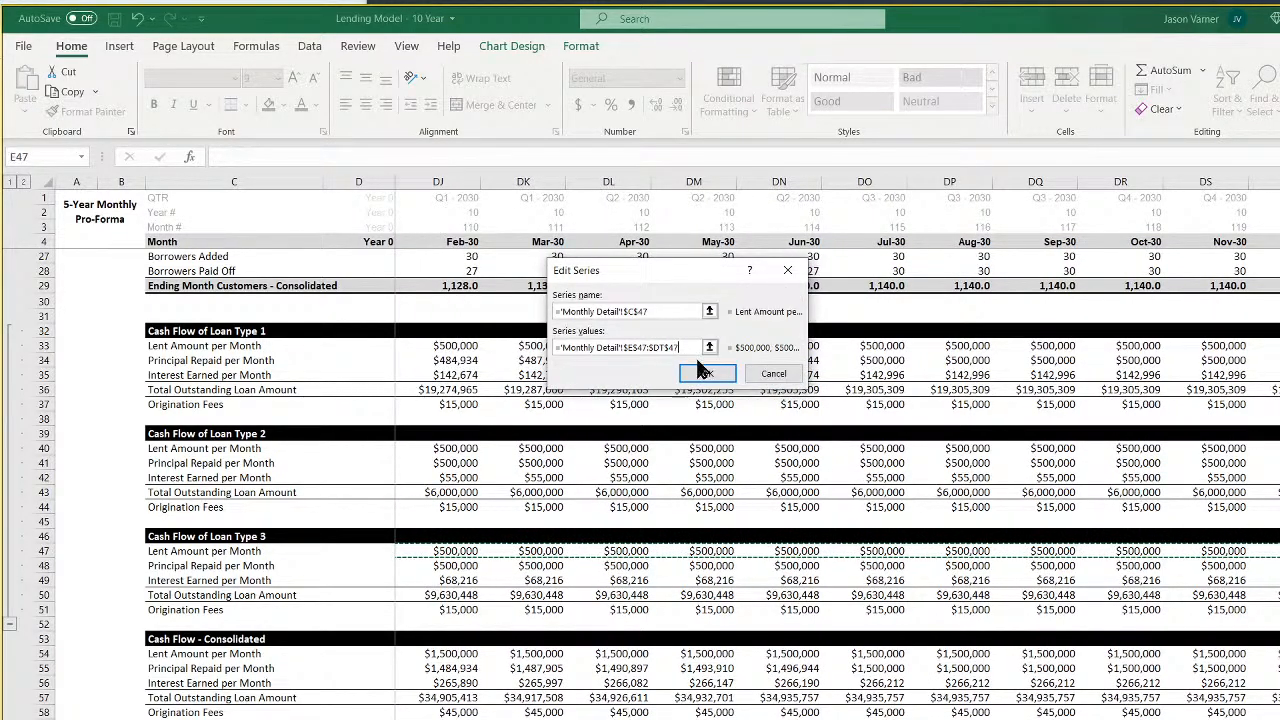
click(705, 377)
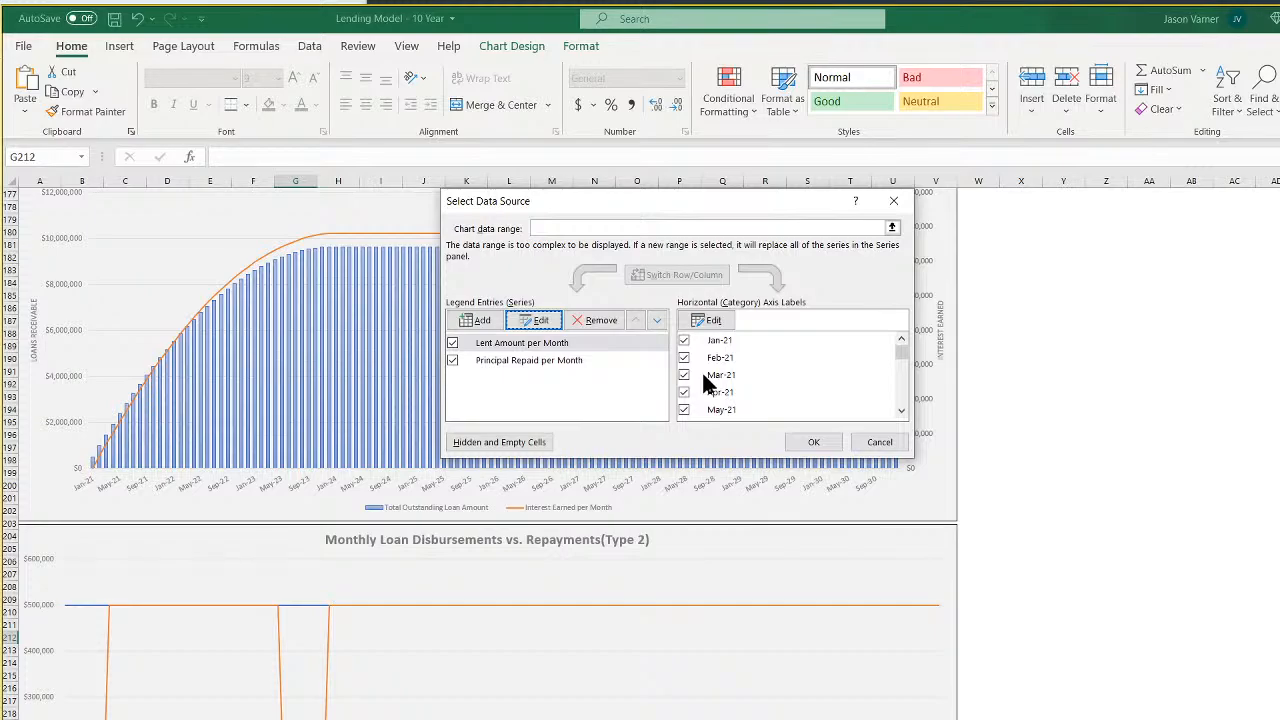
Point the Principal Repaid per Month series to Monthly Detail name cell C48 and row 48 values from column E, and apply the data source changes
click(548, 360)
click(540, 320)
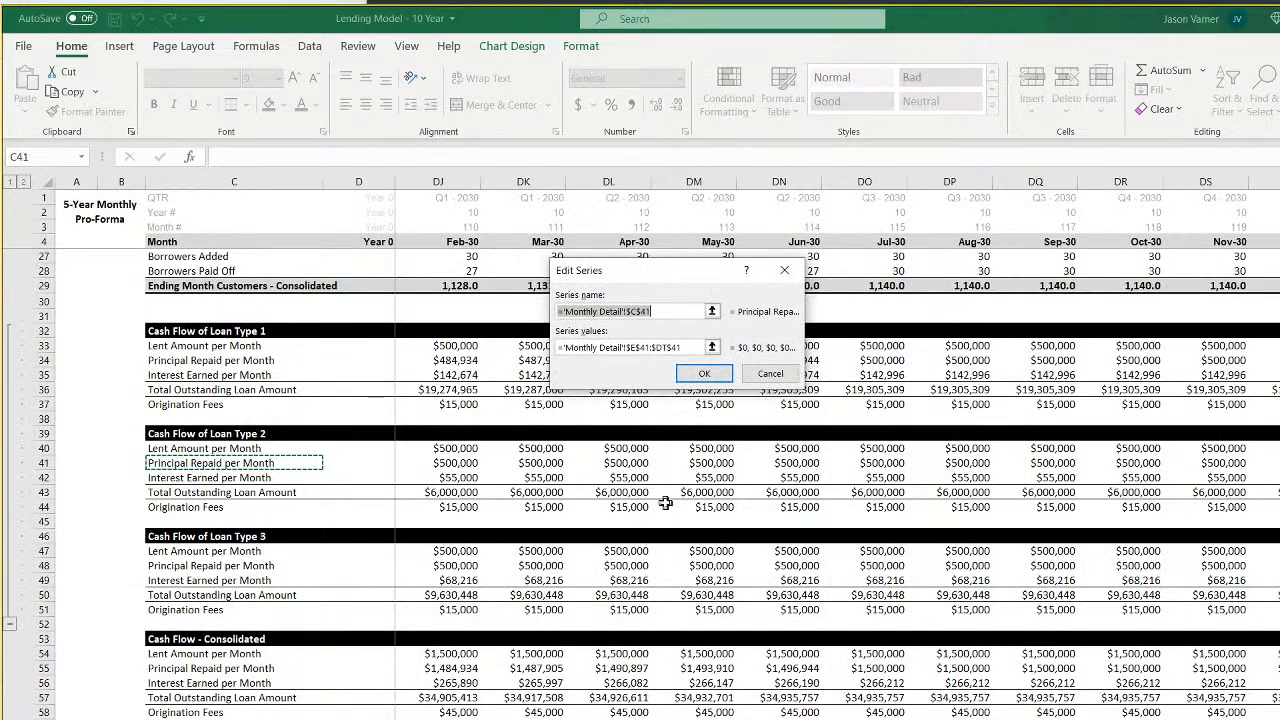
click(192, 568)
drag(688, 347, 517, 349)
key(BackSpace)
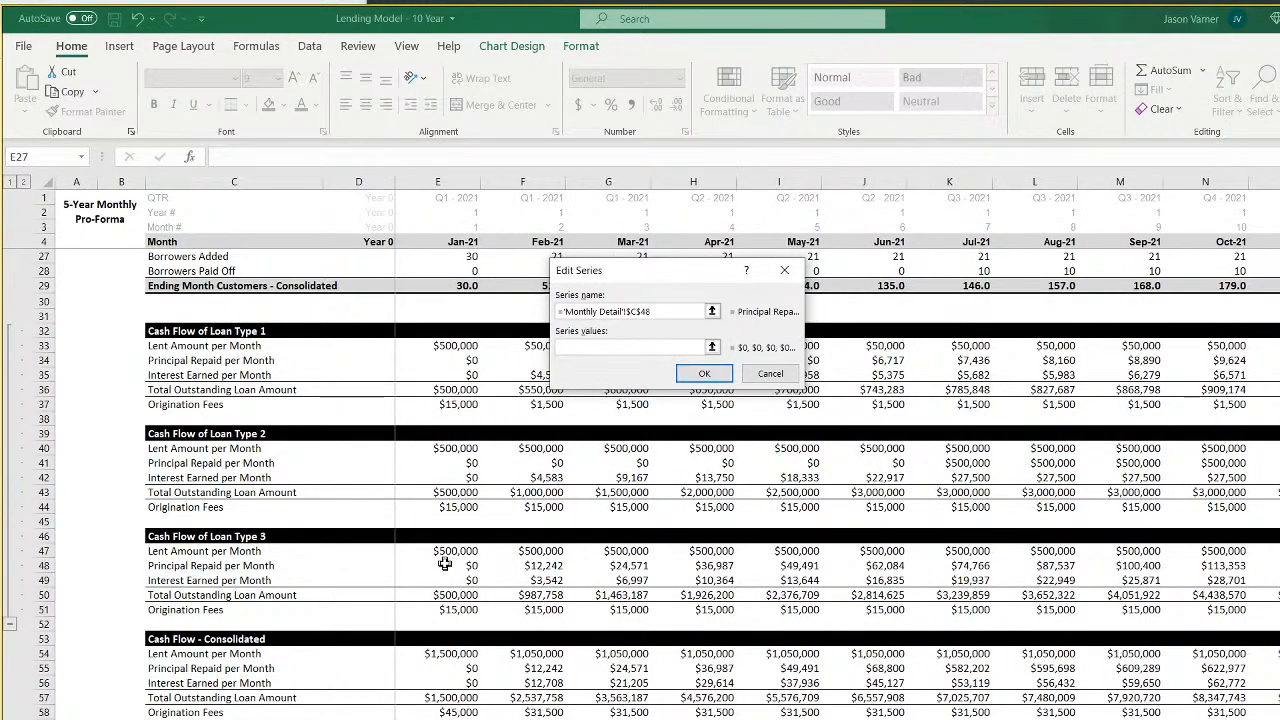
drag(444, 565, 1265, 565)
click(709, 373)
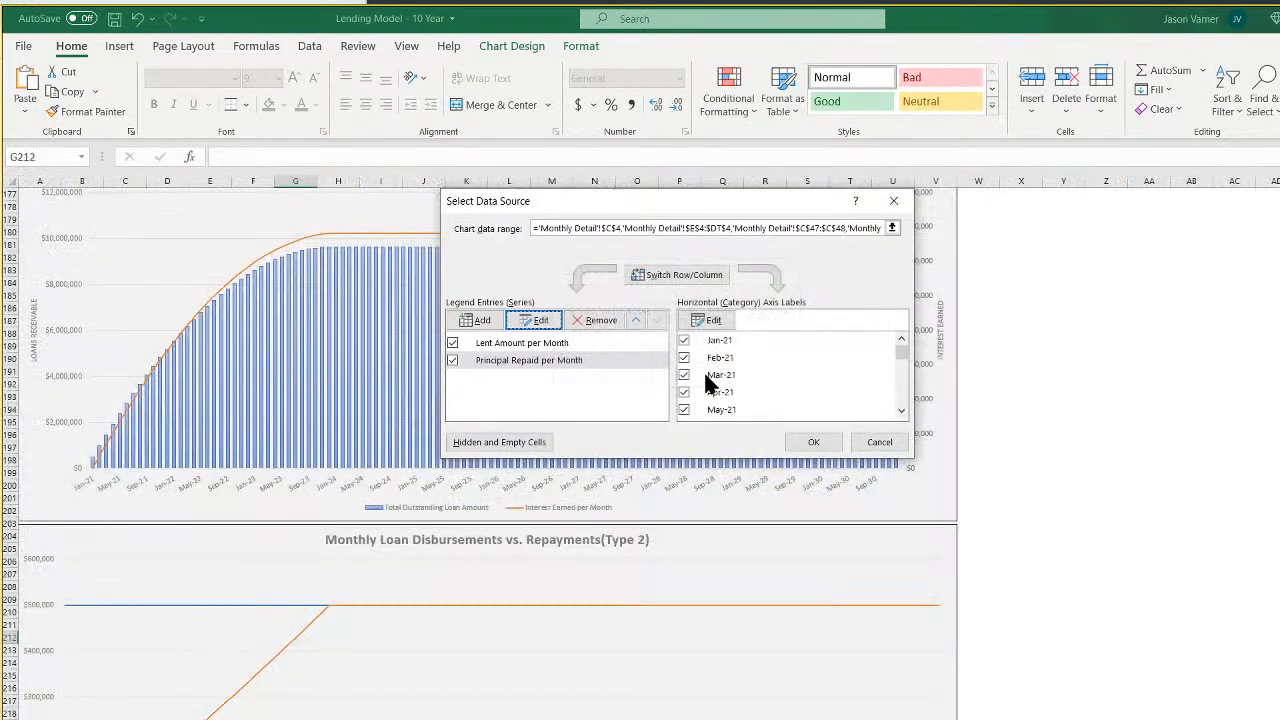
click(812, 442)
Inspect the Principal Repaid per Month points around and after Jan-24 on the duplicated disbursements chart
click(1137, 623)
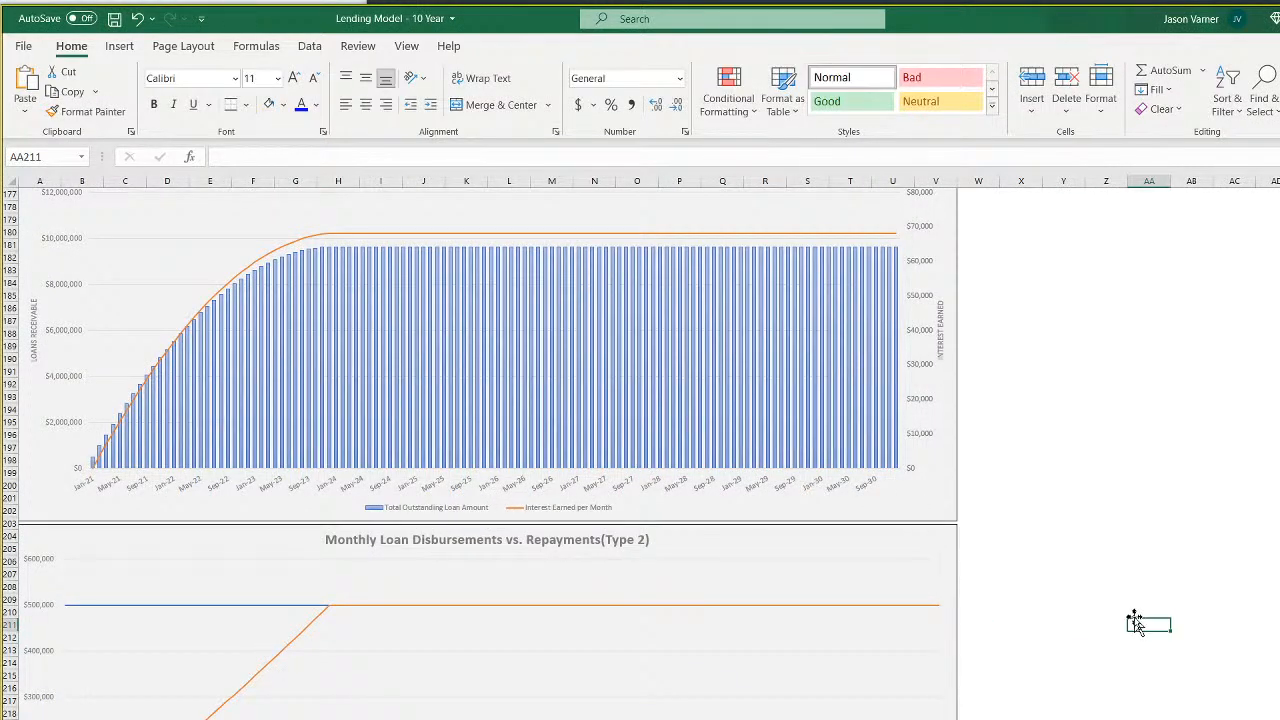
scroll(1135, 623, down, 4)
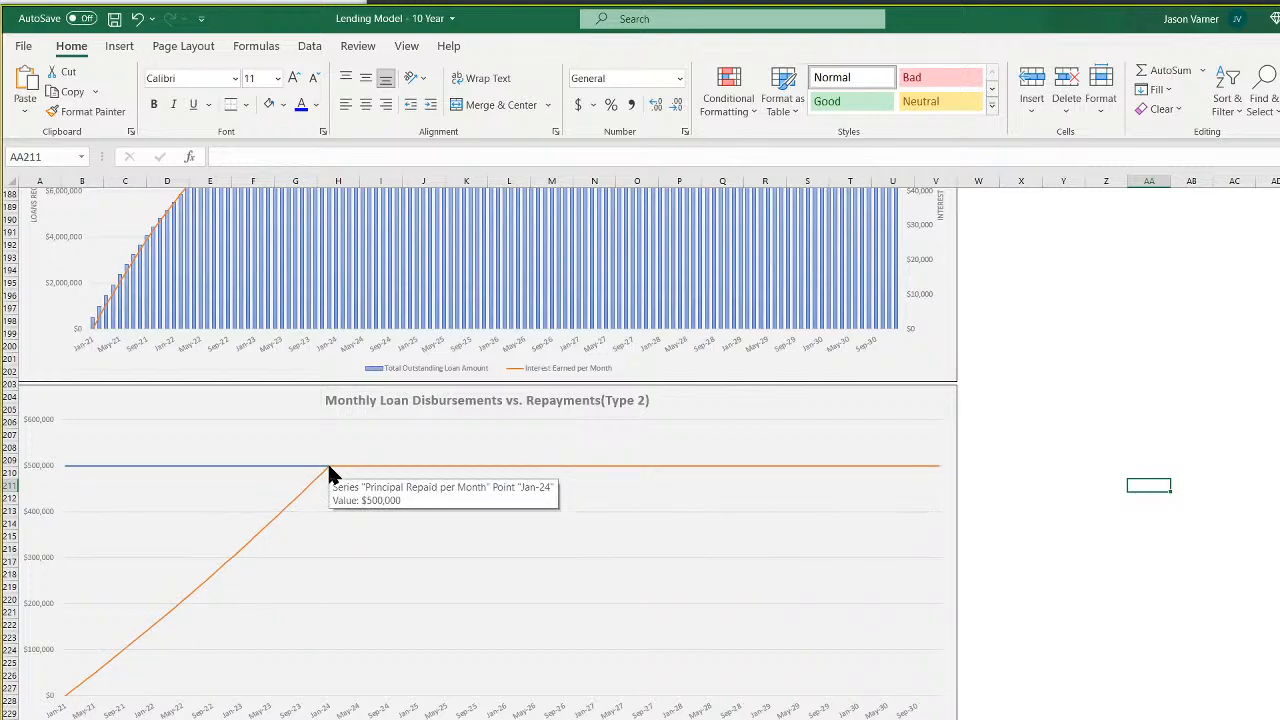
mouse_move(390, 476)
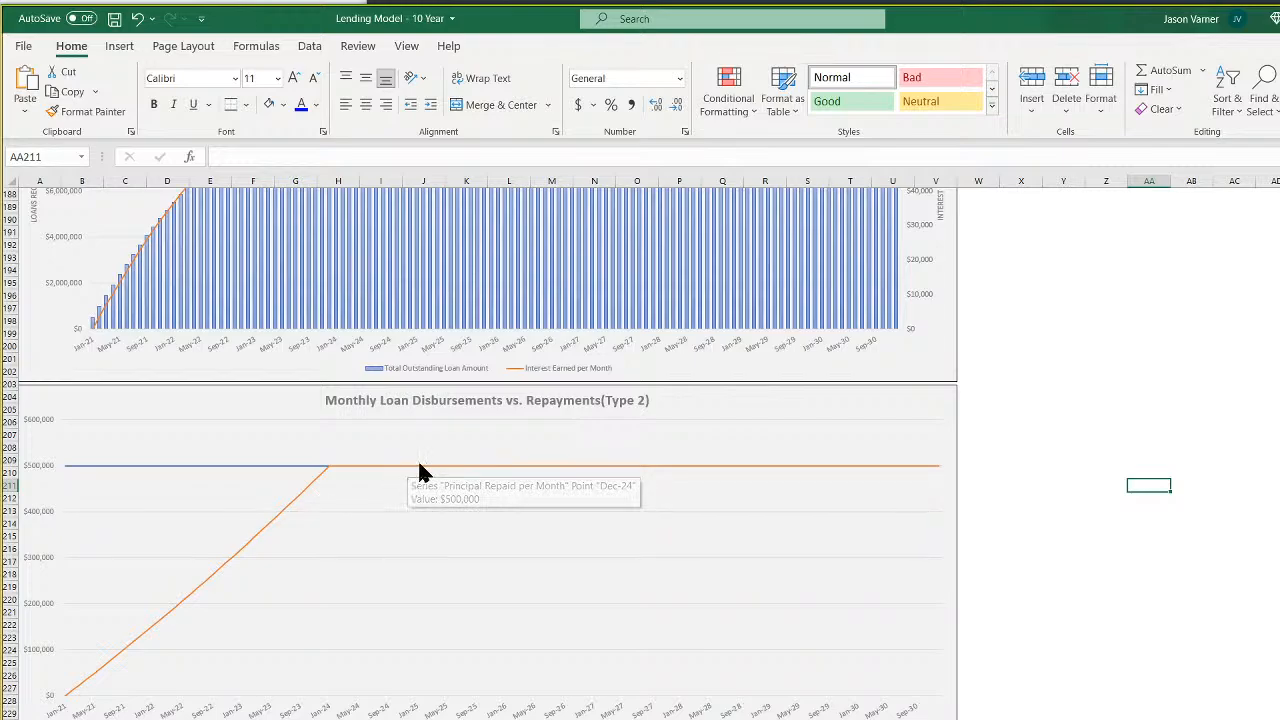
Set Loan Type 3's Loans Added per Month to 1, 3, 5, 7 and 8 for Years 1 through 5
click(436, 718)
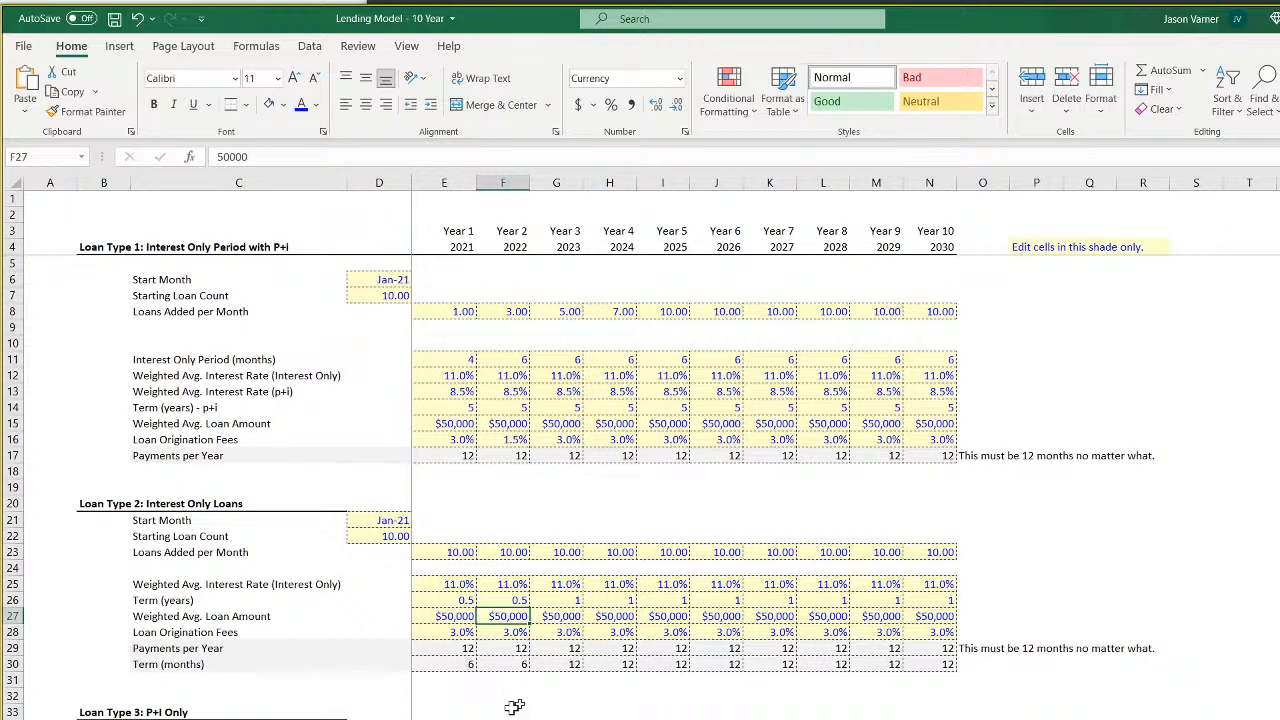
scroll(513, 707, down, 4)
click(459, 601)
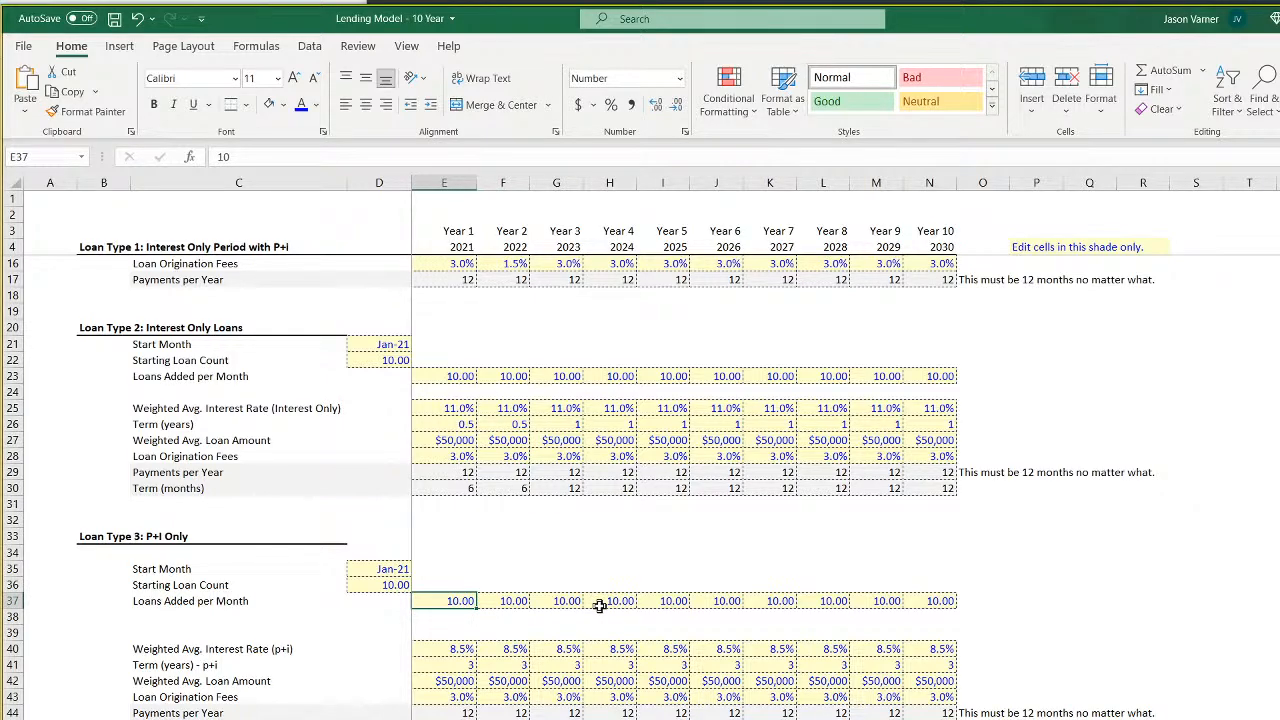
text(1)
key(Tab)
text(3)
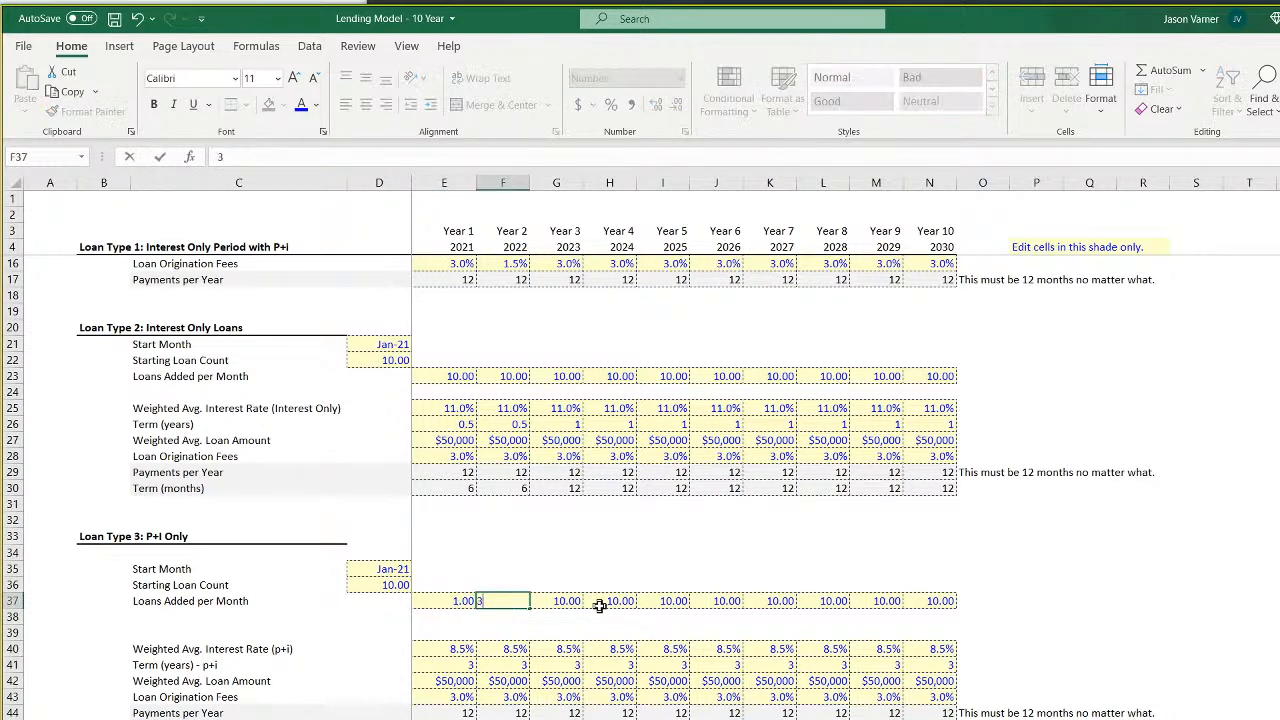
key(Tab)
text(5)
key(Tab)
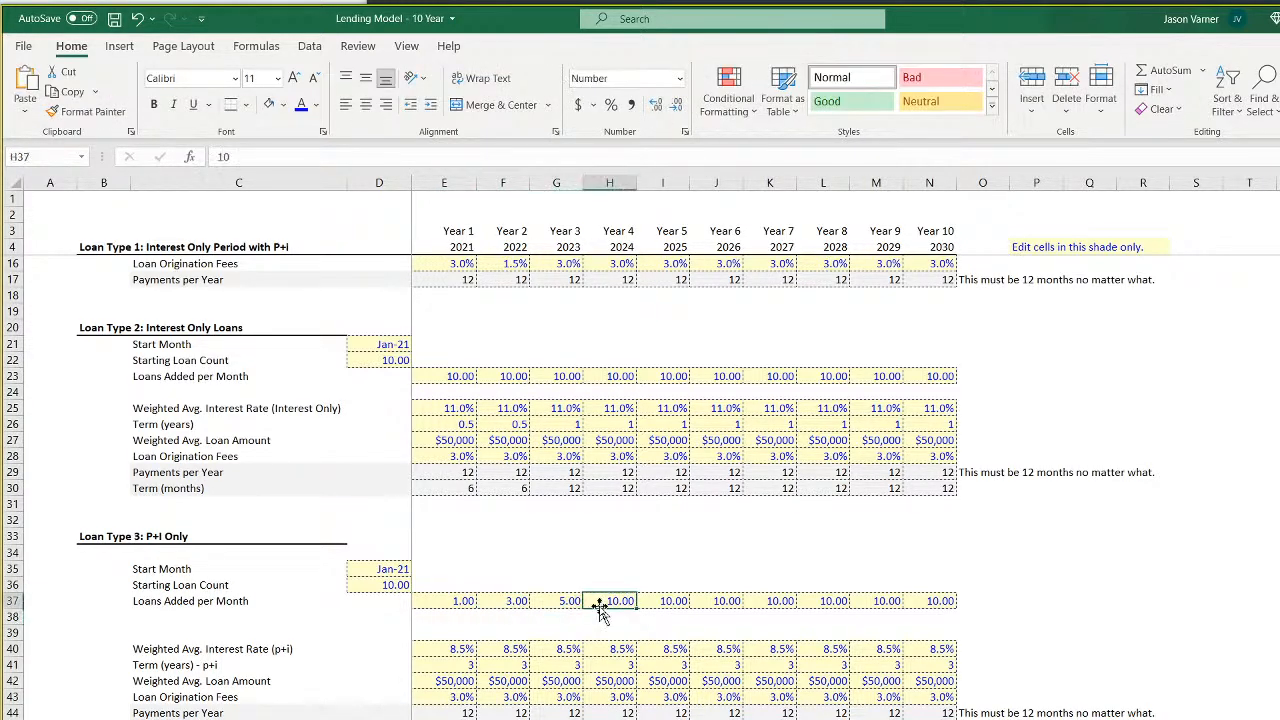
text(7)
key(Tab)
text(8)
key(Down)
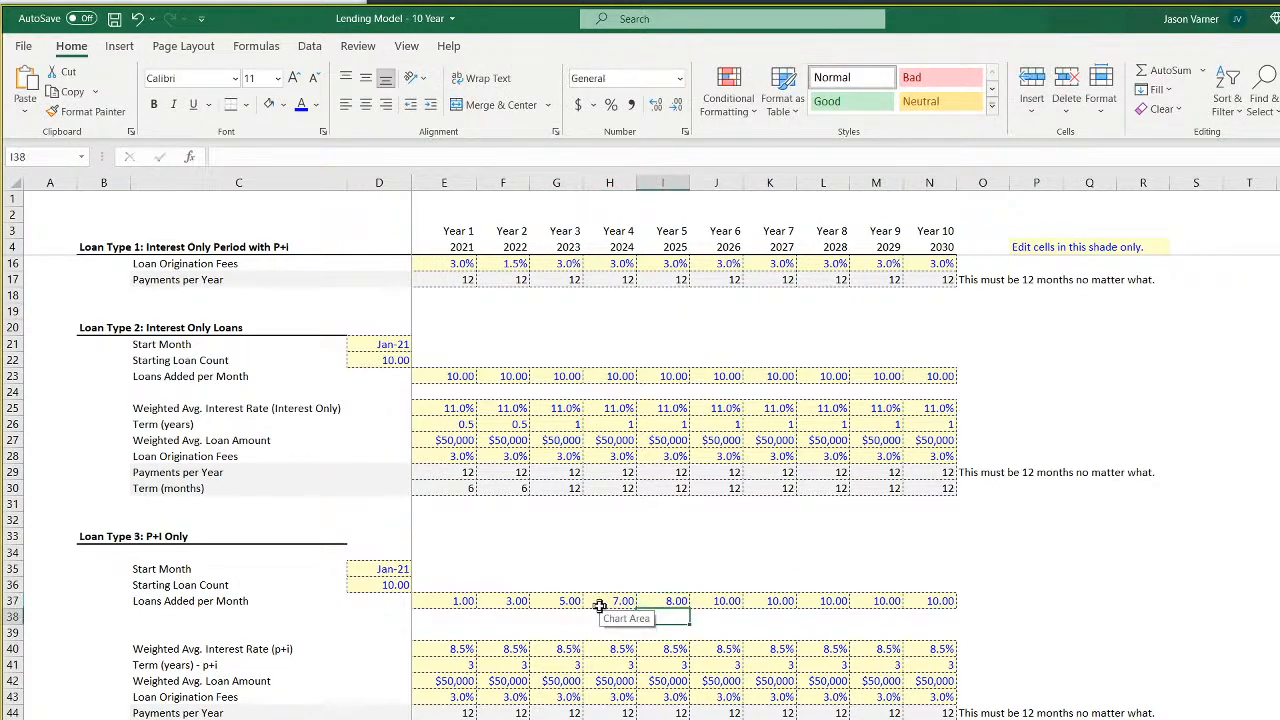
Set Loan Type 3's p+i term to 10, 5 and 4 years for Years 1 through 3
click(474, 666)
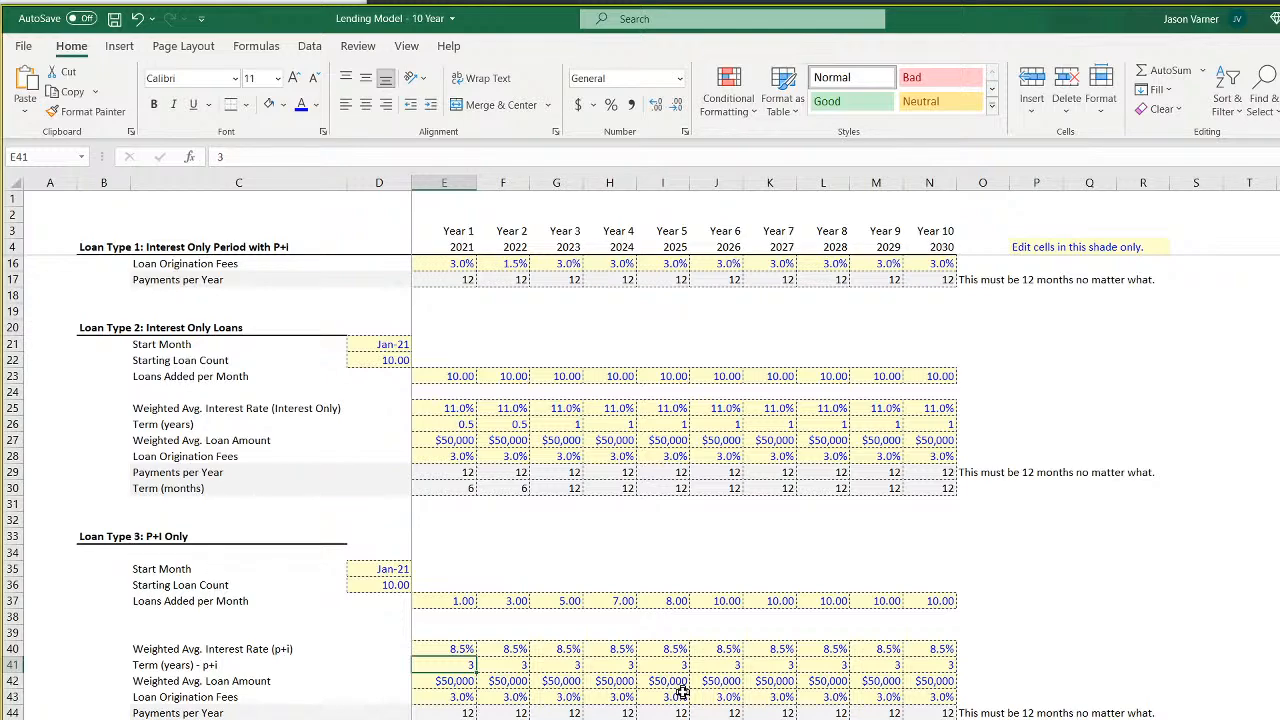
text(10)
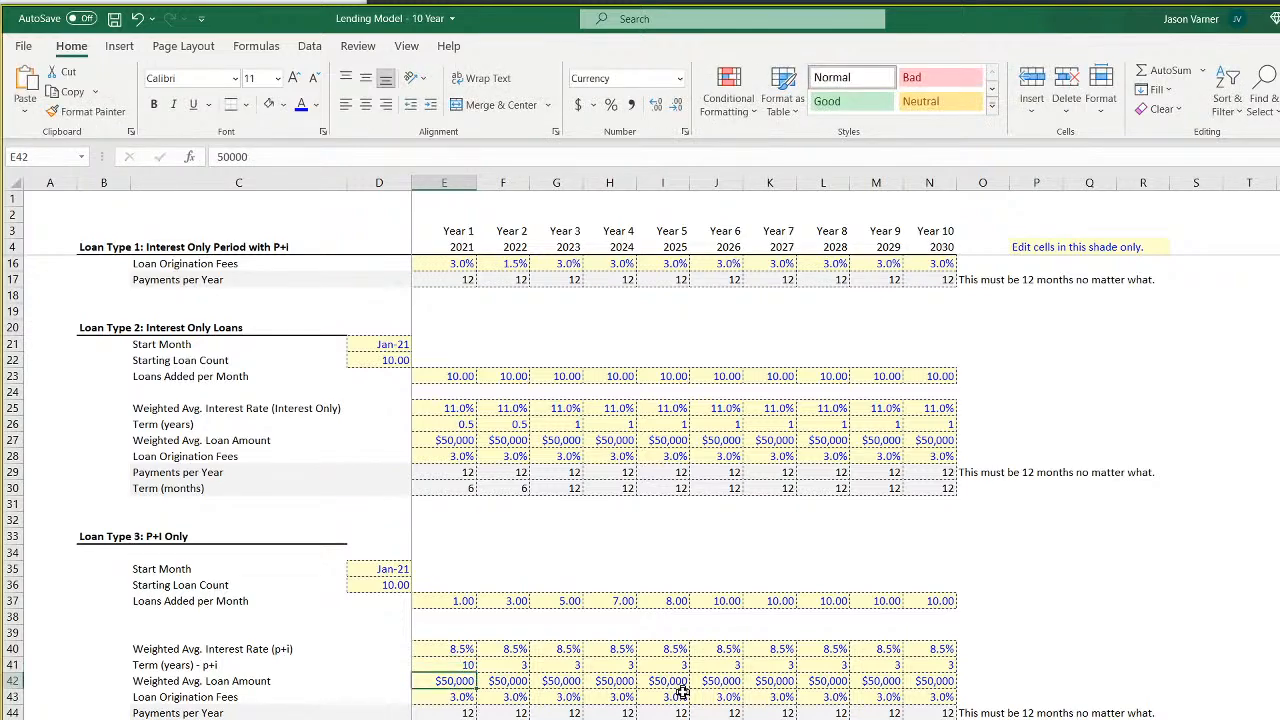
key(Tab)
text(5)
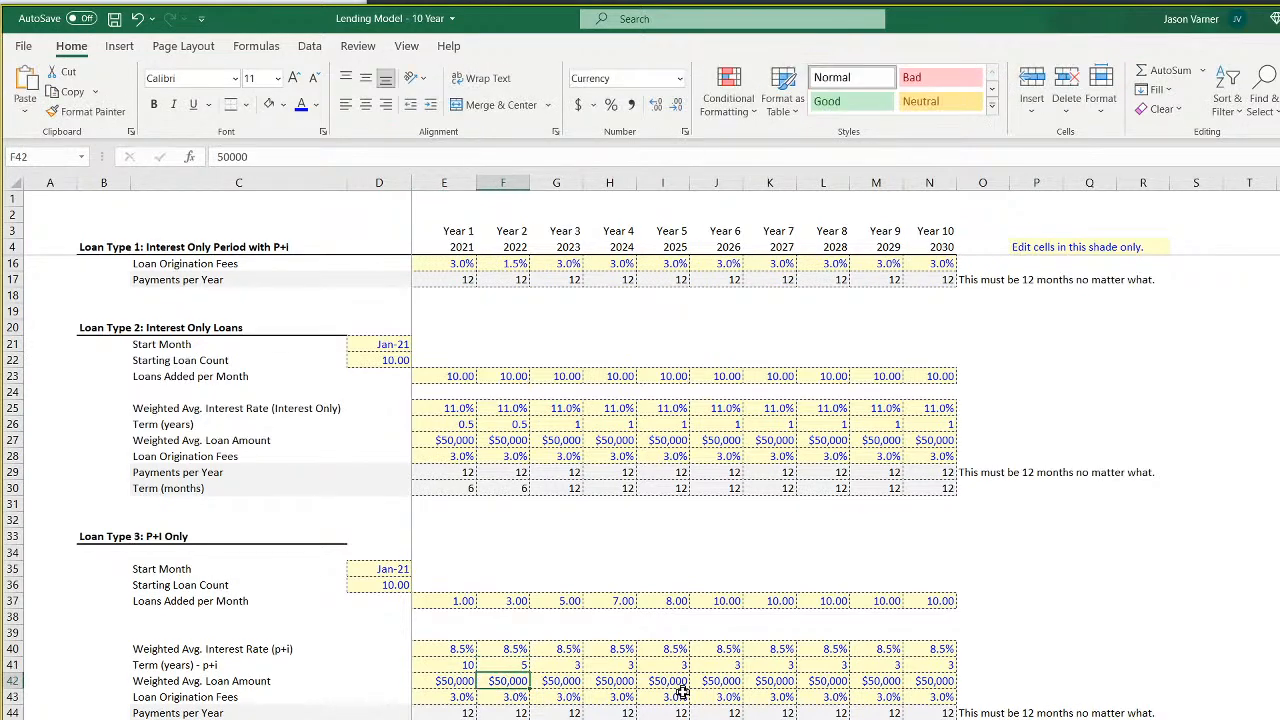
key(Tab)
text(4)
key(Down)
key(Up)
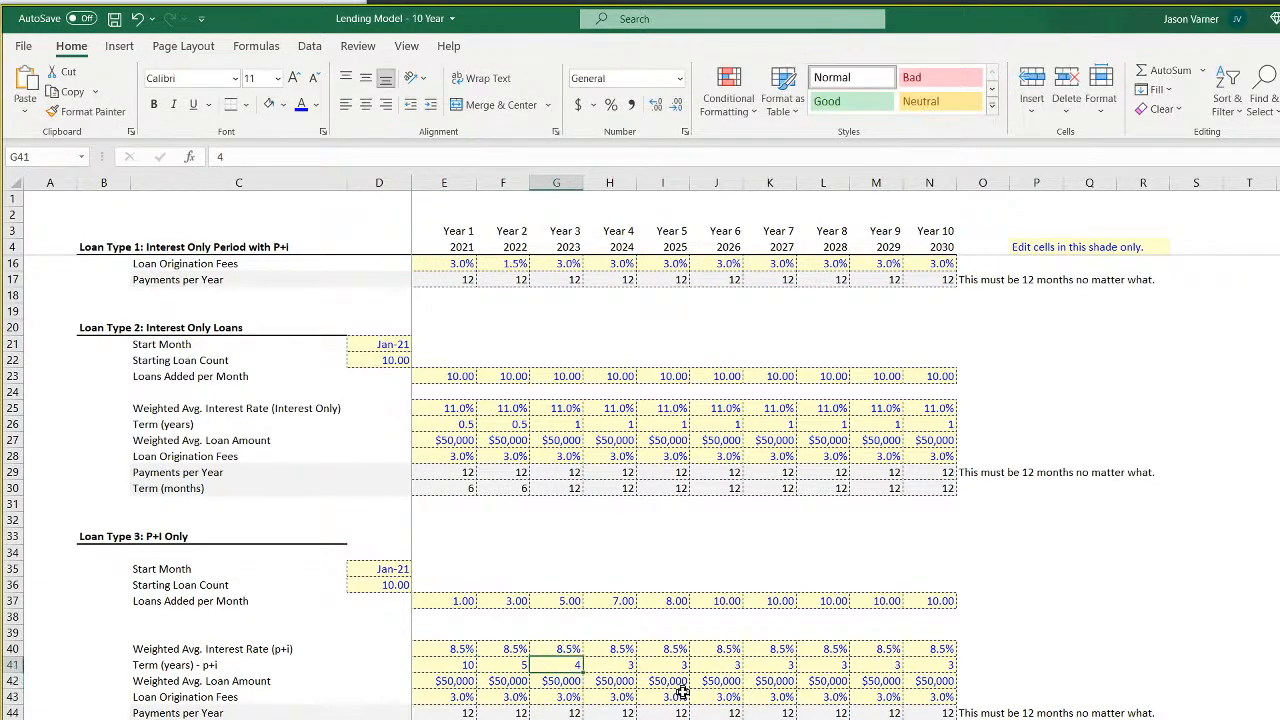
text(0)
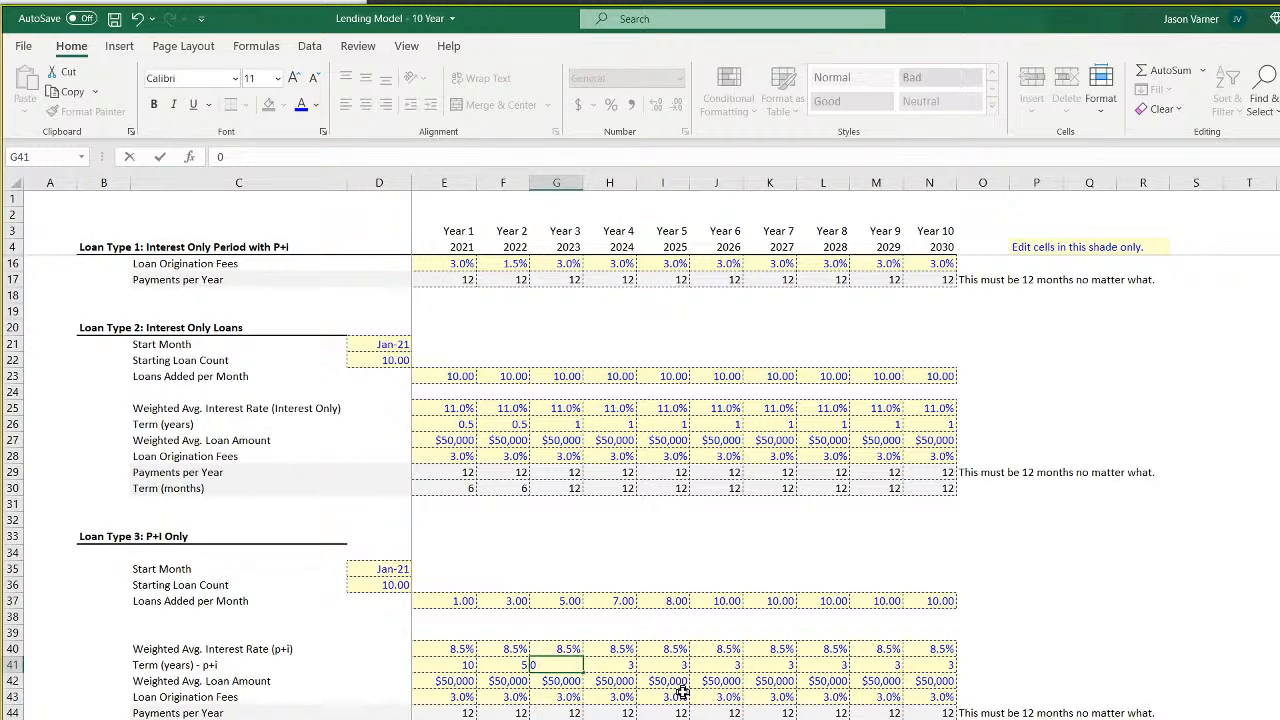
key(Down)
key(Up)
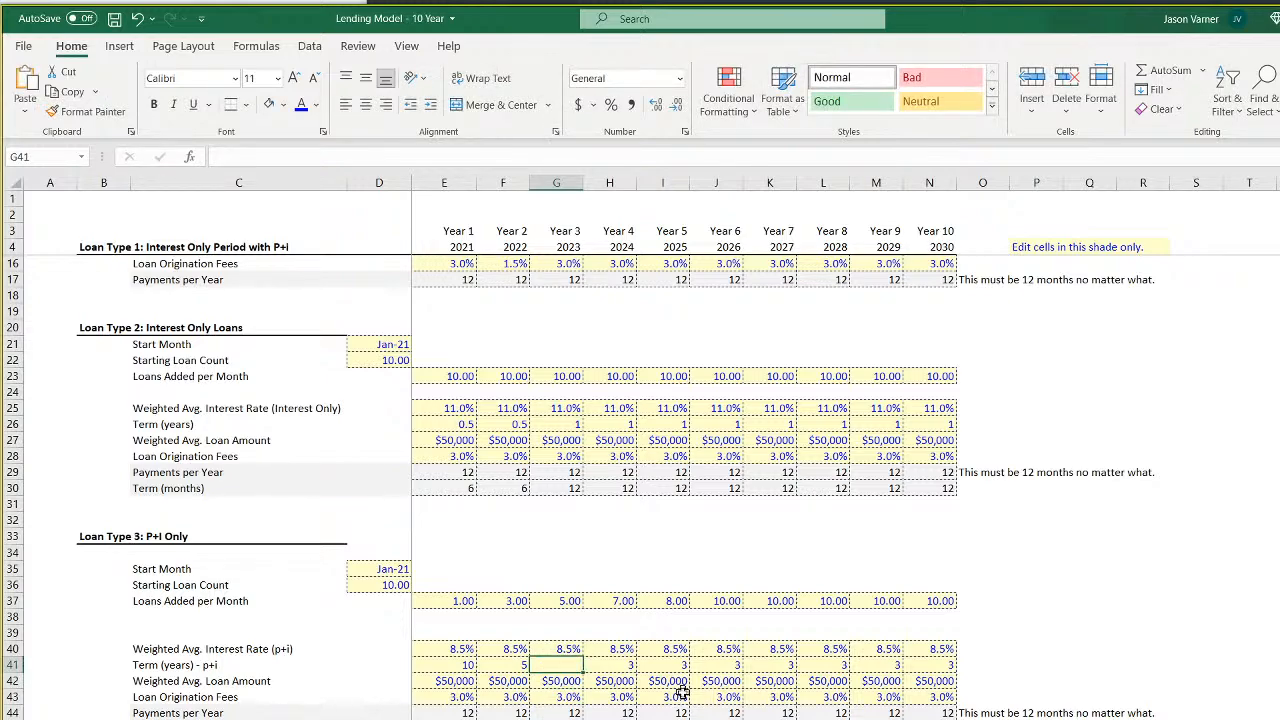
key(ctrl+z)
Set Loan Type 3's p+i term to 2 years in Year 5 and fill it across through Year 10
key(Right)
key(Right)
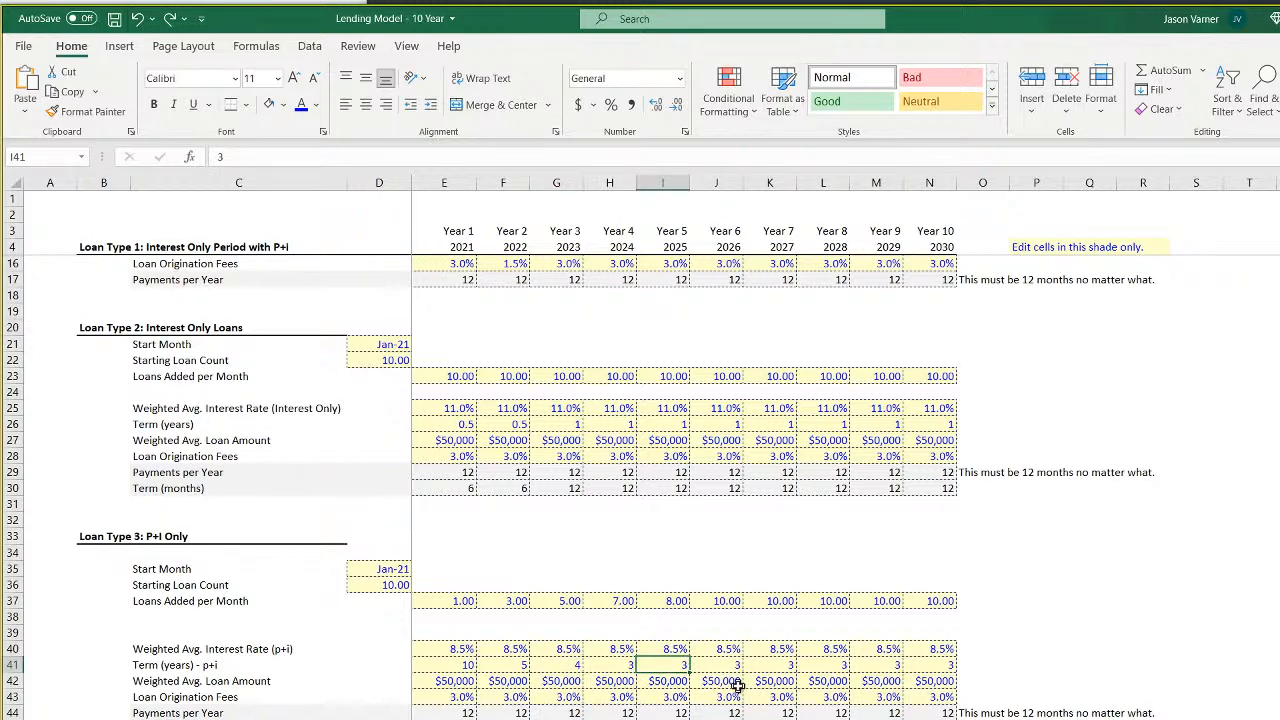
text(2)
key(Return)
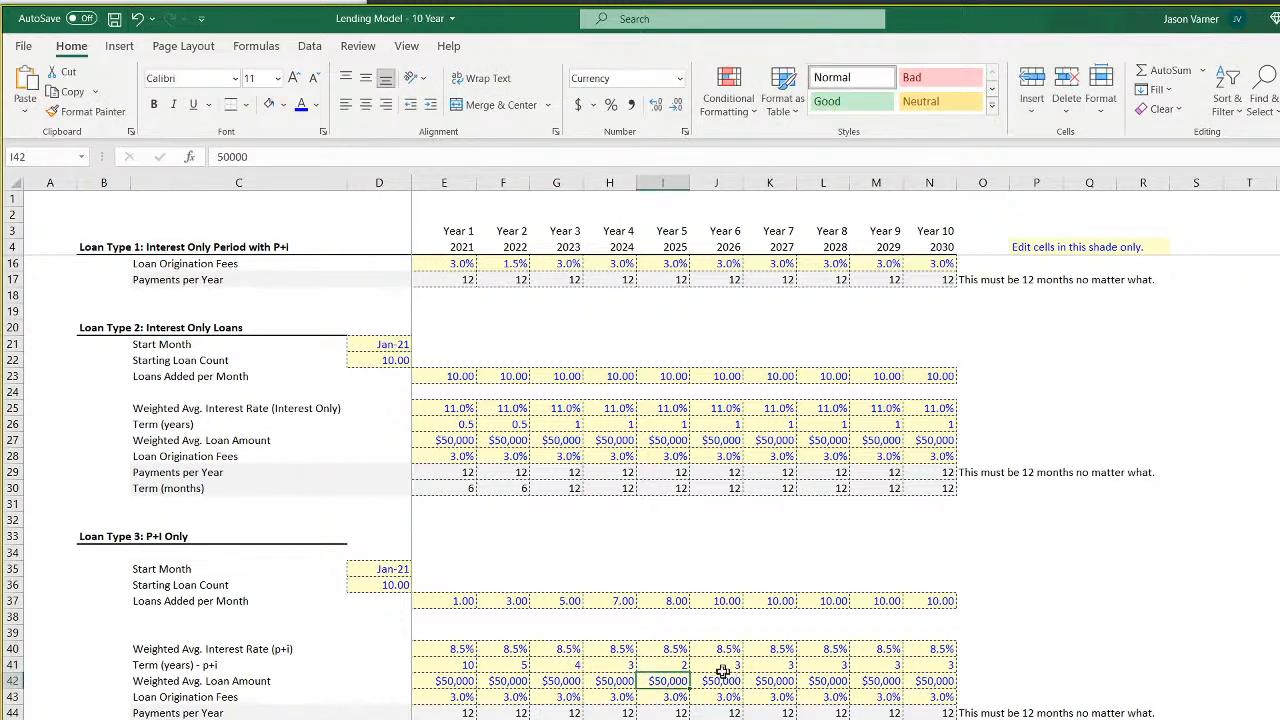
click(668, 665)
drag(689, 673, 952, 672)
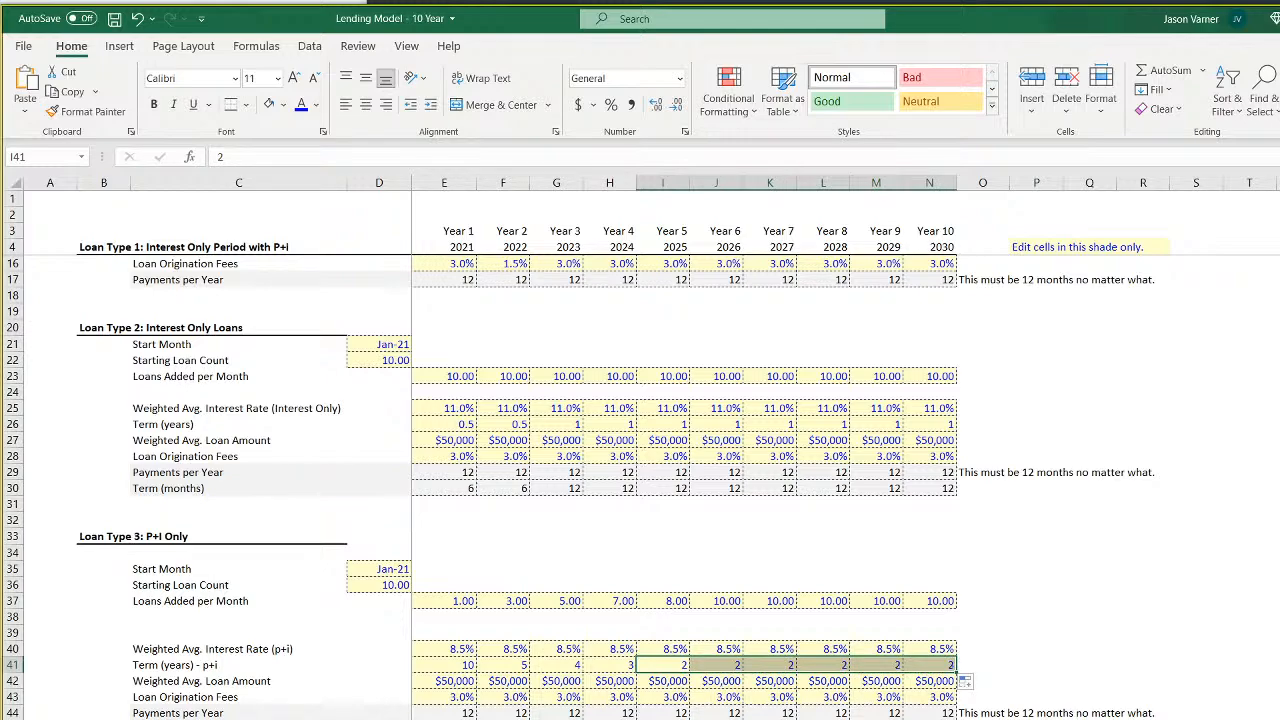
Return to the charts sheet and save the workbook
key(ctrl+Page_Down)
click(1140, 700)
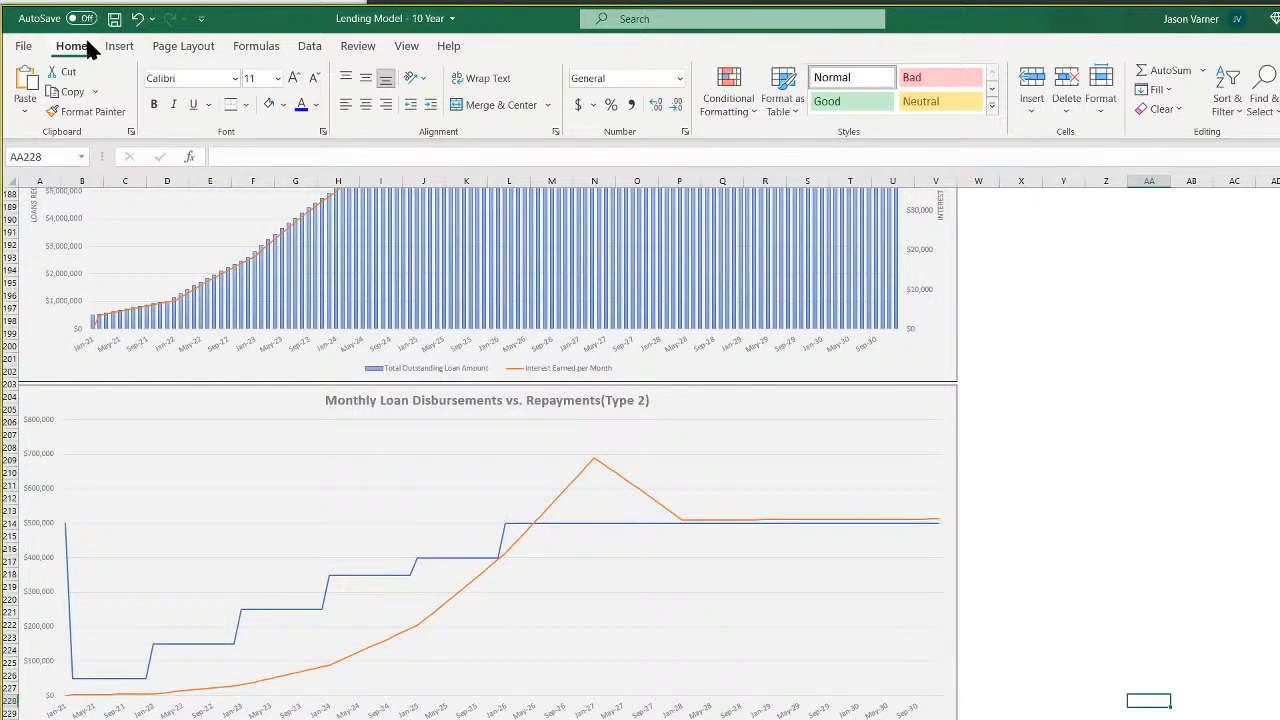
click(114, 18)
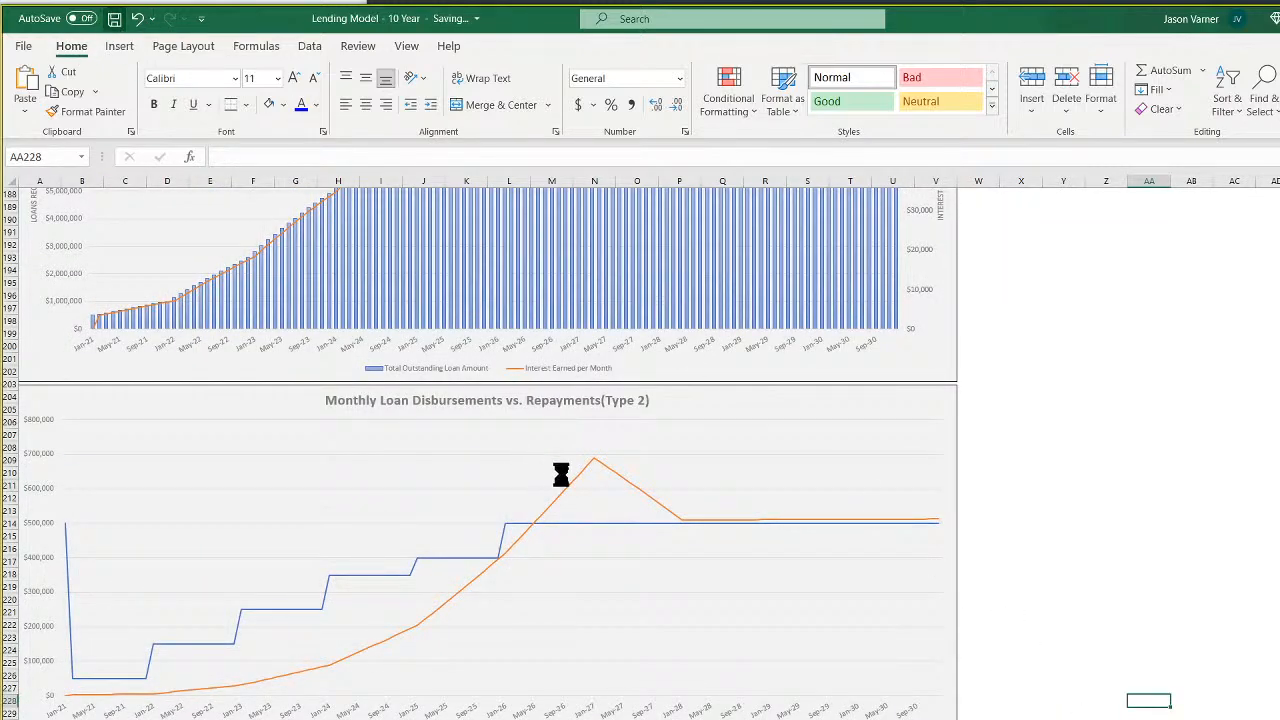
Compare the Type 3 receivables and disbursement charts with Loan Type 3's Loans Added per Month assumptions
scroll(1060, 503, up, 7)
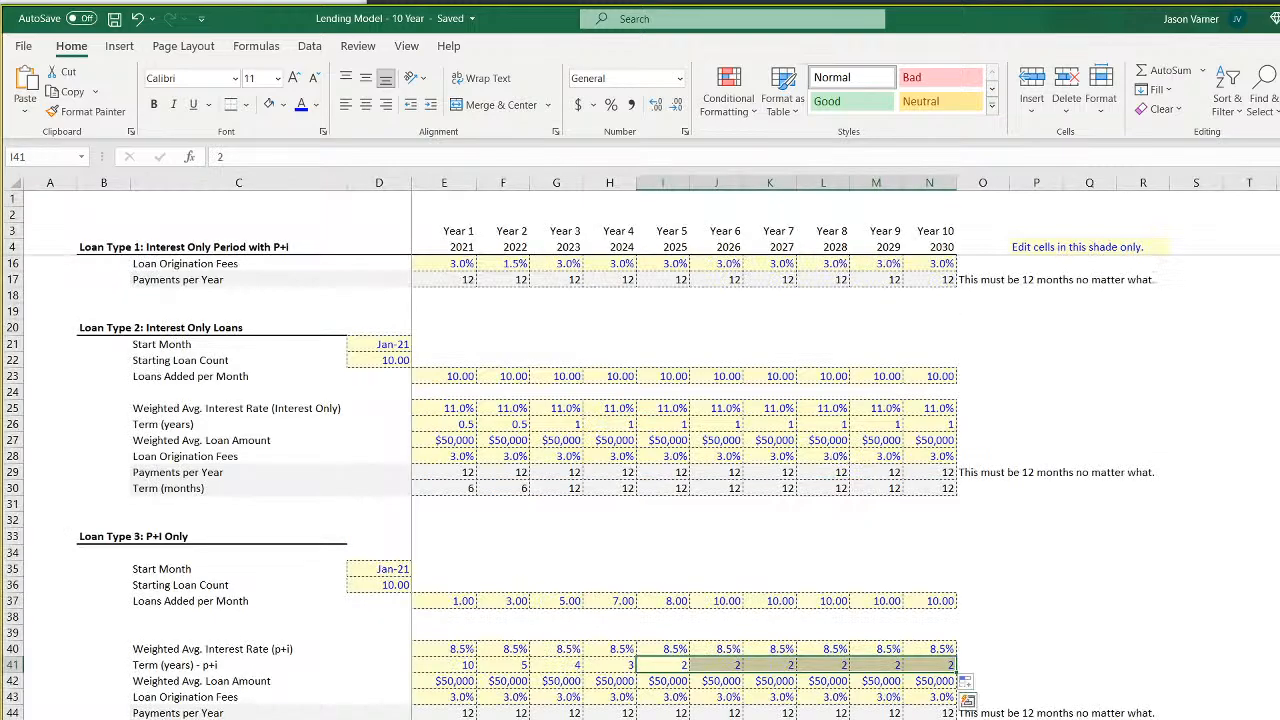
scroll(430, 685, down, 4)
drag(446, 424, 957, 428)
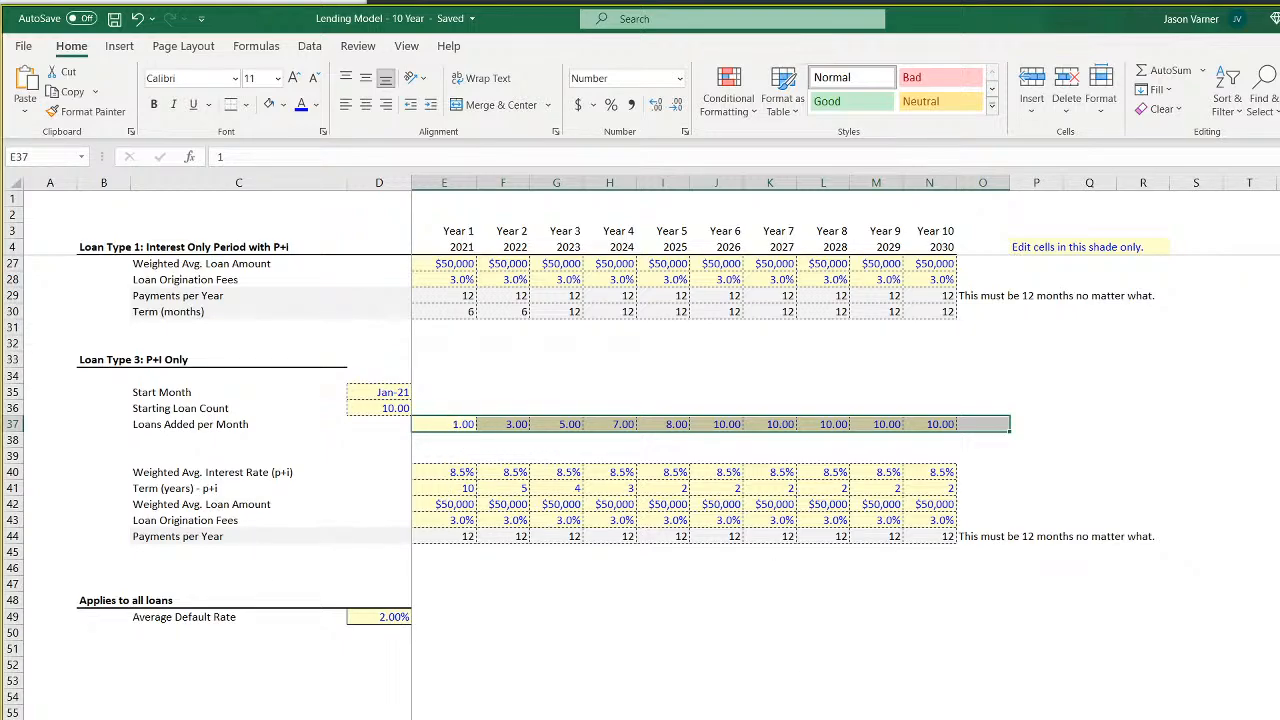
key(ctrl+Page_Down)
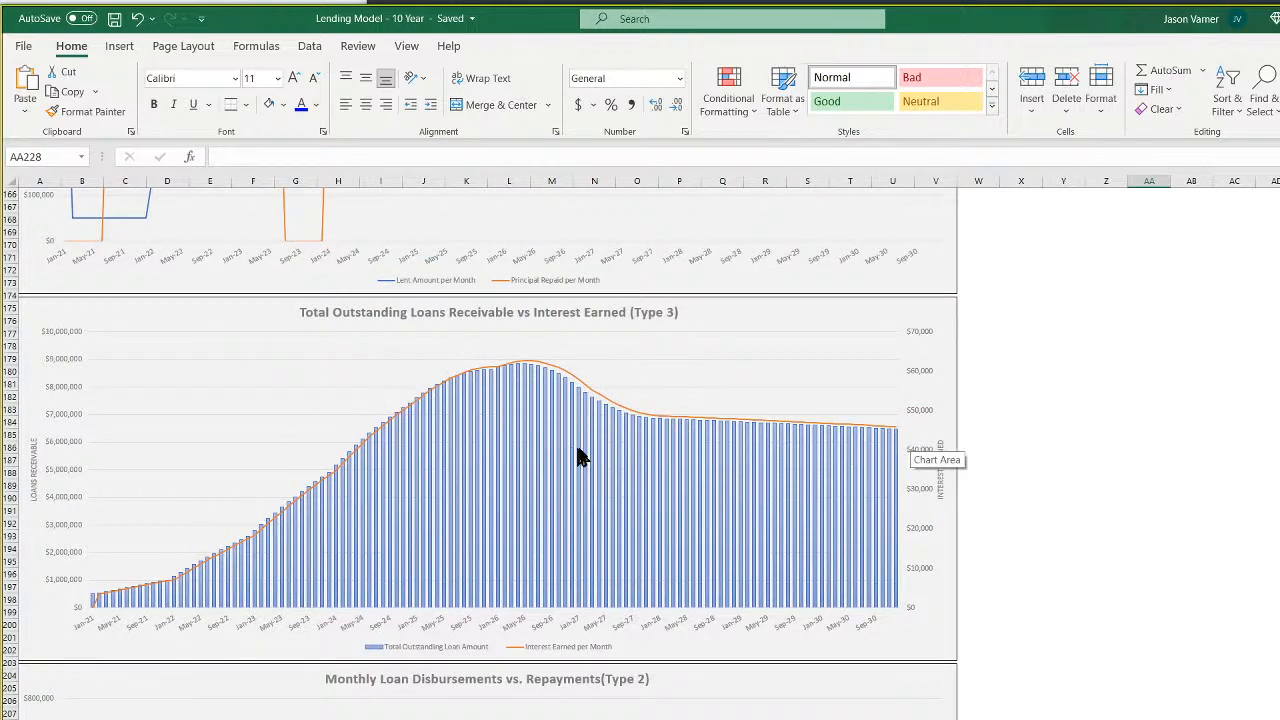
scroll(1157, 654, down, 7)
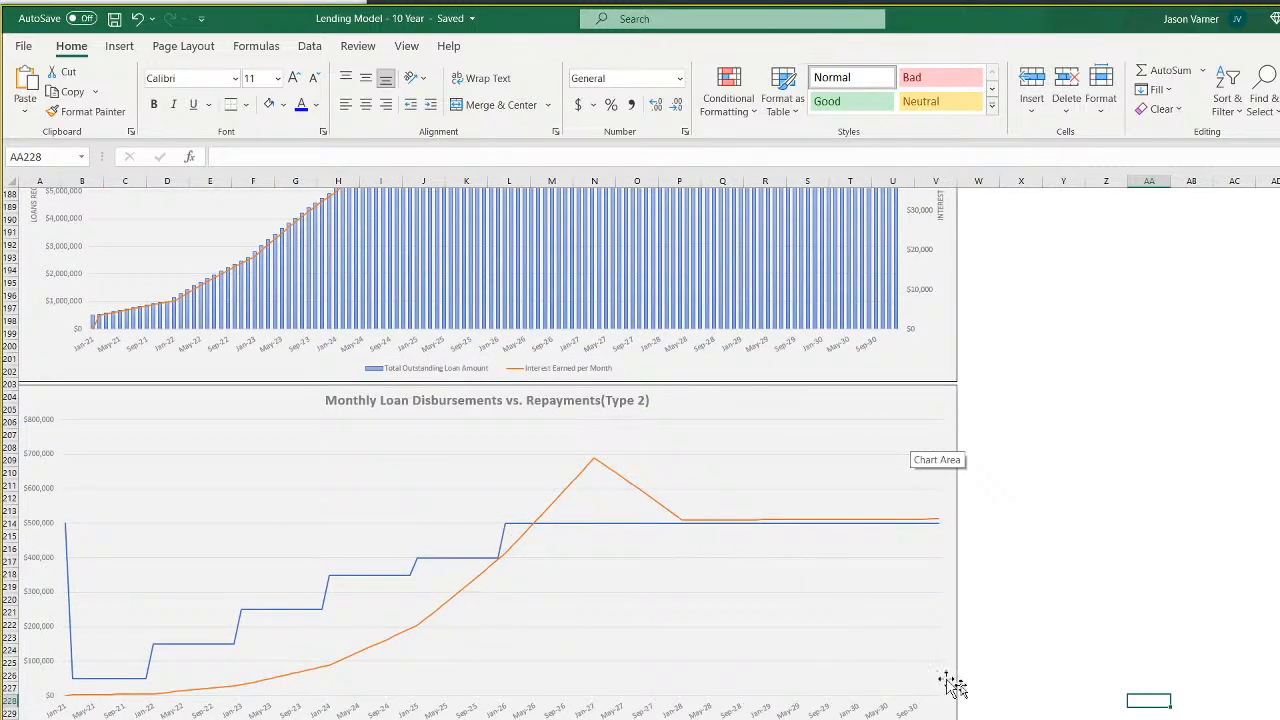
scroll(1130, 633, up, 7)
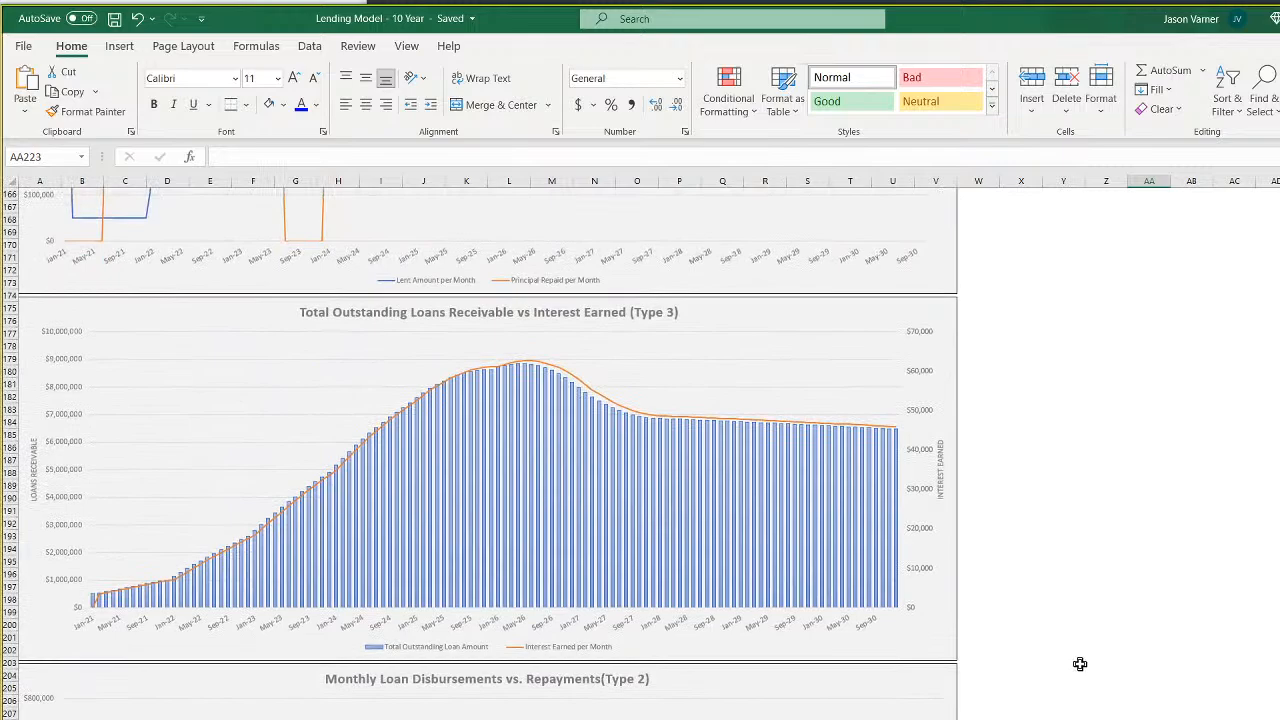
Retitle the disbursements chart below the Type 3 receivables chart as "Monthly Loan Disbursements vs. Repayments(Type 3)"
click(631, 679)
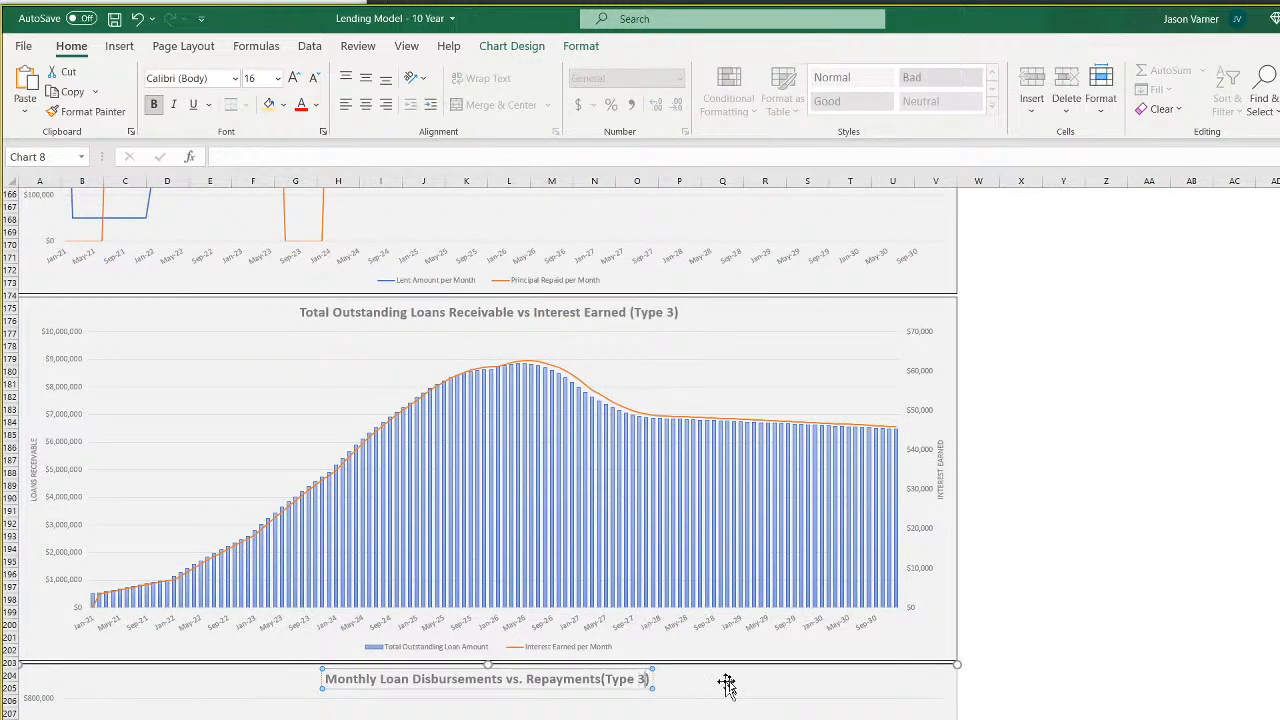
click(1137, 651)
scroll(1066, 563, up, 4)
right_click(780, 456)
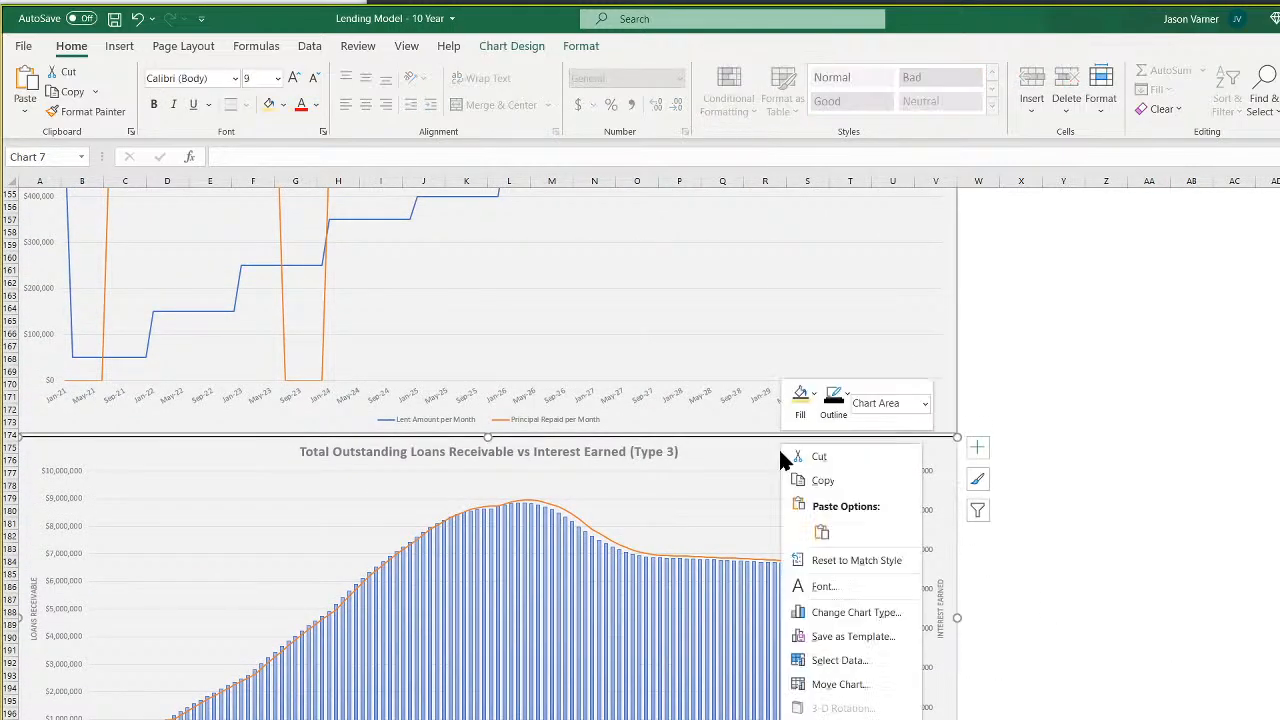
click(830, 484)
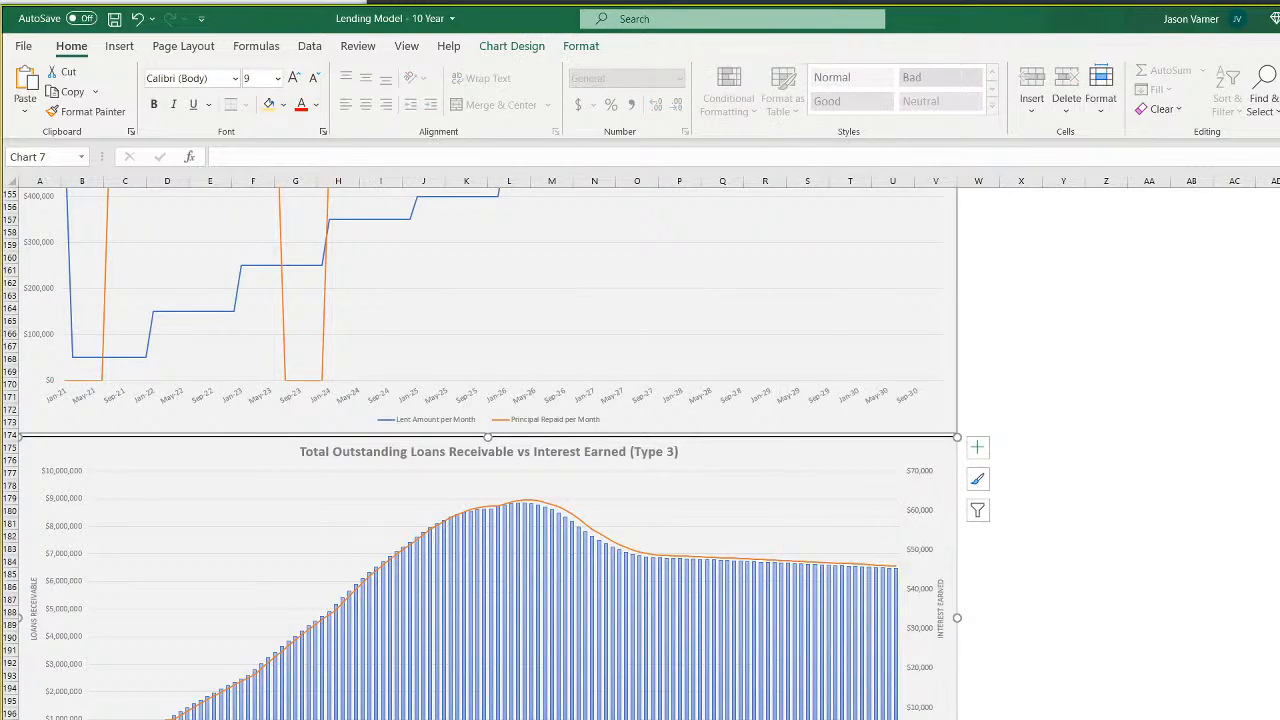
click(1019, 717)
click(997, 678)
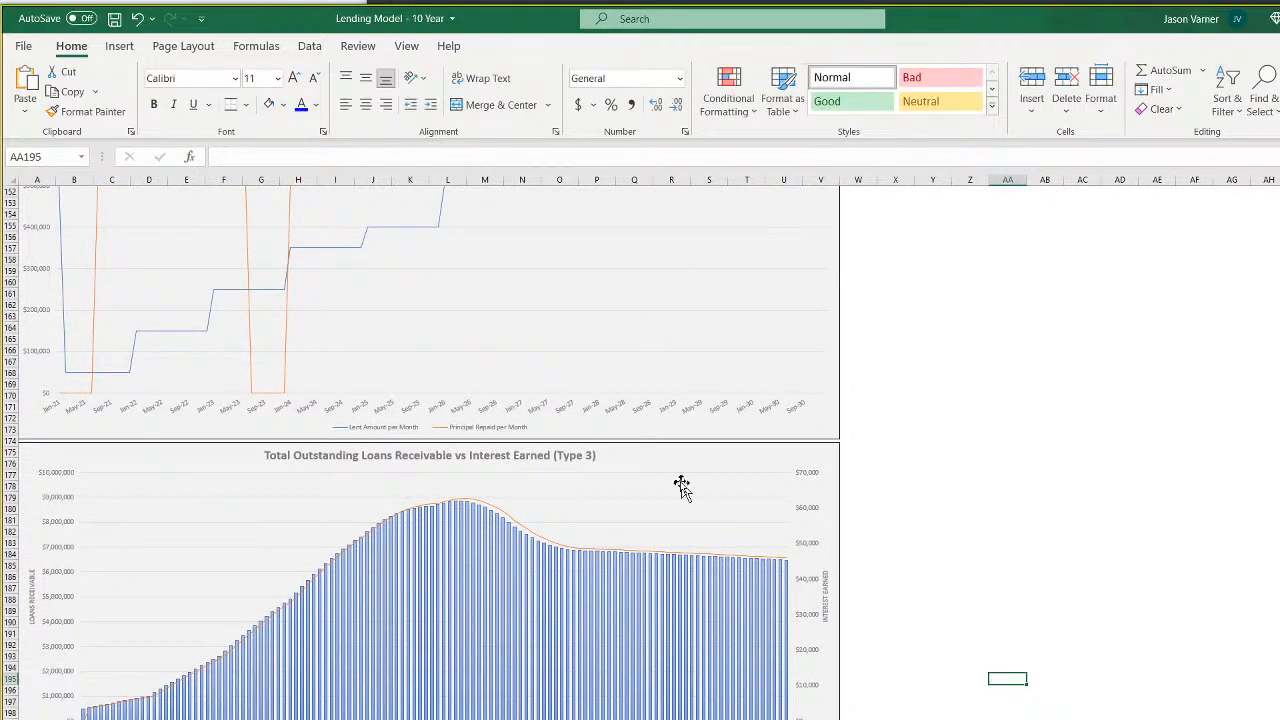
Move the Operating Costs chart beside the Operating Activities per Year chart and narrow the latter to end at column S
click(652, 449)
scroll(640, 500, up, 20)
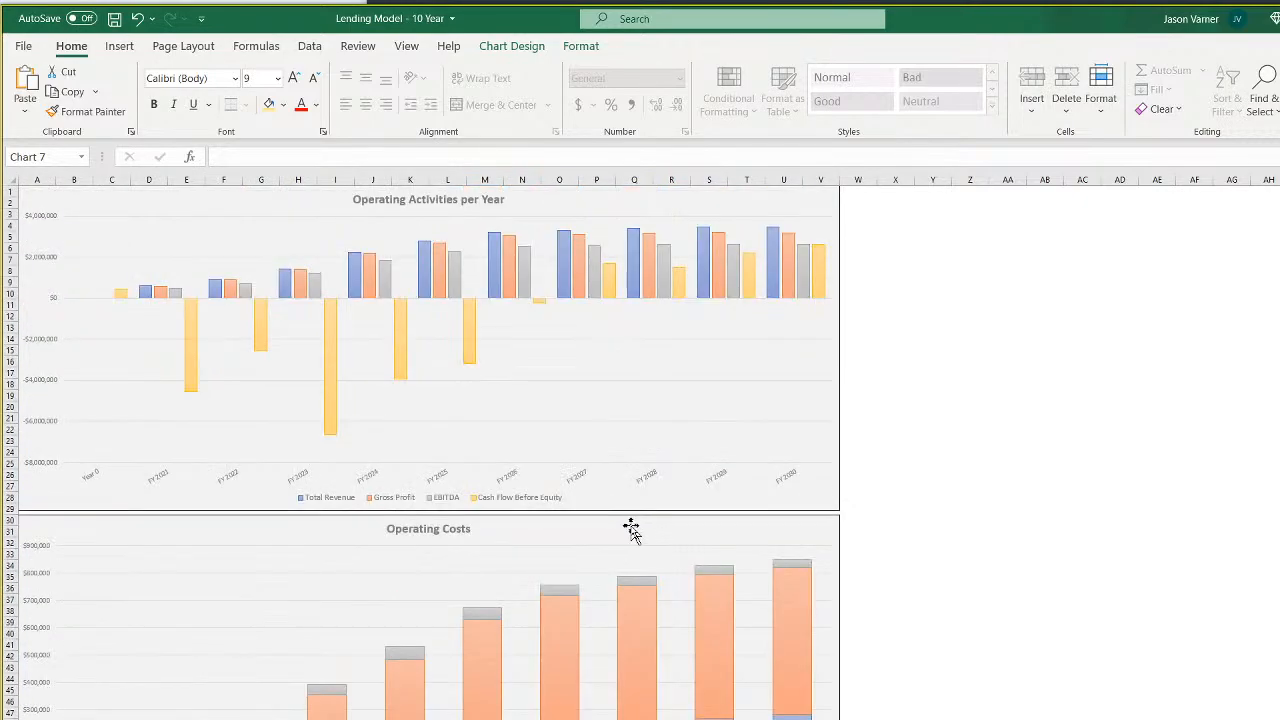
drag(223, 531, 1057, 199)
click(683, 197)
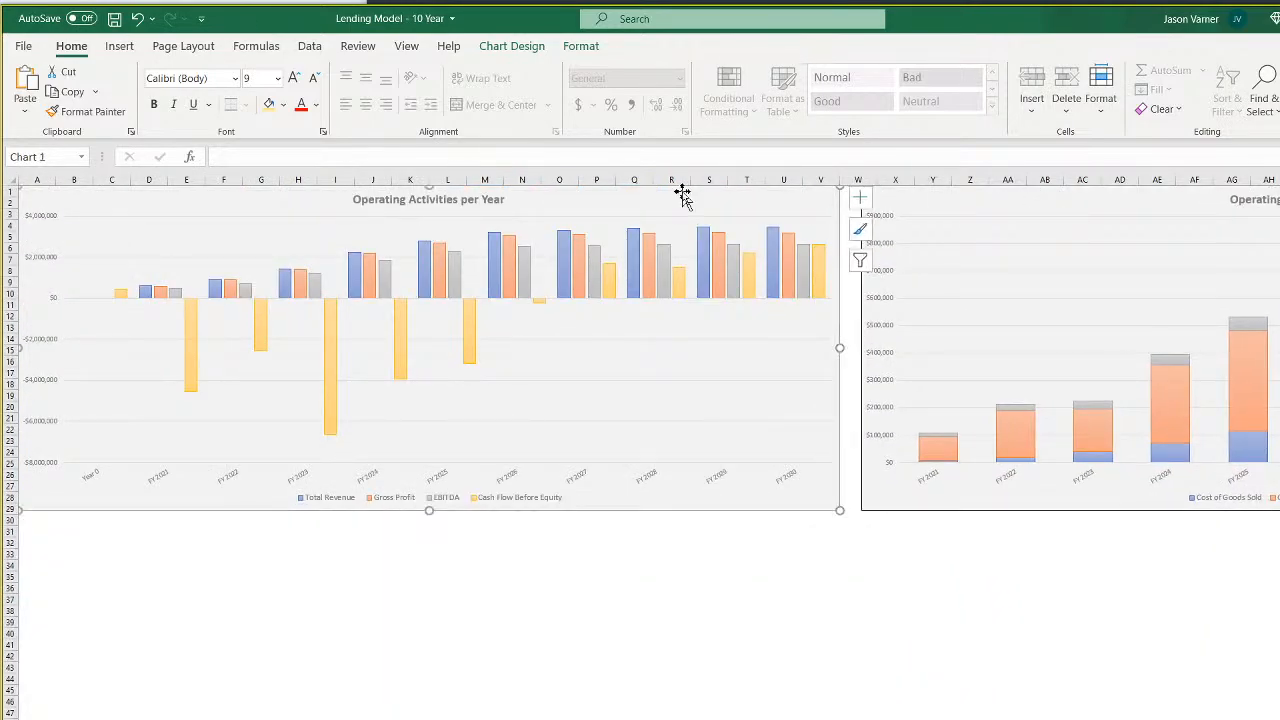
drag(840, 343, 720, 346)
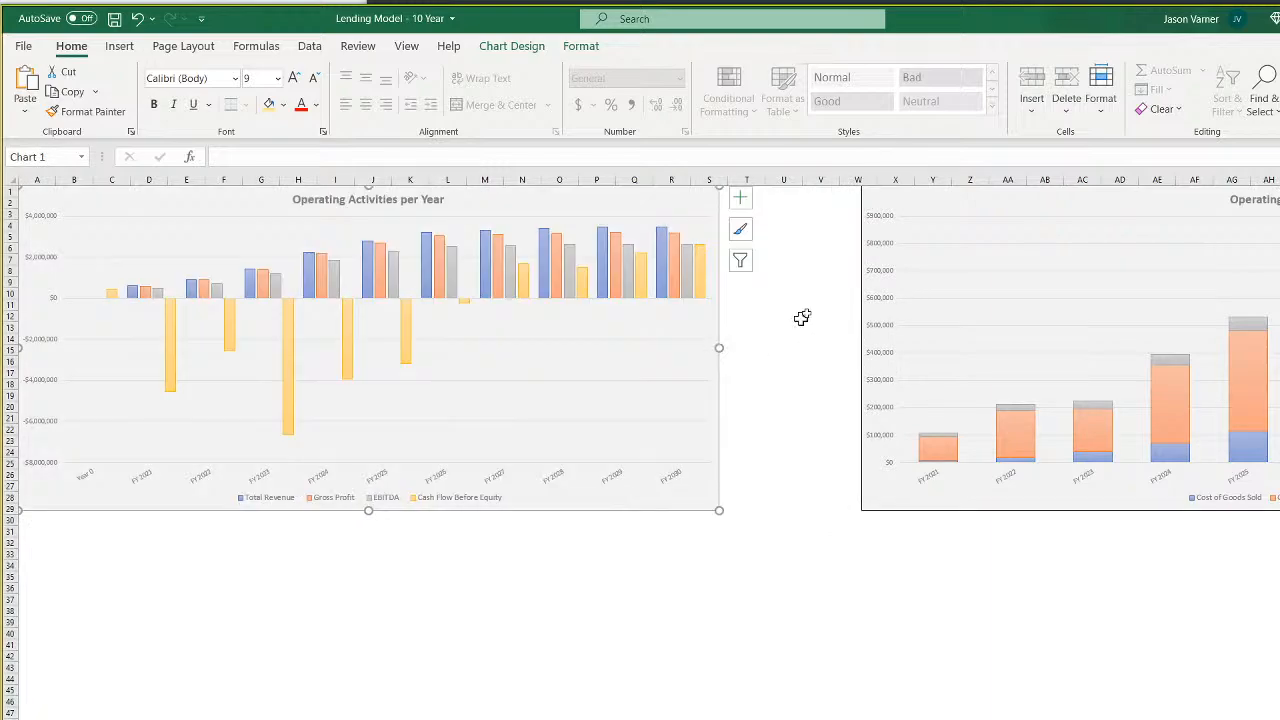
Narrow the Operating Costs chart to match Operating Activities per Year and place it flush against that chart's right edge, tops aligned
click(897, 197)
drag(897, 197, 53, 251)
drag(839, 406, 718, 390)
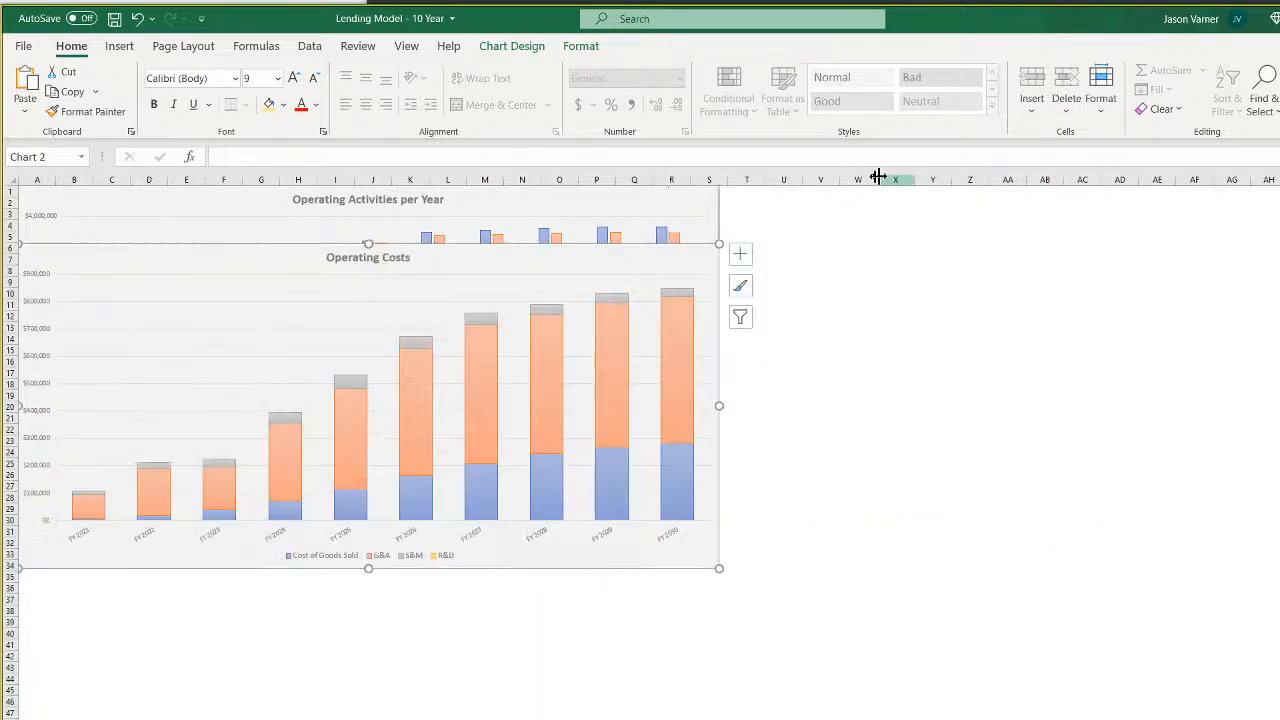
drag(234, 263, 811, 200)
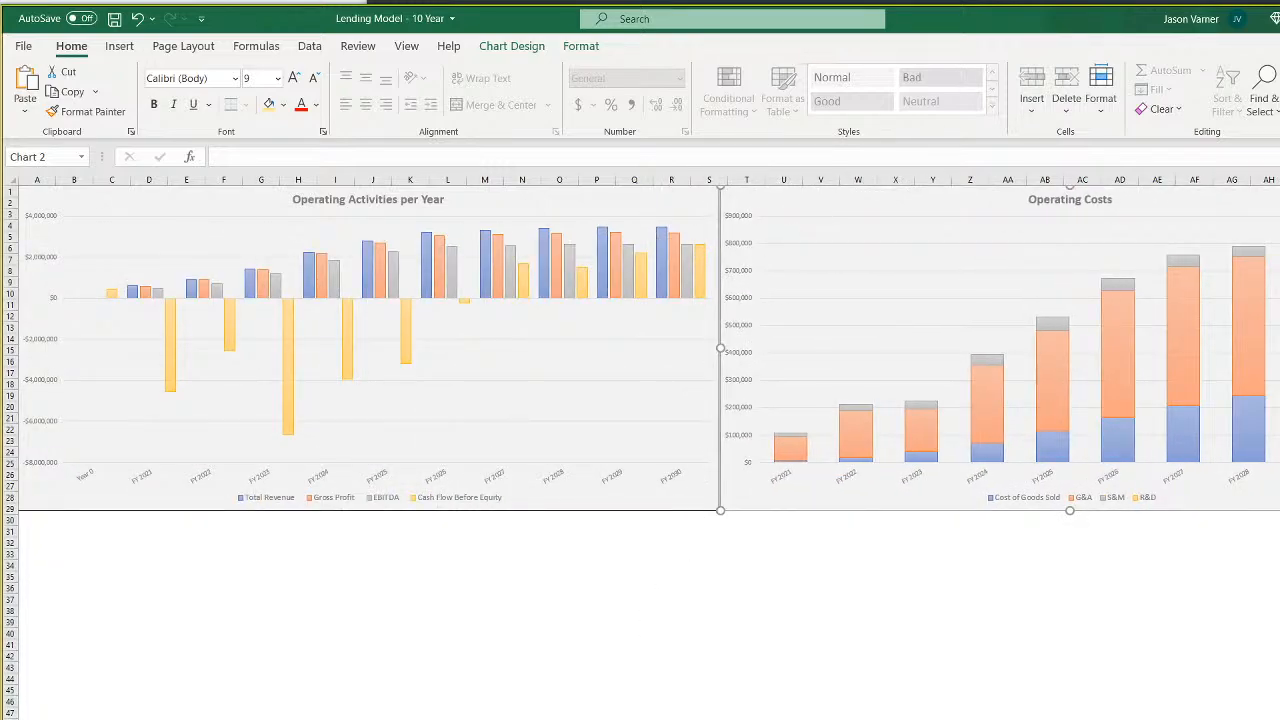
Place the Type 1 receivables chart directly below Operating Activities per Year and narrow it to end at column S
drag(195, 719, 184, 528)
drag(840, 674, 718, 650)
Move the "Monthly Loan Disbursements vs. Repayments(Type 1)" chart beside the Type 1 receivables chart, directly below Operating Costs
scroll(230, 685, down, 15)
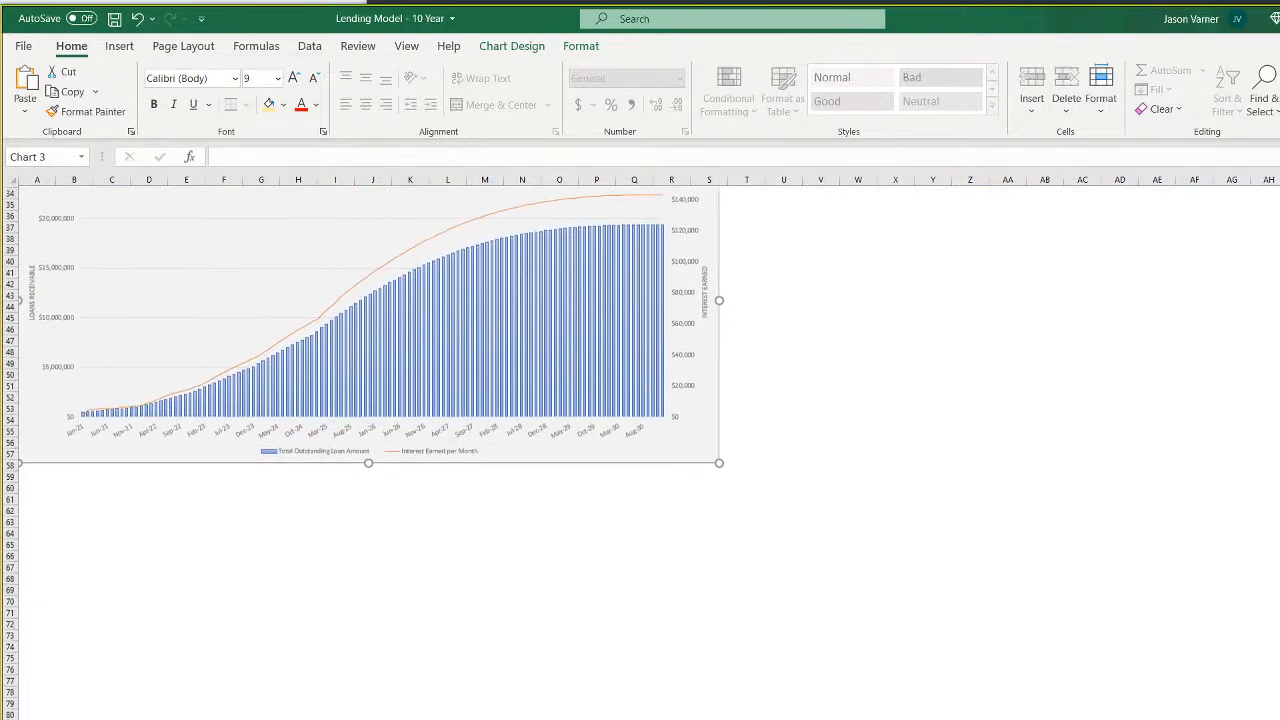
drag(230, 685, 814, 349)
scroll(796, 443, up, 7)
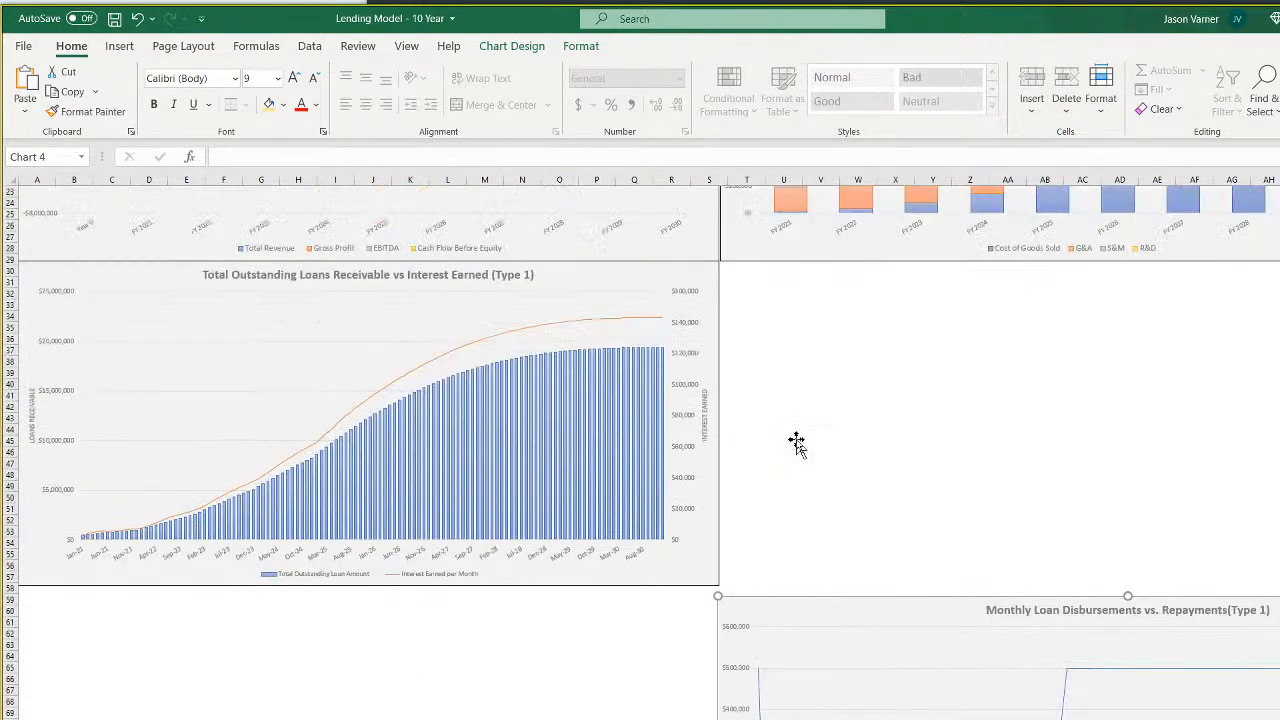
drag(765, 622, 749, 294)
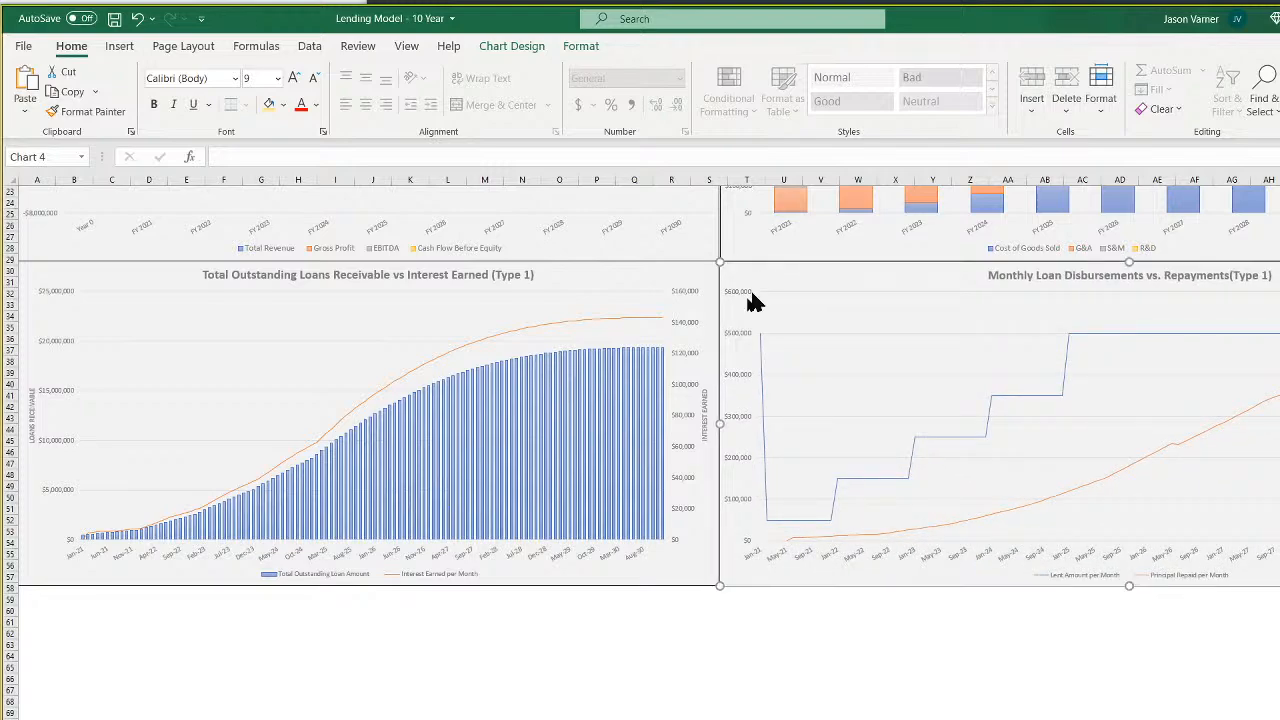
click(586, 652)
scroll(469, 637, up, 8)
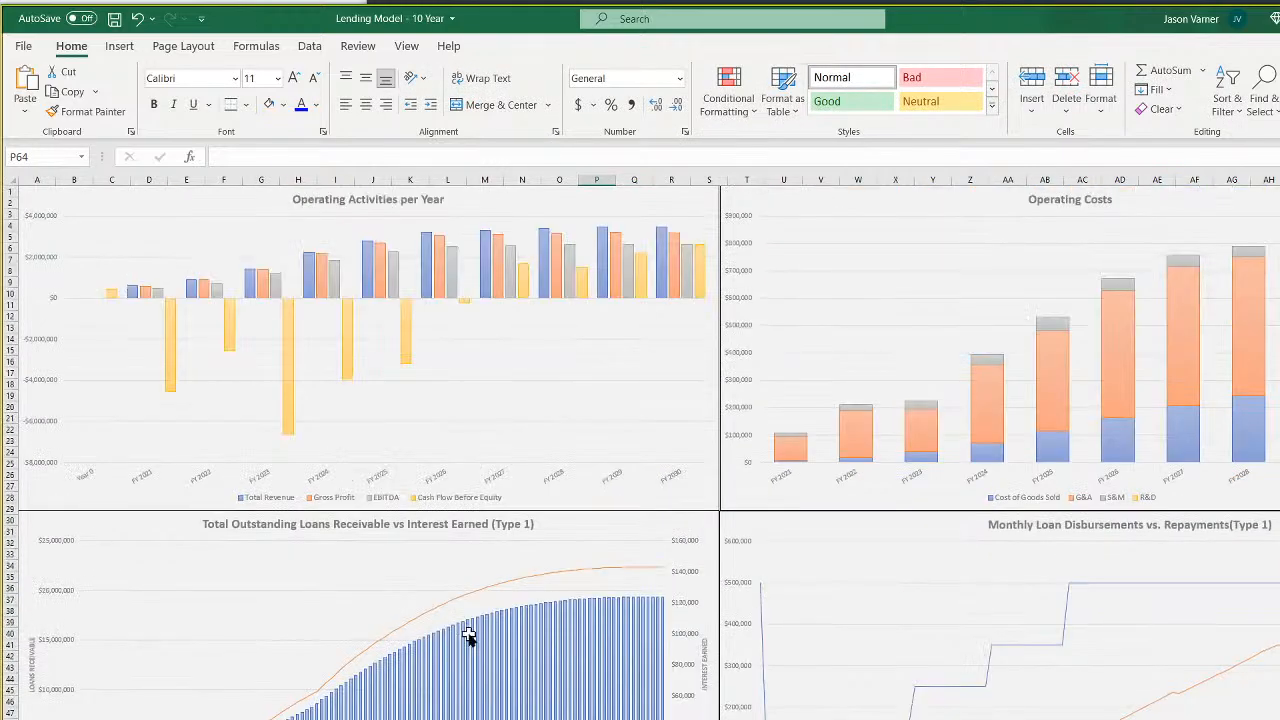
click(760, 185)
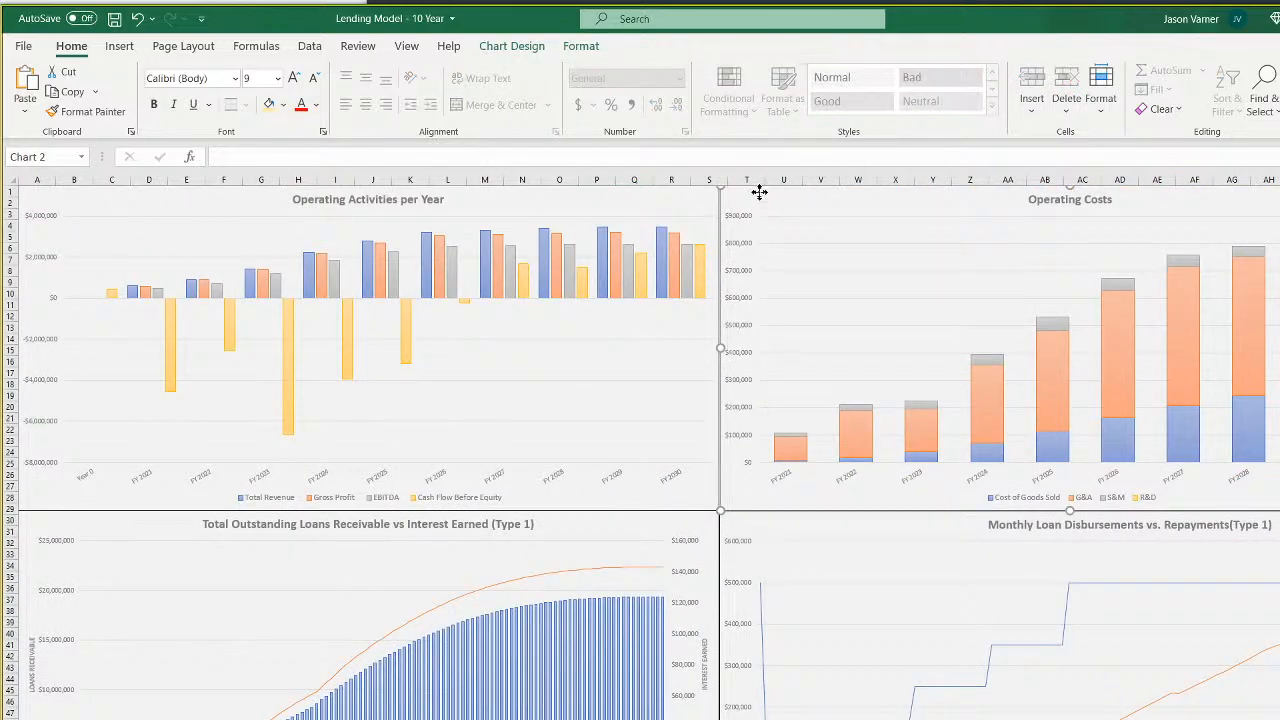
Nudge the Operating Costs chart into alignment beside the Operating Activities per Year chart and deselect it
drag(757, 191, 760, 196)
key(Escape)
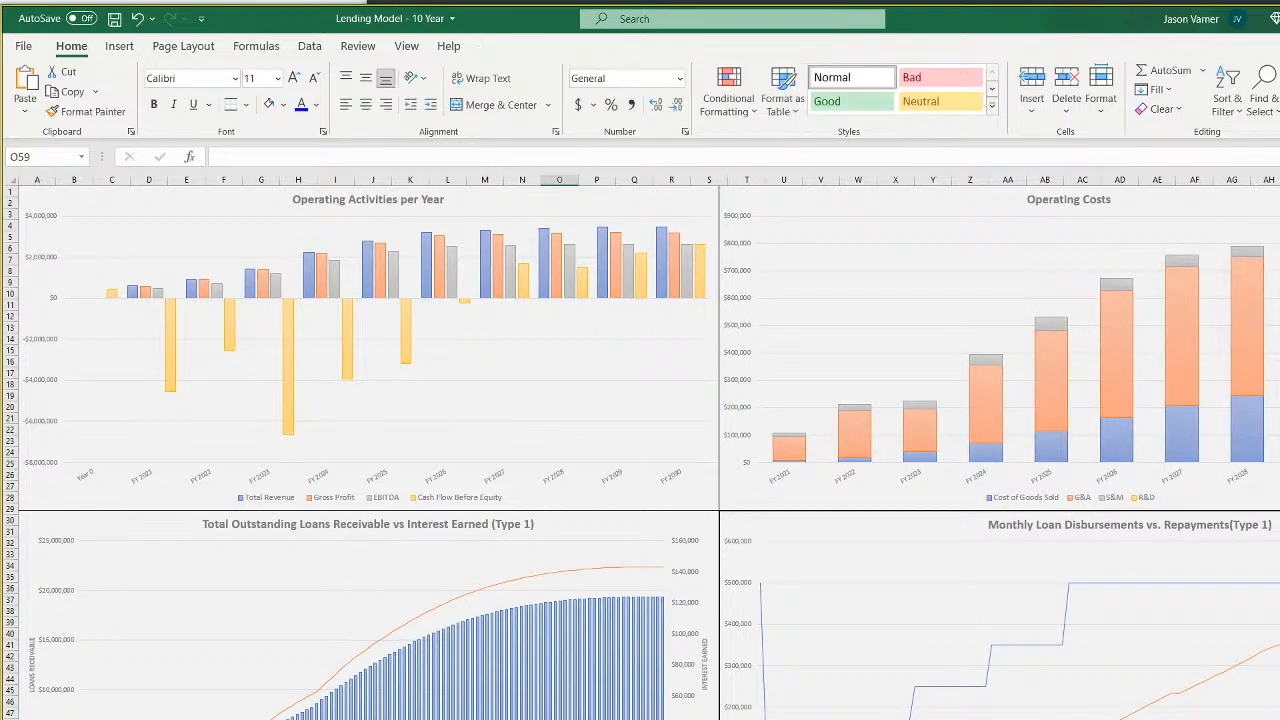
Move the Type 2 receivables chart and the Type 2 disbursements chart up closer to the Type 1 charts
scroll(352, 714, down, 20)
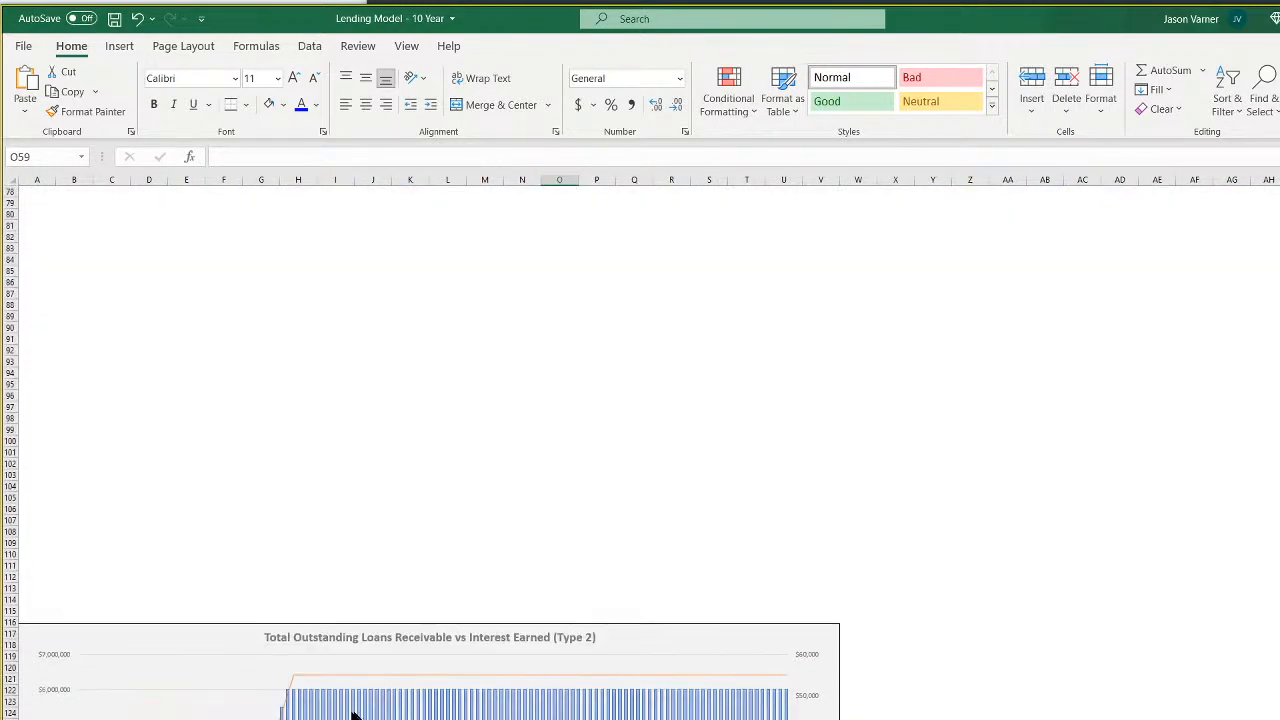
click(223, 634)
drag(223, 634, 210, 316)
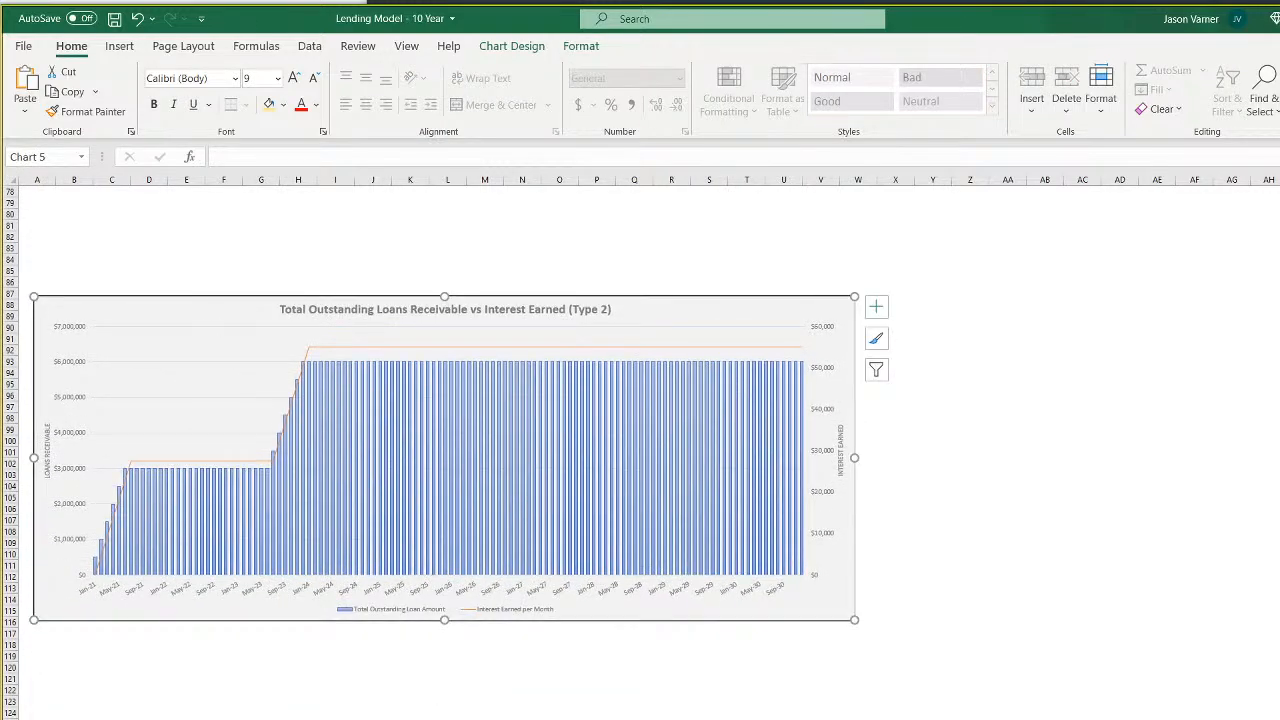
scroll(440, 450, down, 8)
drag(234, 711, 992, 288)
Place the Type 2 receivables chart directly below the Type 1 receivables chart and narrow it to end at column S
scroll(526, 588, up, 15)
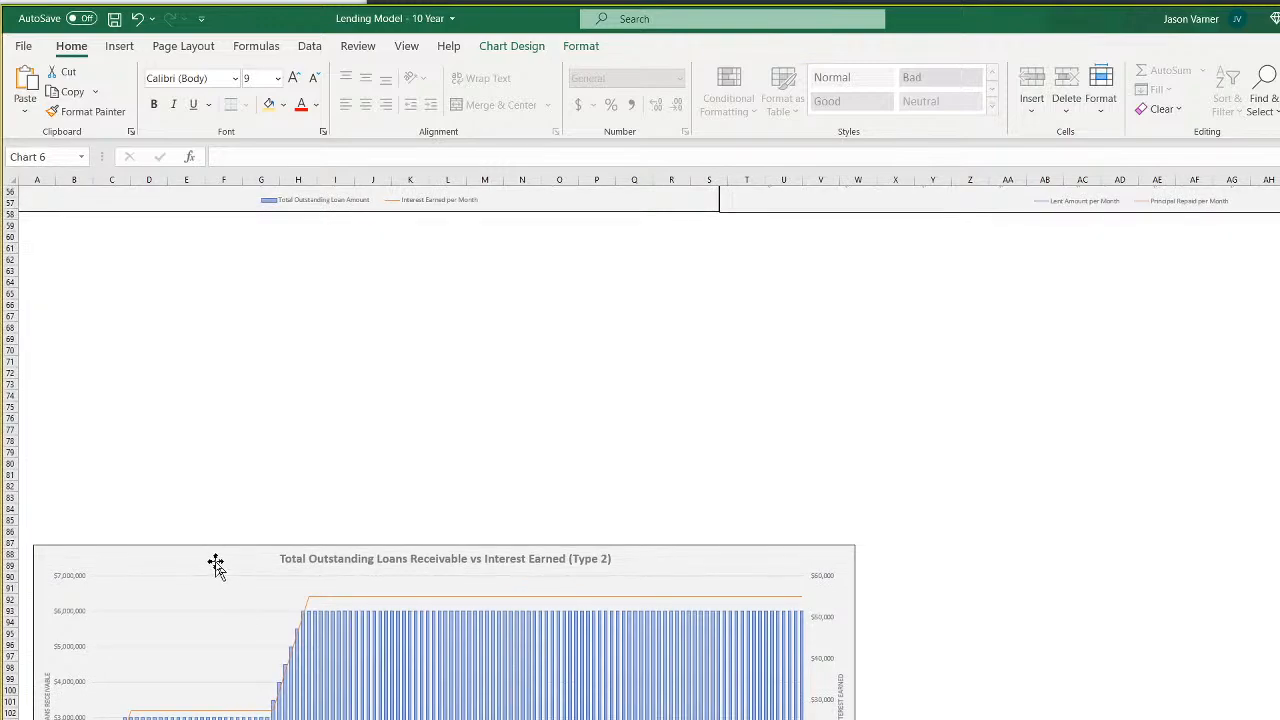
click(216, 565)
drag(200, 560, 132, 227)
scroll(953, 537, up, 4)
drag(845, 497, 721, 484)
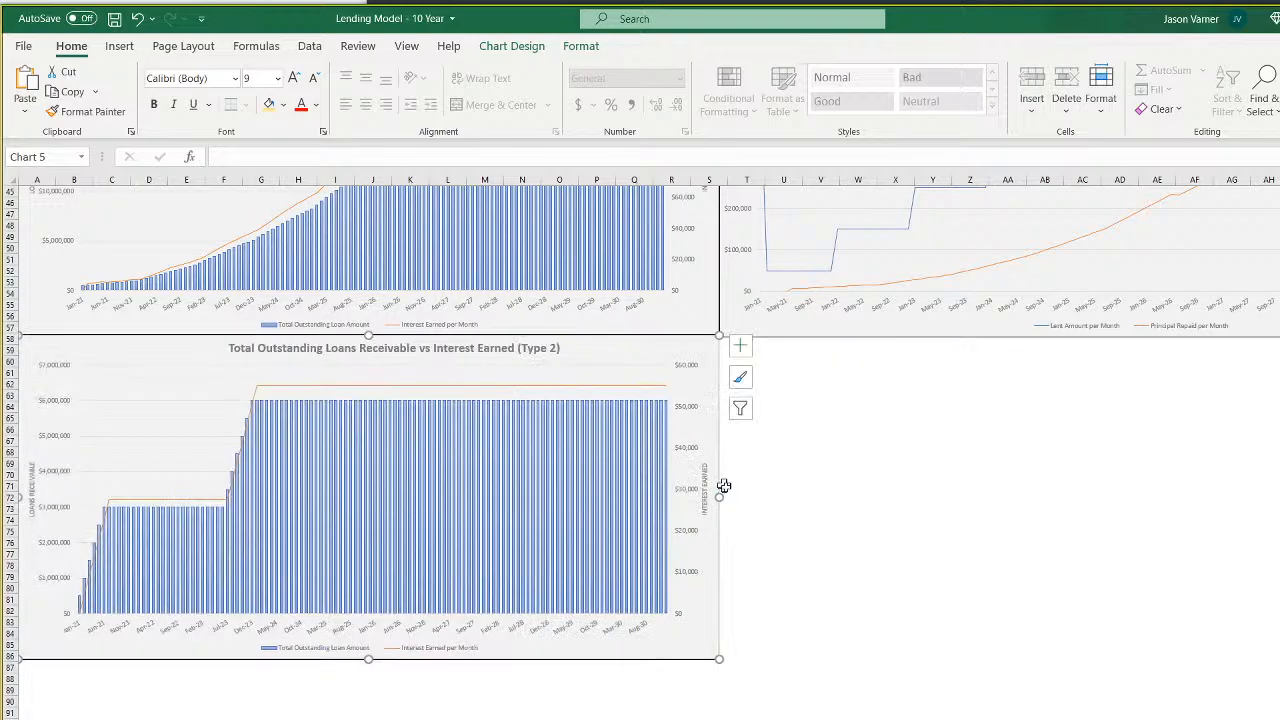
Move the "Monthly Loan Disbursements vs. Repayments(Type 2)" chart beside the Type 2 receivables chart, directly below the Type 1 disbursements chart
click(890, 695)
scroll(890, 695, down, 7)
click(890, 670)
drag(890, 670, 753, 290)
scroll(797, 537, up, 7)
drag(801, 566, 798, 360)
scroll(650, 440, right, 1)
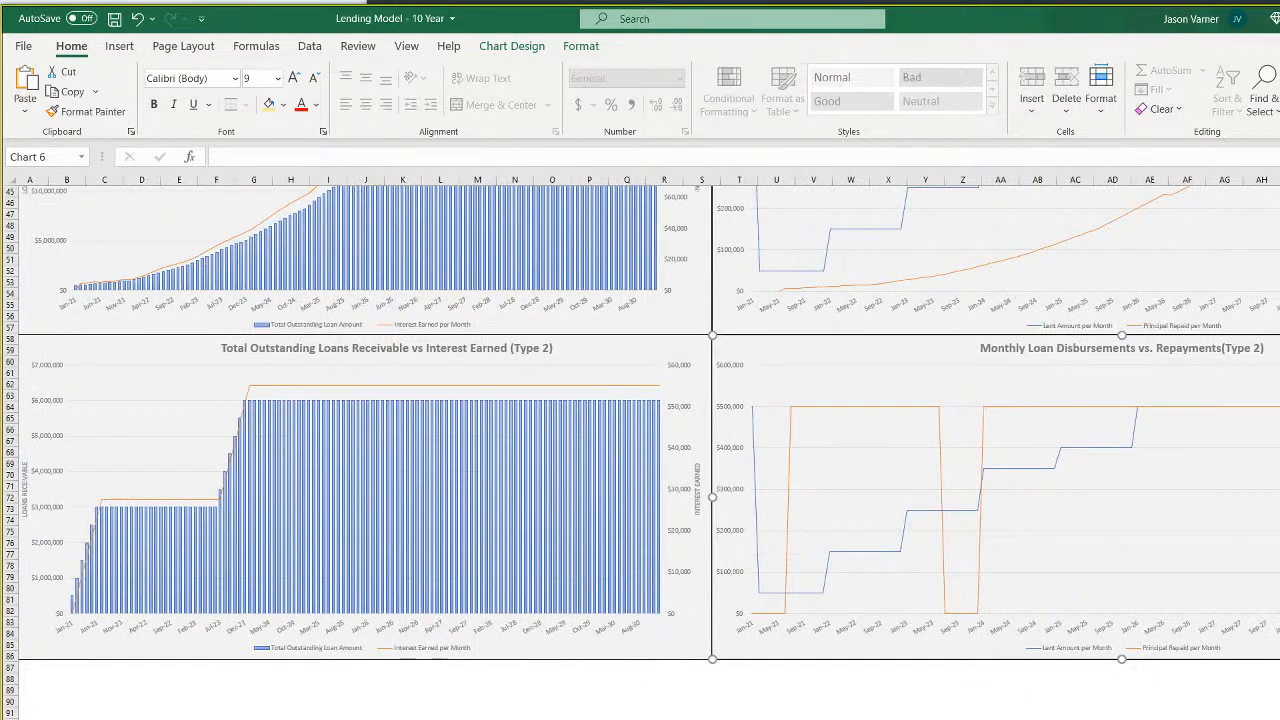
scroll(650, 420, right, 6)
key(Escape)
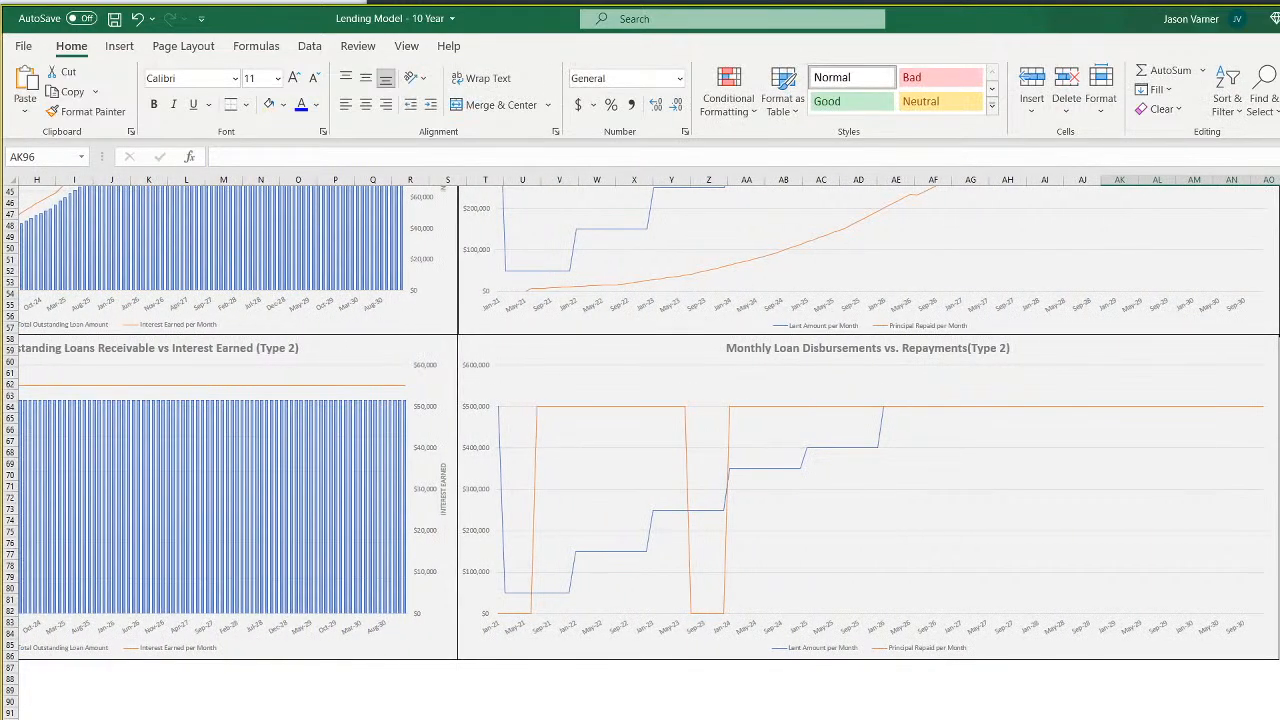
Narrow the "Monthly Loan Disbursements vs. Repayments(Type 1)" chart to end in column AL, matching the Operating Costs chart above
click(1253, 347)
scroll(941, 617, up, 15)
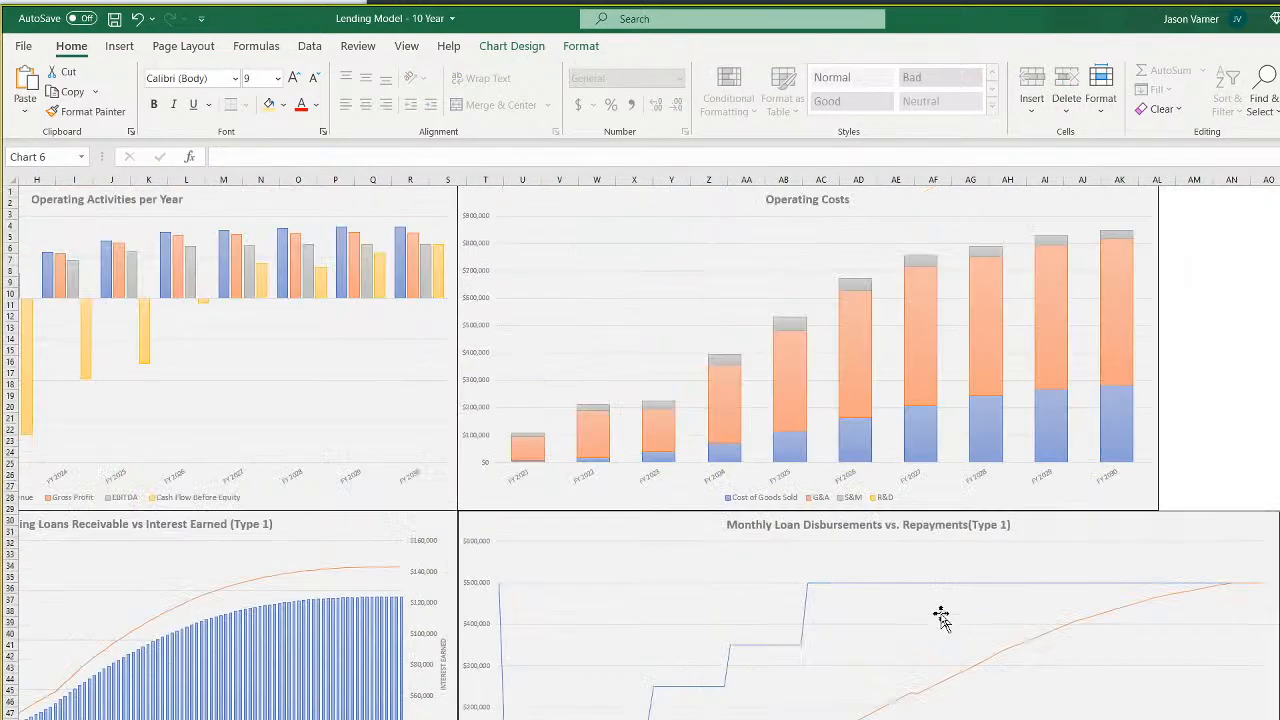
click(1232, 522)
drag(1273, 677, 1158, 651)
click(1272, 672)
Narrow the "Monthly Loan Disbursements vs. Repayments(Type 2)" chart to end in column AL, matching the Type 1 chart above
scroll(1273, 690, down, 11)
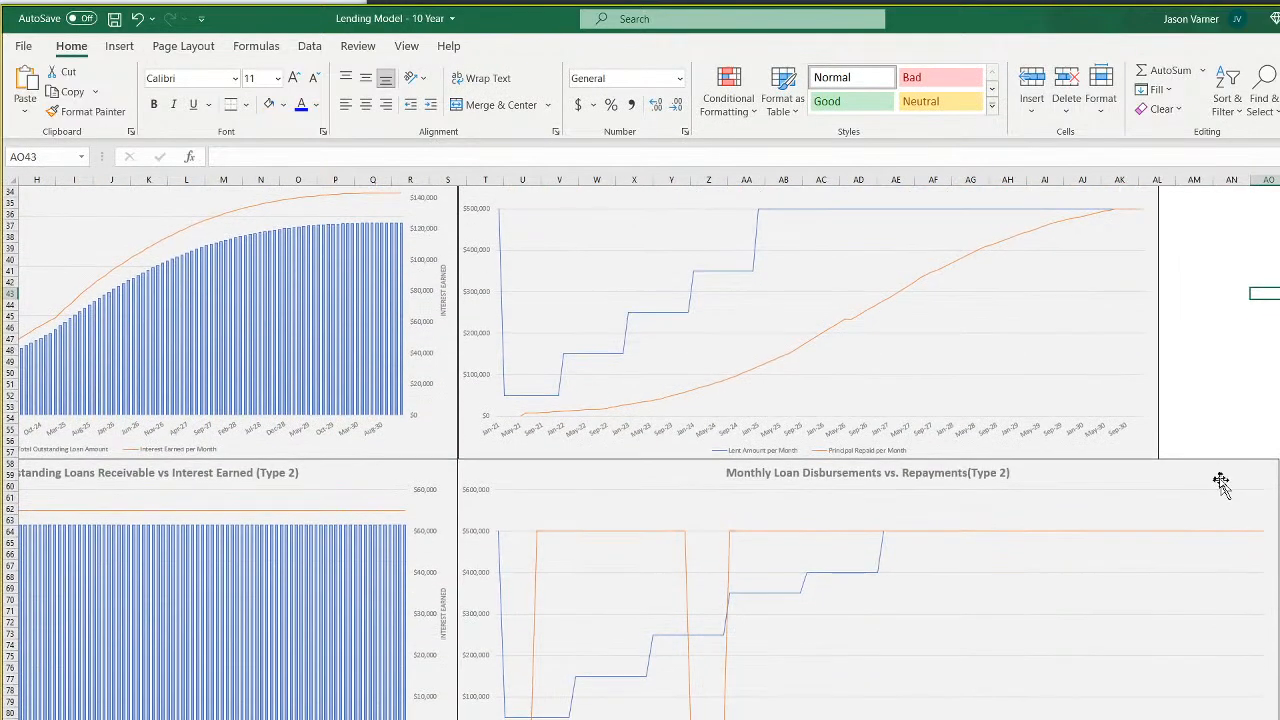
click(1221, 485)
drag(1276, 620, 1157, 602)
click(1268, 631)
Move the "Total Outstanding Loans Receivable vs Interest Earned (Type 3)" chart up to about row 101, near the Type 2 charts
scroll(740, 712, down, 11)
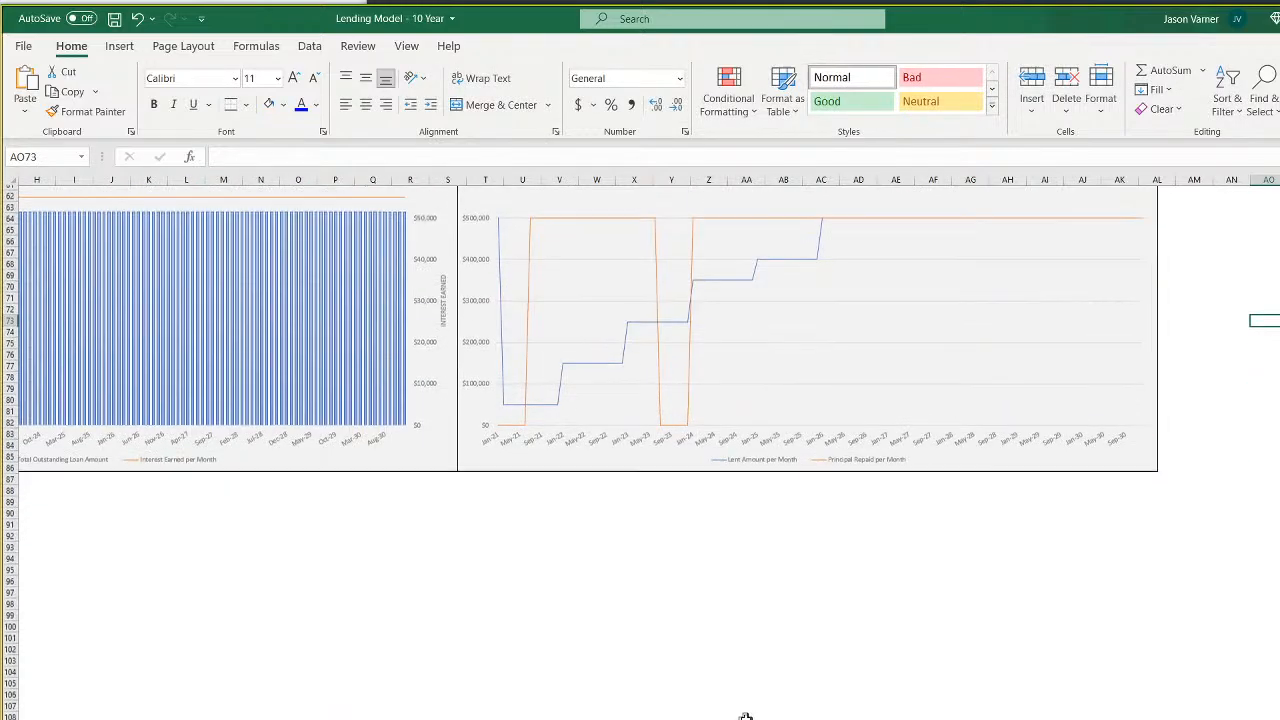
scroll(409, 680, left, 4)
scroll(409, 680, down, 20)
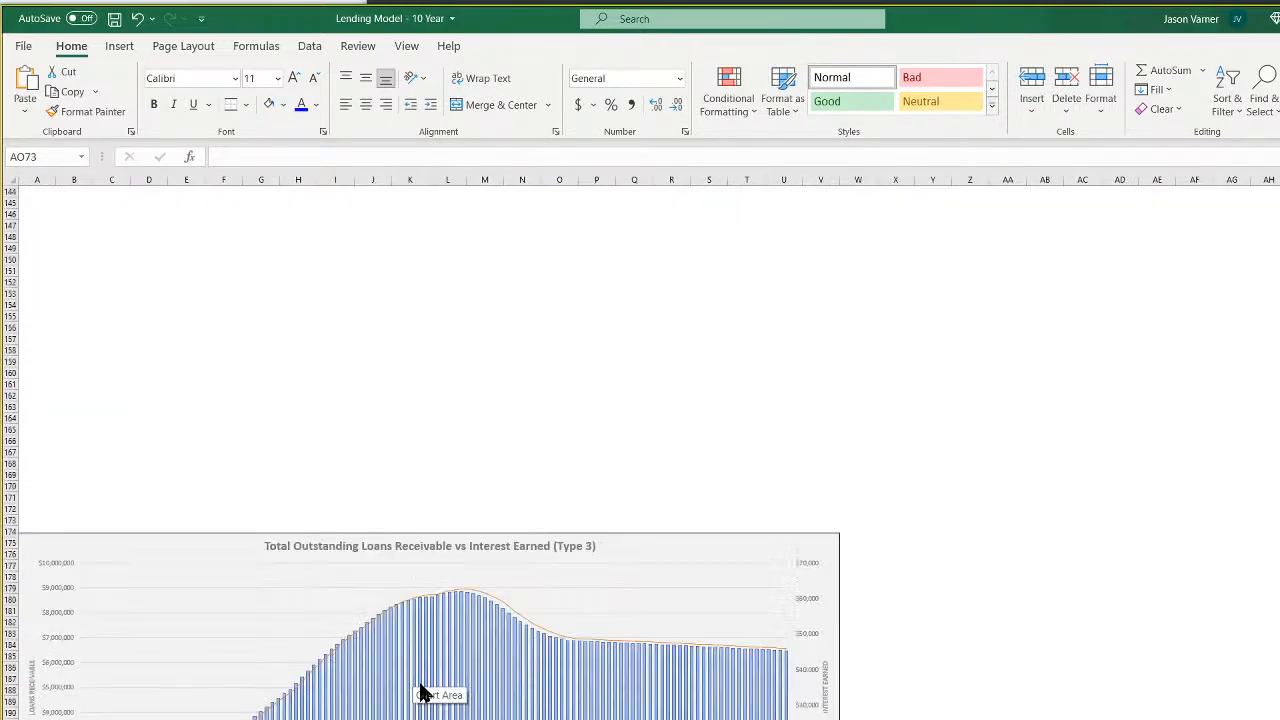
click(634, 549)
drag(634, 549, 603, 260)
scroll(626, 600, up, 12)
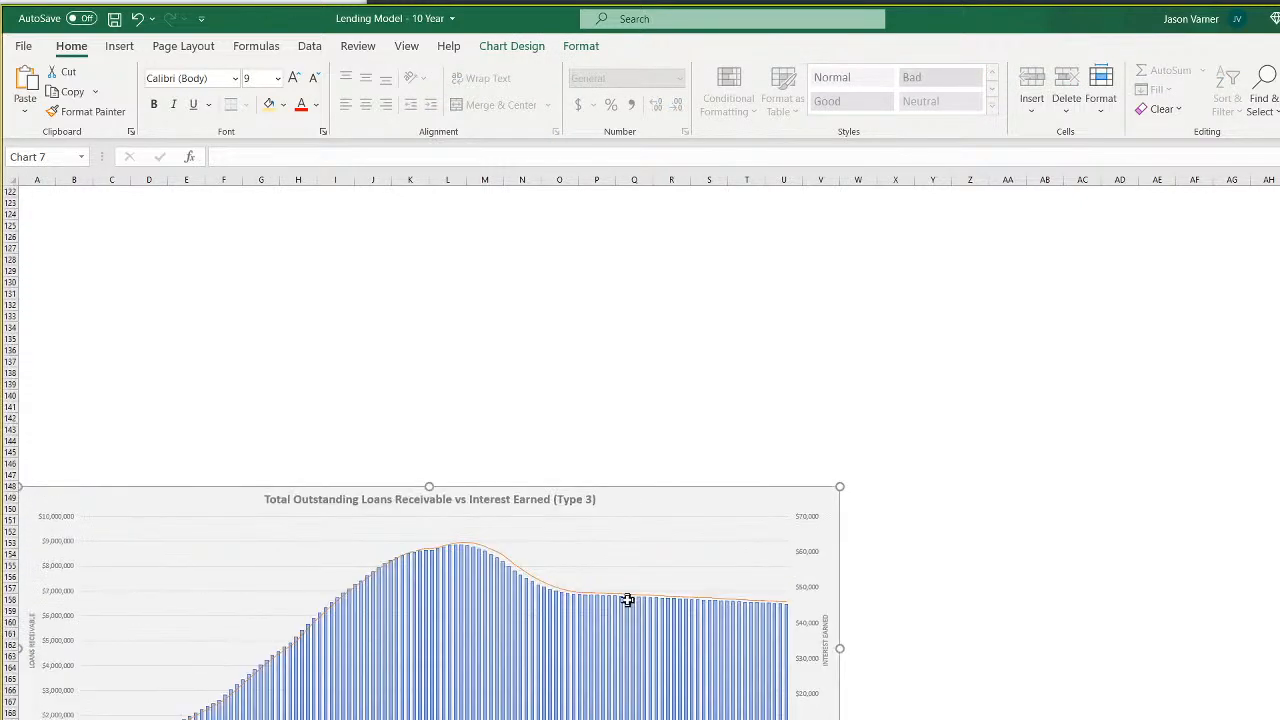
drag(623, 626, 640, 360)
scroll(680, 590, up, 7)
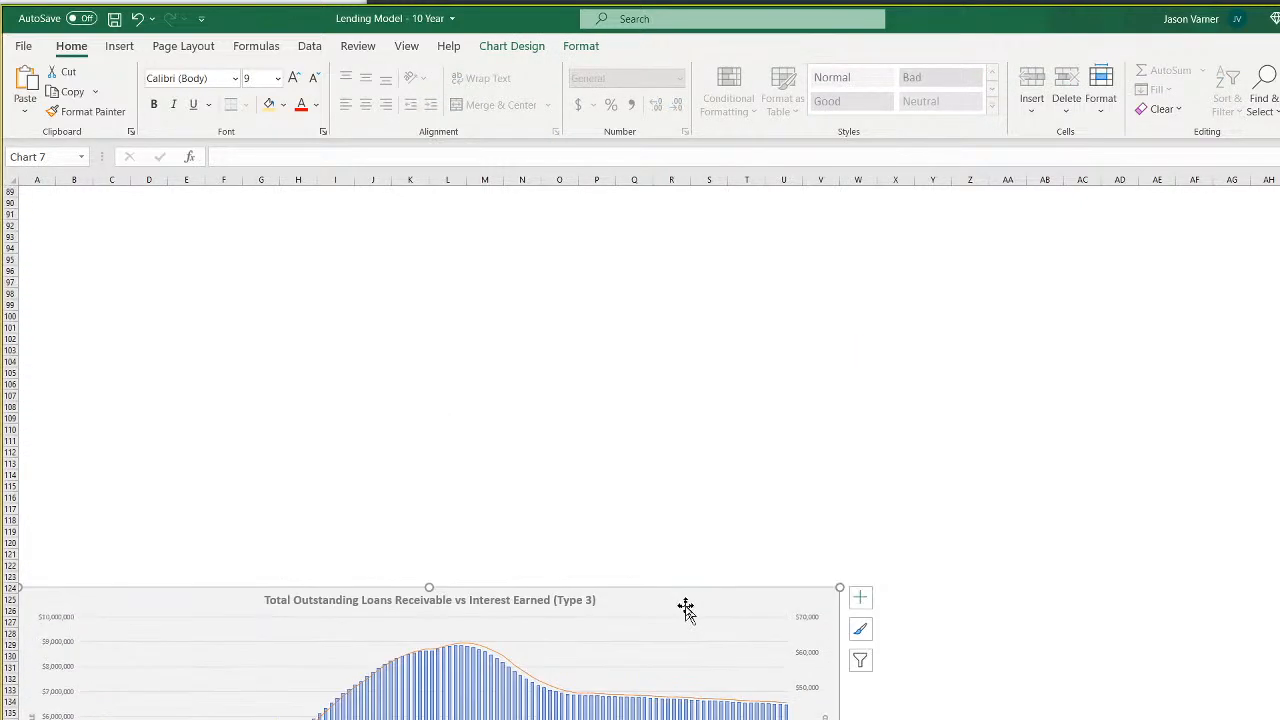
drag(640, 603, 638, 345)
Place the Type 3 receivables chart directly below the Type 2 receivables chart and narrow it to end at column S
scroll(646, 641, up, 11)
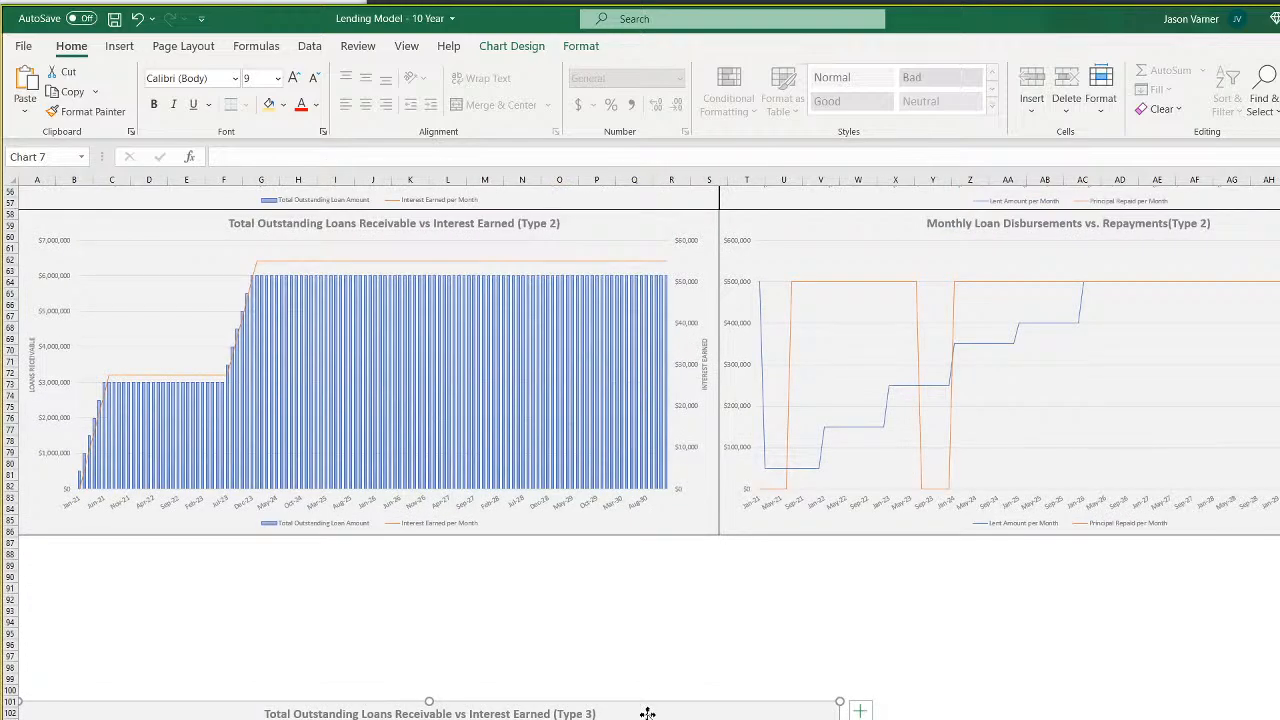
drag(648, 713, 621, 553)
drag(843, 694, 719, 672)
click(933, 718)
Move the "Monthly Loan Disbursements vs. Repayments(Type 3)" chart beside the Type 3 receivables chart, directly below the Type 2 disbursements chart
scroll(931, 716, down, 20)
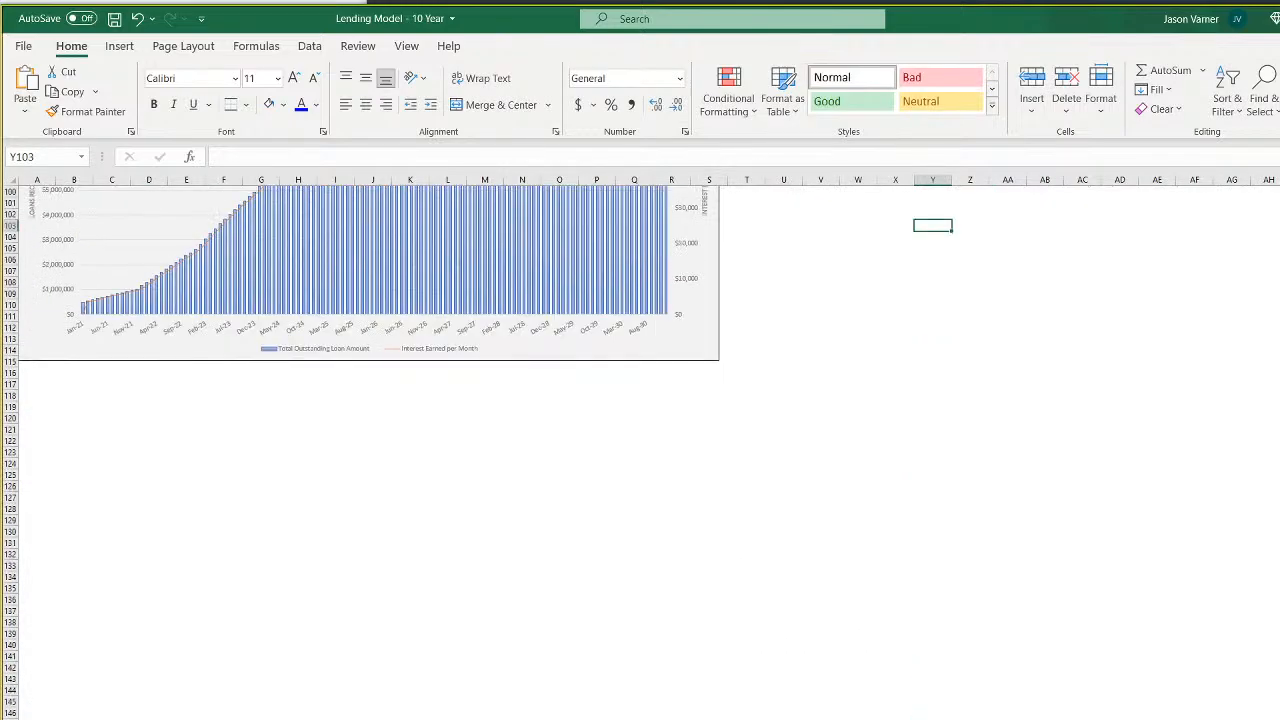
scroll(725, 703, up, 4)
drag(186, 621, 690, 315)
scroll(599, 660, up, 11)
drag(588, 703, 694, 367)
scroll(638, 674, up, 7)
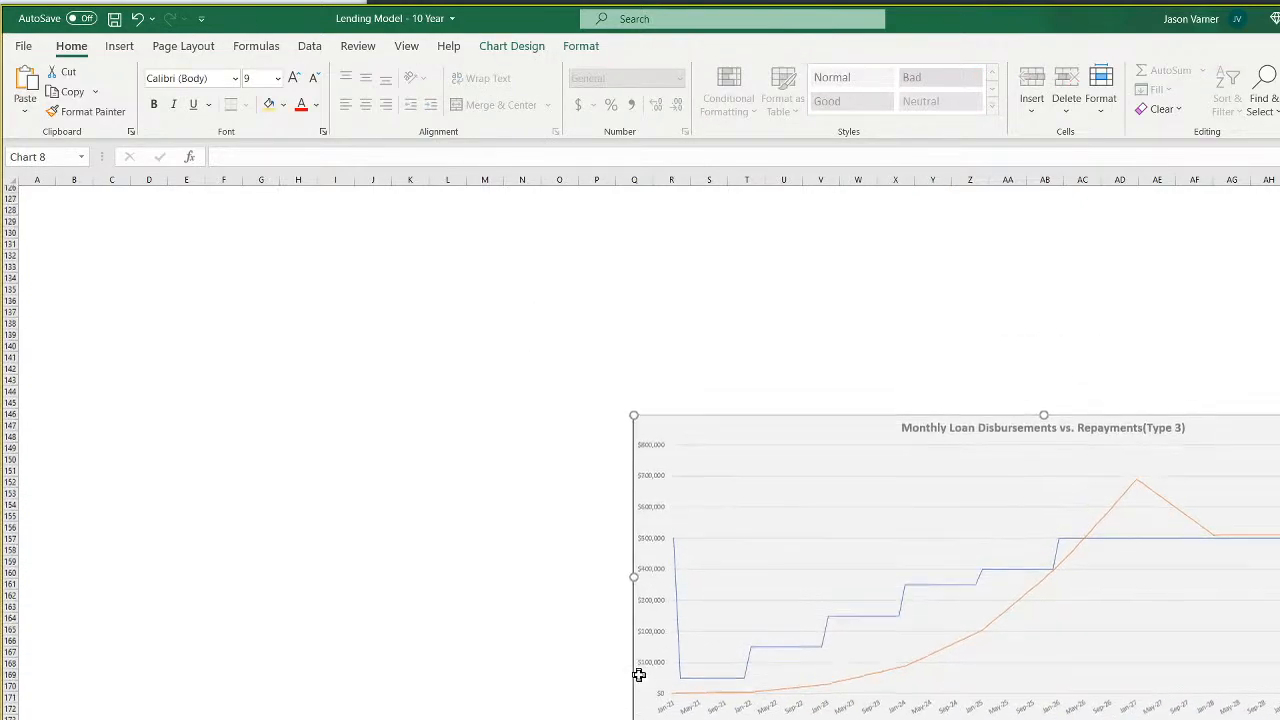
drag(709, 618, 736, 442)
scroll(704, 590, up, 15)
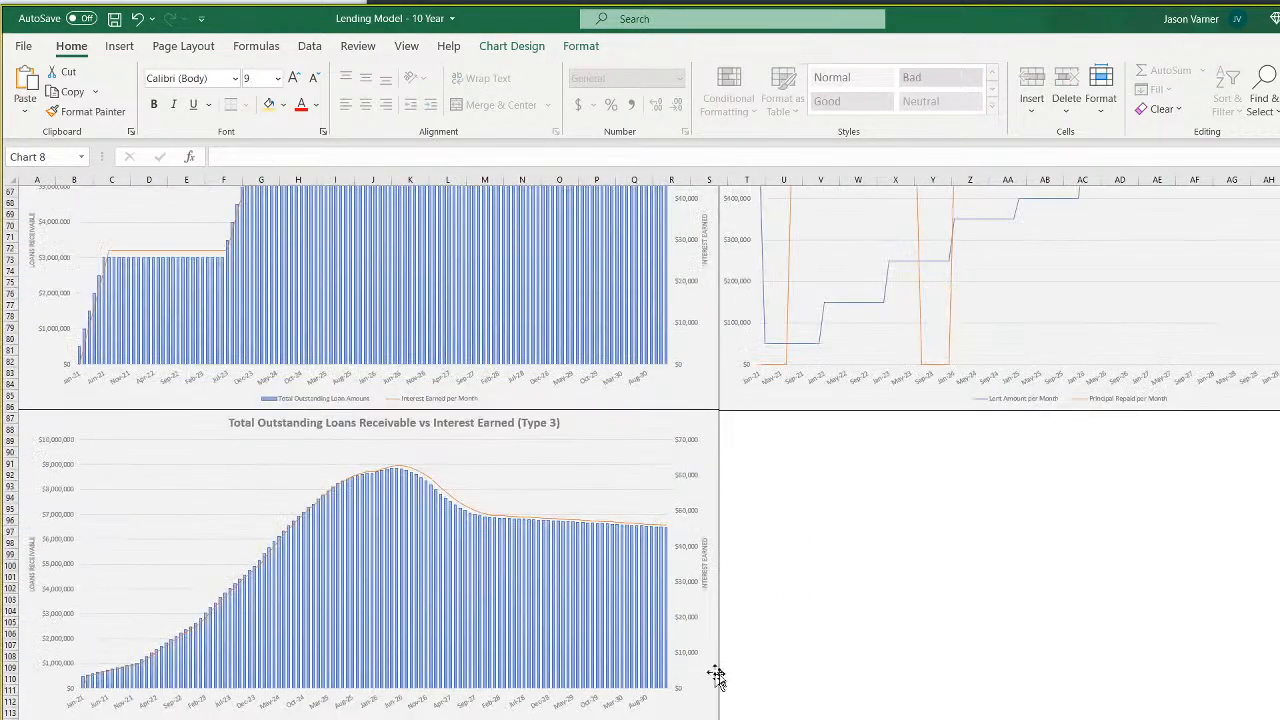
drag(790, 715, 786, 427)
scroll(640, 450, right, 1)
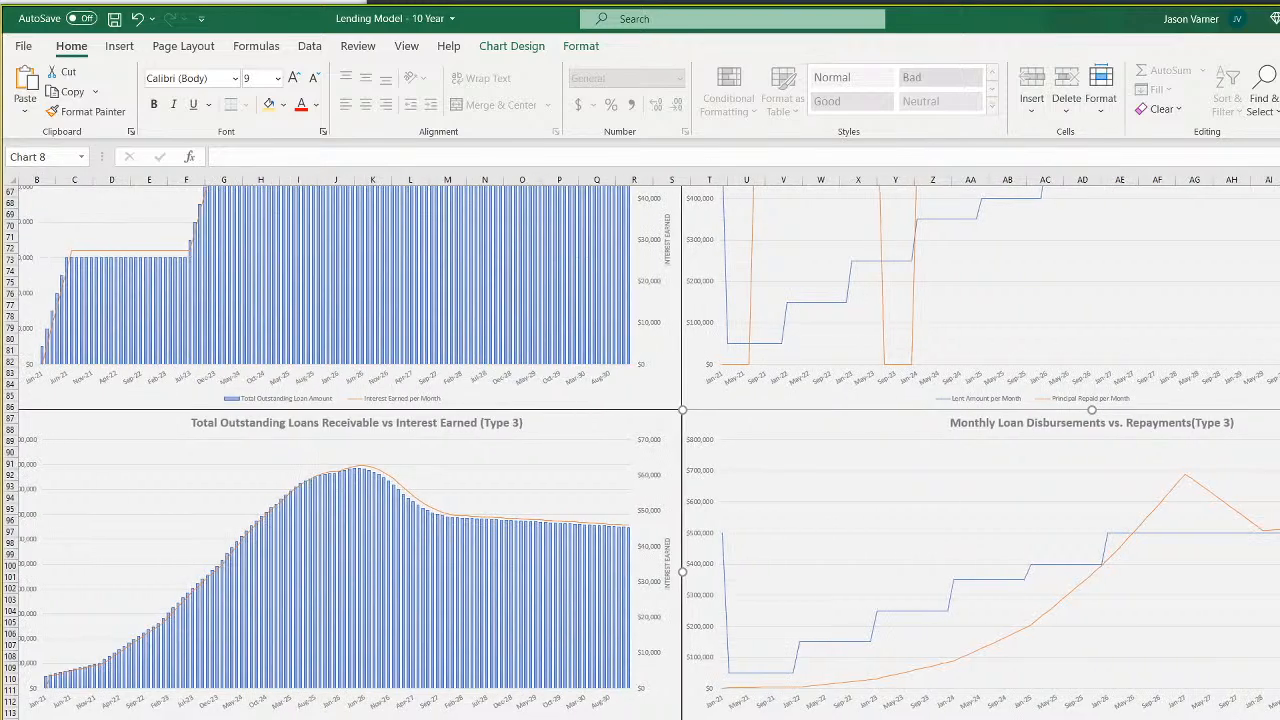
Narrow the "Monthly Loan Disbursements vs. Repayments(Type 3)" chart to end in column AL, matching the Type 2 chart above
scroll(1228, 427, right, 5)
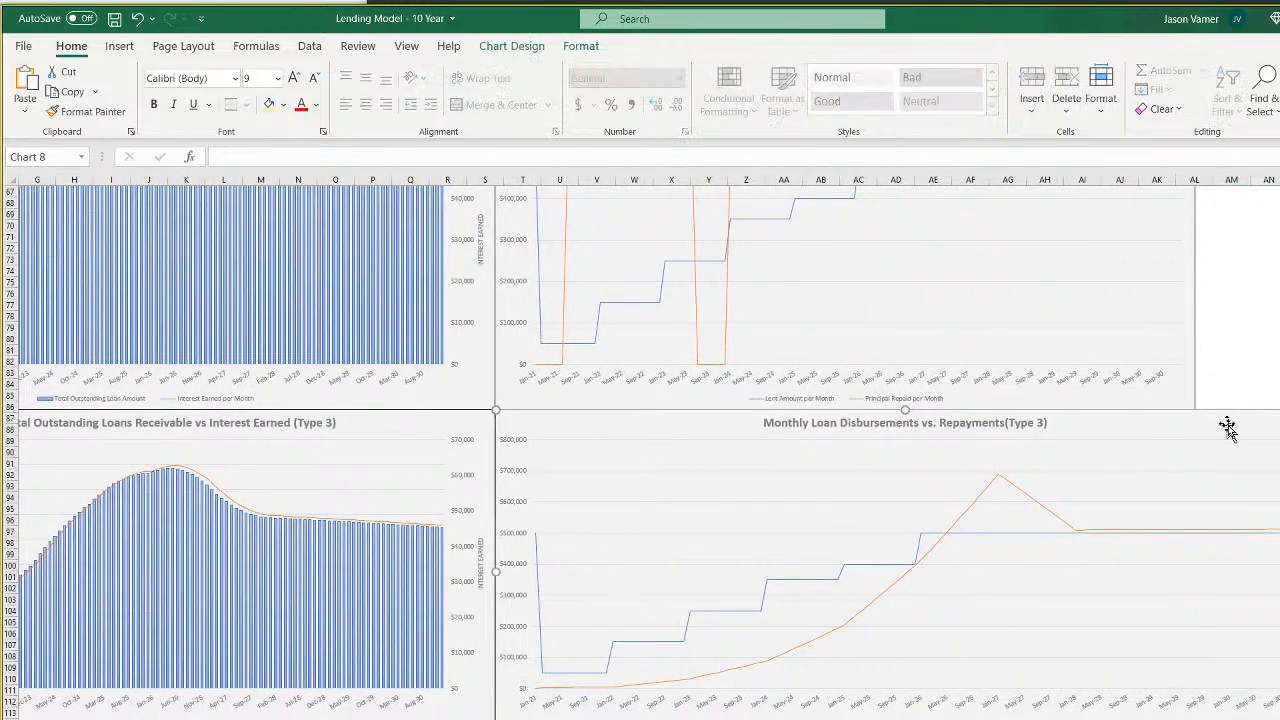
drag(1279, 571, 1196, 555)
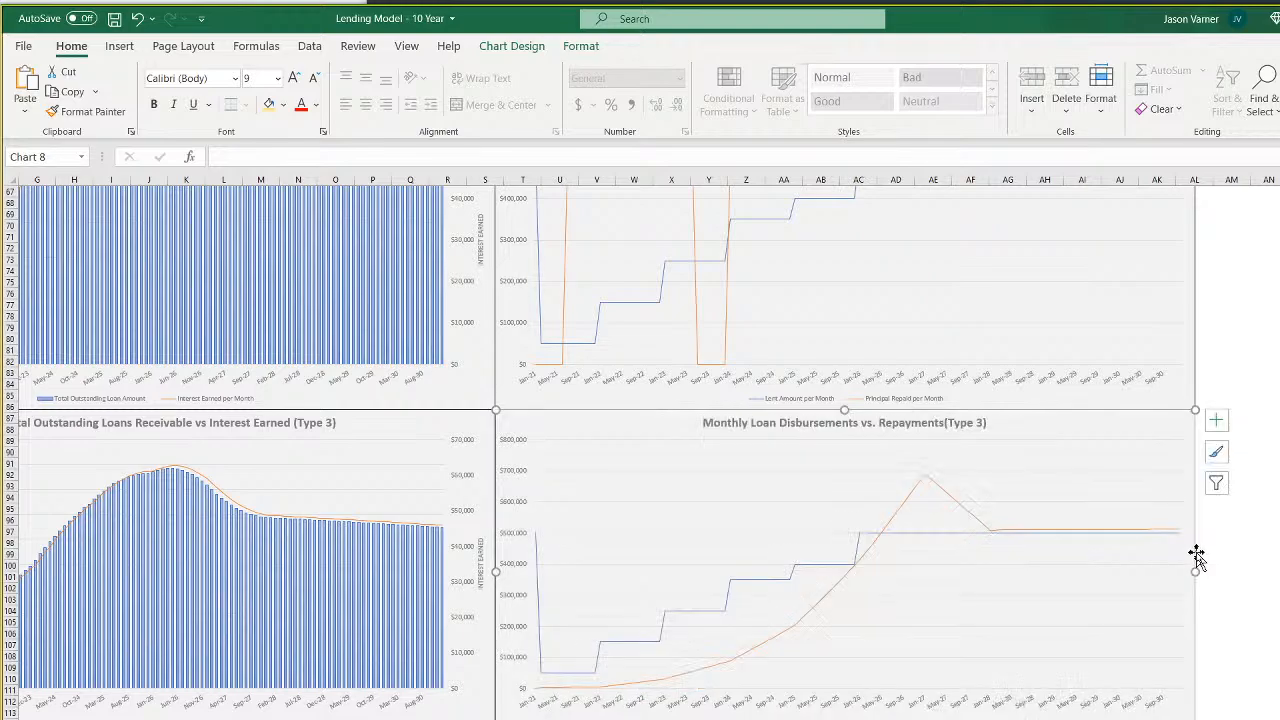
click(1197, 555)
scroll(640, 450, left, 2)
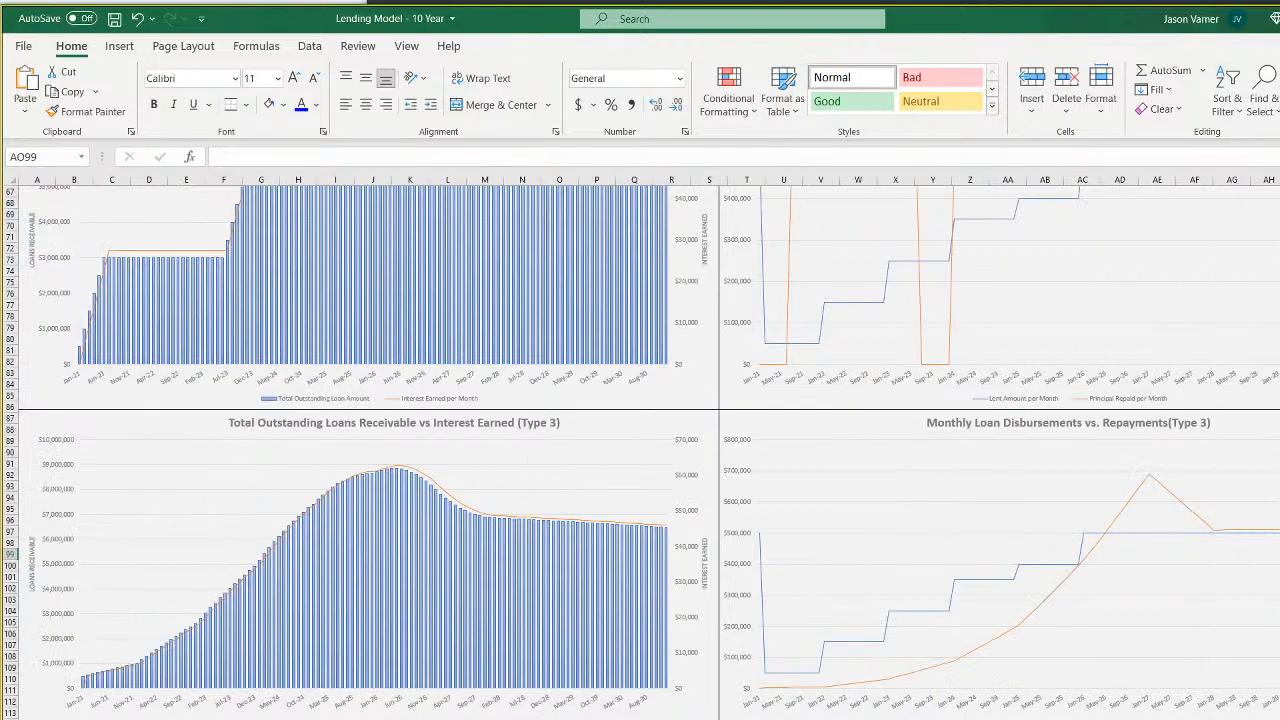
scroll(640, 450, up, 18)
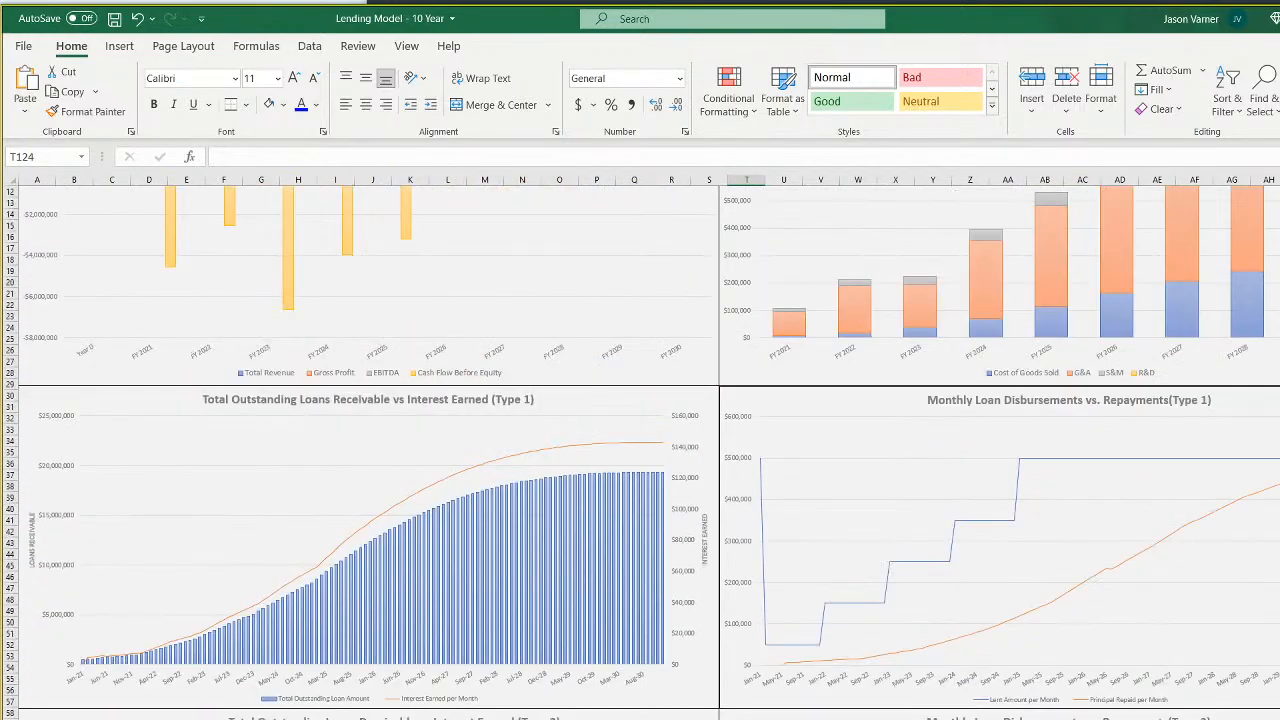
scroll(640, 450, up, 4)
scroll(640, 450, down, 20)
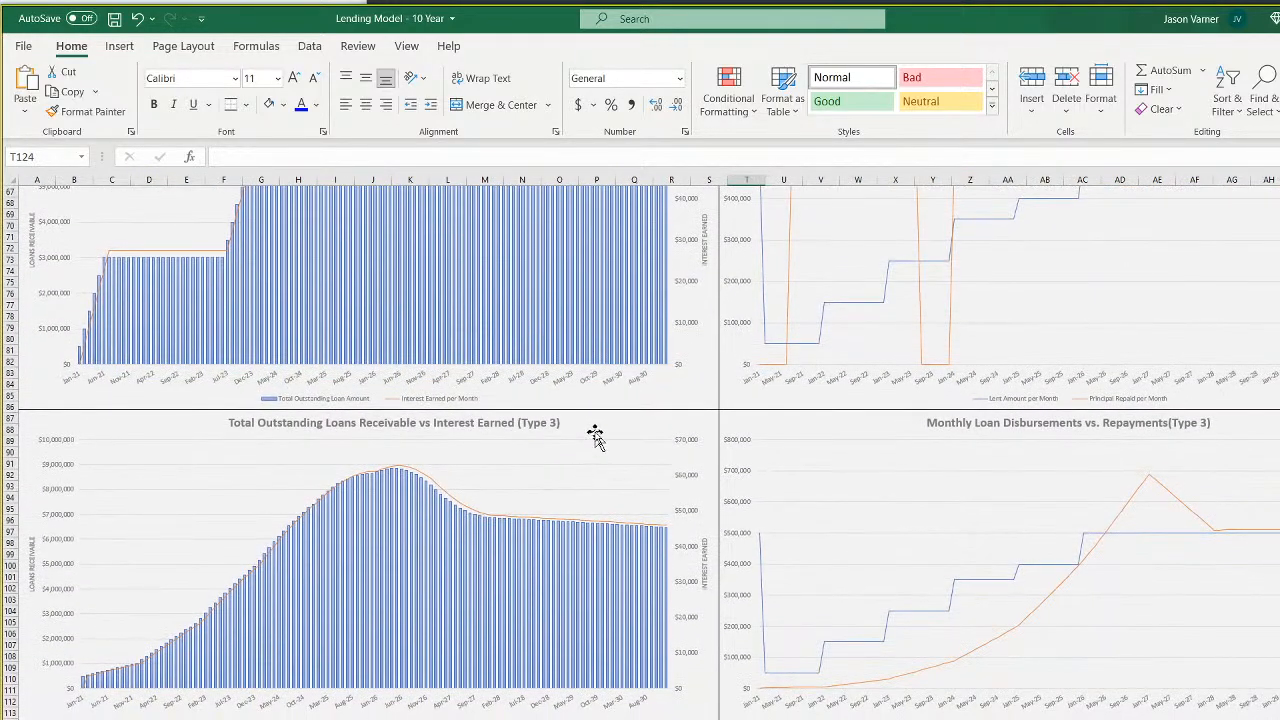
Duplicate the Type 3 receivables chart and place the copy directly below the original, starting at row 115
click(595, 426)
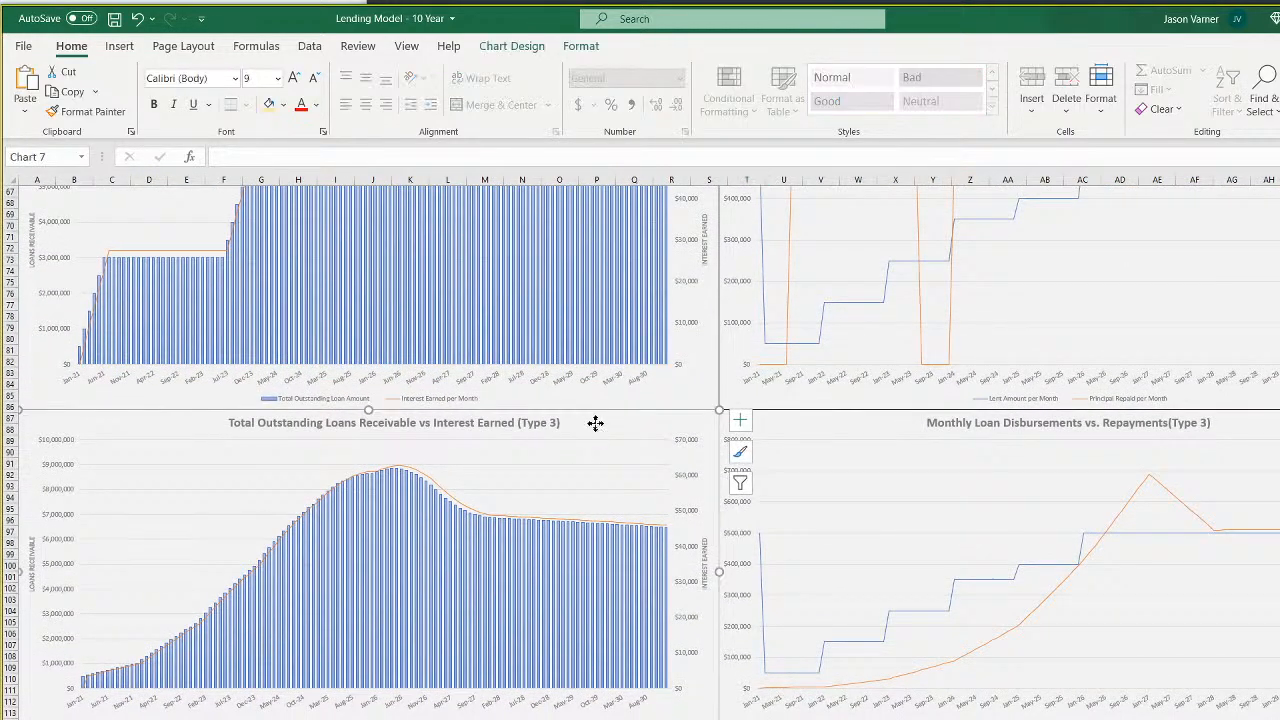
right_click(595, 424)
click(632, 460)
scroll(280, 660, down, 7)
click(270, 654)
right_click(270, 654)
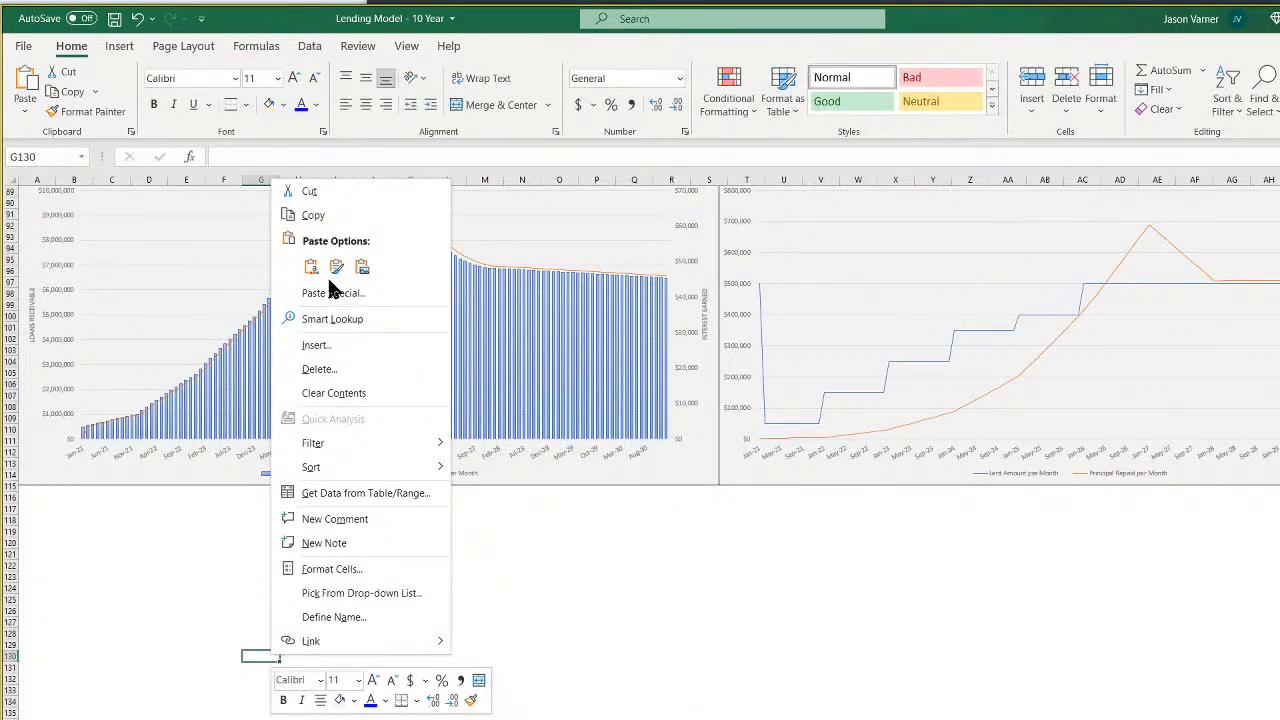
click(306, 262)
drag(378, 647, 136, 492)
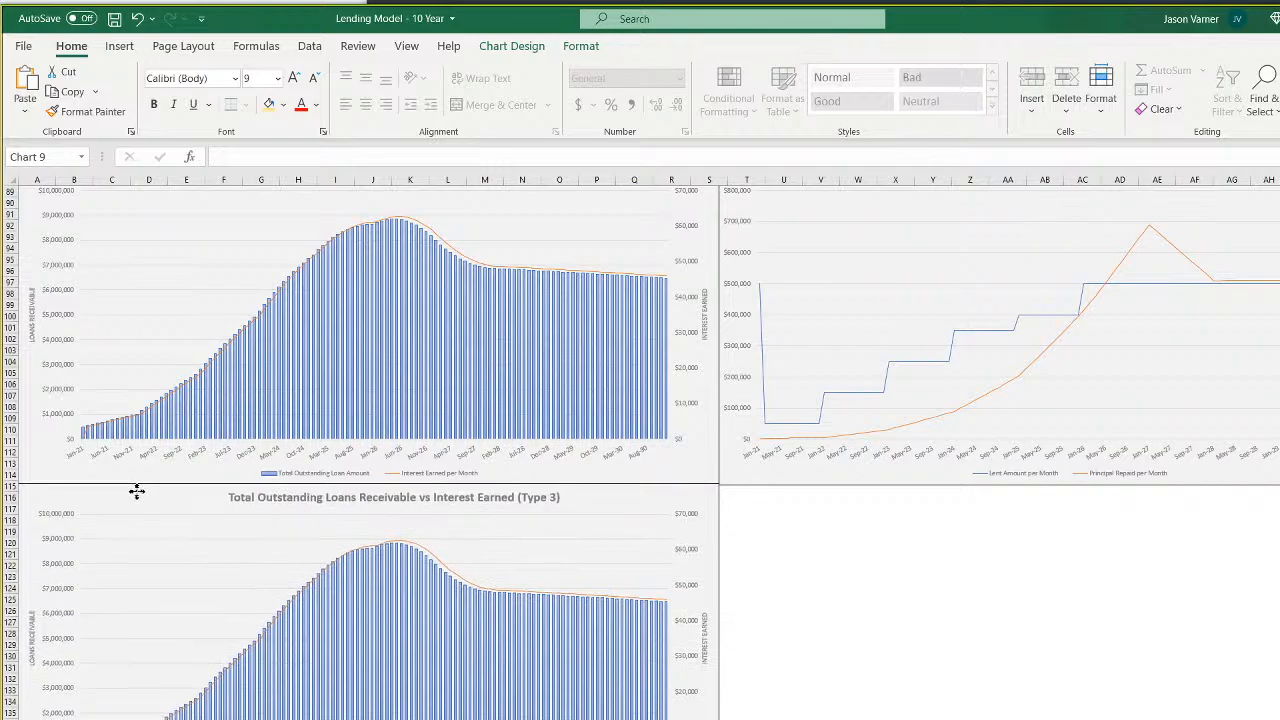
click(137, 494)
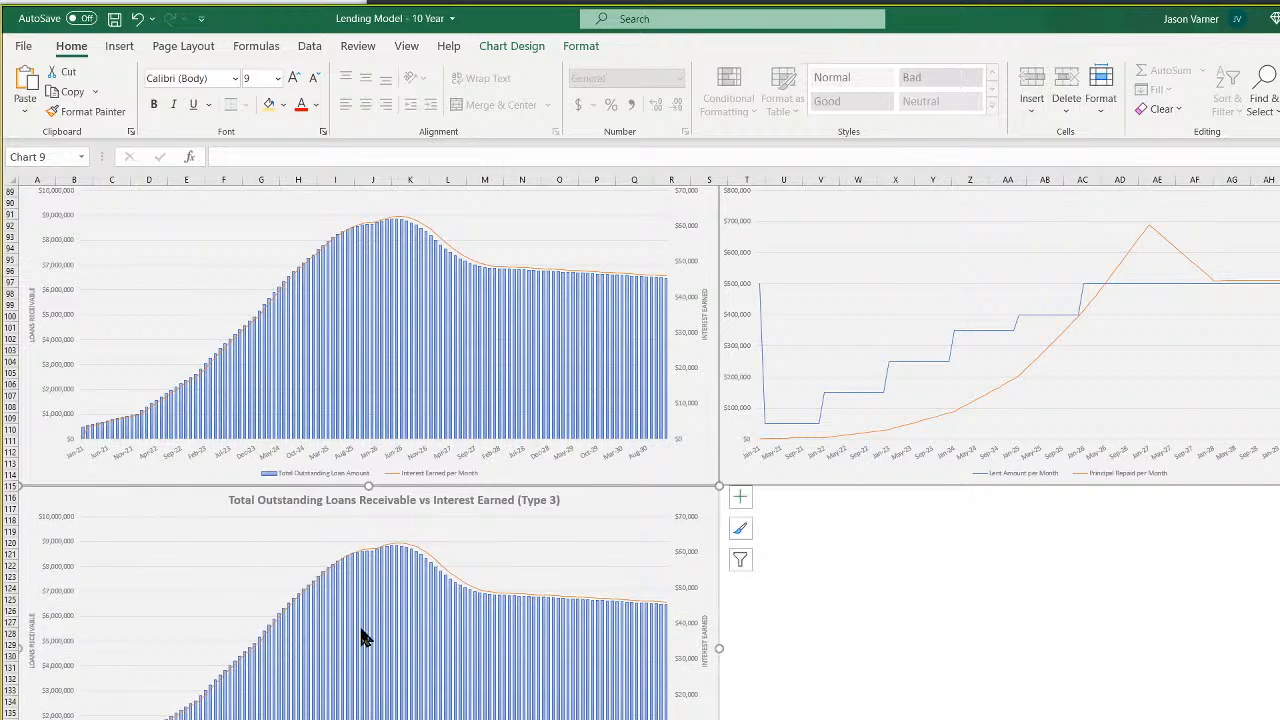
Point the copied chart's Total Outstanding Loan Amount series to the consolidated cash flow: name 'Monthly Detail'!$C$57, values $E$57:$DT$57
right_click(520, 562)
click(603, 663)
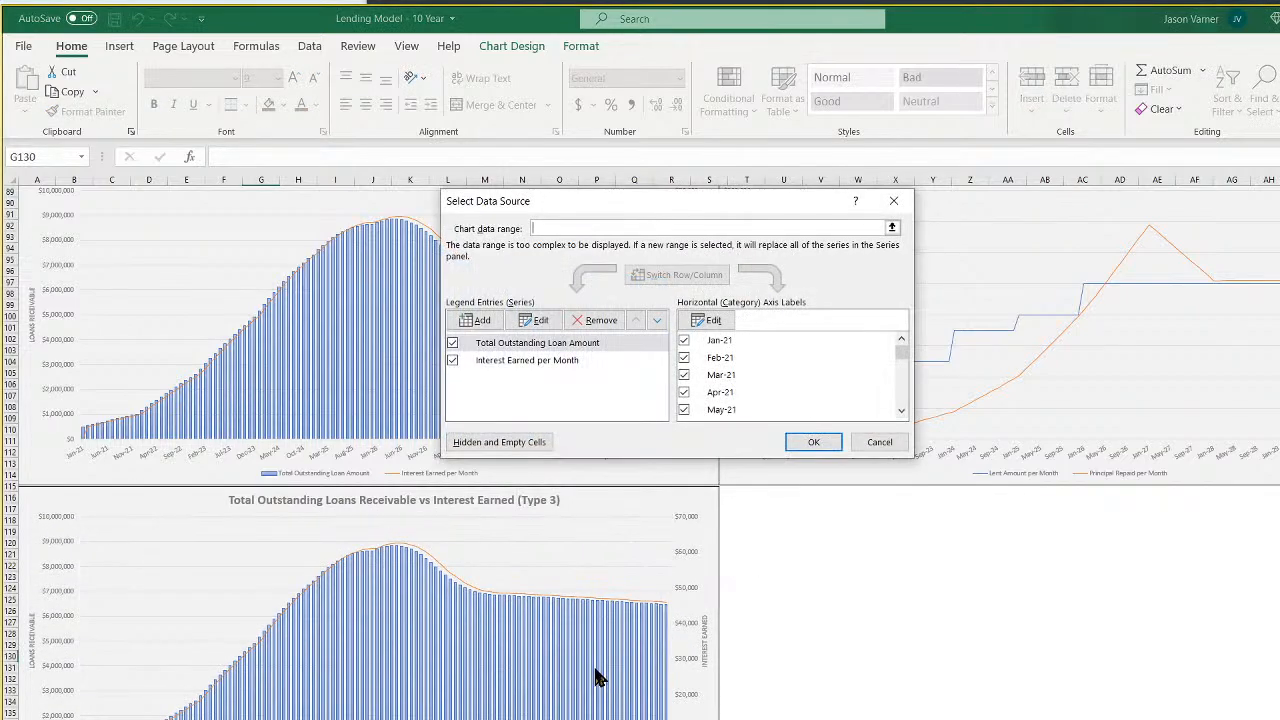
click(540, 320)
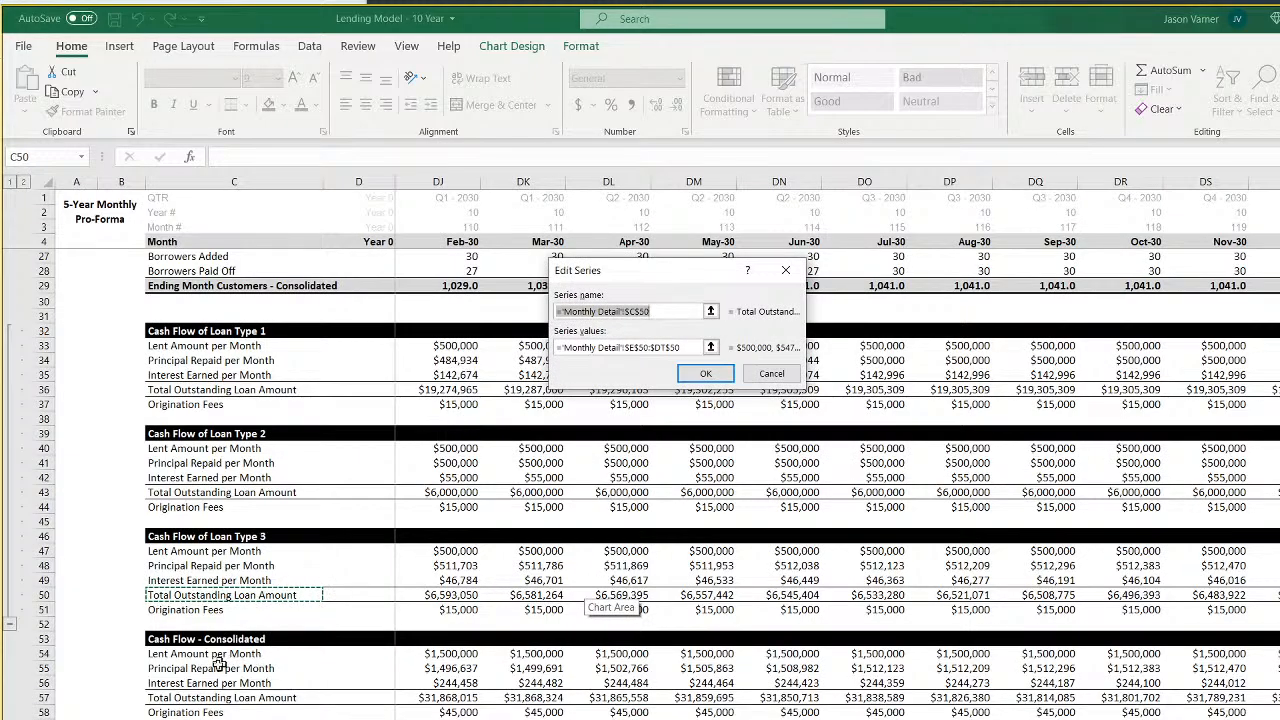
click(220, 697)
drag(685, 348, 437, 352)
key(BackSpace)
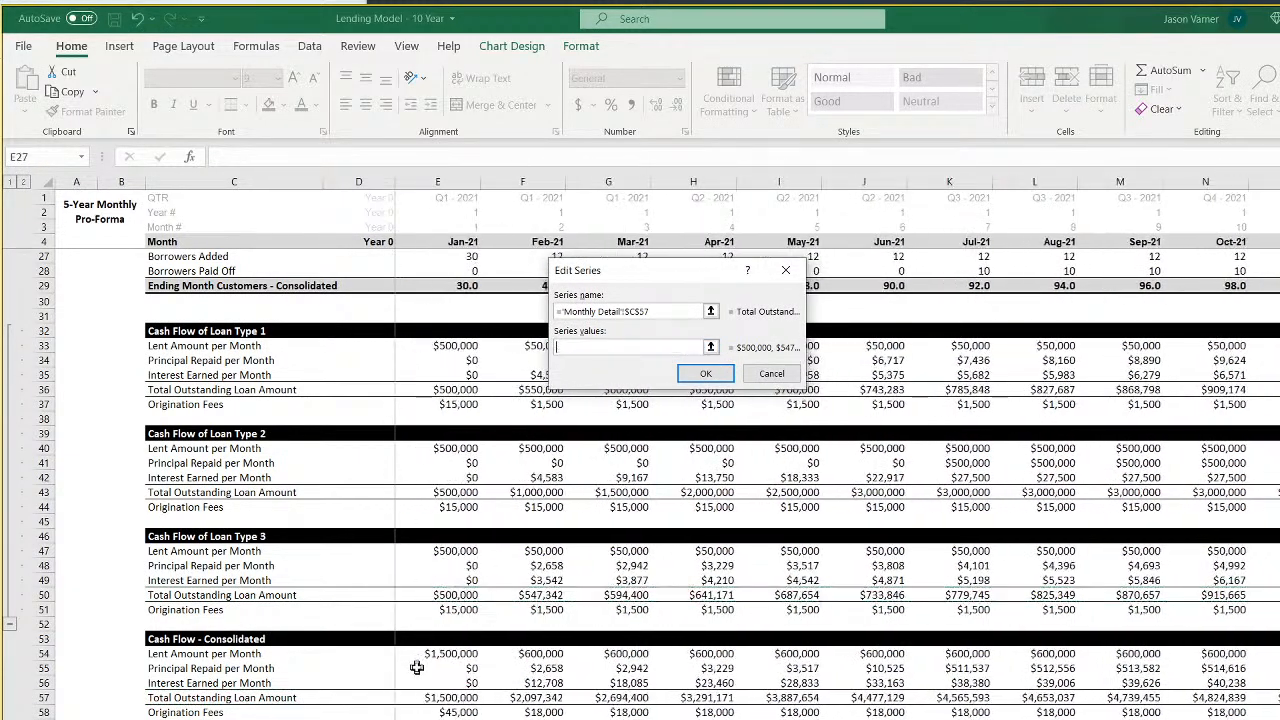
drag(431, 697, 1279, 697)
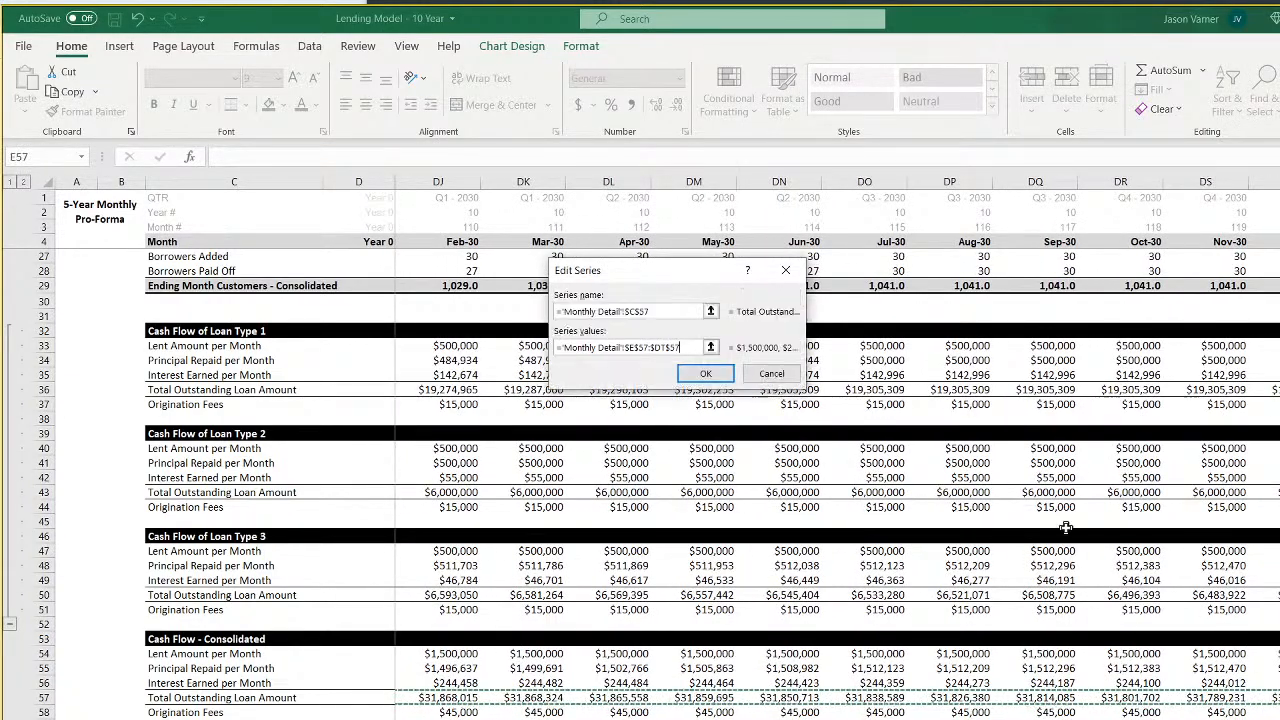
click(691, 371)
Point the copied chart's Interest Earned per Month series to the consolidated cash flow: name 'Monthly Detail'!$C$56, values from row 56's months
click(565, 361)
click(533, 320)
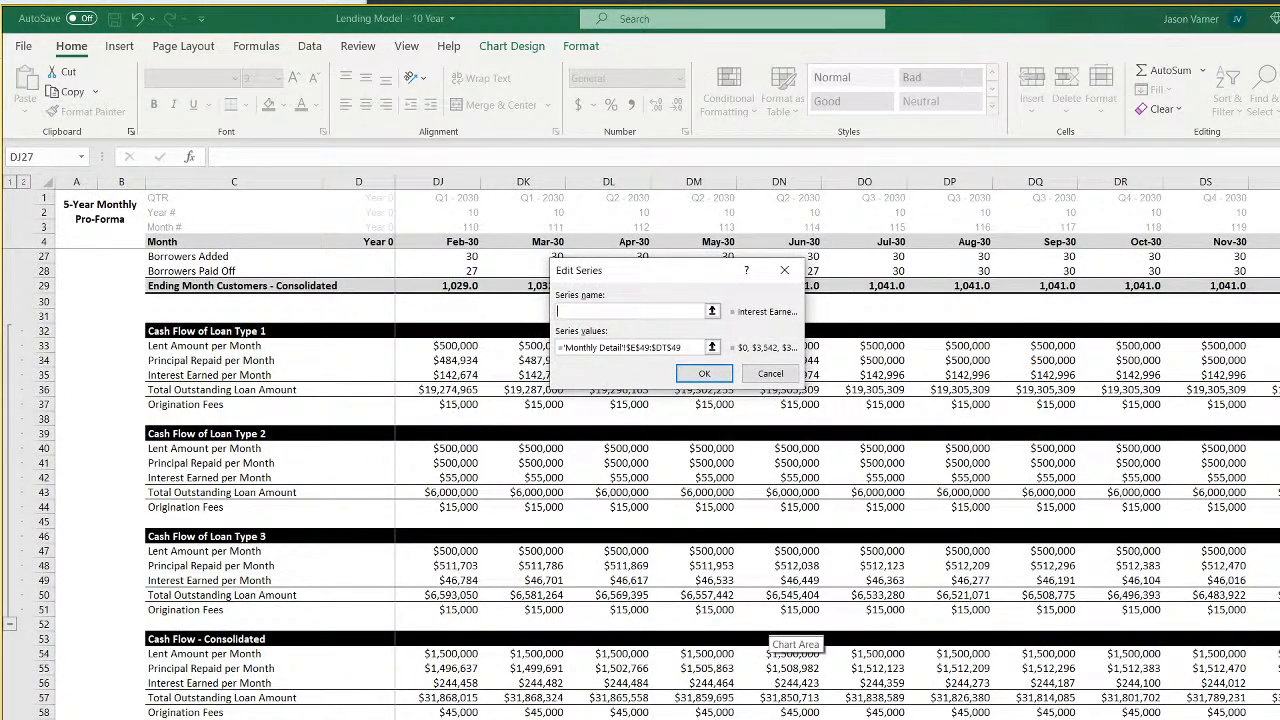
click(215, 683)
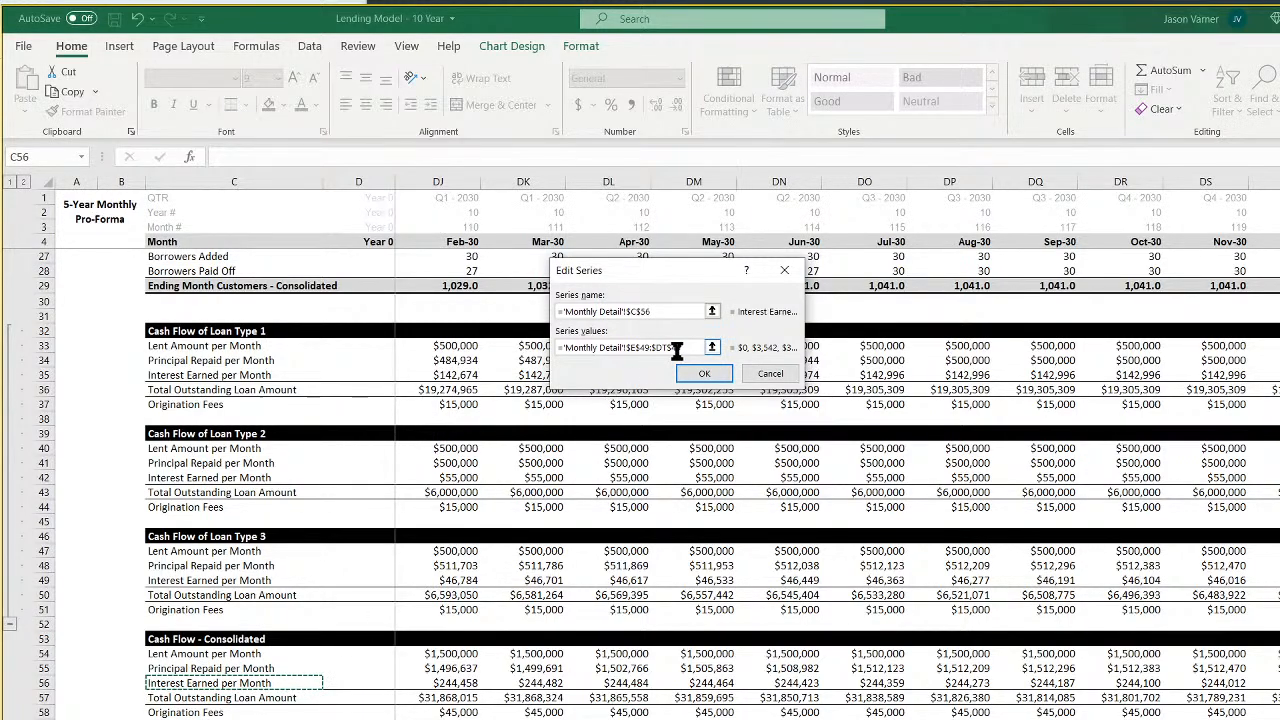
drag(677, 350, 558, 348)
key(BackSpace)
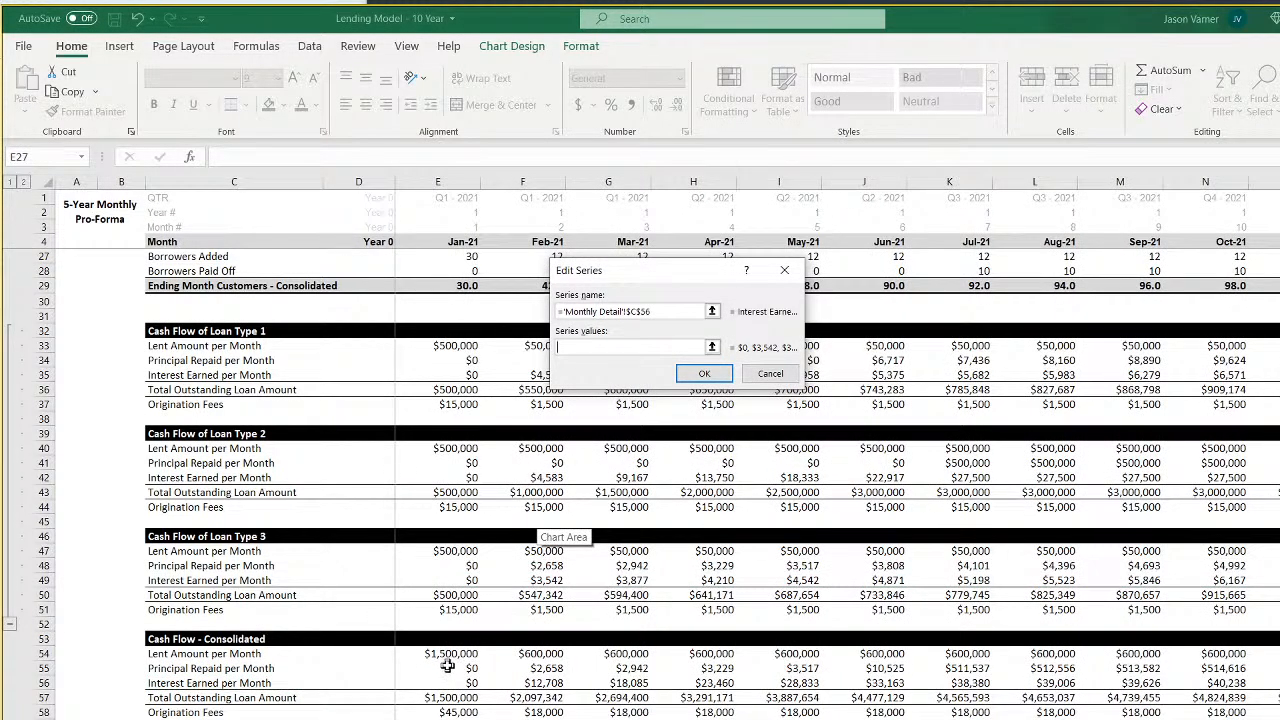
drag(447, 683, 1270, 683)
click(702, 374)
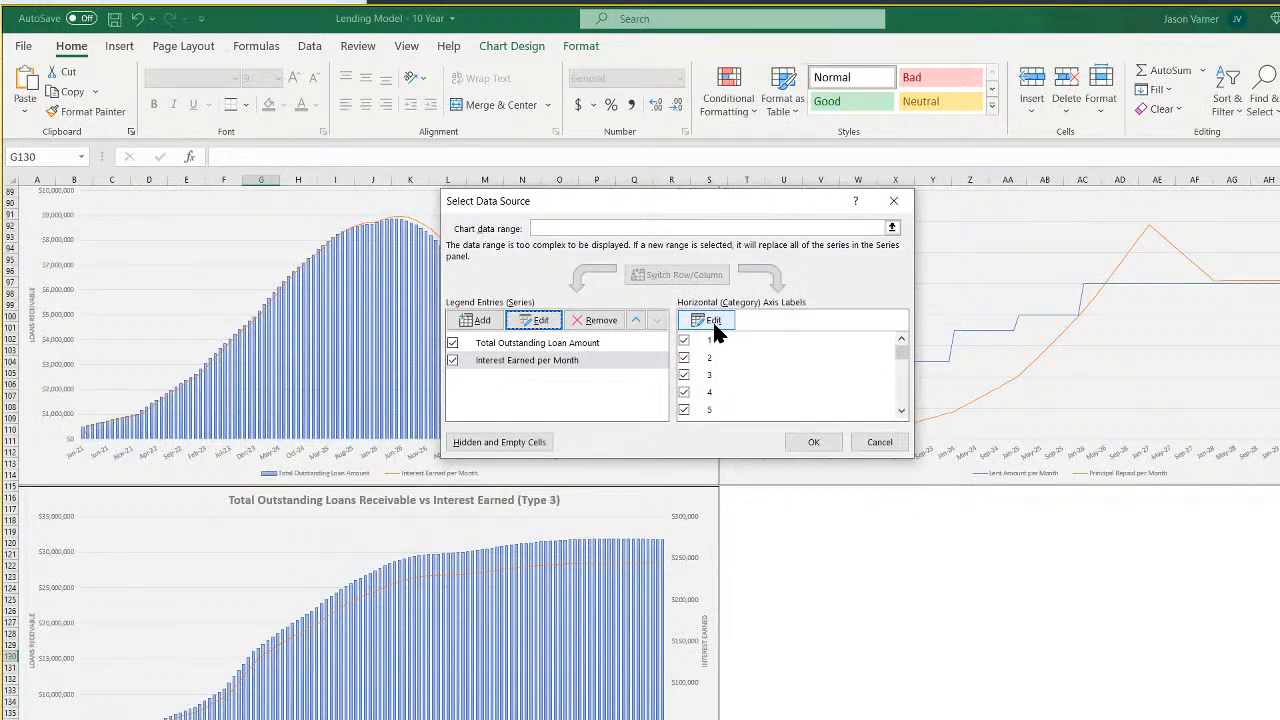
Apply the copied chart's data source changes, then format the Interest Earned per Month line in the original Type 3 chart as solid black
click(816, 443)
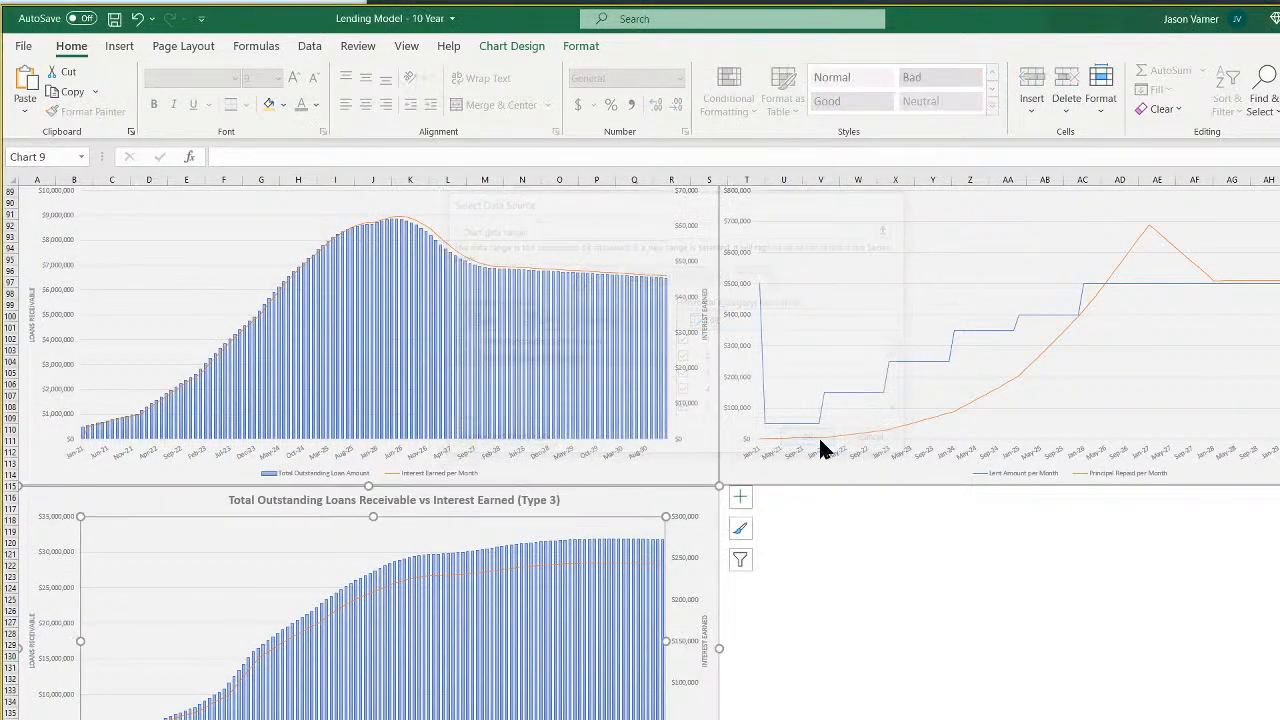
click(485, 570)
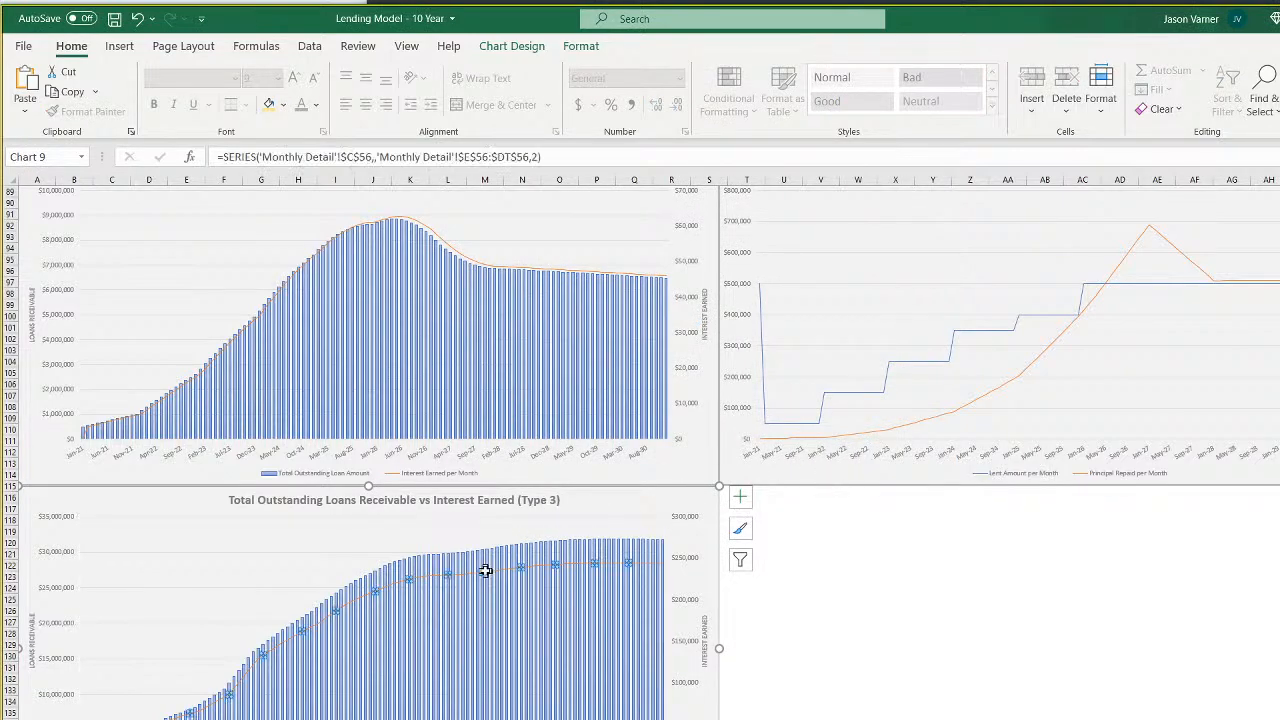
right_click(435, 238)
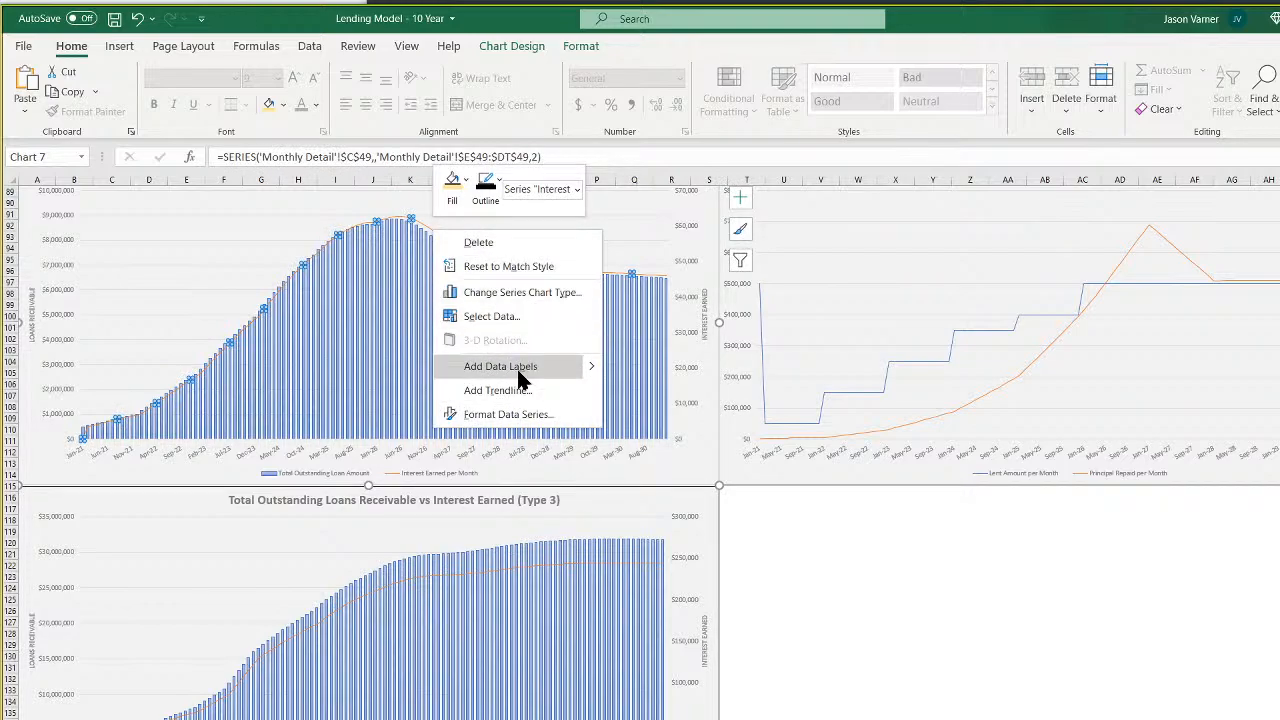
click(513, 418)
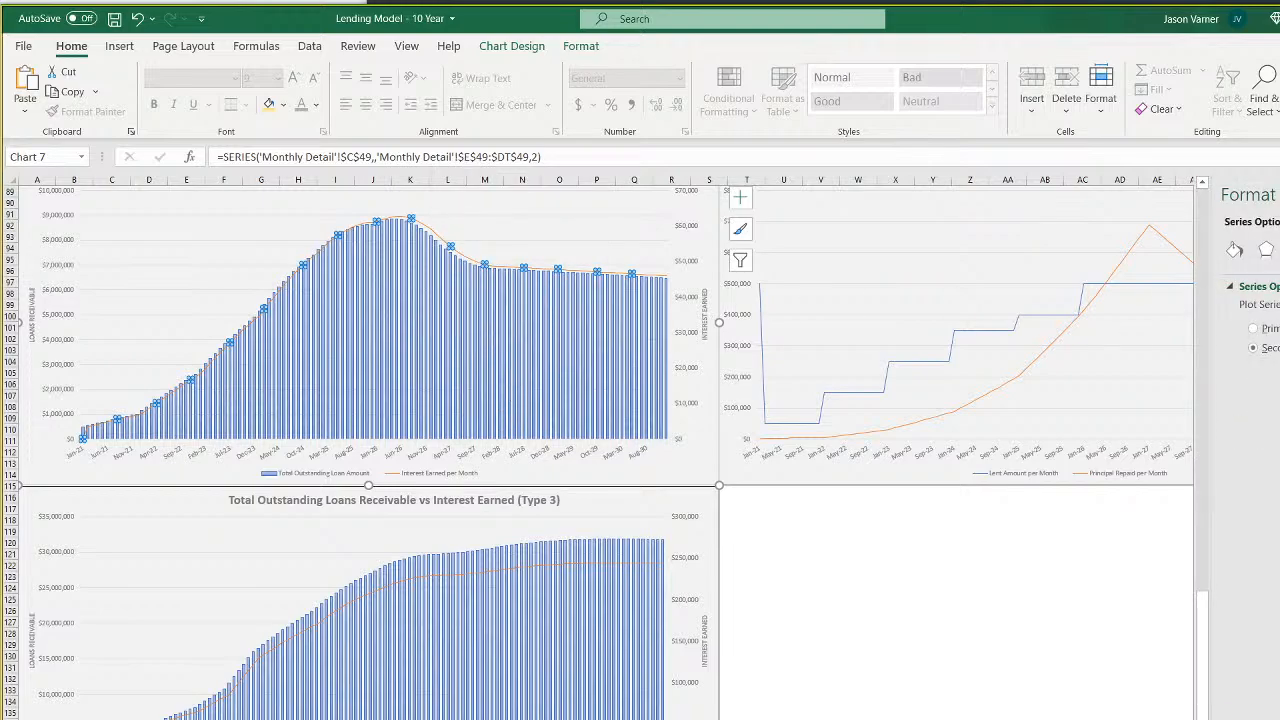
click(1234, 250)
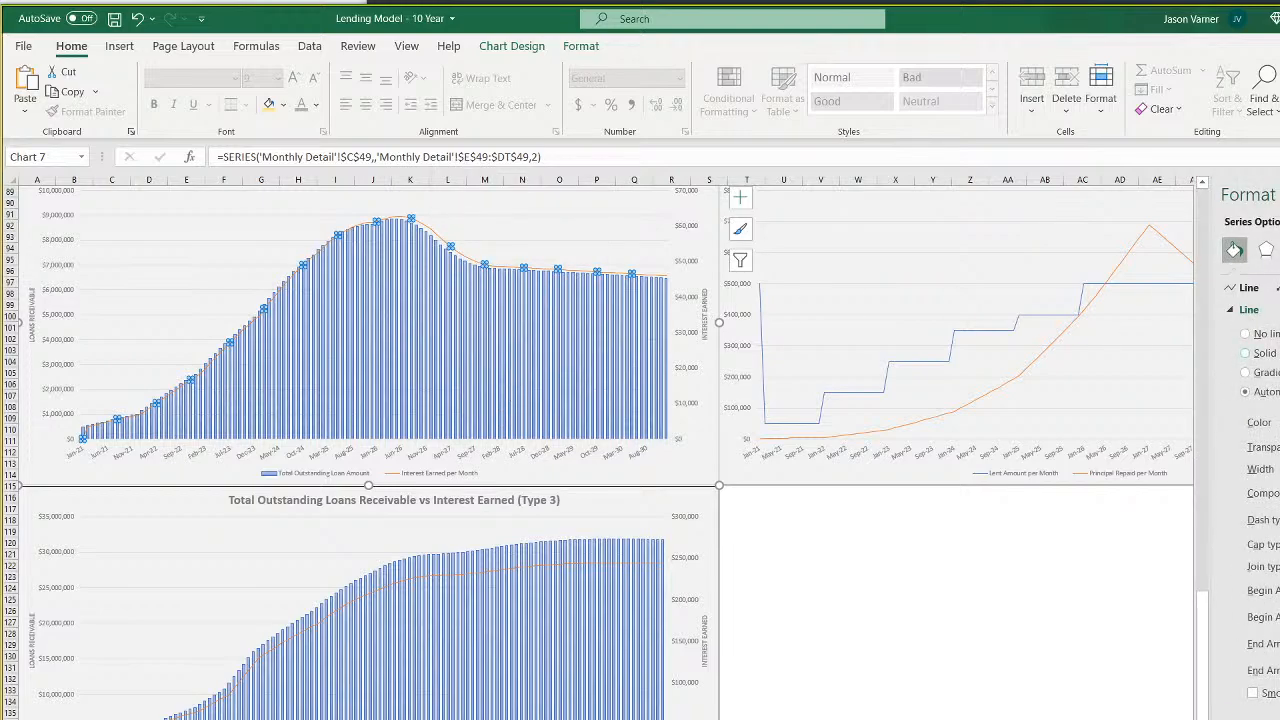
click(1247, 353)
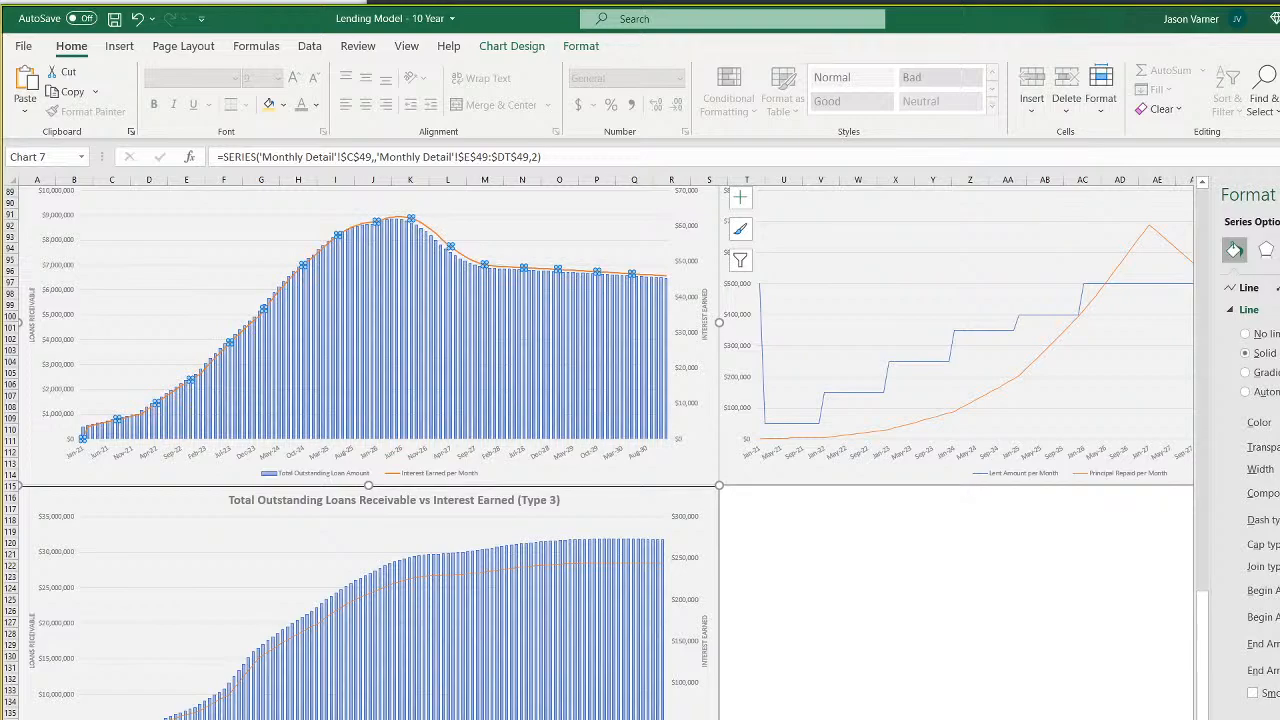
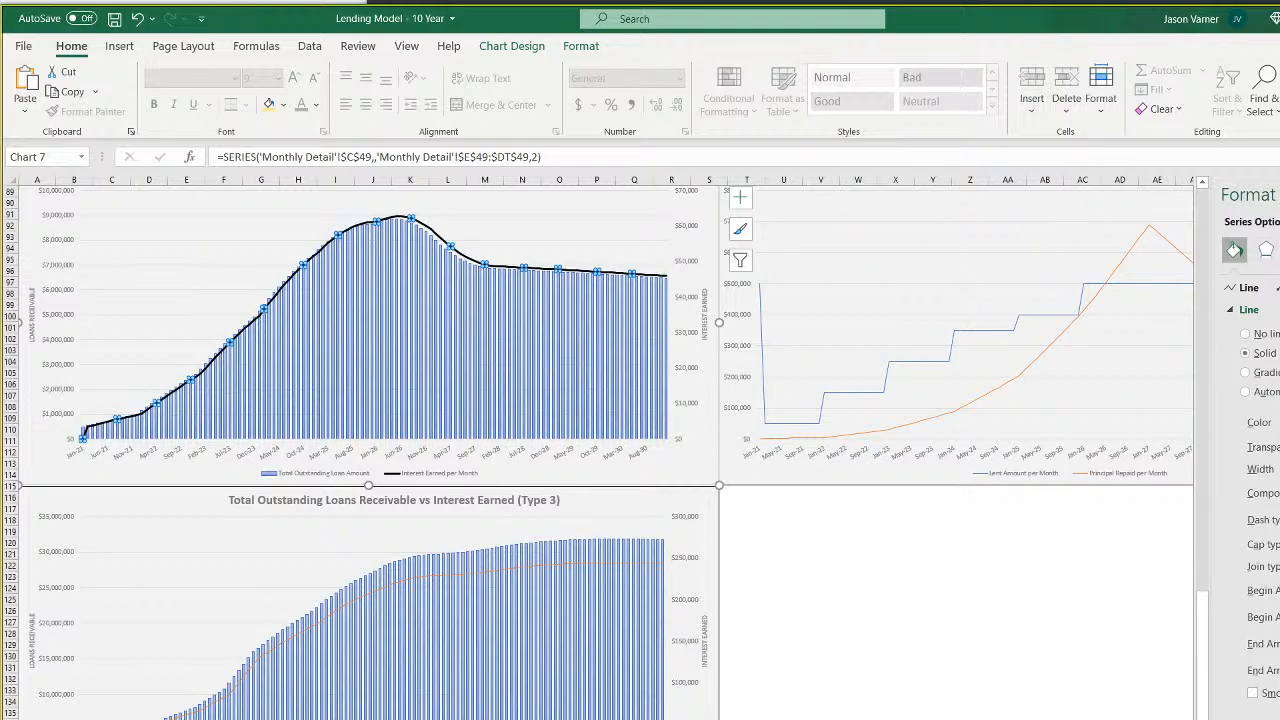
Format the Interest Earned per Month line in the copied receivables chart at row 115 as solid black
click(588, 567)
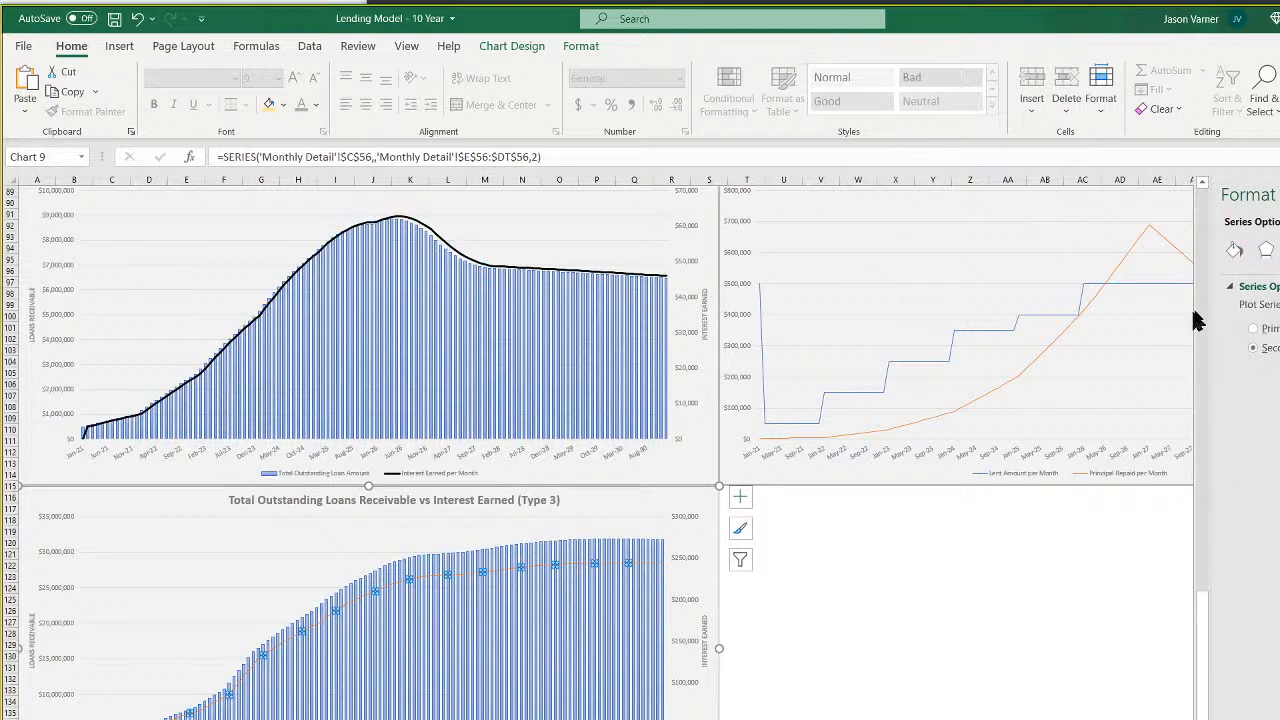
click(1235, 249)
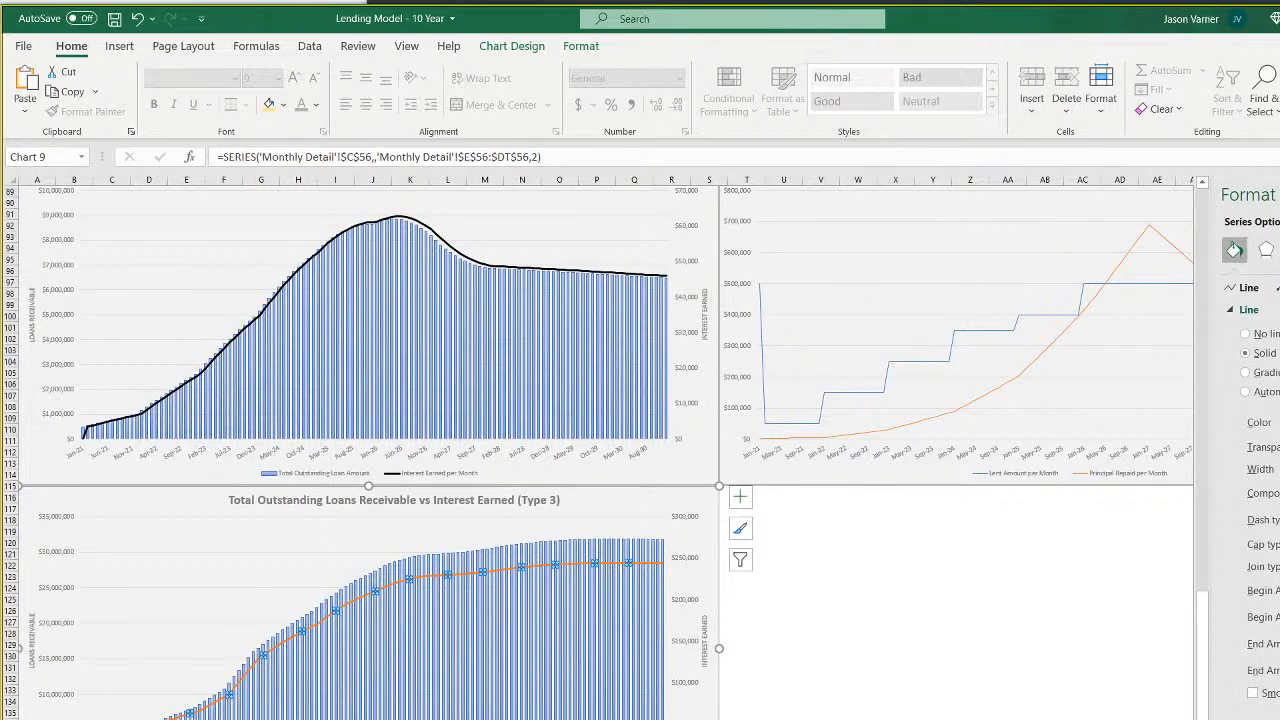
click(938, 628)
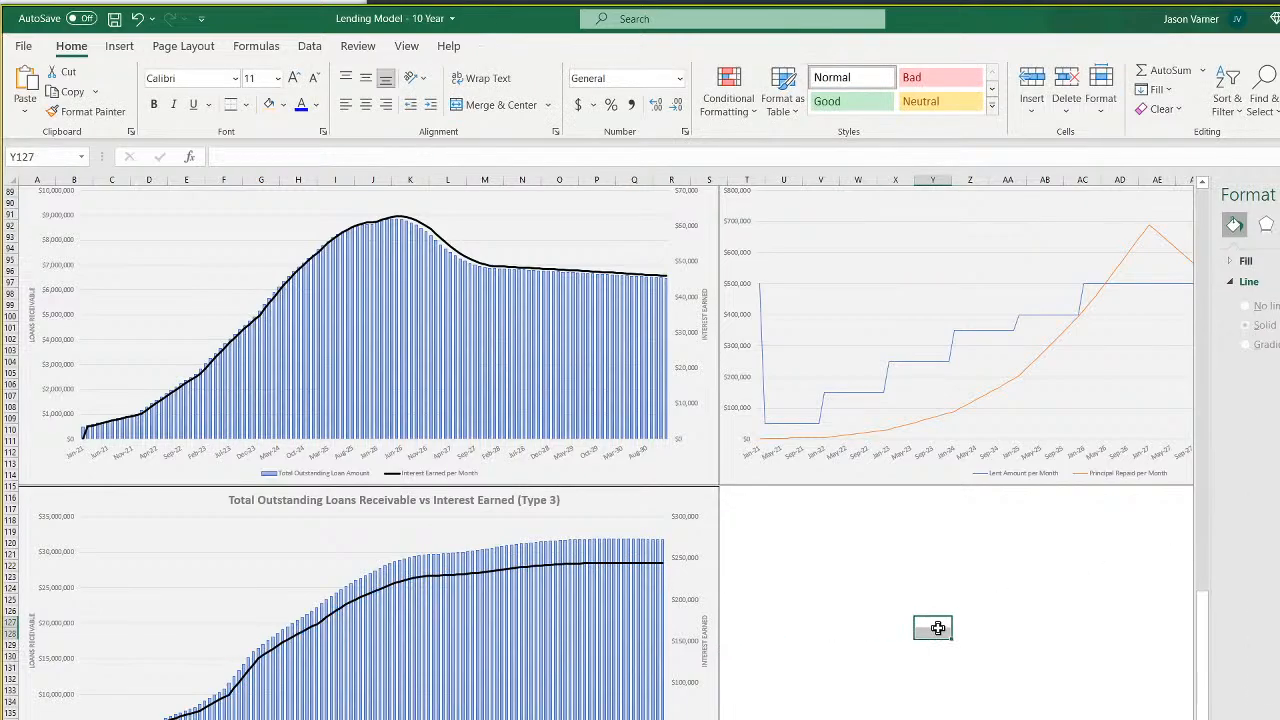
Format the Interest Earned per Month line in the Type 2 receivables chart as solid black
scroll(843, 557, up, 15)
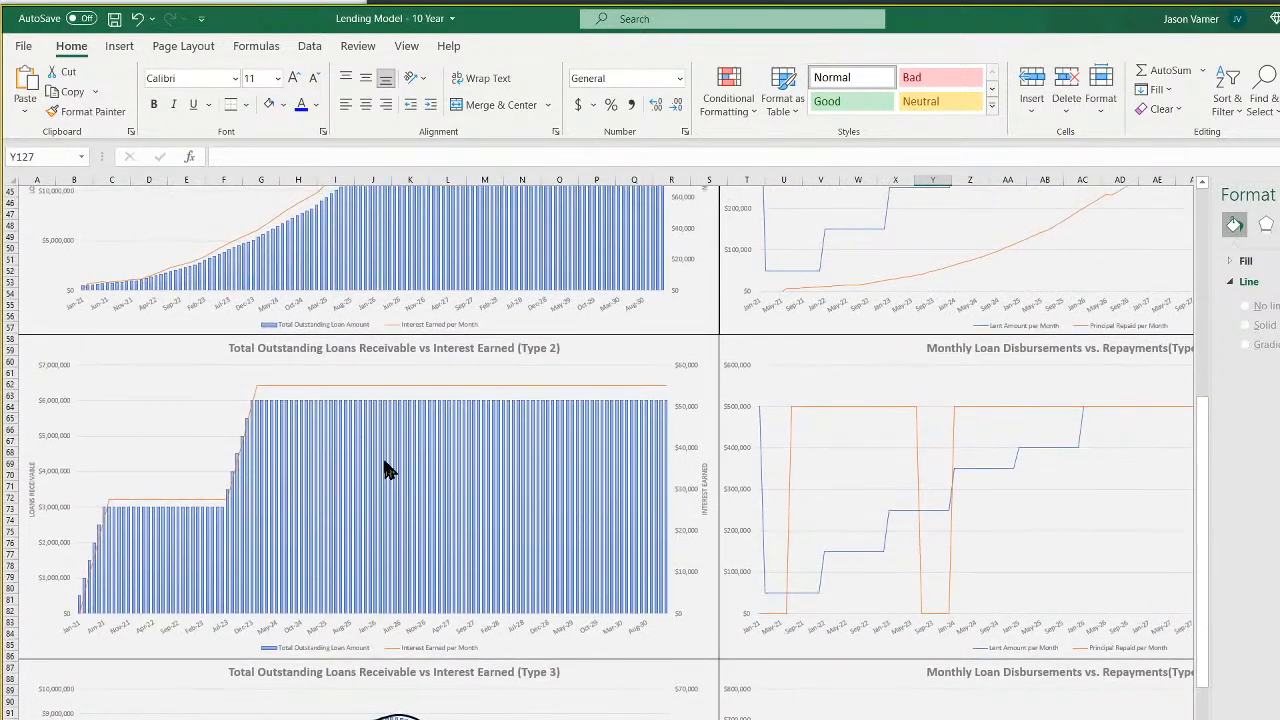
click(333, 396)
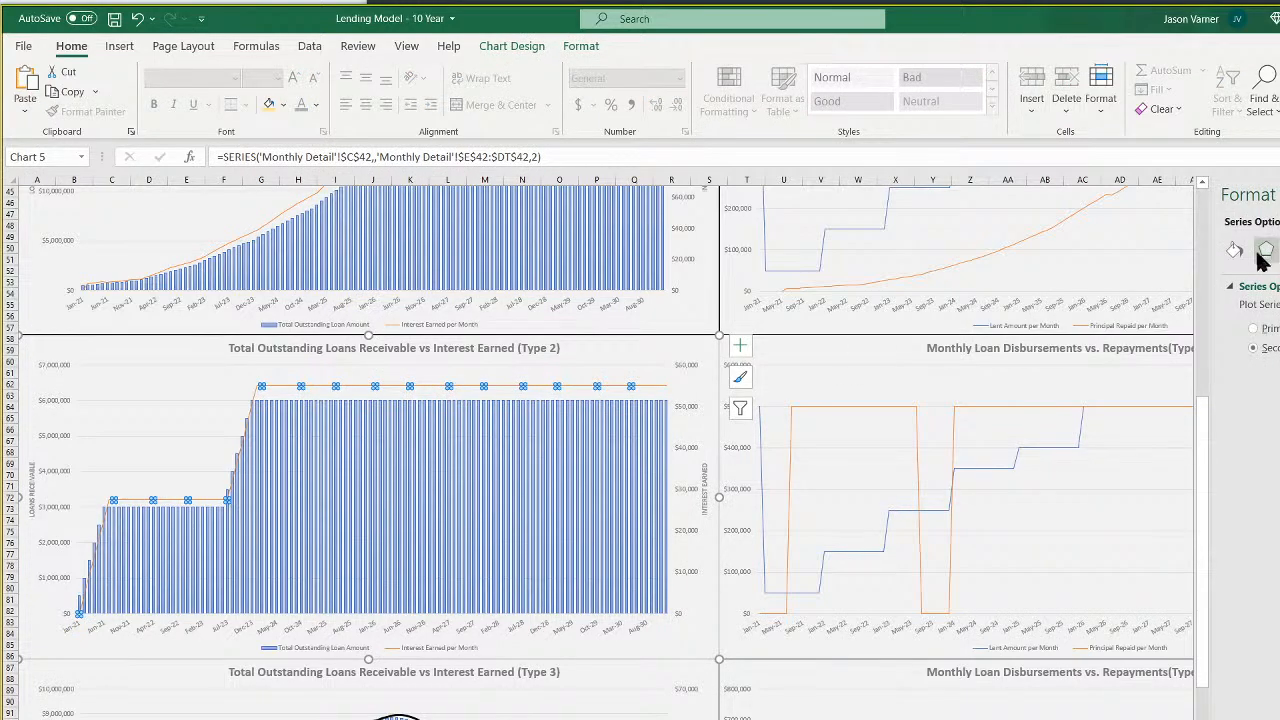
click(1234, 250)
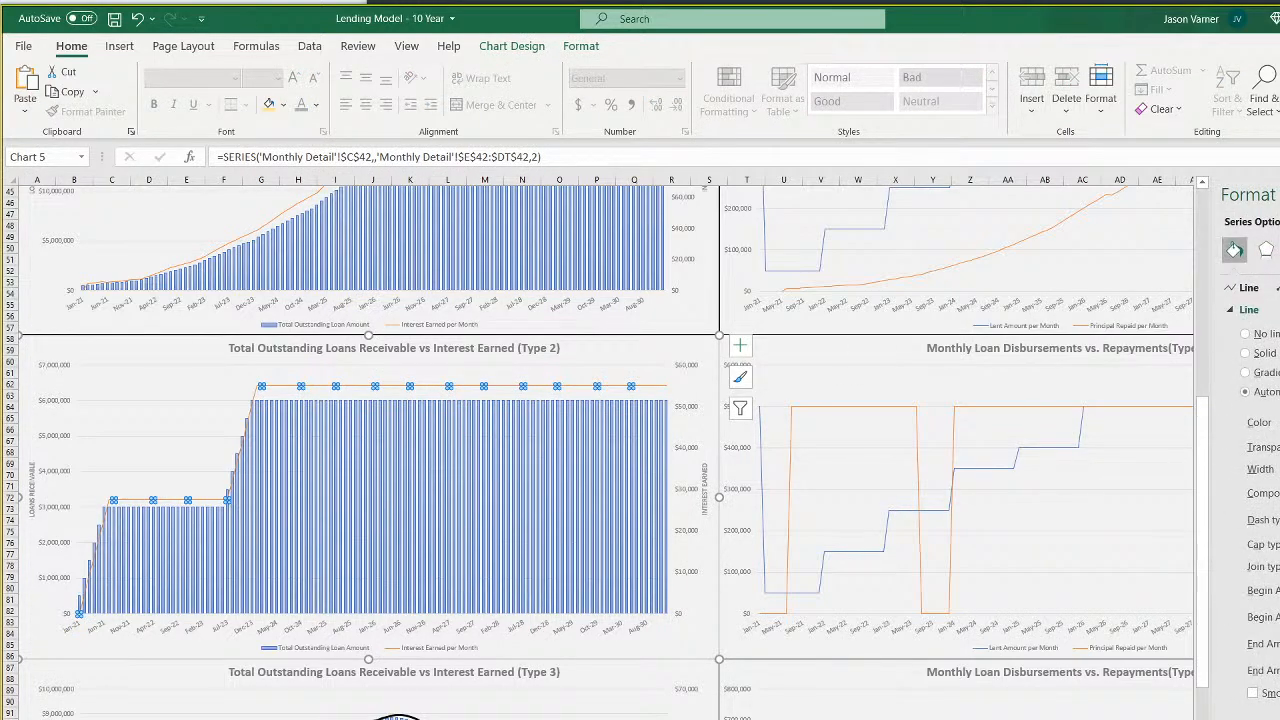
click(1279, 466)
click(1279, 466)
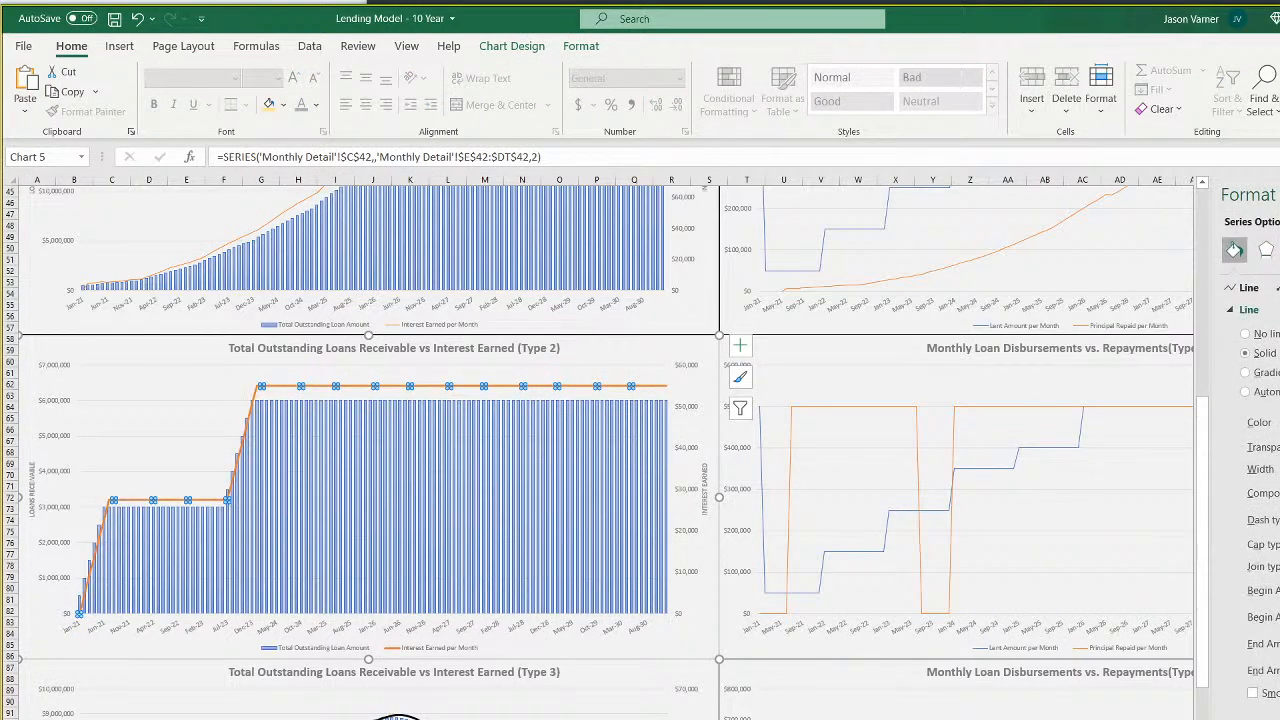
click(1279, 474)
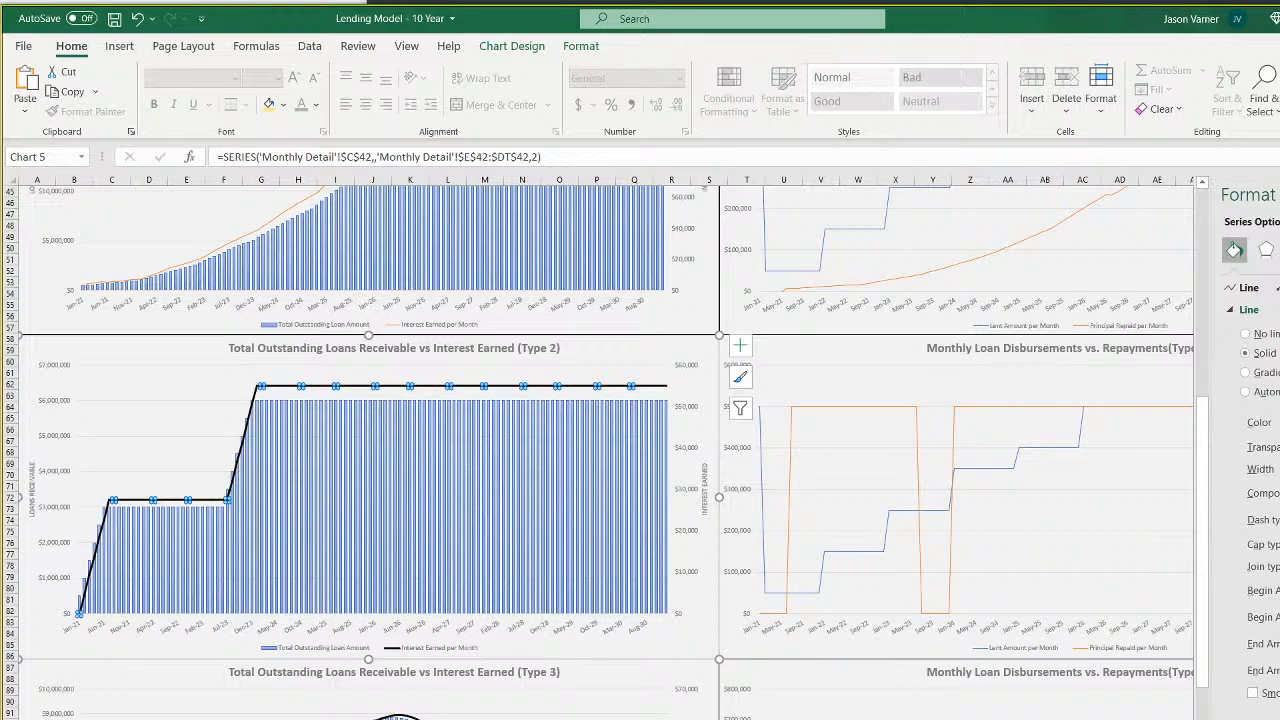
click(1279, 195)
Format the Interest Earned per Month line in the Type 1 receivables chart as solid black
scroll(590, 370, up, 7)
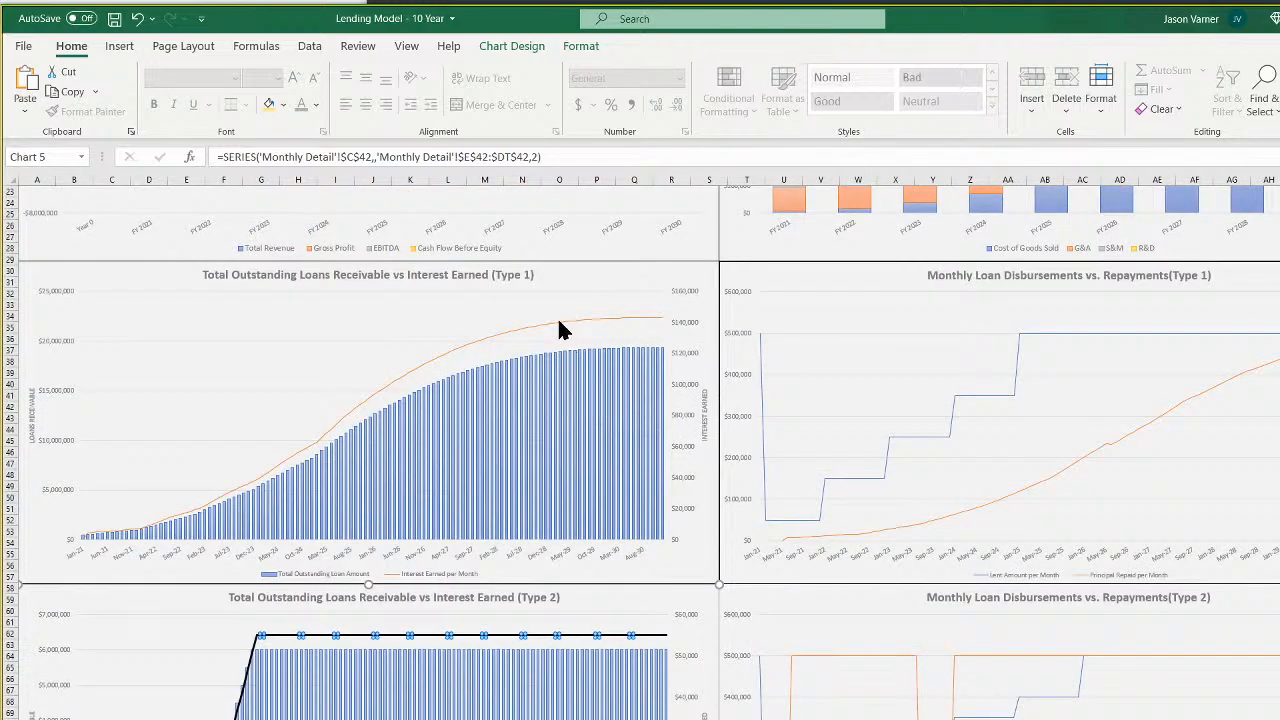
click(558, 322)
click(569, 320)
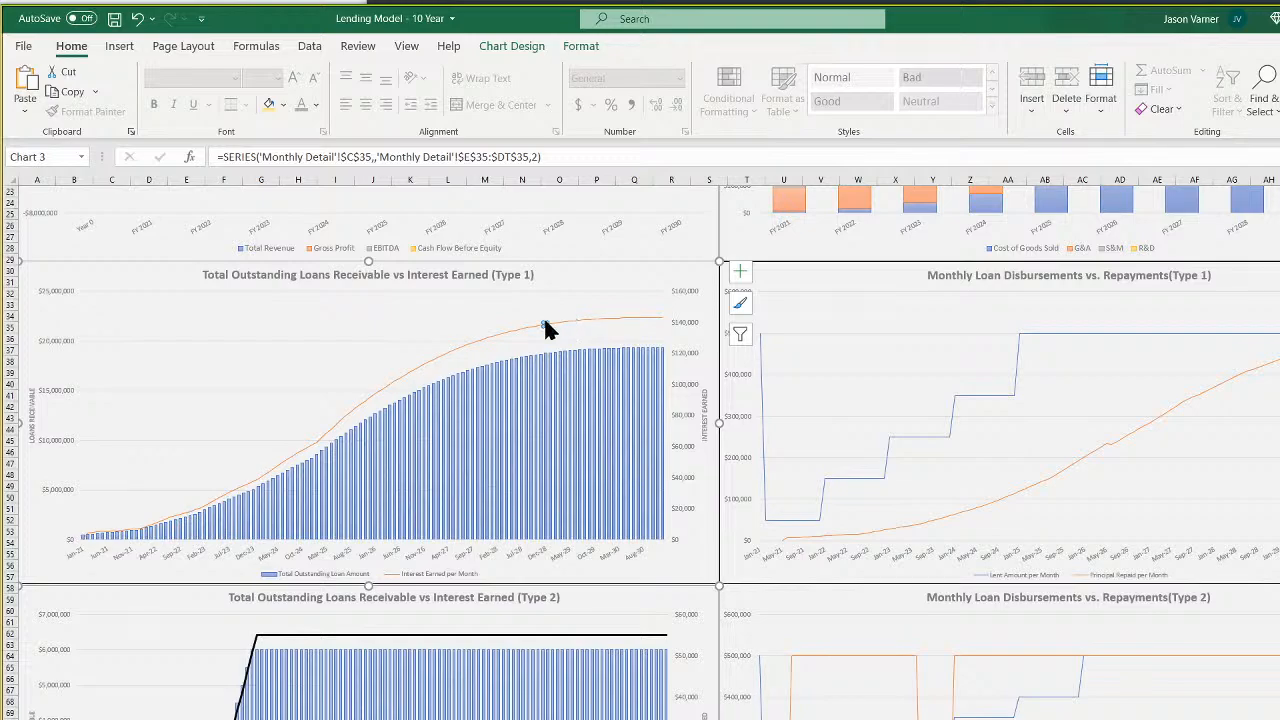
click(506, 423)
click(508, 326)
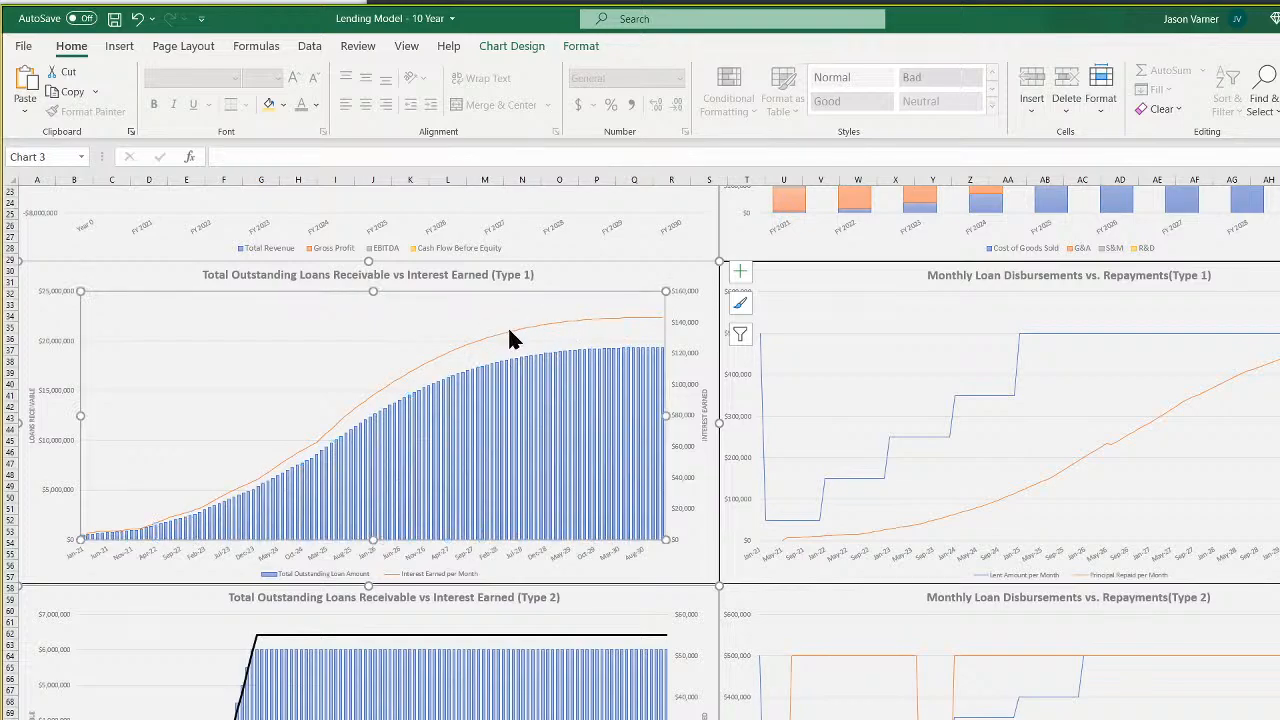
right_click(510, 338)
click(572, 516)
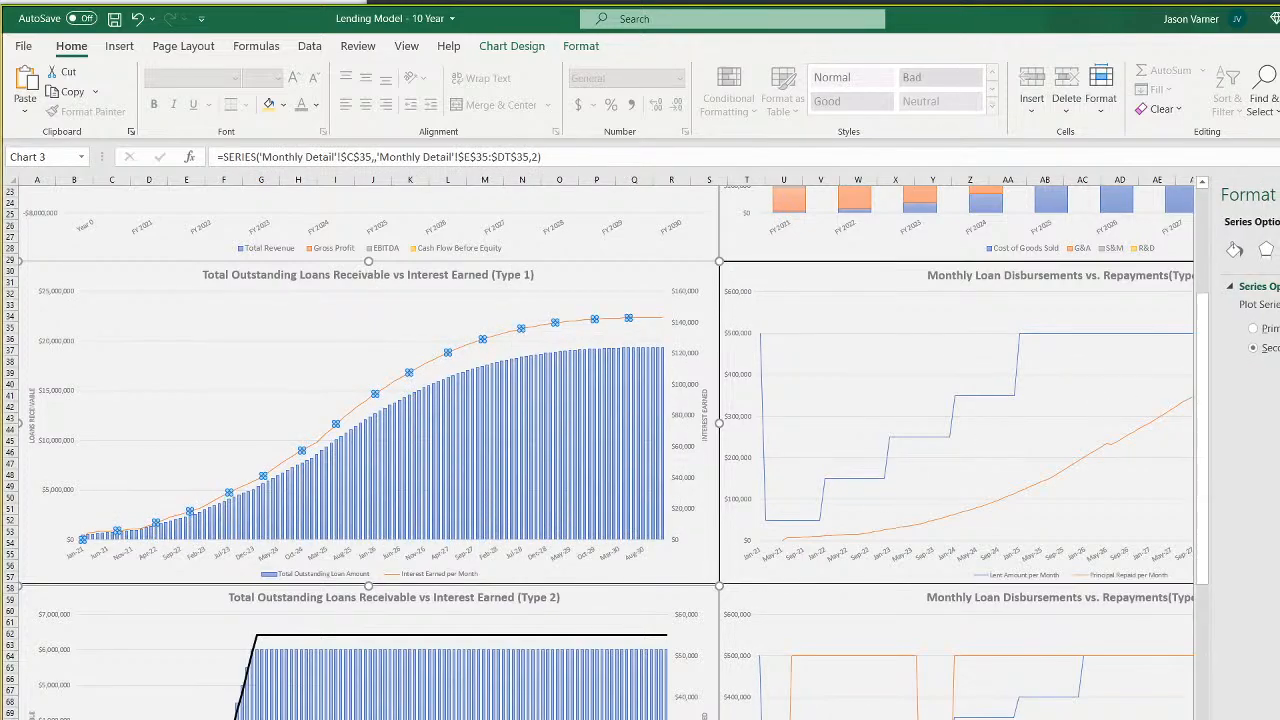
click(1236, 251)
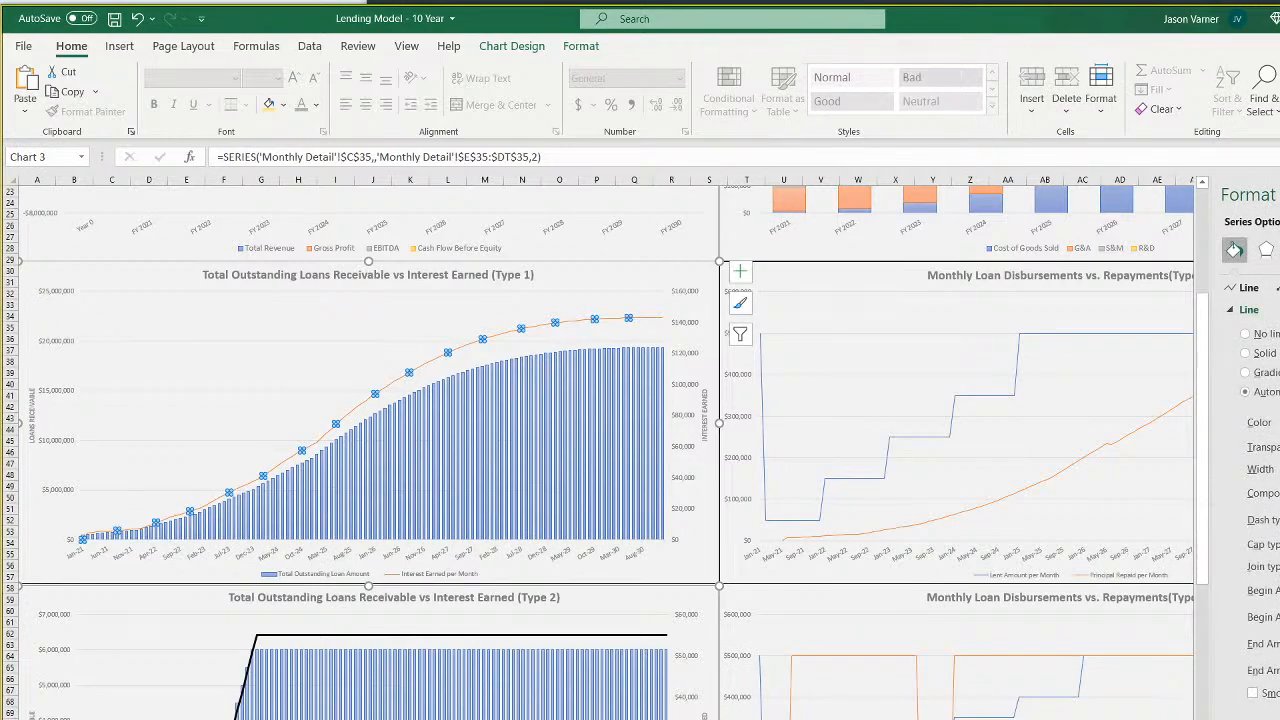
click(1245, 353)
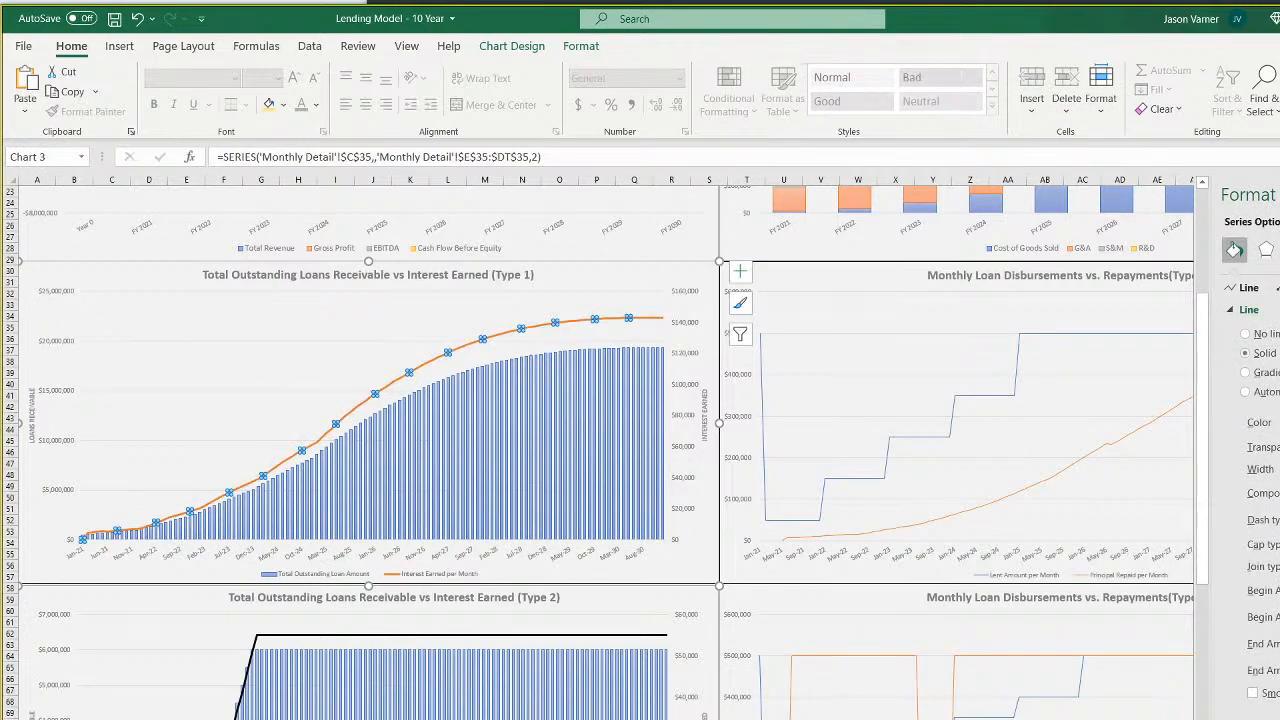
scroll(863, 366, up, 5)
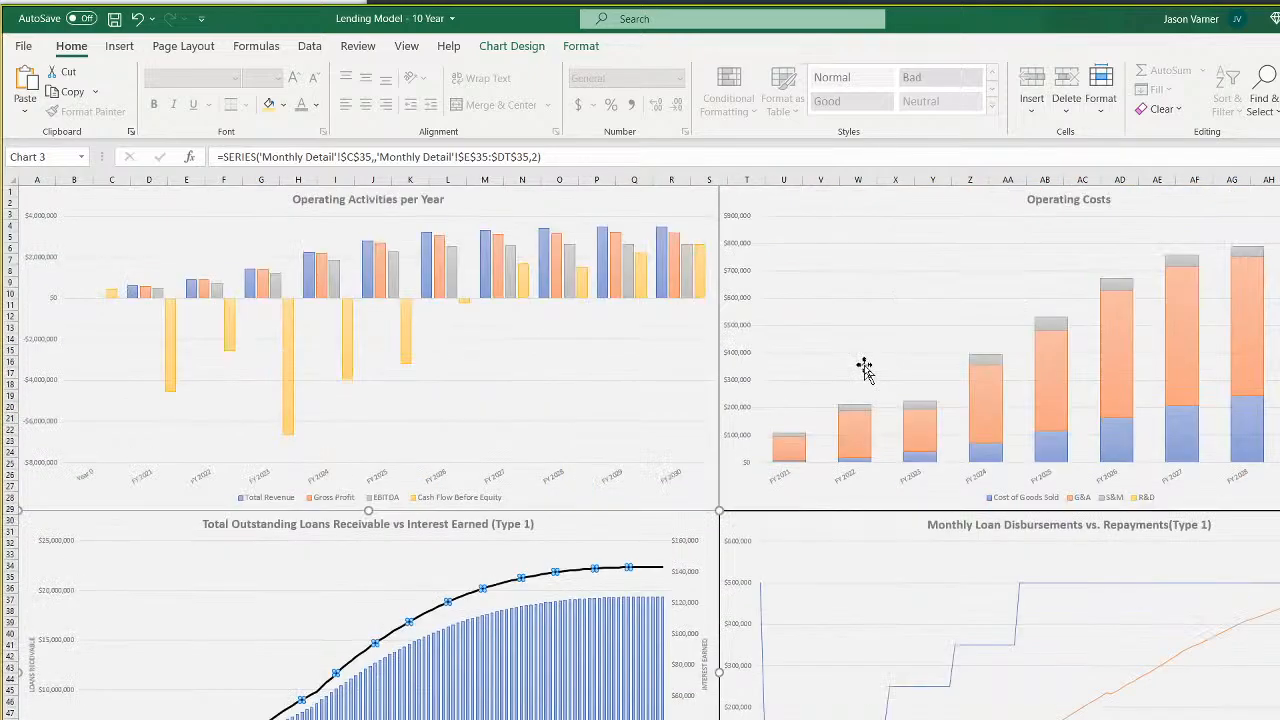
Retitle the copied chart at row 115 as "Total Outstanding Loans Receivable vs Interest Earned (Consolidated)"
scroll(864, 370, down, 9)
scroll(865, 374, down, 15)
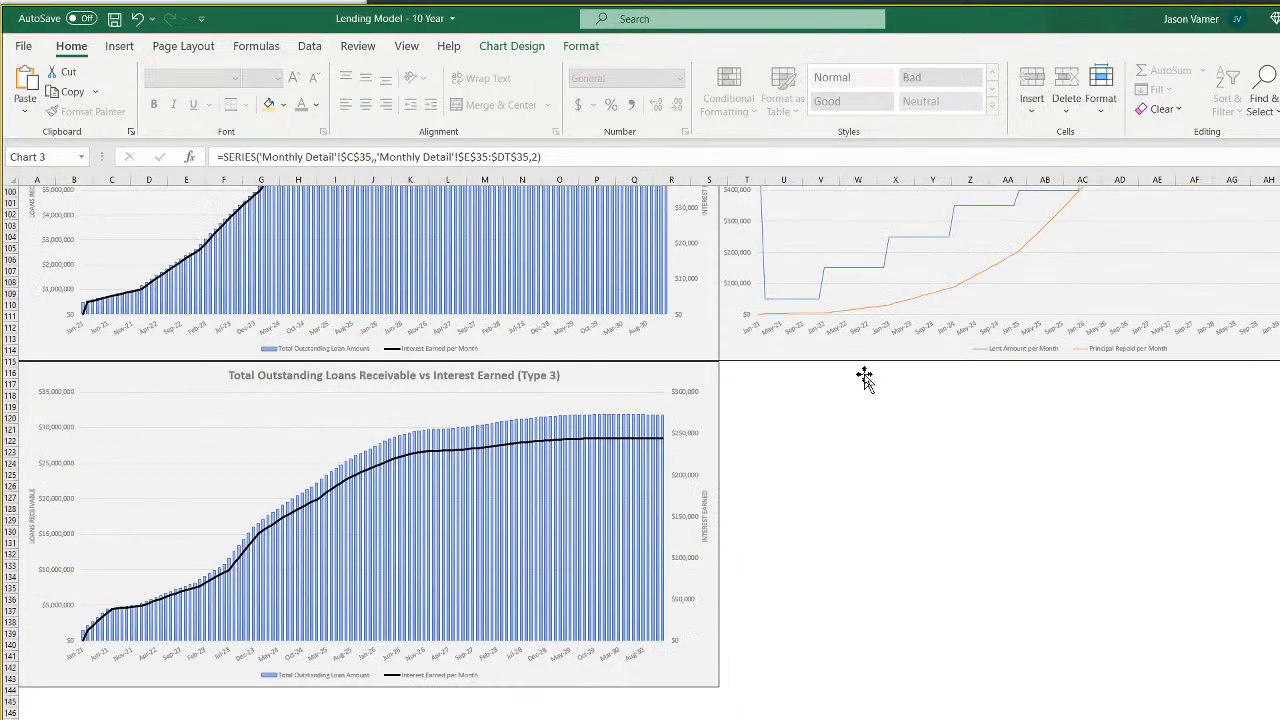
click(878, 512)
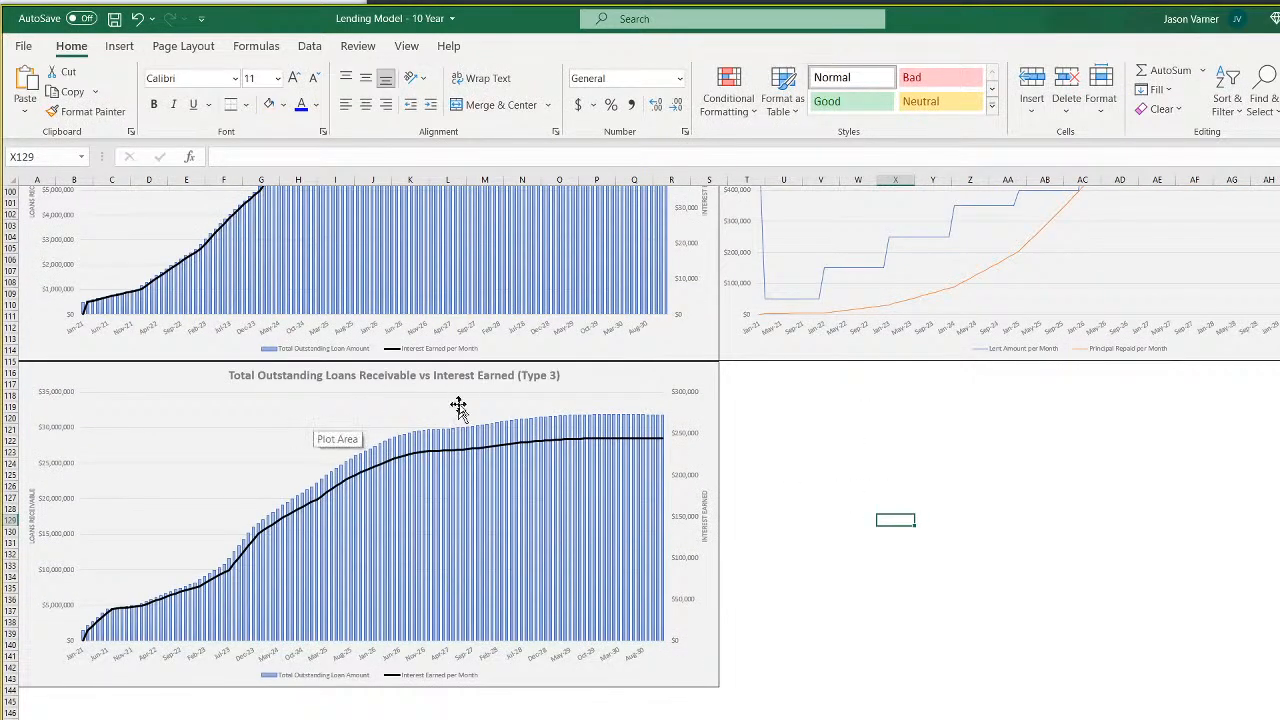
click(509, 375)
drag(518, 375, 540, 375)
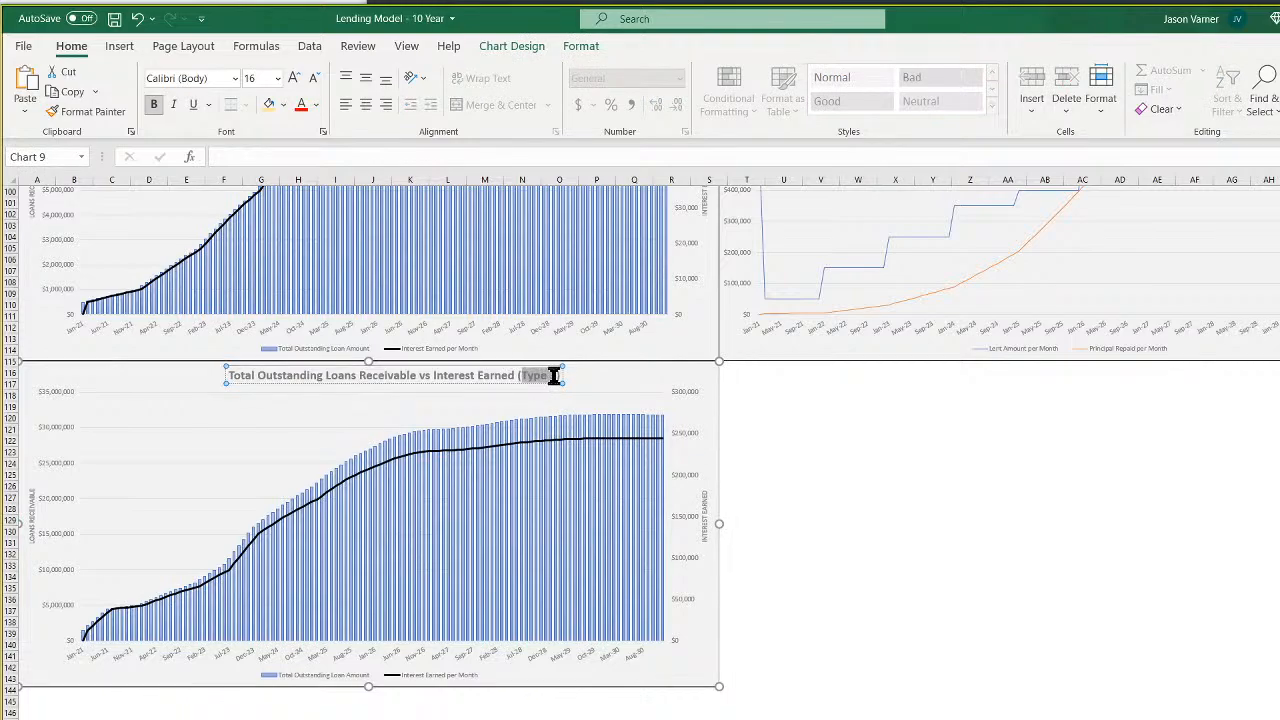
text(C)
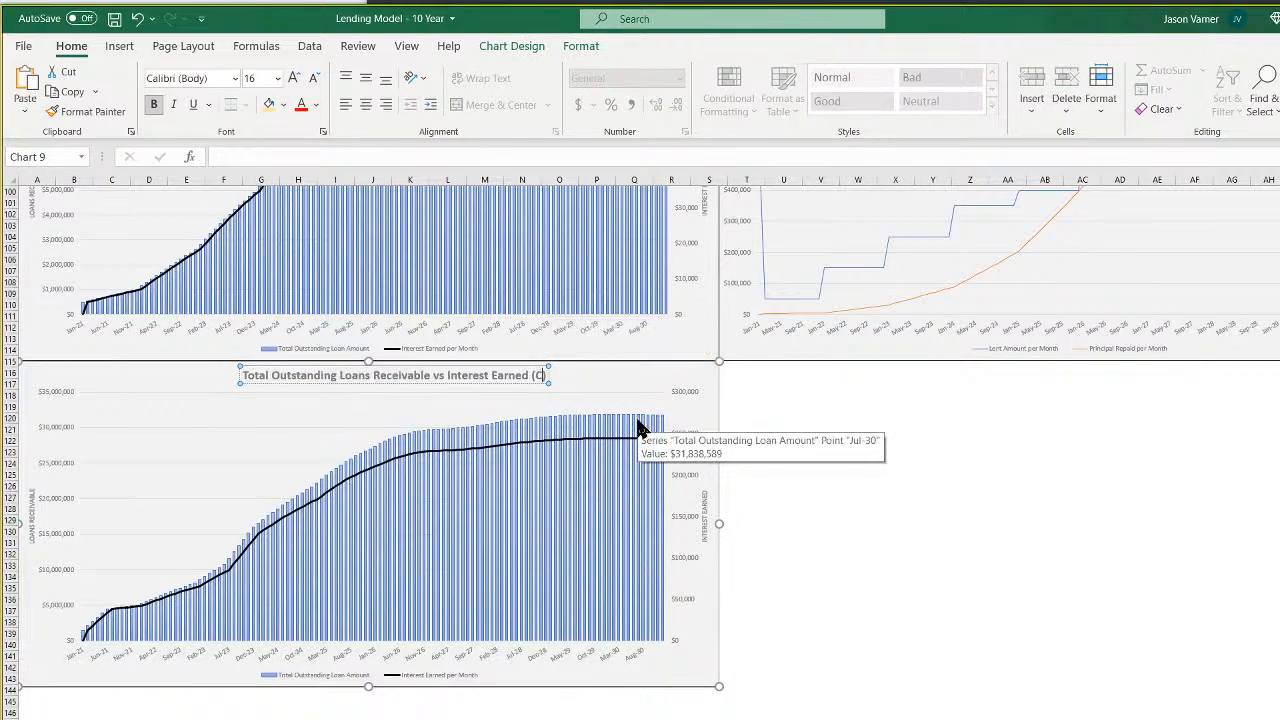
text(onsolidate)
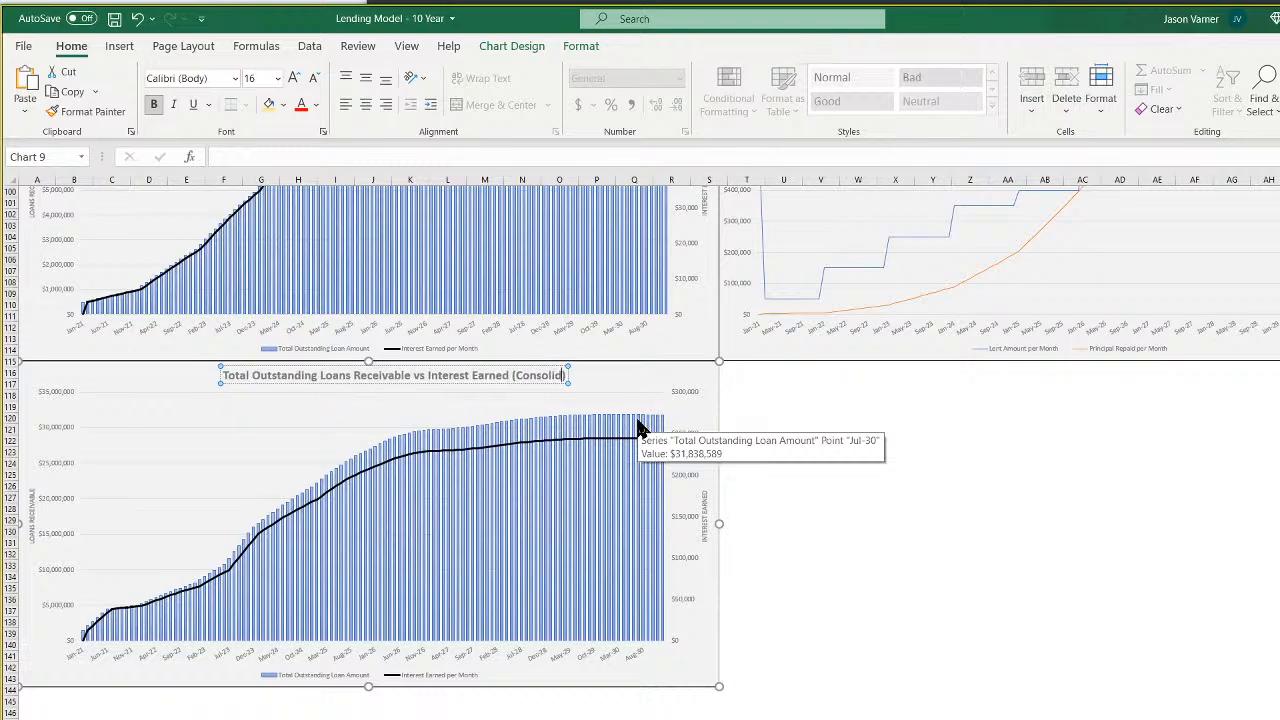
text(d))
click(895, 554)
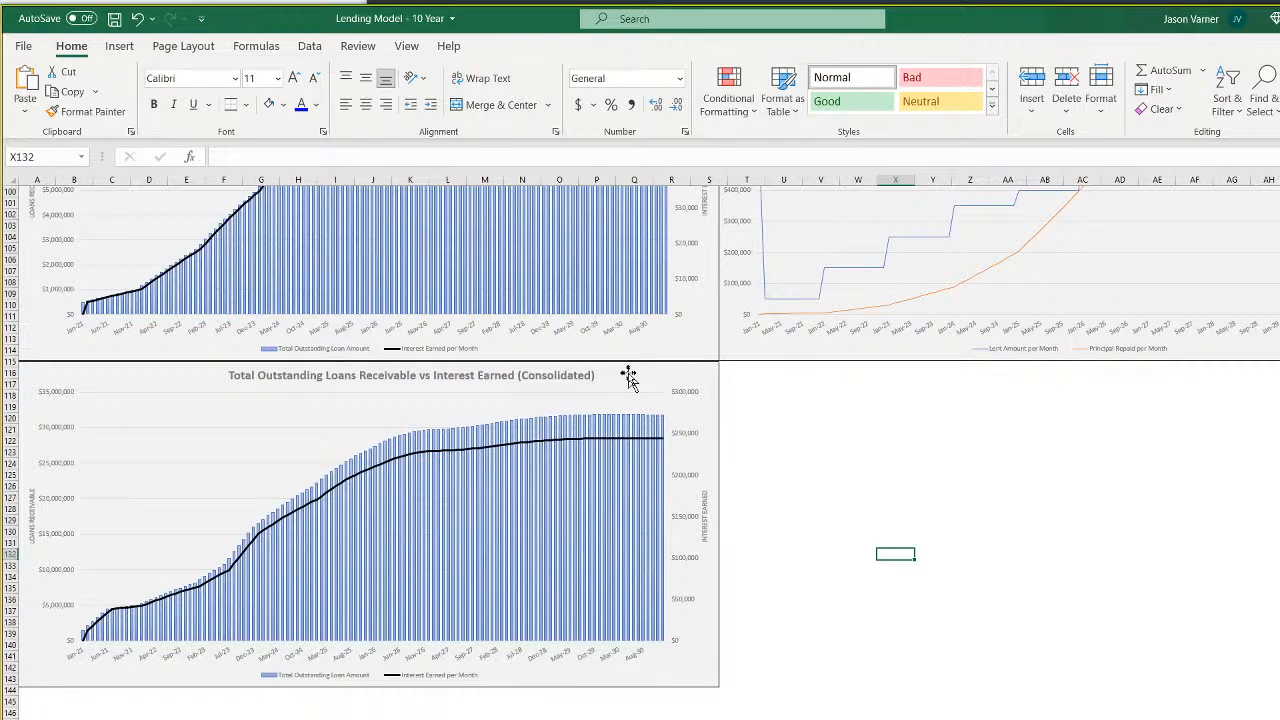
Duplicate the "Monthly Loan Disbursements vs. Repayments(Type 3)" chart and place the copy directly below the original, beside the consolidated receivables chart
click(628, 378)
scroll(1043, 523, up, 8)
click(835, 300)
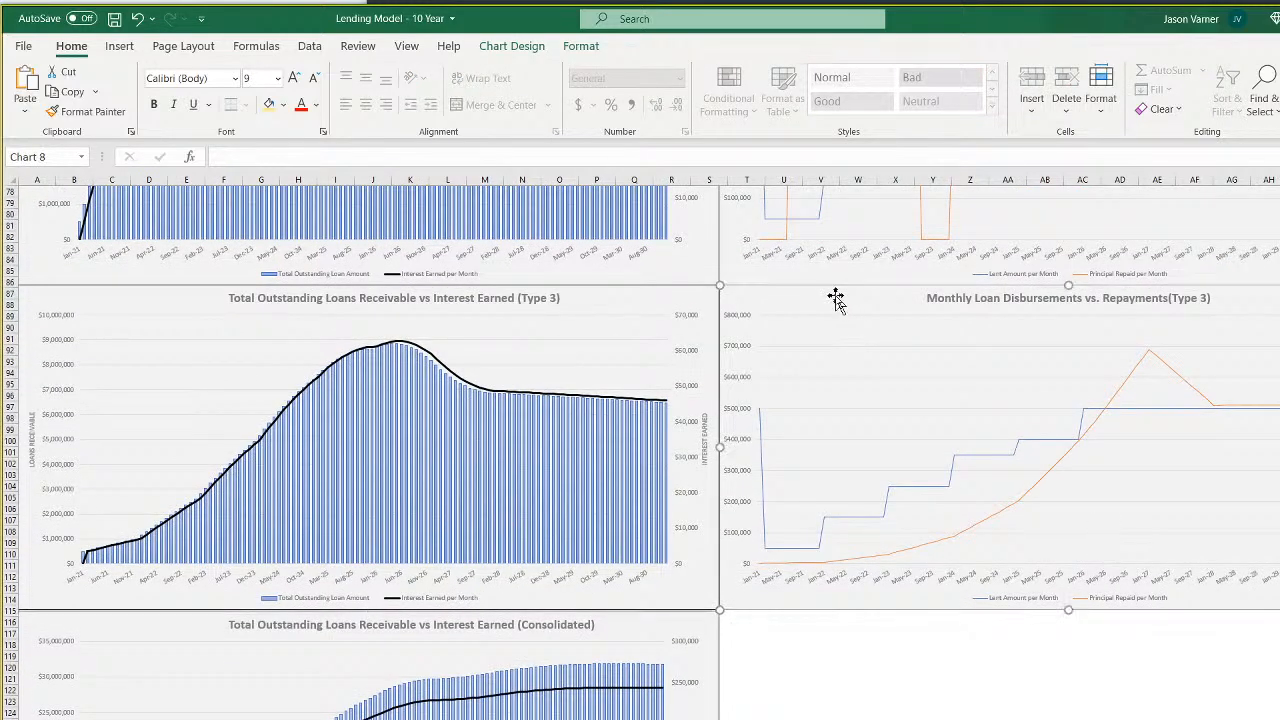
right_click(835, 300)
click(877, 634)
right_click(875, 634)
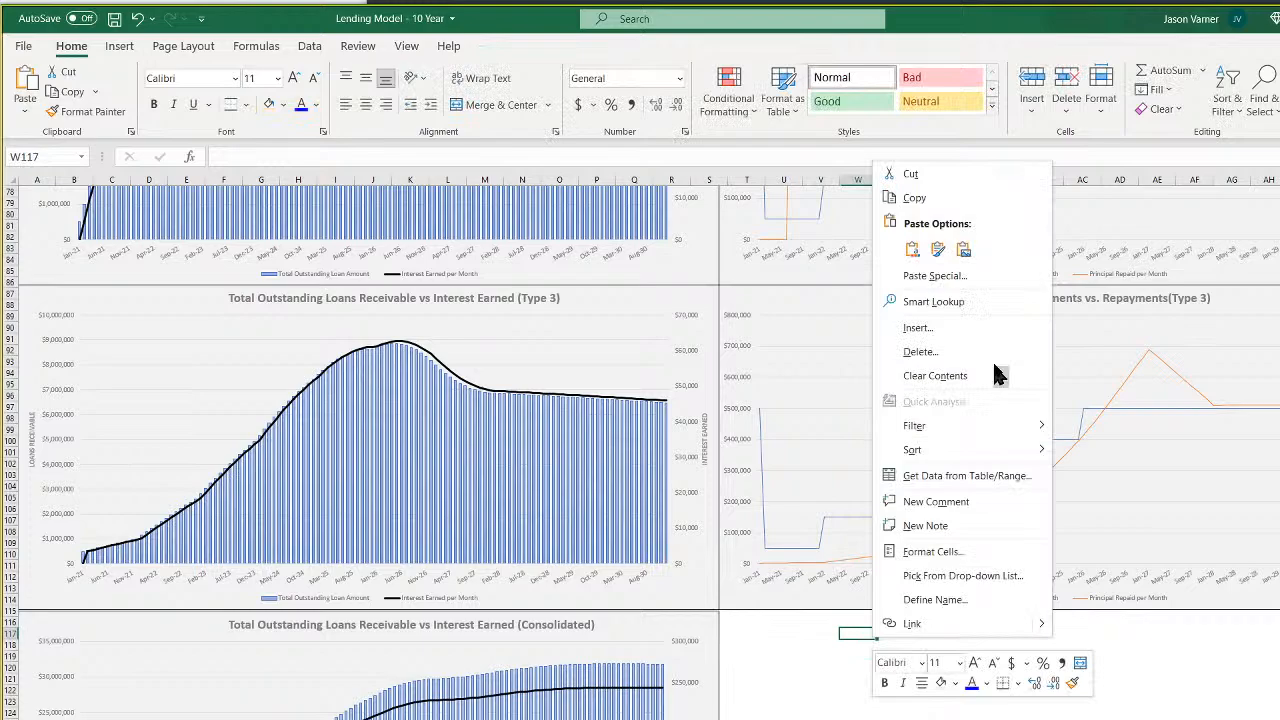
click(911, 251)
drag(948, 632, 830, 621)
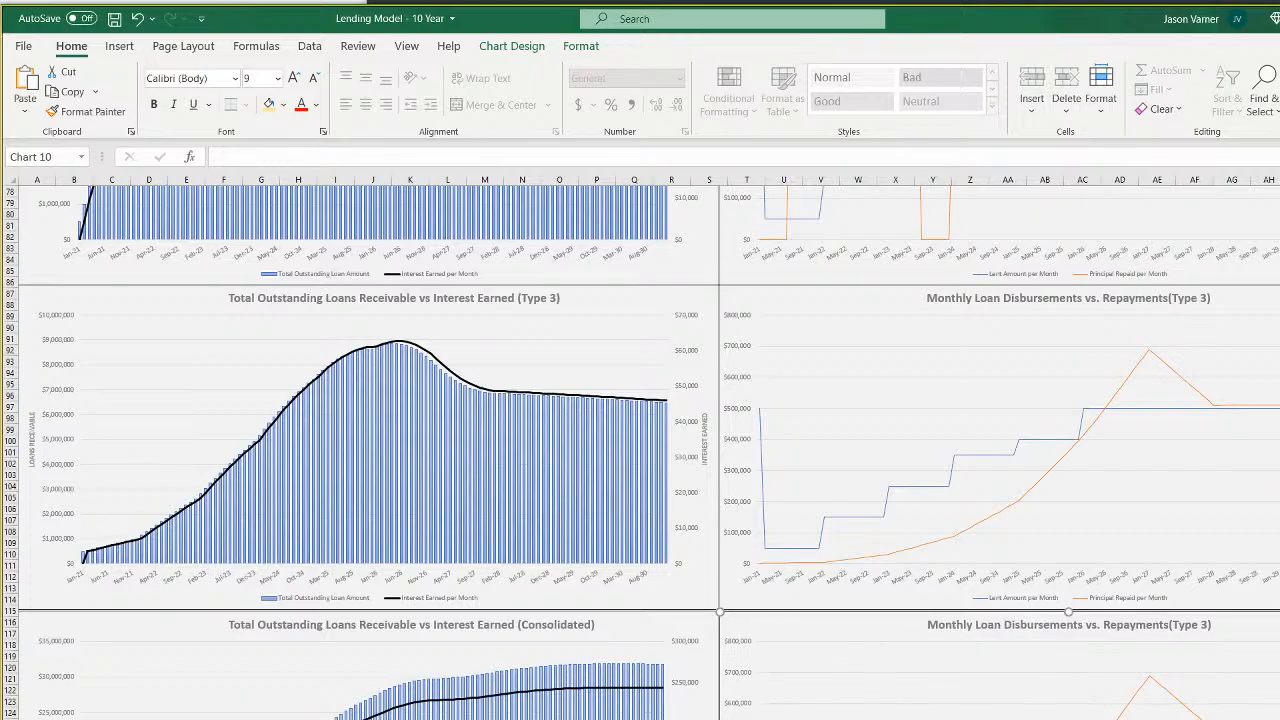
Check which source rows the Loan Disbursements and Loan Repayments (collected) formulas reference under Cash Flow from Lending Activities in the monthly detail sheet
click(545, 718)
scroll(544, 700, down, 15)
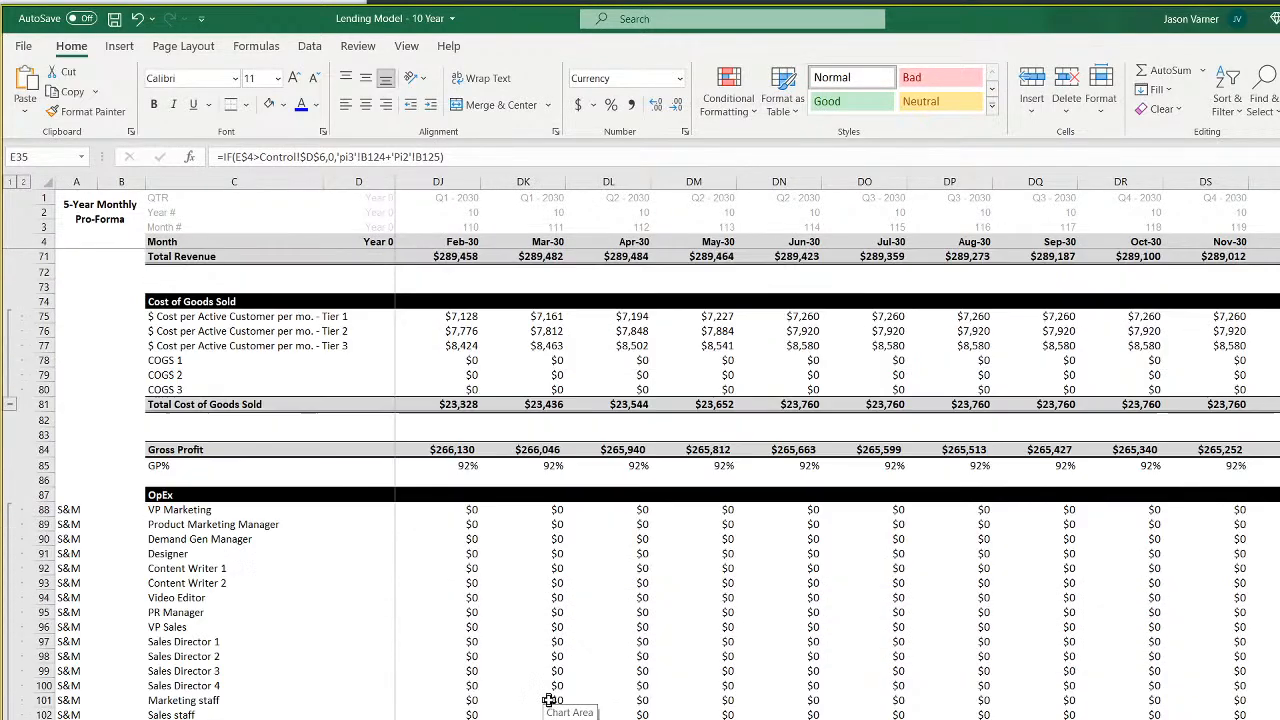
scroll(548, 700, down, 20)
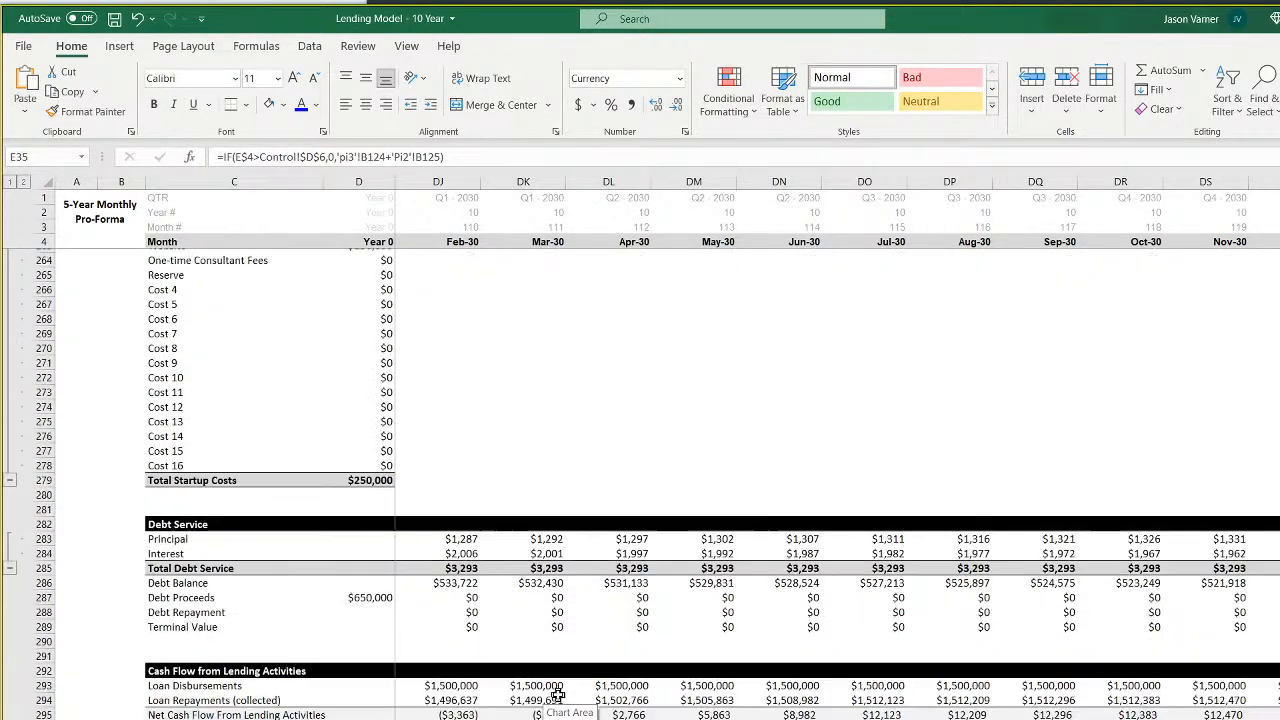
scroll(558, 697, down, 5)
click(447, 447)
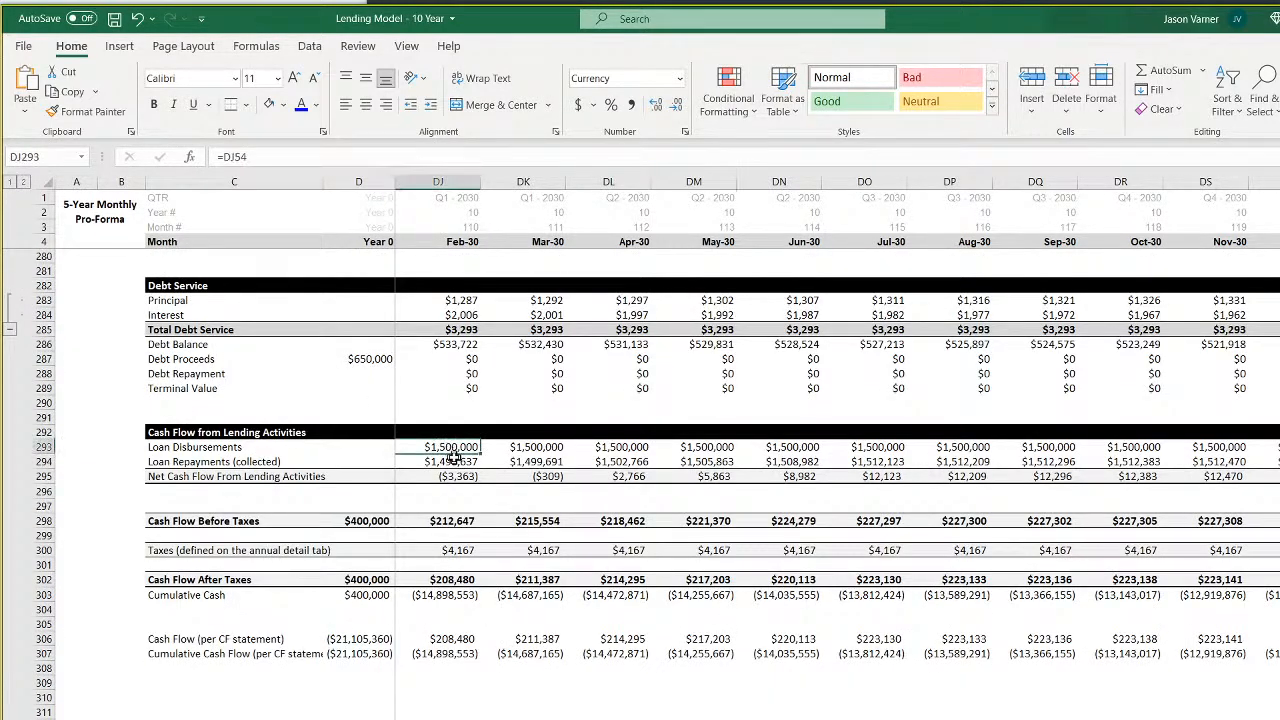
click(460, 464)
click(454, 448)
click(451, 461)
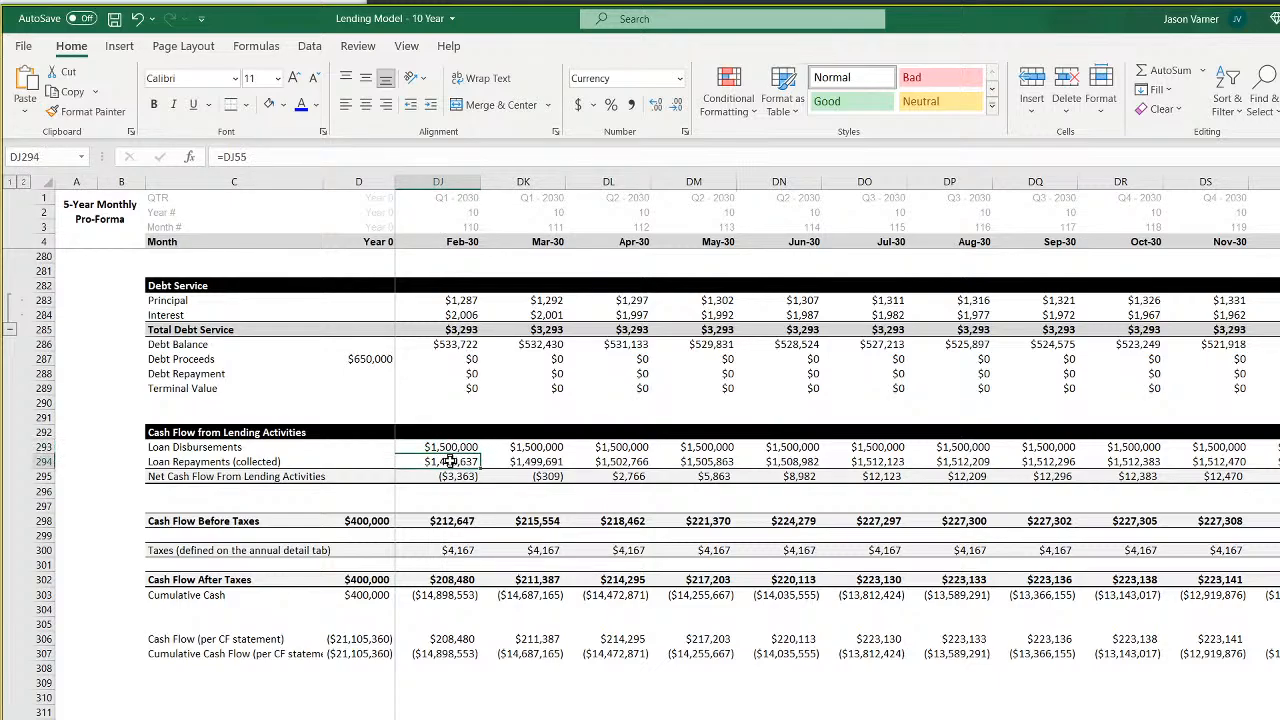
Check the Net Cash Flow From Lending Activities formulas for Feb-30 and Mar-30 in the monthly detail sheet
click(449, 478)
click(522, 478)
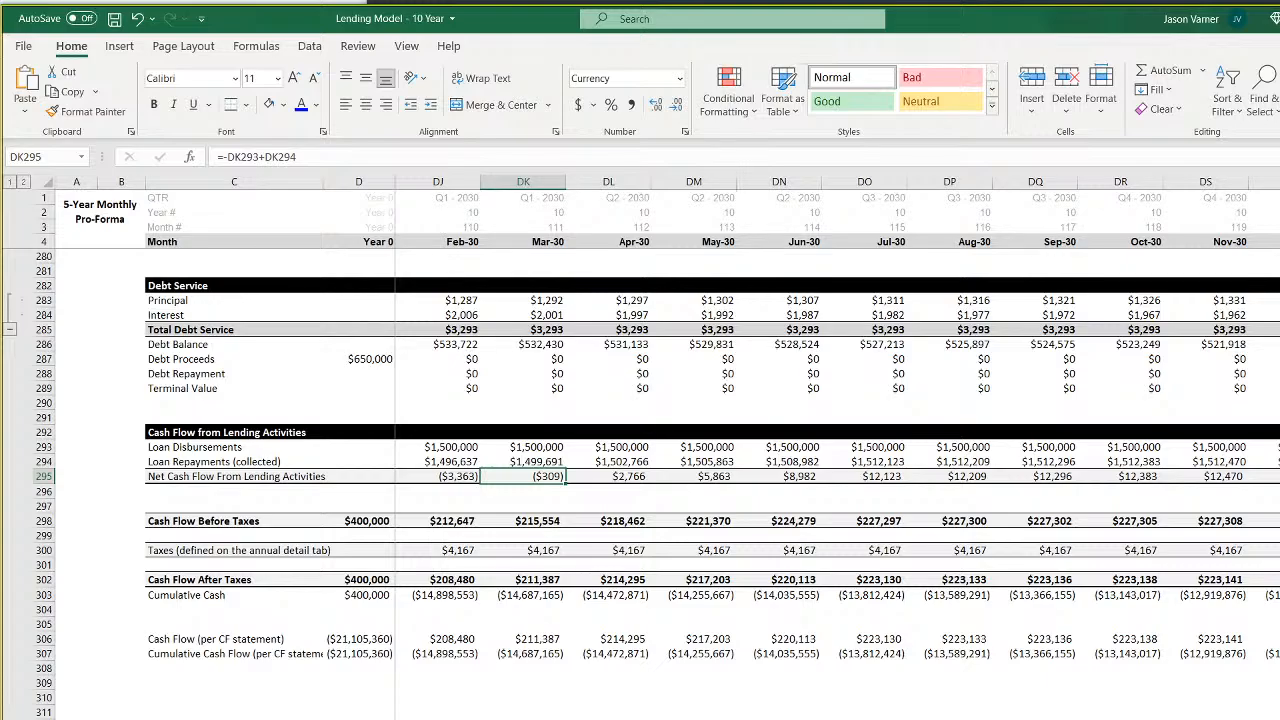
Open the data source selection for the copied disbursements vs. repayments chart beside the consolidated receivables chart
key(ctrl+Page_Down)
scroll(852, 690, down, 4)
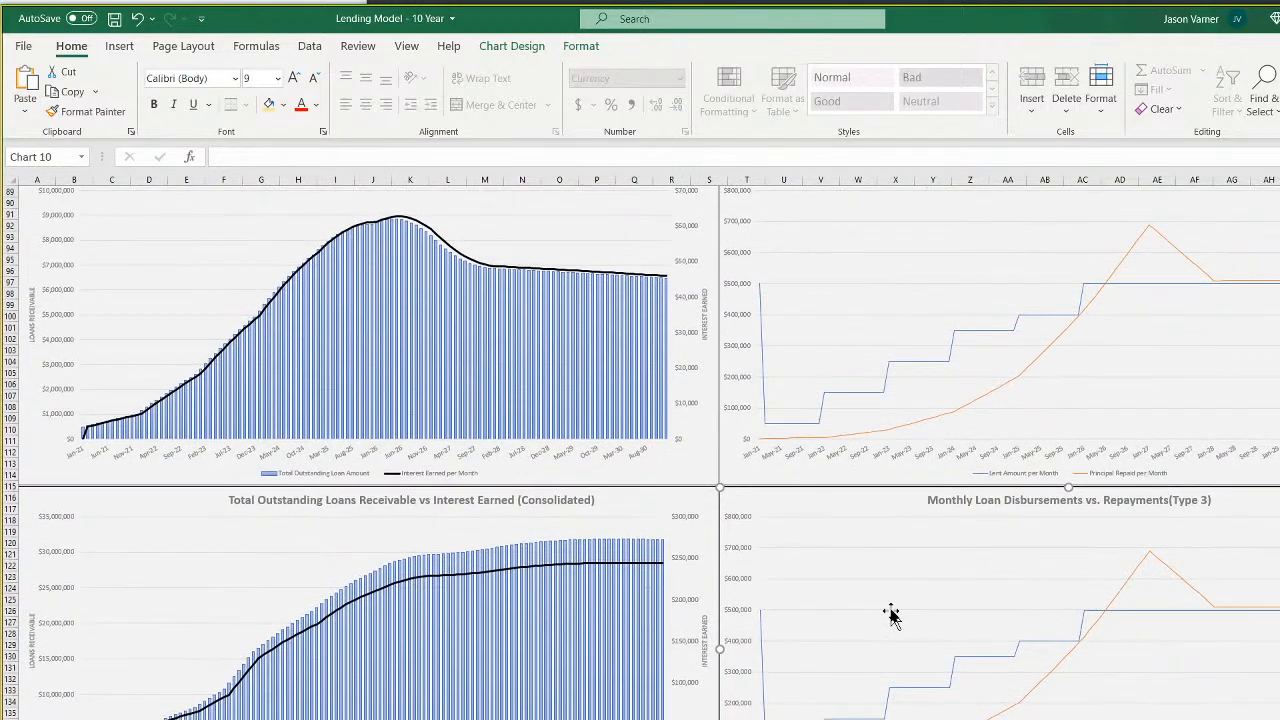
right_click(888, 543)
click(918, 658)
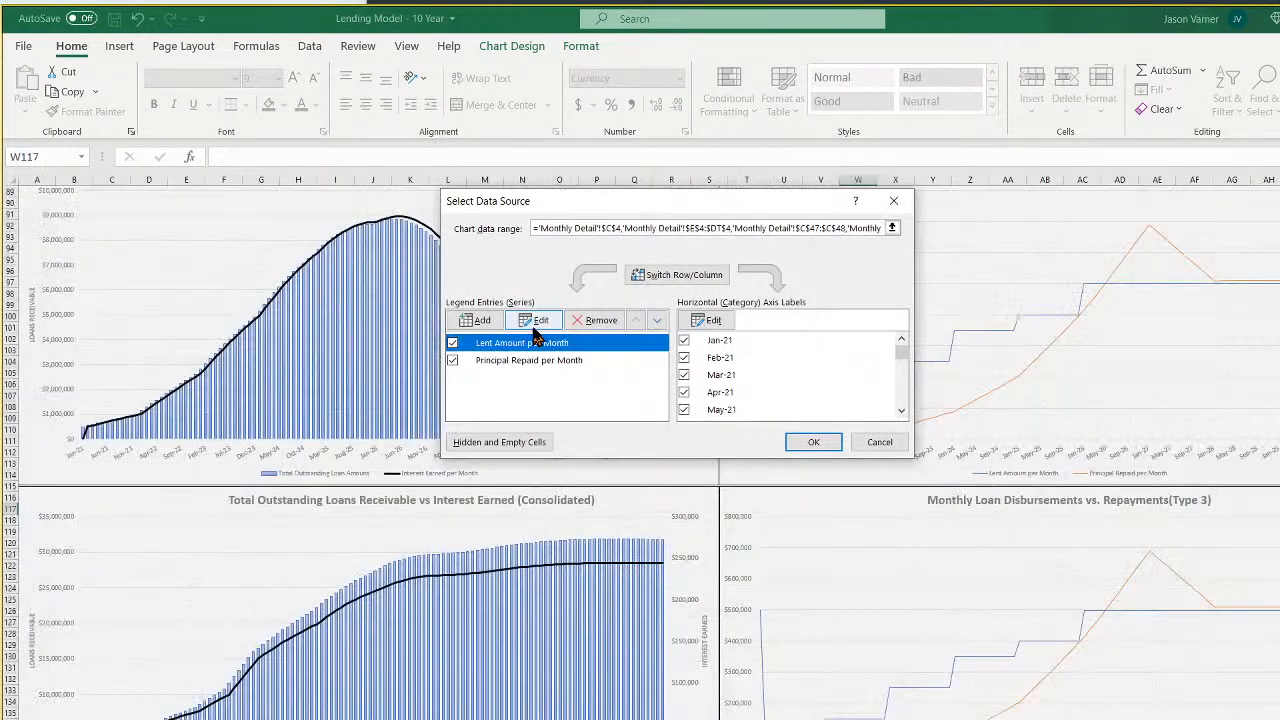
click(533, 323)
key(BackSpace)
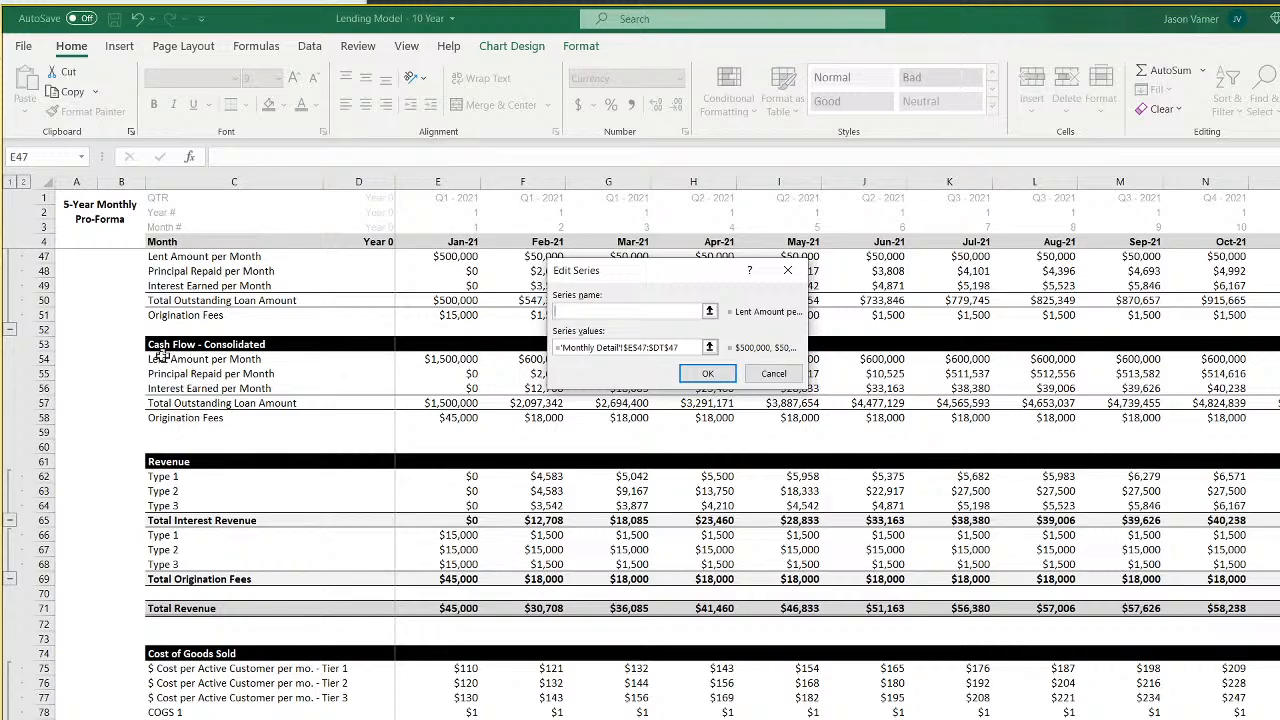
scroll(240, 560, down, 20)
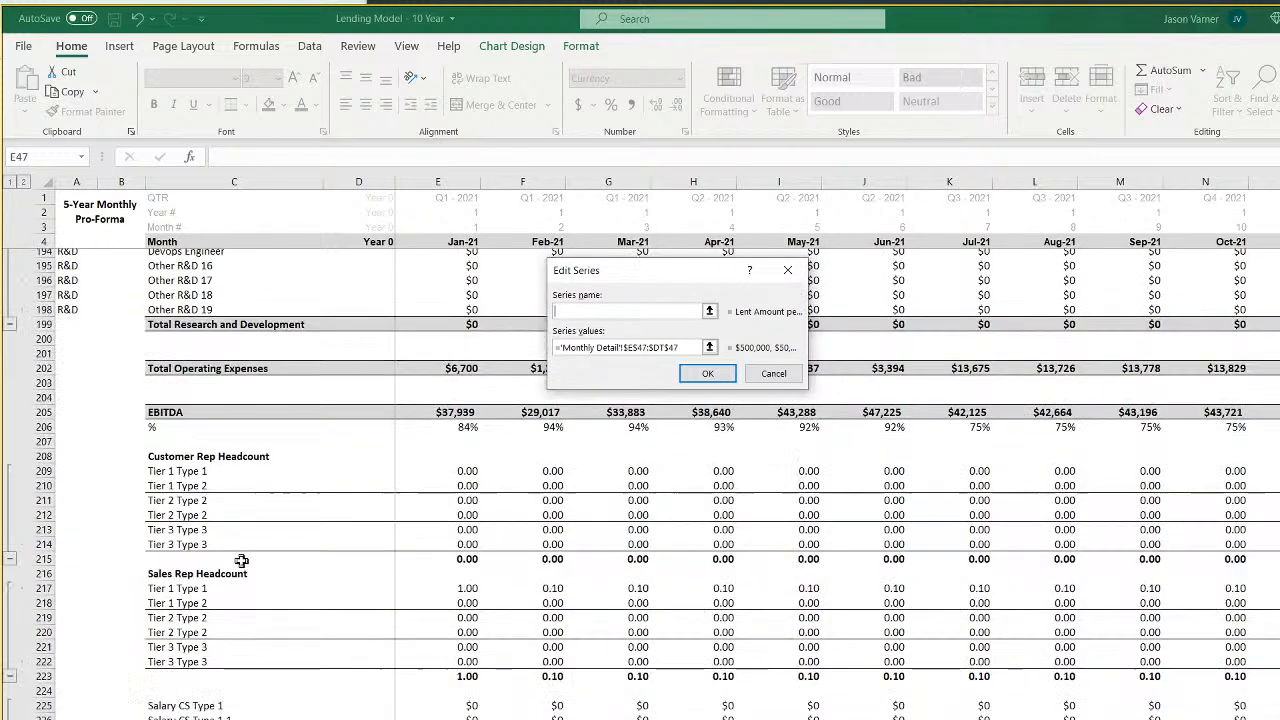
scroll(243, 560, down, 11)
scroll(243, 560, up, 7)
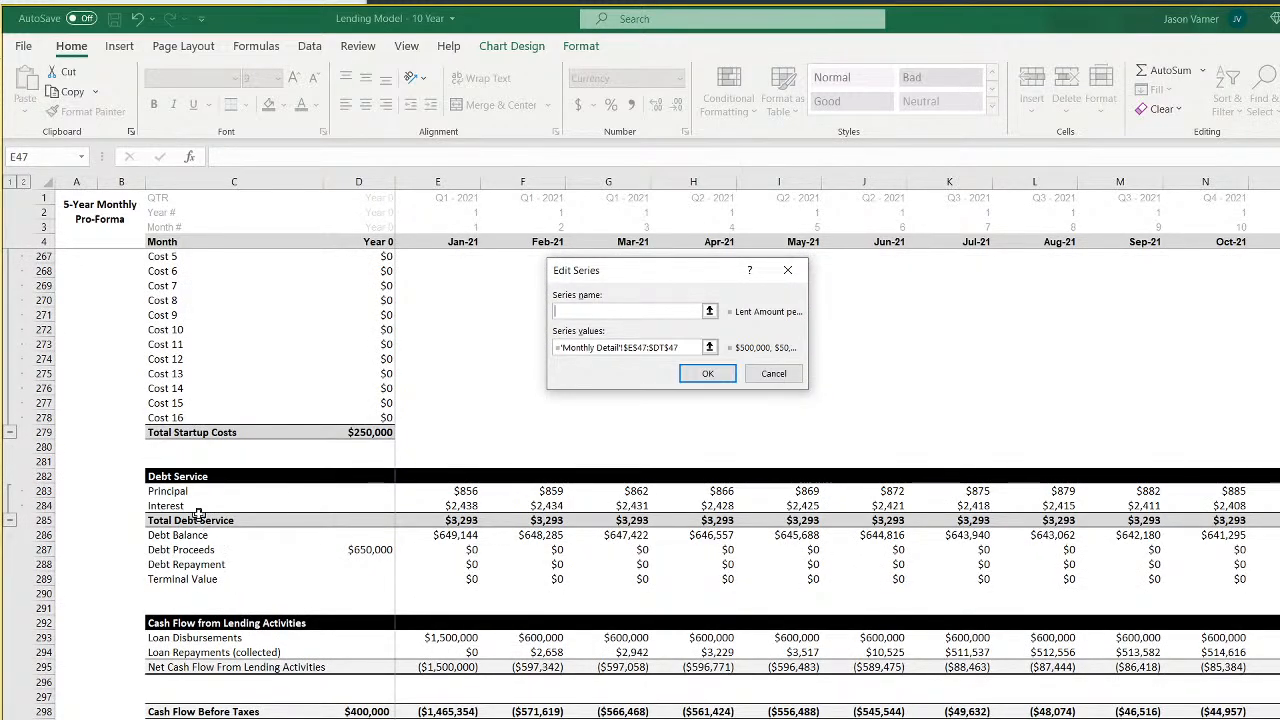
click(197, 634)
key(Tab)
scroll(474, 342, up, 20)
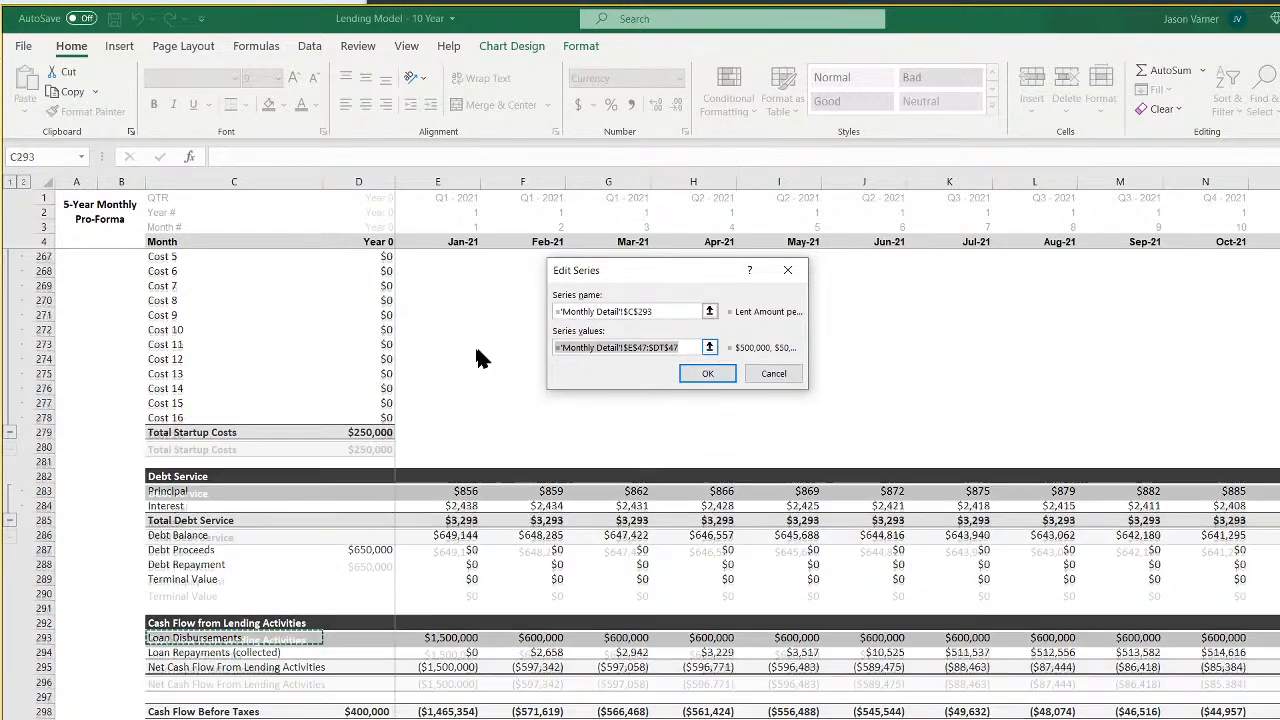
click(707, 373)
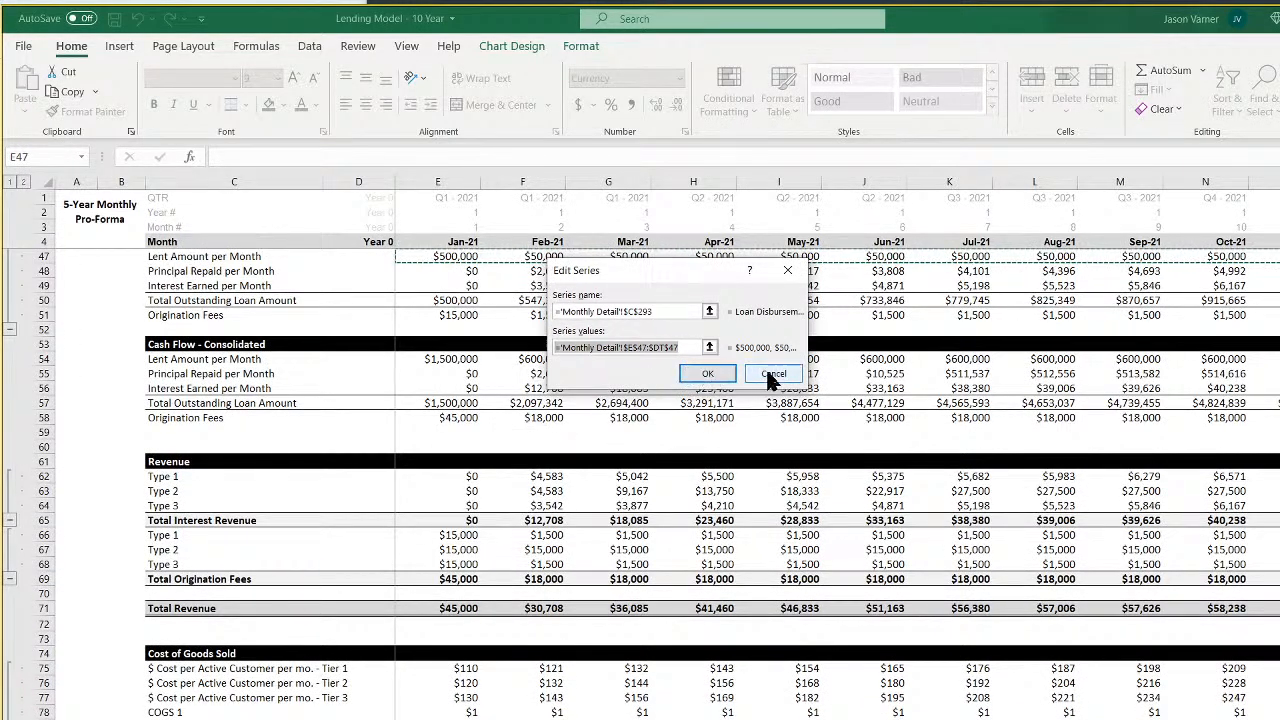
Point the copied chart's Lent Amount per Month series to the consolidated row, with name C54 and values E54:DT54 in Monthly Detail
click(533, 345)
click(540, 320)
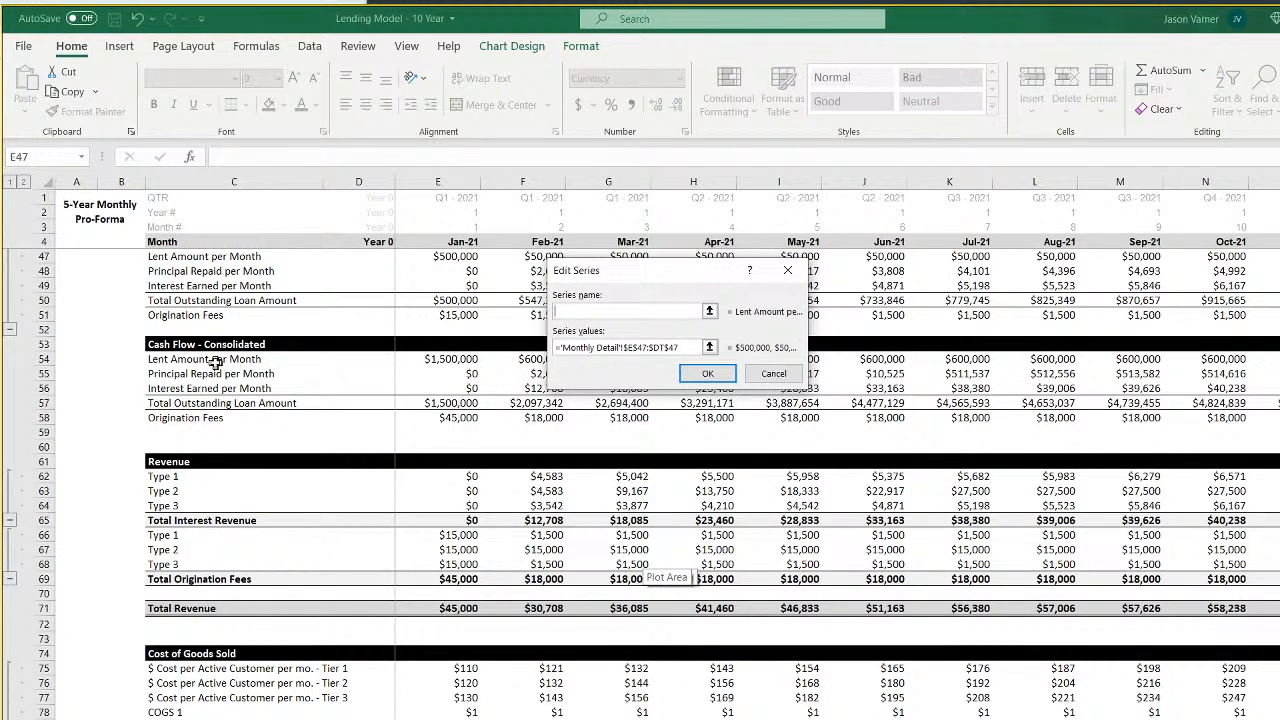
click(214, 362)
key(Tab)
key(BackSpace)
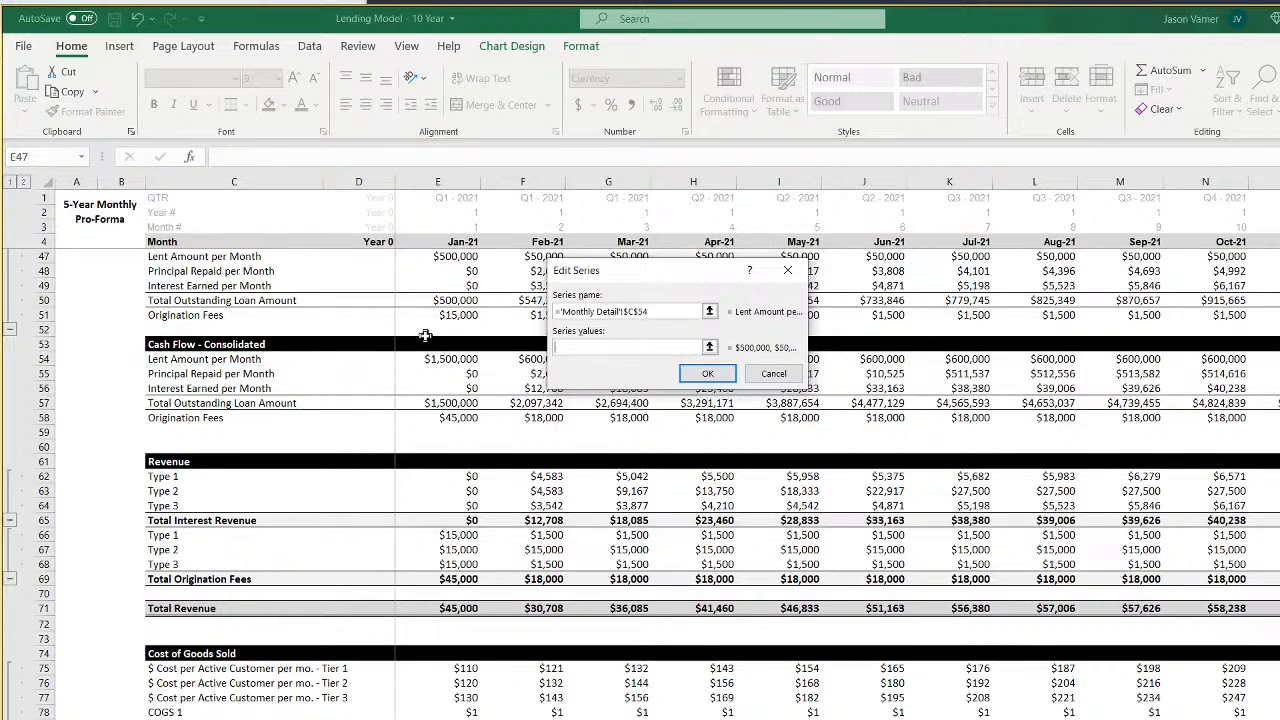
drag(437, 359, 1278, 366)
click(708, 381)
Point the chart's Principal Repaid per Month series to consolidated row 55, with name C55 and values E55:DT55, and apply the data source changes
click(530, 362)
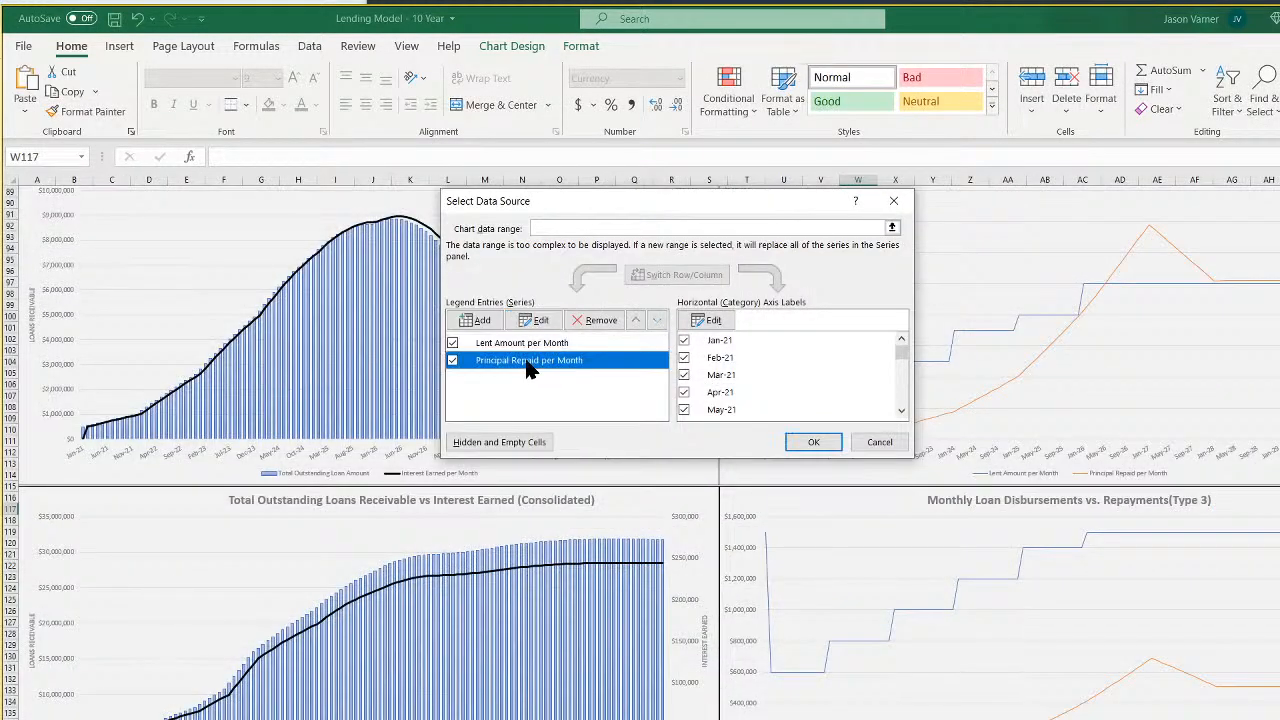
click(545, 322)
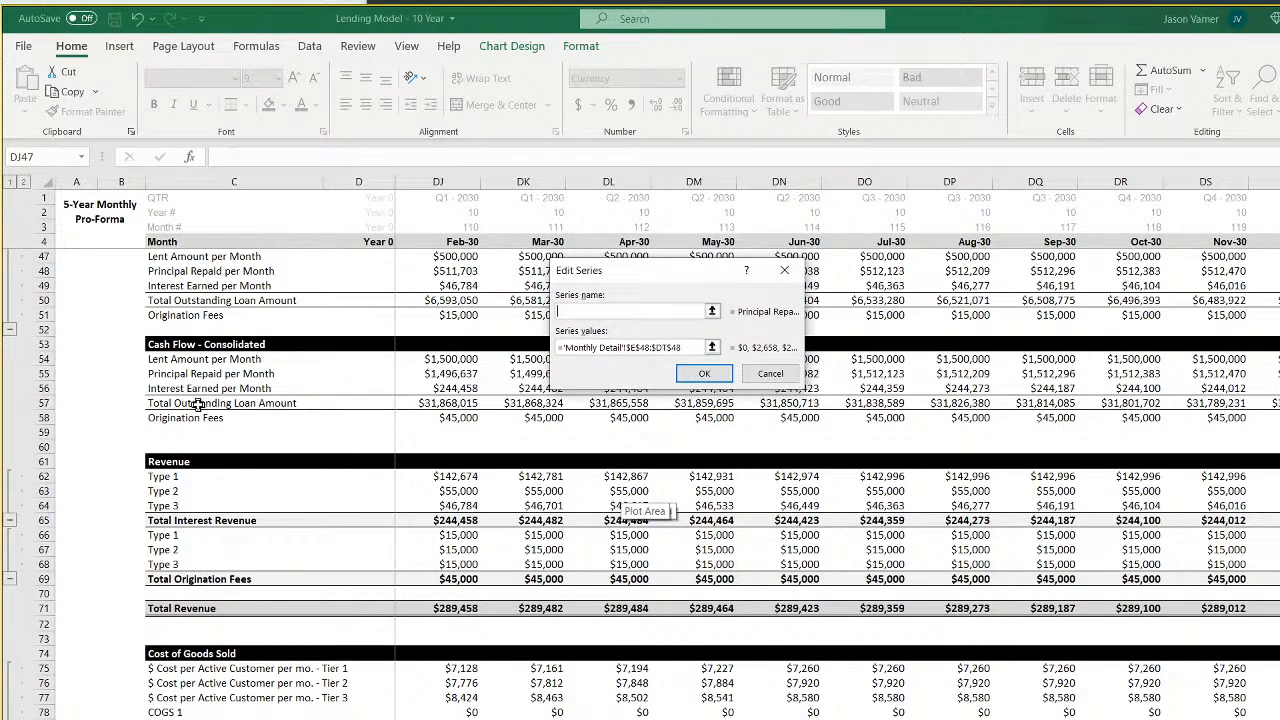
click(196, 374)
drag(690, 347, 1270, 374)
key(BackSpace)
click(775, 377)
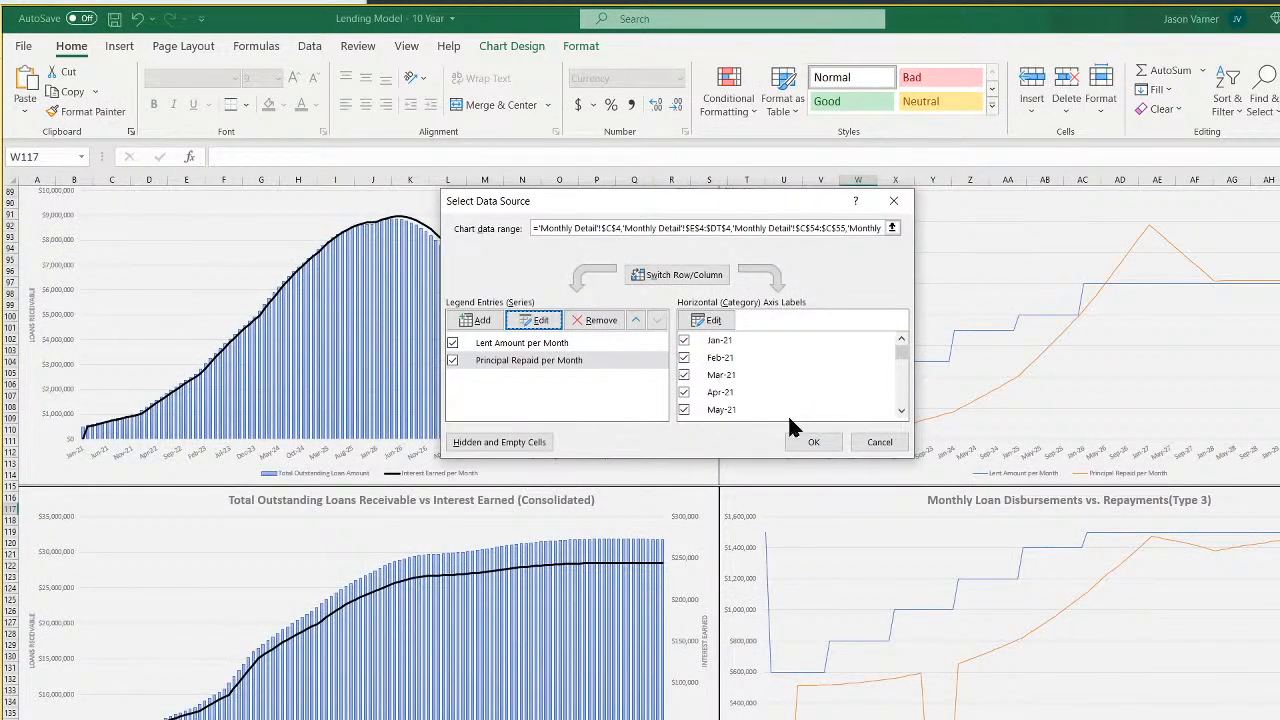
click(806, 442)
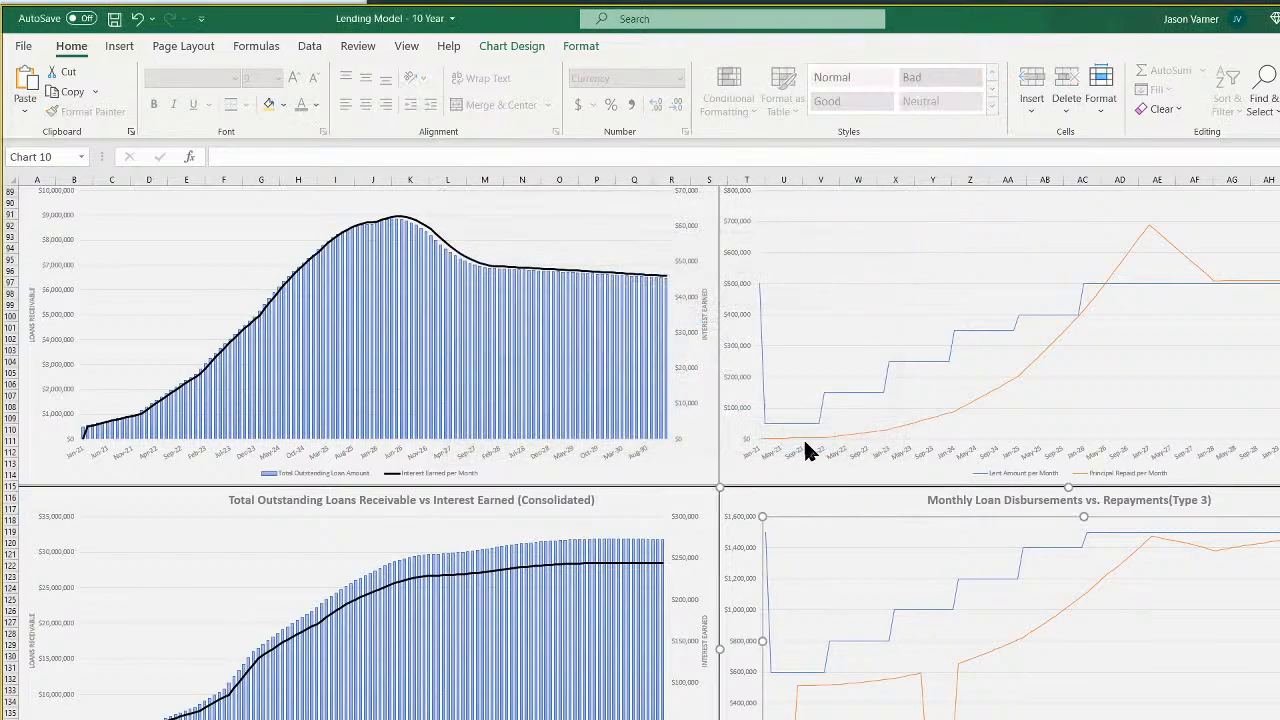
Review the updated disbursements chart against the Loan Type 3 Loans Added per Month and Term (years) assumptions
key(Escape)
scroll(645, 537, right, 3)
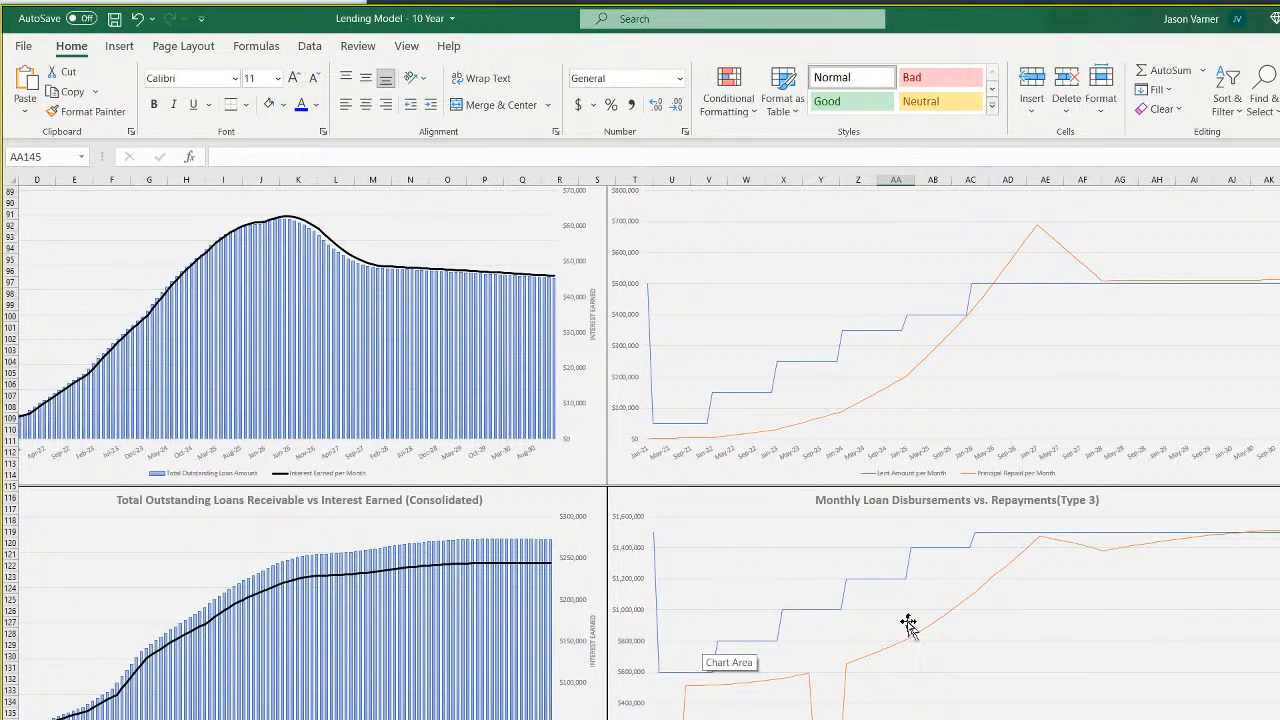
key(ctrl+Page_Up)
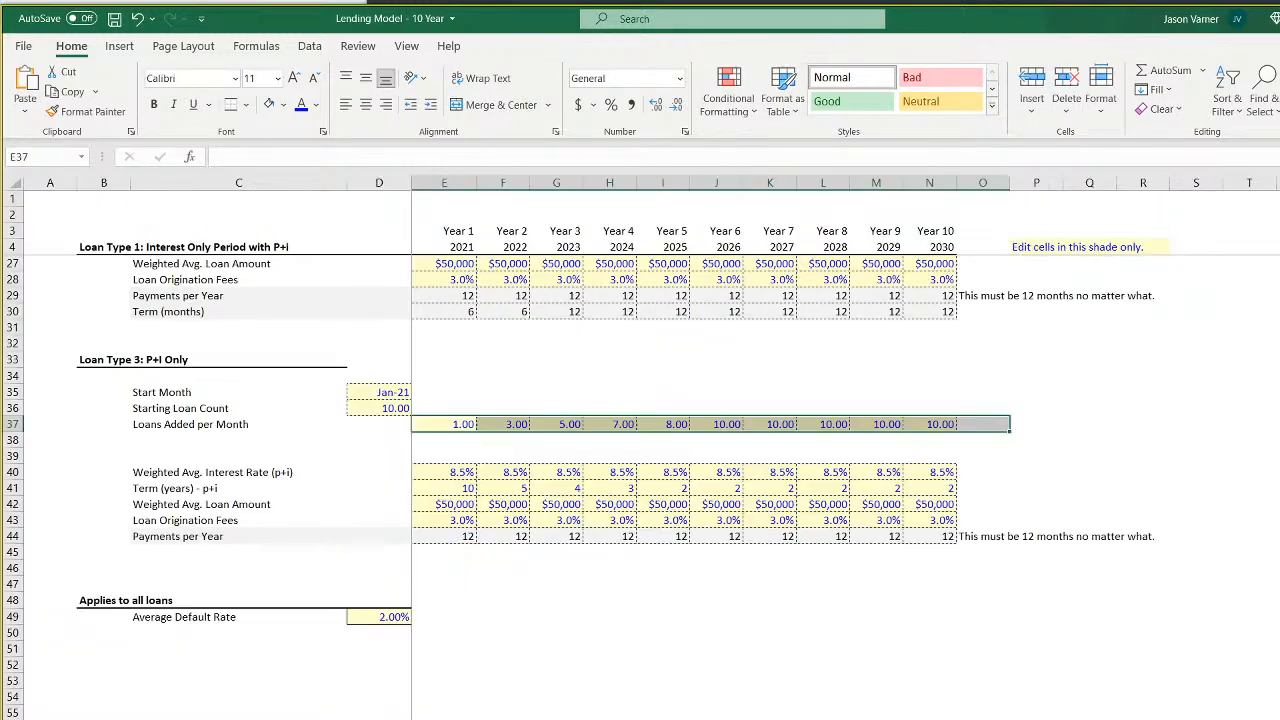
click(459, 425)
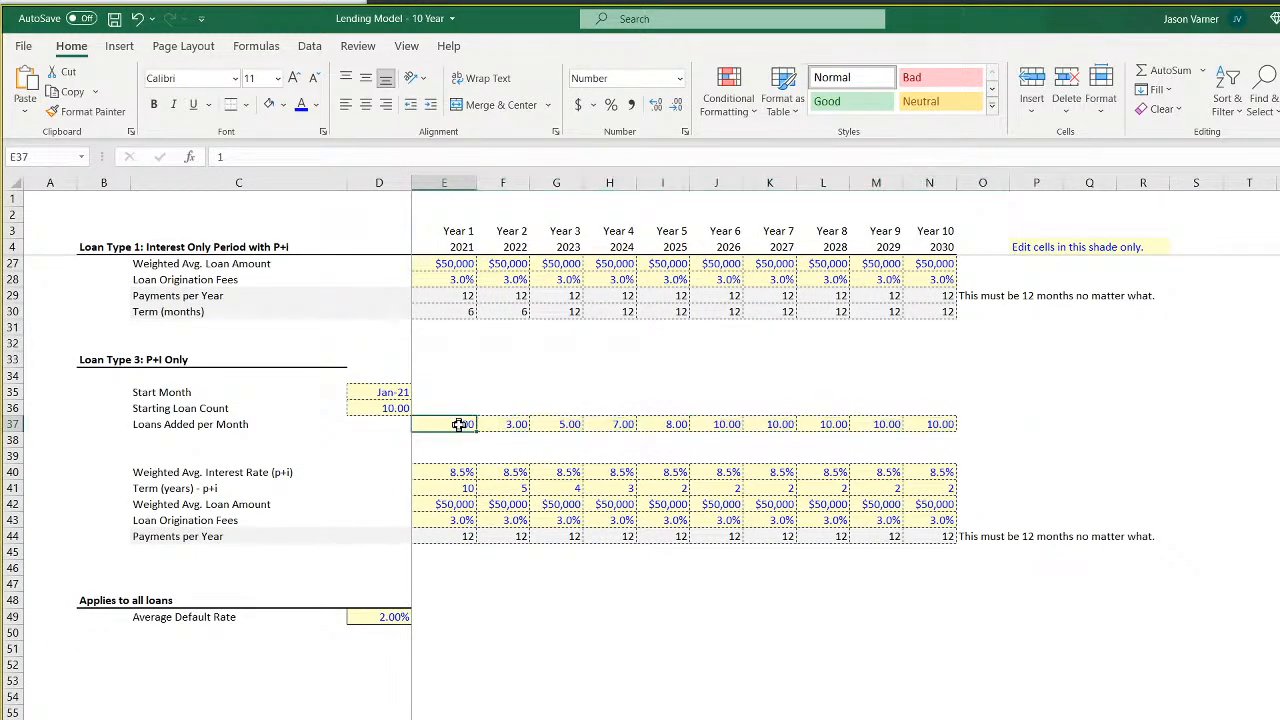
click(455, 487)
click(503, 487)
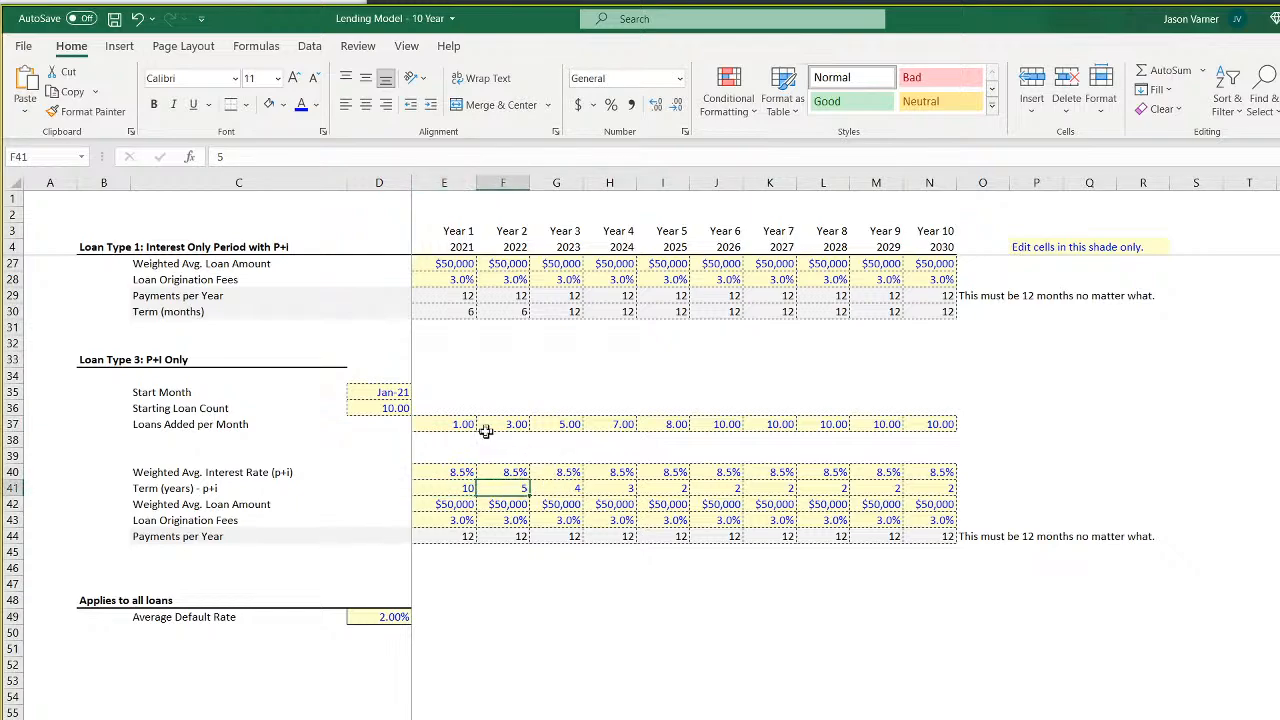
click(455, 427)
click(508, 425)
Set the Loan Type 3 Term (years) - p+i to 6 for all years from 2021 to 2030
click(455, 488)
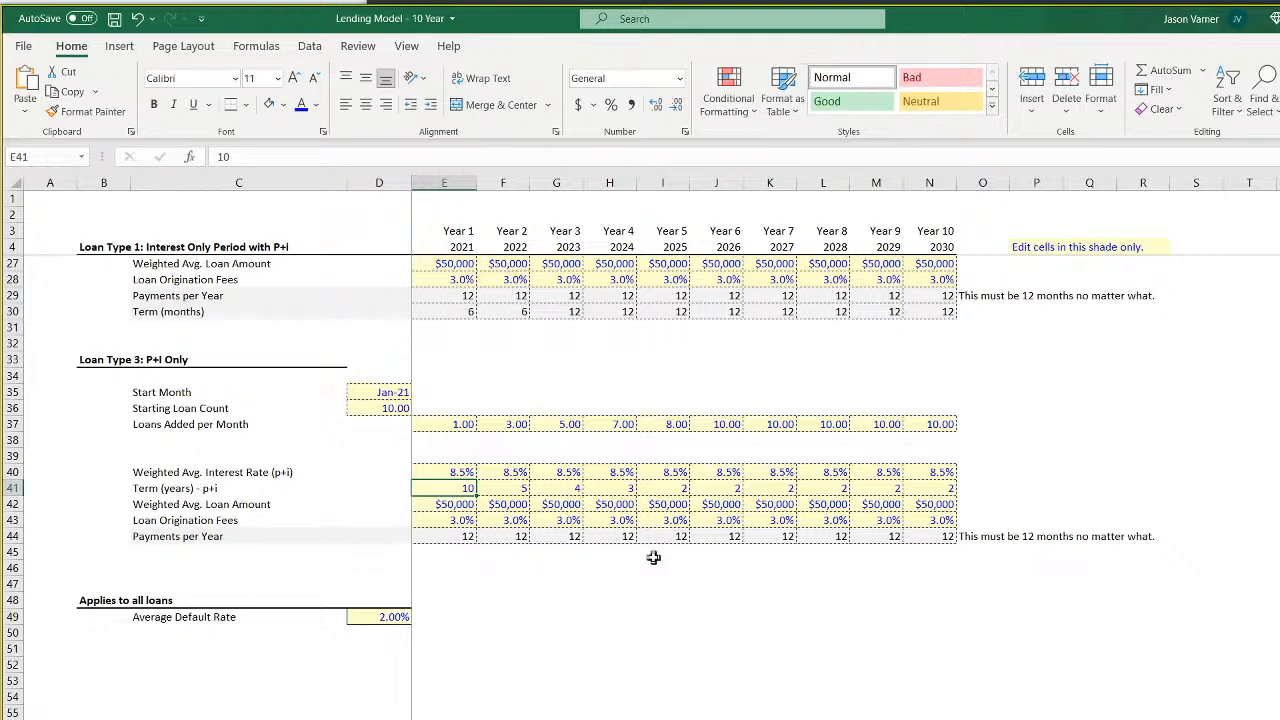
text(6)
key(Return)
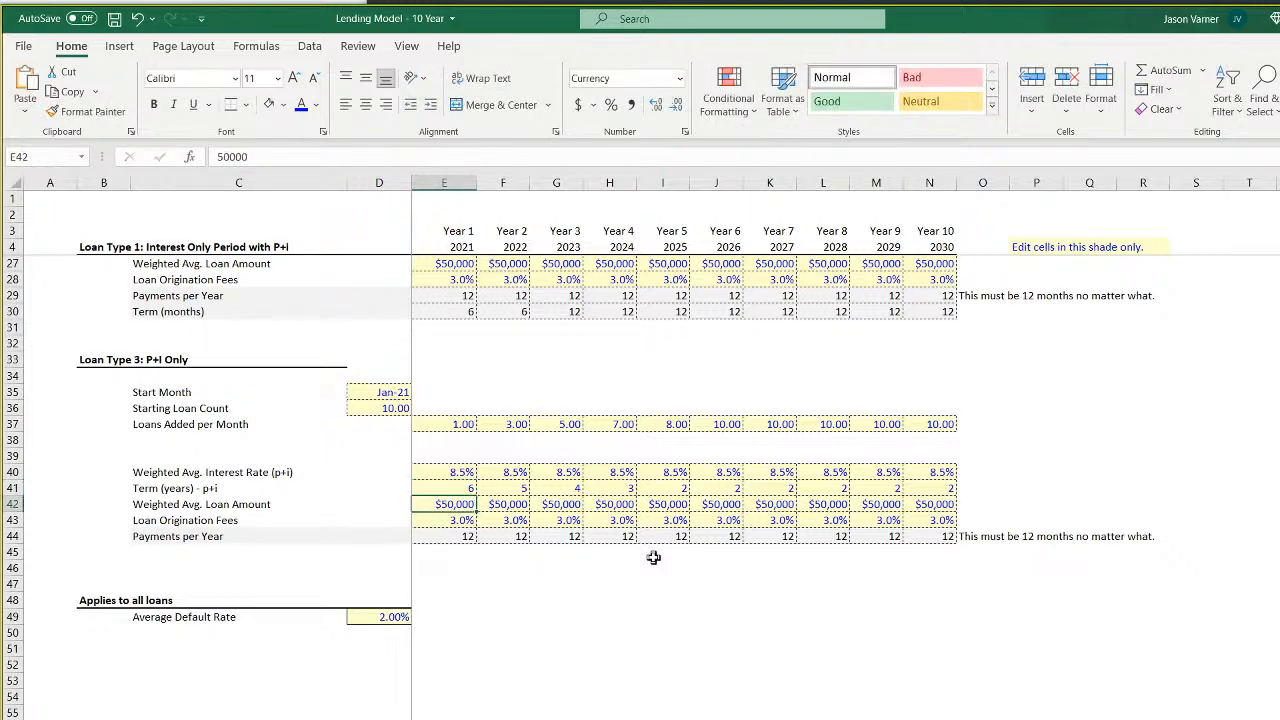
click(460, 488)
drag(489, 497, 957, 505)
Set the Loan Type 3 Term (years) - p+i to 10 for all years from 2021 to 2030
click(472, 488)
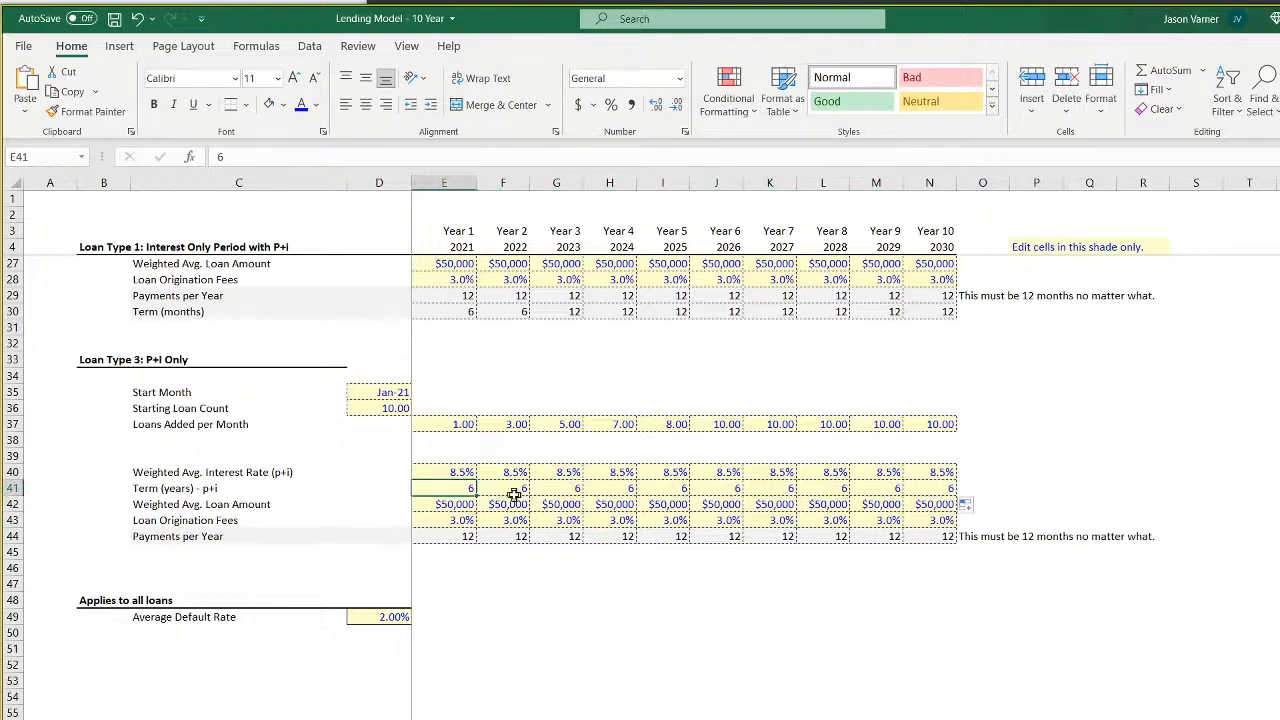
text(10)
key(Return)
click(460, 490)
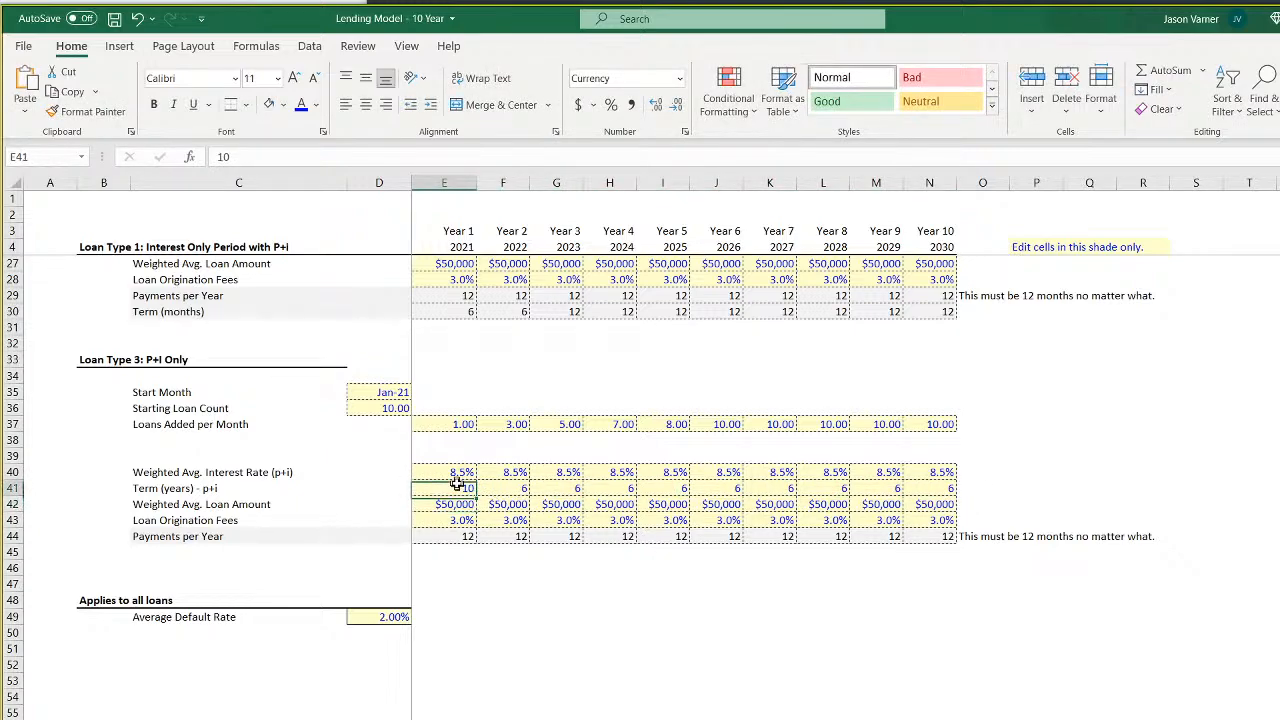
mouse_move(477, 497)
mouse_down()
mouse_move(504, 508)
mouse_move(938, 497)
mouse_up()
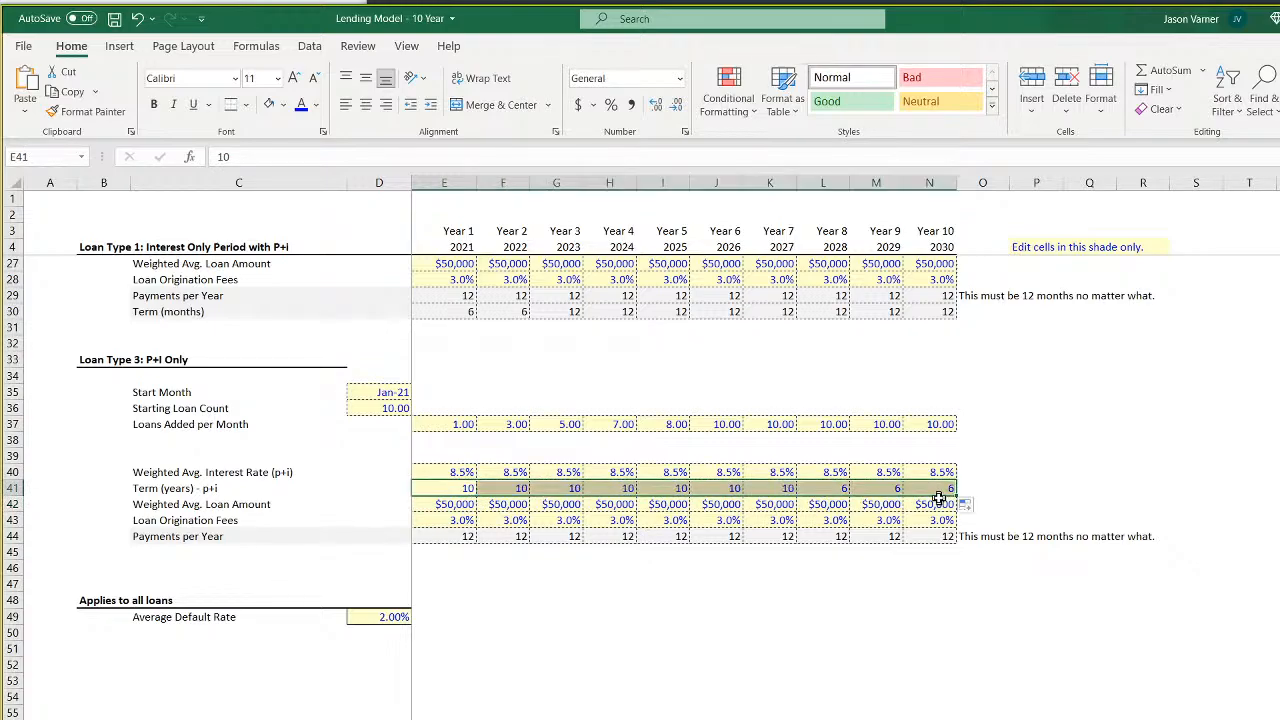
Set the Loan Type 2 Term (years) to 1 for 2021 and fill it across through 2024
click(462, 424)
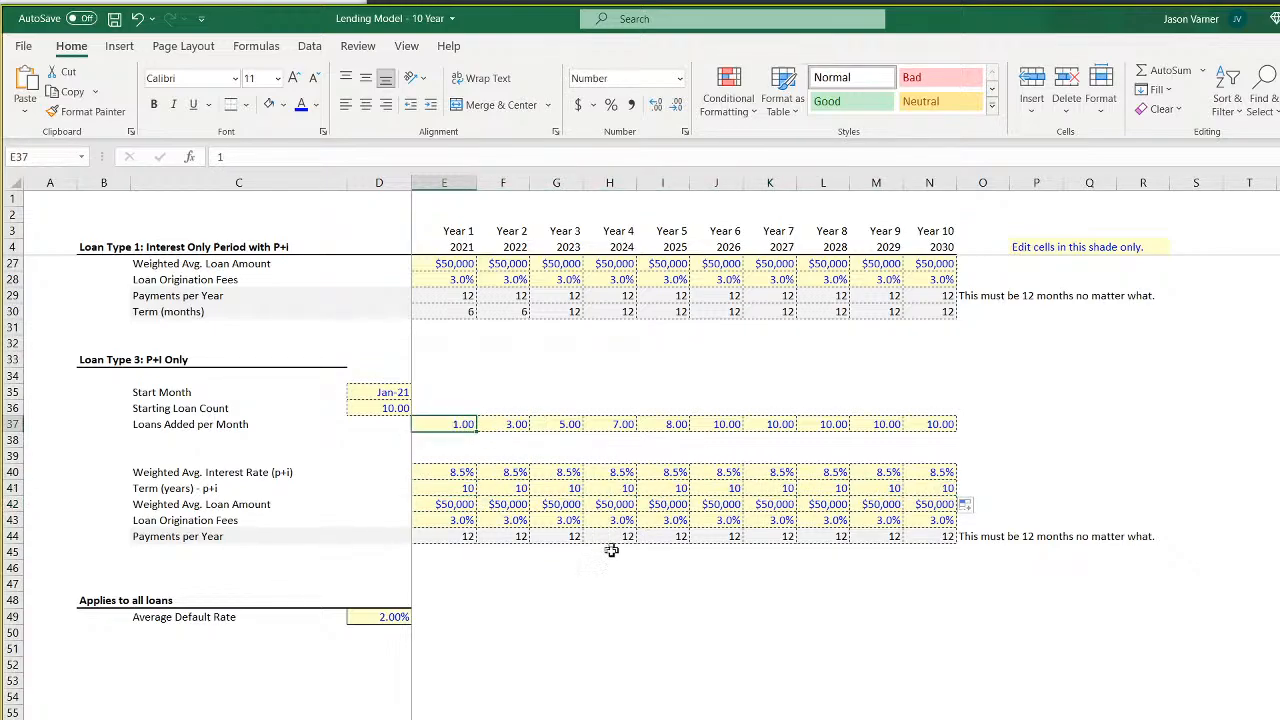
scroll(611, 550, up, 7)
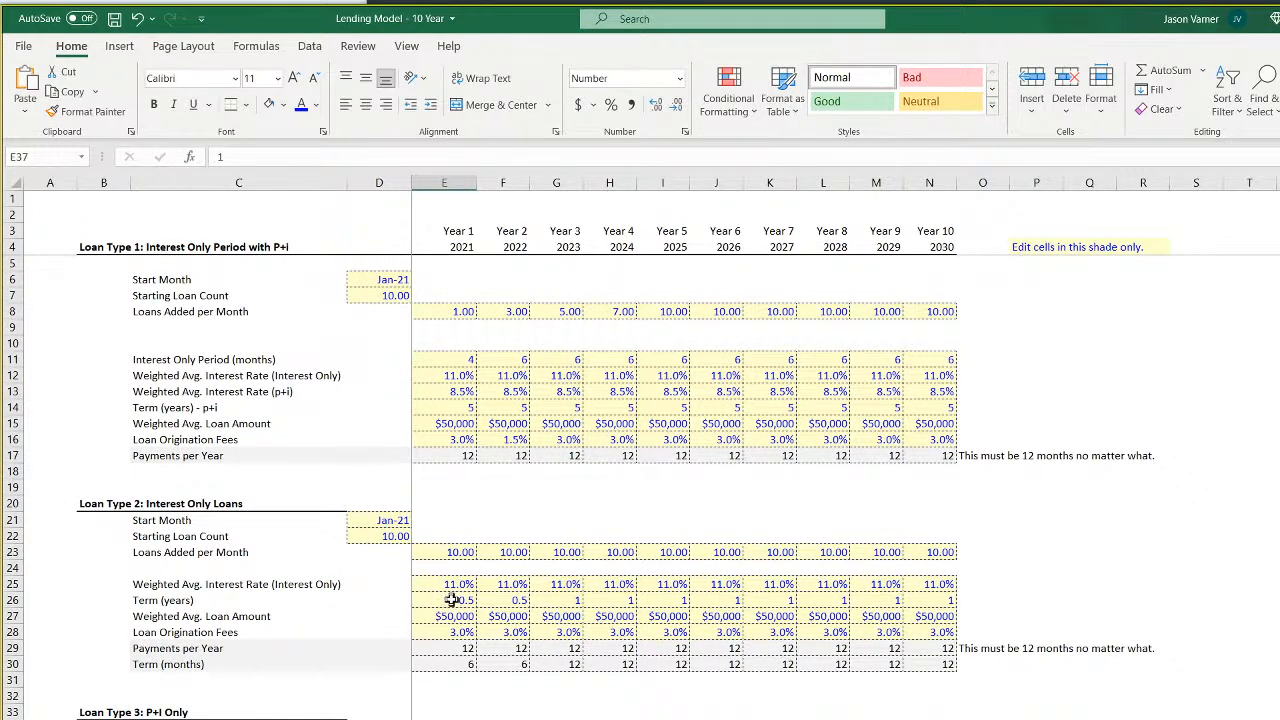
click(452, 600)
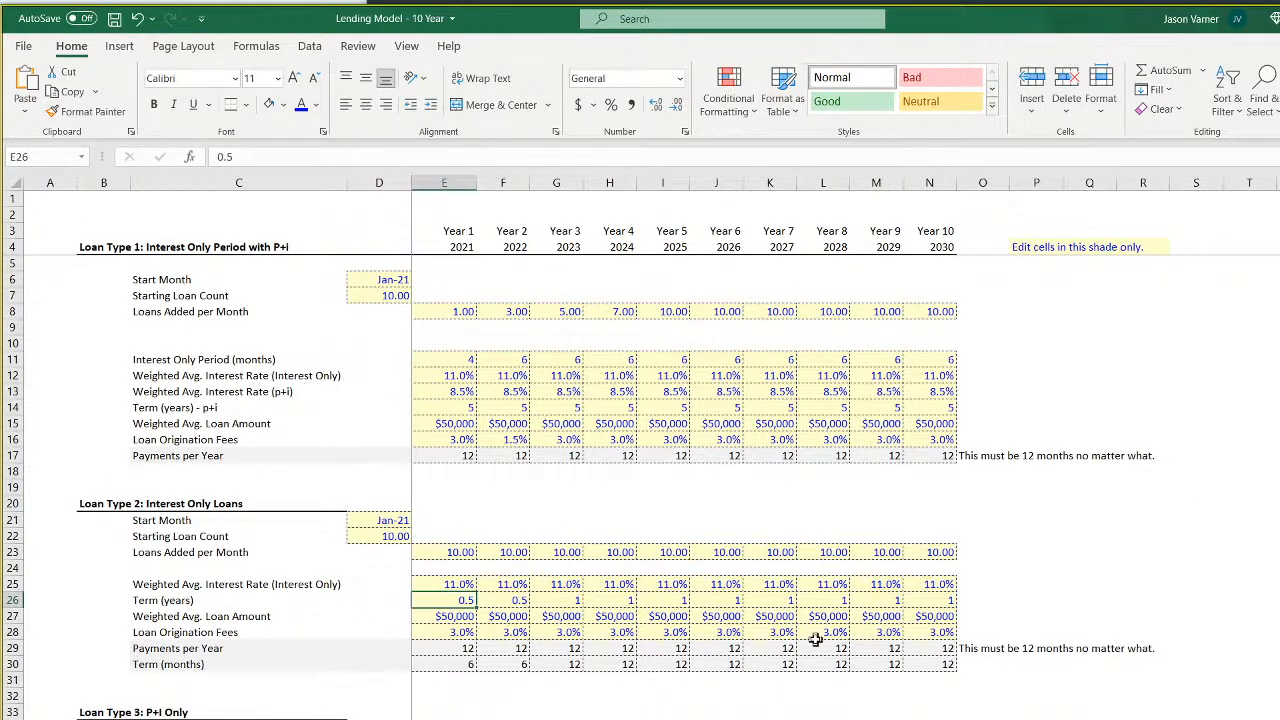
text(1)
key(Return)
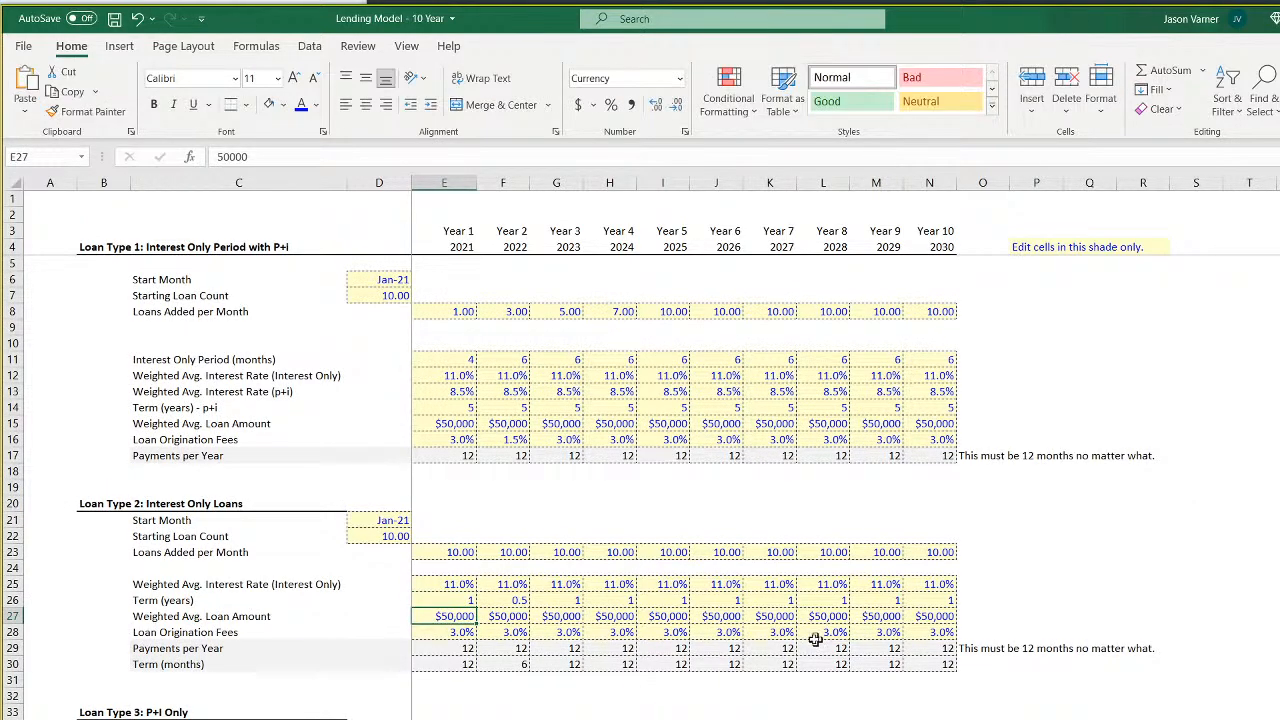
click(452, 600)
drag(477, 607, 650, 606)
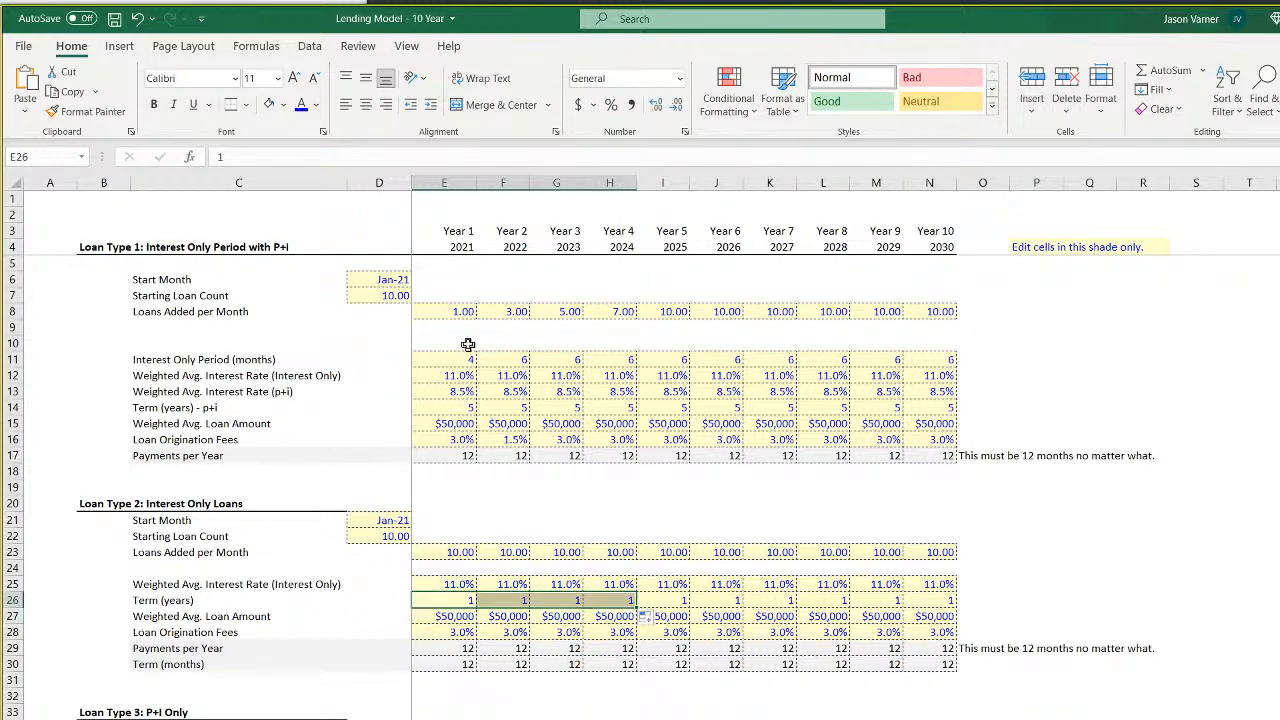
Set the Loan Type 1 Term (years) - p+i to 10 for all years from 2021 to 2030 and save the workbook
click(449, 408)
text(10)
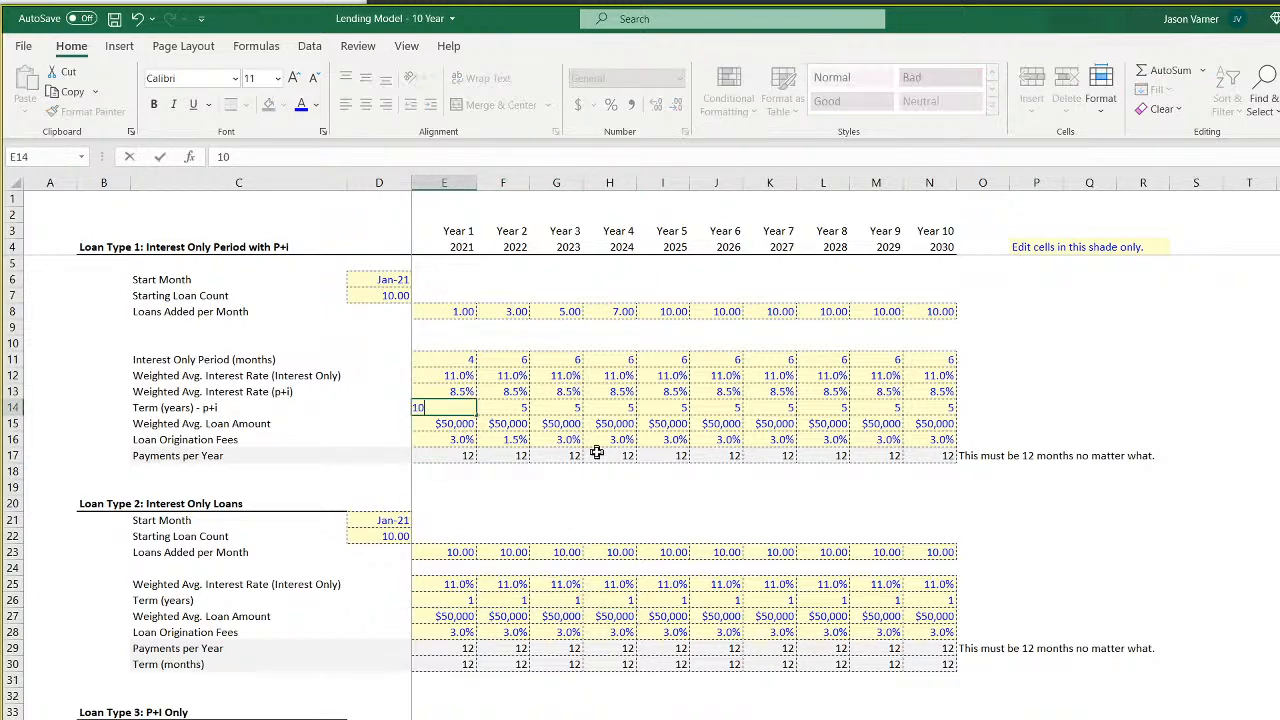
key(Return)
click(453, 408)
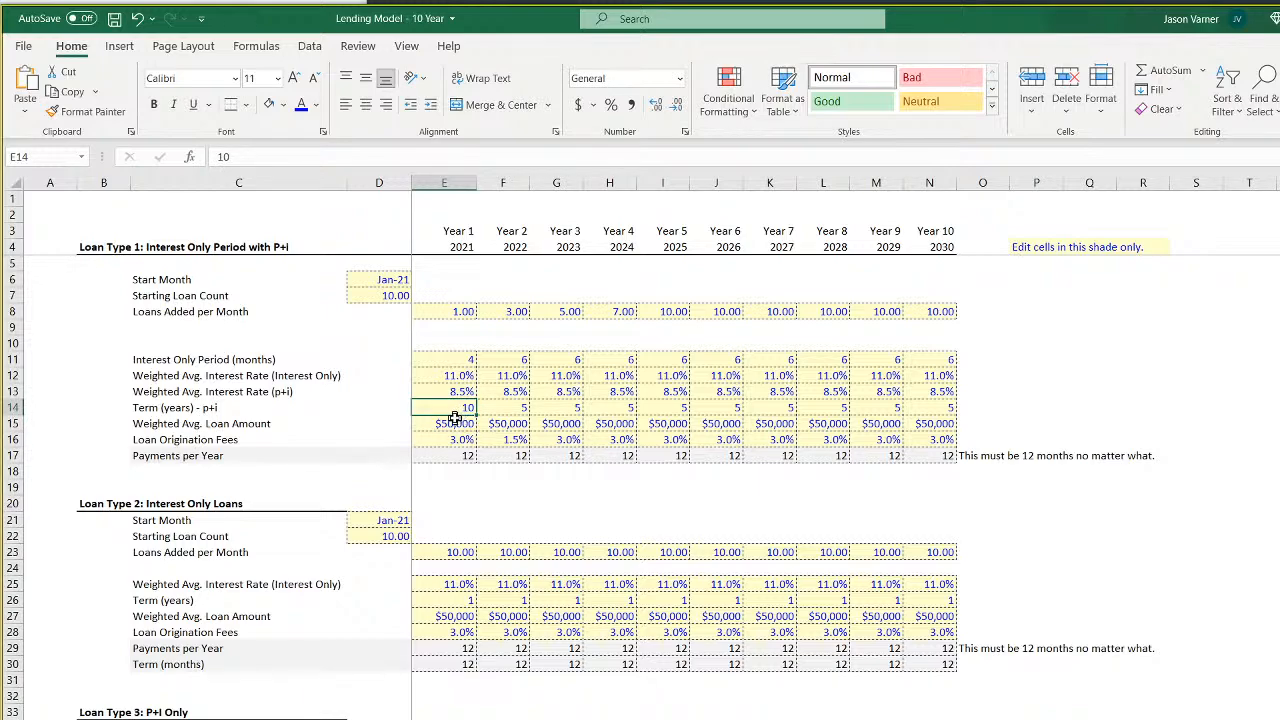
drag(475, 415, 955, 416)
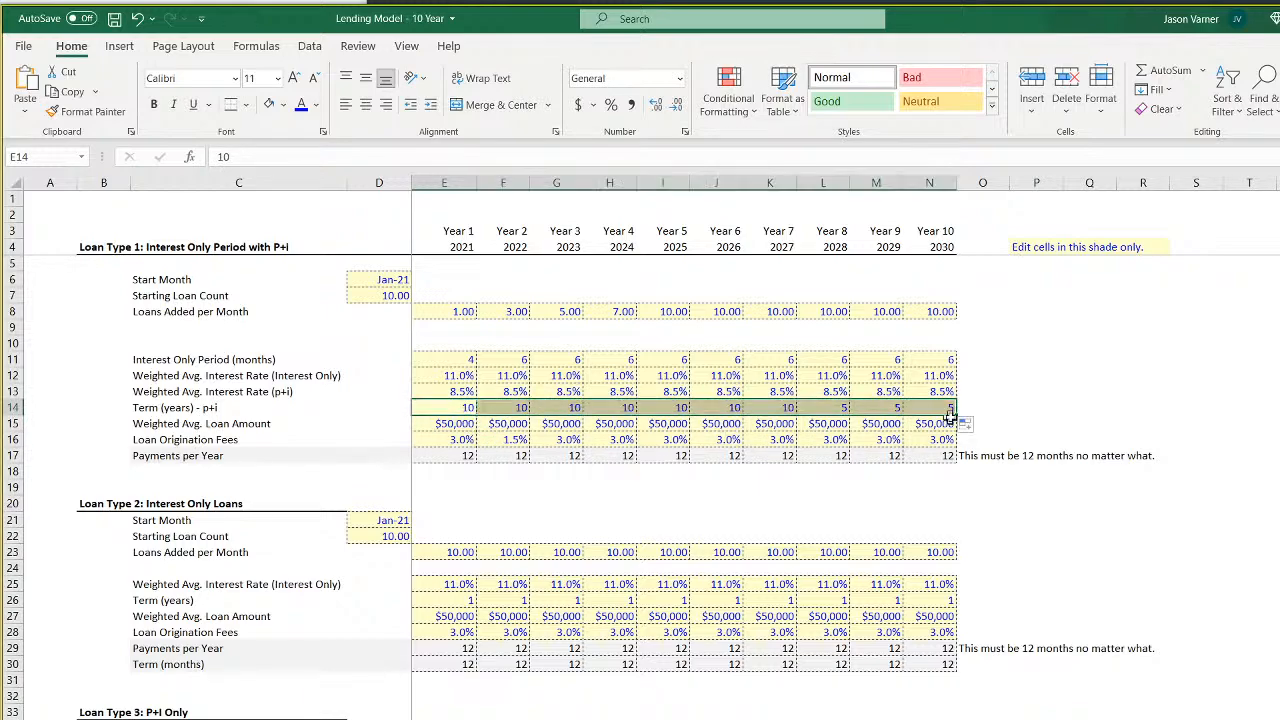
click(1143, 536)
click(115, 18)
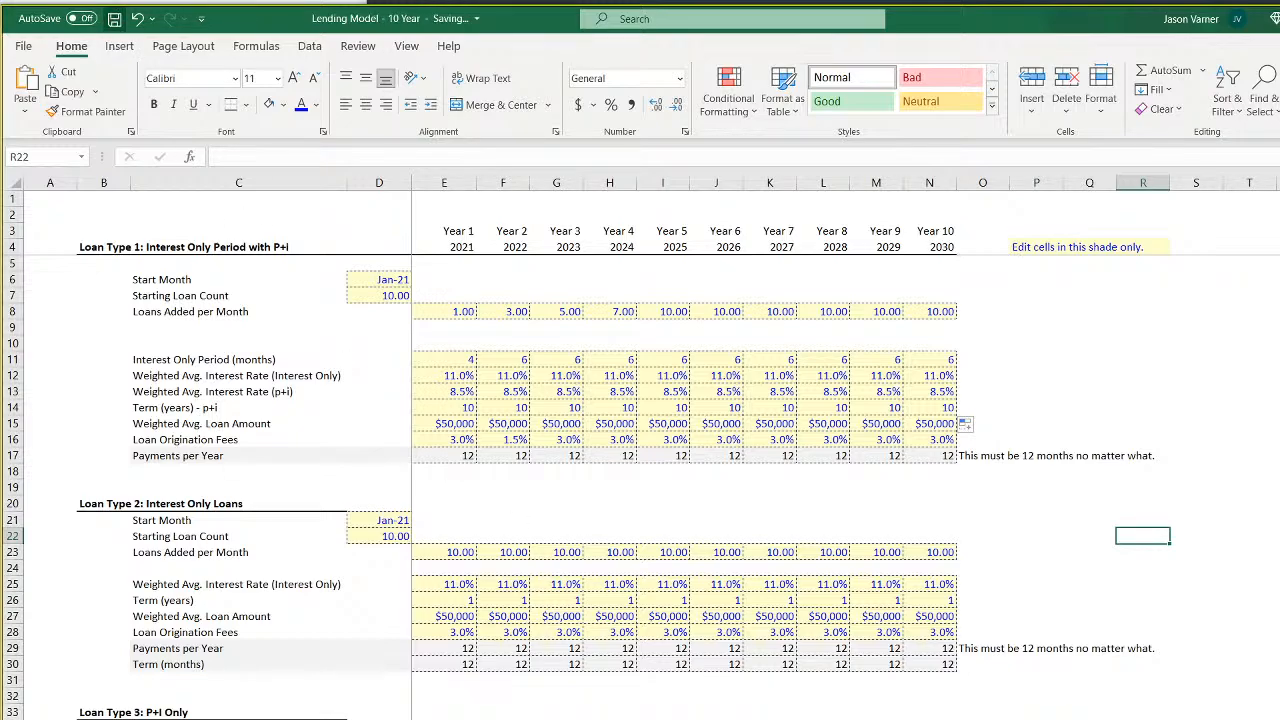
Nudge the two lowest charts, consolidated loans receivable and its neighbouring disbursements chart, into line with each other beneath the Type 3 charts
key(ctrl+Page_Down)
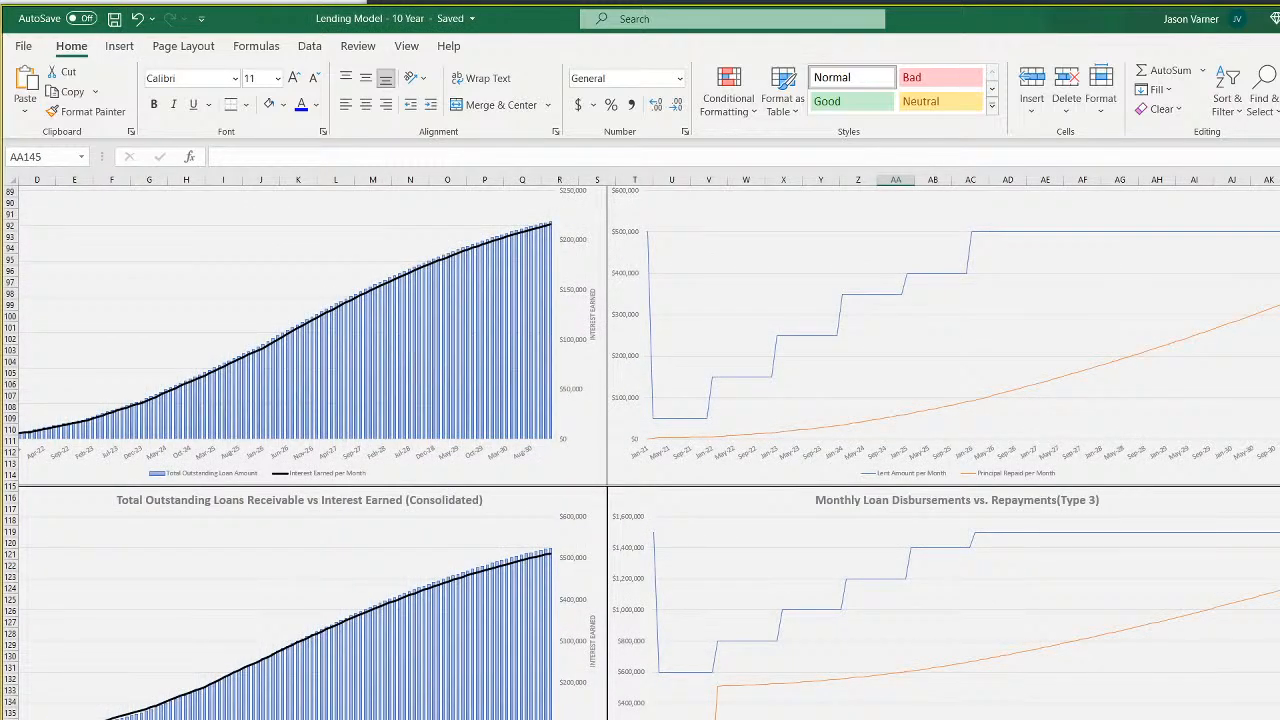
click(410, 718)
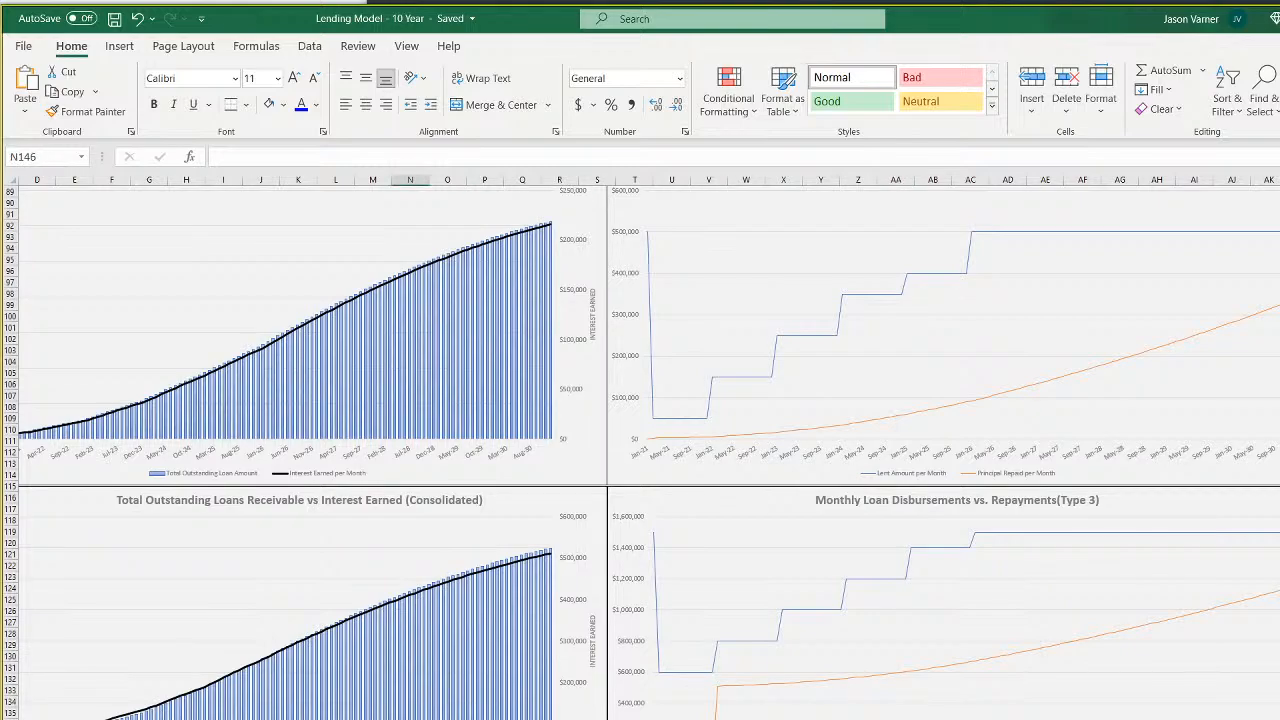
click(504, 499)
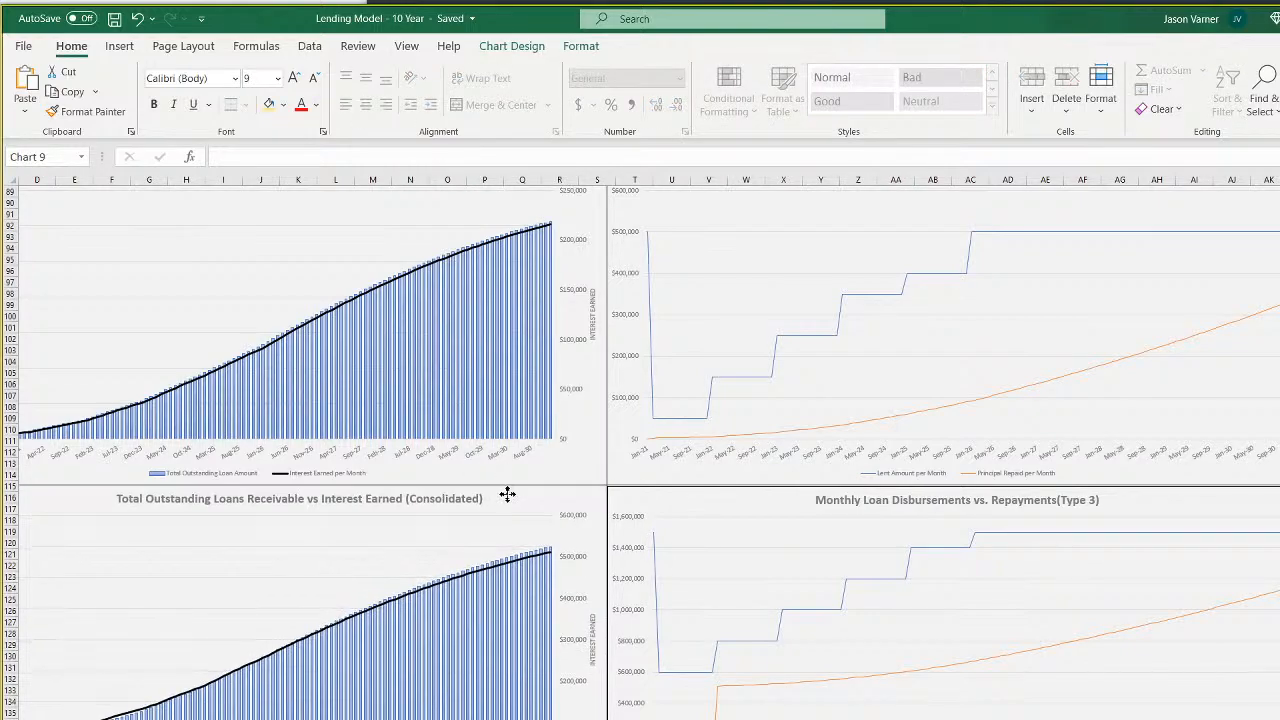
click(706, 491)
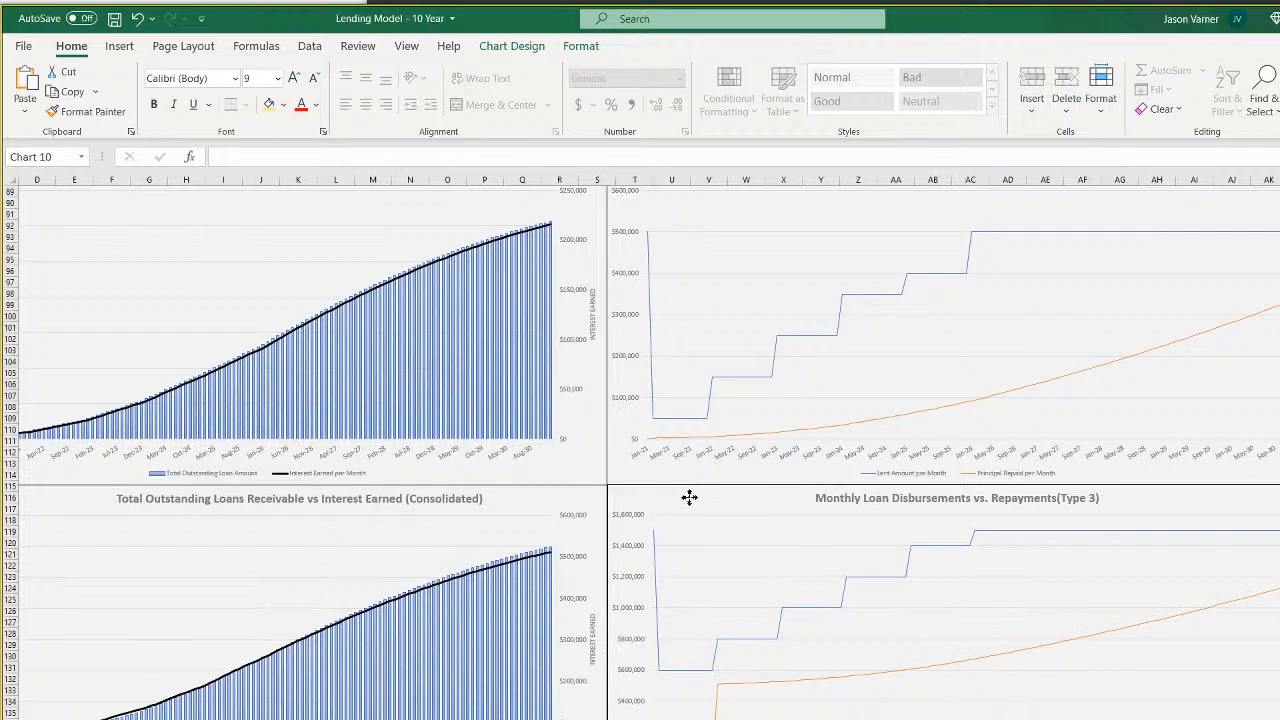
drag(689, 497, 690, 499)
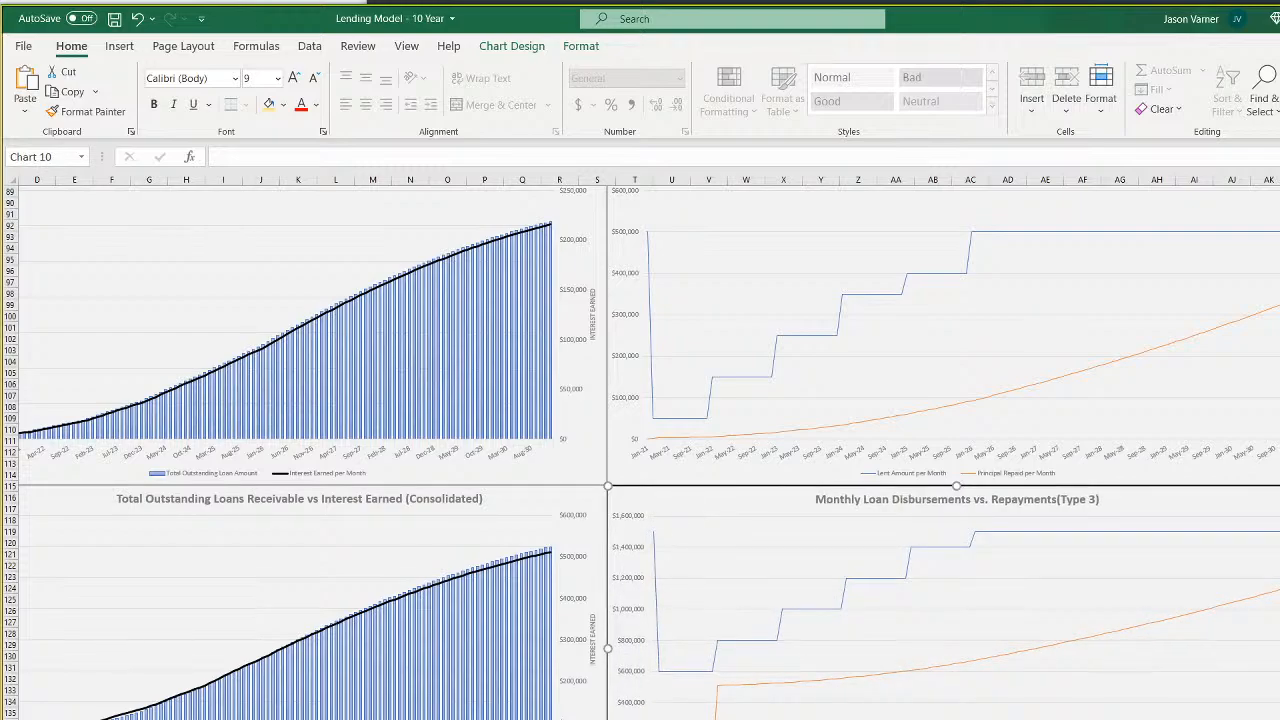
key(Escape)
Retitle the lowest disbursements chart, beside the consolidated receivables chart, as "Monthly Loan Disbursements vs. Repayments (Consolidated)"
scroll(640, 450, up, 20)
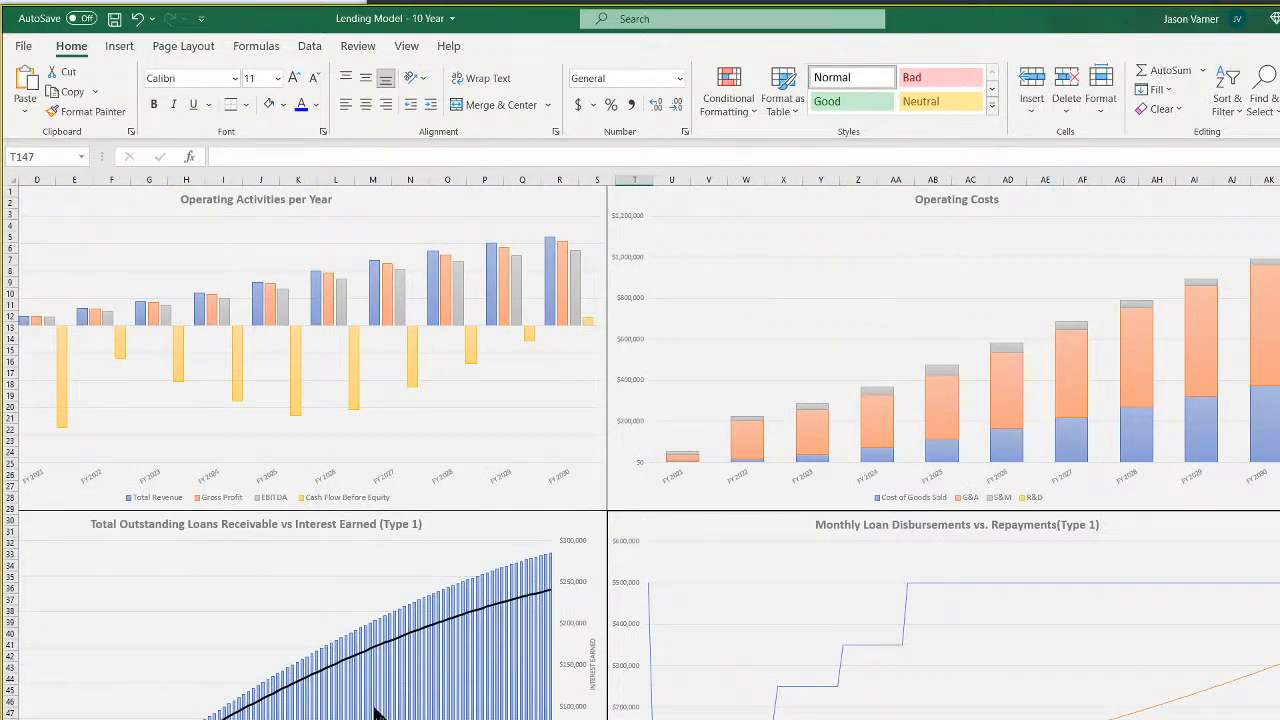
scroll(283, 665, down, 20)
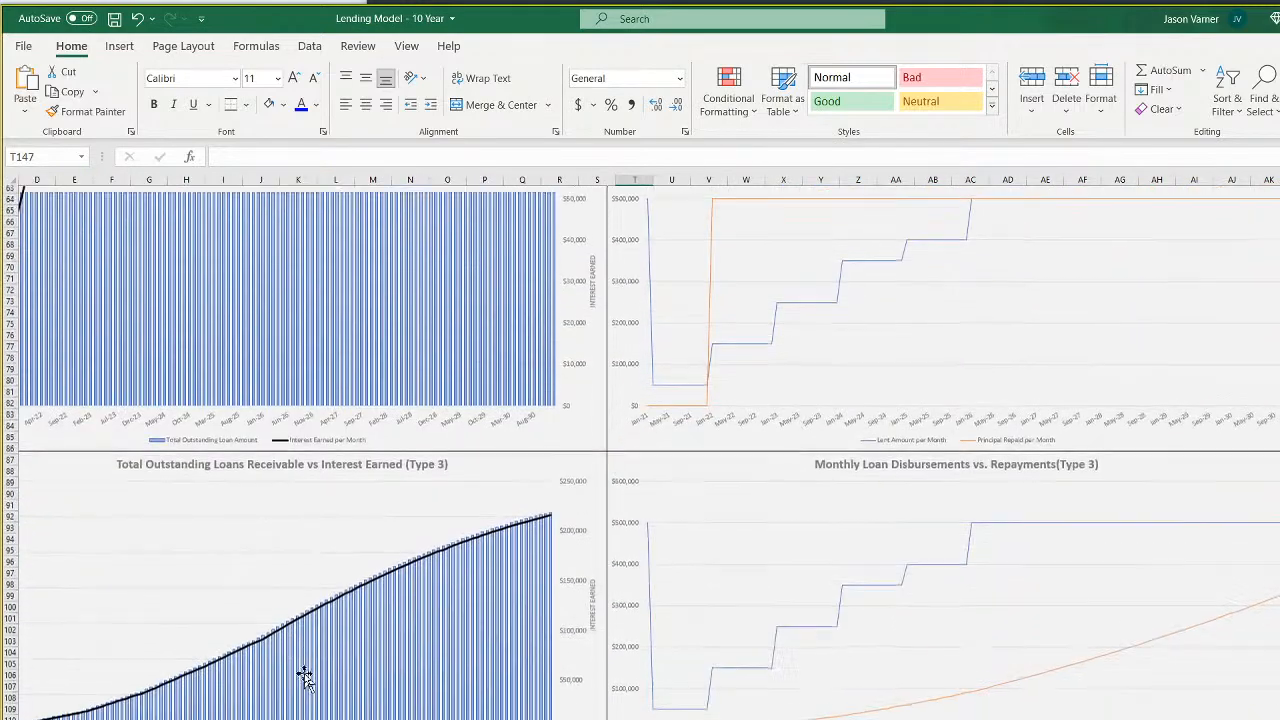
scroll(308, 683, down, 4)
click(524, 373)
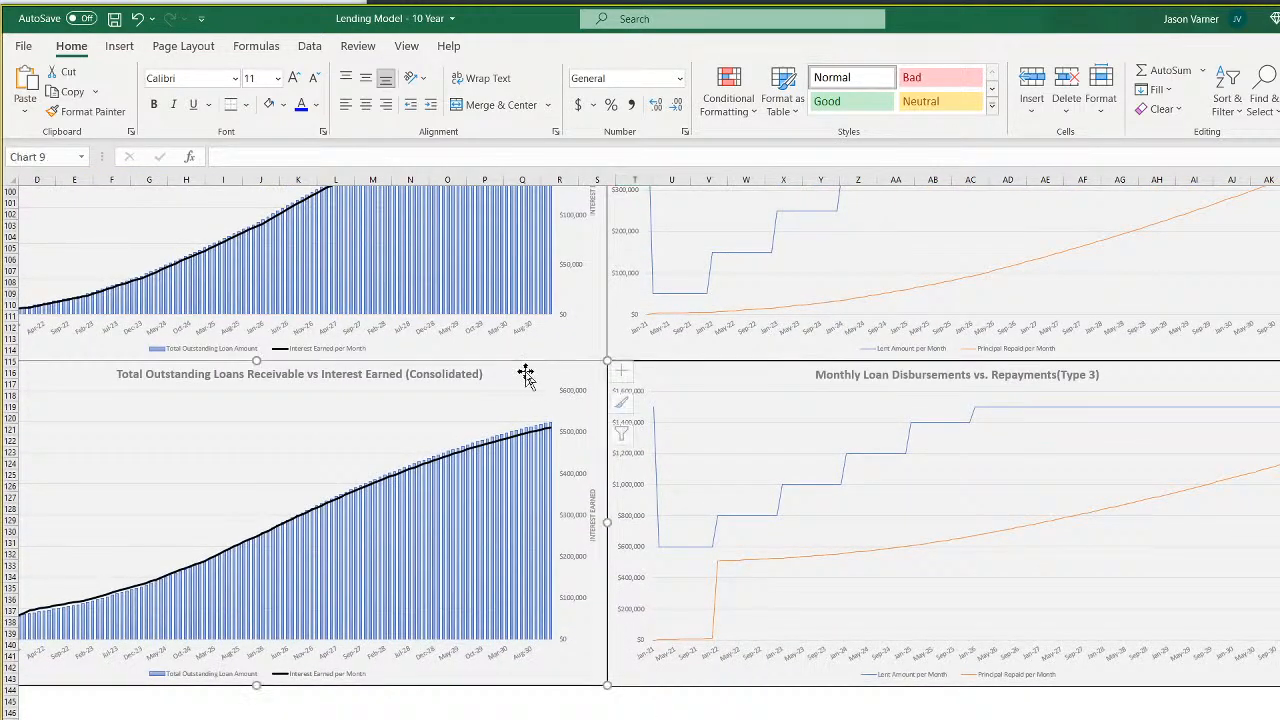
click(706, 384)
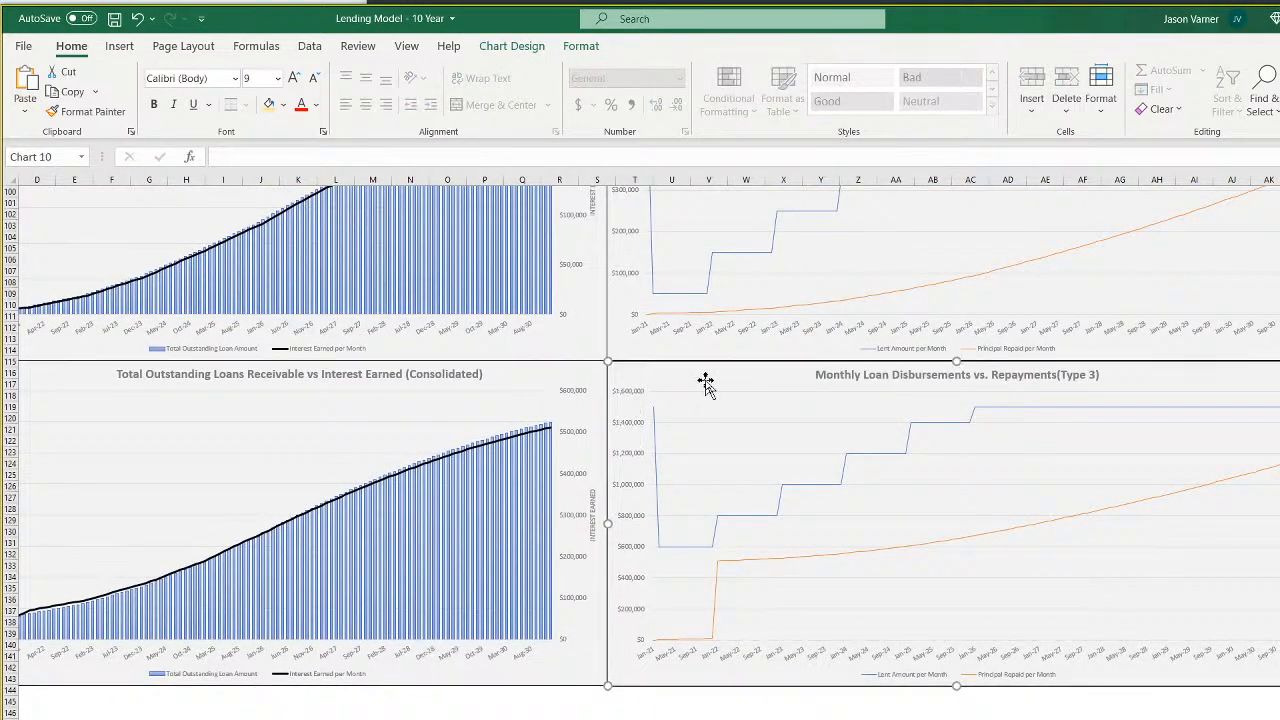
click(896, 380)
drag(1062, 374, 1099, 375)
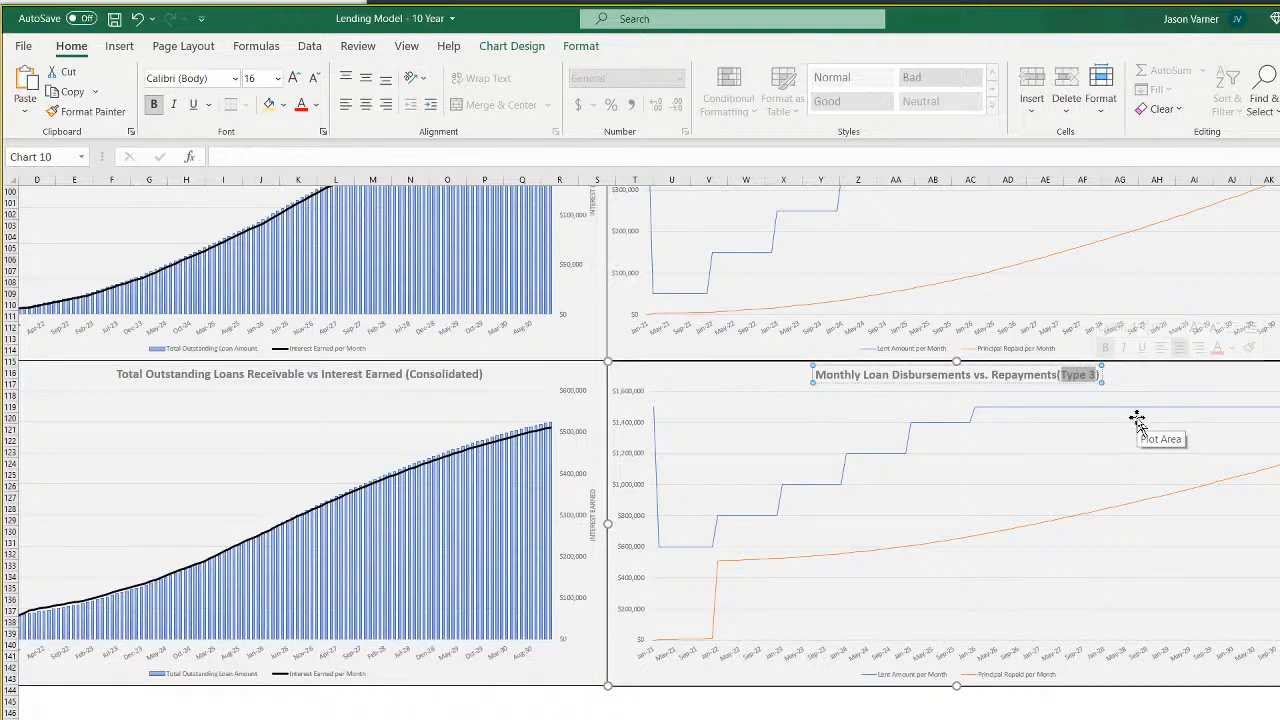
text(Consolidate)
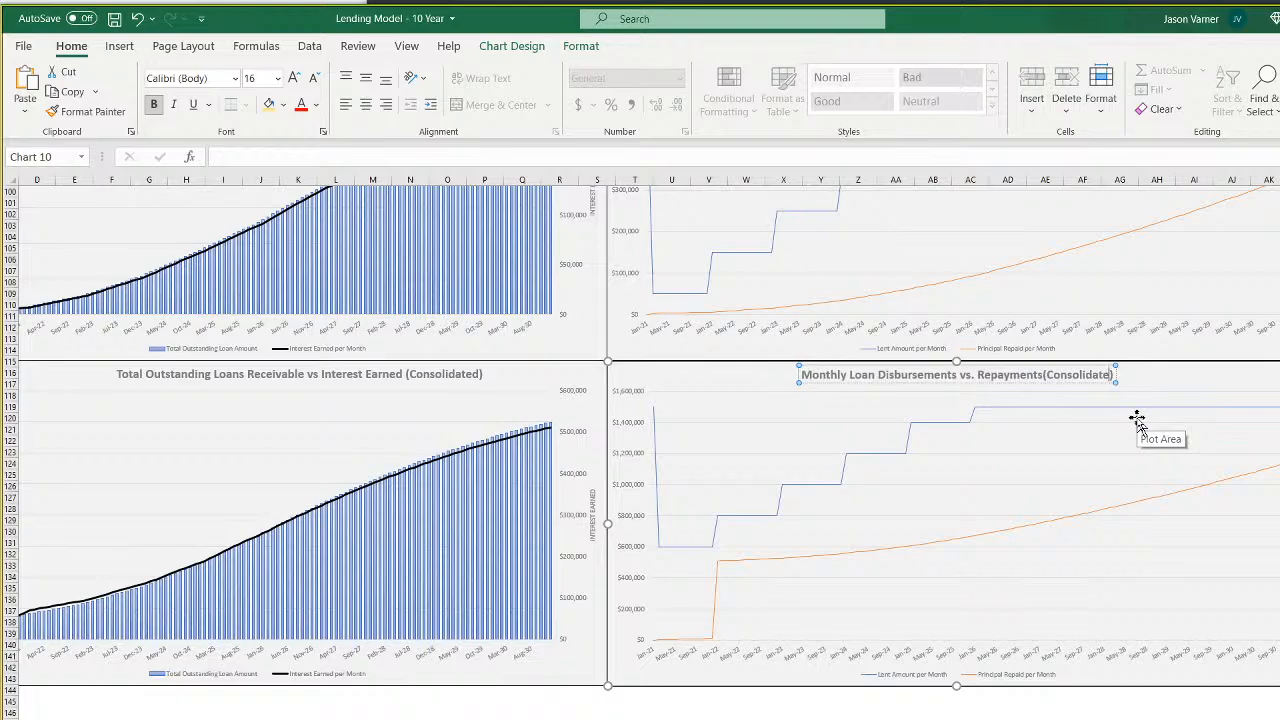
text(d)
click(1046, 374)
key(Escape)
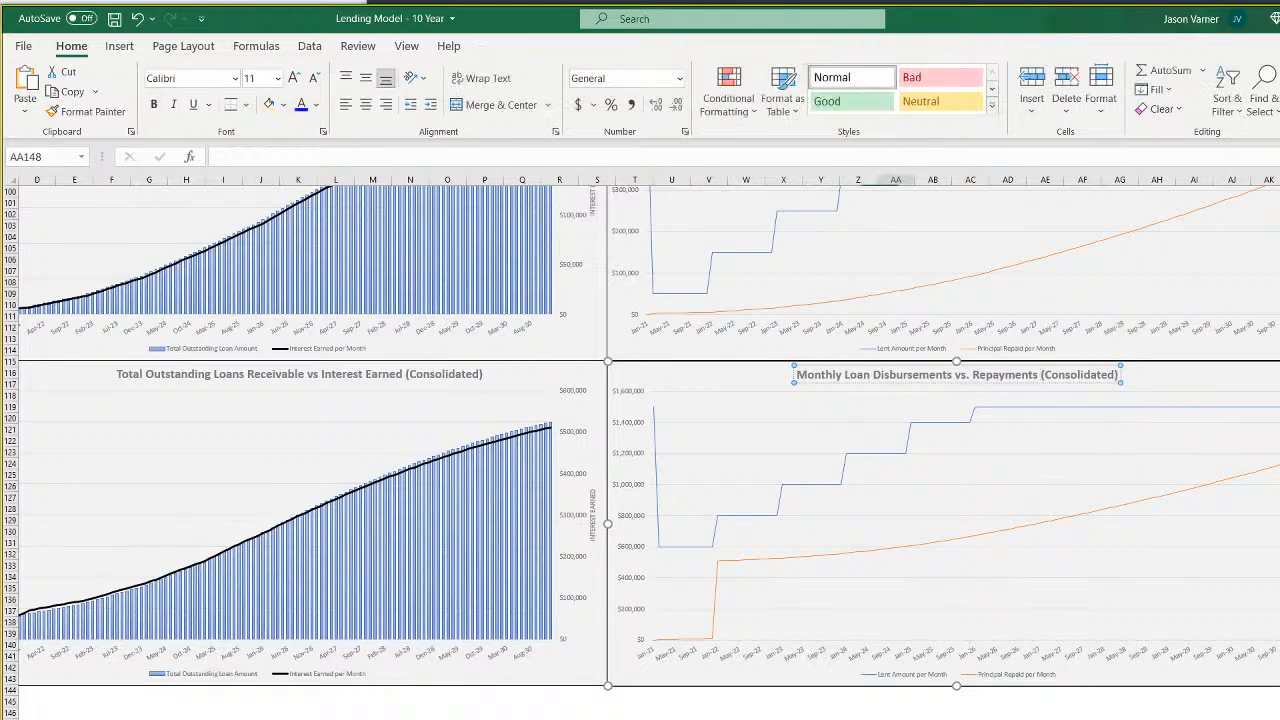
Insert the missing space before "(Type 3)", "(Type 2)" and "(Type 1)" in the Monthly Loan Disbursements vs. Repayments chart titles
scroll(1012, 565, up, 10)
click(1047, 423)
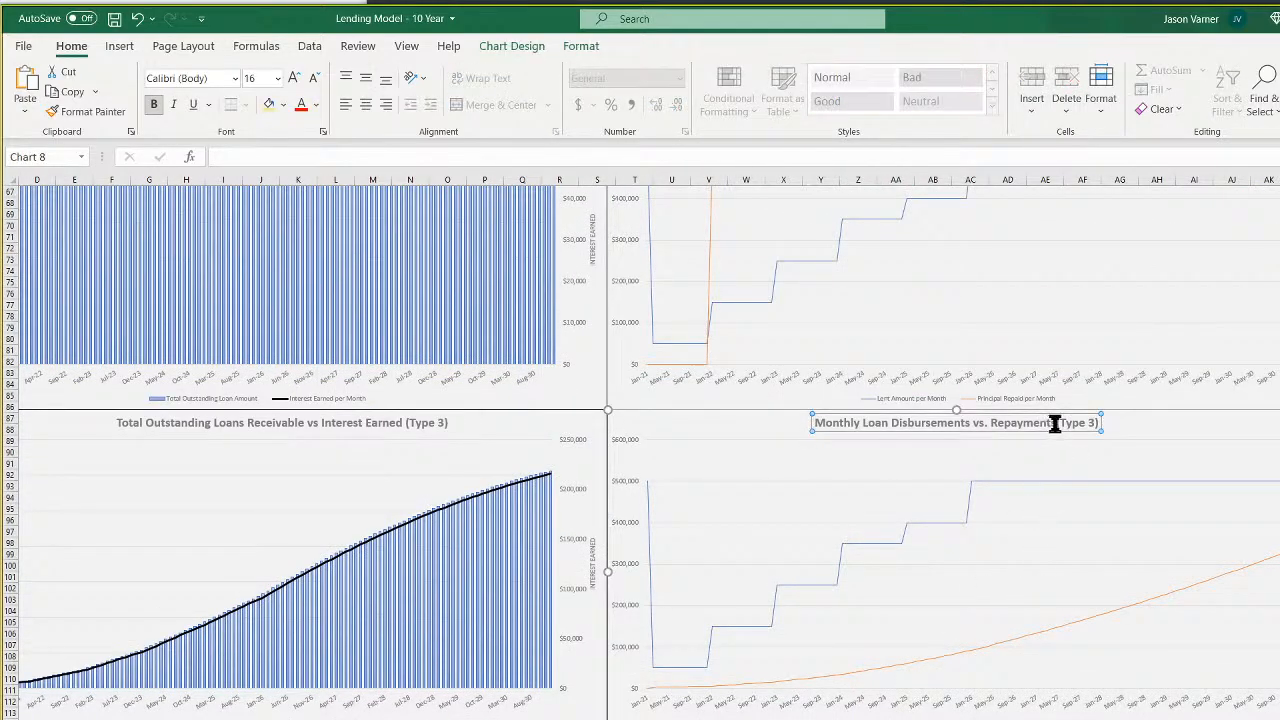
scroll(1020, 531, up, 10)
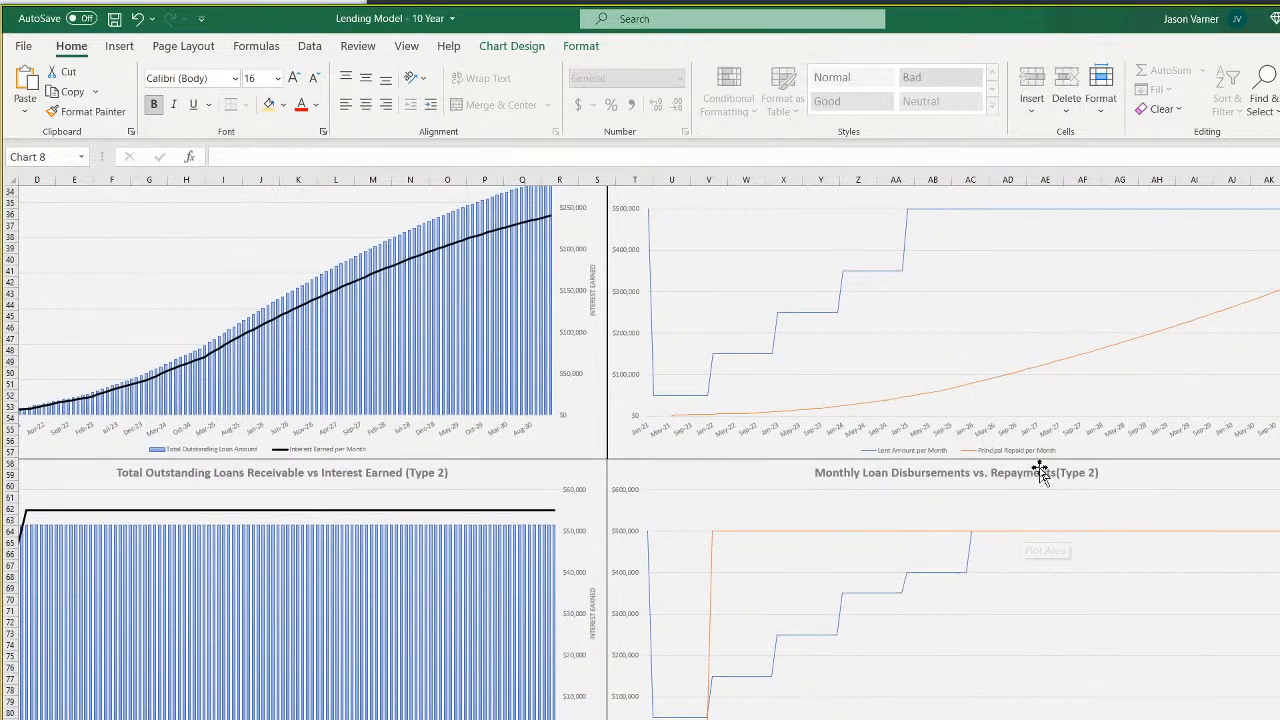
click(1057, 470)
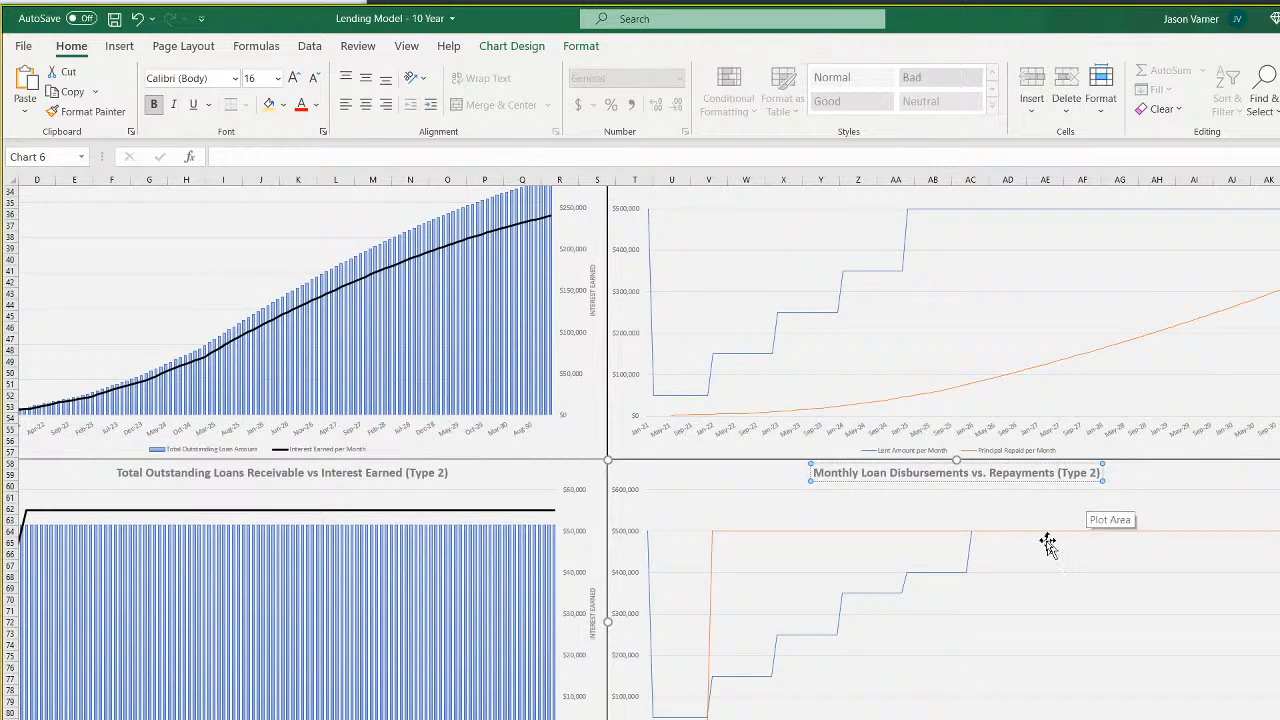
scroll(1015, 565, up, 7)
click(1044, 399)
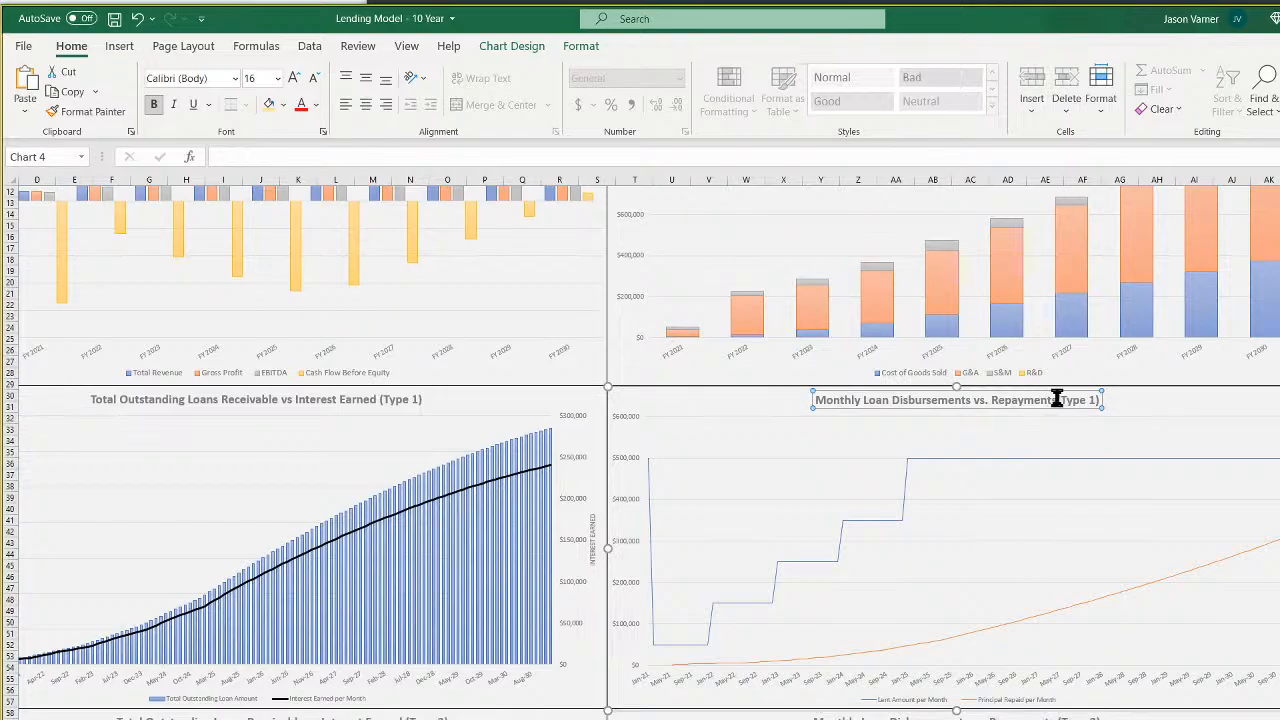
key(Escape)
scroll(1175, 520, up, 3)
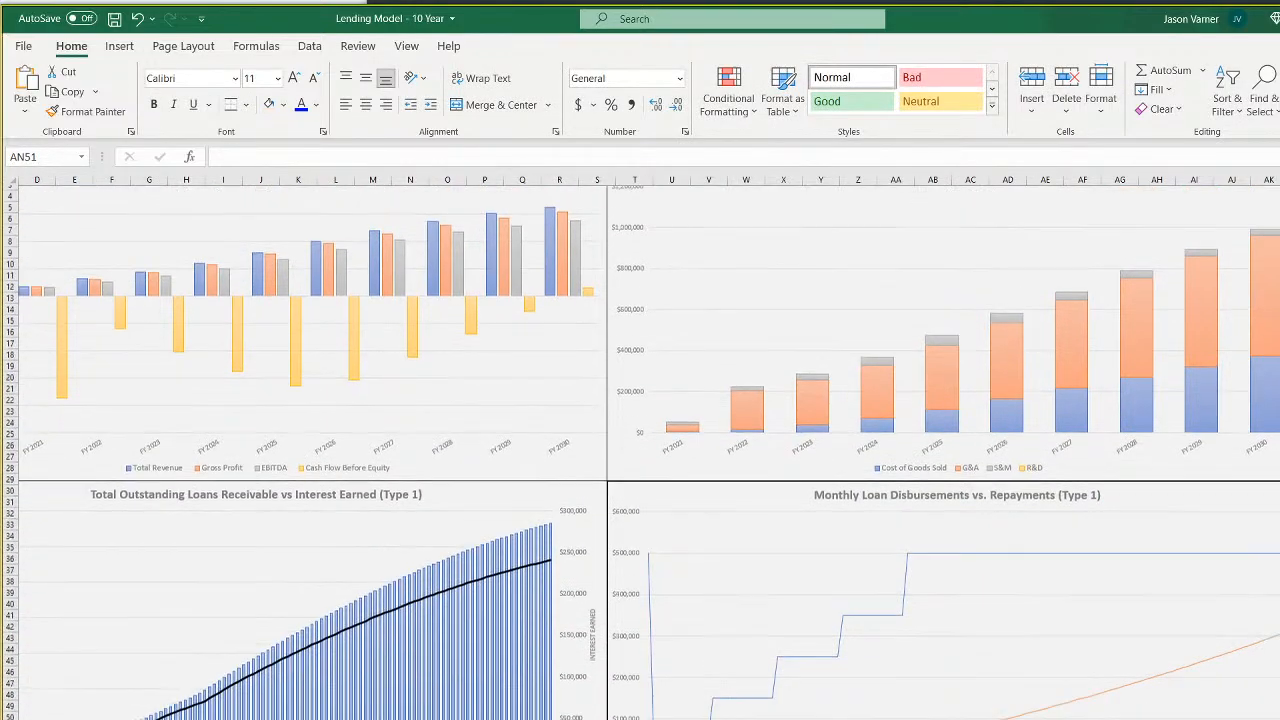
Duplicate the consolidated Monthly Loan Disbursements vs. Repayments chart and place the copy directly below the consolidated loans receivable chart
scroll(641, 452, down, 14)
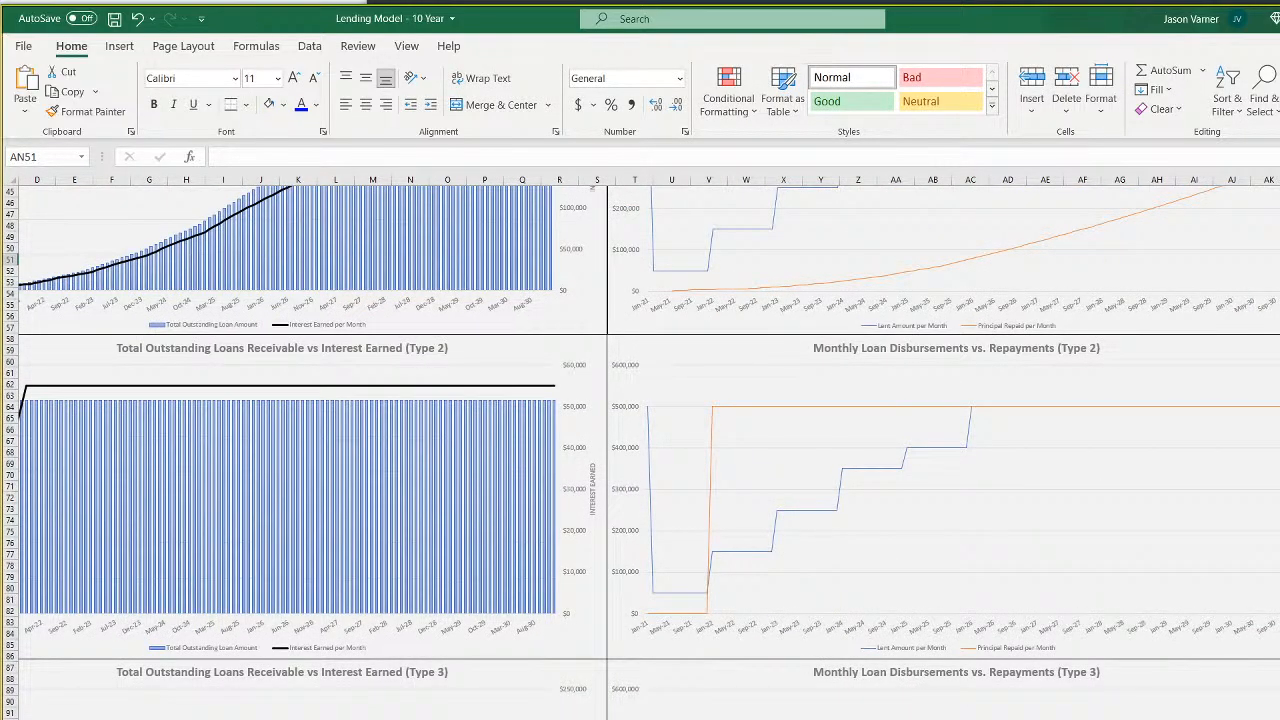
scroll(641, 452, down, 11)
click(737, 629)
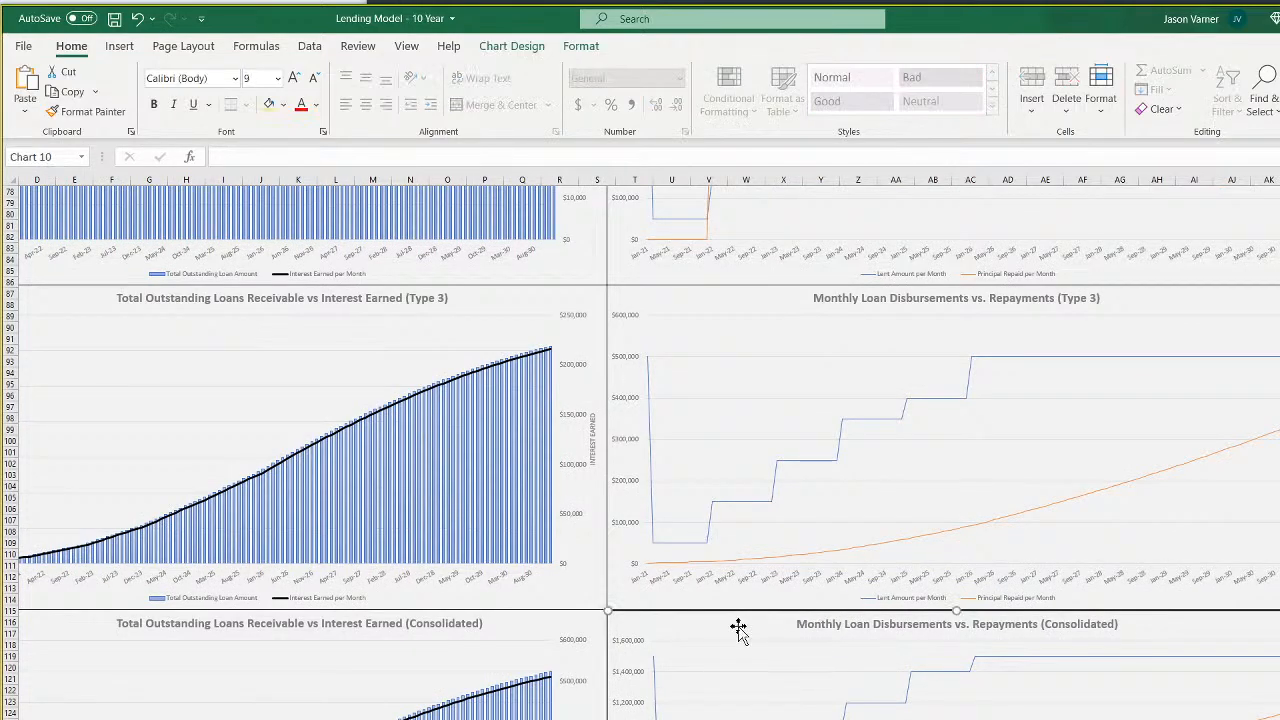
right_click(737, 629)
click(797, 190)
scroll(797, 190, down, 15)
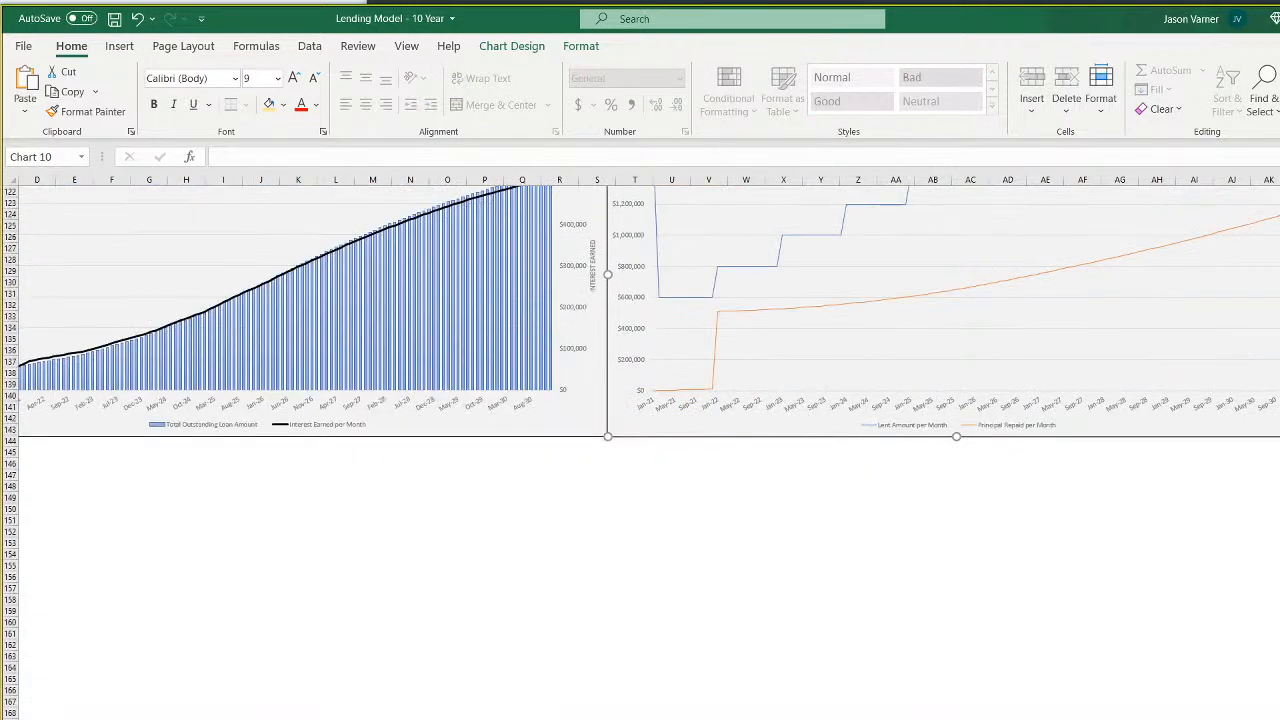
scroll(640, 300, left, 1)
right_click(183, 492)
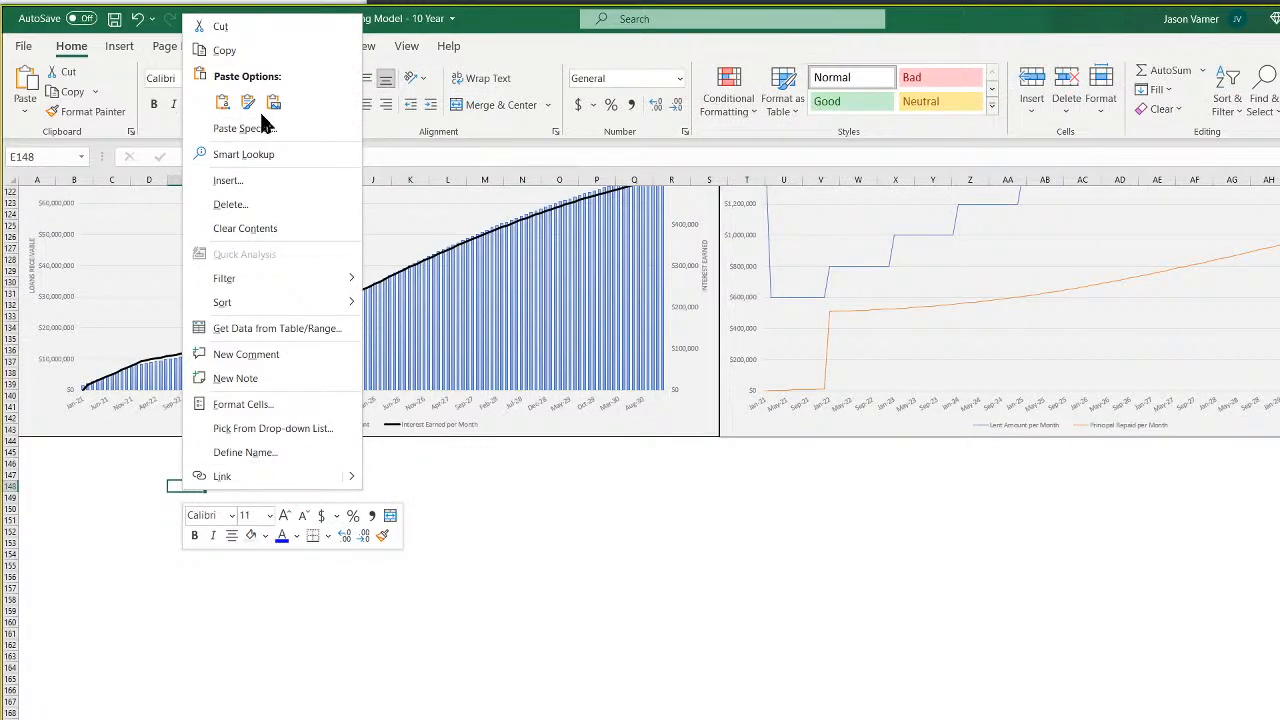
click(222, 102)
drag(322, 495, 140, 459)
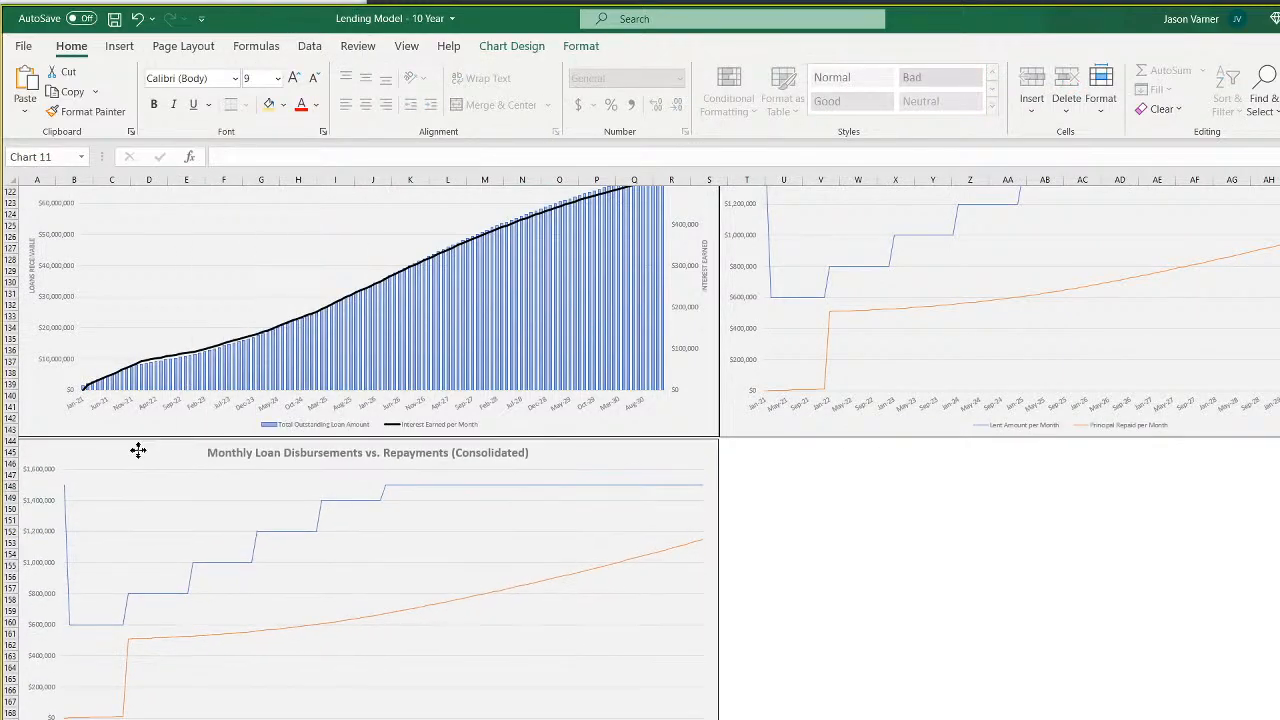
Remove the Lent Amount per Month and Principal Repaid per Month series from the copied chart's data source
right_click(408, 558)
click(470, 640)
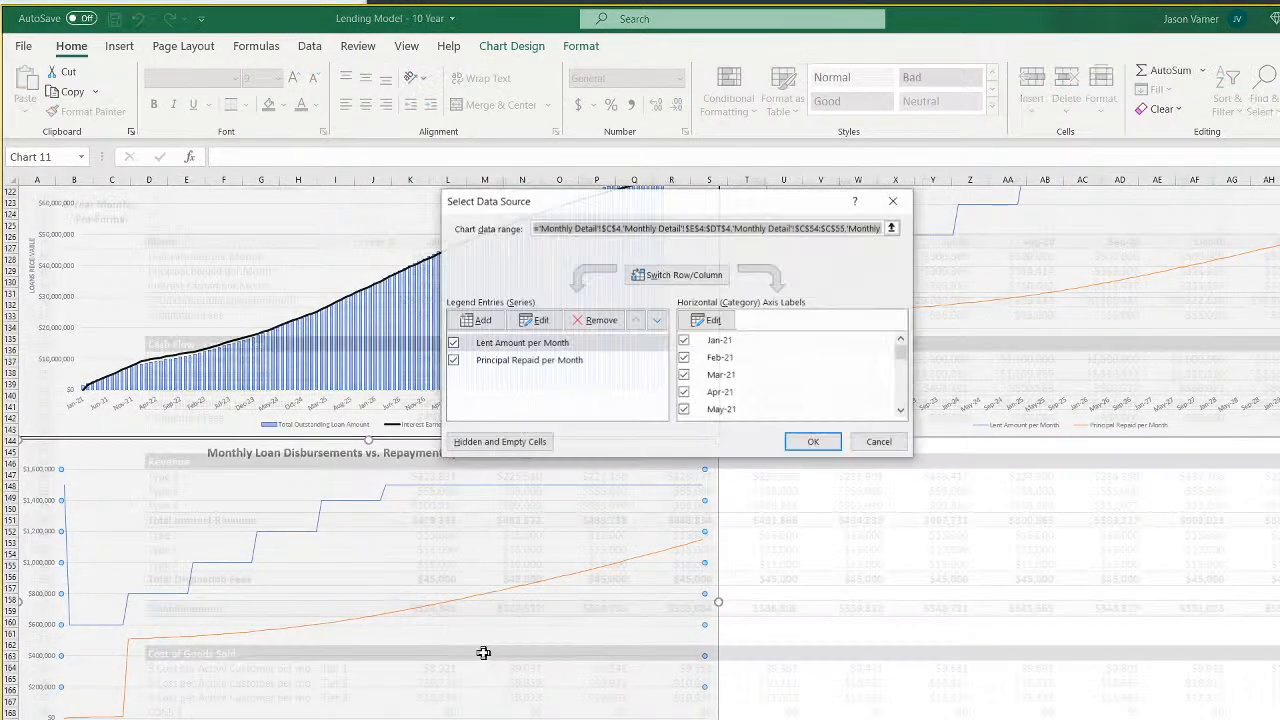
click(598, 320)
click(598, 320)
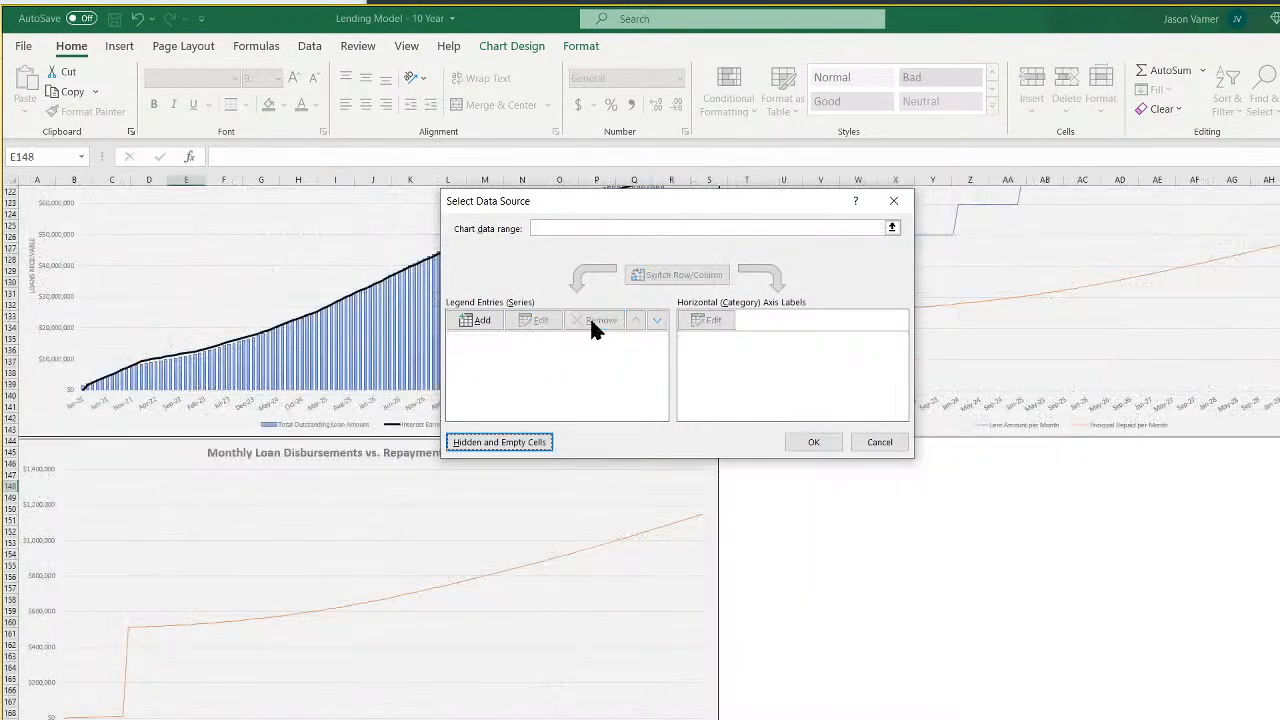
Add a series to the copied chart named from Annual Detail C11, Ending Month Customers - Type 1, with values E11:N11
click(476, 320)
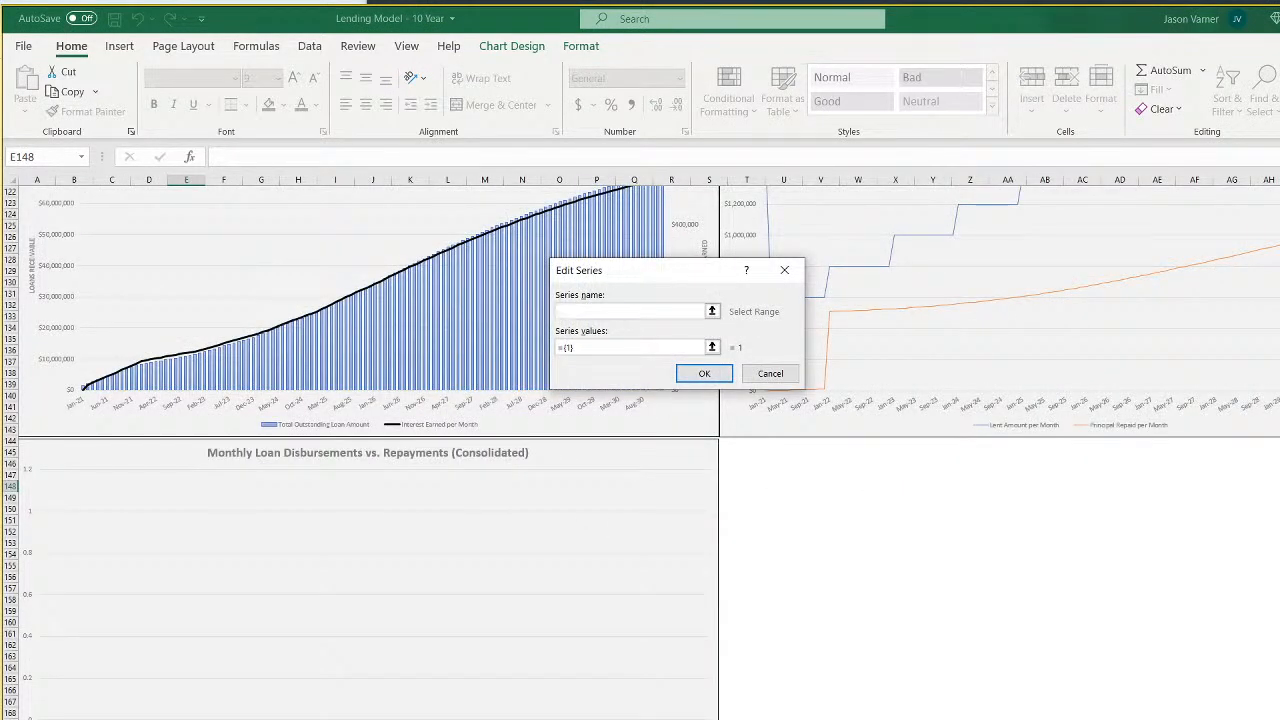
key(ctrl+Page_Up)
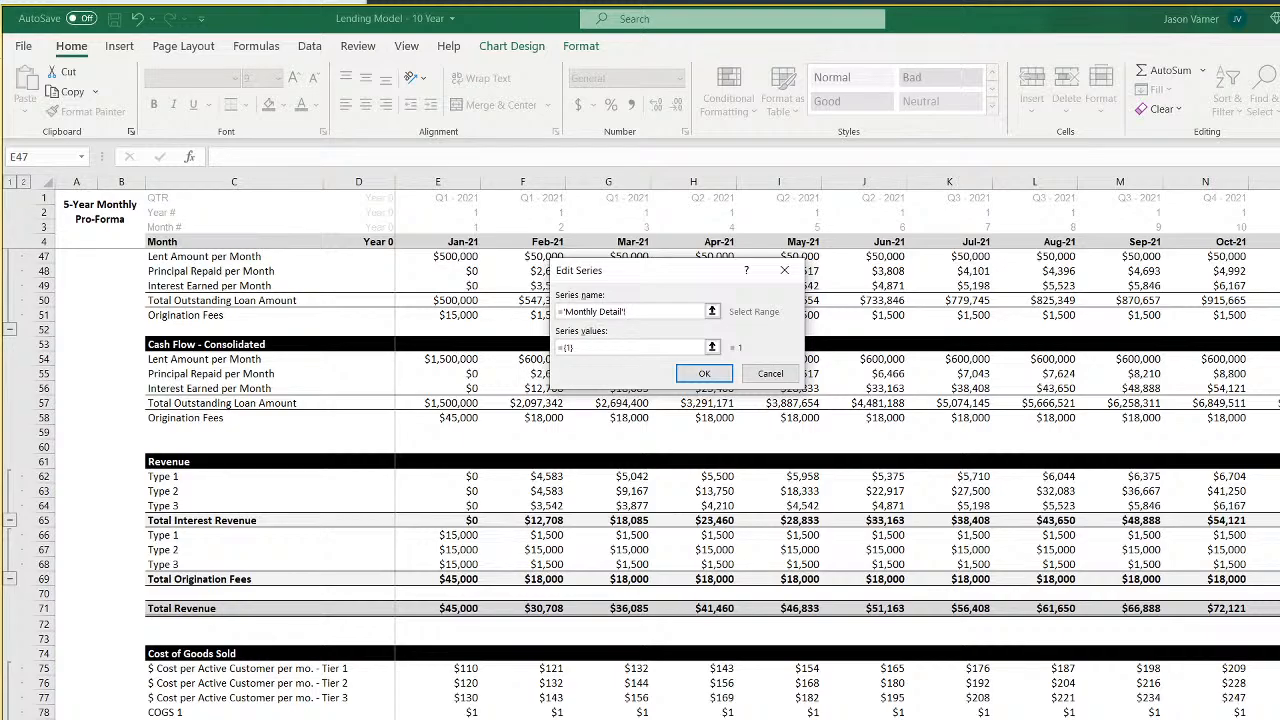
key(ctrl+Page_Up)
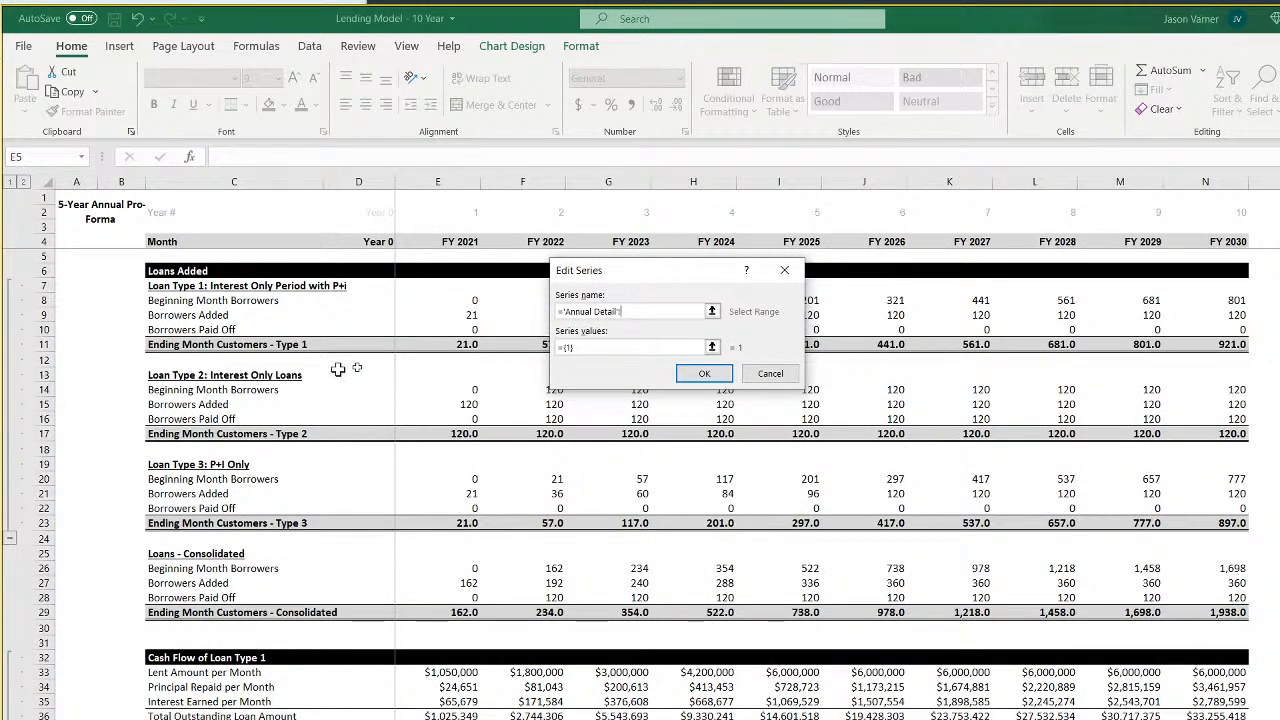
drag(674, 274, 554, 445)
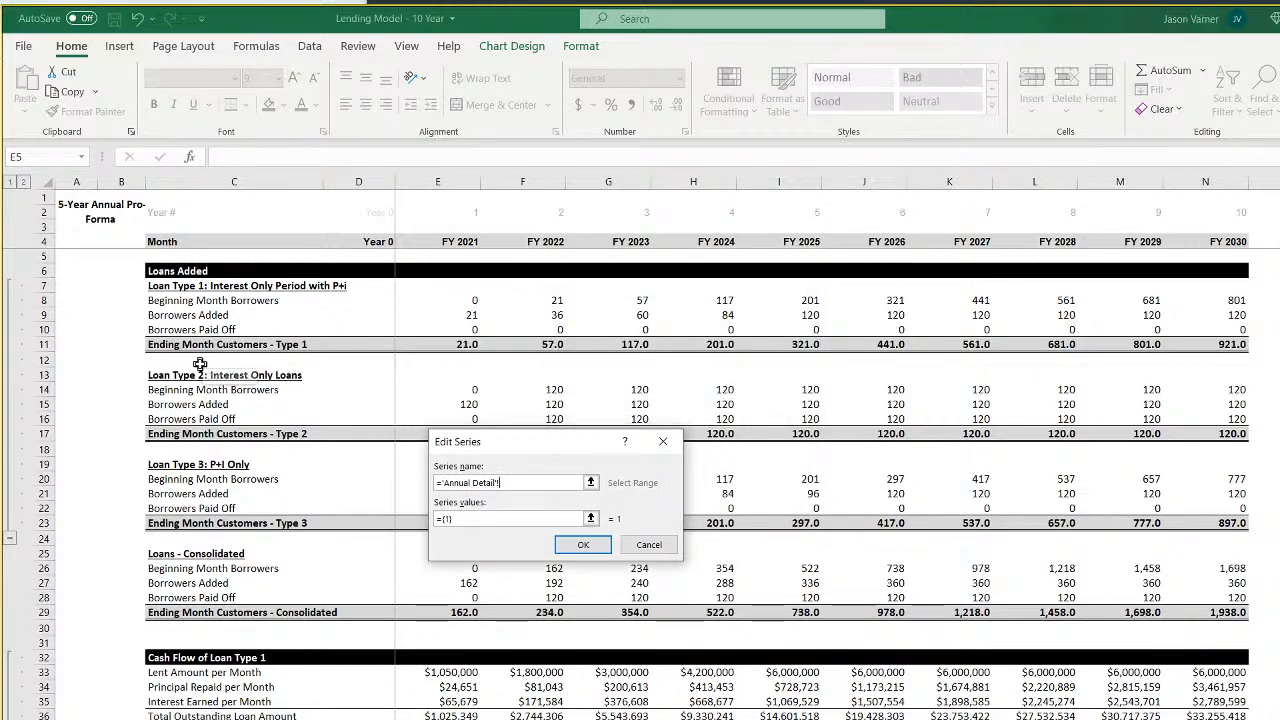
click(178, 344)
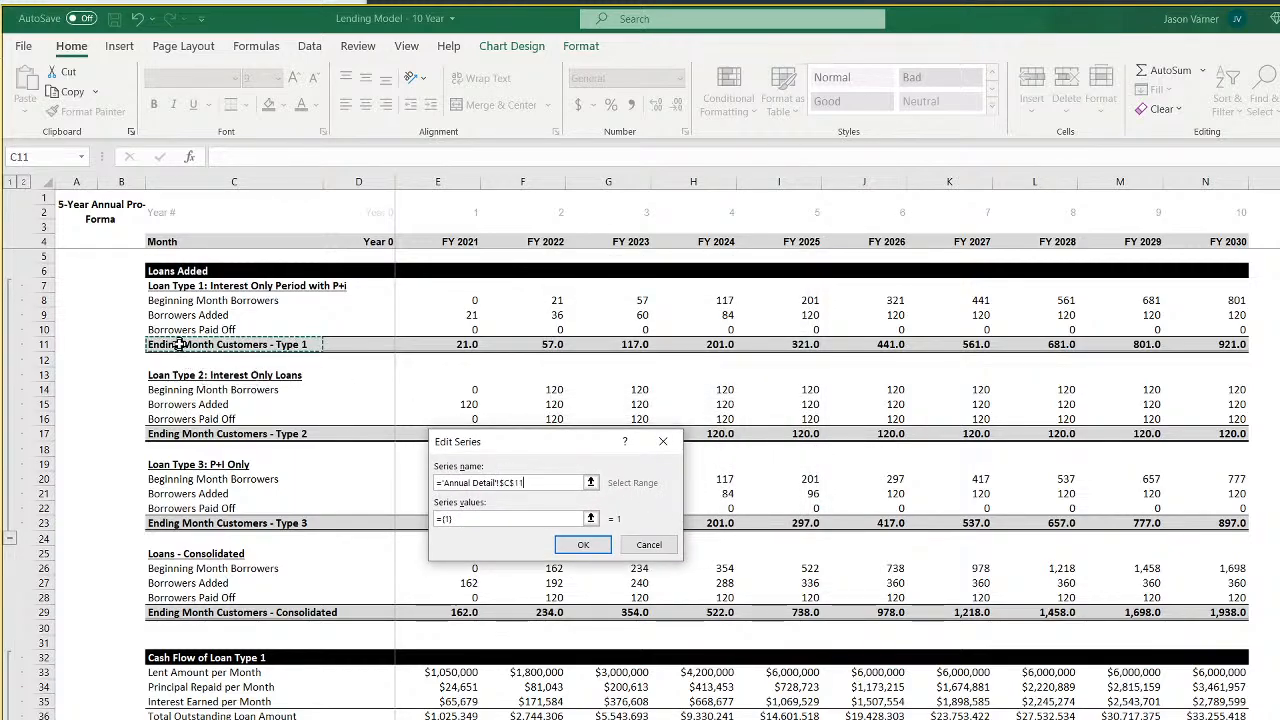
click(494, 519)
key(BackSpace)
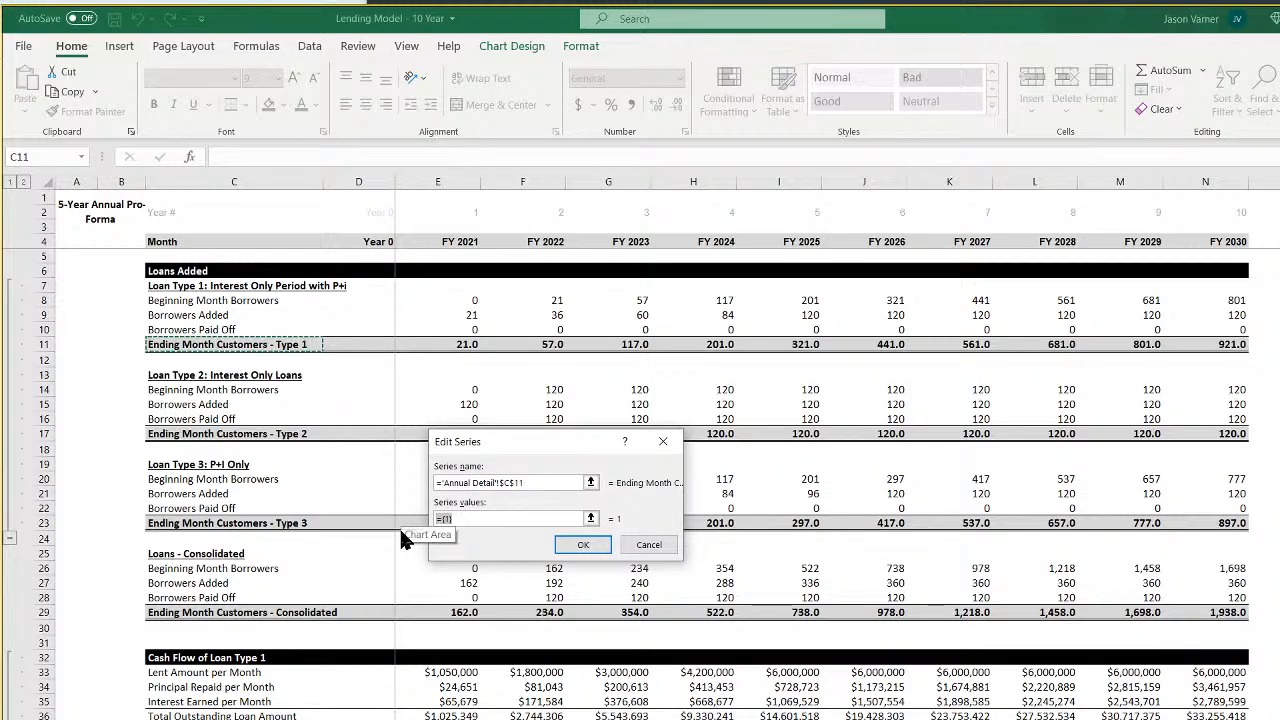
drag(461, 347, 1240, 346)
click(586, 544)
Add a second series named from Annual Detail C17, Ending Month Customers - Type 2, with its FY 2021 to FY 2030 values
click(488, 316)
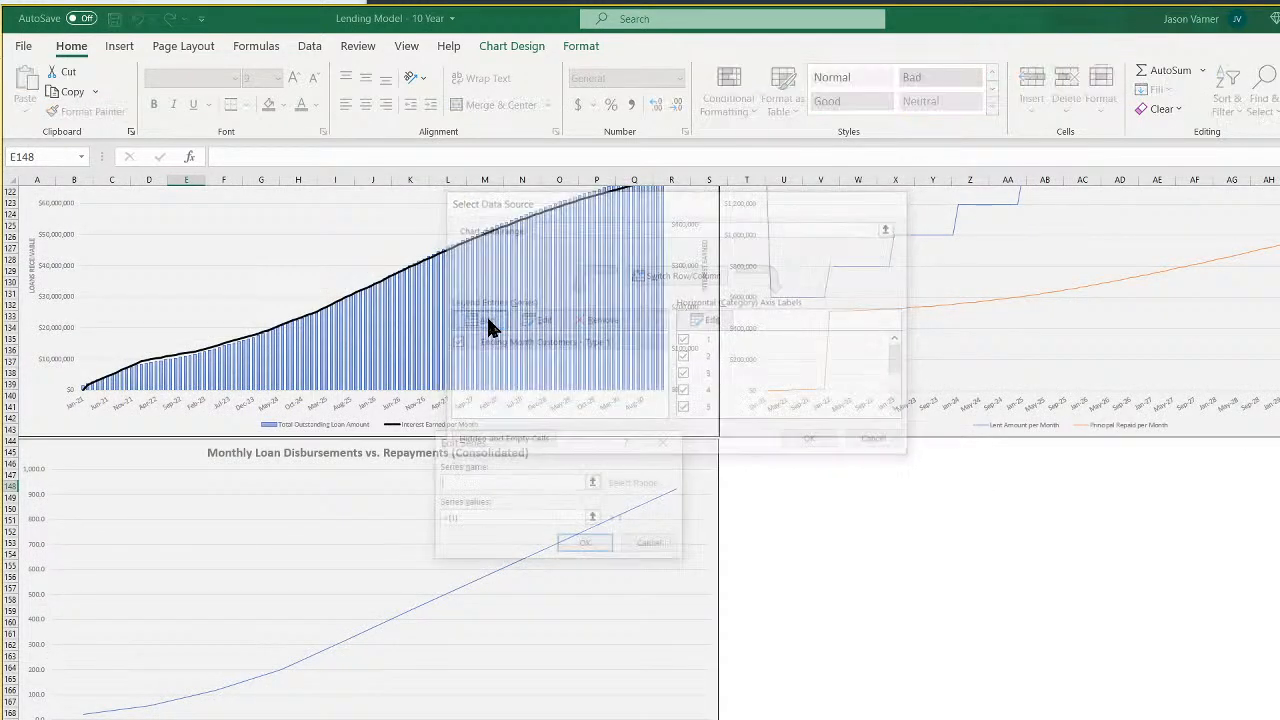
key(ctrl+Page_Up)
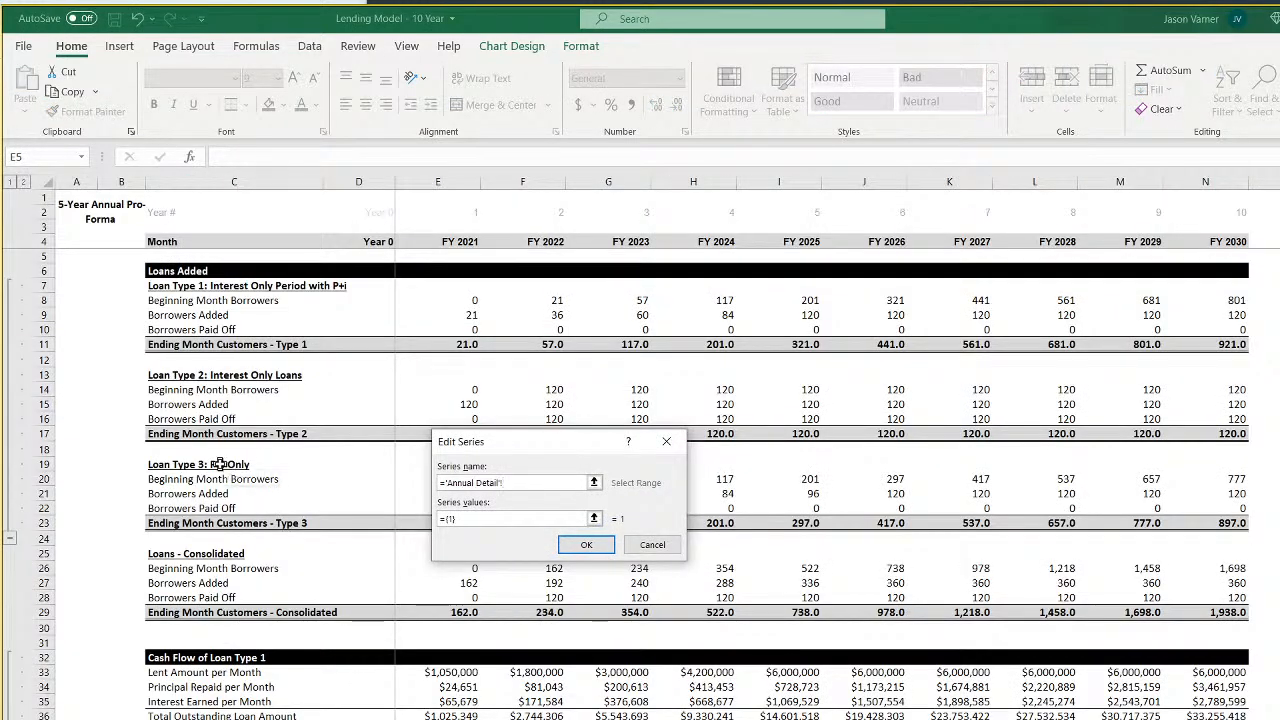
click(207, 433)
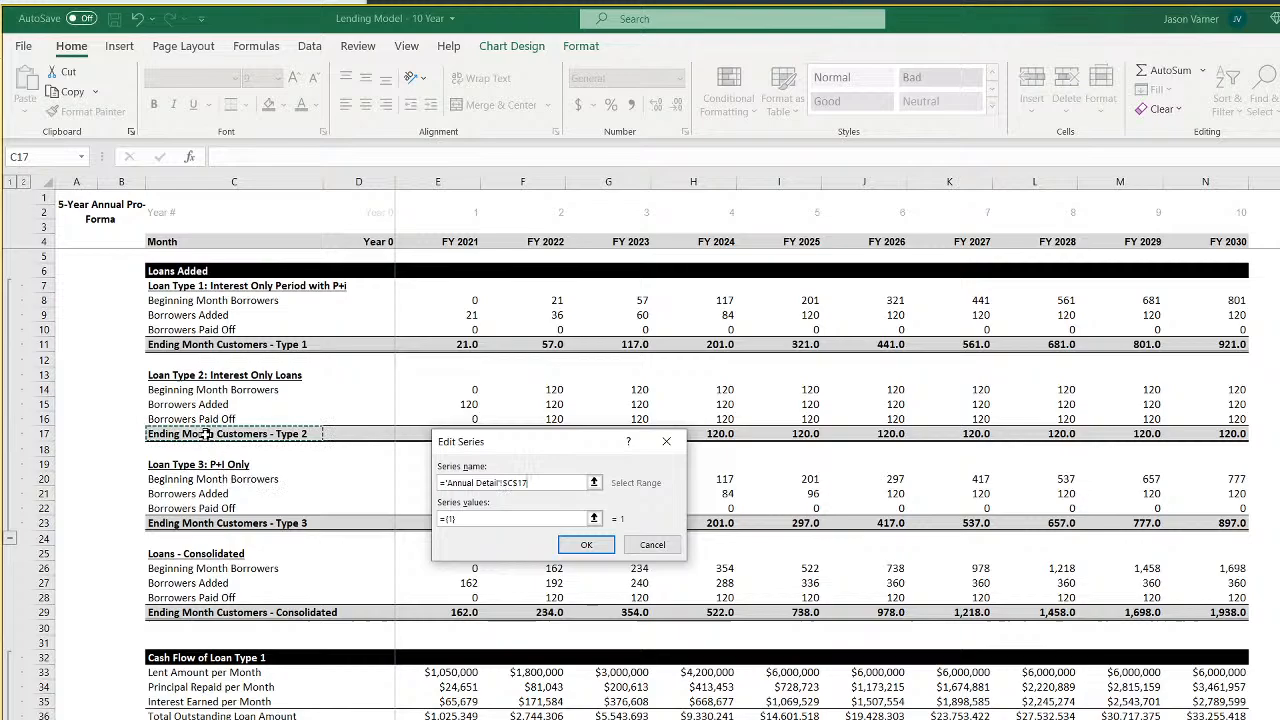
click(466, 519)
key(BackSpace)
key(BackSpace)
key(BackSpace)
key(BackSpace)
drag(1232, 427, 455, 433)
click(593, 543)
Add a third series to the copied chart named from Annual Detail C23, Ending Month Customers - Type 3, with its FY 2021 to FY 2030 values
click(471, 318)
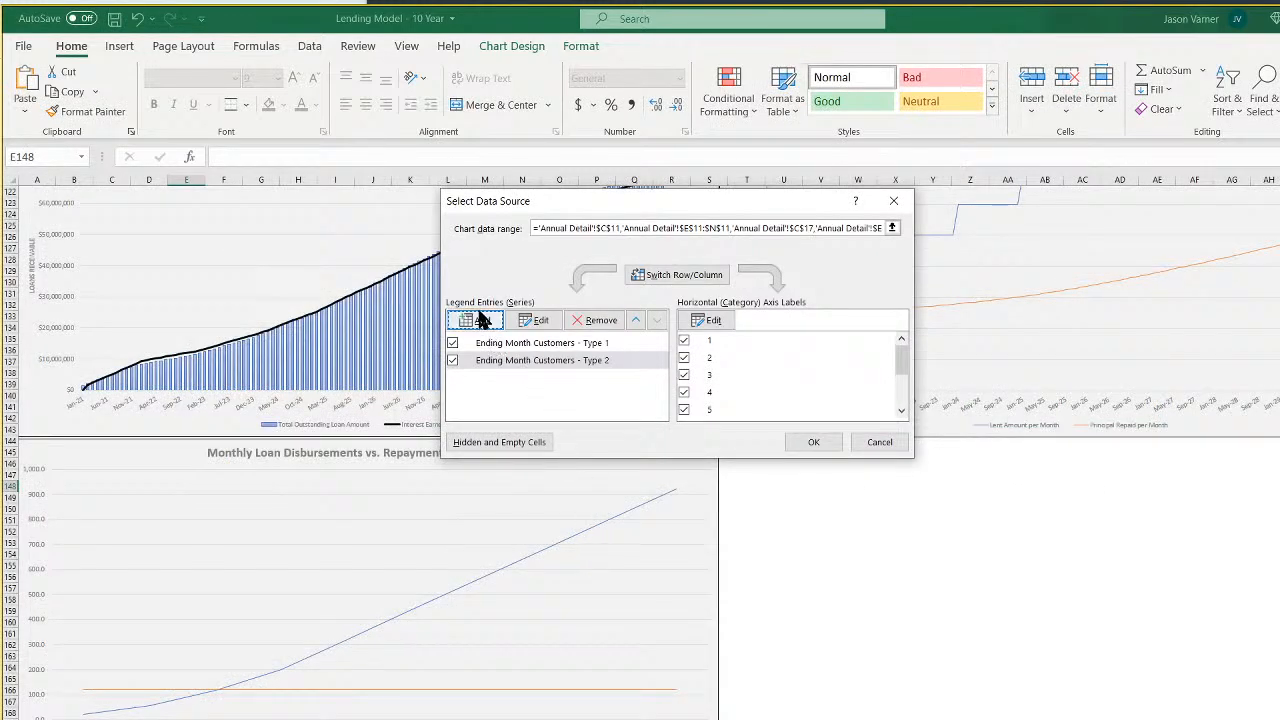
key(ctrl+Page_Up)
key(ctrl+Page_Up)
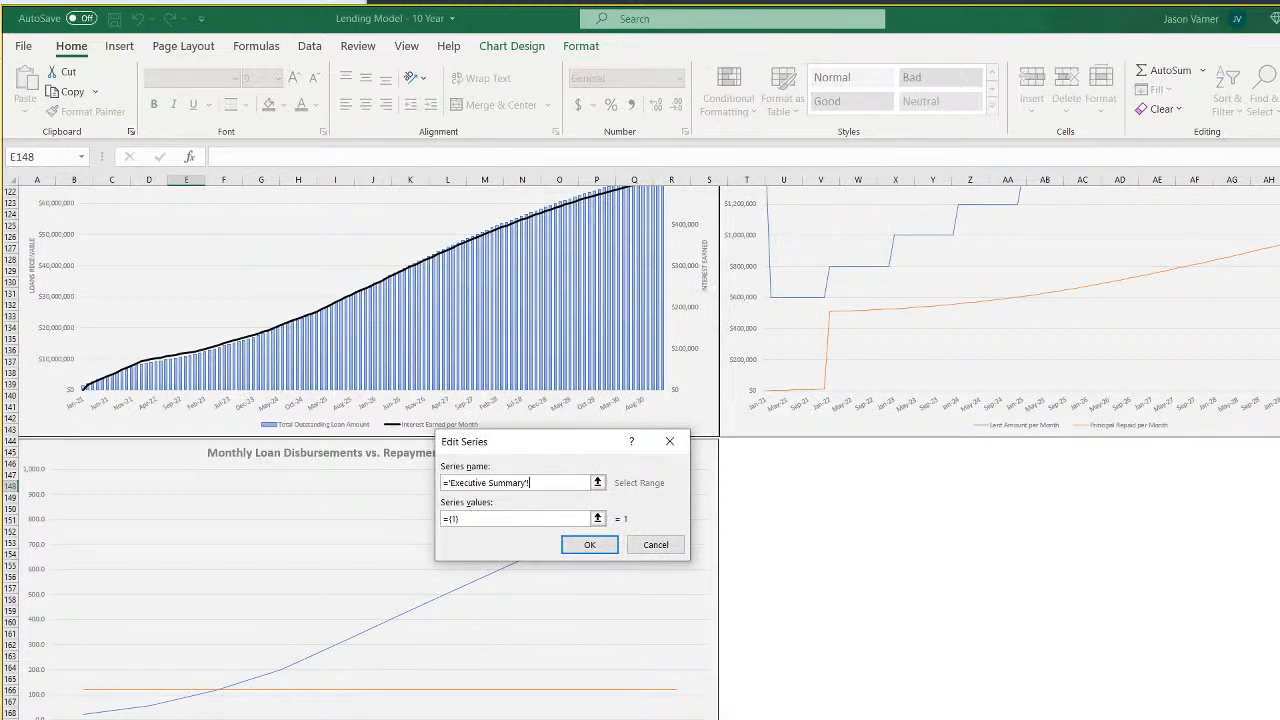
key(ctrl+Page_Up)
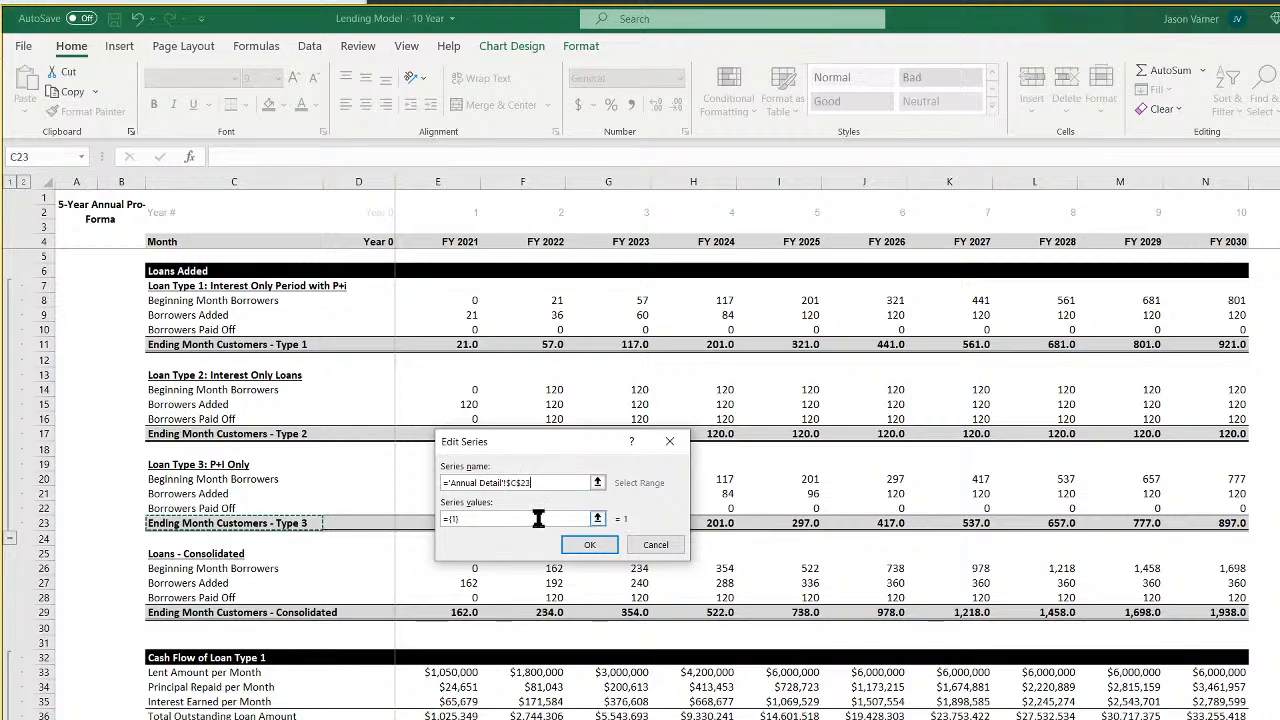
click(1203, 523)
drag(1203, 523, 466, 522)
click(605, 542)
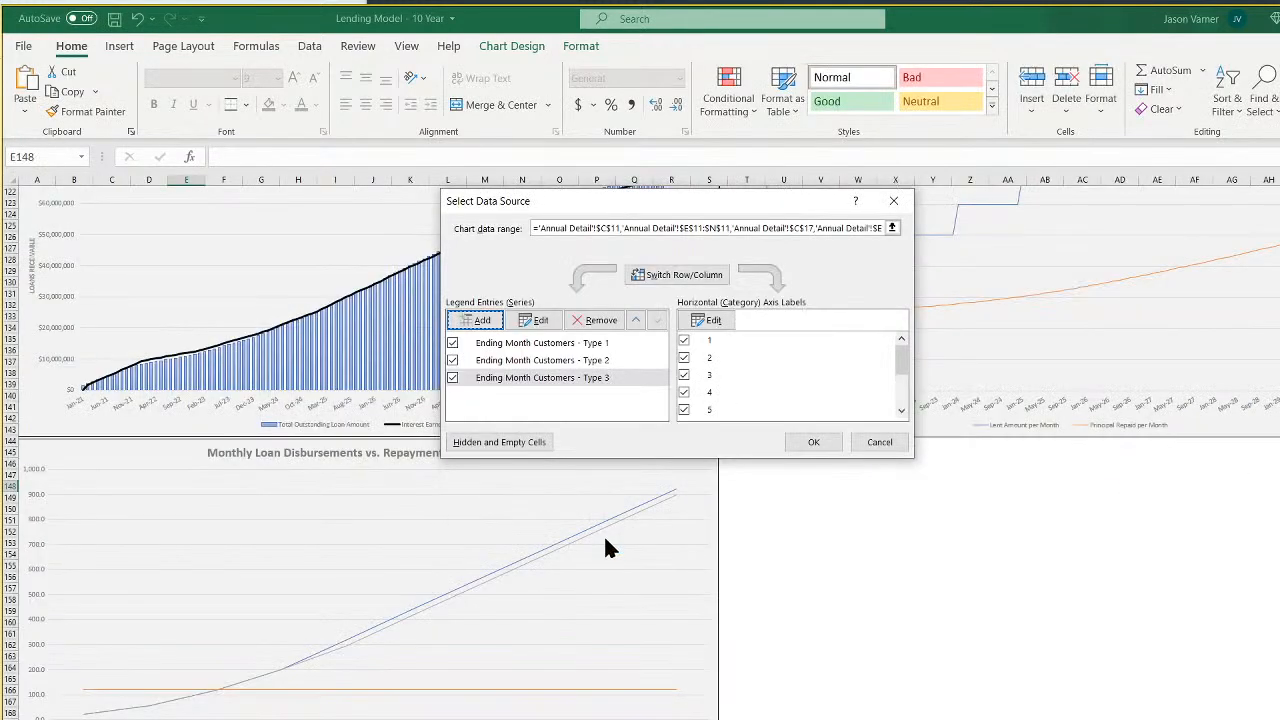
Set the copied chart's horizontal axis labels to the FY 2021 to FY 2030 headers in Annual Detail E4:N4
click(712, 323)
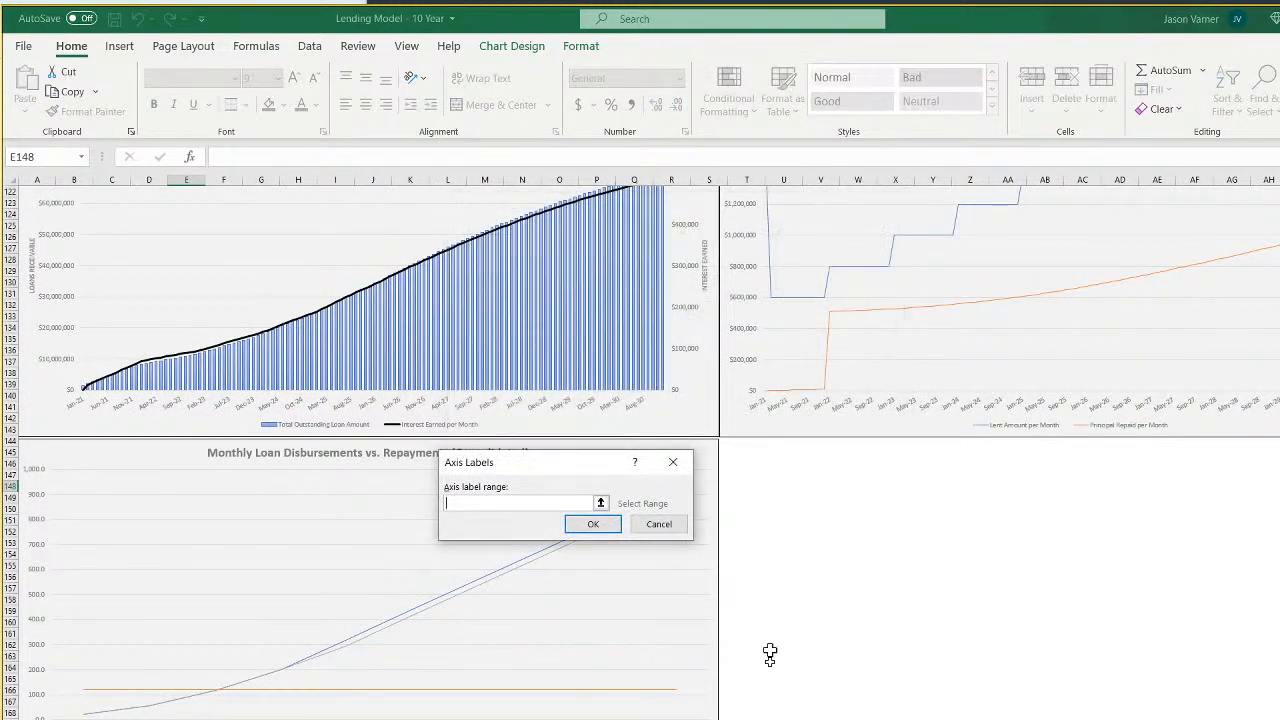
key(ctrl+Page_Up)
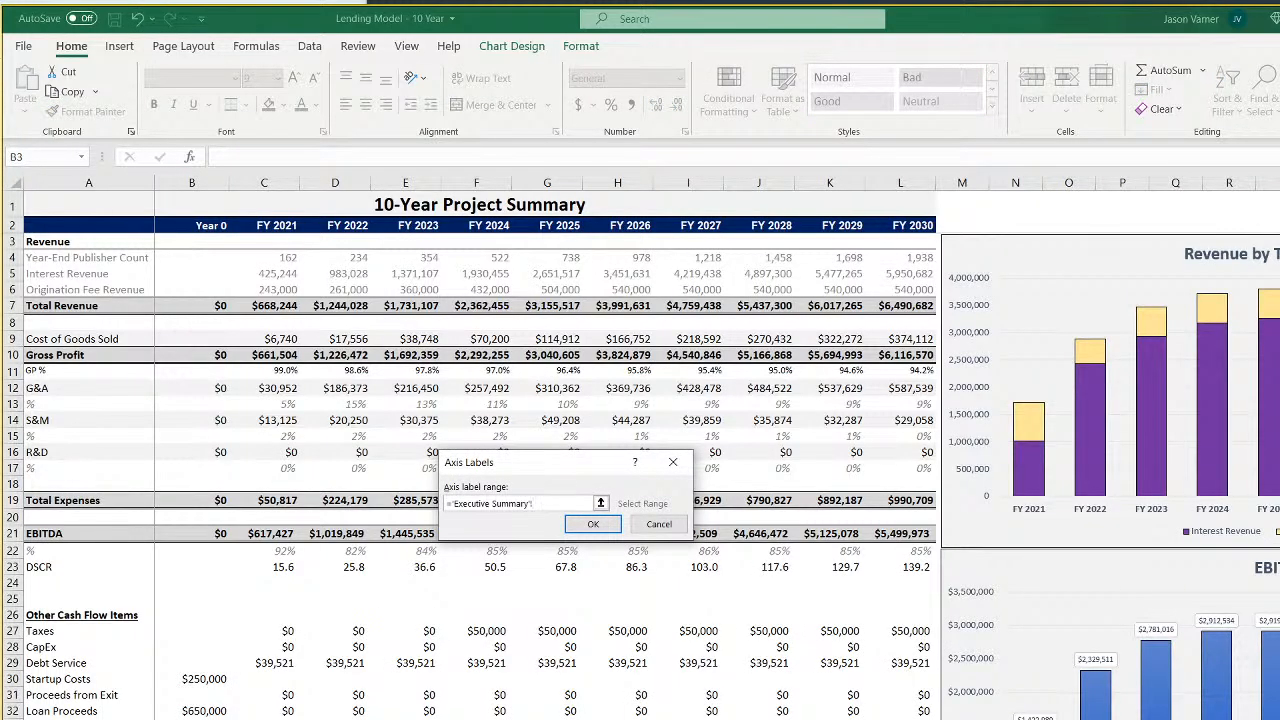
key(ctrl+Page_Up)
drag(457, 243, 1188, 249)
click(593, 524)
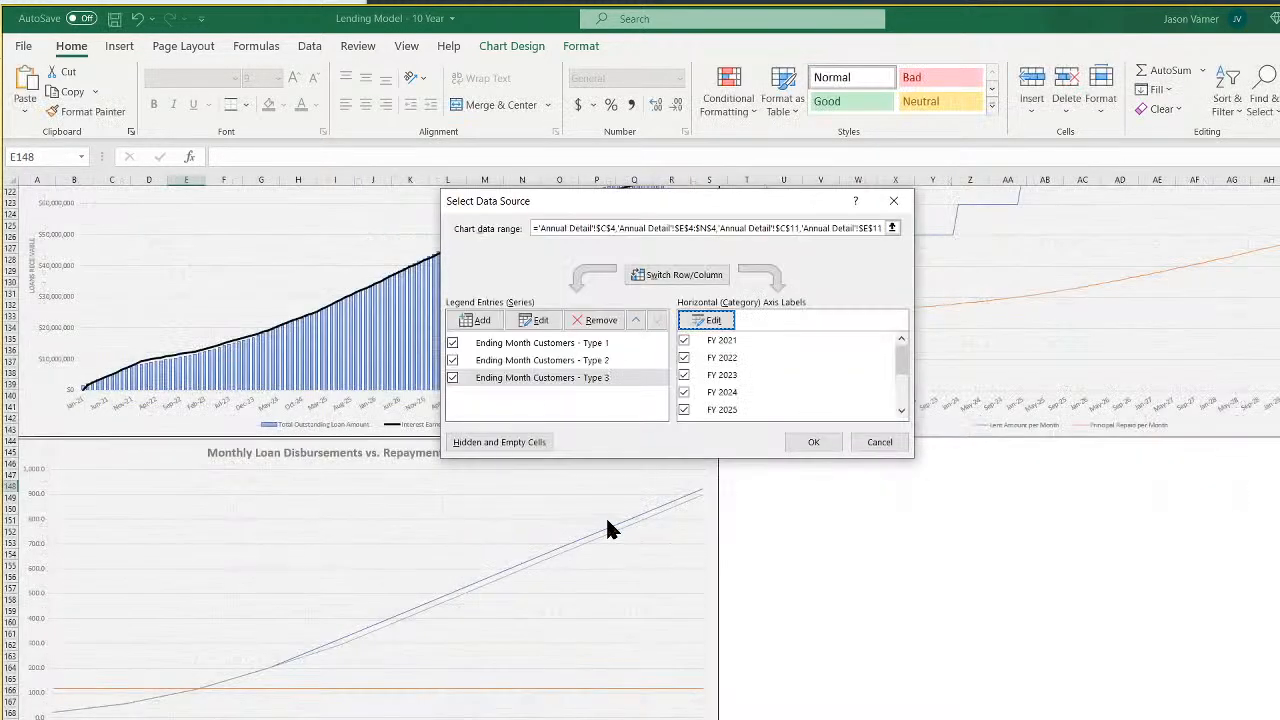
click(812, 446)
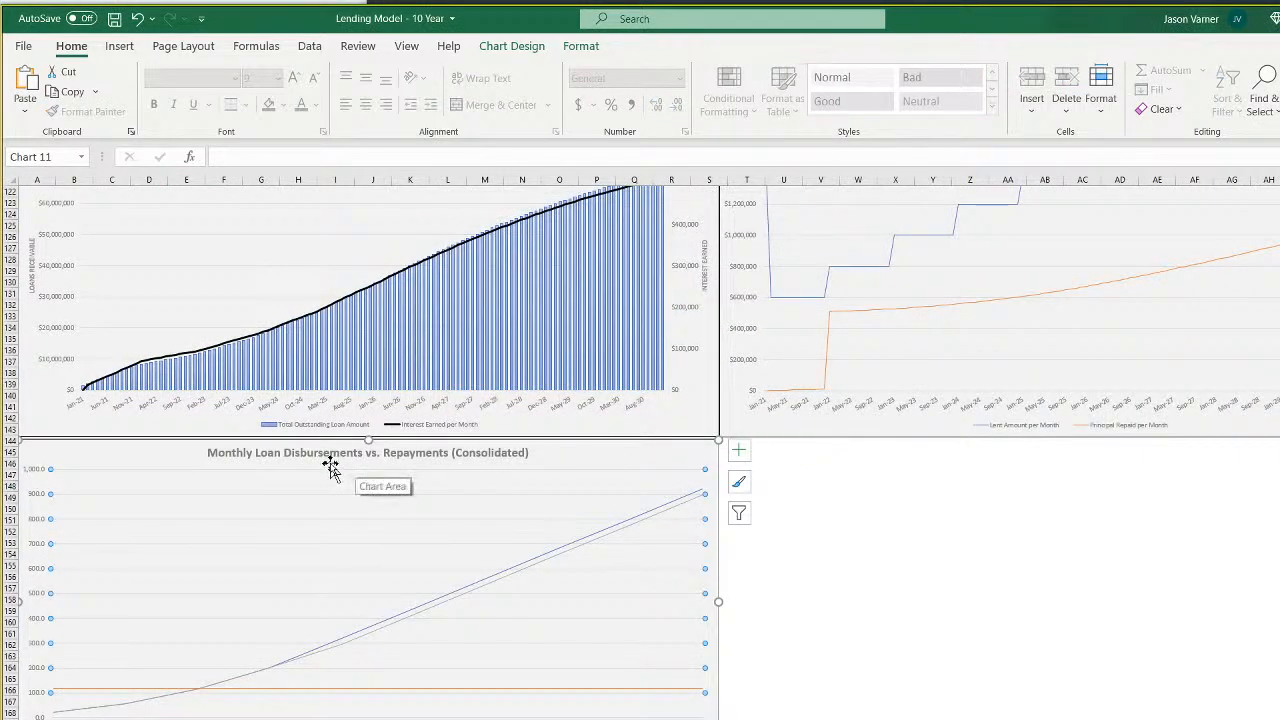
click(239, 452)
right_click(544, 632)
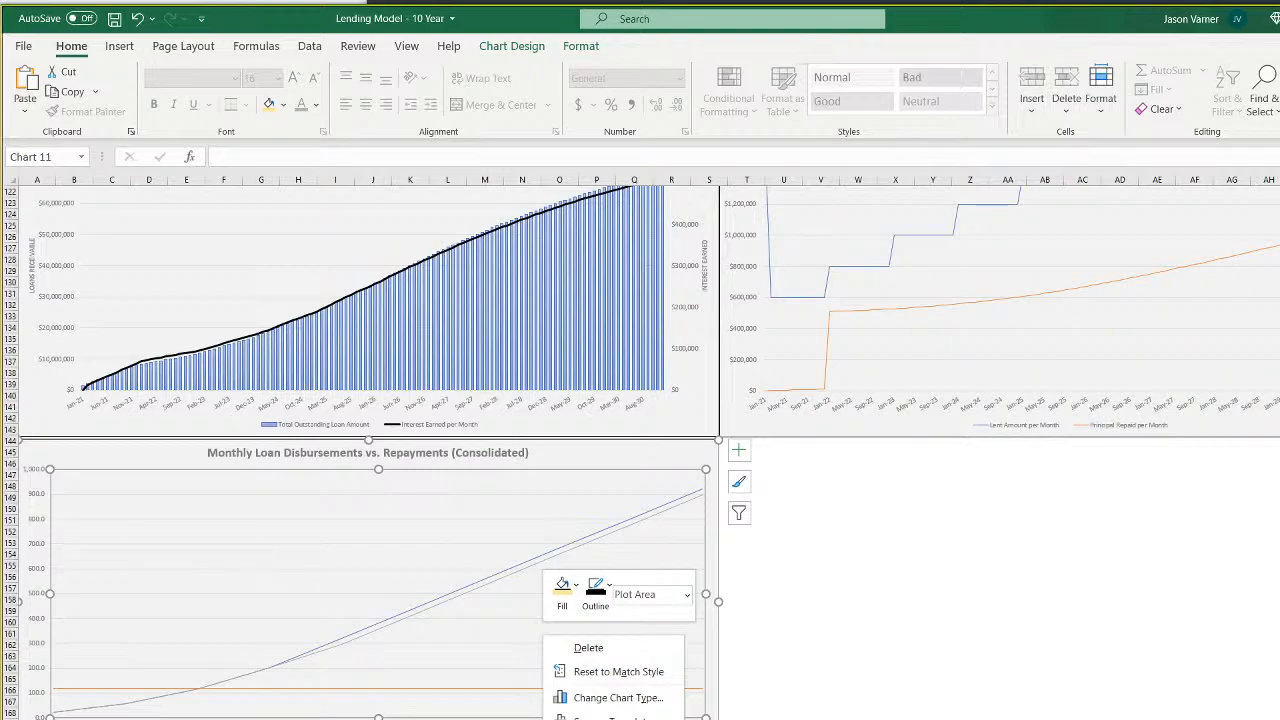
click(605, 719)
click(870, 444)
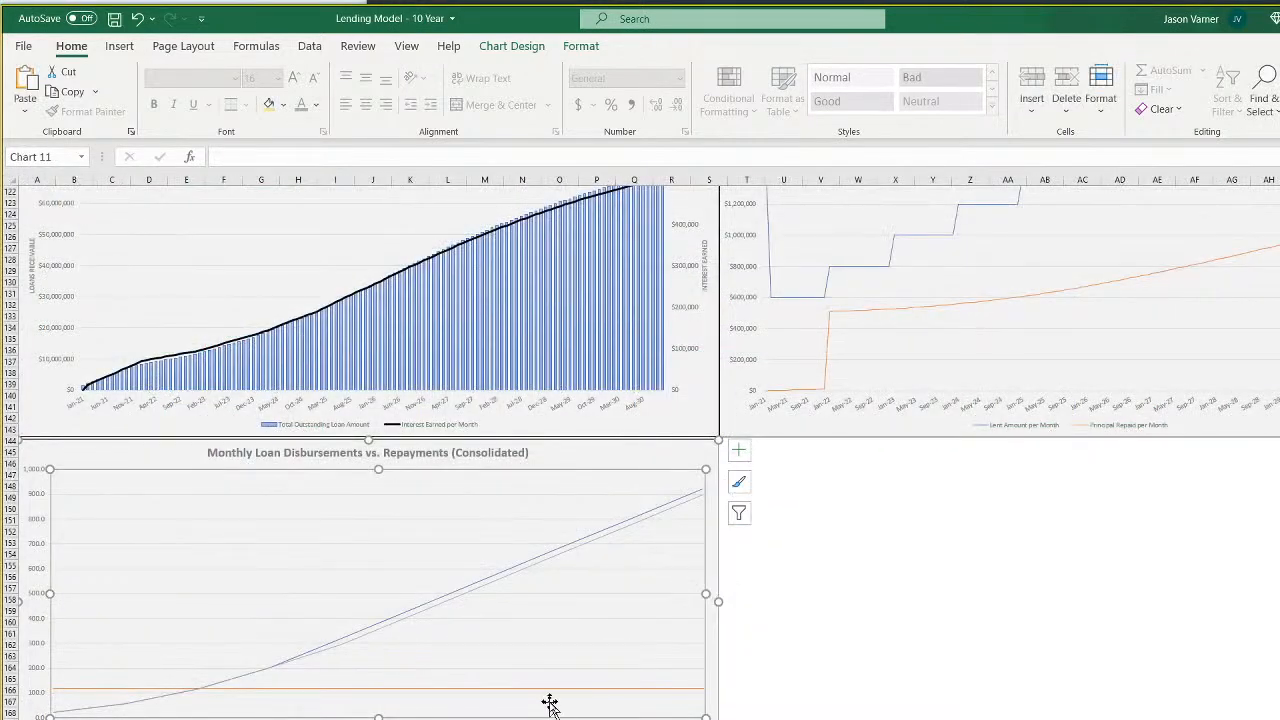
Format the copied chart's horizontal axis so its axis position is between tick marks
right_click(550, 705)
click(570, 714)
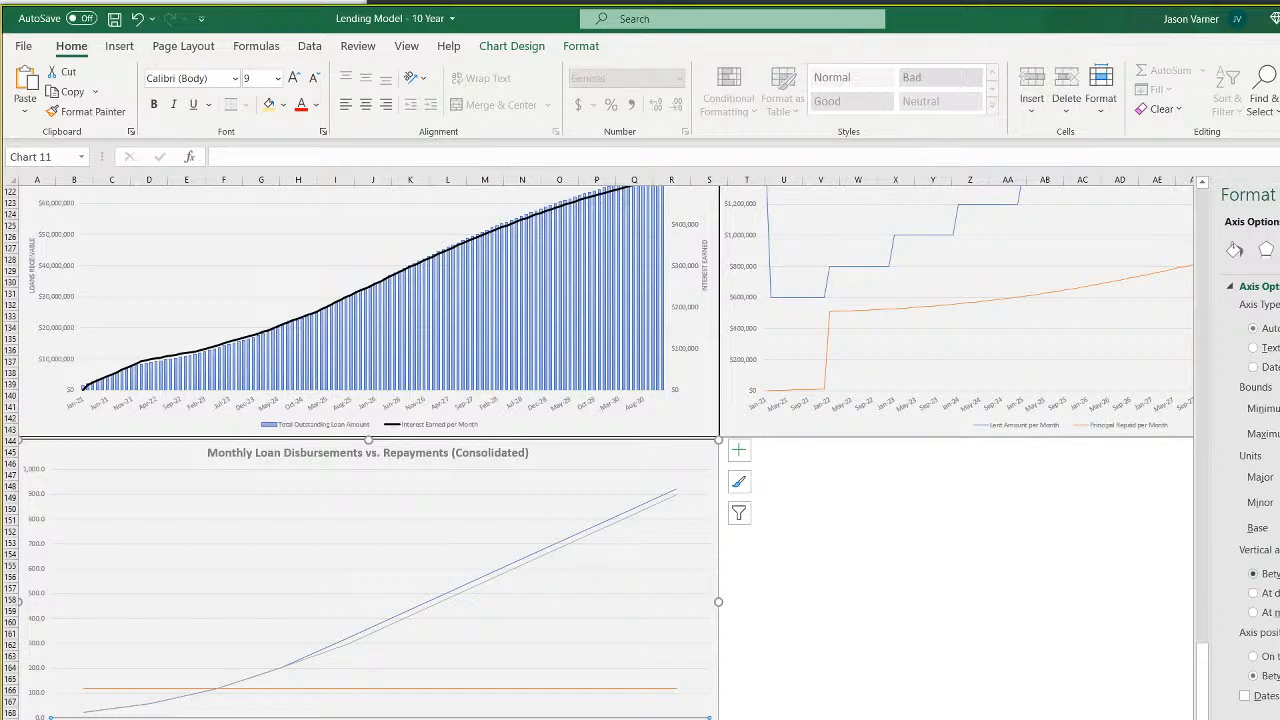
Check the name and value references of the three Ending Month Customers series in the copied chart's data source
right_click(482, 518)
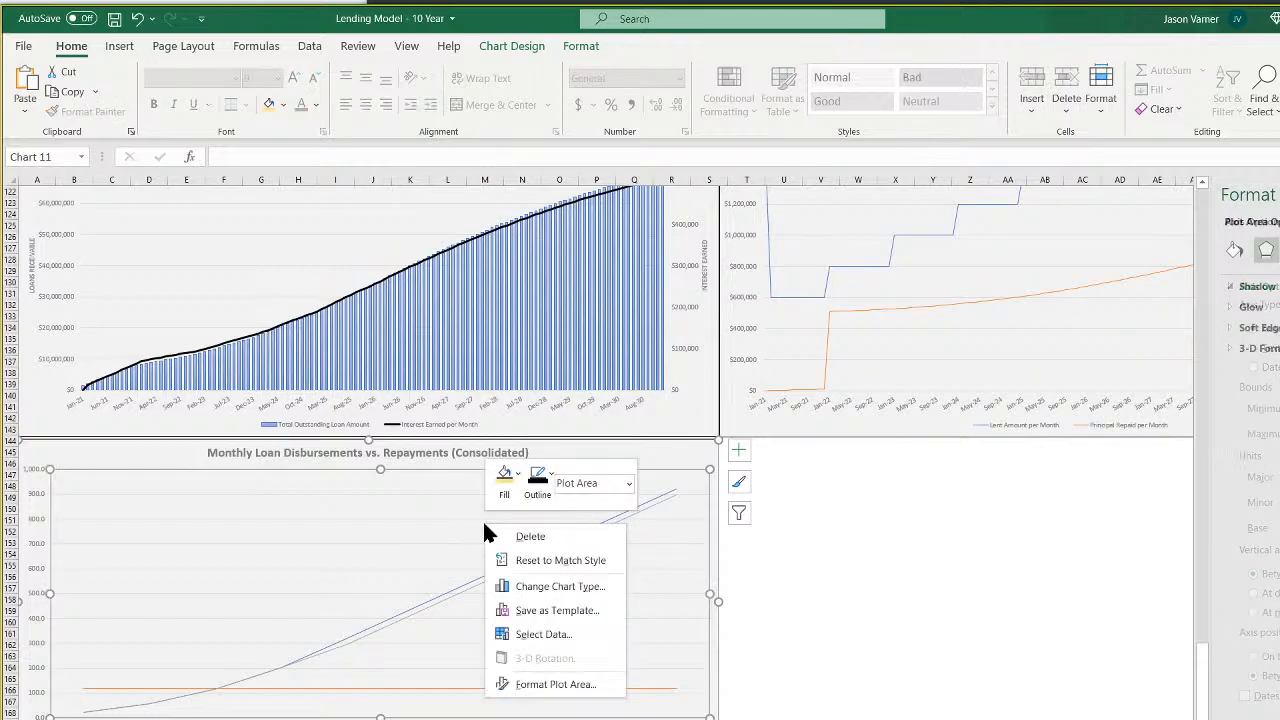
click(545, 634)
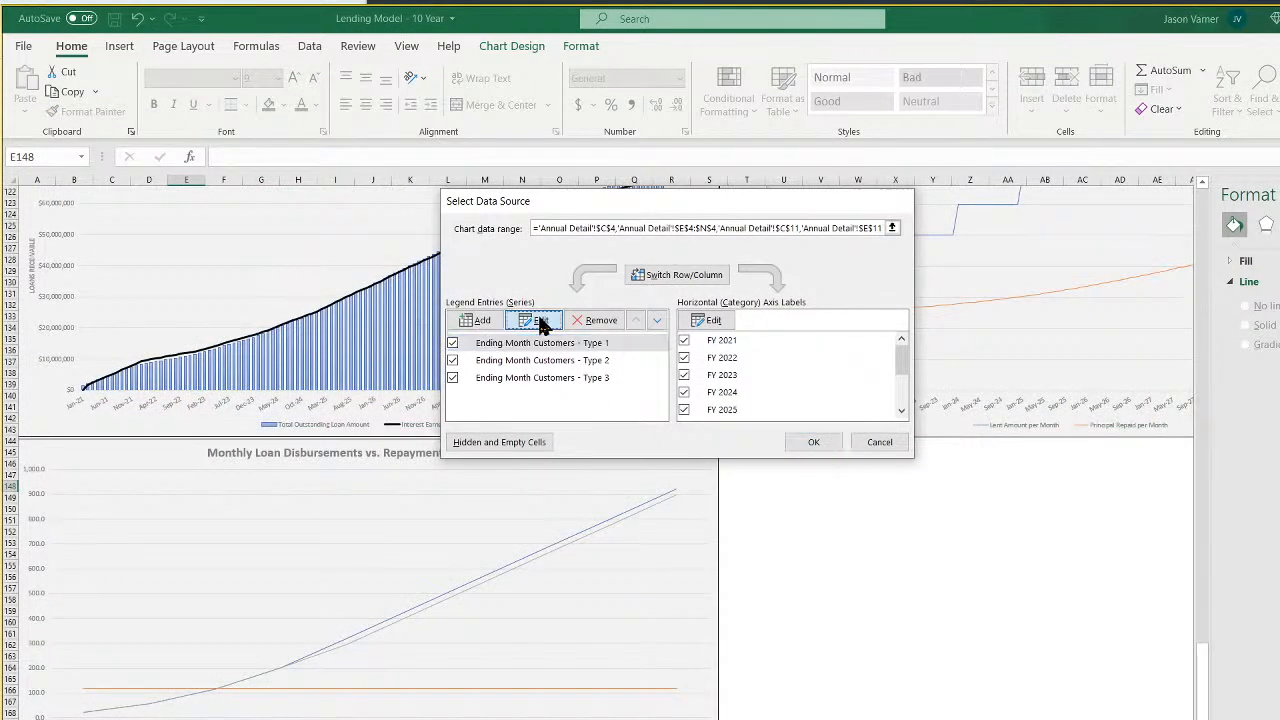
click(537, 321)
click(610, 347)
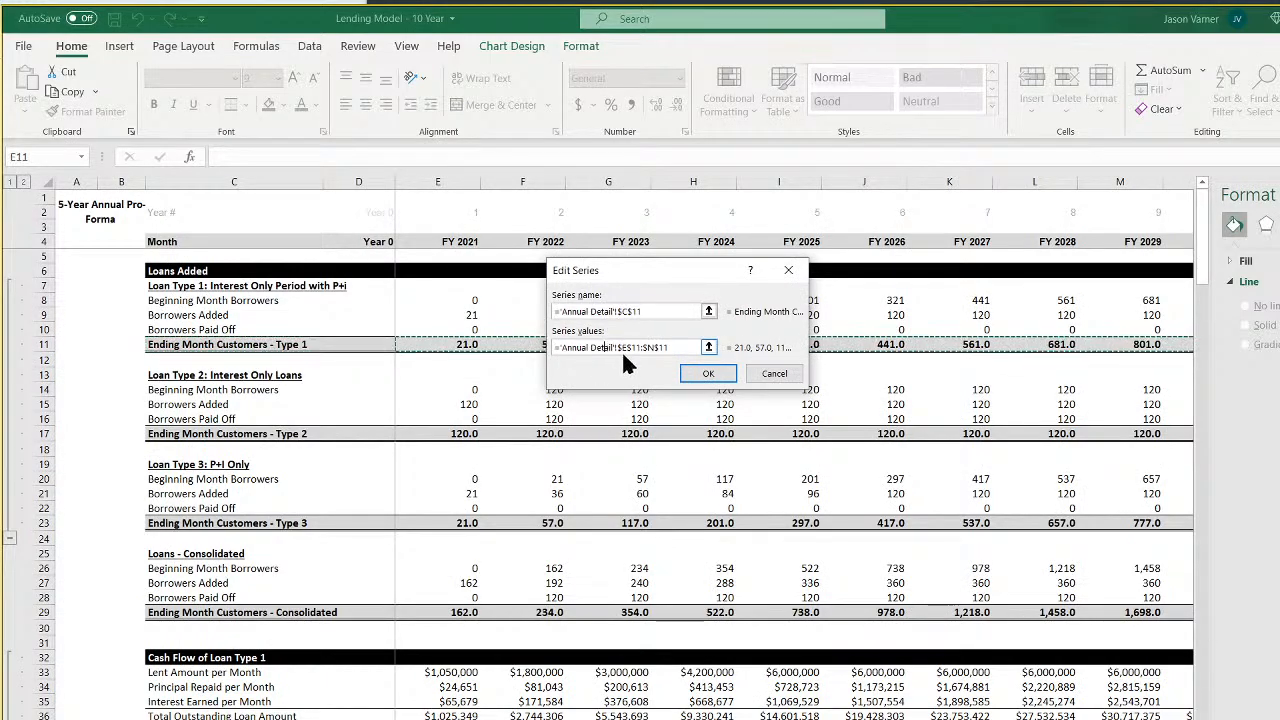
click(727, 373)
click(541, 360)
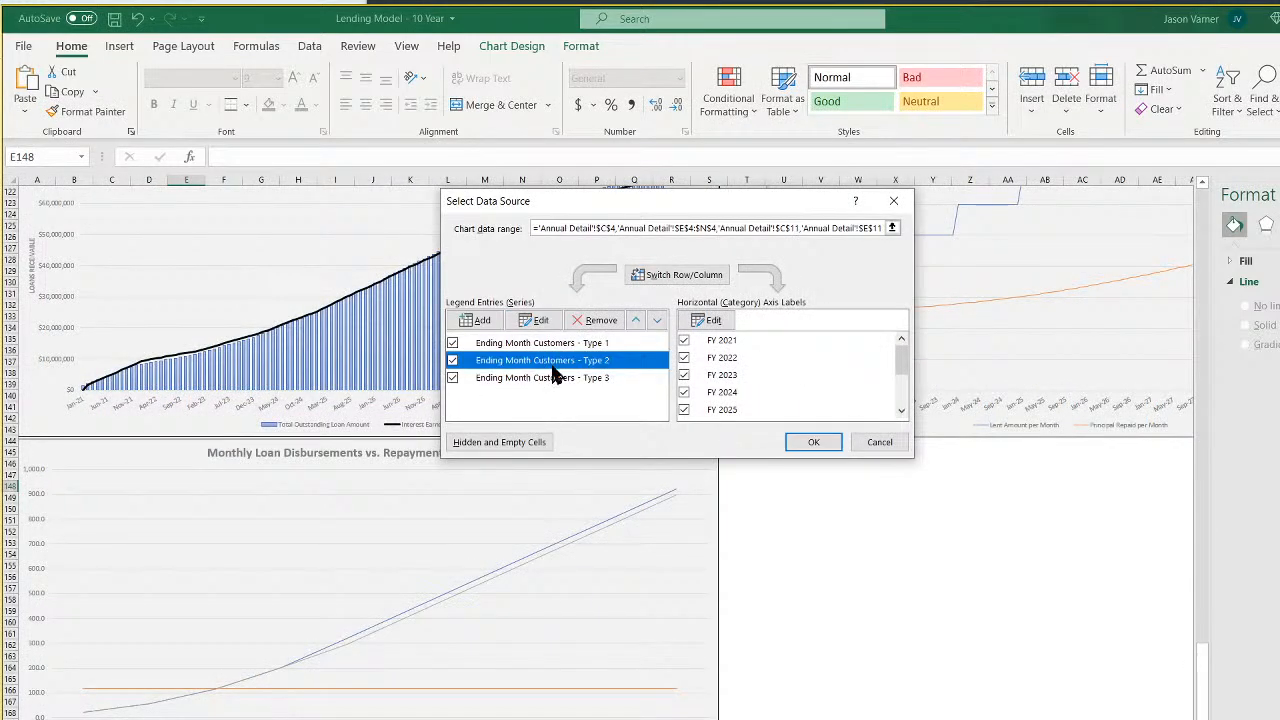
click(537, 320)
click(648, 347)
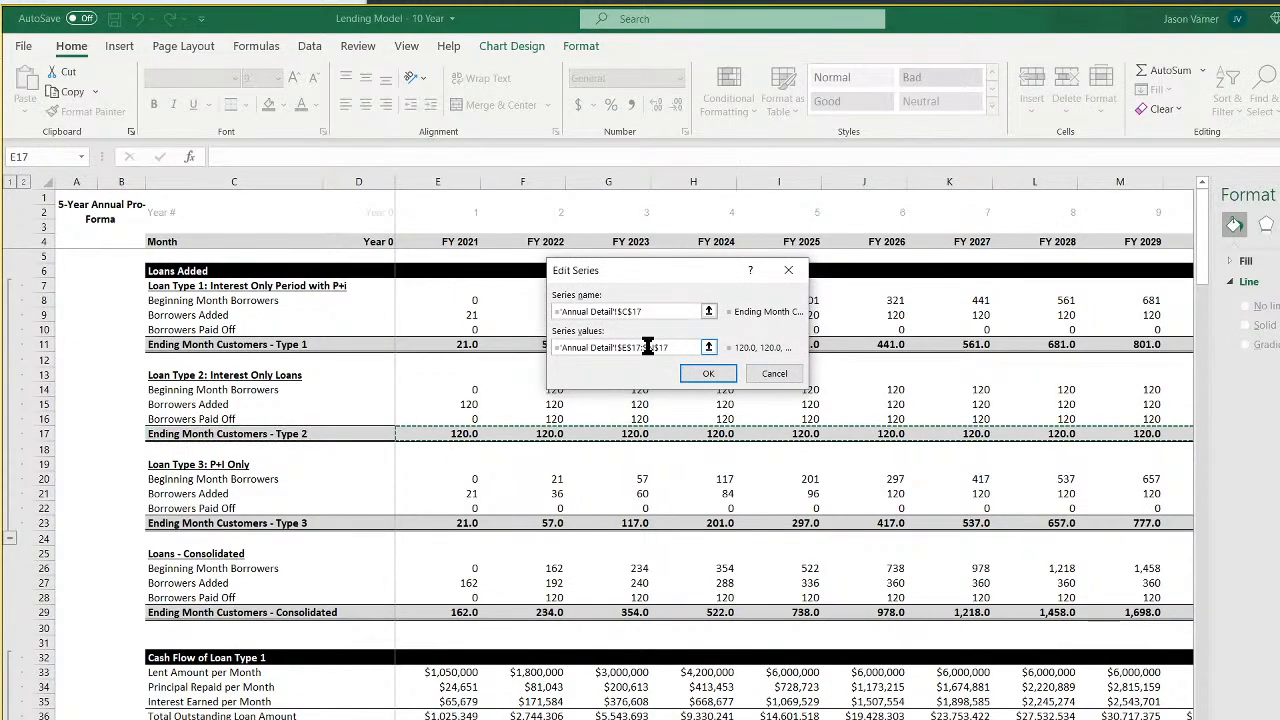
click(708, 373)
click(583, 377)
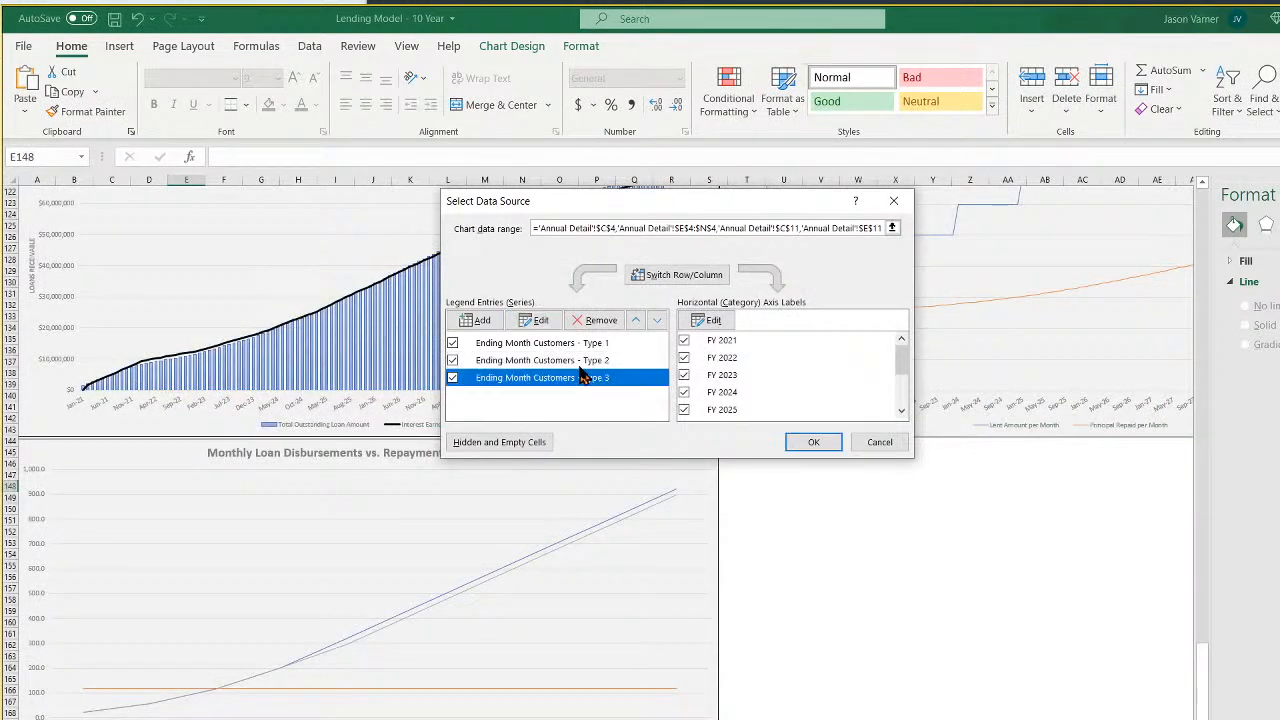
click(537, 320)
click(648, 347)
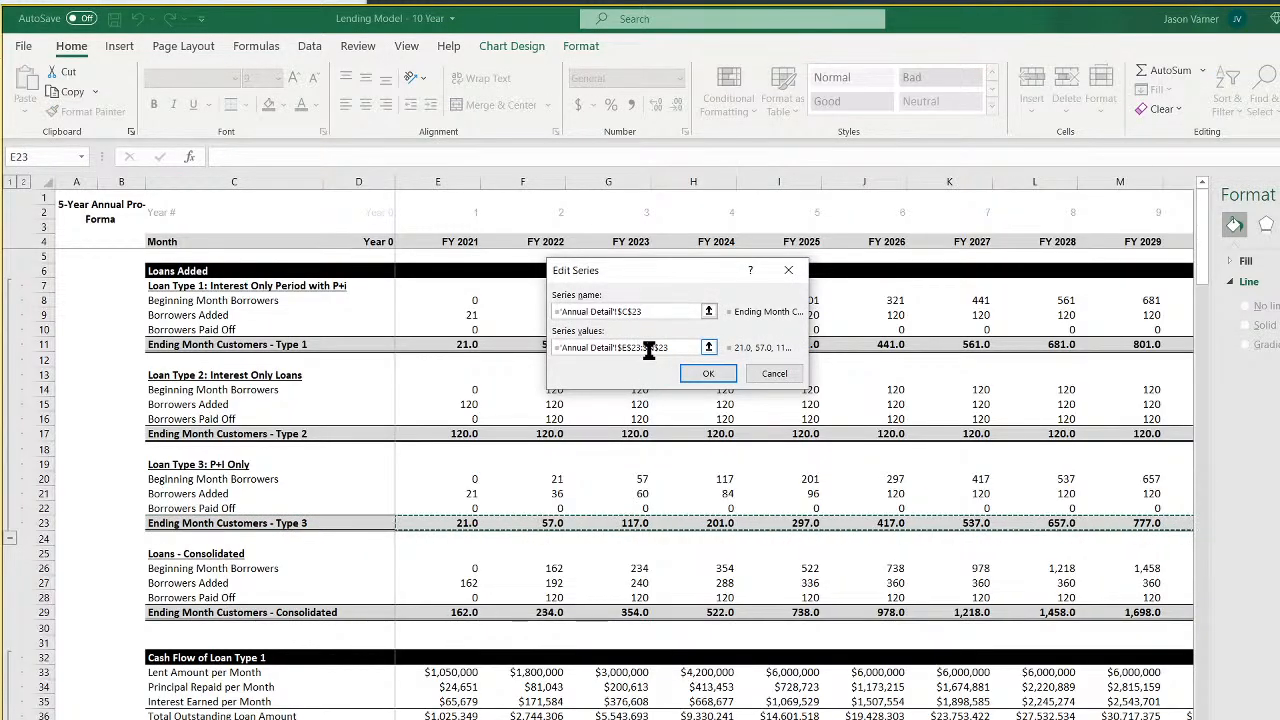
click(708, 373)
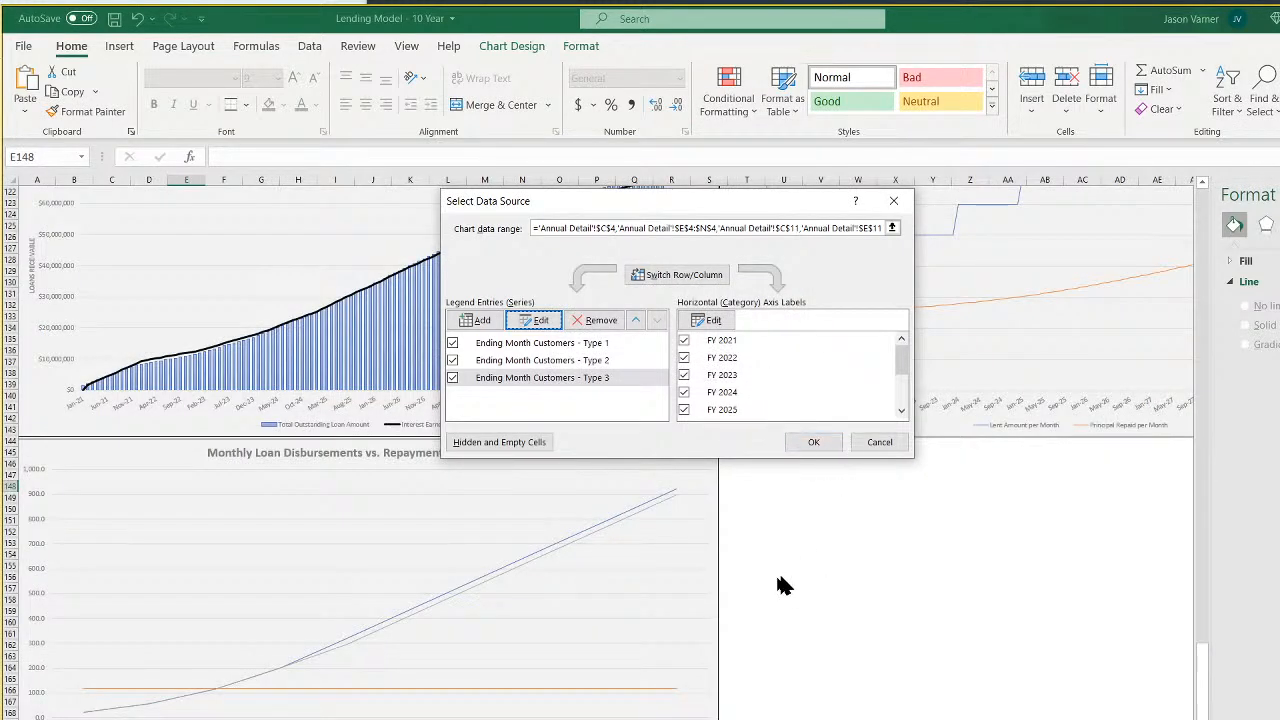
click(879, 443)
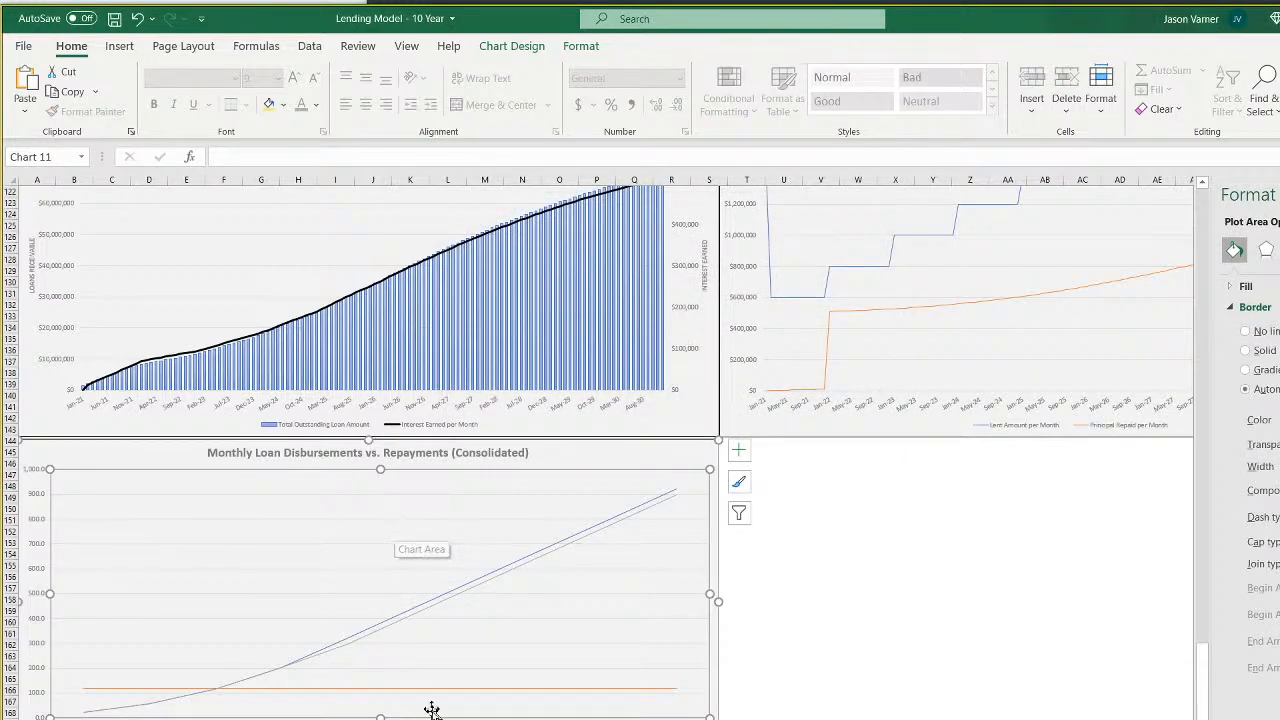
Set the font size of the copied chart's legend and horizontal axis labels to 12
right_click(469, 718)
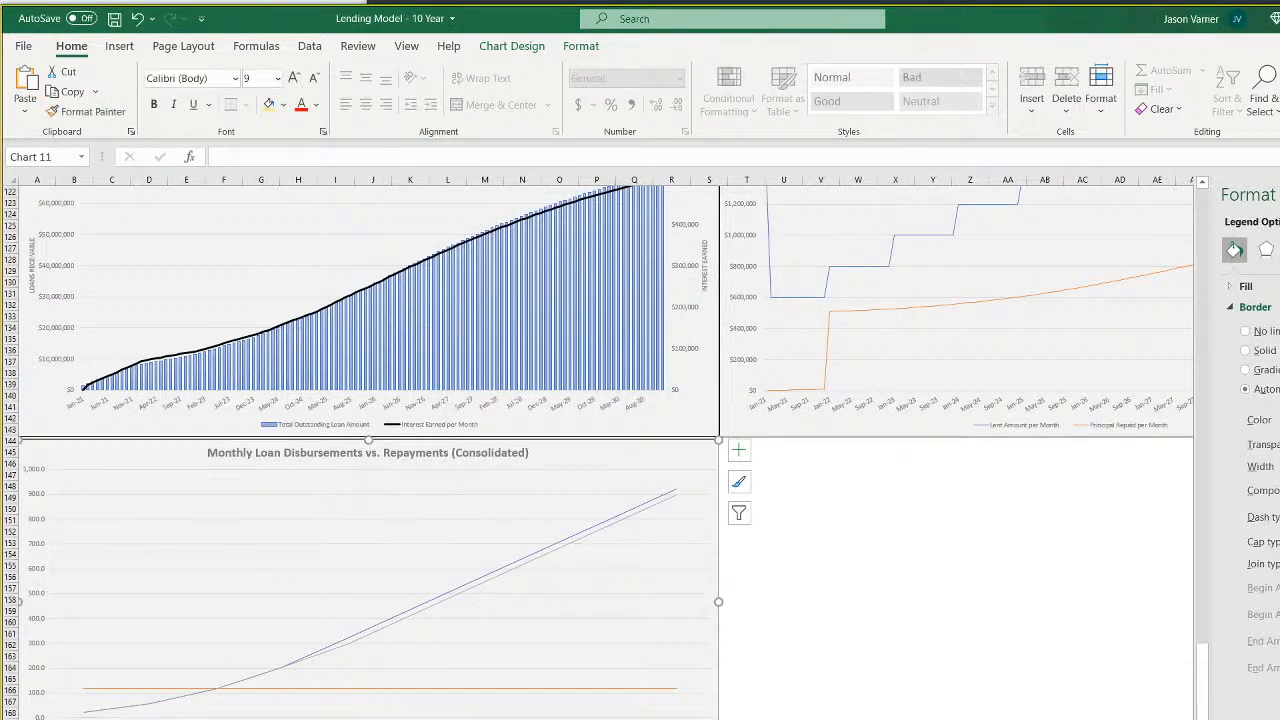
click(527, 642)
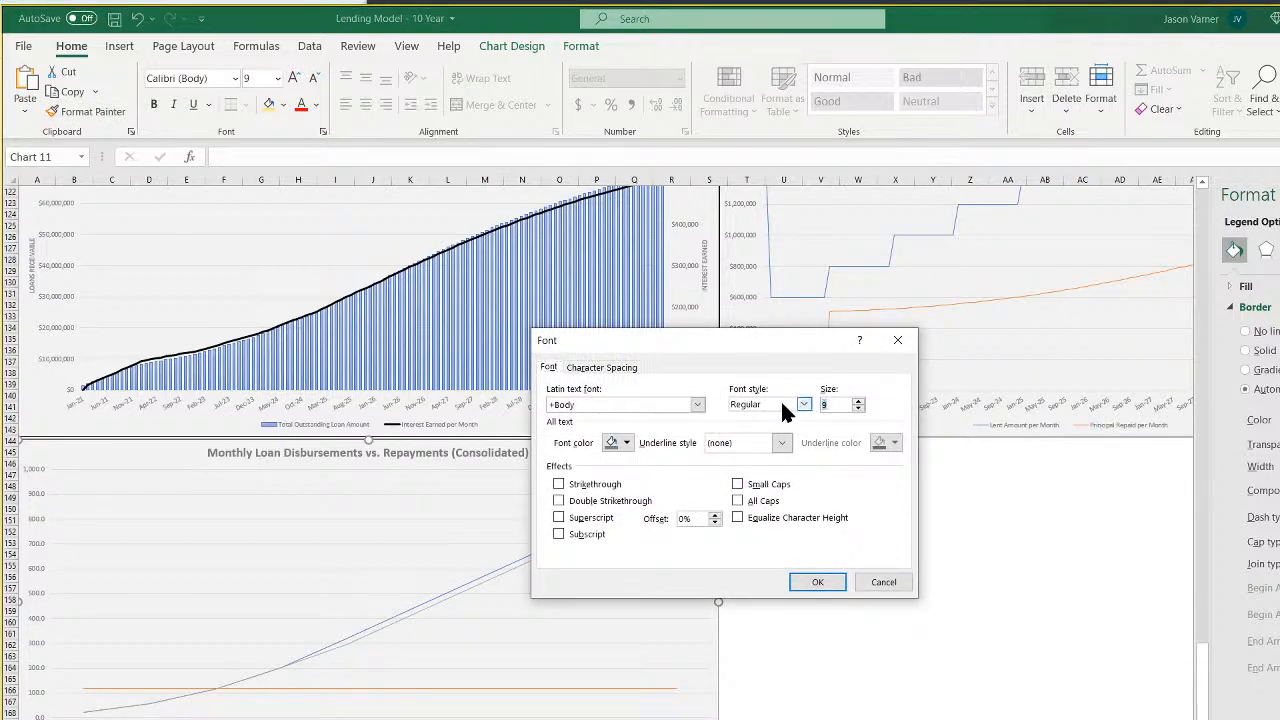
text(12)
click(817, 582)
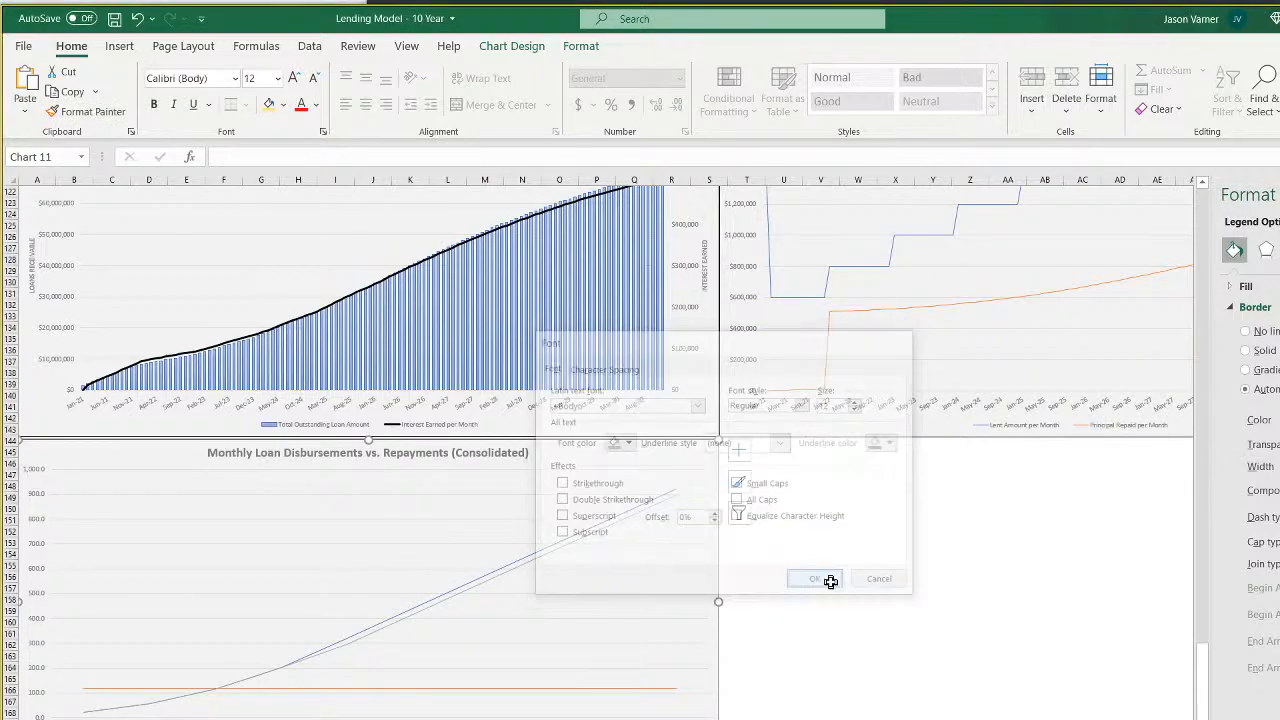
right_click(547, 716)
click(600, 568)
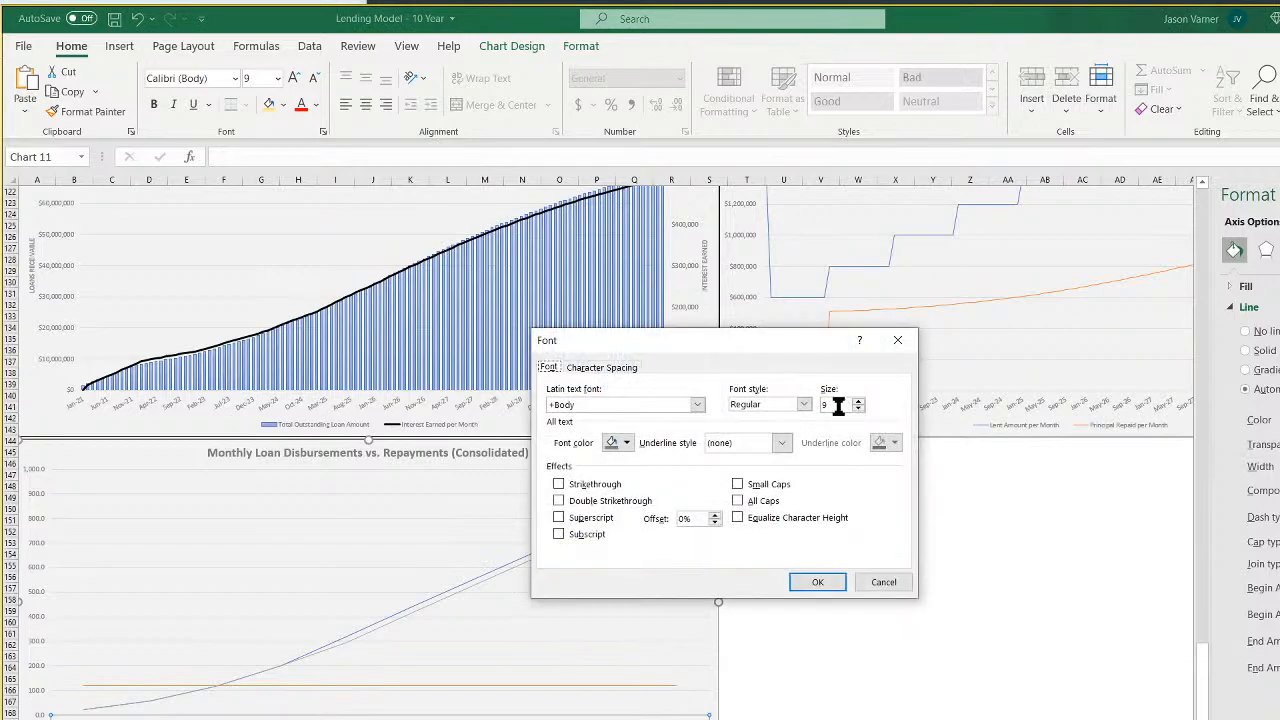
text(12)
click(817, 582)
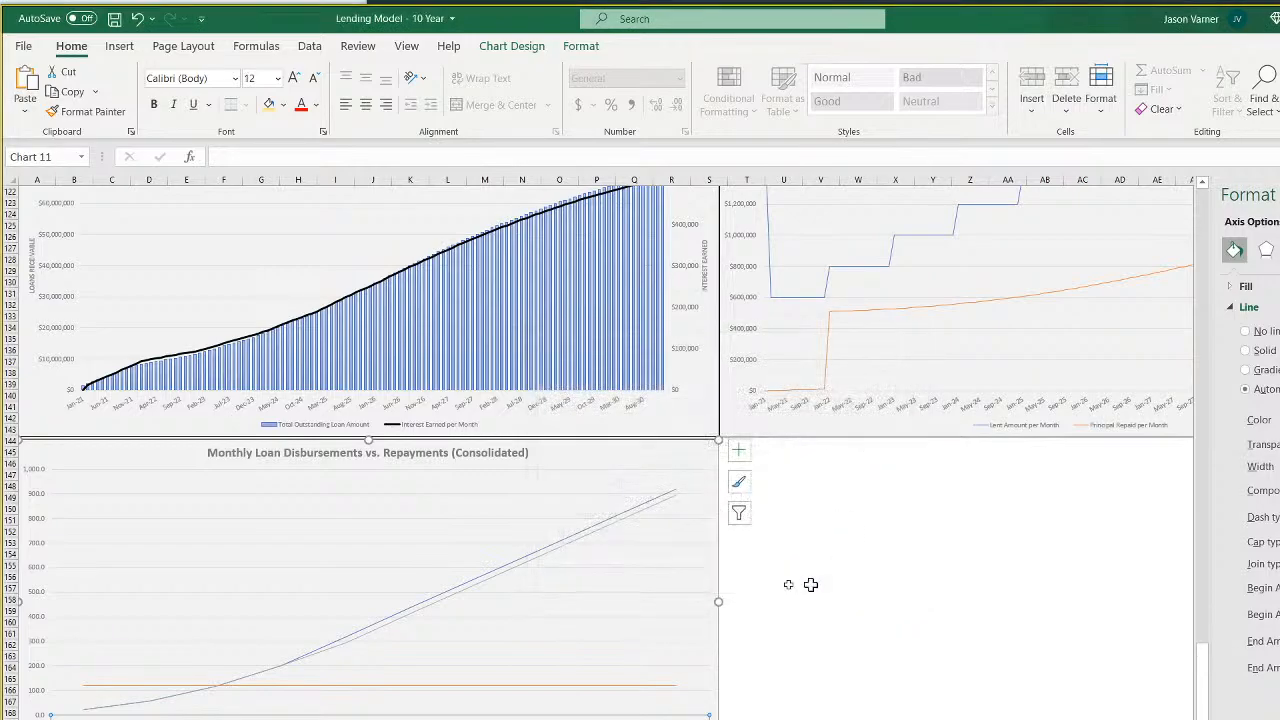
Set the copied chart's title font size to 18
right_click(448, 460)
click(475, 514)
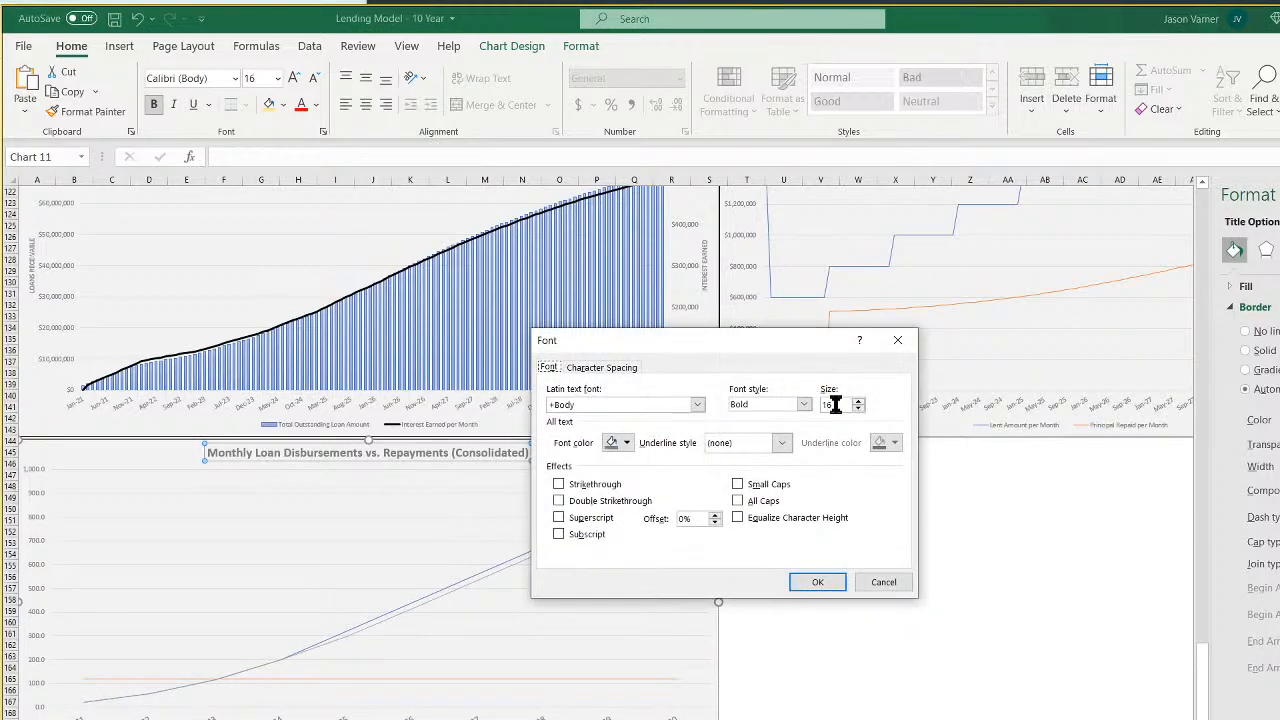
text(18)
click(817, 582)
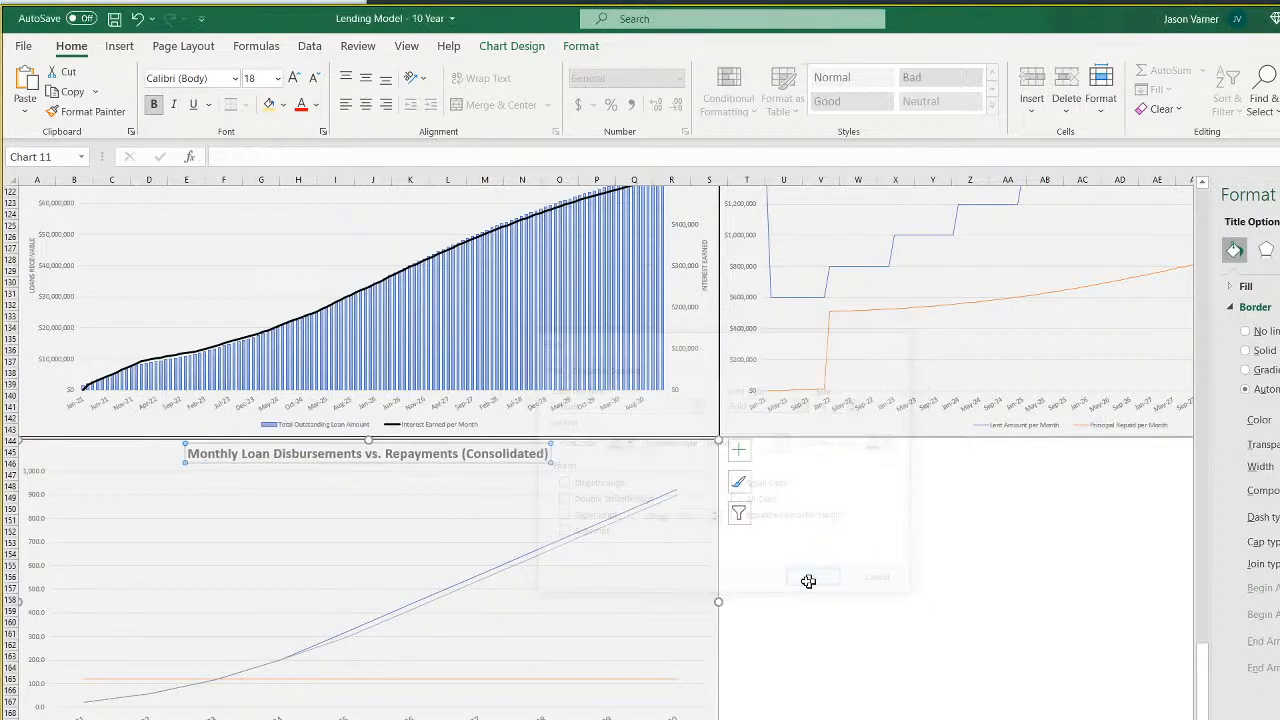
Change the ending customers chart from a line chart to a Stacked Column chart
right_click(517, 606)
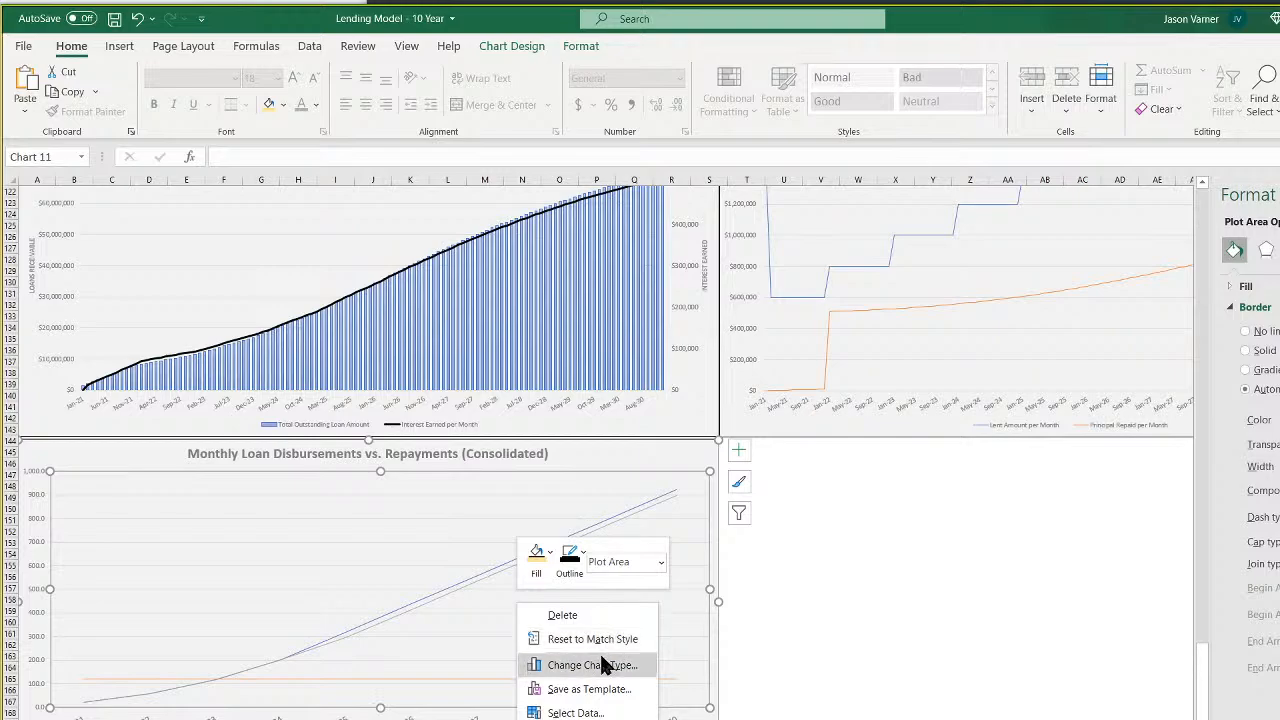
right_click(404, 557)
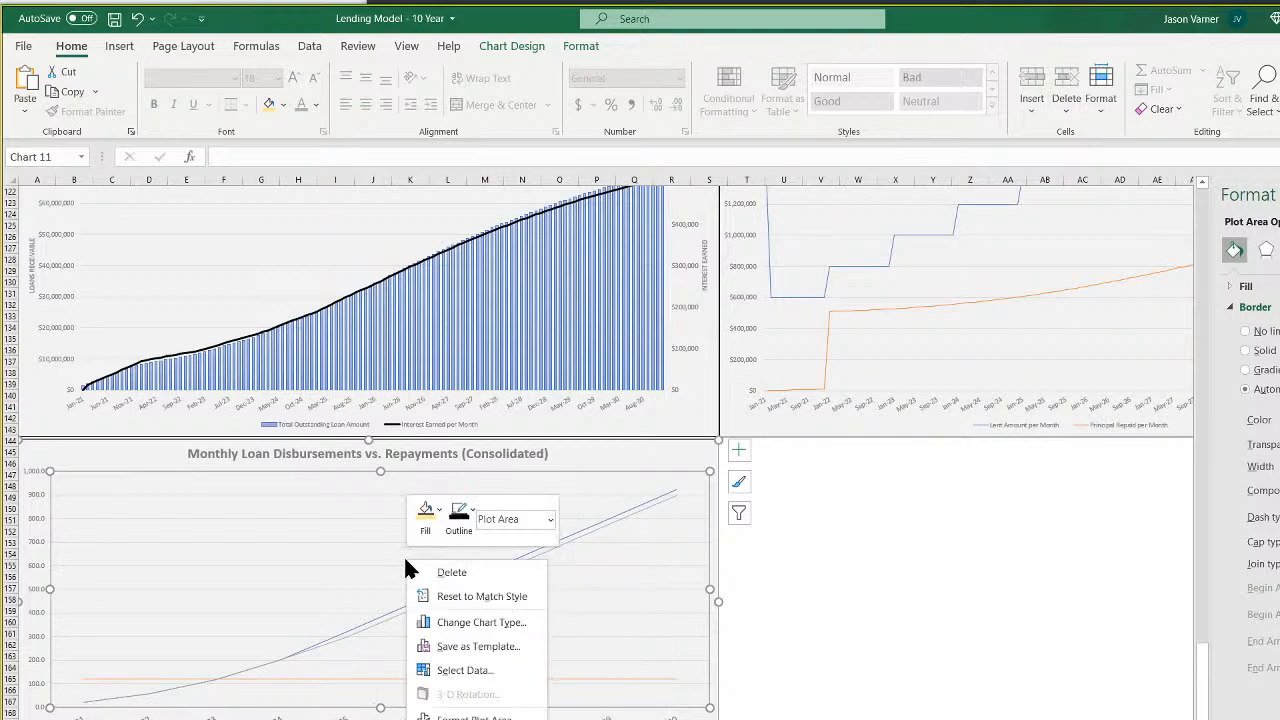
click(503, 622)
click(657, 291)
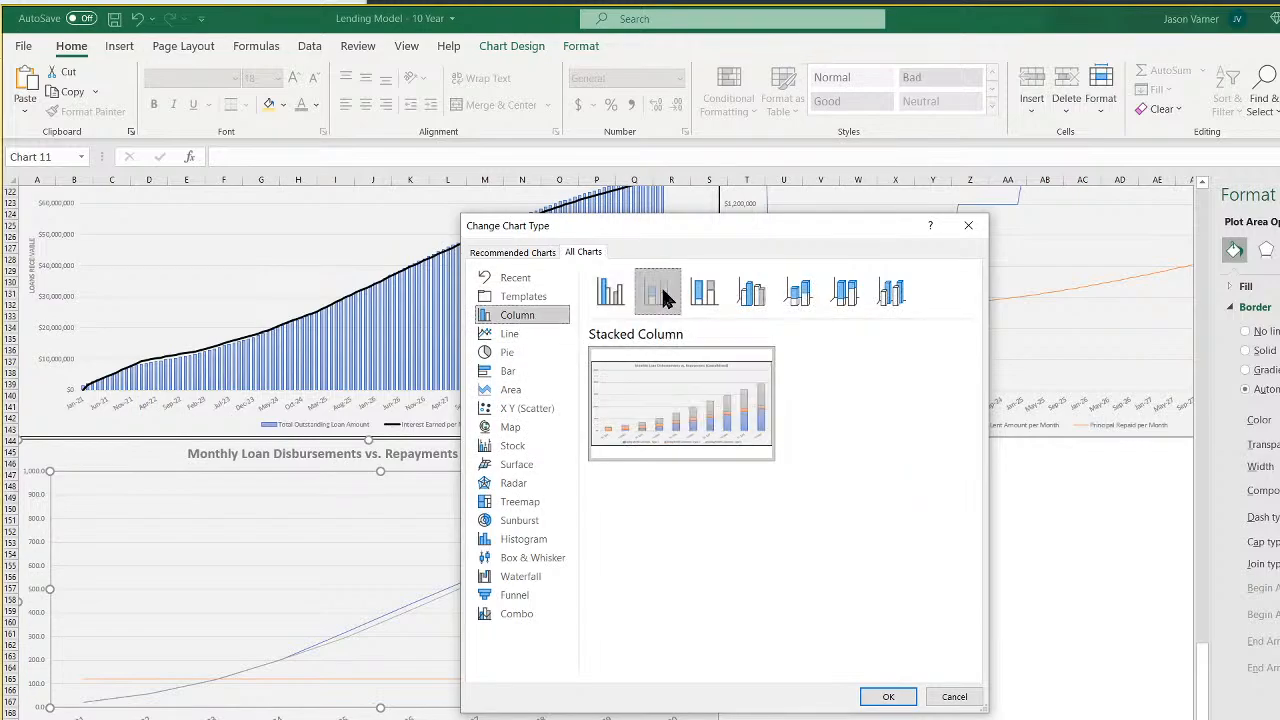
click(888, 696)
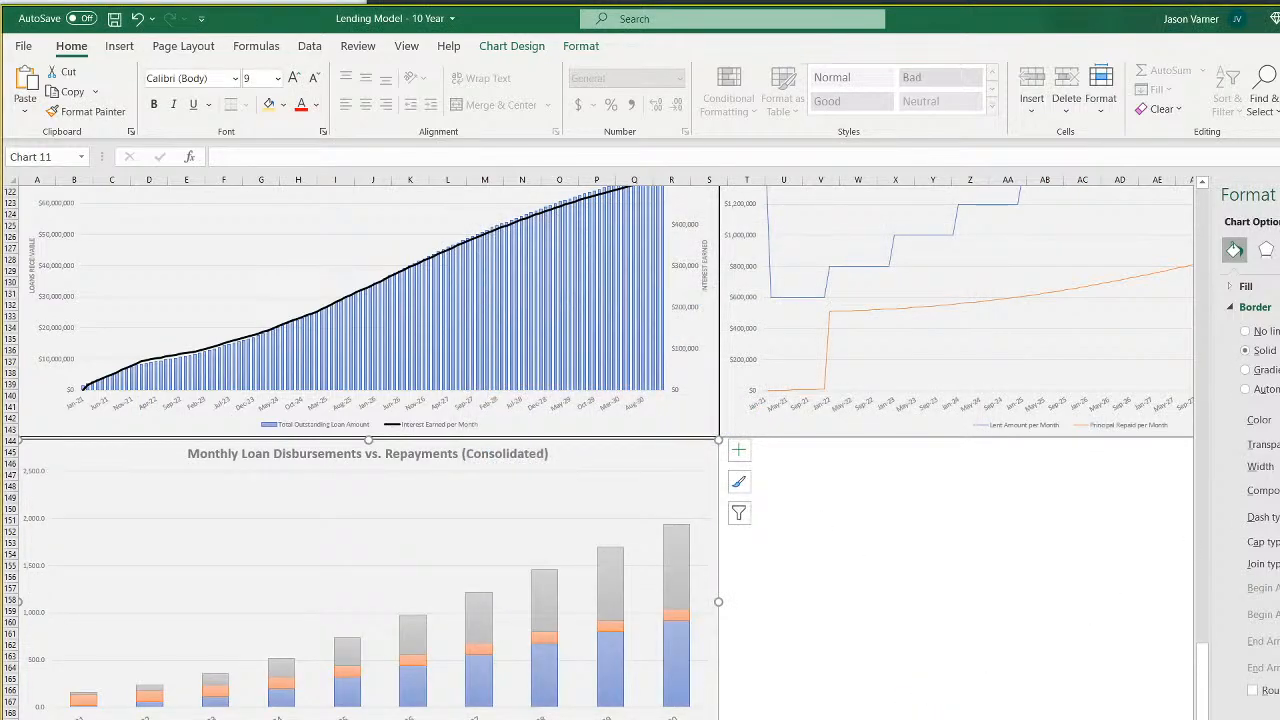
click(932, 508)
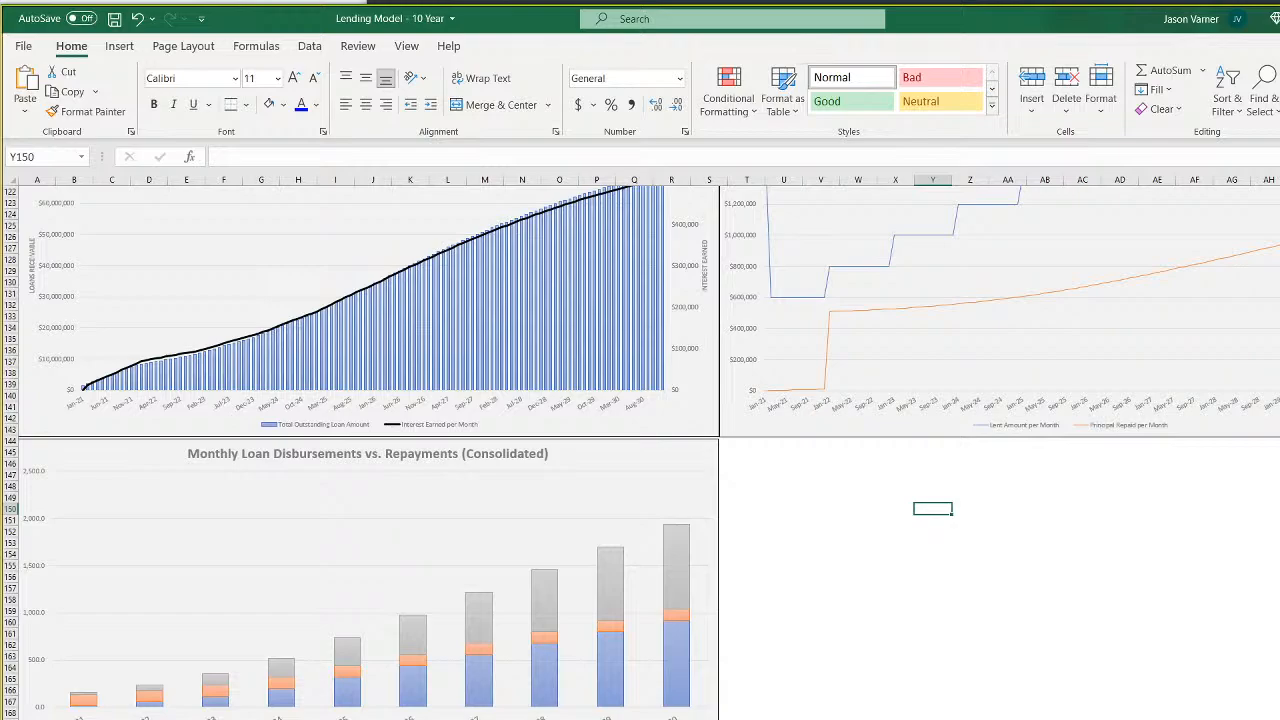
Review the Type 1 and Type 2 ending customers labels on Annual Detail and the Loan Type 1 heading in the loan assumptions
key(ctrl+Page_Up)
key(ctrl+Page_Up)
click(241, 434)
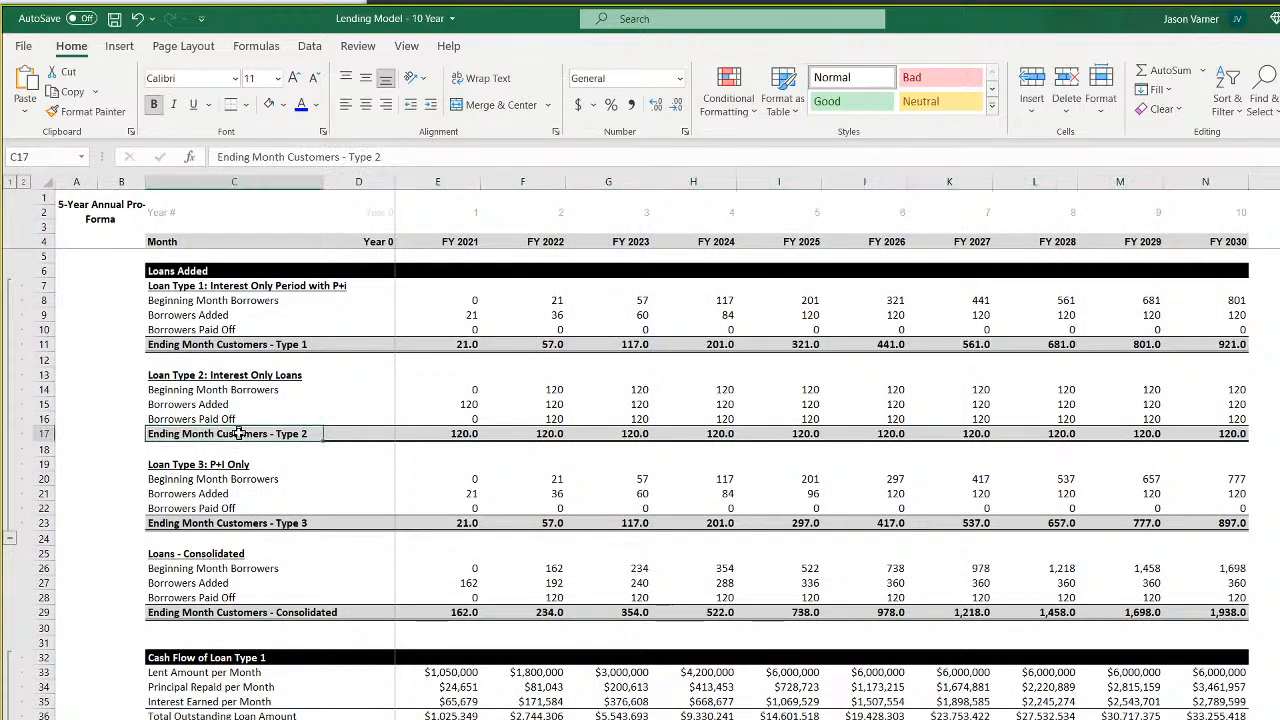
click(222, 344)
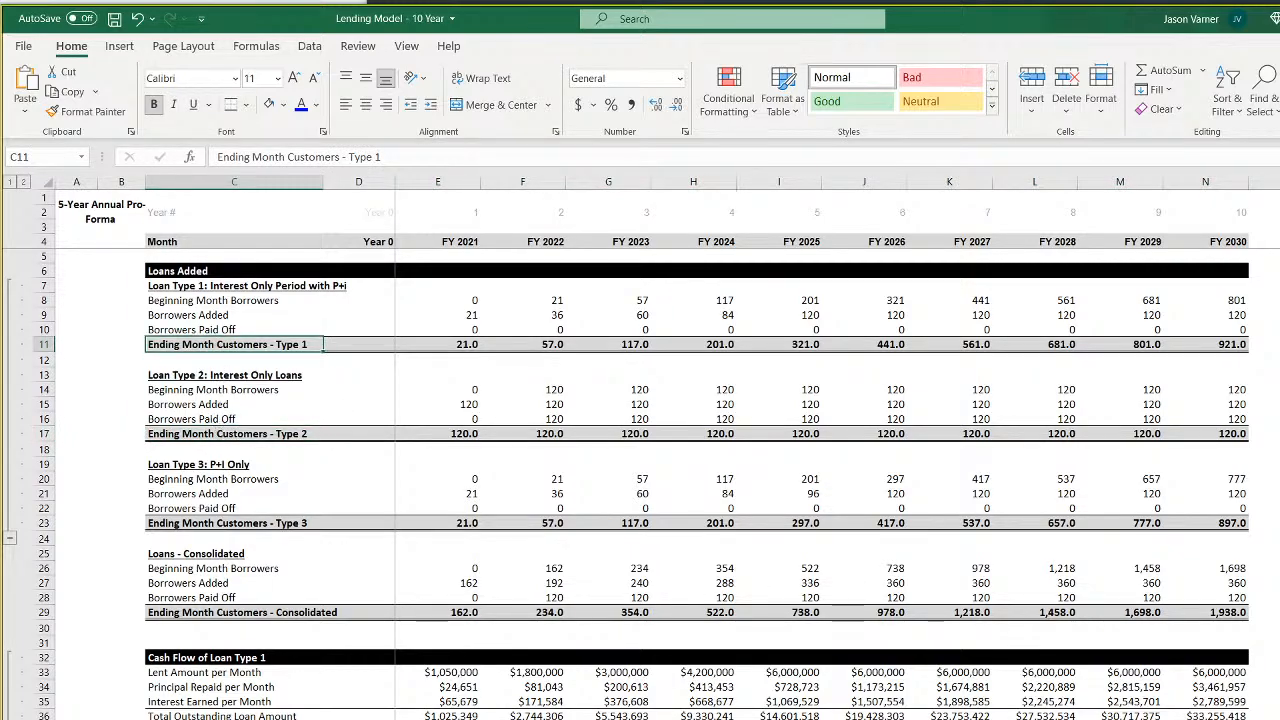
key(ctrl+Page_Up)
click(120, 248)
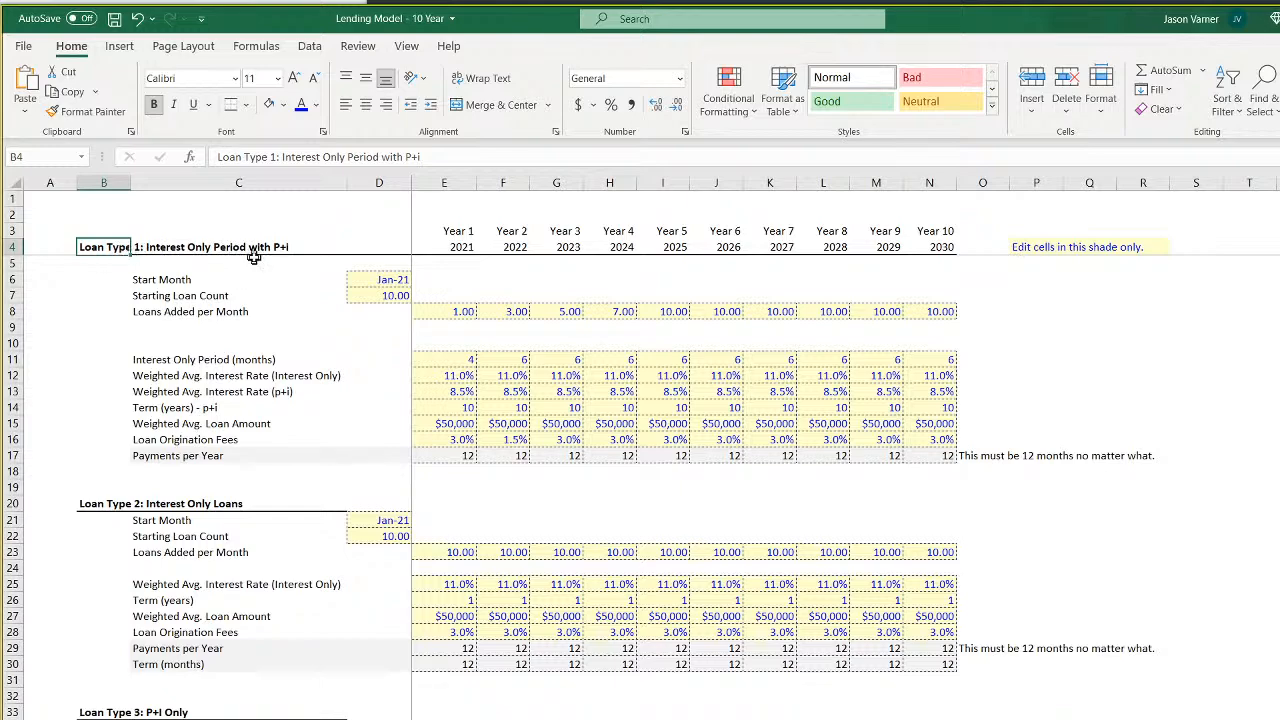
Check the Loan Type 2 and Loan Type 3 headings in the loan assumptions, then return to the charts sheet
click(125, 502)
click(104, 712)
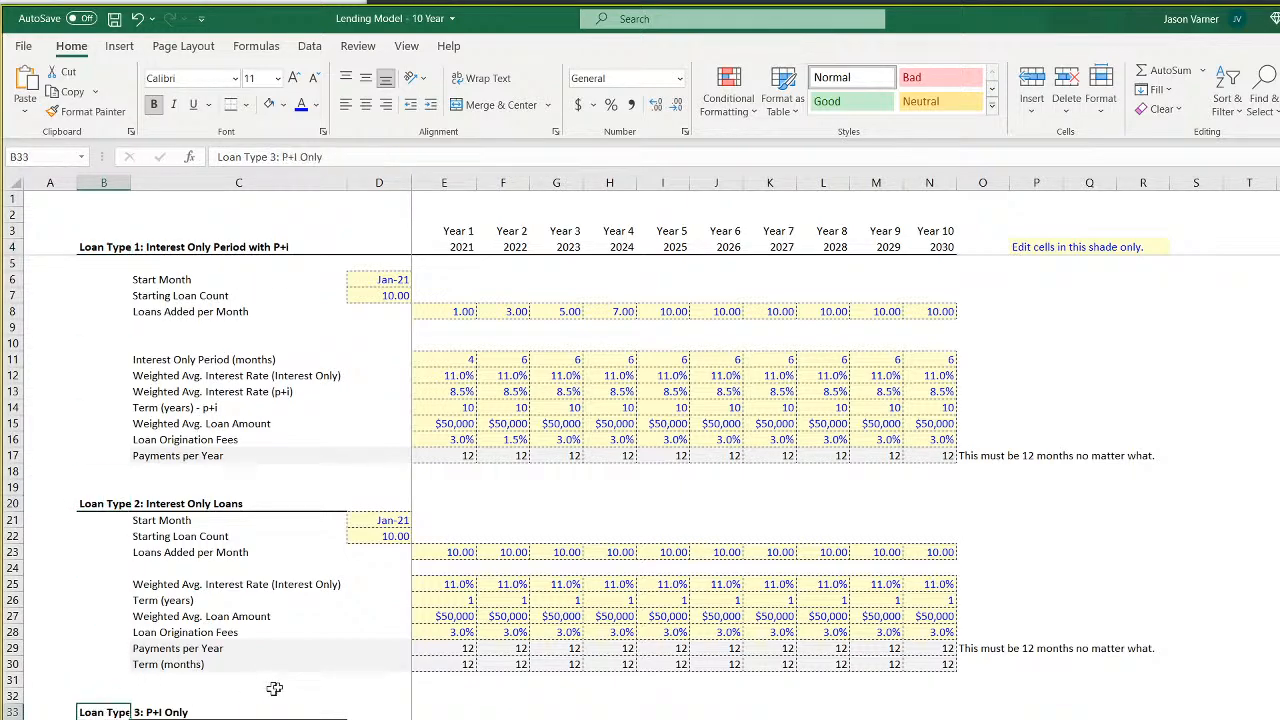
key(ctrl+Page_Down)
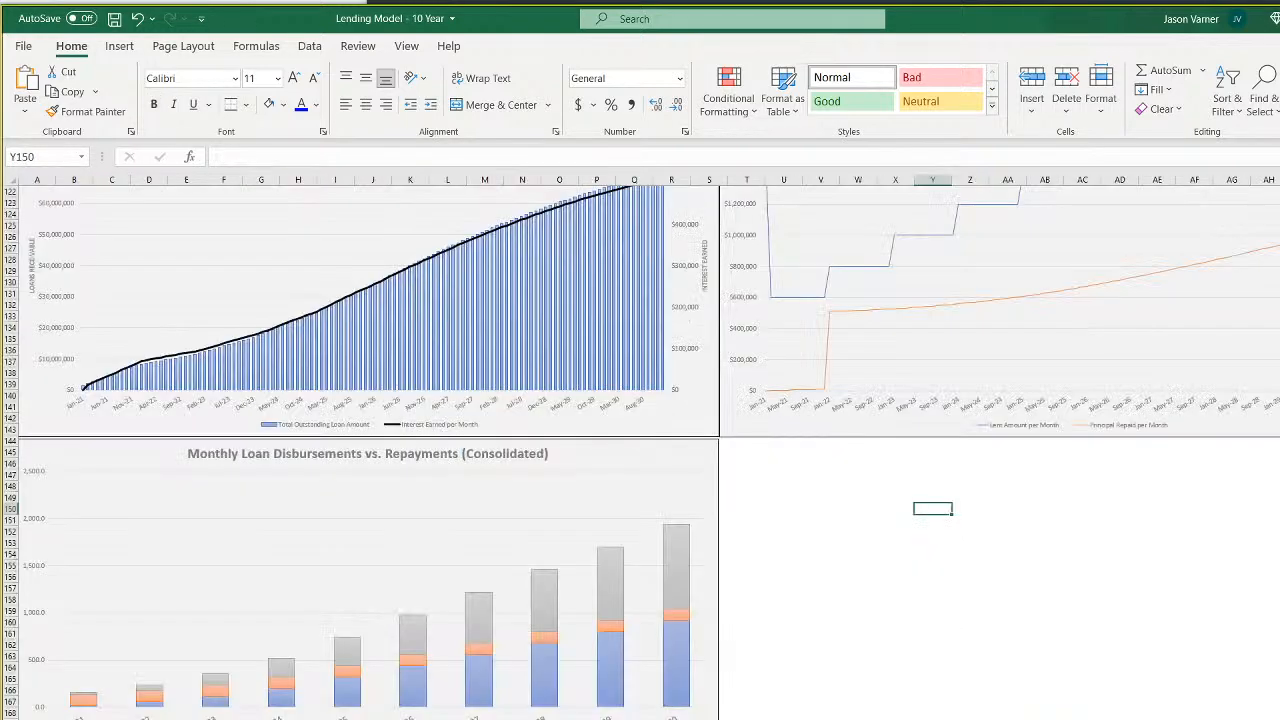
Retitle the stacked ending customers chart "Year Ending Loan Count by Type" and save the workbook
click(200, 453)
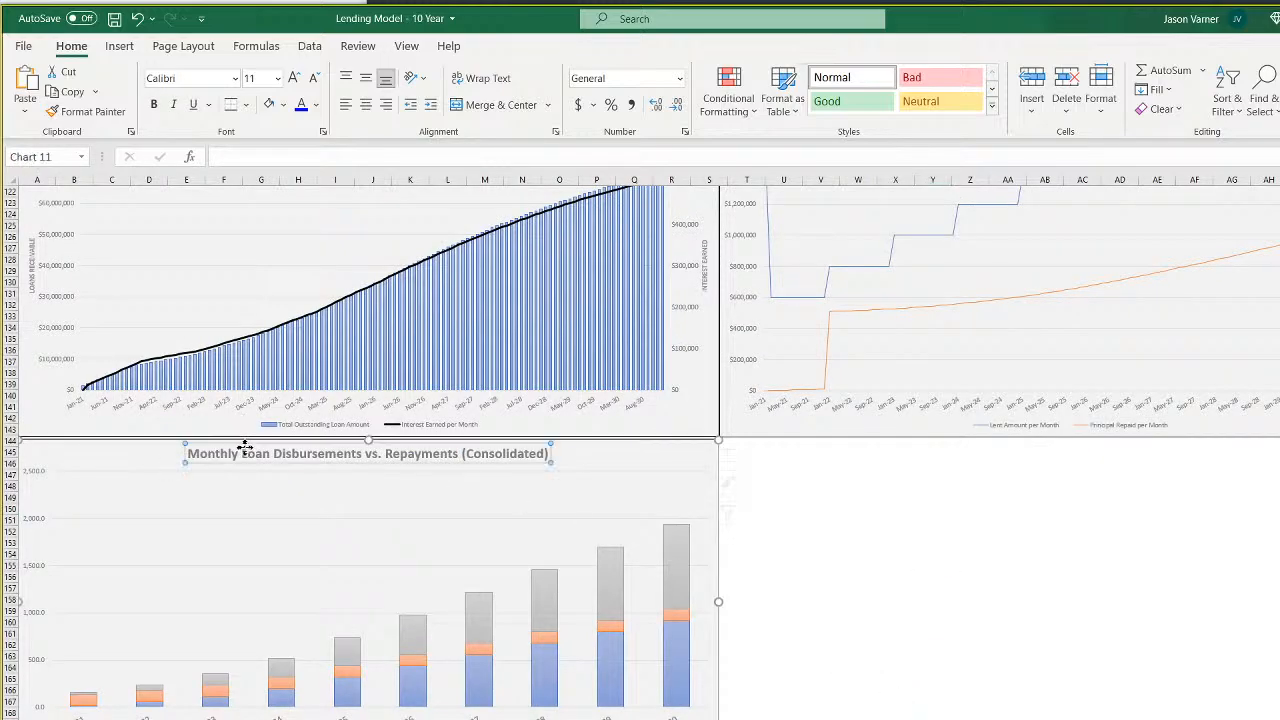
double_click(205, 453)
click(255, 453)
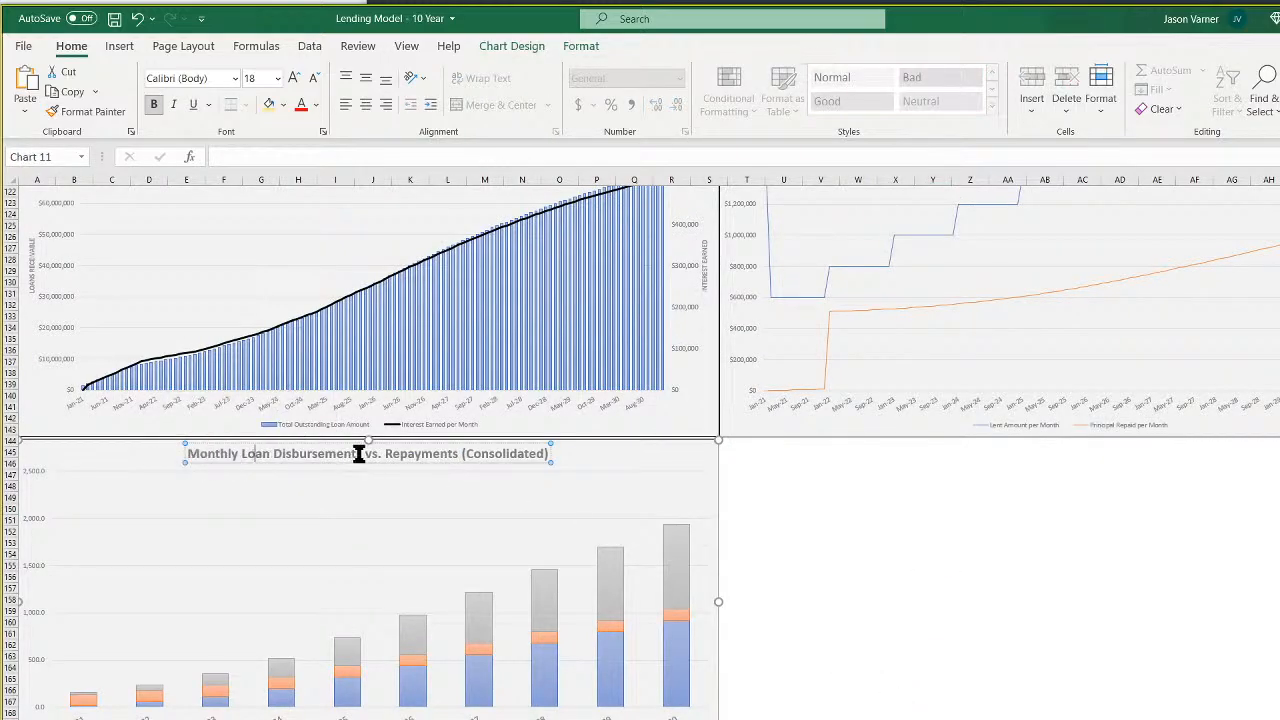
drag(362, 453, 149, 453)
text(Year )
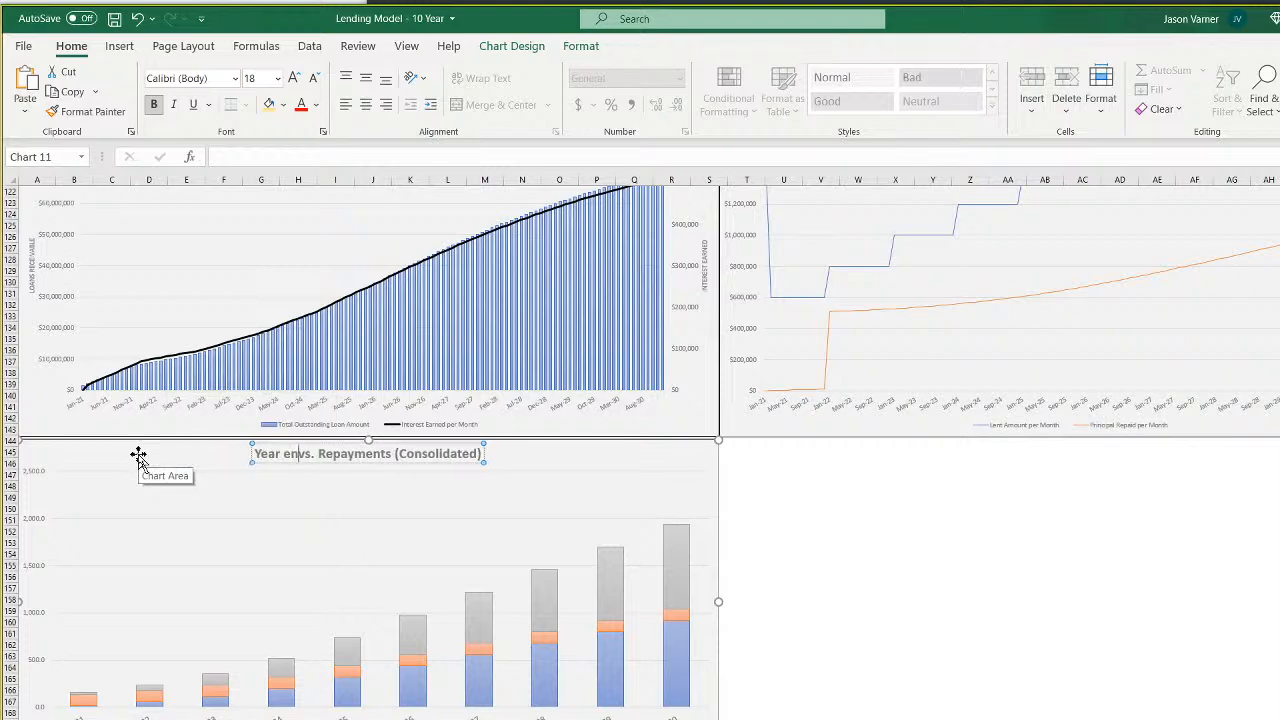
text(Ending Loan Coun)
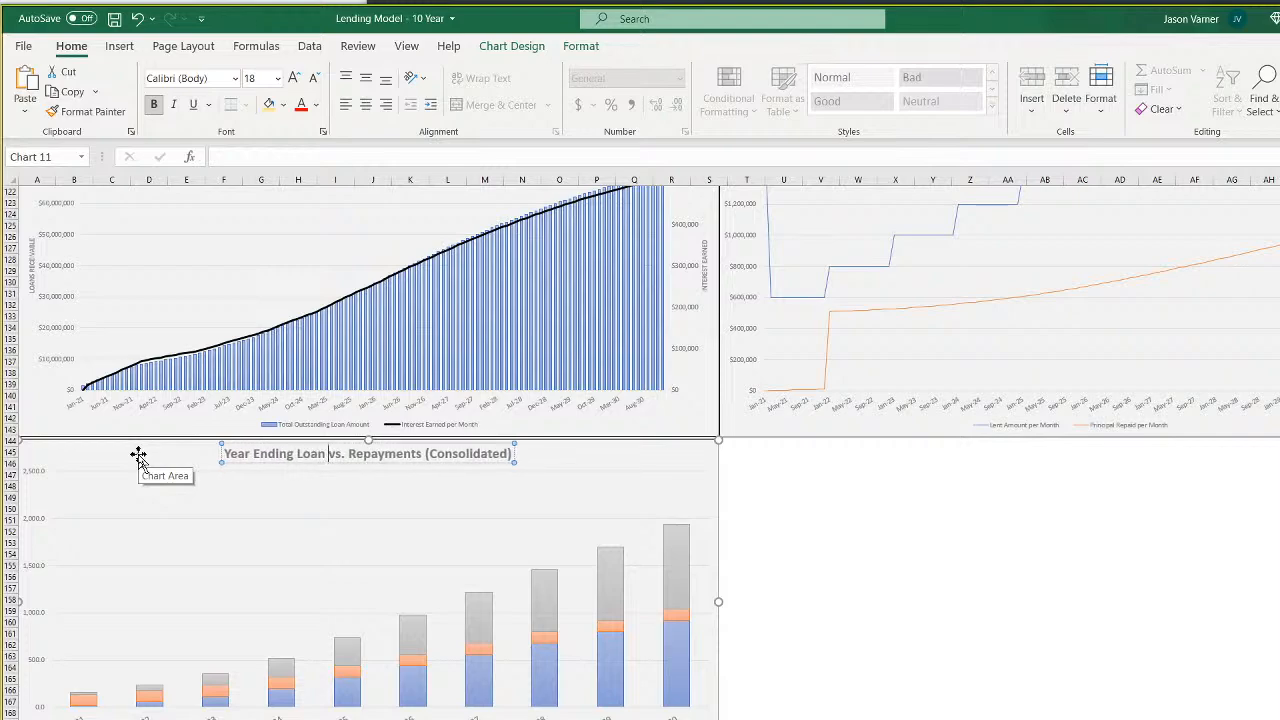
text(t by Type)
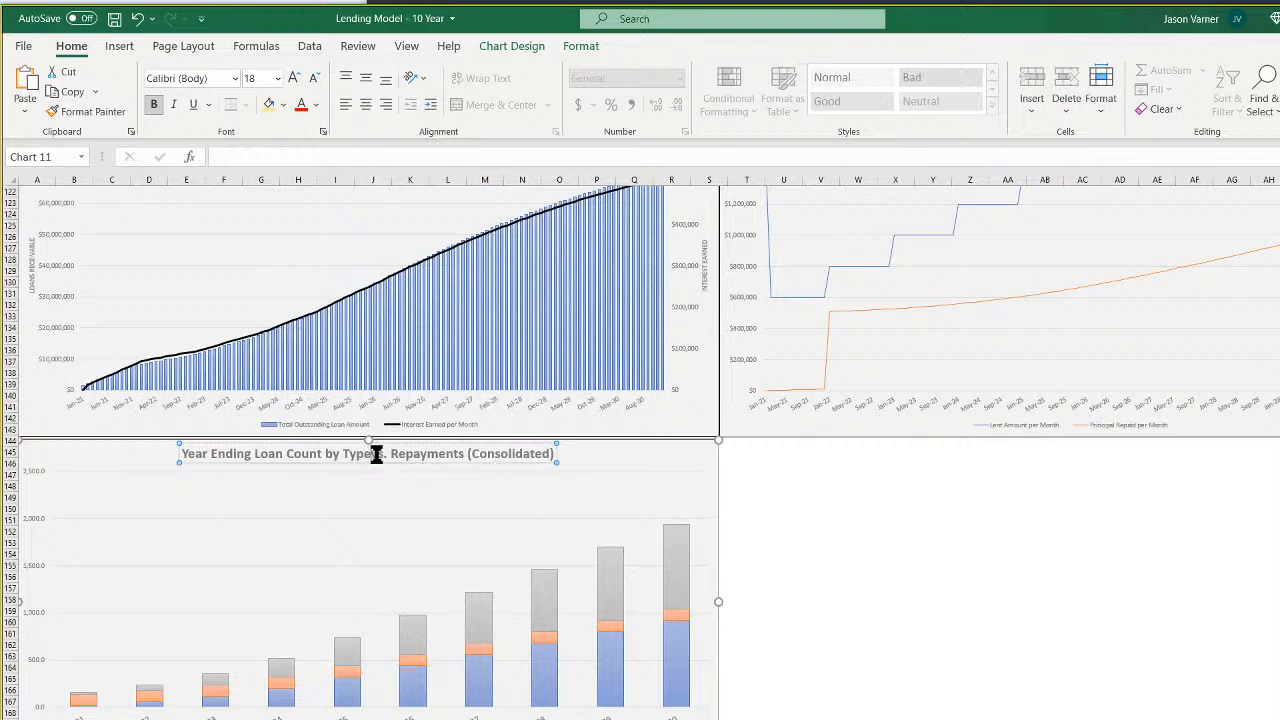
drag(343, 453, 553, 456)
key(BackSpace)
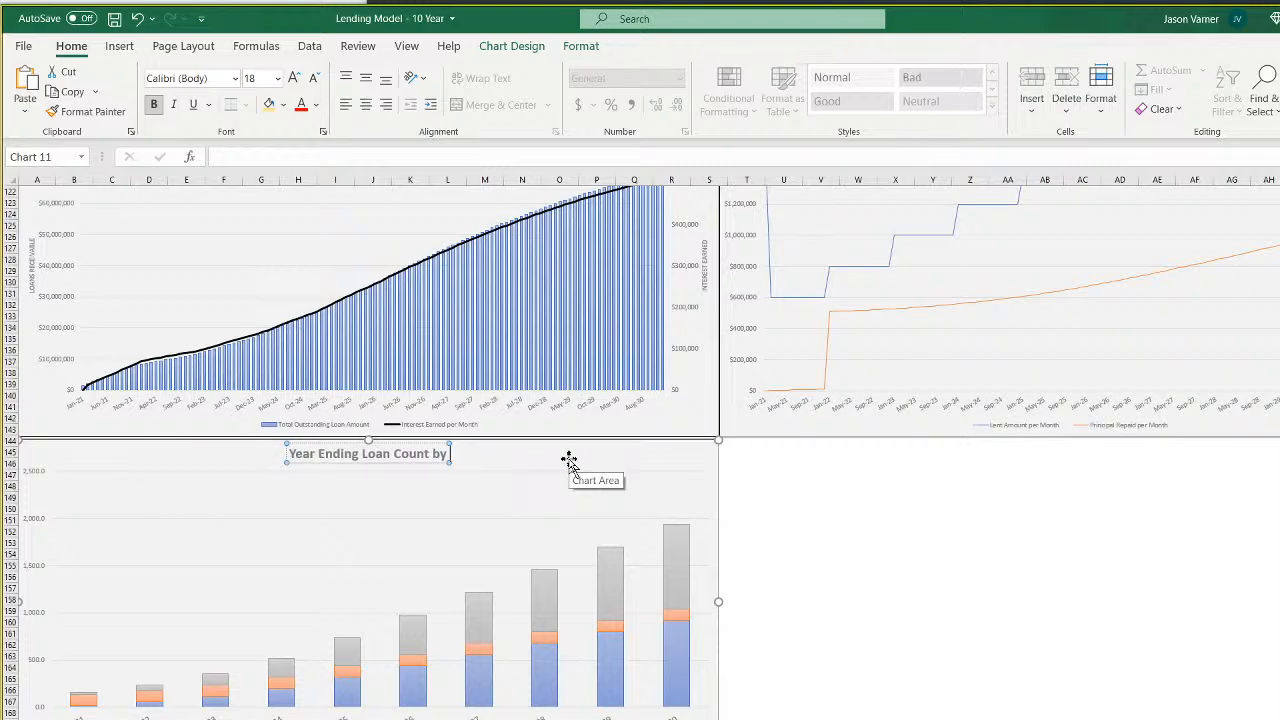
text(Type)
click(919, 588)
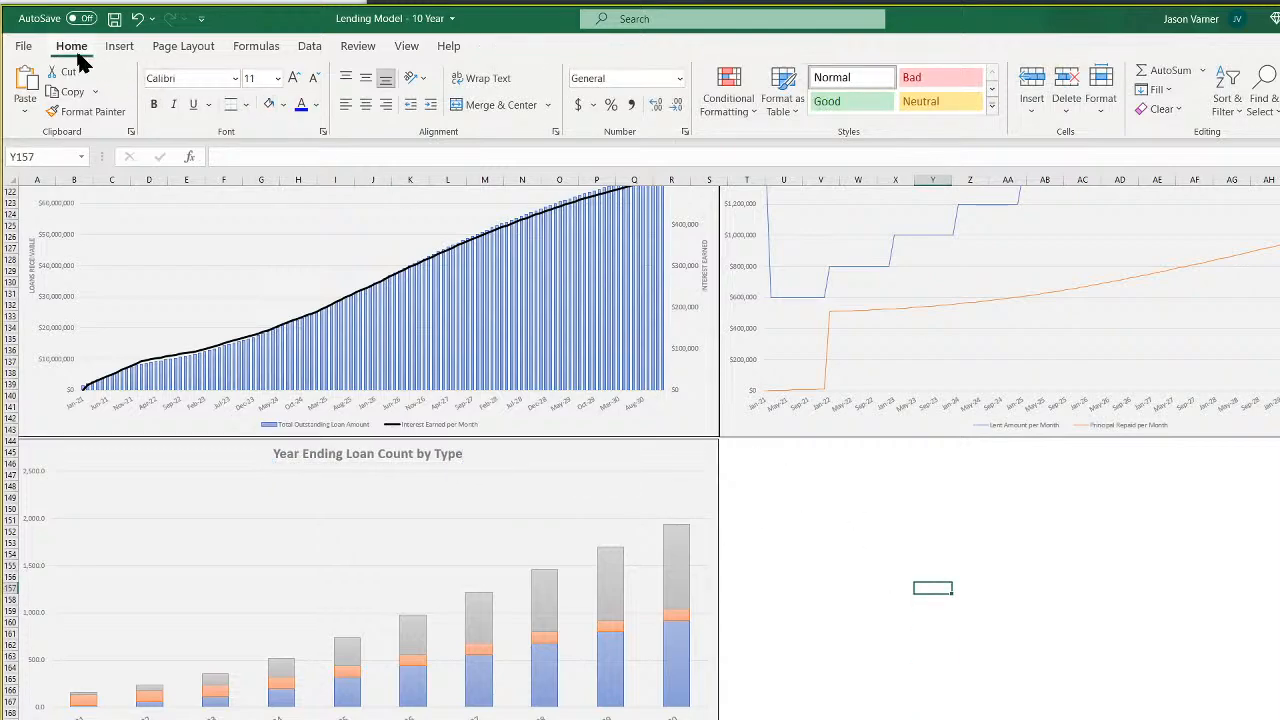
click(114, 18)
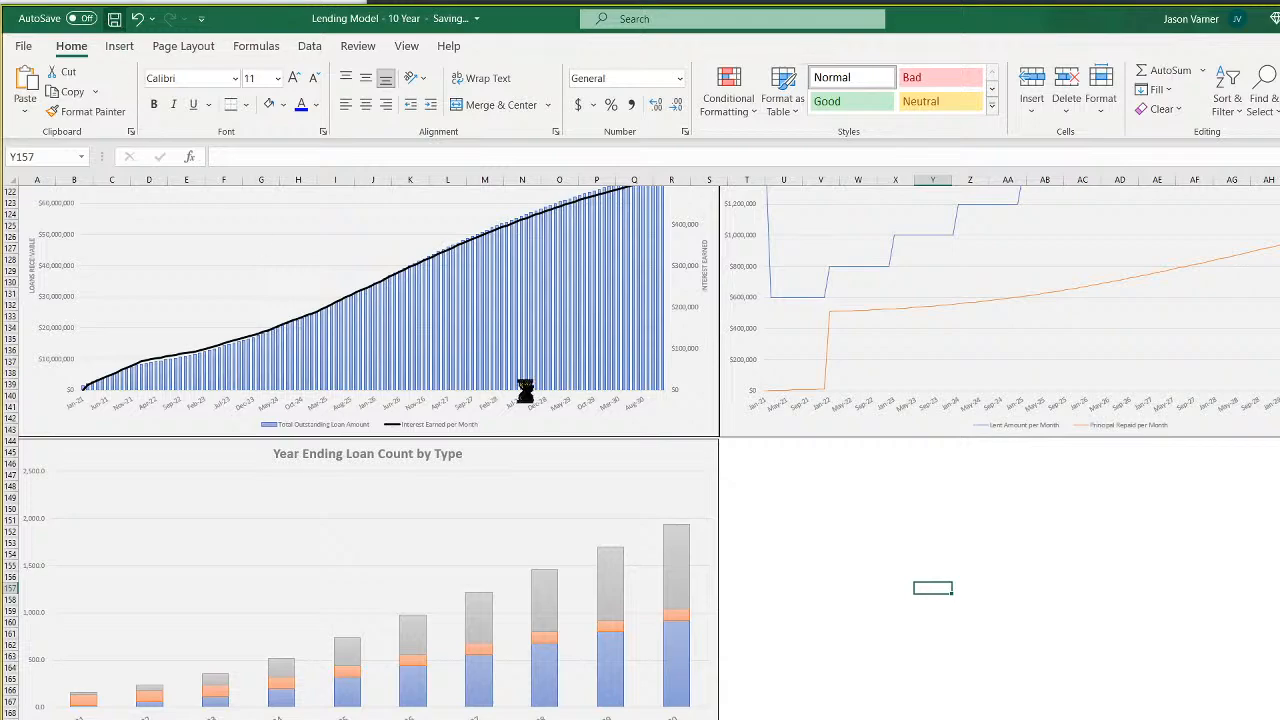
click(506, 458)
right_click(506, 460)
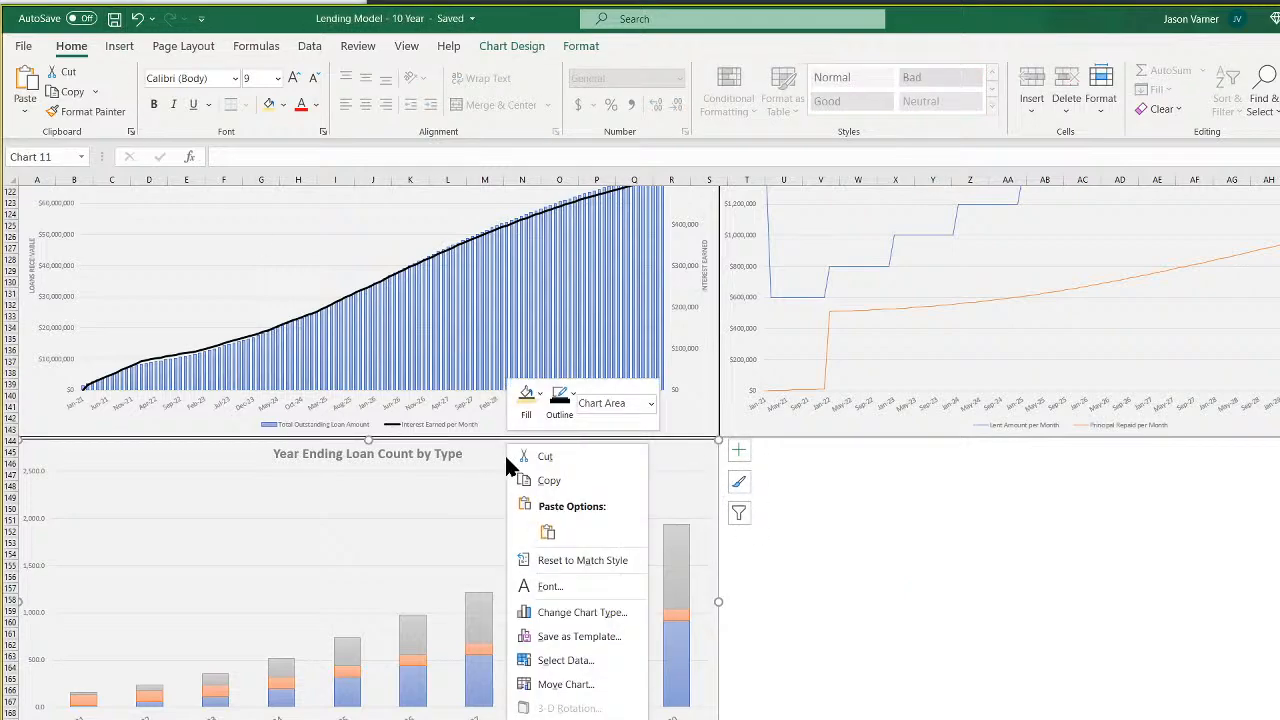
key(Escape)
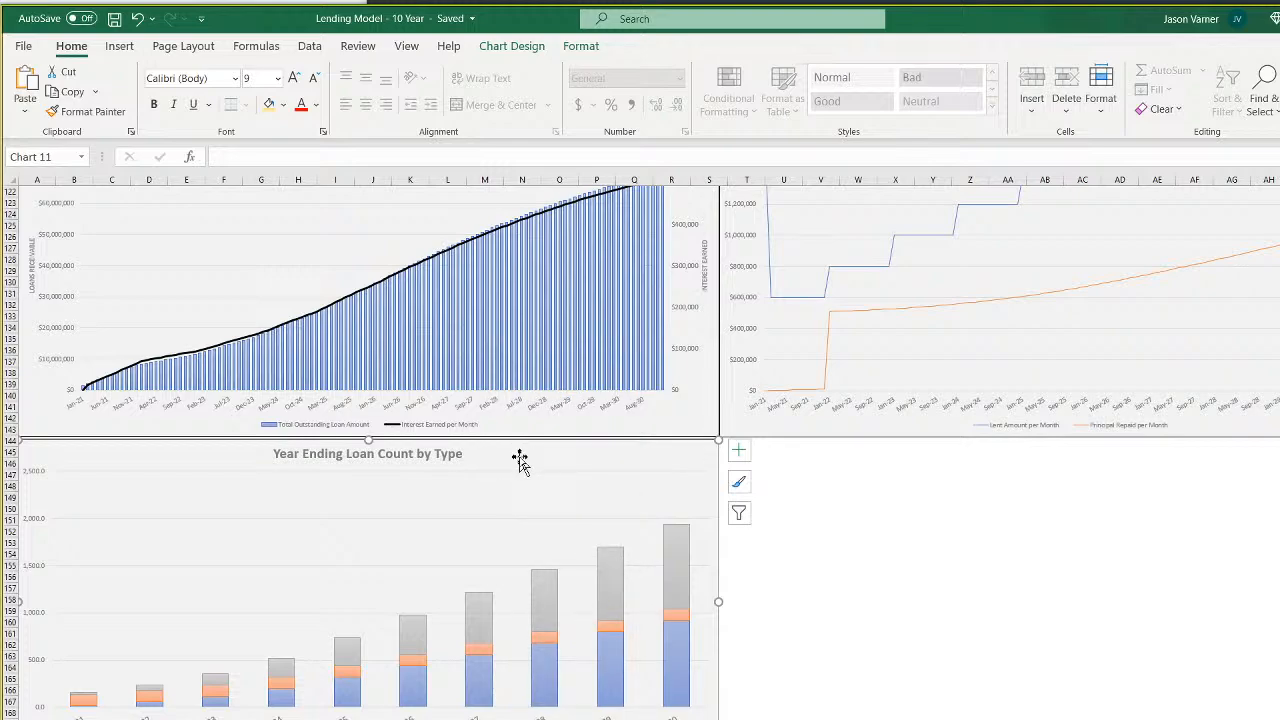
right_click(520, 460)
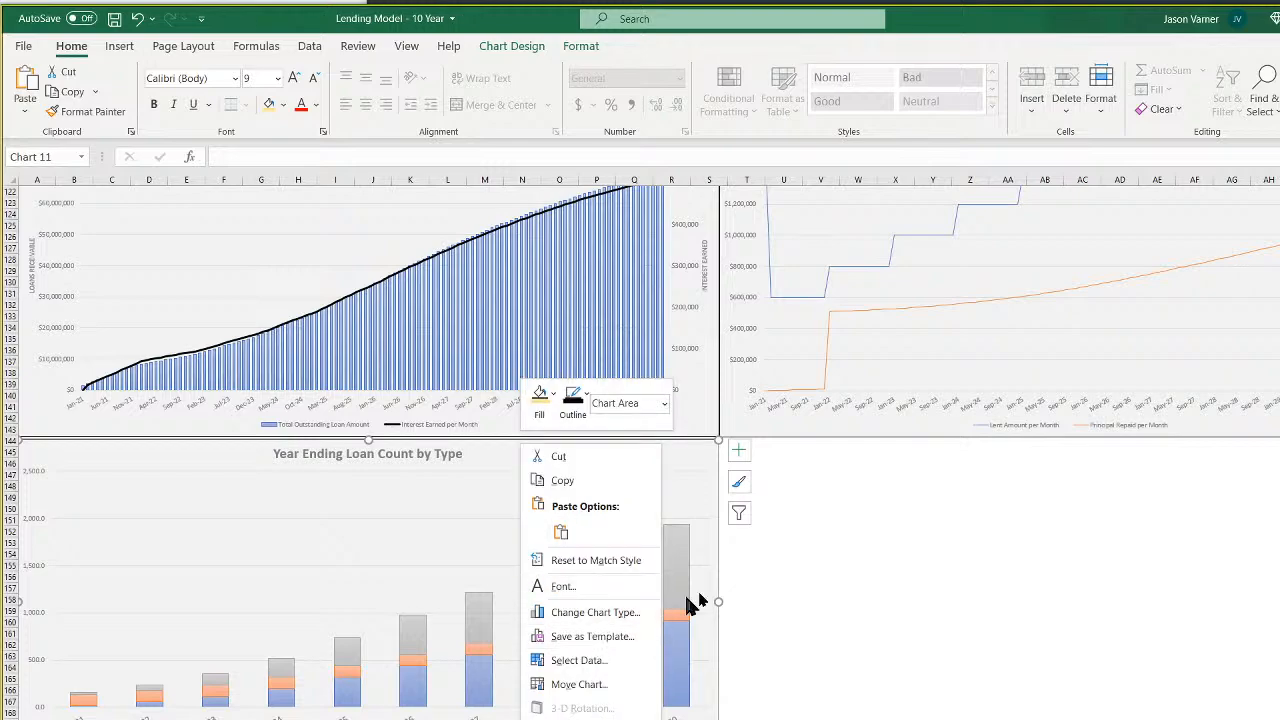
key(Escape)
scroll(860, 590, up, 20)
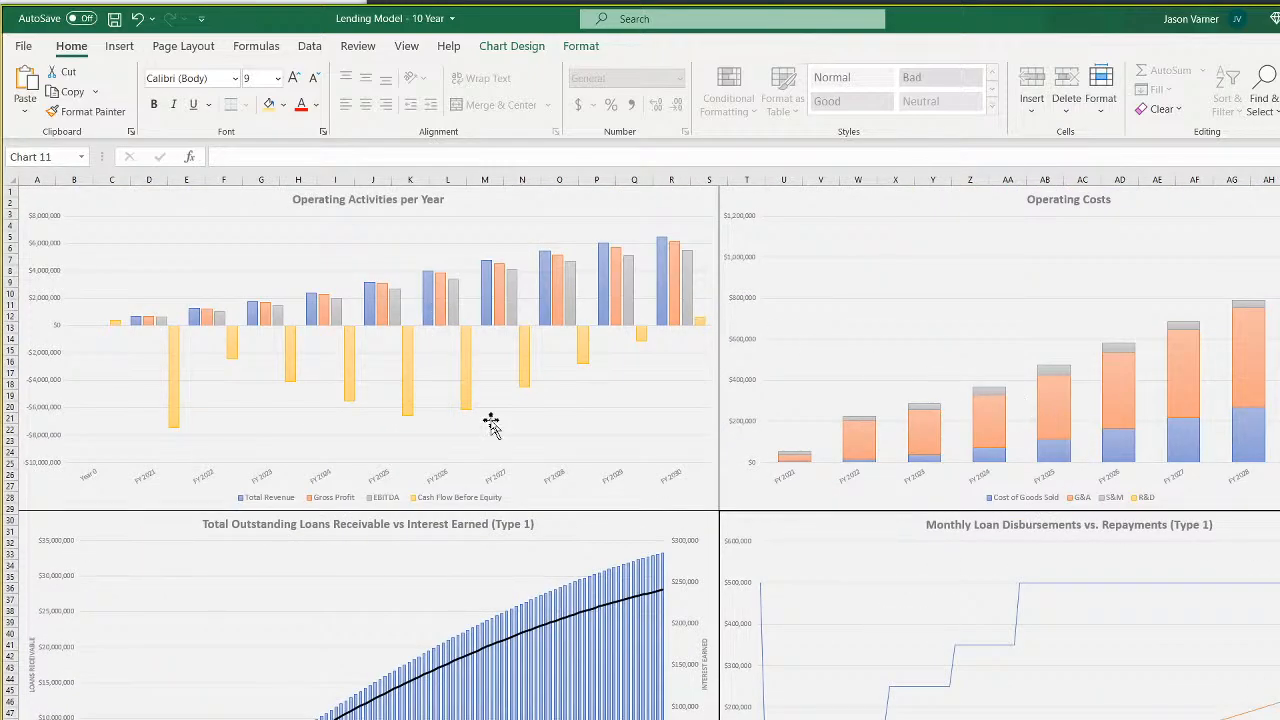
scroll(491, 424, down, 20)
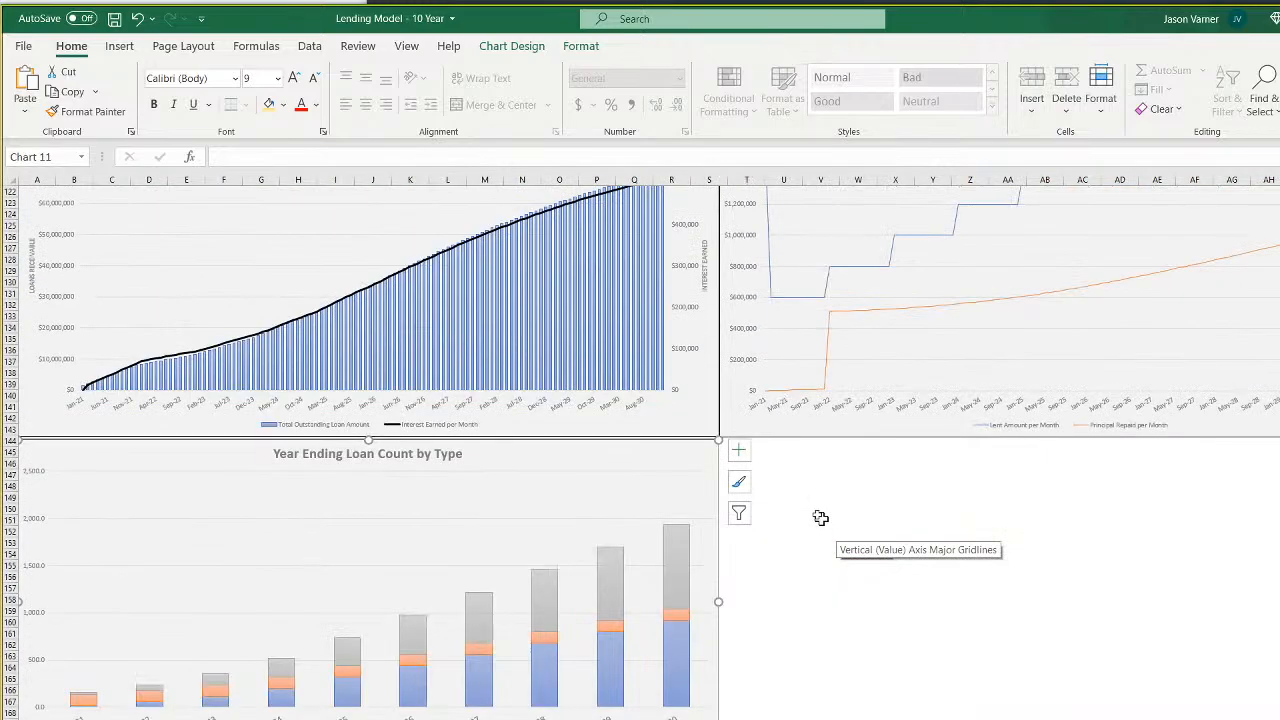
Duplicate the Year Ending Loan Count by Type chart into the empty space beside it and align both charts under the row above
right_click(545, 460)
key(Escape)
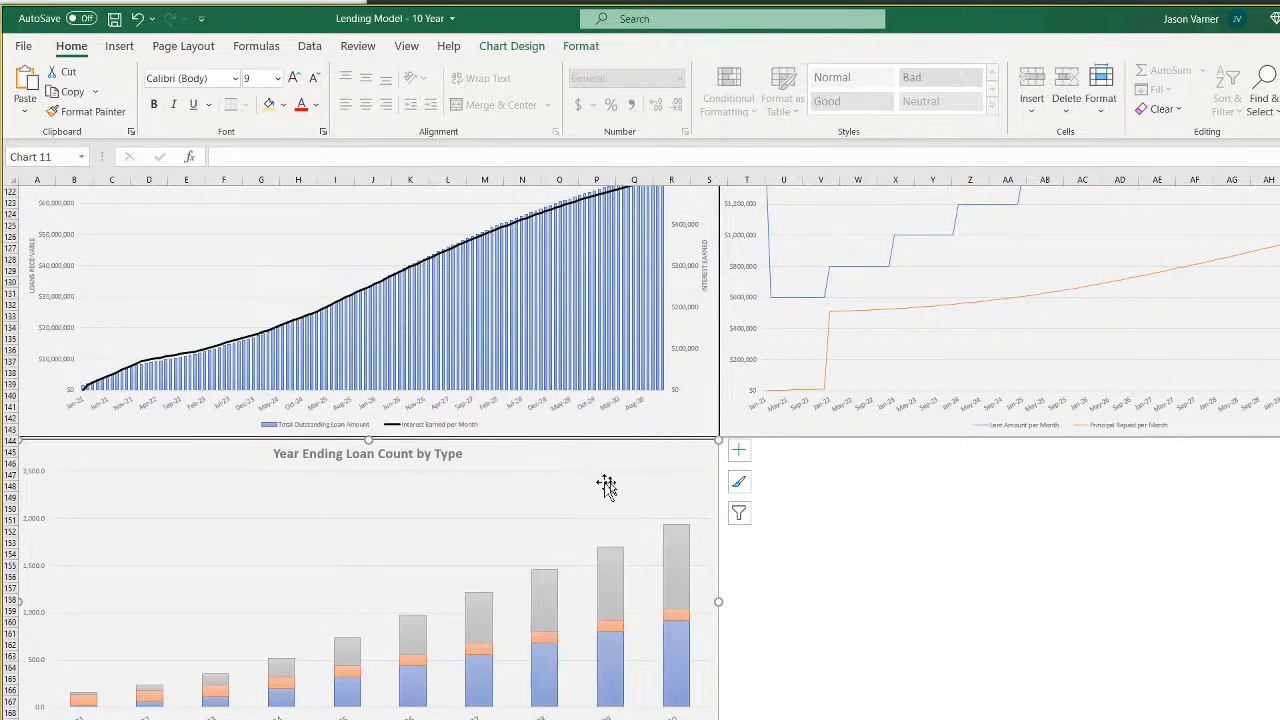
right_click(826, 490)
click(866, 104)
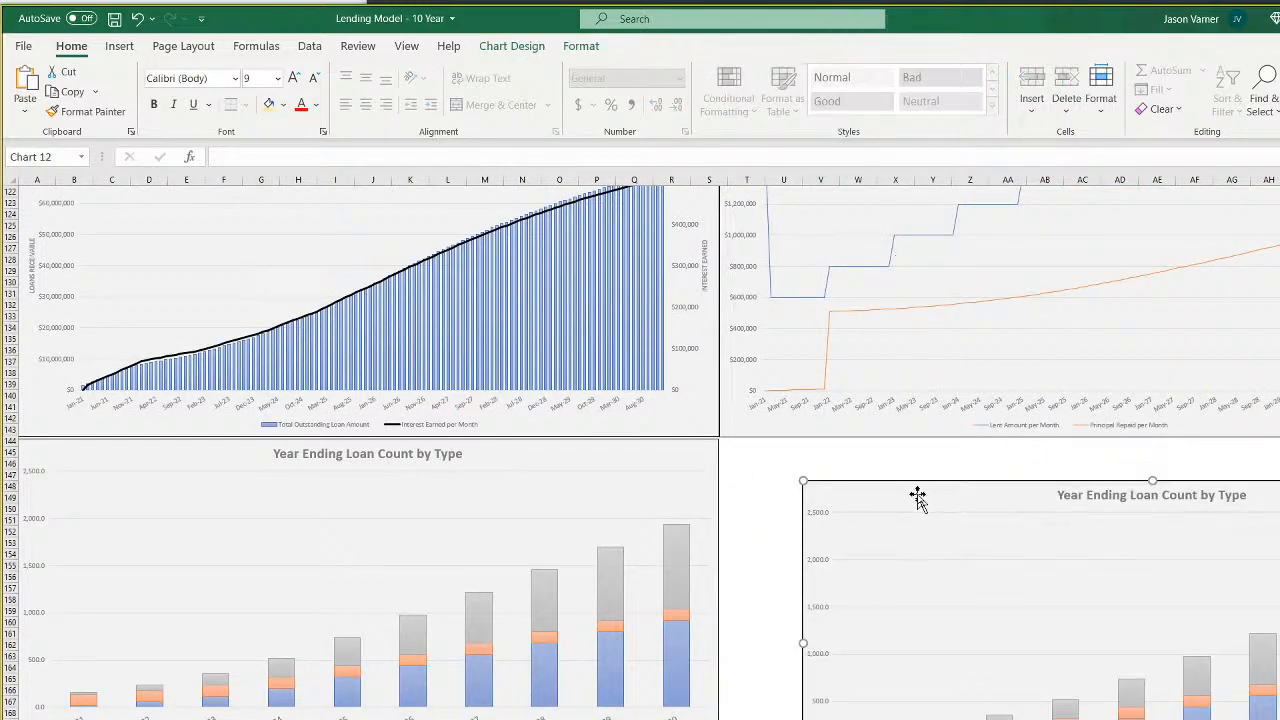
drag(917, 497, 834, 451)
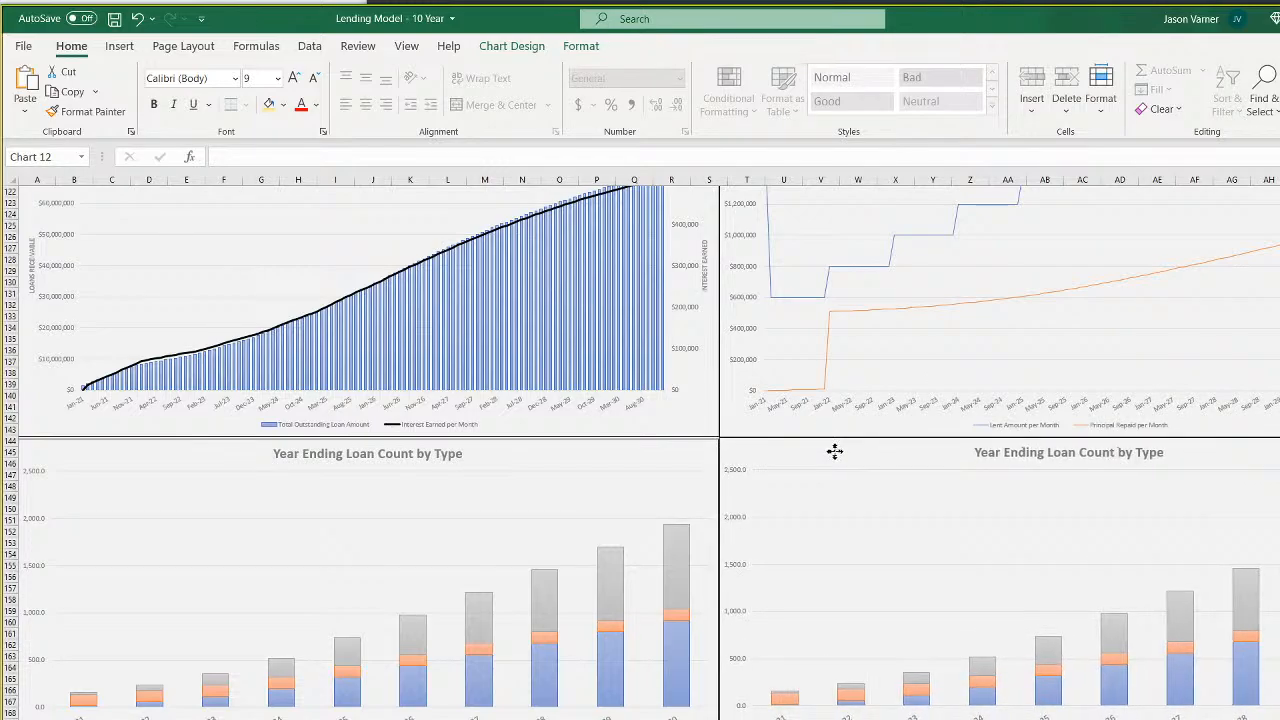
drag(644, 451, 645, 449)
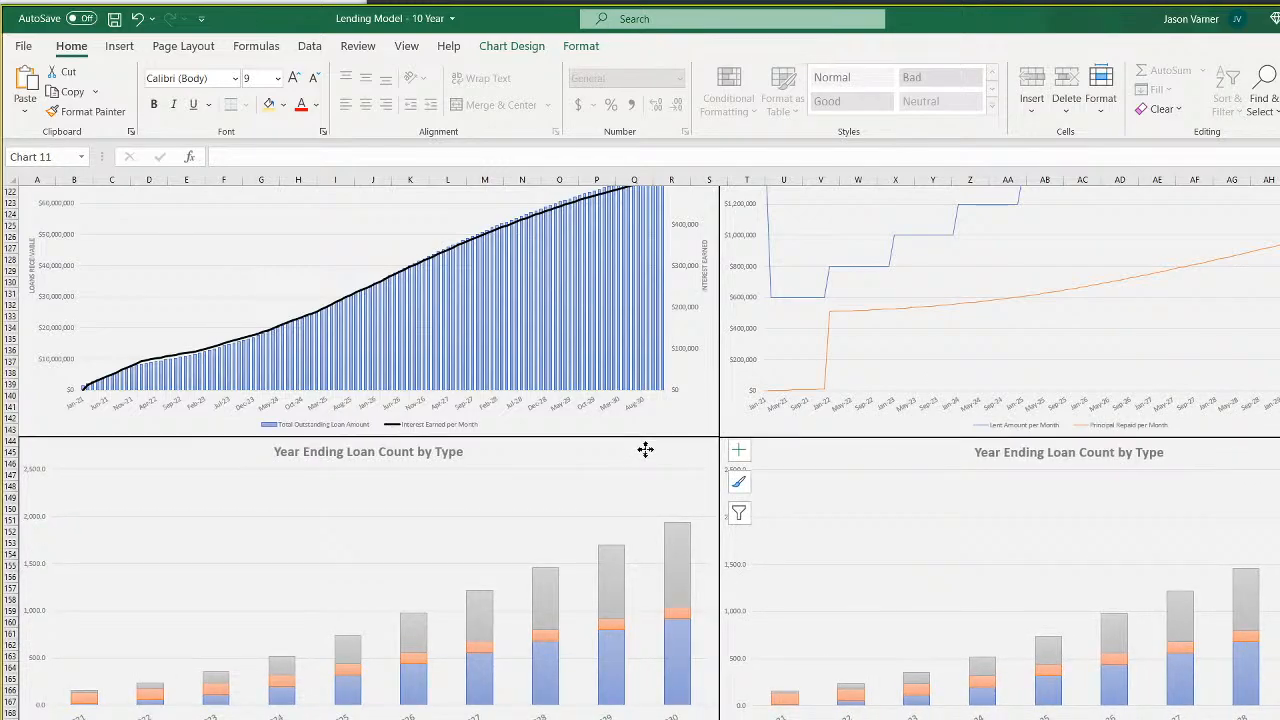
key(Escape)
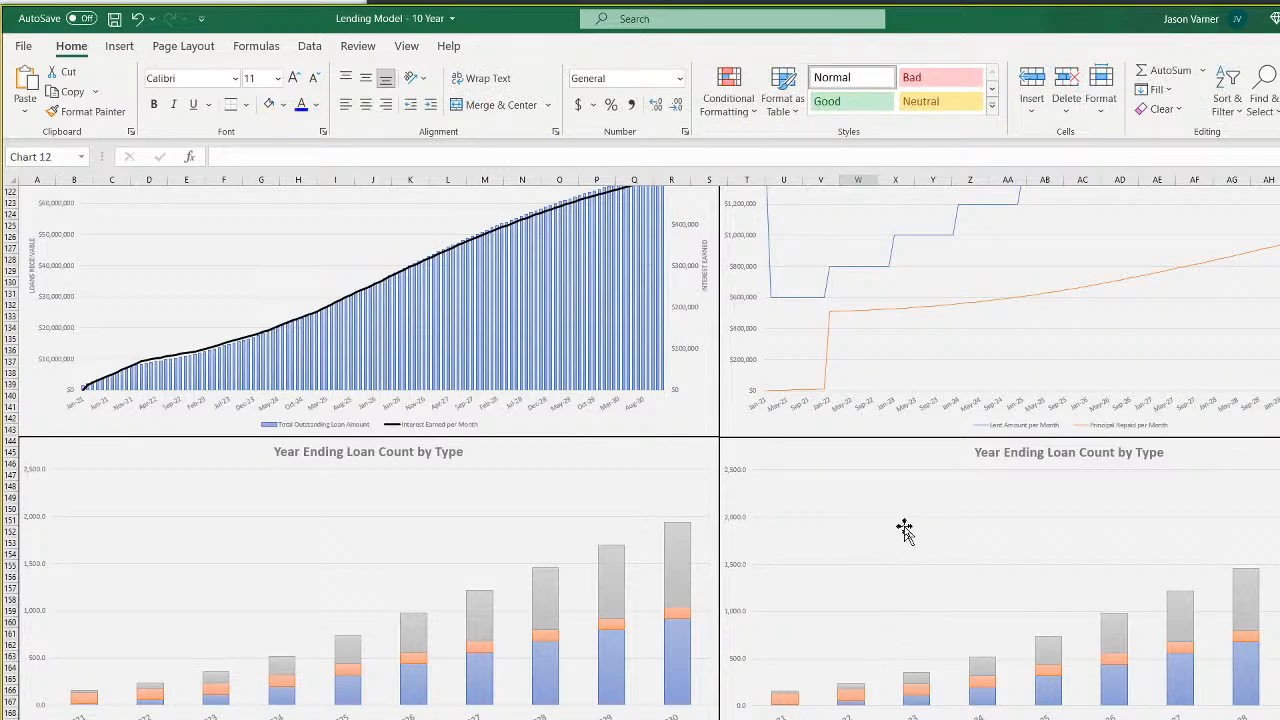
right_click(904, 531)
click(960, 633)
click(600, 320)
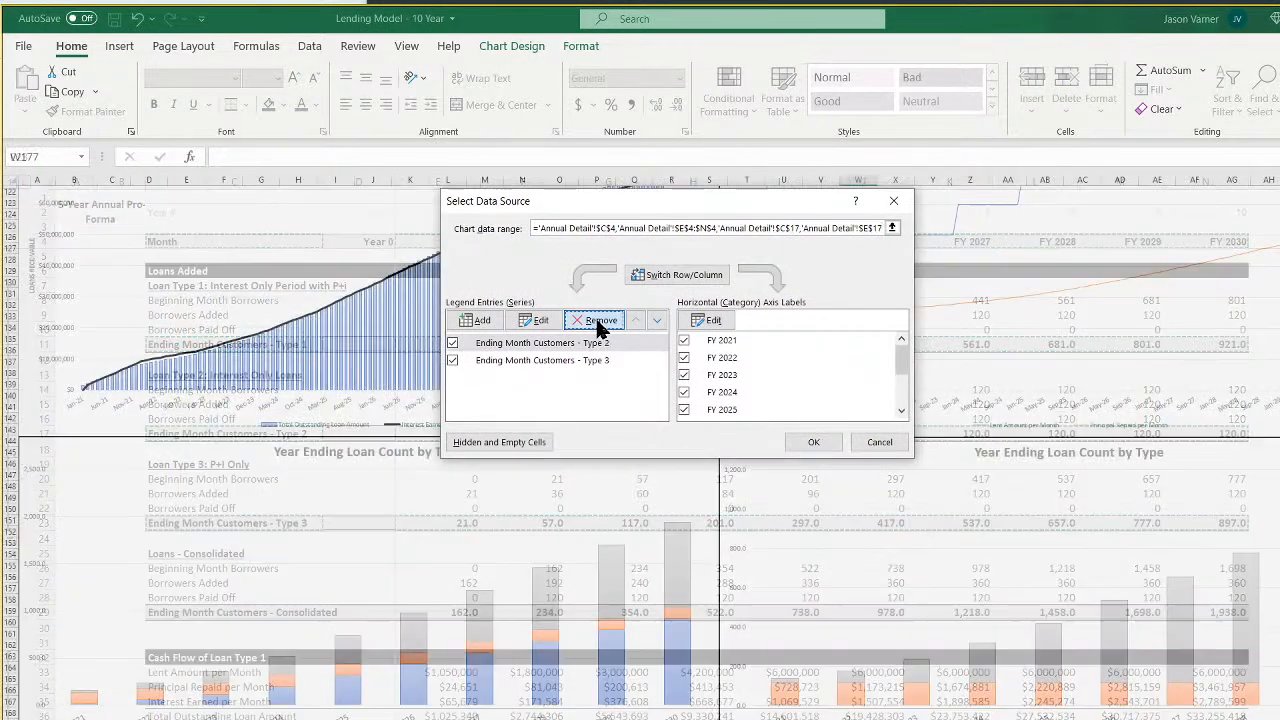
click(597, 320)
click(597, 320)
click(478, 321)
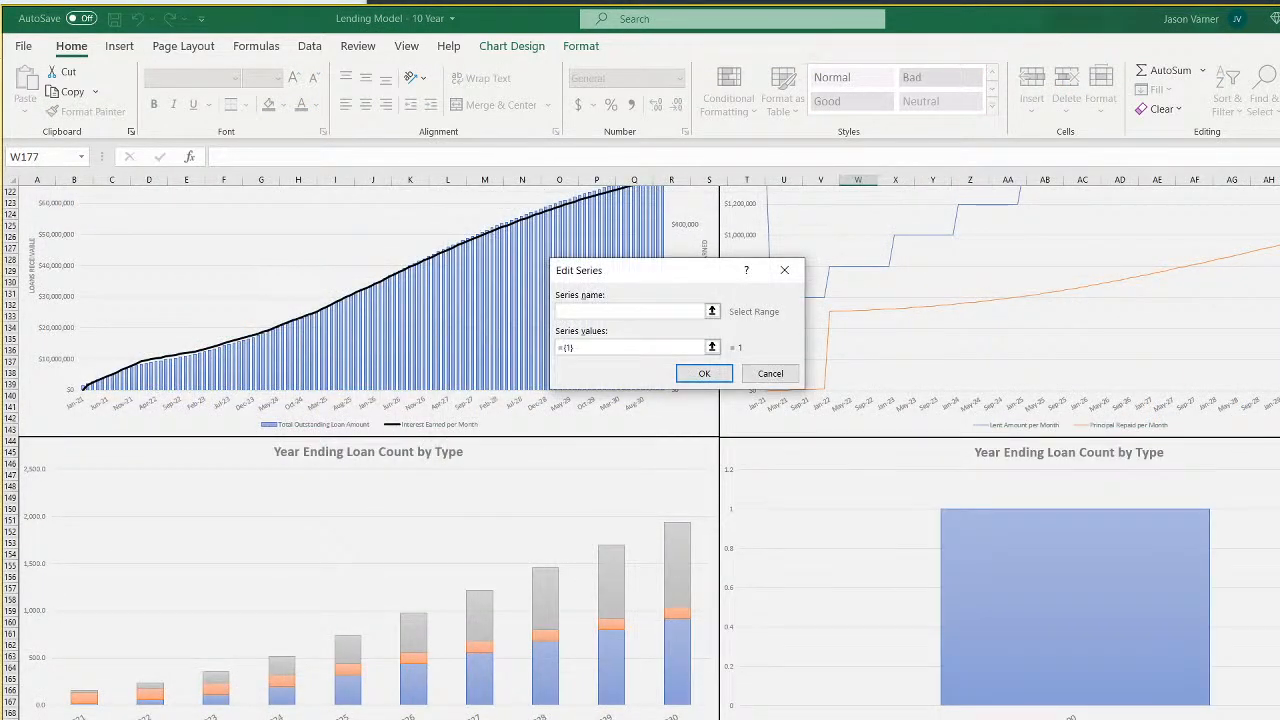
click(318, 715)
scroll(318, 625, down, 7)
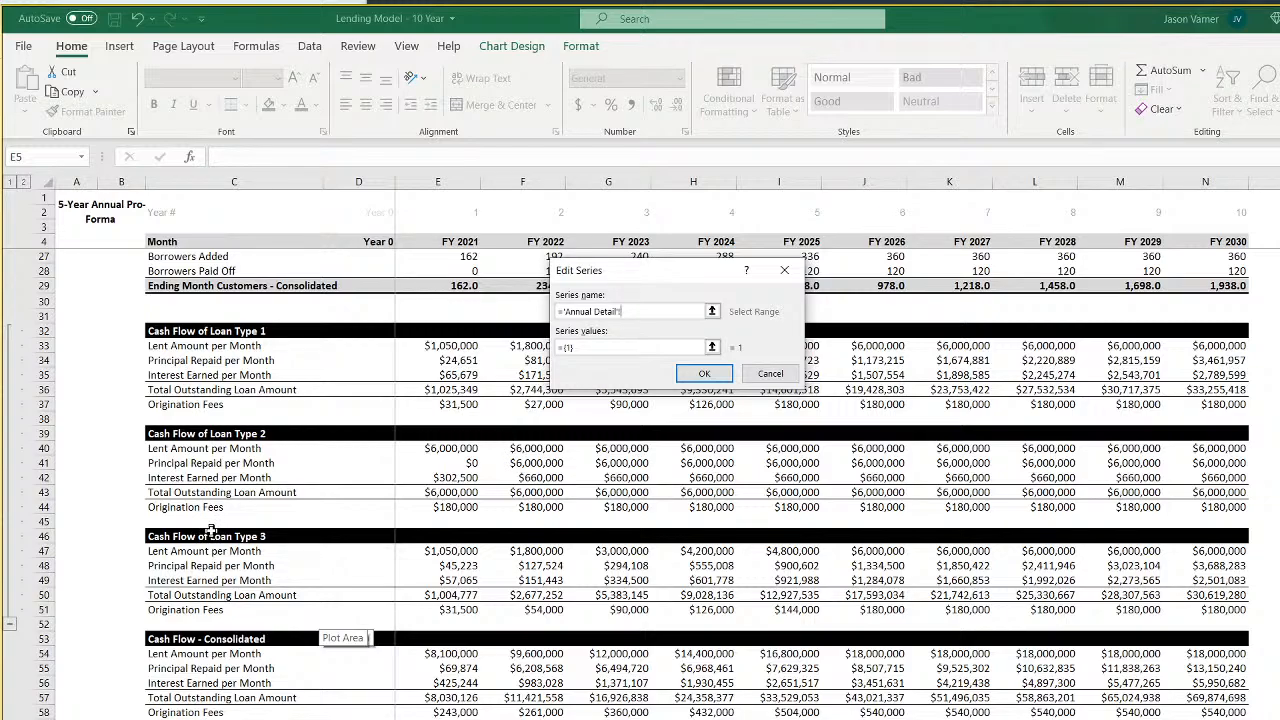
click(770, 373)
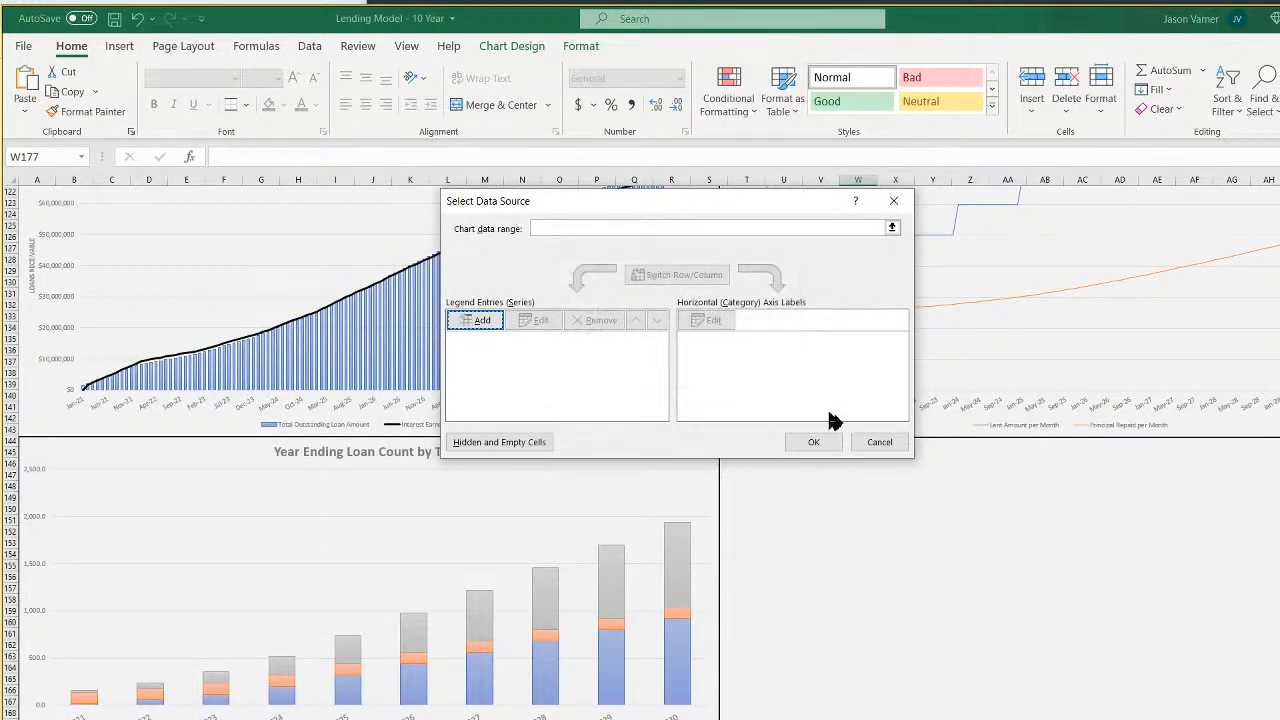
click(881, 443)
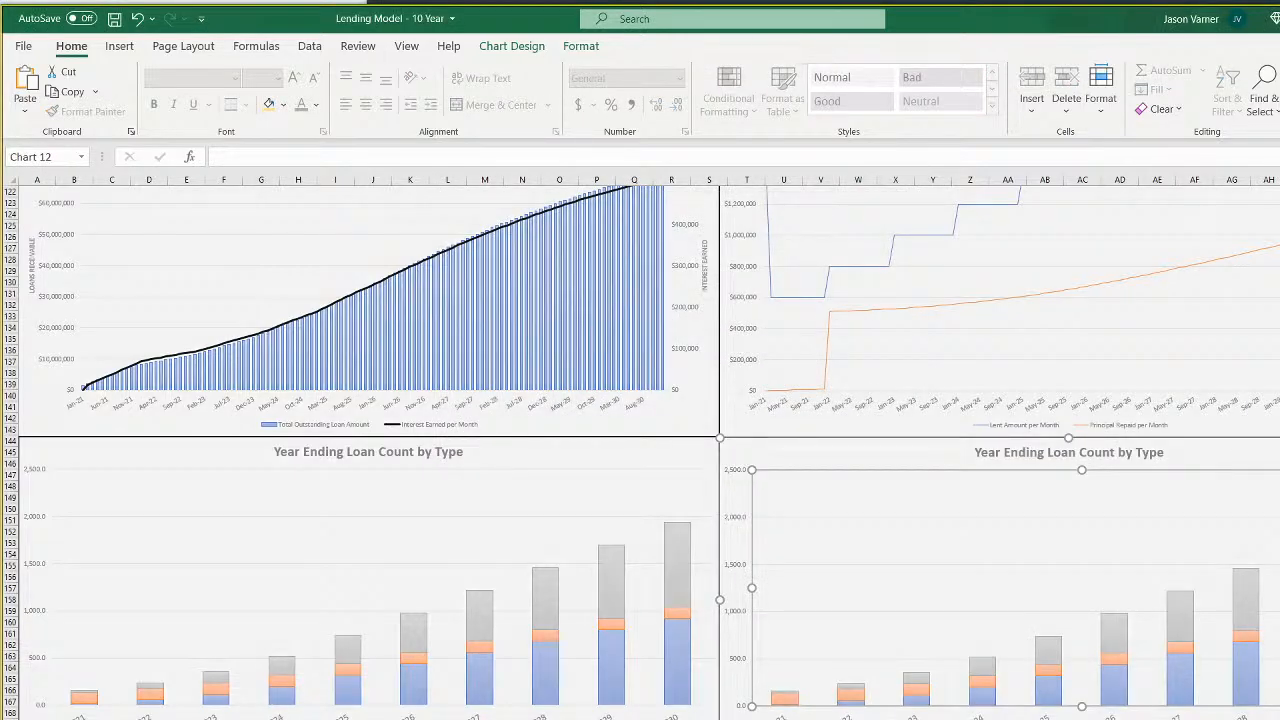
Add the row labels Revenue - Type 1, Revenue - Type 2 and Revenue - Type 3 in C313:C315 of Annual Detail
key(ctrl+Page_Up)
scroll(640, 450, down, 20)
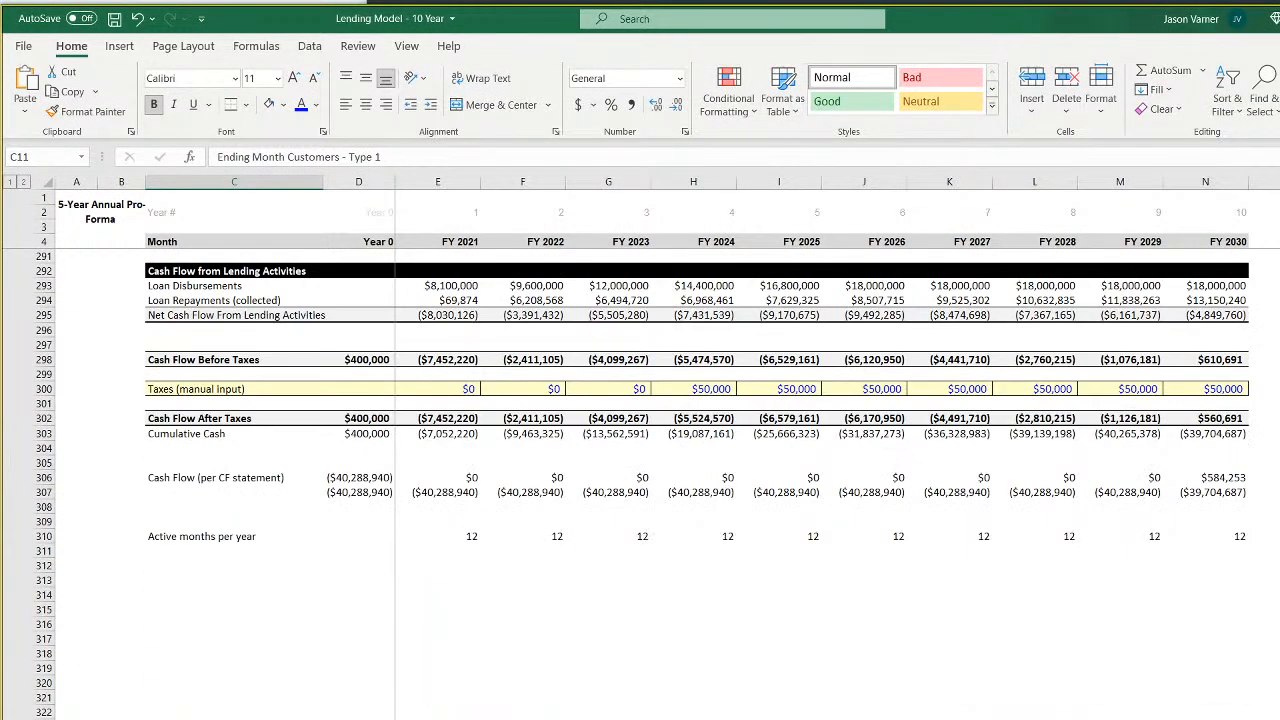
click(162, 567)
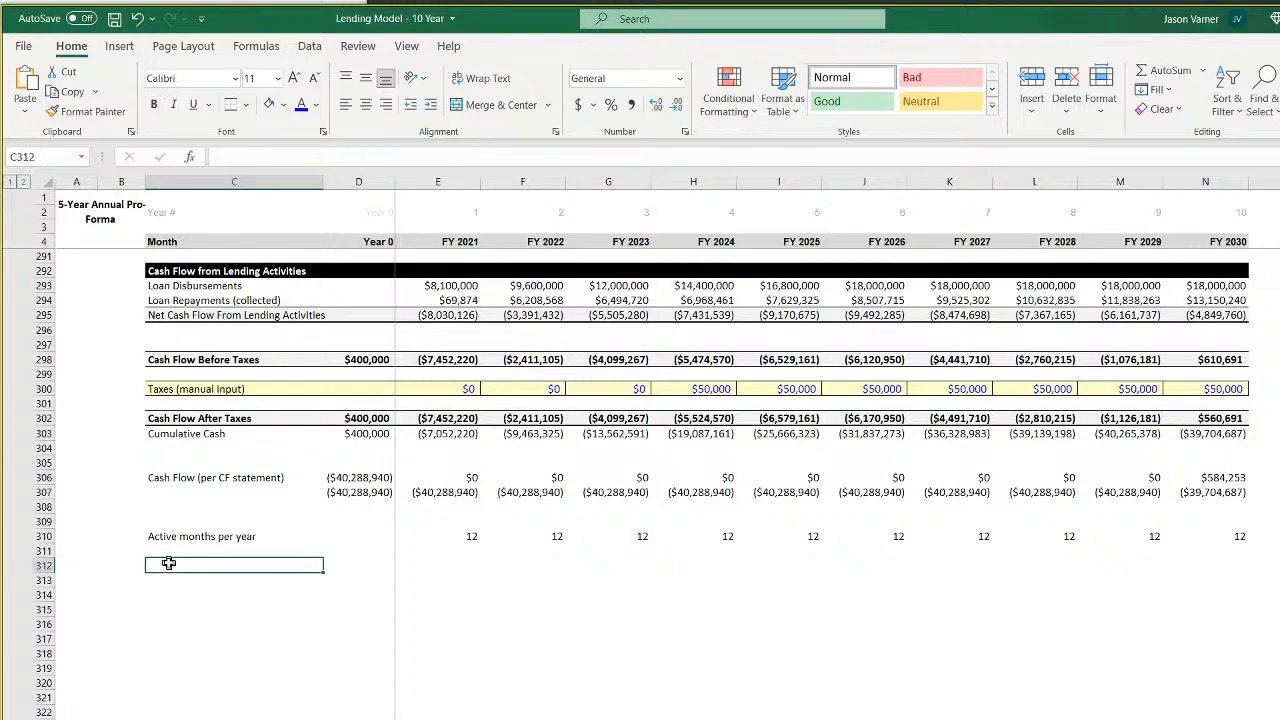
key(Down)
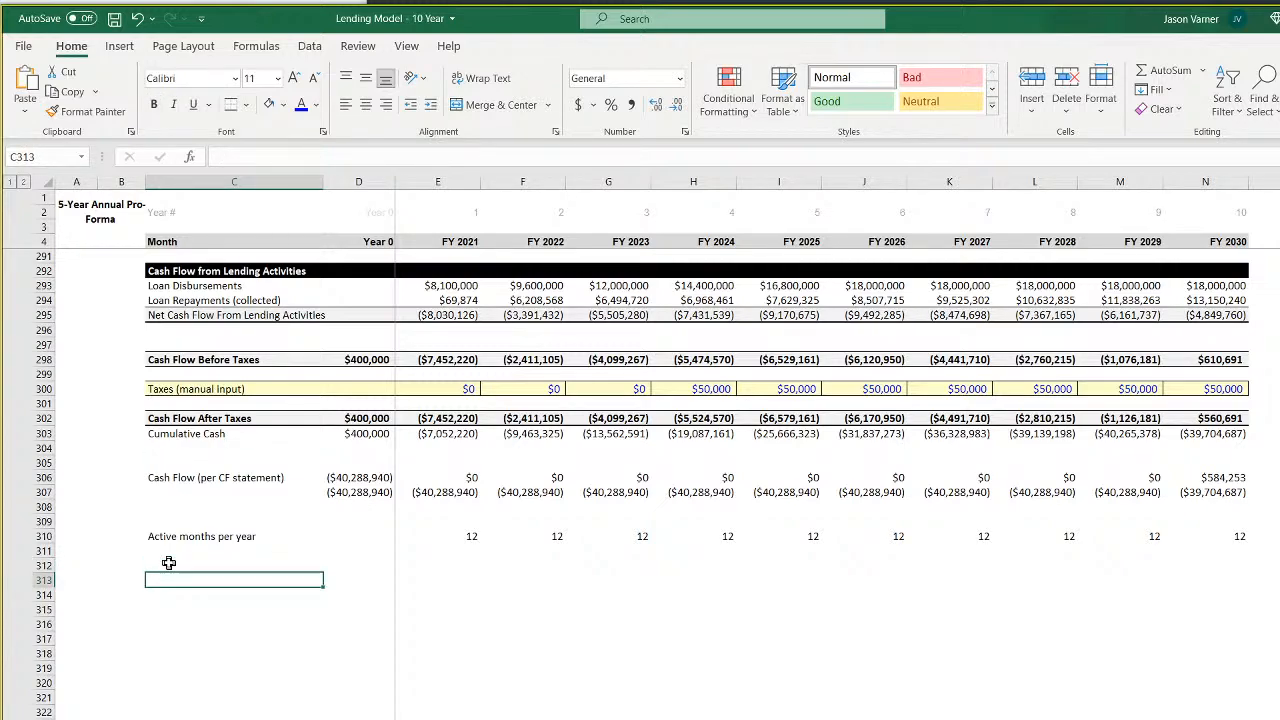
text(Revenue)
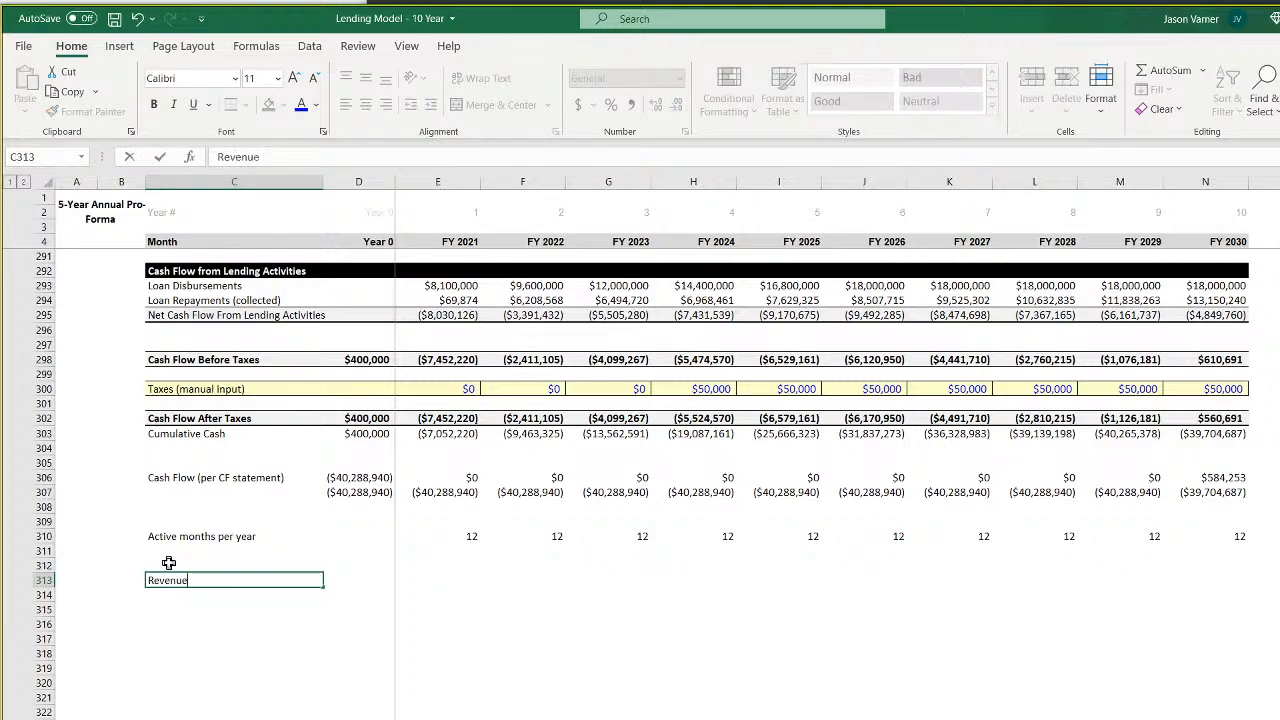
text( - Type 1)
key(Return)
text(R)
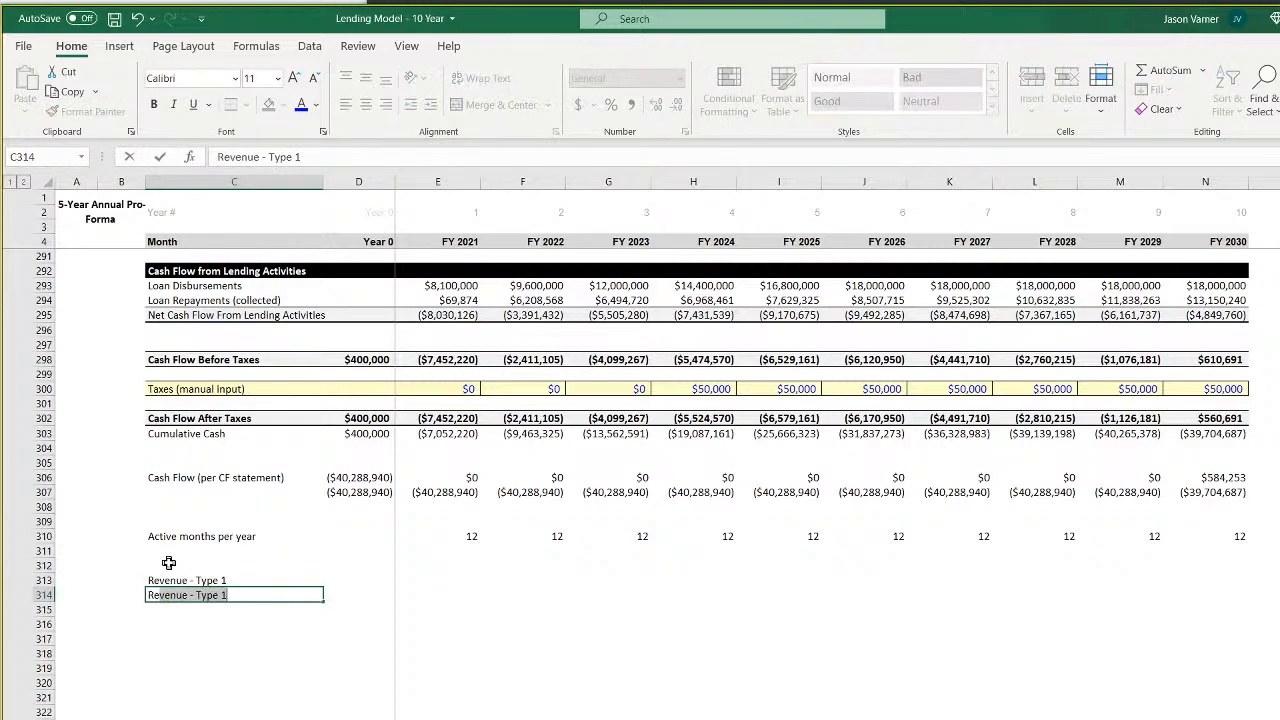
text(evenue)
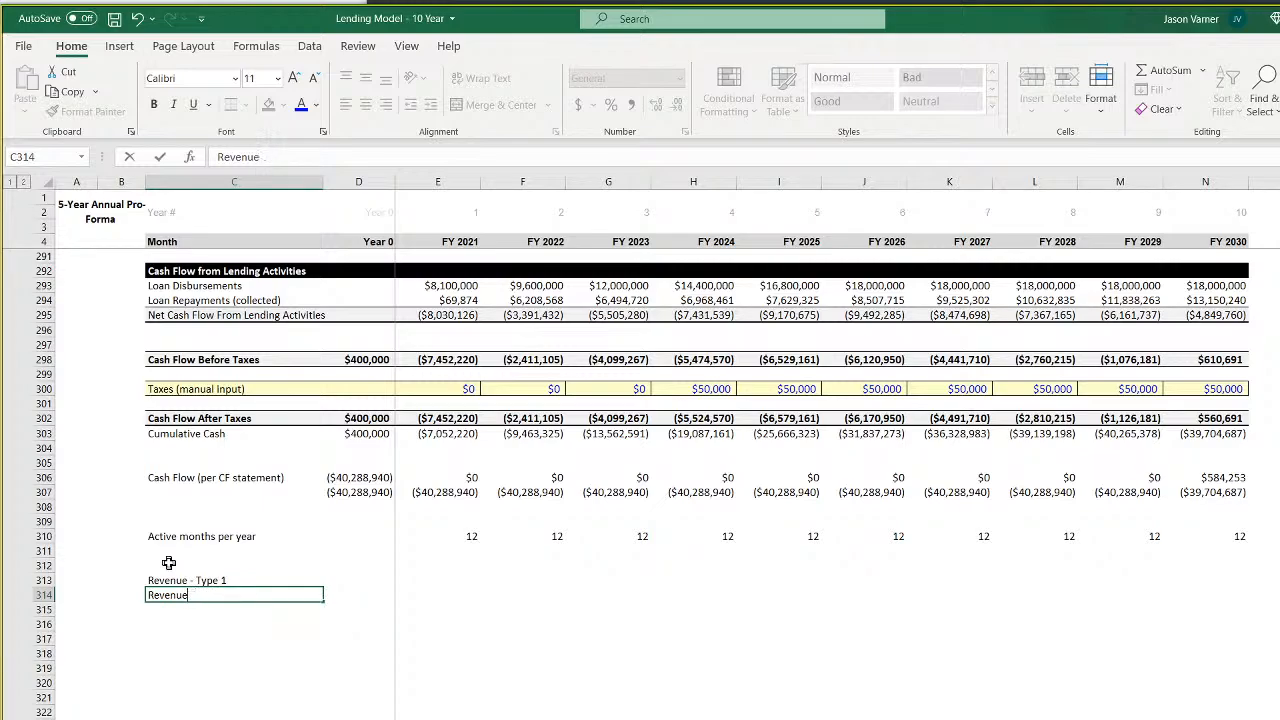
text( t - tType 2)
key(Return)
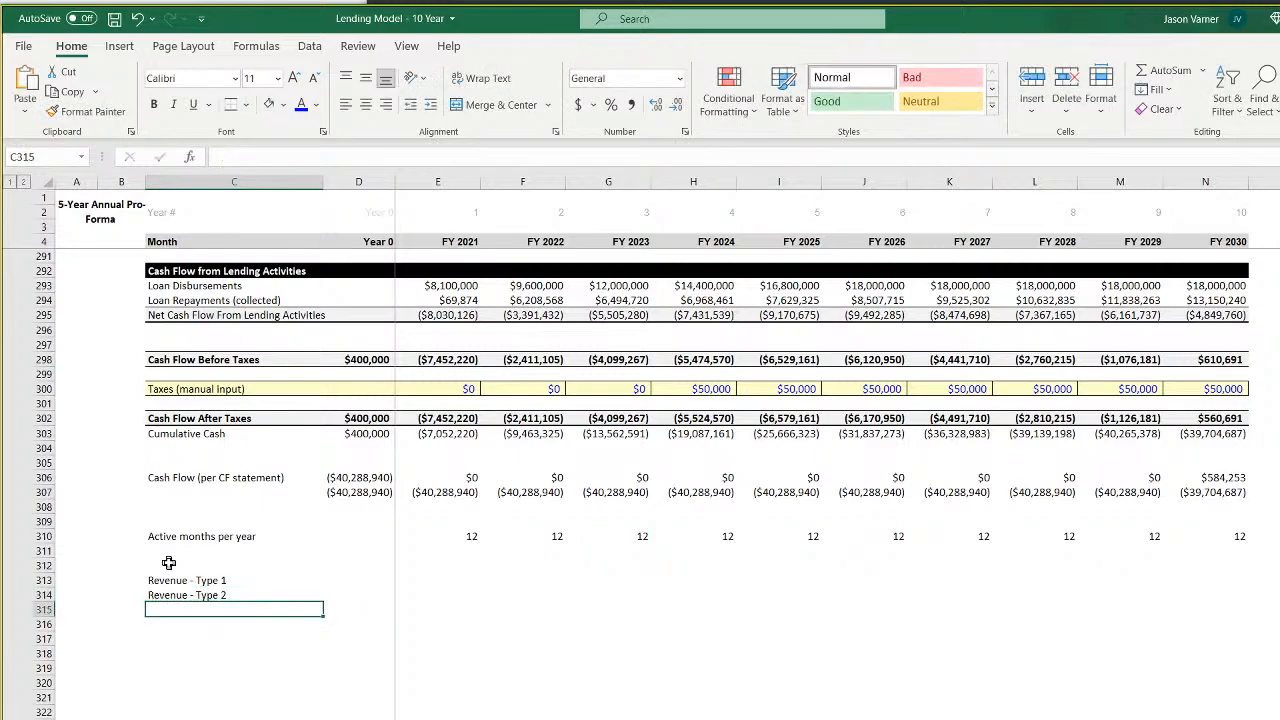
text(Re)
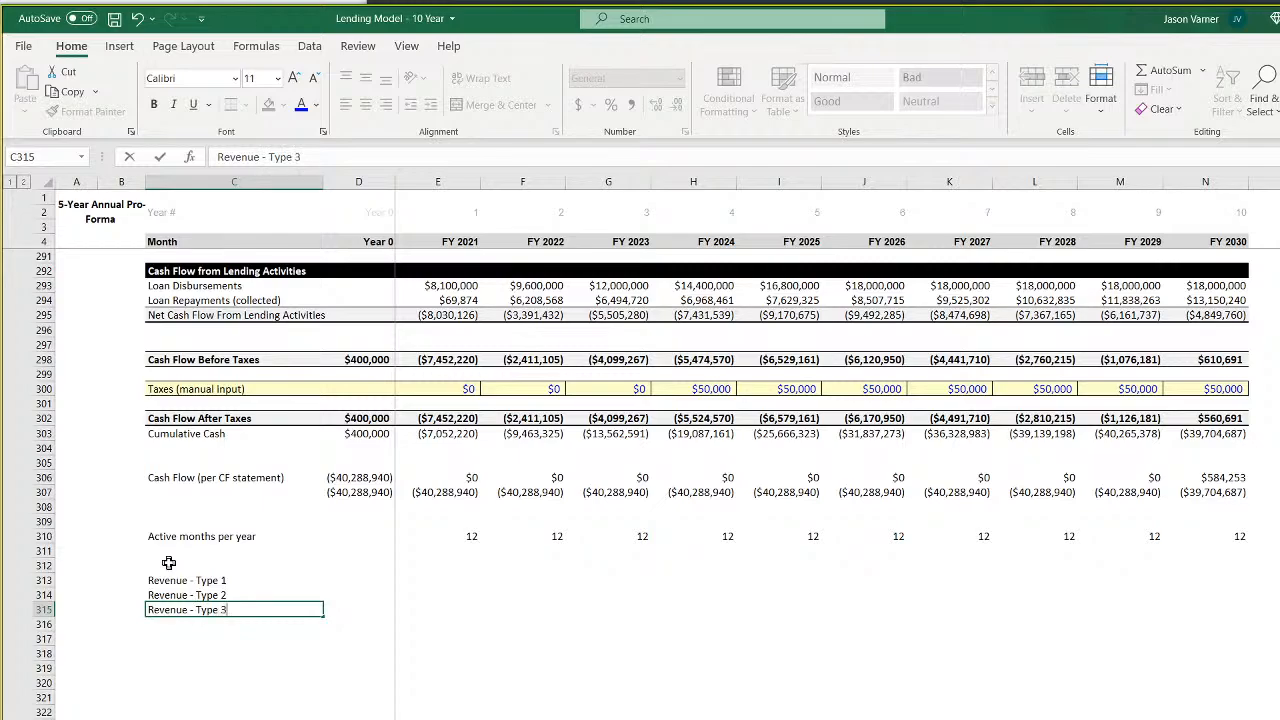
text(venue - Type 3)
key(Return)
Enter =E35+E37 in E313 so Revenue - Type 1 adds Loan Type 1 interest earned and origination fees for FY 2021
key(Up)
key(Up)
key(Up)
key(Right)
key(Right)
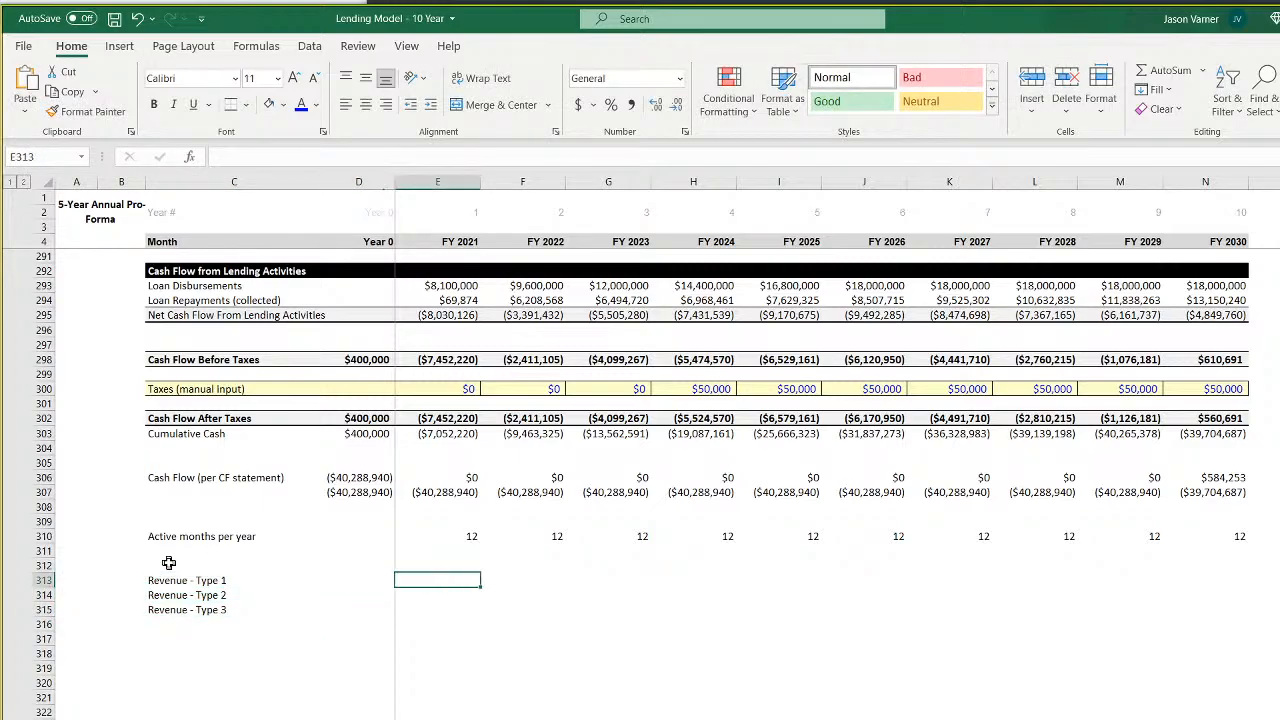
text(=)
scroll(405, 645, up, 20)
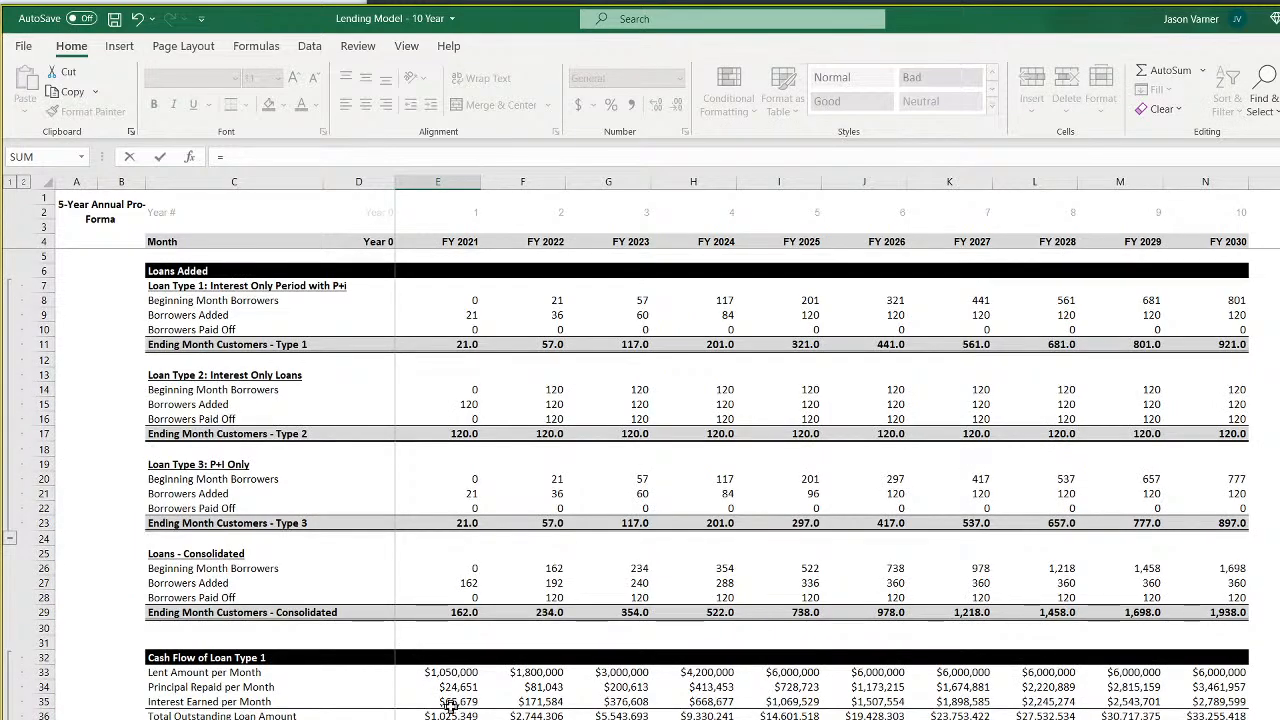
click(455, 704)
text(+)
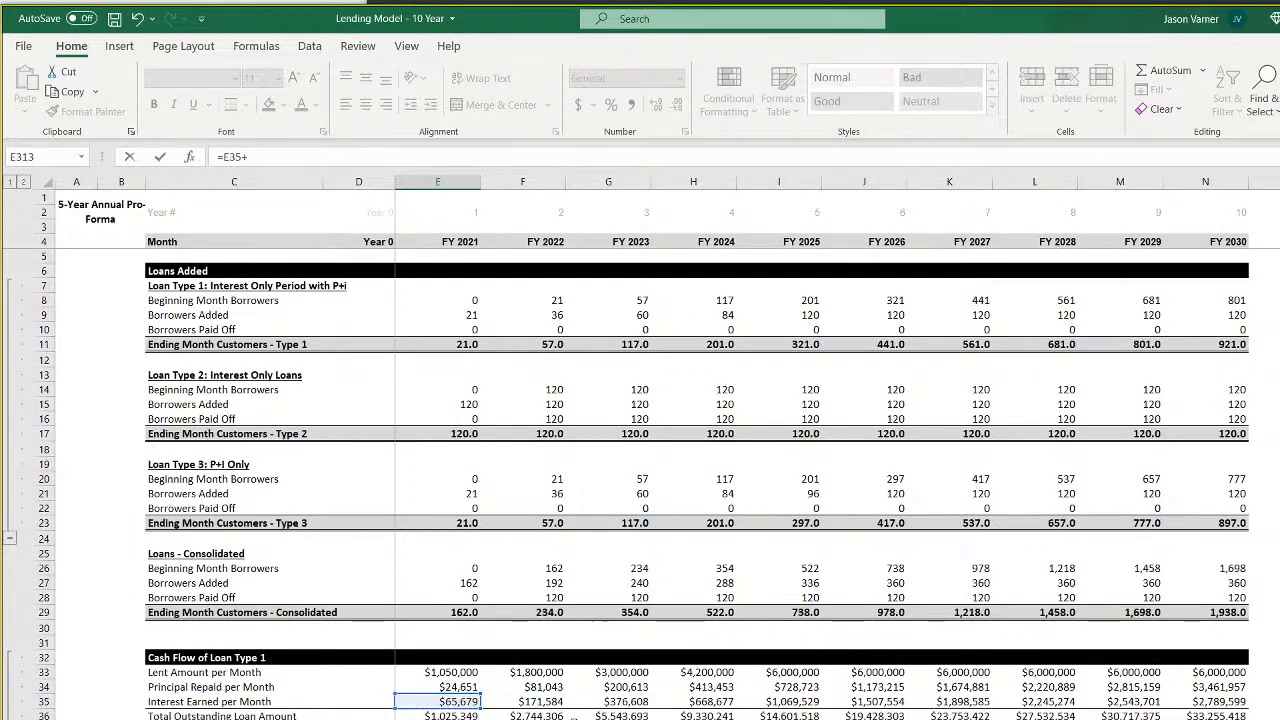
key(Return)
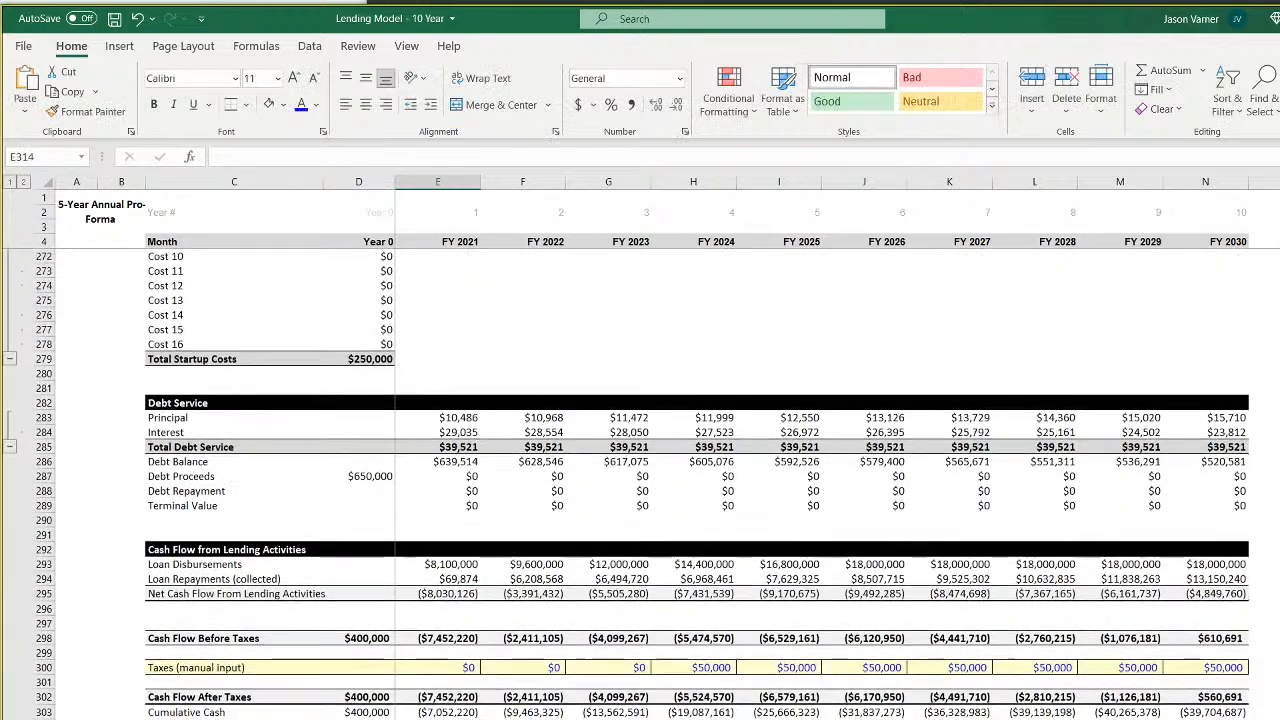
Build the Revenue - Type 2 formula in E314 by adding Loan Type 2 origination fees (E44) and interest earned (E42)
text(=)
scroll(640, 450, up, 20)
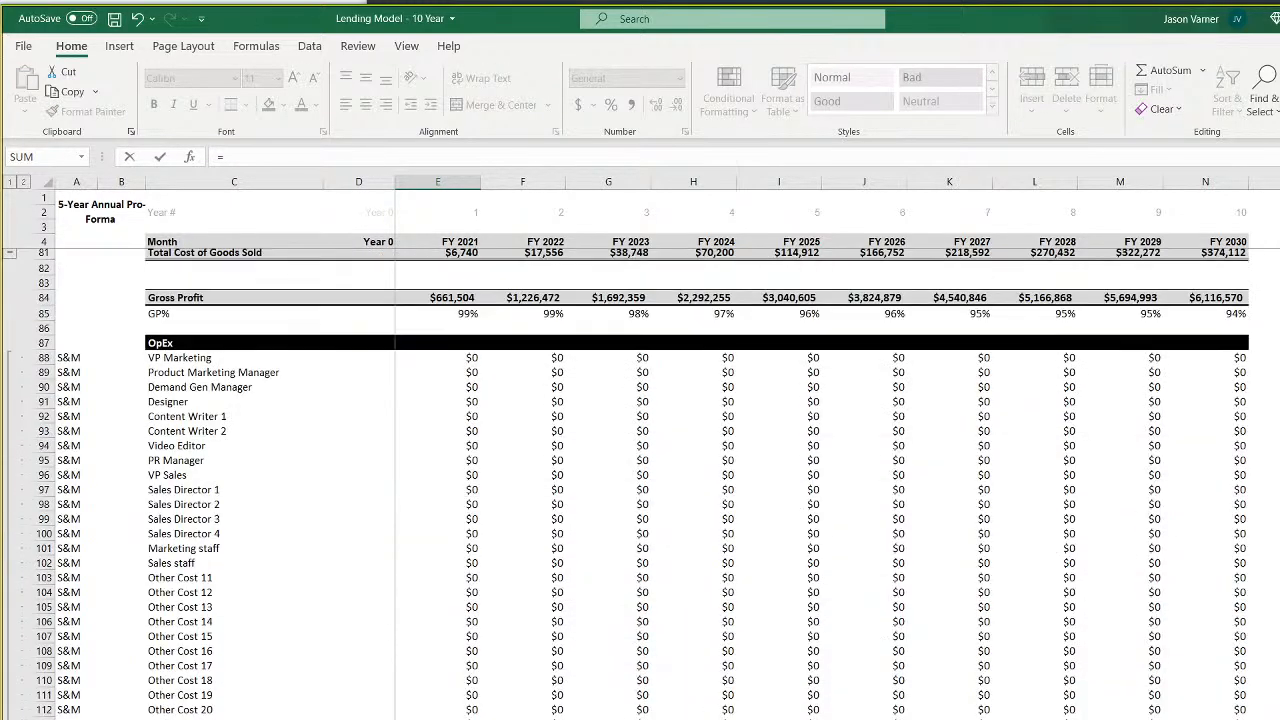
scroll(470, 460, up, 20)
scroll(463, 663, down, 4)
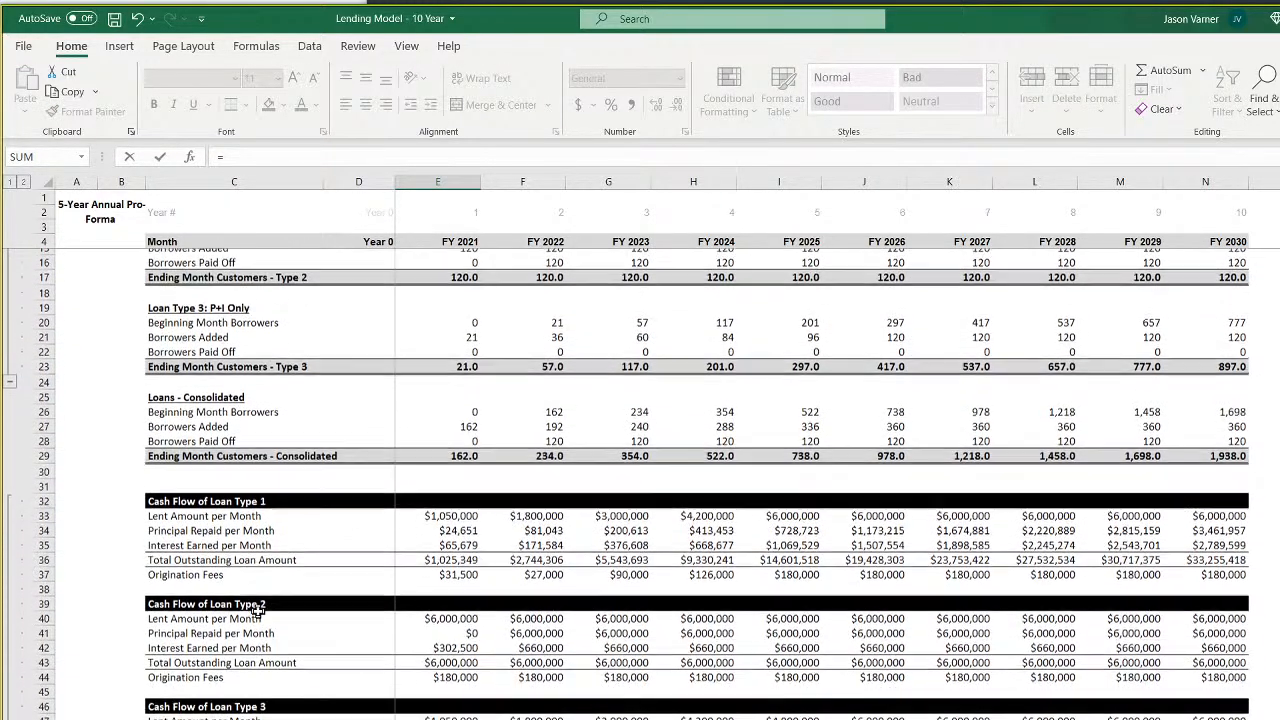
click(457, 670)
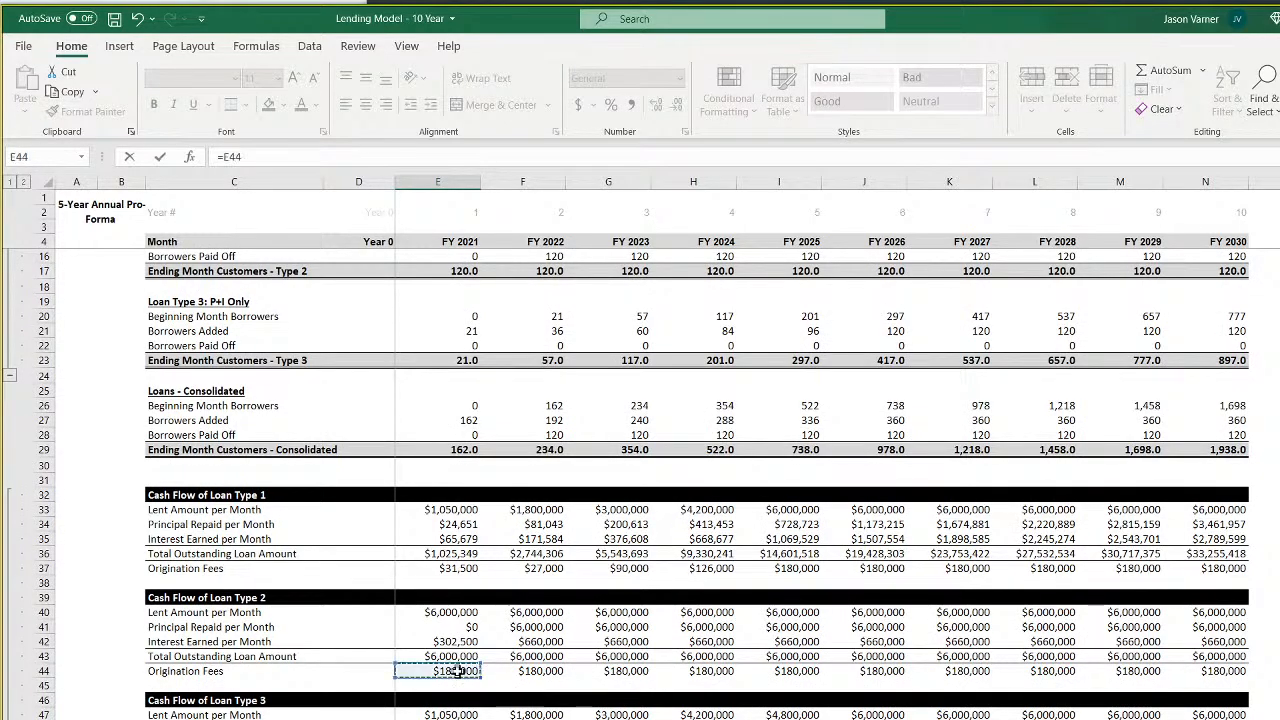
text(+)
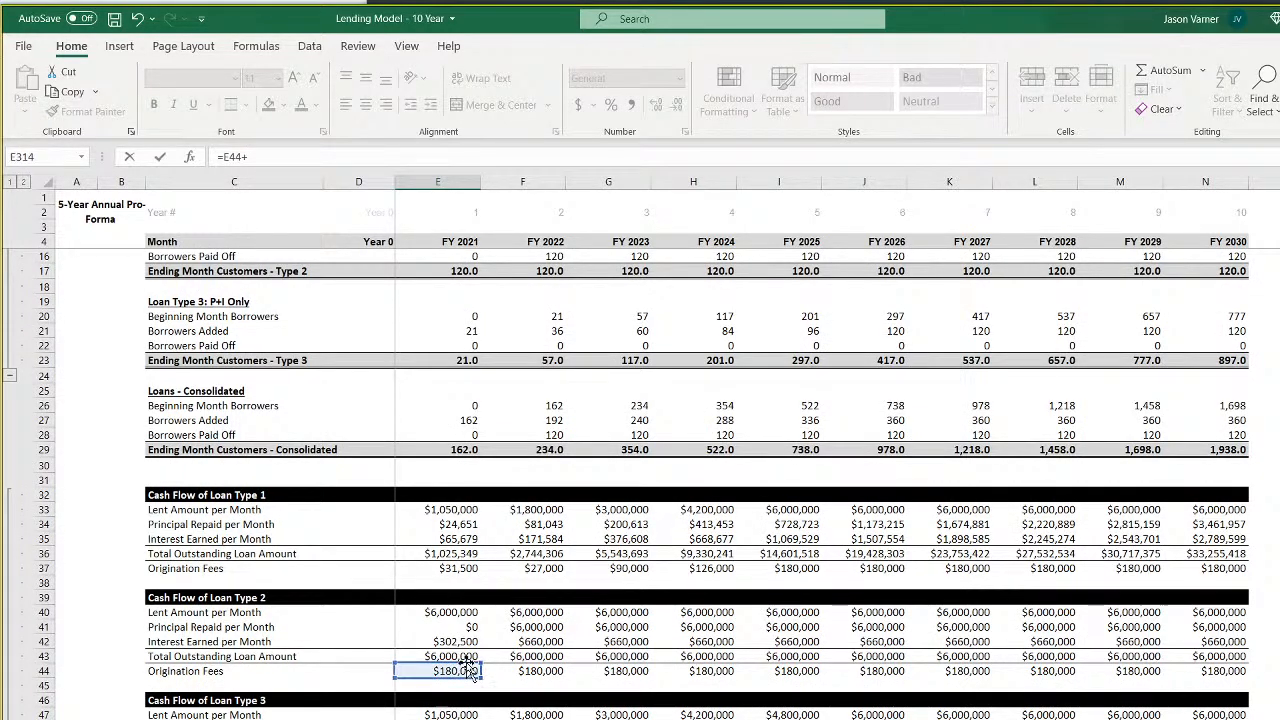
click(457, 641)
key(Return)
Enter =E51+E49 in E315 for Revenue - Type 3 and fill the E313:E315 formulas across to FY 2030 in column N
text(=)
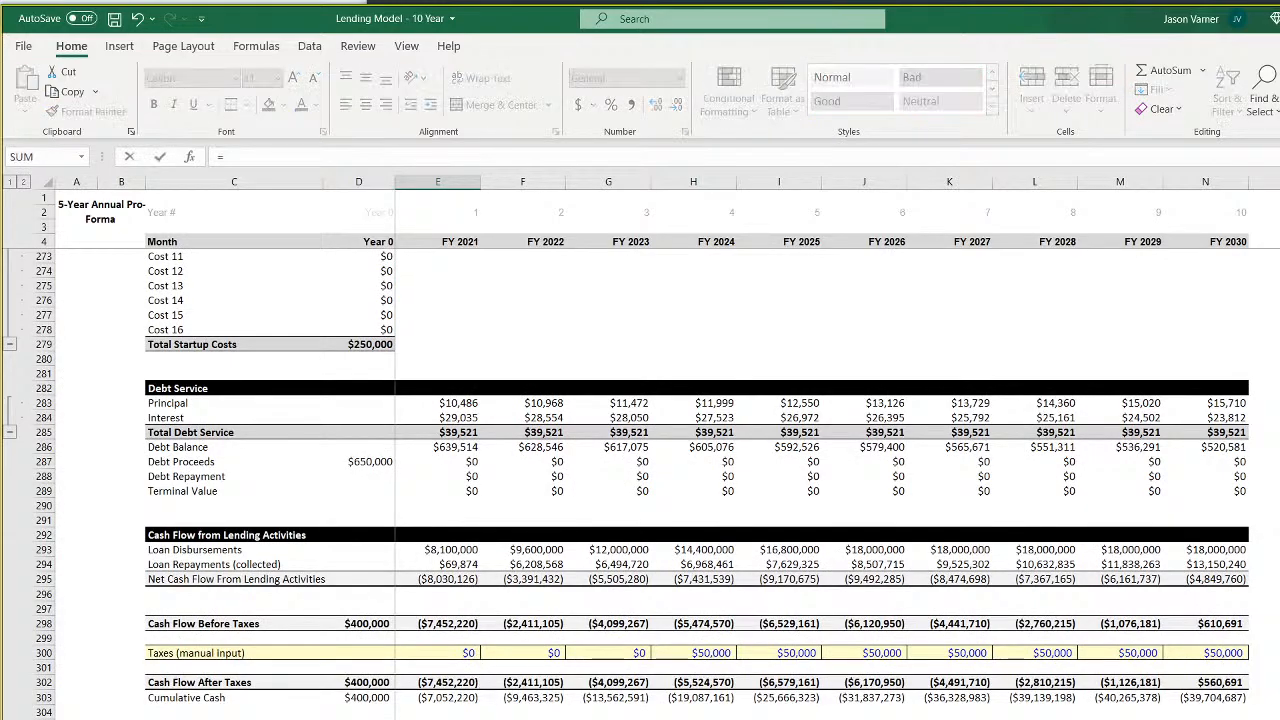
scroll(700, 450, up, 20)
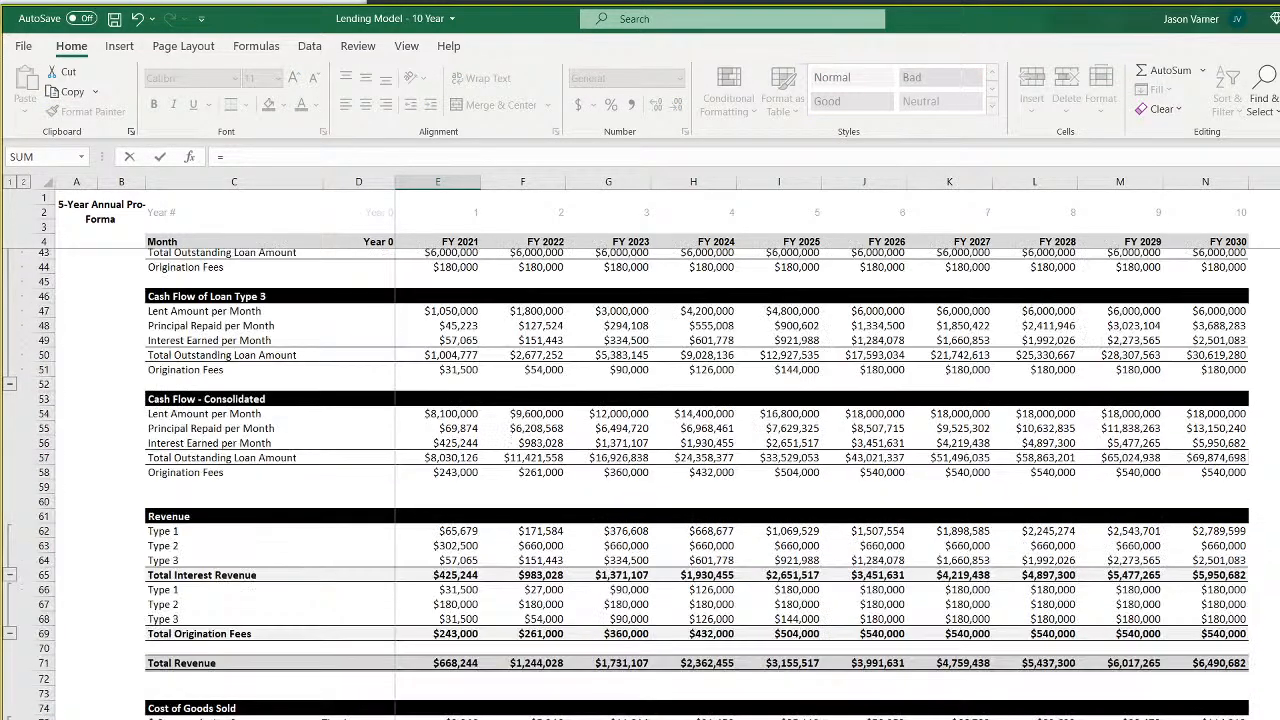
scroll(330, 650, down, 7)
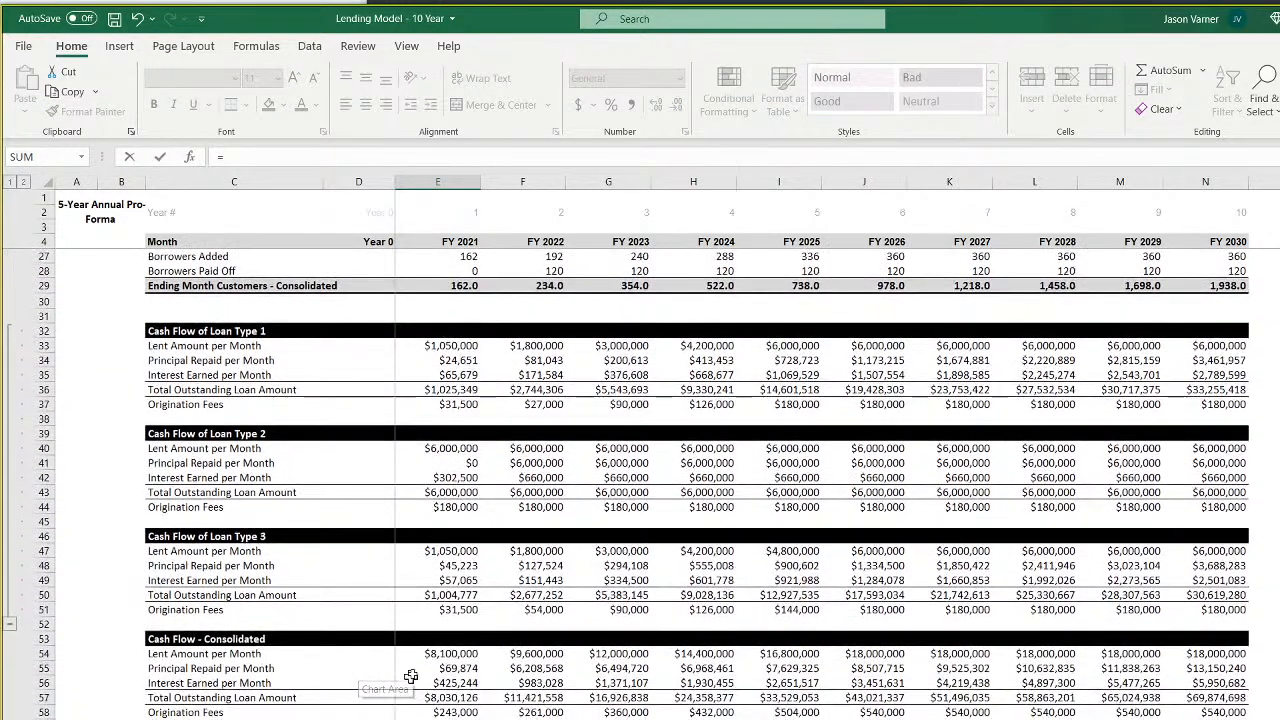
click(457, 607)
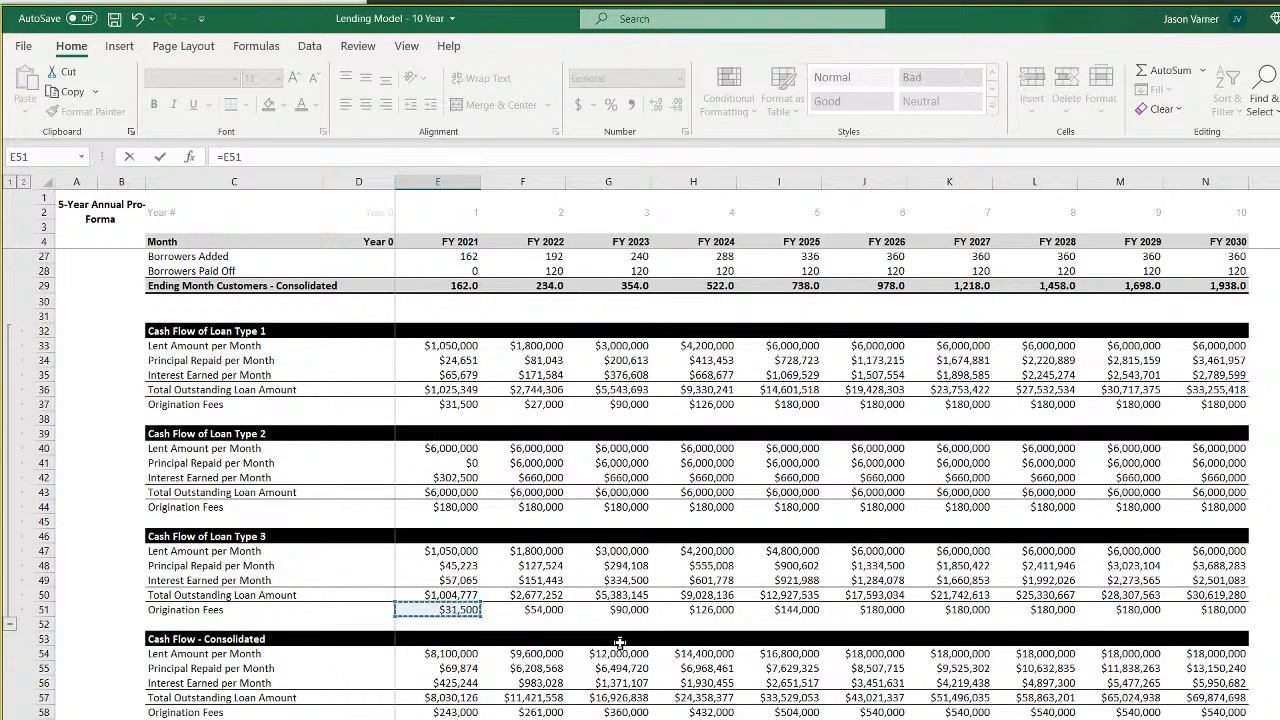
text(+)
click(437, 581)
key(Return)
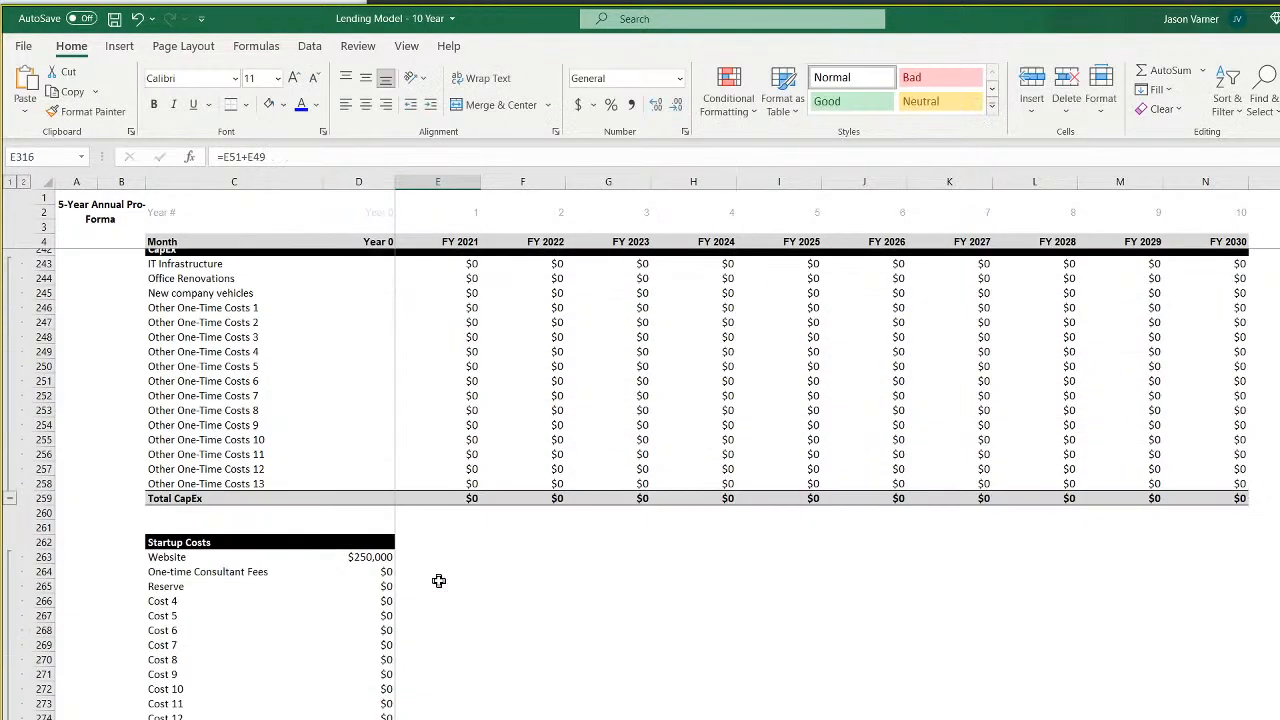
drag(460, 669, 1242, 706)
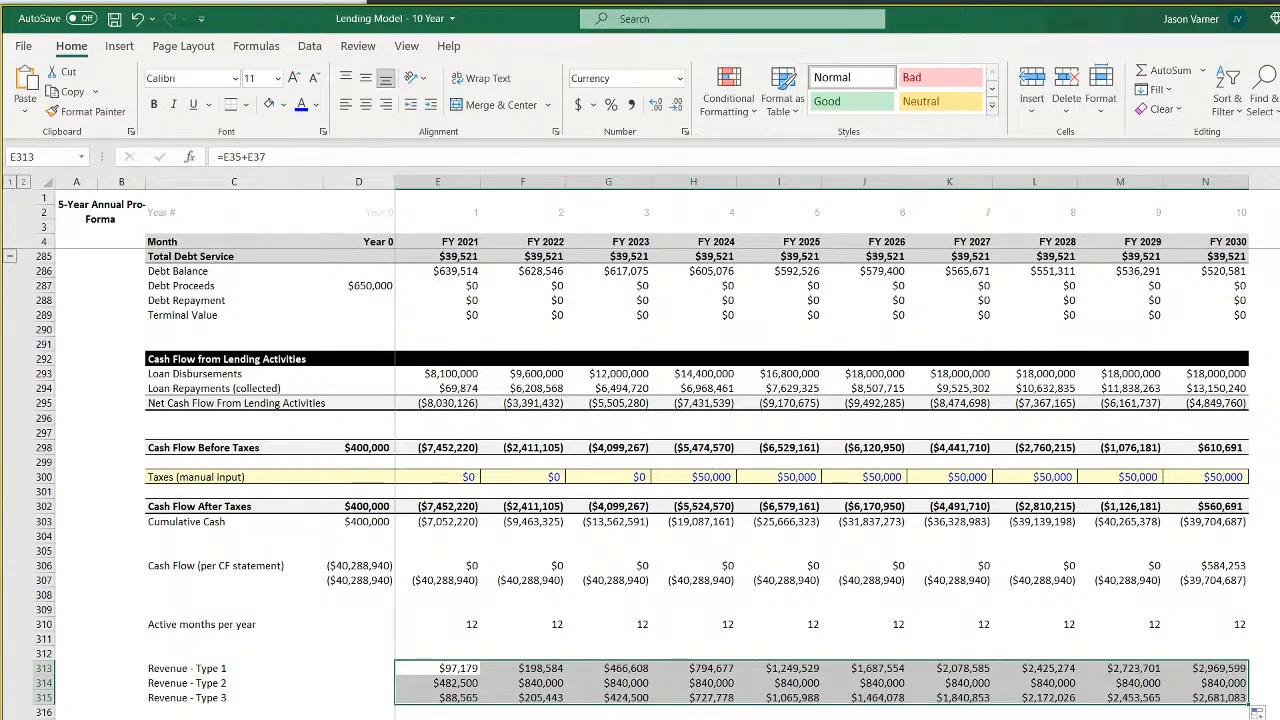
Open the data source of the duplicated Year Ending Loan Count by Type chart and remove its three ending-customers series
click(523, 719)
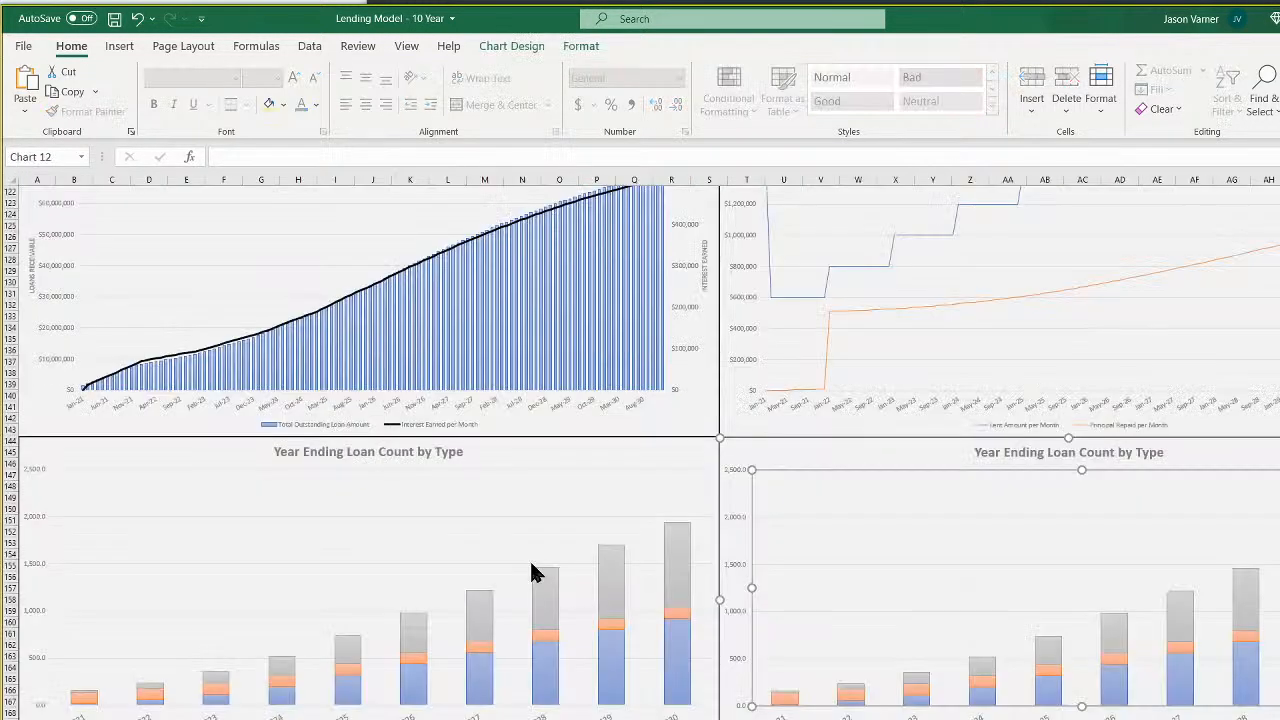
right_click(906, 508)
click(980, 607)
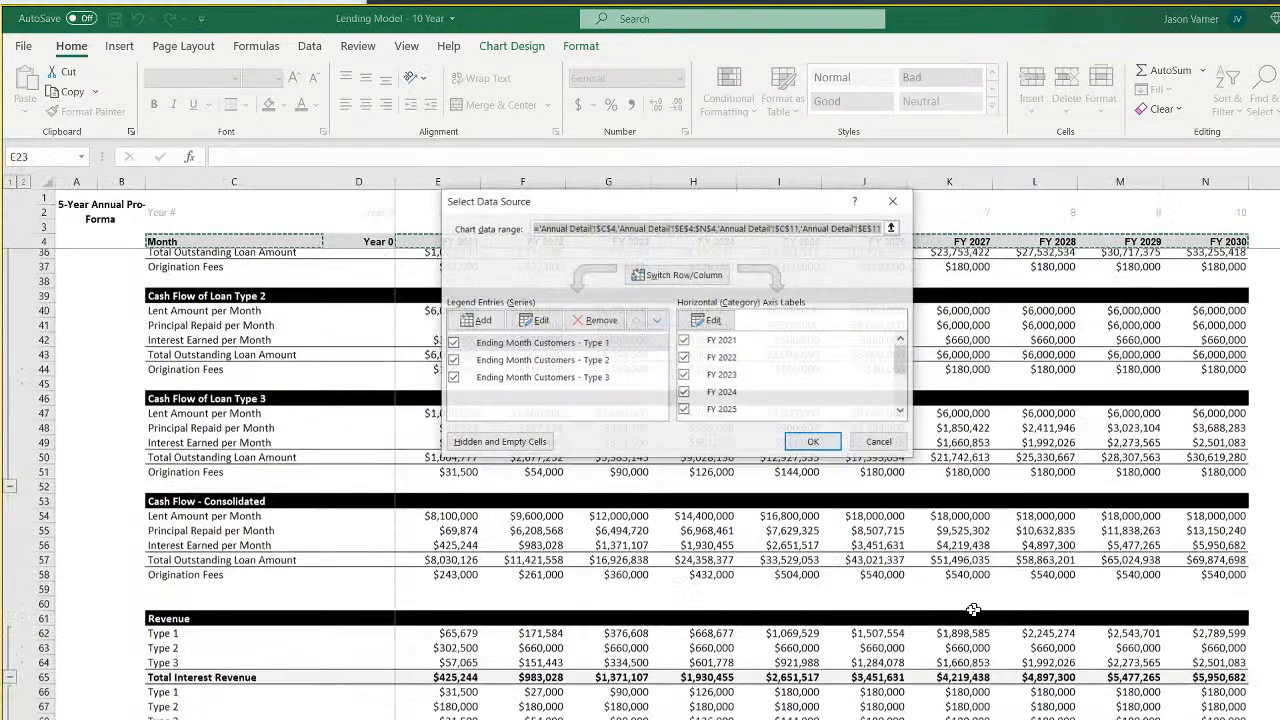
click(600, 323)
click(600, 323)
click(600, 323)
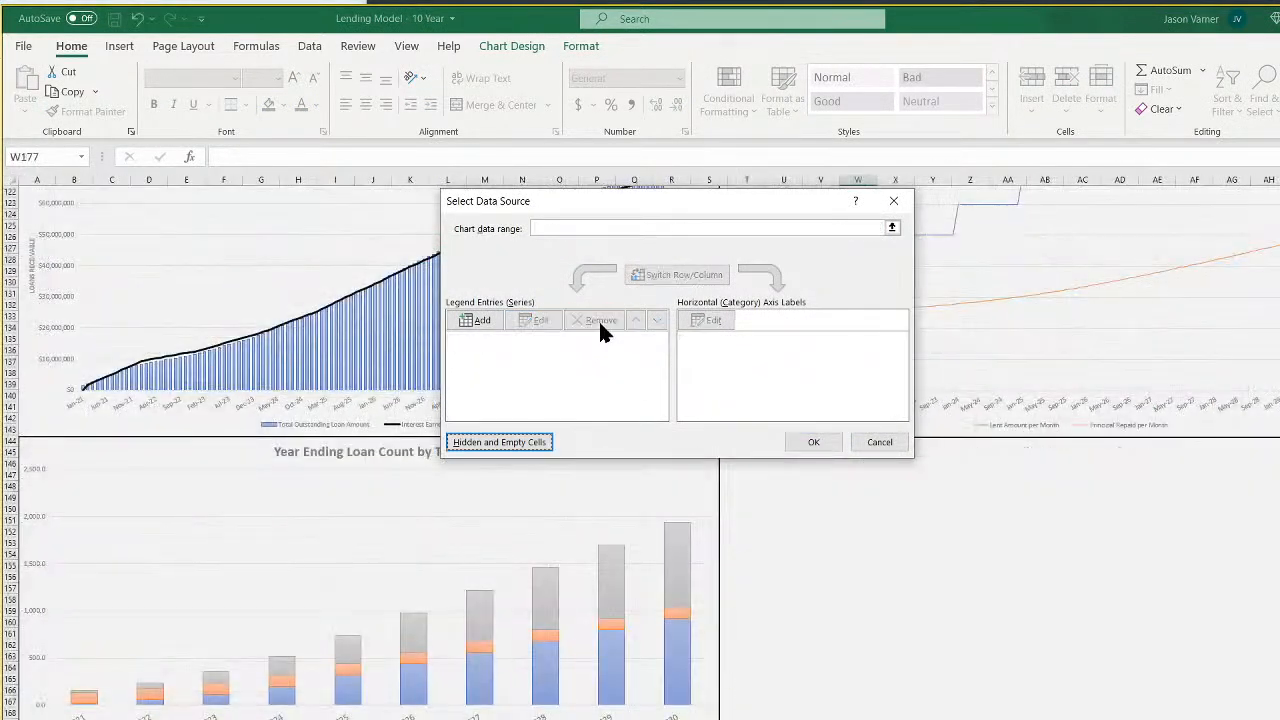
Add a chart series named from C313 (Revenue - Type 1) on Annual Detail with values E313:N313
click(478, 321)
scroll(253, 679, down, 20)
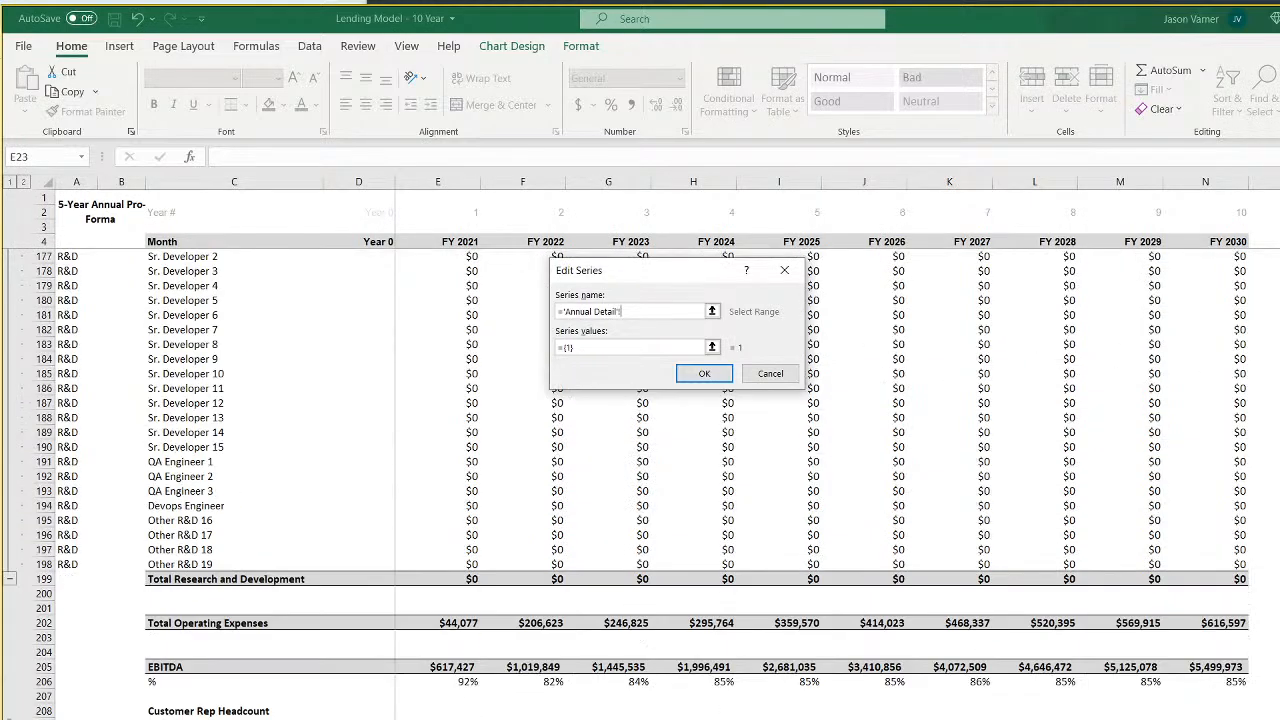
click(187, 638)
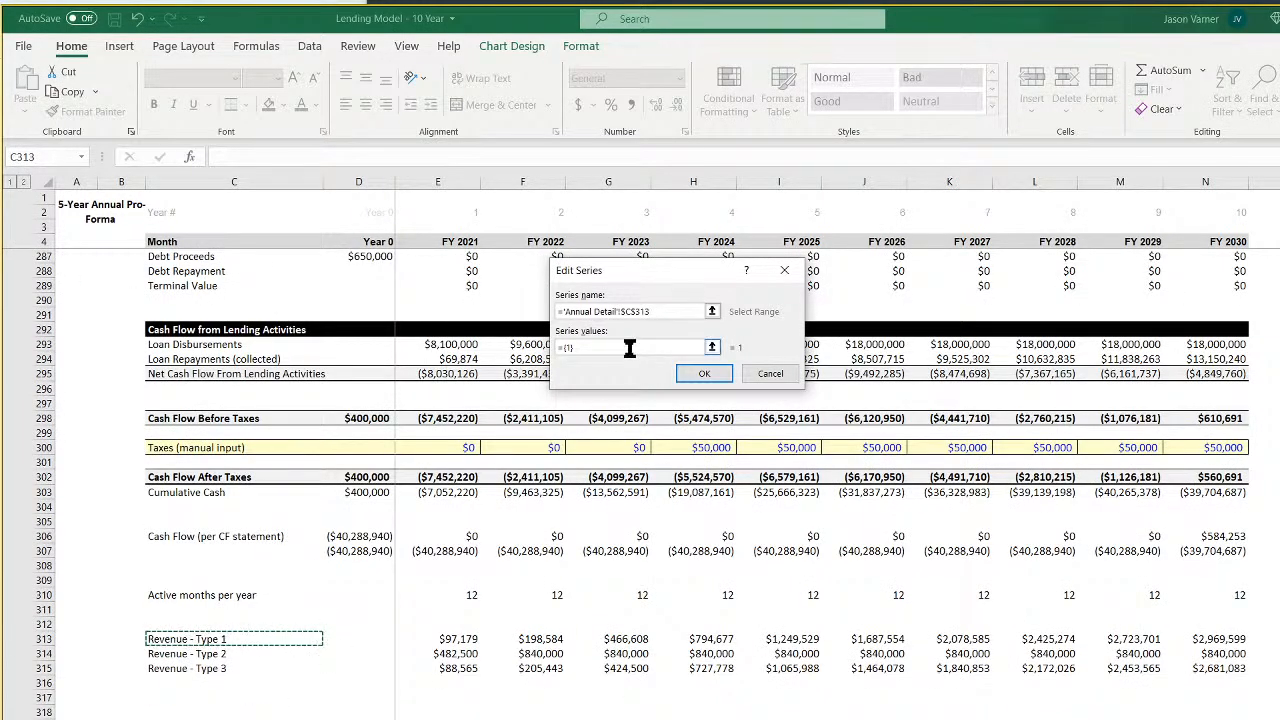
click(700, 347)
key(BackSpace)
drag(442, 638, 1210, 638)
click(704, 373)
Add a second chart series named from C314 (Revenue - Type 2) with values E314:N314
click(482, 322)
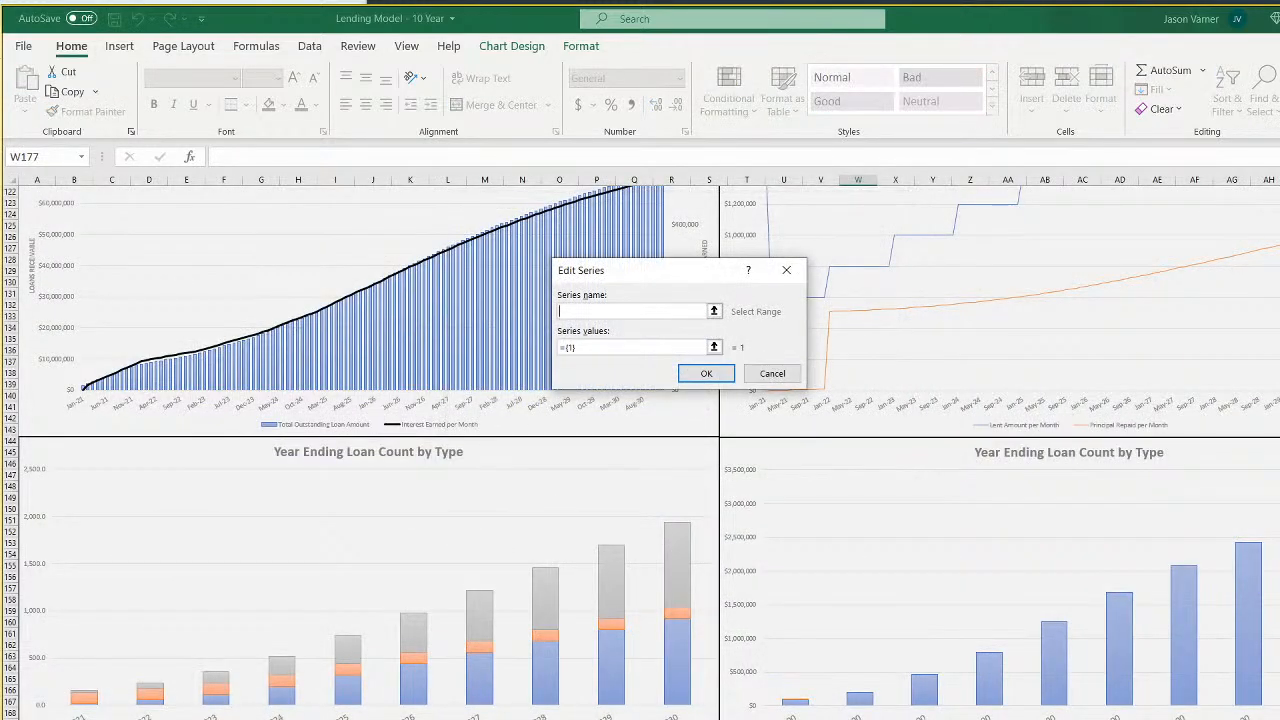
click(228, 718)
click(222, 655)
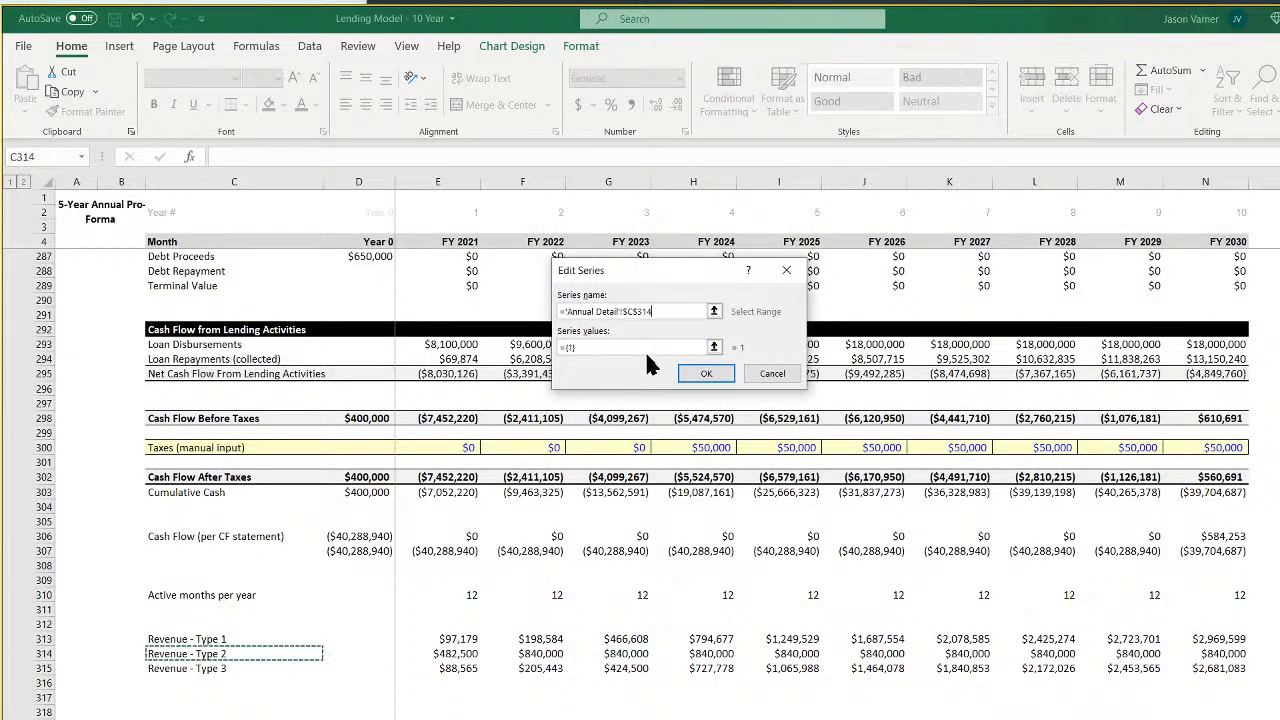
click(585, 350)
drag(445, 653, 1205, 655)
click(708, 373)
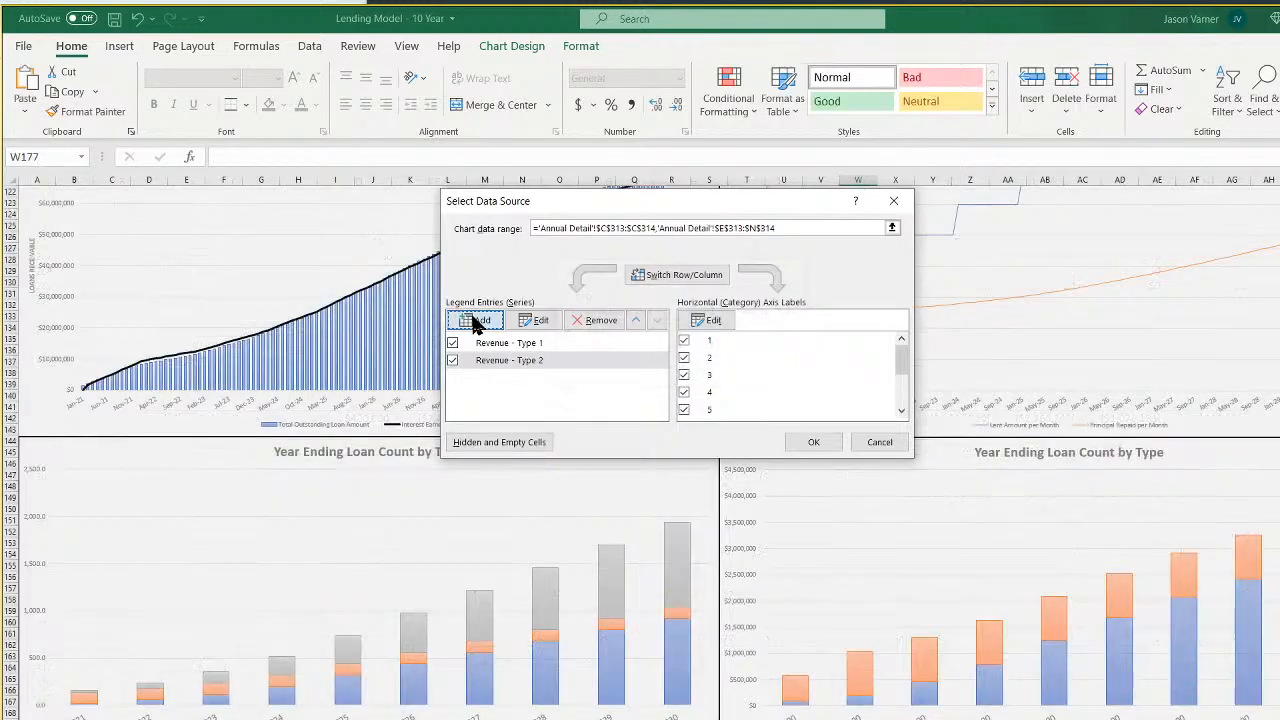
Add a third chart series named from C315 (Revenue - Type 3) with values E315:N315
click(478, 322)
click(228, 718)
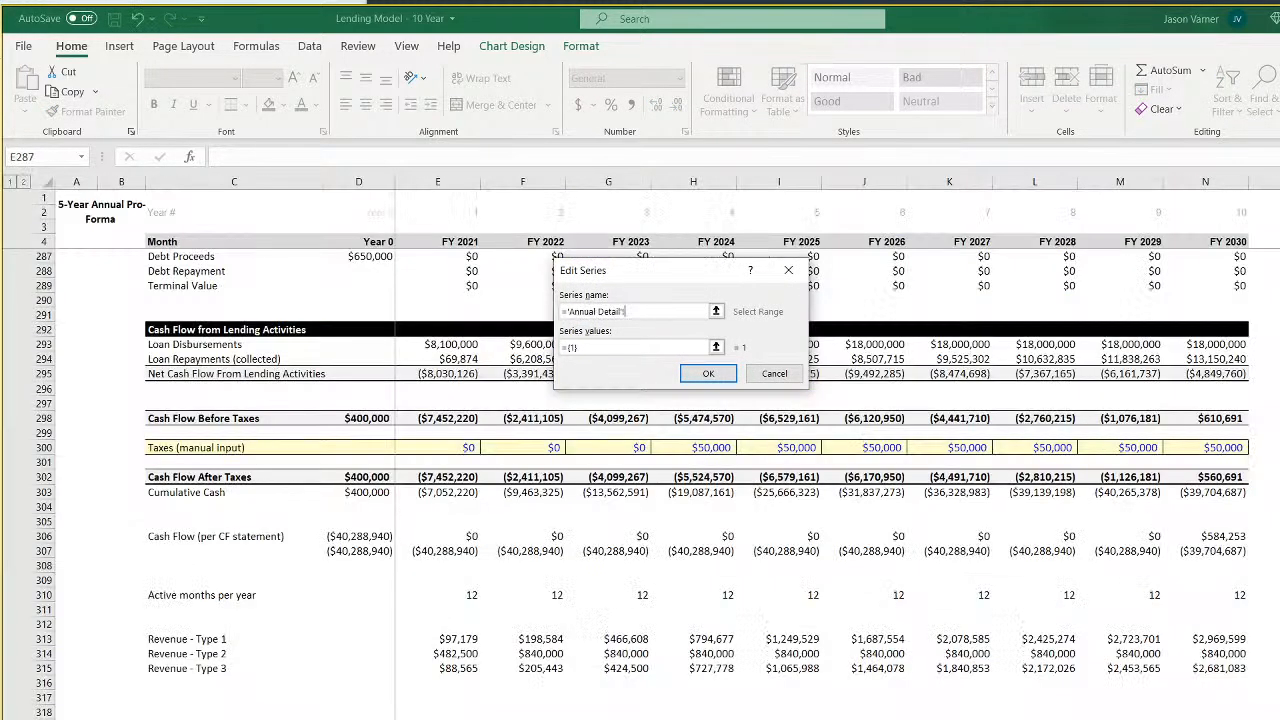
click(178, 670)
click(620, 346)
drag(440, 668, 1200, 685)
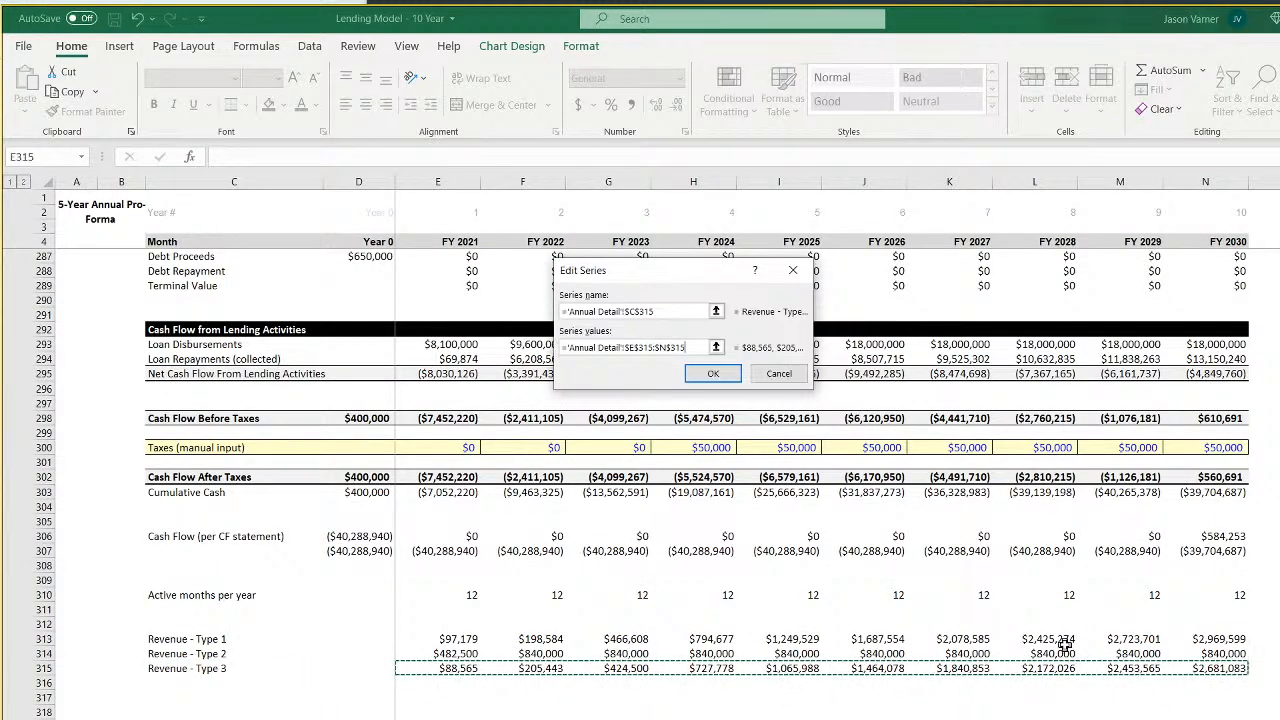
click(713, 373)
Set the chart's horizontal axis labels to the FY 2021 to FY 2030 headings in E4:N4 and apply the new data source
click(712, 320)
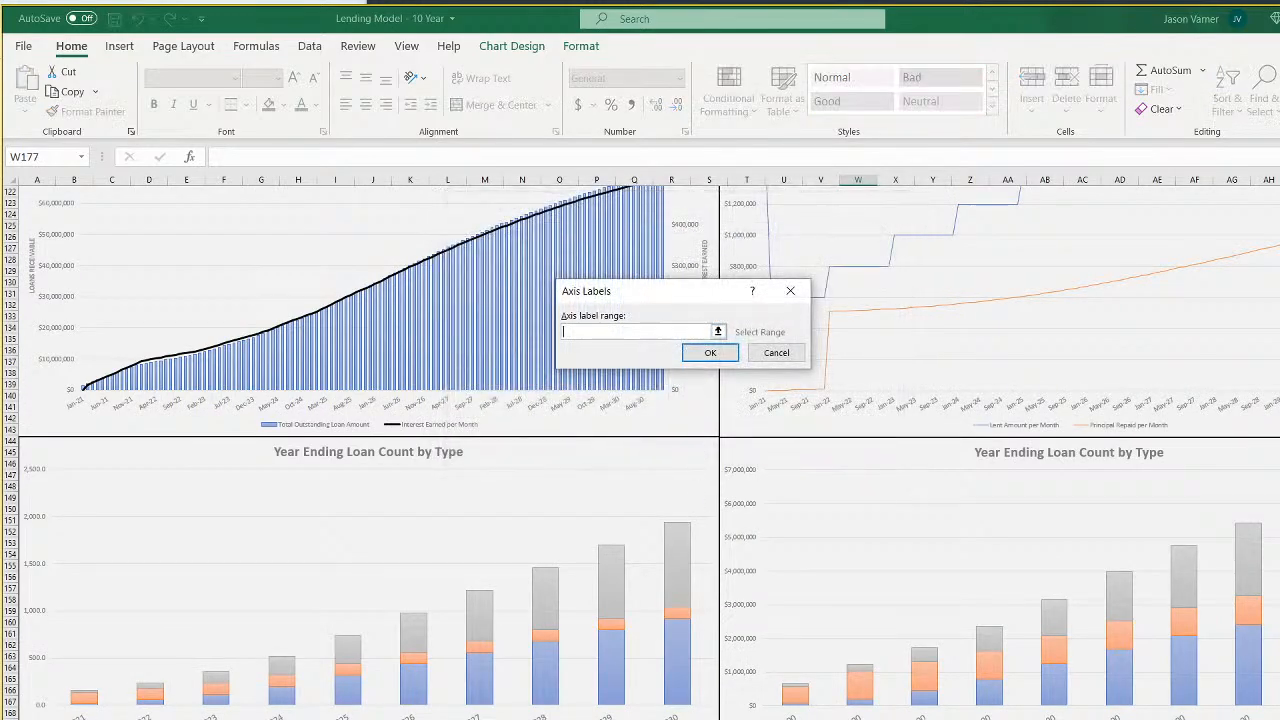
key(ctrl+Page_Up)
drag(1216, 242, 476, 239)
click(712, 350)
click(811, 440)
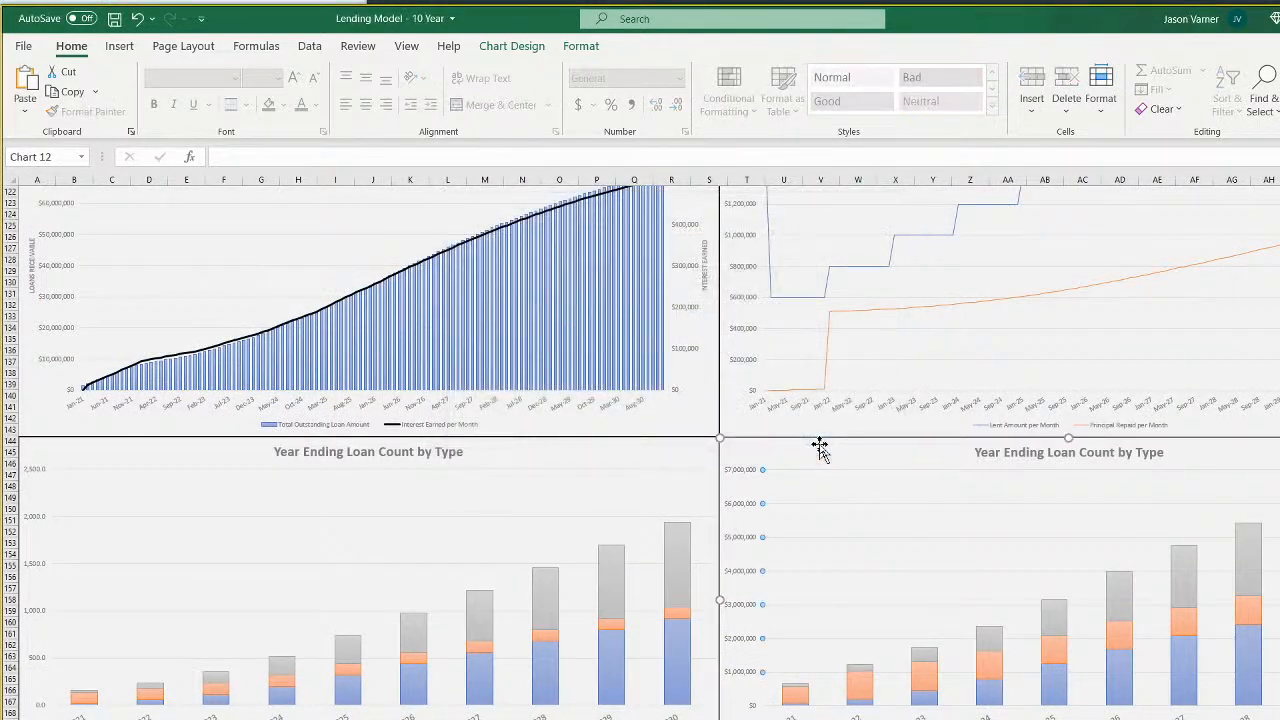
Retitle the duplicated stacked chart "Revenue by Type"
click(1022, 455)
drag(980, 452, 1229, 452)
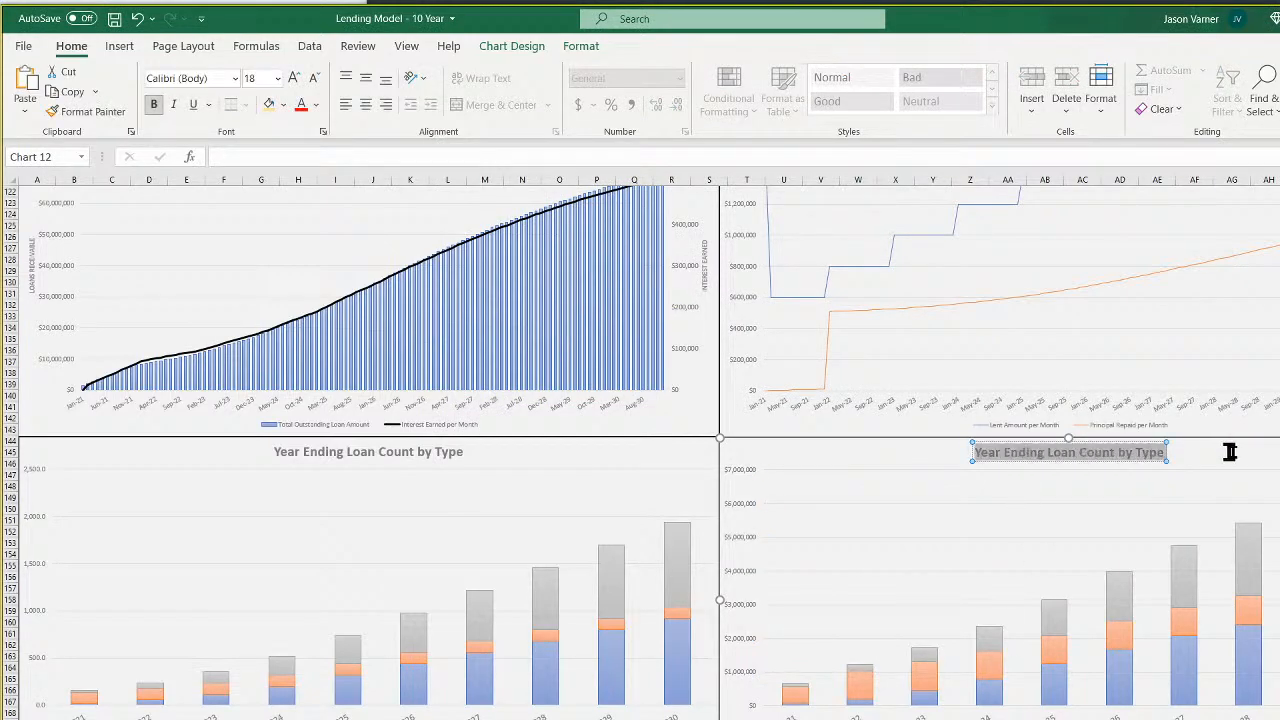
text(Reven)
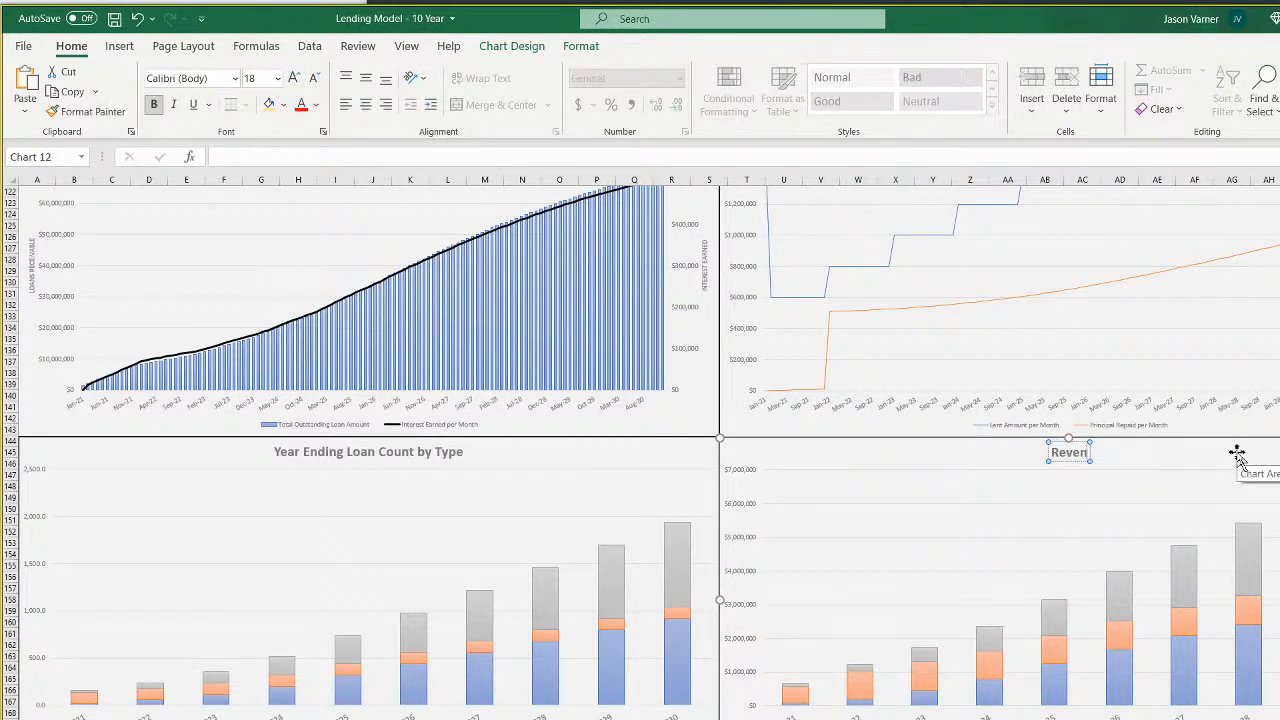
text(ue by Type)
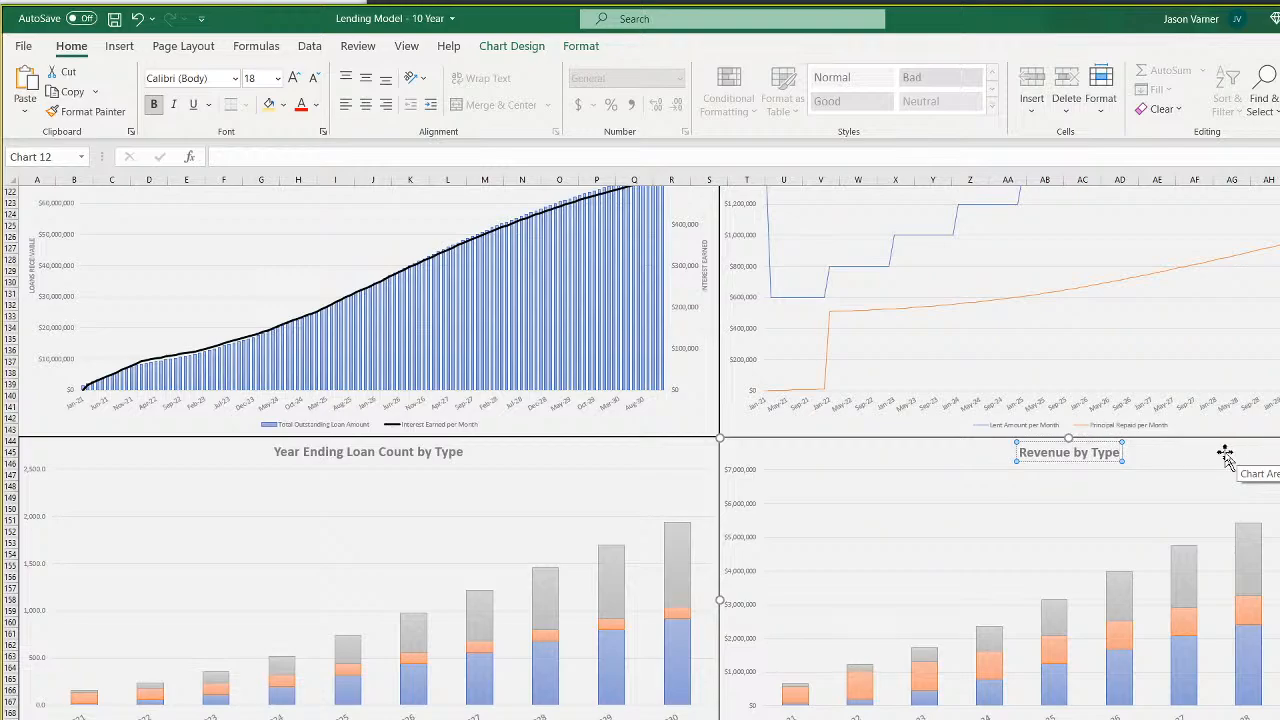
key(Escape)
Set the legend font size of the Monthly Loan Disbursements vs. Repayments (Consolidated) chart to 11
right_click(1009, 427)
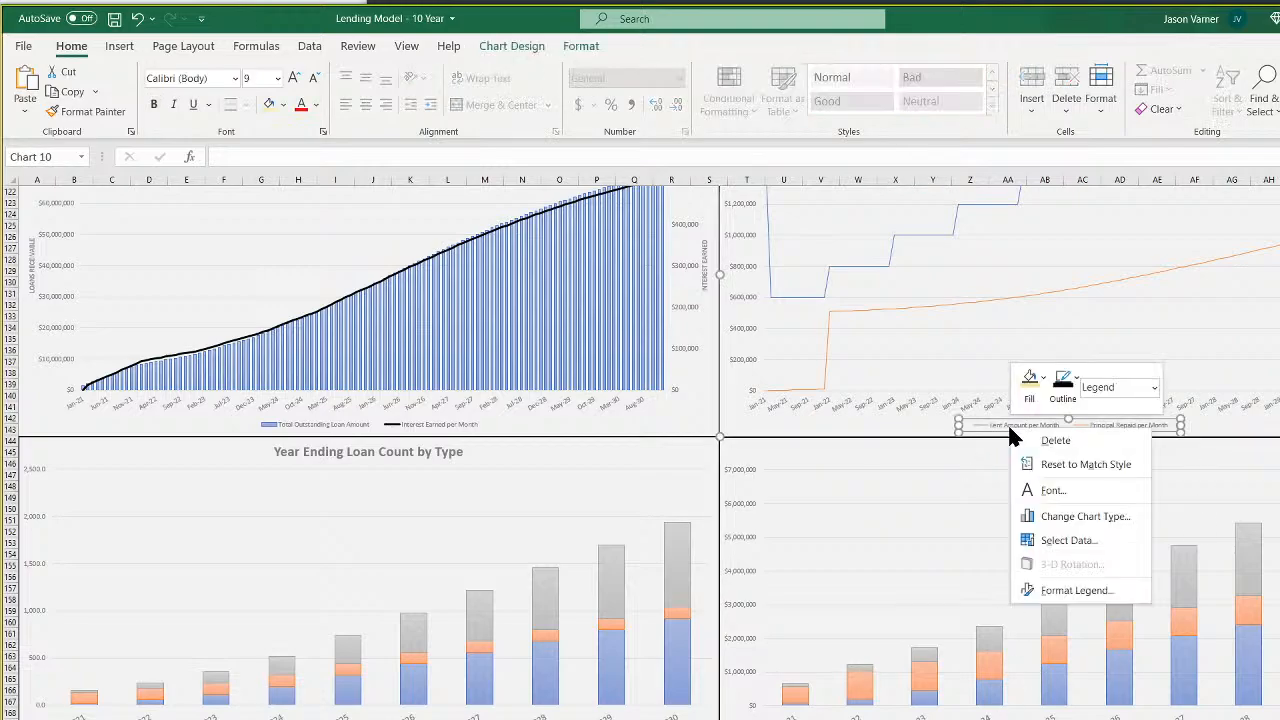
click(1041, 495)
drag(848, 404, 811, 406)
text(11)
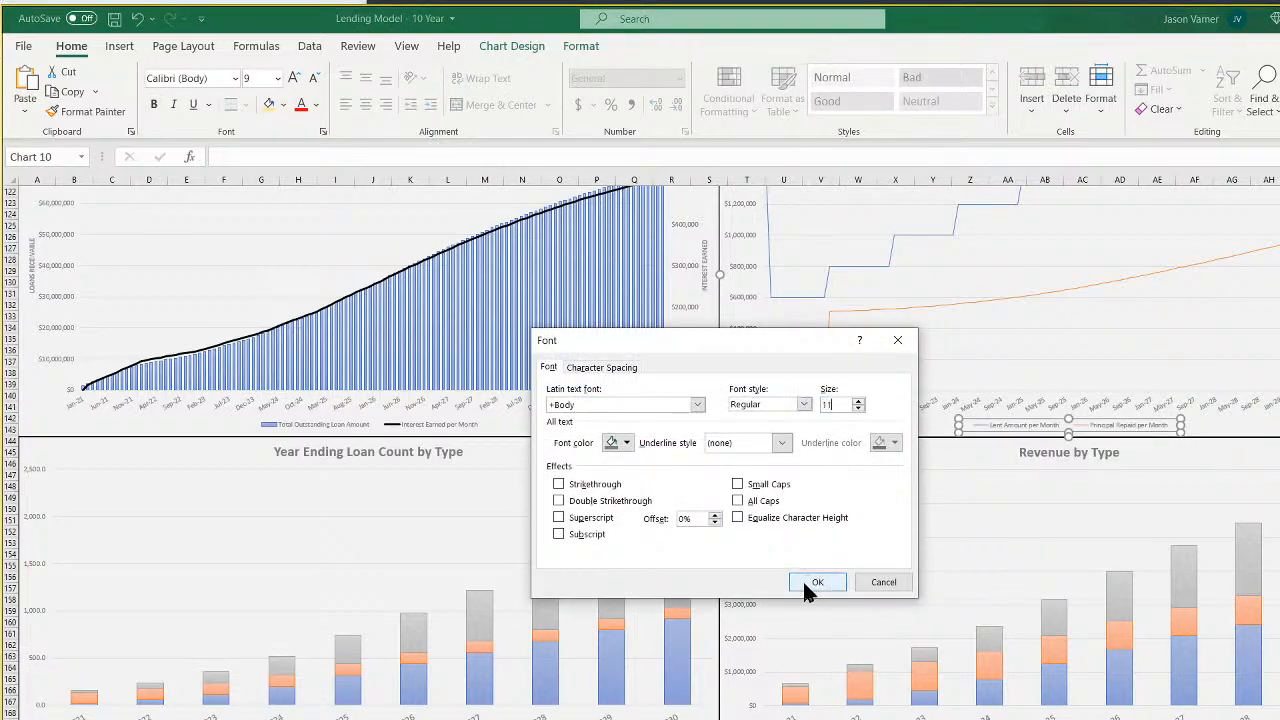
click(803, 582)
Set the legend font size of the Total Outstanding Loans Receivable vs Interest Earned (Consolidated) chart to 11
right_click(366, 427)
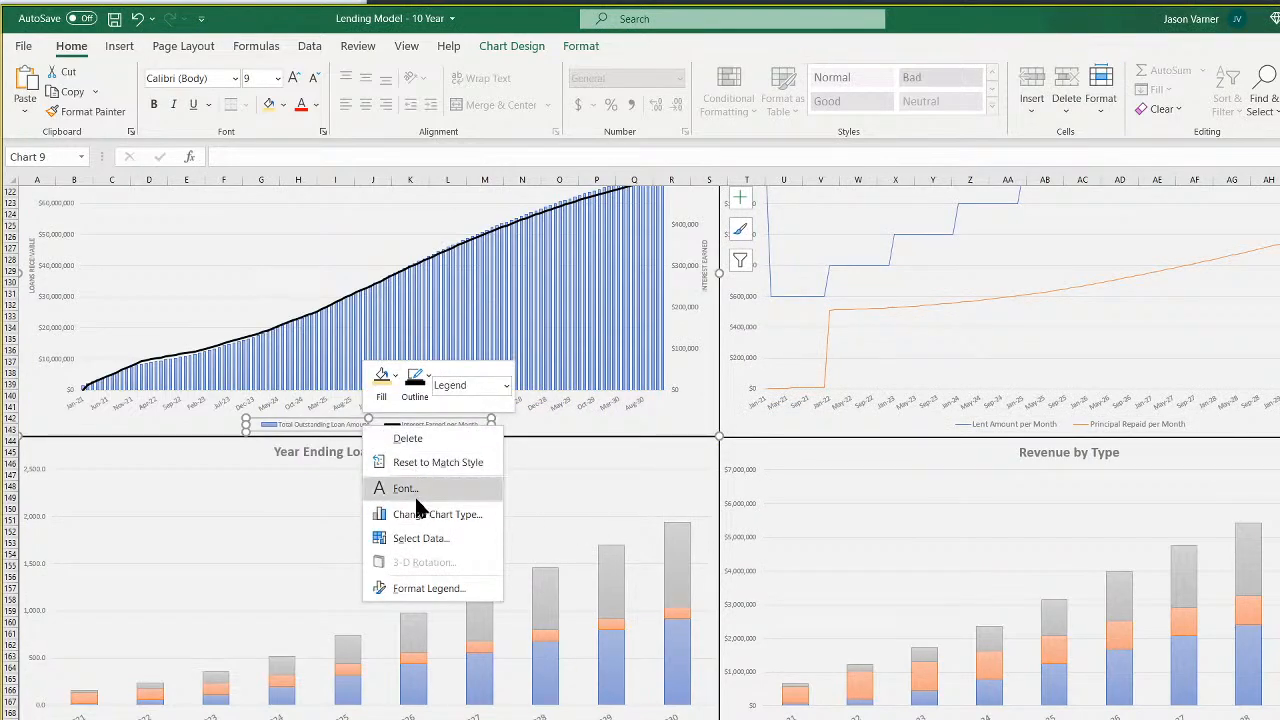
click(385, 489)
click(817, 582)
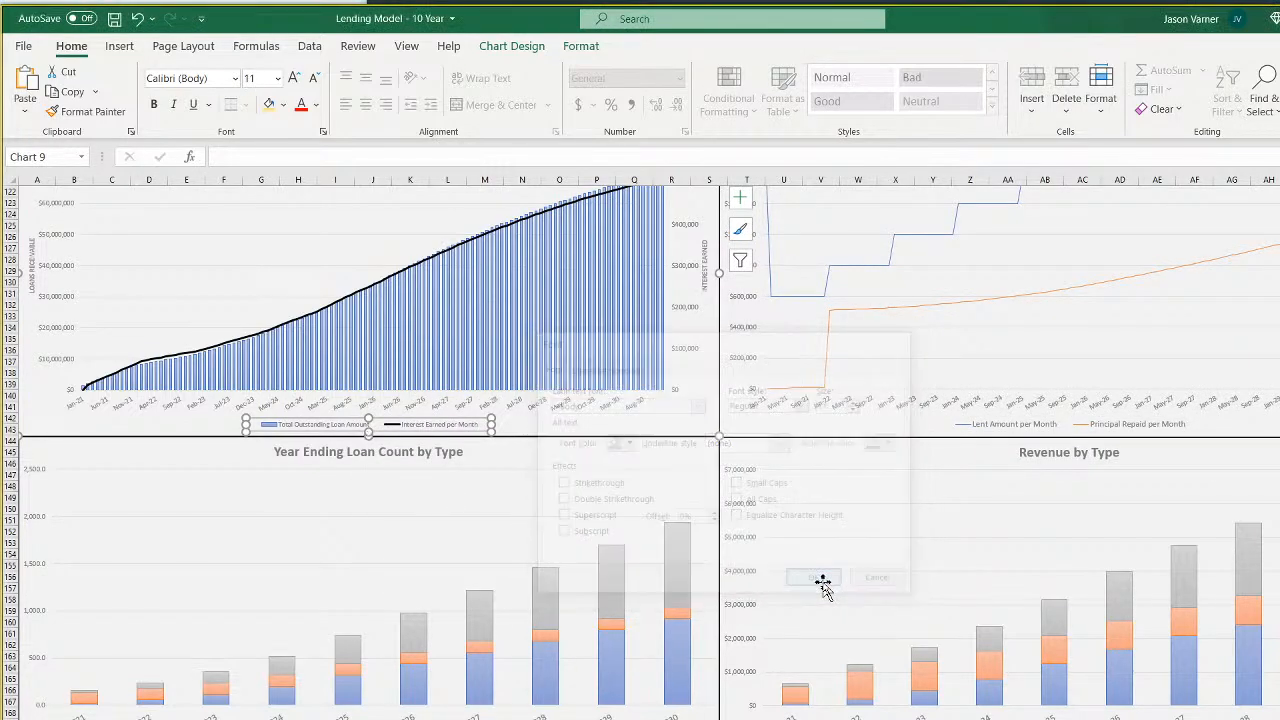
key(Escape)
Enlarge the legend text of the Total Outstanding Loans Receivable vs Interest Earned (Type 3) chart to match the consolidated charts' legends
scroll(640, 450, up, 11)
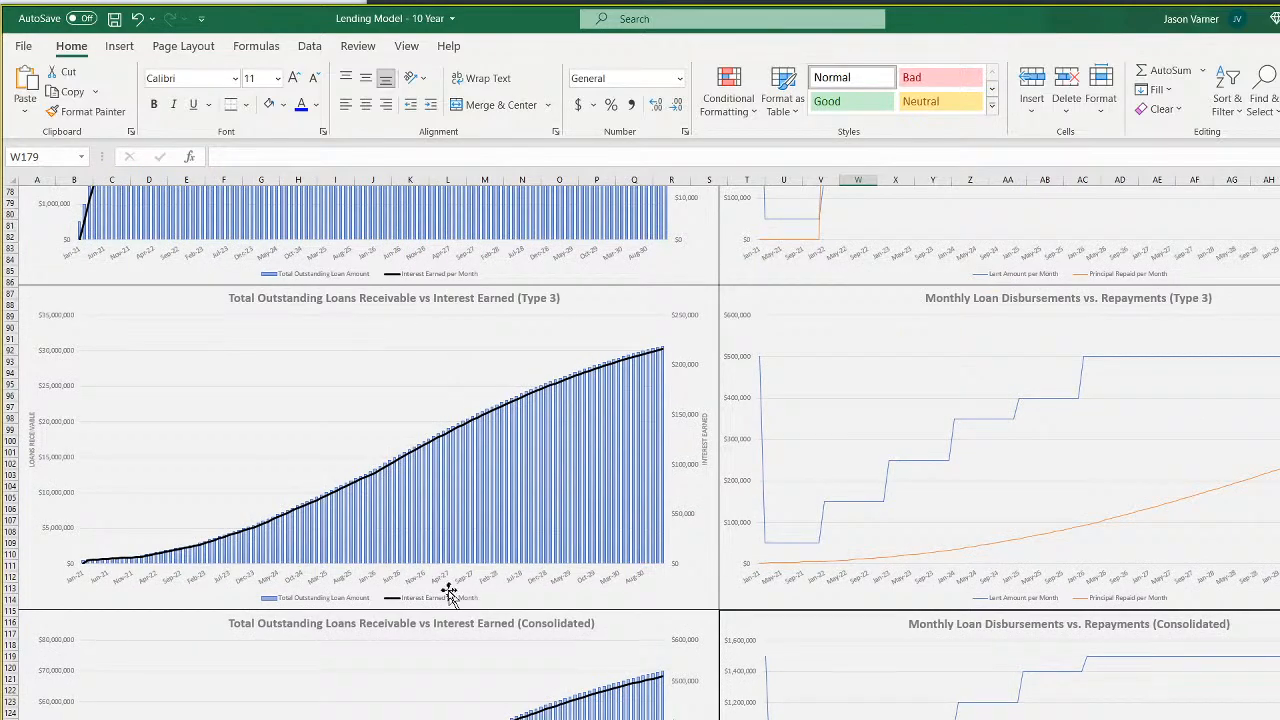
click(447, 592)
right_click(447, 592)
click(488, 661)
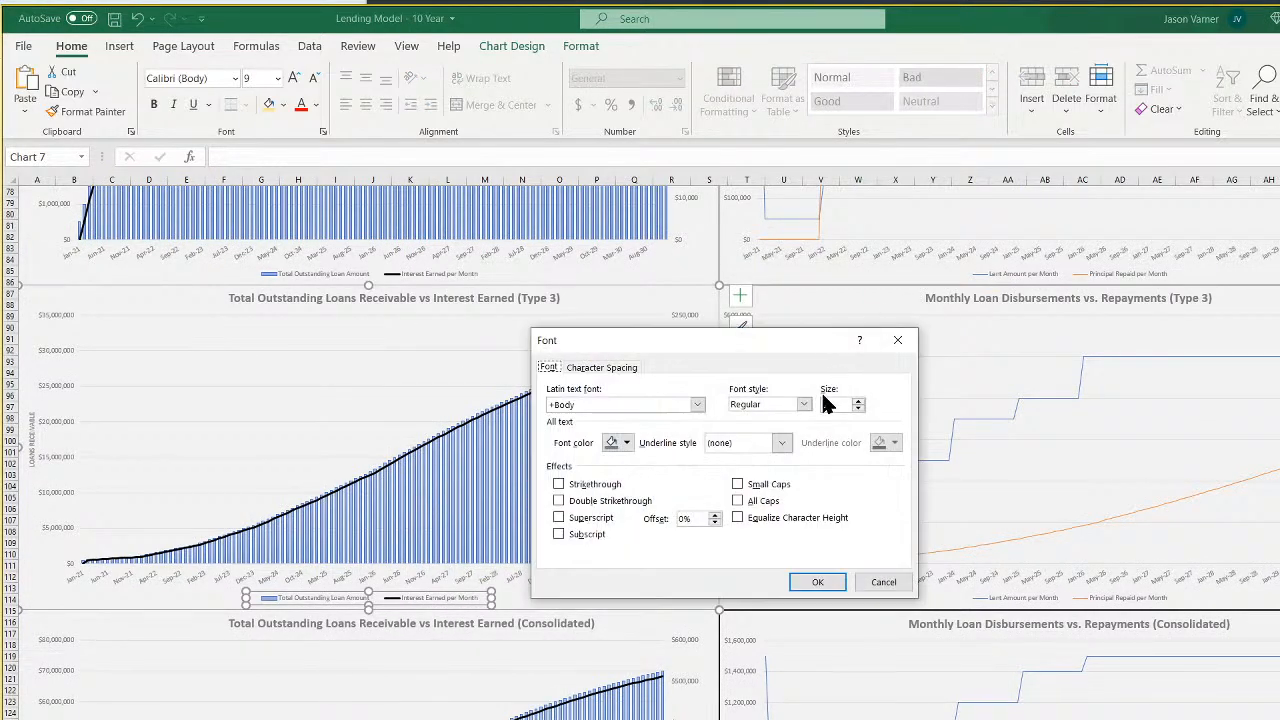
click(817, 581)
Open the font settings for the legend of the Monthly Loan Disbursements vs. Repayments (Type 3) chart
click(1020, 598)
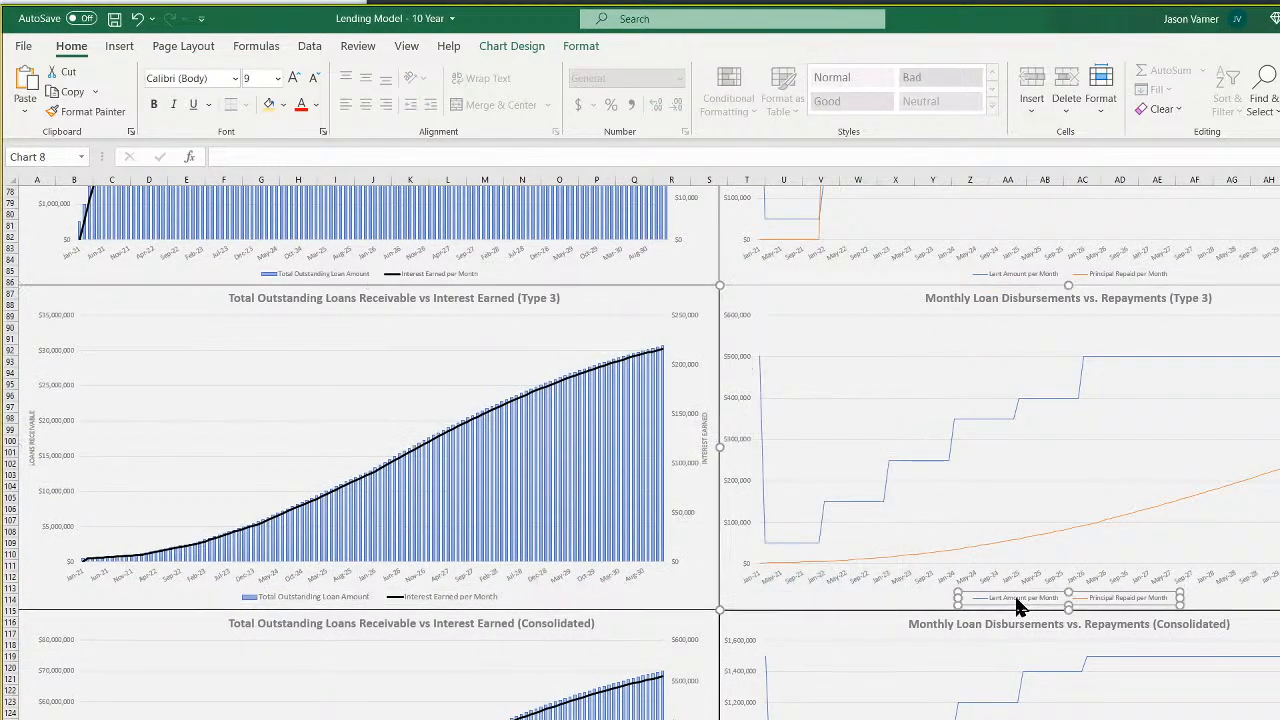
right_click(1020, 598)
click(1068, 666)
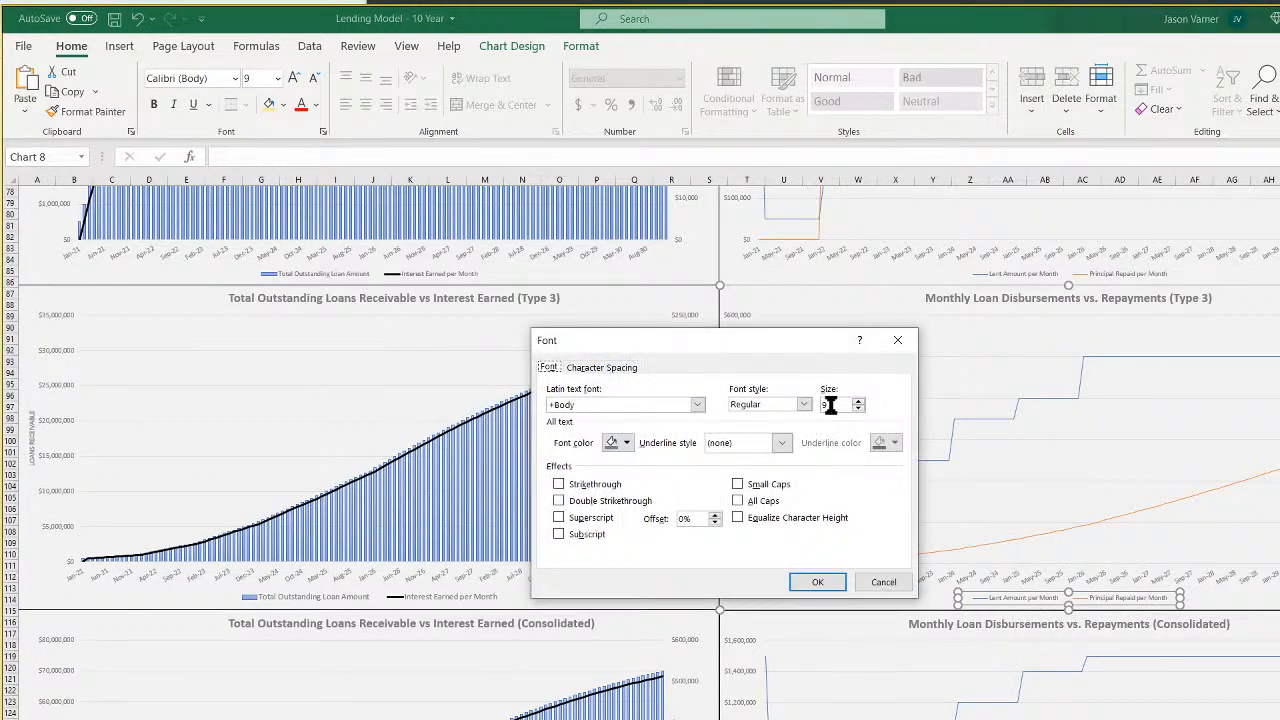
Set the legend font size to 11 in the Type 3 and Type 2 Monthly Loan Disbursements vs. Repayments charts
click(817, 581)
scroll(1000, 520, up, 7)
click(1020, 522)
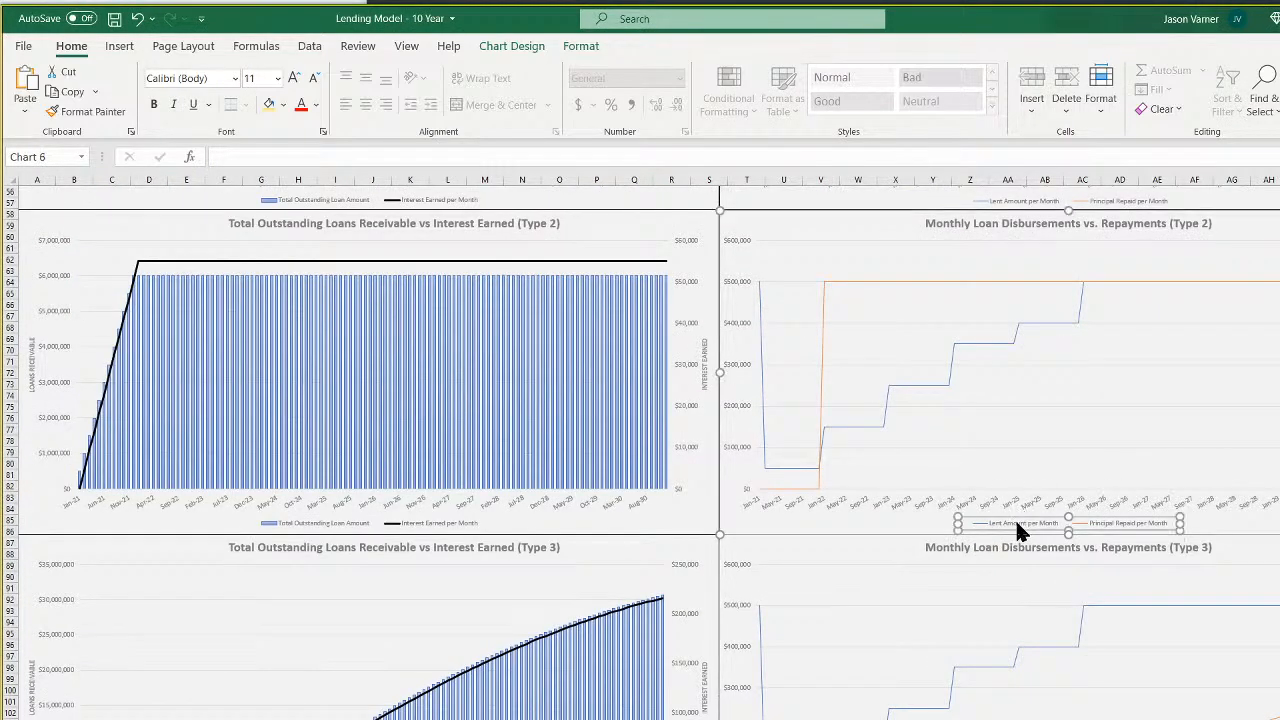
right_click(1020, 522)
click(1060, 586)
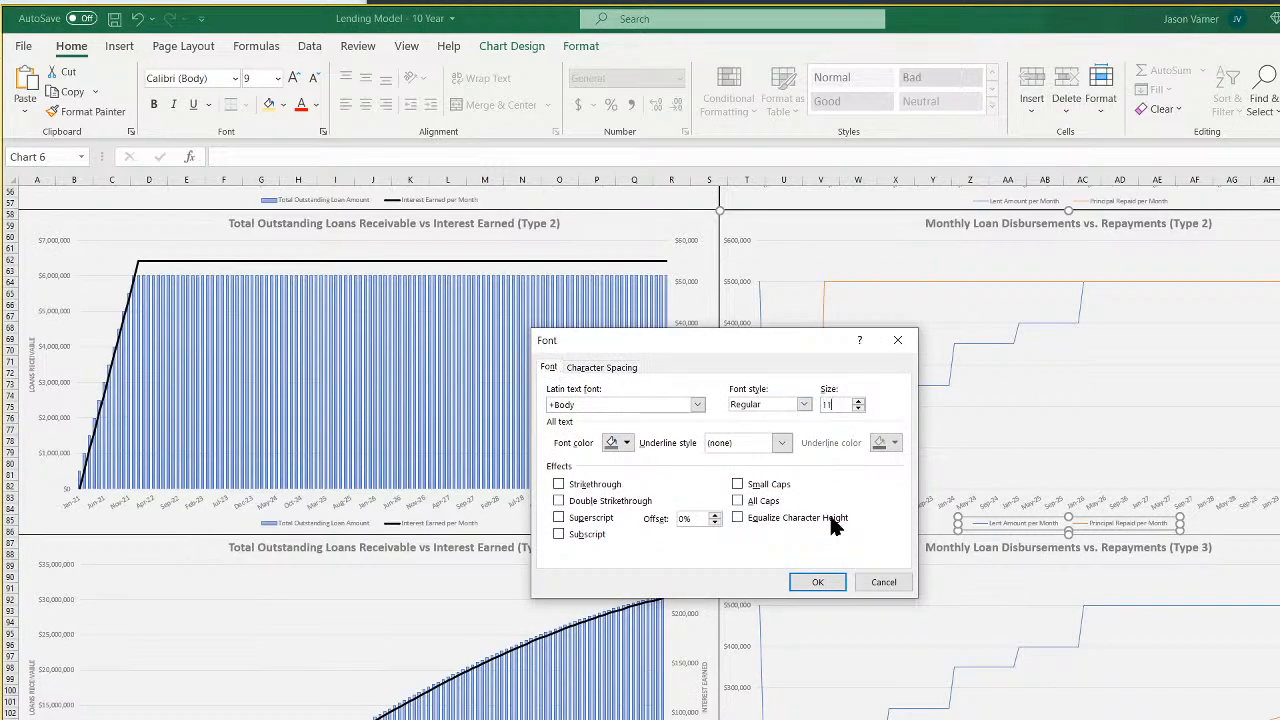
key(Return)
Set the legend font size to 11 in the Type 2 Total Outstanding Loans Receivable vs Interest Earned chart
click(431, 520)
right_click(431, 520)
click(470, 586)
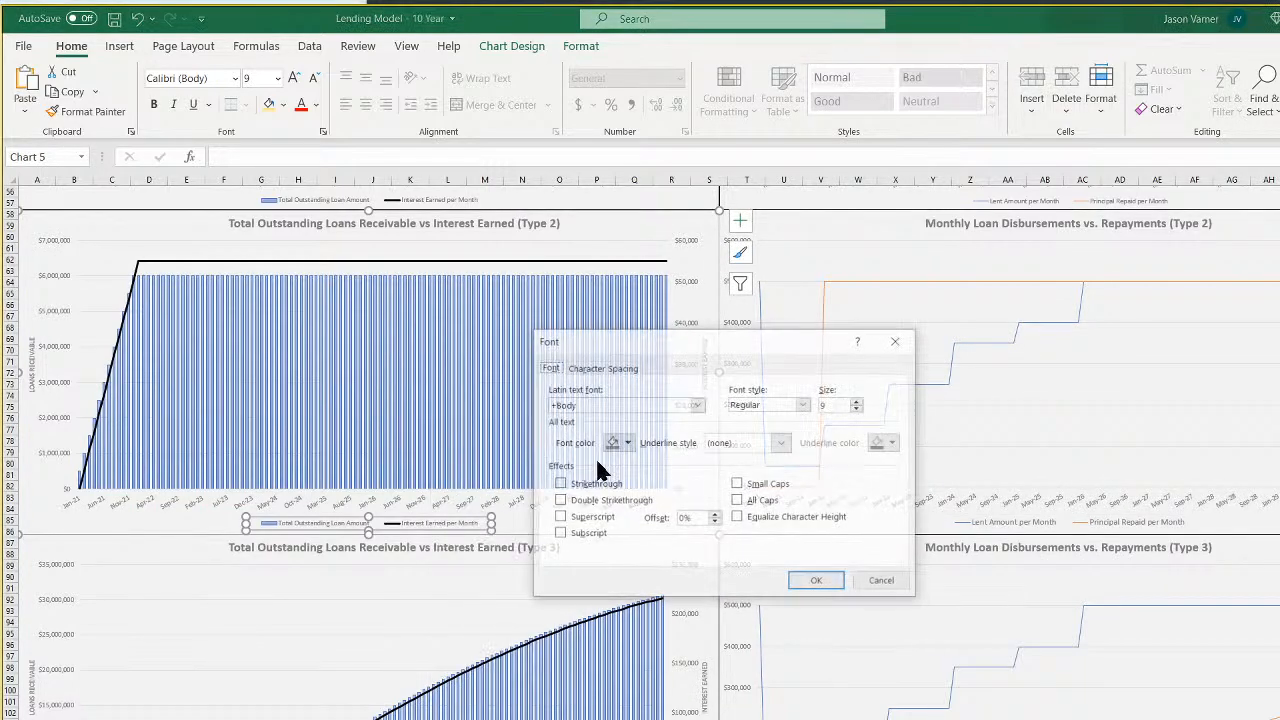
click(820, 582)
Set the legend font size to 11 in the Type 1 Monthly Loan Disbursements vs. Repayments chart
scroll(843, 571, up, 15)
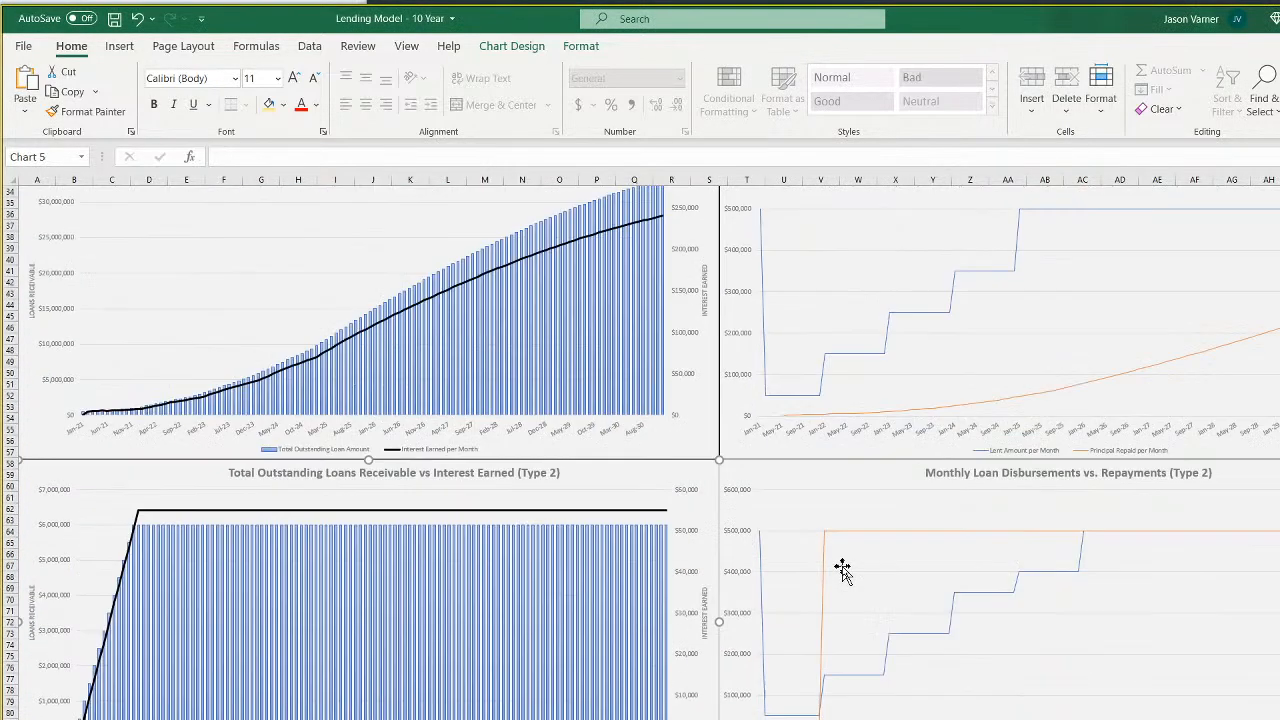
click(1063, 700)
right_click(1063, 702)
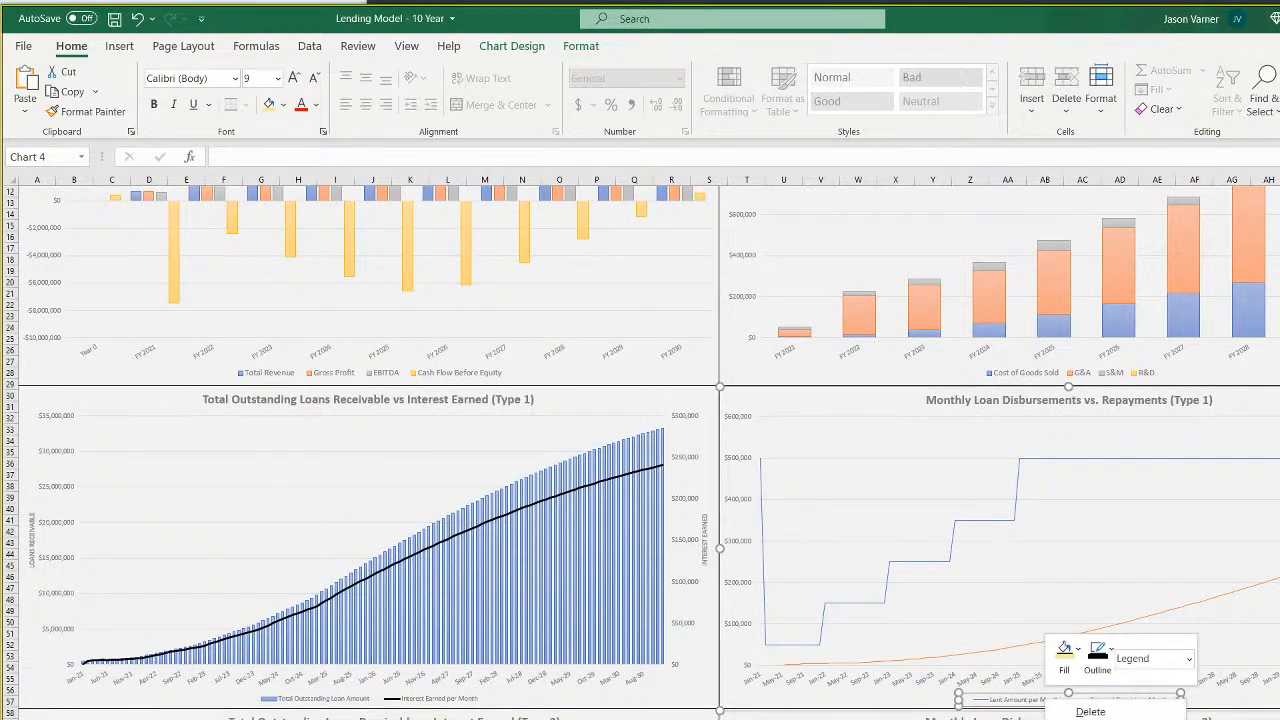
click(1090, 712)
click(818, 582)
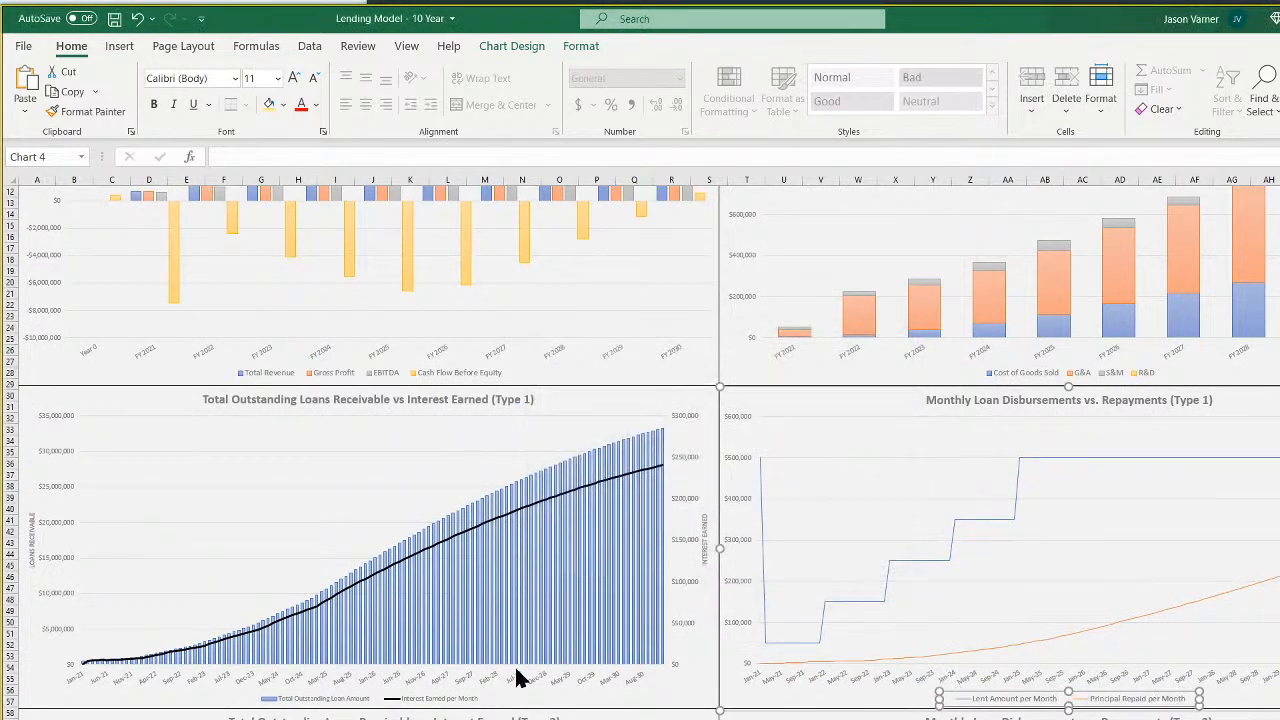
Set the legend font size to 11 in the Type 1 Total Outstanding Loans Receivable vs Interest Earned chart
click(429, 697)
right_click(431, 700)
click(468, 718)
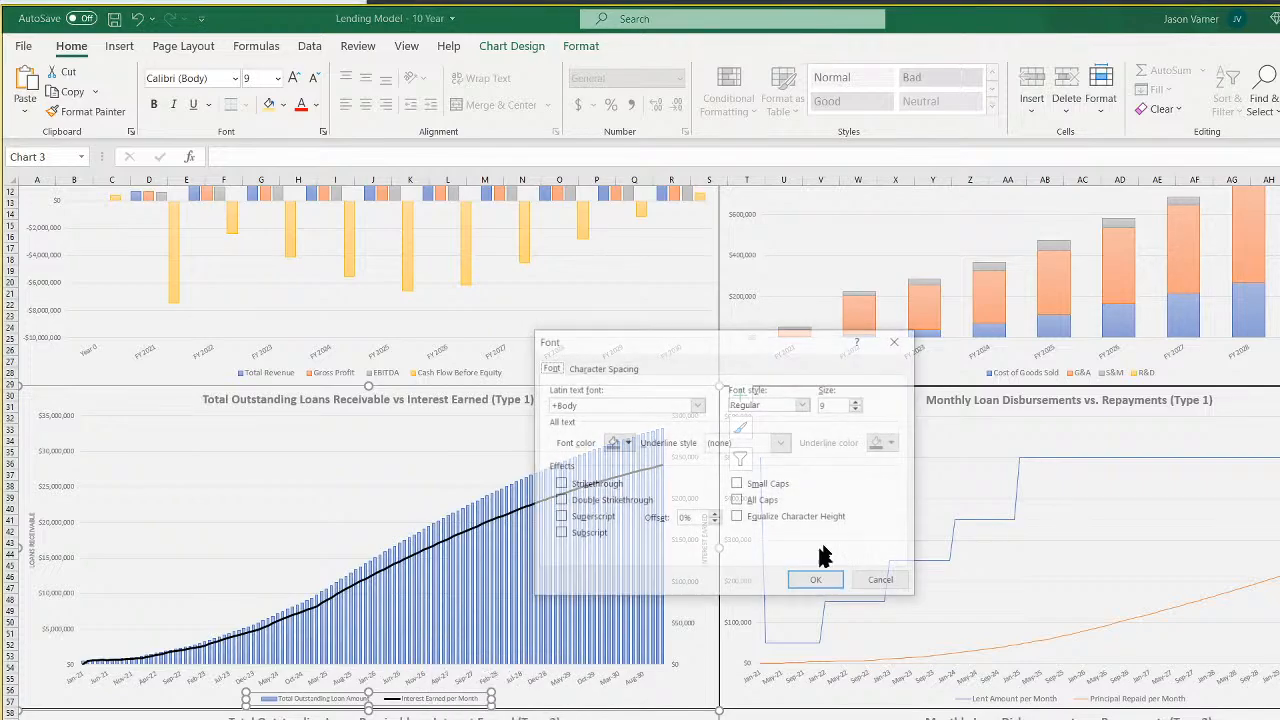
double_click(831, 402)
text(11)
click(818, 582)
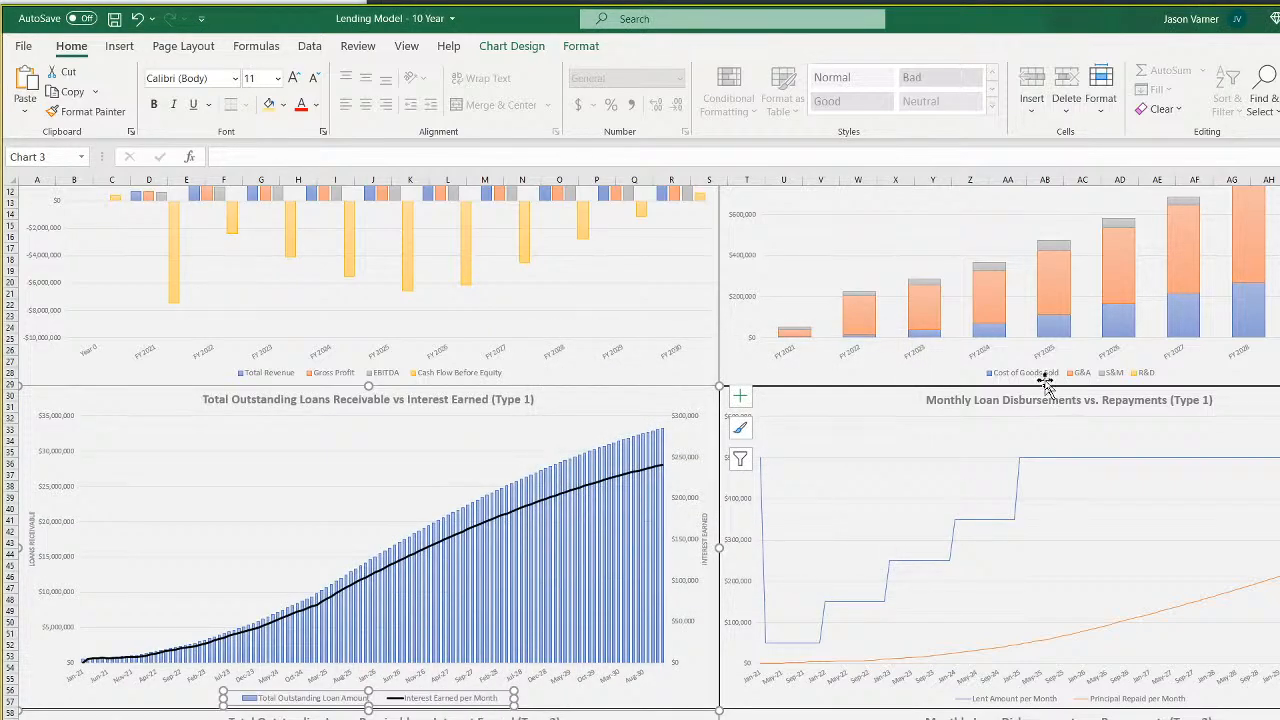
Set the legend font size to 11 in the stacked expense chart showing Cost of Goods Sold, G&A, S&M and R&D
click(1050, 373)
right_click(1051, 374)
click(1068, 437)
text(11)
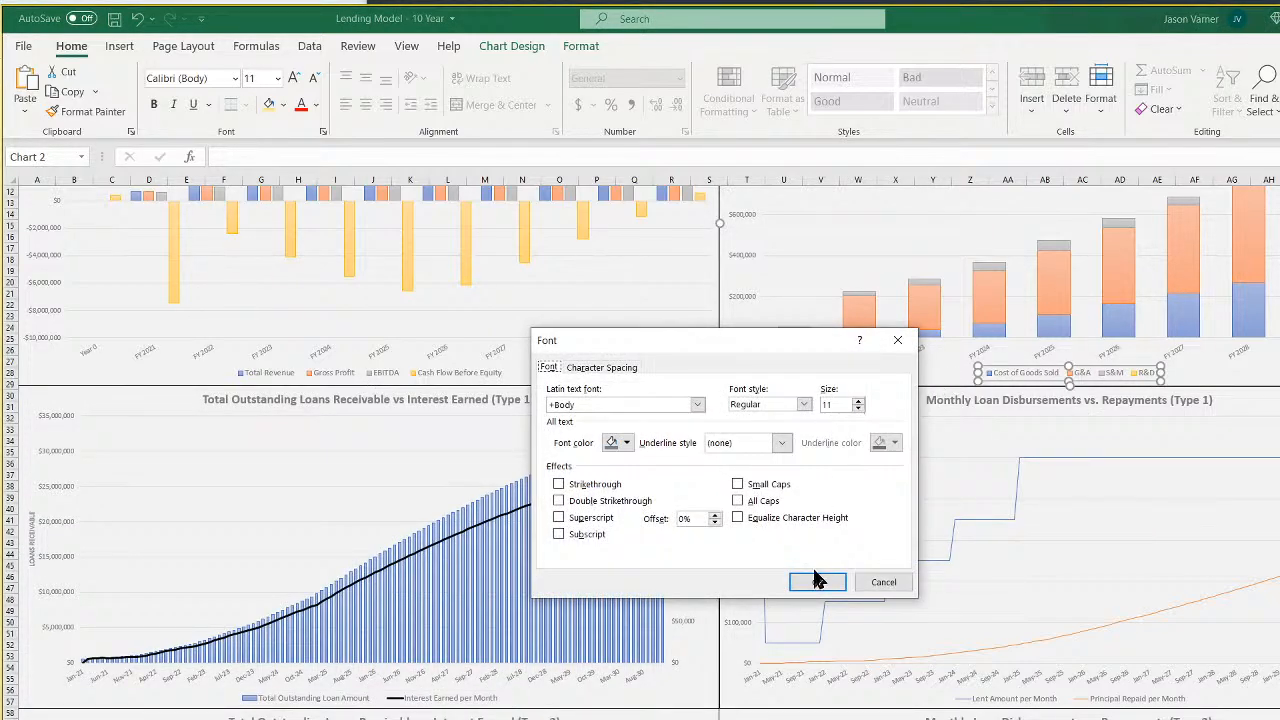
click(817, 582)
Set the legend font size to 11 in the chart of Total Revenue, Gross Profit, EBITDA and Cash Flow Before Equity
click(471, 372)
right_click(471, 372)
click(531, 437)
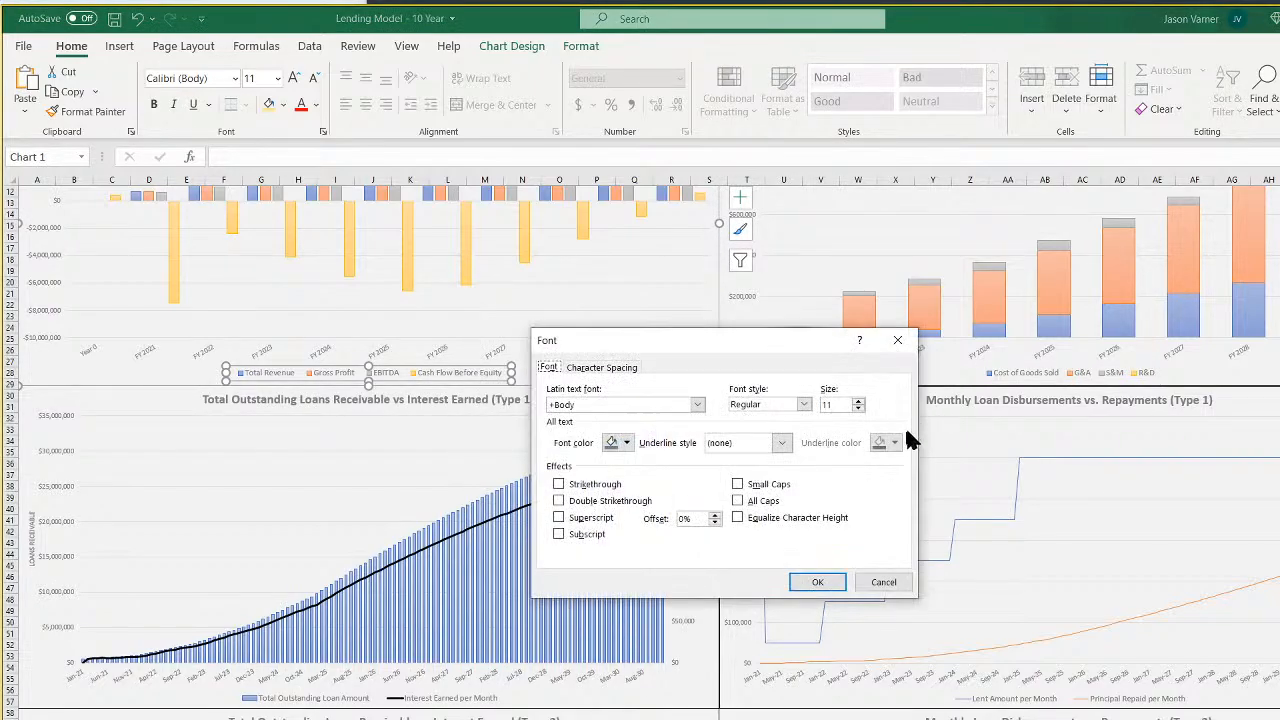
click(820, 581)
Check the Year Ending Loan Count by Type and Revenue by Type charts, and save the workbook
scroll(830, 568, down, 20)
scroll(830, 568, down, 7)
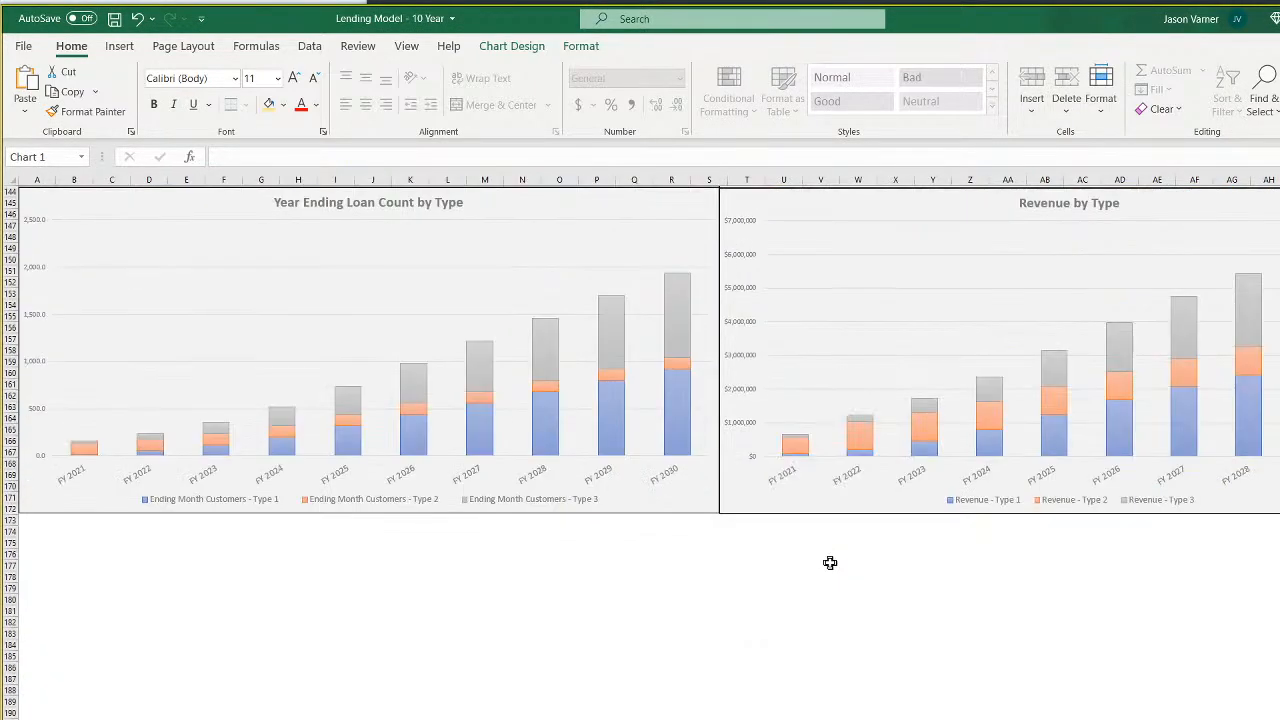
click(858, 652)
scroll(860, 652, up, 2)
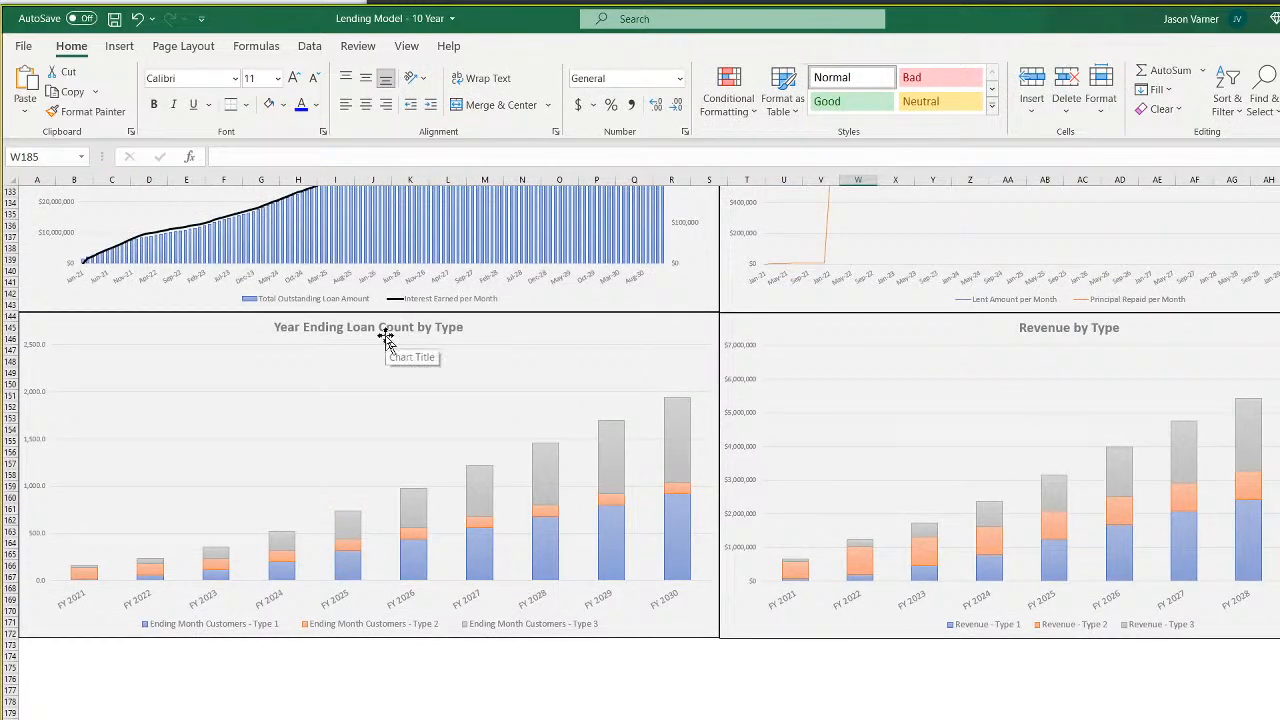
click(344, 333)
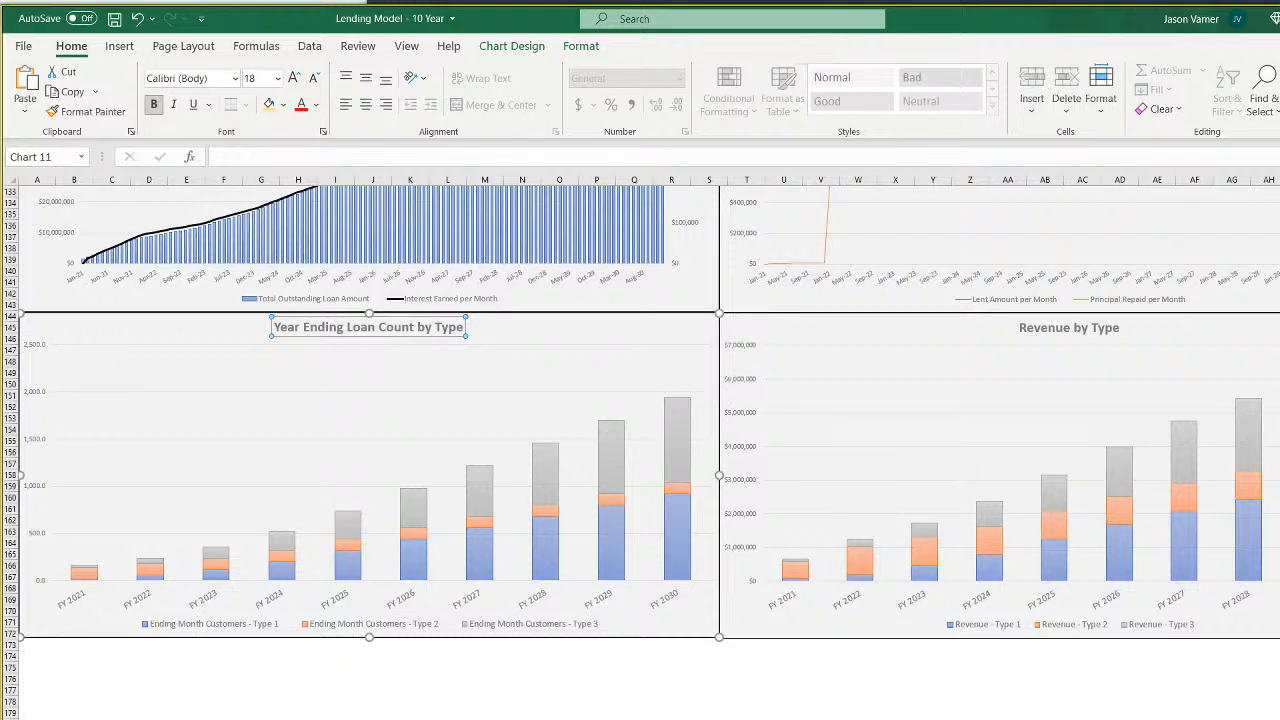
key(Escape)
click(112, 18)
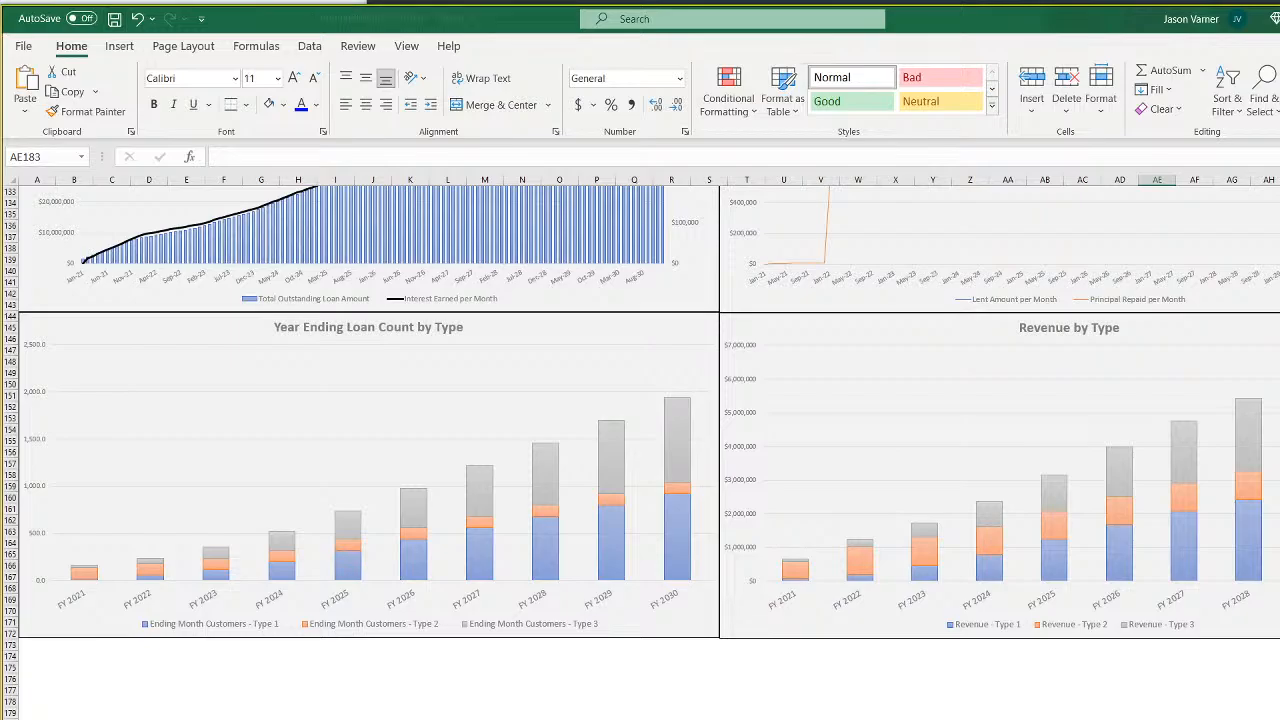
On the annual pro forma sheet, change the Type 1 revenue label in C313 to "Revenue - Type 1 - I + p+i"
click(254, 719)
scroll(254, 711, down, 20)
scroll(254, 711, down, 20)
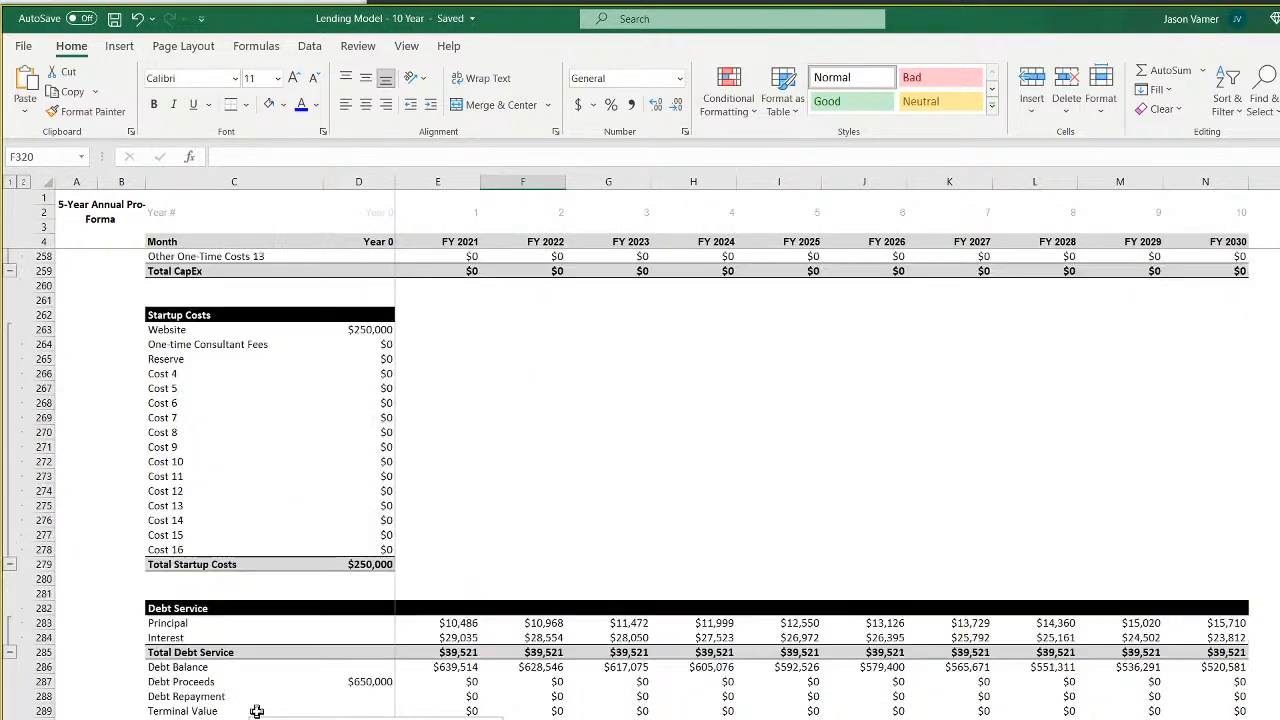
click(245, 579)
double_click(245, 579)
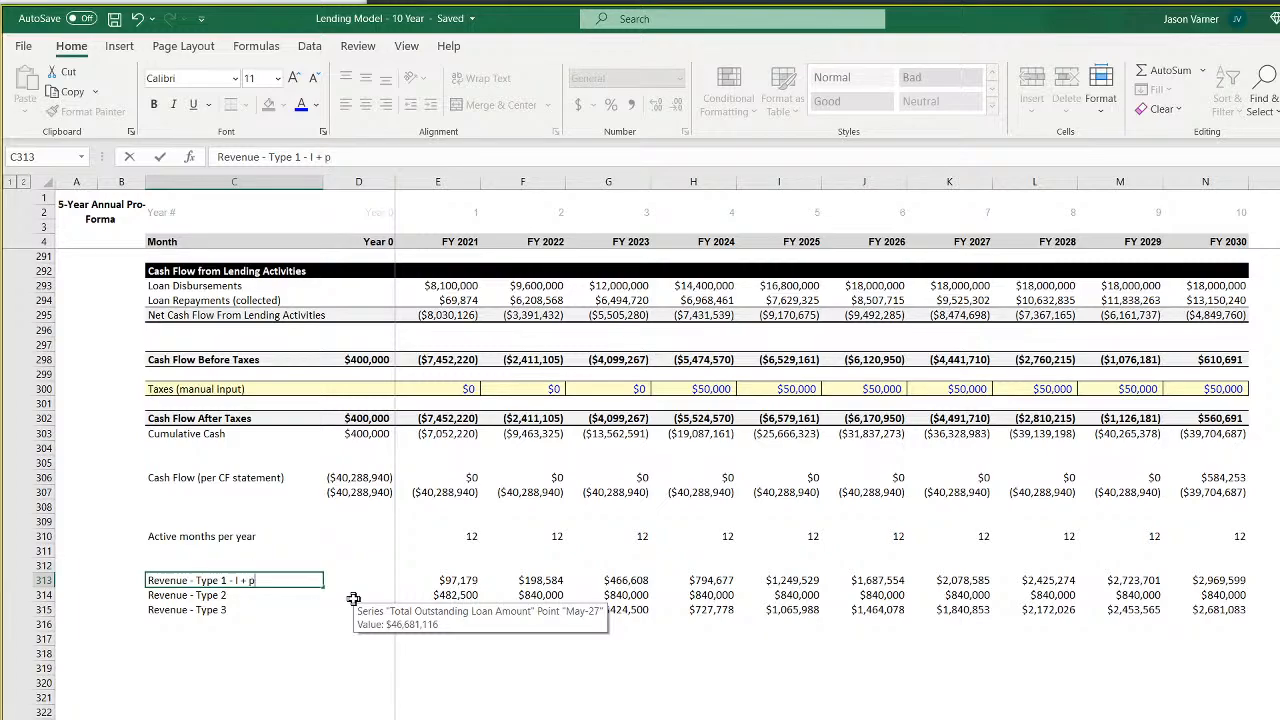
text(i)
key(Return)
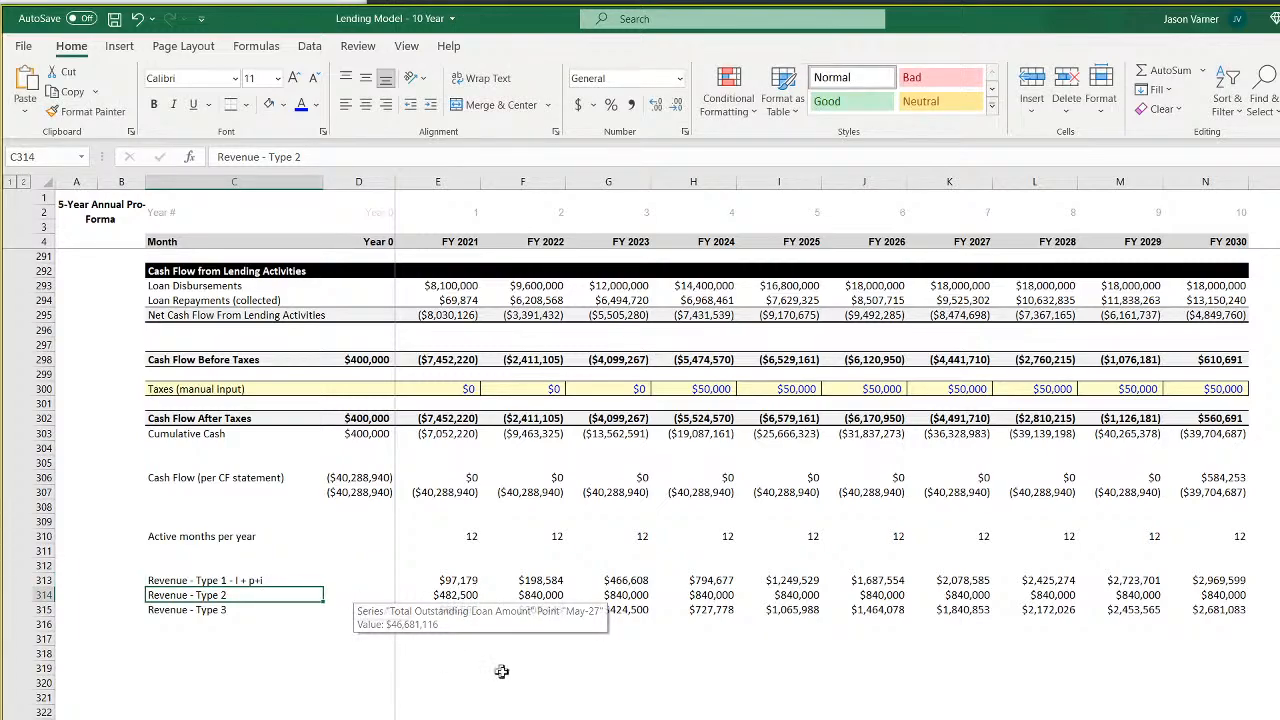
Extend the Type 2 revenue label in C314 to "Revenue - Type 2 - interest only"
double_click(291, 597)
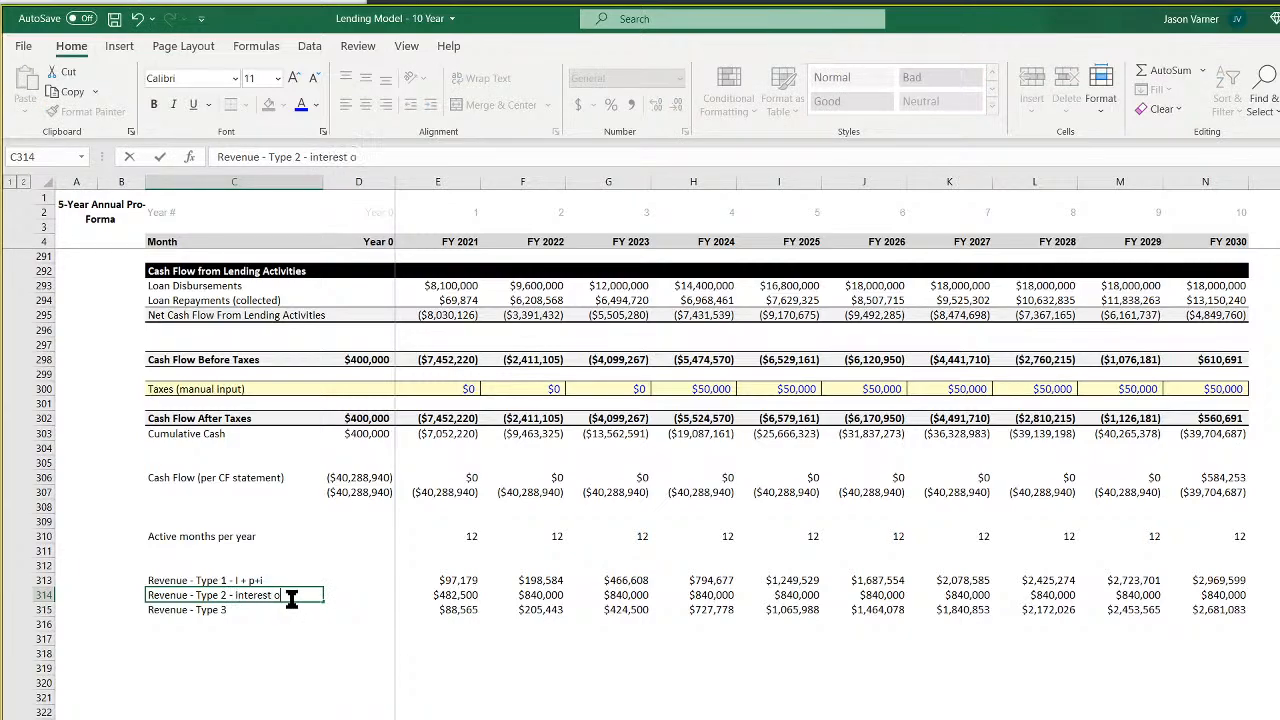
text(- interest only)
key(Return)
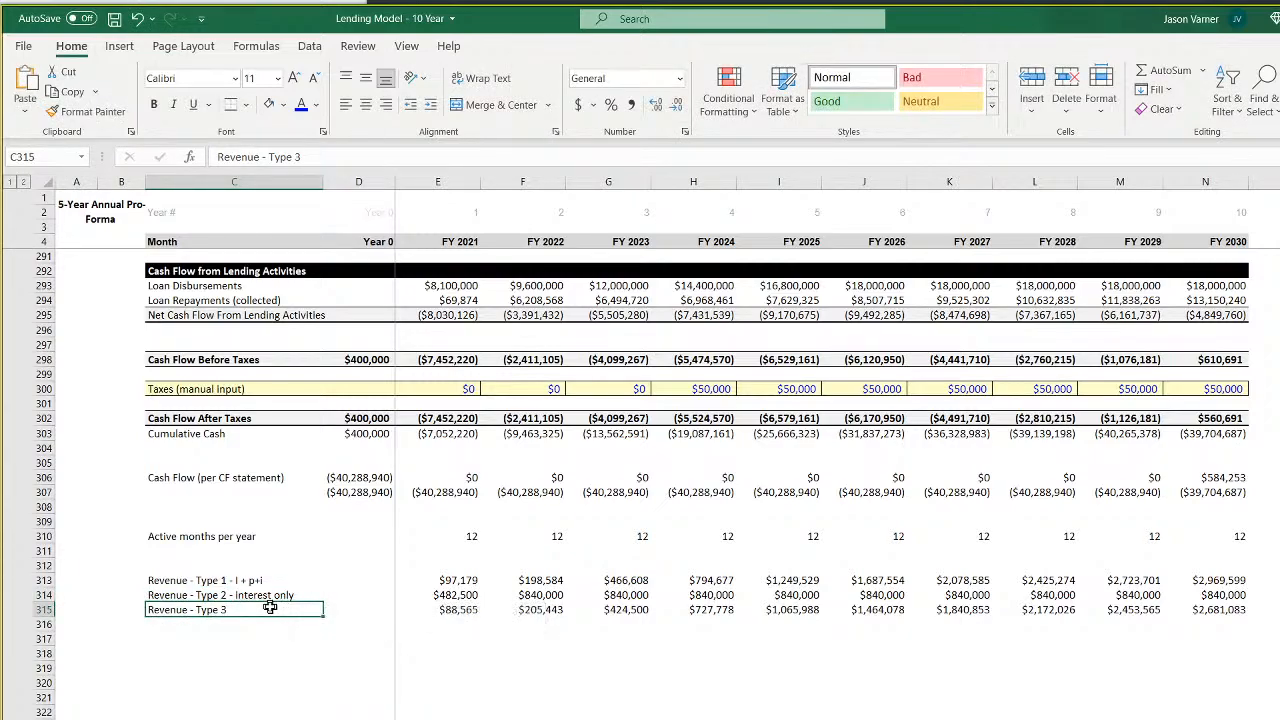
Extend the Type 3 revenue label in C315 to "Revenue - Type 3 - p+i only", with a lowercase i
double_click(270, 609)
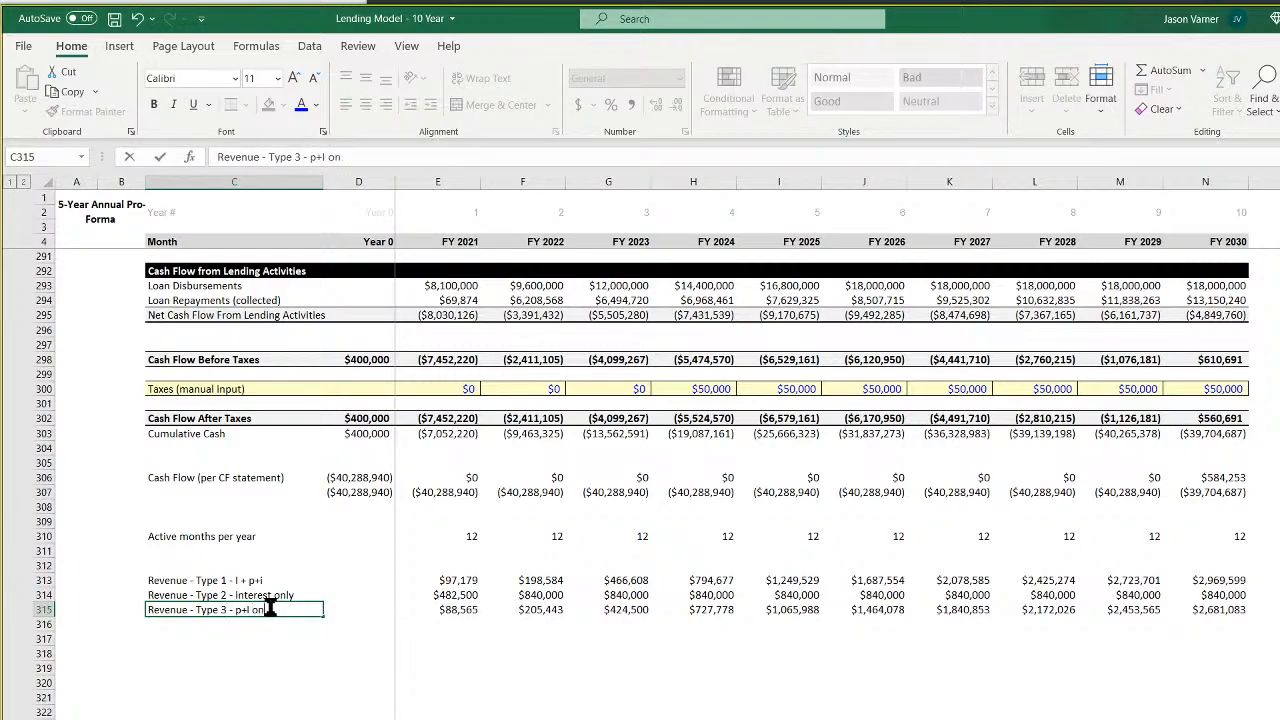
text(- p+I only)
key(Return)
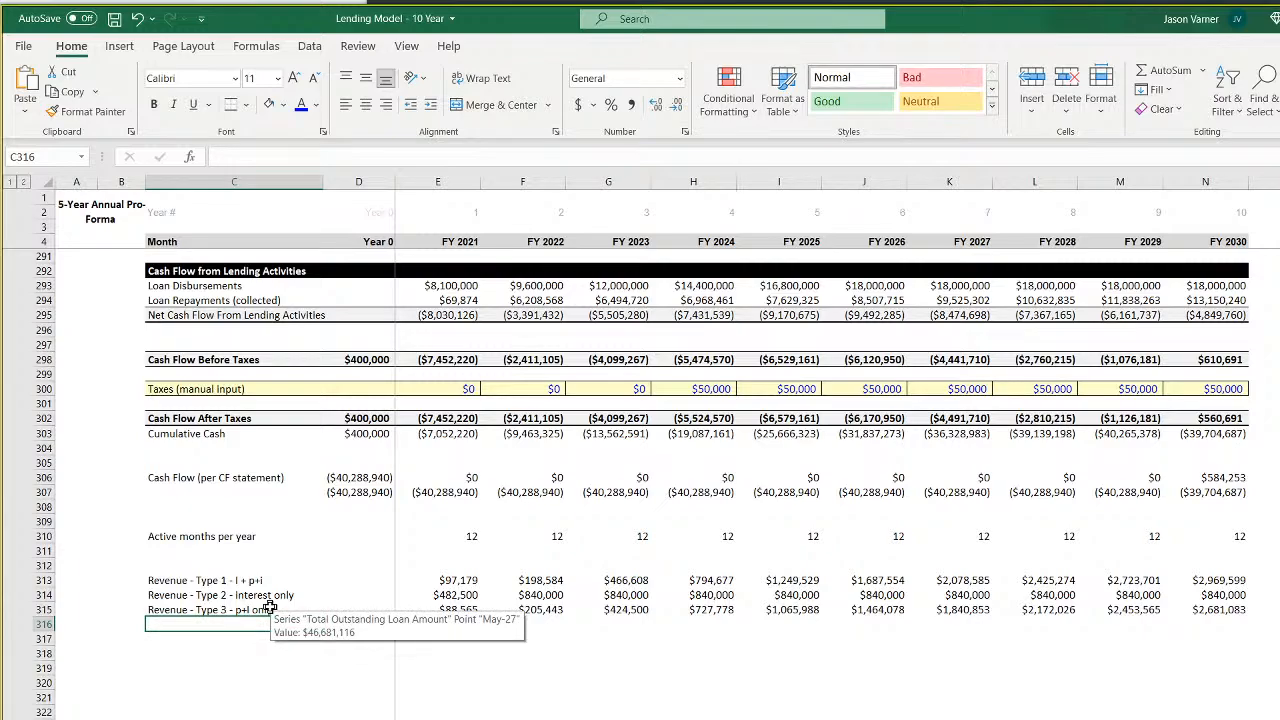
double_click(268, 608)
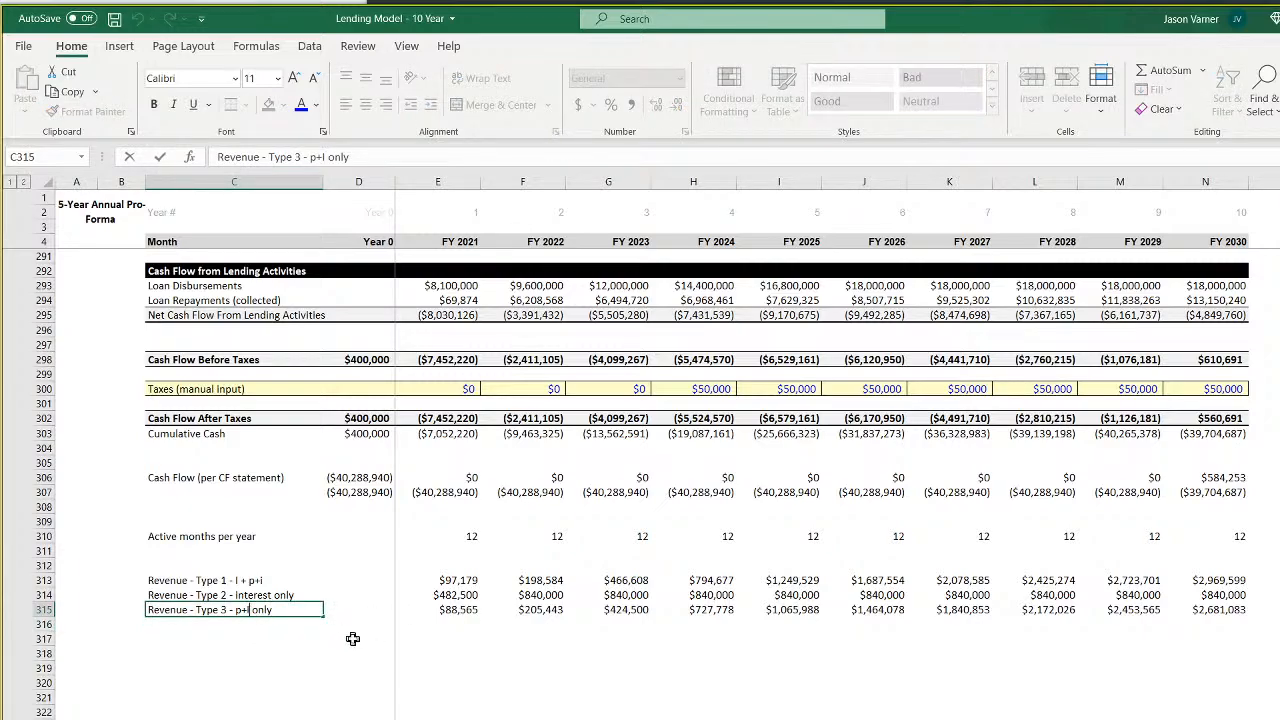
key(BackSpace)
text(i)
key(Return)
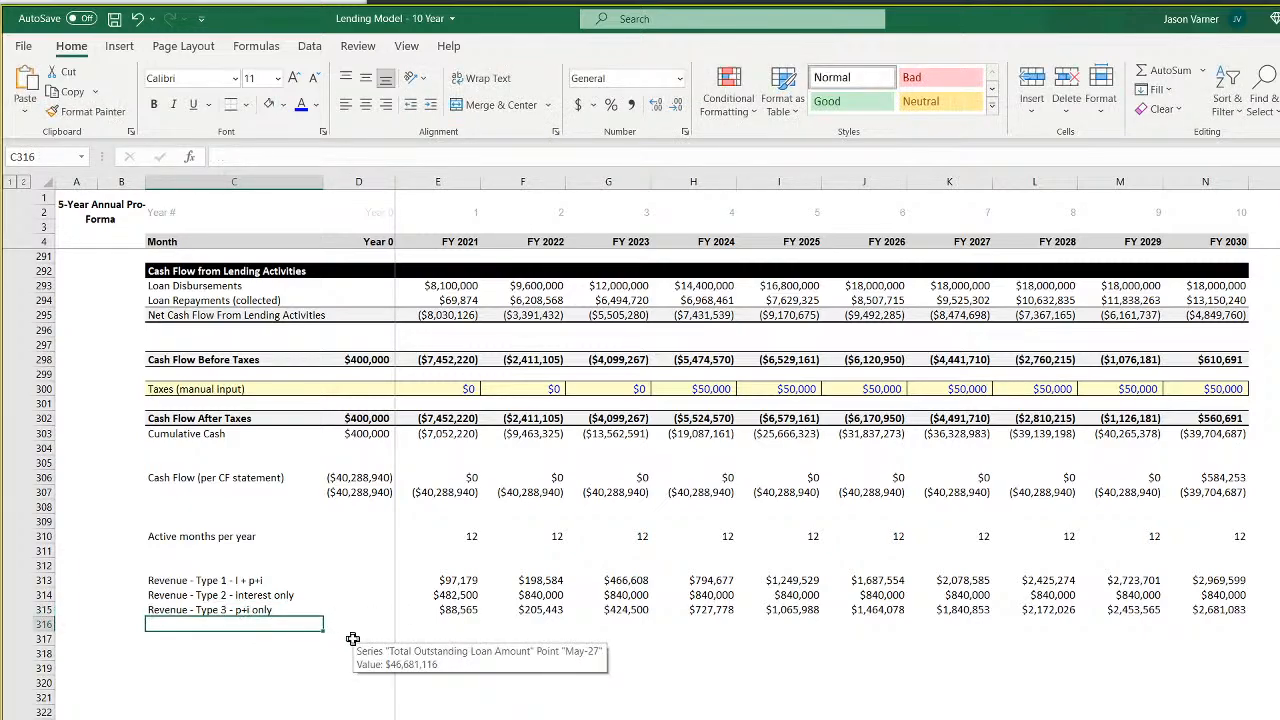
Reword the Type 1 revenue label in C313 to "Revenue - Type 1 - interest only period + p+i"
double_click(208, 580)
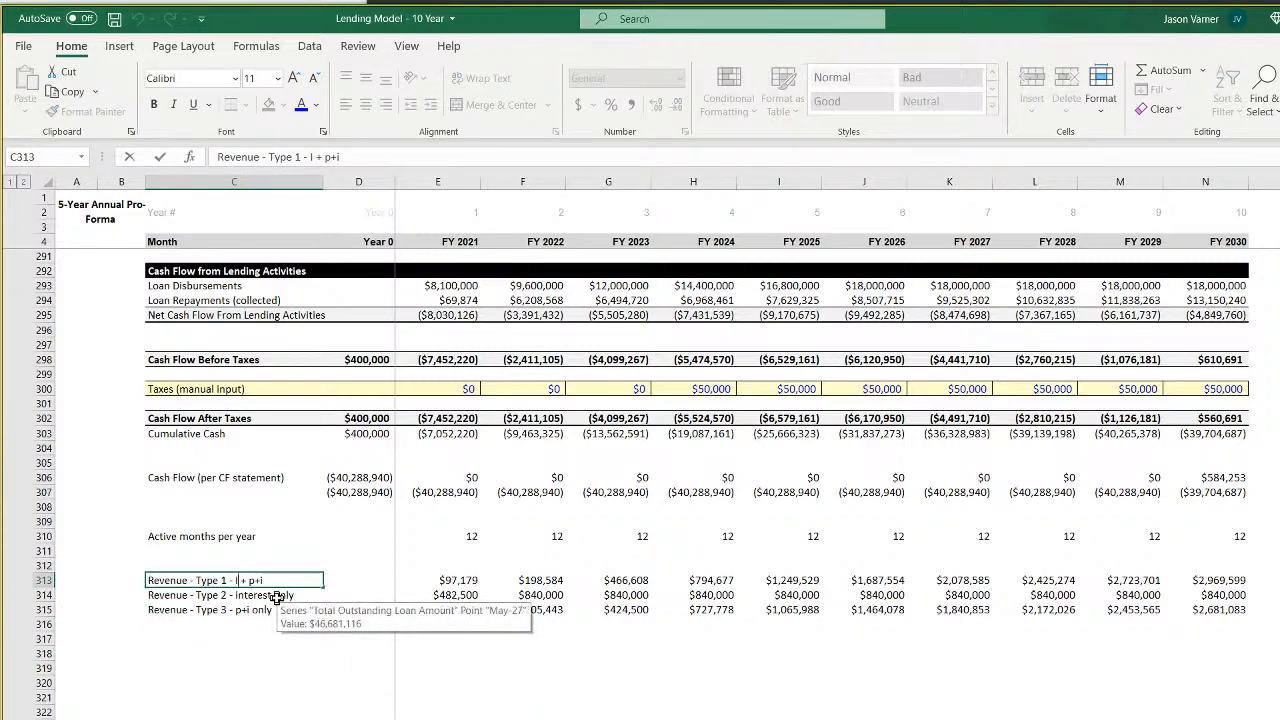
key(BackSpace)
text(interest o)
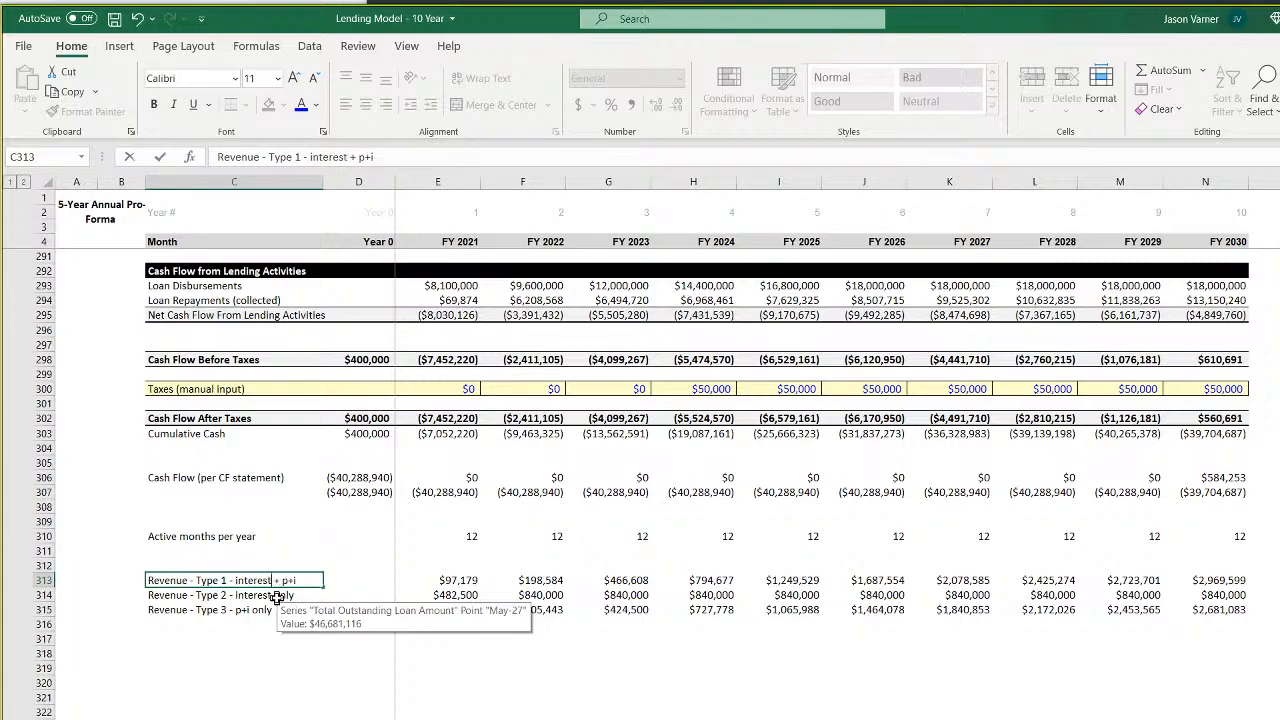
text(nly period)
key(Return)
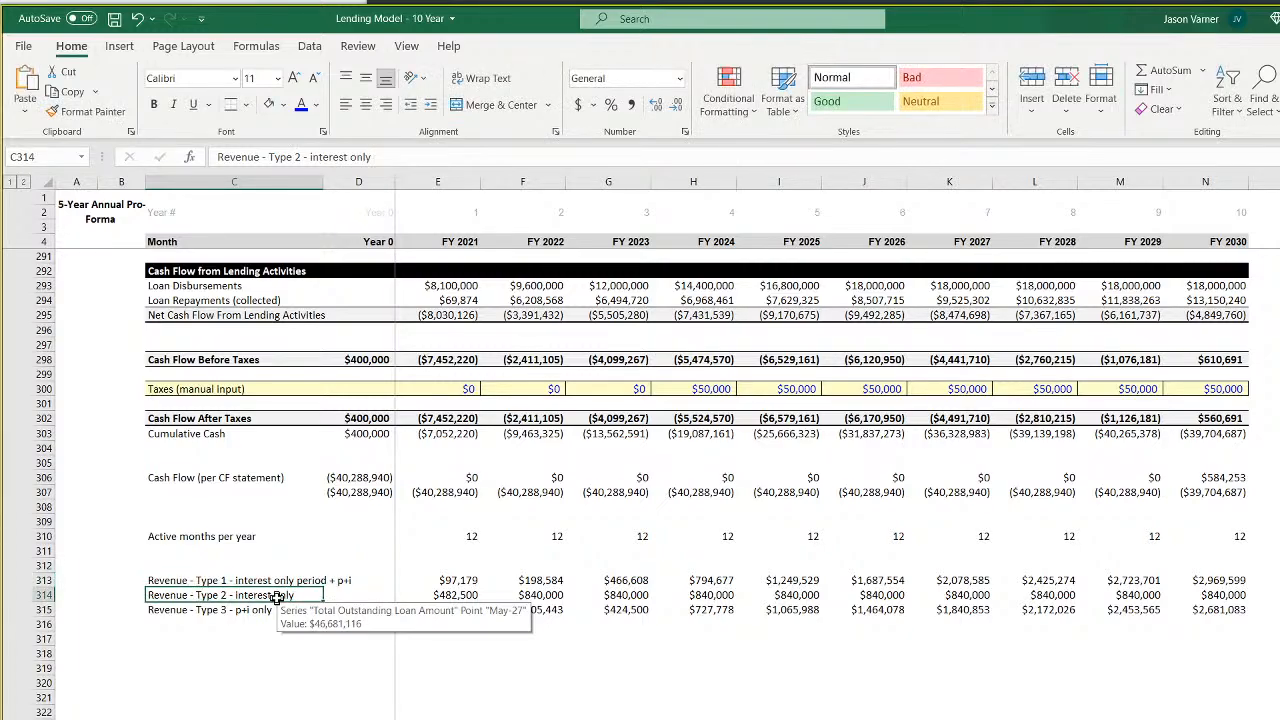
click(195, 692)
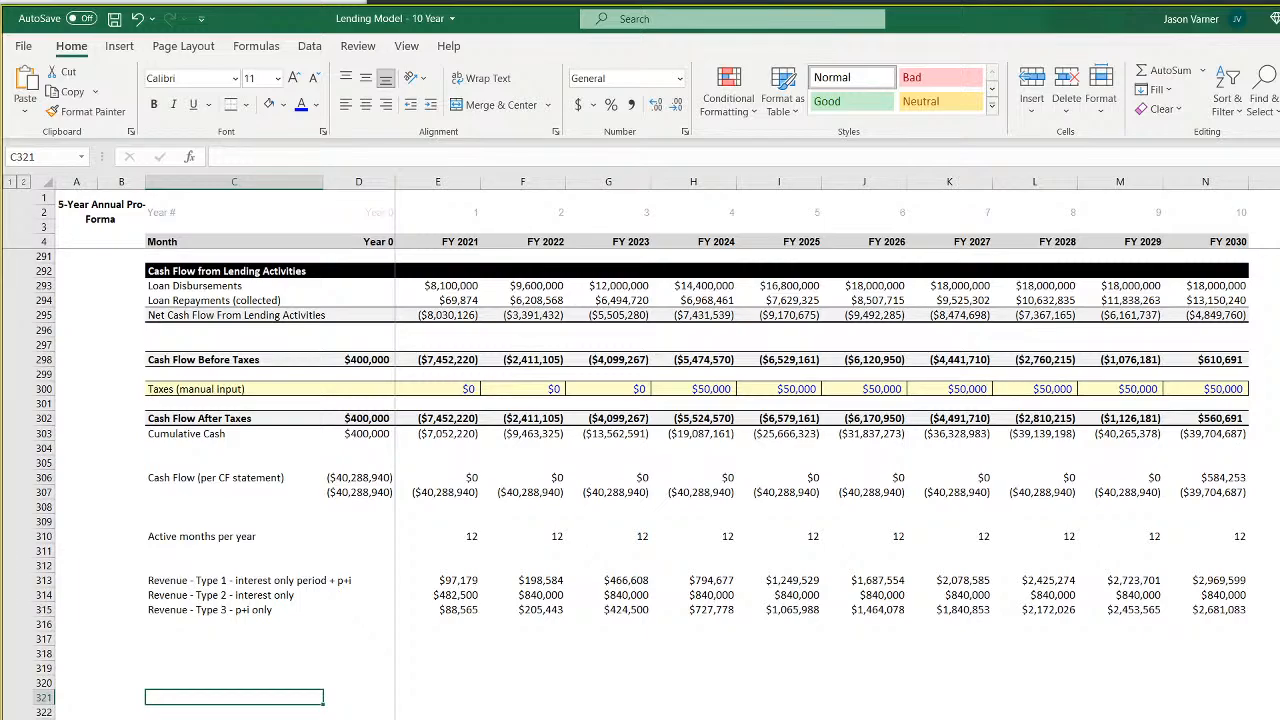
Return to the charts sheet and check the series labels in the Revenue by Type chart's legend
key(ctrl+Page_Up)
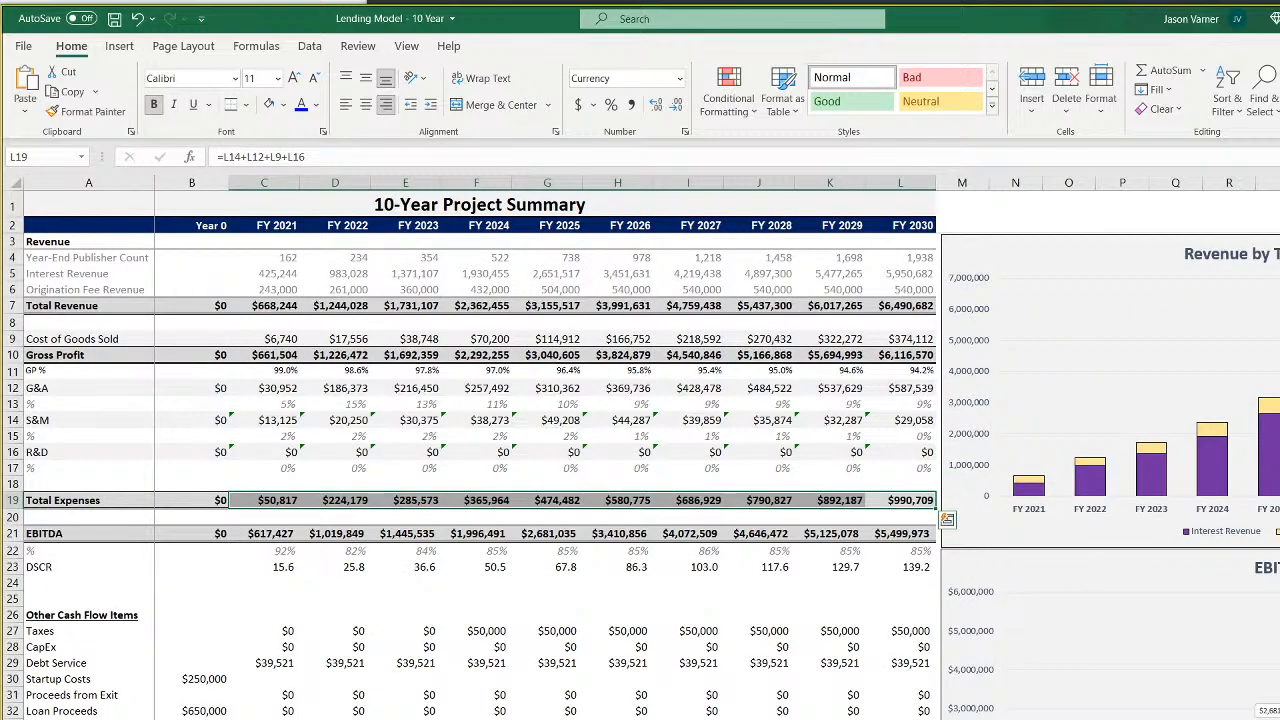
key(ctrl+Page_Up)
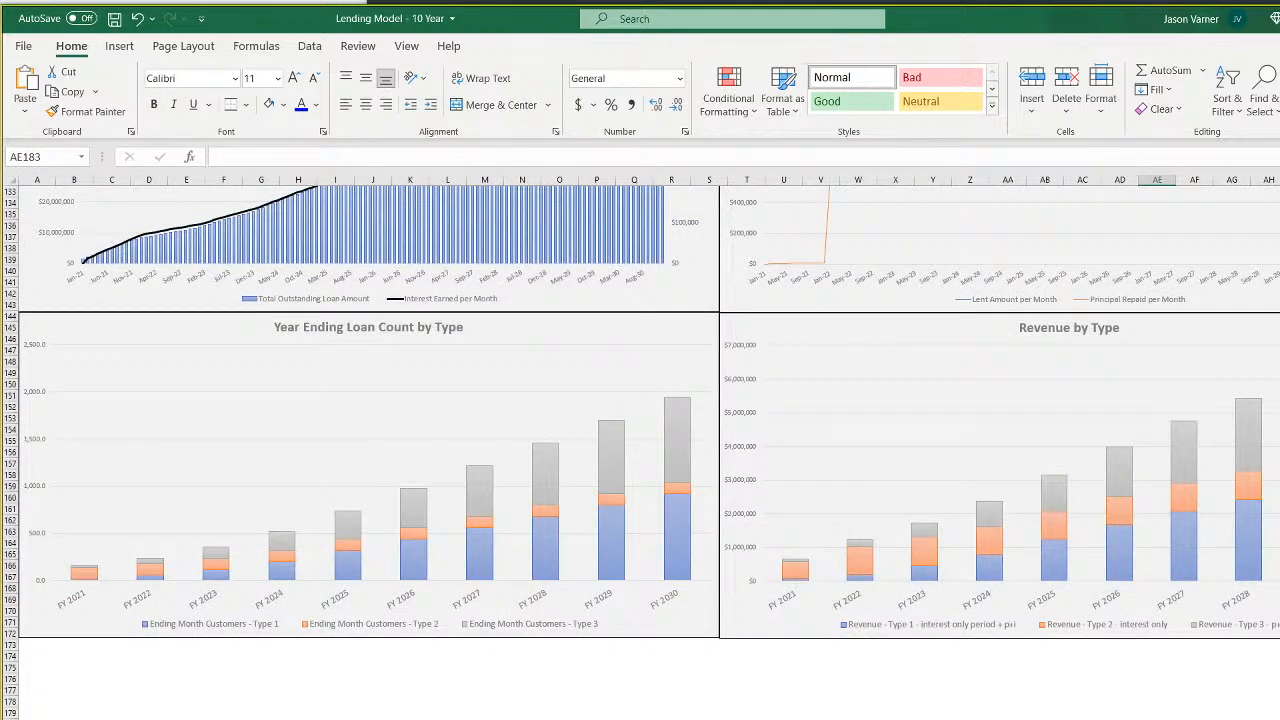
scroll(640, 452, up, 4)
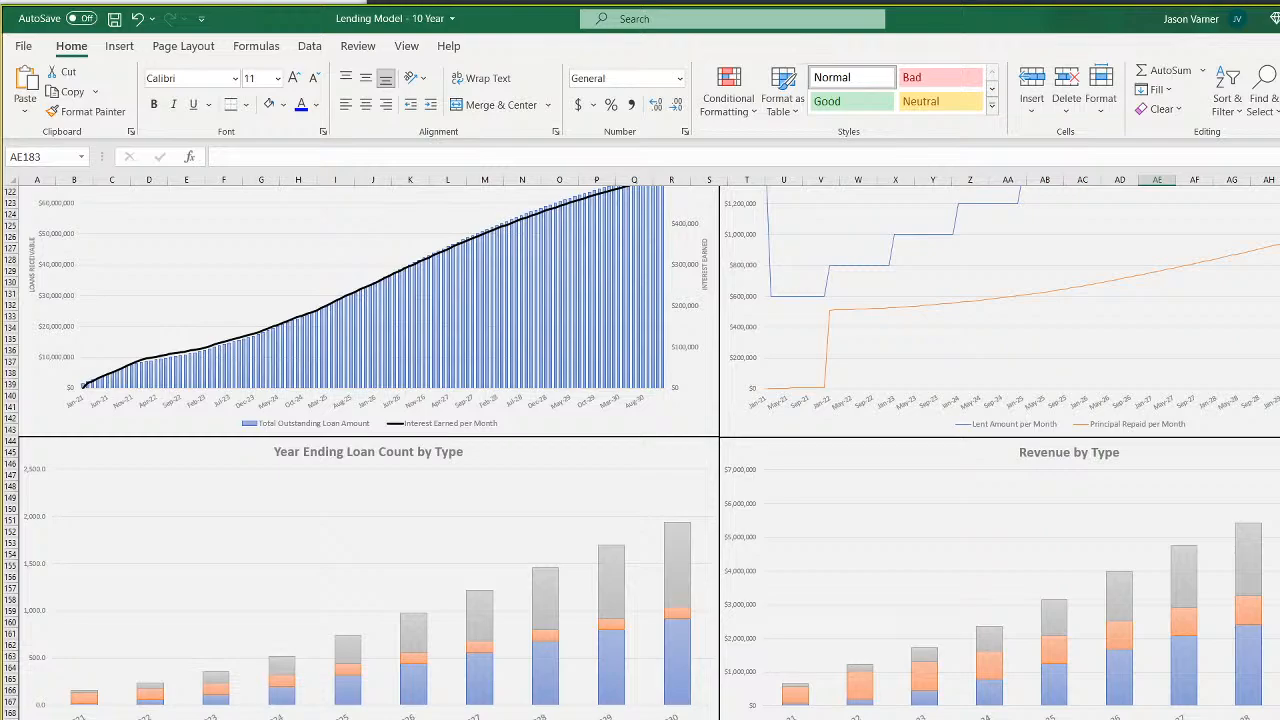
click(522, 718)
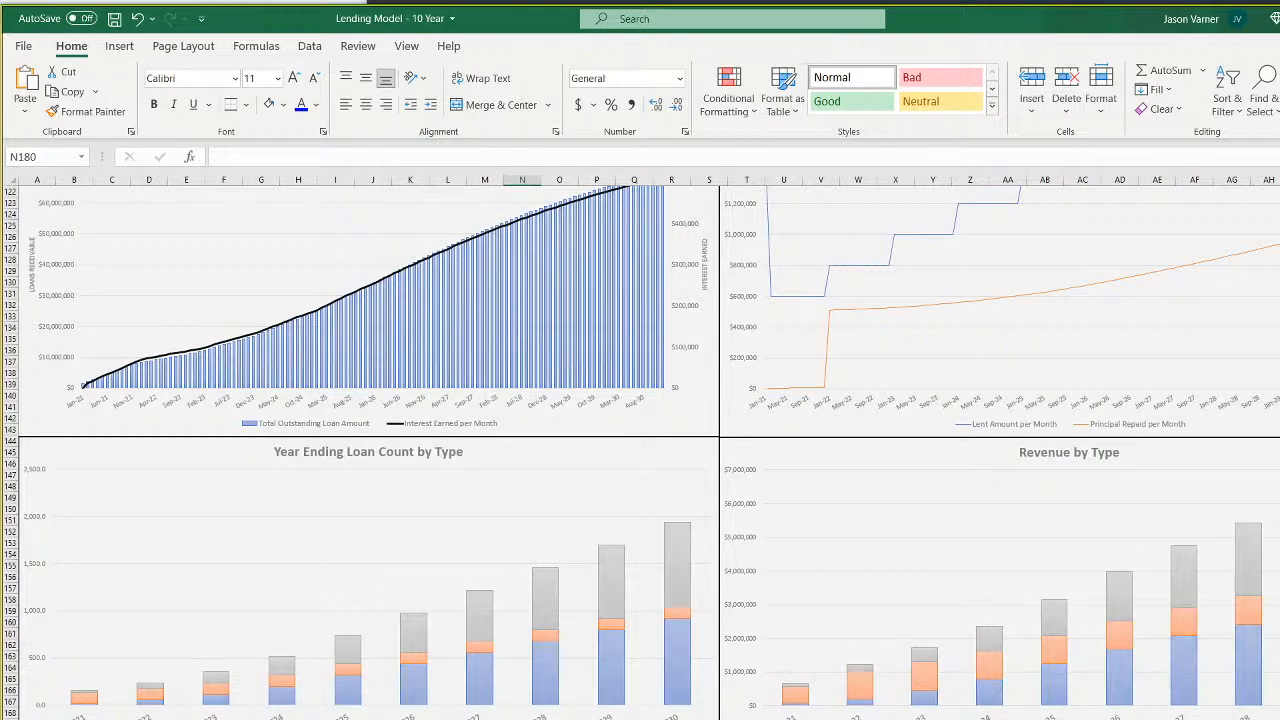
On the loan assumptions sheet, examine the Loan Type 1 yearly inputs, starting loan count and start month
key(ctrl+Page_Up)
click(457, 311)
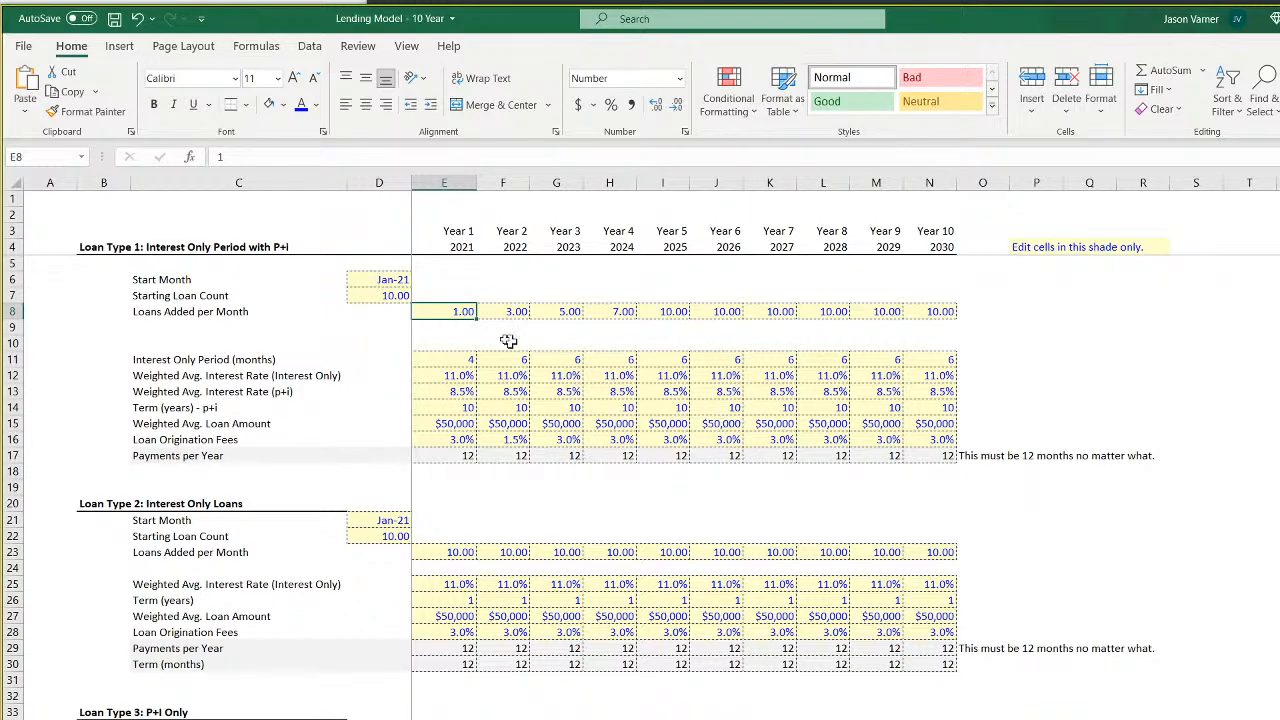
drag(448, 311, 945, 443)
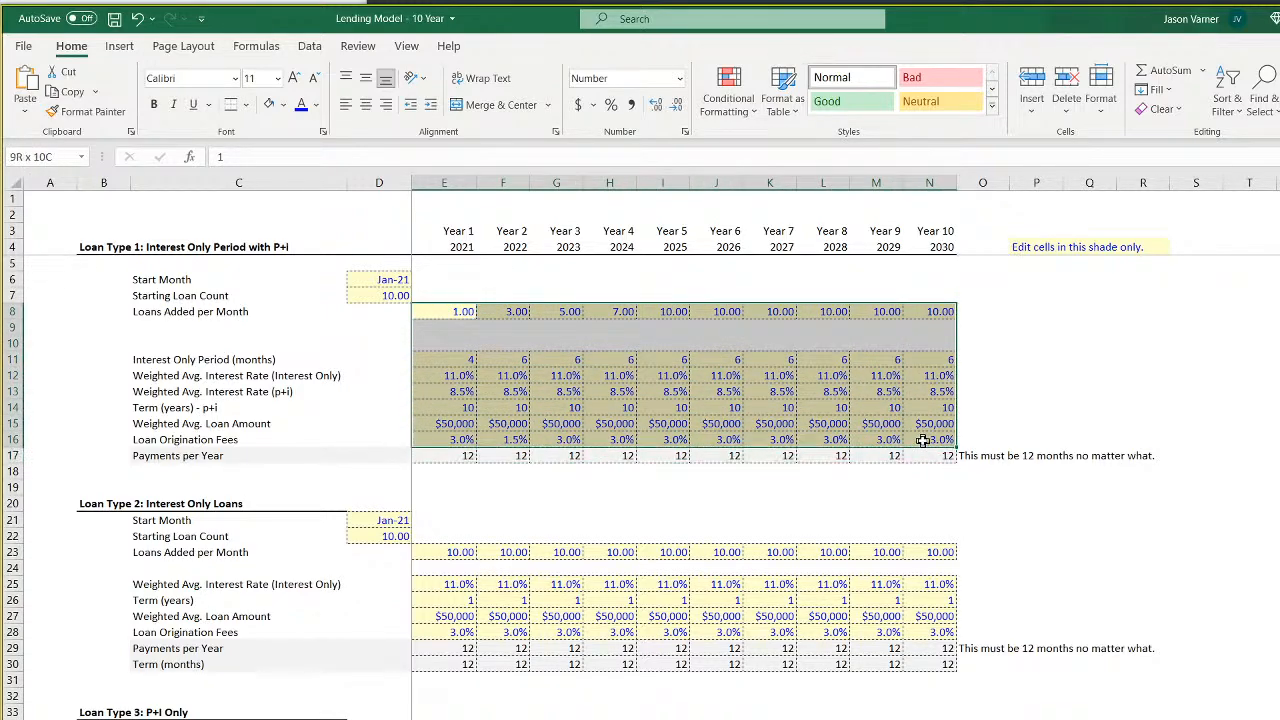
click(385, 305)
click(382, 296)
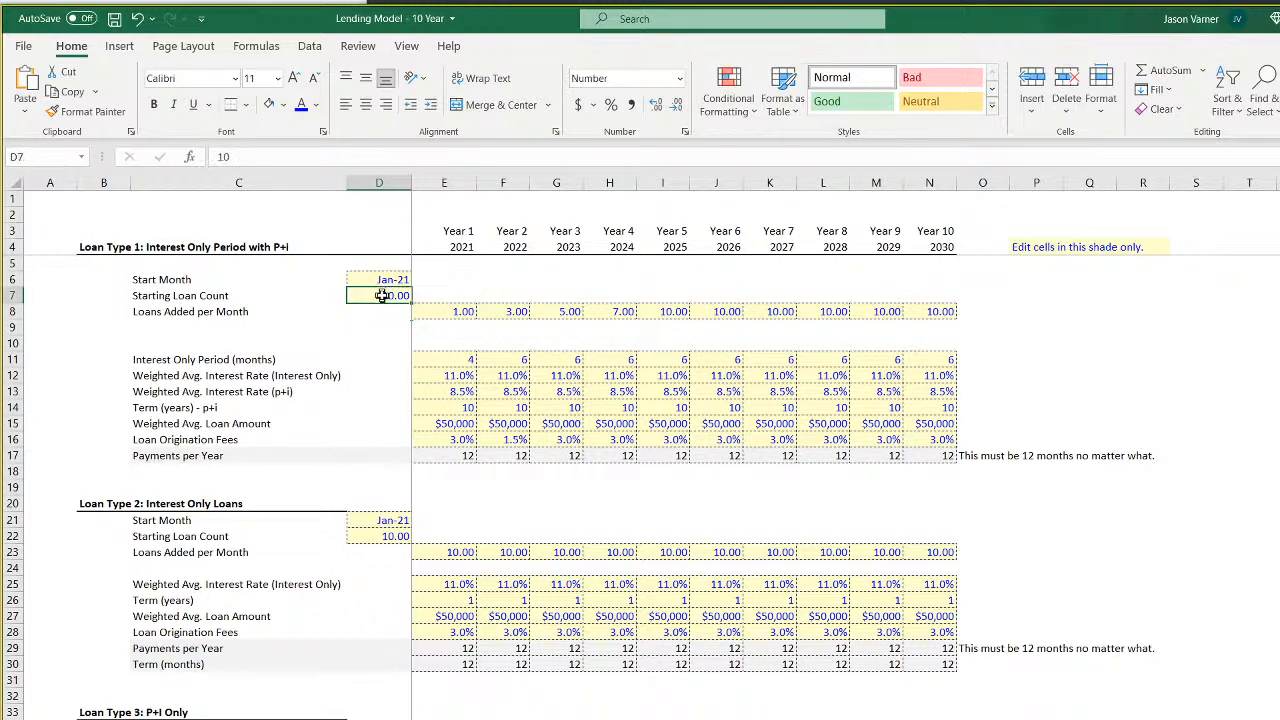
click(385, 280)
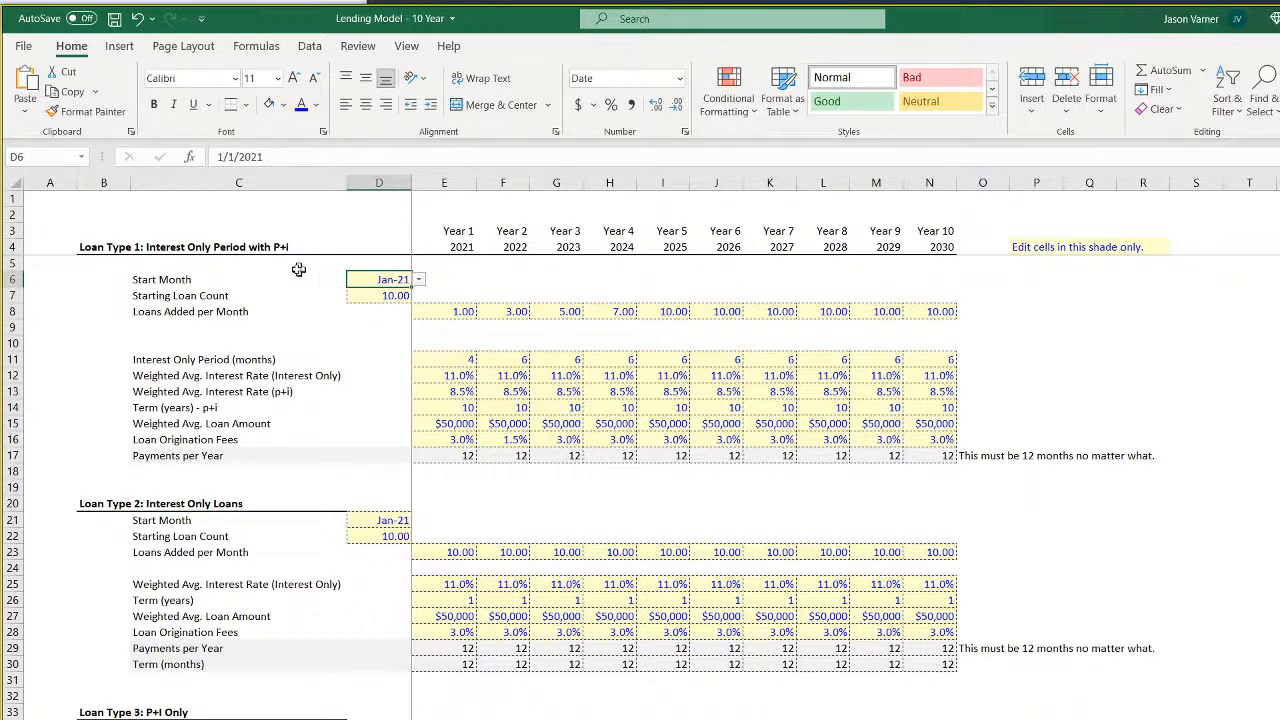
Review the Loan Type 1, 2 and 3 assumption blocks on the loan assumptions sheet
drag(182, 280, 912, 435)
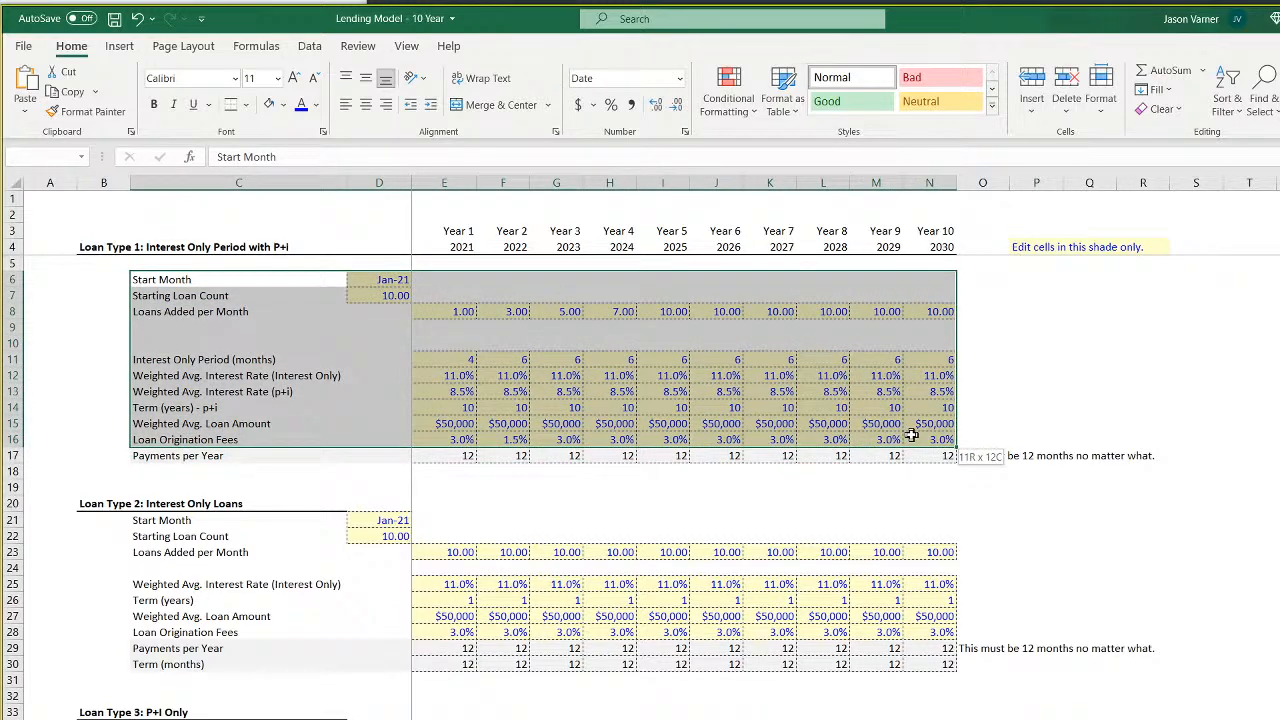
drag(148, 505, 688, 620)
scroll(443, 651, down, 4)
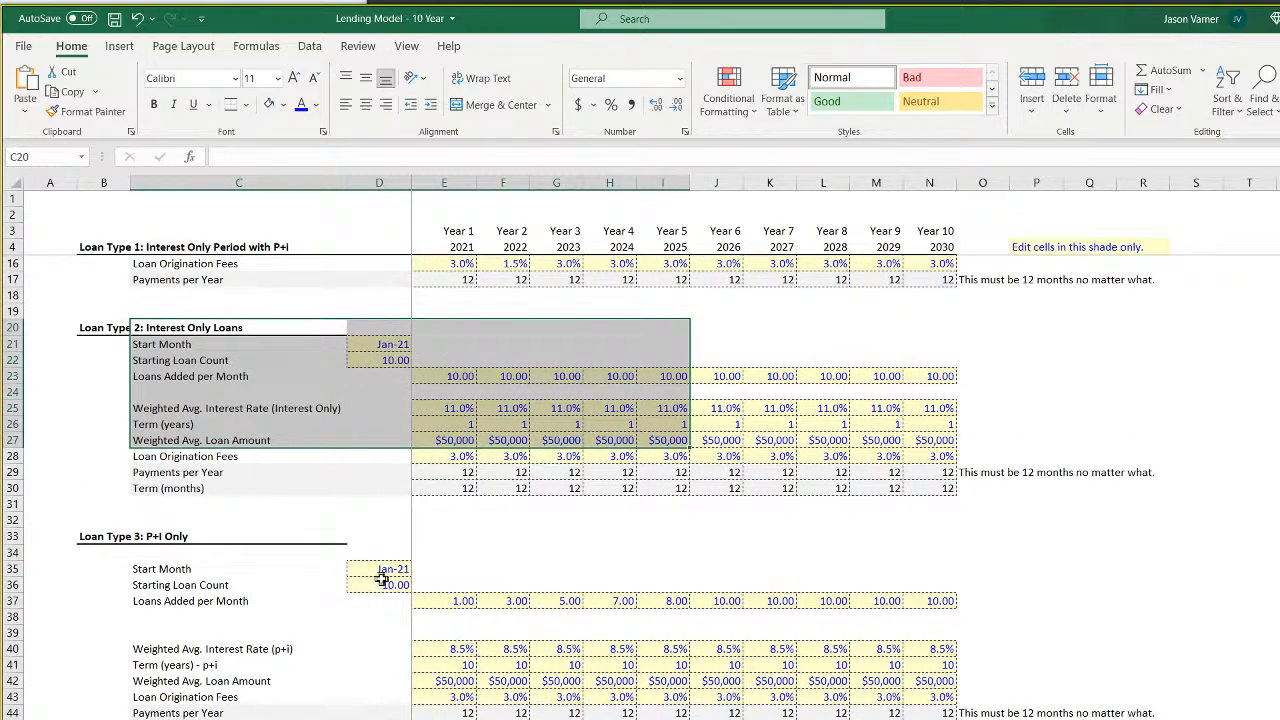
scroll(381, 580, up, 4)
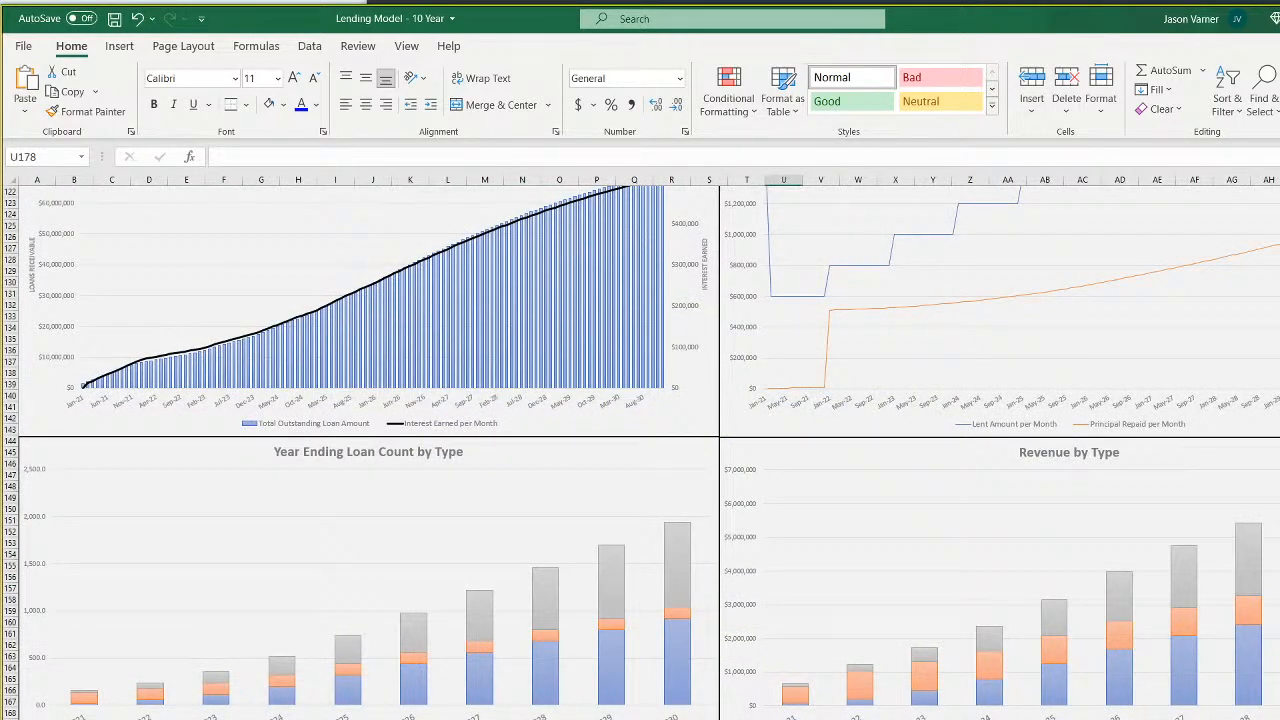
Duplicate the consolidated Total Outstanding Loans Receivable vs Interest Earned chart and place the copy directly below the Year Ending Loan Count by Type chart
scroll(640, 450, up, 20)
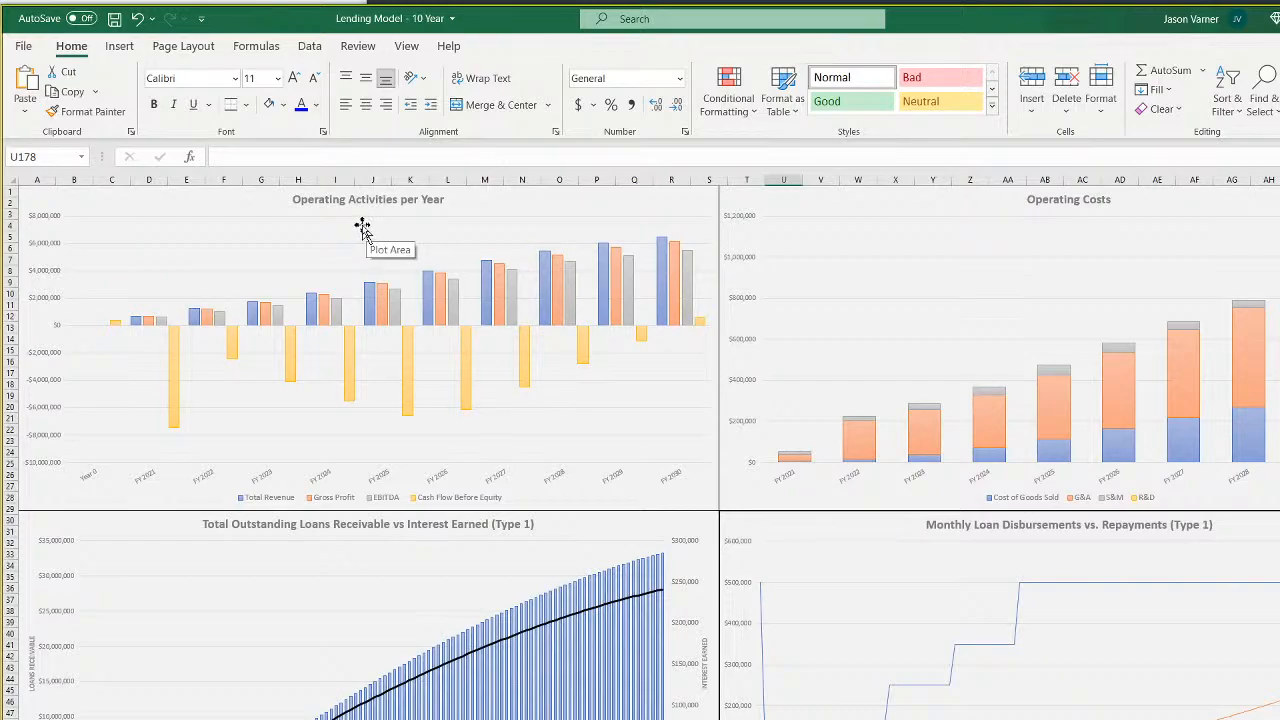
scroll(680, 614, down, 20)
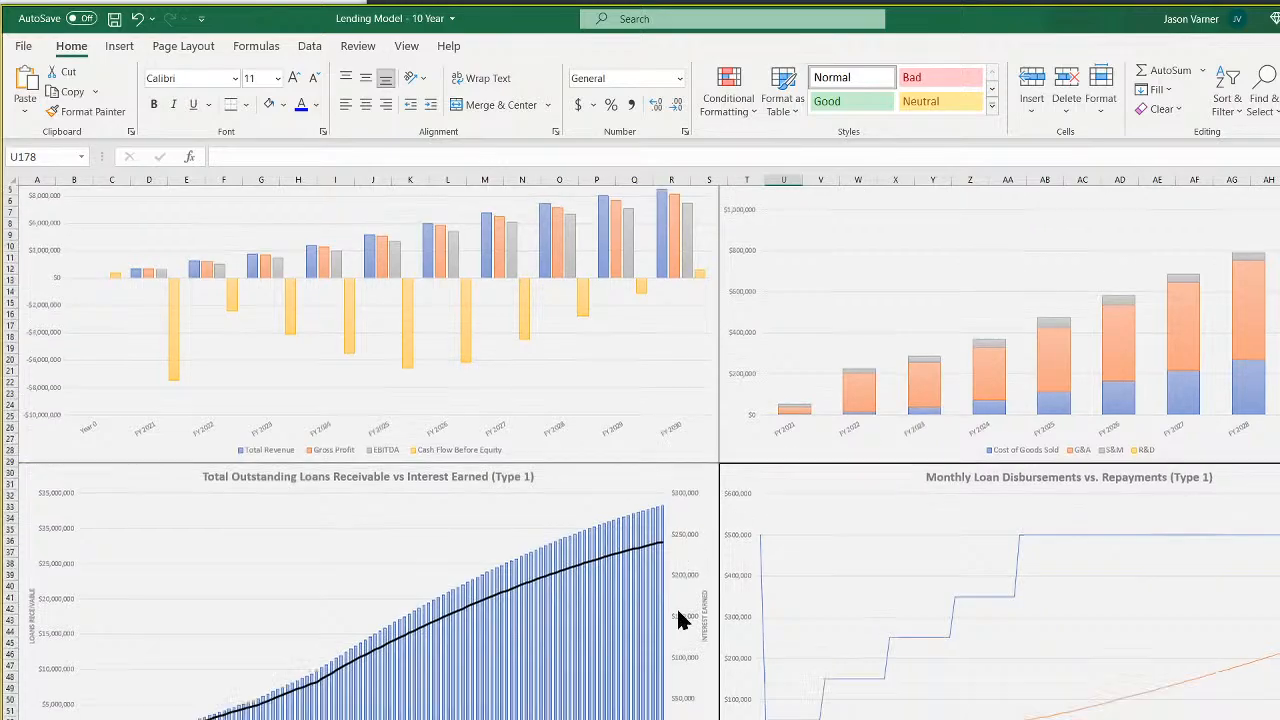
scroll(680, 614, up, 8)
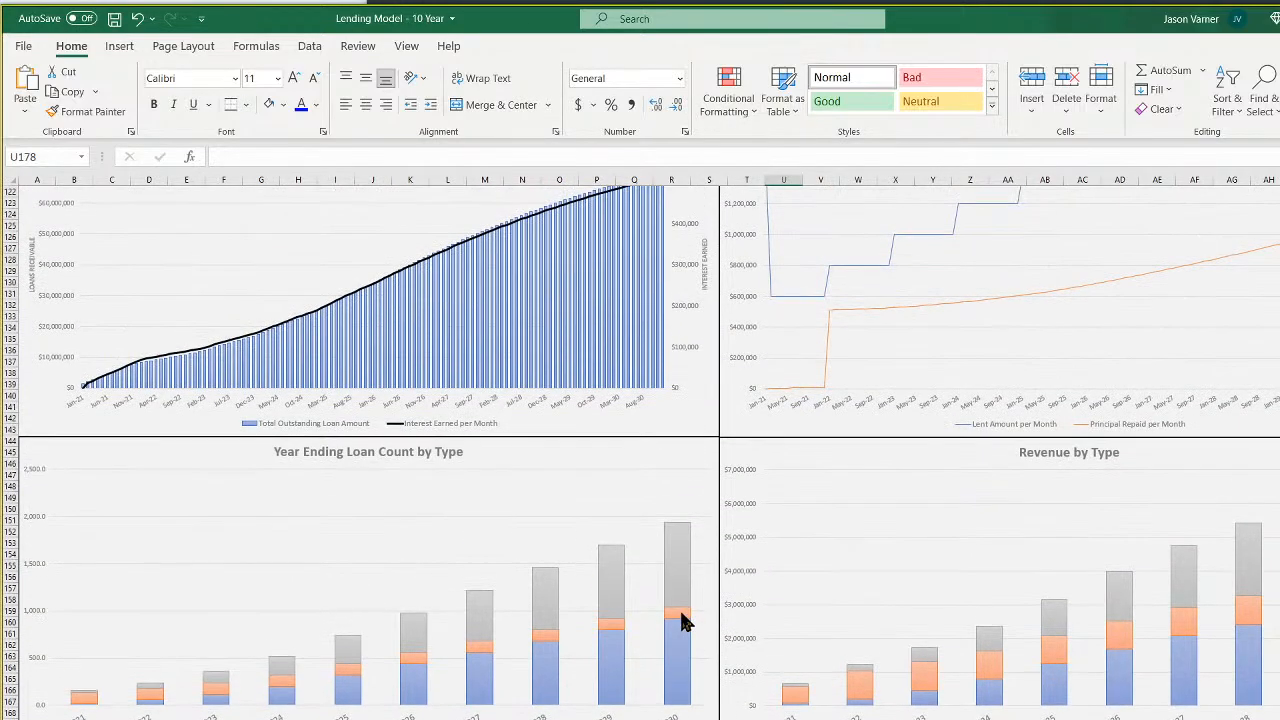
click(636, 257)
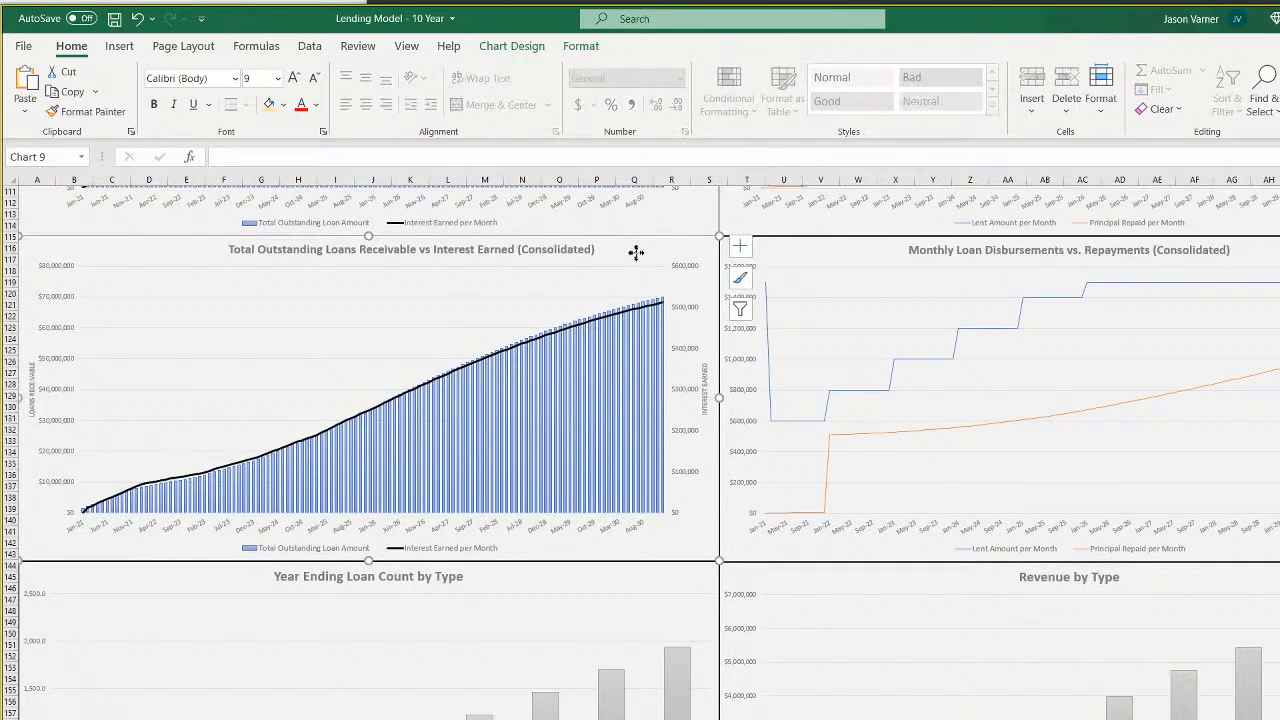
right_click(636, 257)
key(Escape)
scroll(372, 566, down, 15)
right_click(375, 562)
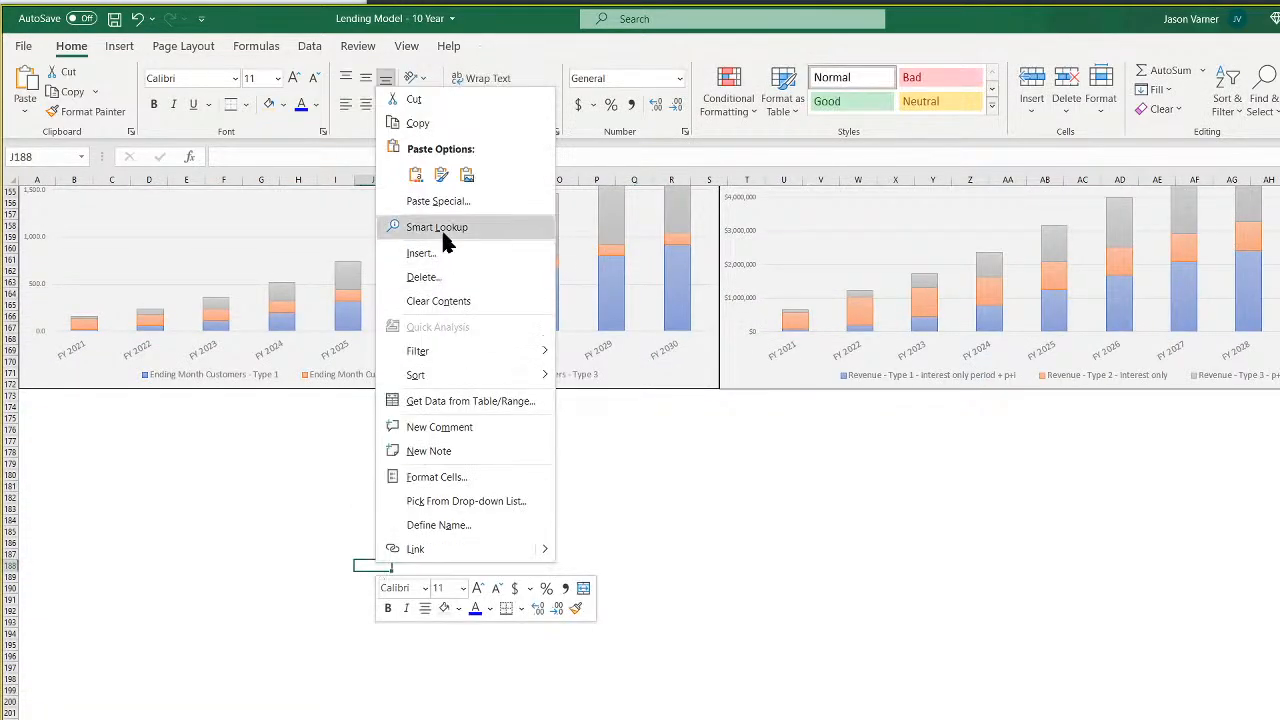
click(420, 176)
drag(488, 560, 155, 403)
Remove the Total Outstanding Loan Amount and Interest Earned per Month series from the copied chart's data source
right_click(320, 488)
click(385, 604)
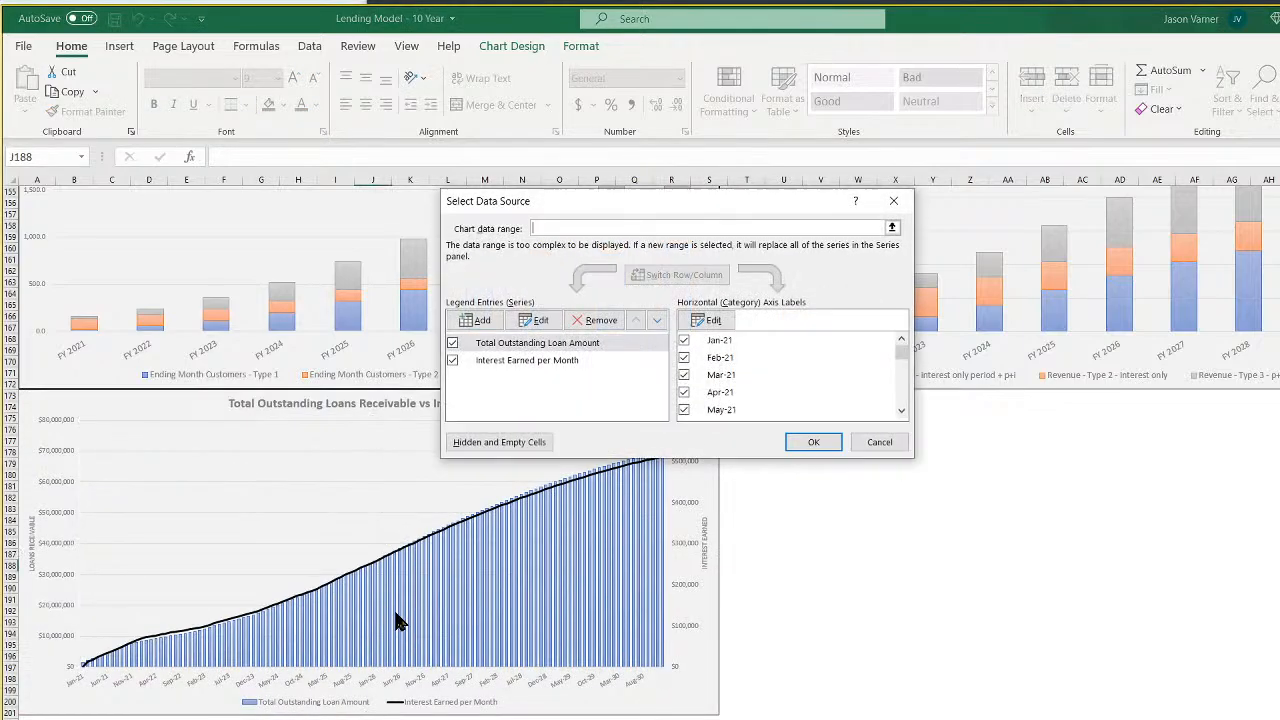
click(598, 320)
click(598, 320)
Add a Cash Flow After Taxes series to the copied chart, named from Monthly Detail C302 with the row 302 values starting at D302
click(485, 320)
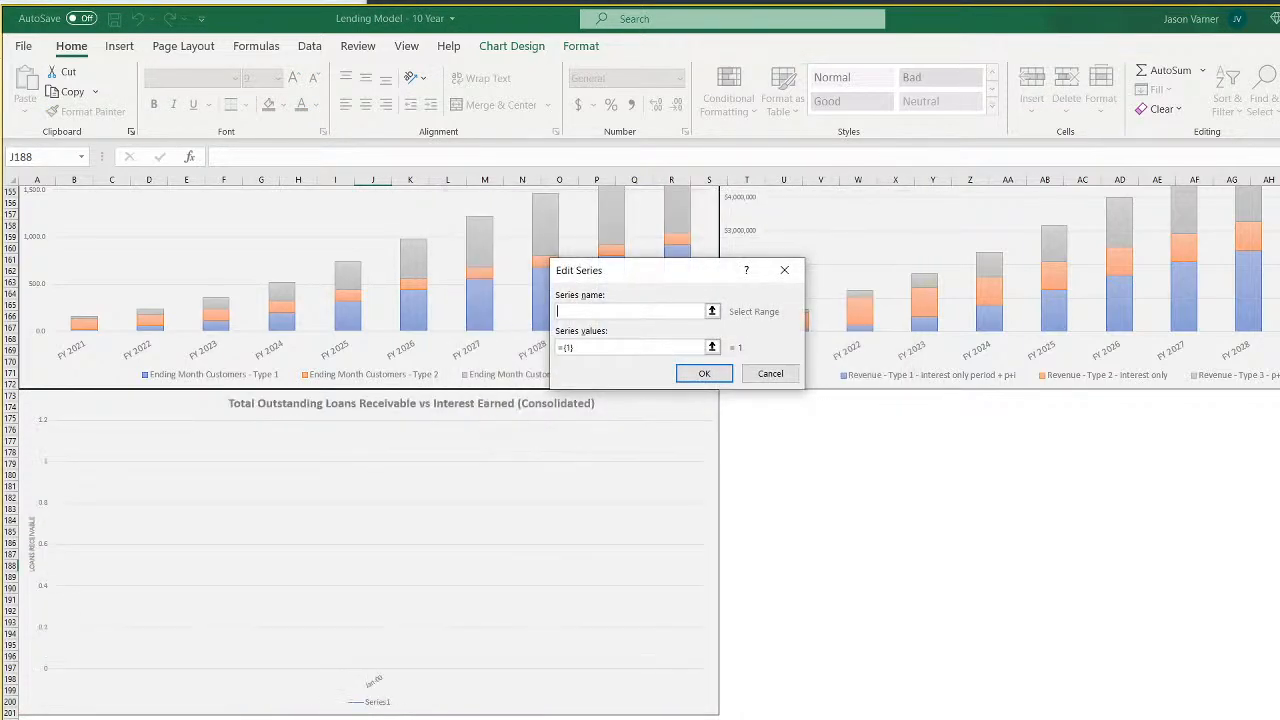
key(ctrl+Page_Up)
key(ctrl+Page_Up)
scroll(640, 480, down, 20)
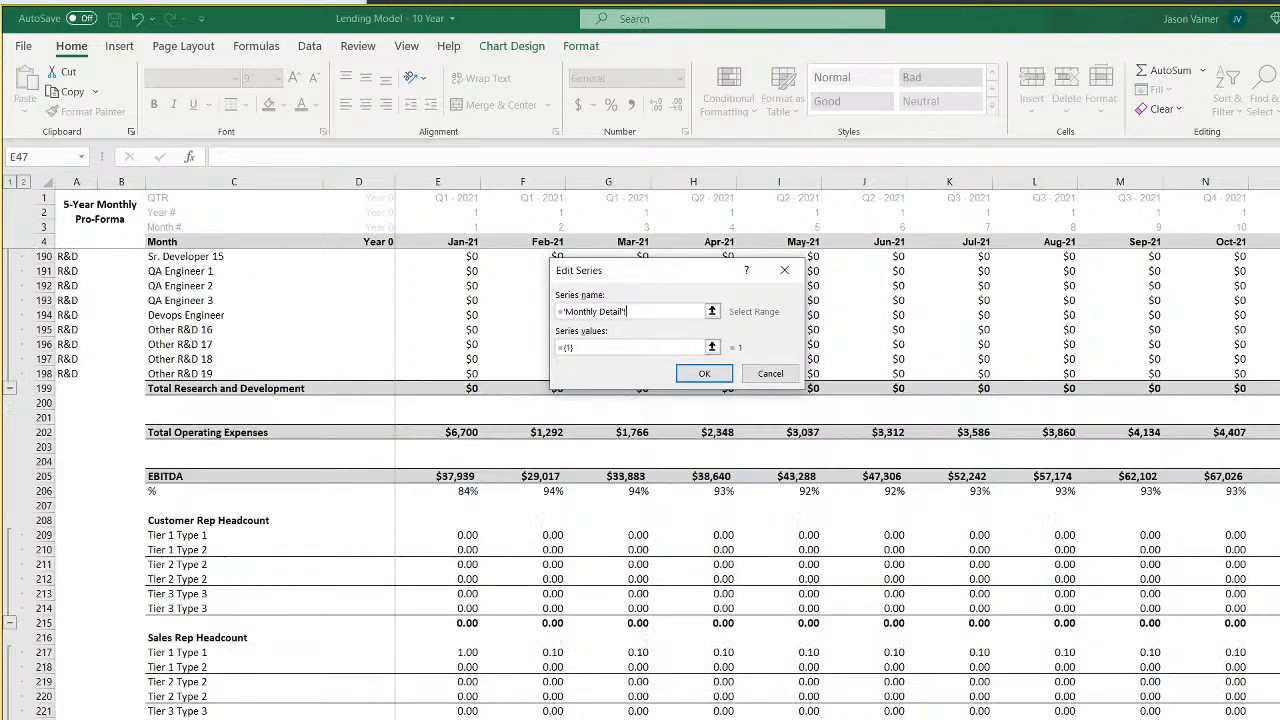
scroll(328, 657, down, 20)
scroll(328, 657, up, 7)
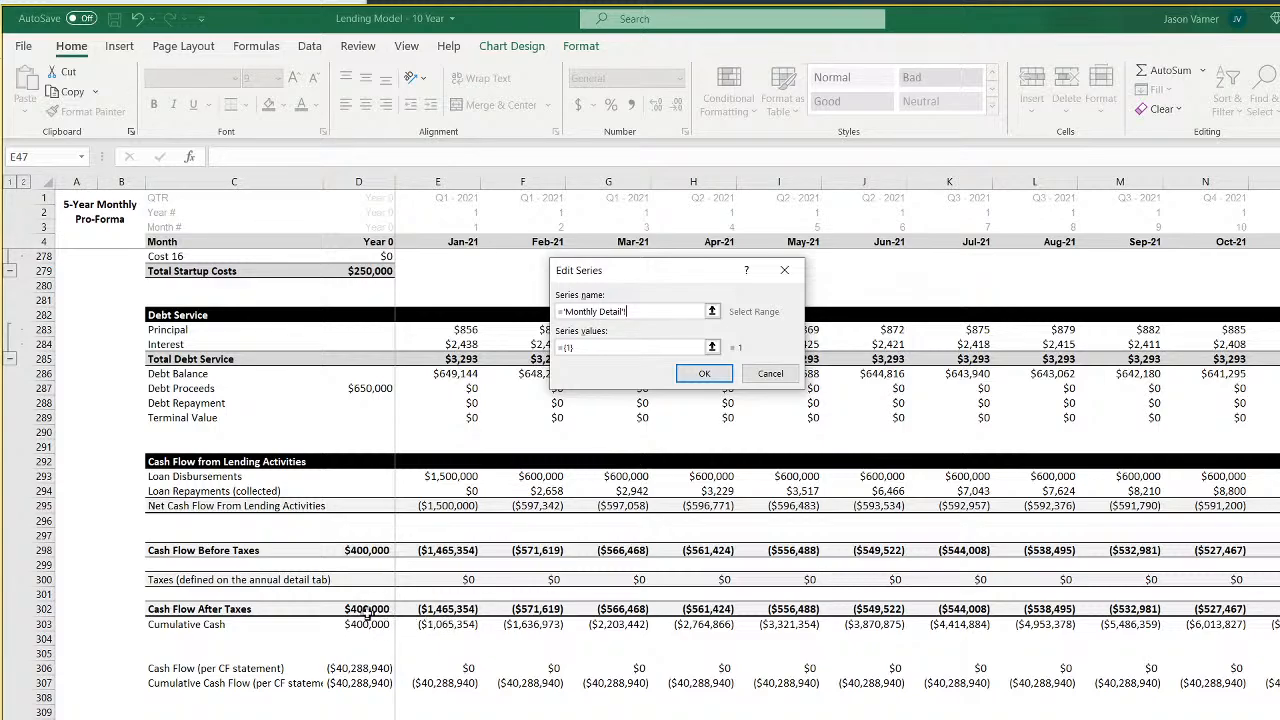
click(373, 609)
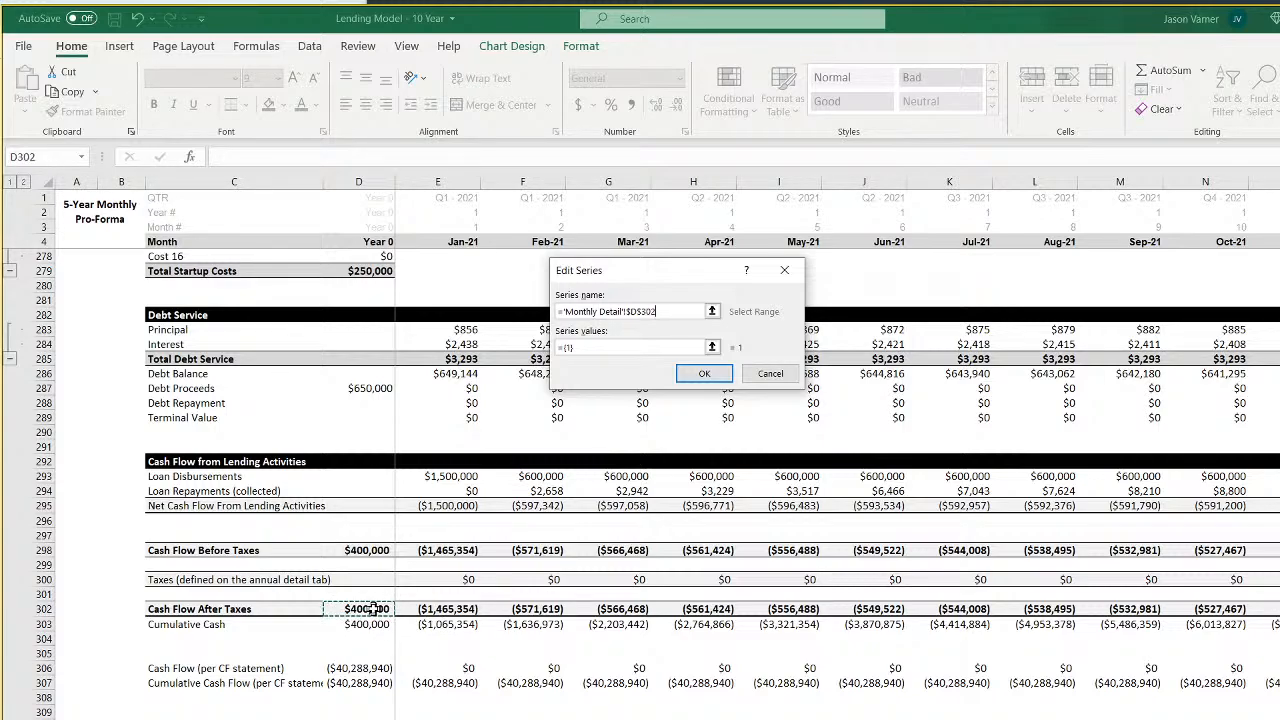
click(204, 611)
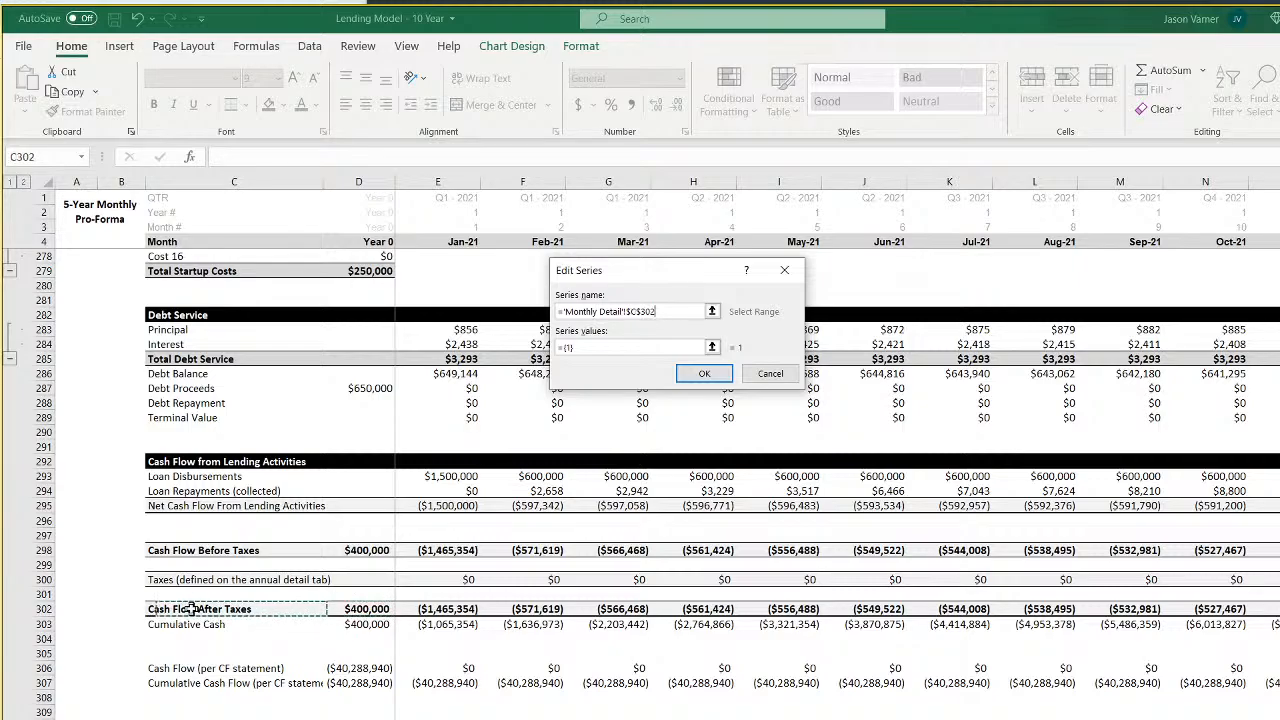
drag(609, 349, 500, 349)
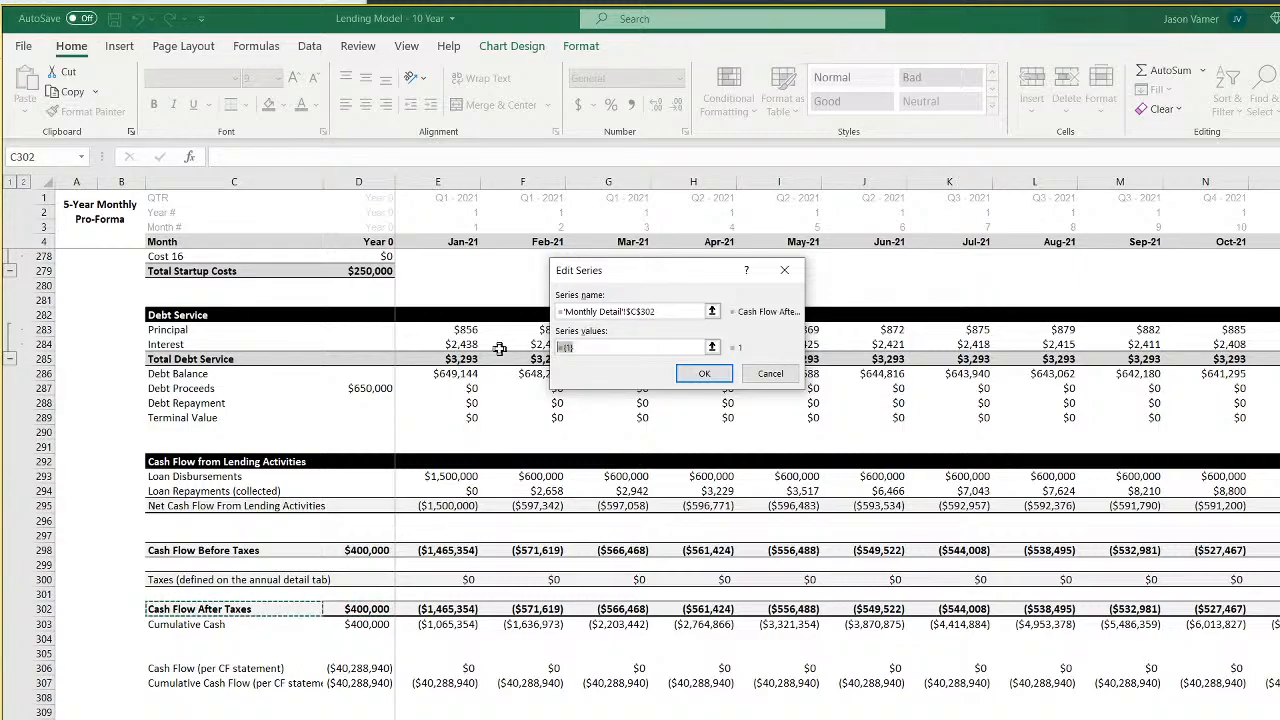
key(BackSpace)
drag(359, 608, 1279, 608)
click(713, 384)
Add a Cumulative Cash series to the copied chart, named from Monthly Detail C303 with values D303:DT303
click(478, 320)
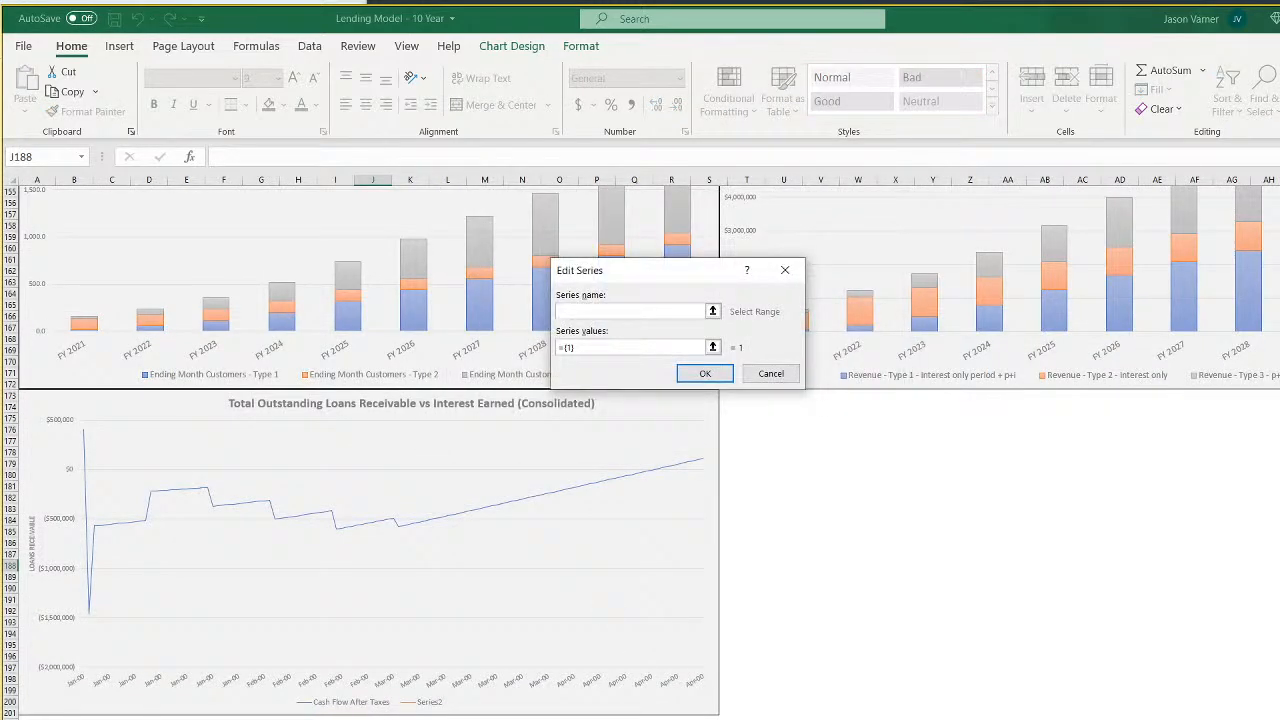
click(250, 719)
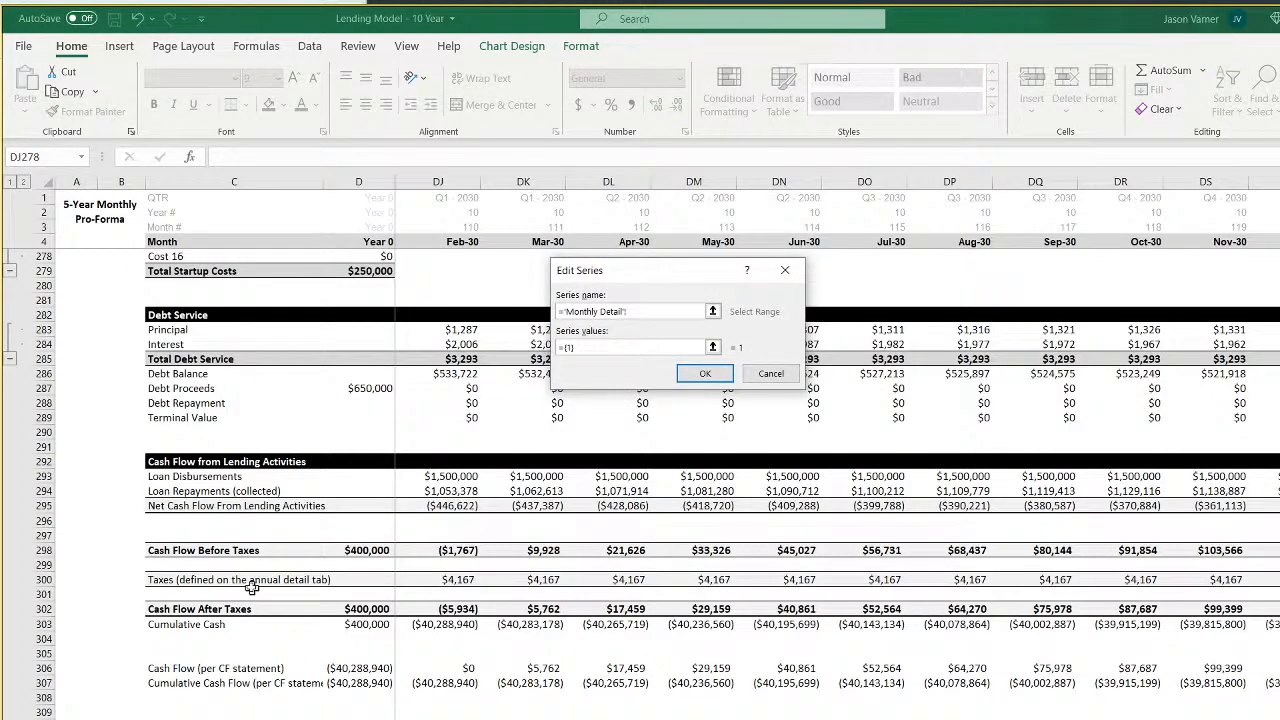
click(198, 623)
drag(606, 347, 503, 350)
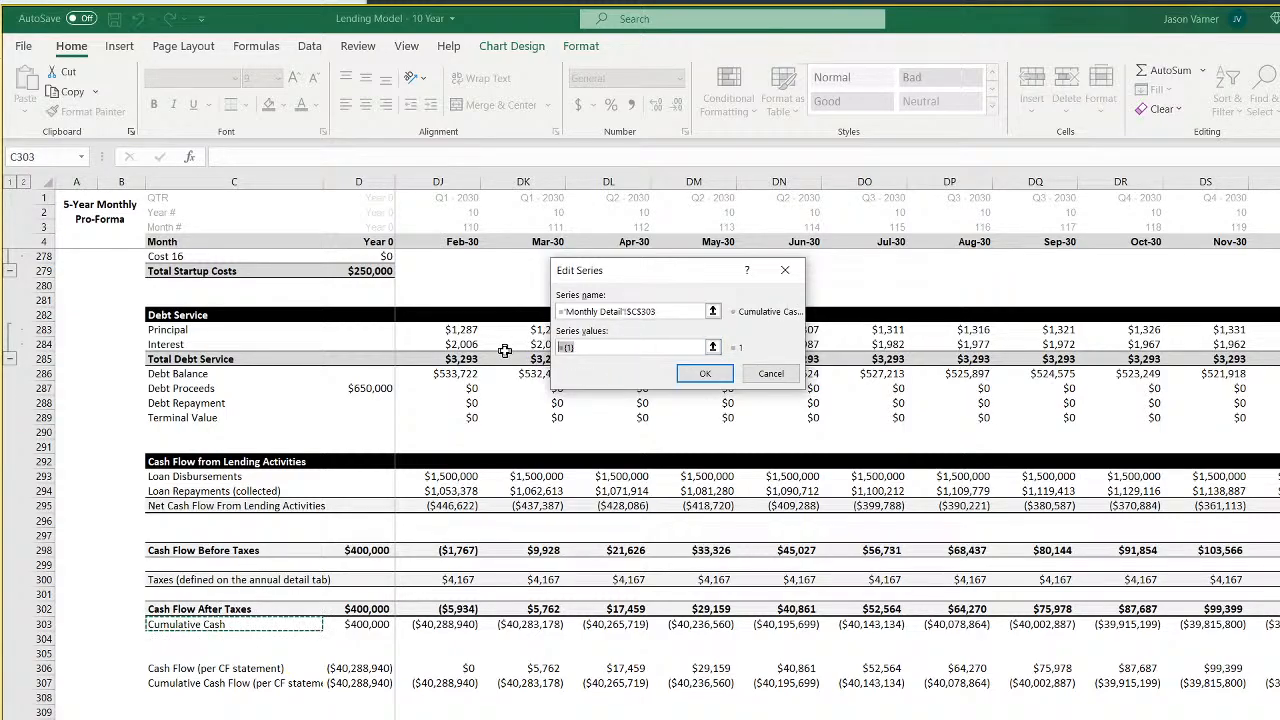
key(BackSpace)
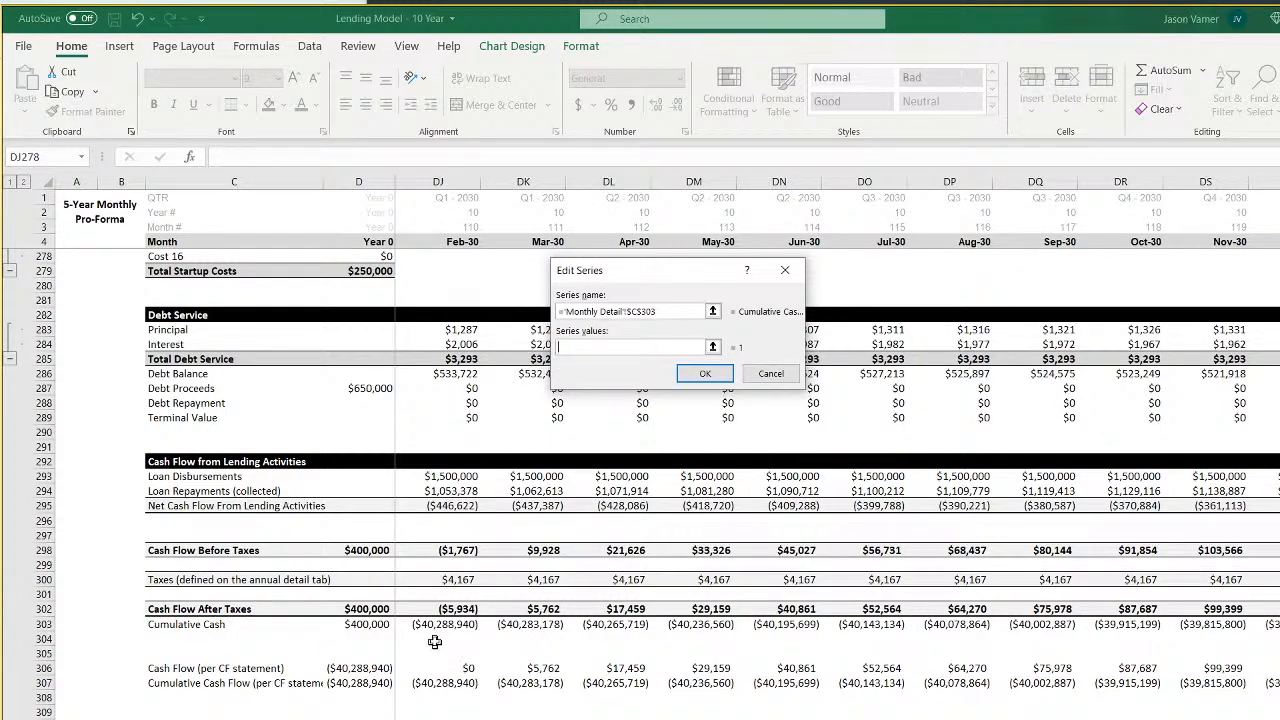
drag(365, 624, 1278, 624)
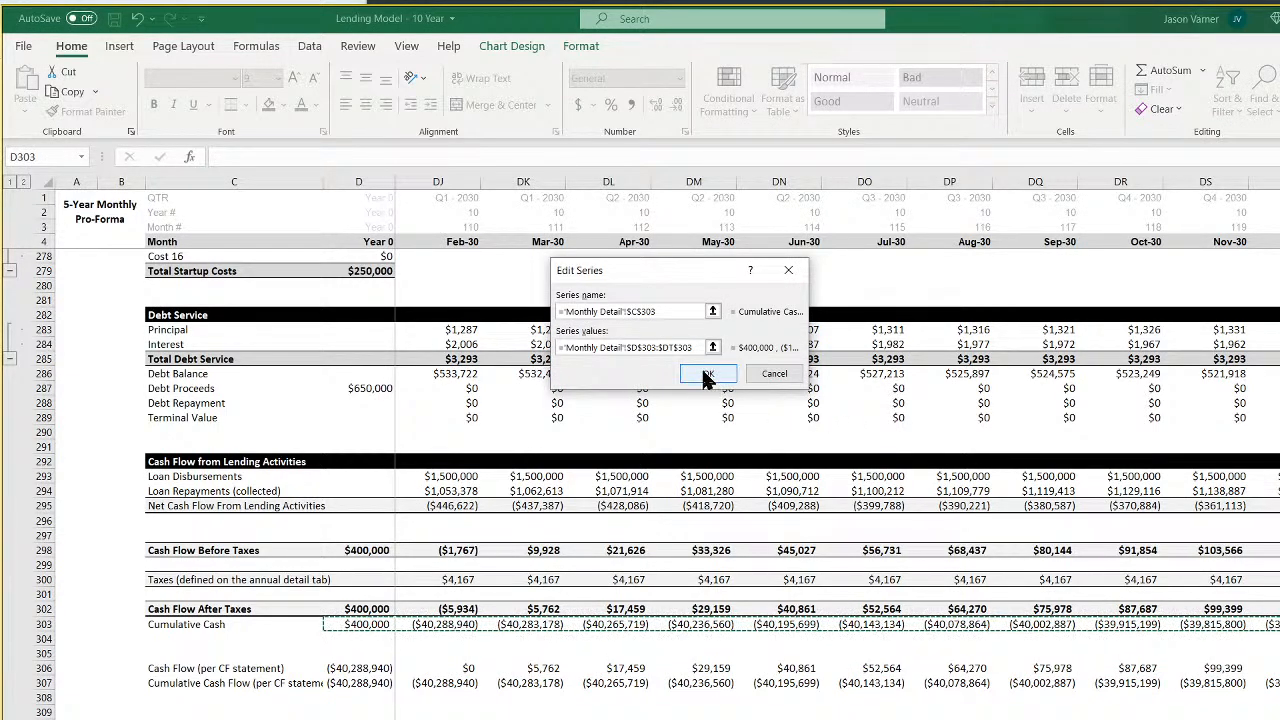
click(700, 368)
Use the month headers in row 4 of Monthly Detail, starting at Jan-21, as the chart's horizontal axis labels and save the workbook
click(706, 320)
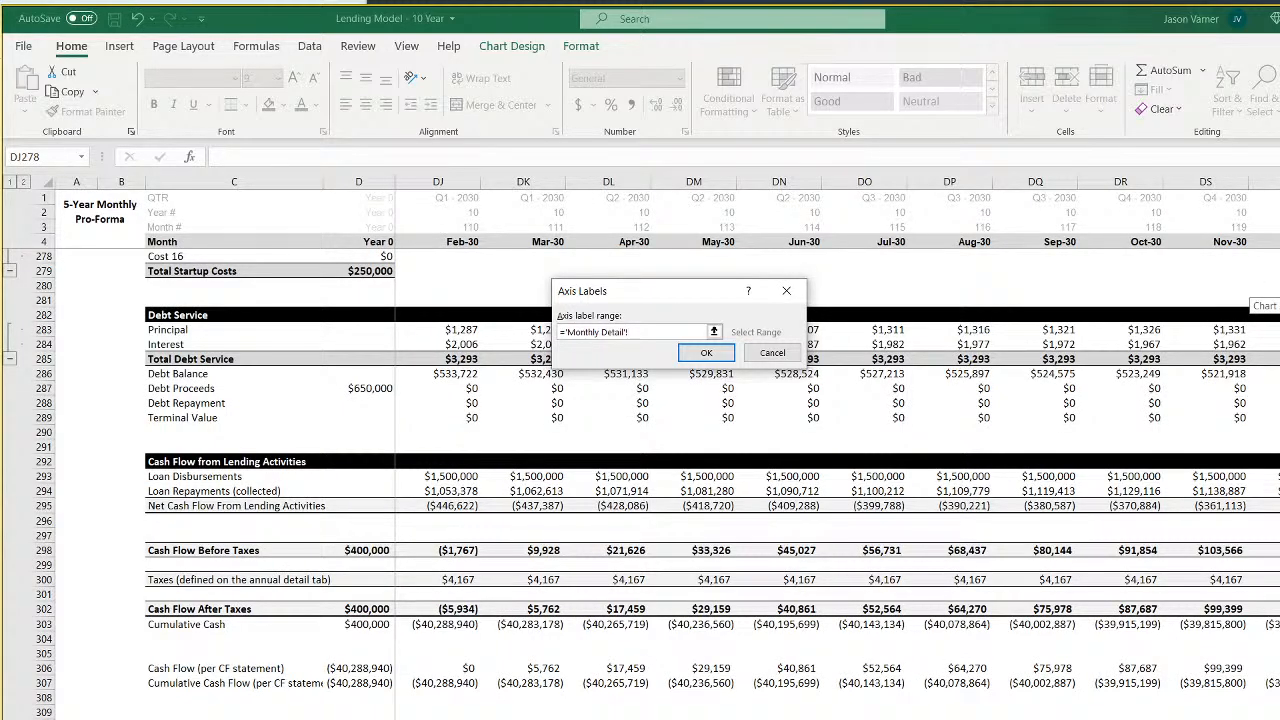
drag(1255, 245, 460, 247)
click(697, 348)
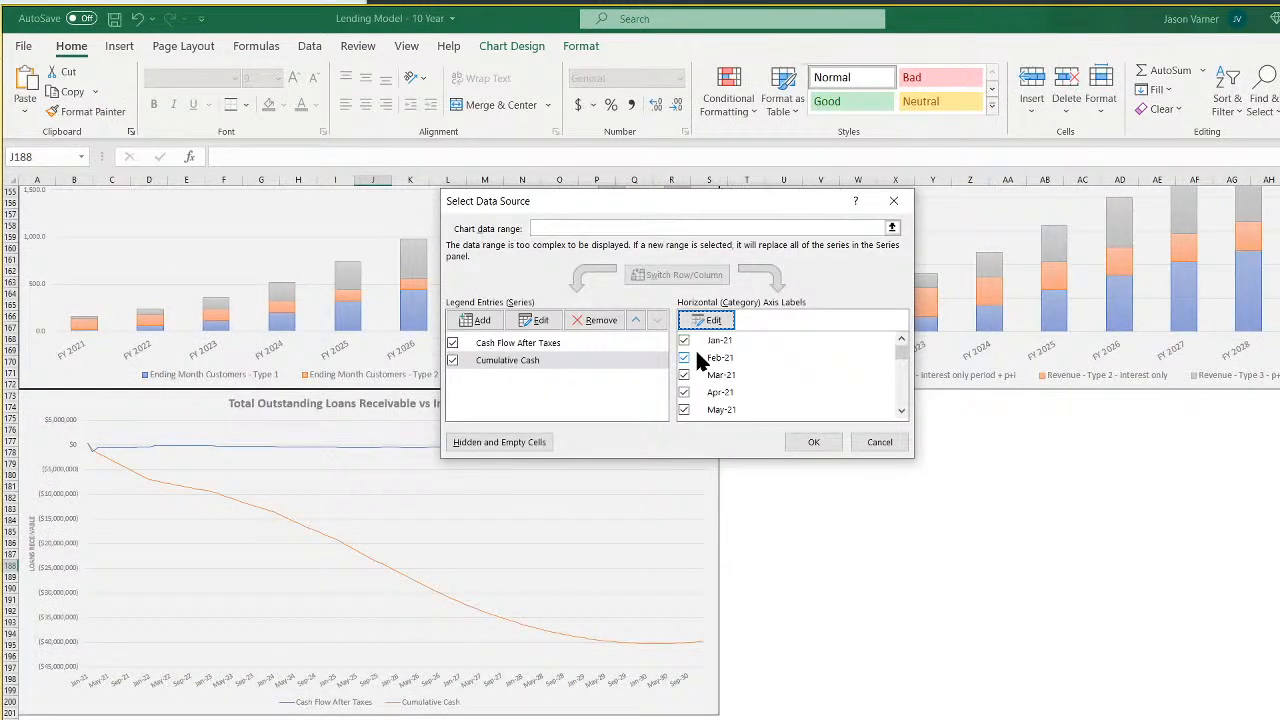
click(813, 441)
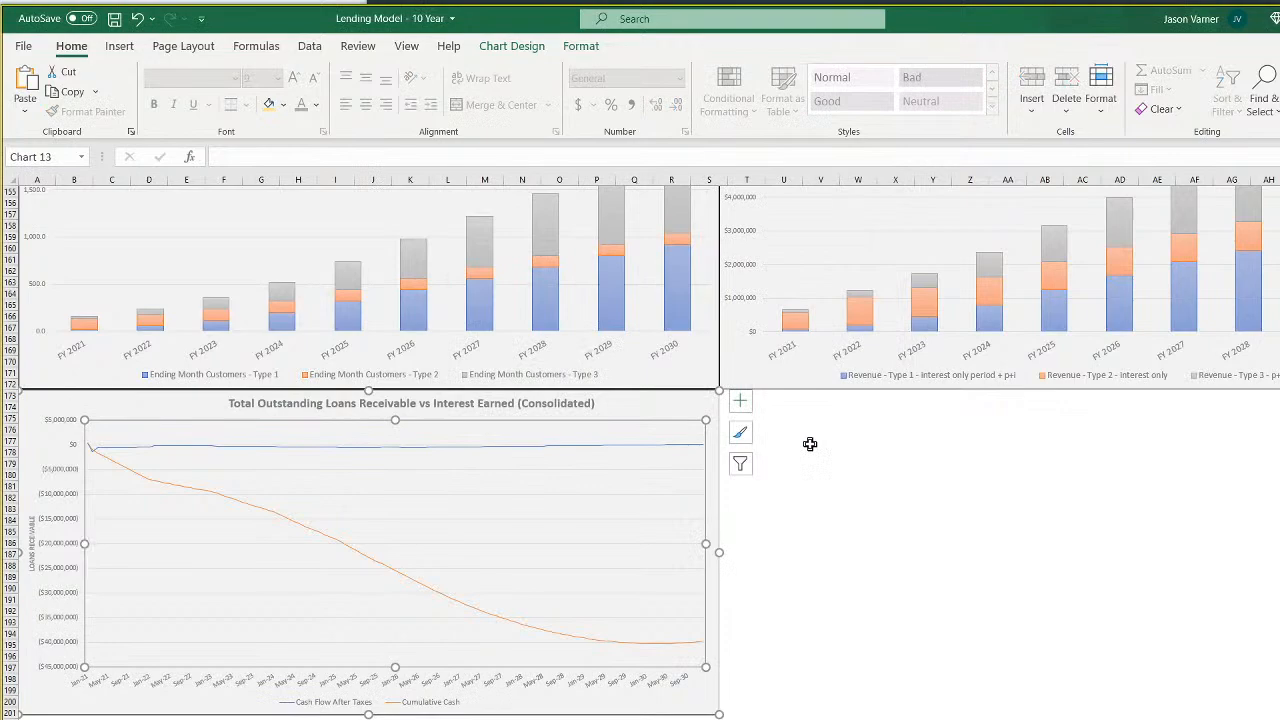
click(991, 707)
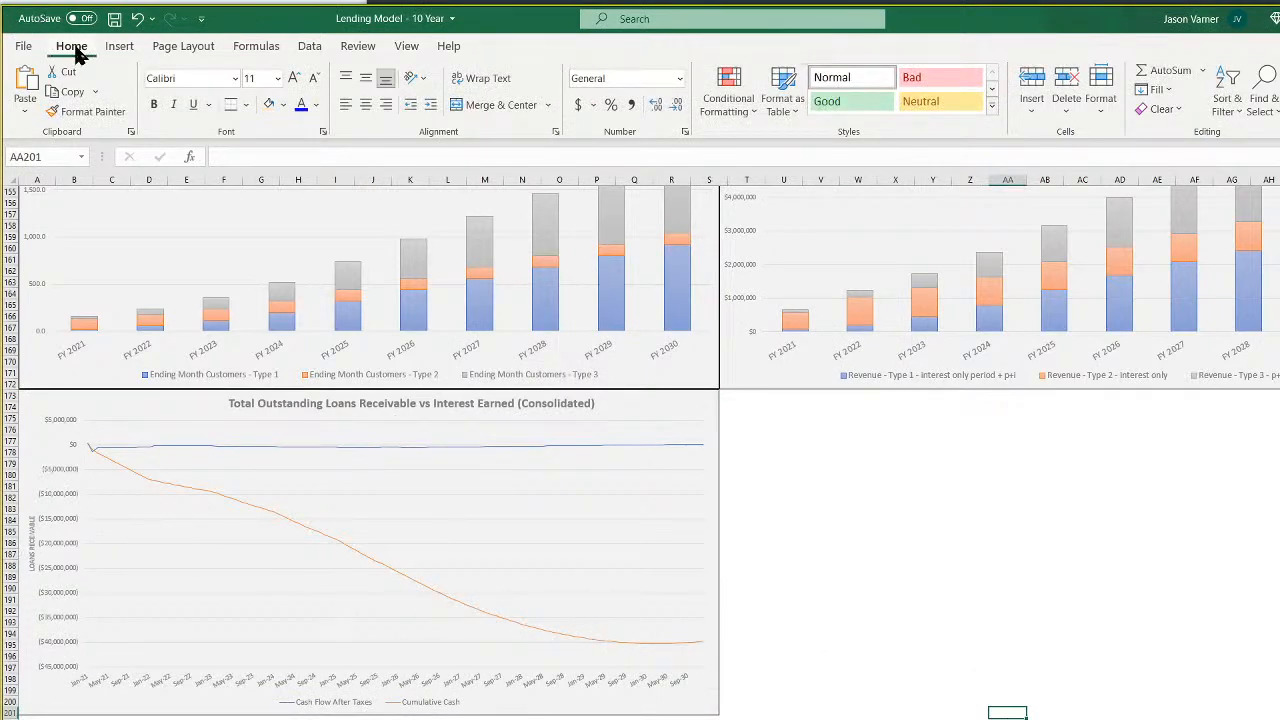
click(115, 22)
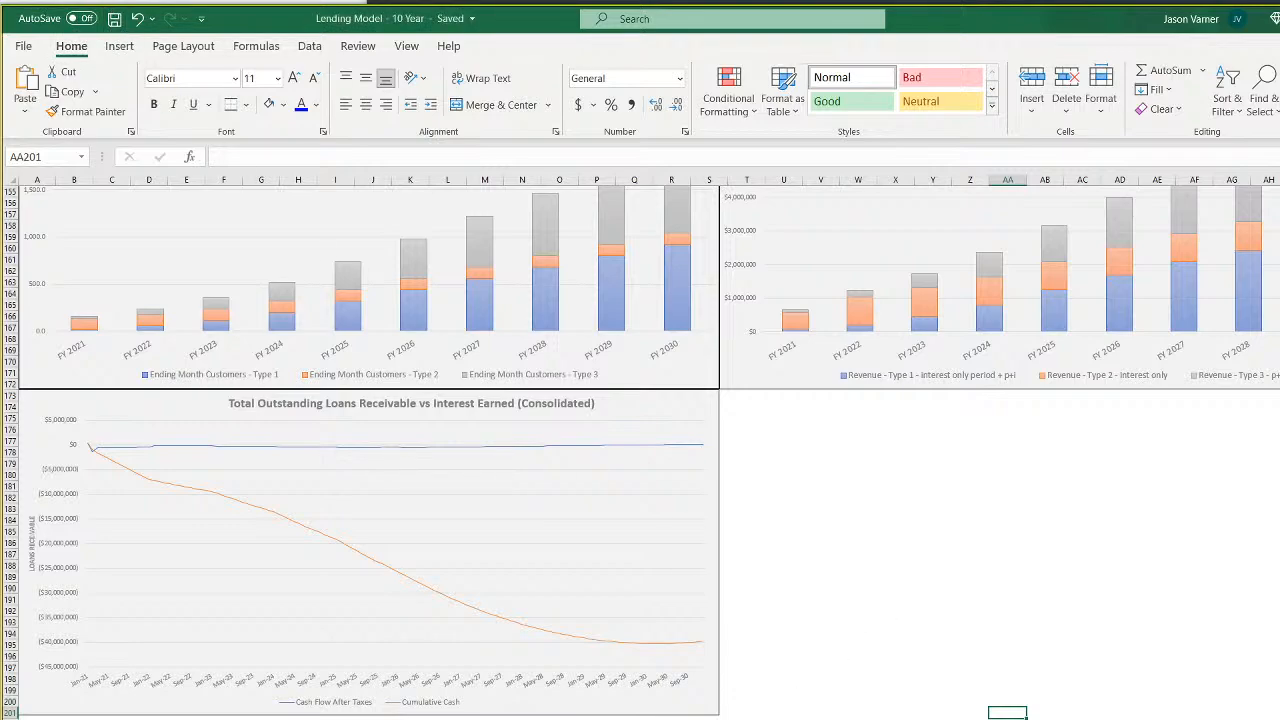
Set the Loan Type 3 p+i term to 5 years in E41 and fill it across all ten years
key(ctrl+Page_Up)
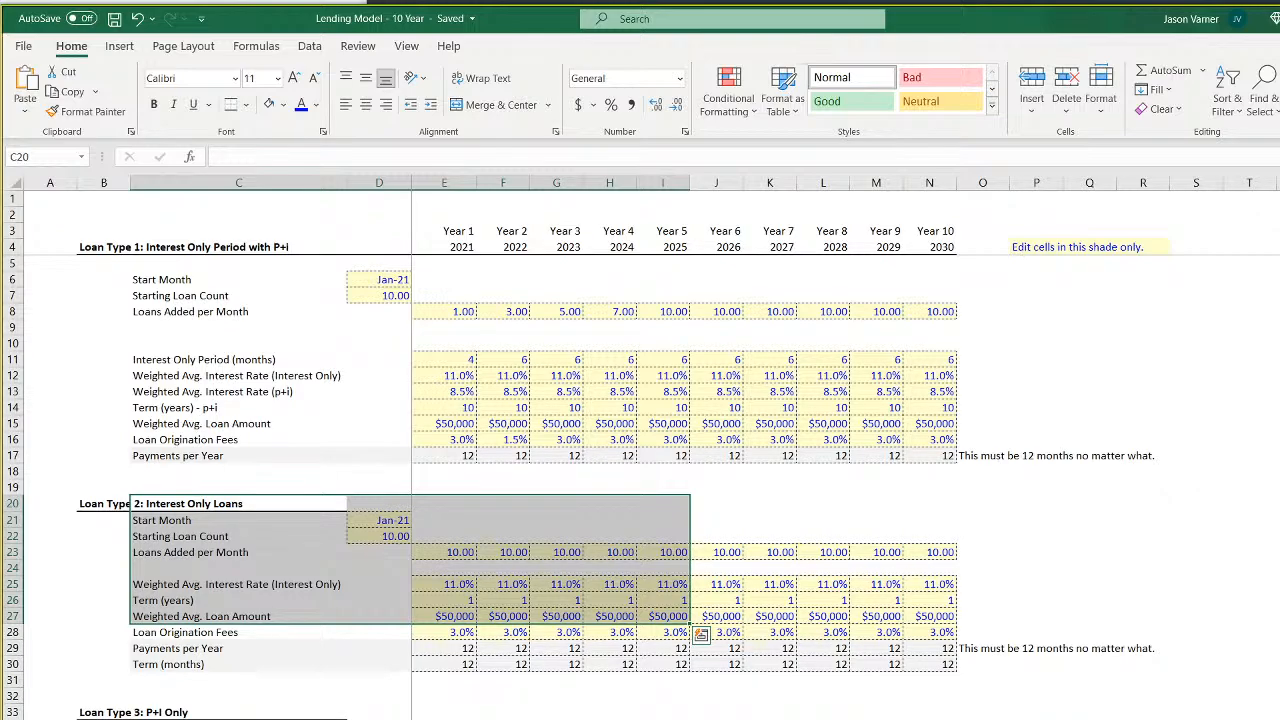
click(1215, 569)
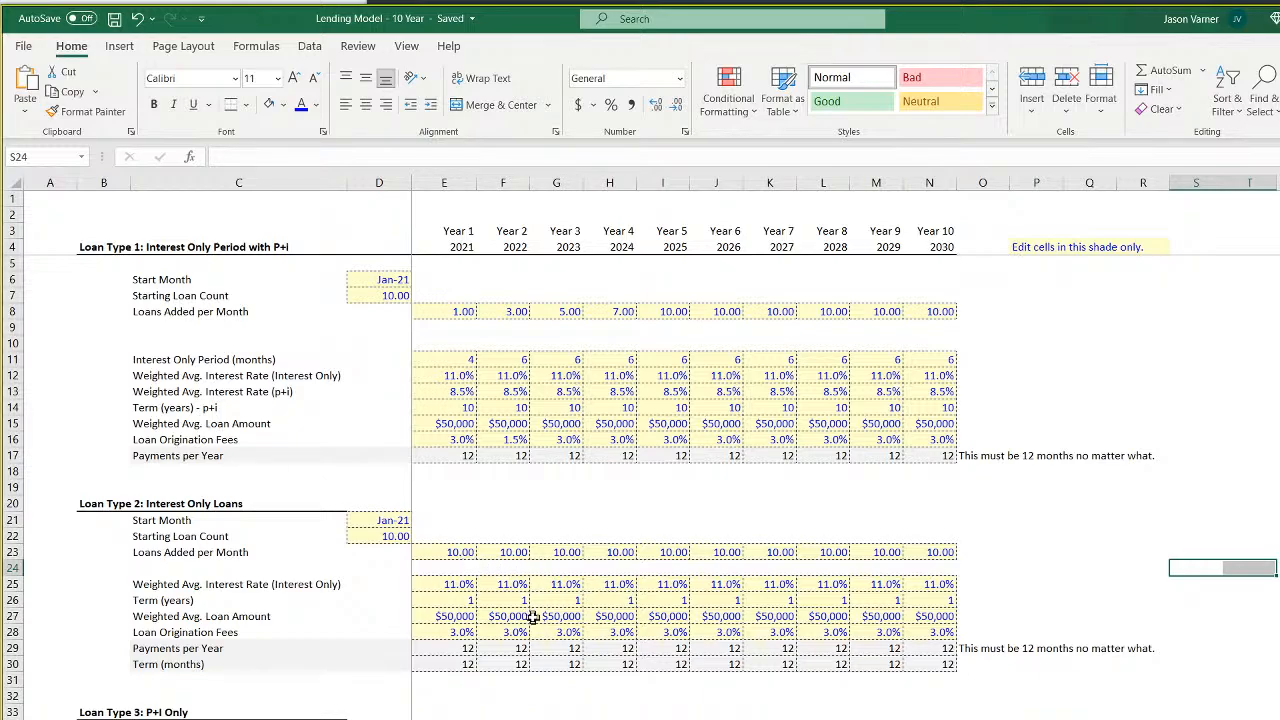
scroll(533, 617, down, 4)
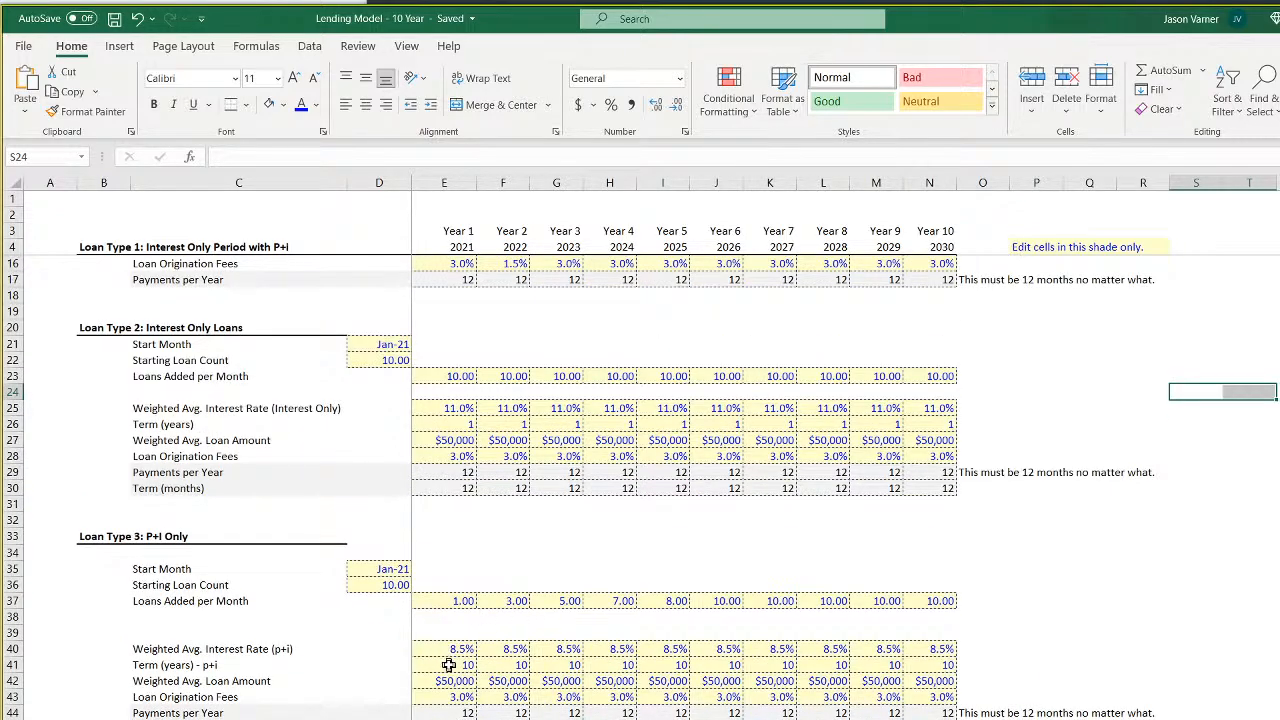
click(449, 665)
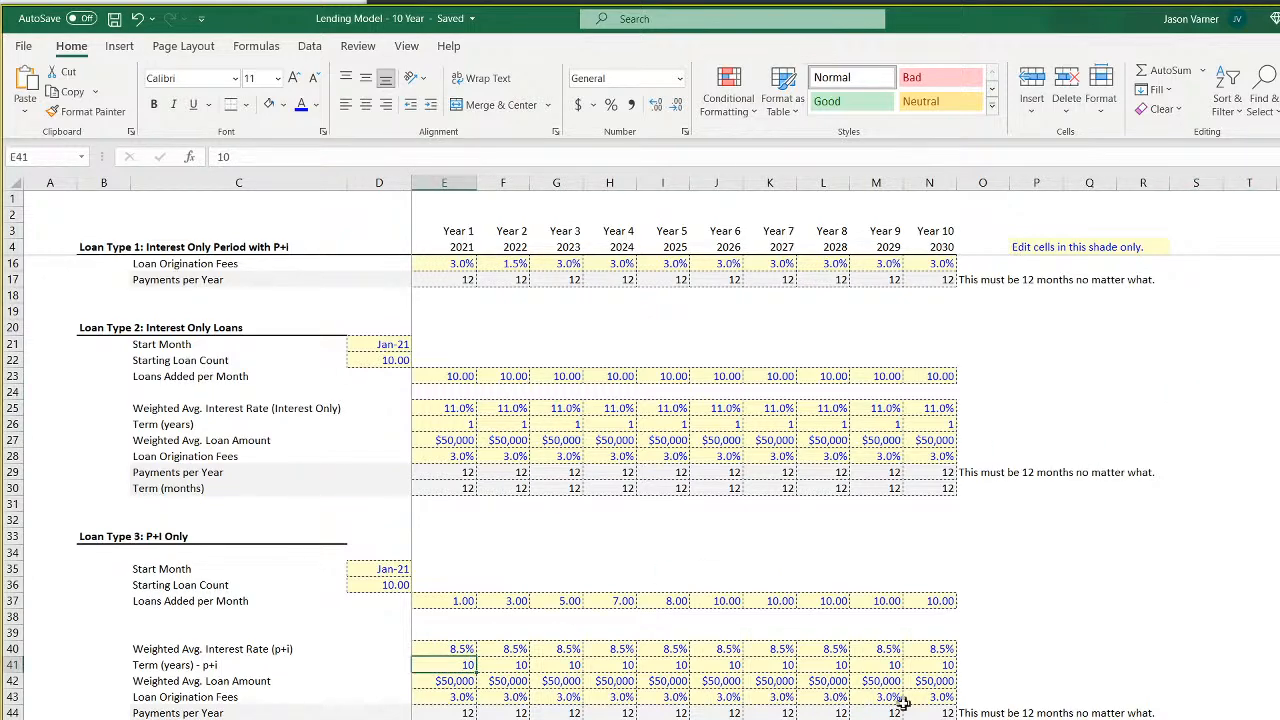
text(5)
key(Return)
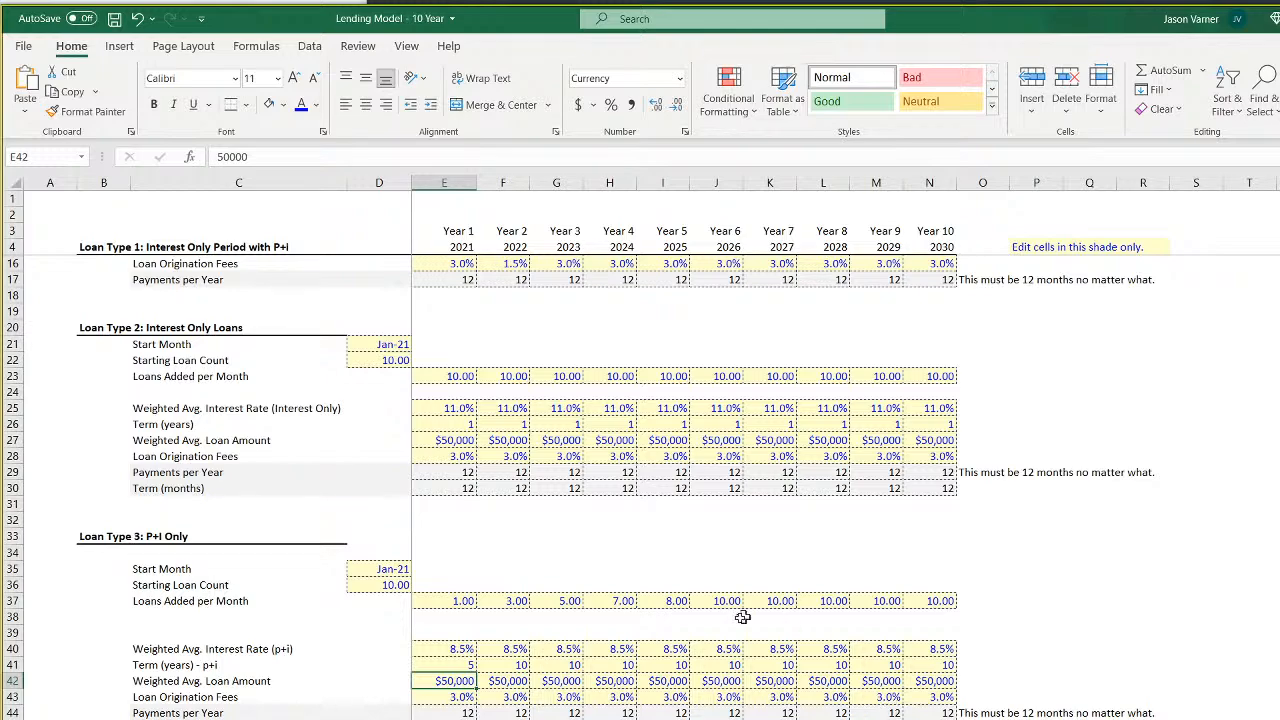
click(460, 650)
click(466, 666)
drag(475, 675, 970, 672)
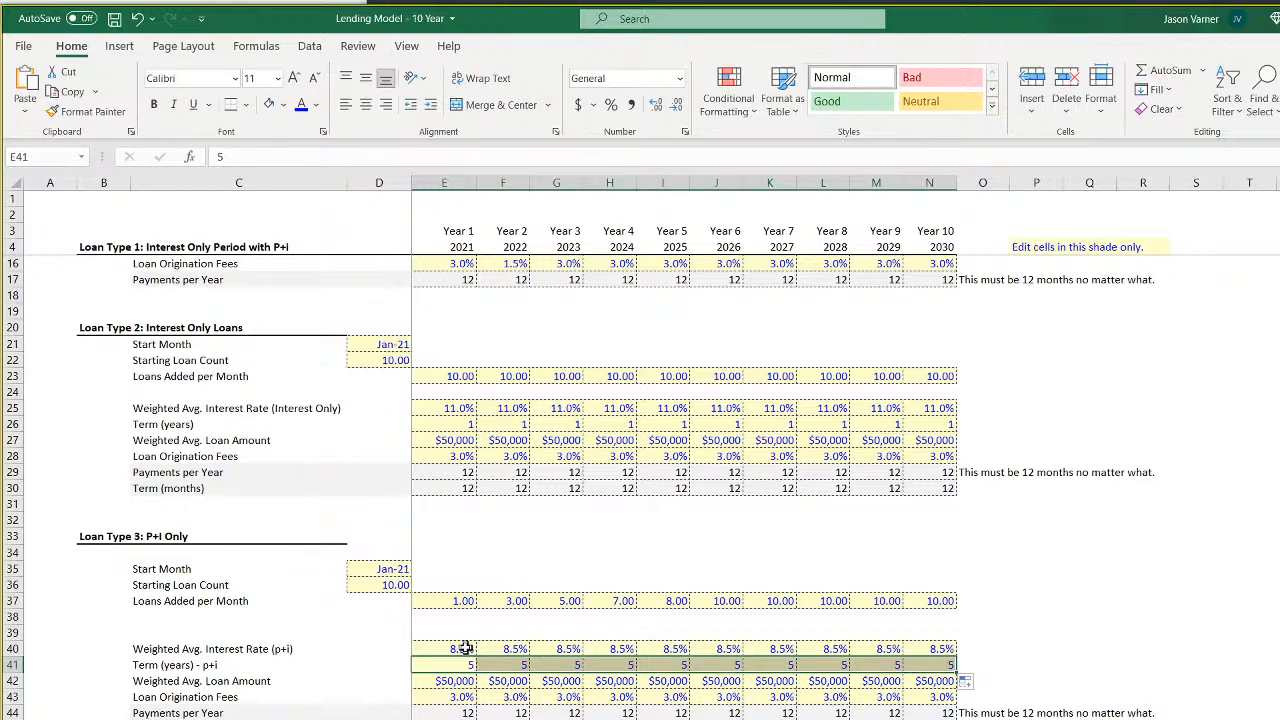
Set the Loan Type 1 p+i term to 5 years in E14 and fill it across to Year 10
scroll(469, 645, up, 3)
scroll(469, 645, up, 1)
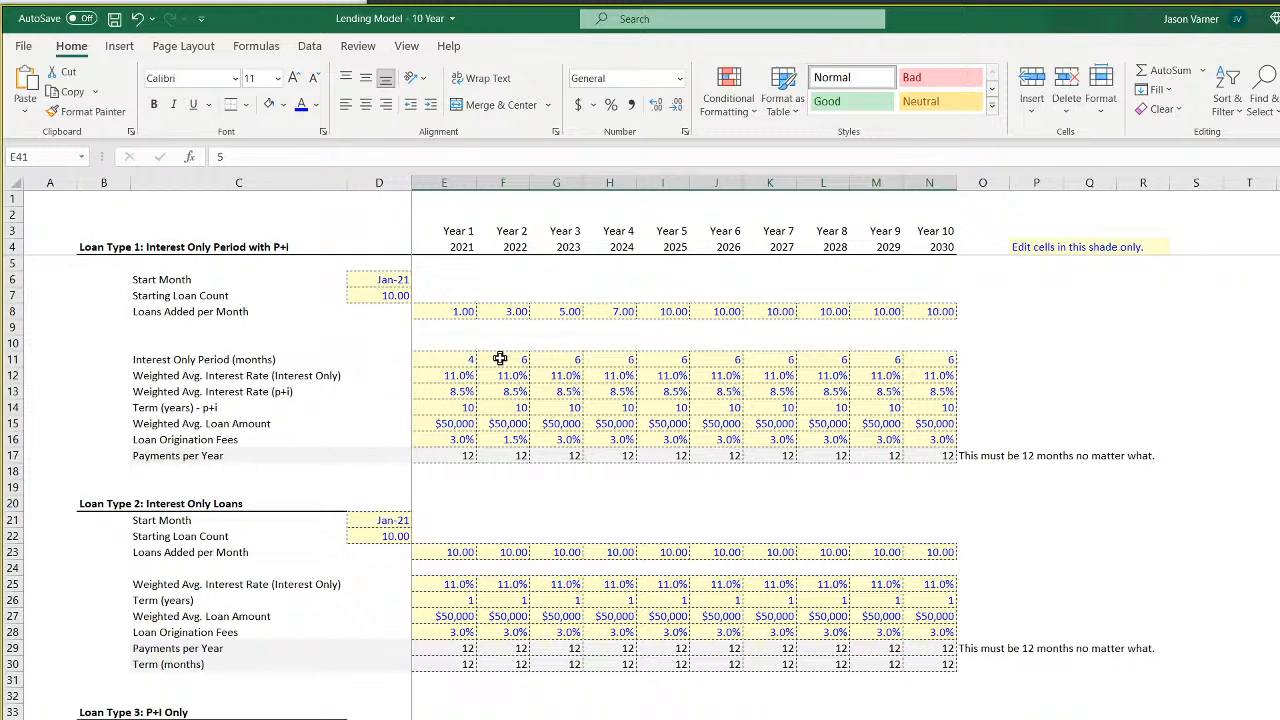
click(436, 410)
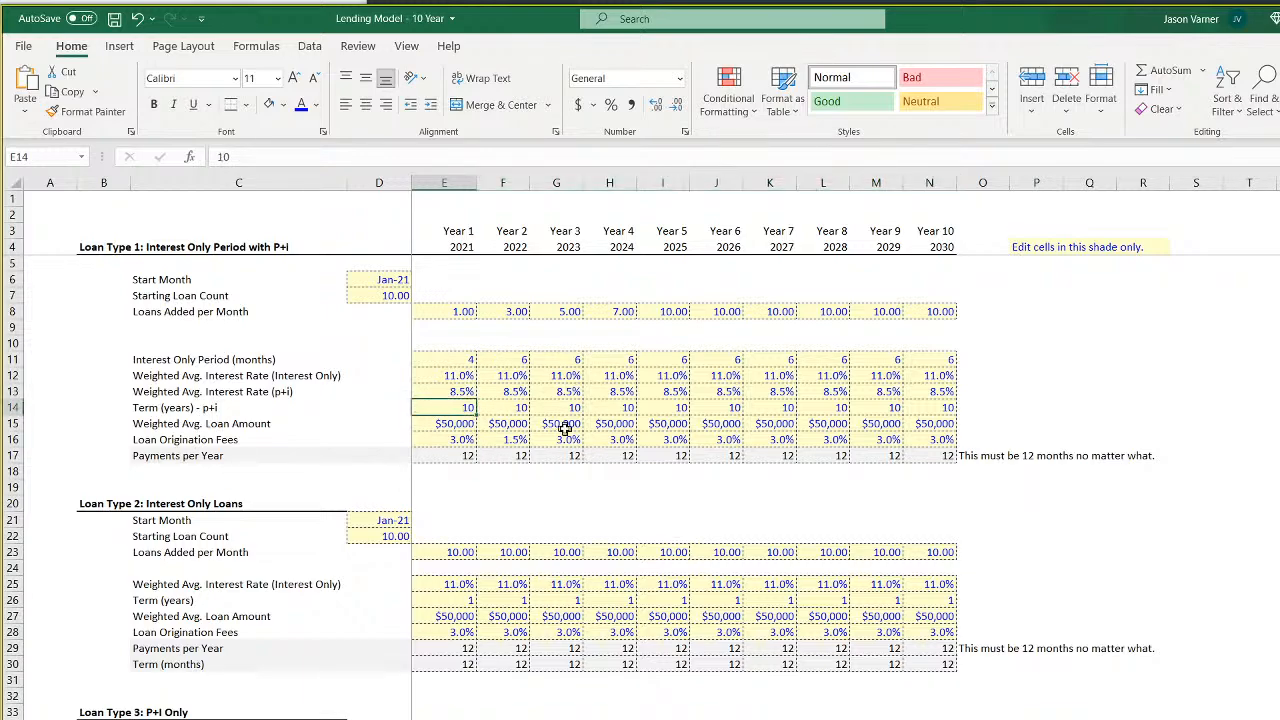
text(5)
key(Return)
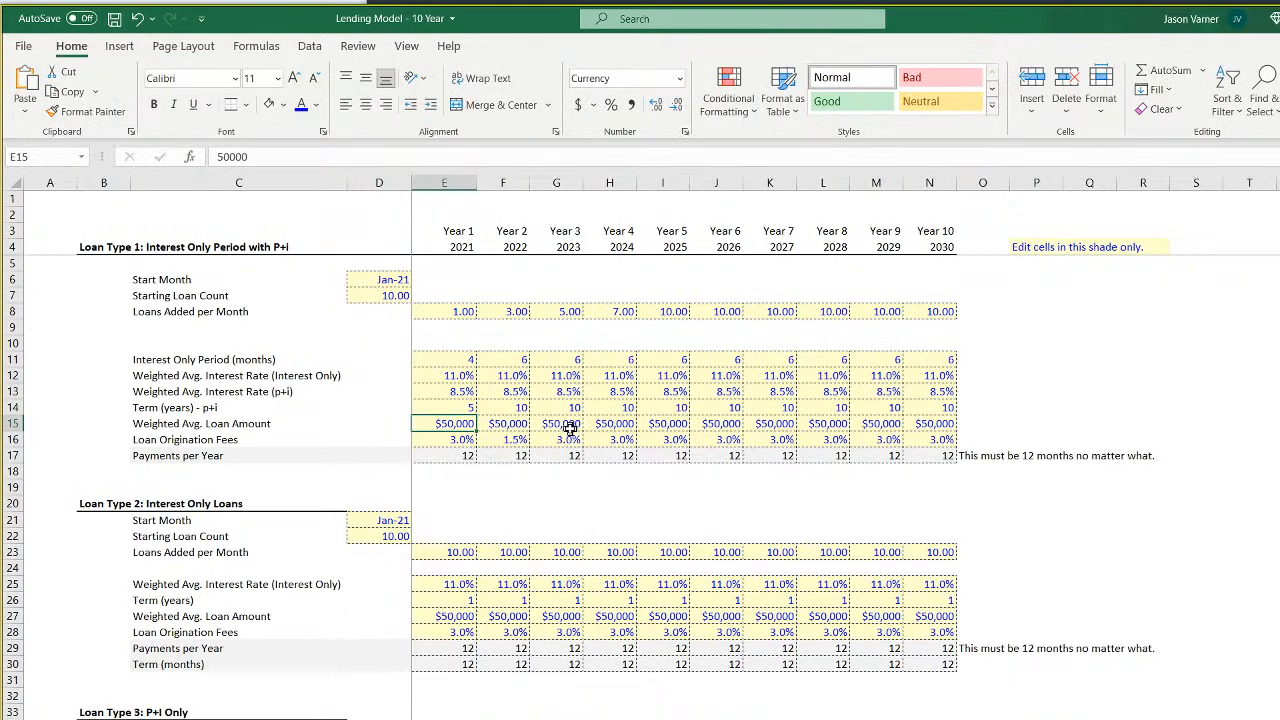
click(468, 407)
drag(476, 414, 940, 420)
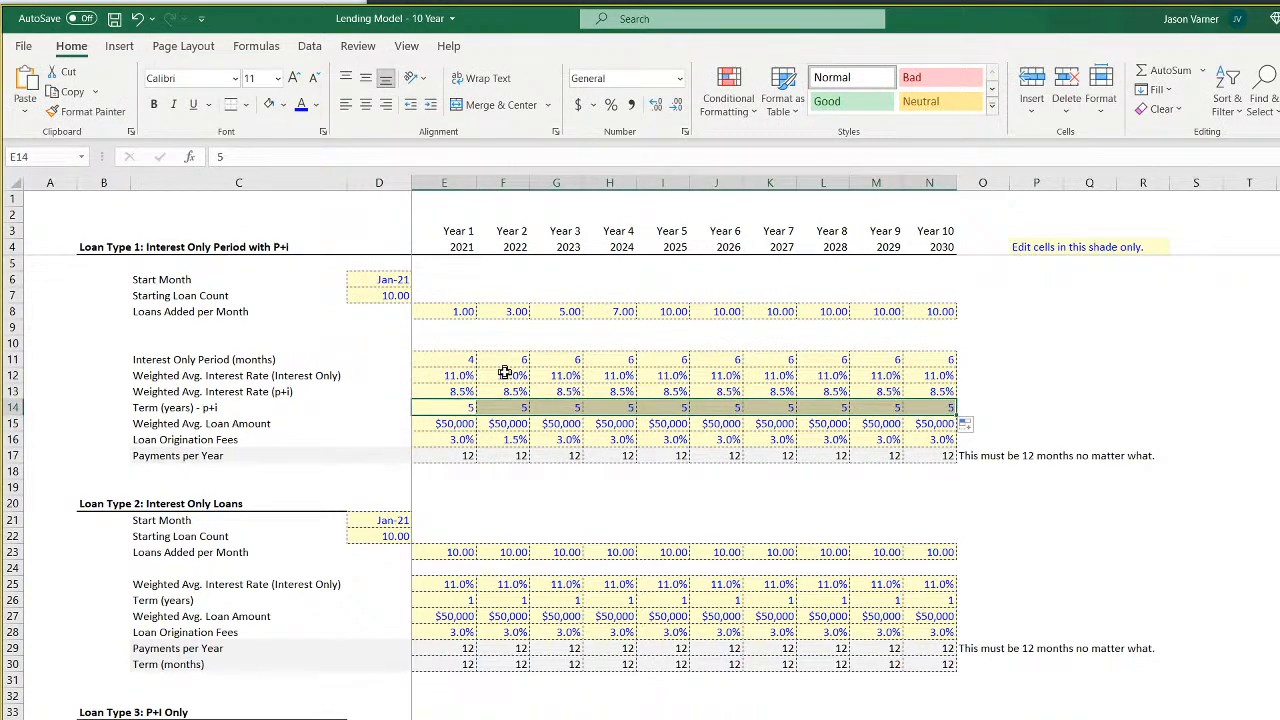
click(450, 586)
scroll(450, 590, down, 4)
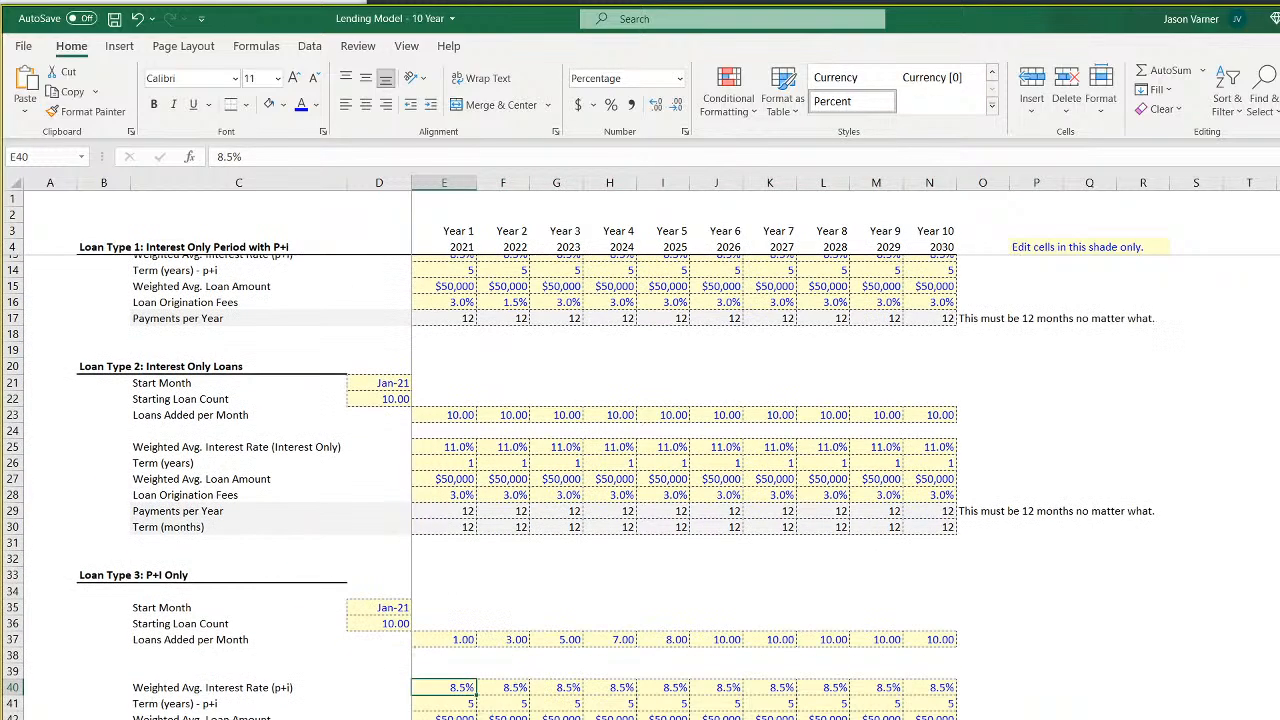
click(448, 649)
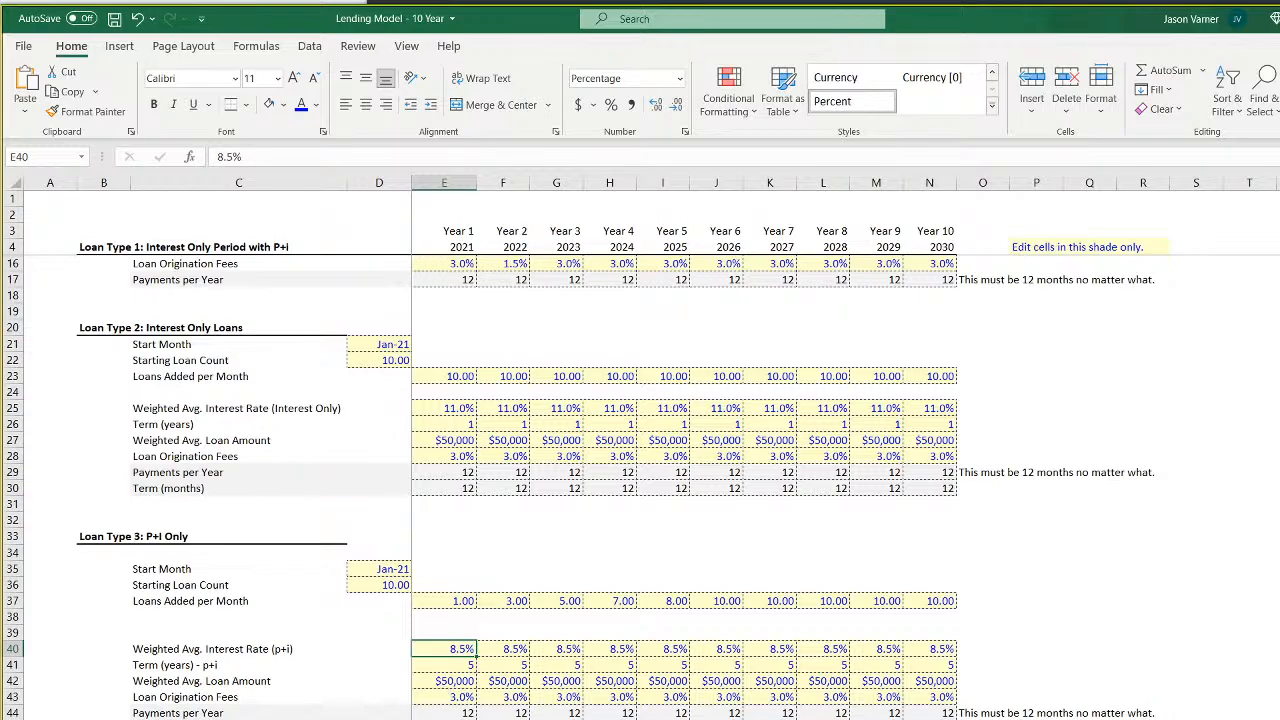
Set the Exit Month in the main project assumptions to Dec-30
key(ctrl+Page_Down)
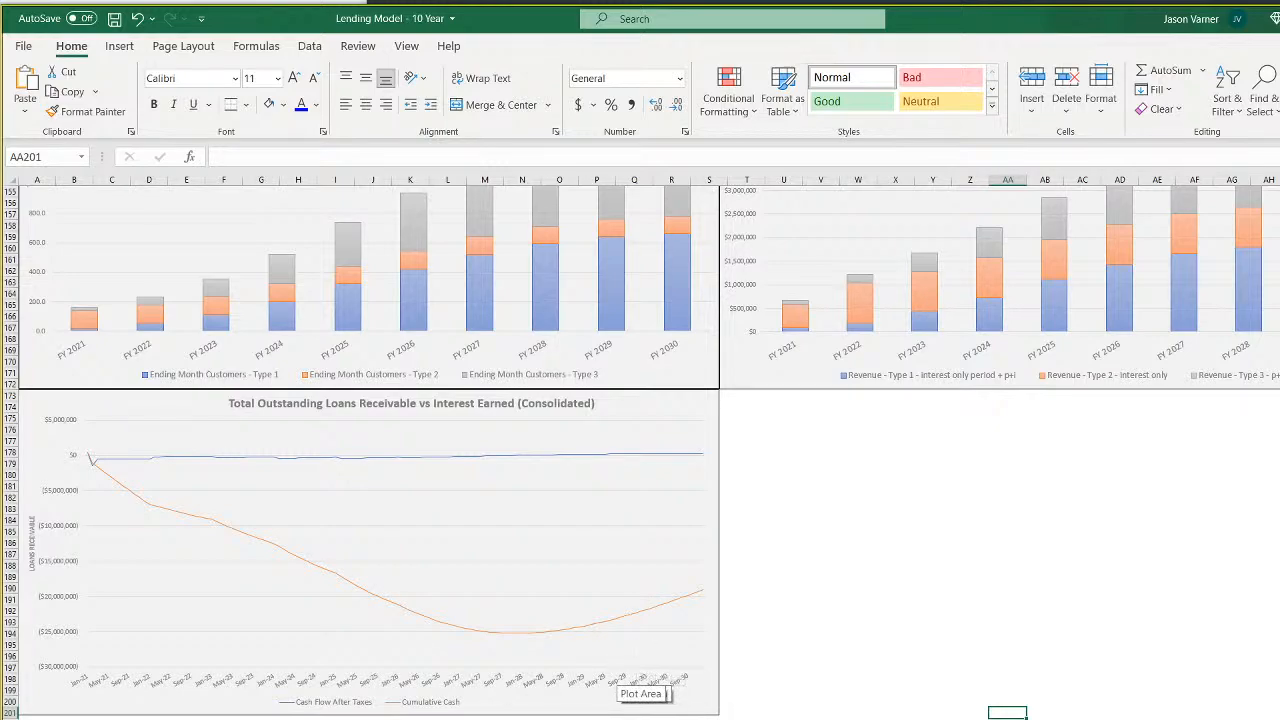
key(ctrl+Page_Up)
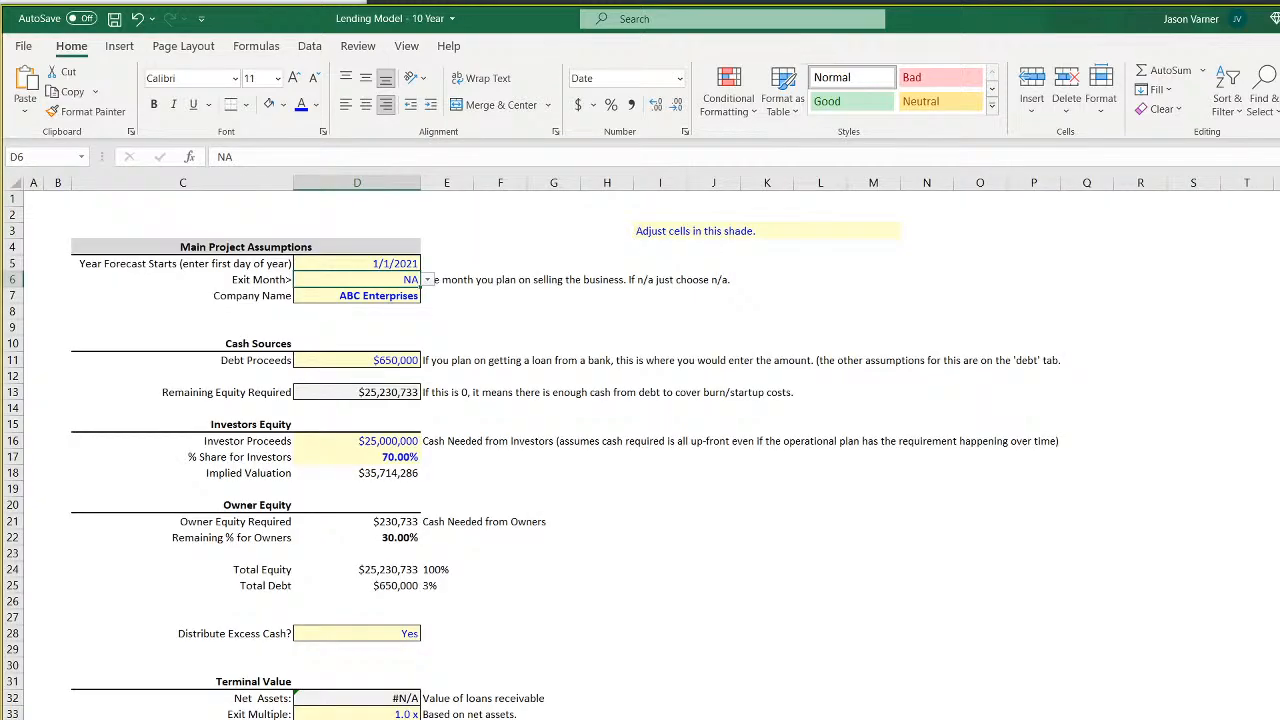
click(427, 280)
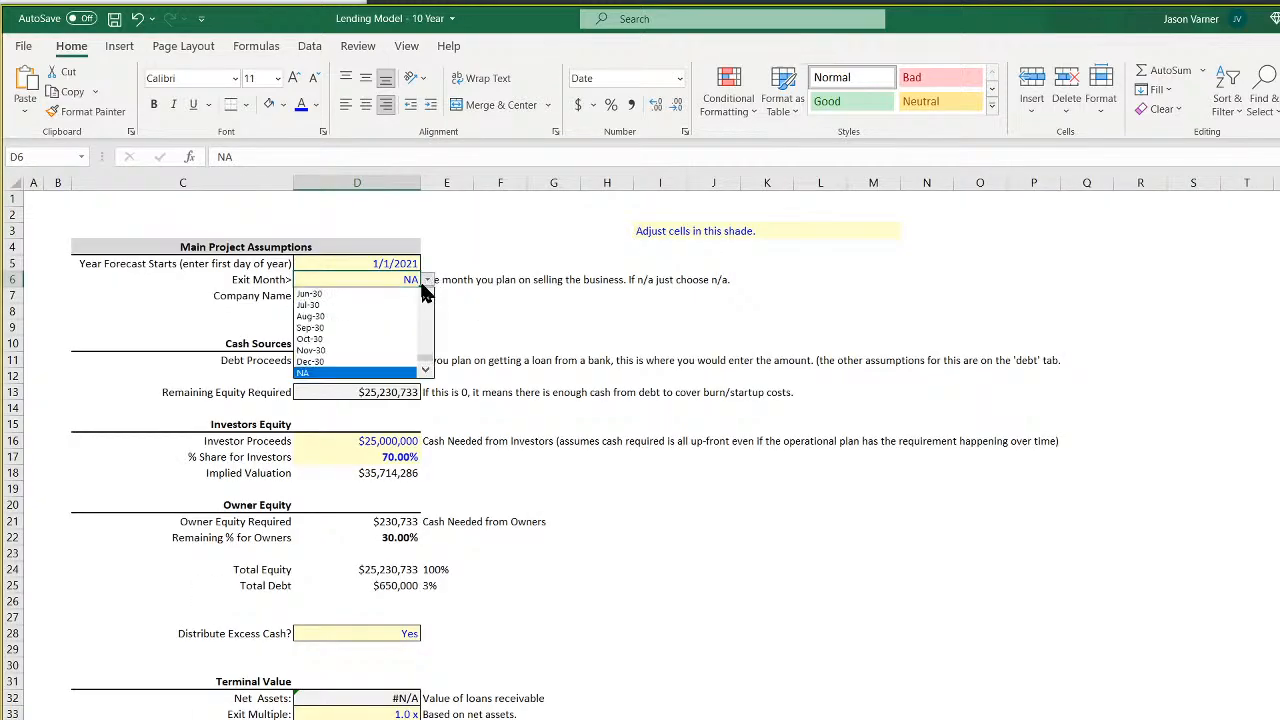
click(352, 362)
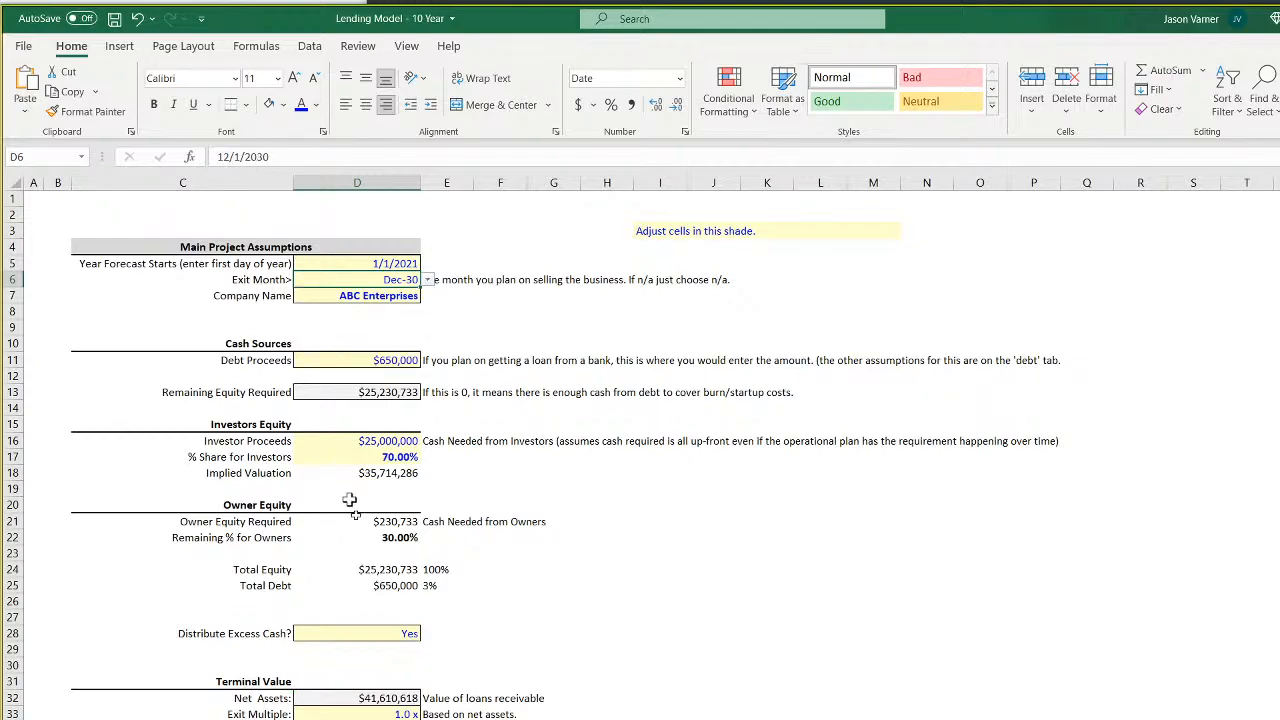
Retitle the new cash flow chart as "Operational Cash Flow - Not Including Exit Value"
key(ctrl+Page_Down)
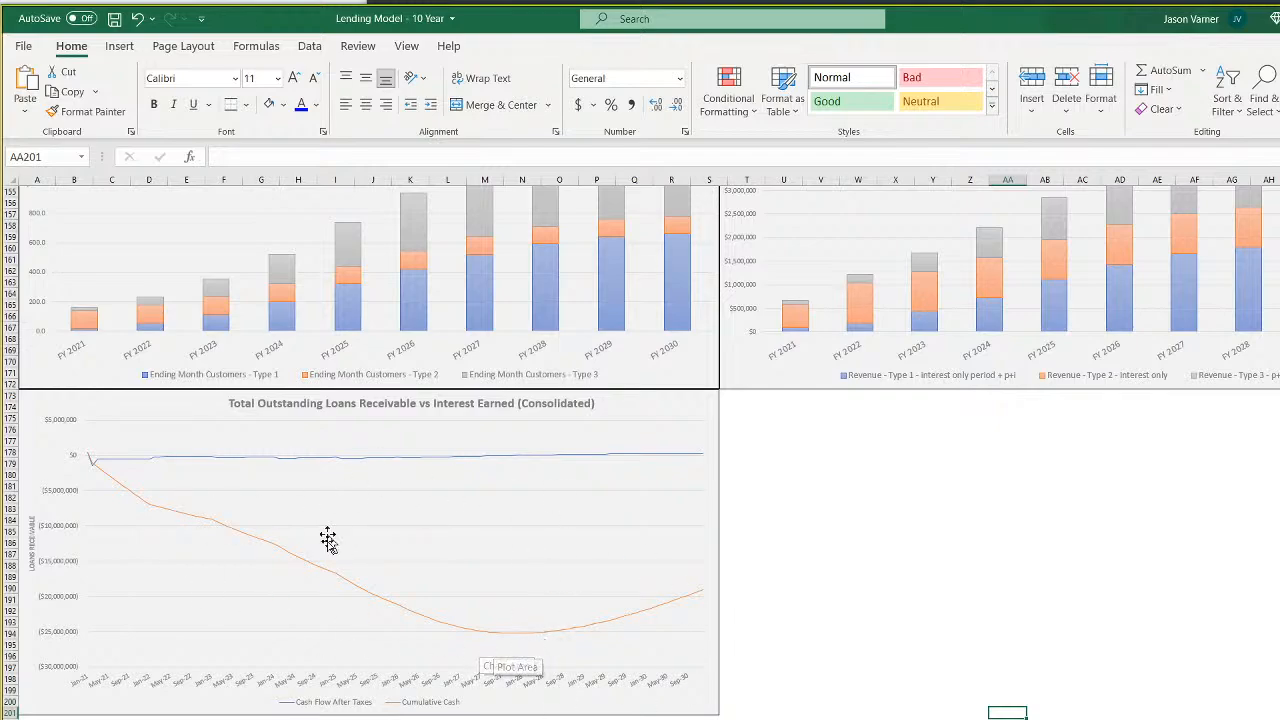
click(241, 400)
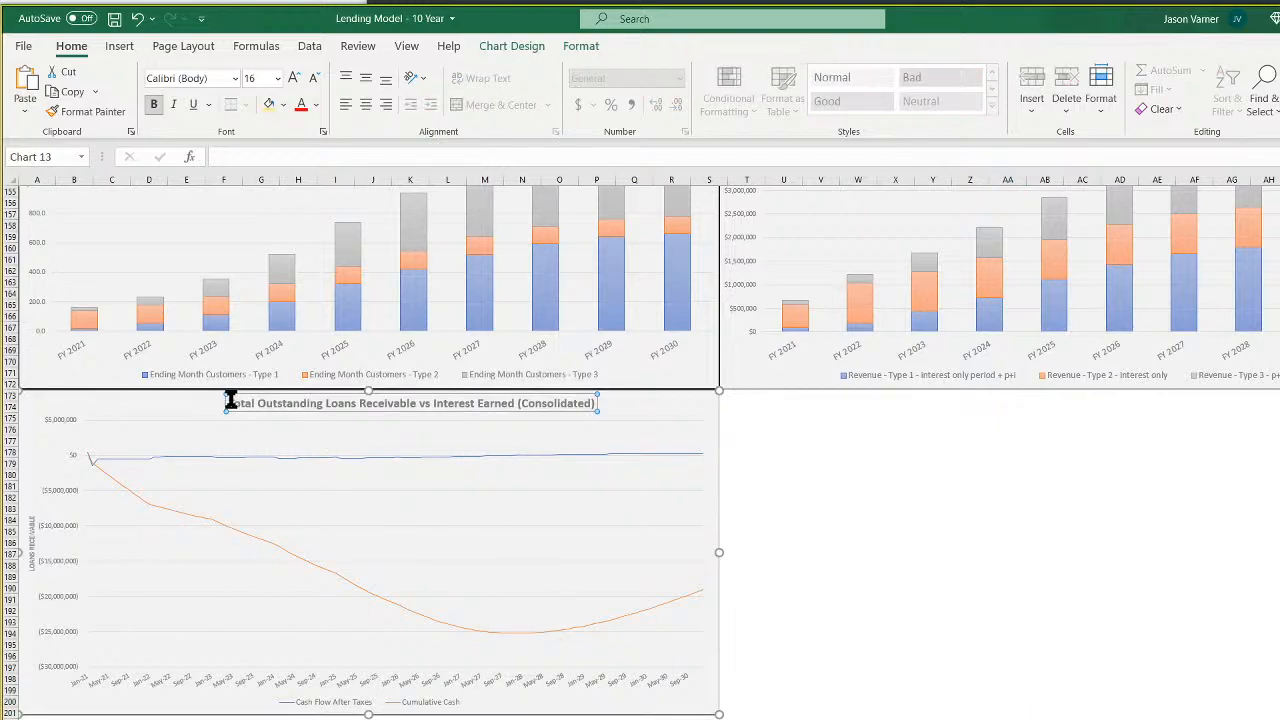
drag(229, 400, 603, 406)
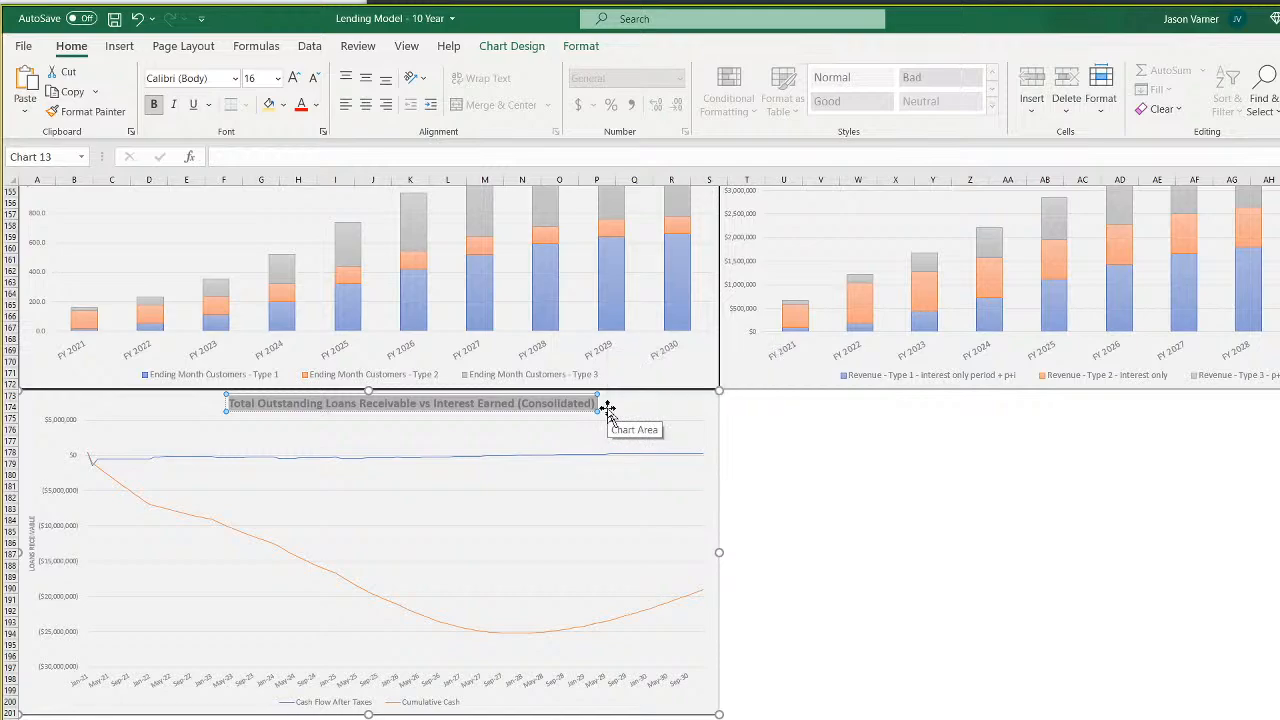
text(Oper)
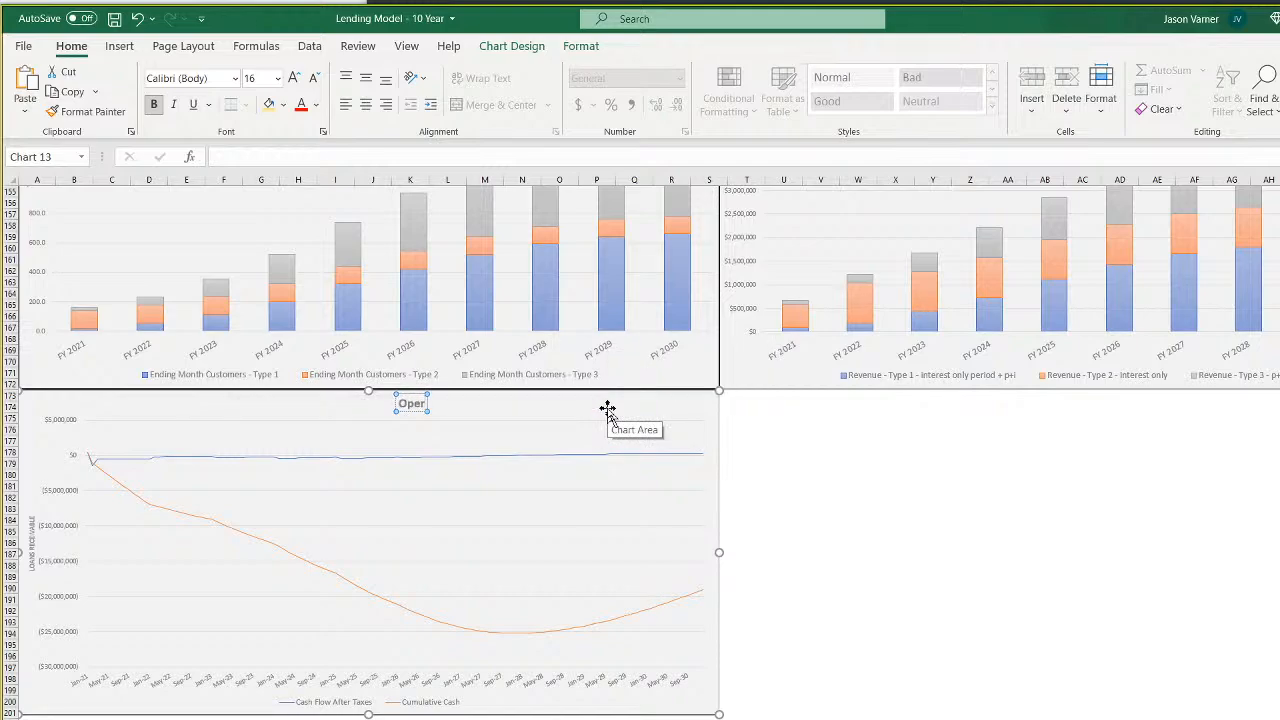
text(ational Cash F)
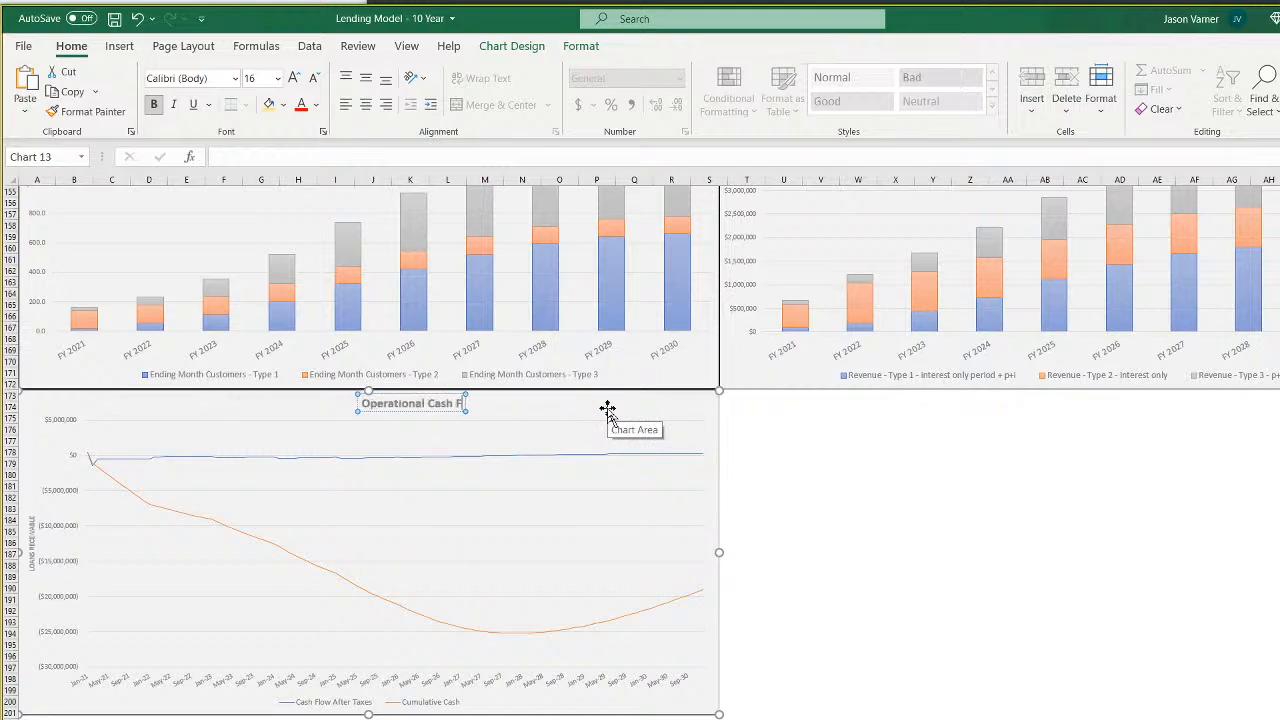
text(low - Not)
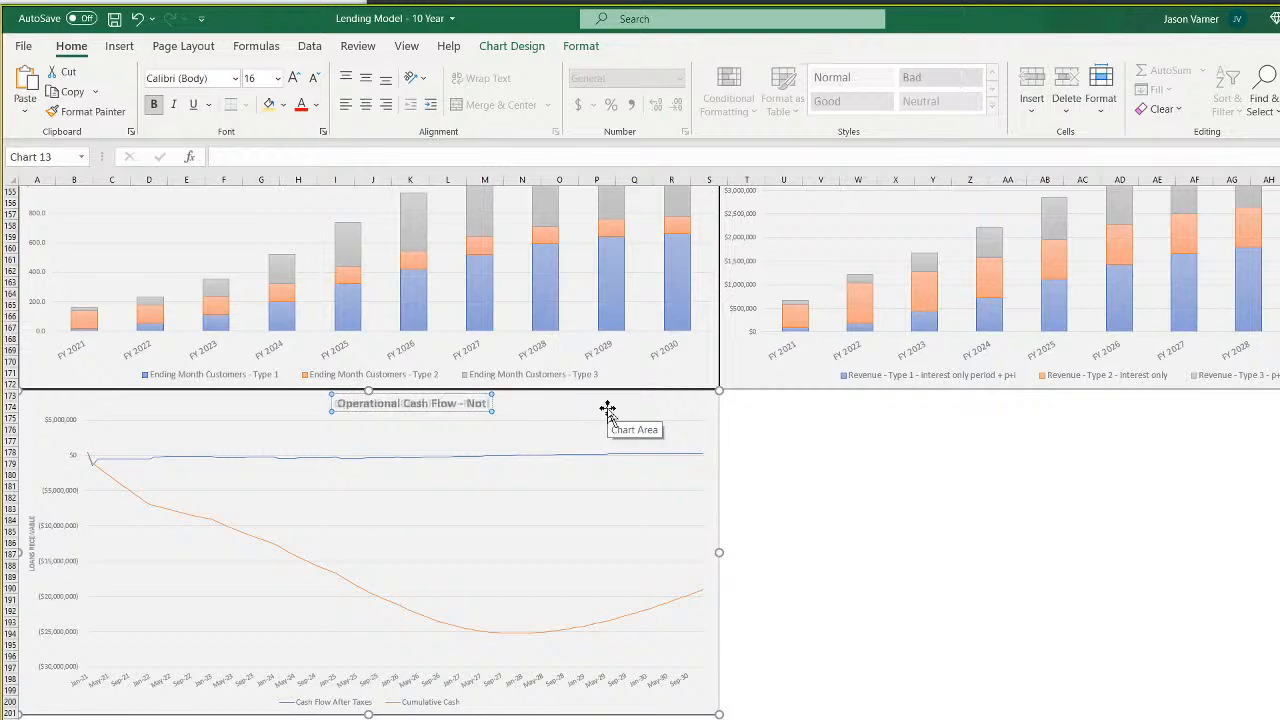
text( Including Ex)
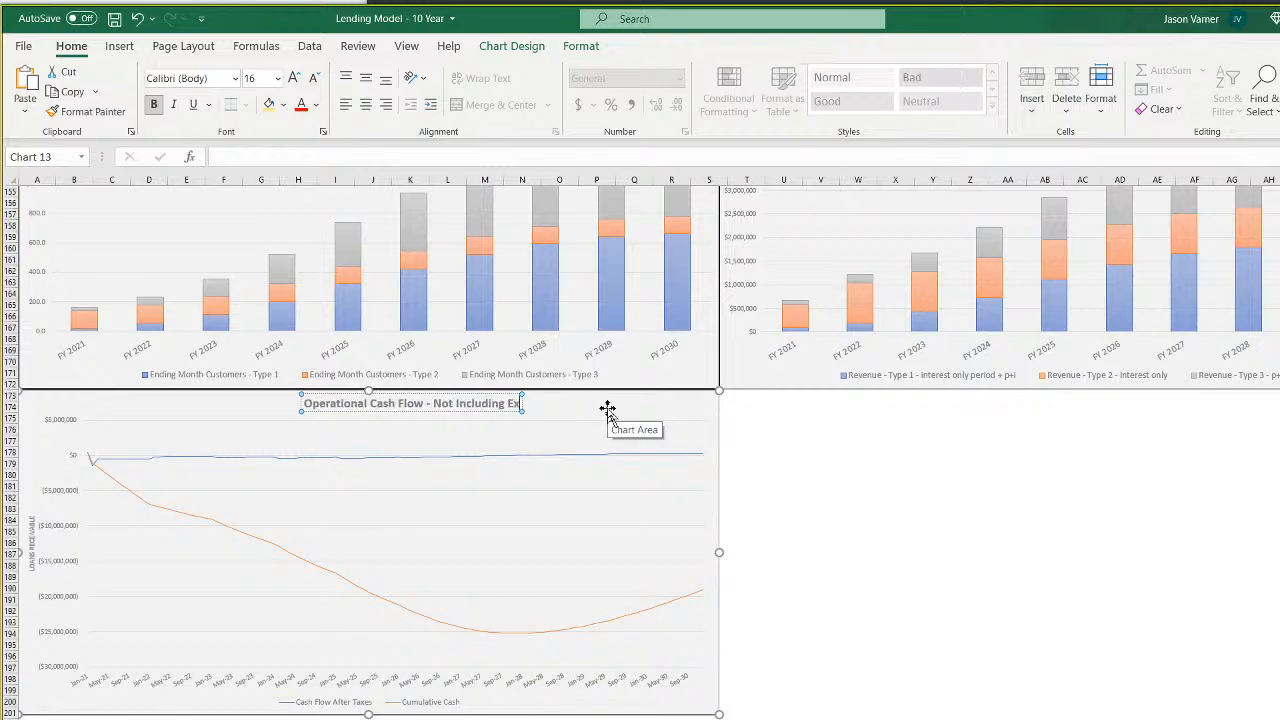
text(it Value)
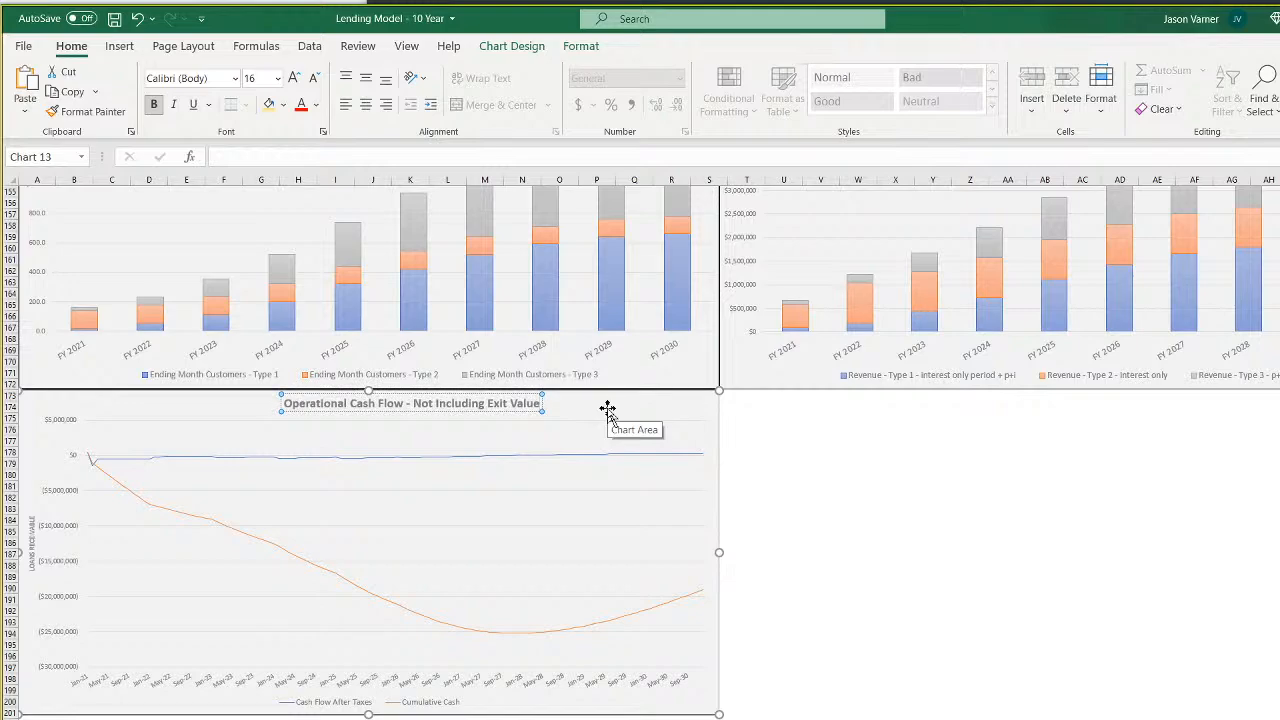
click(934, 578)
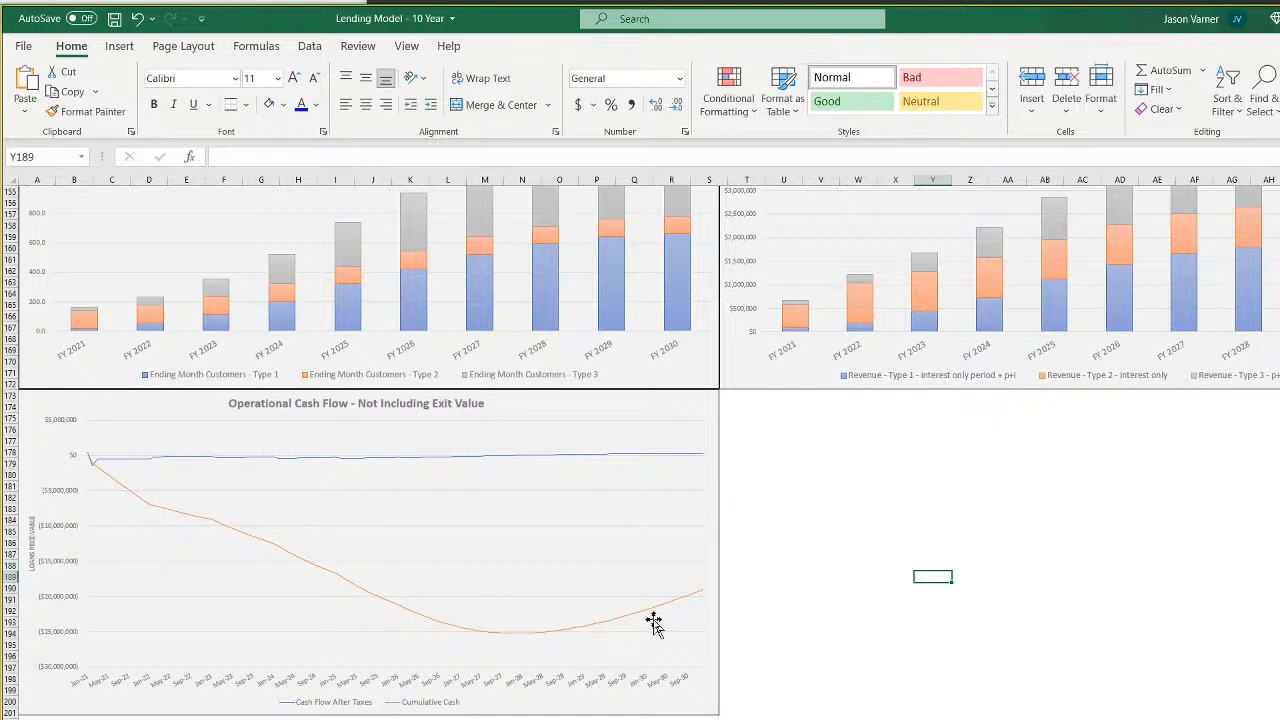
Check the Cumulative Cash value at Dec-30 and compare it with the consolidated Total Outstanding Loans Receivable chart
mouse_move(703, 598)
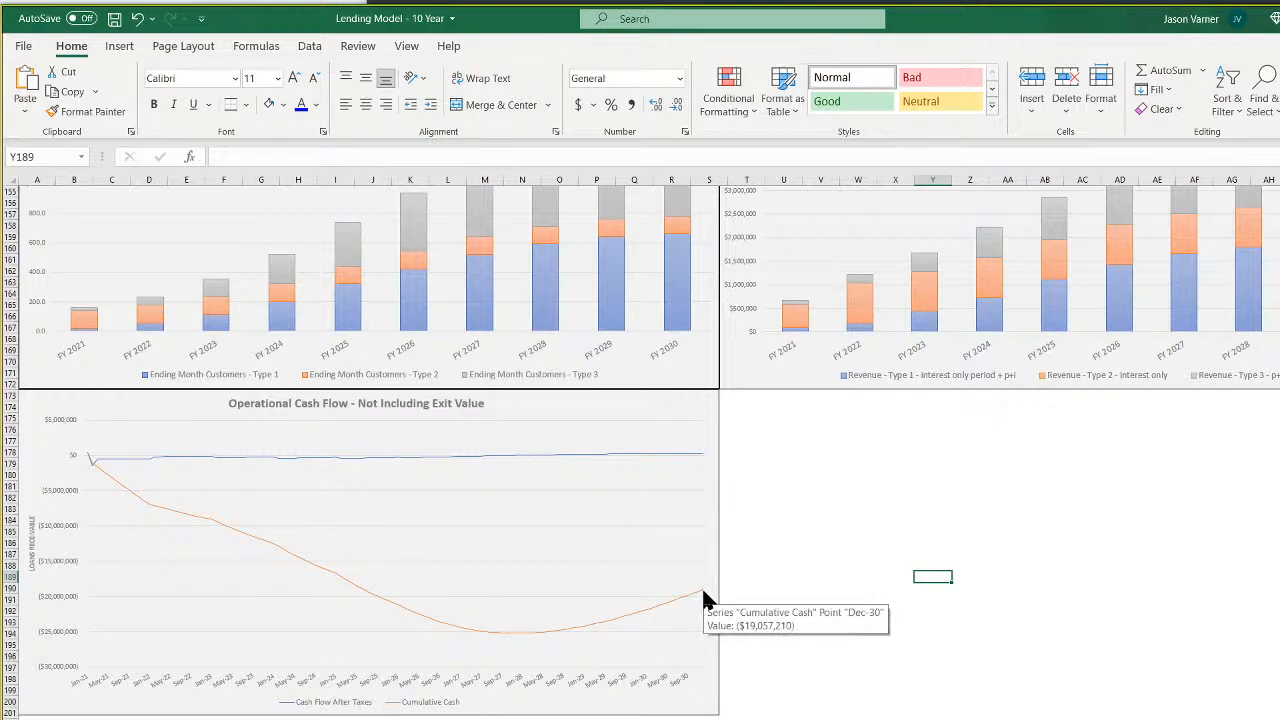
scroll(980, 651, up, 20)
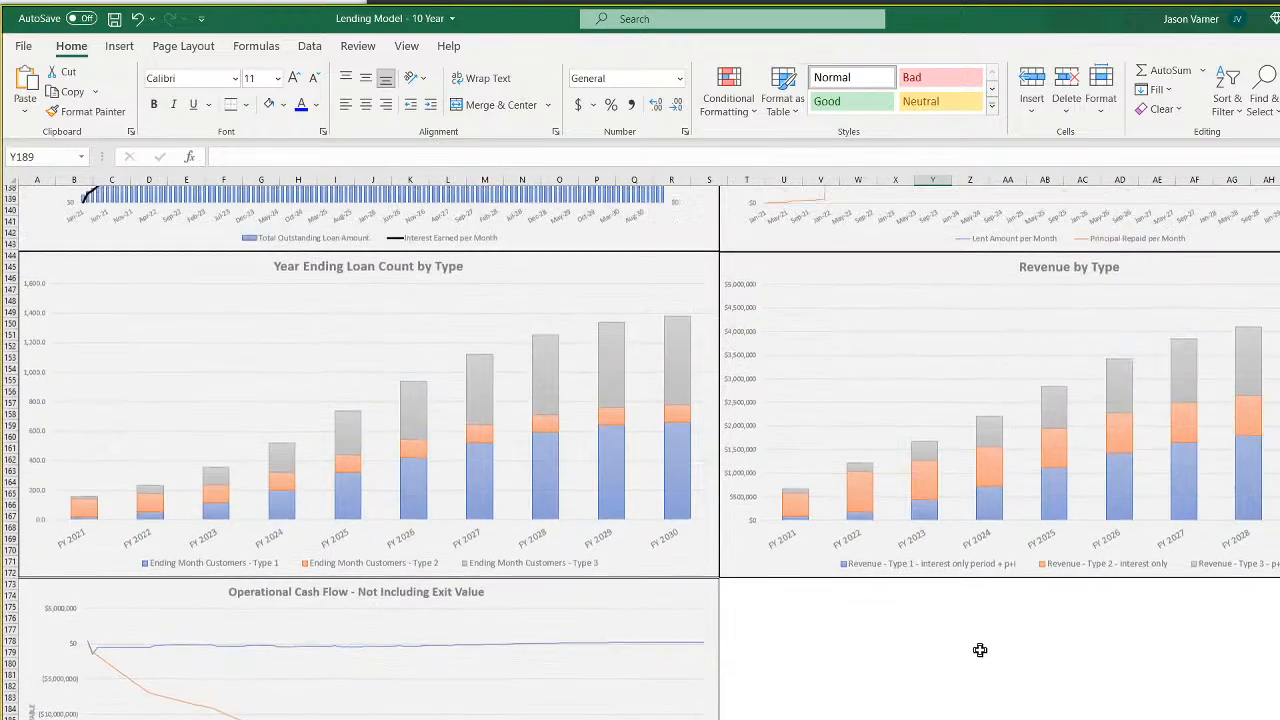
scroll(980, 651, down, 10)
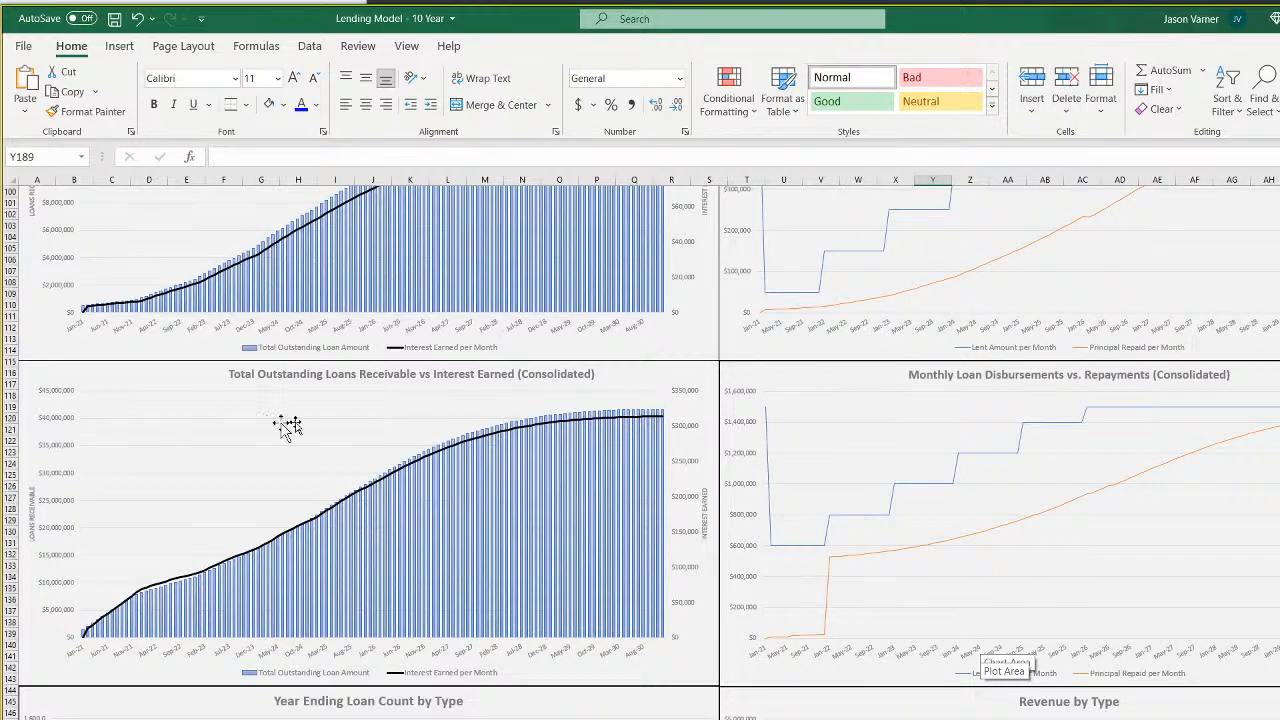
scroll(575, 588, down, 18)
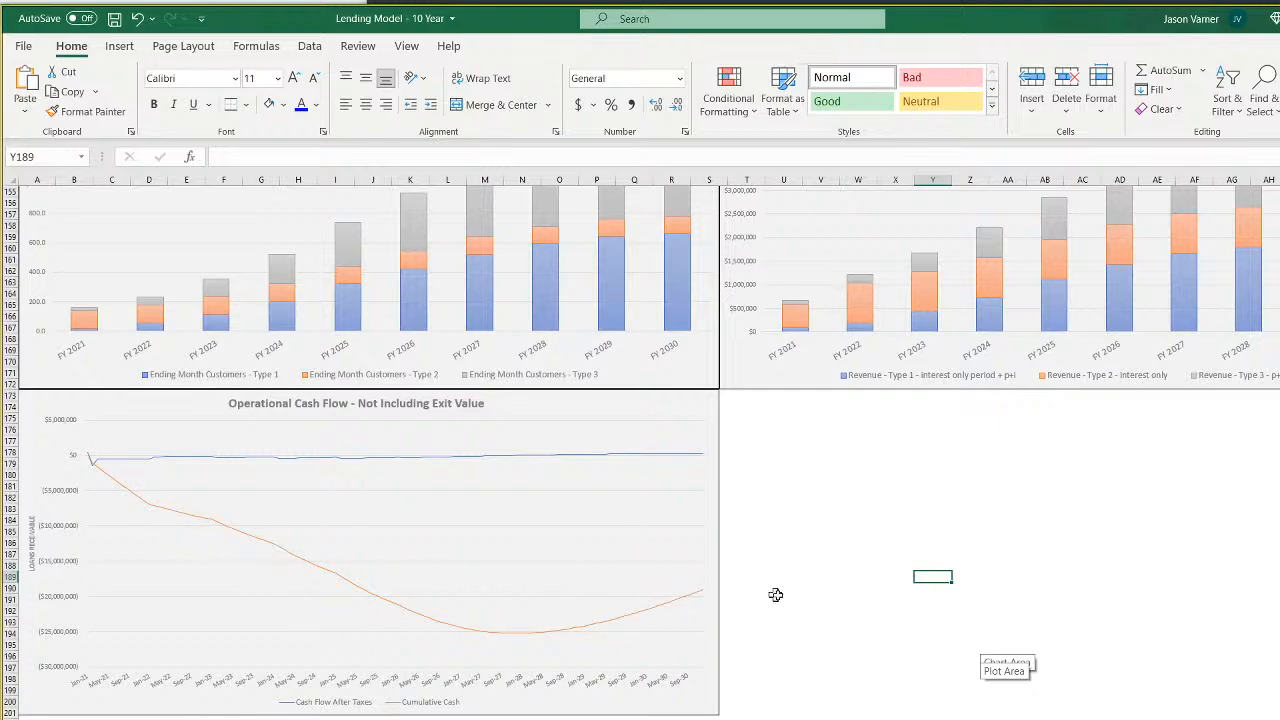
scroll(820, 599, up, 4)
scroll(820, 599, down, 4)
Add a Total Outstanding Loan Amount series to the Operational Cash Flow chart, named from Monthly Detail C57 with values E57:DT57
click(600, 411)
right_click(602, 406)
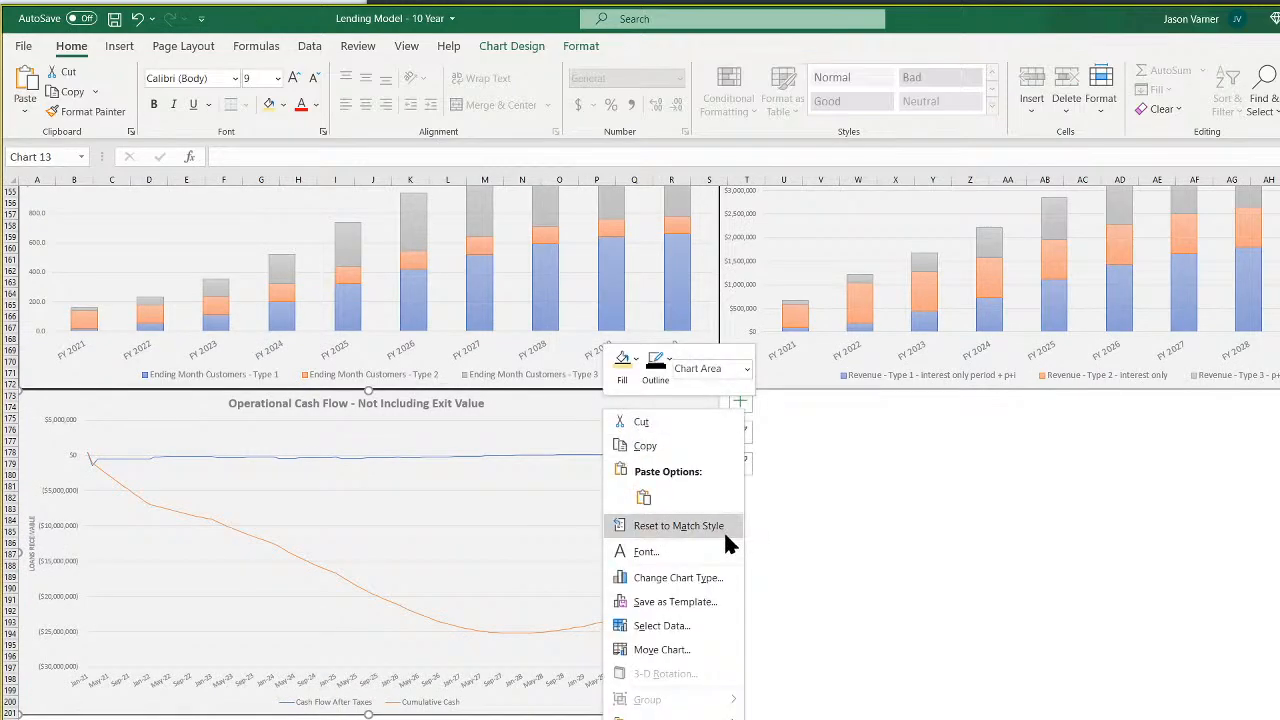
click(672, 632)
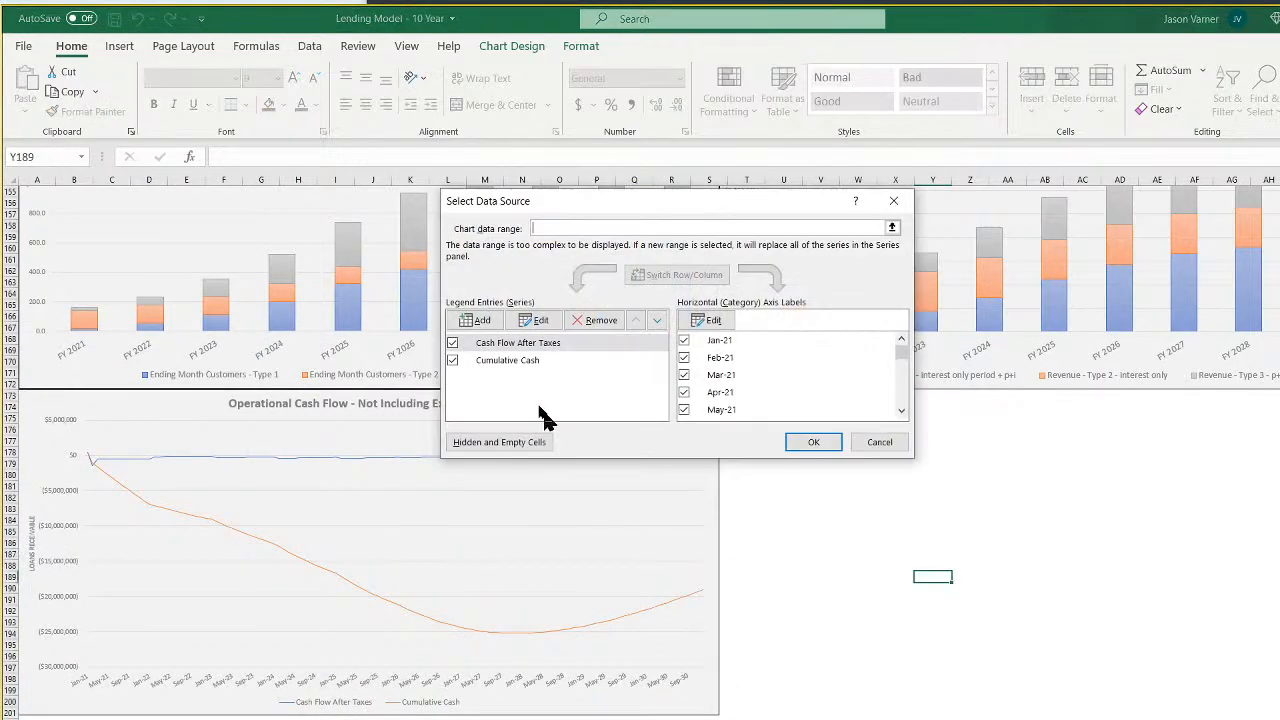
click(466, 316)
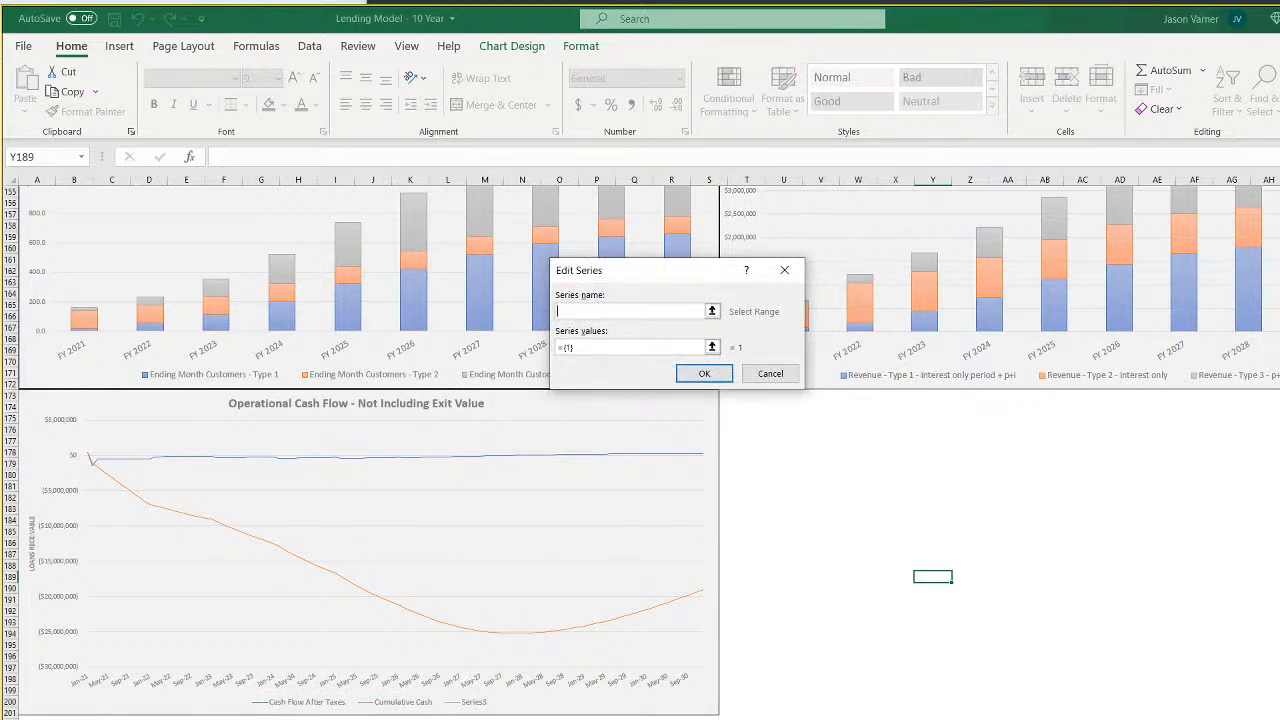
key(ctrl+Page_Up)
scroll(640, 480, down, 15)
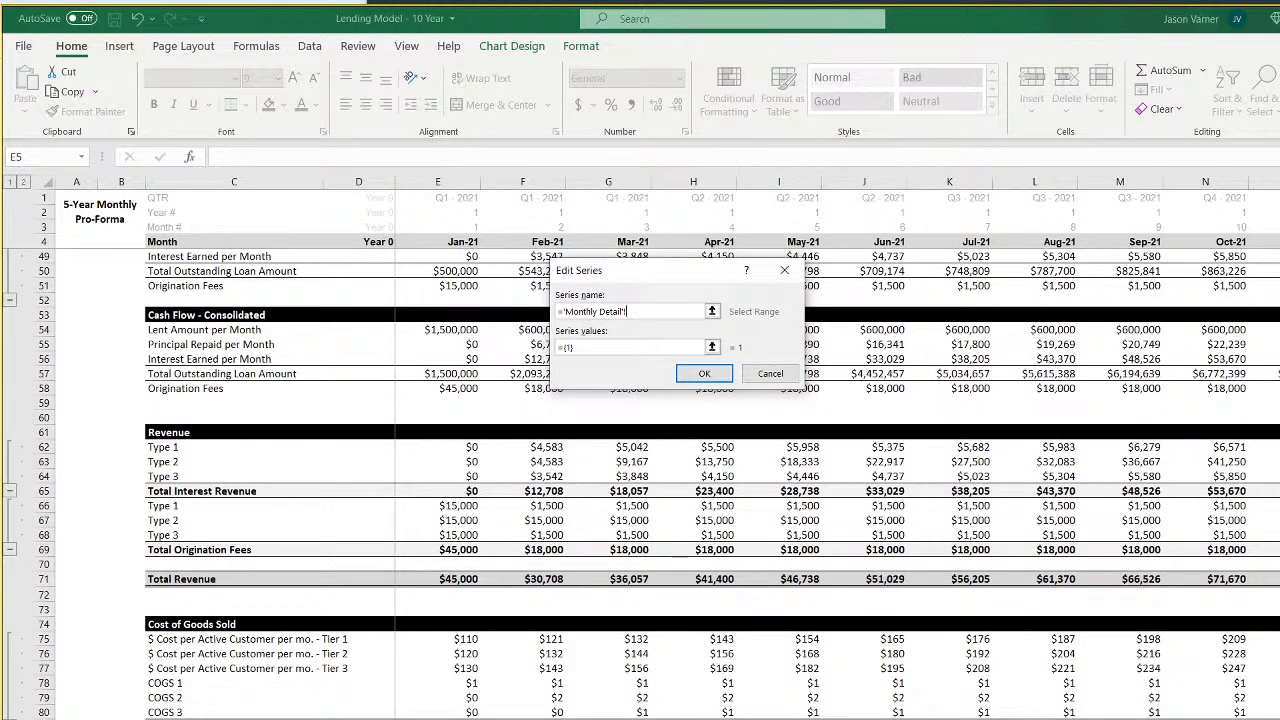
scroll(432, 577, up, 4)
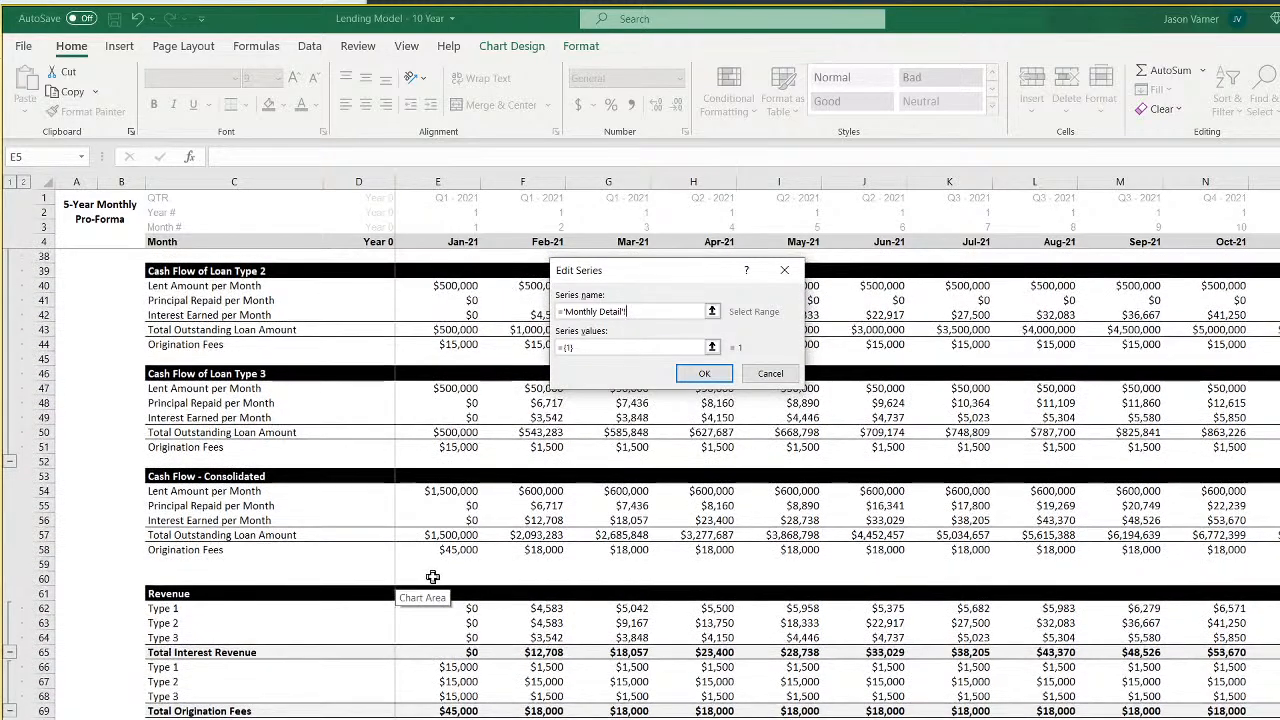
click(225, 537)
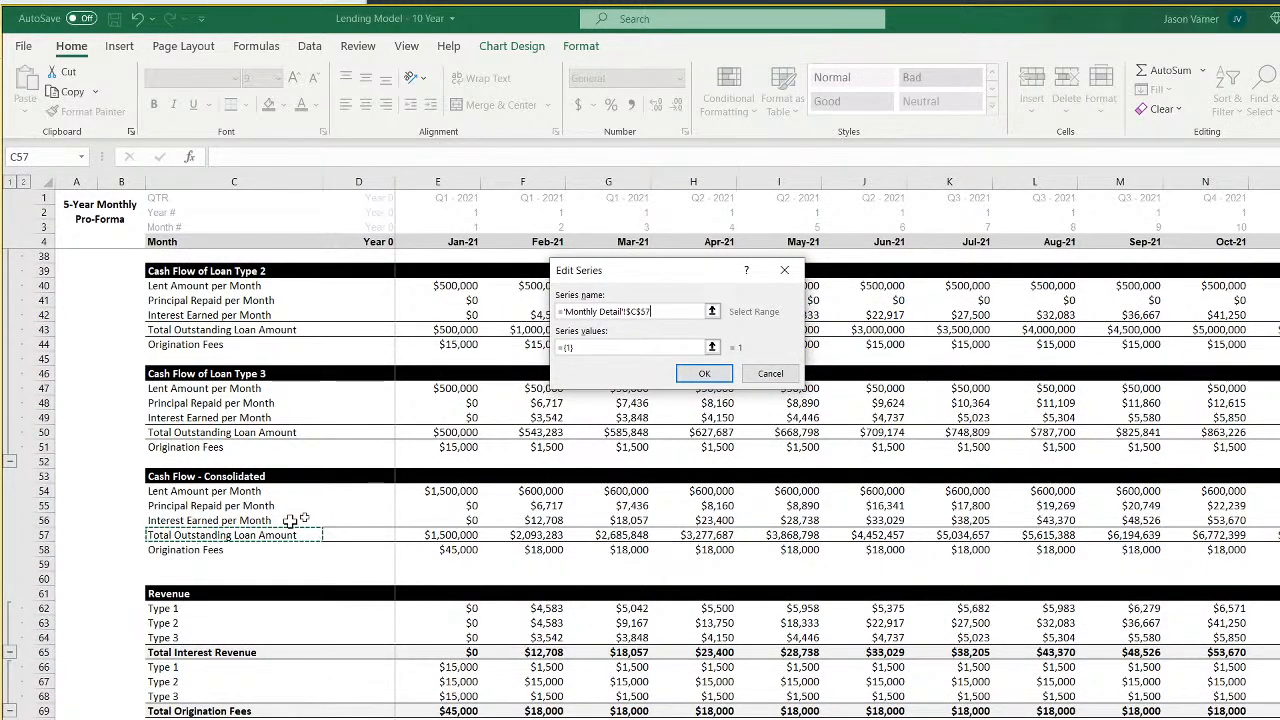
key(Tab)
key(BackSpace)
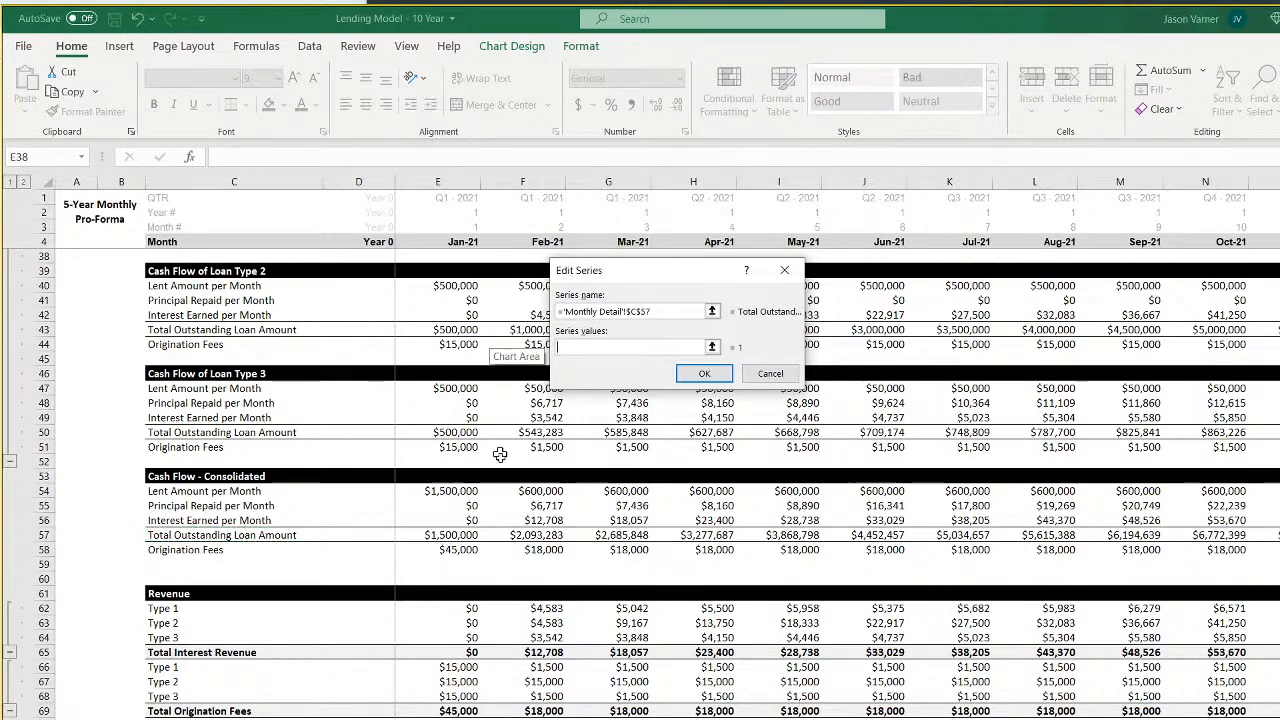
drag(446, 535, 1275, 535)
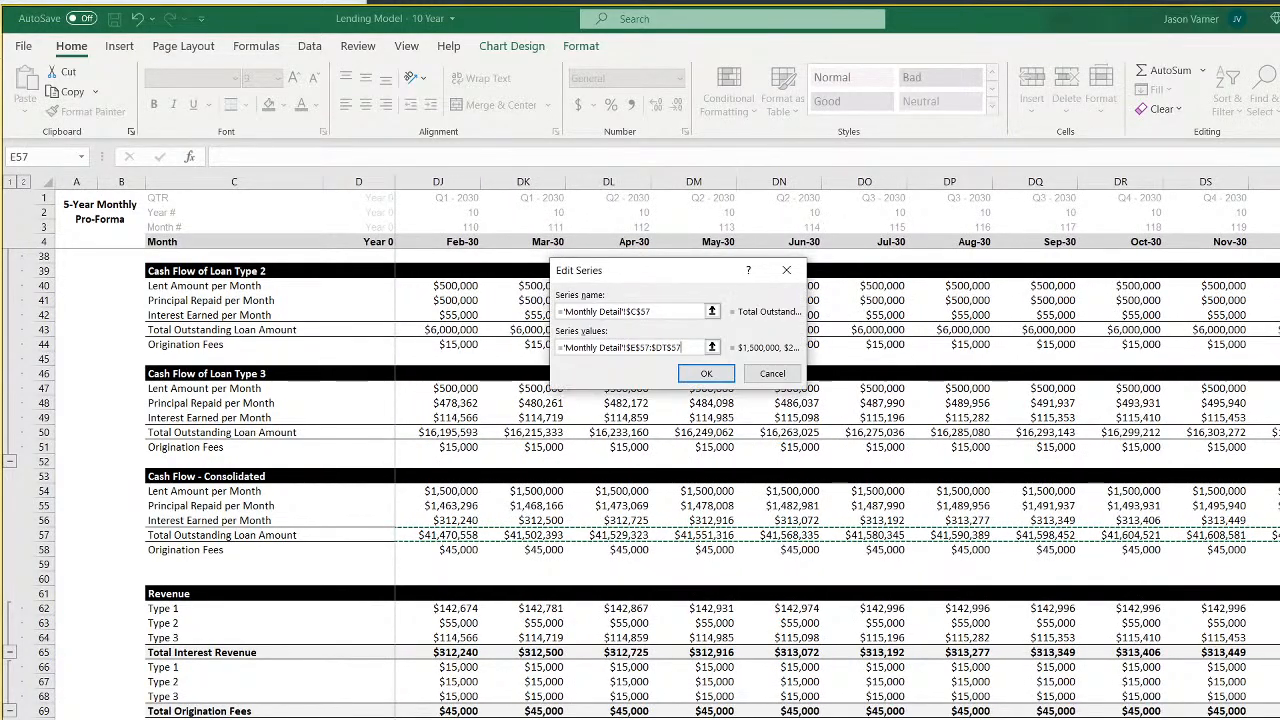
click(716, 386)
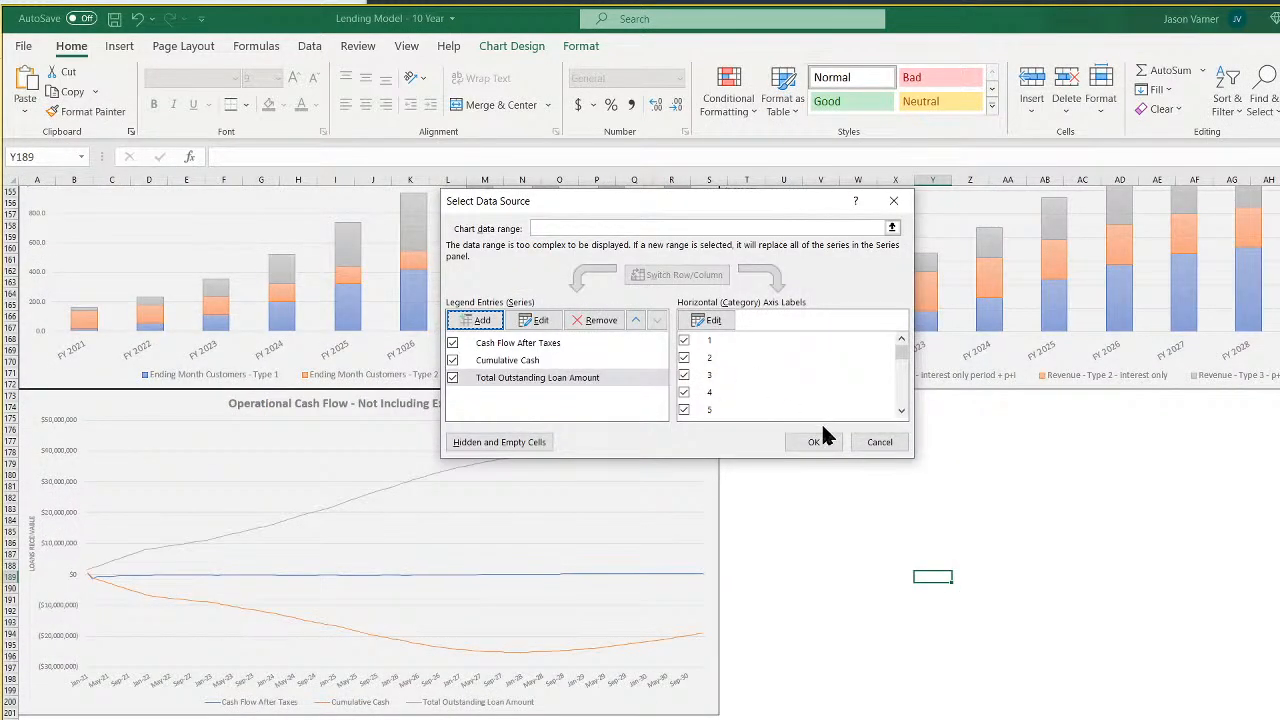
click(816, 441)
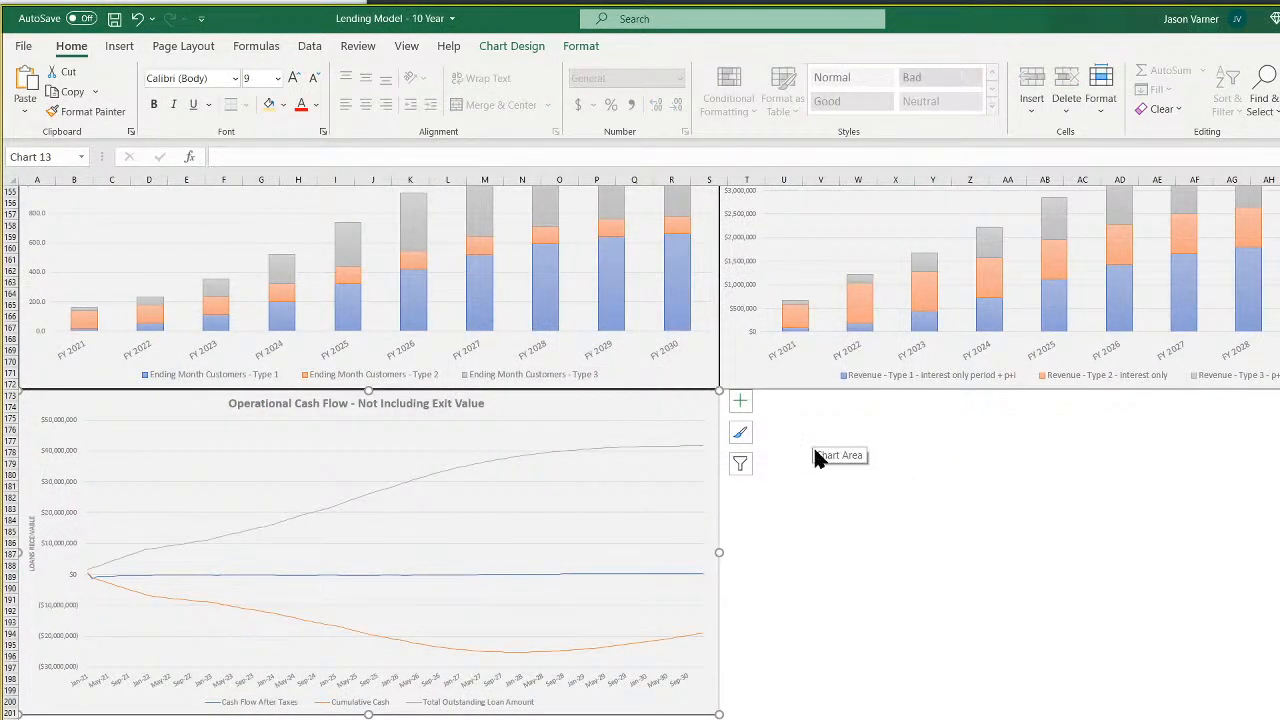
Format the Total Outstanding Loan Amount series as a thicker black line with built-in markers
key(Escape)
click(626, 447)
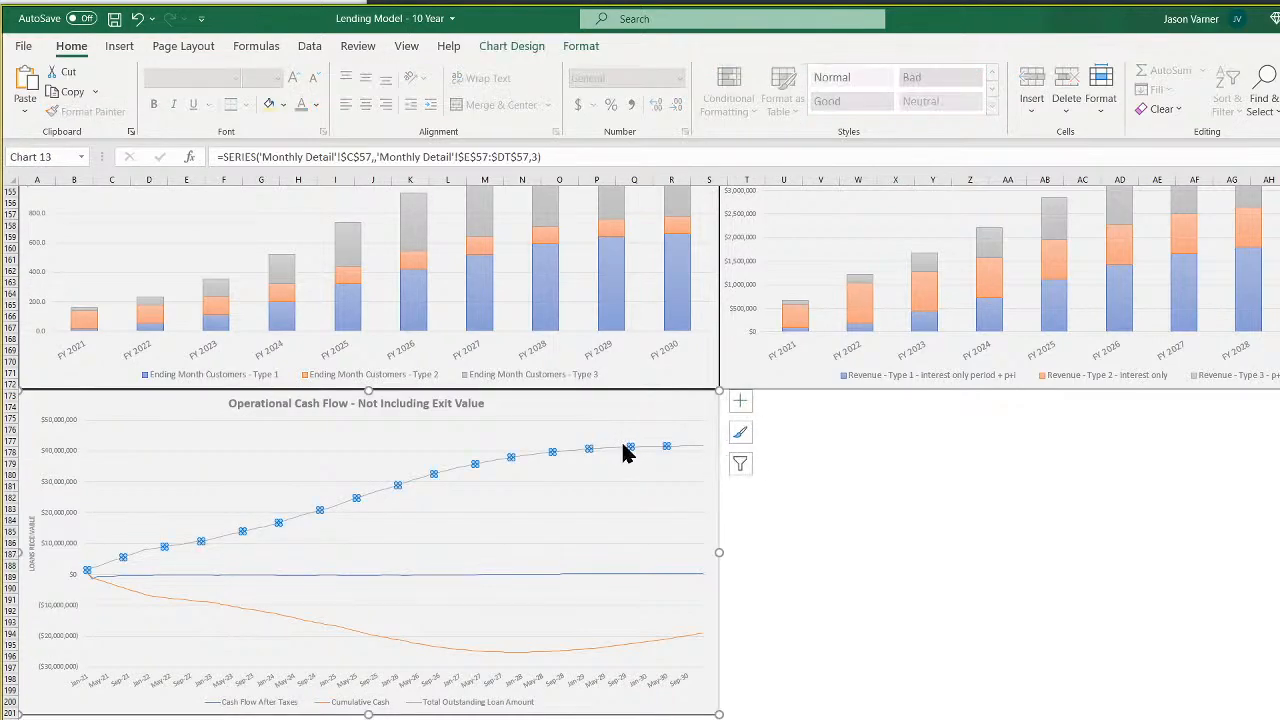
key(Escape)
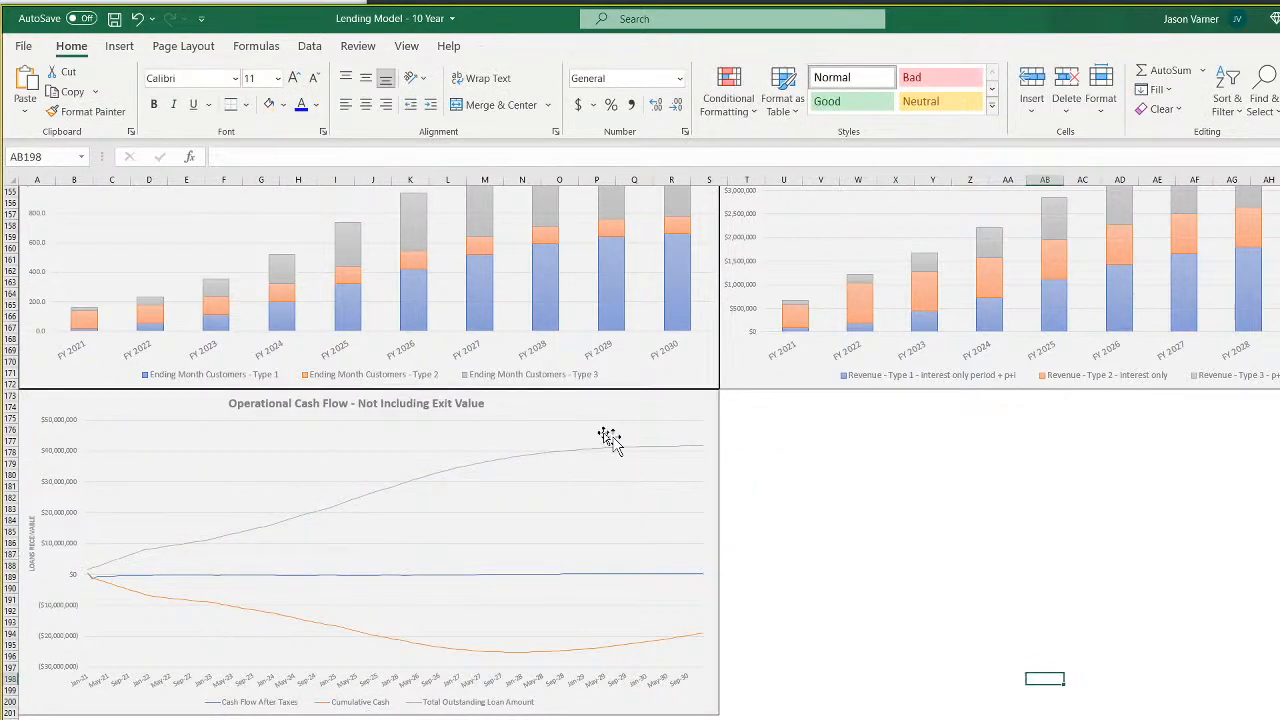
right_click(565, 451)
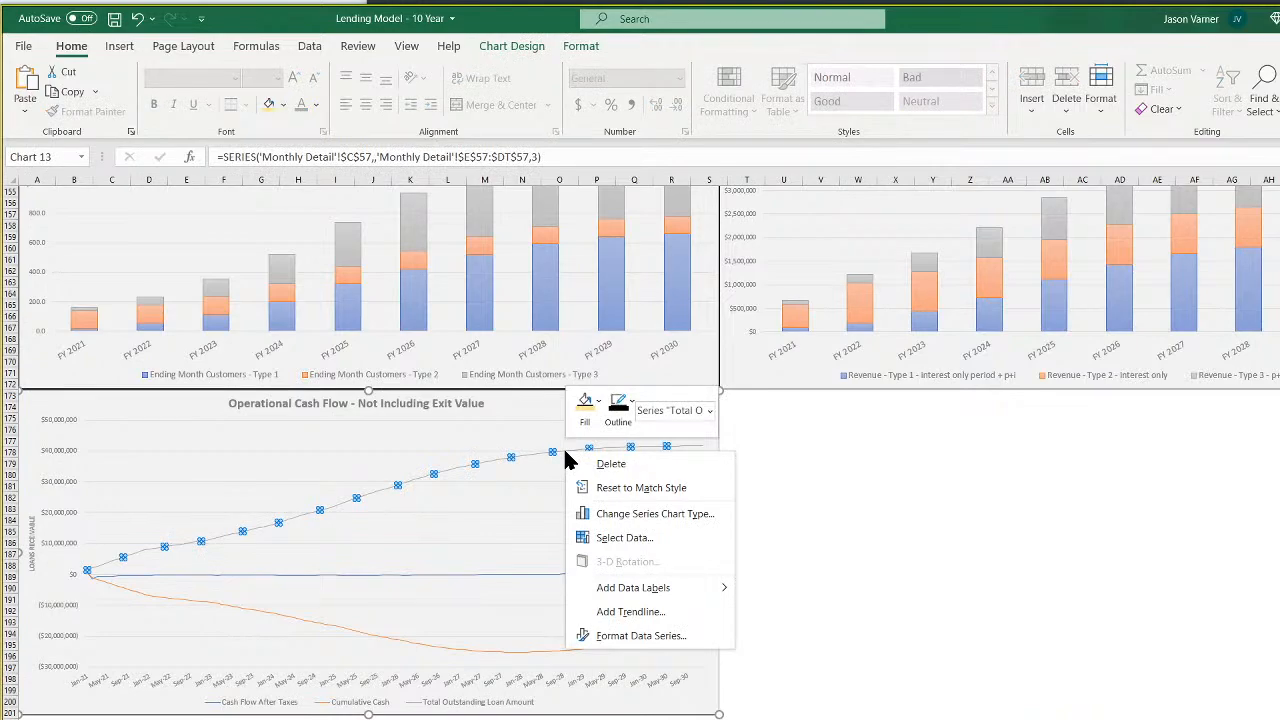
click(636, 636)
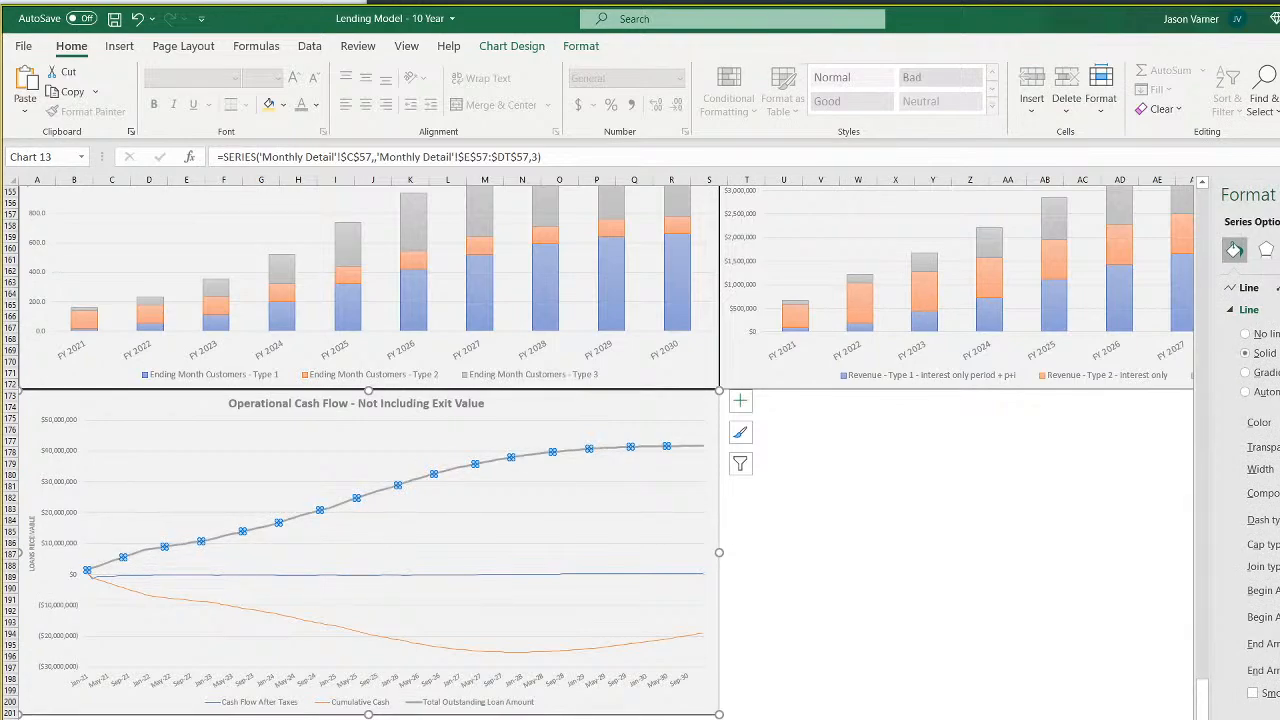
click(1278, 288)
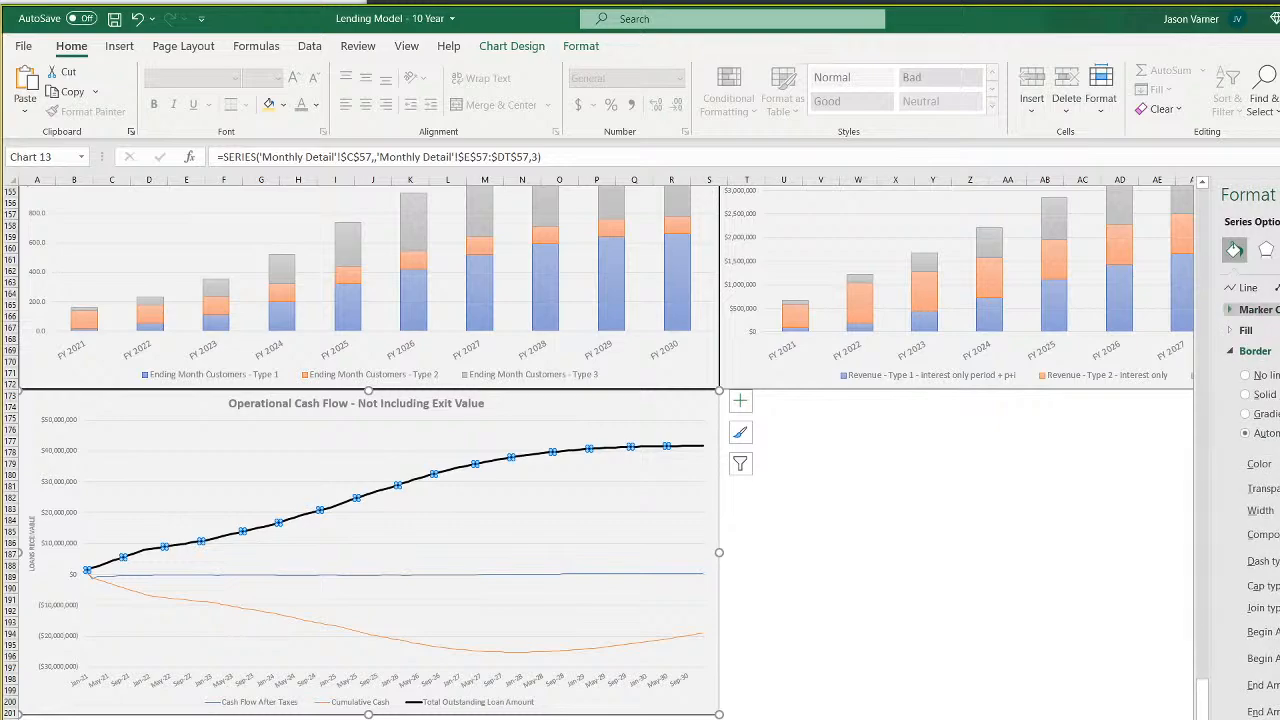
click(1274, 310)
click(1273, 371)
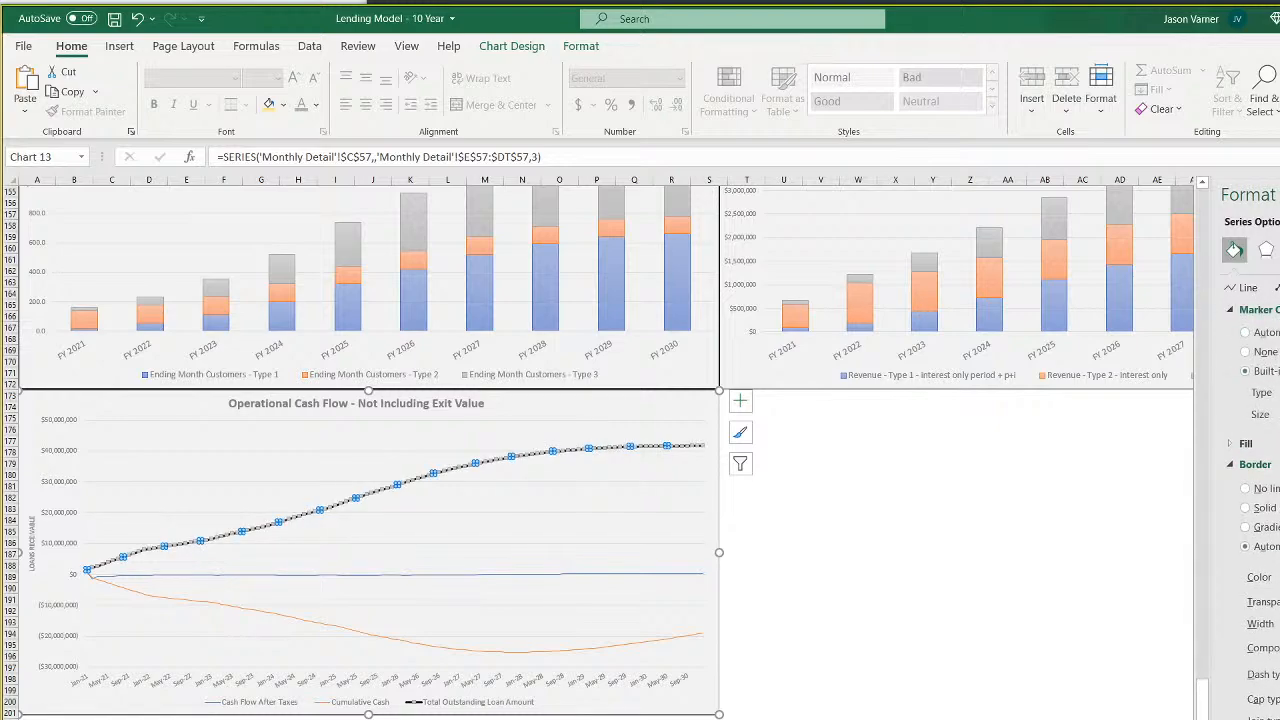
Try a larger marker size on the Total Outstanding Loan Amount line in the Operational Cash Flow chart
click(1278, 411)
click(1278, 411)
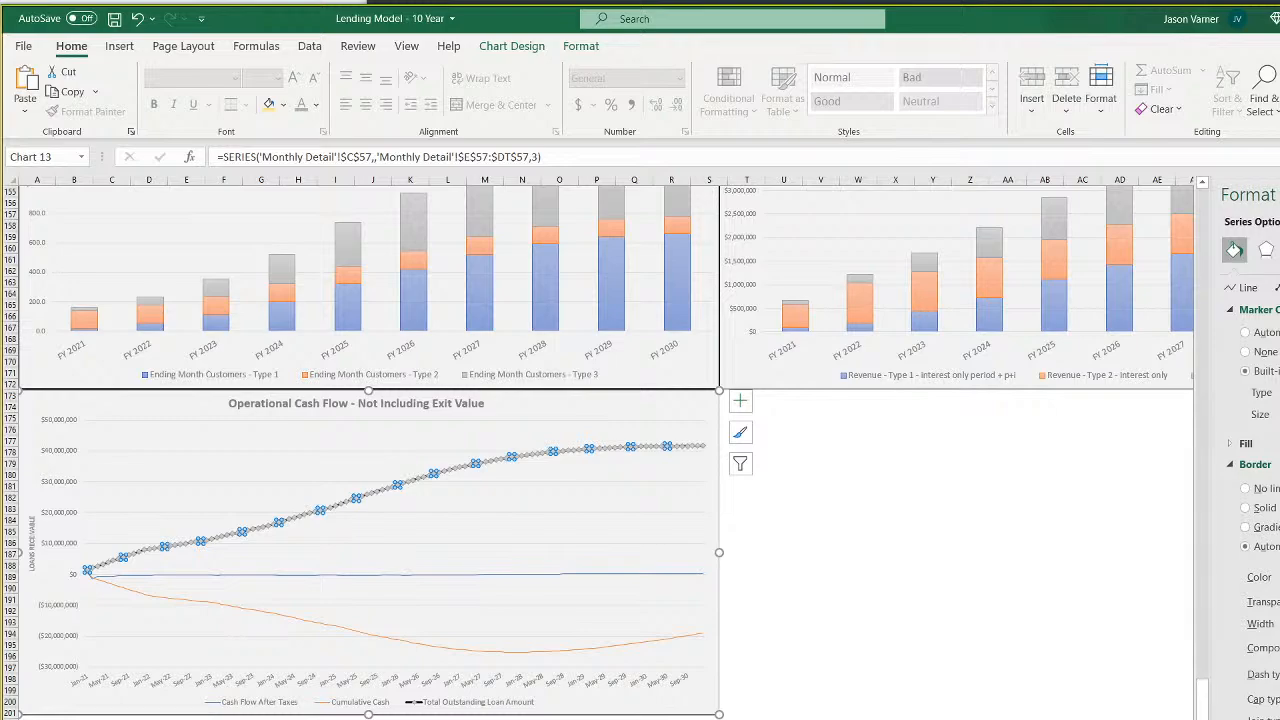
click(894, 610)
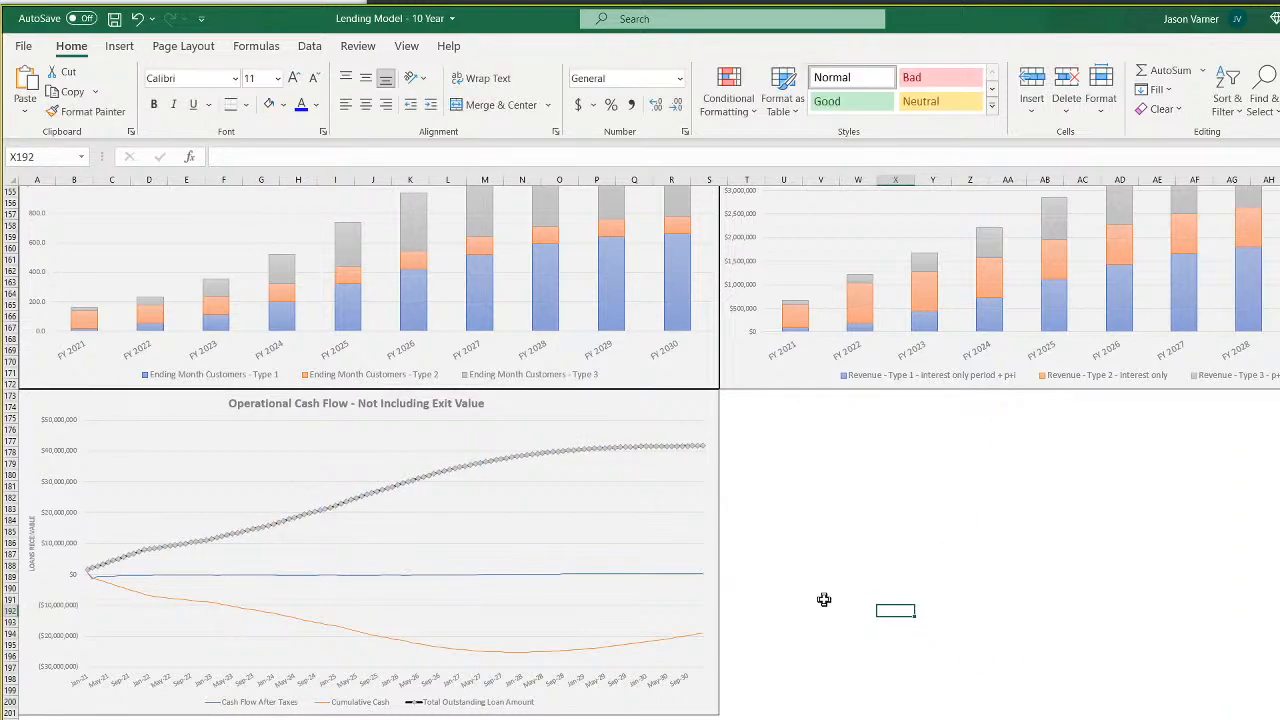
Undo the marker formatting on the Total Outstanding Loan Amount series, back to a plain black line
click(139, 19)
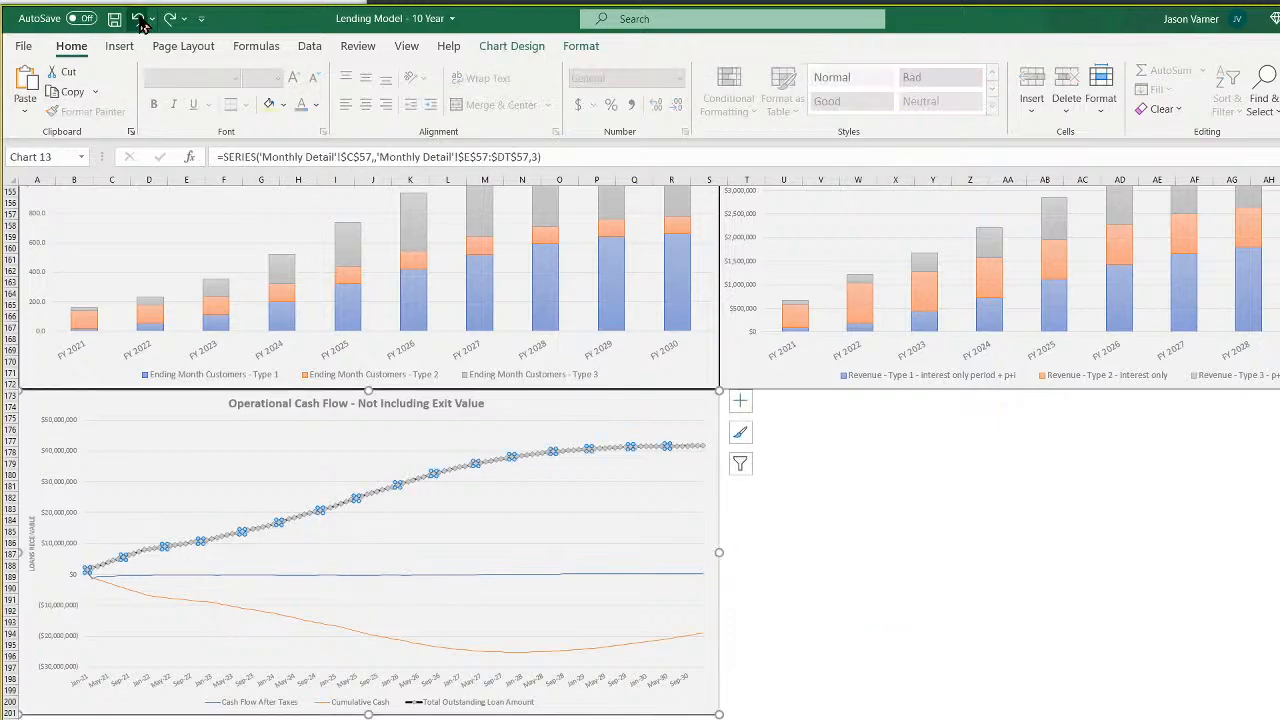
click(852, 531)
click(136, 19)
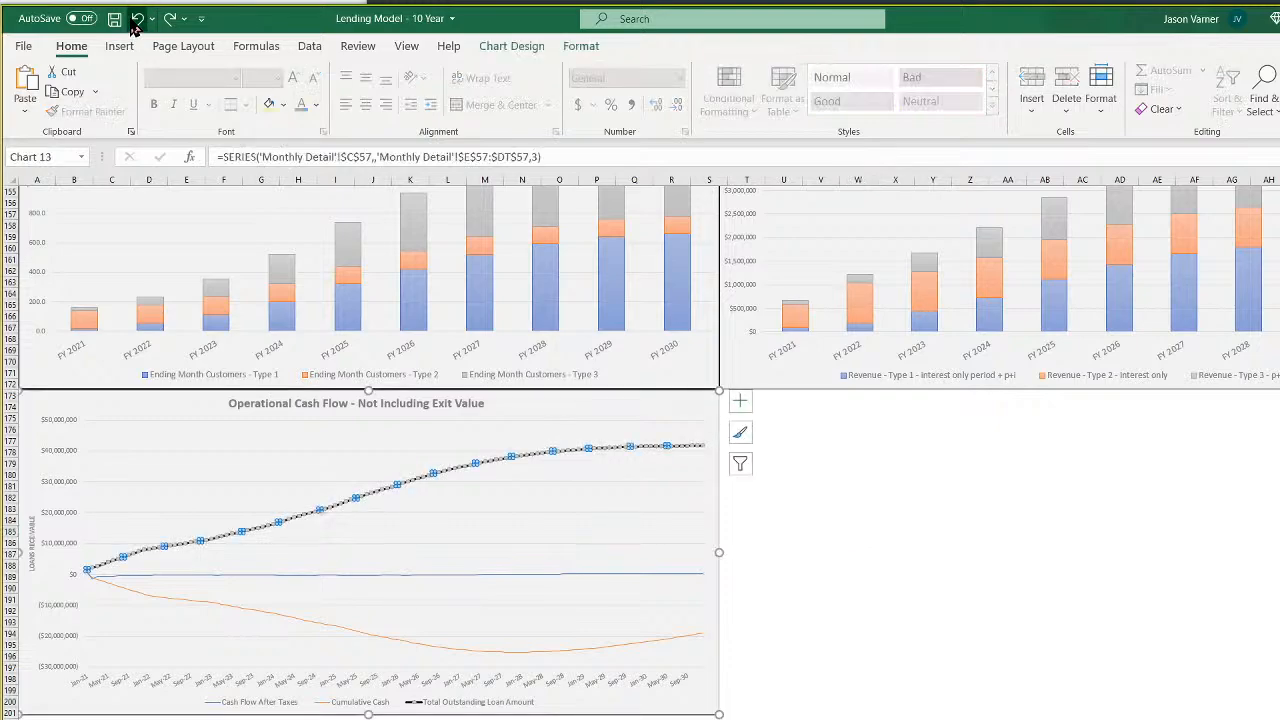
click(136, 19)
click(1045, 623)
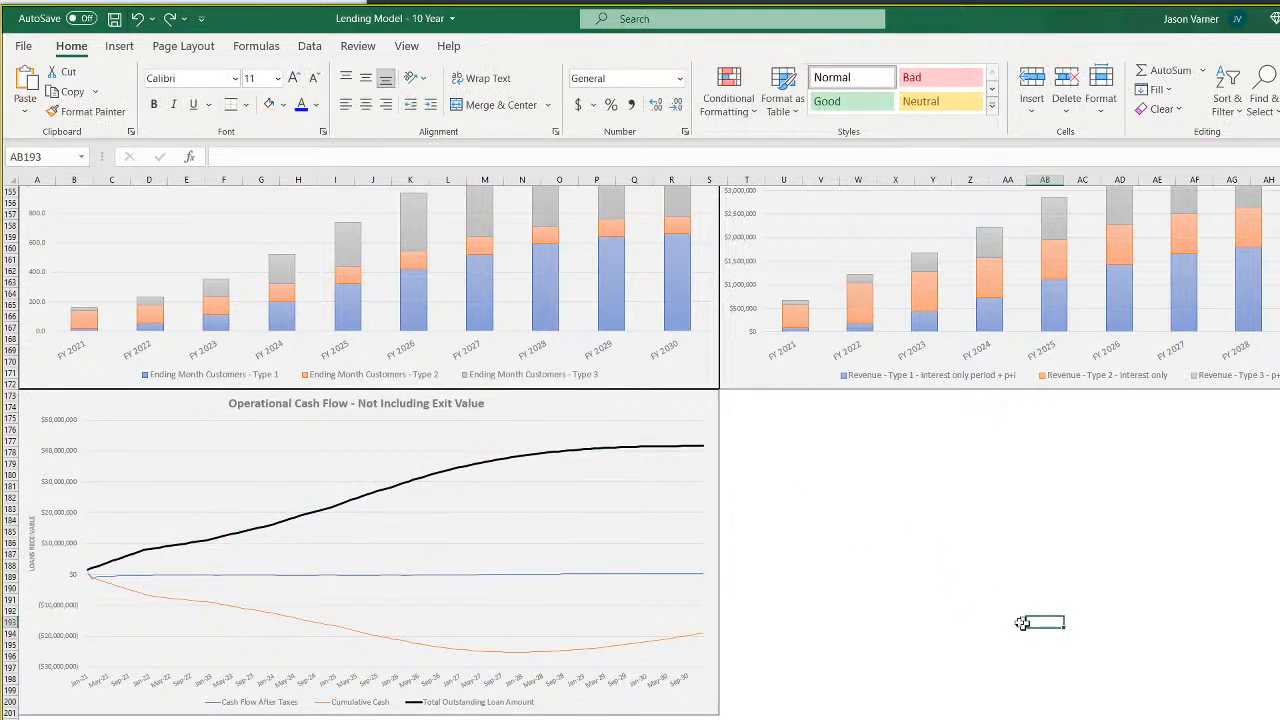
Thicken the Cash Flow After Taxes and Cumulative Cash lines in the Operational Cash Flow chart
right_click(471, 577)
click(547, 719)
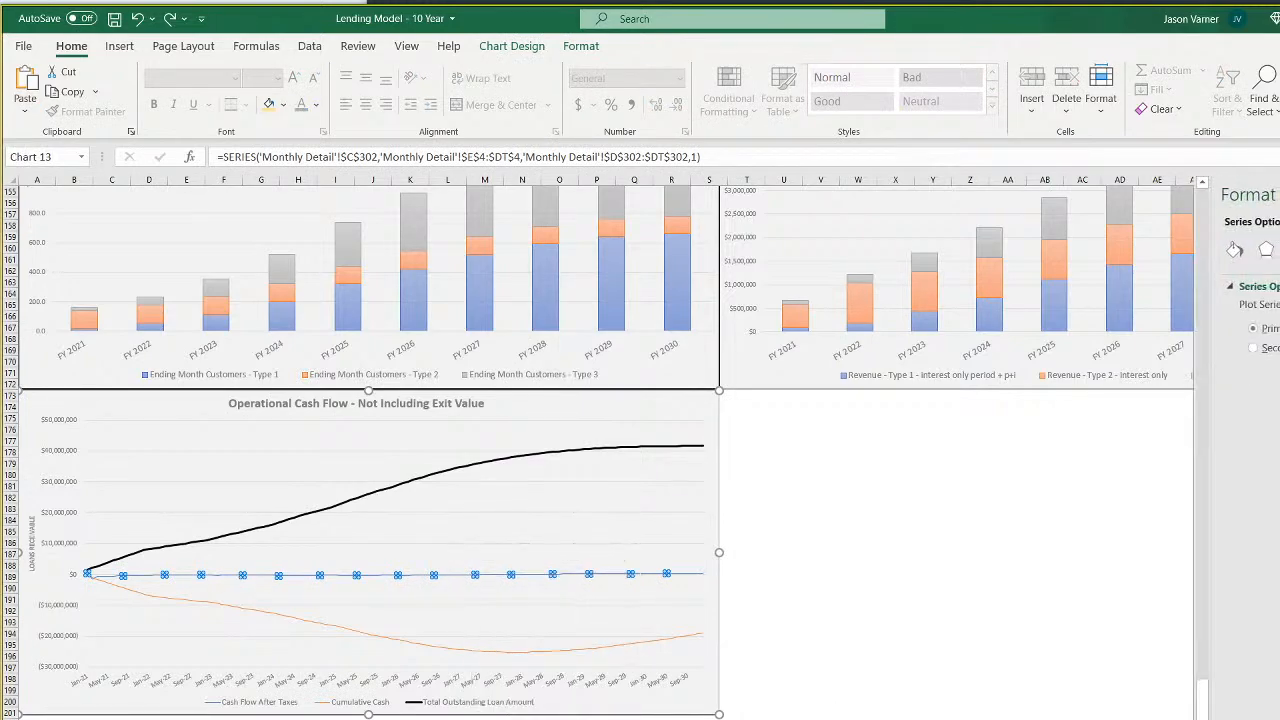
click(1234, 251)
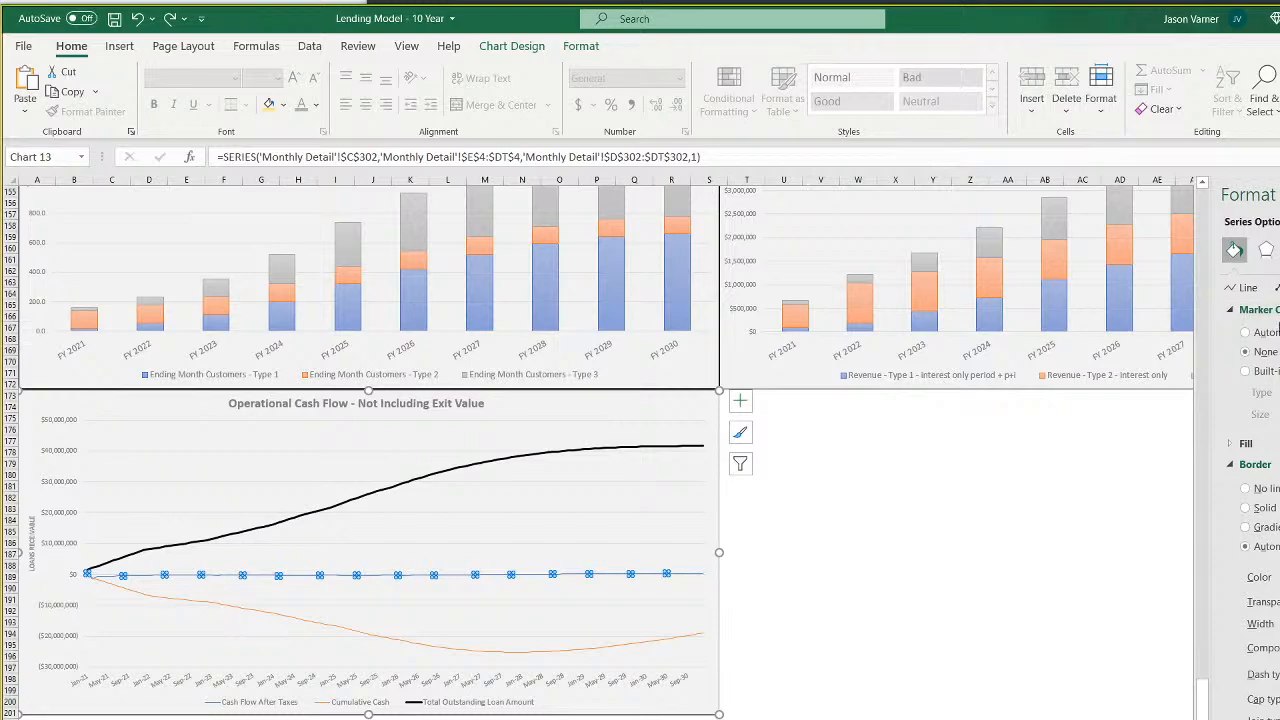
click(1248, 287)
click(1279, 467)
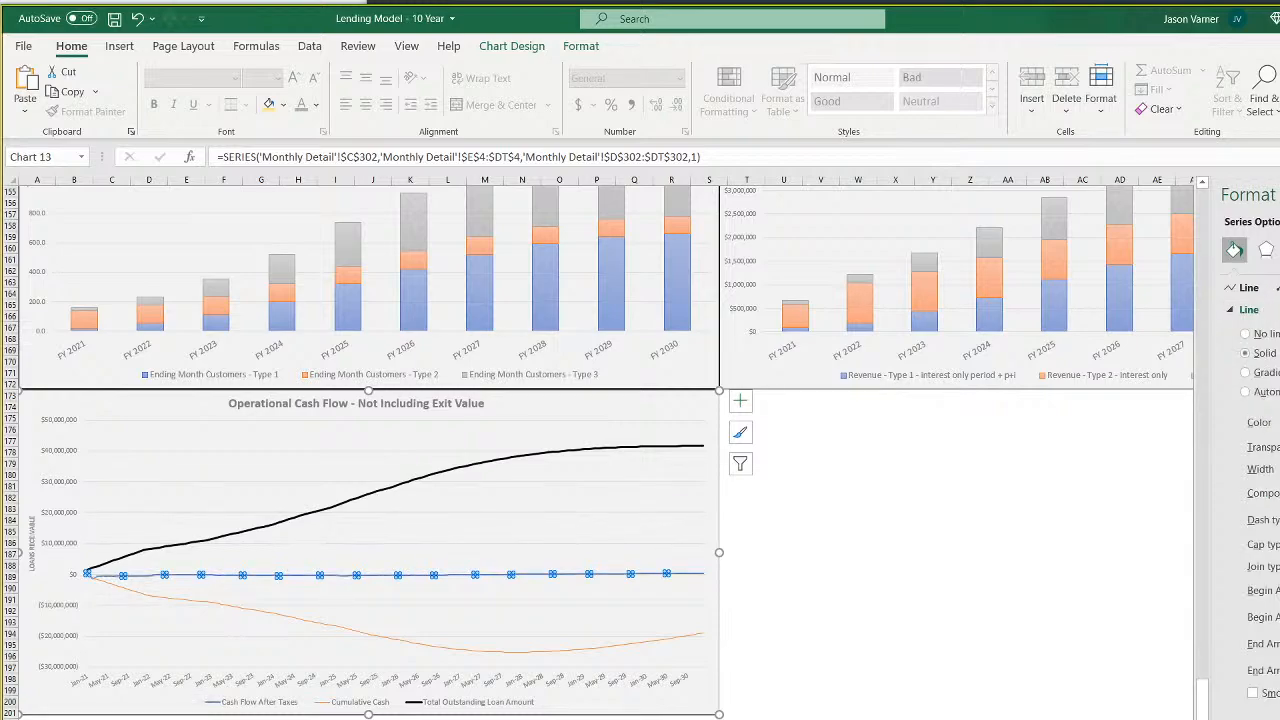
click(1279, 467)
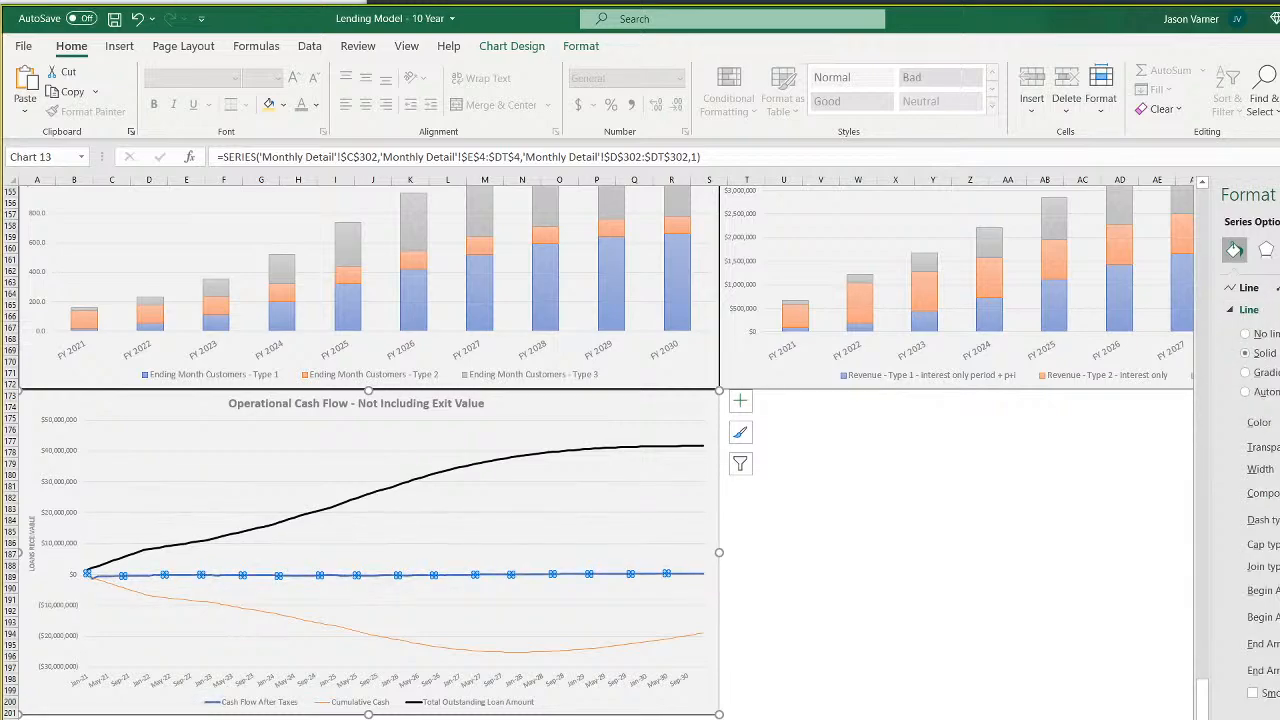
click(630, 644)
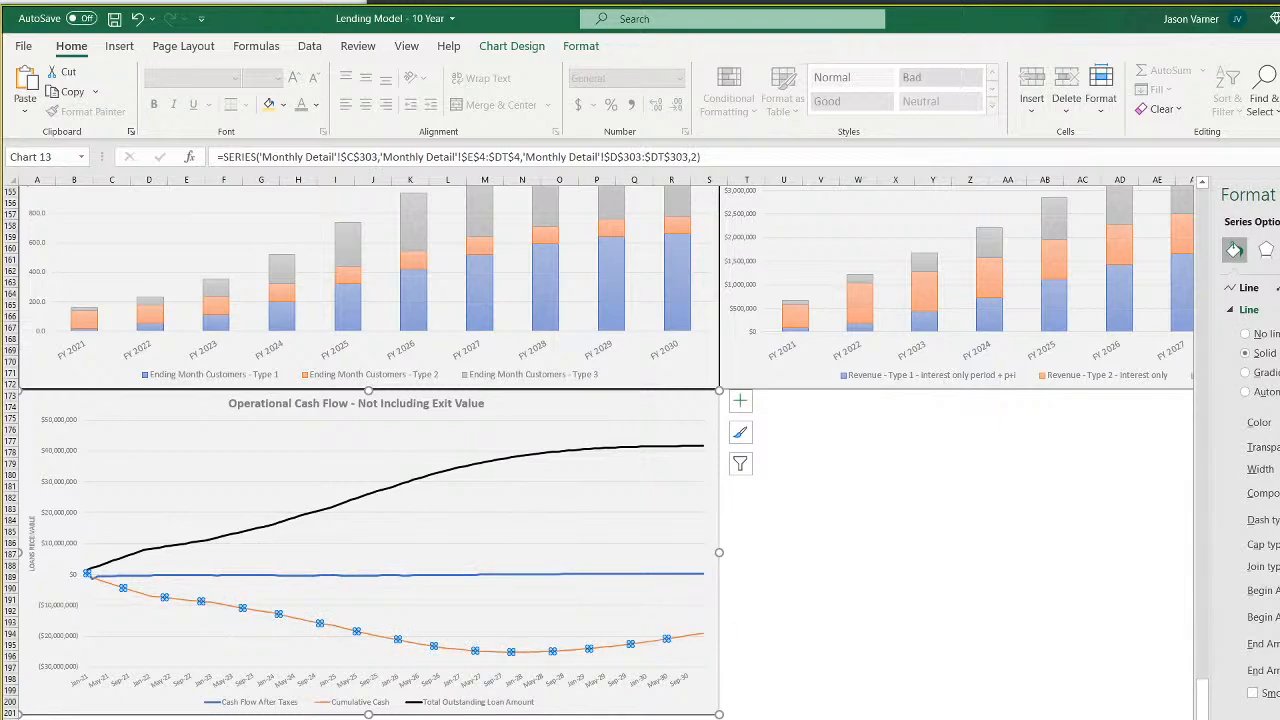
click(1037, 523)
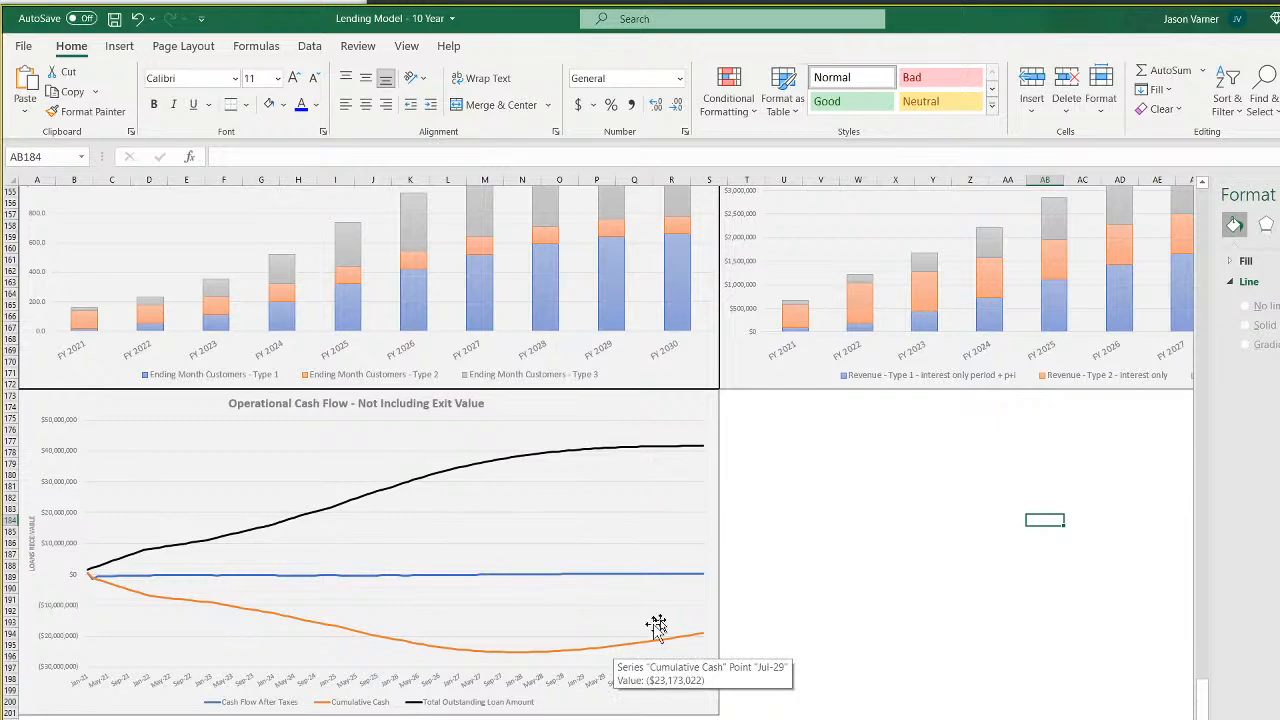
click(866, 575)
Review the font settings of the Operational Cash Flow chart's legend
right_click(347, 705)
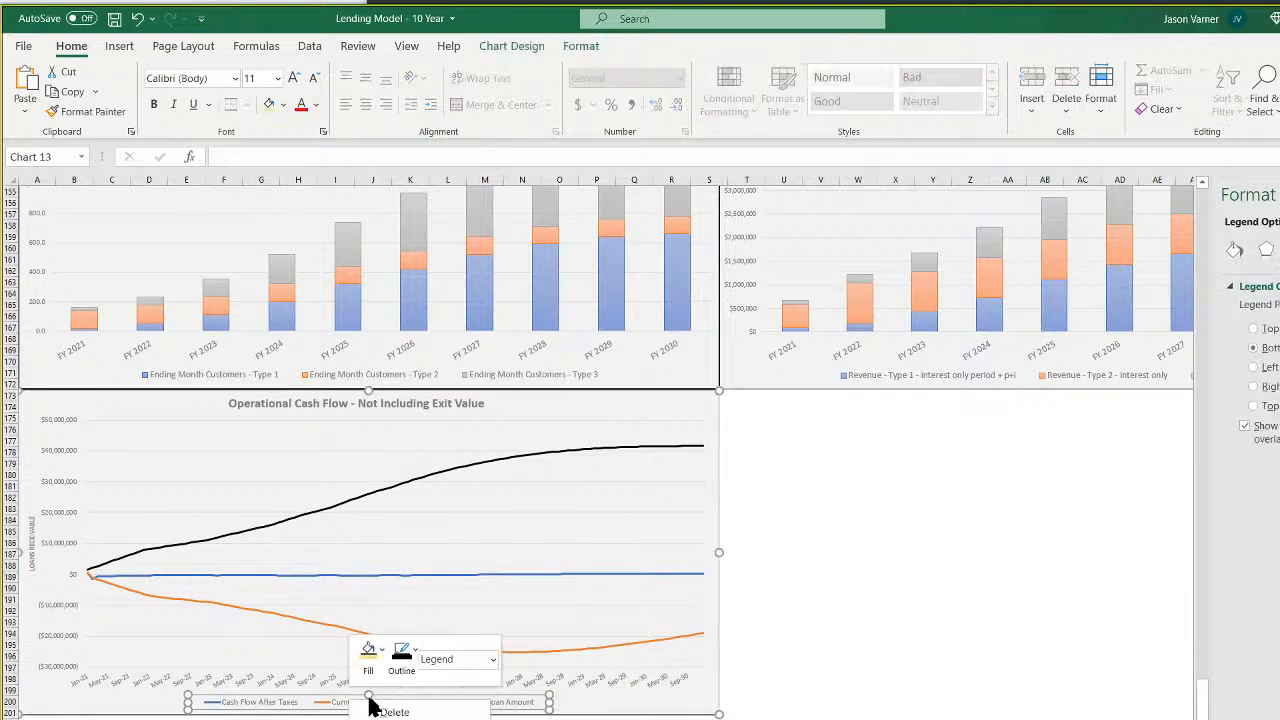
click(394, 719)
click(820, 578)
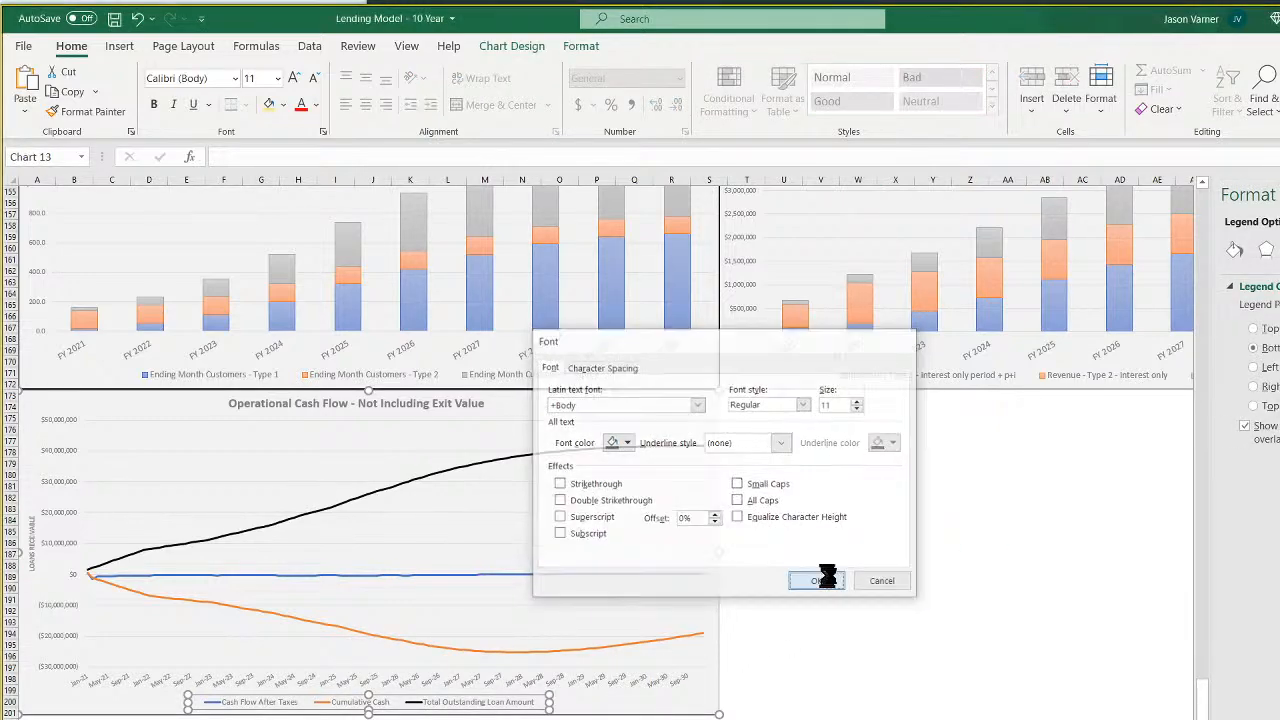
click(966, 638)
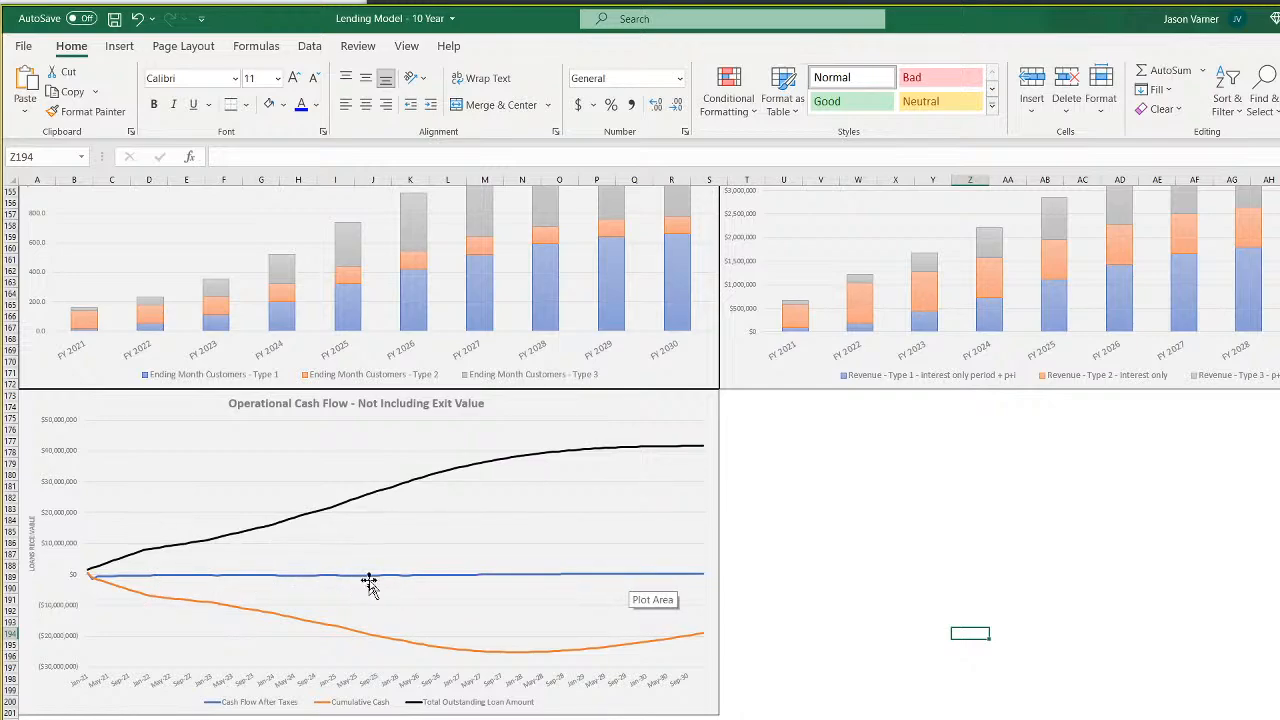
Remove the Cash Flow After Taxes series from the Operational Cash Flow chart's data source
right_click(551, 507)
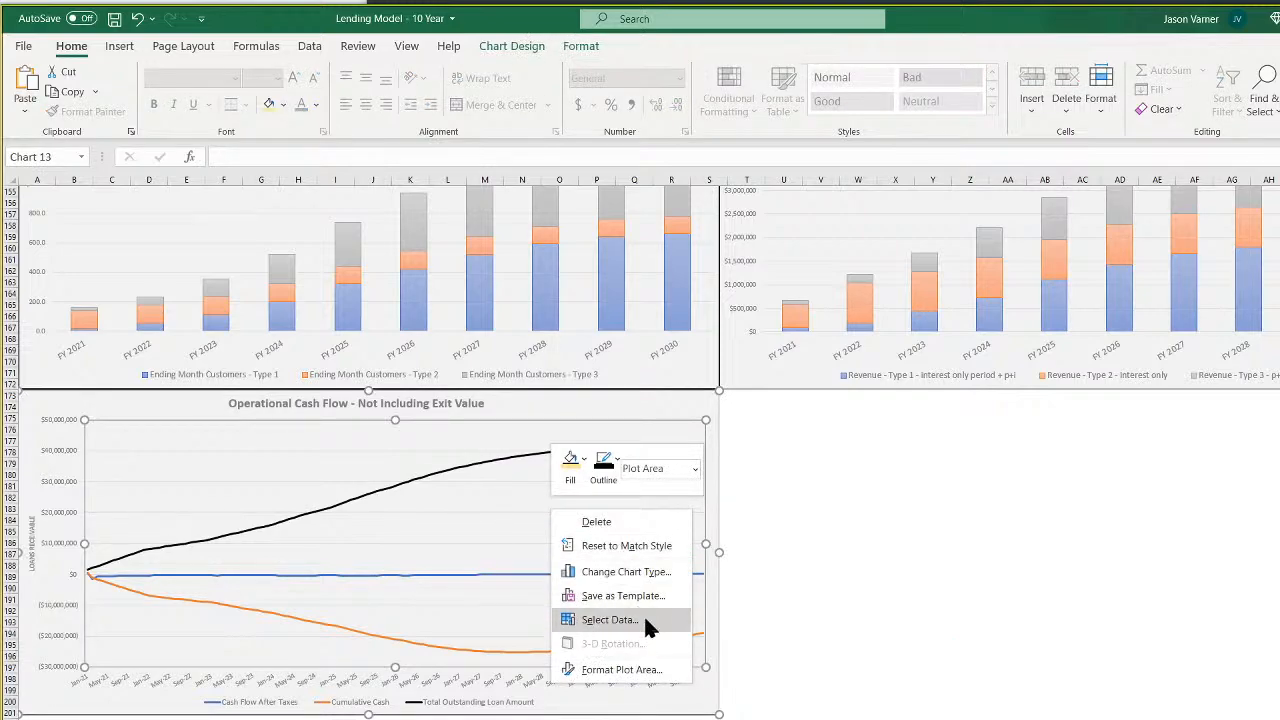
click(622, 622)
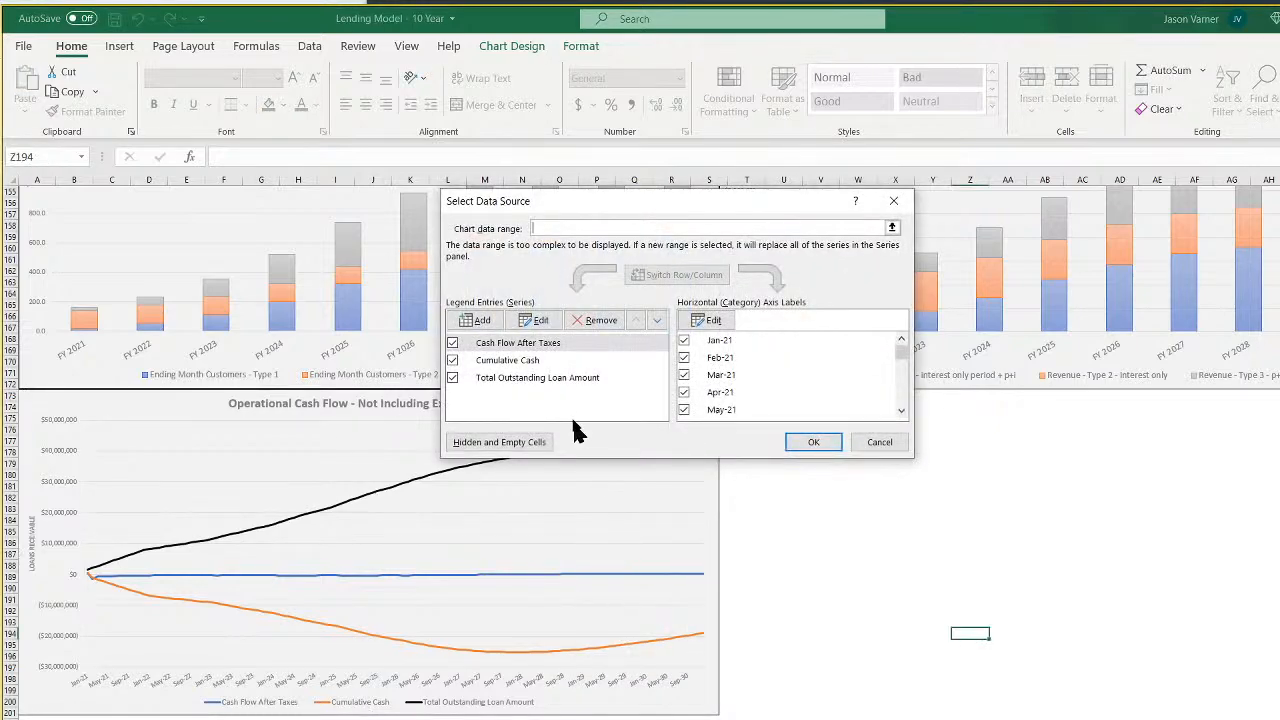
click(525, 343)
click(600, 320)
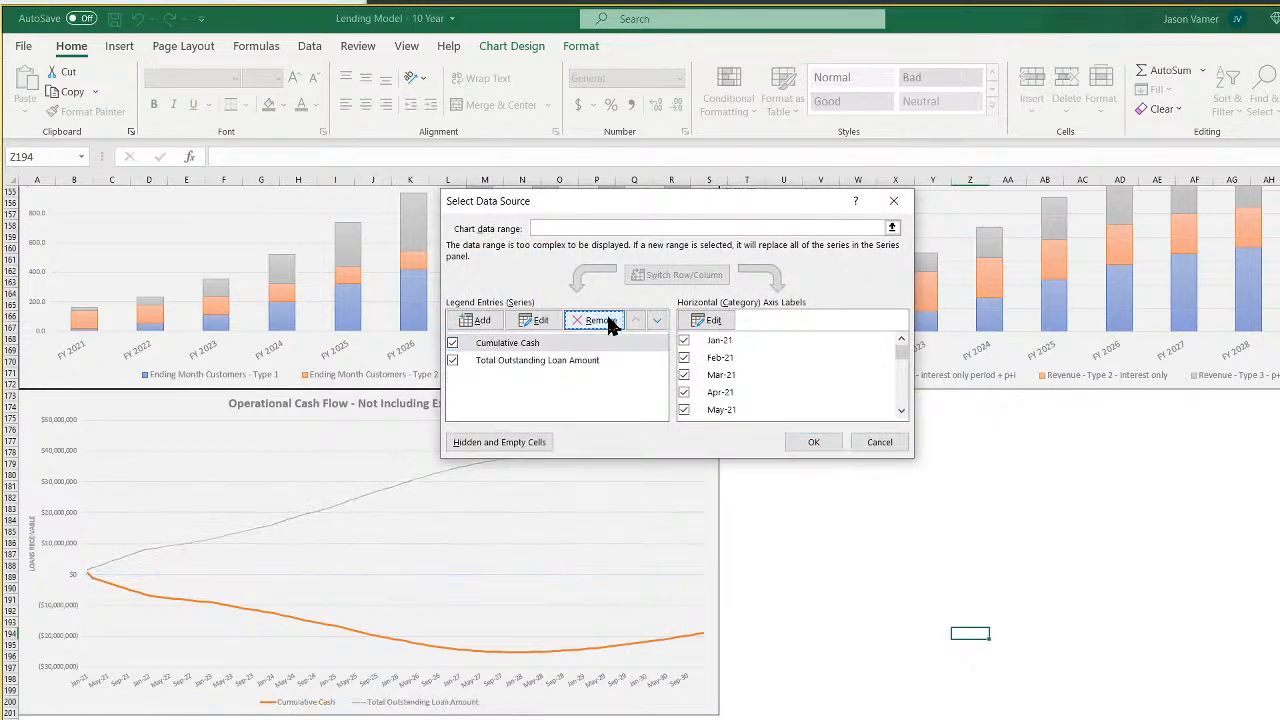
click(823, 438)
click(920, 590)
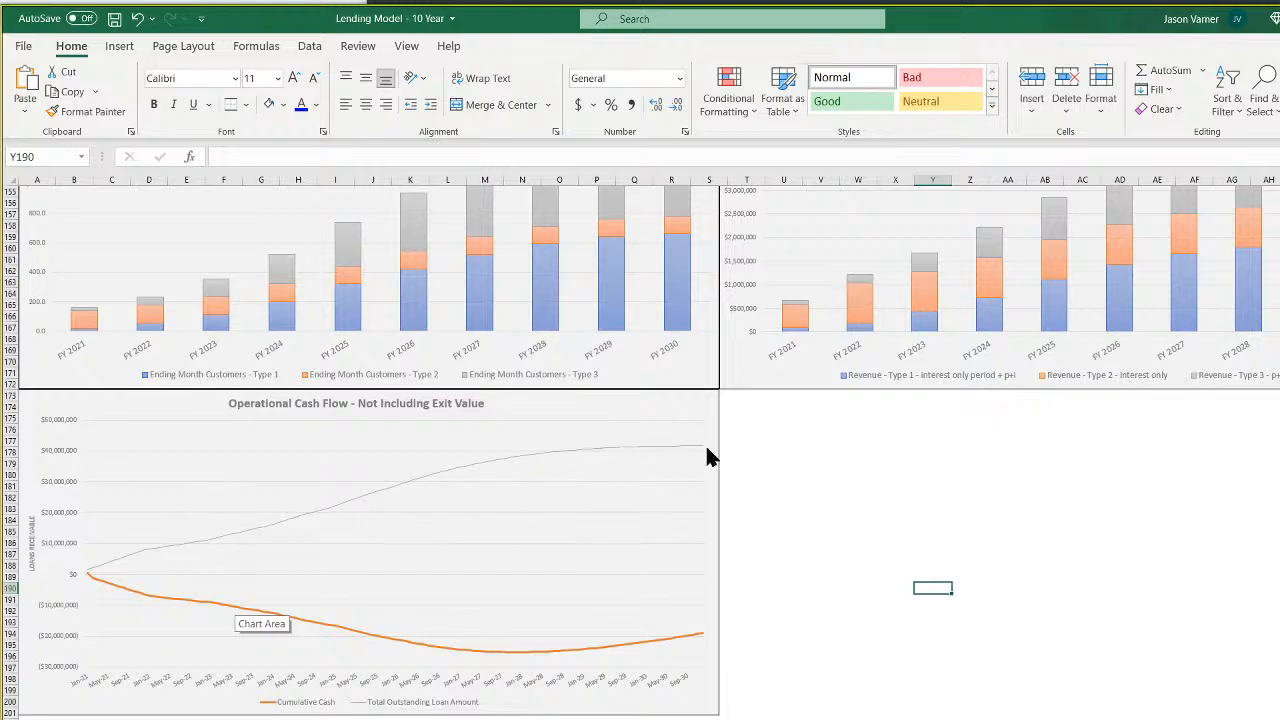
Thicken the Total Outstanding Loan Amount line in the Operational Cash Flow chart
mouse_move(702, 449)
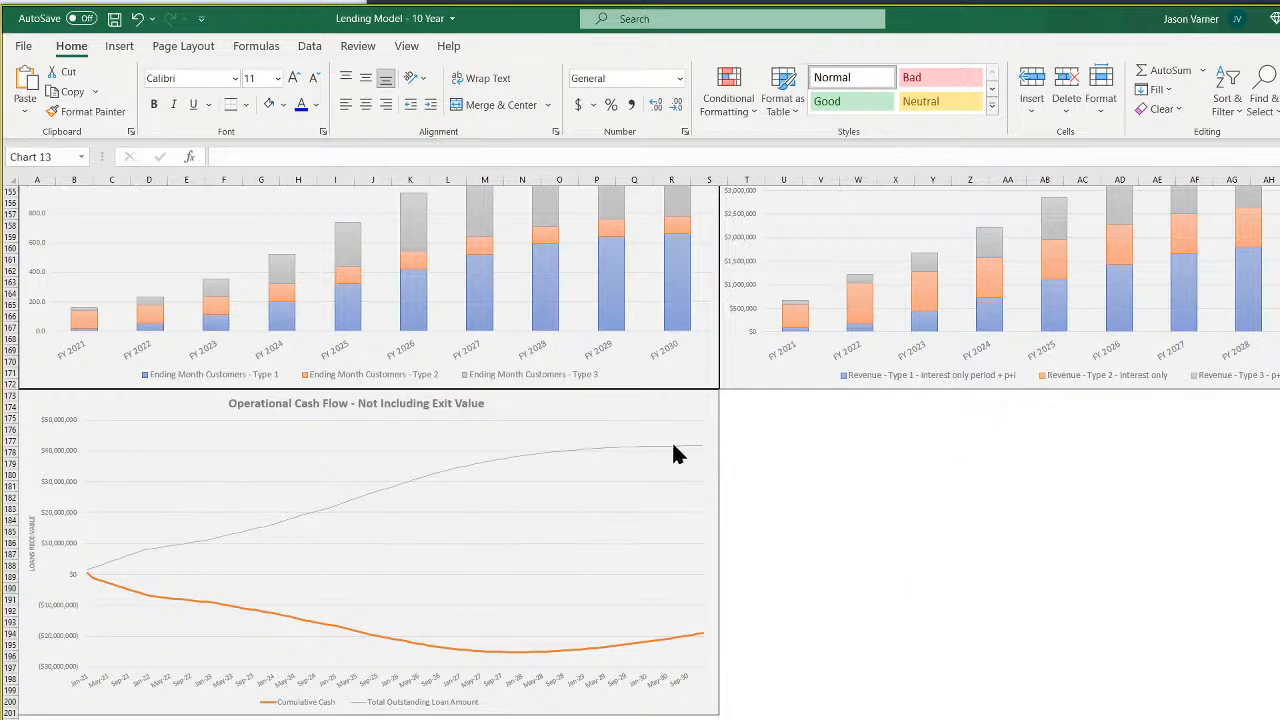
right_click(703, 448)
click(762, 622)
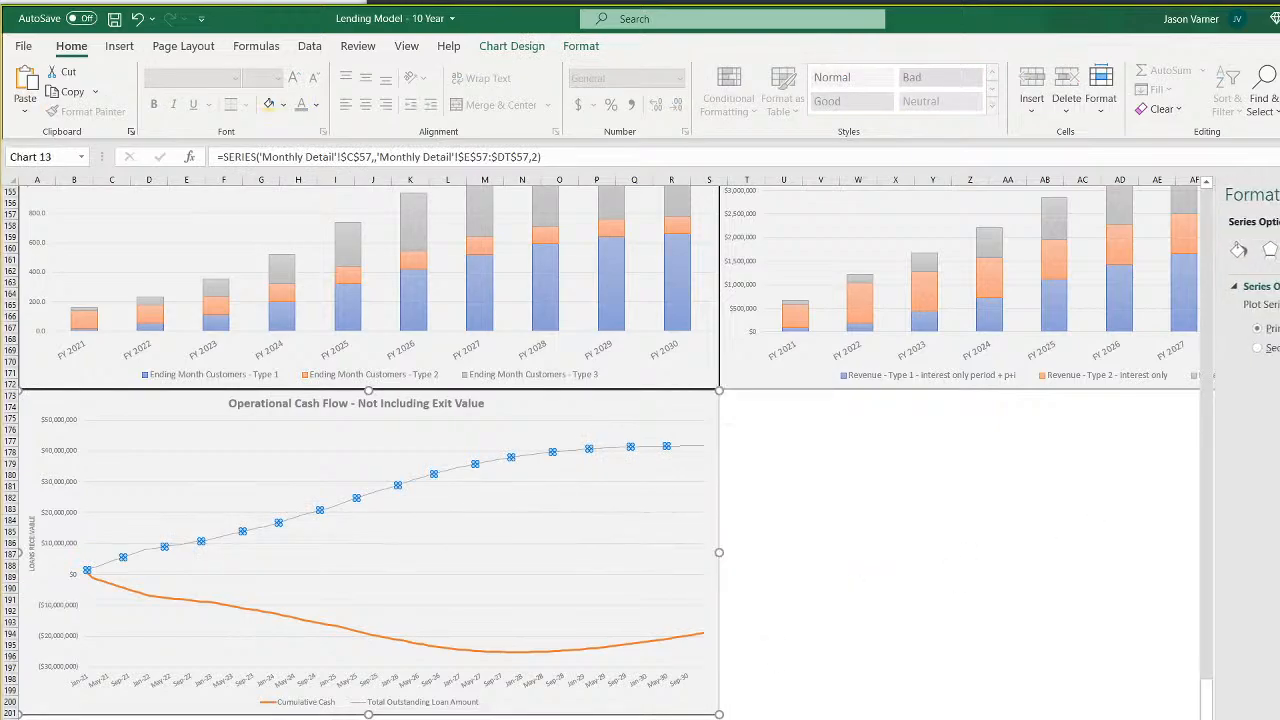
click(1235, 250)
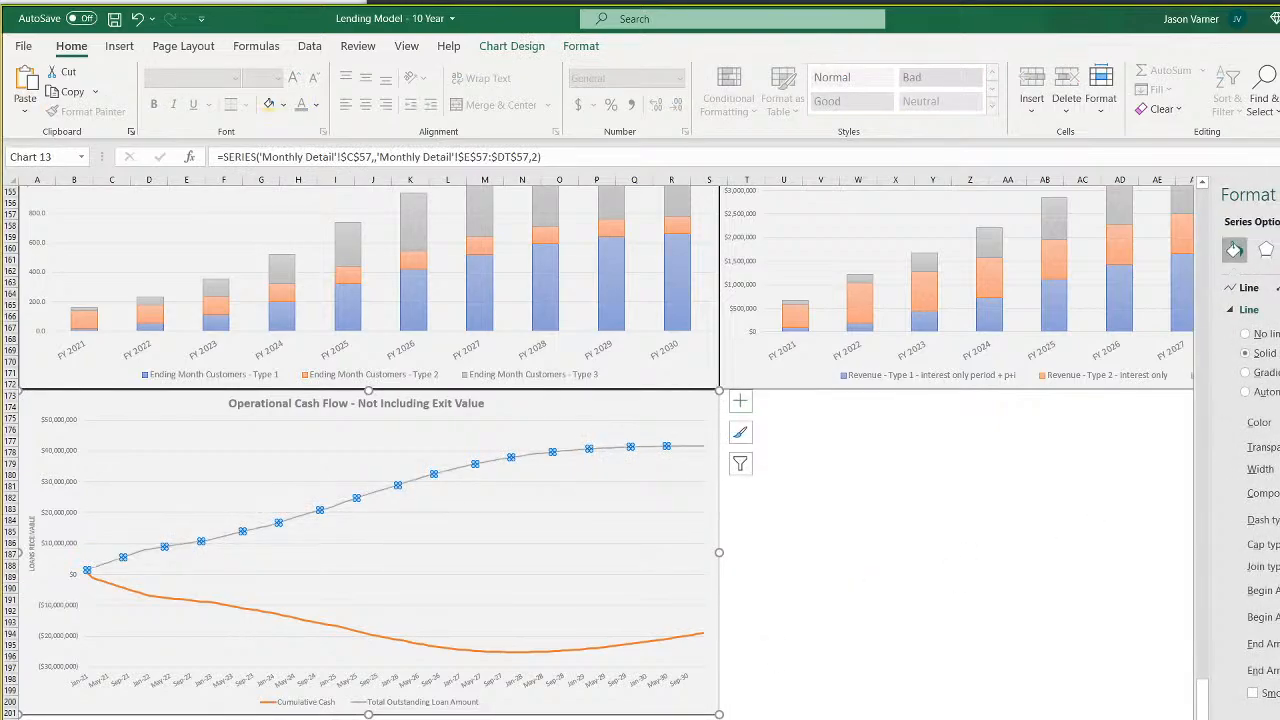
click(1037, 462)
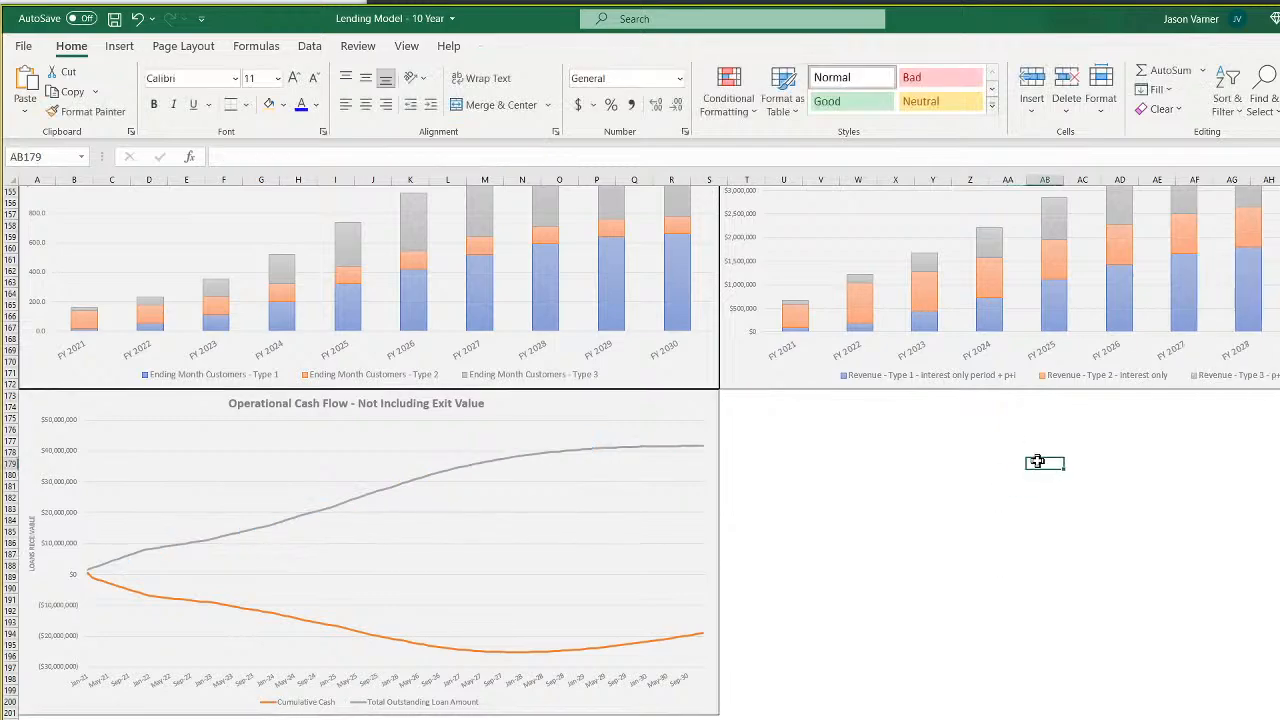
Duplicate the Operational Cash Flow chart and place the copy directly beside the original, below the revenue chart
click(560, 395)
right_click(520, 395)
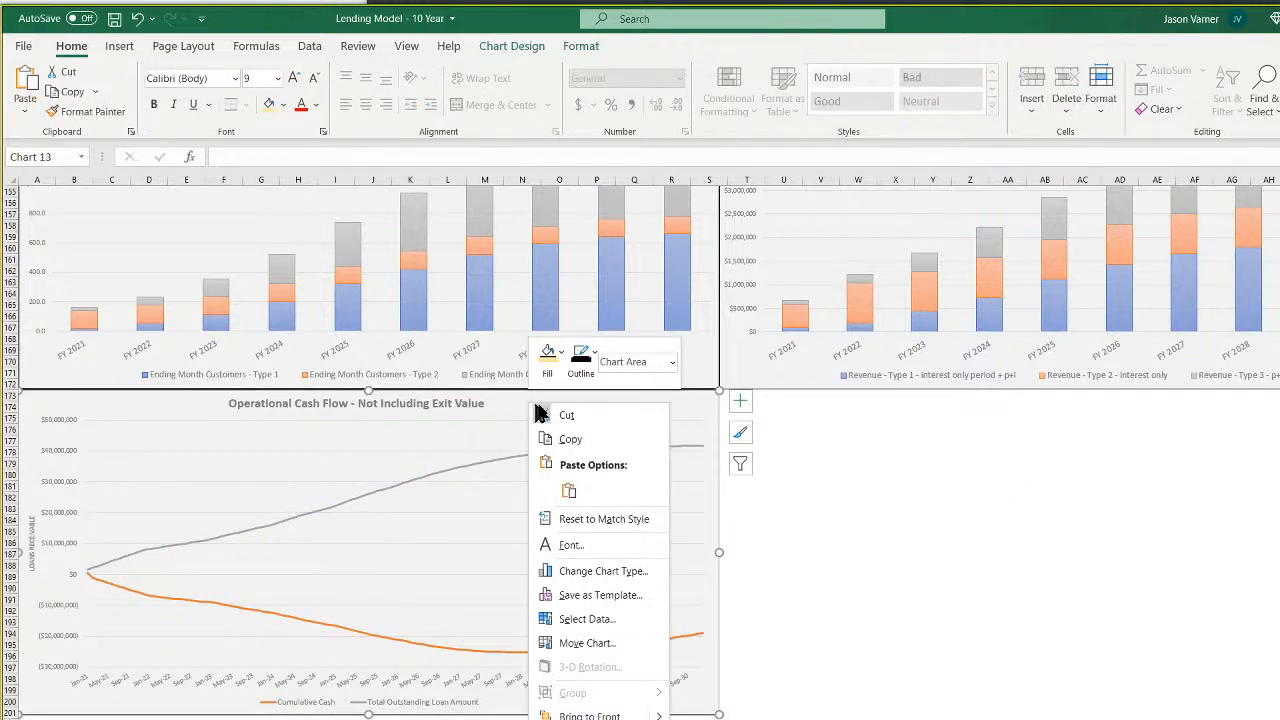
click(560, 437)
right_click(872, 486)
click(906, 94)
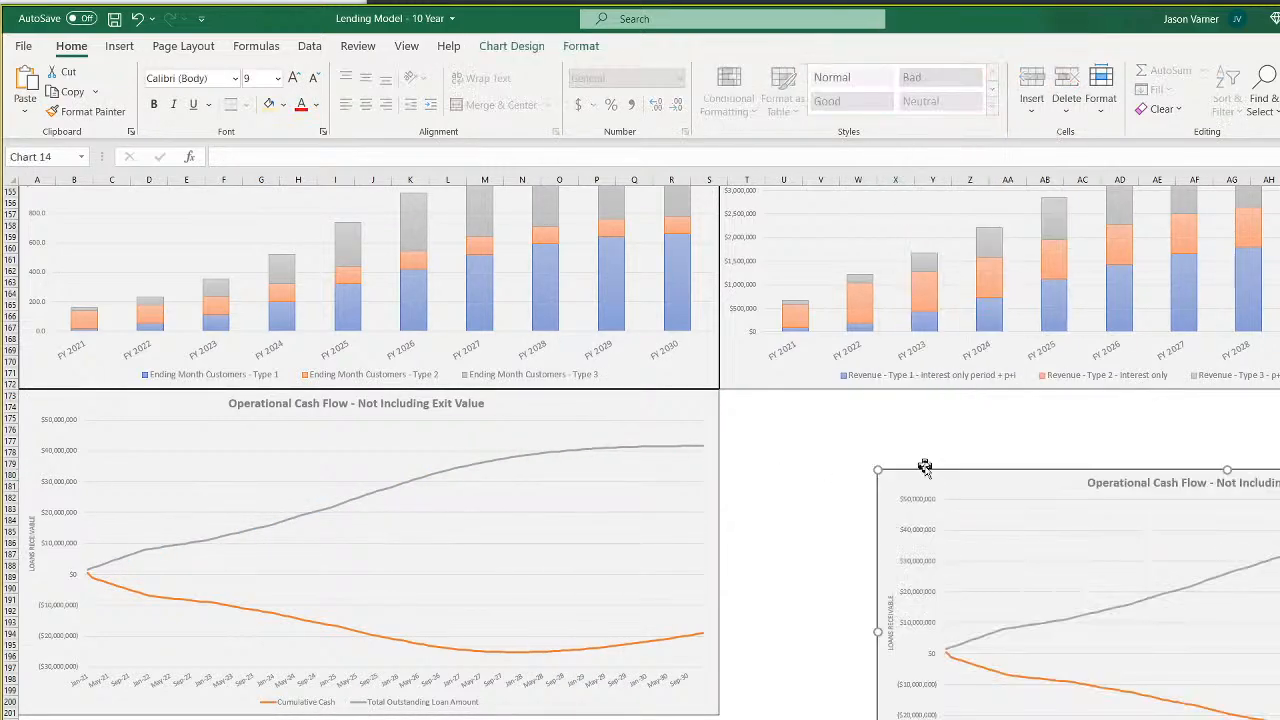
drag(923, 466, 770, 398)
Remove the Cumulative Cash and Total Outstanding Loan Amount series from the copied chart
right_click(980, 550)
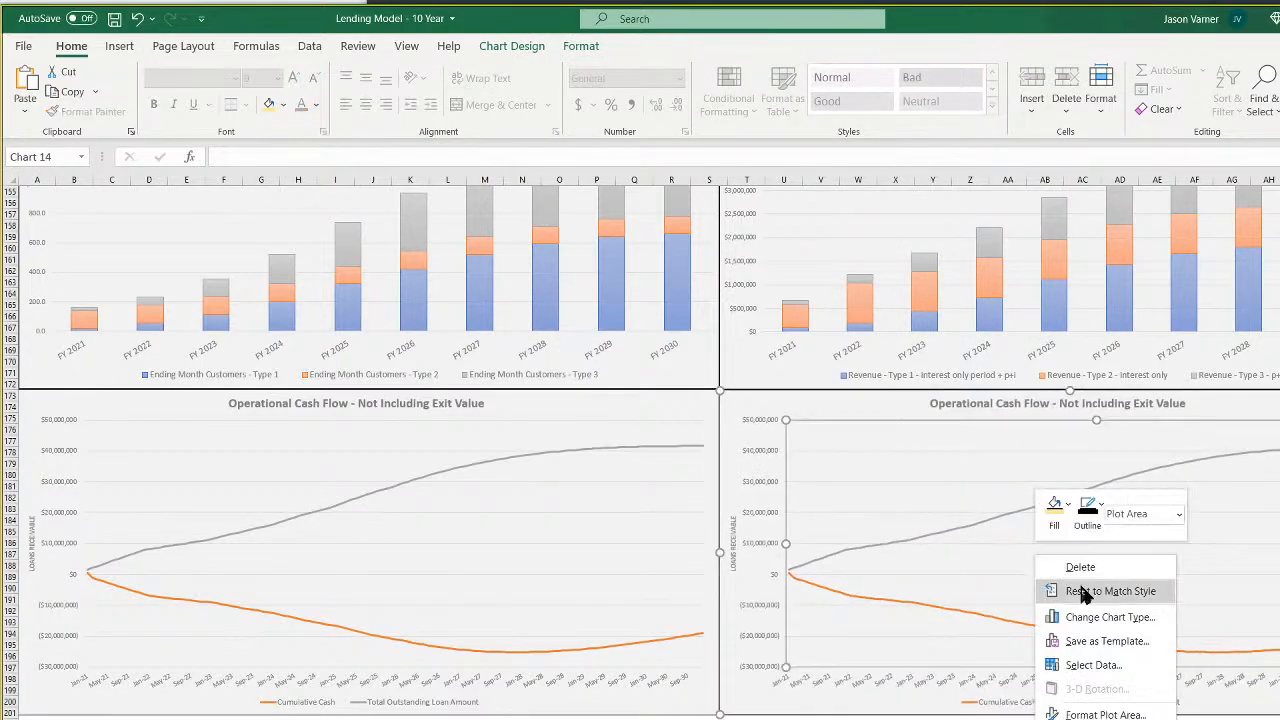
click(1040, 663)
click(603, 320)
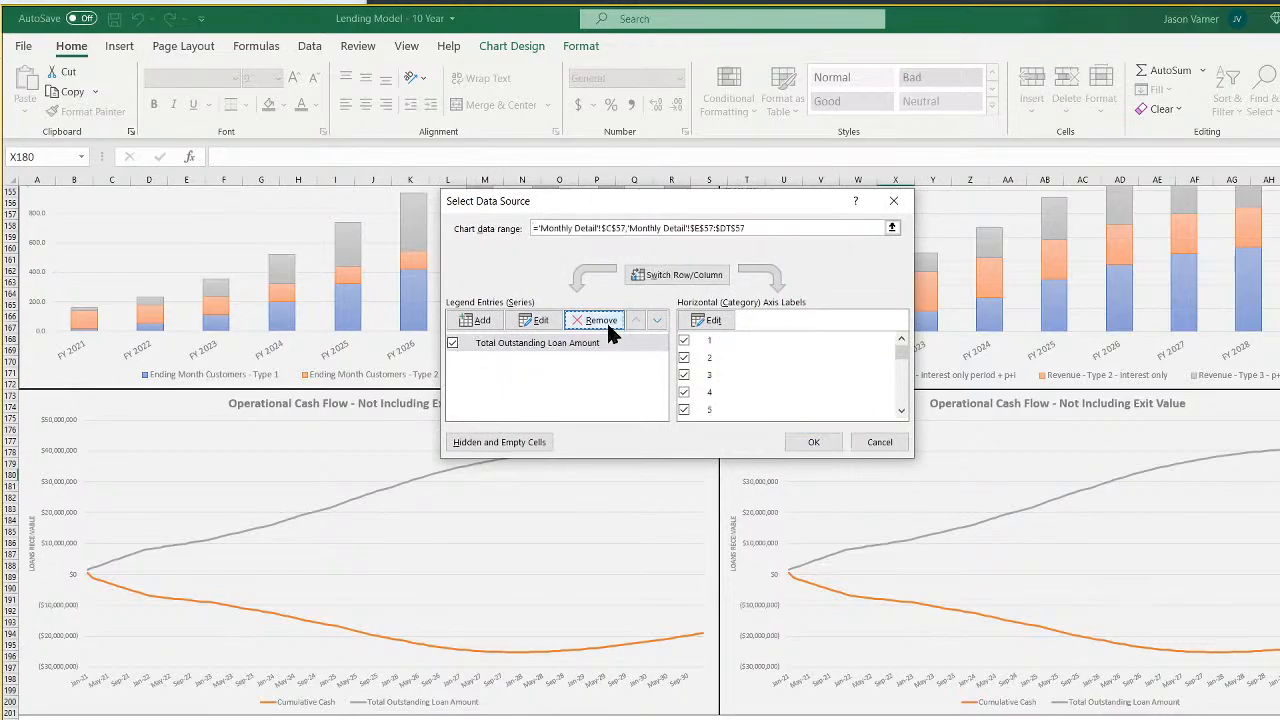
click(603, 320)
Add a Cash Flow After Taxes series to the copied chart, named from Monthly Detail C302 with values D302:DT302
click(475, 320)
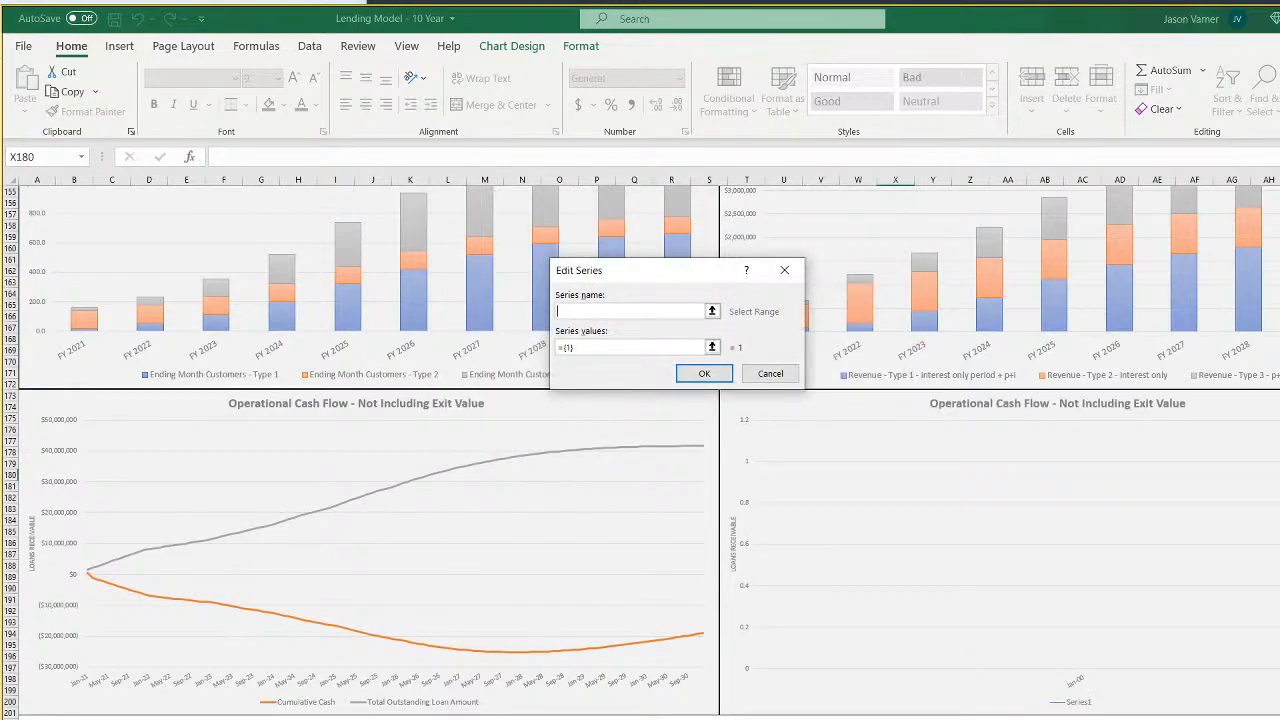
key(ctrl+Page_Down)
scroll(640, 480, down, 15)
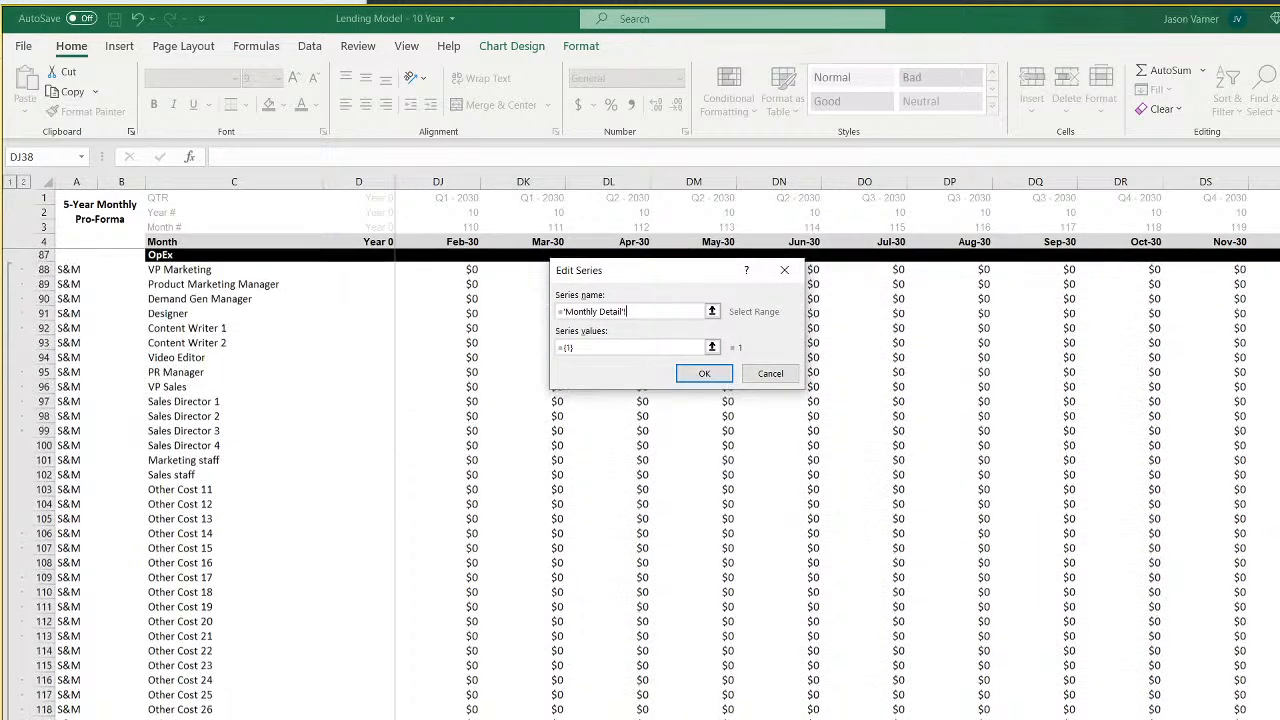
scroll(640, 480, down, 20)
scroll(640, 480, up, 20)
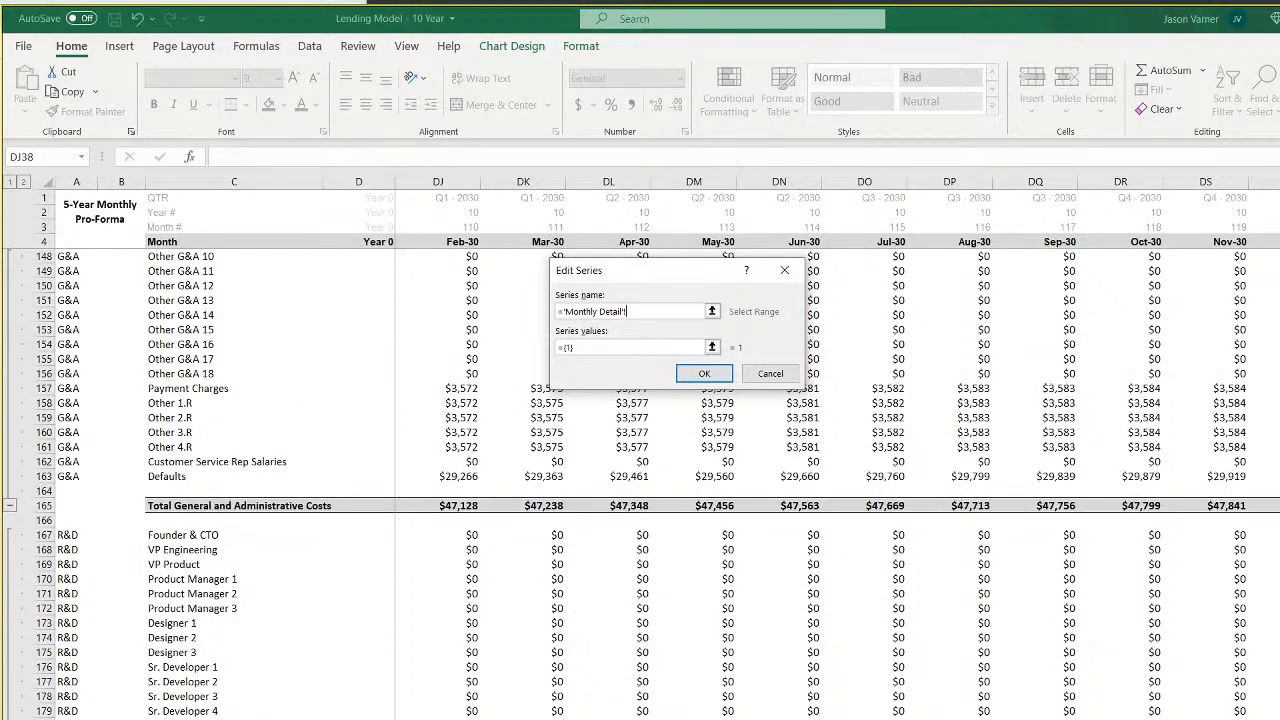
scroll(640, 480, down, 20)
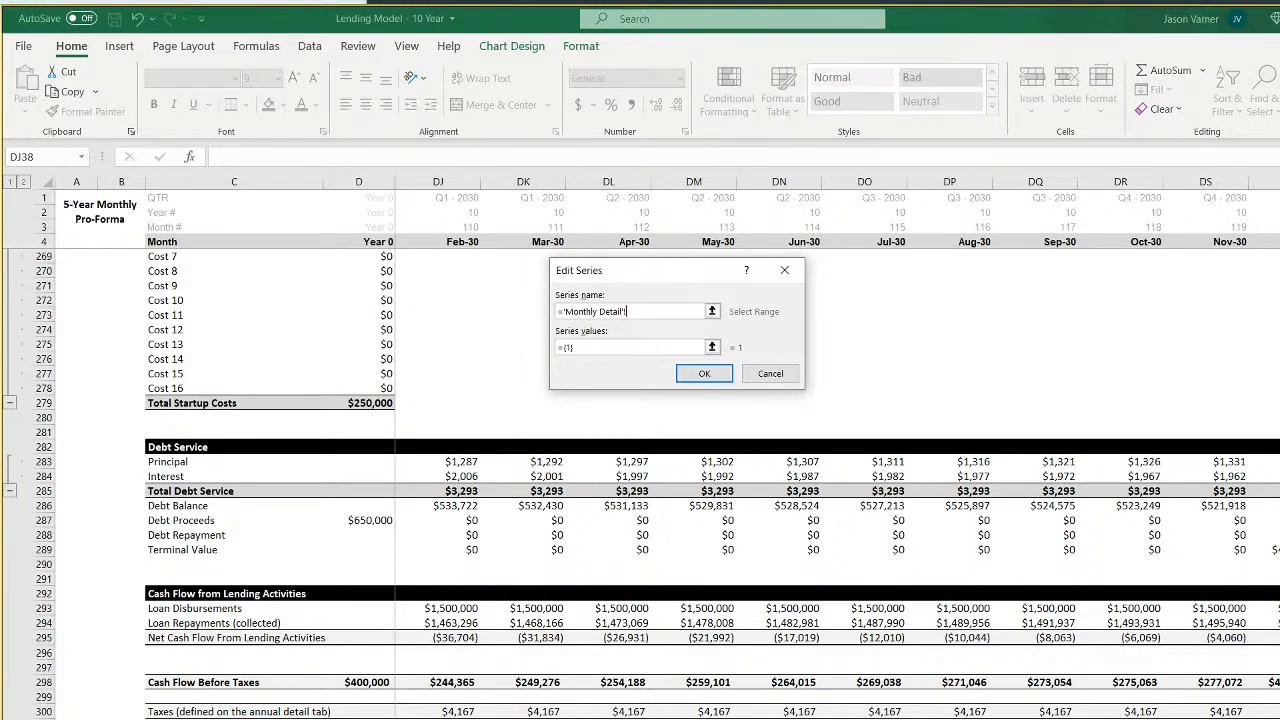
click(235, 719)
drag(620, 348, 481, 350)
key(BackSpace)
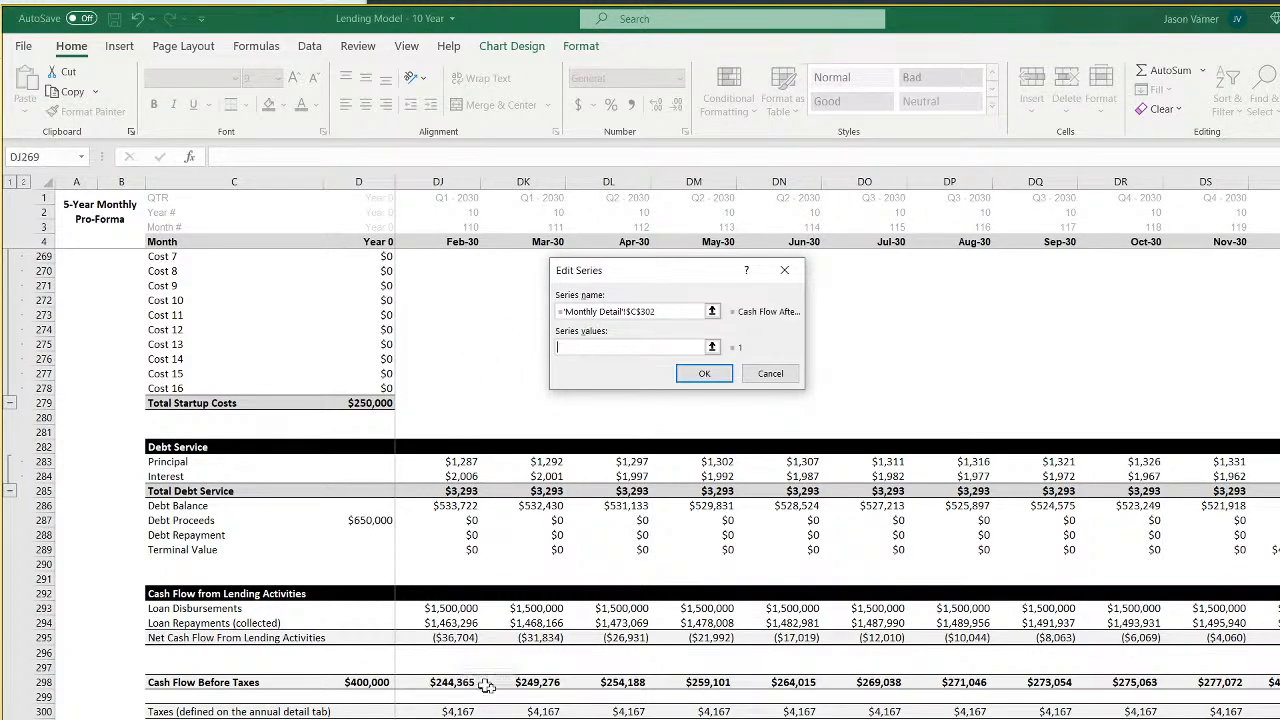
drag(1279, 719, 122, 719)
drag(437, 719, 437, 719)
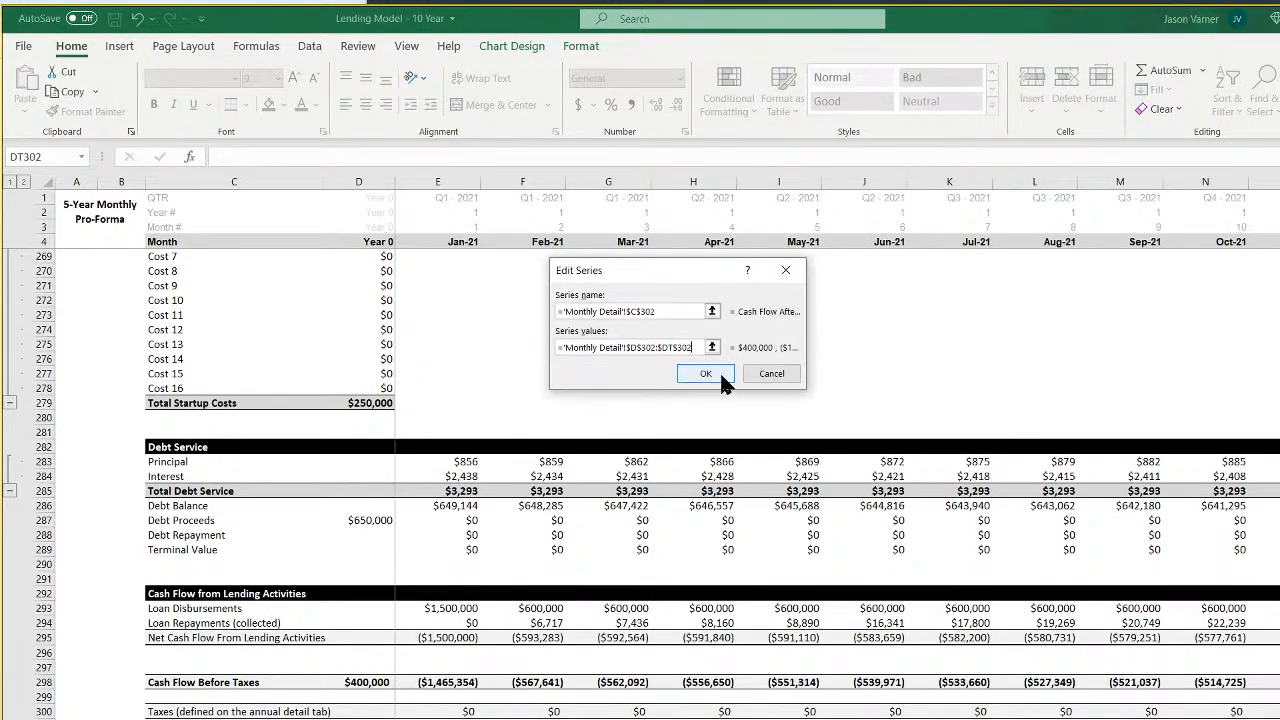
click(720, 368)
Set the copied chart's horizontal axis labels to the Monthly Detail row 4 months, D4:DT4, starting at Year 0
click(713, 321)
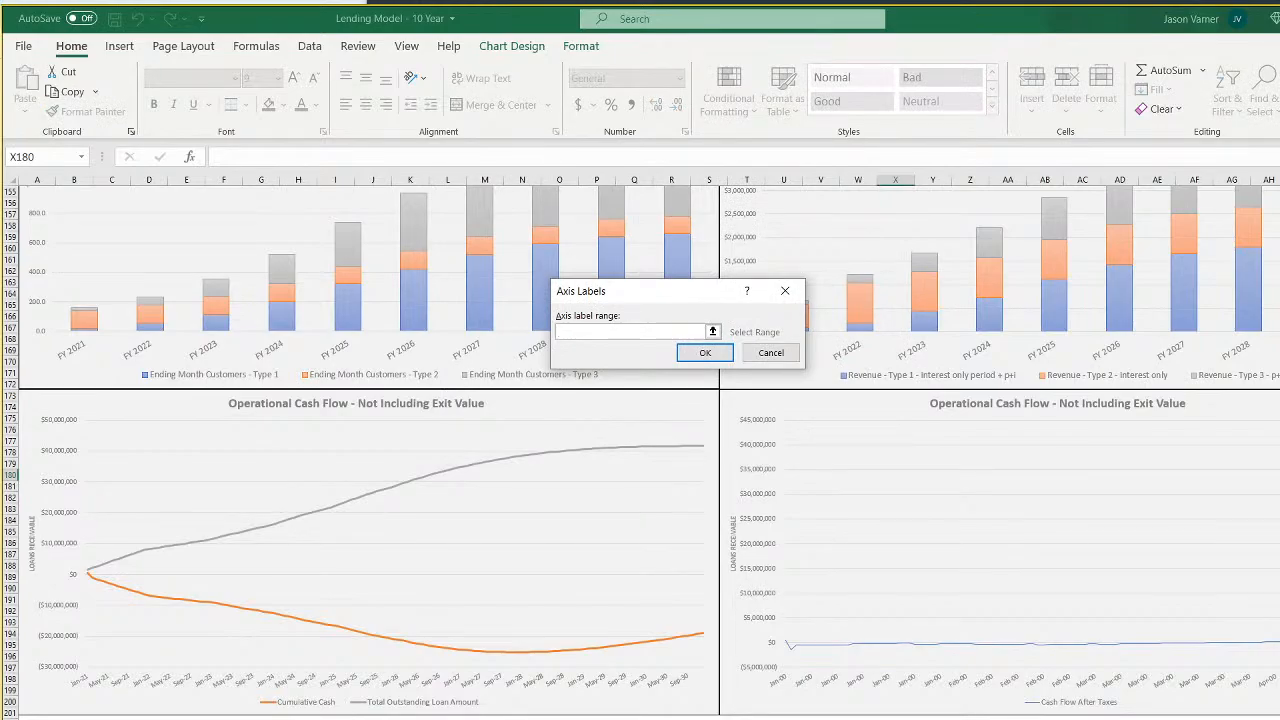
click(700, 719)
drag(371, 241, 1268, 242)
click(712, 354)
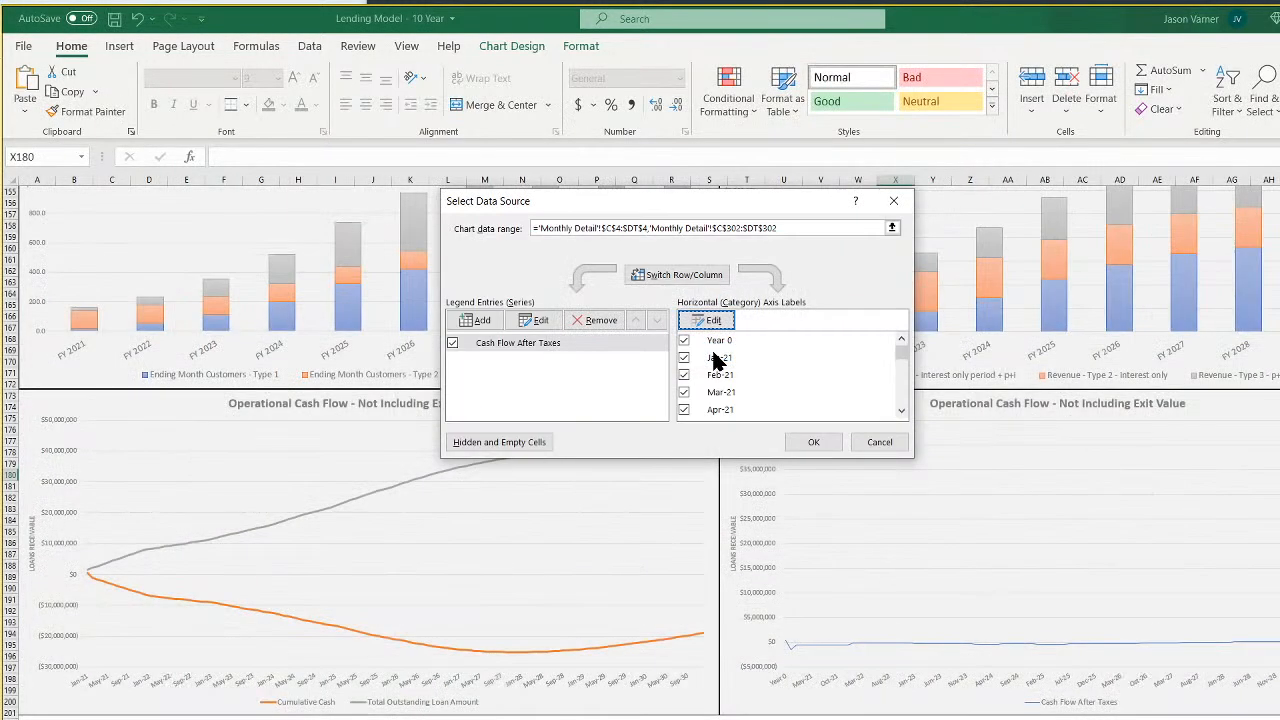
click(813, 441)
key(Escape)
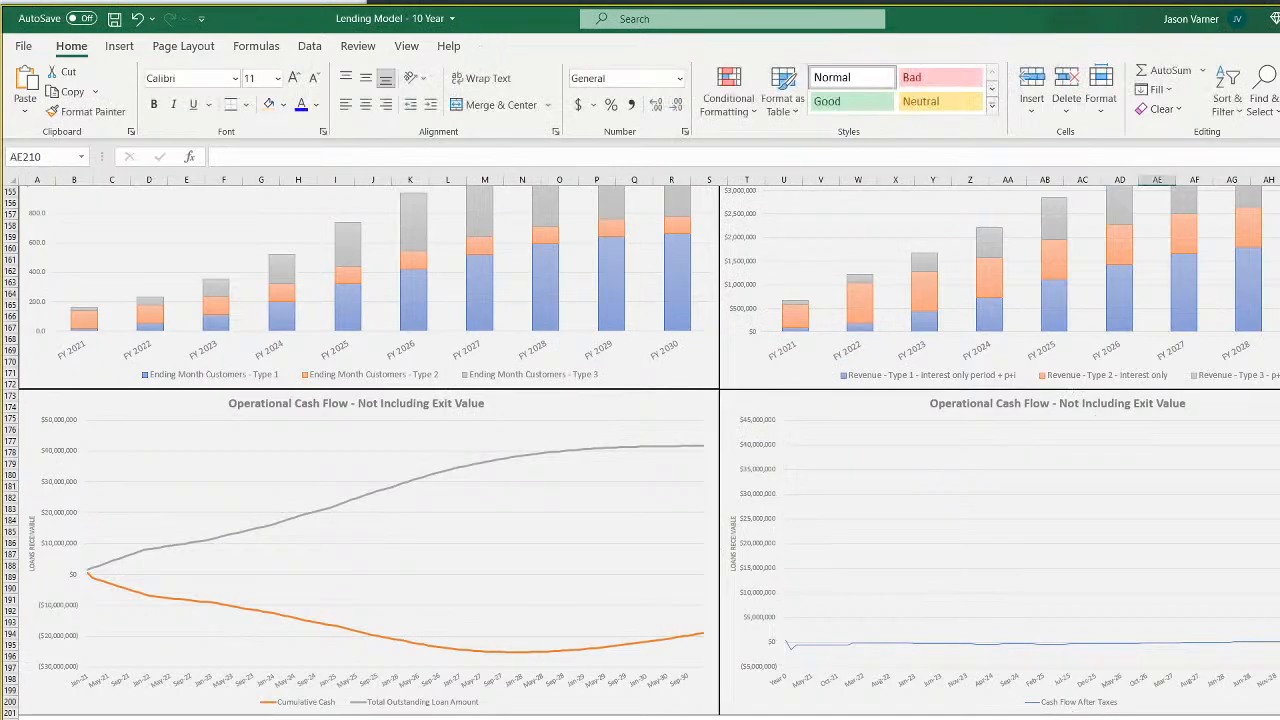
Examine the Exit Month options in the assumptions and the cumulative cash at the end of the Monthly Detail forecast
key(ctrl+Page_Up)
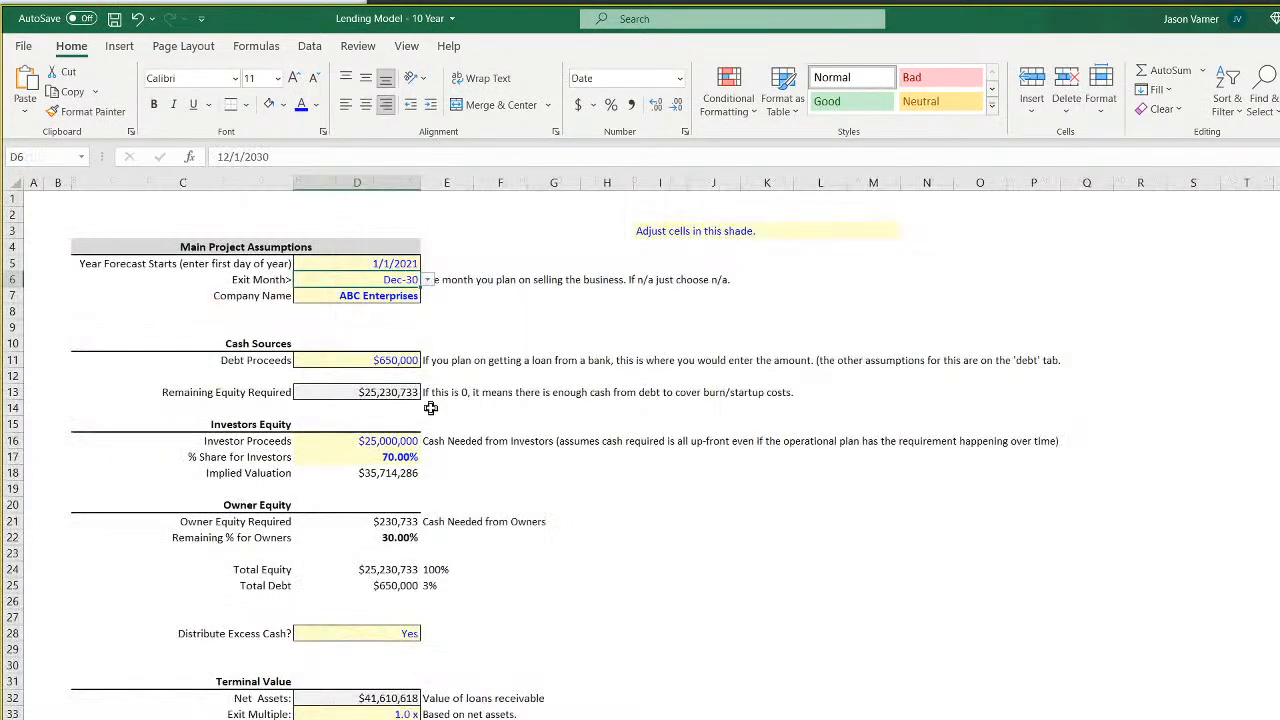
click(427, 281)
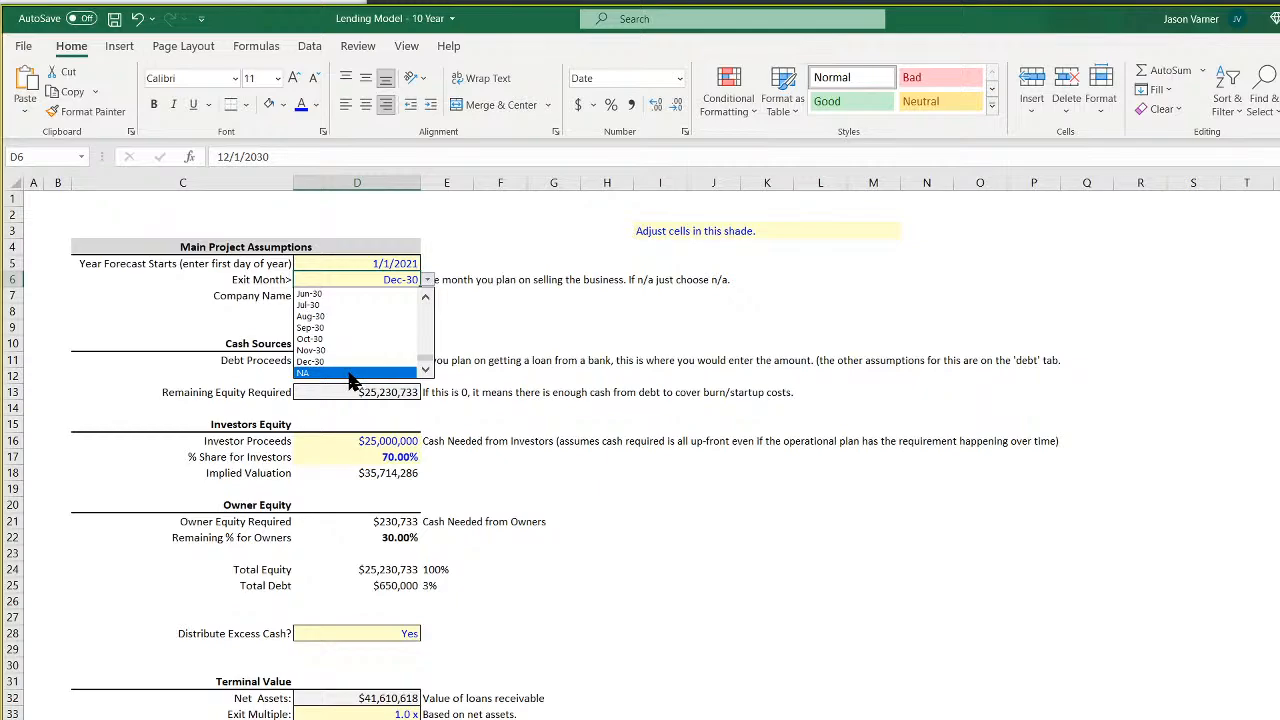
click(550, 338)
click(555, 314)
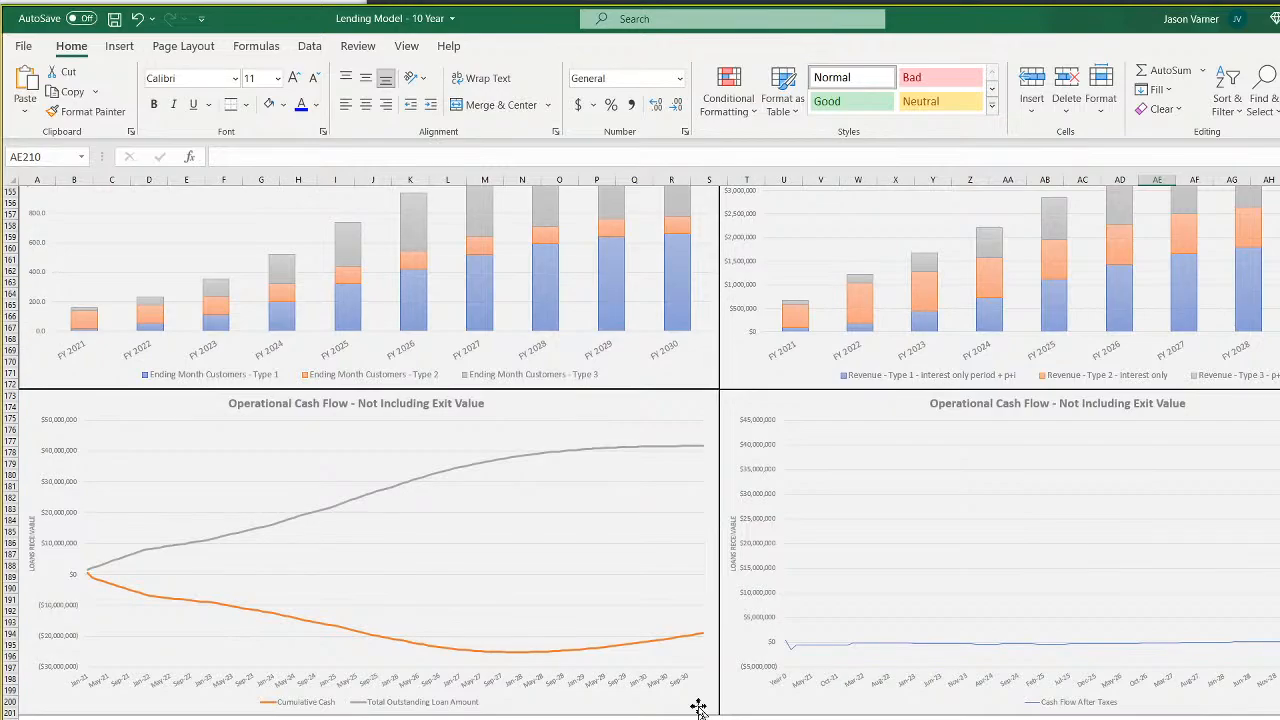
mouse_move(703, 633)
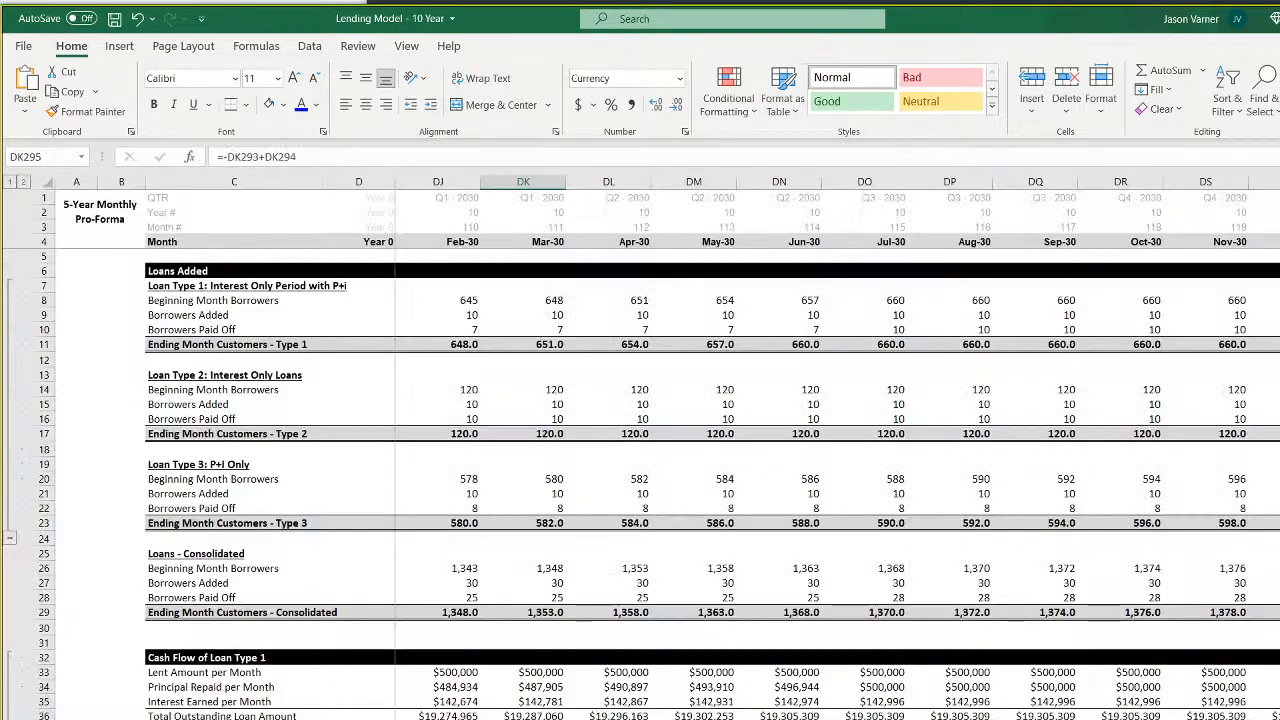
scroll(660, 484, down, 20)
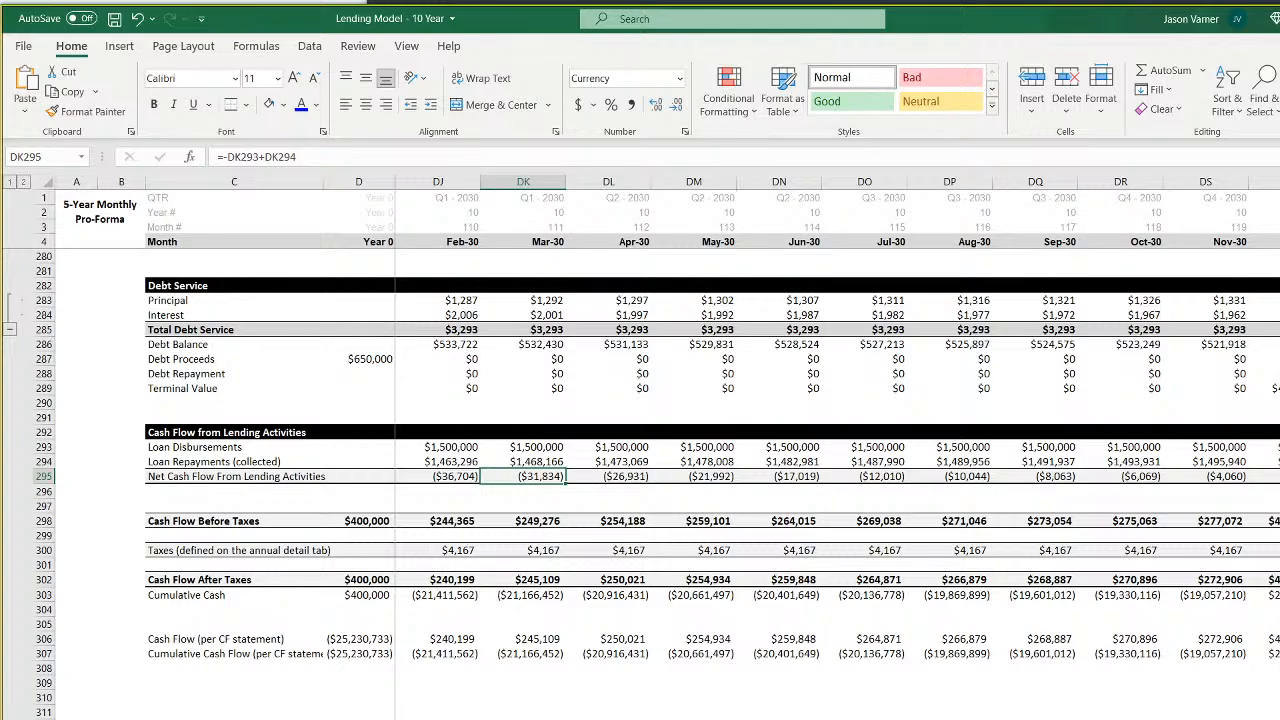
click(1265, 595)
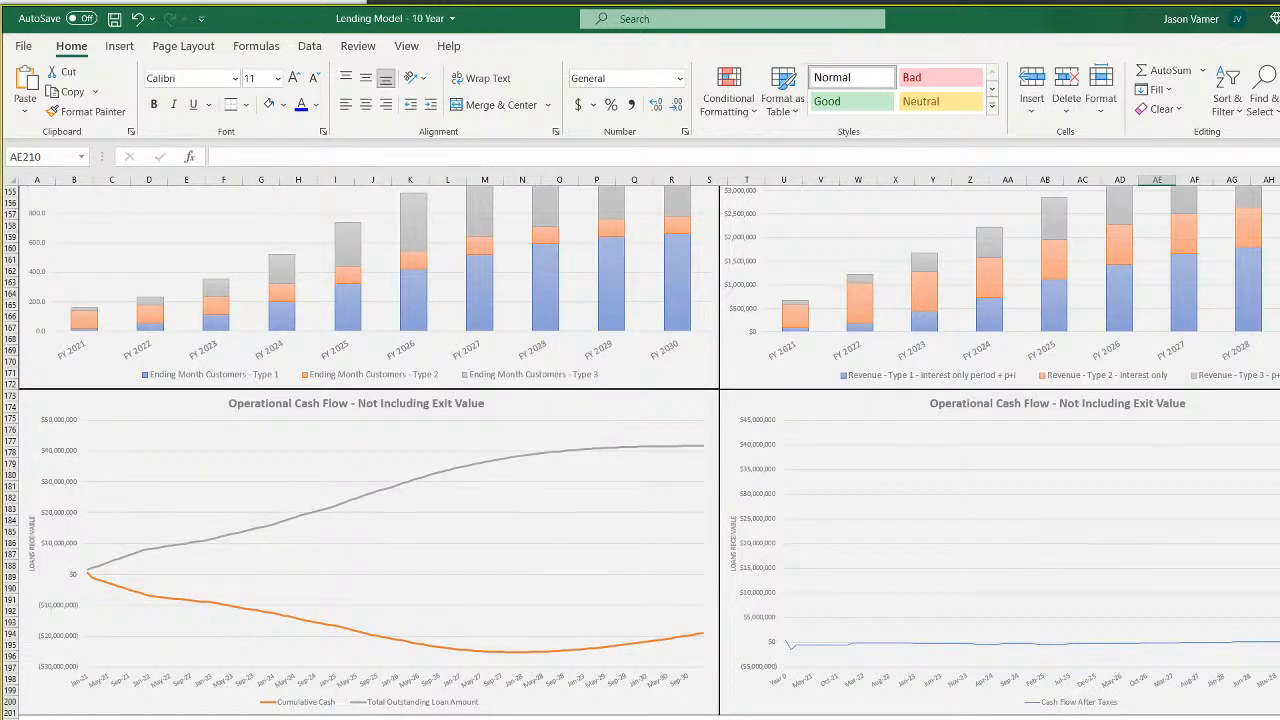
Set the original Operational Cash Flow chart's horizontal axis labels to Monthly Detail D4:DT4, starting at Year 0
right_click(606, 512)
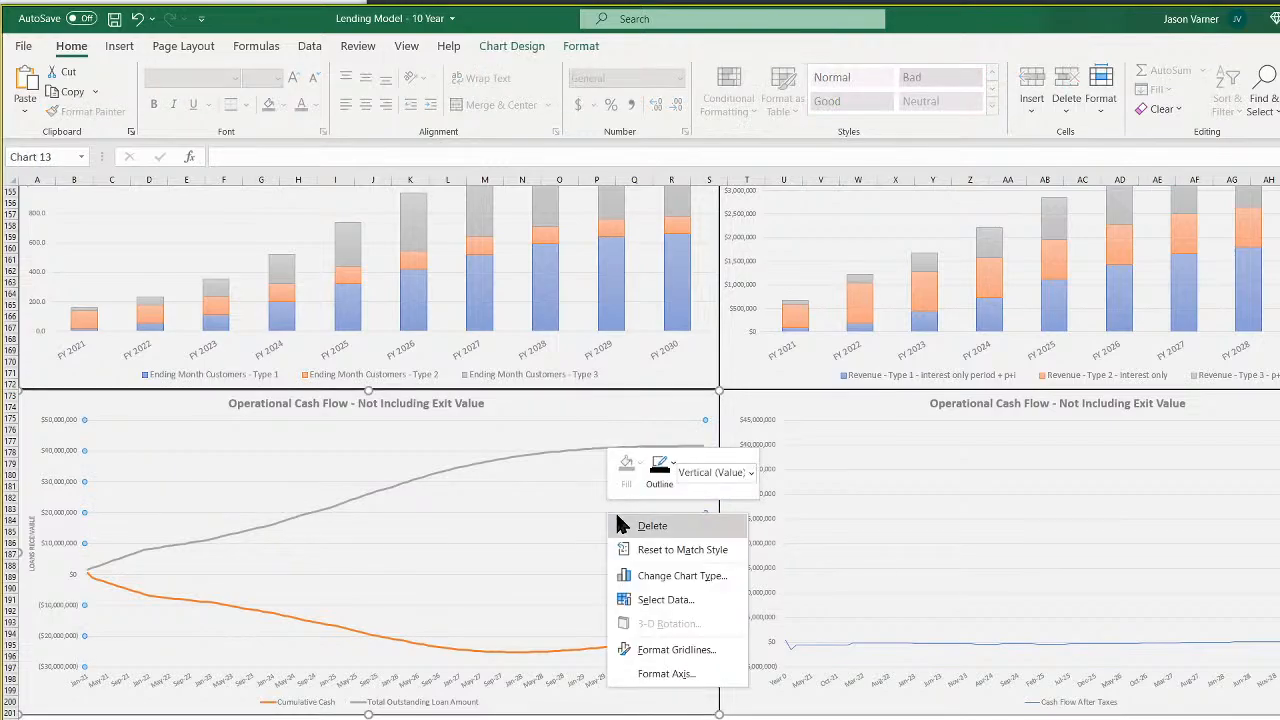
click(671, 601)
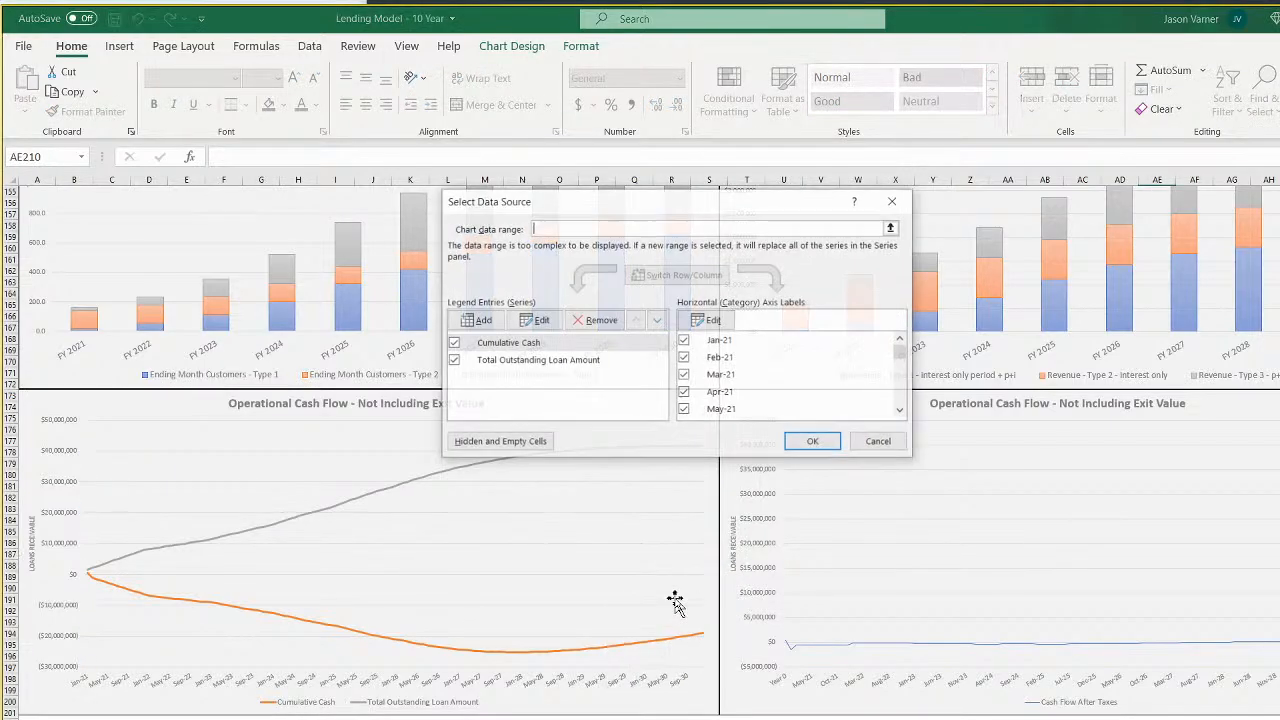
click(708, 320)
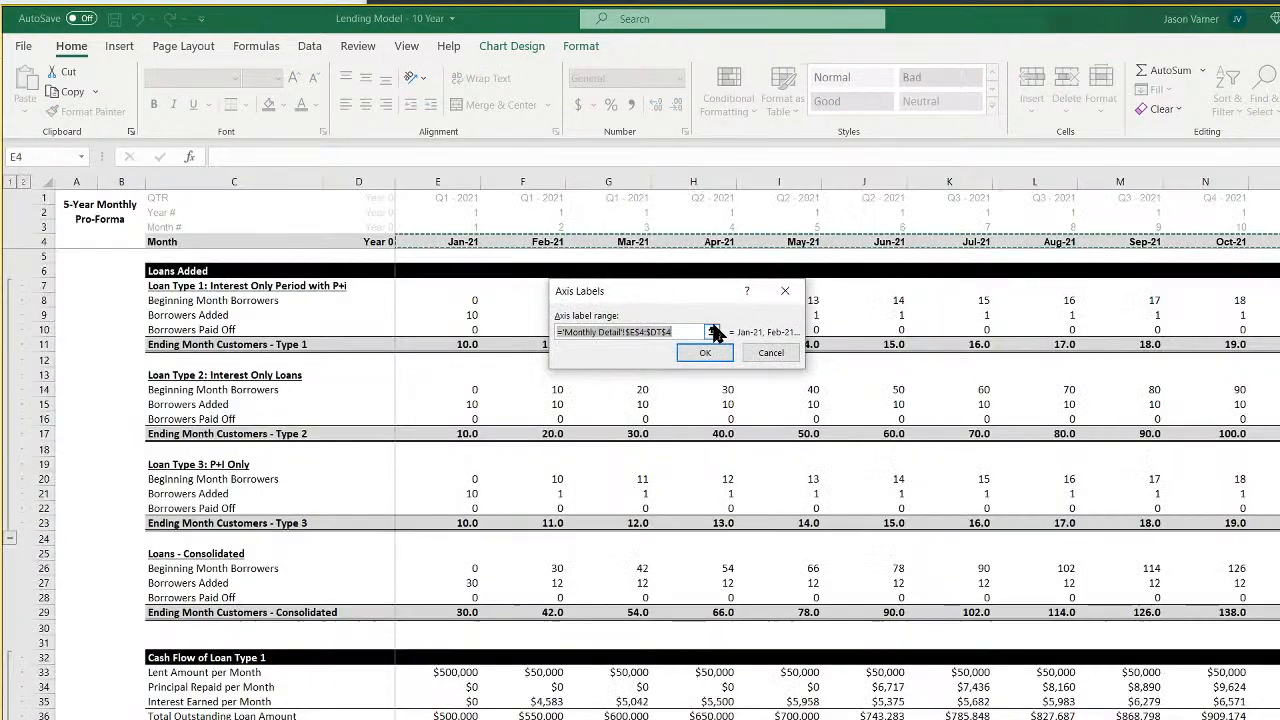
key(BackSpace)
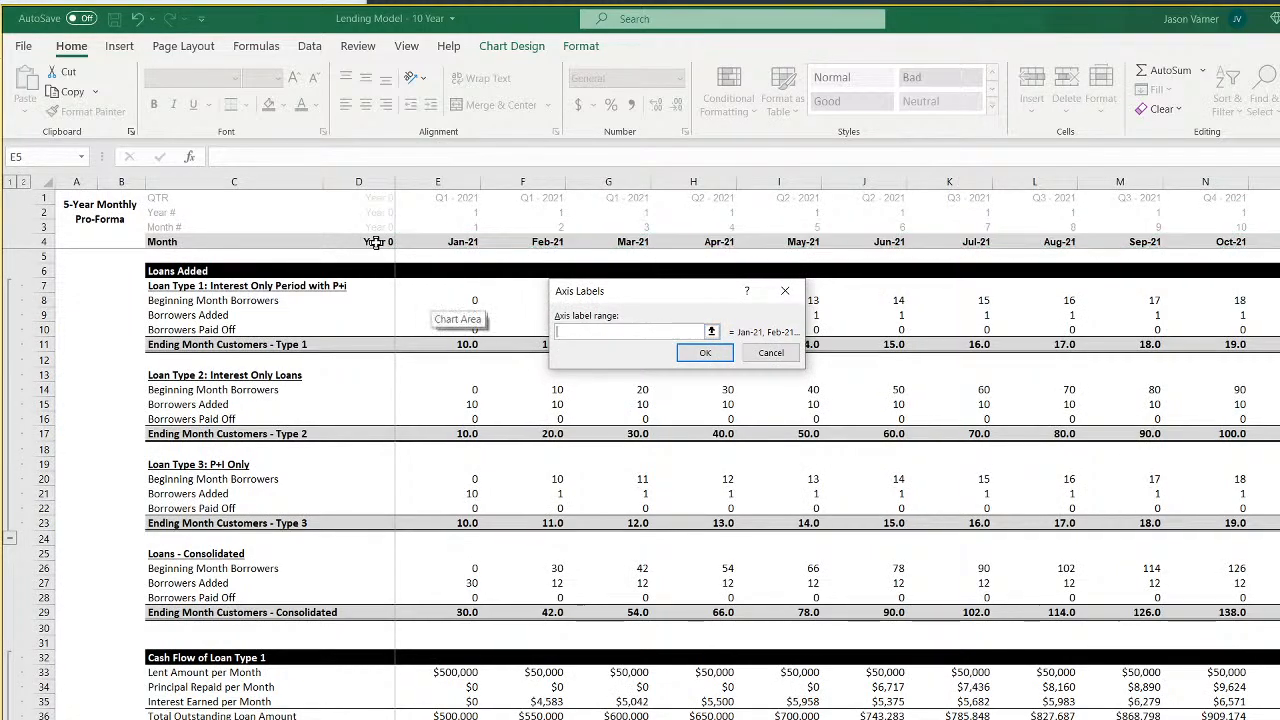
drag(374, 243, 1260, 243)
click(708, 360)
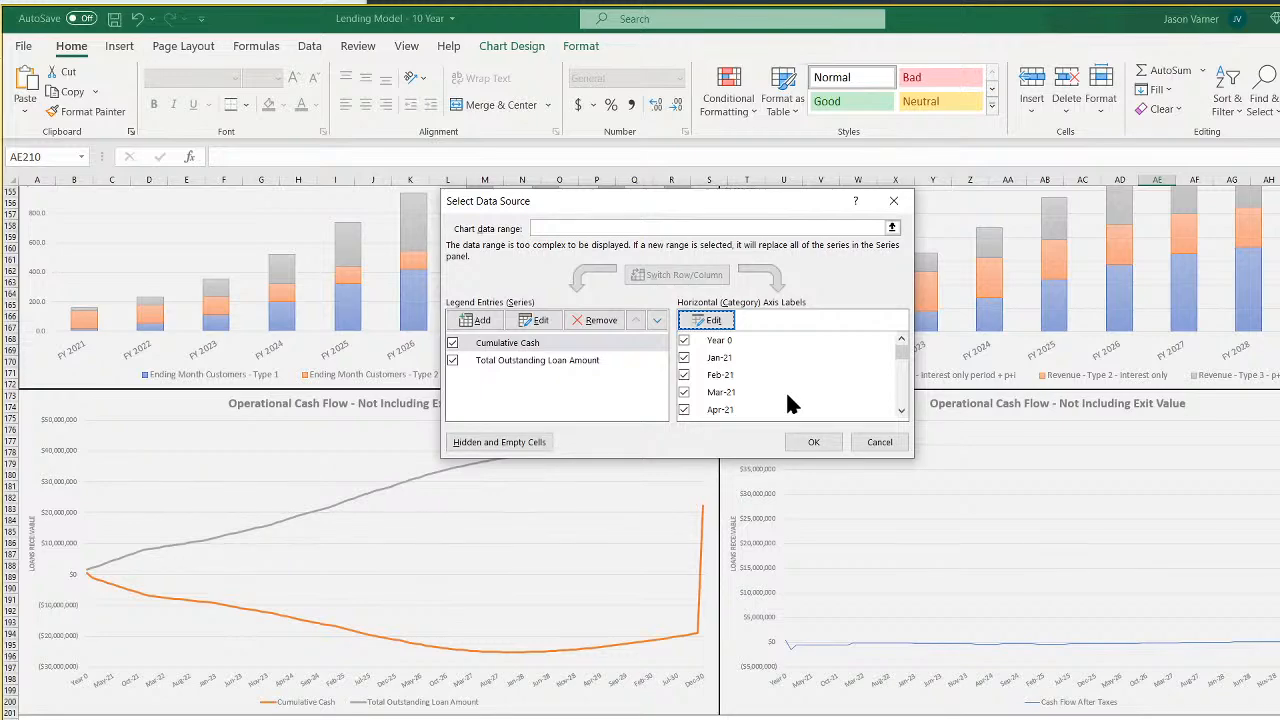
click(813, 441)
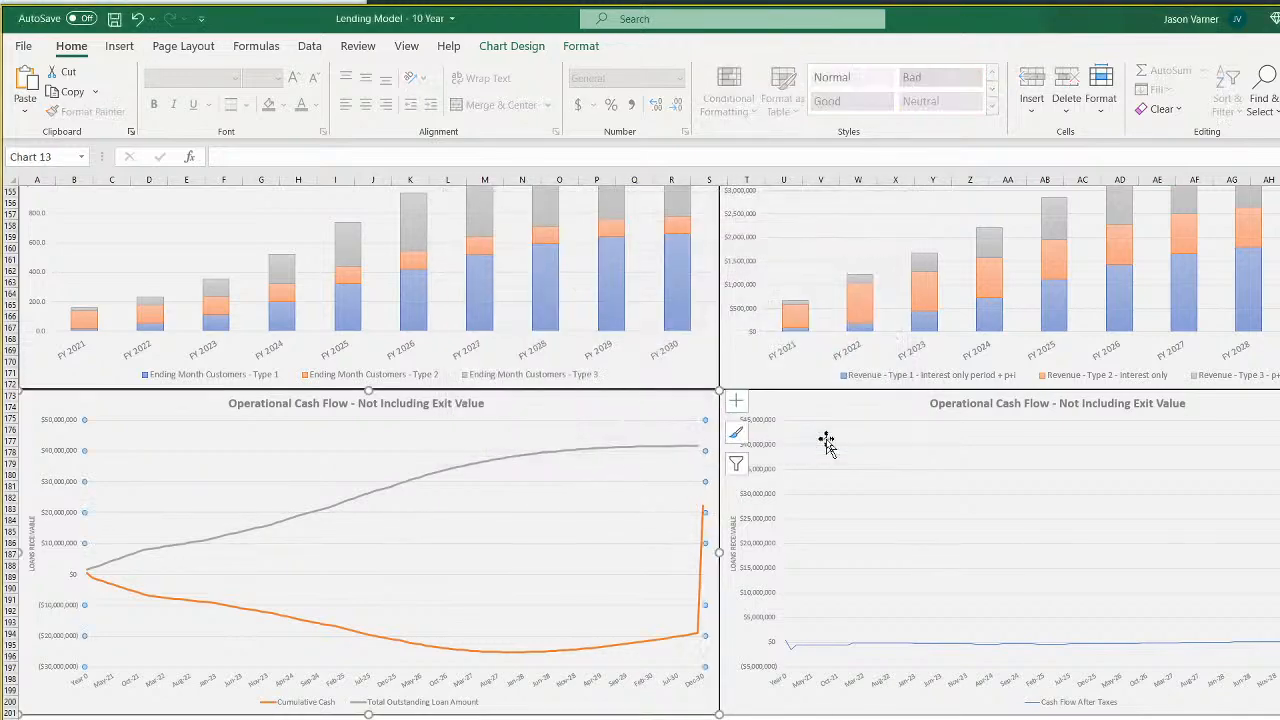
Inspect the Total Outstanding Loan Amount series and its last data point in the original cash flow chart
click(683, 447)
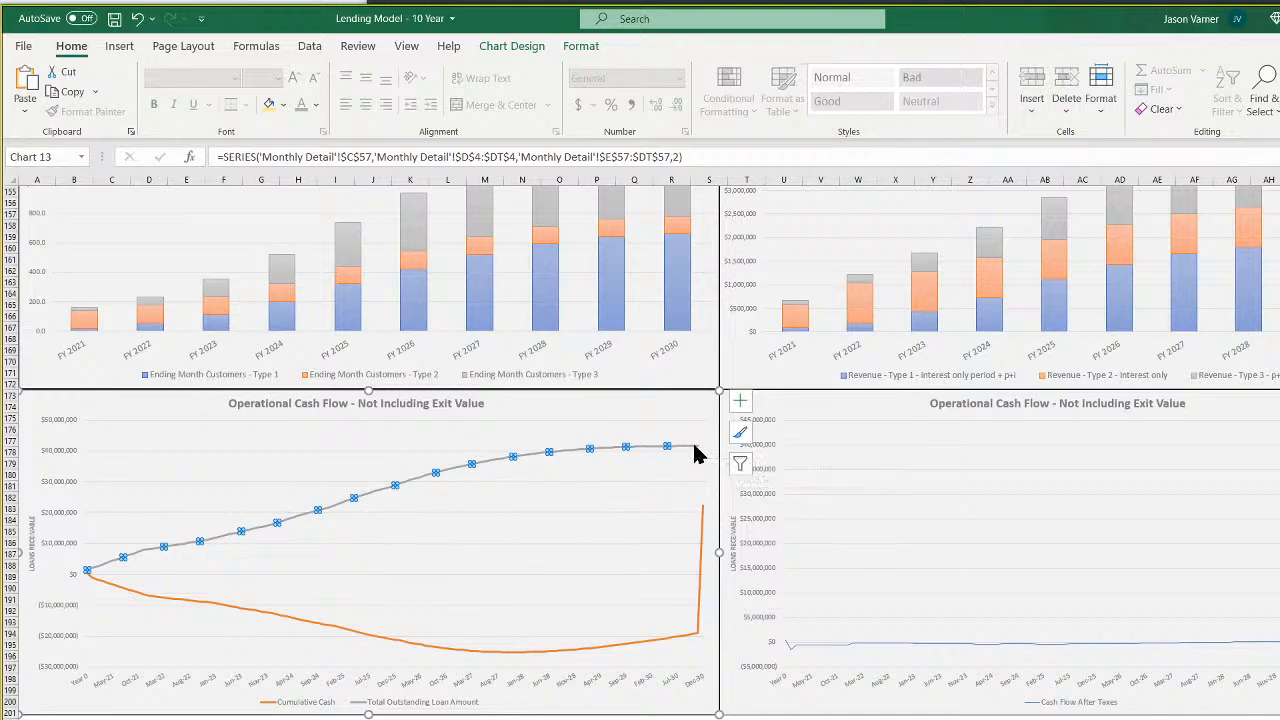
mouse_move(698, 454)
click(697, 446)
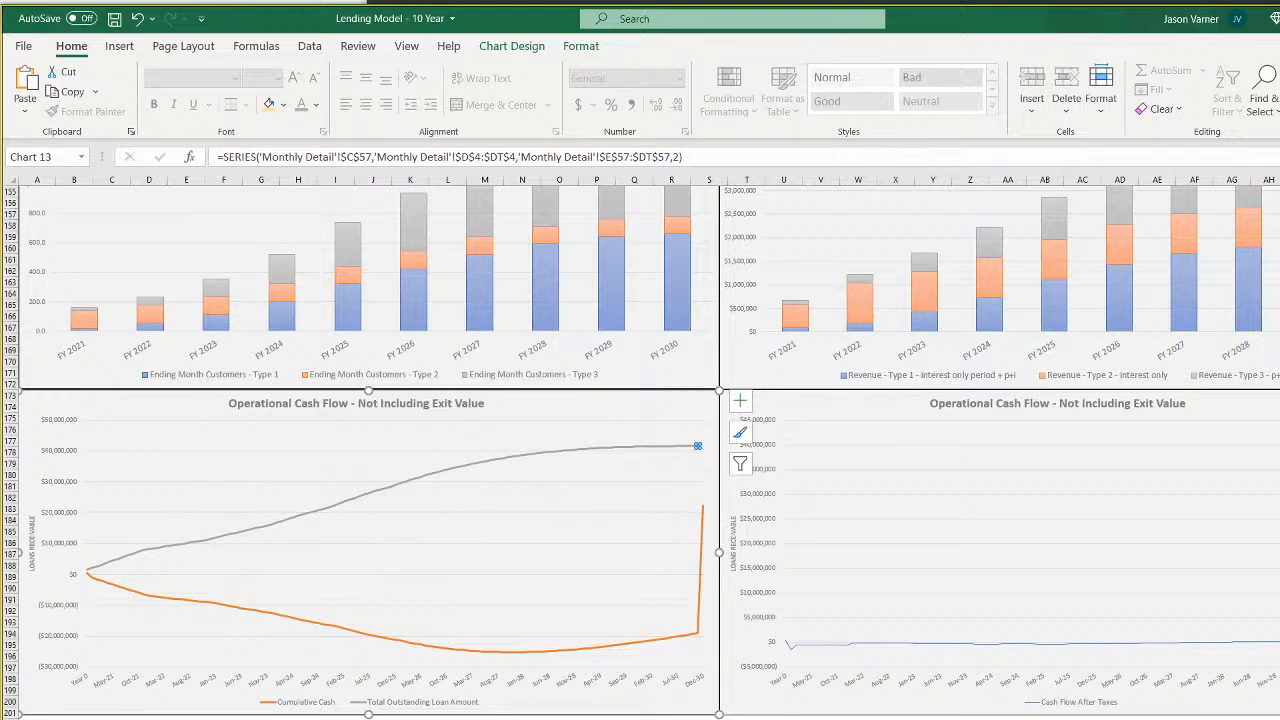
key(Escape)
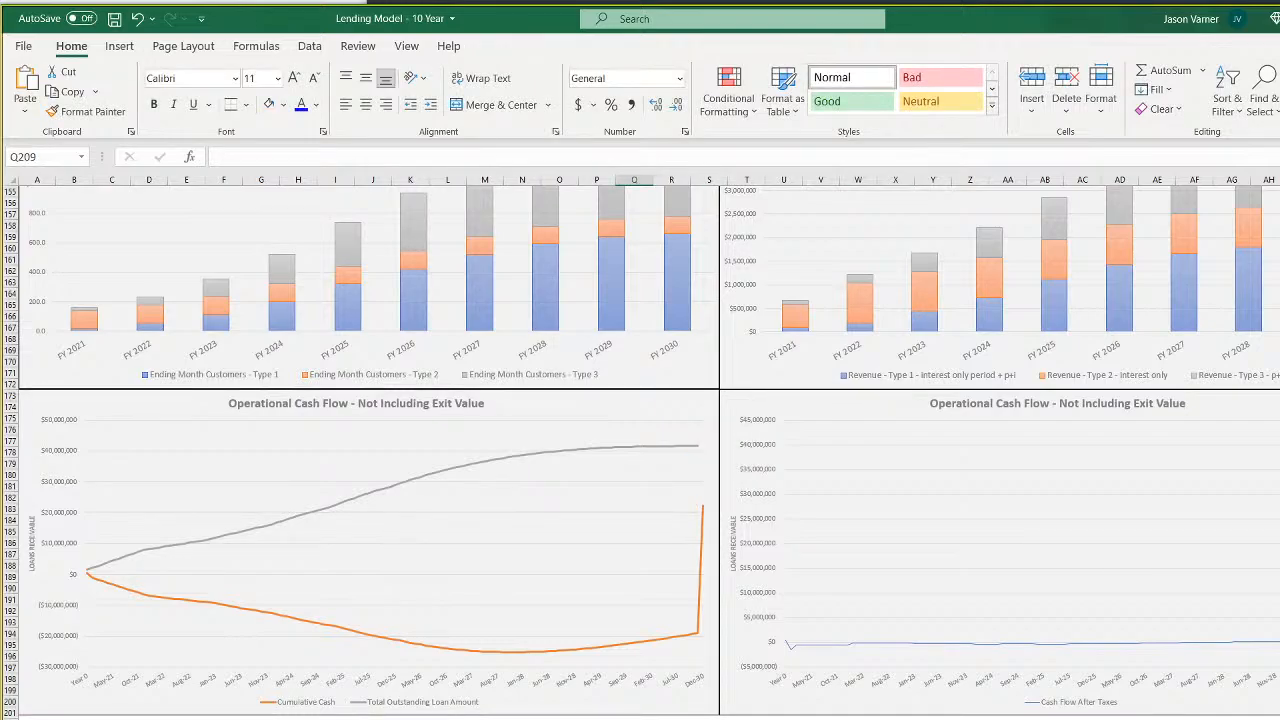
Set the Exit Month in the main project assumptions to NA
key(ctrl+Page_Up)
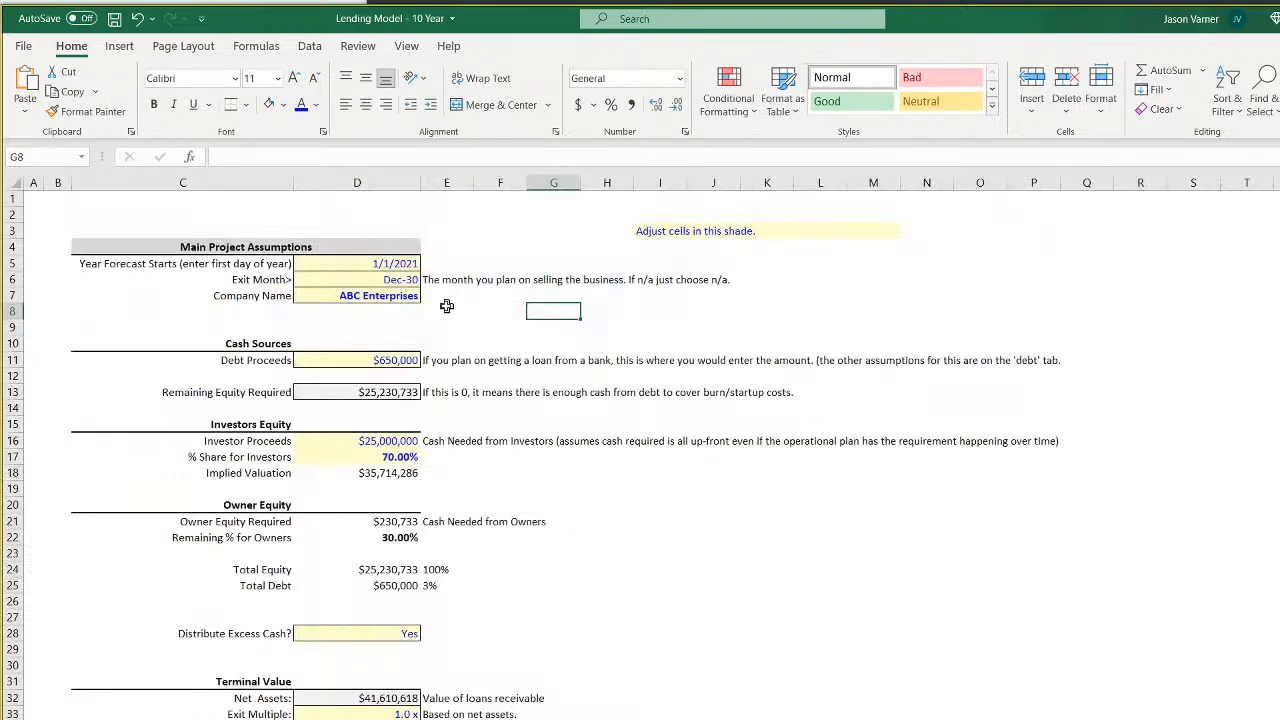
click(411, 281)
click(428, 280)
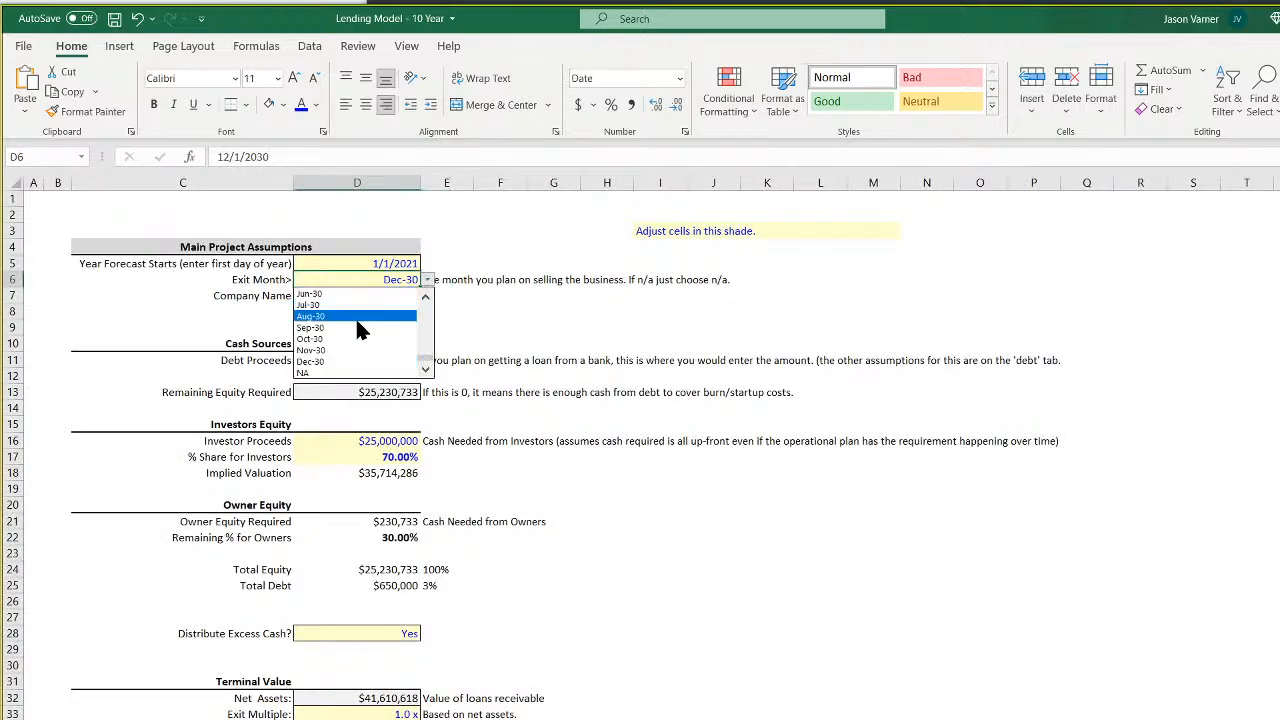
click(337, 372)
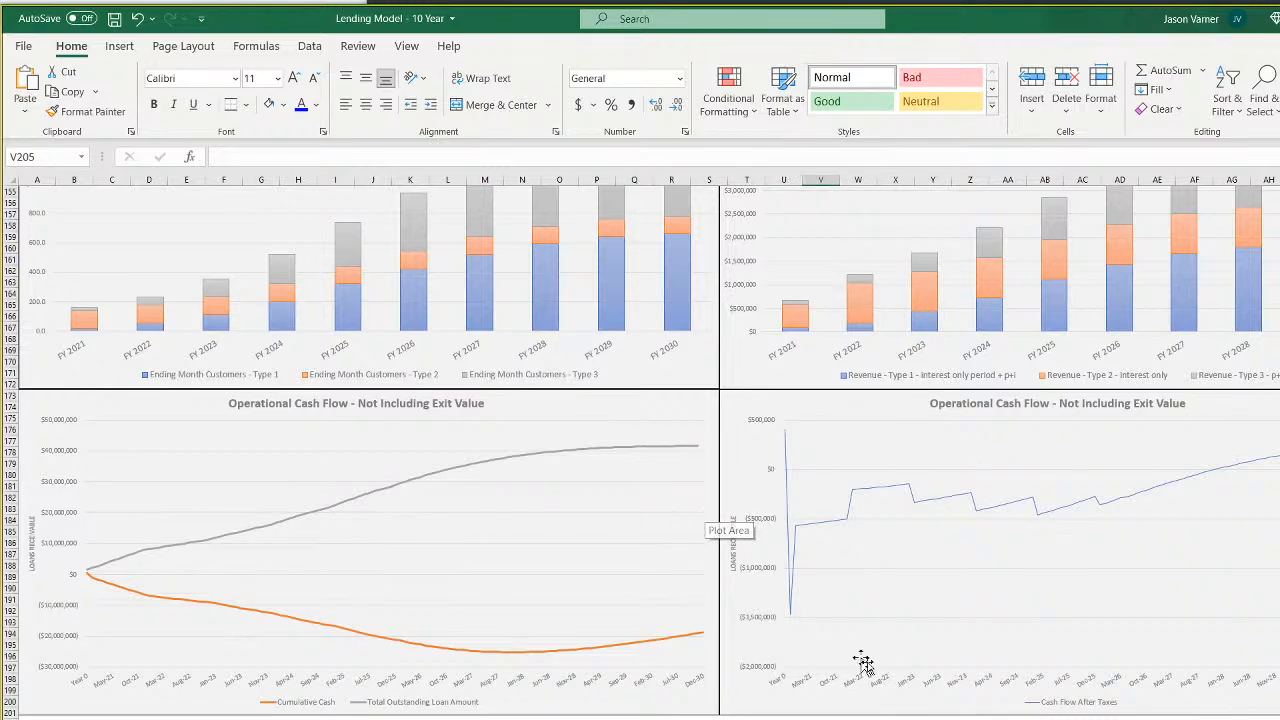
Rename the Cash Flow After Taxes chart's title as "Operational Cash Flow per Month"
scroll(640, 450, right, 3)
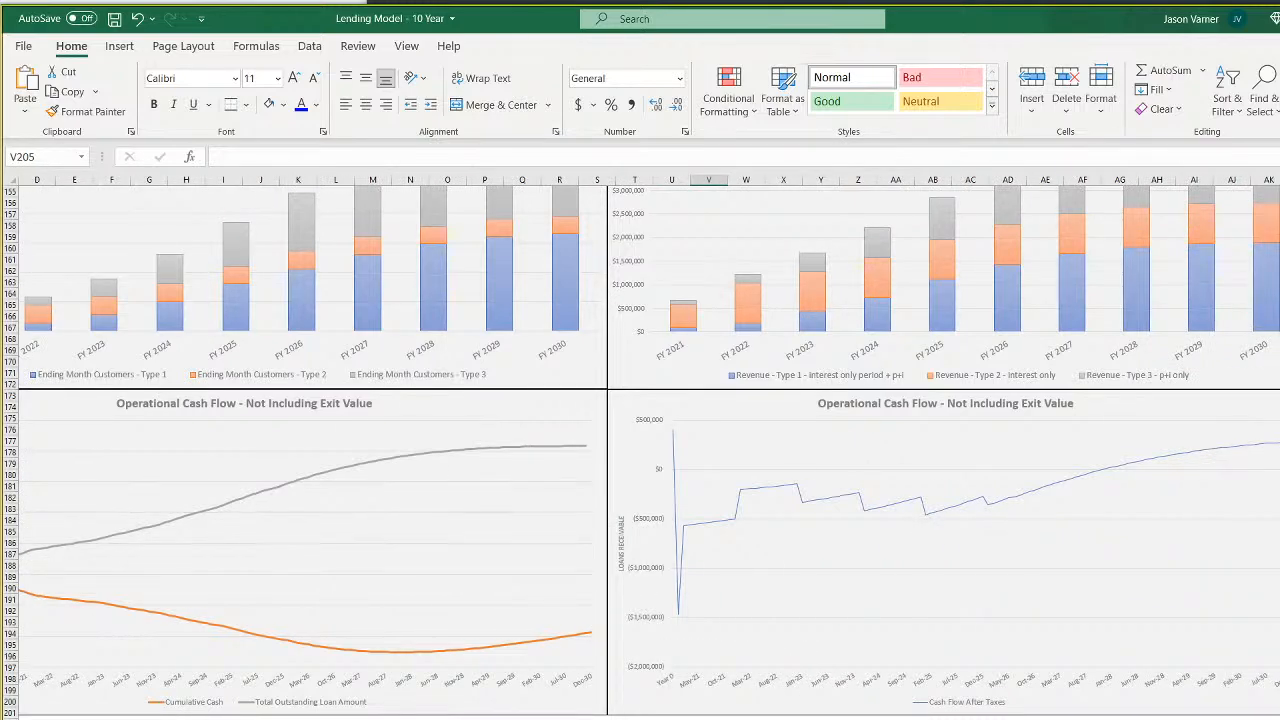
click(858, 718)
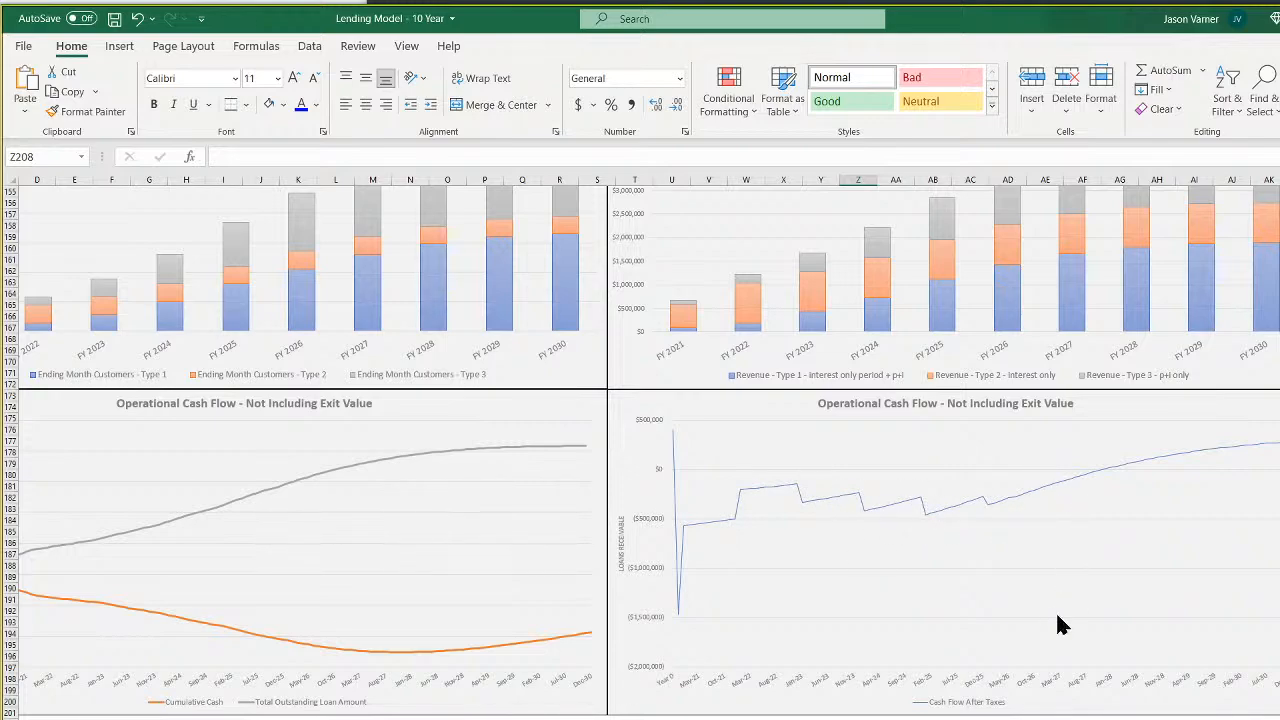
click(920, 405)
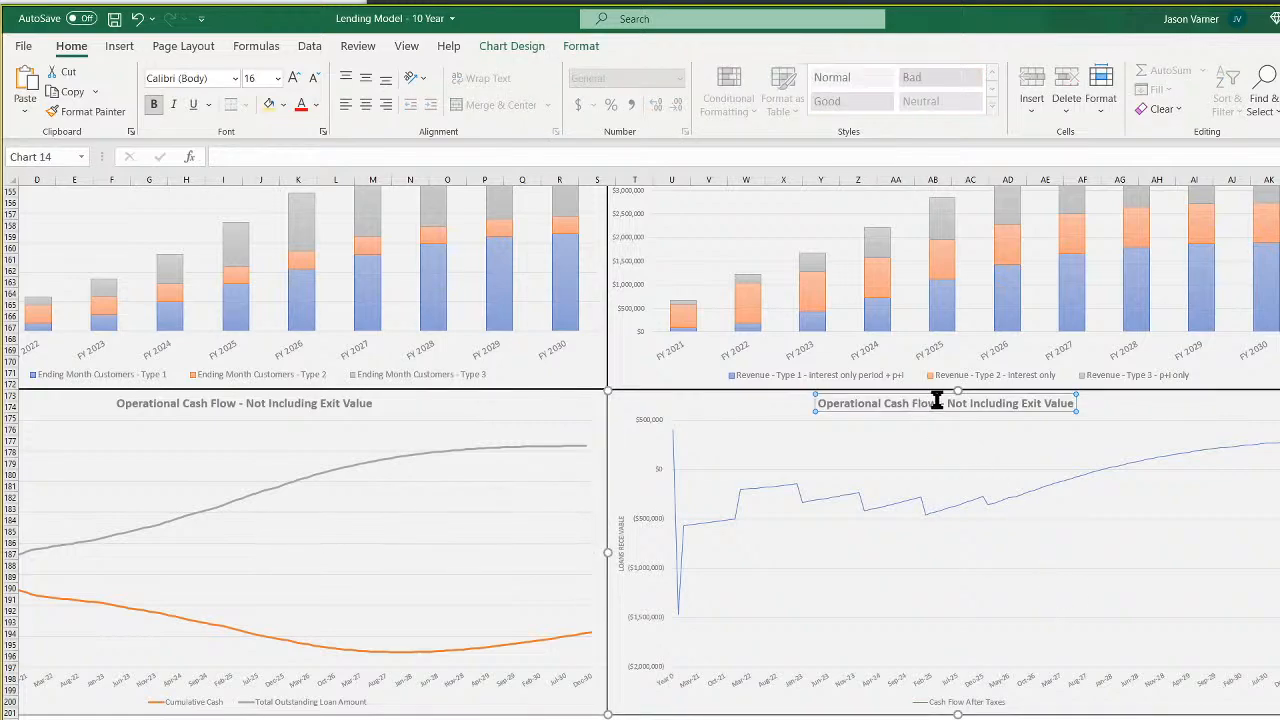
drag(936, 400, 1063, 403)
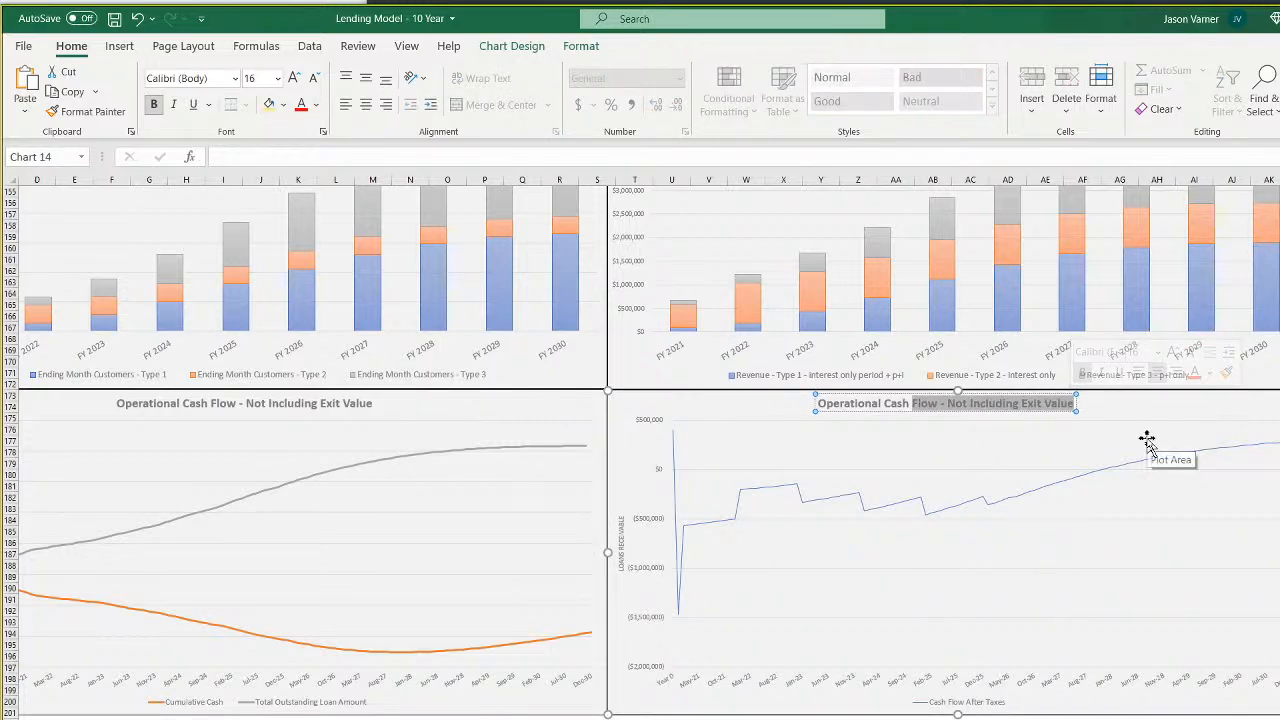
text(Flow per Month)
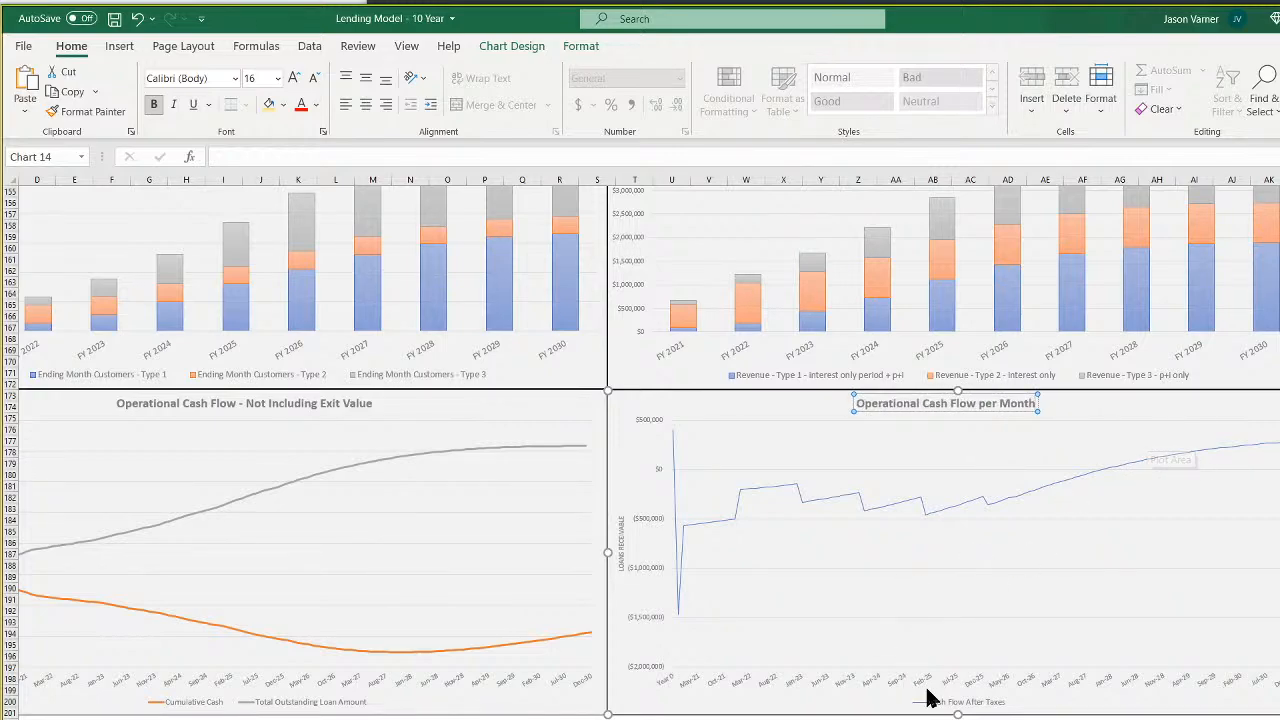
Delete the legend and the Loans Receivable vertical axis title from the Operational Cash Flow per Month chart
right_click(960, 702)
click(1008, 712)
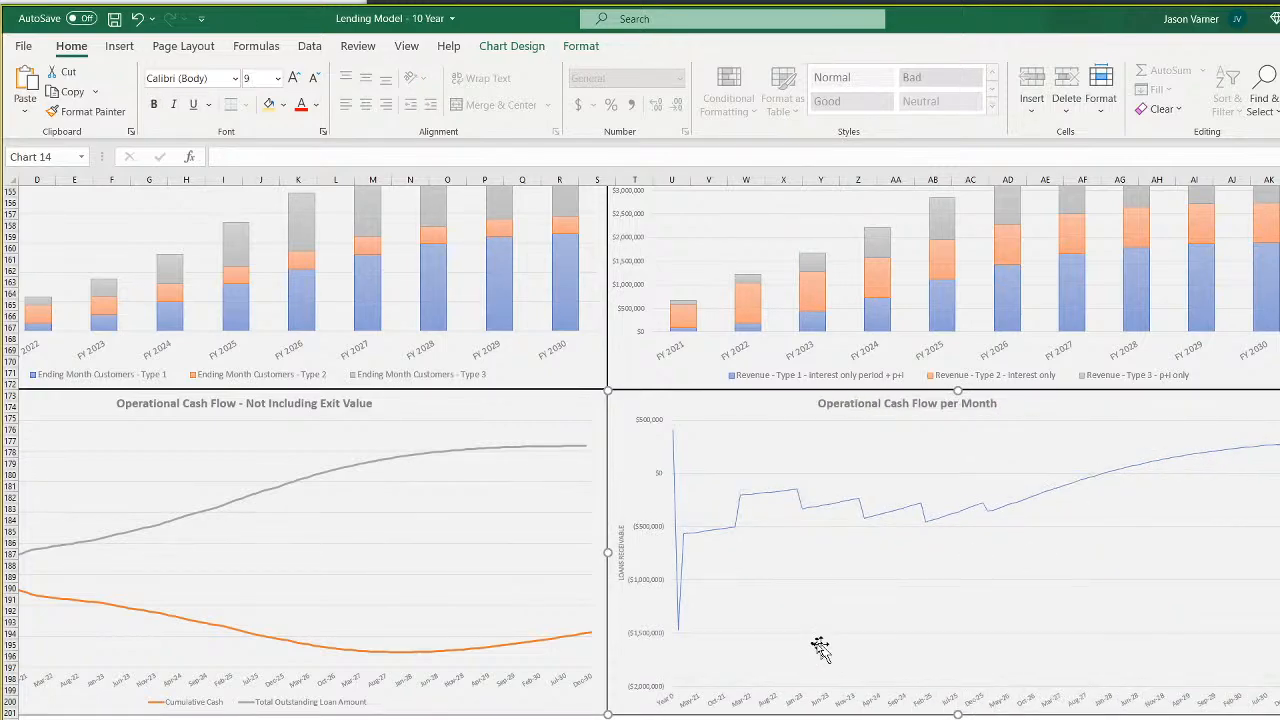
right_click(622, 538)
click(650, 567)
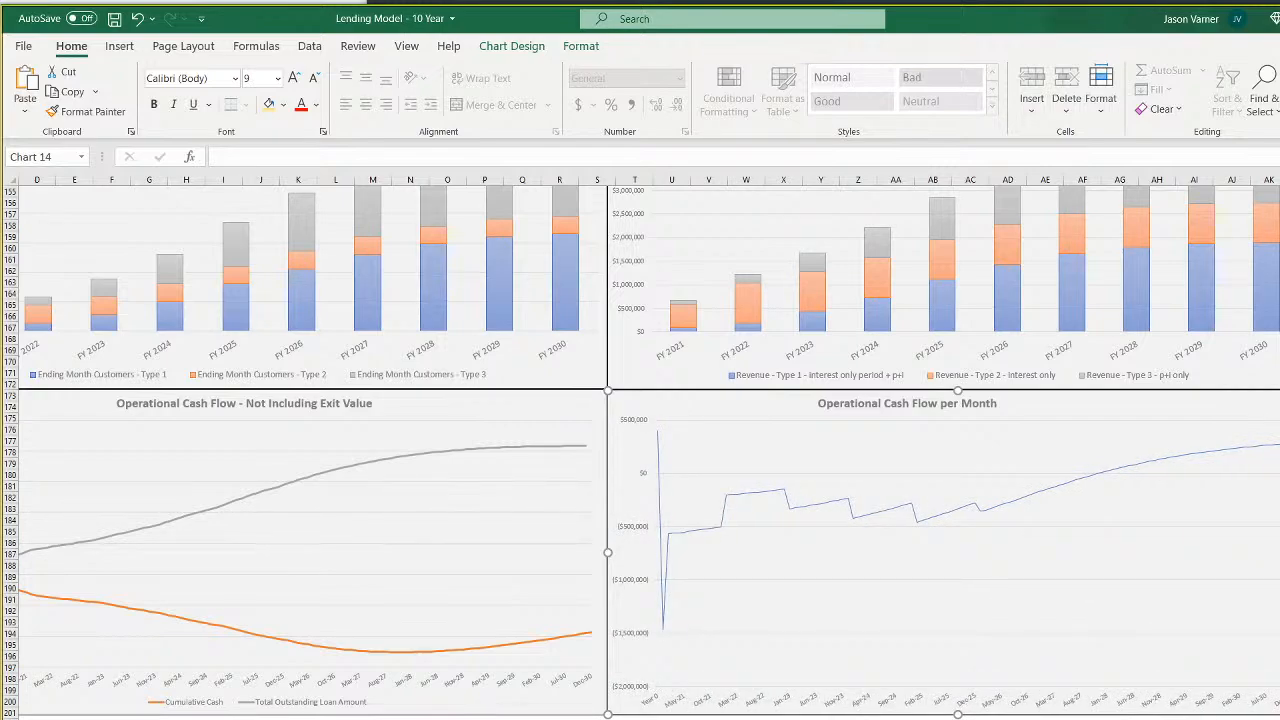
Delete the Loans Receivable axis title from the Operational Cash Flow - Not Including Exit Value chart and save the workbook
scroll(306, 494, left, 3)
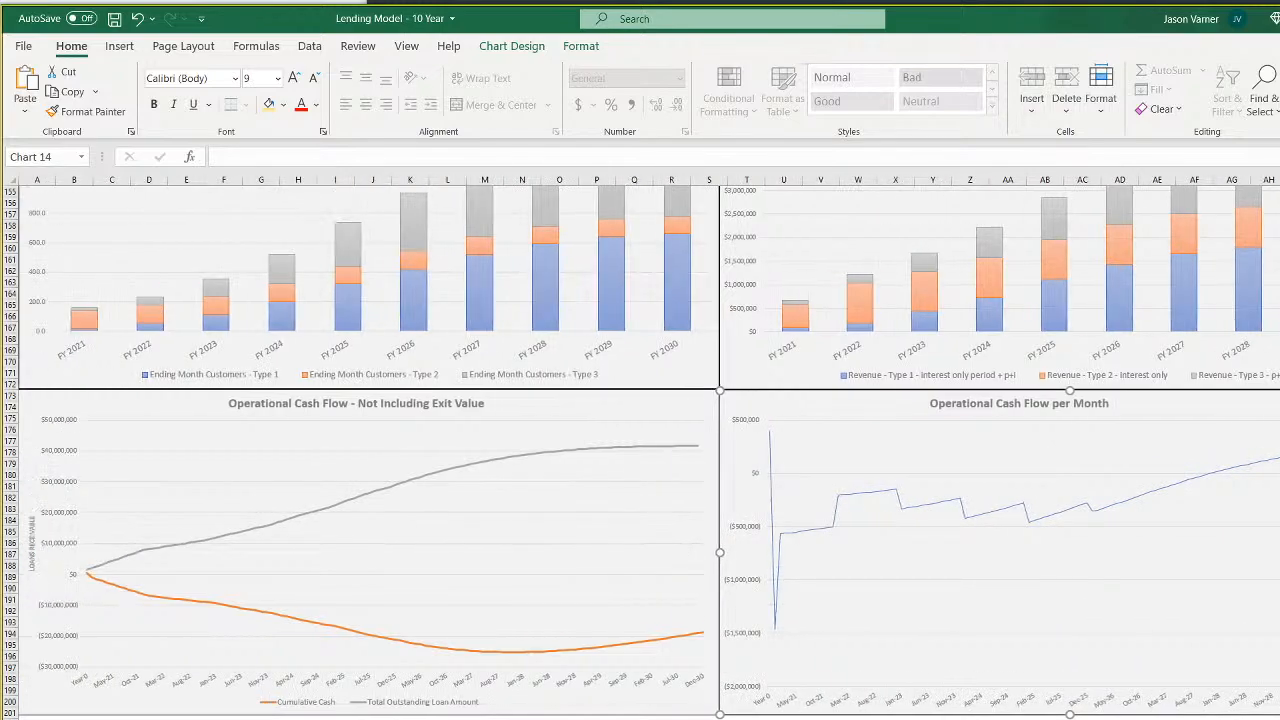
right_click(33, 543)
click(50, 552)
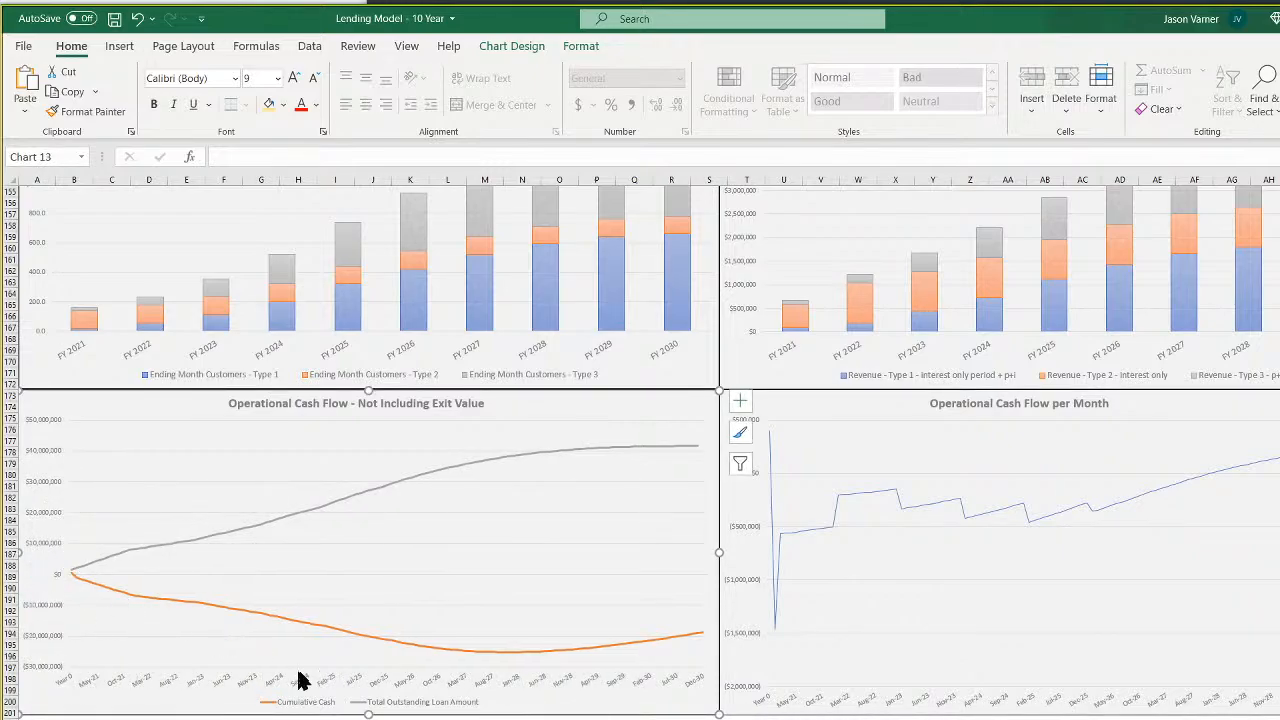
scroll(418, 706, up, 4)
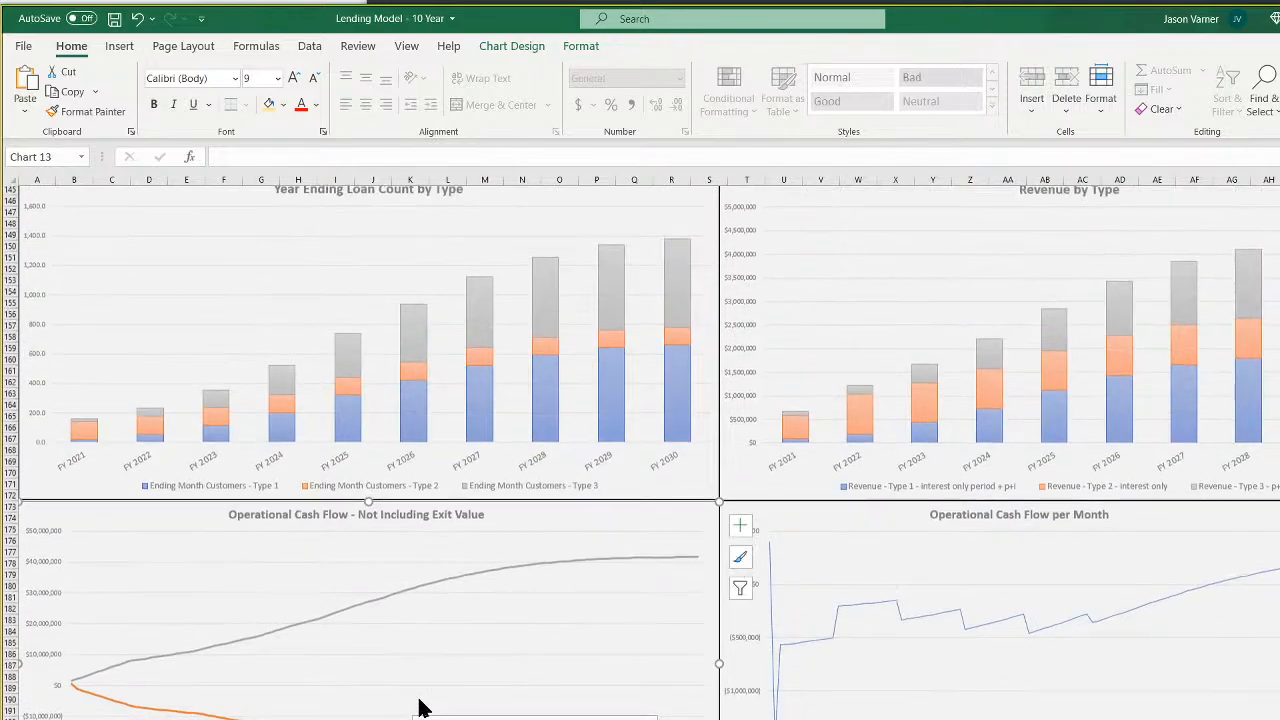
key(Escape)
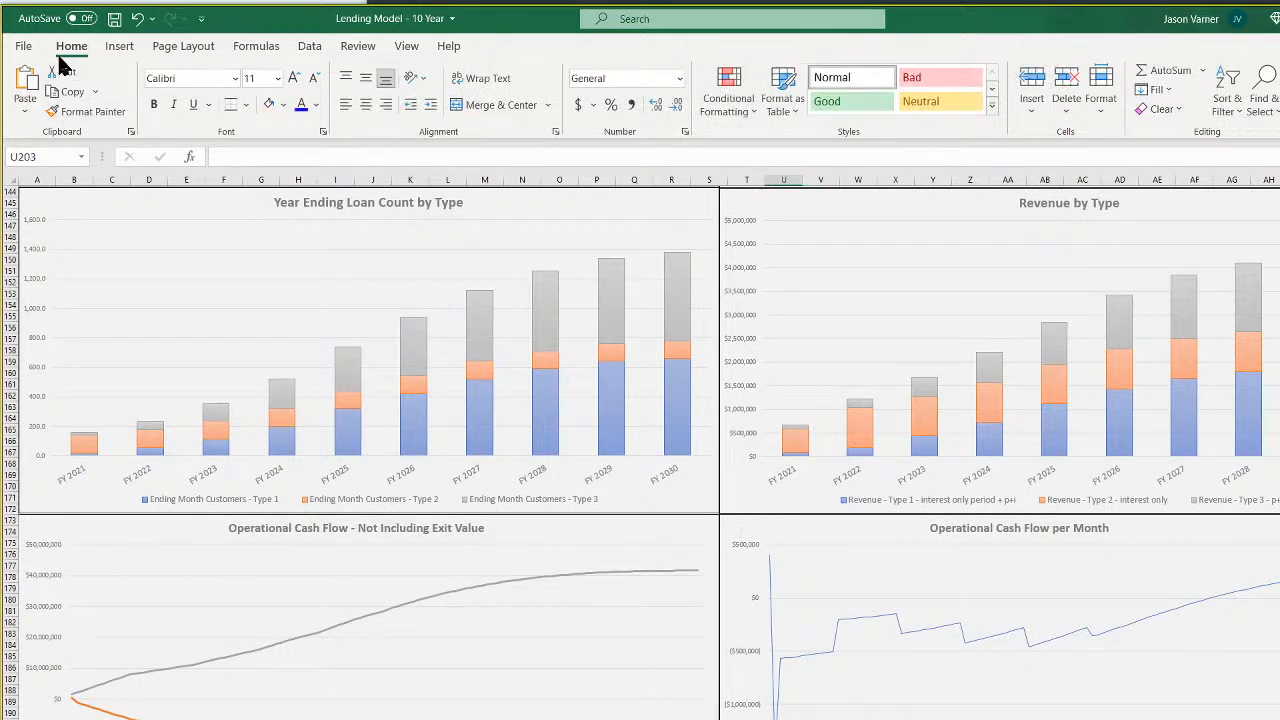
click(115, 19)
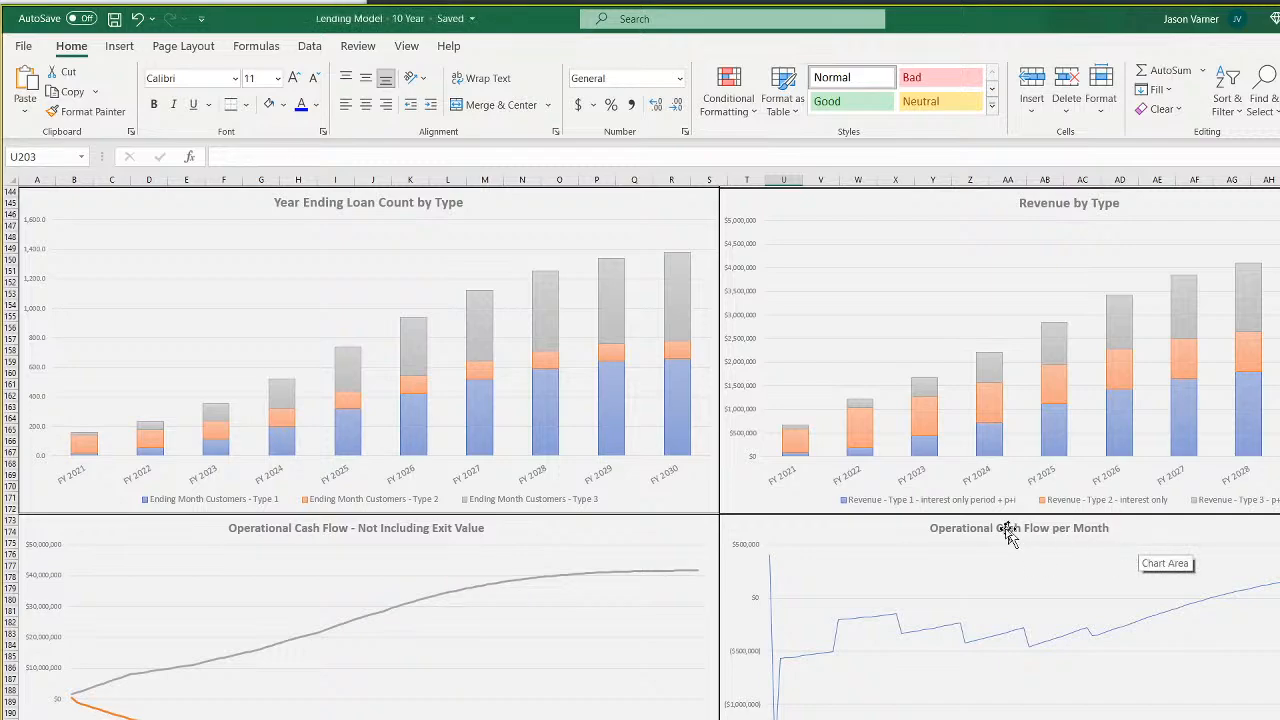
Replace "Operational Cash Flow" in the title of the chart beneath Year Ending Loan Count by Type with "Cumulative Cash Flow vs. Outstanding Loans"
click(346, 527)
click(347, 527)
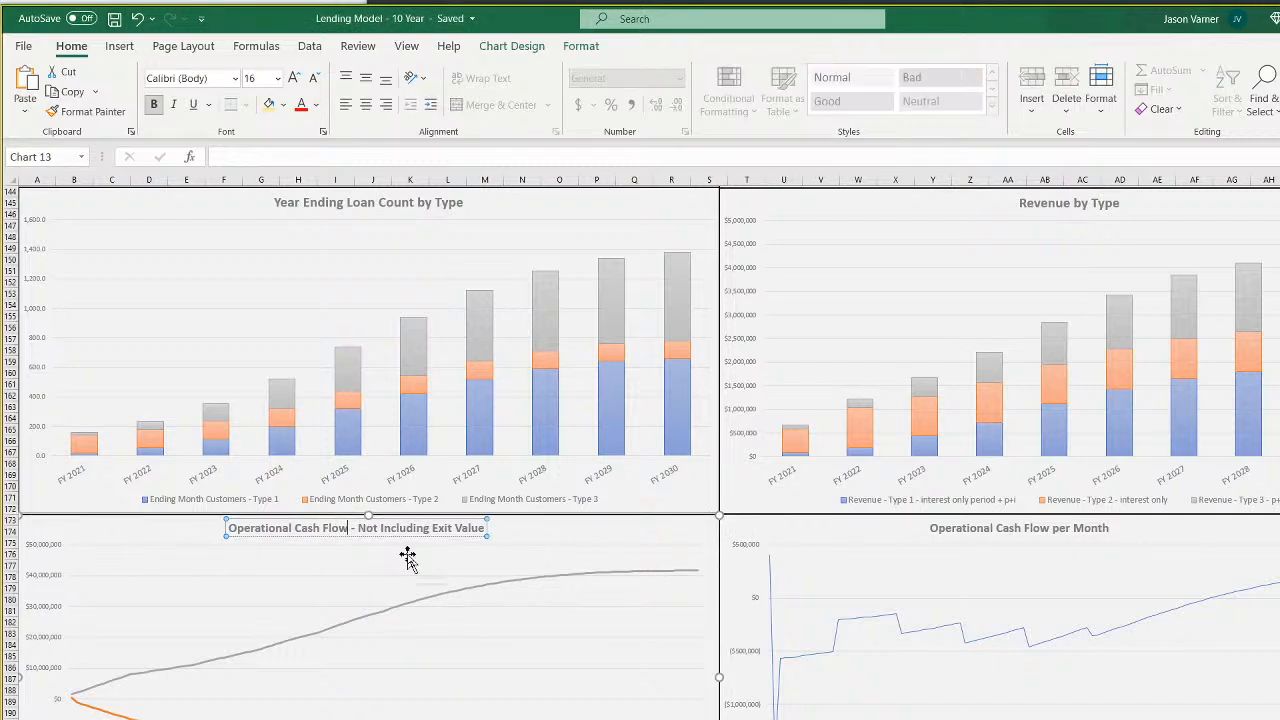
key(BackSpace)
key(BackSpace)
key(BackSpace)
key(BackSpace)
key(BackSpace)
key(BackSpace)
key(BackSpace)
key(BackSpace)
key(BackSpace)
key(BackSpace)
key(BackSpace)
key(BackSpace)
key(BackSpace)
key(BackSpace)
key(BackSpace)
key(BackSpace)
key(BackSpace)
key(BackSpace)
key(BackSpace)
key(BackSpace)
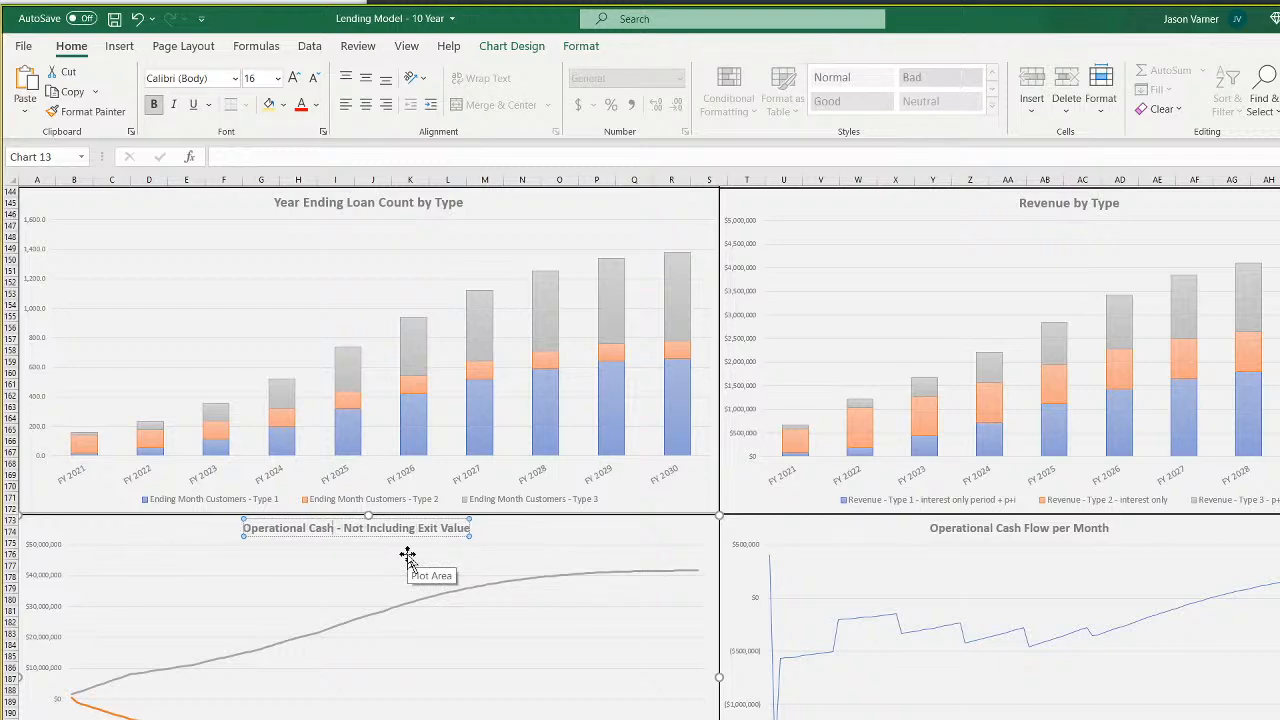
text(Cumulative)
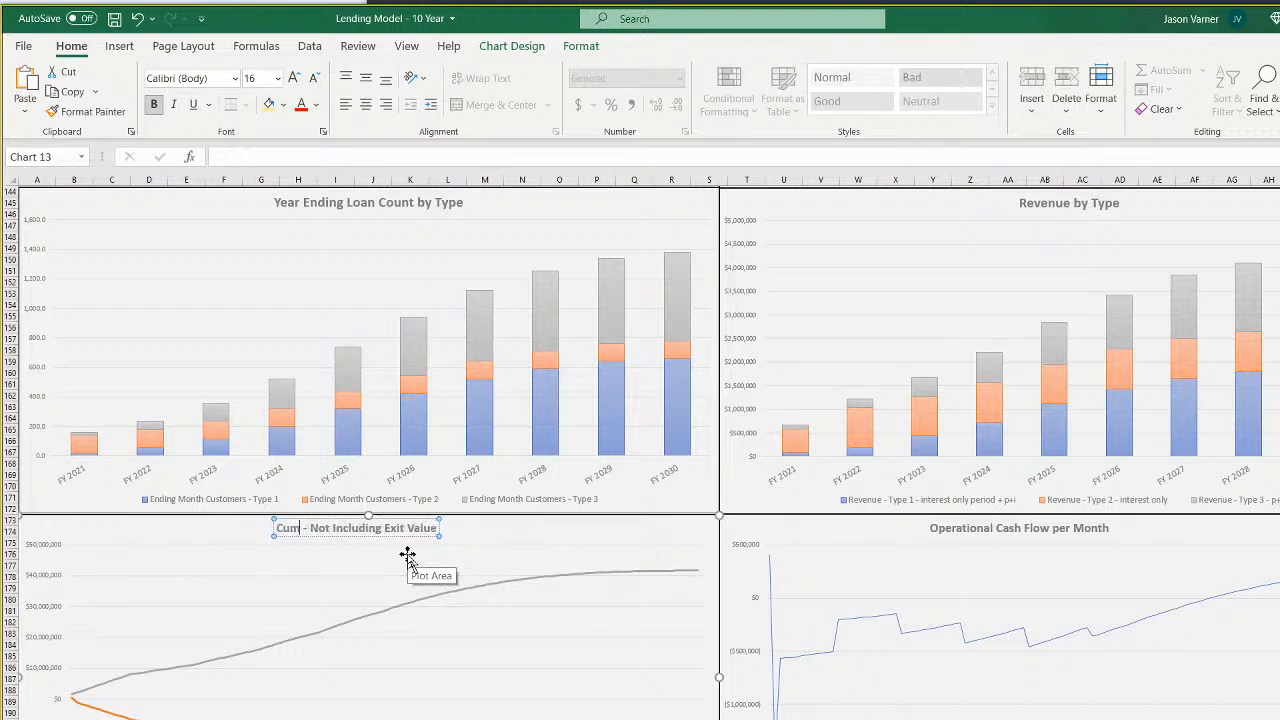
text( Cash Flow vs)
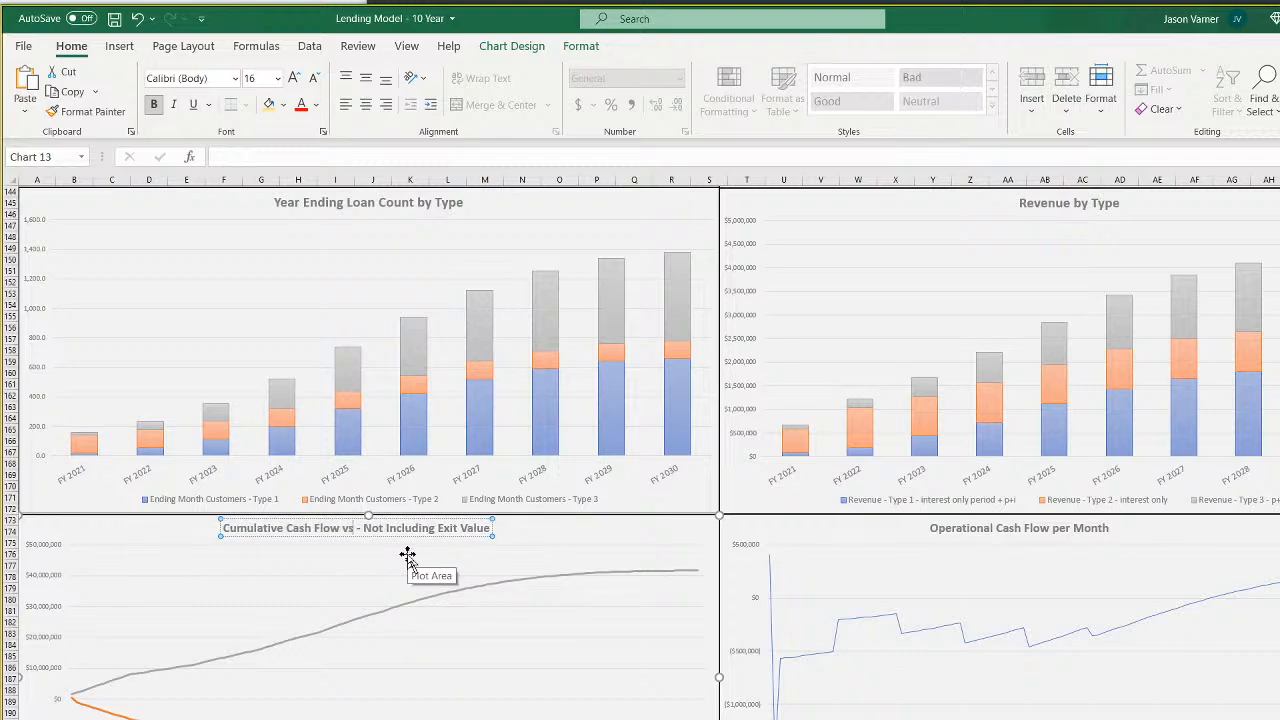
text(. Out)
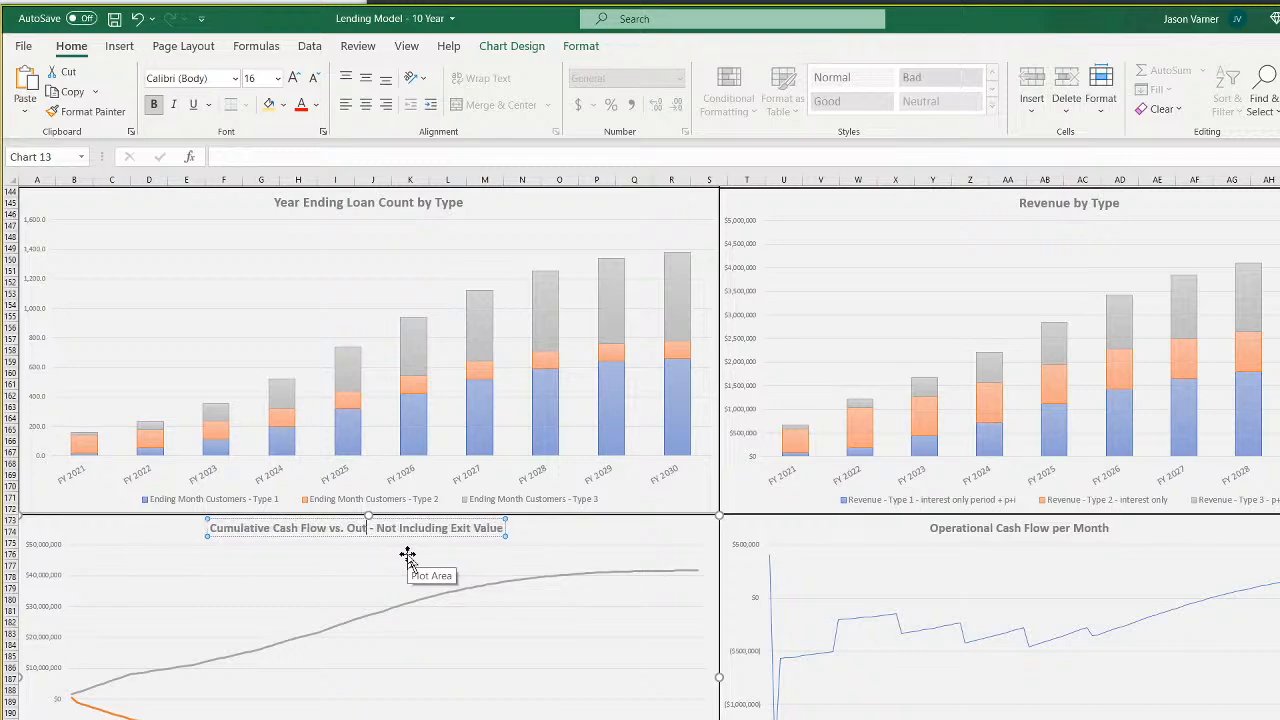
text(standing Loan)
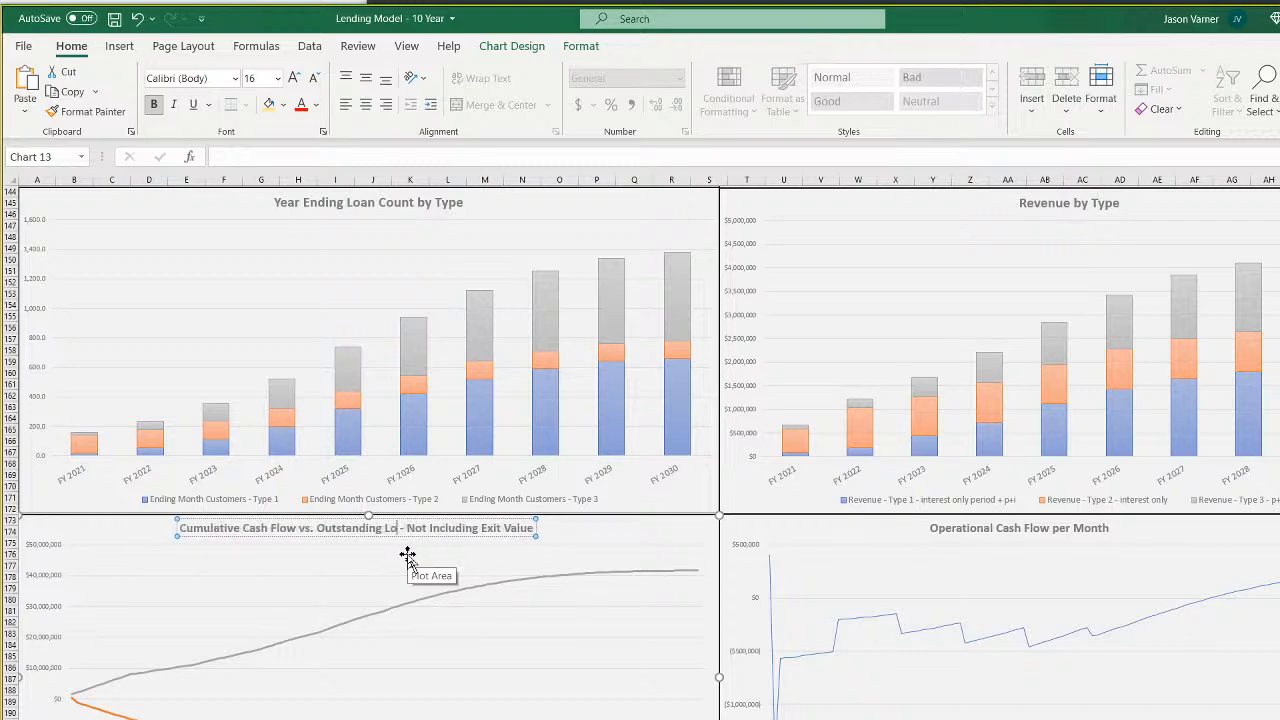
text(s)
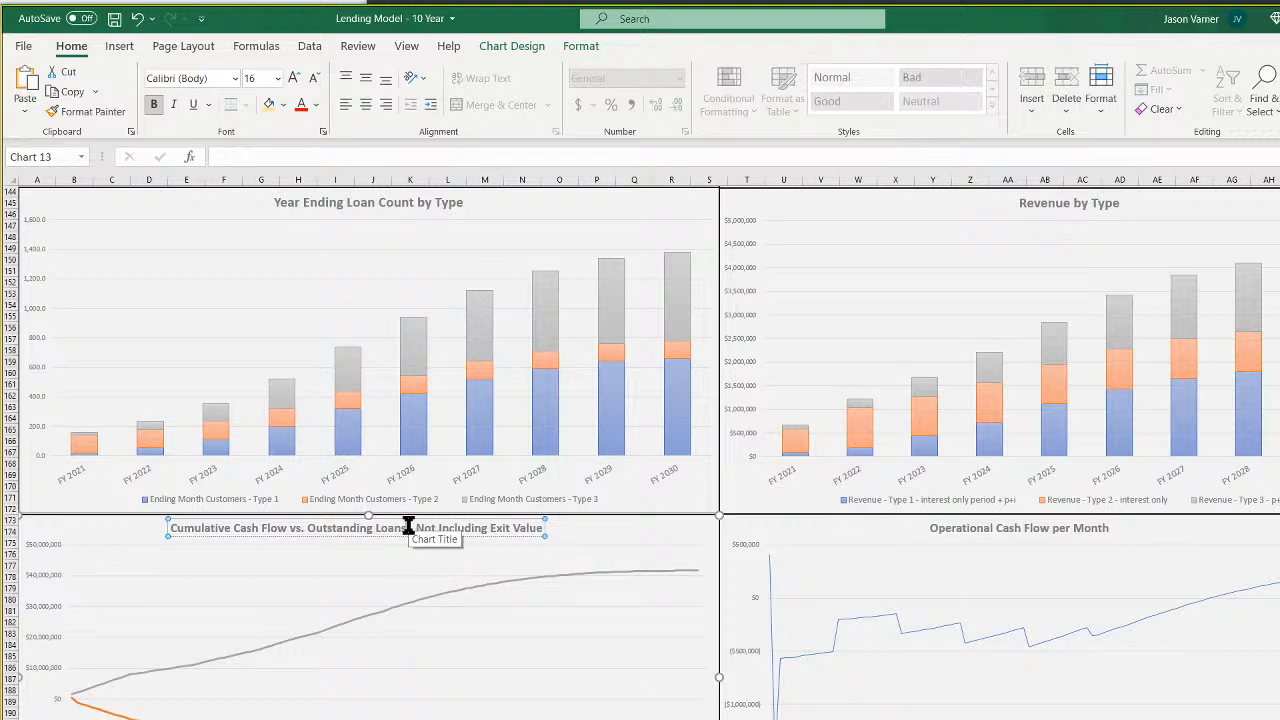
Remove "- Not Including Exit Value" from the end of the Cumulative Cash Flow vs. Outstanding Loans chart title and save the workbook
drag(408, 527, 697, 571)
key(Delete)
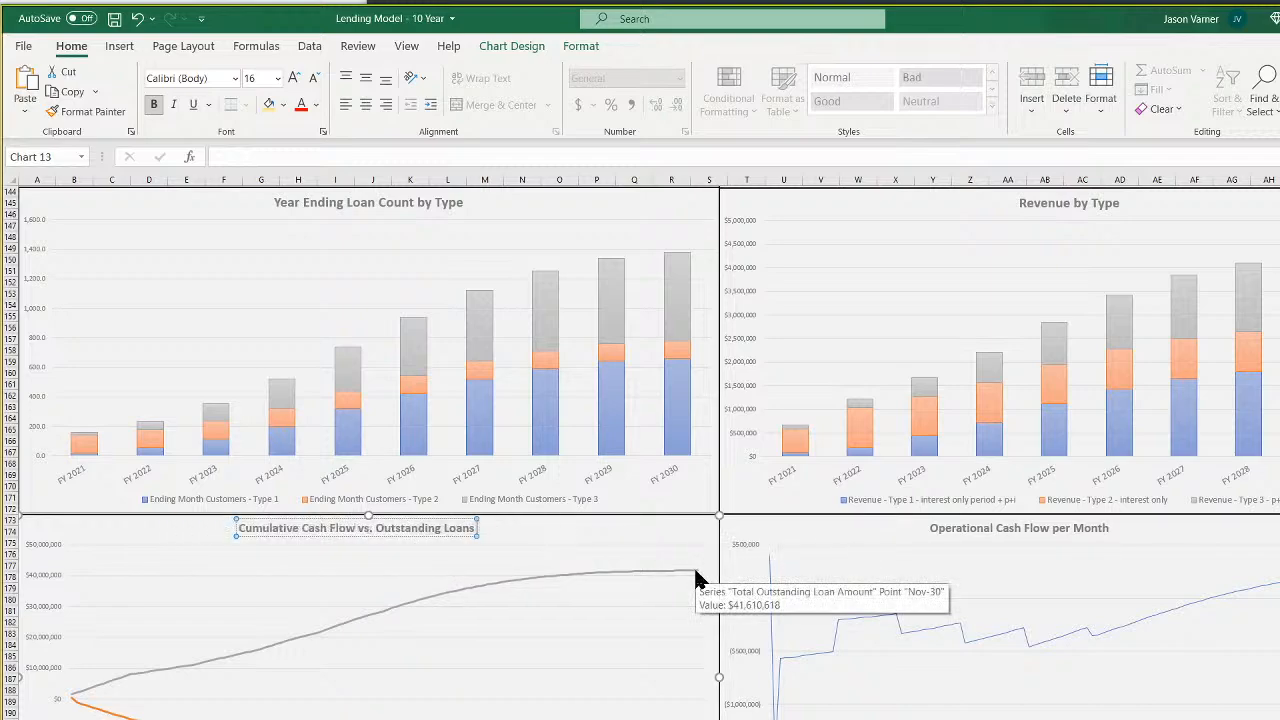
key(Escape)
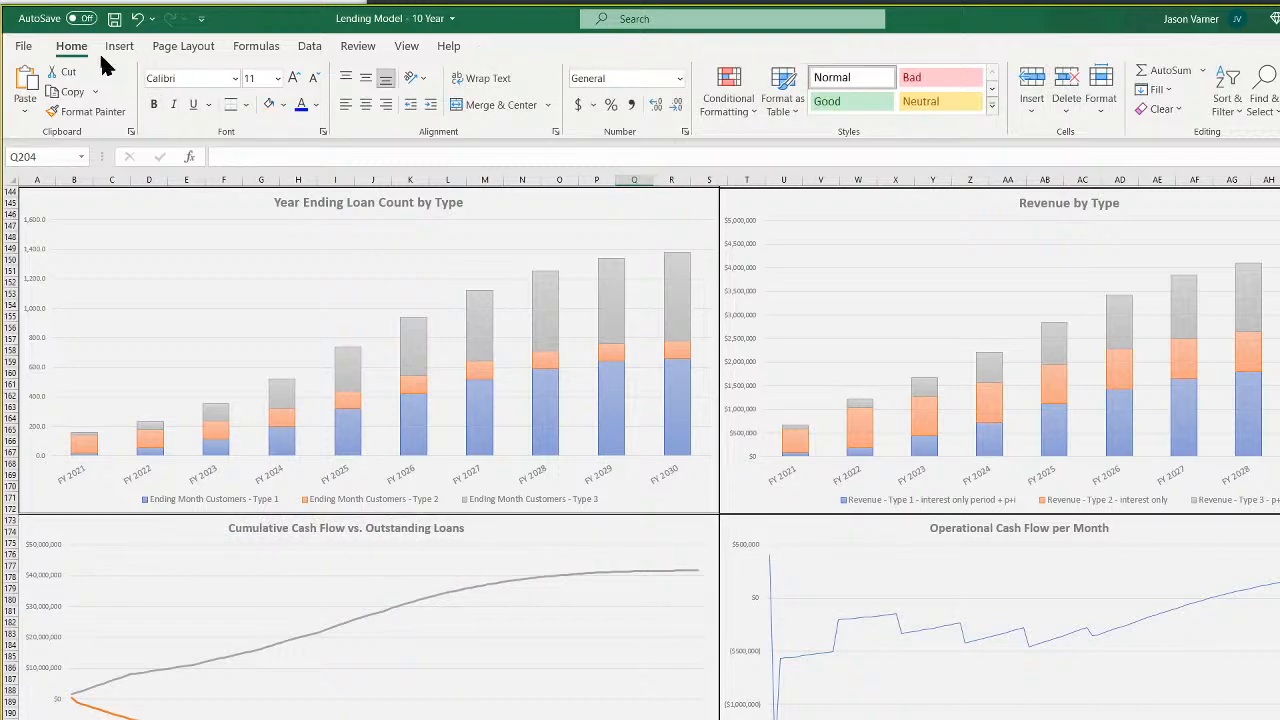
click(113, 18)
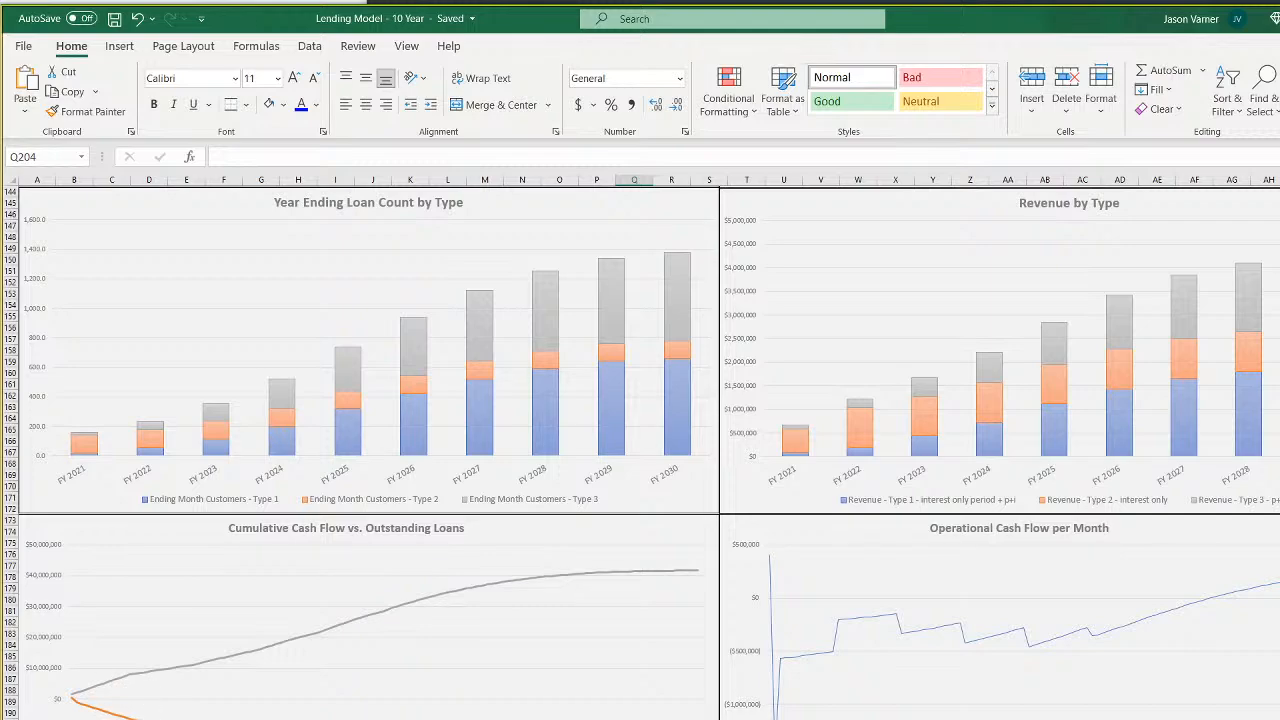
Examine the yearly Cash Flow row and the project, owner and investor IRRs in the Contribution & Distribution Summary
key(ctrl+Page_Up)
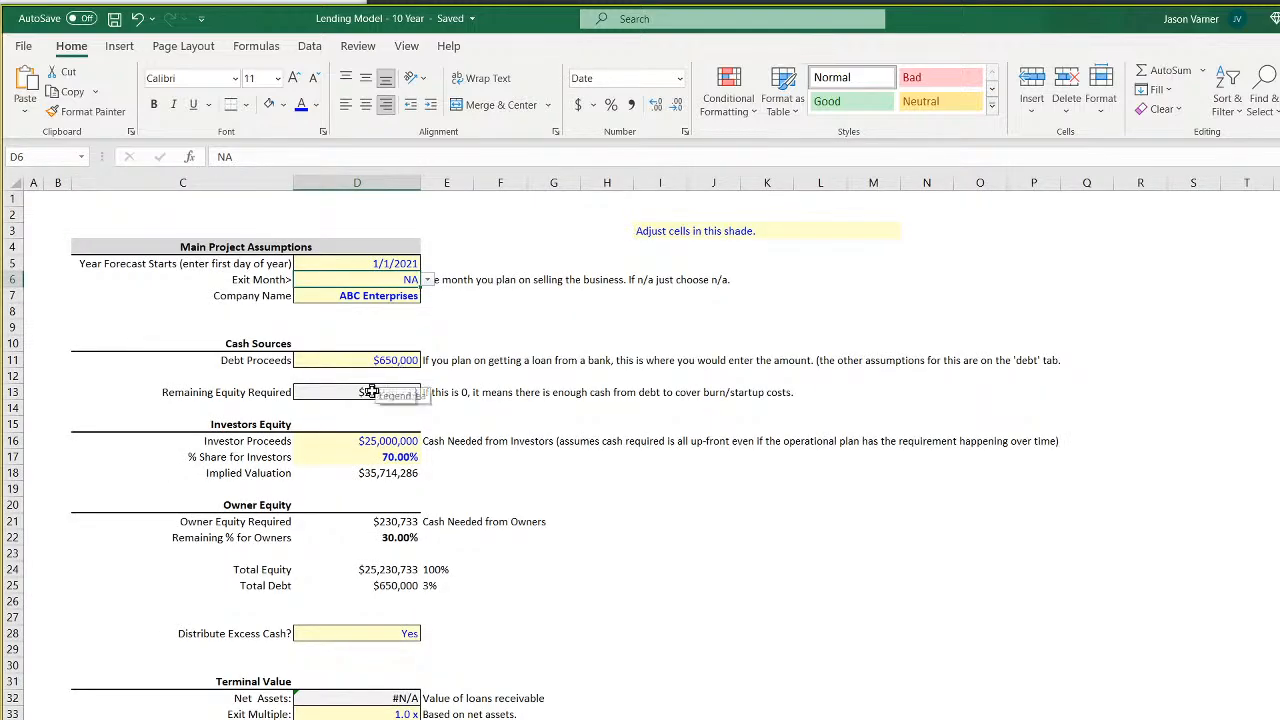
click(385, 393)
key(ctrl+Page_Down)
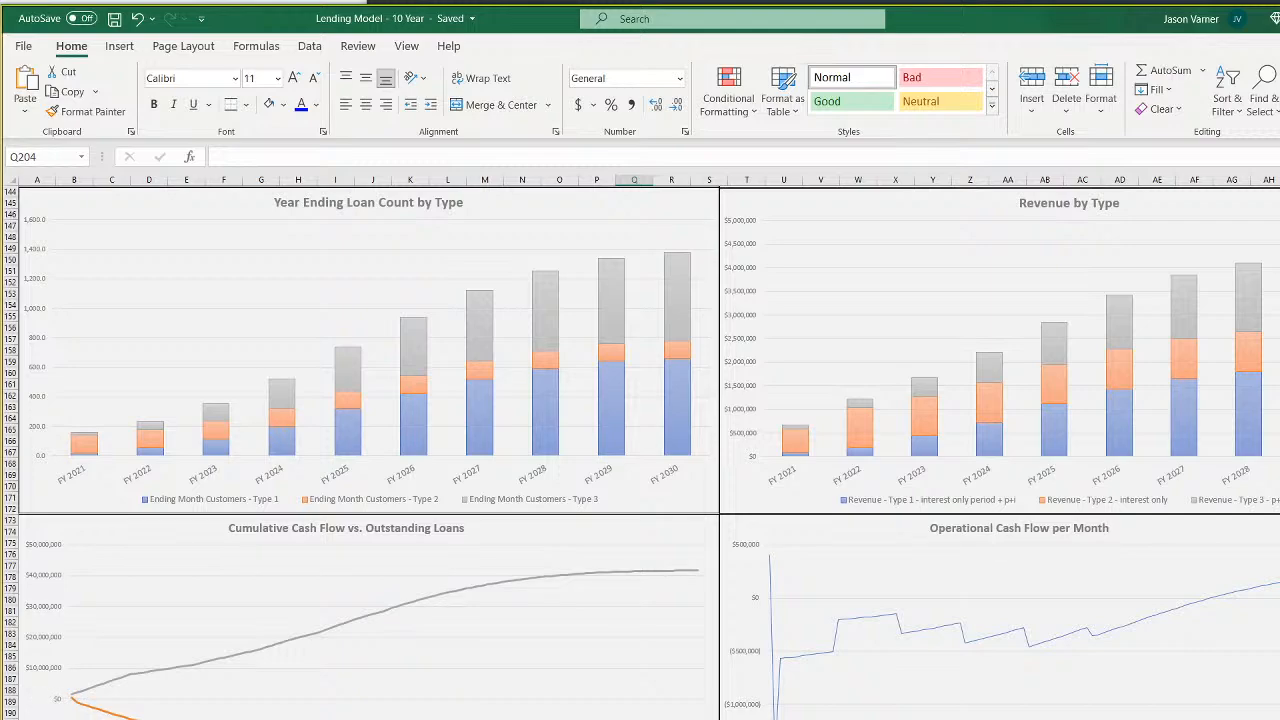
key(ctrl+Page_Down)
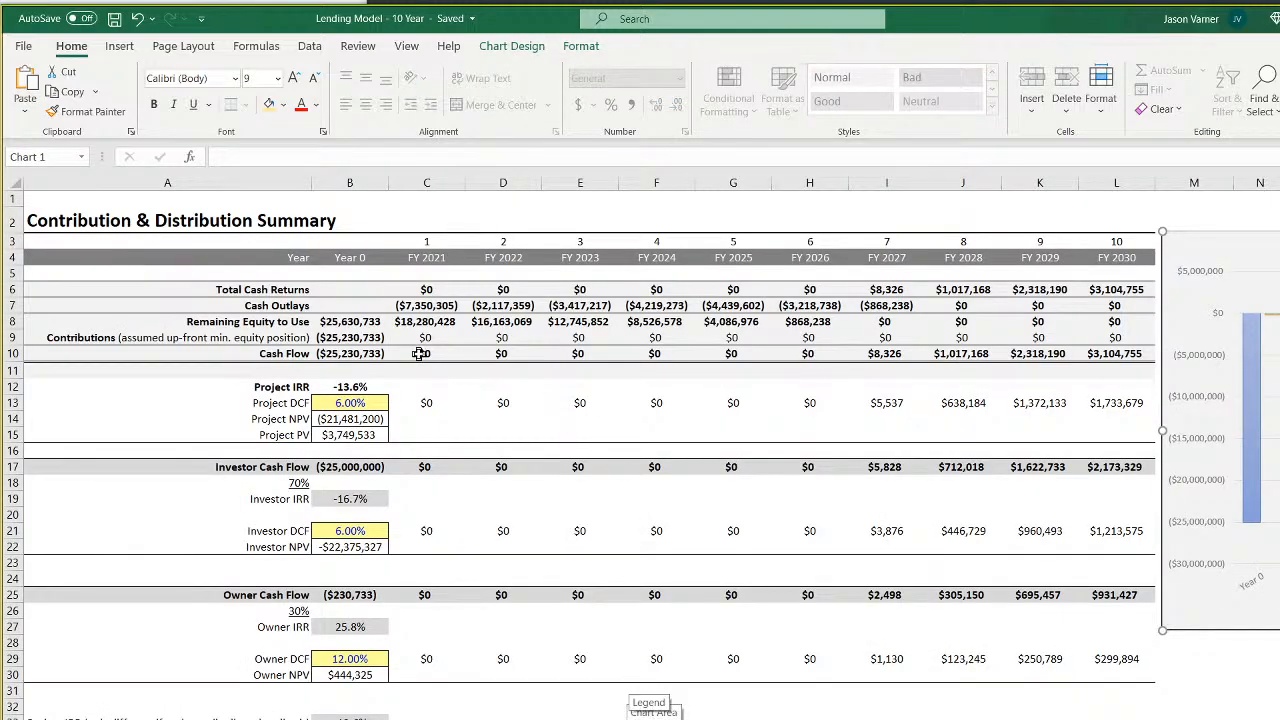
drag(420, 354, 825, 357)
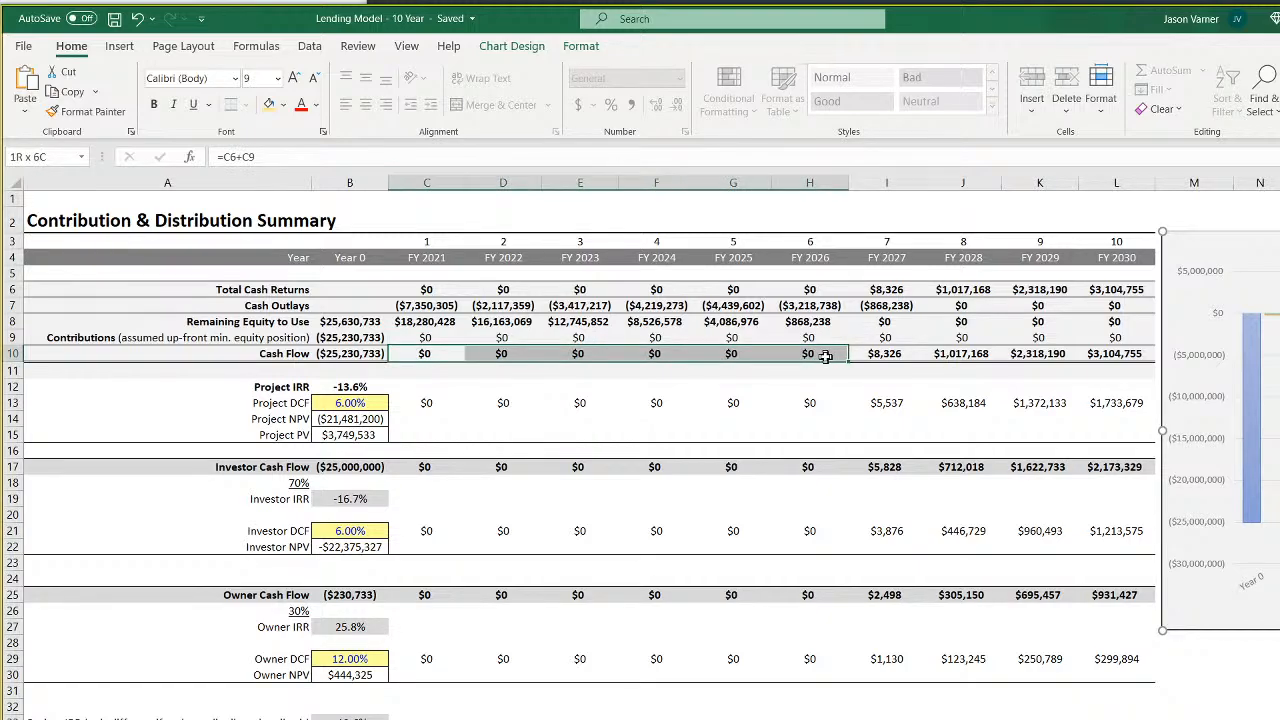
click(896, 353)
click(960, 353)
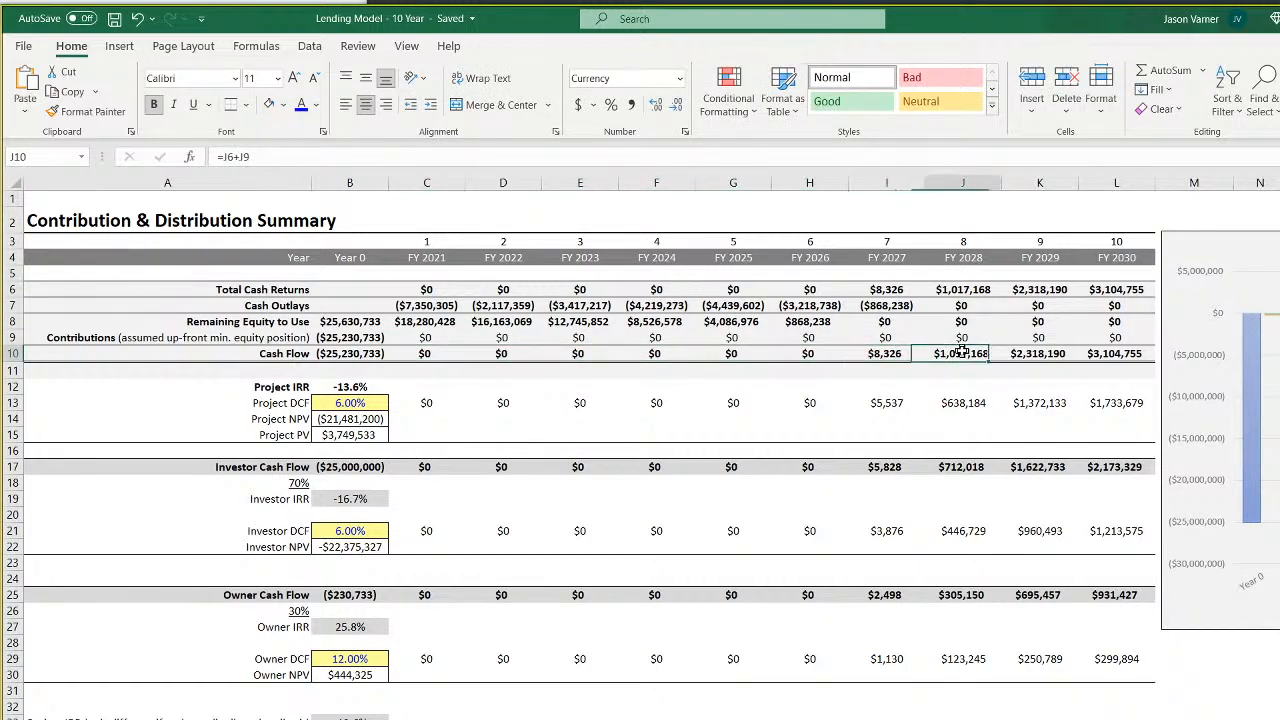
click(1046, 354)
click(1112, 354)
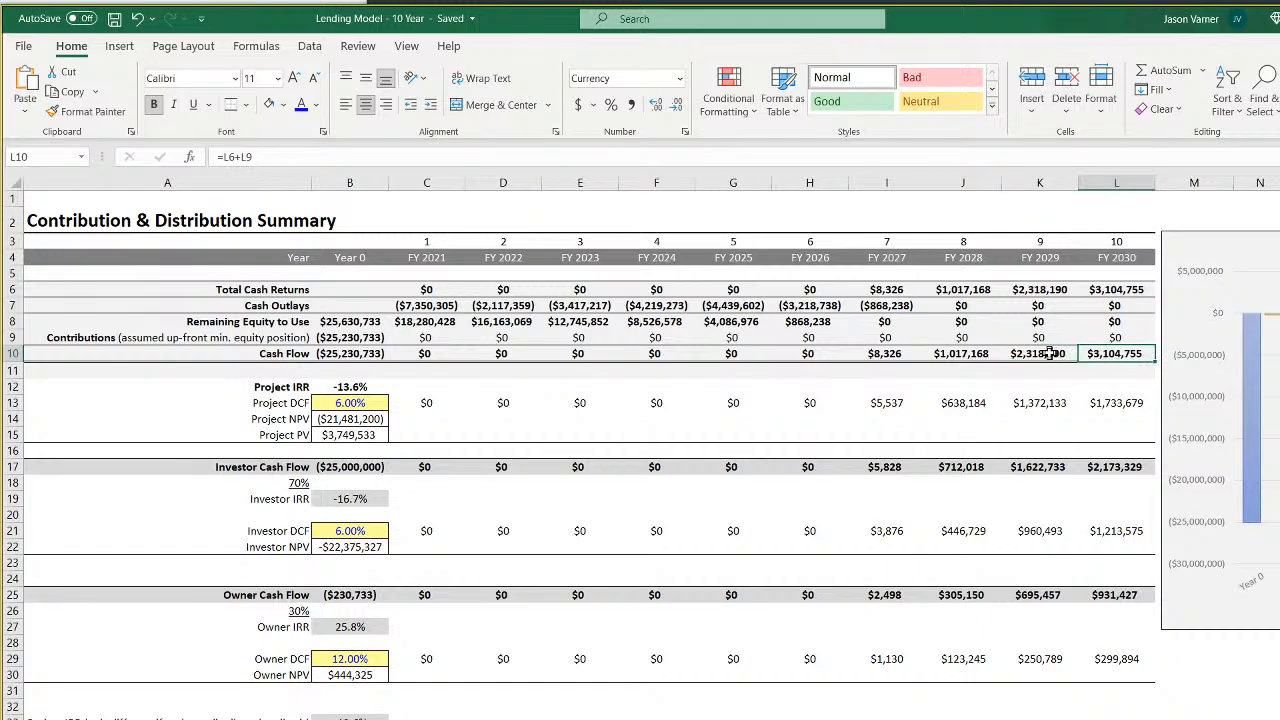
click(960, 354)
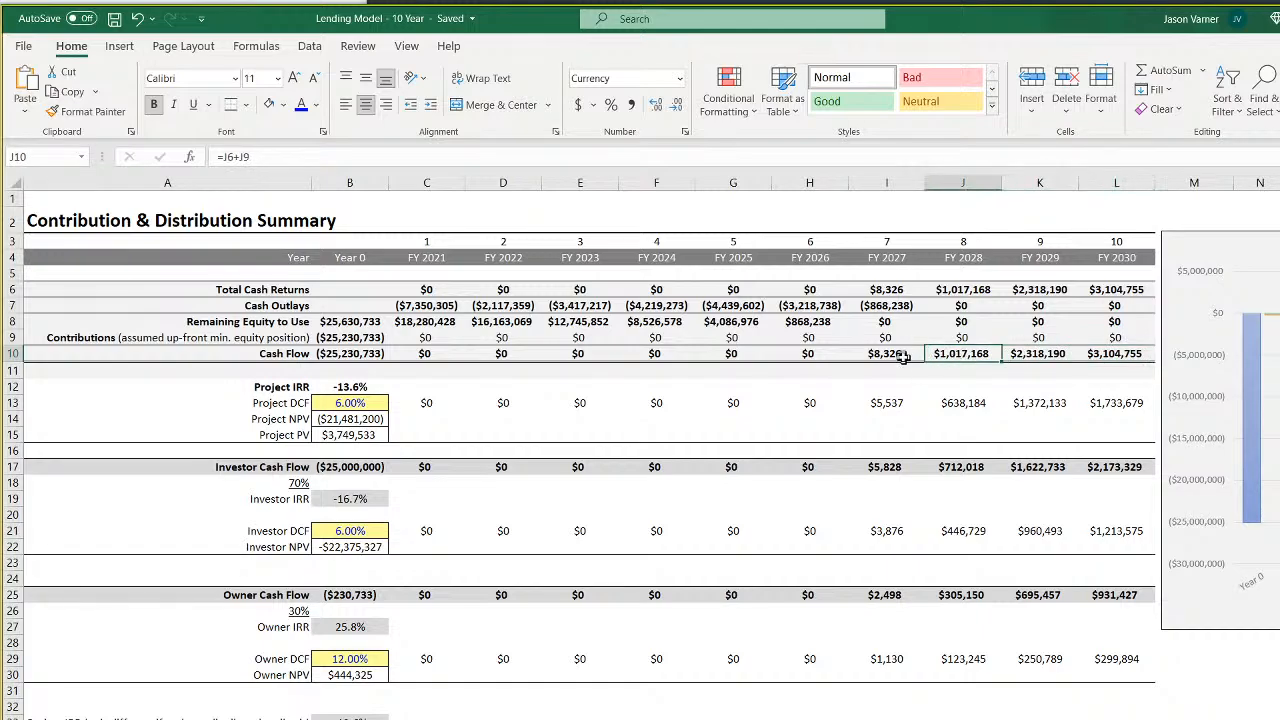
click(114, 18)
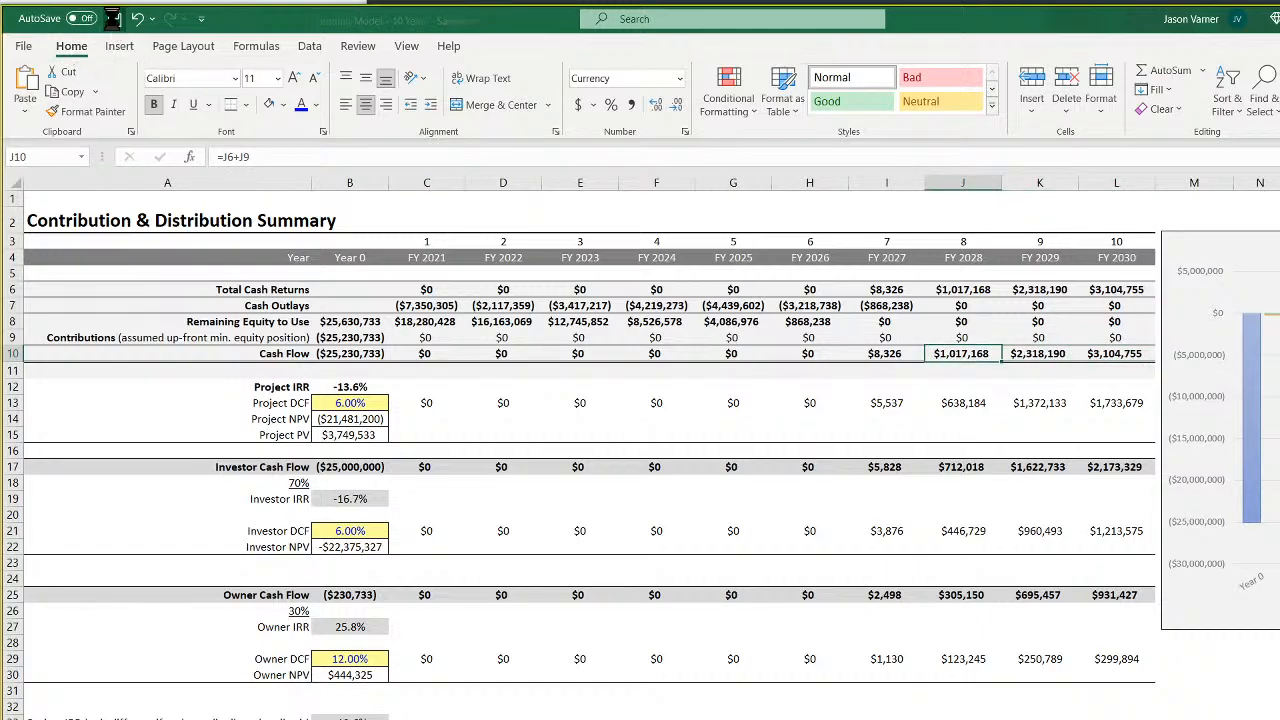
click(352, 386)
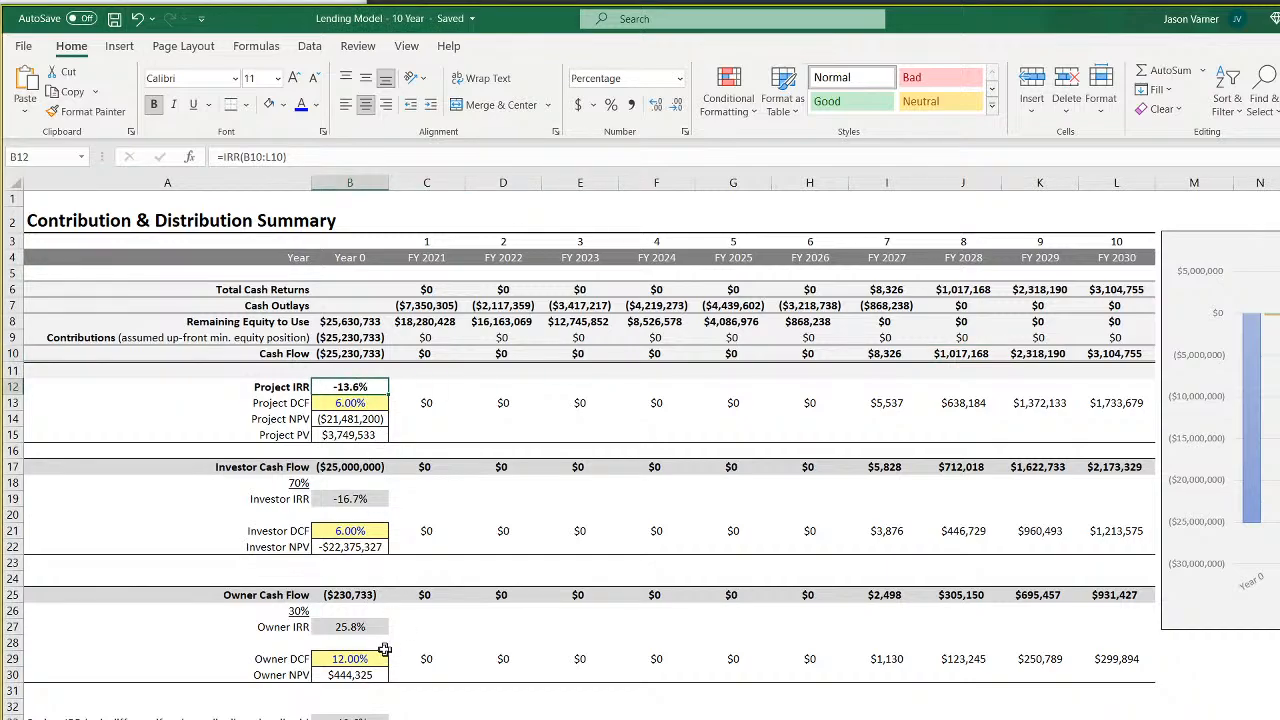
click(350, 610)
click(355, 627)
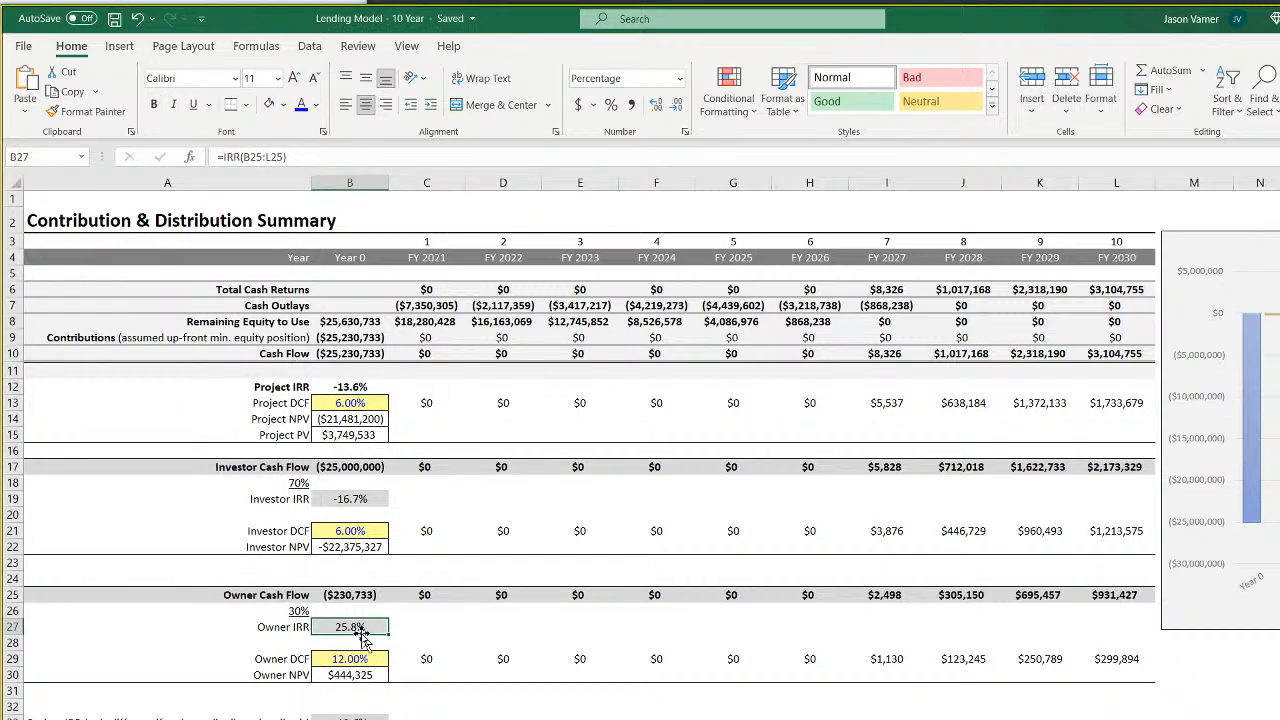
click(358, 387)
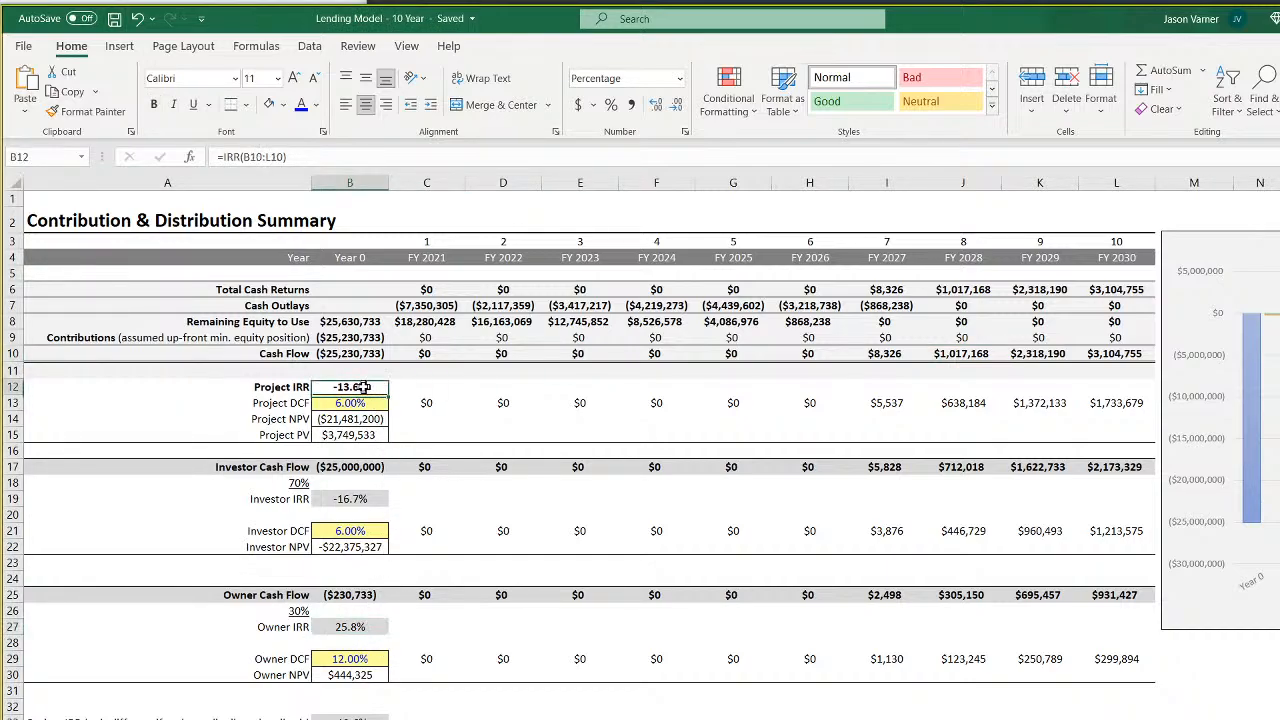
click(352, 498)
Review the Loan Type 1 assumptions, the balance sheet, the monthly income statement and the charts sheet
key(ctrl+Page_Up)
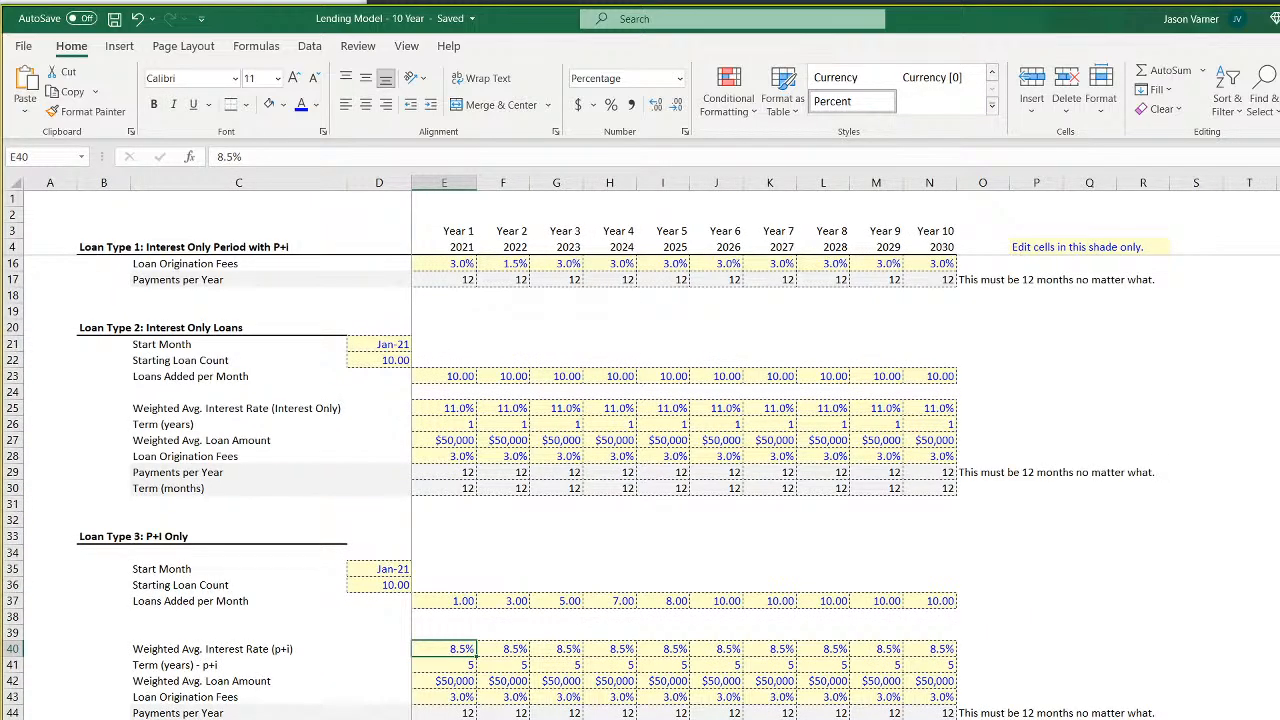
scroll(620, 694, up, 4)
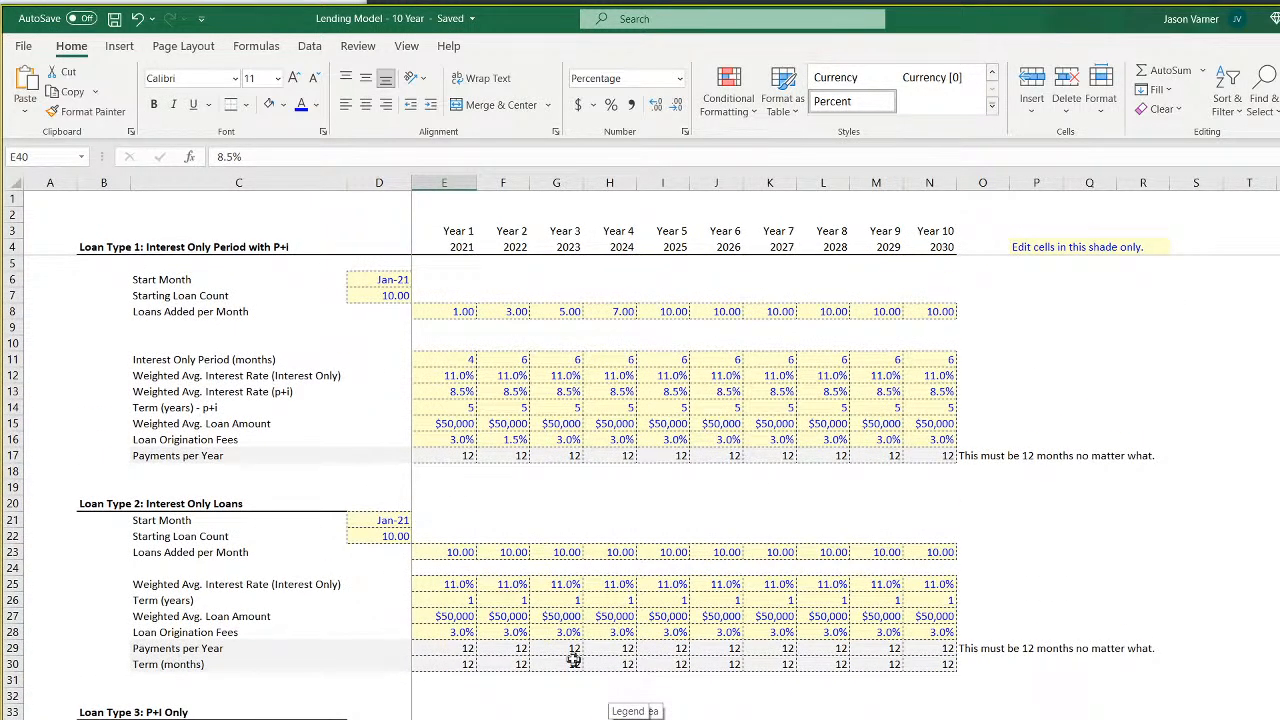
click(455, 360)
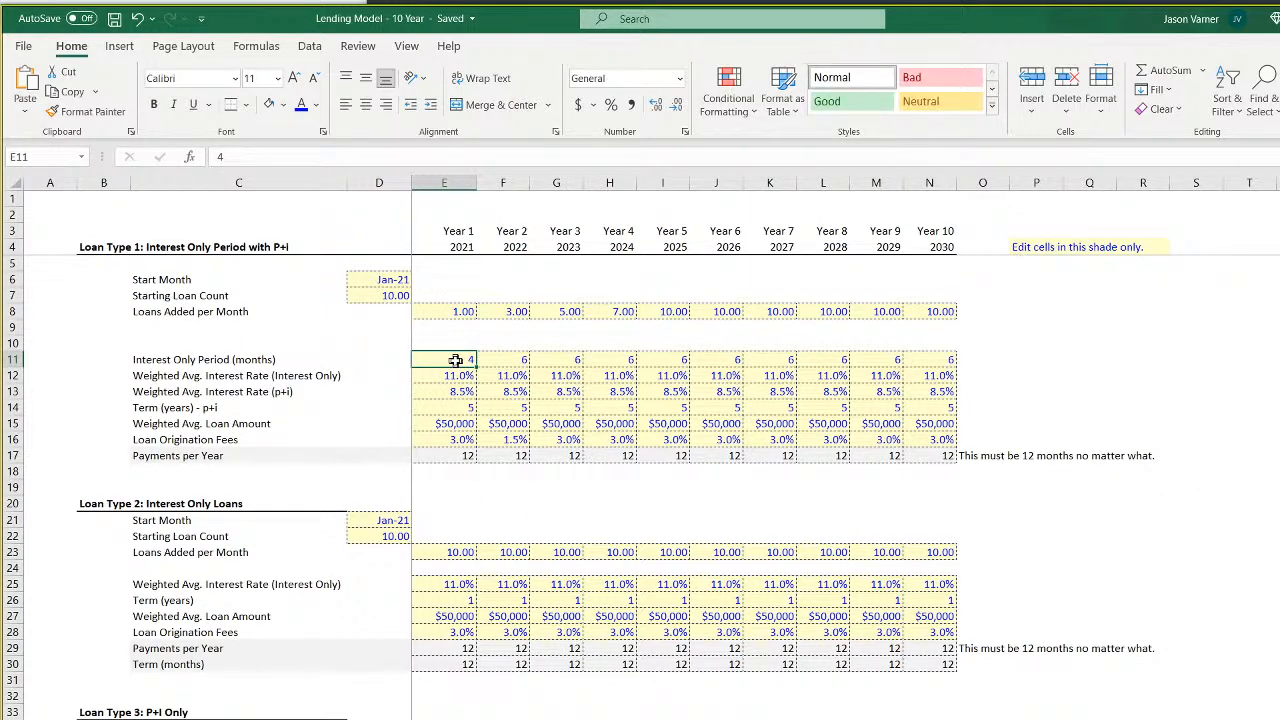
click(466, 311)
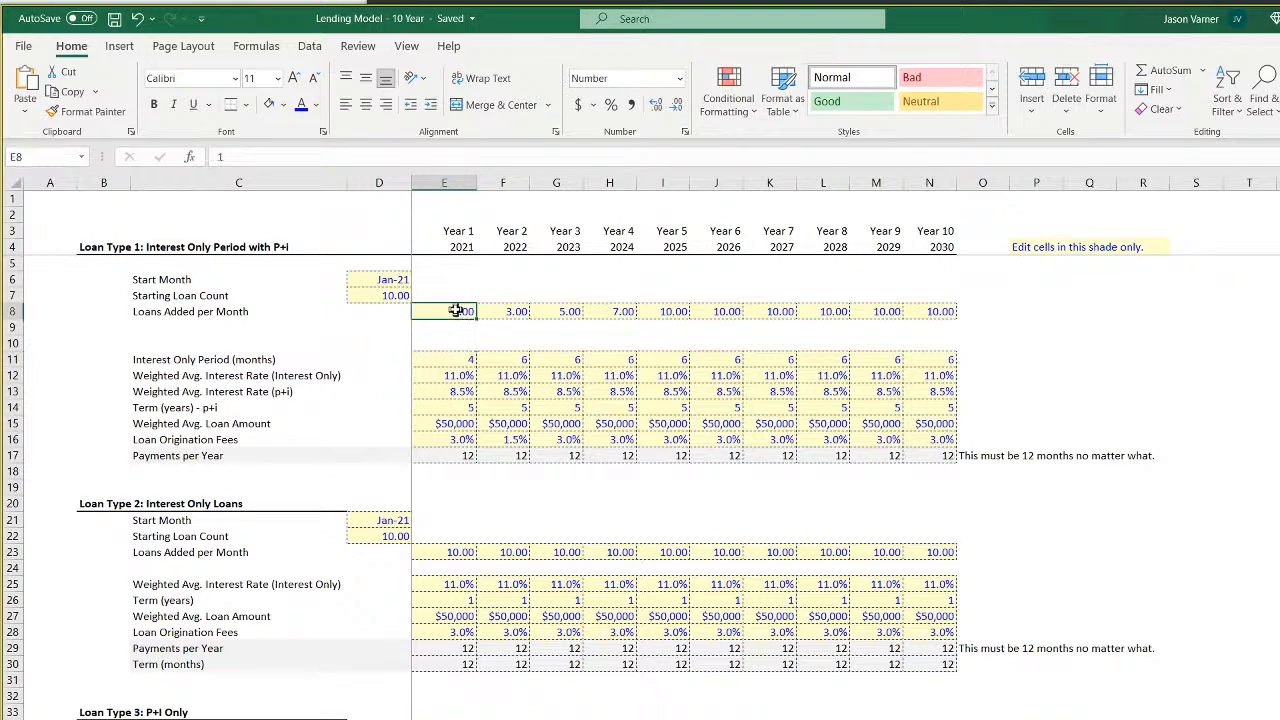
key(ctrl+Page_Down)
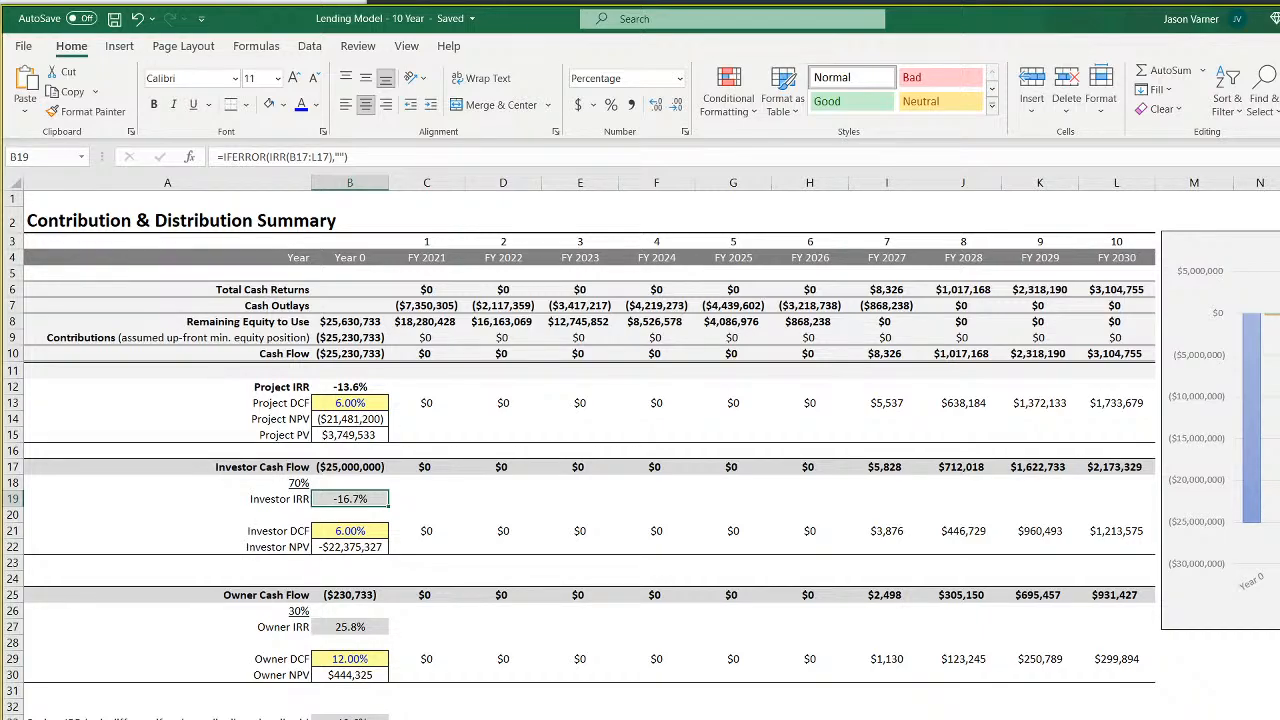
key(ctrl+Page_Up)
key(ctrl+Page_Down)
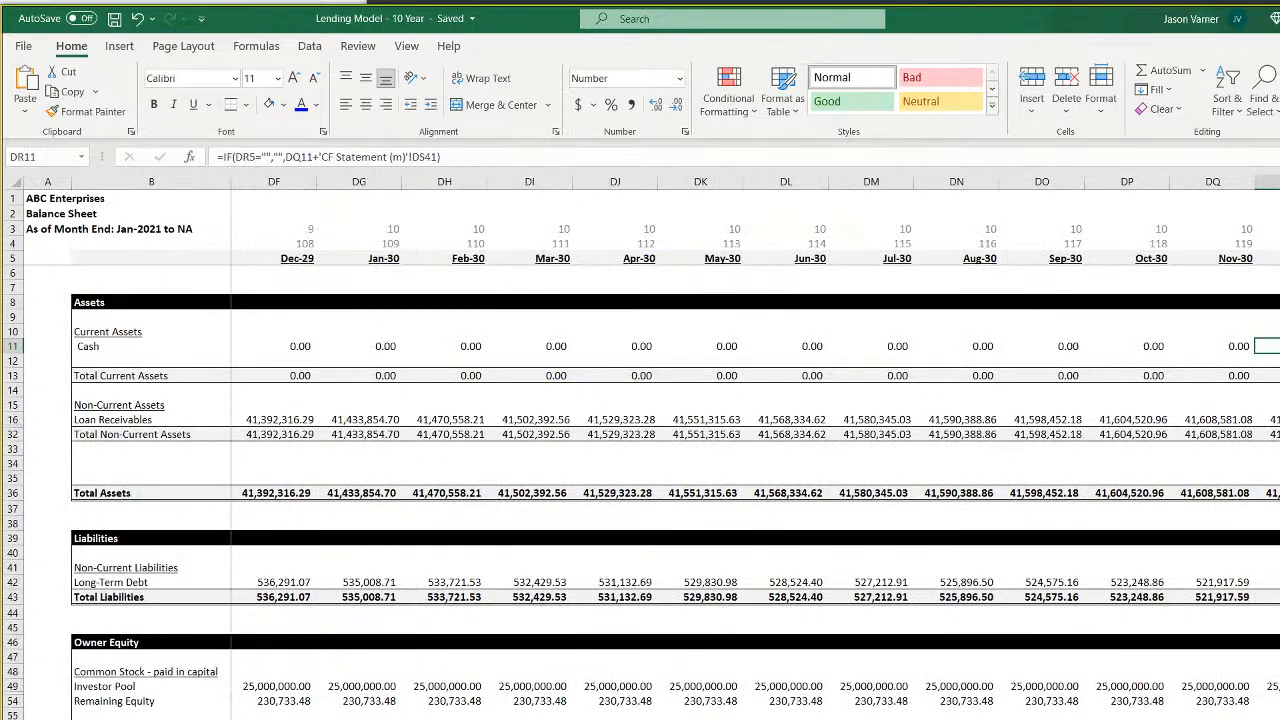
scroll(655, 490, down, 4)
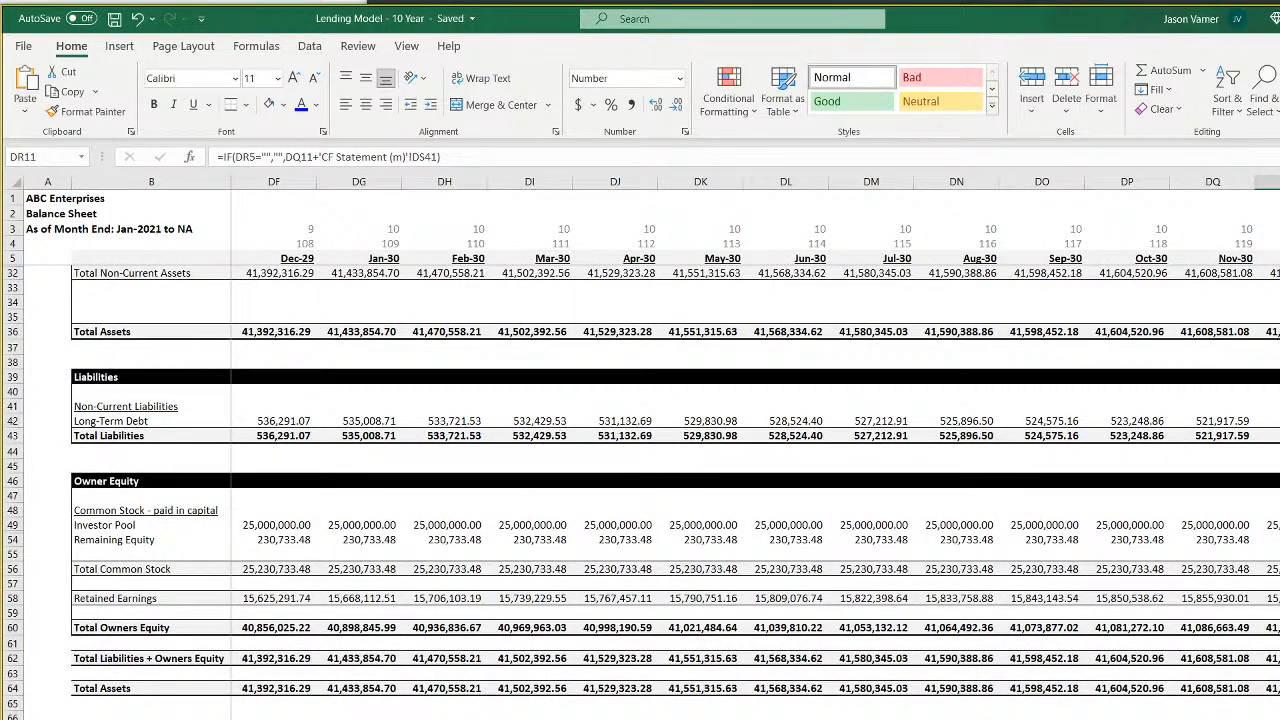
scroll(655, 490, up, 4)
key(ctrl+Page_Down)
key(ctrl+Page_Down)
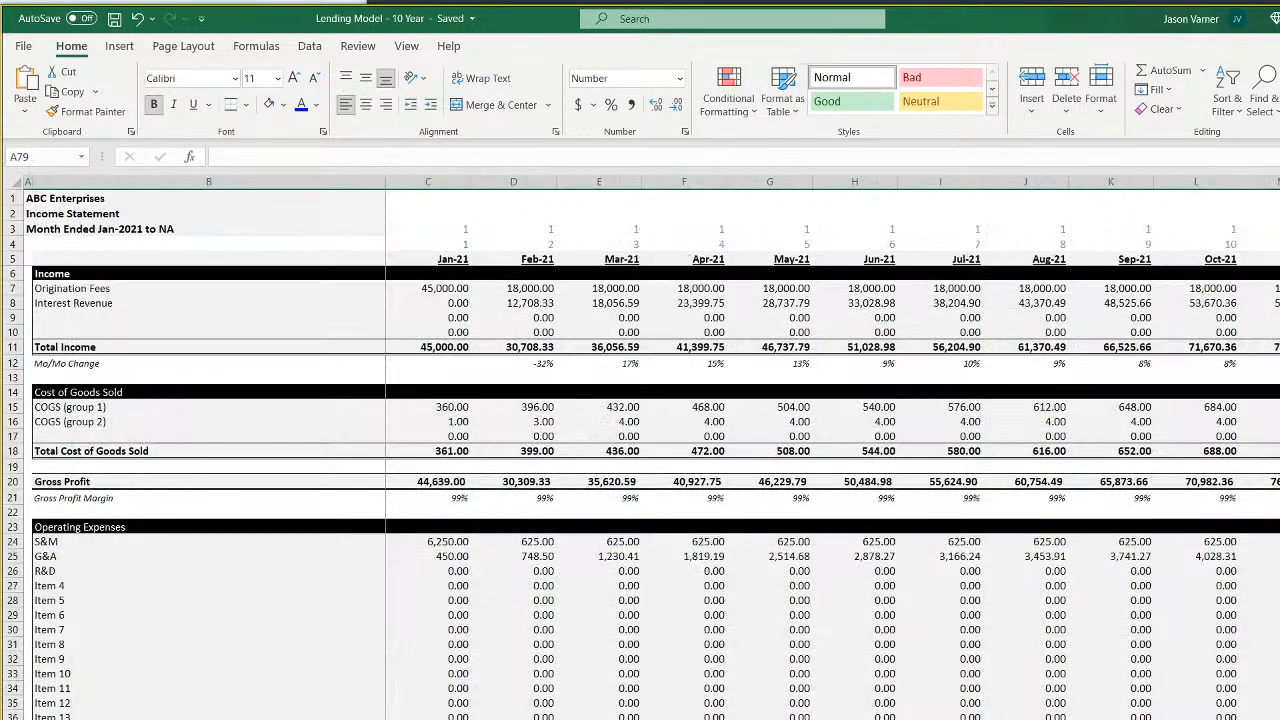
scroll(640, 452, up, 20)
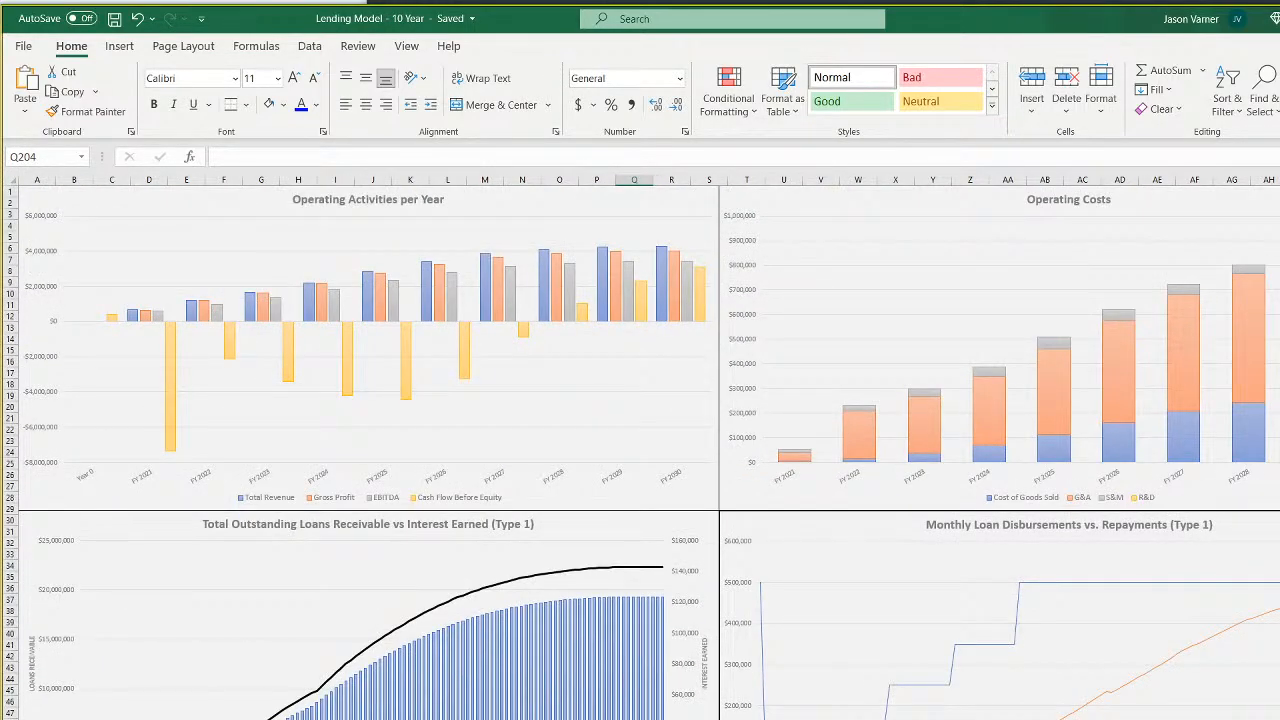
Fill the Year 5 value of 10.00 back across Years 1 to 4 of Loan Type 1's Loans Added per Month
key(ctrl+Page_Up)
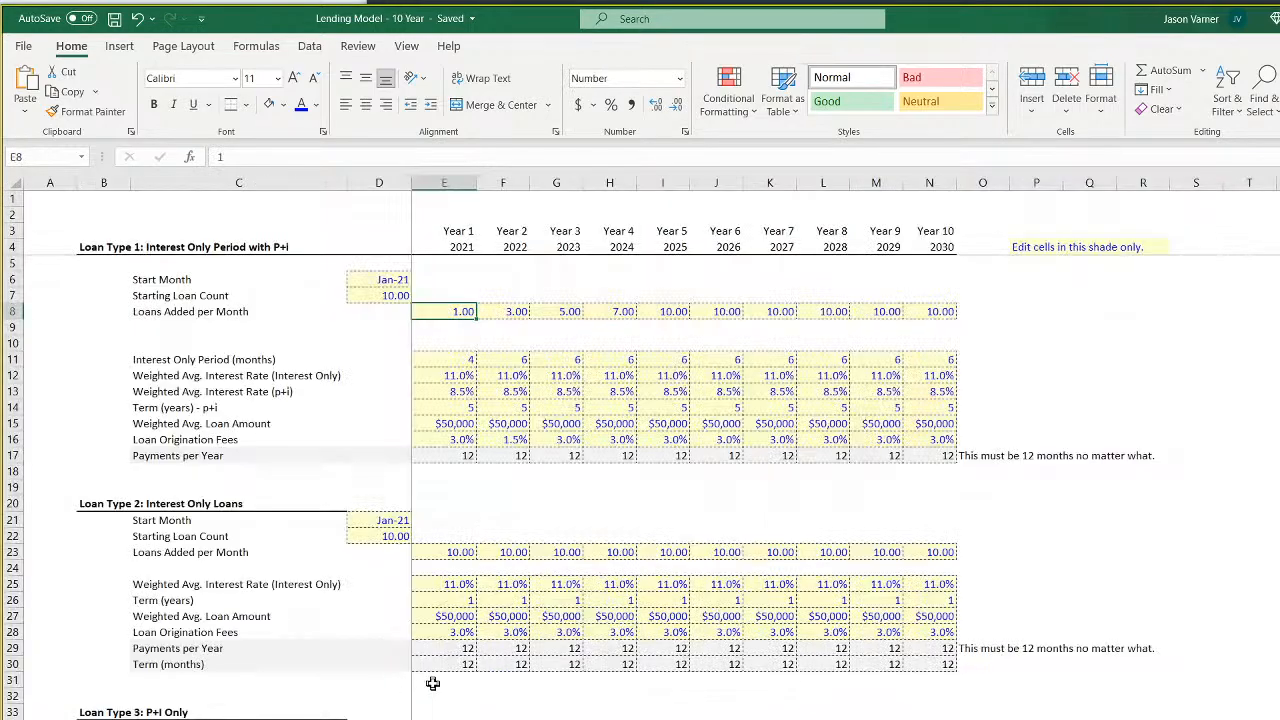
click(455, 600)
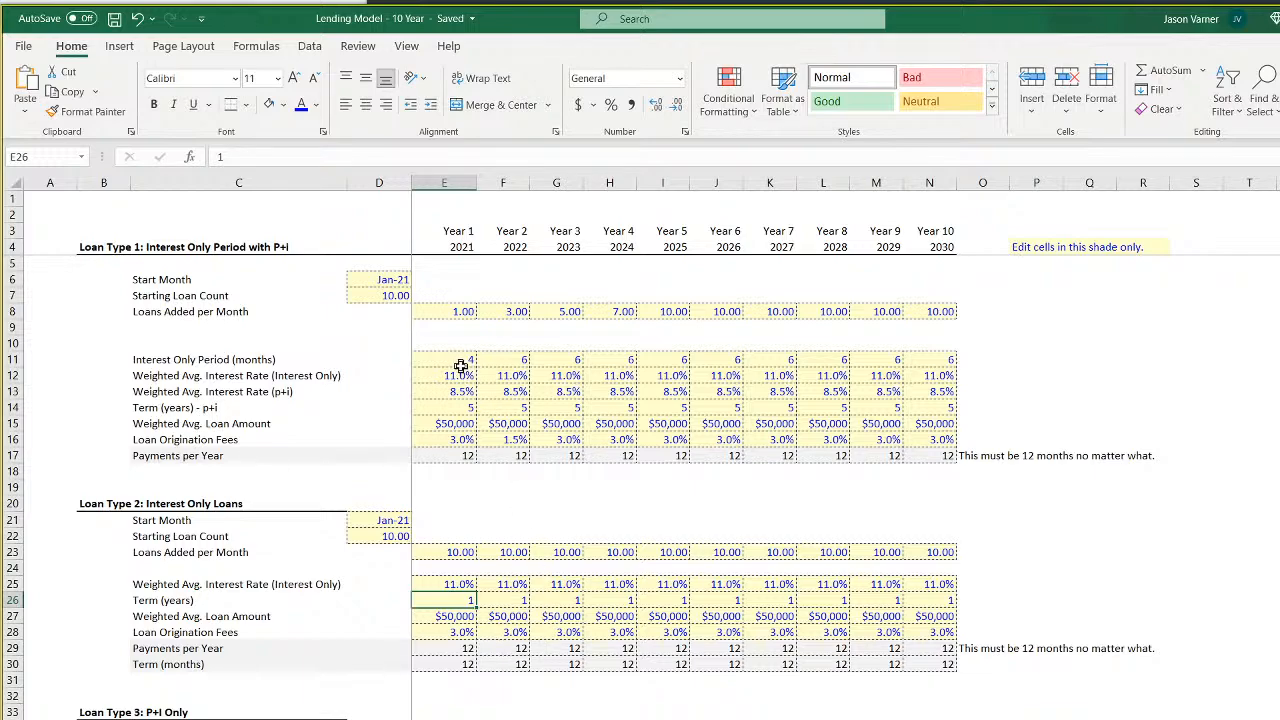
click(450, 312)
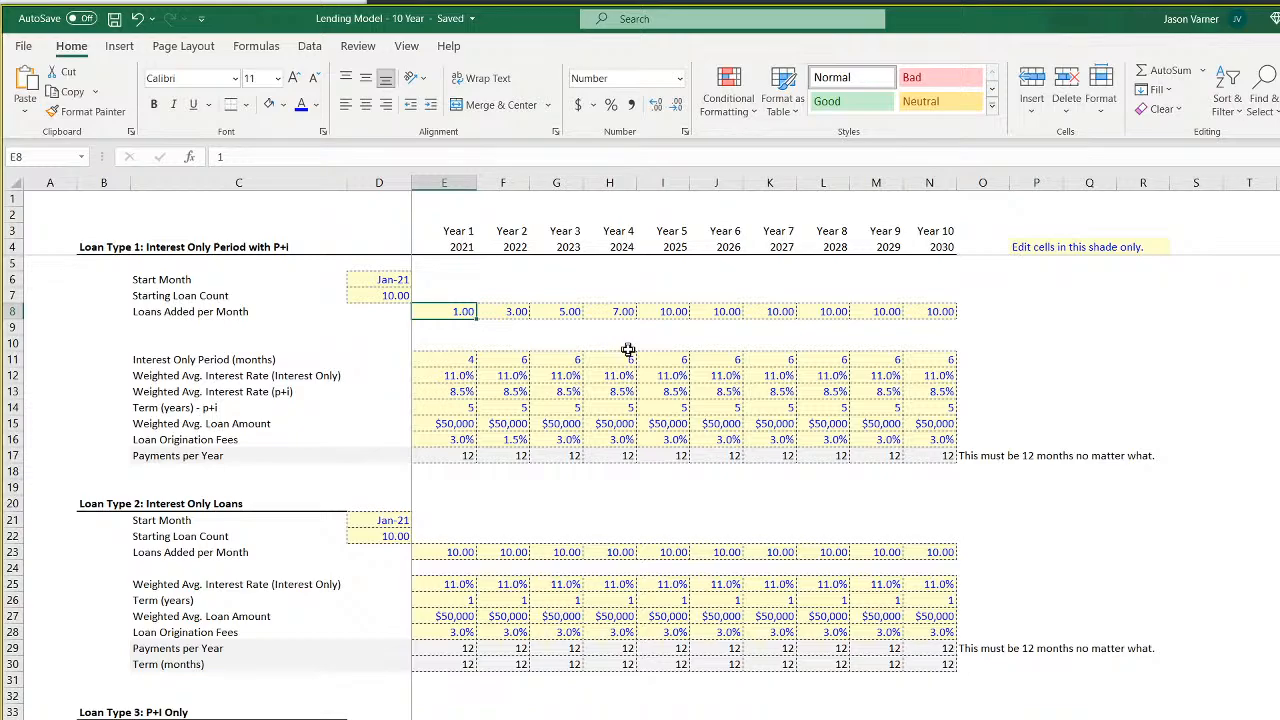
click(668, 314)
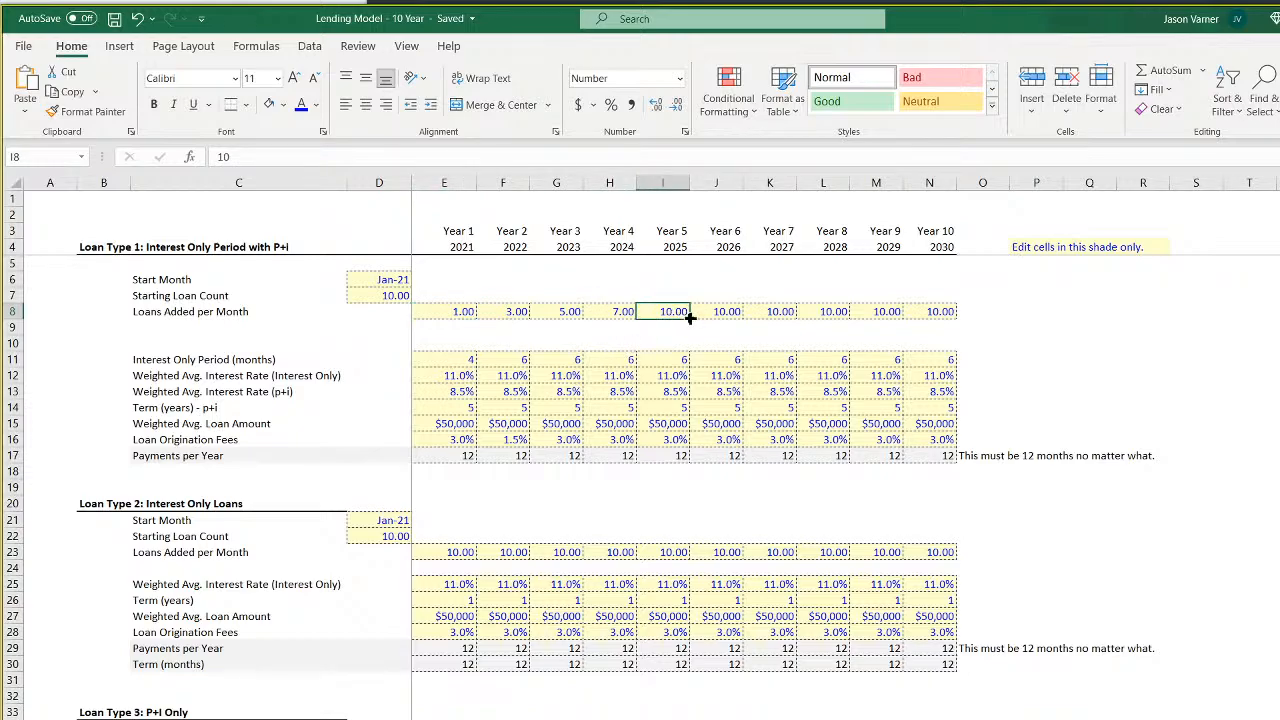
drag(689, 319, 424, 317)
scroll(660, 604, down, 4)
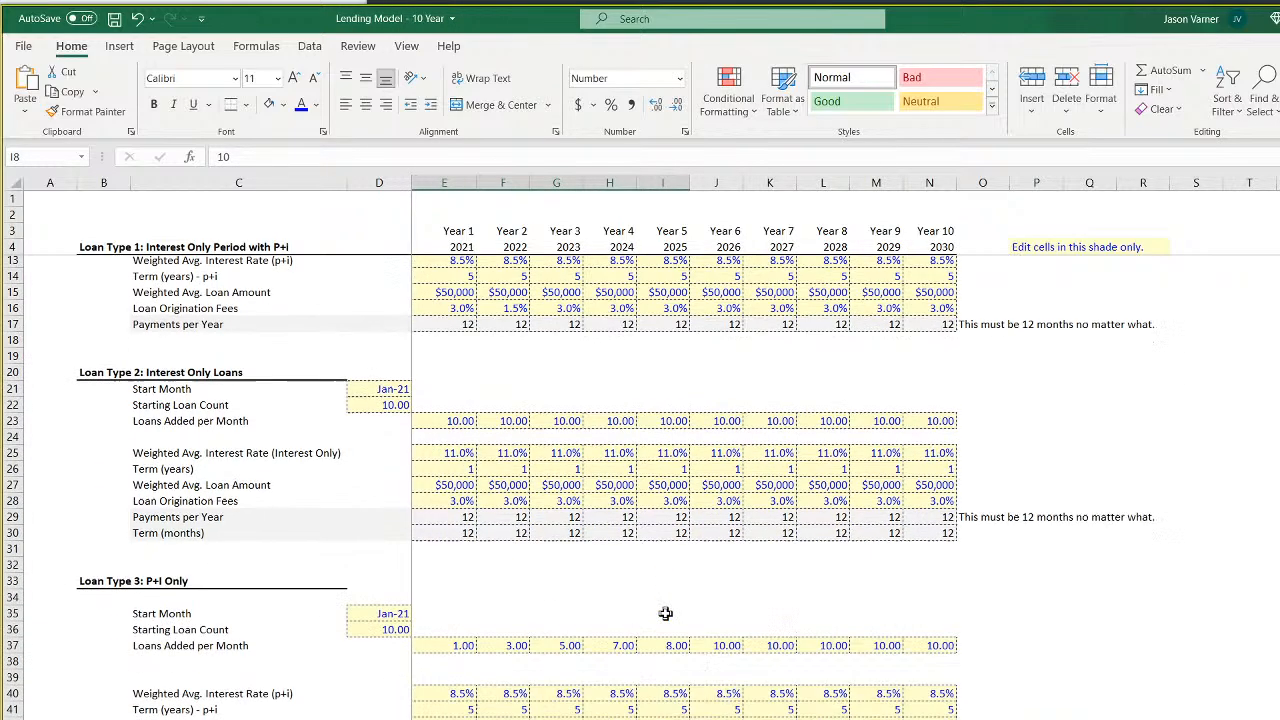
Fill the Year 6 value of 10.00 back across Years 1 to 5 of Loan Type 3's Loans Added per Month
click(712, 600)
drag(743, 608, 424, 603)
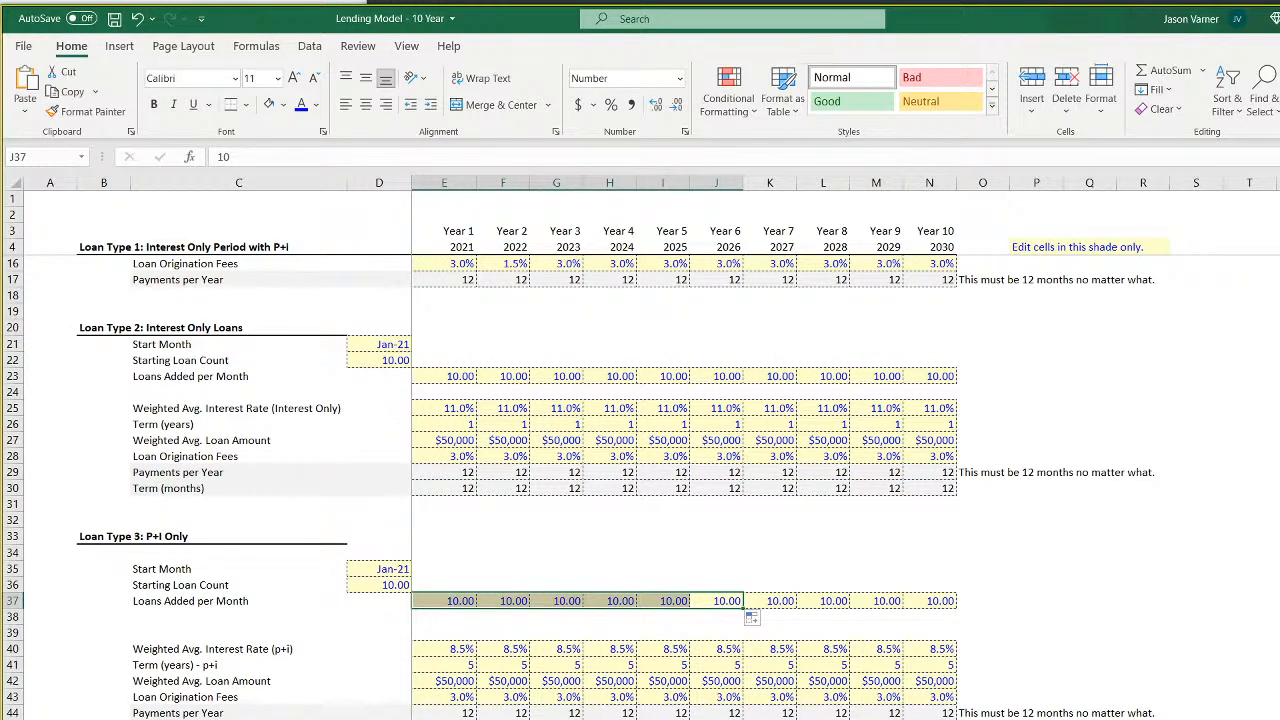
Check the Cumulative Cash Flow vs. Outstanding Loans chart and the FY 2025 Cash Flow in the Contribution & Distribution Summary, and save the workbook
key(ctrl+Page_Down)
scroll(640, 450, down, 20)
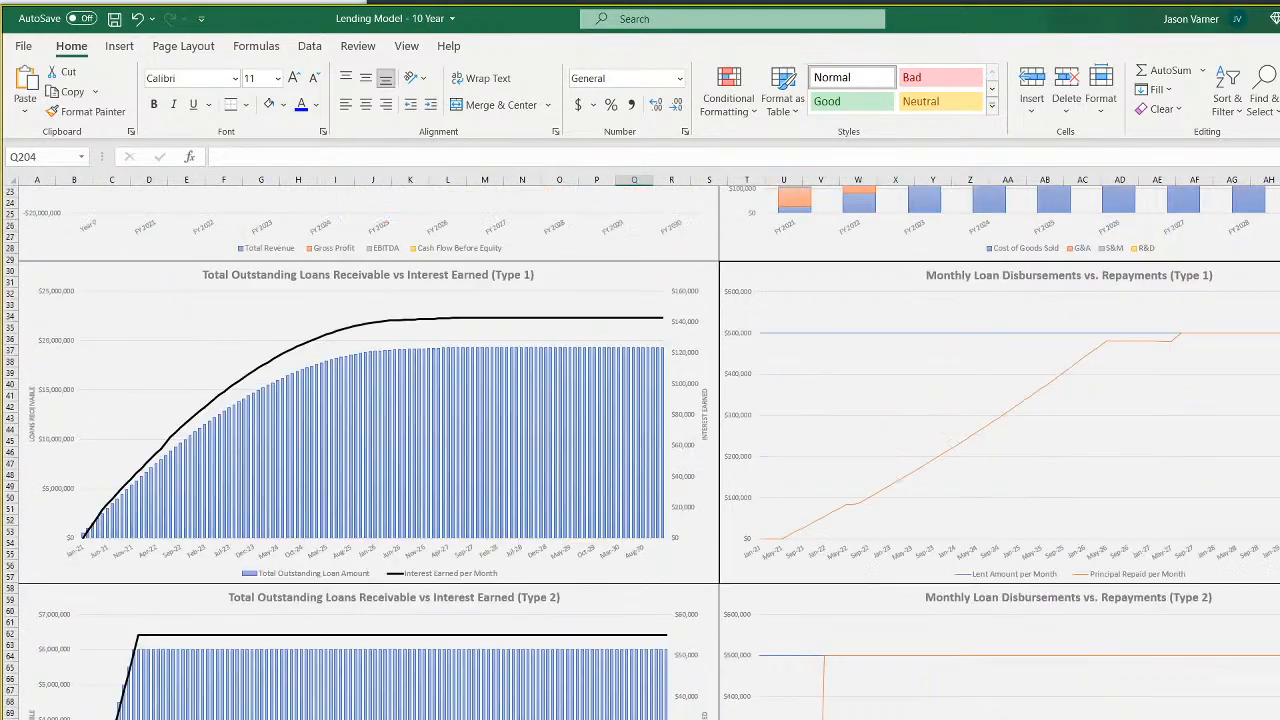
scroll(640, 450, down, 20)
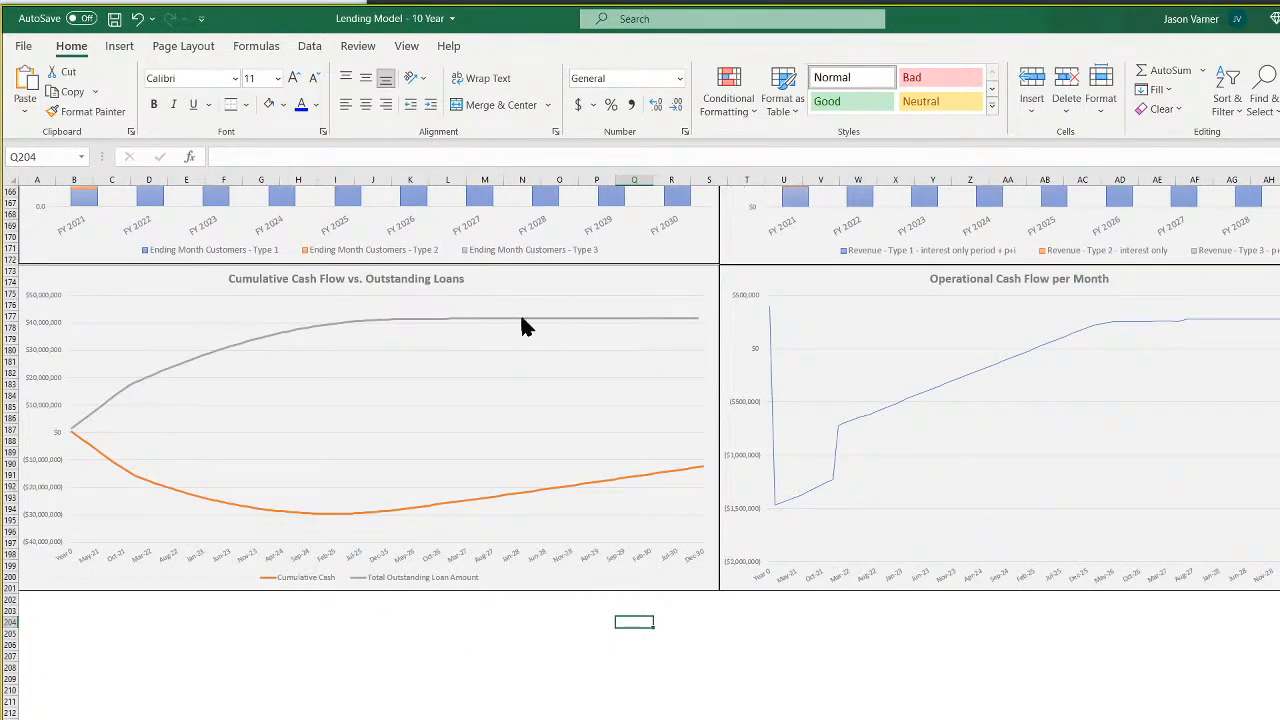
key(ctrl+Page_Down)
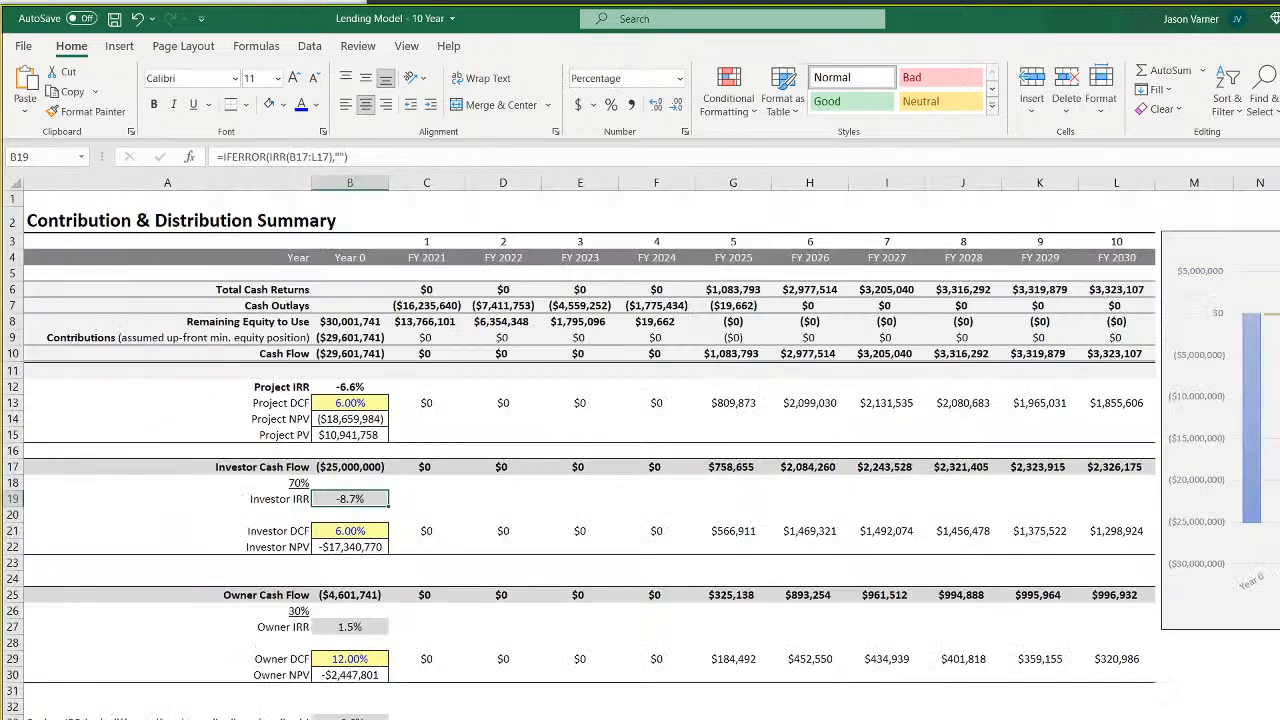
click(733, 354)
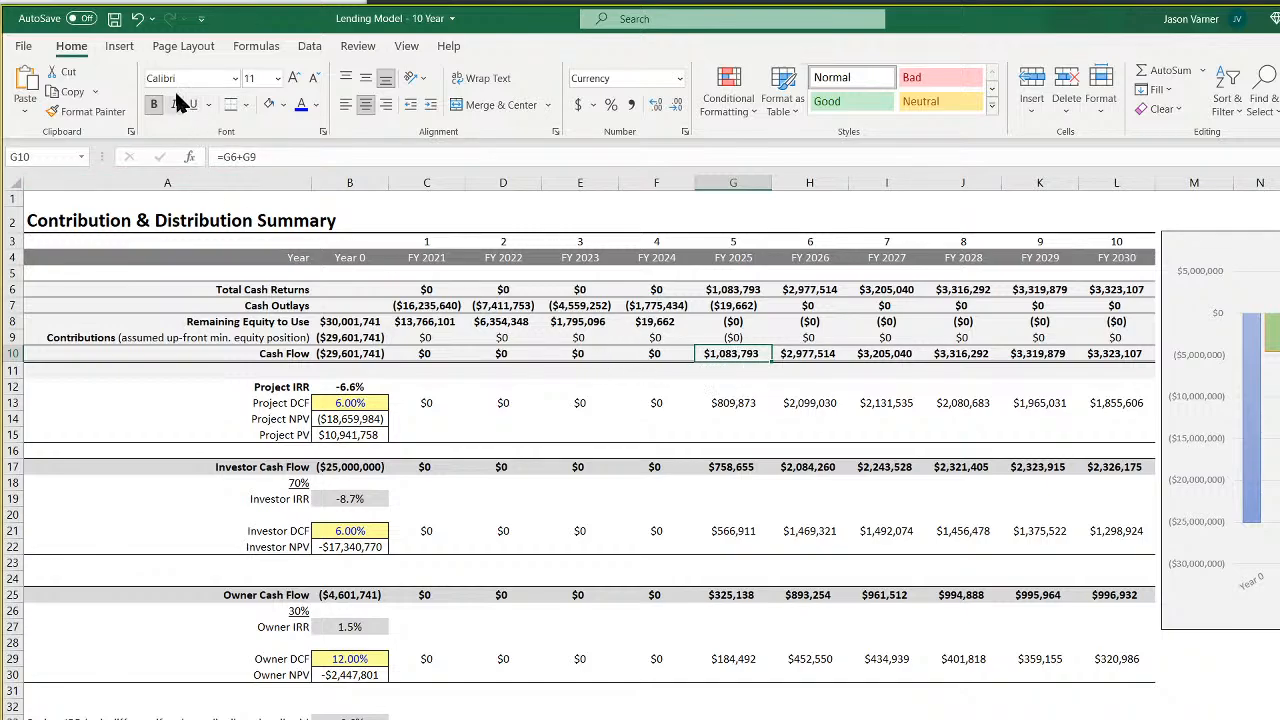
click(113, 19)
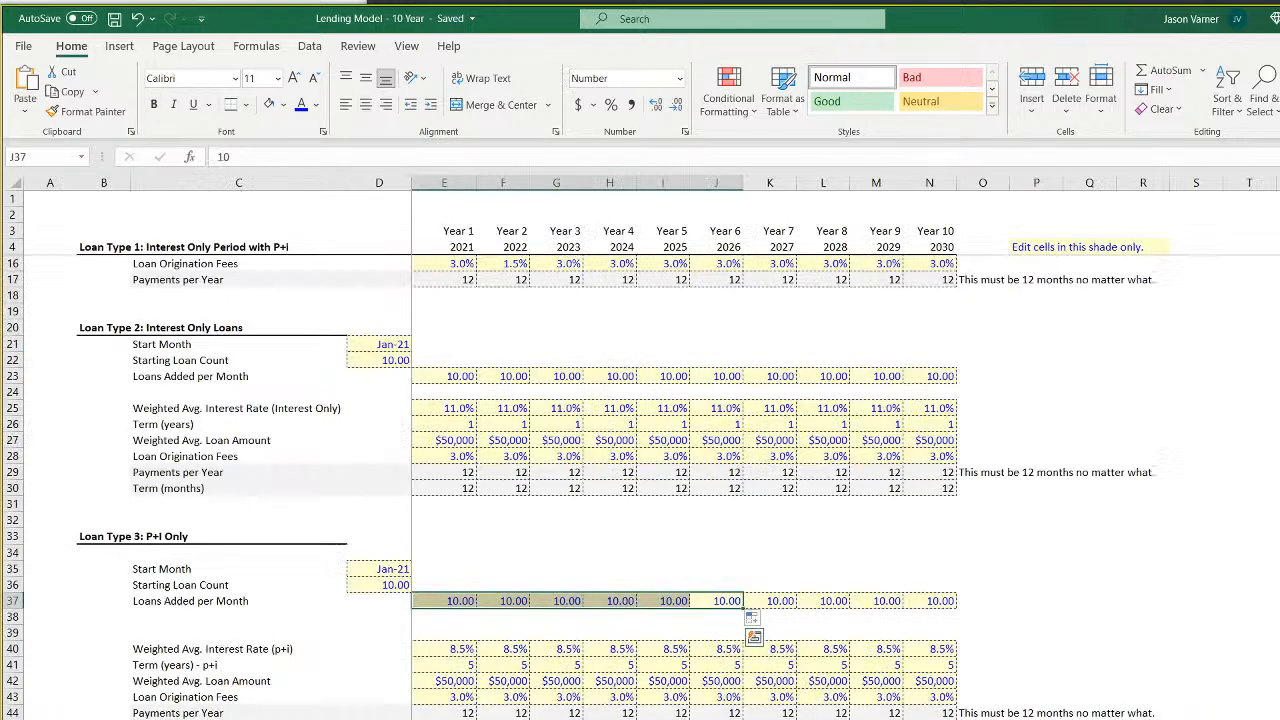
Review the three loan types' assumptions, the 10-Year Project Summary, the Contribution & Distribution Summary and the annual pro forma's cash flow rows
click(444, 601)
scroll(684, 487, up, 4)
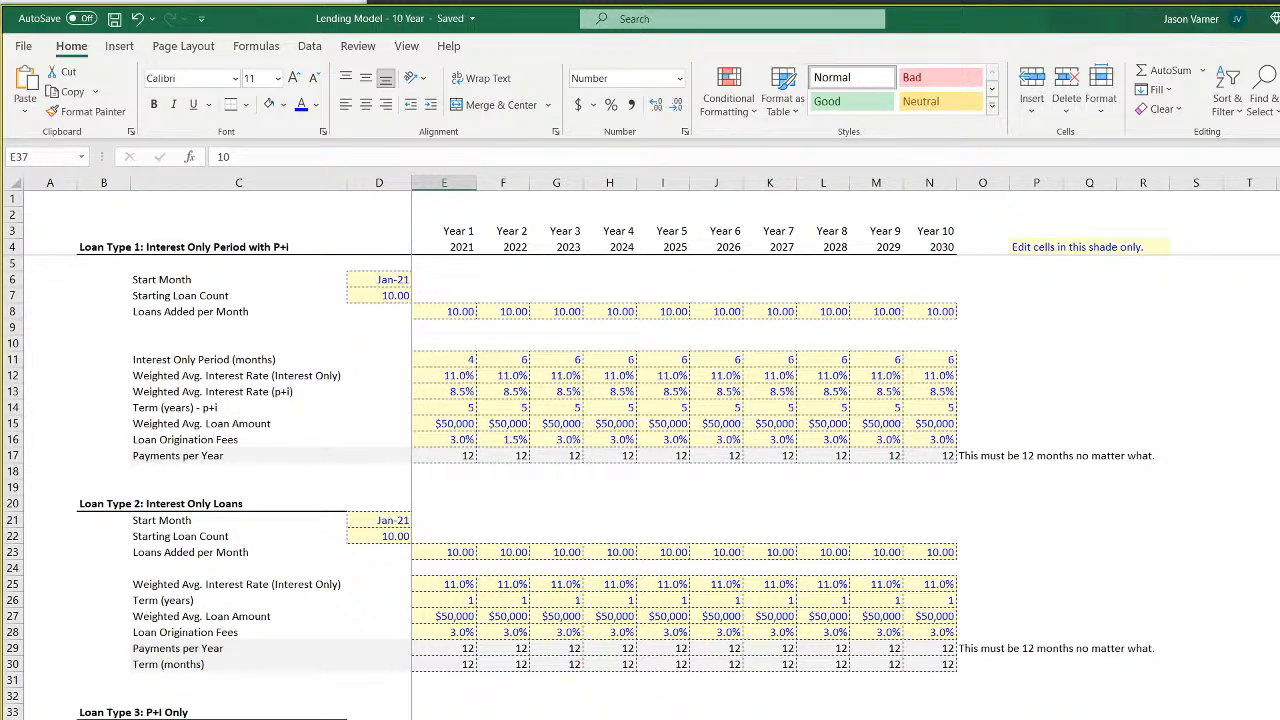
scroll(684, 487, down, 4)
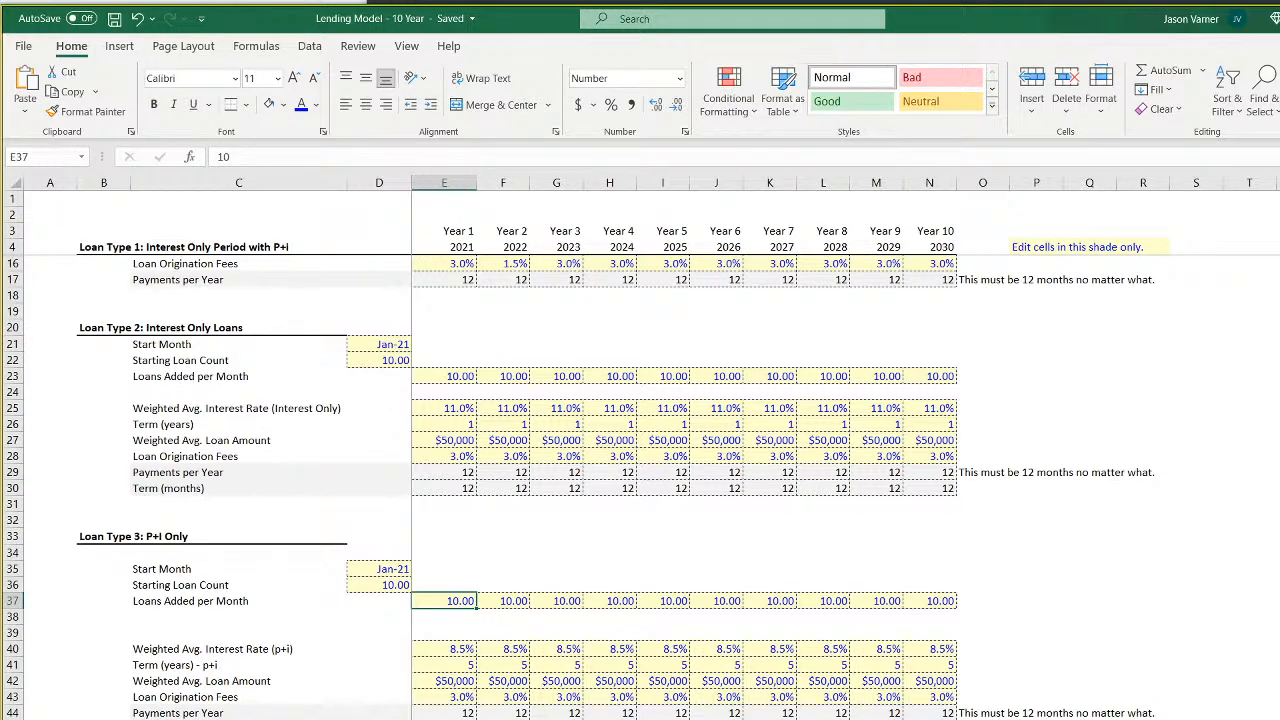
scroll(684, 487, up, 4)
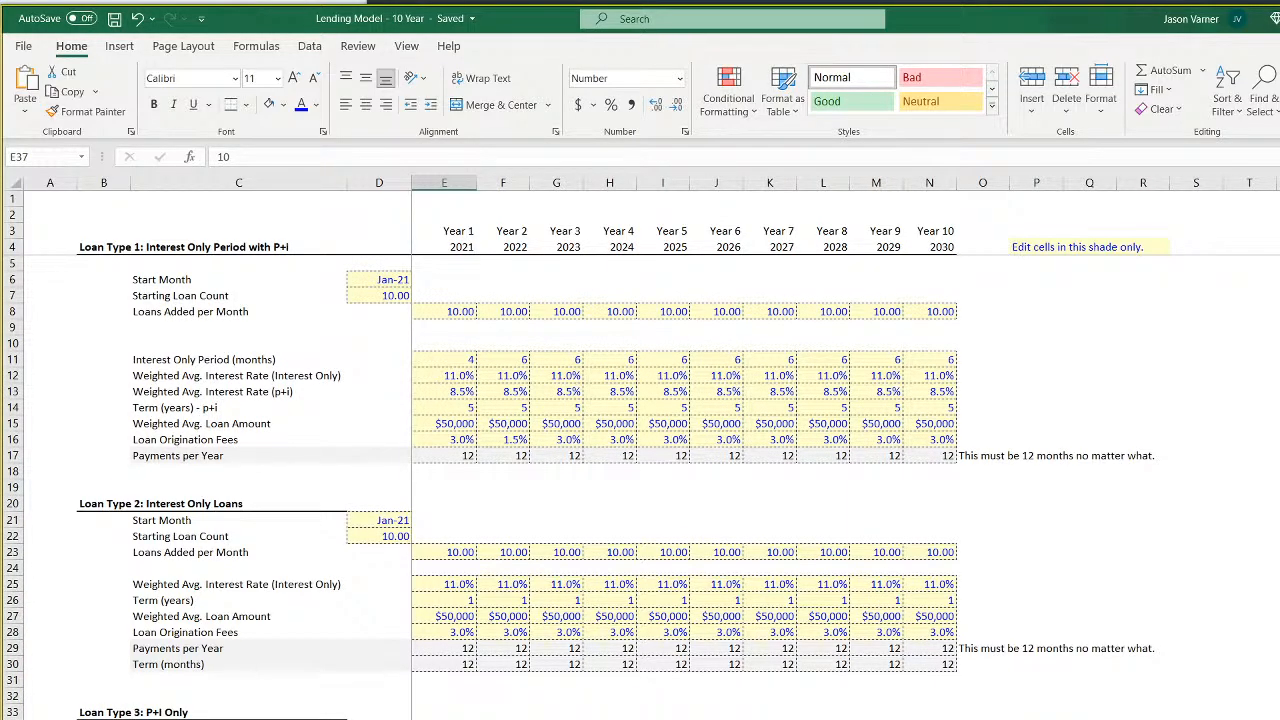
key(ctrl+Page_Down)
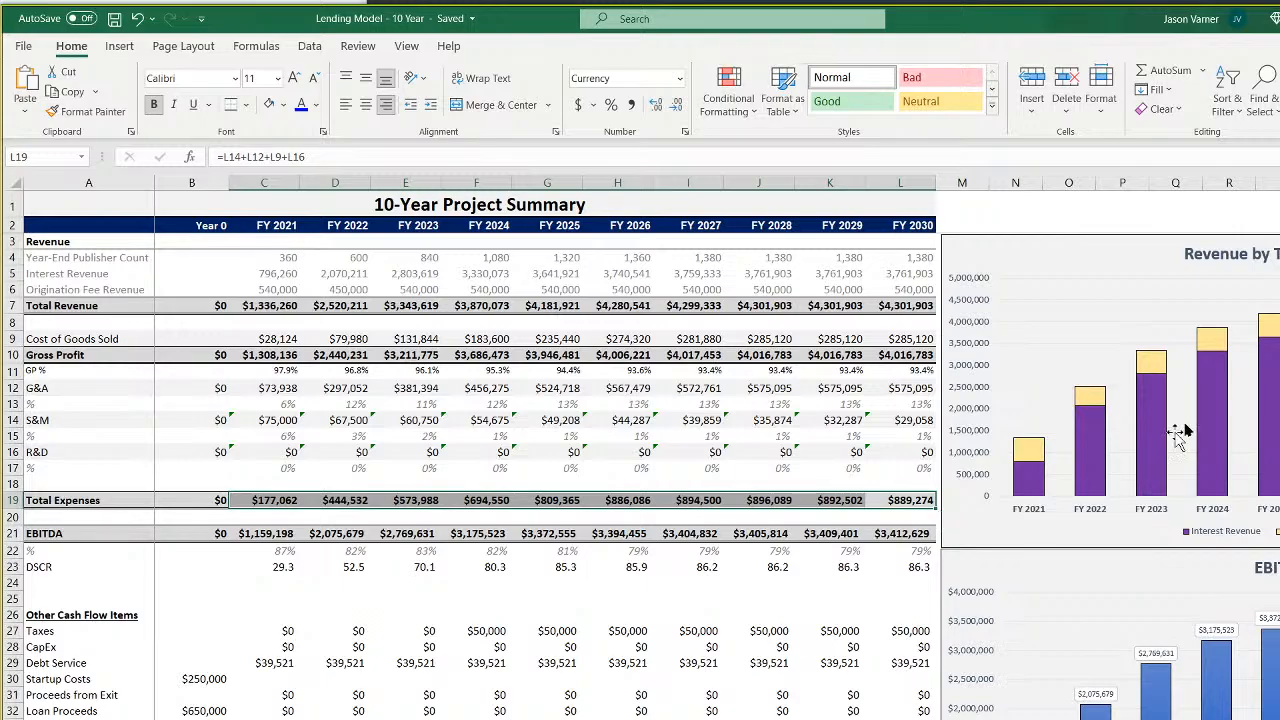
key(ctrl+Page_Down)
key(ctrl+Page_Down)
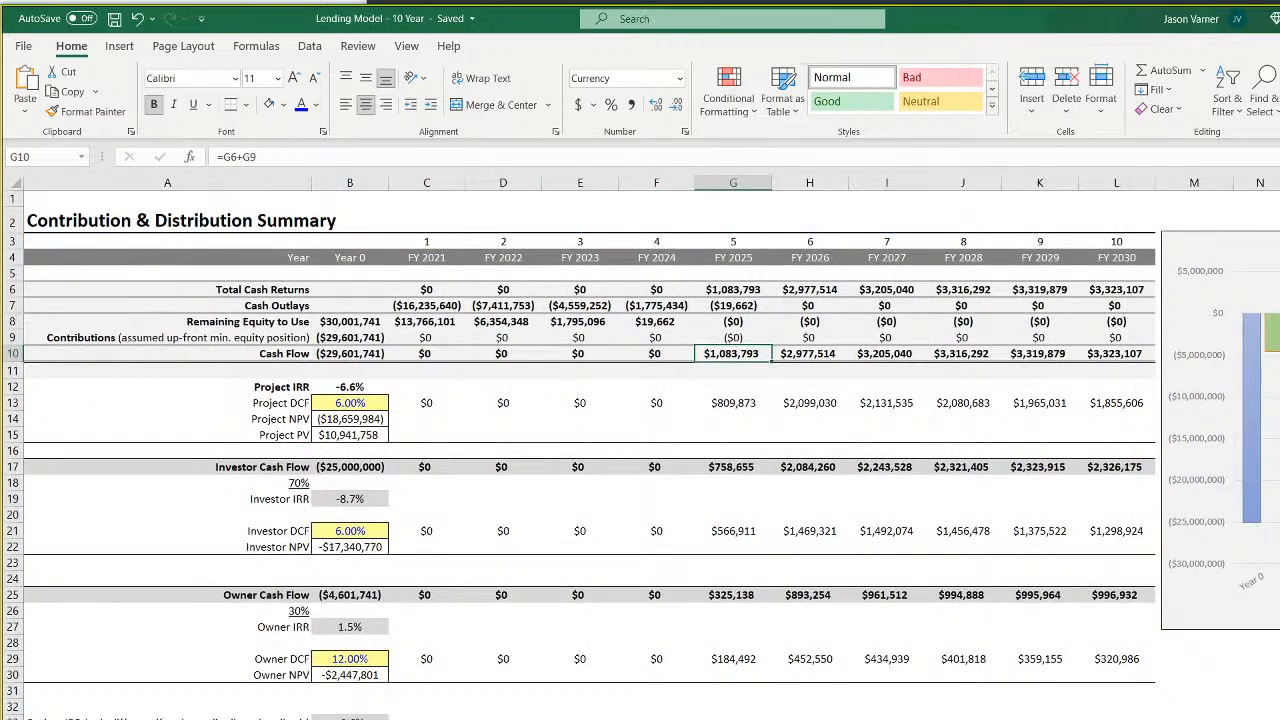
key(ctrl+Page_Down)
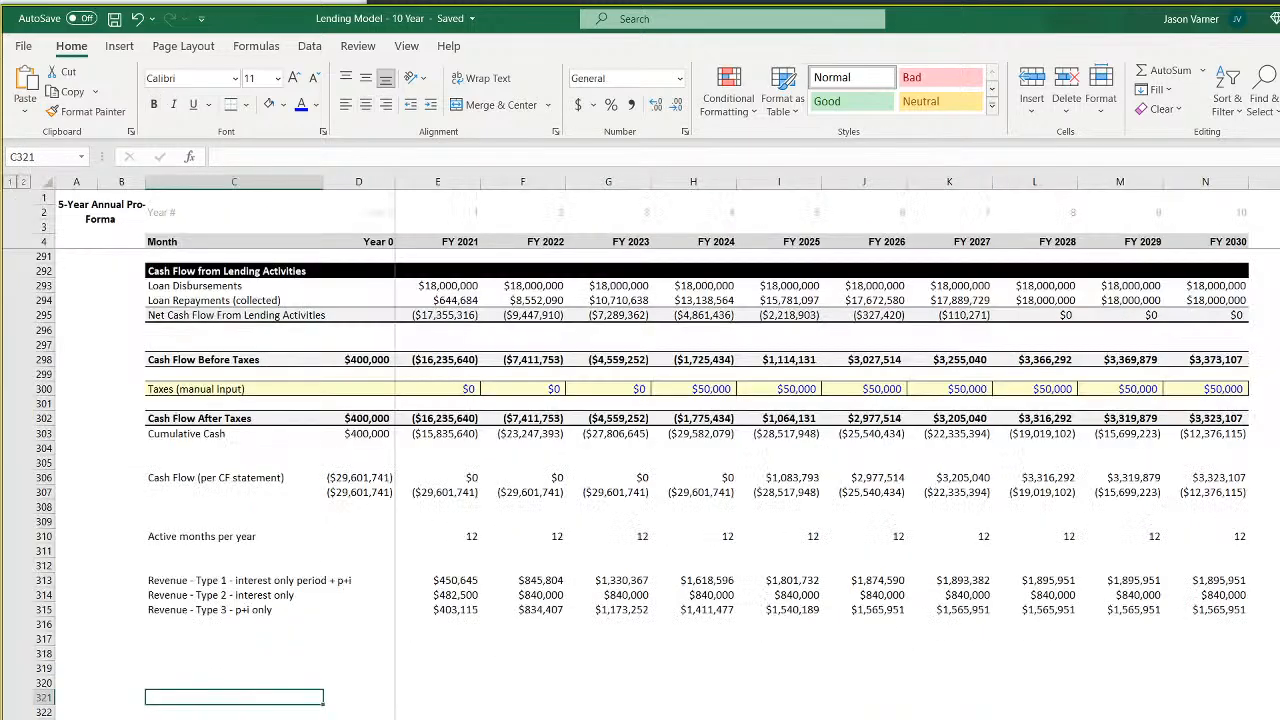
Review all the charts from Operating Activities per Year to Cumulative Cash Flow vs. Outstanding Loans, and save the workbook
key(ctrl+Page_Down)
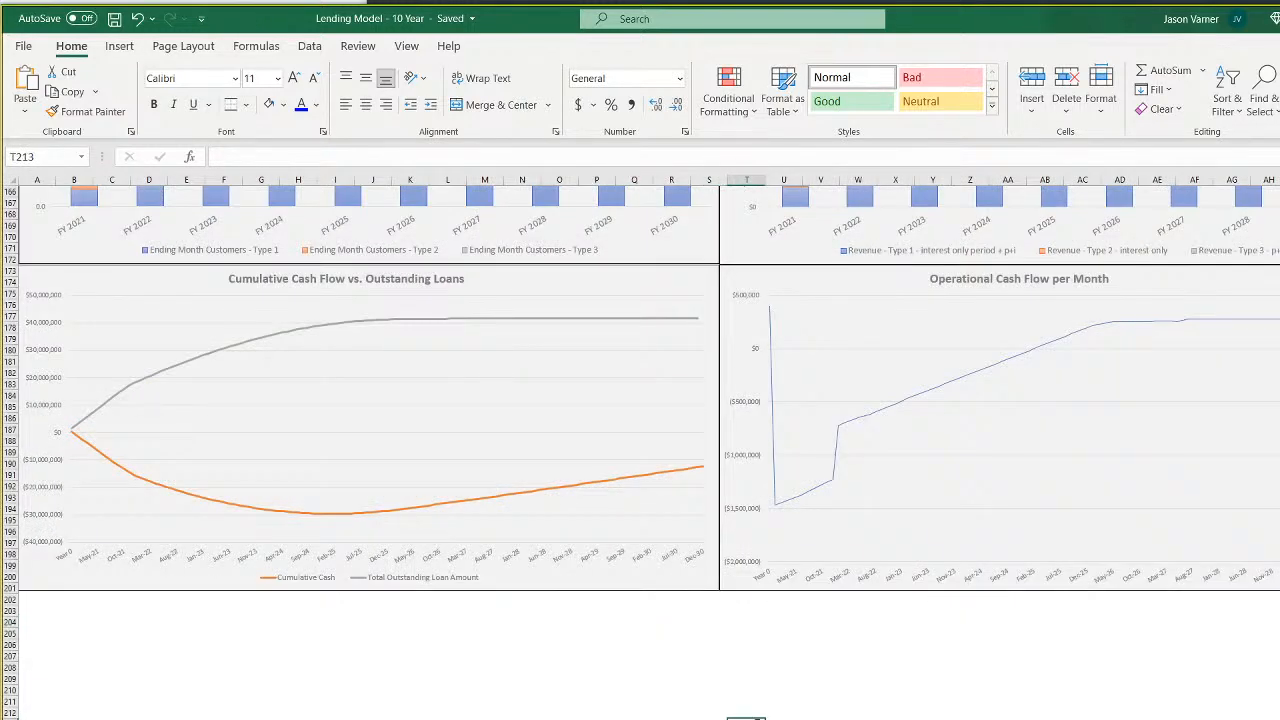
scroll(635, 690, up, 7)
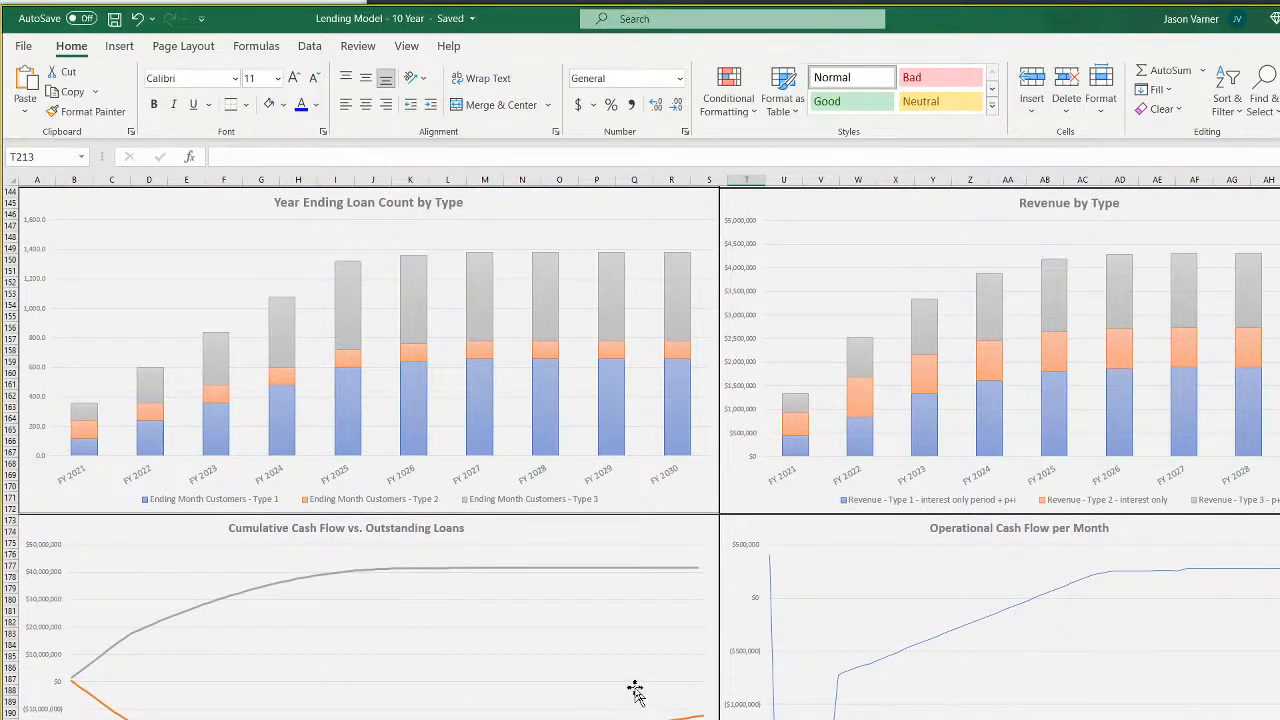
scroll(672, 556, up, 3)
scroll(672, 556, up, 20)
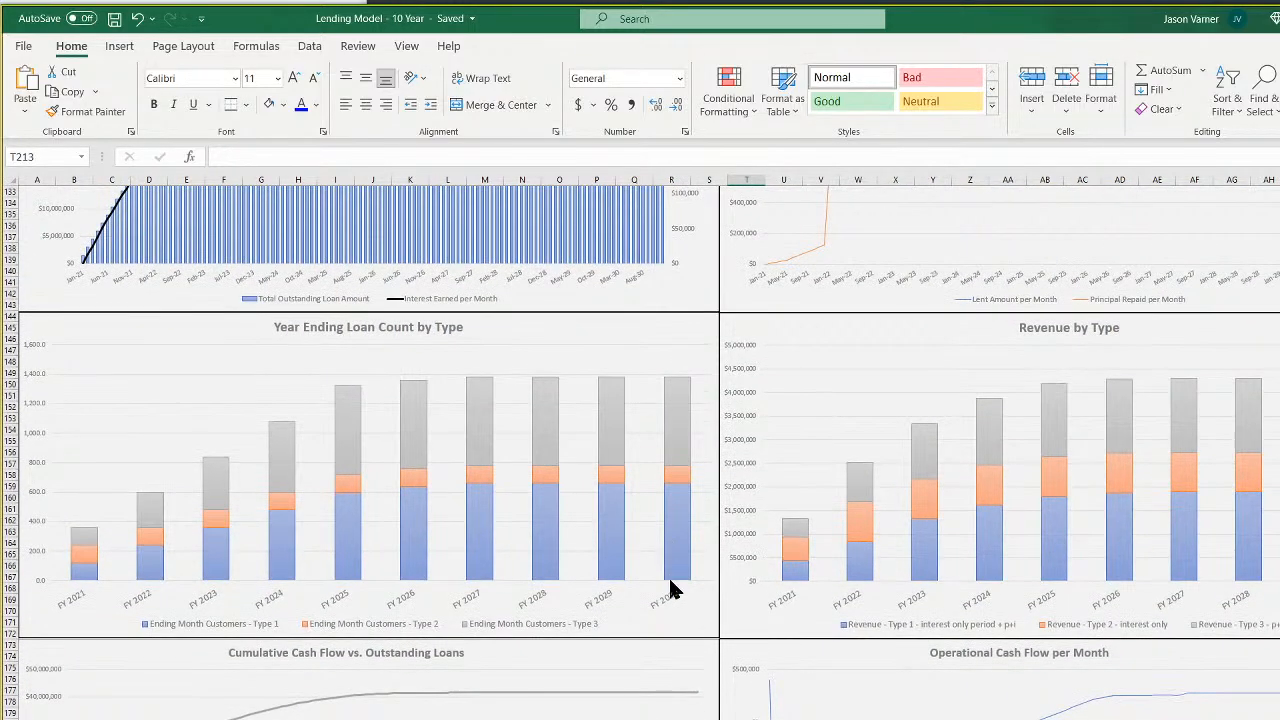
scroll(672, 626, up, 7)
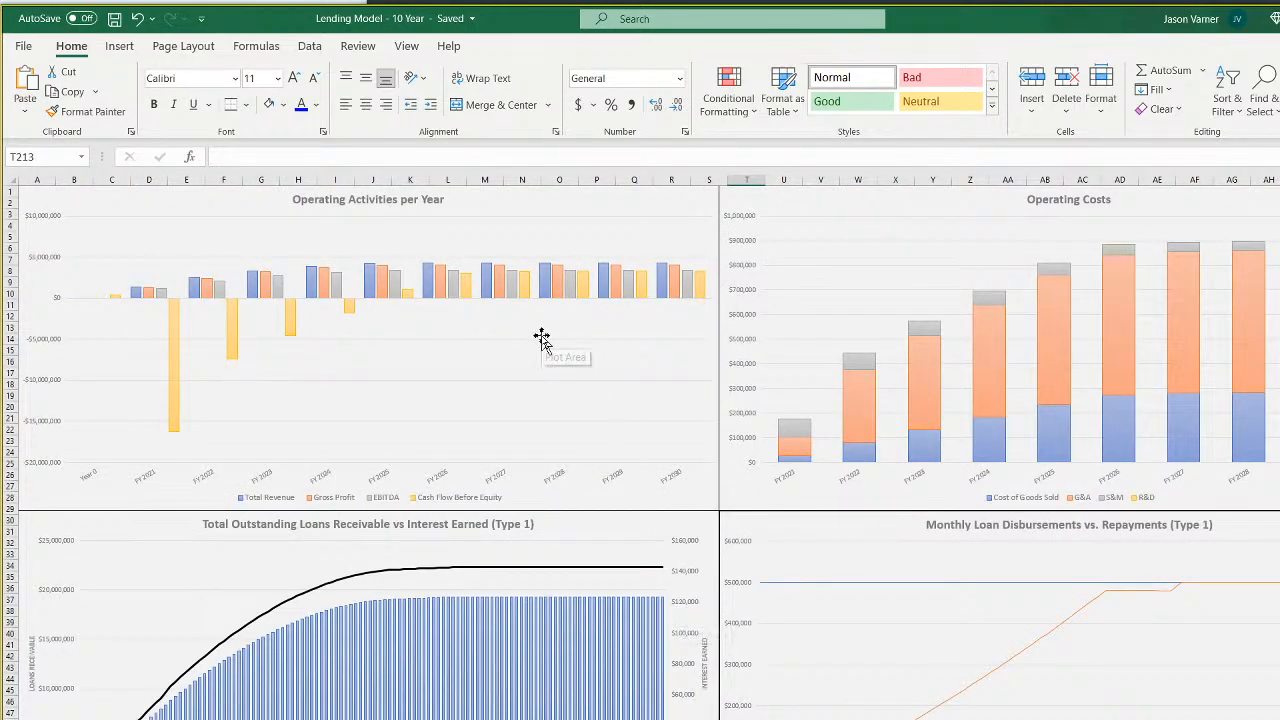
scroll(565, 628, down, 14)
scroll(565, 628, down, 20)
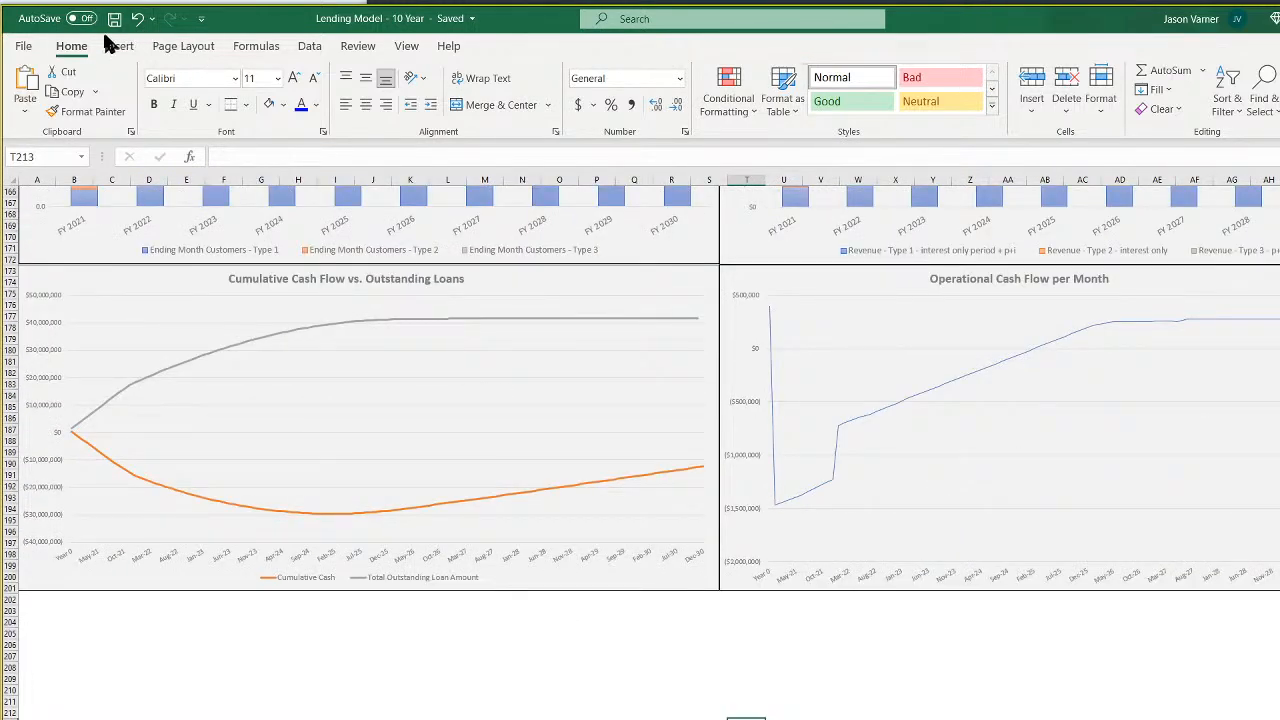
click(115, 18)
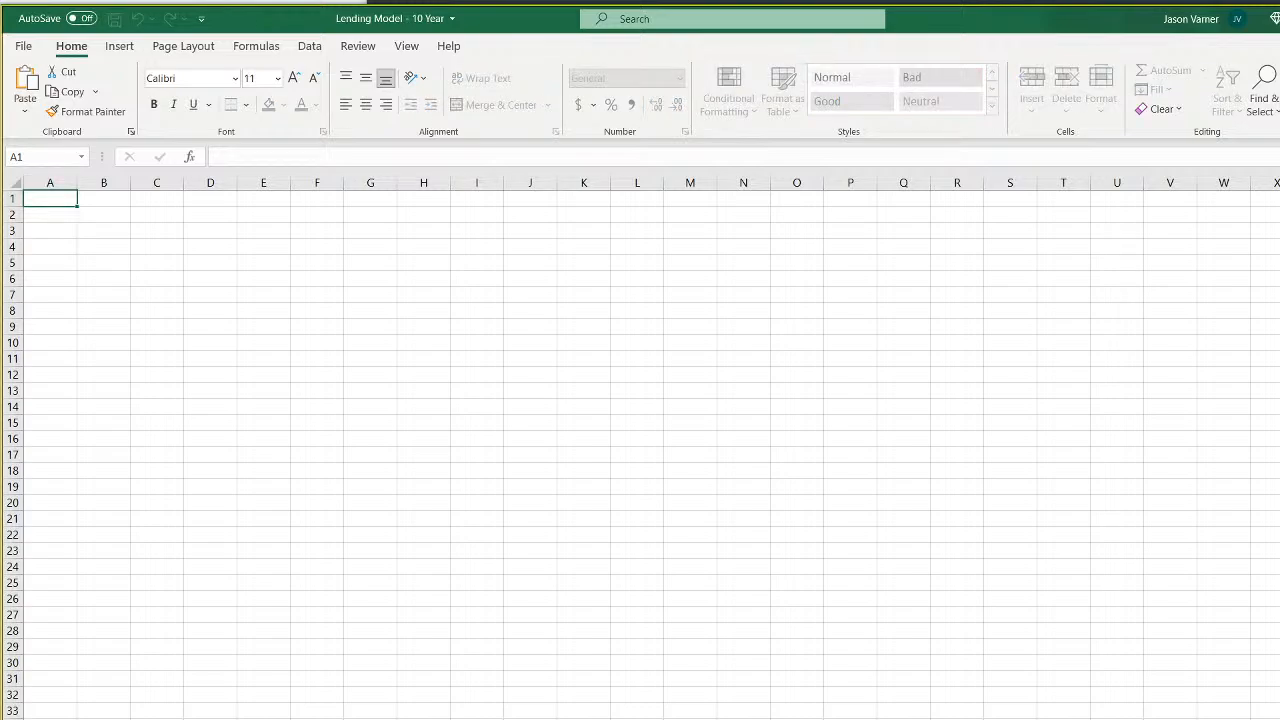
Set the Exit Month in the Main Project Assumptions to Dec-30
key(Return)
key(ctrl+Page_Up)
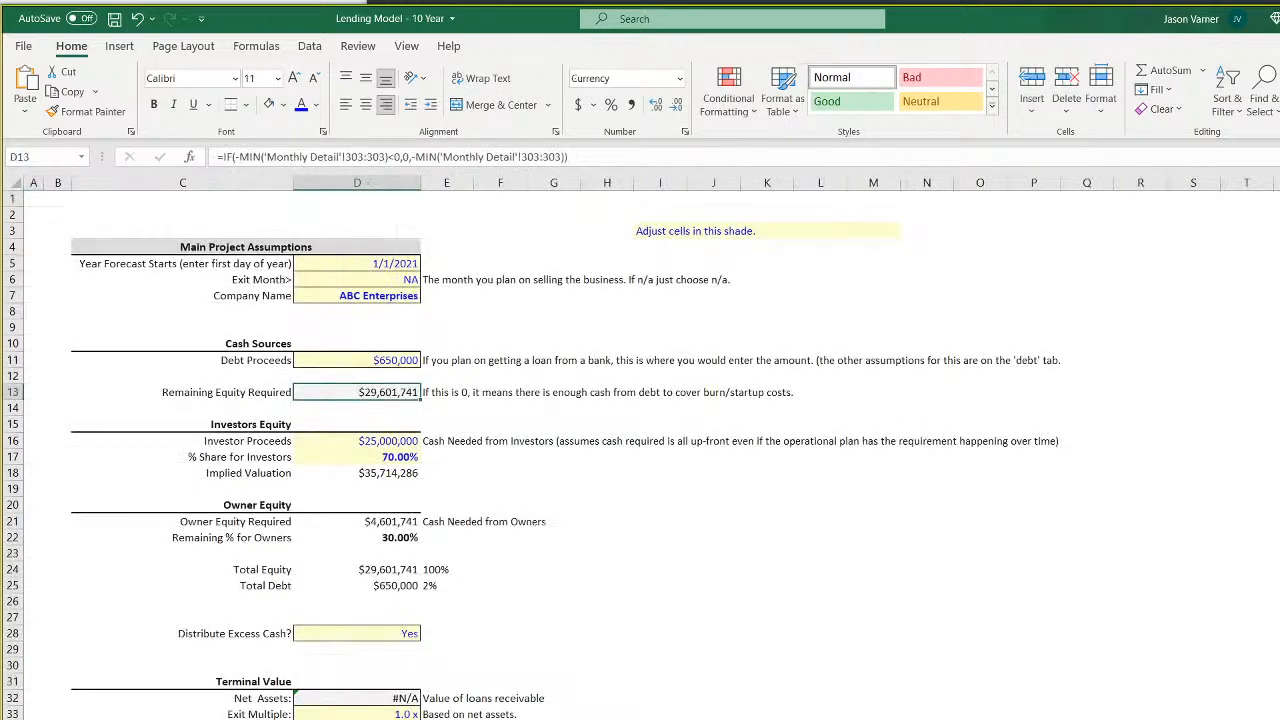
drag(390, 268, 378, 510)
click(395, 280)
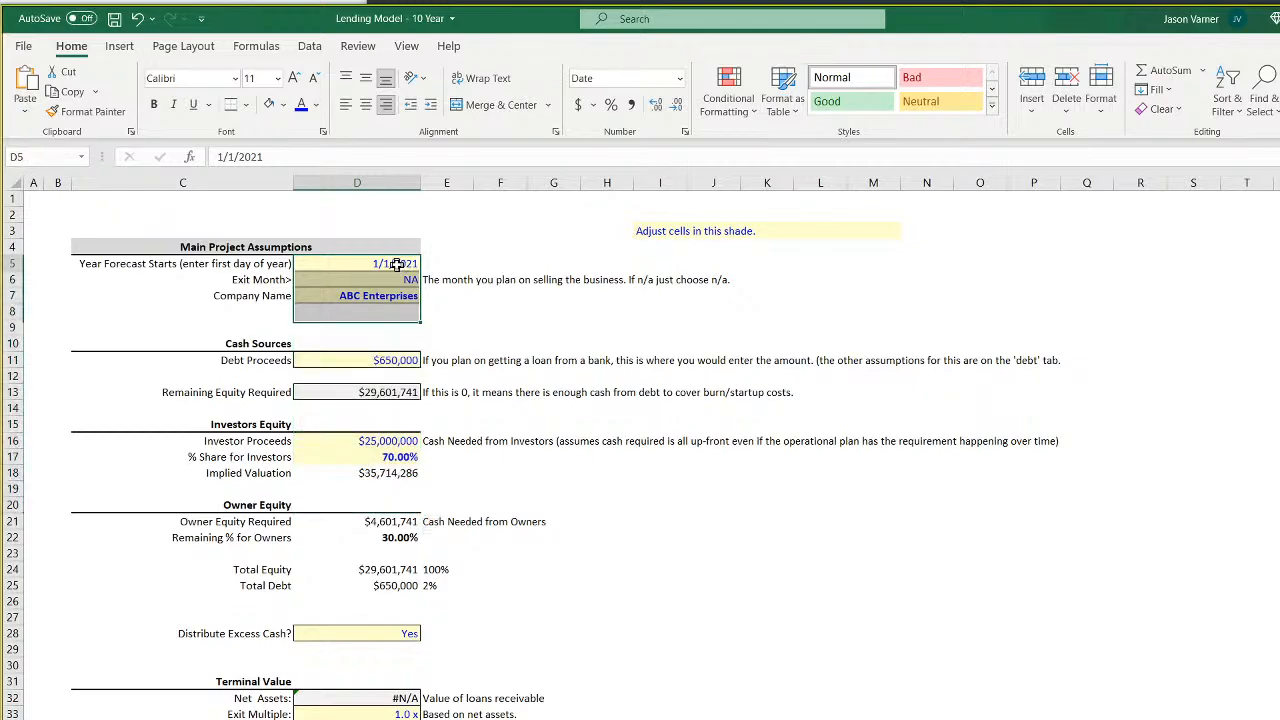
click(428, 280)
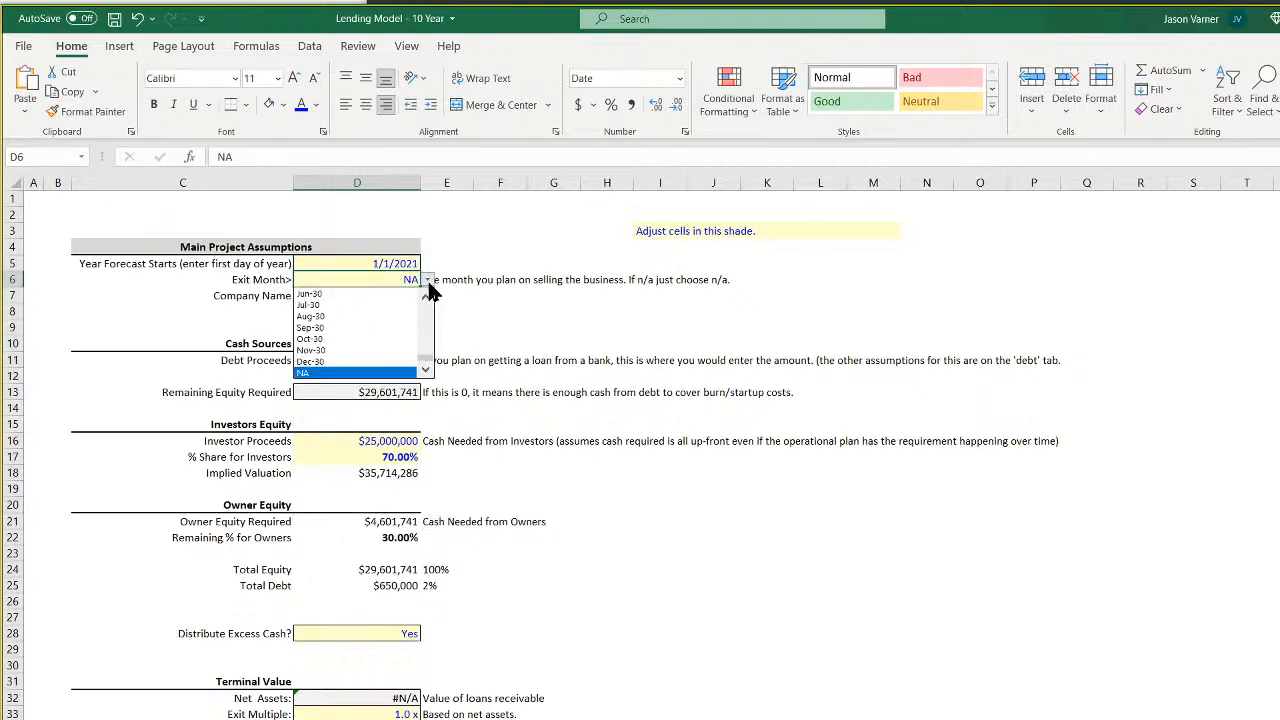
click(352, 361)
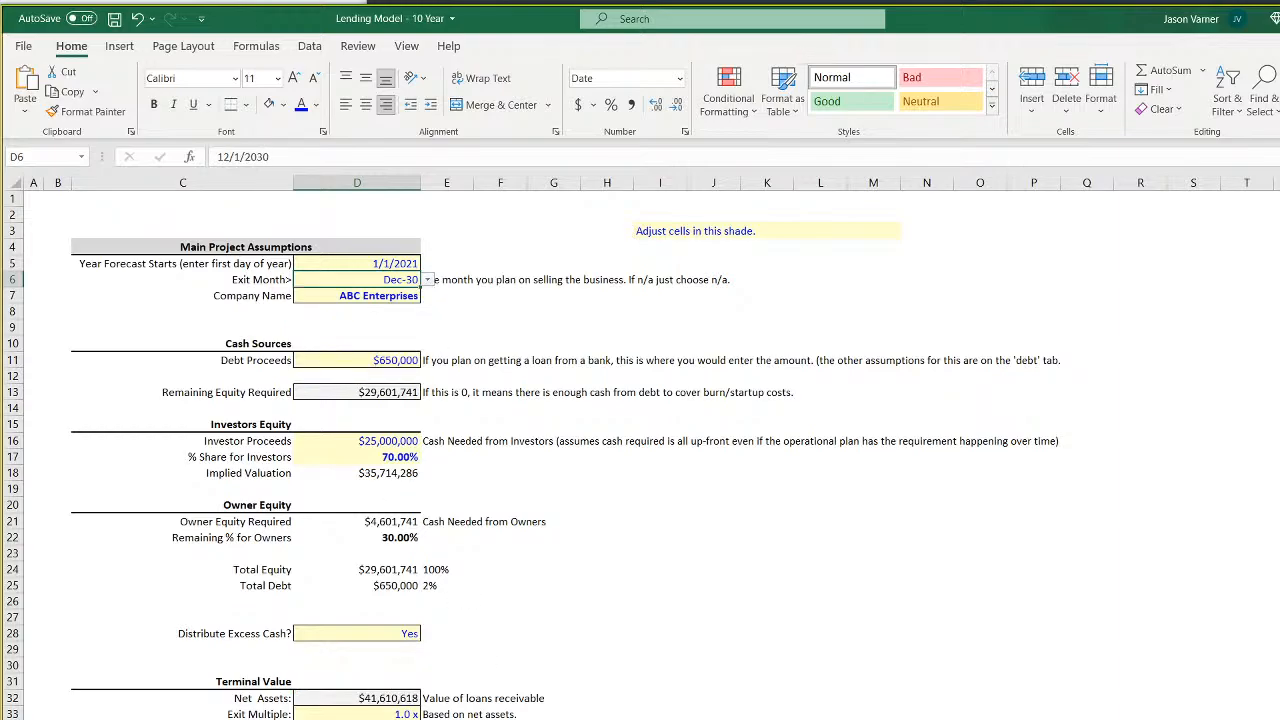
Examine the project, investor and owner IRRs in the Contribution & Distribution Summary, plus the 10-Year Project Summary and its charts
key(ctrl+Page_Down)
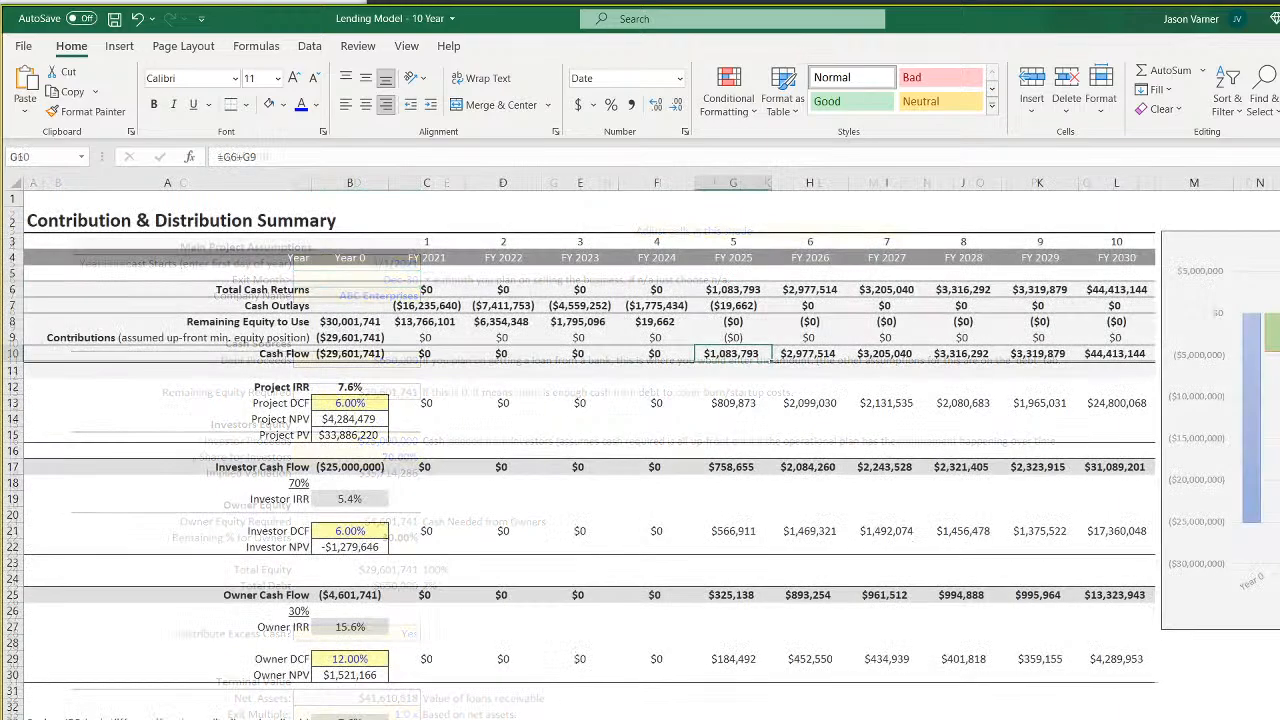
click(357, 386)
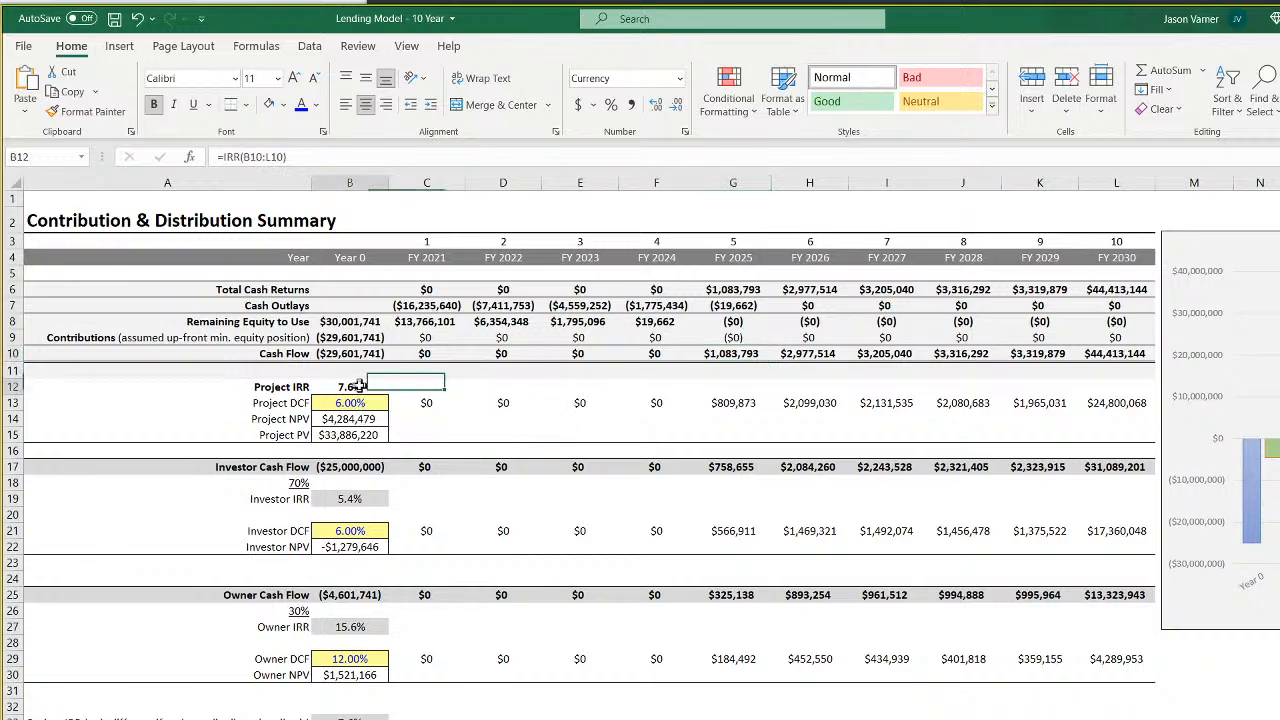
click(369, 500)
click(366, 622)
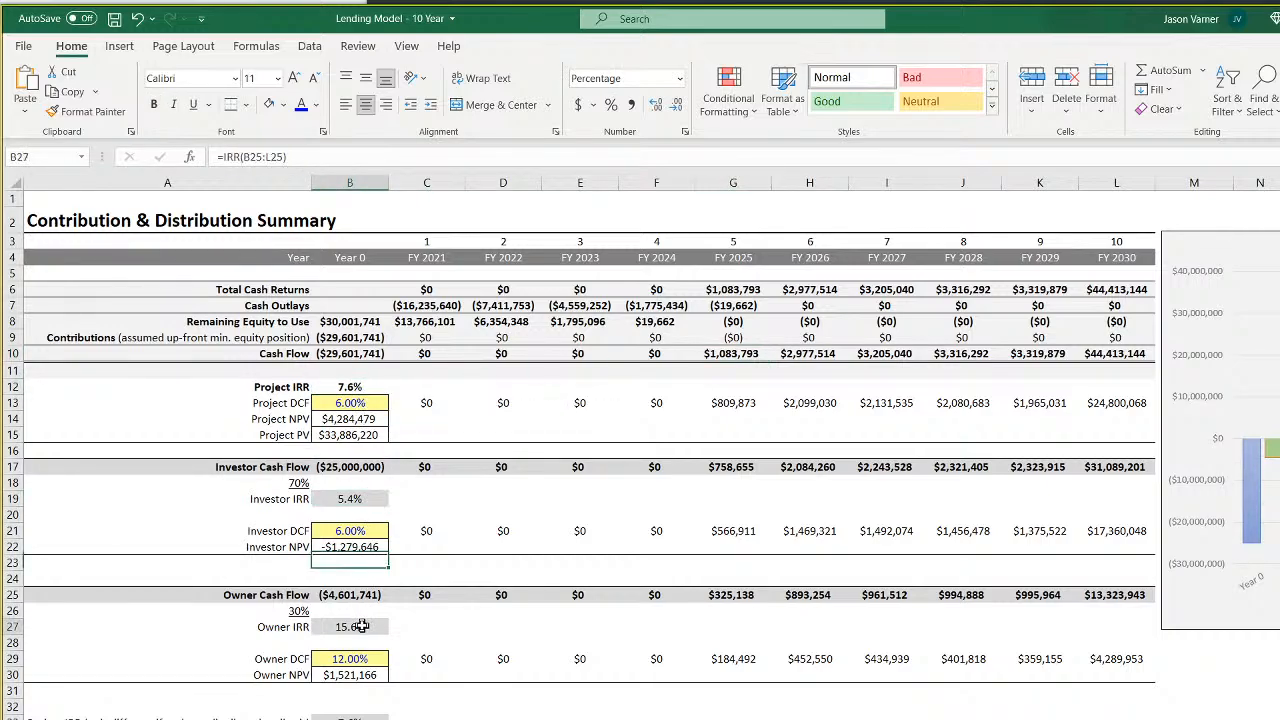
click(368, 716)
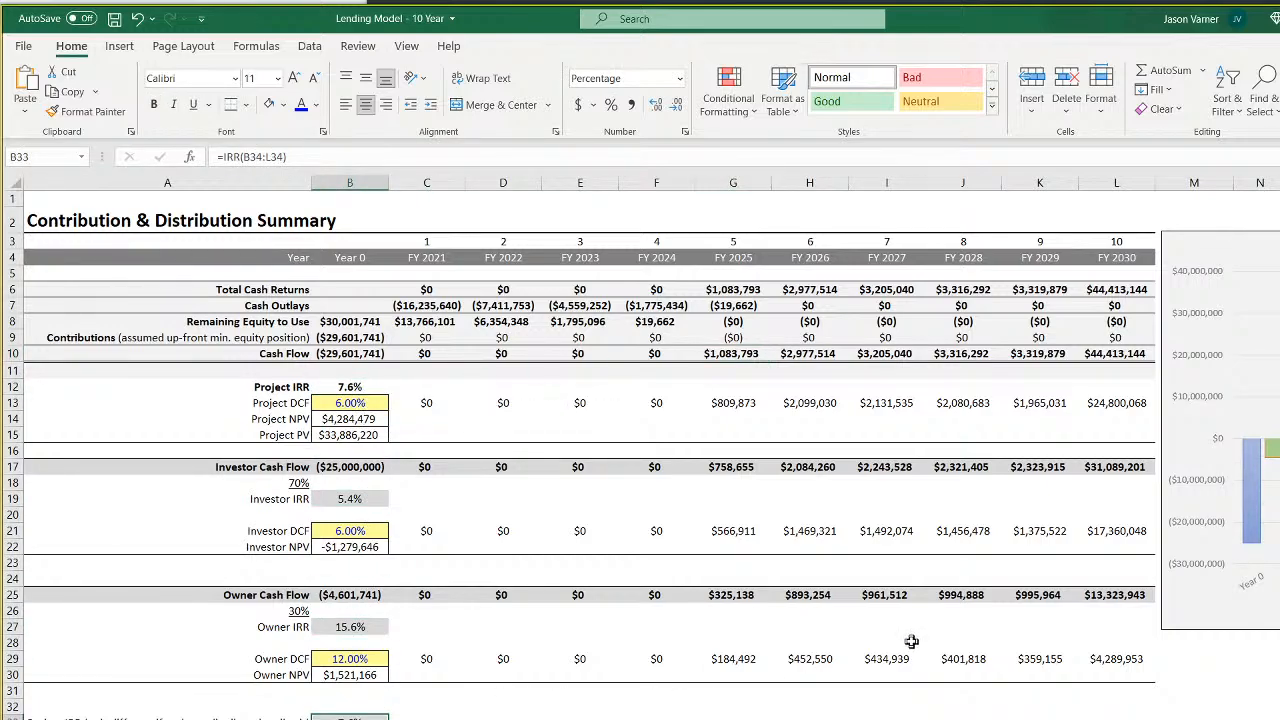
scroll(640, 450, right, 2)
scroll(640, 450, left, 2)
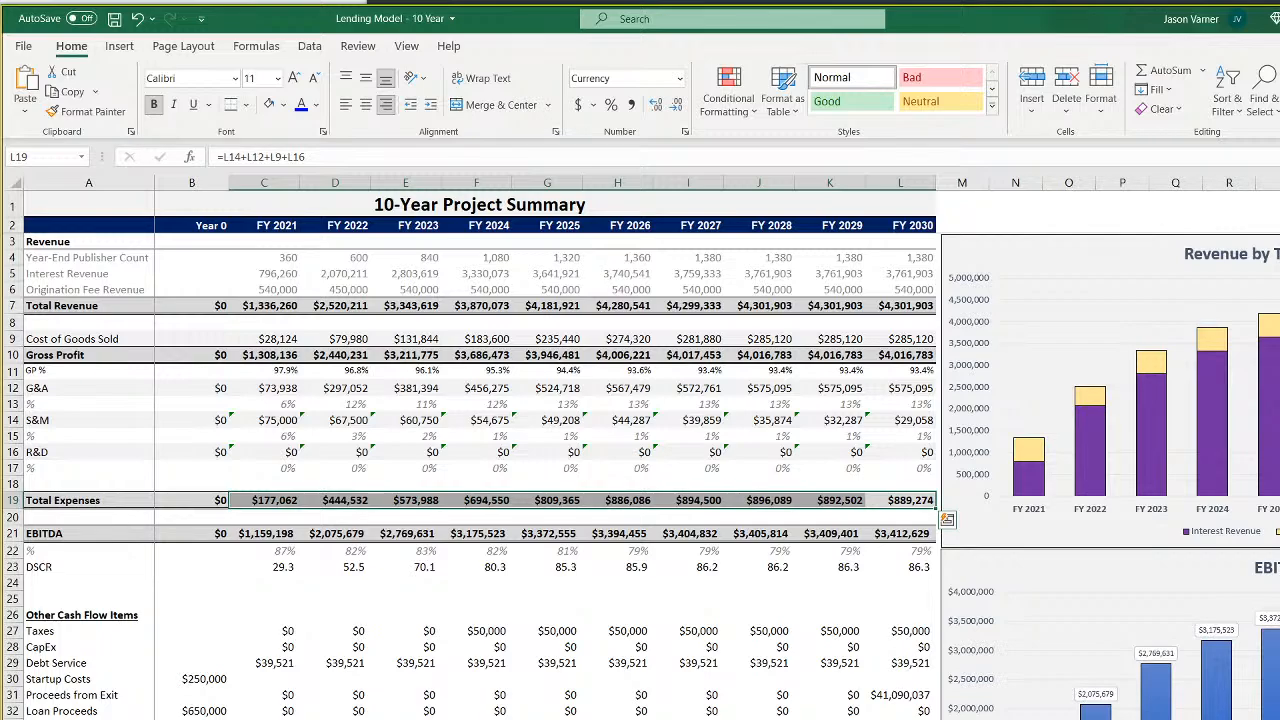
scroll(640, 450, right, 2)
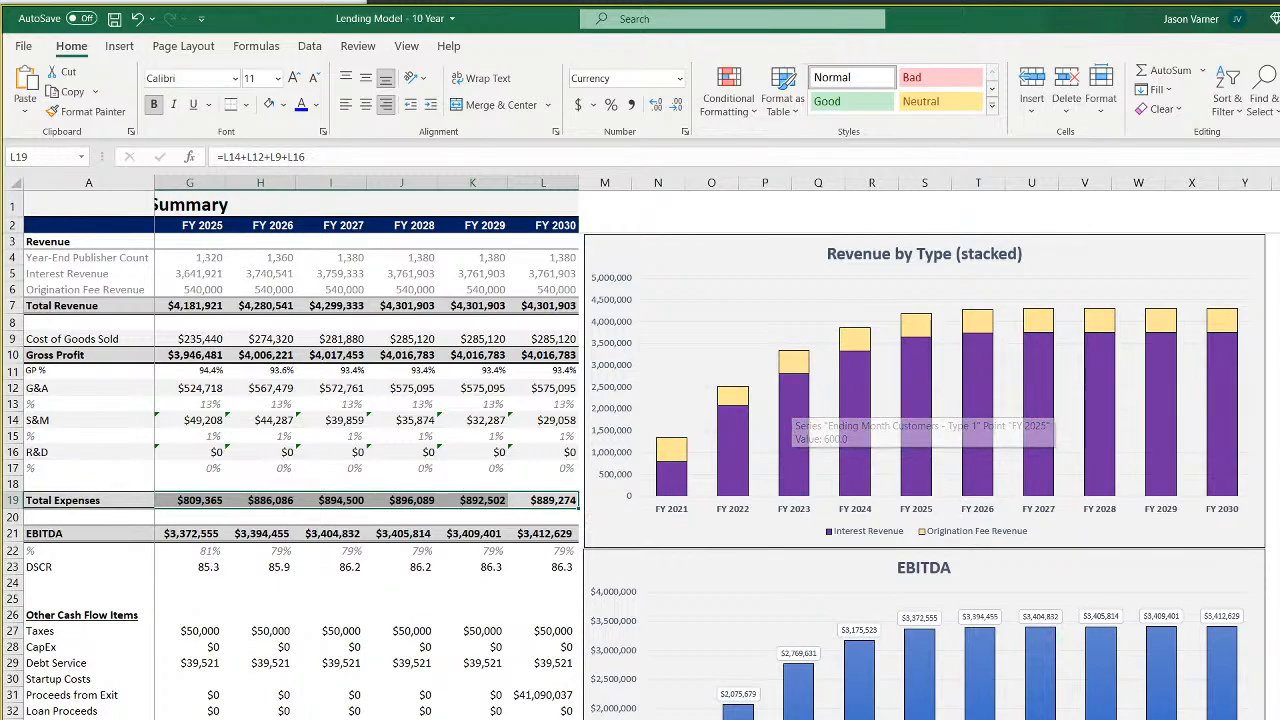
scroll(700, 450, left, 1)
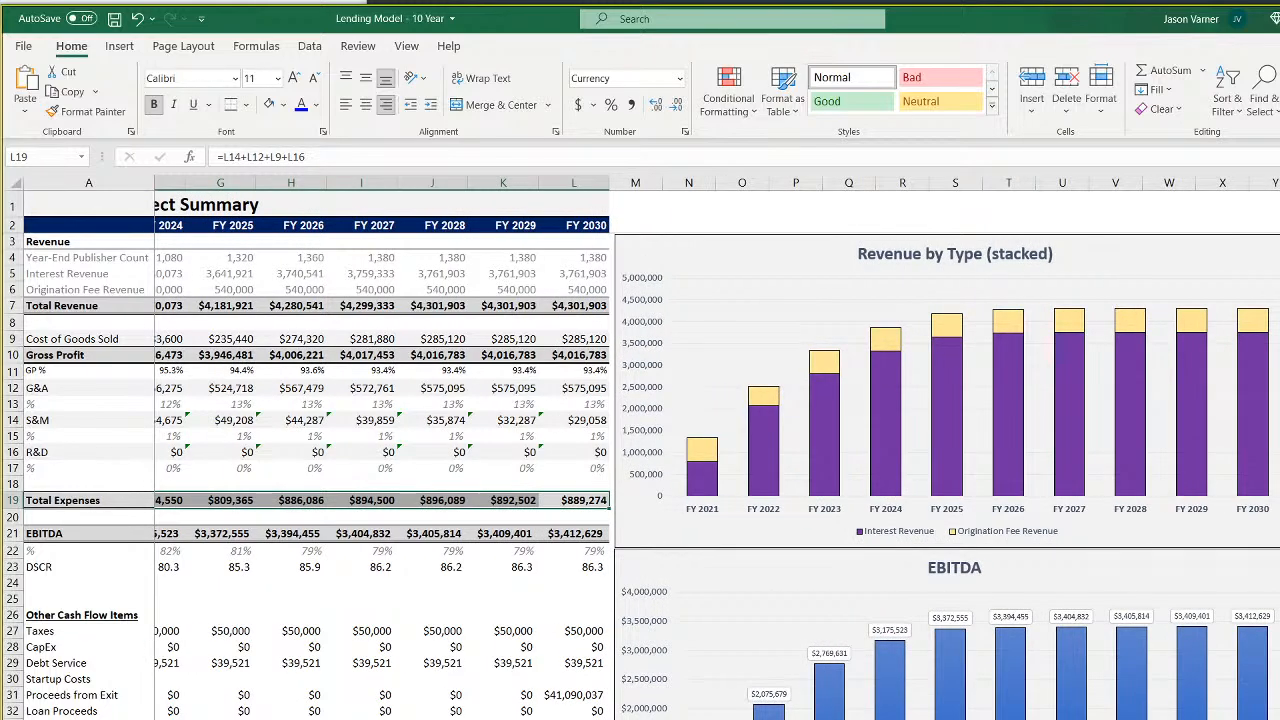
scroll(717, 447, left, 5)
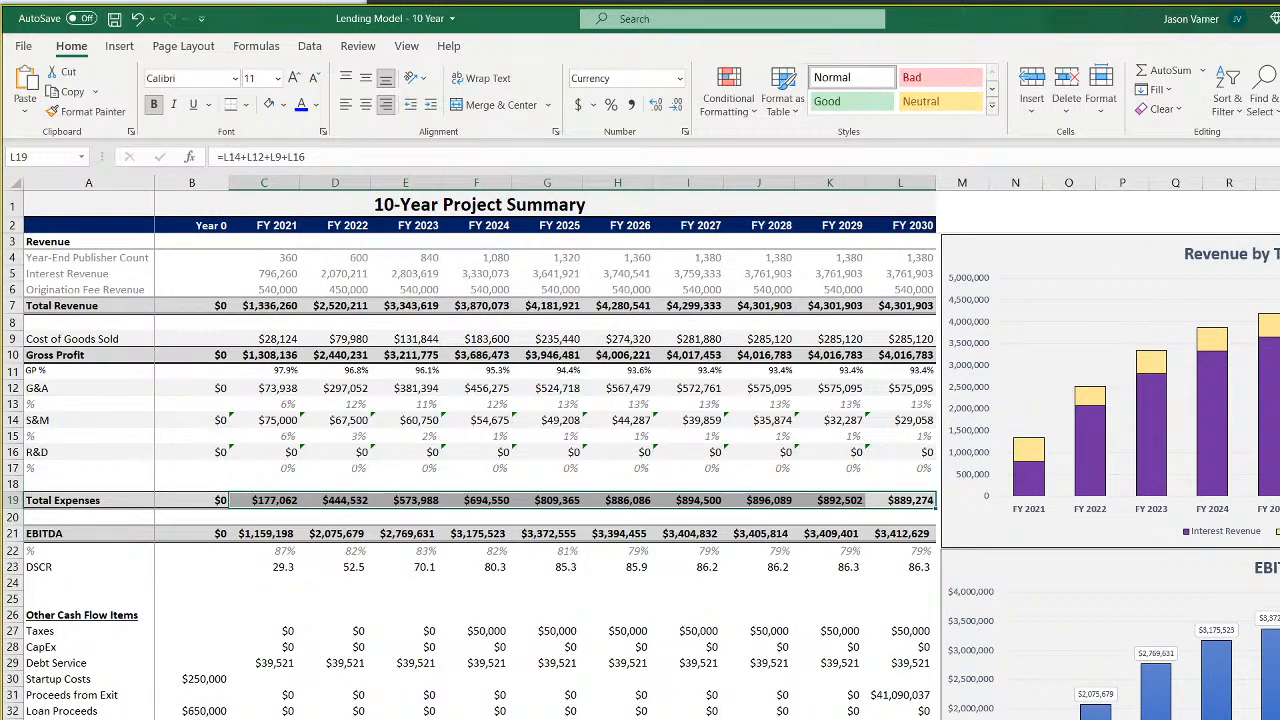
Remove "Operational" from the Operational Cash Flow per Month chart title and save the workbook
key(ctrl+End)
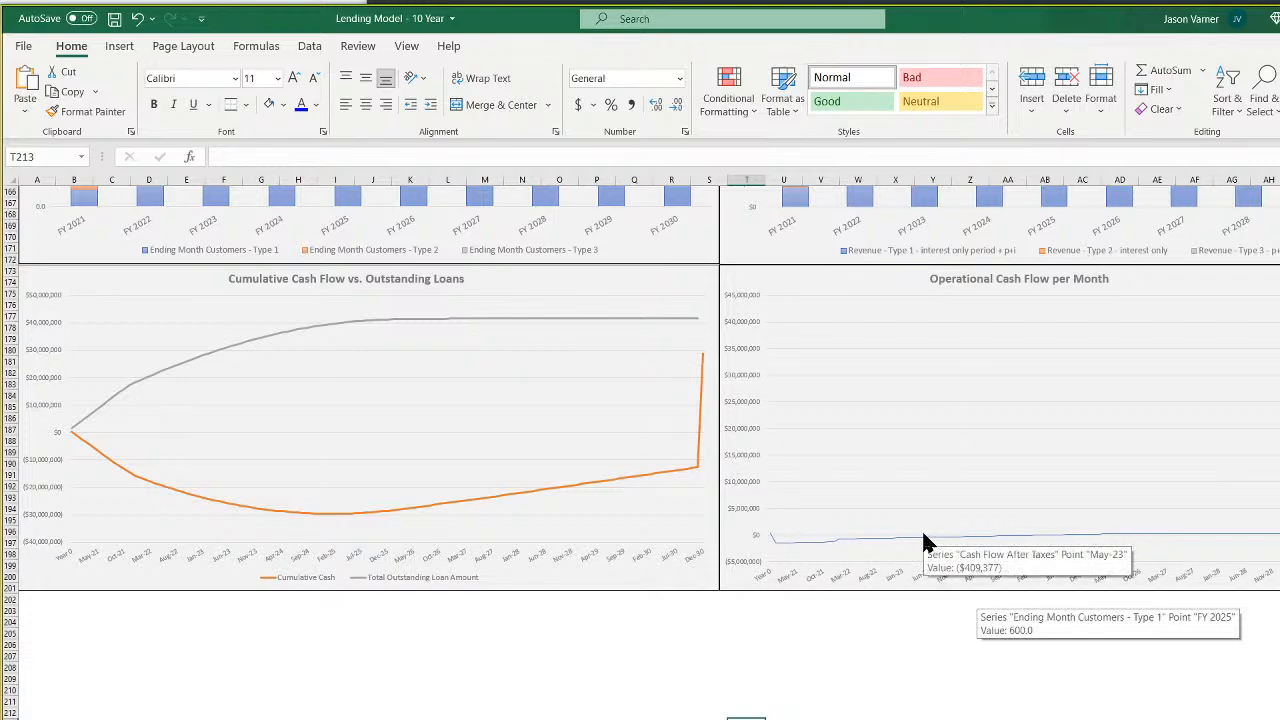
click(999, 279)
double_click(975, 279)
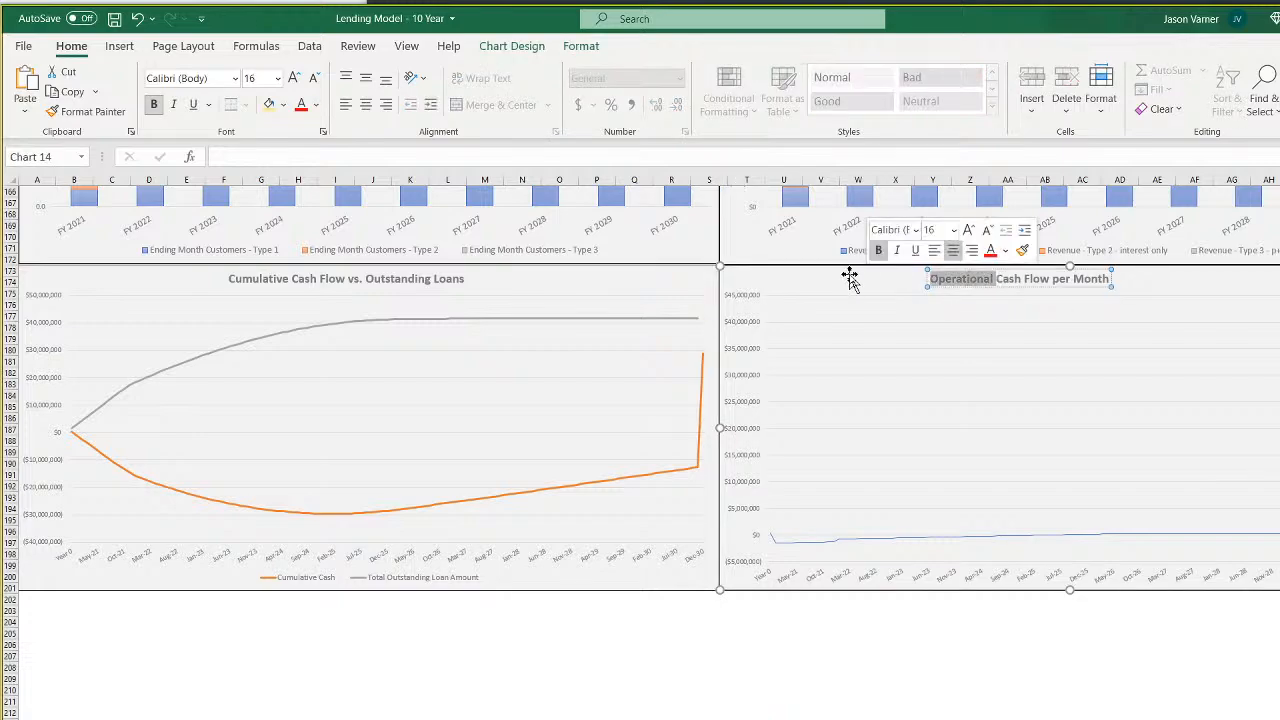
key(Delete)
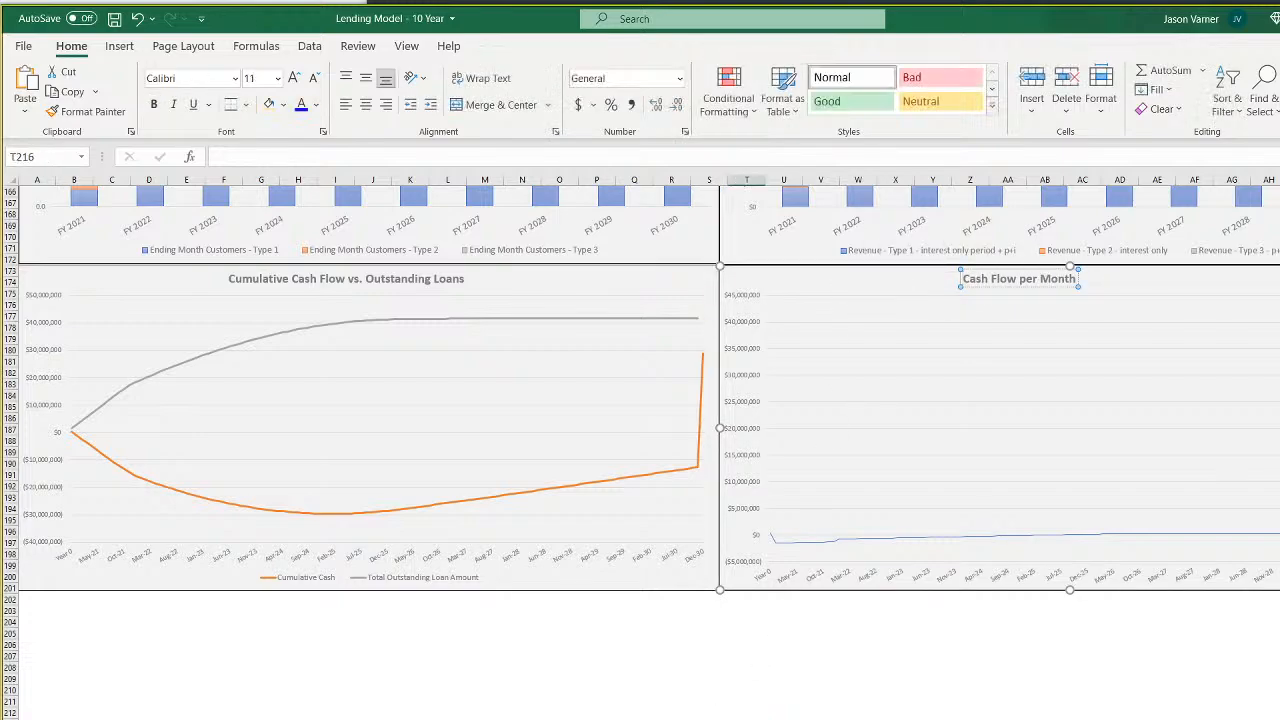
click(747, 719)
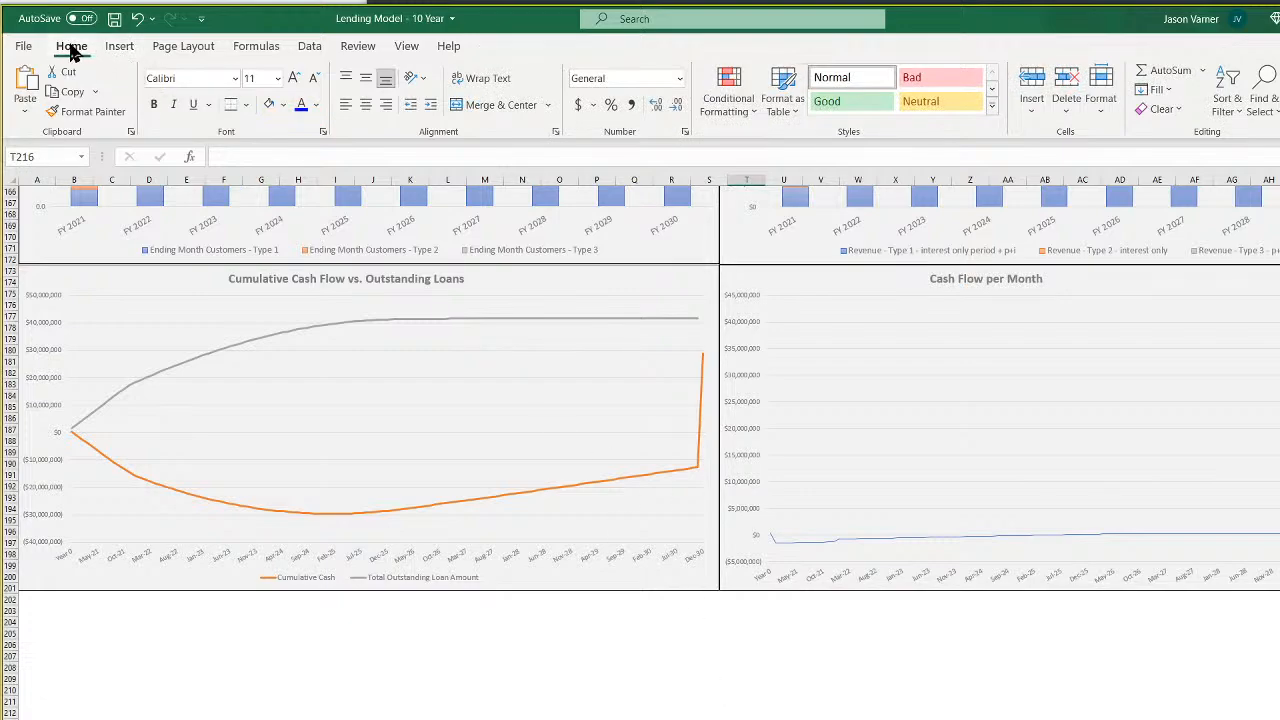
click(114, 18)
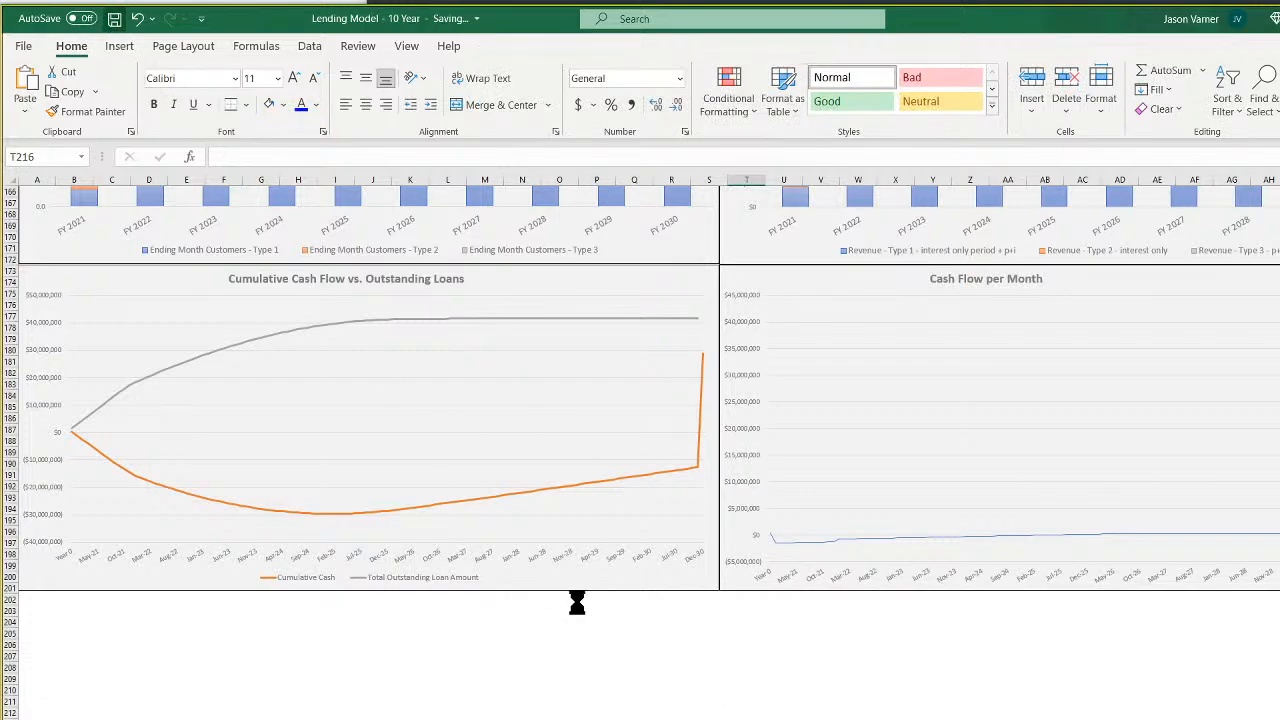
Review all the charts from Cumulative Cash Flow vs. Outstanding Loans up to Operating Activities per Year and back down
scroll(577, 601, up, 11)
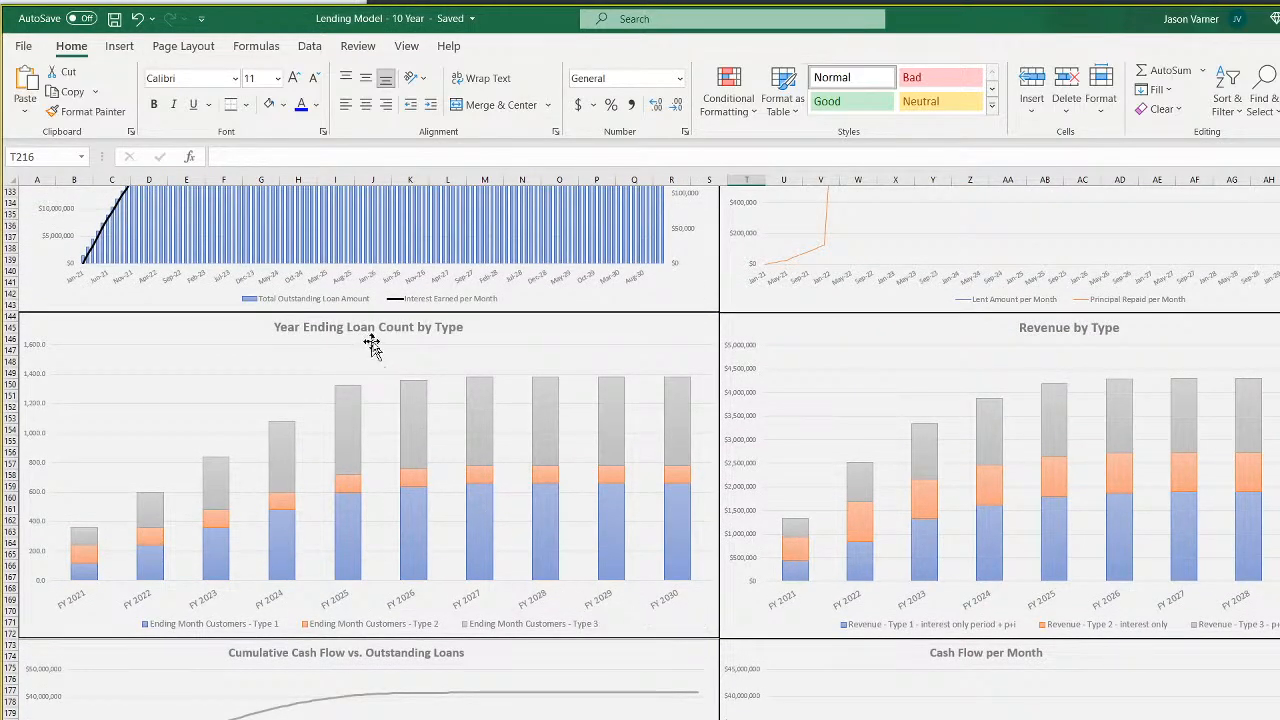
scroll(974, 517, up, 11)
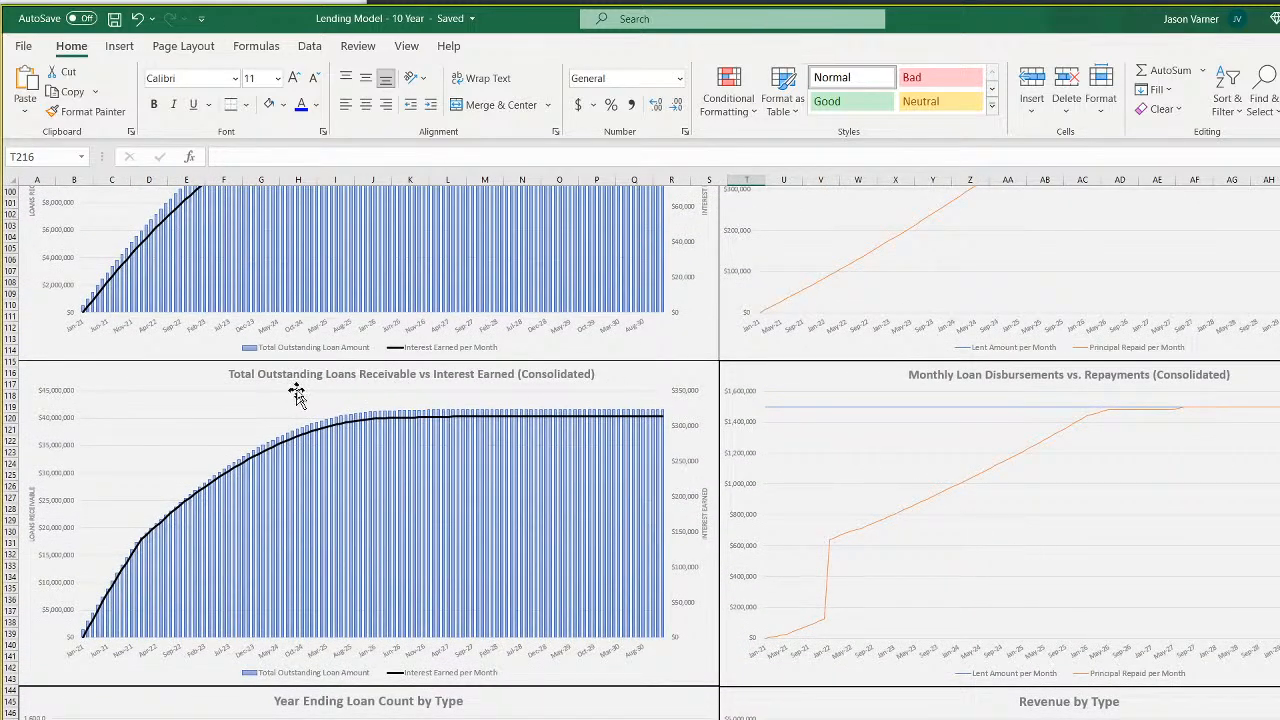
scroll(540, 485, up, 8)
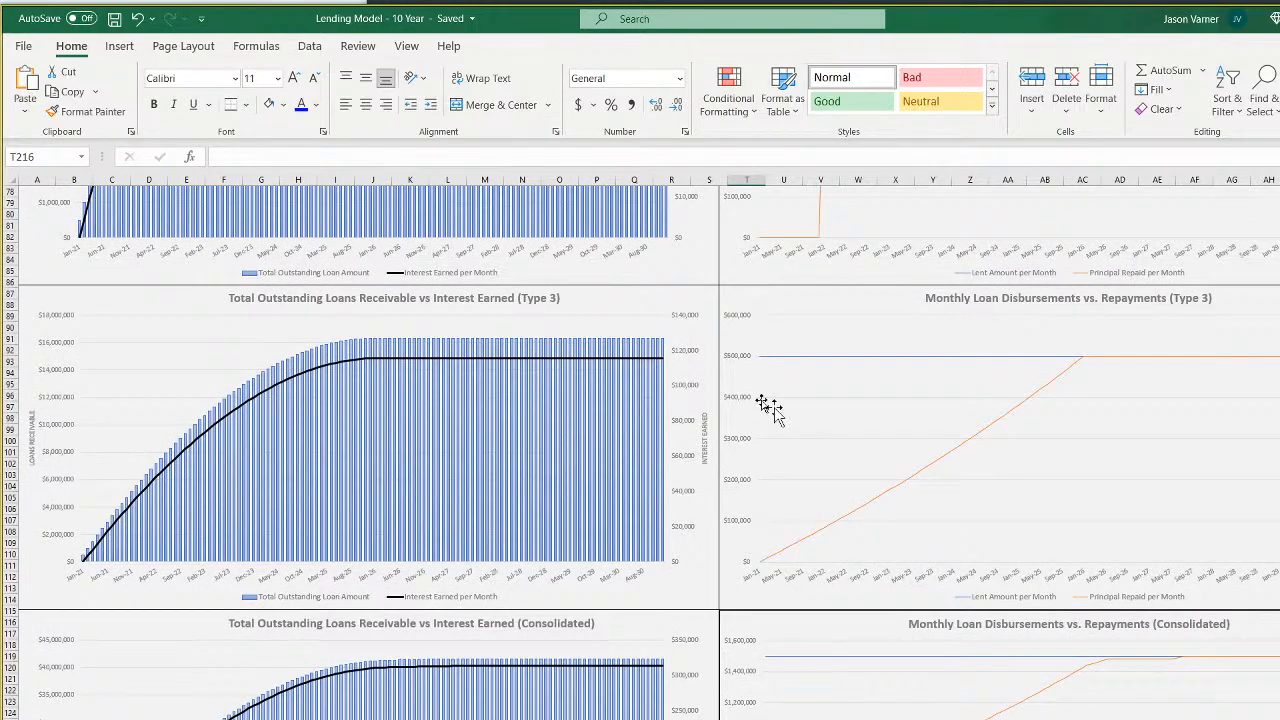
scroll(575, 510, up, 10)
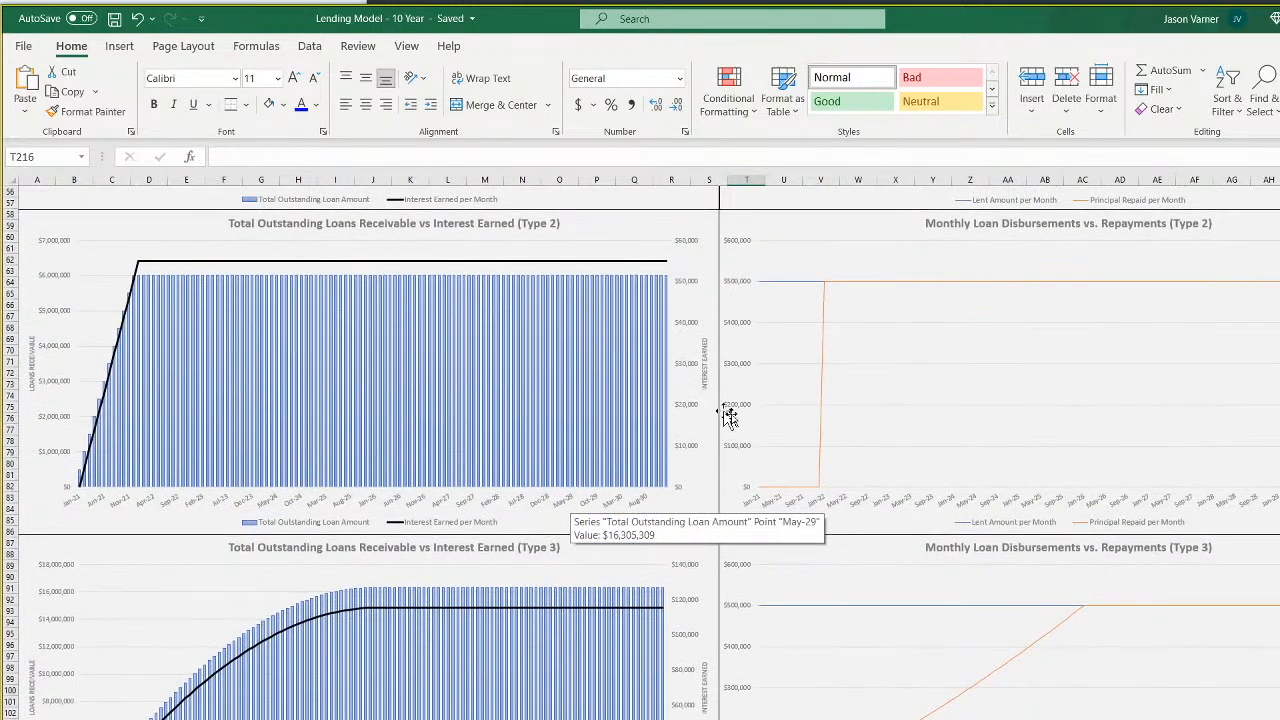
scroll(843, 460, up, 8)
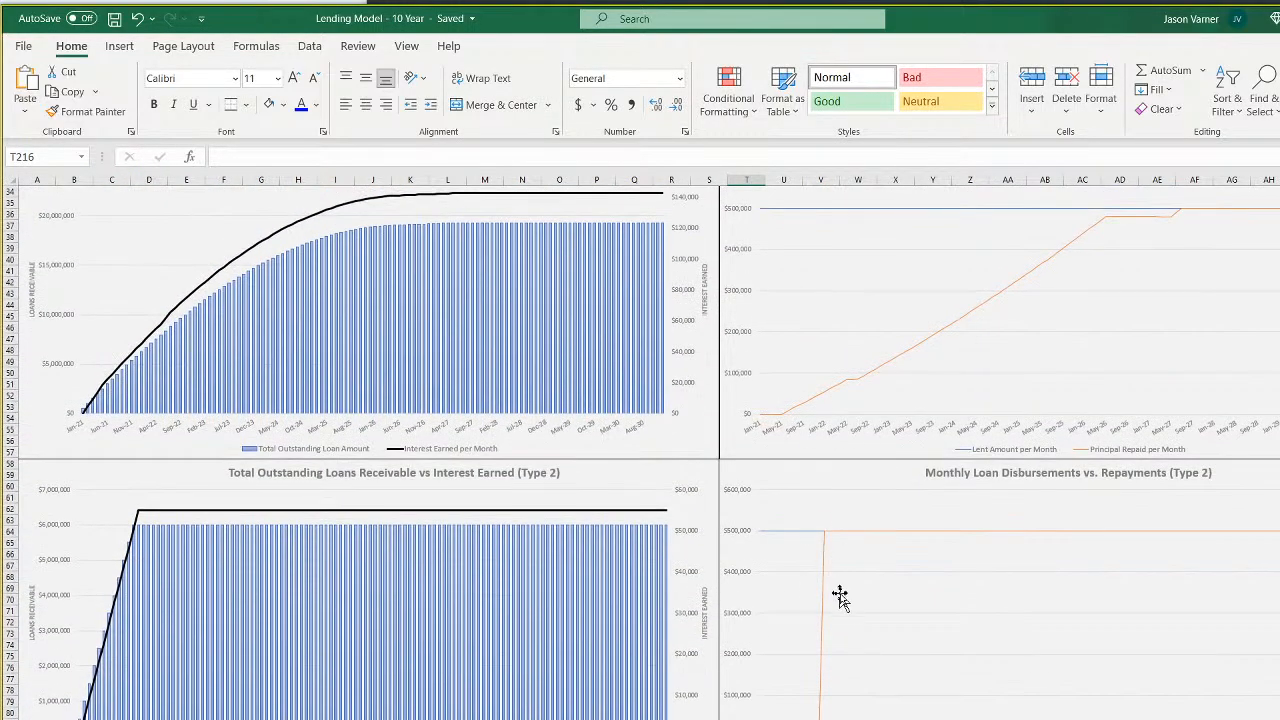
scroll(837, 523, up, 4)
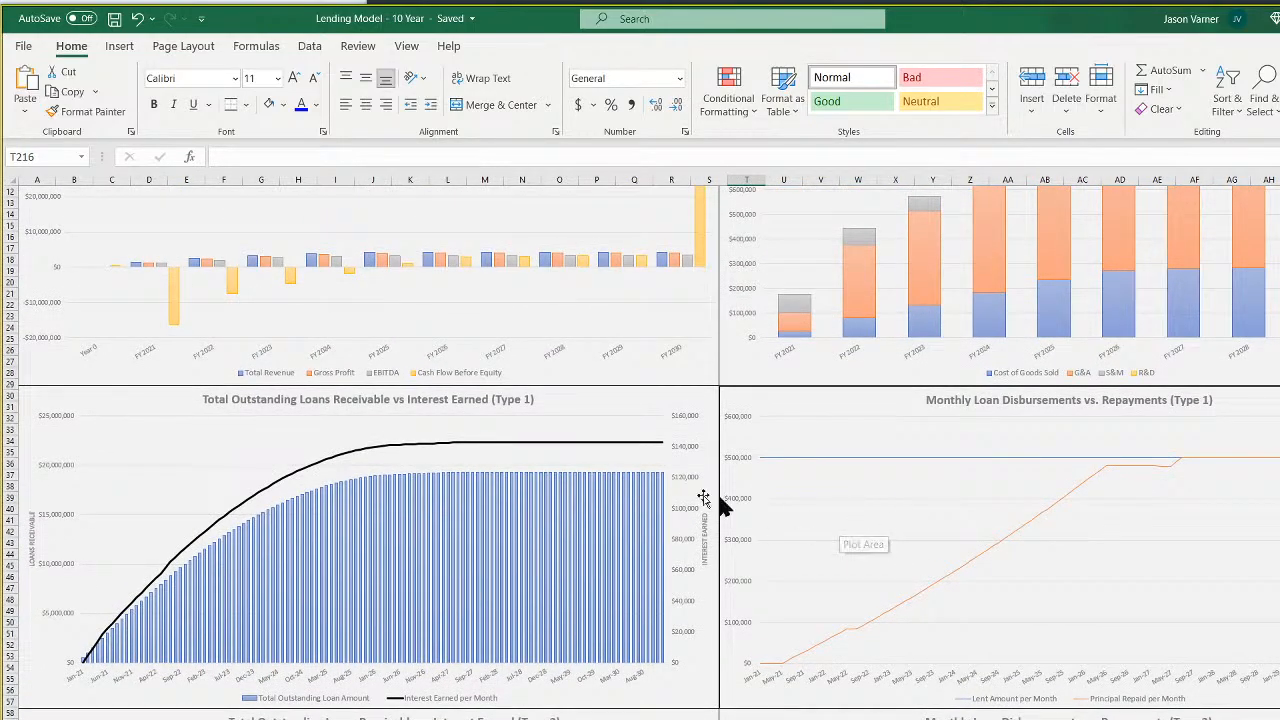
scroll(620, 520, up, 3)
scroll(530, 545, up, 1)
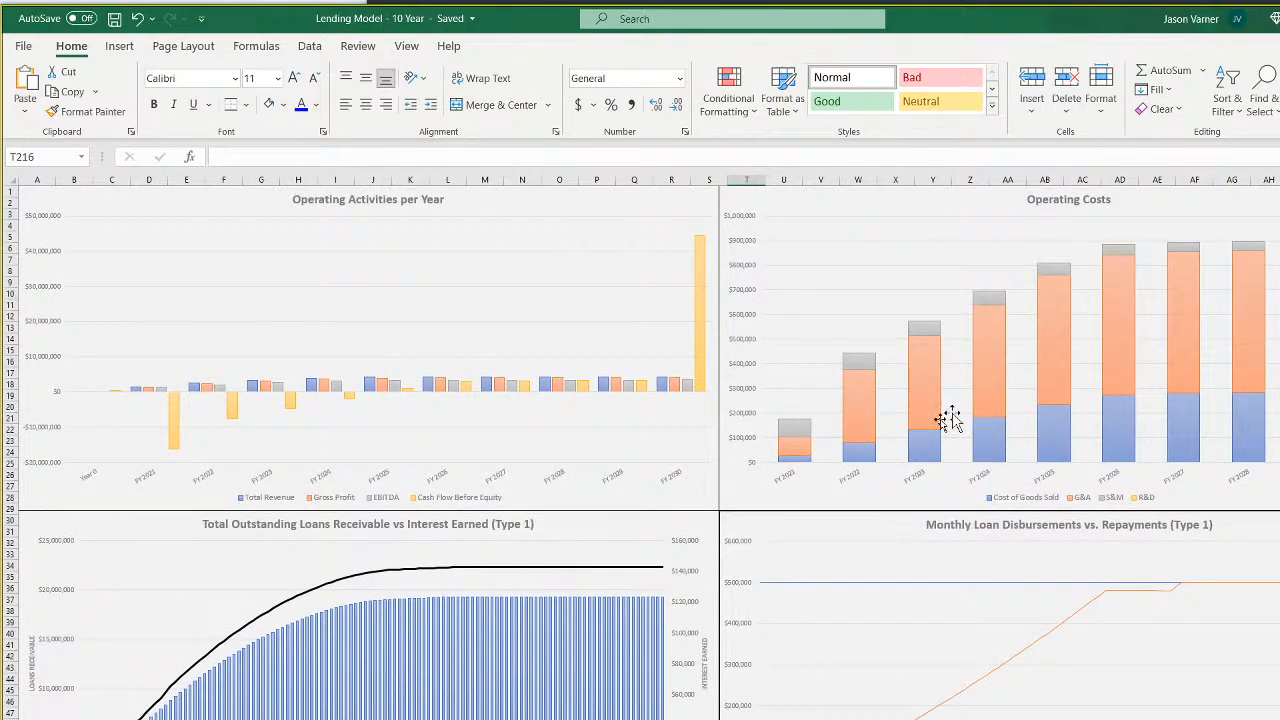
scroll(628, 641, down, 14)
scroll(630, 638, down, 20)
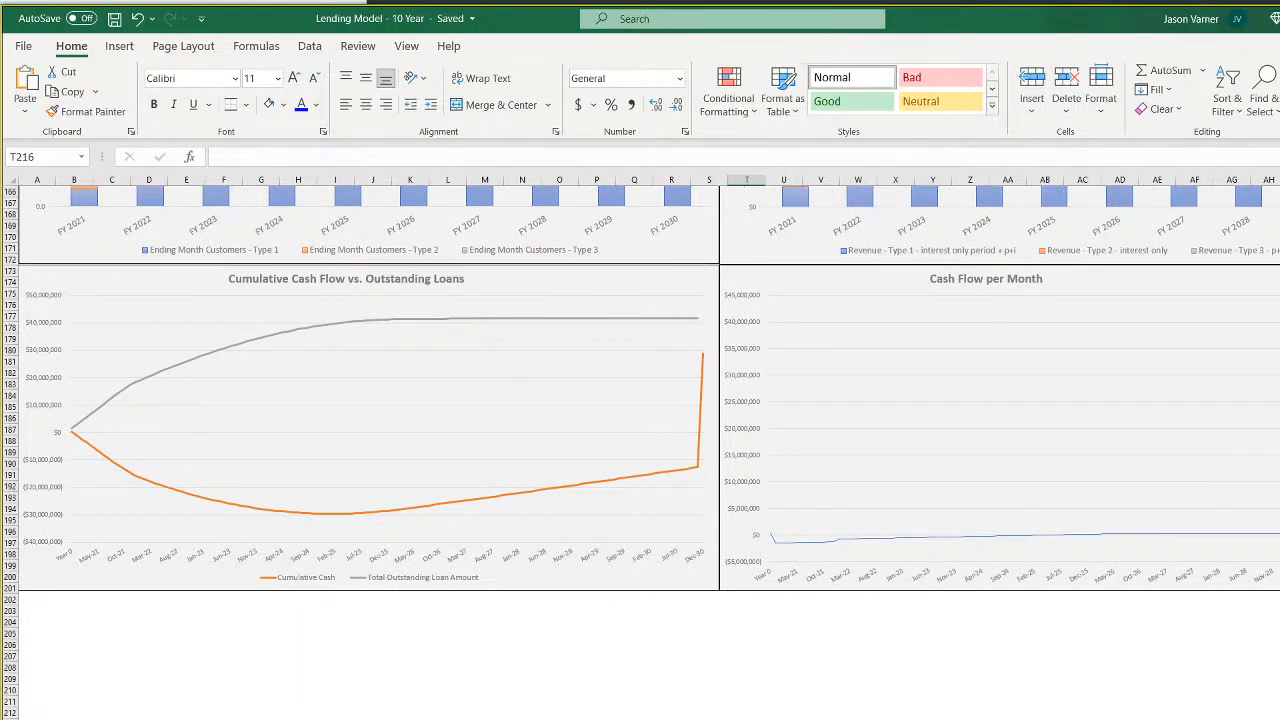
Examine the 10-Year Project Summary, the Contribution & Distribution Summary, and the annual pro-forma from Loans Added through EBITDA
key(ctrl+Page_Up)
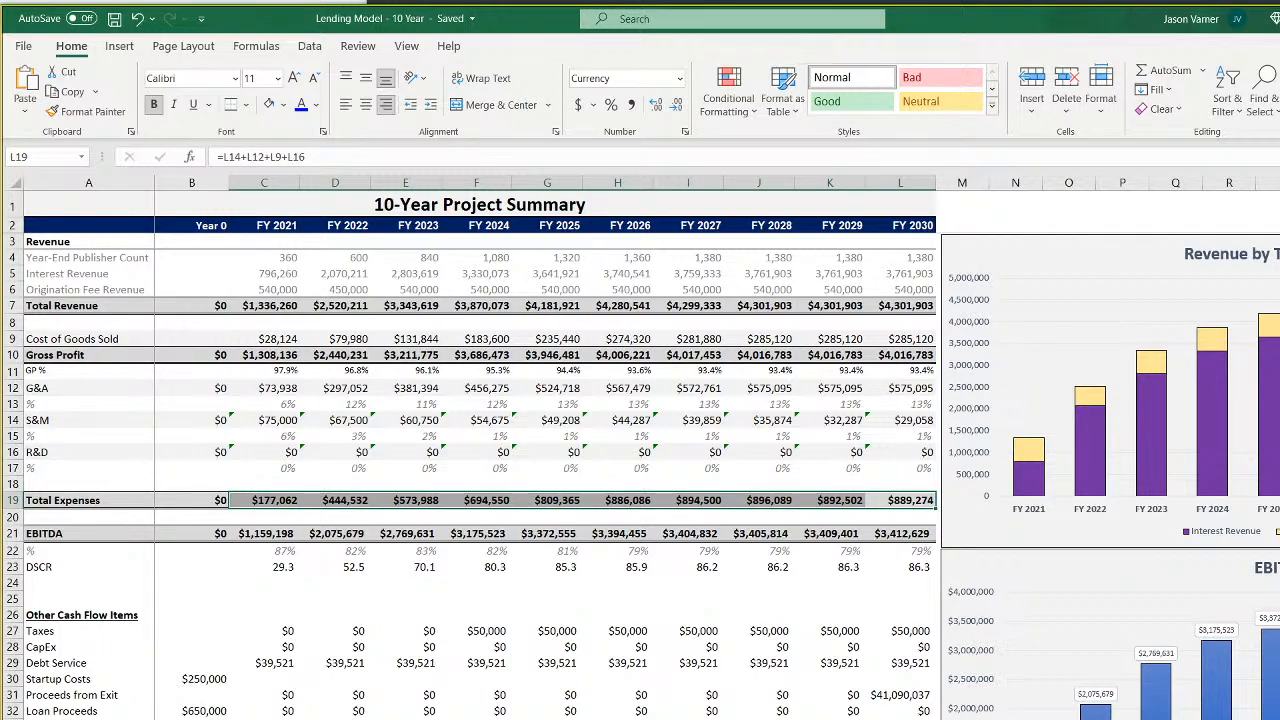
key(ctrl+Page_Up)
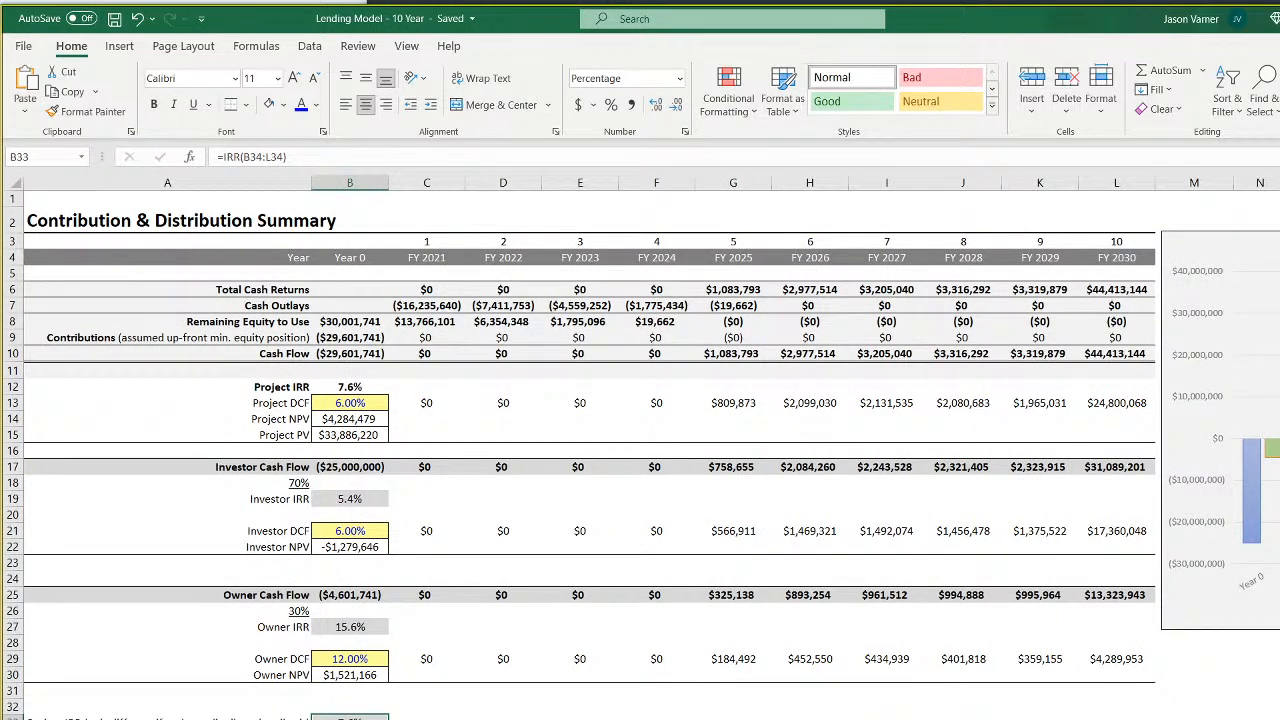
key(ctrl+Page_Up)
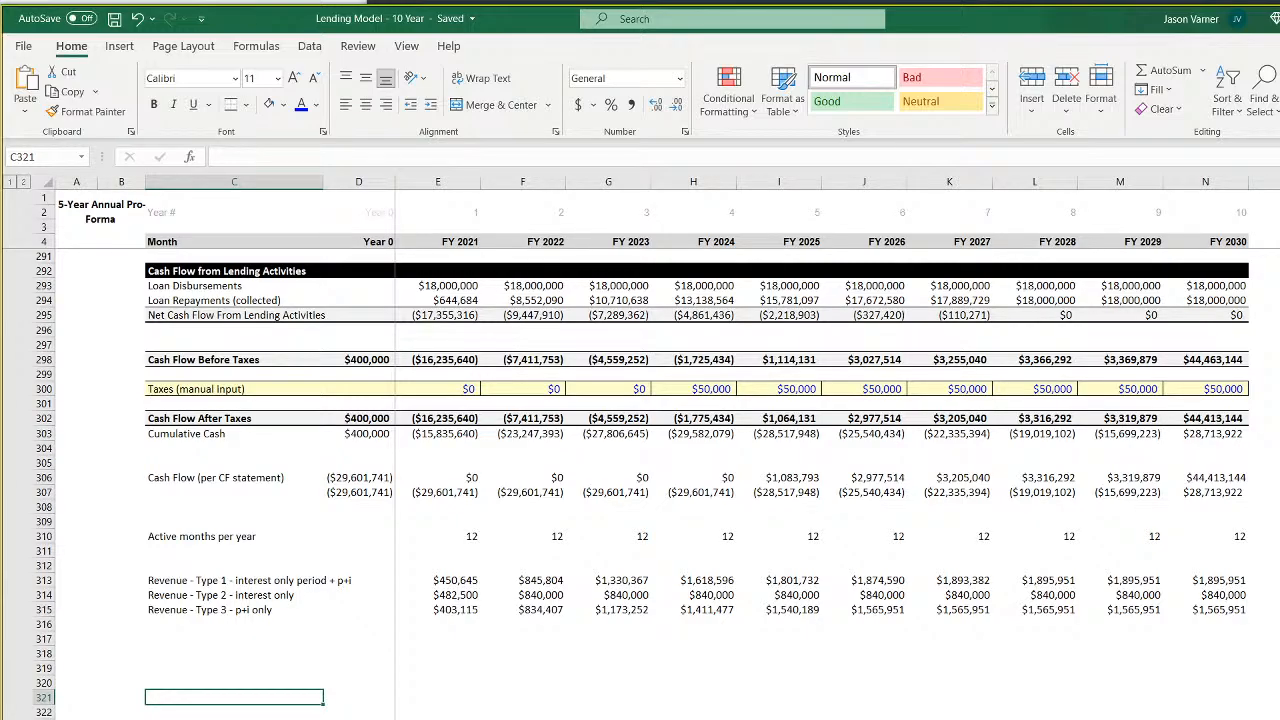
scroll(640, 480, up, 20)
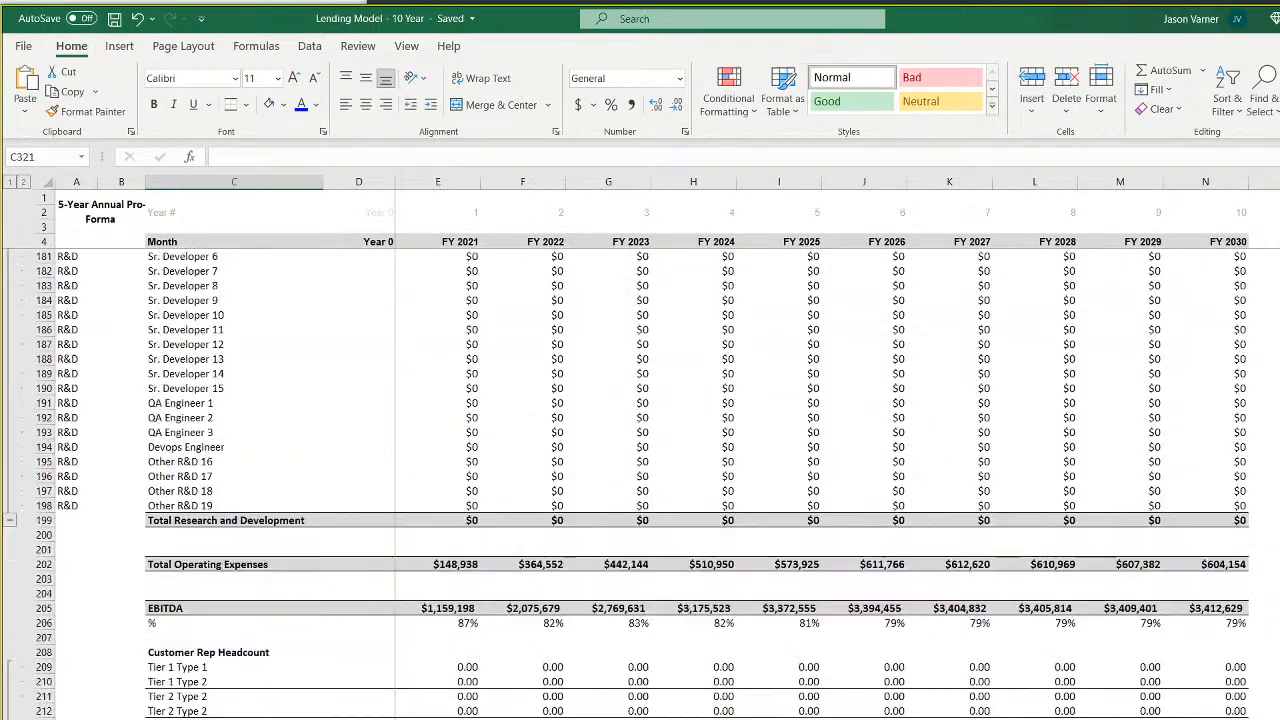
scroll(476, 612, up, 20)
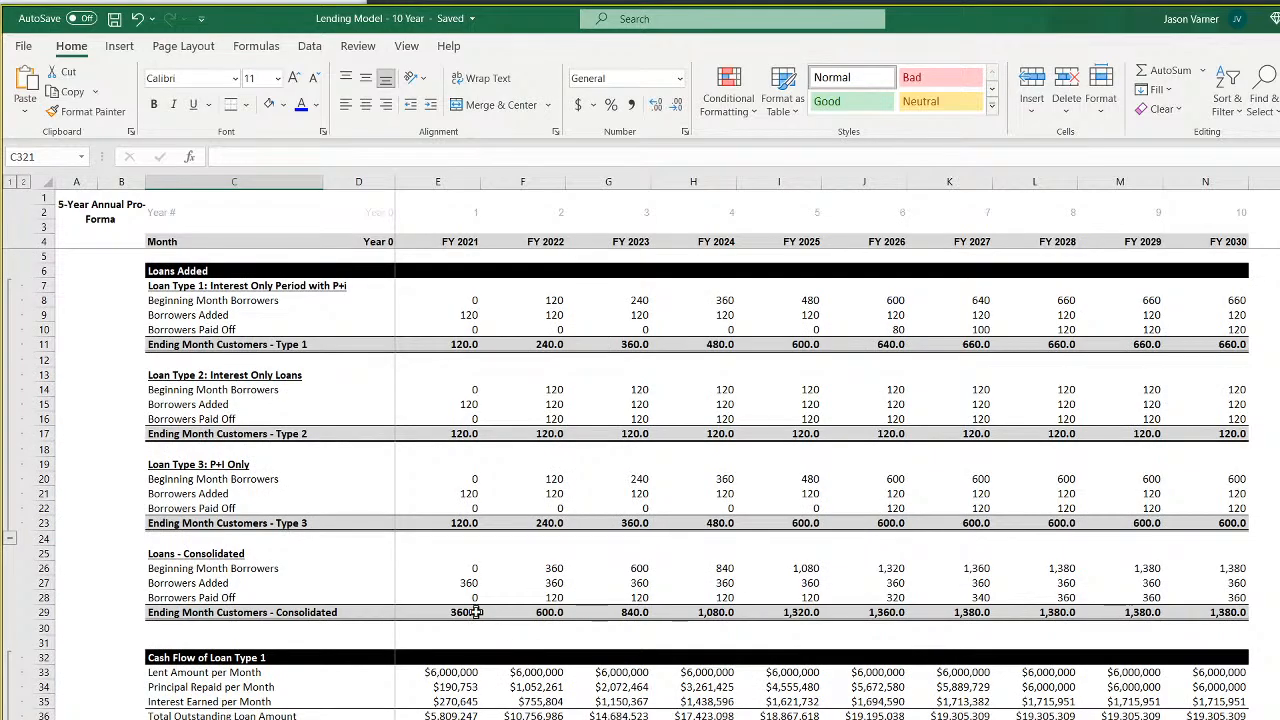
click(467, 344)
click(539, 344)
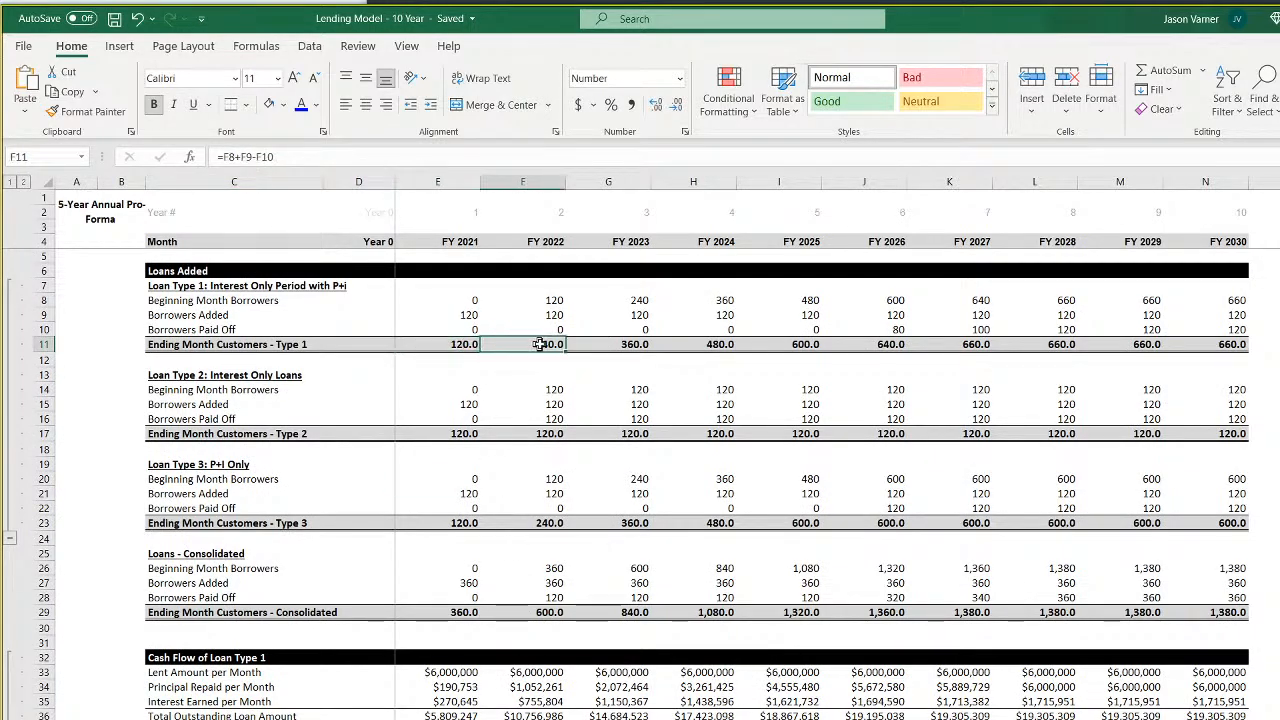
scroll(598, 630, down, 15)
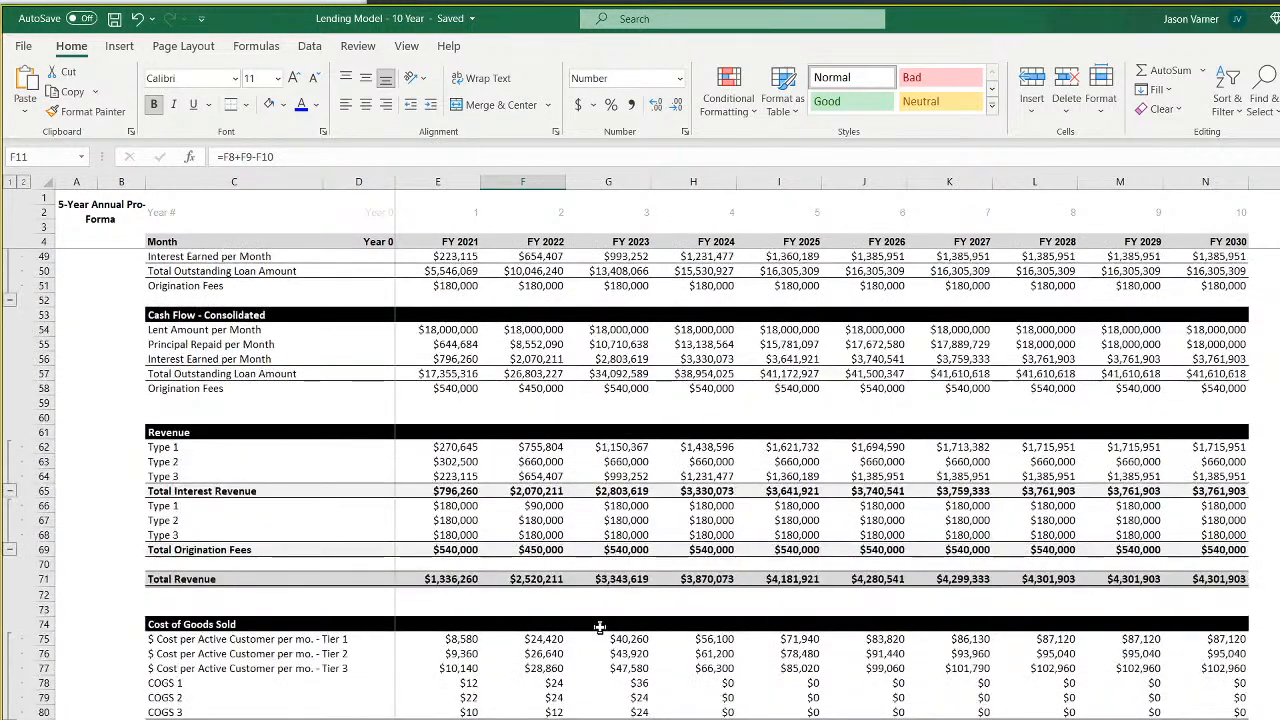
scroll(600, 627, down, 7)
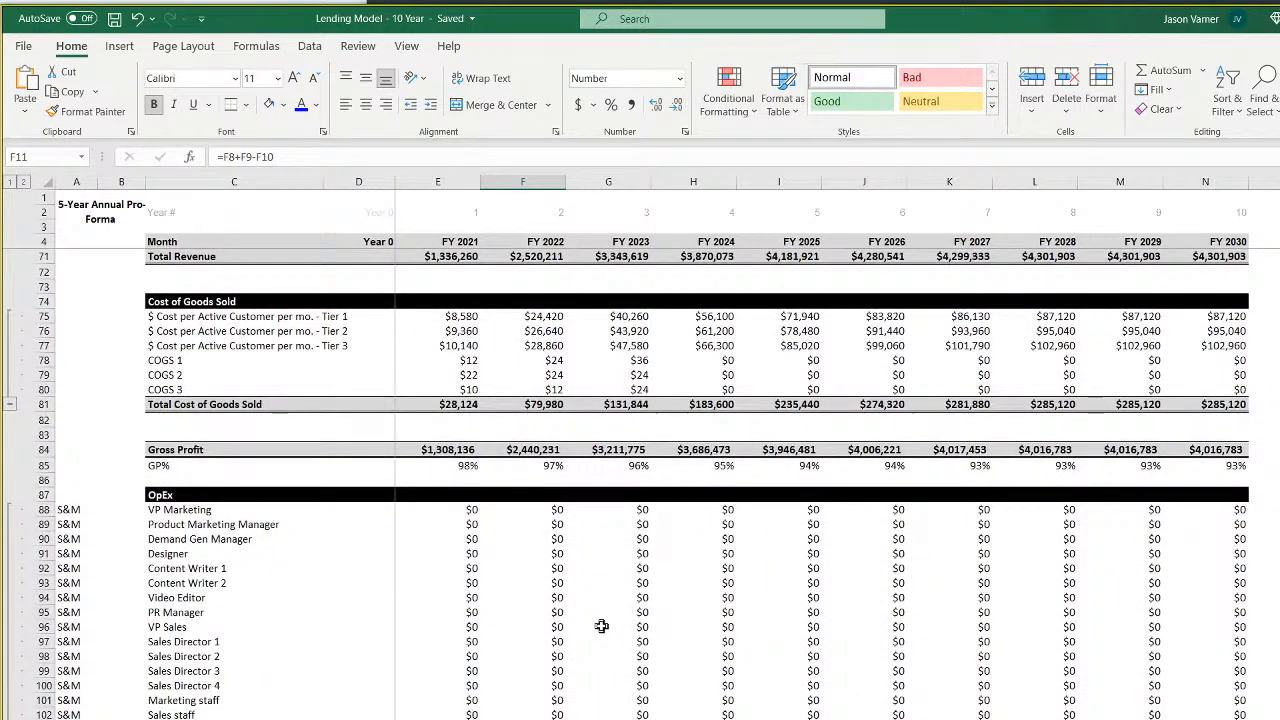
scroll(601, 626, down, 20)
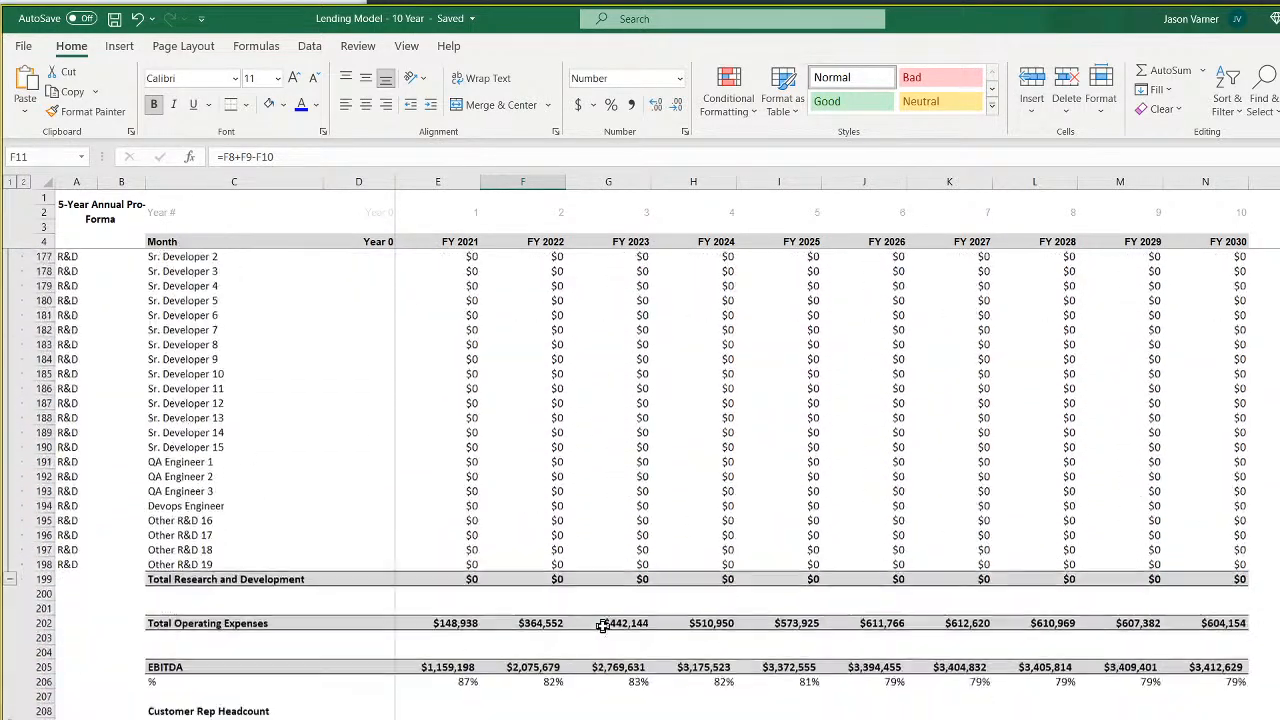
Examine the Customer Rep Headcount and Sales Rep Headcount sections of the monthly pro-forma, and return to the charts
click(488, 719)
scroll(488, 716, down, 20)
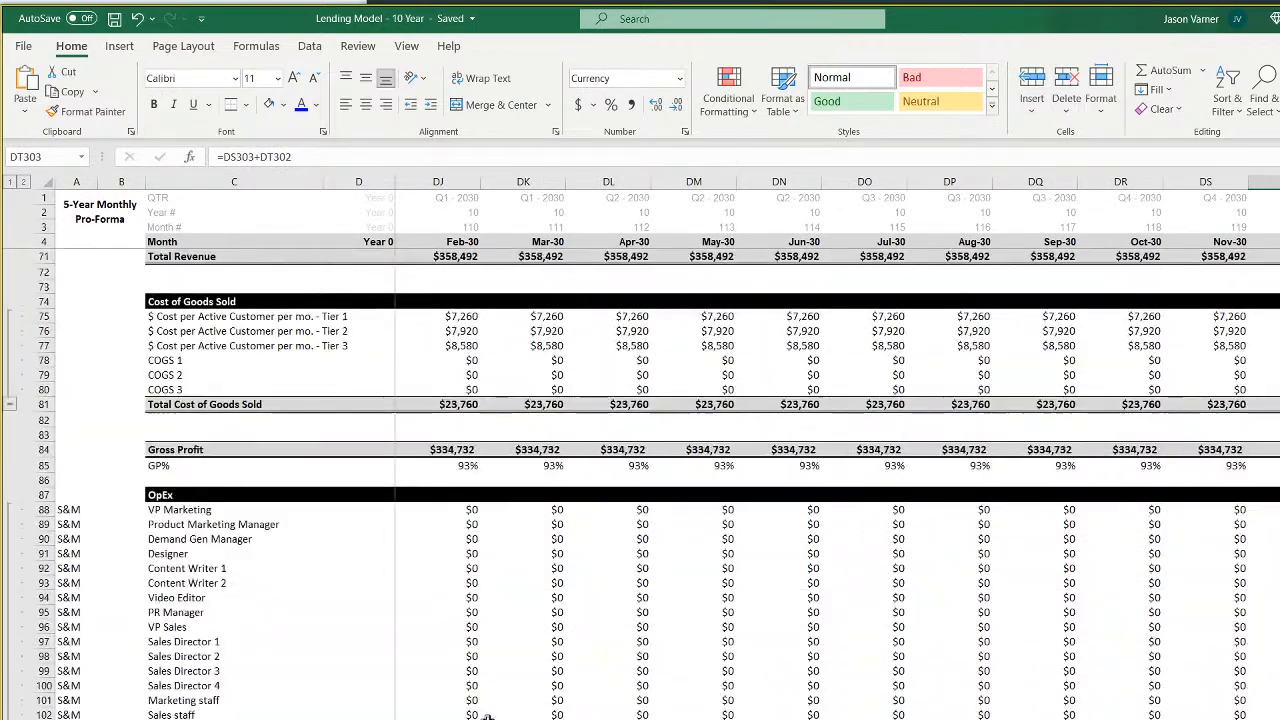
scroll(488, 714, down, 20)
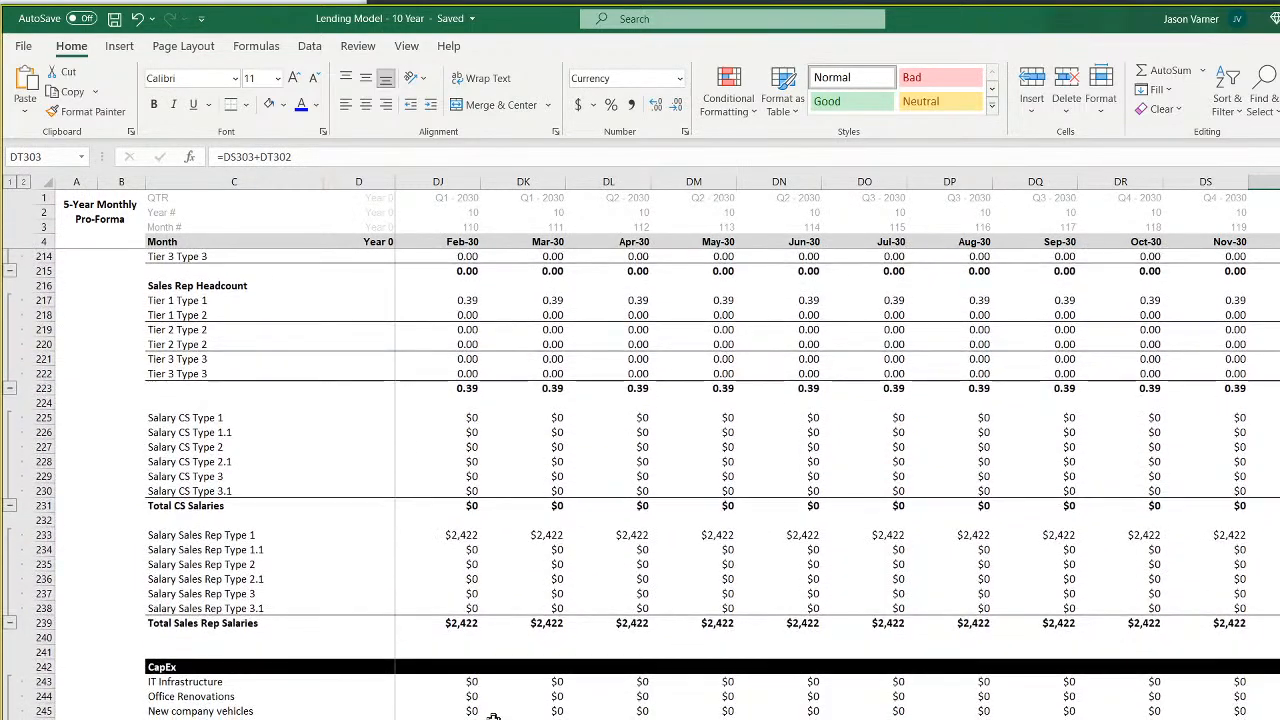
scroll(493, 716, up, 2)
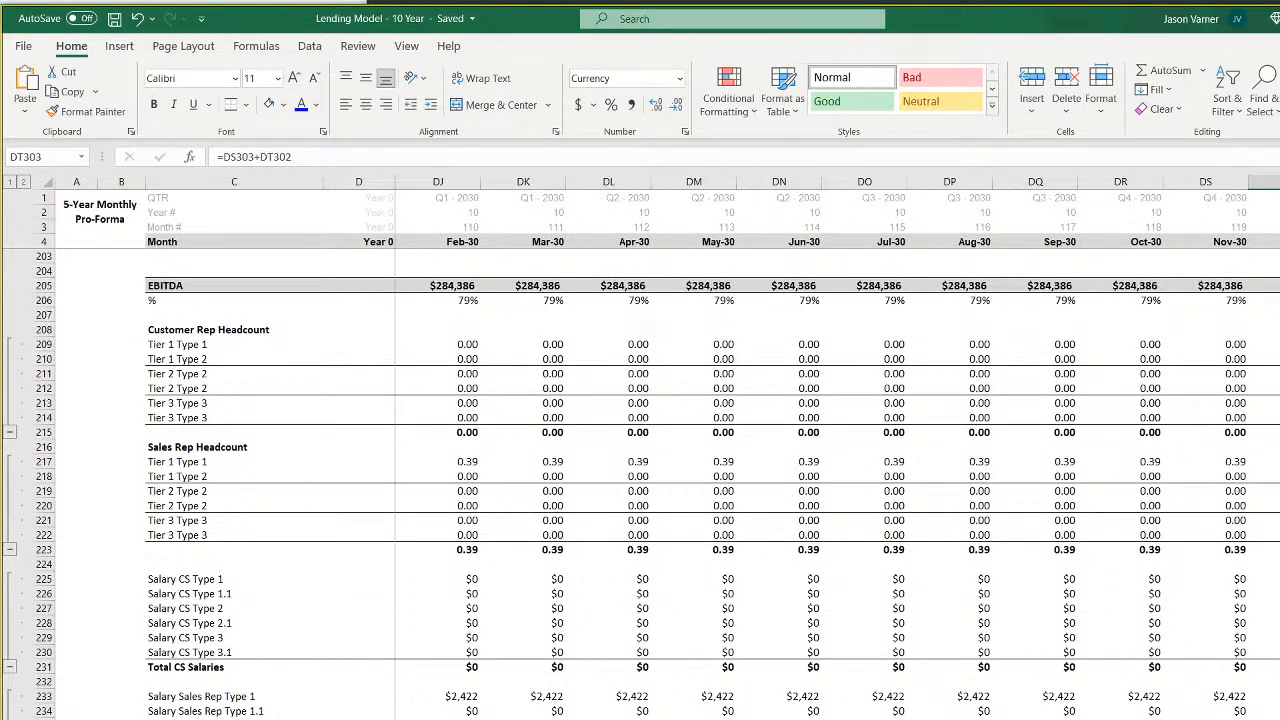
click(493, 719)
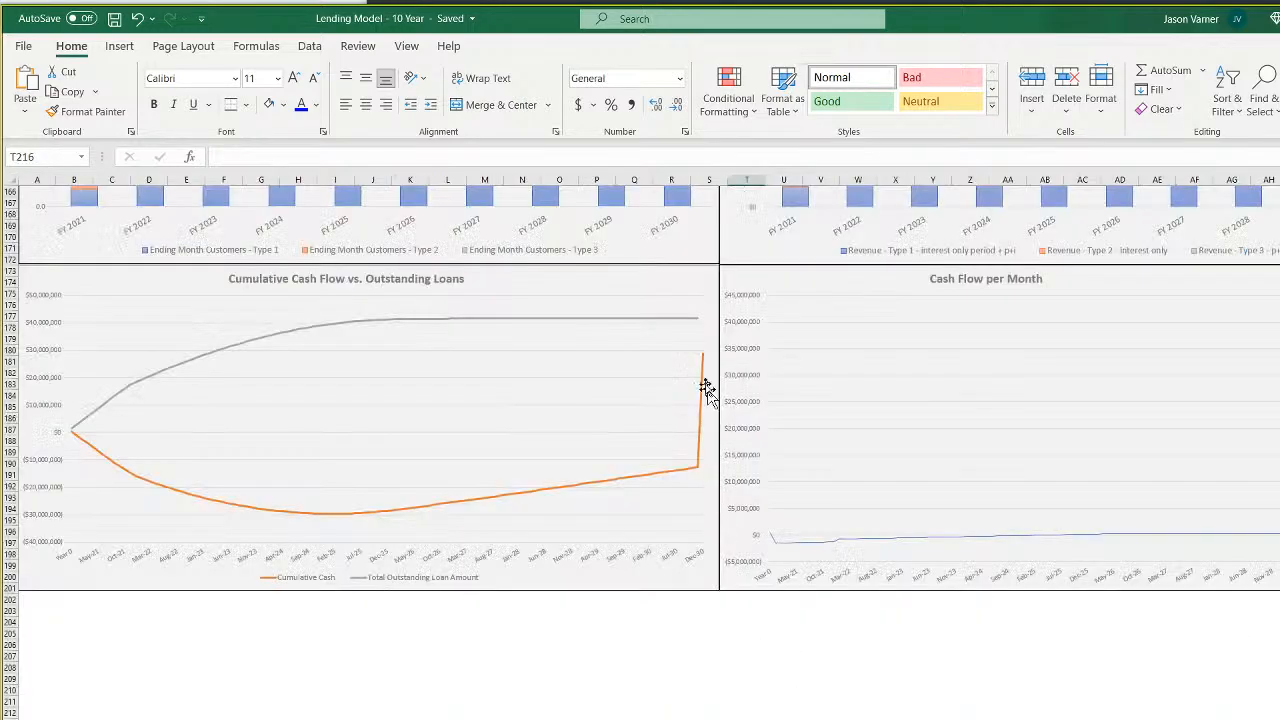
Duplicate the Cumulative Cash Flow vs. Outstanding Loans chart and place the copy directly beneath the original
click(651, 277)
right_click(651, 276)
click(690, 316)
right_click(366, 694)
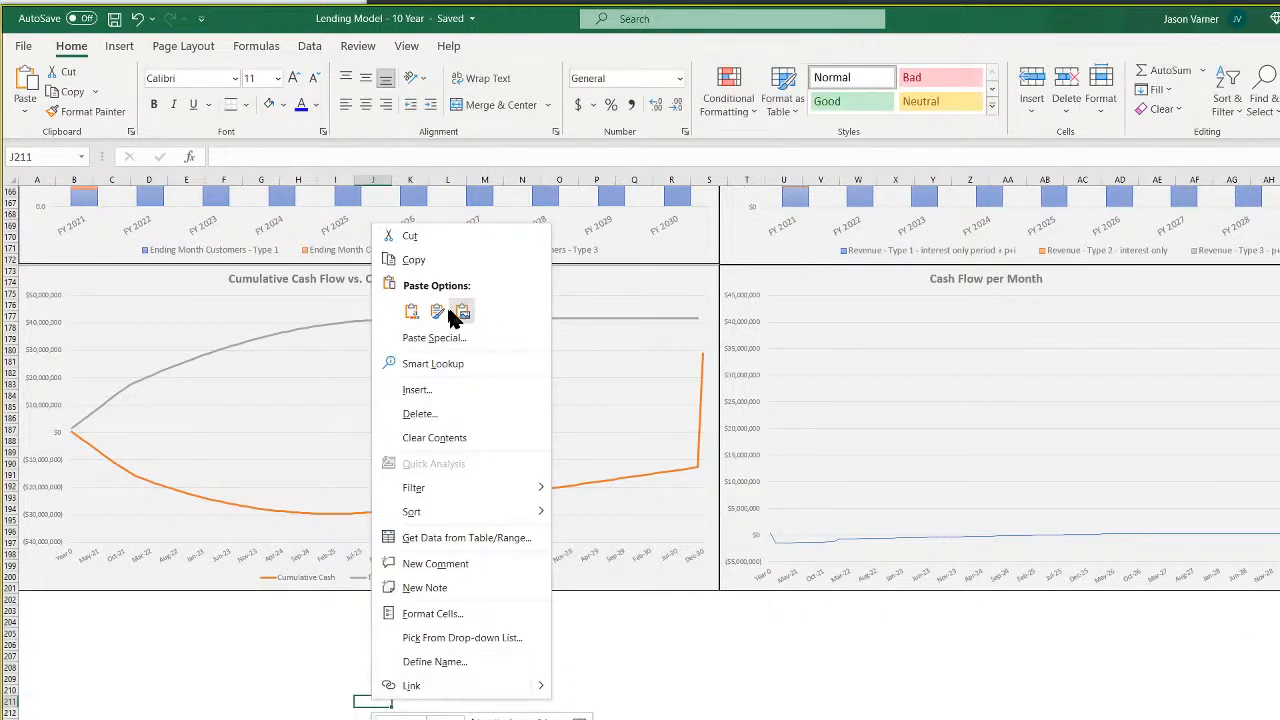
click(413, 314)
drag(503, 705, 165, 596)
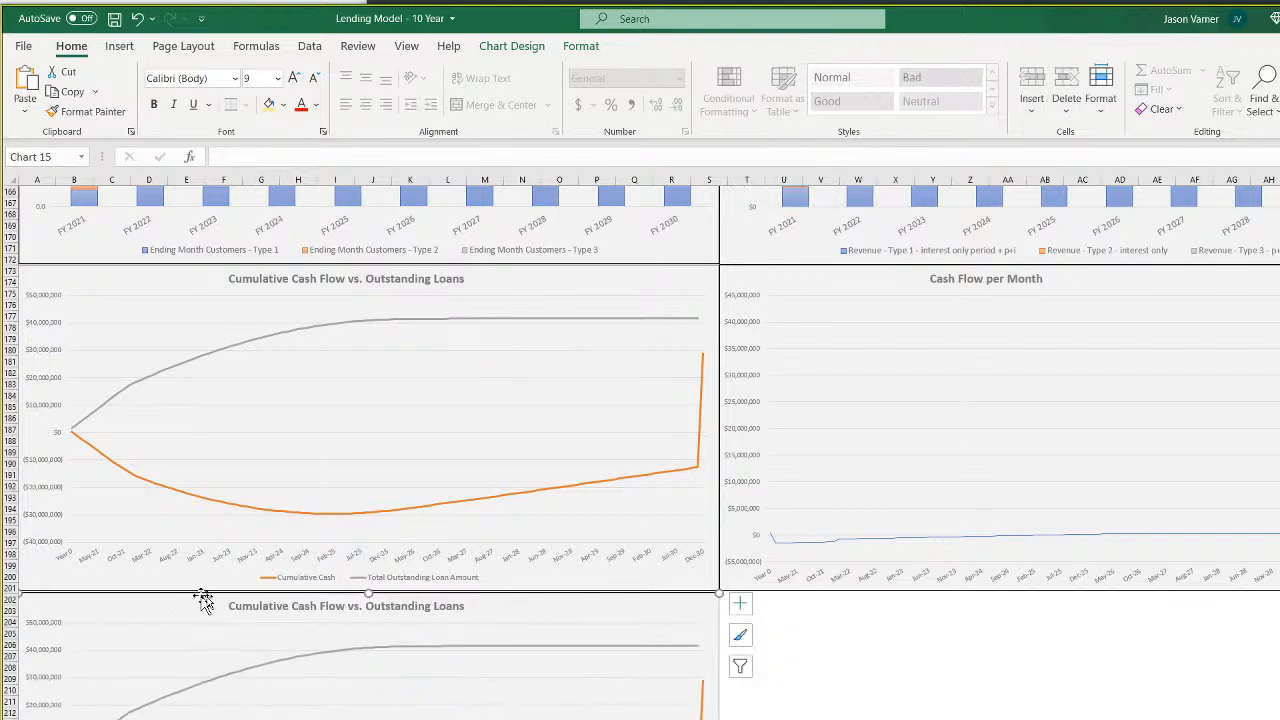
Remove both existing data series from the duplicated chart
right_click(531, 706)
click(580, 719)
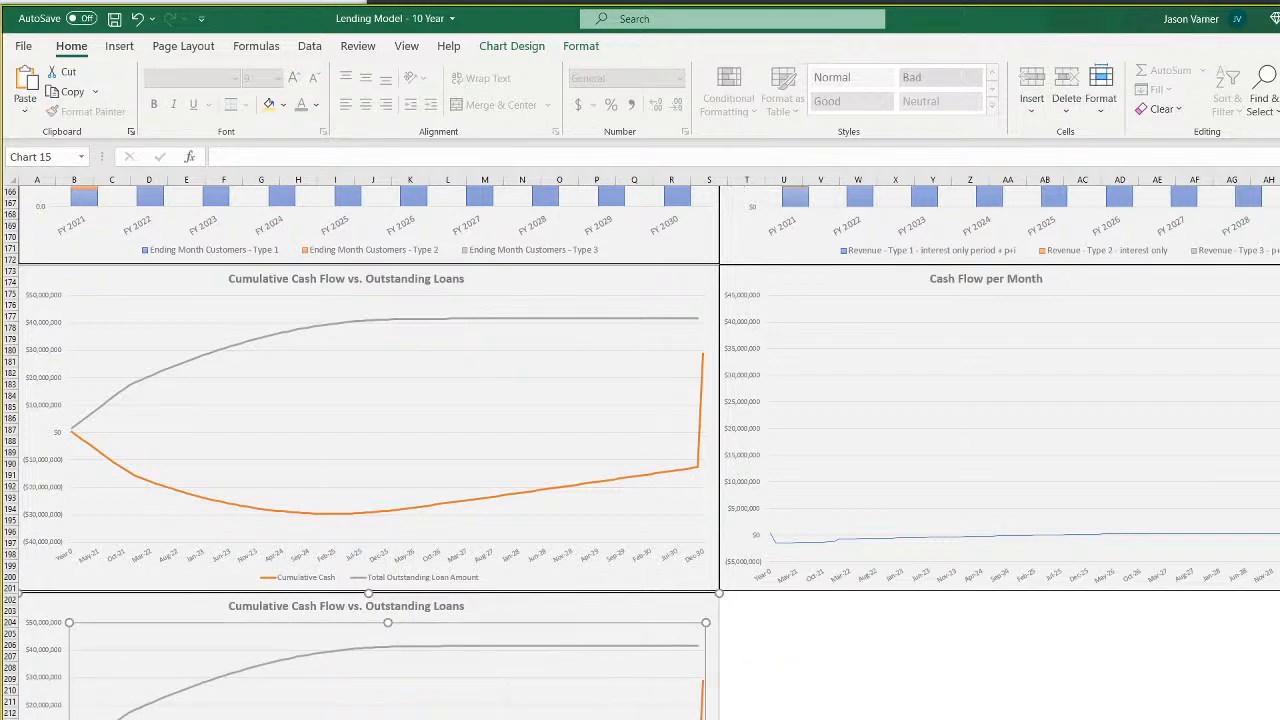
click(591, 318)
click(591, 318)
Add a Customer Rep Headcount series to the duplicated chart, named from 'Monthly Detail'!C208 with values from E215:DT215
click(486, 320)
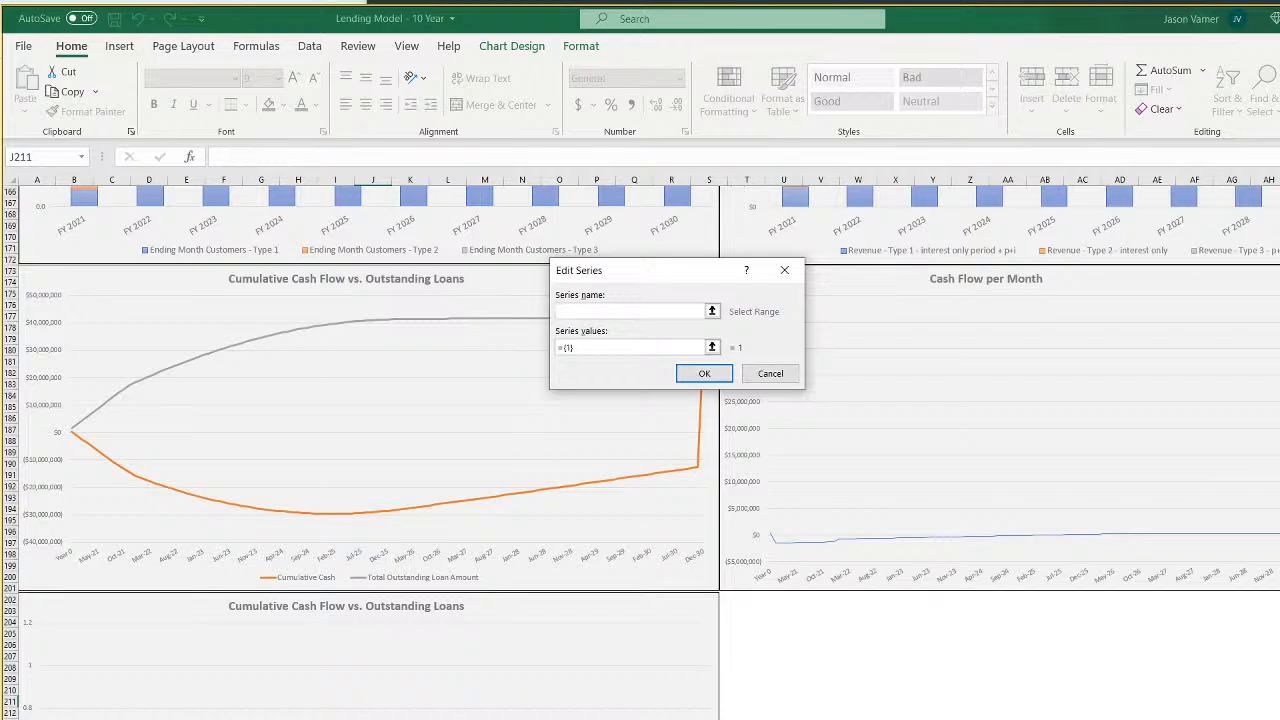
key(ctrl+Page_Down)
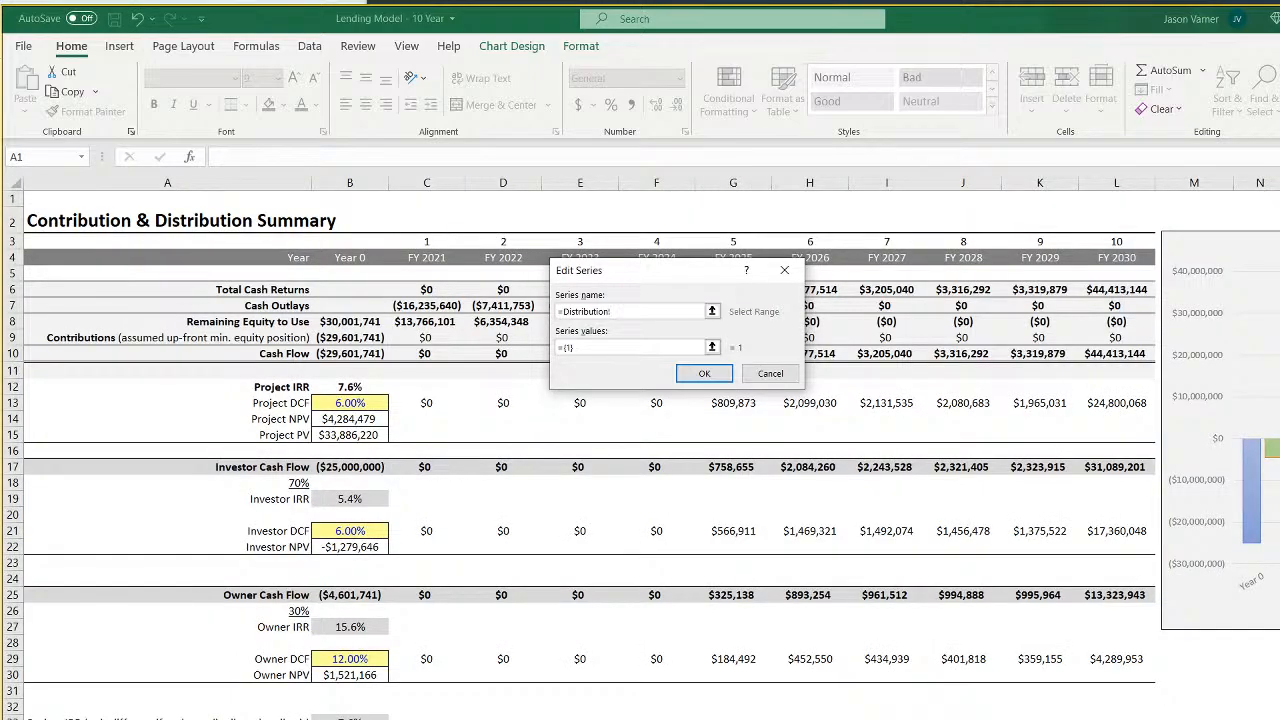
key(ctrl+Page_Down)
key(ctrl+Page_Down)
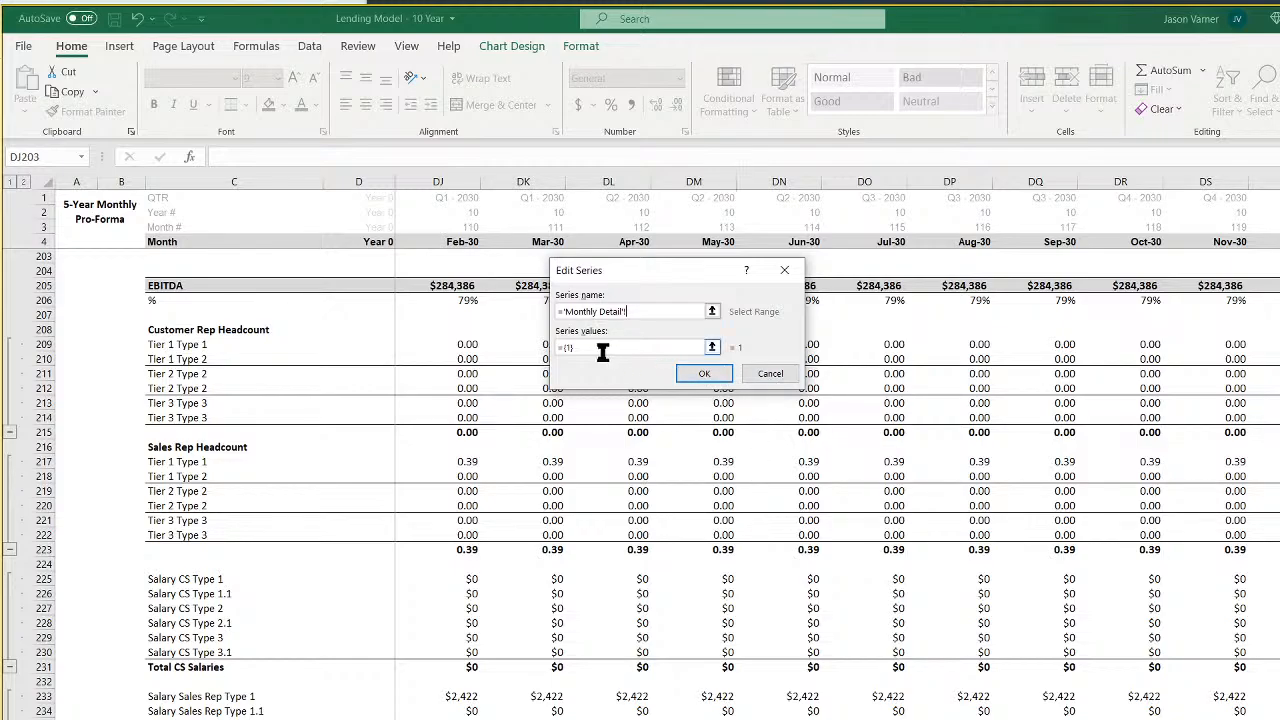
click(186, 330)
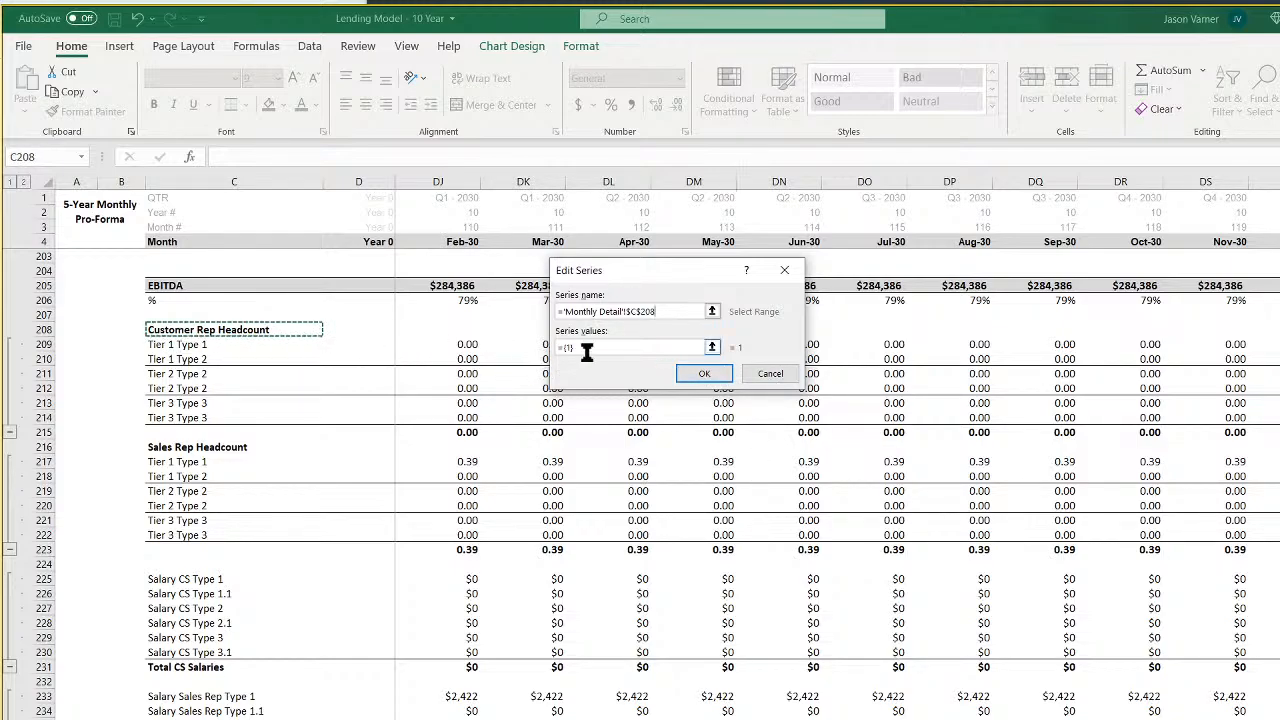
drag(646, 348, 531, 354)
key(BackSpace)
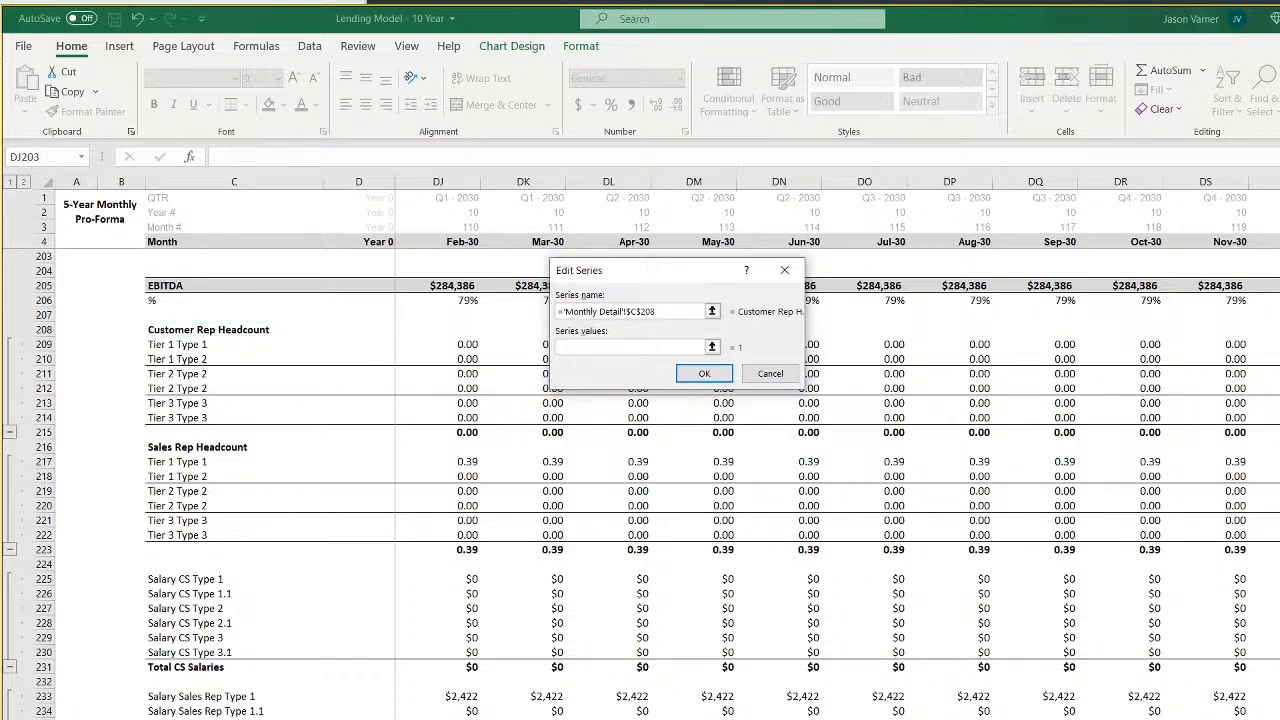
drag(1262, 432, 410, 433)
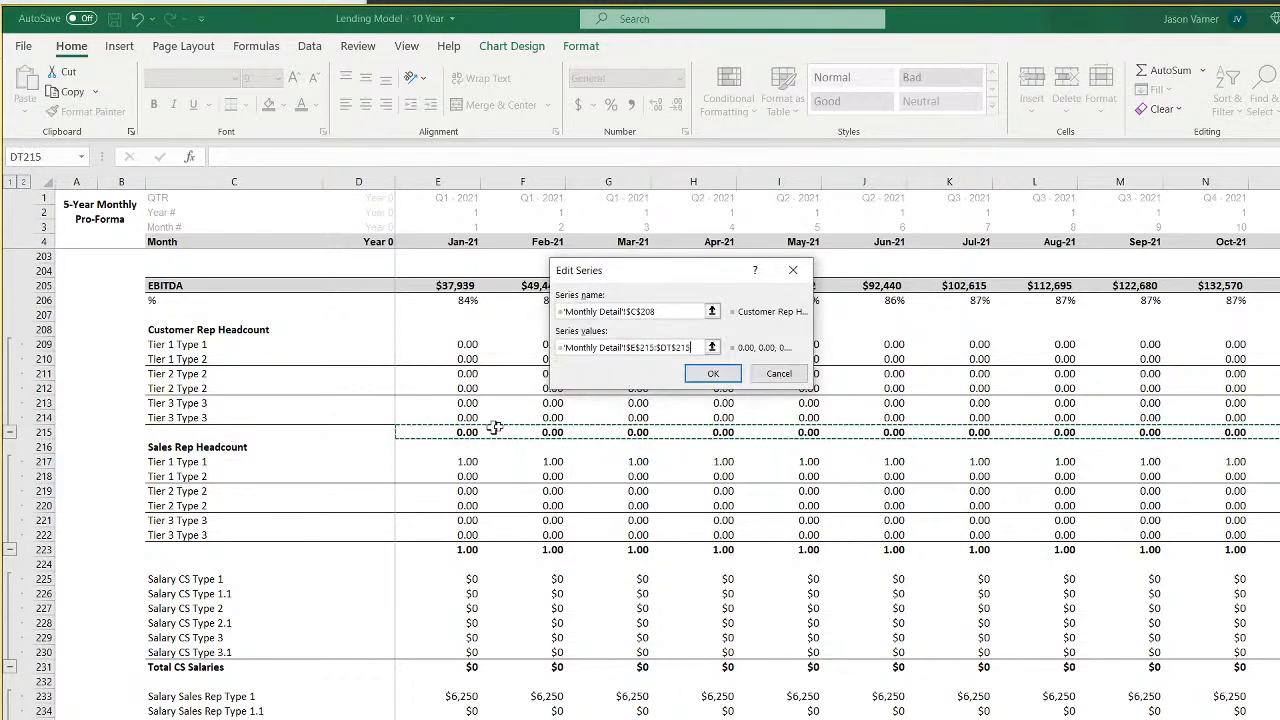
click(713, 373)
Add a Sales Rep Headcount series to the duplicated chart, named from 'Monthly Detail'!C216 with values from E223:DT223
click(480, 323)
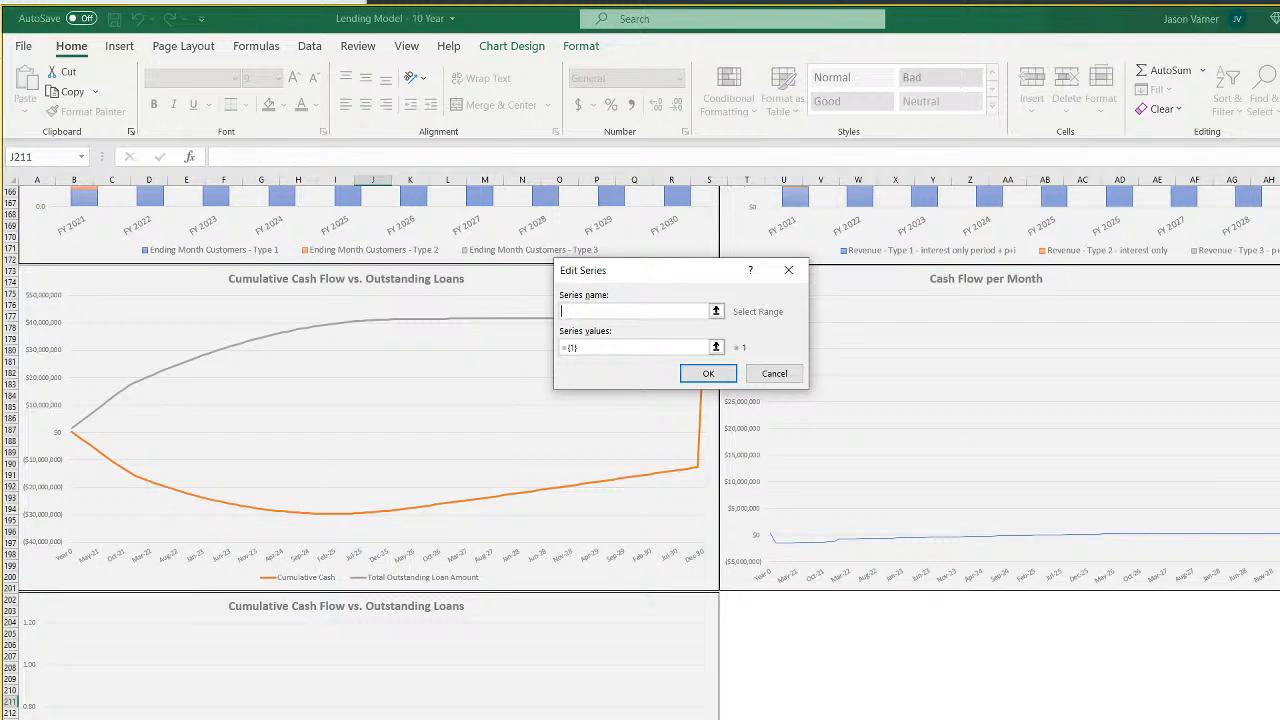
key(ctrl+Page_Up)
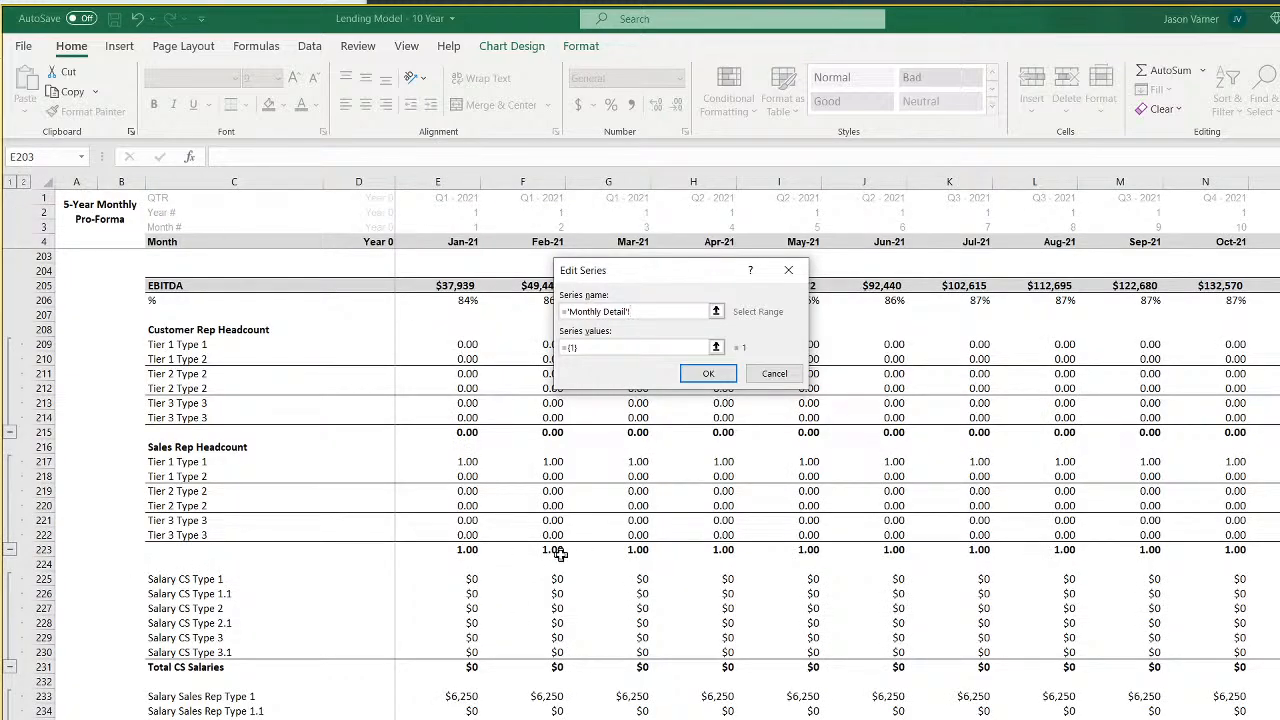
click(594, 347)
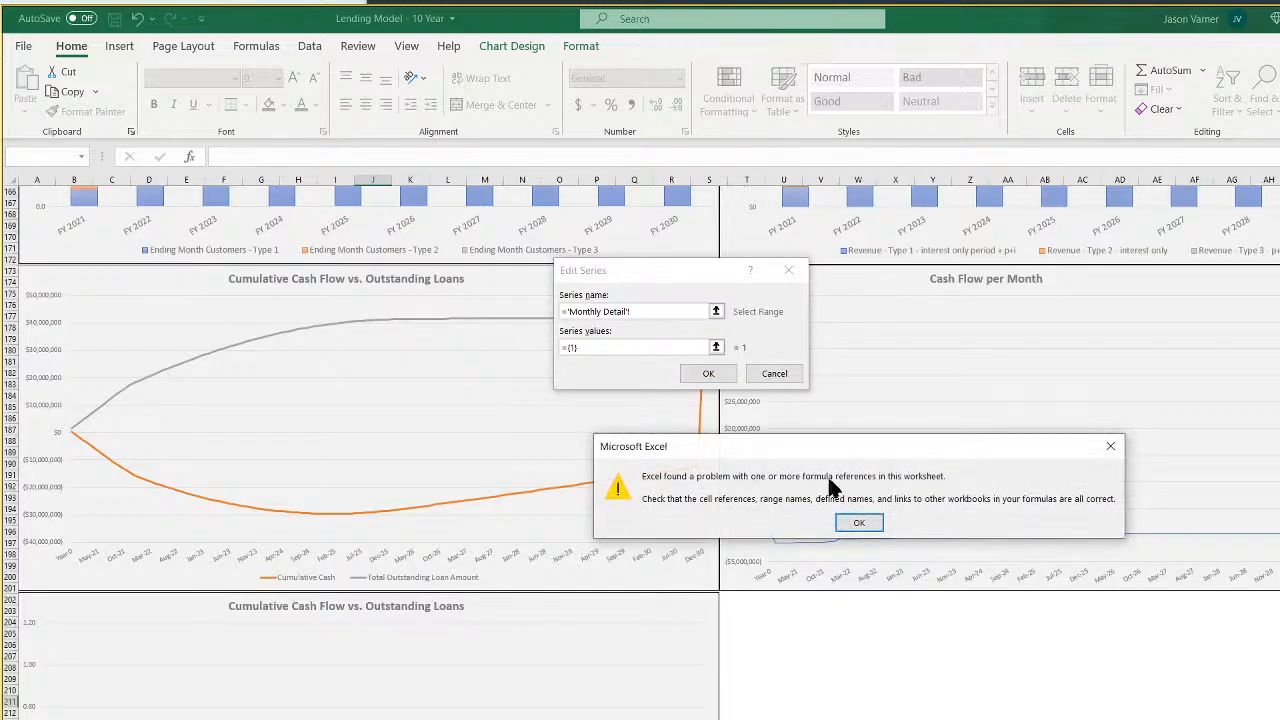
click(857, 521)
key(BackSpace)
click(375, 719)
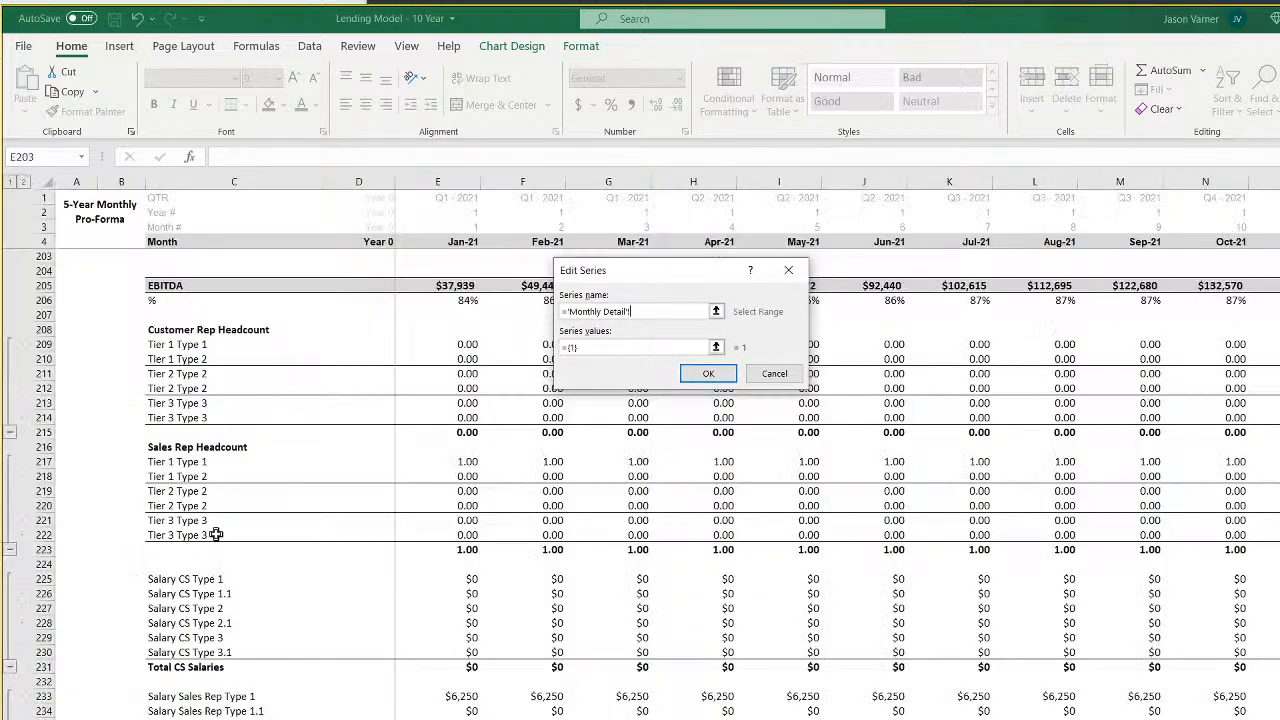
click(187, 448)
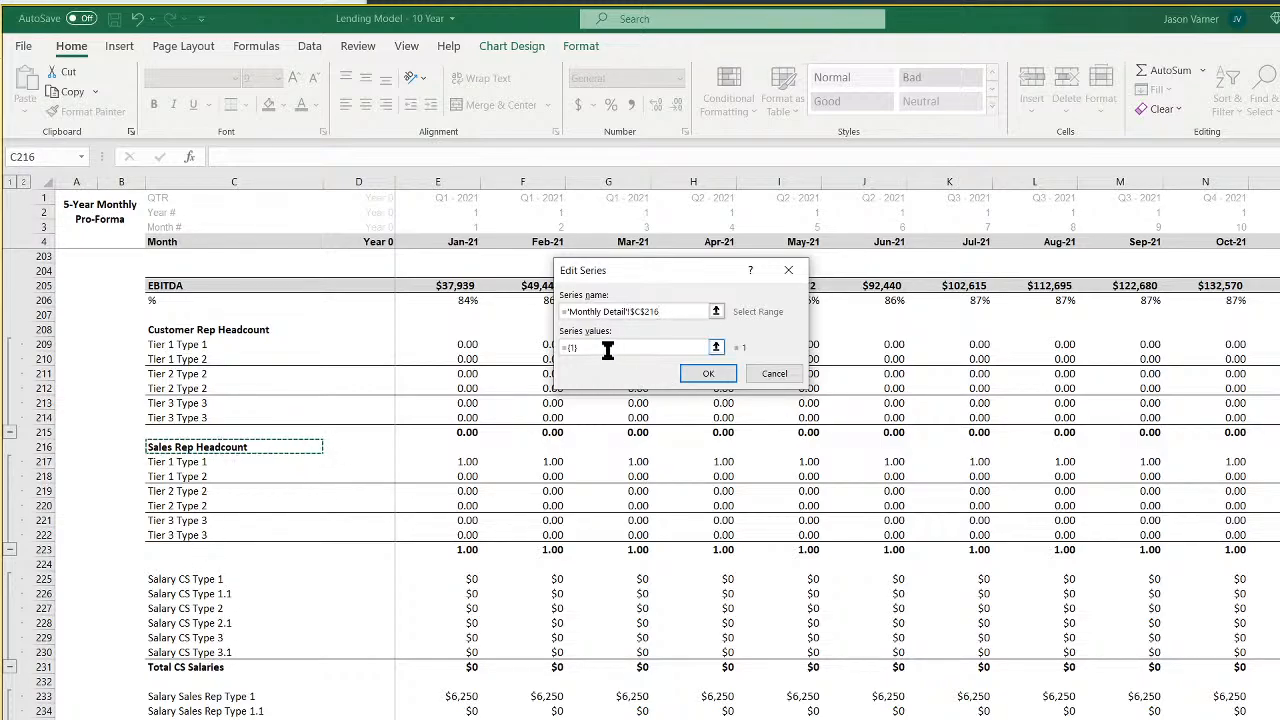
drag(606, 348, 556, 348)
key(BackSpace)
drag(455, 549, 1276, 550)
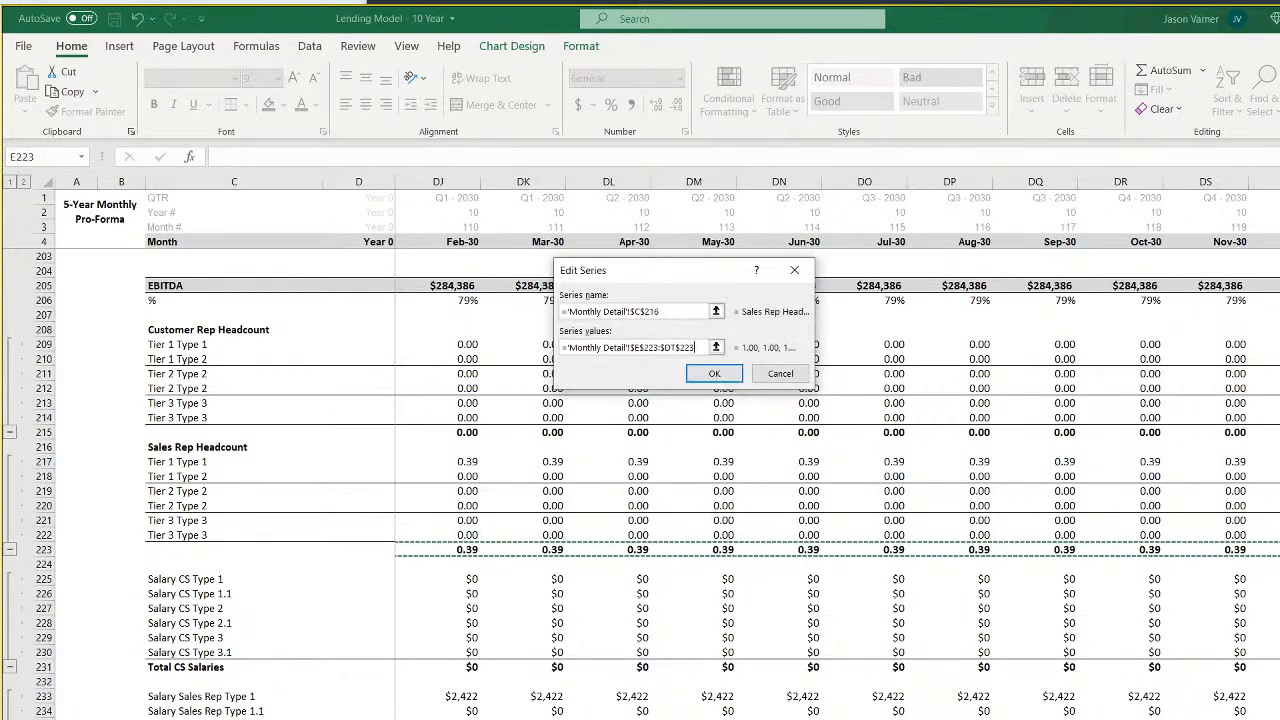
click(714, 373)
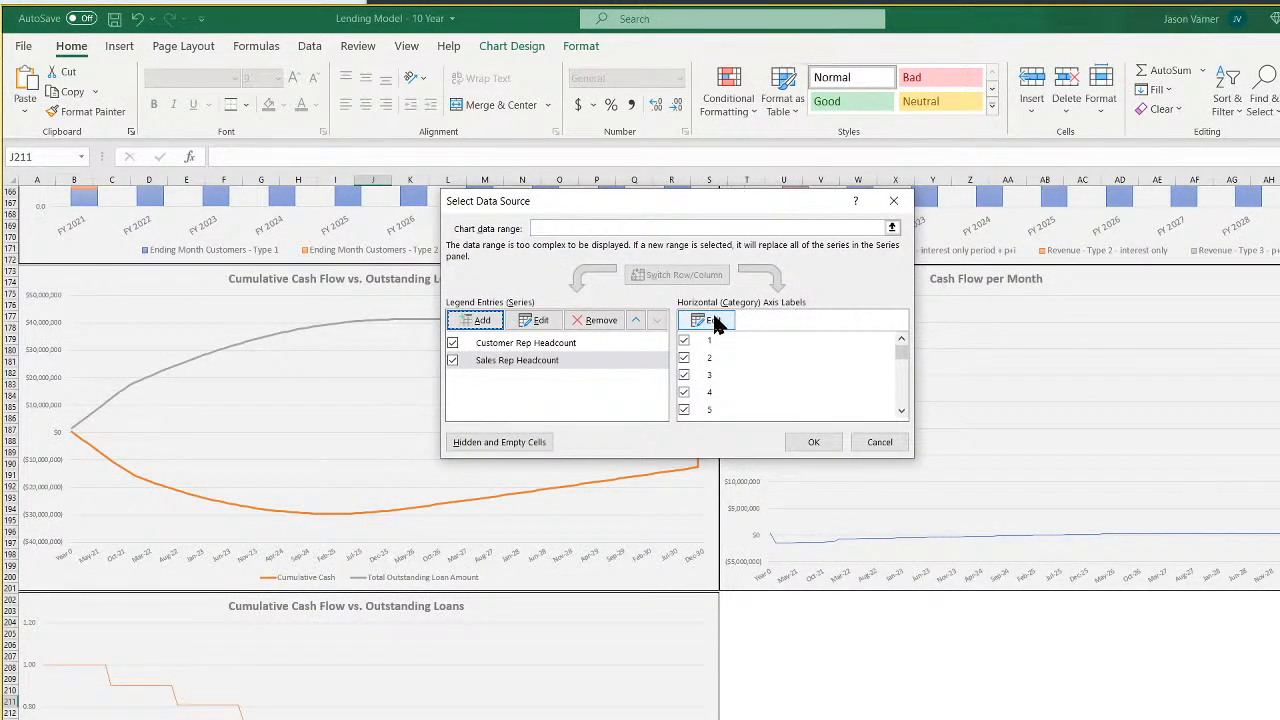
Set the duplicated chart's horizontal axis labels to 'Monthly Detail'!E4:DT4 and save the workbook
click(712, 320)
key(ctrl+Page_Up)
key(ctrl+Page_Up)
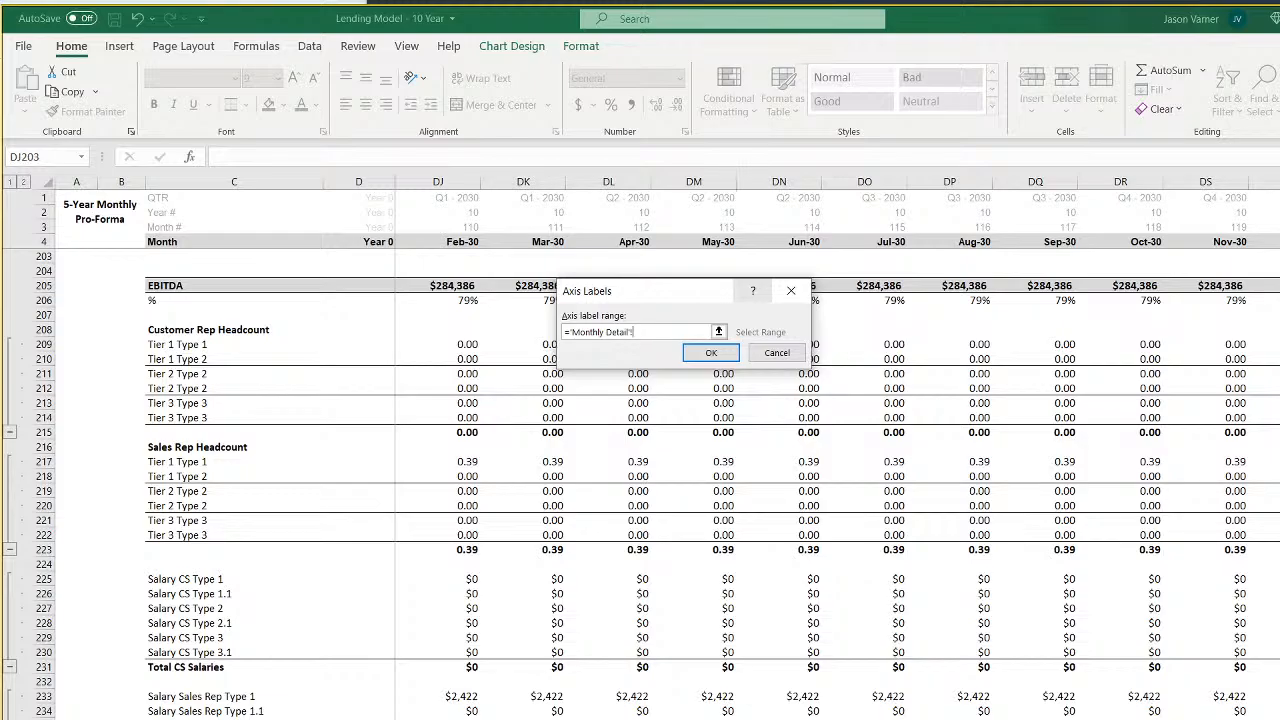
drag(1250, 242, 481, 237)
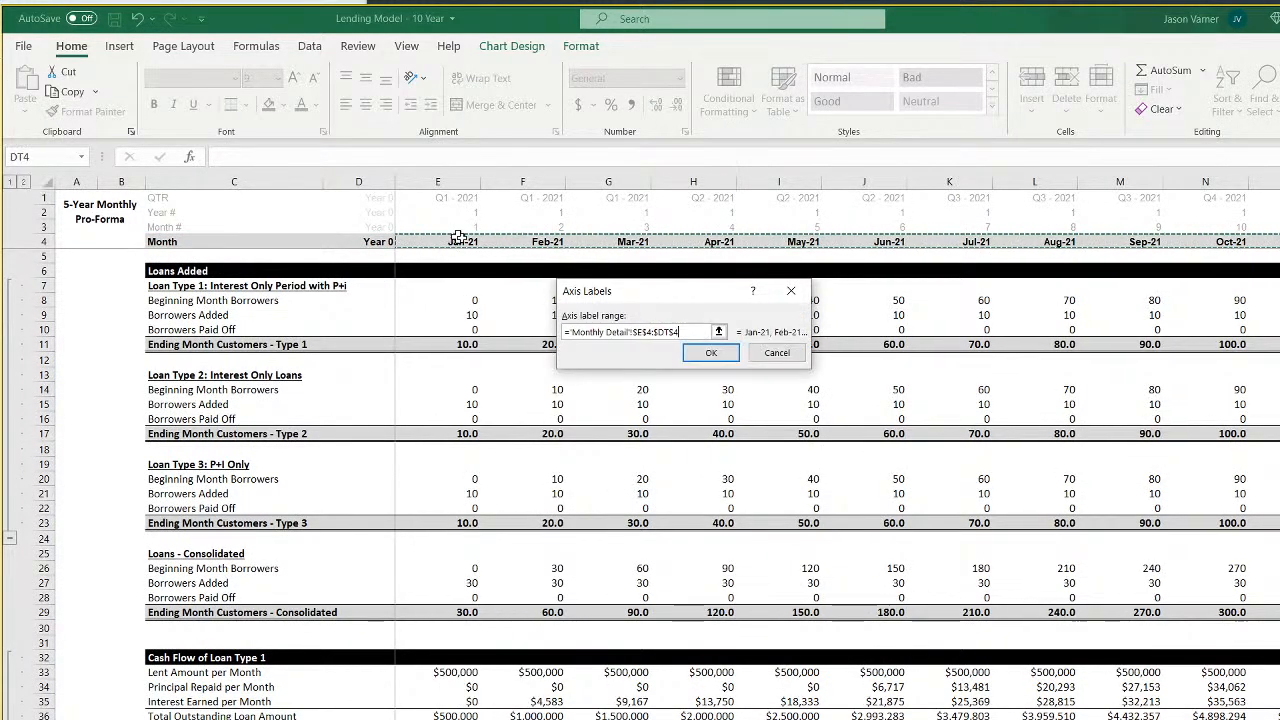
click(730, 350)
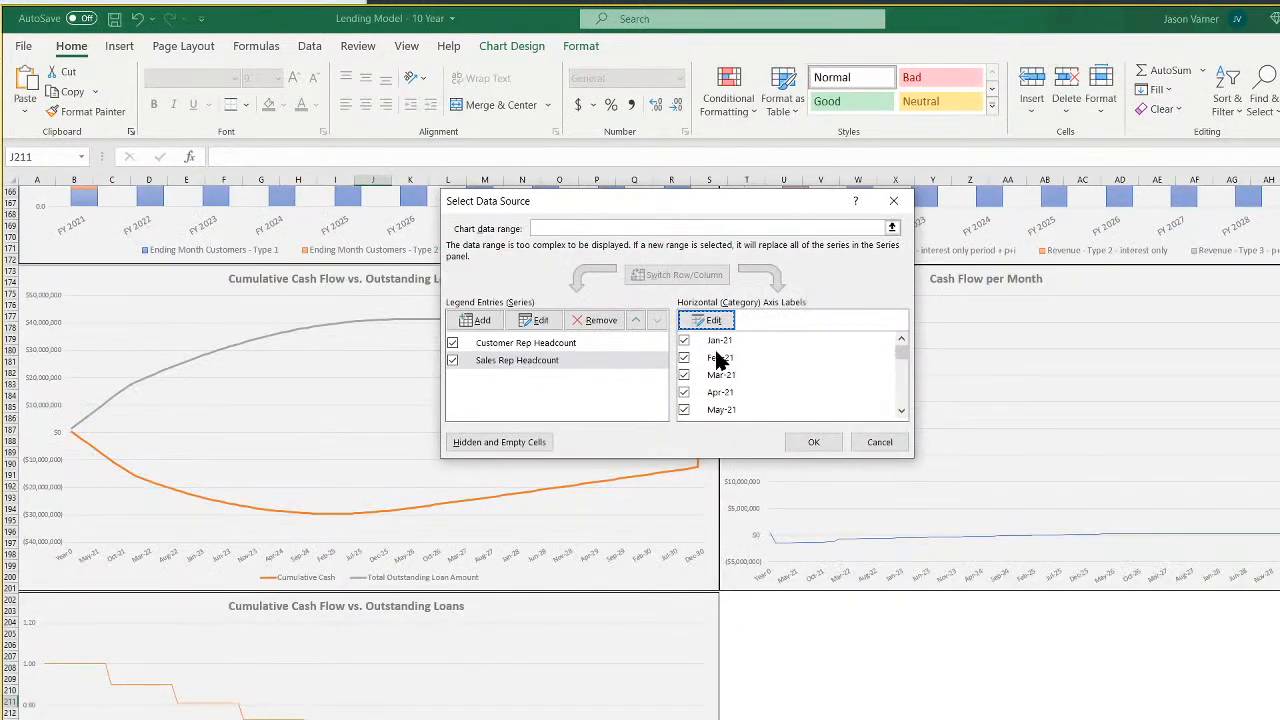
click(815, 442)
click(905, 686)
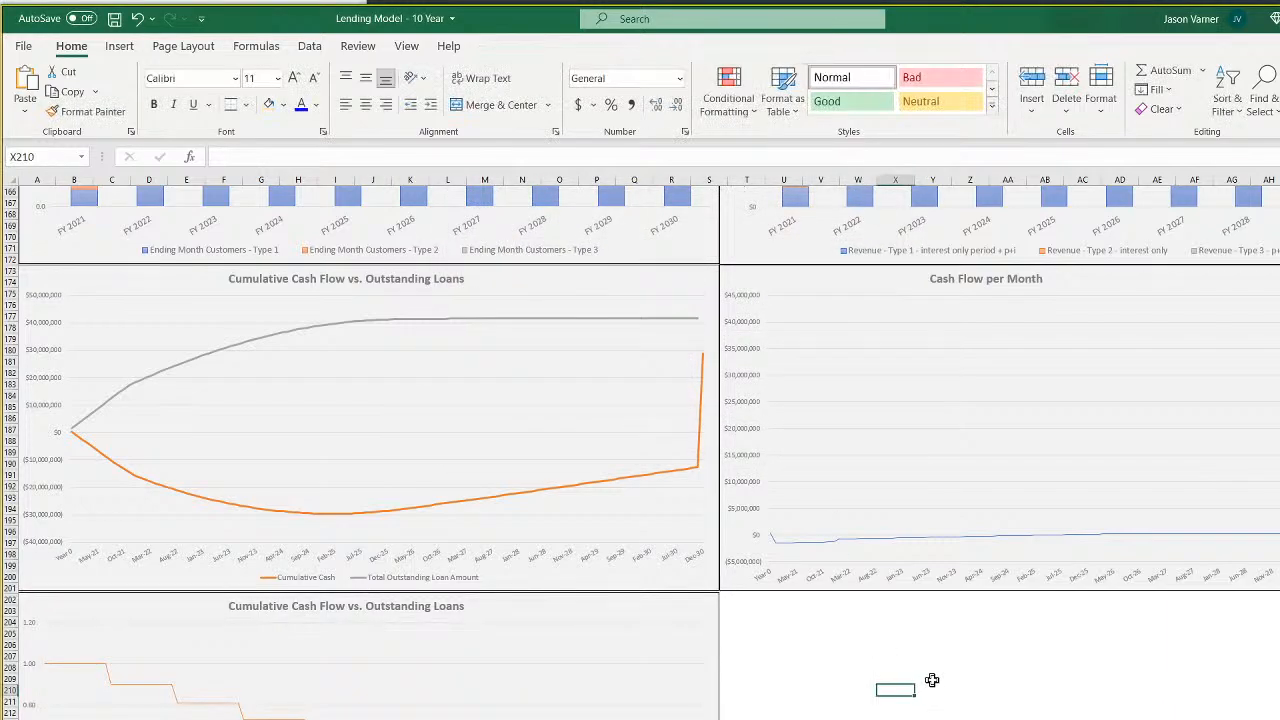
scroll(914, 677, down, 4)
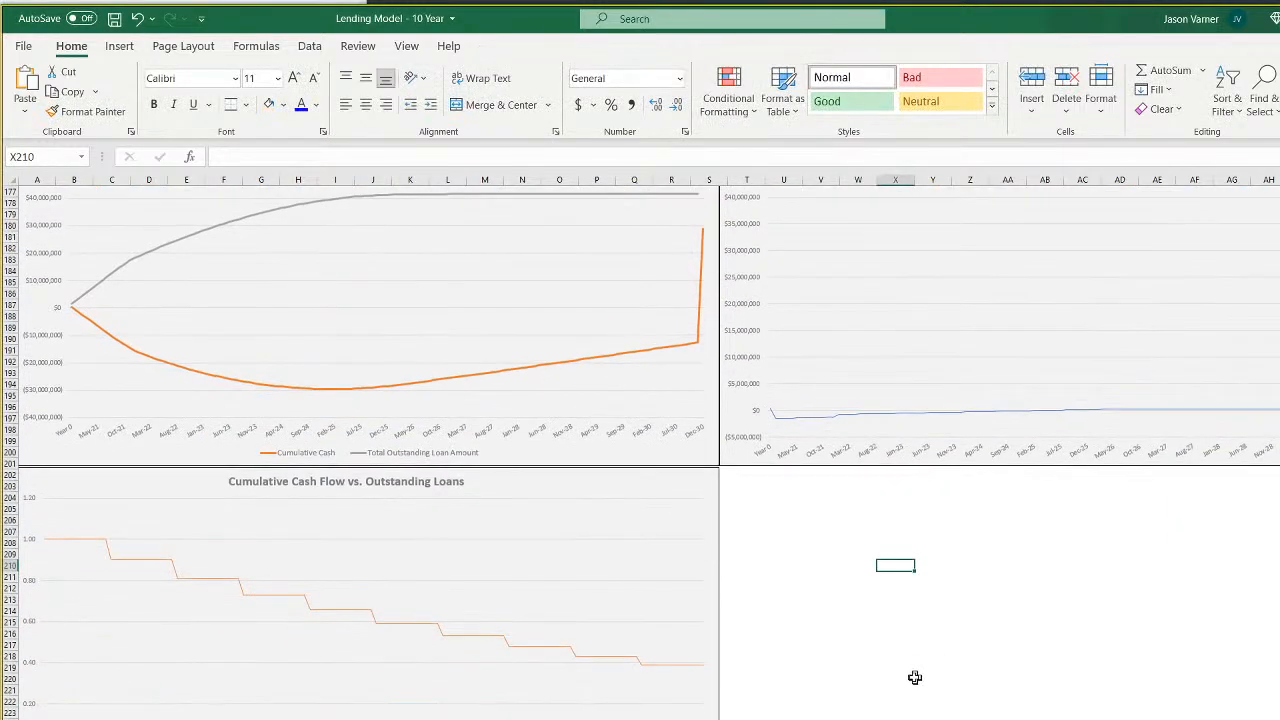
click(115, 19)
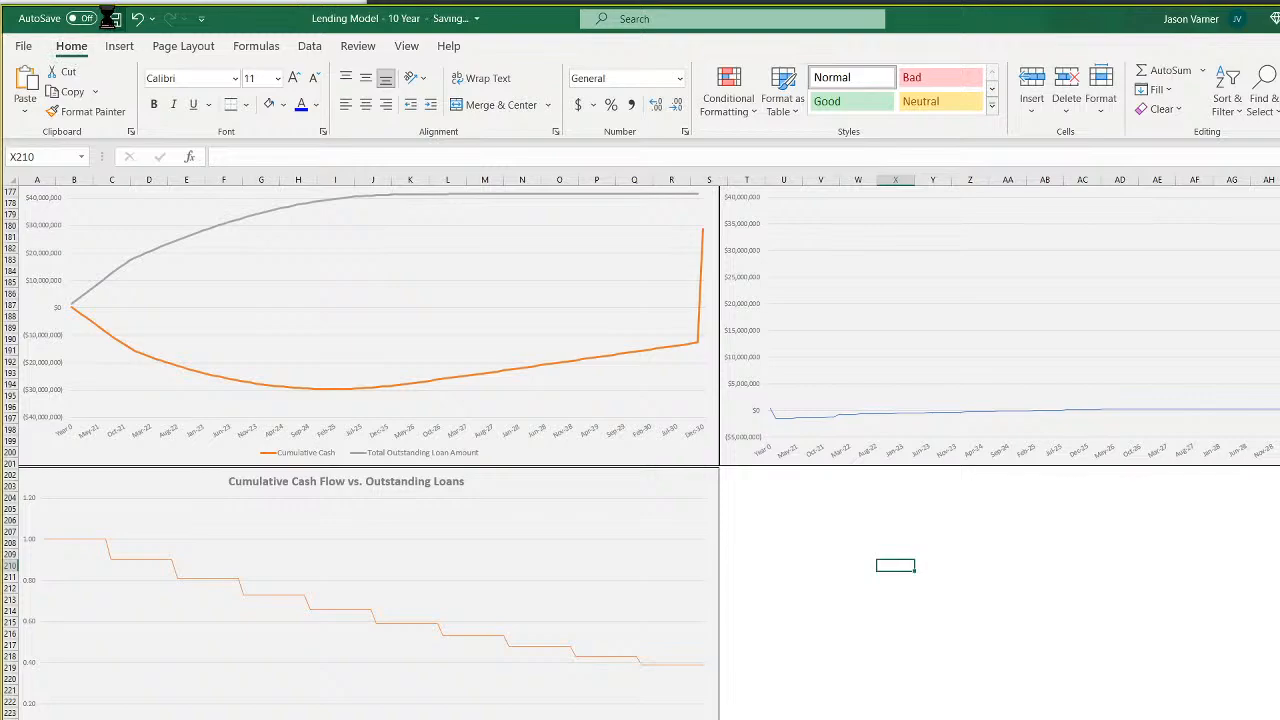
click(868, 614)
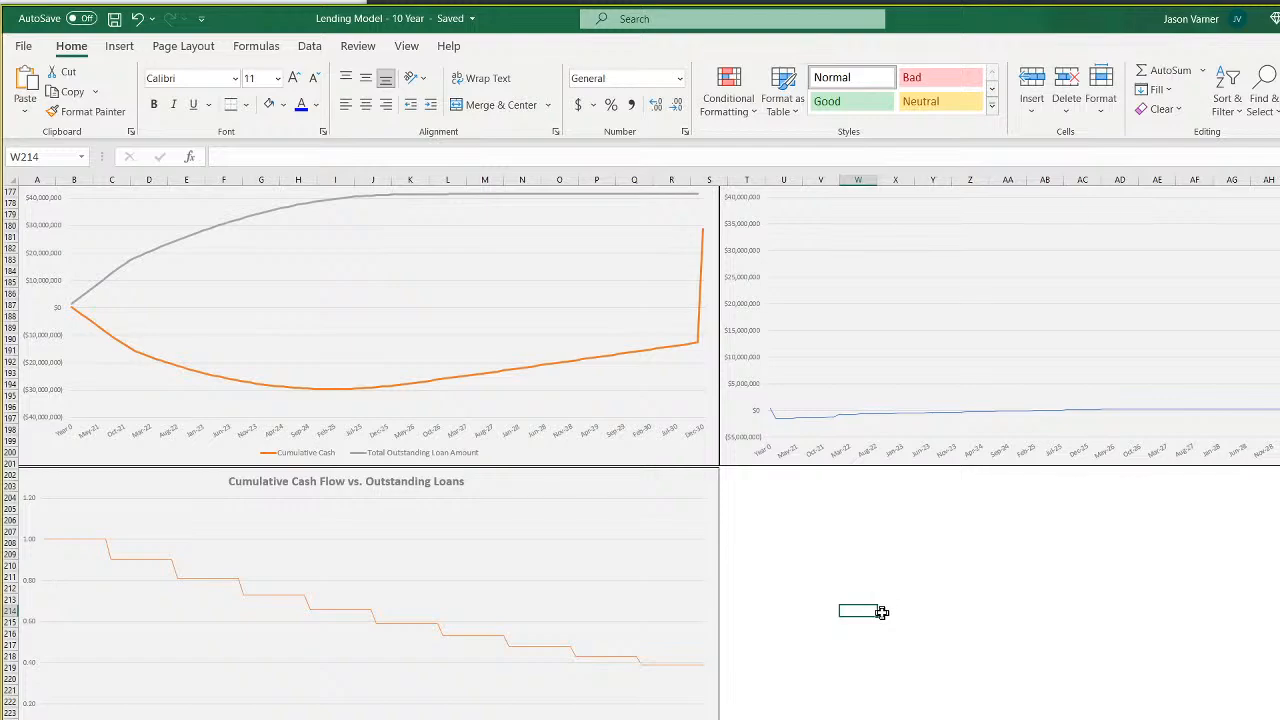
Retitle the duplicated chart "Head Count (CS and Sales Reps)" and save the workbook
click(340, 482)
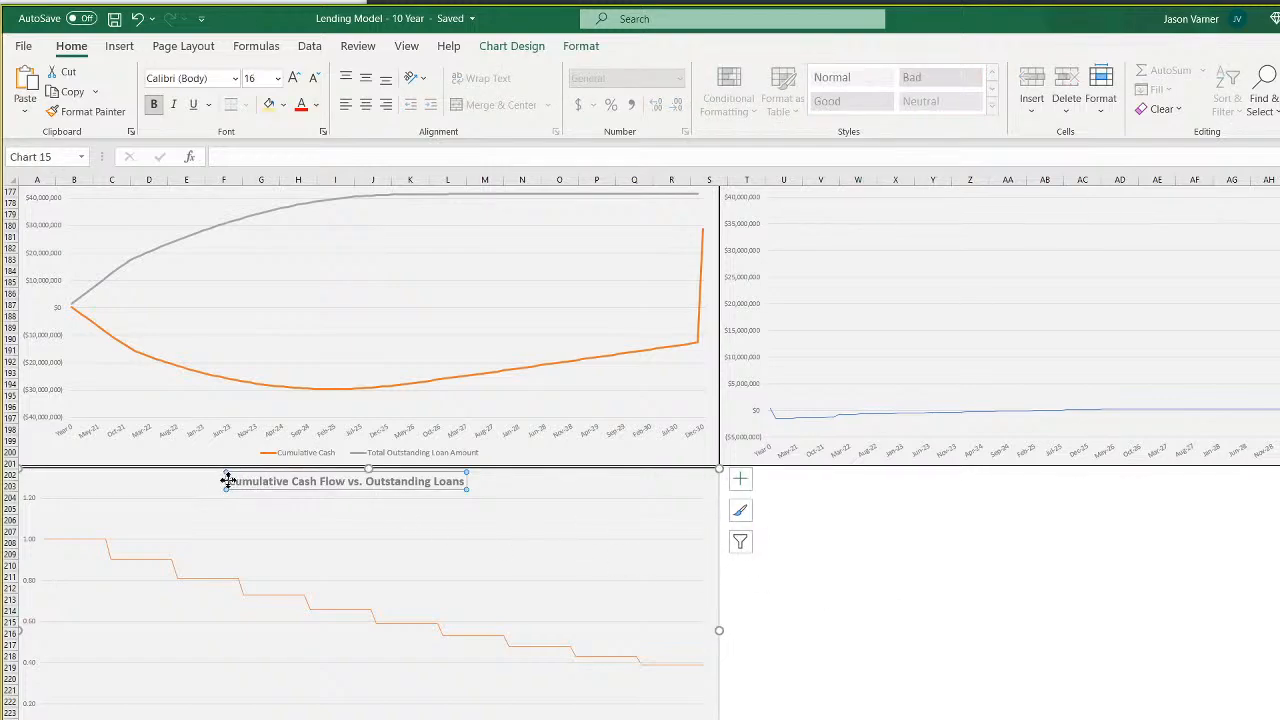
drag(230, 481, 468, 482)
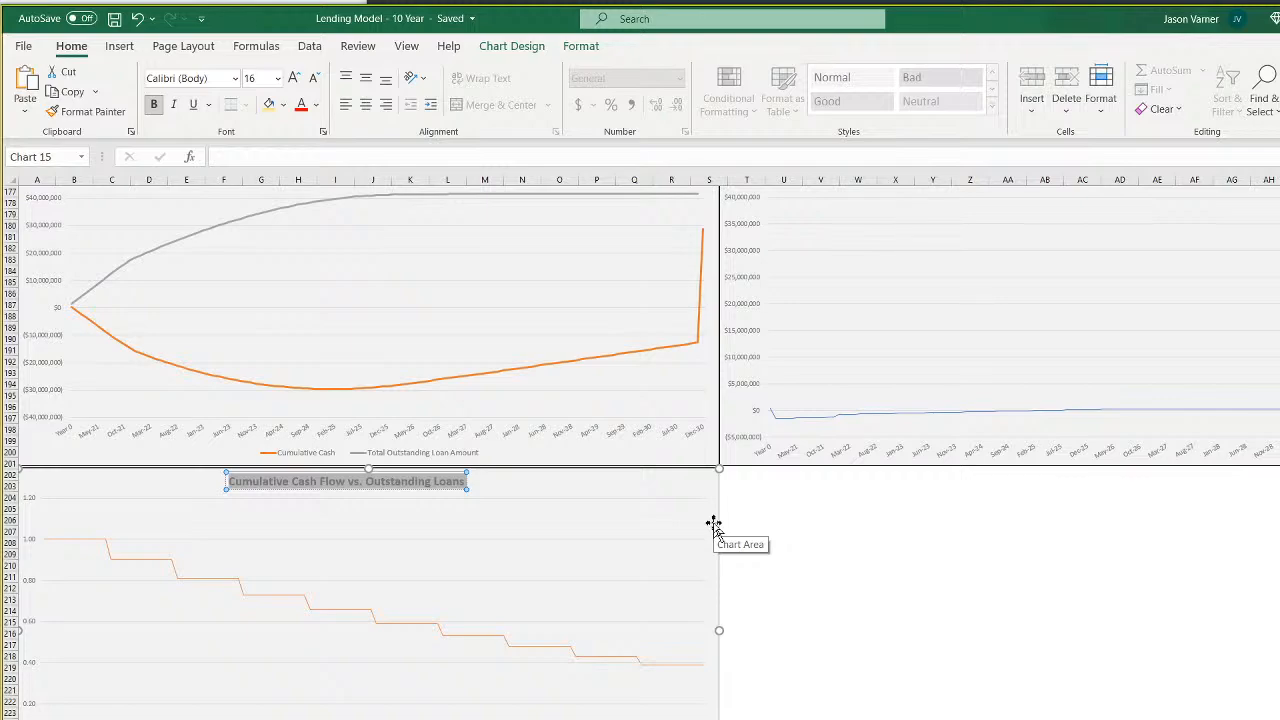
text(Head Count)
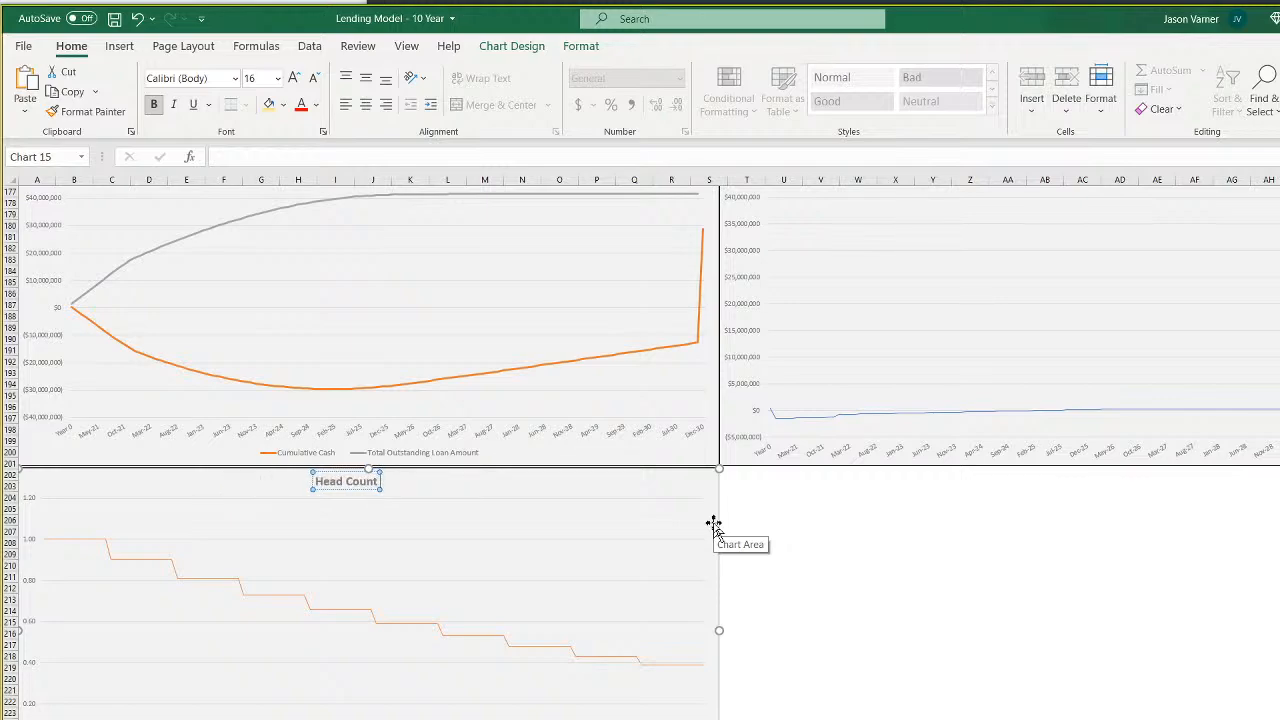
text( (CS and)
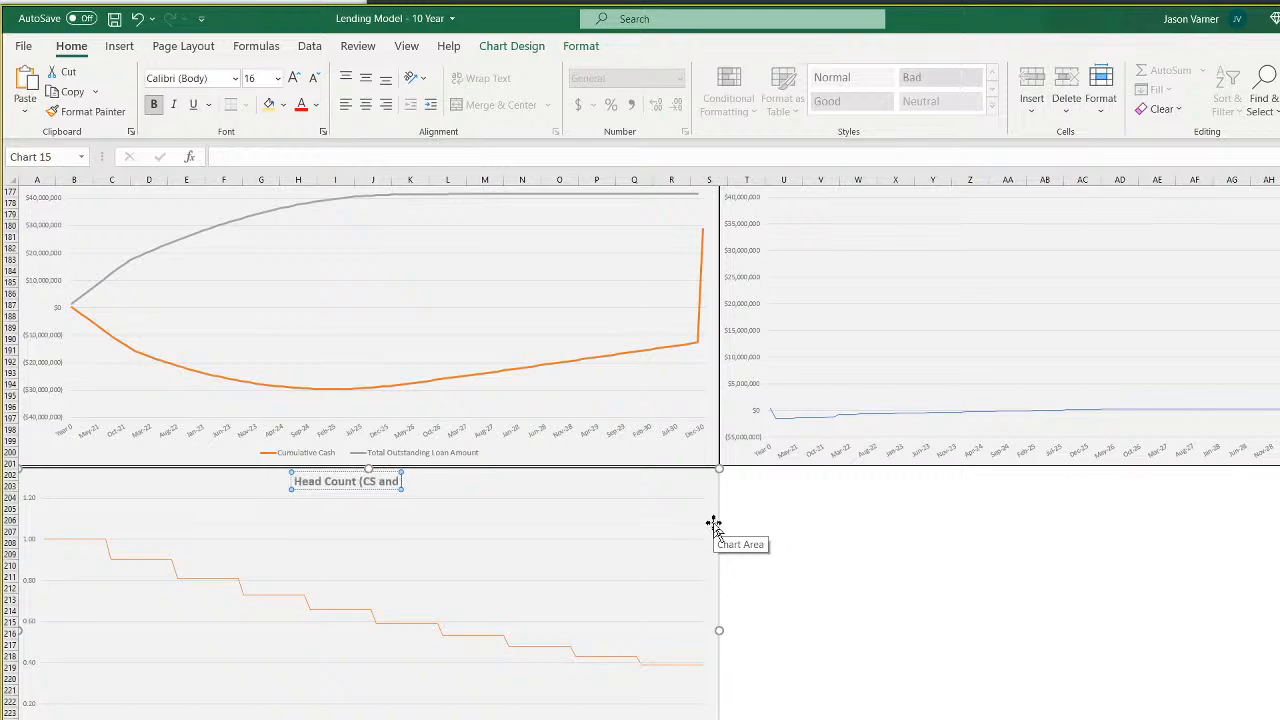
text( Sales Reps))
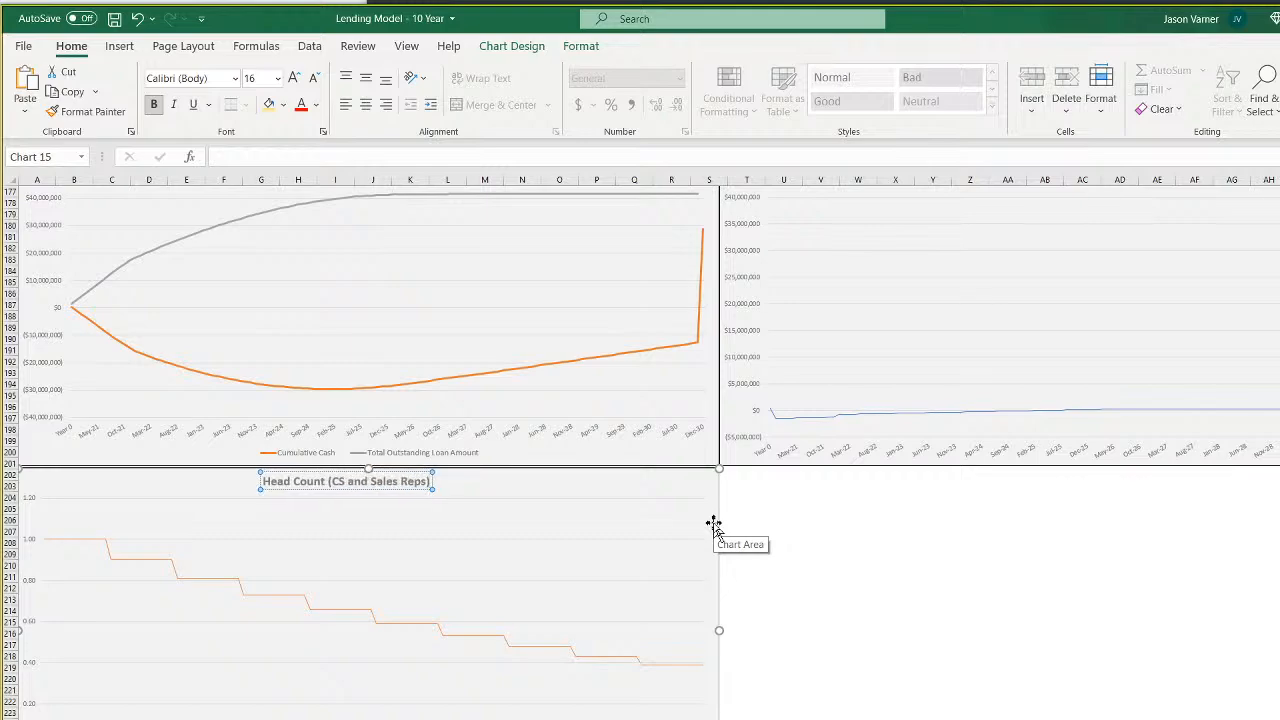
click(1194, 599)
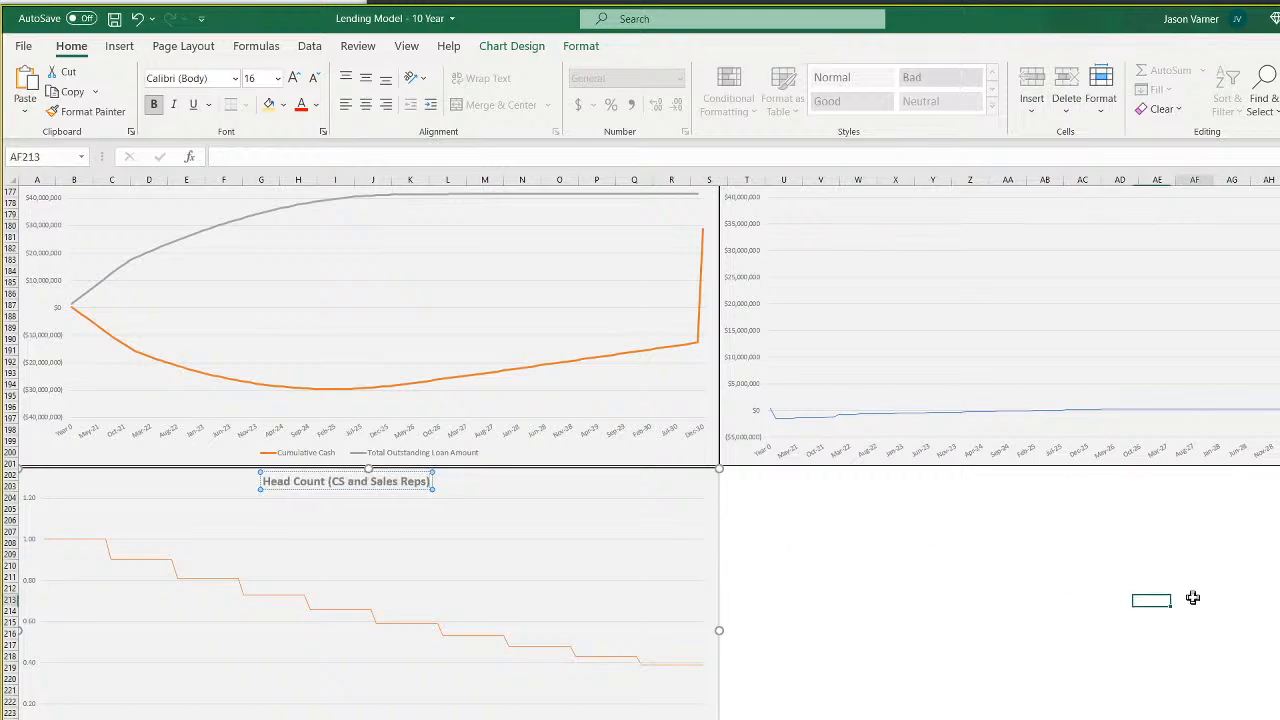
click(115, 19)
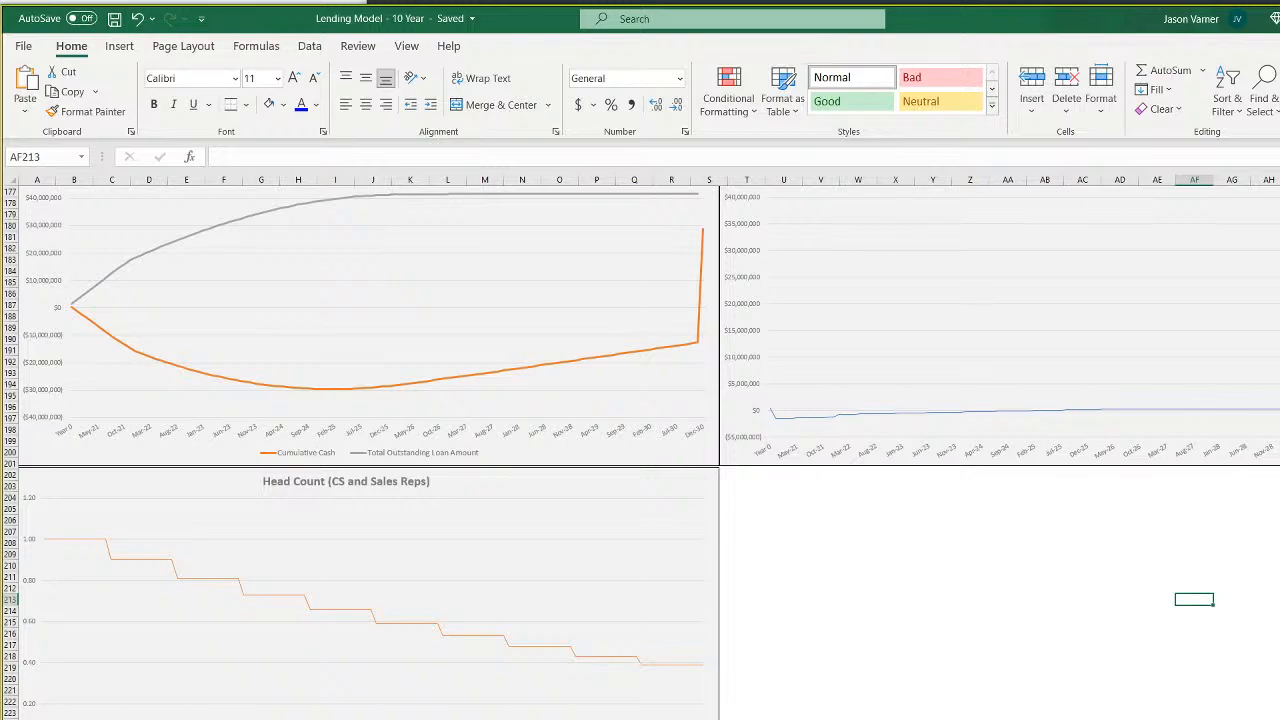
On the Customer Service Reps sheet, set the Tier 1 Required Customer Support Person per Customer for FY 2021 to 0.1
key(ctrl+Page_Up)
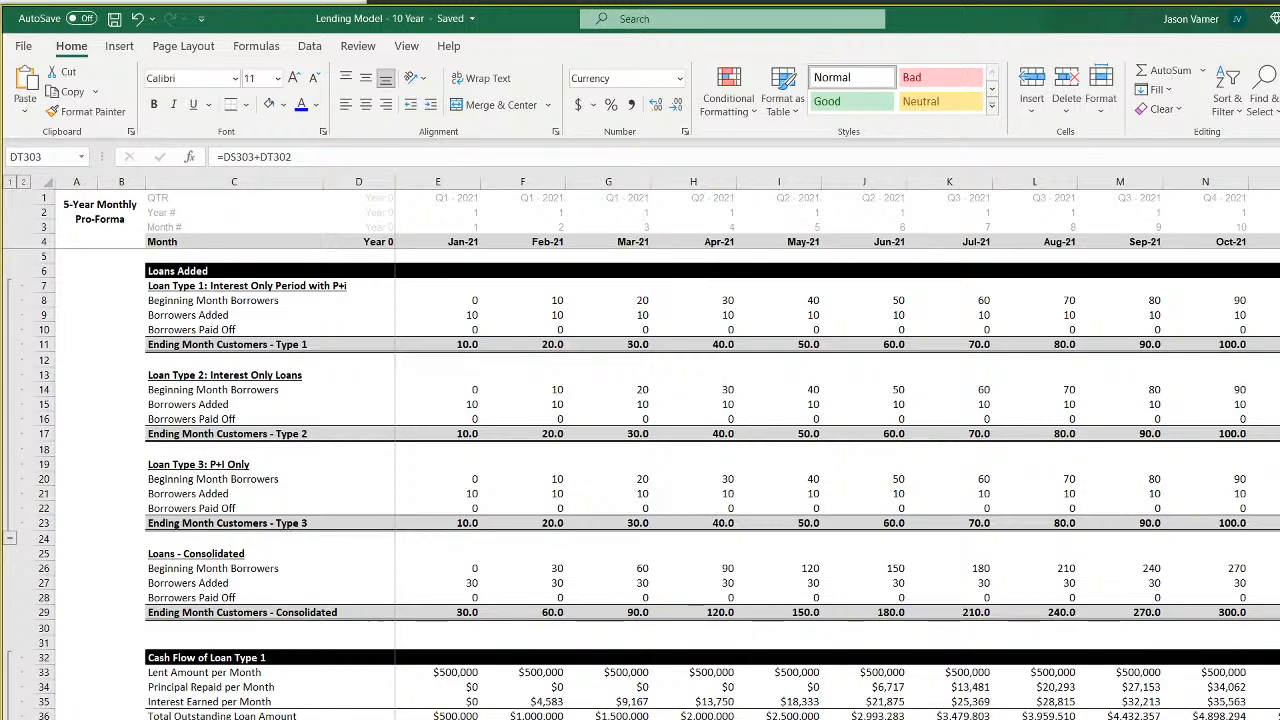
key(ctrl+Page_Up)
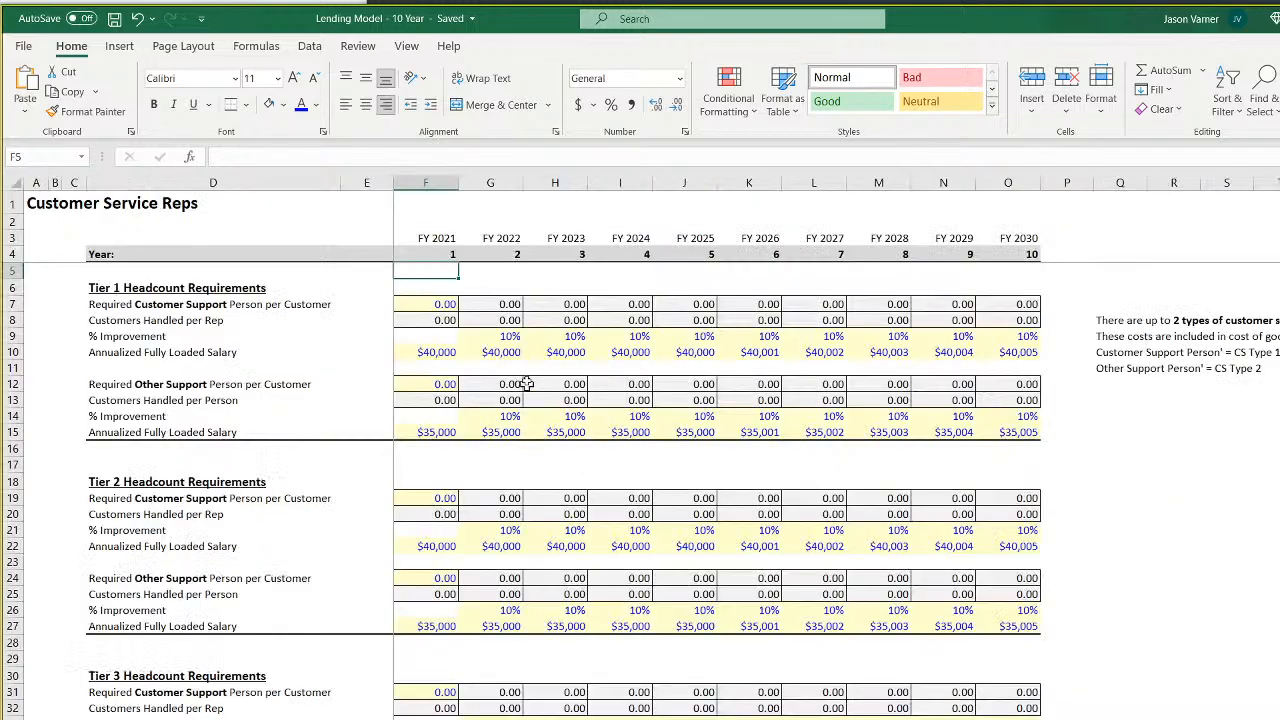
click(430, 304)
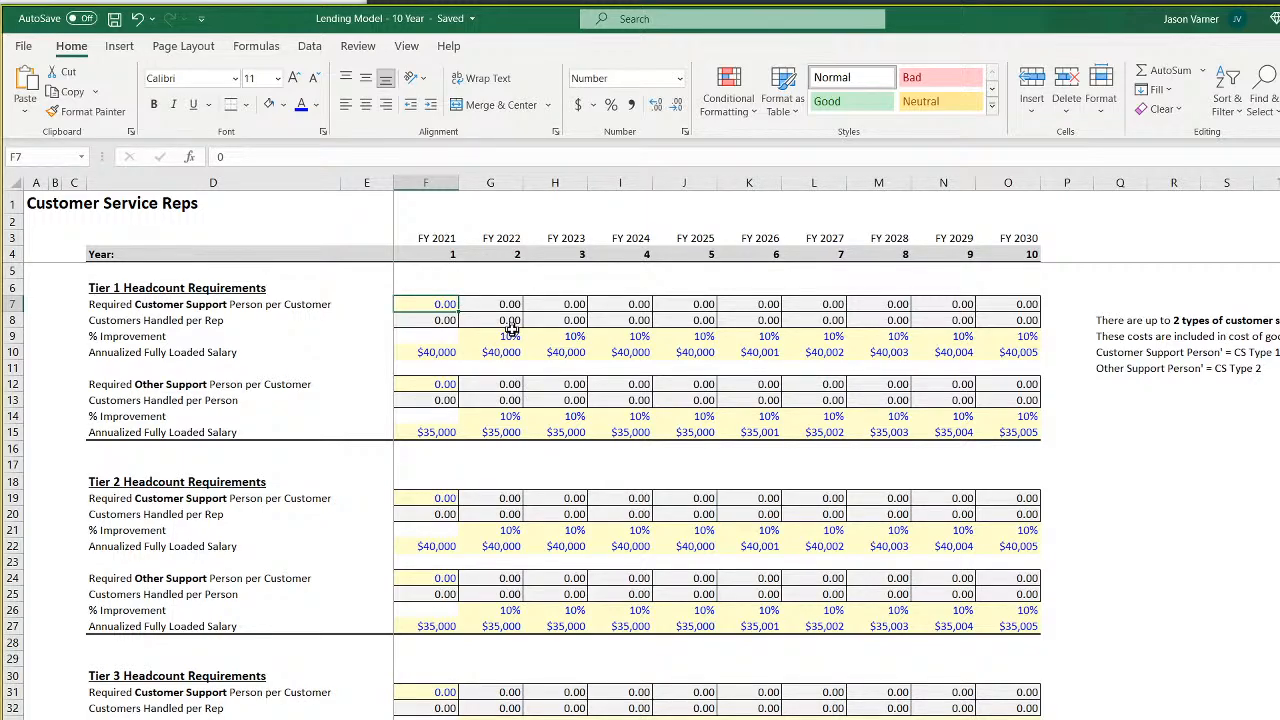
text(0.1)
key(Return)
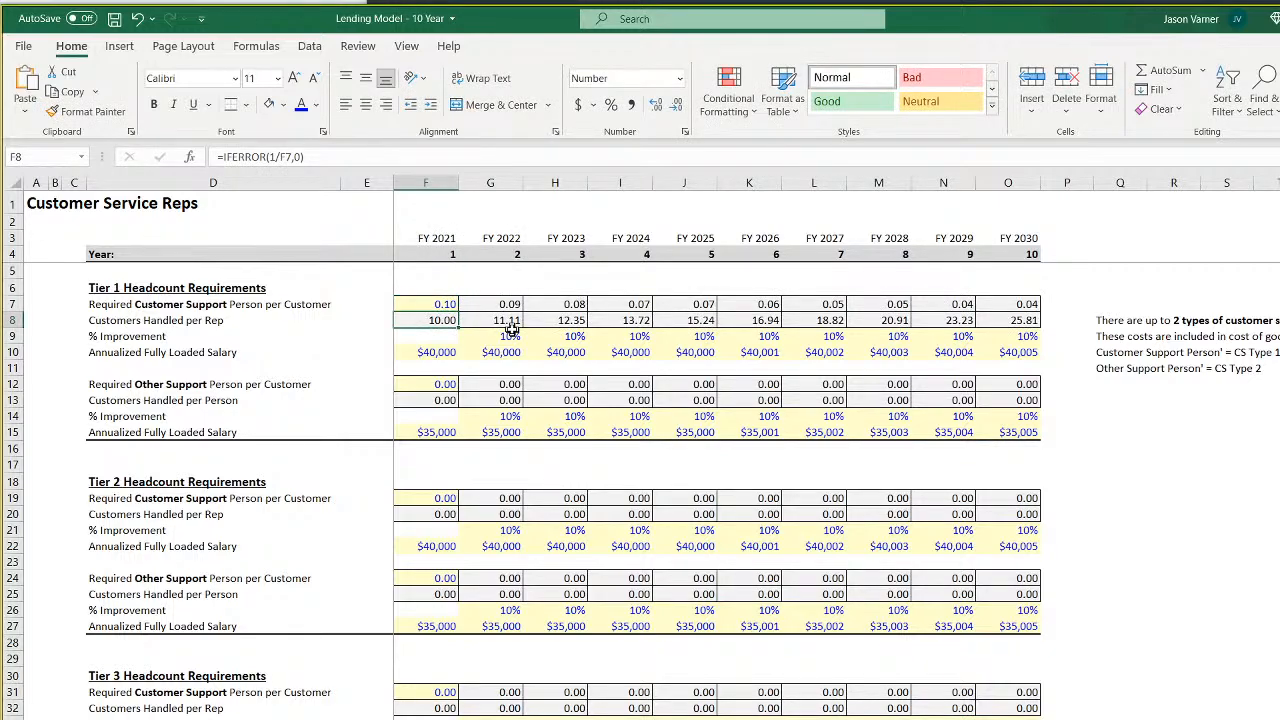
key(Up)
key(Down)
key(Down)
key(Down)
key(Down)
key(Down)
key(Down)
key(Down)
key(Down)
key(Down)
key(Down)
key(Down)
key(Down)
key(Down)
key(Down)
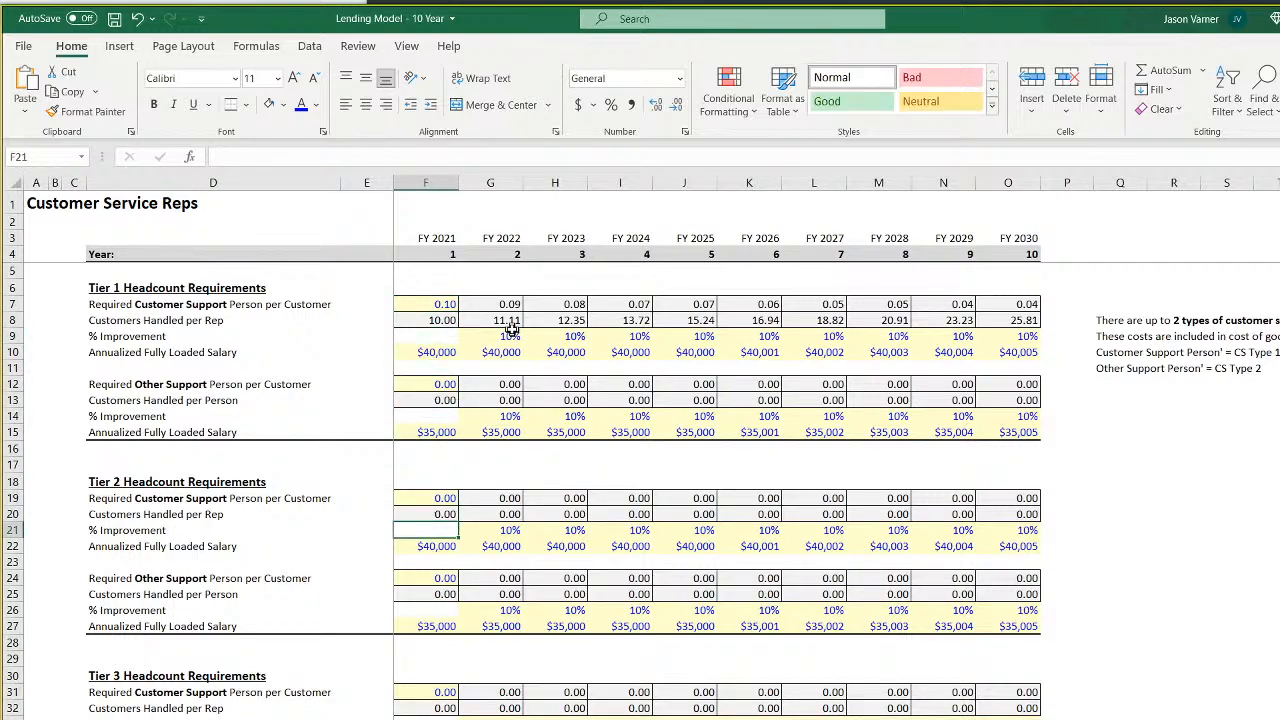
Return to the charts to view the Head Count chart and save the workbook
key(ctrl+End)
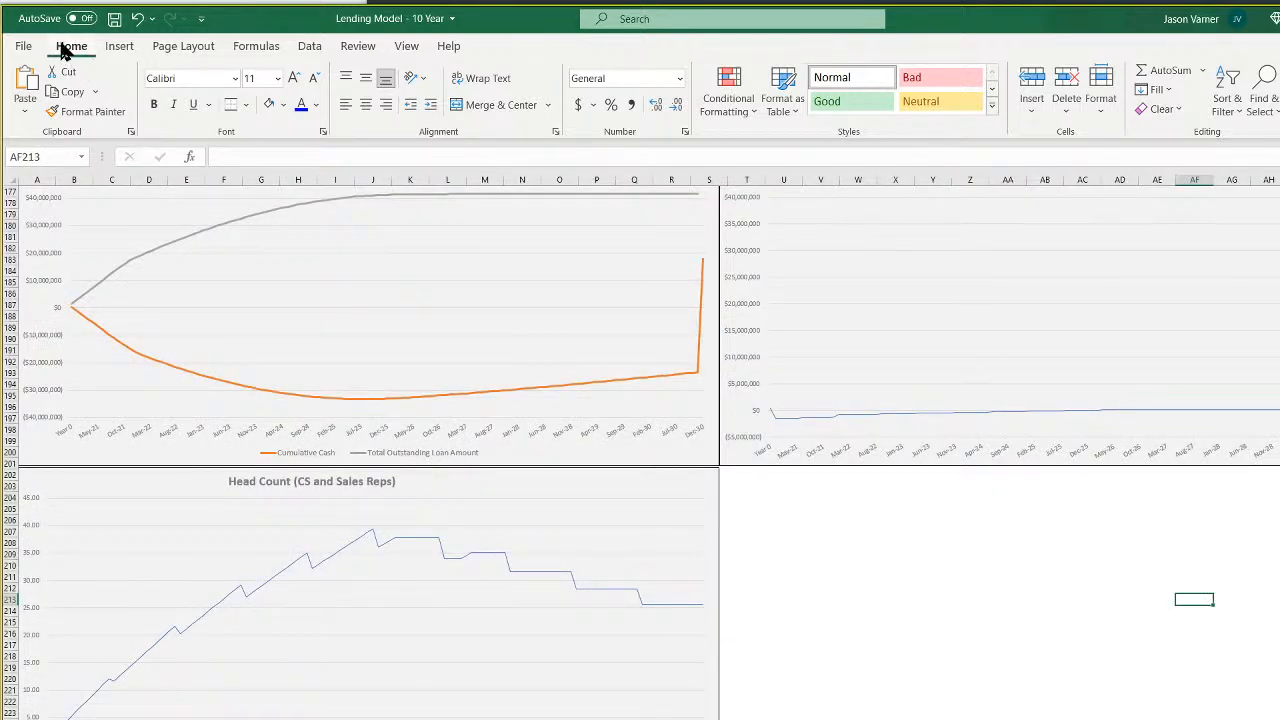
click(114, 19)
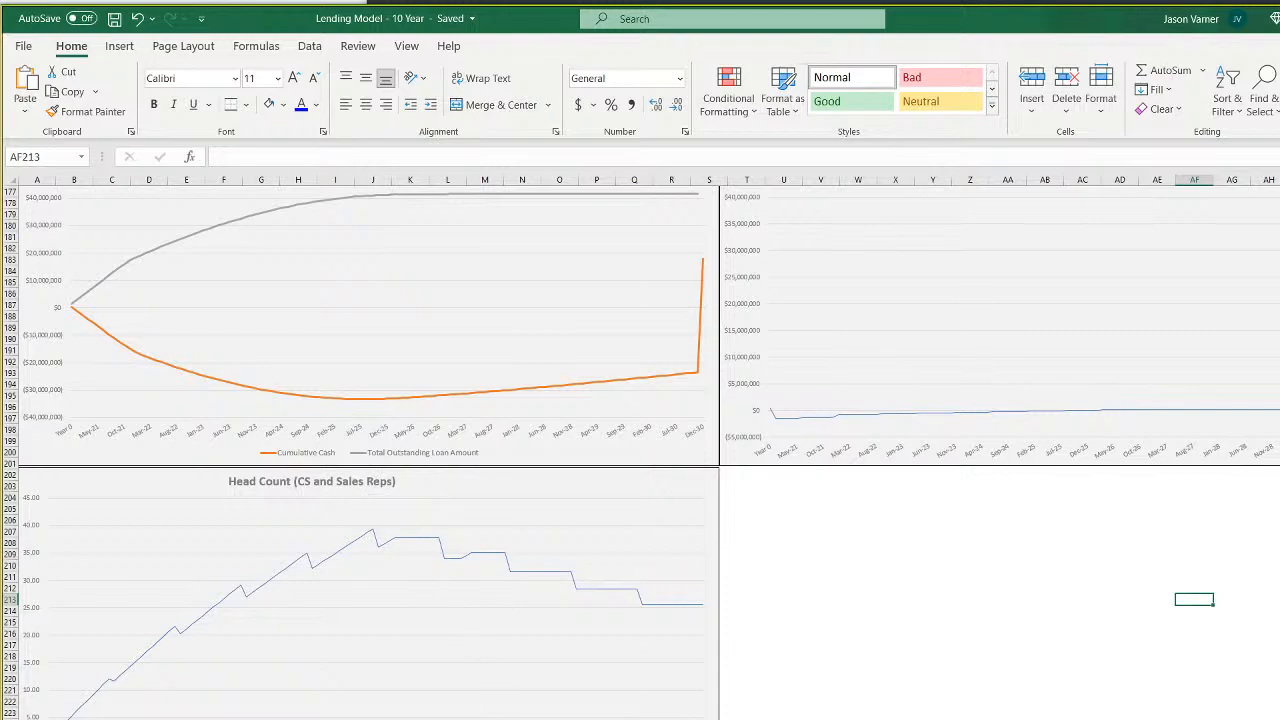
click(912, 632)
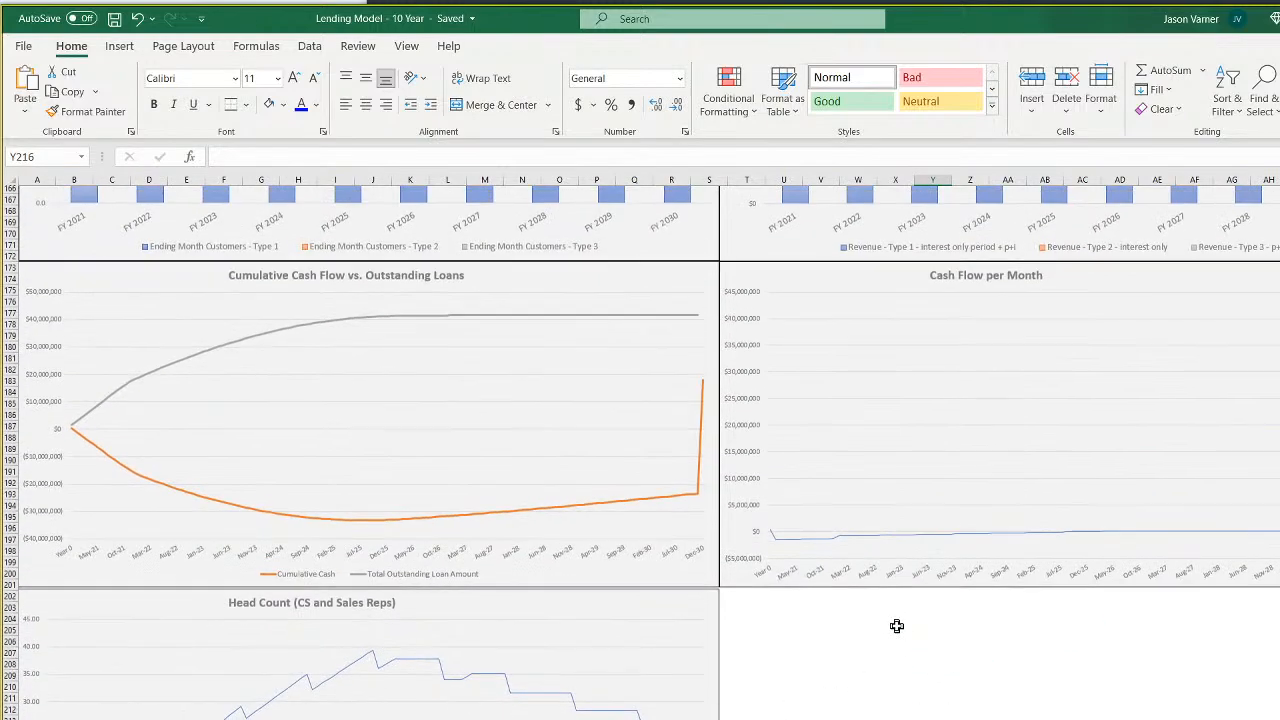
Examine the Project DCF row of the Contribution & Distribution Summary from FY 2021 through FY 2029
scroll(893, 626, up, 3)
key(ctrl+Page_Up)
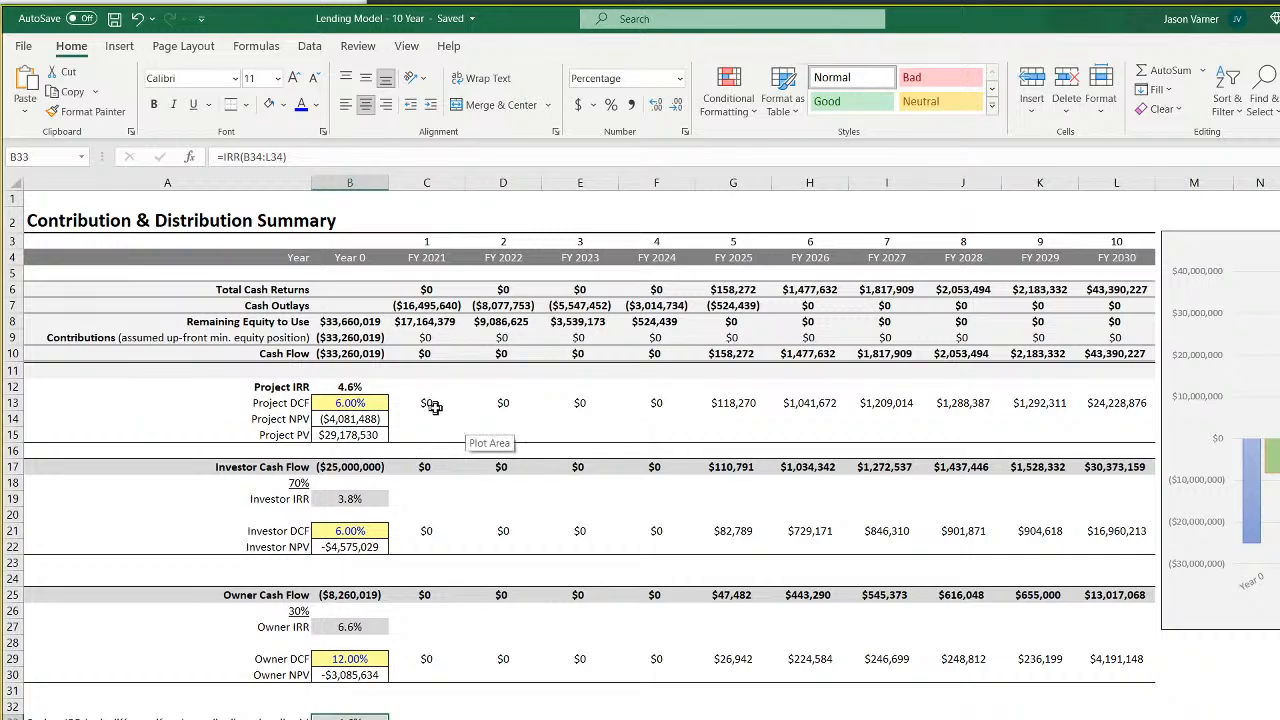
drag(416, 402, 648, 403)
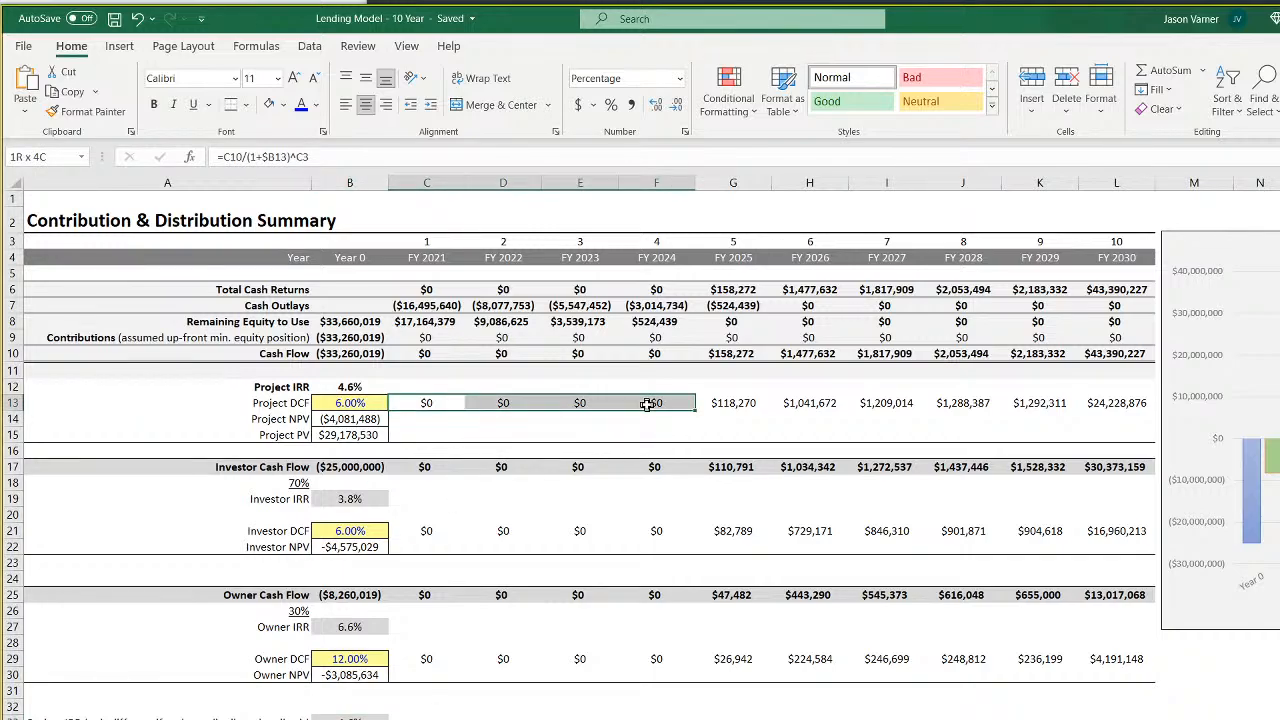
click(736, 403)
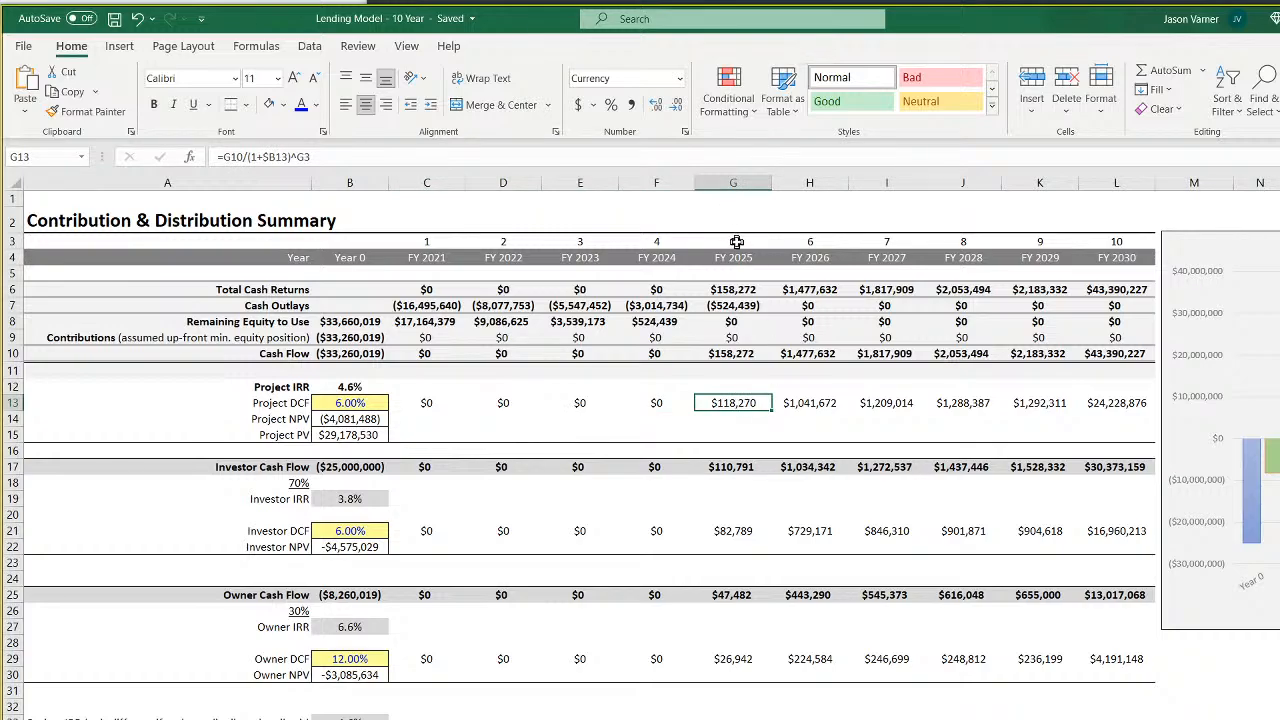
click(814, 403)
click(870, 403)
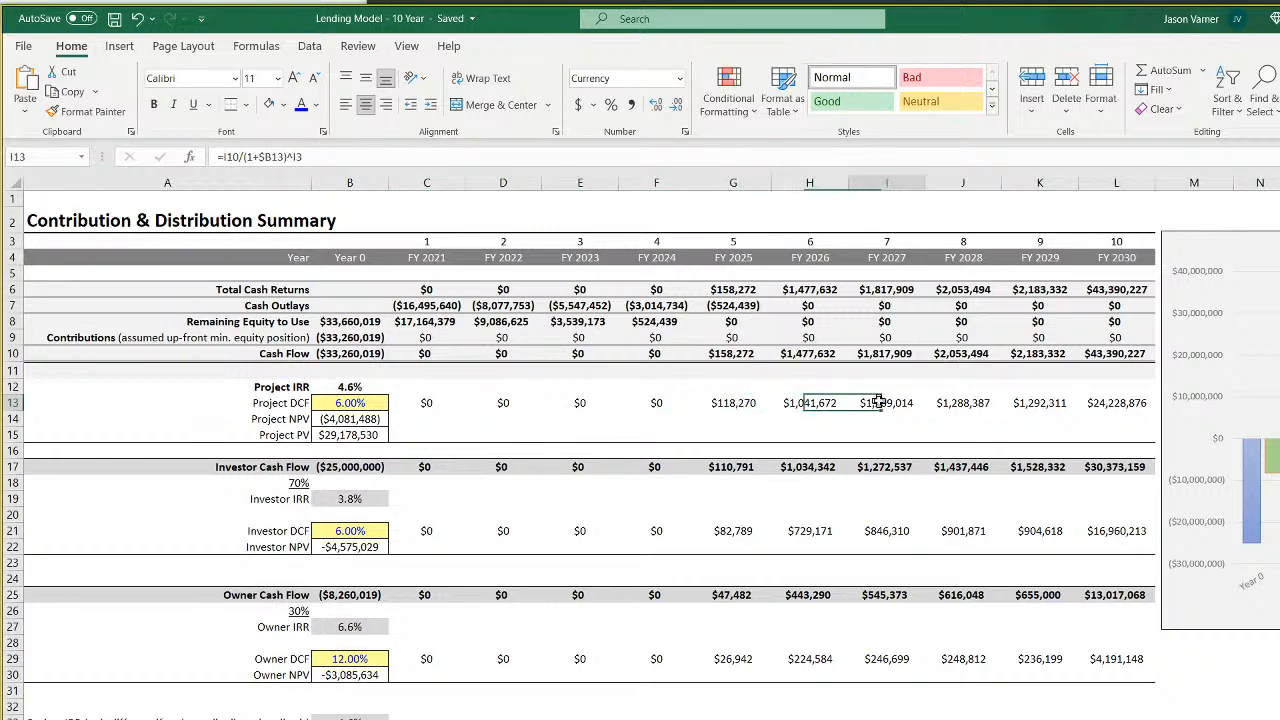
click(960, 403)
click(1036, 402)
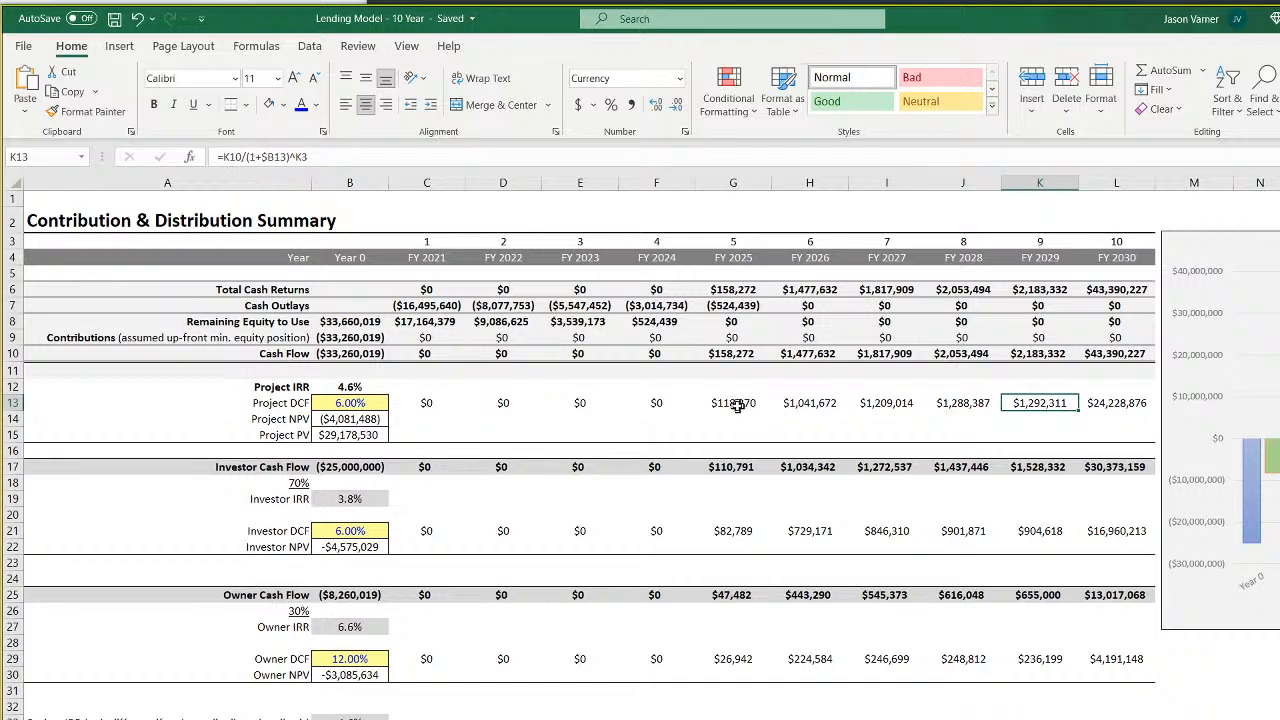
drag(740, 405, 1040, 403)
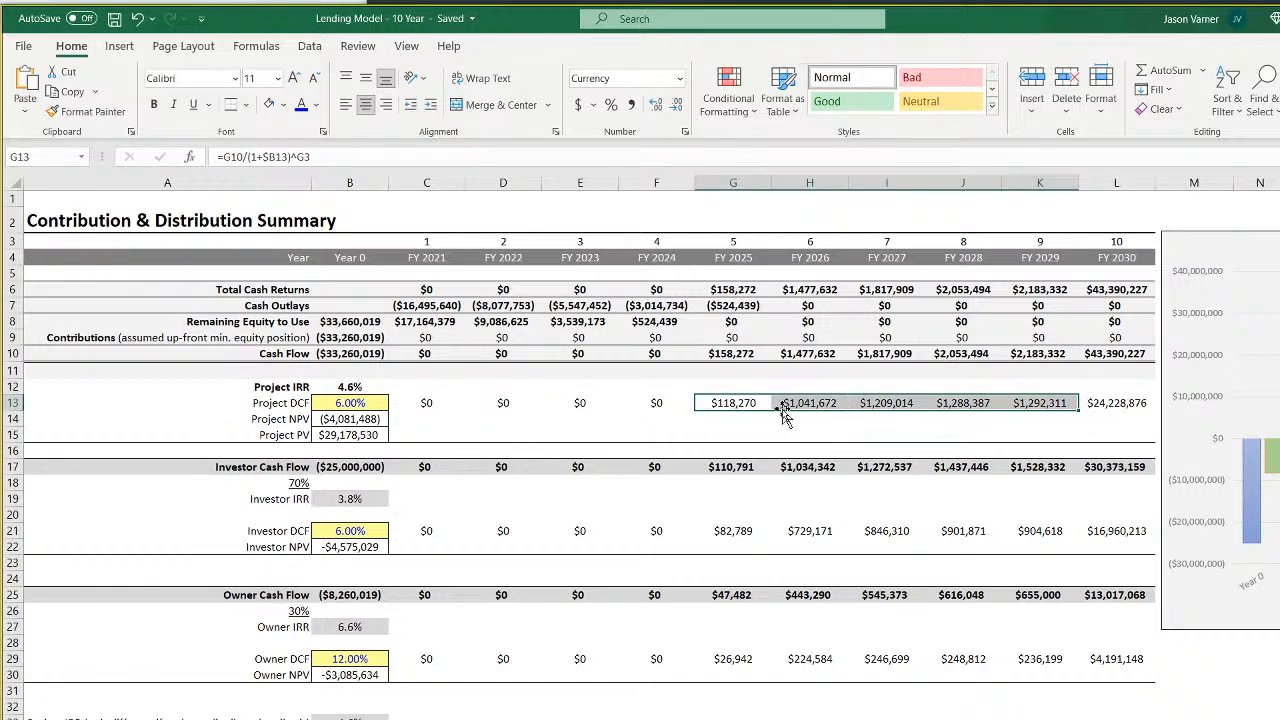
Examine the discounted yearly values in the Project DCF row from FY 2025 through FY 2030
drag(735, 403, 835, 403)
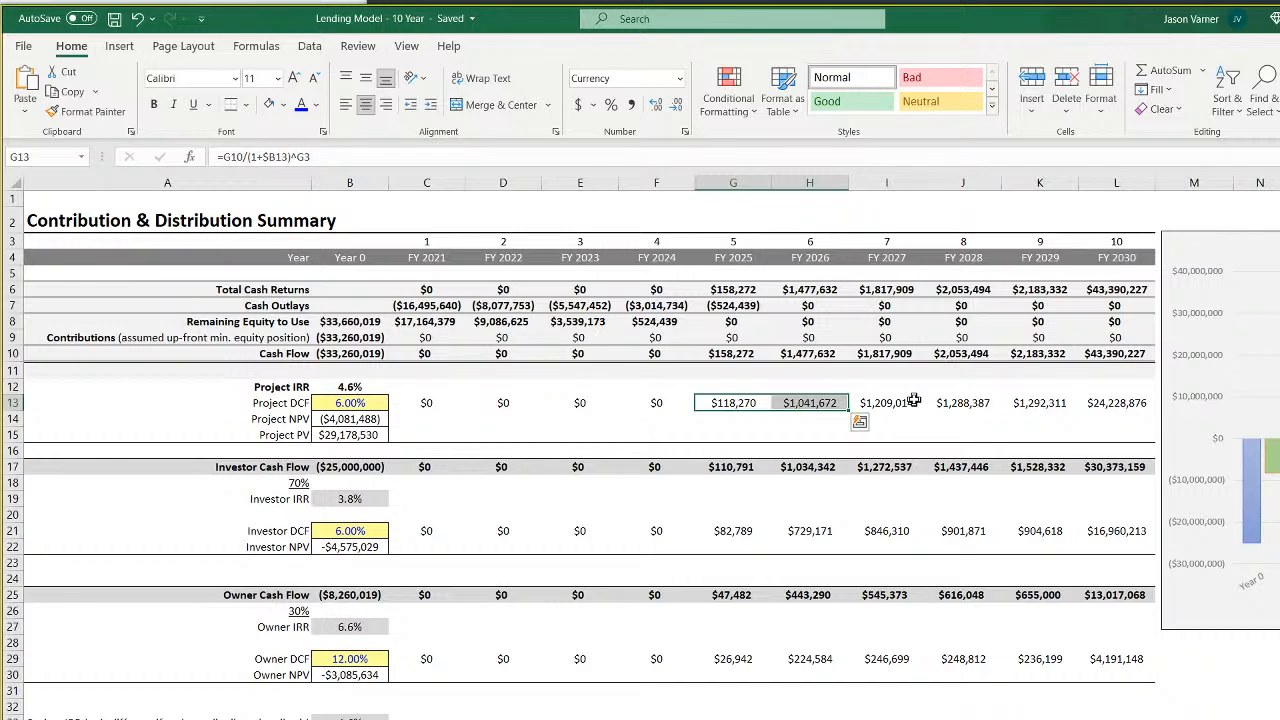
click(897, 402)
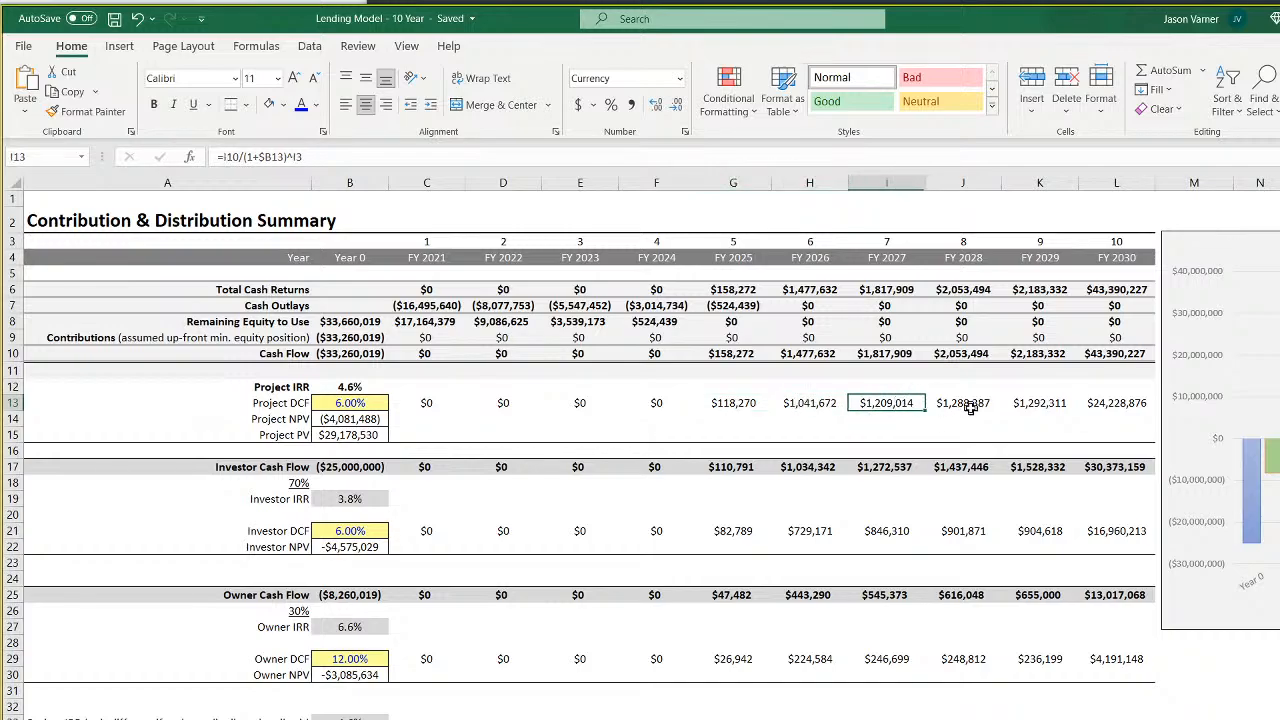
click(970, 405)
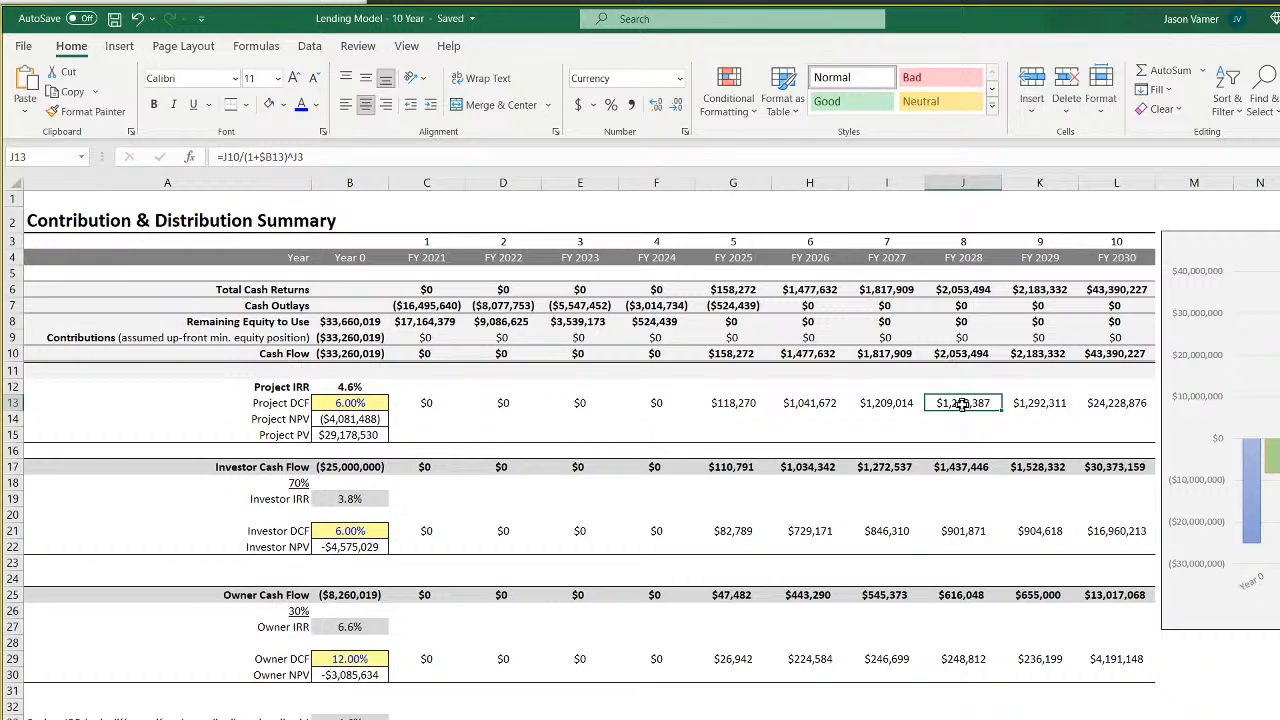
click(738, 410)
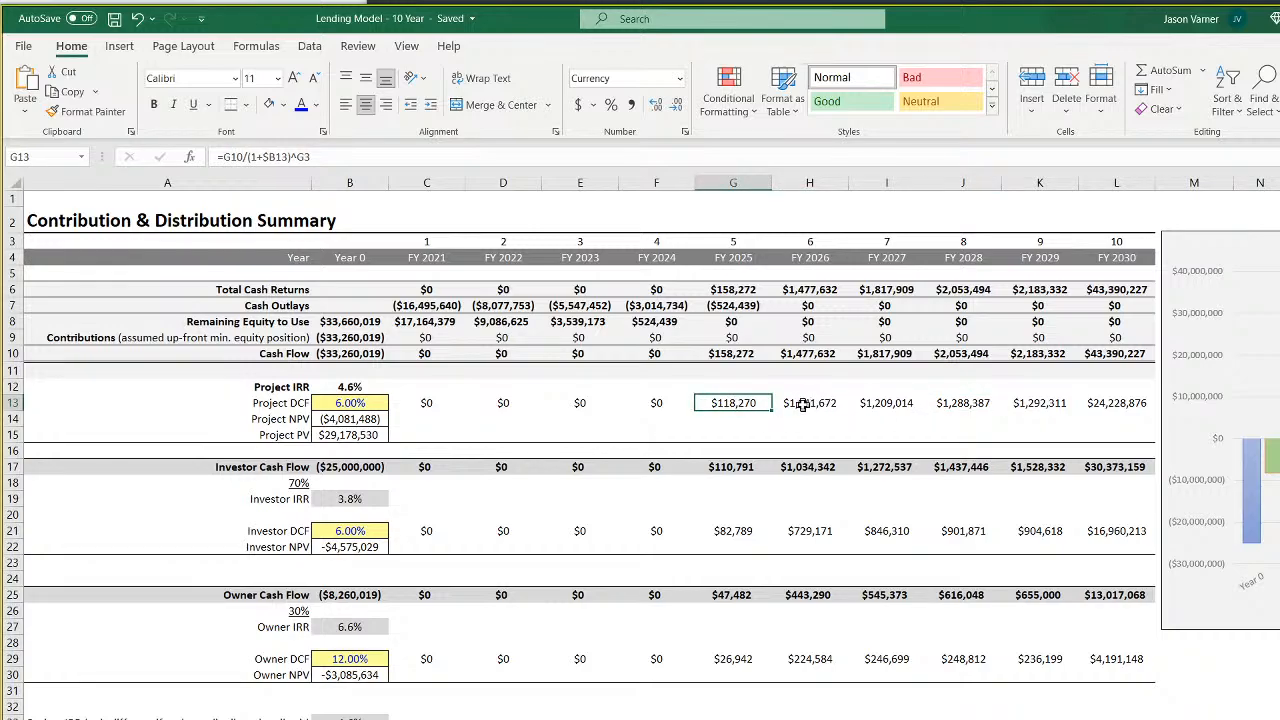
click(795, 403)
click(738, 405)
click(882, 404)
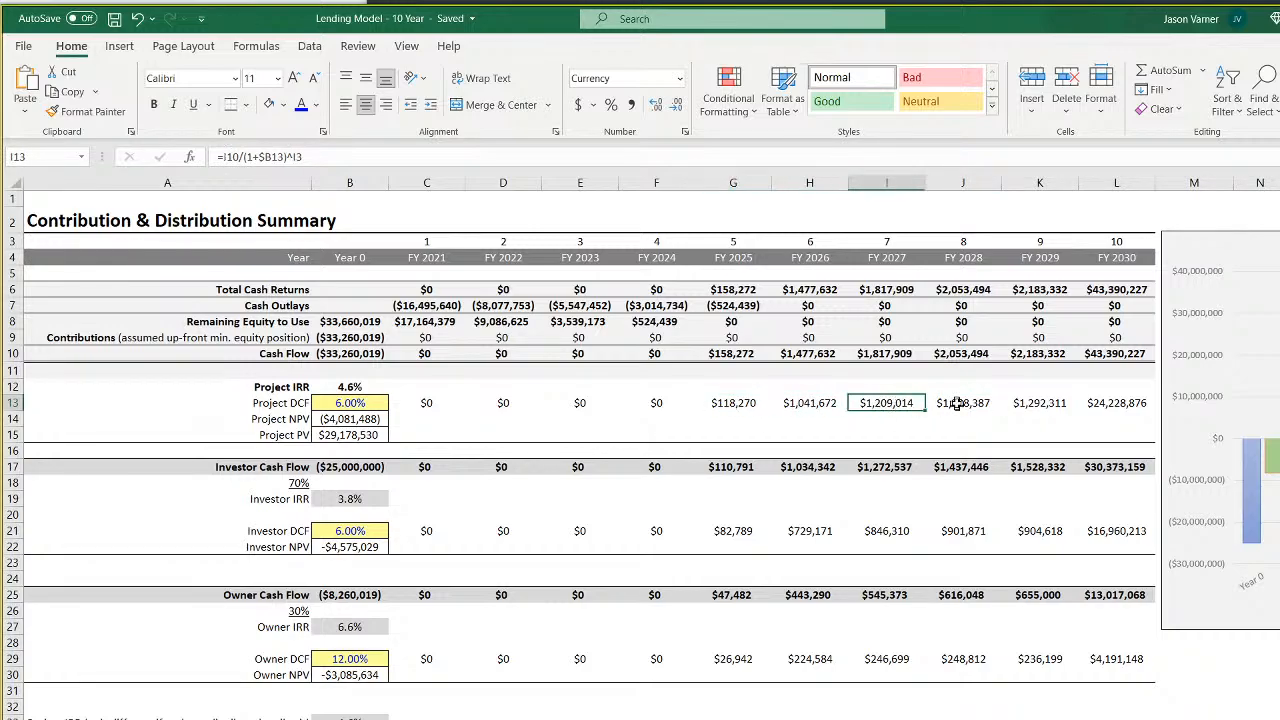
click(1060, 405)
click(1105, 404)
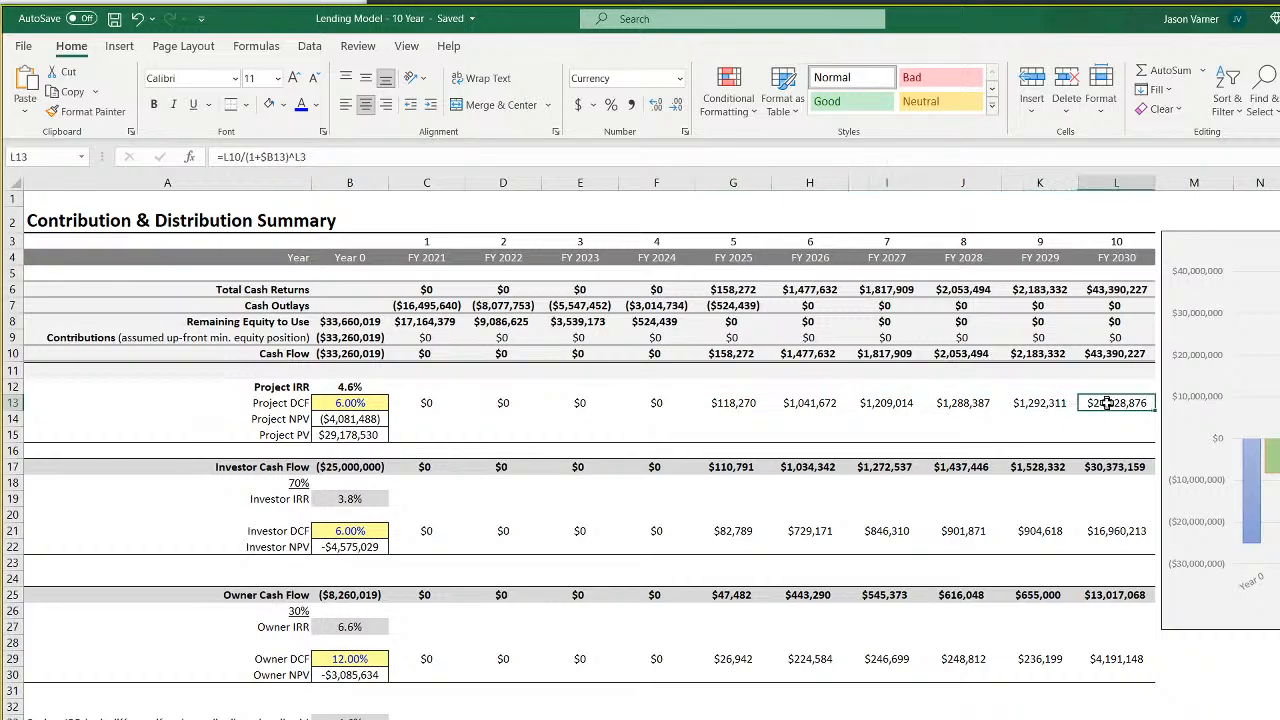
click(740, 402)
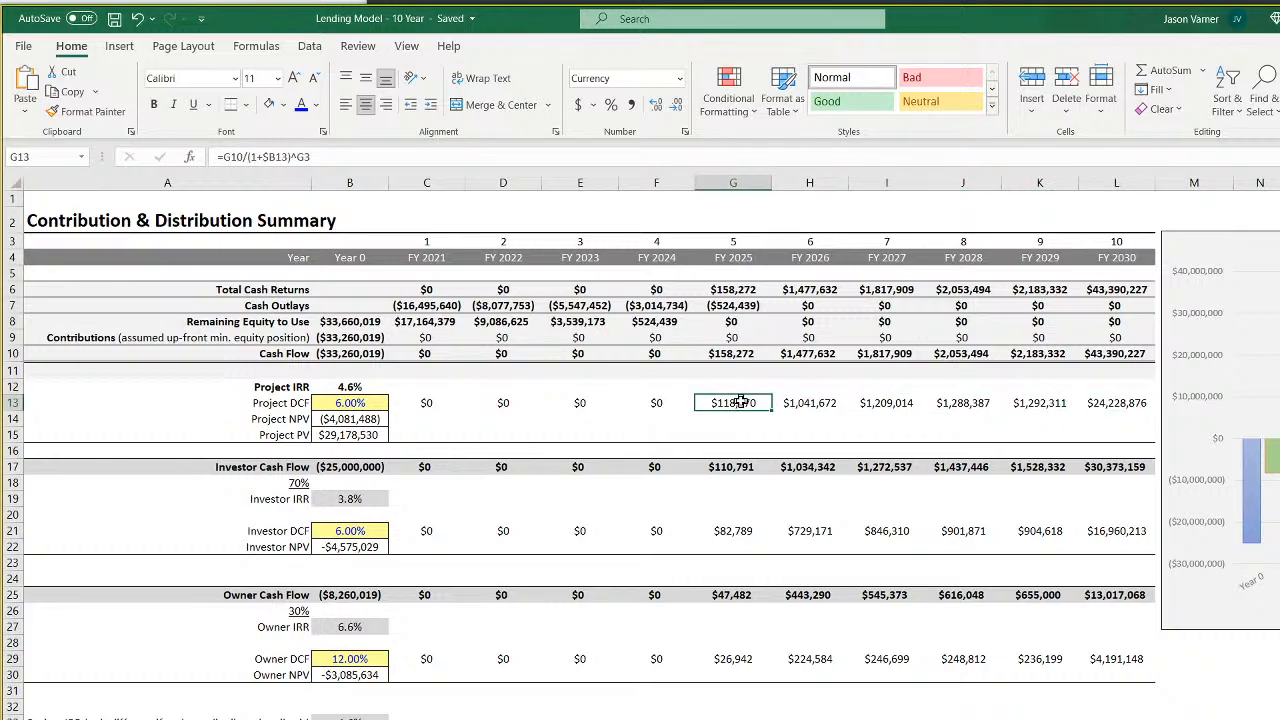
click(805, 403)
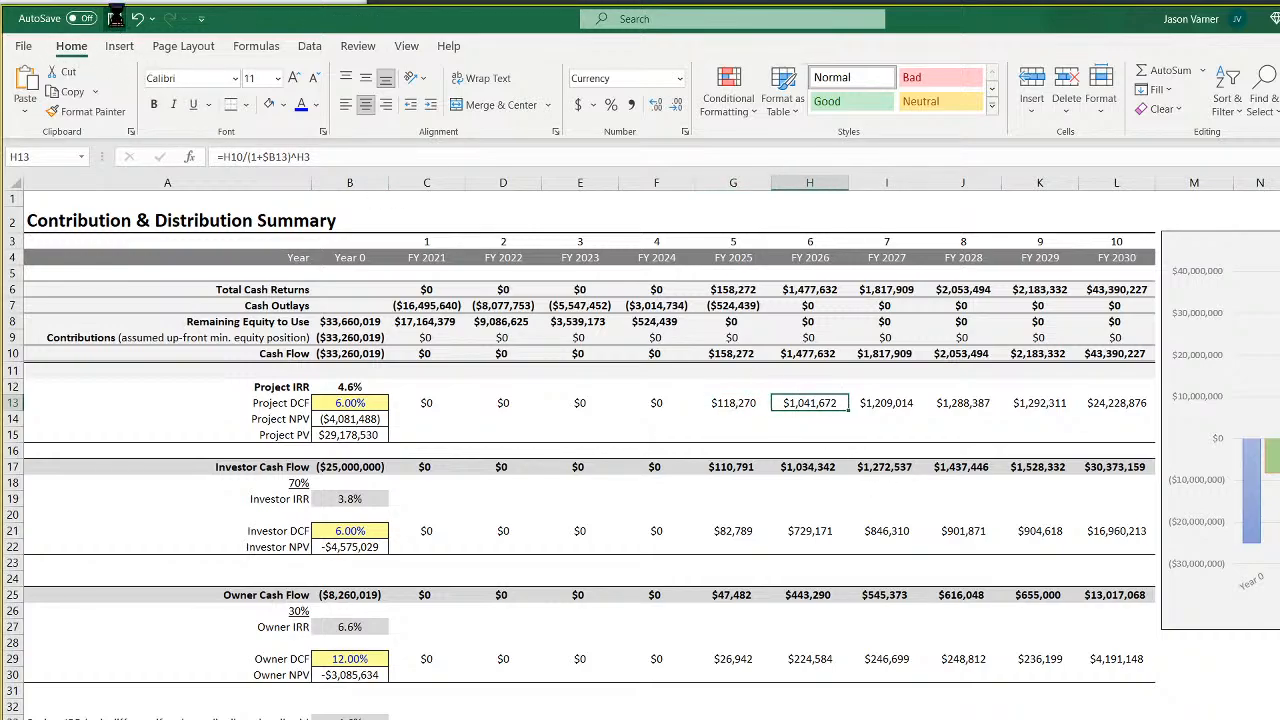
Save the workbook and set the tab color of the blank sheet to black
click(114, 18)
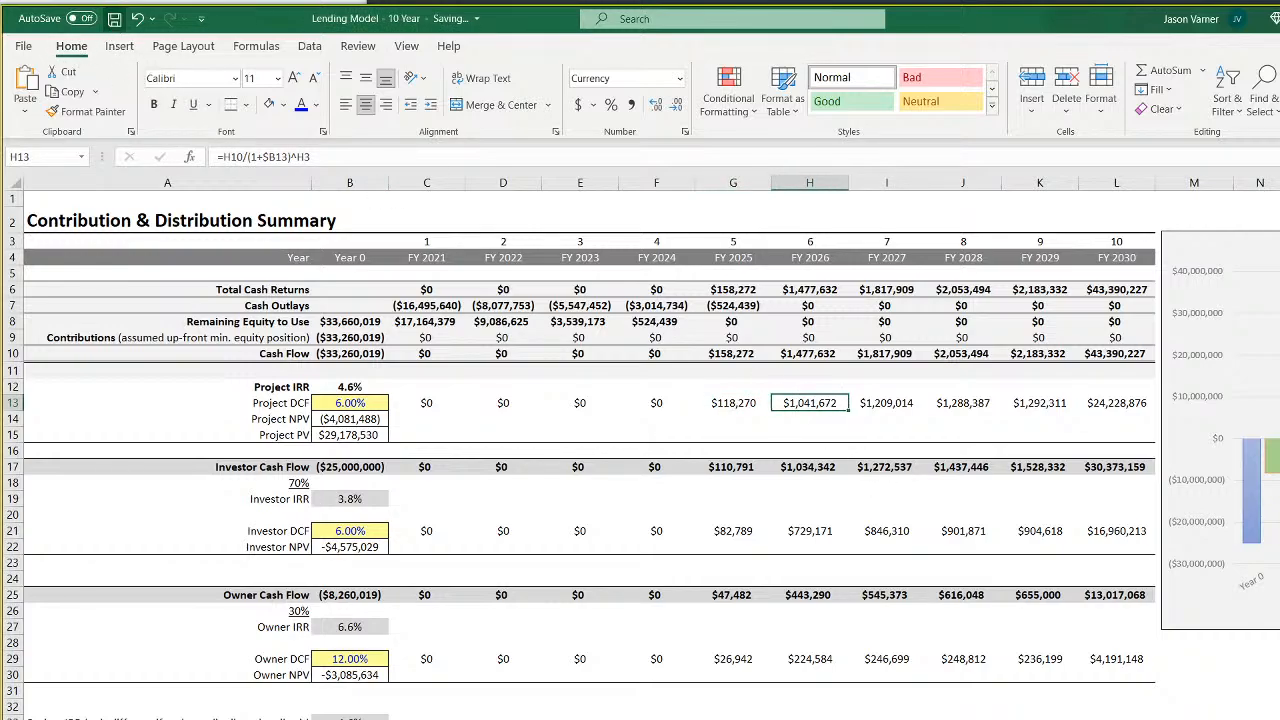
right_click(95, 719)
mouse_move(150, 719)
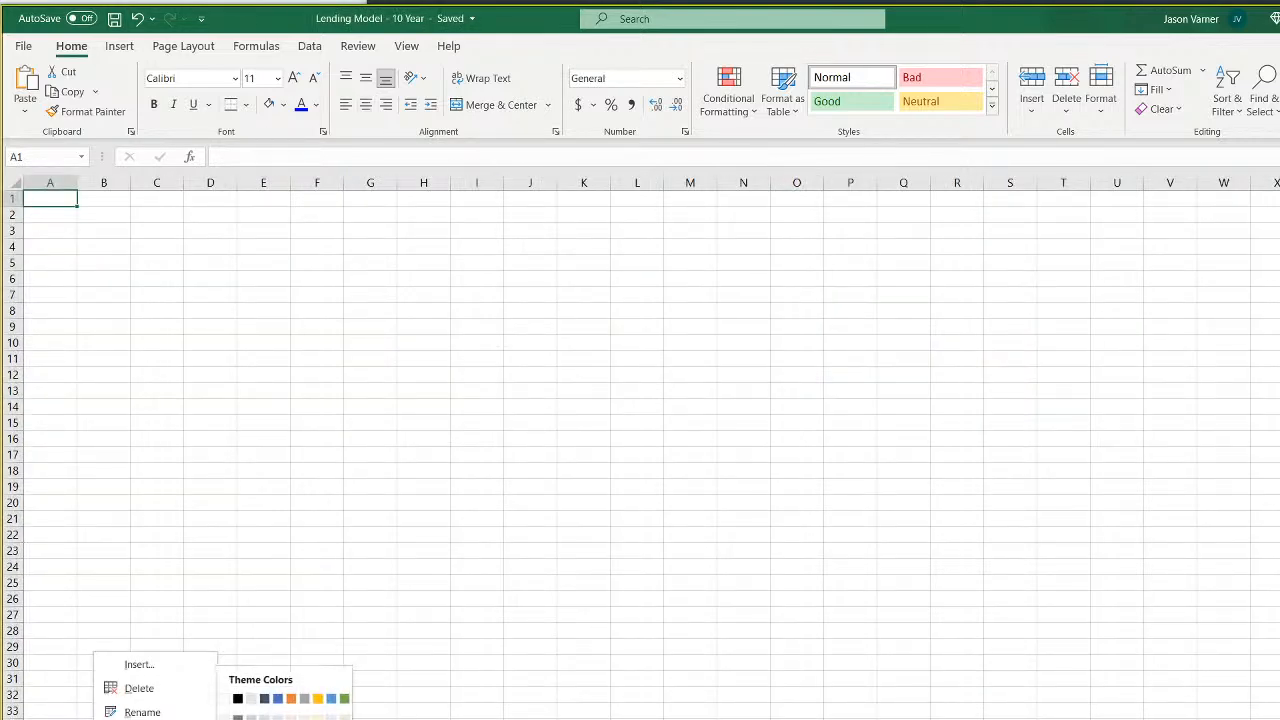
click(237, 698)
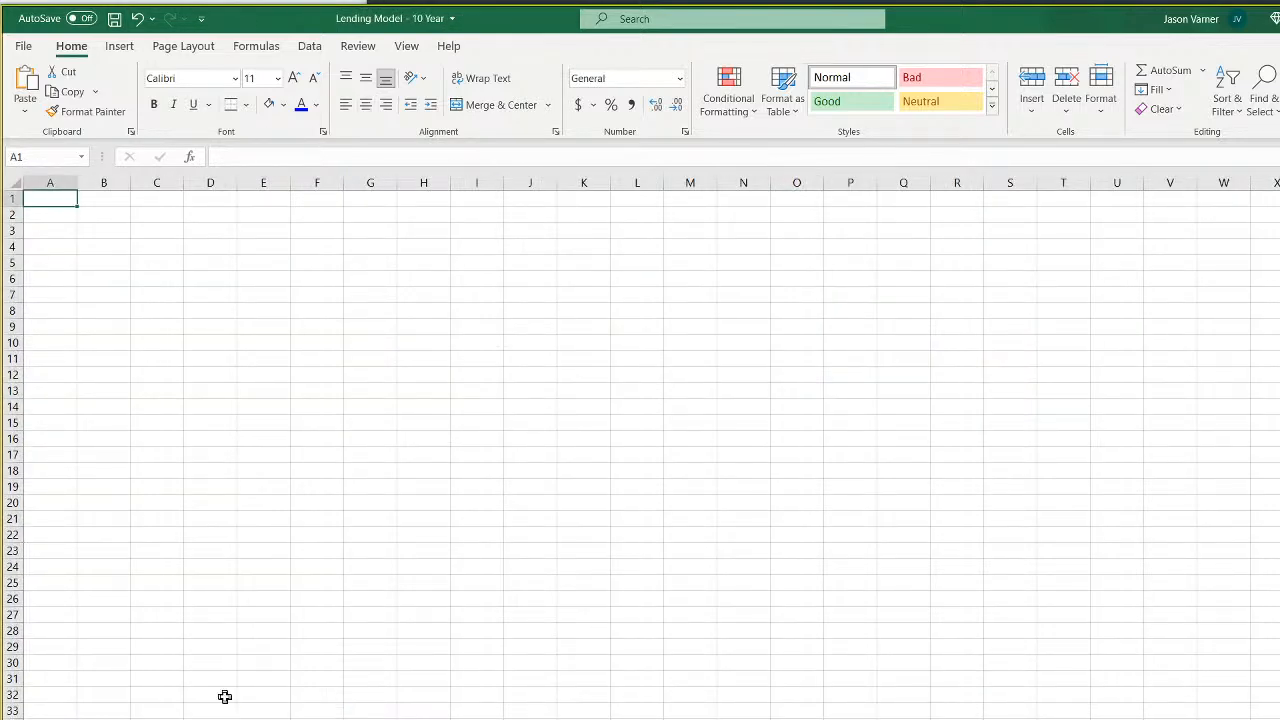
Examine the loan type assumptions on the Loan Configuration sheet, including the yearly Loans Added per Month for Loan Type 1
key(ctrl+Page_Down)
key(ctrl+Page_Down)
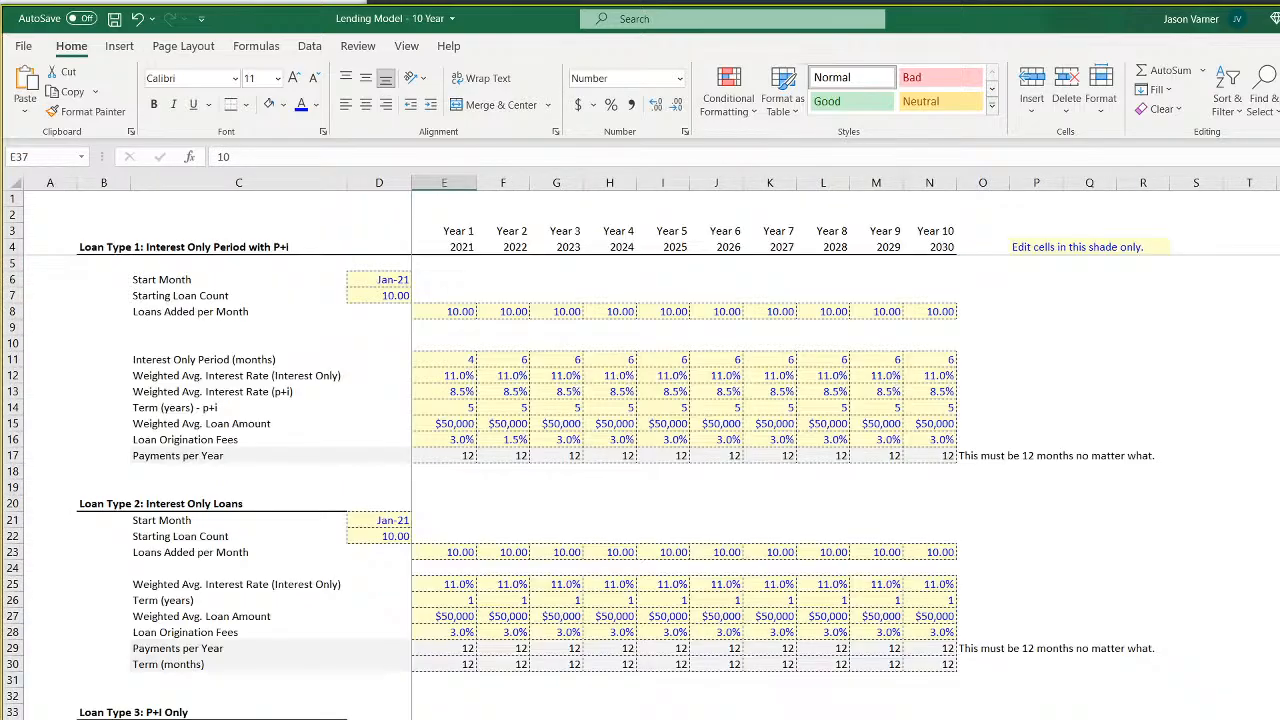
scroll(640, 487, down, 4)
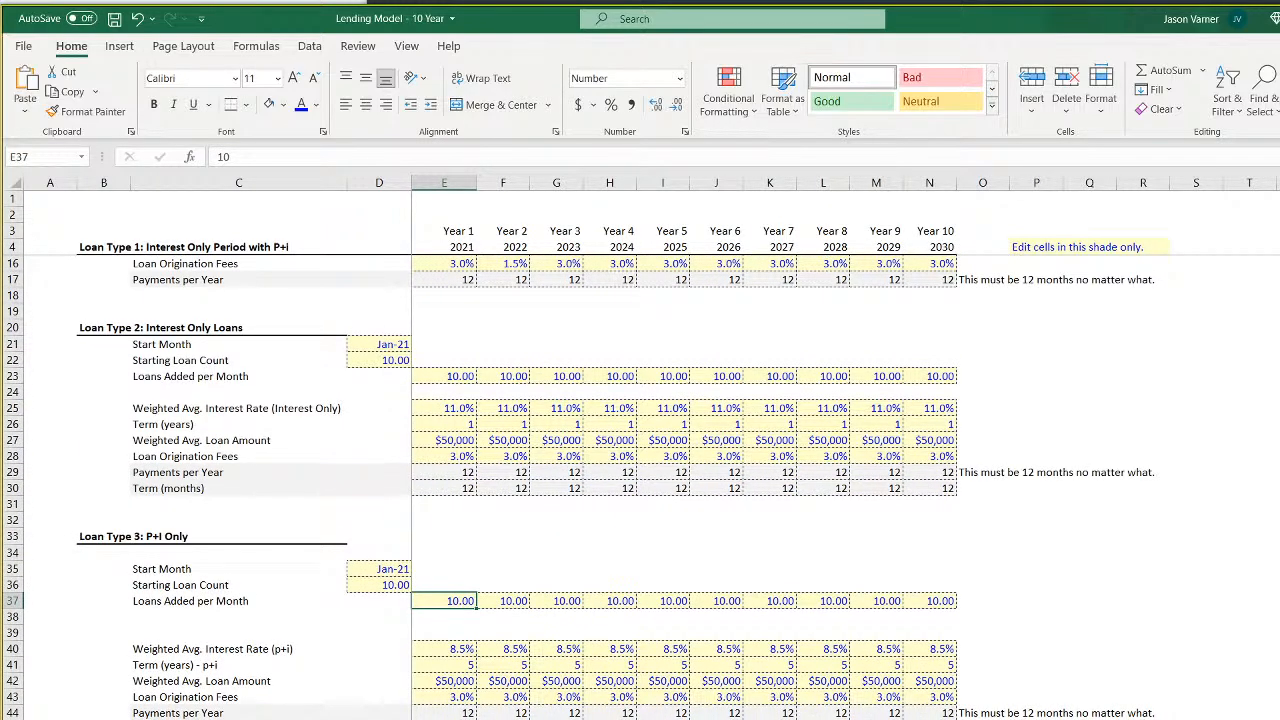
scroll(640, 487, up, 4)
drag(87, 248, 955, 716)
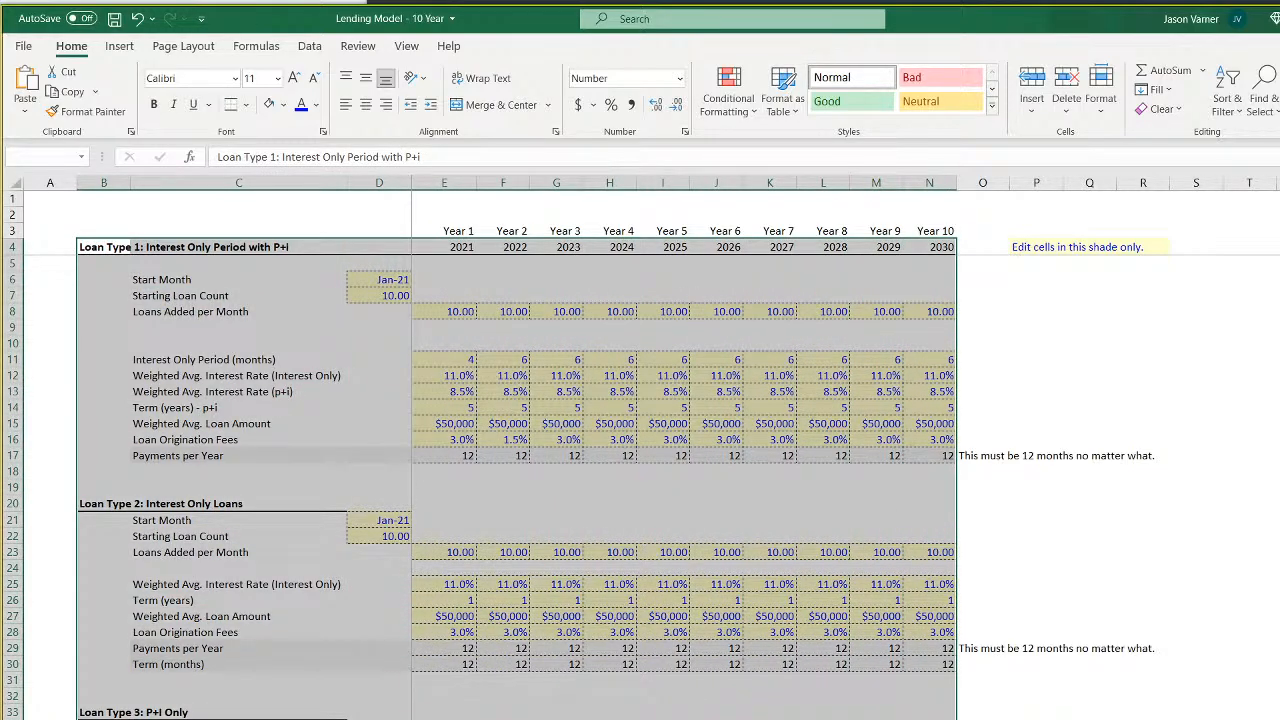
click(431, 551)
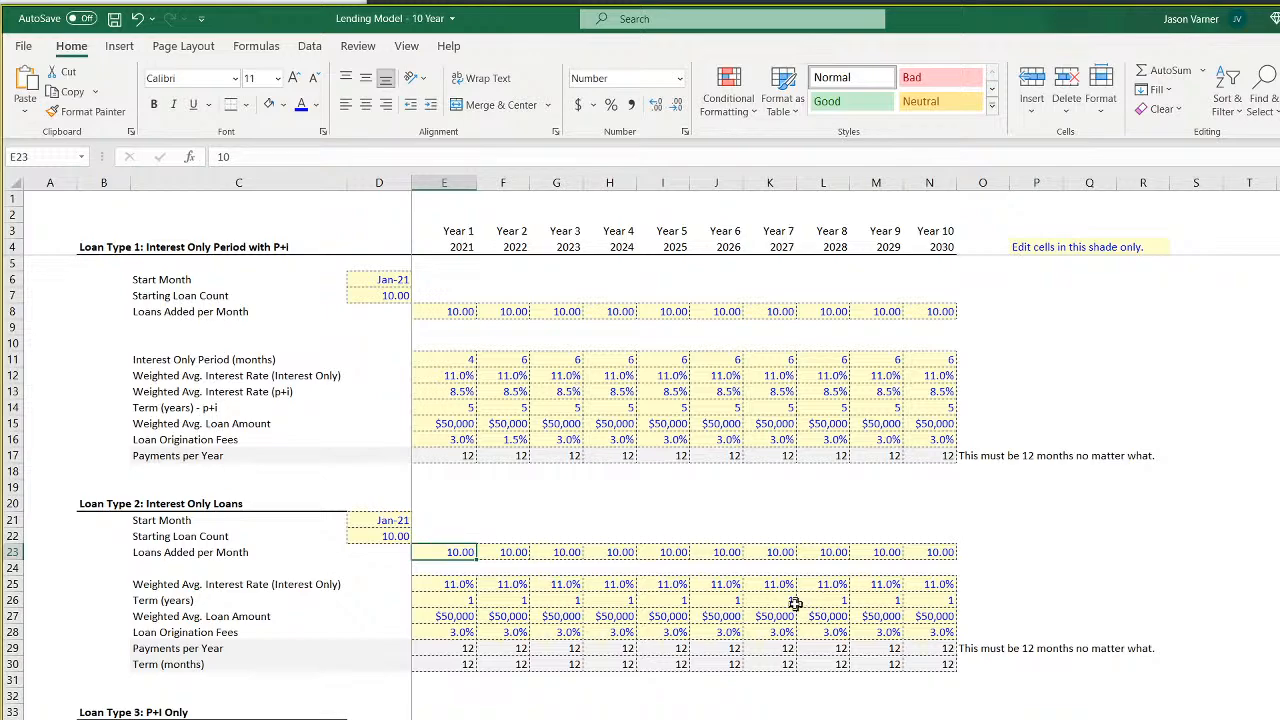
drag(460, 312, 930, 314)
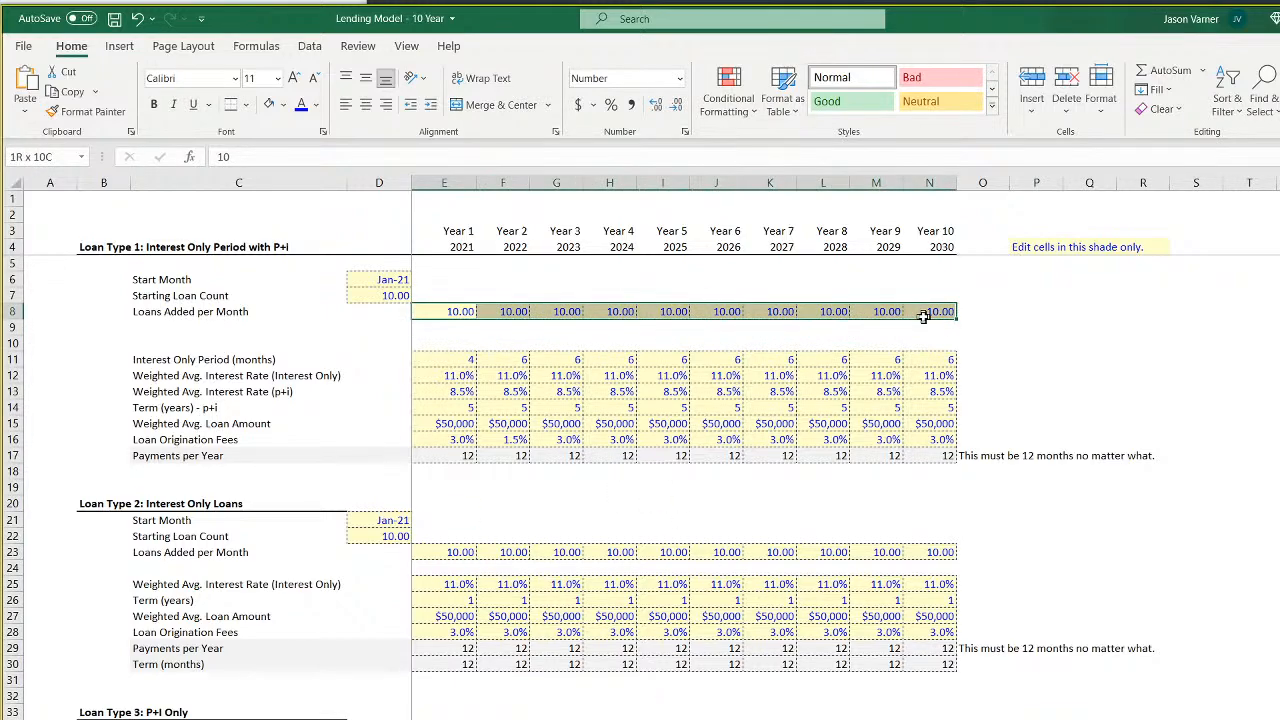
click(444, 311)
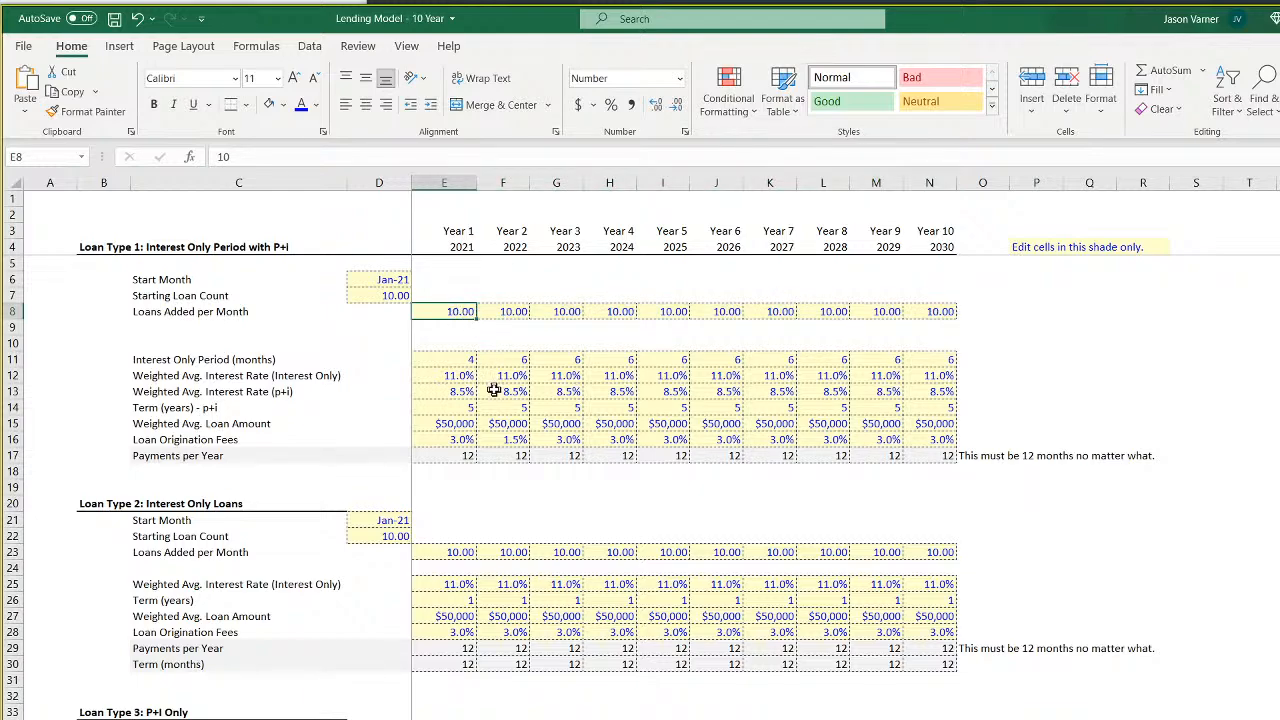
click(1044, 418)
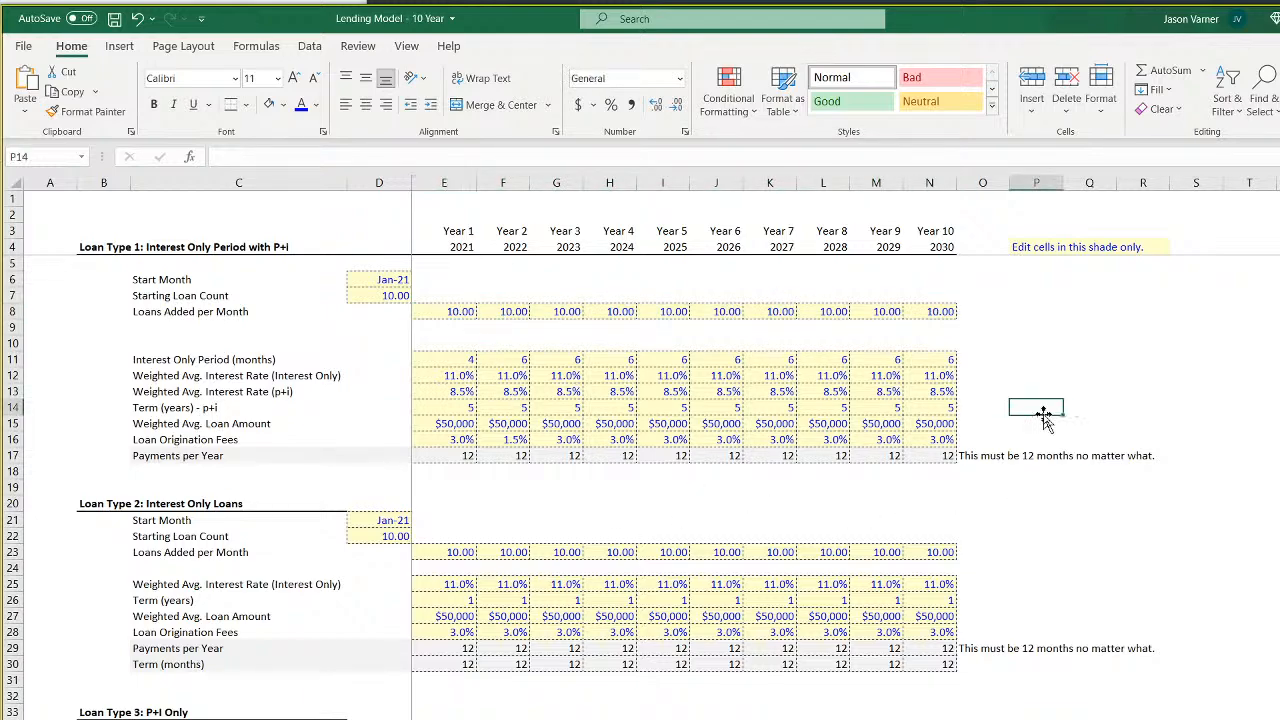
click(1148, 422)
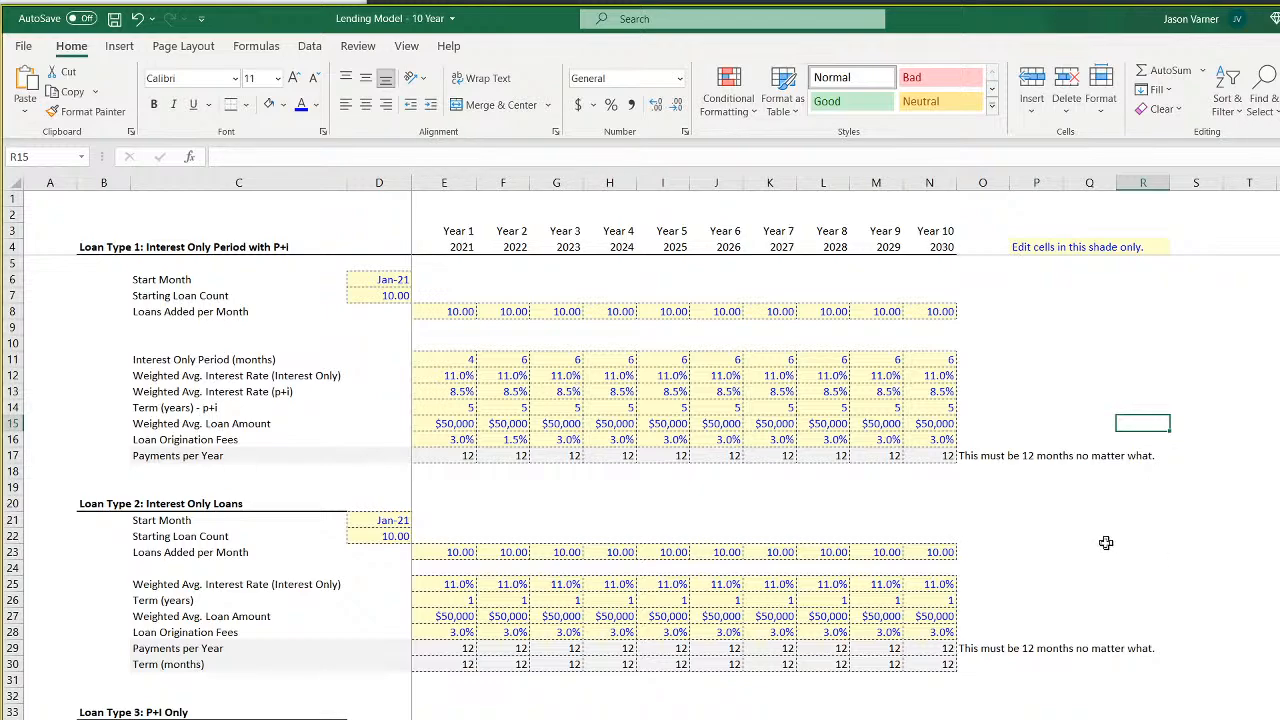
click(437, 311)
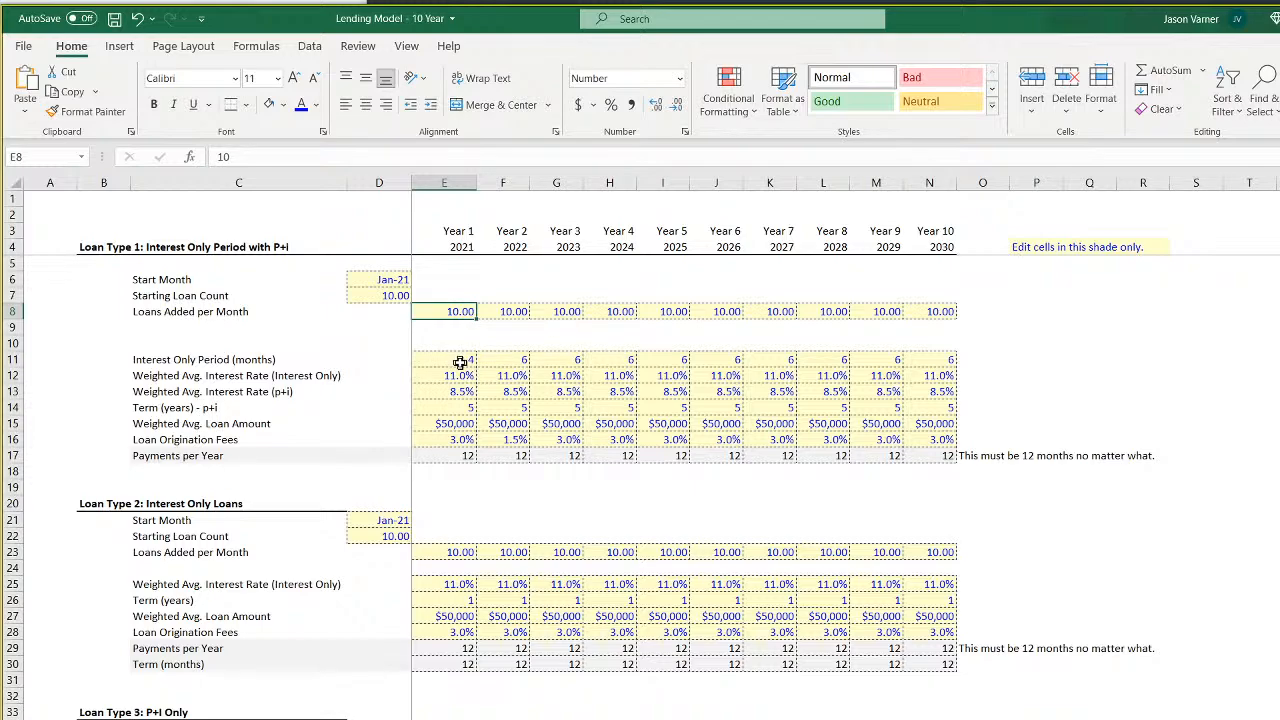
Look through the monthly loan cohort matrices on the Pi1 sheet, including the Borrowed section
click(230, 282)
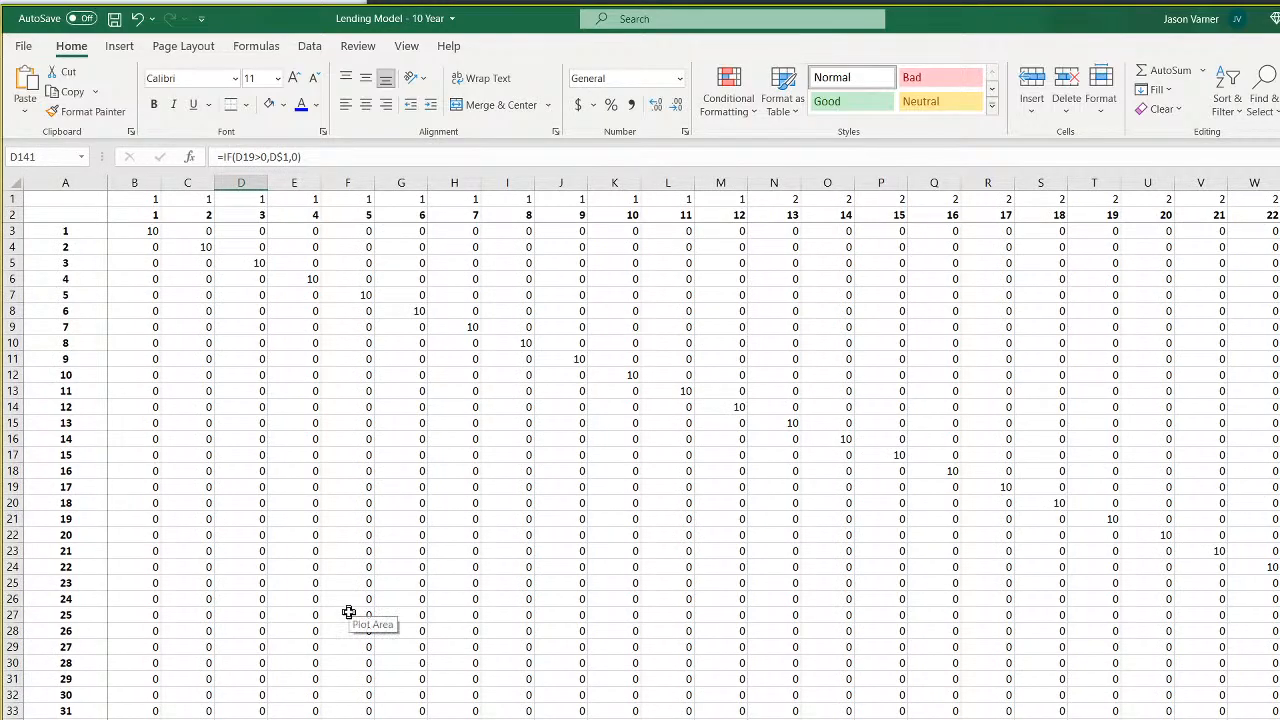
scroll(351, 613, down, 20)
scroll(351, 613, down, 20)
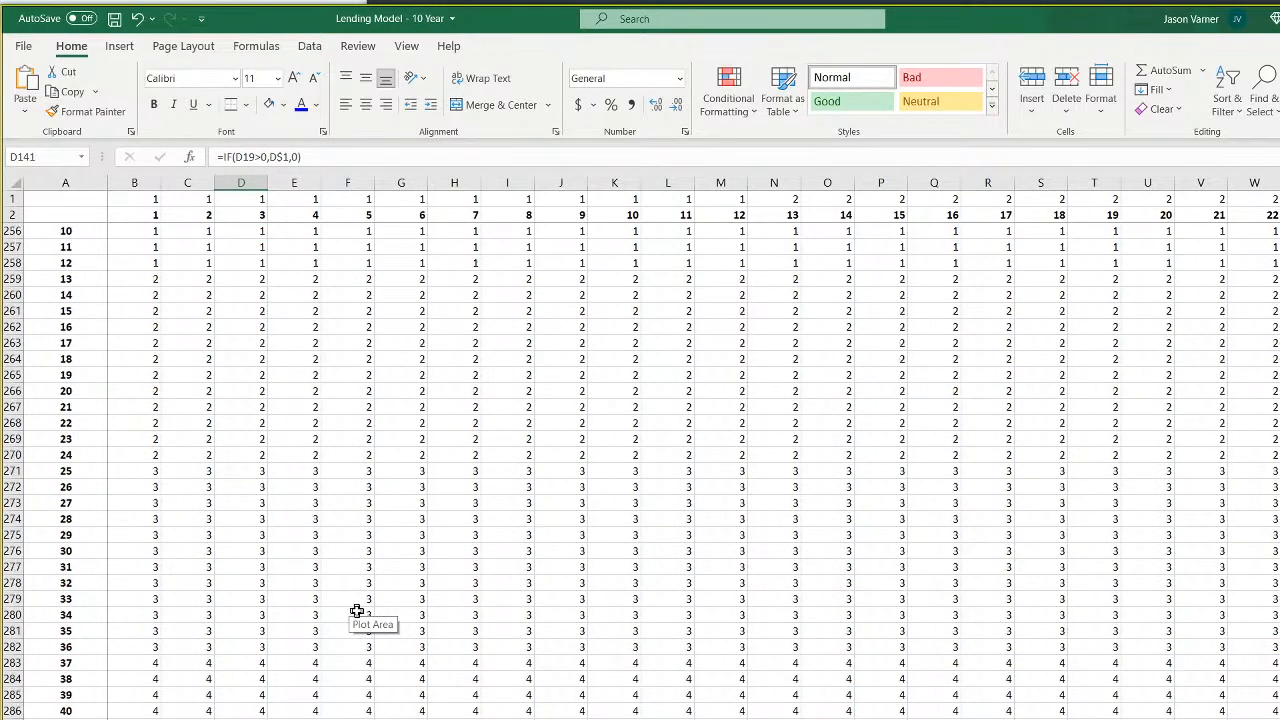
scroll(357, 612, down, 20)
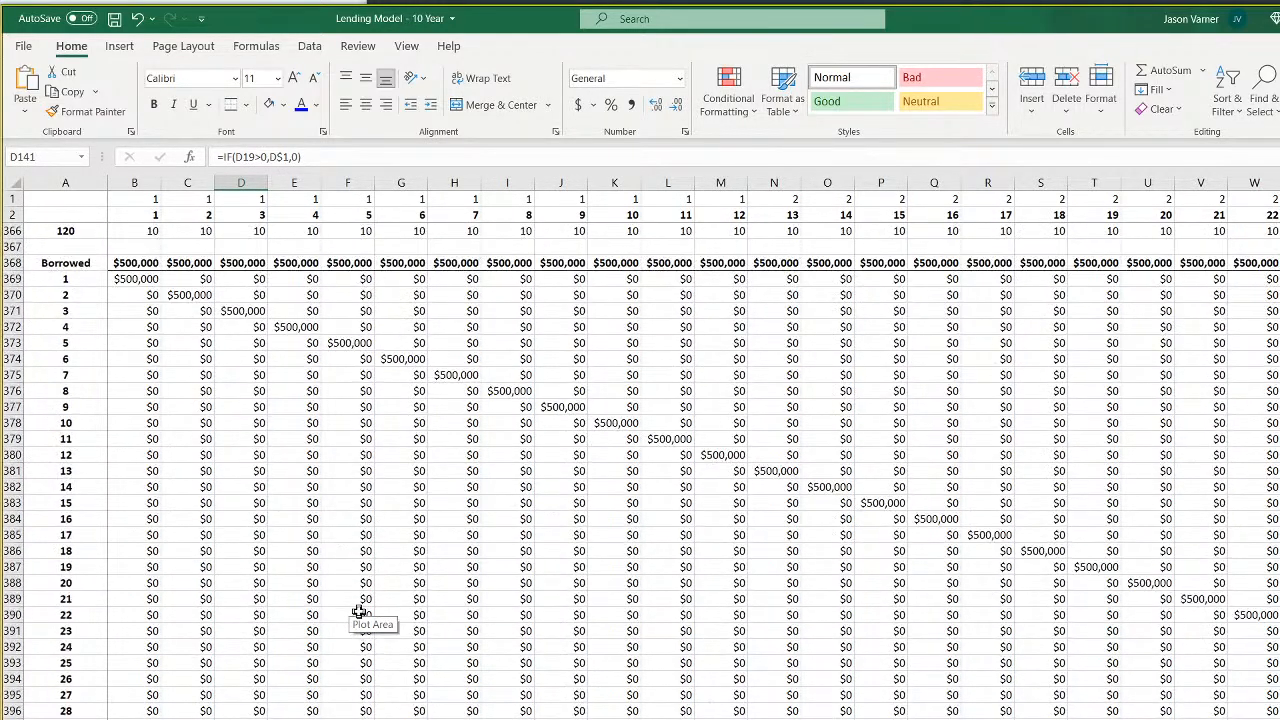
scroll(337, 597, down, 20)
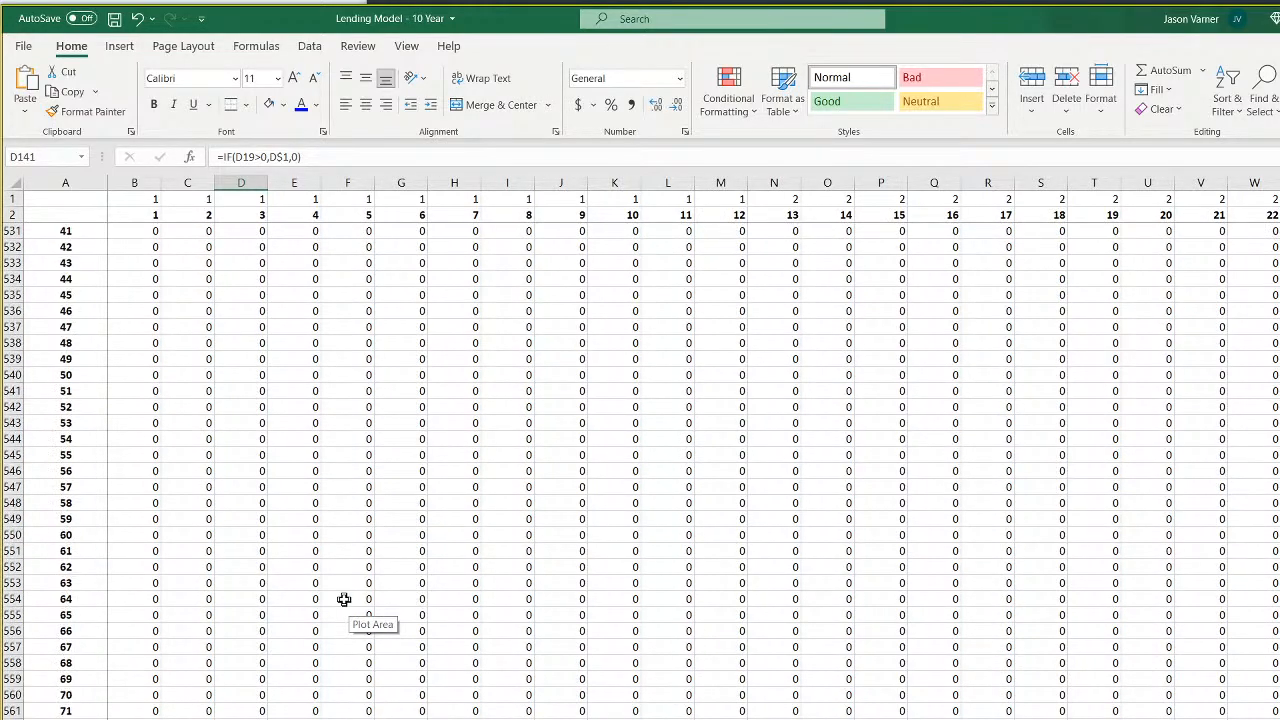
scroll(349, 602, down, 20)
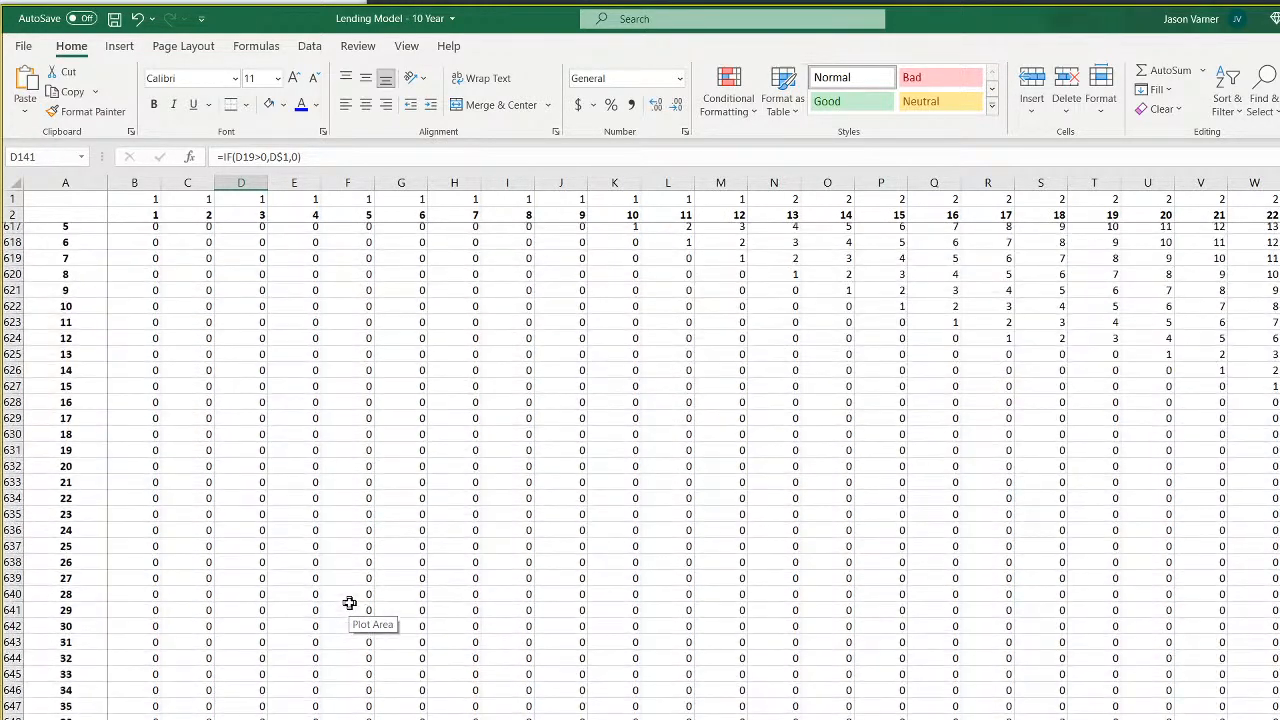
scroll(349, 602, down, 20)
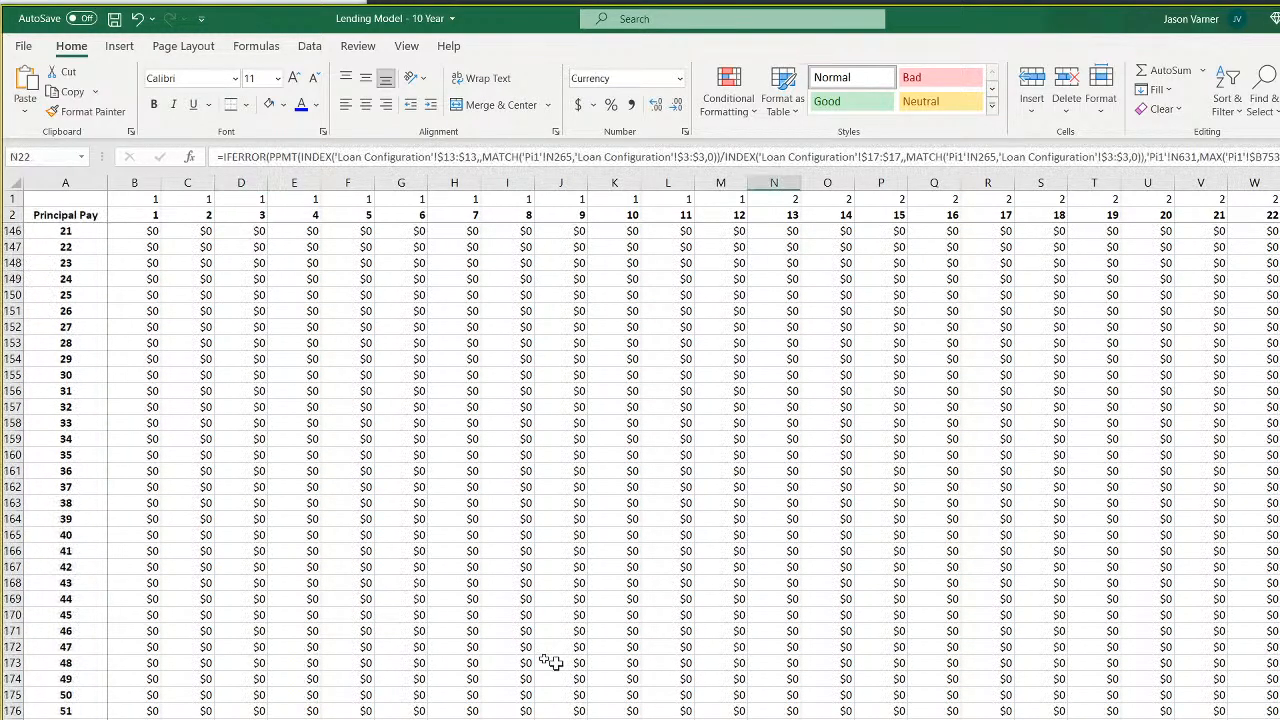
Look through the monthly Principal Pay schedule from its first cohorts to the end of the matrix
scroll(274, 584, down, 20)
scroll(274, 584, up, 20)
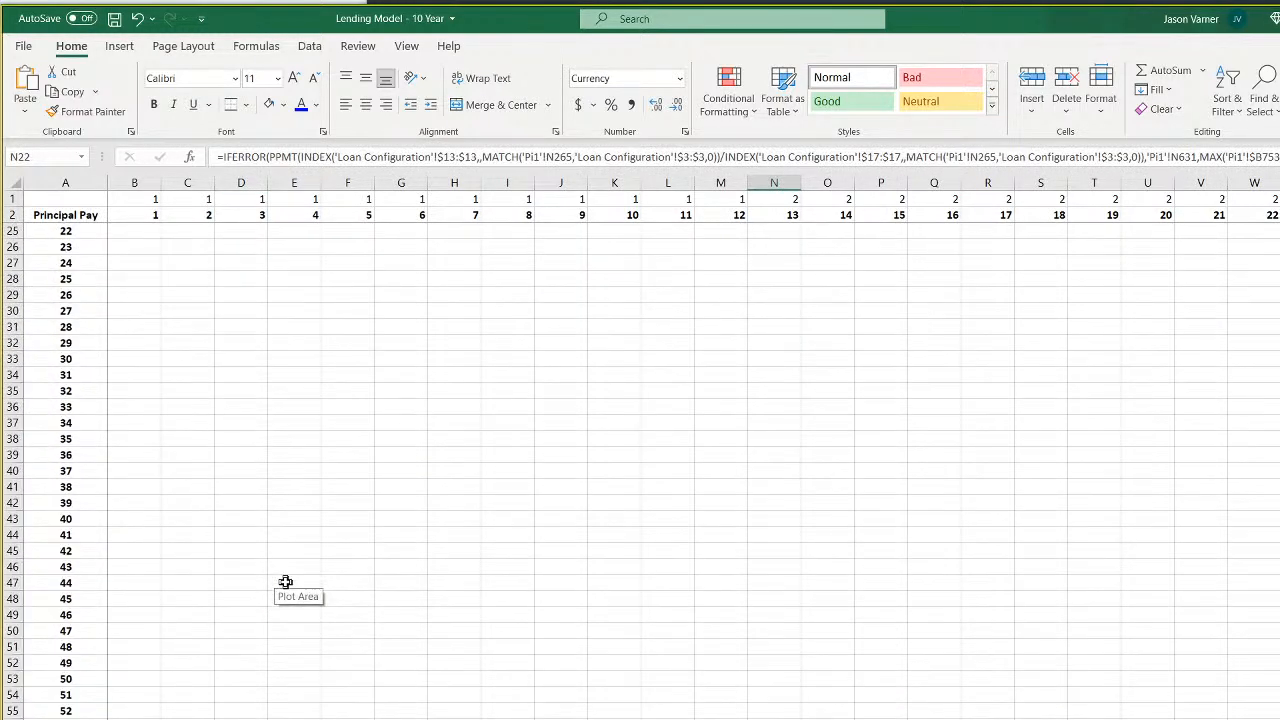
scroll(286, 583, down, 20)
scroll(295, 578, down, 20)
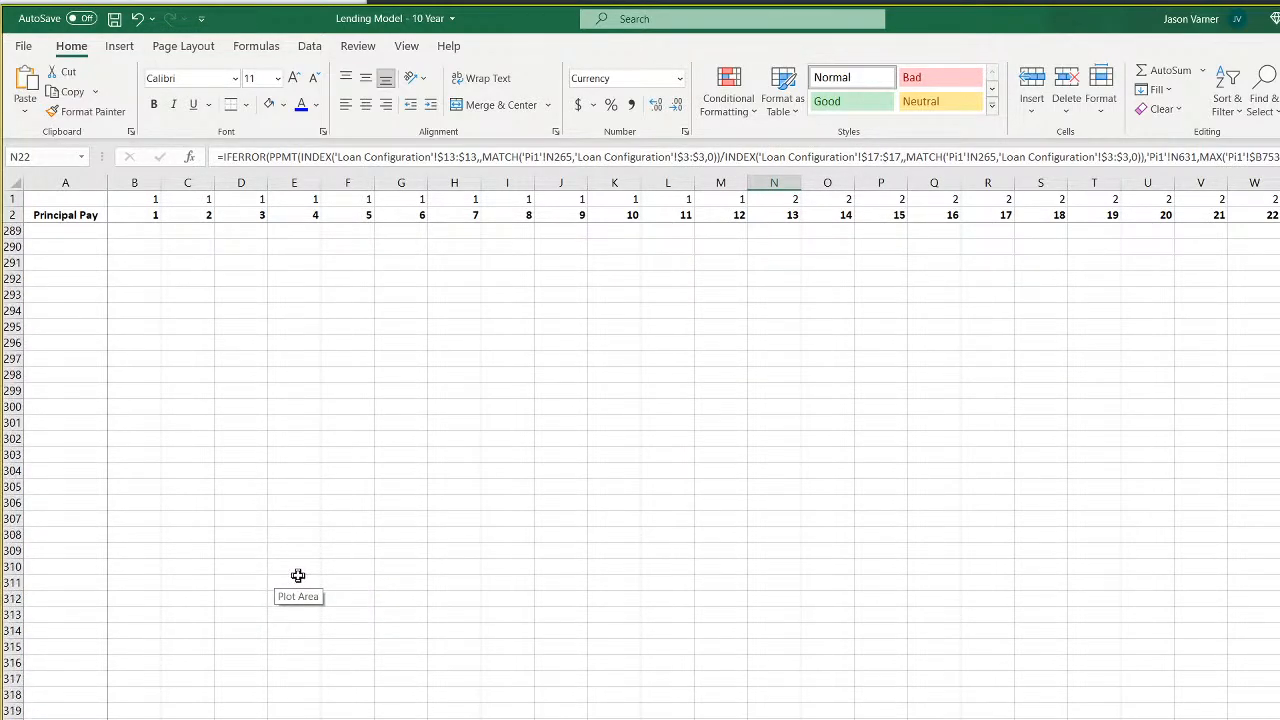
scroll(296, 578, up, 20)
scroll(302, 574, up, 20)
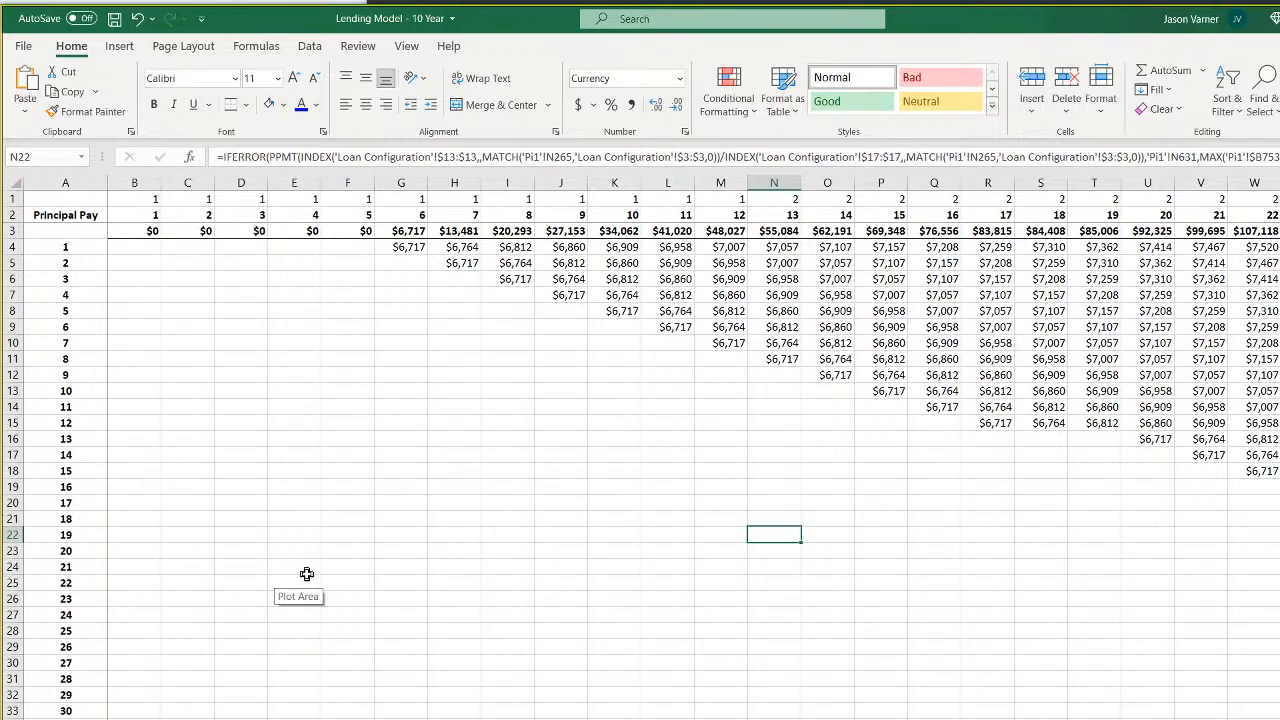
Examine the Month end Balance sheet, including its Interest Only Payments and Existing Borrowers sections
click(560, 718)
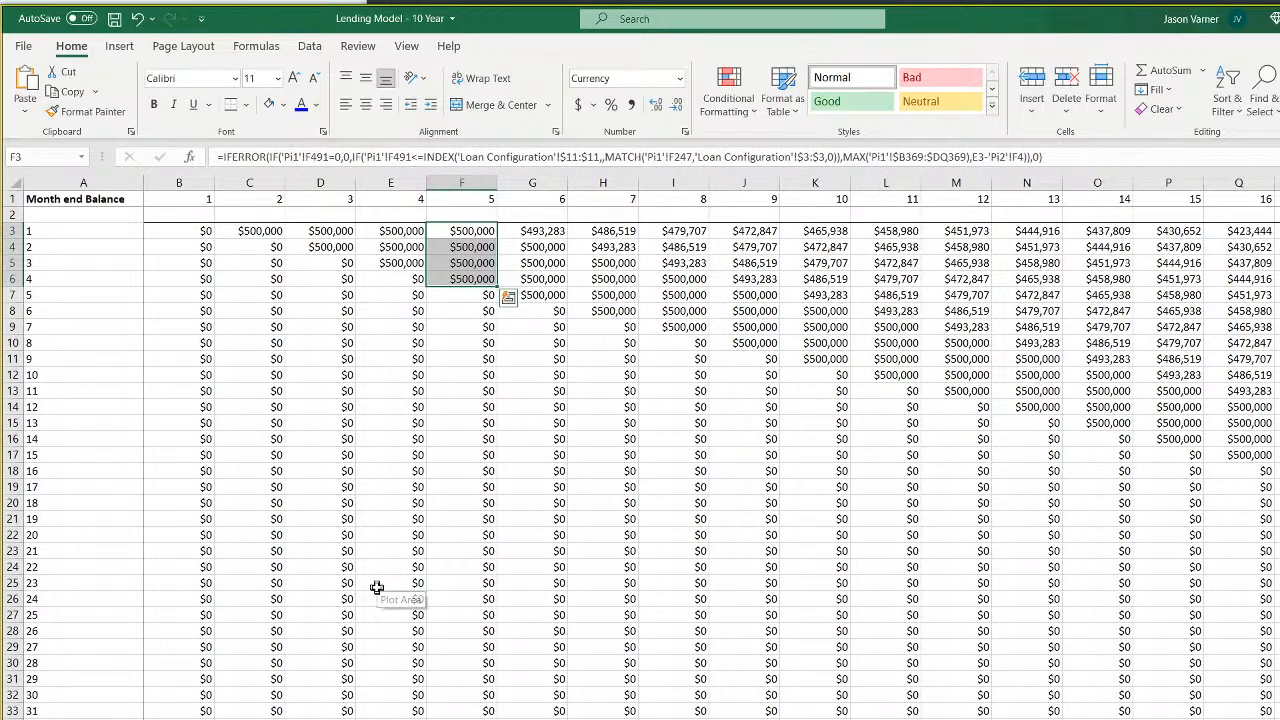
scroll(376, 587, down, 20)
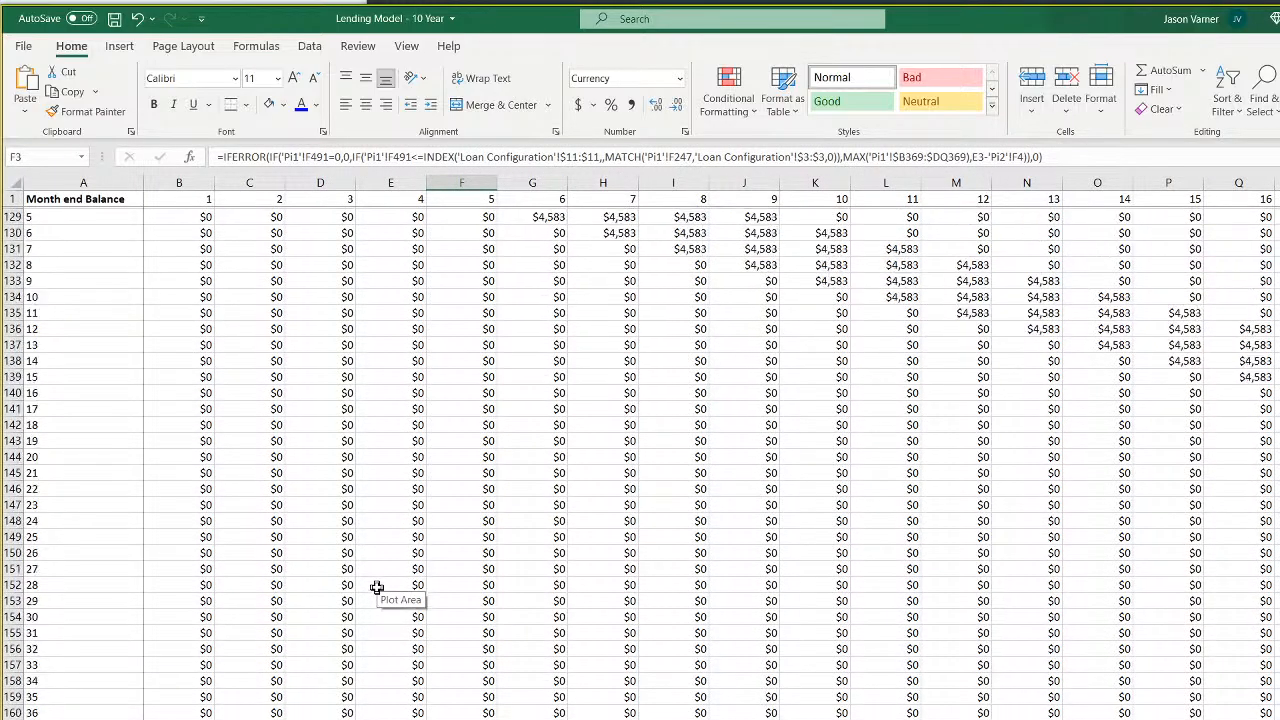
scroll(376, 587, up, 5)
scroll(376, 587, down, 3)
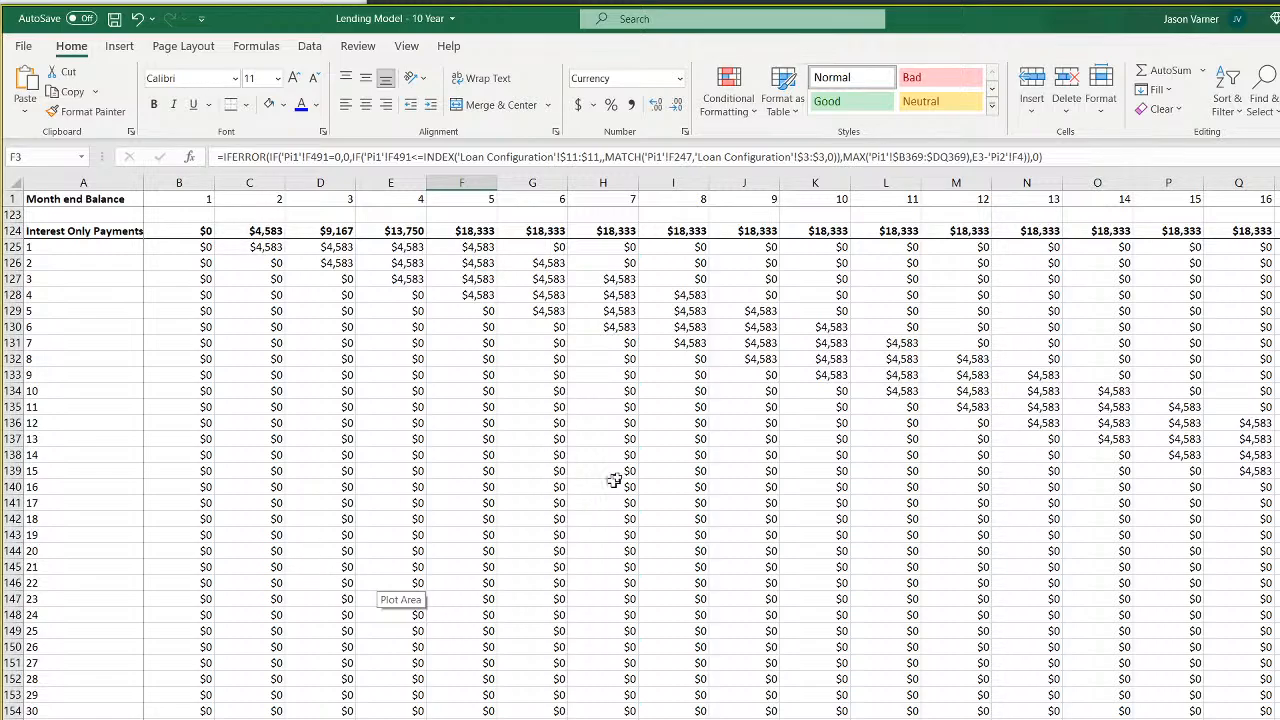
scroll(771, 655, down, 7)
scroll(771, 655, down, 20)
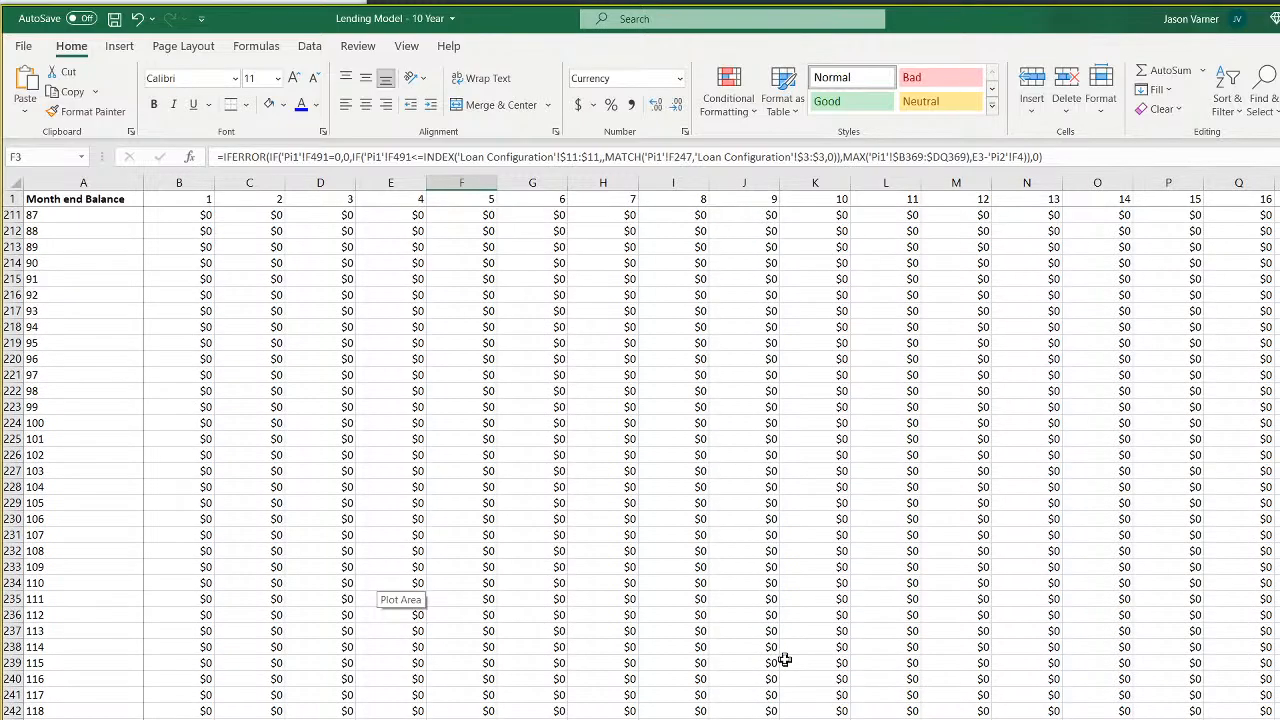
scroll(785, 659, up, 7)
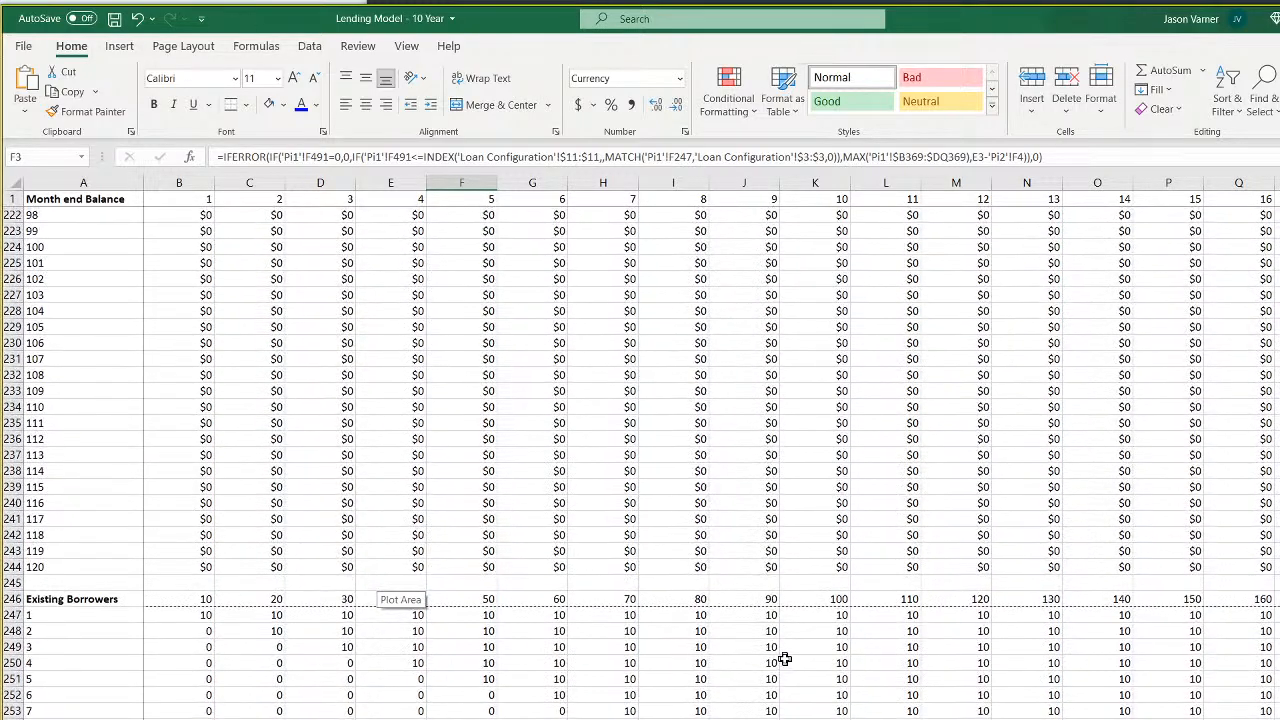
scroll(785, 659, down, 7)
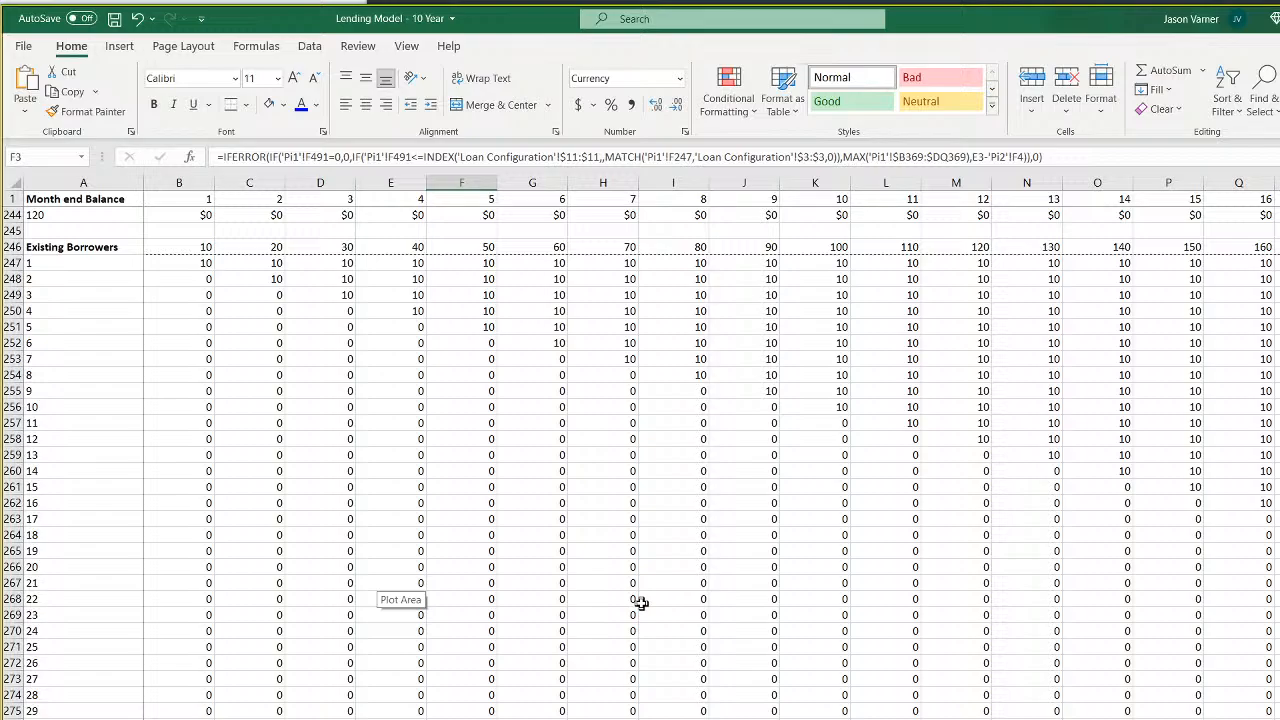
Look through the remaining monthly matrices on the Month end Balance sheet, above and below the Existing Borrowers section
click(527, 585)
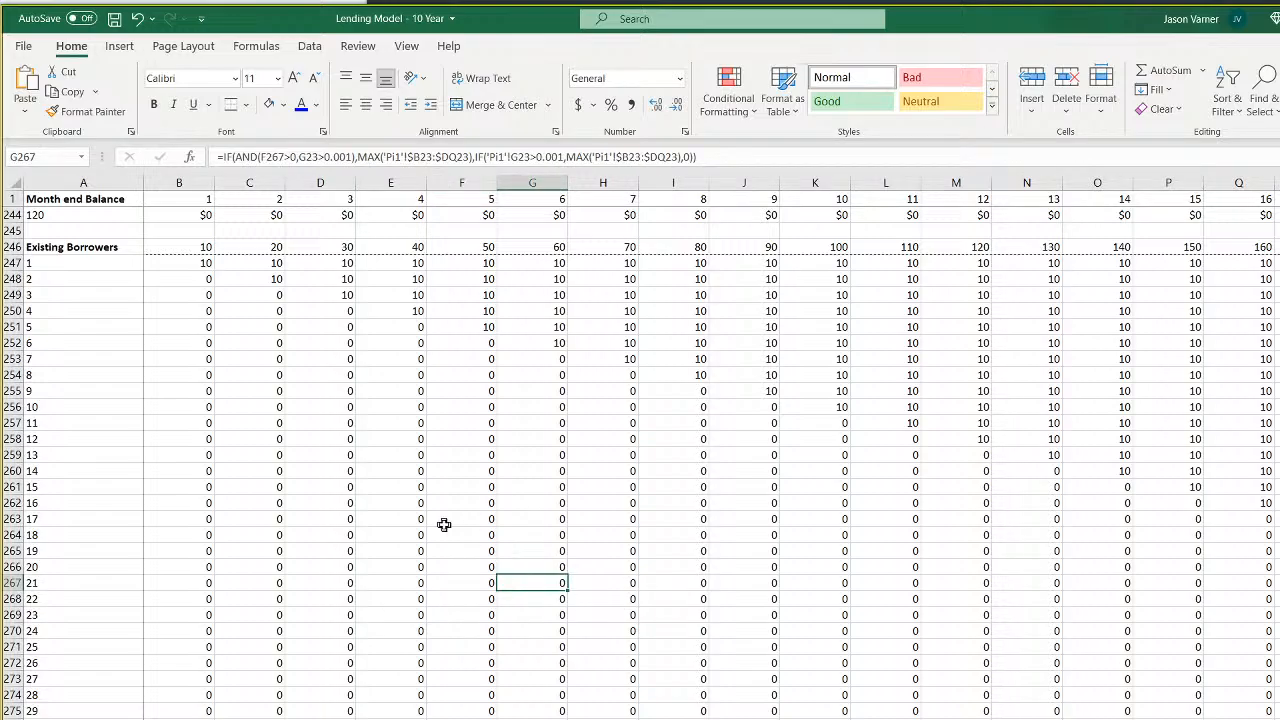
scroll(444, 525, up, 11)
click(465, 460)
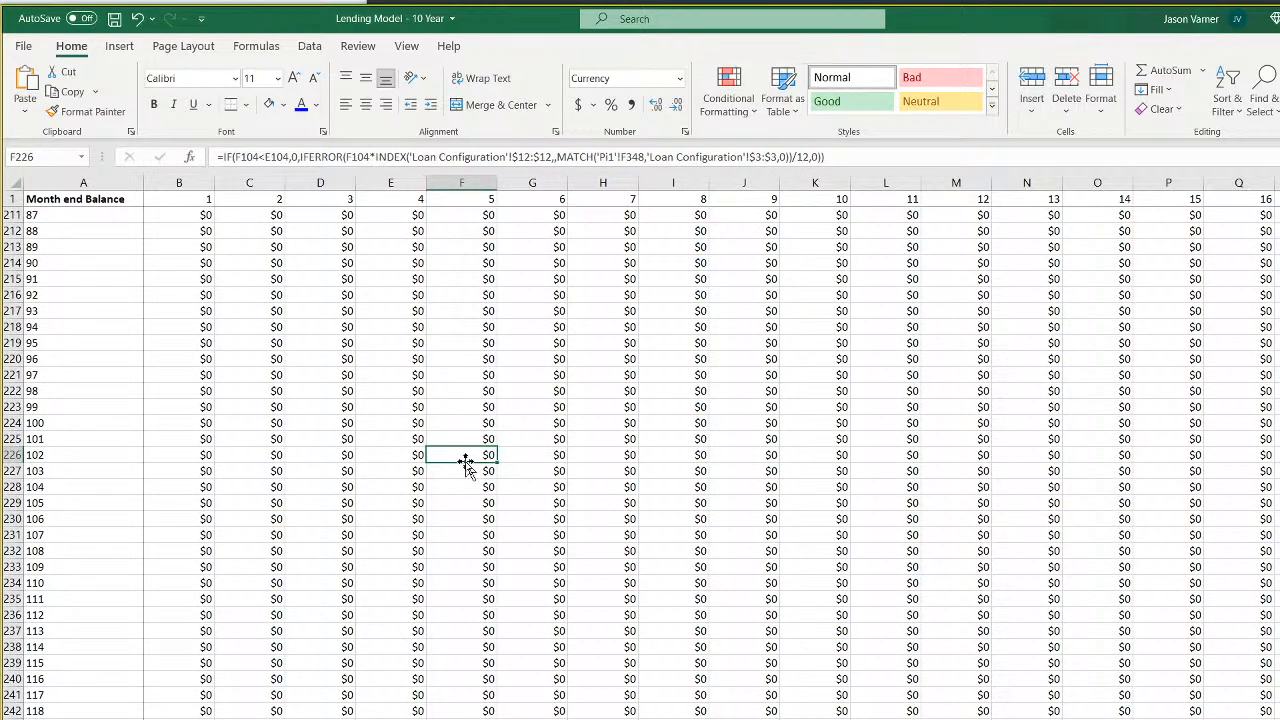
scroll(575, 670, down, 20)
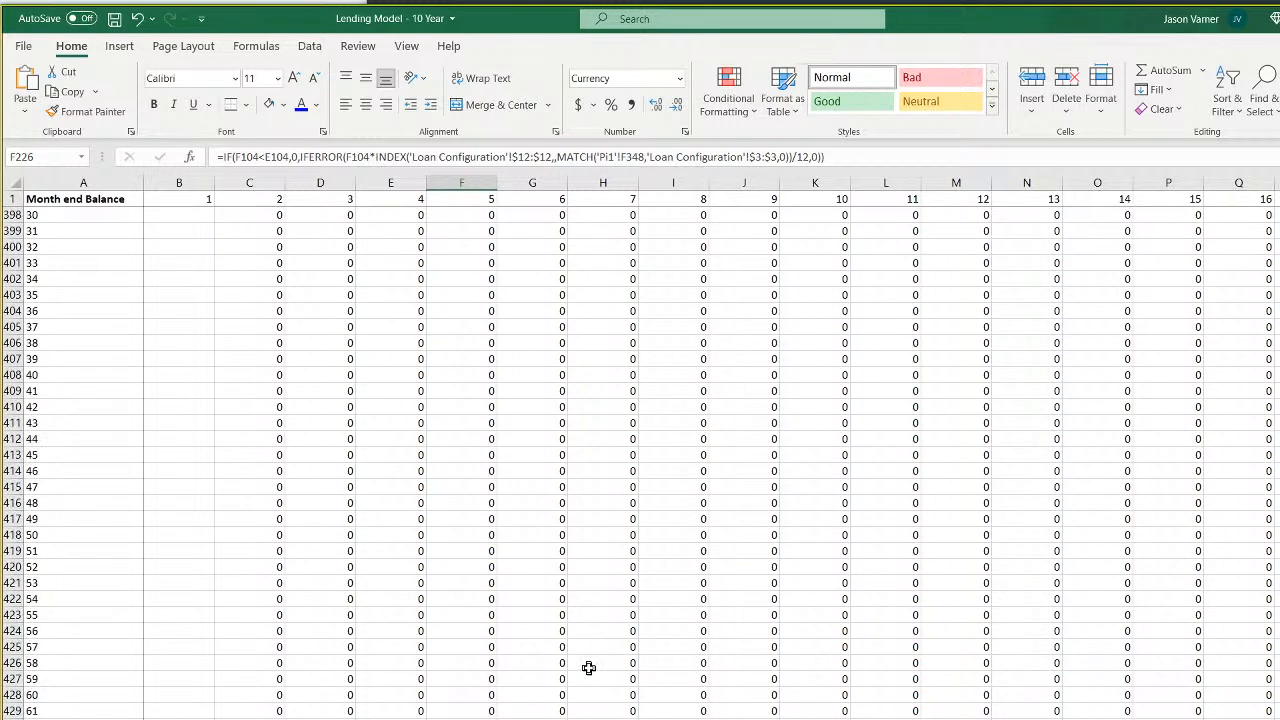
scroll(589, 668, up, 20)
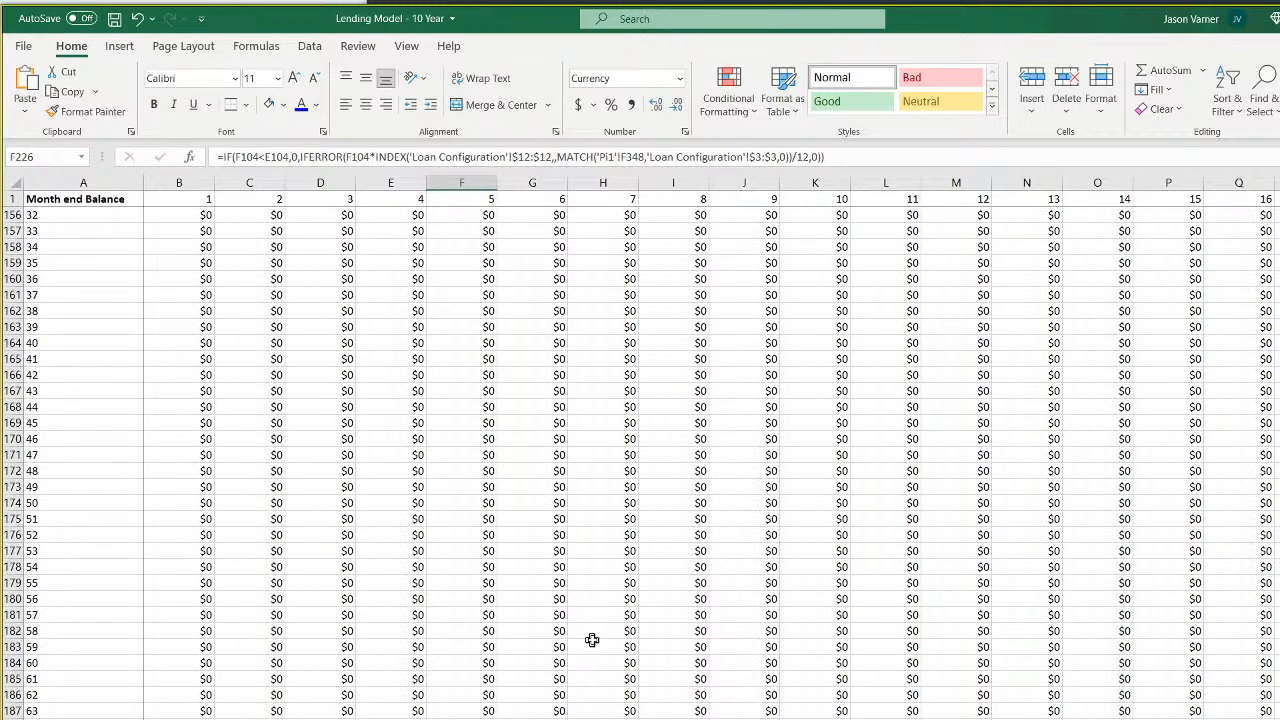
scroll(592, 640, up, 20)
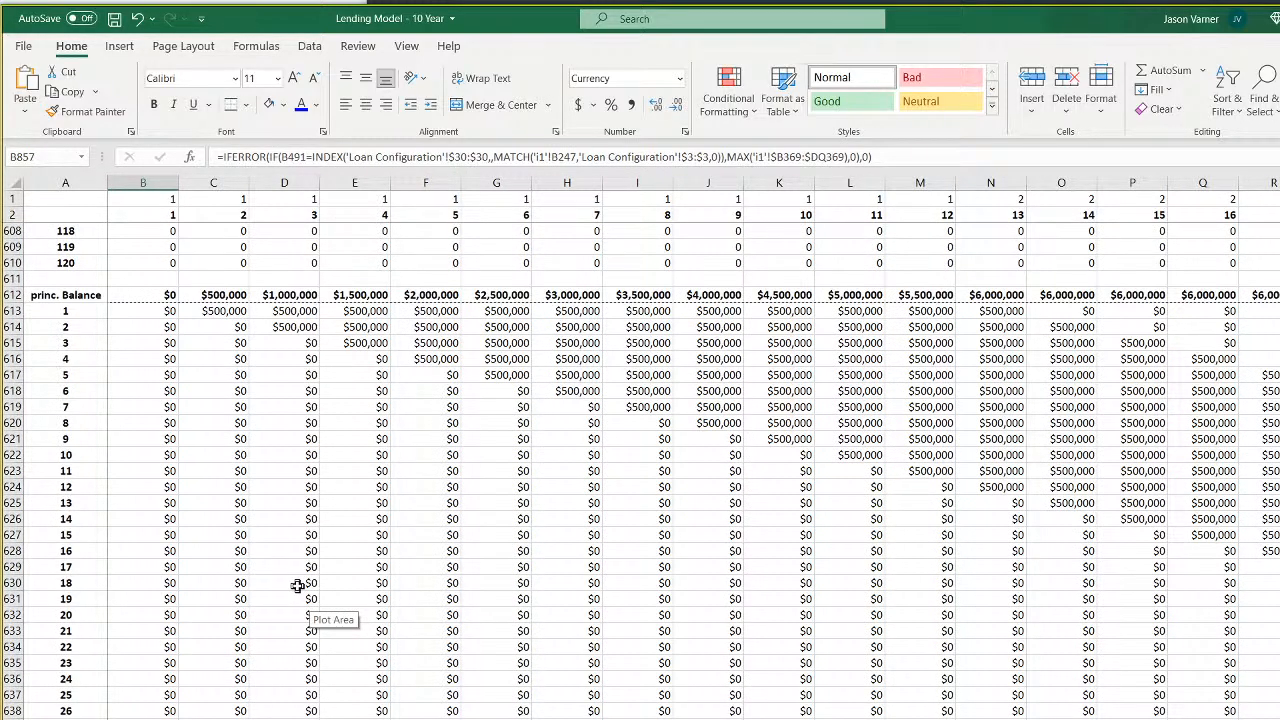
Look through the monthly cohort matrices on the interest-only loan sheet, including the princ. Balance and Borrowed sections, back to the first cohorts
scroll(300, 580, down, 20)
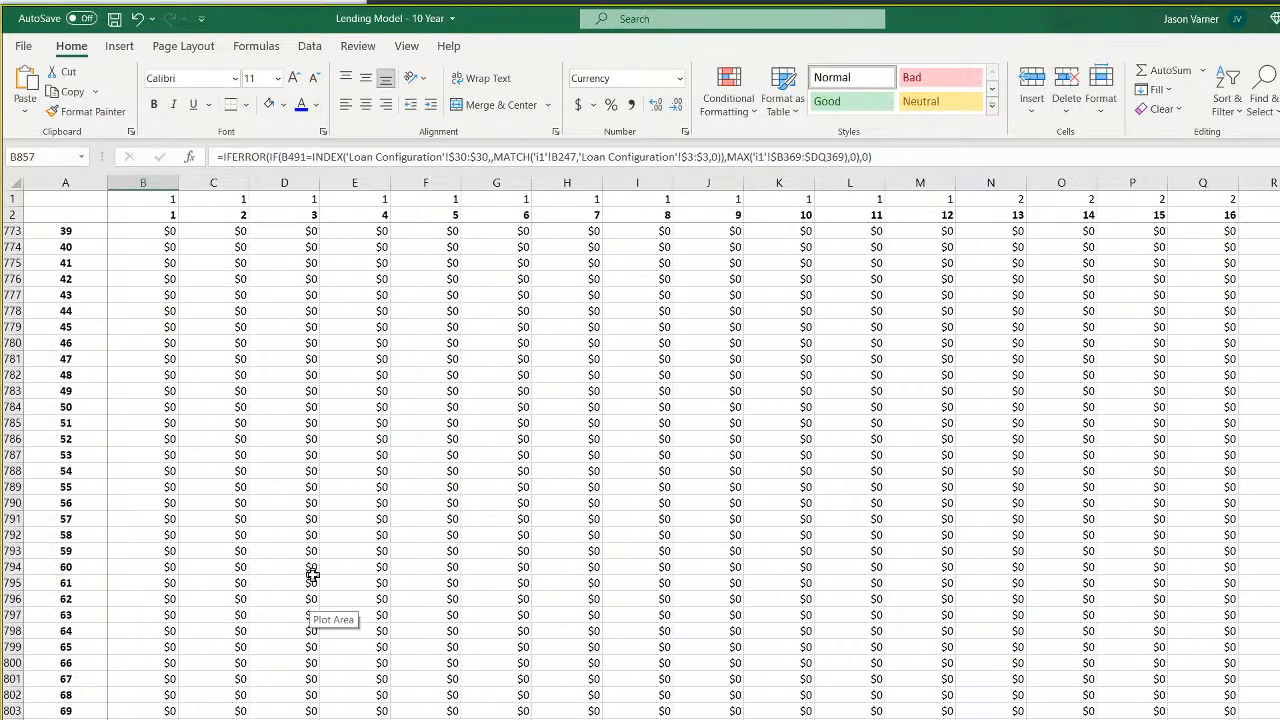
scroll(312, 575, down, 20)
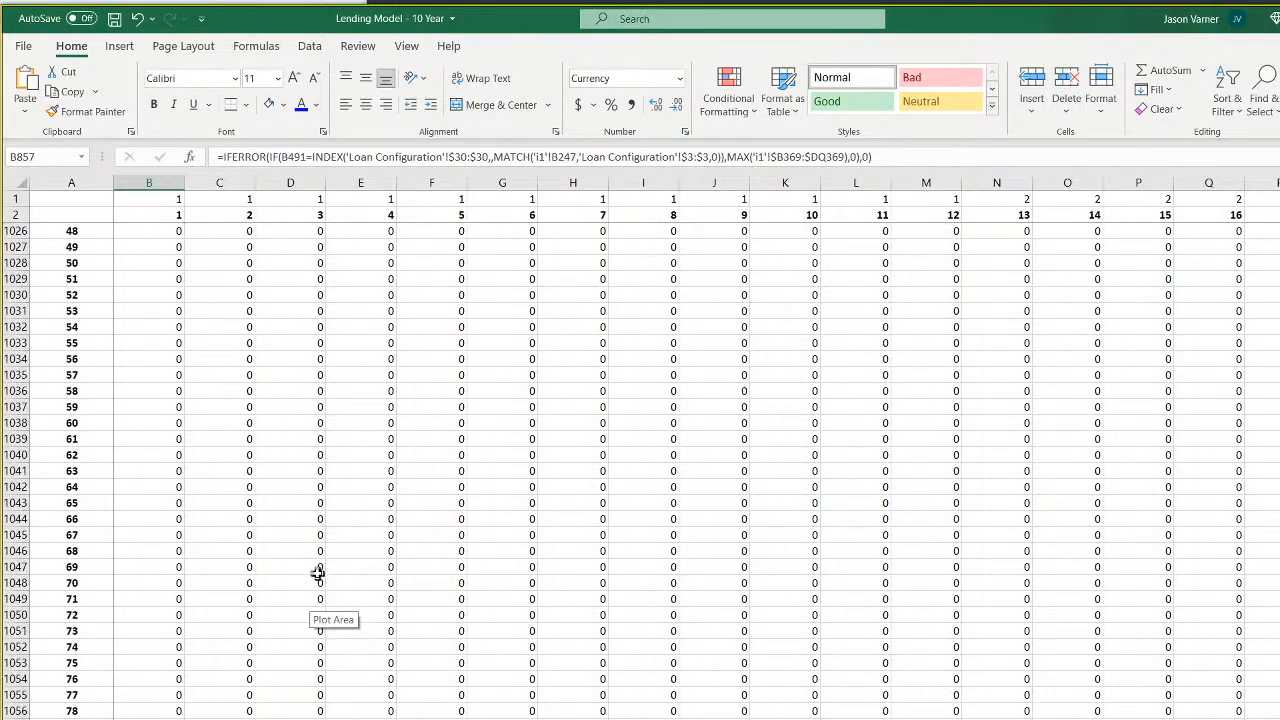
scroll(317, 572, down, 20)
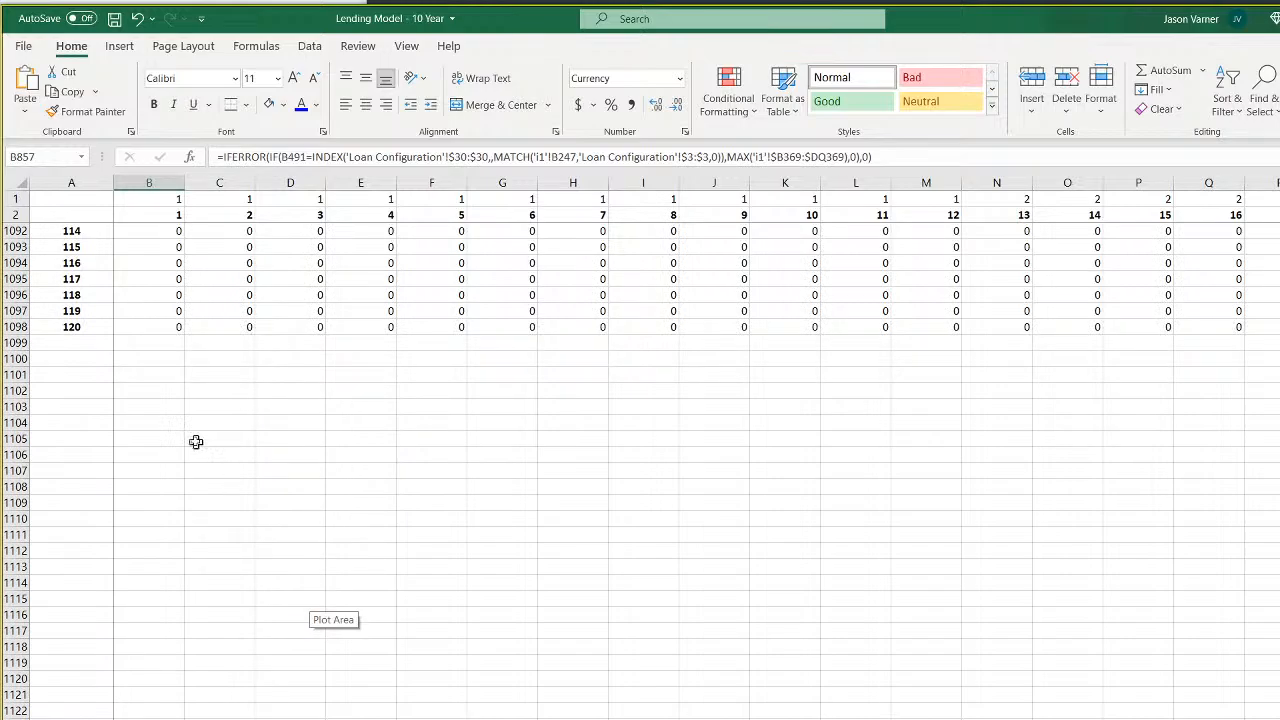
scroll(163, 335, up, 18)
scroll(310, 402, up, 15)
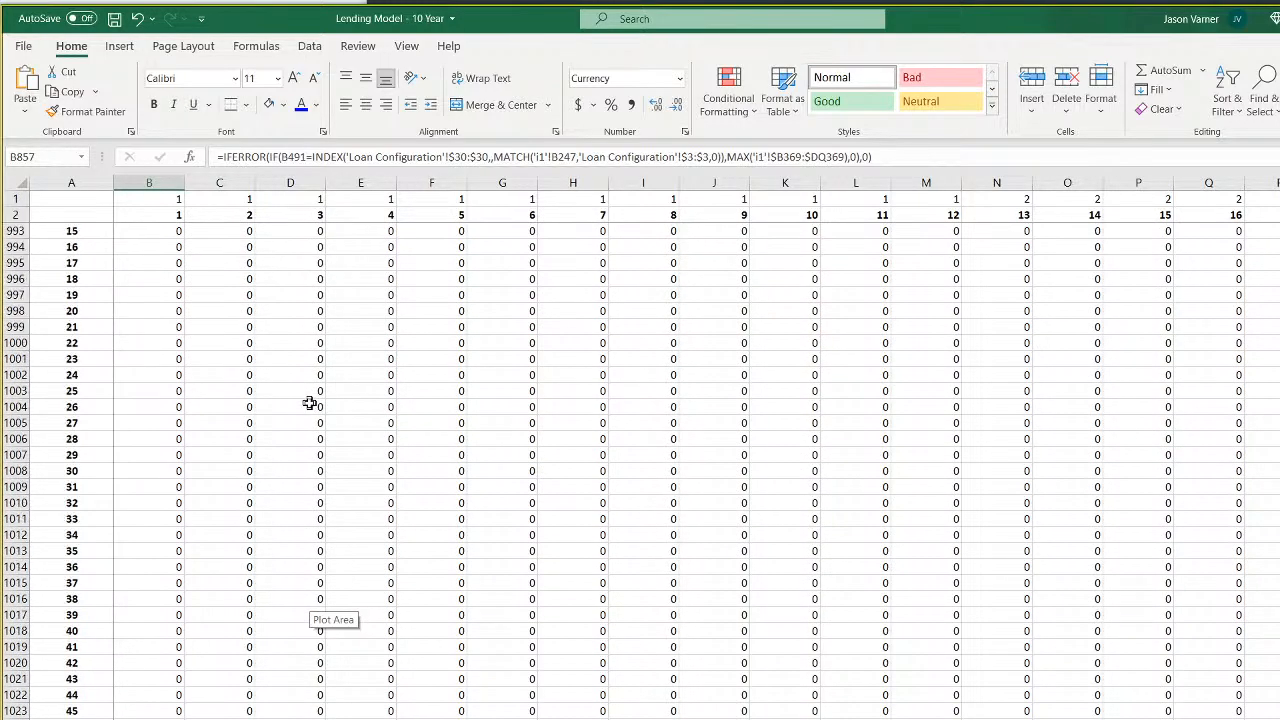
scroll(310, 403, up, 20)
scroll(317, 429, down, 7)
scroll(318, 428, down, 11)
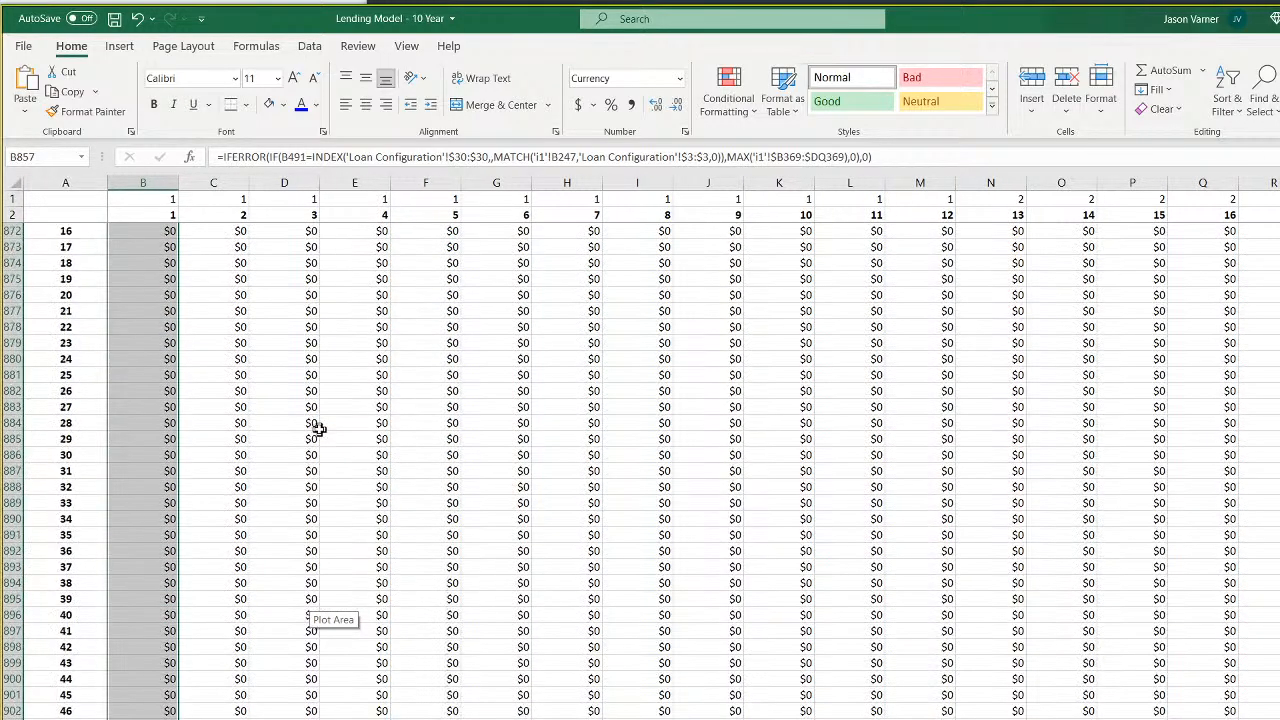
scroll(318, 428, up, 20)
scroll(318, 428, down, 20)
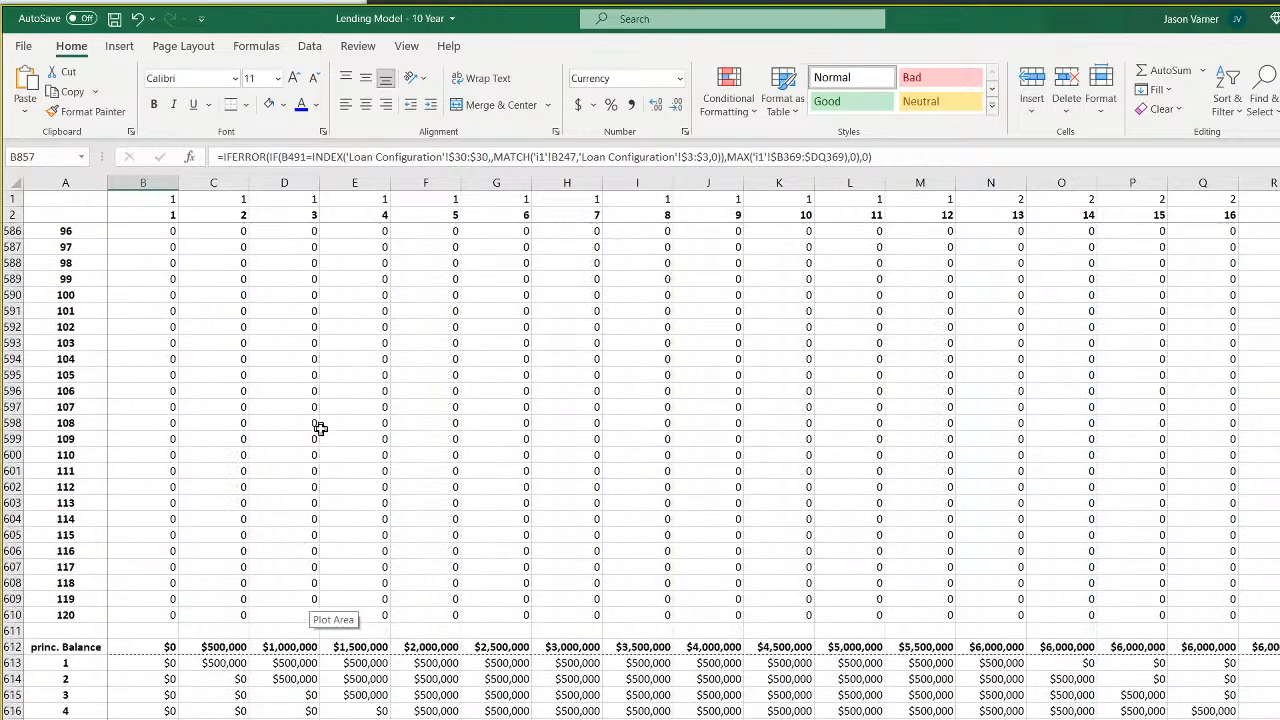
scroll(320, 428, up, 20)
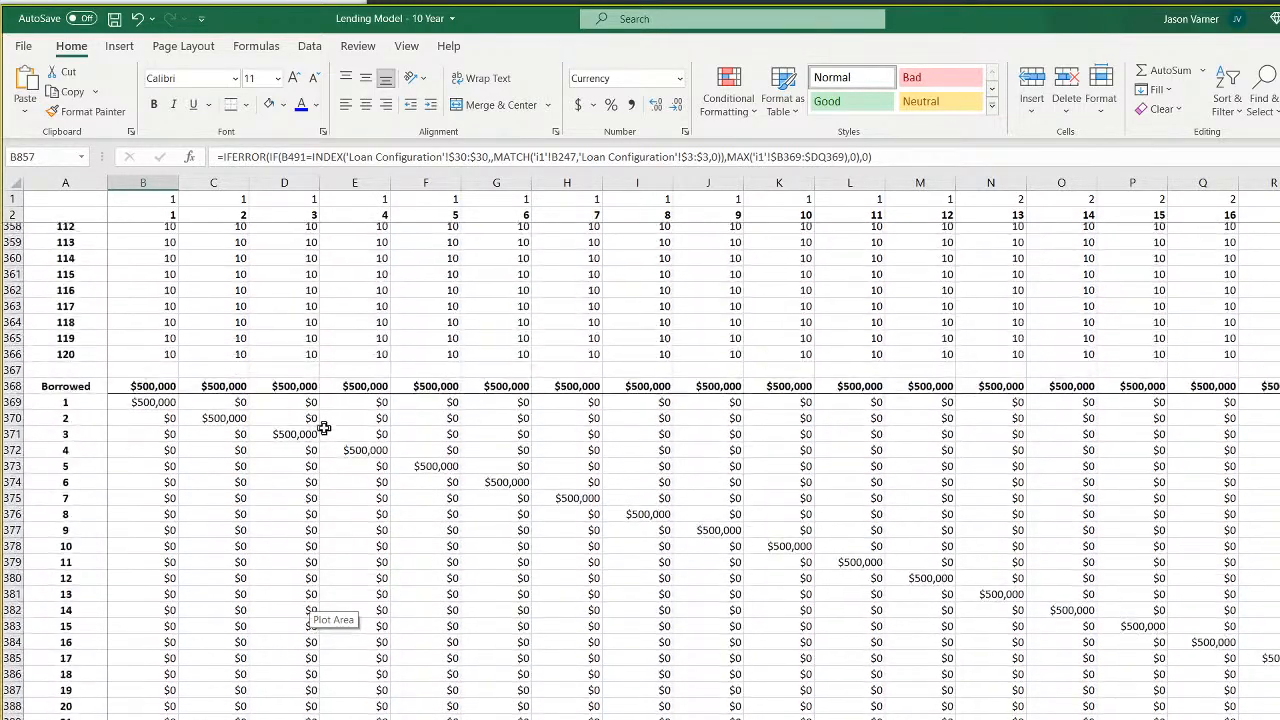
scroll(324, 428, up, 20)
scroll(324, 428, down, 20)
scroll(327, 424, up, 20)
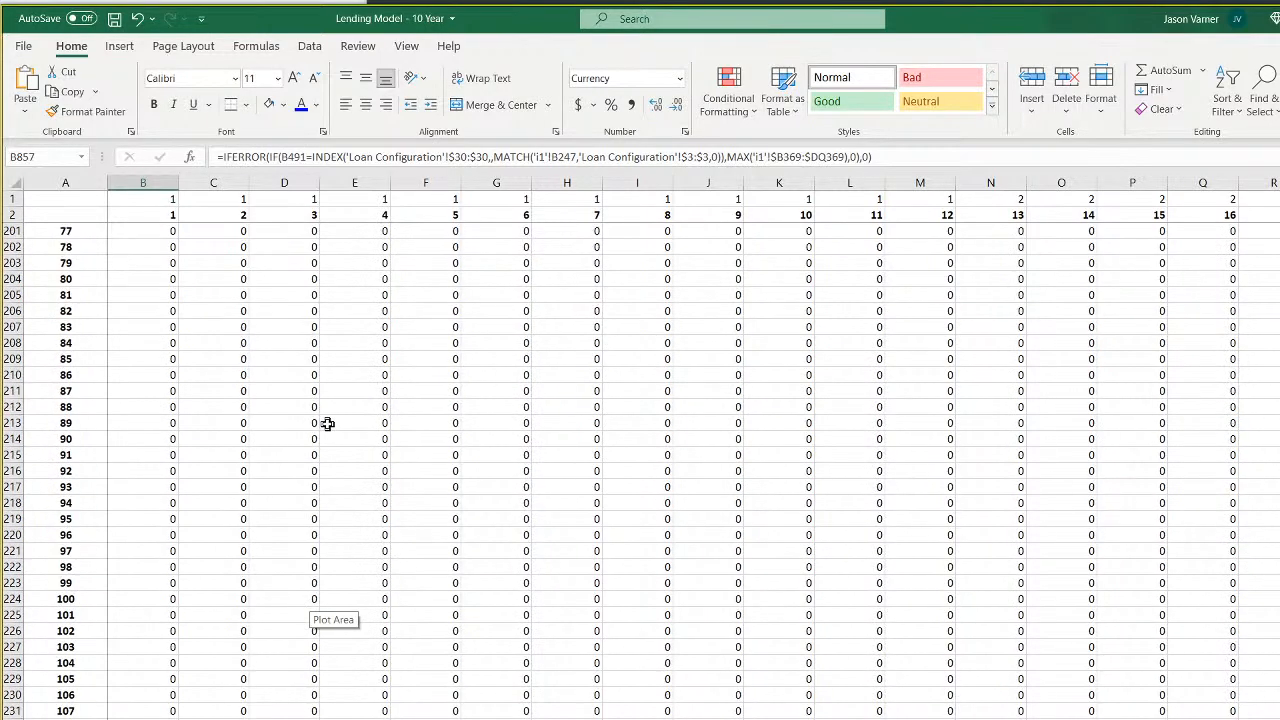
scroll(327, 424, up, 20)
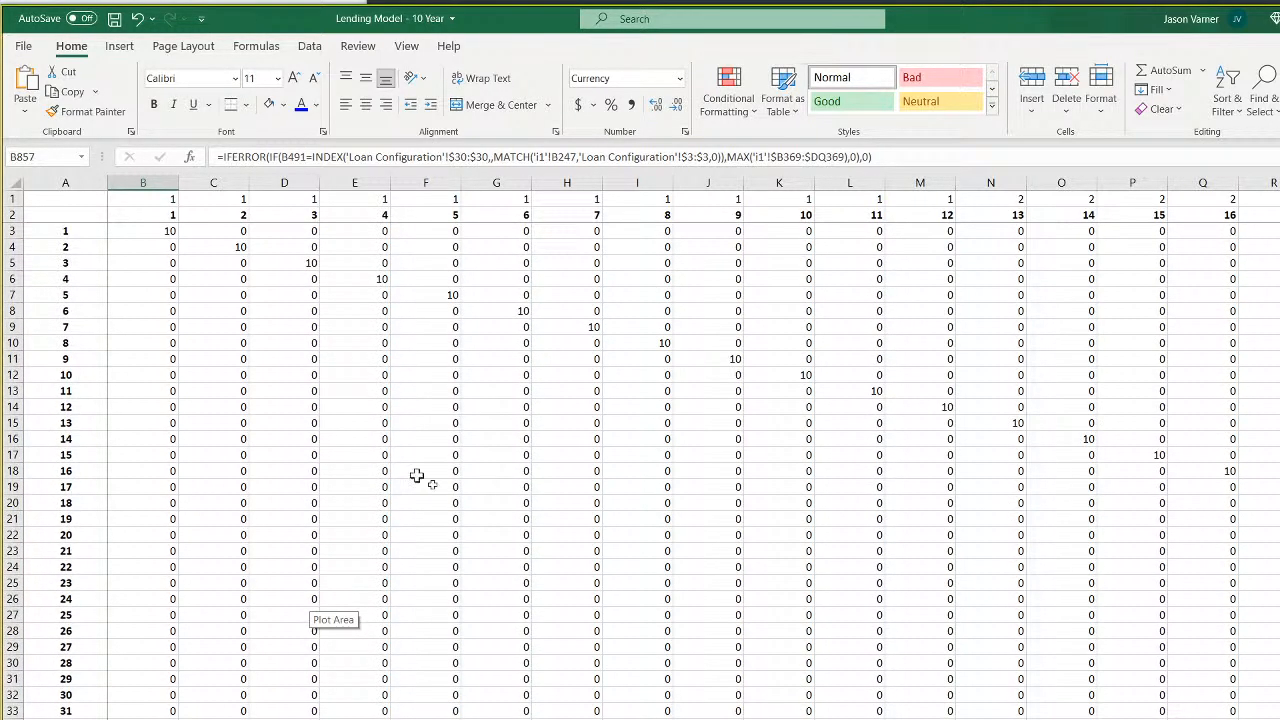
Examine the P+I loan sheets, from the cohort matrices with Age of Cohort to the Principal Pay and Month end Balance schedules
key(ctrl+Page_Down)
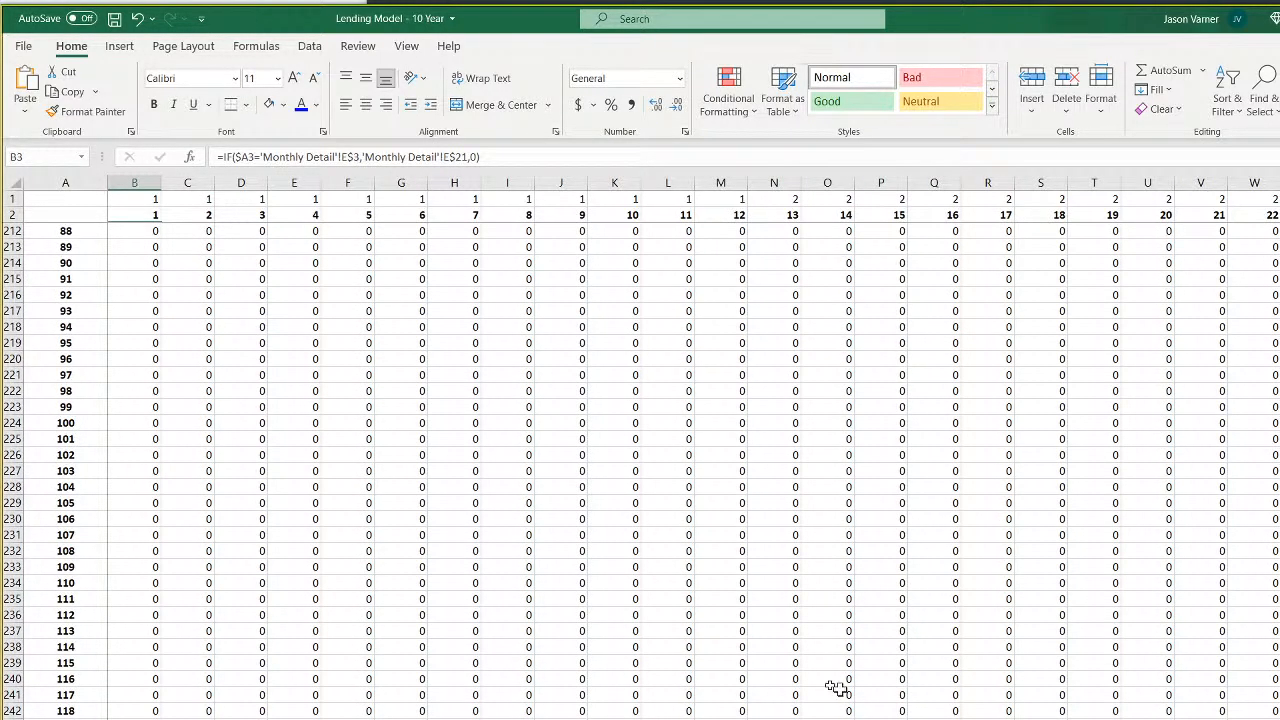
scroll(769, 659, up, 20)
scroll(785, 663, down, 20)
scroll(787, 672, down, 20)
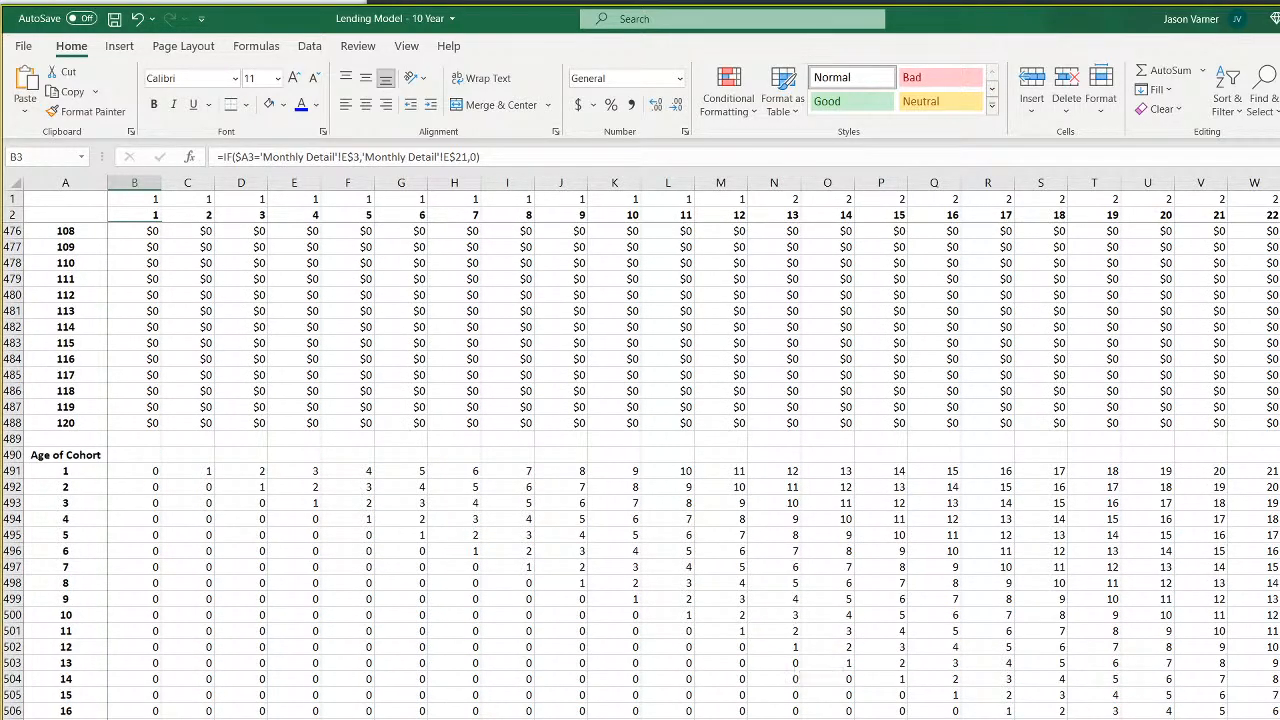
scroll(640, 470, up, 1)
scroll(412, 434, up, 20)
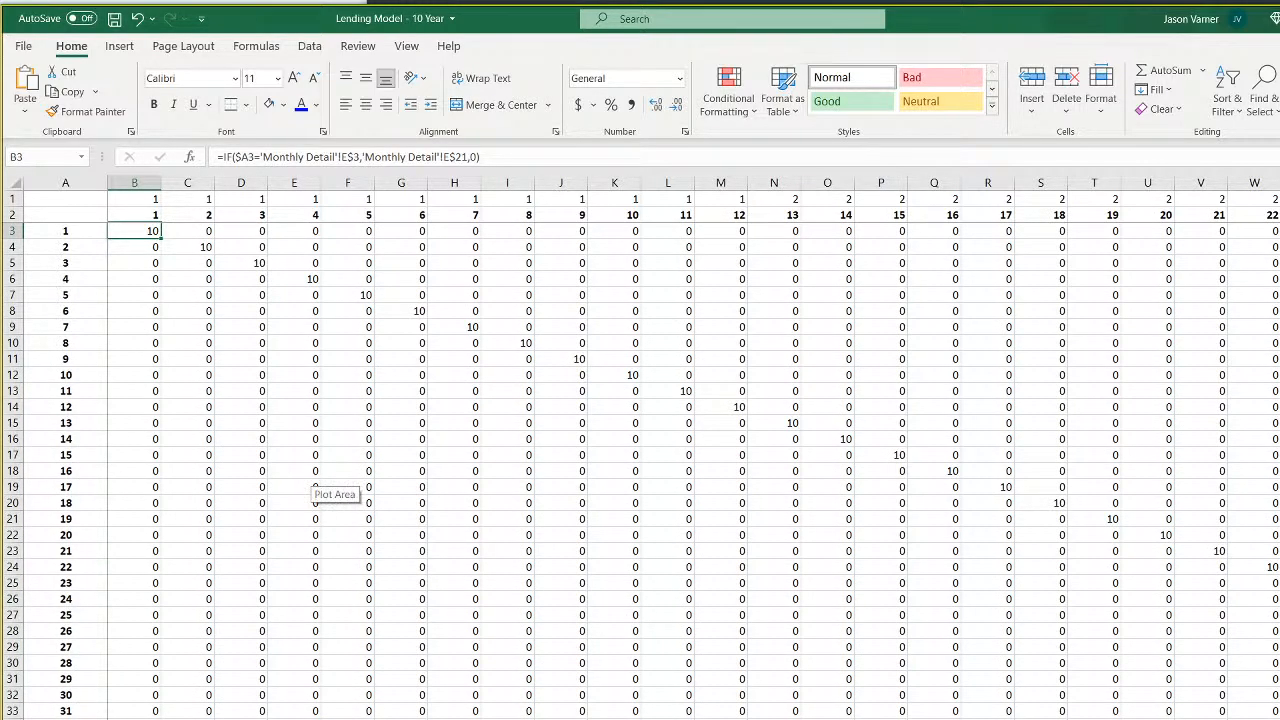
key(ctrl+Page_Down)
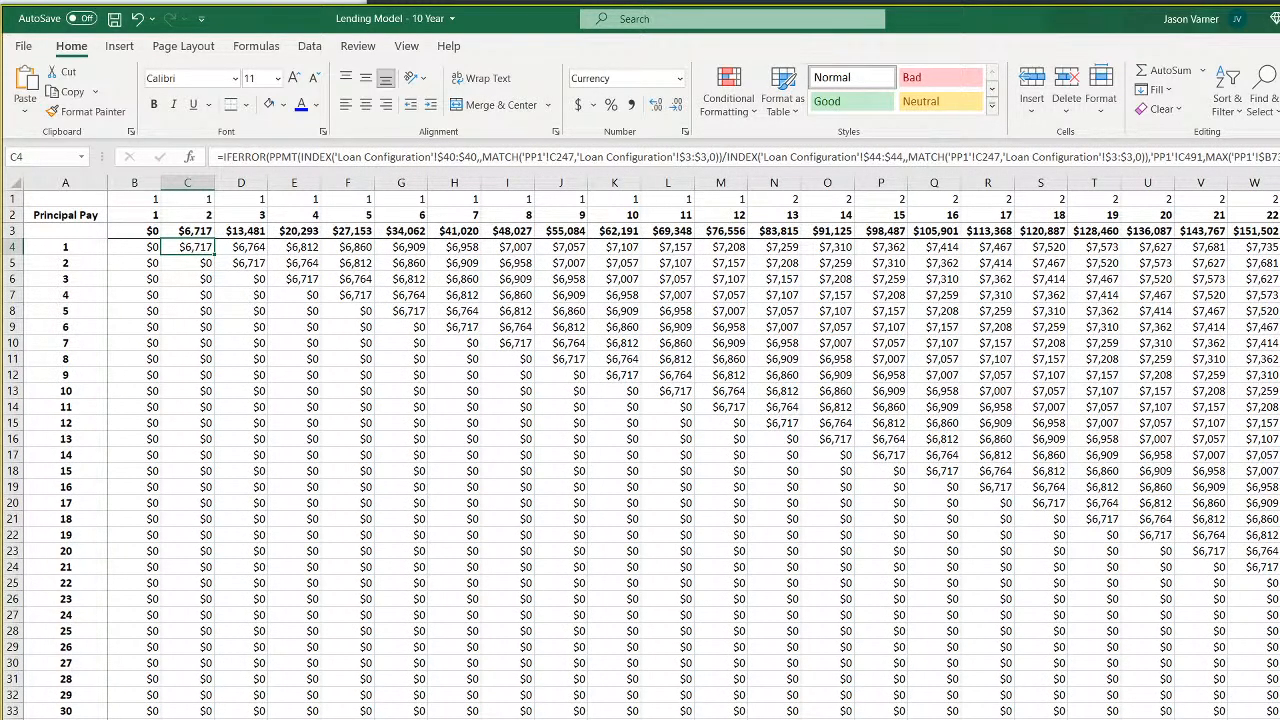
key(ctrl+Page_Down)
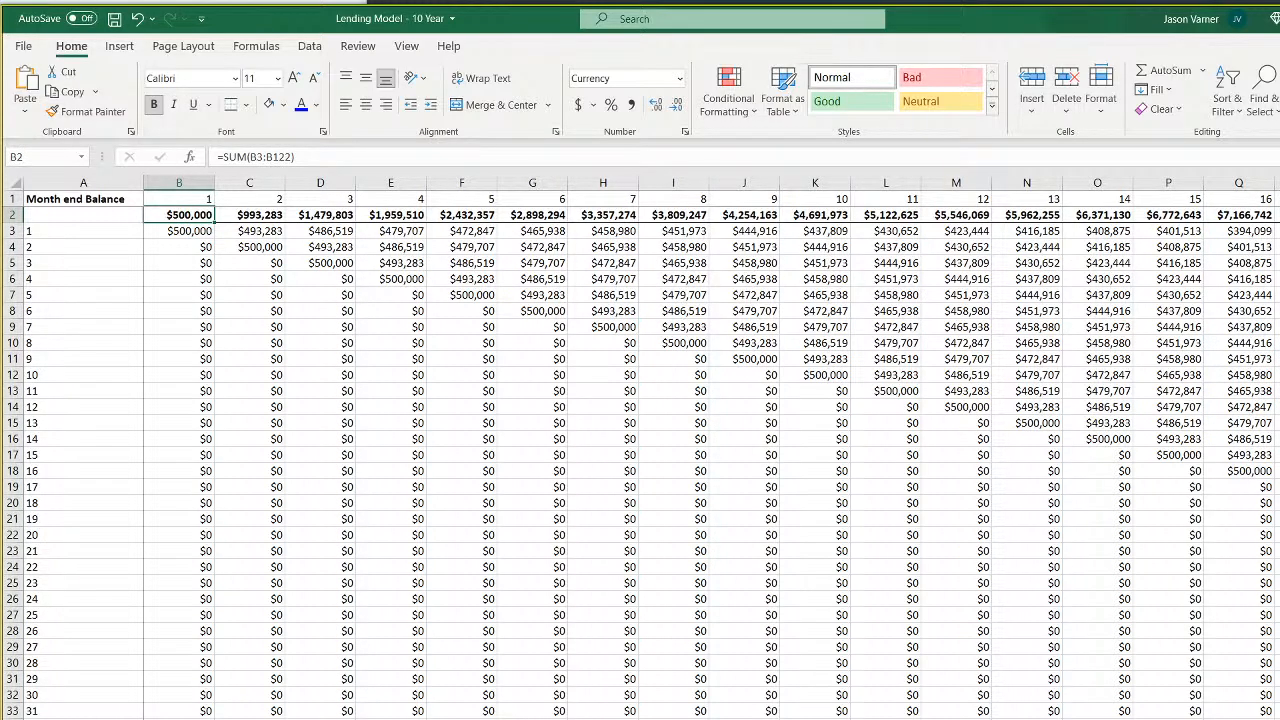
Review the monthly Cash Flow Statement from its operating activities section and the monthly Balance Sheet
key(ctrl+Page_Down)
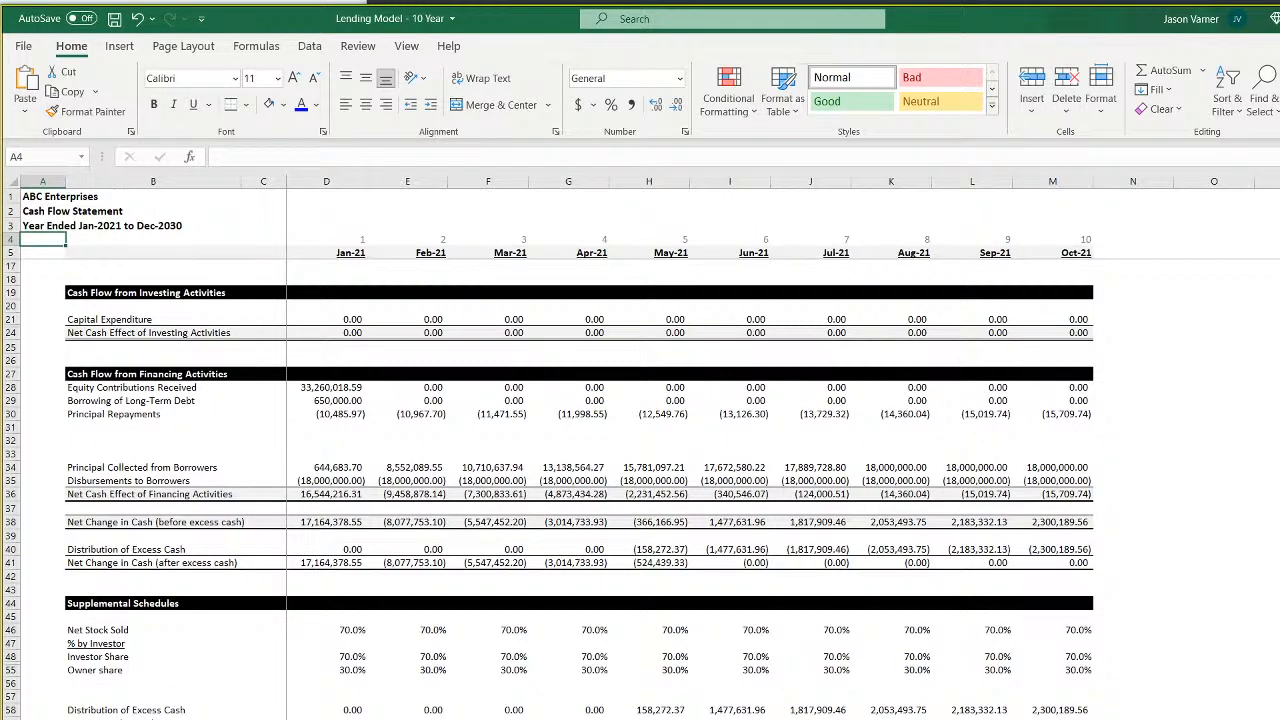
scroll(548, 490, up, 4)
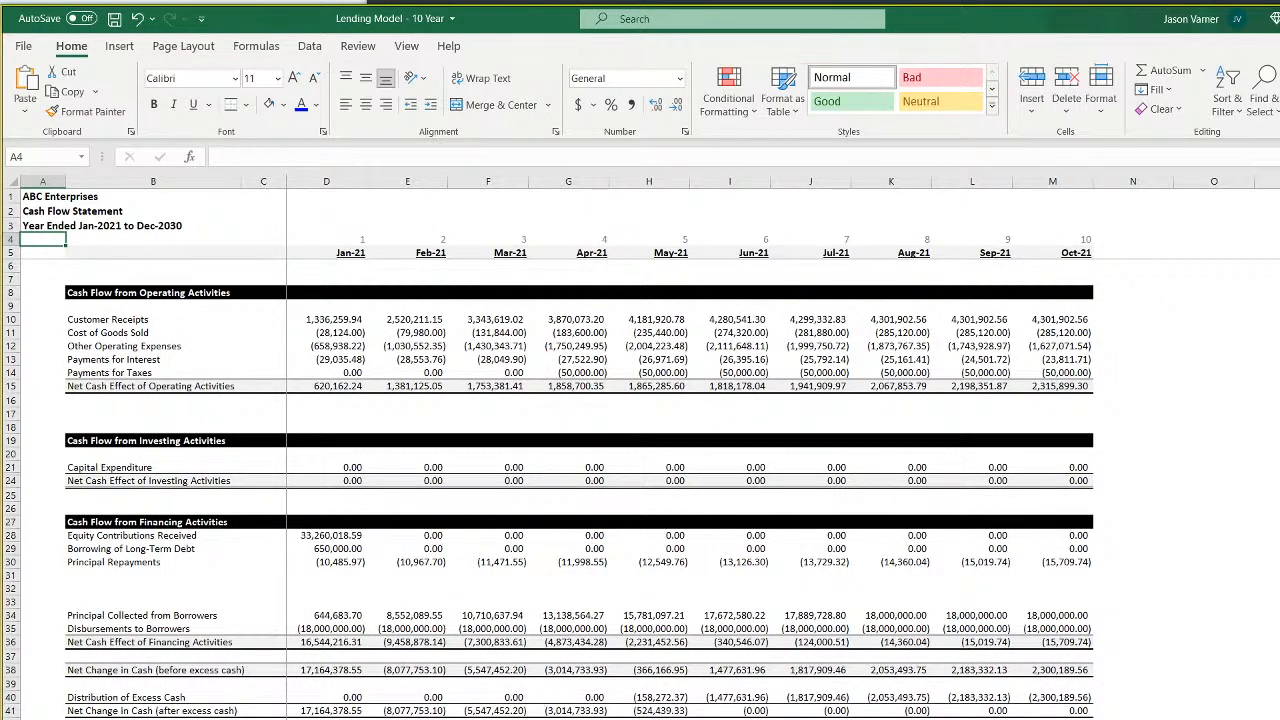
key(ctrl+Page_Up)
key(ctrl+Page_Up)
key(ctrl+Page_Up)
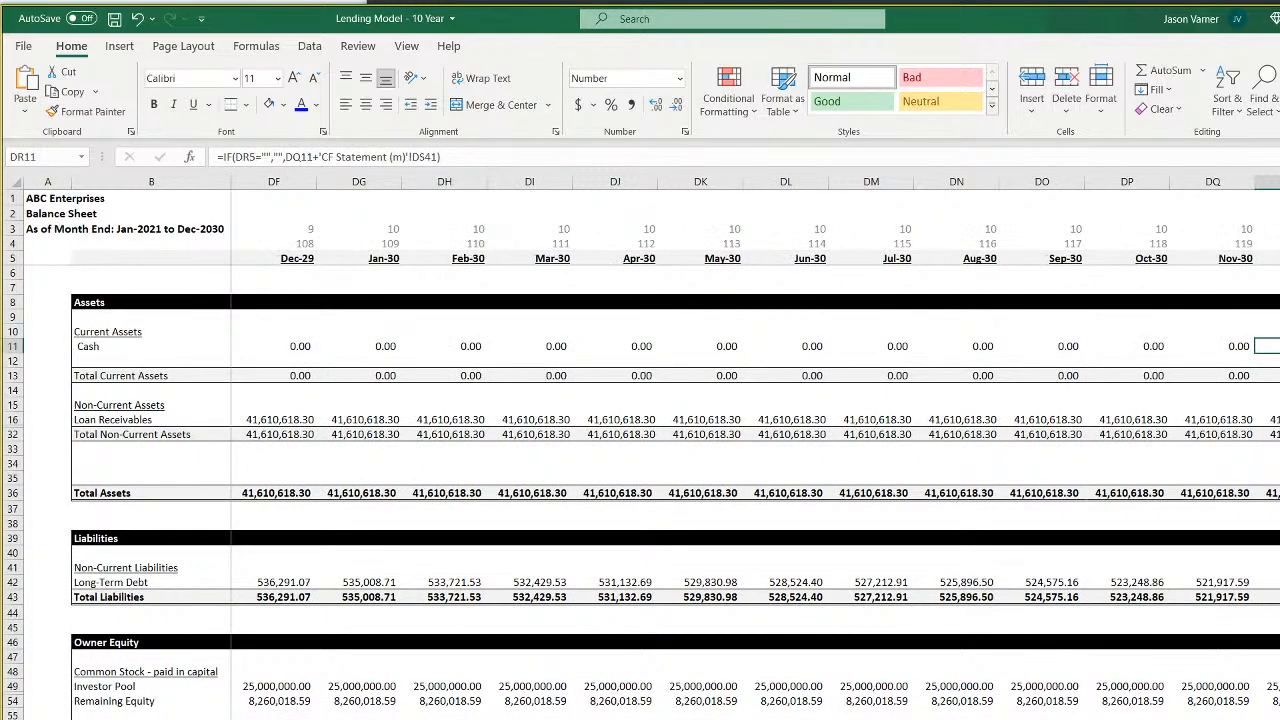
Review the 10-Year Project Summary, the charts sheet, the Contribution & Distribution Summary and the monthly pro-forma
key(ctrl+Page_Up)
key(ctrl+Page_Up)
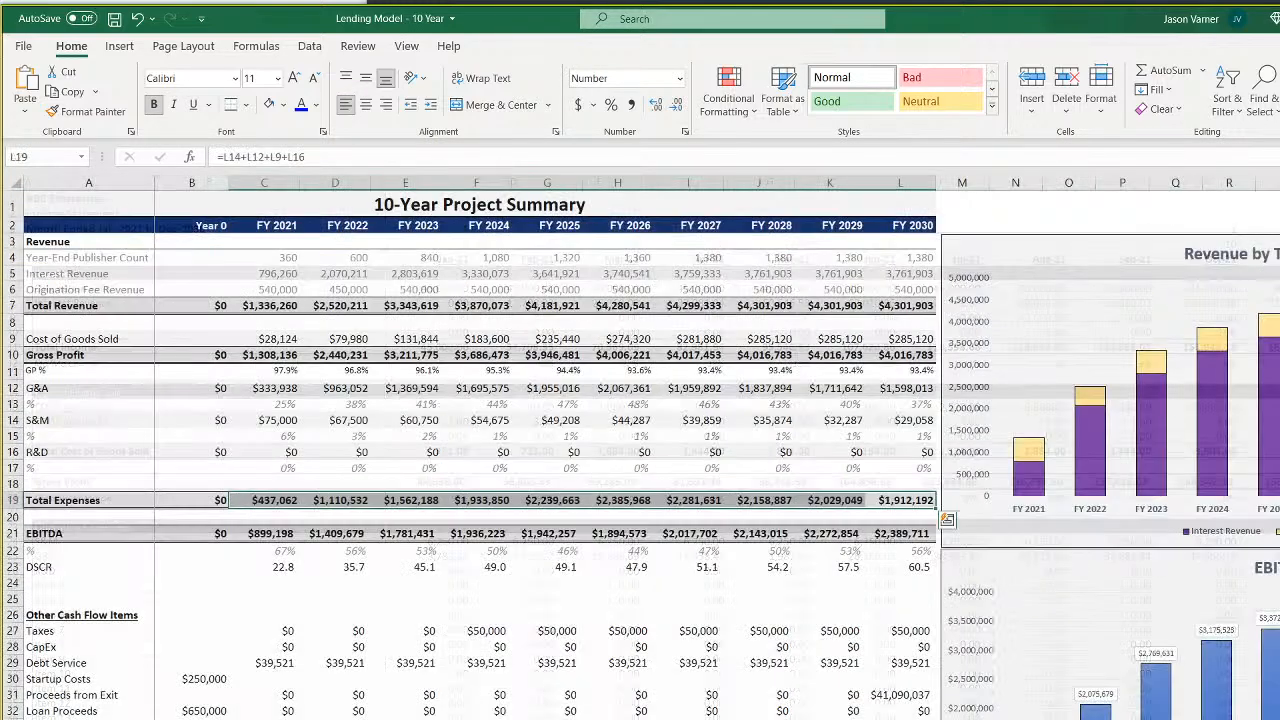
key(ctrl+Page_Up)
key(ctrl+Page_Up)
key(ctrl+Page_Up)
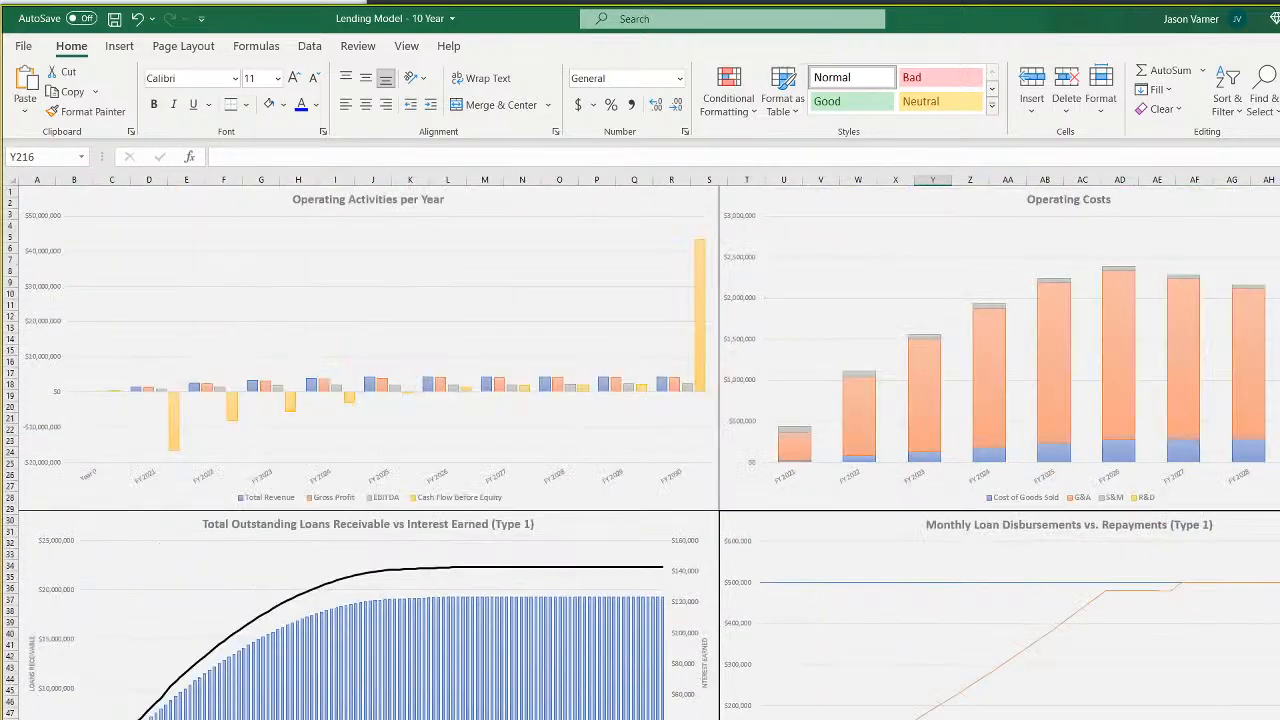
key(ctrl+Page_Up)
key(ctrl+Page_Up)
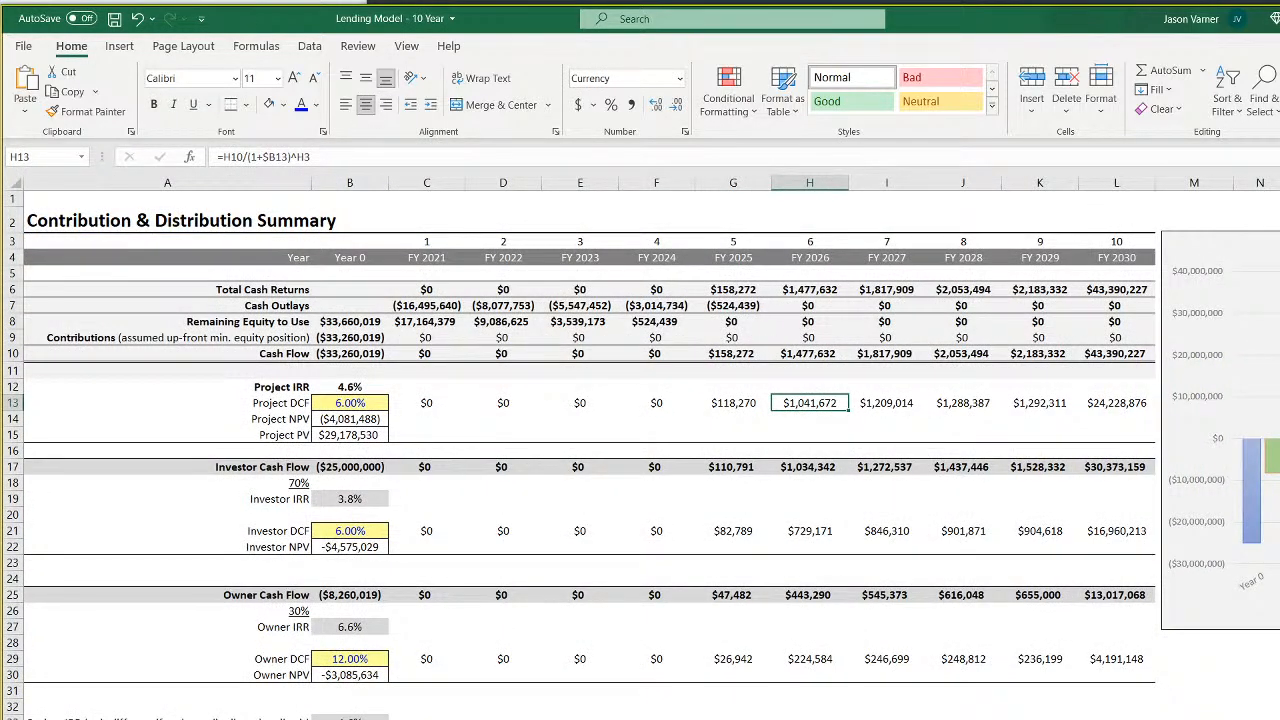
key(ctrl+Page_Up)
key(ctrl+Page_Up)
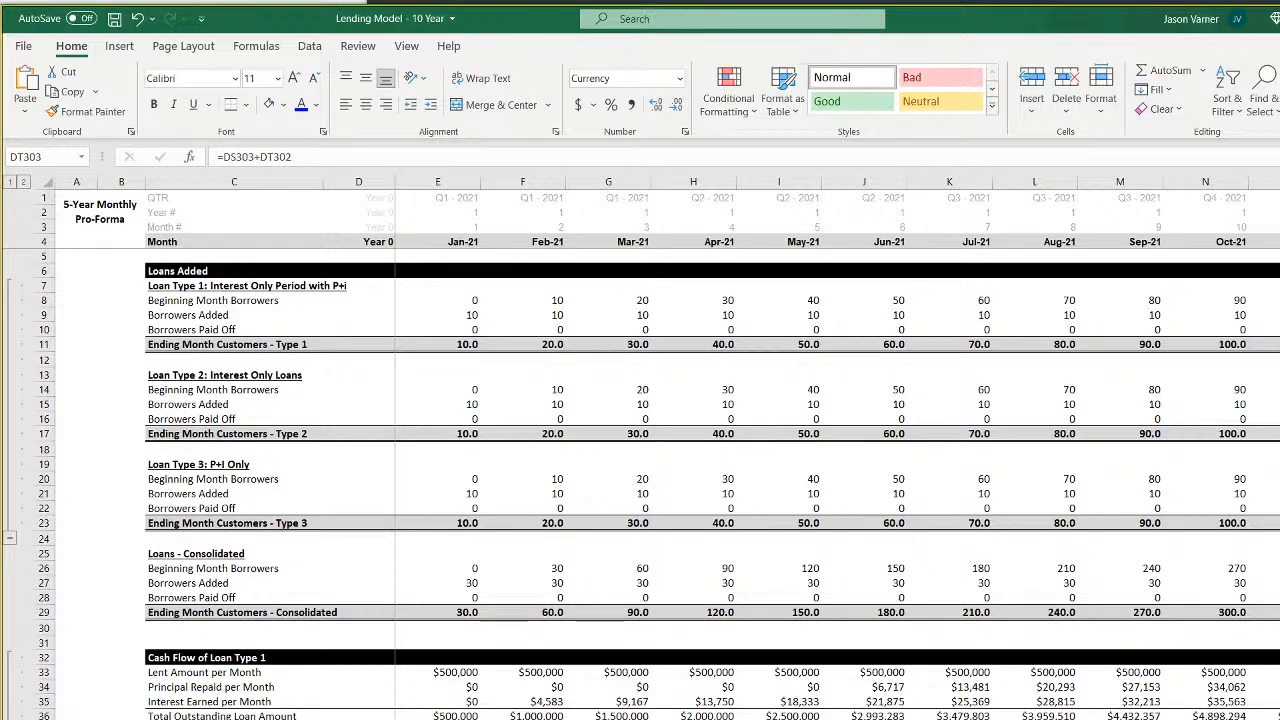
Return to the Main Project Assumptions sheet and save the workbook
key(ctrl+Page_Up)
key(ctrl+Page_Up)
key(ctrl+Page_Up)
key(ctrl+Page_Up)
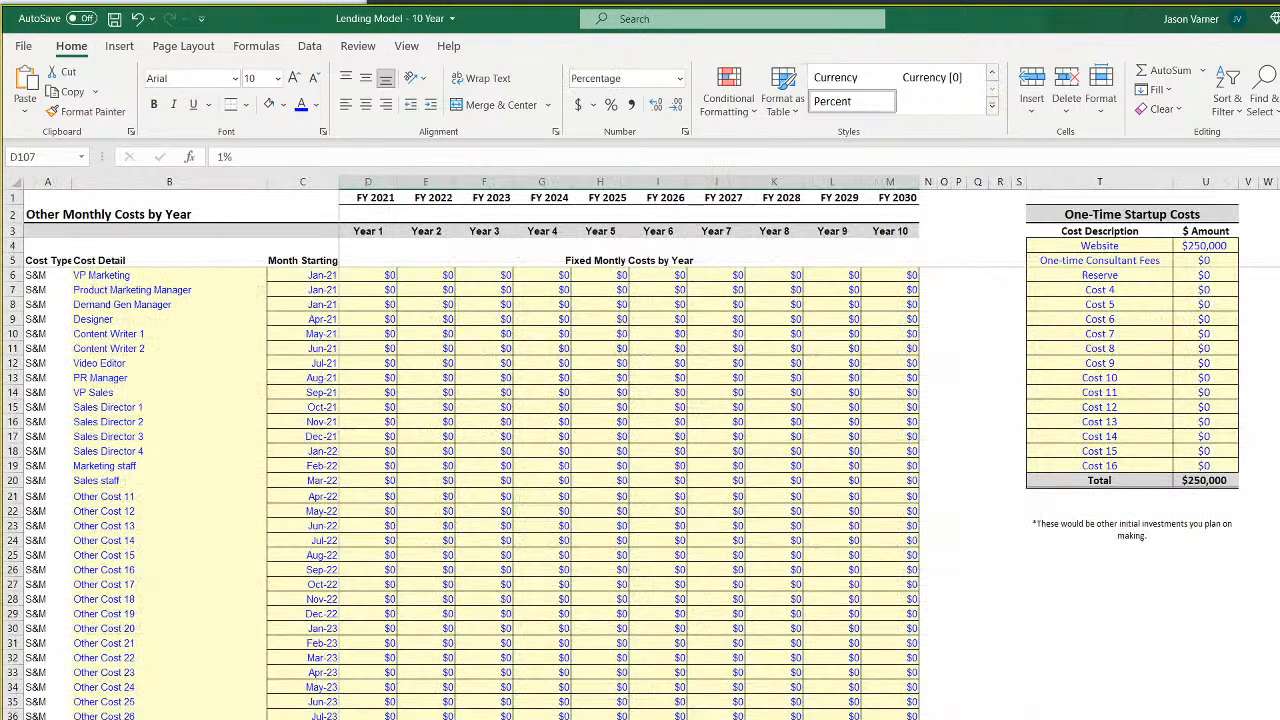
key(ctrl+Page_Up)
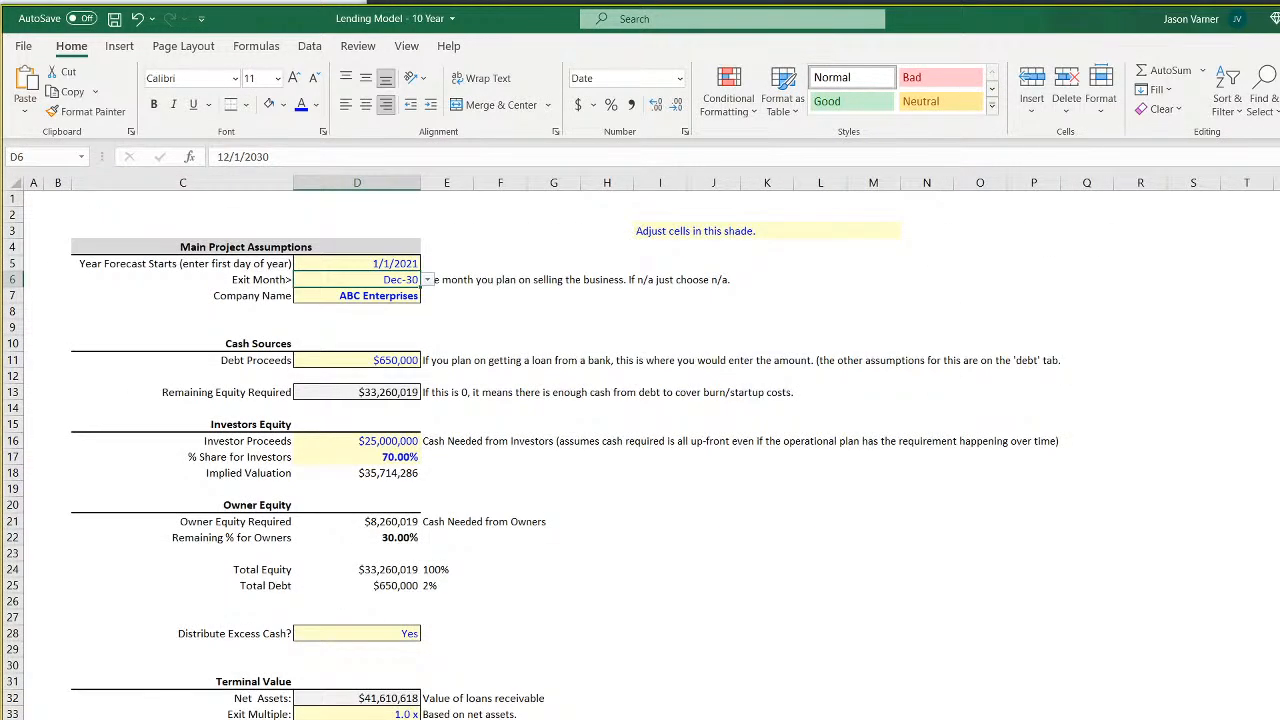
click(114, 19)
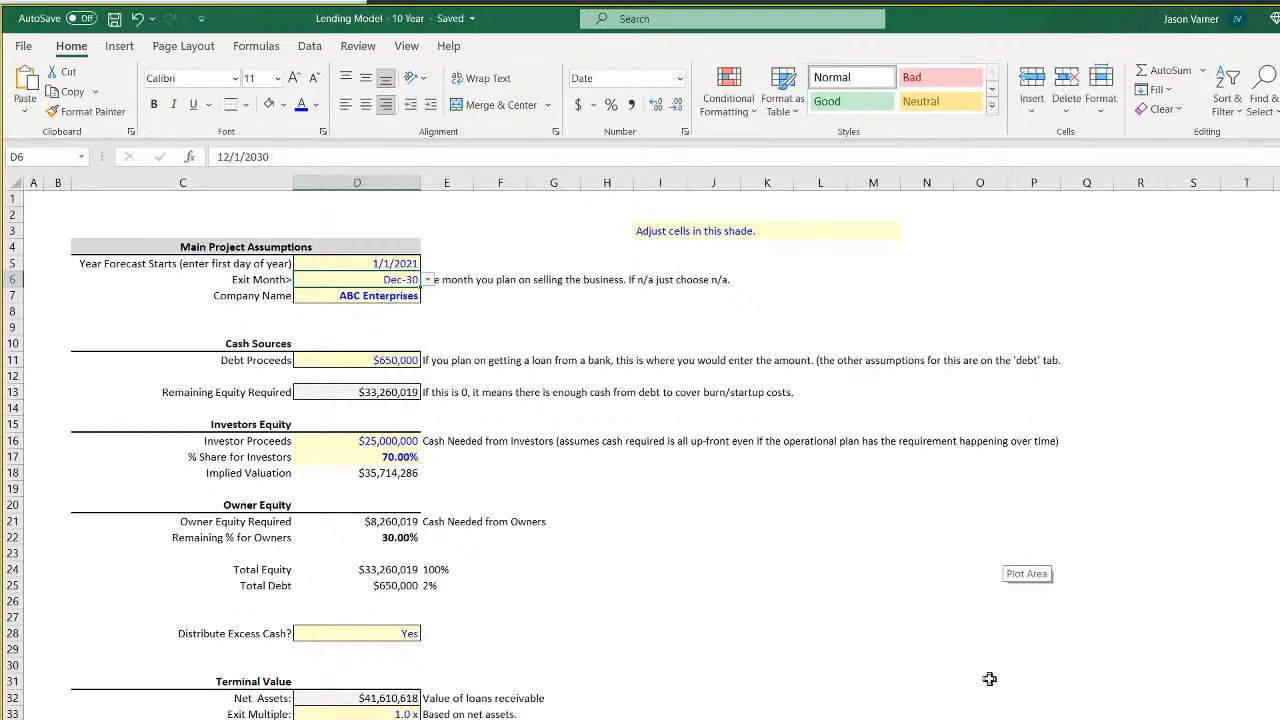
Examine the forecast start and exit month assumptions, and the loan type inputs on the Loan Configuration sheet
click(657, 651)
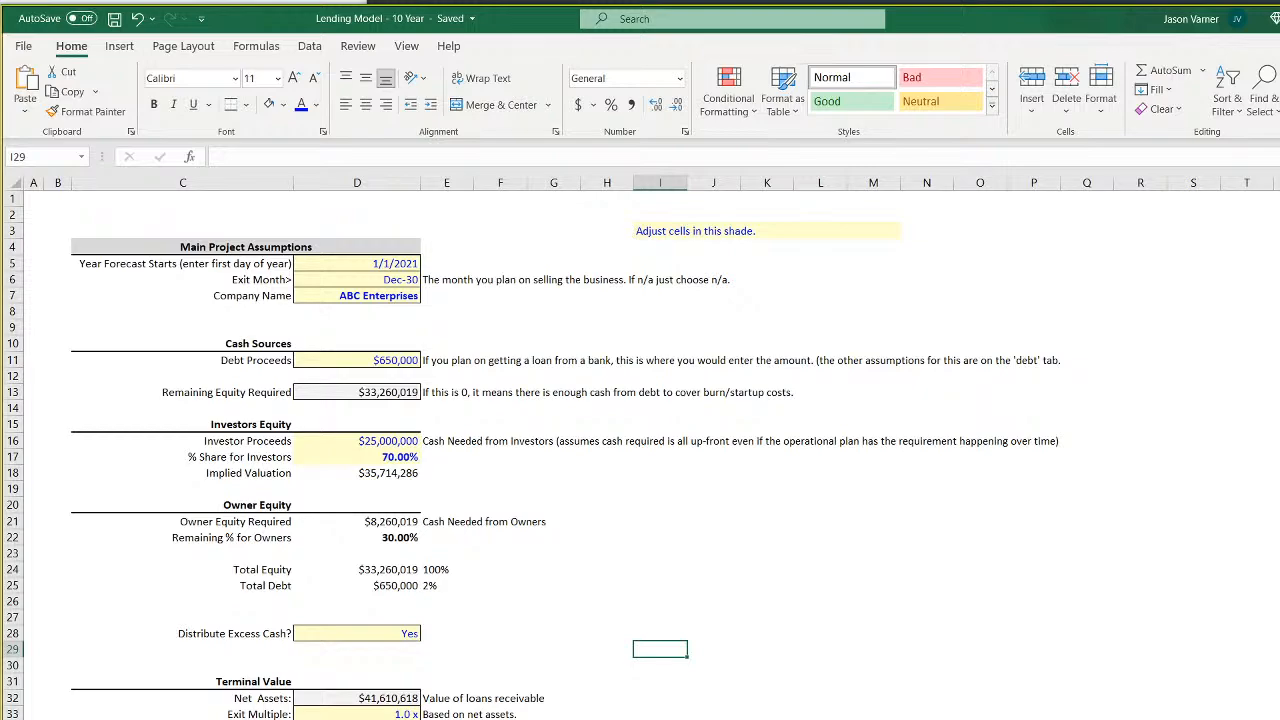
click(370, 266)
click(369, 280)
key(ctrl+Page_Down)
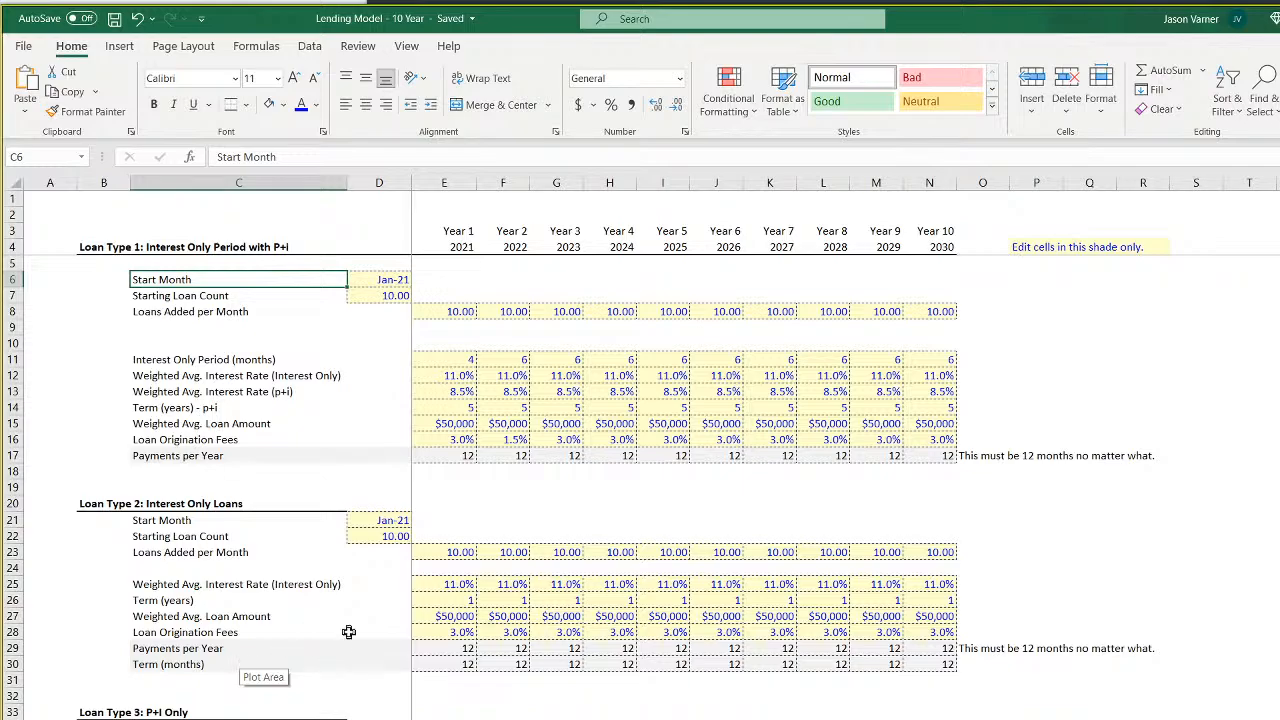
scroll(360, 634, down, 7)
scroll(374, 640, up, 7)
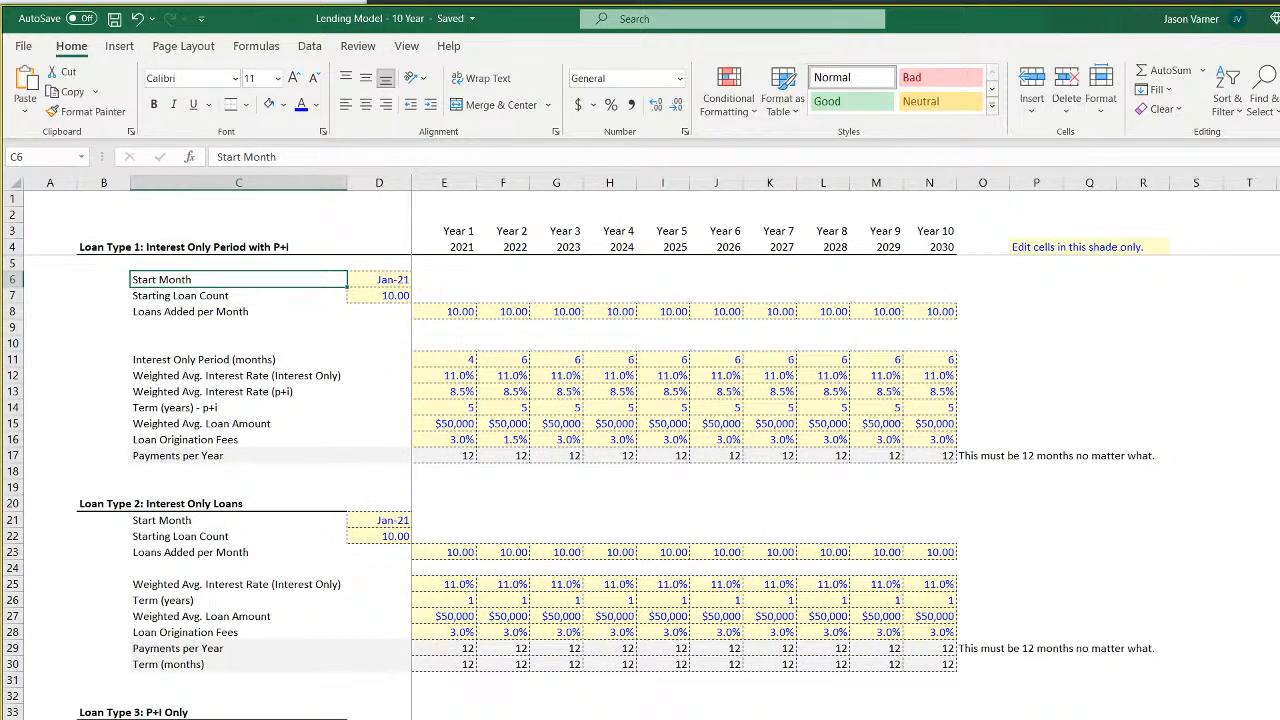
Look at the Other Monthly Costs by Year sheet and return to the Terminal Value inputs on the main assumptions sheet
key(ctrl+Page_Down)
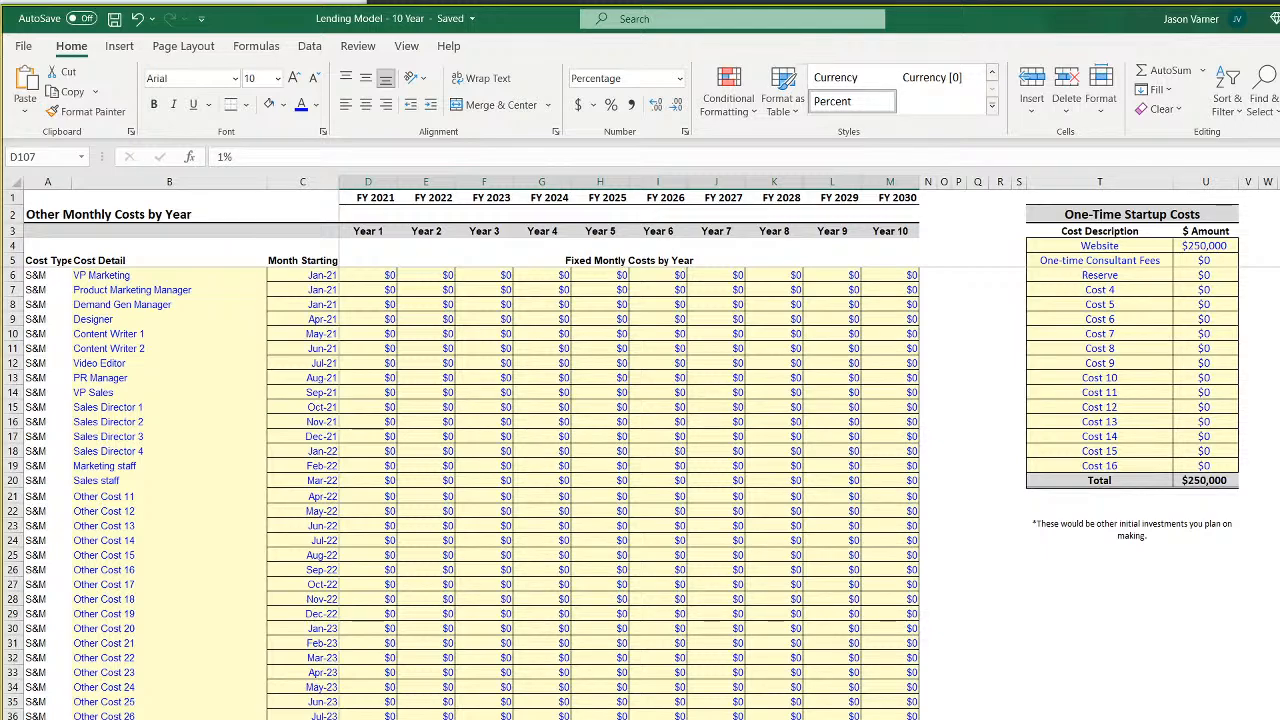
key(ctrl+Page_Up)
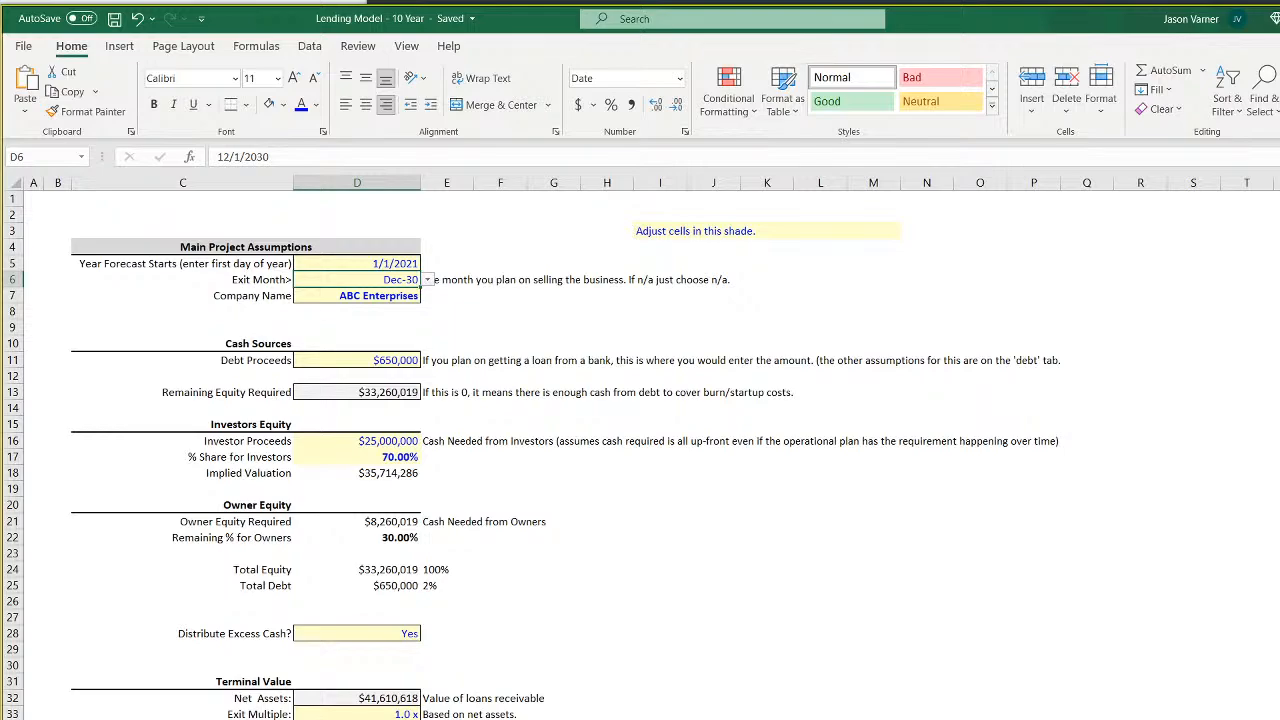
click(447, 719)
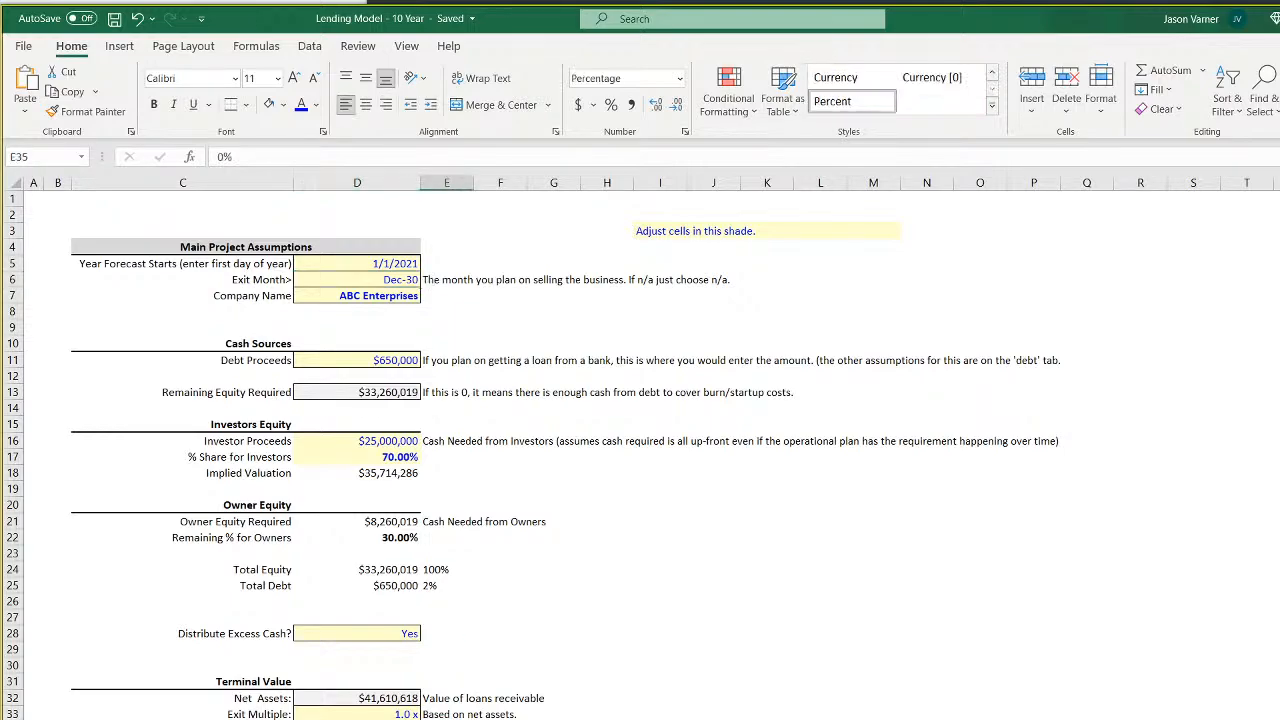